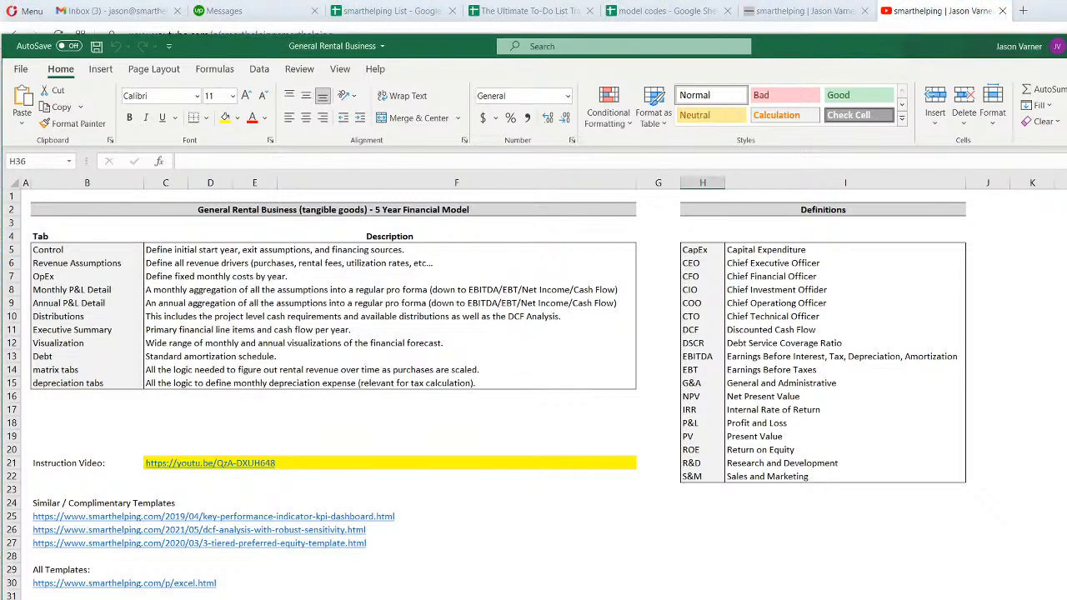
Switch to the browser, open the live stream "Excel Modeling: Updates to Rental Models" on the YouTube channel, and close it
left_click(940, 11)
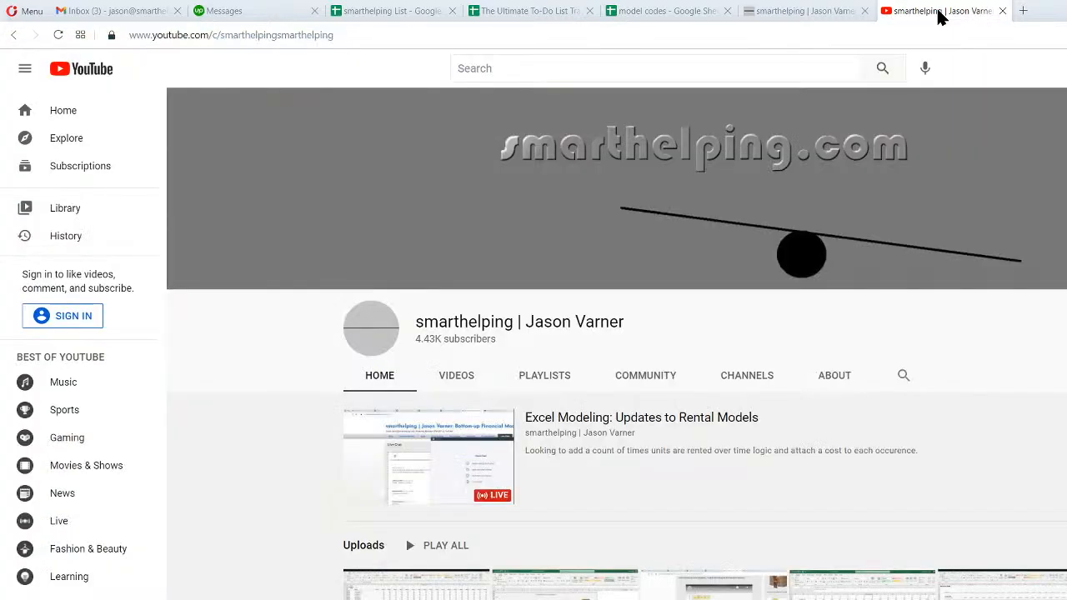
left_click(562, 421)
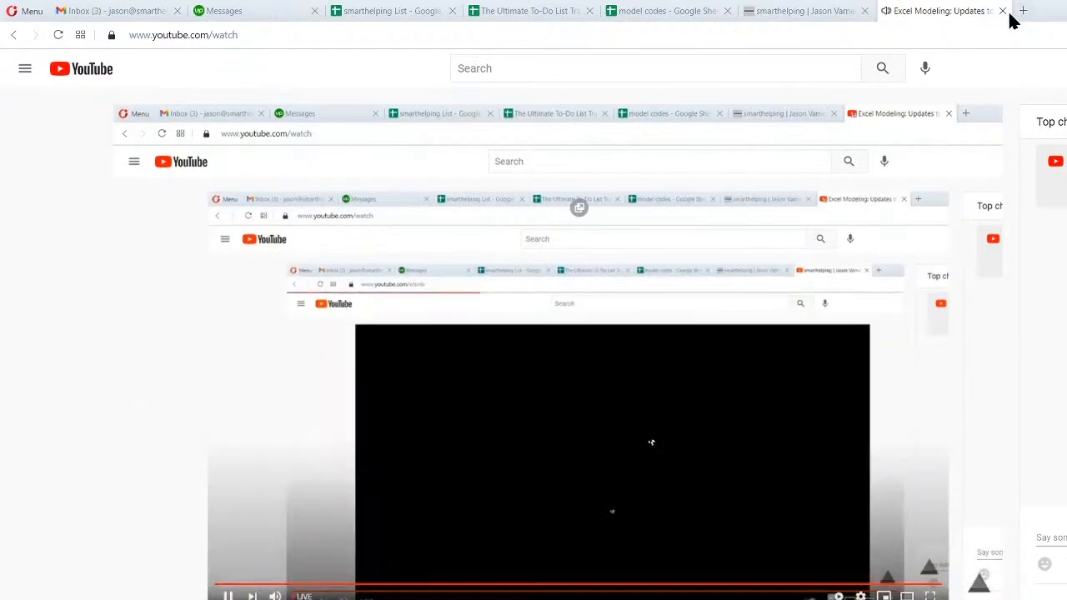
left_click(1002, 11)
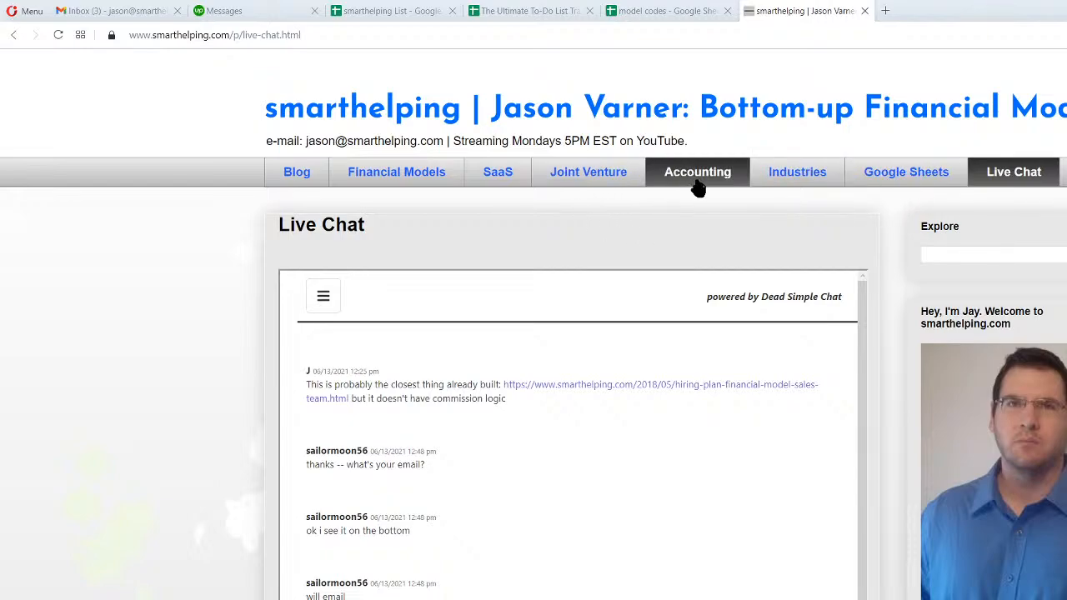
Look through the Industries, Accounting, Joint Venture and SaaS template pages on the smarthelping website
left_click(800, 176)
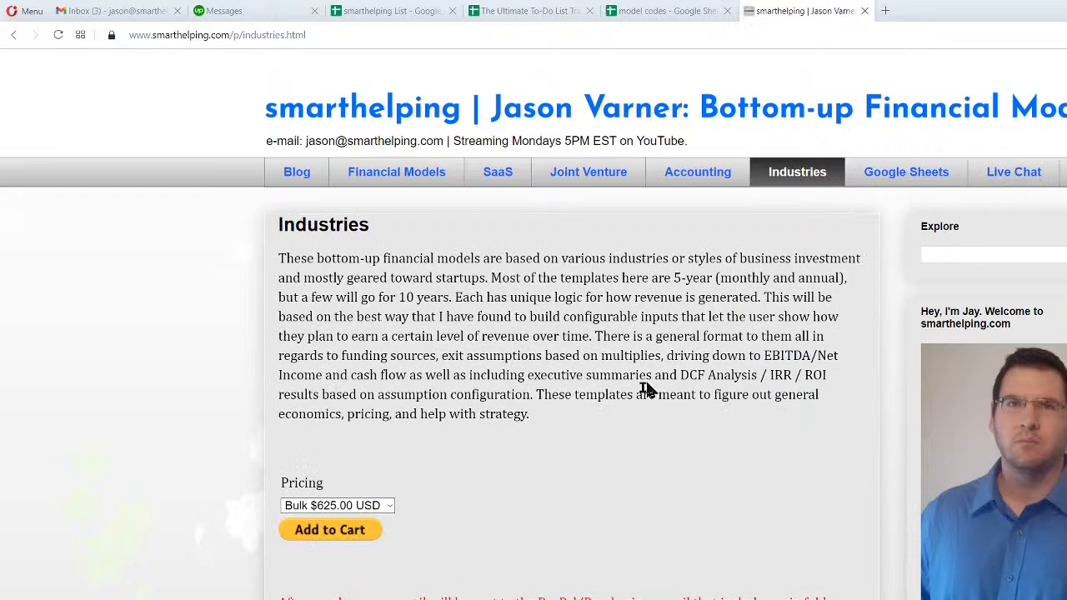
scroll(568, 439, "down", 15)
scroll(568, 440, "up", 15)
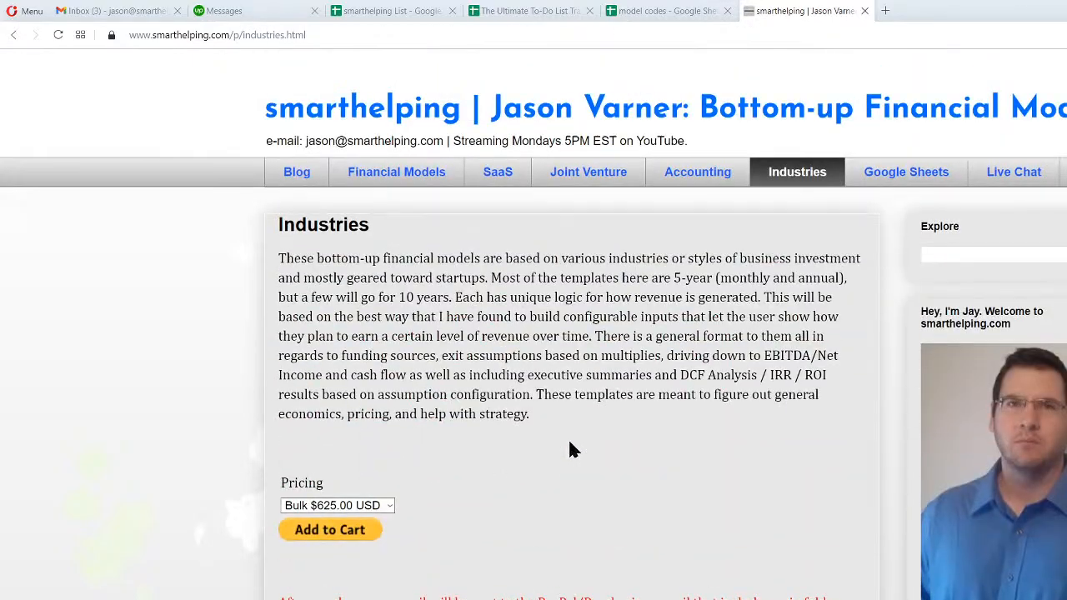
left_click(697, 175)
scroll(586, 412, "down", 10)
scroll(586, 411, "up", 10)
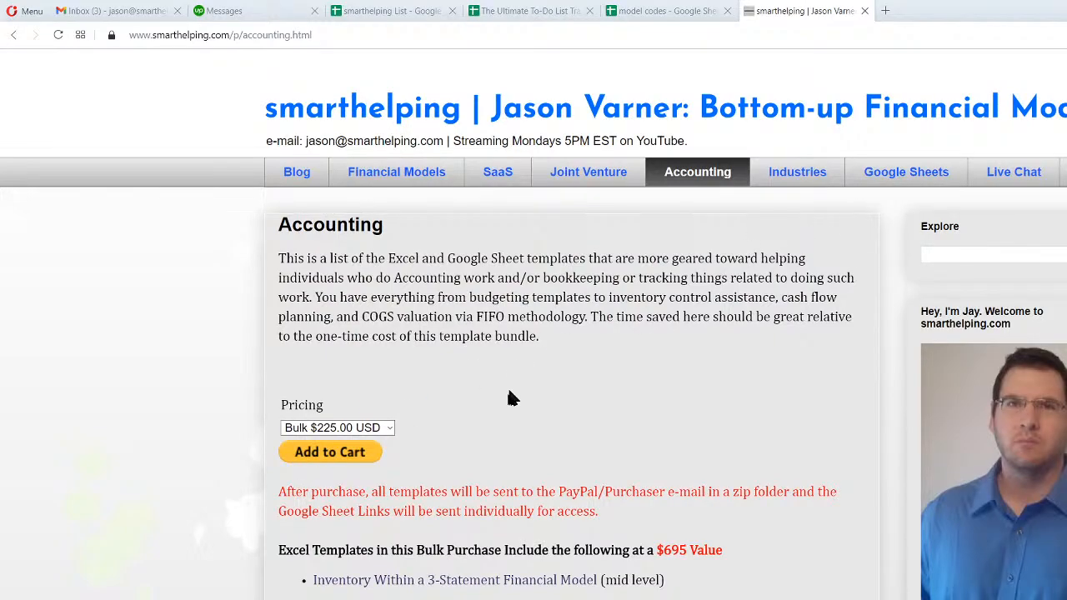
left_click(587, 174)
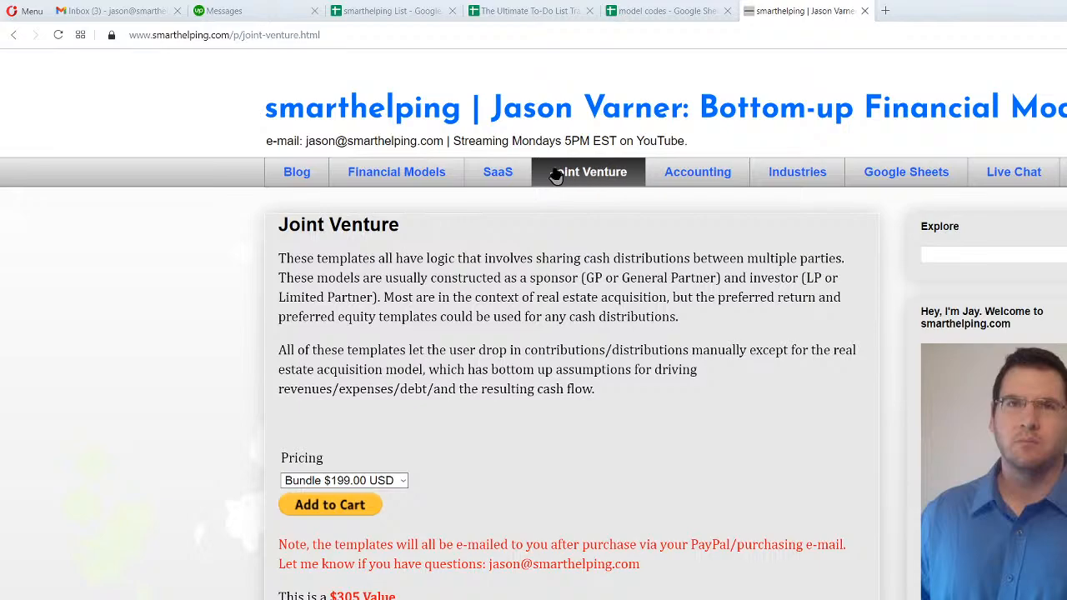
left_click(500, 174)
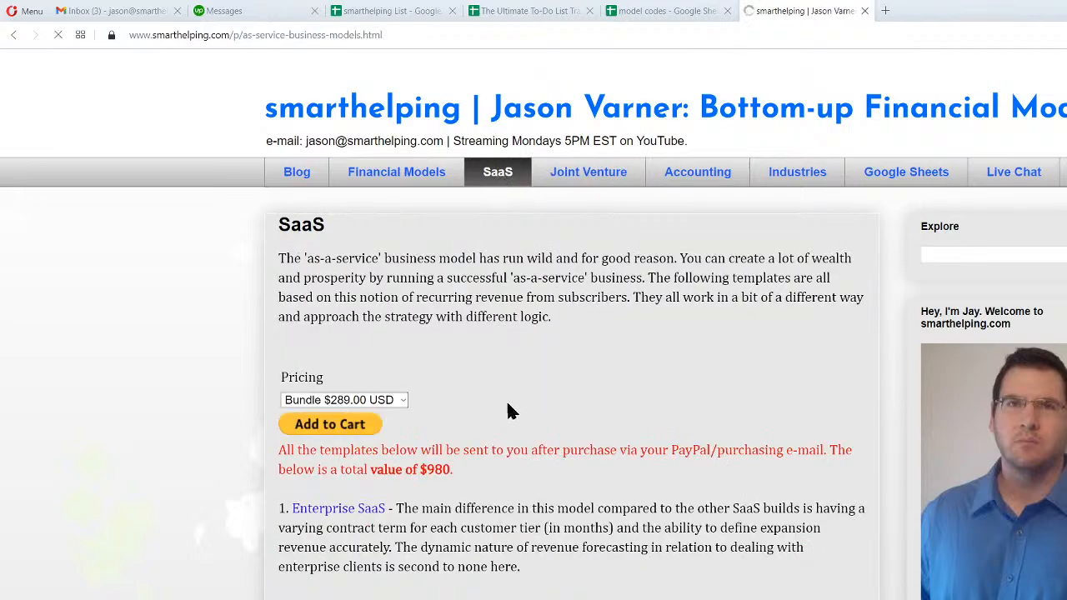
Review the Financial Models page, examining its template categories and bundle prices from joint venture waterfalls to valuation
left_click(408, 173)
scroll(479, 425, "down", 3)
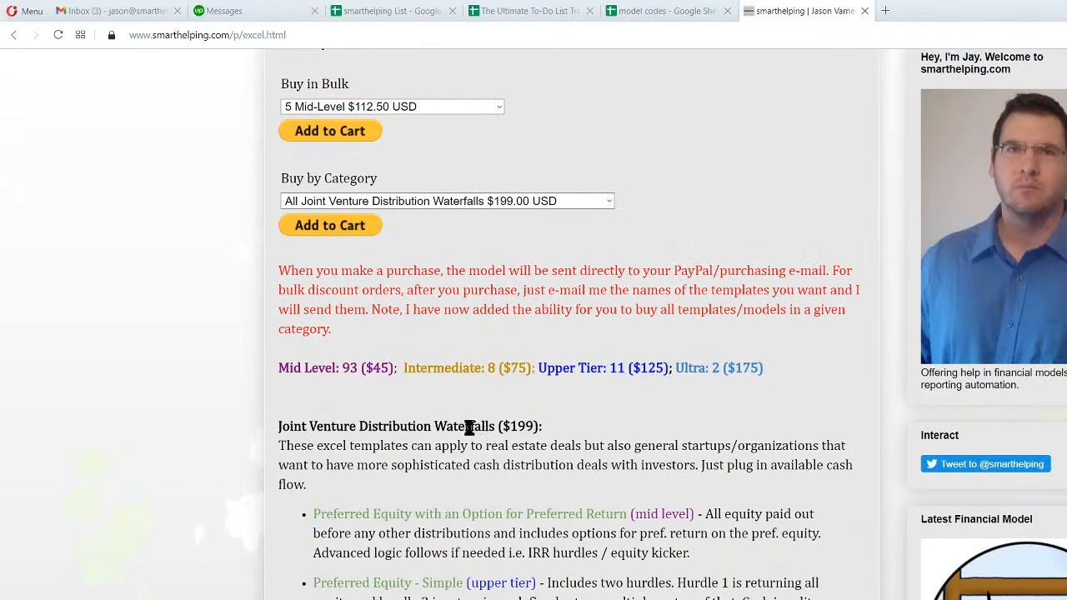
scroll(469, 427, "down", 6)
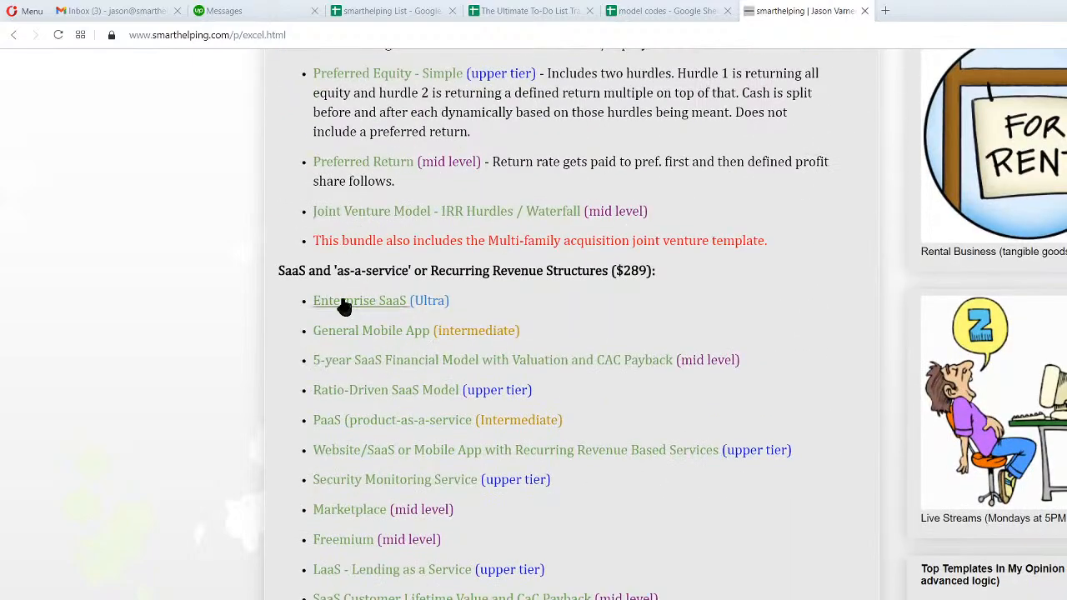
scroll(344, 308, "down", 9)
scroll(333, 250, "down", 3)
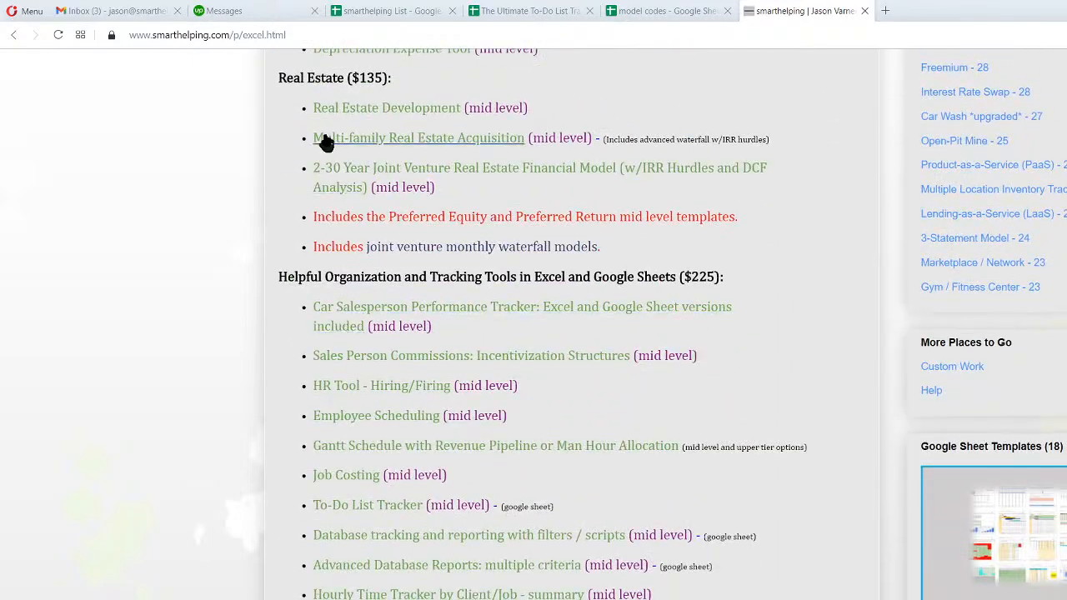
left_click_drag(311, 277, 654, 277)
left_click(597, 283)
scroll(456, 388, "down", 6)
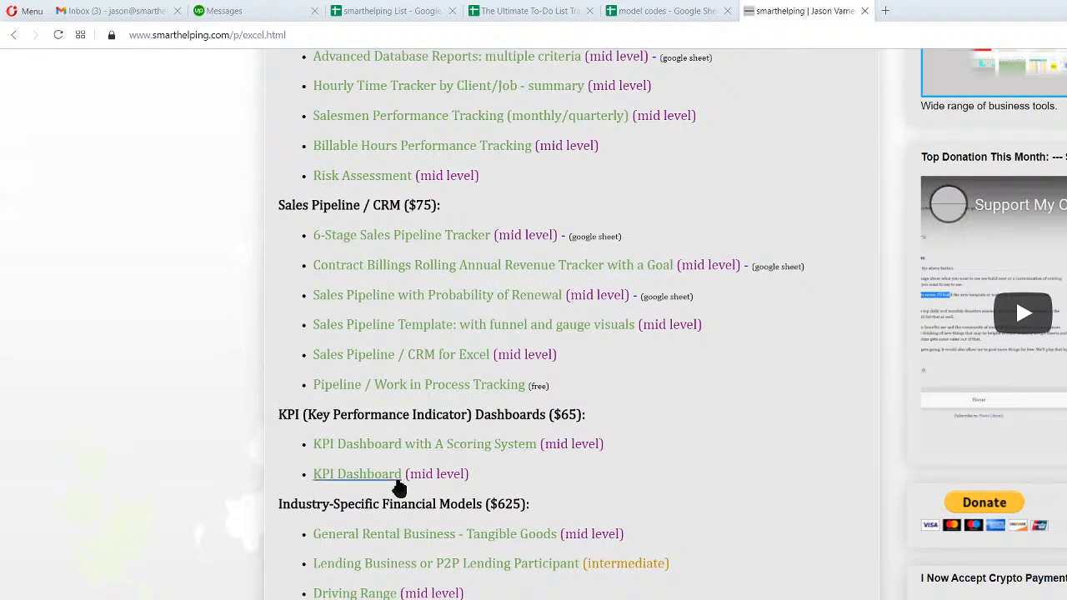
scroll(400, 489, "down", 20)
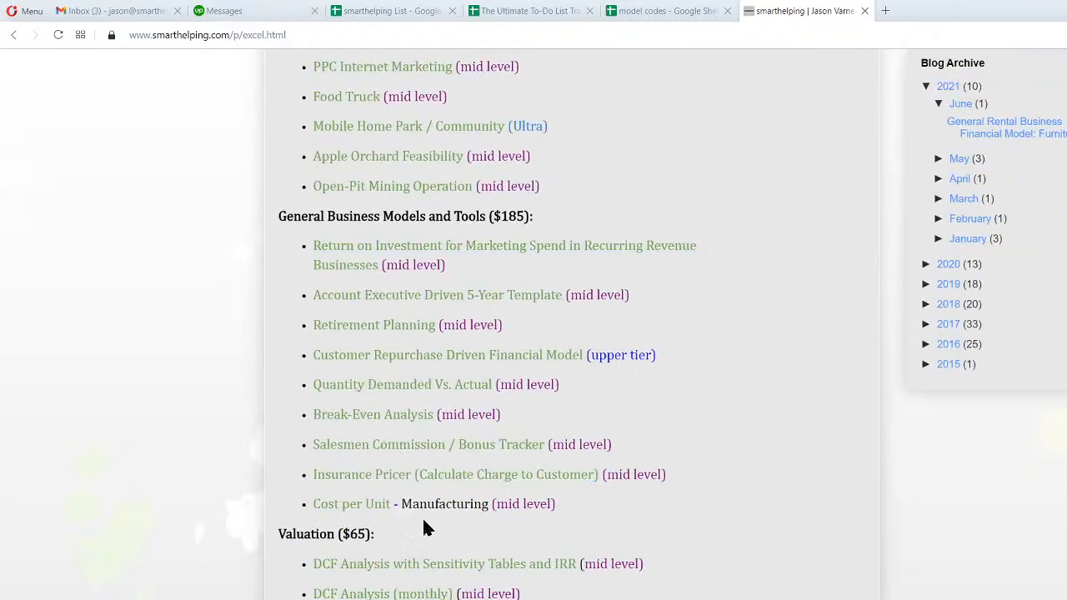
scroll(423, 523, "down", 3)
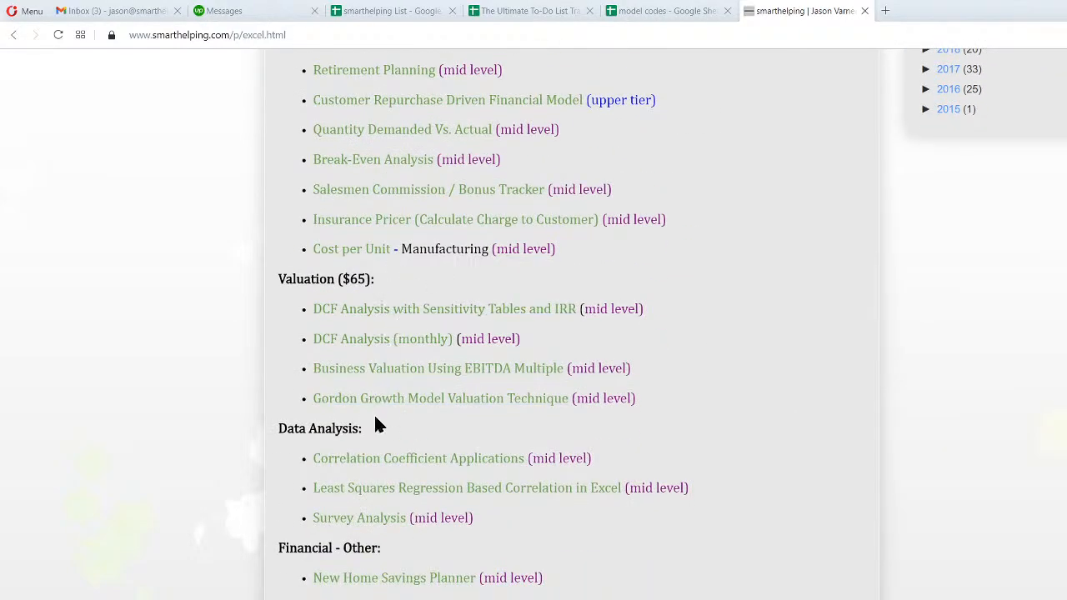
scroll(371, 425, "up", 7)
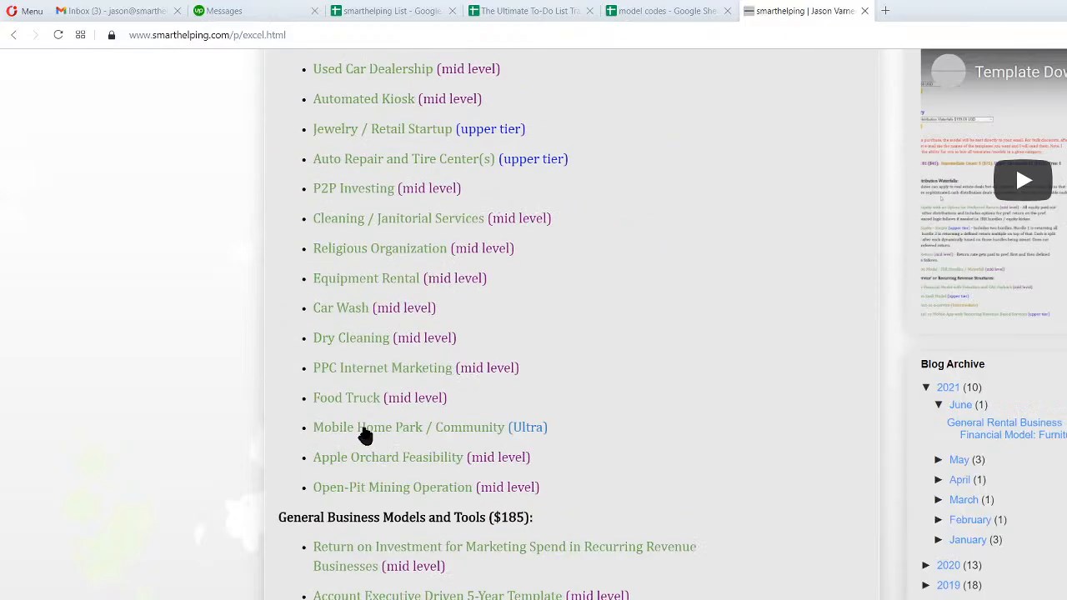
scroll(365, 433, "up", 15)
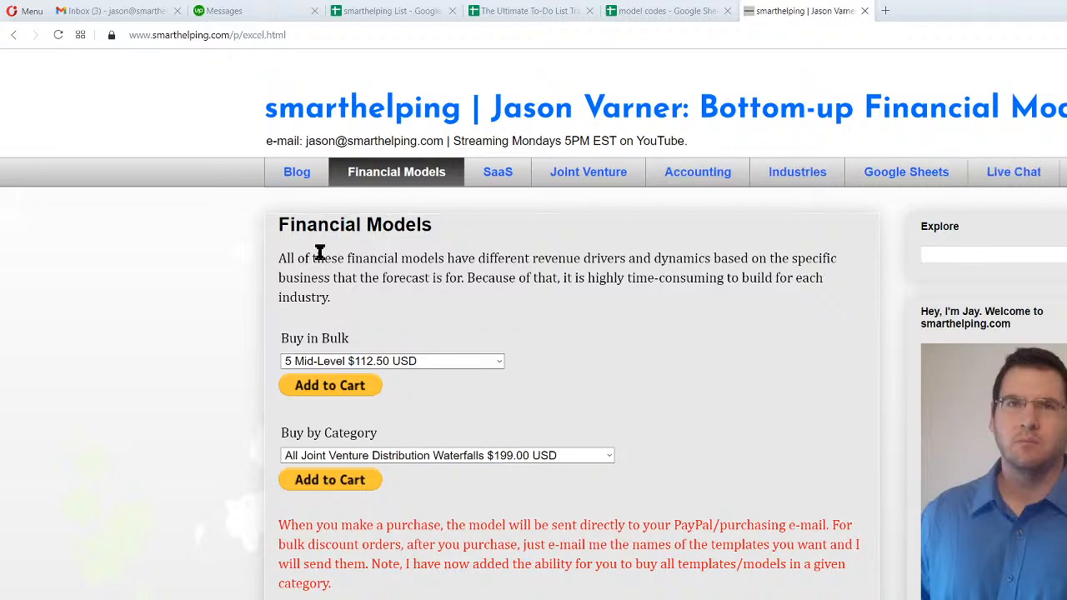
key("alt+Tab")
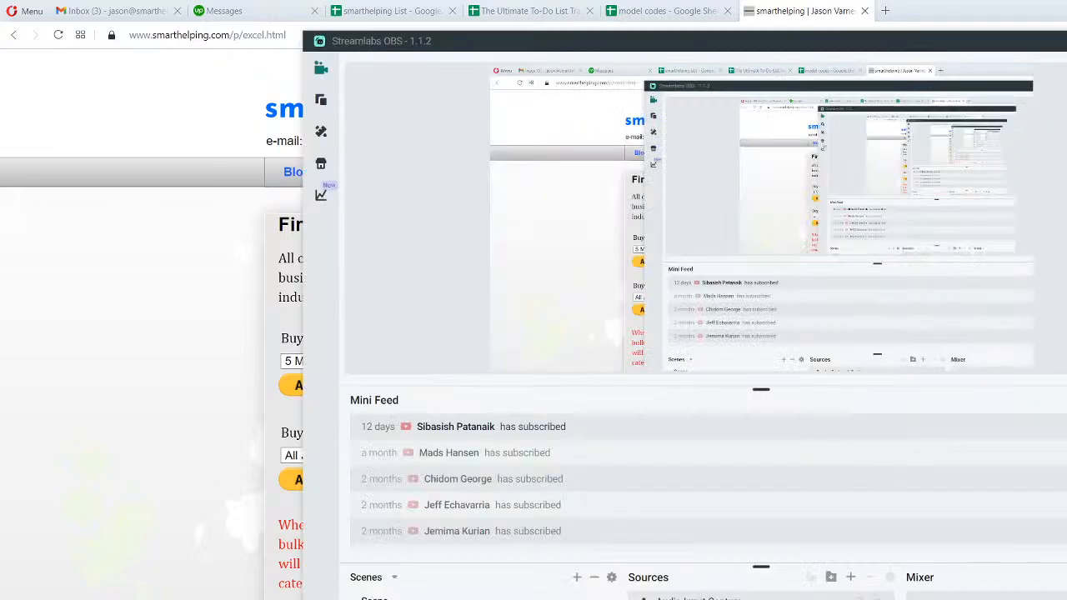
left_click(138, 593)
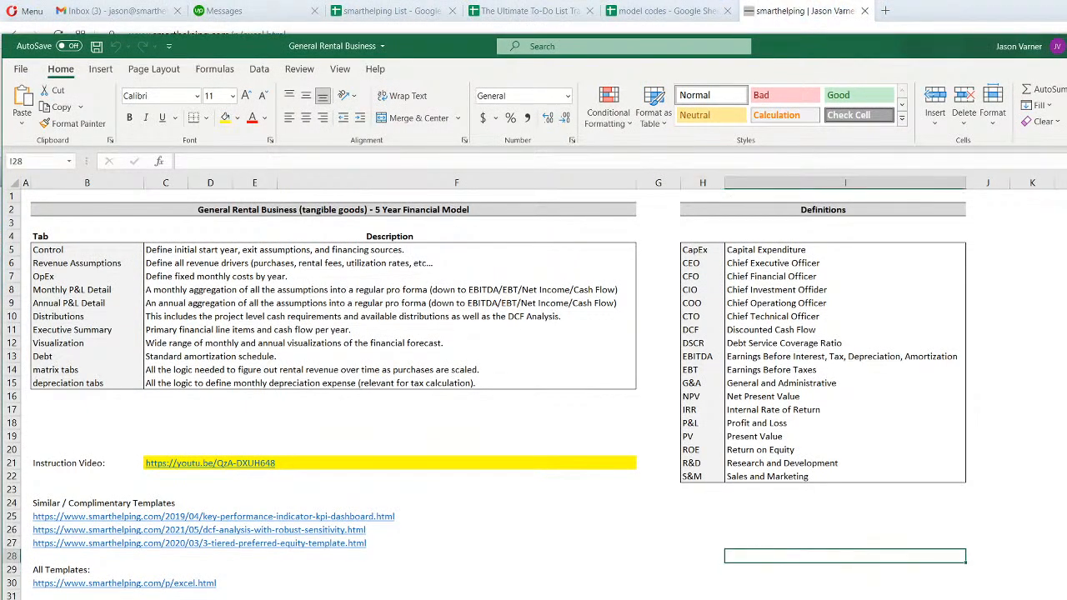
key("Left")
key("Left")
key("Left")
key("Left")
key("Left")
key("Left")
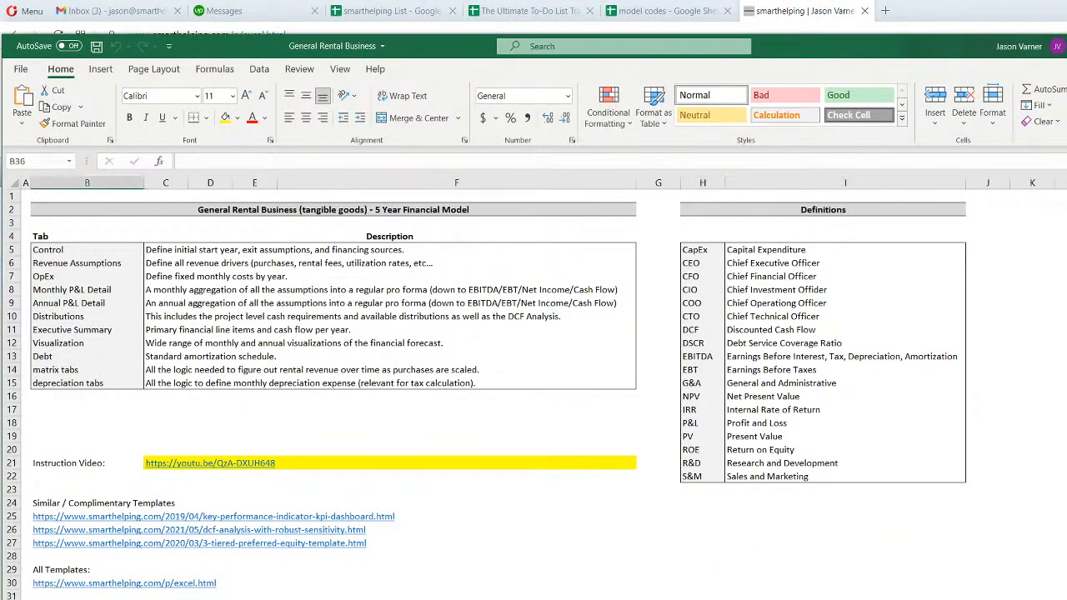
left_click(456, 599)
left_click(702, 599)
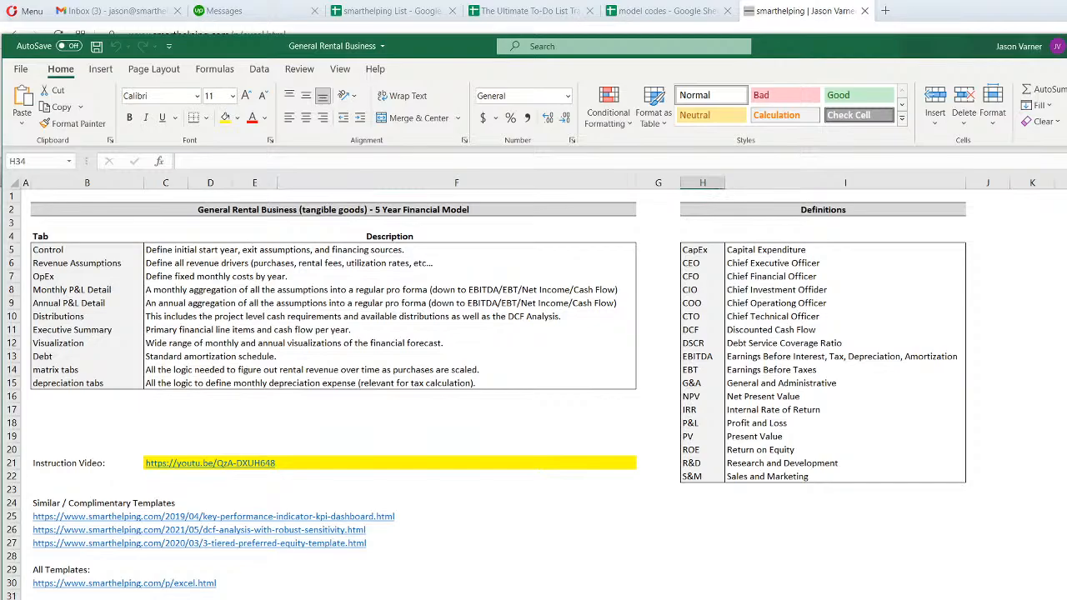
key("Right")
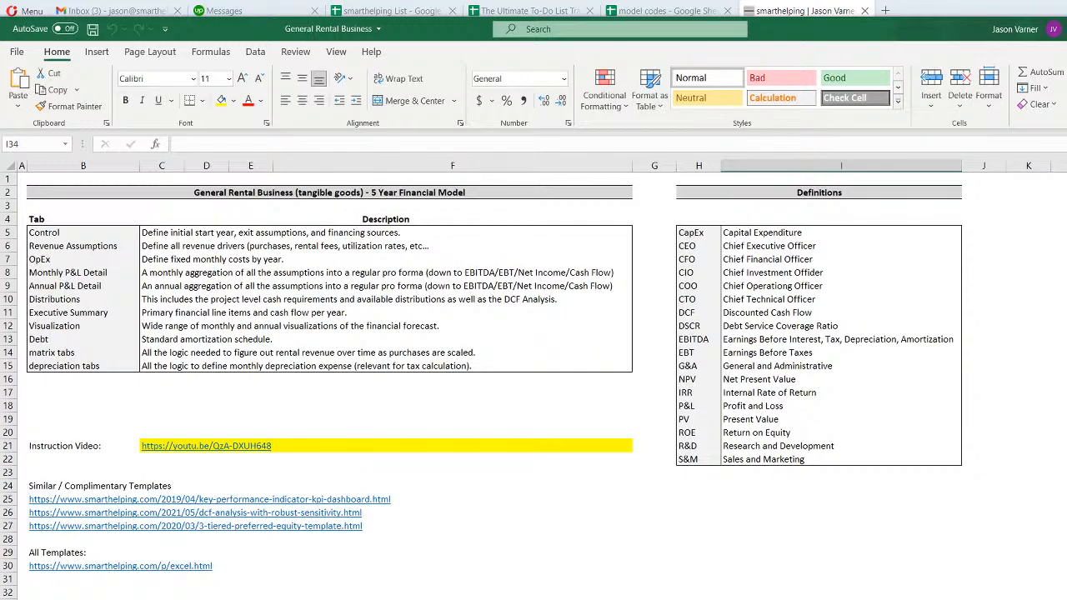
Launch Excel again from the system search to get a separate blank workbook
key("super")
type("exc")
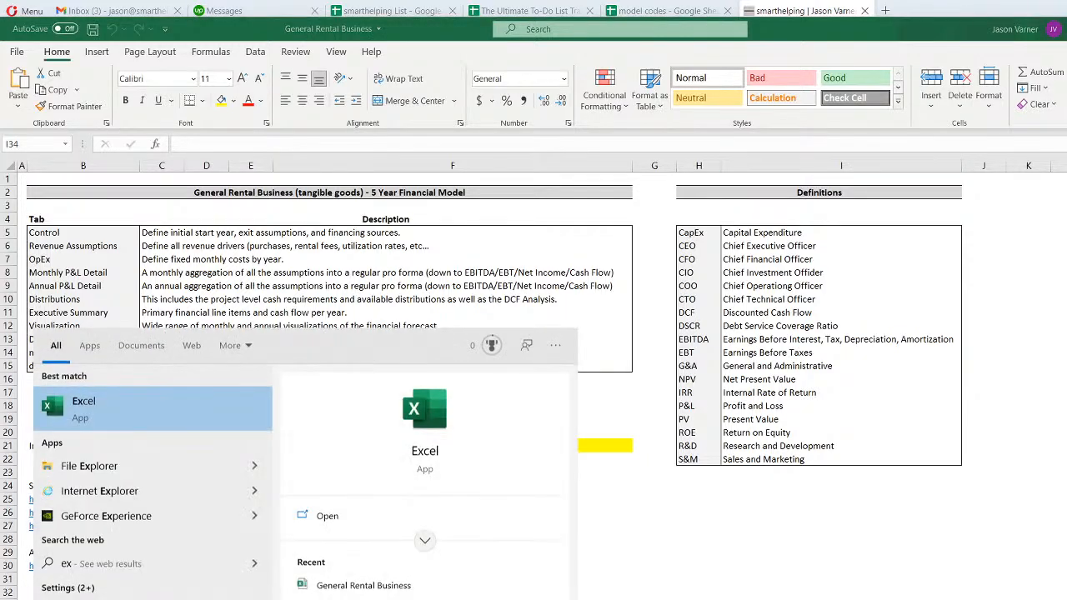
left_click(137, 405)
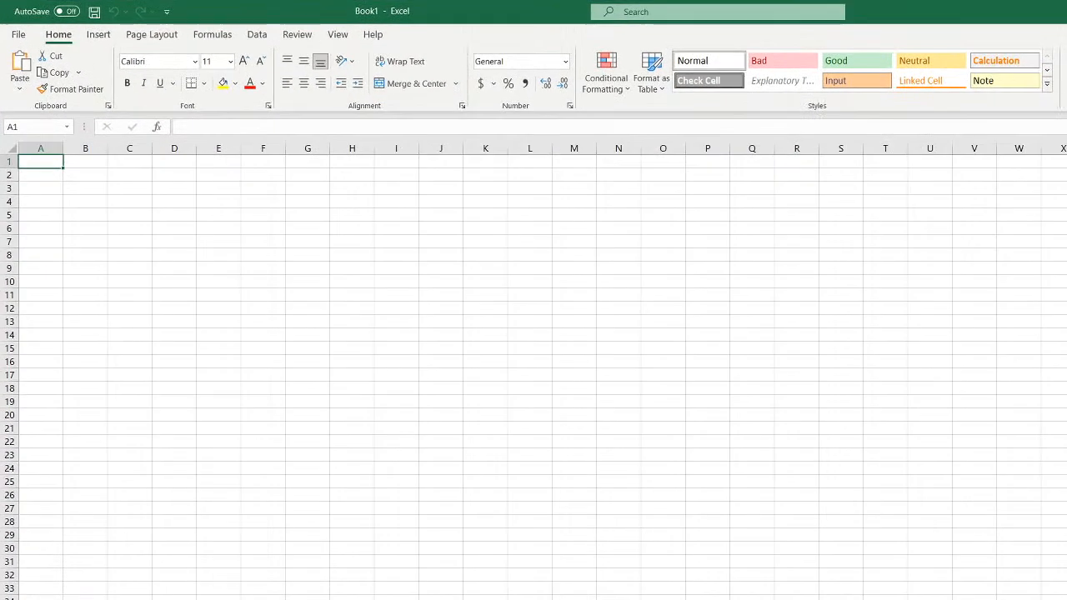
scroll(533, 371, "up", 5)
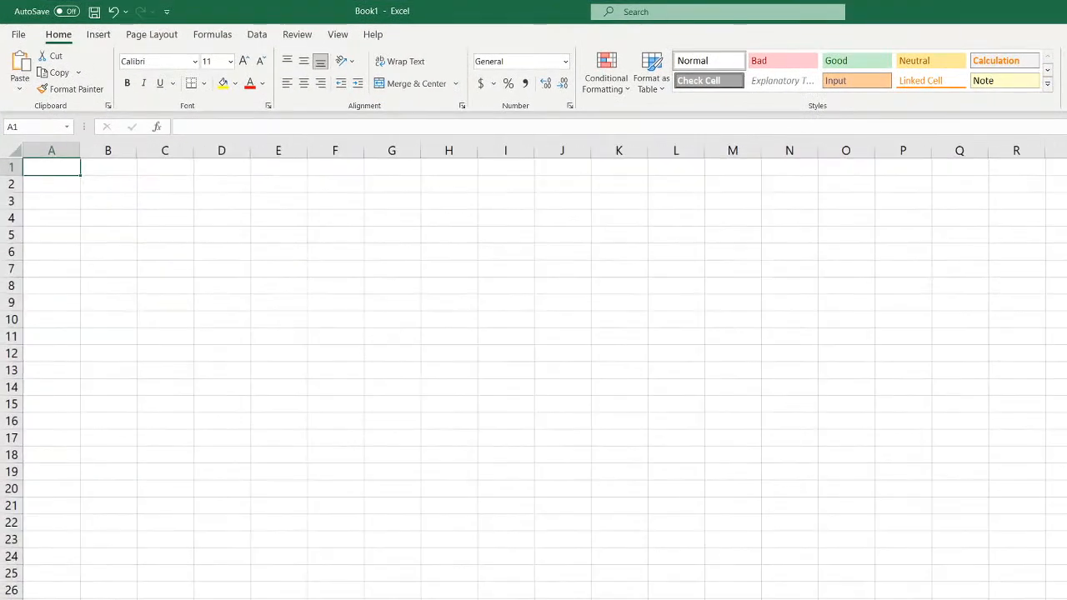
scroll(457, 359, "up", 2)
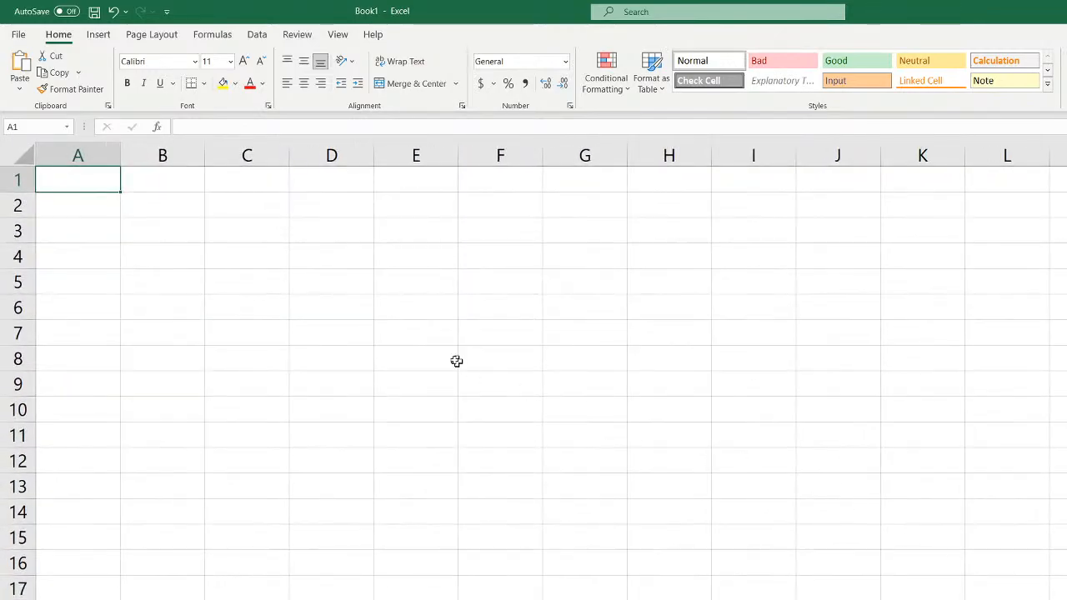
Enter 10 in cell E4 and 100 in cell E3, and give E3 the dollar accounting format
left_click(415, 259)
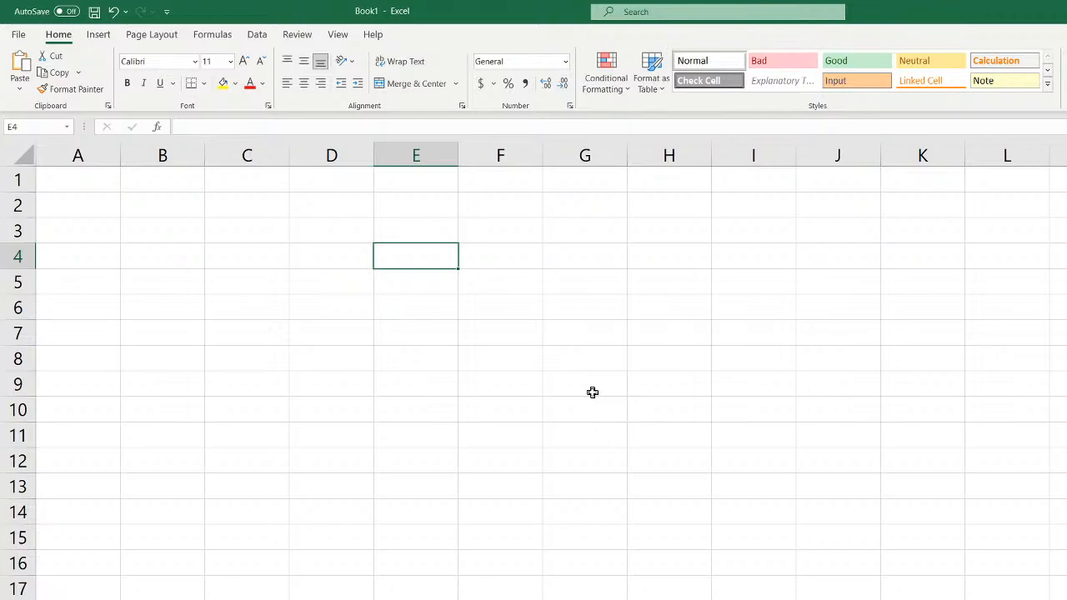
type("10")
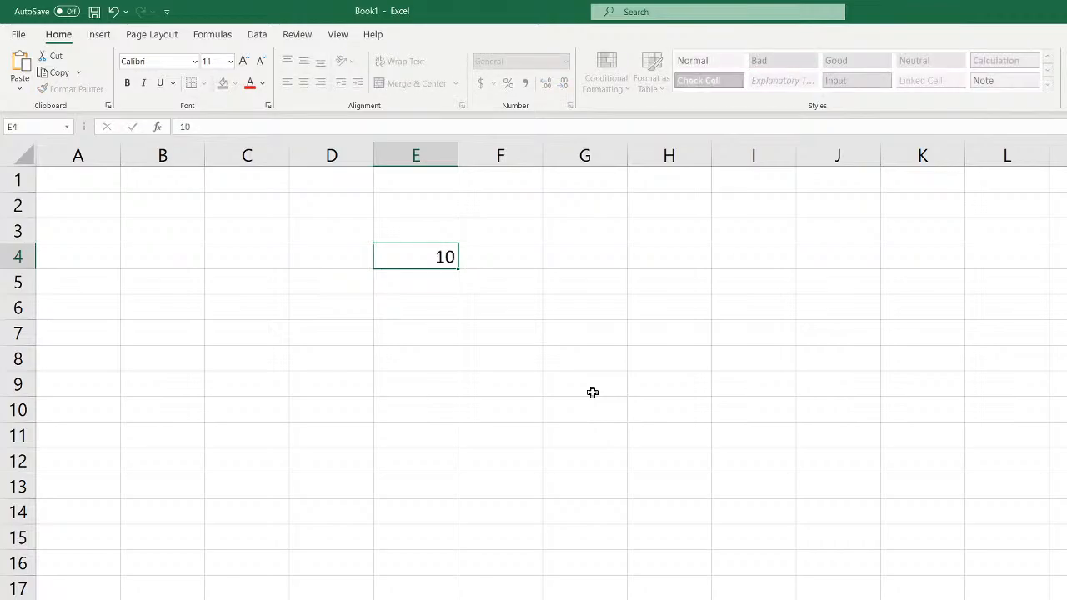
key("Return")
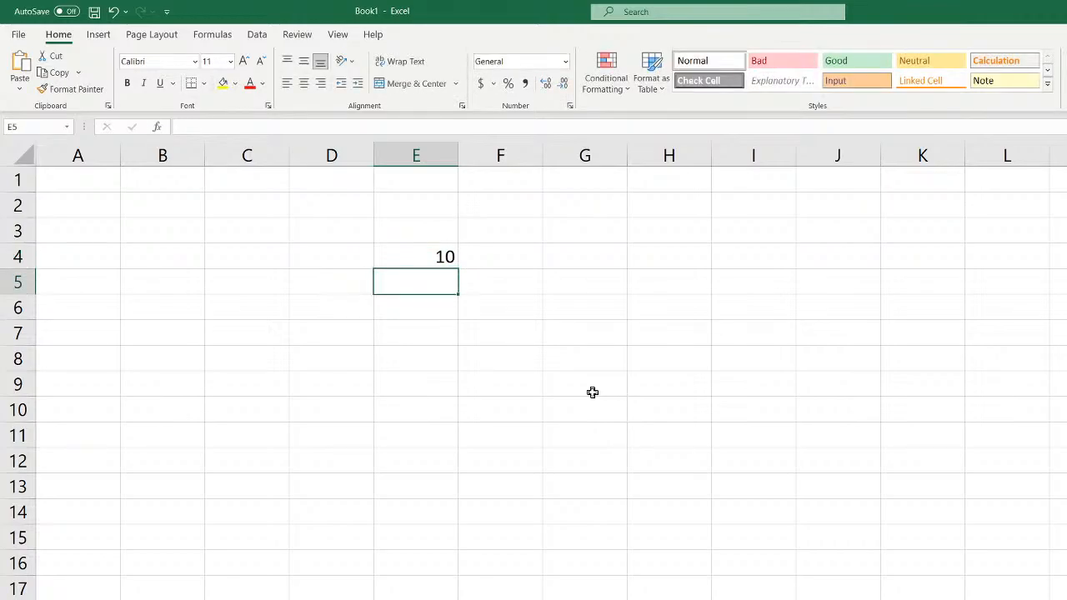
key("Up")
key("Up")
type("100")
key("Return")
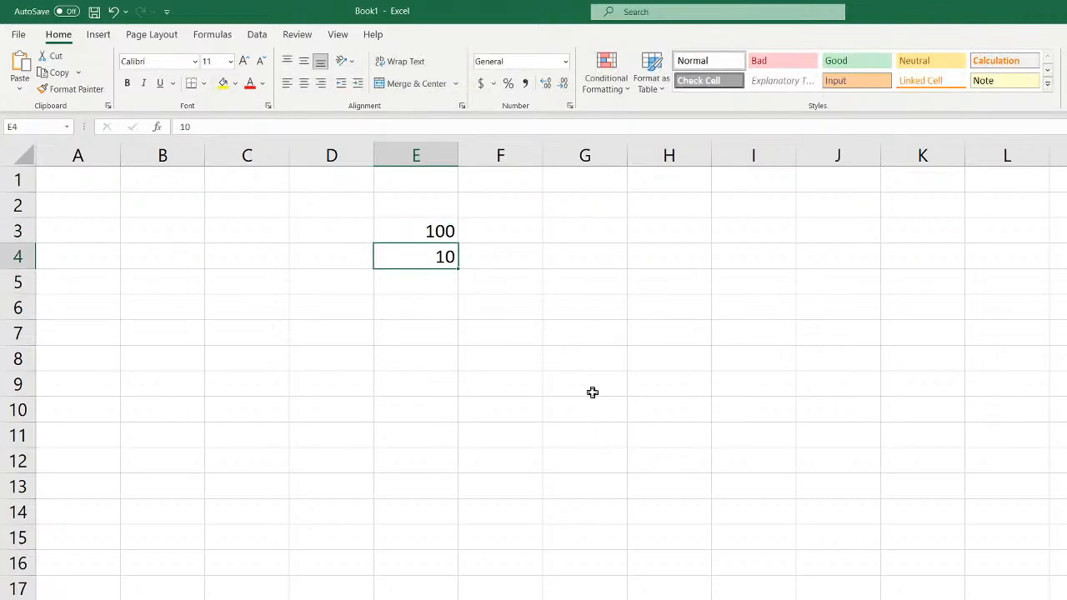
left_click(442, 232)
left_click(480, 83)
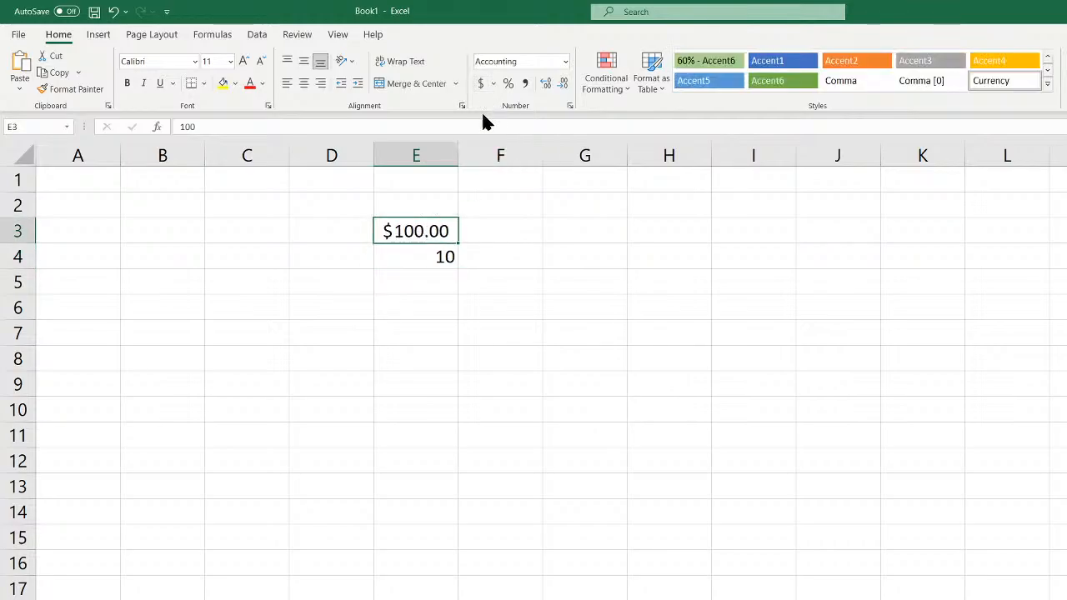
Calculate the amount in E3 divided by the count in E4 with the formula =E3/E4 in cell E5
left_click(425, 255)
left_click(424, 234)
left_click(425, 255)
left_click(427, 282)
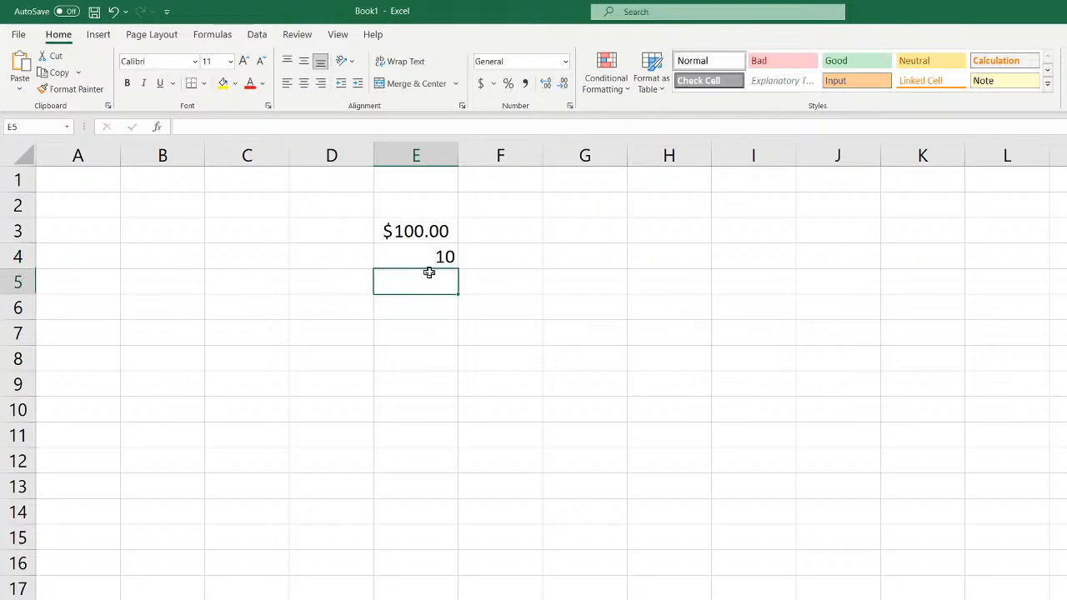
type("=")
left_click(429, 238)
type("/")
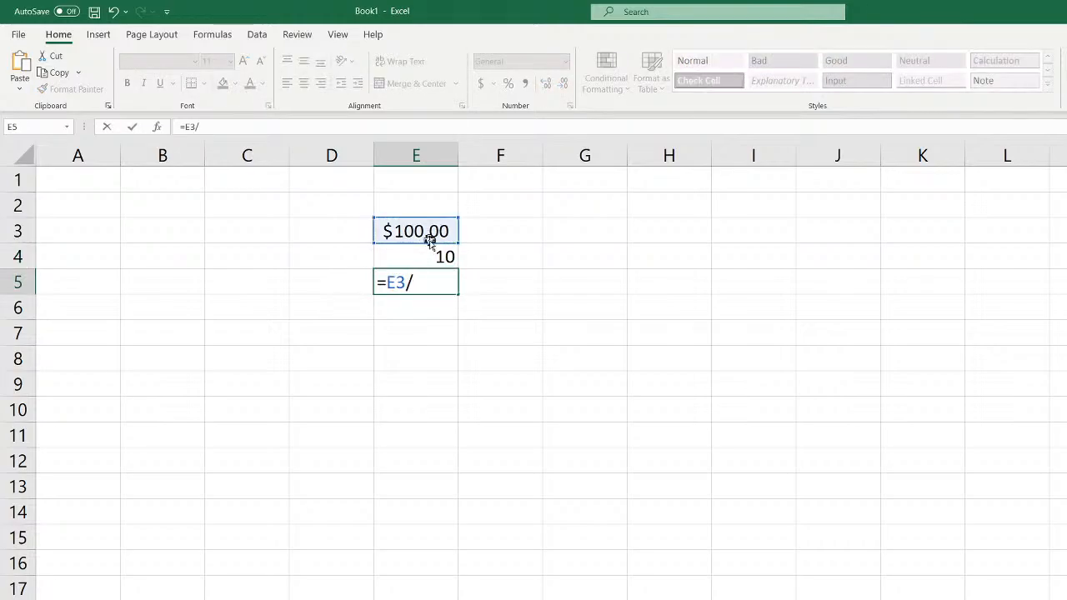
left_click(424, 254)
key("Return")
left_click(430, 289)
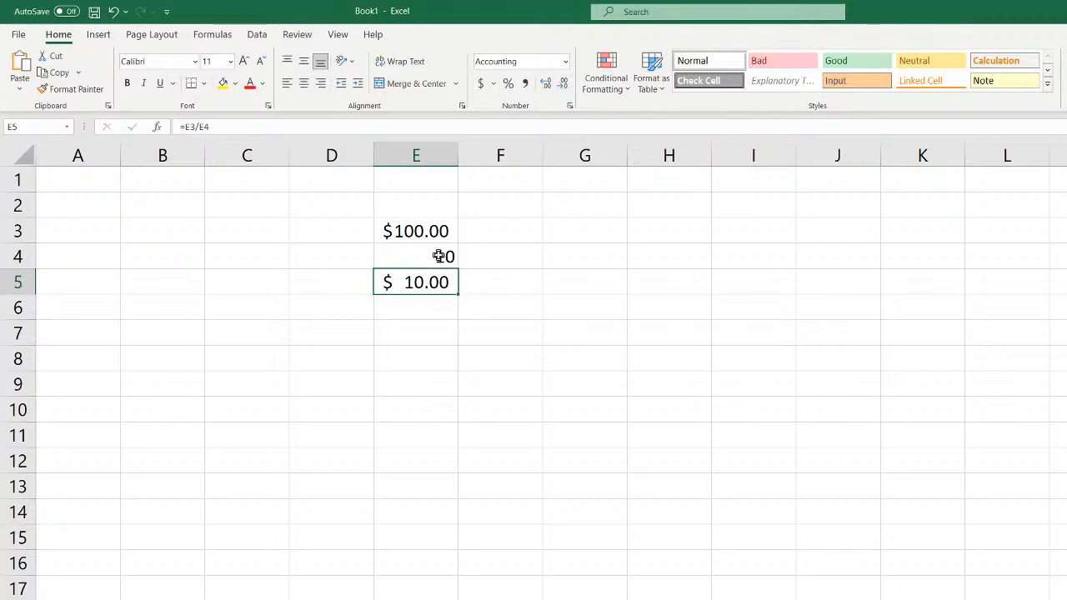
Change the divisor in cell E4 to 100
left_click(440, 255)
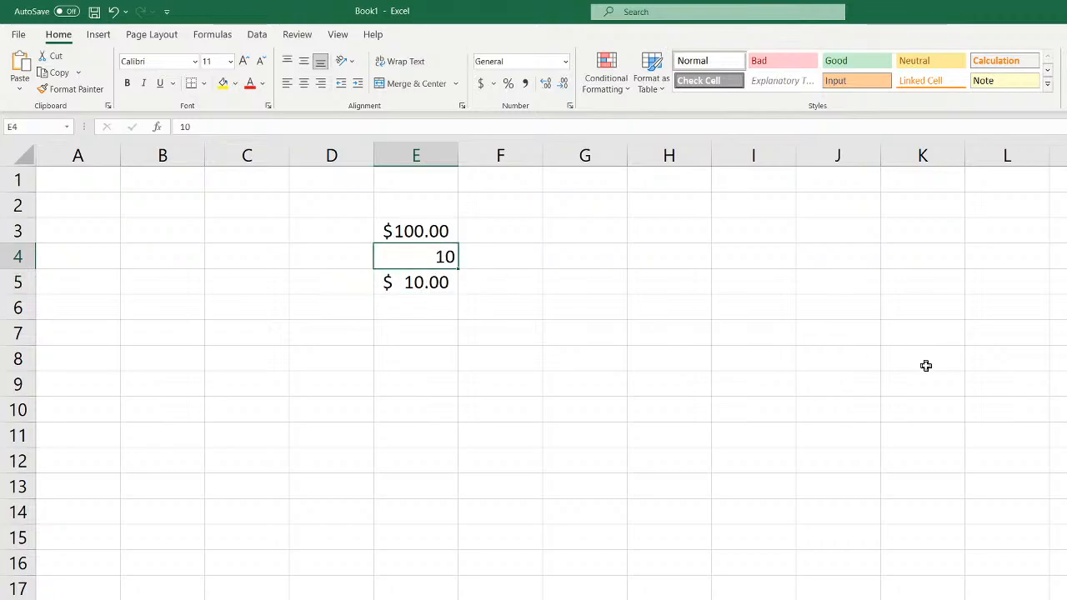
type("100")
key("Return")
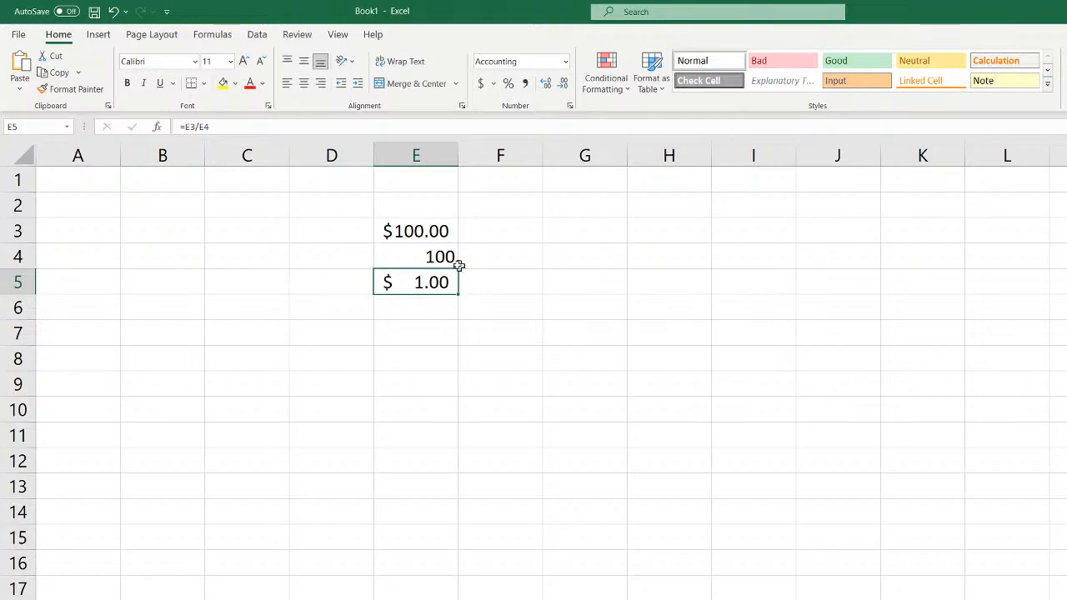
Set the dollar amount in cell E3 to 150
left_click(414, 230)
type("150")
key("Return")
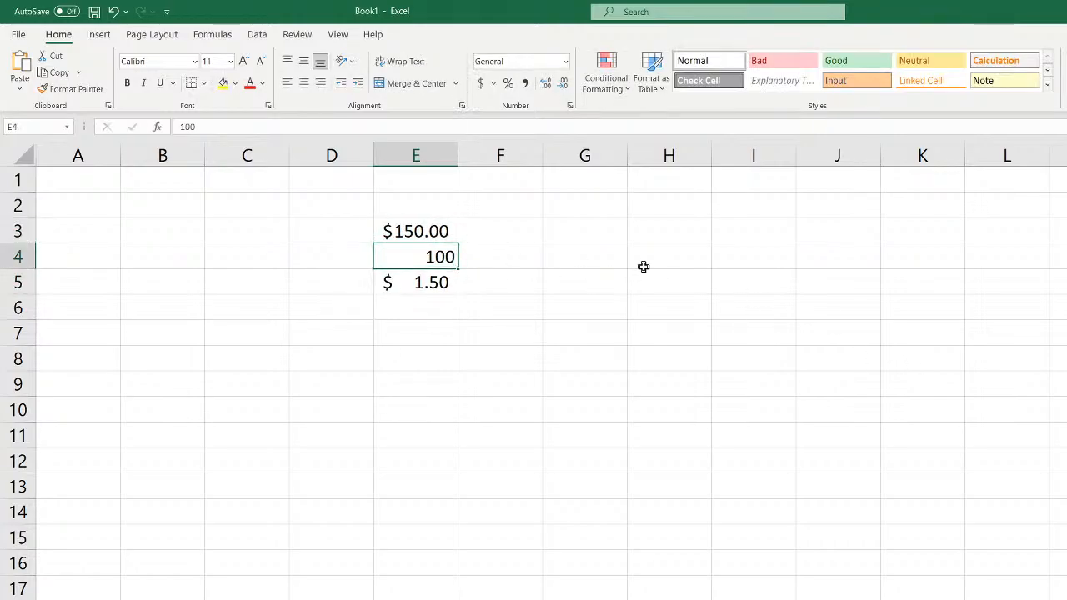
Examine how the amount in E3 and the divisor in E4 feed the per-unit result in E5
left_click(421, 231)
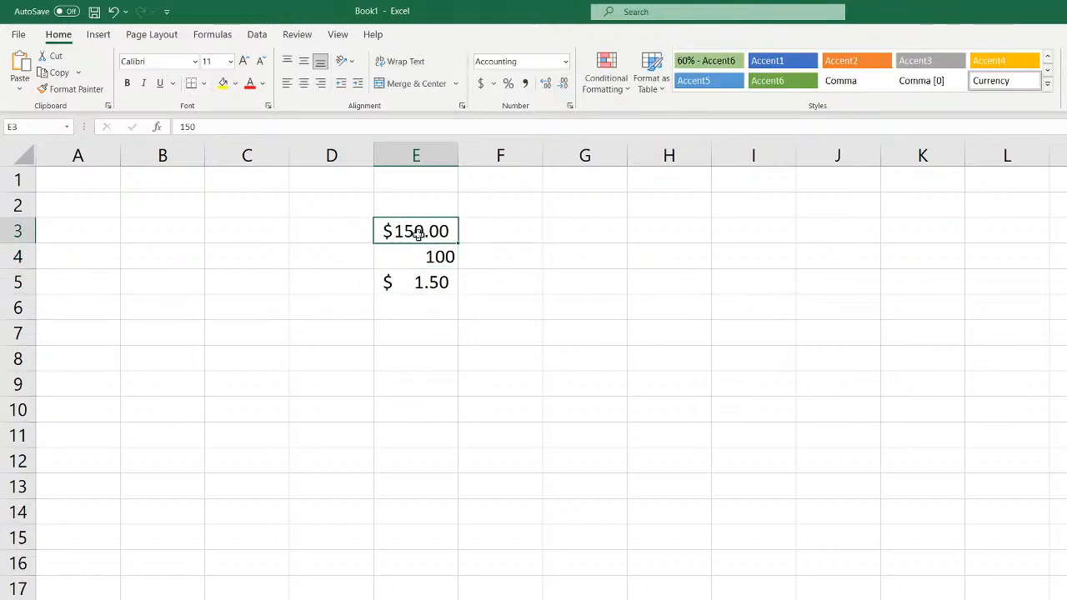
left_click(431, 257)
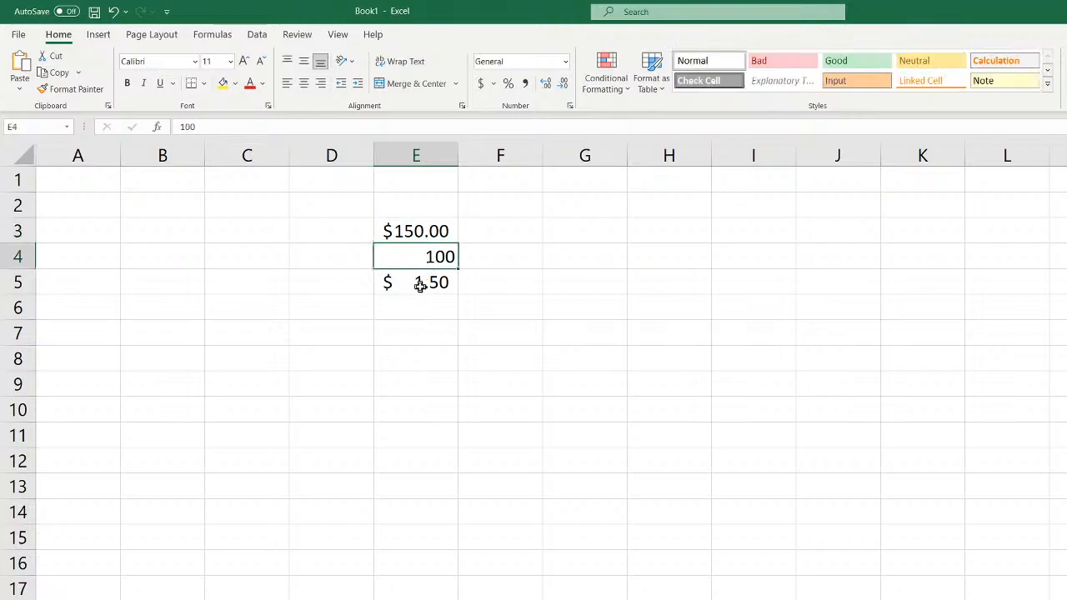
left_click(420, 284)
left_click(431, 258)
left_click(434, 231)
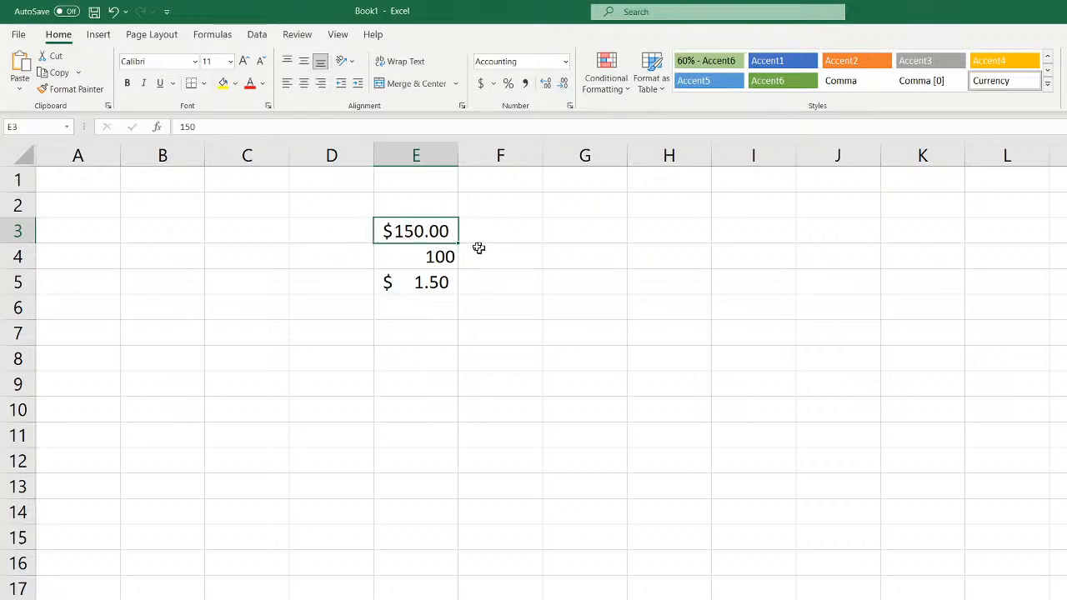
mouse_move(435, 231)
left_mouse_down()
mouse_move(490, 208)
mouse_move(423, 231)
left_mouse_up()
left_click(411, 262)
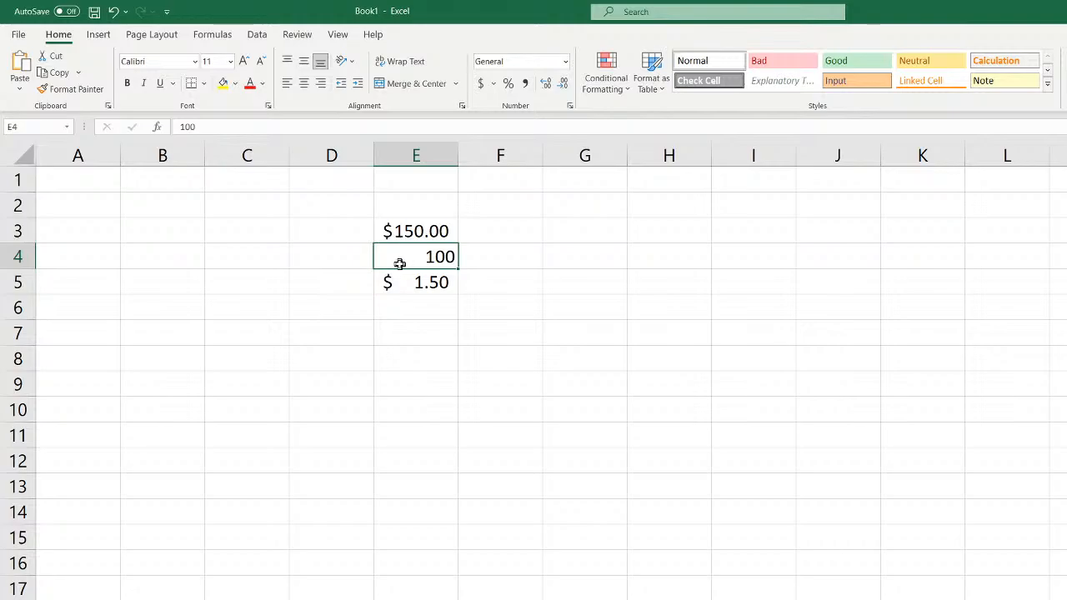
left_click(417, 227)
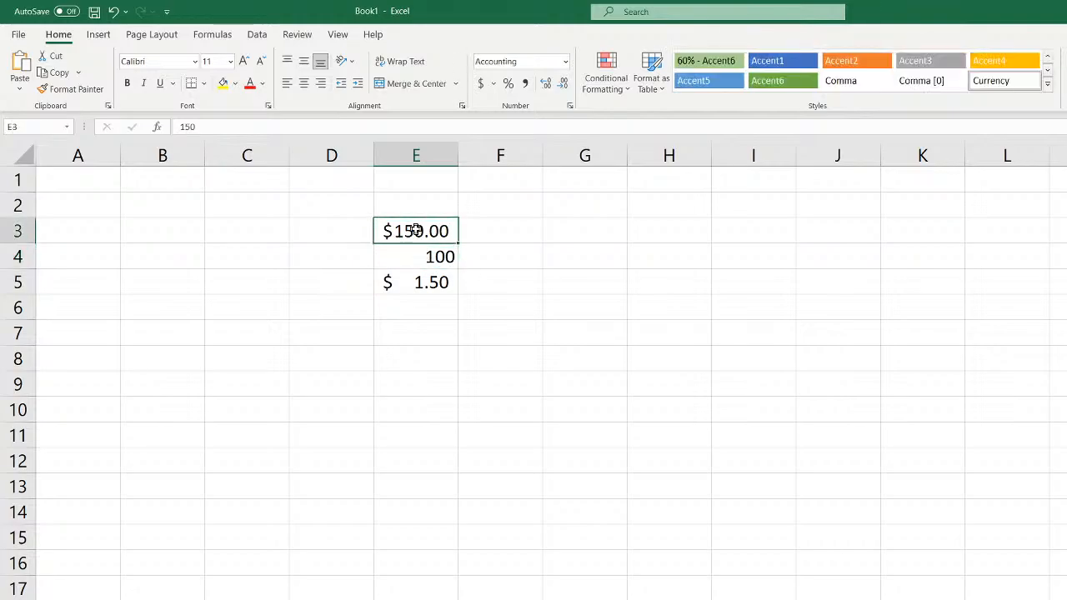
left_click(410, 284)
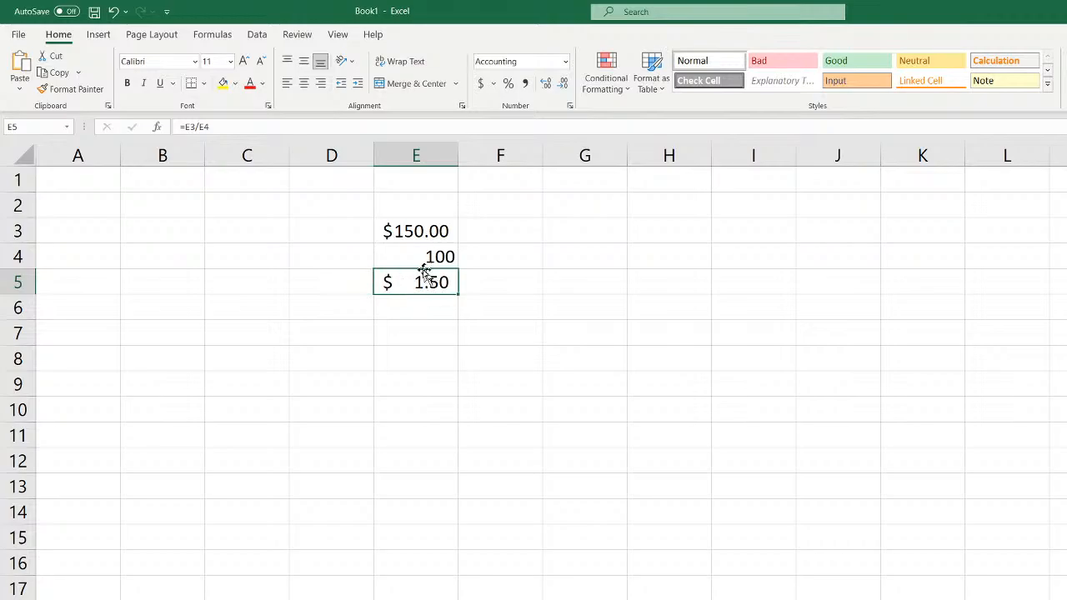
Fill the divisor from cell E4 into F4 and change F4 to 110
left_click(498, 256)
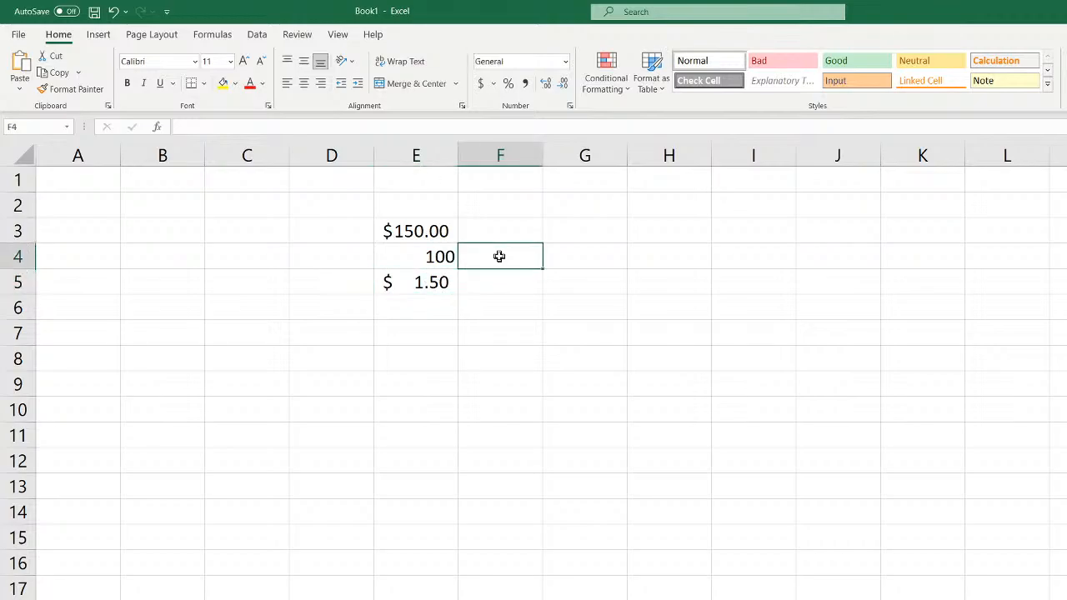
left_click(437, 259)
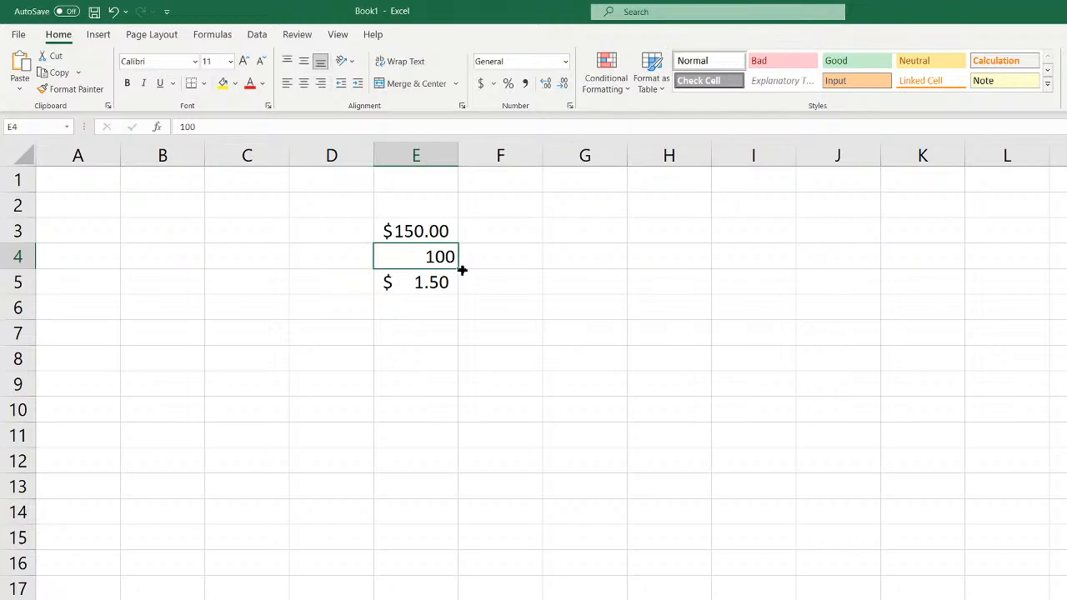
left_click_drag(462, 269, 538, 275)
left_click(500, 260)
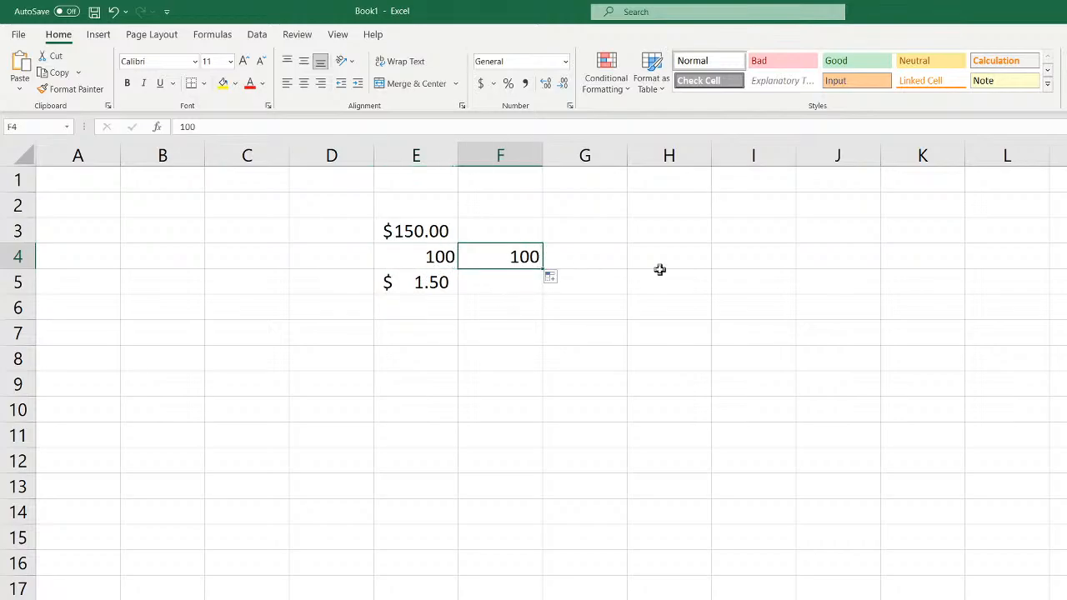
type("110")
key("Return")
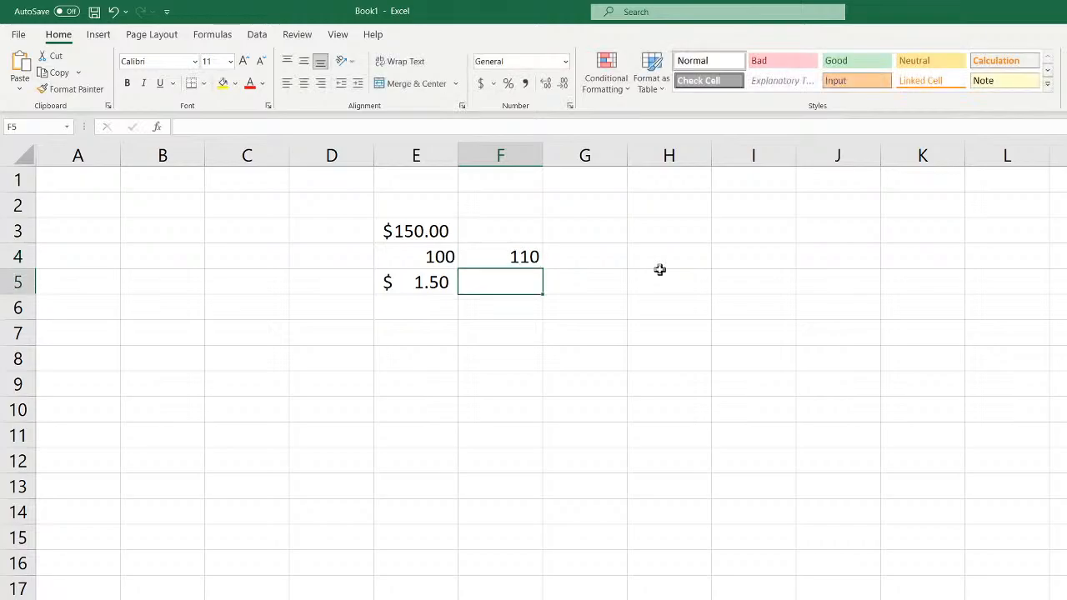
Fill the amount in E3 across to F3 and the division formula in E5 across to F5
left_click(440, 230)
left_click_drag(457, 243, 509, 236)
left_click(508, 236)
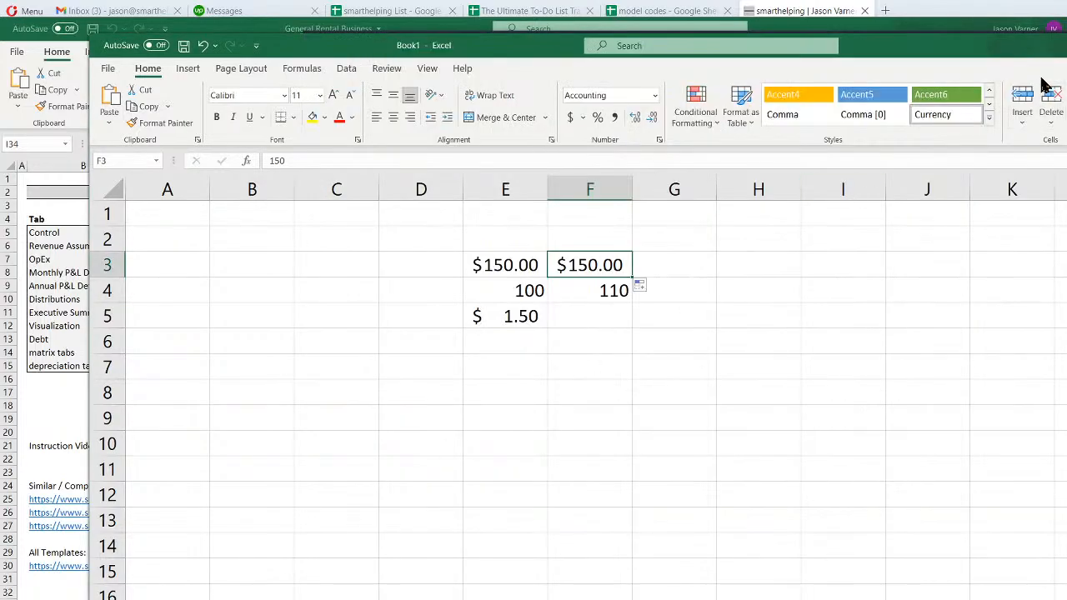
left_click(598, 359)
left_click(596, 316)
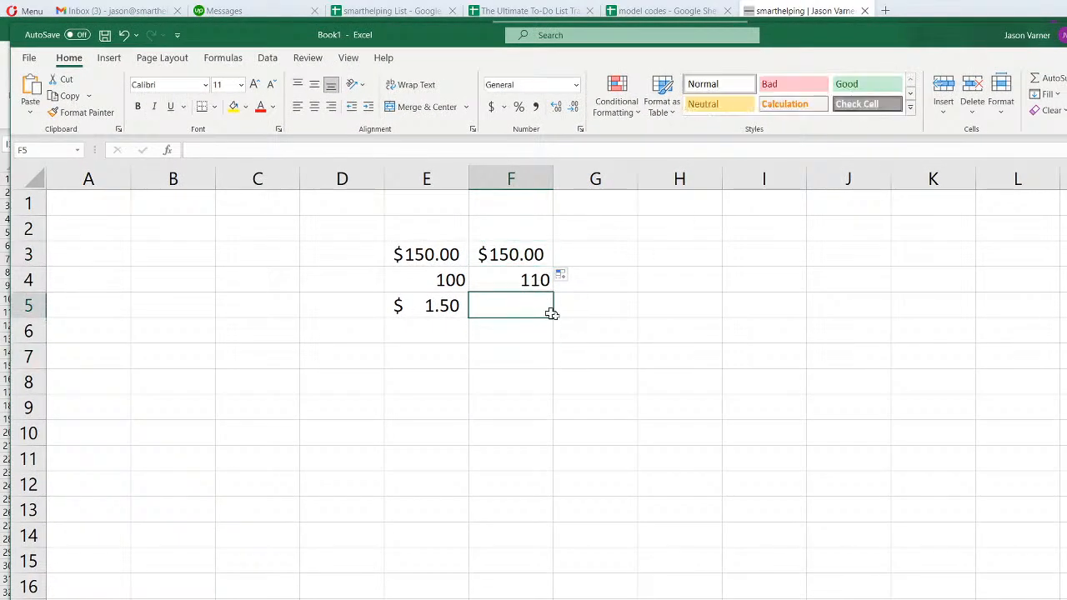
left_click(460, 311)
left_click_drag(469, 318, 536, 321)
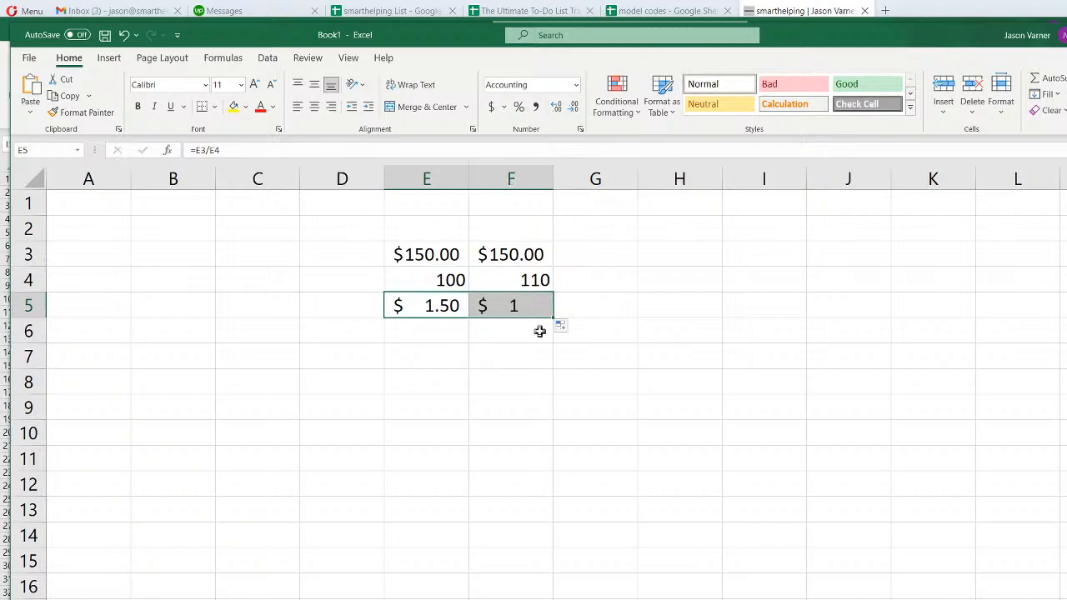
left_click(535, 309)
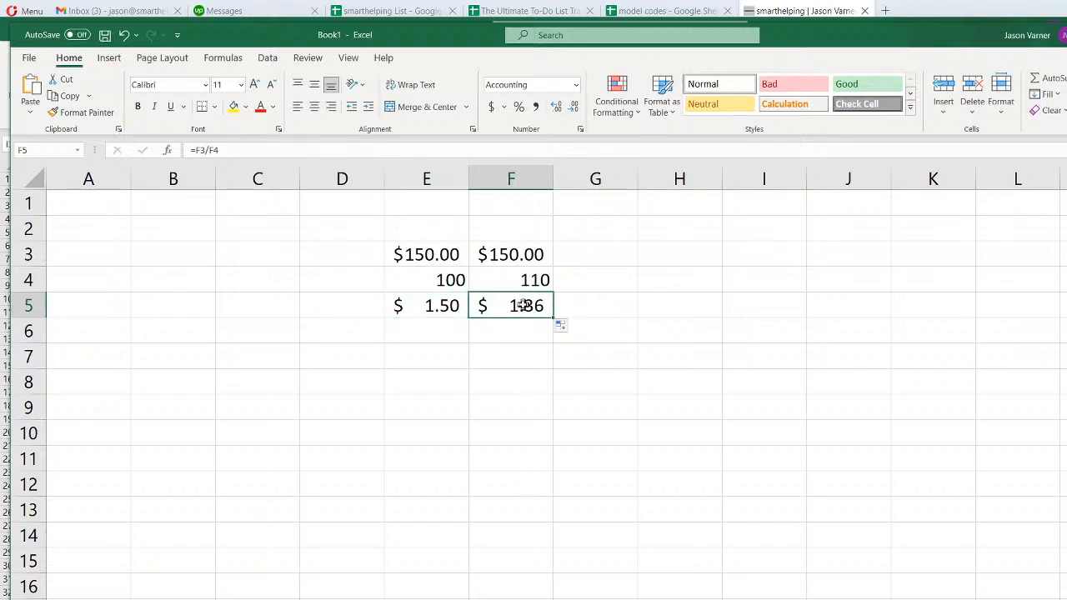
Compare the amounts, divisors and per-unit results in rows 3 to 5 between columns E and F
left_click_drag(445, 277, 533, 279)
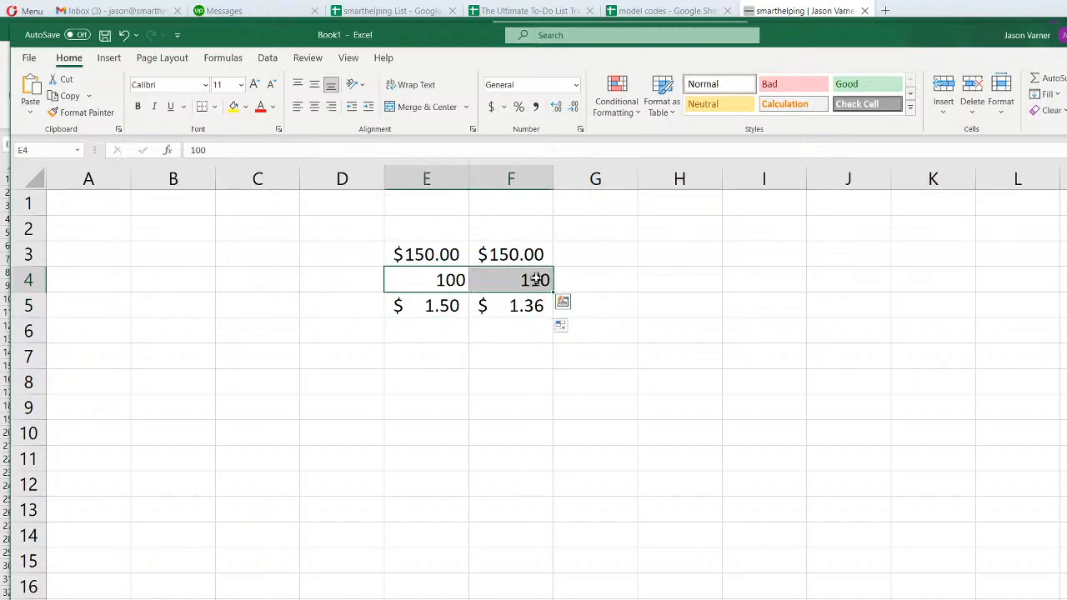
left_click(524, 281)
left_click(492, 308)
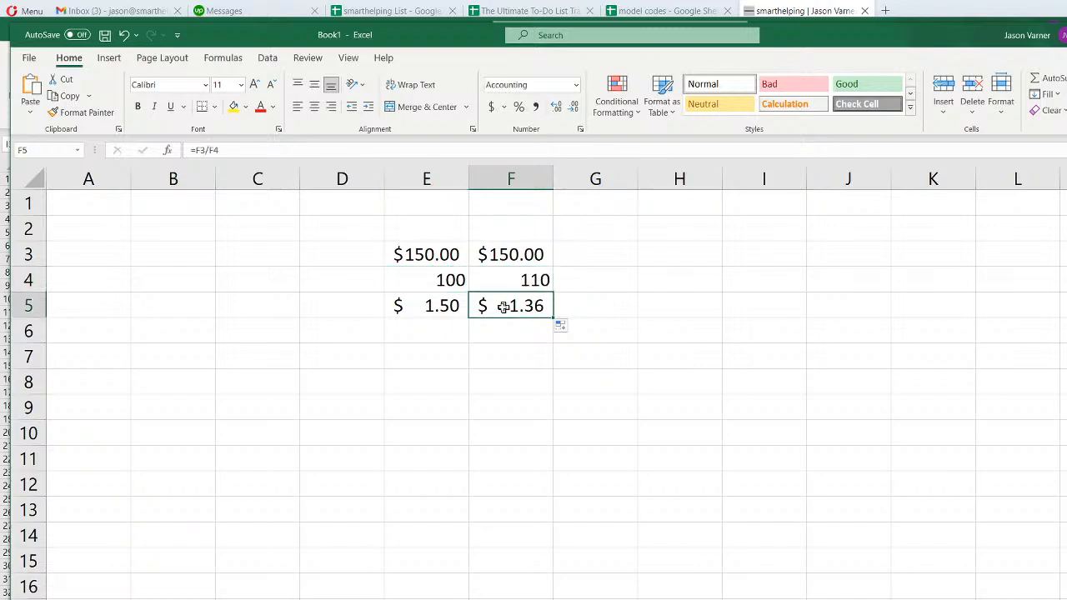
left_click(456, 307)
left_click(528, 278)
left_click(451, 284)
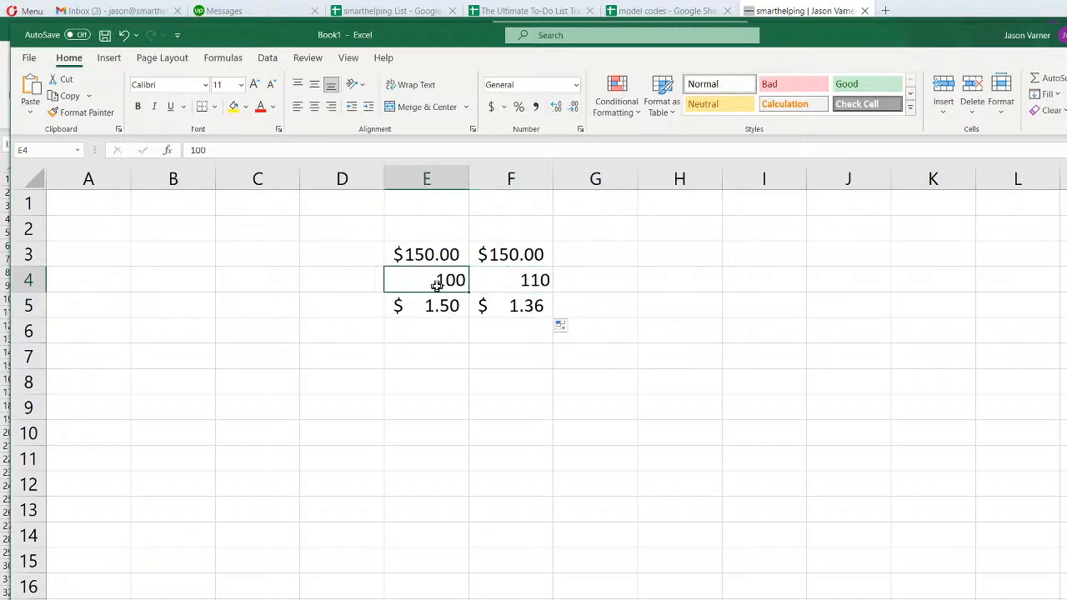
left_click(499, 280)
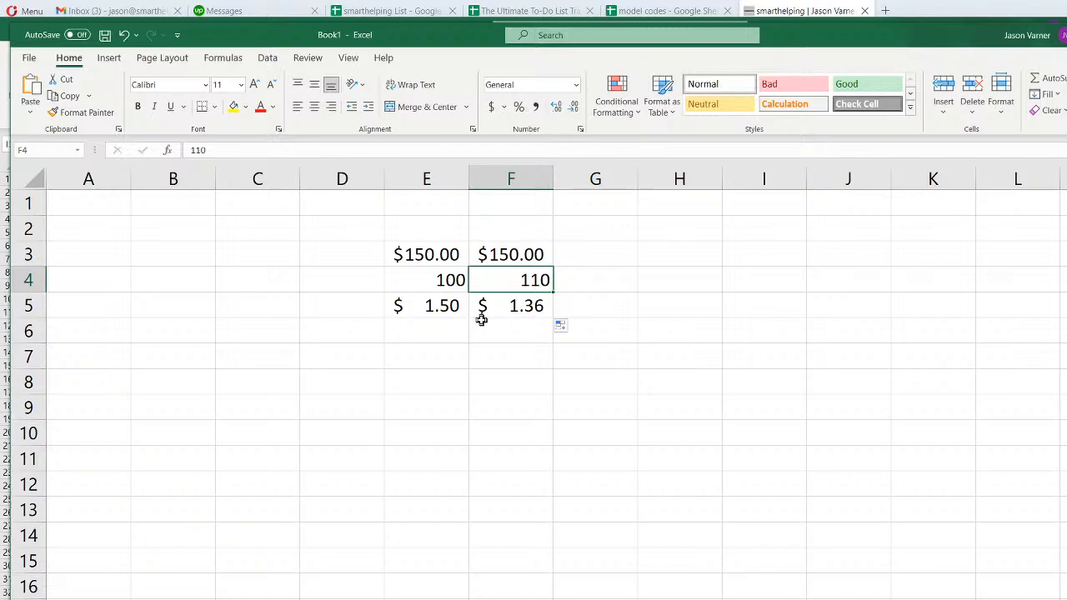
left_click(504, 398)
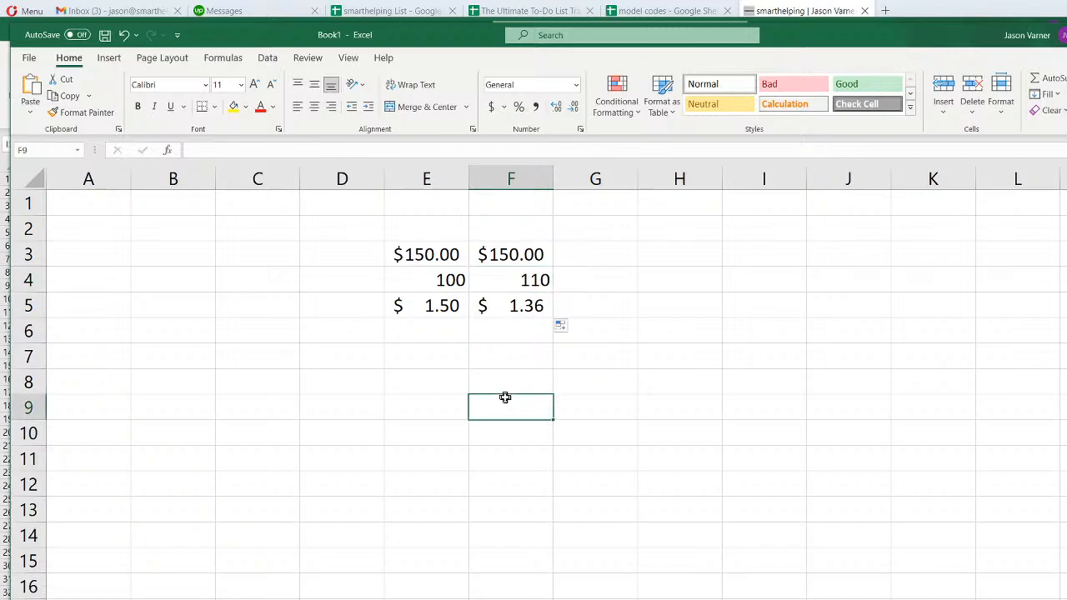
left_click(432, 305)
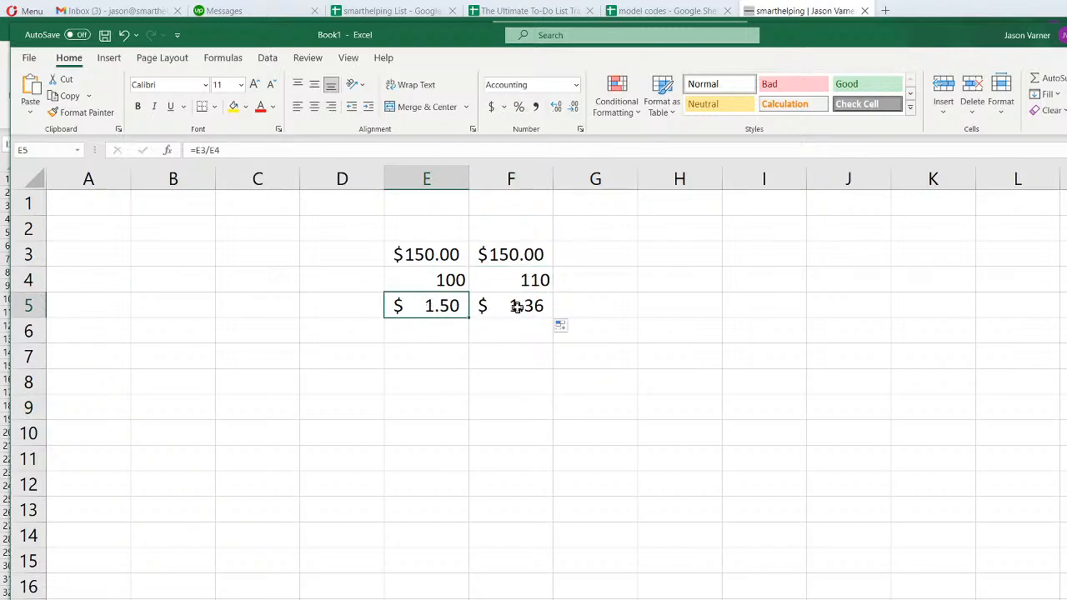
left_click(511, 306)
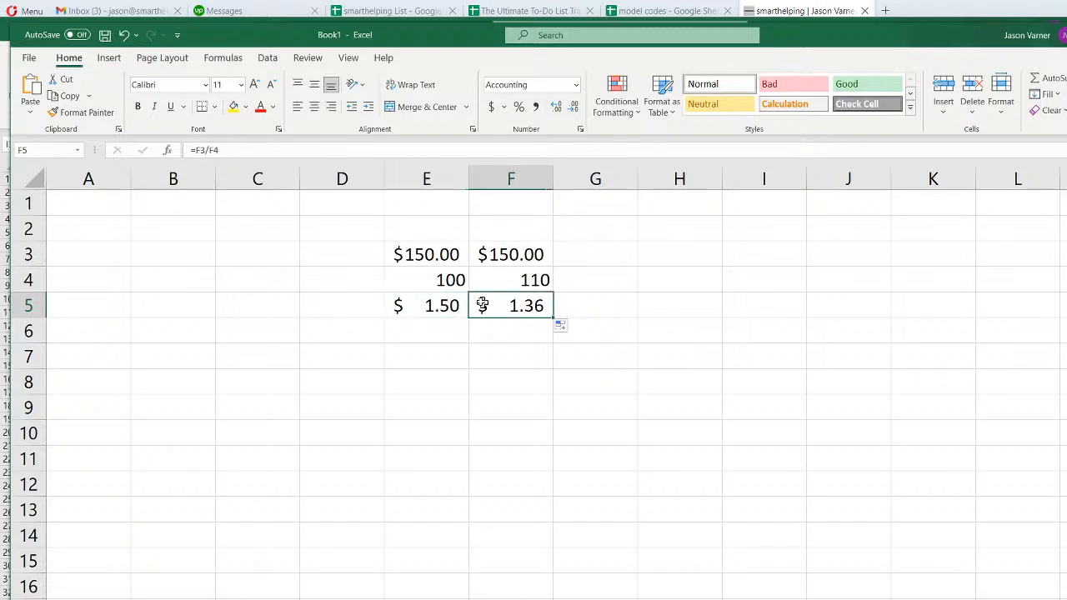
left_click(437, 281)
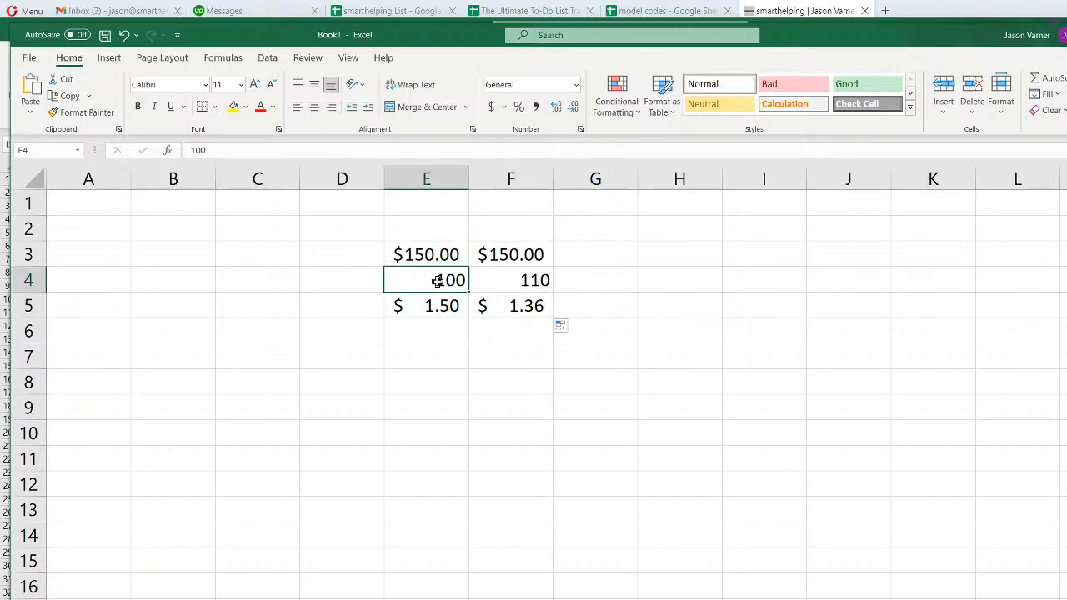
left_click(529, 281)
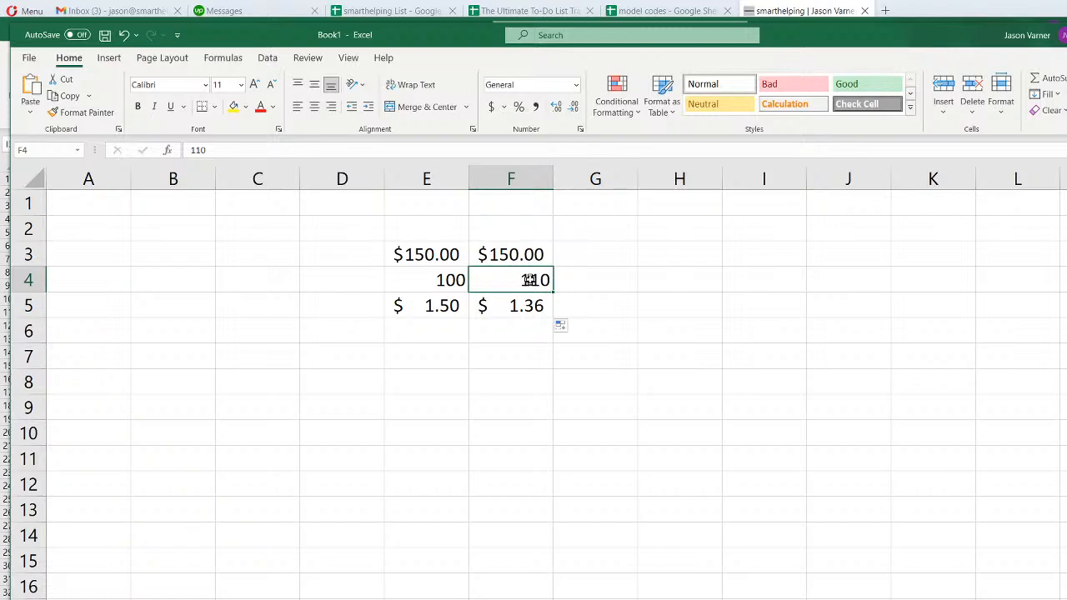
left_click(440, 282)
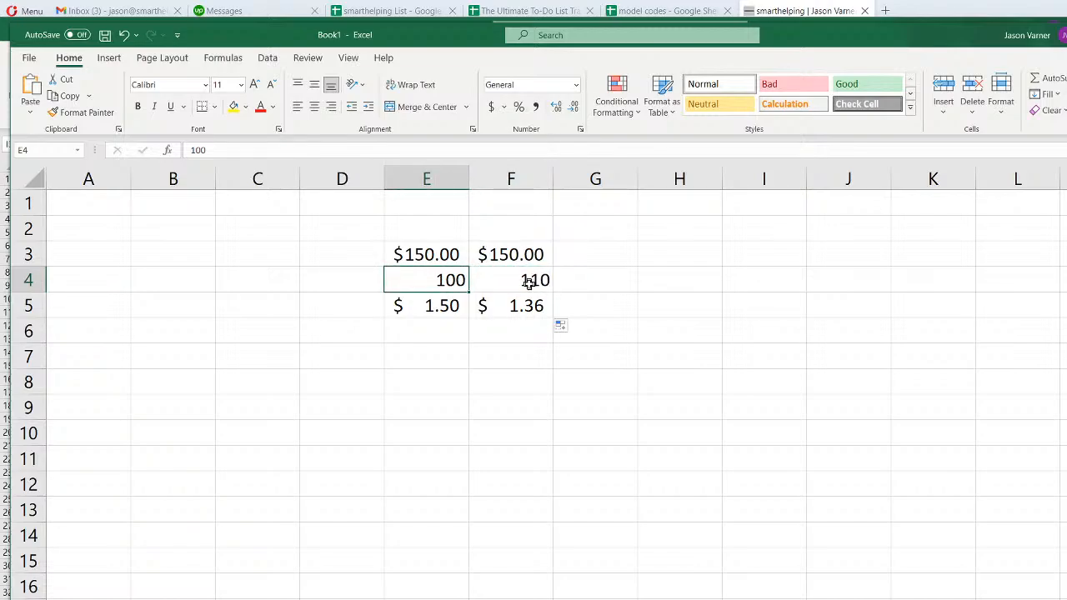
left_click(533, 280)
left_click(416, 254)
left_click(506, 255)
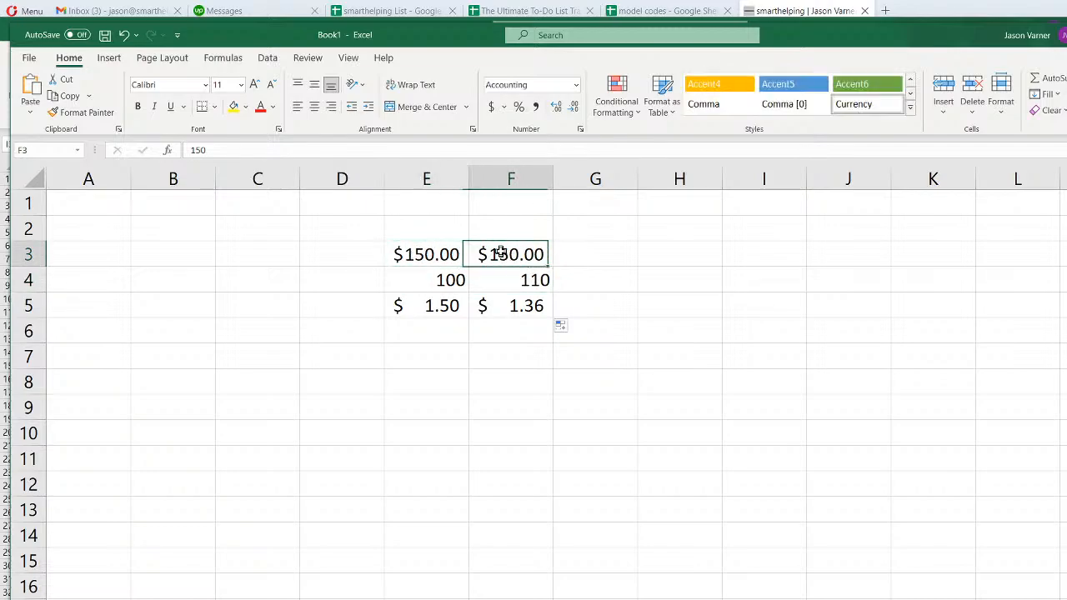
left_click(421, 257)
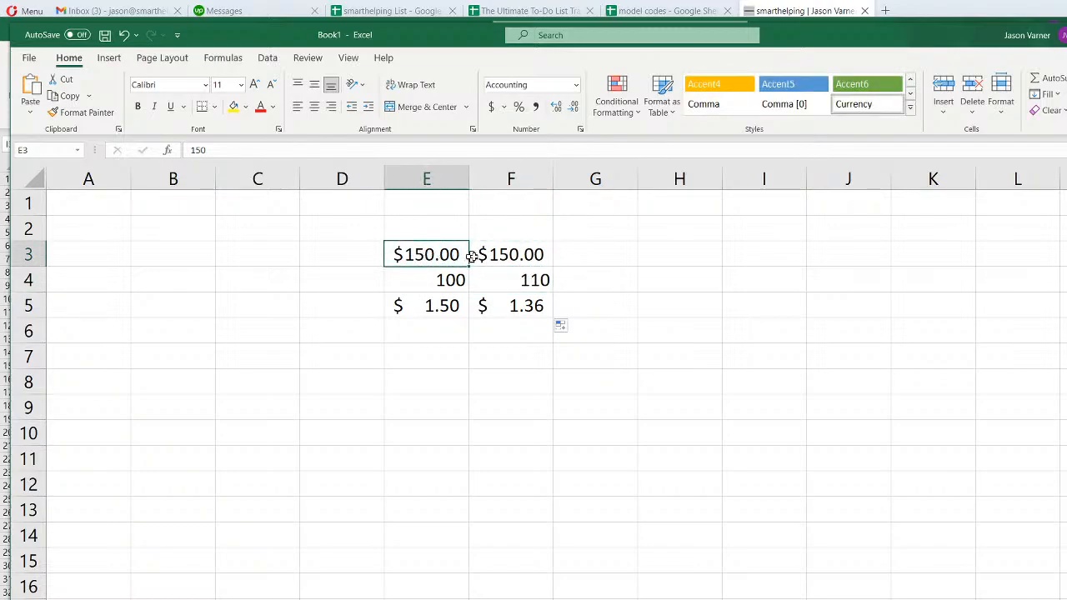
left_click(520, 257)
left_click(511, 280)
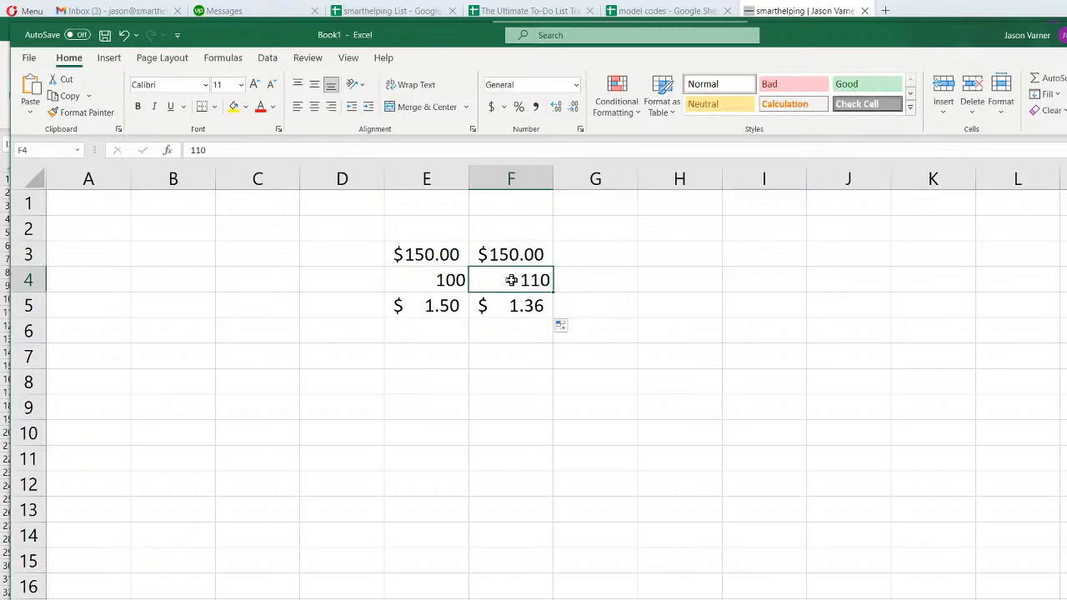
left_click(516, 255)
left_click(458, 255)
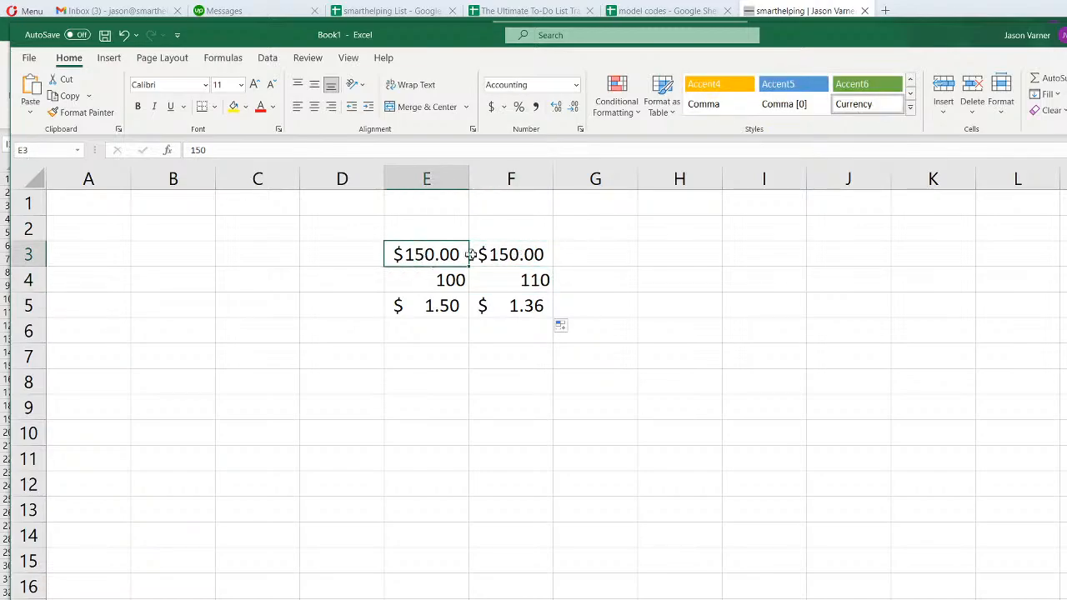
Set the dollar amount in cell F3 to 200 and check the effect on the result in F5
left_click(525, 255)
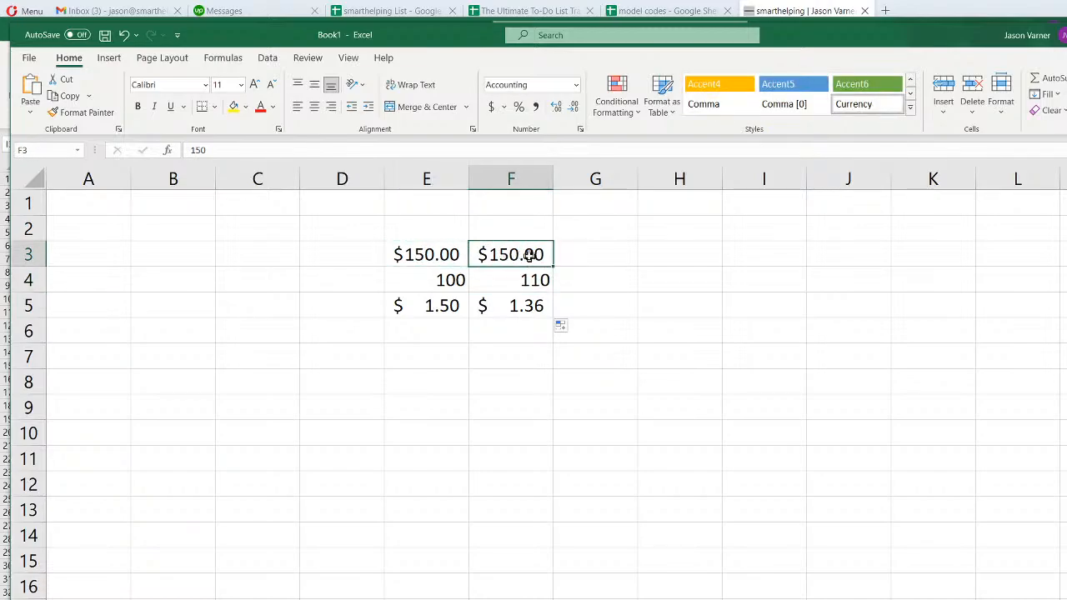
type("200")
key("Return")
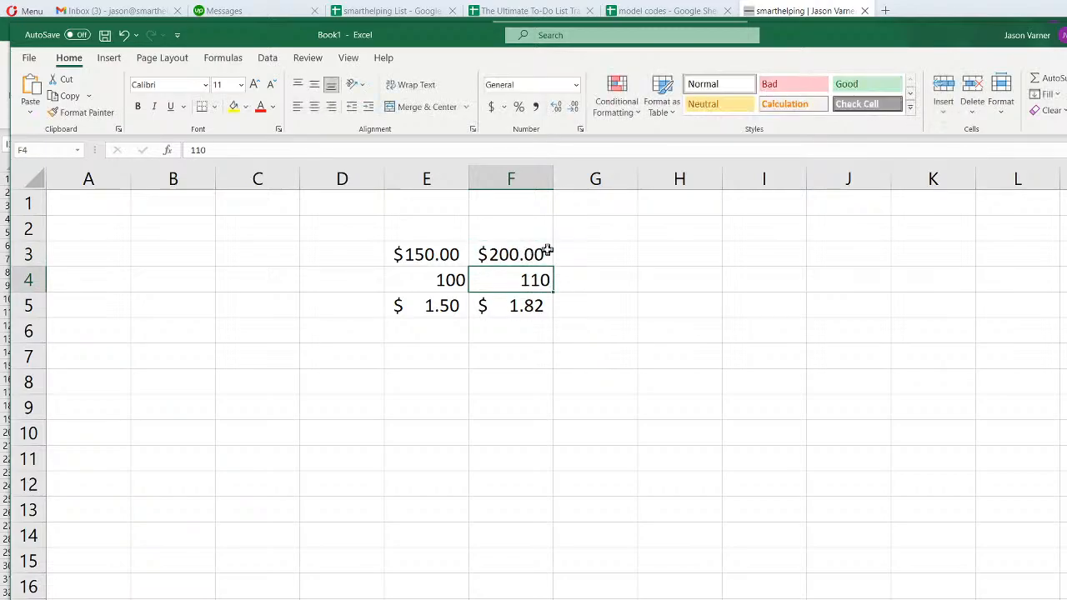
left_click(522, 254)
left_click(570, 287)
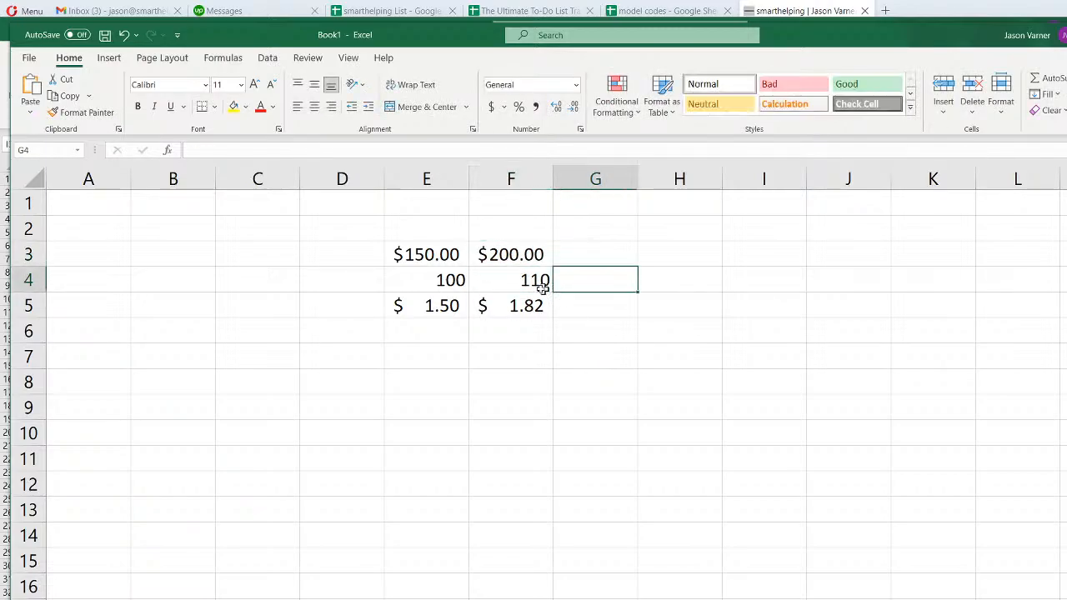
left_click(541, 287)
left_click(517, 305)
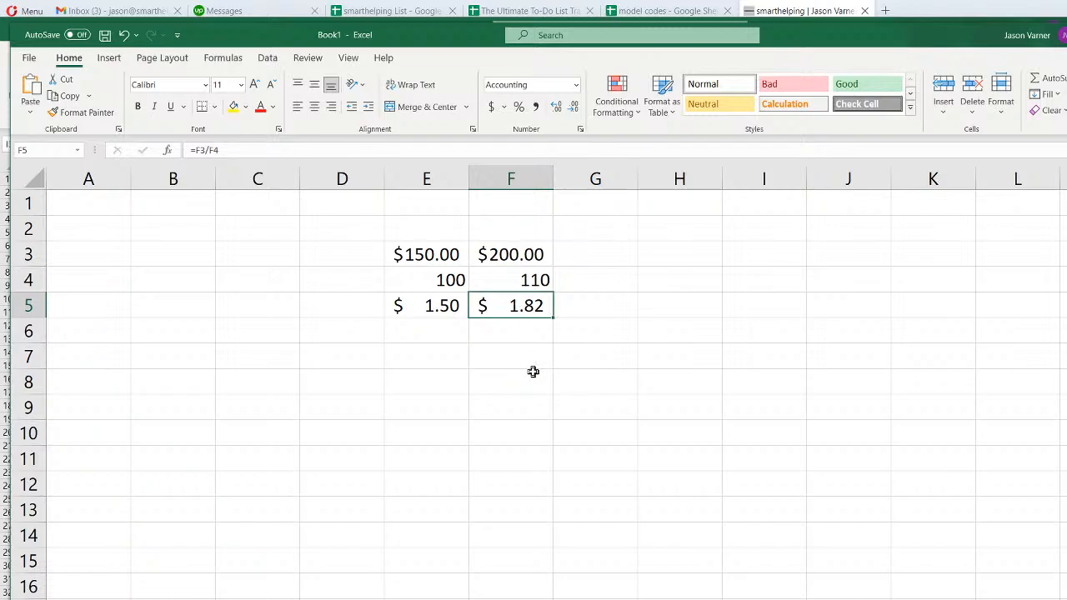
Change the divisor in cell F4 to 90
left_click(512, 282)
left_click(435, 283)
left_click(515, 282)
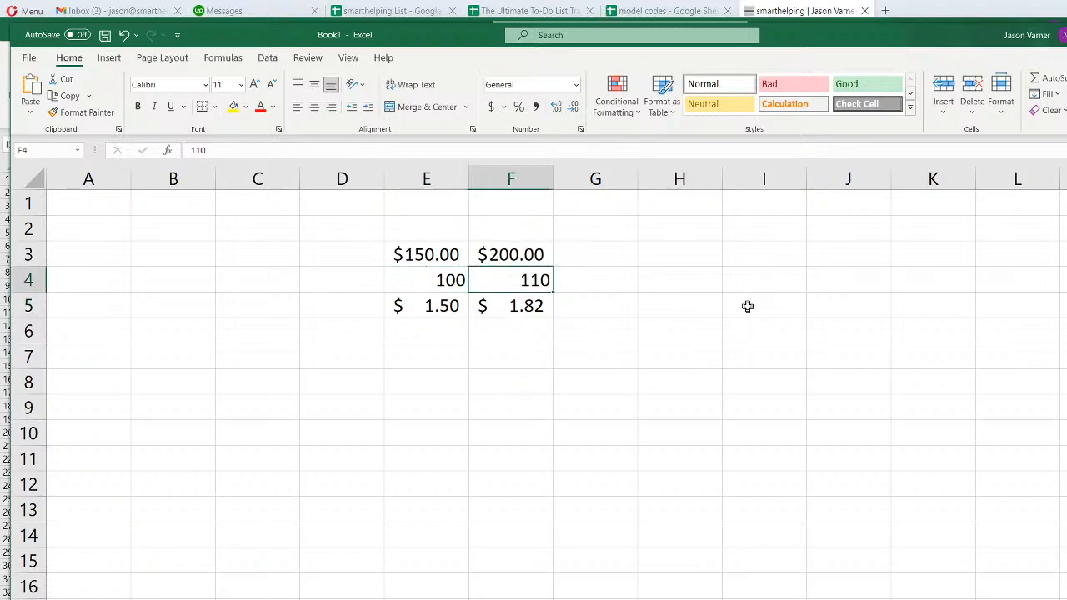
type("90")
key("Return")
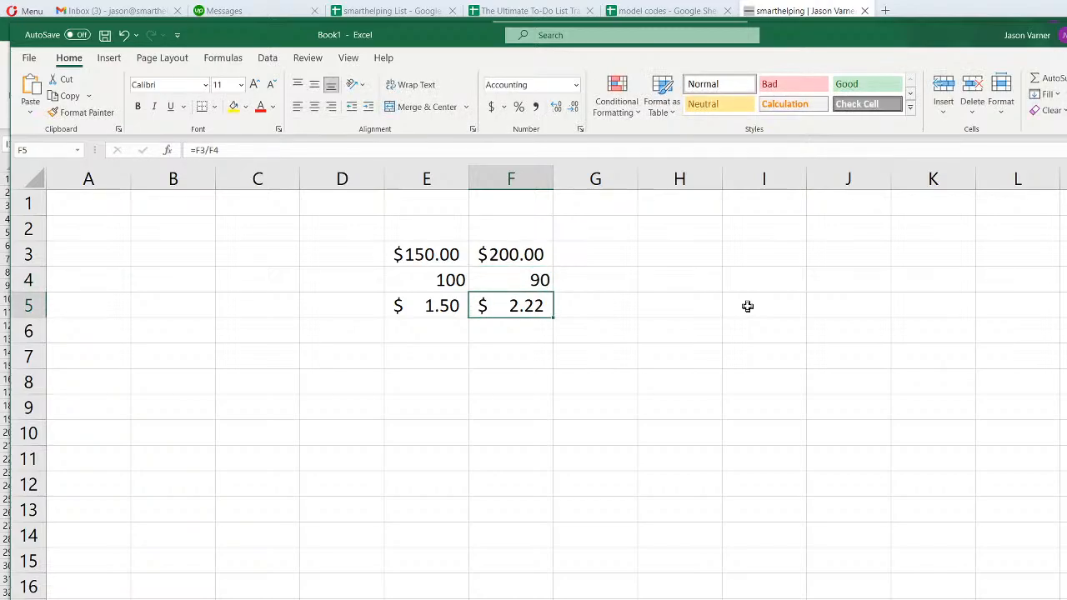
Set the dollar amount in cell F3 to 100
key("Up")
key("Up")
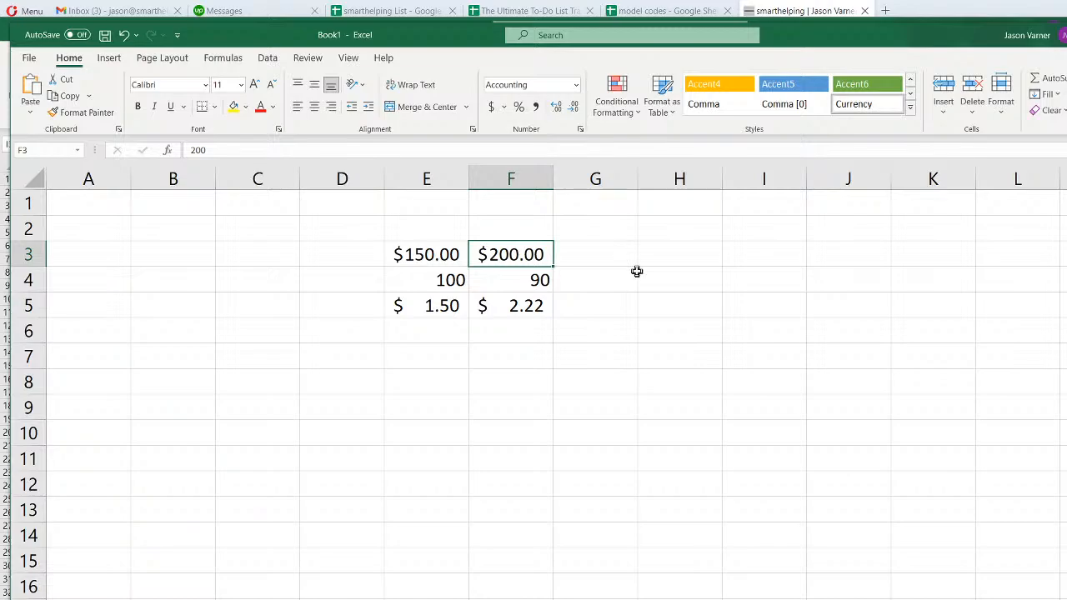
type("100")
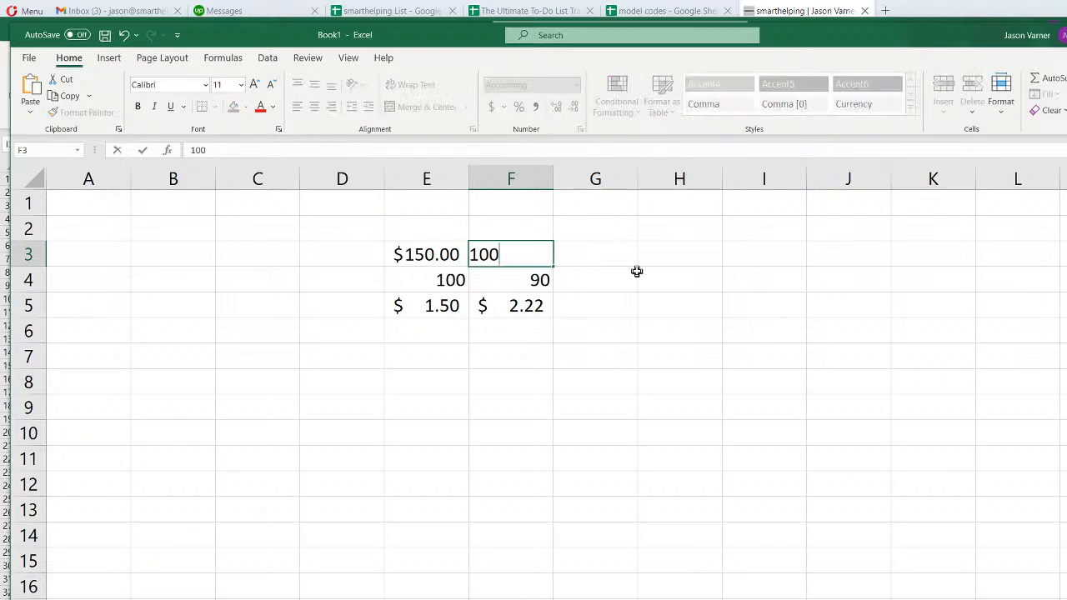
key("Return")
Compare the amounts in E3 and F3 and the divisors in E4 and F4, and check the result in F5
left_click(449, 281)
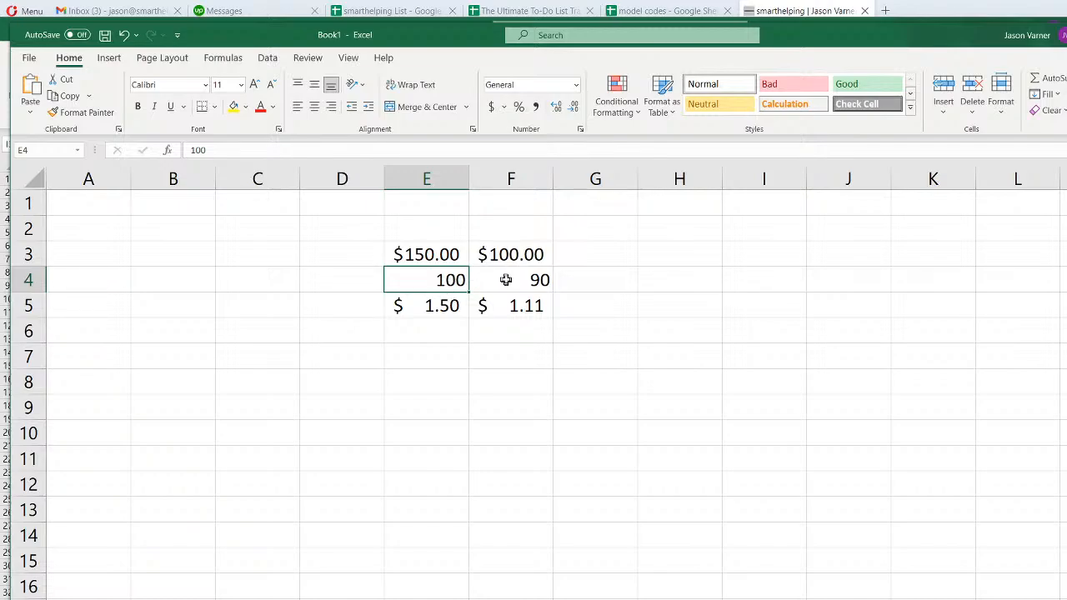
left_click(508, 280)
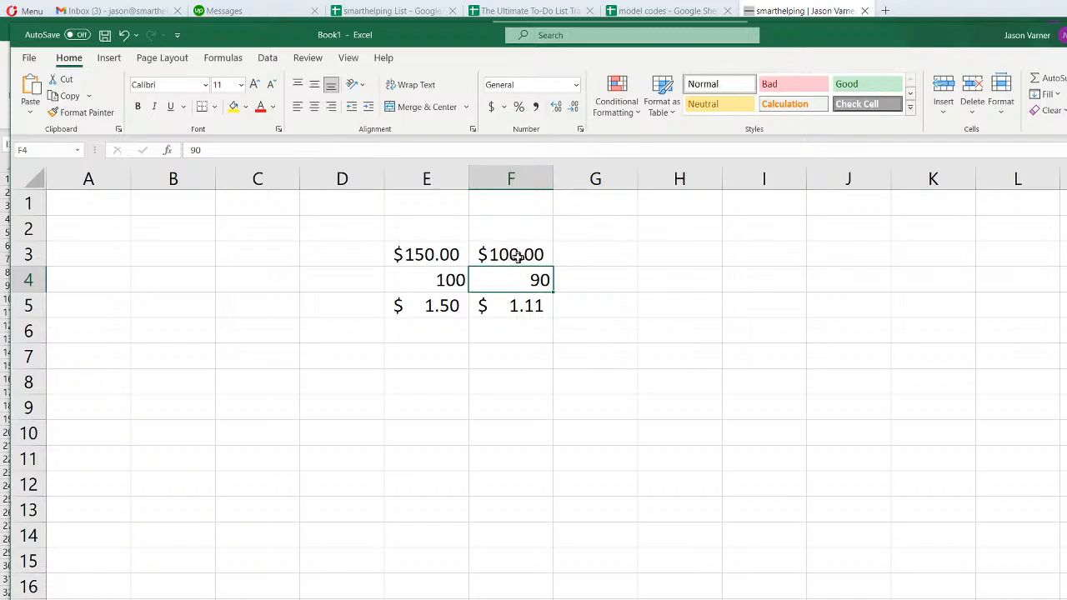
left_click(437, 255)
left_click(500, 255)
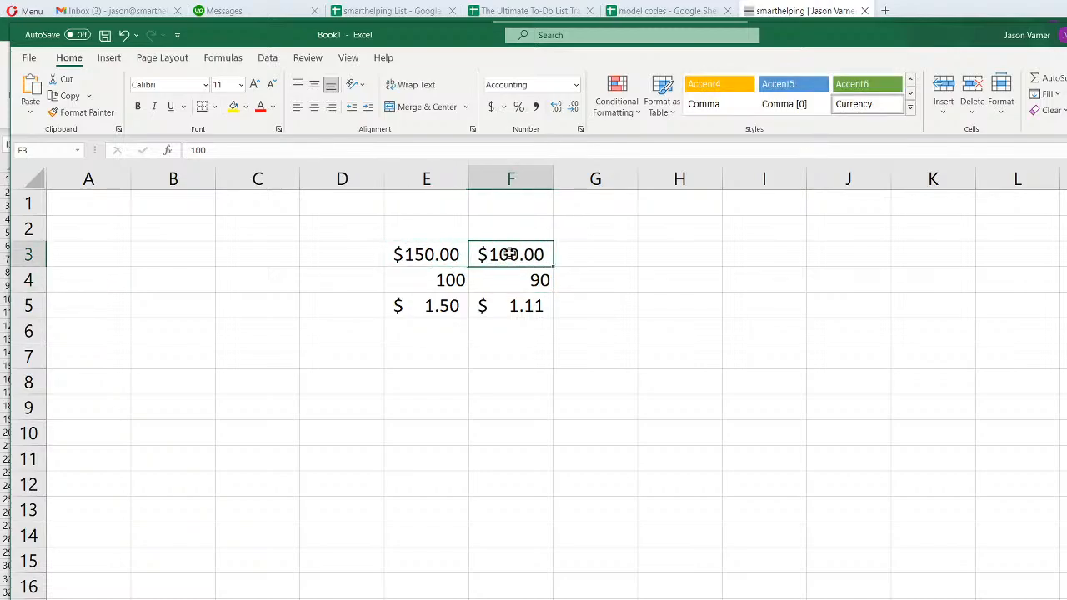
left_click(438, 284)
left_click(504, 282)
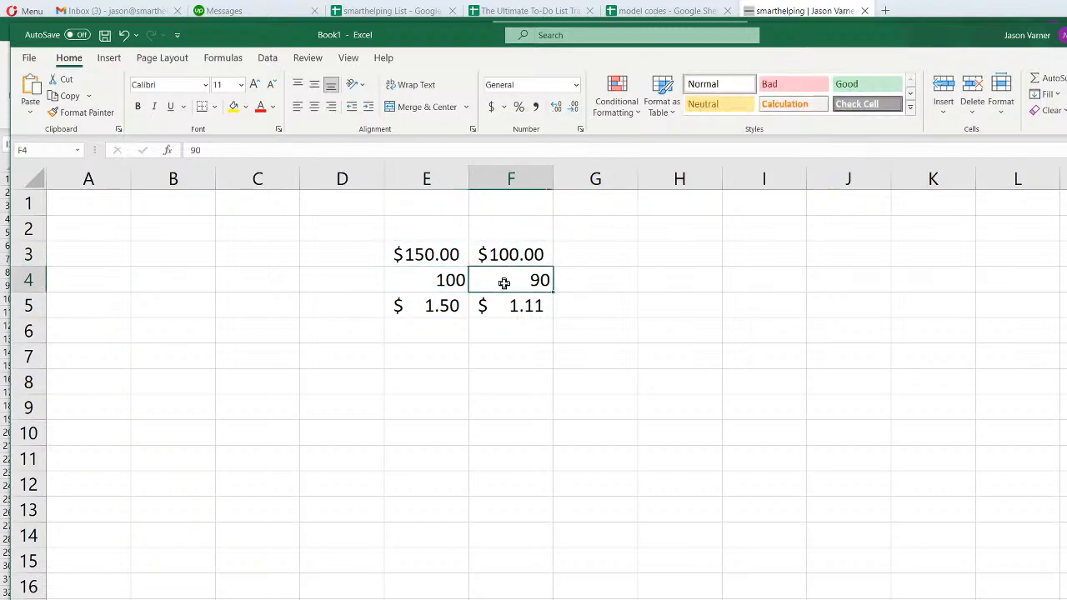
left_click(444, 282)
left_click(525, 280)
left_click(522, 308)
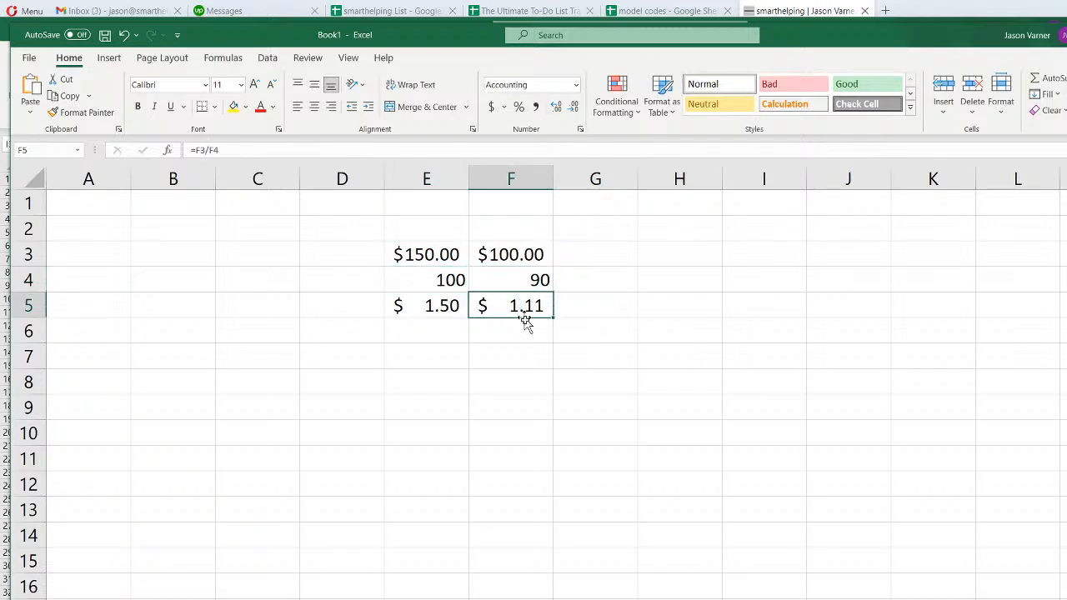
Compare the complete calculations in E3:E5 and F3:F5, and examine how the divisor varies along row 4
left_click(510, 282)
left_click_drag(438, 259, 435, 307)
left_click_drag(503, 256, 505, 305)
left_click(438, 256)
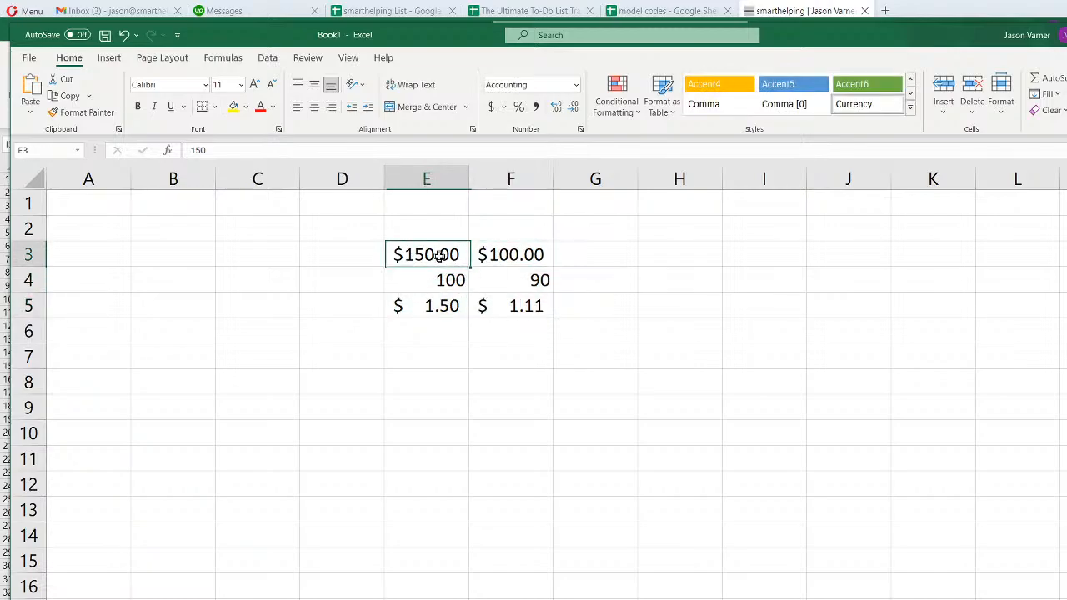
left_click_drag(426, 281, 805, 278)
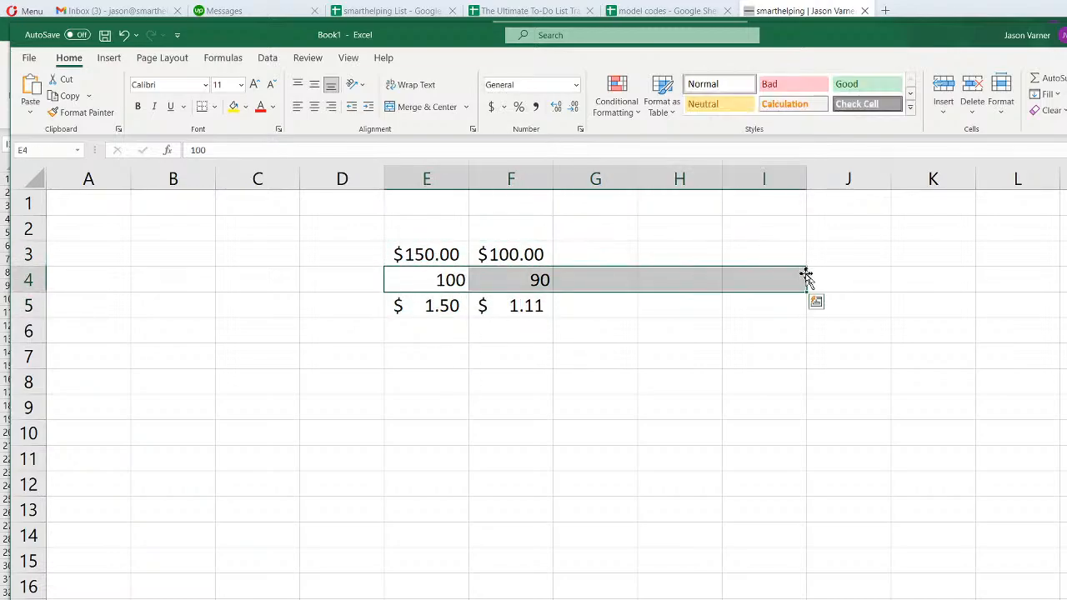
left_click(433, 279)
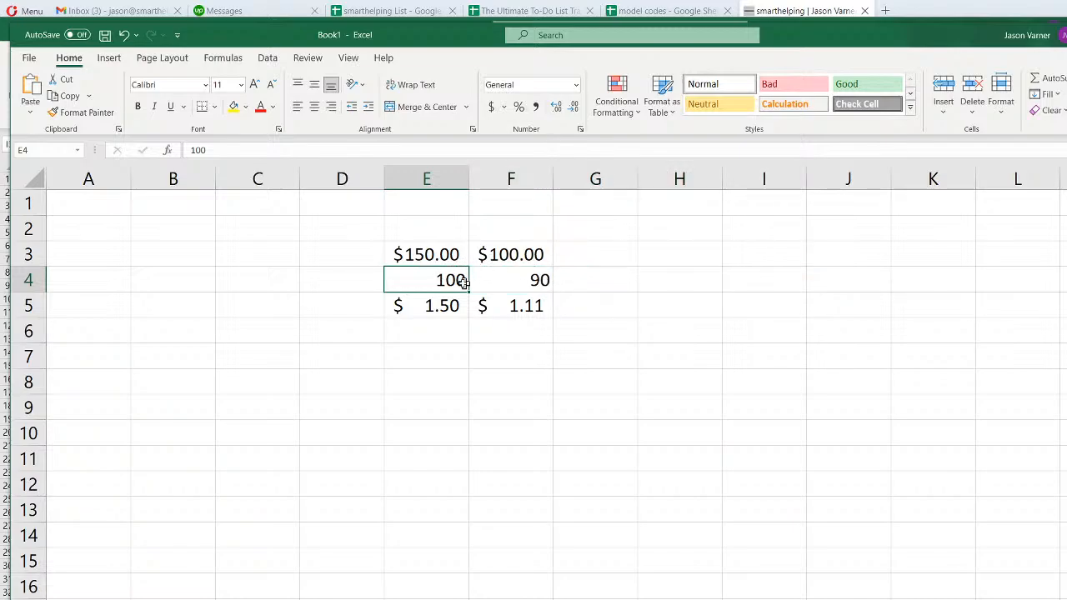
left_click_drag(529, 280, 426, 284)
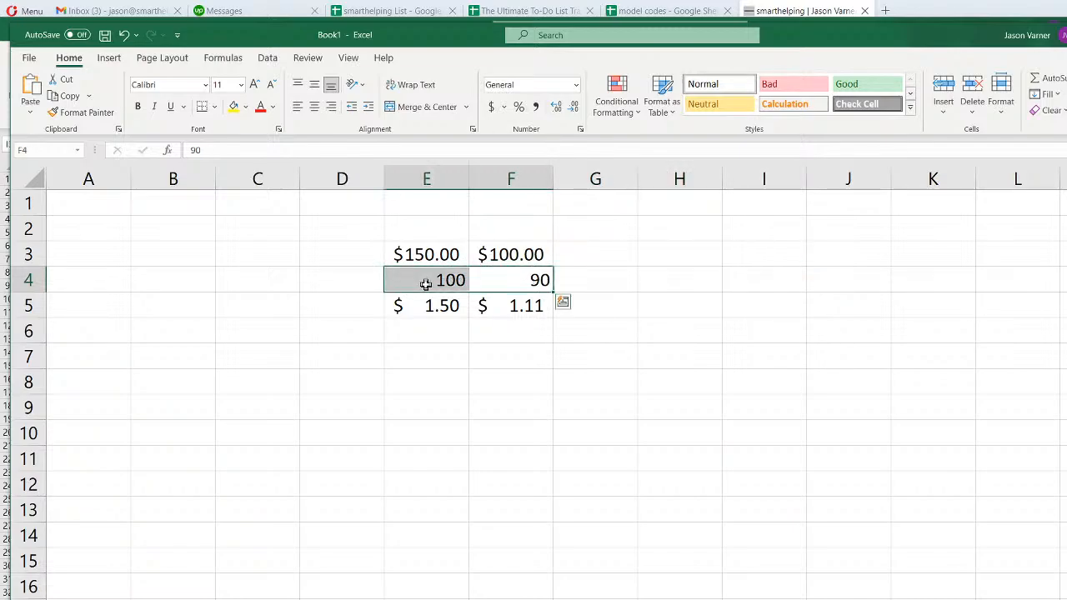
Examine how the amounts in E3:F3 and the divisors in row 4 drive the per-unit results in E5:F5
mouse_move(511, 256)
left_mouse_down()
mouse_move(443, 263)
mouse_move(517, 257)
left_mouse_up()
left_click_drag(432, 255, 505, 255)
left_click_drag(429, 255, 500, 256)
left_click(425, 255)
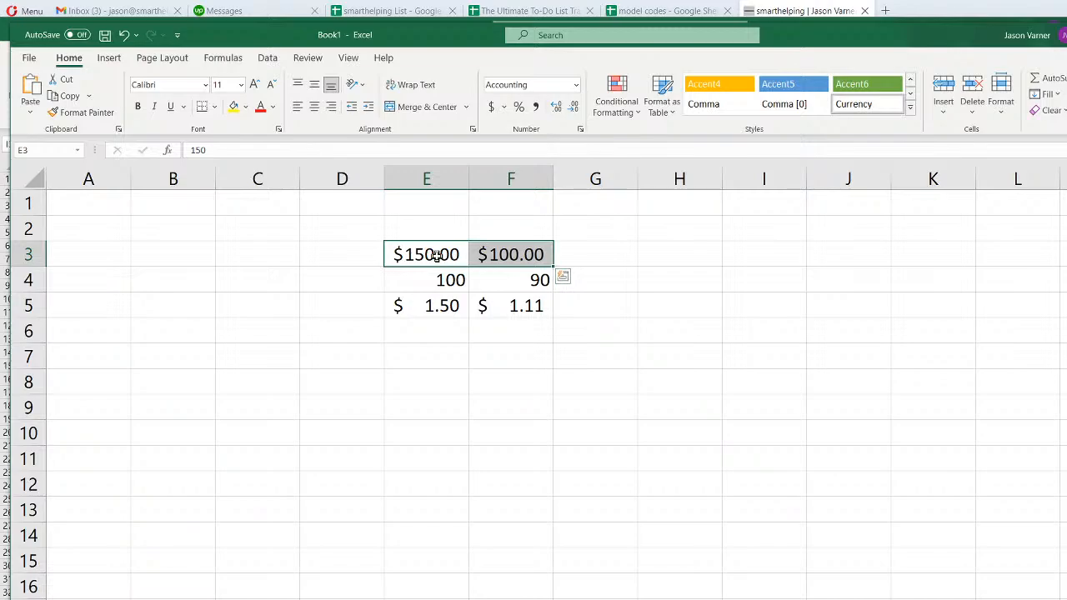
left_click_drag(429, 282, 471, 282)
left_click(431, 284)
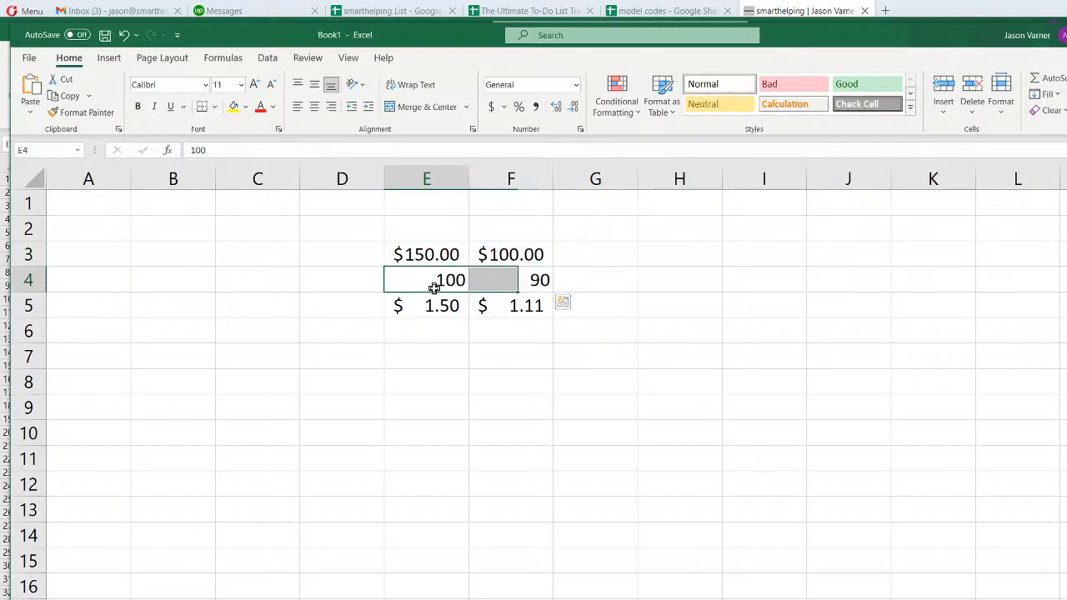
mouse_move(421, 255)
left_mouse_down()
mouse_move(488, 253)
mouse_move(424, 258)
left_mouse_up()
left_click(493, 262)
left_click(498, 310)
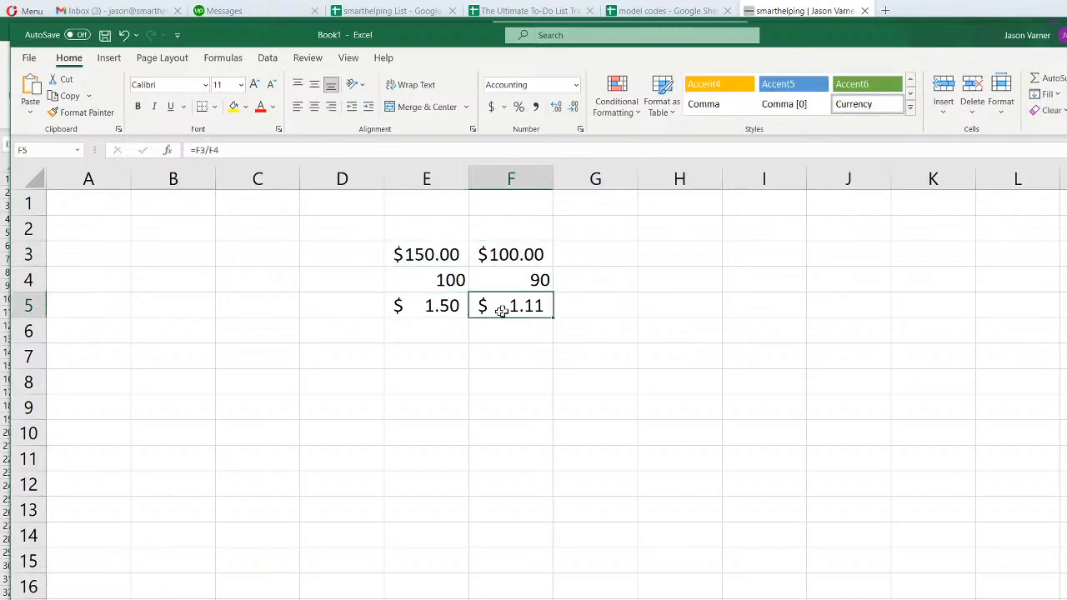
mouse_move(497, 309)
left_mouse_down()
mouse_move(411, 308)
mouse_move(511, 305)
left_mouse_up()
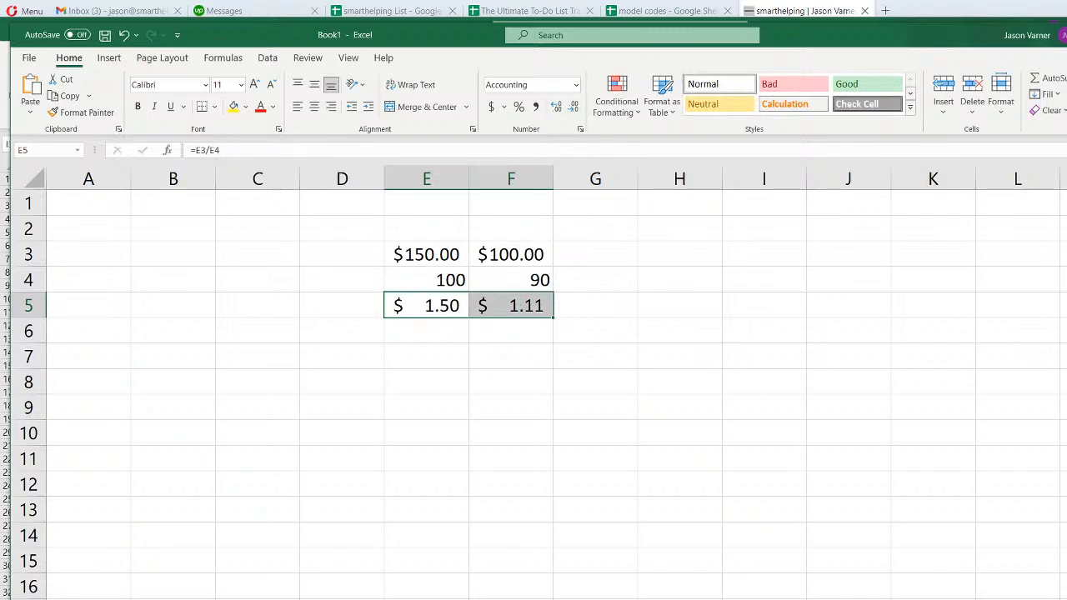
Close the scratch workbook Book1 without saving and return to the General Rental Business workbook
key("alt+F4")
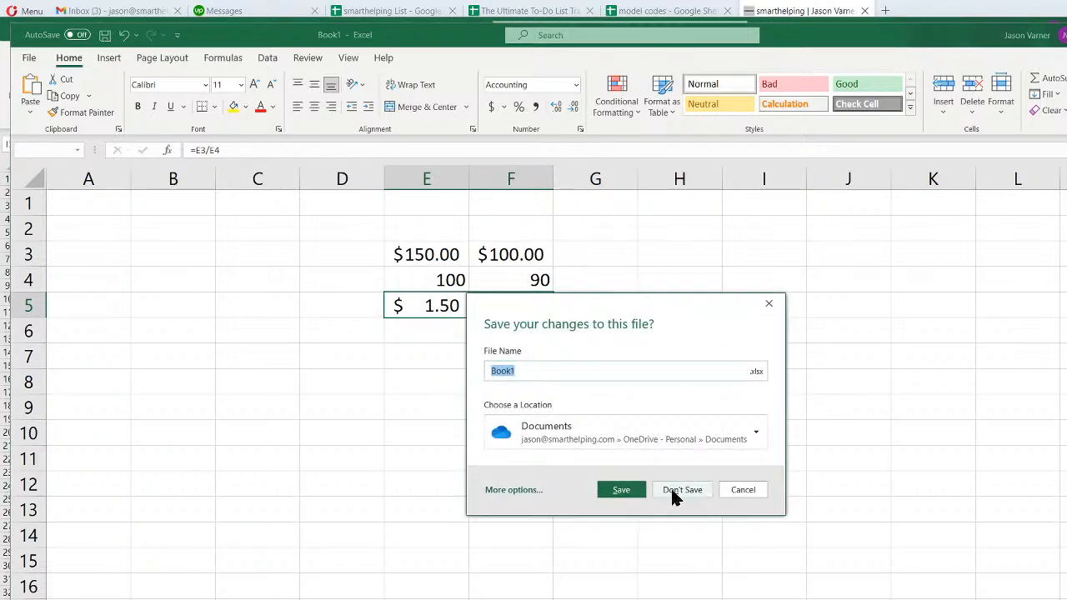
left_click(673, 492)
left_click(595, 540)
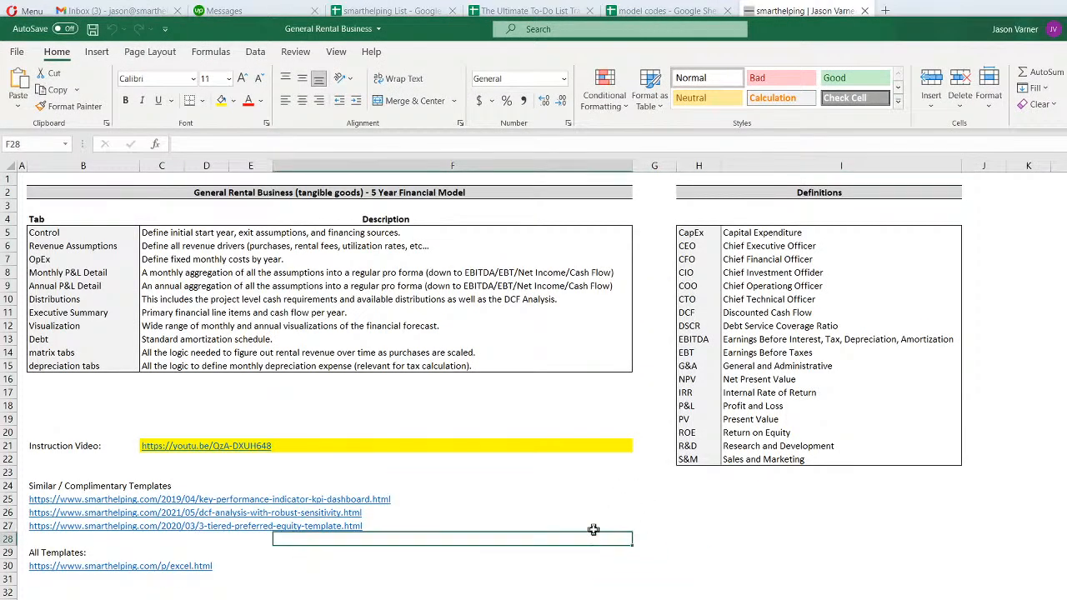
left_click(893, 569)
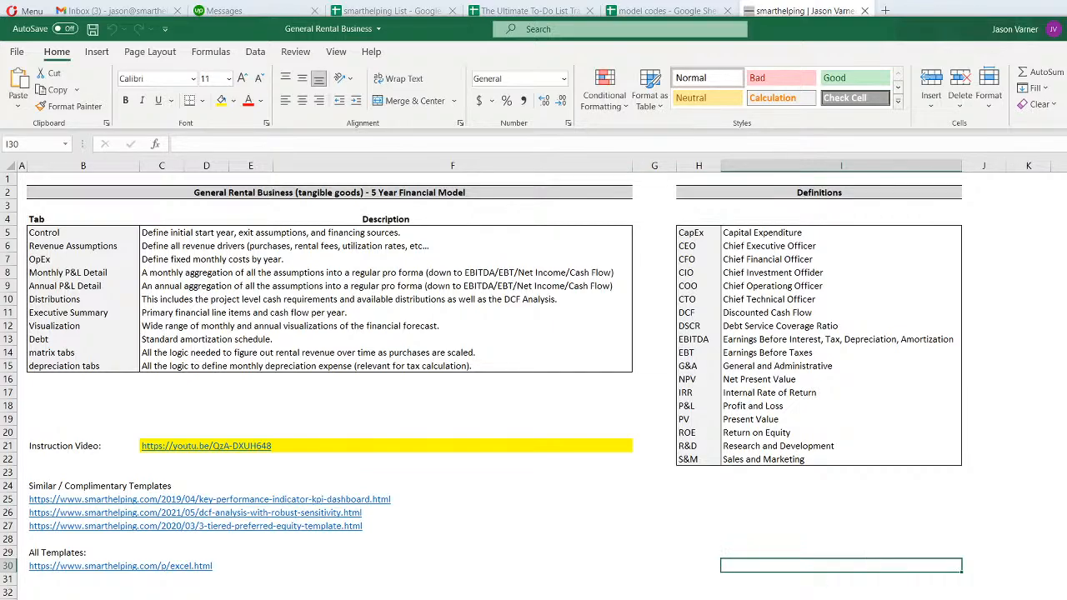
key("F2")
key("Escape")
left_click(695, 496)
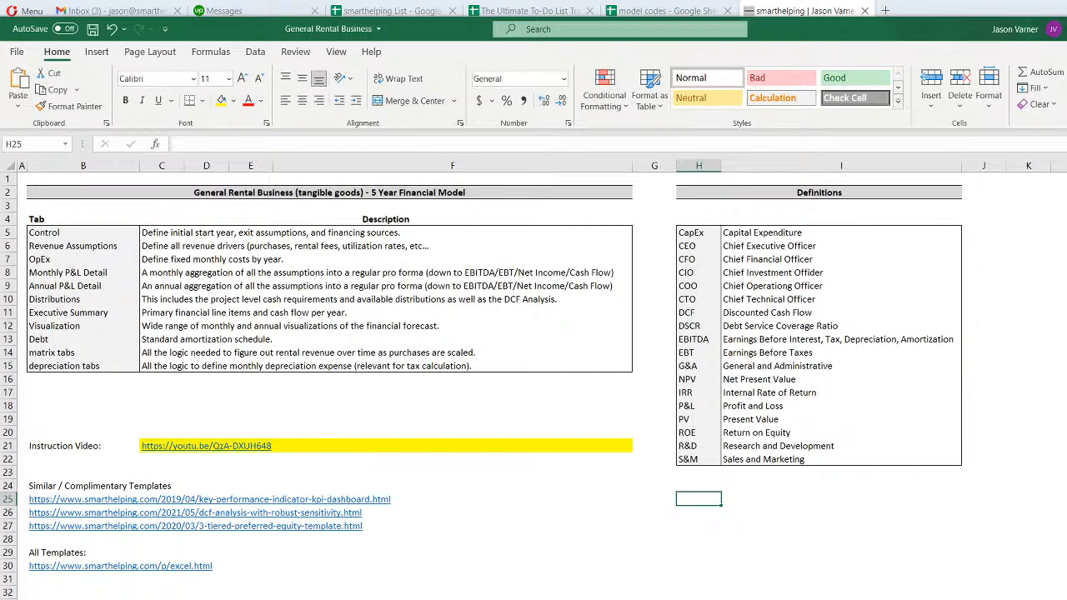
Review the purchase dates, costs per unit and unit quantities in the Unit Purchases section of the Revenue Assumptions sheet
key("ctrl+Page_Down")
key("ctrl+Page_Down")
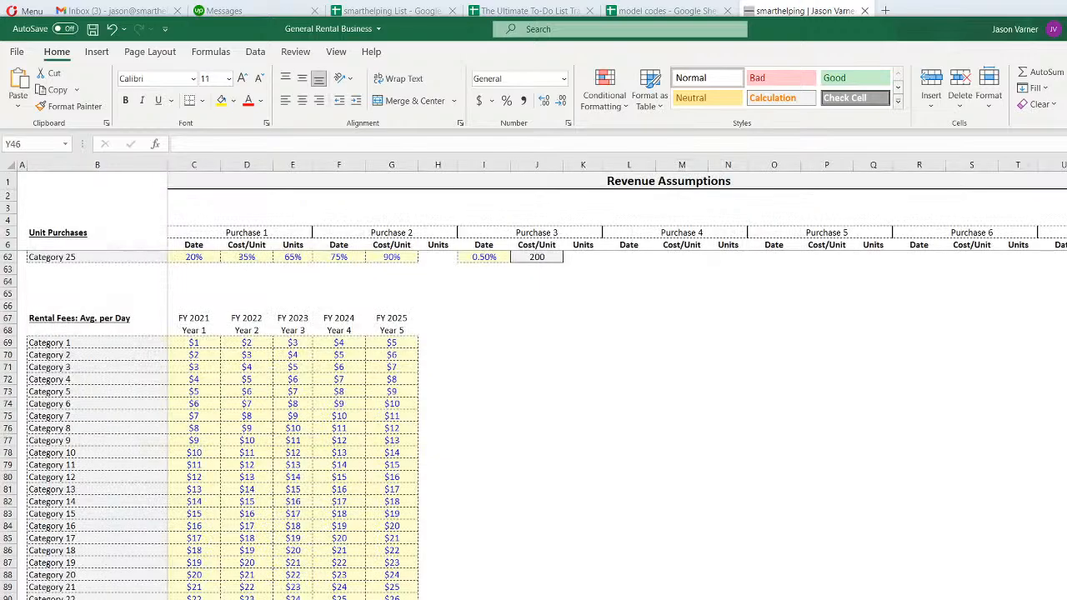
scroll(533, 417, "up", 18)
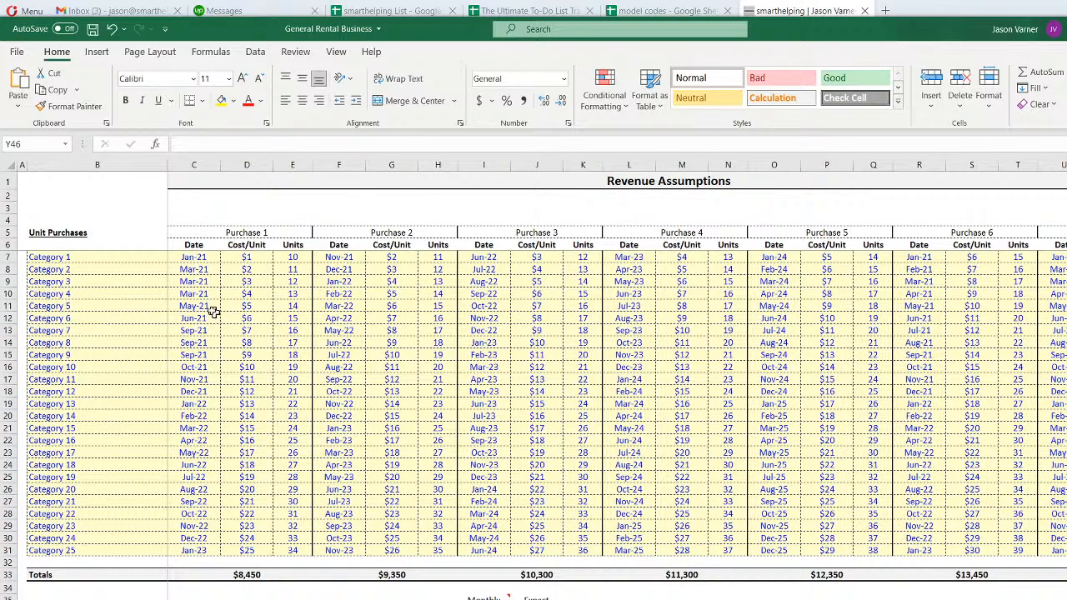
left_click_drag(195, 257, 674, 546)
left_click(198, 257)
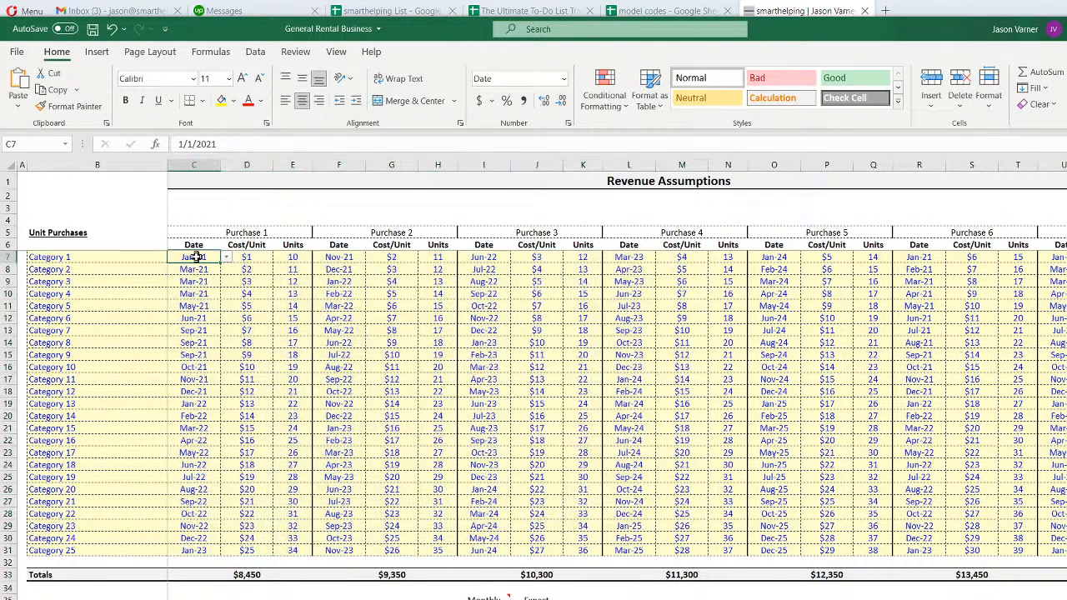
left_click(257, 259)
left_click(256, 269)
left_click(256, 293)
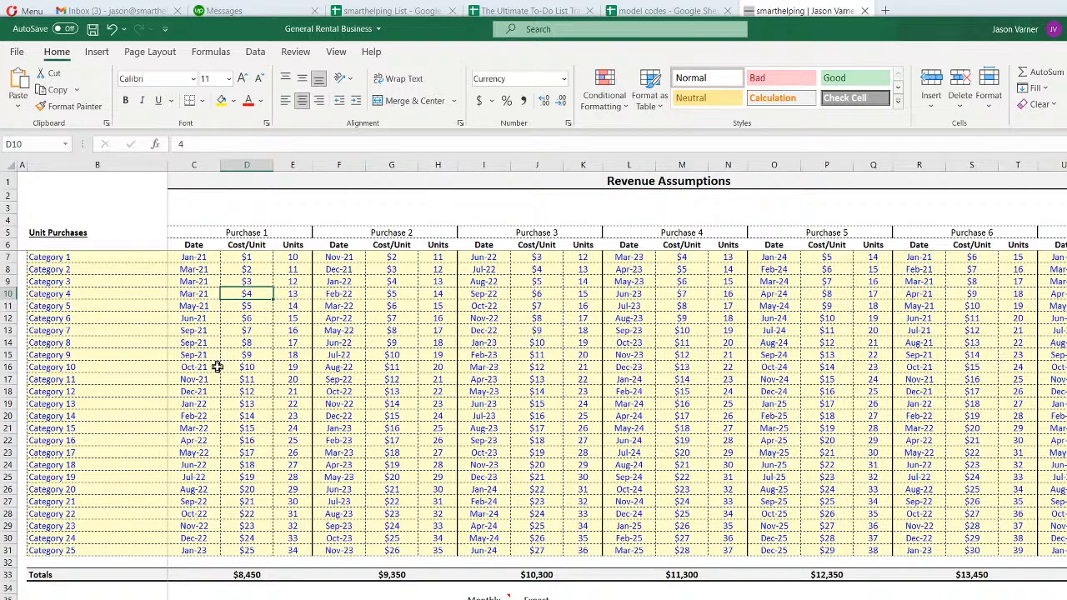
left_click(293, 261)
left_click_drag(293, 261, 286, 369)
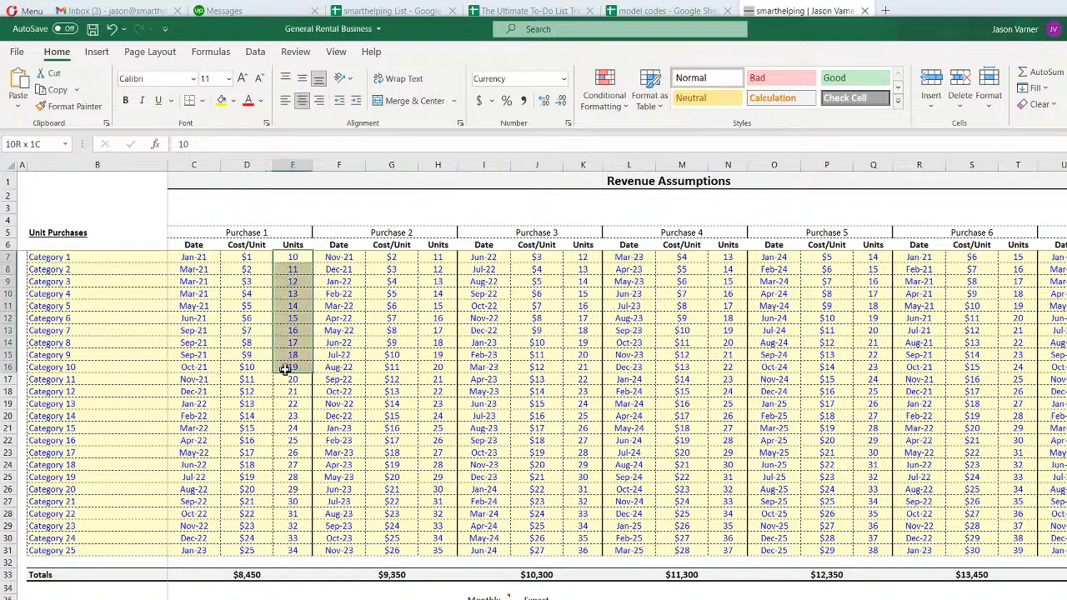
Examine the yearly unit utilization rates and the monthly loss rate of units for each category
scroll(261, 490, "down", 4)
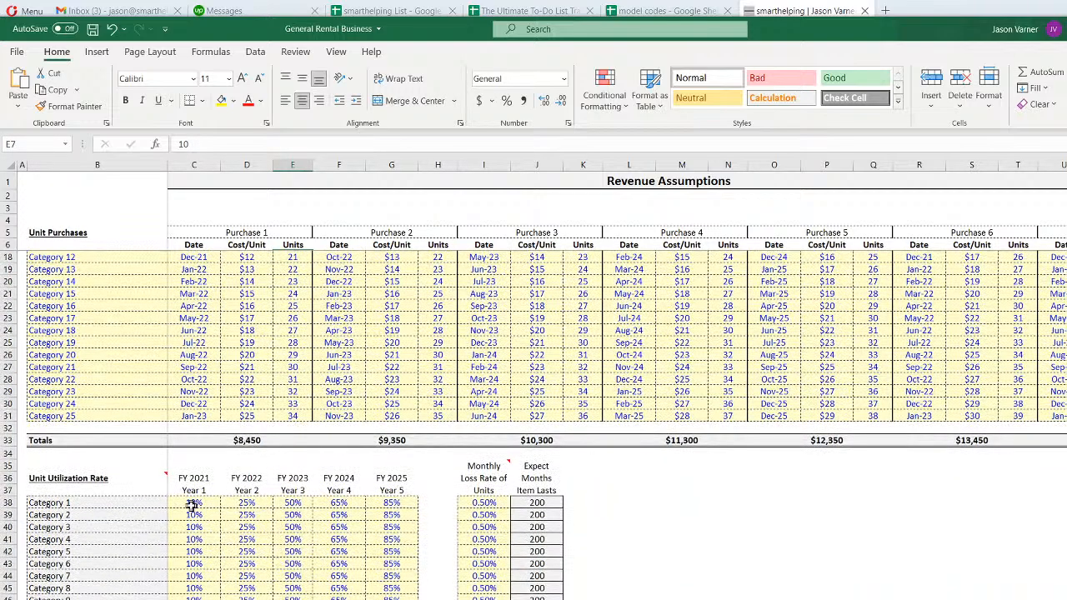
left_click_drag(193, 502, 400, 599)
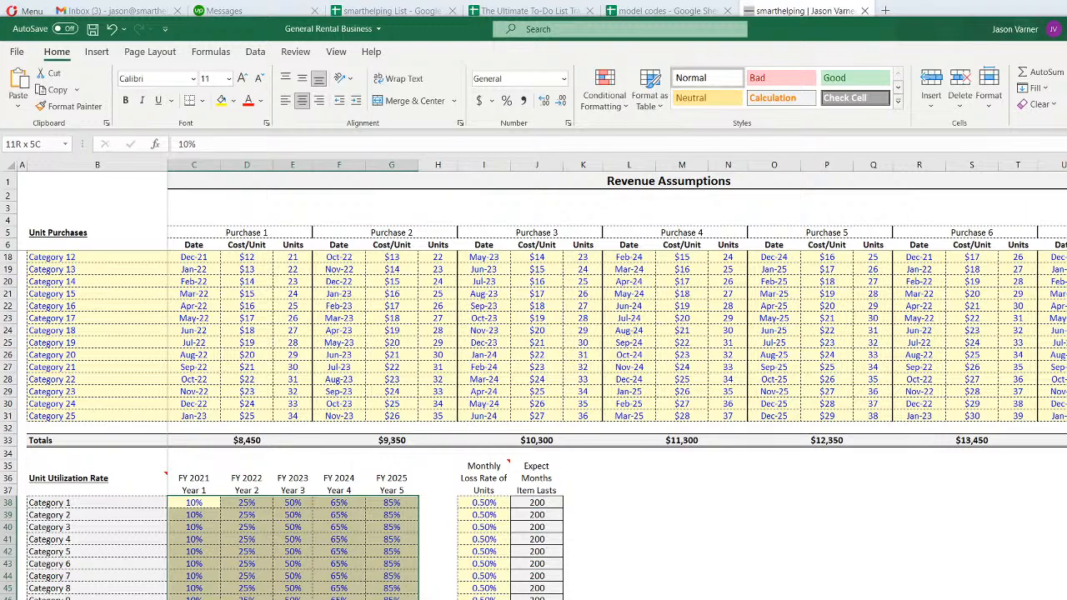
left_click(486, 502)
left_click(486, 539)
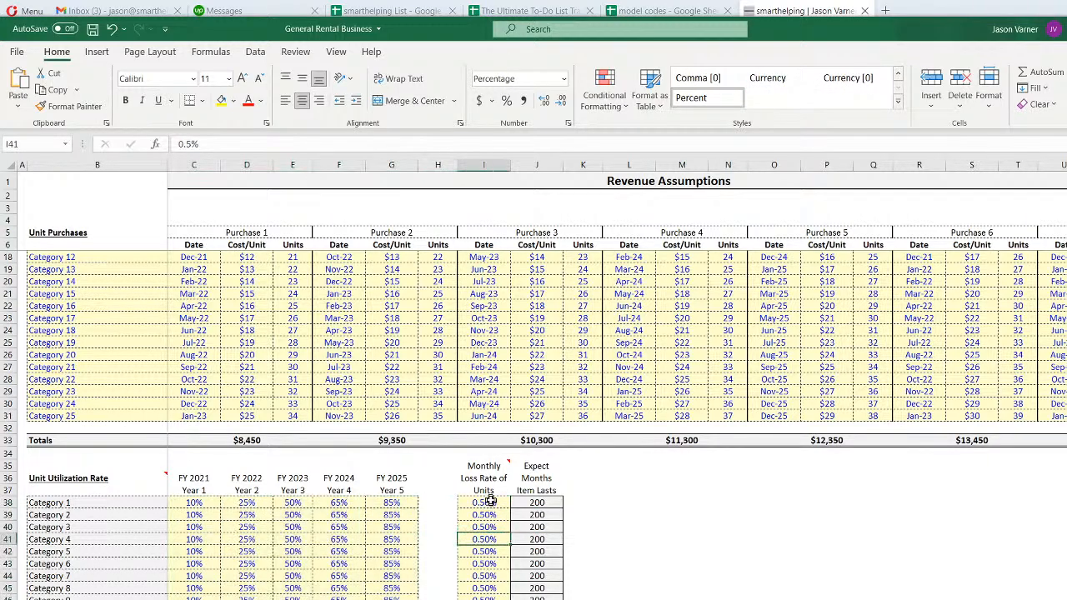
left_click(489, 502)
key("Down")
key("Down")
key("Down")
key("Down")
key("Down")
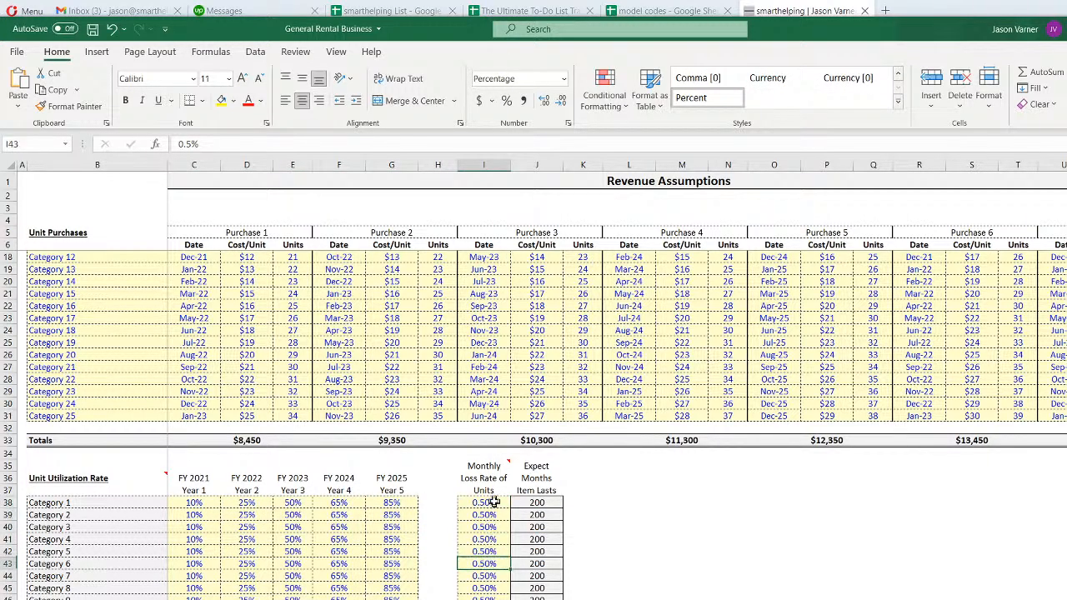
left_click(494, 503)
left_click(490, 551)
Review the average rental fees per day by category and year in the Rental Fees section
scroll(490, 554, "down", 11)
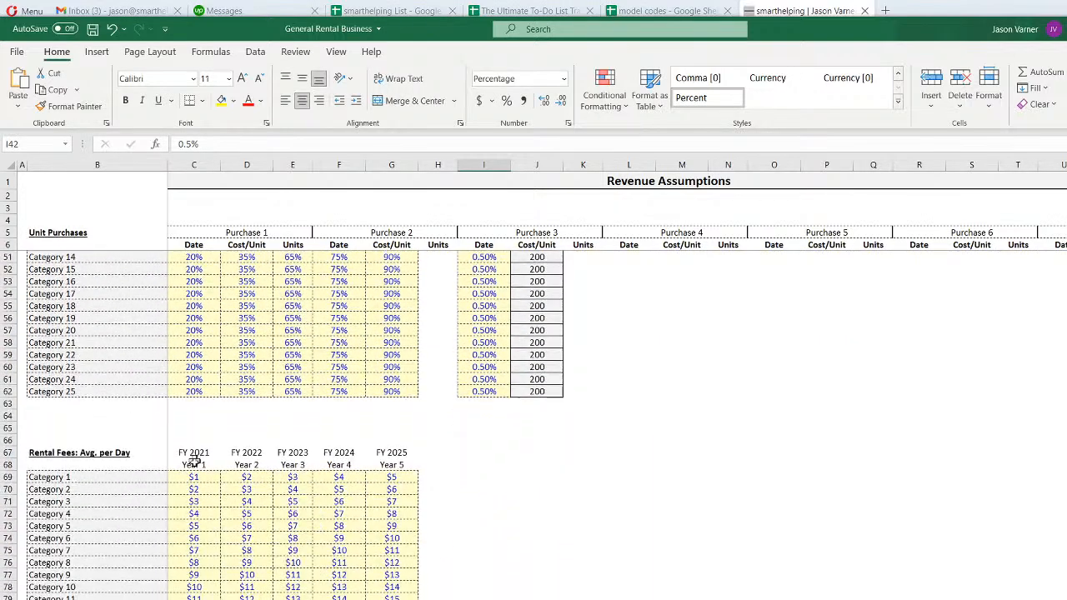
left_click_drag(193, 477, 391, 596)
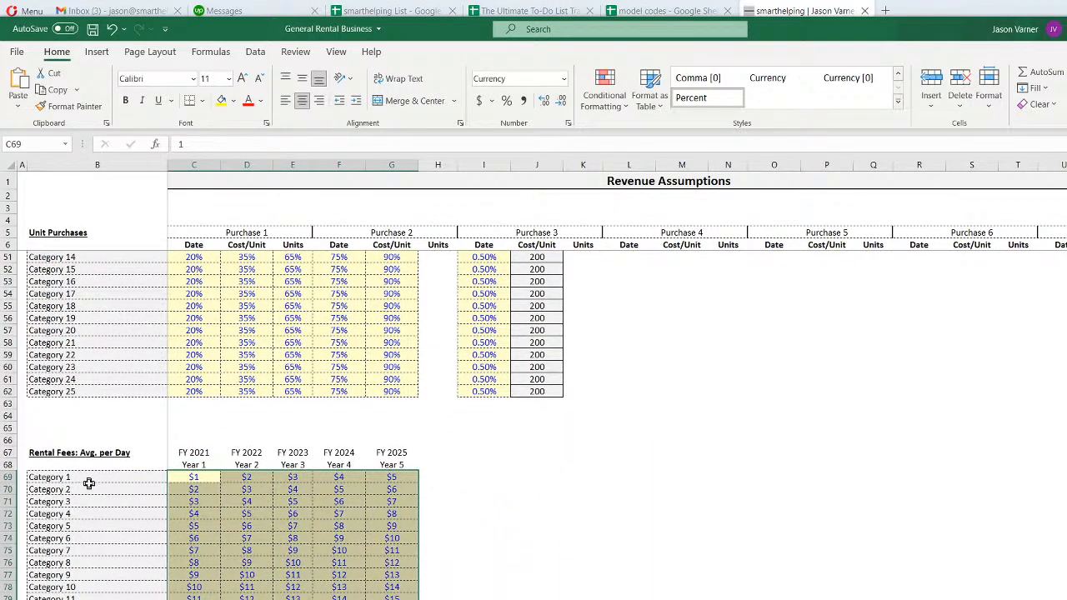
left_click(202, 477)
scroll(203, 477, "down", 4)
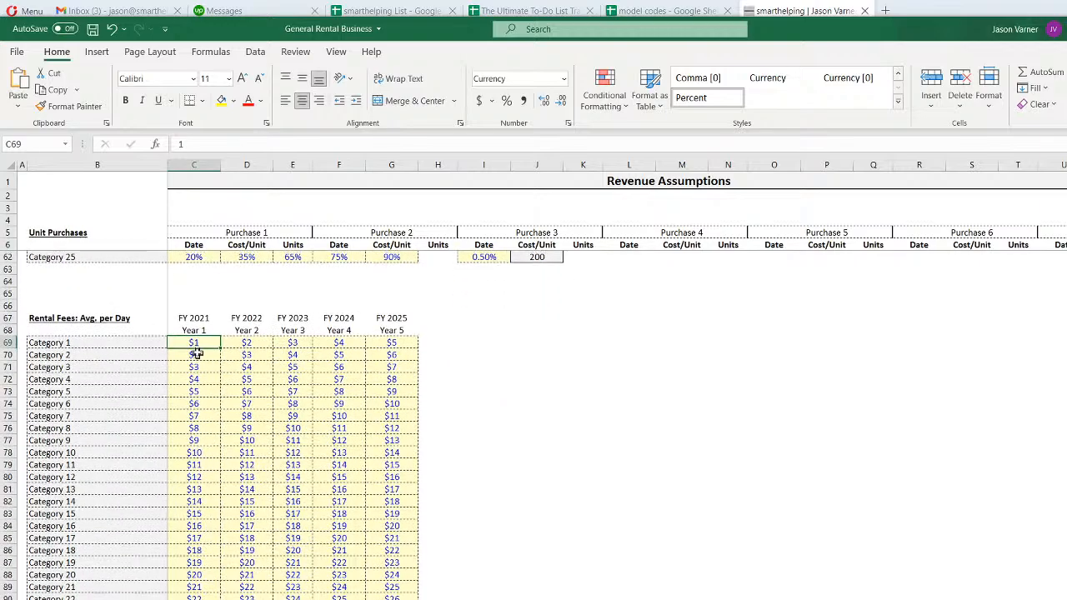
left_click(204, 401)
left_click(268, 417)
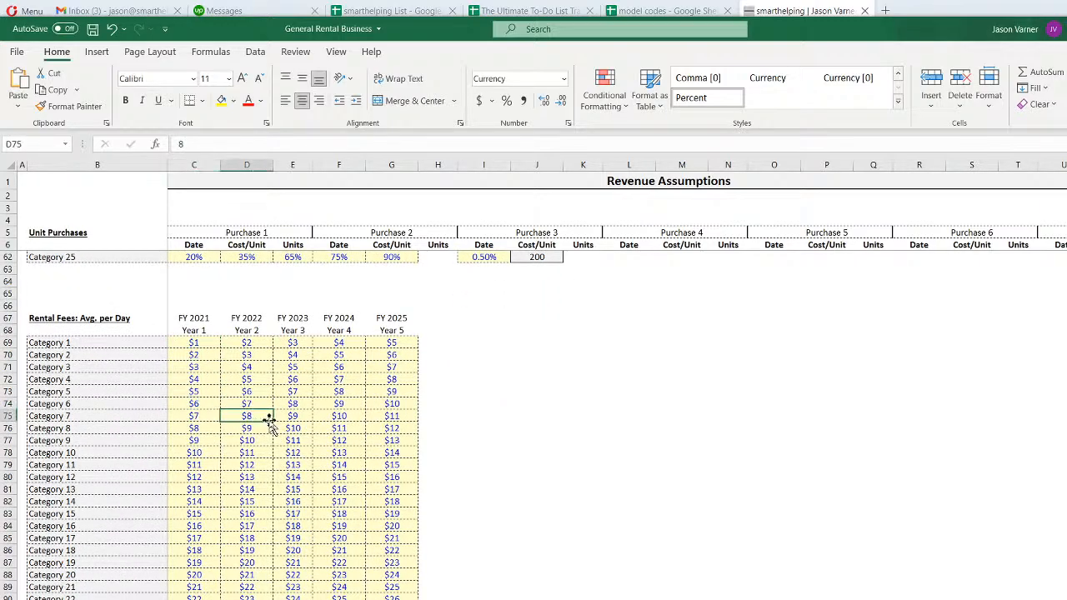
left_click(197, 343)
left_click(199, 380)
left_click(200, 450)
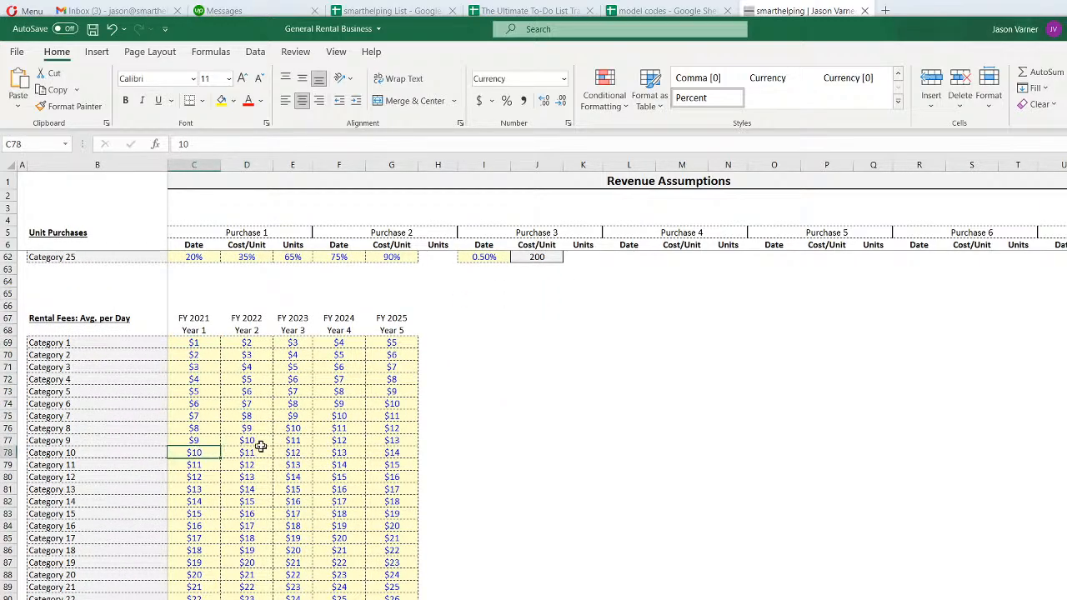
left_click(266, 439)
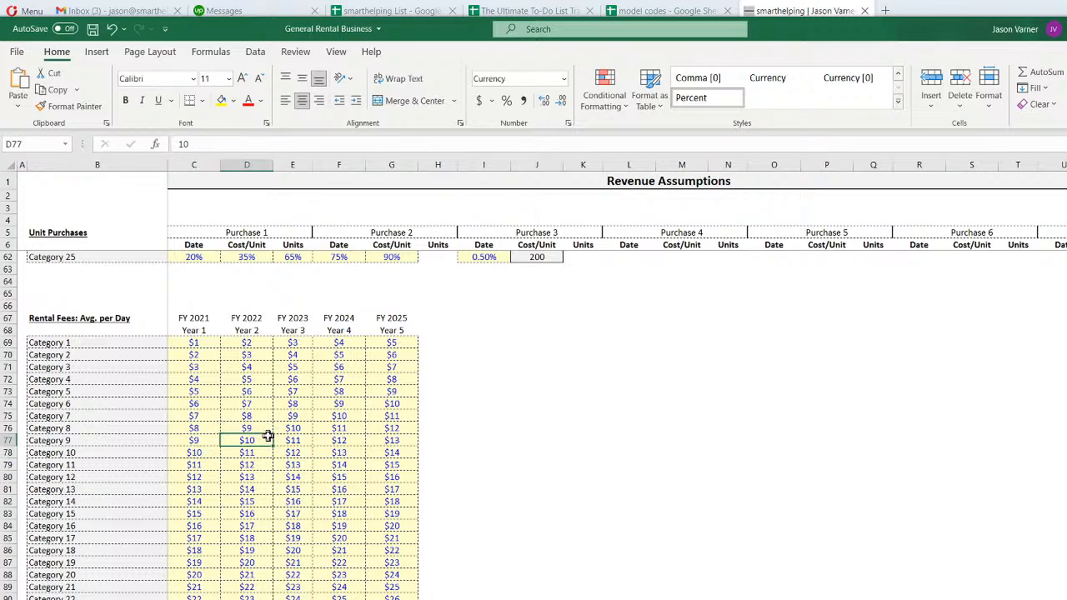
Review the monthly and cumulative unit purchases in the Purchases section of the 5-Year Monthly Pro-Forma sheet
left_click(333, 596)
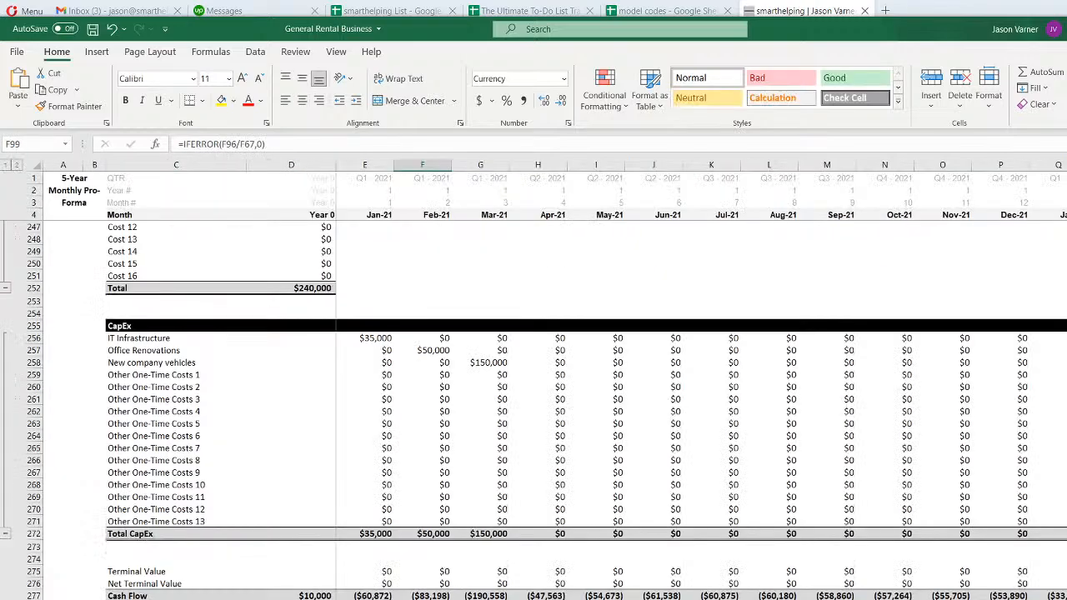
scroll(533, 408, "up", 20)
scroll(355, 299, "up", 7)
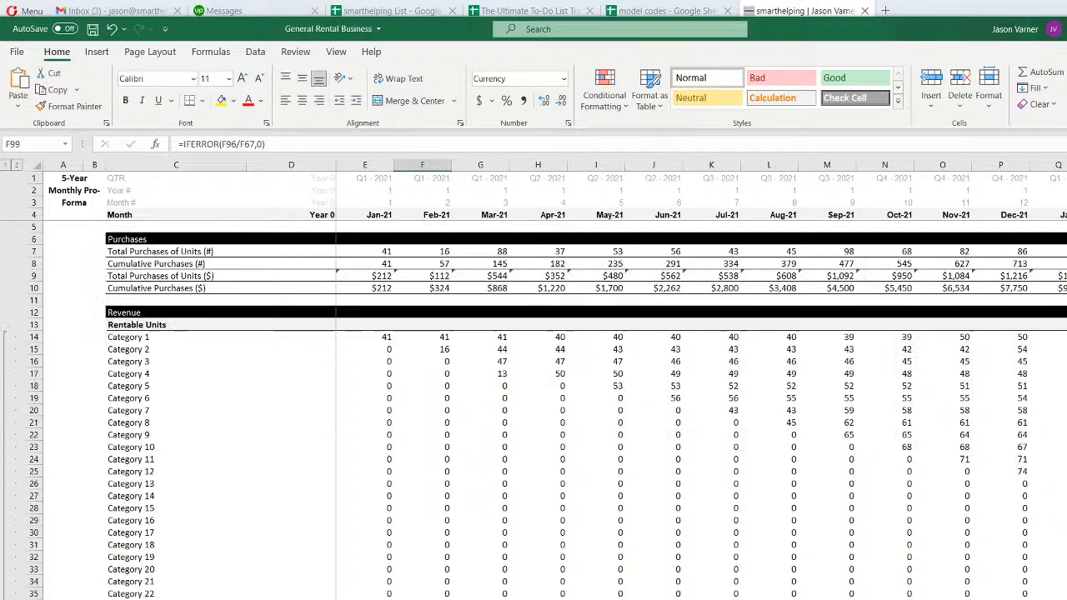
left_click(376, 263)
key("Up")
key("Down")
key("Down")
key("Down")
key("Down")
key("Down")
key("Down")
key("Down")
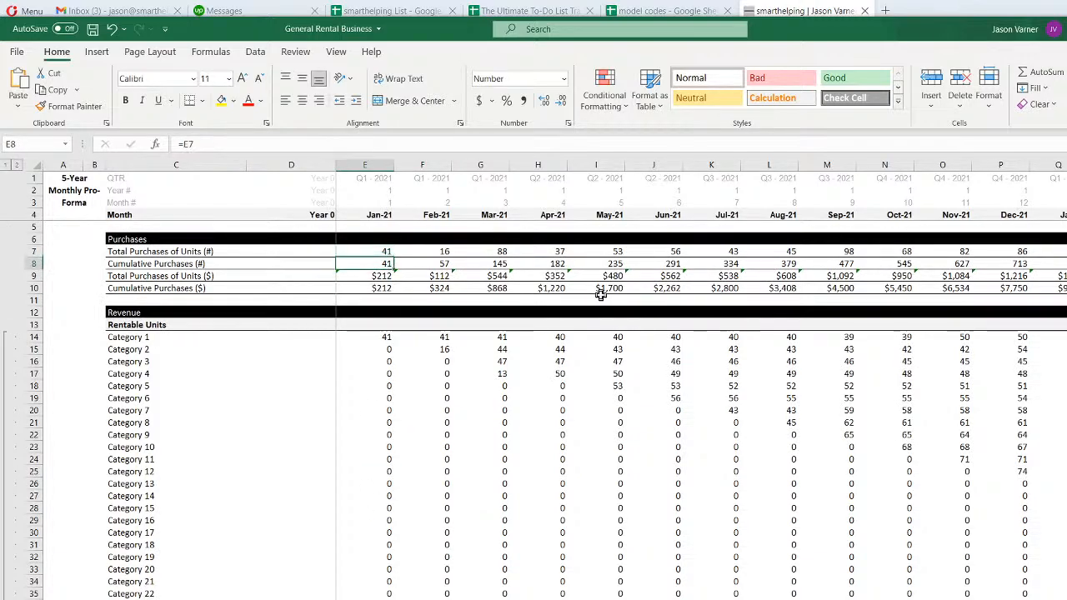
key("Down")
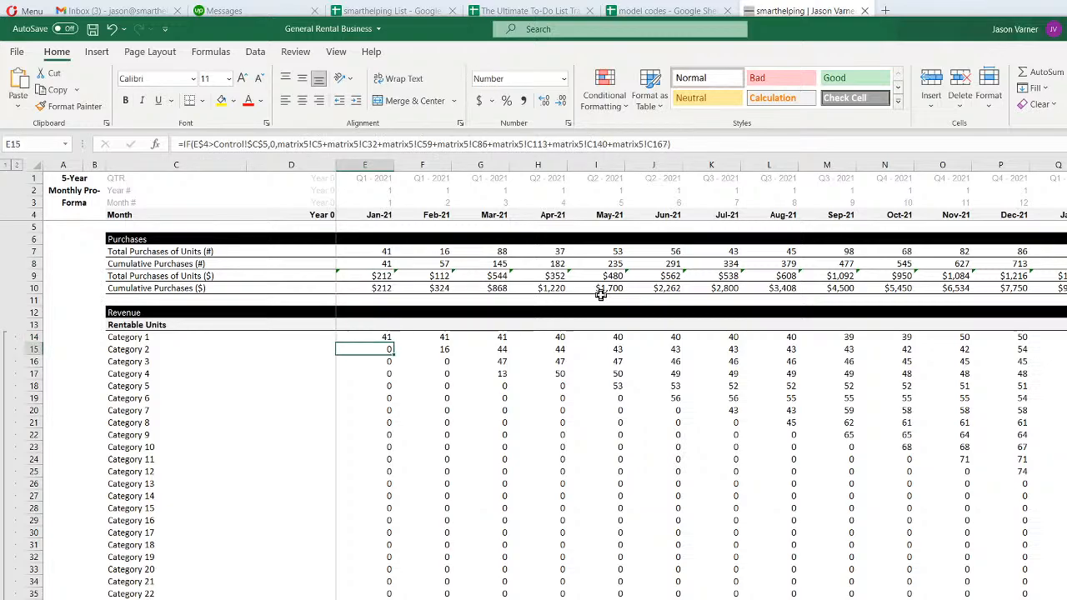
Examine the Rentable Units formulas by category across the first months of the pro forma
key("Up")
key("Right")
key("Right")
key("Right")
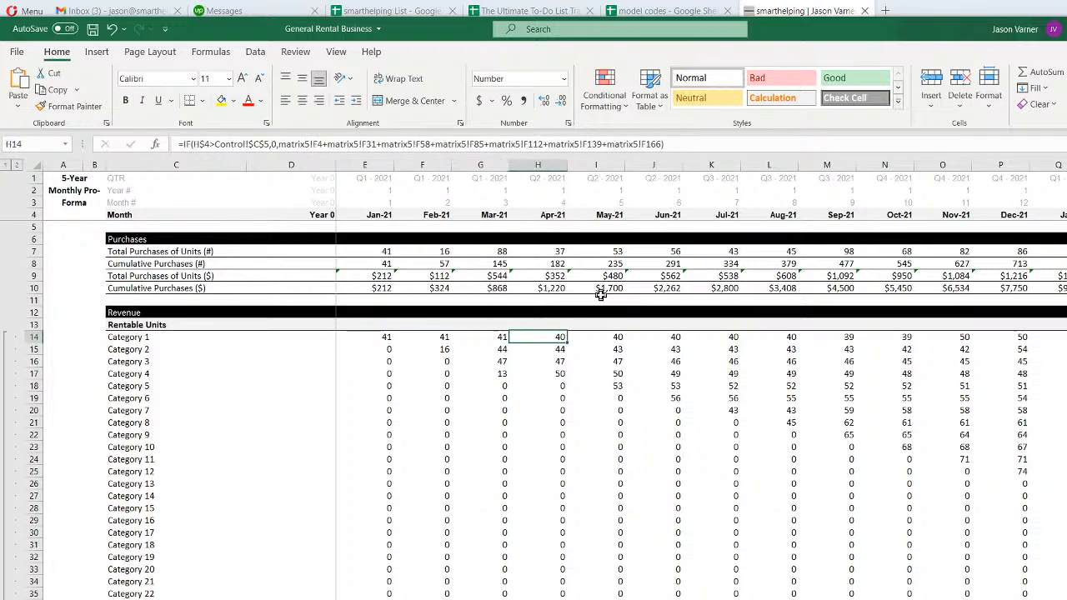
key("Right")
key("Left")
key("Left")
key("Left")
key("Left")
key("Right")
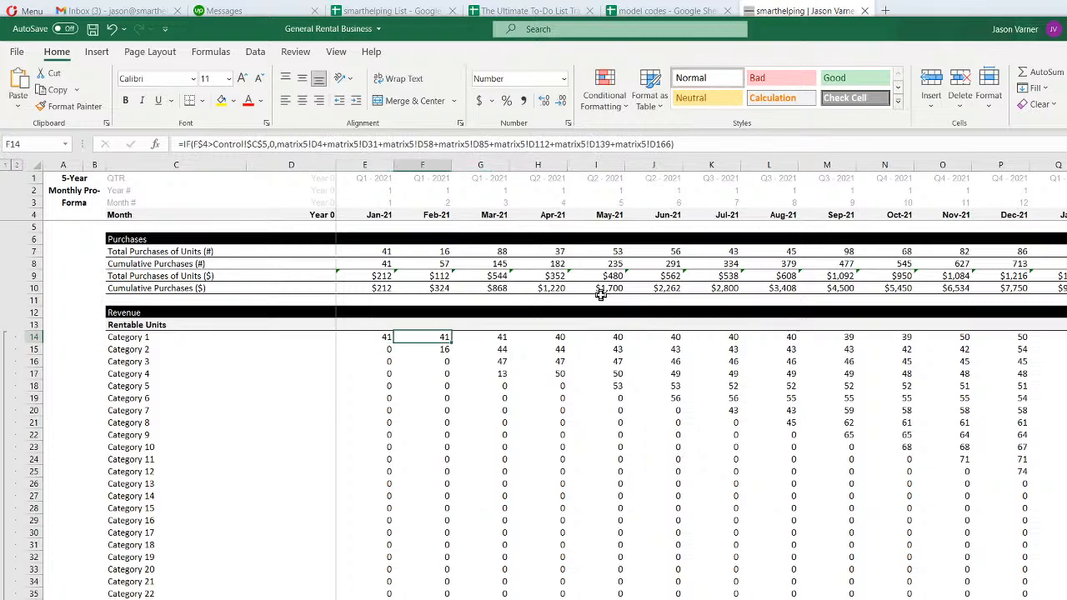
key("Right")
key("Right")
key("Down")
key("Down")
key("Down")
key("Down")
key("Down")
key("Down")
key("Down")
key("Down")
key("Down")
key("Down")
key("Down")
key("Down")
key("Down")
key("Down")
key("Down")
key("Down")
key("Down")
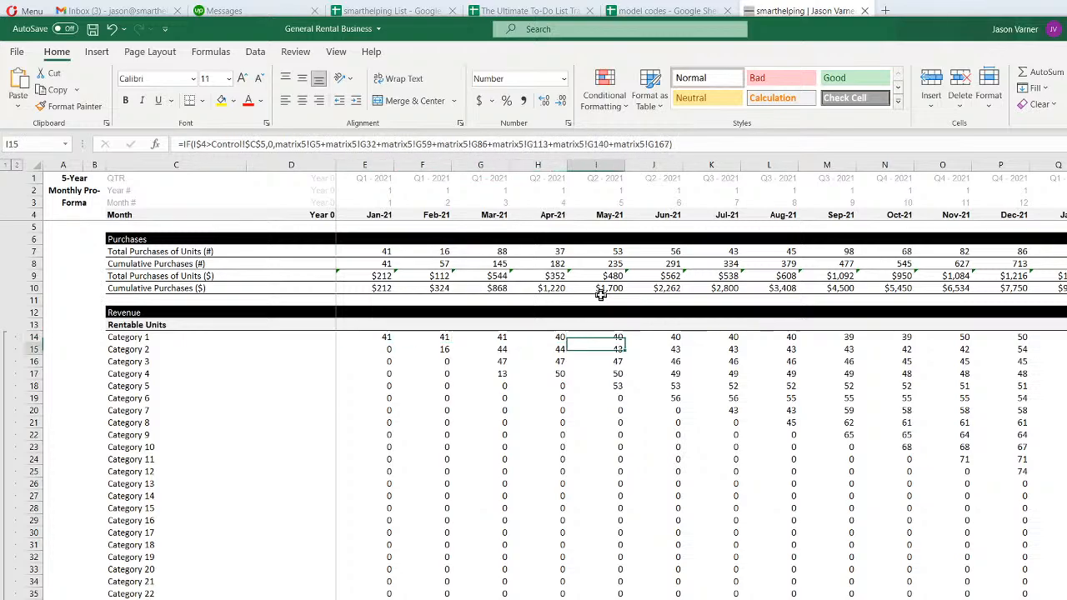
key("Down")
key("Down")
key("Down")
key("Down")
key("Down")
key("Down")
key("Down")
key("Down")
key("Down")
key("Down")
Examine the Units Fully Rented Out per Month formulas across the months and down the categories
key("Left")
key("Left")
key("Left")
key("Left")
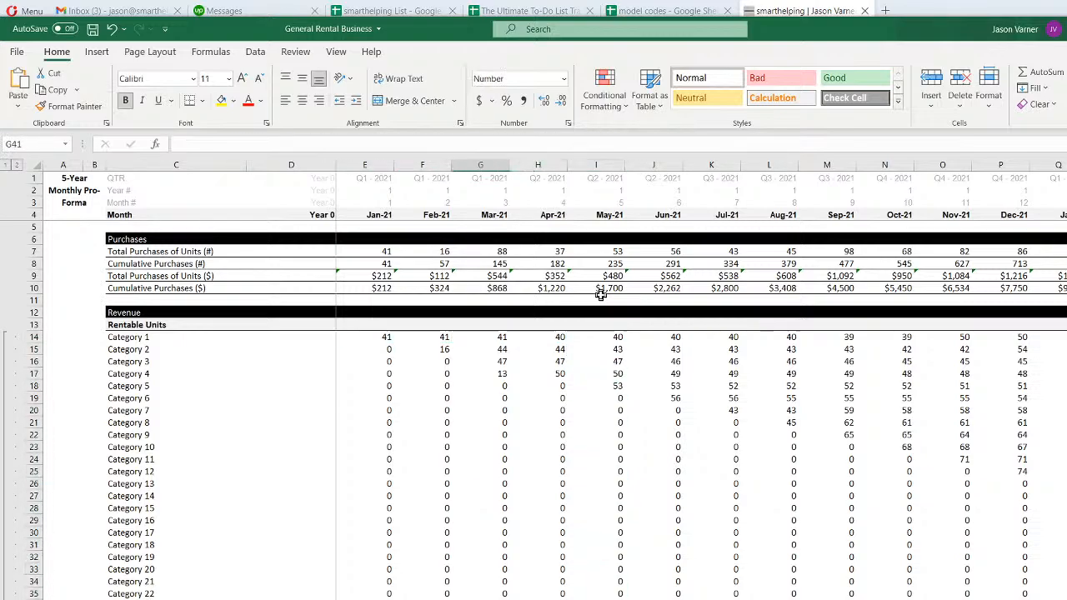
key("Down")
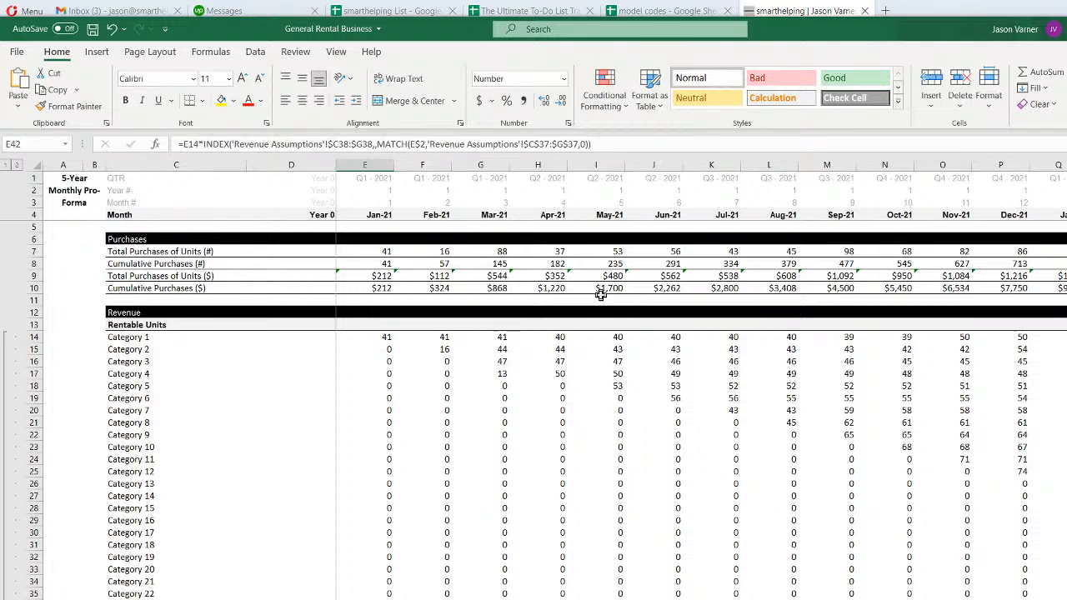
key("Right")
key("Right")
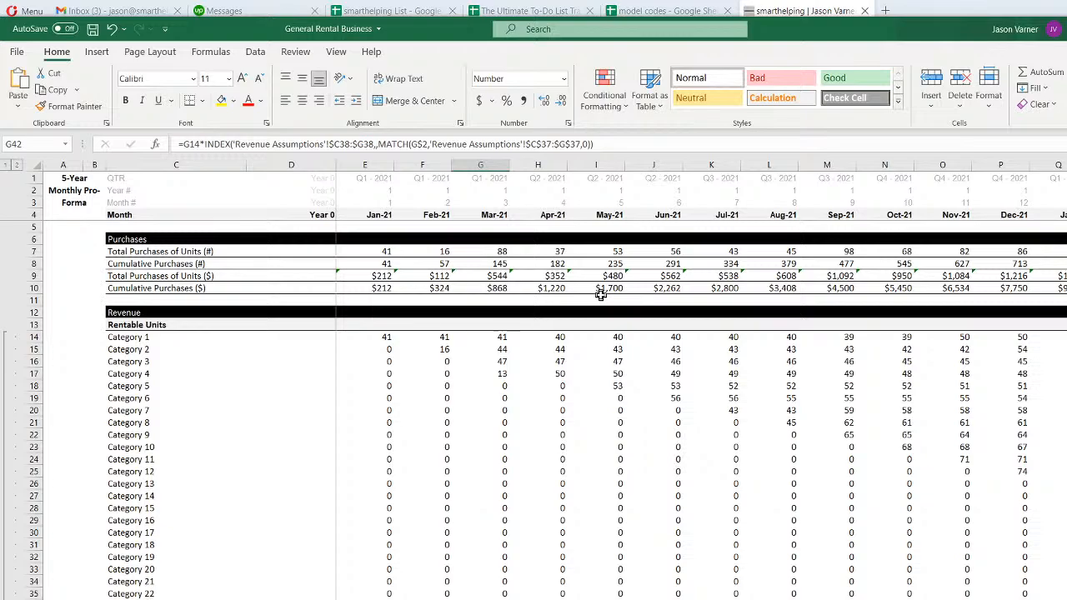
key("Right")
key("Right")
key("Right")
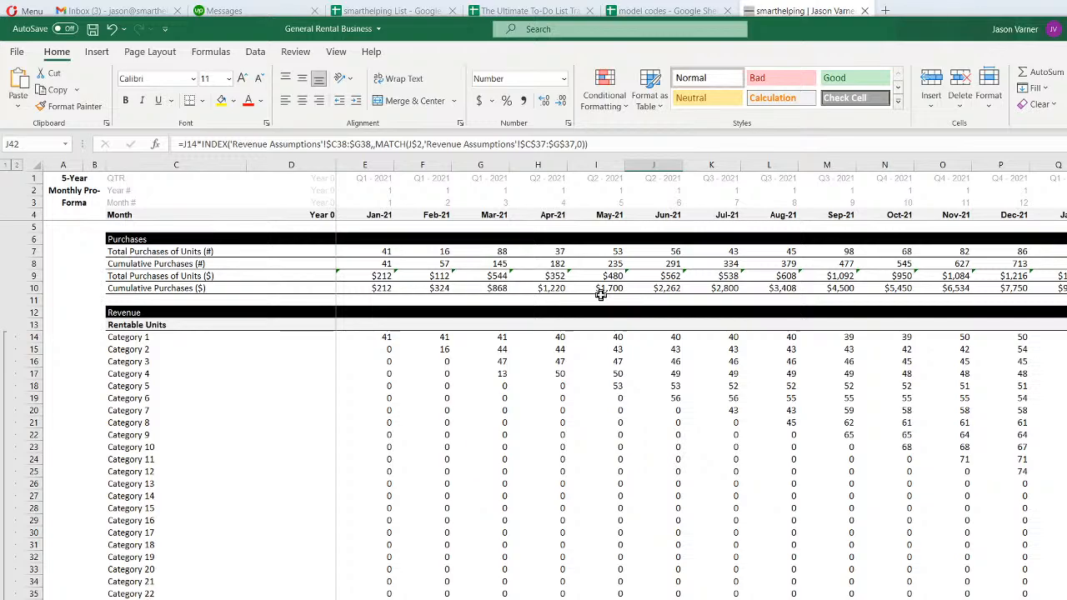
key("Down")
key("Down")
key("Down")
key("Down")
key("Down")
key("Down")
key("Down")
key("Down")
key("Down")
key("Down")
key("Down")
key("Down")
key("Down")
key("Down")
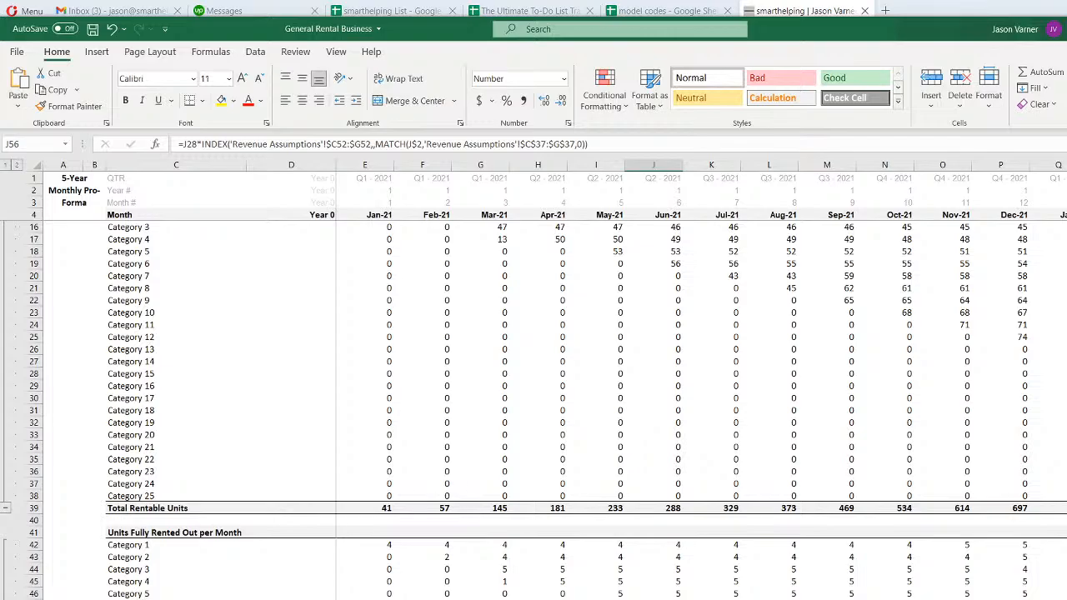
On the Other Monthly Costs by Year sheet, place a copy of the QA Engineer 2 Year 1 cost cell in C116
left_click(296, 599)
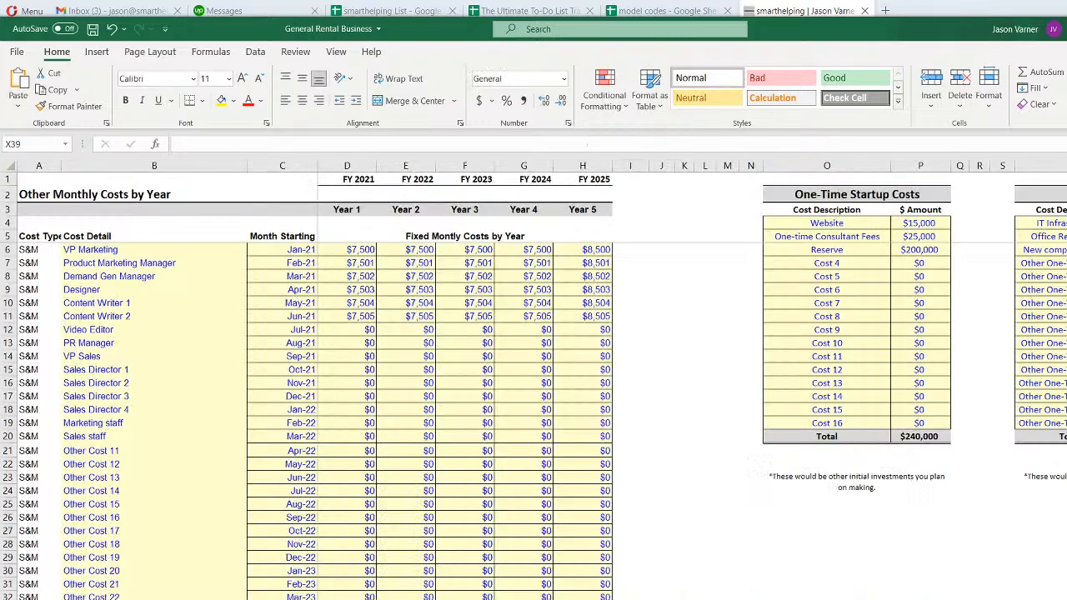
scroll(297, 554, "down", 20)
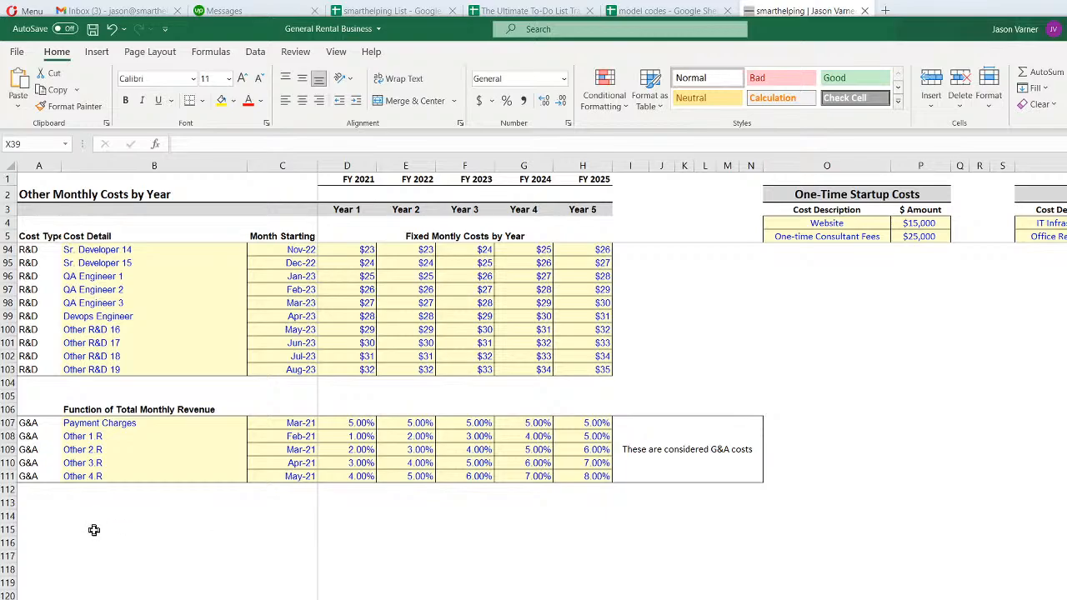
left_click(186, 529)
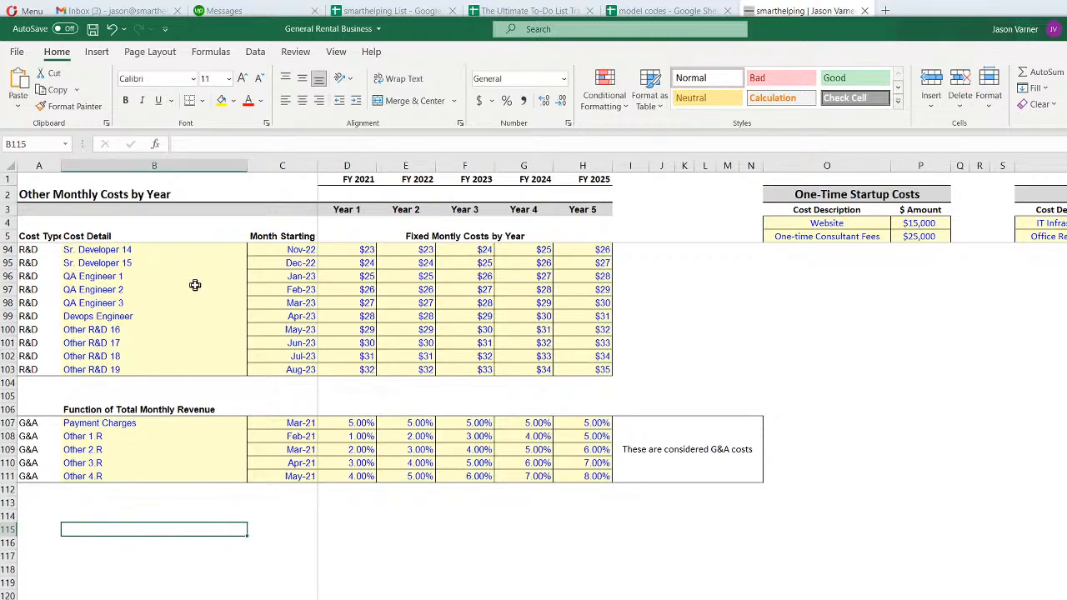
right_click(362, 288)
left_click(405, 318)
left_click(286, 529)
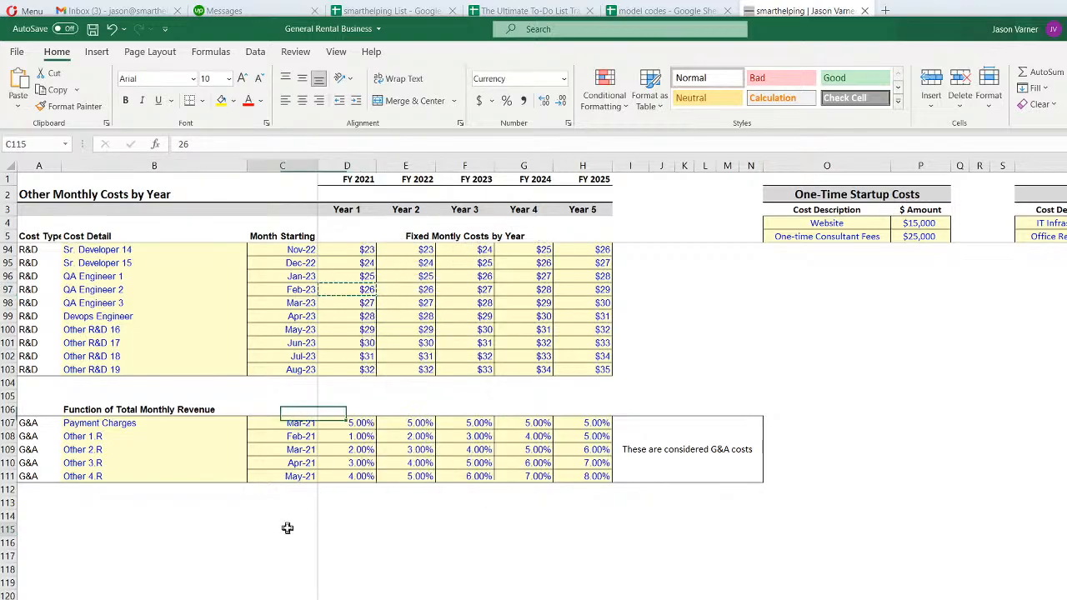
right_click(285, 529)
left_click(323, 207)
left_click(164, 536)
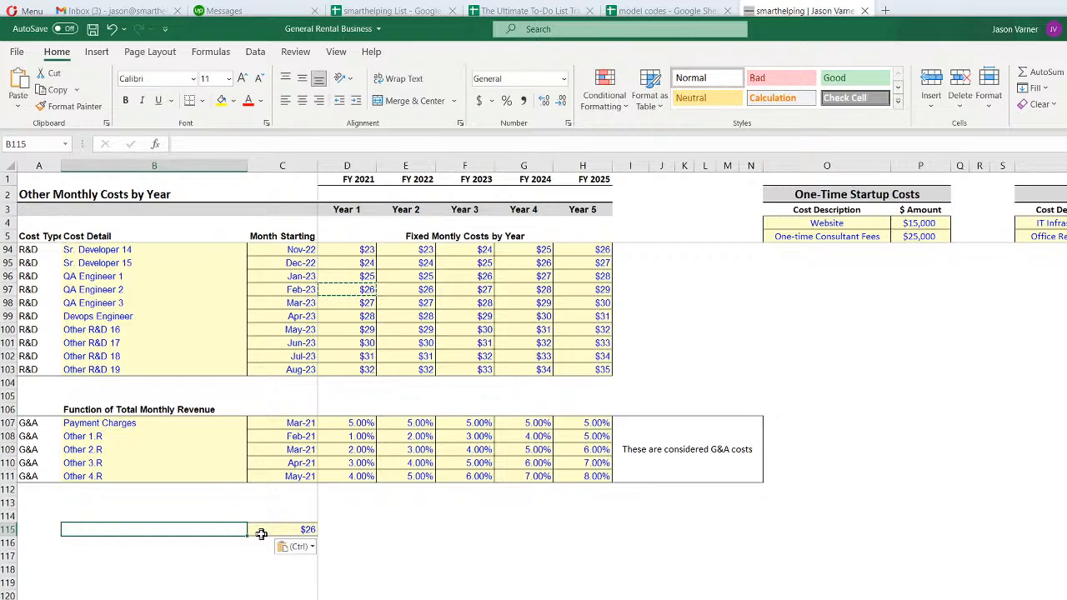
left_click(260, 531)
left_click_drag(255, 535, 257, 548)
left_click(168, 525)
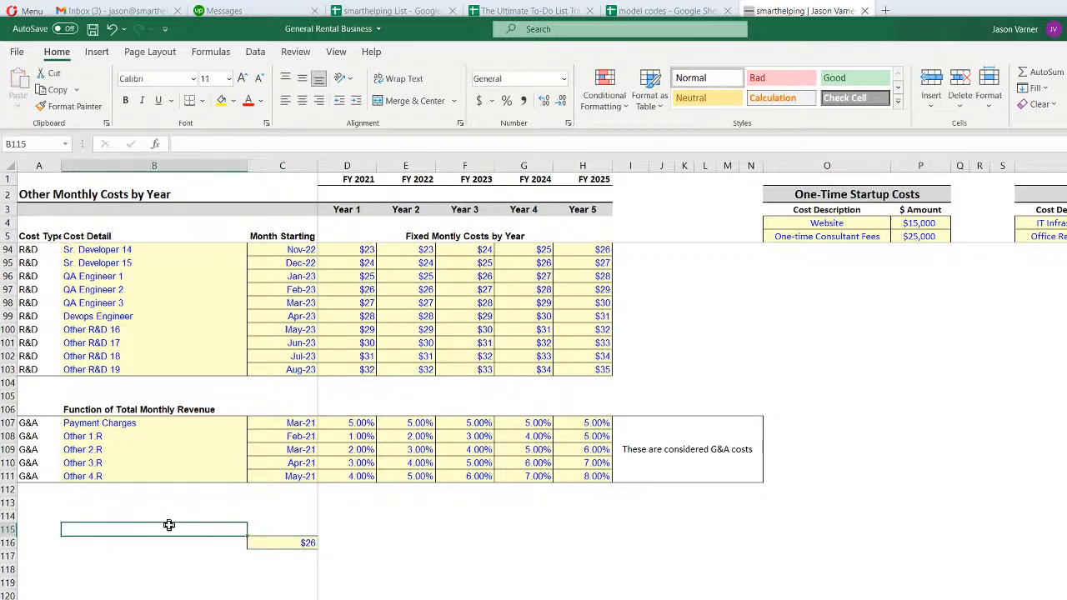
Copy the Function of Total Monthly Revenue heading to B115 and change its text to "Costs Related to Initial Rental"
right_click(166, 408)
left_click(205, 381)
right_click(149, 521)
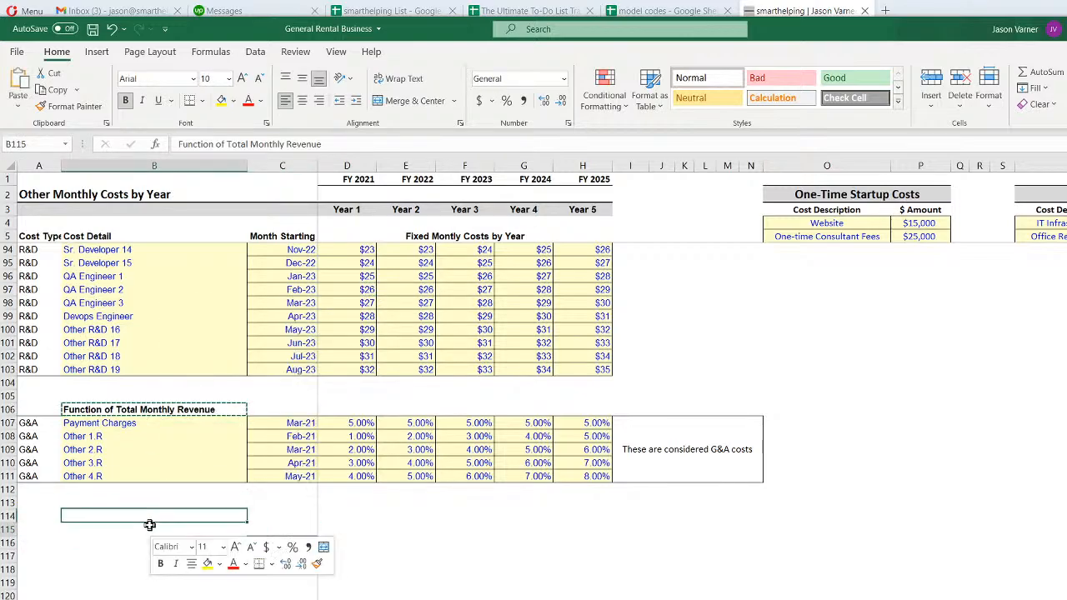
left_click(161, 179)
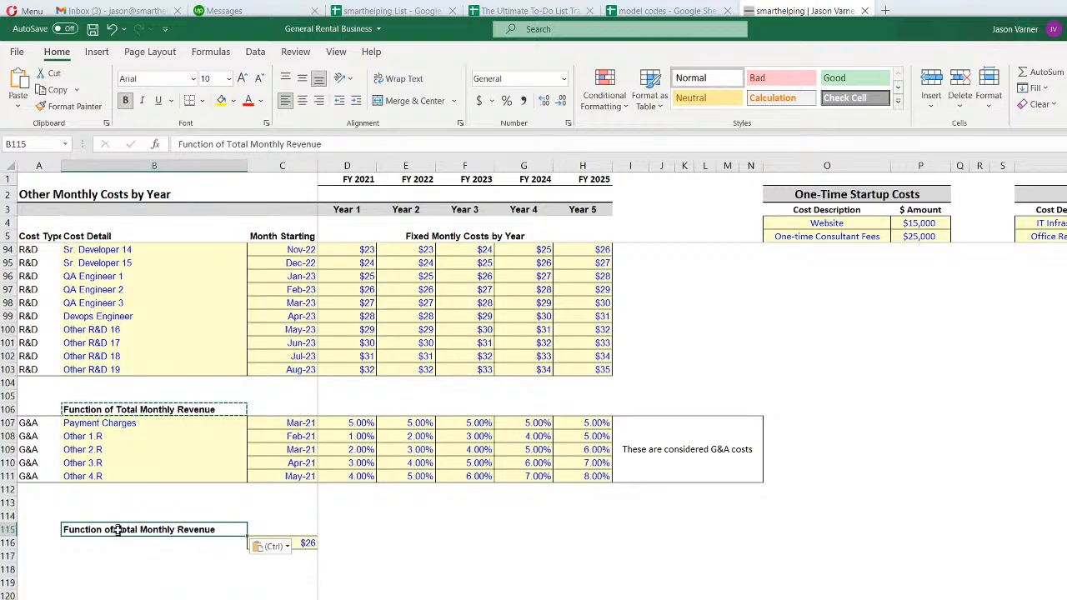
type("Costs ")
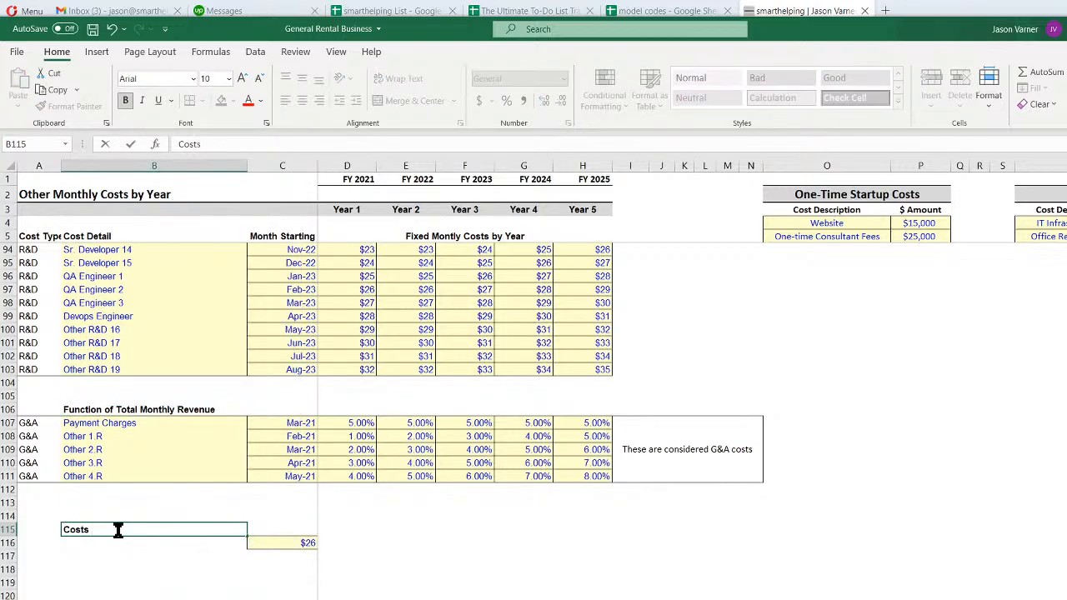
type("Related")
type("R")
key("BackSpace")
type("Initial Rental")
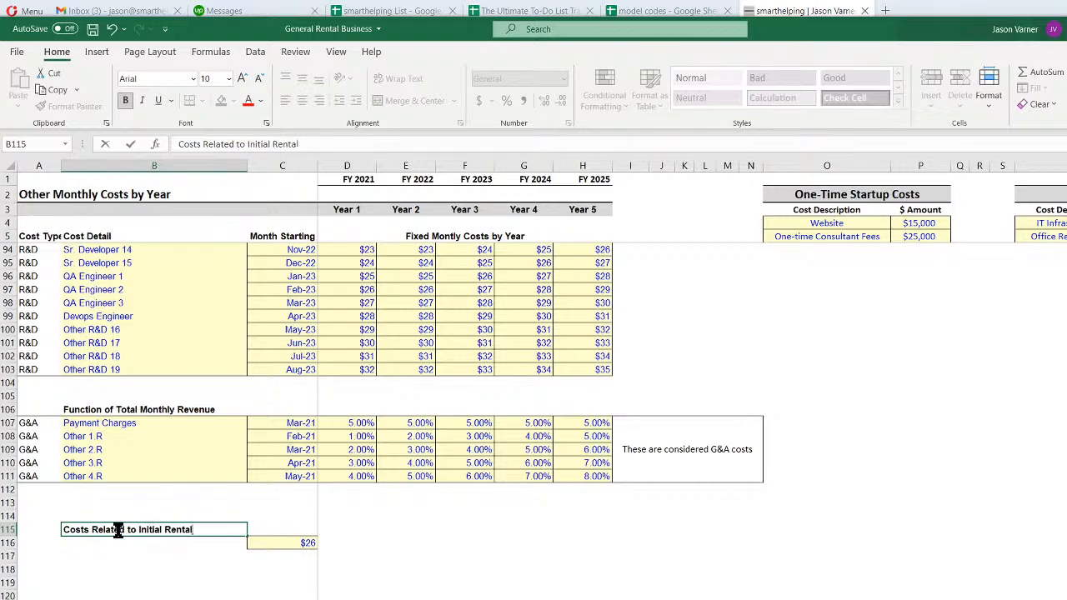
key("Return")
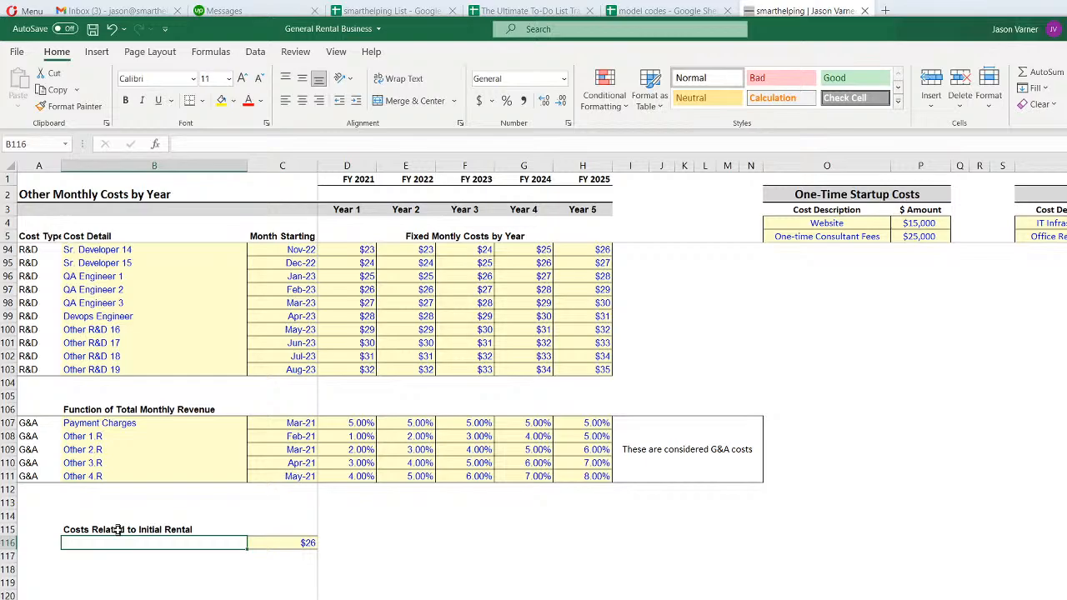
Enter "Admins / Paper Work" as the first cost item in B116 with a cost of $250
left_click(118, 531)
key("Down")
type("Admins")
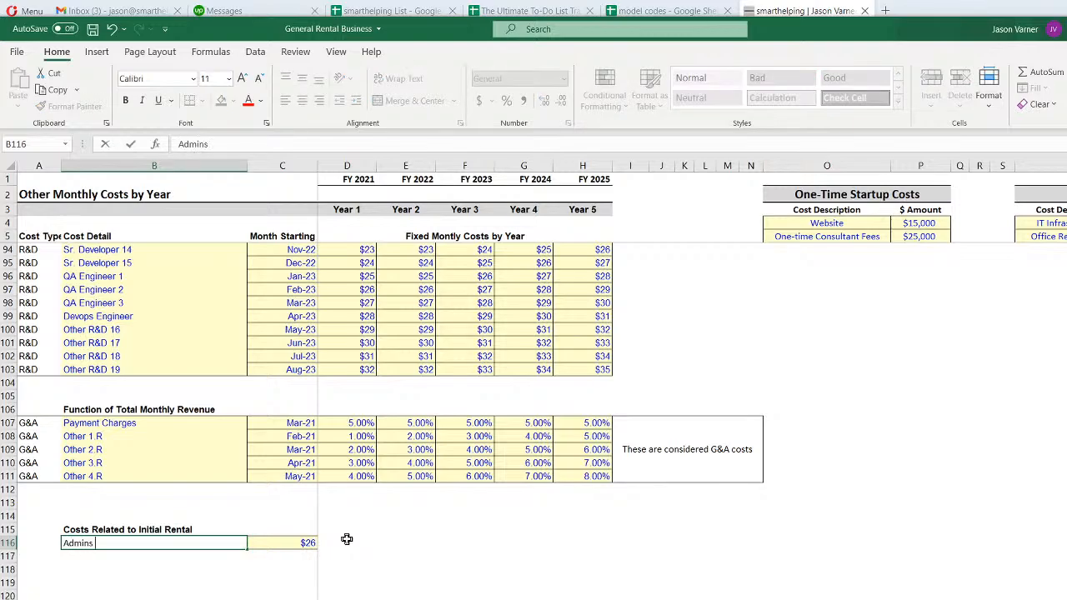
type(" / Paper Work")
key("ctrl+Return")
key("Right")
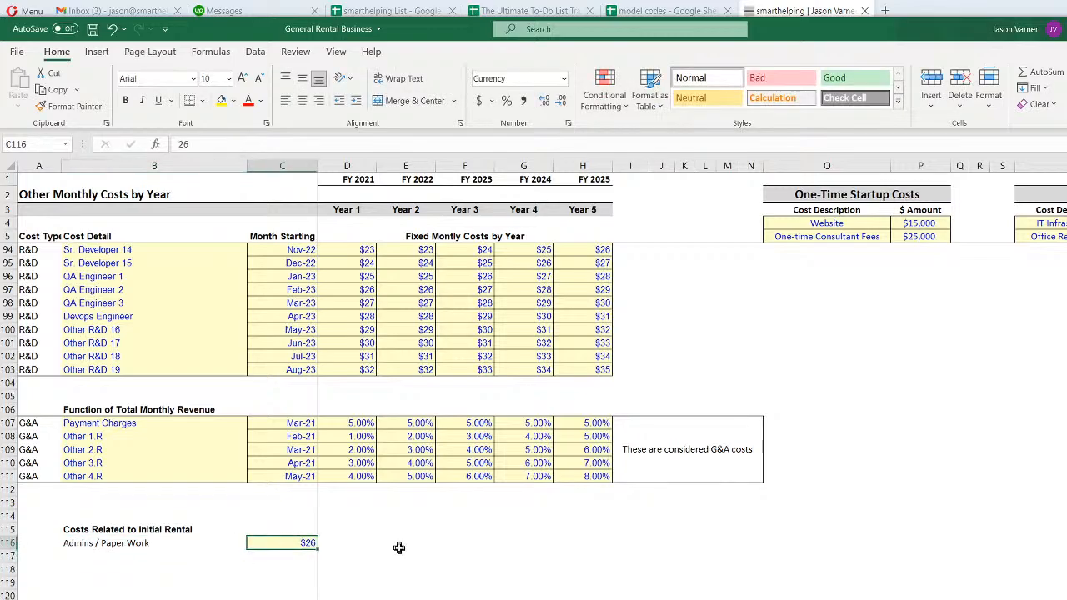
type("250")
key("ctrl+Return")
Fill the Admins / Paper Work label and its cost down the rows below, increasing the cost by $1 per row
left_click_drag(97, 543, 305, 597)
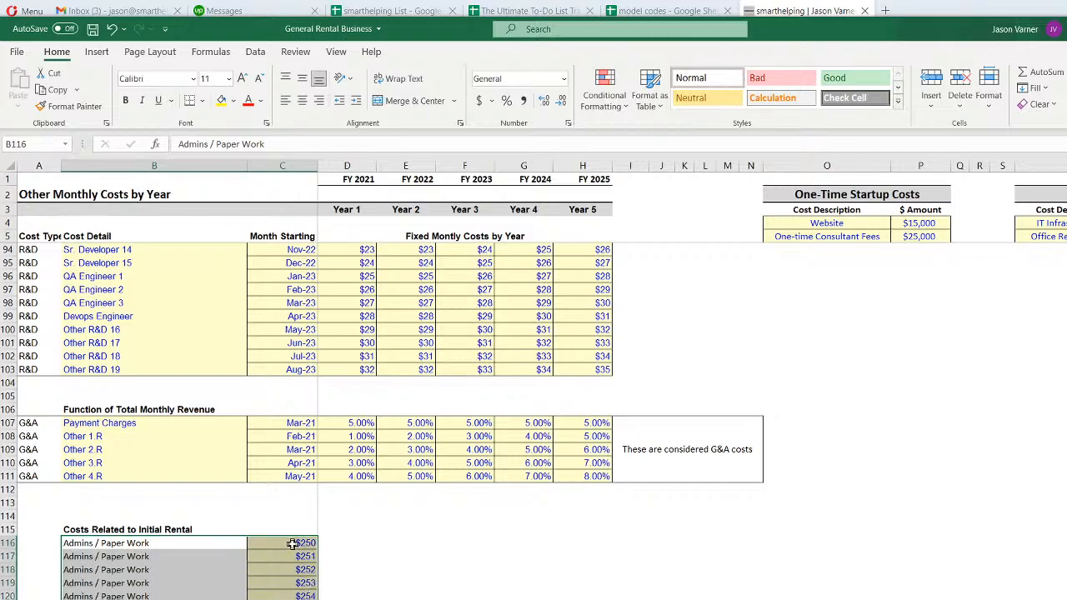
left_click_drag(291, 543, 286, 596)
left_click_drag(143, 543, 292, 596)
Format the cost item labels under Costs Related to Initial Rental as inputs with light yellow fill and blue font
left_click_drag(146, 543, 147, 596)
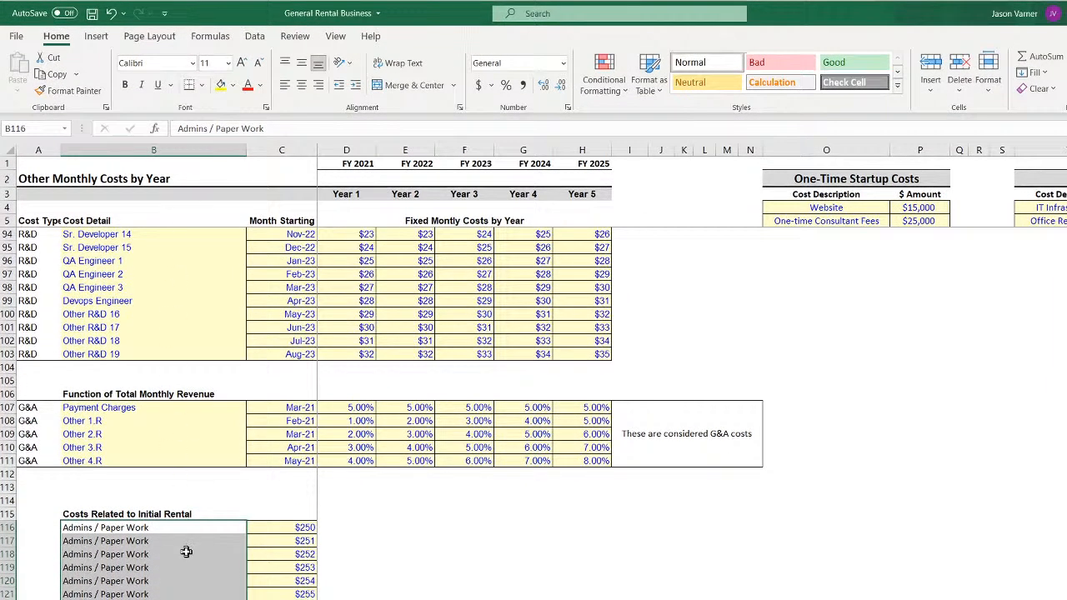
left_click(162, 580)
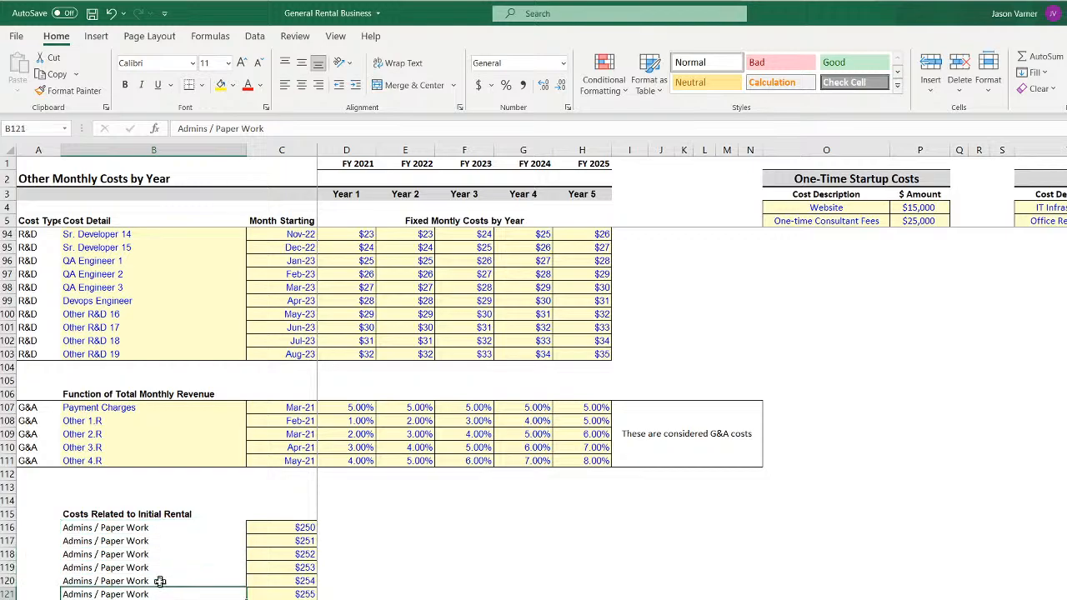
left_click(136, 541)
left_click_drag(126, 527, 125, 595)
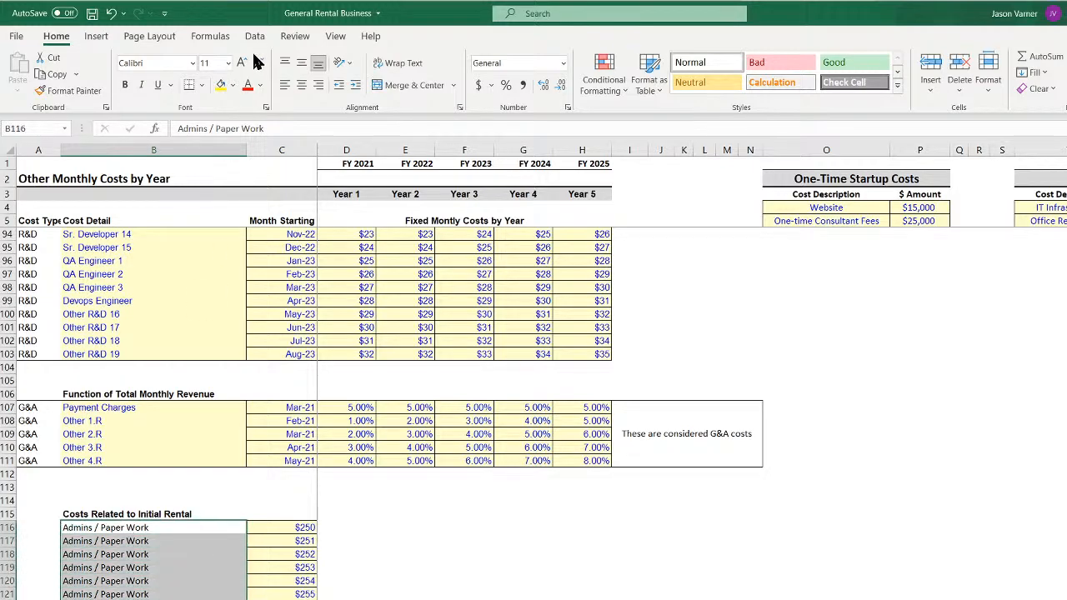
left_click(233, 85)
left_click(220, 255)
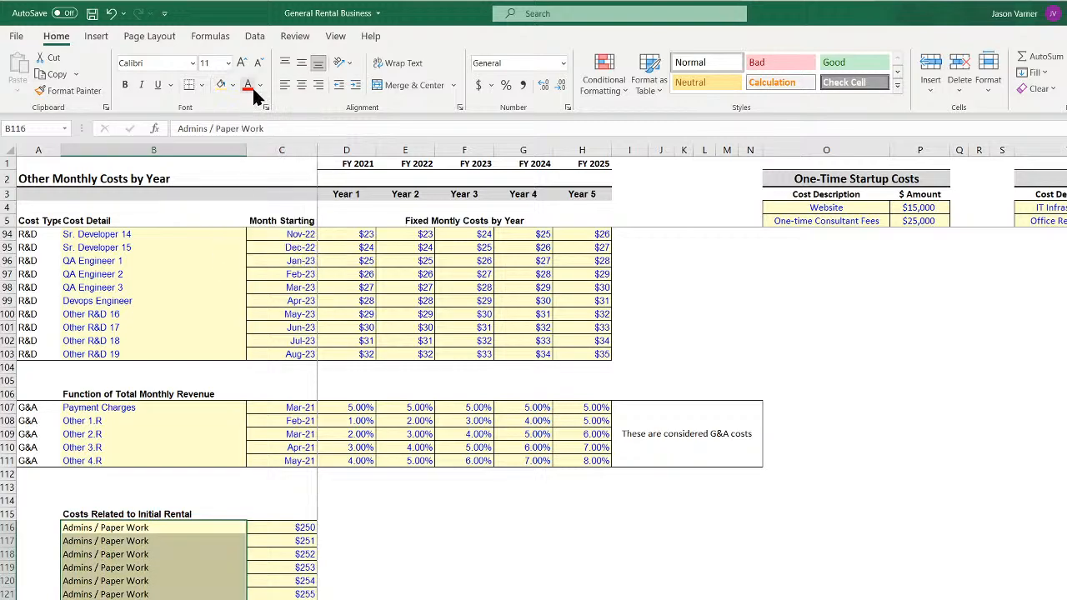
left_click(259, 85)
left_click(259, 277)
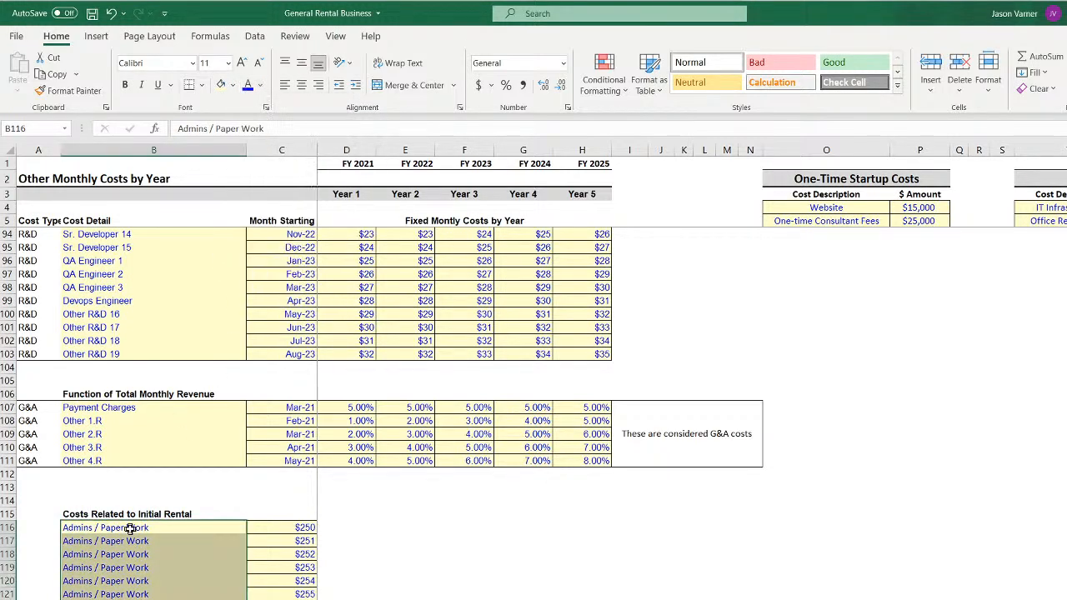
Rename the second and third initial rental cost items in B117 and B118 as "Delivery Fees" and "Cleaning / Prep"
left_click(132, 553)
left_click(167, 541)
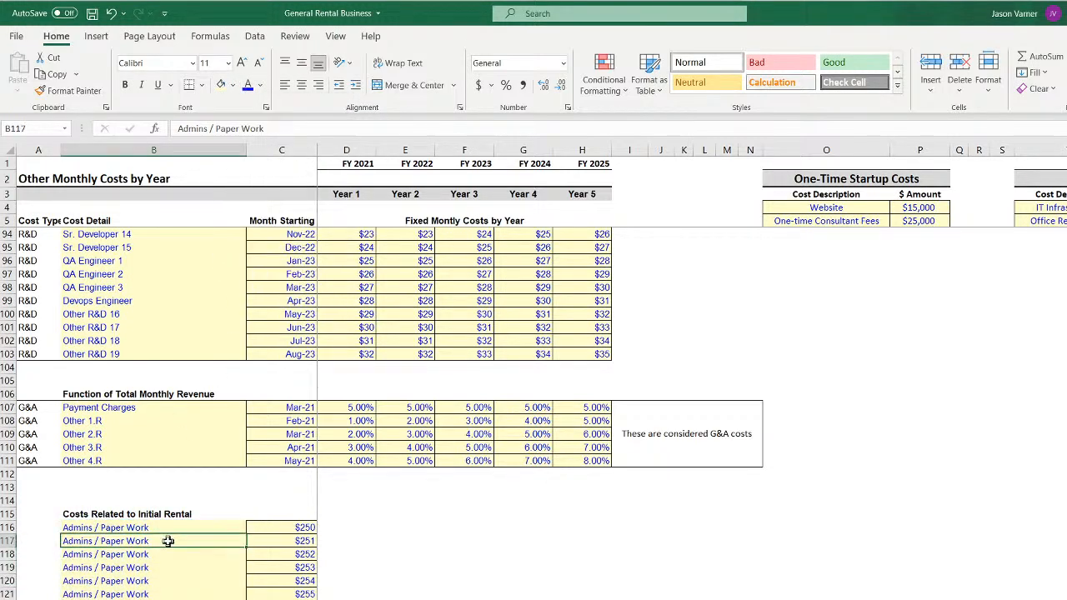
type("Delivery")
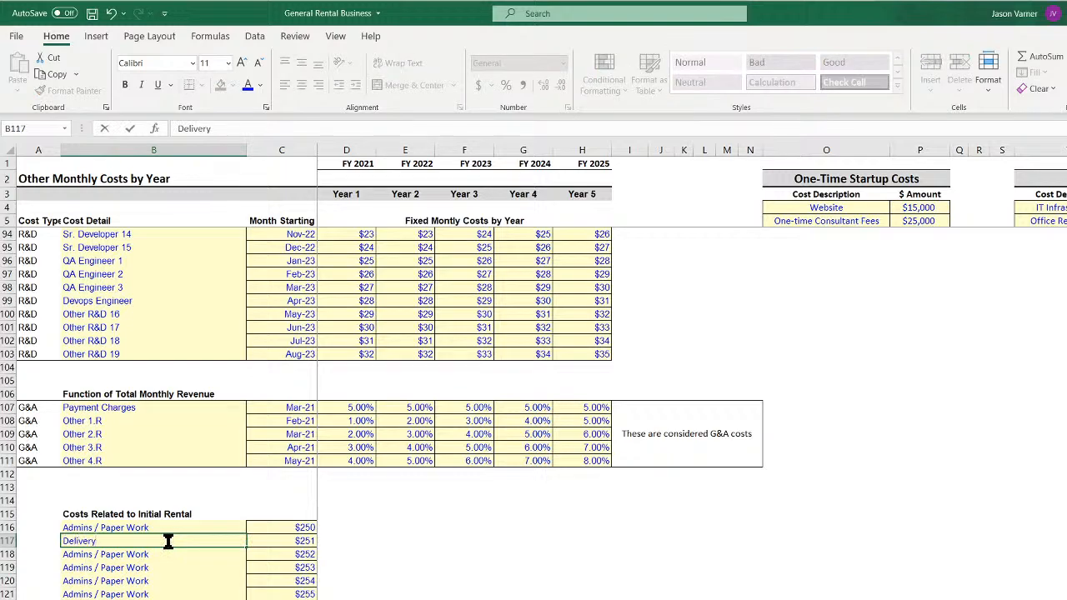
type(" Fees")
key("Return")
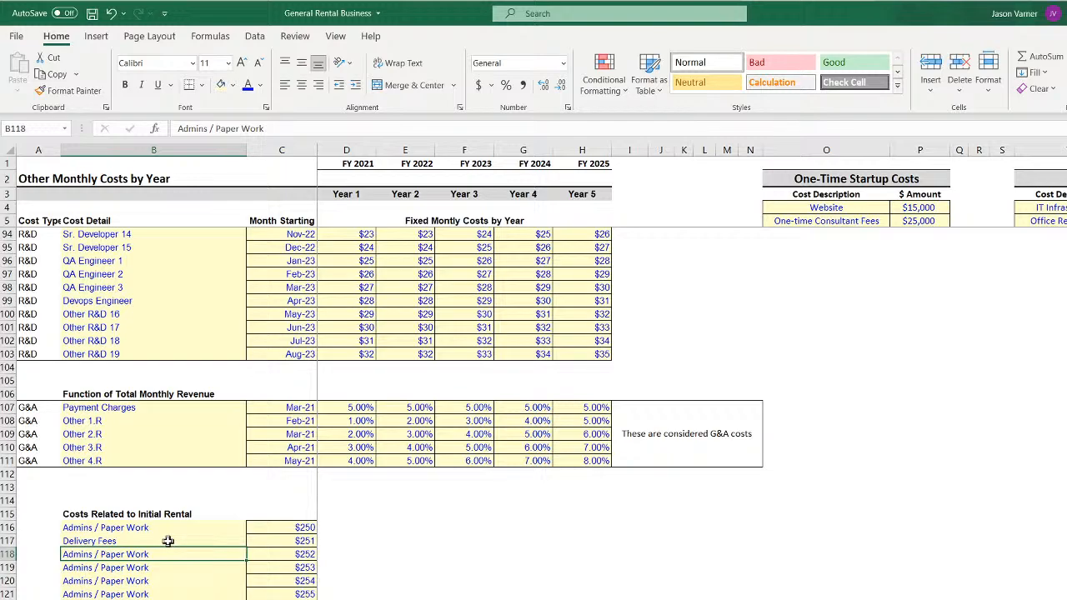
type("Cle")
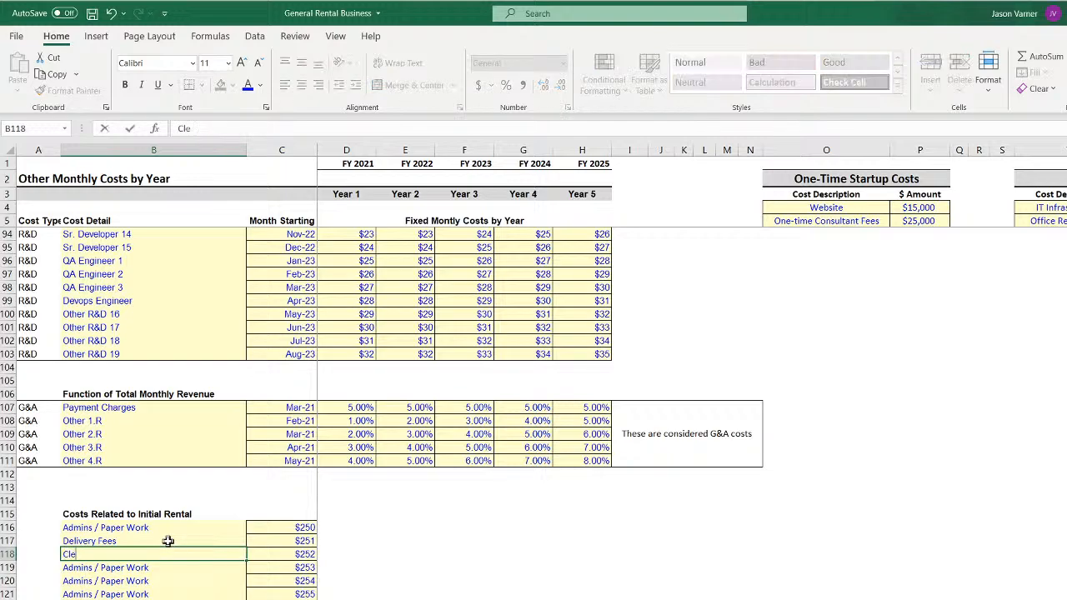
type("aning / Prepo")
key("Return")
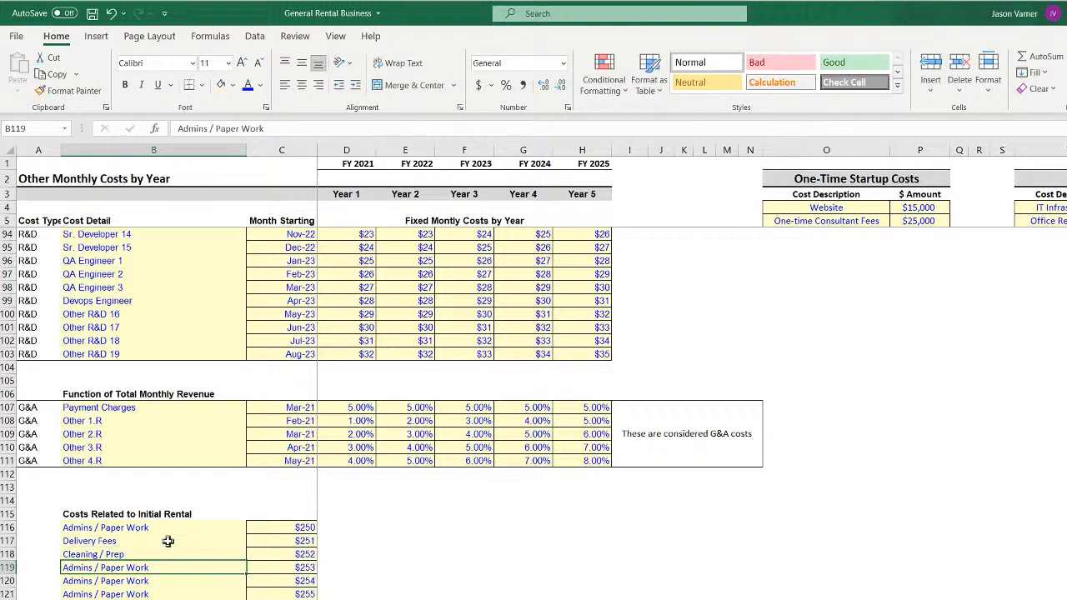
Label B119 "Extra Slots" and fill that label down through the remaining initial rental cost rows
type("O")
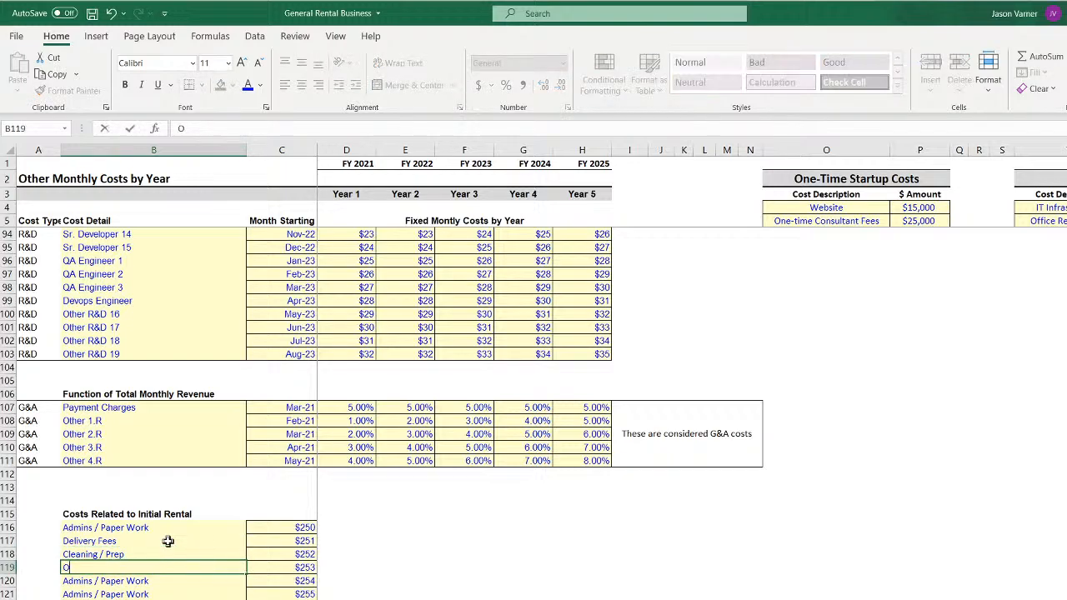
key("BackSpace")
type("Extra Slots")
key("Return")
left_click(189, 568)
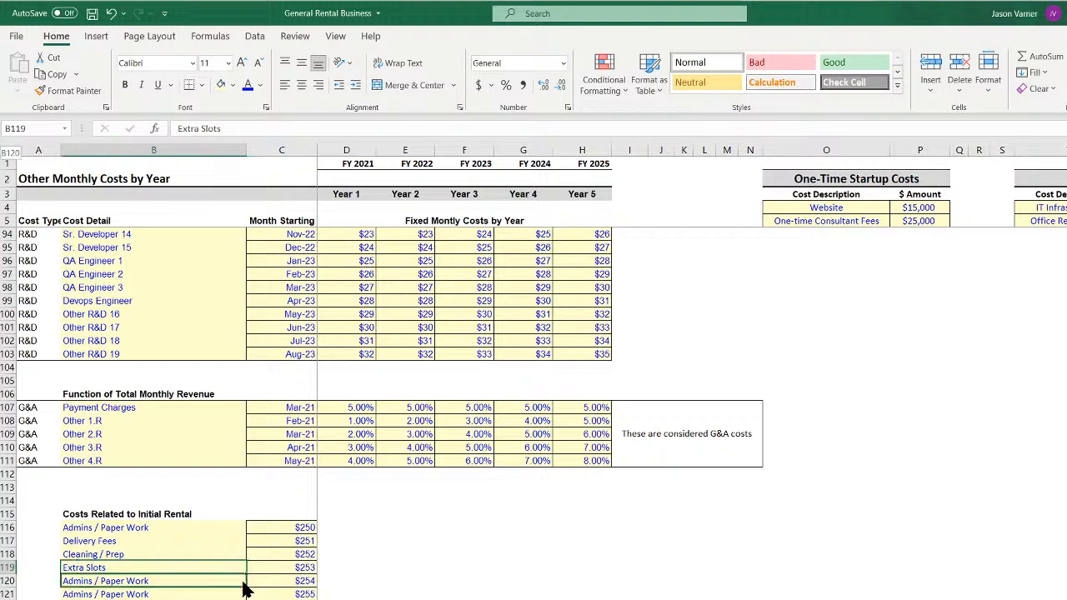
left_click_drag(243, 570, 246, 597)
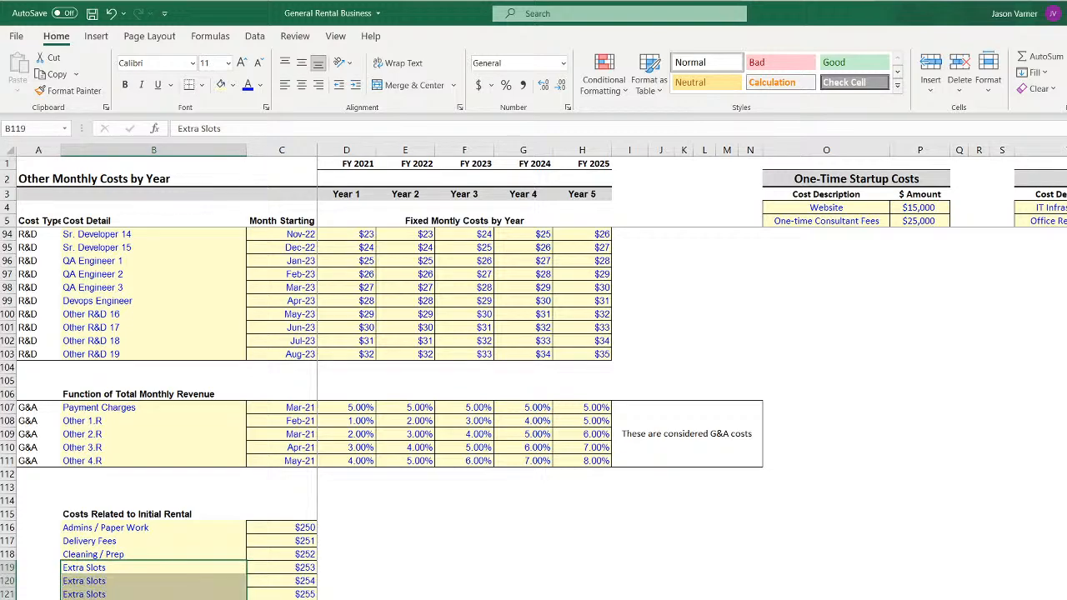
left_click(157, 597)
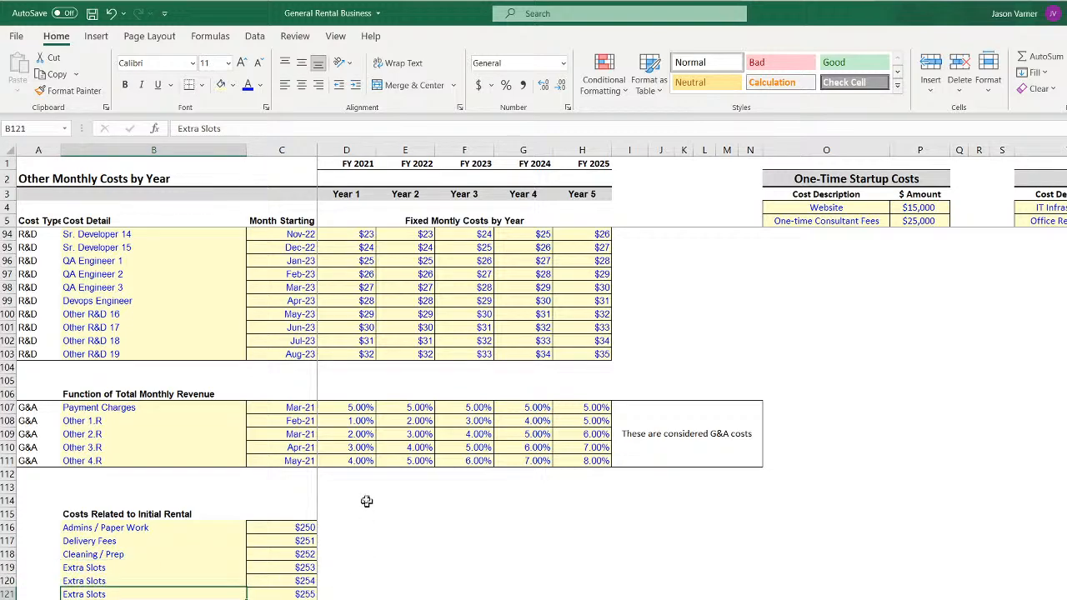
Review the unit category list on the revenue assumptions sheet and the per-item amounts in the initial rental cost list
scroll(350, 488, "up", 20)
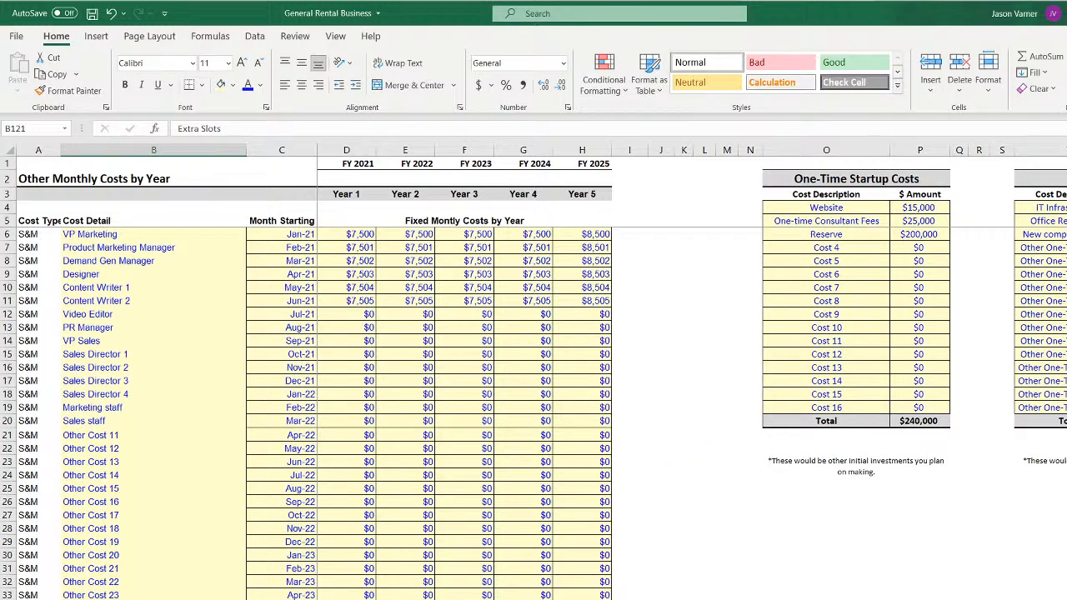
left_click(179, 599)
scroll(104, 448, "up", 18)
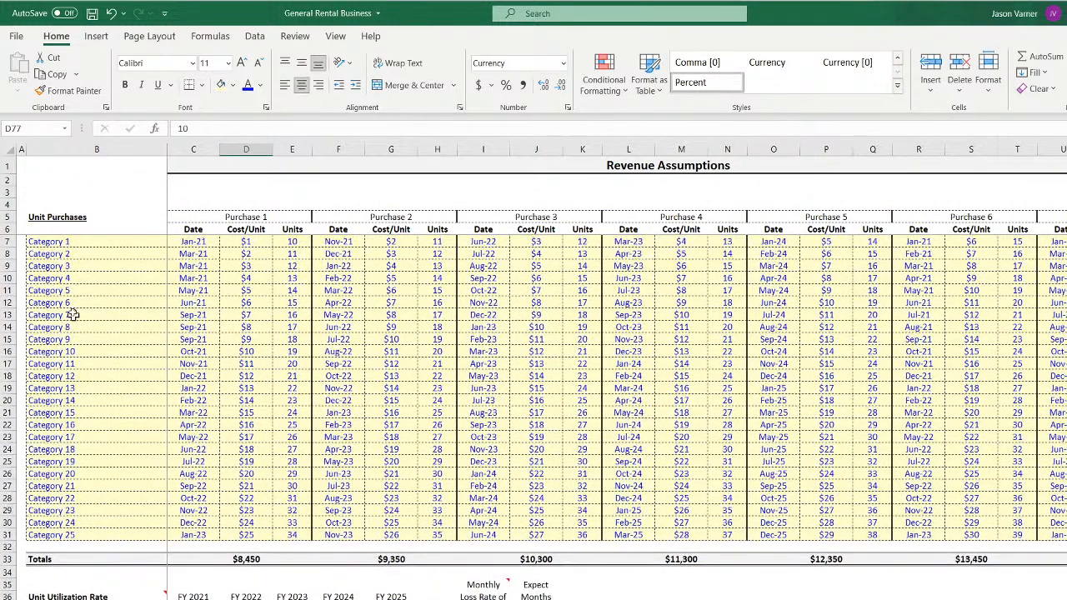
left_click_drag(68, 242, 71, 476)
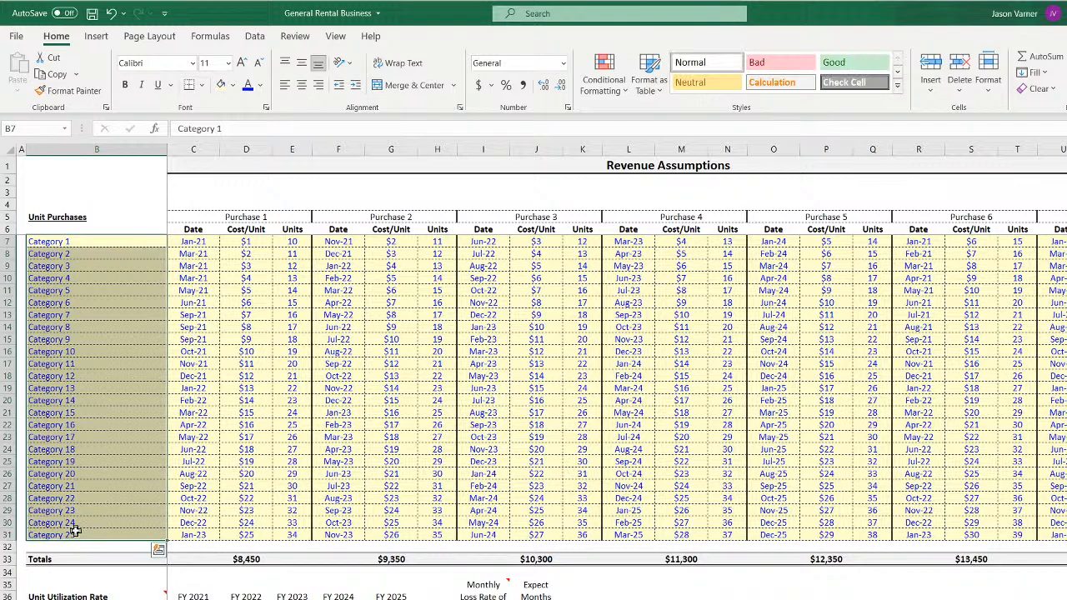
left_click(71, 303)
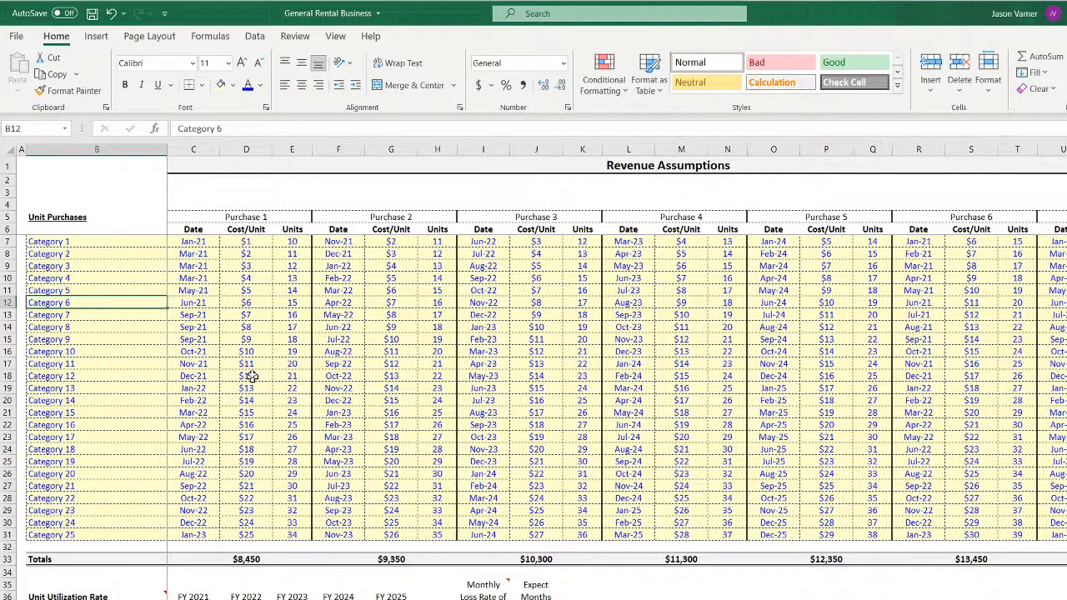
key("ctrl+Page_Down")
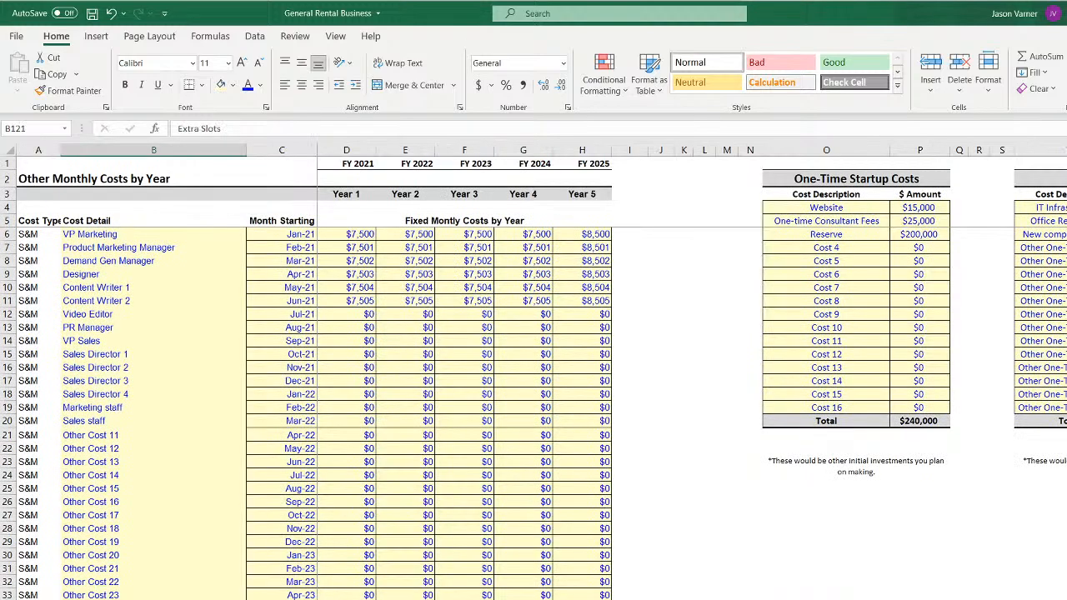
scroll(190, 590, "down", 20)
left_click_drag(284, 376, 290, 490)
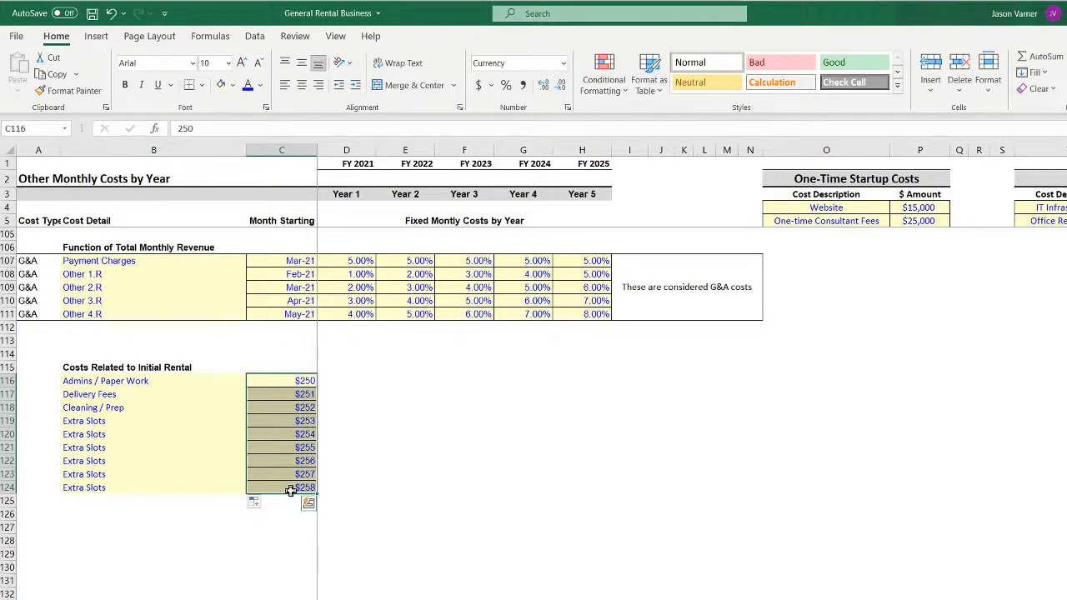
Link D115, beside the Costs Related to Initial Rental heading, to Category 1 in B7 of the Revenue Assumptions sheet
left_click(343, 370)
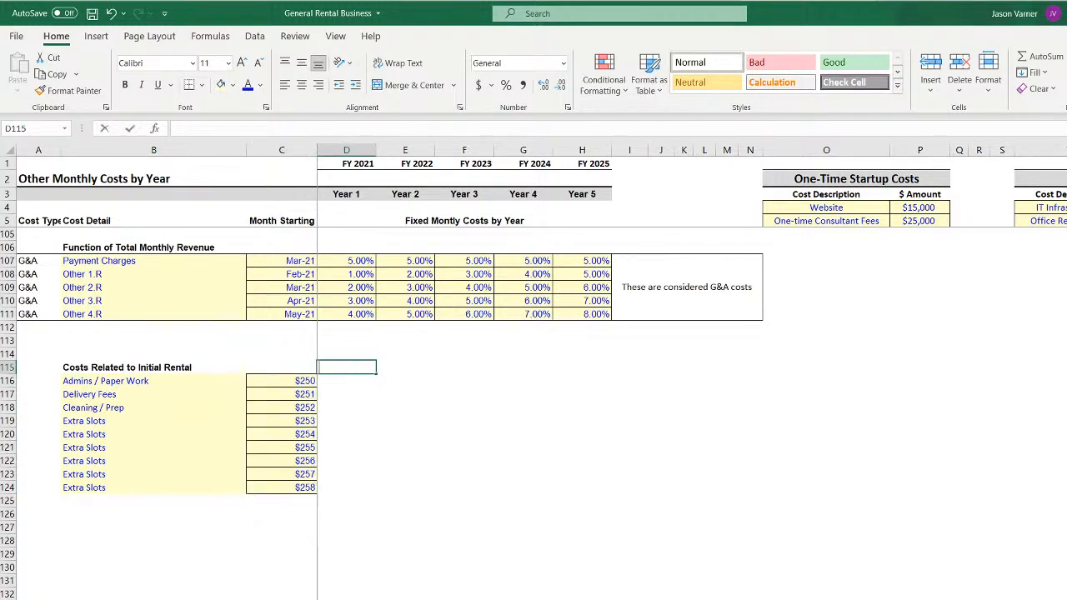
type("=")
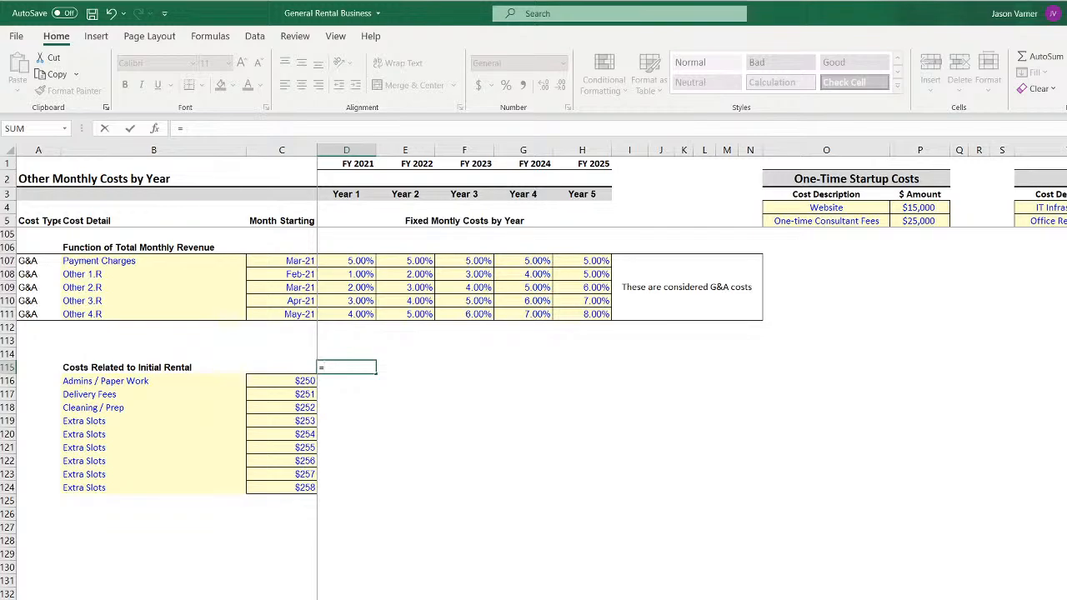
key("ctrl+Page_Down")
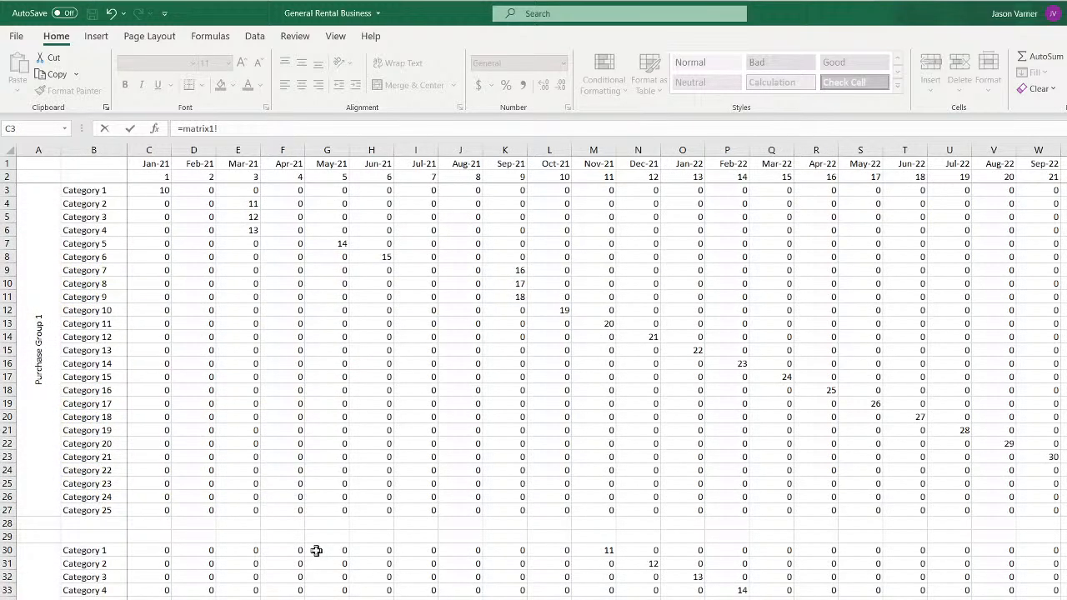
key("ctrl+Page_Down")
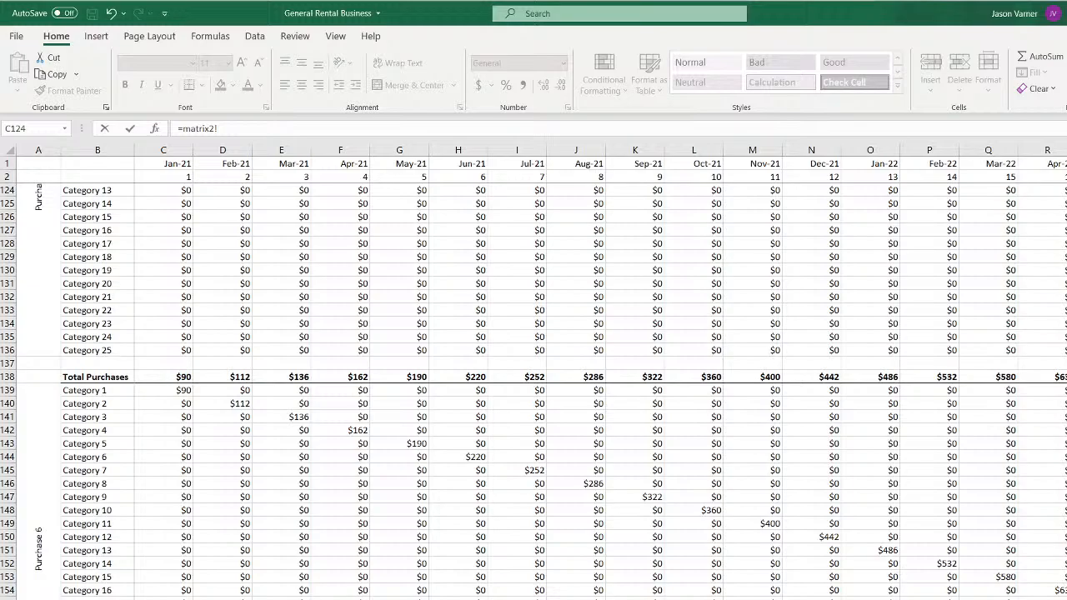
key("ctrl+Page_Down")
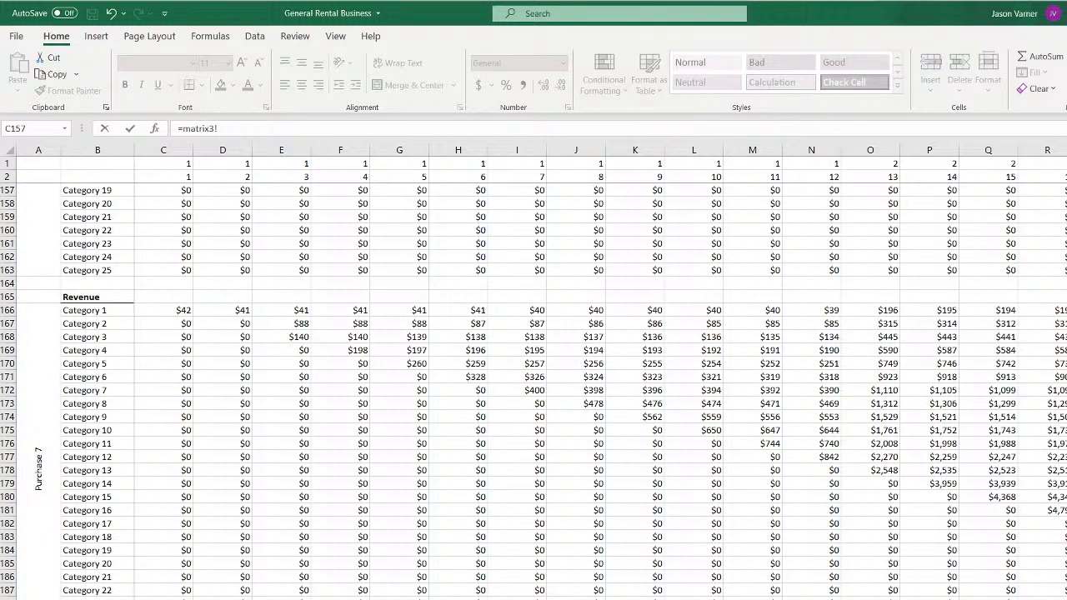
key("ctrl+Page_Up")
key("ctrl+Page_Up")
key("ctrl+Page_Up")
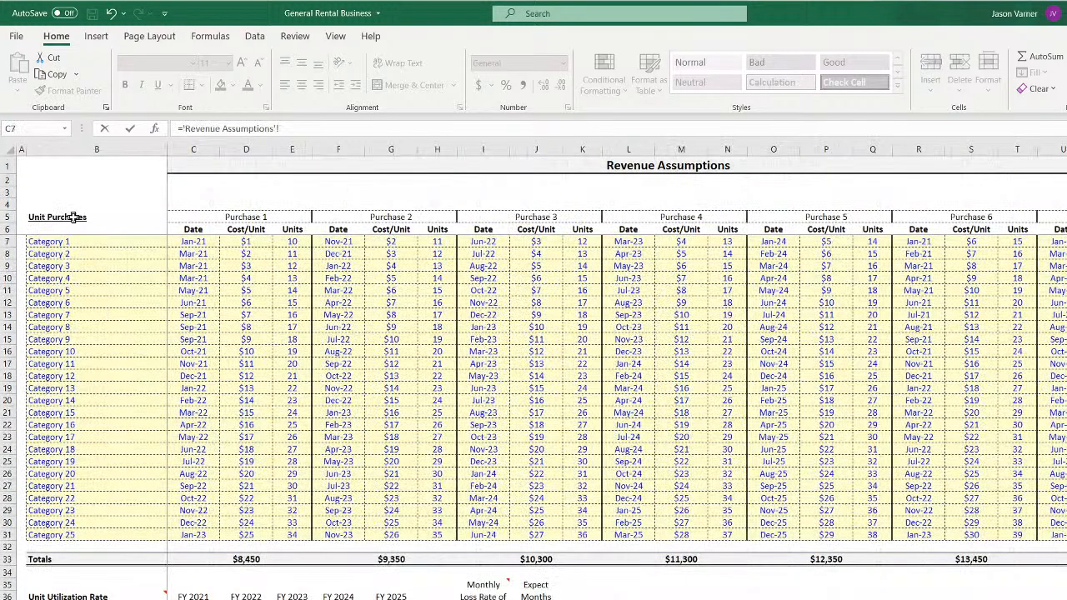
left_click(63, 241)
key("Return")
left_click(333, 368)
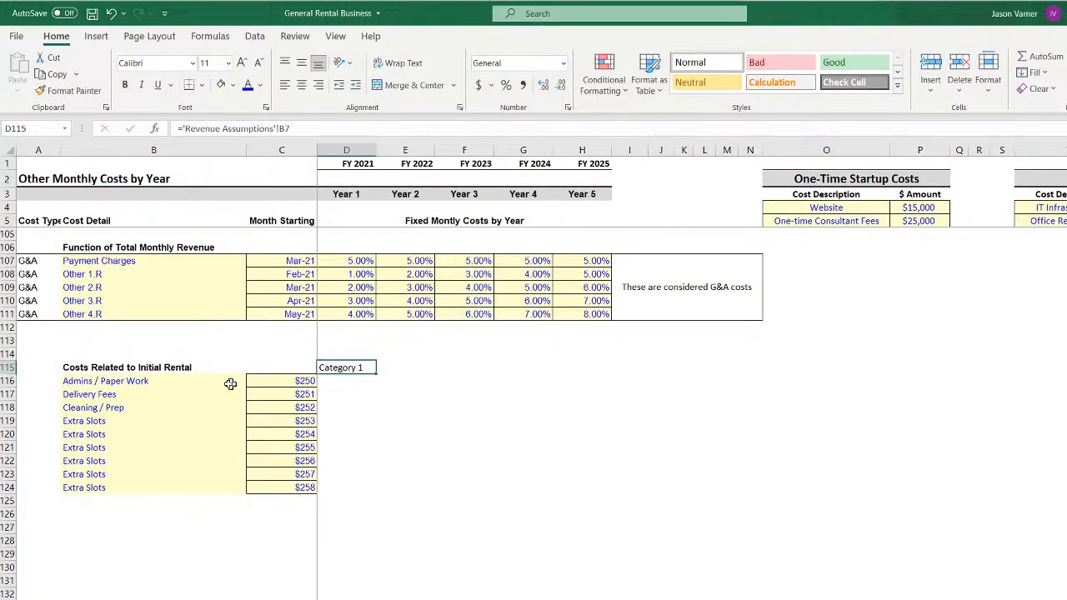
left_click(516, 516)
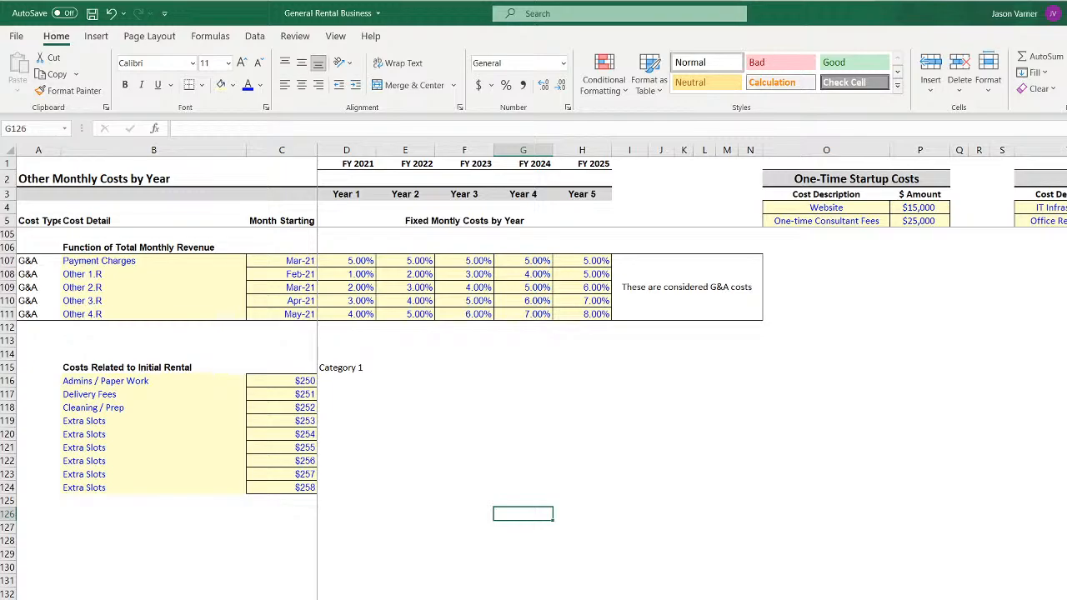
Insert a new blank worksheet, rename it and set its tab color
key("ctrl+Page_Down")
key("alt+h")
key("o")
key("r")
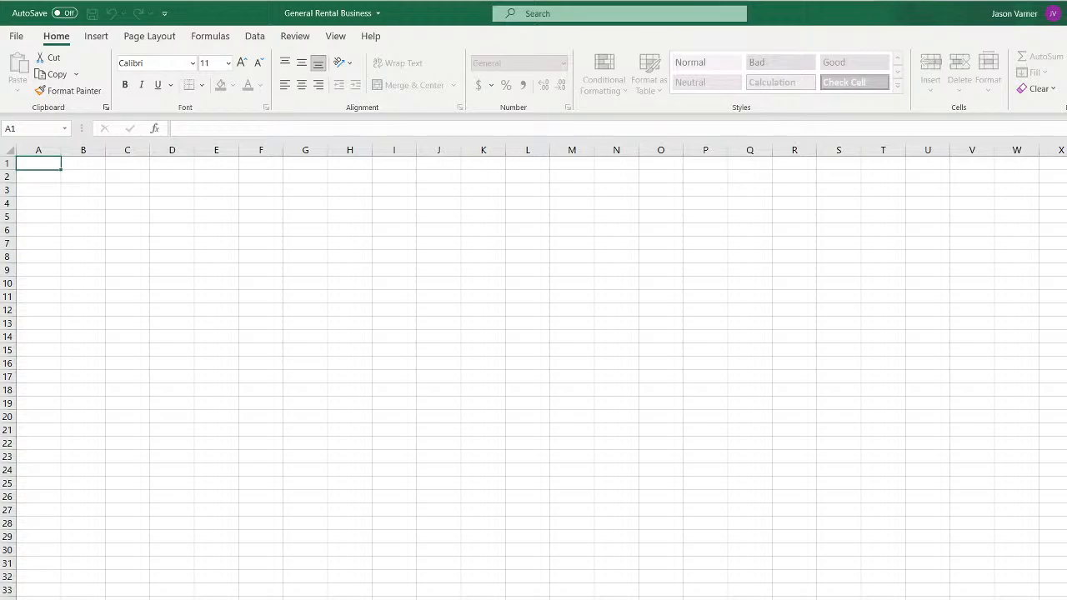
key("Return")
right_click(300, 599)
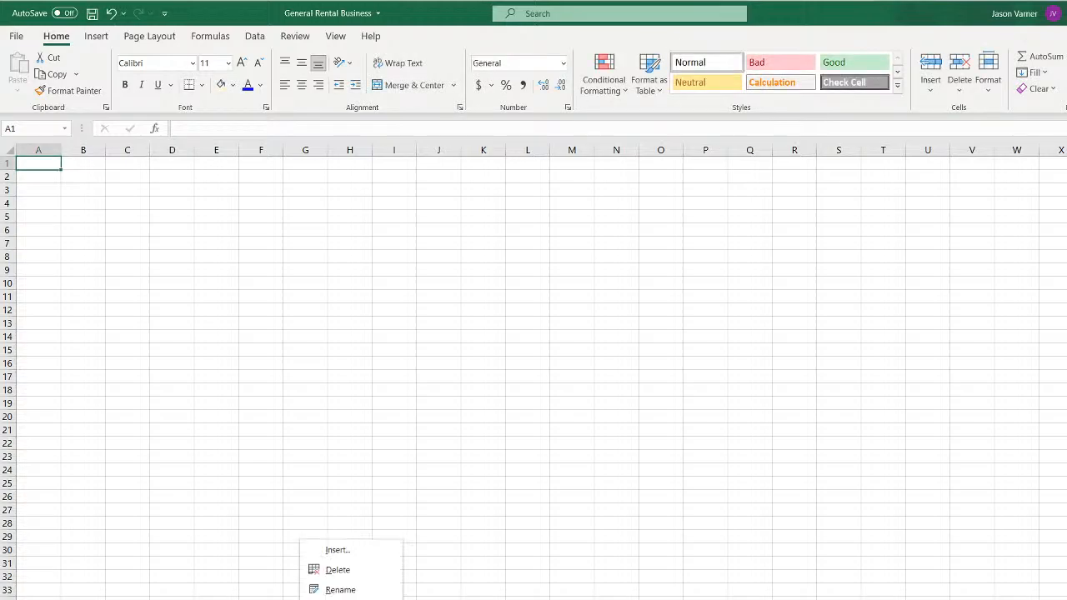
mouse_move(342, 599)
left_click(459, 599)
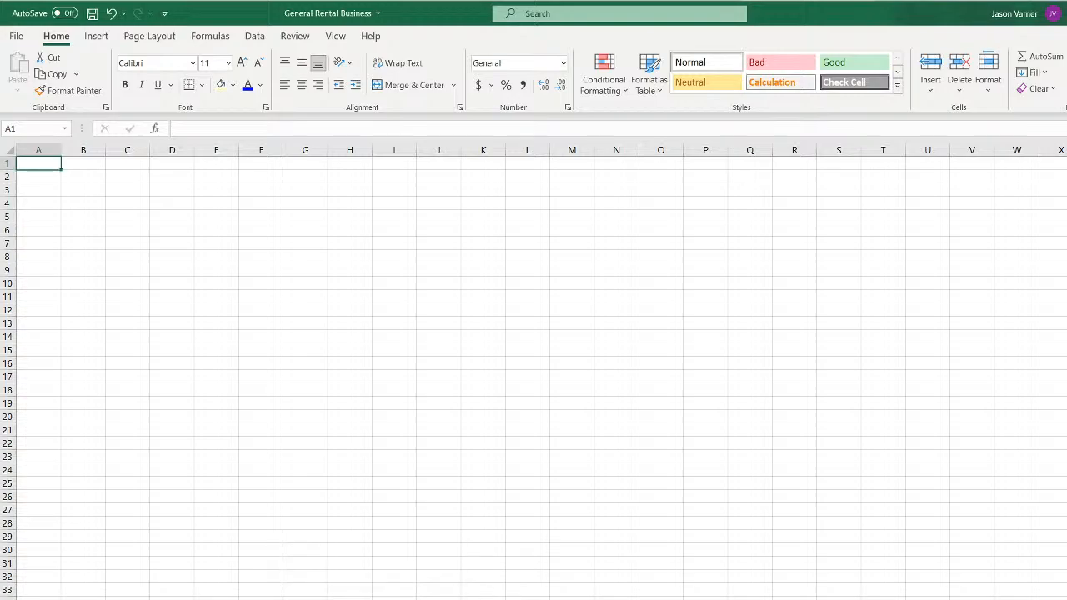
Move the Costs Related to Initial Rental block B115:D124 from the monthly costs sheet to B2 of the new sheet
left_click(206, 599)
left_click_drag(86, 367, 336, 490)
right_click(329, 374)
left_click(355, 382)
left_click(300, 599)
right_click(90, 181)
left_click(87, 247)
left_click(223, 388)
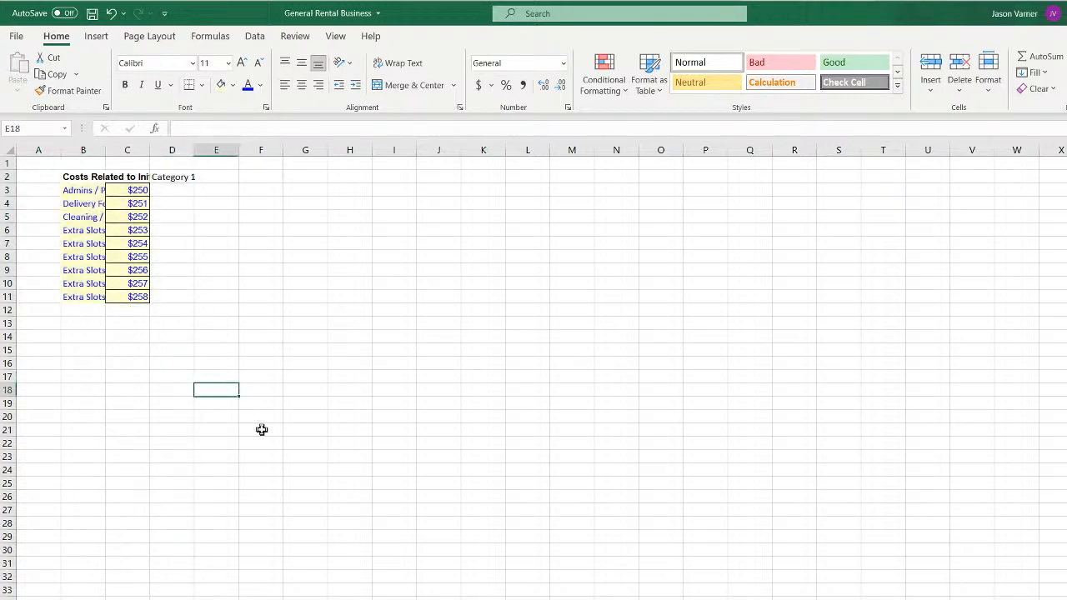
Autofit column B to its labels and hide the gridlines on the new sheet
double_click(107, 148)
left_click(335, 36)
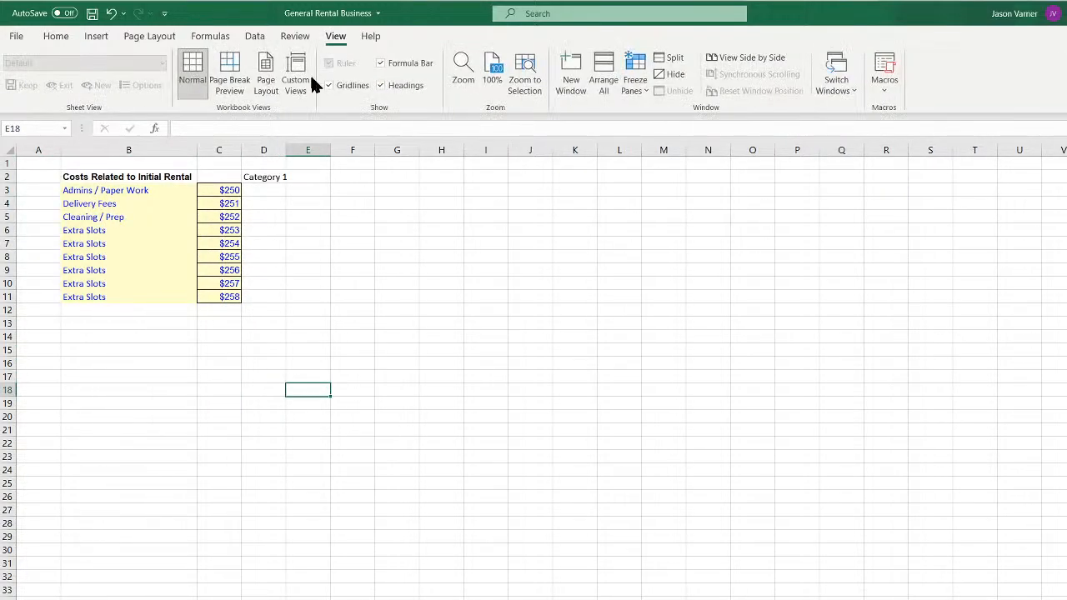
left_click(329, 86)
left_click(441, 310)
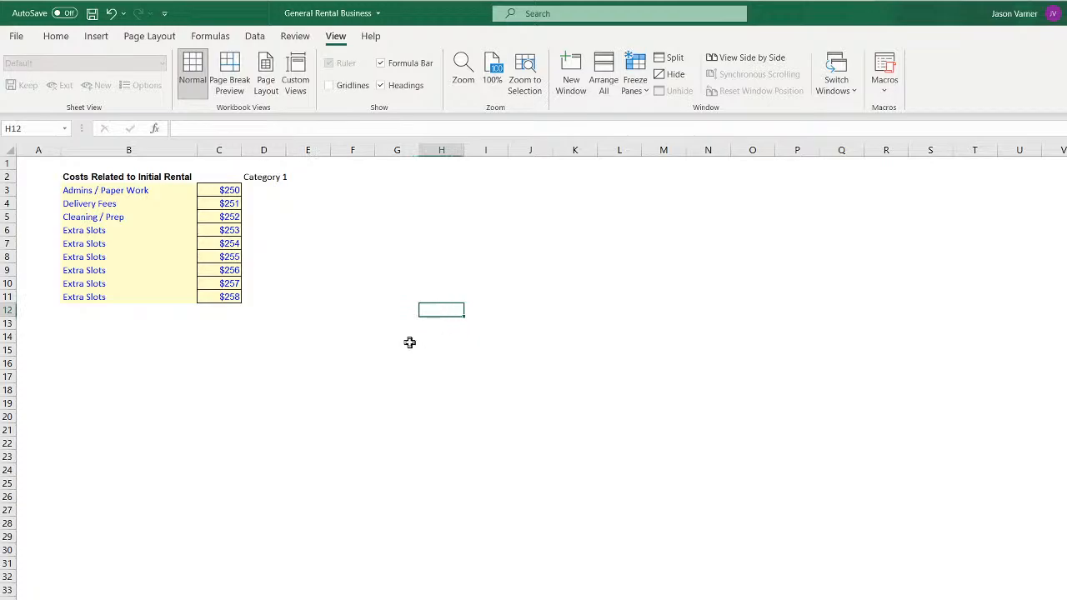
Copy the cost item labels in B3:B11 and paste them transposed across row 2 starting at E2
left_click_drag(114, 191, 114, 297)
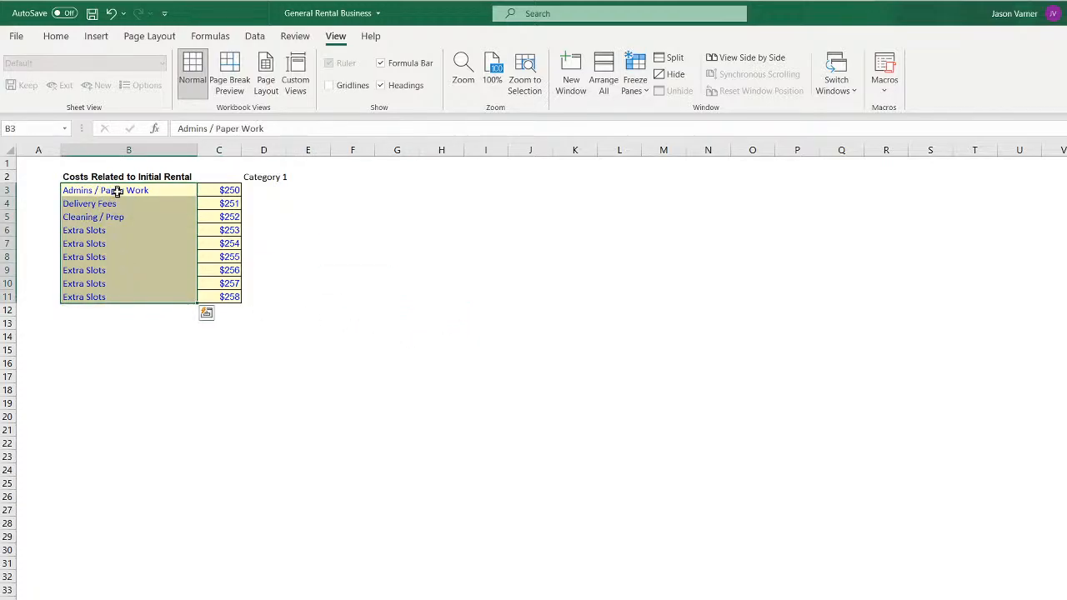
right_click(117, 208)
left_click(152, 239)
right_click(305, 176)
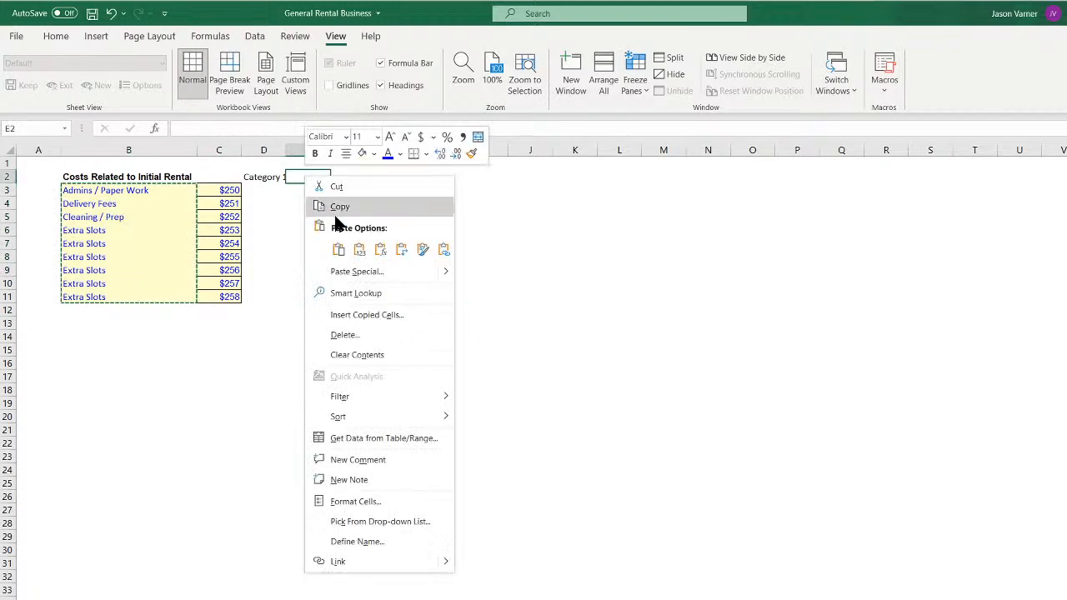
left_click(400, 251)
Move the Category 1 link from D2 to B3, replacing the label there, and give B3 a light gray fill
left_click(264, 175)
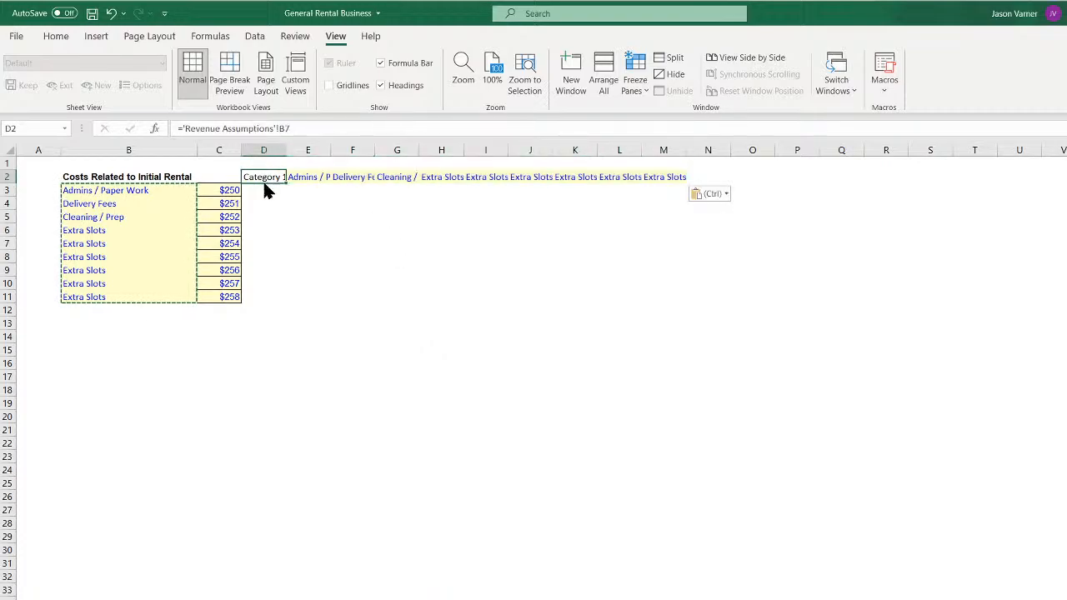
left_click(137, 195)
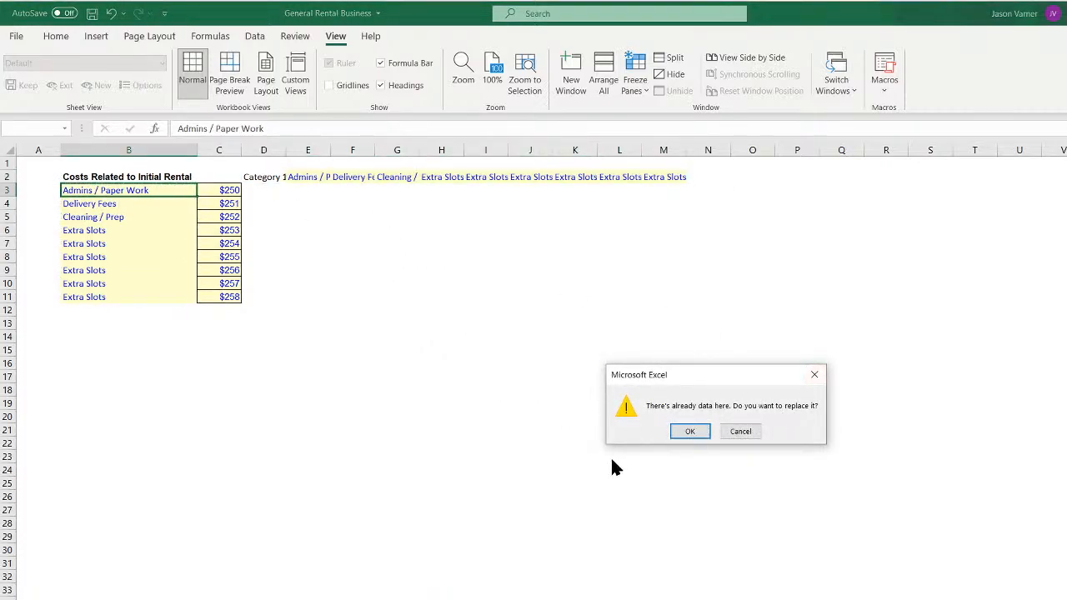
left_click(690, 431)
left_click(69, 38)
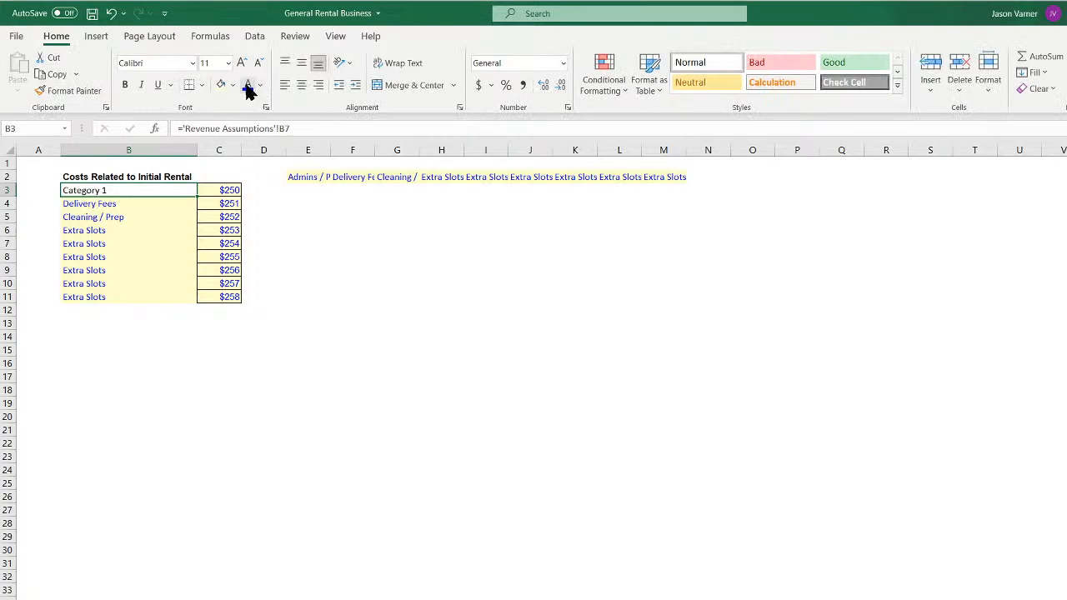
left_click(234, 85)
left_click(222, 136)
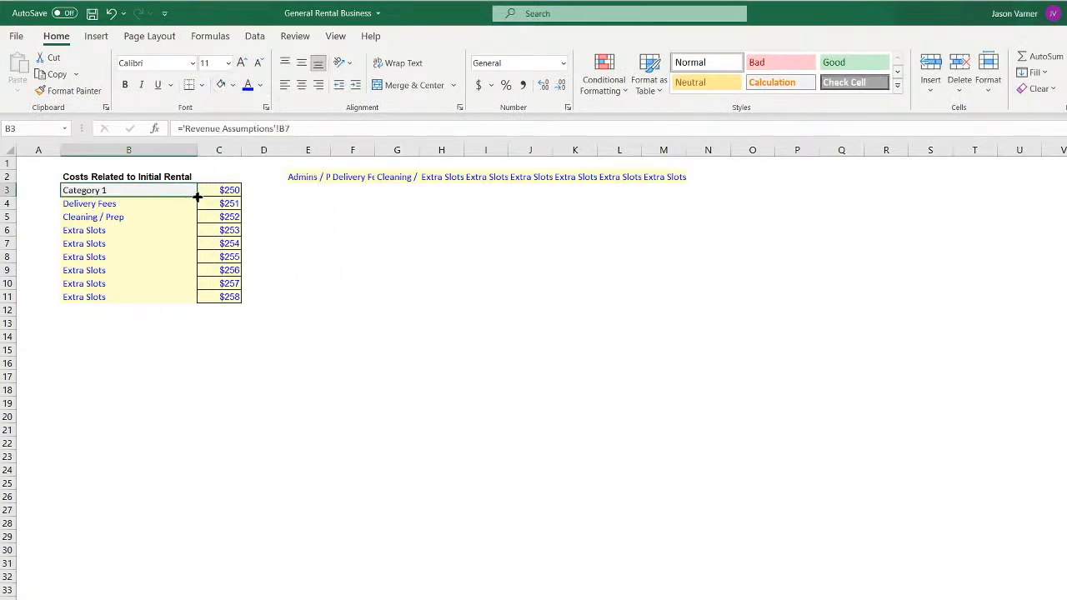
Fill the Category 1 link in B3 down through B27 to list all 25 categories
left_click_drag(198, 197, 194, 516)
left_click_drag(227, 187, 223, 272)
left_click(309, 177)
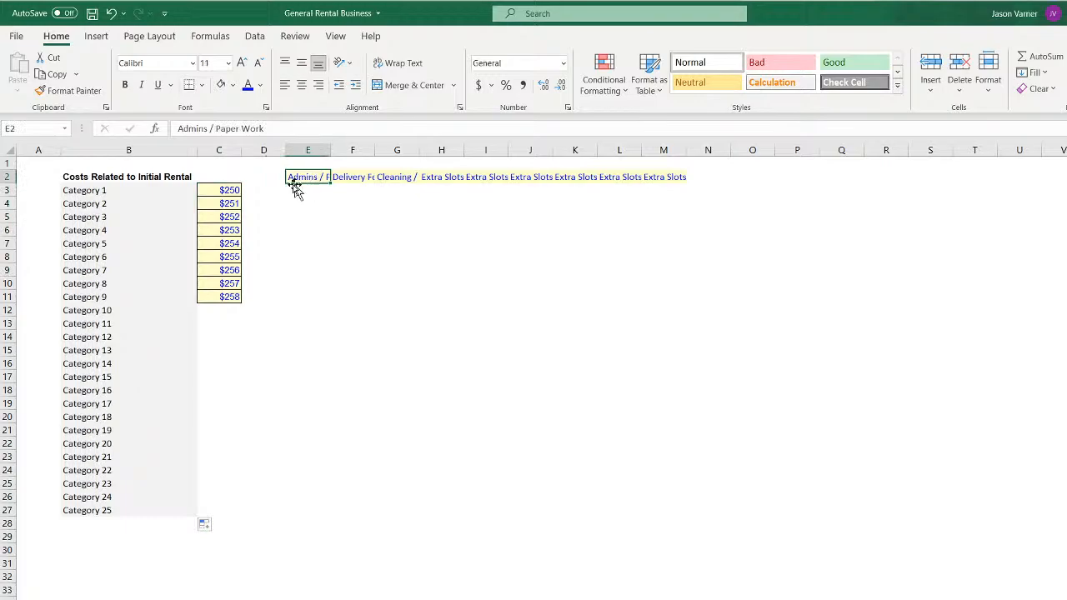
Copy the costs in C3:C11, paste them transposed at E3, and fill that row down through row 27
left_click_drag(225, 190, 225, 286)
right_click(224, 286)
left_click(255, 275)
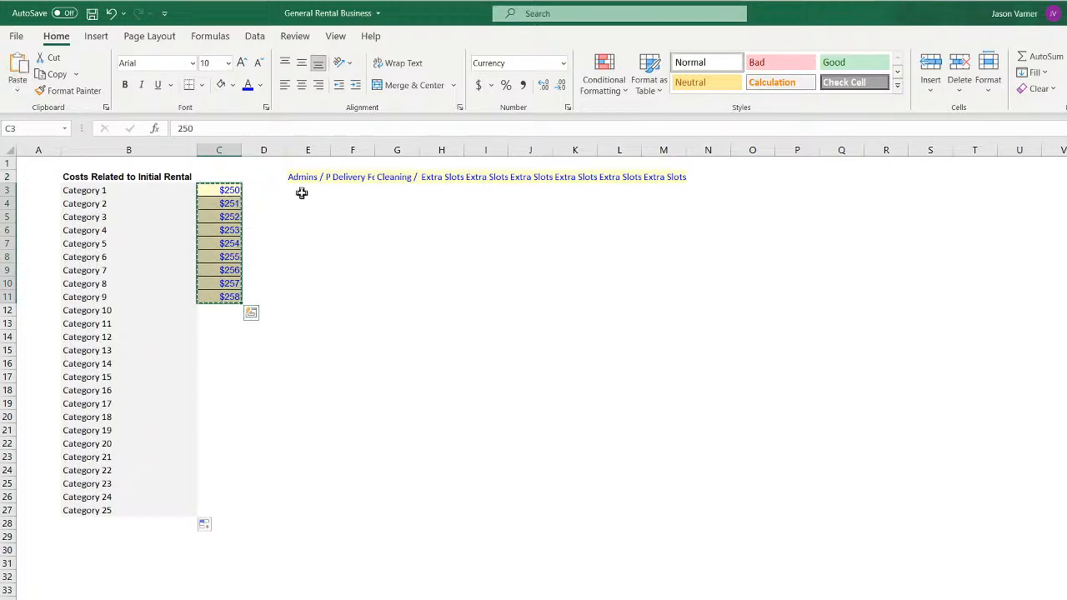
right_click(304, 190)
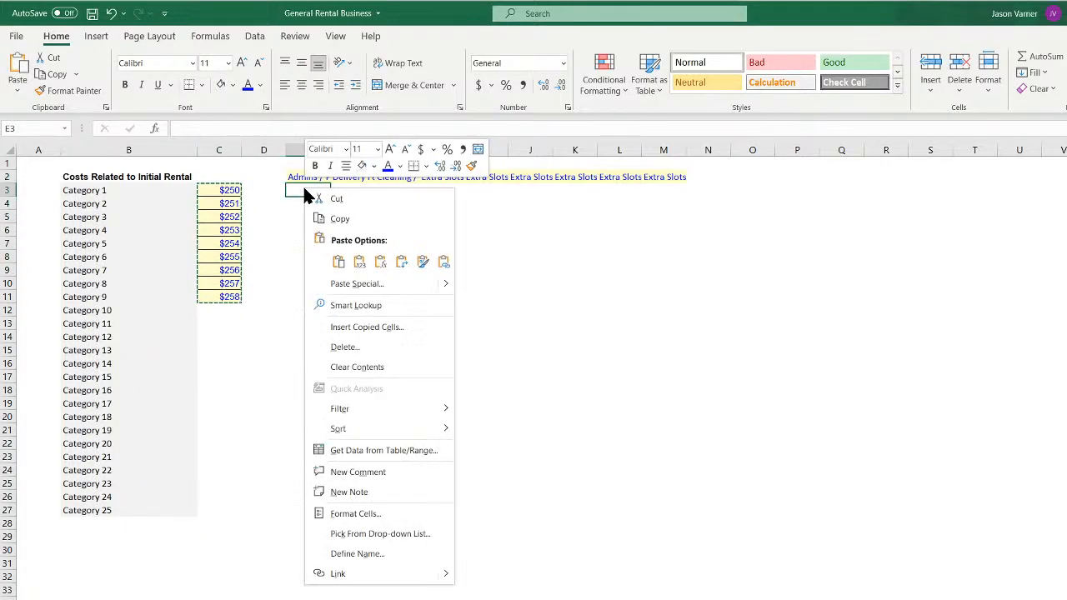
left_click(401, 262)
left_click_drag(301, 190, 687, 517)
Clear the original costs and formatting in C3:C11 by filling the blank cell C2 down over them
left_click(214, 174)
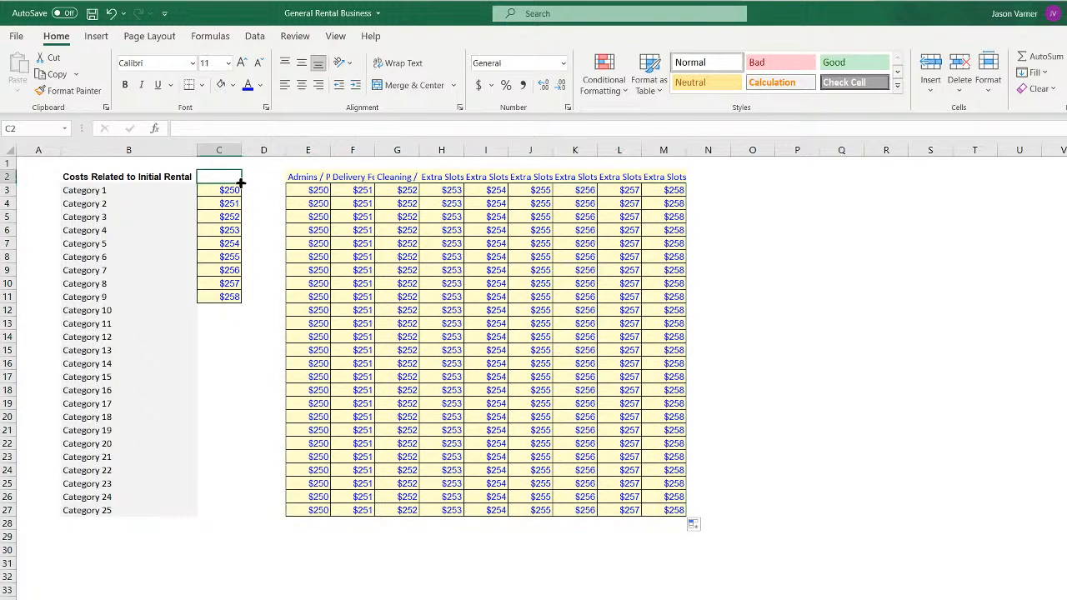
left_click_drag(241, 184, 225, 409)
left_click(265, 201)
Set the width of columns E through M to 12
left_click_drag(291, 180, 677, 177)
right_click(663, 150)
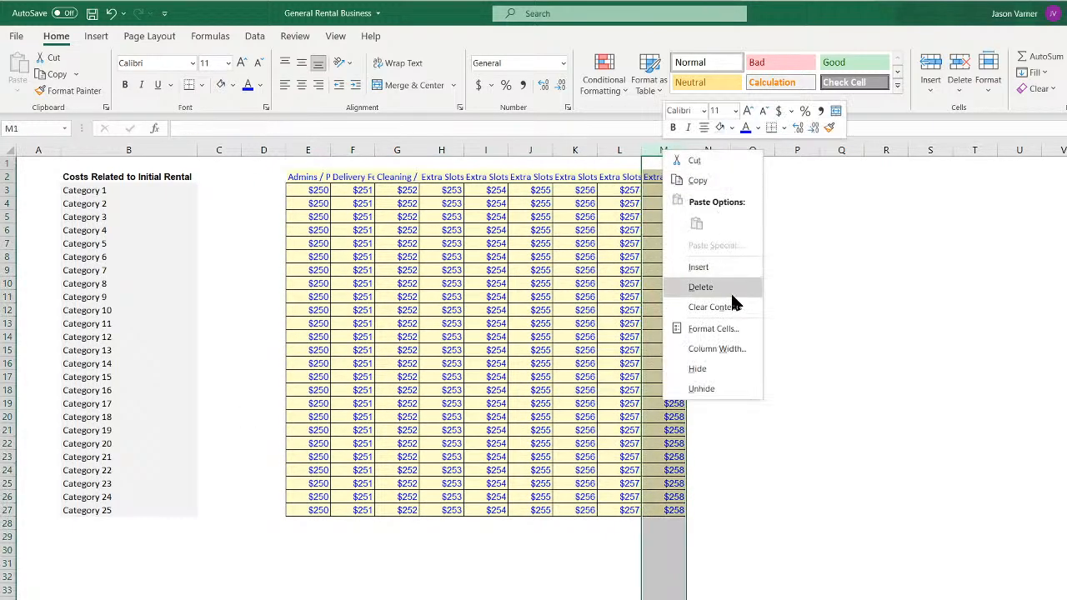
key("Escape")
left_click(302, 178)
left_click(356, 179)
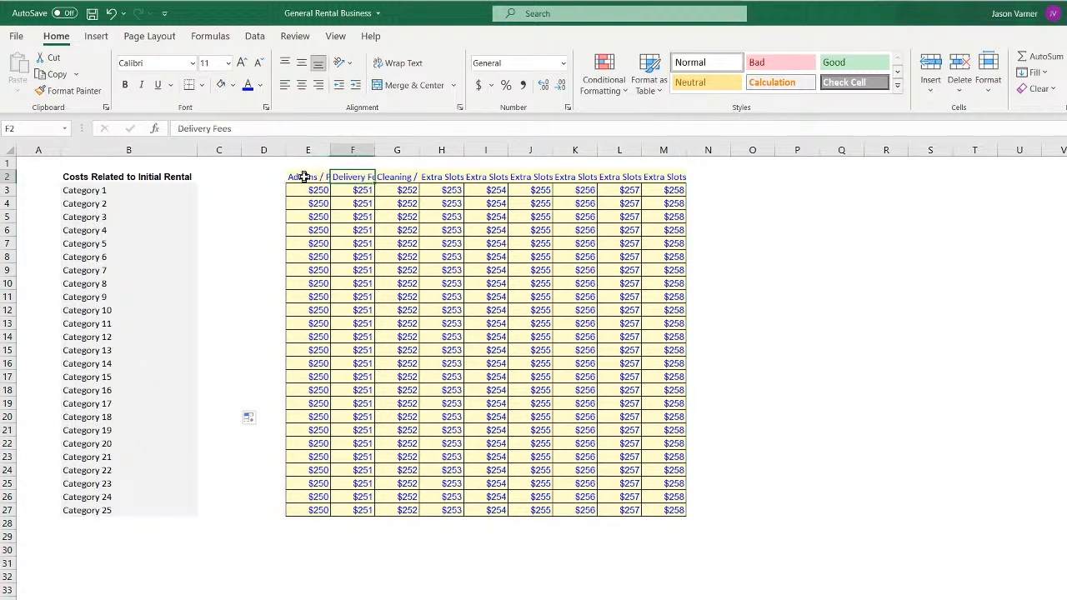
left_click_drag(304, 178, 322, 164)
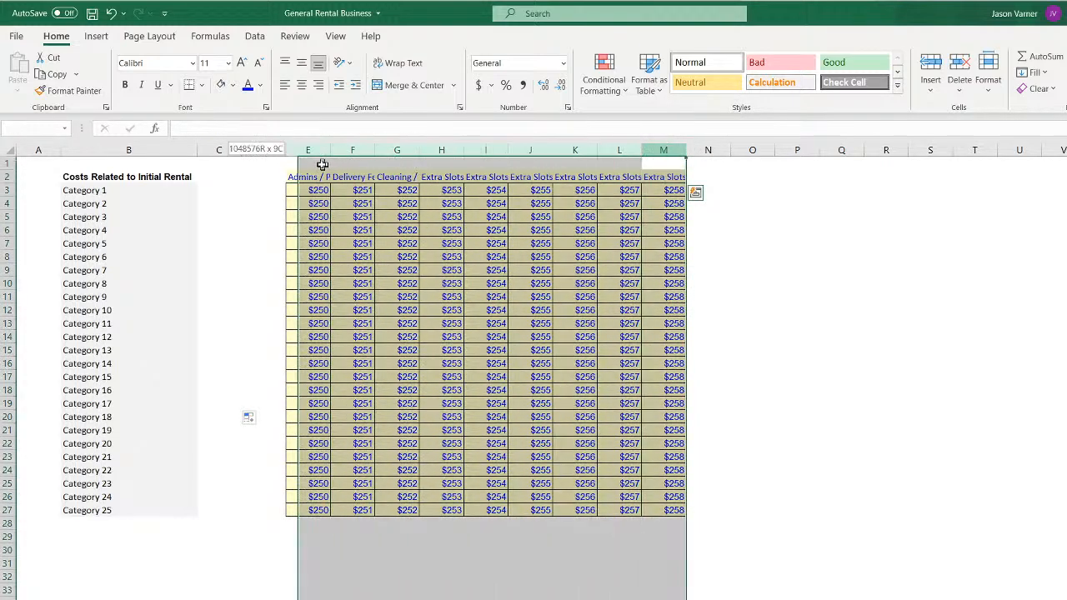
right_click(312, 150)
left_click(358, 345)
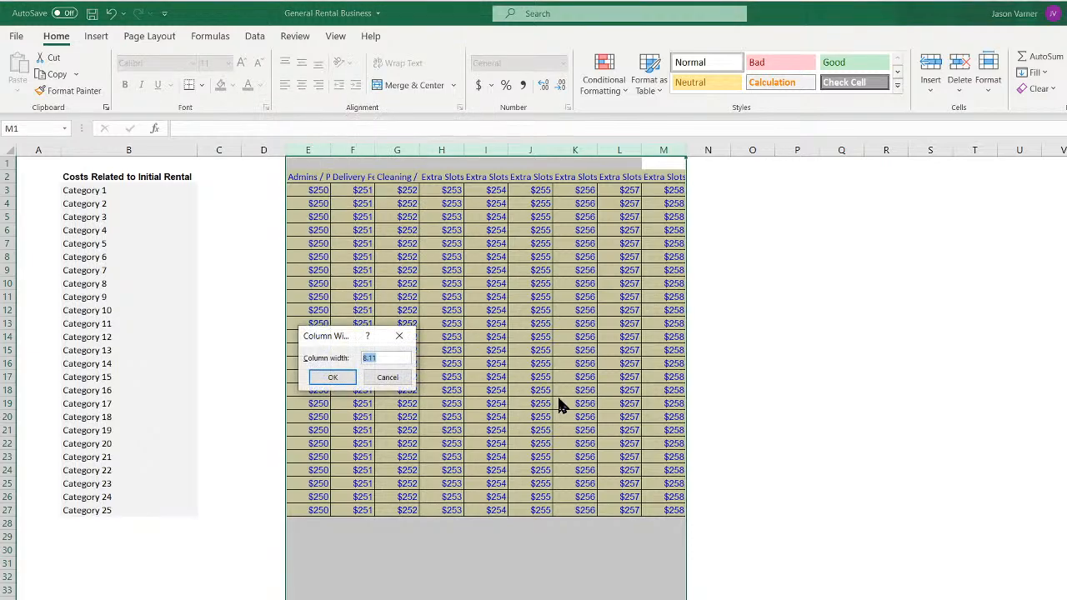
type("12")
key("Return")
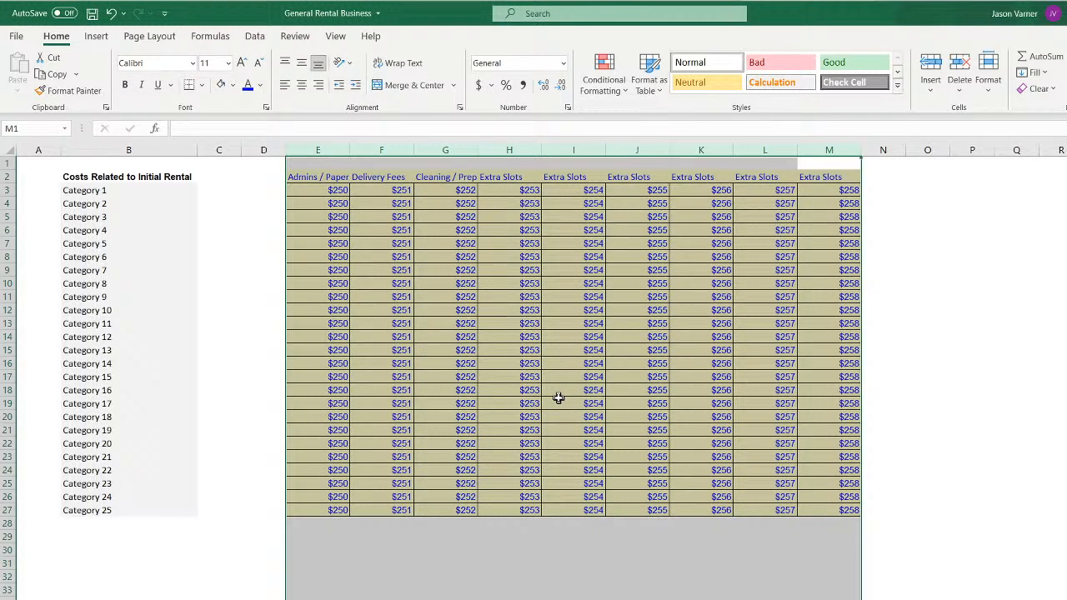
left_click(980, 467)
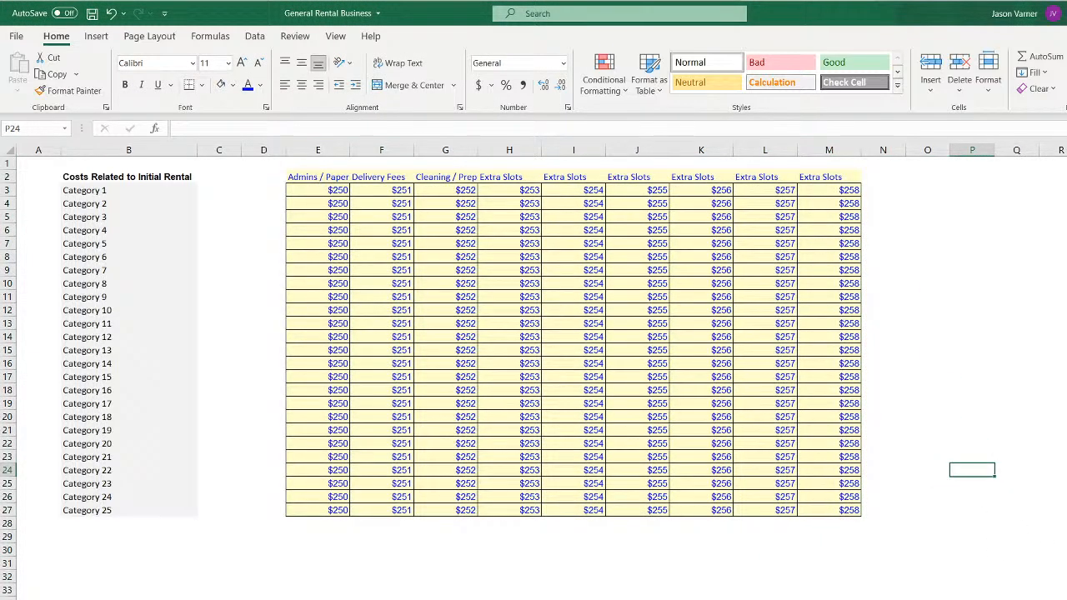
Widen cost columns E through M equally beyond 12 to give the cost item headings more room
scroll(498, 482, "down", 1)
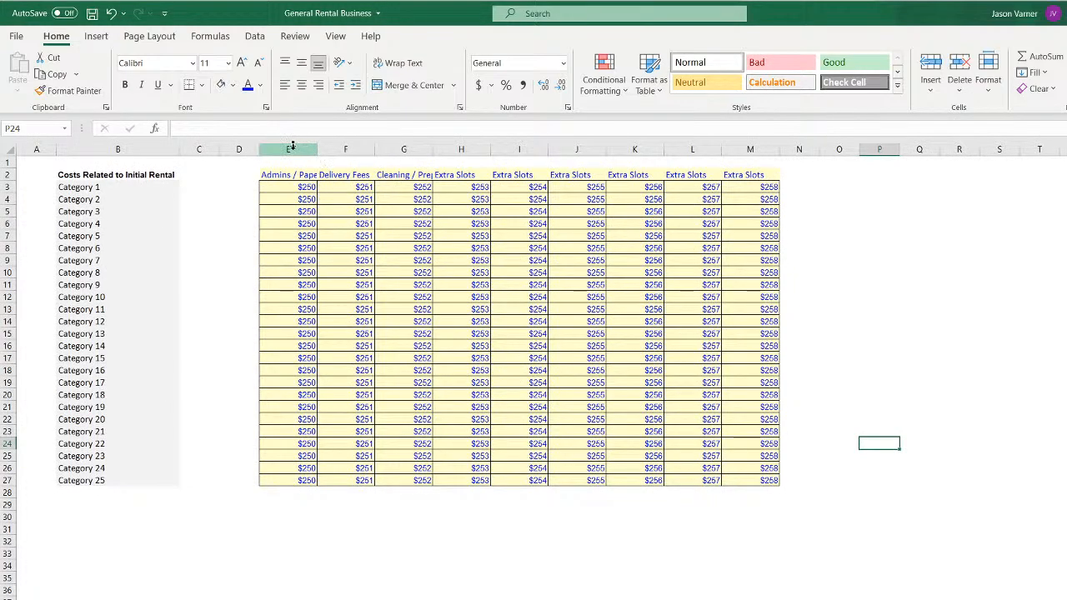
left_click_drag(292, 149, 731, 150)
right_click(745, 149)
left_click(809, 343)
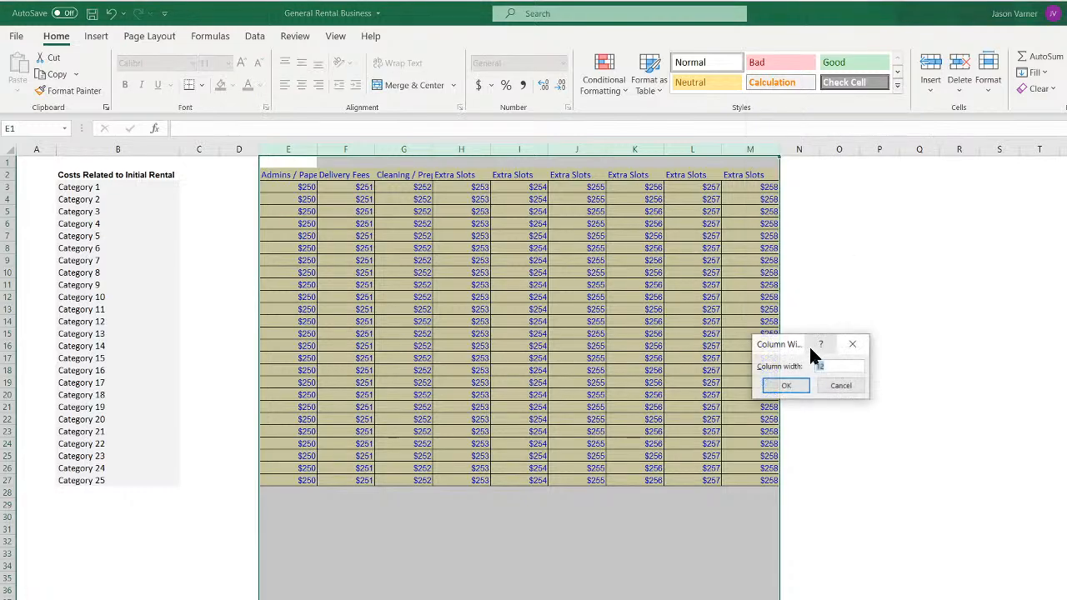
key("Return")
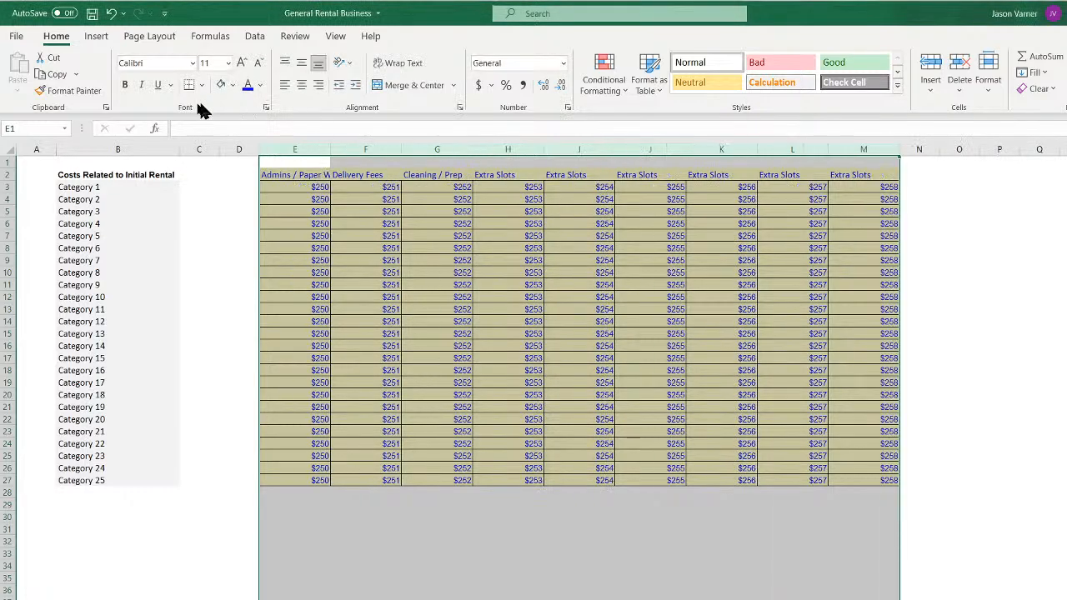
Delete the two empty columns between the categories and the cost table, and narrow column A
right_click(198, 150)
left_click(240, 281)
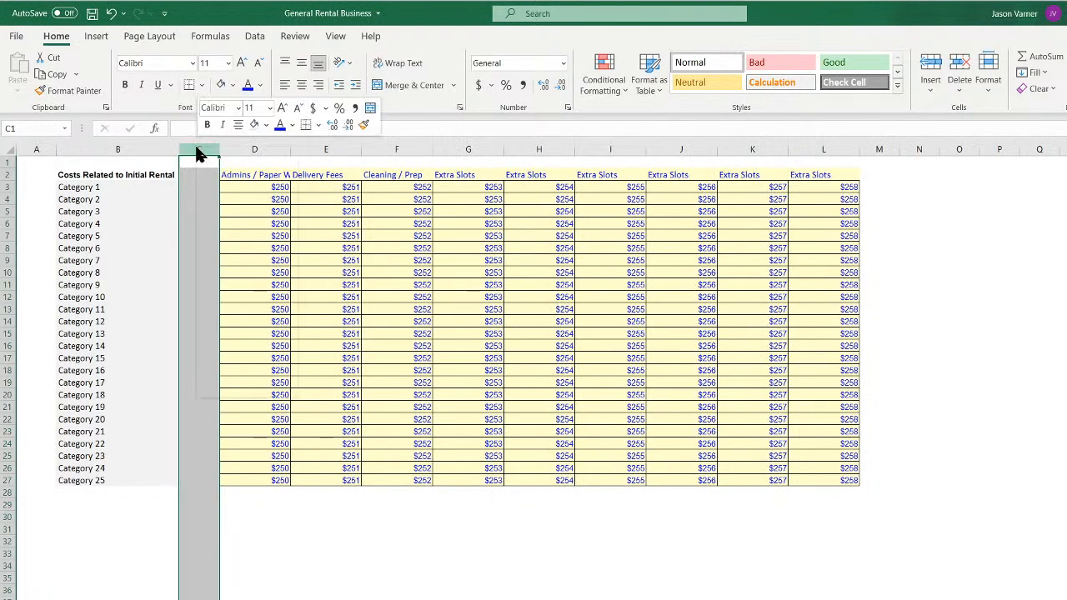
left_click(237, 281)
left_click_drag(54, 149, 31, 151)
Set the Costs Related to Initial Rental title in B2 to font size 14 and widen column B to fit it
left_click(83, 173)
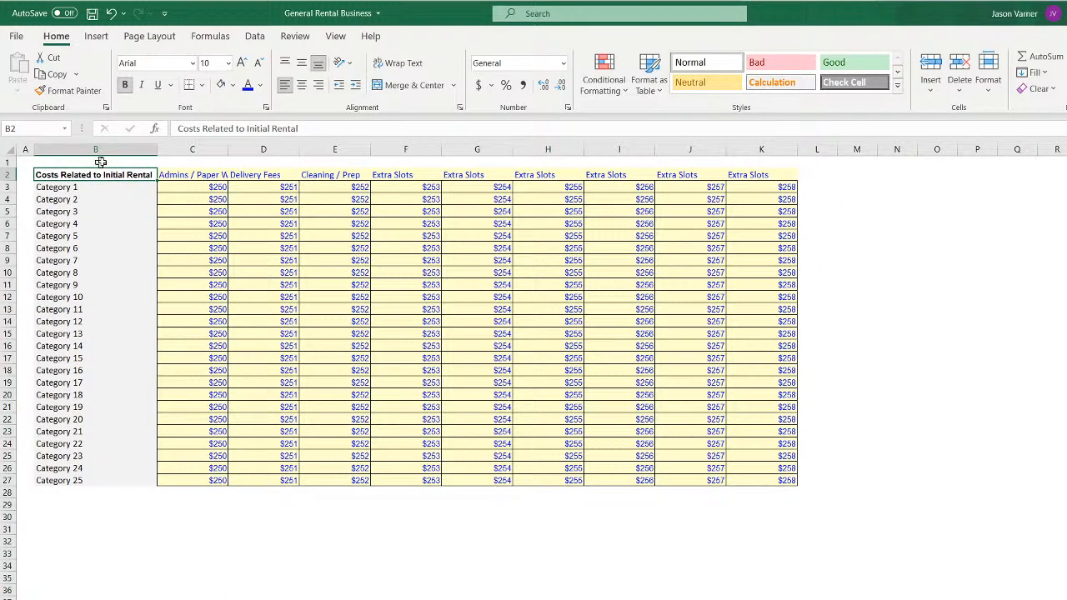
left_click(228, 63)
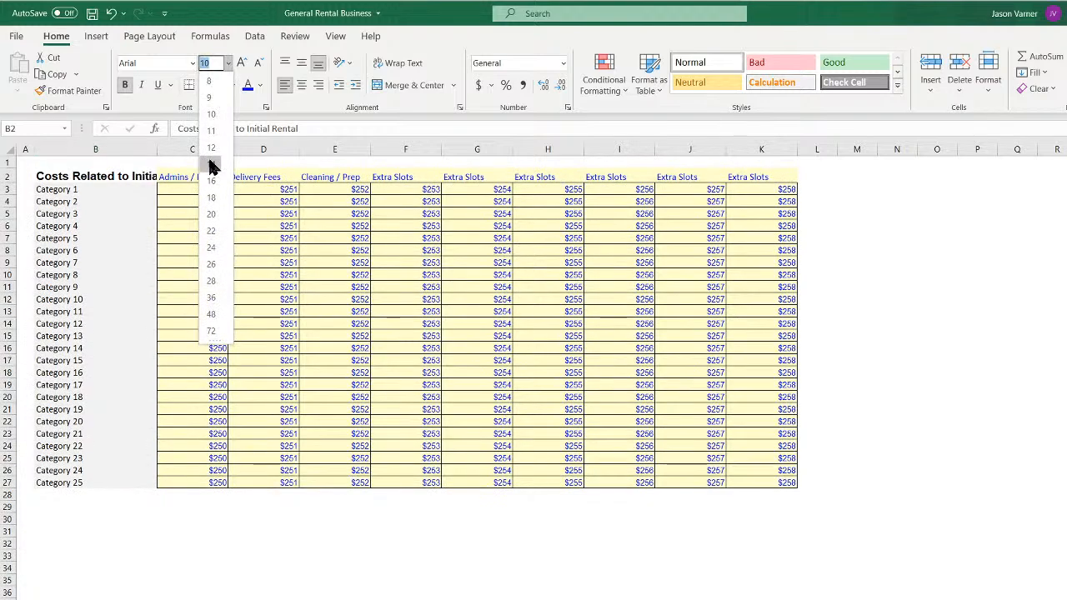
left_click(209, 164)
left_click_drag(157, 149, 248, 145)
Wrap the text of the cost item headings in C2:K2 and align them vertically to the middle
left_click_drag(286, 176, 855, 178)
left_click(404, 65)
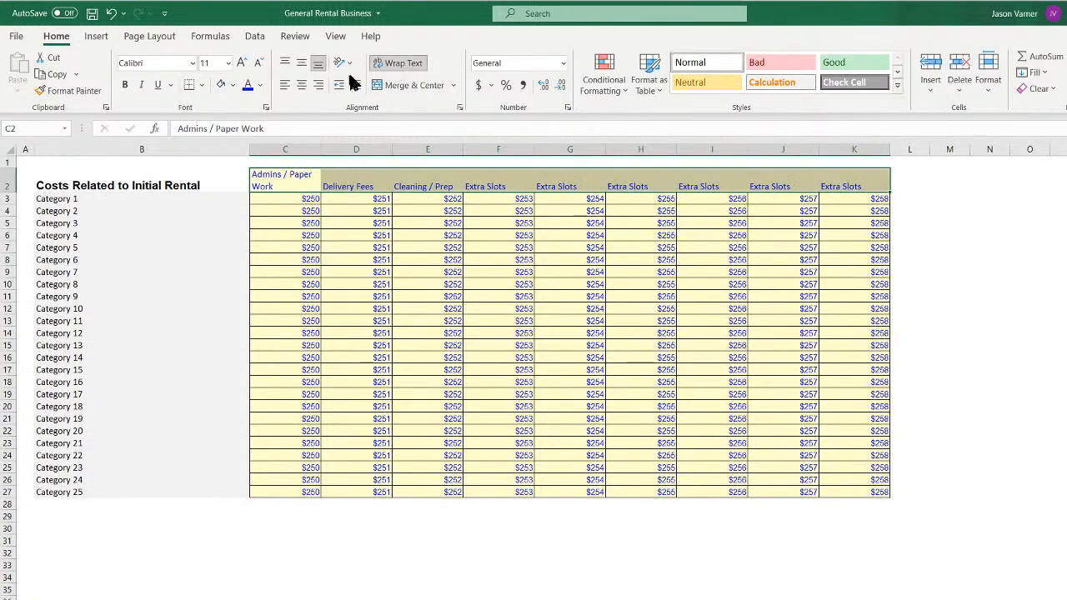
left_click(301, 65)
left_click(486, 241)
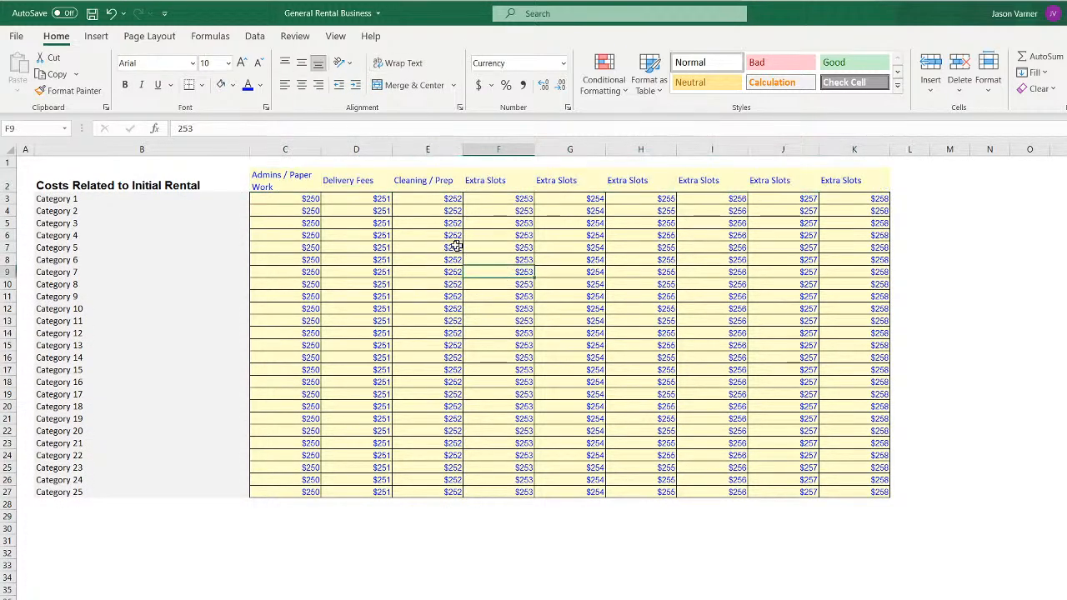
Apply all borders with a dashed line style to the cost table C2:K27
left_click_drag(326, 173, 854, 491)
left_click(202, 85)
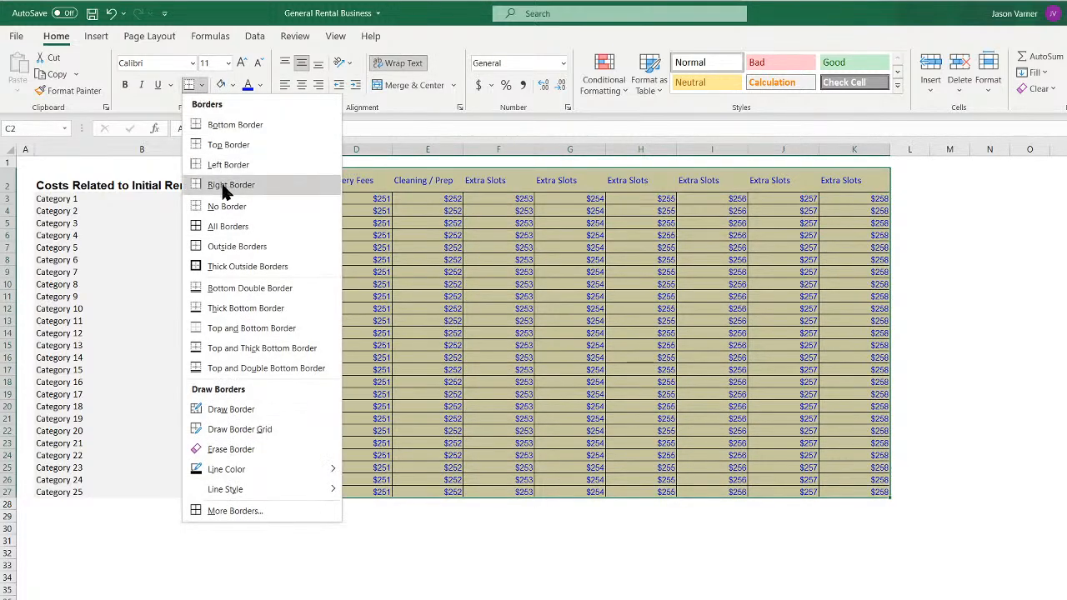
left_click(225, 225)
left_click(201, 85)
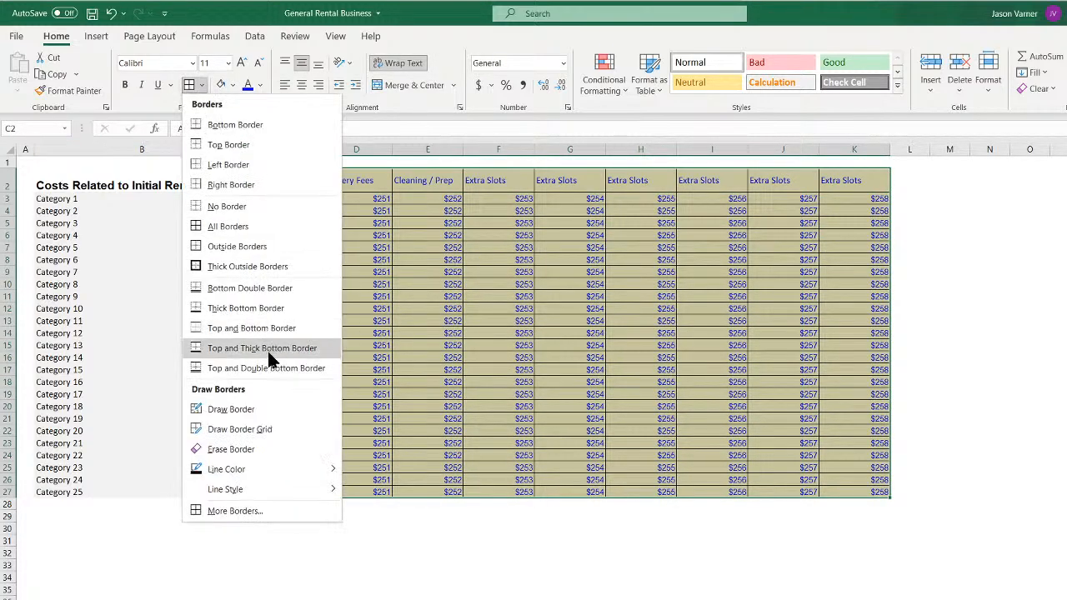
mouse_move(315, 495)
left_click(382, 526)
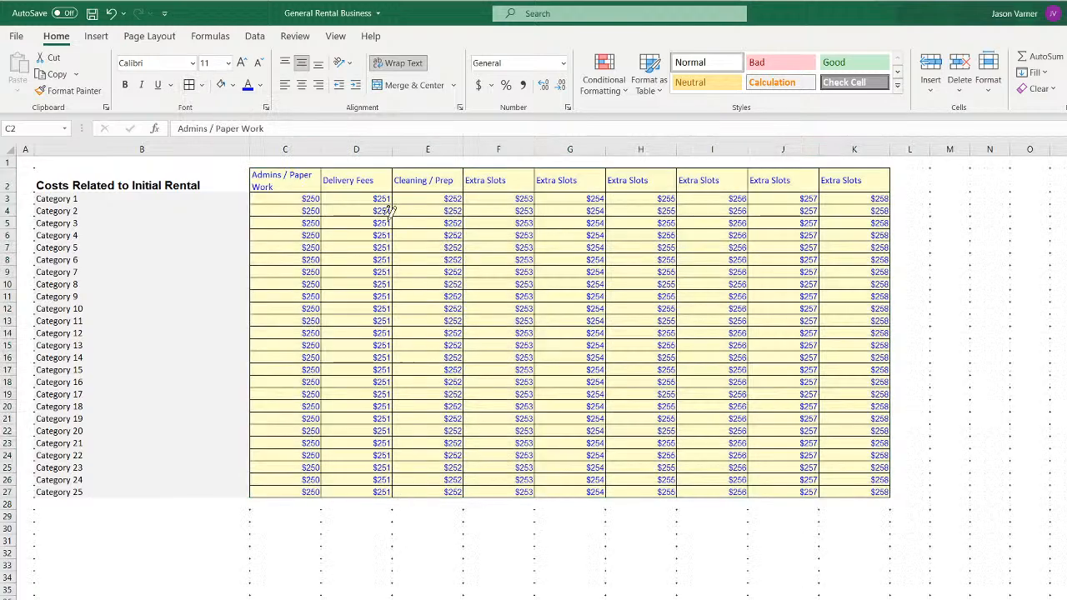
left_click(192, 86)
left_click(381, 275)
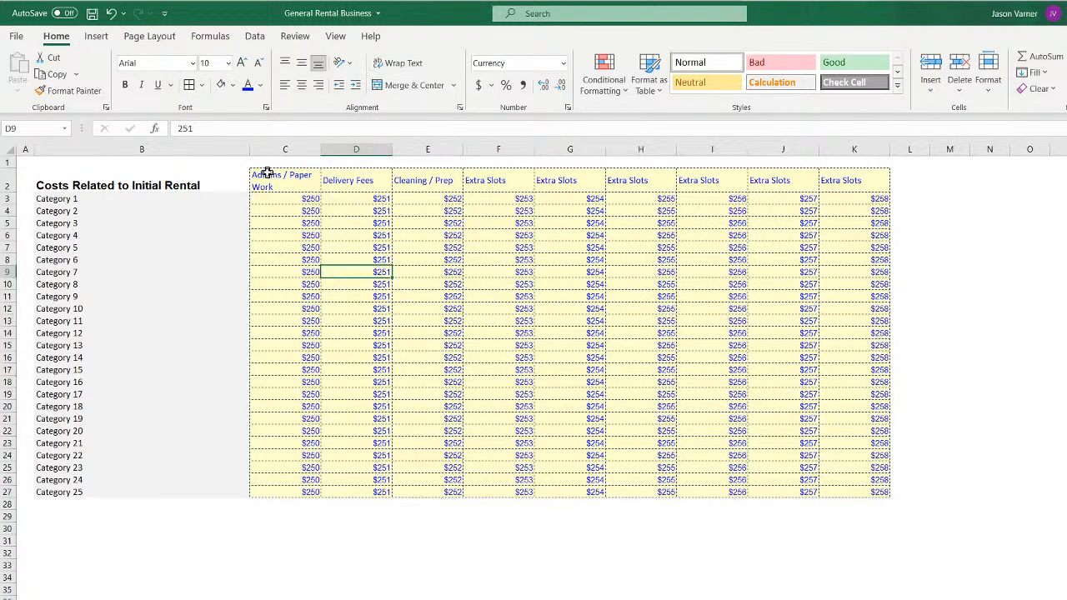
Add a thick bottom border under the cost item headings in C2:K2
left_click_drag(267, 173, 850, 180)
left_click(202, 85)
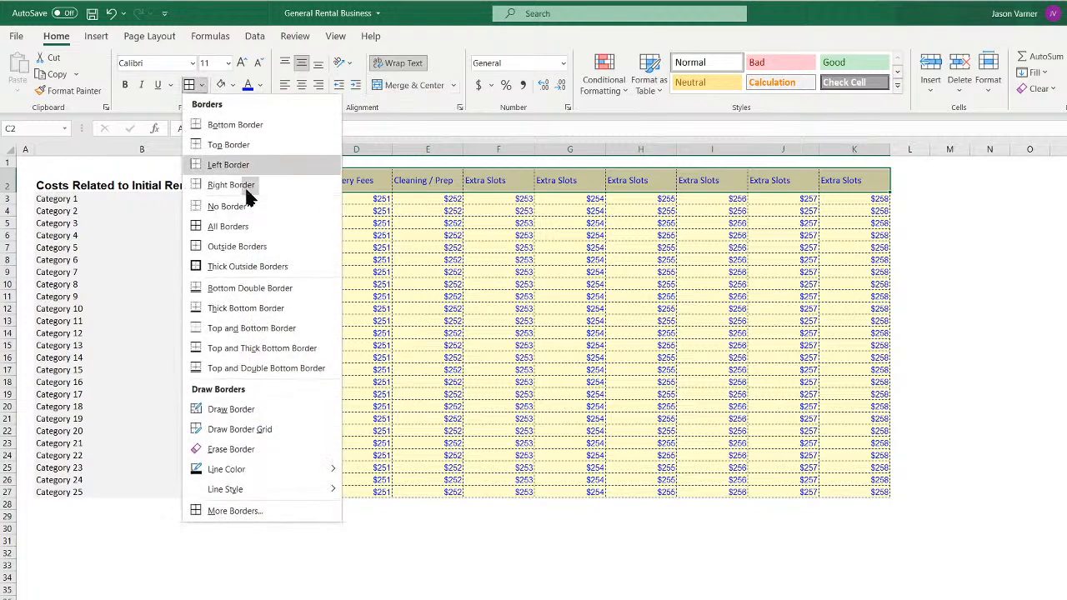
left_click(296, 308)
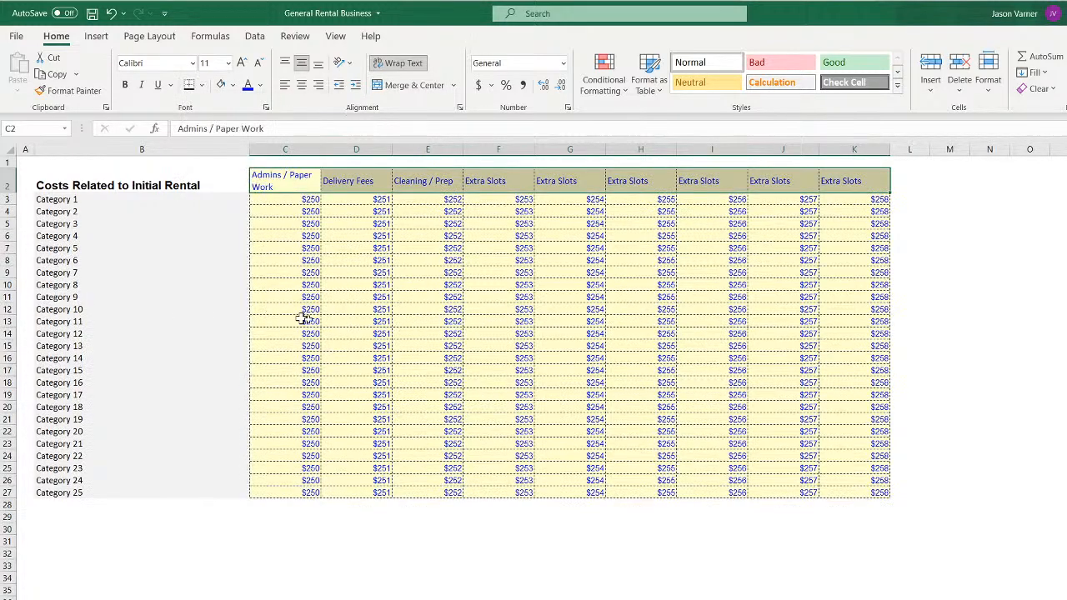
Freeze panes at C3 so the heading rows and category column stay in view
left_click(273, 200)
left_click(335, 36)
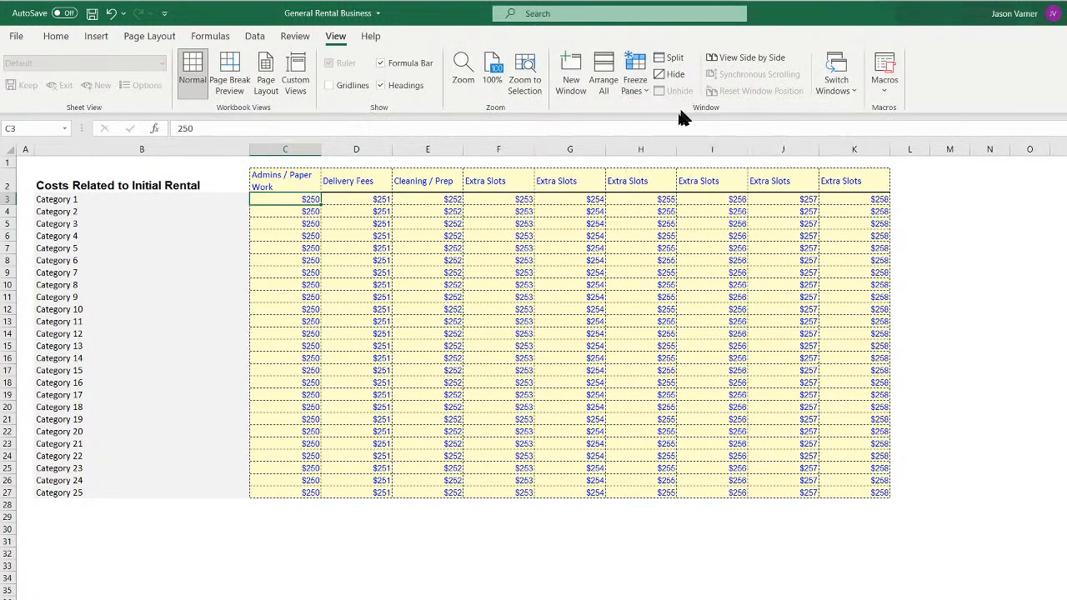
left_click(446, 589)
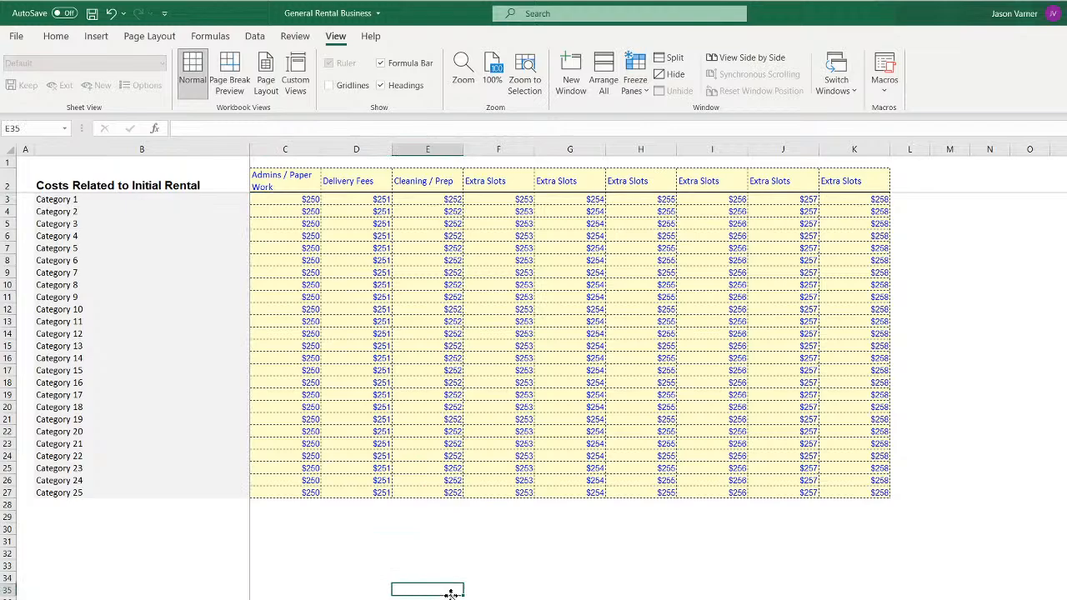
Narrow column B to fit its title and center the contents of columns C through K horizontally
left_click(242, 149)
left_click_drag(249, 150, 796, 151)
left_click(257, 177)
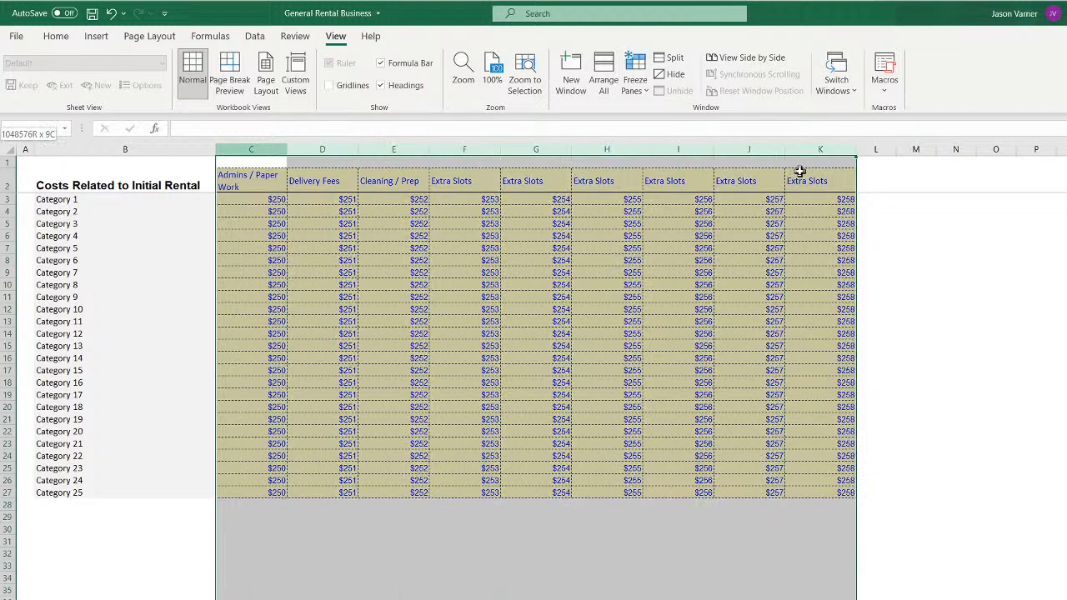
left_click(56, 36)
left_click(301, 85)
left_click(252, 204)
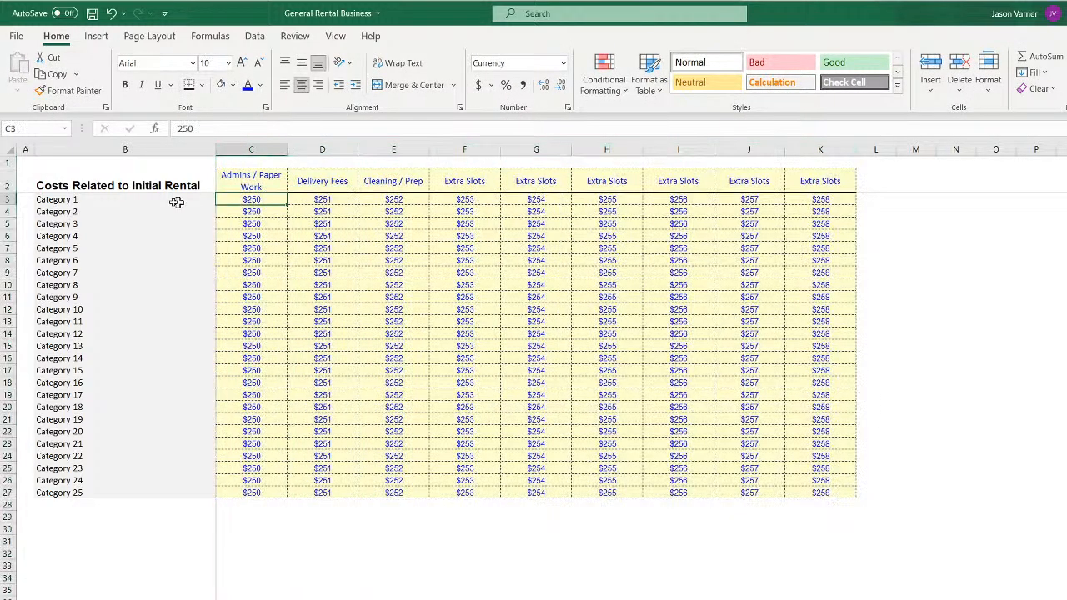
Review the Category 1 costs across all the cost item columns in row 3
left_click(130, 201)
key("Right")
key("Right")
key("Right")
key("Right")
key("Right")
key("Right")
key("Right")
key("Right")
key("Right")
key("Left")
key("Left")
key("Left")
key("Left")
key("Left")
key("Left")
key("Left")
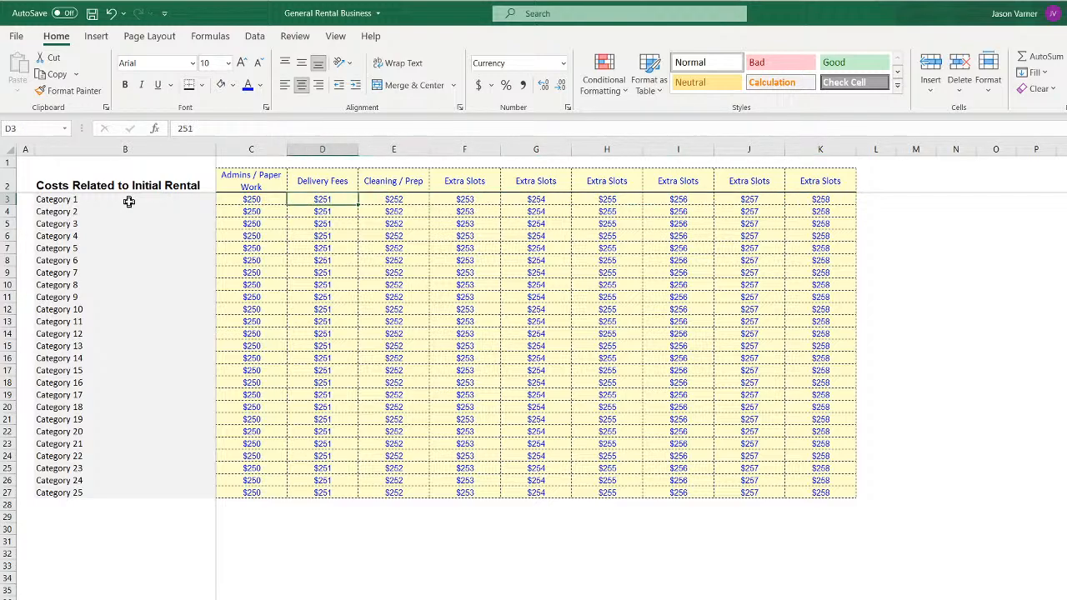
Try 100 and 400 as the Delivery Fees for Category 1 in D3
type("100")
key("Return")
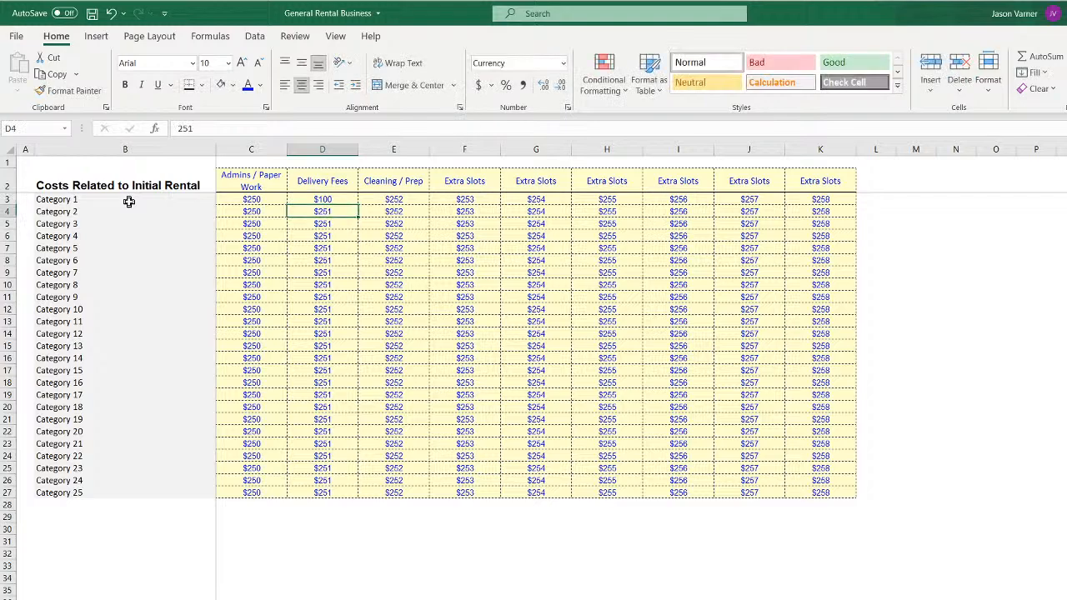
key("Up")
type("400")
key("Tab")
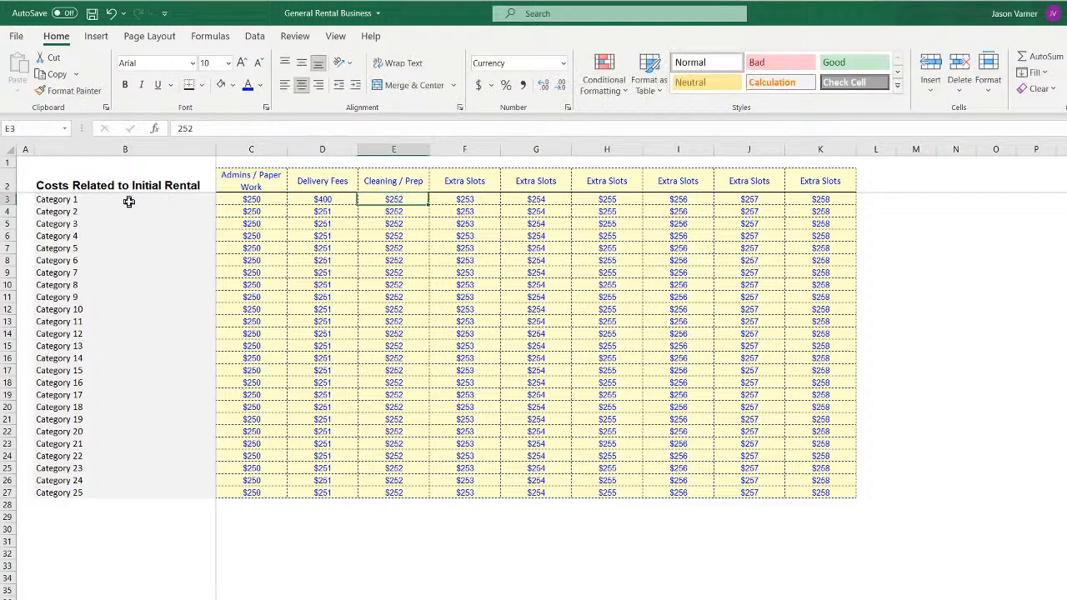
Set Category 1's Cleaning / Prep cost to 350 and its Delivery Fees to 1000
type("350")
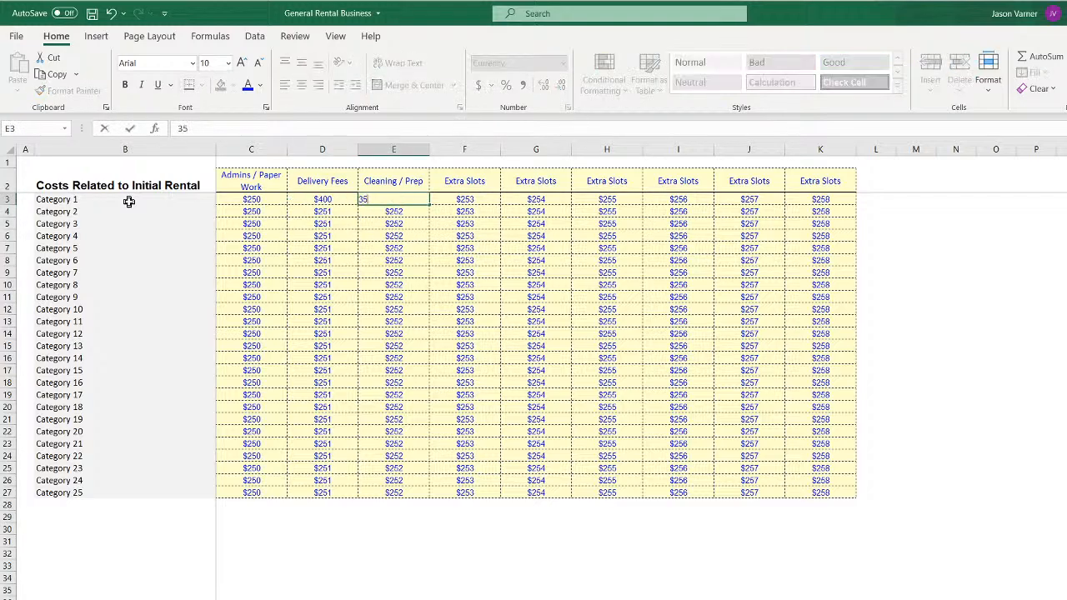
key("Left")
type("1000")
key("Return")
key("Up")
key("Right")
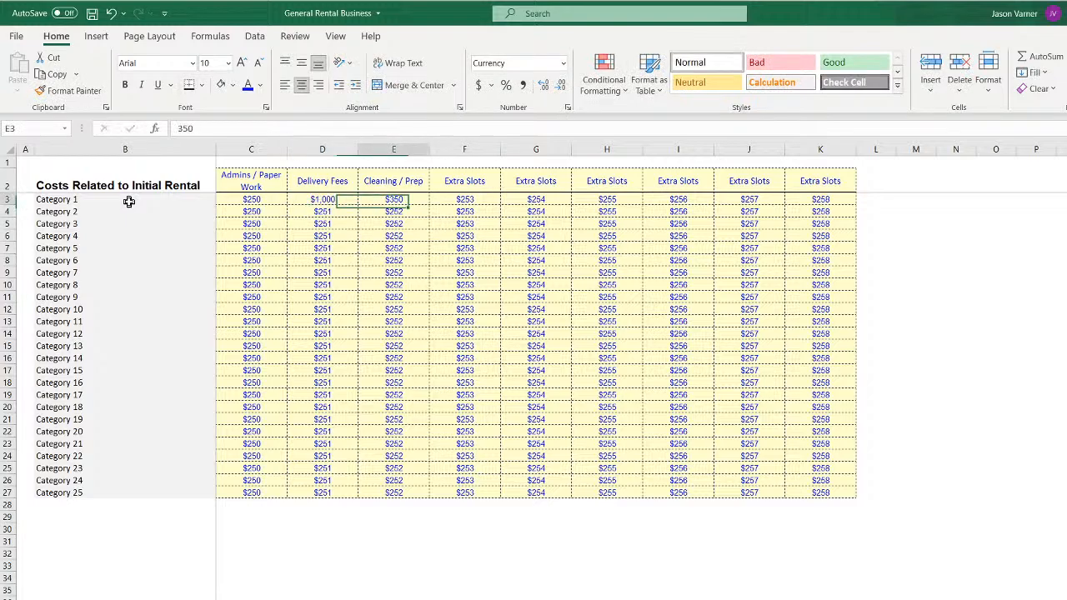
Set Category 1's first Extra Slots cost in F3 to 0 and fill it across through K3
key("Right")
type("0")
key("Return")
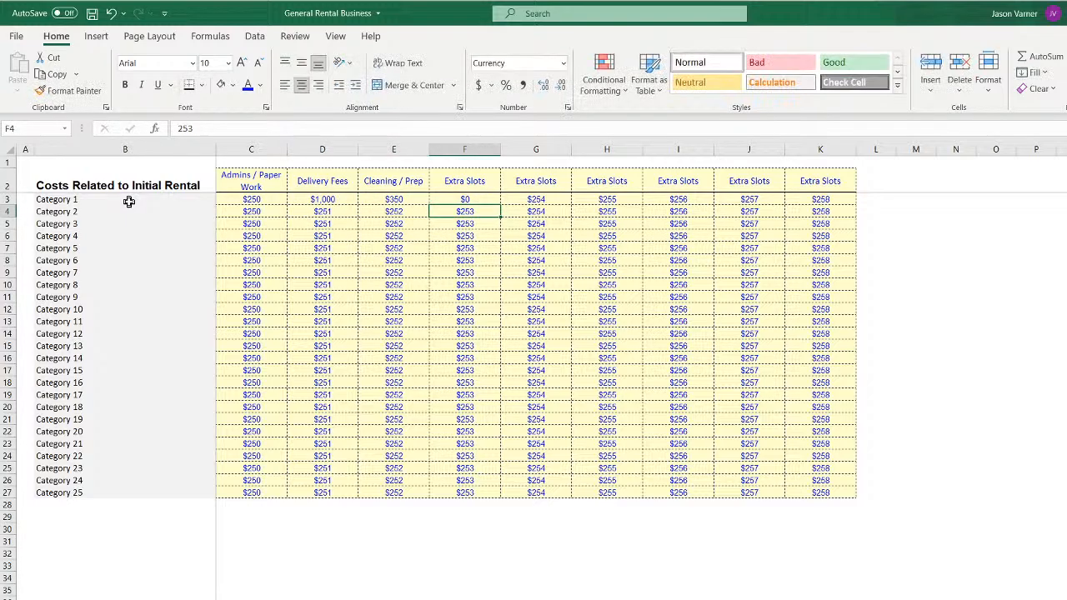
left_click(489, 200)
left_click_drag(500, 207, 824, 207)
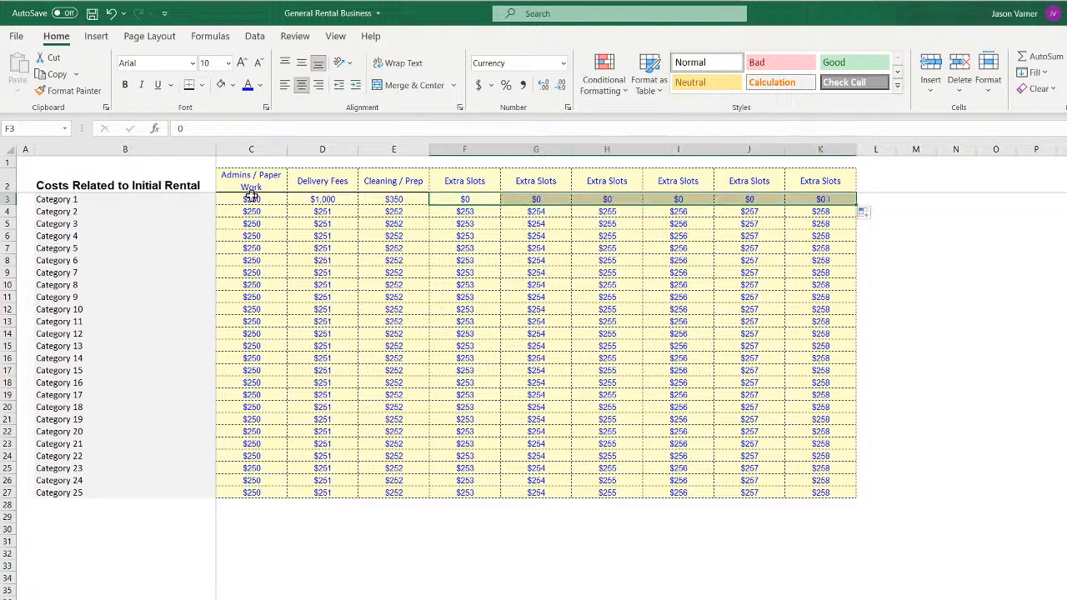
Enter =C3+1 in C4 as Category 2's Admins / Paper Work cost and fill the formula through C4:K27
left_click_drag(251, 199, 822, 205)
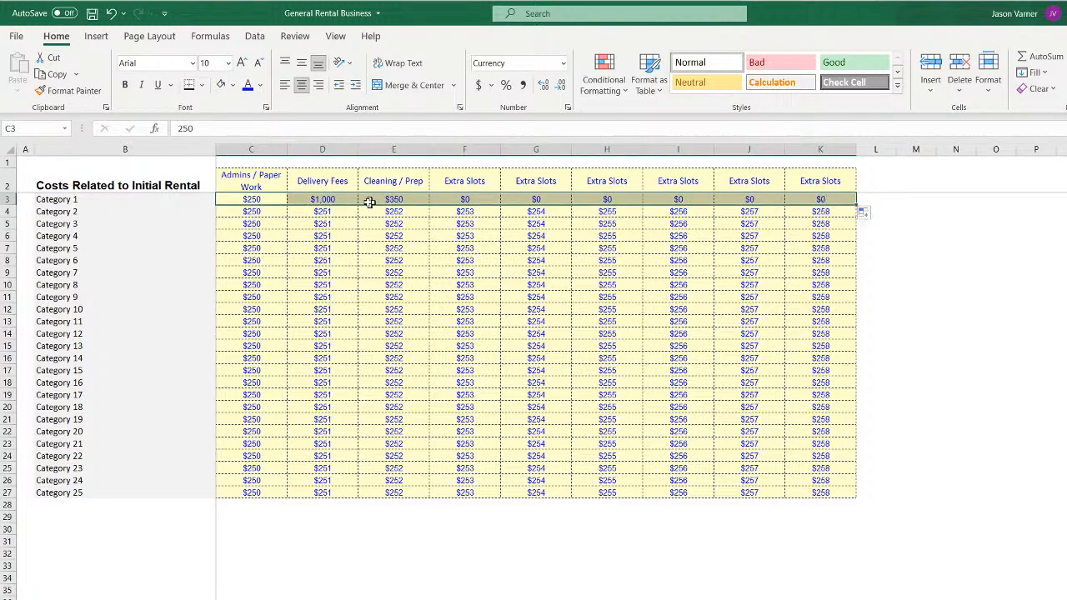
left_click(266, 211)
type("=")
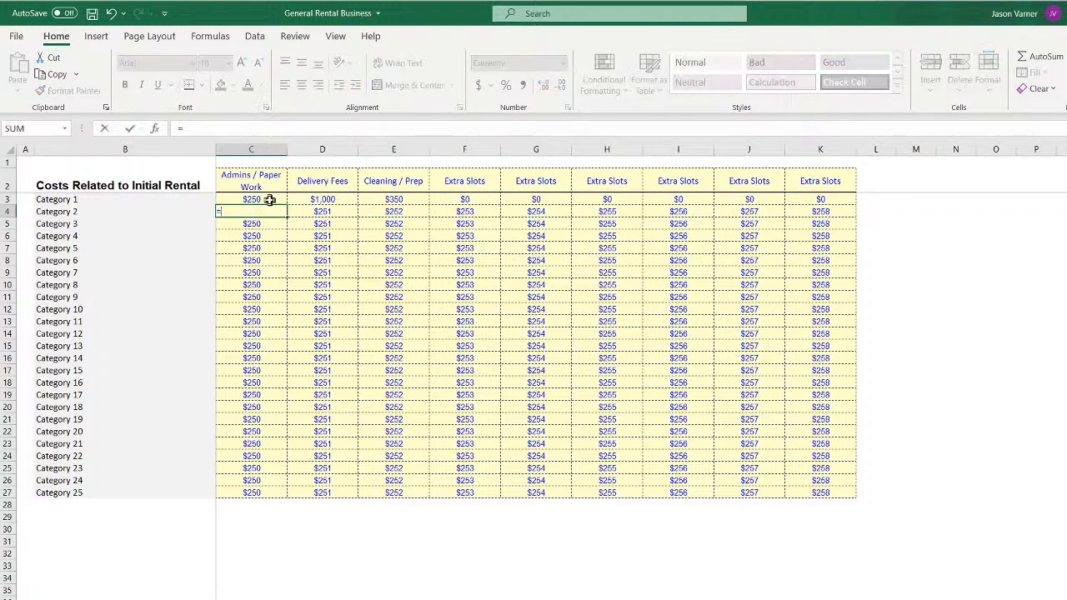
left_click(269, 201)
type("+1")
key("Return")
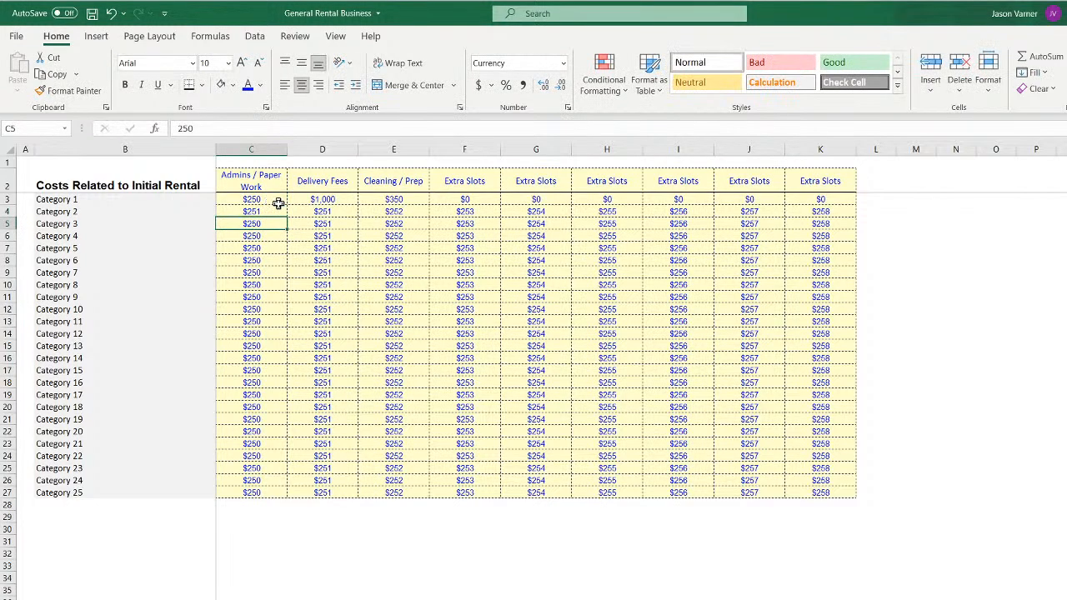
left_click(283, 212)
left_click_drag(288, 219, 839, 497)
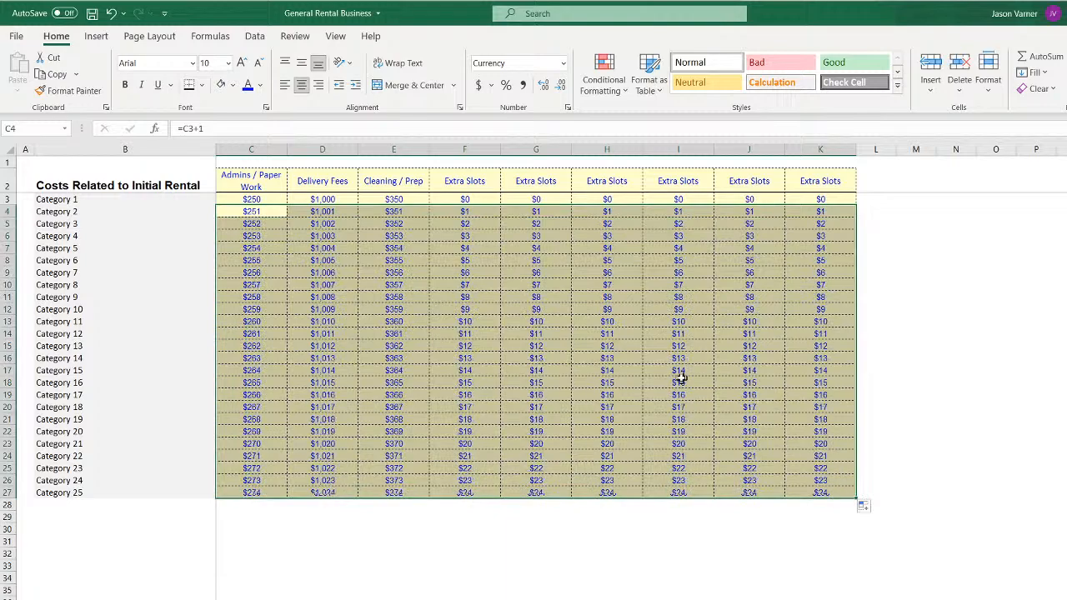
Replace the cost formulas in C3:K27 with their plain values and save the workbook
left_click_drag(239, 197, 822, 490)
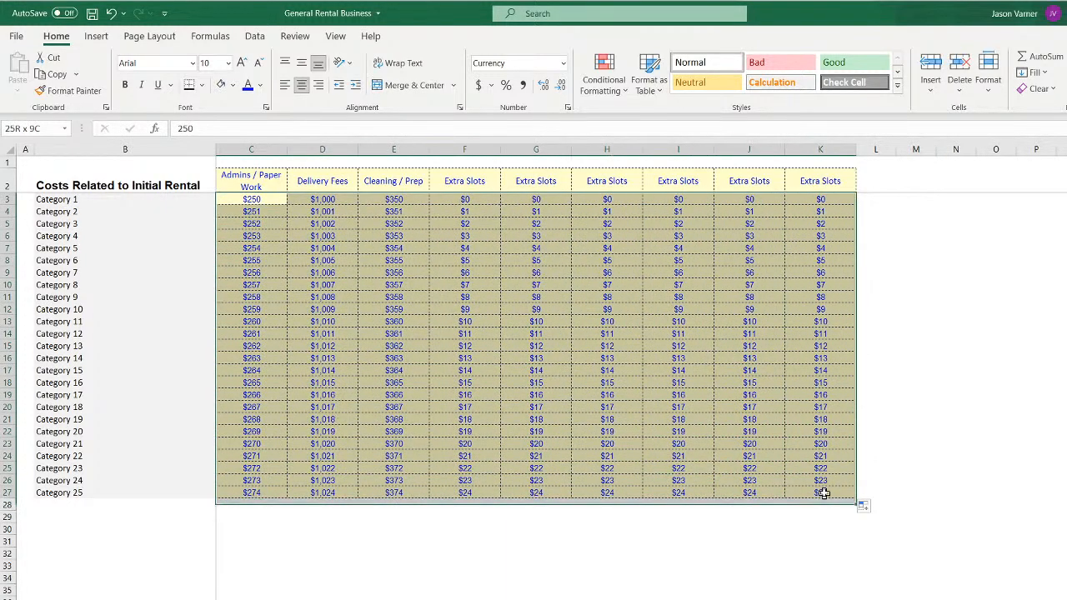
right_click(489, 327)
left_click(559, 354)
right_click(388, 274)
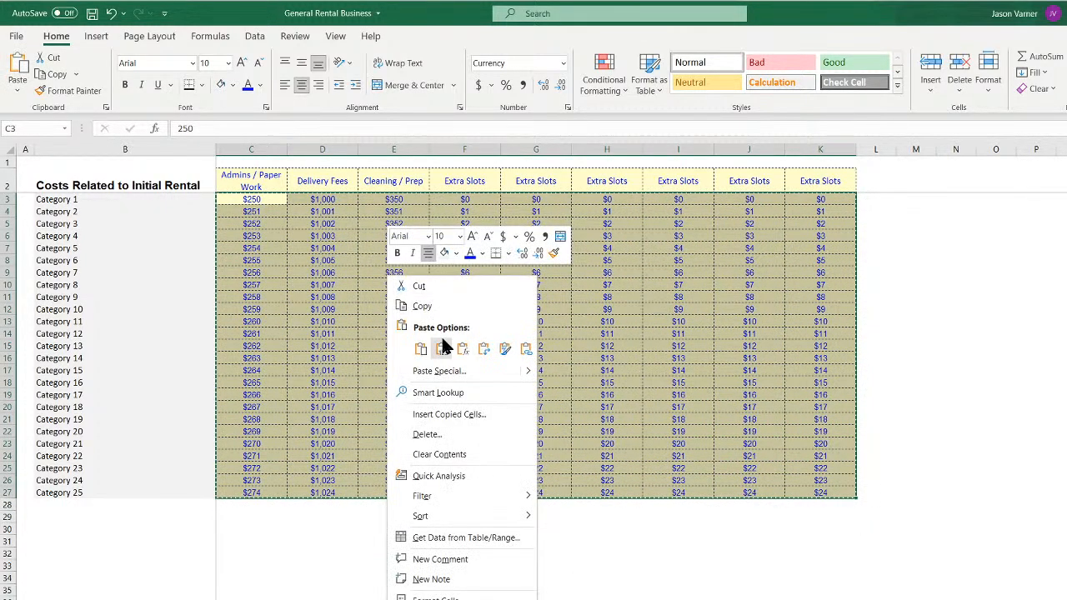
left_click(442, 348)
left_click(92, 14)
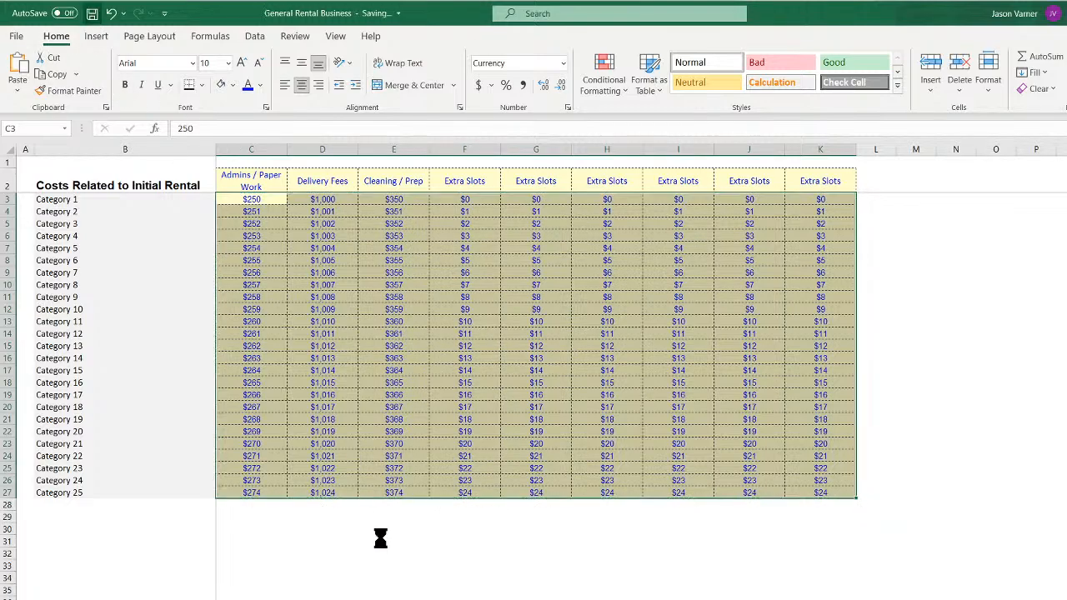
left_click(387, 563)
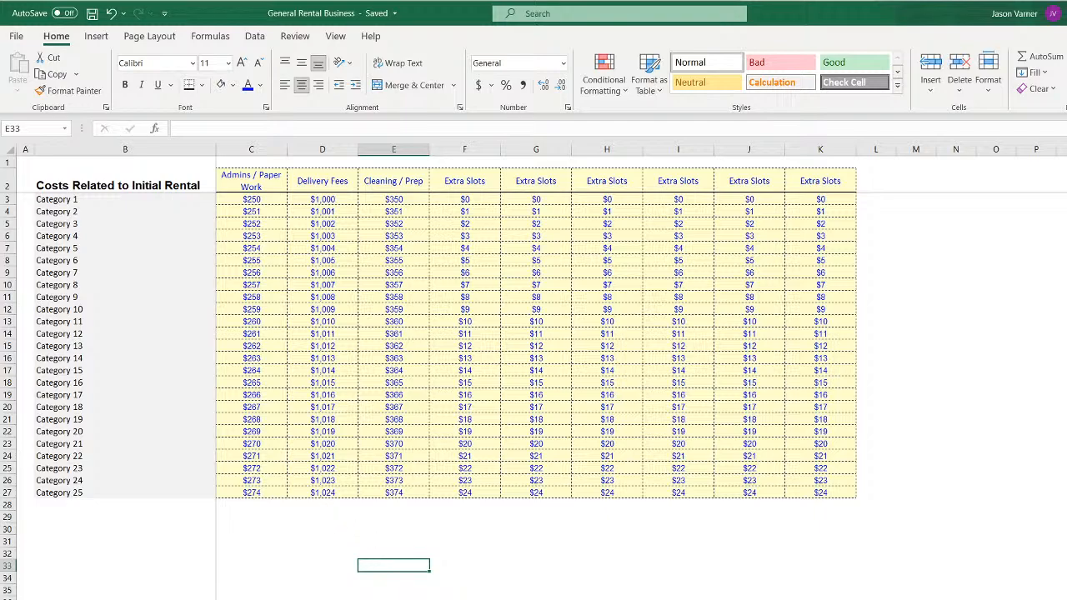
left_click(322, 599)
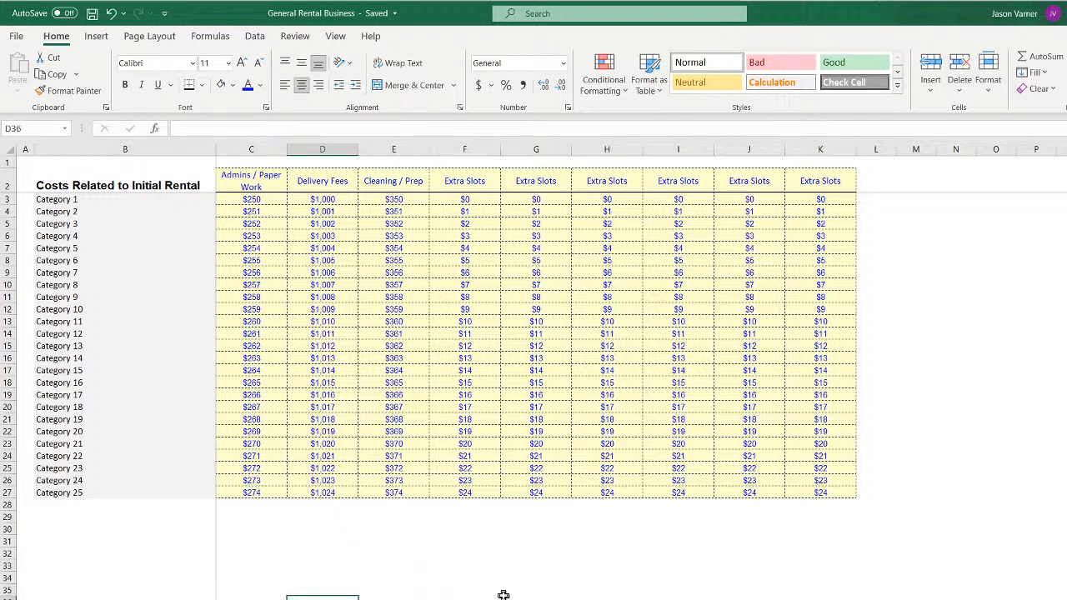
key("Up")
key("Up")
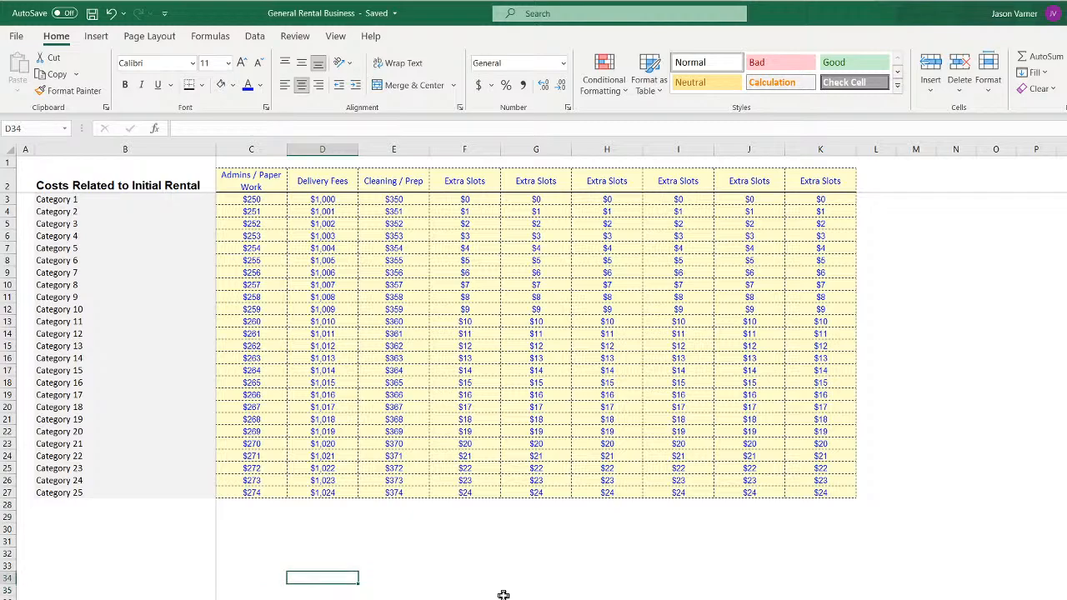
key("Right")
key("Right")
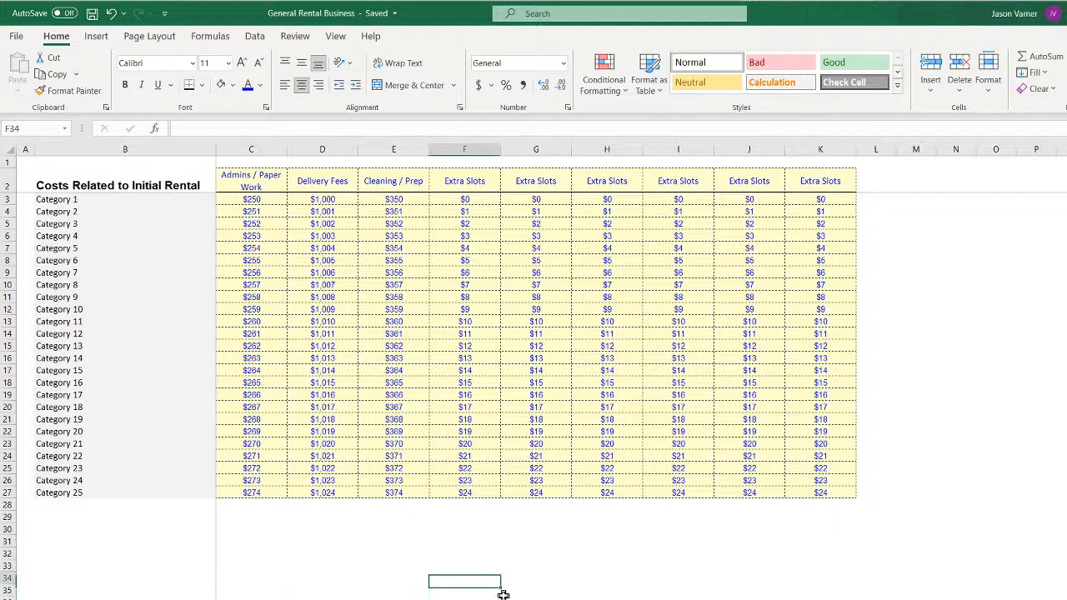
key("Left")
key("Left")
key("Right")
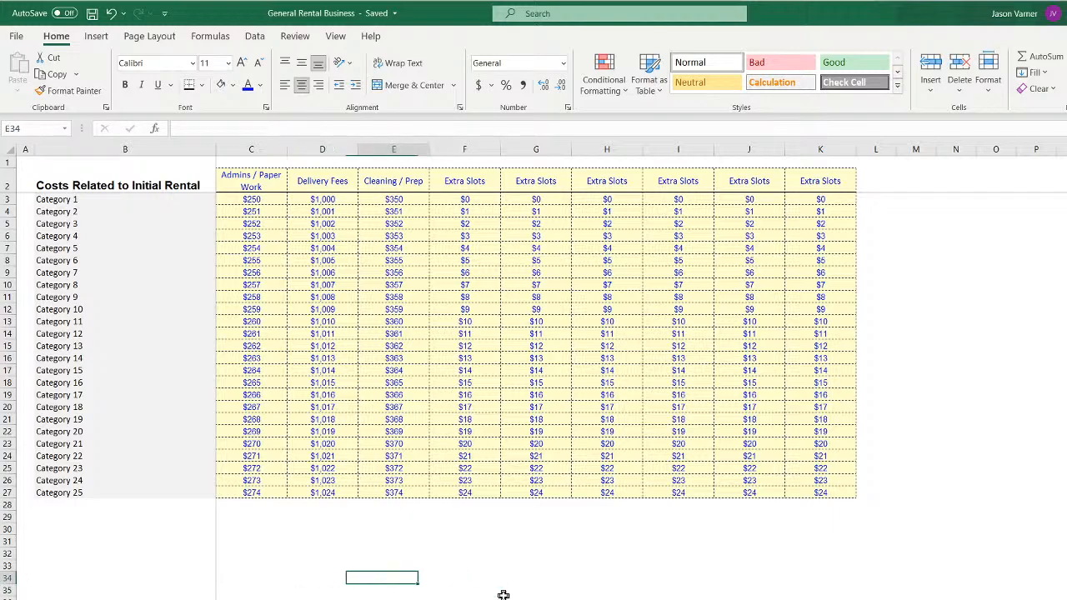
key("Right")
key("Right")
key("Right")
key("Right")
key("Right")
key("Right")
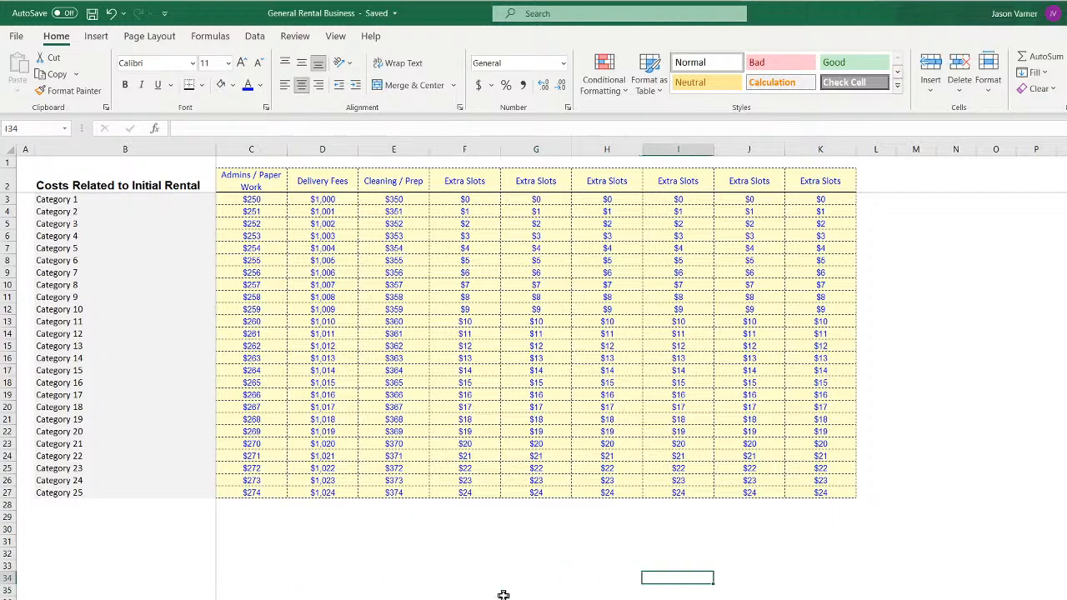
key("Right")
key("Left")
key("Left")
key("Left")
key("Left")
key("Left")
key("Left")
key("Left")
key("Left")
key("Left")
key("Left")
key("Left")
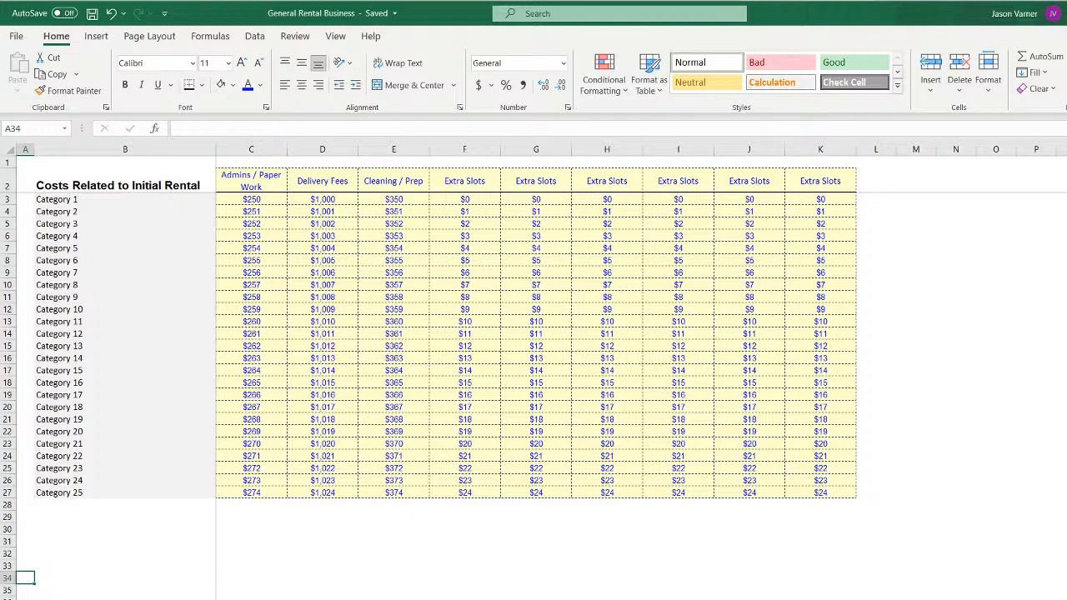
Examine the Revenue Assumptions purchases and the monthly unit and Total Purchases matrices, including the Category 1 formula
key("ctrl+Page_Up")
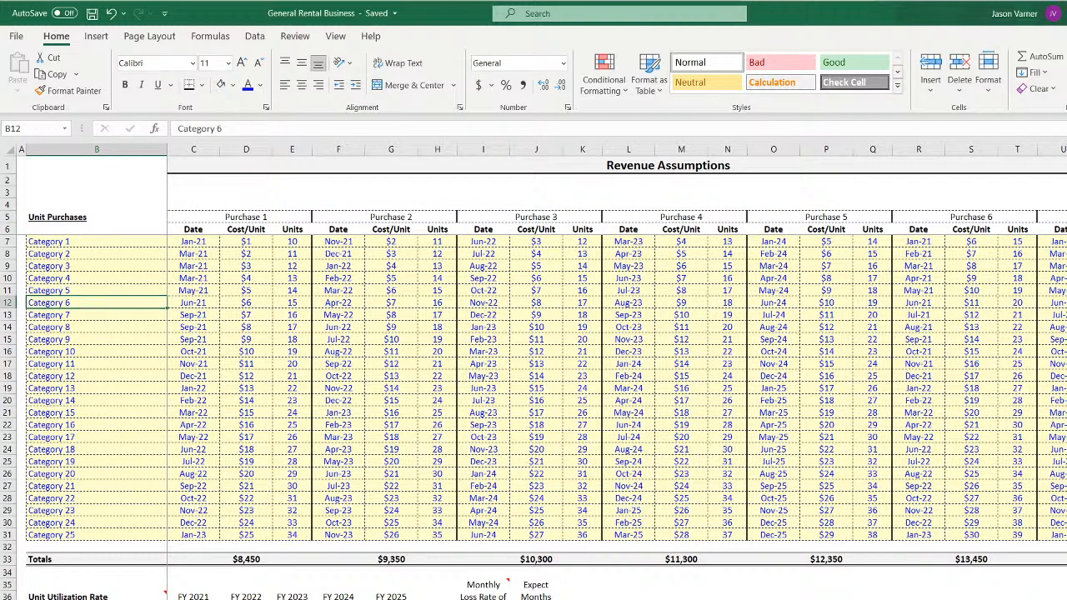
key("ctrl+Page_Down")
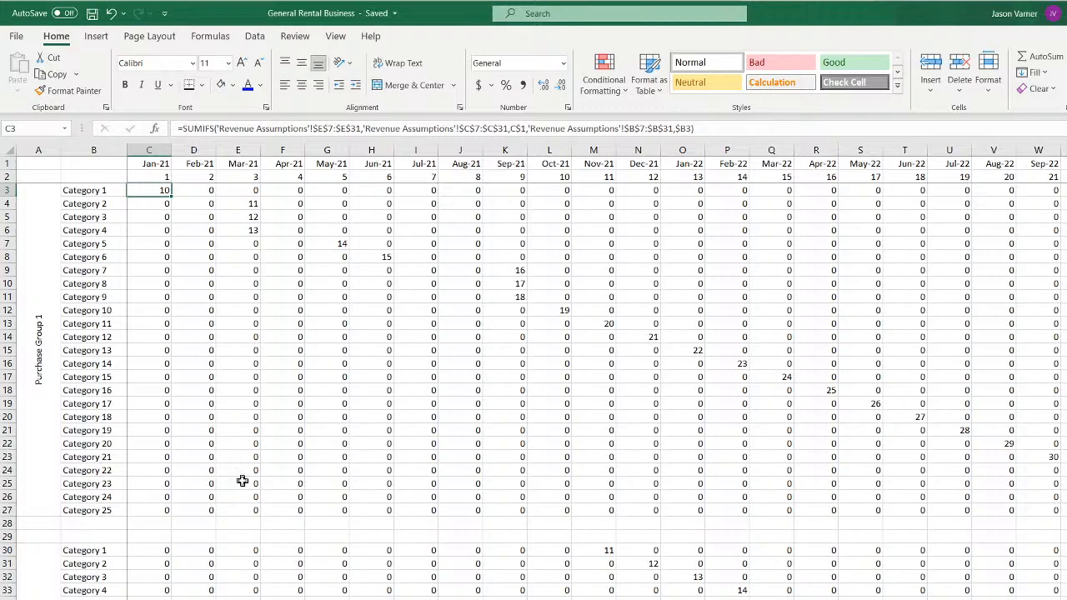
scroll(238, 472, "down", 17)
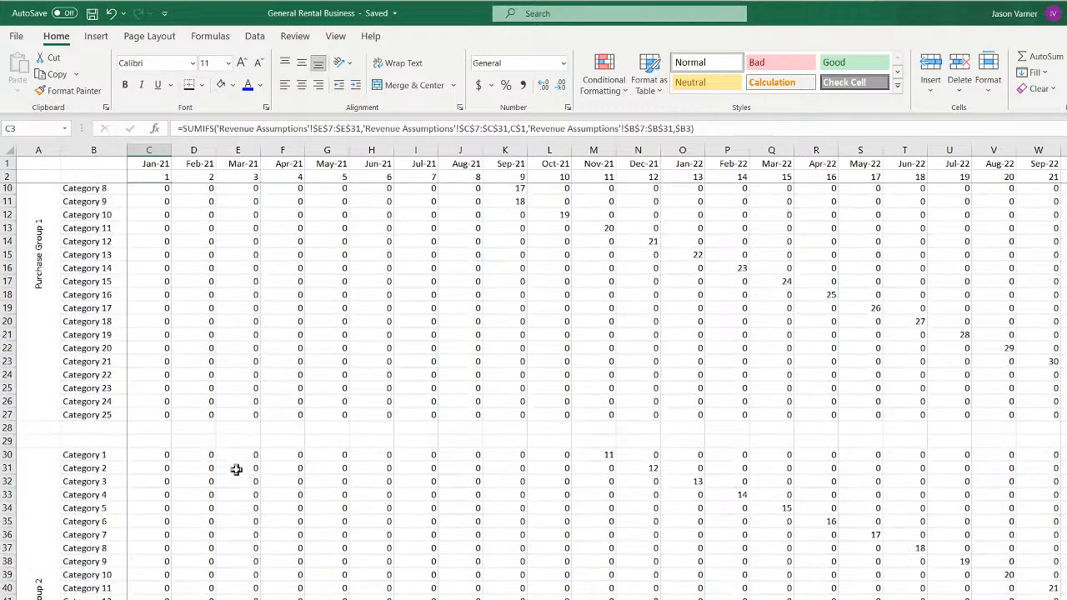
scroll(238, 469, "up", 17)
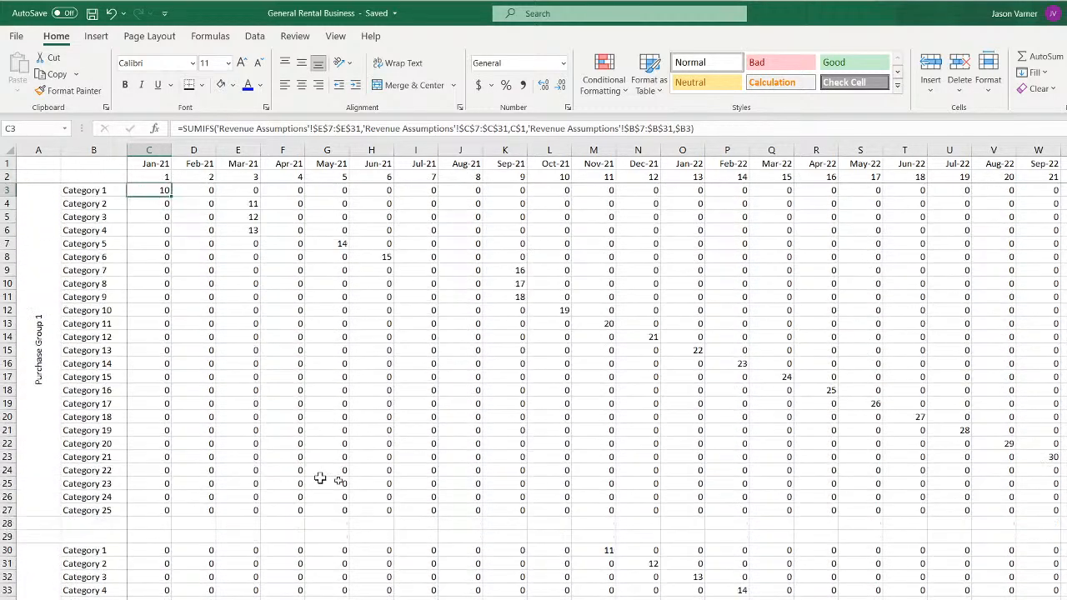
key("ctrl+Page_Down")
scroll(331, 562, "up", 20)
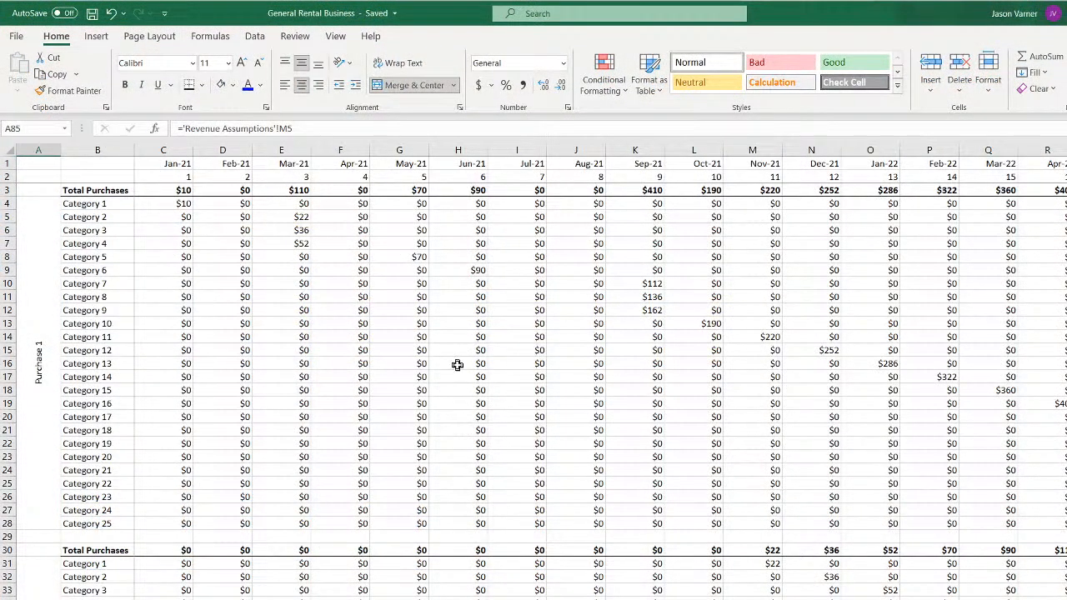
left_click(508, 349)
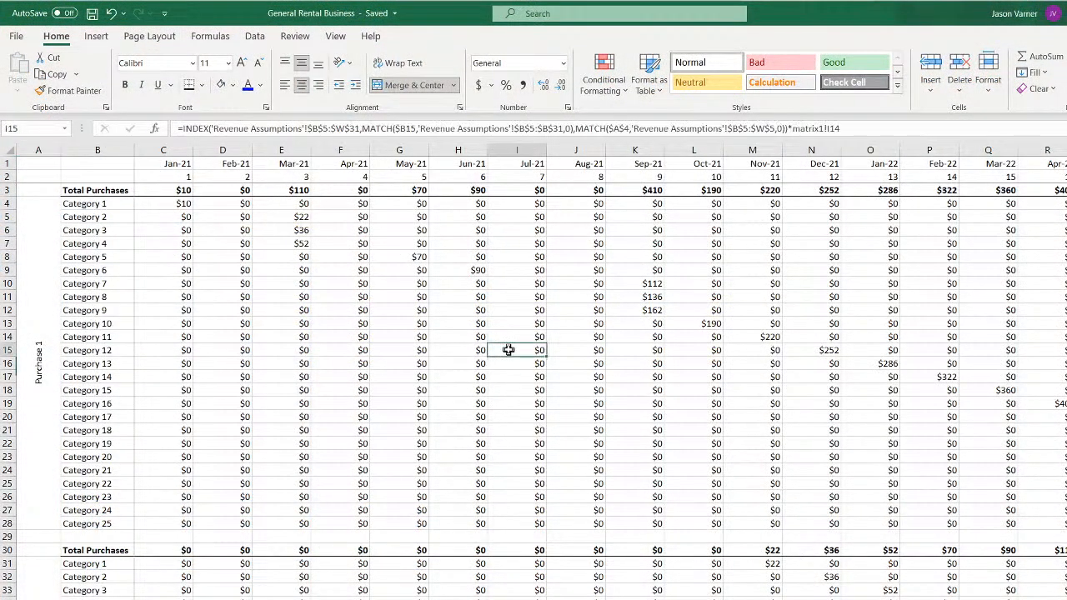
left_click(376, 379)
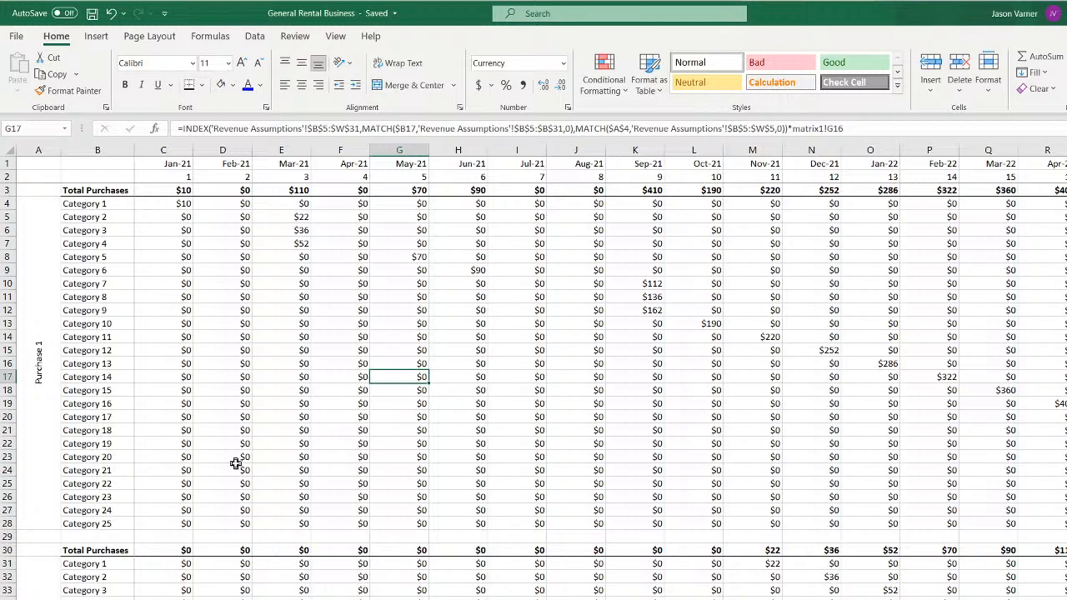
left_click(159, 204)
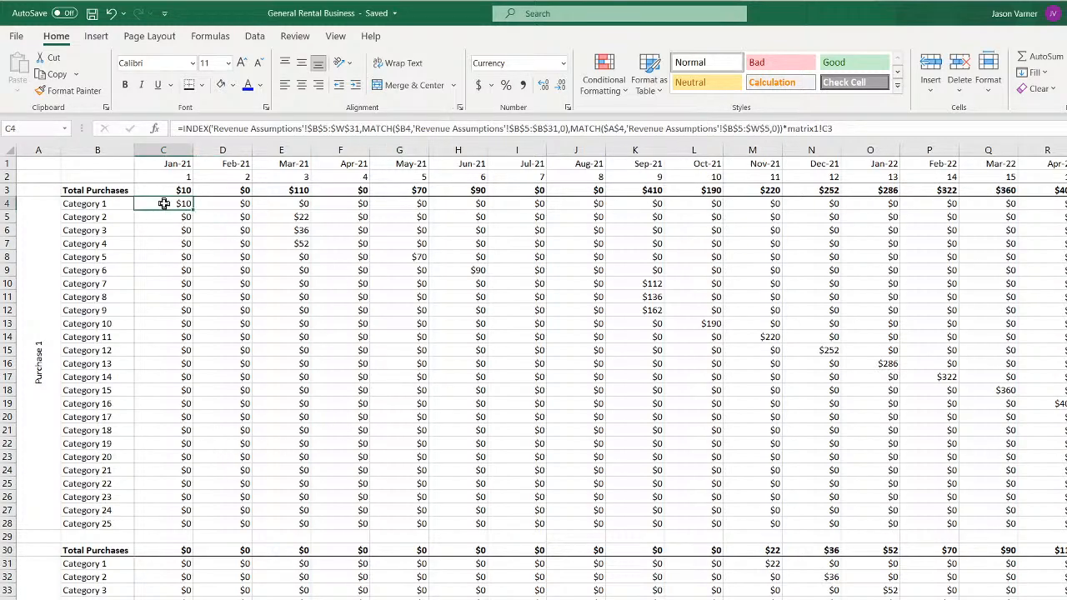
left_click(265, 258)
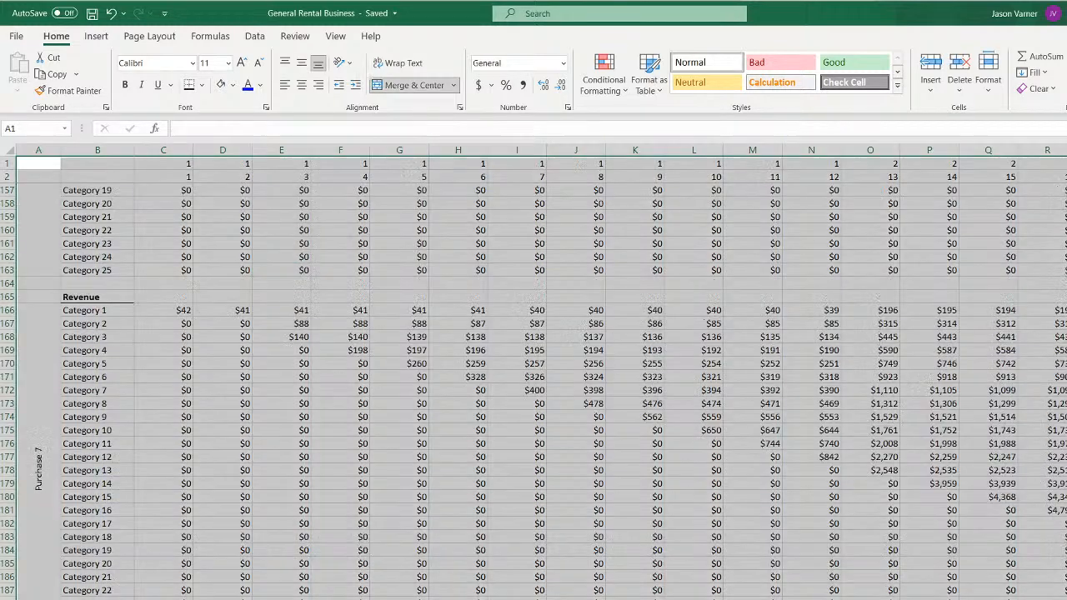
Examine the monthly Revenue blocks by purchase and the formulas behind the remaining-unit percentages for Category 1
scroll(337, 549, "up", 7)
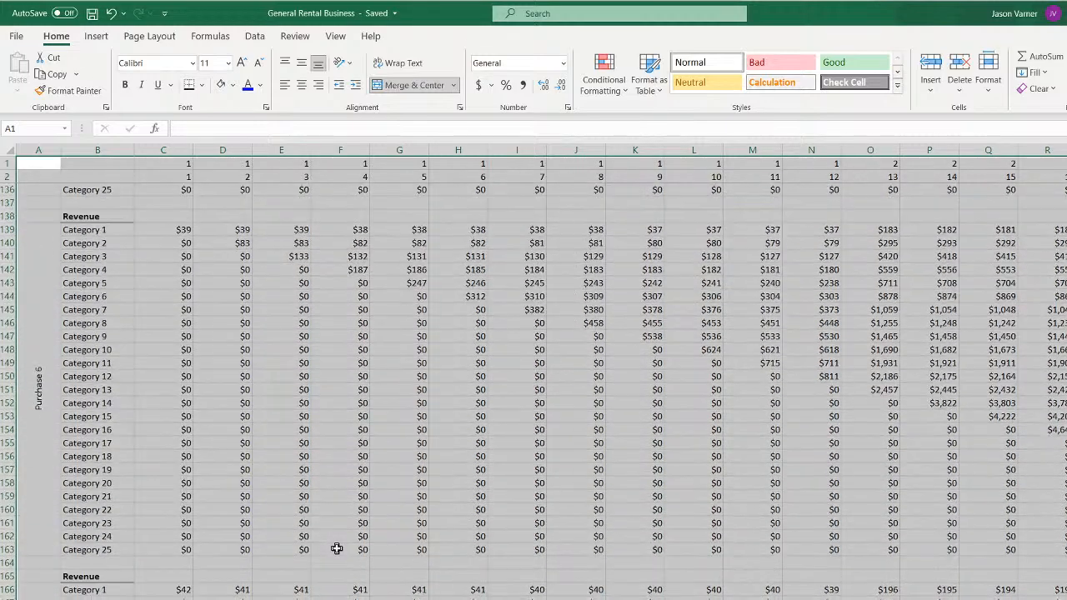
scroll(336, 549, "up", 14)
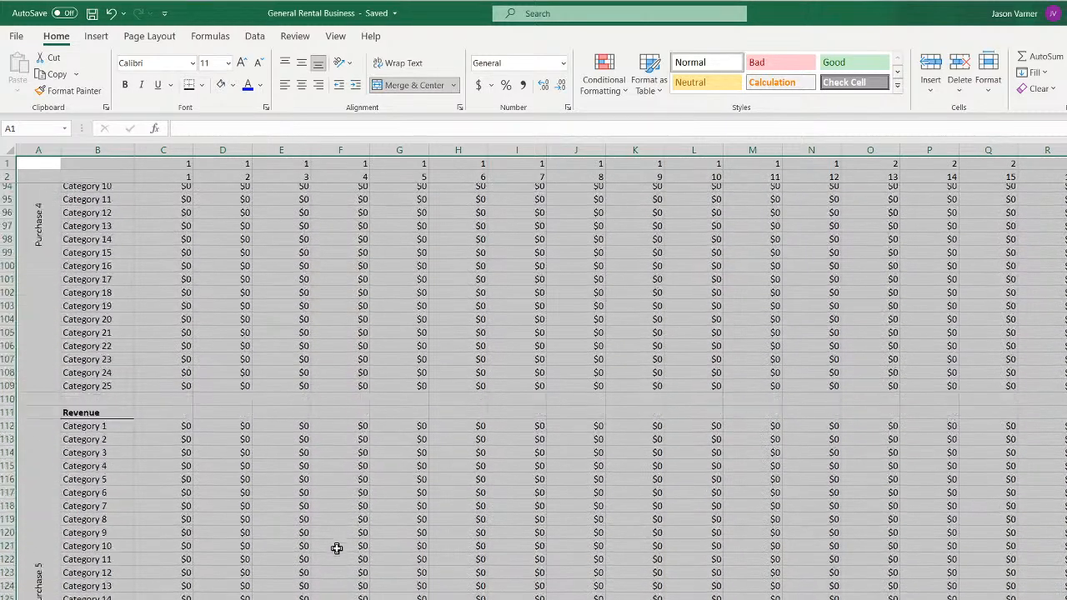
scroll(337, 549, "up", 20)
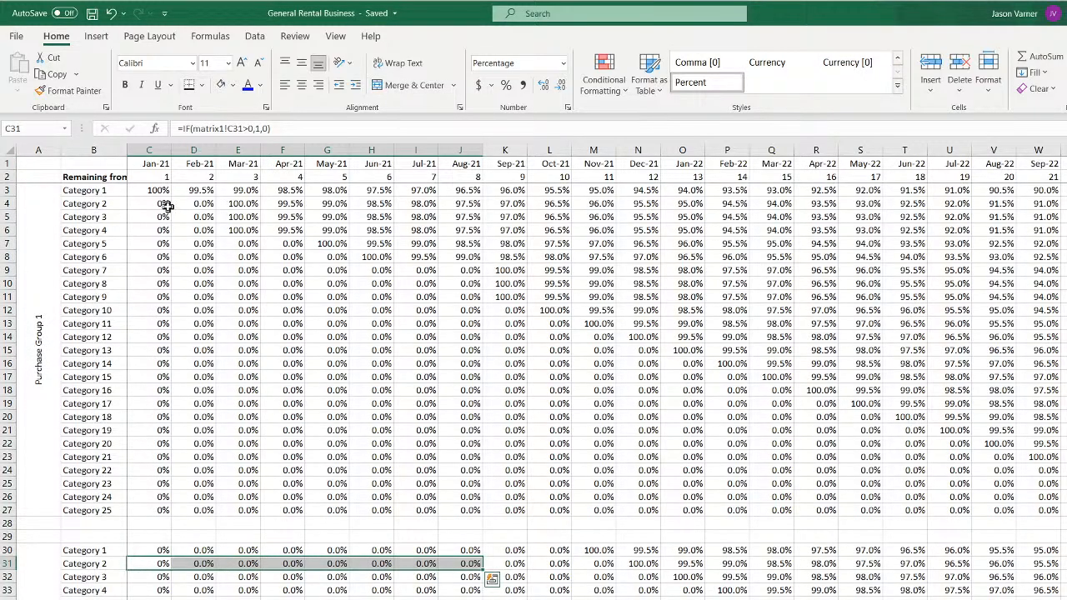
left_click(145, 190)
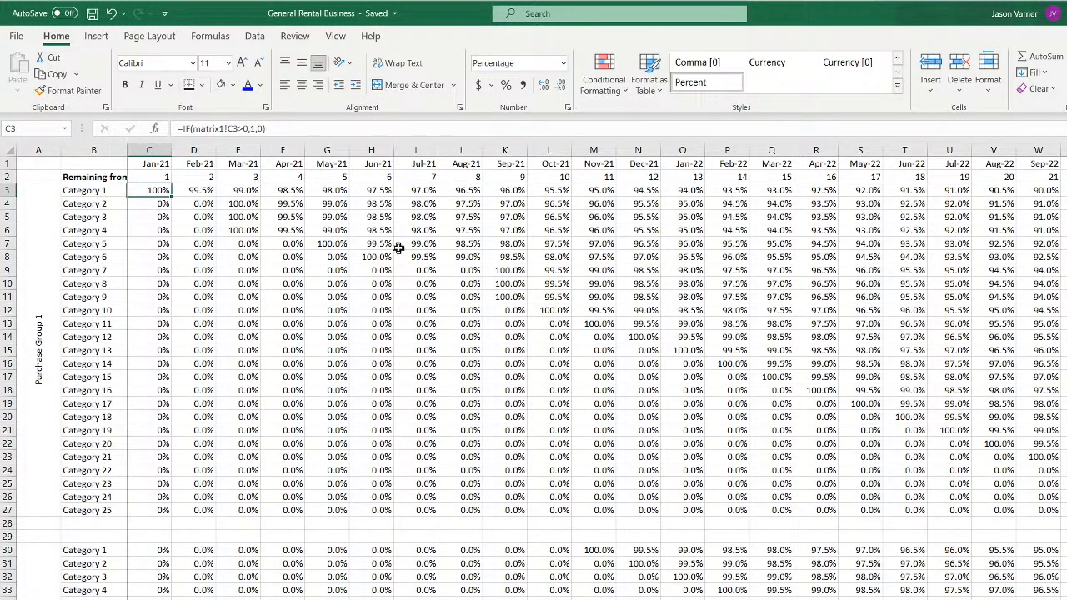
key("Right")
key("Right")
scroll(429, 285, "down", 18)
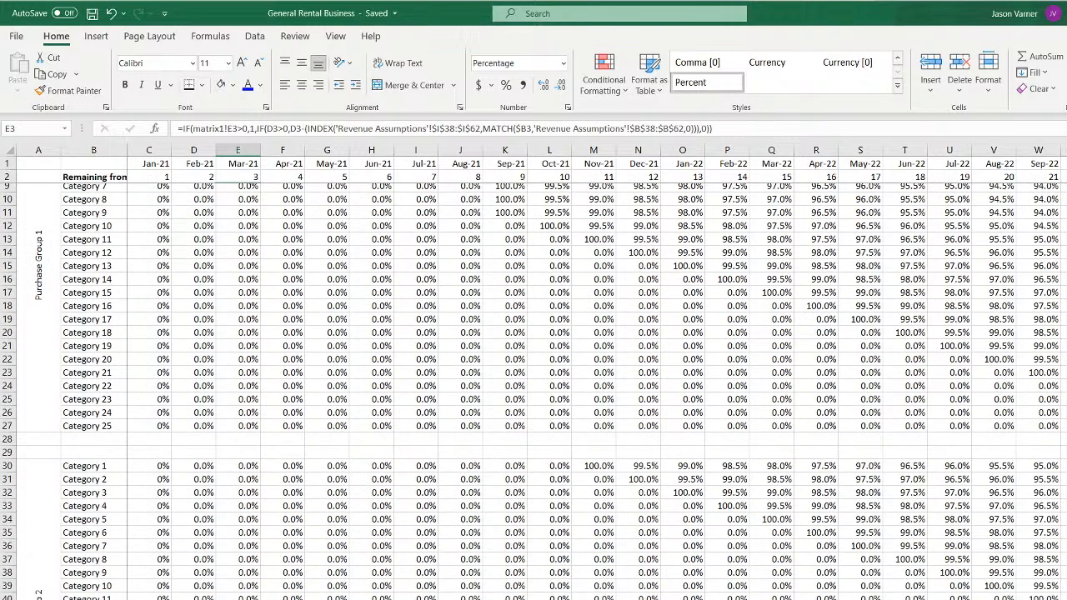
scroll(428, 285, "down", 20)
scroll(428, 285, "up", 20)
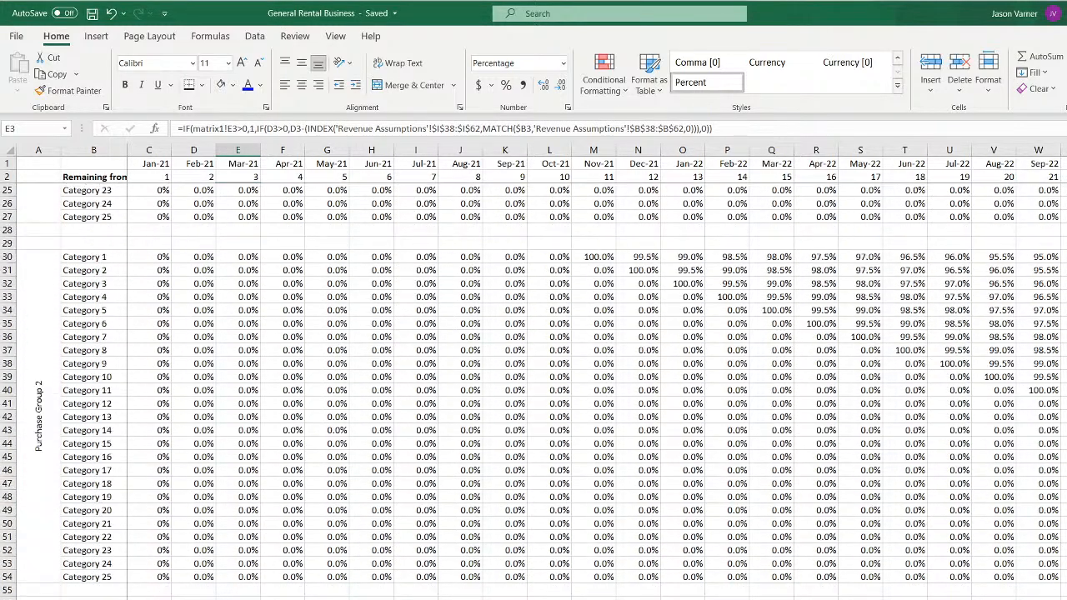
Examine the monthly Units Left matrix, checking Category 1's formulas and the blocks for the other purchase groups
key("ctrl+Page_Down")
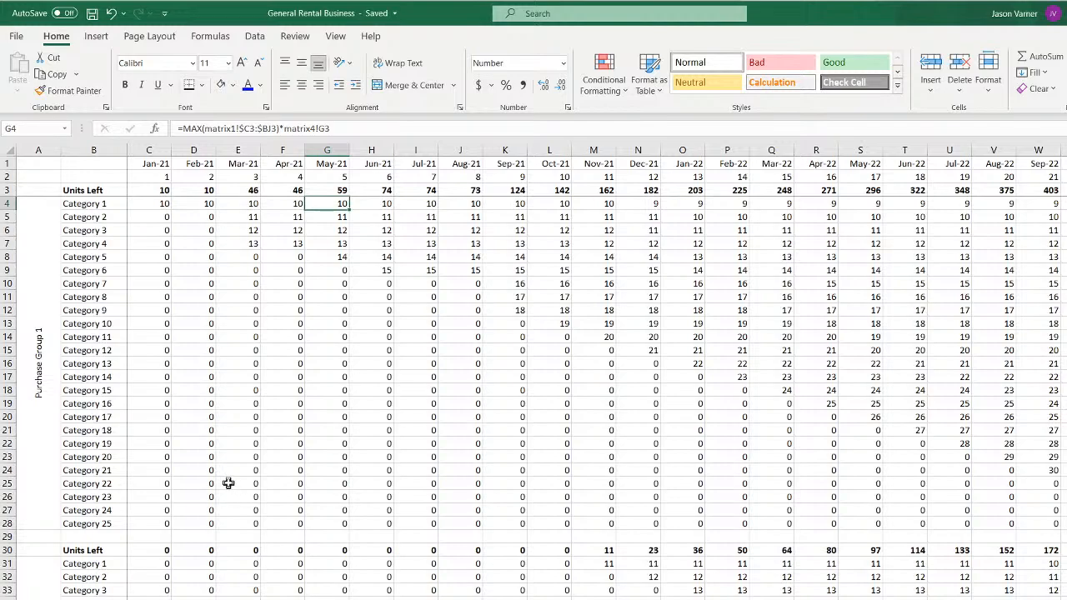
left_click(146, 203)
left_click(201, 203)
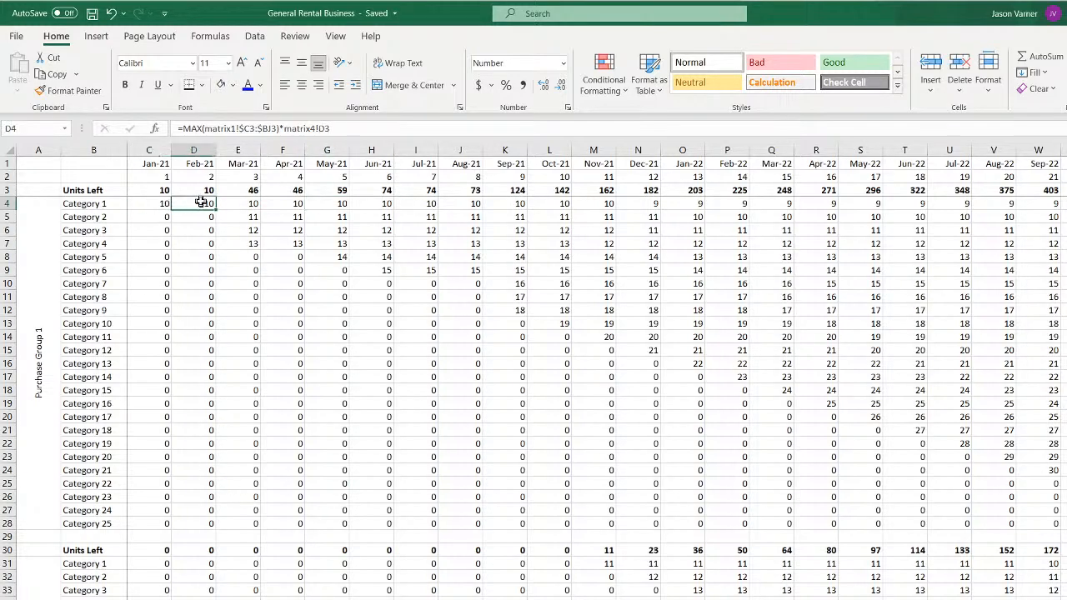
left_click(253, 203)
left_click(392, 206)
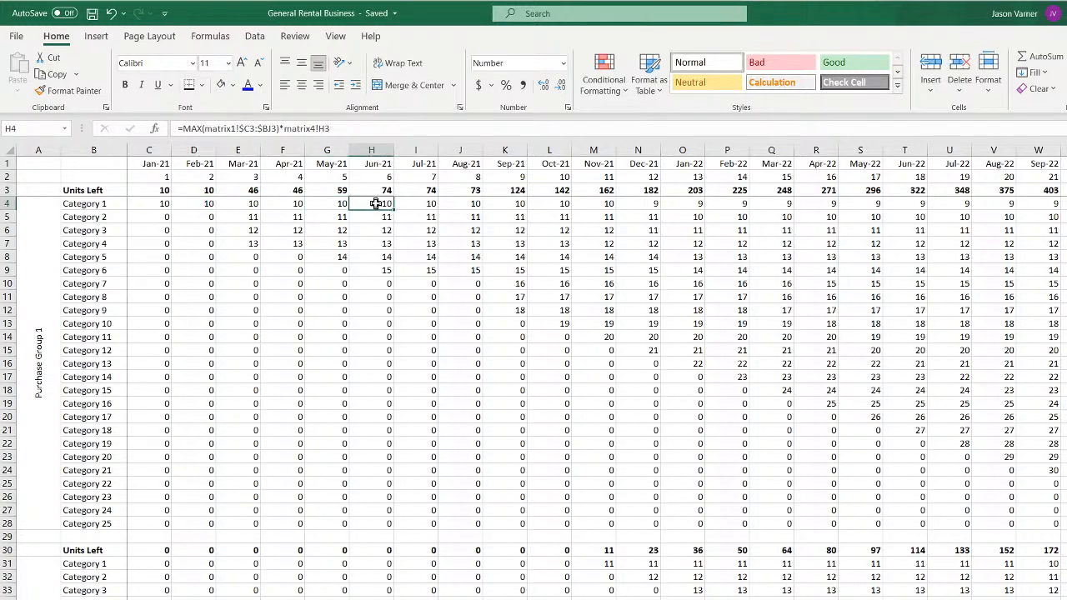
left_click(428, 206)
scroll(354, 458, "down", 3)
scroll(354, 457, "down", 5)
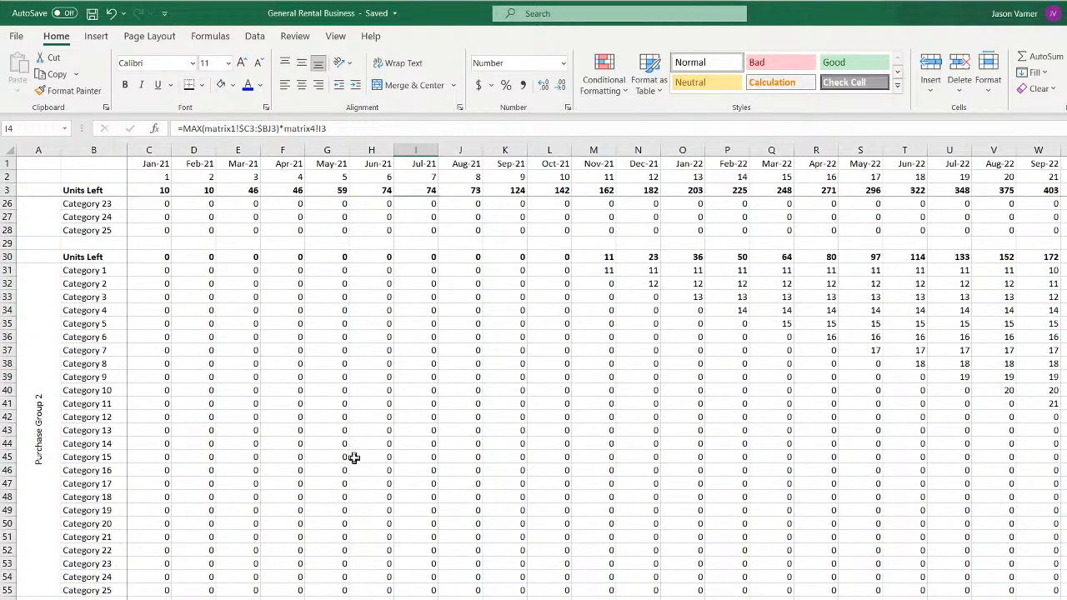
scroll(355, 458, "down", 20)
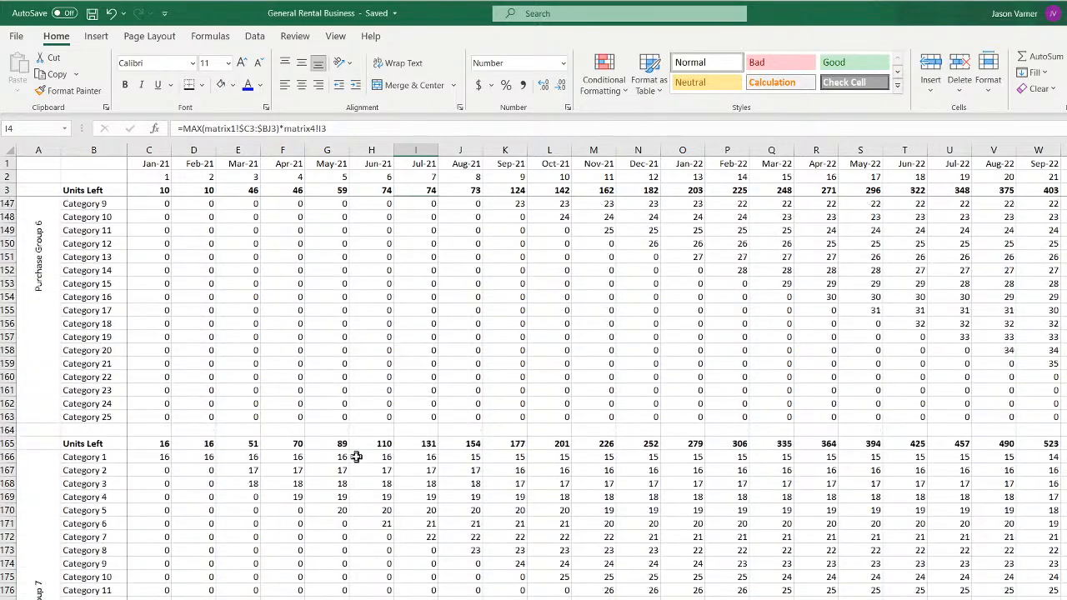
scroll(357, 456, "up", 20)
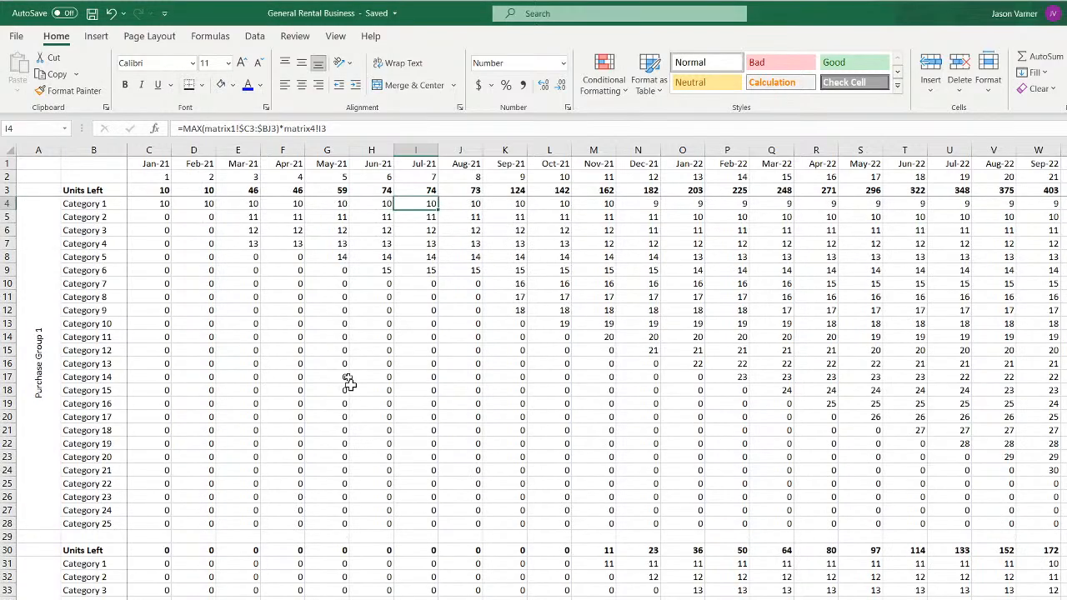
Go back through the cohort-life, remaining-percentage, Revenue and Total Purchases matrices and examine the monthly unit purchases for Purchase Groups 1 and 2
key("ctrl+Page_Up")
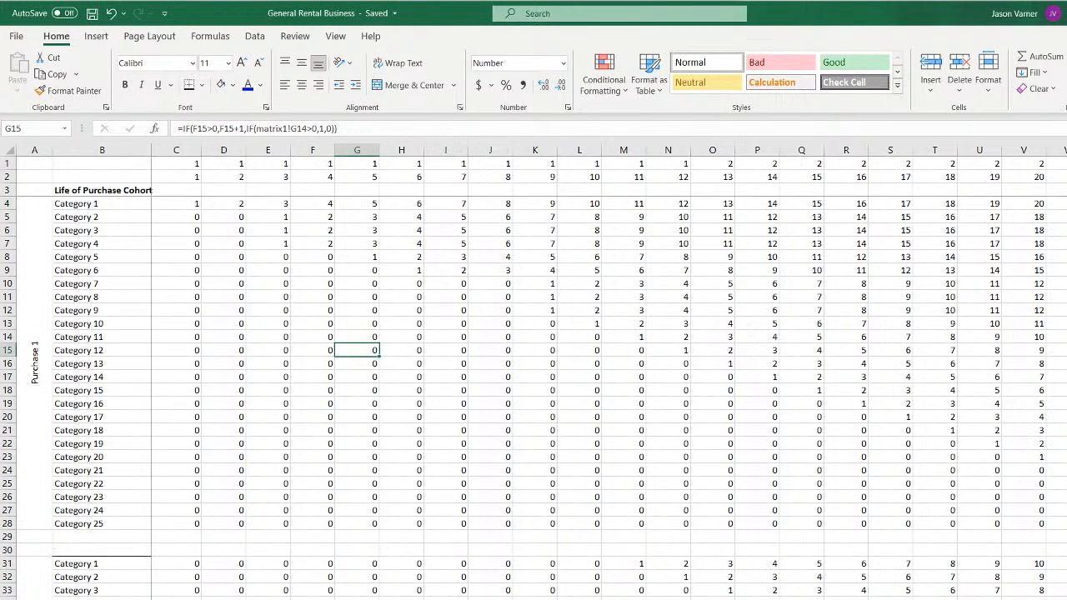
key("ctrl+Page_Up")
key("ctrl+Page_Up")
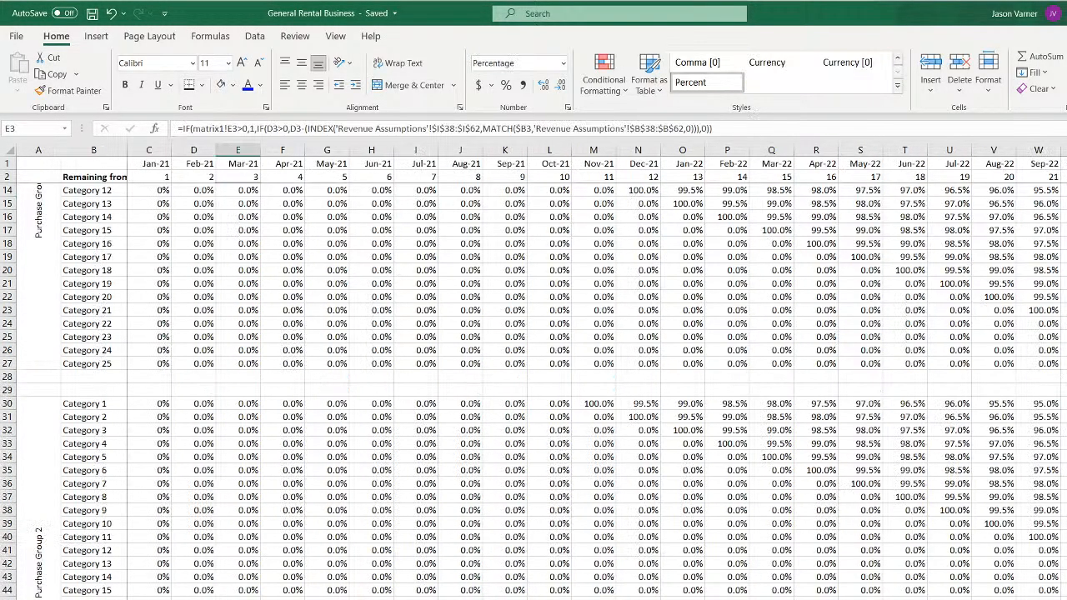
key("ctrl+Page_Up")
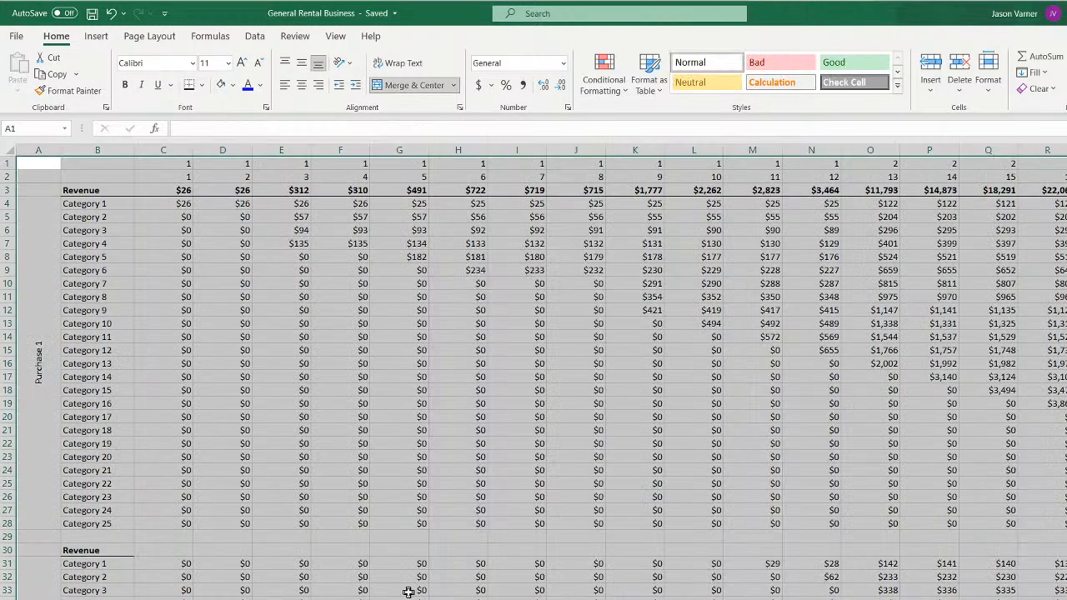
key("ctrl+Page_Up")
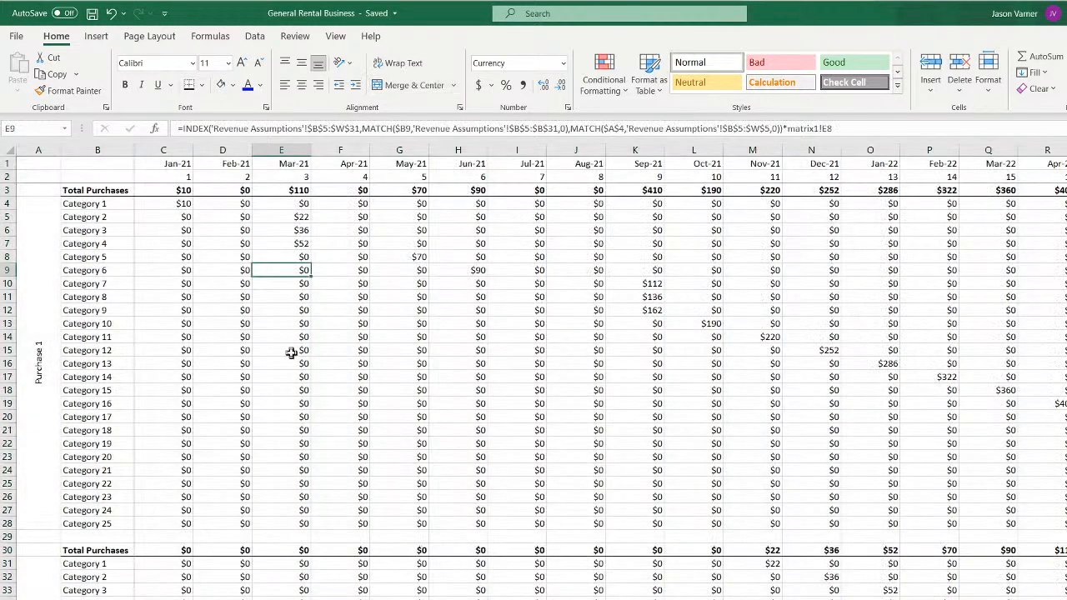
key("ctrl+Page_Up")
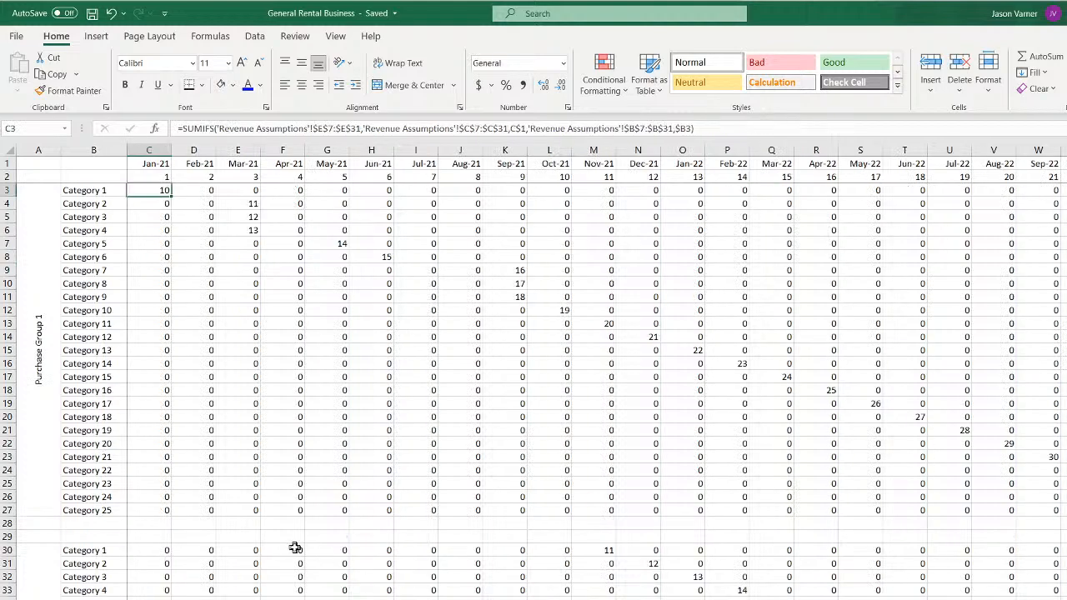
scroll(295, 557, "down", 7)
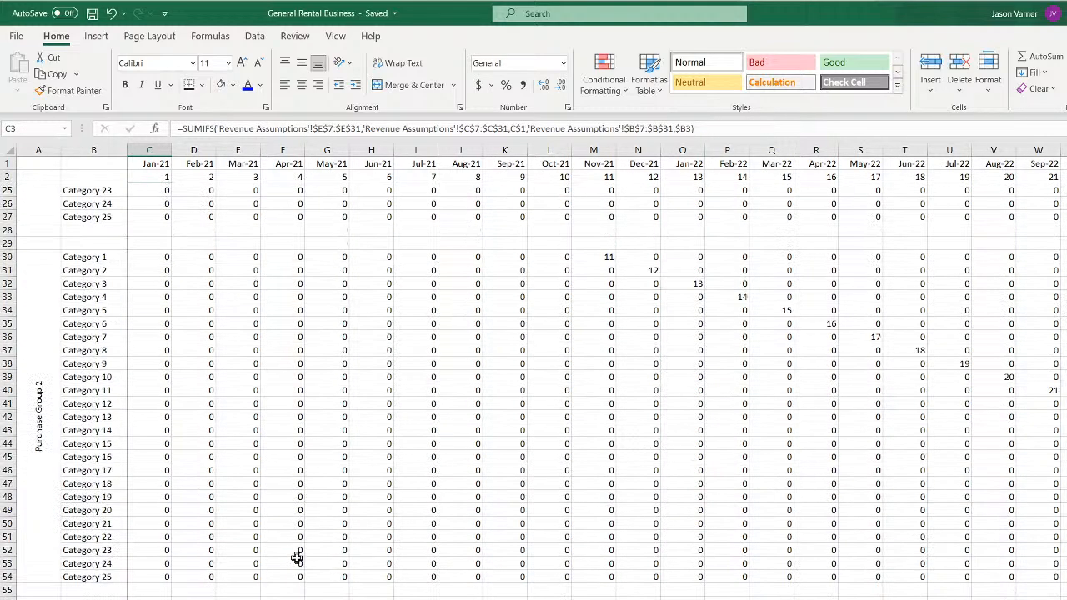
scroll(296, 557, "up", 7)
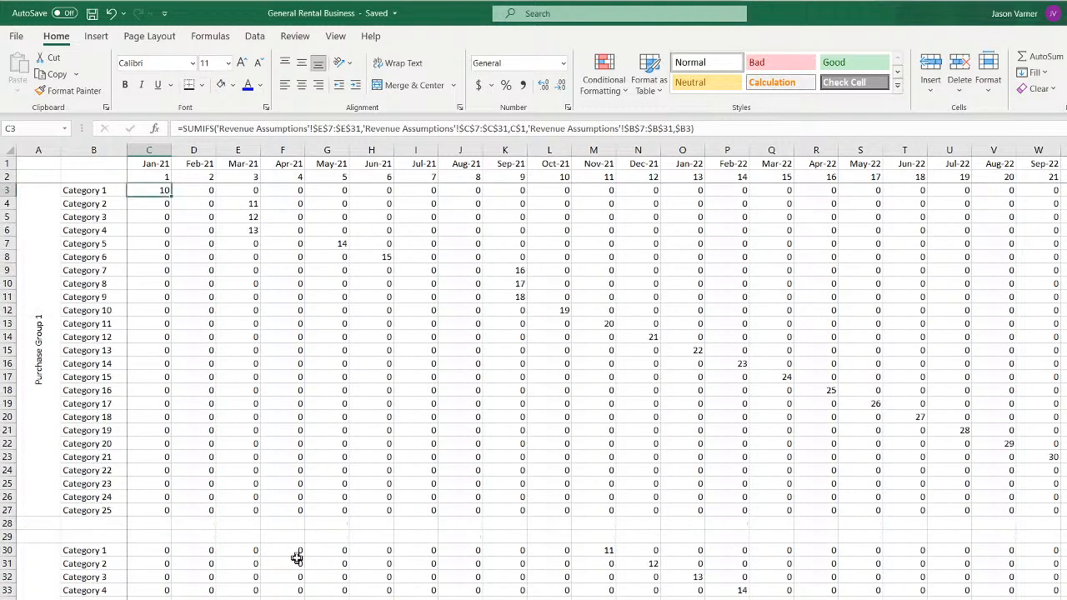
left_click(579, 367)
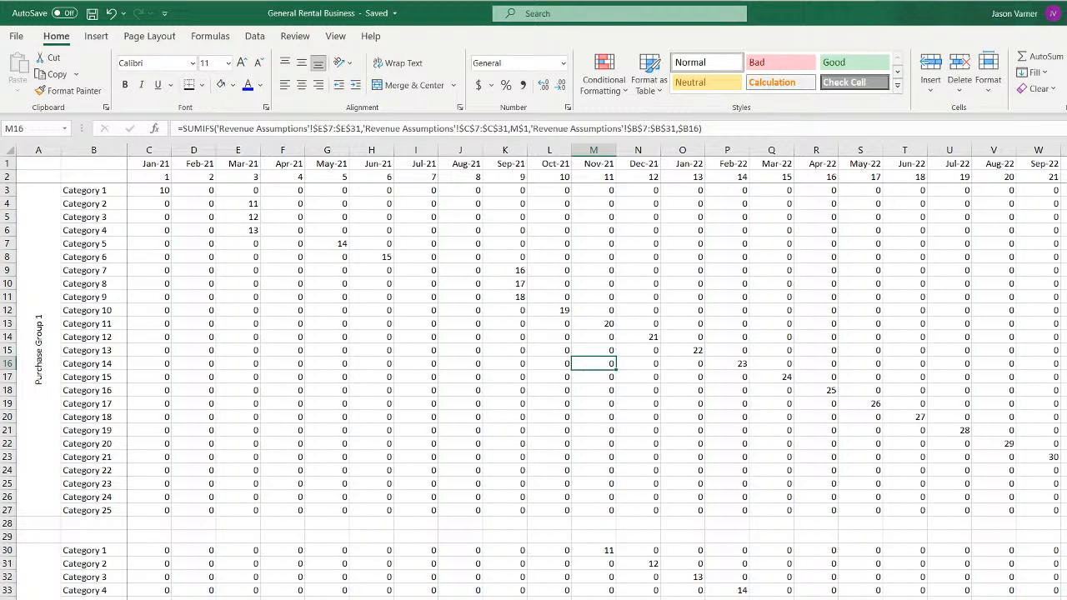
Check the Category 1 label link and its Admins / Paper Work cost in the Costs Related to Initial Rental table
key("ctrl+Page_Down")
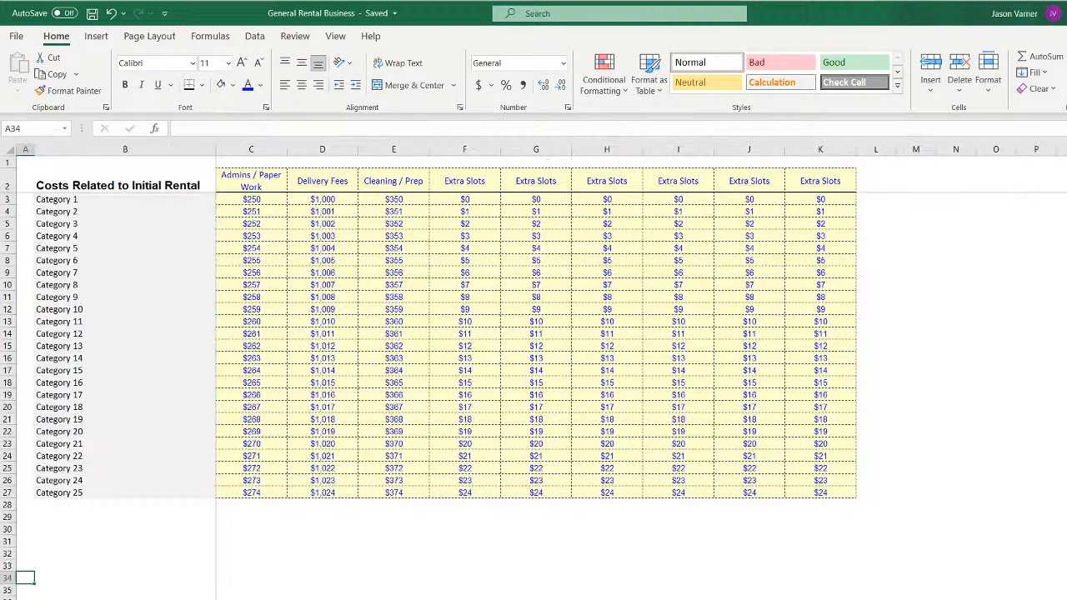
left_click(100, 200)
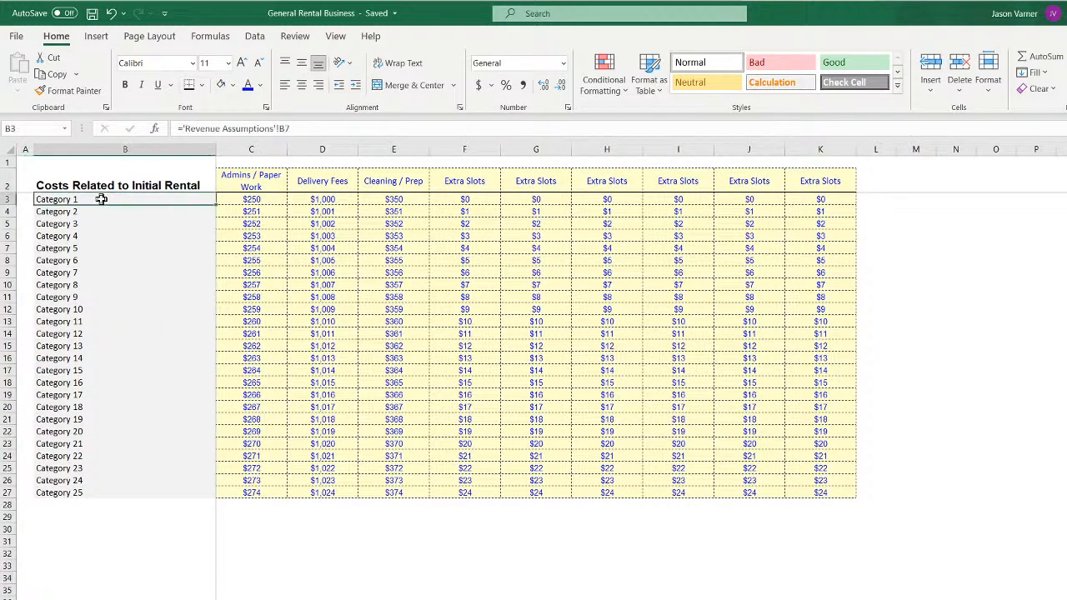
left_click(251, 202)
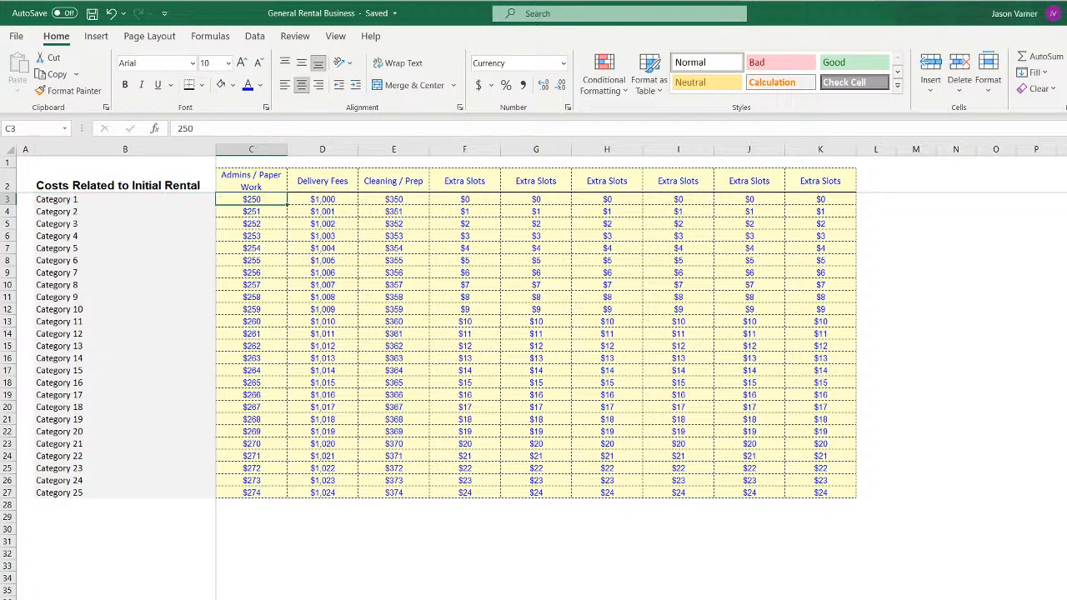
Examine the January purchase formulas and the Category 1 Rentable Units formula in the 5-Year Monthly Pro-Forma
key("ctrl+Page_Down")
scroll(331, 542, "up", 4)
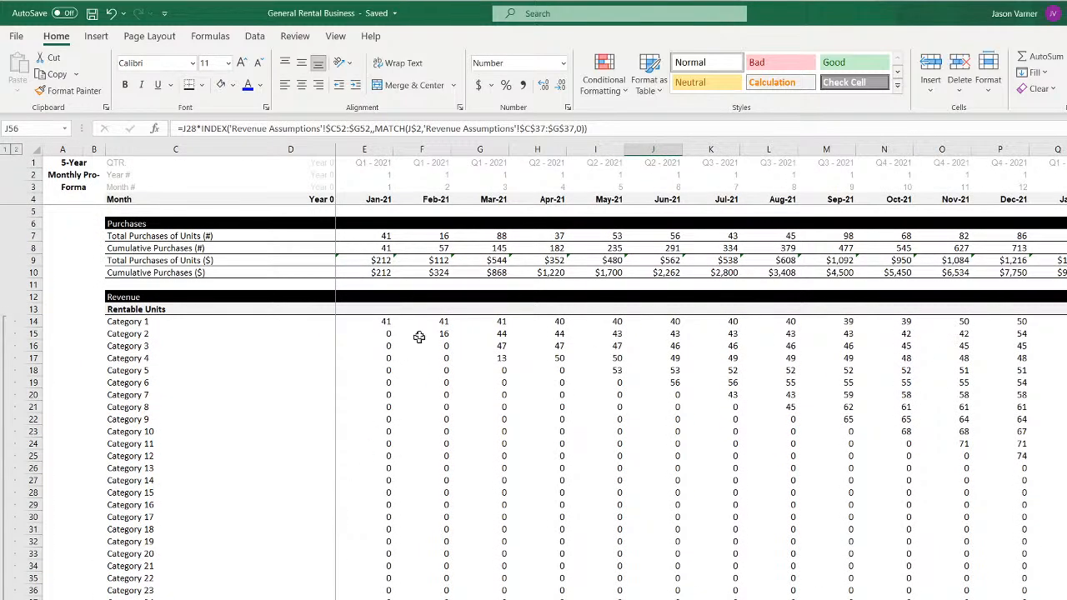
left_click(383, 237)
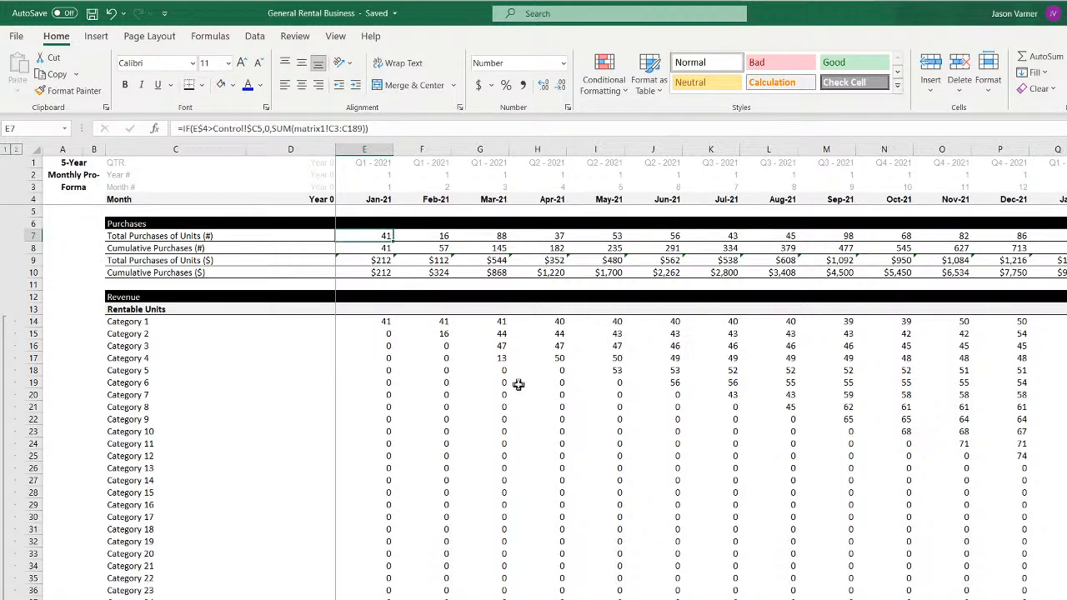
key("Down")
key("Down")
key("Down")
key("Down")
key("Down")
key("Down")
key("Down")
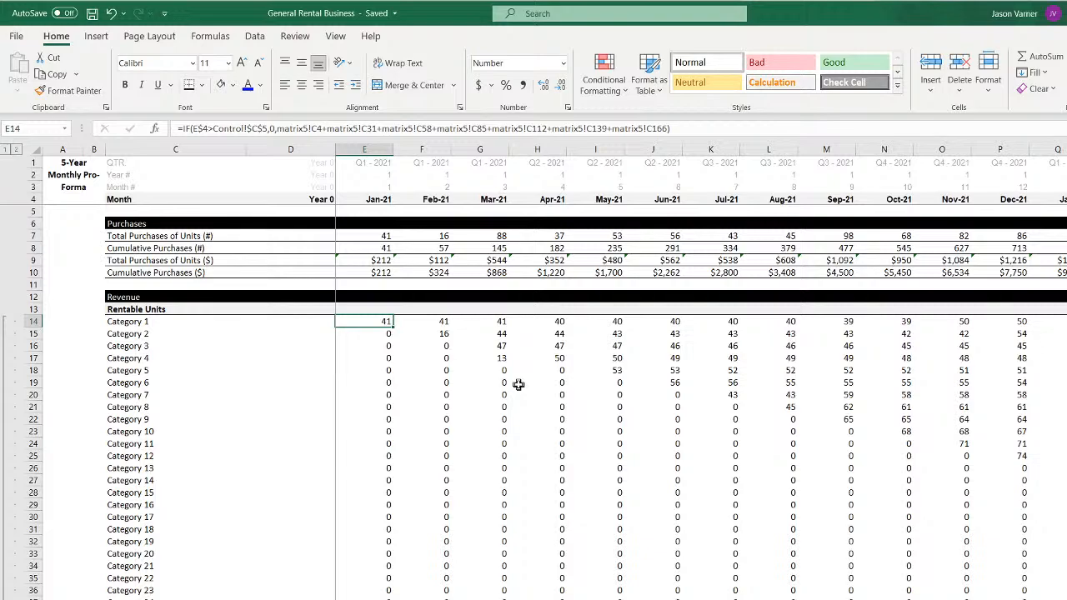
Examine the formula in E42 of the monthly pro-forma that draws on Category 1's rentable units and the Revenue Assumptions
key("Down")
key("Down")
key("Down")
key("Down")
key("Down")
key("Down")
key("Down")
key("Down")
key("Down")
key("Down")
key("Down")
key("Down")
key("Down")
key("Down")
key("Down")
key("Down")
key("Down")
key("Down")
key("Down")
key("Down")
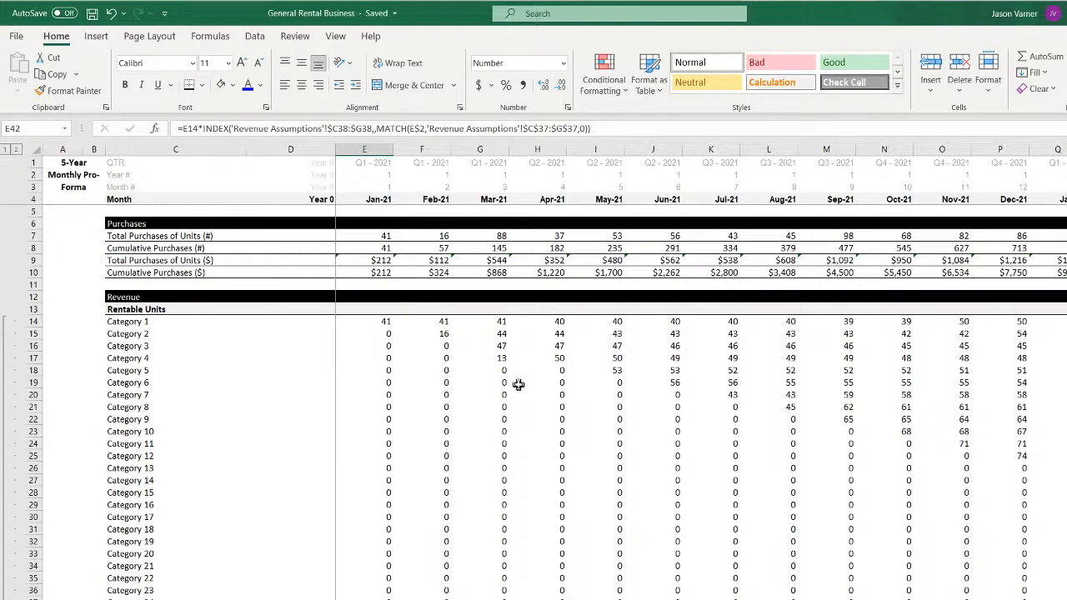
key("Down")
key("Down")
key("Right")
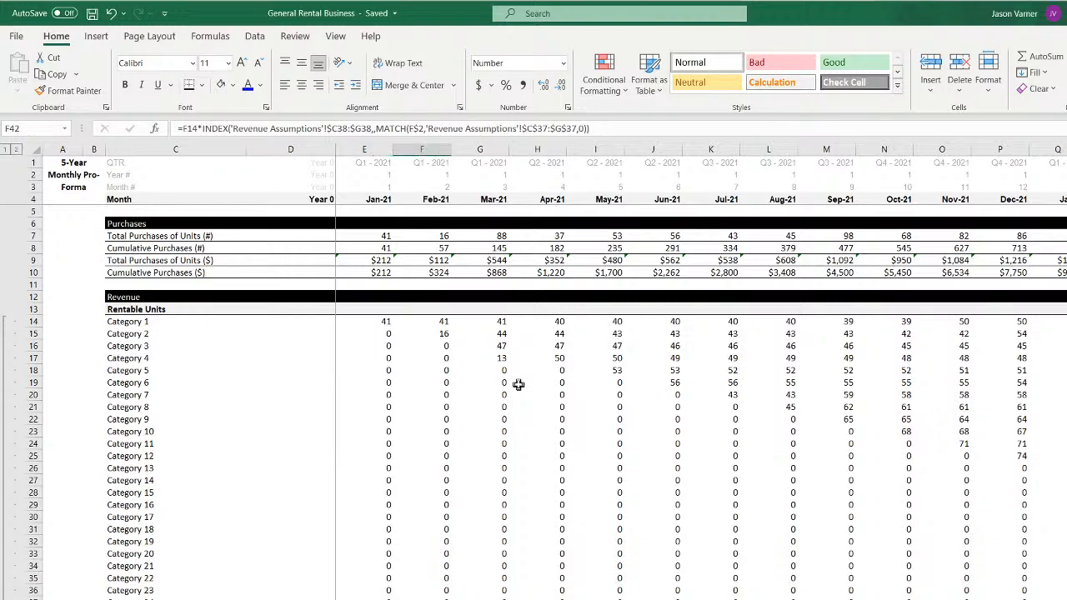
key("Left")
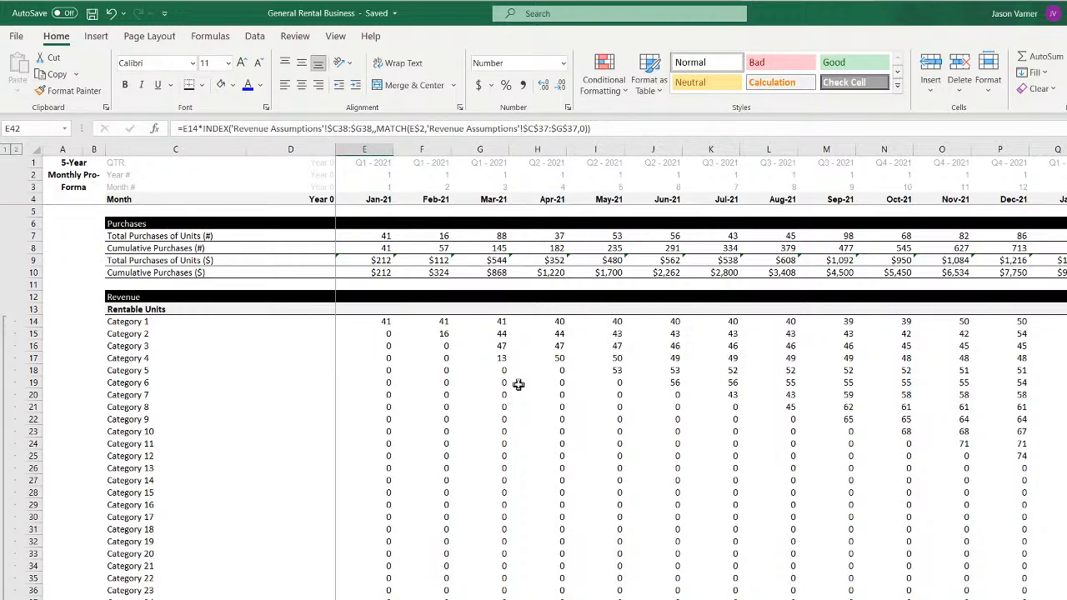
Compare the row 42 formulas for Category 1 across the monthly columns from Jan-21 to Sep-21
key("Right")
key("Right")
key("Right")
key("Right")
key("Right")
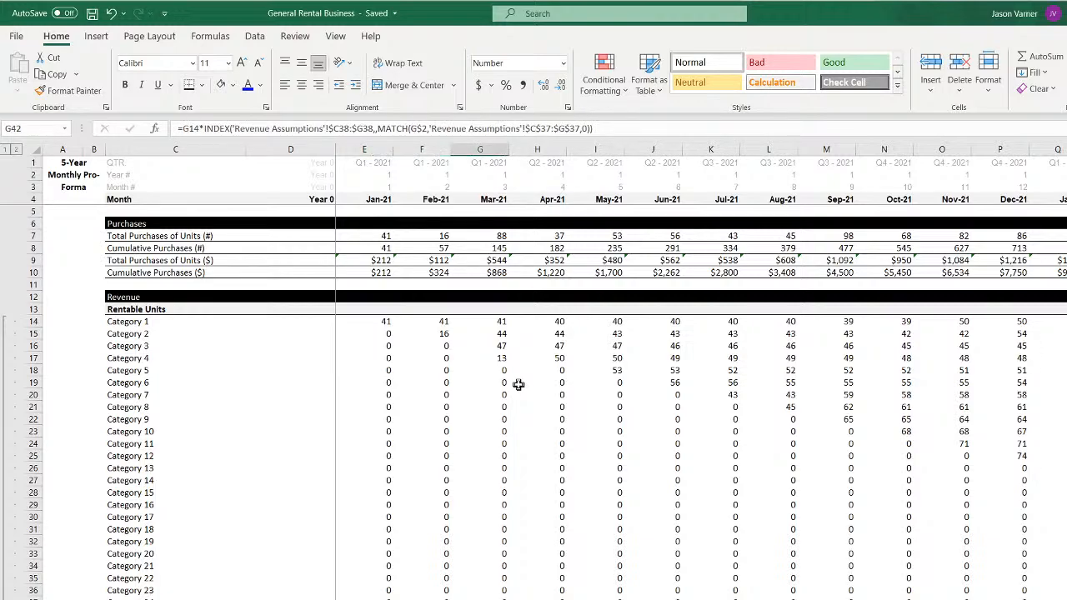
key("Right")
key("Right")
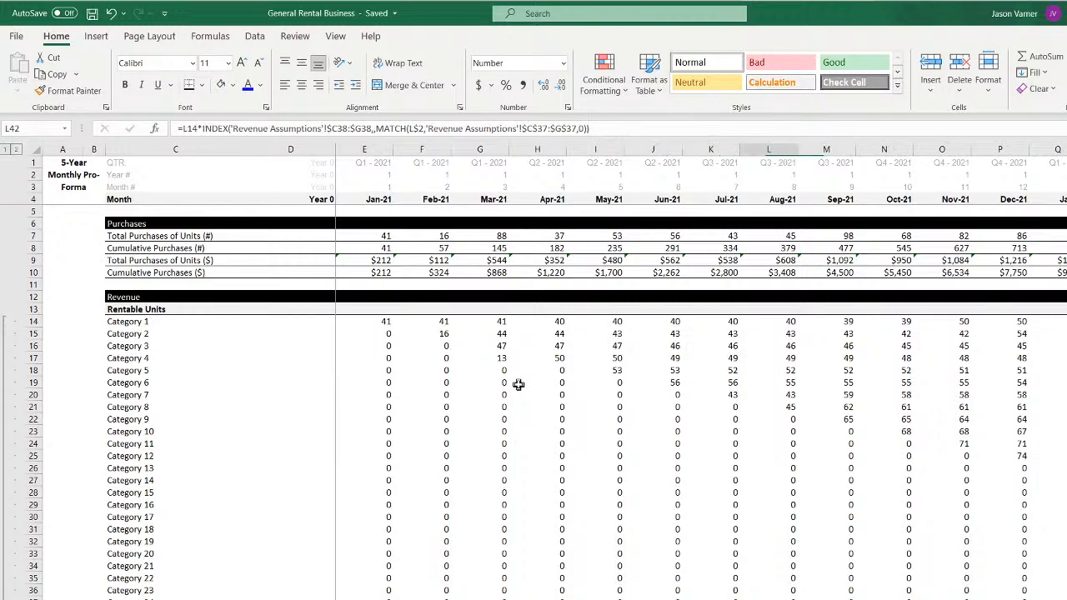
key("Left")
key("Left")
key("Left")
key("Left")
key("Left")
key("Left")
key("Left")
key("Right")
key("Right")
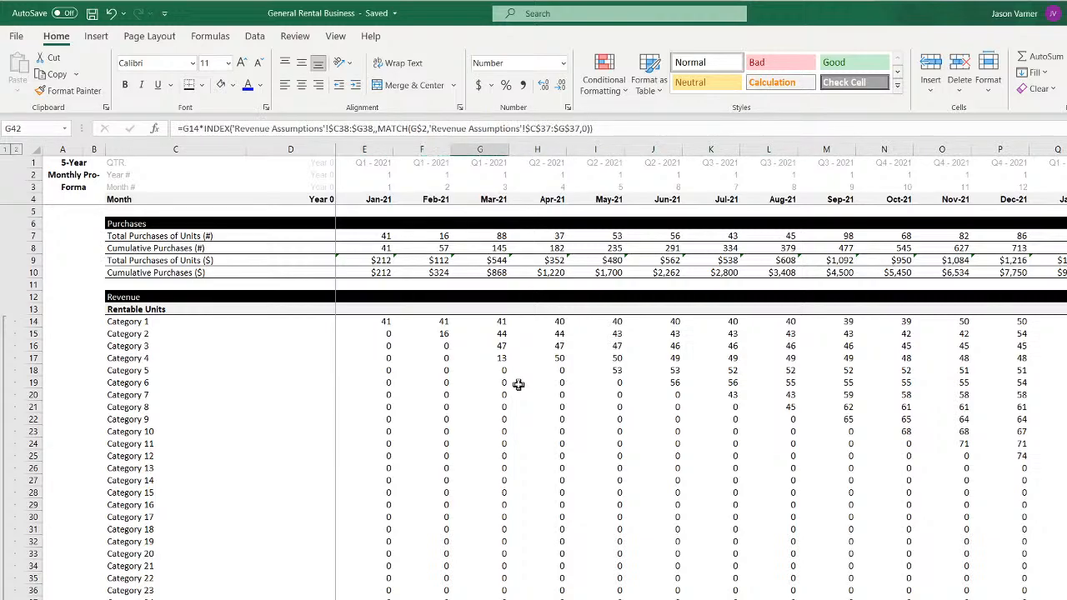
key("Right")
key("Right")
key("Right")
key("Right")
key("Right")
key("Right")
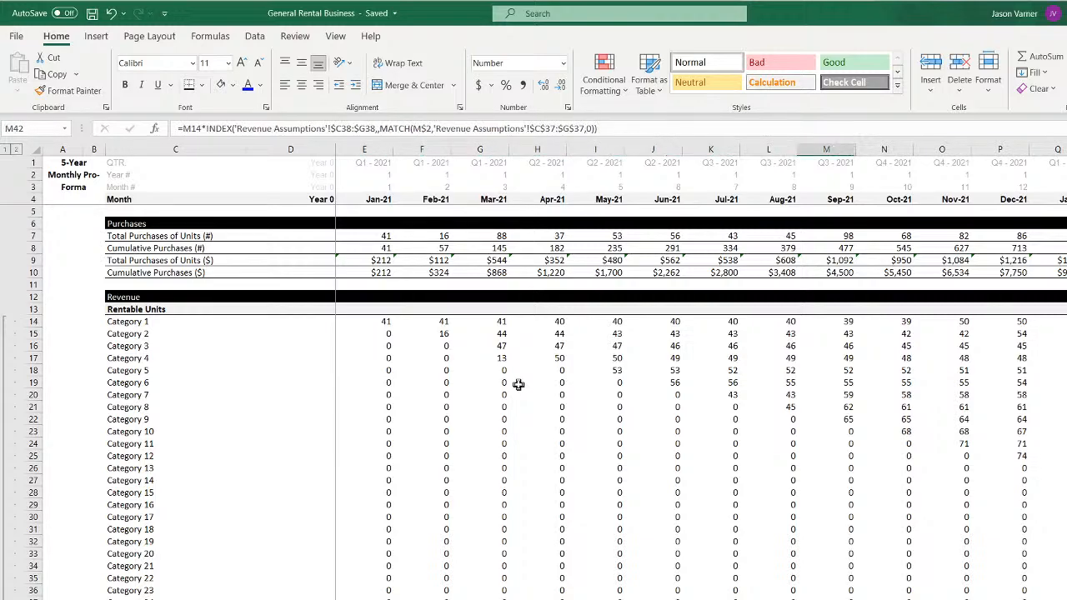
key("Left")
key("Left")
key("Left")
key("Left")
key("Left")
key("Left")
key("Left")
key("Left")
key("Left")
key("Right")
key("Right")
key("Right")
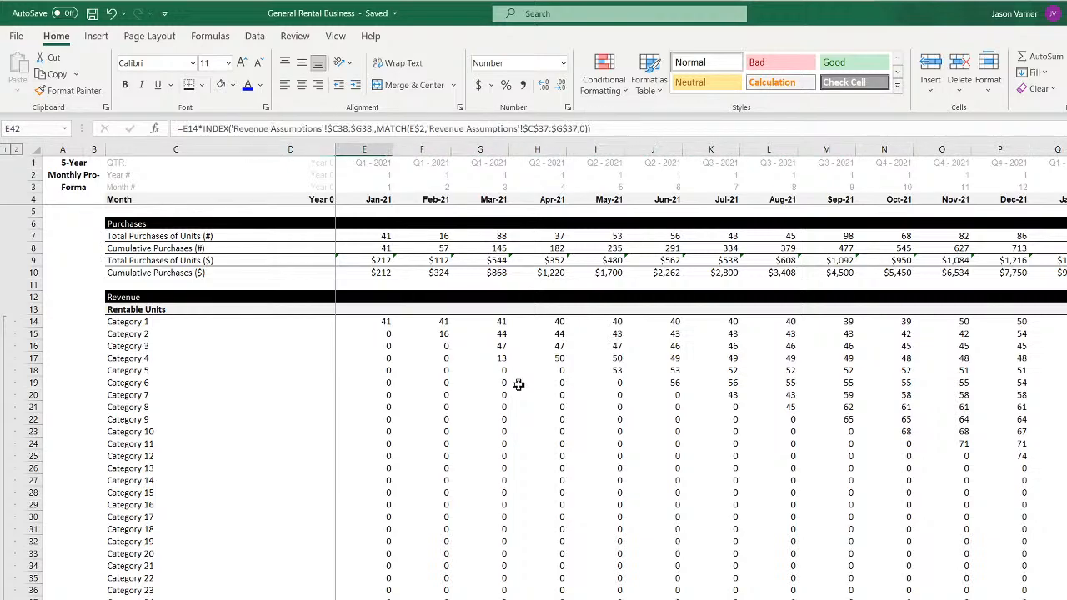
key("Right")
key("Right")
key("Right")
key("Right")
key("Left")
key("Left")
key("Left")
key("Left")
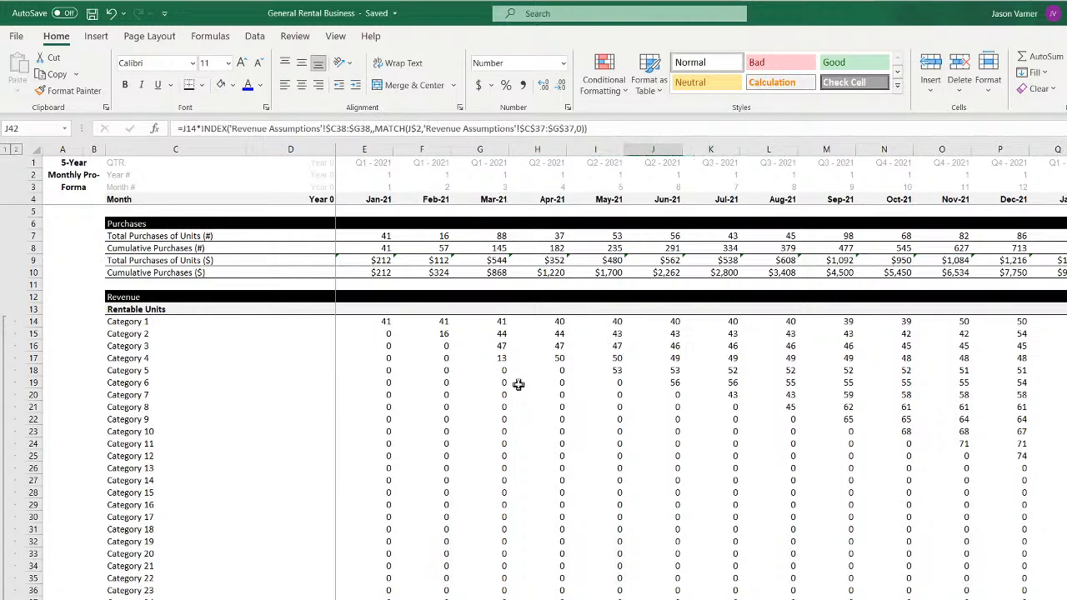
key("Left")
key("Left")
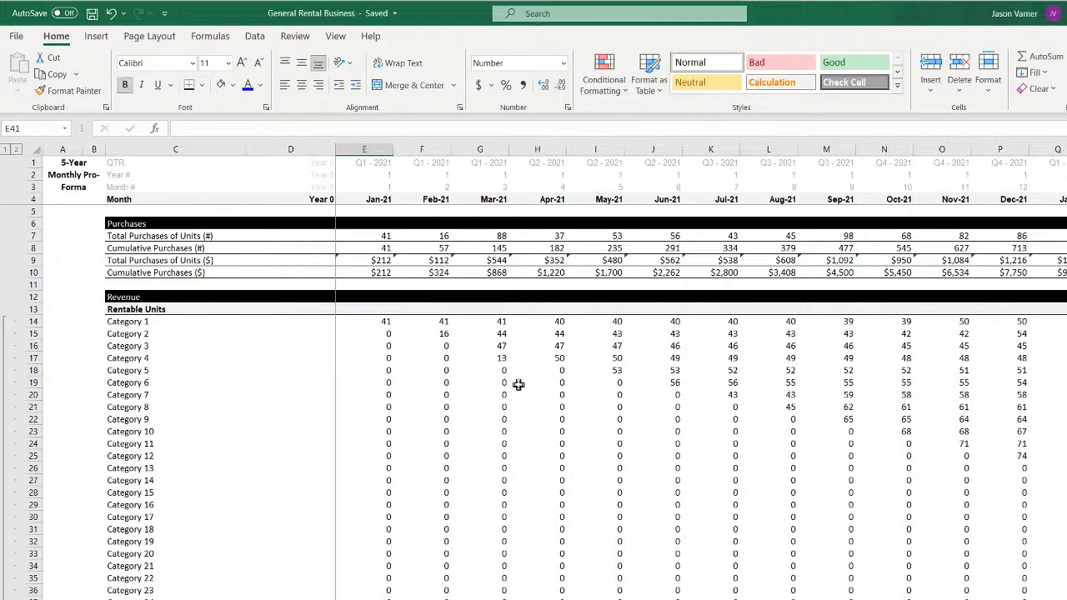
key("Right")
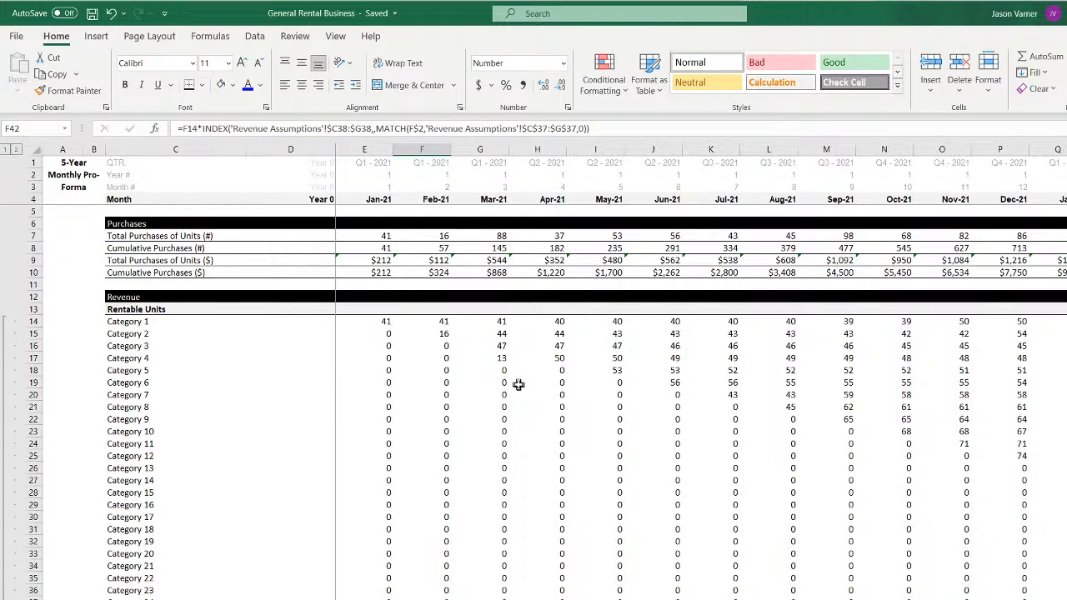
key("Right")
key("Right")
key("Right")
key("Right")
key("Right")
key("Right")
key("Right")
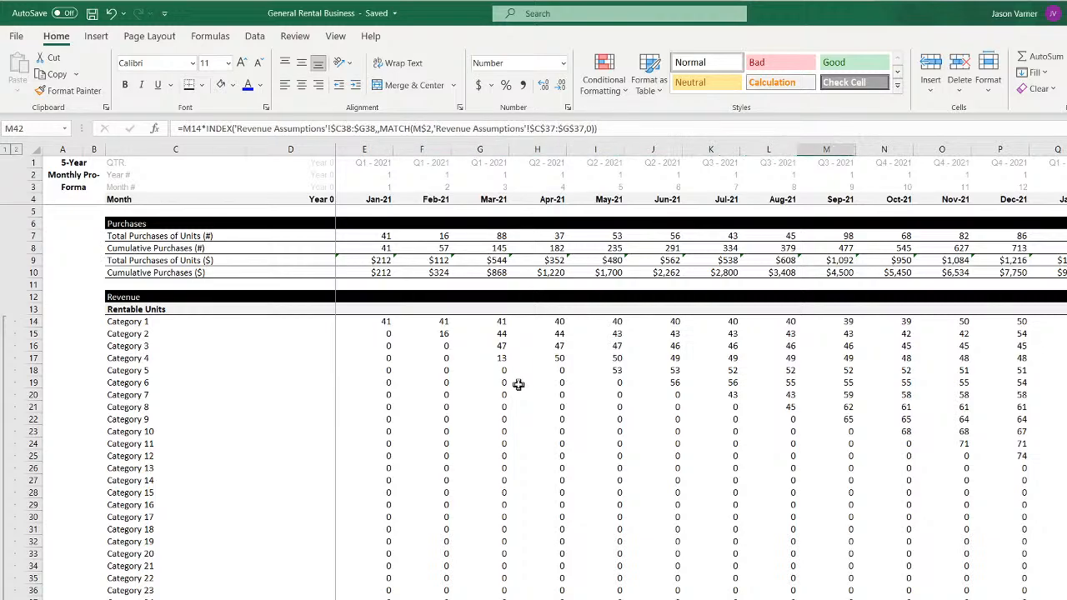
Review the Costs Related to Initial Rental table again, checking its Category 1 label and Admins / Paper Work cost
key("ctrl+Page_Up")
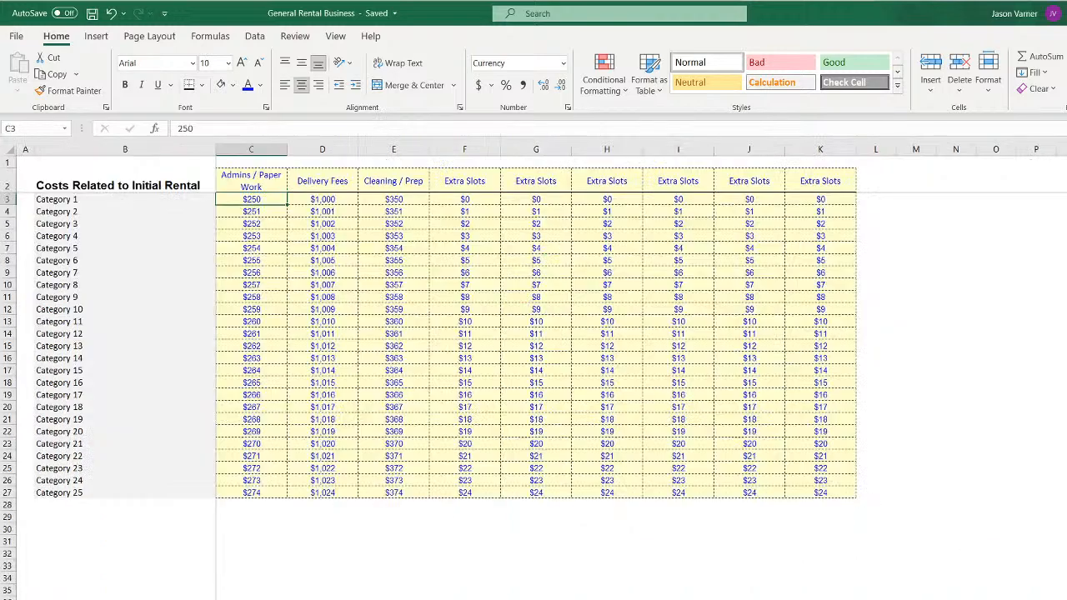
left_click(79, 516)
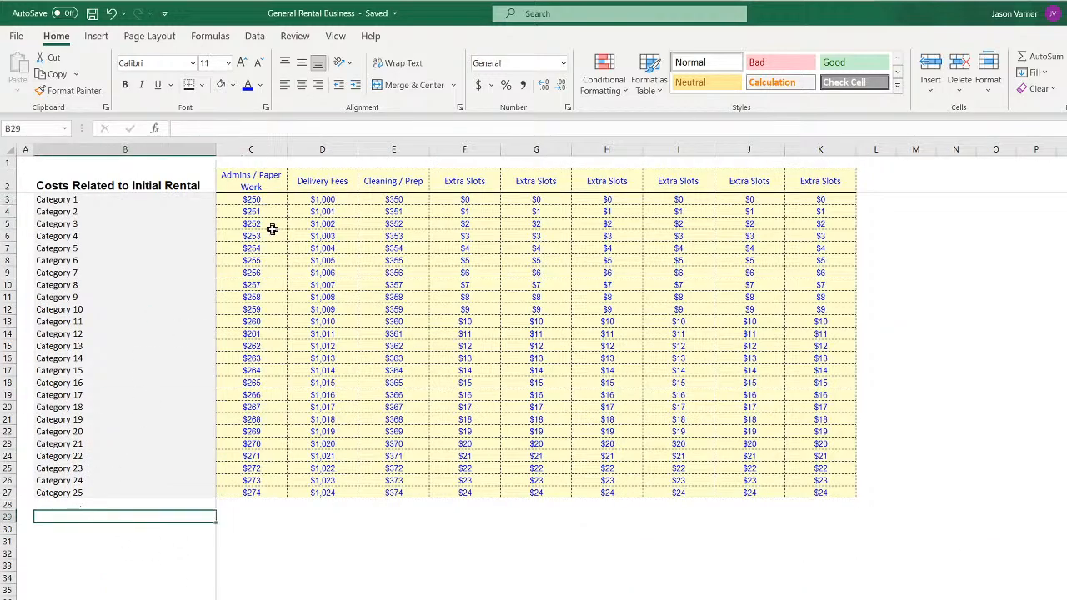
left_click(253, 201)
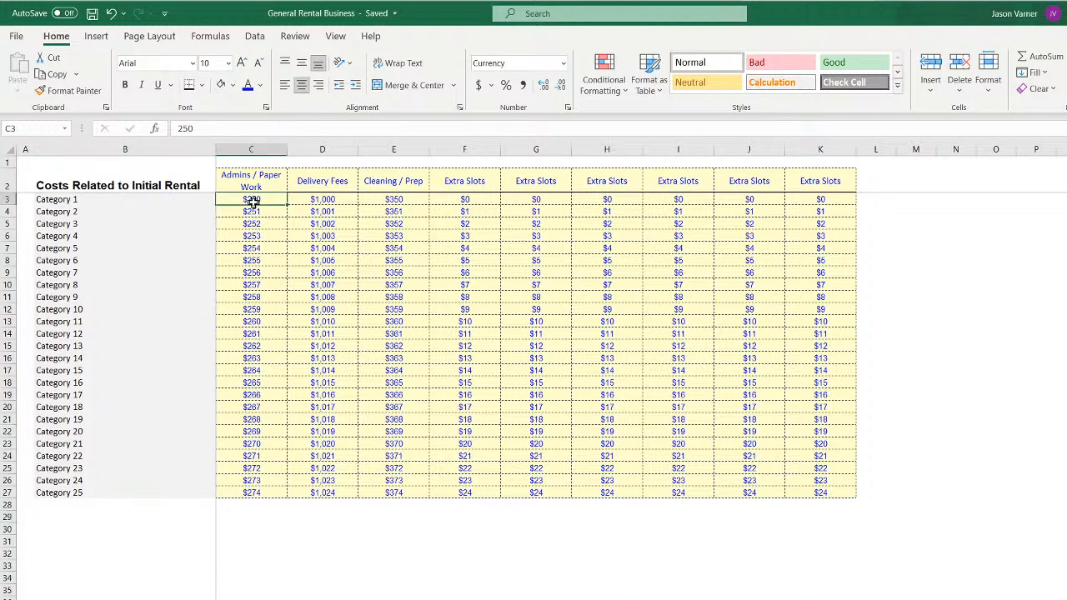
left_click(86, 186)
left_click(236, 553)
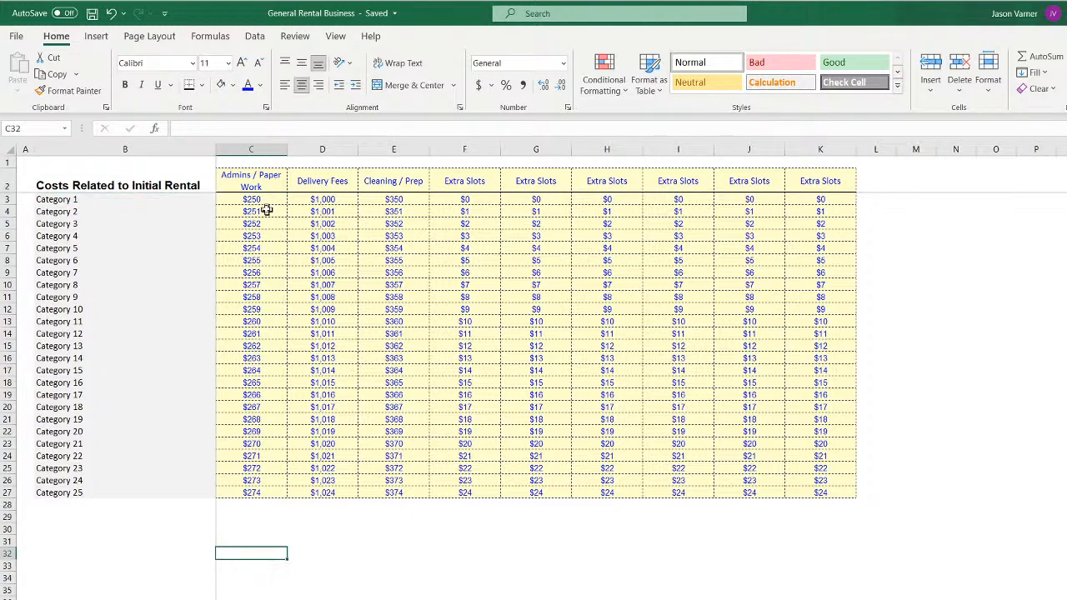
left_click(64, 201)
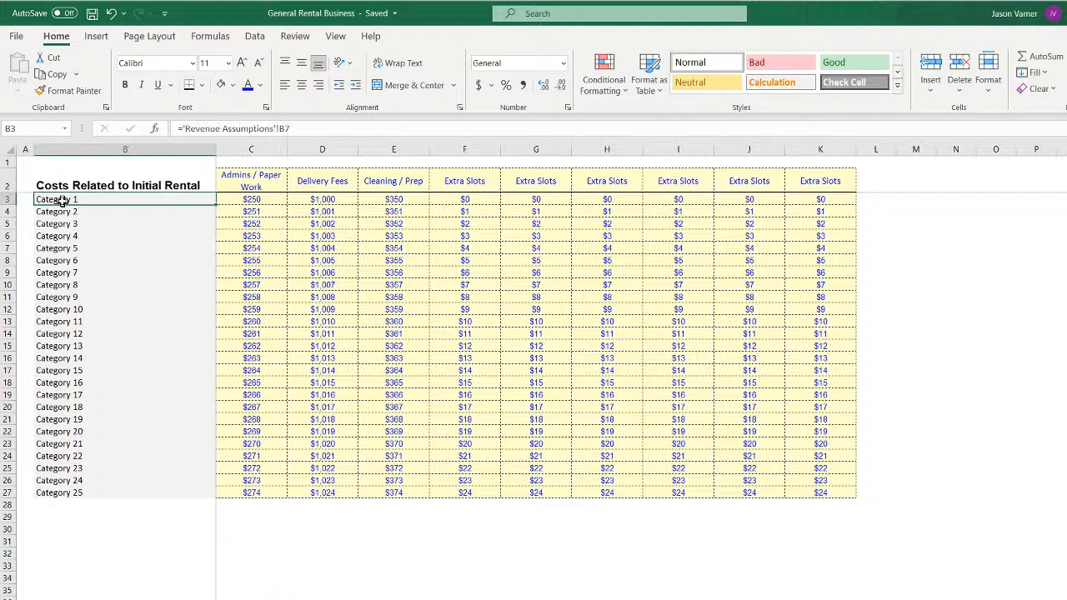
left_click(241, 562)
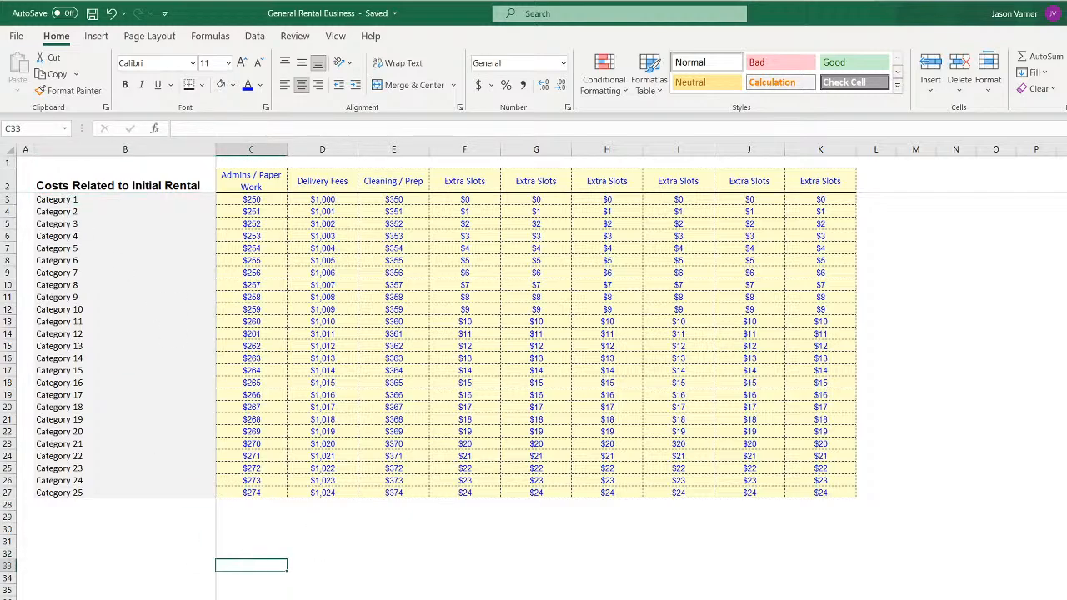
Examine the monthly unit purchase blocks in the matrix from Purchase Group 2 through Purchase Group 6
left_click(279, 599)
scroll(238, 501, "down", 7)
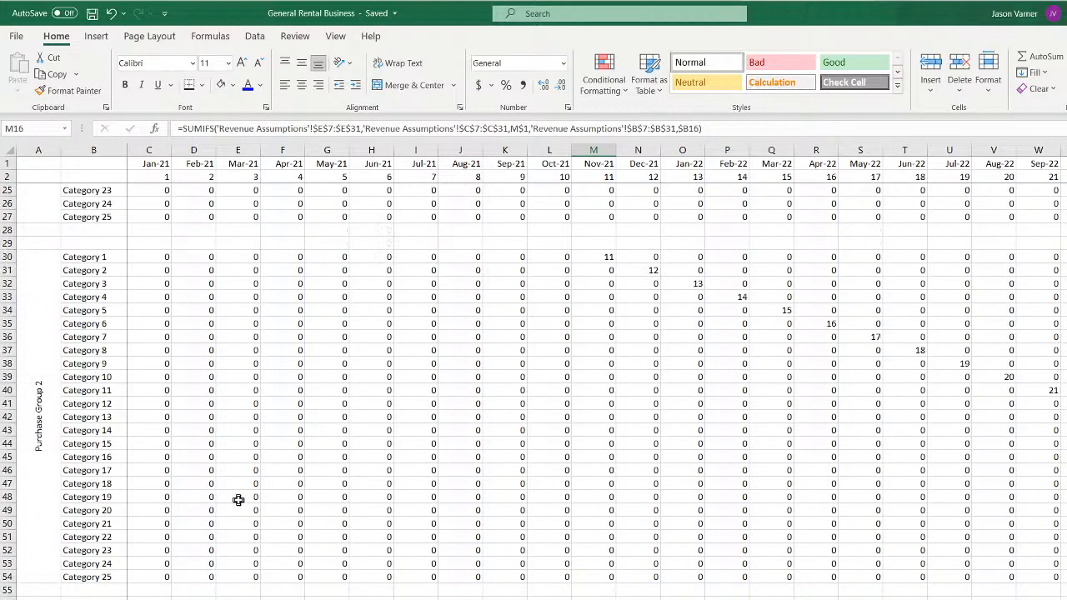
scroll(239, 500, "down", 20)
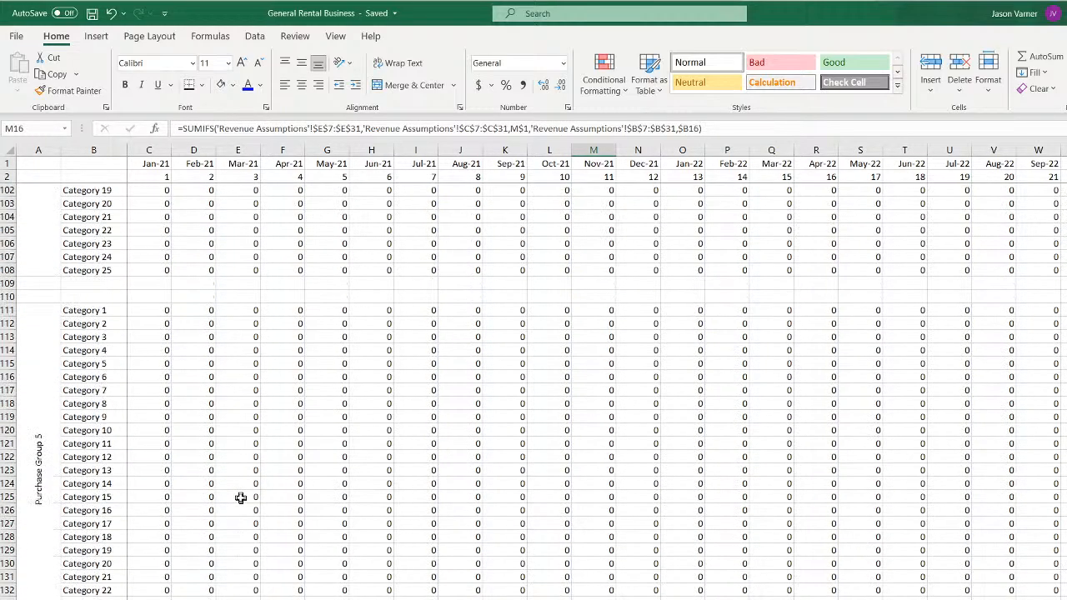
scroll(240, 498, "down", 7)
scroll(240, 497, "up", 20)
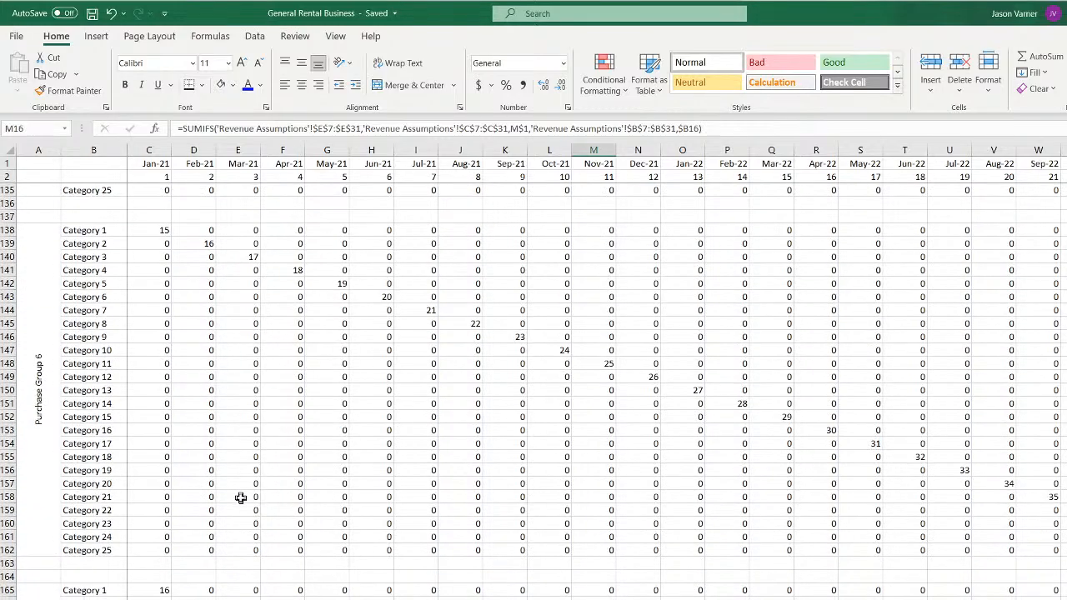
Review the monthly Total Purchases matrix and the Revenue matrix across the purchase blocks
key("ctrl+Page_Up")
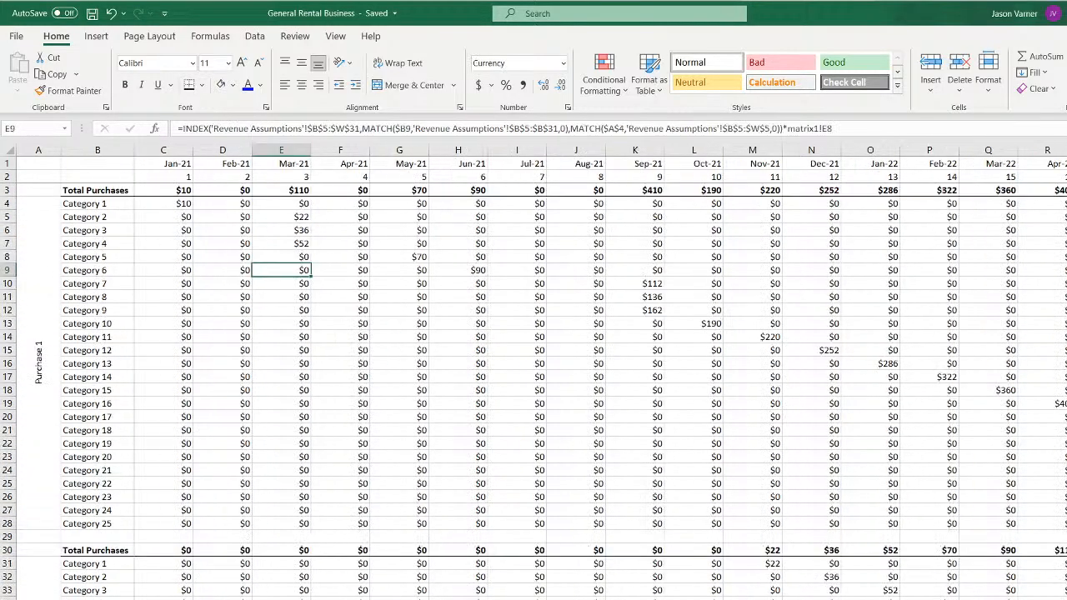
scroll(346, 554, "down", 4)
scroll(346, 553, "down", 4)
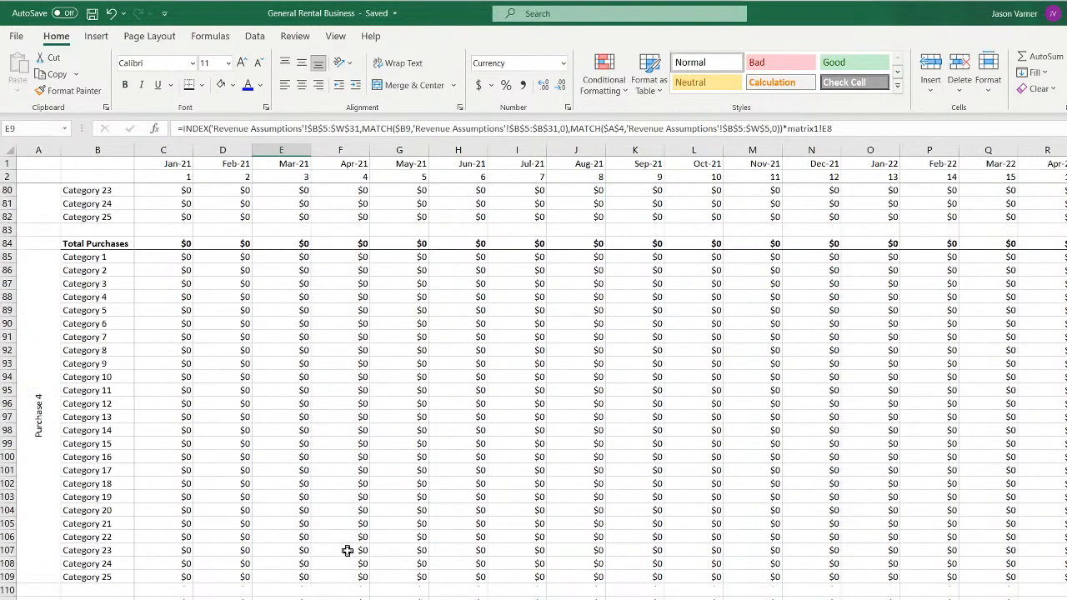
scroll(346, 553, "up", 9)
key("ctrl+Page_Up")
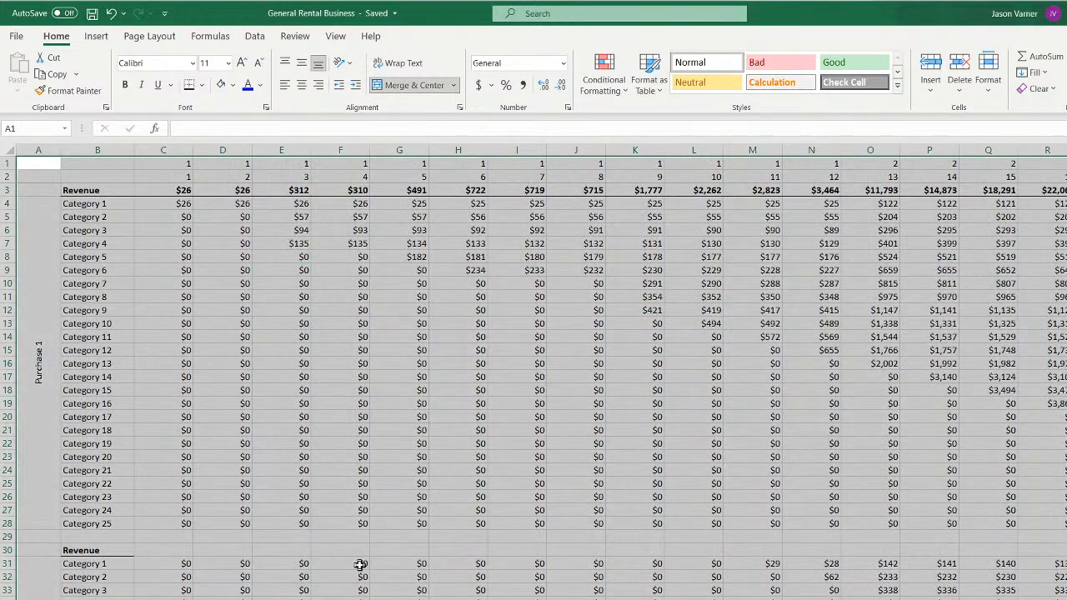
scroll(359, 564, "down", 11)
scroll(359, 564, "down", 20)
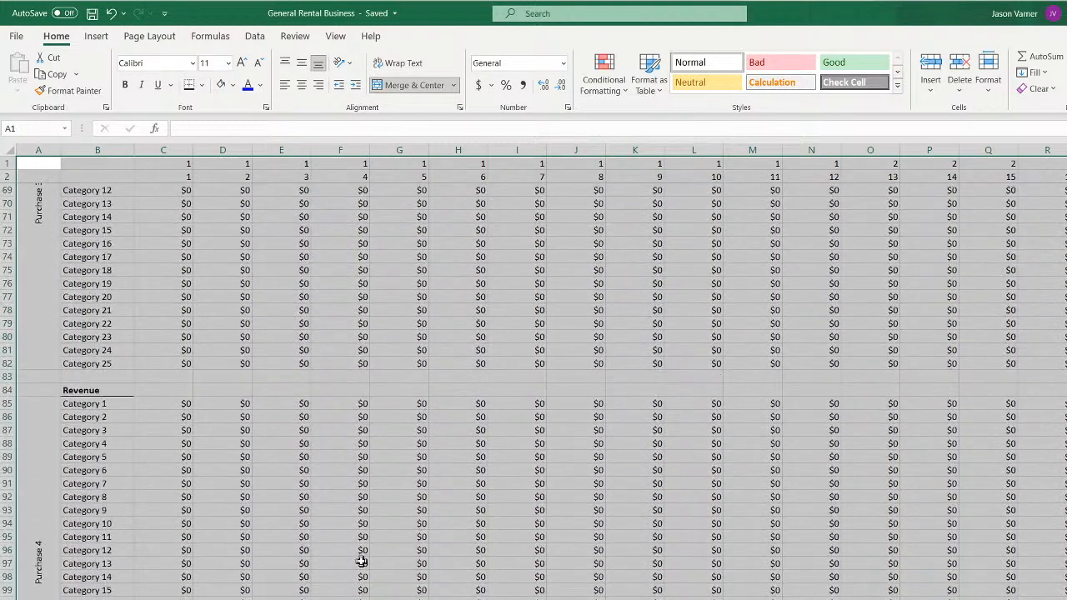
scroll(361, 560, "down", 14)
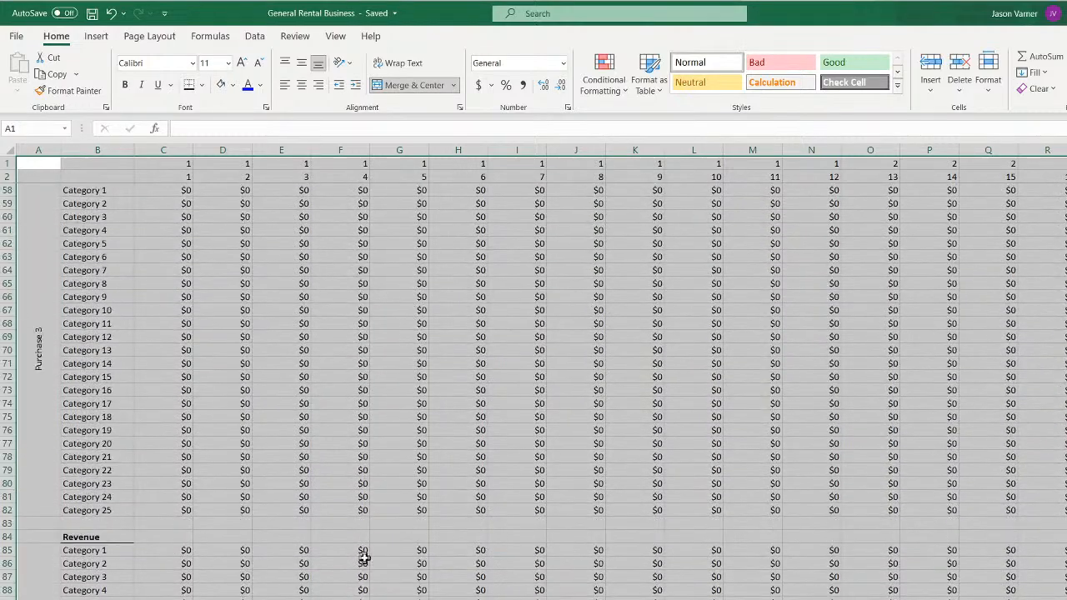
scroll(371, 551, "up", 20)
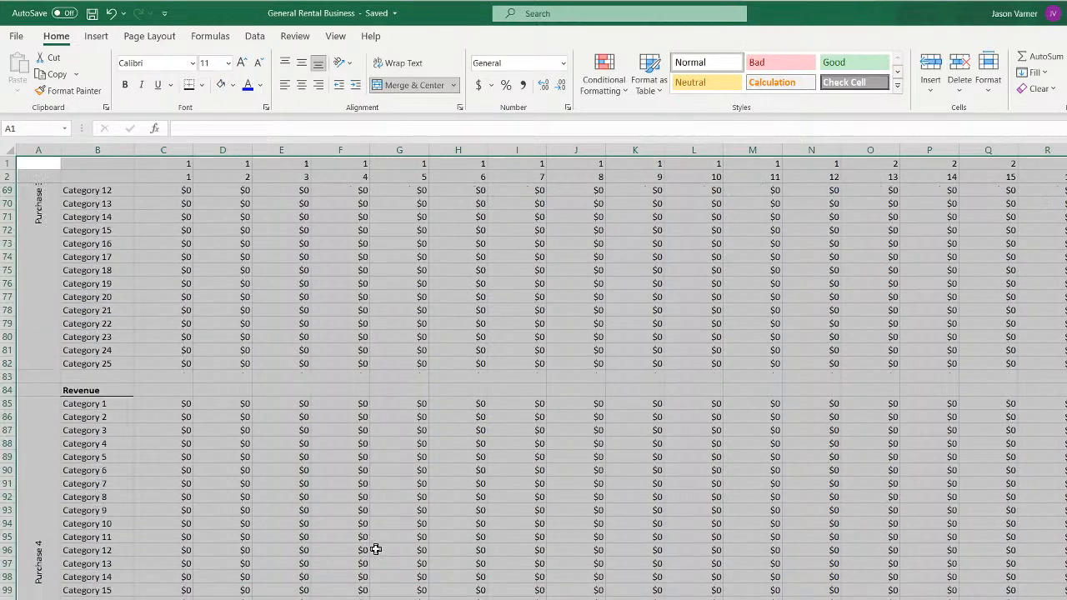
Examine the Category 1 remaining-percentage formulas from Jan-21 to Apr-21, the other purchase groups, and the Units Left matrix
left_click(320, 596)
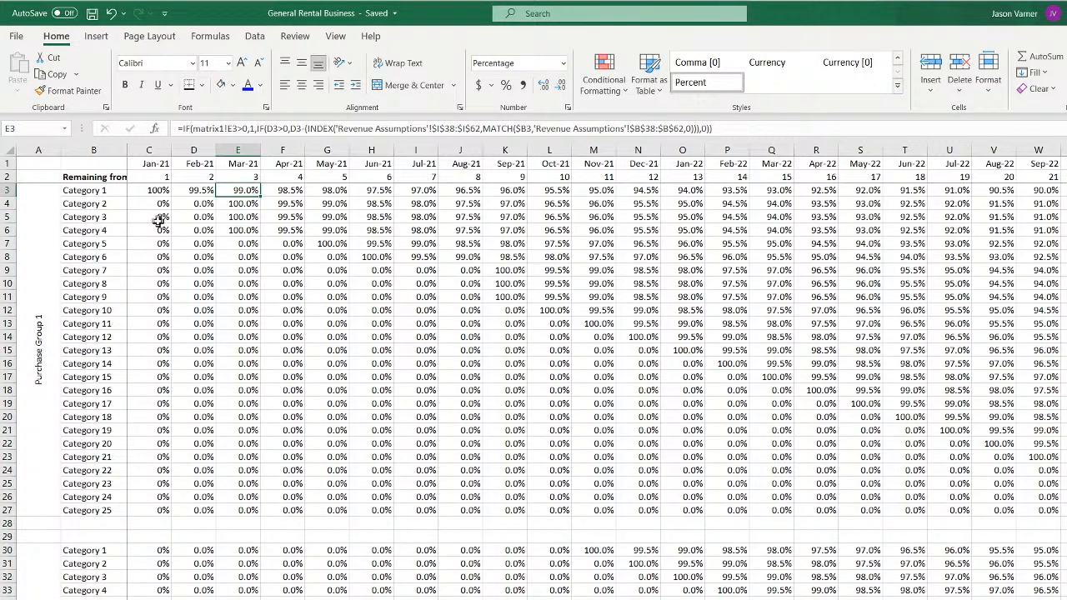
left_click(152, 190)
left_click(200, 190)
left_click(242, 190)
left_click(286, 190)
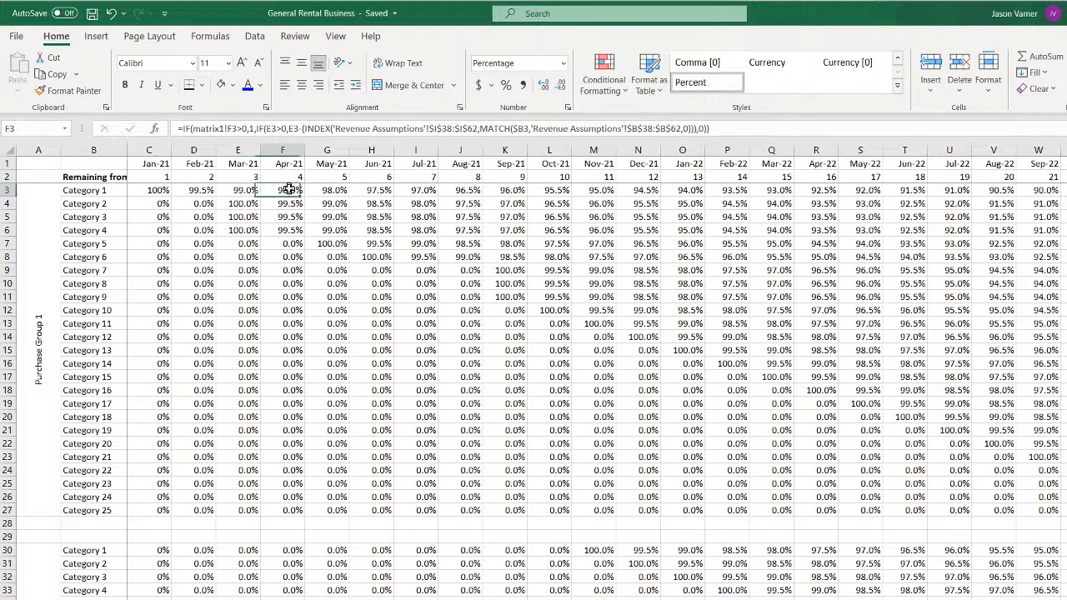
scroll(395, 398, "down", 20)
scroll(396, 398, "down", 20)
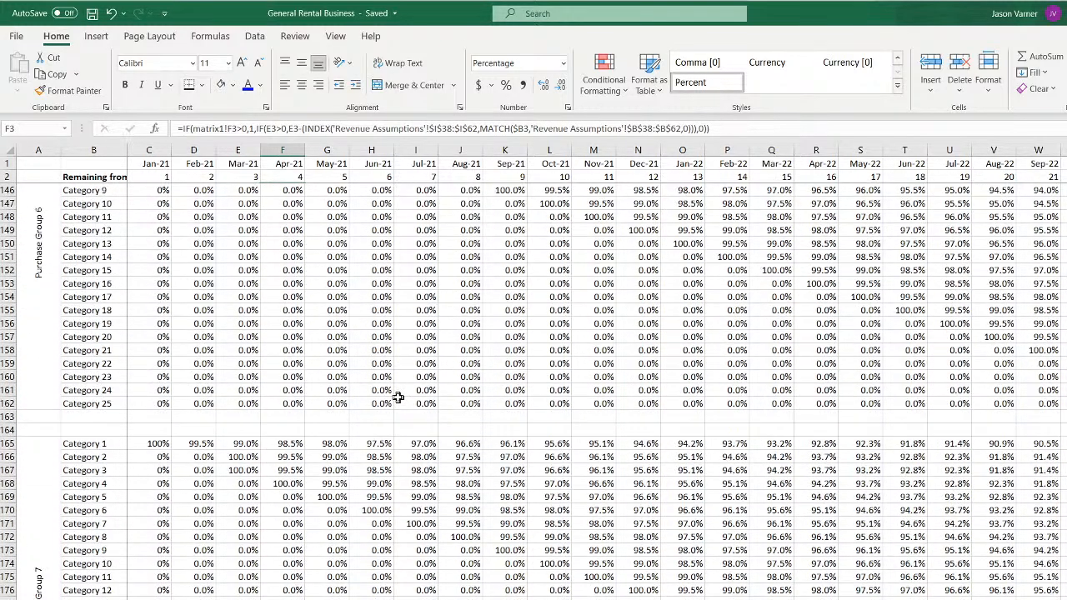
scroll(398, 398, "up", 20)
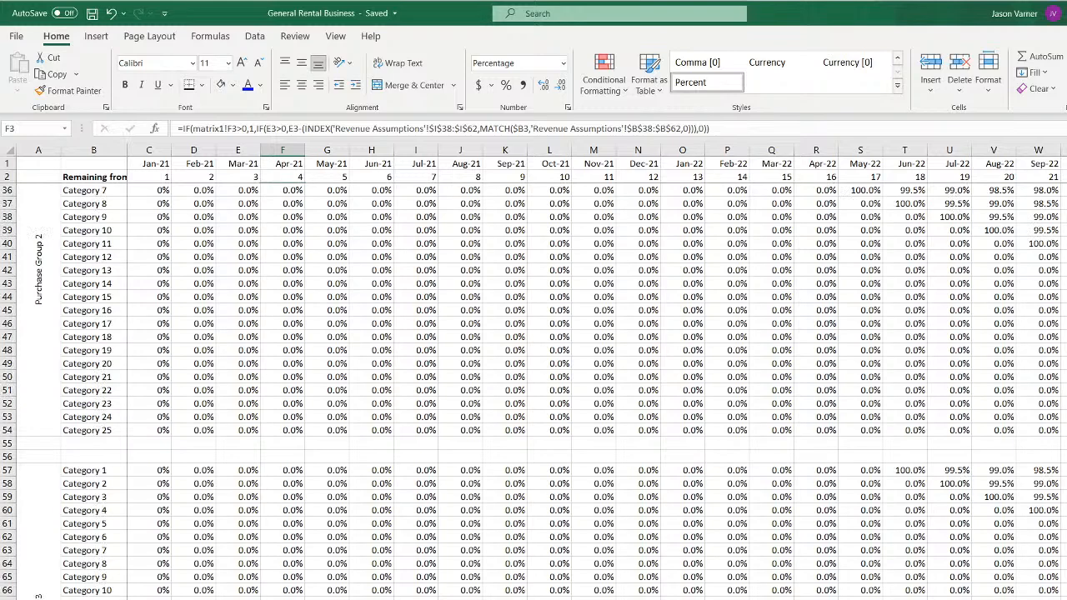
key("ctrl+Page_Down")
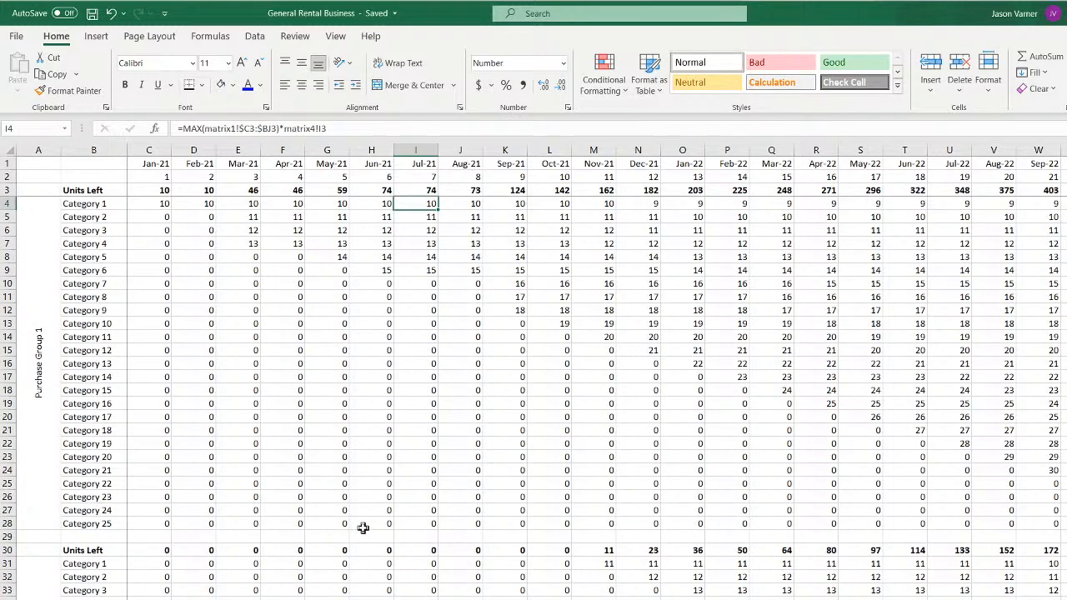
scroll(363, 527, "down", 20)
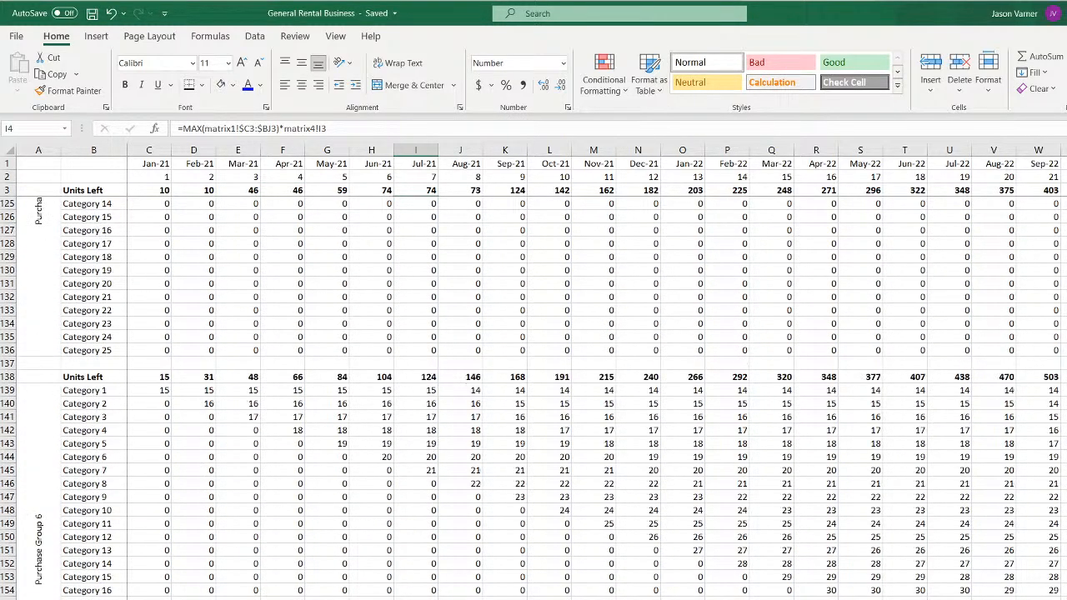
Widen column B of the Life of Purchase Cohort matrix so that its heading fits
key("ctrl+Page_Down")
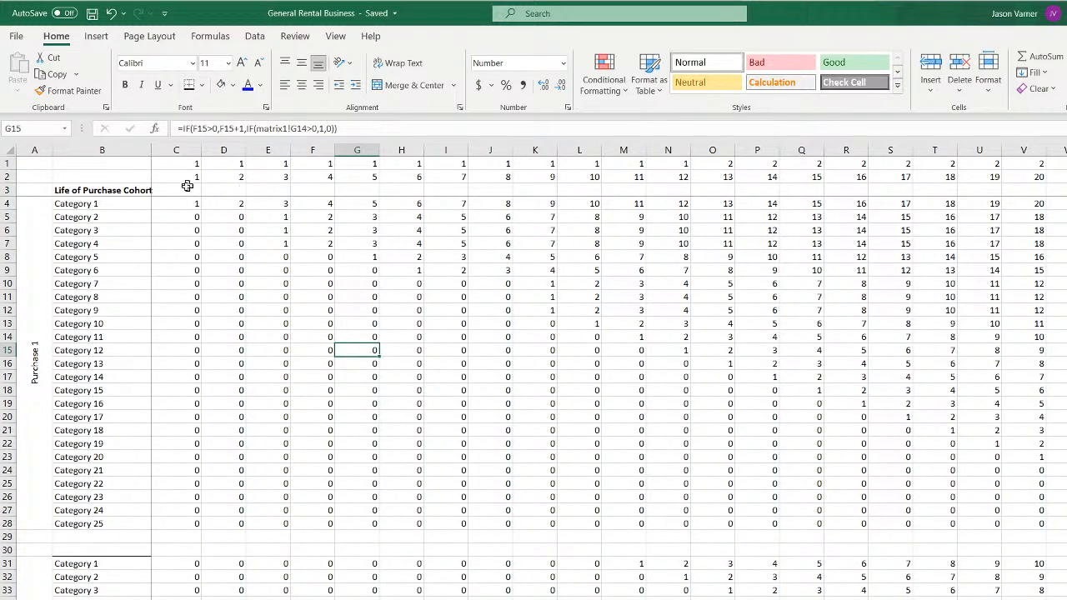
left_click(125, 189)
left_click(200, 207)
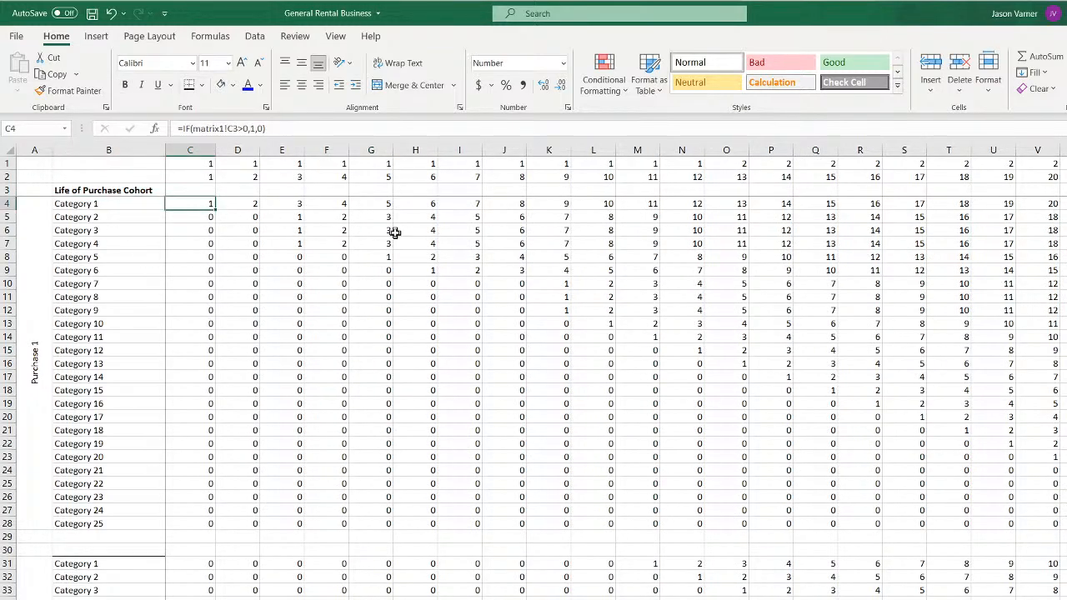
Compare the Category 1 cohort-life formulas in row 4 with the month numbers in row 2, up to month 17
key("Down")
key("Up")
key("Right")
key("Right")
key("Right")
key("Right")
key("Right")
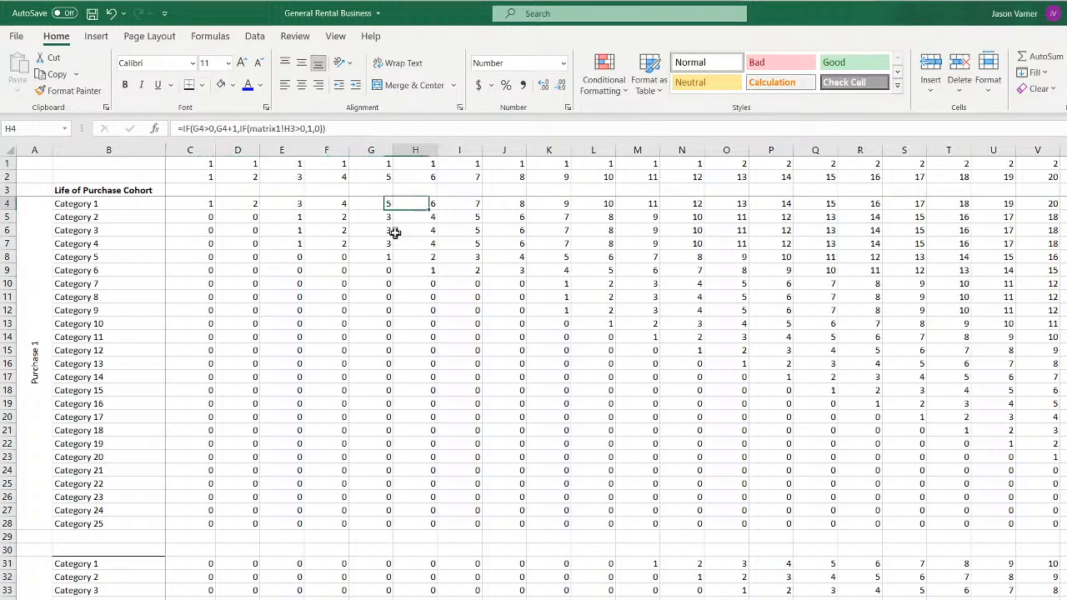
left_click_drag(197, 176, 986, 171)
left_click(916, 175)
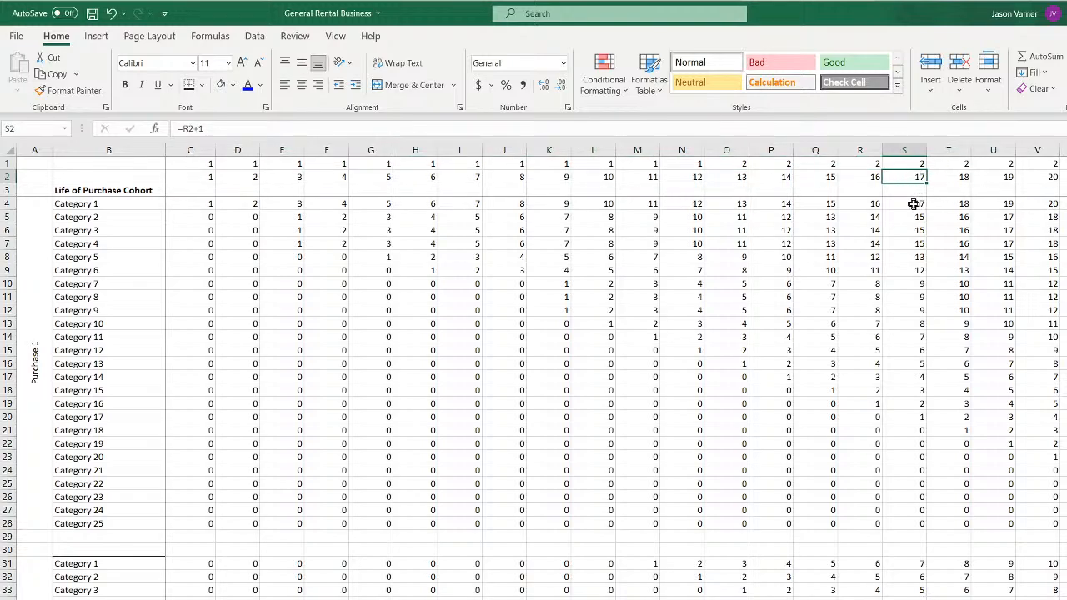
left_click(914, 205)
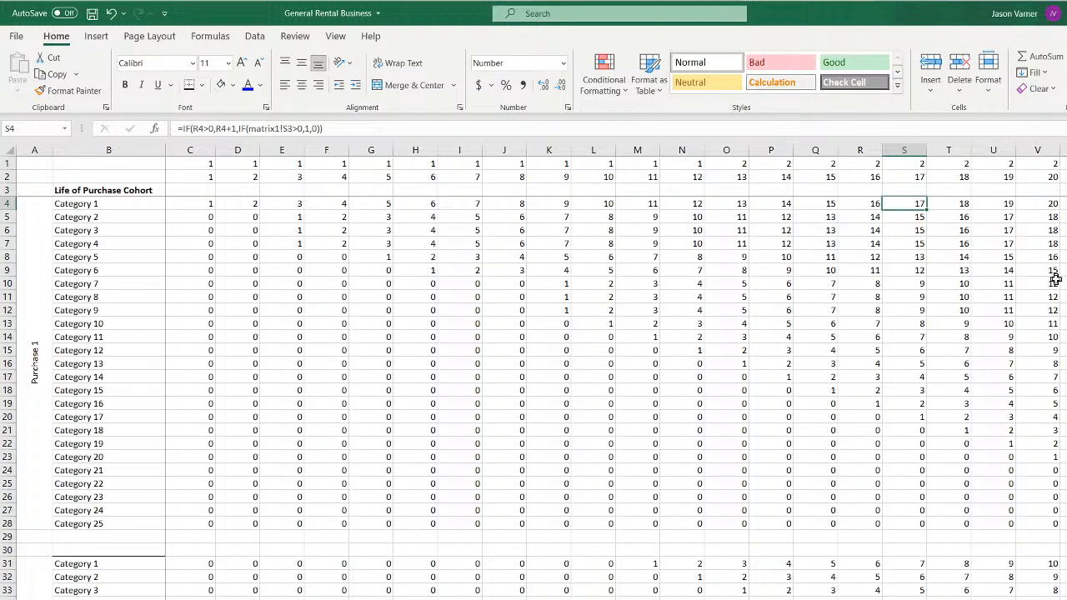
Check the month 17 cohort-life formulas in column S down through the Purchase 1 and Purchase 2 categories and back up to the year header
key("Down")
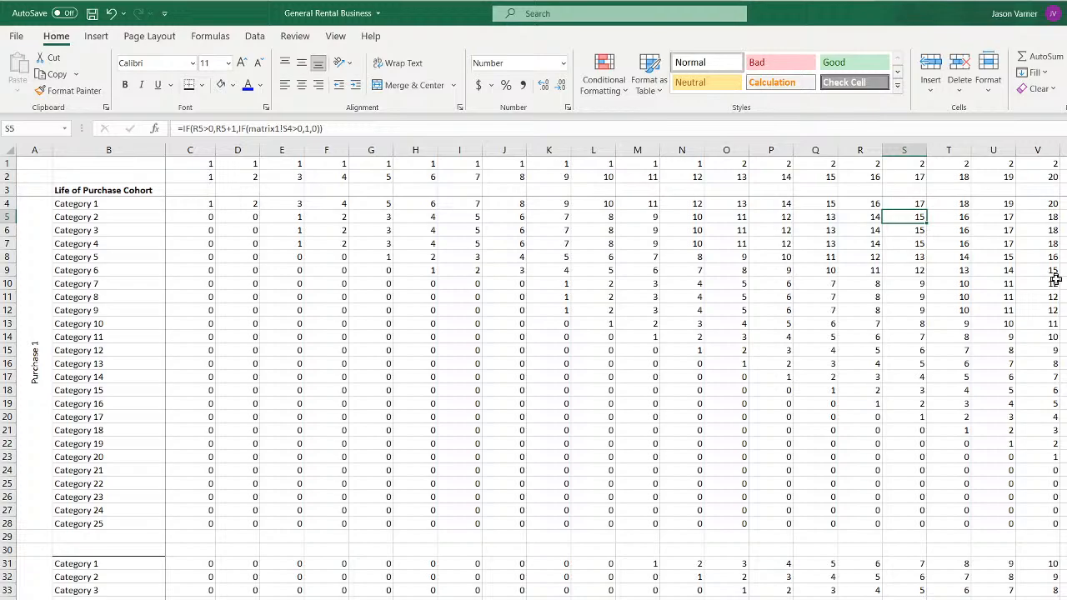
key("Down")
key("Down")
key("Down")
key("Down")
key("Down")
key("Down")
key("Down")
key("Down")
key("Down")
key("Down")
key("Down")
key("Down")
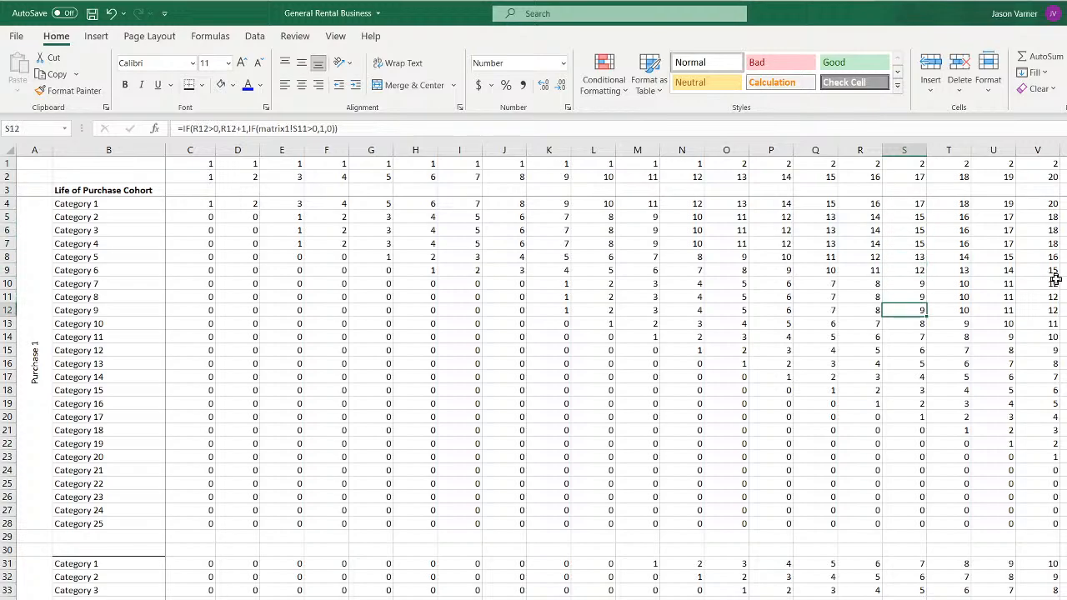
key("Down")
key("Down")
key("Down")
key("Down")
key("Down")
key("Down")
key("Down")
key("Down")
key("Down")
key("Down")
key("Down")
key("Down")
key("Down")
key("Down")
key("Down")
key("Down")
key("Down")
key("Down")
key("Down")
key("Down")
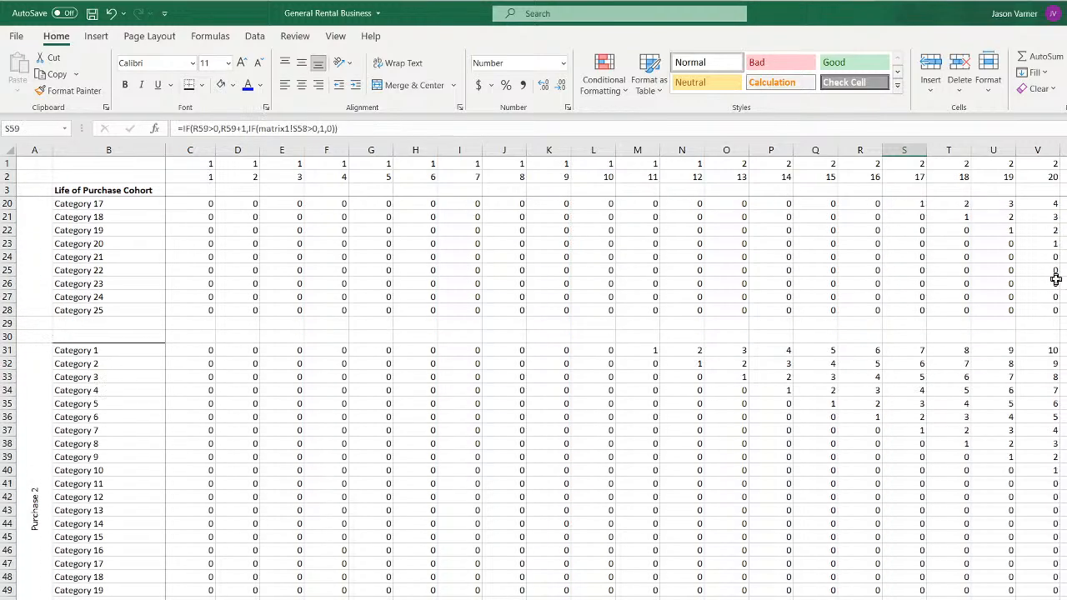
key("Up")
key("Up")
key("Up")
key("Up")
key("Up")
key("Up")
key("Up")
key("Up")
key("Up")
key("Up")
key("Up")
key("Up")
key("Up")
key("Up")
key("Up")
key("Up")
key("Up")
key("Up")
key("Up")
key("Up")
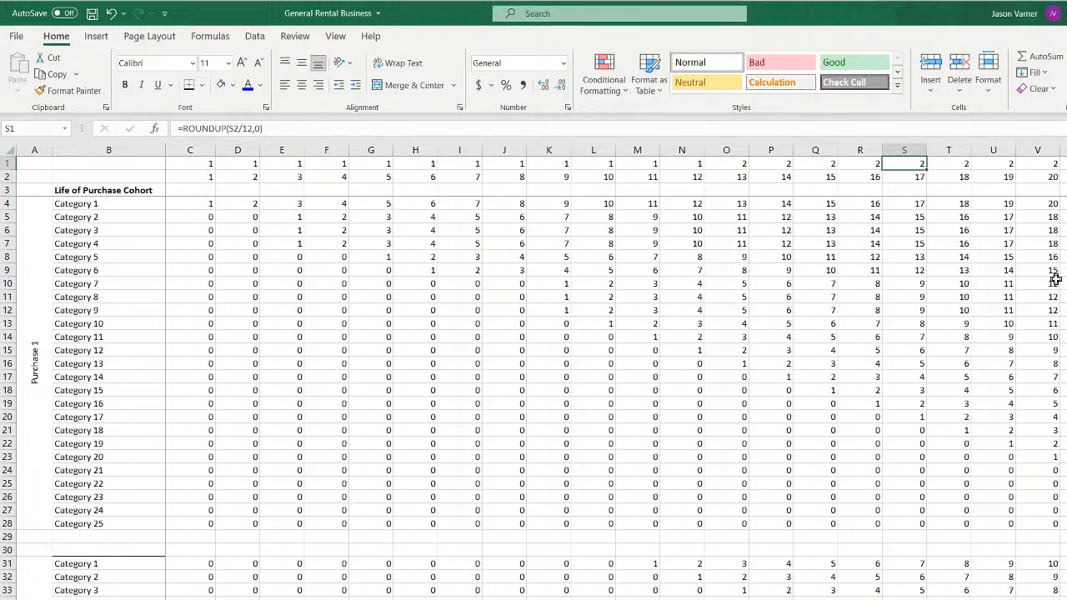
Review the Category 1 cohort-life formulas for the first five months and the category labels in B4:B28
left_click(192, 204)
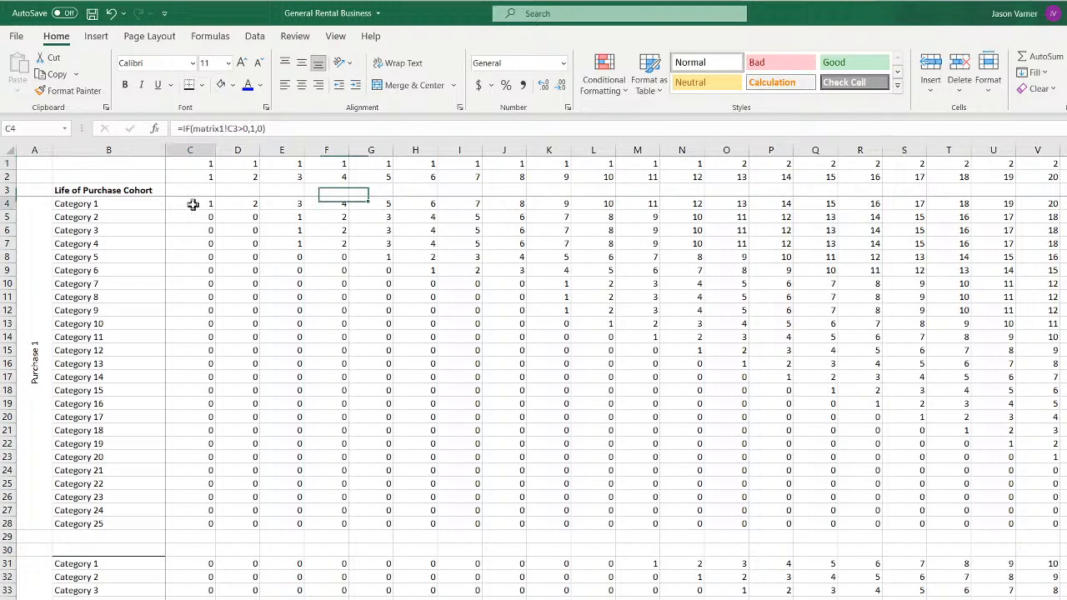
left_click(241, 204)
left_click(290, 204)
left_click(331, 205)
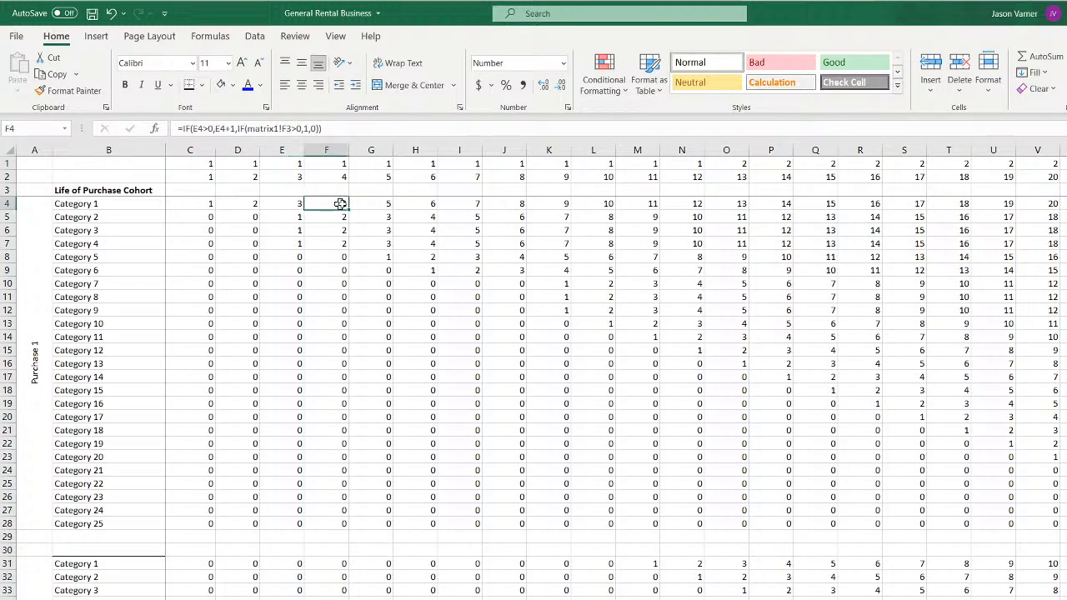
left_click(383, 205)
left_click(120, 206)
left_click_drag(120, 206, 117, 528)
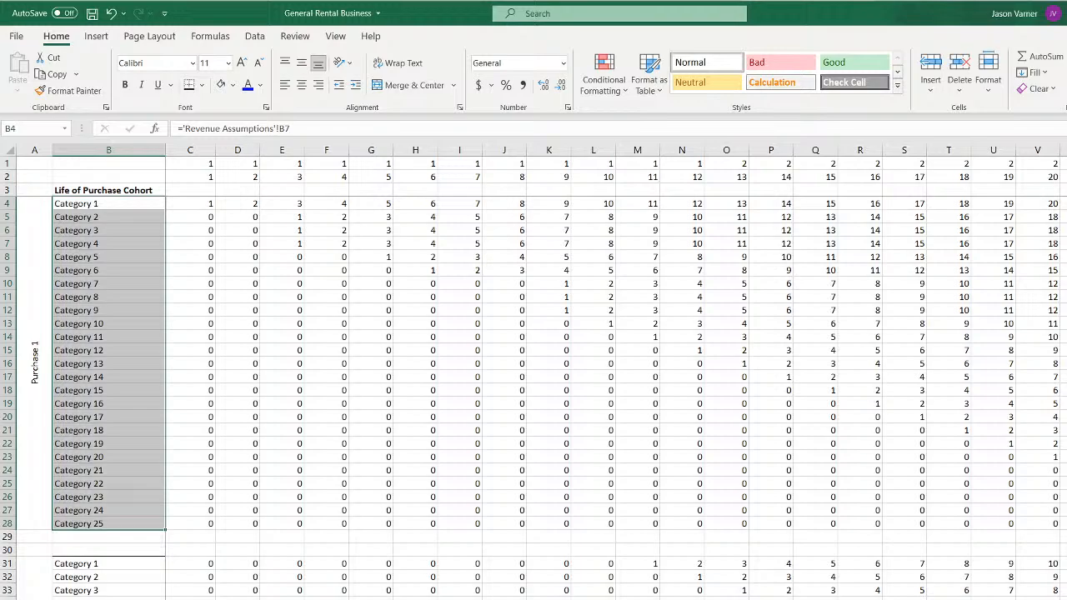
Review the Costs Related to Initial Rental table, checking its heading and the cost inputs in C3:K27
key("ctrl+Page_Up")
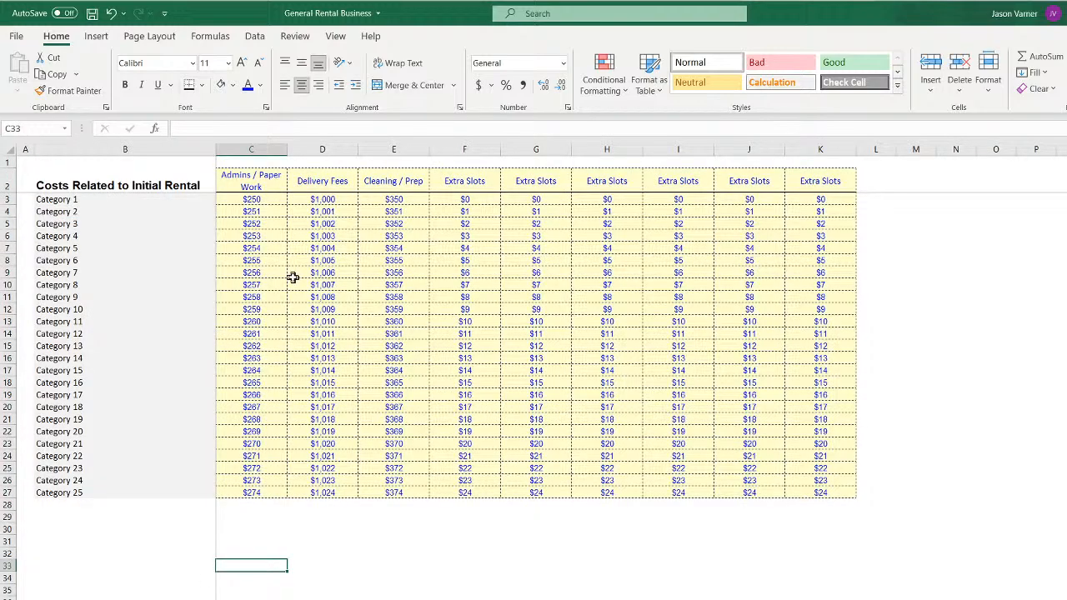
left_click_drag(262, 200, 819, 490)
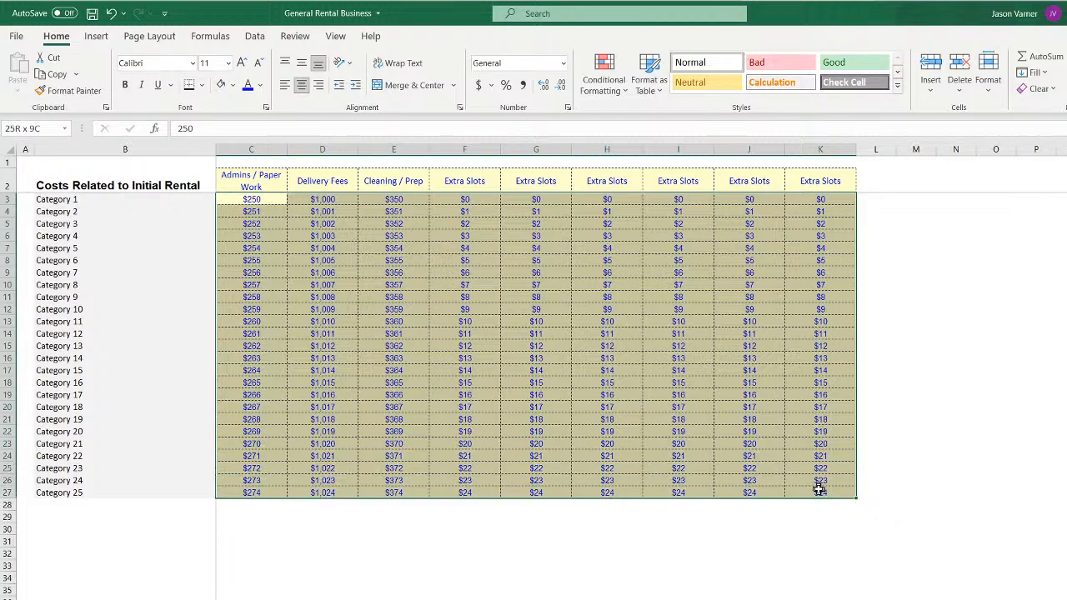
left_click(393, 321)
left_click(74, 181)
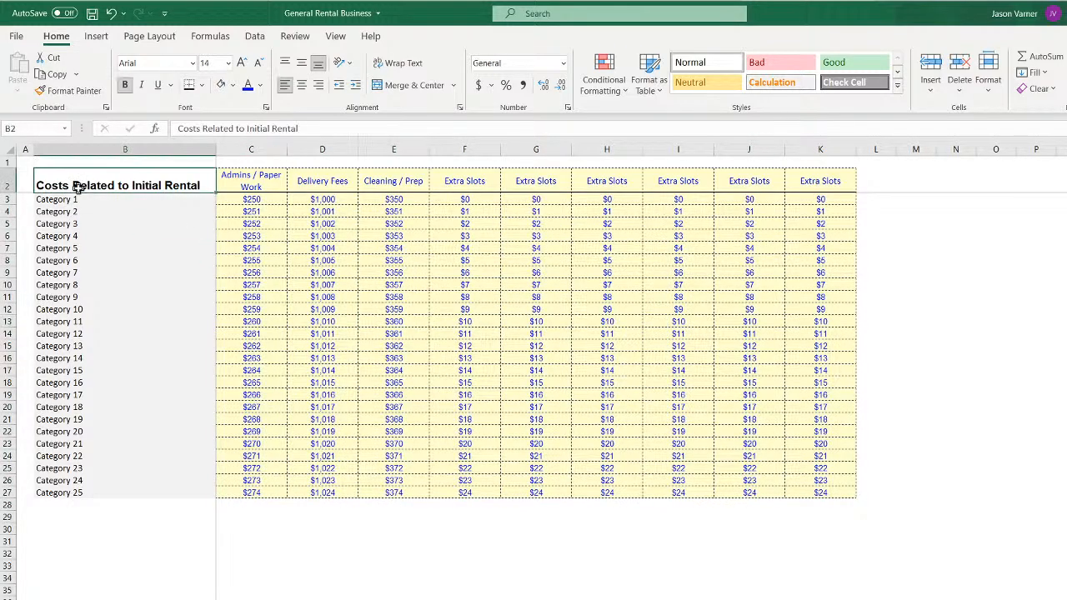
left_click(317, 130)
left_click(366, 330)
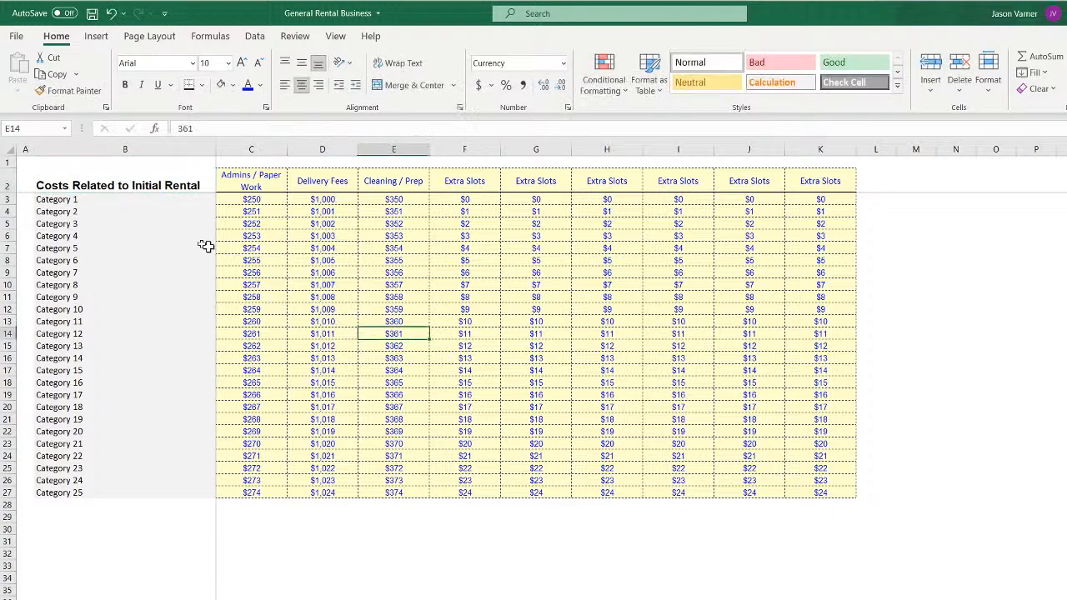
Copy the whole Costs Related to Initial Rental table, B2:K27, and paste it starting at B30
left_click_drag(72, 184, 794, 493)
right_click(787, 348)
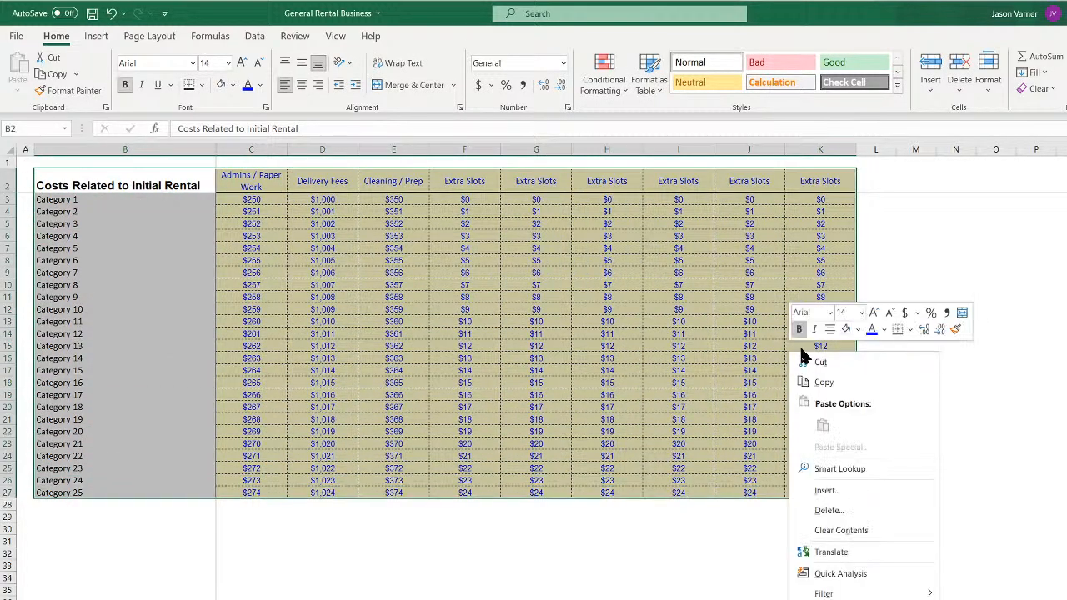
left_click(825, 382)
left_click(55, 515)
right_click(53, 530)
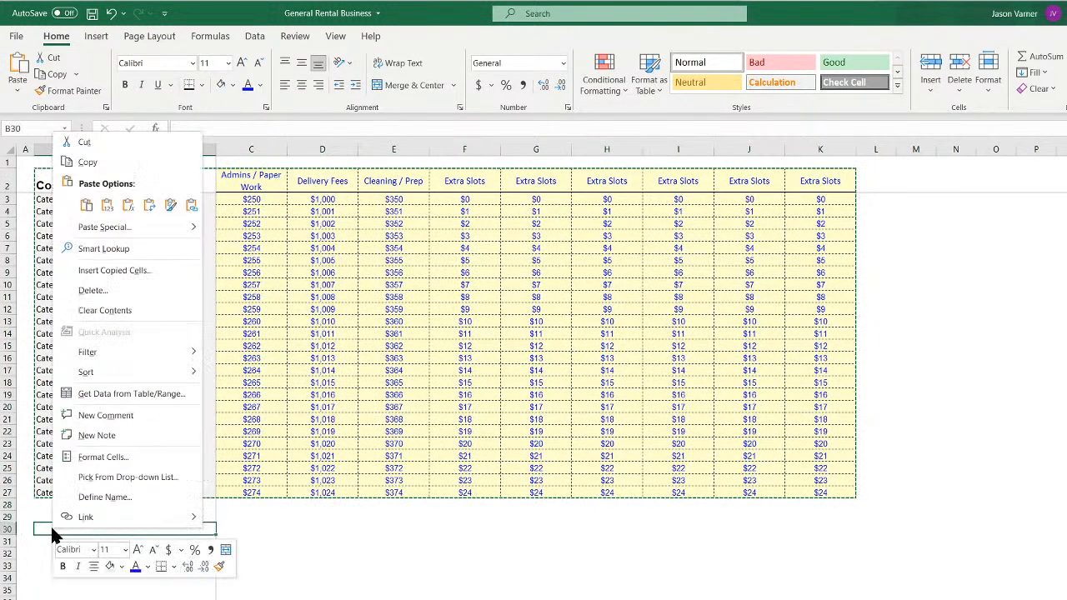
left_click(90, 205)
Change the heading of the copied table in B30 to "Costs Related to Rental Return"
left_click(125, 538)
double_click(131, 540)
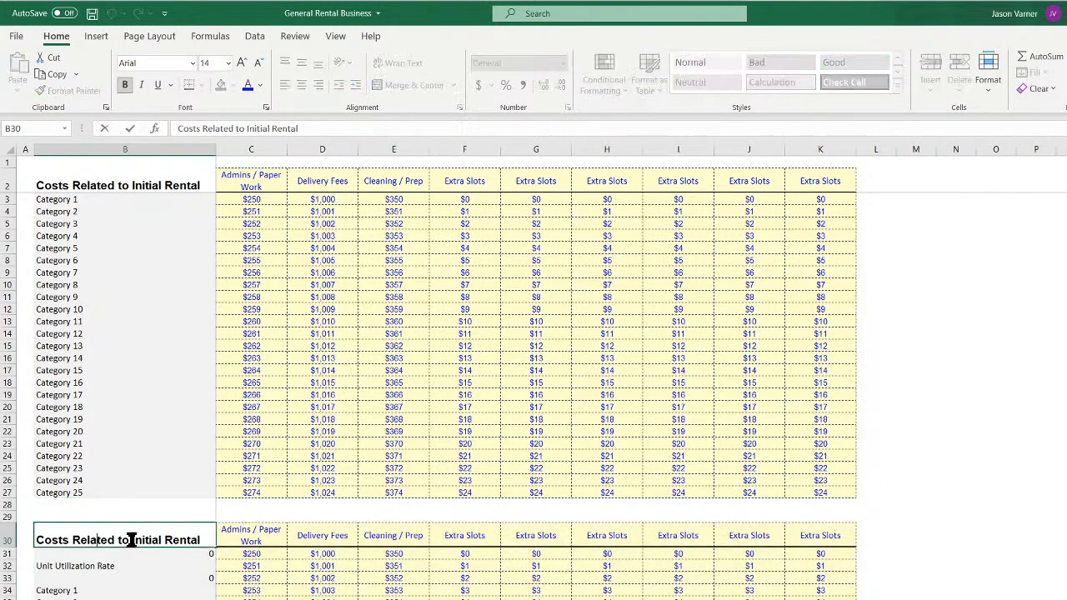
left_click_drag(136, 540, 200, 540)
type("Rent")
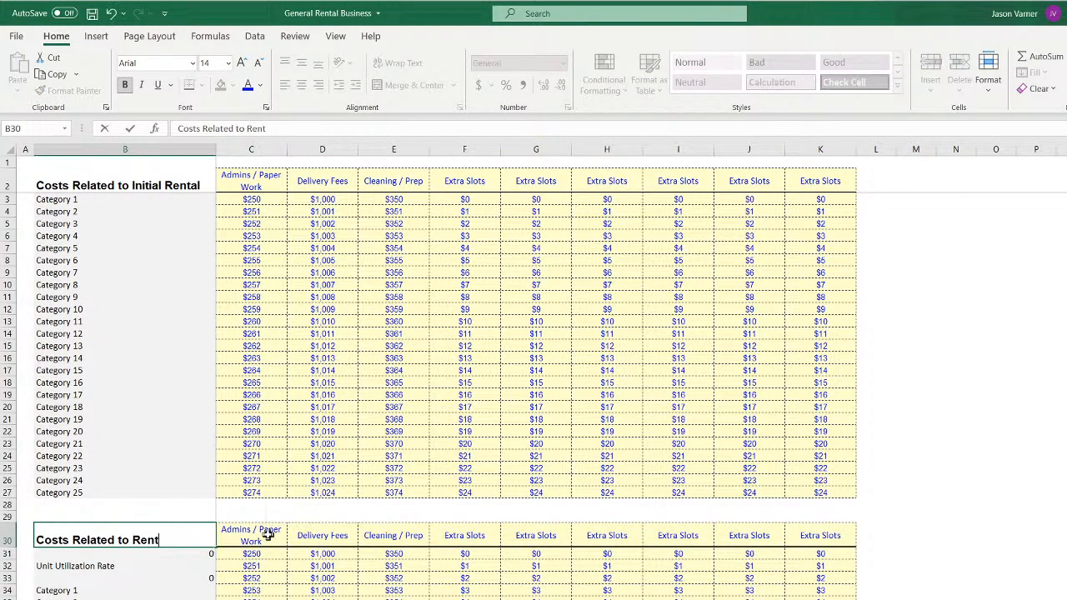
type("al Return")
key("Return")
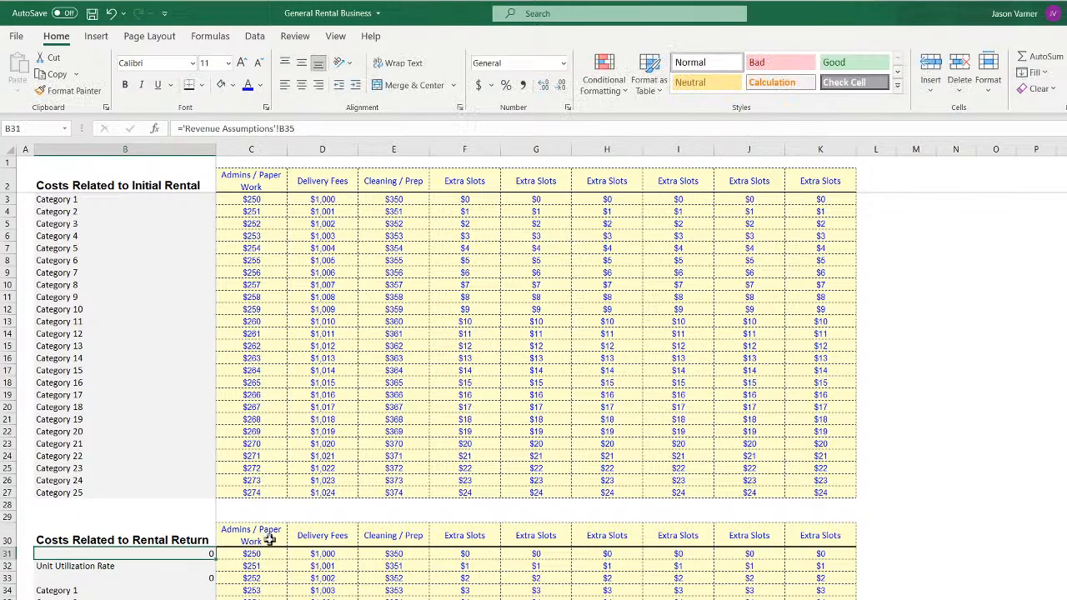
Link B31 to the Category 1 label with =B3 and fill the formula down the copied table's category labels
type("=")
left_click(59, 200)
key("Return")
left_click(139, 553)
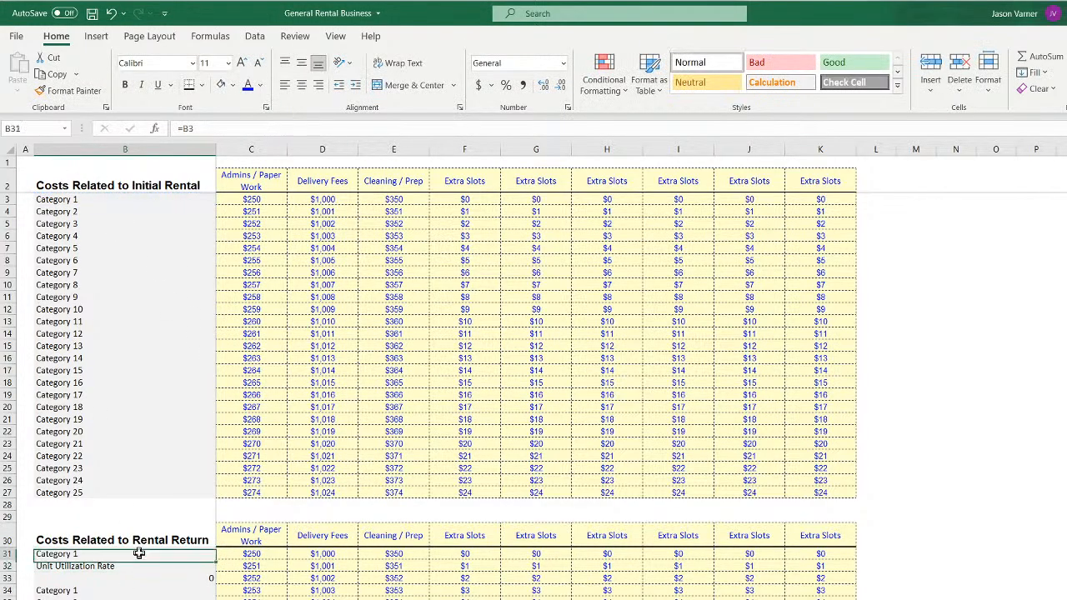
left_click_drag(216, 562, 215, 598)
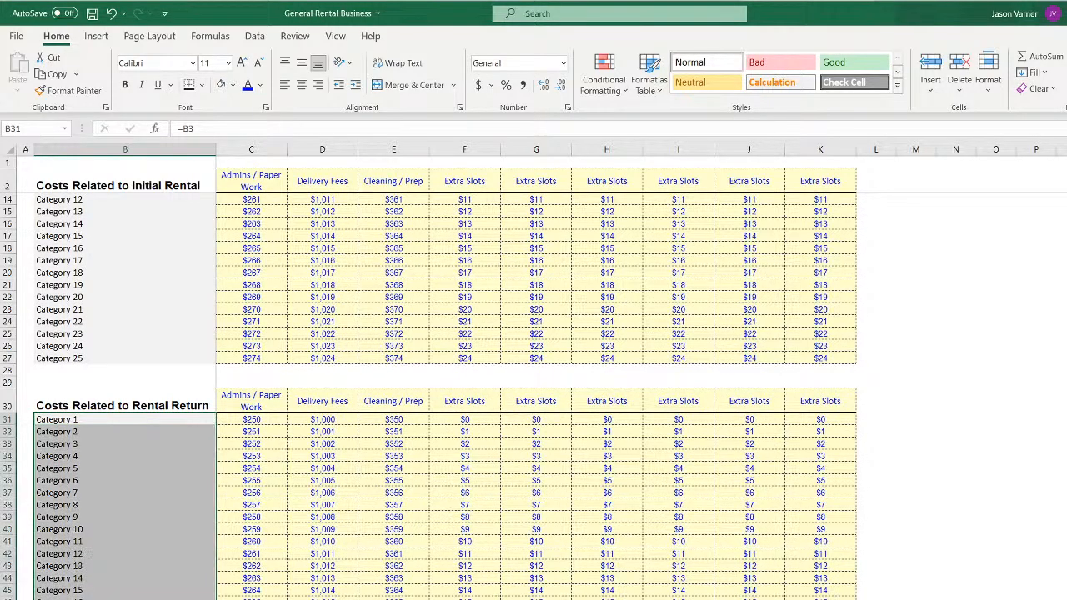
Look over the Costs Related to Initial Rental heading and inputs in C3:K27, comparing them with the rental return table below
scroll(147, 334, "up", 4)
left_click(147, 187)
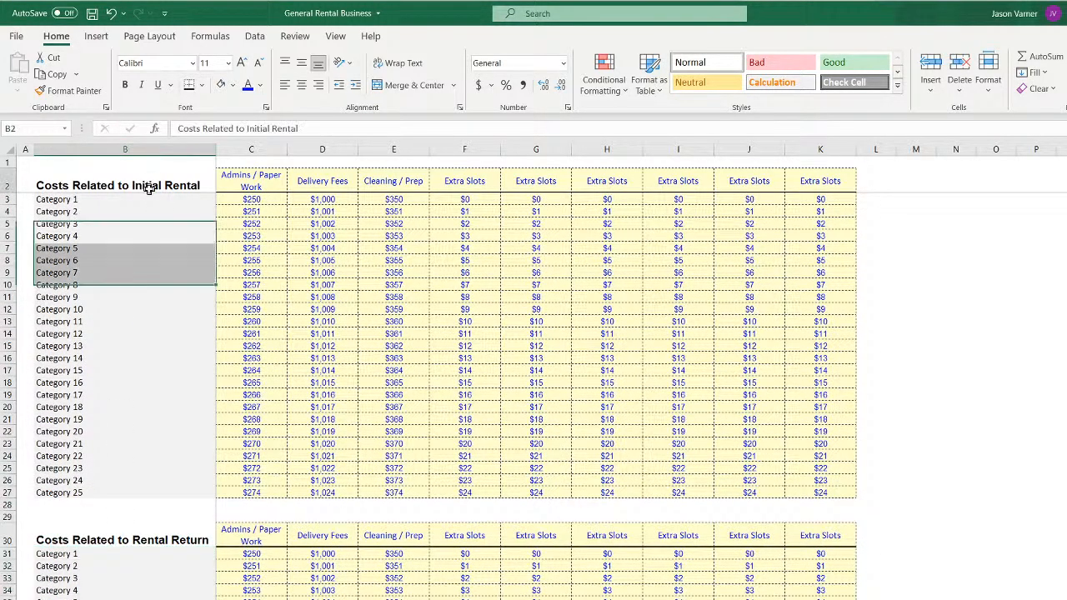
left_click_drag(266, 202, 803, 489)
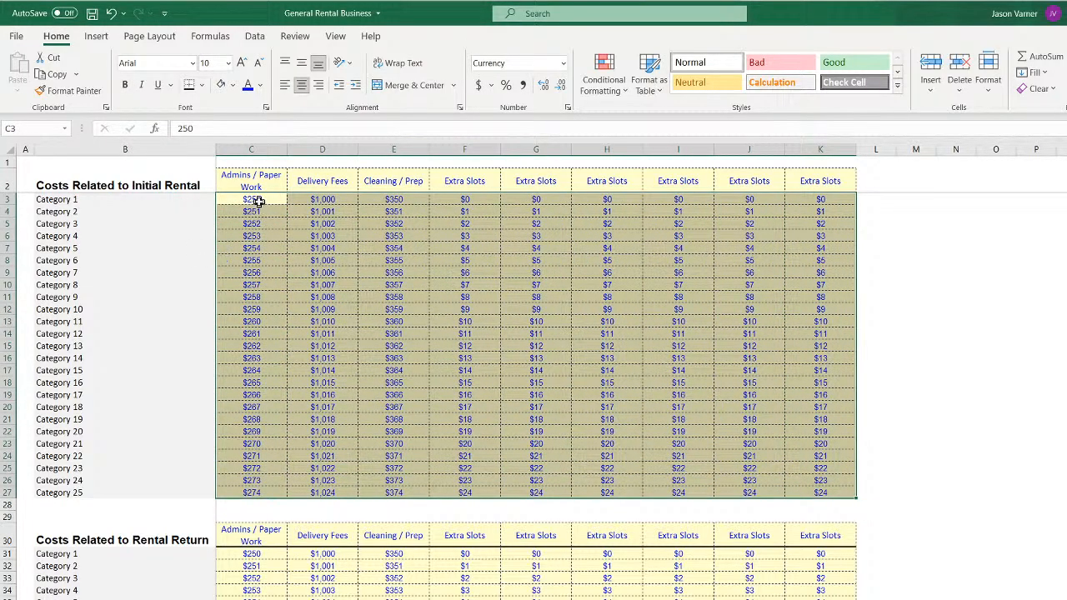
scroll(342, 474, "down", 4)
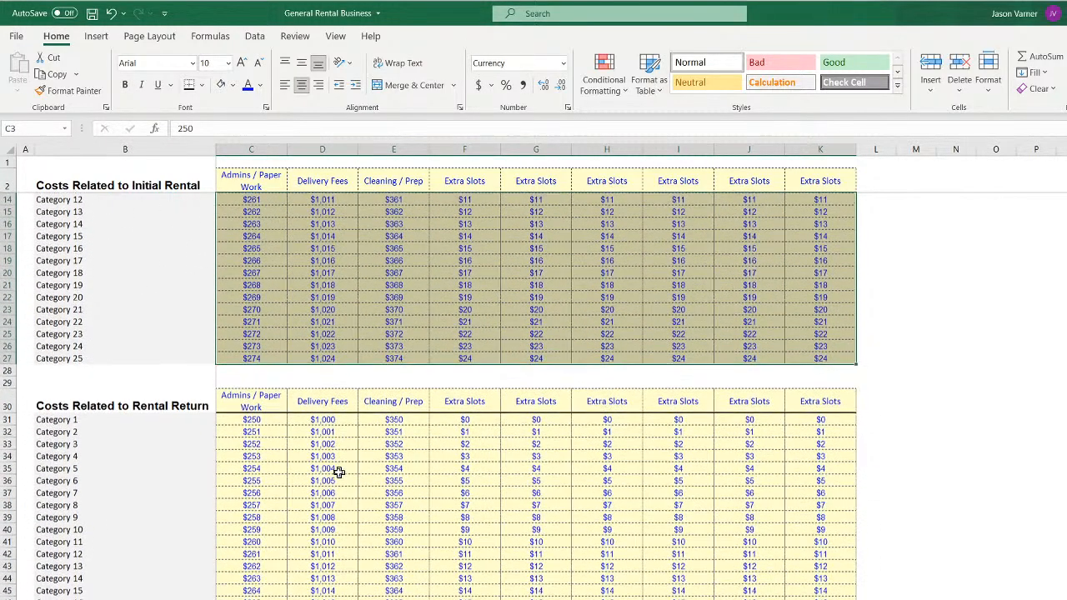
Set Delivery Fees in the Costs Related to Rental Return table to 0 in D31 and fill it down for all categories
left_click(237, 424)
left_click(345, 422)
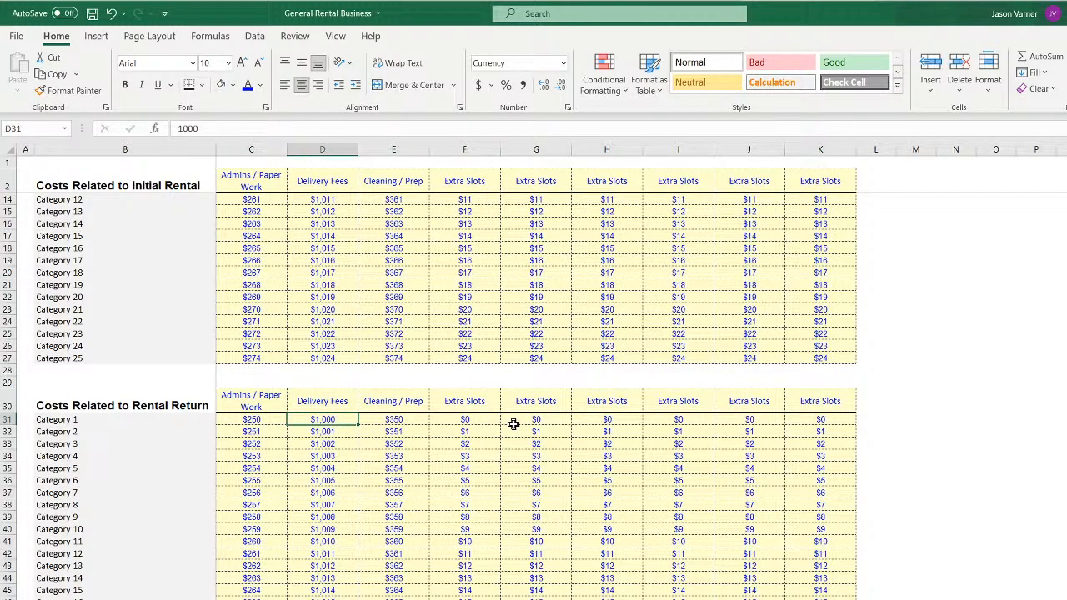
type("0")
key("Return")
left_click(339, 419)
double_click(356, 427)
Review the Cleaning / Prep, Admins / Paper Work and Extra Slots costs in the rental return table
left_click(393, 420)
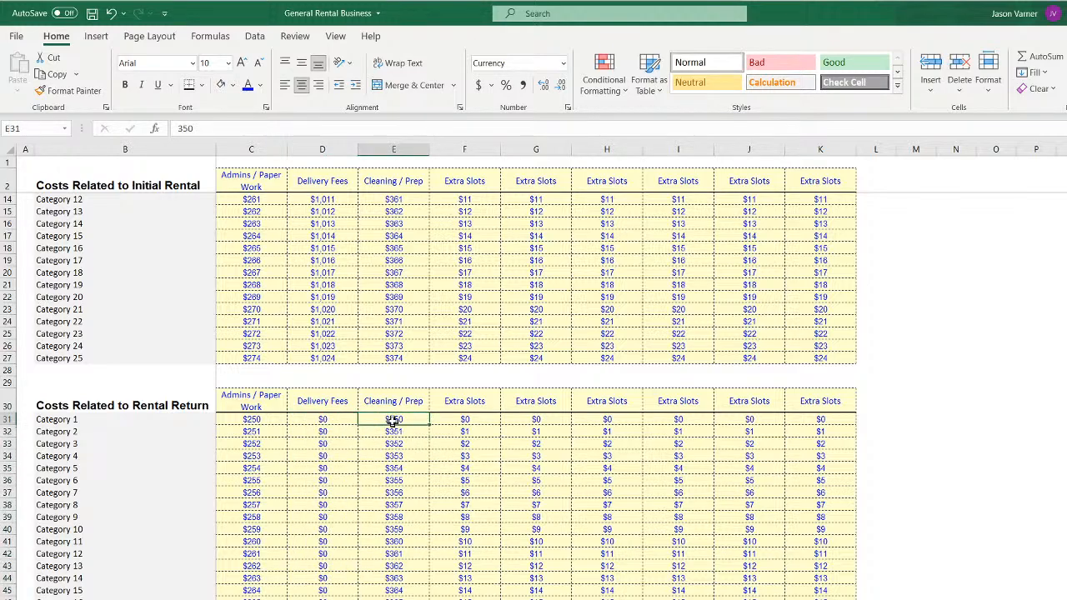
left_click_drag(392, 421, 398, 458)
left_click(258, 420)
left_click(260, 457)
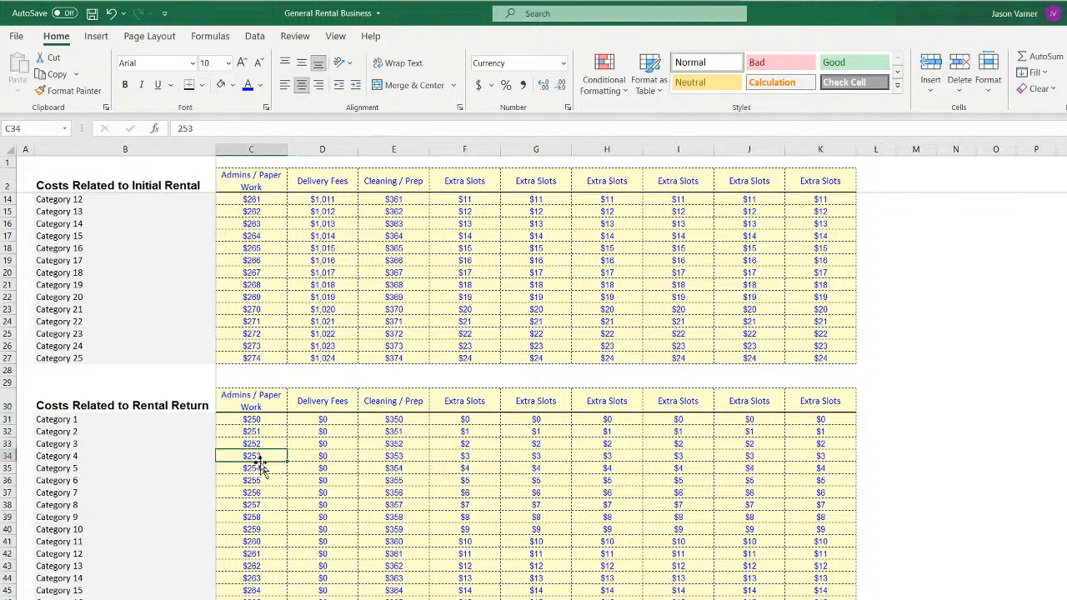
left_click(467, 421)
scroll(411, 266, "up", 4)
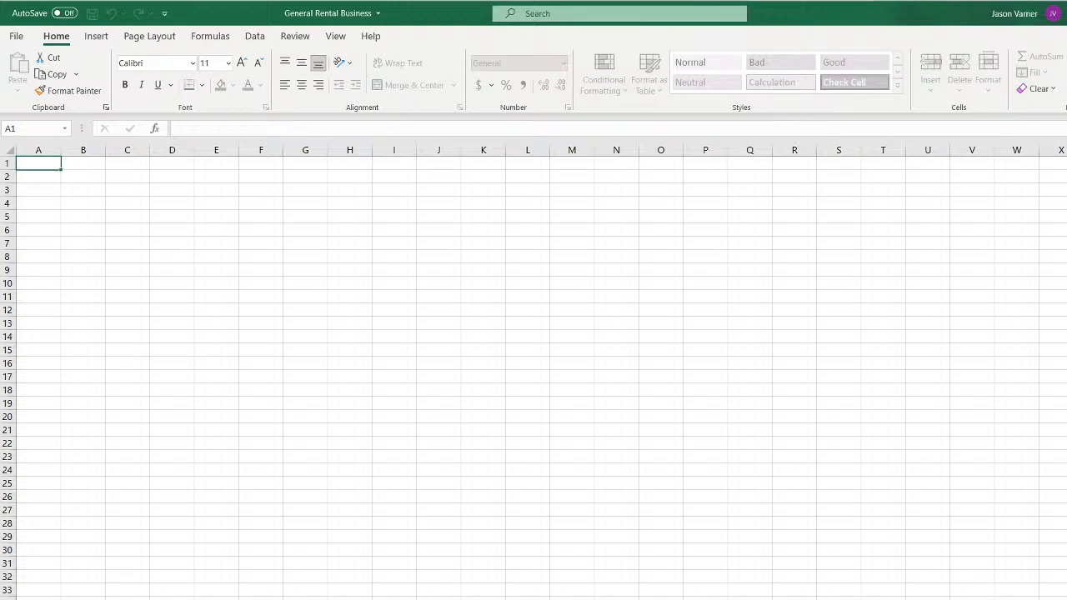
Apply a tab color to the new blank worksheet
left_click(167, 599)
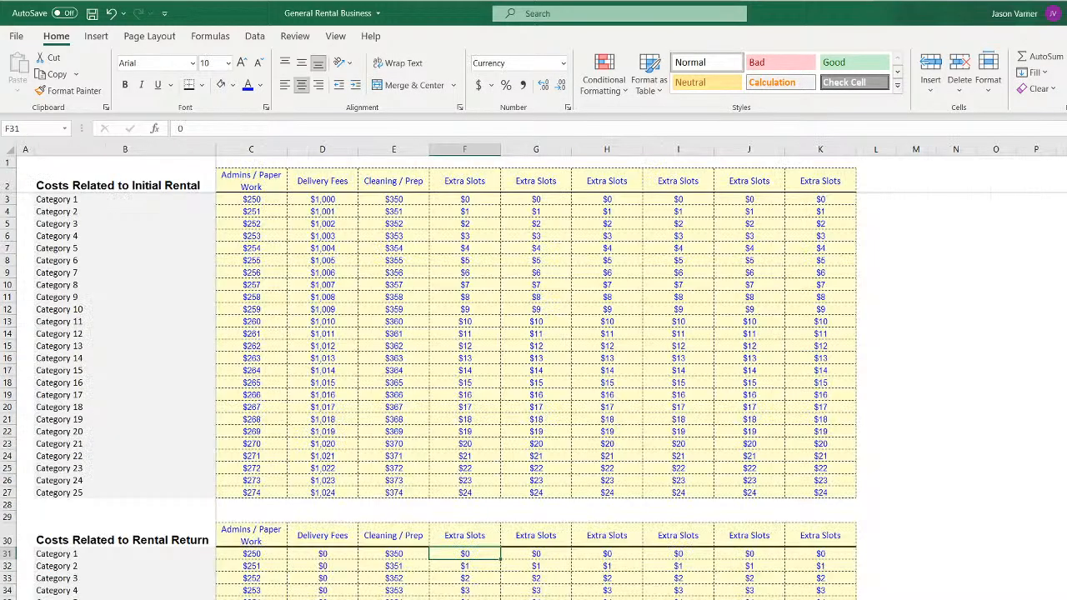
left_click(223, 599)
right_click(223, 599)
mouse_move(270, 599)
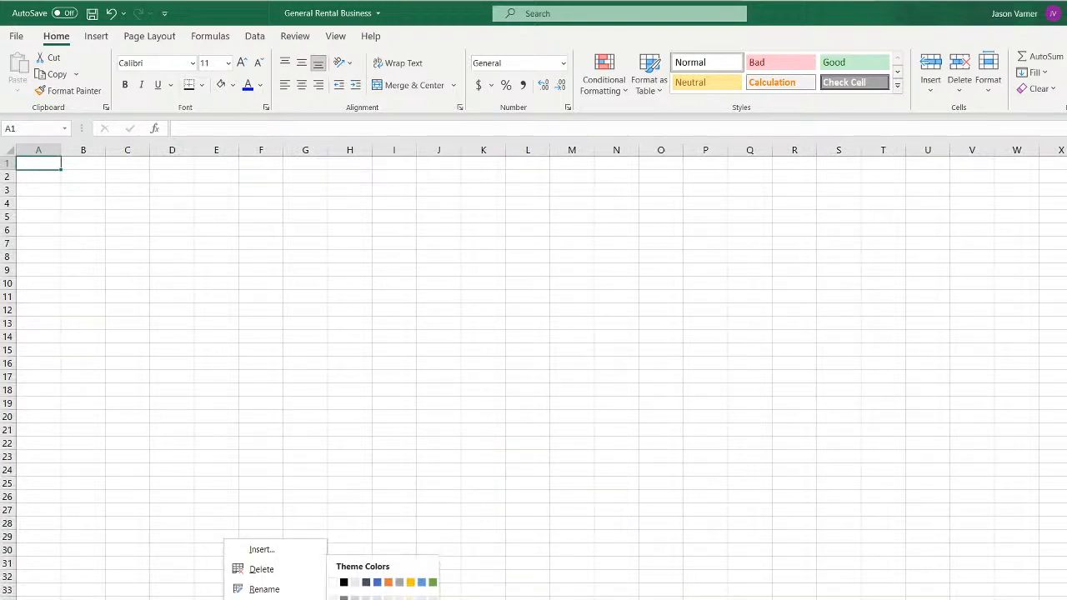
left_click(378, 599)
Copy the category labels B3:B27 from the cost tables sheet and paste them transposed across row 2 of the blank sheet, starting at C2
key("ctrl+Page_Up")
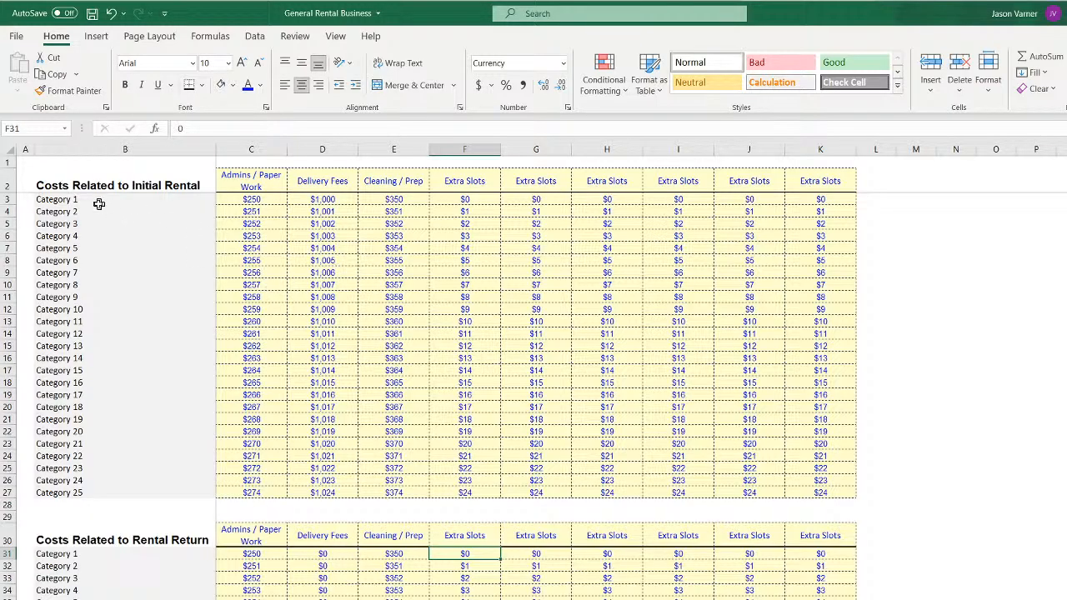
left_click_drag(95, 202, 72, 493)
right_click(77, 354)
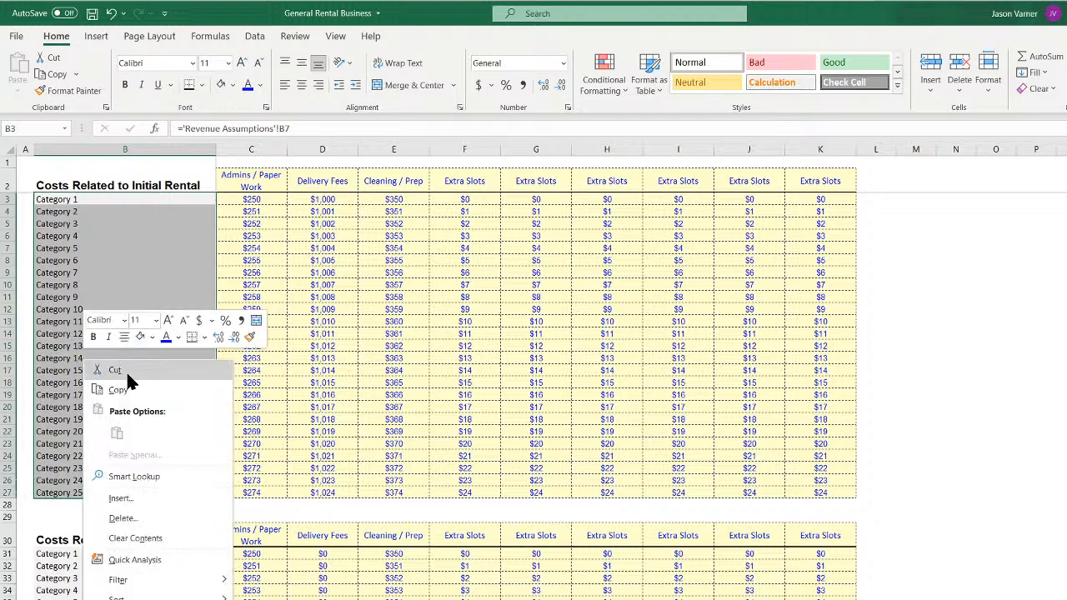
left_click(104, 384)
key("ctrl+Page_Down")
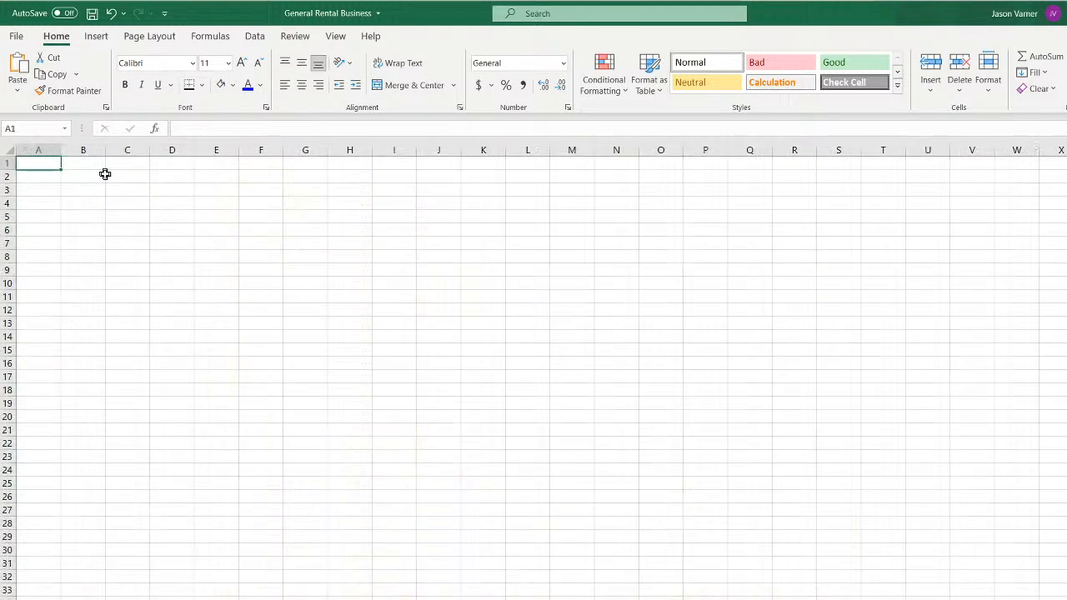
left_click(116, 173)
right_click(117, 174)
left_click(210, 248)
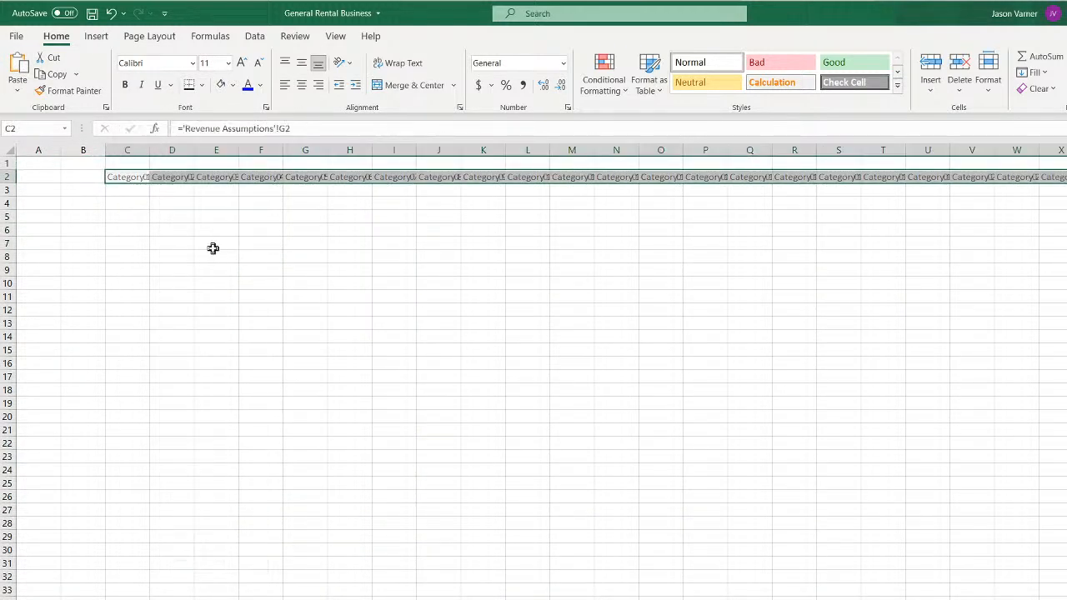
Replace the formula in C2 with a link to the Category 1 label, ='Revenue Assumptions'!B7
left_click(138, 177)
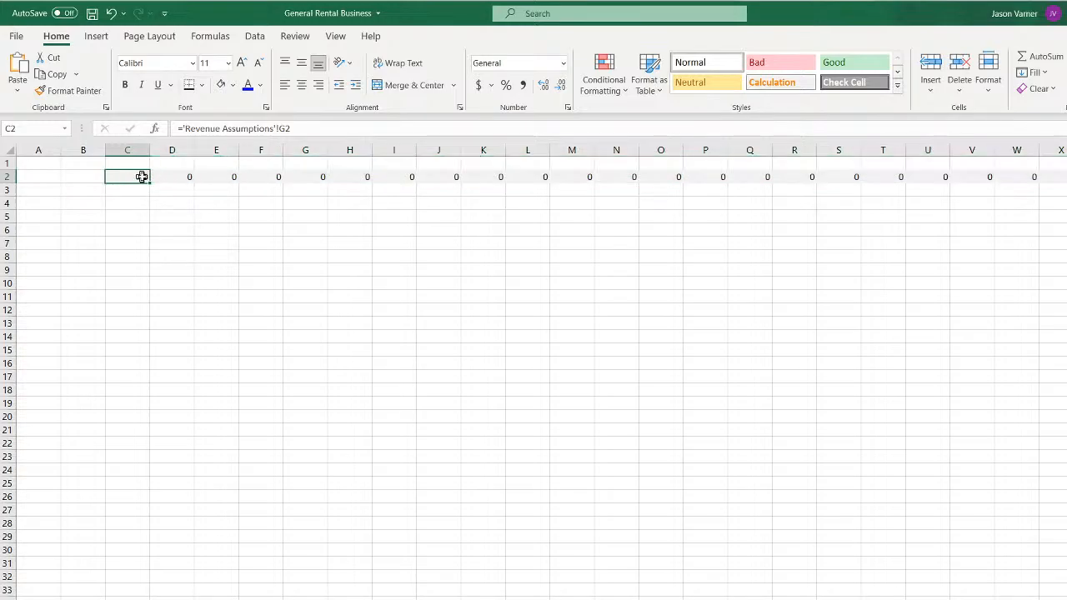
type("=")
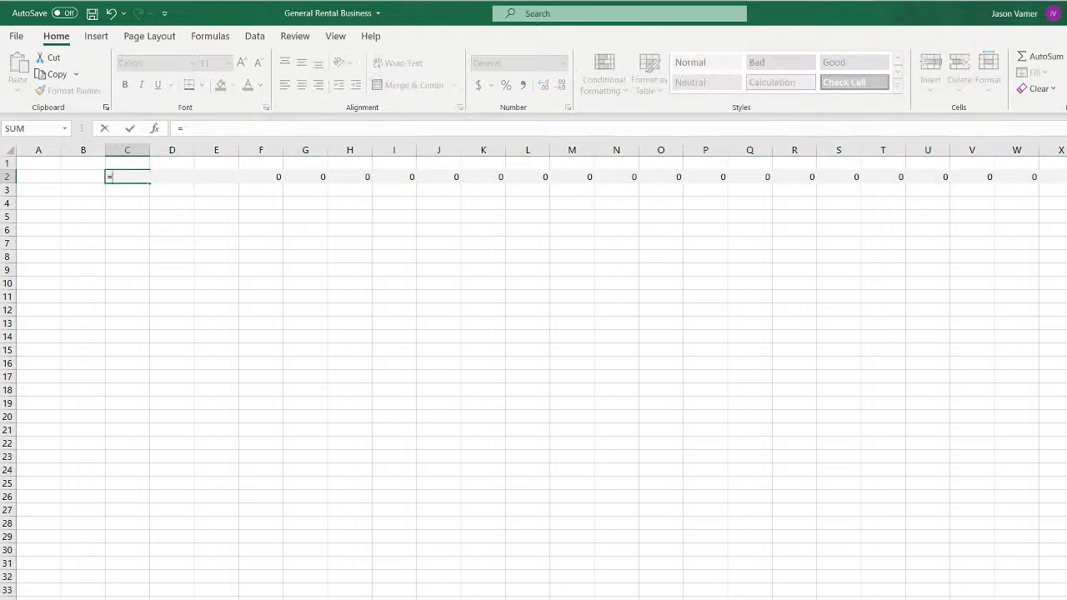
key("ctrl+Page_Up")
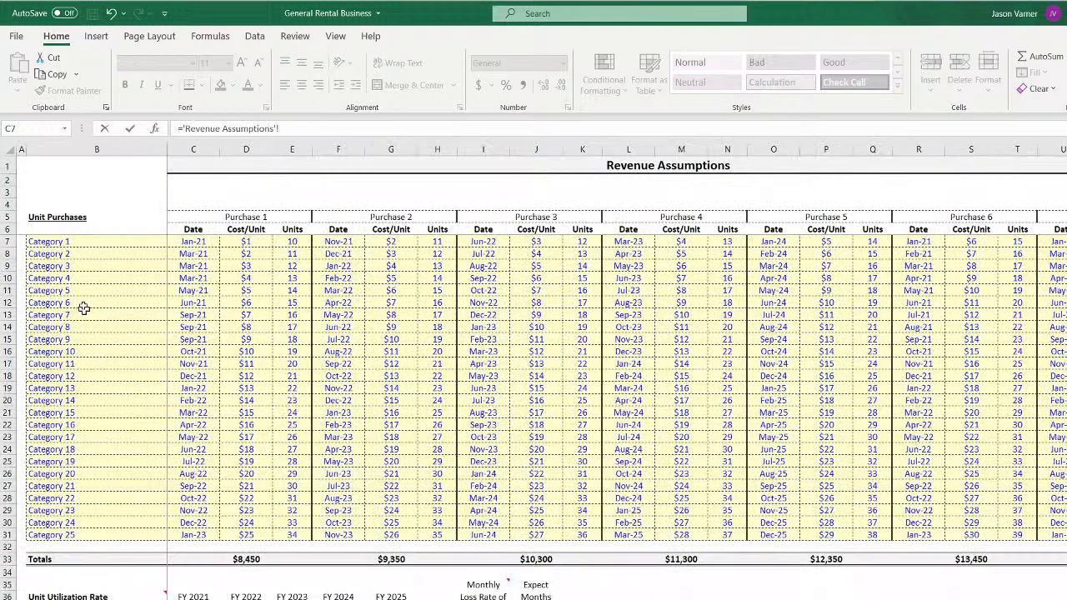
left_click(91, 248)
left_click(93, 239)
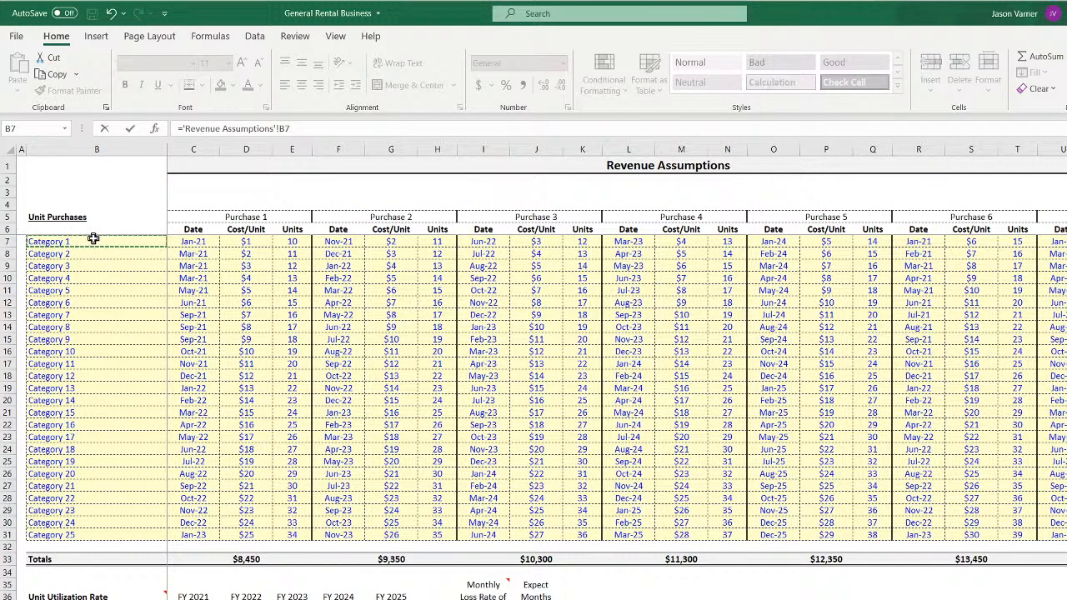
key("Return")
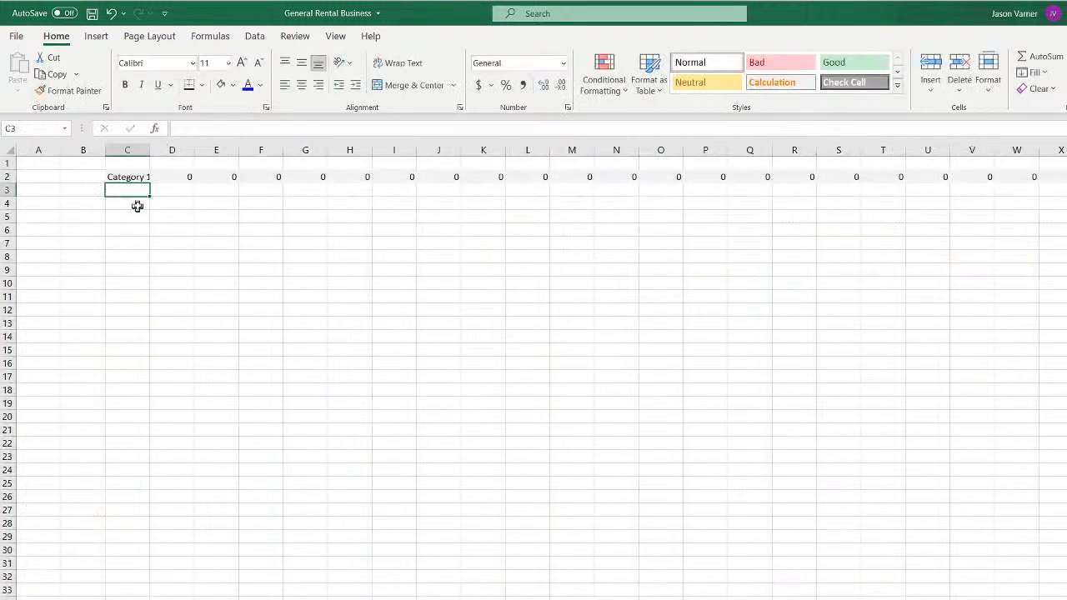
Lock the column in C2's formula as ='Revenue Assumptions'!$B7 and fill it across the category headers in row 2
left_click(133, 178)
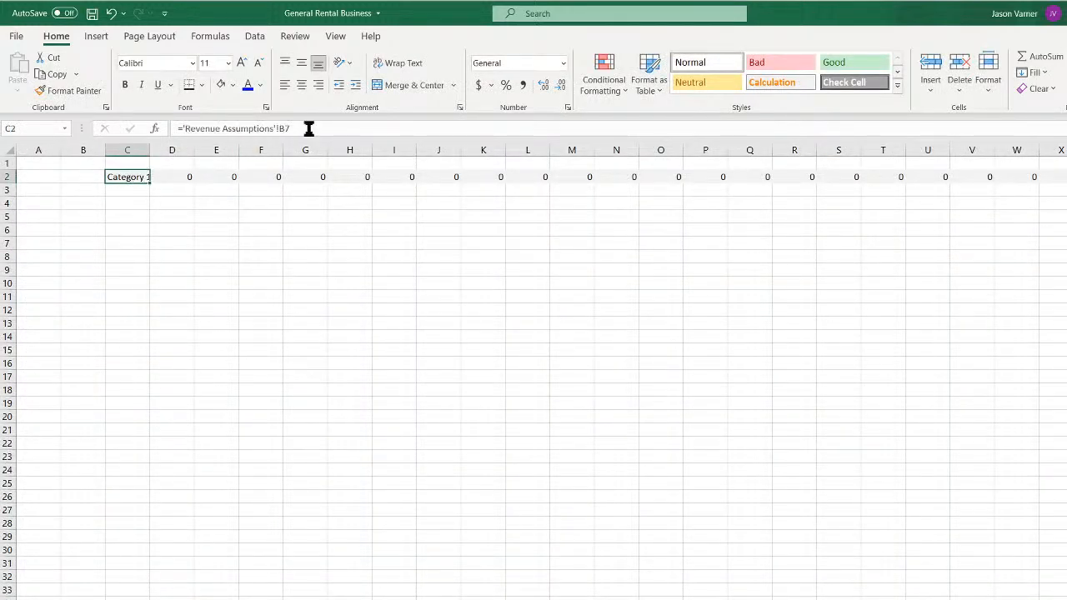
left_click(284, 128)
type("$")
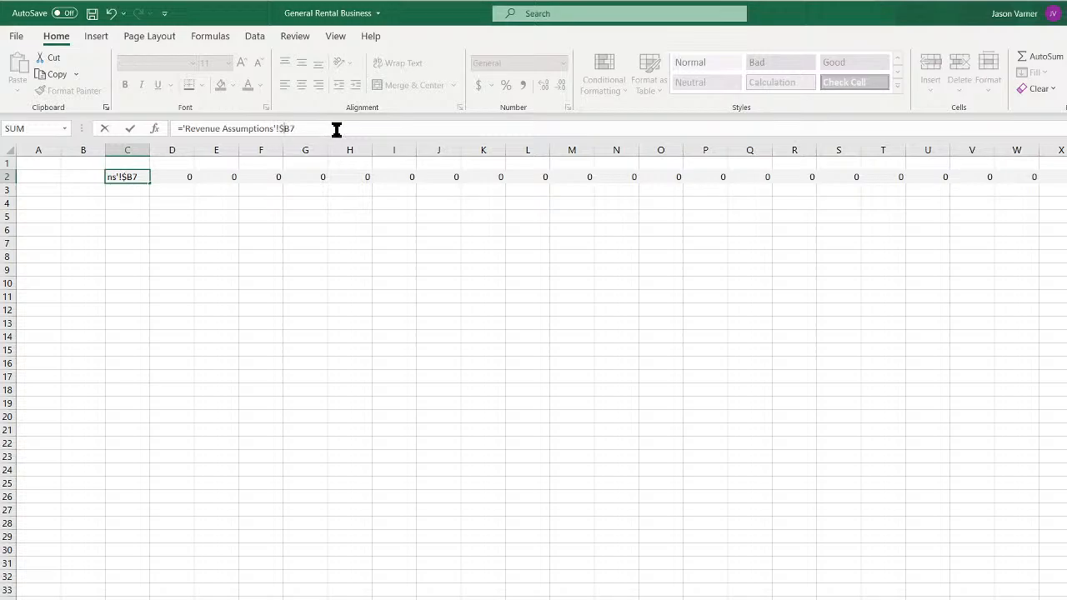
key("Return")
left_click(140, 176)
left_click_drag(140, 176, 965, 577)
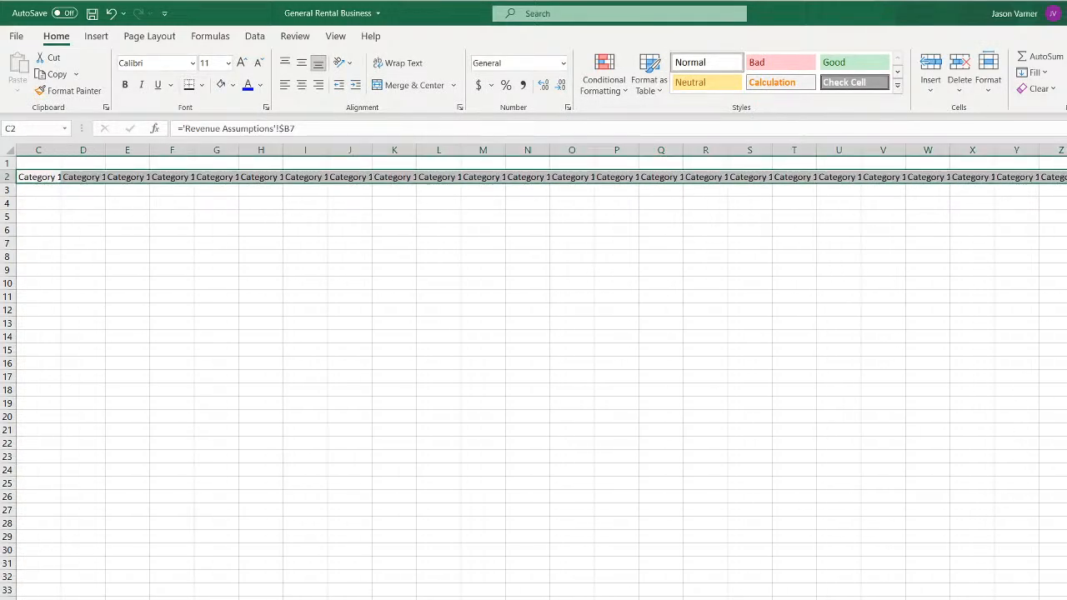
Point D2 and E2 to the Category 2 and Category 3 labels, $B8 and $B9 on Revenue Assumptions
scroll(300, 233, "left", 1)
left_click(174, 178)
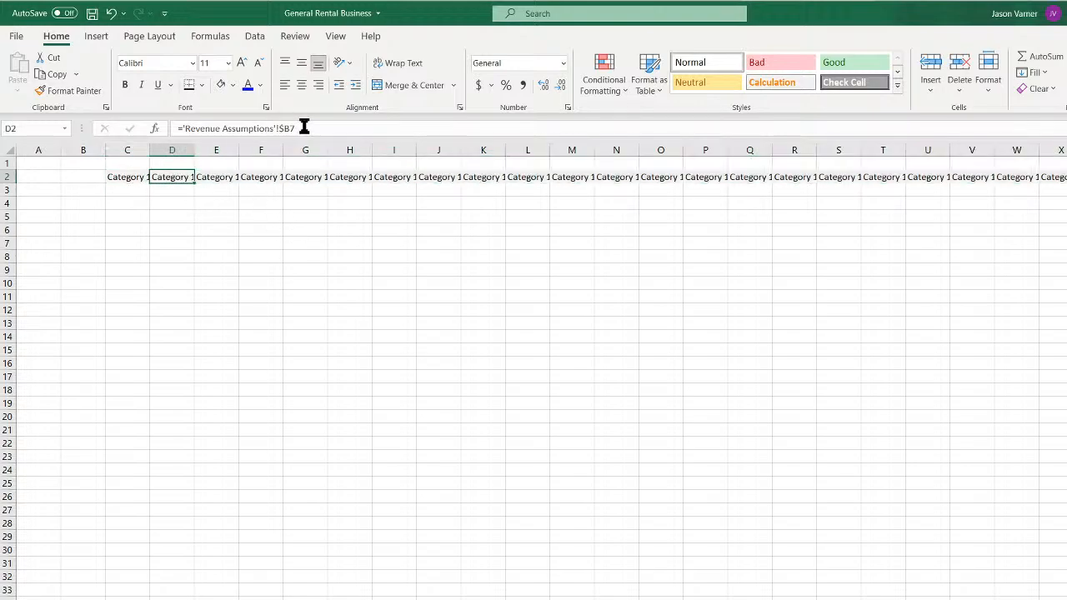
left_click(304, 127)
key("Return")
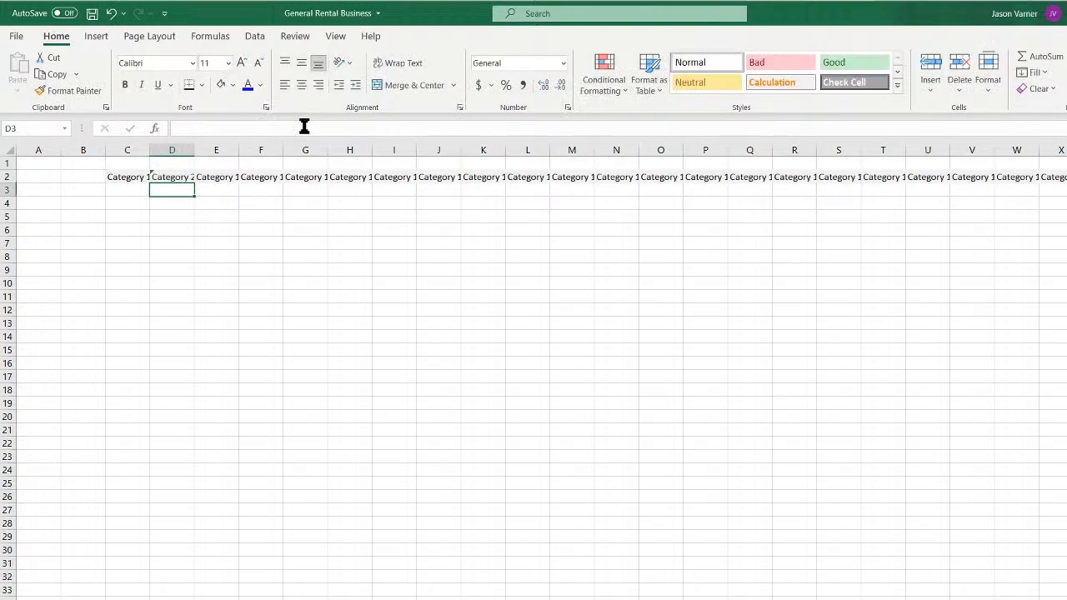
key("Up")
key("Right")
left_click(304, 126)
key("Return")
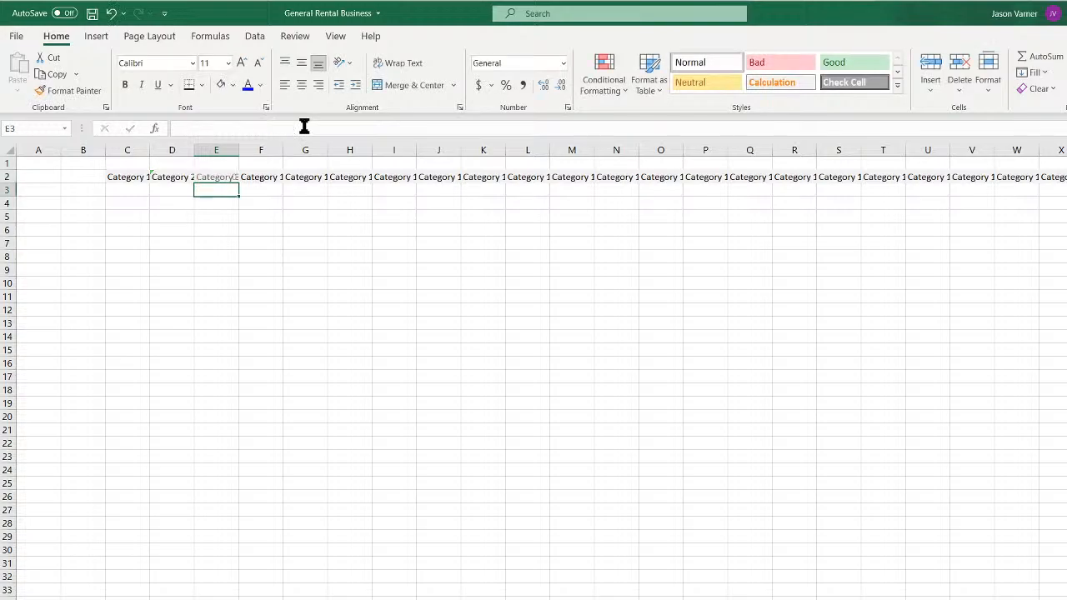
Point F2 and G2 to the Category 4 and Category 5 labels, $B10 and $B11 on Revenue Assumptions
key("Up")
key("Right")
left_click(304, 127)
key("Return")
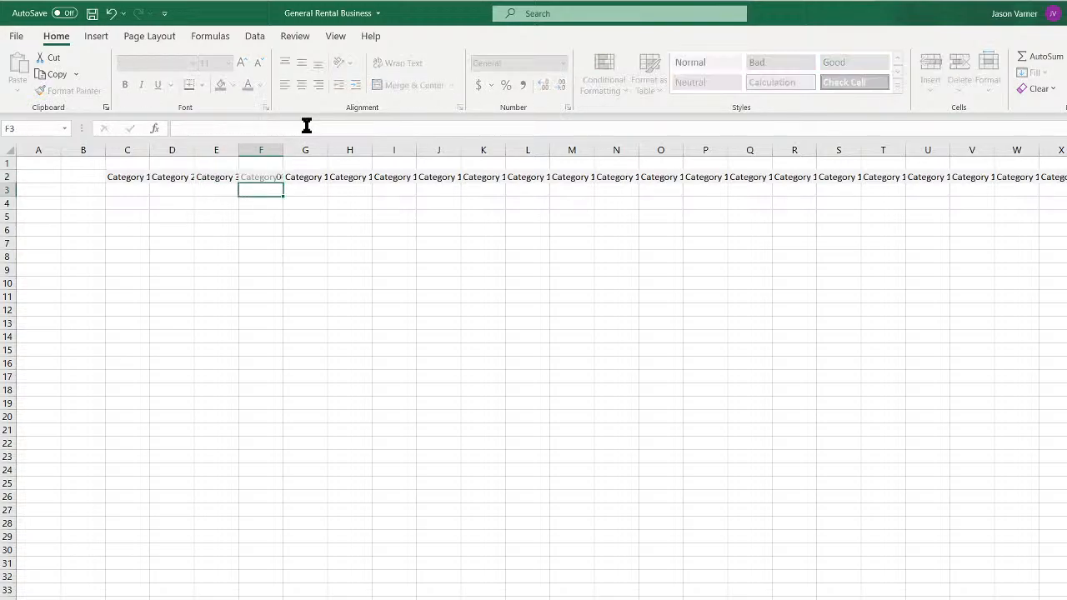
key("Up")
key("Right")
left_click(305, 127)
key("Return")
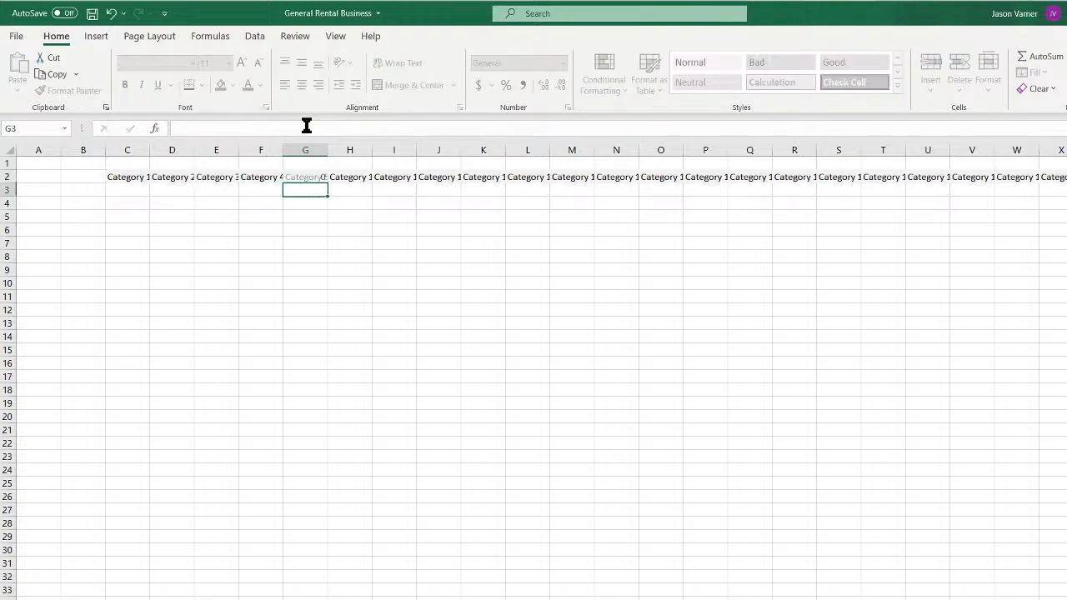
Point H2 and I2 to the Category 6 and Category 7 labels, $B12 and $B13 on Revenue Assumptions
key("Up")
key("Right")
left_click(304, 127)
type("12")
key("Return")
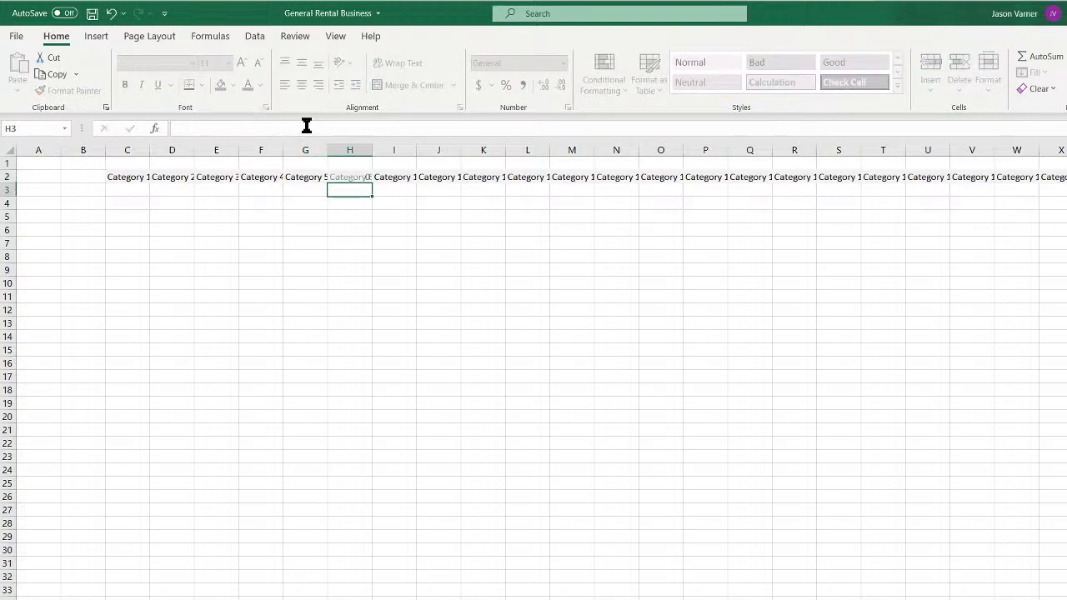
key("Up")
key("Right")
left_click(306, 127)
key("BackSpace")
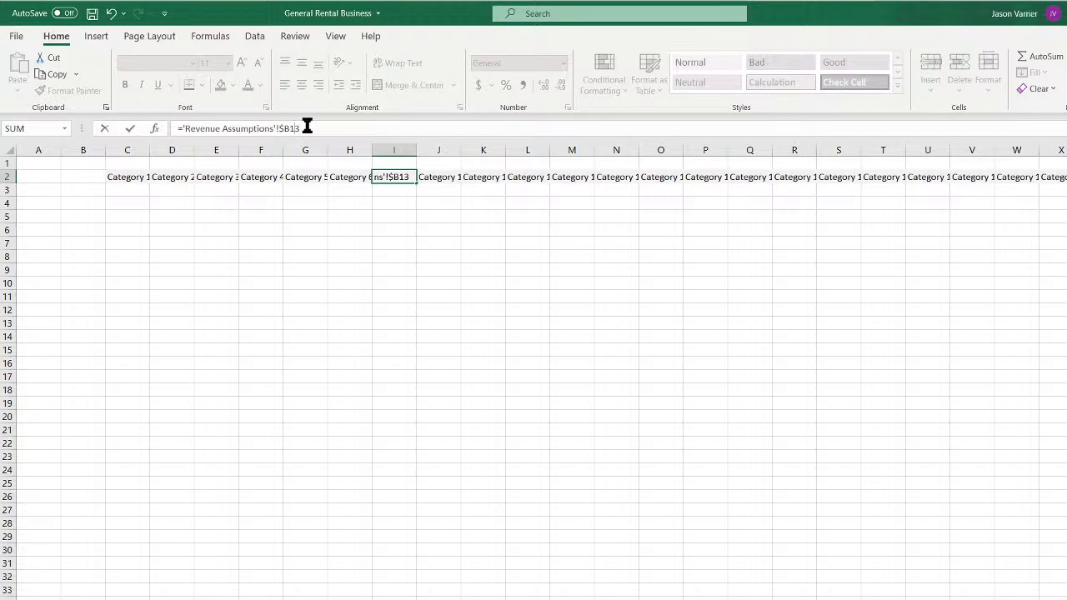
type("13")
key("Return")
Point J2 and K2 to the Category 8 and Category 9 labels, $B14 and $B15 on Revenue Assumptions
key("Up")
key("Right")
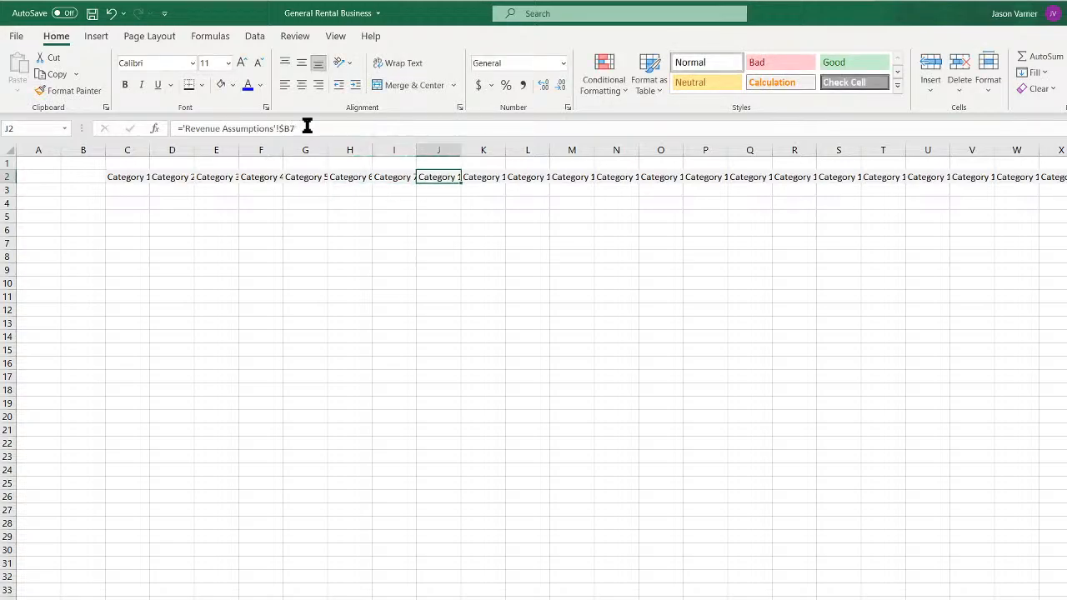
left_click(306, 126)
type("14")
key("Return")
key("Up")
key("Right")
left_click(307, 126)
key("BackSpace")
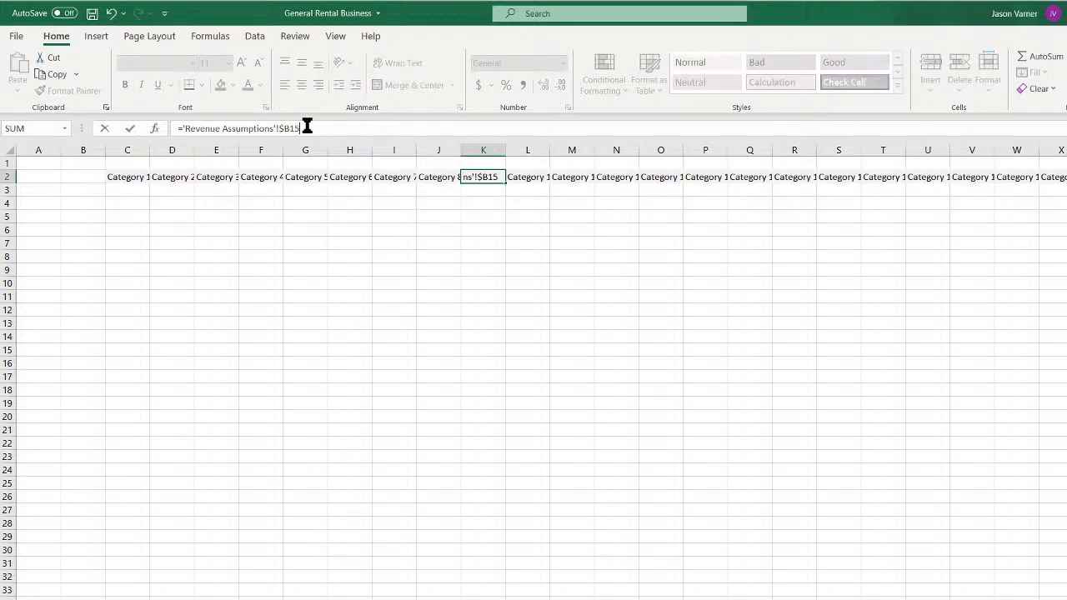
type("15")
key("Return")
Point L2 and M2 to the Category 10 and Category 11 labels, $B16 and $B17 on Revenue Assumptions
key("Up")
key("Right")
left_click(307, 127)
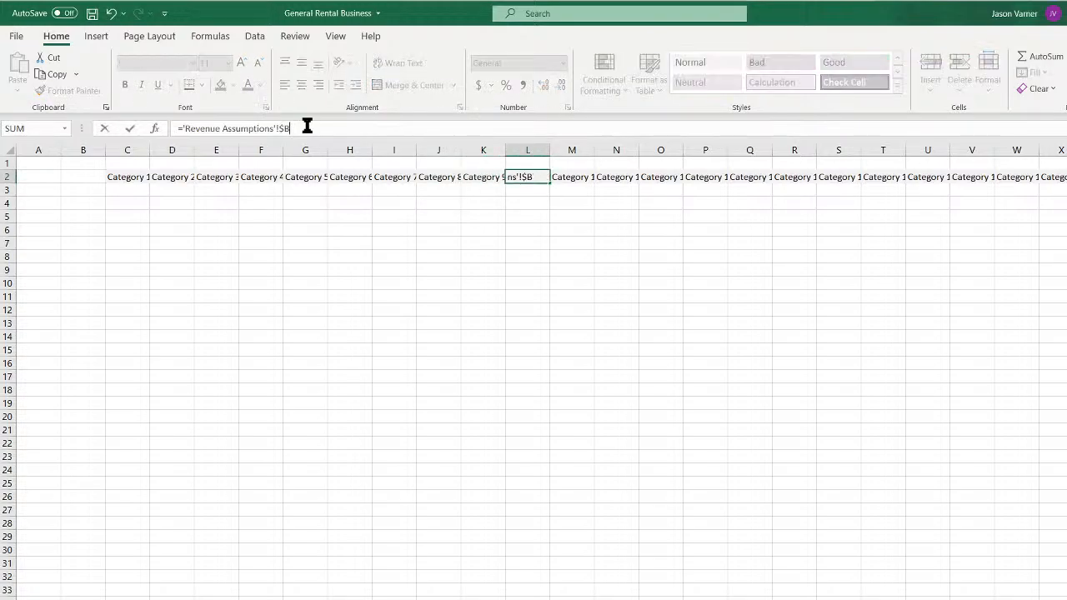
key("Return")
key("Up")
key("Left")
key("Right")
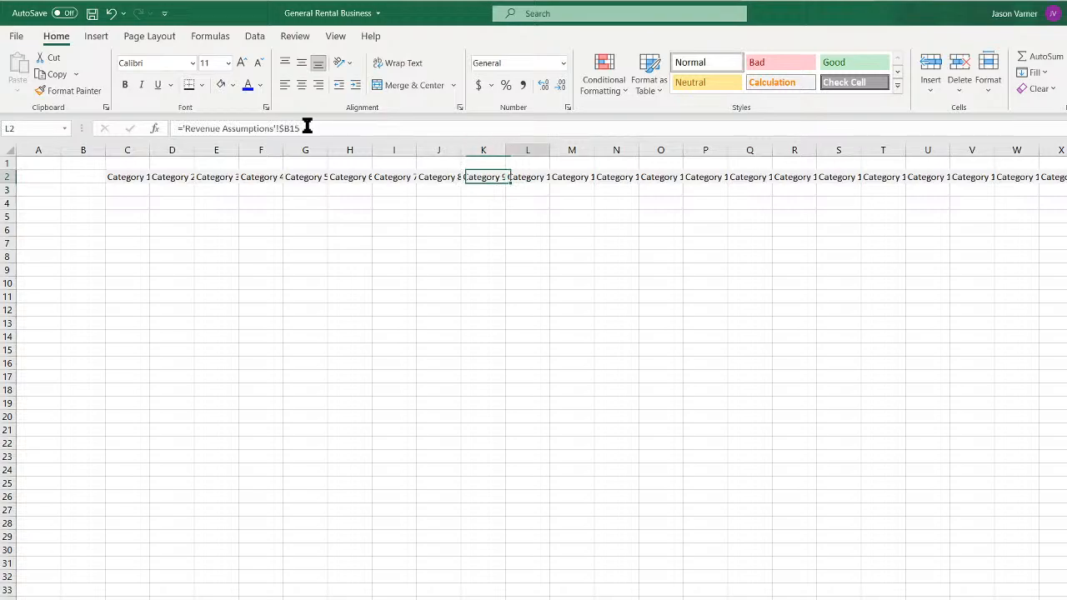
key("Right")
left_click(306, 127)
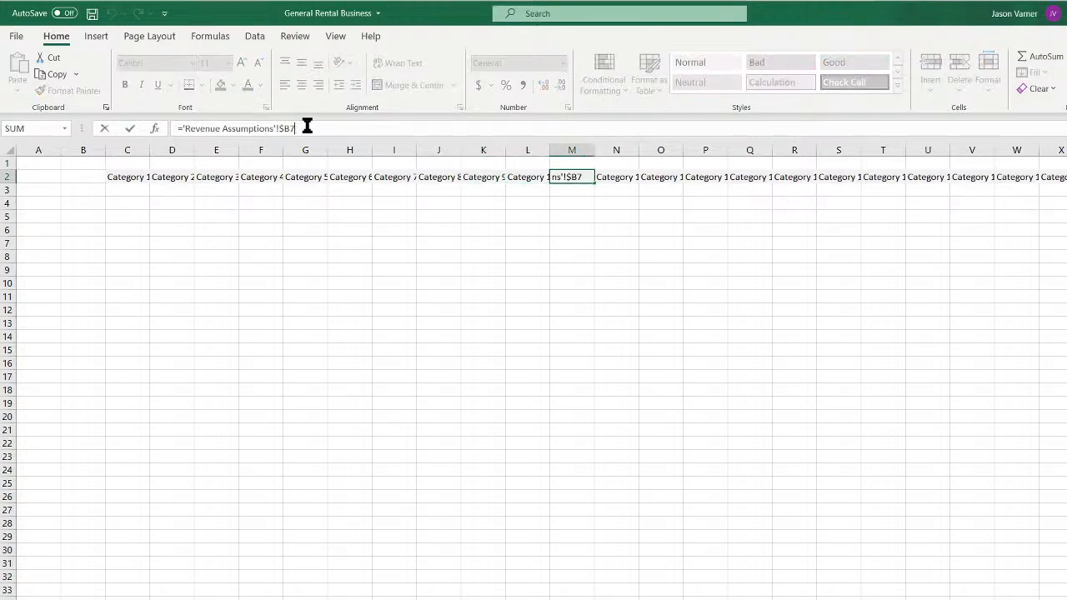
type("17")
key("Return")
Point N2 to the Category 12 label, $B18 on Revenue Assumptions
key("Up")
key("Right")
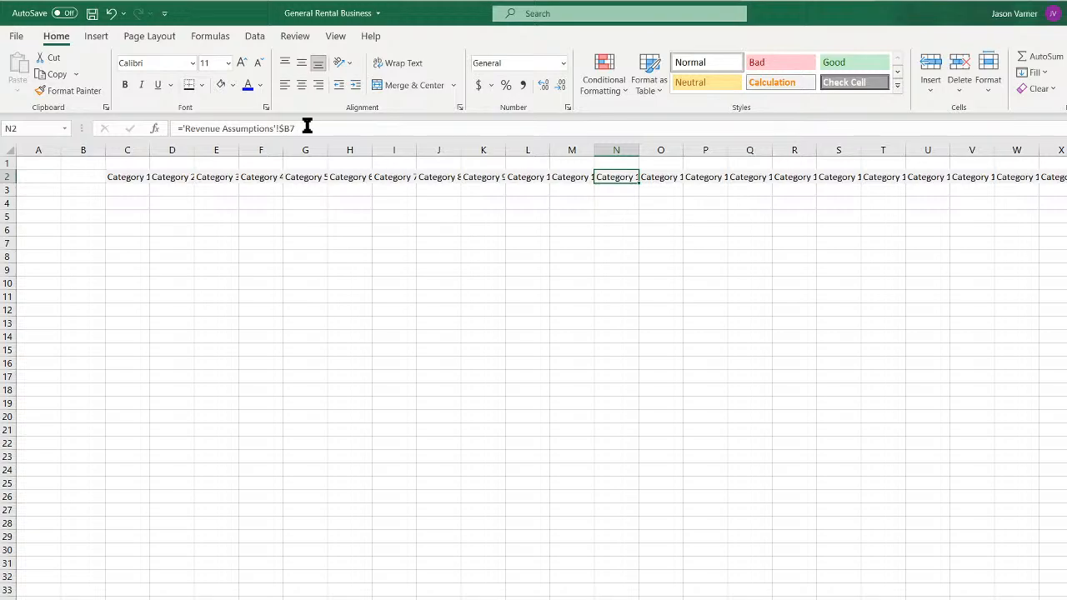
left_click(307, 126)
key("BackSpace")
type("18")
key("Return")
key("Up")
key("Right")
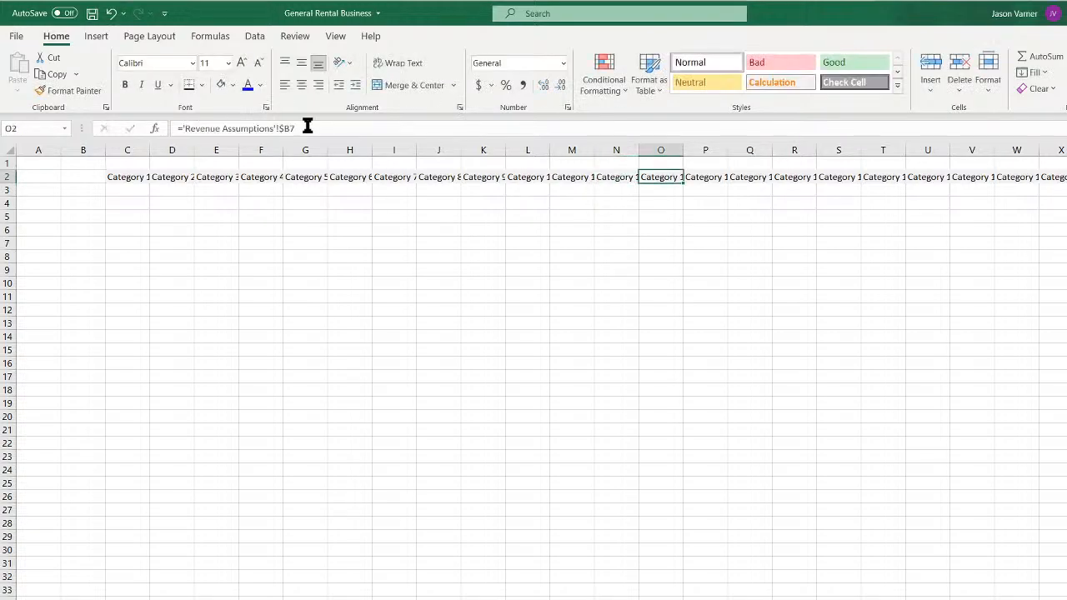
Point O2 to the Category 13 label, $B19 on Revenue Assumptions
left_click(307, 126)
type("19")
key("Return")
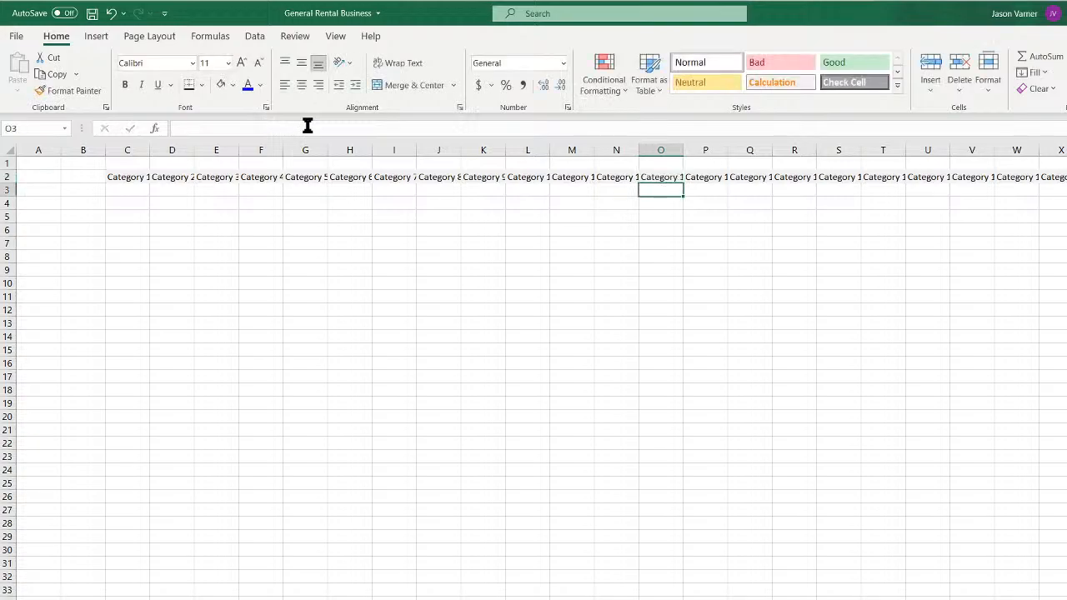
Check the Revenue Assumptions references behind the category headers in row 2, from C2 through O2
key("Up")
key("Left")
key("Left")
key("Left")
key("Left")
key("Left")
key("Left")
key("Left")
key("Left")
key("Left")
key("Left")
key("Left")
key("Left")
key("Left")
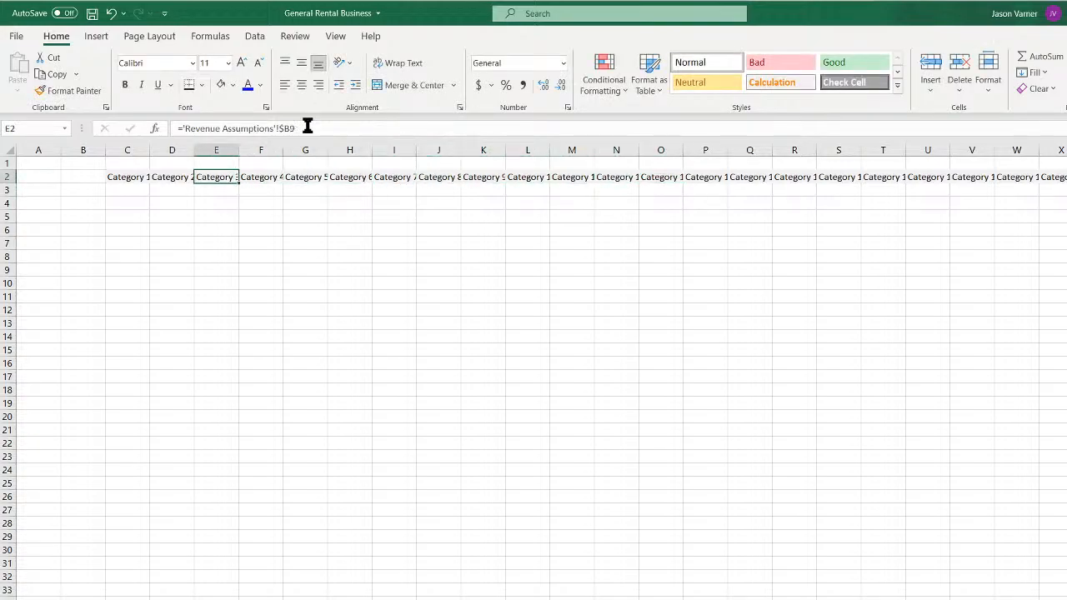
key("Right")
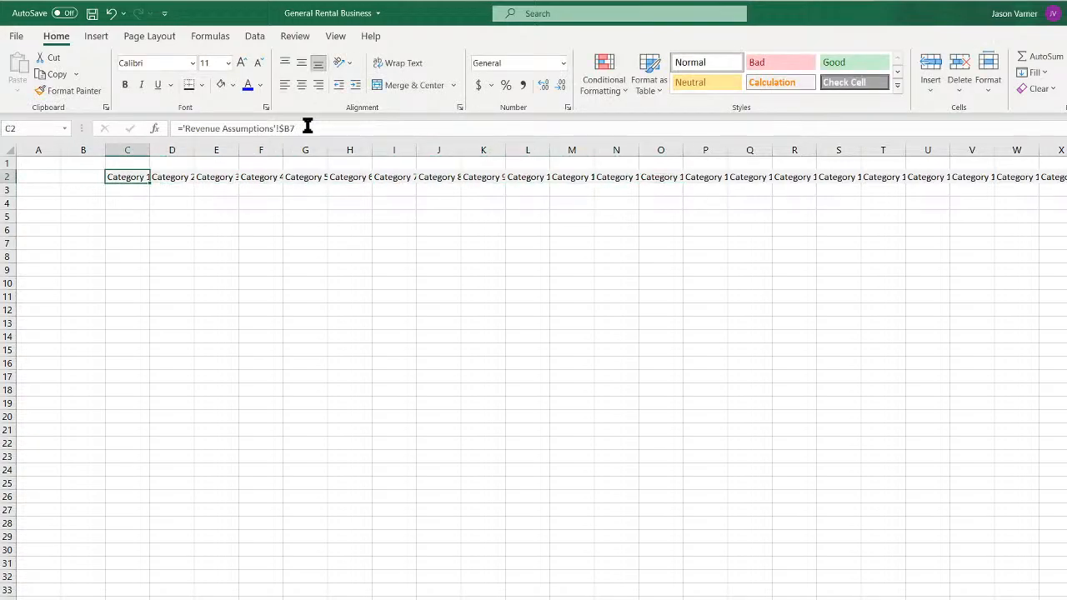
key("Right")
key("Right")
key("Right")
key("Right")
key("Right")
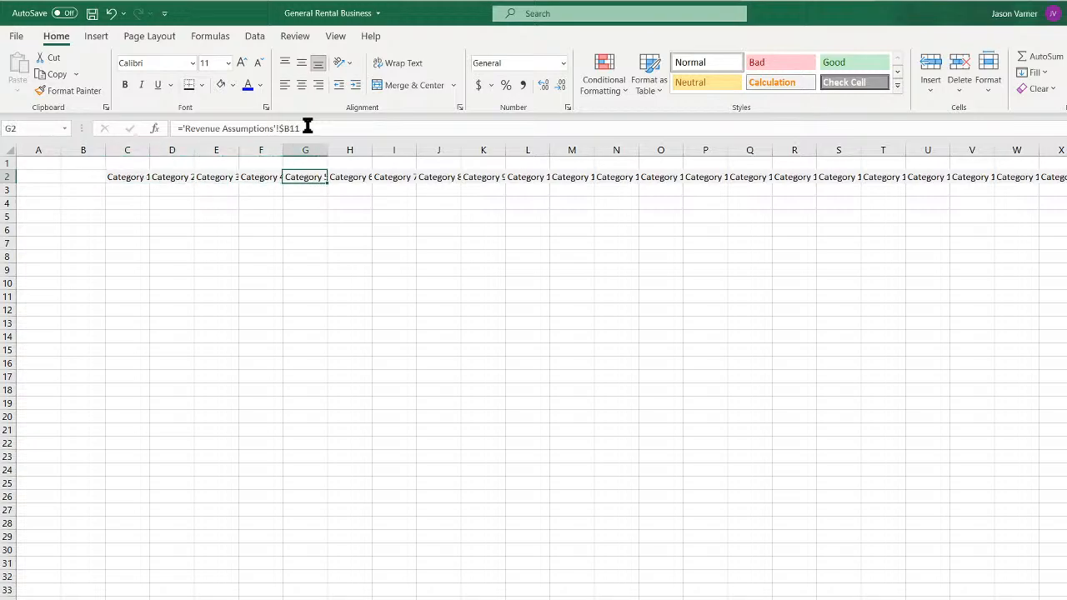
key("Right")
key("Right")
key("Right")
key("Right")
key("Right")
key("Right")
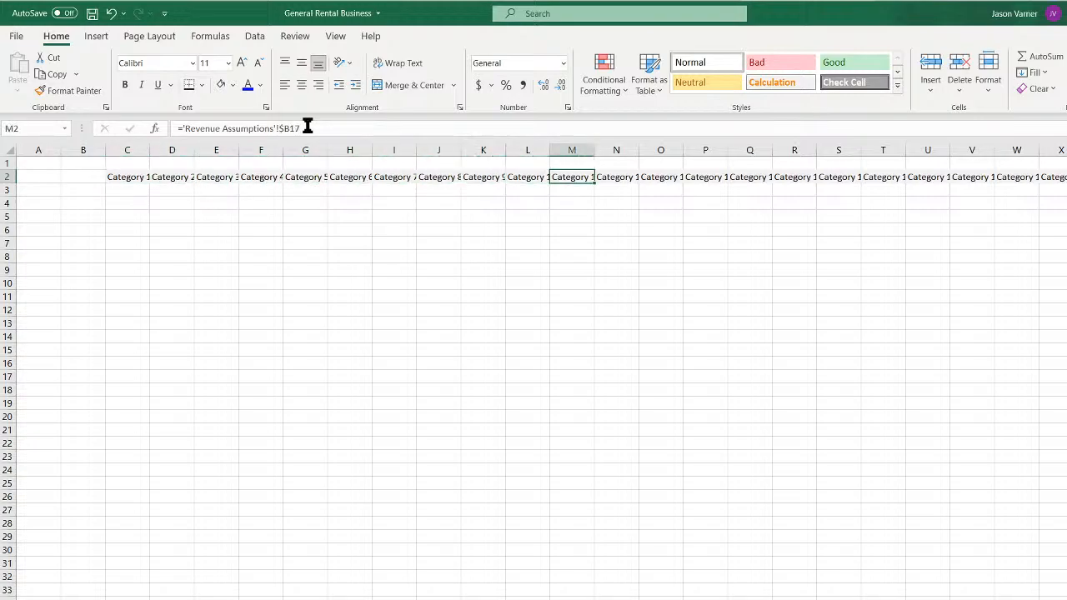
key("Right")
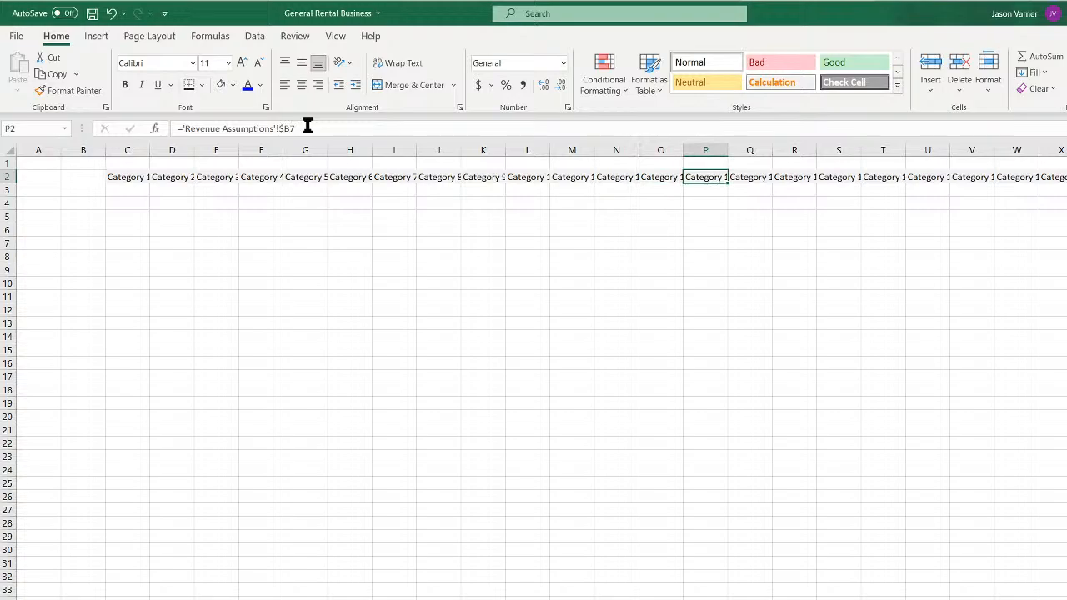
Point P2 and Q2 to the Category 14 and Category 15 labels, $B20 and $B21 on Revenue Assumptions
left_click(308, 126)
key("BackSpace")
type("20")
key("Return")
key("Up")
key("Right")
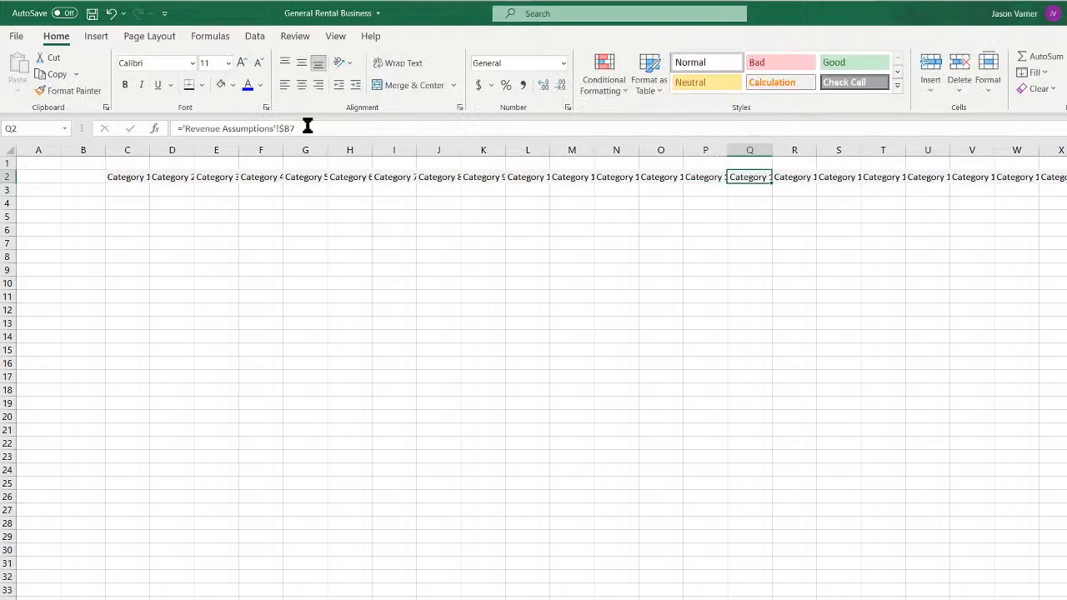
left_click(308, 126)
key("BackSpace")
type("21")
key("Return")
key("Up")
key("Right")
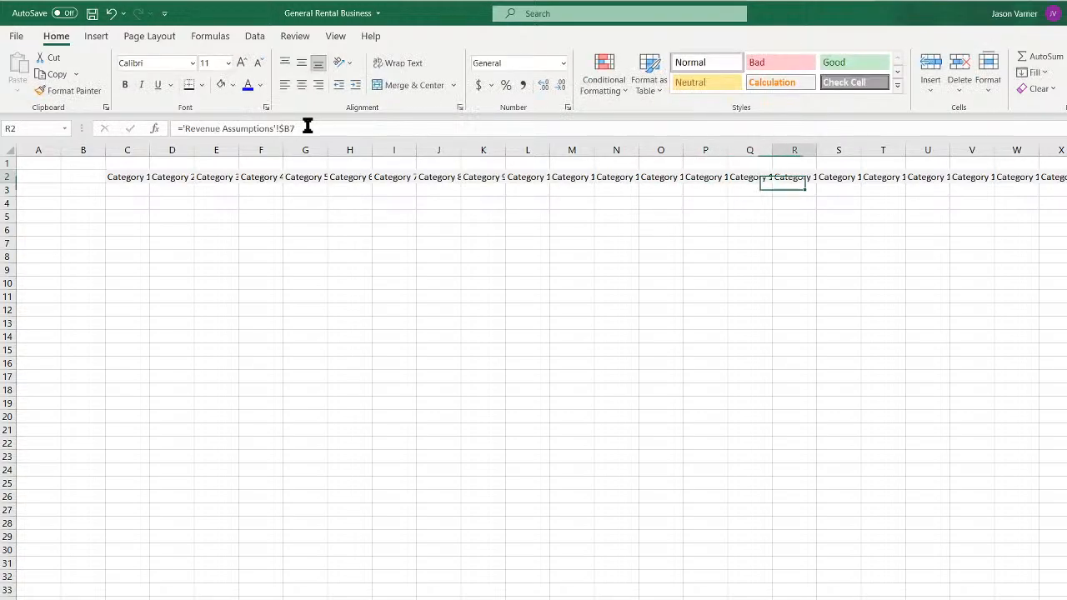
Point R2 and S2 to the Category 16 and Category 17 labels, $B22 and $B23 on Revenue Assumptions
left_click(308, 127)
key("BackSpace")
type("22")
key("Return")
key("Up")
key("Right")
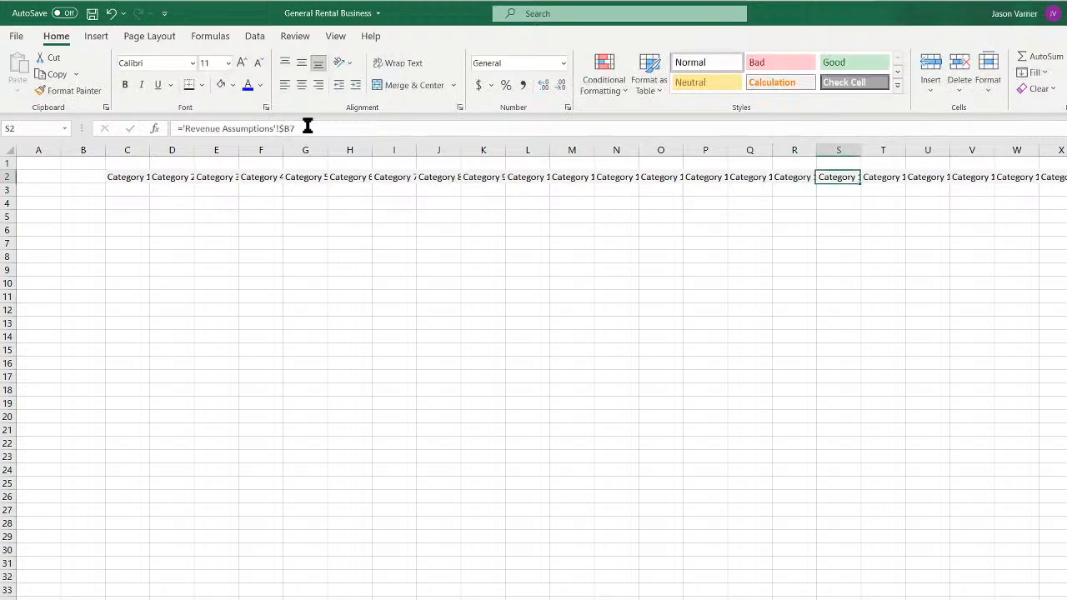
left_click(308, 127)
key("BackSpace")
type("2")
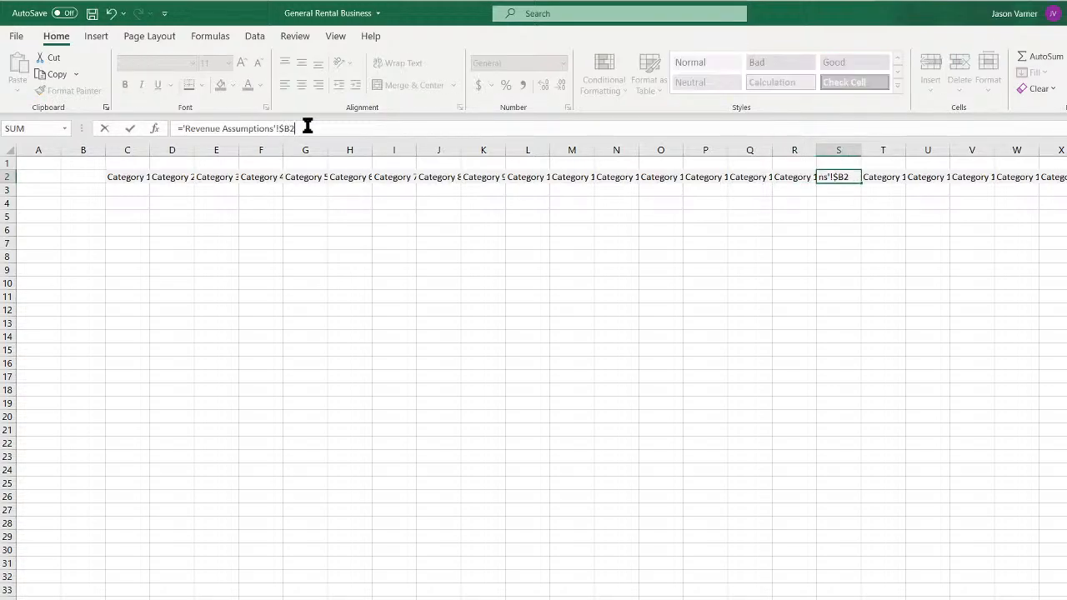
type("3")
key("Return")
key("Up")
key("Right")
Point T2 and U2 to the Category 18 and Category 19 labels, $B24 and $B25 on Revenue Assumptions
left_click(307, 126)
key("BackSpace")
type("24")
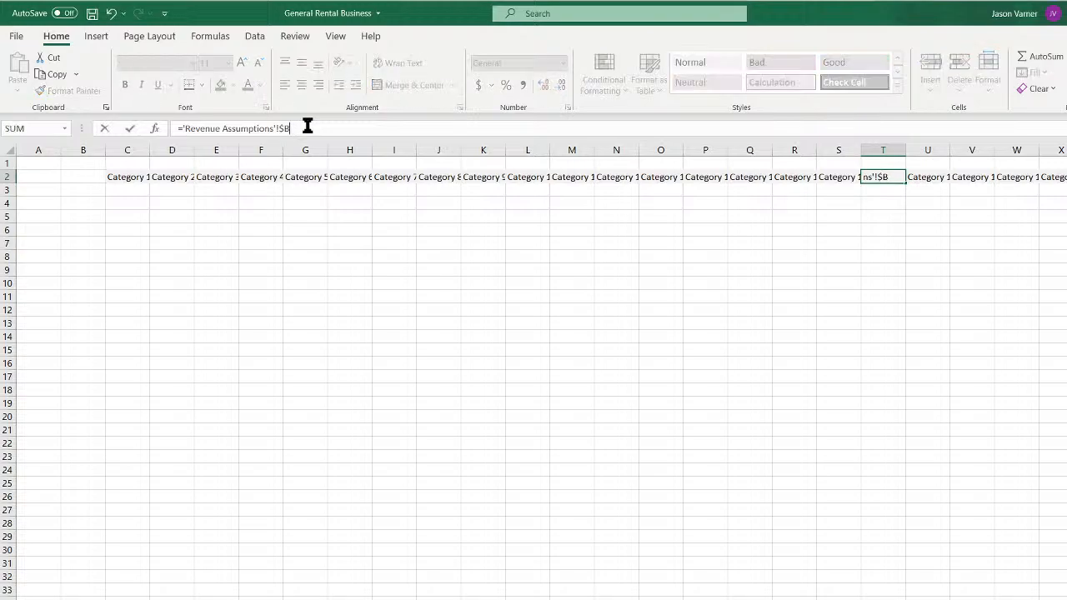
key("Return")
key("Up")
key("Right")
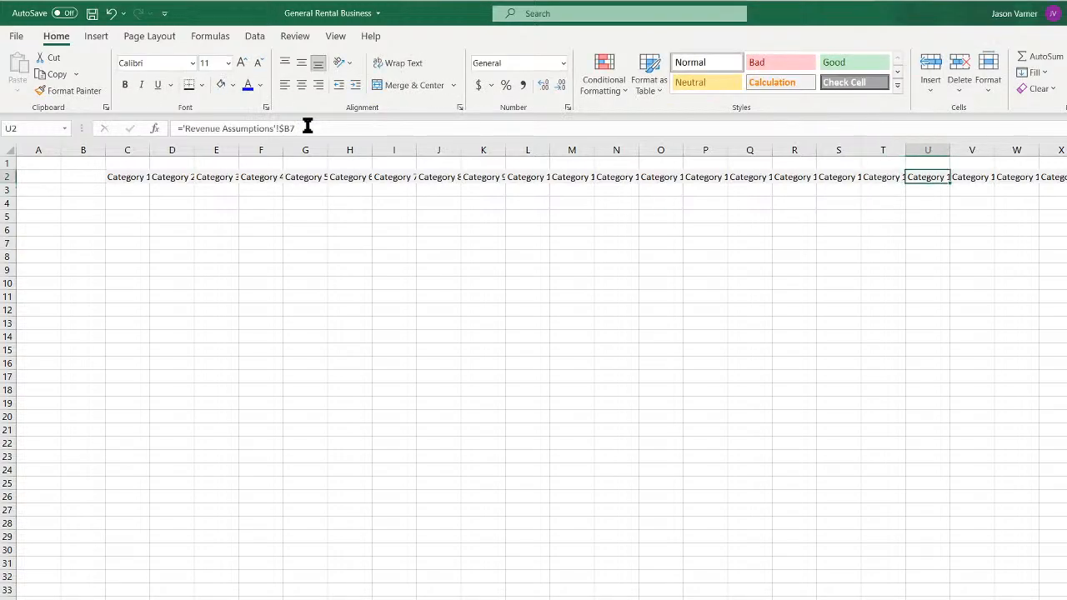
left_click(307, 126)
key("BackSpace")
type("25")
key("Return")
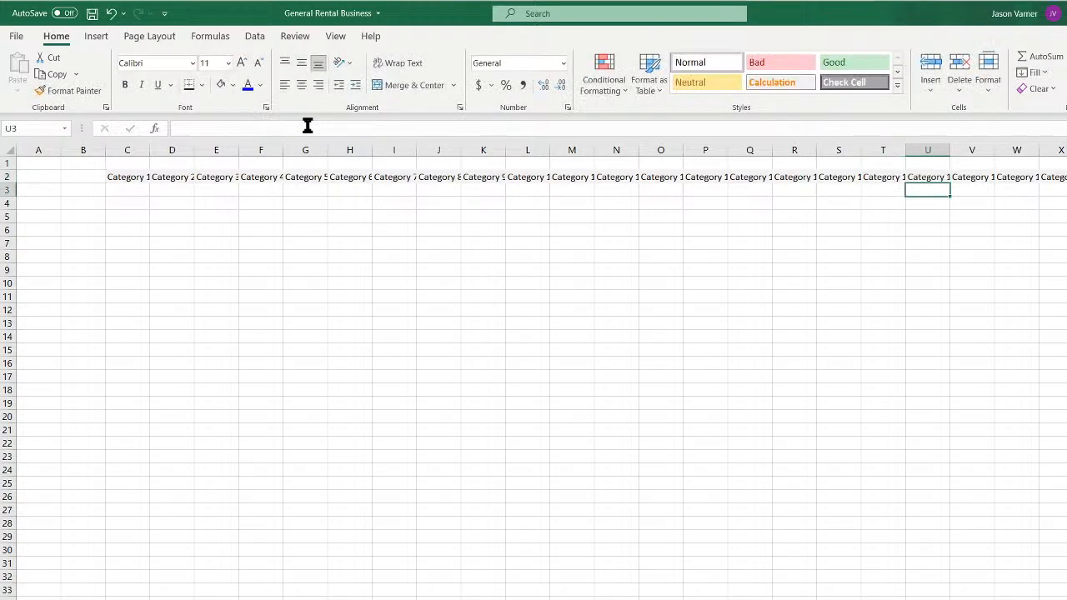
key("Up")
key("Right")
Point V2 and W2 to the Category 20 and Category 21 labels, $B26 and $B27 on Revenue Assumptions
left_click(307, 126)
key("BackSpace")
type("2")
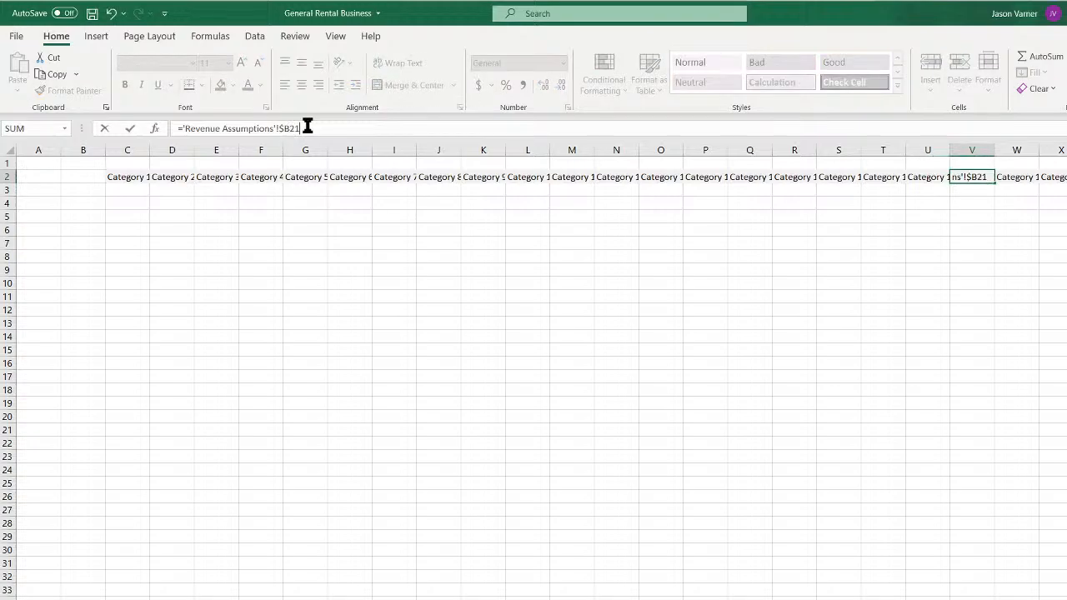
type("6")
key("Return")
key("Up")
key("Right")
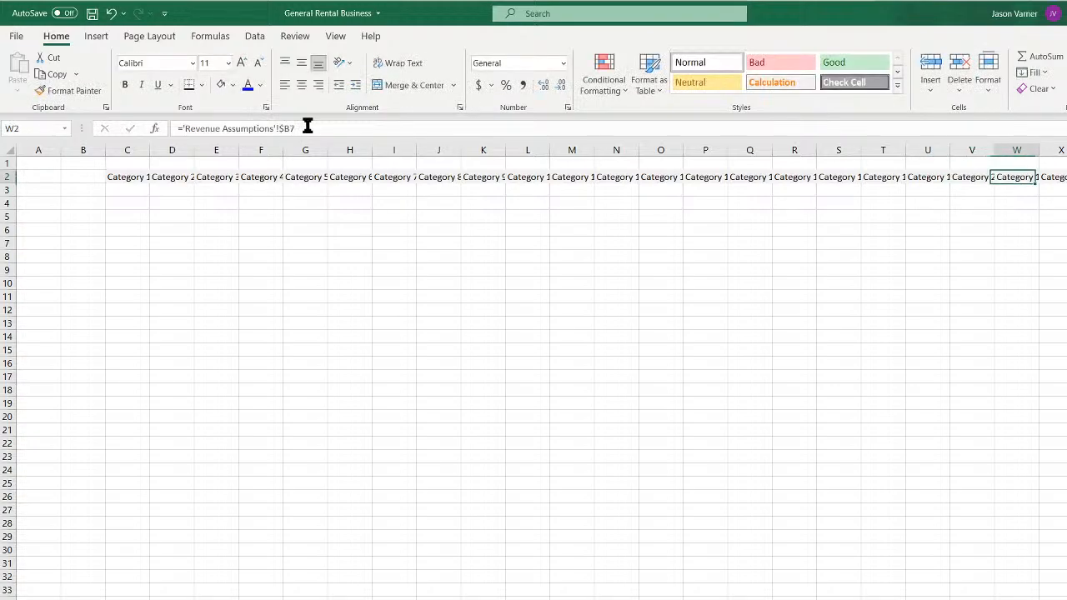
left_click(307, 126)
key("BackSpace")
type("27")
key("Return")
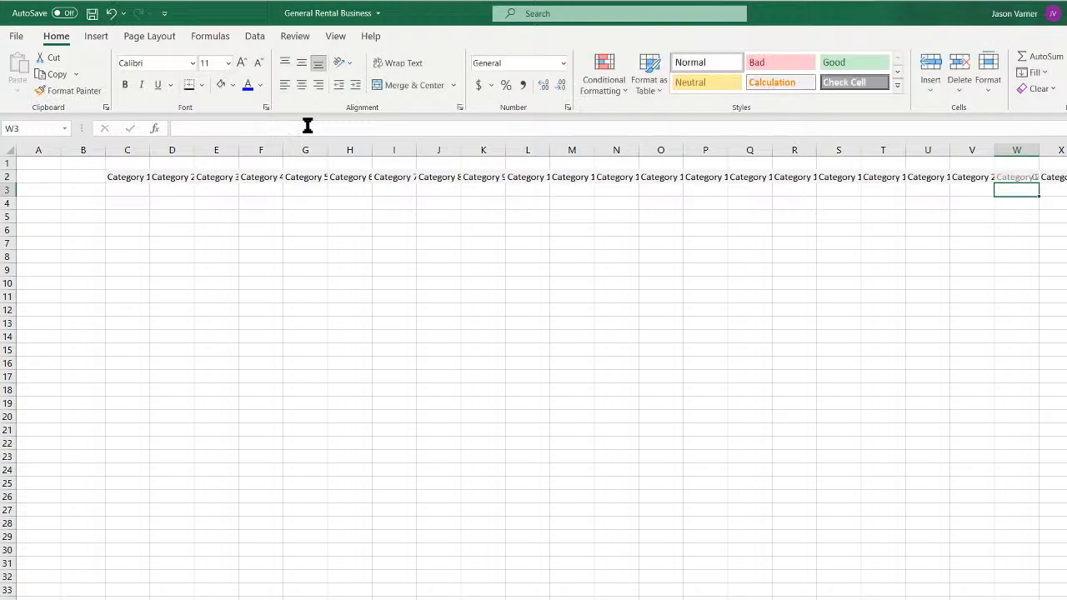
key("Up")
key("Right")
Point X2 and Y2 to the Category 22 and Category 23 labels, $B28 and $B29 on Revenue Assumptions
left_click(307, 127)
key("BackSpace")
type("28")
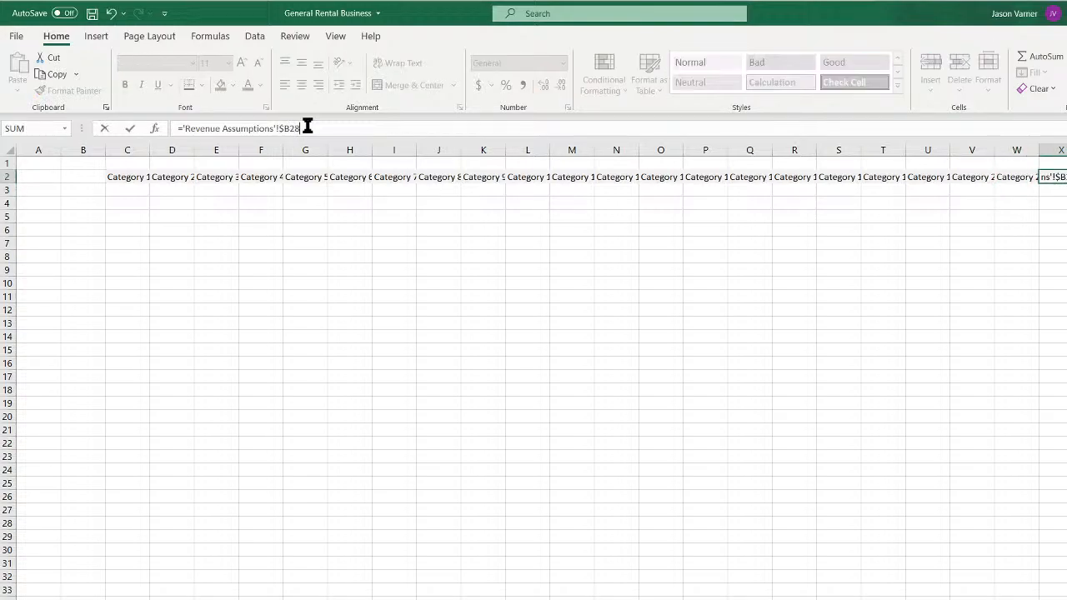
key("Return")
key("Up")
key("Right")
left_click(307, 127)
key("BackSpace")
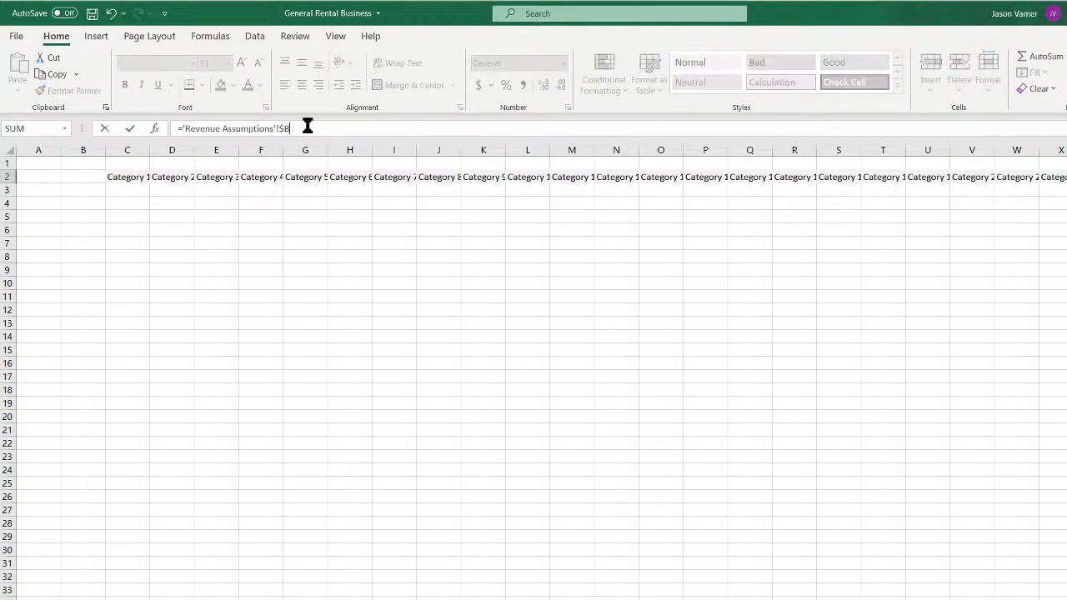
type("29")
key("Return")
key("Up")
key("Right")
Point Z2 and AA2 to the Category 24 and Category 25 labels, $B30 and $B31 on Revenue Assumptions
left_click(307, 127)
key("BackSpace")
type("30")
key("Return")
key("Up")
key("Right")
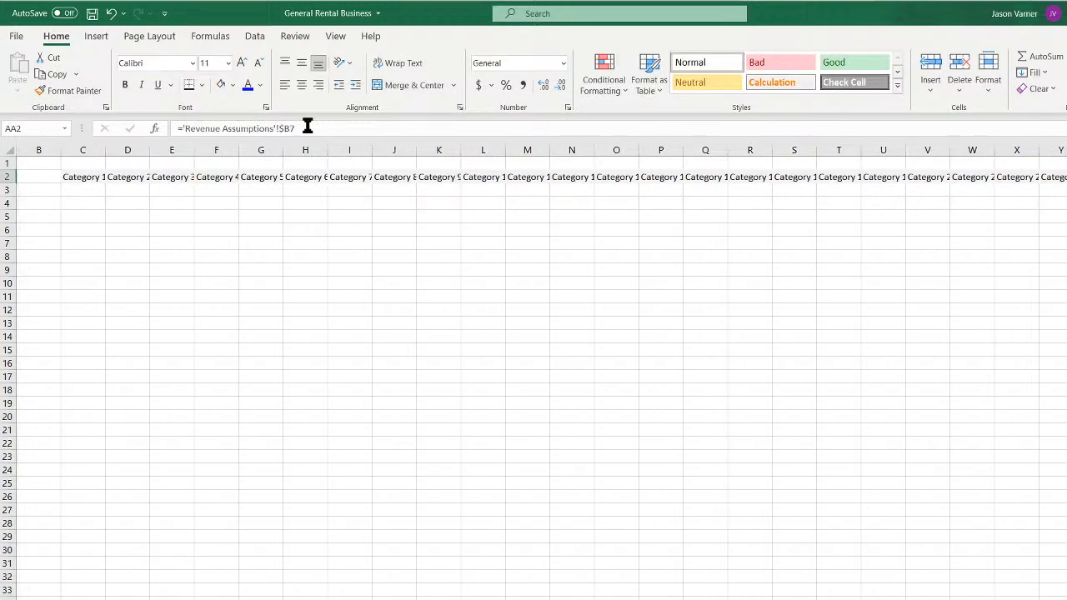
left_click(308, 126)
key("BackSpace")
key("BackSpace")
key("BackSpace")
type("$31")
key("Return")
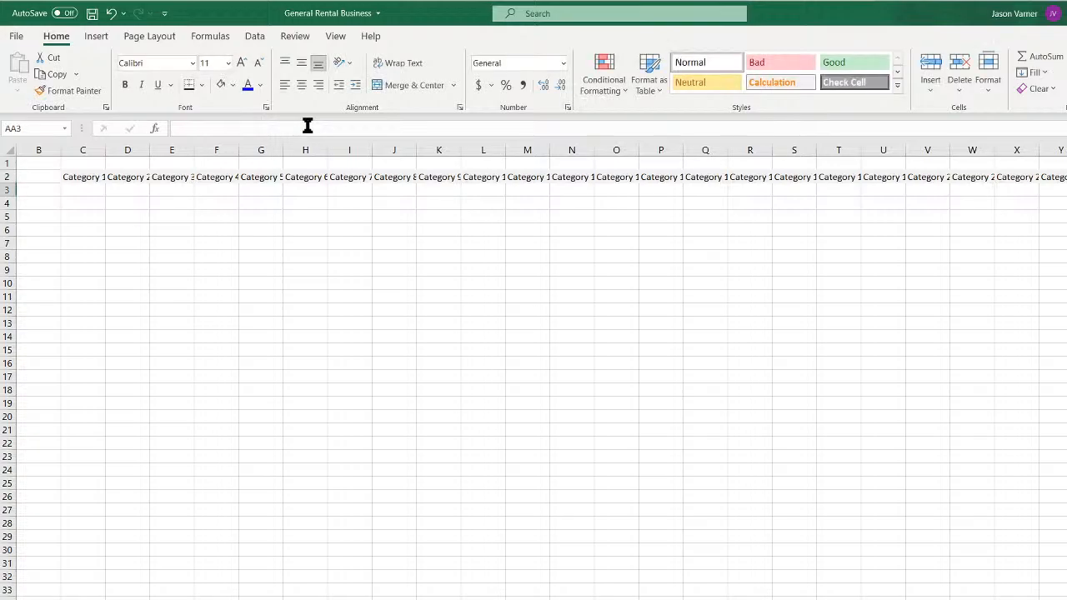
Wrap and center the category header text across row 2
left_click(11, 176)
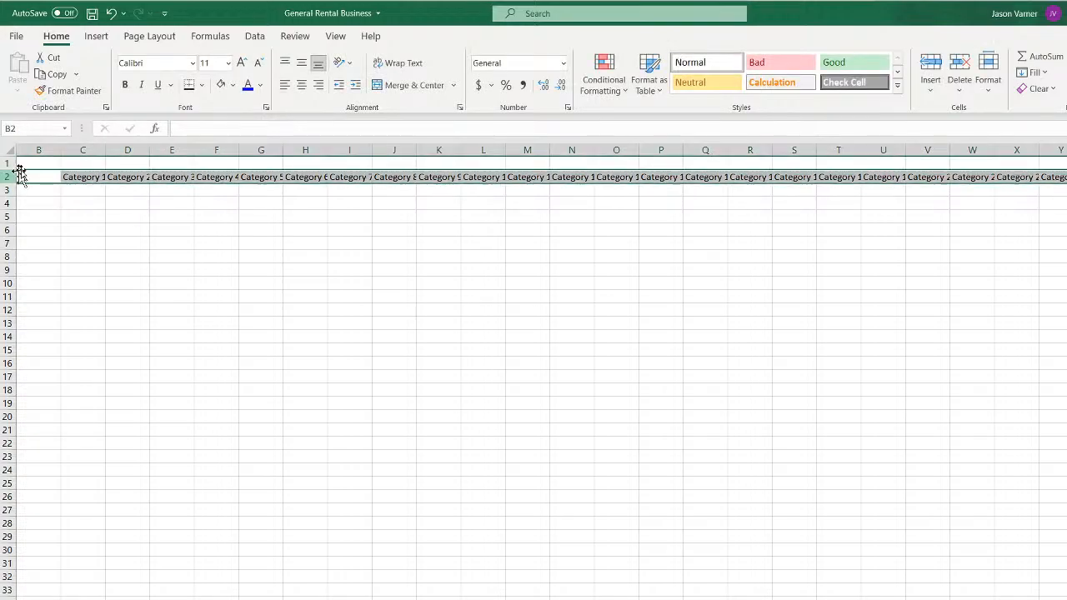
left_click(405, 67)
left_click(301, 85)
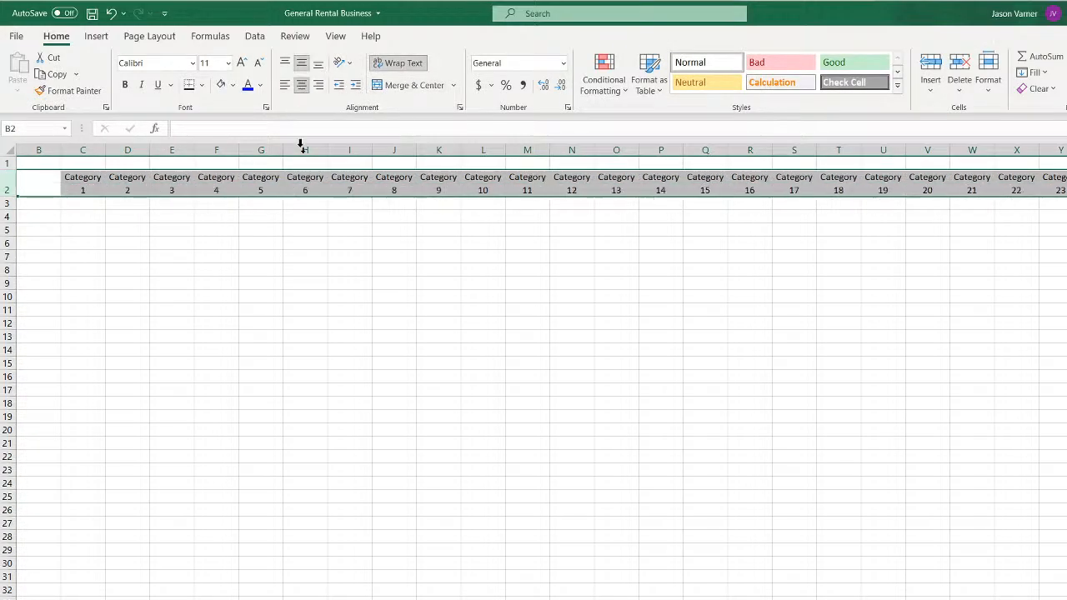
left_click(439, 309)
scroll(533, 375, "left", 1)
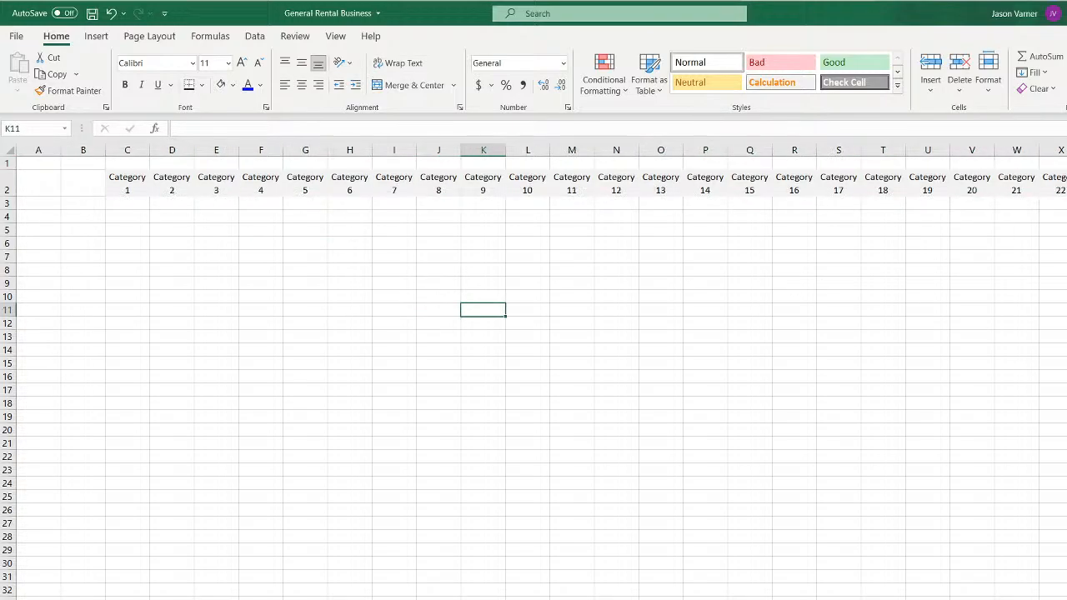
Freeze the panes at C3 and hide the sheet's gridlines
left_click(125, 203)
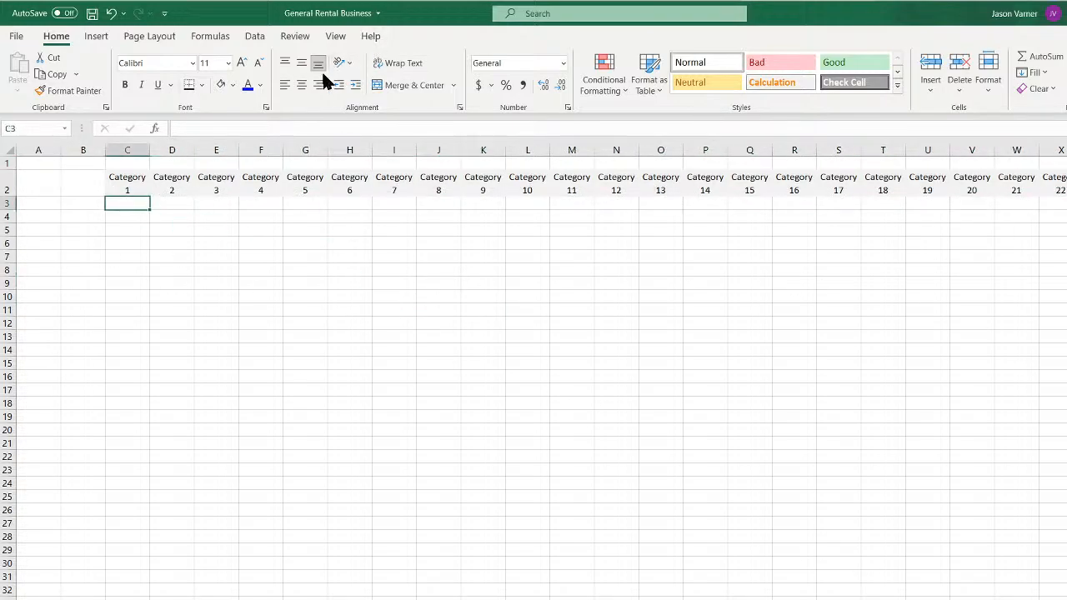
left_click(336, 38)
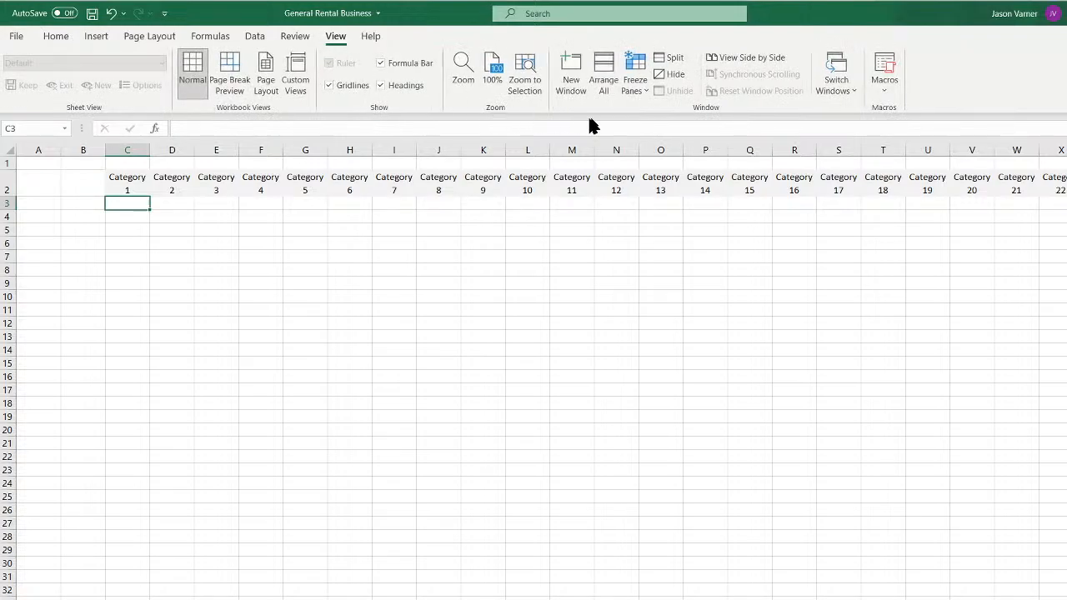
left_click(635, 87)
left_click(688, 117)
left_click(434, 366)
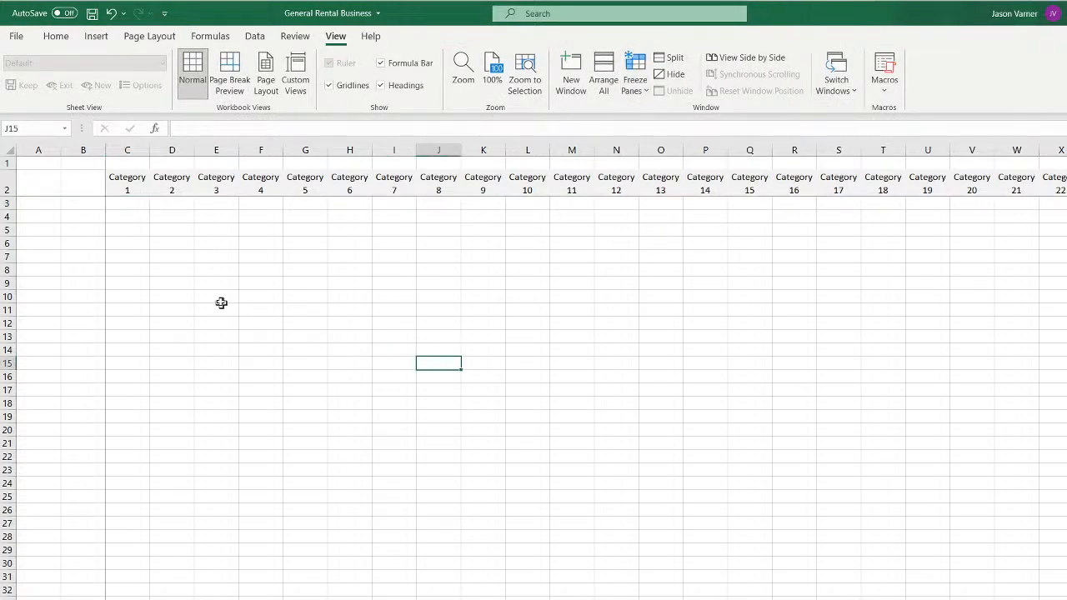
left_click(329, 85)
Apply all borders to the category headers in row 2, starting from C2
left_click_drag(127, 184, 1063, 184)
left_click(59, 38)
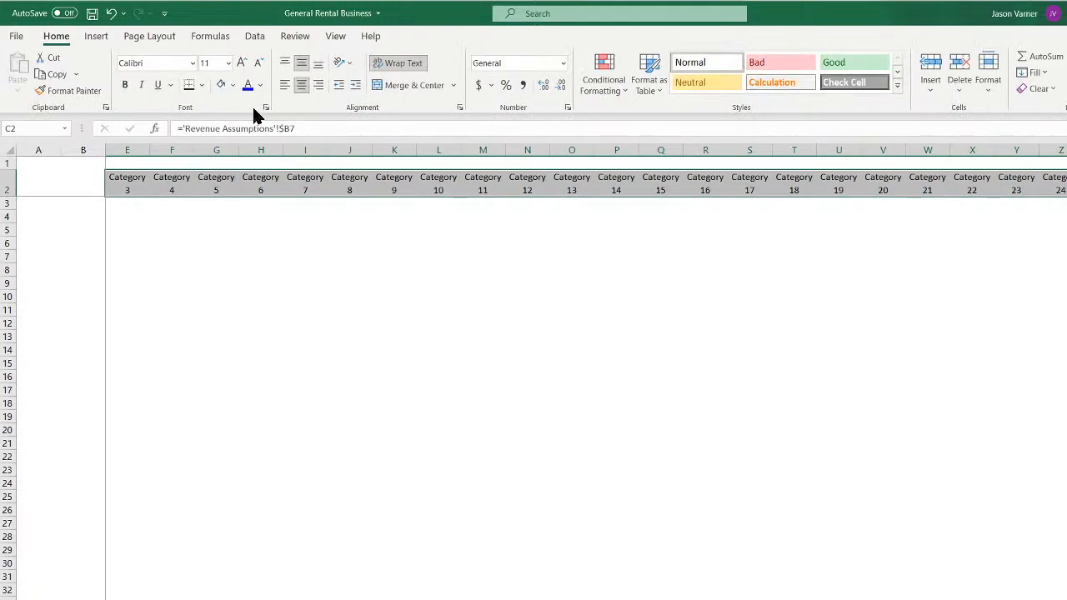
left_click(202, 87)
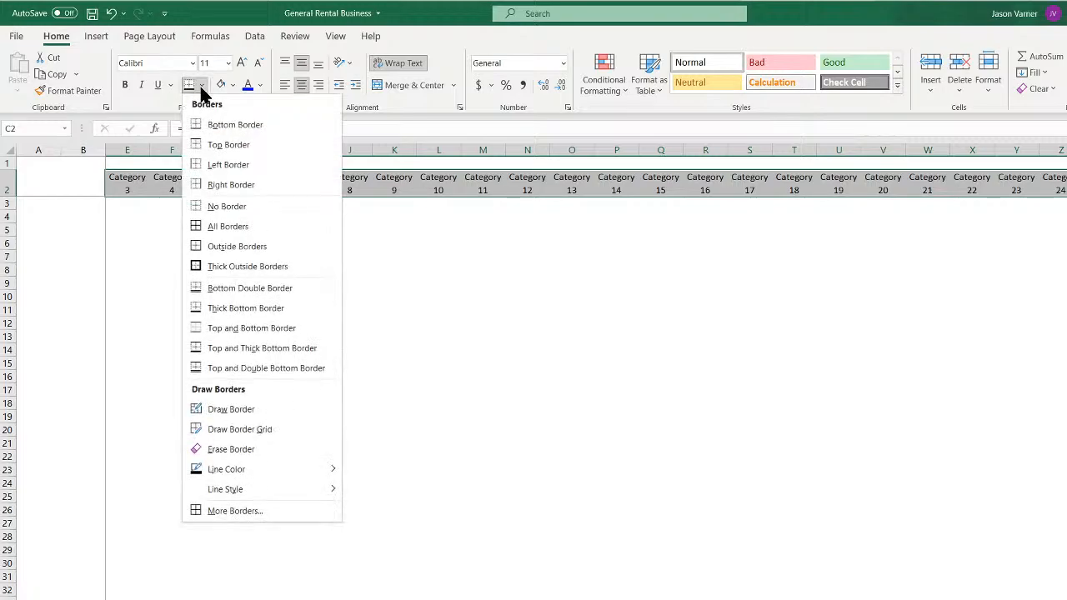
left_click(226, 221)
left_click(254, 271)
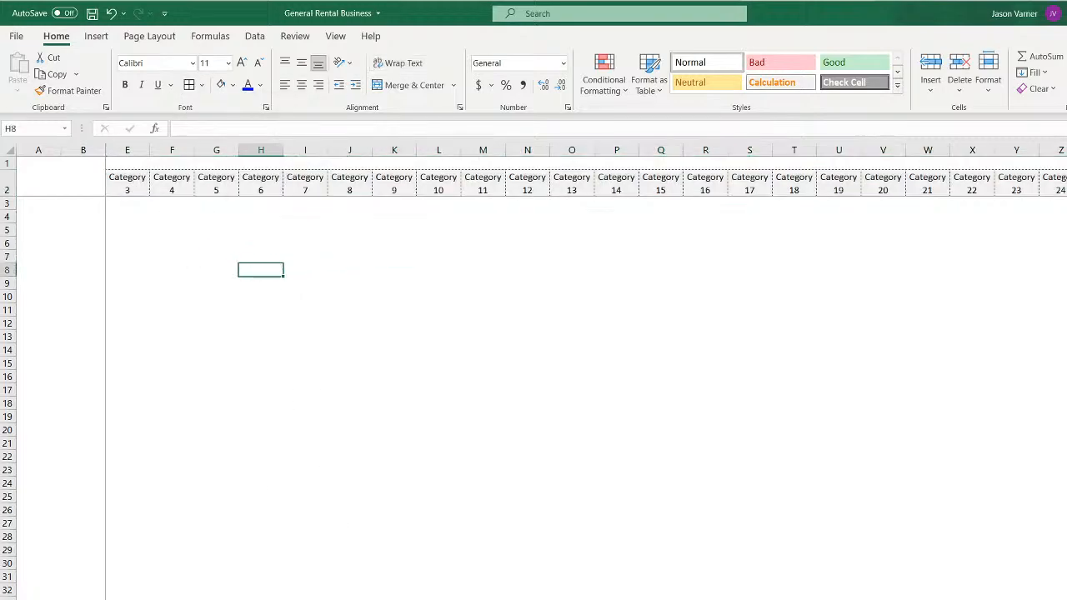
Start the month numbering with 1 in B3 and the formula =B3+1 in B4
scroll(219, 315, "left", 2)
left_click(81, 205)
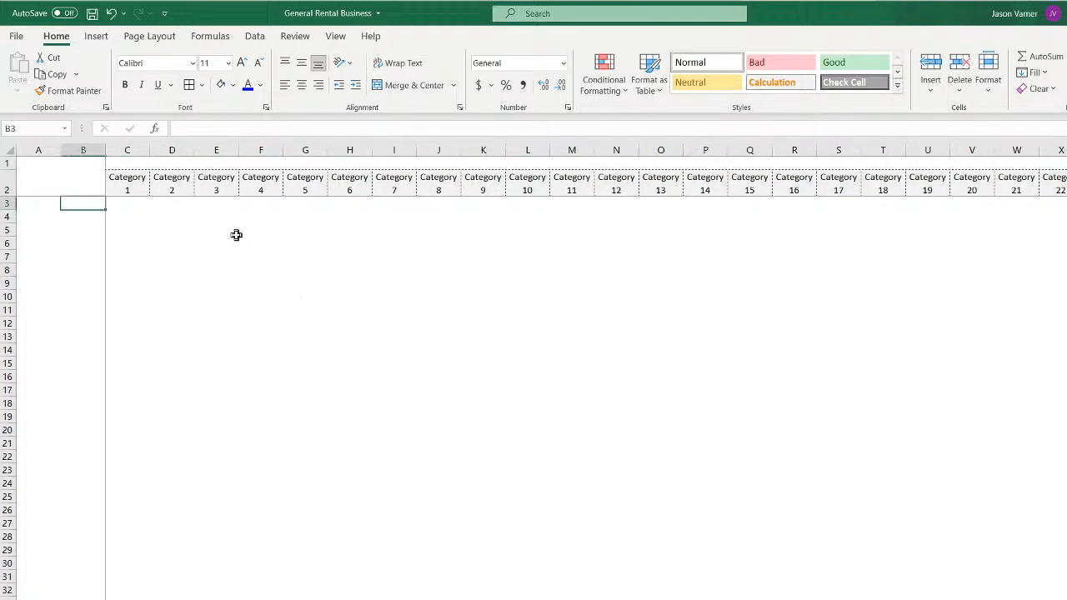
type("1")
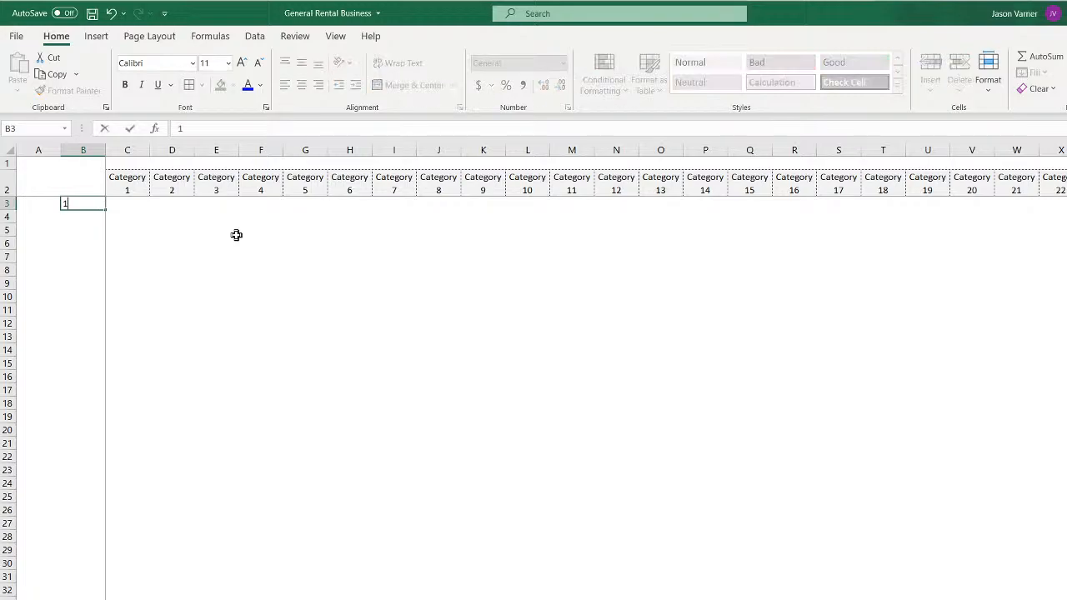
key("Return")
type("=")
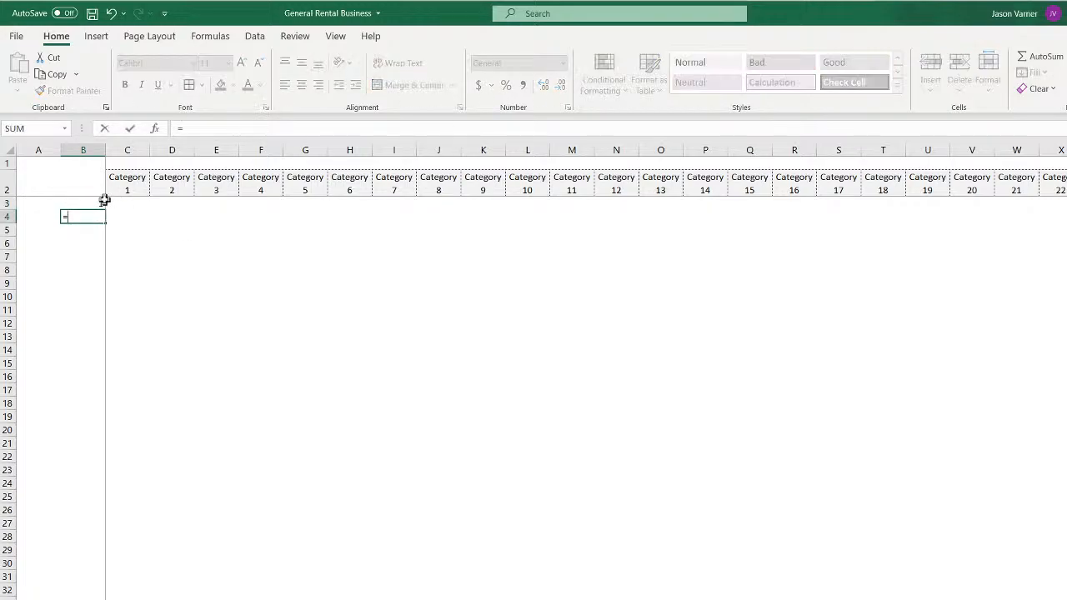
left_click(98, 202)
type("+1")
key("Return")
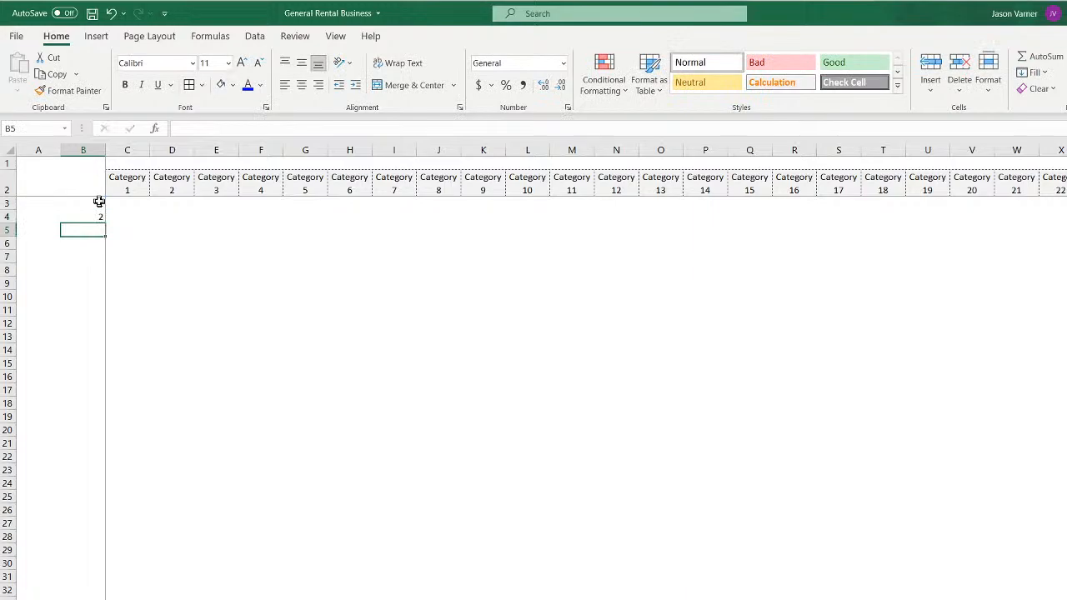
Fill the B4 formula down column B and clear the numbers beyond 60, from B63 down
left_click(92, 217)
left_click_drag(105, 223, 105, 590)
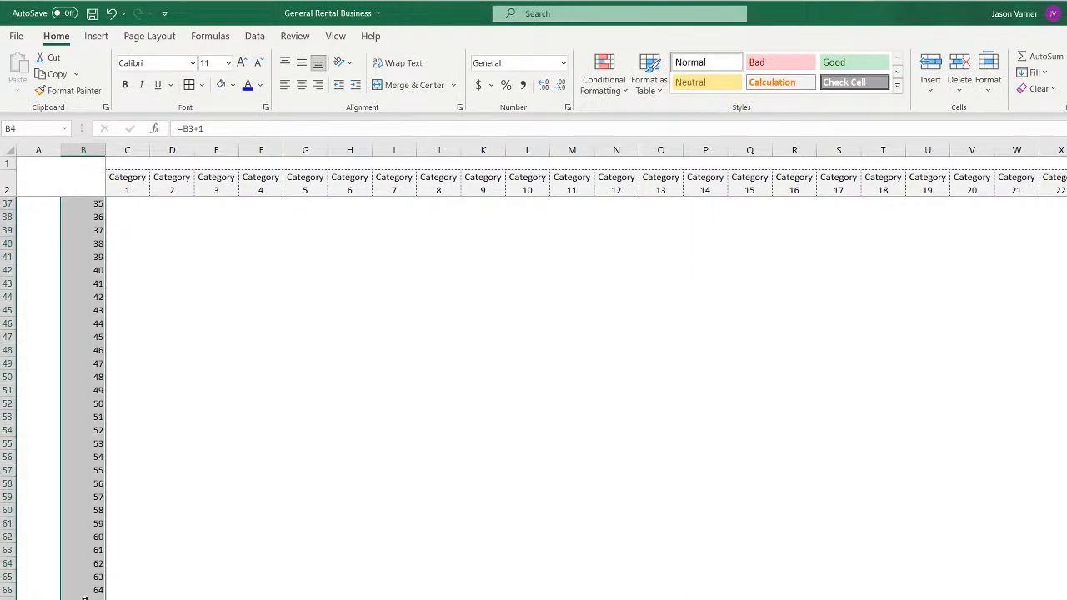
left_click_drag(87, 550, 97, 595)
right_click(97, 594)
left_click(150, 292)
scroll(140, 281, "up", 11)
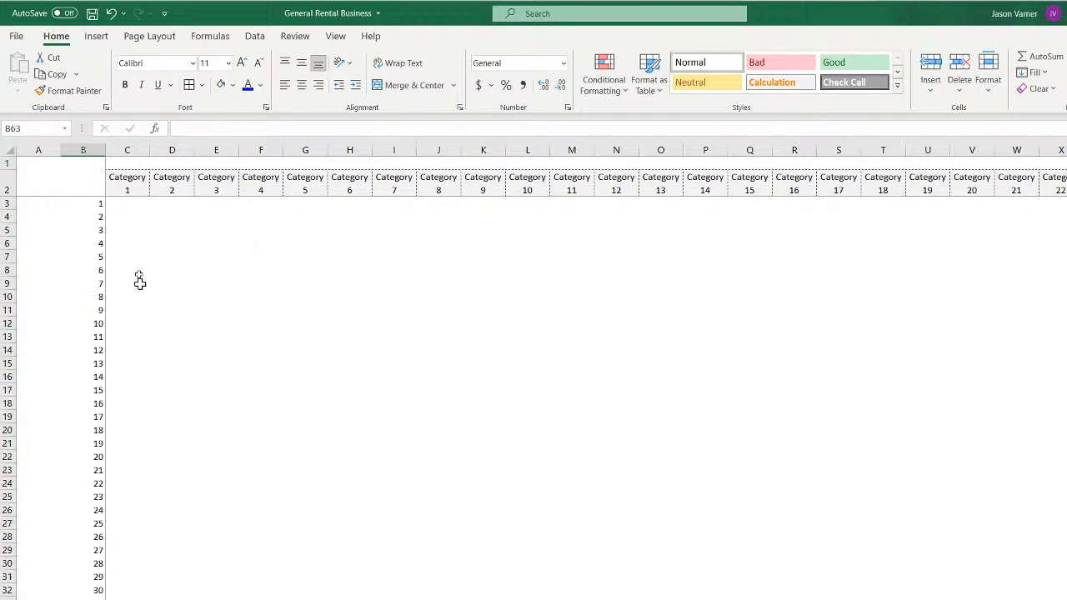
Give the whole input matrix, from C3 through Category 25 and month 60, all borders, a light yellow fill and a blue font
mouse_move(117, 205)
left_mouse_down()
mouse_move(1063, 267)
mouse_move(950, 483)
mouse_move(1033, 596)
mouse_move(975, 596)
mouse_move(1016, 596)
left_mouse_up()
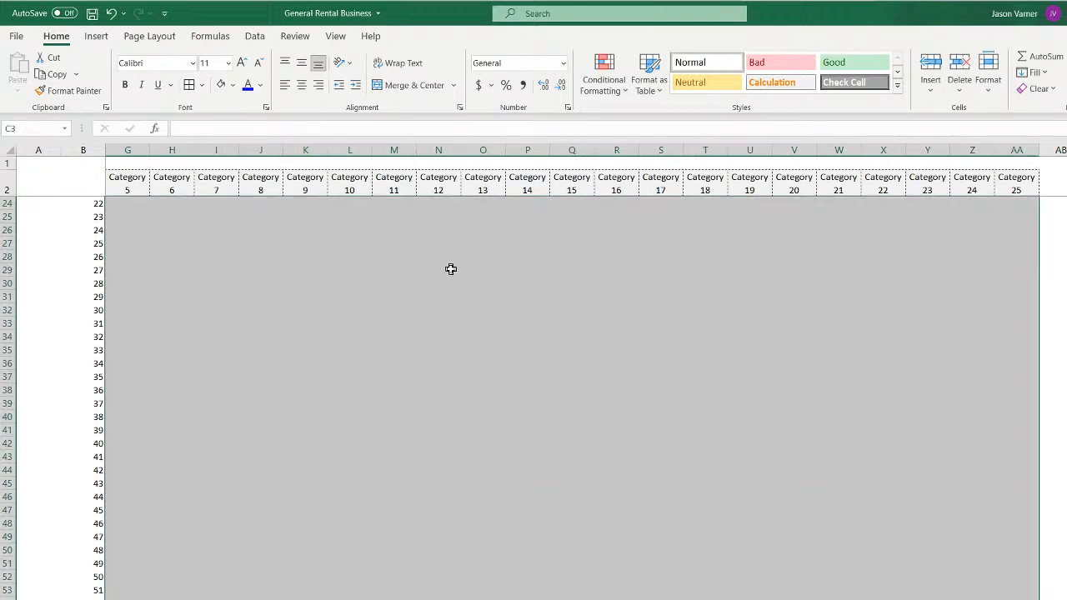
left_click(193, 85)
left_click(233, 86)
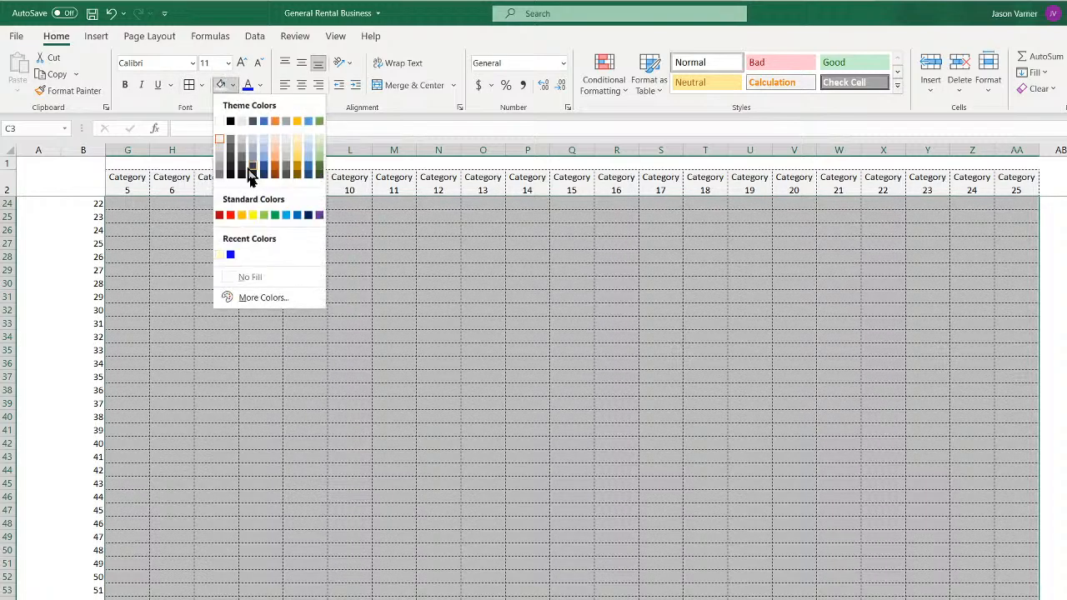
left_click(230, 254)
left_click(425, 392)
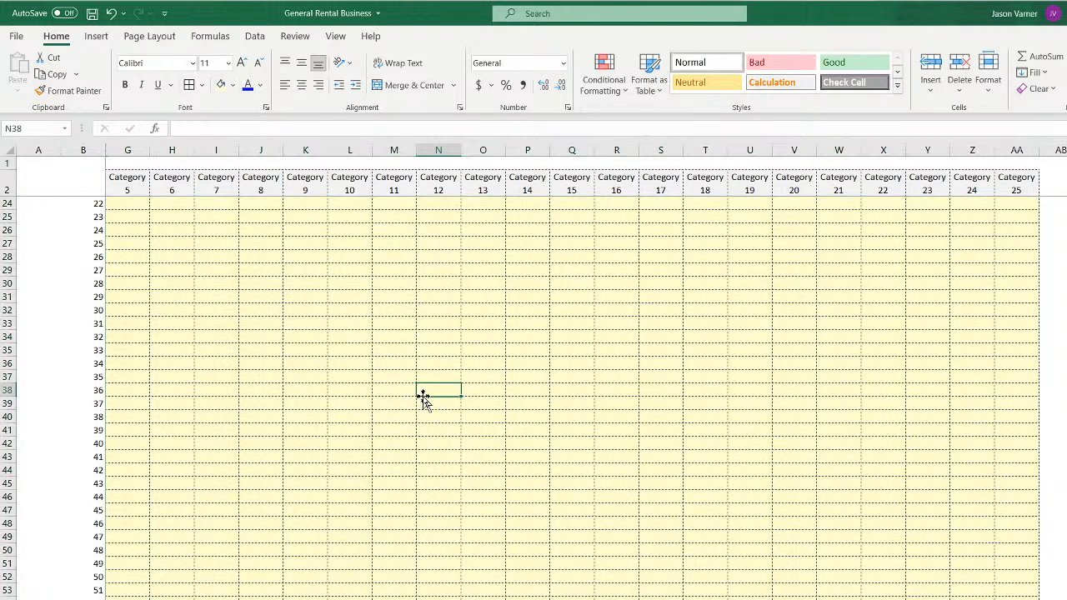
scroll(255, 478, "left", 2)
scroll(112, 430, "up", 7)
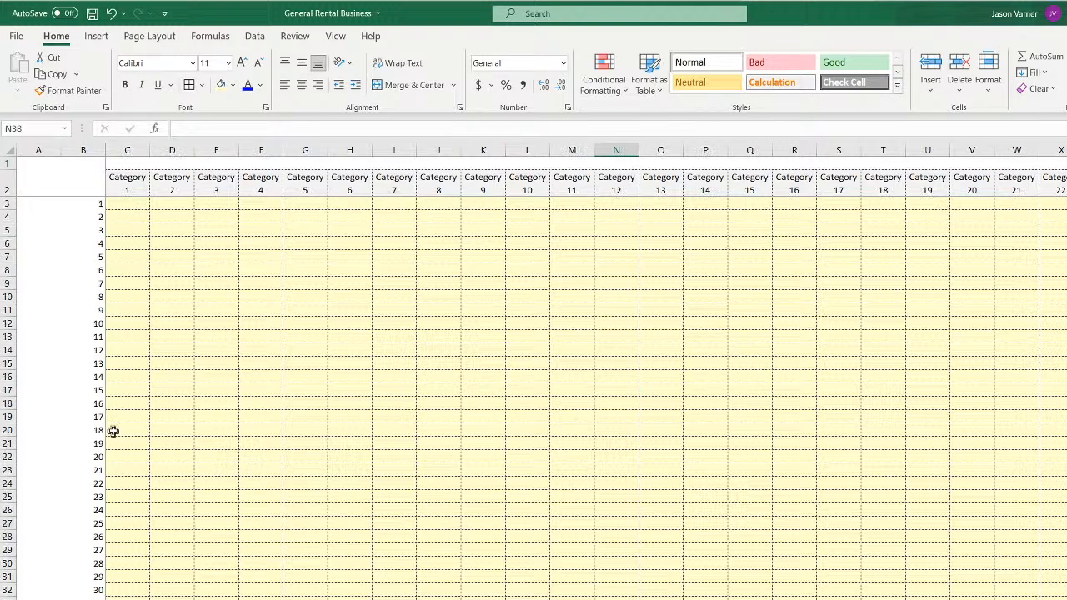
Enter 1 in C3 for Category 1 in month 1 and center the value horizontally
left_click(143, 205)
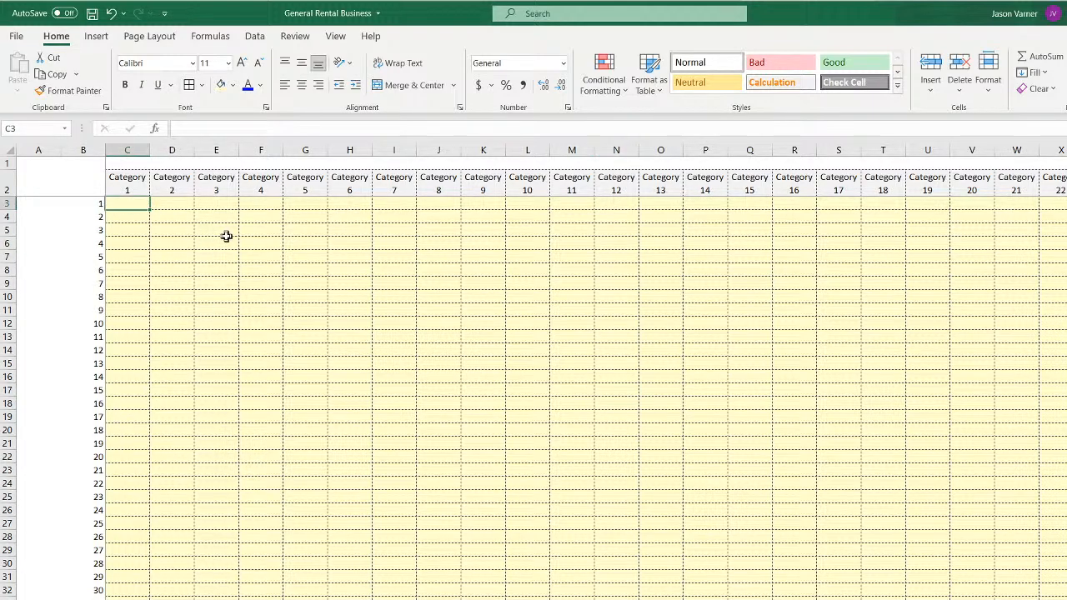
key("Up")
key("Down")
type("1")
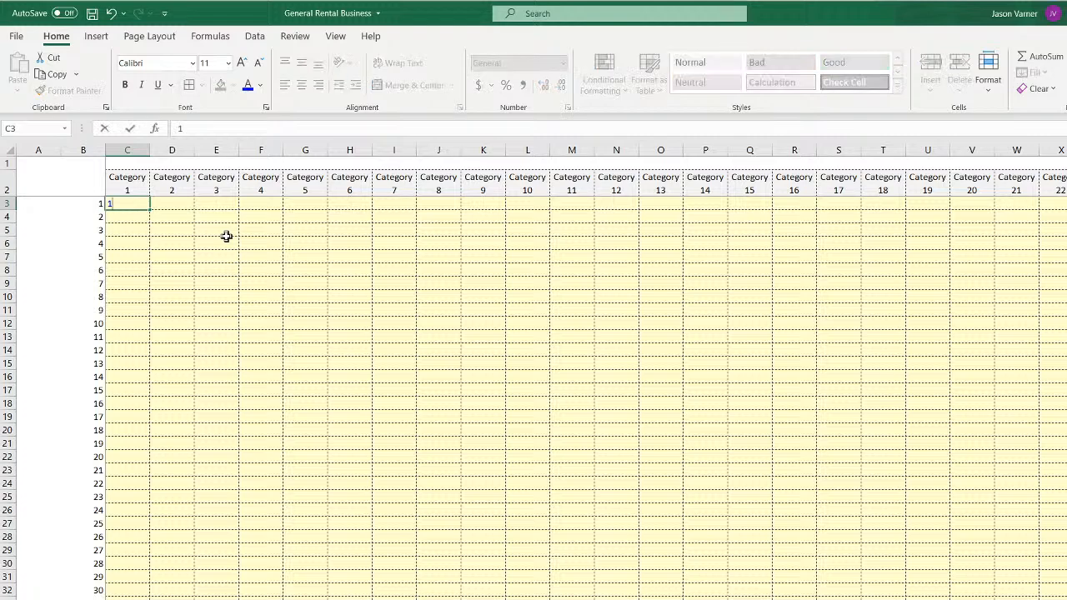
key("Return")
left_click(131, 203)
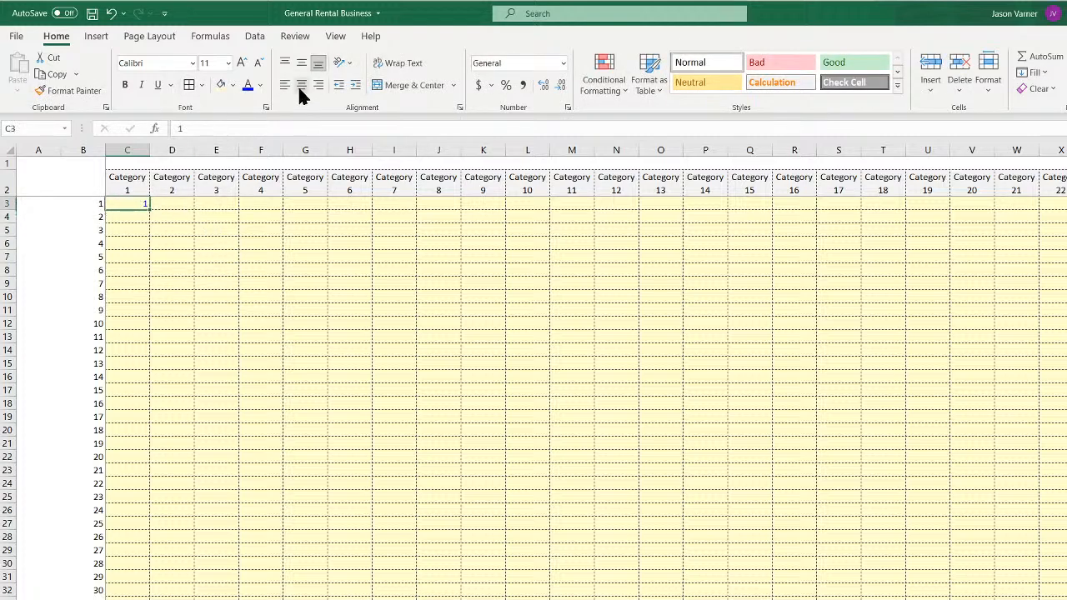
left_click(301, 85)
key("Down")
key("Down")
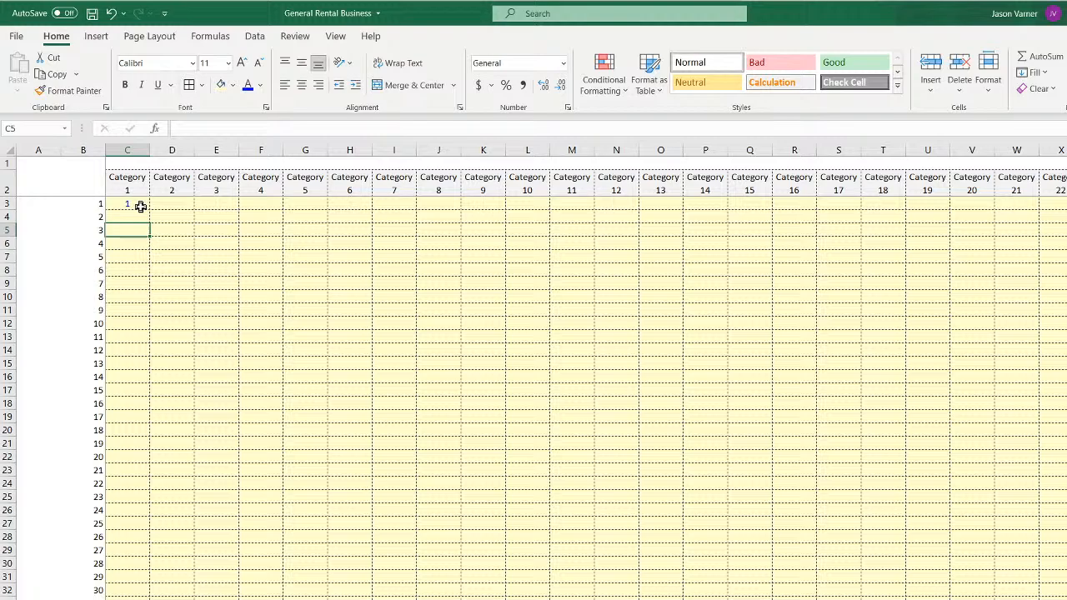
key("Up")
key("Up")
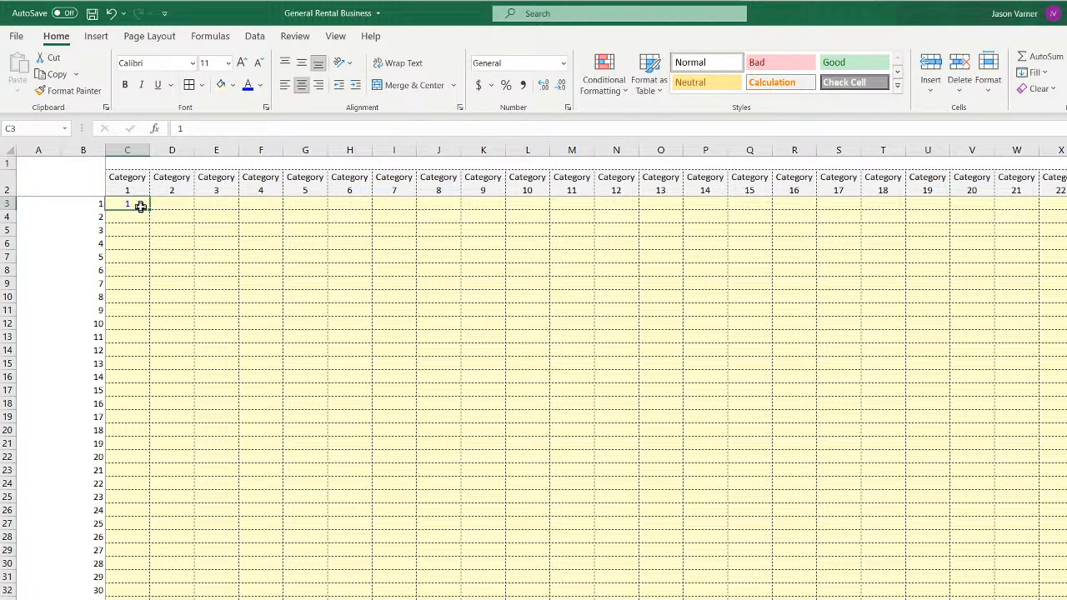
key("Down")
key("Down")
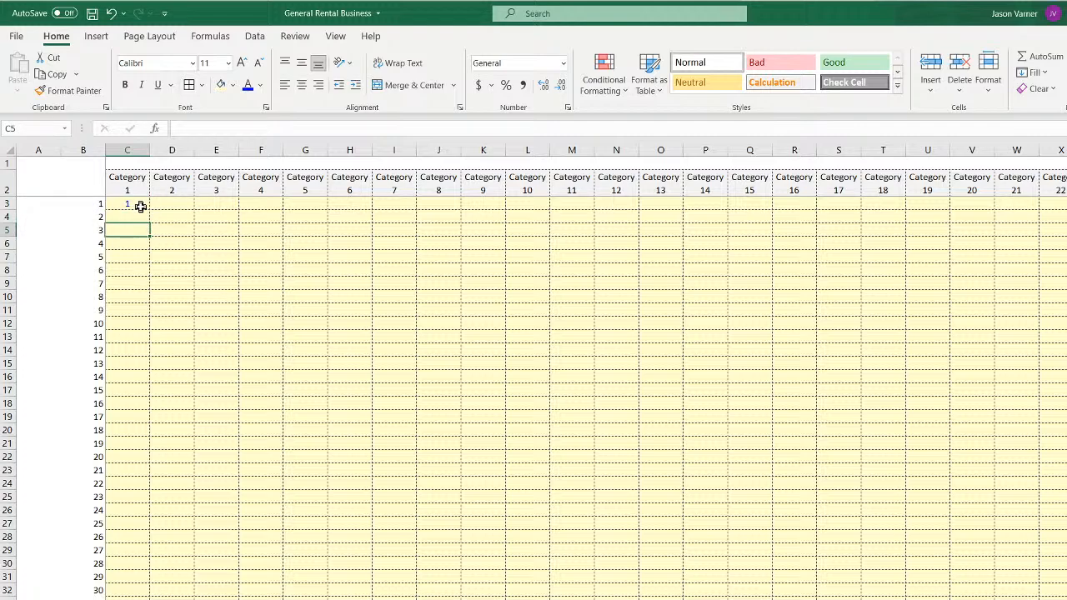
key("Up")
key("Up")
Enter 1 in C6 for Category 1 in month 4
key("Down")
key("Down")
key("Down")
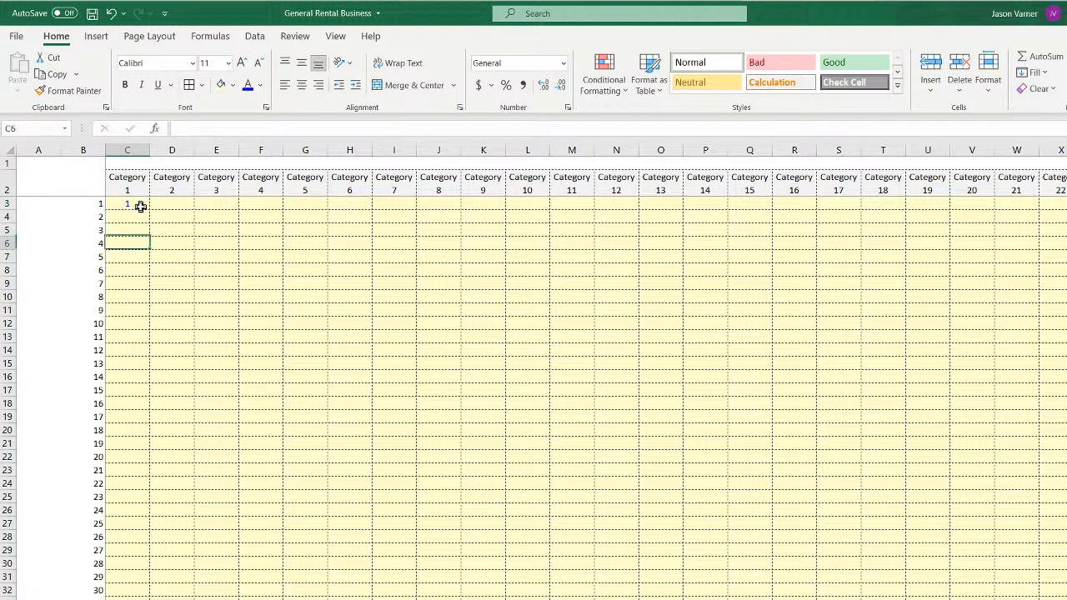
type("1")
key("Return")
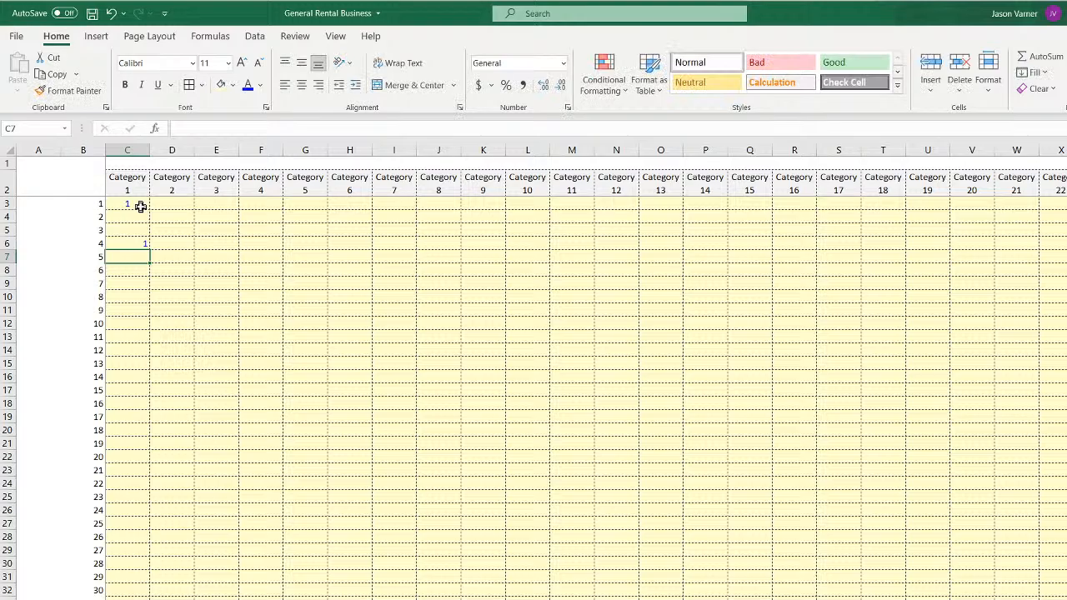
Center the contents of the whole yellow input matrix horizontally, starting from C3
left_click_drag(141, 207, 1062, 596)
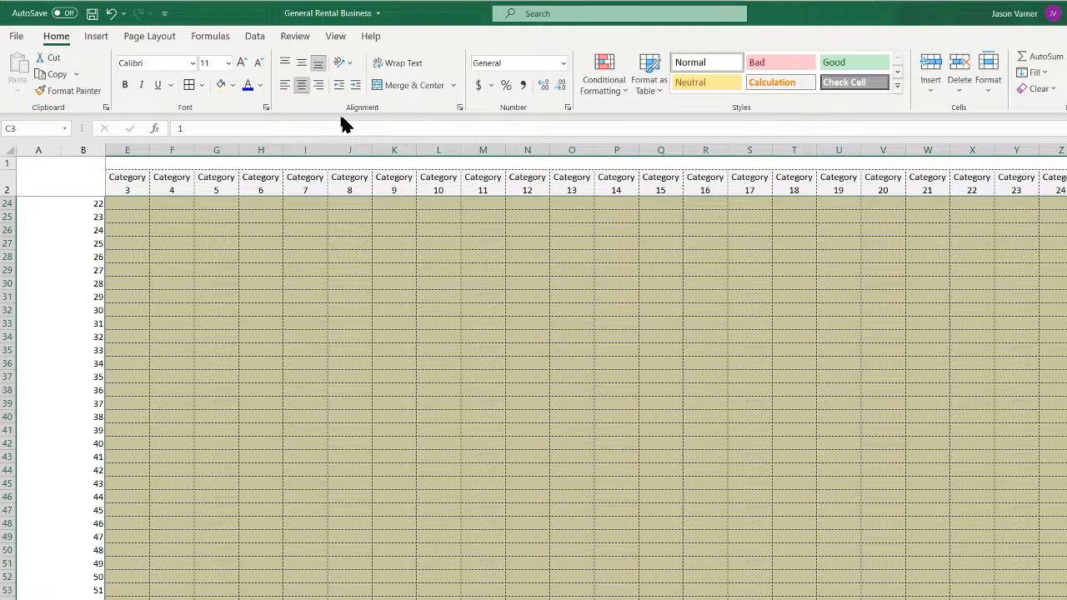
left_click(302, 86)
scroll(659, 592, "left", 2)
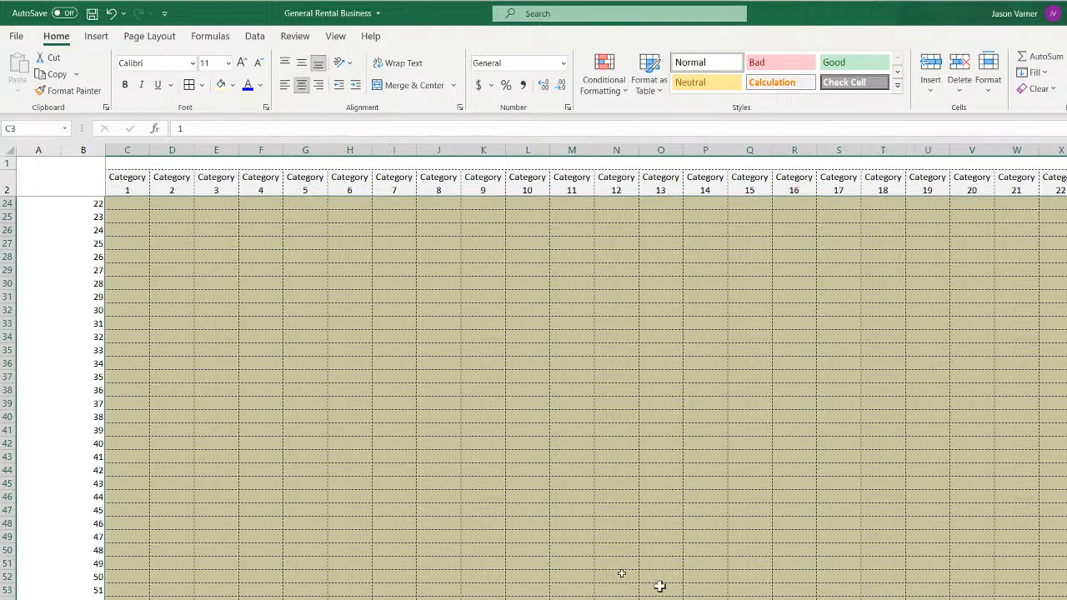
Examine the Category 1 entries for months 1 through 6 in the monthly input grid
scroll(621, 573, "up", 7)
left_click(131, 243)
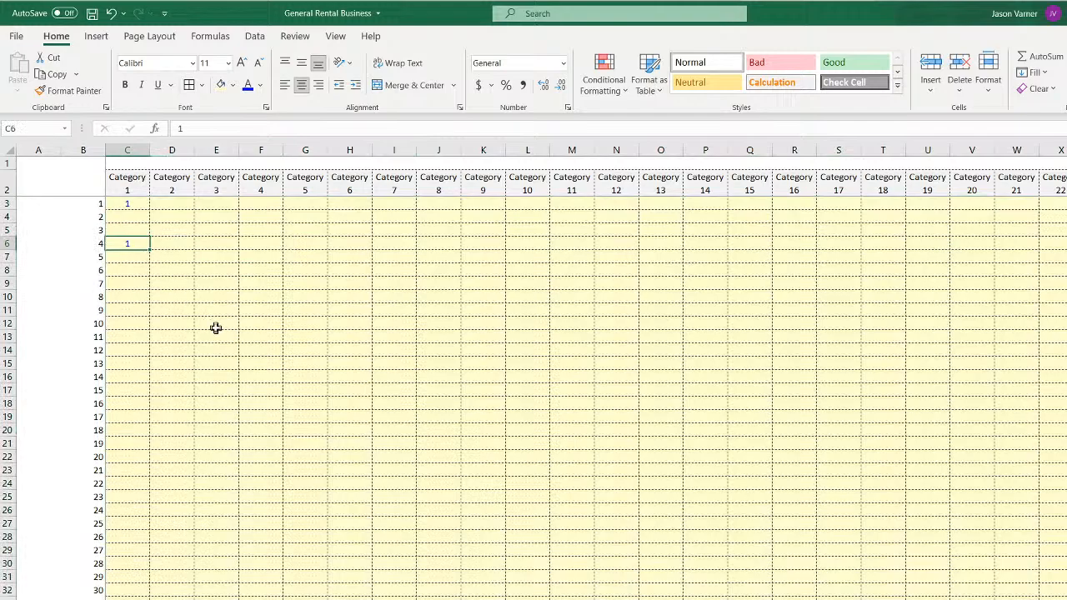
left_click(134, 203)
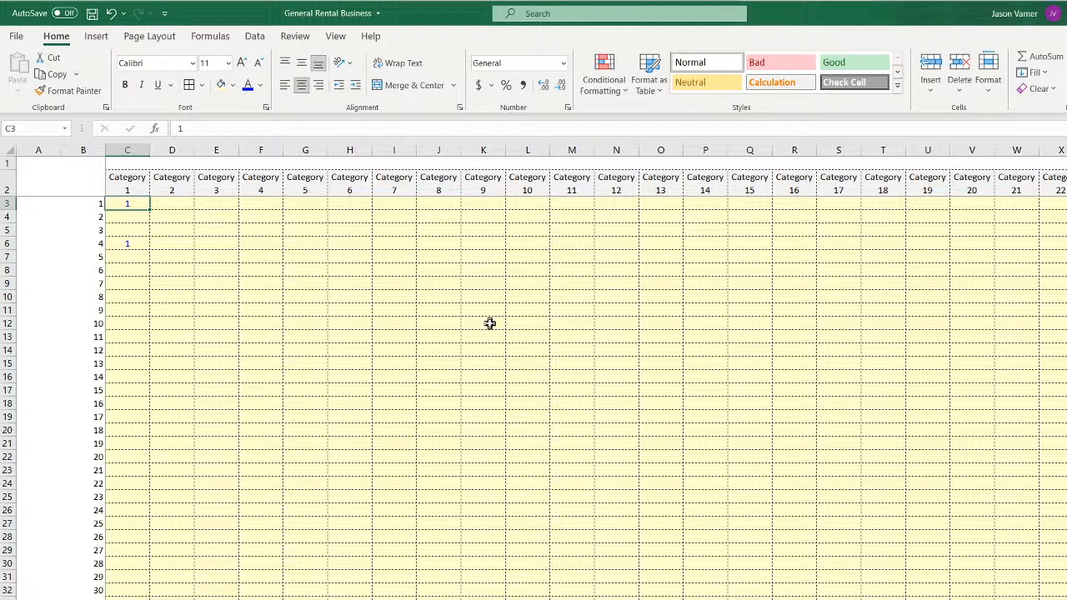
key("Down")
key("Down")
key("Up")
key("Up")
key("Down")
key("Down")
key("Up")
key("Up")
key("Down")
key("Down")
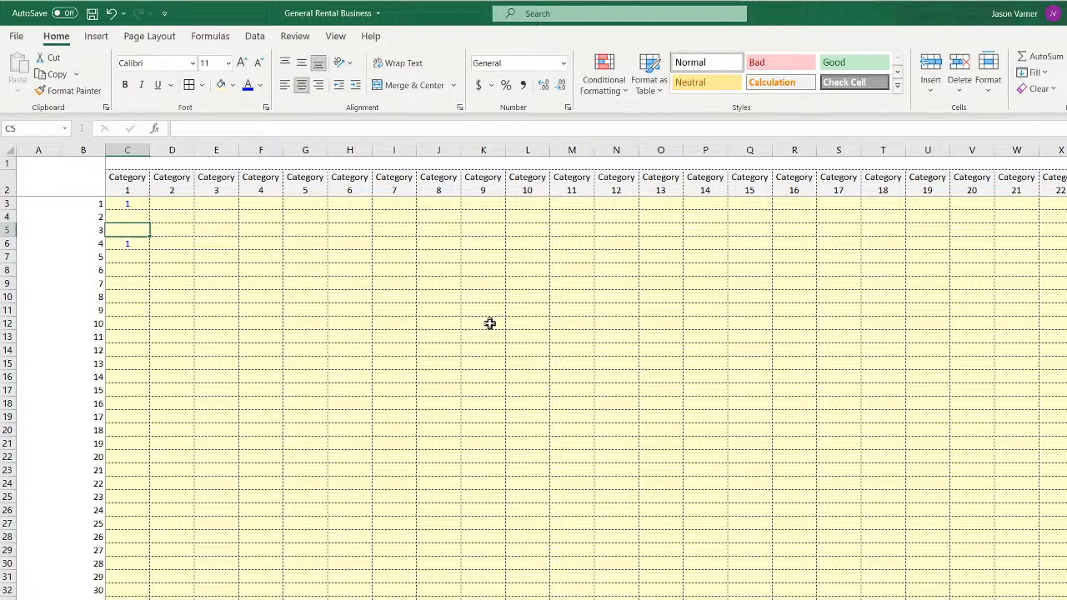
key("Down")
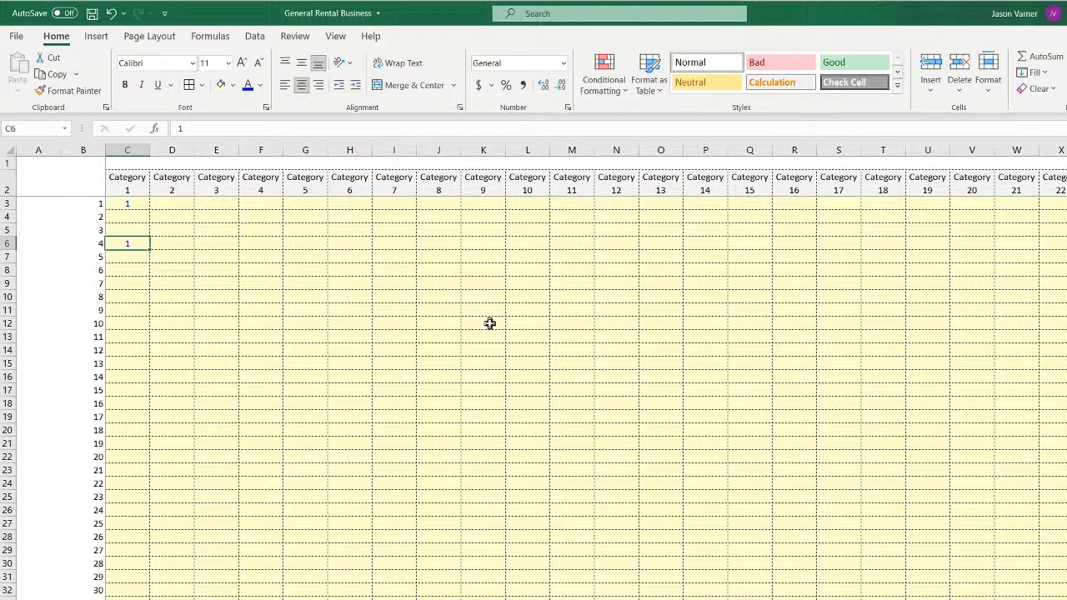
key("Down")
key("Down")
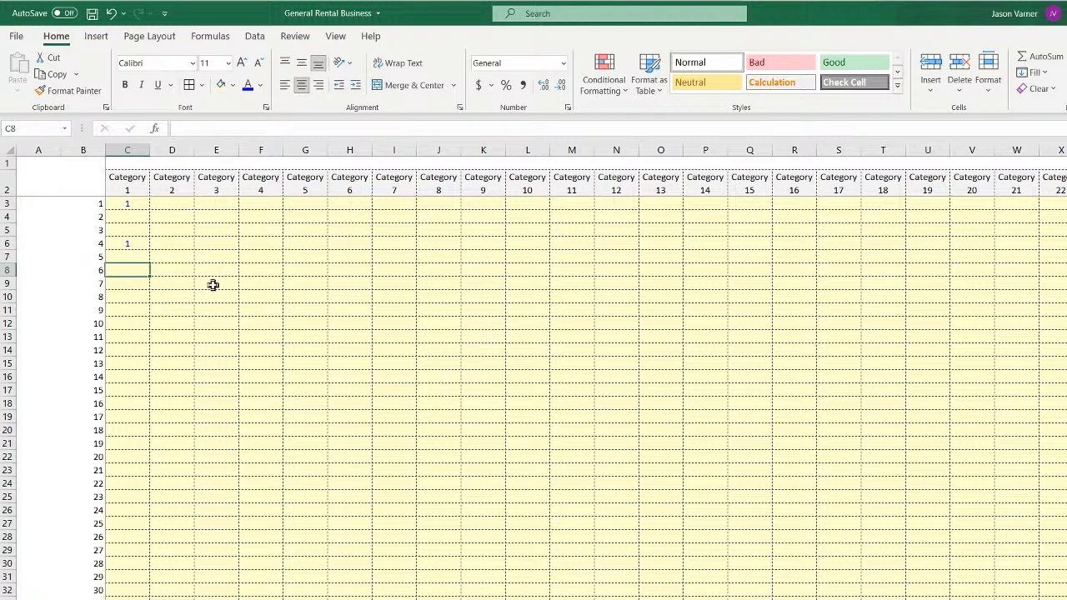
left_click(123, 242)
left_click(128, 230)
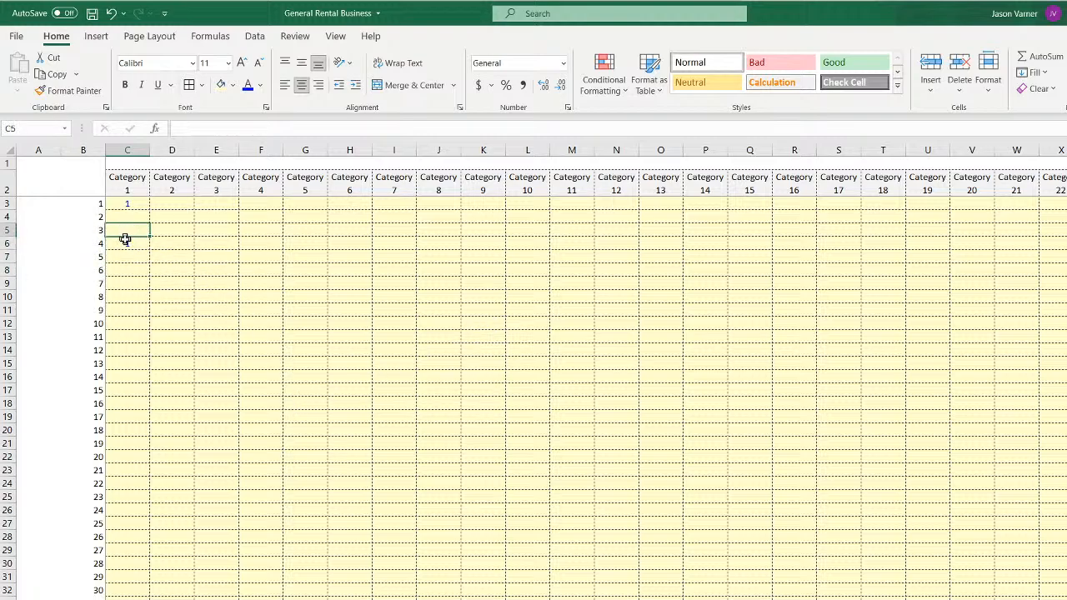
left_click(125, 241)
left_click(129, 204)
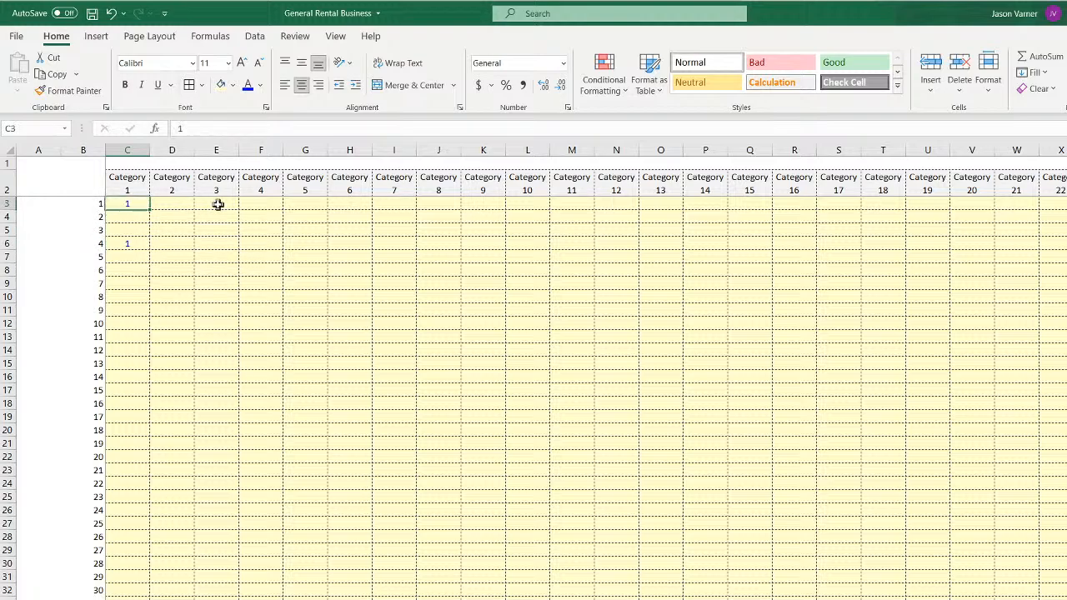
left_click(137, 242)
left_click(135, 231)
key("Down")
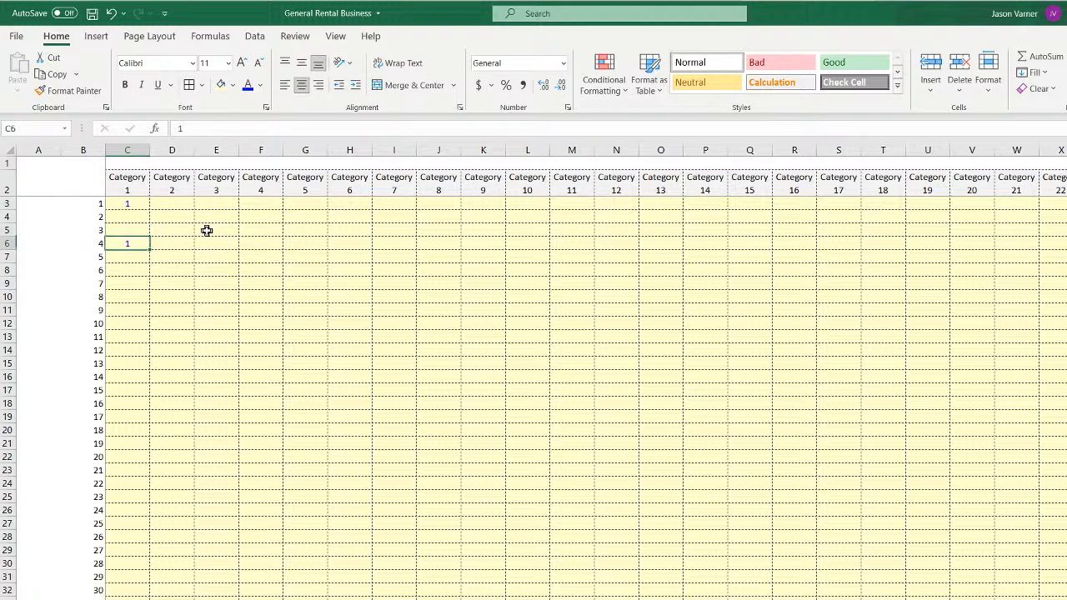
key("Up")
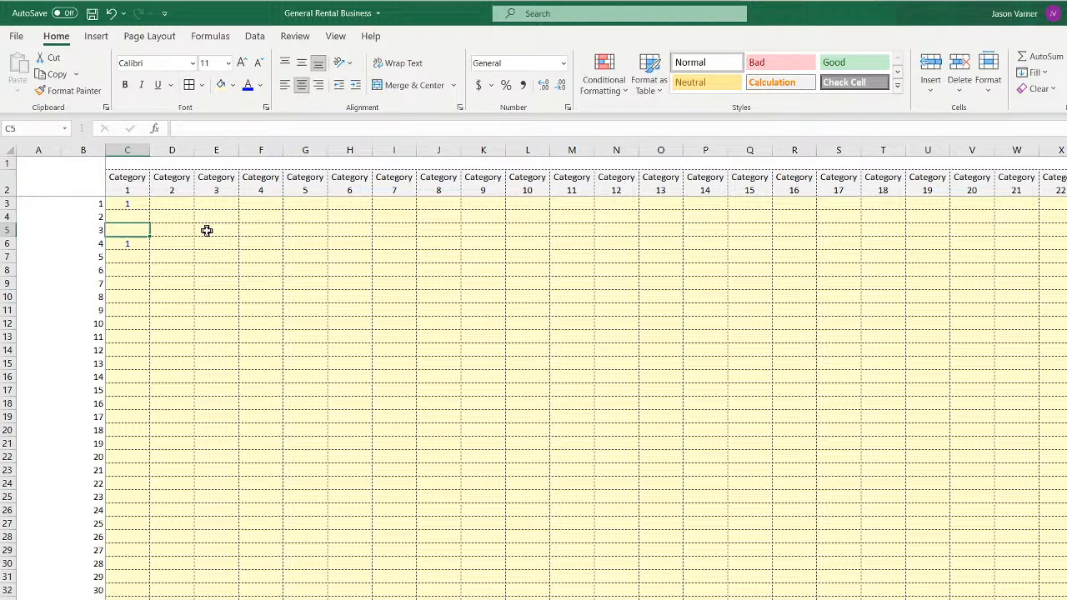
Insert a blank row above the month 1 row, directly beneath the category headers
right_click(5, 203)
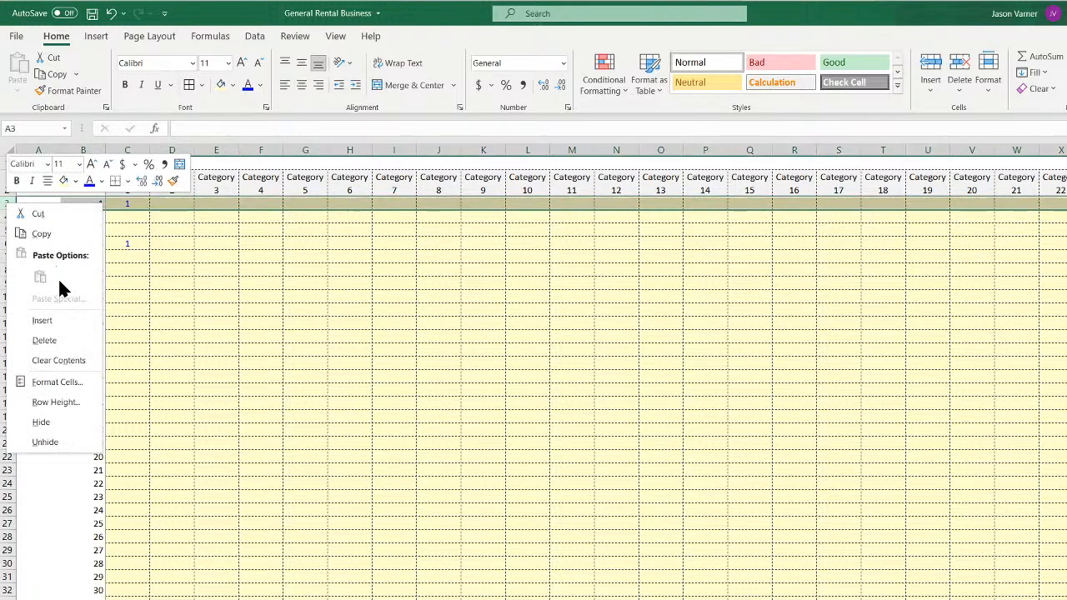
left_click(50, 317)
left_click(265, 323)
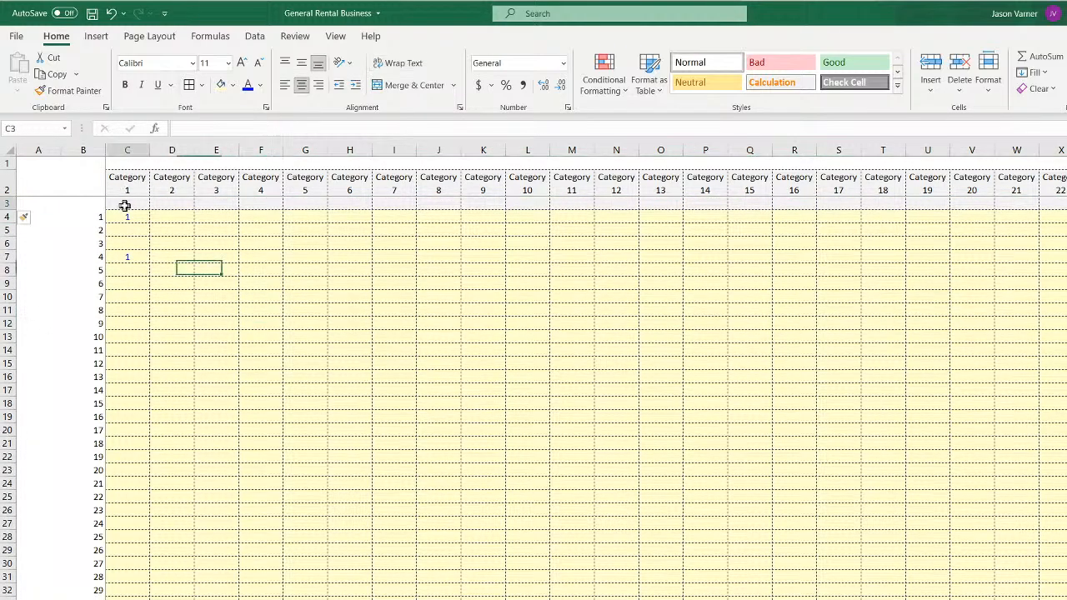
left_click(124, 206)
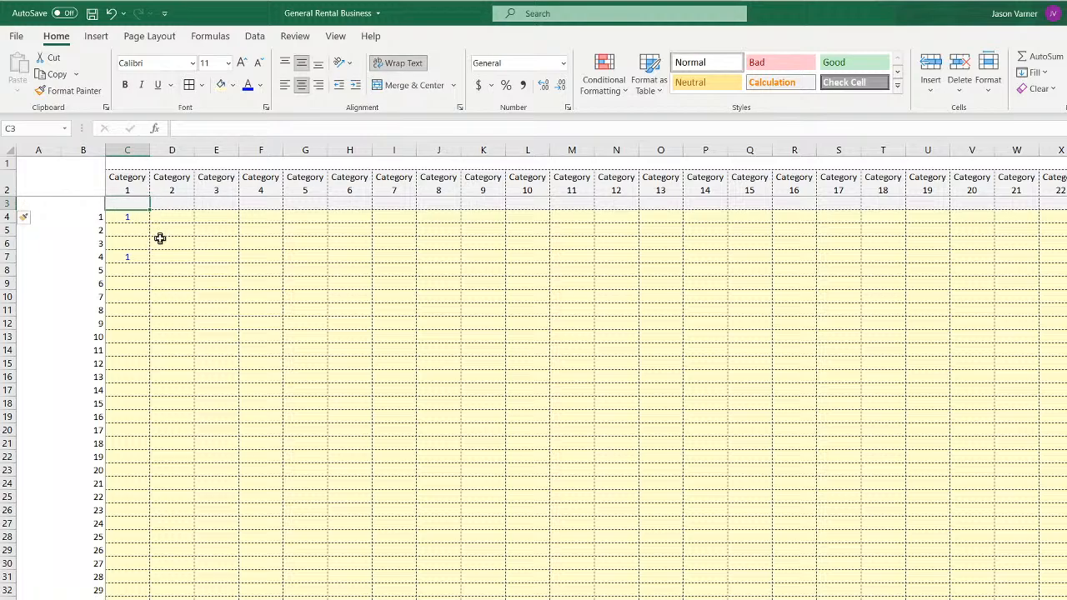
left_click(140, 219)
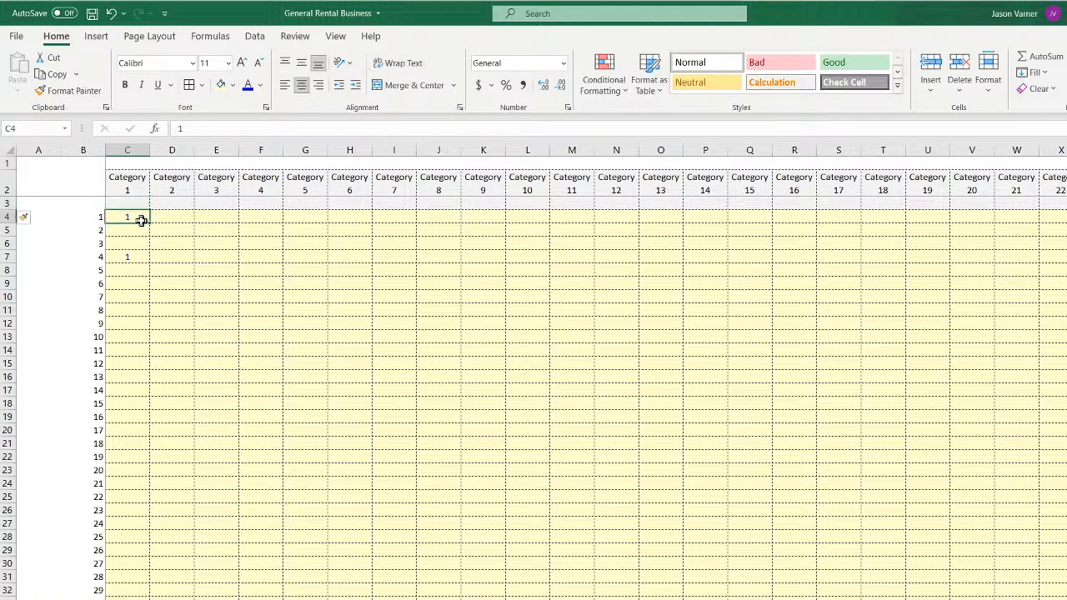
left_click(130, 348)
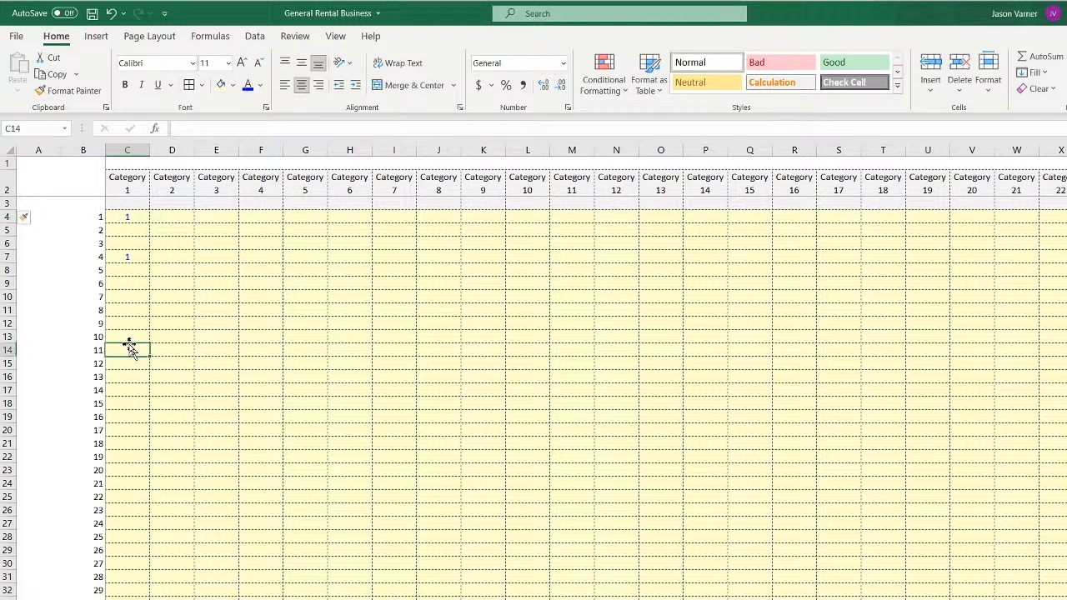
left_click(117, 483)
left_click(137, 599)
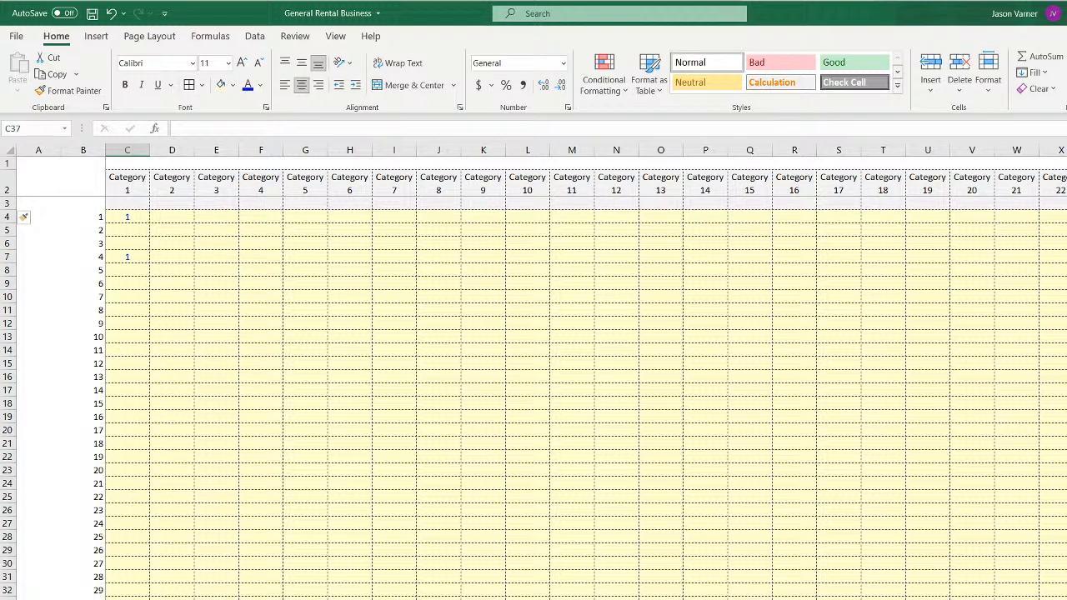
left_click_drag(128, 217, 583, 599)
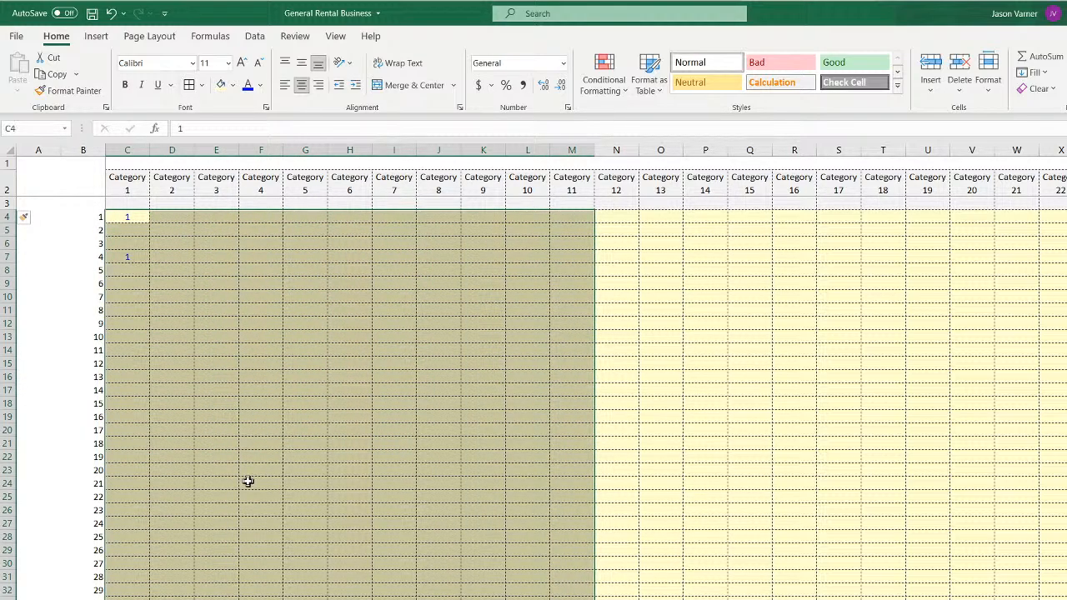
left_click(128, 205)
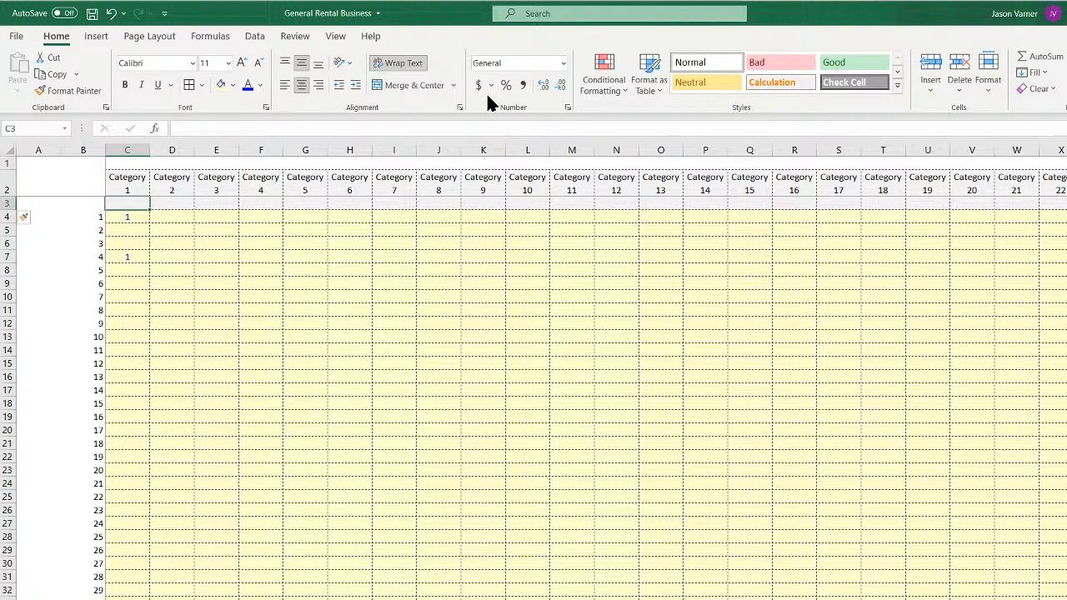
Label the new row "Average Months Rented Out For" in B3 and widen column B until the label fits on one line
left_click(86, 204)
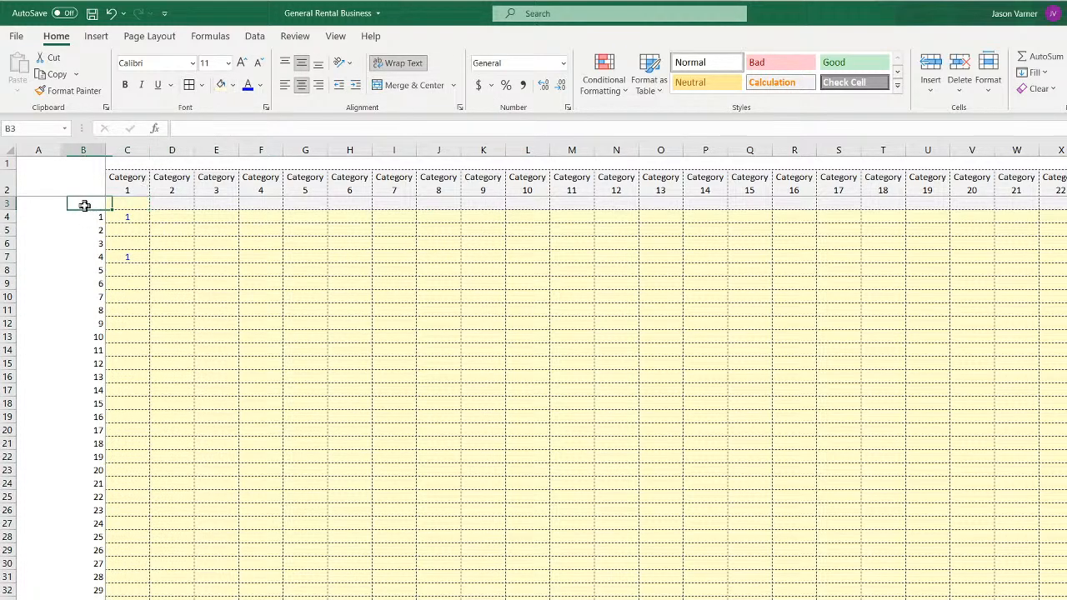
type("Average")
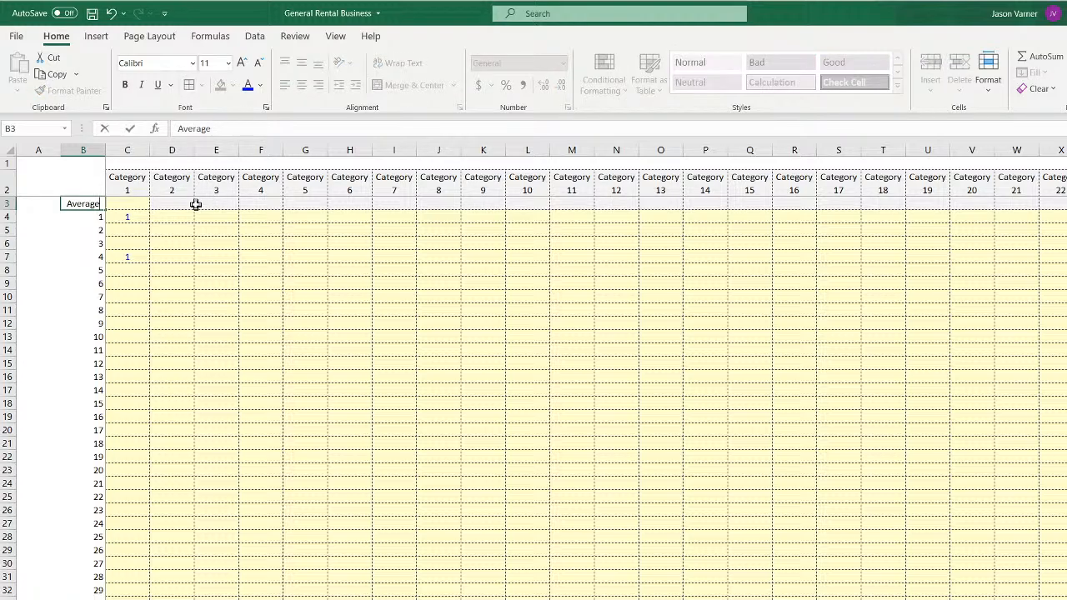
type(" Months Rented Out For")
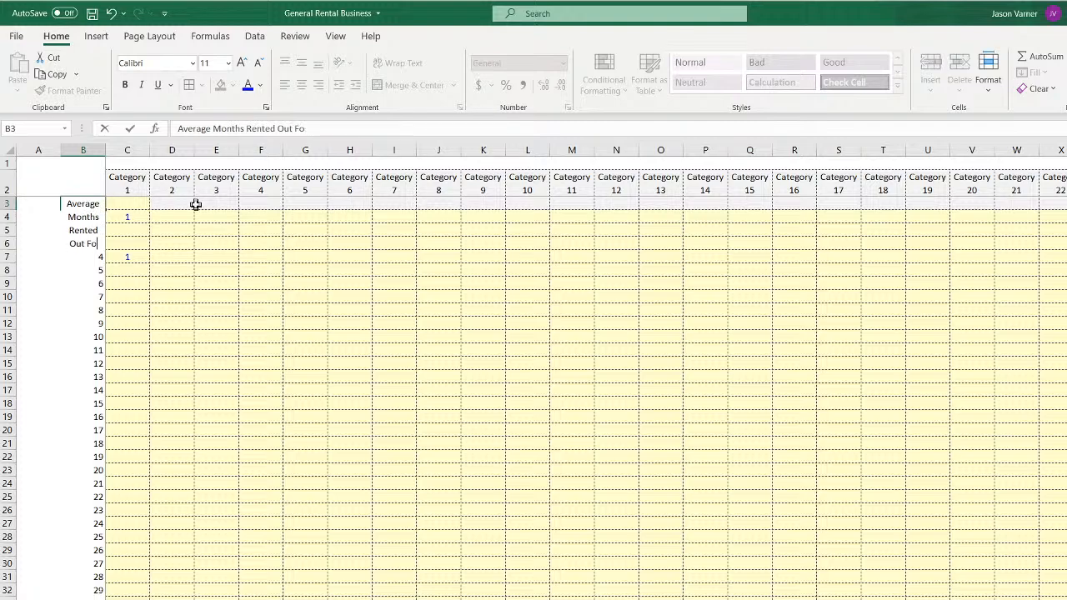
key("Return")
left_click_drag(105, 149, 201, 149)
left_click(164, 223)
double_click(164, 223)
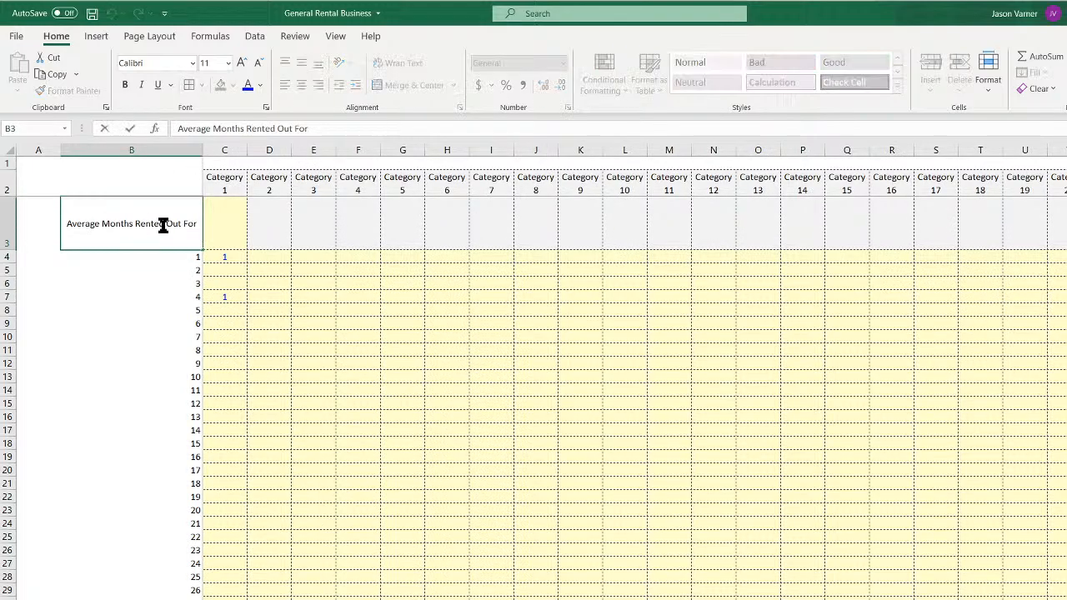
key("Return")
Enter 1 for Category 1 in month 1 (cell C4)
left_click(229, 205)
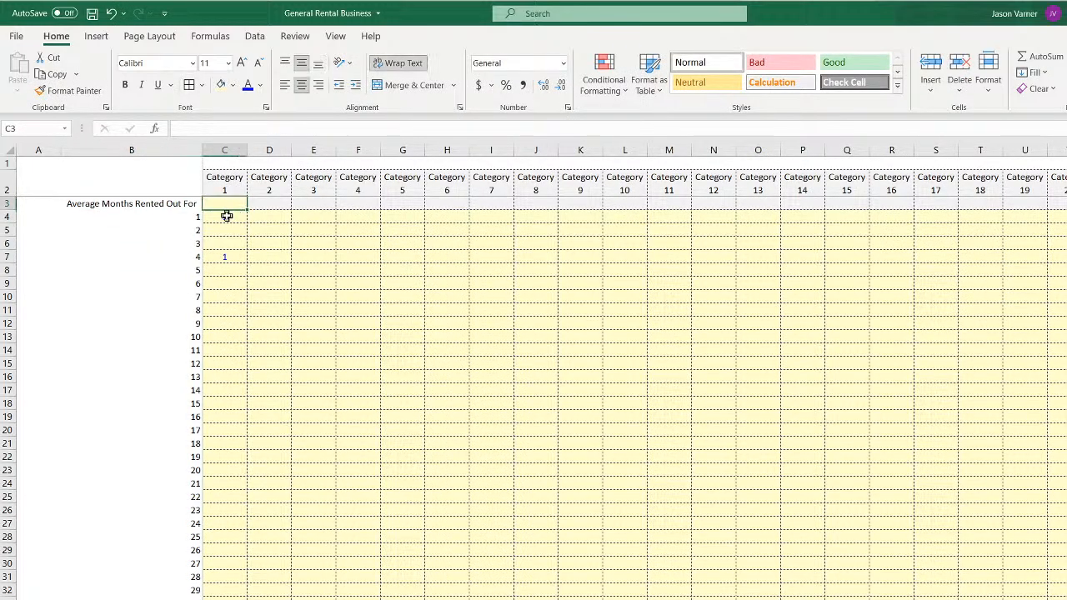
left_click(226, 216)
type("1")
key("ctrl+Return")
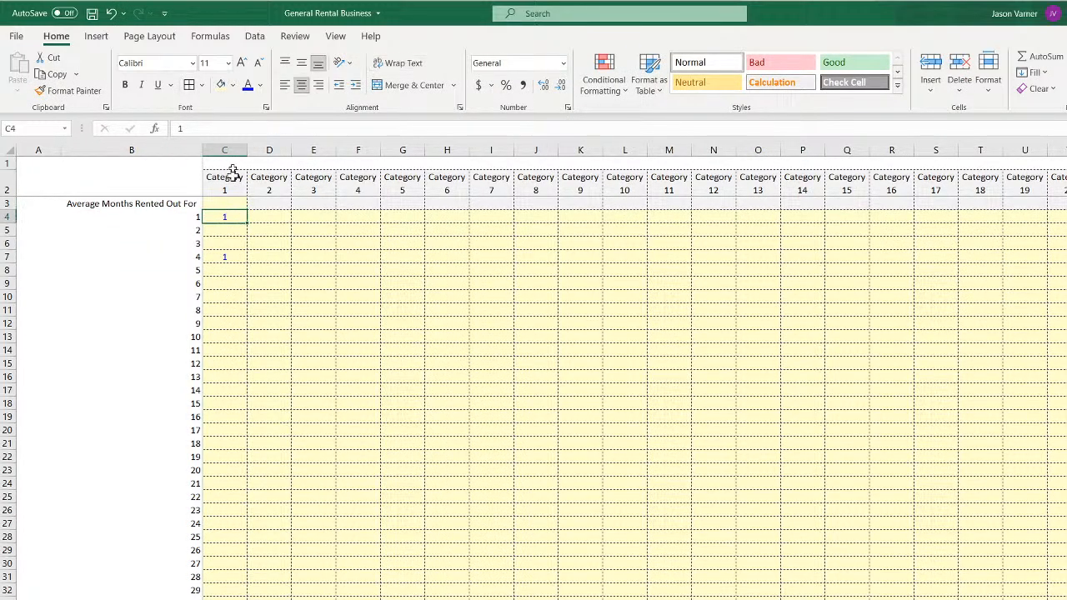
Shade C4 light gray and extend the yellow input formatting of C3 across the category columns of row 3
left_click(232, 85)
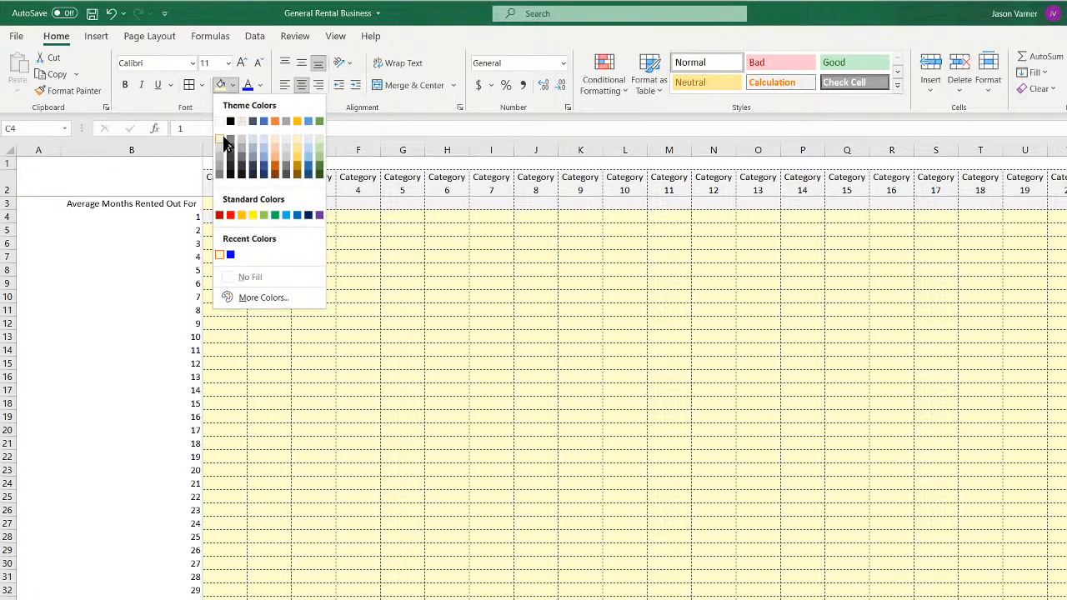
left_click(222, 139)
left_click(244, 205)
left_click_drag(248, 210, 1065, 210)
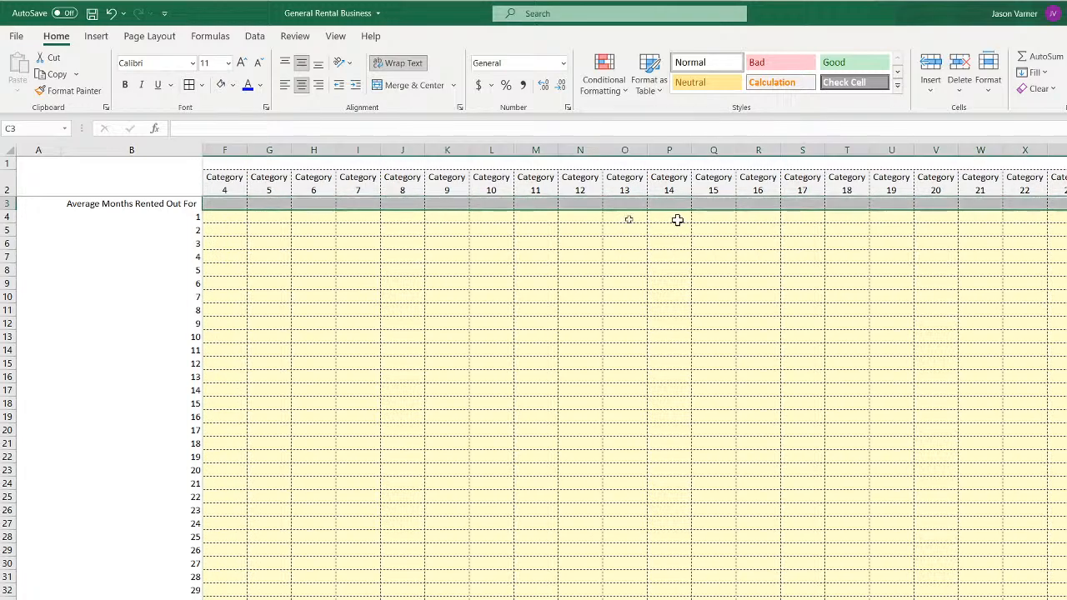
Unfreeze the current panes and freeze them again at C4, locking rows 1 to 3 and columns A and B
left_click(216, 216)
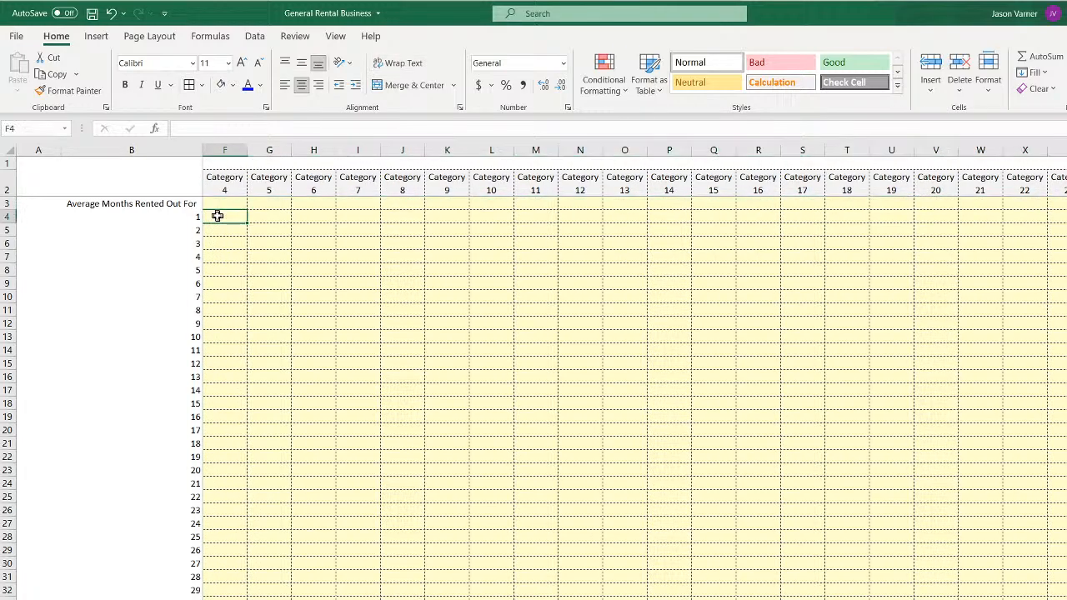
left_click(337, 36)
left_click(533, 90)
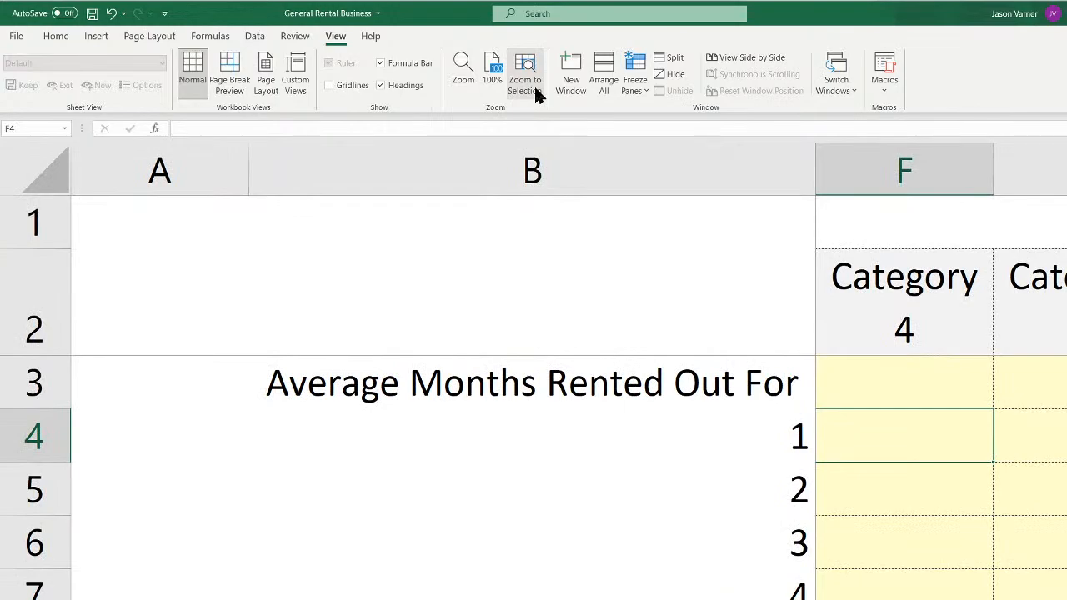
left_click(114, 15)
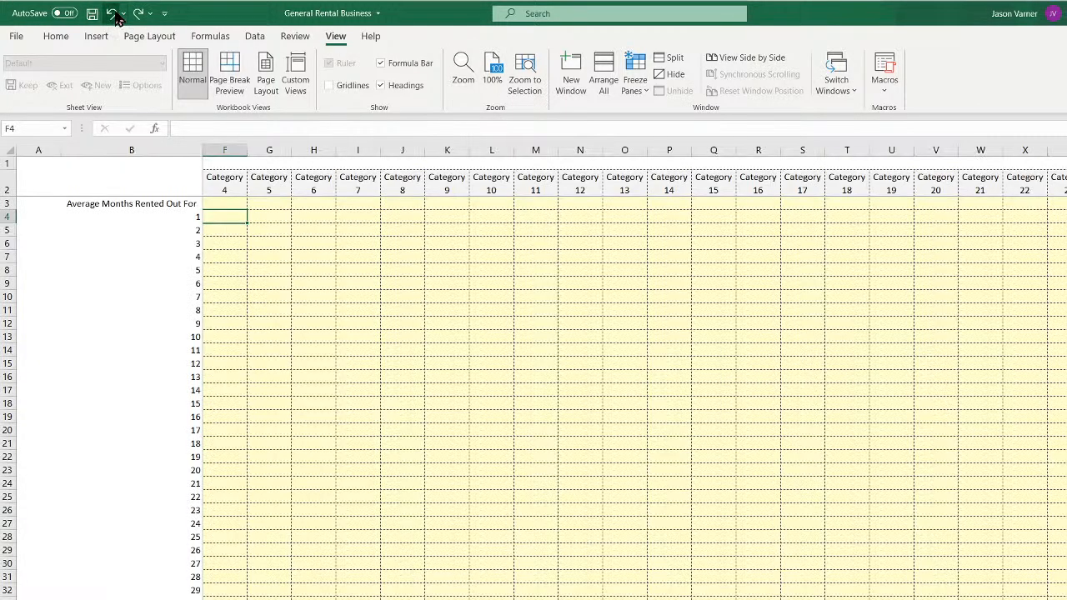
left_click(633, 87)
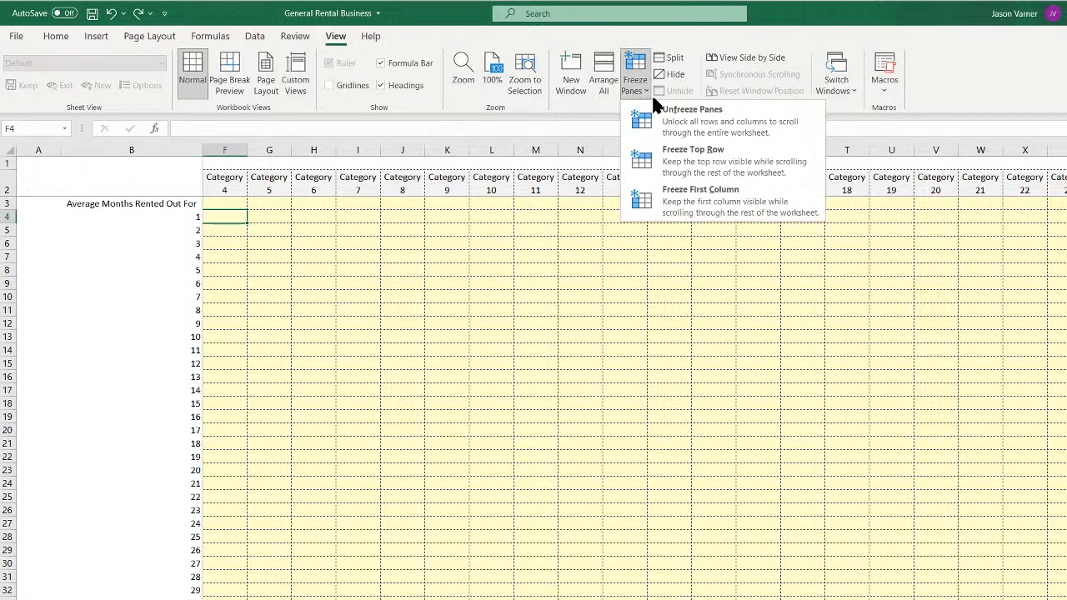
left_click(658, 111)
left_click(637, 88)
left_click(243, 197)
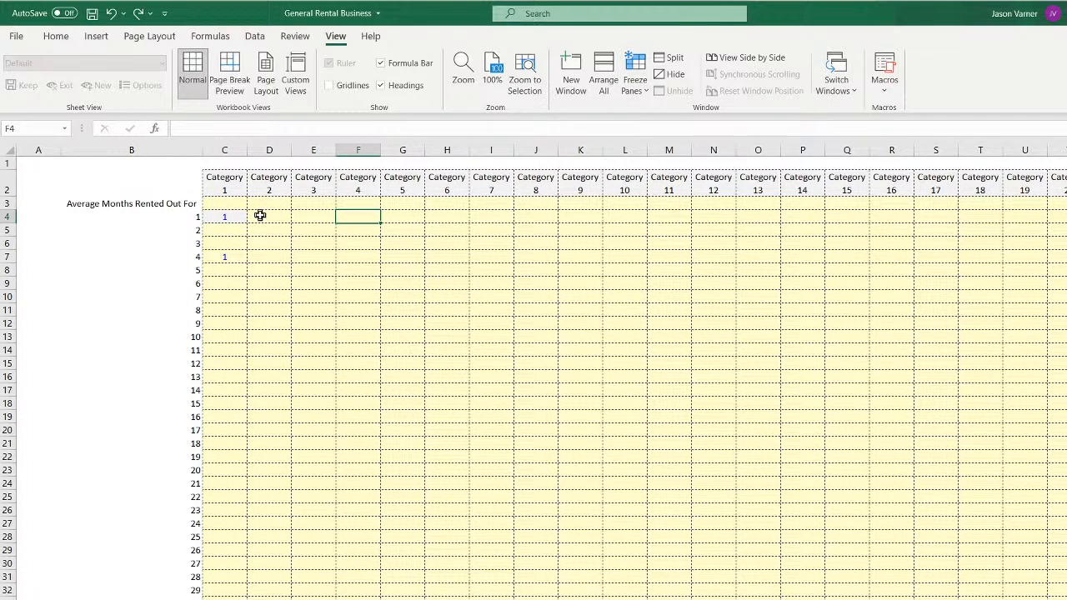
left_click(219, 217)
left_click(633, 87)
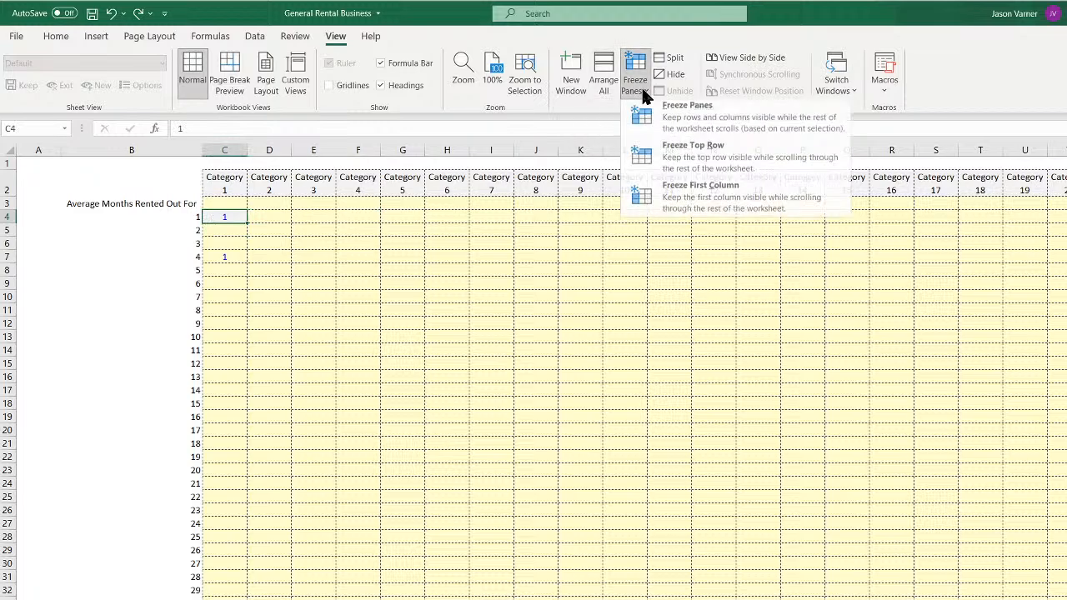
left_click(658, 111)
Set the average months rented out for Category 1 to 3 in C3
left_click(230, 203)
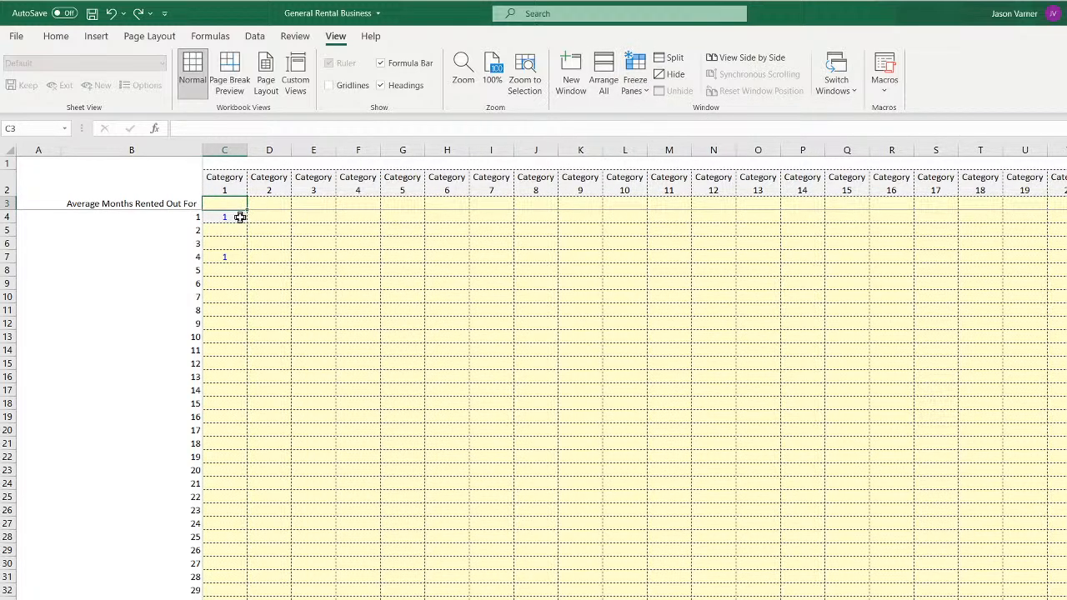
type("3")
key("Return")
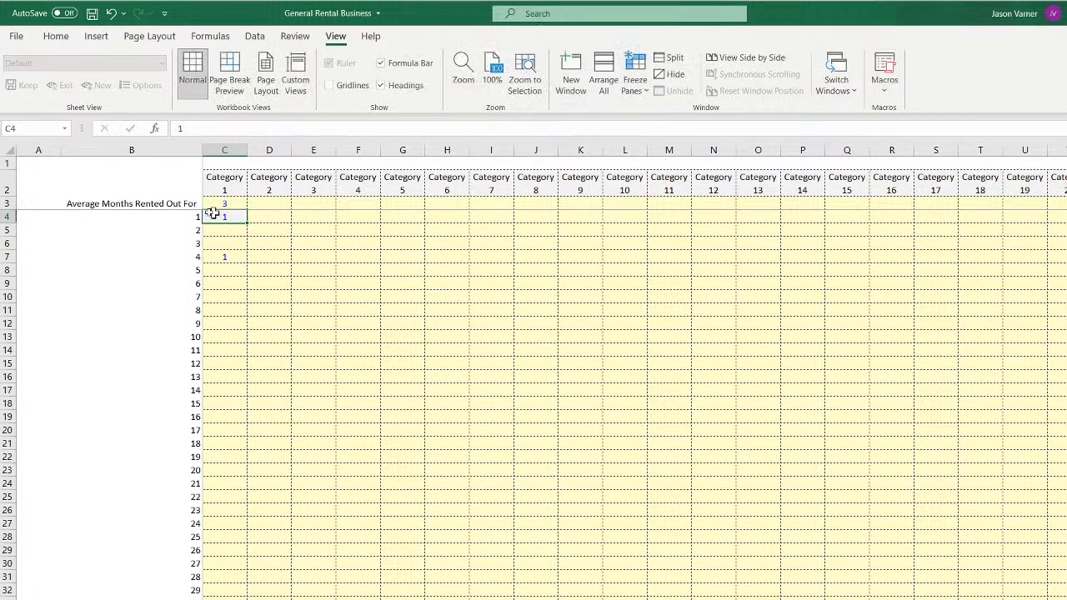
left_click(172, 205)
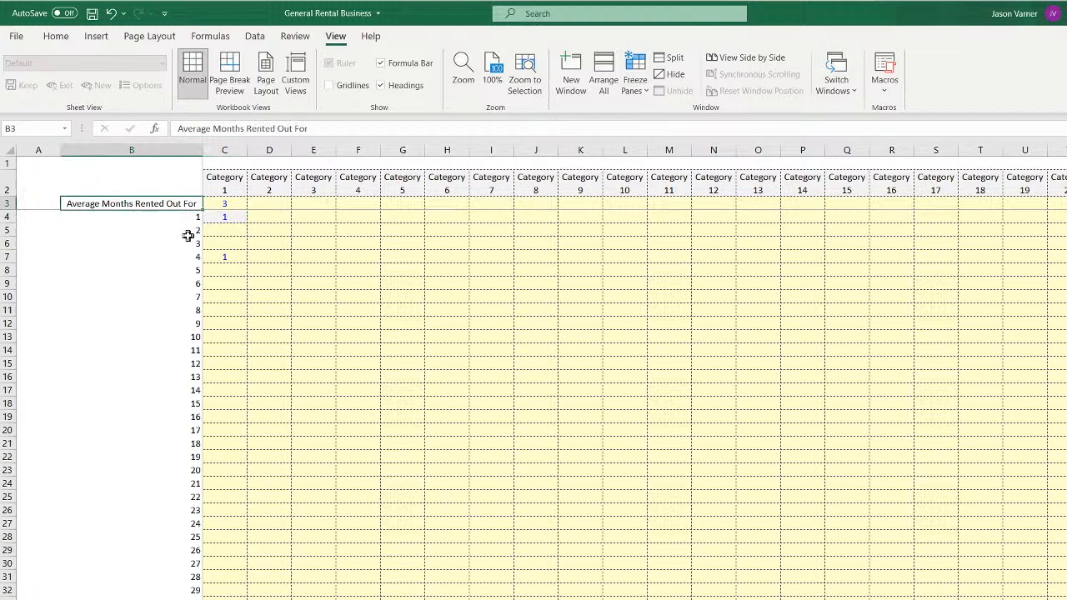
left_click(239, 202)
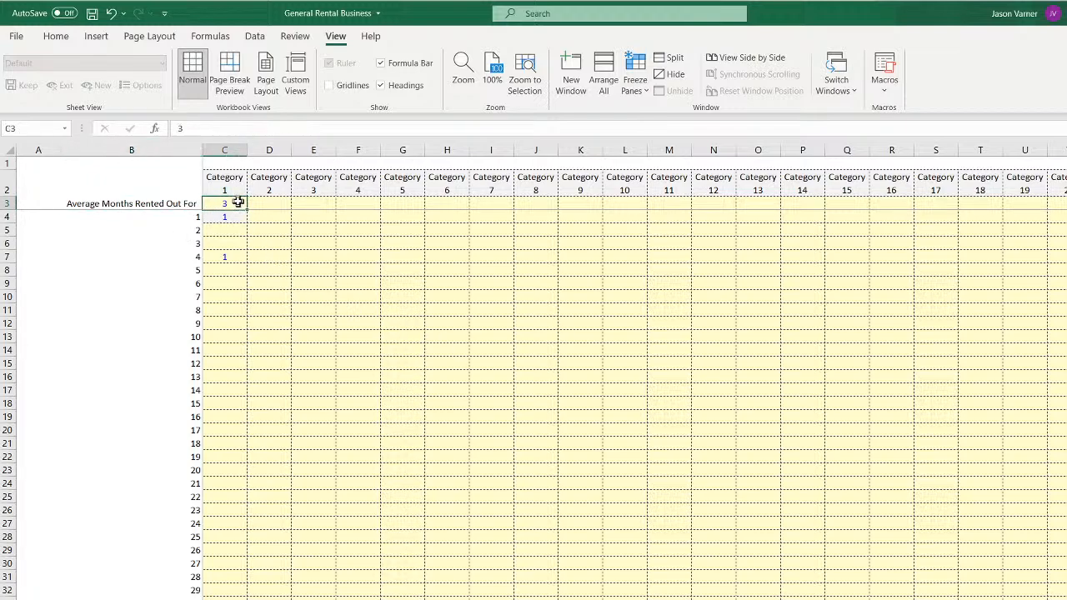
Change the font color of cell C4, Category 1 in month 1, to black
left_click(447, 297)
left_click(580, 404)
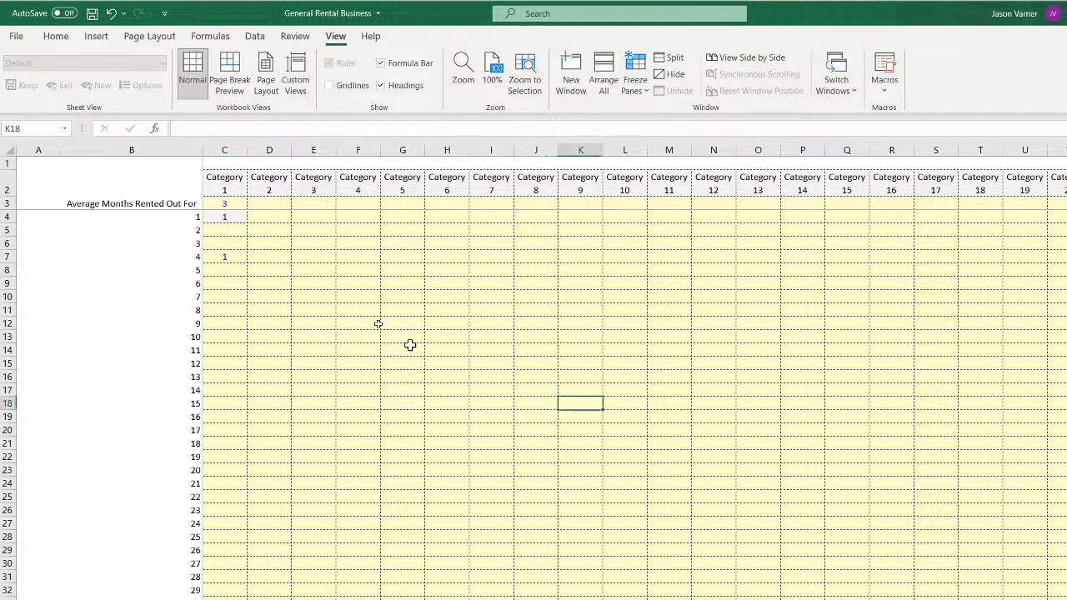
left_click(228, 217)
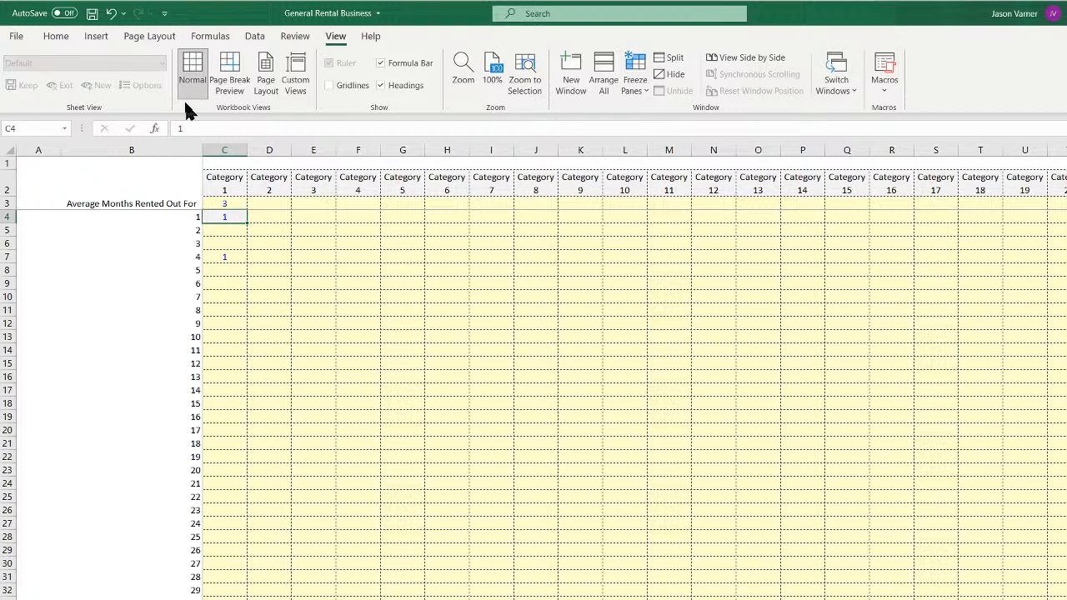
left_click(59, 40)
left_click(260, 86)
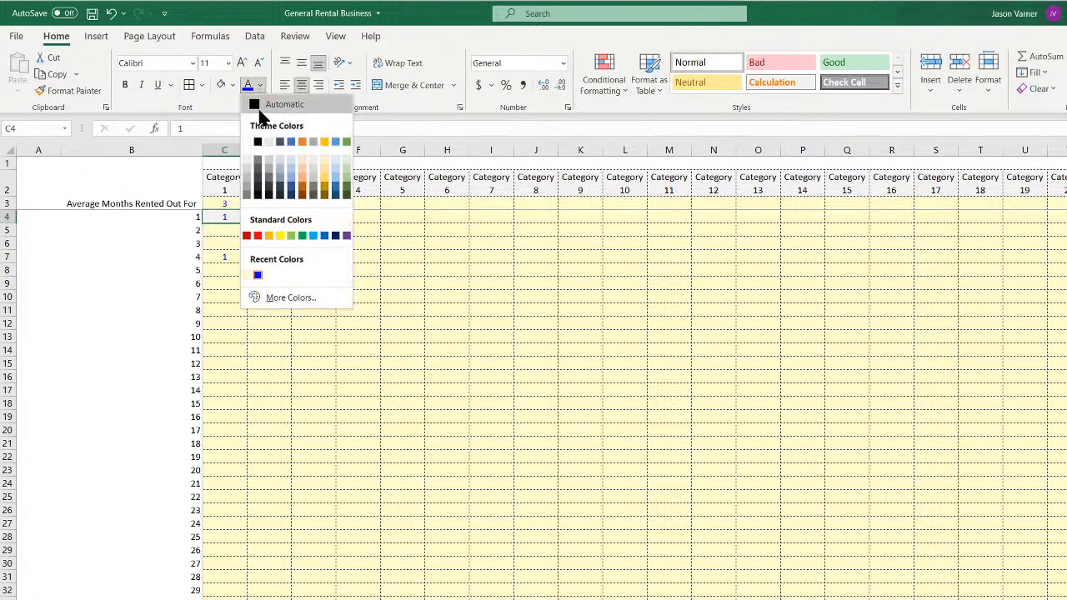
left_click(257, 142)
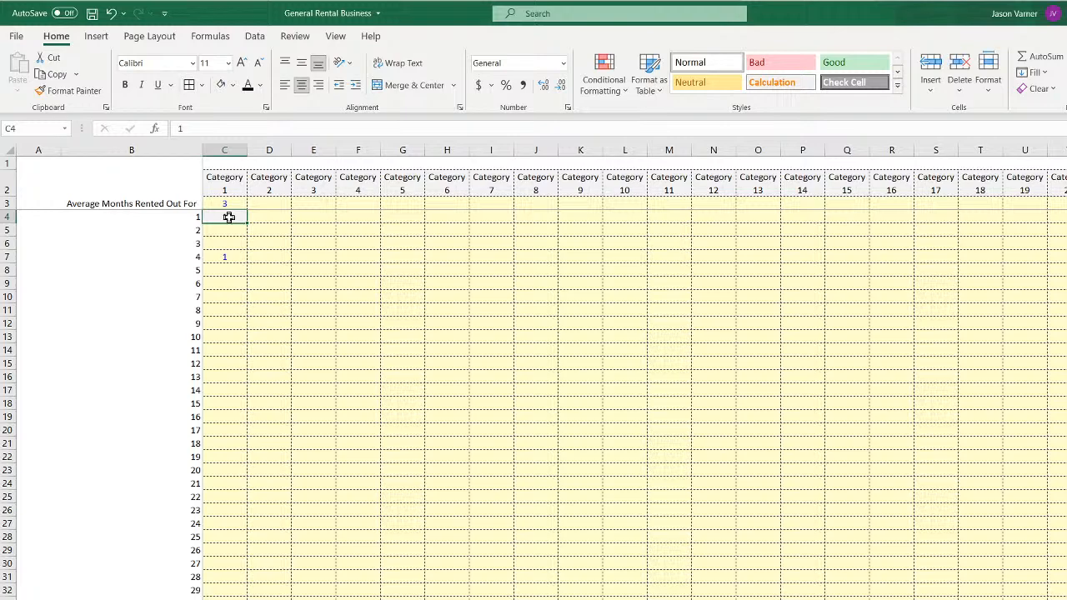
Right-align the Average Months Rented Out For label in cell B3
key("Up")
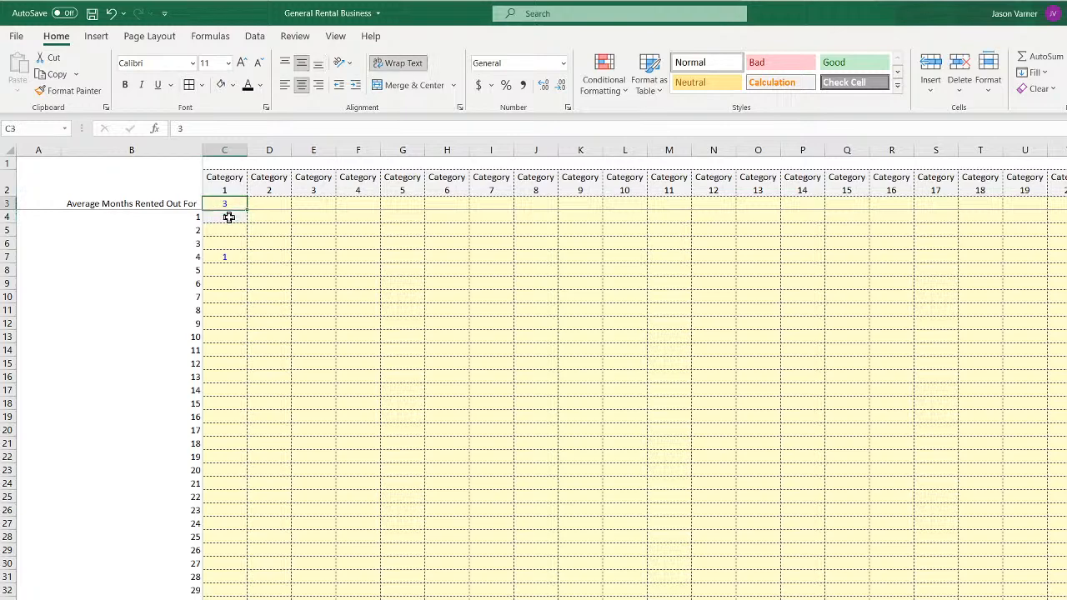
key("Left")
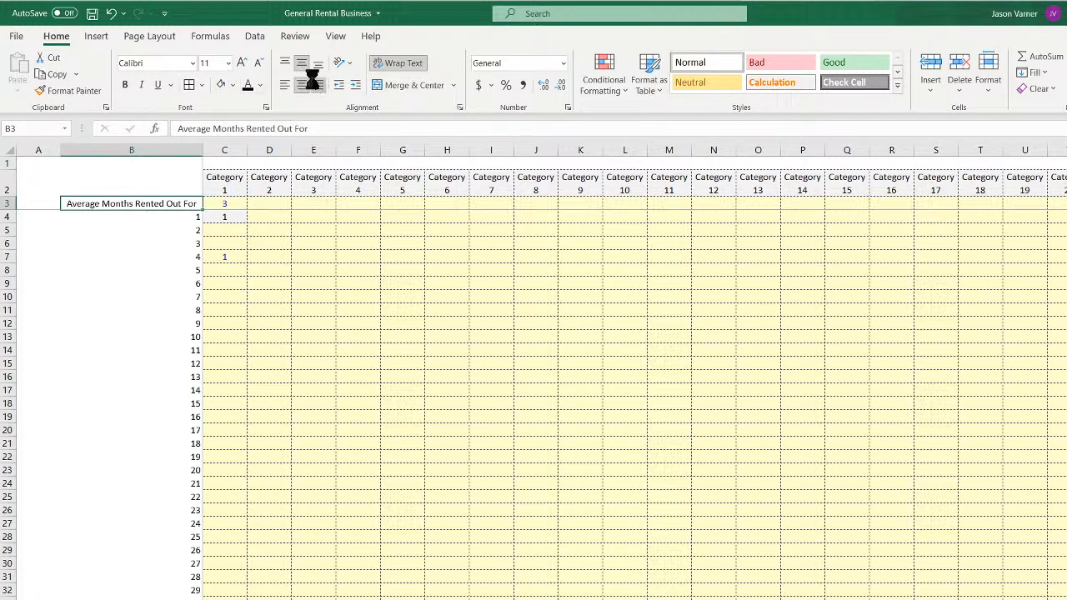
left_click(317, 85)
Examine how the 5-Year Monthly Pro-Forma calculates rentable units and units fully rented out per month, and return to the monthly category grid
key("ctrl+Page_Up")
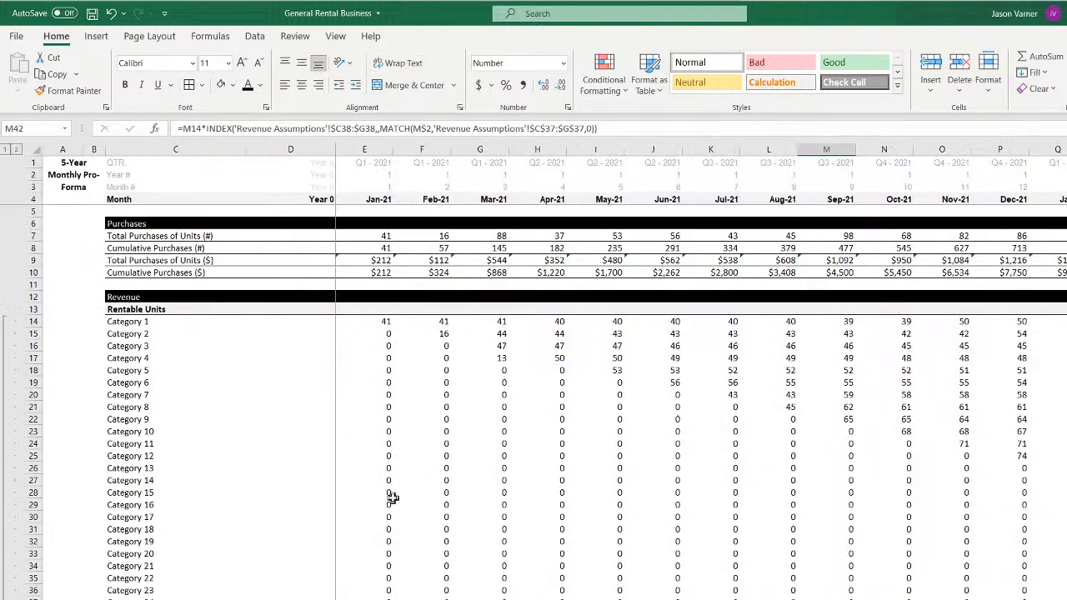
left_click(400, 382)
scroll(400, 380, "down", 4)
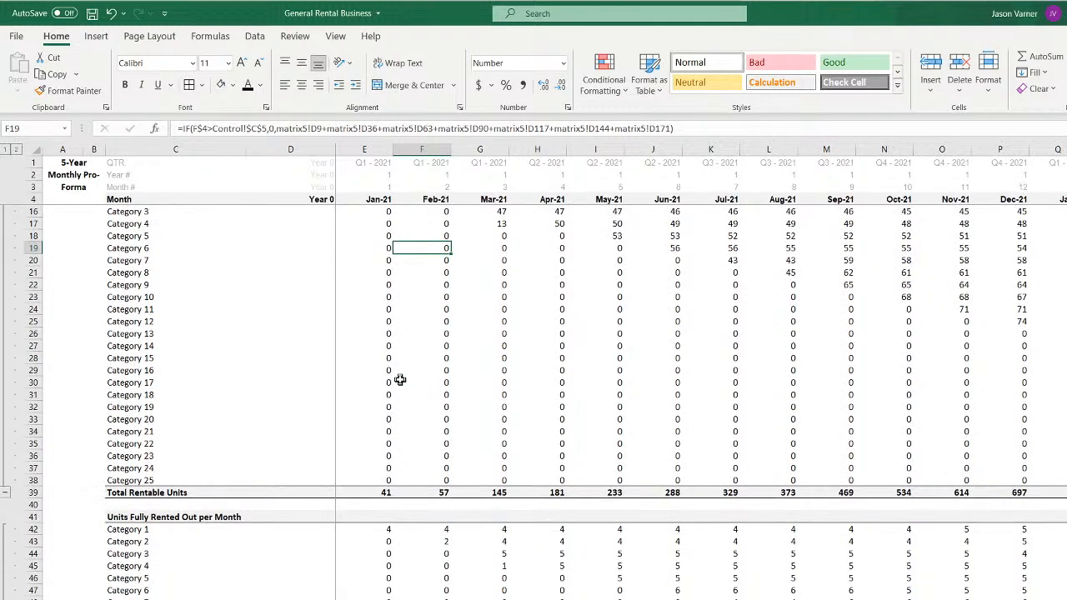
left_click(400, 565)
scroll(400, 566, "up", 4)
left_click(380, 321)
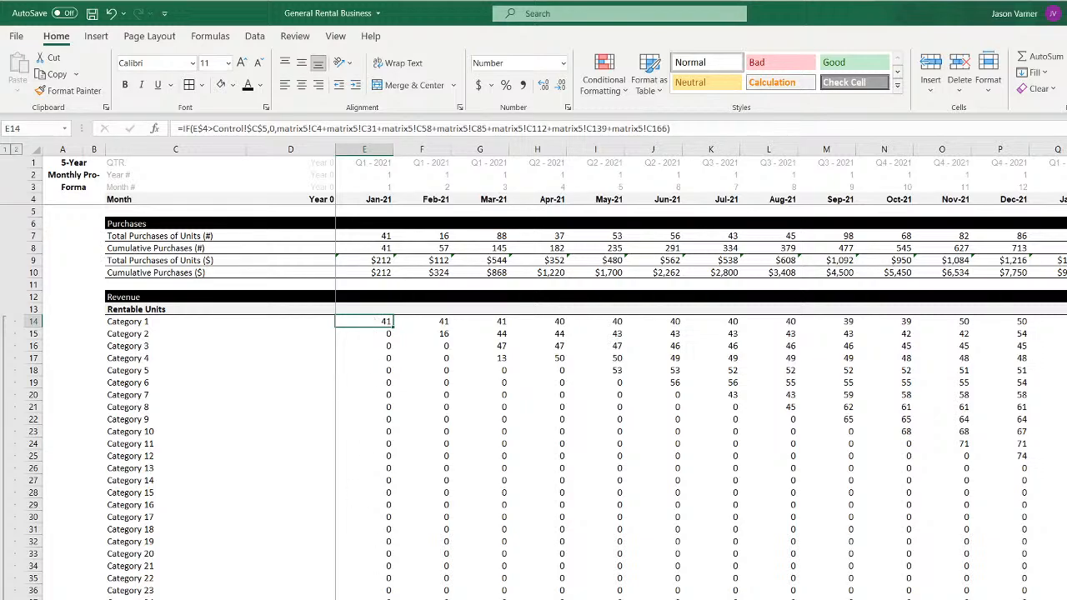
left_click(375, 599)
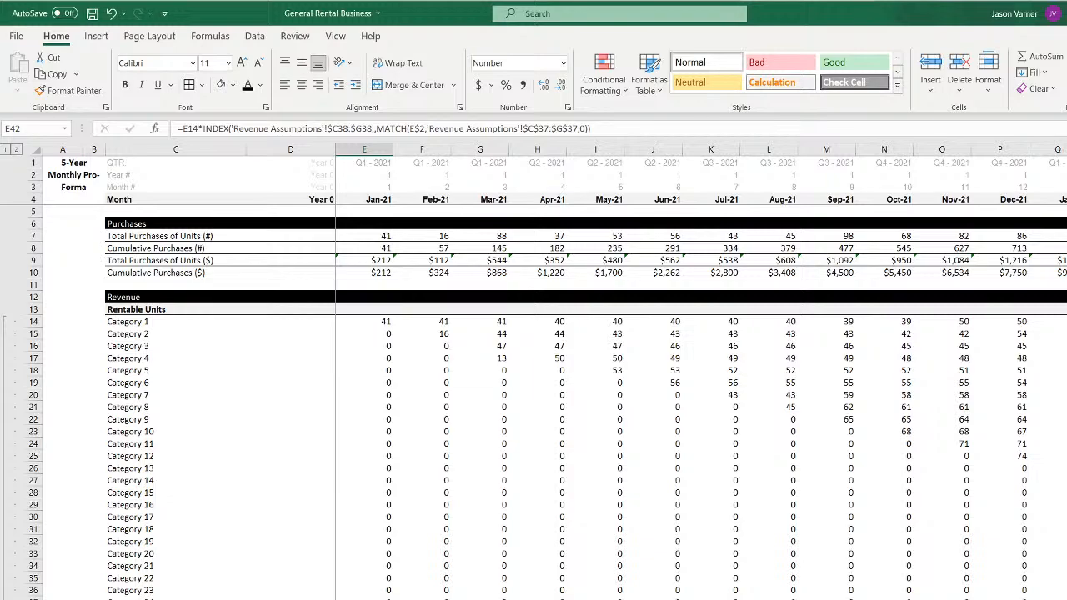
key("Right")
key("Right")
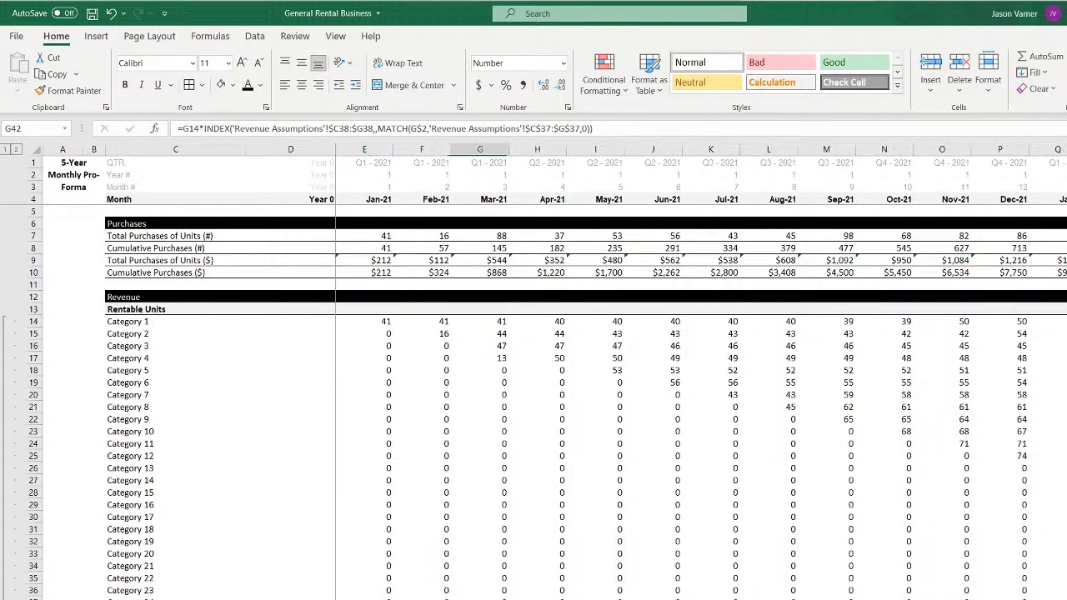
scroll(533, 402, "down", 7)
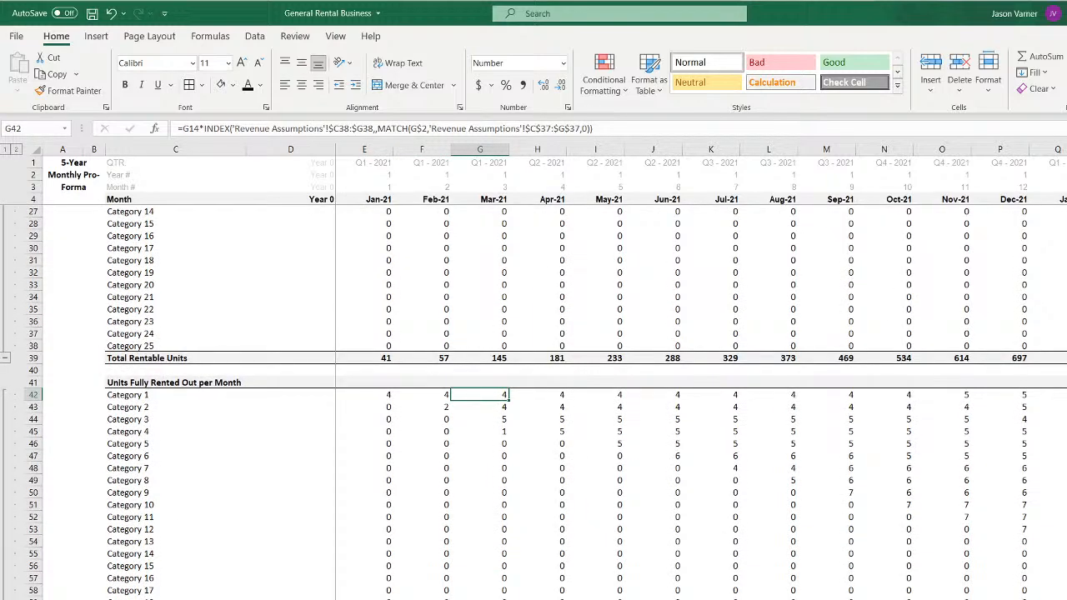
left_click(383, 358)
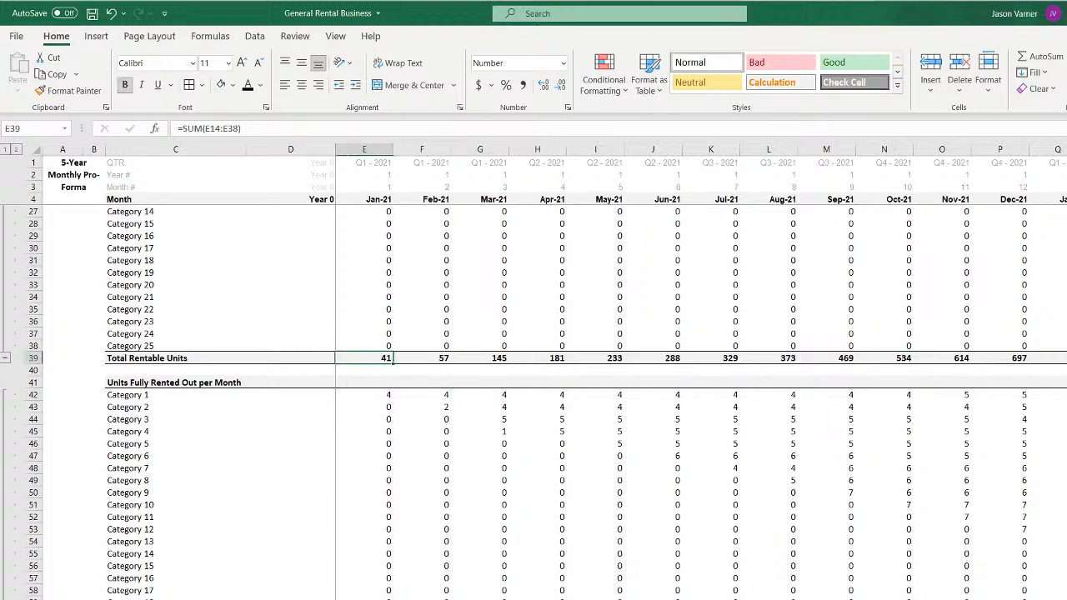
key("ctrl+Down")
key("ctrl+Down")
scroll(379, 384, "down", 4)
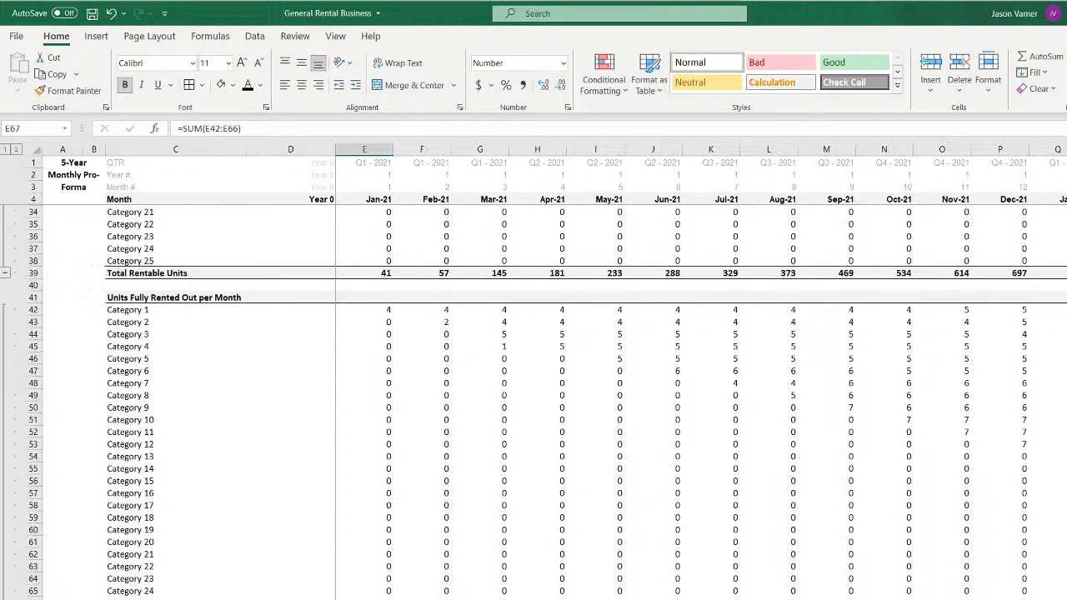
left_click_drag(383, 597, 728, 592)
scroll(267, 542, "up", 11)
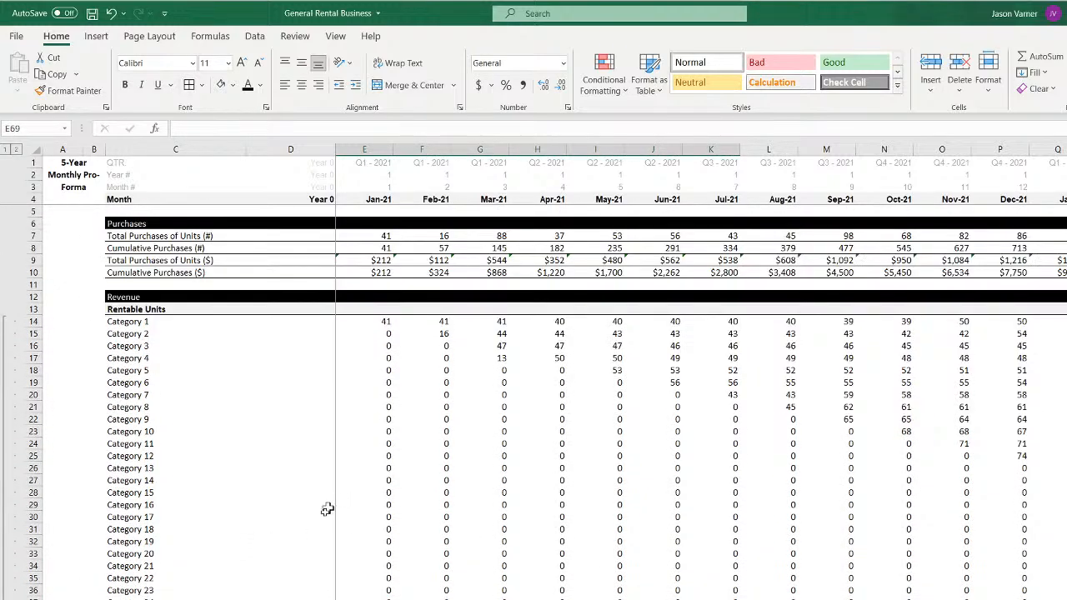
left_click(336, 598)
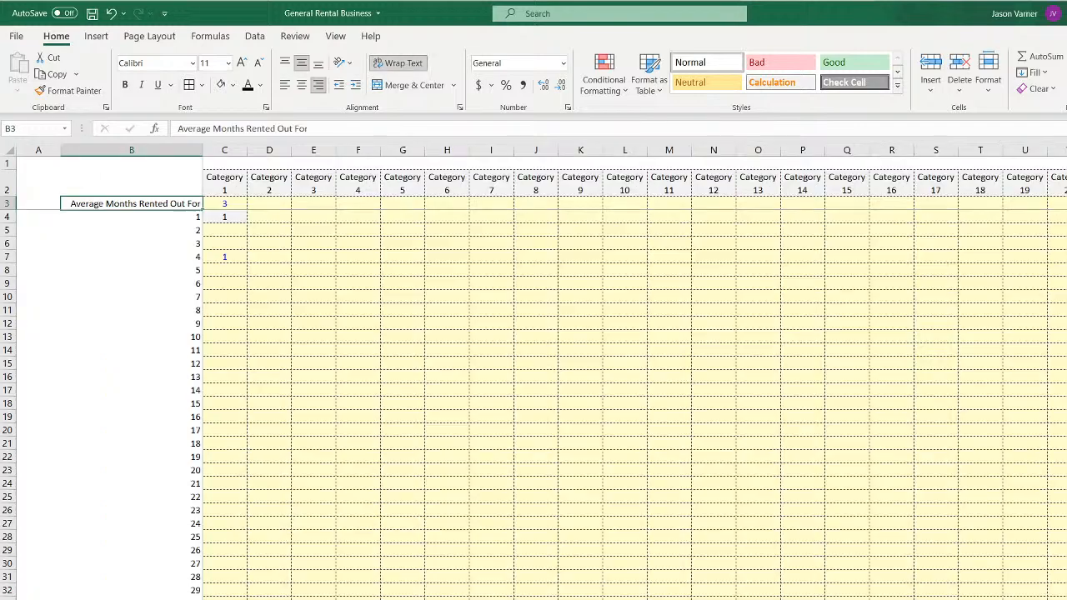
Fill the Category 1 average of 3 months across the remaining category columns of row 3
left_click_drag(224, 213, 872, 217)
left_click(238, 204)
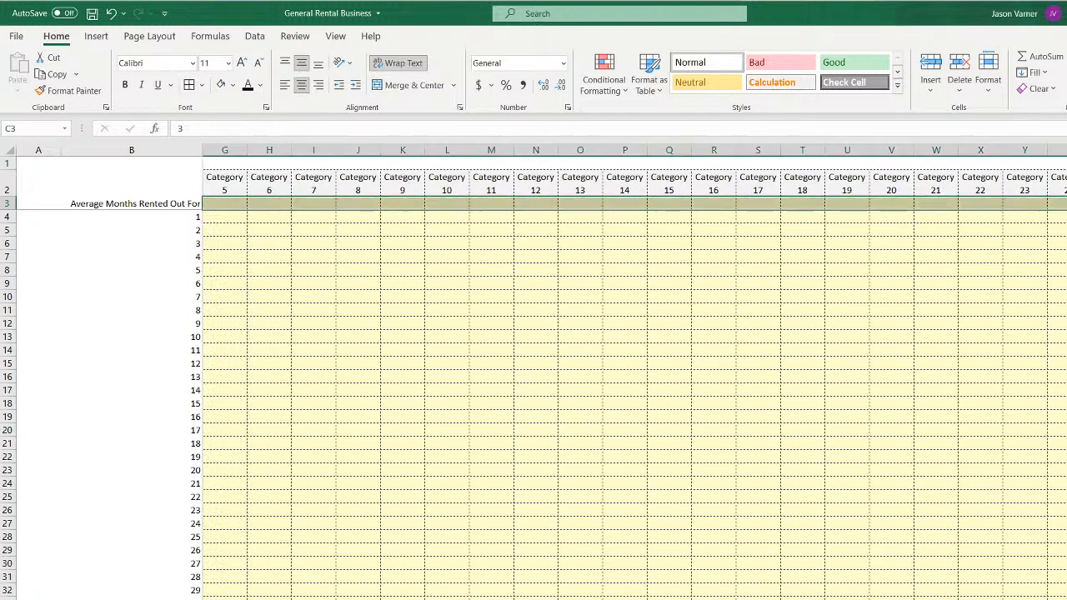
scroll(633, 375, "left", 4)
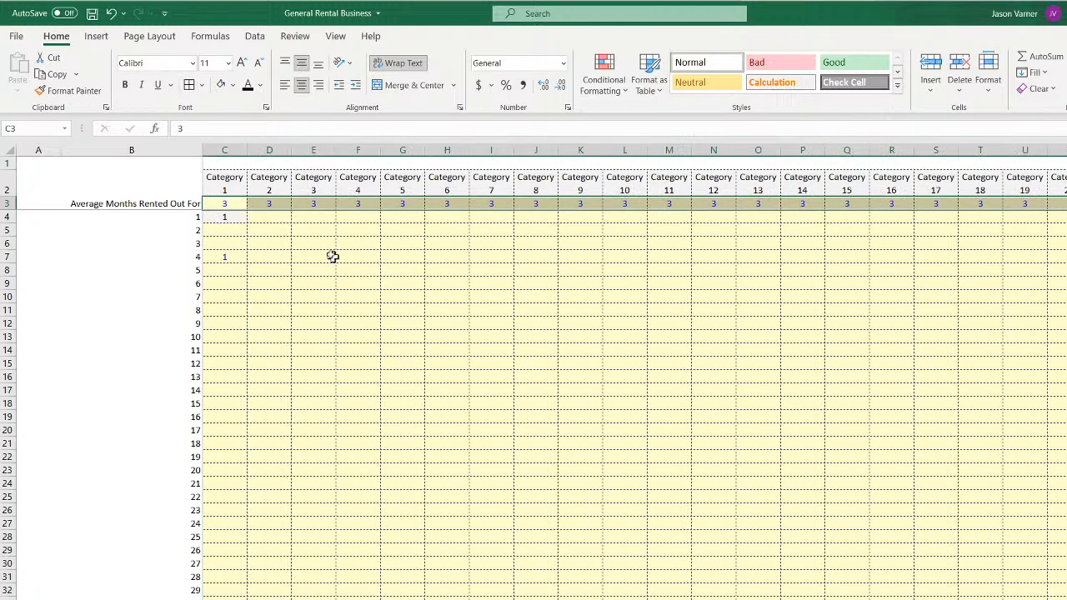
Set the average months rented out to 4 for Category 2, 1 for Category 3 and 6 for Category 4
left_click(270, 206)
type("4")
left_click(333, 205)
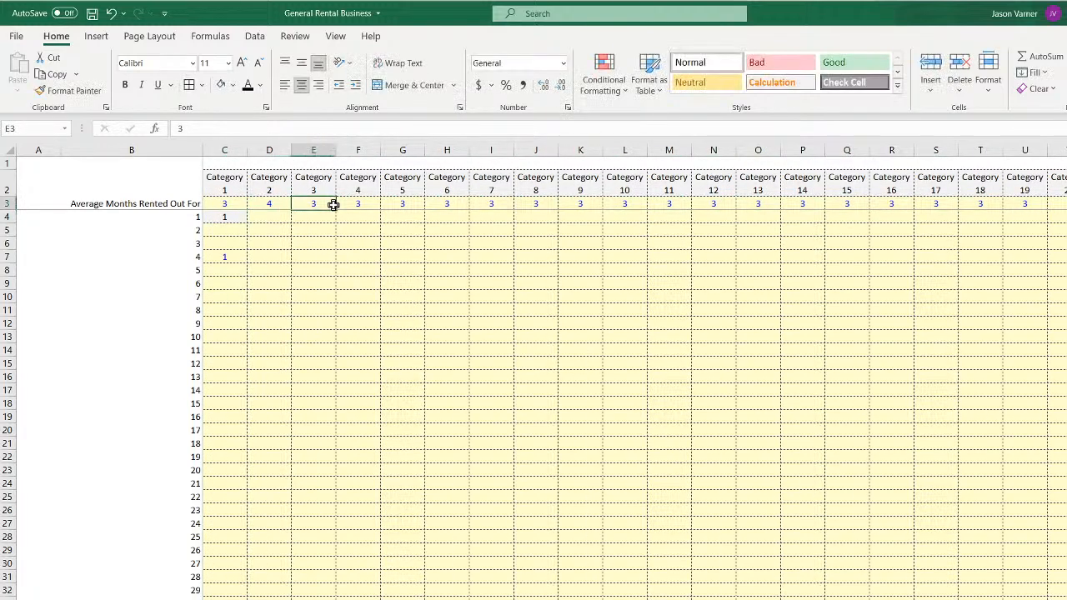
type("1")
key("Right")
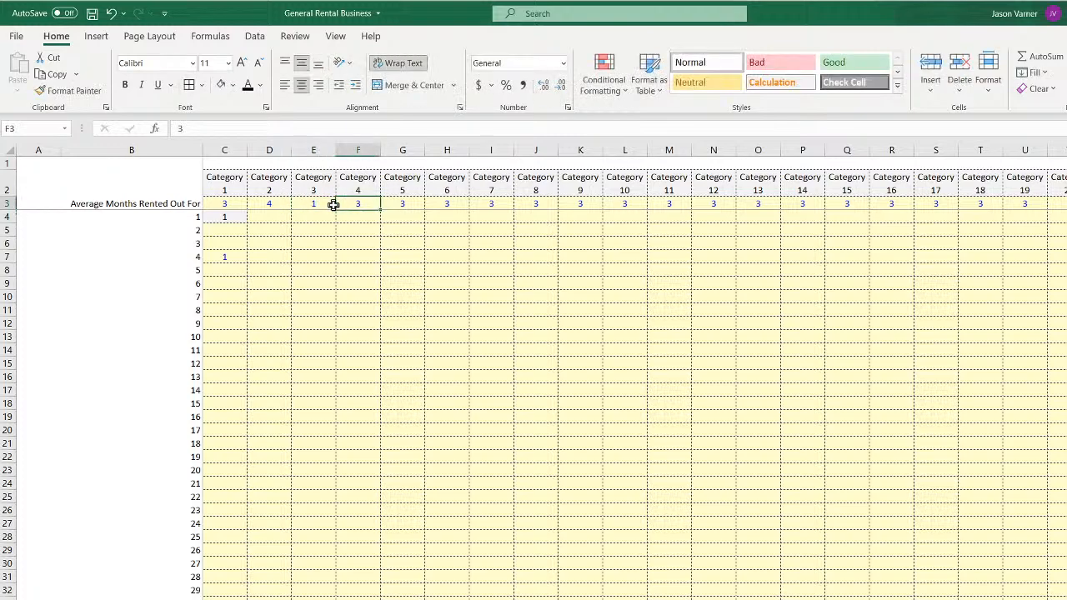
type("6")
key("Return")
key("Up")
key("Right")
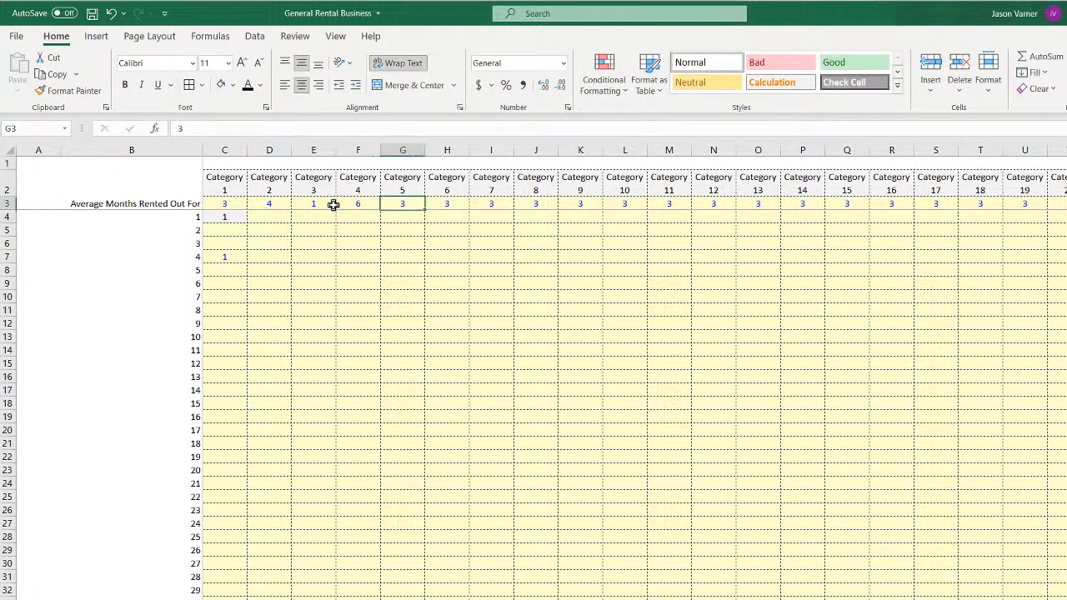
Set the average months rented out to 15 for Category 5 and 36 for Category 6
type("15")
key("Return")
key("Up")
key("Right")
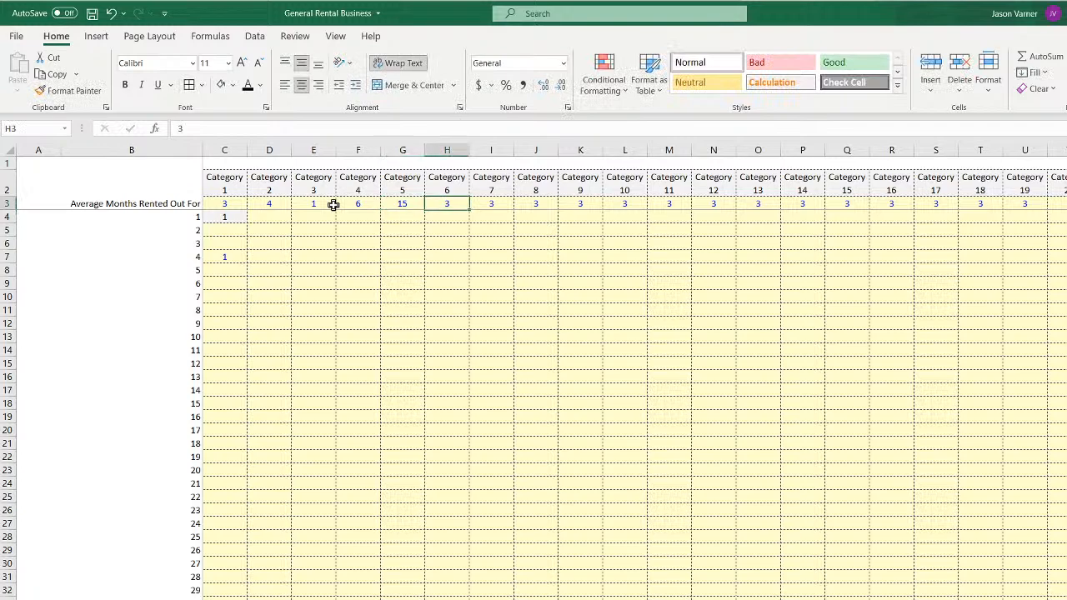
type("36")
key("Return")
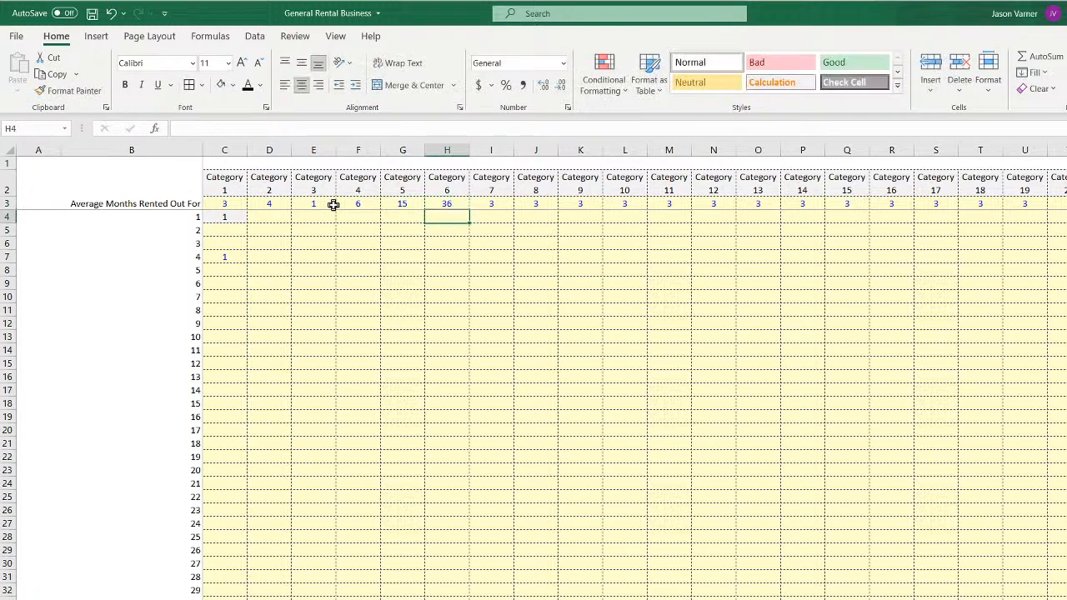
key("Up")
key("Right")
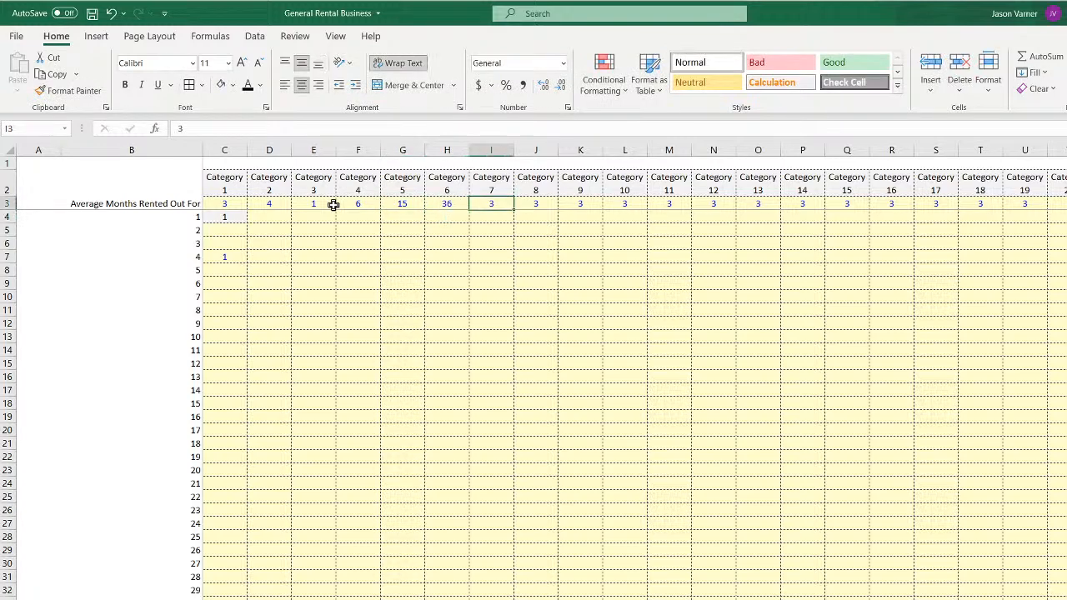
left_click(448, 206)
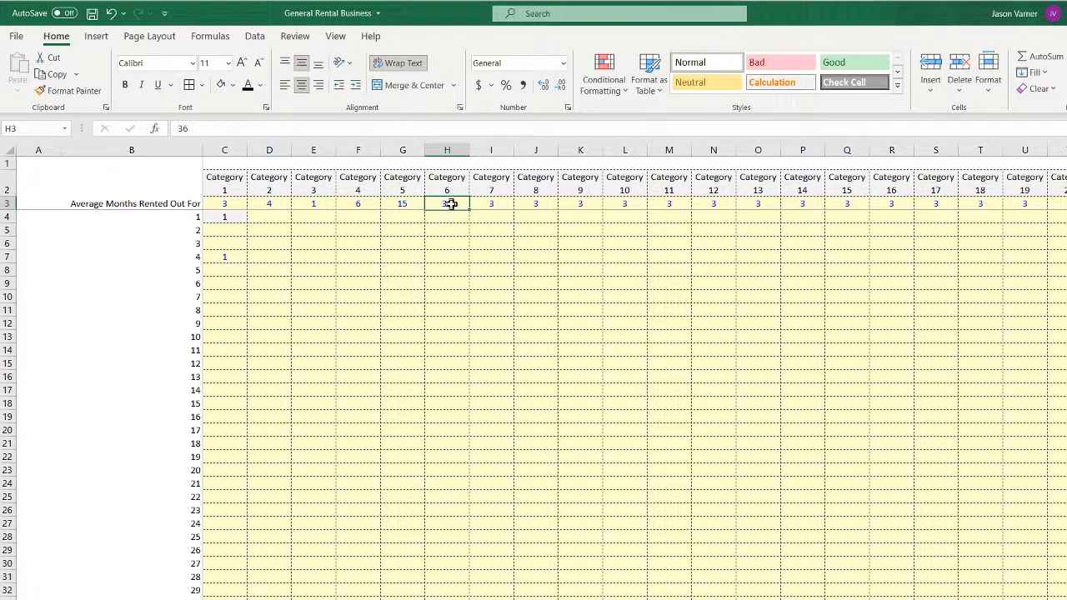
Fill the value and gray formatting of C4 through O17, covering months 1 to 14 for Categories 1 to 13
left_click(225, 205)
scroll(258, 242, "down", 4)
scroll(242, 235, "up", 4)
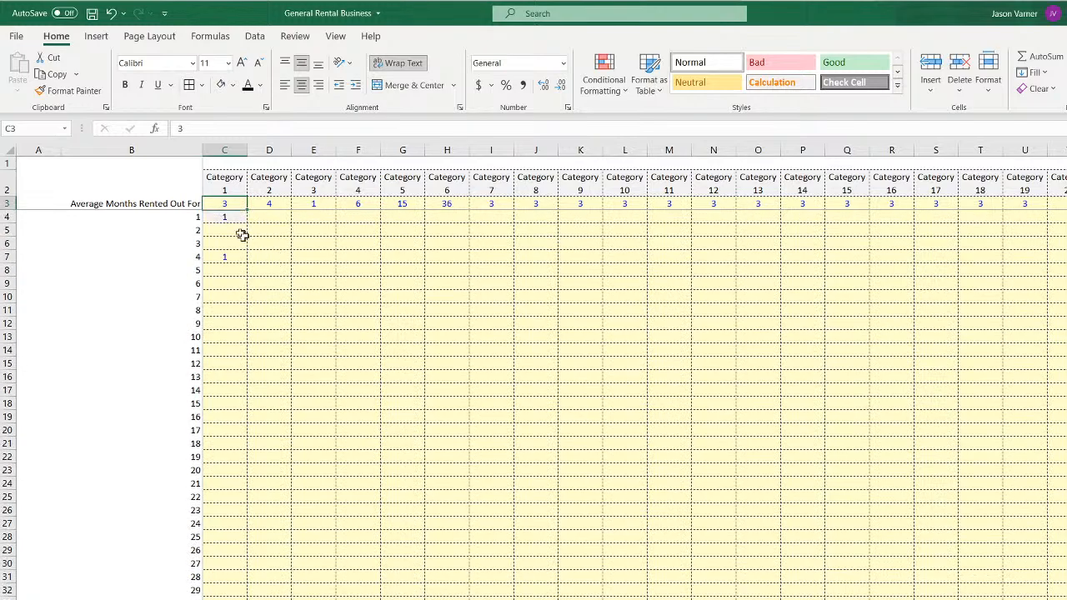
left_click(225, 217)
left_click_drag(248, 223, 783, 399)
left_click(222, 215)
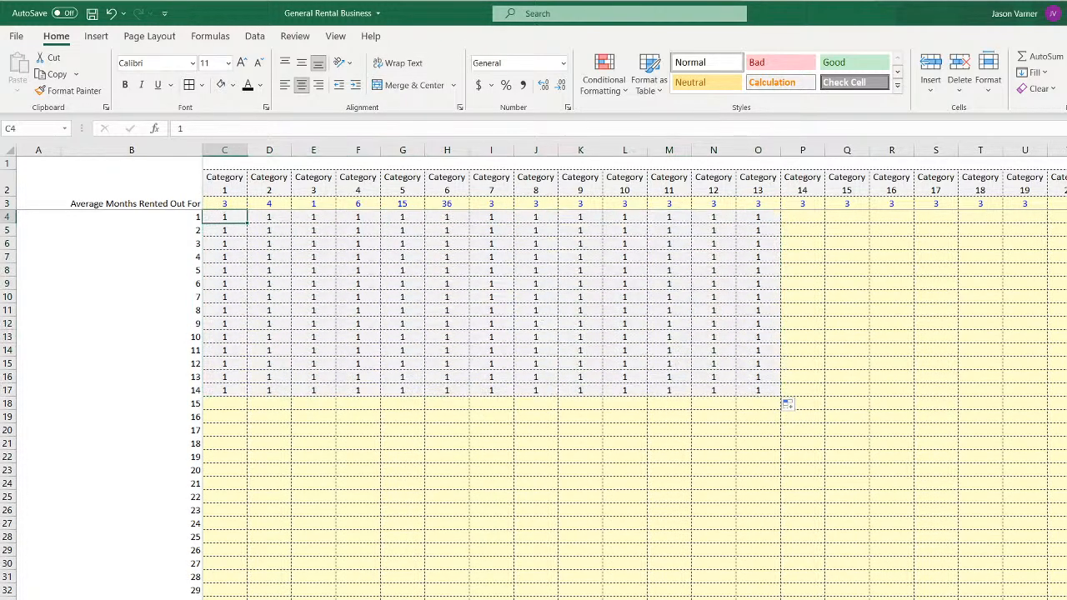
left_click(669, 482)
left_click(842, 481)
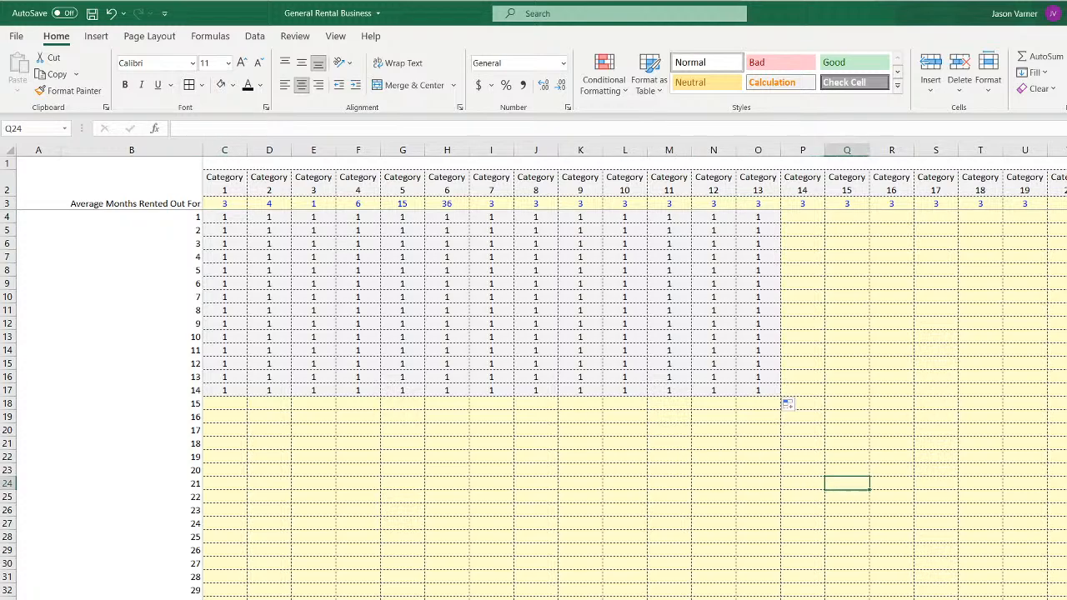
Review the category rows and cost headers of the Costs Related to Initial Rental table, and return to C4 in the monthly grid
key("ctrl+Page_Down")
left_click_drag(251, 200, 823, 489)
left_click(240, 198)
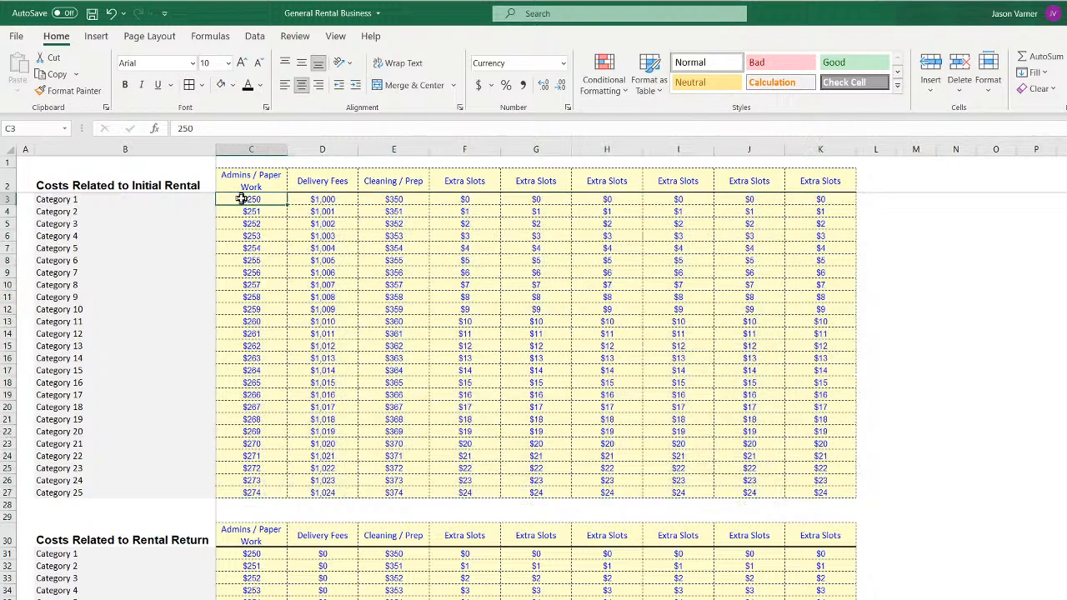
left_click(248, 282)
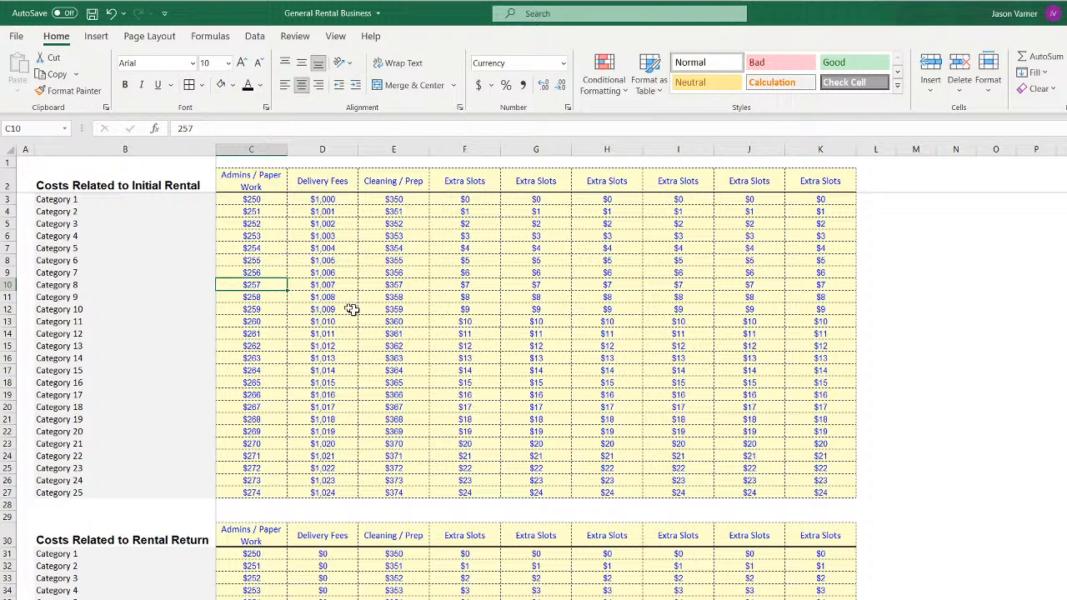
mouse_move(242, 200)
left_mouse_down()
mouse_move(609, 350)
mouse_move(811, 412)
mouse_move(813, 489)
left_mouse_up()
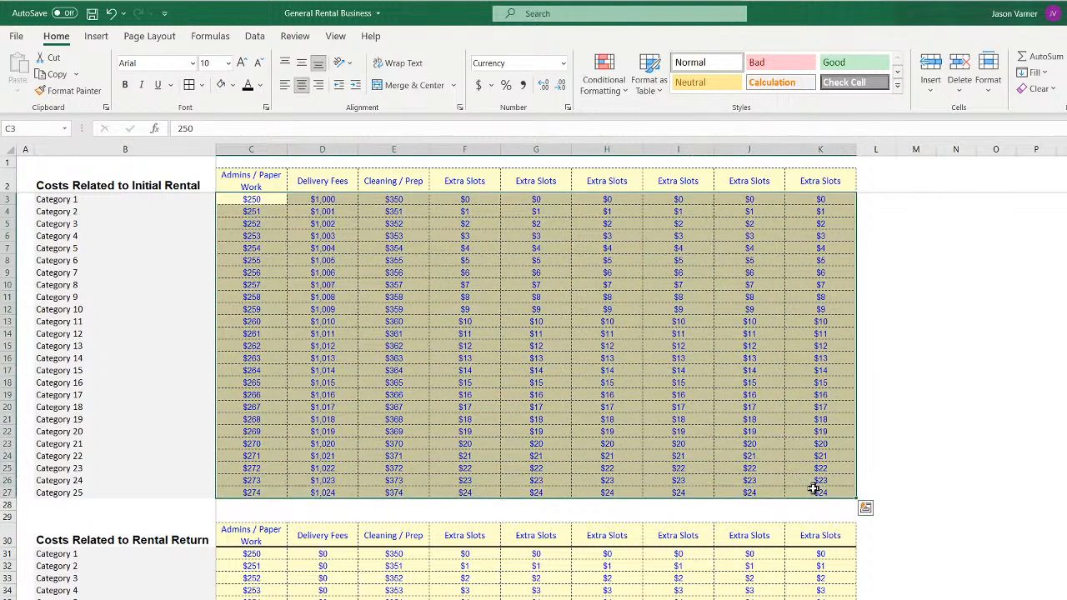
left_click(252, 200)
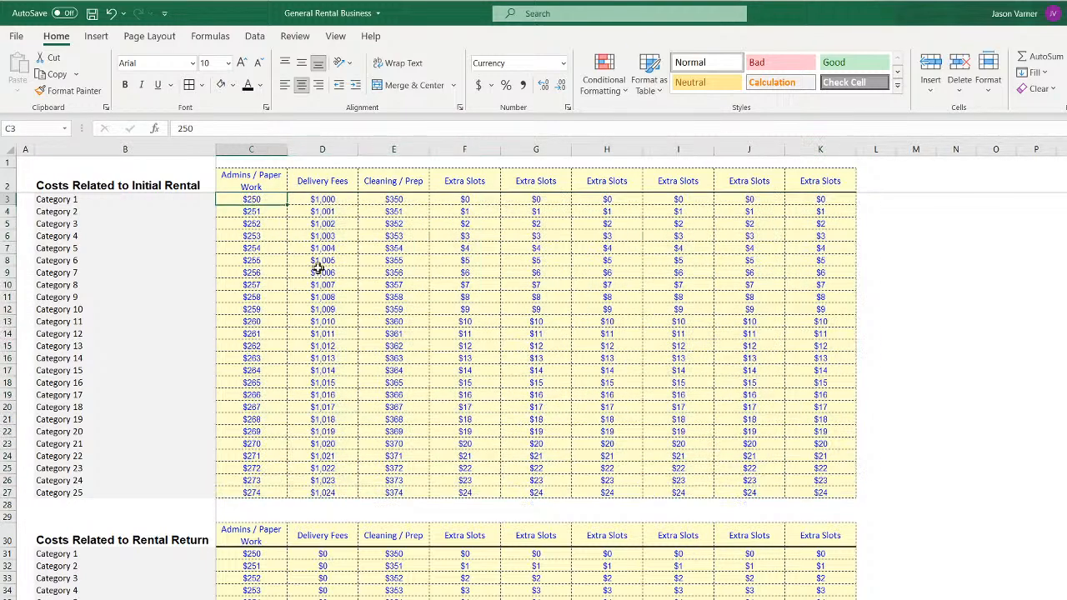
left_click_drag(252, 177, 822, 181)
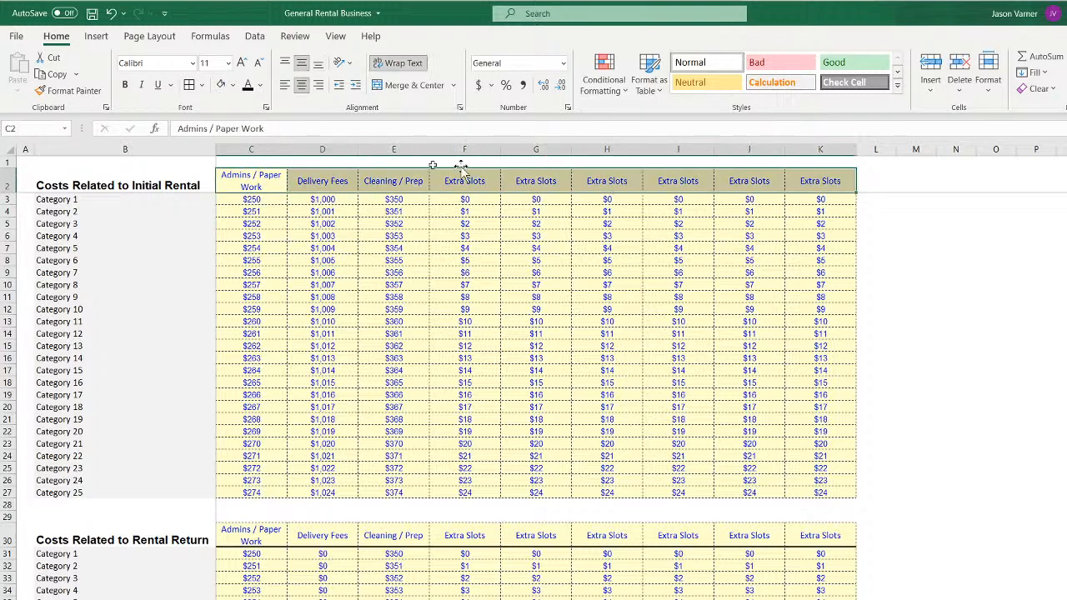
left_click(247, 177)
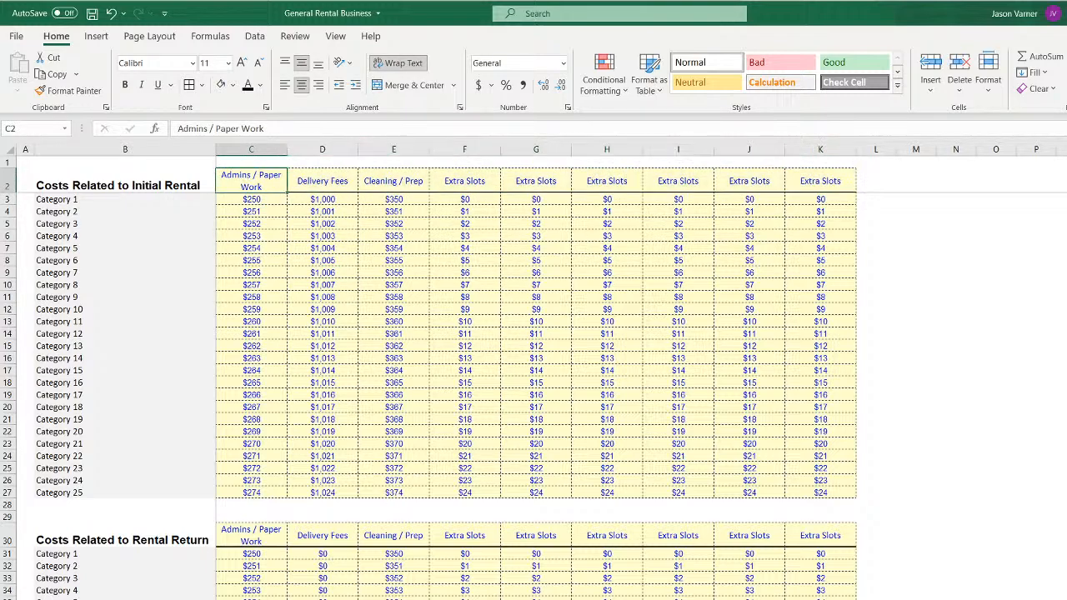
key("ctrl+Page_Up")
left_click(220, 217)
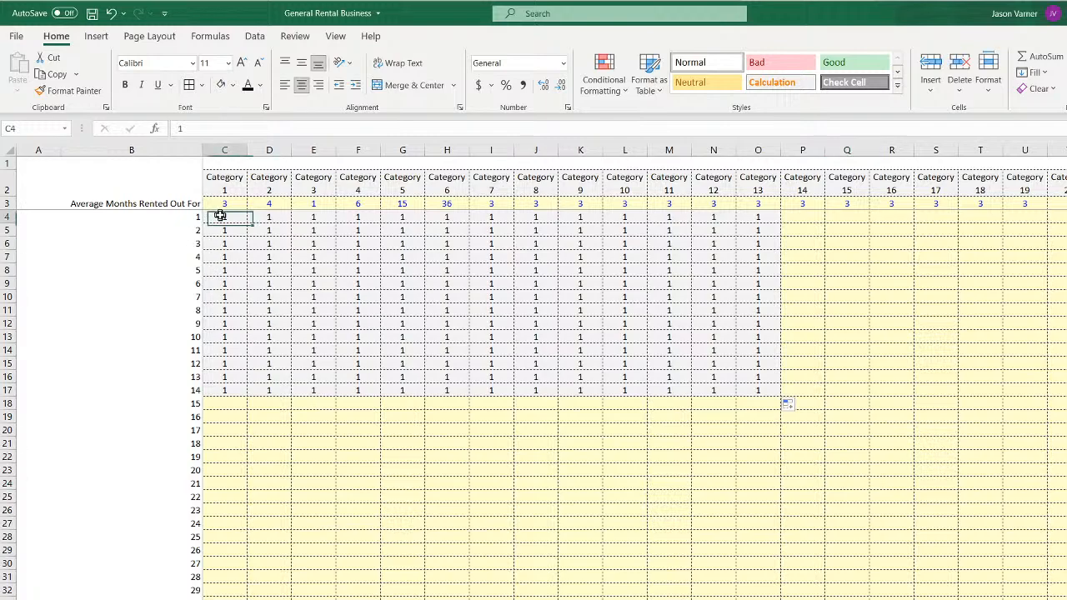
Narrow column A to the left of the month labels
key("Left")
key("Right")
key("Left")
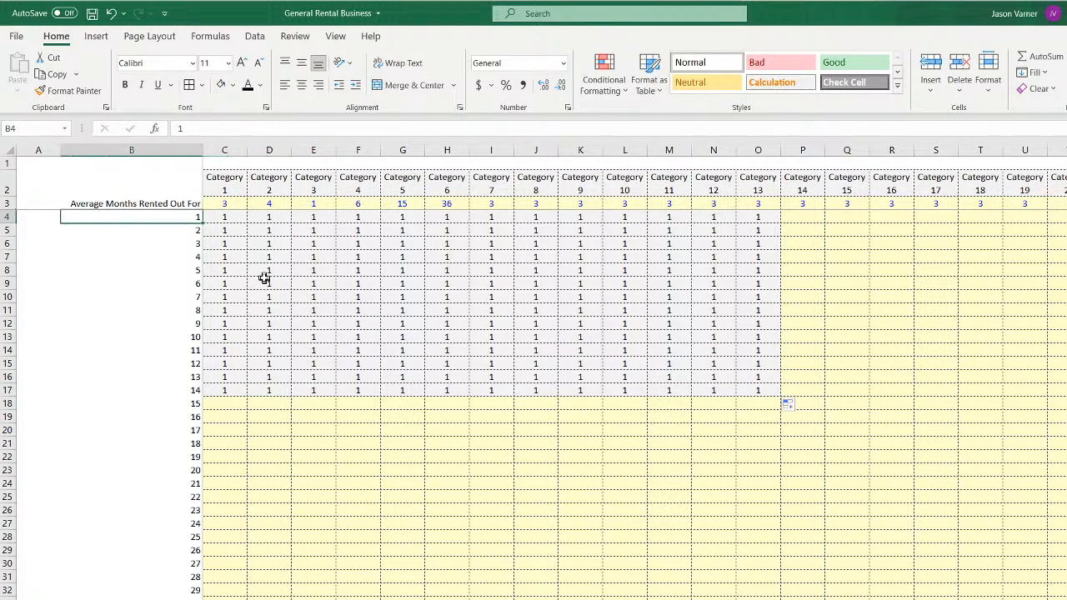
left_click_drag(60, 150, 37, 150)
left_click(200, 213)
left_click(204, 201)
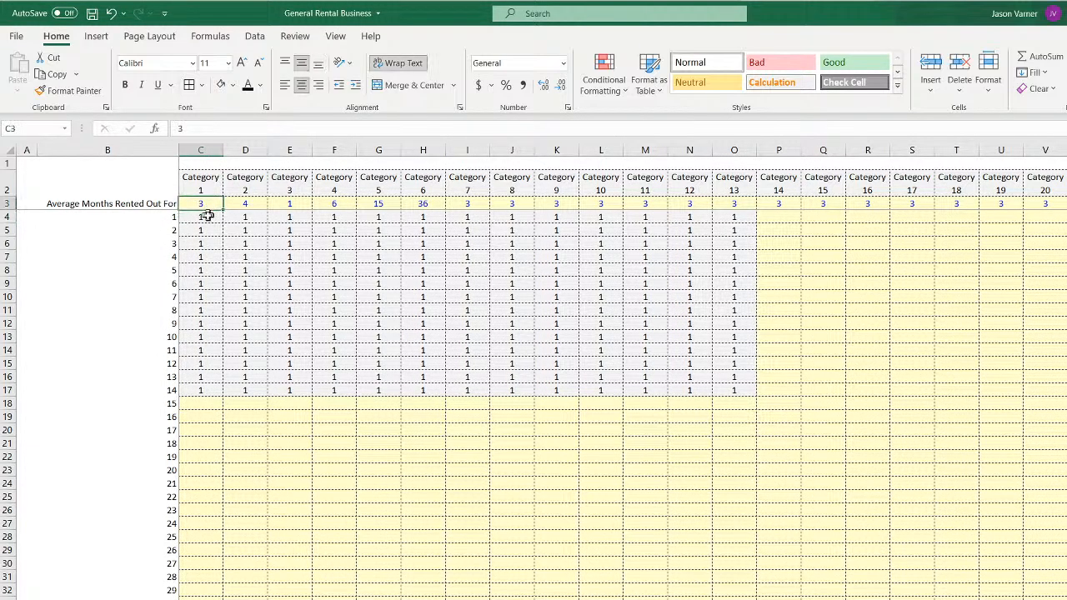
Enter =$B4/C$3 in C4 to divide the month number by Category 1's average months rented out
left_click(207, 215)
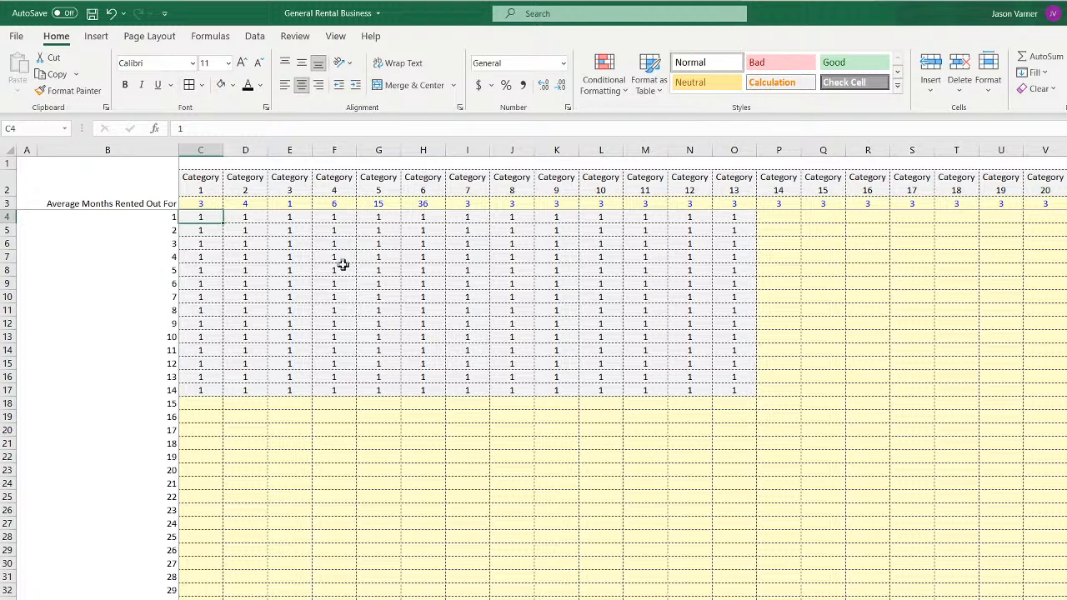
type("=")
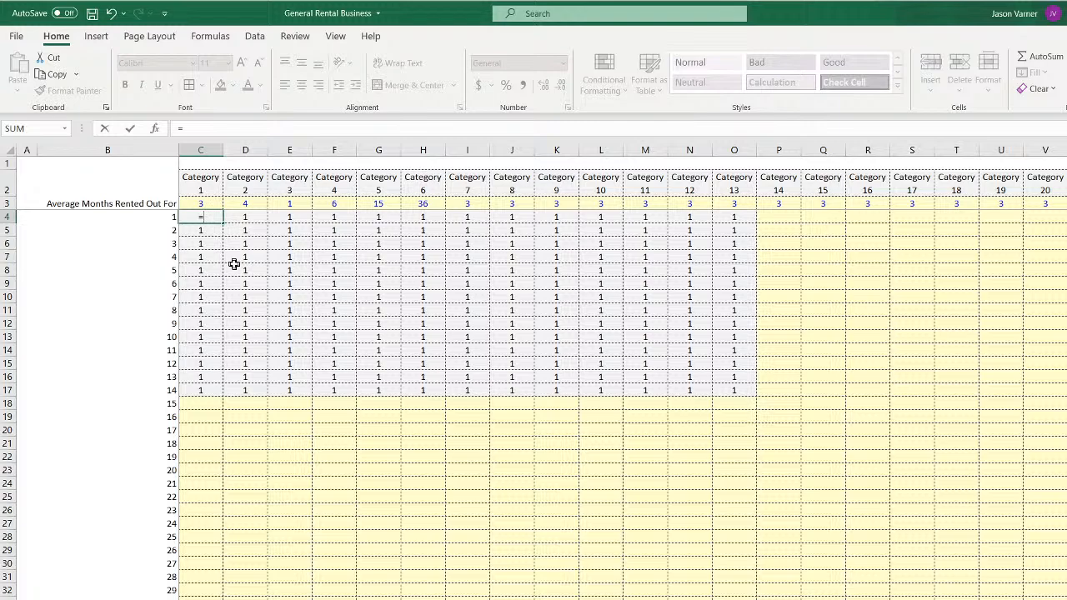
left_click(155, 217)
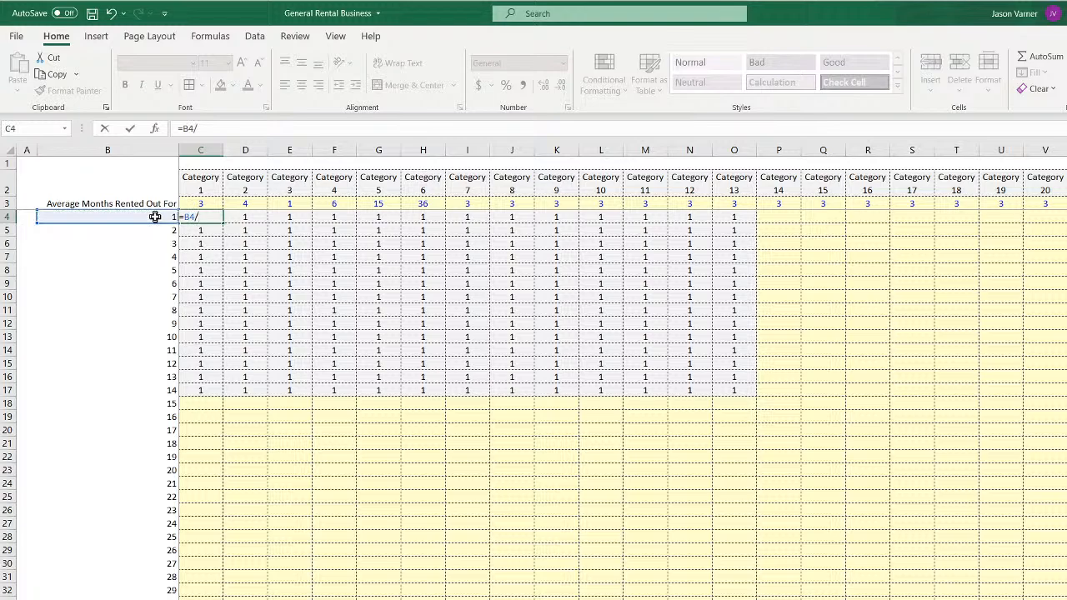
left_click(204, 204)
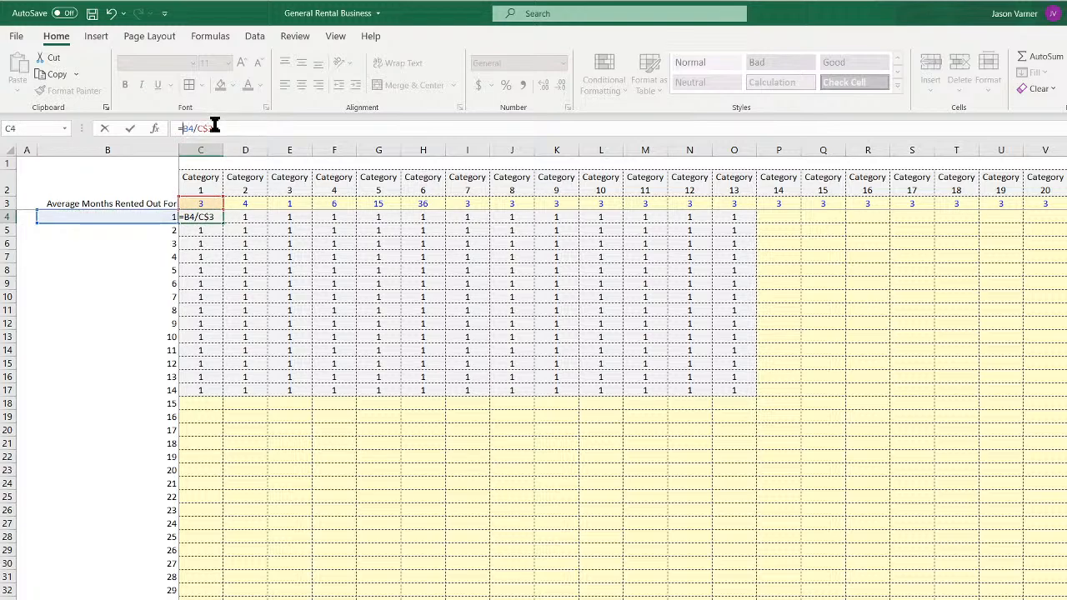
key("Return")
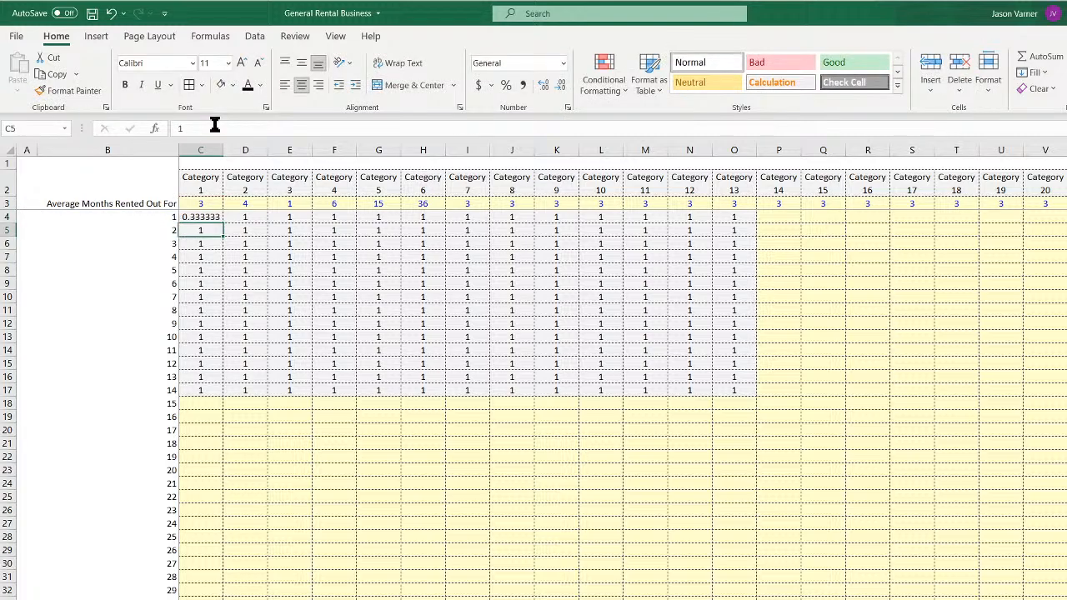
Fill the C4 ratio formula down the month rows and across to Category 14
left_click(212, 217)
left_click_drag(223, 224, 245, 581)
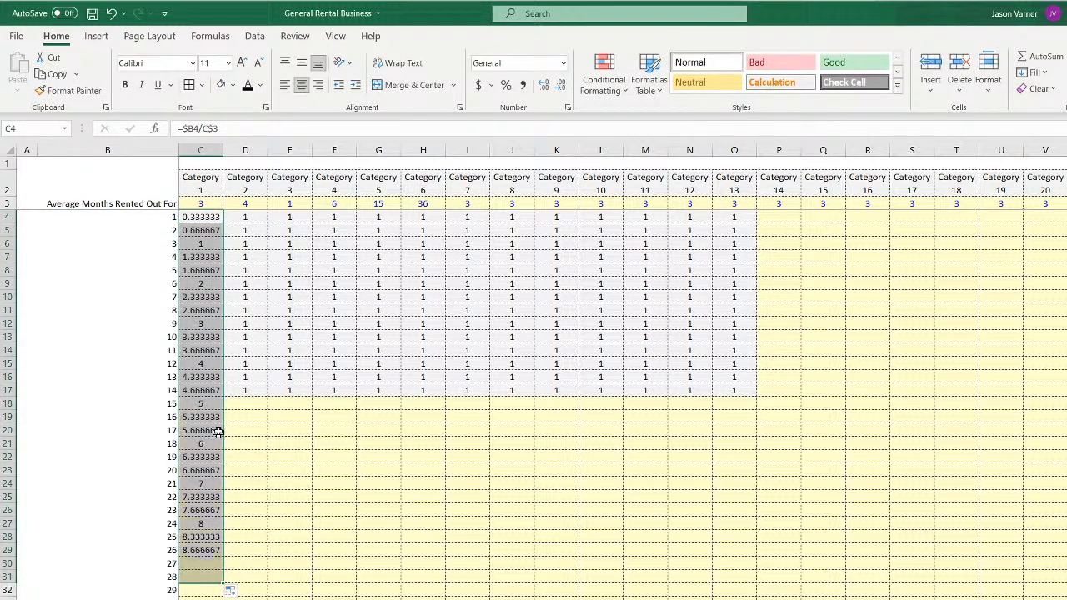
left_click(206, 326)
left_click(207, 364)
left_click(207, 401)
left_click(208, 217)
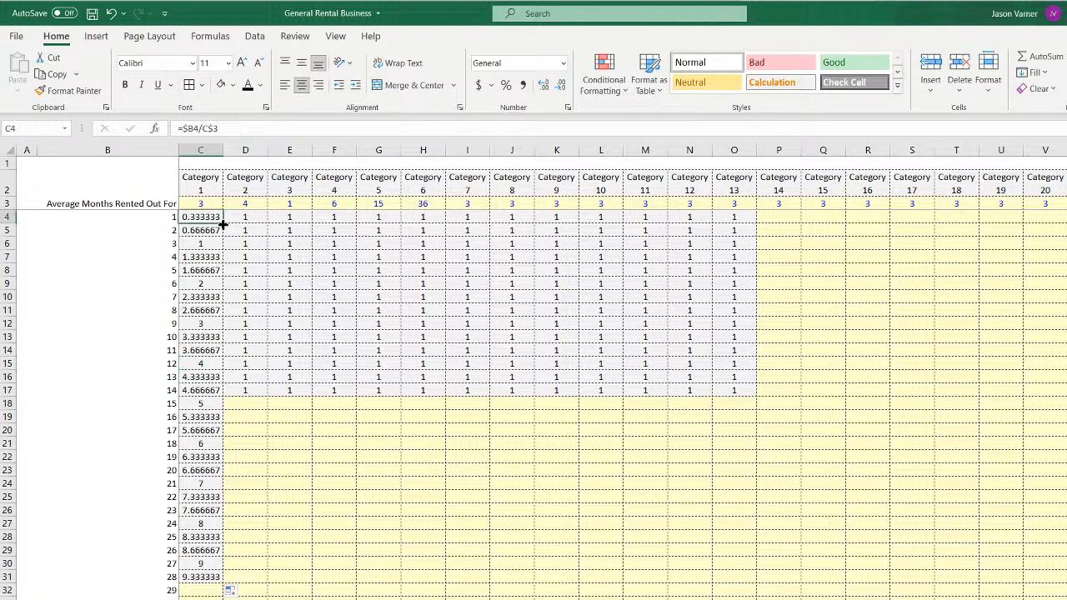
left_click_drag(224, 223, 801, 224)
double_click(801, 223)
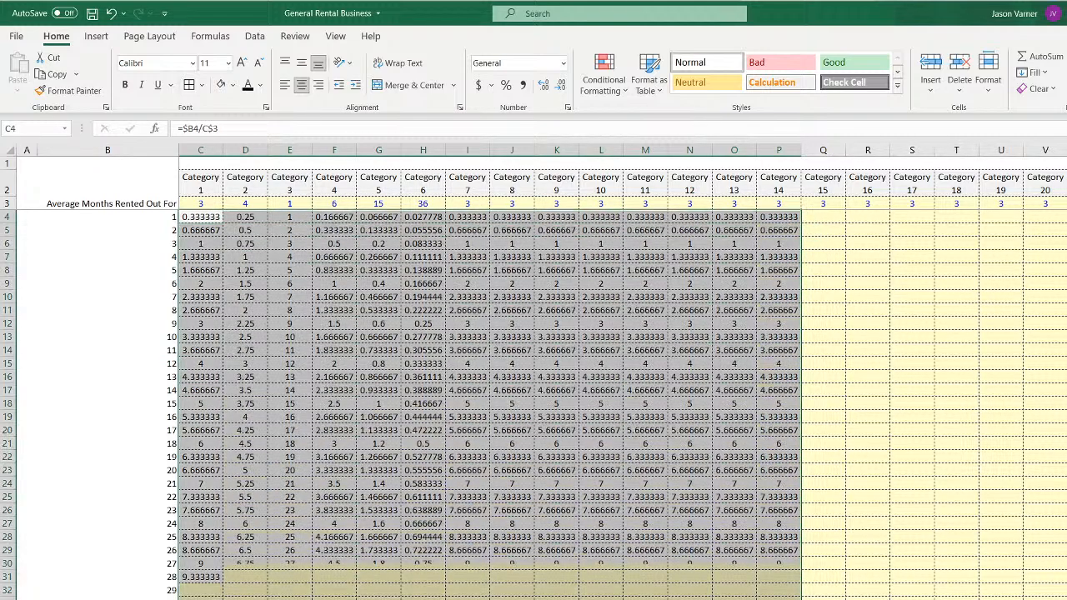
Examine the month ratios down the Category 2, 3 and 4 columns, looking for whole numbers
left_click(261, 258)
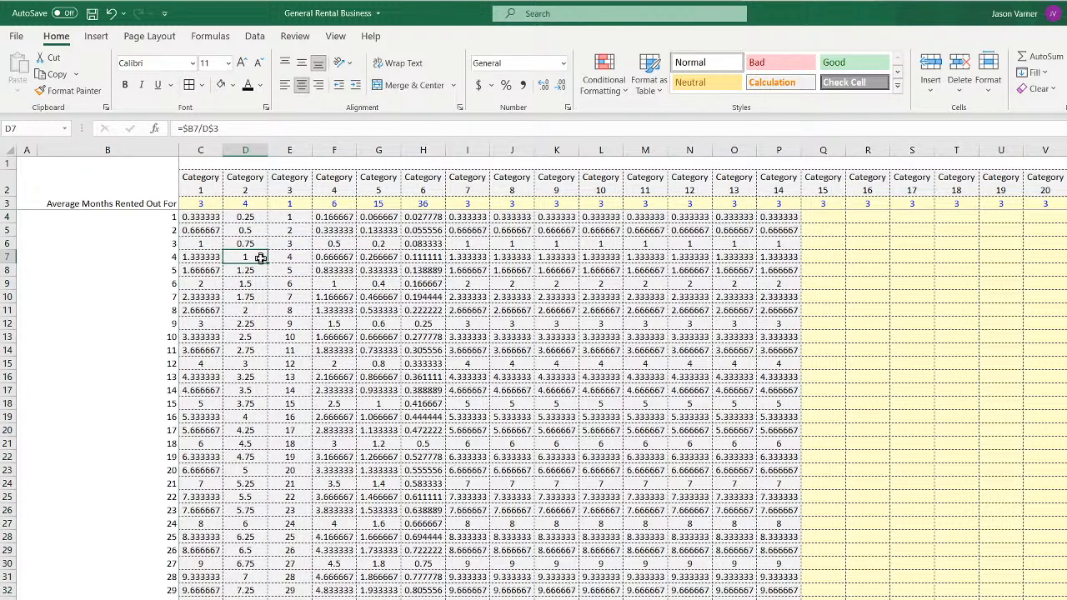
key("Down")
key("Down")
key("Down")
key("Down")
key("Down")
key("Down")
key("Down")
key("Down")
key("Right")
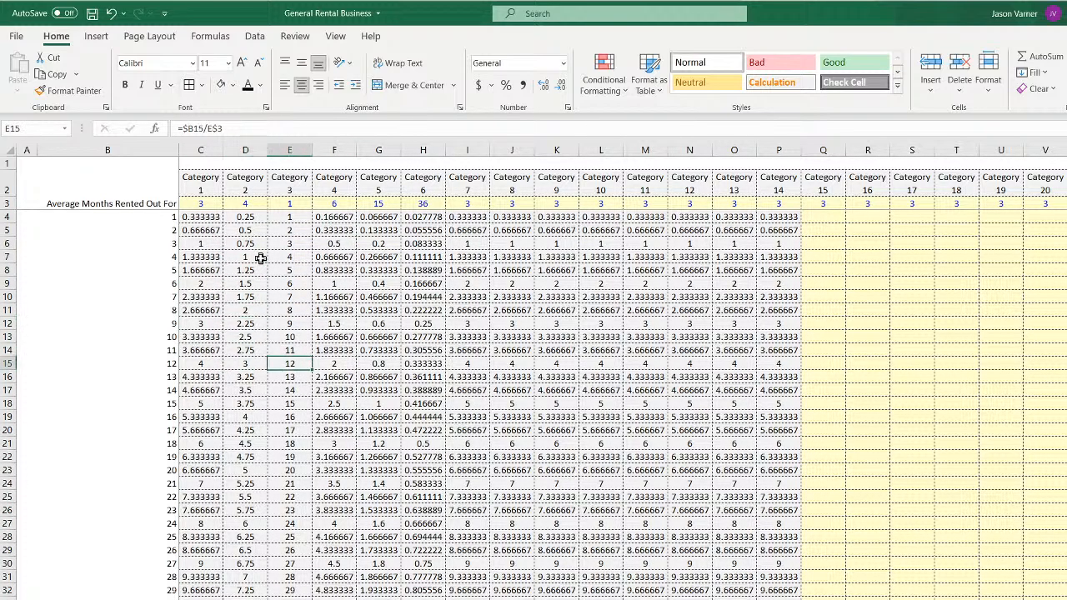
key("Up")
key("Up")
key("Up")
key("Up")
key("Up")
key("Up")
key("Up")
key("Up")
key("Up")
key("Up")
key("Up")
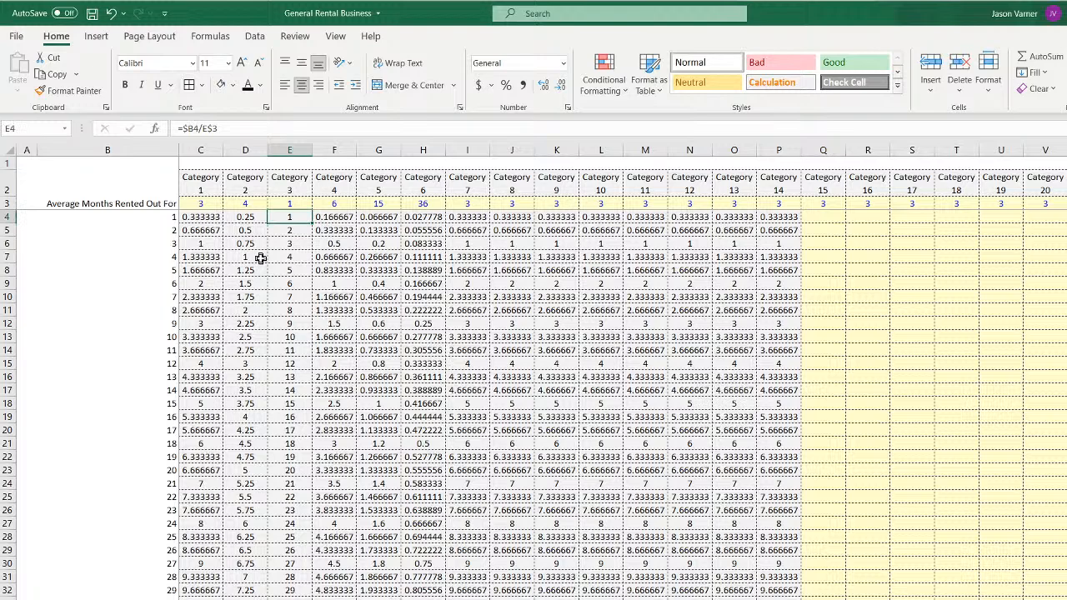
key("Down")
key("Right")
key("Down")
key("Down")
key("Down")
key("Down")
key("Down")
key("Down")
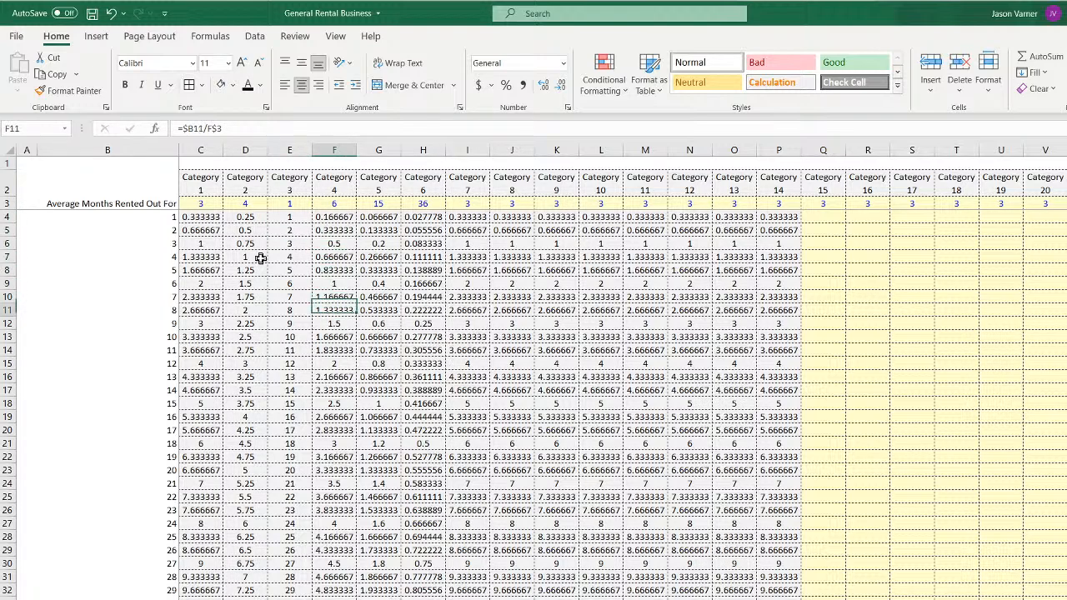
key("Down")
key("Down")
key("Down")
key("Down")
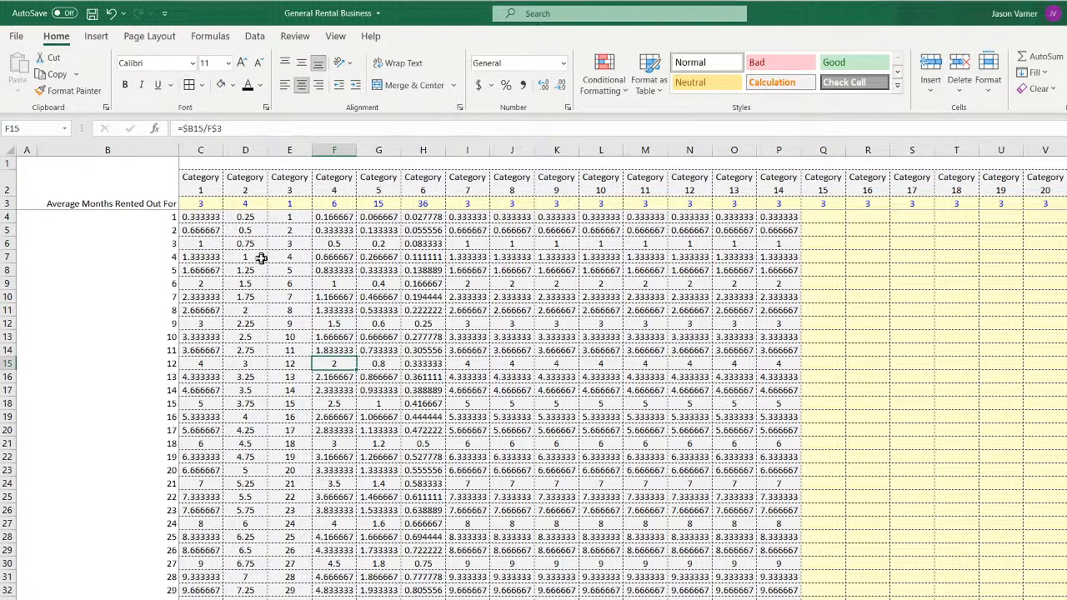
Open the ratio formula in C4 for editing just after its equals sign
left_click(201, 218)
left_click(182, 130)
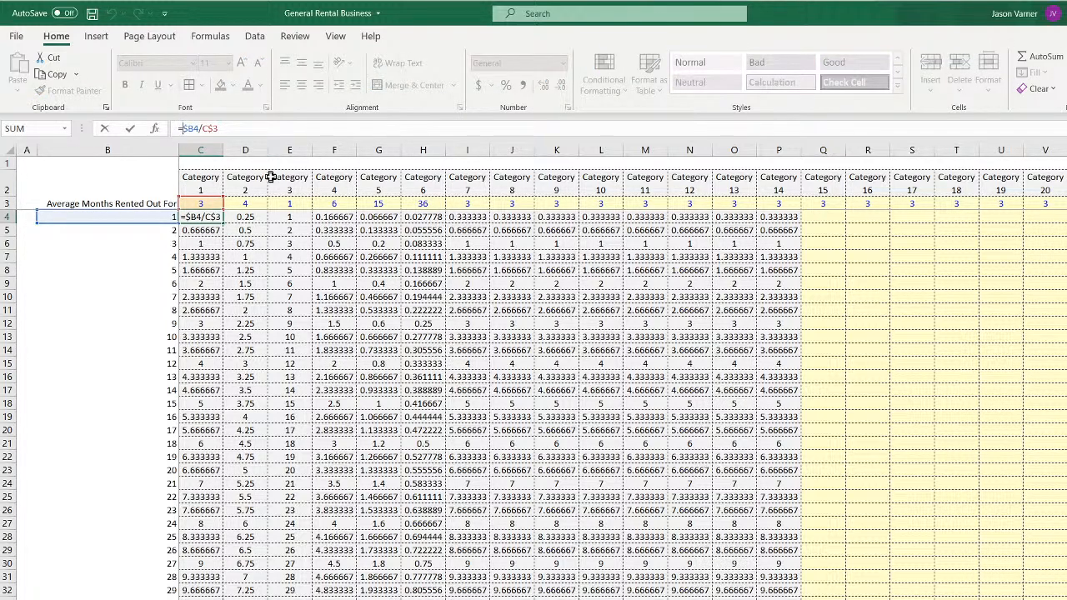
type("isint(")
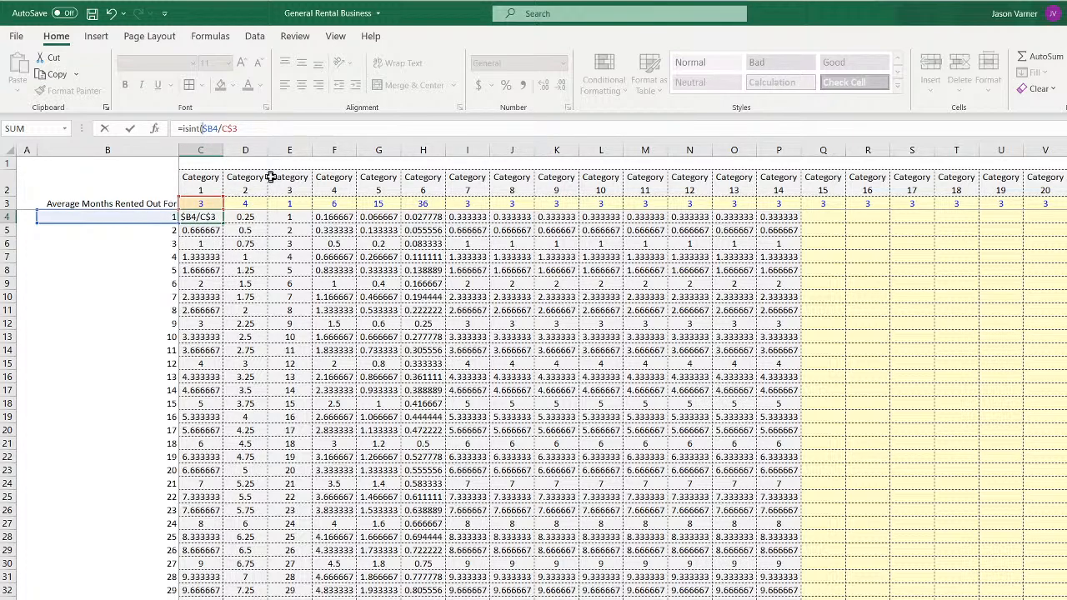
key("BackSpace")
key("BackSpace")
key("BackSpace")
key("BackSpace")
key("BackSpace")
key("BackSpace")
Change C4 to the whole-number test =INT($B4/C$3)=$B4/C$3 and fill it down column C
type("in")
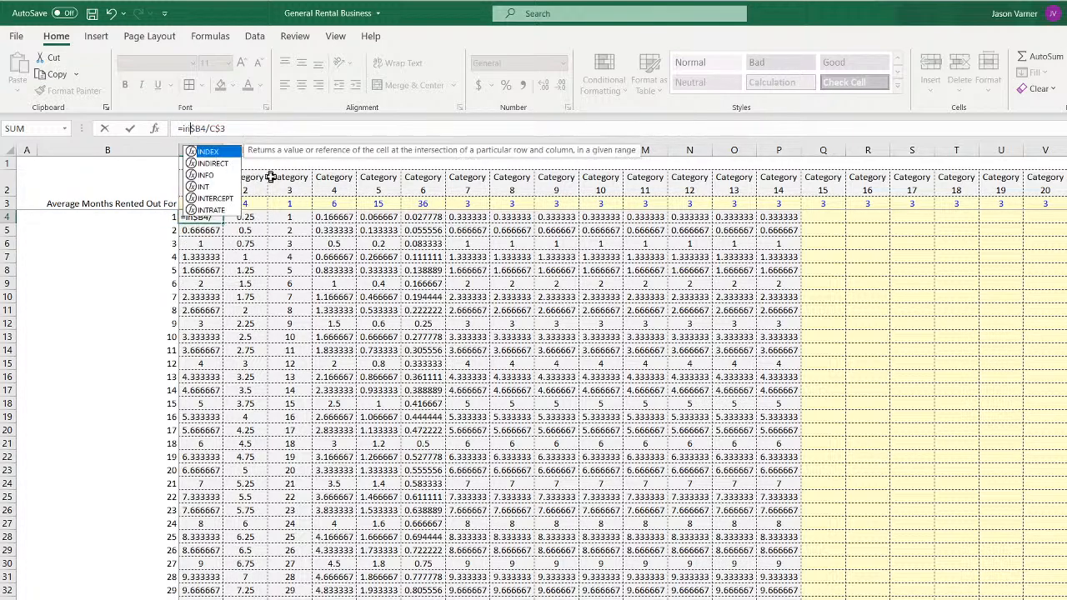
type("t")
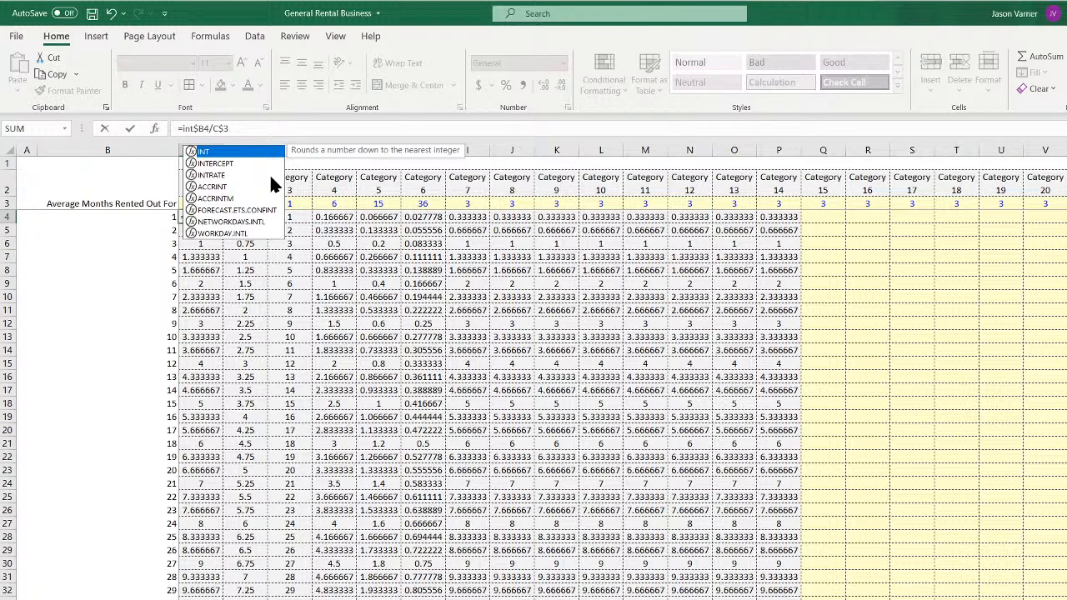
type("(")
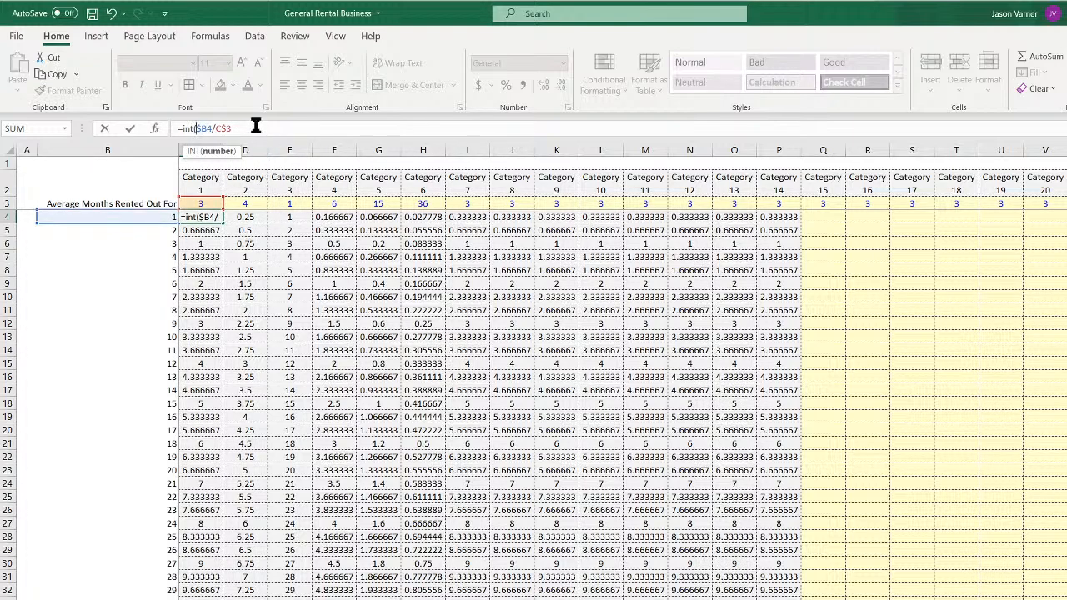
key("End")
type(")")
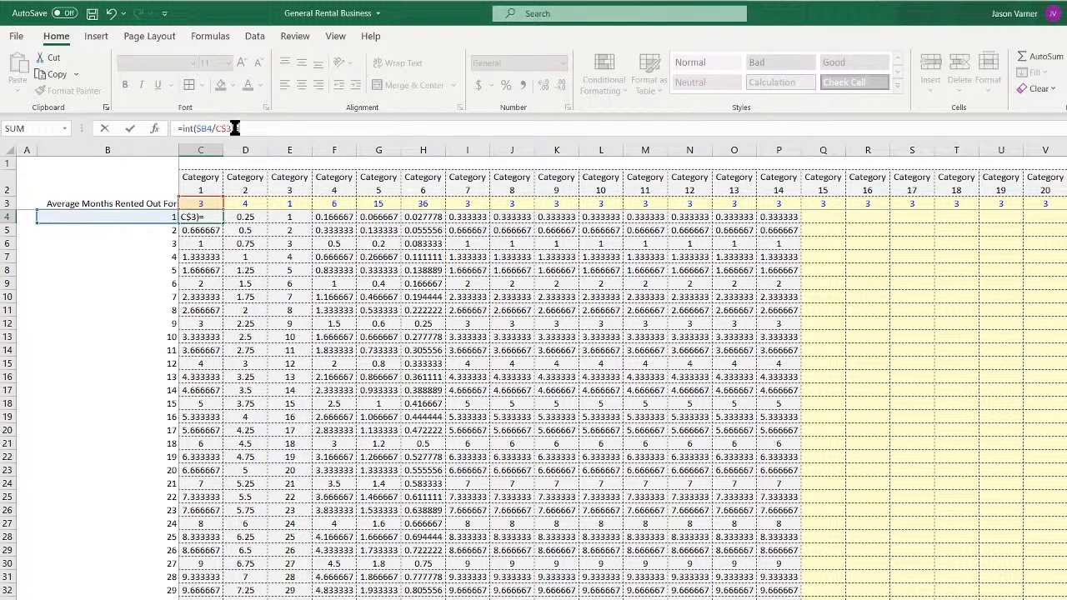
left_click_drag(234, 127, 195, 129)
right_click(209, 129)
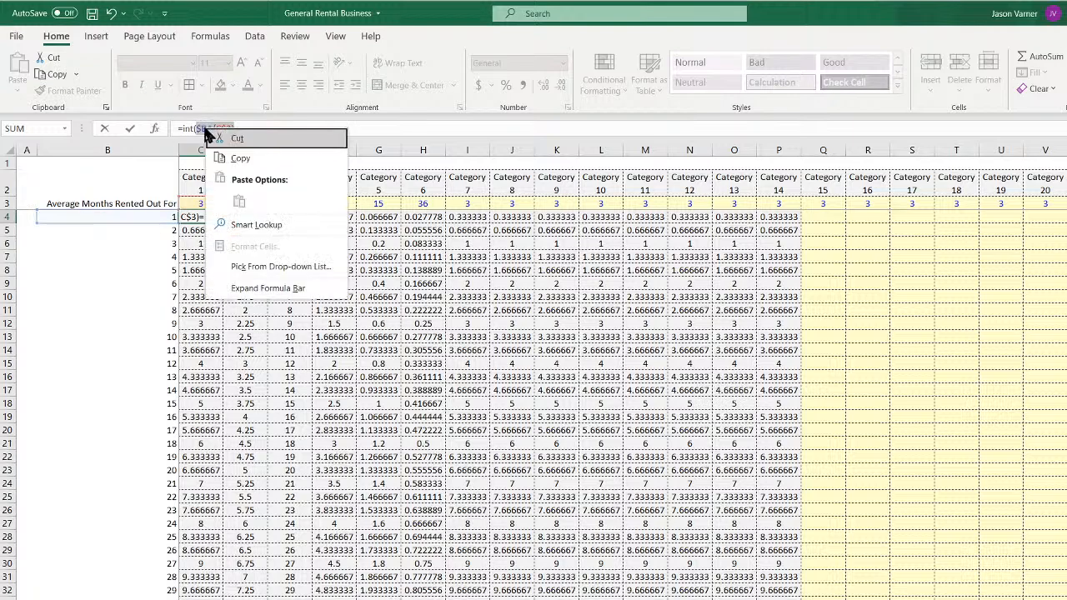
left_click(248, 160)
left_click(259, 128)
key("ctrl+v")
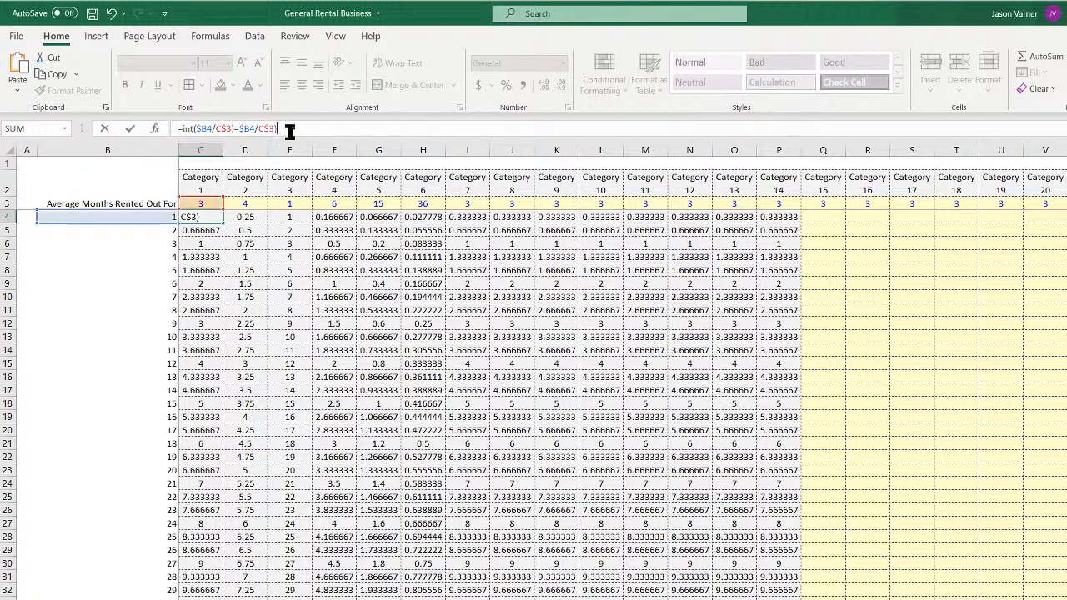
key("Return")
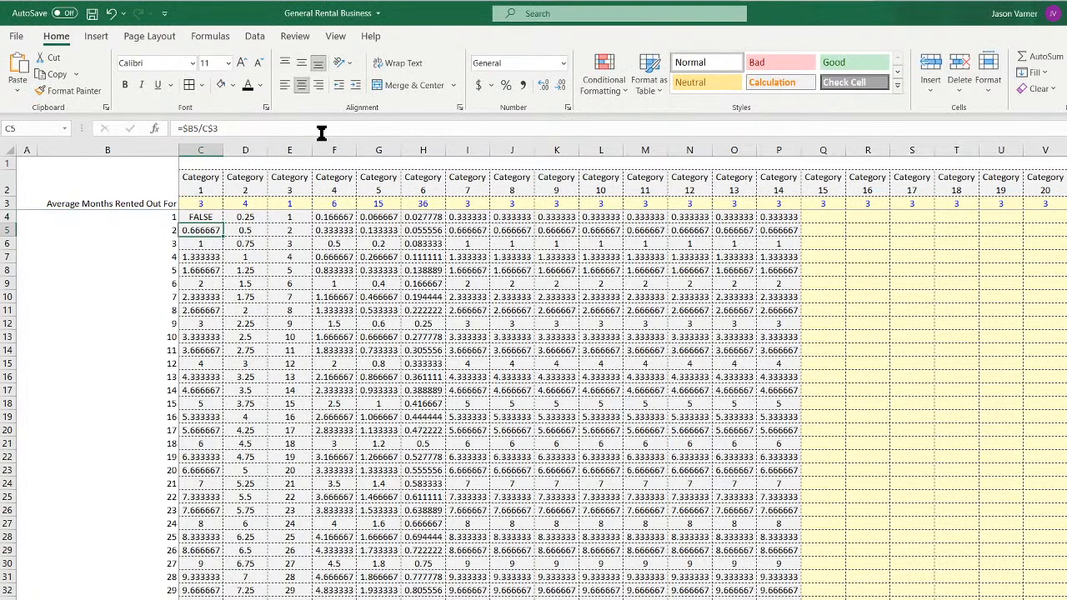
left_click(204, 216)
double_click(223, 224)
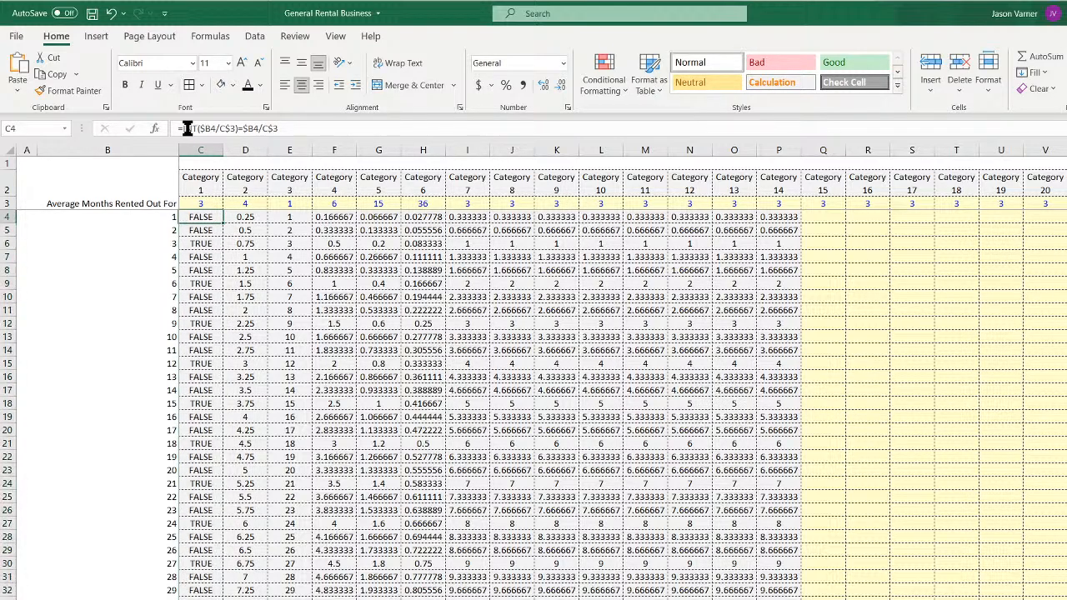
Wrap the C4 test in an IF function so it reads =IF(INT($B4/C$3)=$B4/C$3=TRUE,1,0)
left_click(281, 134)
key("Home")
key("Right")
type("if(")
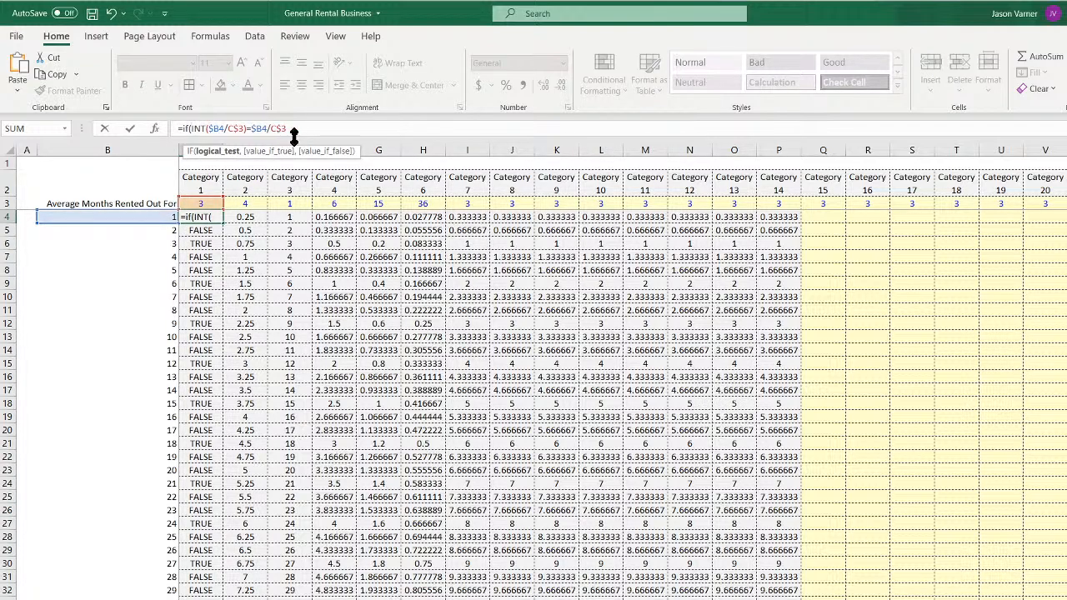
left_click(315, 127)
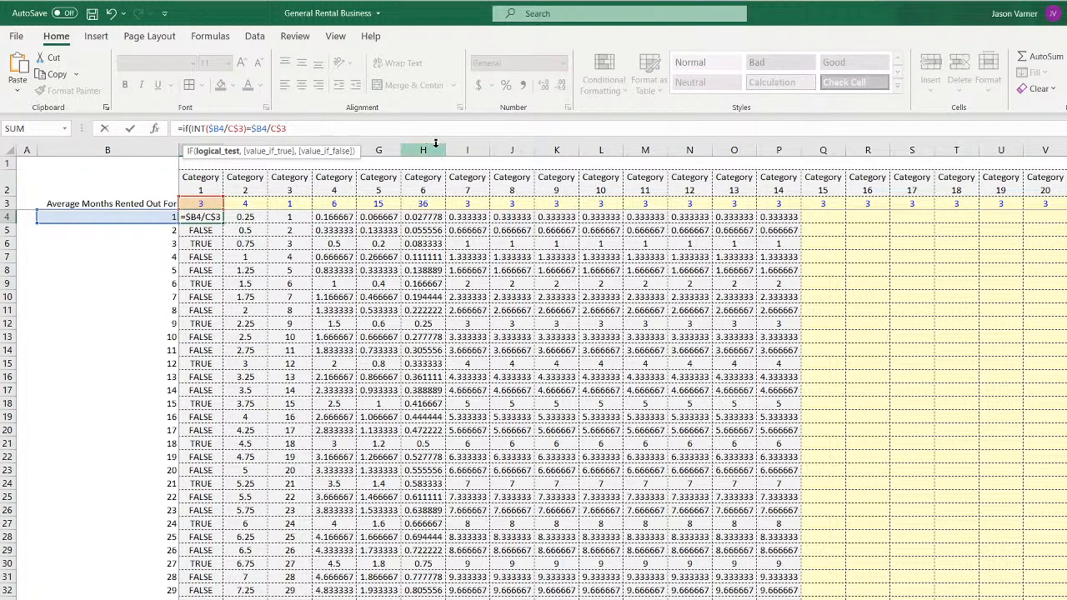
type("=")
type("T")
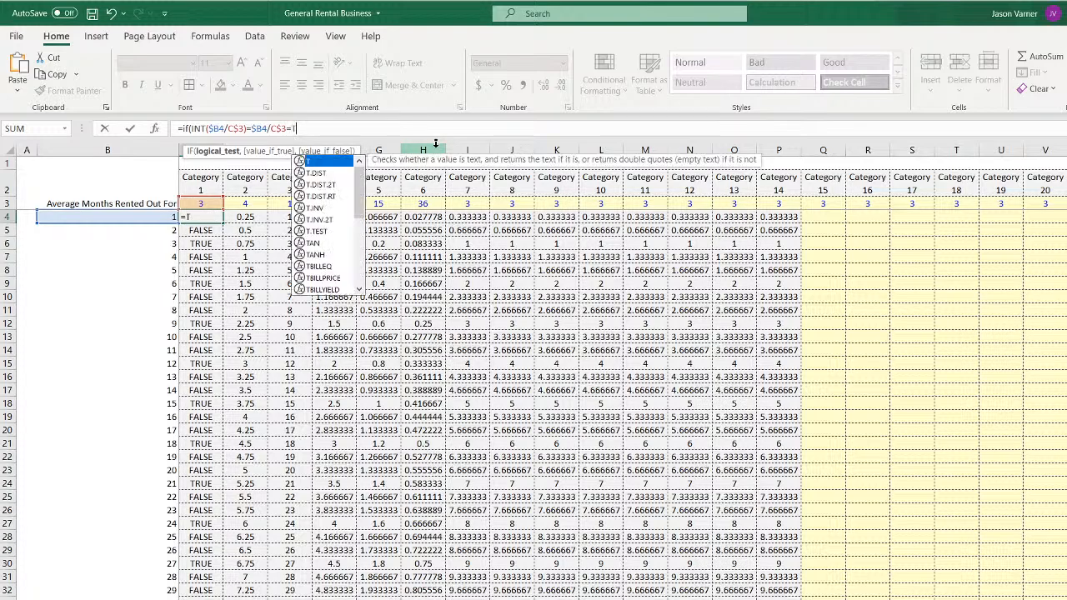
type("RUE,1,")
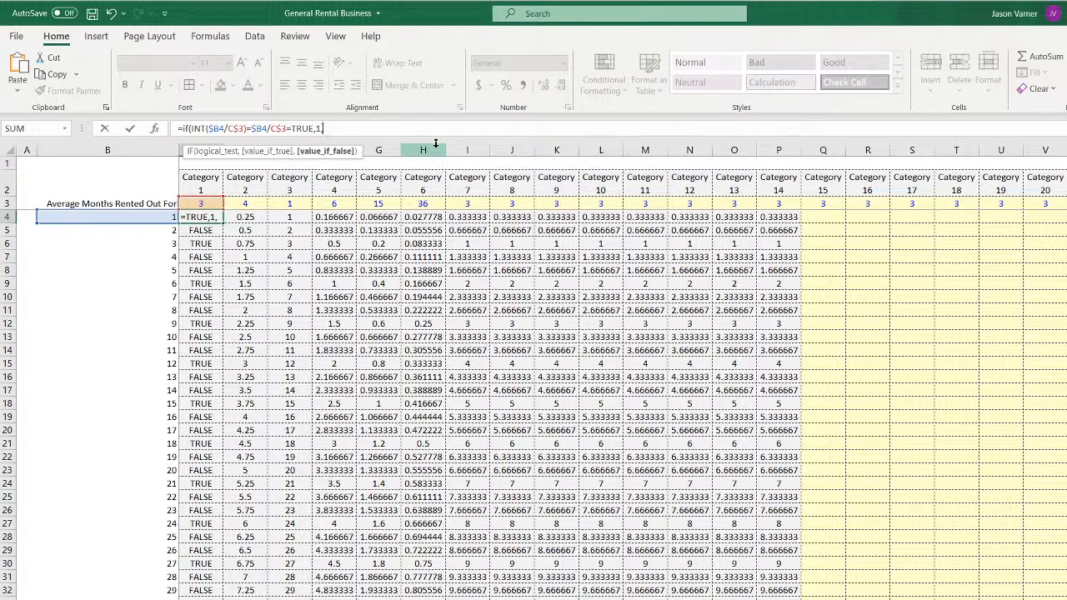
type("0")
key("Return")
key("Return")
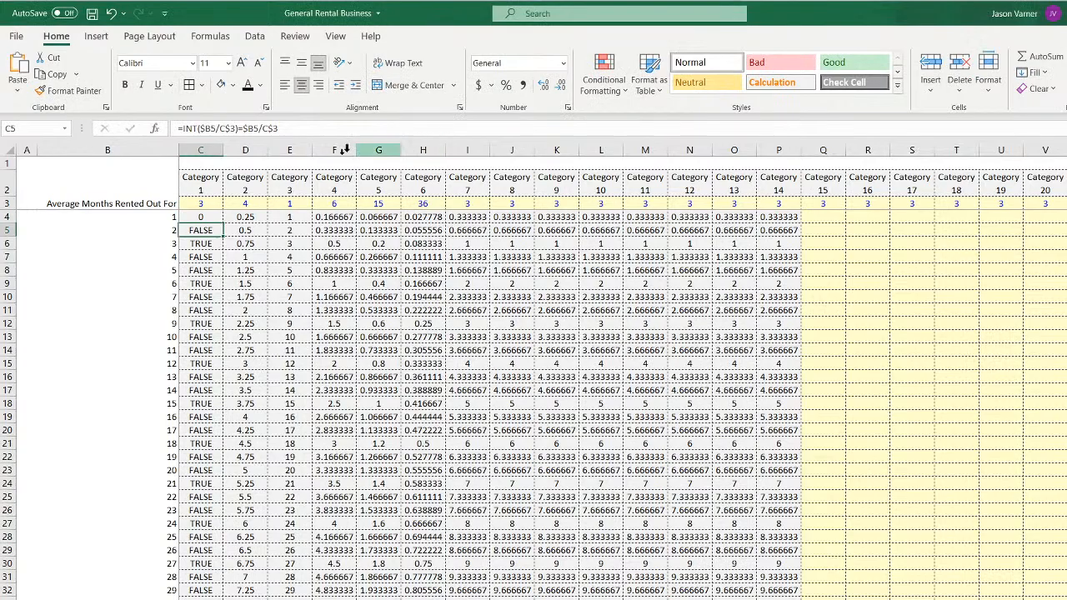
Fill the C4 IF formula across the category columns and down the month rows of the grid
left_click(213, 218)
left_click_drag(224, 224, 1066, 247)
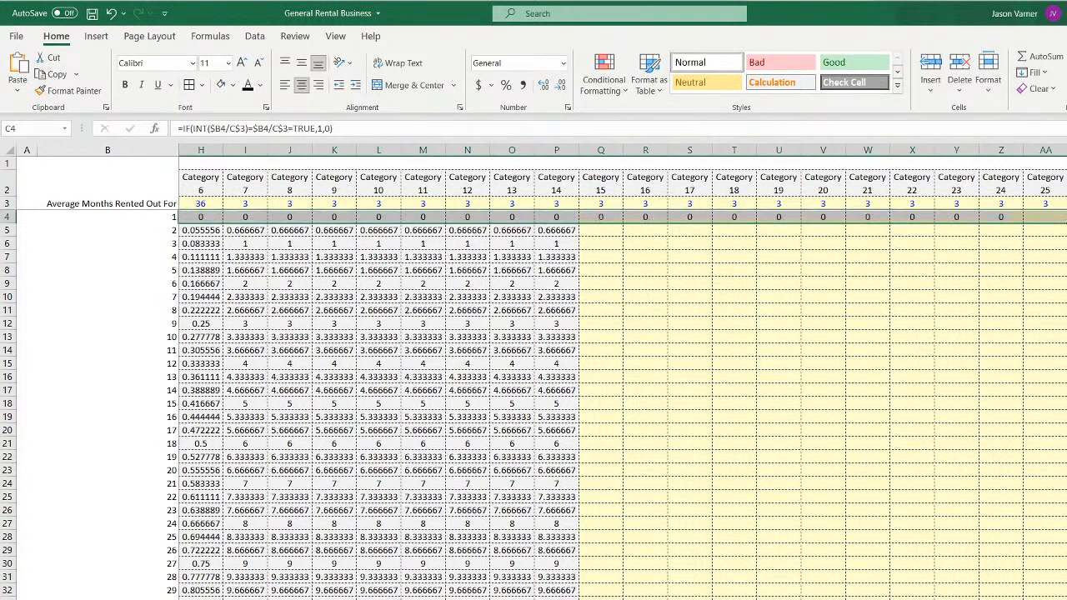
scroll(1064, 250, "down", 7)
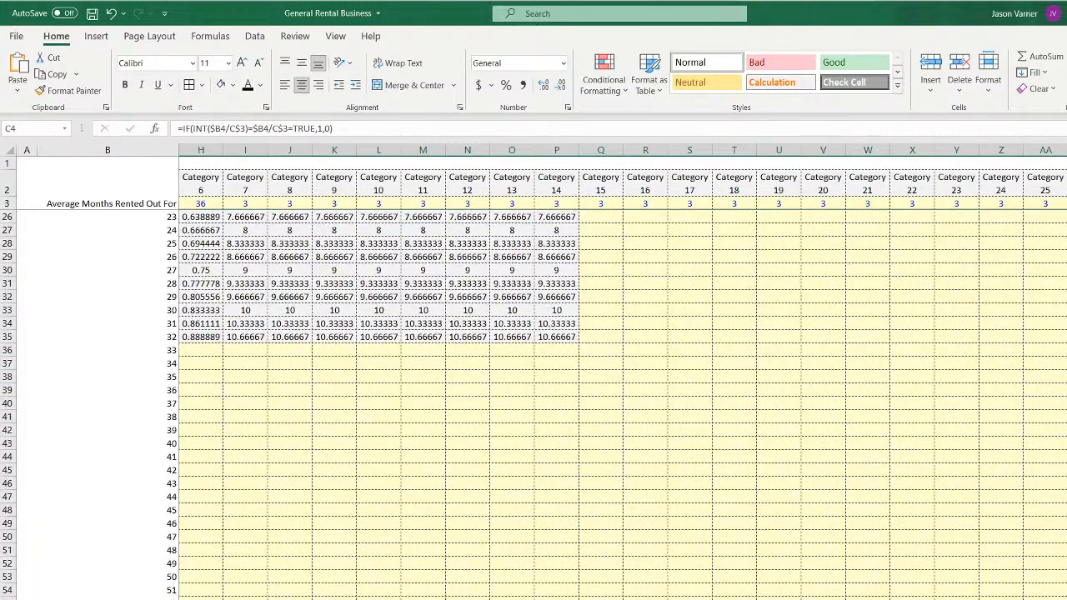
left_click_drag(1066, 599, 1066, 599)
scroll(333, 599, "left", 5)
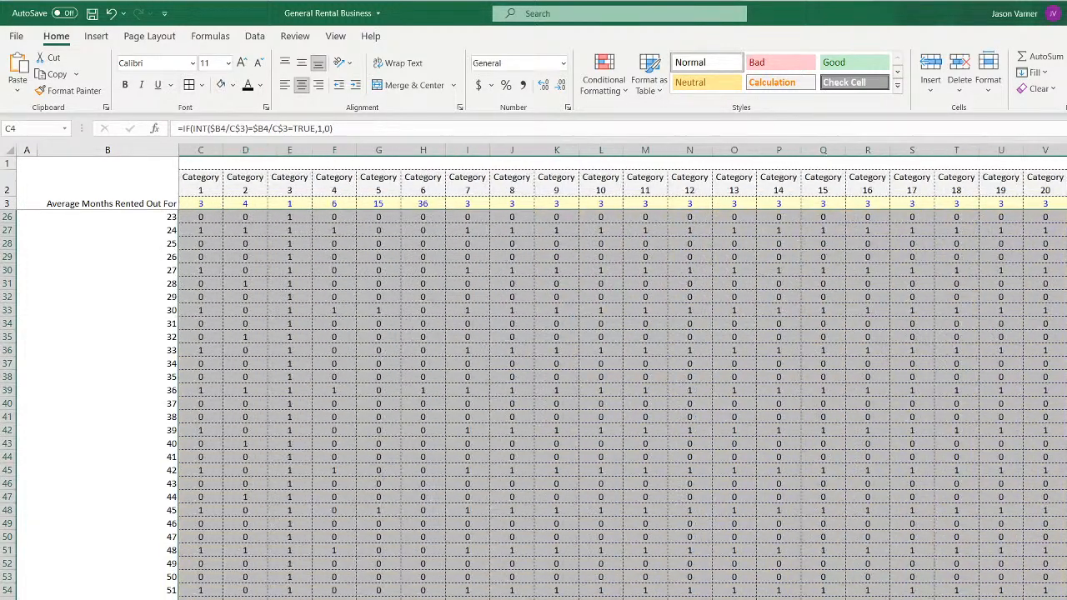
Check the Category 1 flags against the month labels for months 1 to 25
scroll(334, 573, "up", 7)
left_click_drag(167, 218, 135, 538)
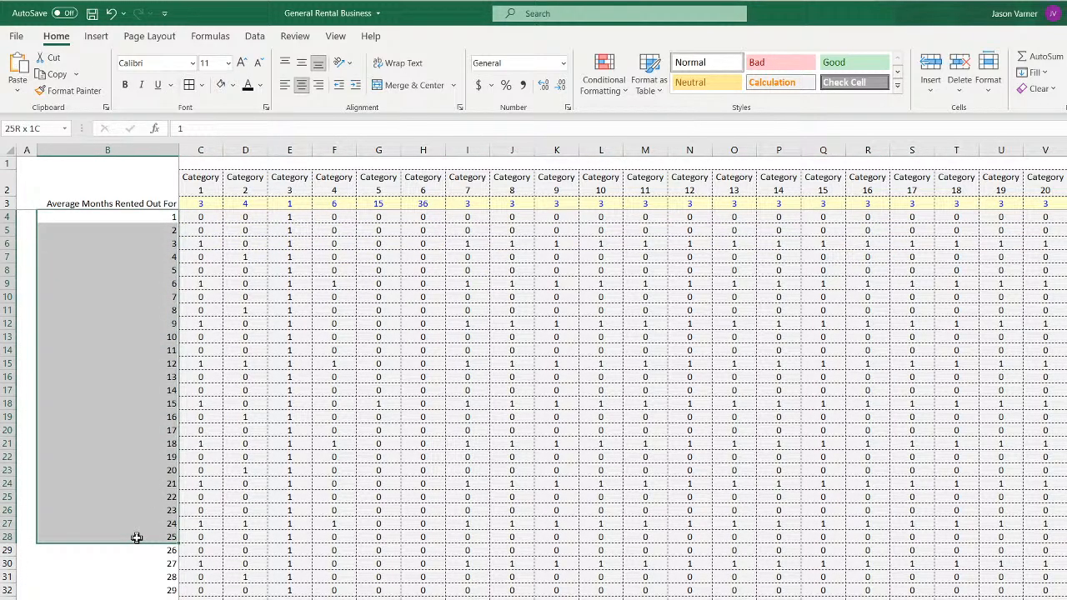
left_click(209, 523)
left_click(209, 484)
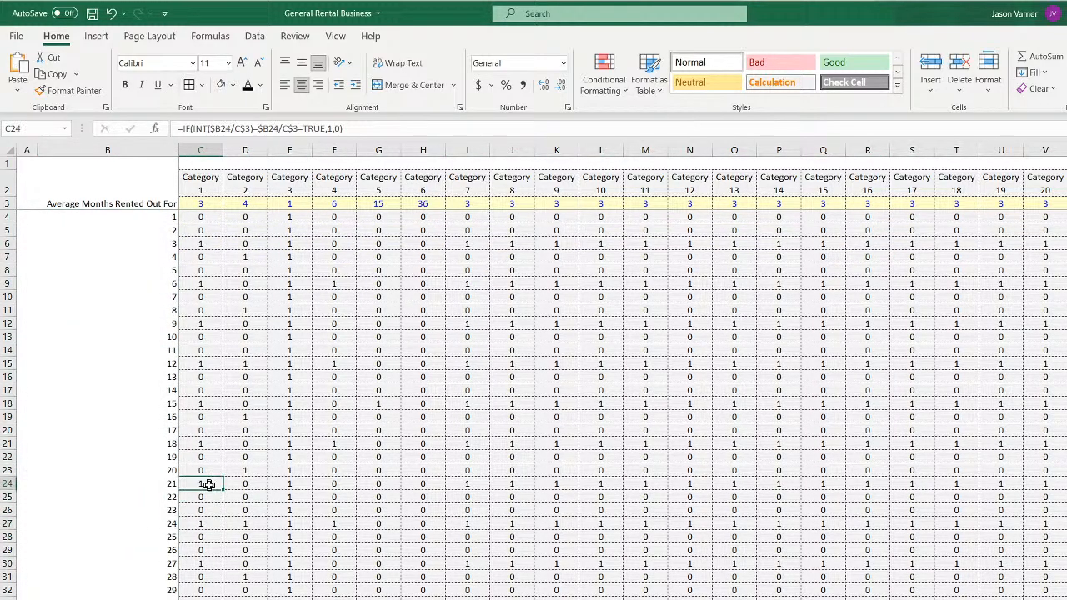
Compare the Category 1 flags with its average months rented out in row 3
left_click(208, 444)
left_click(208, 403)
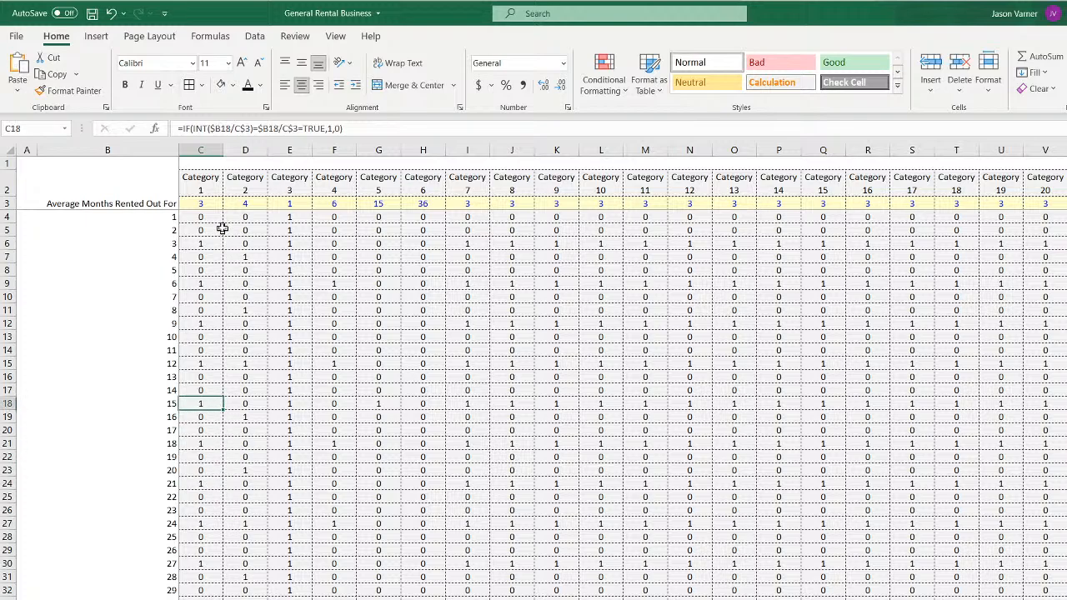
left_click(211, 203)
key("Down")
key("Down")
key("Down")
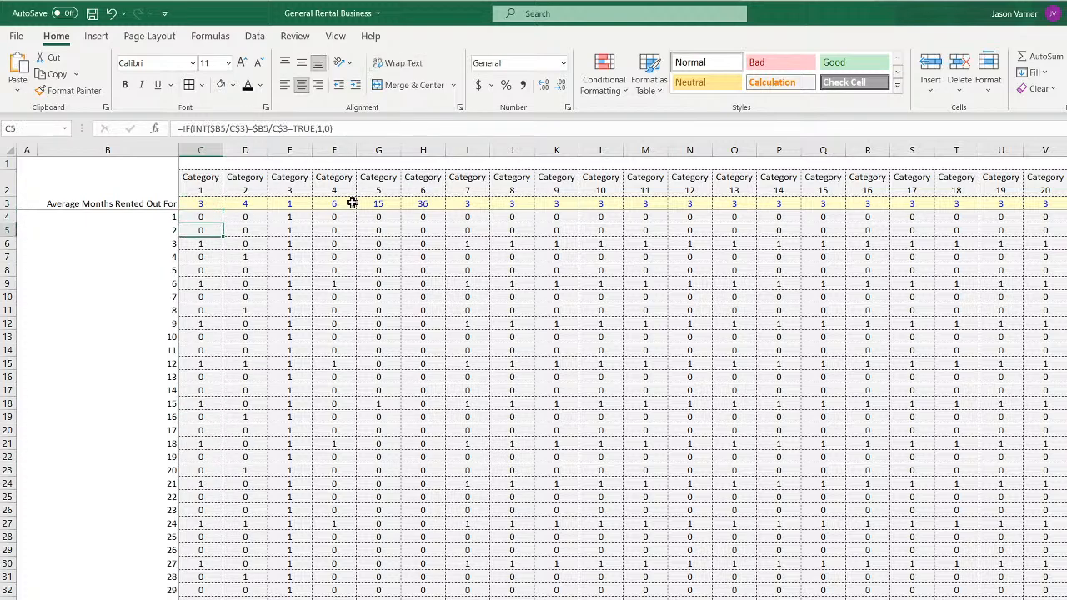
key("Down")
key("Down")
key("Down")
key("Down")
key("Down")
key("Down")
key("Down")
key("Down")
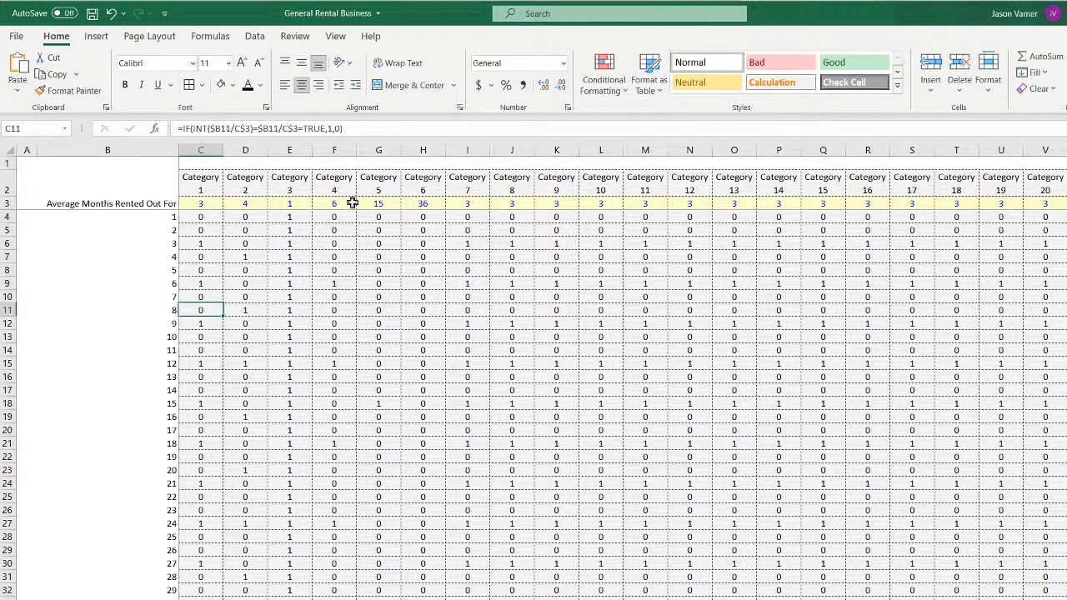
key("Up")
key("Up")
key("Up")
key("Up")
key("Up")
key("Up")
key("Up")
key("Up")
key("Up")
key("Up")
Check the first flagged months of Categories 2, 3 and 4 against their average months rented out
key("Right")
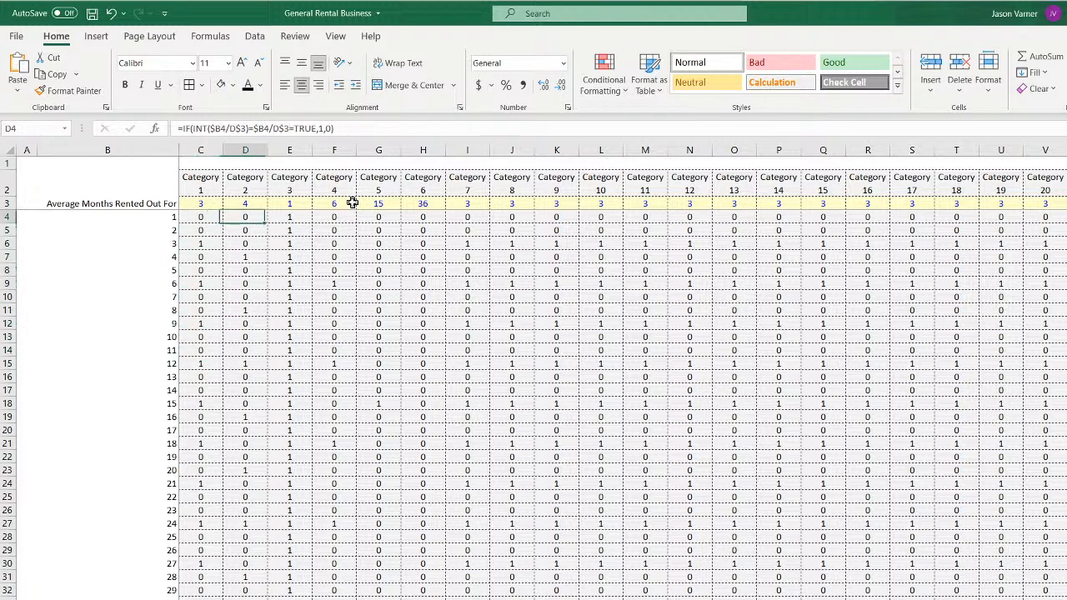
key("Down")
key("Down")
key("Down")
key("Right")
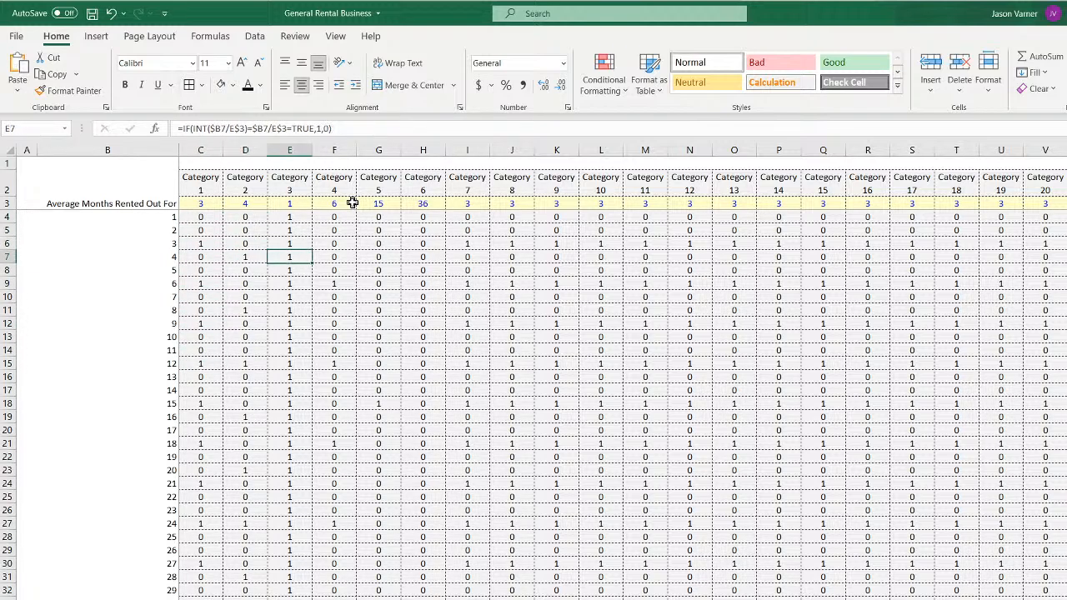
key("Down")
key("Down")
key("Down")
key("Right")
key("Up")
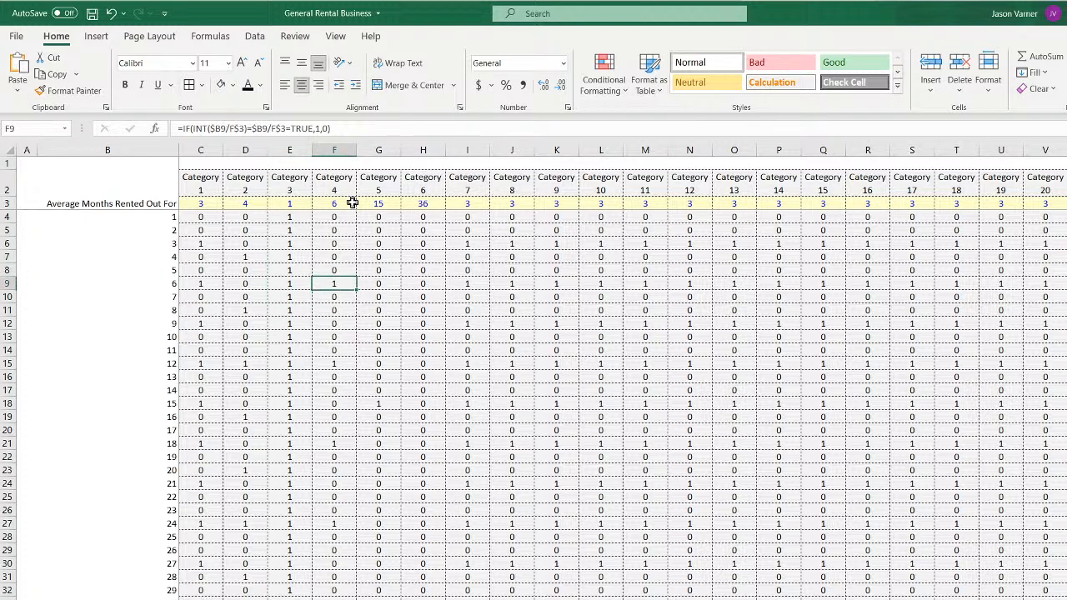
key("Down")
key("Down")
key("Down")
key("Down")
key("Down")
key("Down")
key("Down")
key("Right")
key("Right")
key("Right")
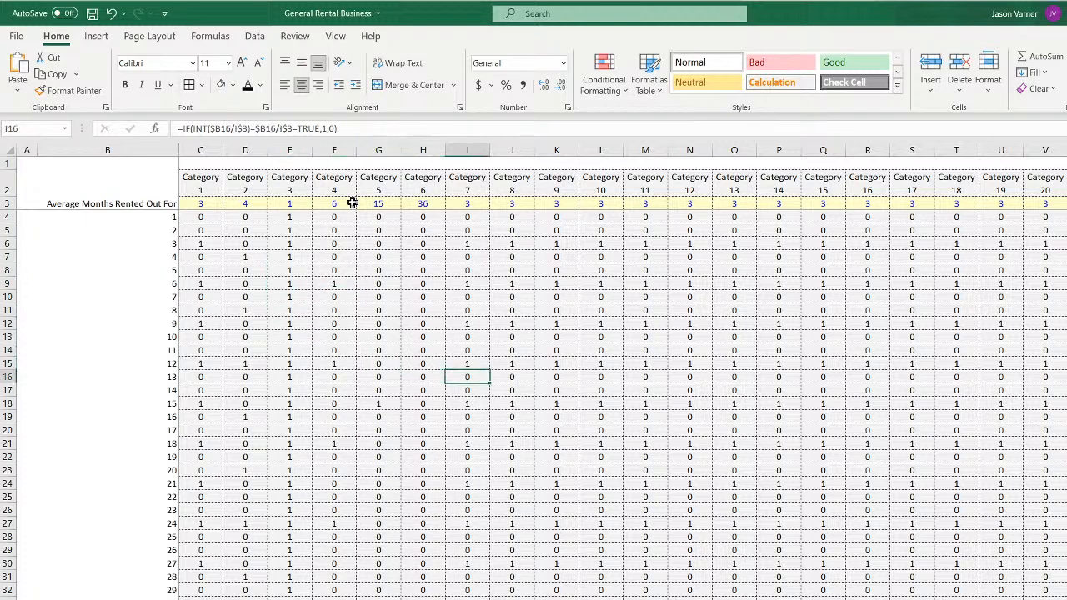
key("Right")
key("Down")
key("Right")
key("Down")
key("Right")
key("Down")
key("Right")
key("Down")
key("Right")
key("Down")
key("Right")
key("Down")
key("Right")
key("Down")
key("Right")
key("Down")
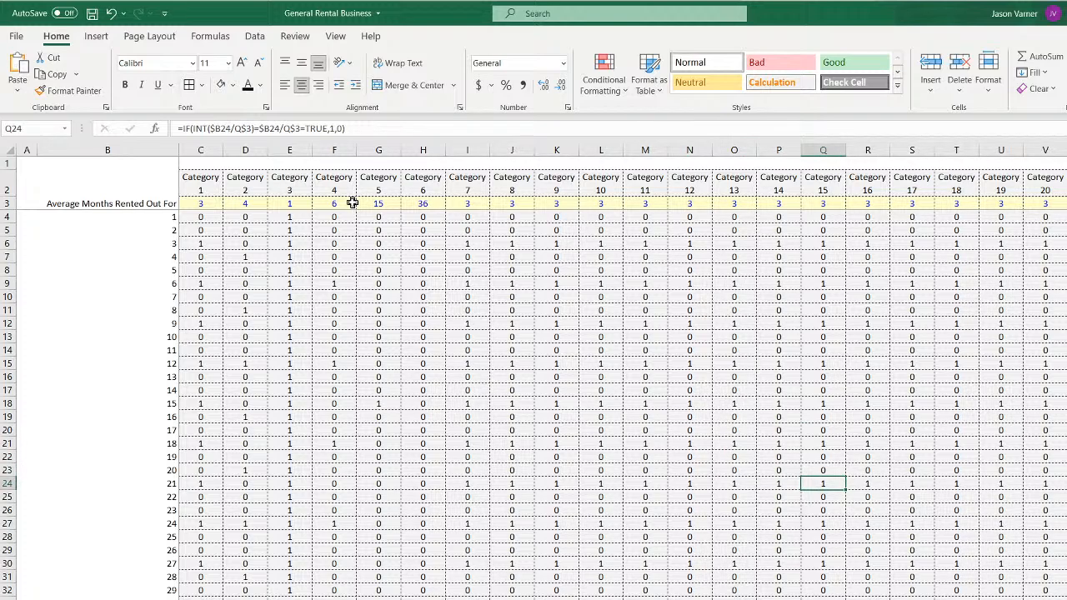
On the costs sheet, total Category 1's initial rental costs in L3 with =SUM(C3:K3) and fill it down to L27
key("ctrl+Page_Up")
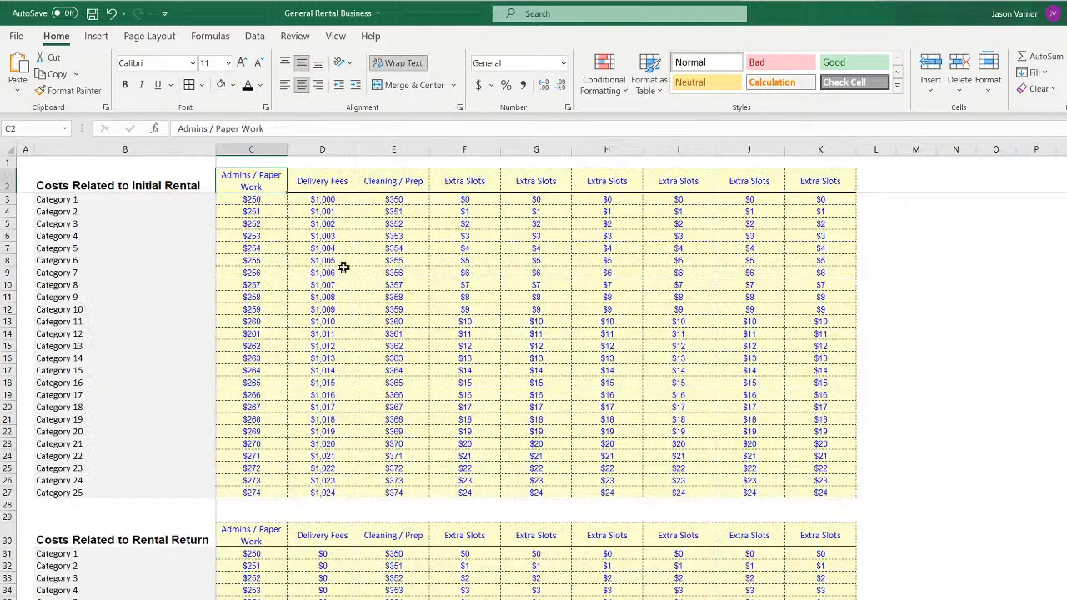
left_click_drag(250, 199, 812, 492)
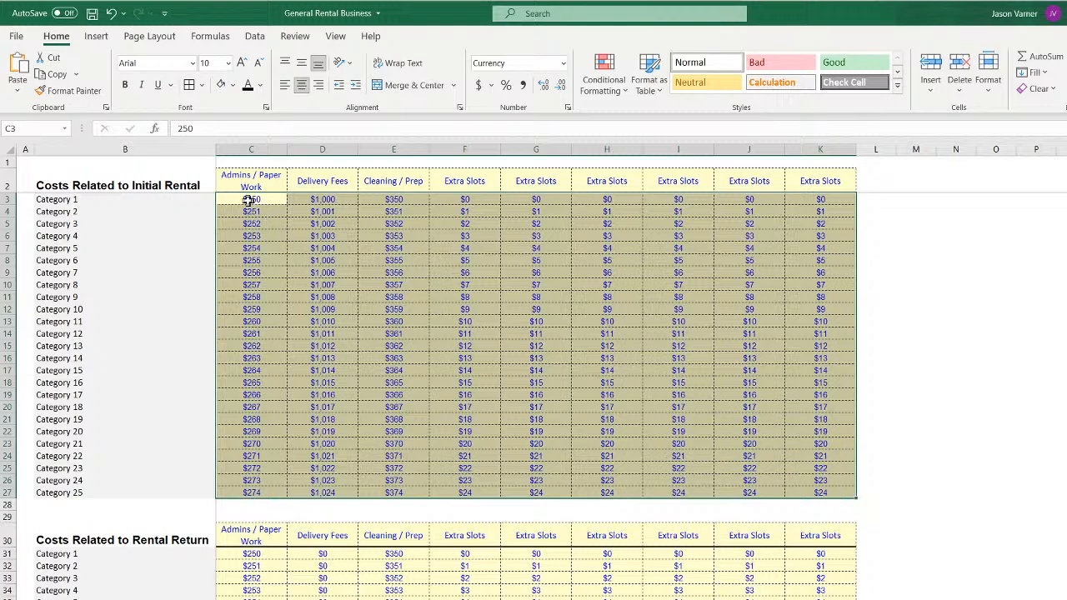
left_click_drag(248, 200, 507, 202)
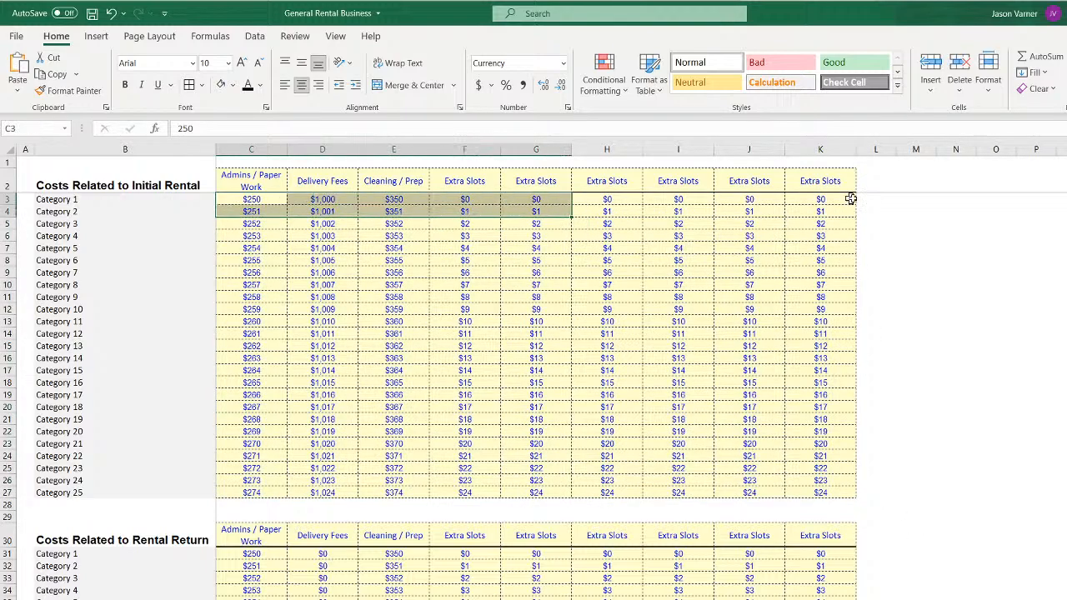
left_click(880, 201)
left_click(1040, 61)
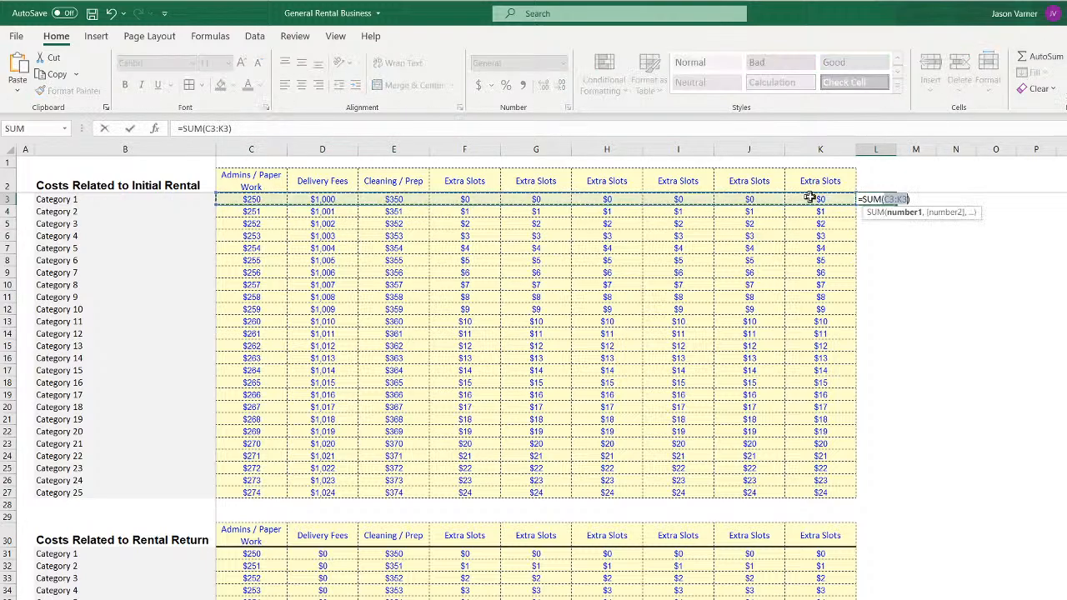
left_click_drag(813, 198, 250, 200)
key("Return")
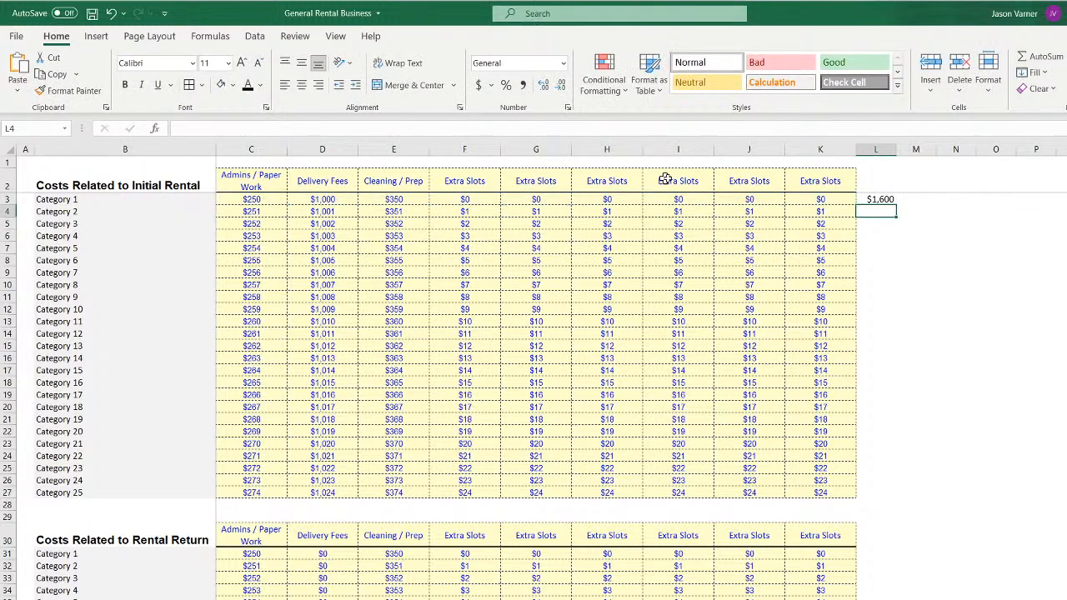
left_click(885, 201)
left_click_drag(895, 207, 888, 494)
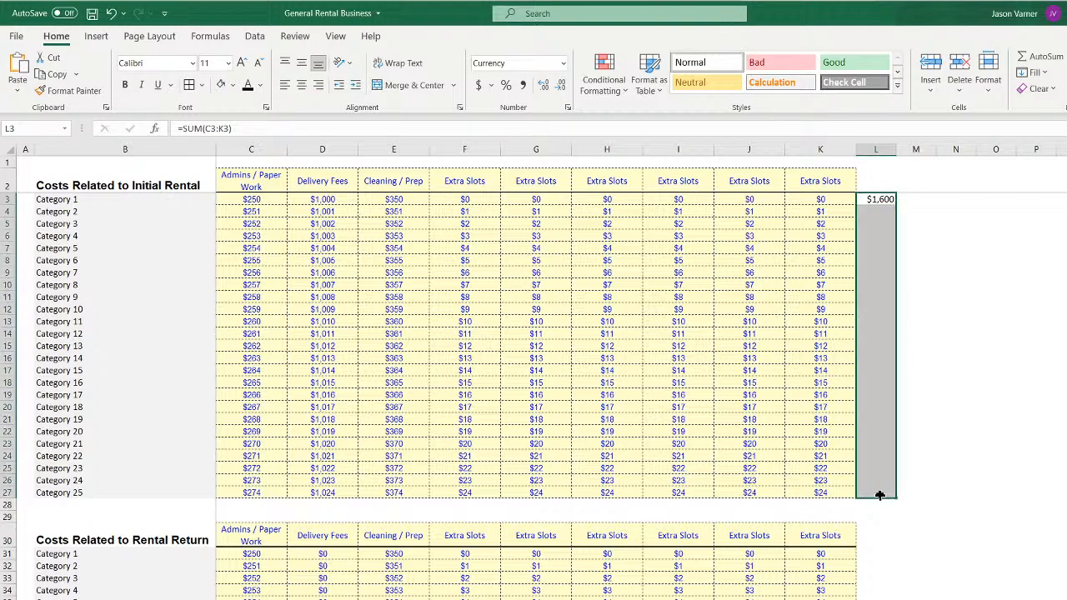
Copy the row total from L3 to L31 and fill it down the Costs Related to Rental Return categories
right_click(885, 200)
left_click(908, 228)
right_click(877, 553)
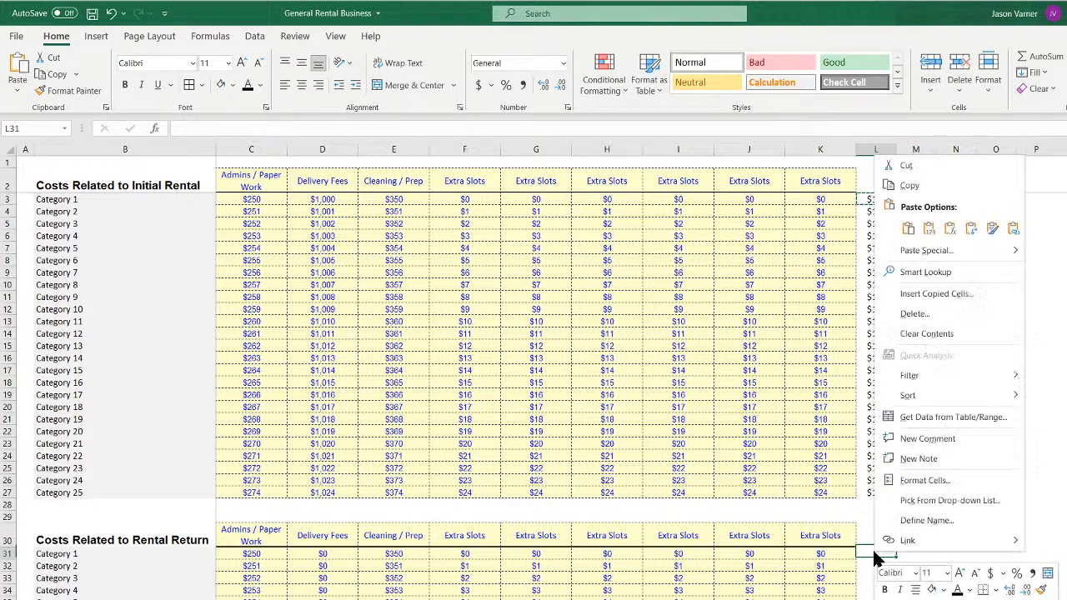
left_click(908, 230)
scroll(917, 550, "down", 3)
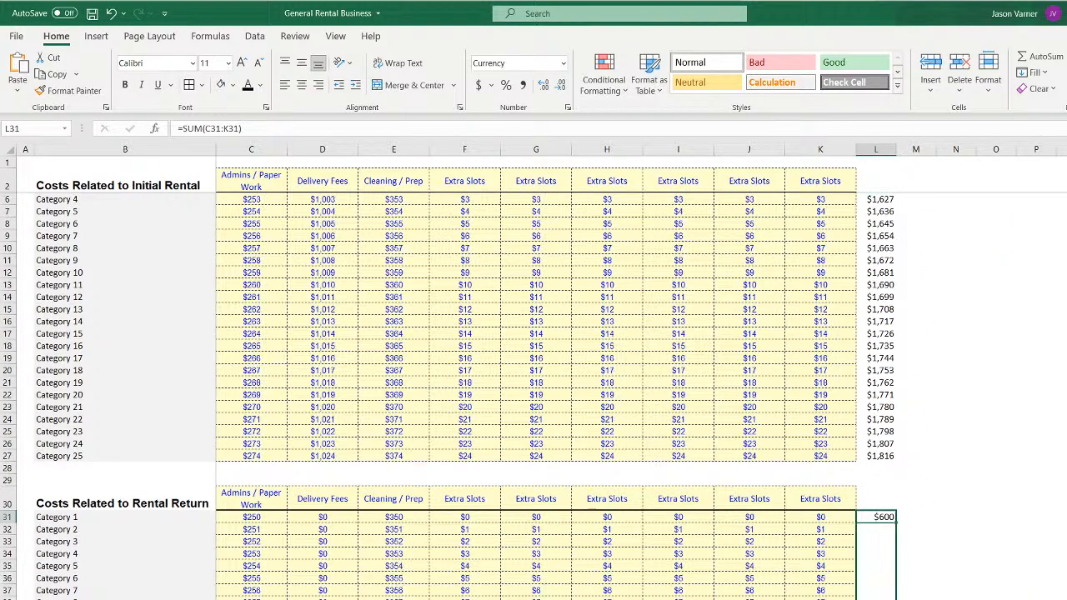
scroll(534, 395, "down", 1)
left_click_drag(891, 596, 893, 598)
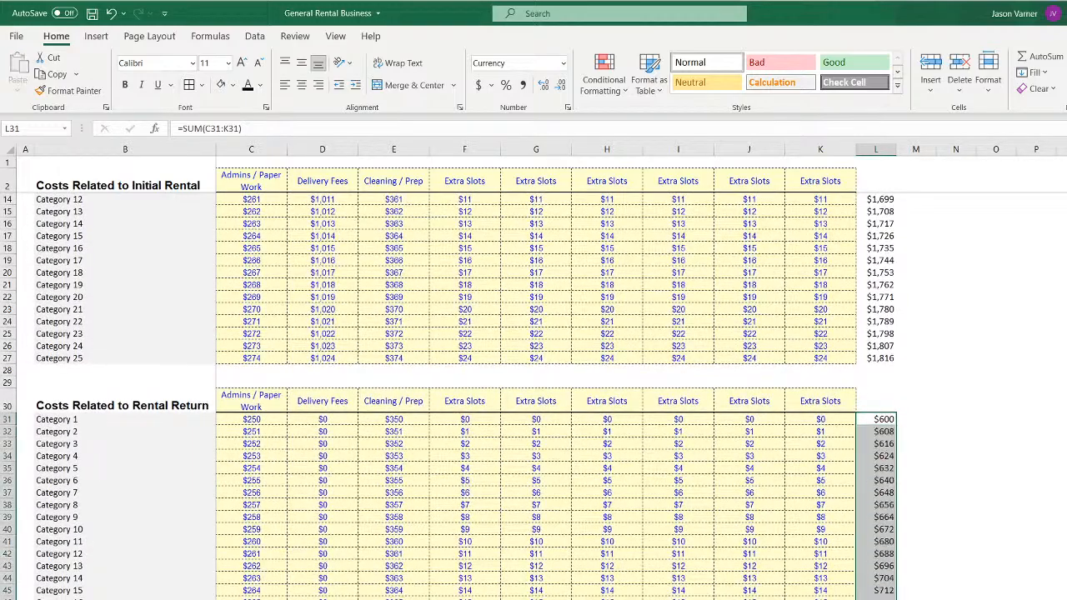
Review the initial rental cost table C3:K27, then the Category 1 and 2 rental periods in the monthly grid
scroll(952, 568, "up", 4)
left_click_drag(250, 200, 820, 491)
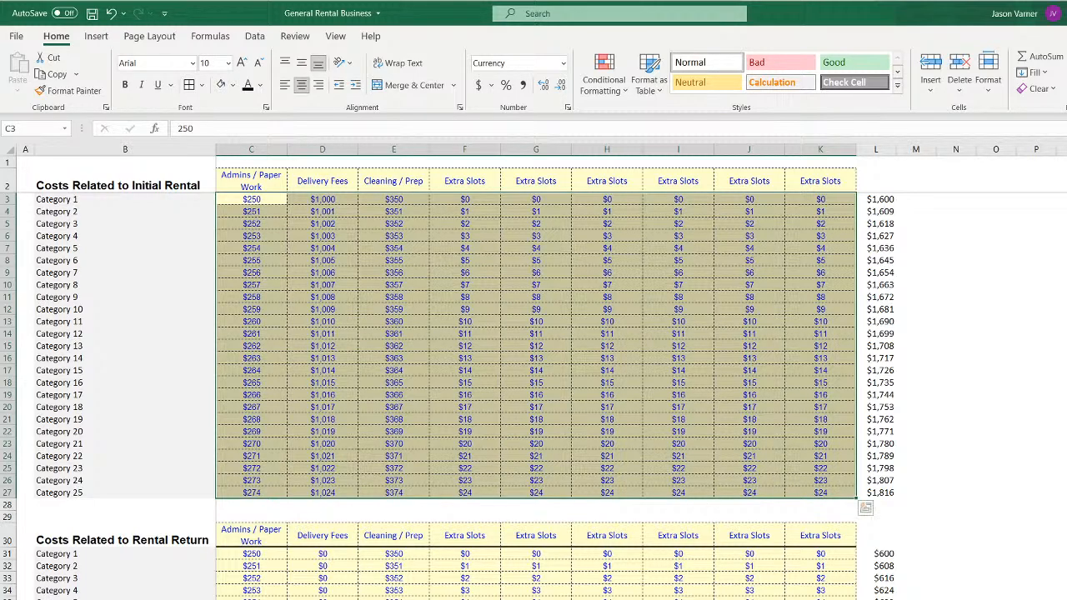
key("ctrl+Page_Down")
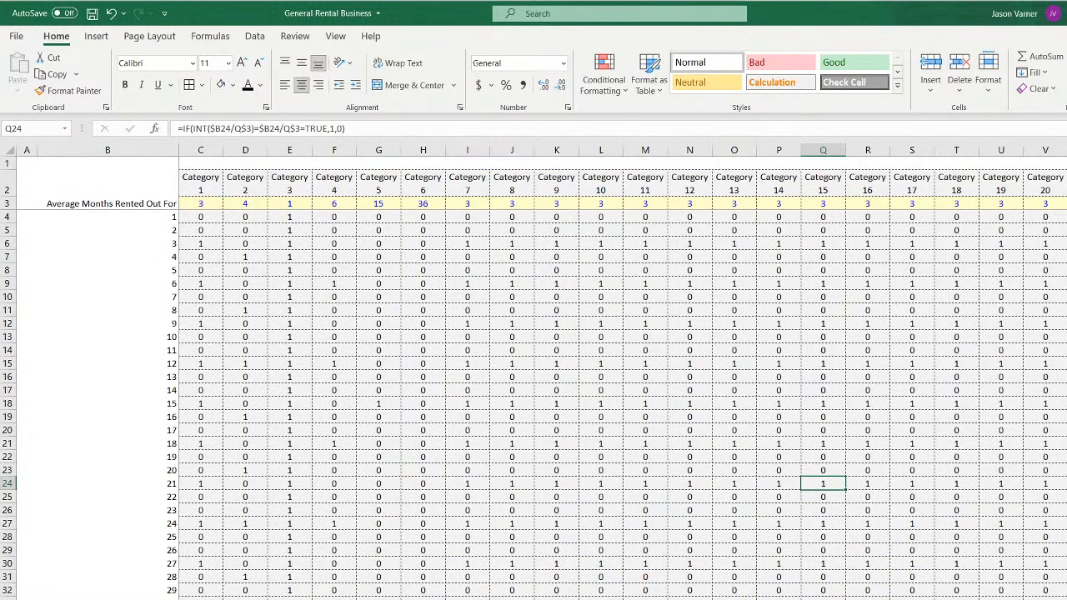
left_click(315, 481)
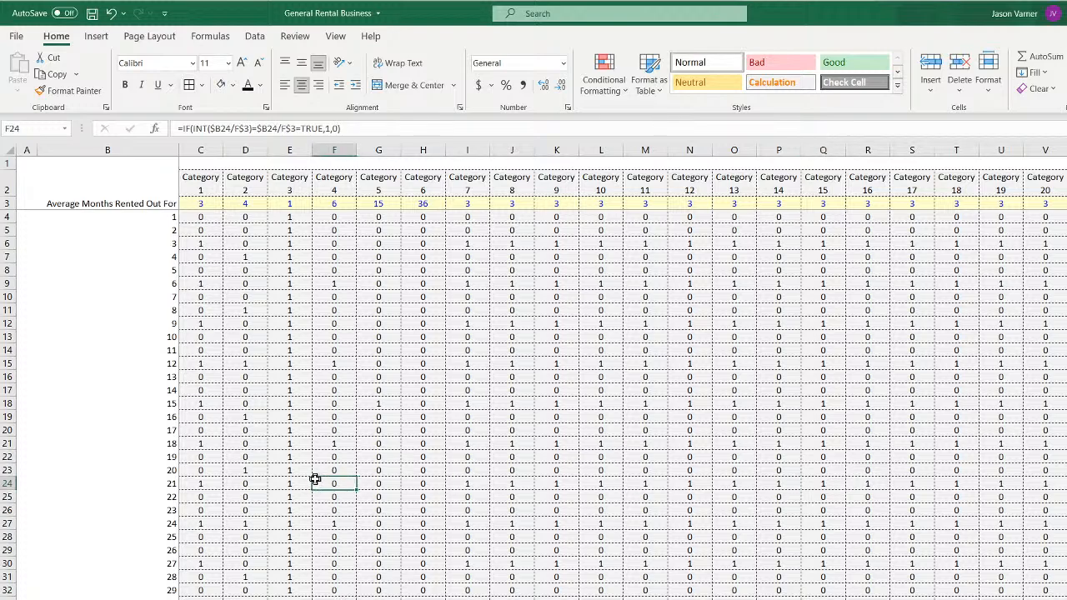
left_click(203, 204)
left_click(239, 202)
left_click(205, 244)
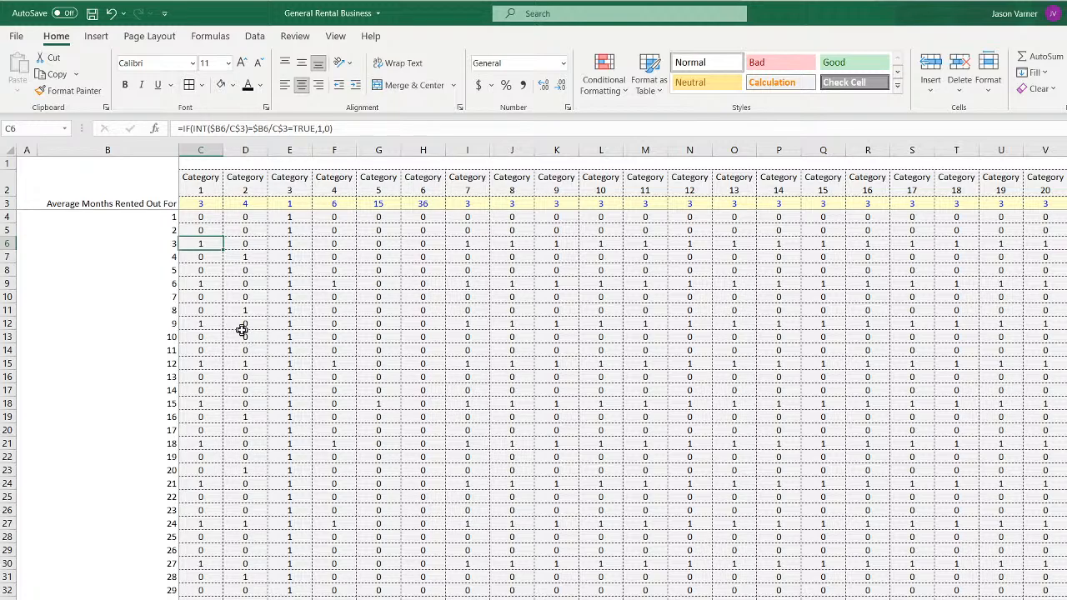
Examine the IF formula in C4 and the Category 1 flags for months 1 to 7
left_click(215, 216)
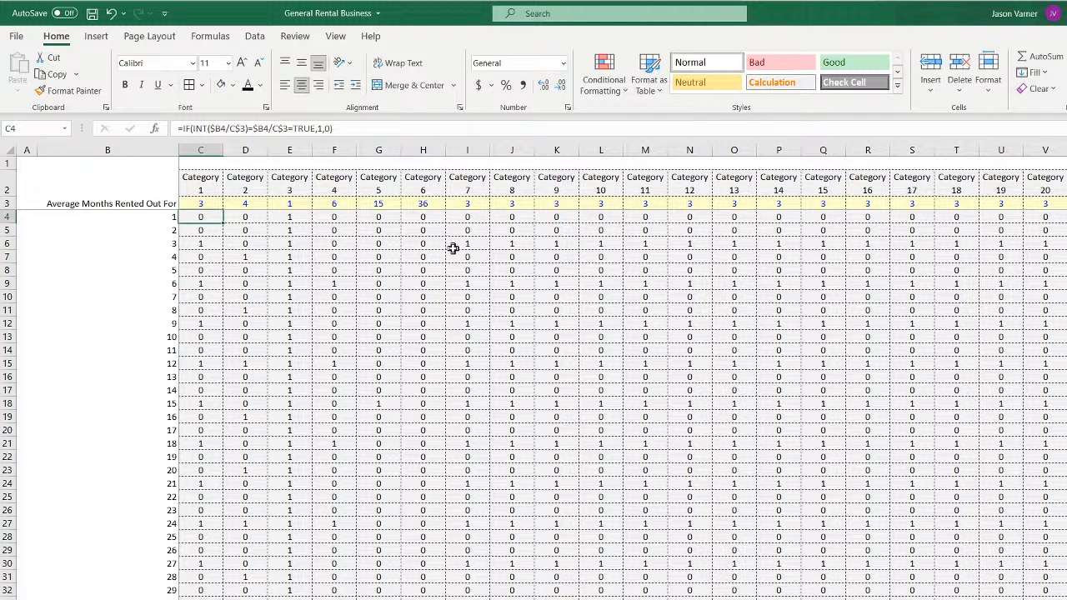
key("Down")
key("Down")
key("Down")
key("Up")
key("Up")
key("Up")
double_click(204, 216)
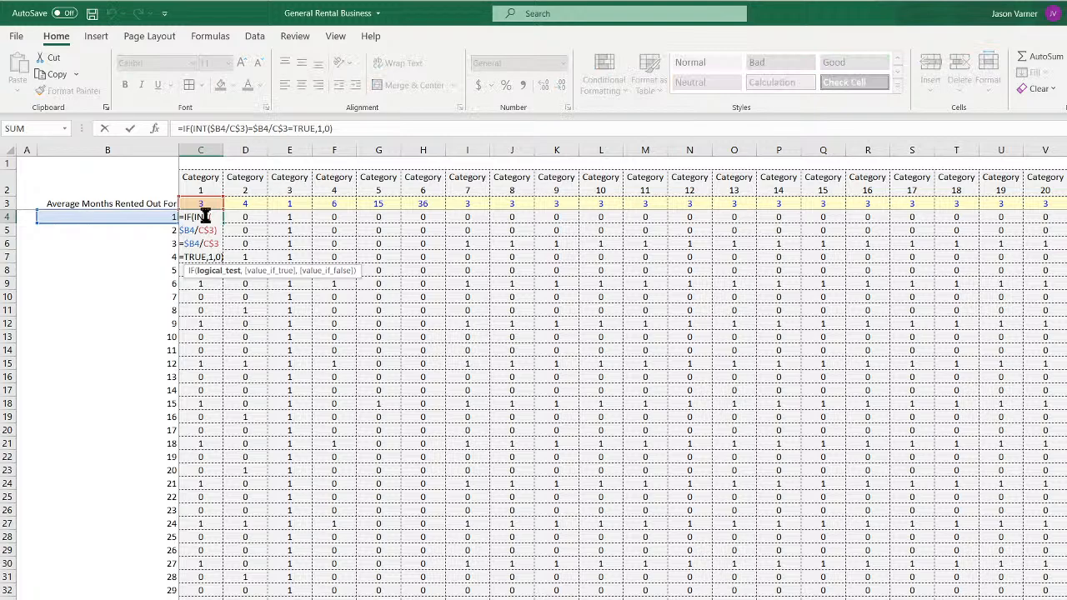
key("Escape")
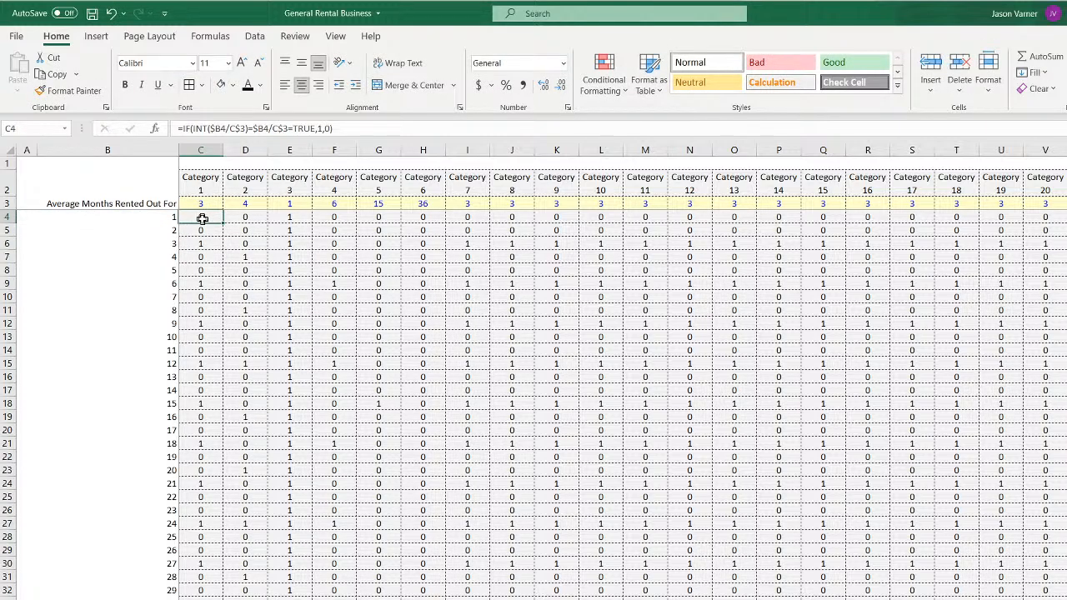
left_click(209, 283)
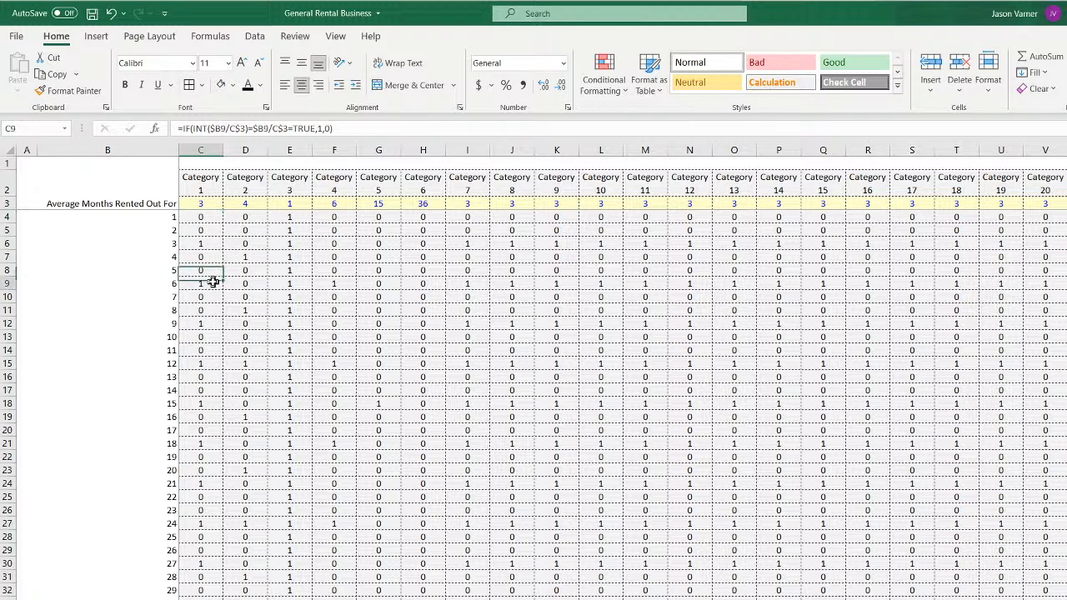
left_click(200, 296)
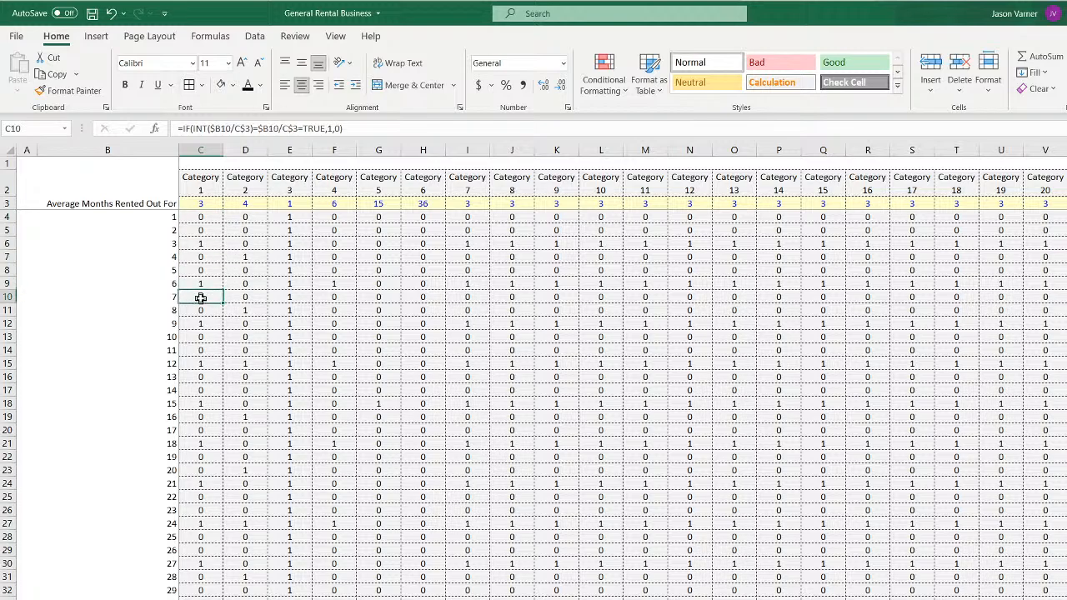
left_click(198, 218)
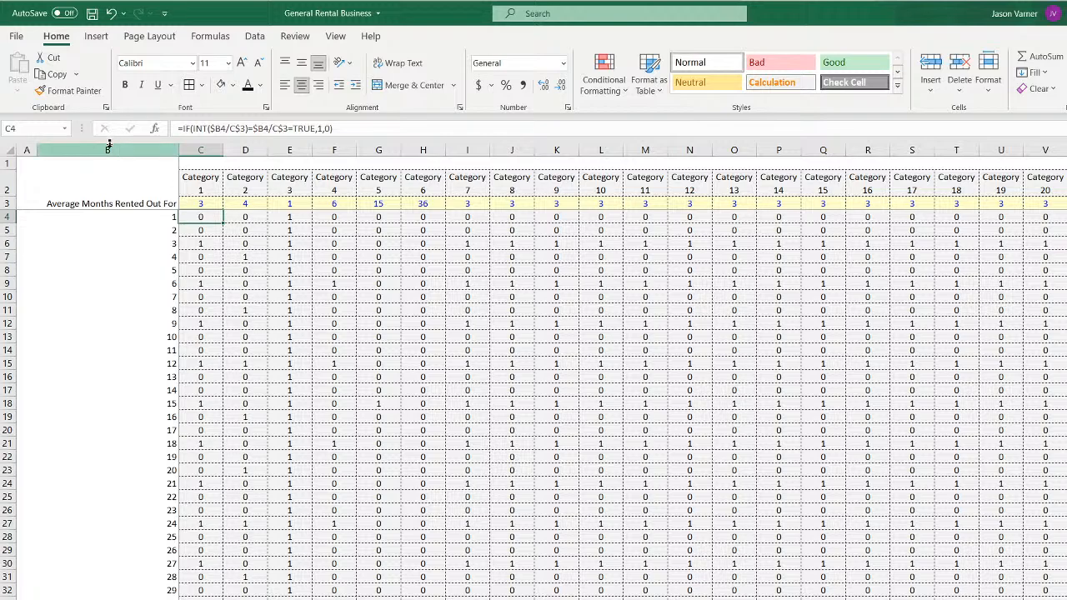
Widen column A and enter =B4+3 in A4 beside month 1
left_click_drag(36, 148, 80, 148)
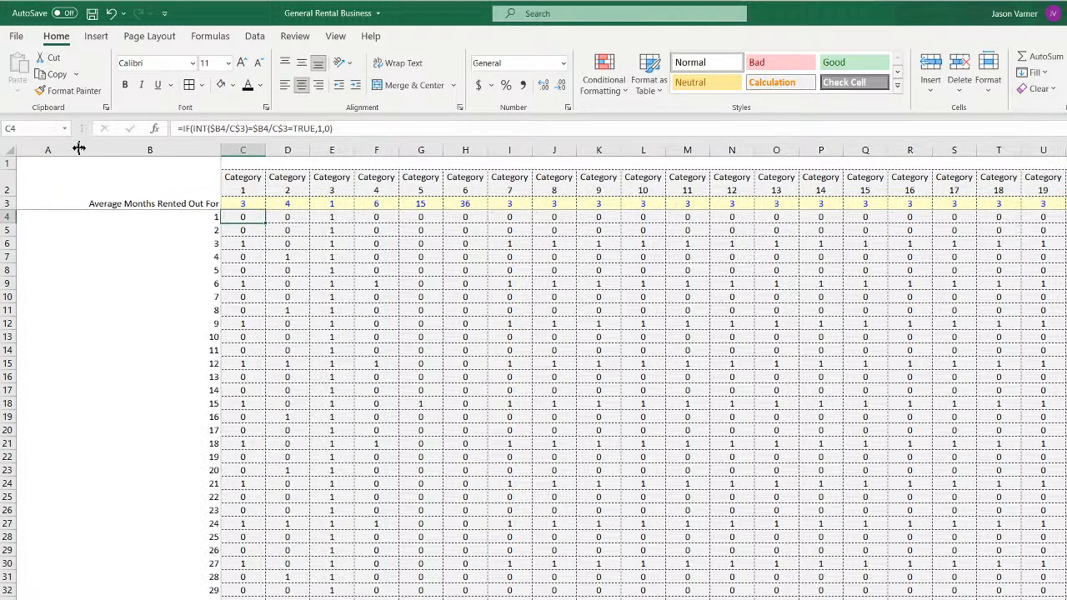
double_click(240, 218)
key("Escape")
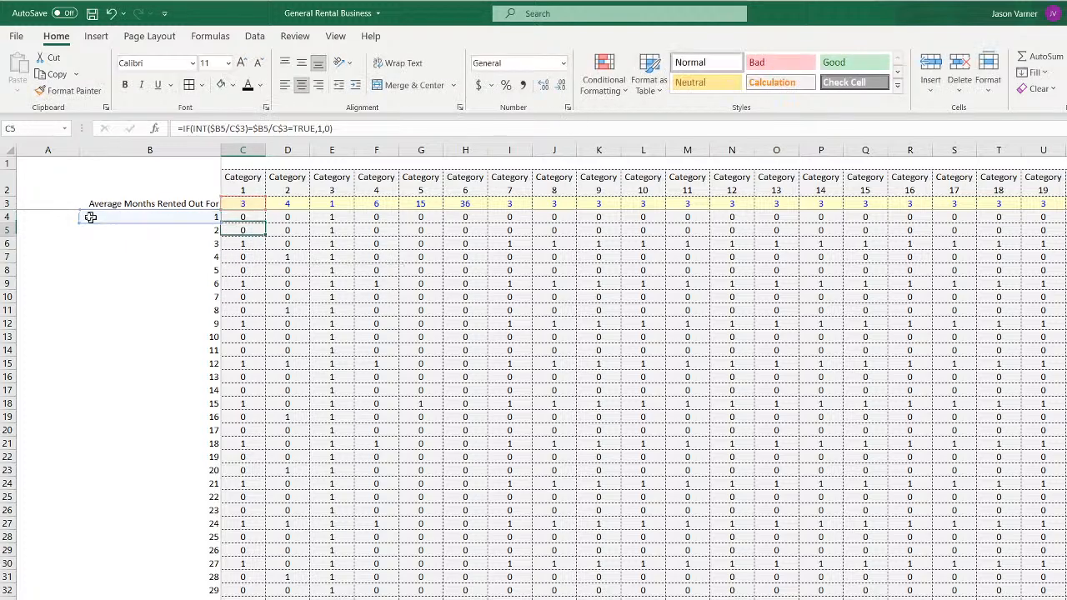
left_click(50, 216)
type("=")
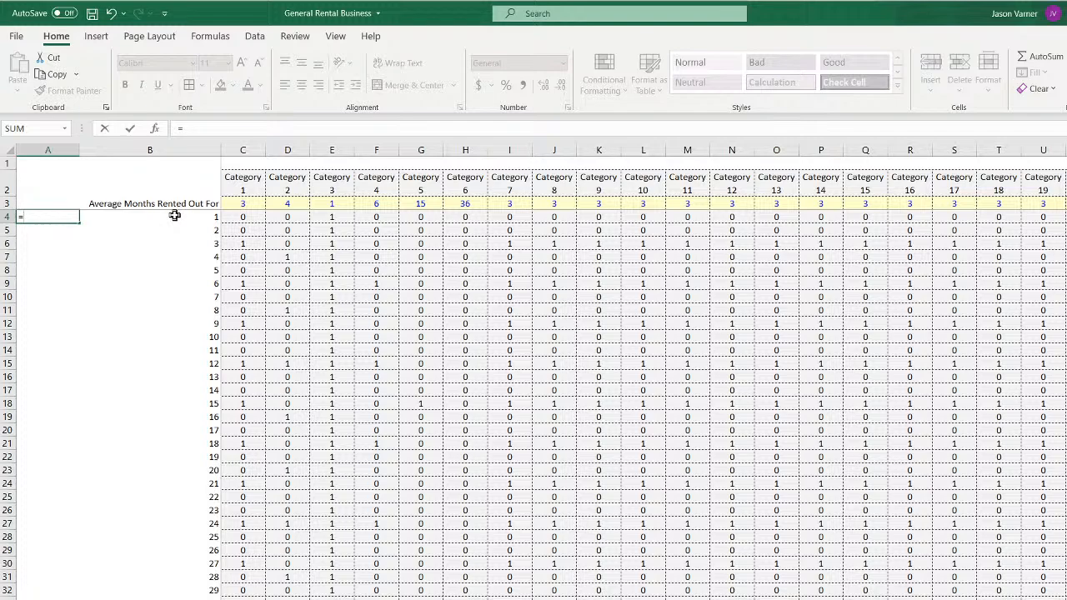
left_click(174, 216)
type("+3")
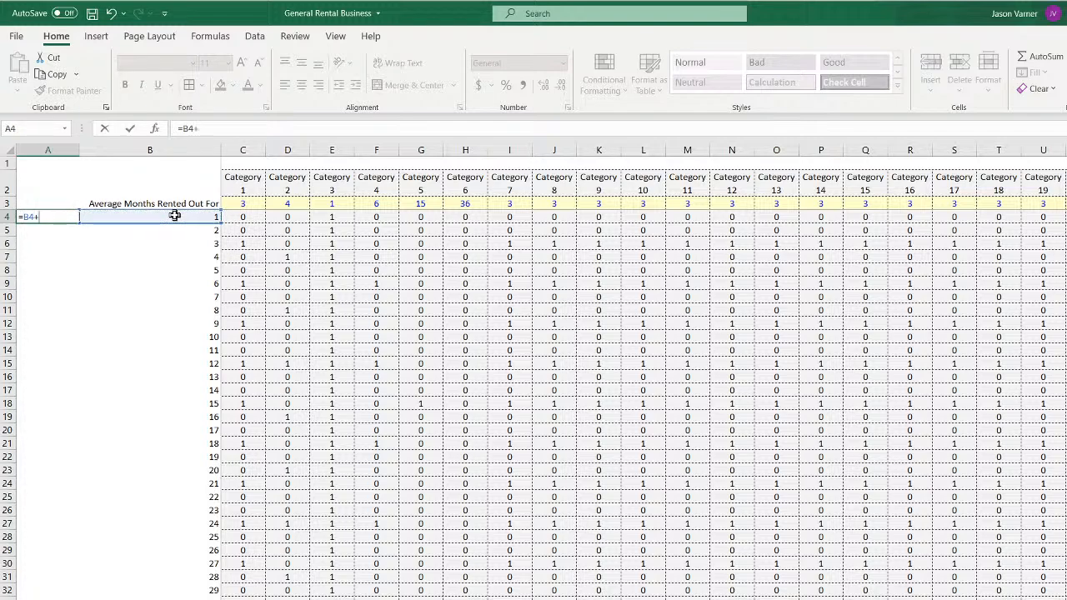
key("Return")
key("Up")
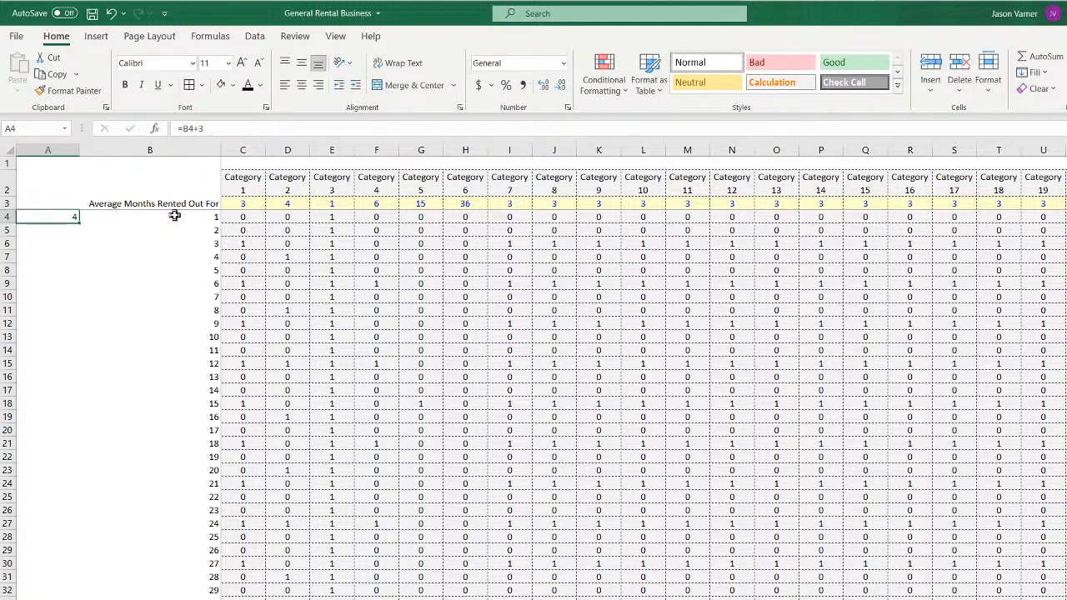
Enter 1 in A3 and center the contents of A3:A4
left_click(63, 204)
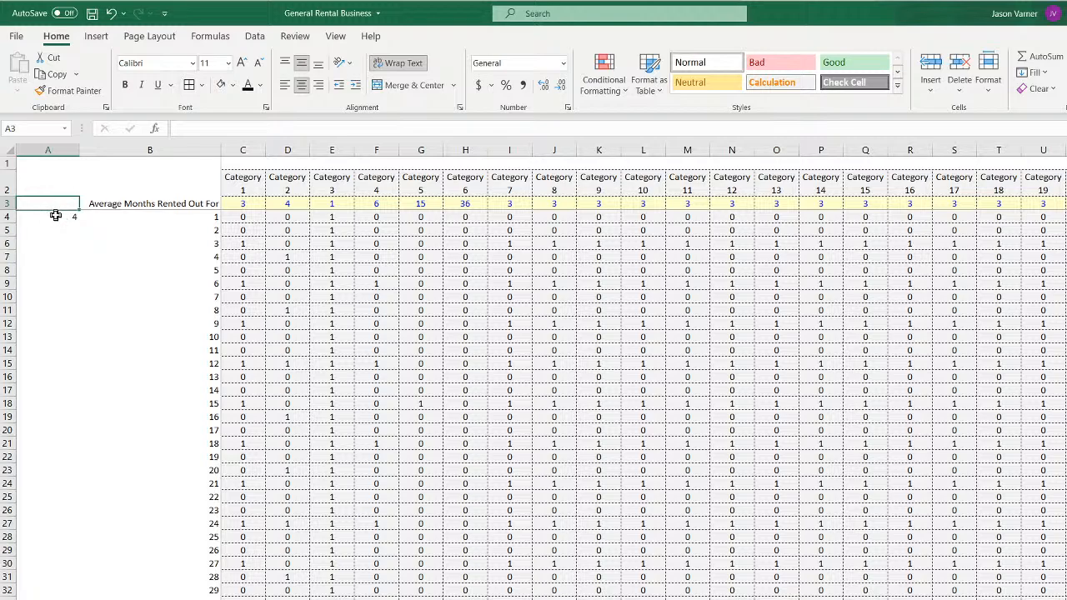
left_click(55, 217)
left_click(60, 204)
type("1")
key("Return")
left_click_drag(60, 204, 75, 219)
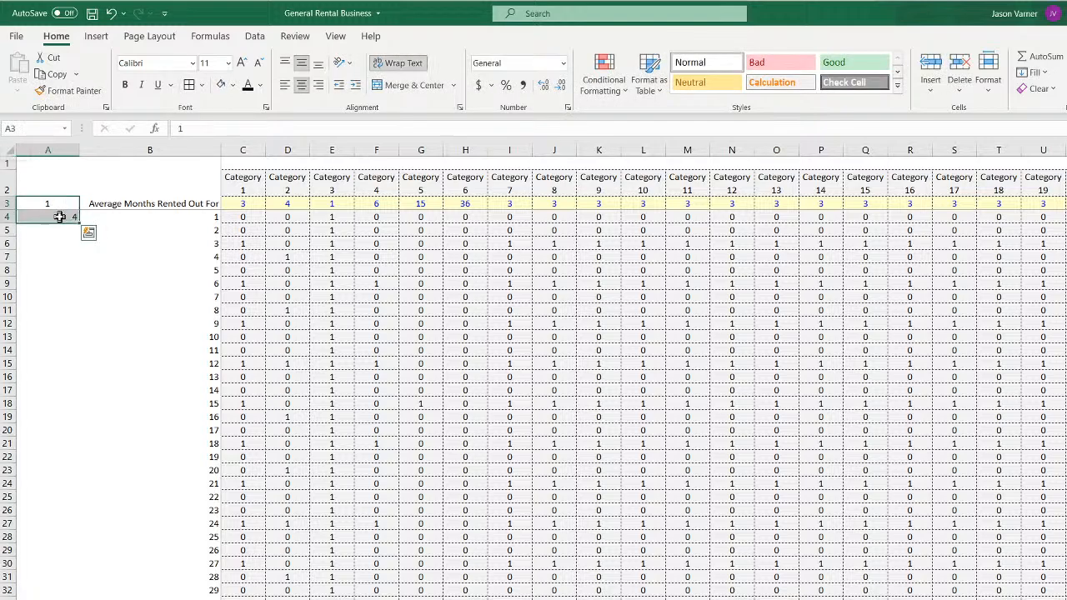
left_click(301, 84)
left_click(87, 340)
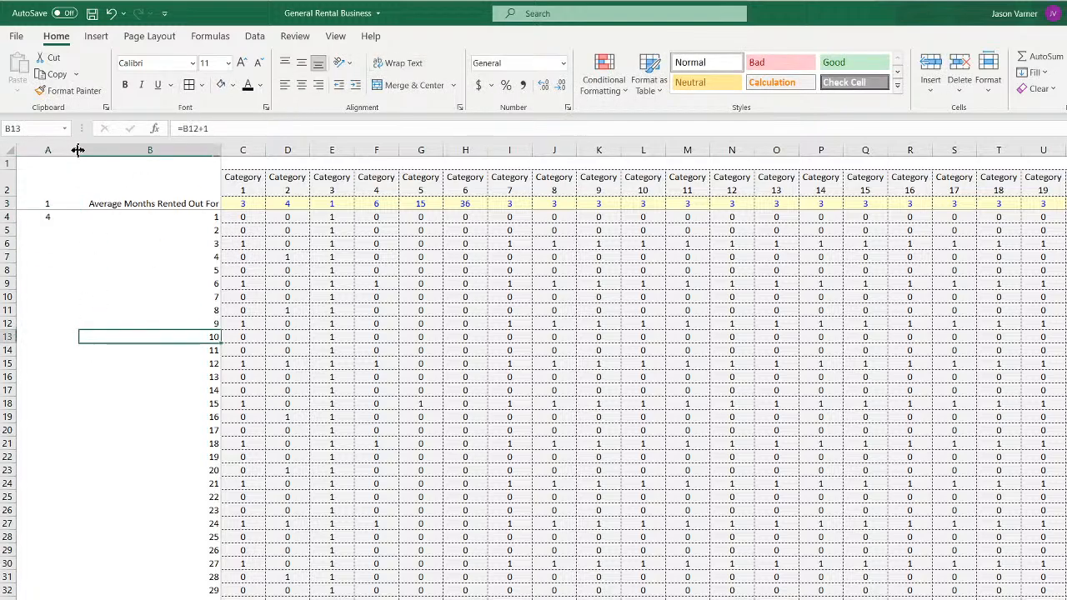
Narrow column A, which holds the helper values beside the month numbers
left_click_drag(78, 150, 55, 151)
left_click(75, 243)
left_click(42, 202)
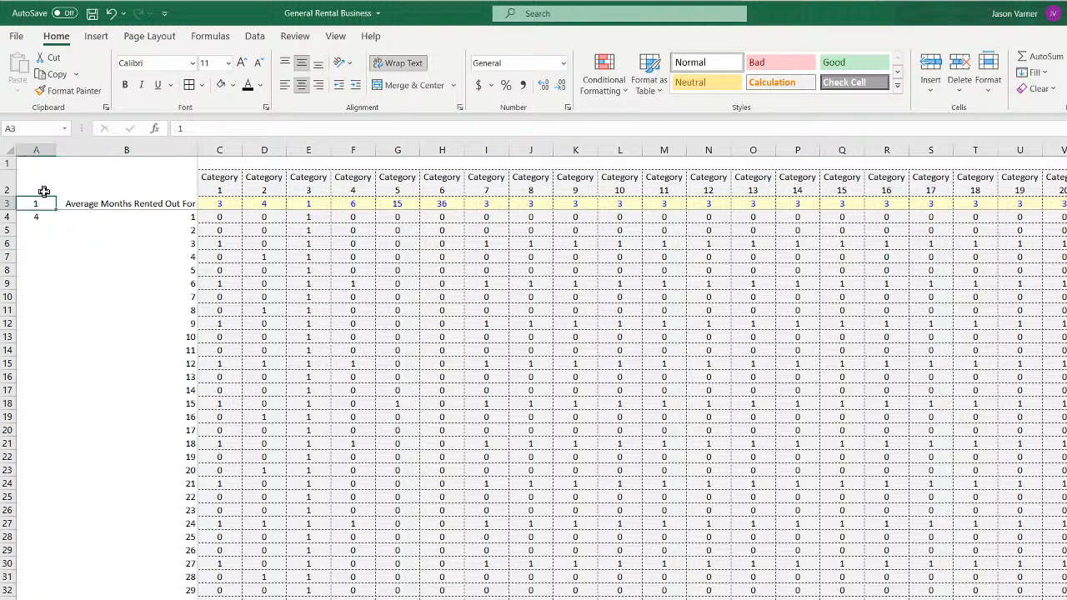
left_click(44, 193)
Examine the month 1 formulas for Categories 1 to 4 and the Category 1 flags for the first months
left_click(226, 220)
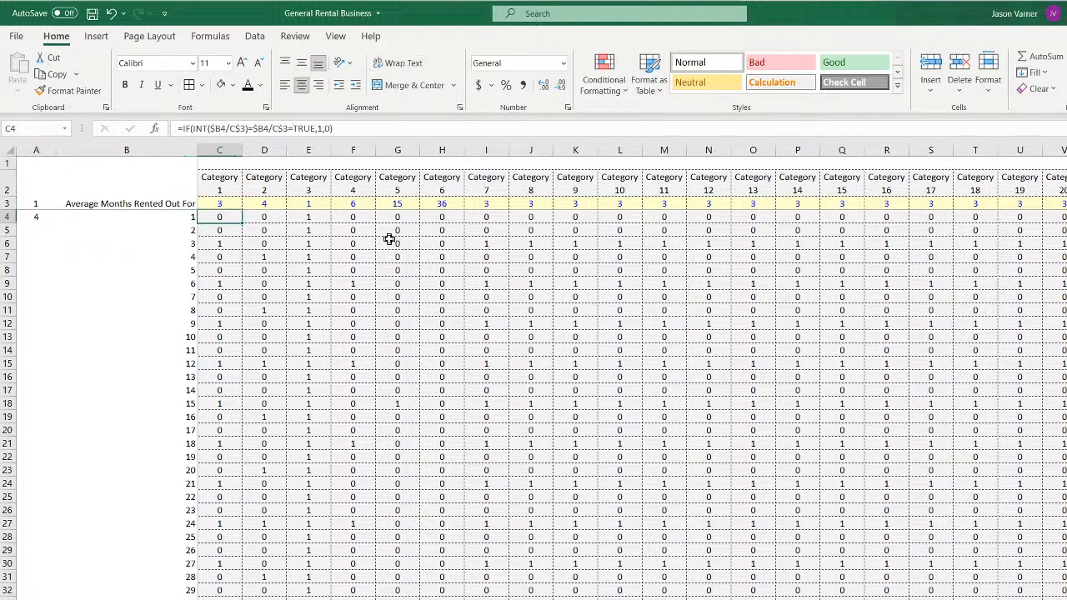
key("Down")
key("Down")
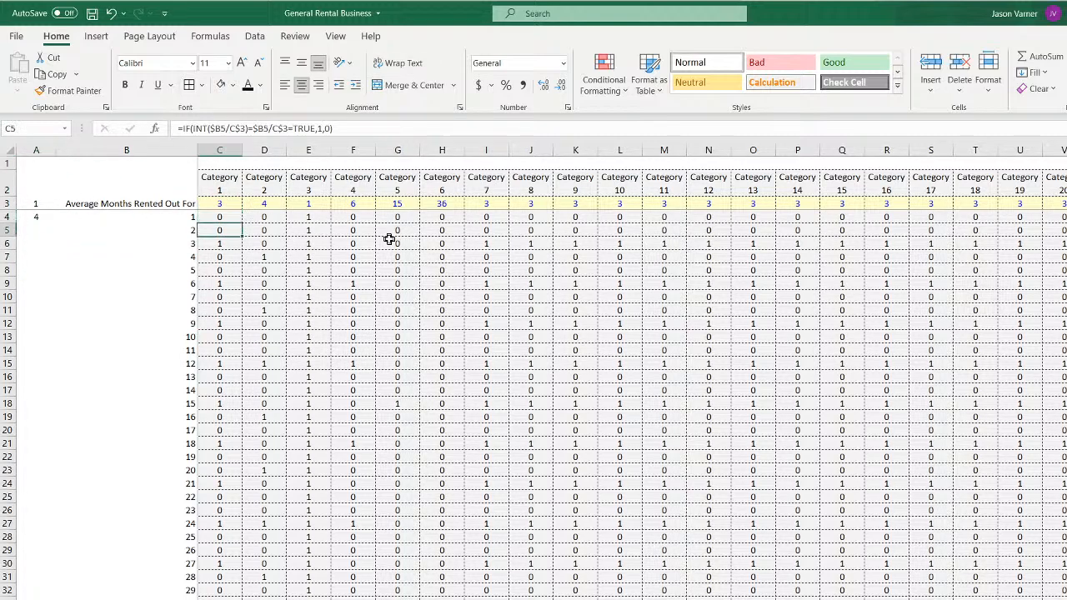
key("Up")
key("Up")
key("Right")
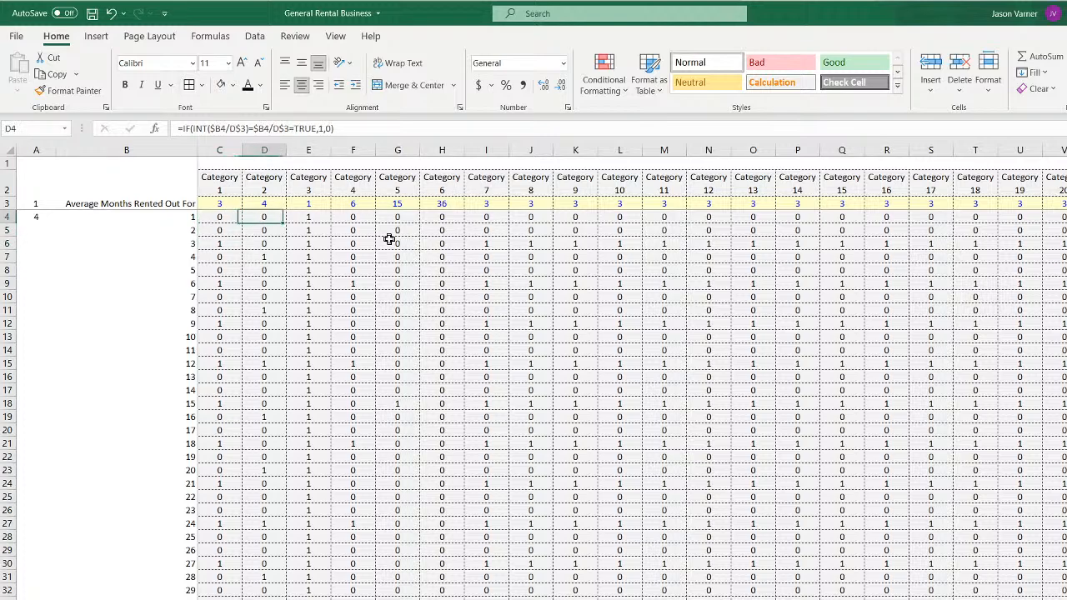
key("Right")
key("Right")
key("Left")
key("Left")
key("Right")
key("Right")
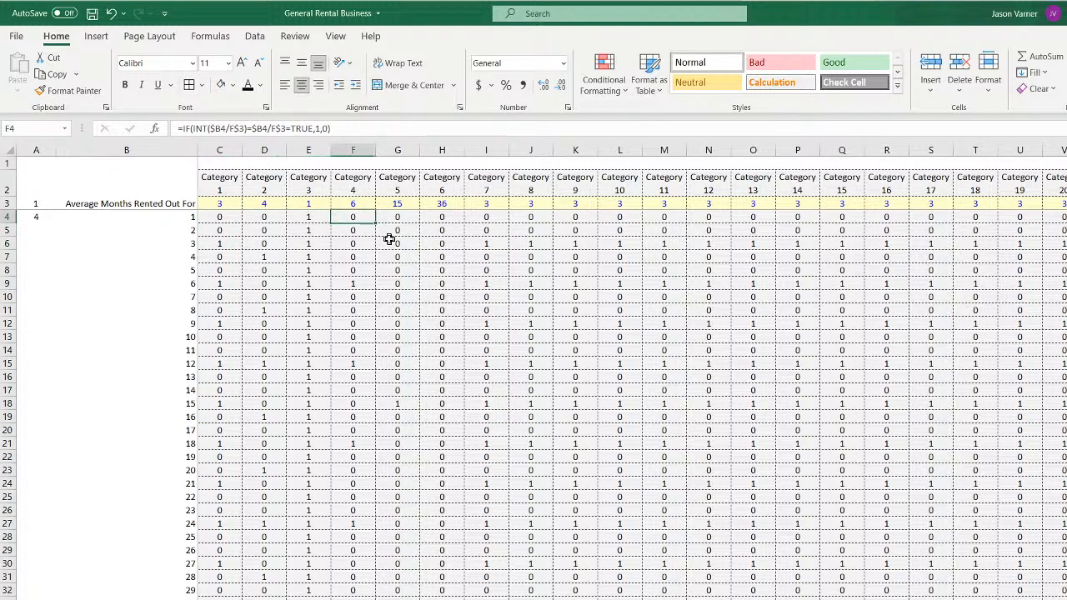
key("Left")
key("Left")
key("Left")
key("Down")
key("Down")
key("Down")
key("Up")
key("Up")
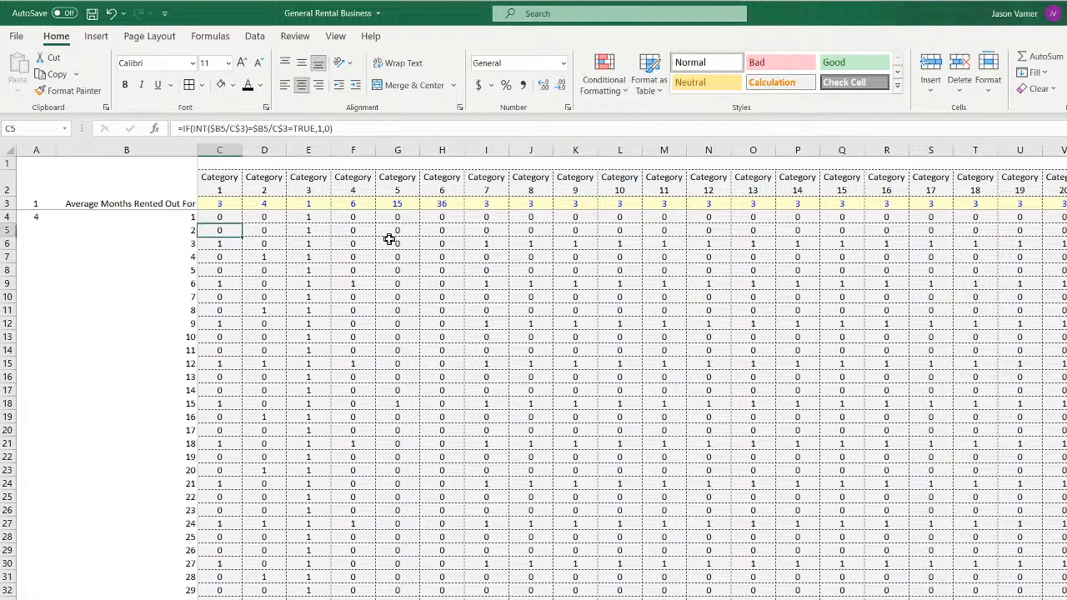
key("Up")
key("Right")
key("Right")
key("Right")
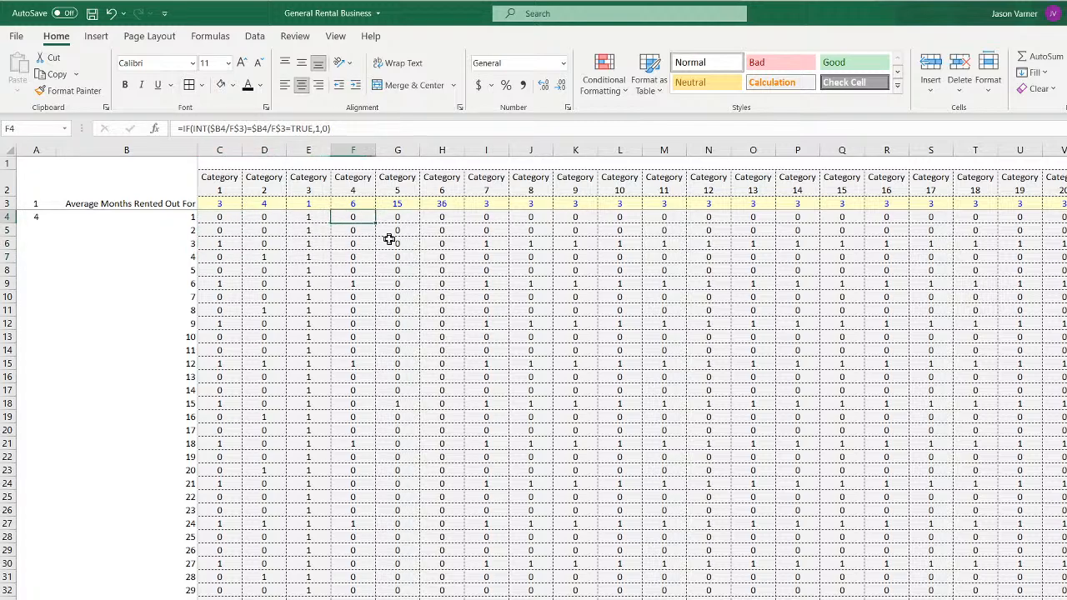
key("Left")
key("Left")
key("Left")
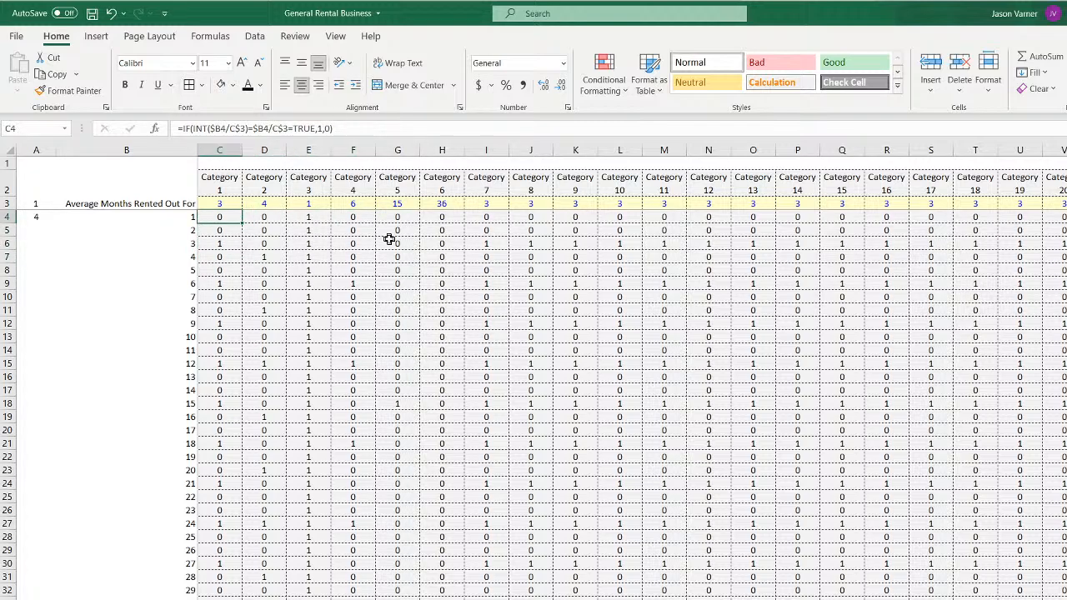
Enter 1 in C4 and fill it across the month 1 row for all categories
key("Down")
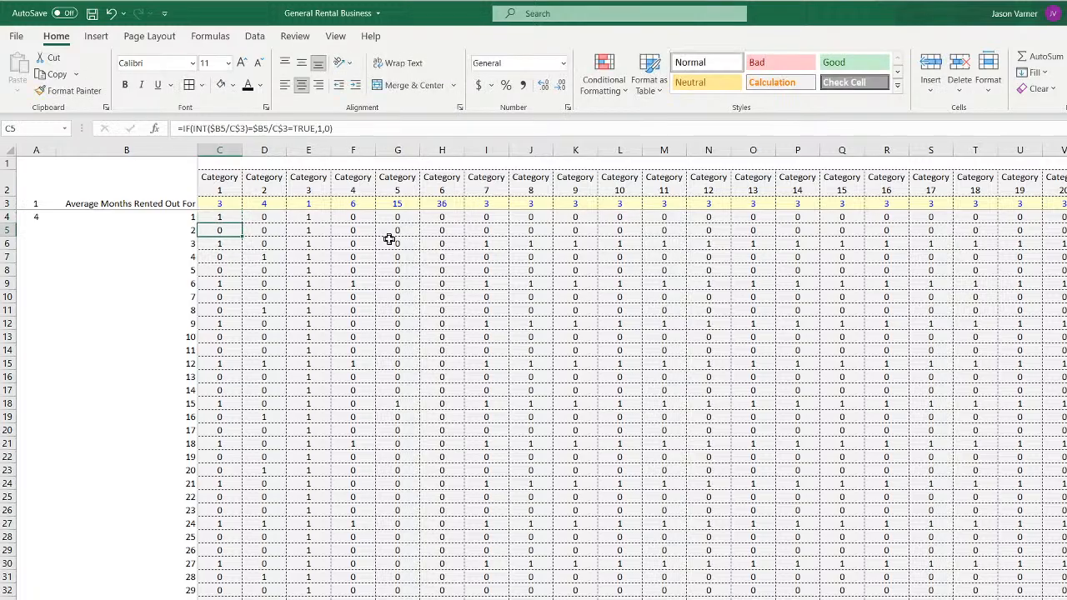
left_click(240, 222)
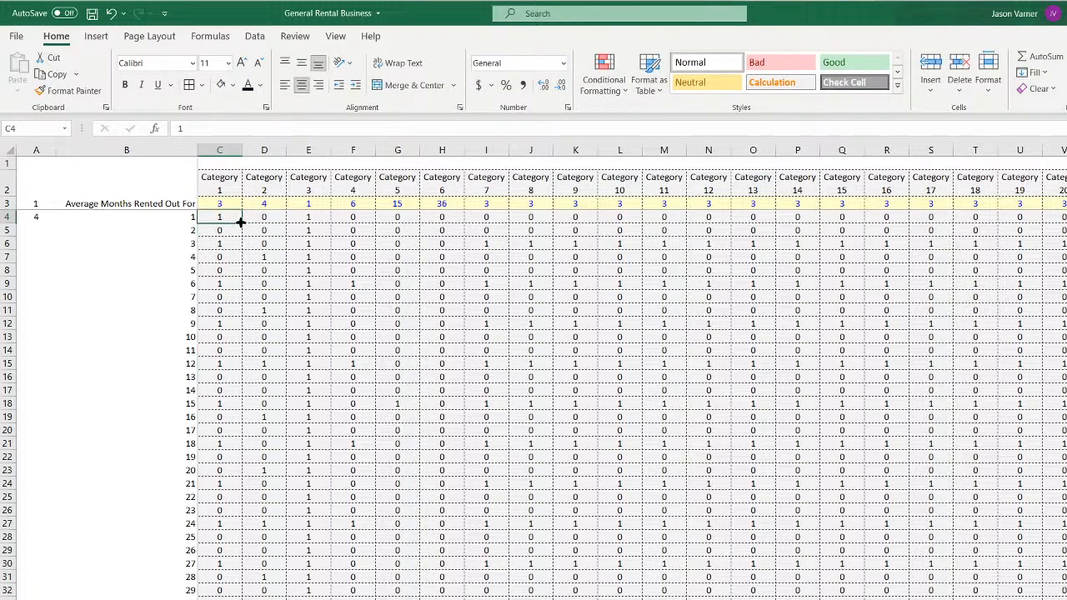
left_click_drag(240, 222, 867, 233)
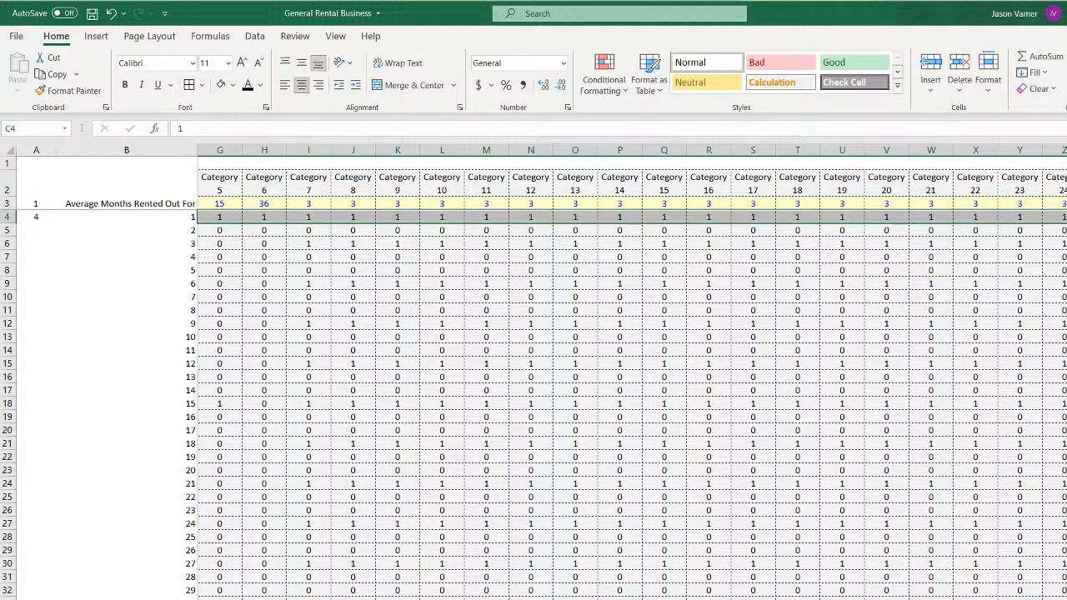
scroll(297, 336, "left", 2)
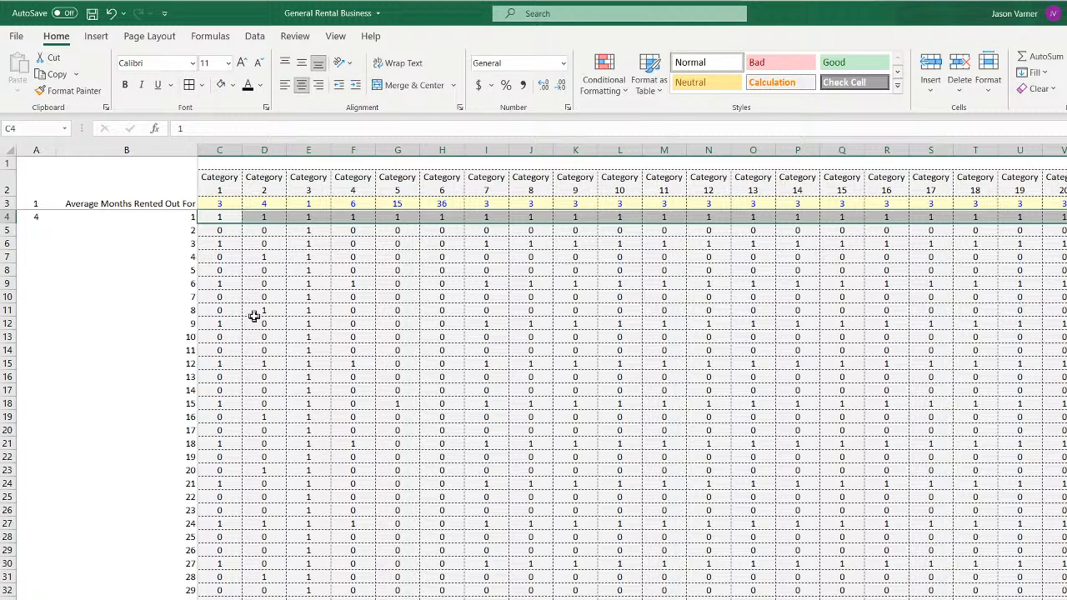
Clear the helper values from A3:A4
left_click(221, 219)
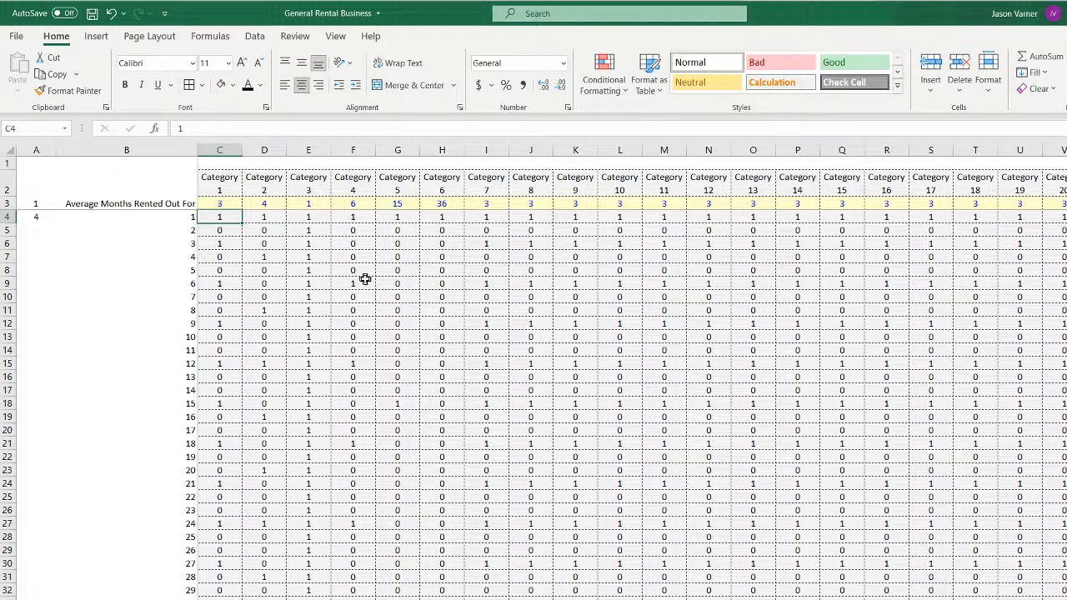
key("Down")
key("Up")
left_click_drag(37, 203, 28, 214)
key("Delete")
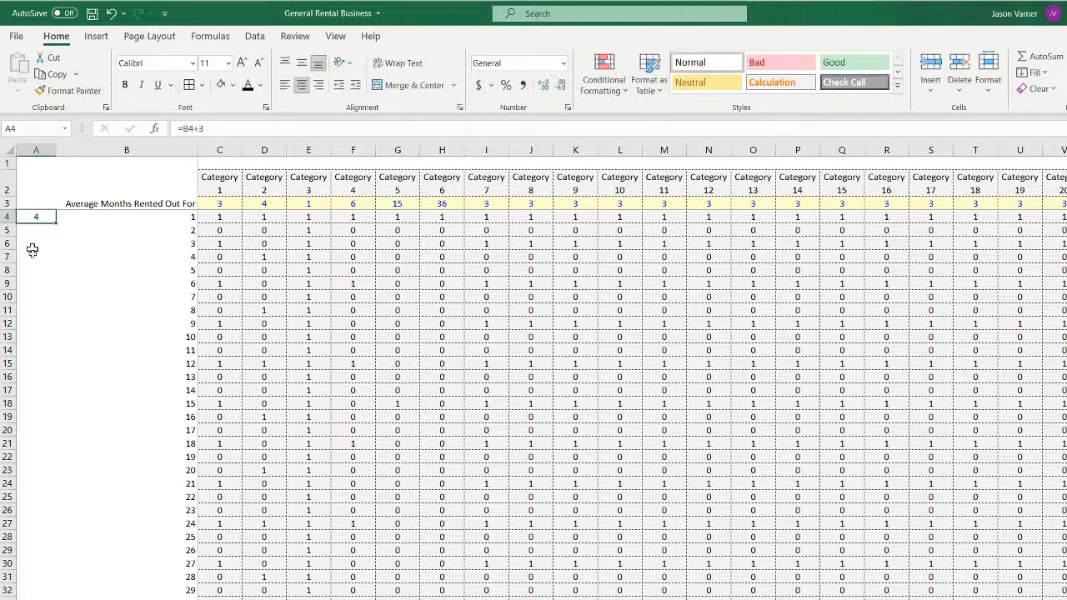
left_click(45, 309)
Change the month 2 formula in C5 to reference the previous month: =IF(INT($B4/C$3)=$B4/C$3=TRUE,1,0)
left_click(229, 219)
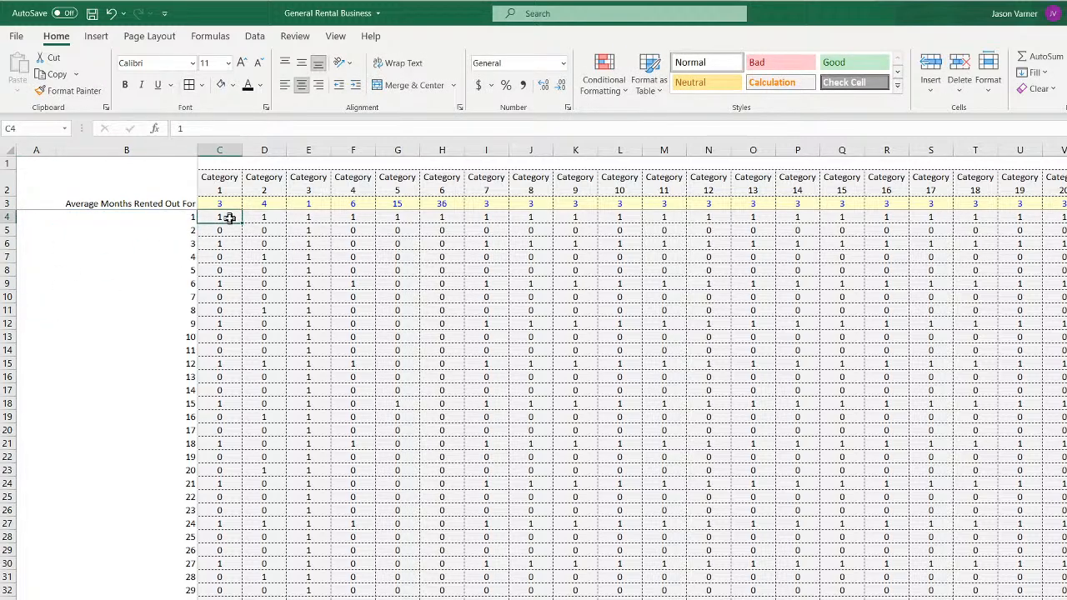
double_click(221, 231)
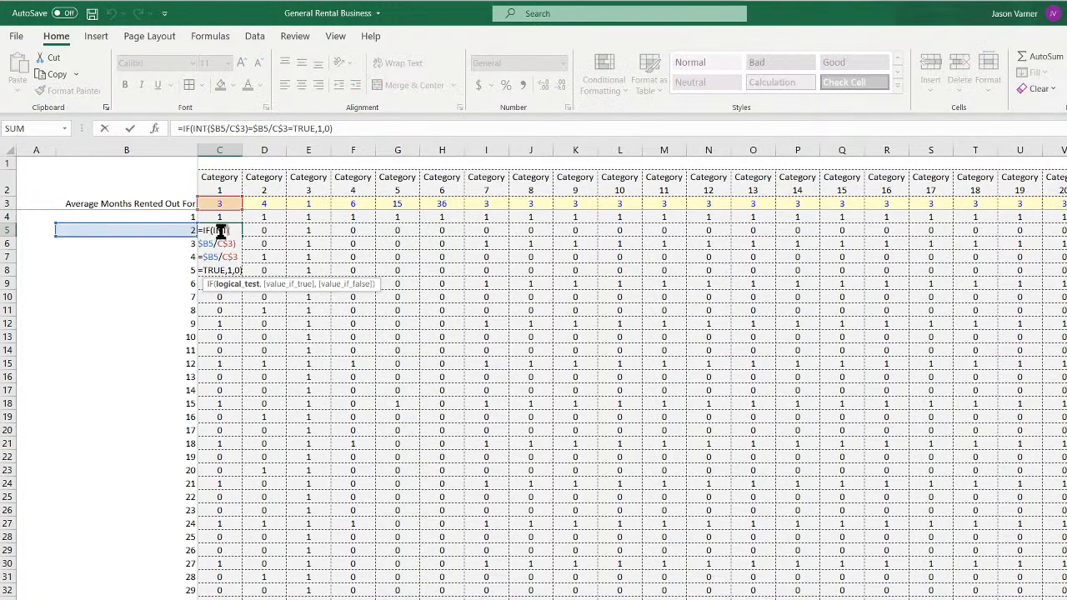
left_click_drag(184, 236, 178, 227)
key("Return")
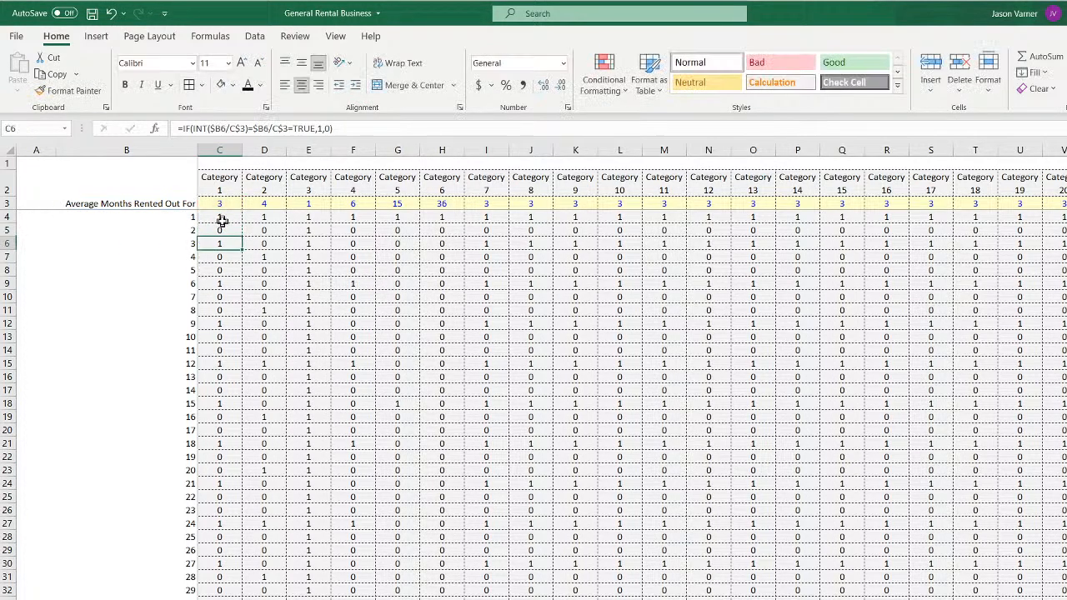
Fill the revised C5 formula across all categories and down through the remaining months of the grid
left_click(231, 230)
left_click_drag(243, 237, 1065, 233)
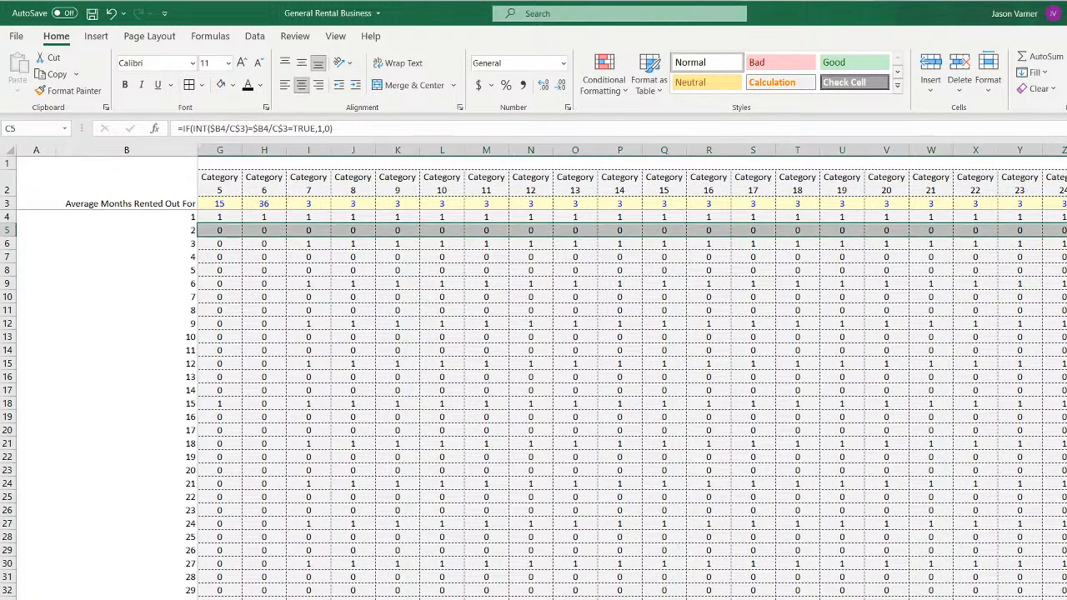
key("ctrl+shift+Down")
key("ctrl+d")
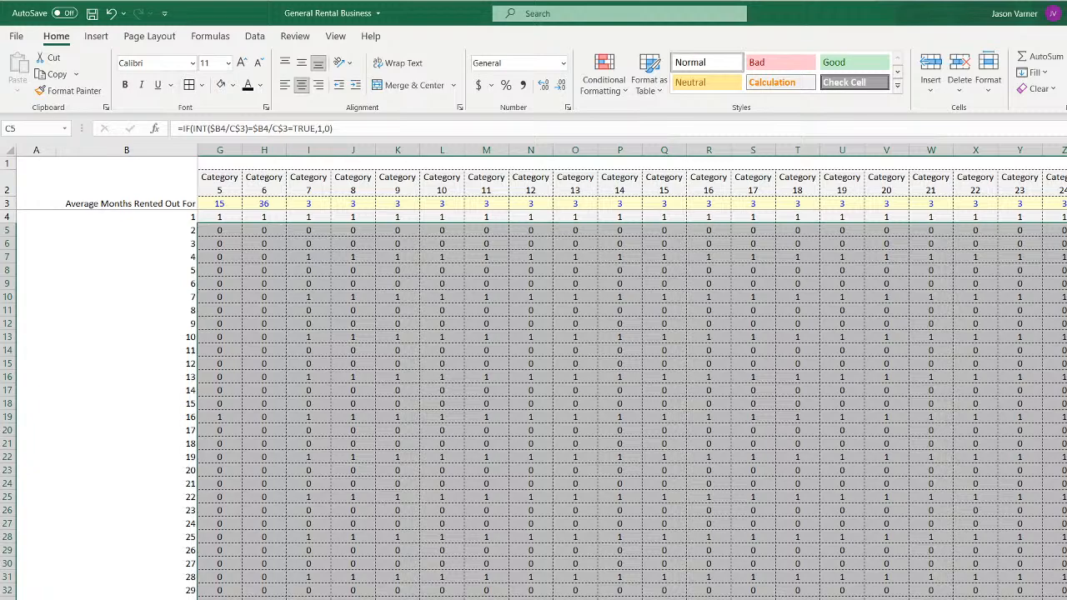
scroll(533, 375, "left", 2)
left_click(485, 454)
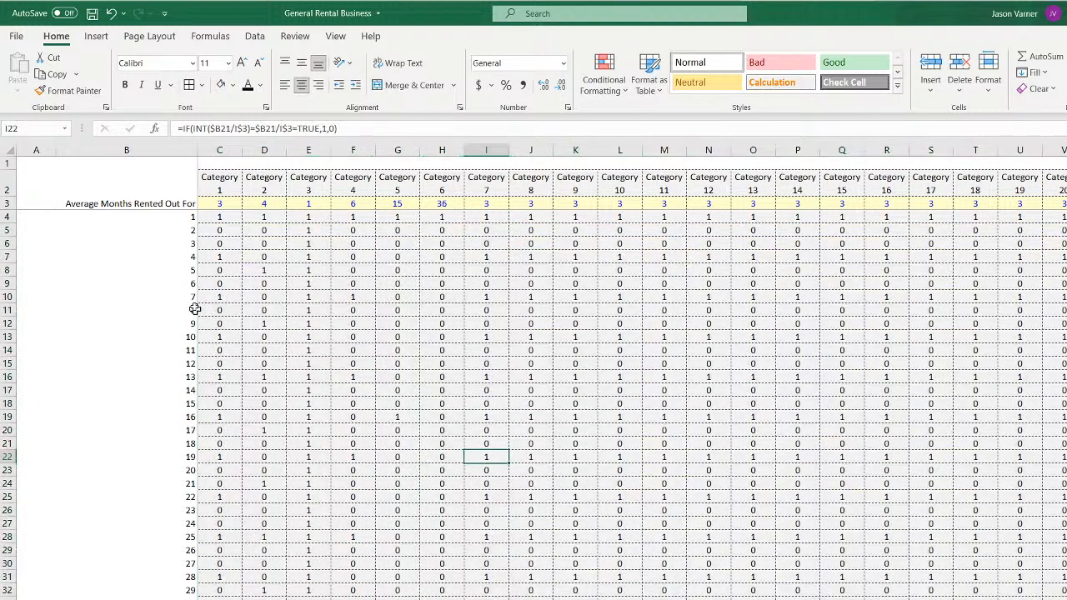
Examine the Category 1 flags in the refilled grid from month 1 through month 10
left_click(216, 218)
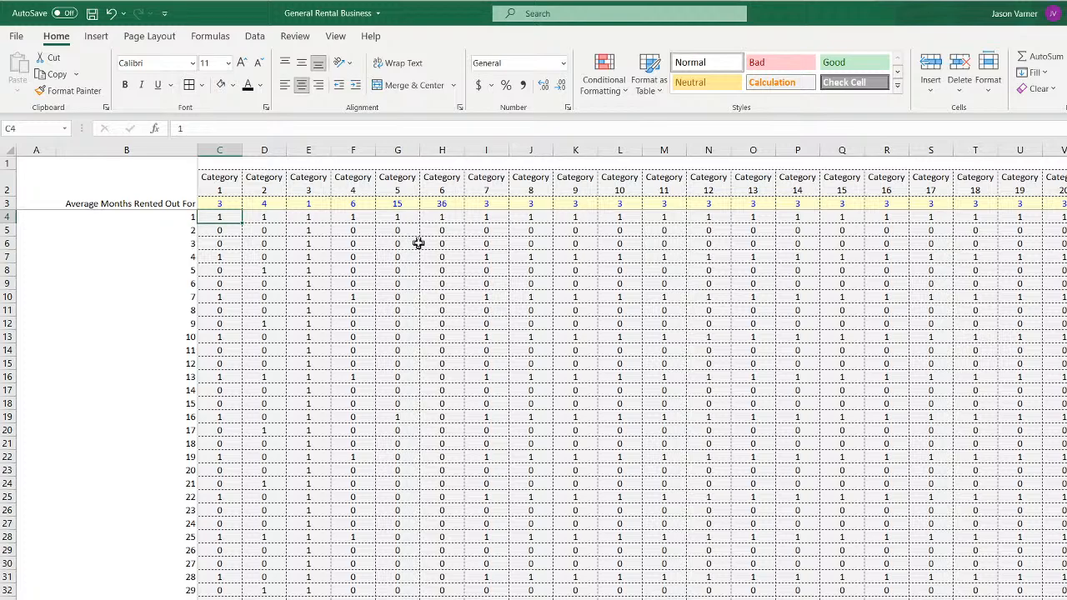
key("Down")
key("Down")
key("Down")
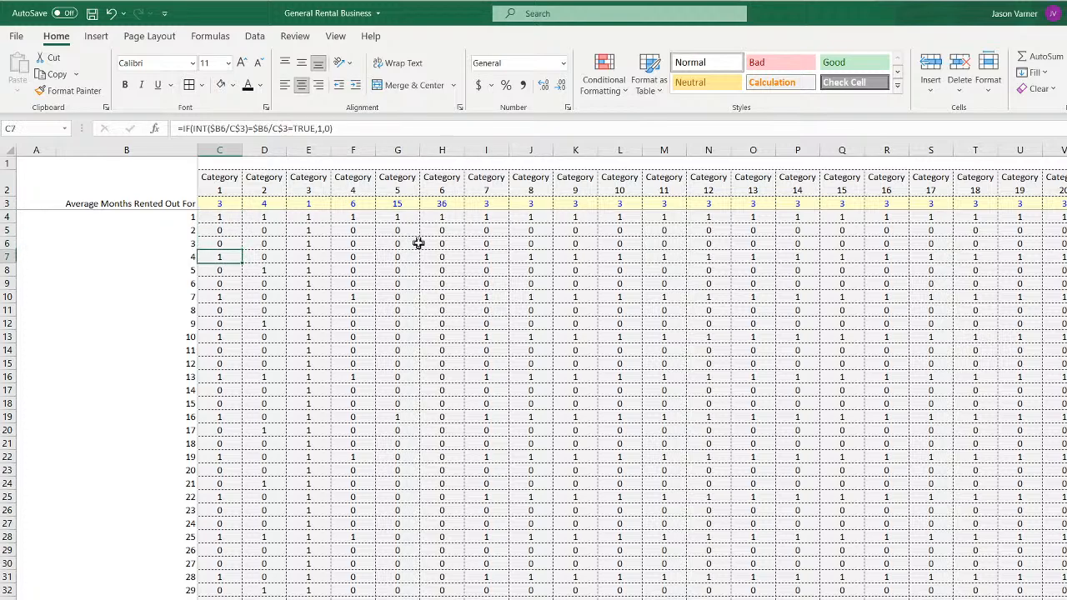
key("Down")
key("Down")
key("Down")
key("Down")
key("Down")
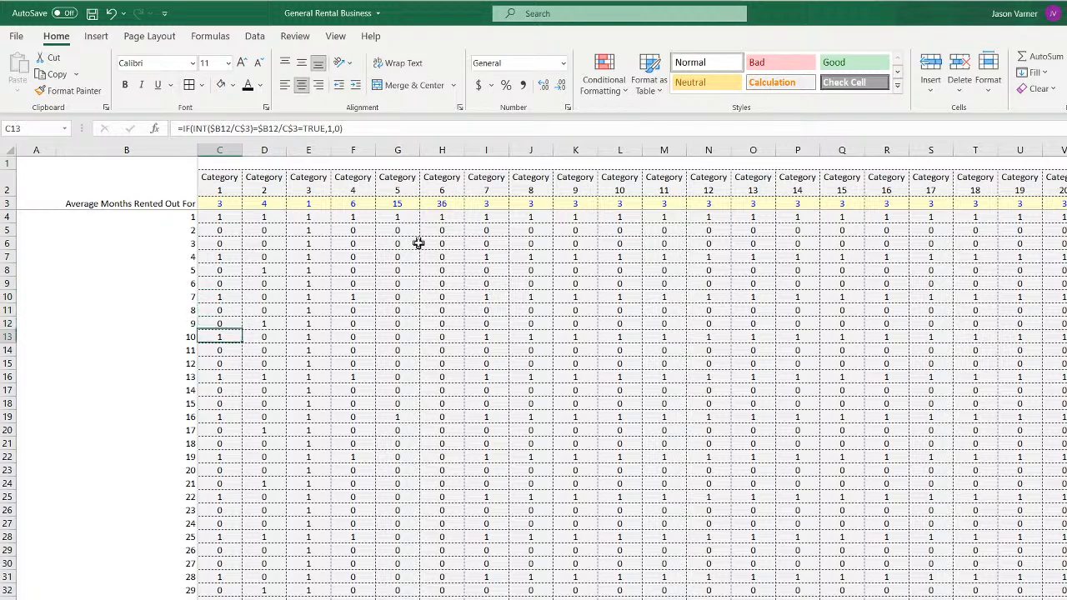
key("Up")
key("Up")
key("Up")
key("Up")
key("Up")
key("Up")
key("Up")
key("Up")
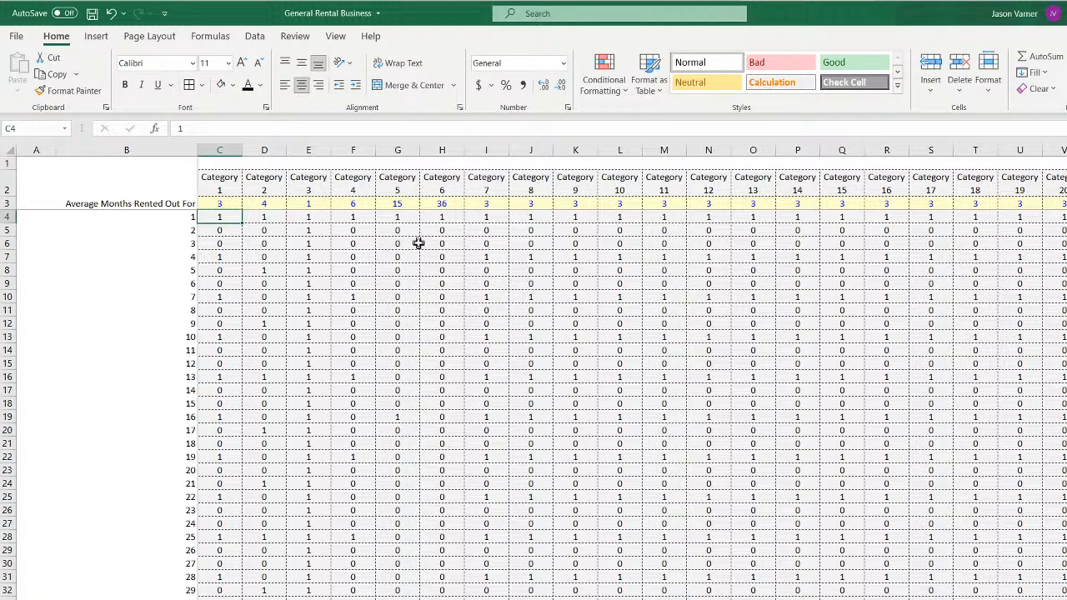
Check the formulas behind the Category 1 flags for months 1 to 6 against the three-month rental period
key("Down")
key("Down")
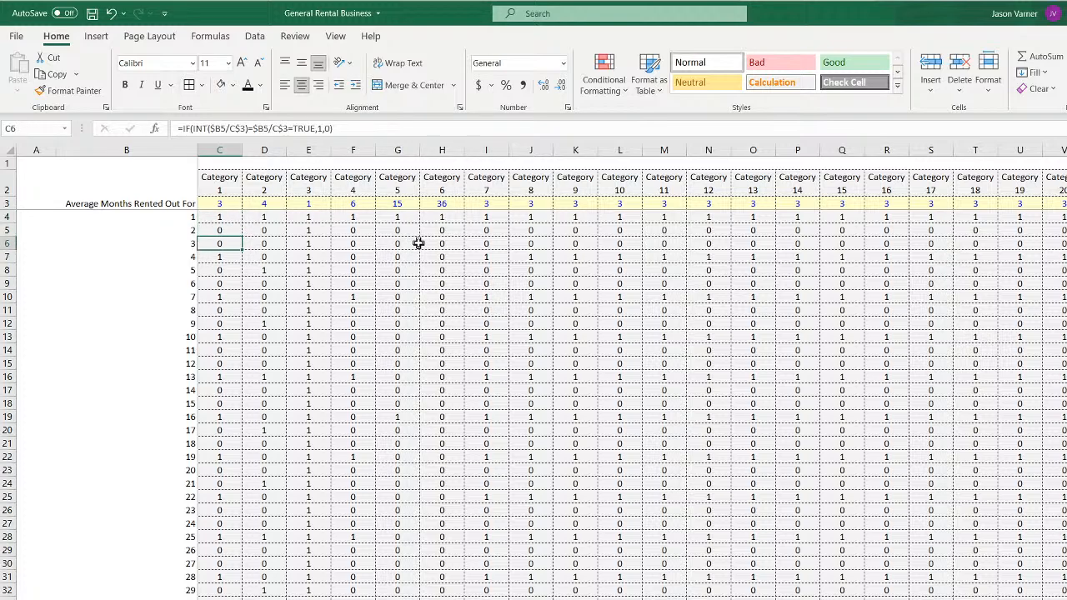
key("Down")
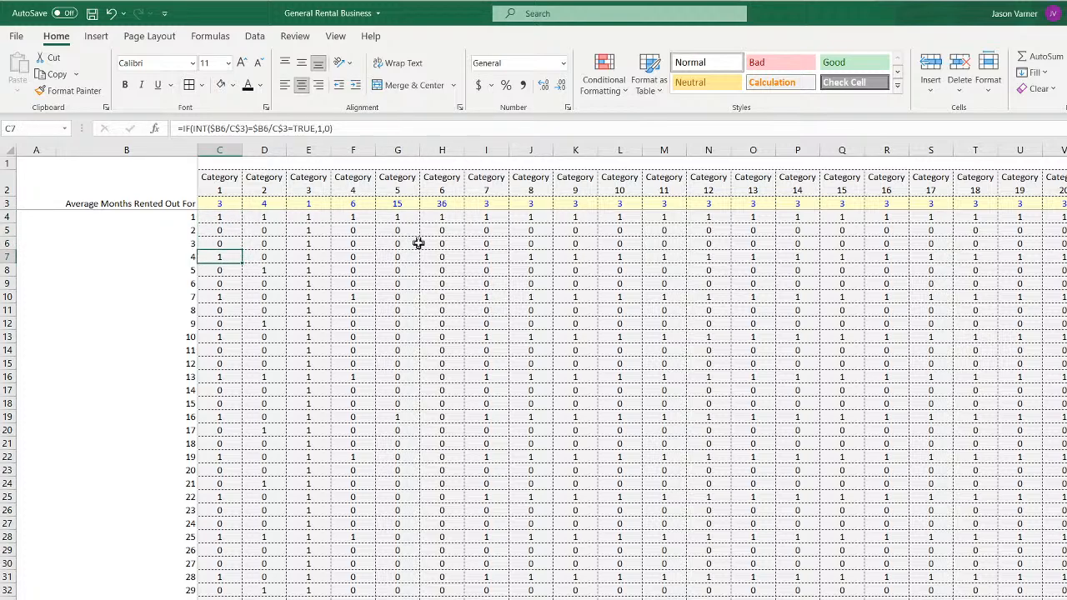
key("Up")
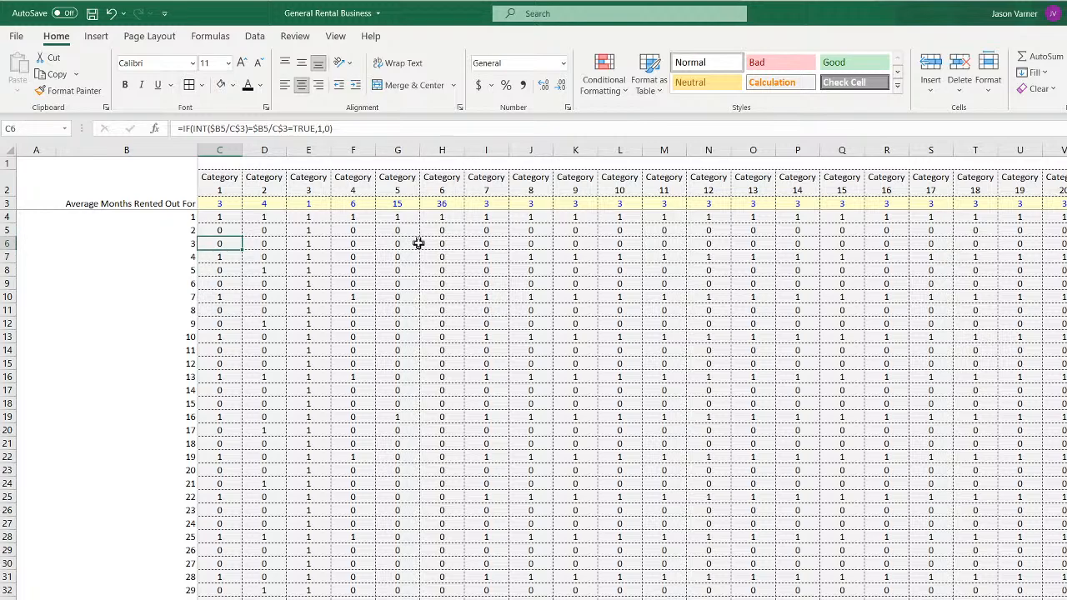
key("Down")
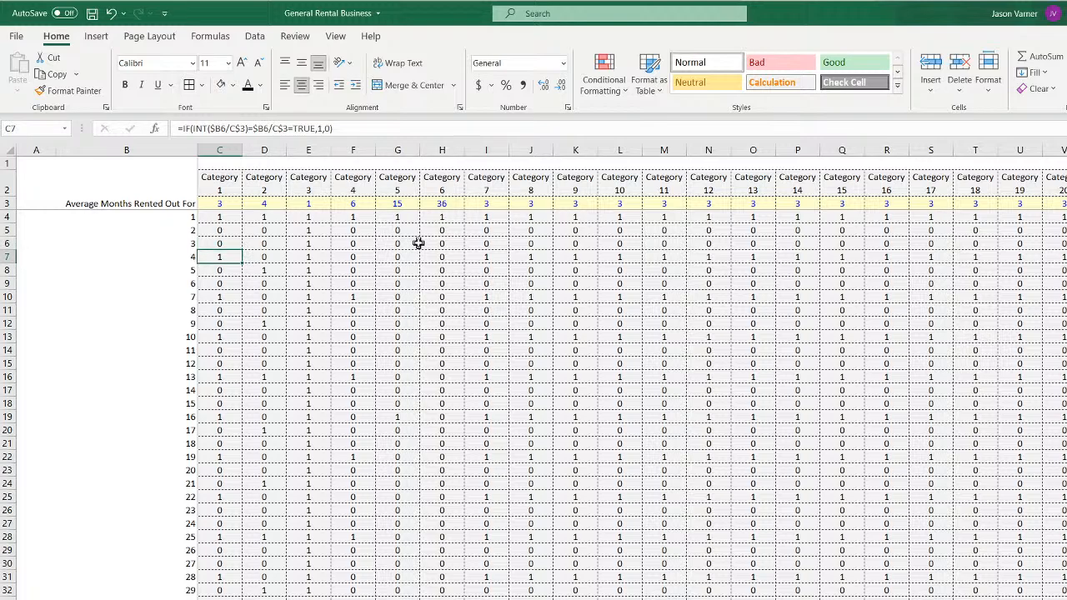
key("Down")
key("Down")
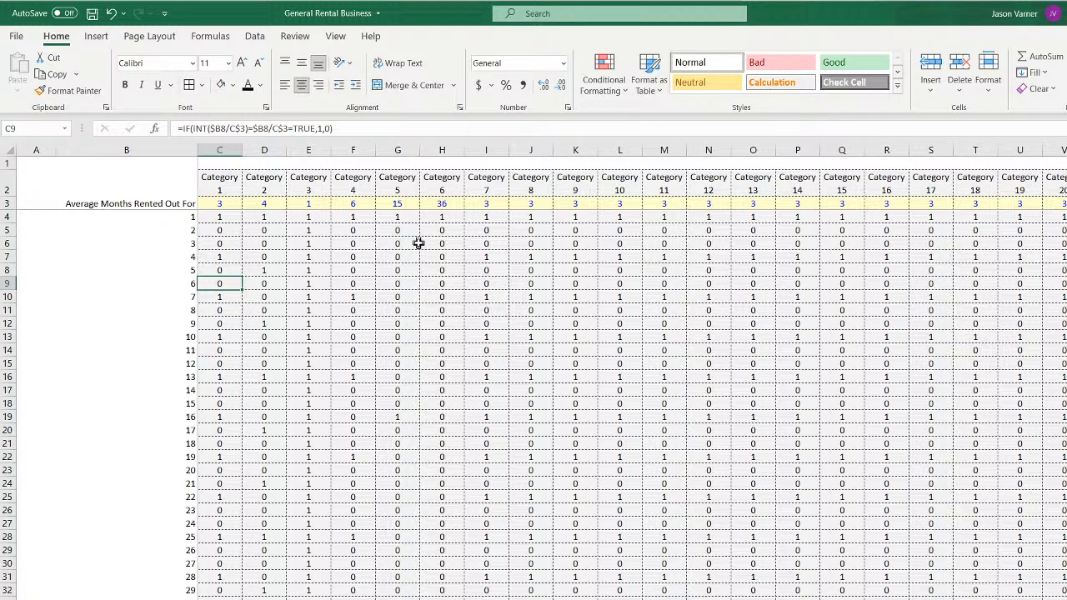
key("Up")
key("Up")
key("Up")
key("Up")
key("Up")
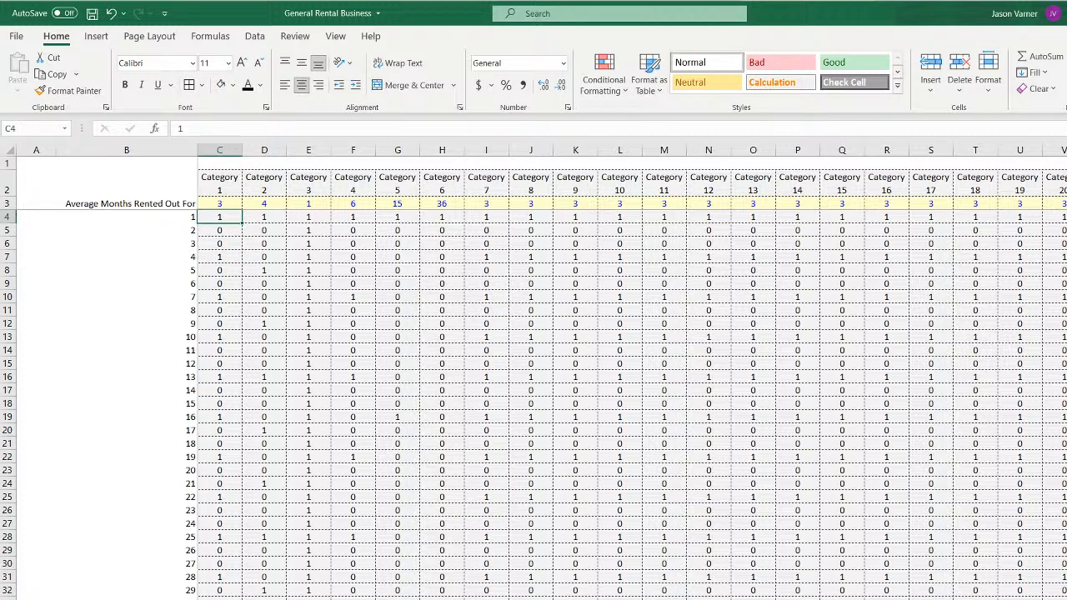
Move the sheet to another position within General Rental Business.xlsx
right_click(364, 599)
left_click(408, 599)
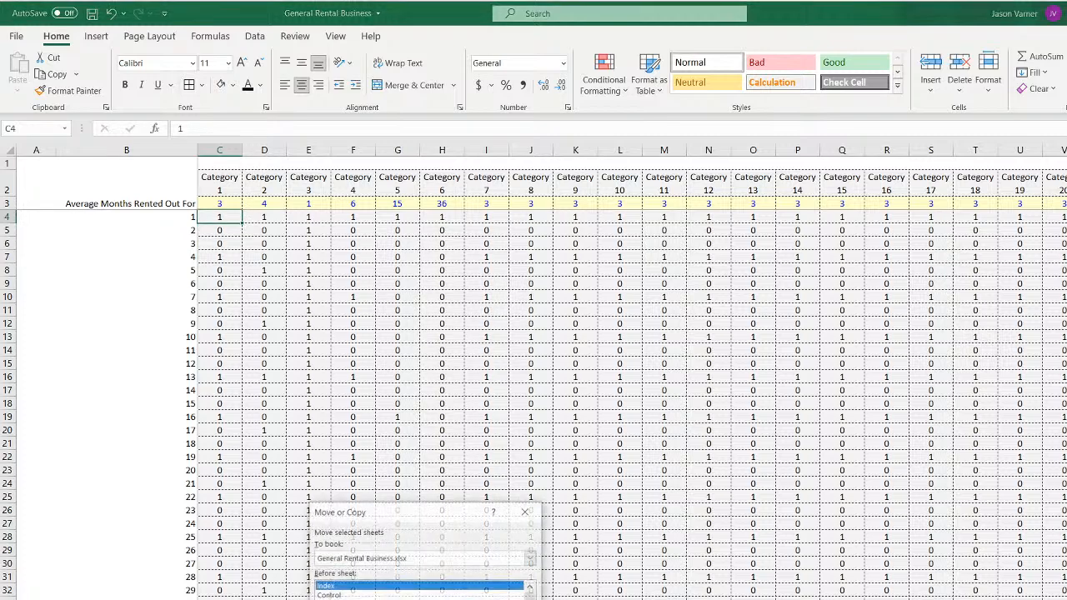
scroll(421, 596, "down", 3)
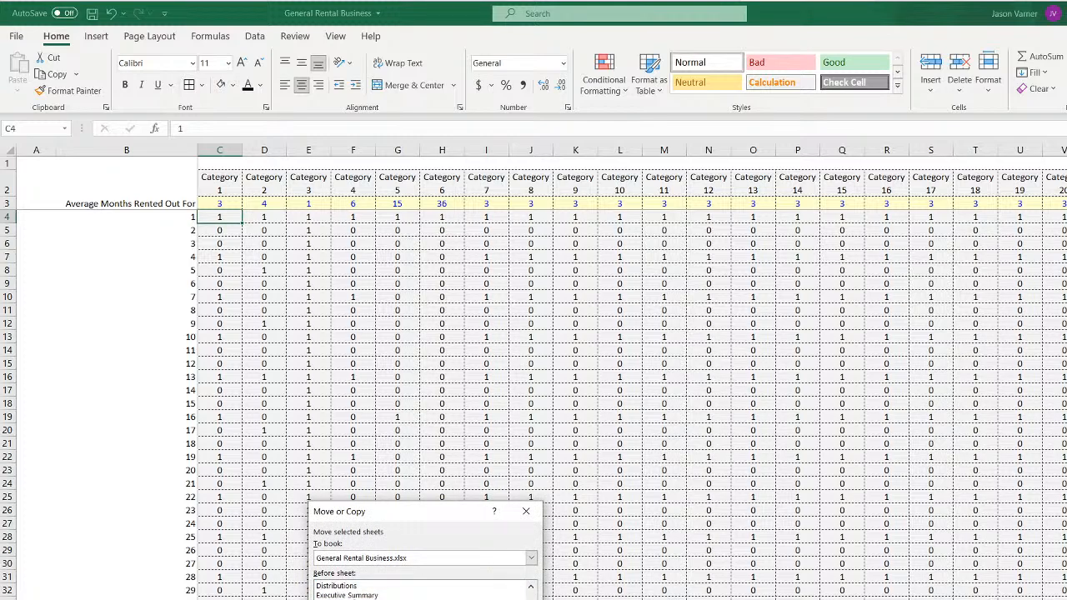
scroll(354, 597, "up", 3)
left_click(359, 599)
key("Return")
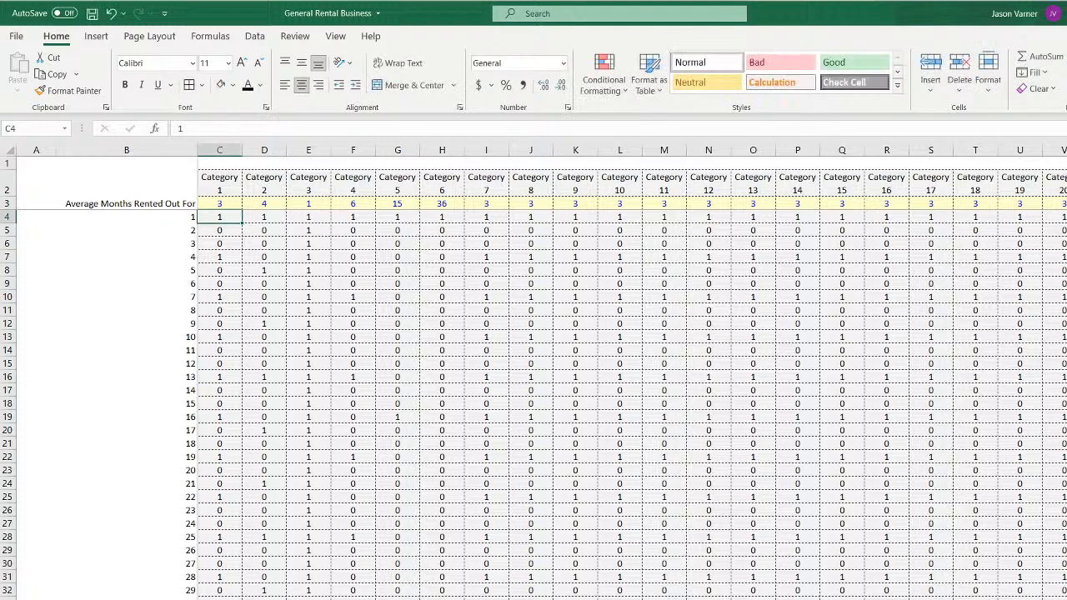
Review the Category 1 flags down the months and the Category 2 flag for month 17
key("Down")
key("Down")
key("Down")
key("Down")
key("Down")
key("Down")
key("Down")
key("Down")
key("Down")
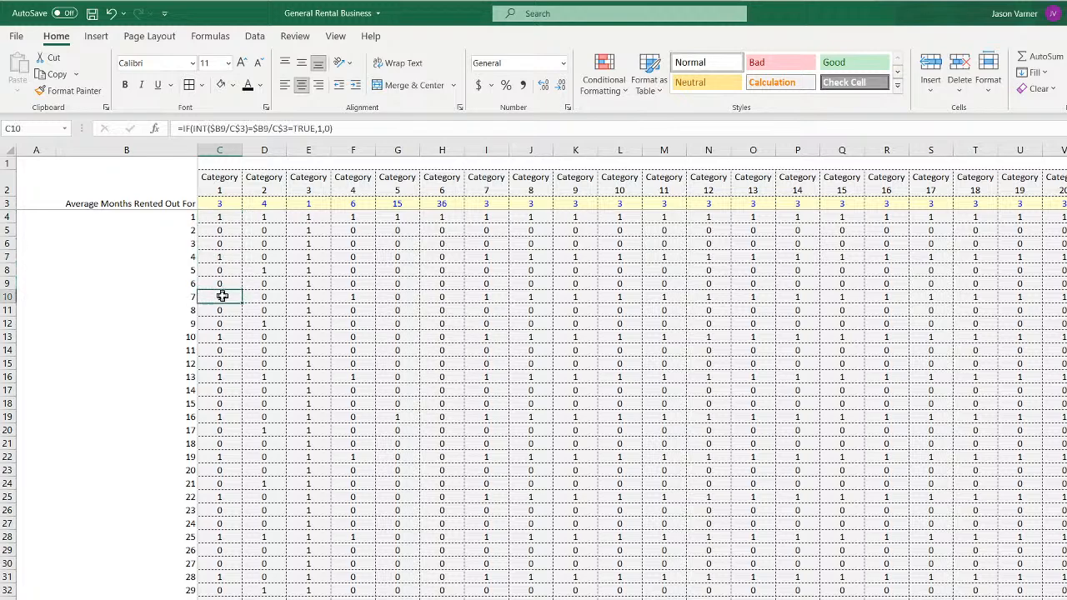
left_click(216, 427)
left_click(268, 428)
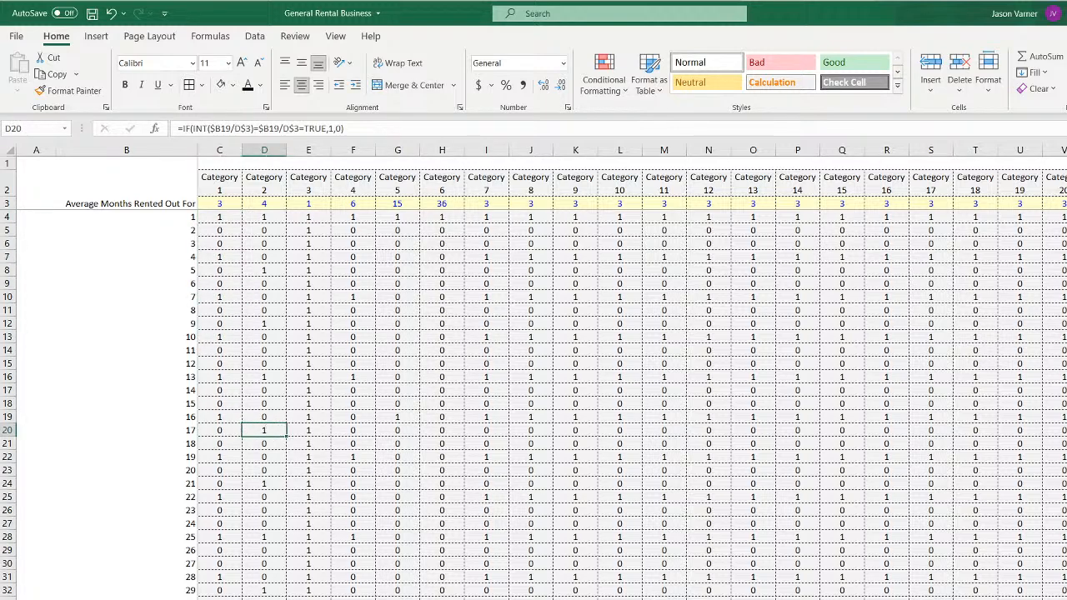
Review the input cells of the Costs Related to Rental Return table, and return to the monthly flag grid for rental returns
key("ctrl+Page_Up")
left_click_drag(240, 554, 846, 599)
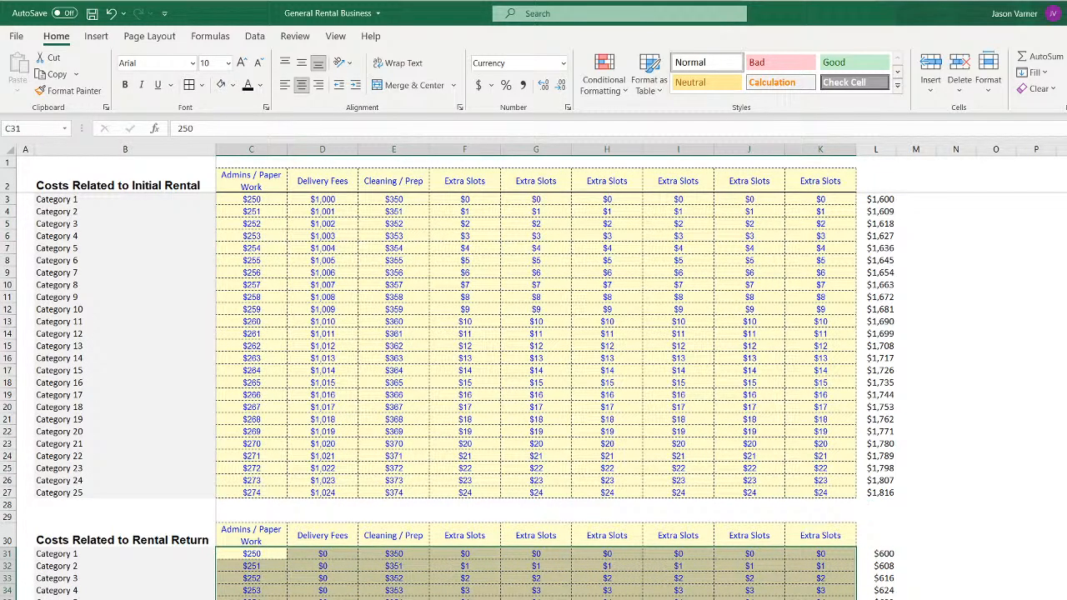
key("ctrl+Page_Down")
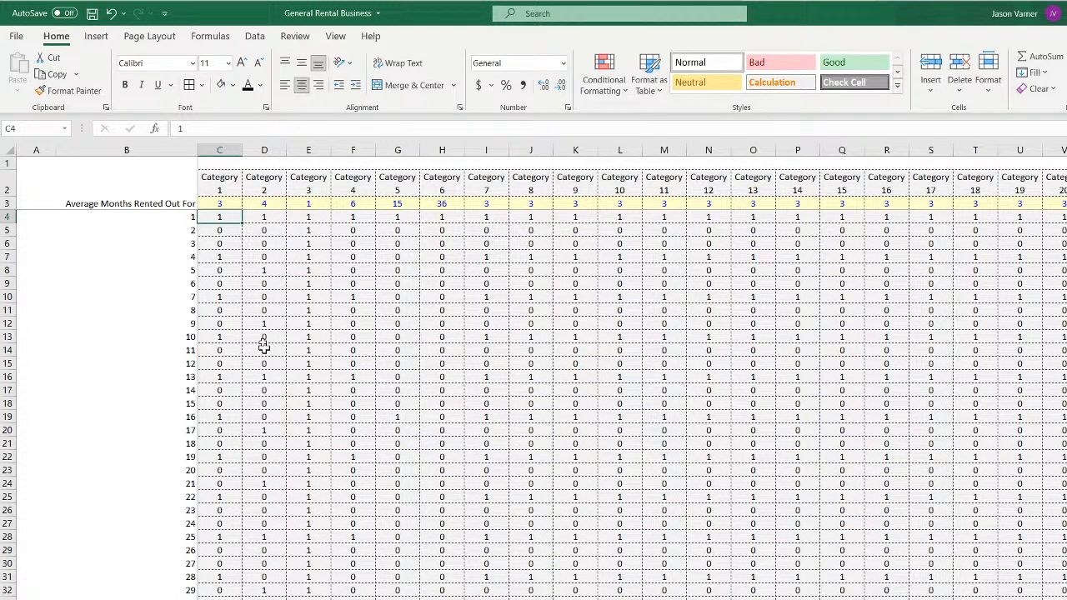
Replace the Category 1 month 1 flag in C4 with the formula =IF(C3=1,1,0)
key("Down")
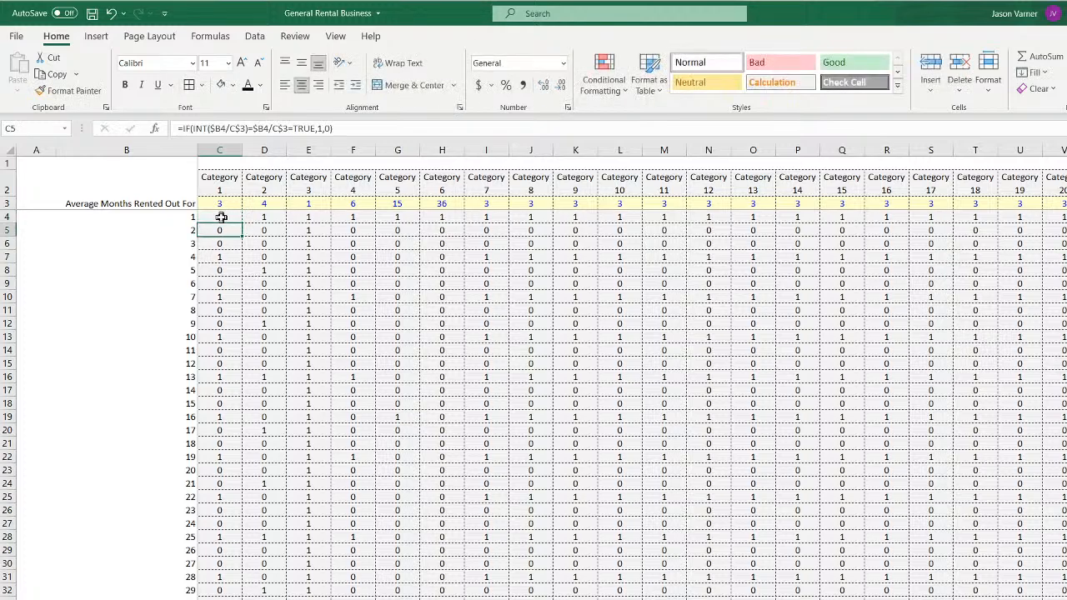
left_click(221, 218)
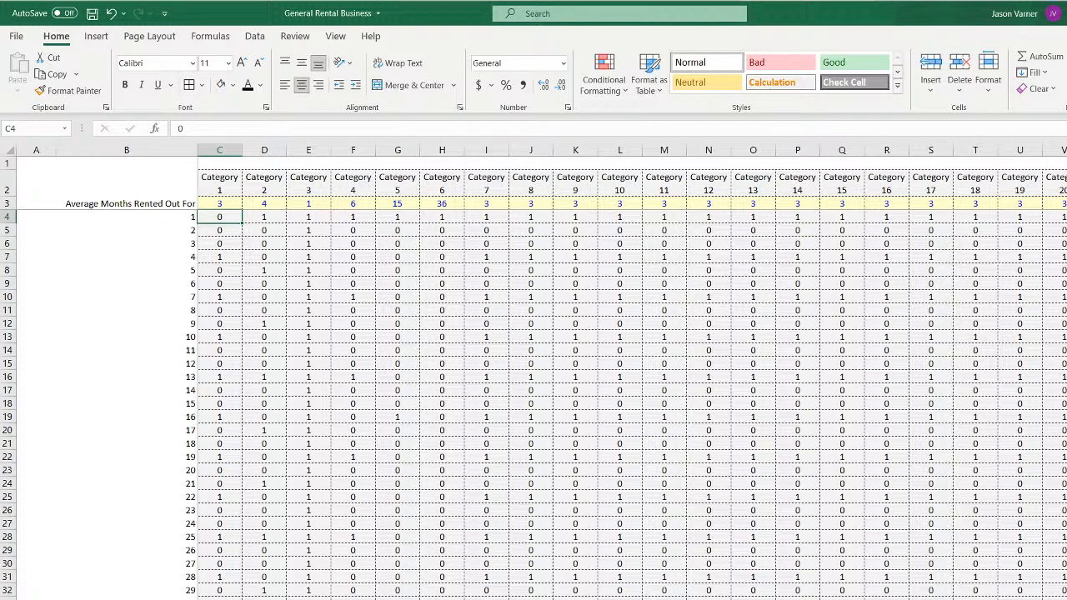
left_click(313, 203)
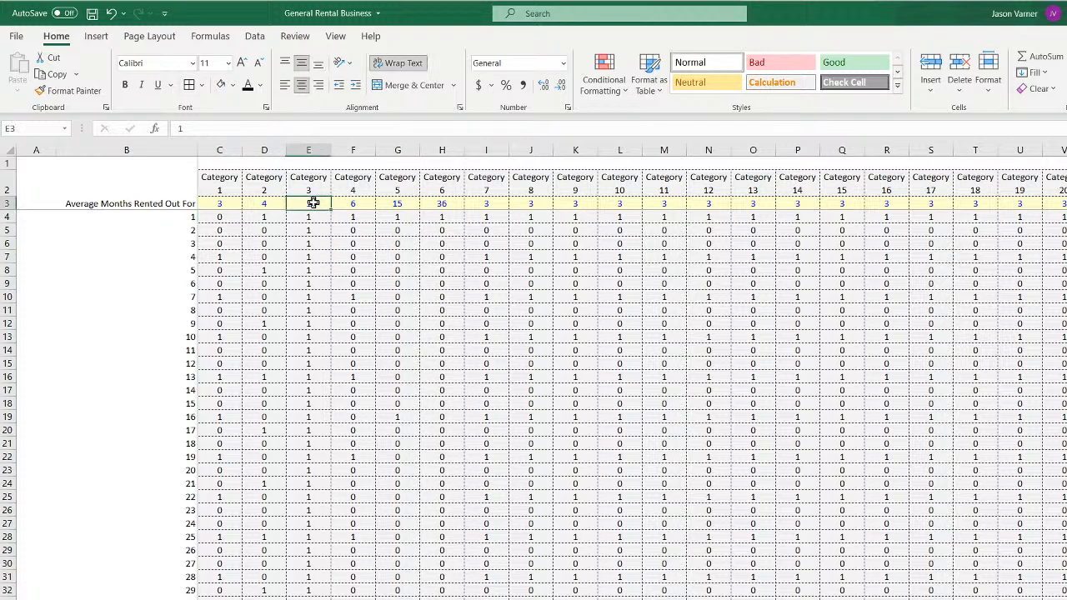
left_click(221, 216)
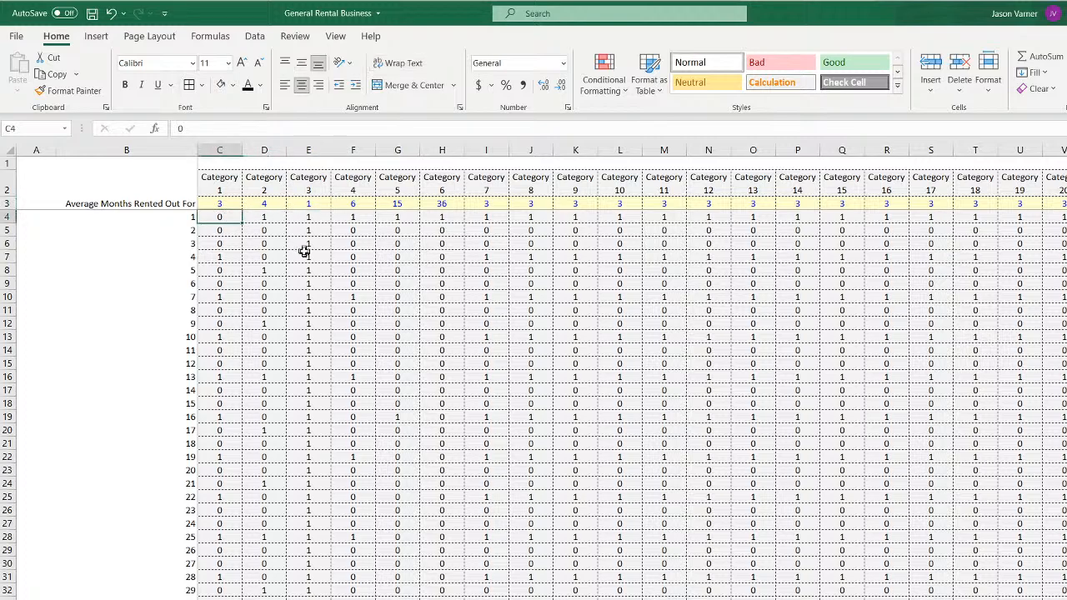
type("=if(")
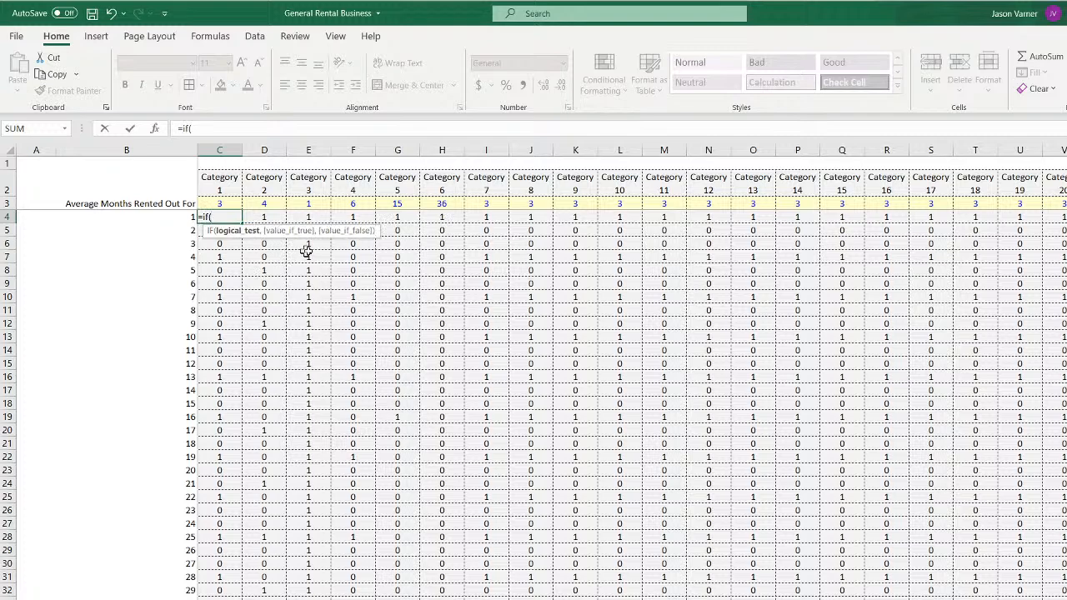
left_click(213, 202)
type("=1")
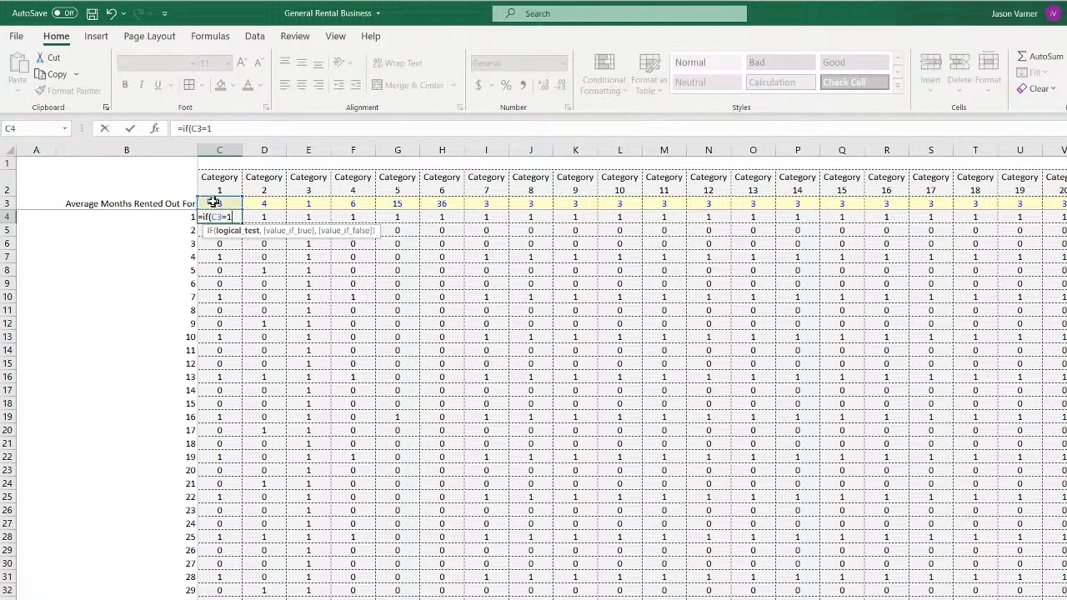
type(",1,0)")
key("Return")
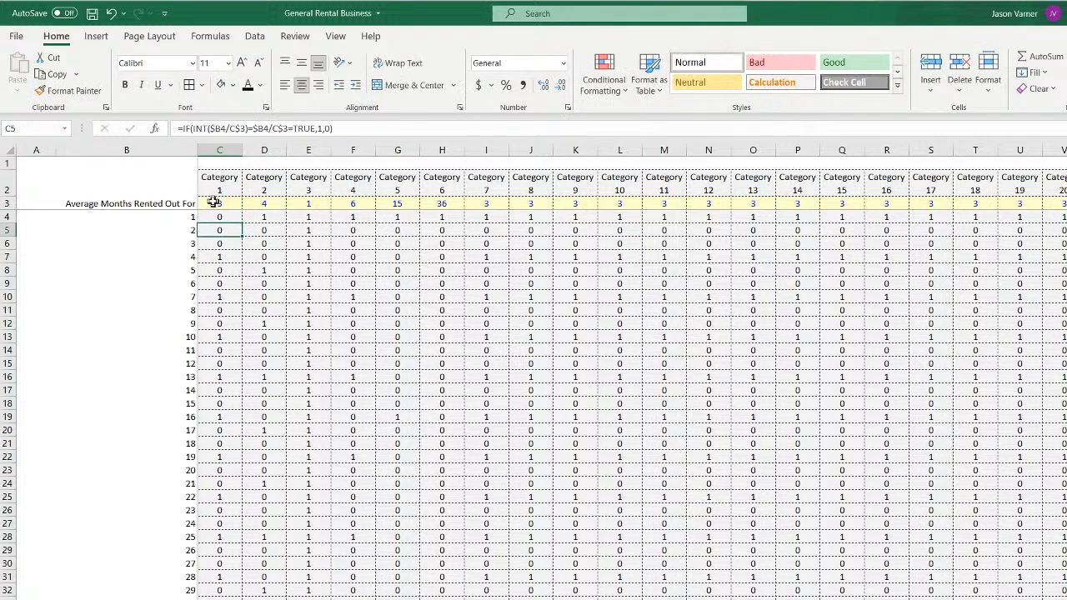
Fill the month 1 formula from C4 across the row for all remaining categories
left_click(221, 217)
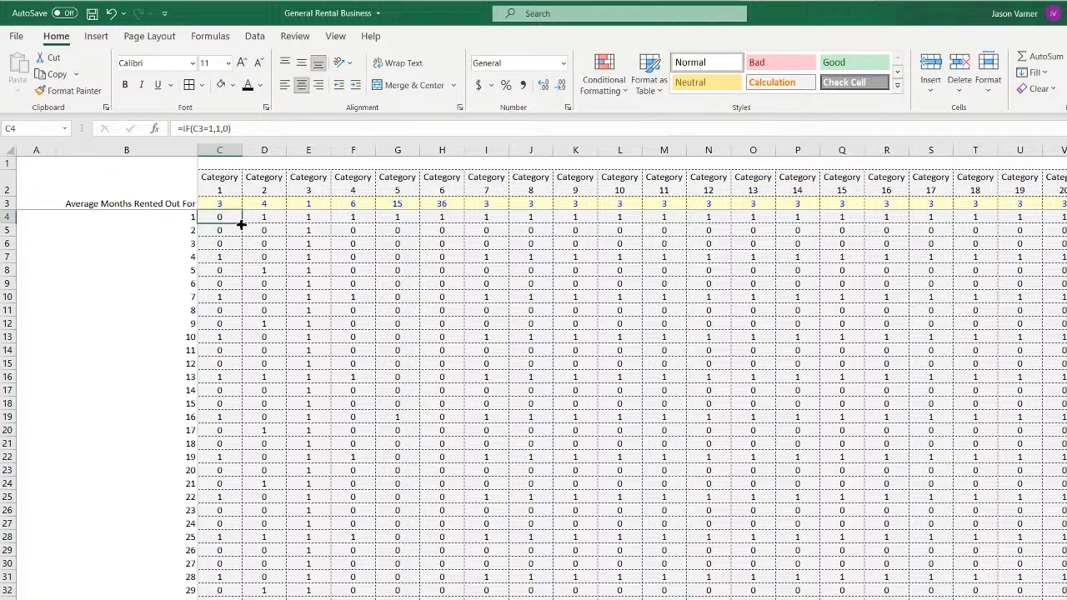
left_click_drag(242, 223, 1063, 223)
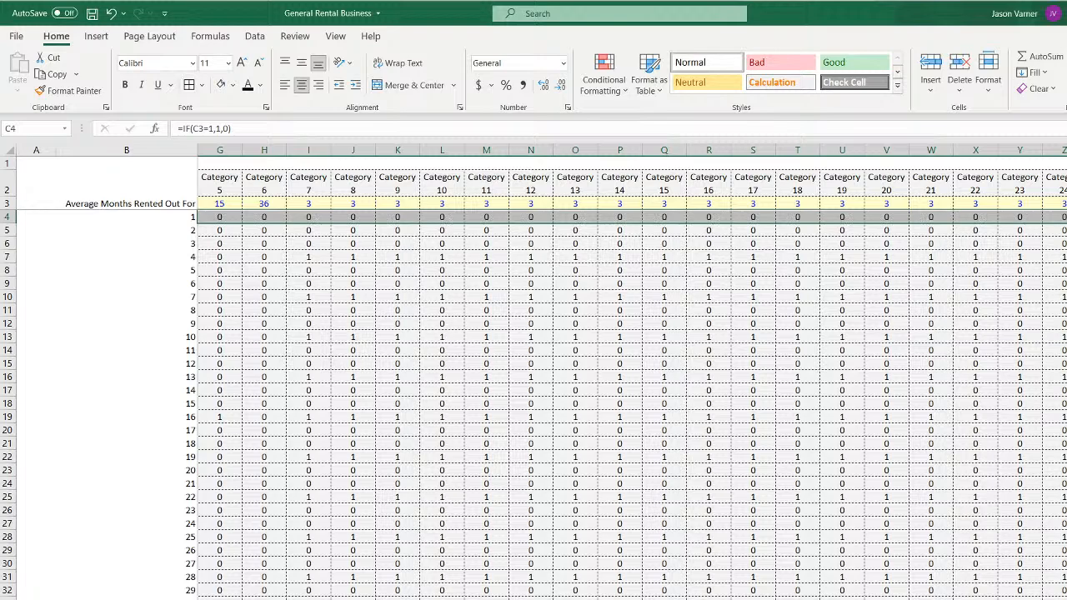
scroll(631, 373, "left", 4)
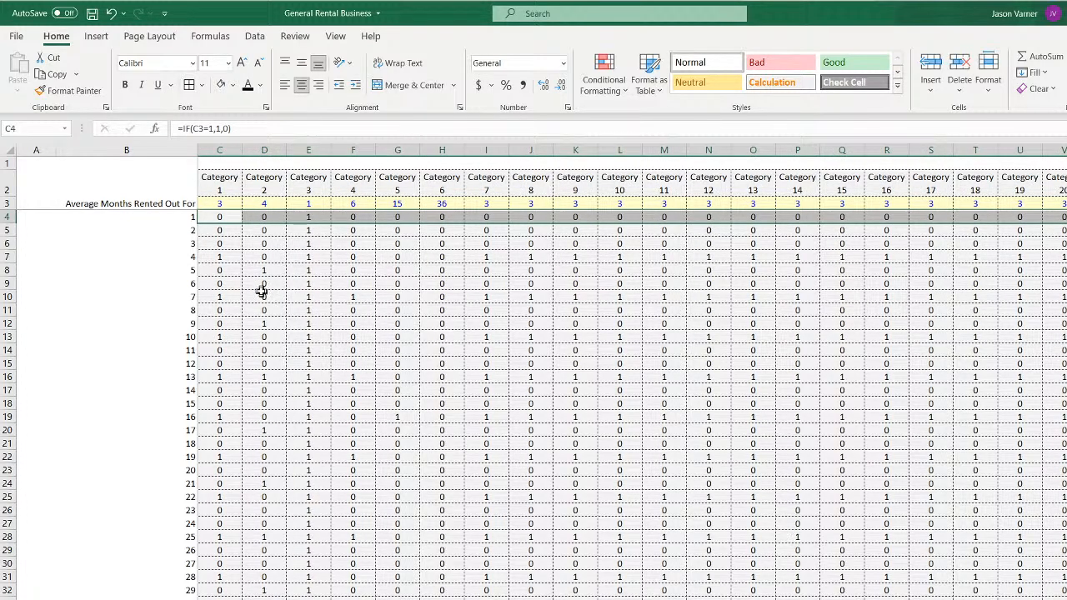
left_click(505, 454)
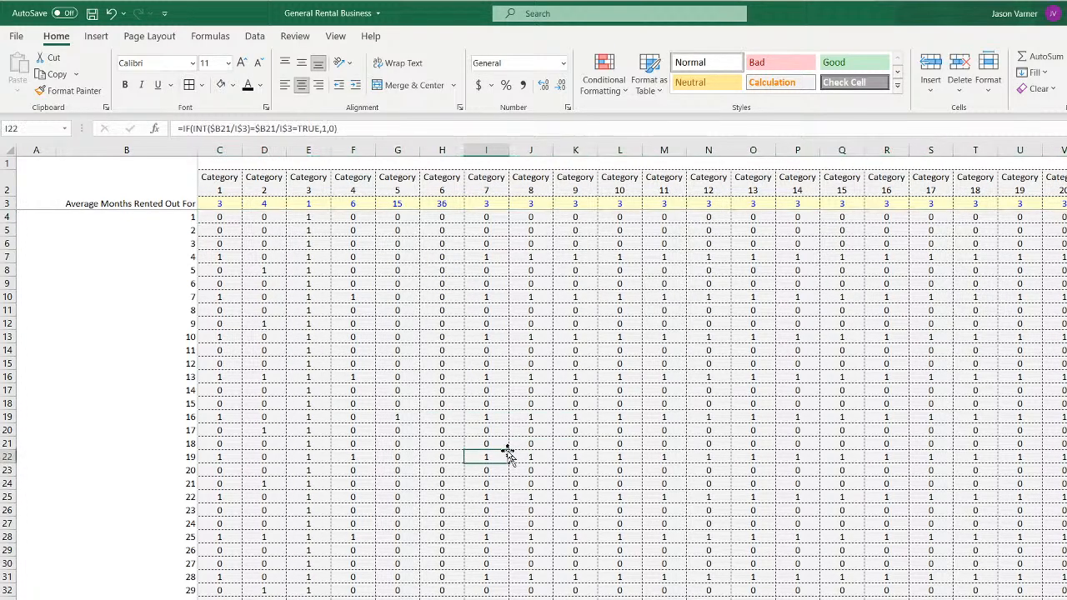
Set Category 1's average months rented out to 2 to test the flag pattern
left_click(313, 205)
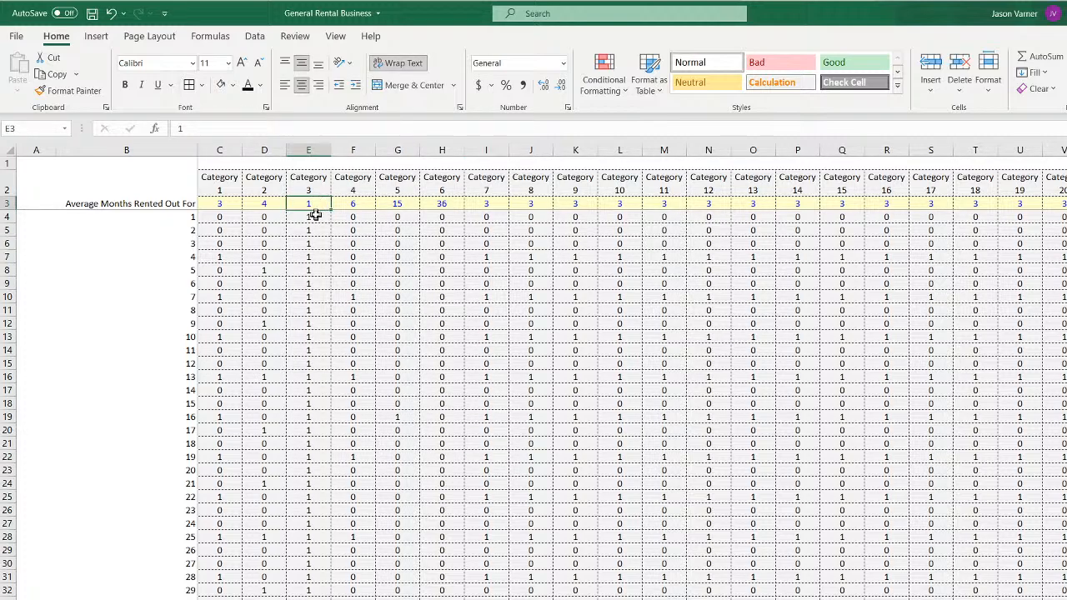
left_click(242, 203)
type("2")
key("Return")
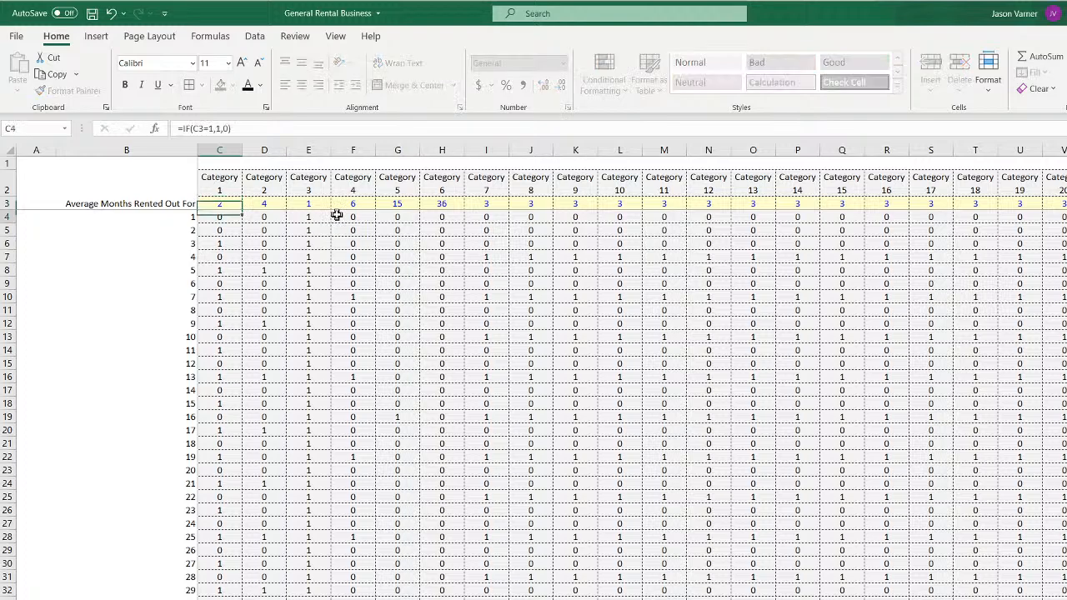
Compare the Category 1 rental period with the formulas behind its first monthly flags
left_click(218, 201)
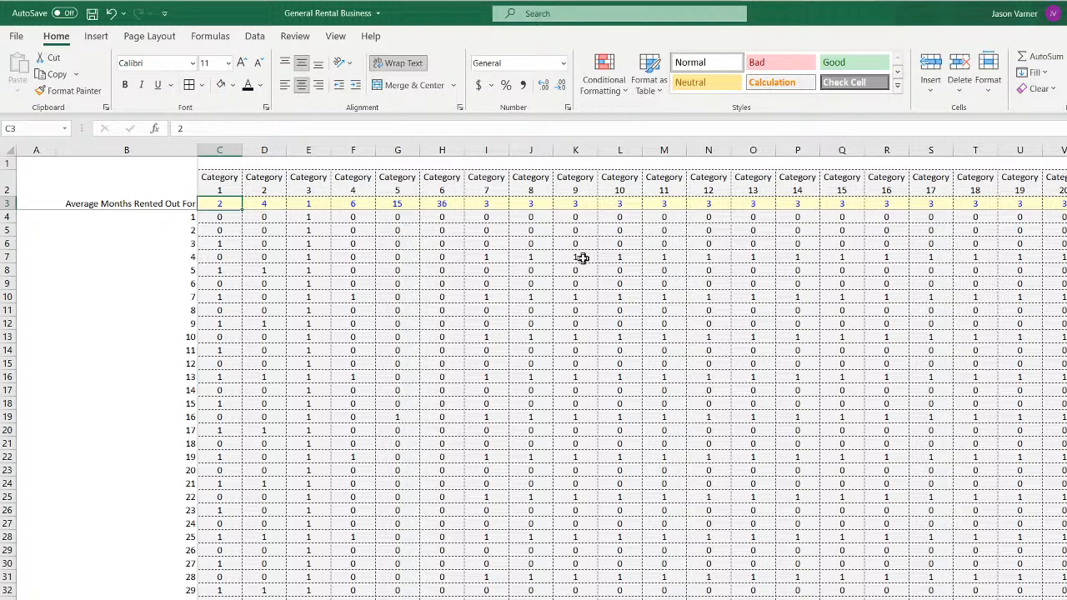
key("Up")
key("Down")
key("Down")
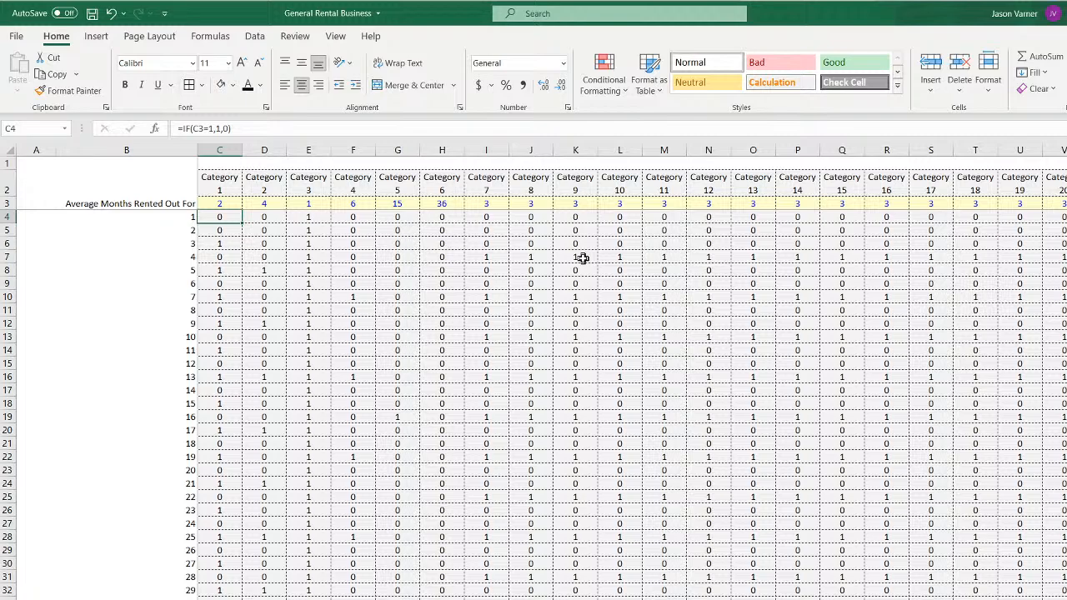
key("Down")
key("Down")
key("Up")
key("Up")
key("Down")
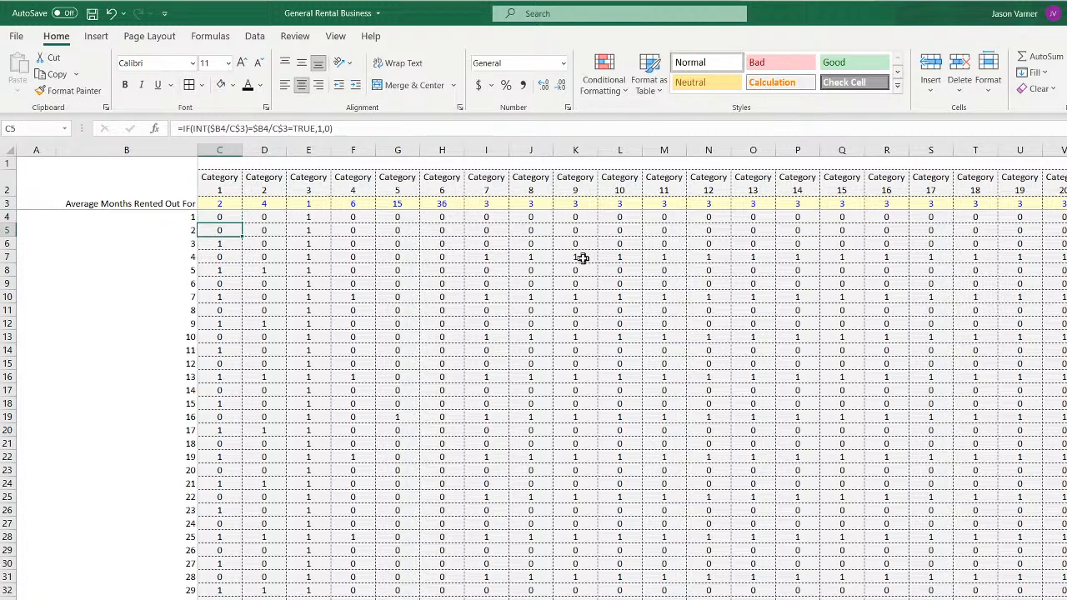
Change the Category 1 month 2 formula in C5 to =IF(INT($B5/C$3)=$B5/C$3=TRUE,1,0)
double_click(223, 233)
mouse_move(180, 224)
left_mouse_down()
mouse_move(186, 238)
mouse_move(190, 220)
mouse_move(181, 234)
left_mouse_up()
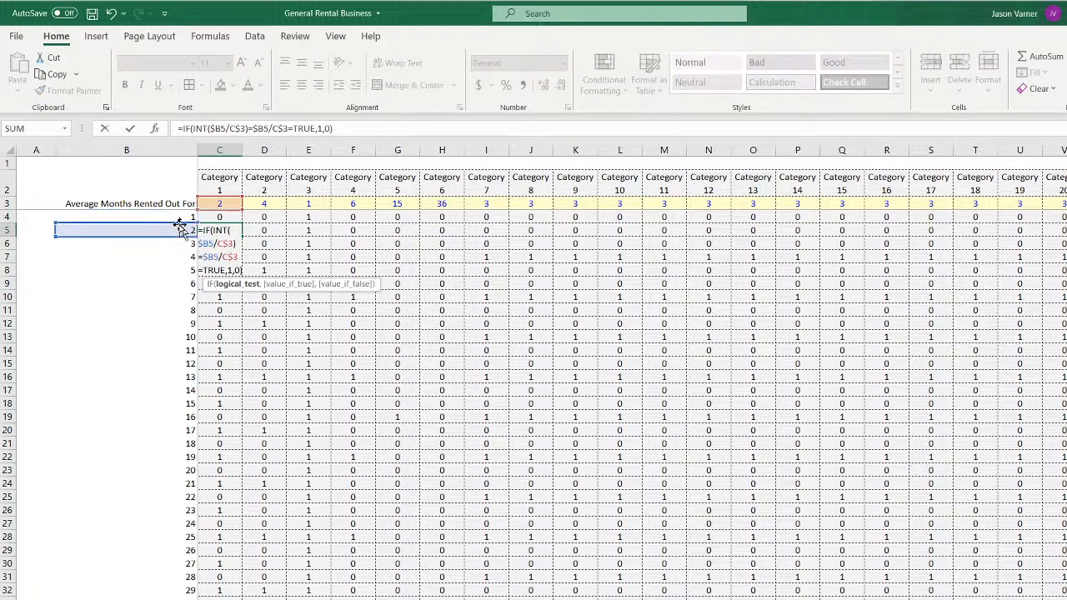
key("Return")
Fill the corrected month 2 formula across all categories and down through the remaining months
left_click(235, 231)
left_click_drag(267, 240, 1063, 238)
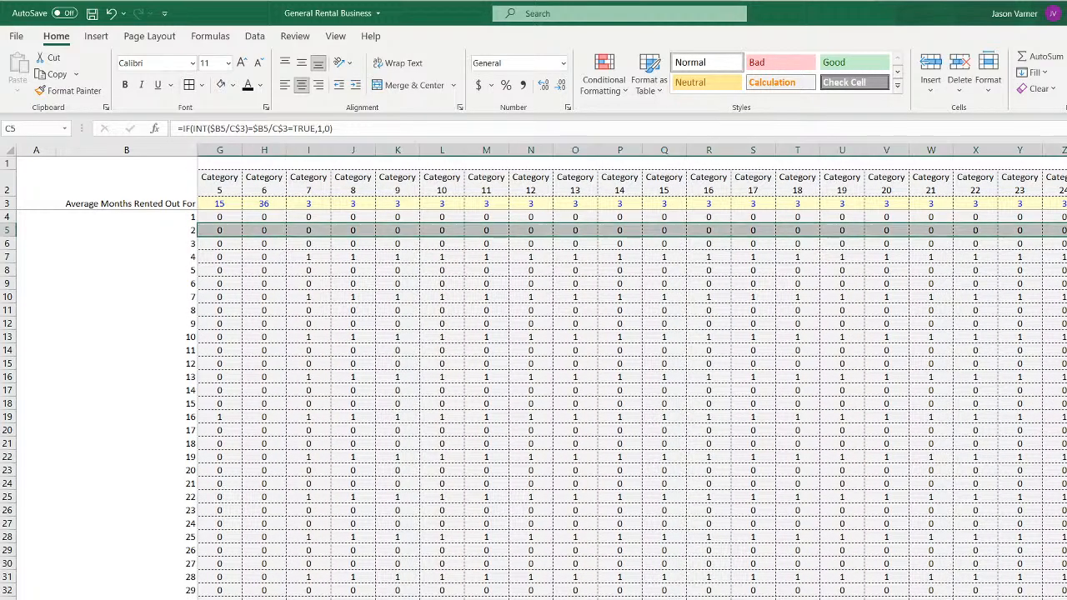
double_click(1063, 237)
scroll(631, 375, "left", 4)
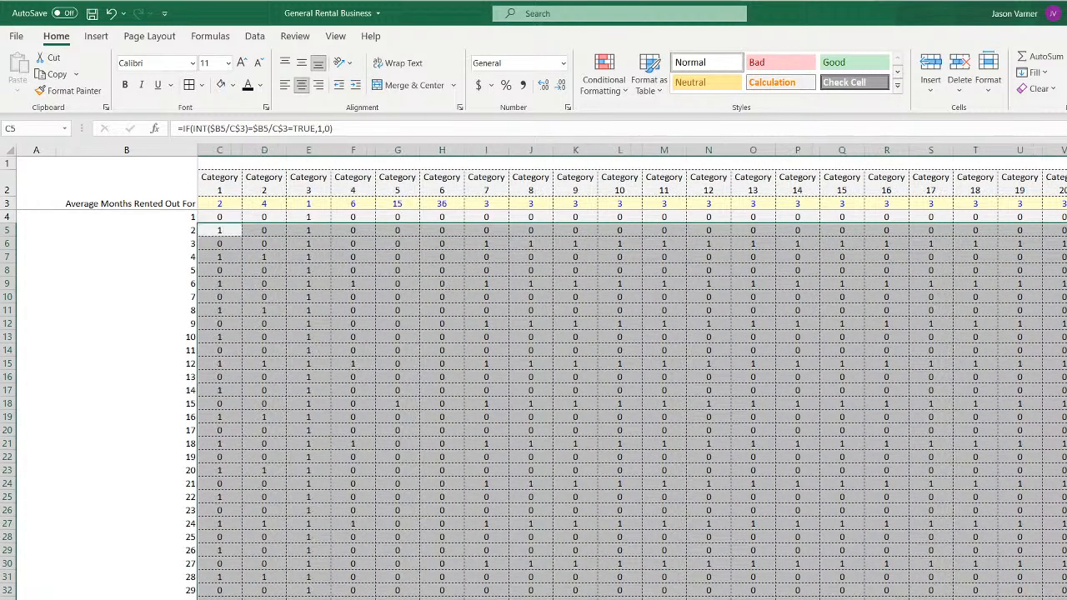
left_click(533, 335)
Link Category 1's average months rented out in C3 to ='Initial Rental Schedule'!C3
left_click(216, 205)
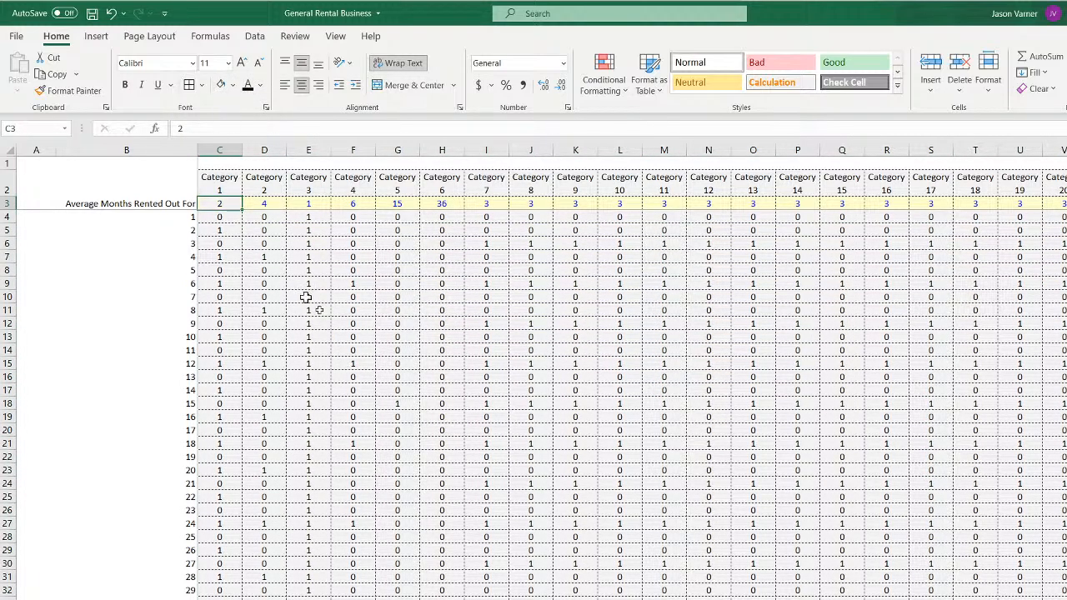
type("=")
key("ctrl+Page_Up")
left_click(223, 203)
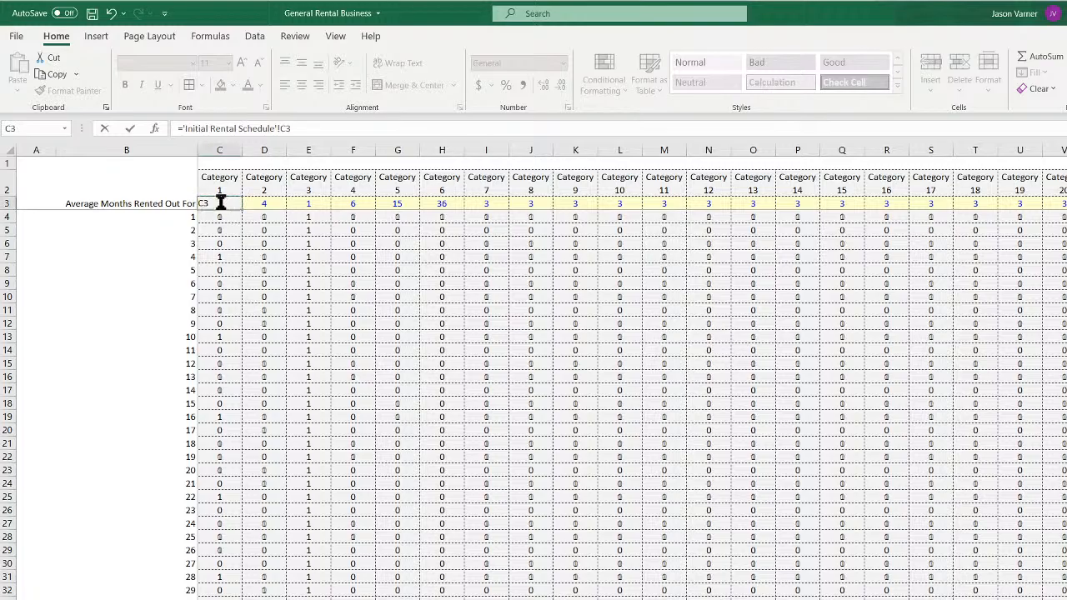
key("Return")
Fill the Initial Rental Schedule link across the average months row for all categories and save the workbook
left_click(235, 204)
left_click_drag(243, 210, 1065, 208)
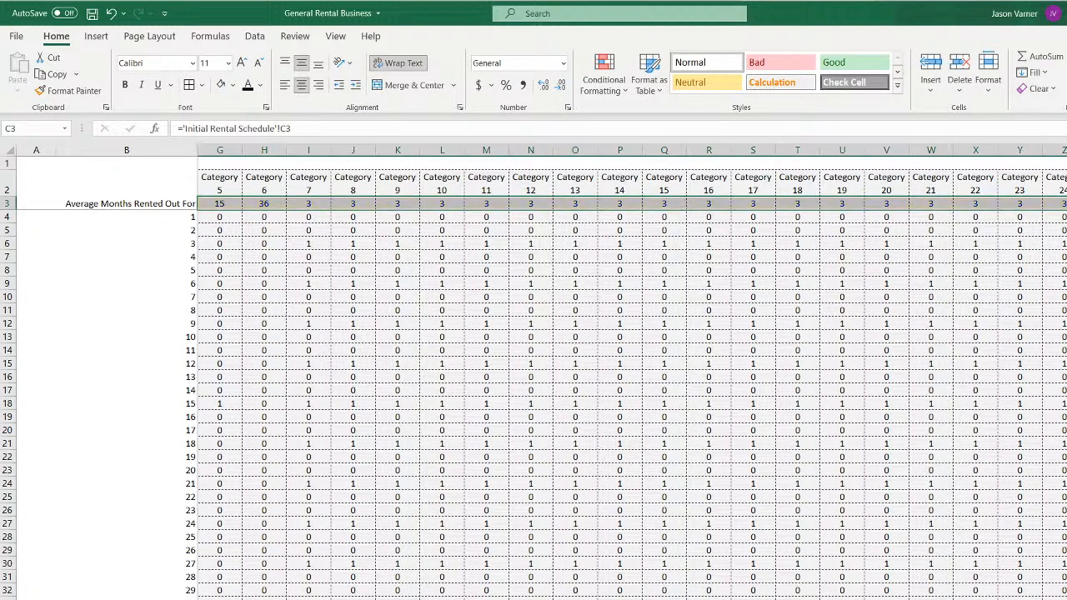
scroll(631, 375, "left", 4)
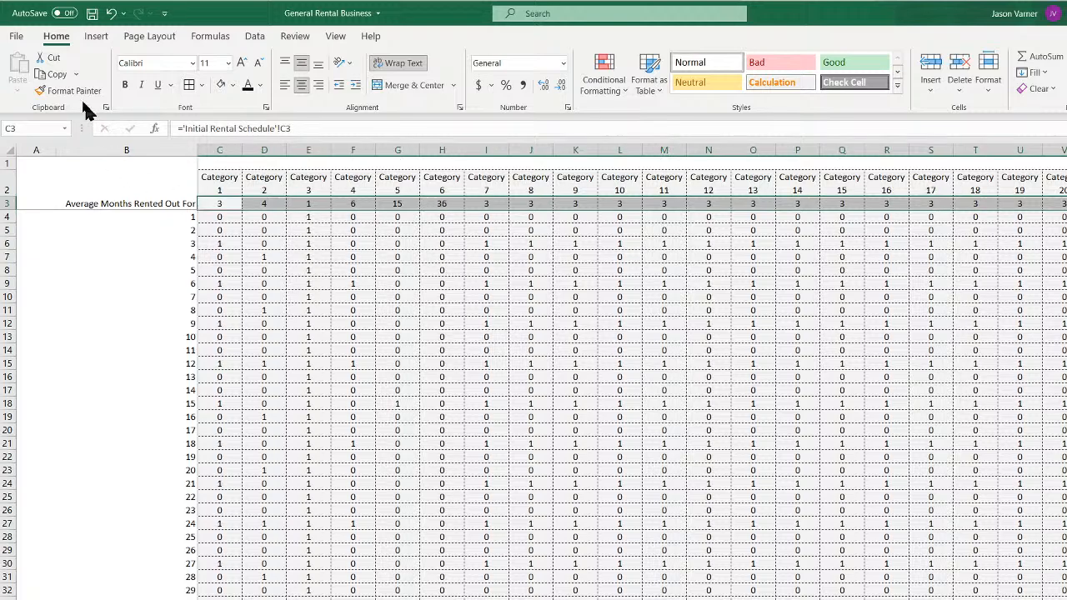
left_click(93, 17)
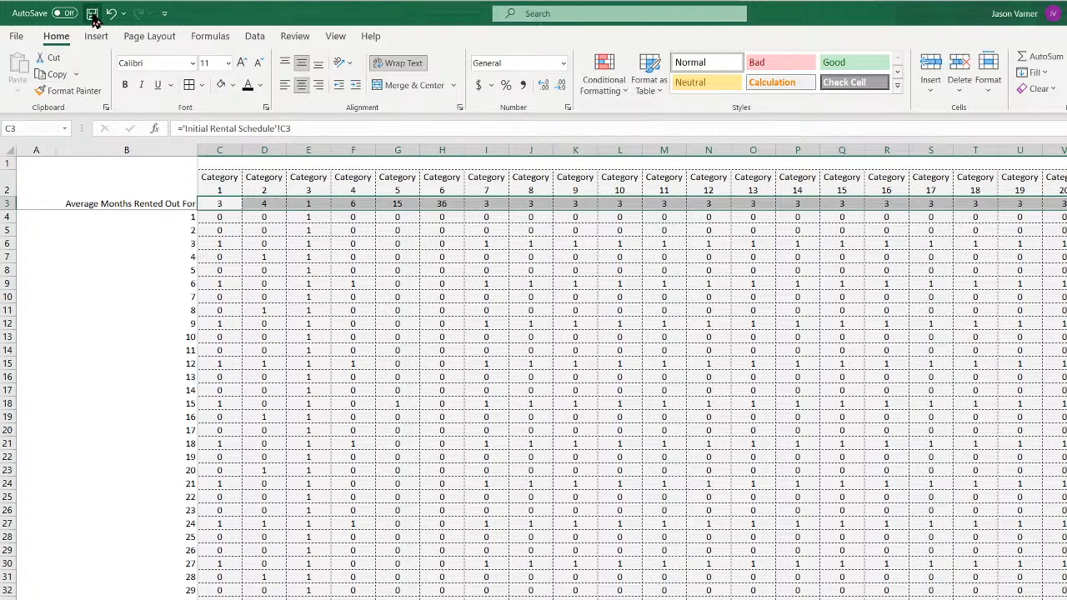
left_click(282, 280)
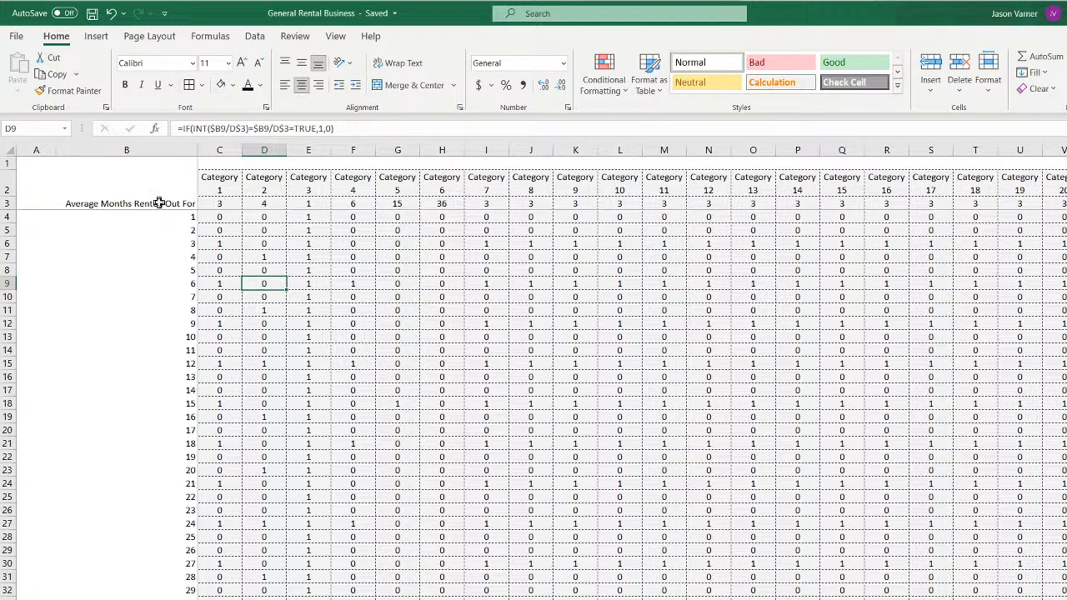
Make the Average Months Rented Out For row bold and give it a top and bottom border
left_click_drag(158, 204, 1066, 205)
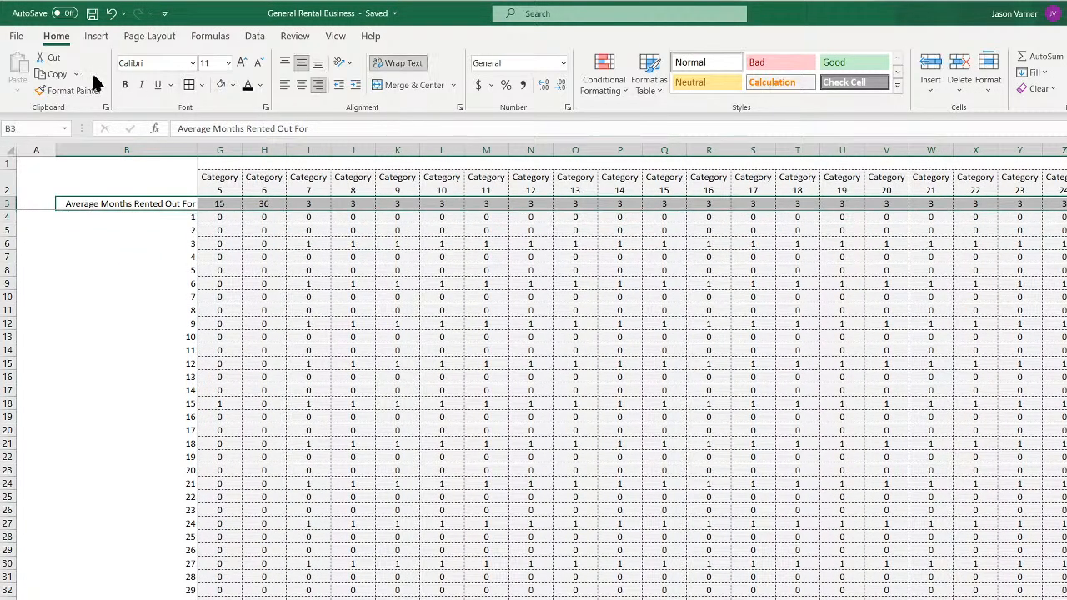
left_click(125, 84)
left_click(203, 85)
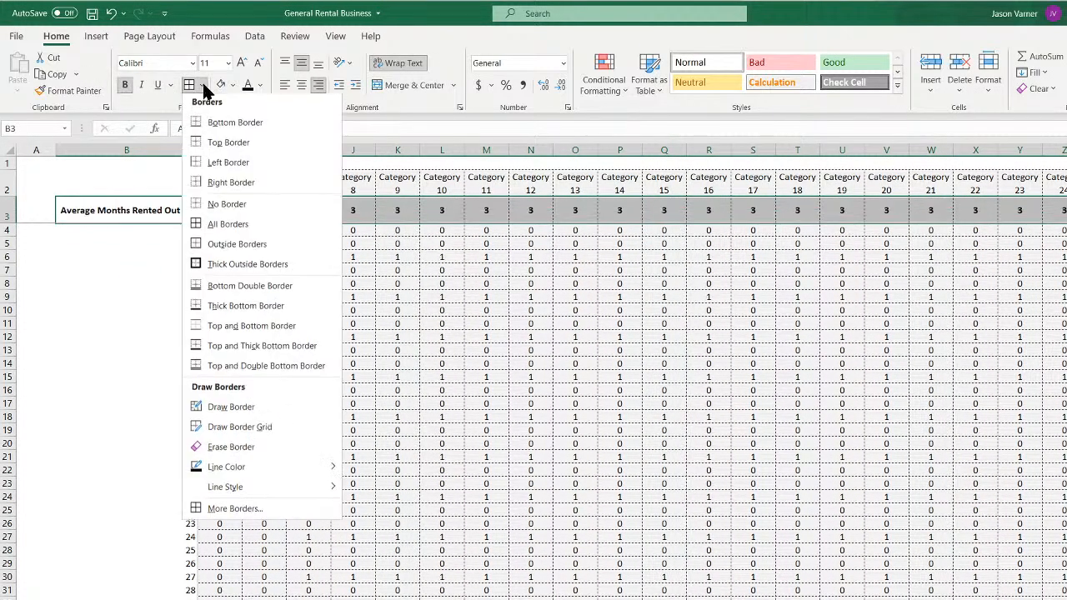
left_click(290, 330)
left_click(507, 339)
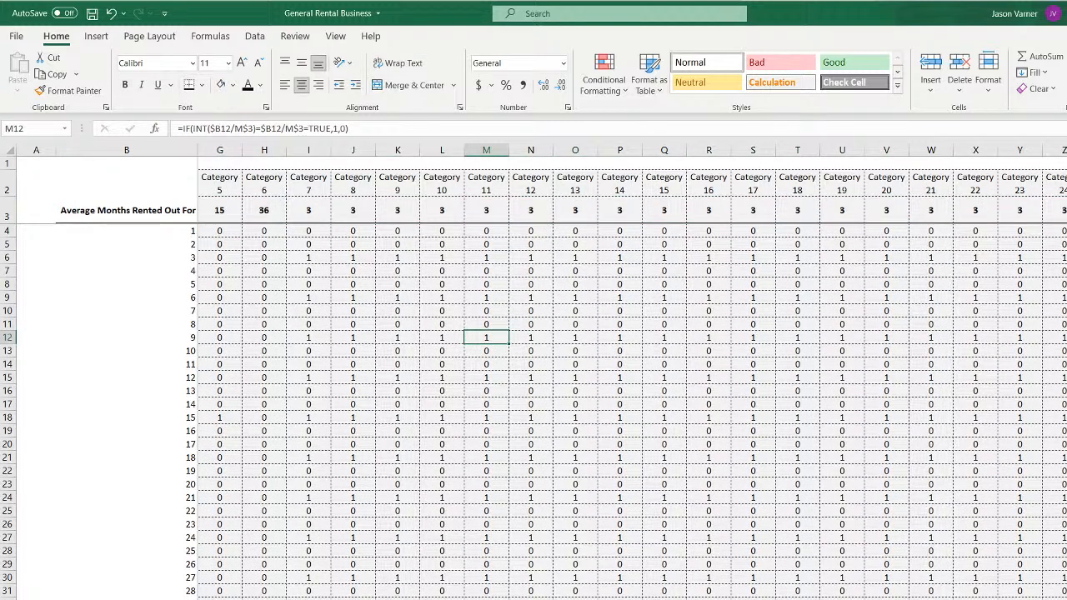
On the Initial Rental Schedule sheet, apply the same bold formatting to the Average Months Rented Out For row
scroll(534, 375, "left", 2)
left_click(442, 497)
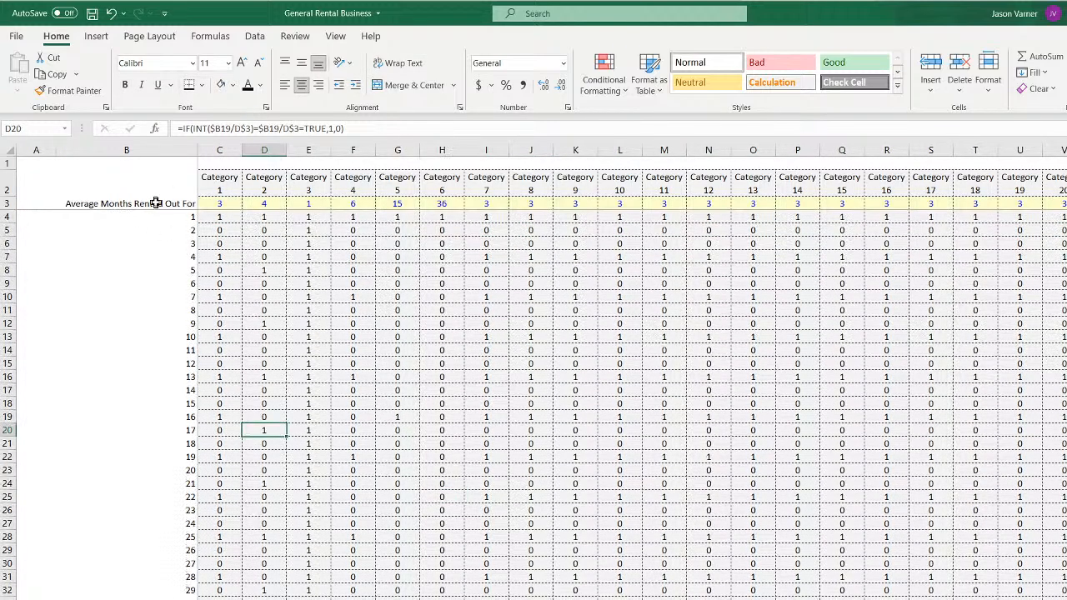
left_click_drag(147, 205, 1065, 205)
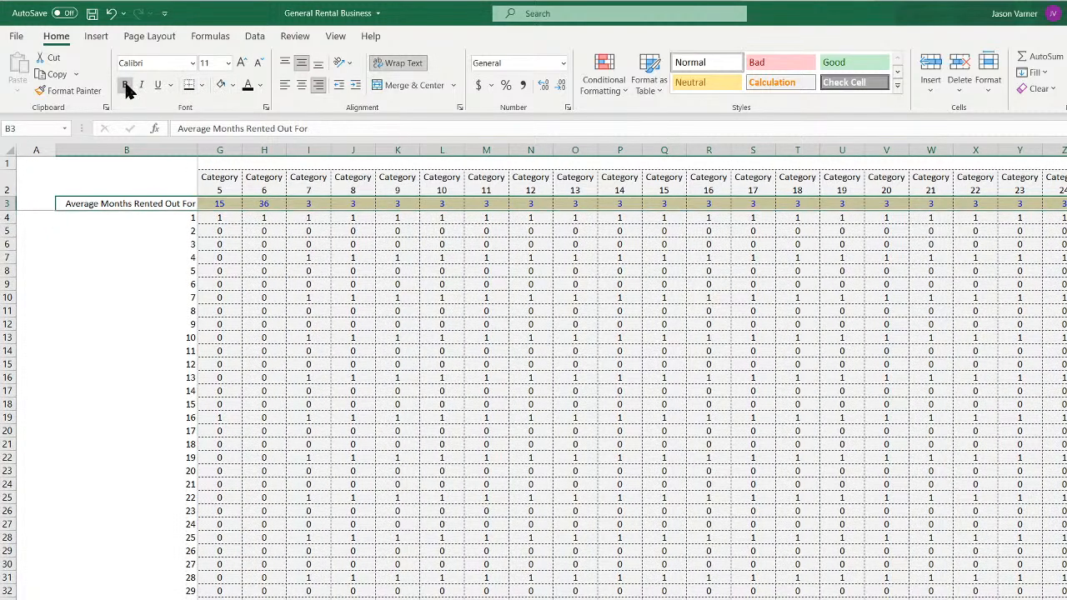
left_click(125, 84)
left_click(320, 278)
scroll(425, 441, "left", 4)
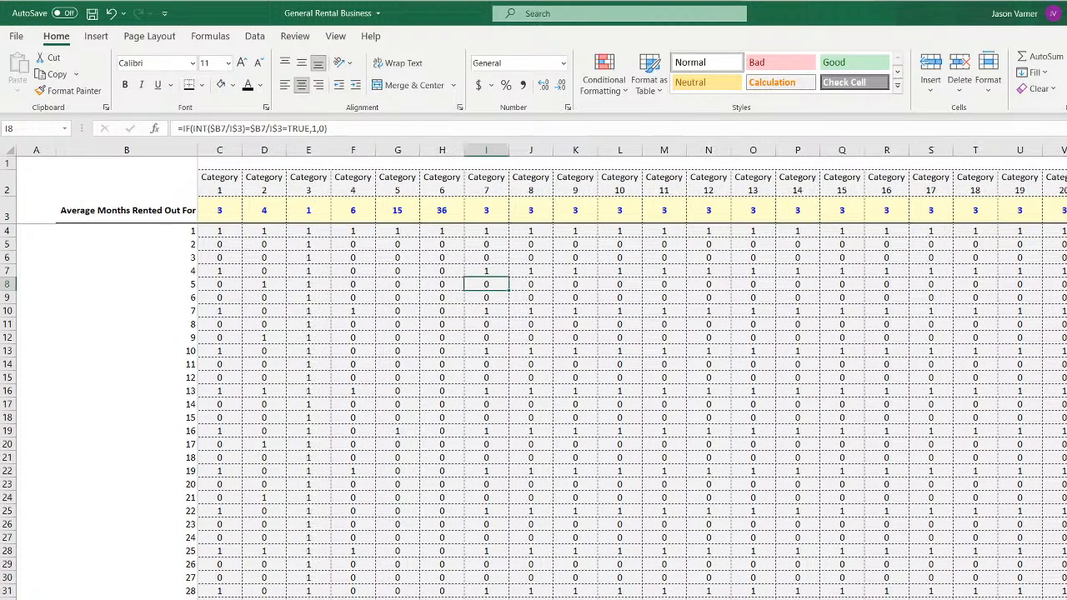
Check Category 1's average months rented out and its month 1 flag on the Initial Rental Schedule
left_click(298, 365)
left_click(176, 209)
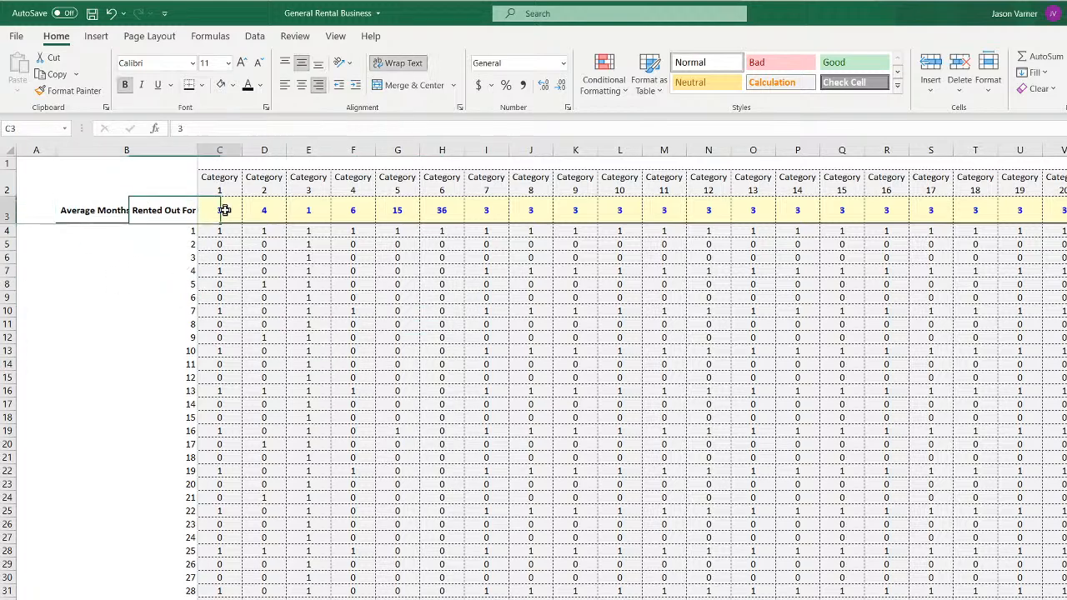
left_click(224, 208)
left_click(223, 229)
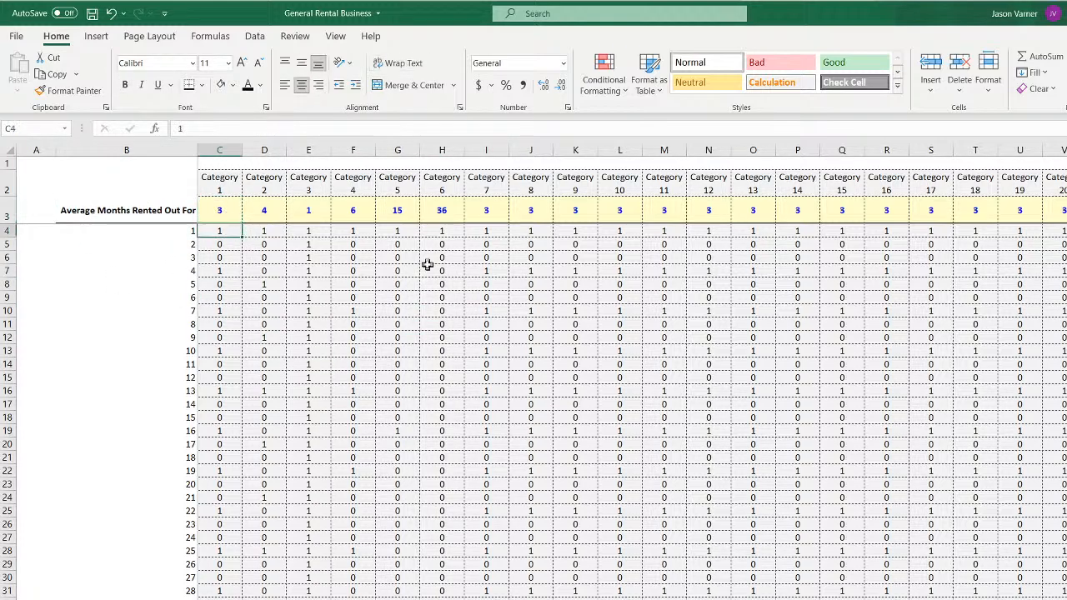
Examine Category 1's monthly 1/0 flags and their formulas down the Initial Rental Schedule, including the months beyond month 28
key("Down")
key("Down")
key("Down")
key("Down")
key("Down")
key("Down")
key("Down")
key("Down")
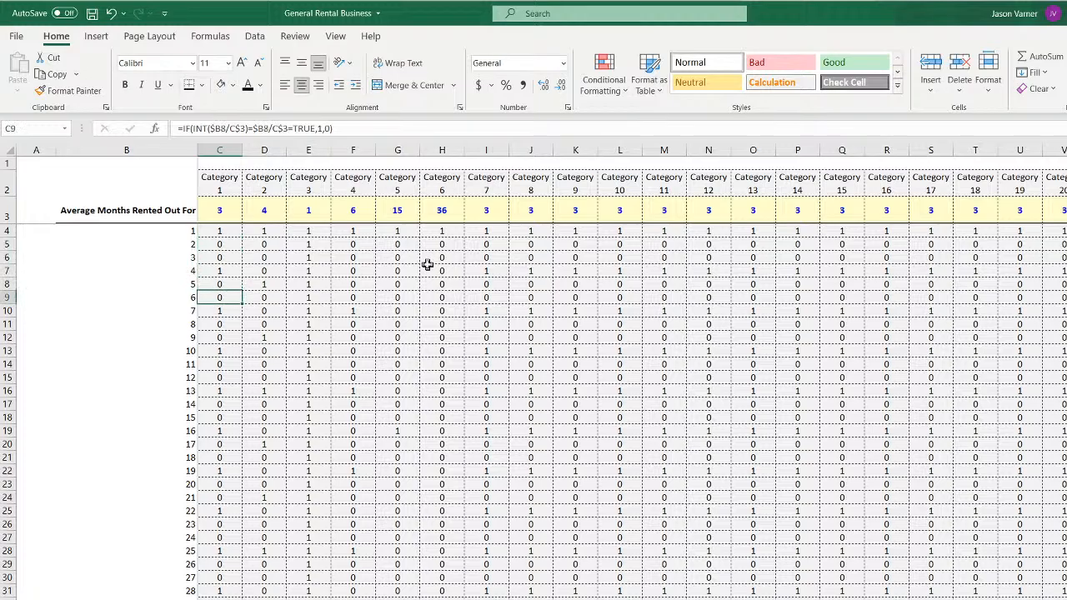
key("Down")
key("Down")
key("Down")
key("Down")
key("Down")
key("Down")
key("Down")
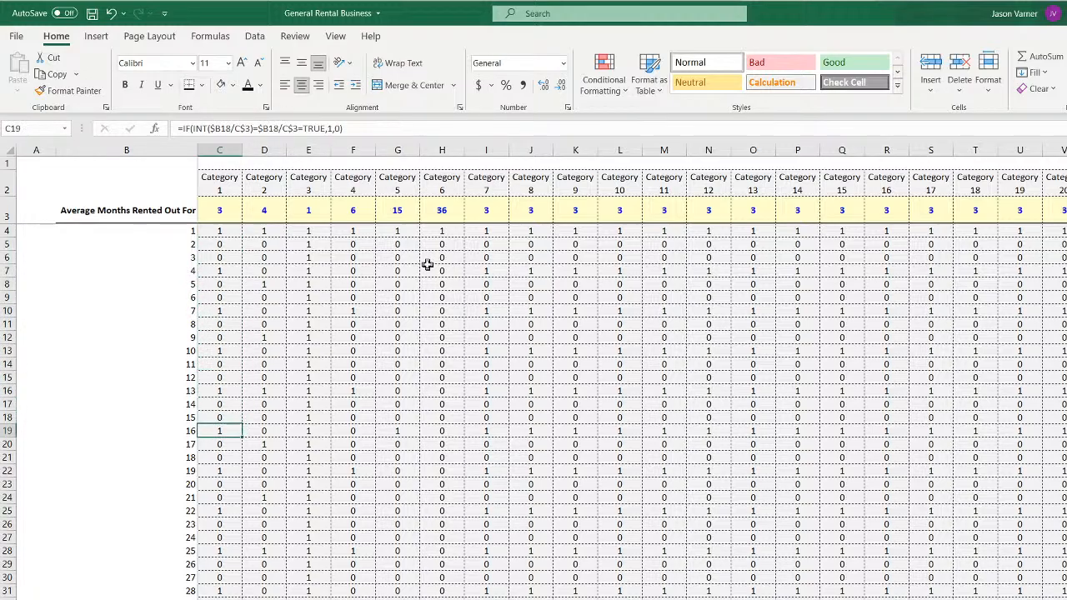
scroll(459, 357, "down", 10)
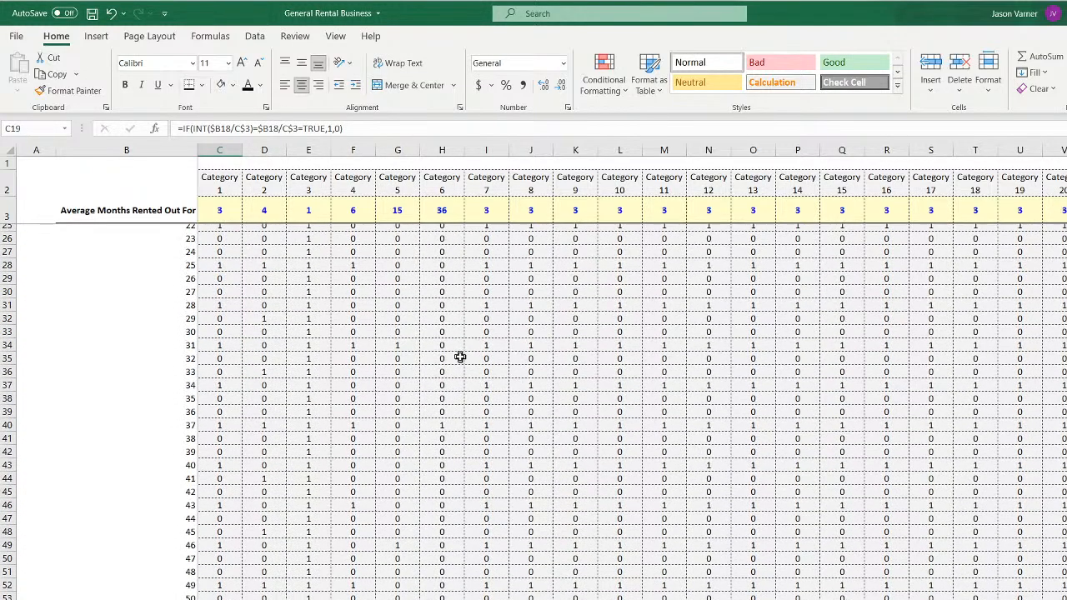
scroll(459, 357, "up", 10)
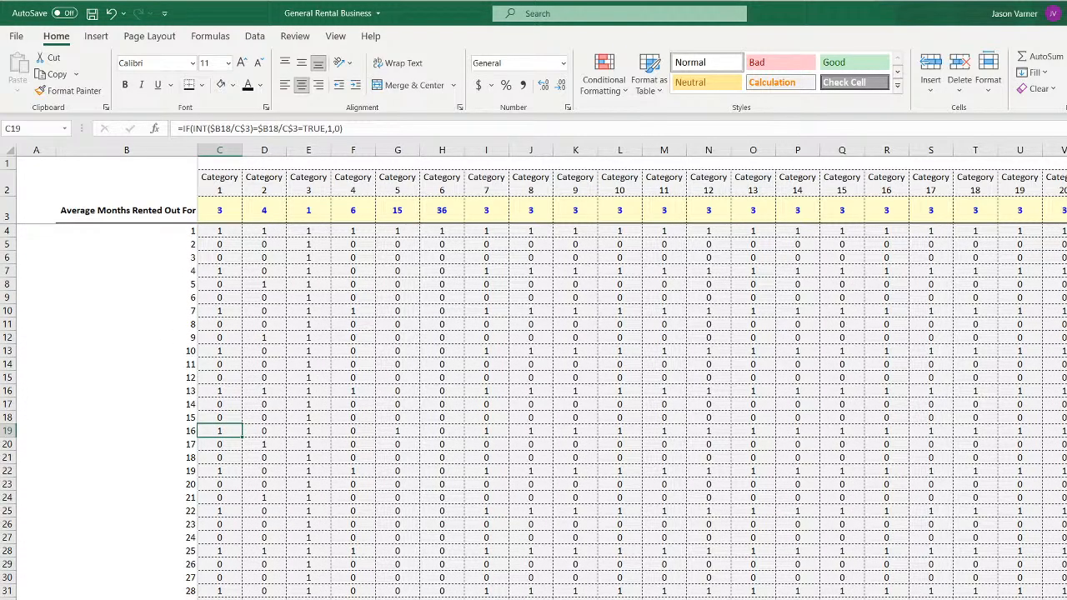
Review the matrix sheets for monthly unit purchases, percentage remaining from initial purchase, and life of purchase cohort
left_click(587, 599)
scroll(549, 565, "up", 15)
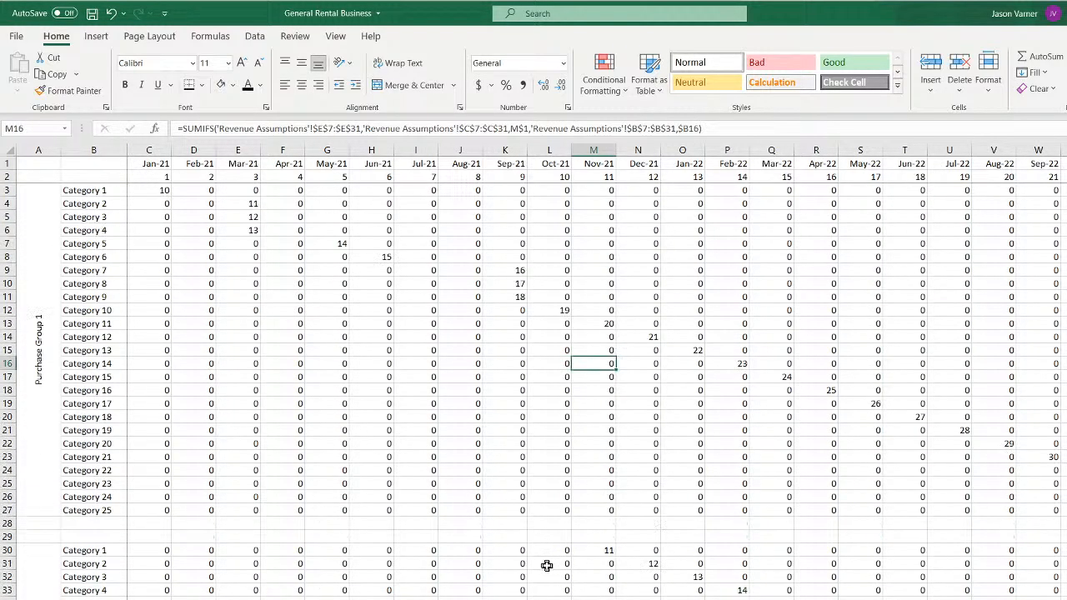
key("ctrl+Page_Down")
key("ctrl+Page_Down")
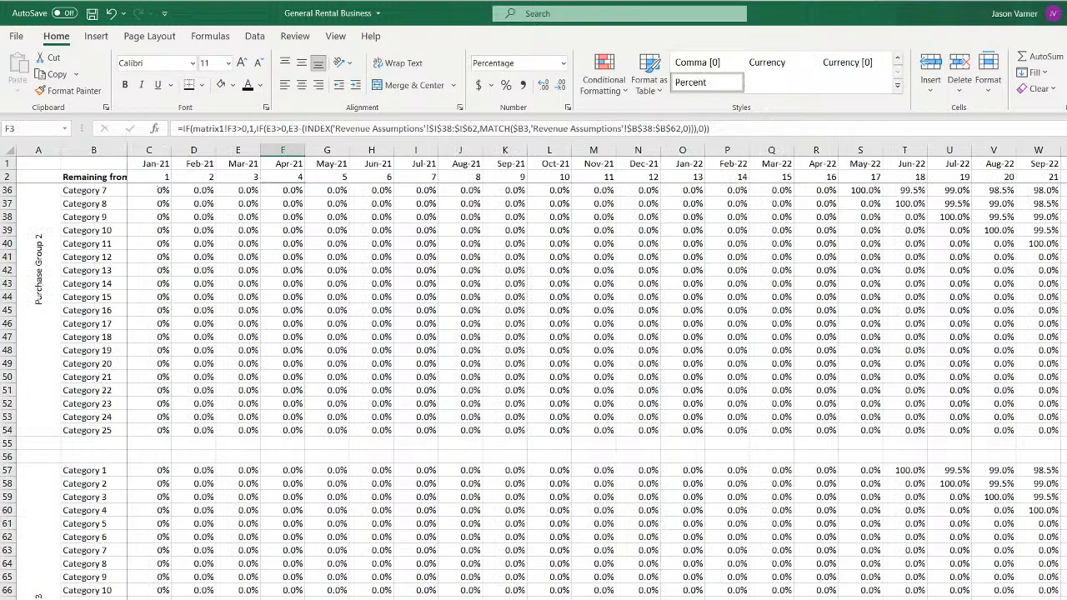
key("ctrl+Page_Down")
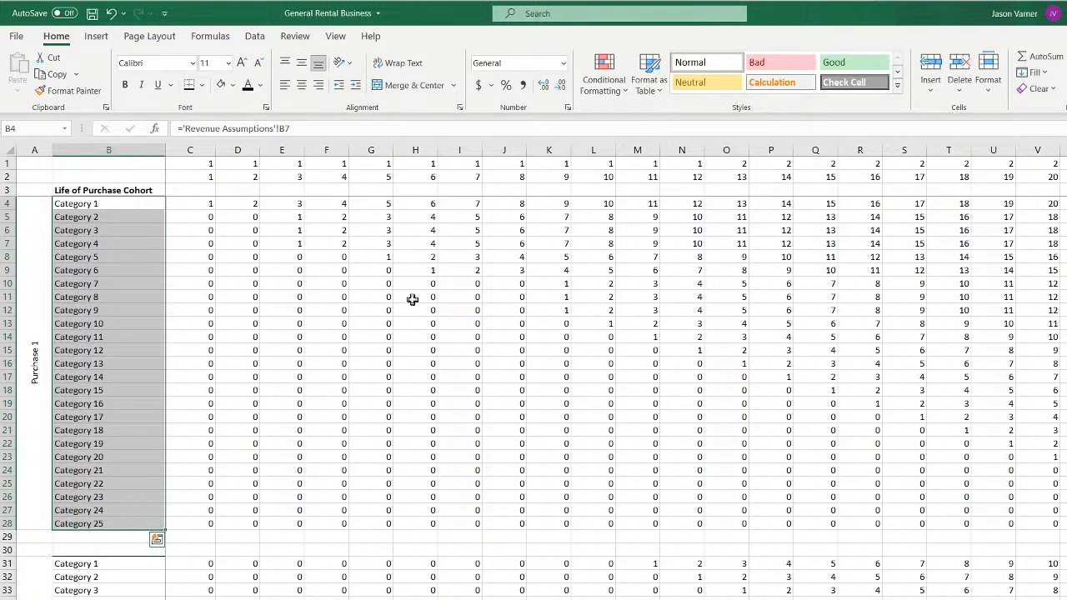
left_click_drag(209, 207, 1051, 417)
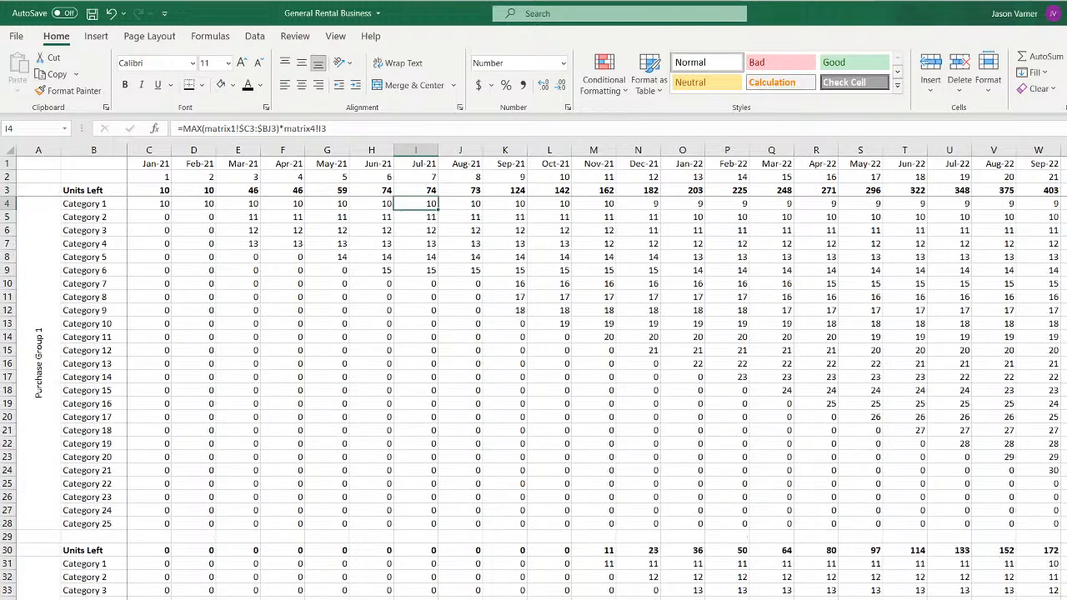
Review Category 1's units left from Jan-21 to Mar-22 in Purchase Group 1, and look over Purchase Group 2
left_click_drag(154, 204, 769, 202)
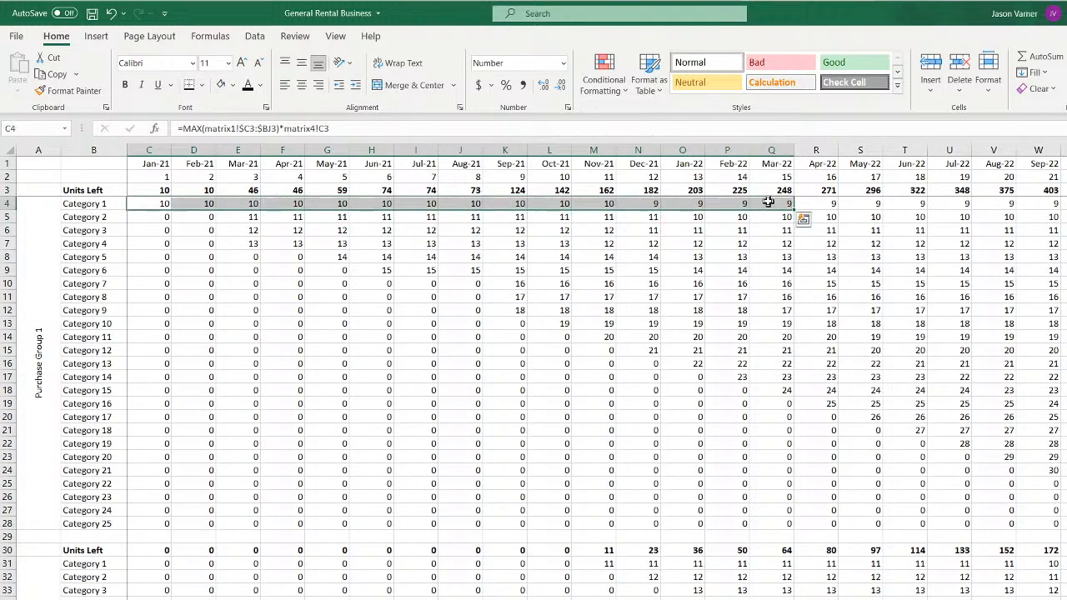
scroll(257, 469, "down", 7)
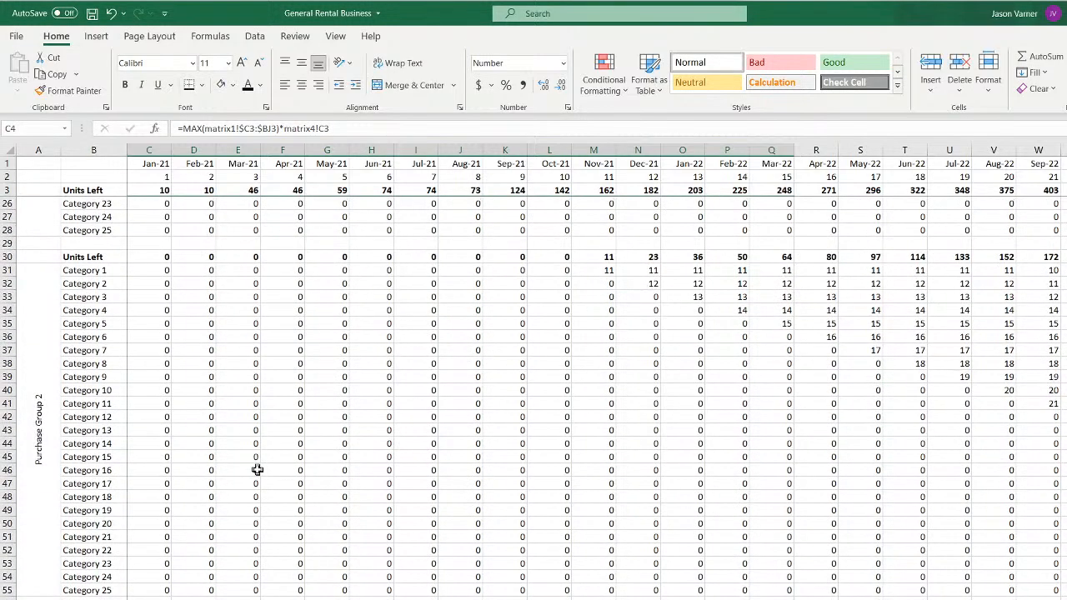
scroll(258, 470, "down", 4)
Look over the matrix sheets for remaining from initial purchase, revenue, total purchases and units purchased
left_click(367, 599)
scroll(377, 548, "up", 11)
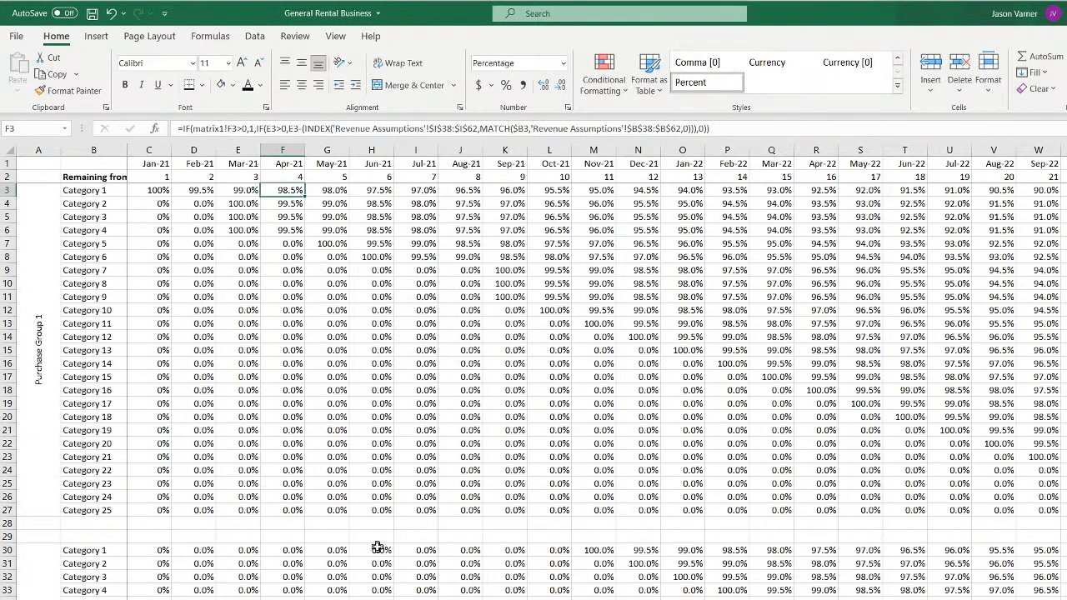
left_click(101, 177)
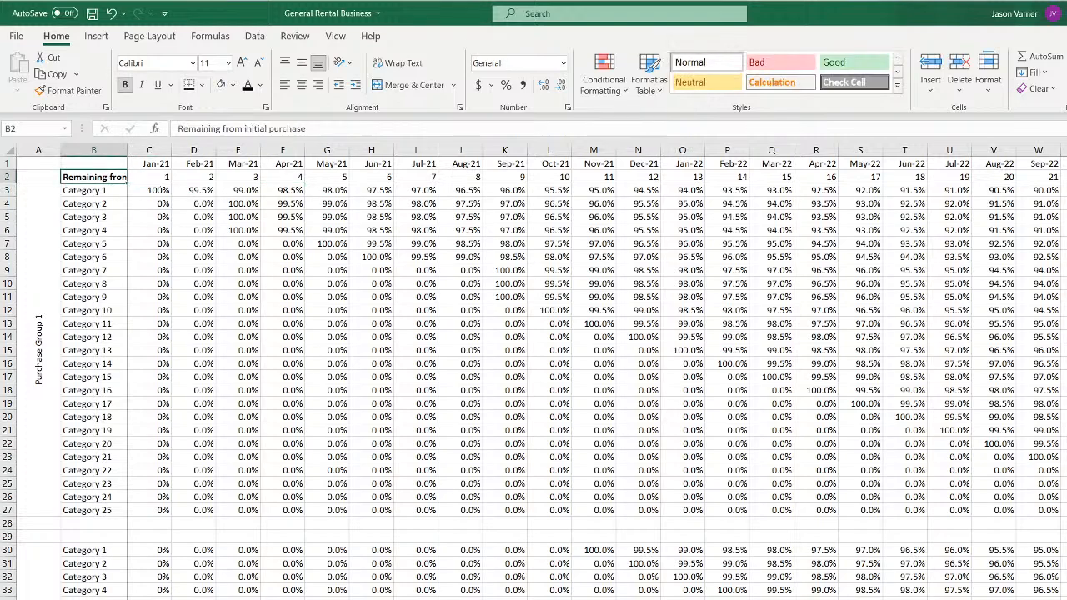
left_click(360, 599)
scroll(360, 559, "up", 7)
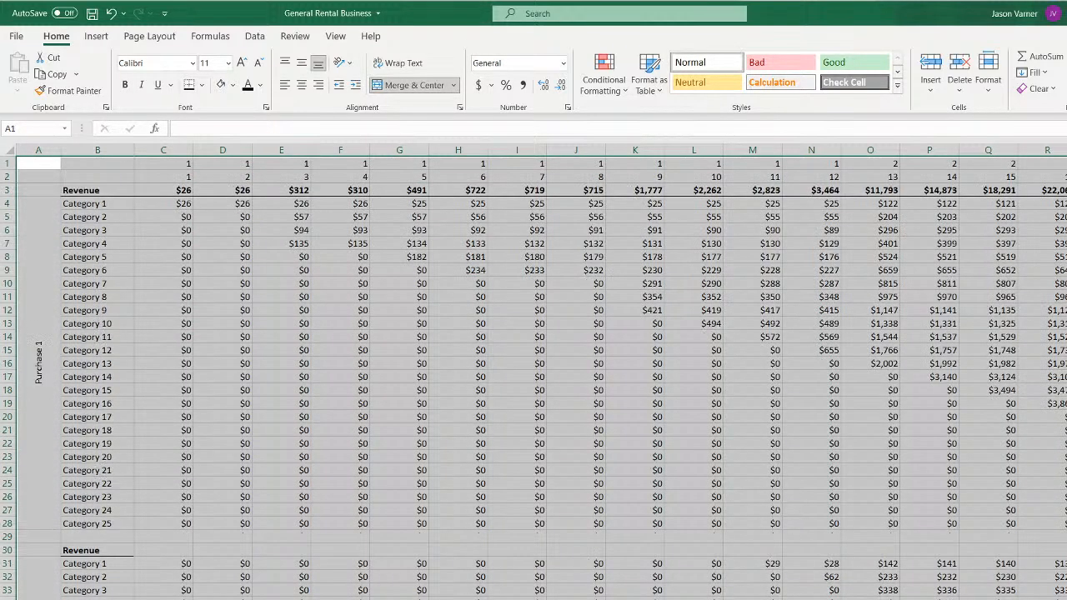
left_click(377, 596)
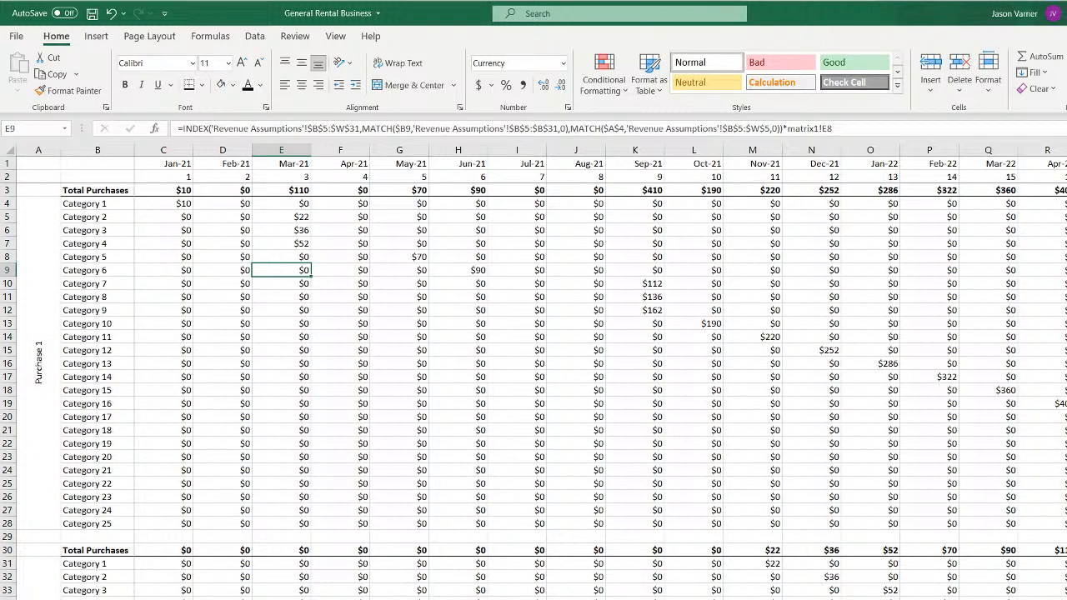
key("ctrl+Page_Down")
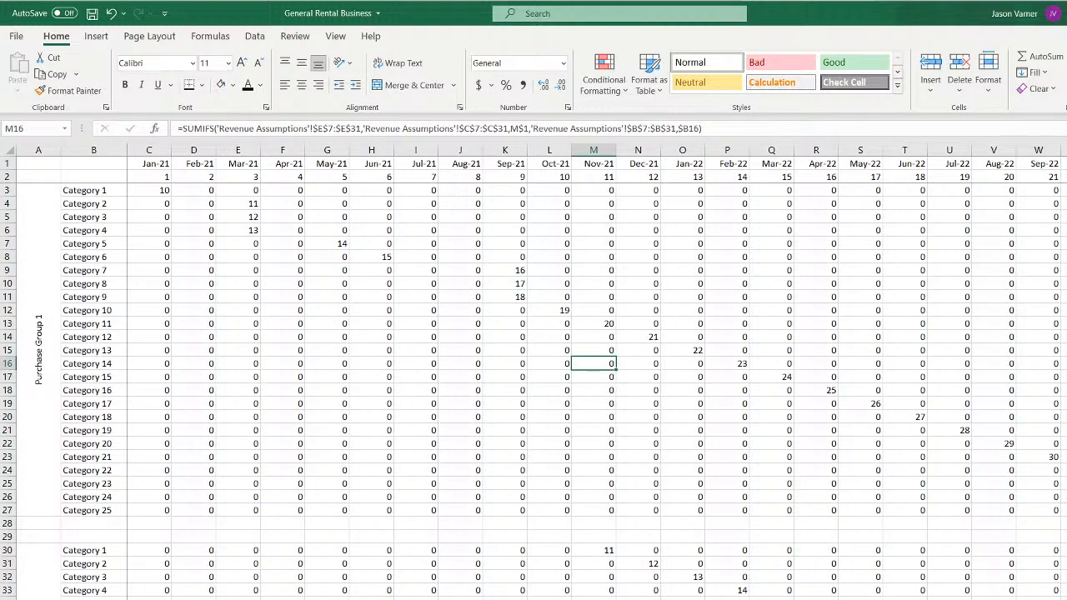
Compare Category 1's units left in Jan-21, Dec-21 and Jan-22 for Purchase Group 1
key("ctrl+Page_Down")
scroll(341, 543, "up", 11)
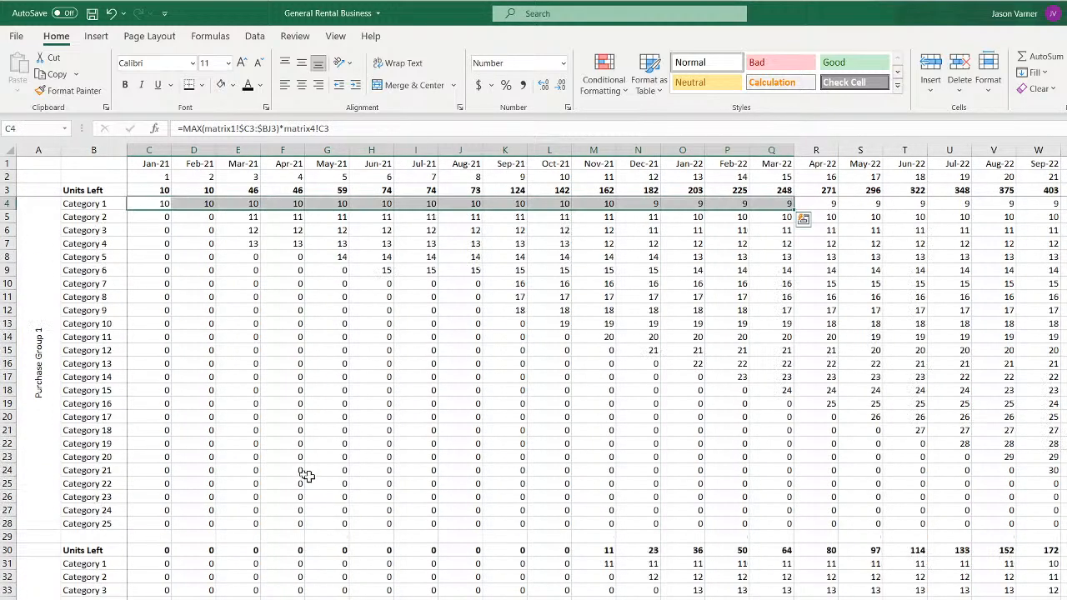
left_click(162, 202)
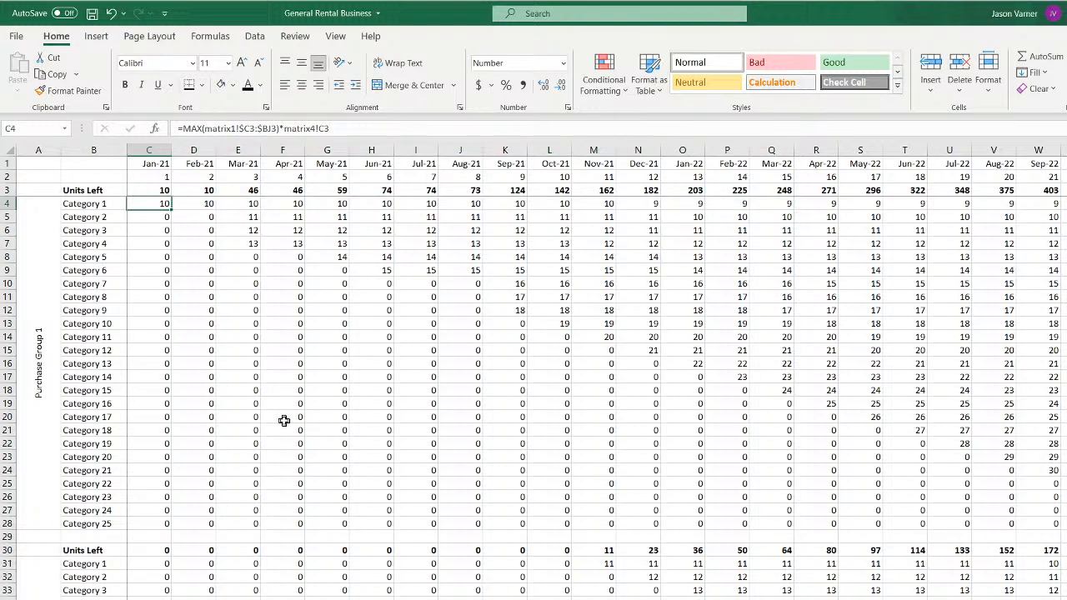
left_click(647, 205)
left_click(685, 204)
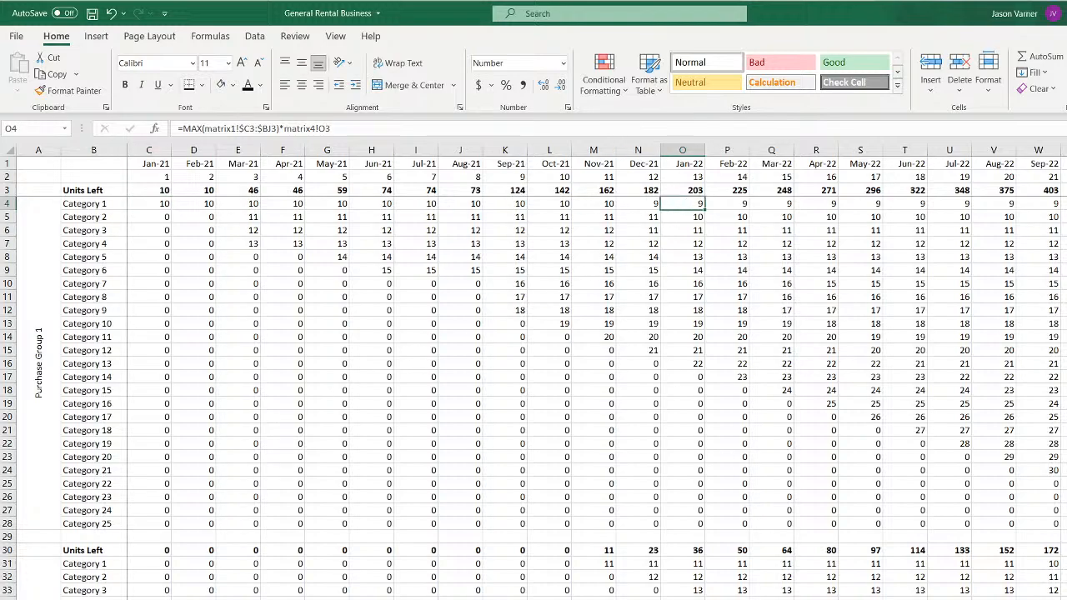
Go back through the cohort life, depreciation, book value and purchase matrix sheets to the 5-Year Monthly Pro-Forma
key("ctrl+Page_Up")
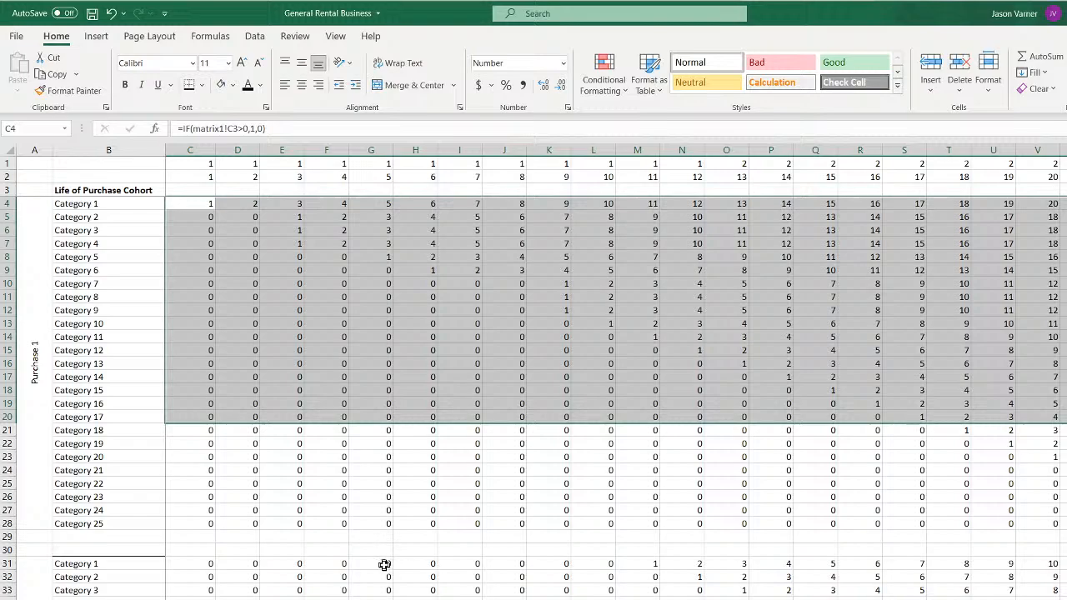
key("ctrl+Page_Up")
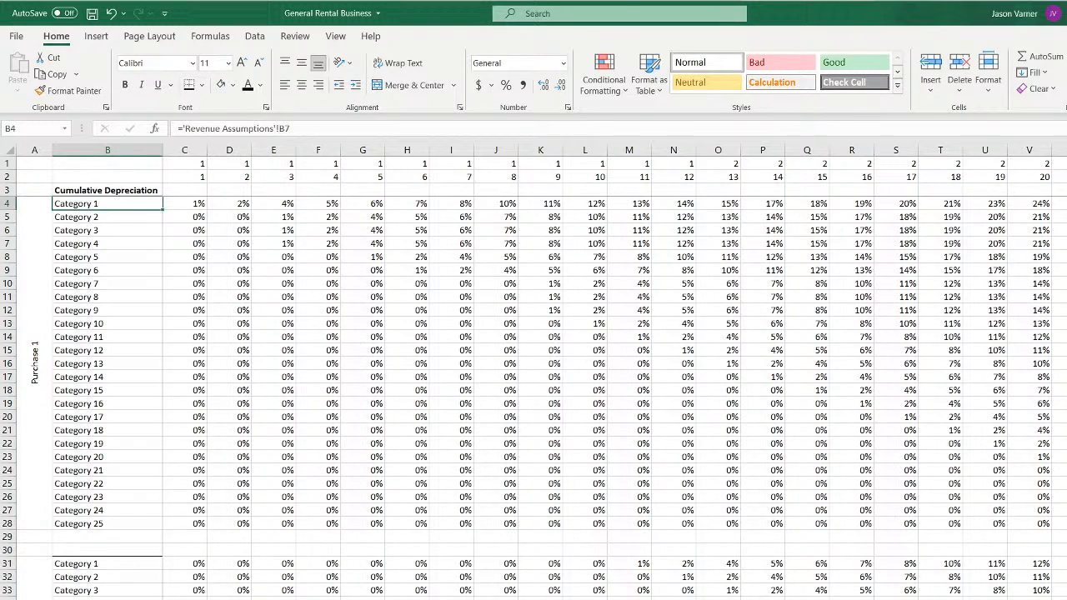
key("ctrl+Page_Up")
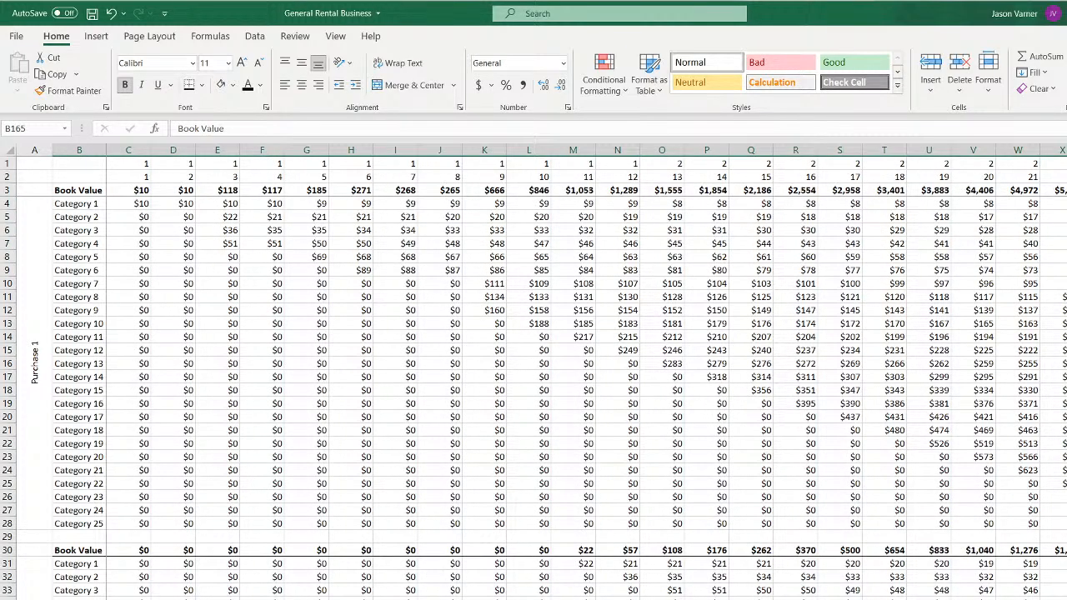
key("ctrl+Page_Up")
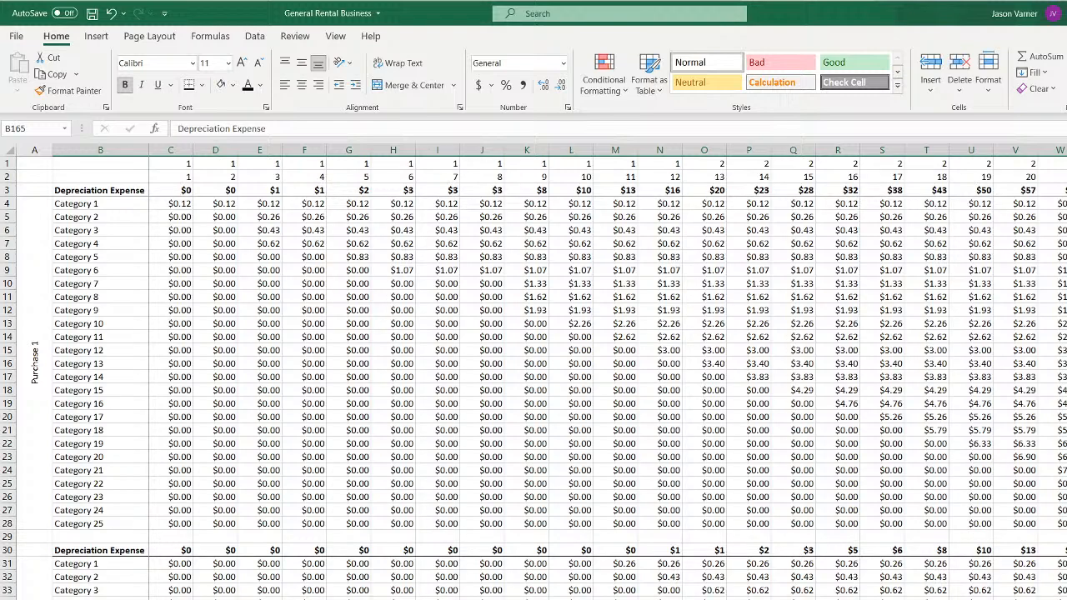
key("ctrl+Page_Up")
key("ctrl+Page_Up")
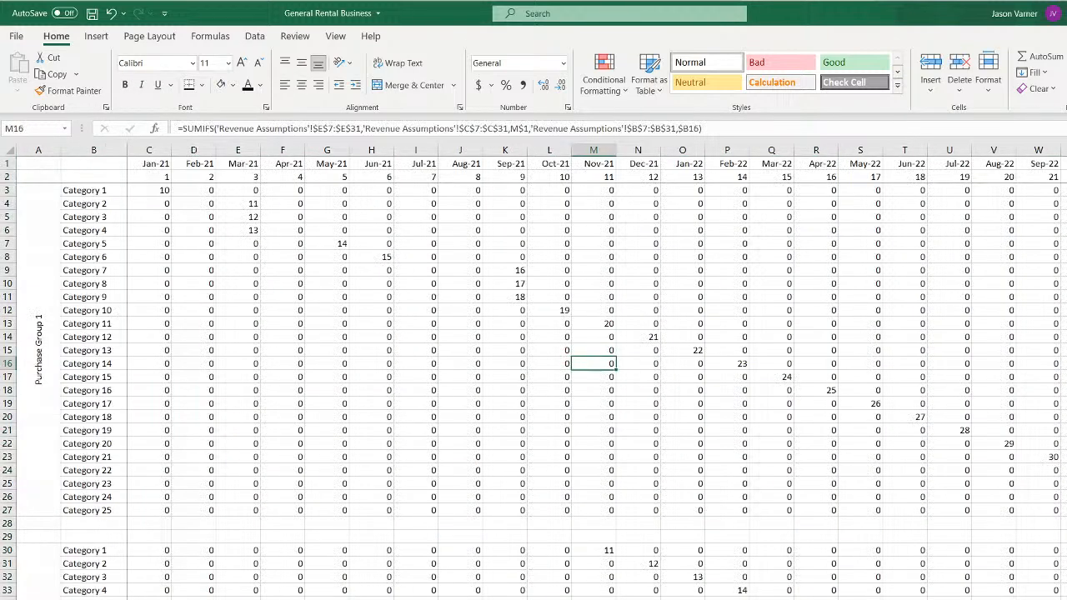
key("ctrl+Page_Up")
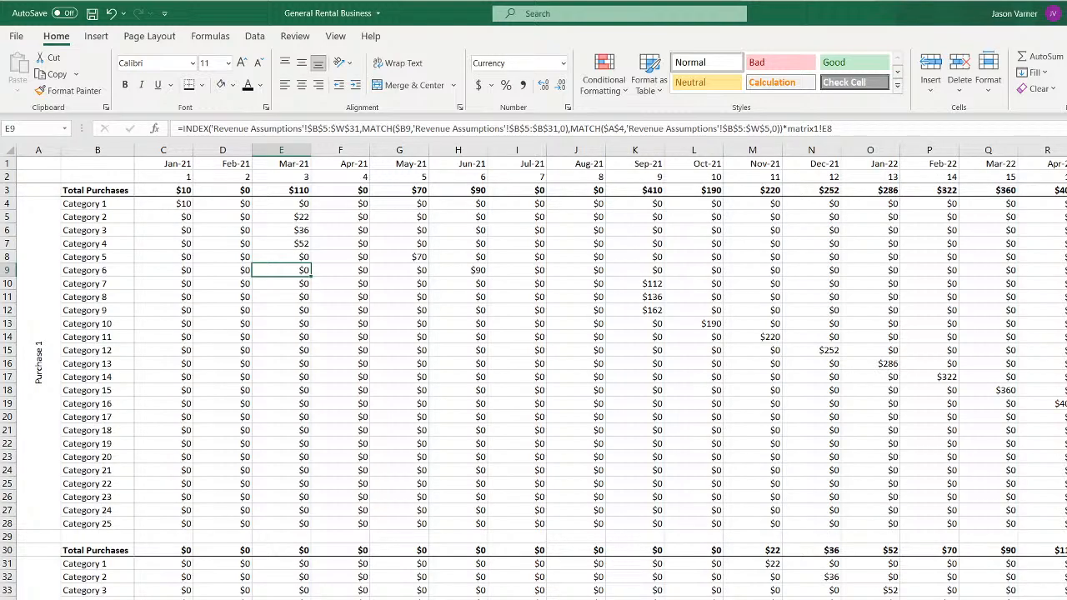
key("ctrl+Page_Up")
Inspect the Rentable Units formula for Category 5 and the Units Fully Rented Out per Month formulas for Categories 1 and 2
left_click(383, 369)
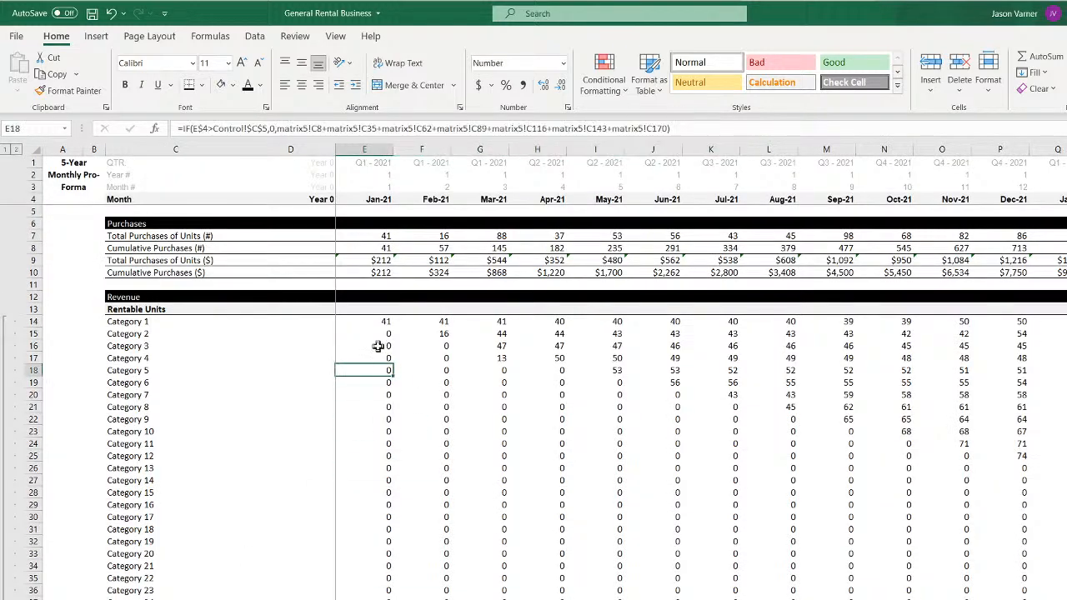
scroll(377, 346, "down", 4)
left_click(379, 529)
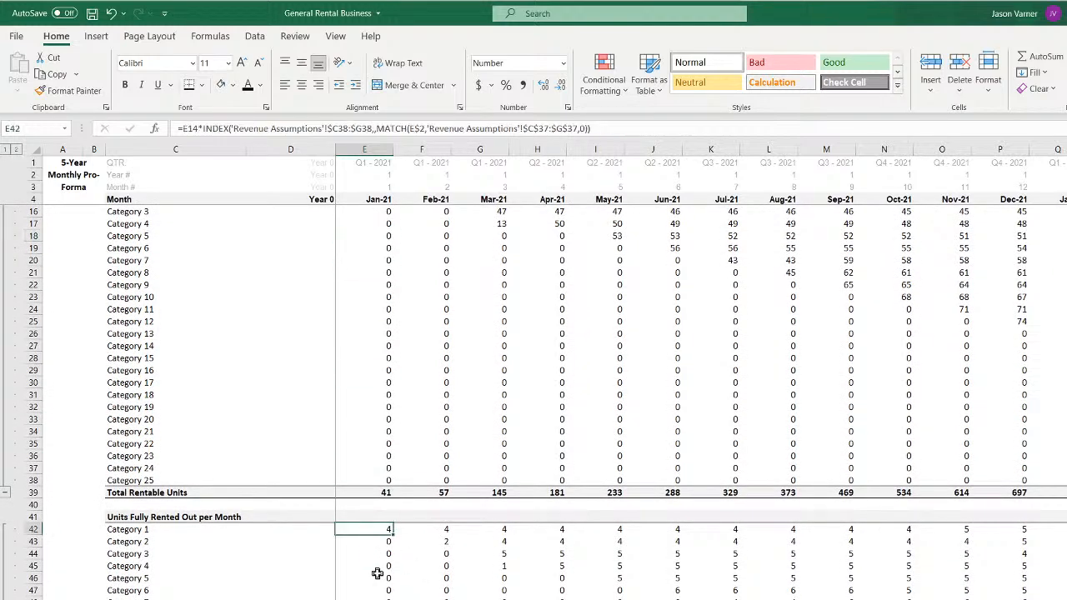
left_click(434, 531)
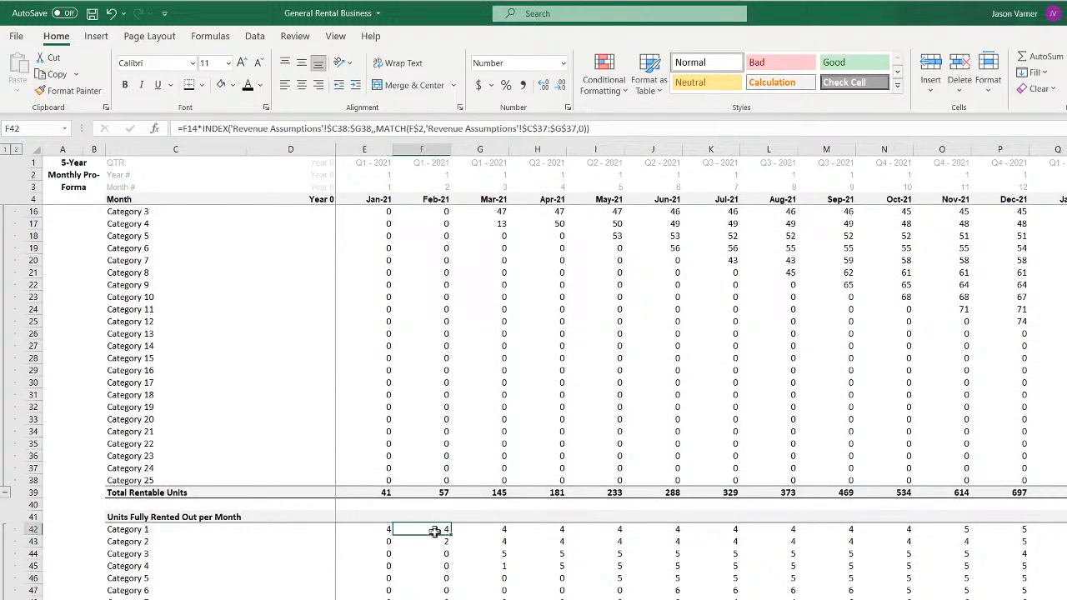
left_click(438, 542)
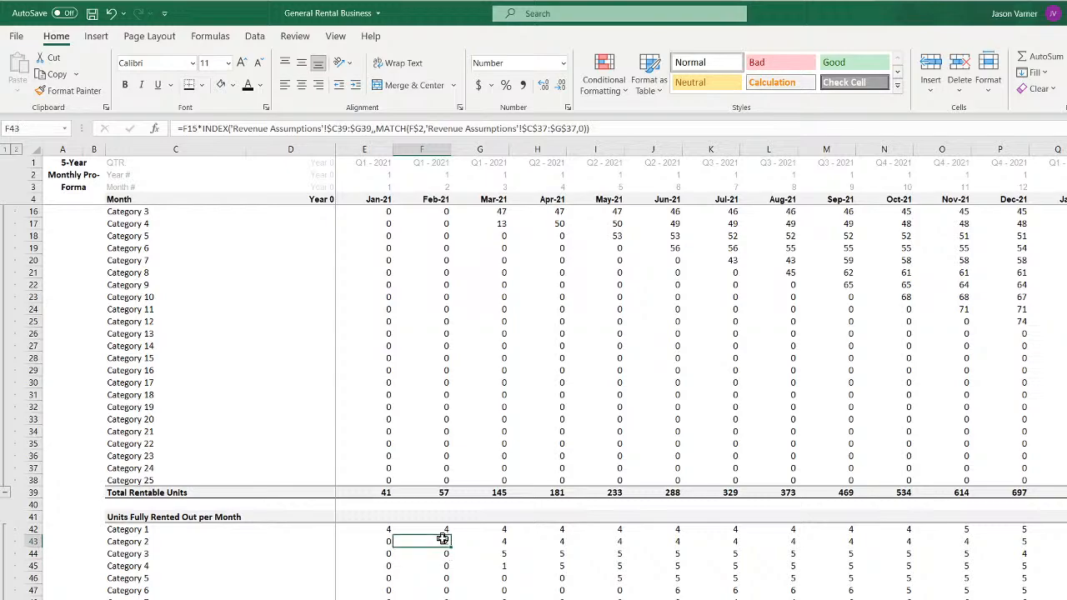
left_click(369, 529)
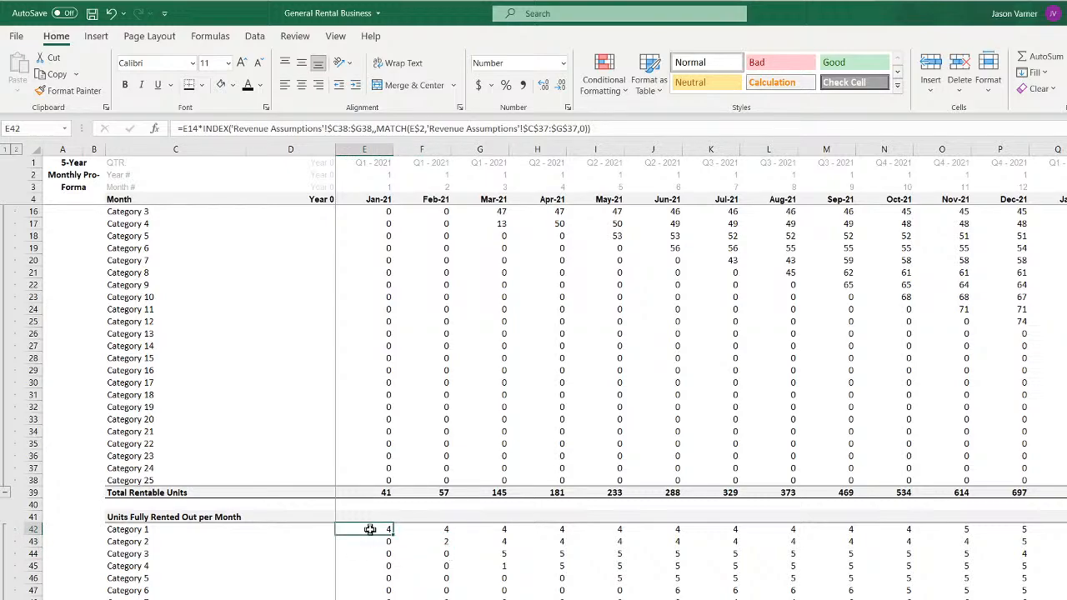
Examine Category 1's Units Fully Rented Out per Month formulas from Jan-21 through Aug-21
scroll(369, 529, "down", 4)
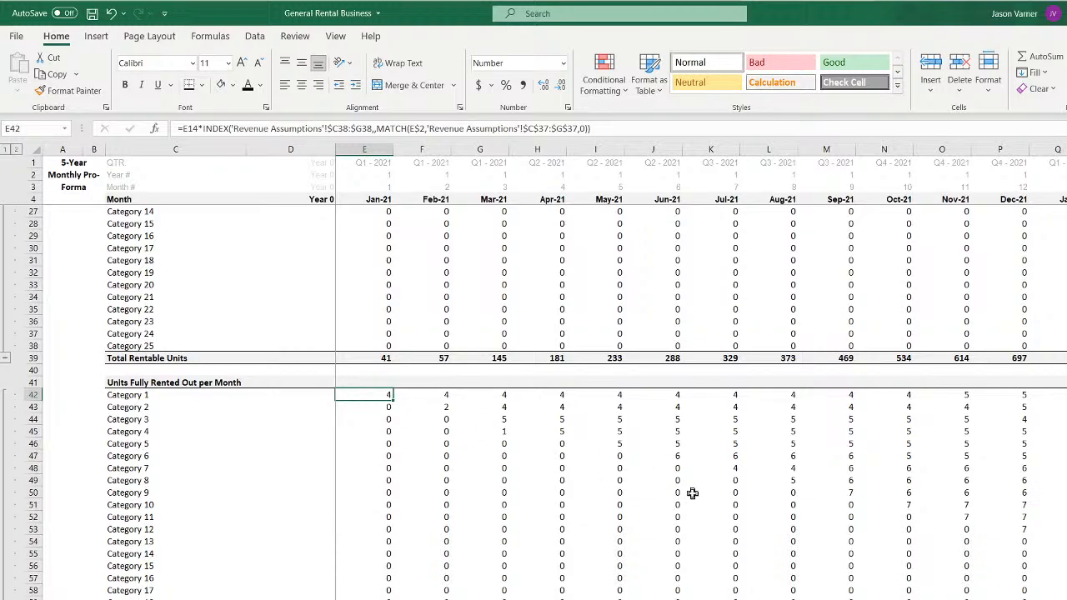
key("Down")
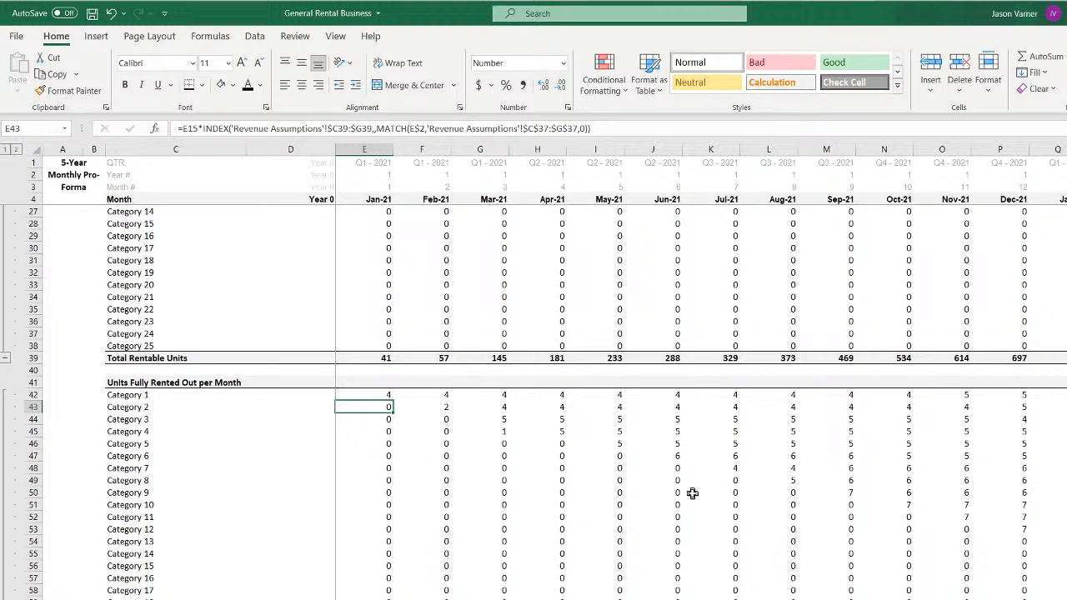
key("Up")
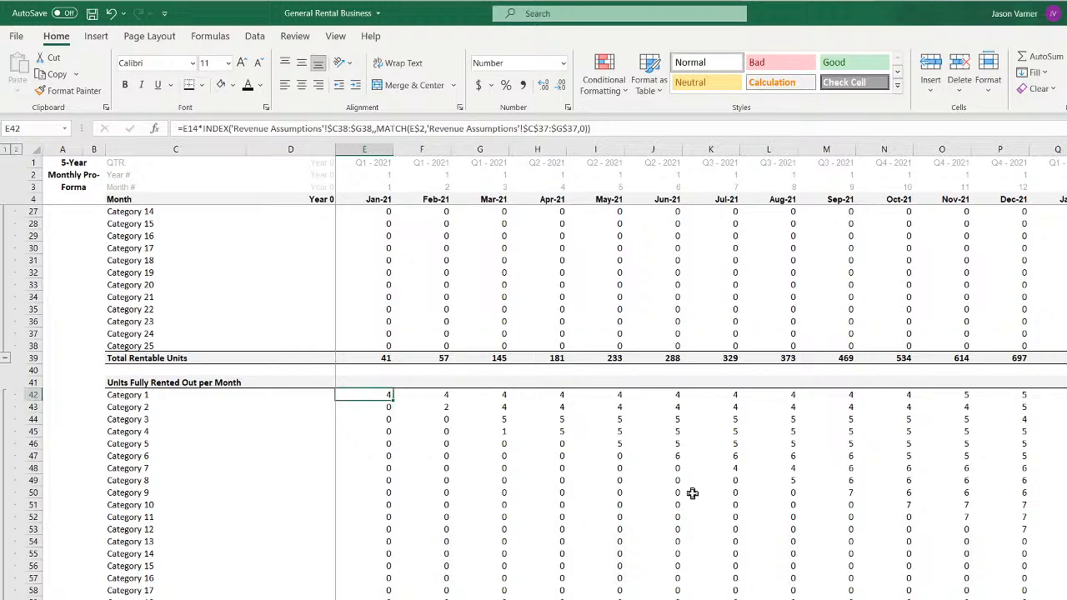
key("Right")
key("Right")
key("Left")
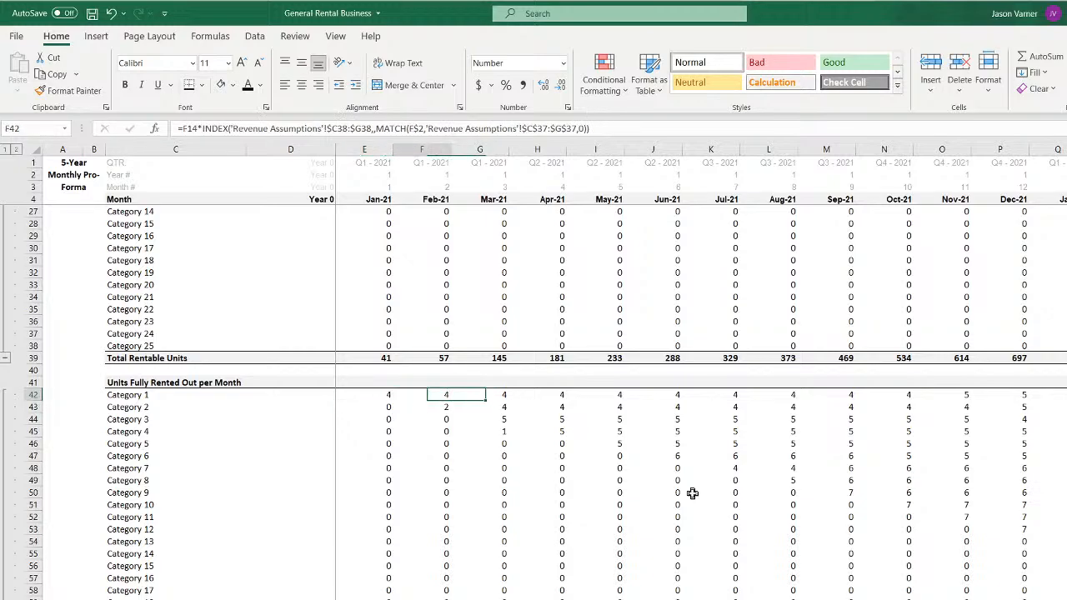
key("Left")
key("Left")
key("Right")
key("Right")
key("Right")
key("Right")
key("Right")
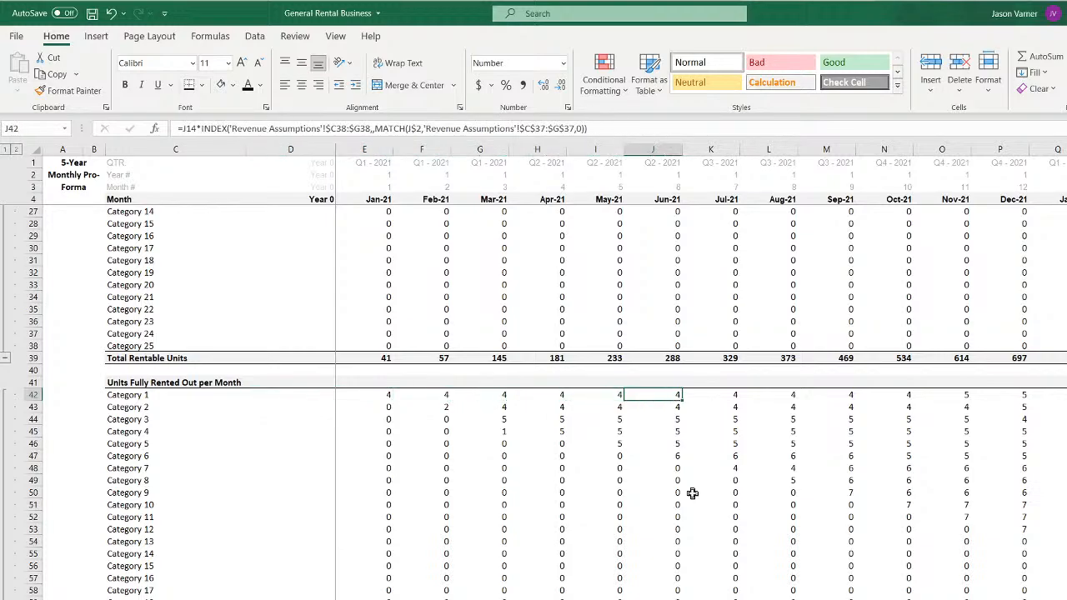
key("Right")
key("Right")
key("Left")
key("Left")
key("Left")
key("Left")
key("Left")
key("Left")
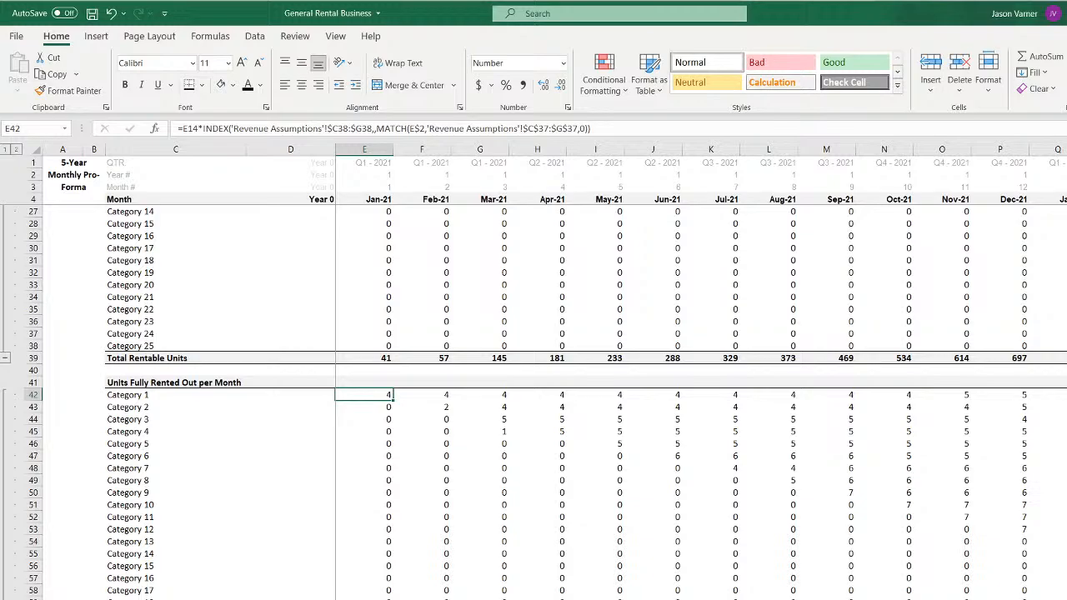
Inspect the Units Left formulas in Purchase Group 1 for Category 1 in Jan-21 and Category 6 in Nov-21
left_click(193, 598)
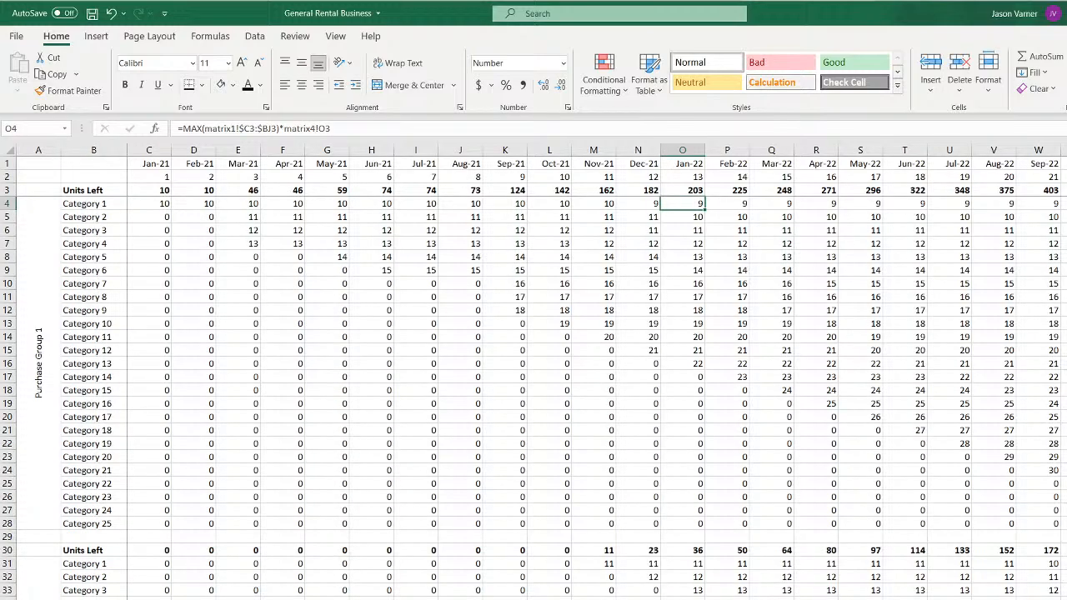
left_click(156, 202)
left_click(574, 264)
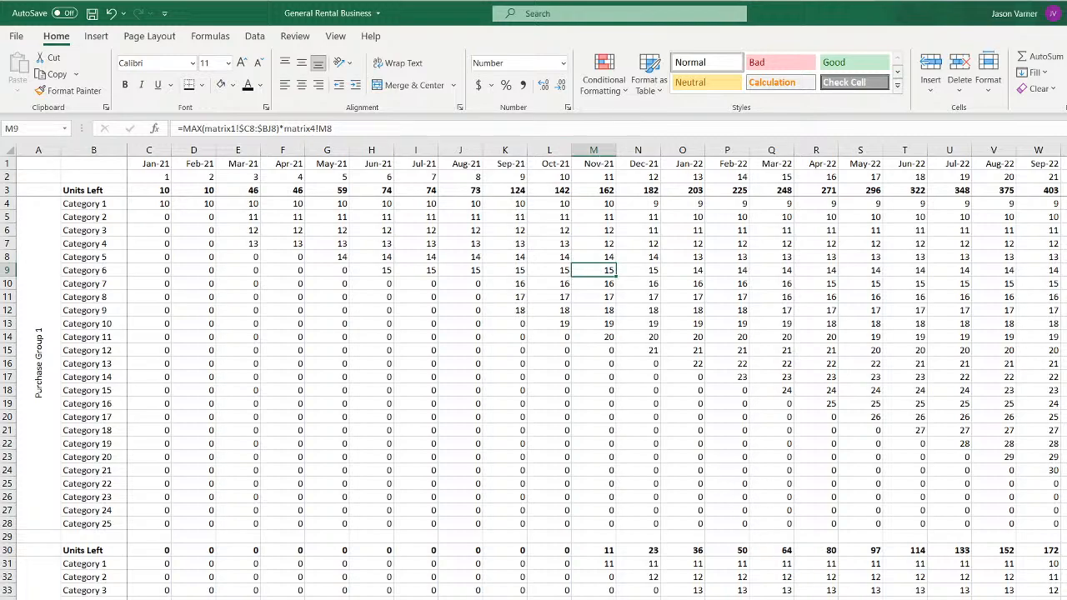
Examine Category 1's remaining percentage formulas in the matrix4 sheet for Purchase Group 1, from Jan-21 through Oct-21
left_click(467, 598)
left_click(151, 194)
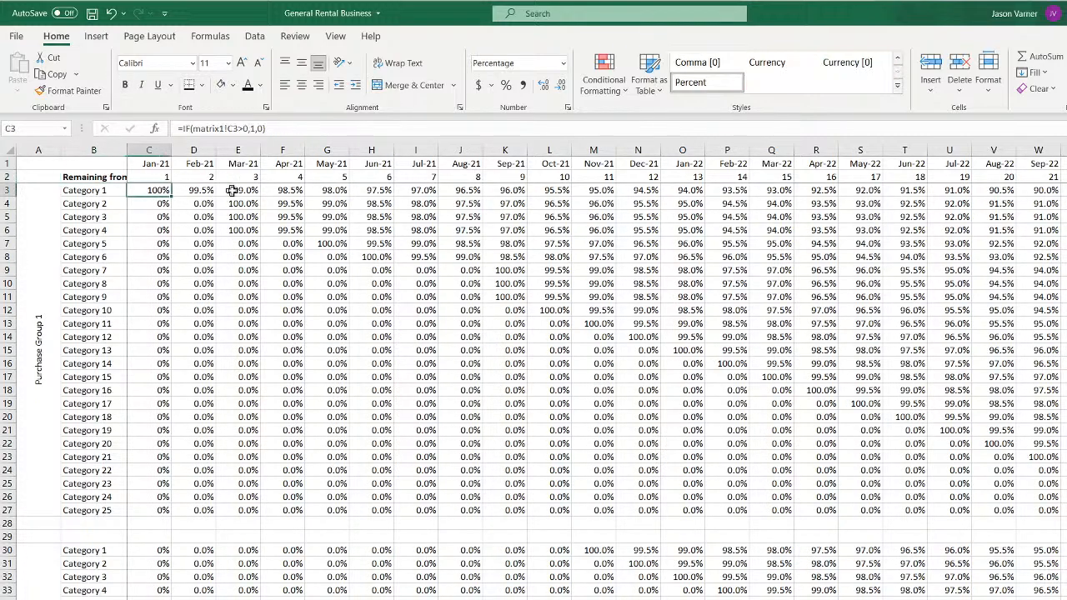
left_click(236, 191)
left_click(105, 191)
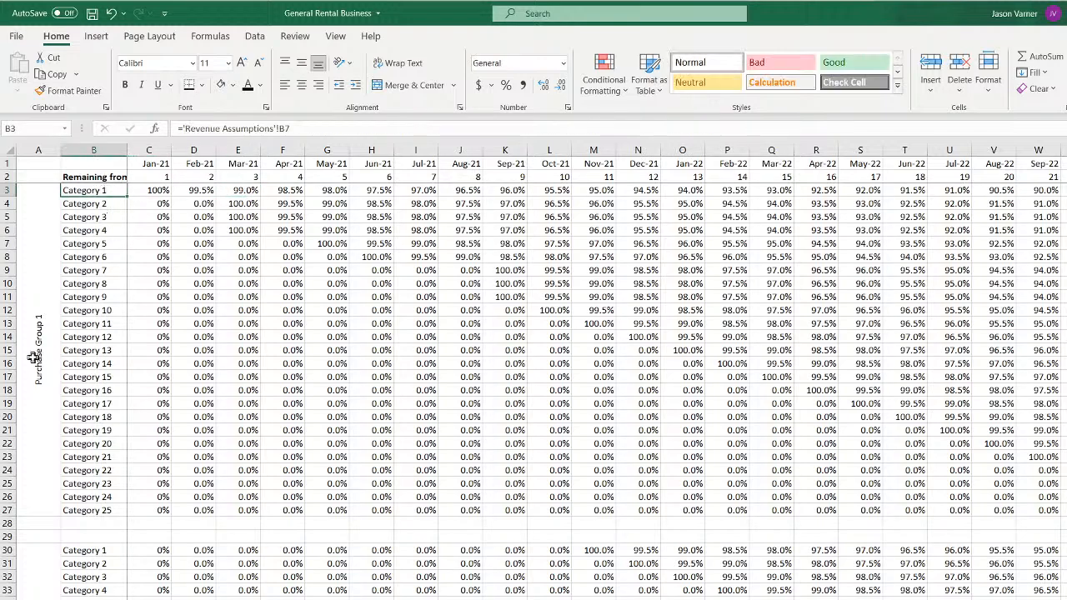
left_click(162, 191)
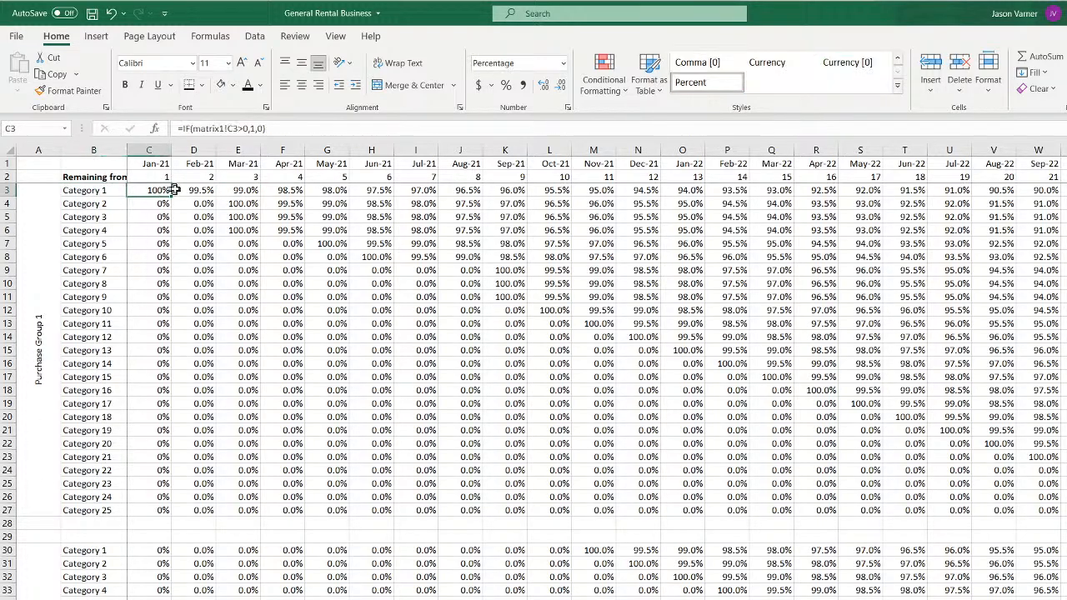
left_click(199, 190)
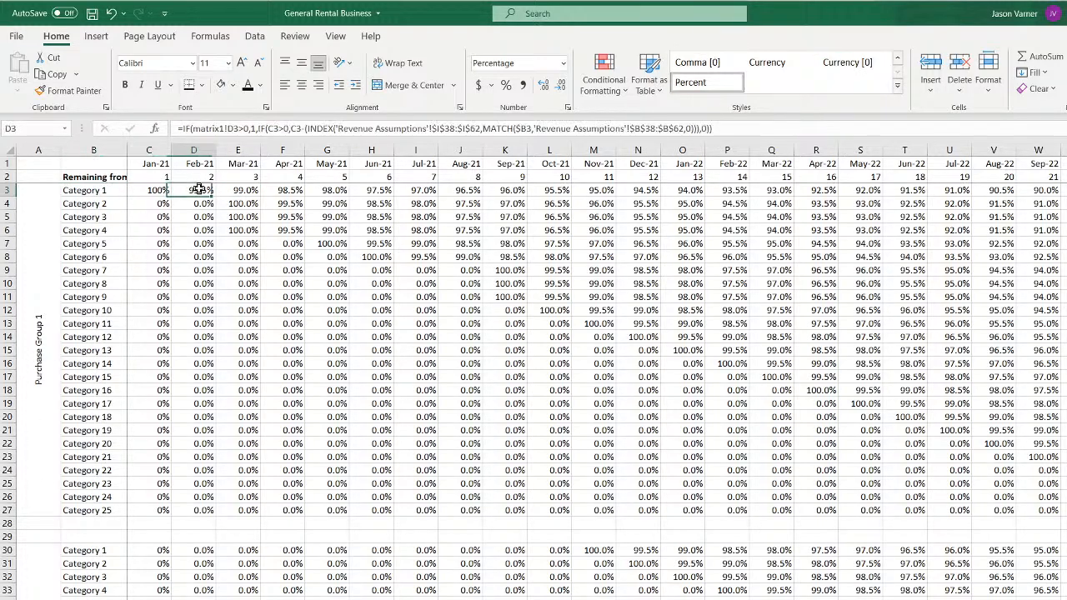
left_click(296, 190)
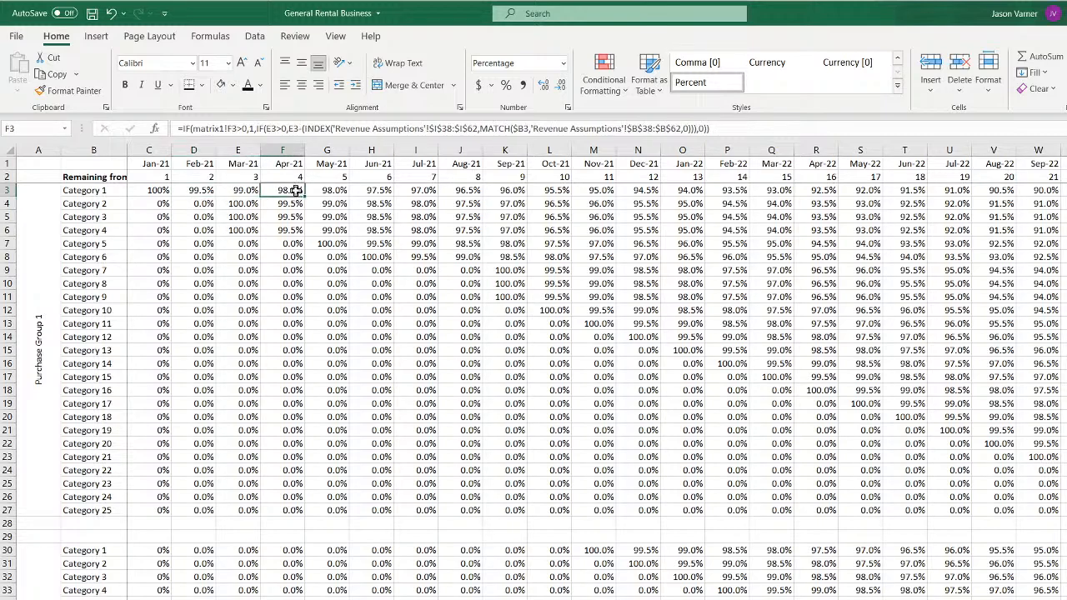
left_click_drag(153, 191, 536, 190)
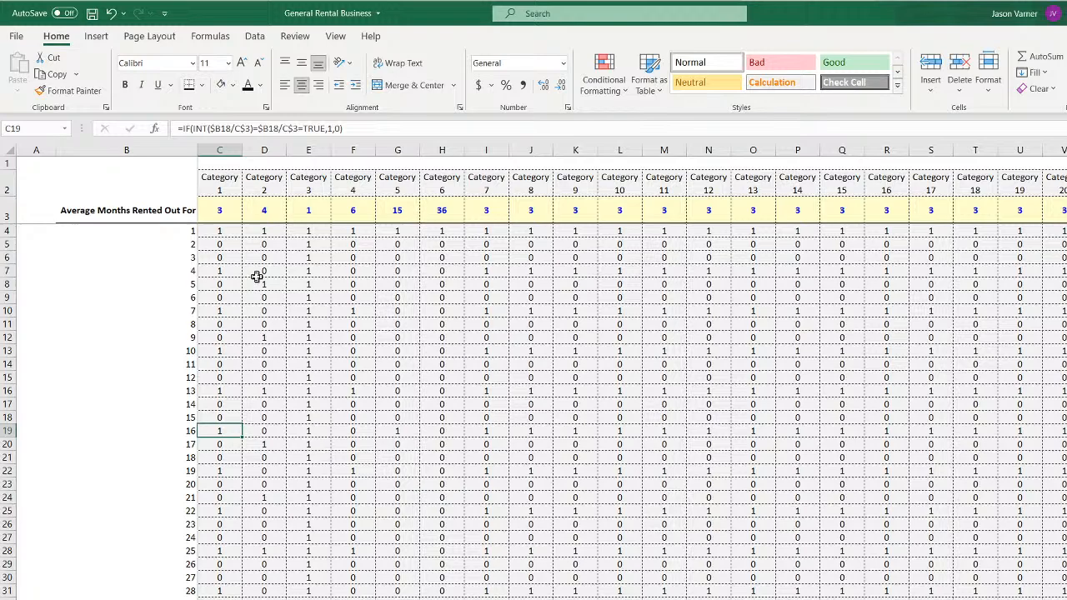
Check Category 1's initial rental flags for months 1, 4 and 7 in the Initial Rental Schedule
left_click(229, 231)
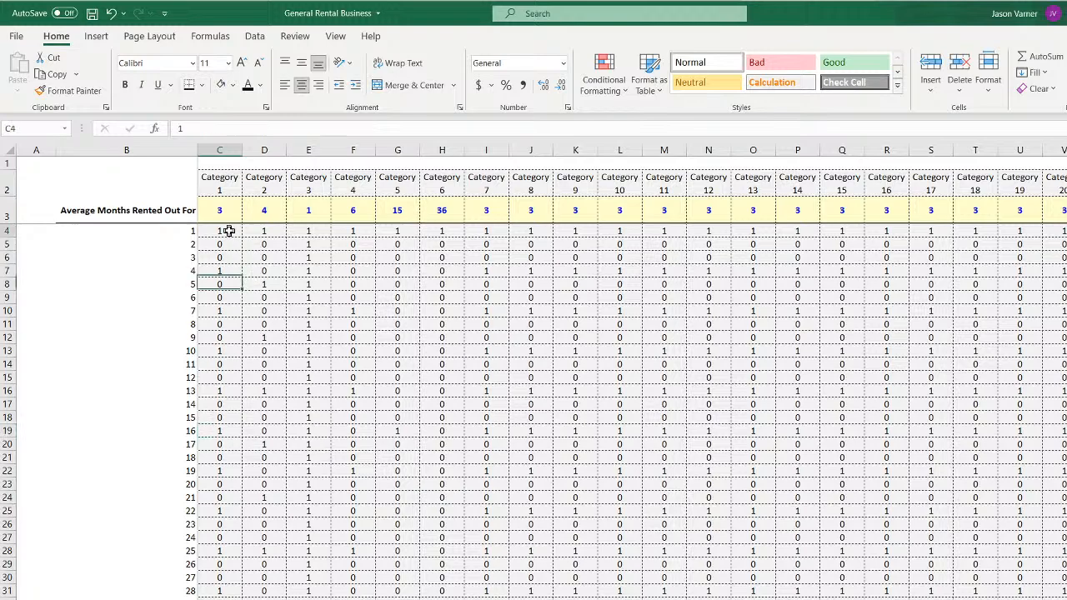
left_click(220, 272)
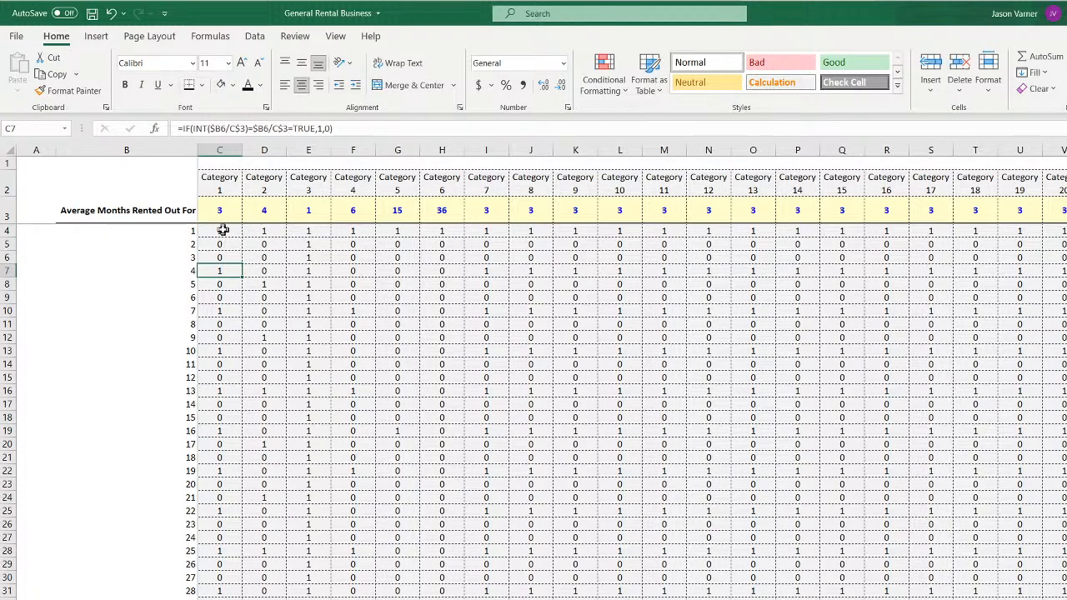
left_click(221, 310)
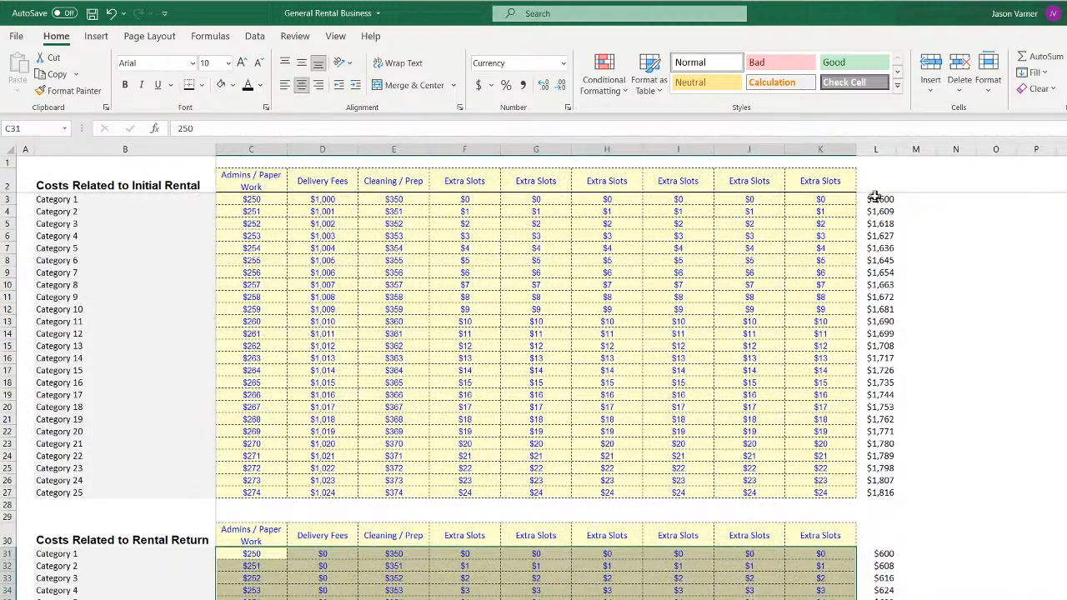
Review the per-category cost totals in the Costs Related to Initial Rental table for Categories 2, 3 and 11
left_click(879, 211)
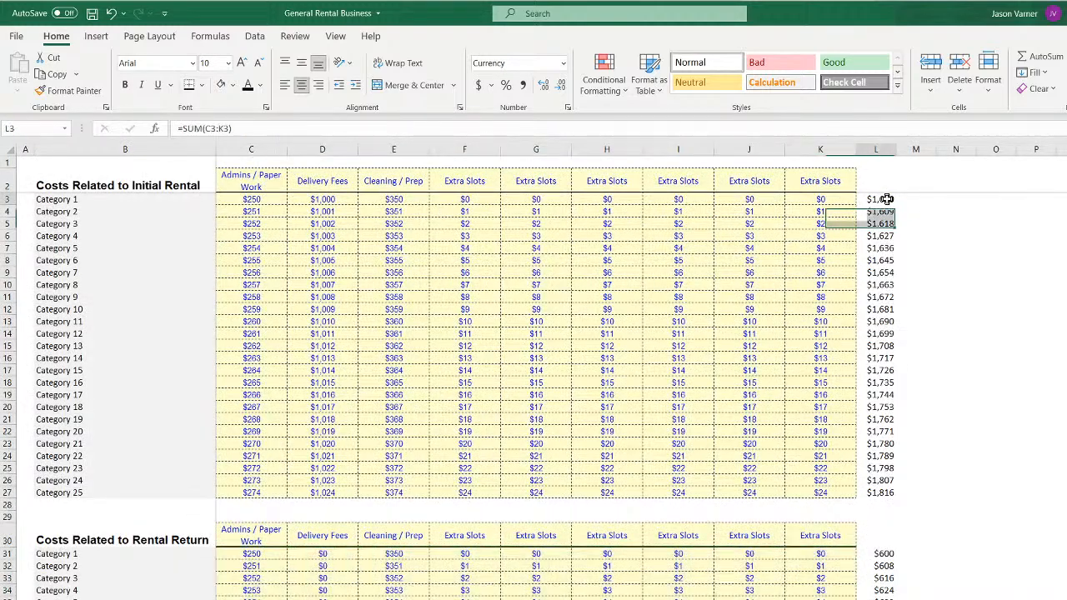
left_click(886, 225)
left_click(880, 321)
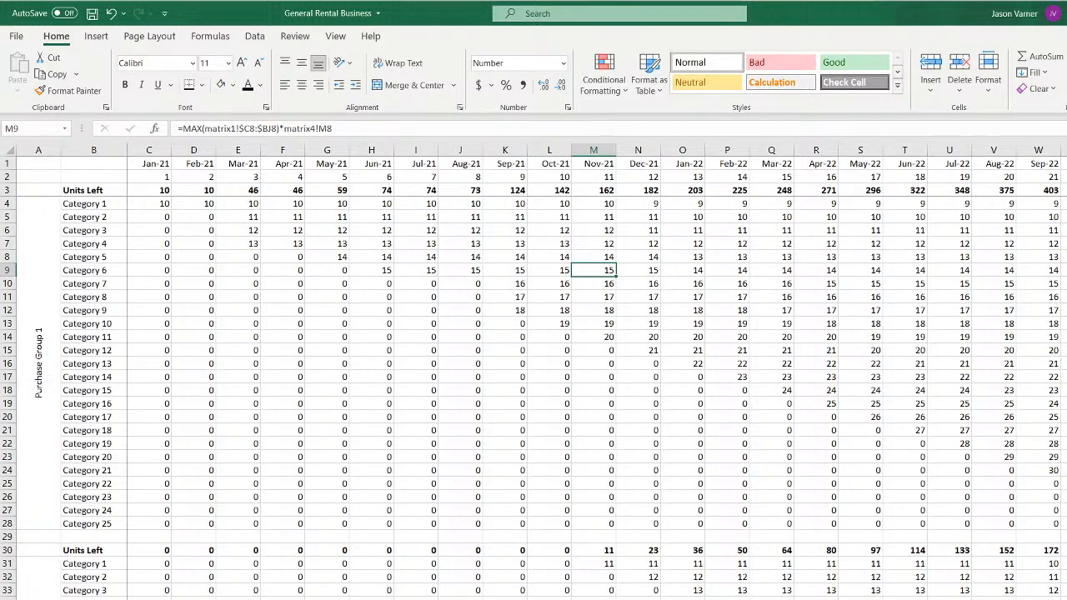
Go to the rental return schedule and choose a tab colour for its sheet
key("ctrl+Page_Down")
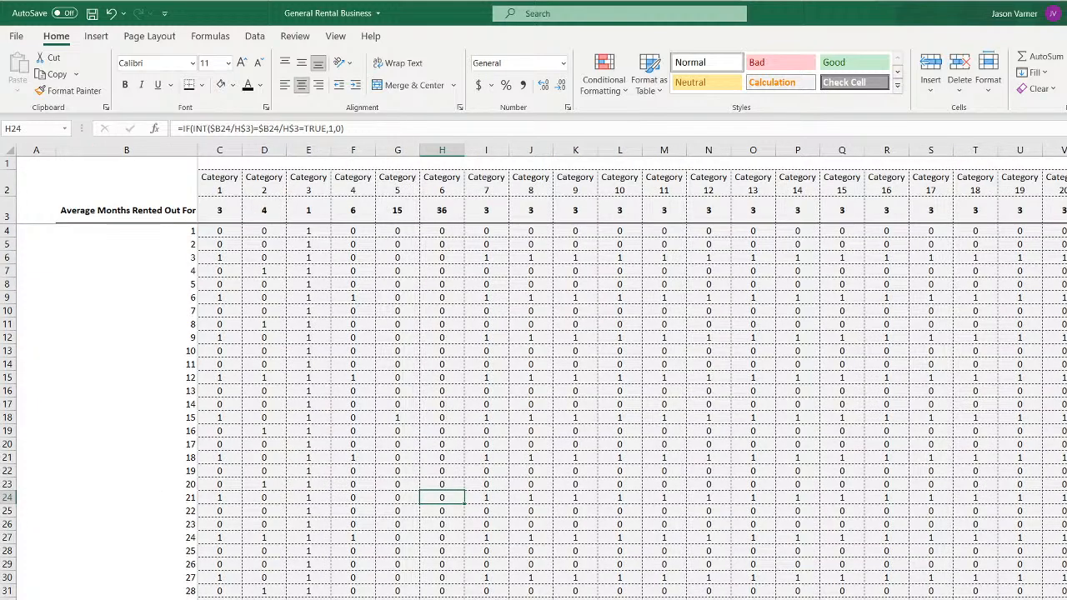
right_click(215, 598)
mouse_move(255, 599)
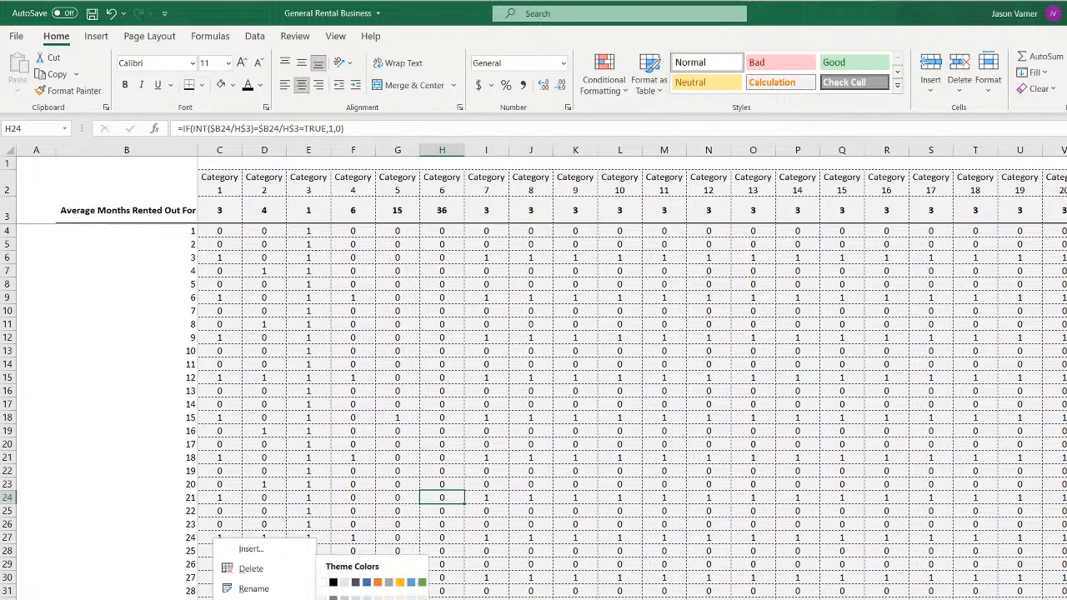
left_click(325, 599)
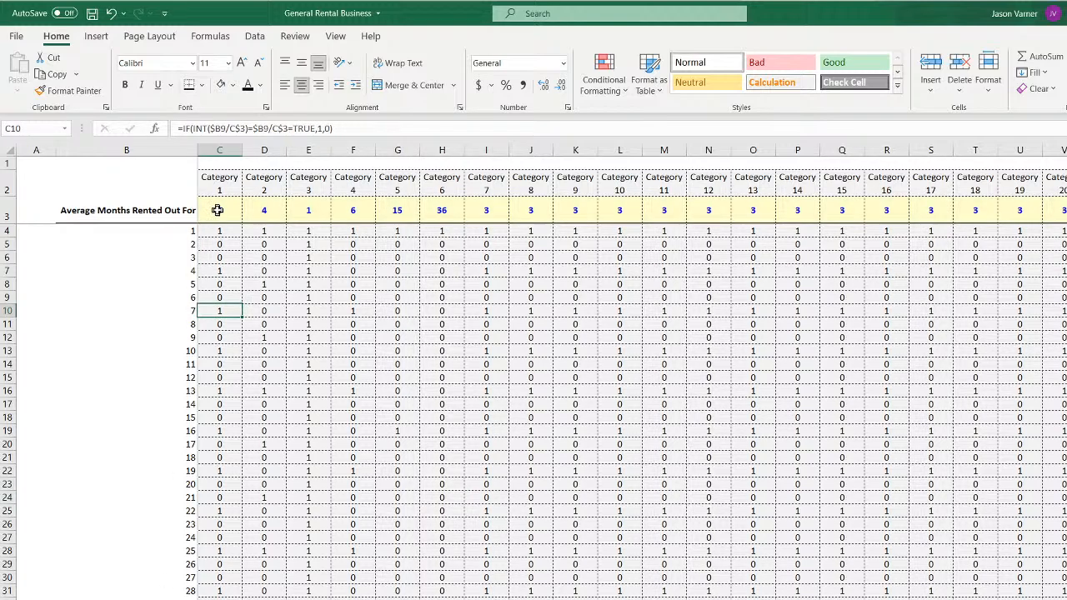
Compare Category 1's average months rented out and its early month flags between the initial rental and return schedules
left_click(219, 210)
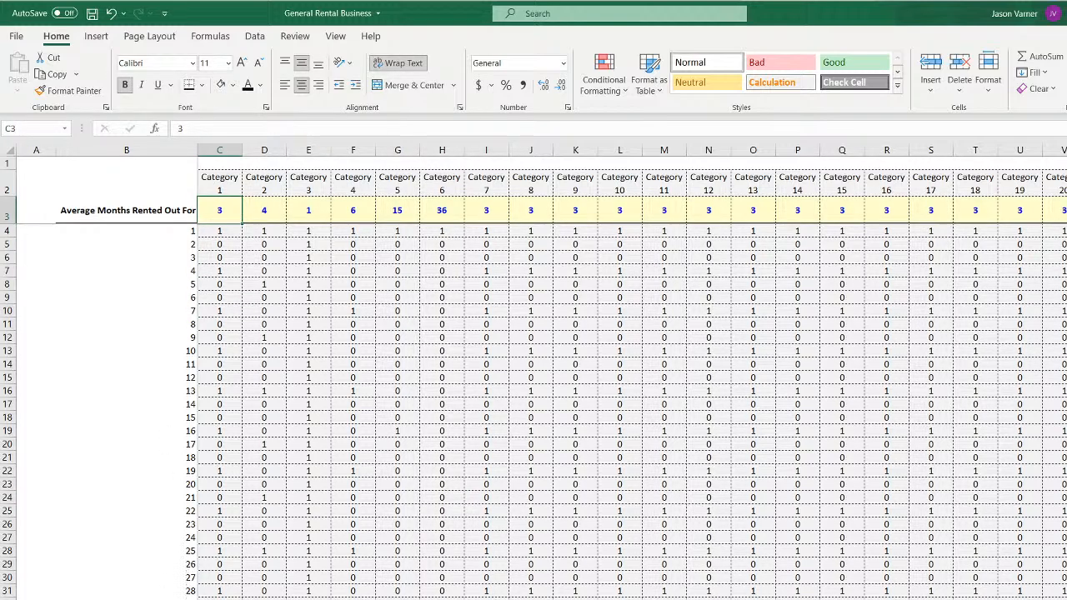
left_click(441, 498)
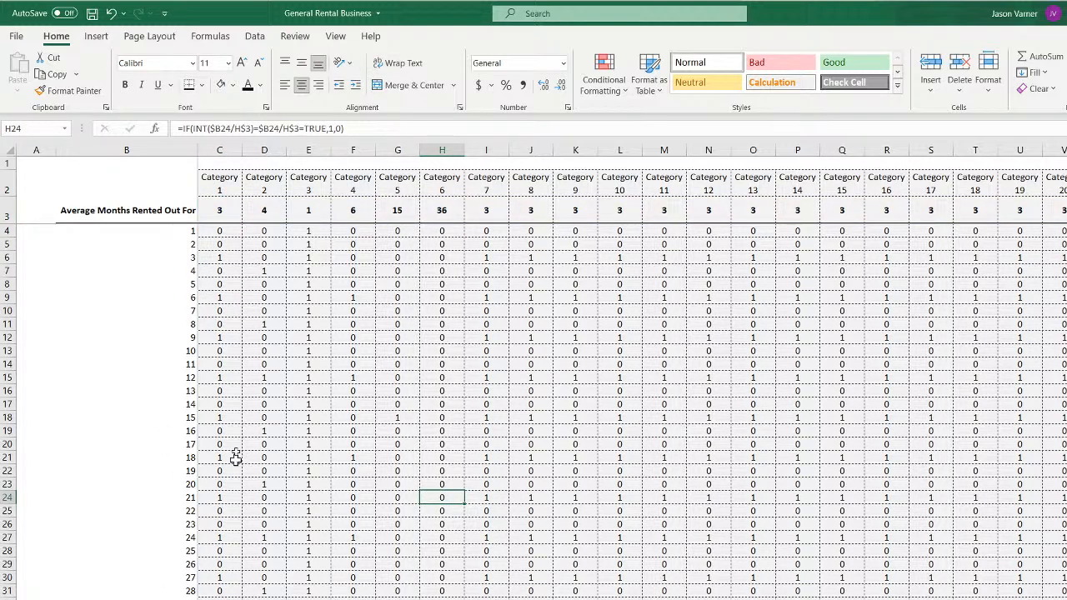
left_click(233, 235)
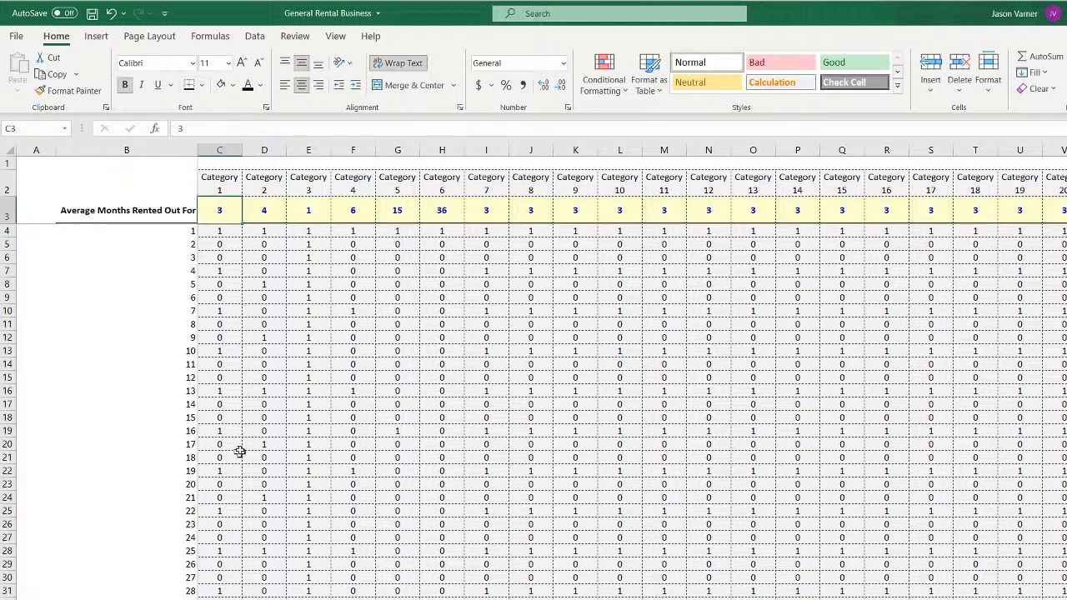
left_click(224, 273)
left_click(223, 324)
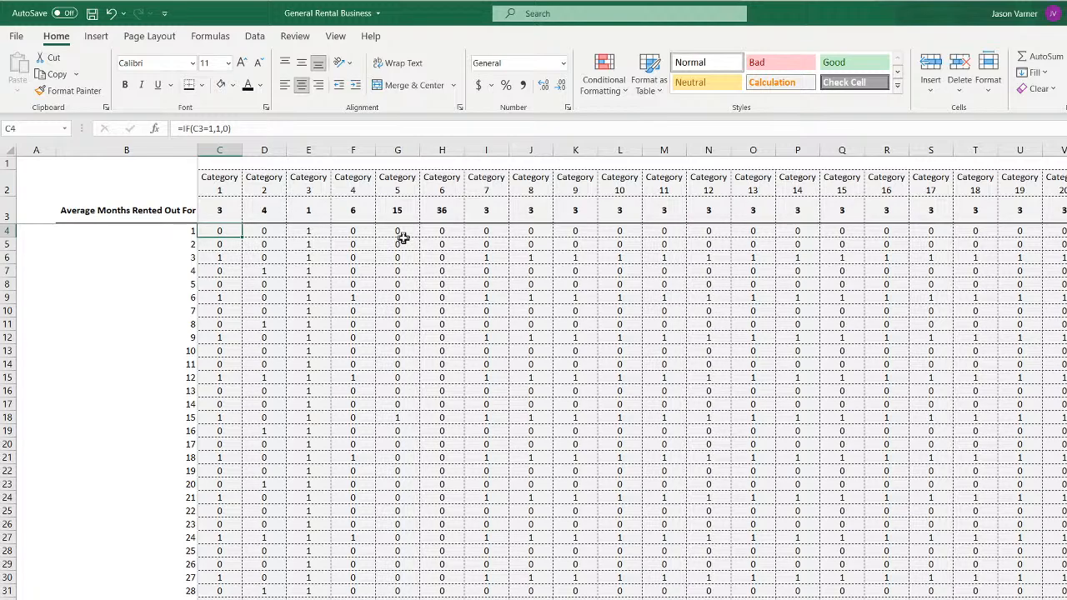
Step through Category 1's flags and formulas in the return schedule from month 1 to month 12
key("Down")
key("Down")
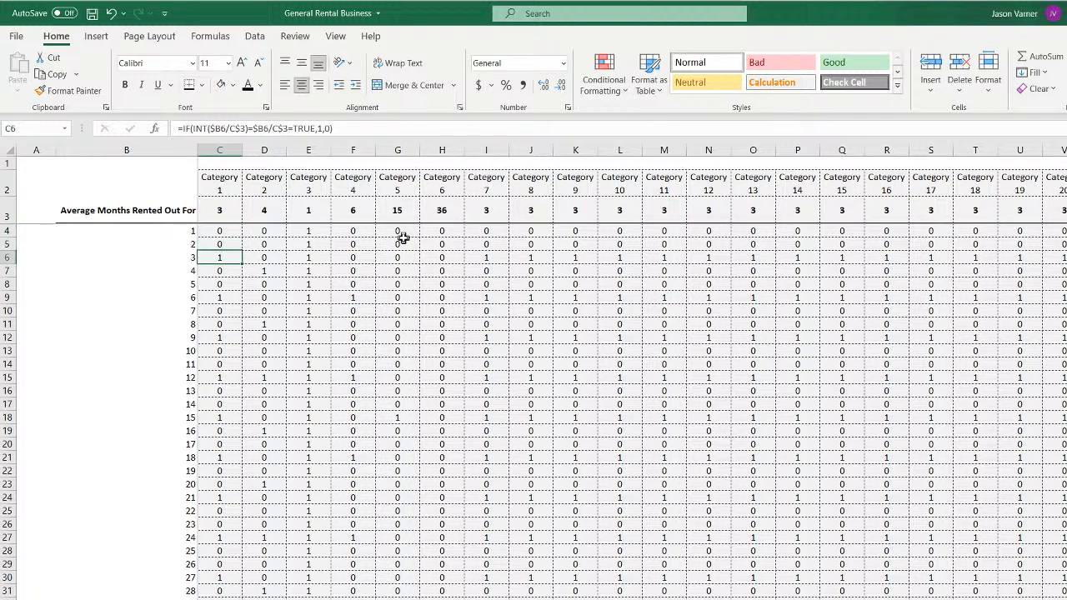
key("Down")
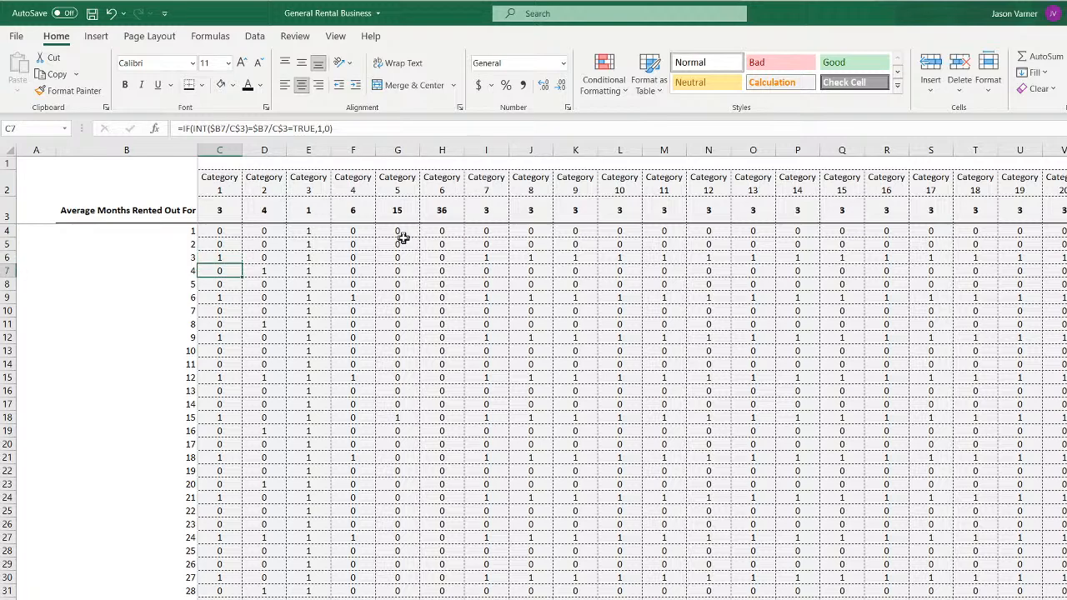
key("Down")
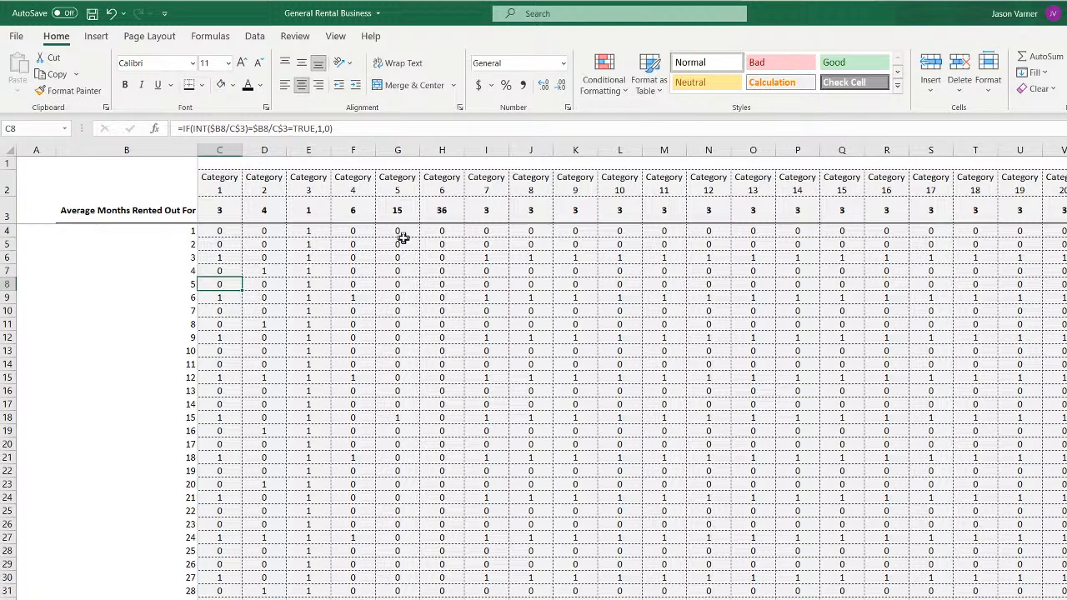
key("Down")
key("Down")
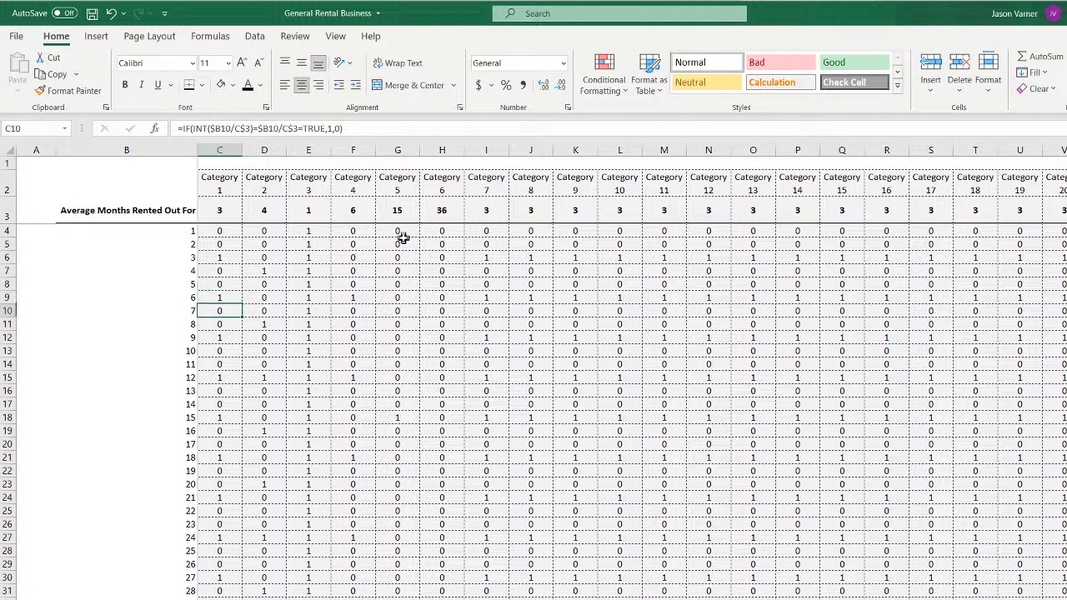
key("Down")
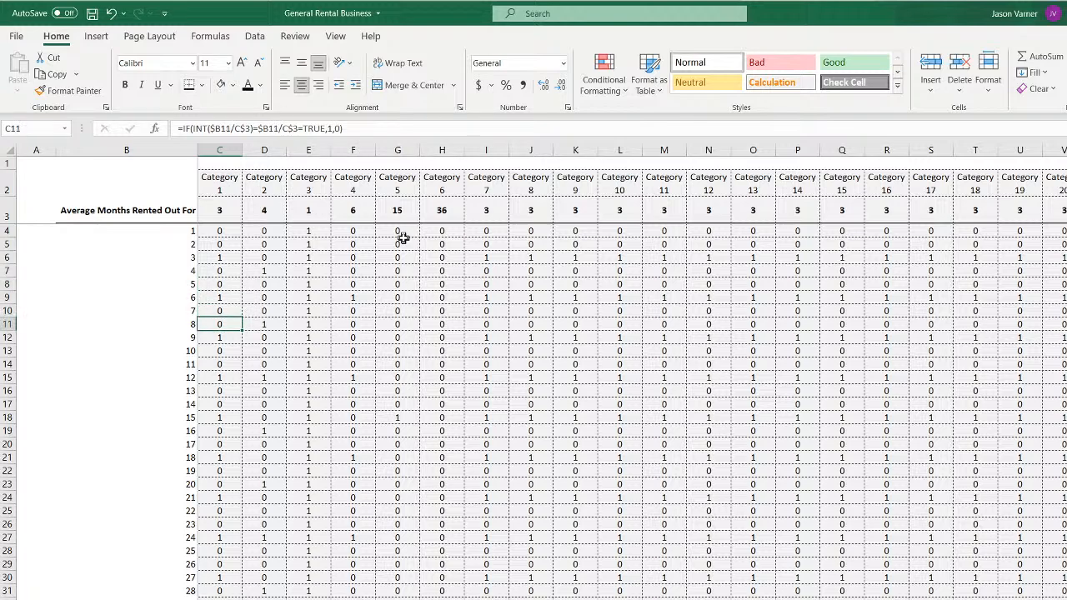
key("Down")
key("Down")
key("Down")
key("Down")
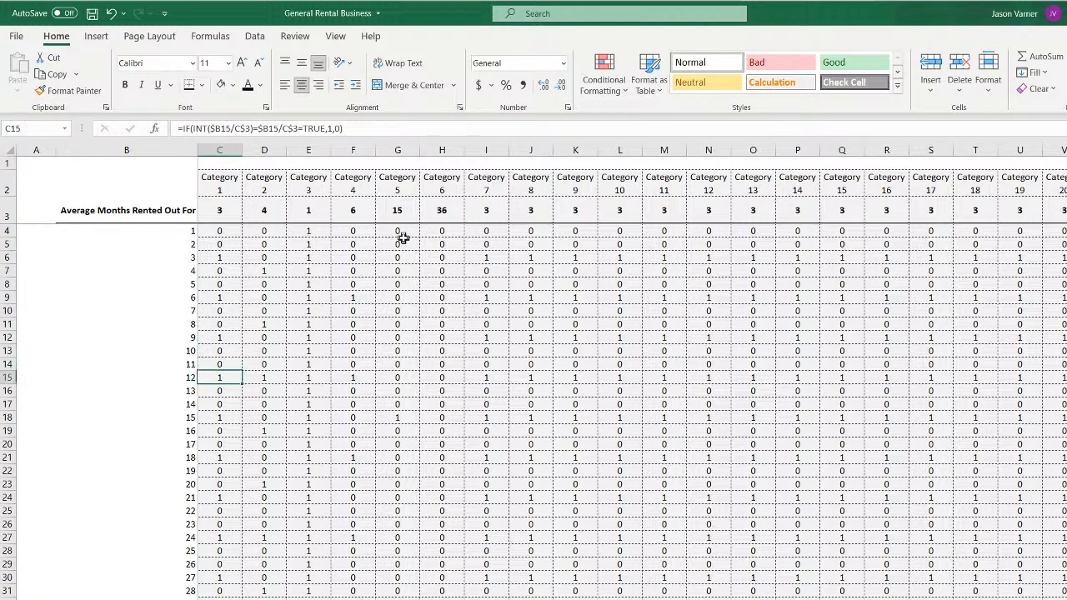
Examine the return flags of Categories 2 and 3, ending at Category 1's linked Average Months Rented Out For value
key("Right")
key("Up")
key("Up")
key("Up")
key("Up")
key("Right")
key("Up")
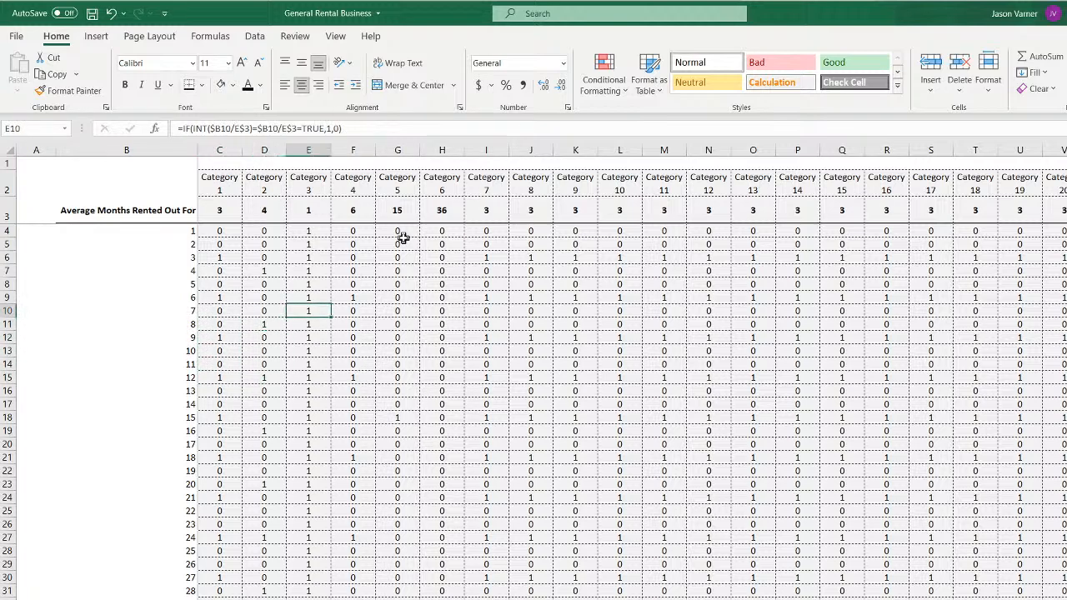
key("Up")
key("Up")
key("Up")
key("Up")
key("Up")
key("Up")
key("Up")
key("Left")
key("Left")
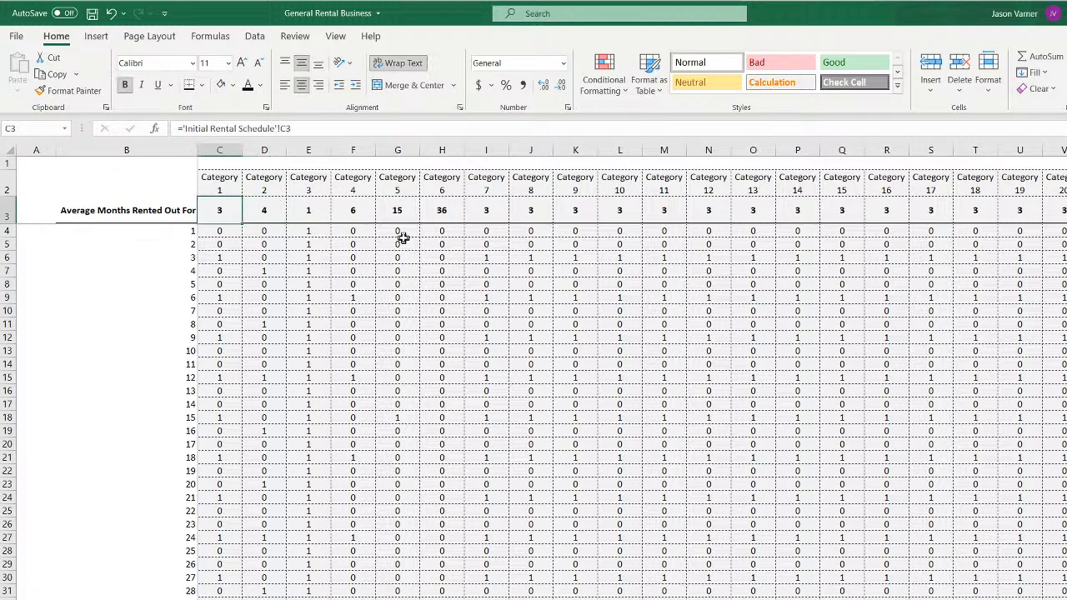
Check the neighbouring categories' Average Months Rented Out For links to the Initial Rental Schedule, then Category 1's month 4 return flag
key("Right")
key("Right")
key("Right")
key("Right")
key("Left")
key("Left")
key("Left")
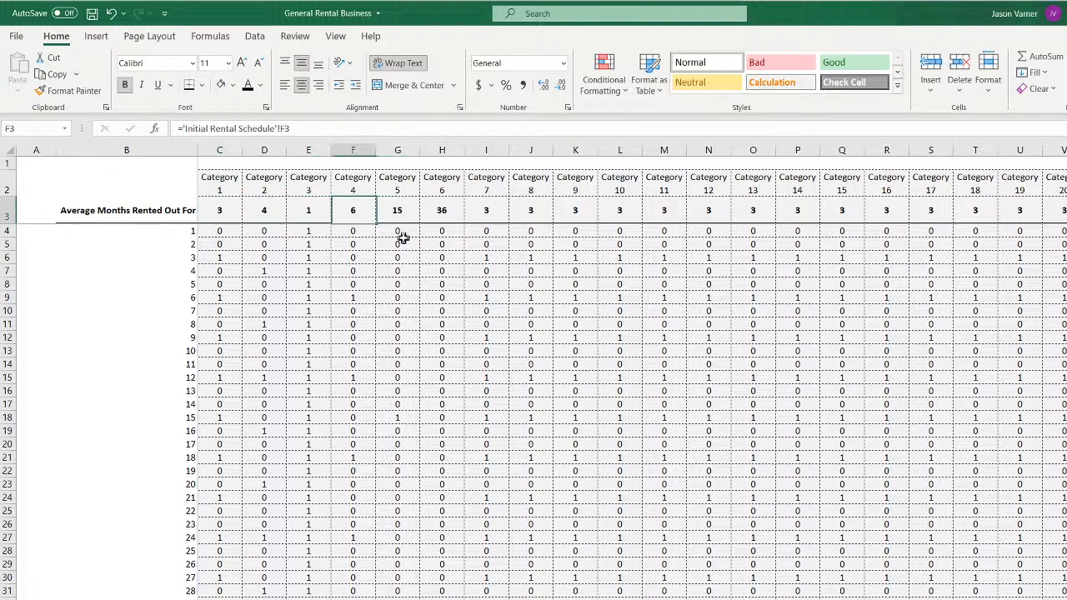
key("Left")
key("Down")
key("Down")
key("Down")
key("Down")
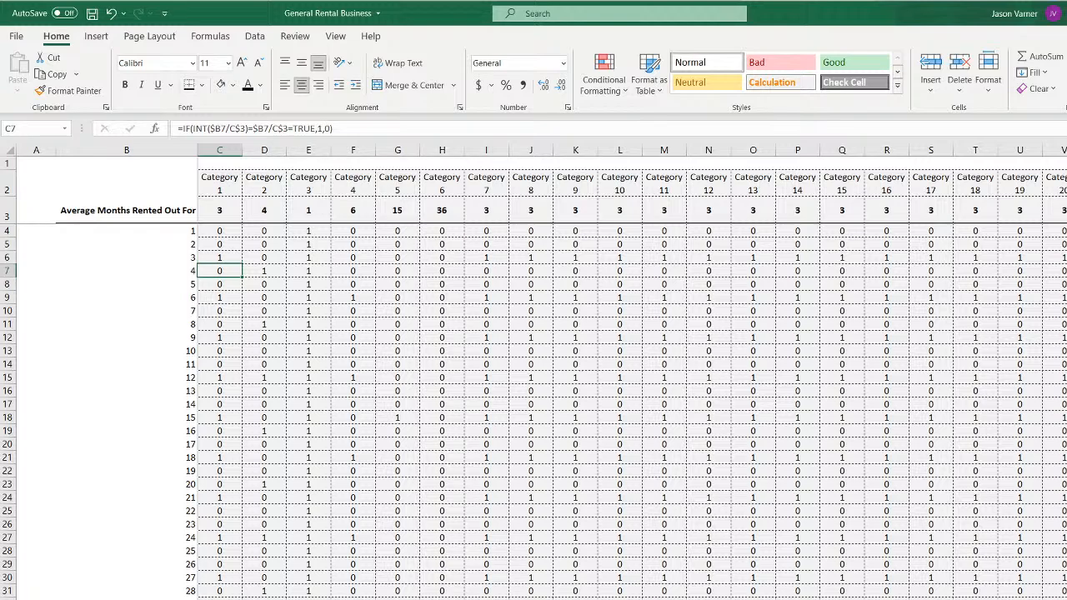
Inspect Category 6's return flag formulas for month 1 and month 36
left_click(436, 234)
scroll(448, 559, "down", 4)
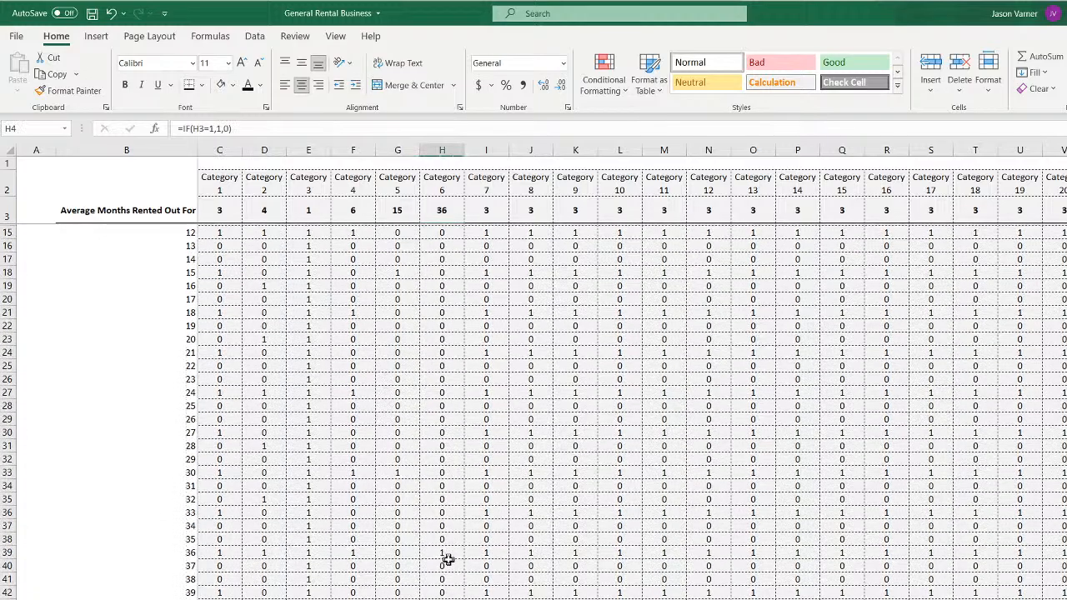
scroll(447, 559, "down", 4)
left_click(443, 405)
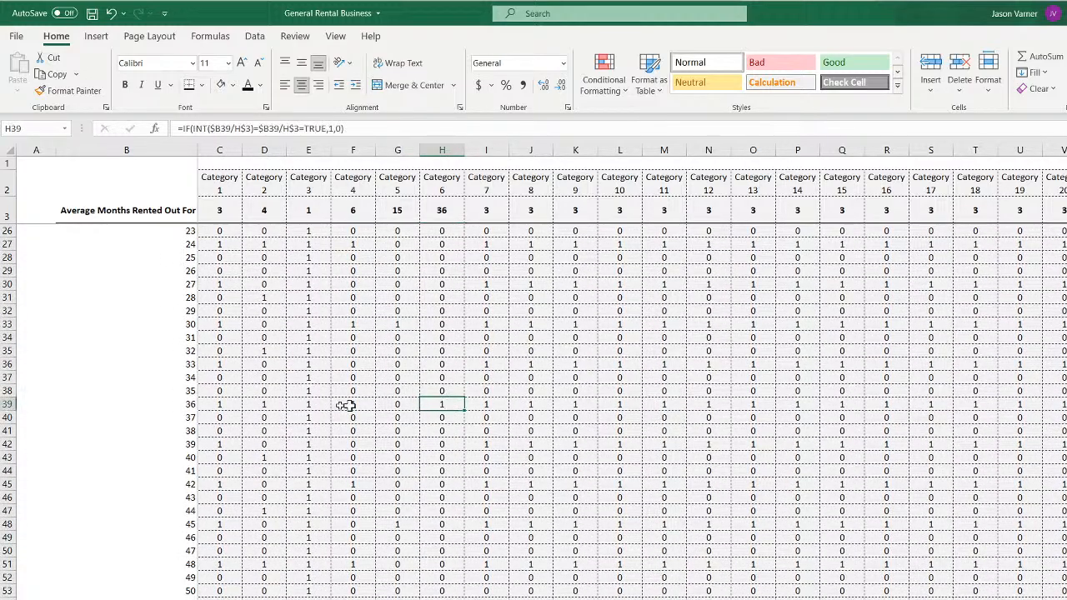
scroll(453, 484, "up", 8)
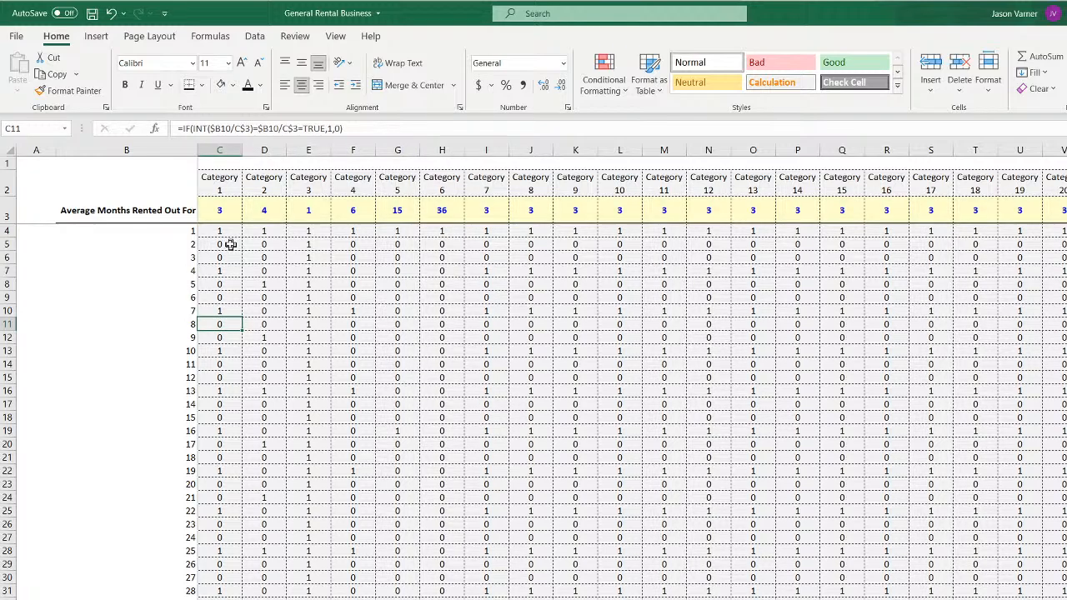
Review the Initial Rental Schedule's flags for Category 1 in month 1, Category 2 in month 2 and Category 8 in month 17
left_click(222, 233)
left_click(274, 246)
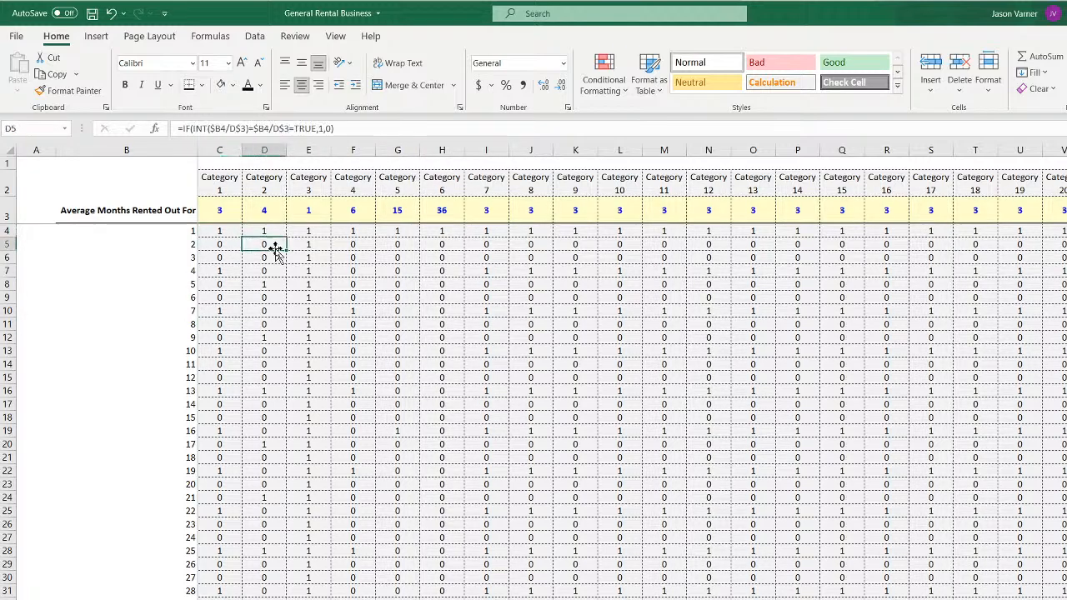
left_click(333, 288)
left_click(527, 444)
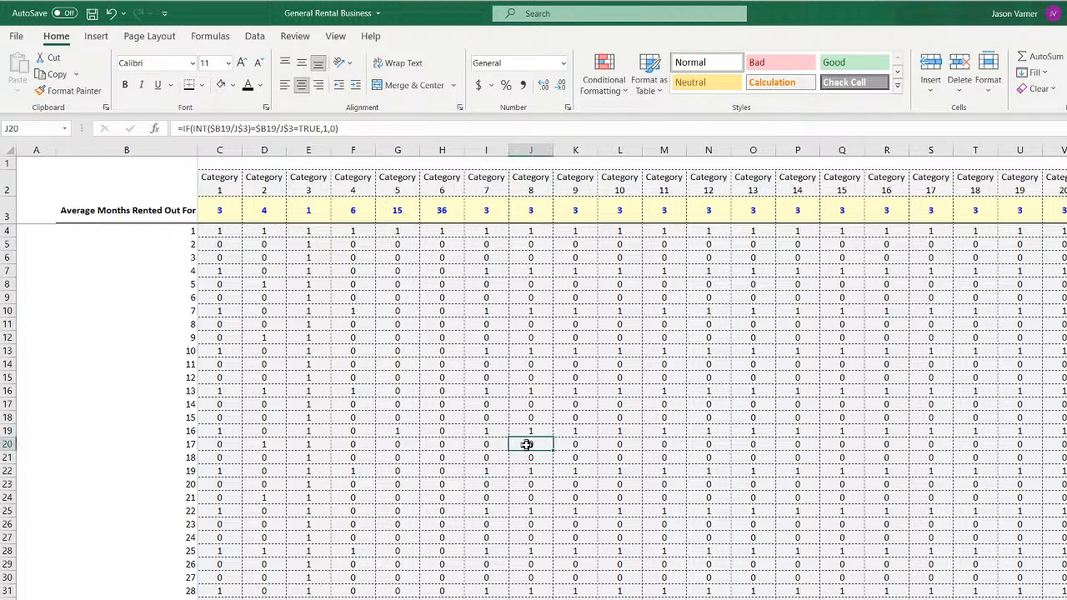
Duplicate the Units Left matrix sheet and rename the copy
left_click(215, 229)
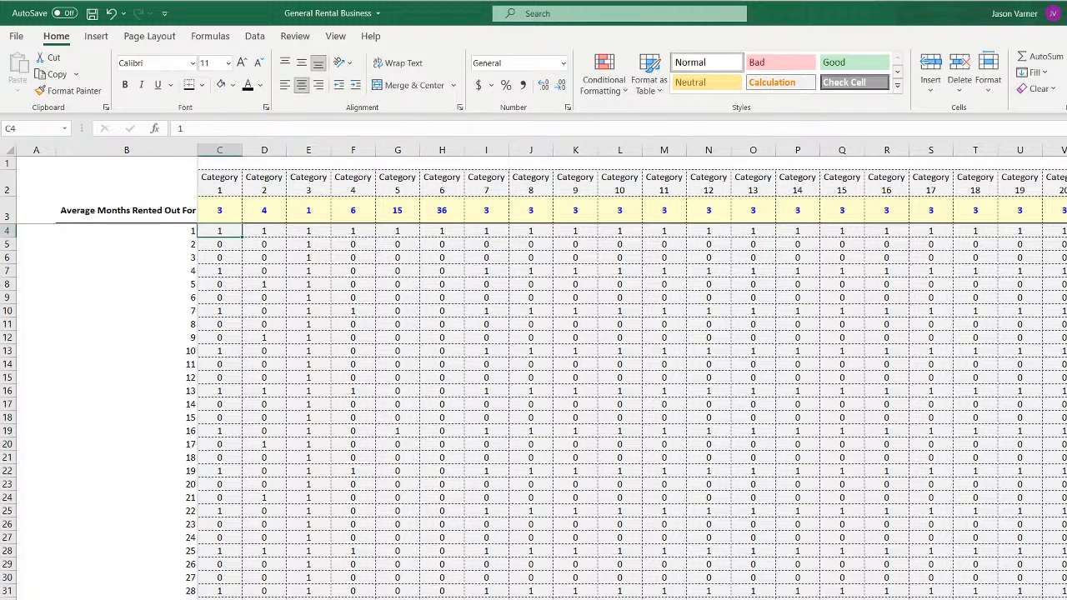
key("ctrl+Page_Down")
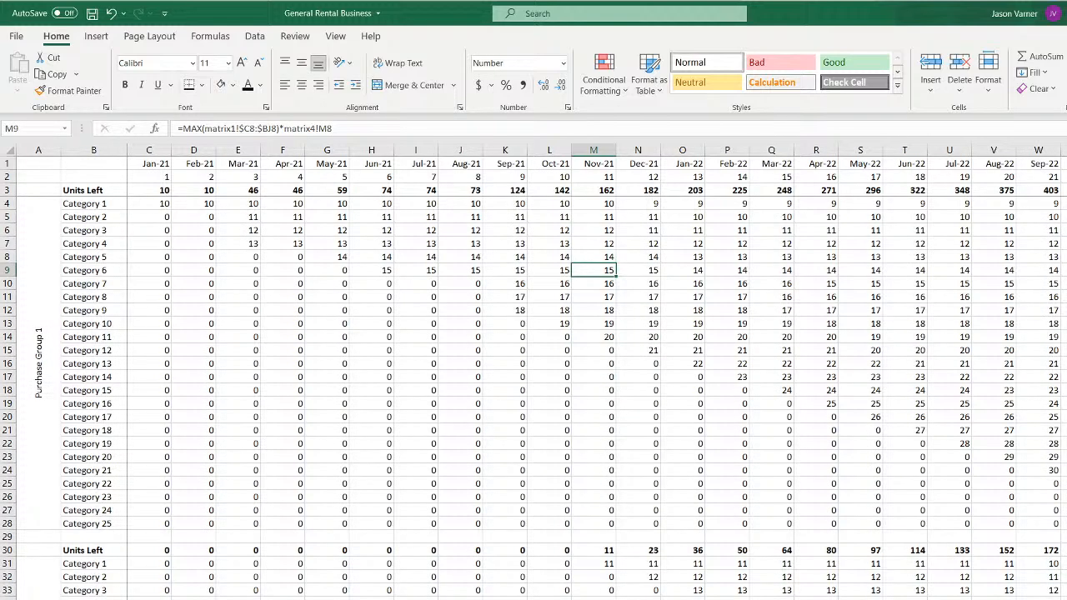
right_click(976, 599)
left_click(1022, 599)
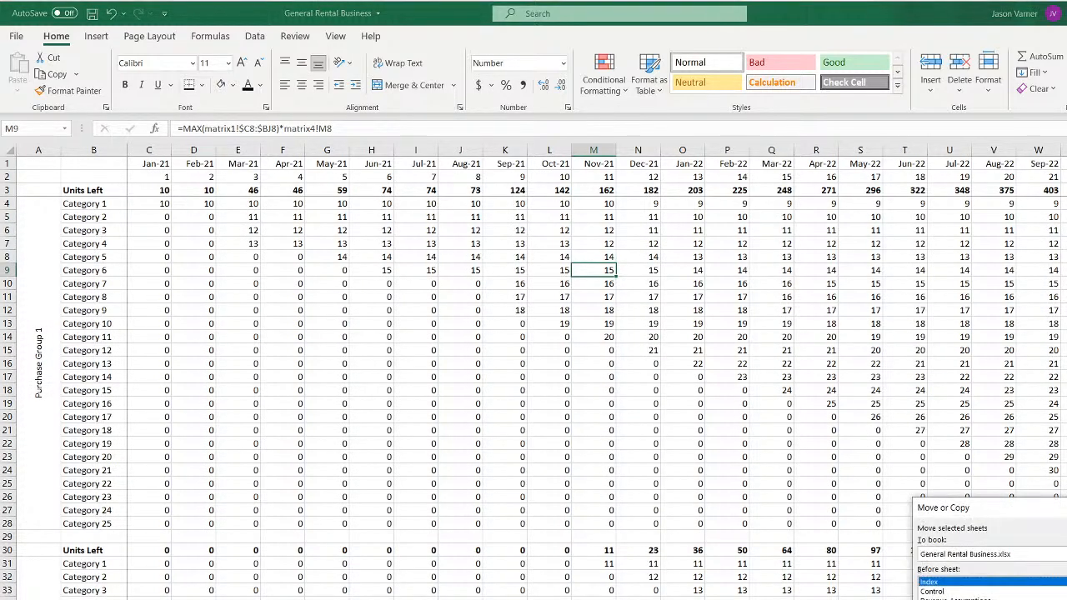
scroll(991, 588, "down", 1)
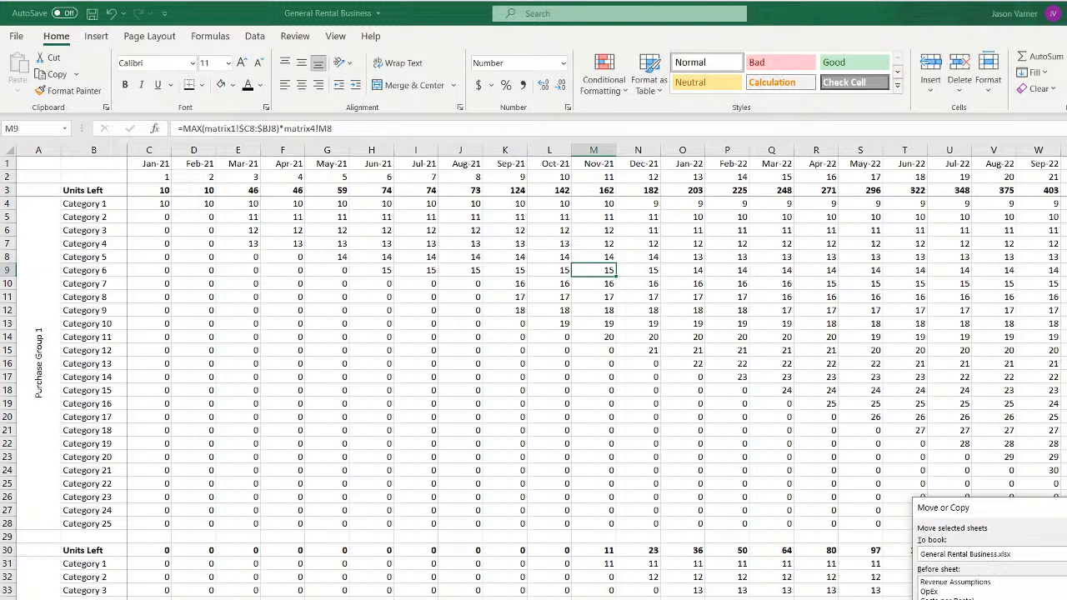
scroll(991, 588, "down", 3)
key("Escape")
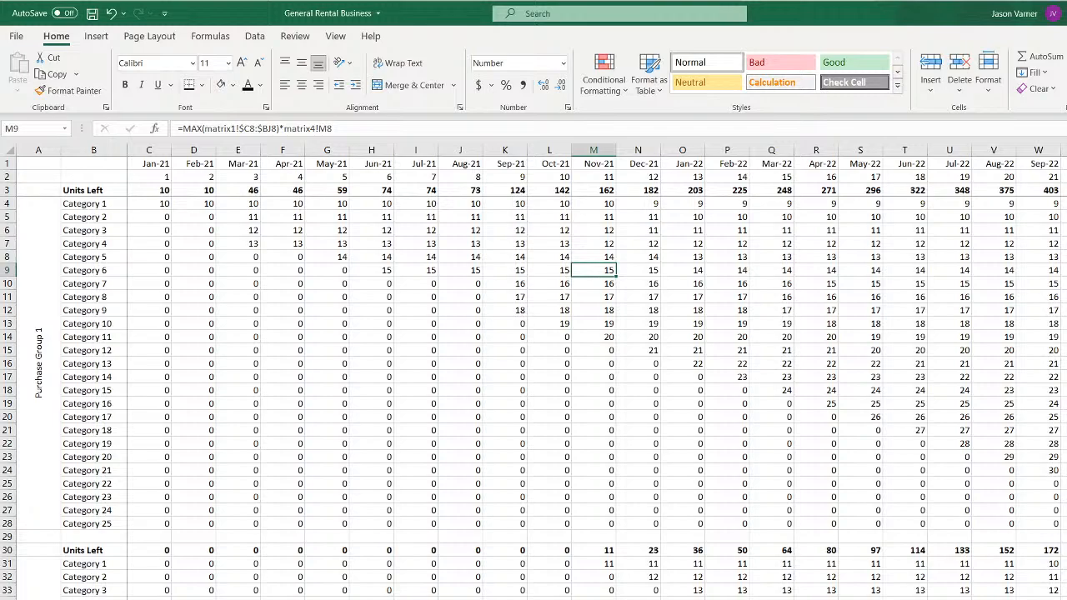
double_click(958, 597)
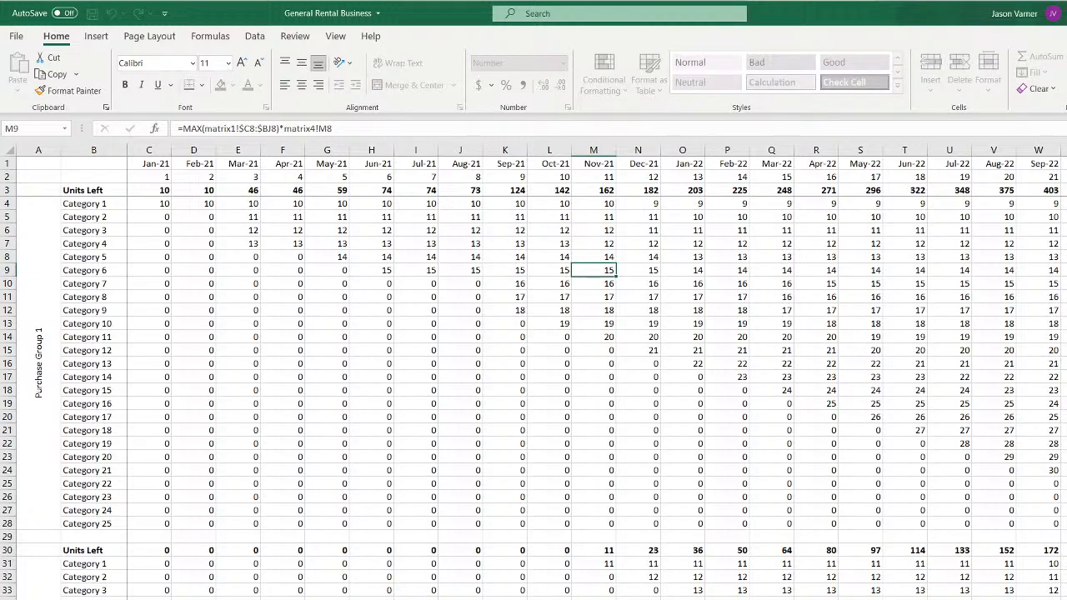
key("Return")
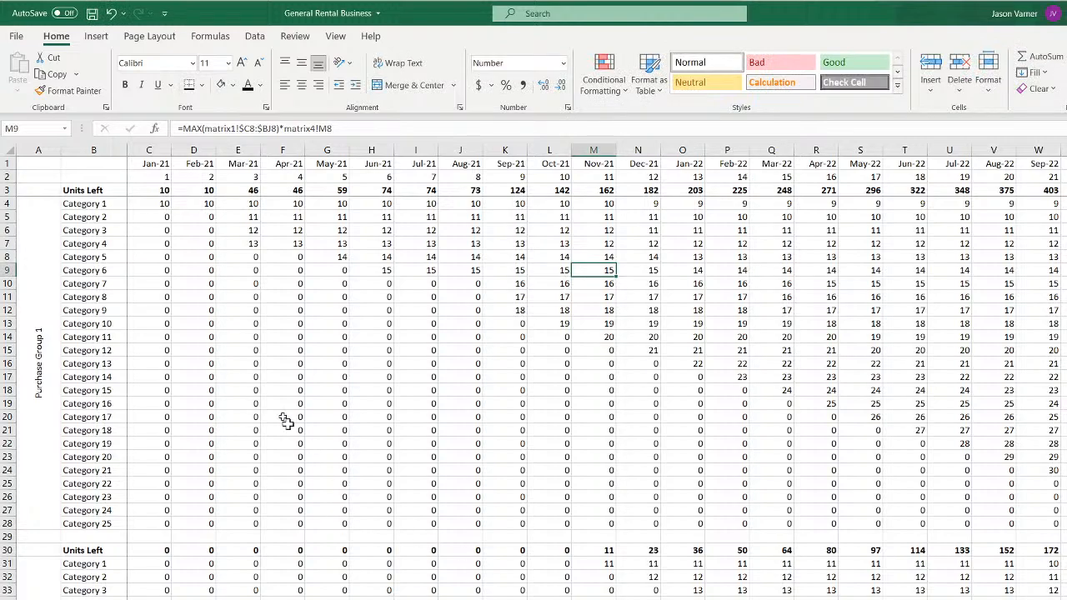
Review Category 1's unit formulas from Jan-21 to Apr-21 against the remaining-percentage matrix and the original Units Left sheet
left_click(143, 204)
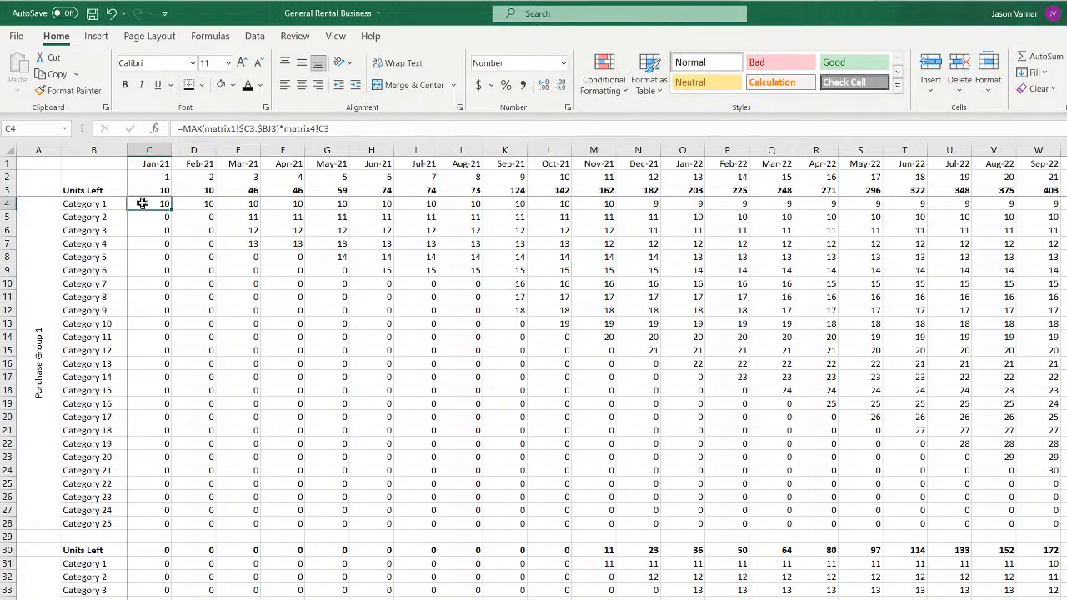
left_click(183, 203)
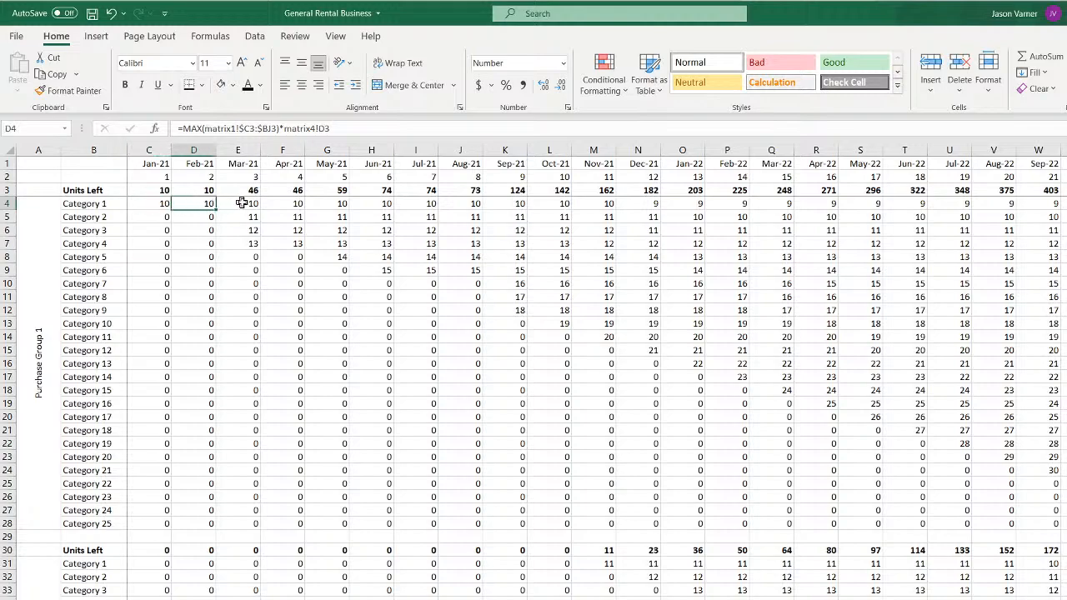
left_click(238, 203)
left_click(287, 203)
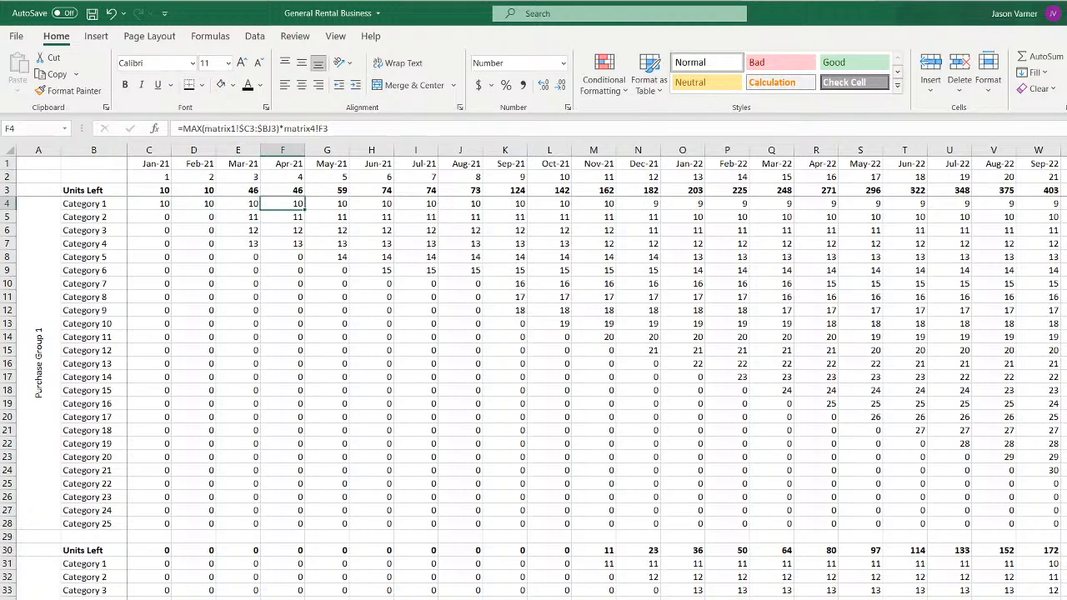
key("ctrl+Page_Down")
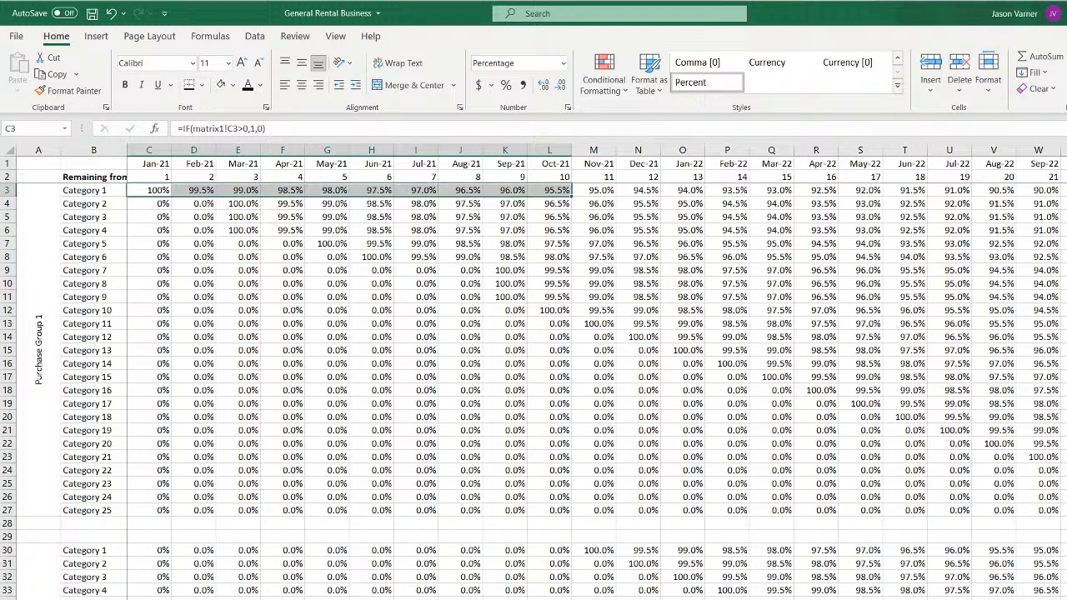
key("ctrl+Page_Down")
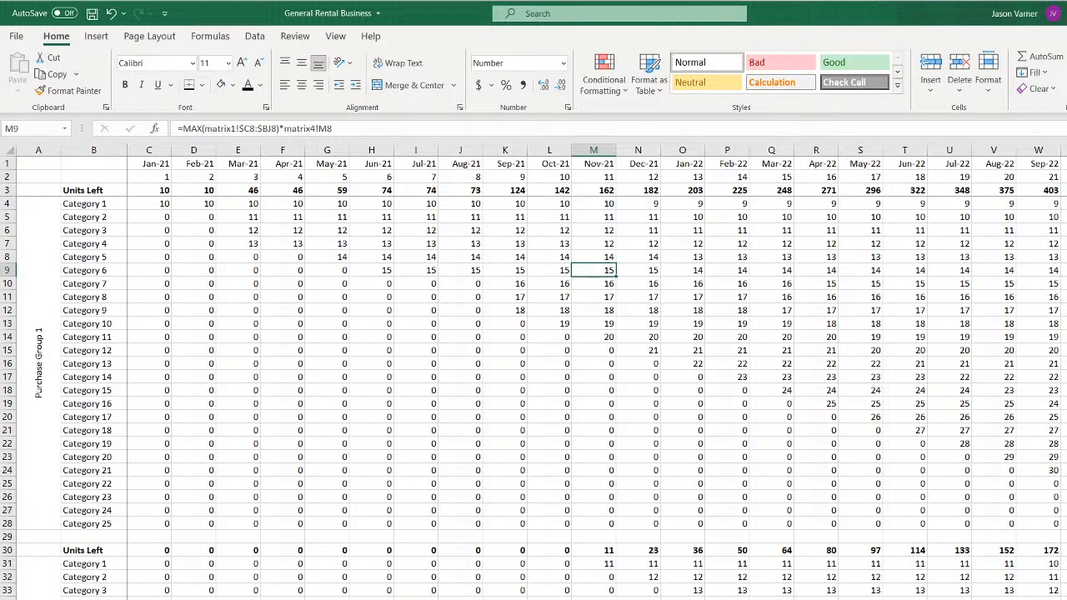
left_click(282, 203)
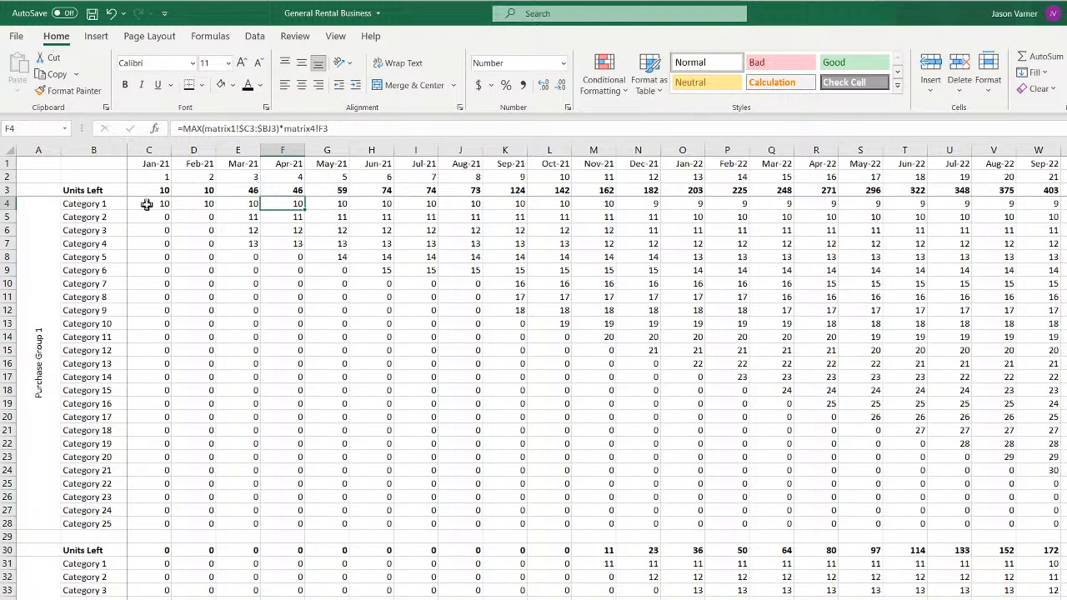
Relabel Purchase Group 1's total row in the copied sheet as Units Utilized/Rented
left_click(104, 191)
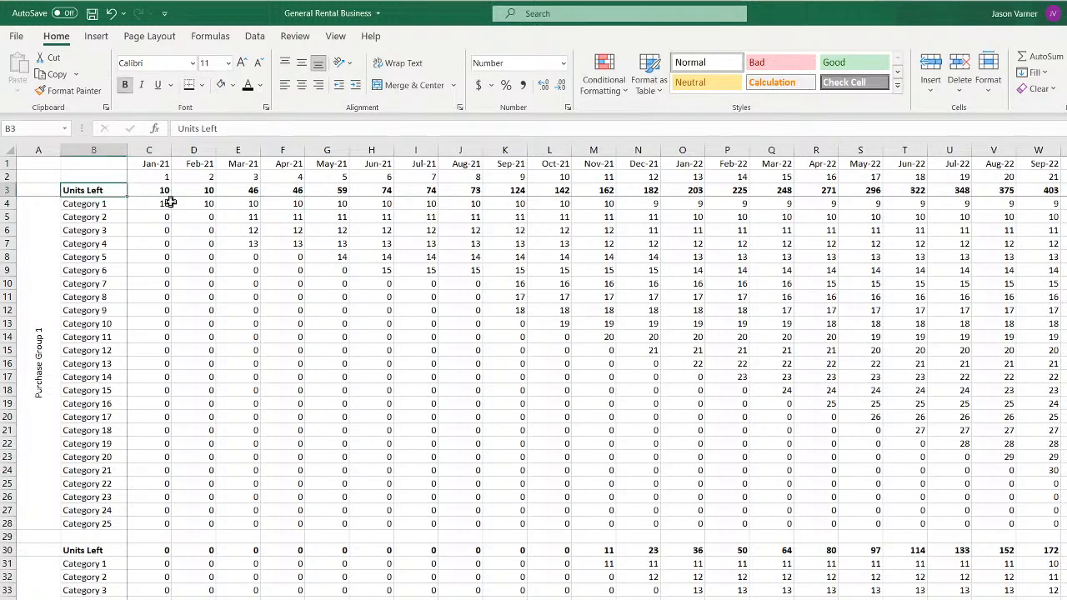
type("Re")
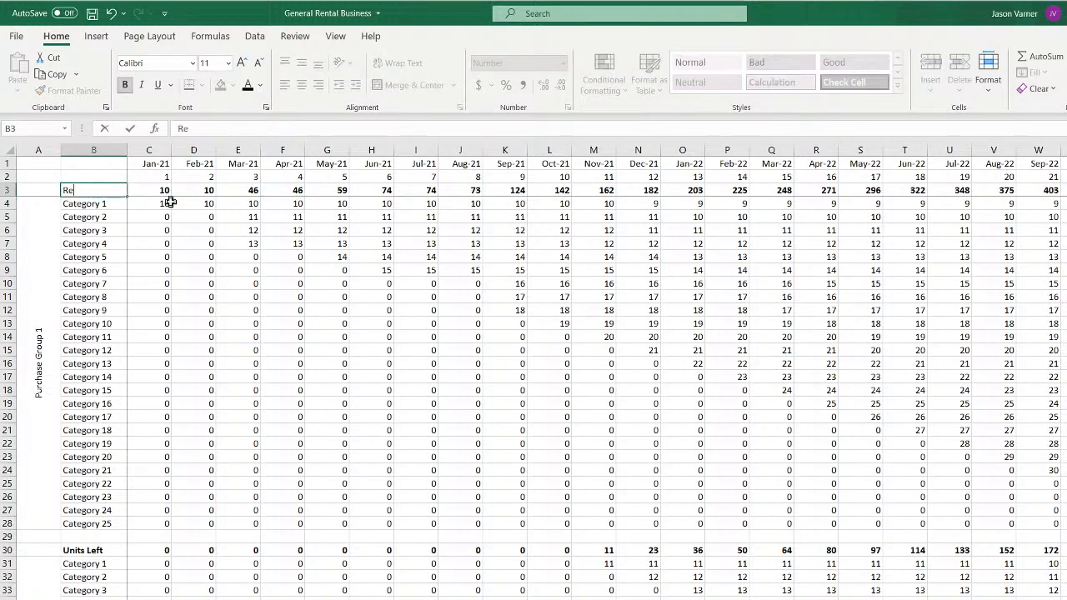
type("nted")
key("BackSpace")
key("BackSpace")
type("able")
key("BackSpace")
key("BackSpace")
key("BackSpace")
key("BackSpace")
key("BackSpace")
key("BackSpace")
type("Units")
type(" Renta")
key("BackSpace")
key("BackSpace")
key("BackSpace")
key("BackSpace")
key("BackSpace")
type("Utilized/Rented")
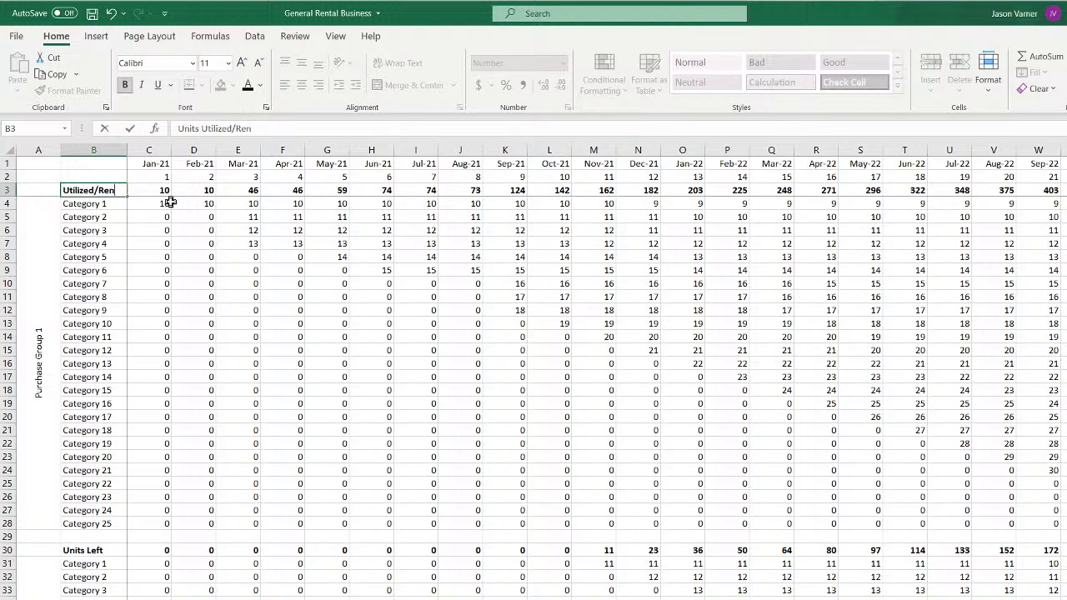
key("Return")
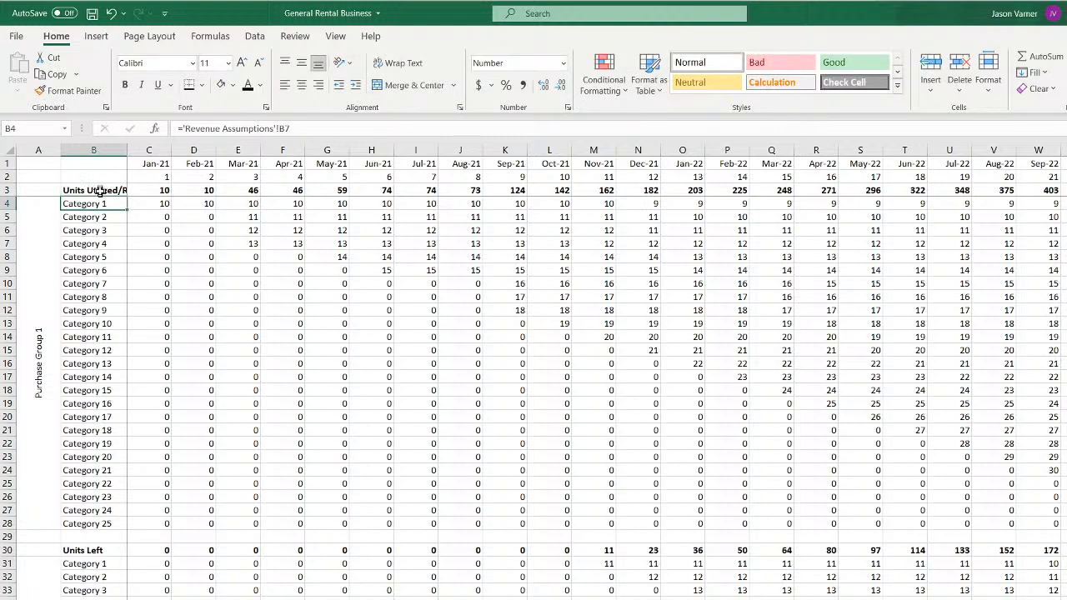
Copy the Units Utilized/Rented label over the Units Left headings of Purchase Groups 2, 3 and 4
left_click(98, 190)
right_click(98, 191)
left_click(134, 219)
right_click(96, 550)
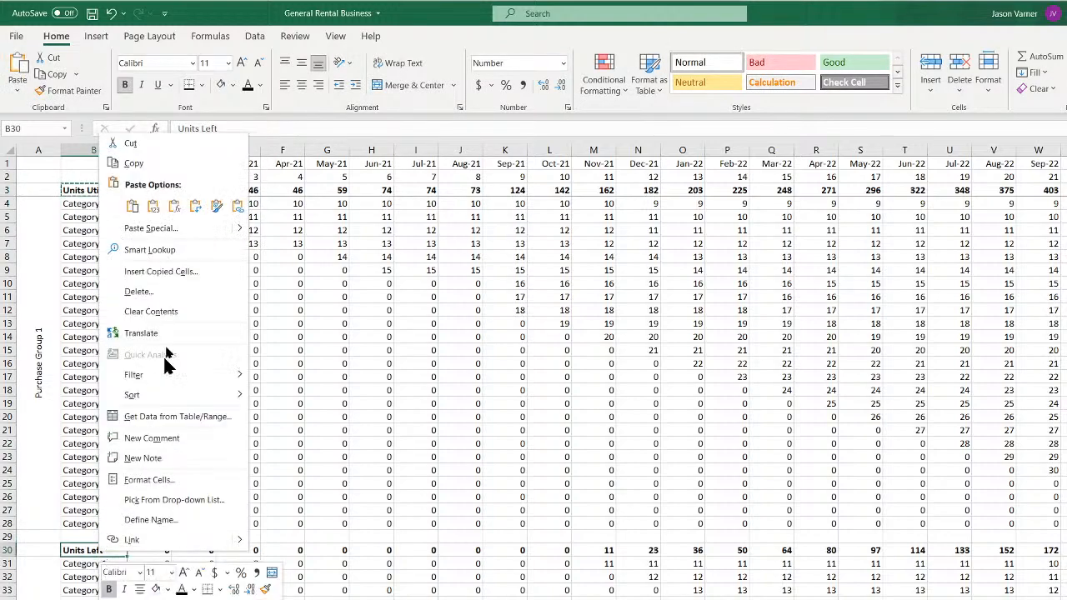
left_click(133, 206)
scroll(175, 489, "down", 11)
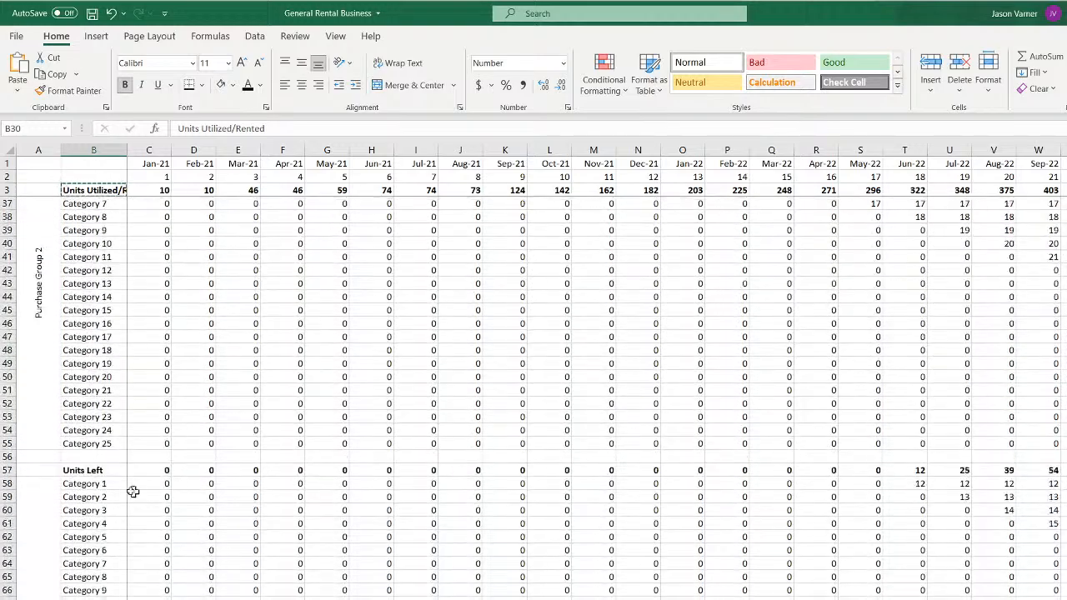
left_click(94, 470)
key("ctrl+v")
scroll(98, 500, "down", 7)
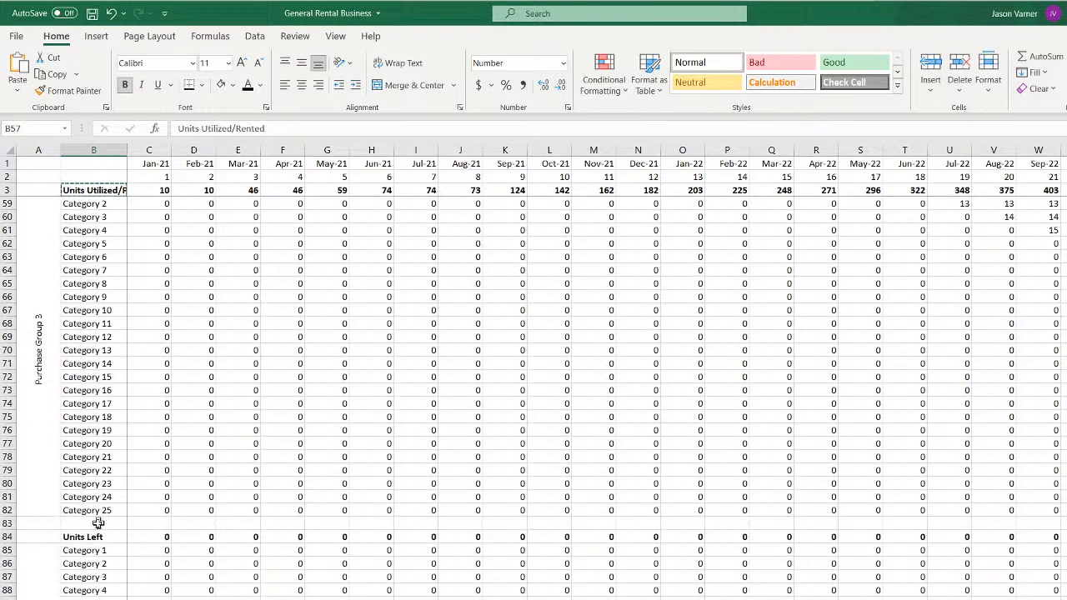
left_click(93, 537)
key("ctrl+v")
Paste the copied label over the remaining Units Left headings in rows 111, 138 and 165
scroll(98, 516, "down", 11)
left_click(93, 456)
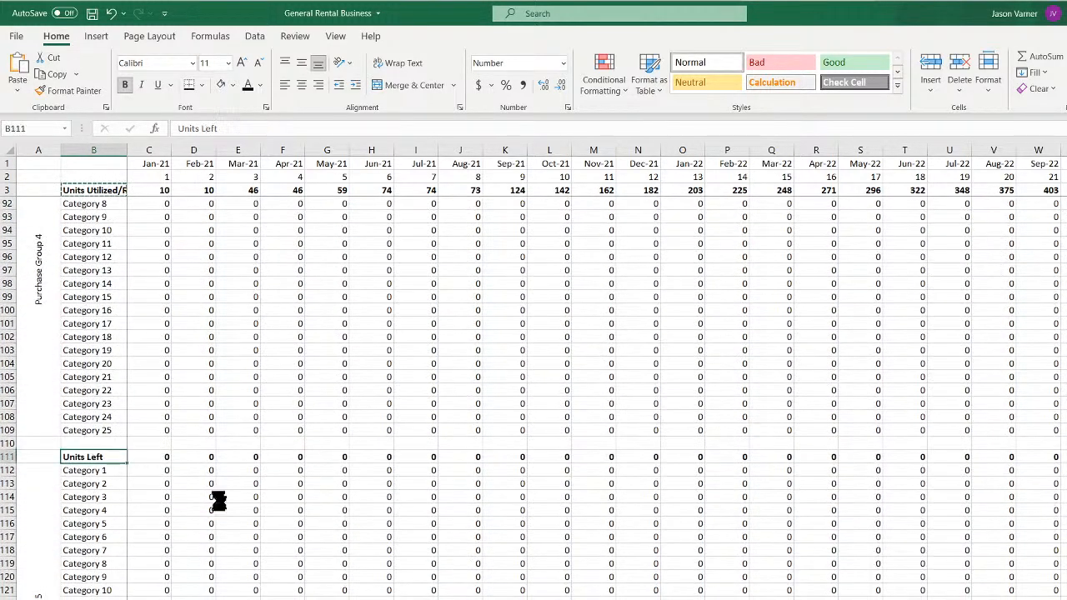
key("ctrl+v")
scroll(217, 509, "down", 8)
left_click(85, 516)
key("ctrl+v")
scroll(86, 541, "down", 7)
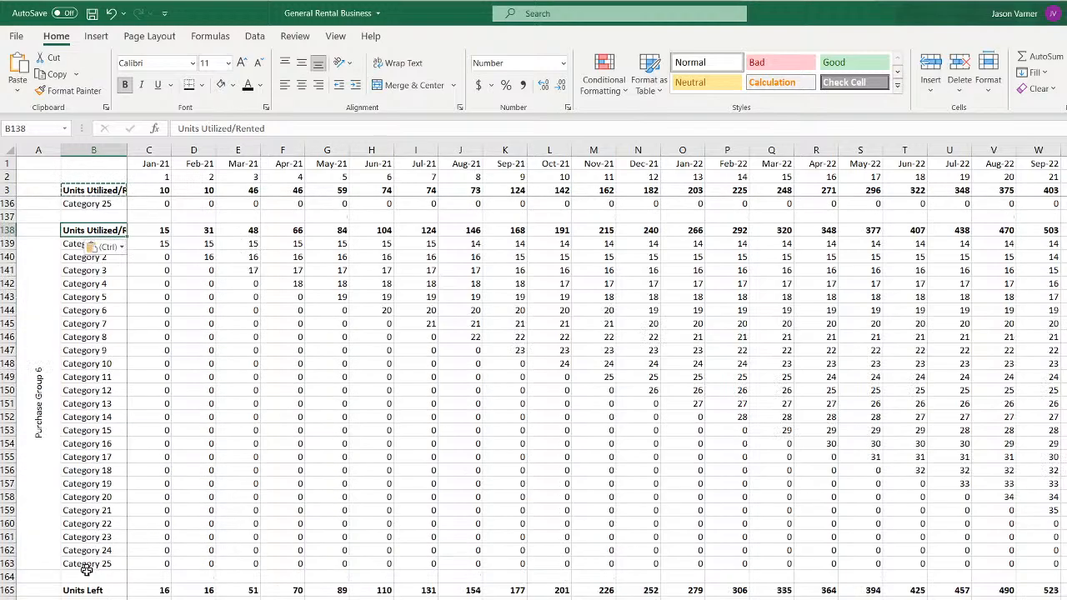
left_click(86, 589)
key("ctrl+v")
scroll(86, 588, "down", 8)
scroll(206, 568, "up", 20)
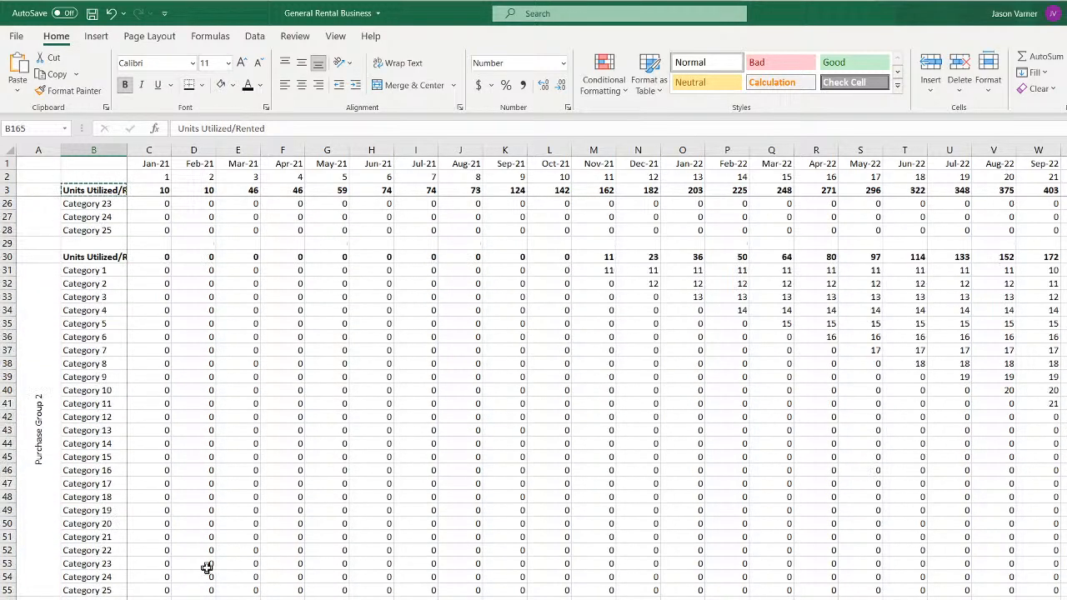
scroll(206, 568, "up", 7)
Inspect Category 1's Jan-21 formula in the copied sheet and compare the Category 1 and 2 formulas on the original Units Left sheet
left_click(149, 203)
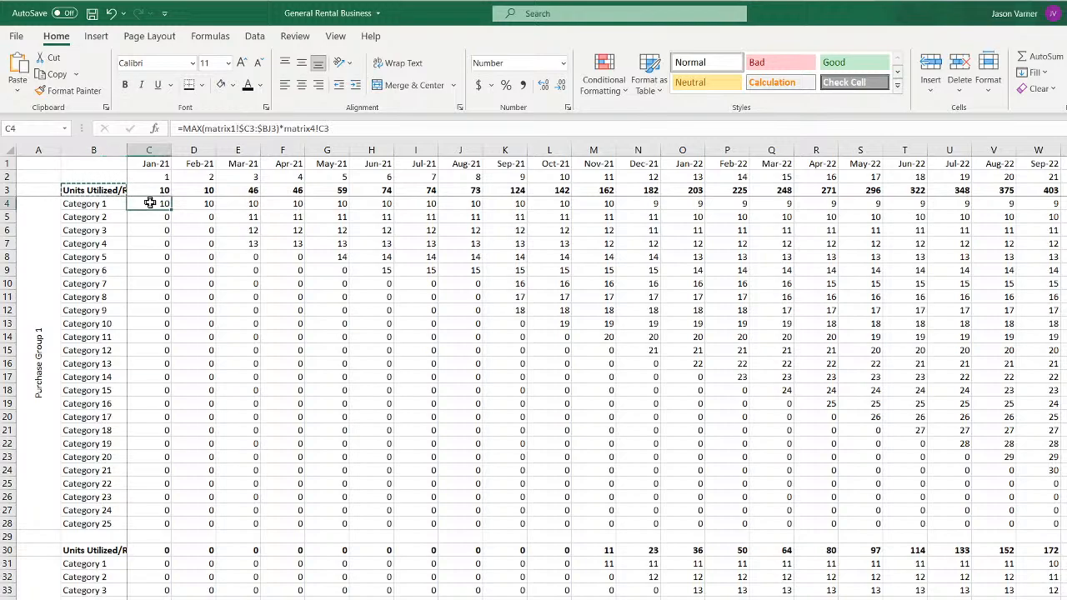
left_click(360, 129)
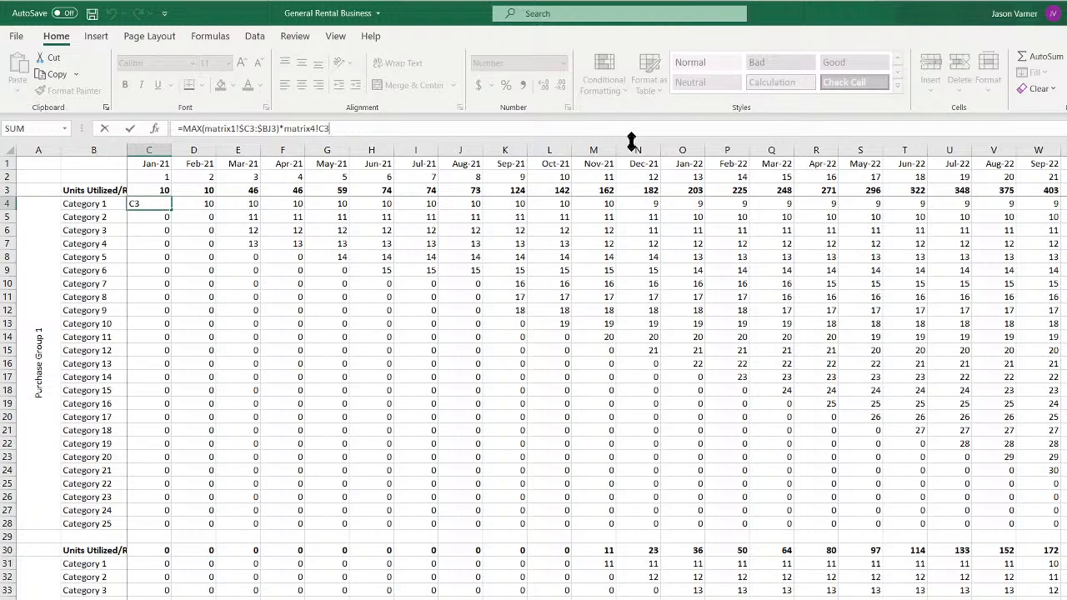
key("Return")
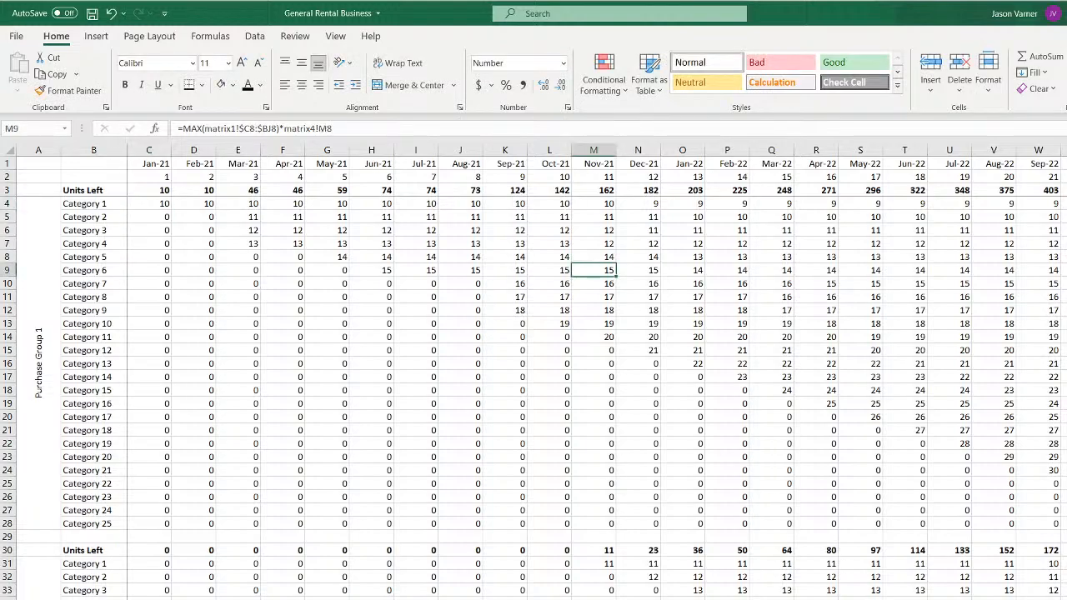
left_click(150, 205)
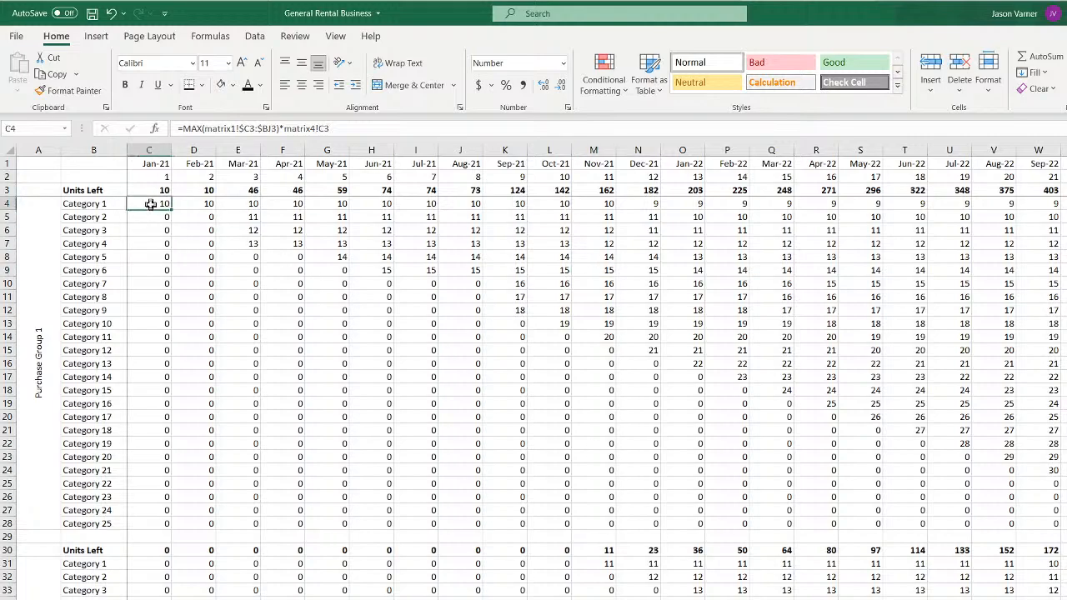
left_click(149, 218)
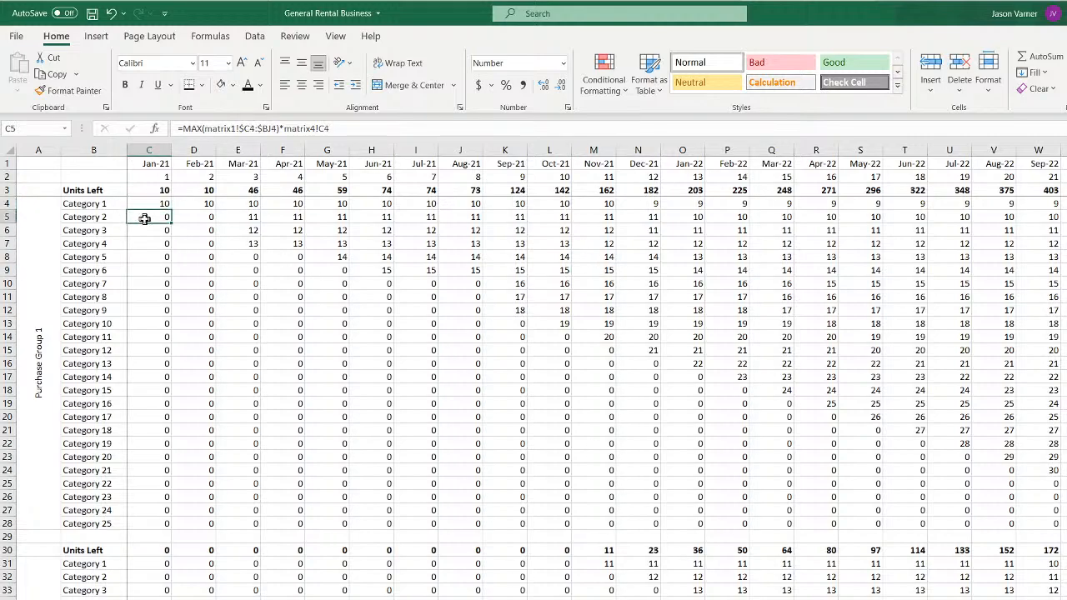
left_click(204, 219)
Extend Category 1's Jan-21 formula with *INDEX('Revenue Assumptions'!C38:G38,,MATCH( to multiply units left by the utilization rate
left_click(158, 204)
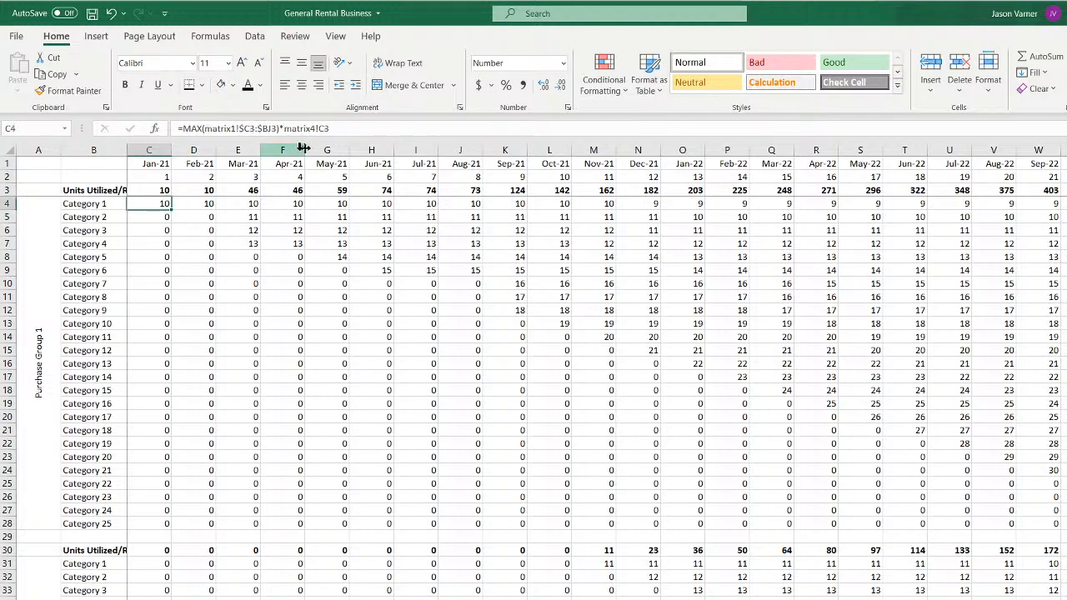
left_click(362, 131)
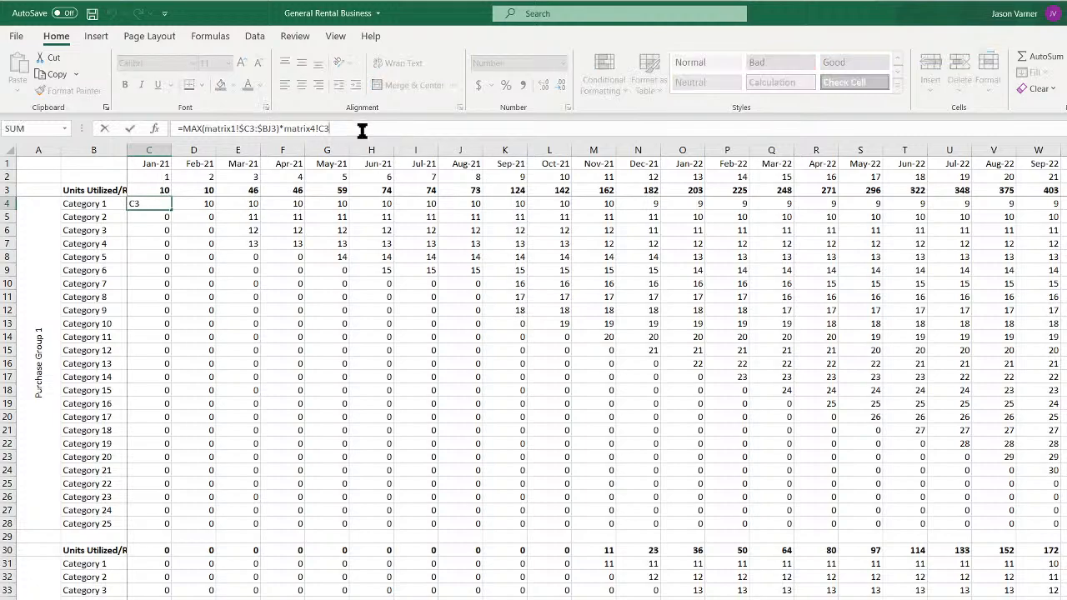
type("*index(")
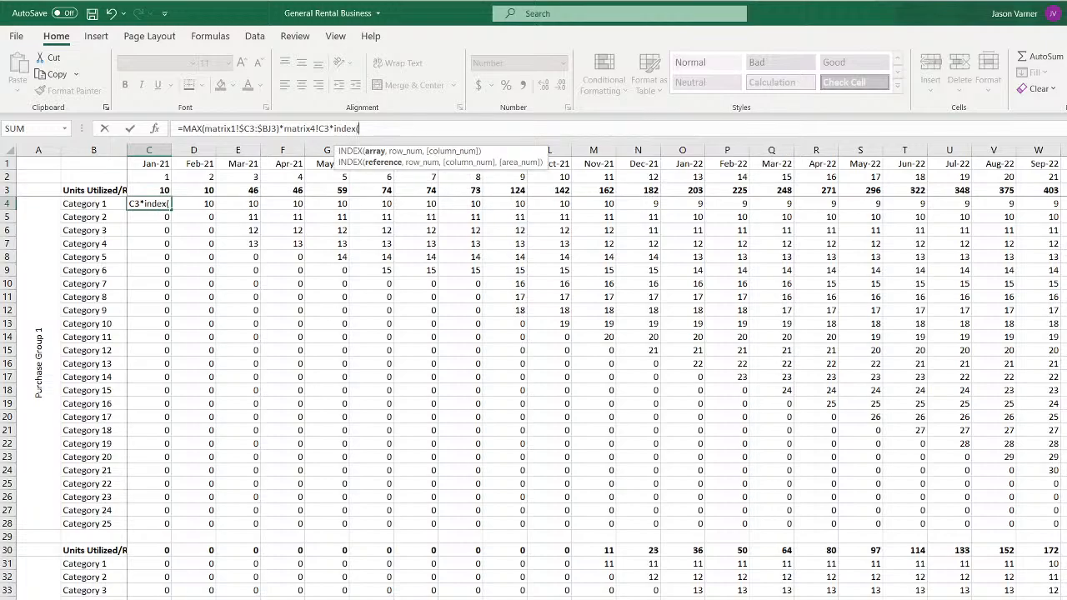
left_click(185, 598)
scroll(184, 509, "down", 7)
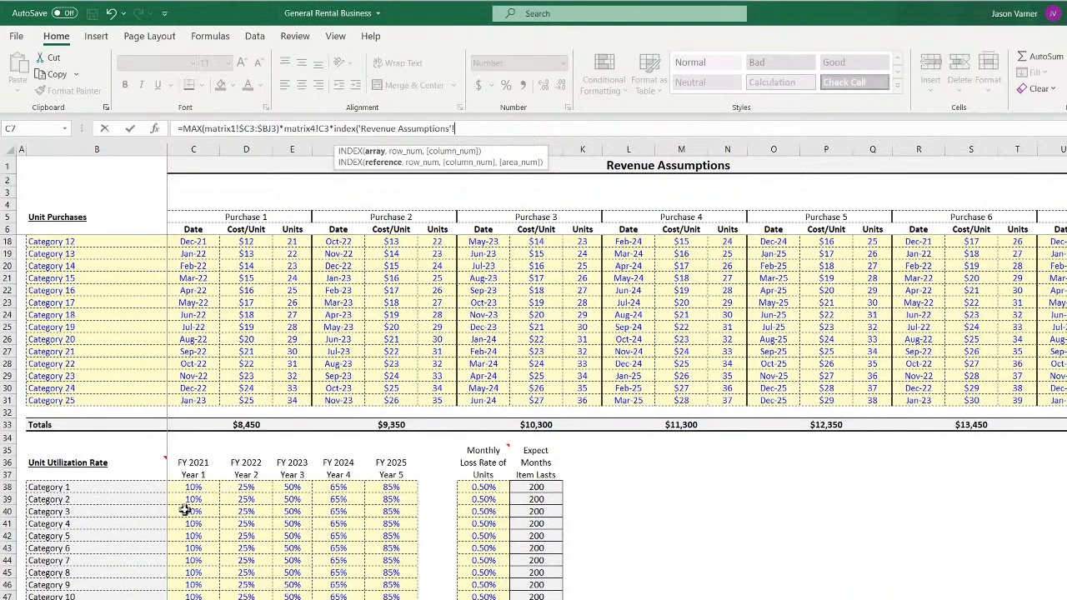
left_click_drag(194, 353, 387, 354)
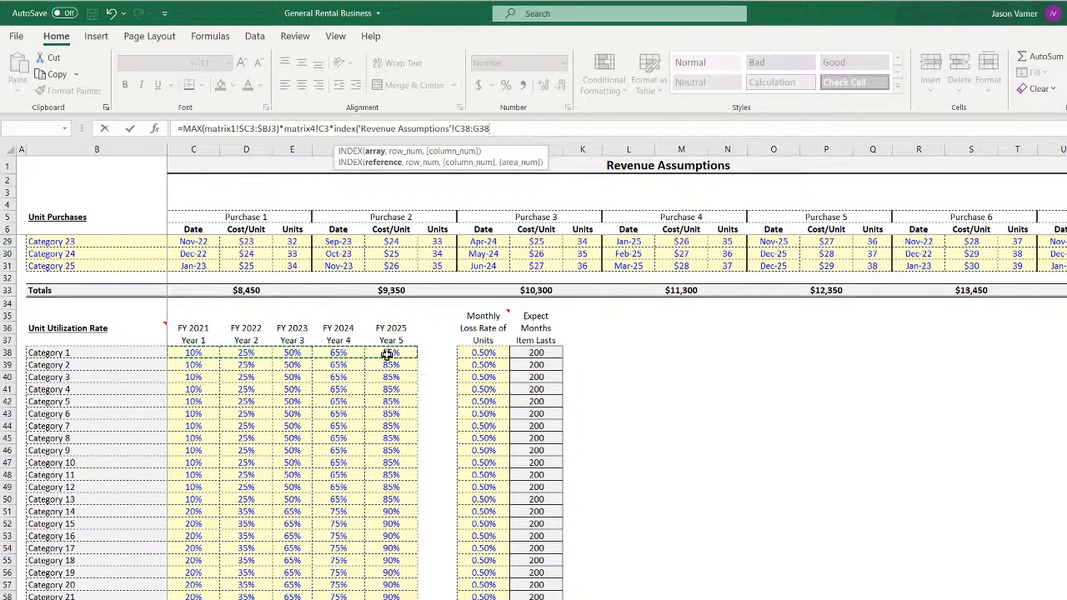
type(",")
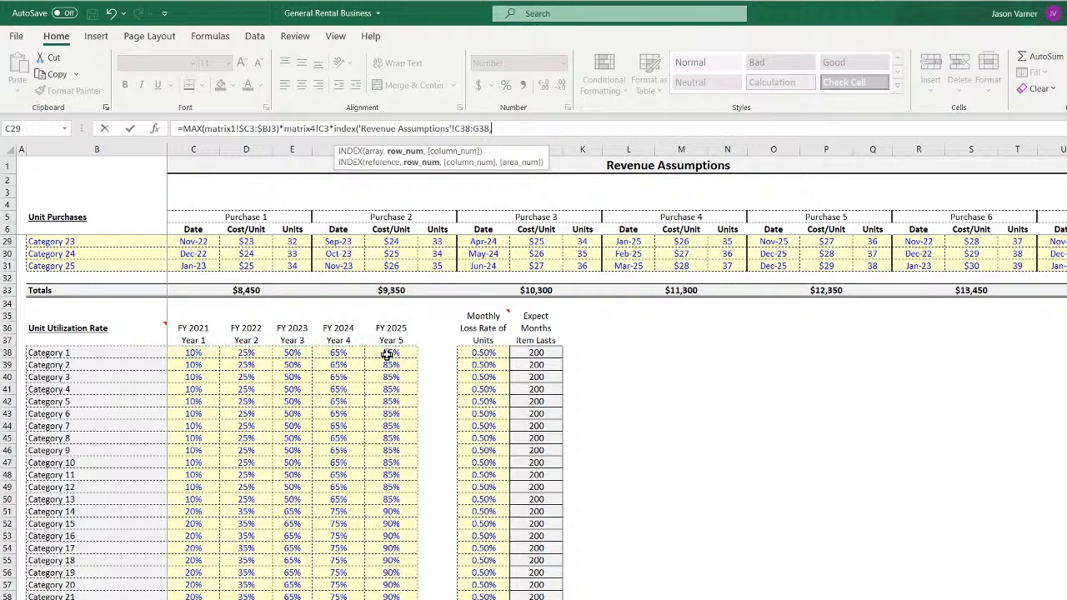
type(",match(")
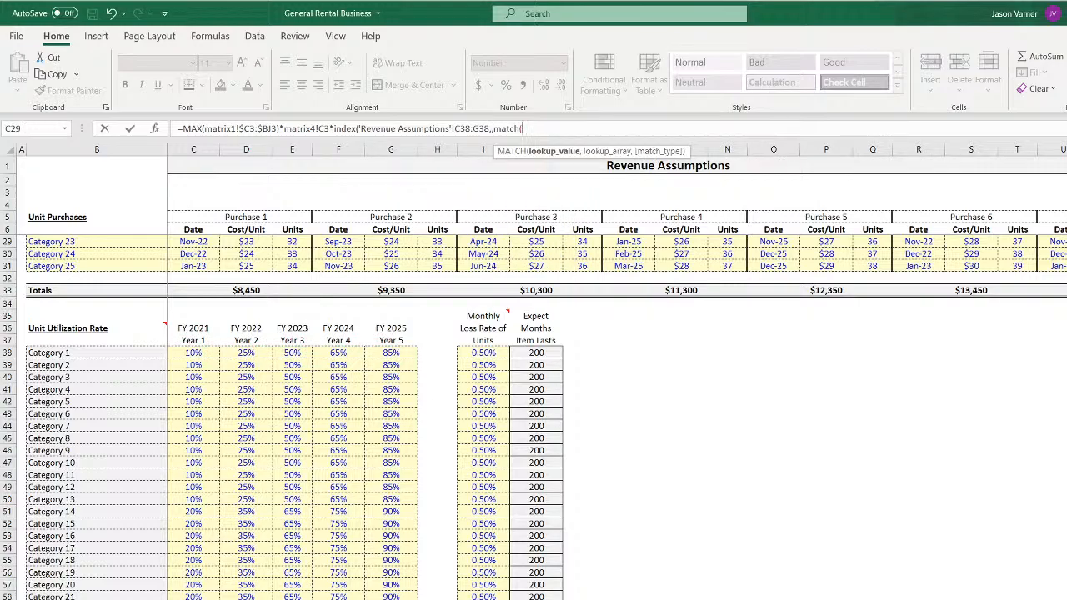
Look through the matrix sheets for a lookup reference, then park the unfinished formula as text without its equals sign
key("ctrl+Page_Down")
key("ctrl+Page_Down")
key("ctrl+Page_Down")
key("ctrl+Page_Down")
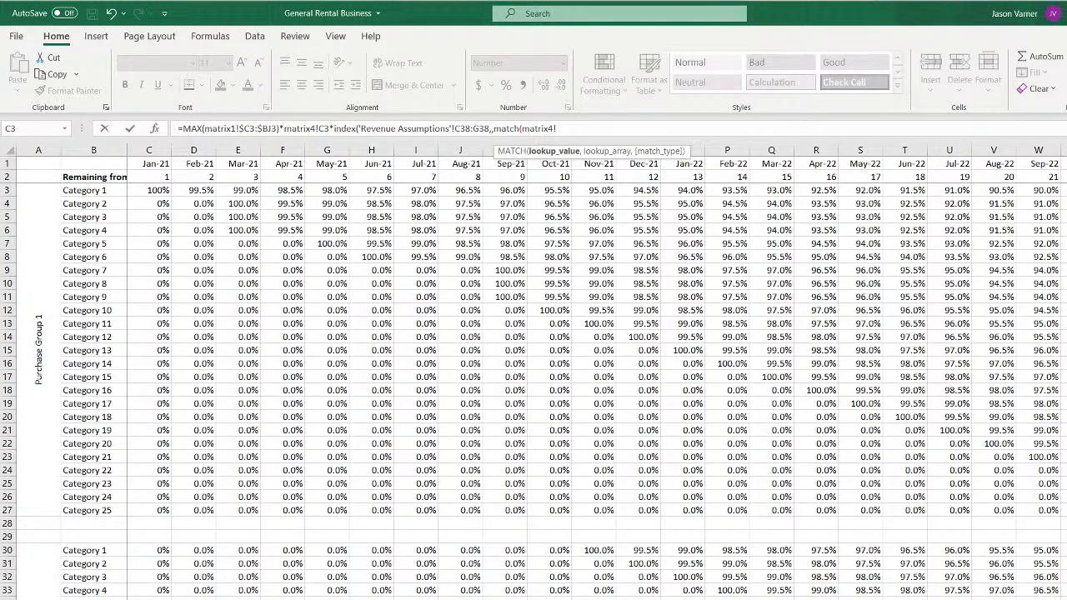
key("ctrl+Page_Down")
key("ctrl+Page_Down")
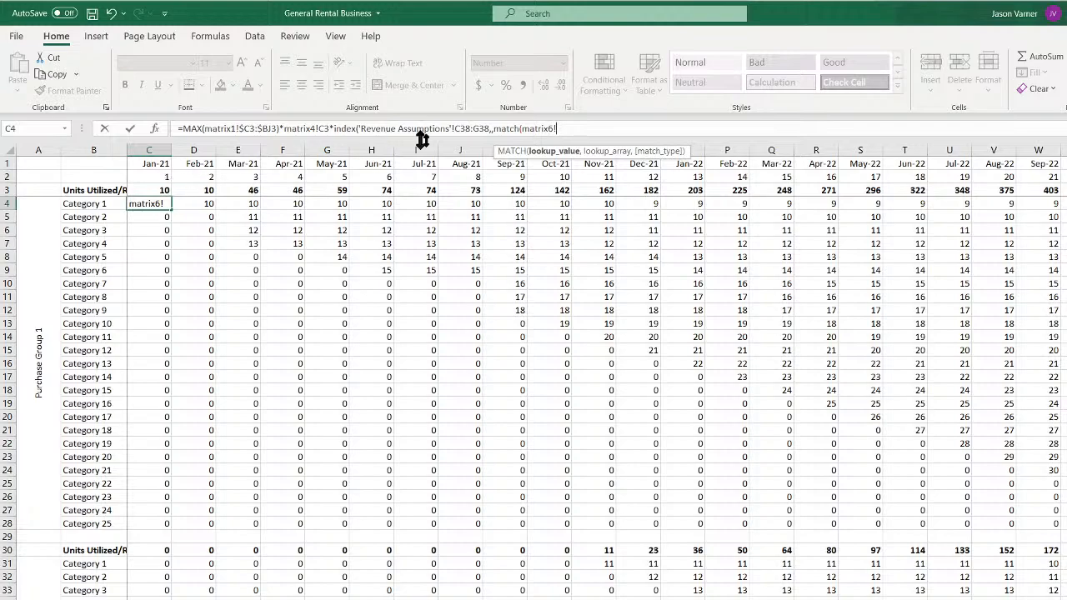
left_click(184, 126)
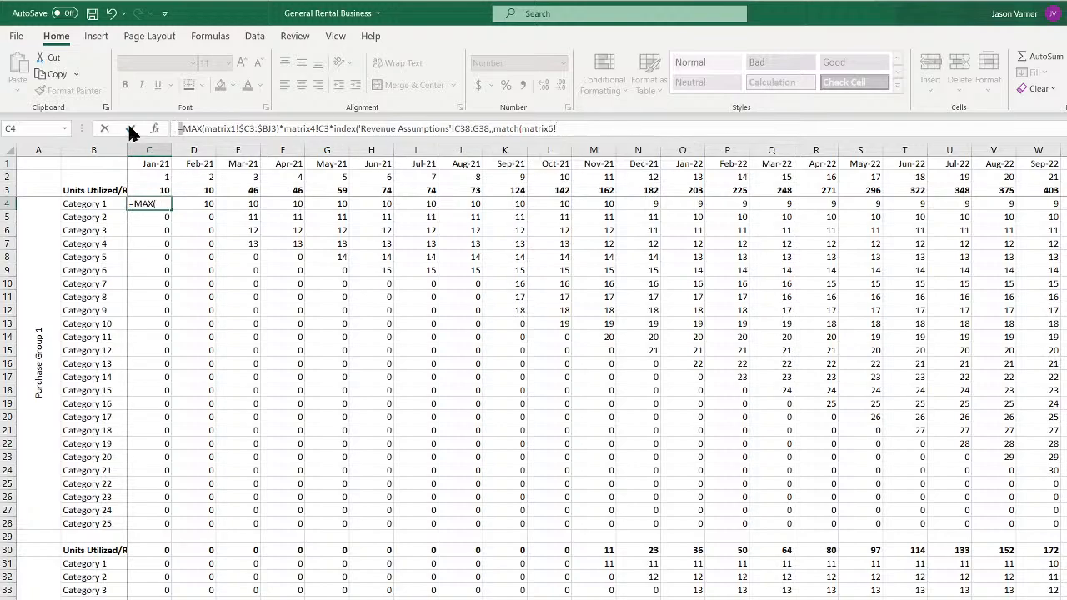
key("BackSpace")
key("Return")
Insert a row above the date headers and link its Jan-21 cell to matrix3!C1
right_click(9, 163)
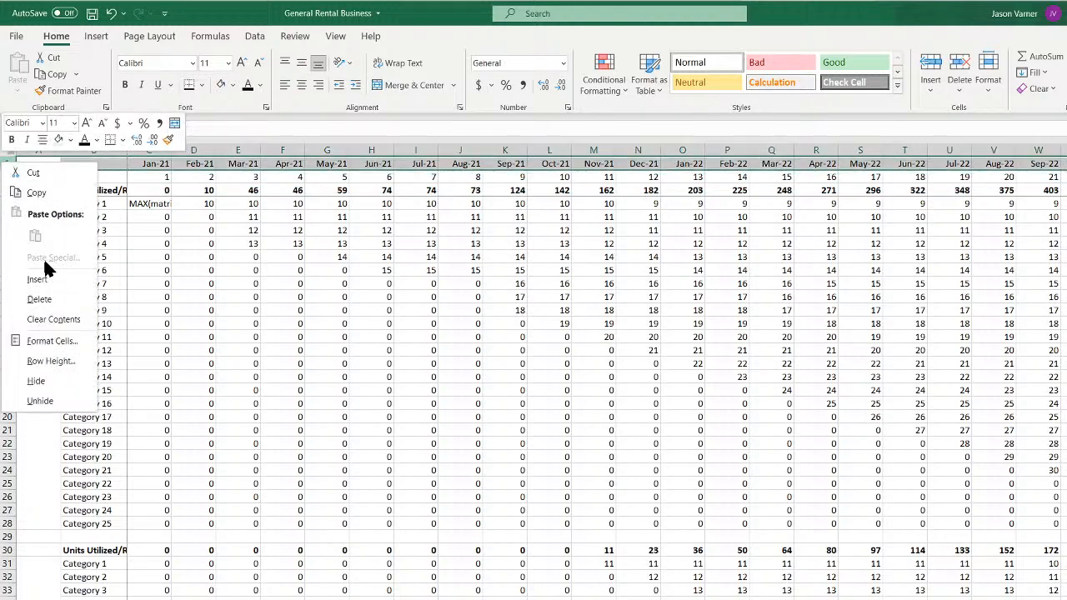
left_click(38, 277)
left_click(146, 163)
type("=")
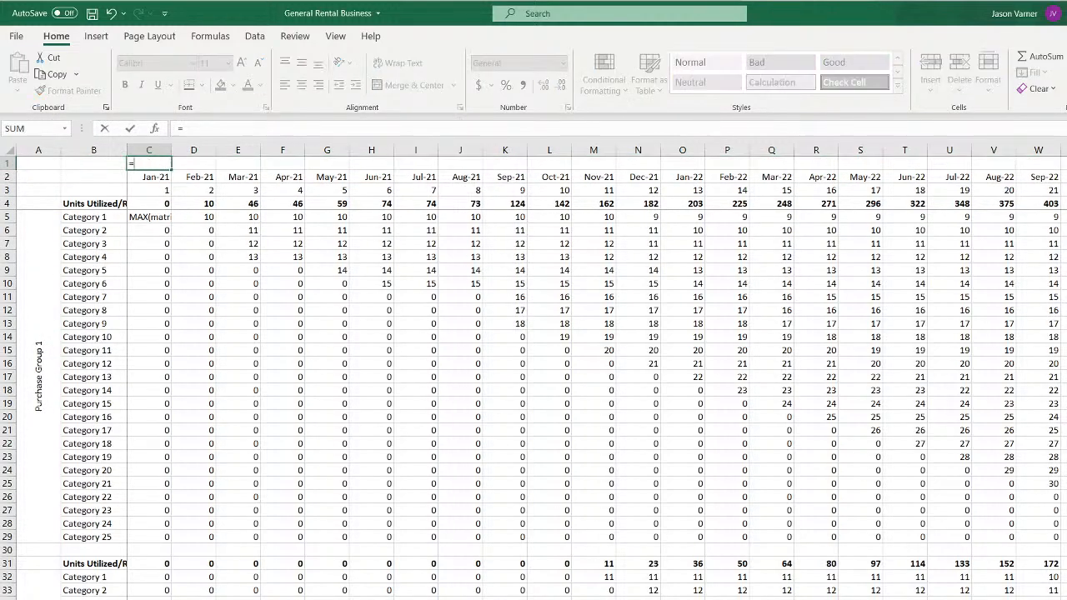
key("ctrl+Page_Up")
key("ctrl+Page_Up")
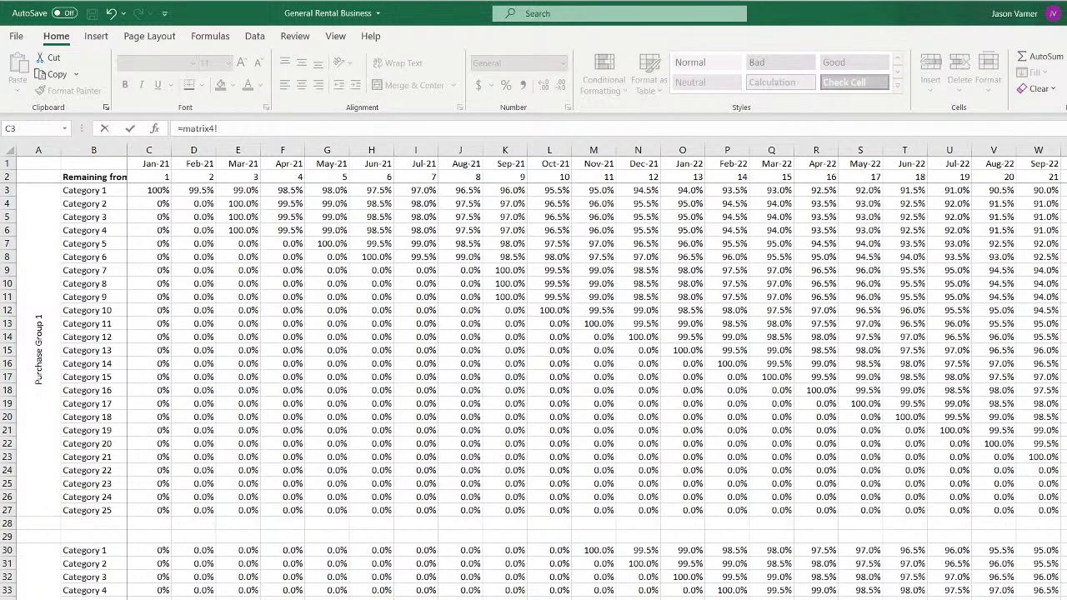
key("ctrl+Page_Up")
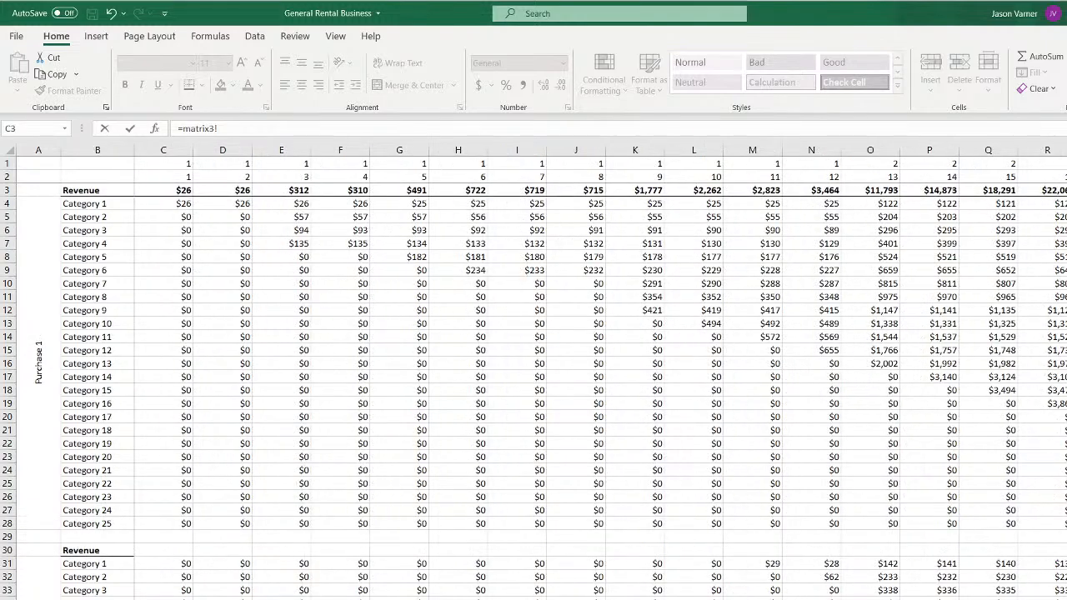
left_click(170, 163)
key("Return")
Fill the year-number link in C1 across row 1 for the remaining monthly columns
left_click(157, 164)
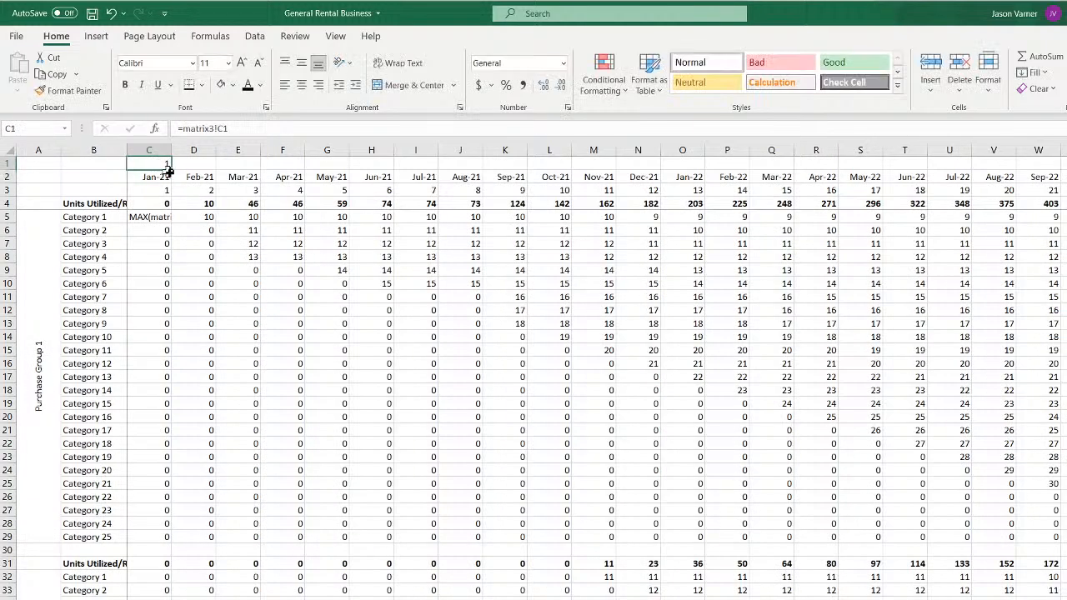
left_click_drag(171, 170, 1060, 178)
scroll(597, 373, "right", 3)
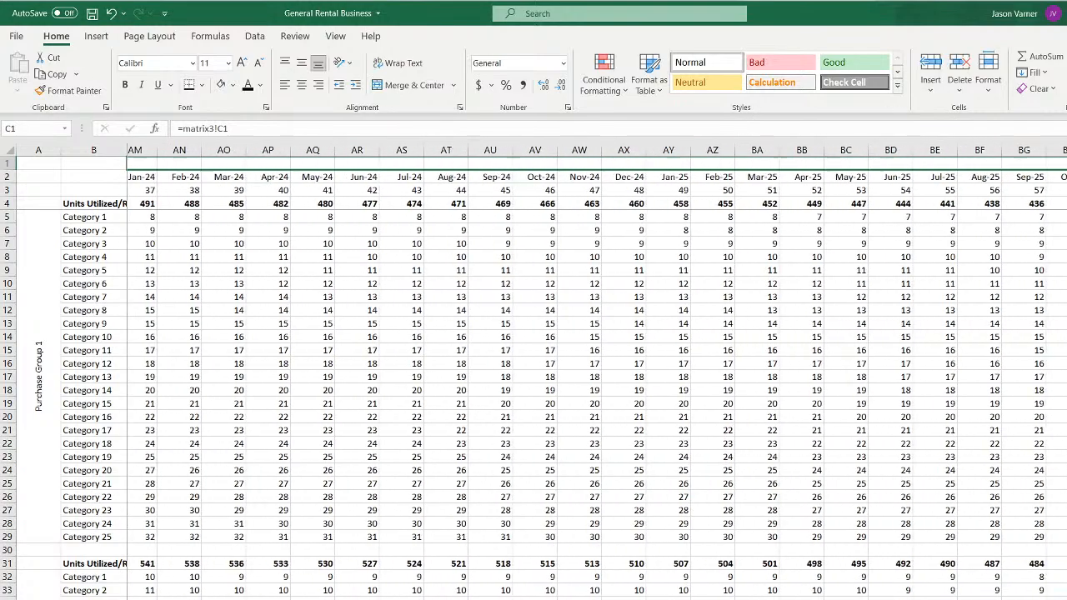
scroll(596, 373, "left", 15)
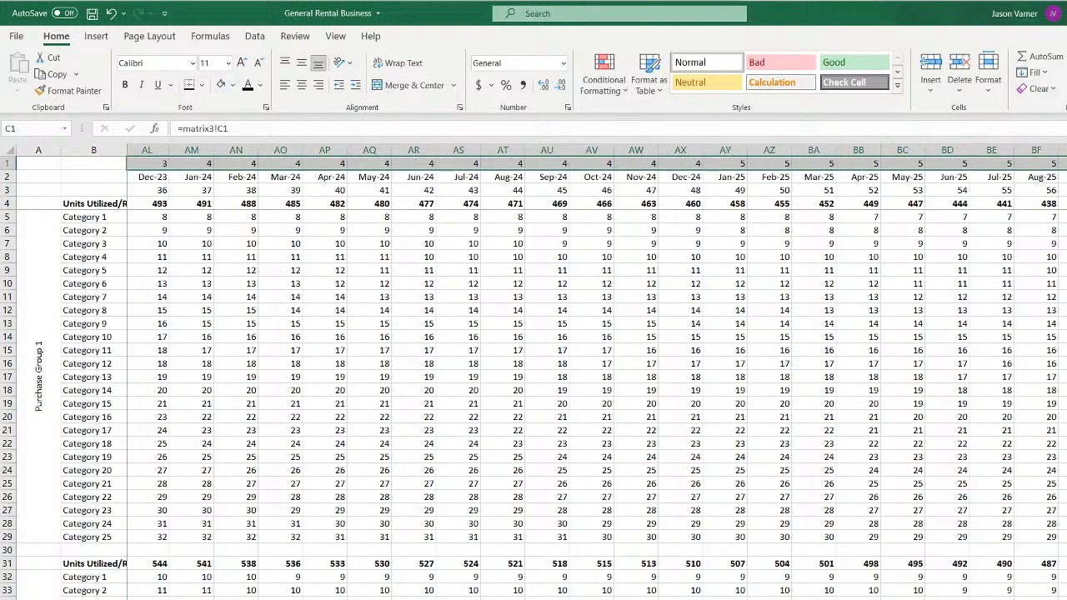
Restore the parked Category 1 Jan-21 formula and replace its unfinished matrix6 reference with C1 as the MATCH lookup value
double_click(155, 218)
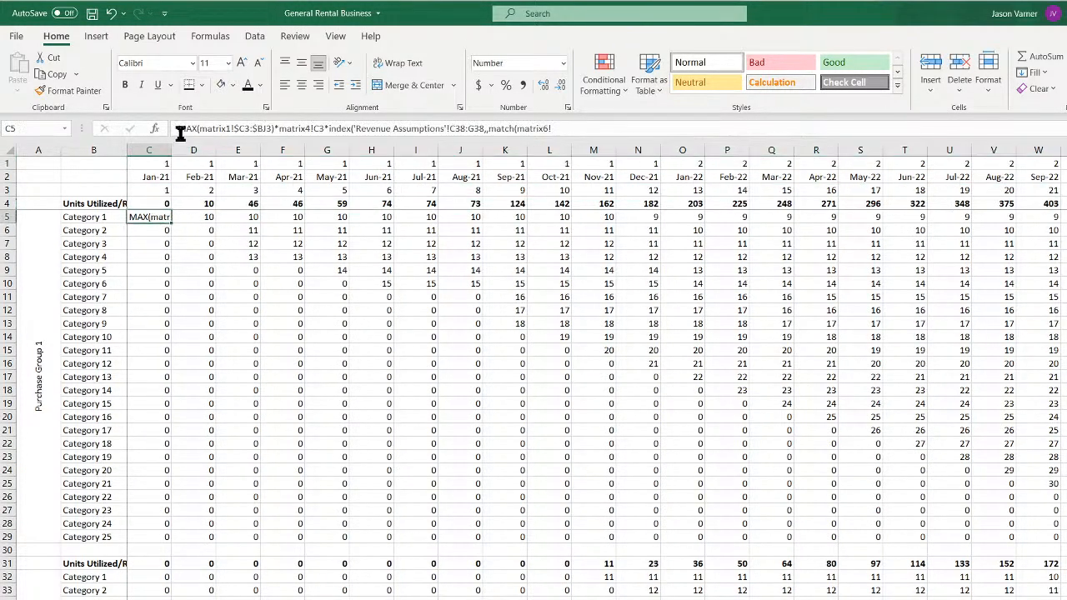
left_click(557, 127)
key("BackSpace")
key("BackSpace")
key("BackSpace")
key("BackSpace")
key("BackSpace")
key("BackSpace")
key("BackSpace")
key("BackSpace")
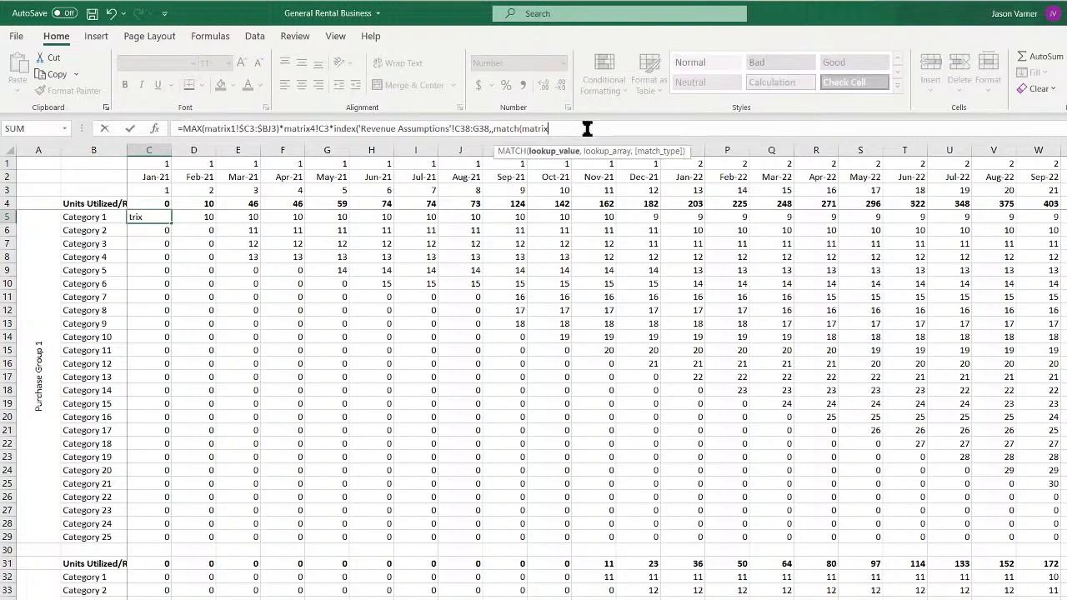
left_click(150, 164)
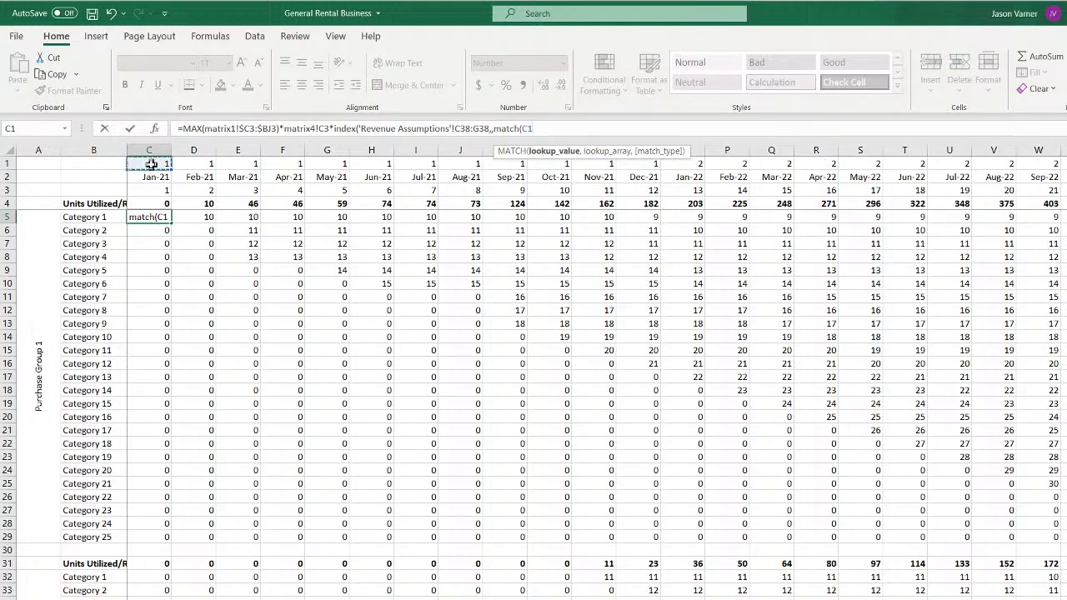
type(",")
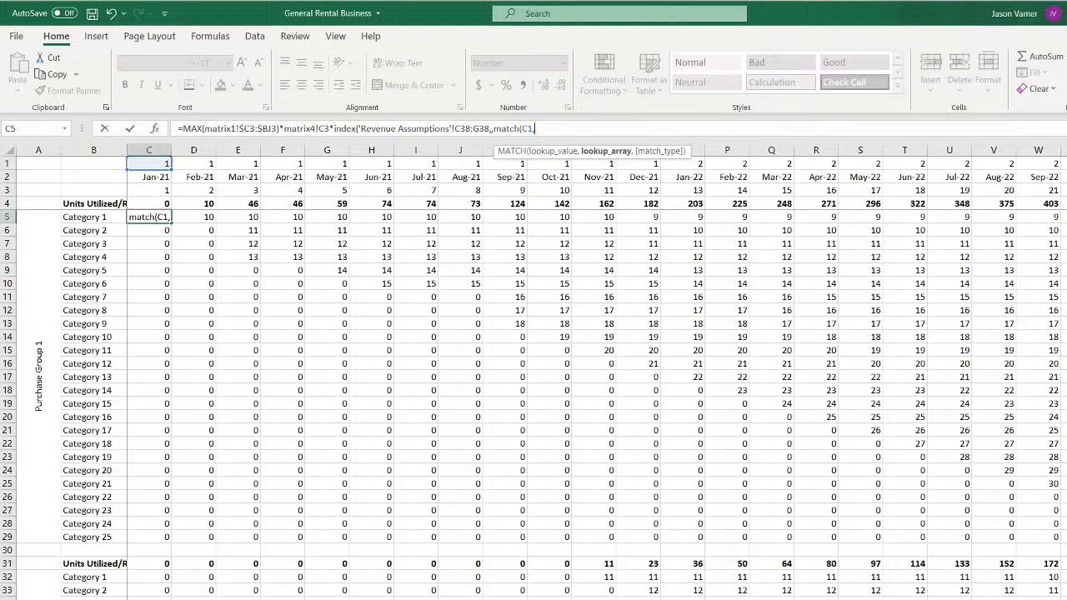
Complete the MATCH with 'Revenue Assumptions'!C38:G38 as lookup array and match type 0, and enter the formula
key("ctrl+Page_Up")
left_click_drag(190, 353, 372, 352)
type(",0)")
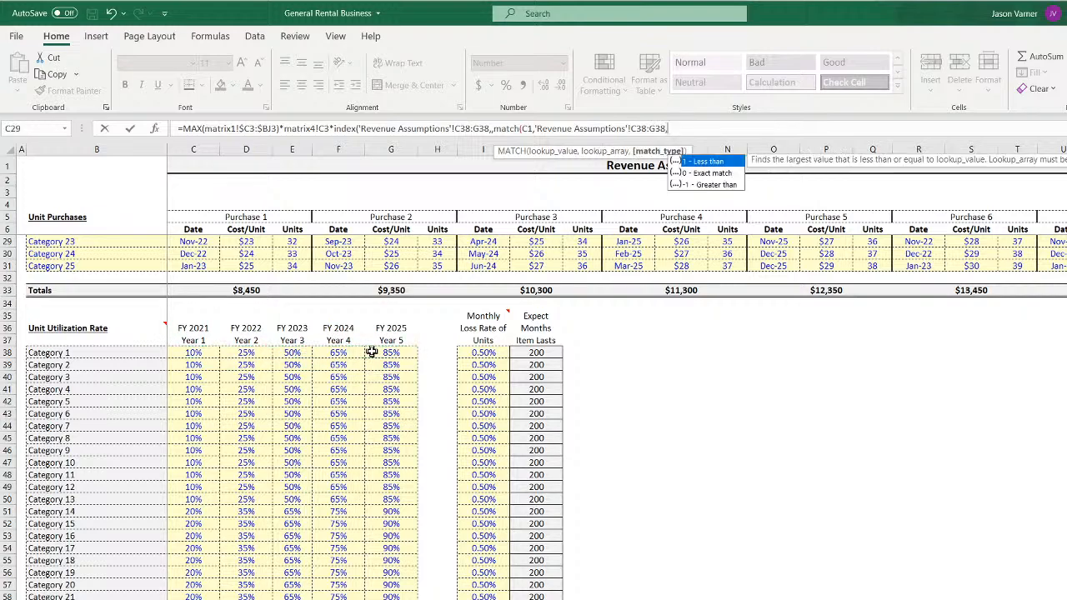
type(")")
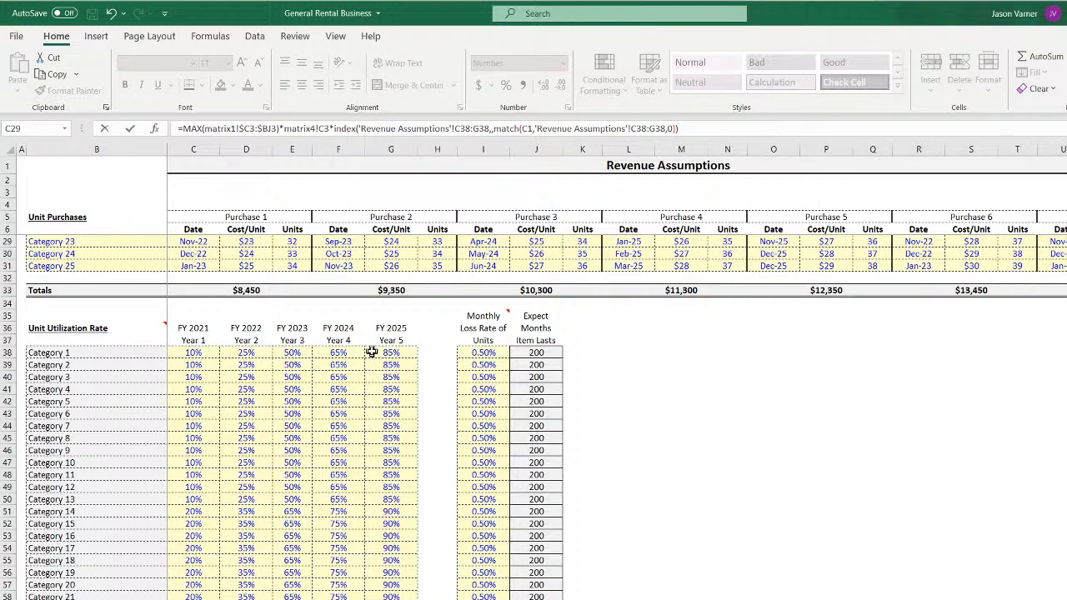
key("Return")
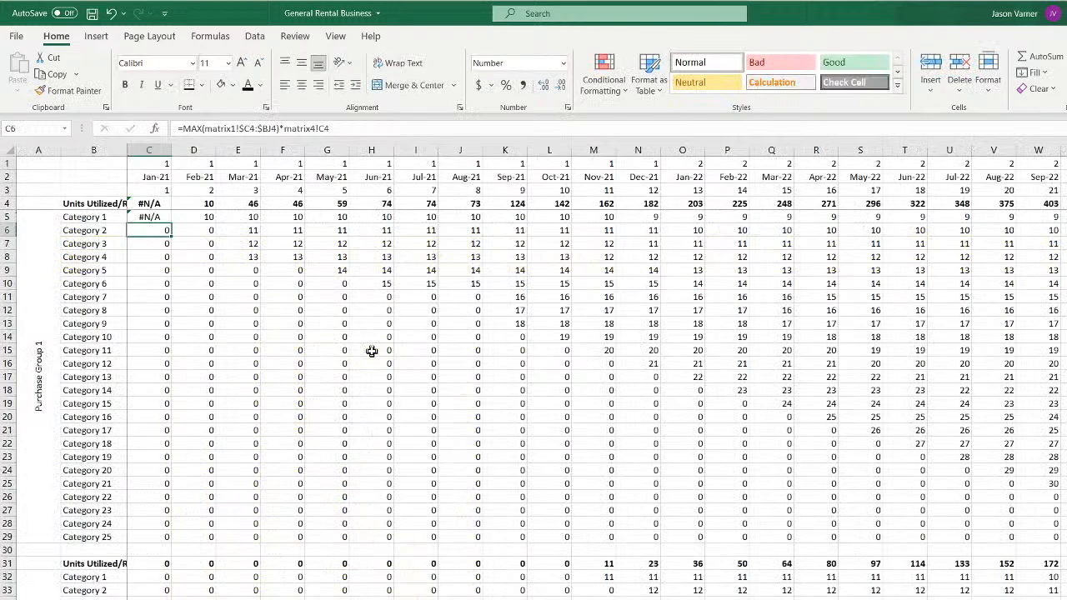
Anchor only the columns of the INDEX range in Category 1's Jan-21 formula, making it $C38:$G38
left_click(157, 219)
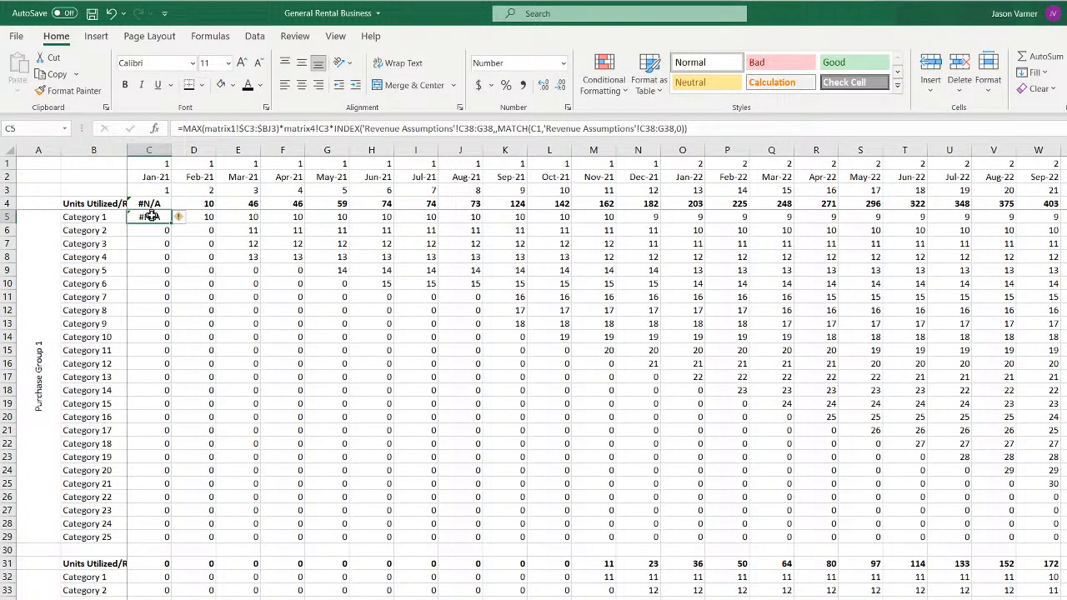
double_click(145, 219)
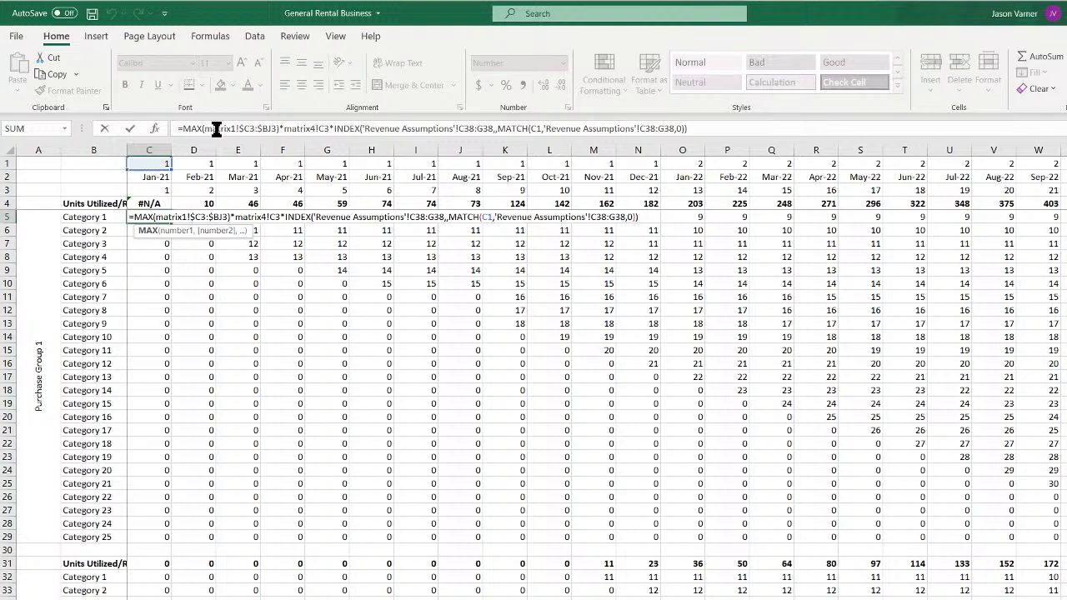
left_click(459, 128)
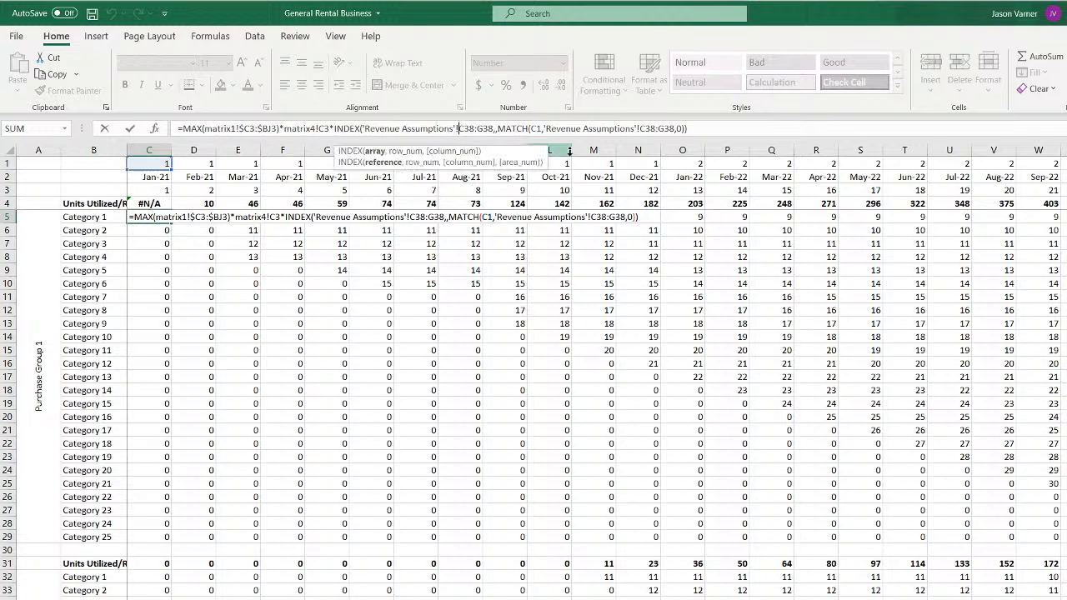
type("$")
key("Right")
type("$C")
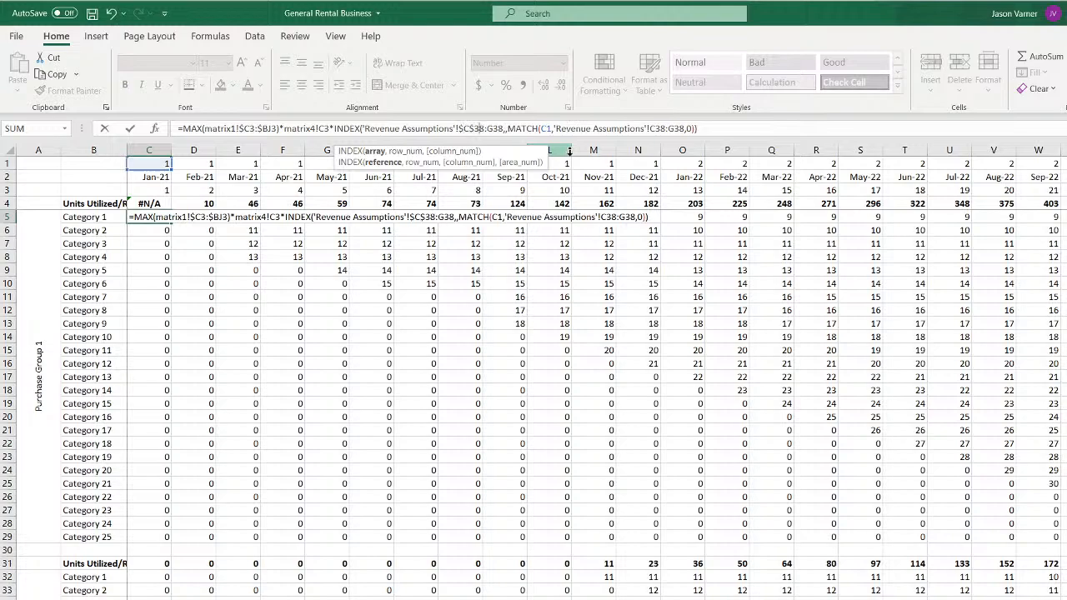
type("$38:")
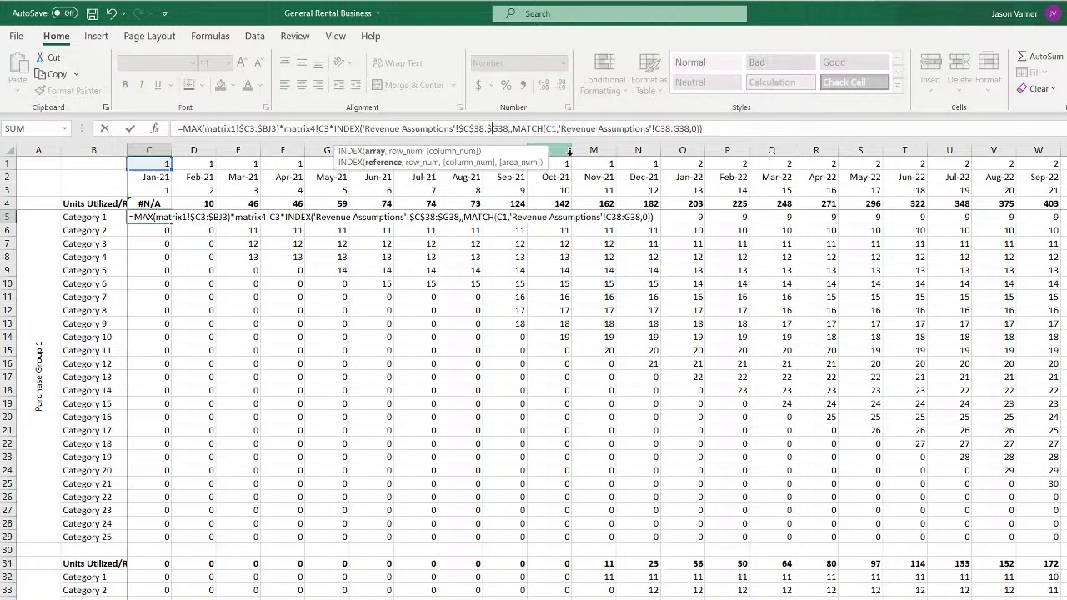
type("$")
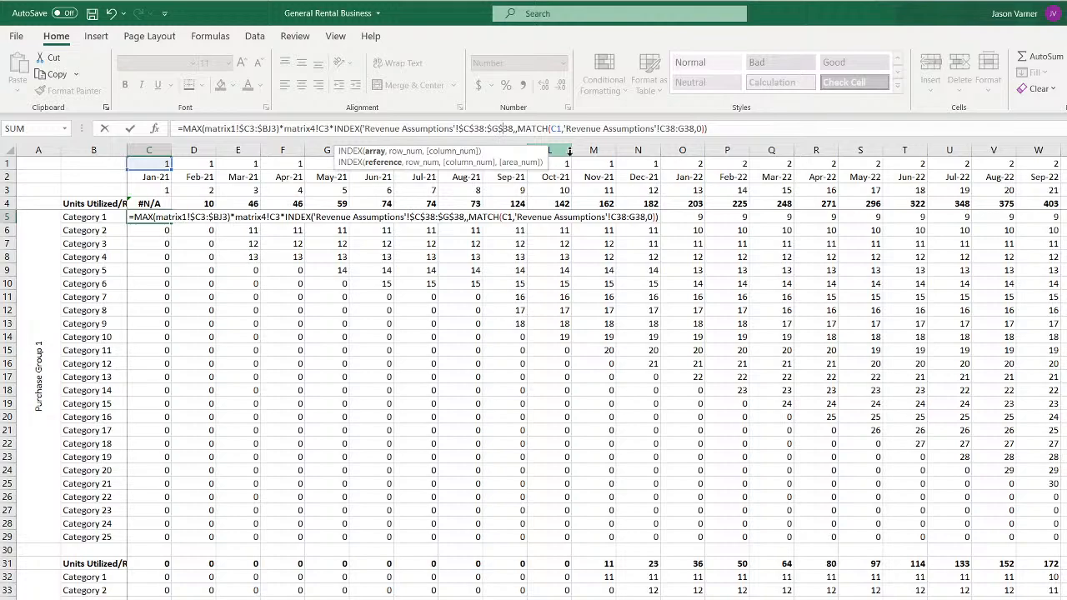
key("BackSpace")
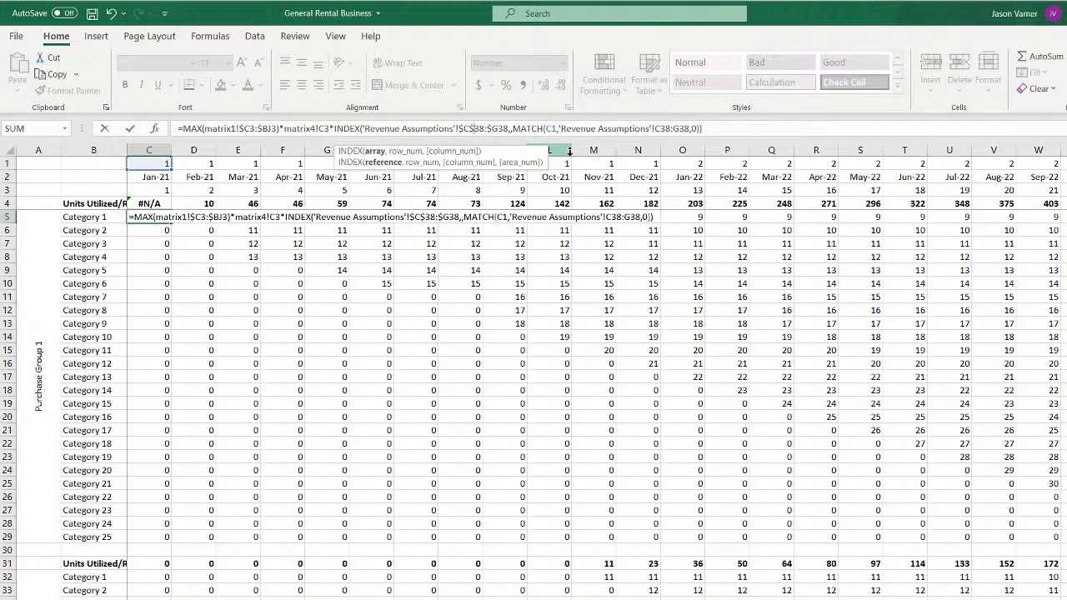
key("BackSpace")
Lock the row of the MATCH lookup value in the formula as C$1
key("Right")
key("Right")
key("Right")
key("Right")
key("Right")
key("Right")
key("Right")
key("Right")
key("Right")
key("Right")
key("Right")
key("Right")
key("Right")
key("Right")
key("Right")
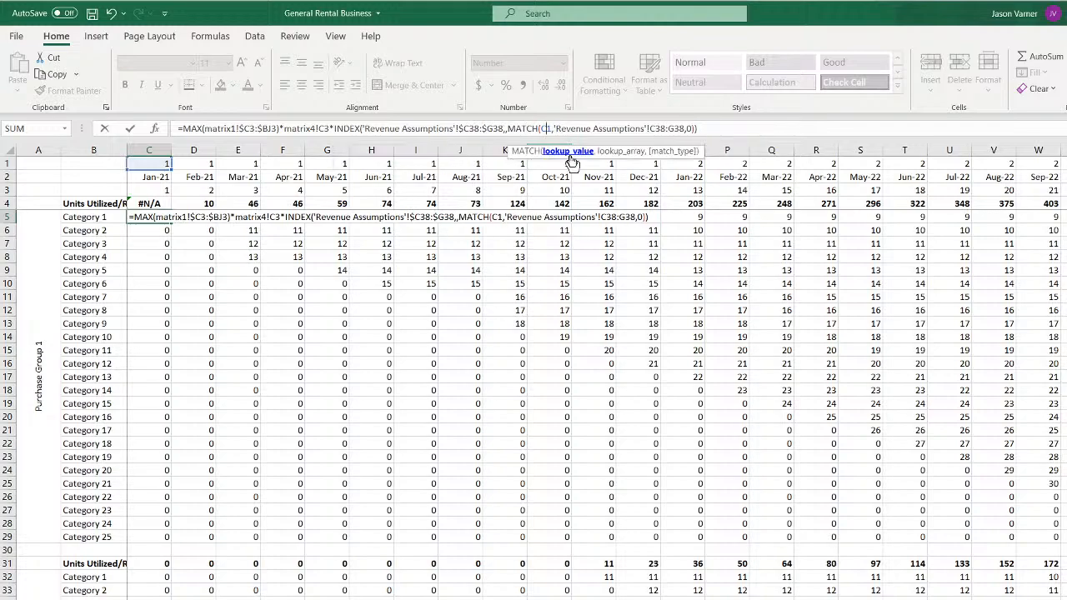
type("$")
Make the MATCH lookup array on Revenue Assumptions fully absolute as $C$38:$G$38
key("Right")
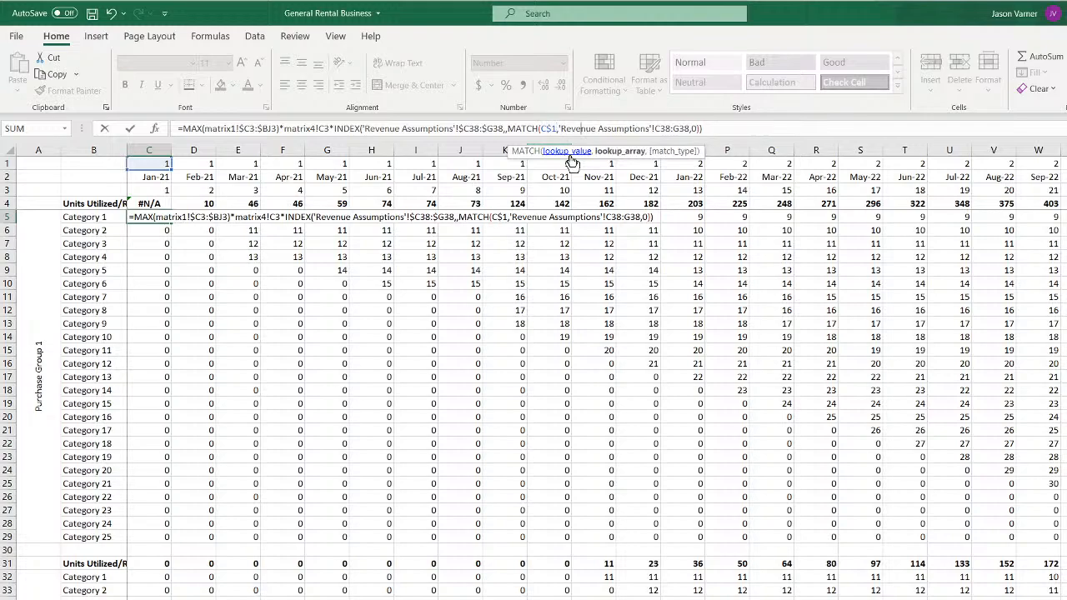
key("Right")
type("$")
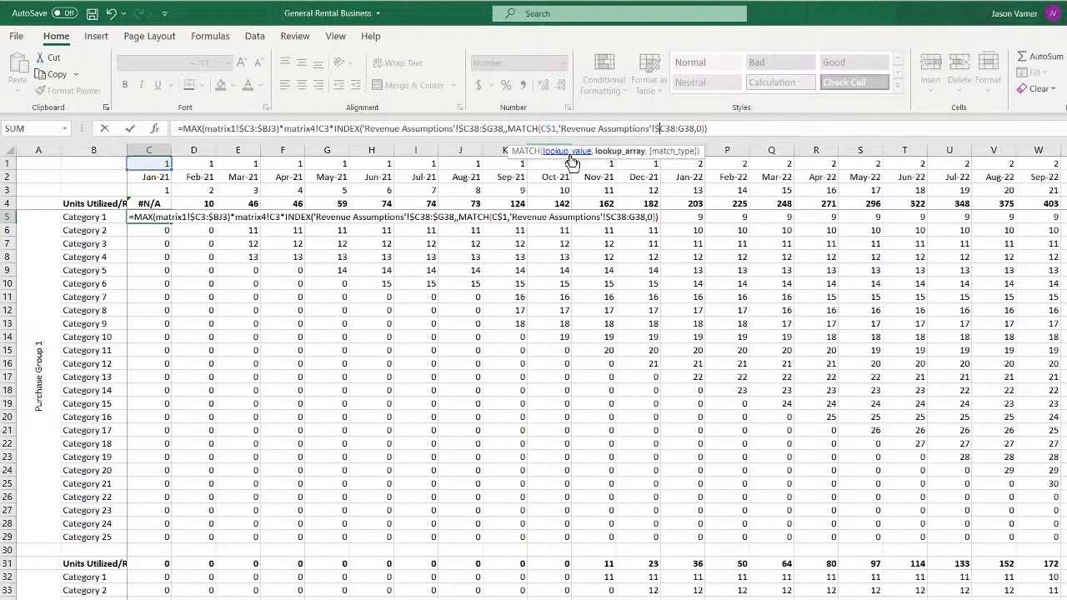
key("Right")
type("$")
key("Right")
key("Right")
key("Right")
type("$")
key("Right")
type("$")
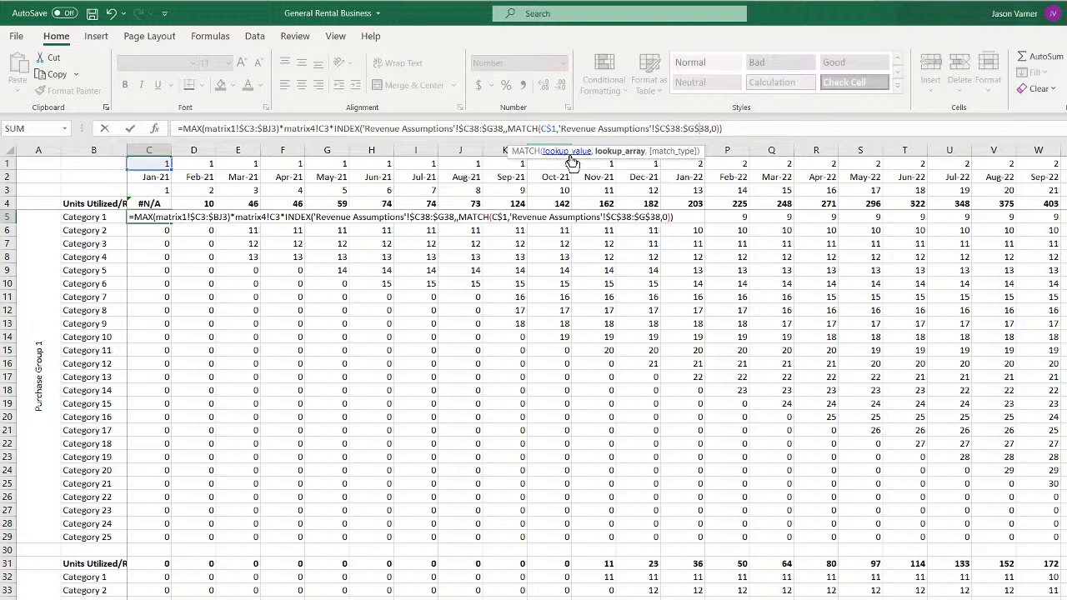
Enter Category 1's Jan-21 formula and check which Revenue Assumptions row holds the year numbers above the utilization rates
key("ctrl+Return")
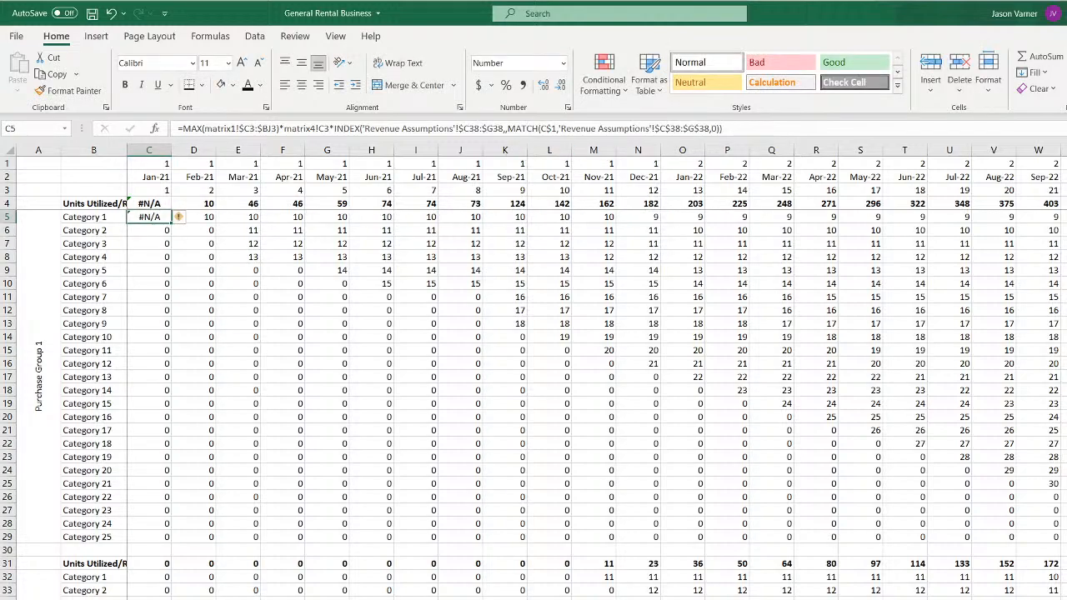
left_click(500, 597)
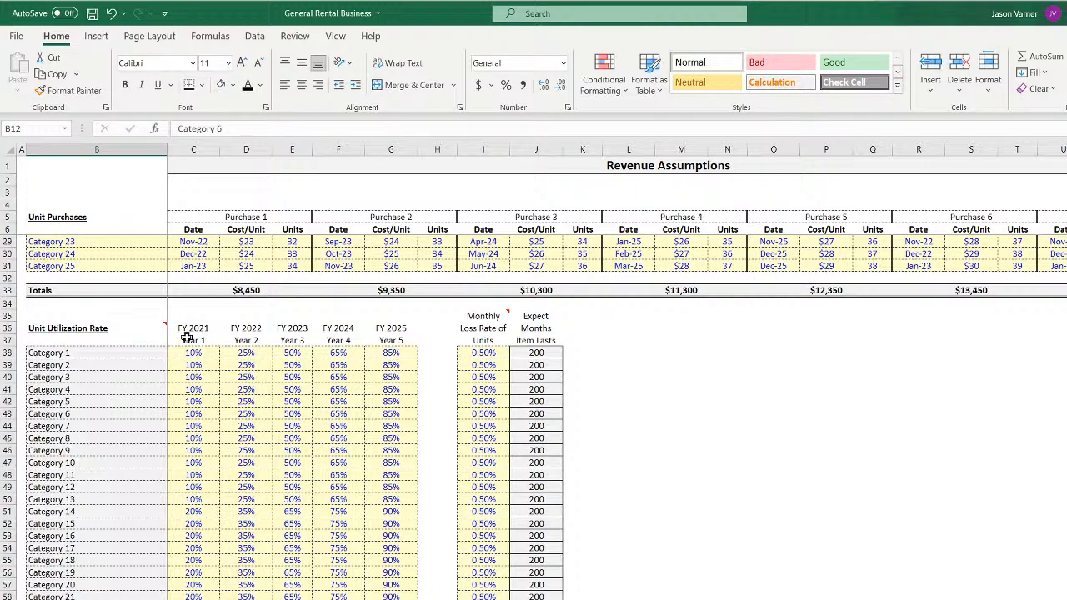
left_click(187, 339)
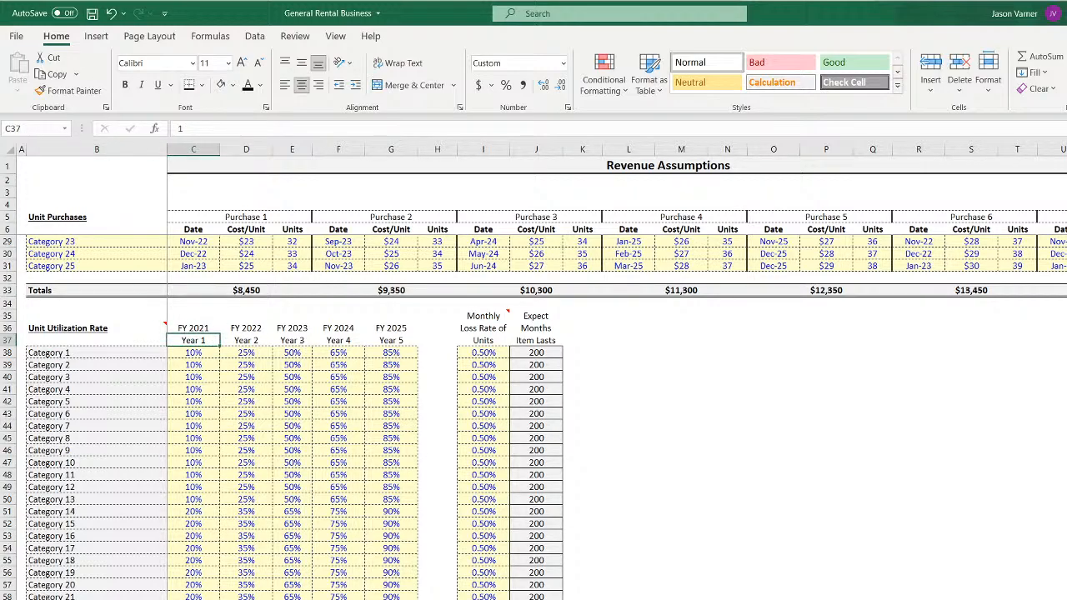
key("ctrl+Page_Down")
key("ctrl+Page_Down")
key("ctrl+Page_Down")
key("ctrl+Page_Down")
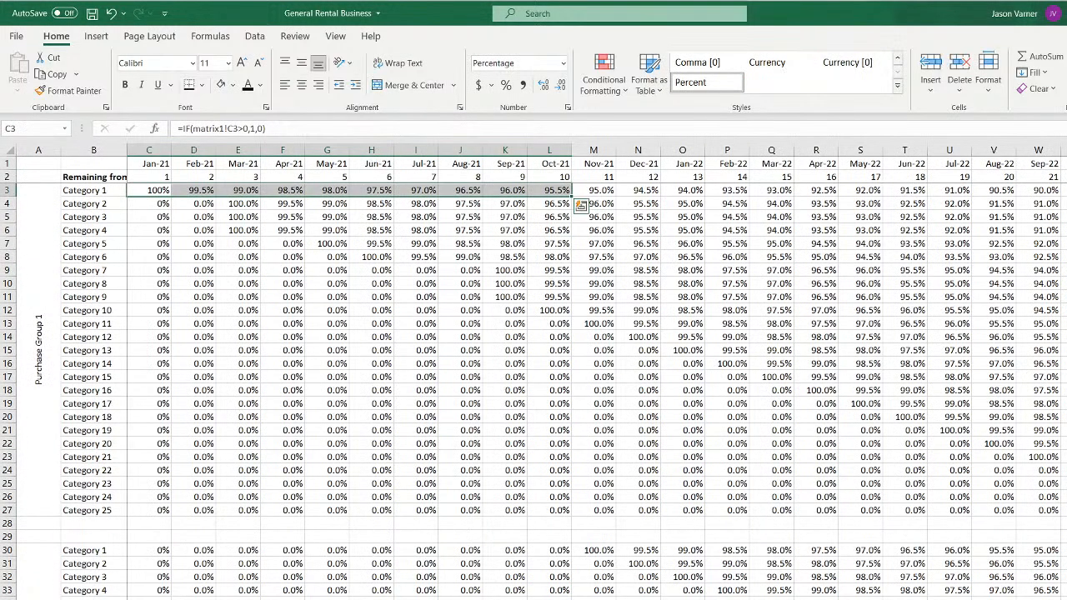
key("ctrl+Page_Down")
key("ctrl+Page_Down")
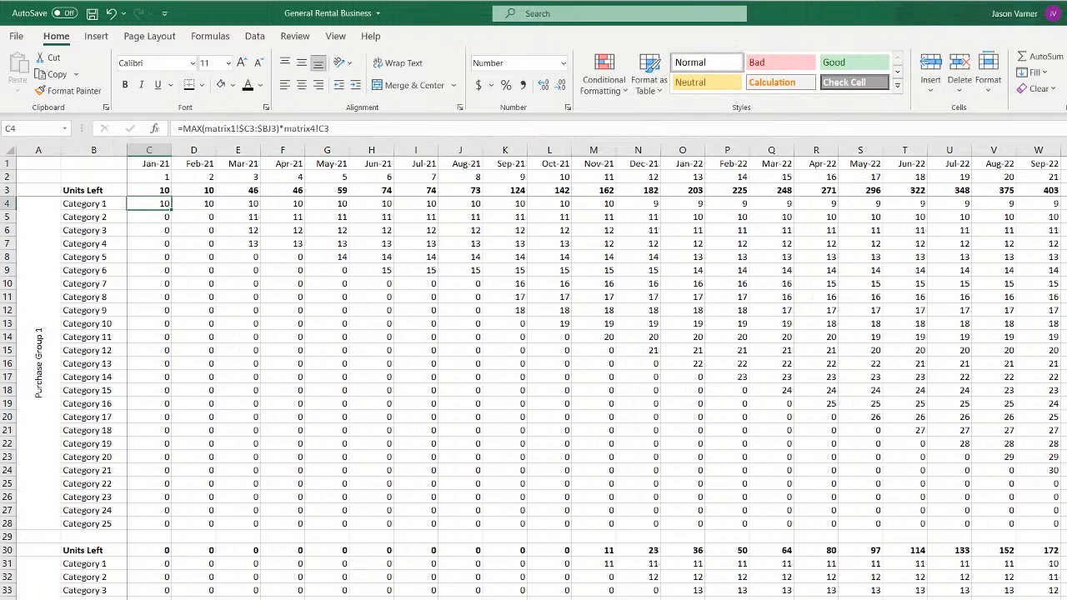
Change the MATCH lookup array in Category 1's Jan-21 formula to 'Revenue Assumptions'!$C$37:$G$37
left_click(679, 129)
key("BackSpace")
type("7")
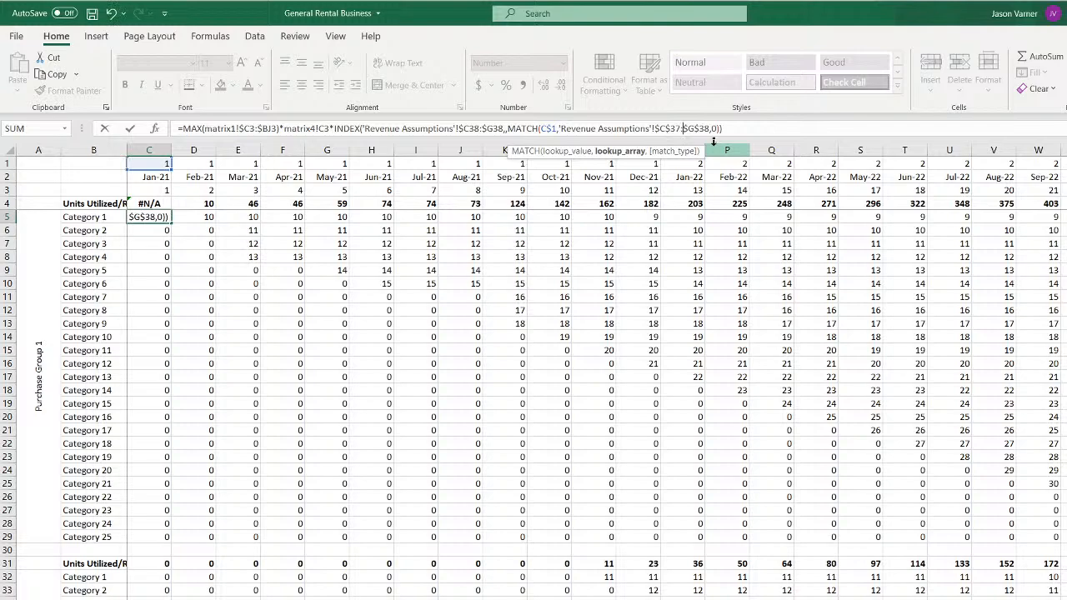
key("BackSpace")
type("7")
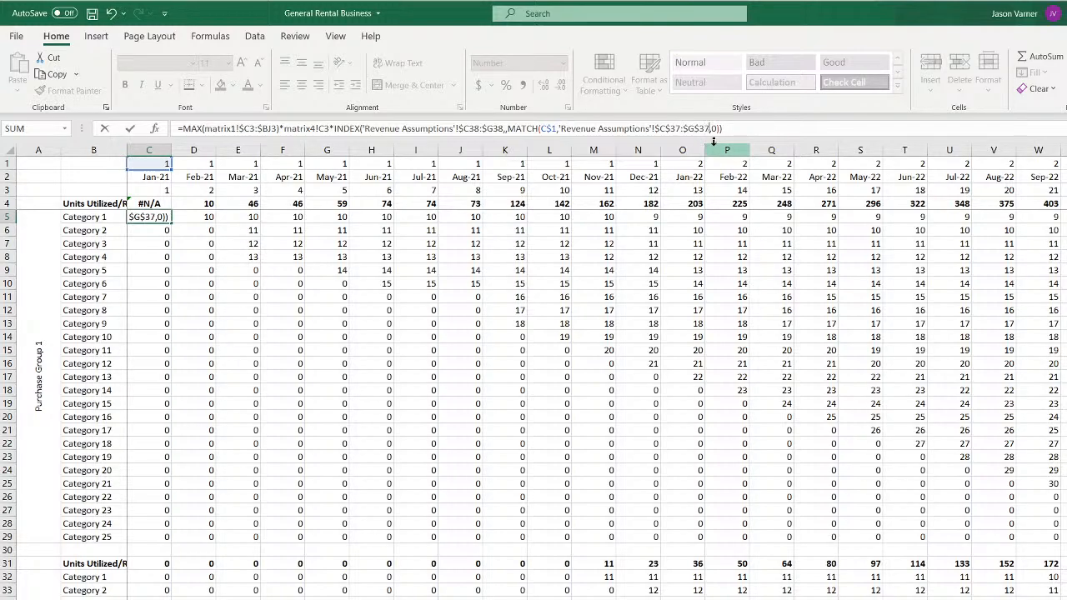
key("ctrl+Return")
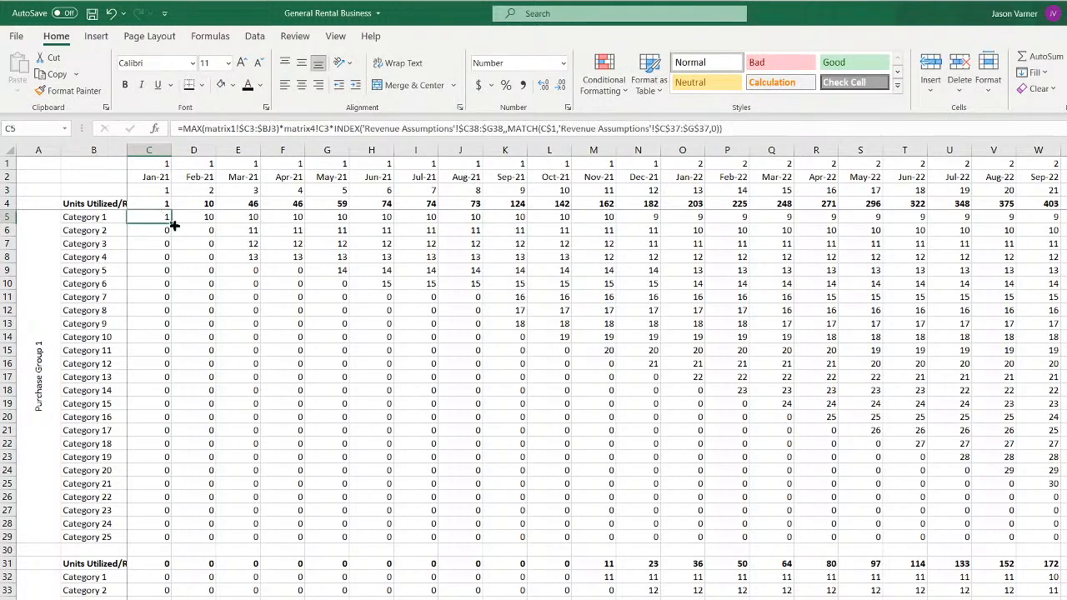
Fill Category 1's Jan-21 formula across all months and down through Category 25 of Purchase Group 1
left_click_drag(173, 225, 1064, 222)
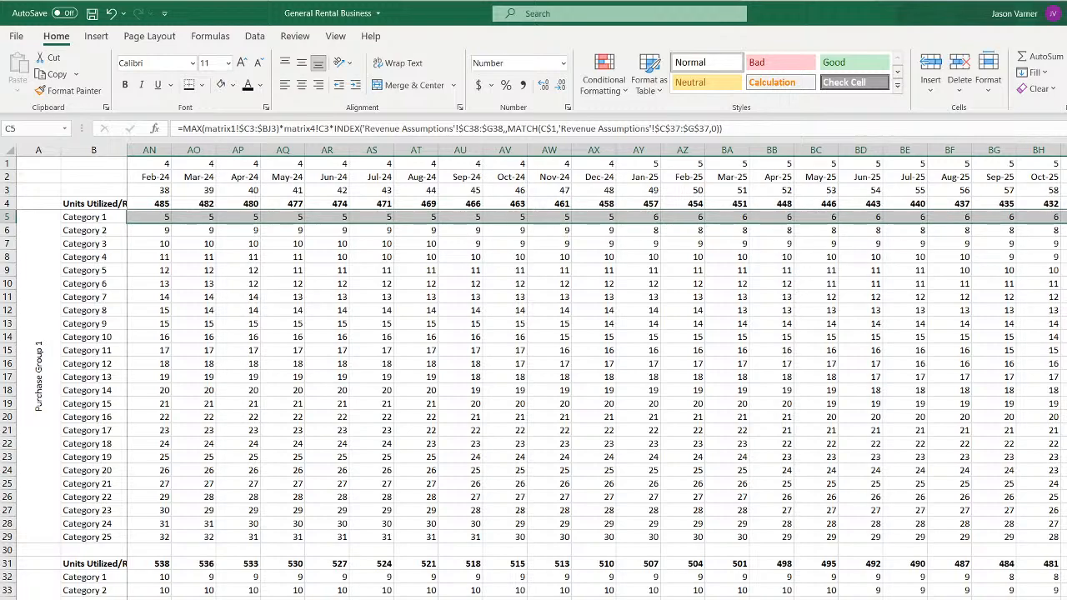
left_click_drag(1064, 223, 1064, 539)
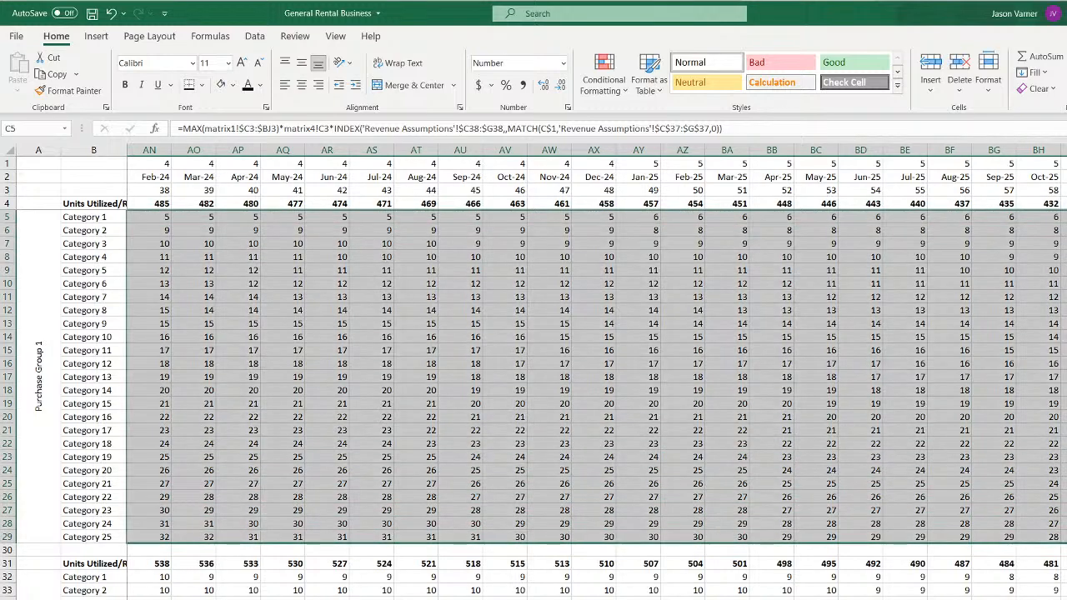
scroll(593, 375, "left", 12)
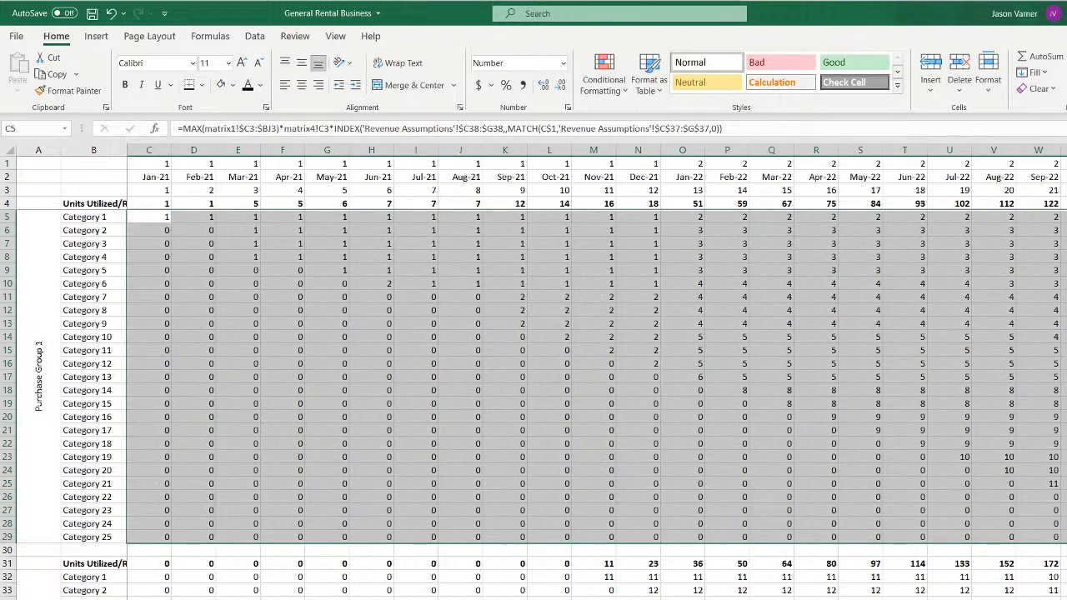
left_click(148, 216)
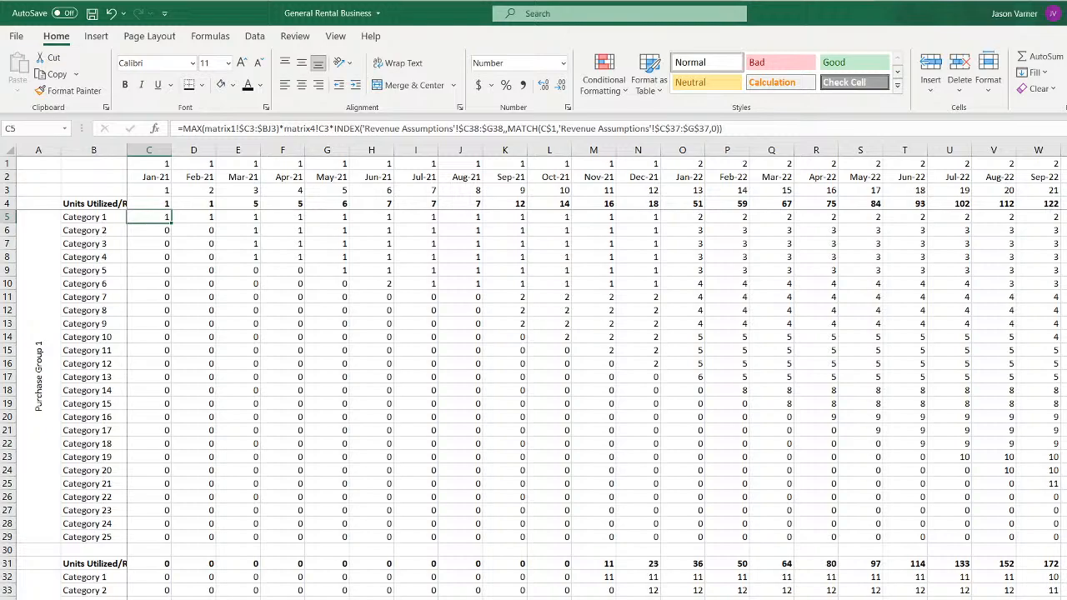
Review the Life of Purchase Cohort matrix, examining how Purchase 1's categories count months from their purchase date
key("ctrl+Page_Down")
key("ctrl+Page_Down")
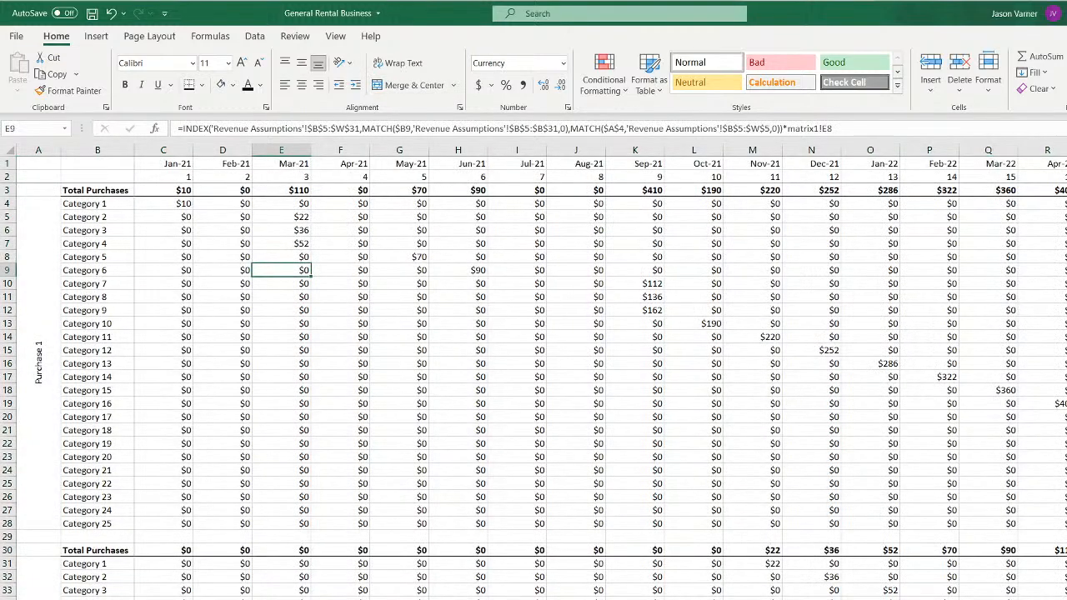
key("ctrl+Page_Down")
key("ctrl+Page_Down")
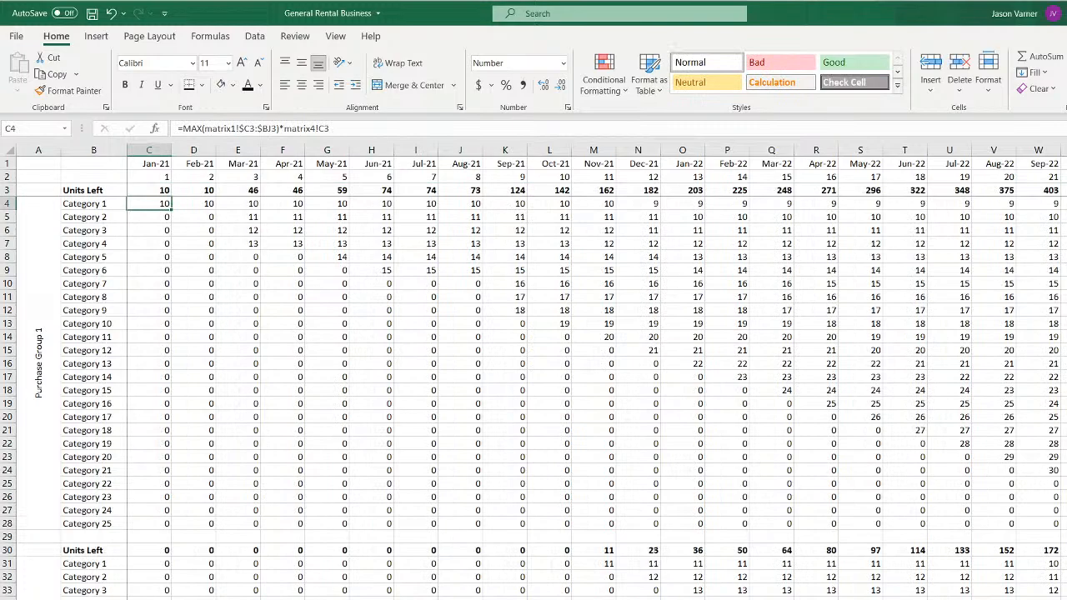
key("ctrl+Page_Down")
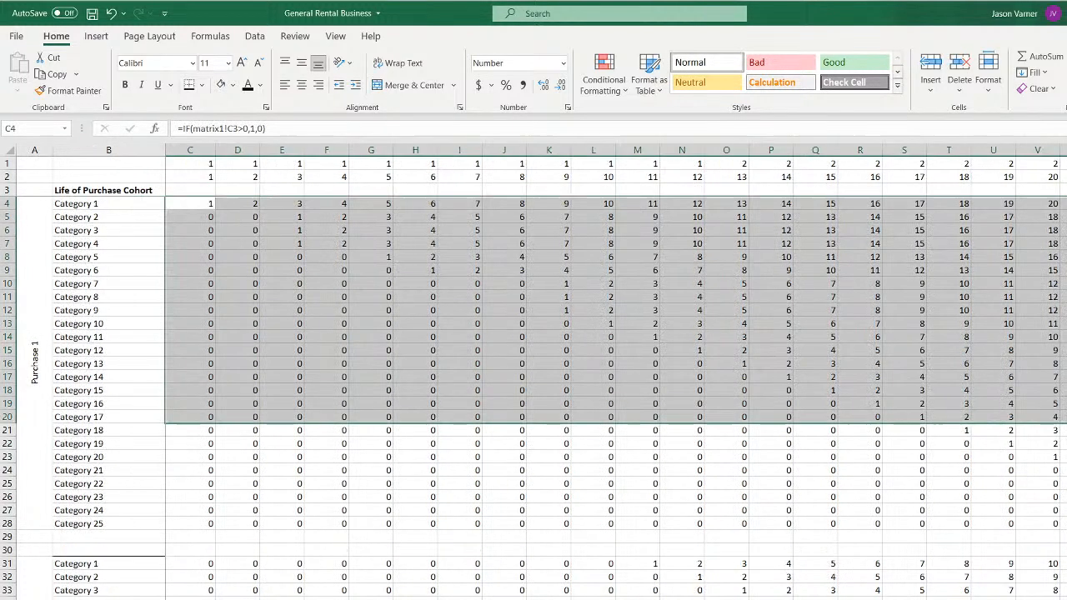
left_click(198, 205)
left_click(235, 202)
left_click(293, 204)
left_click(409, 207)
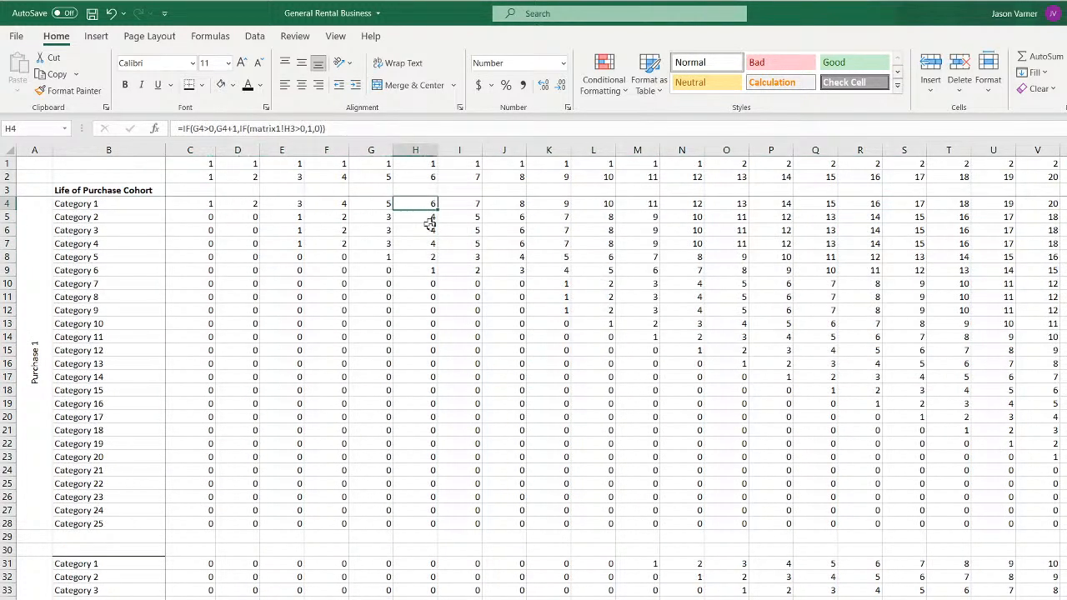
left_click(477, 258)
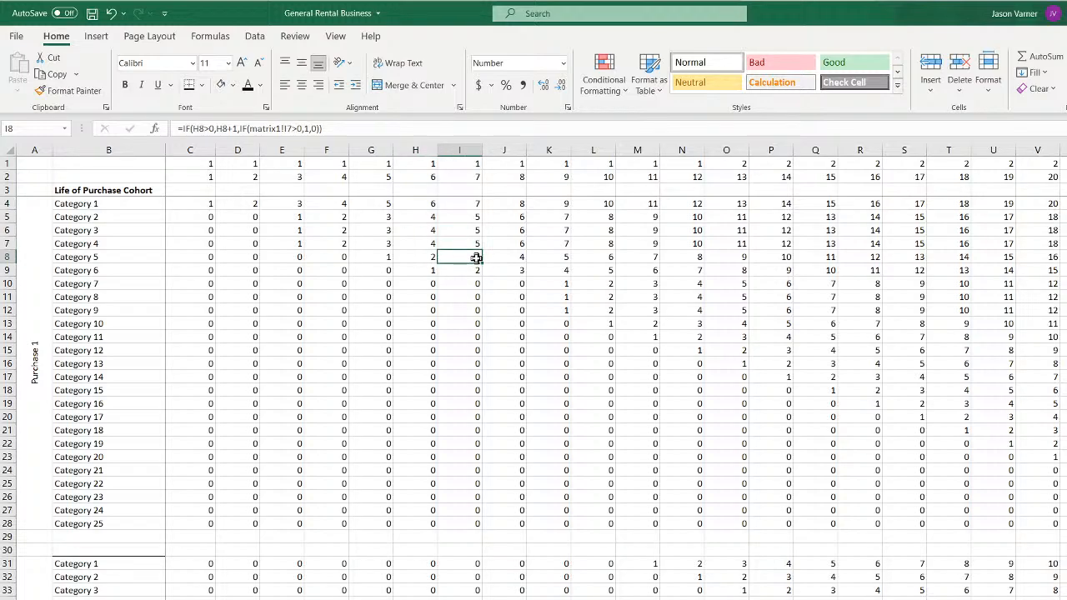
left_click(209, 205)
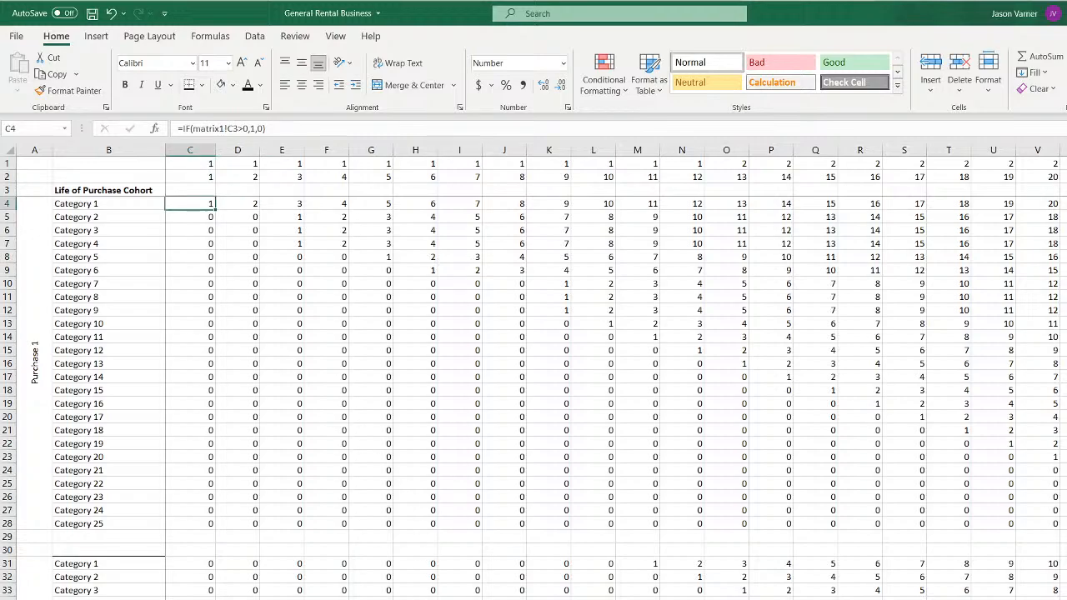
Examine the Average Months Rented Out For schedule, checking which months flag a new rental for Category 1
key("ctrl+Page_Down")
left_click_drag(188, 231, 191, 589)
left_click_drag(222, 231, 221, 375)
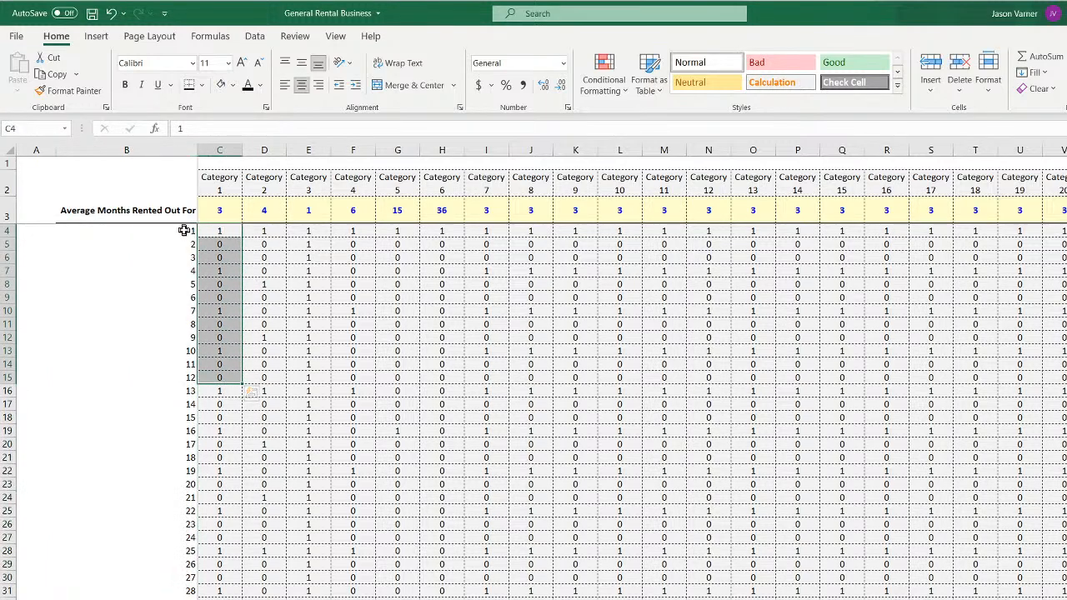
left_click_drag(183, 230, 152, 488)
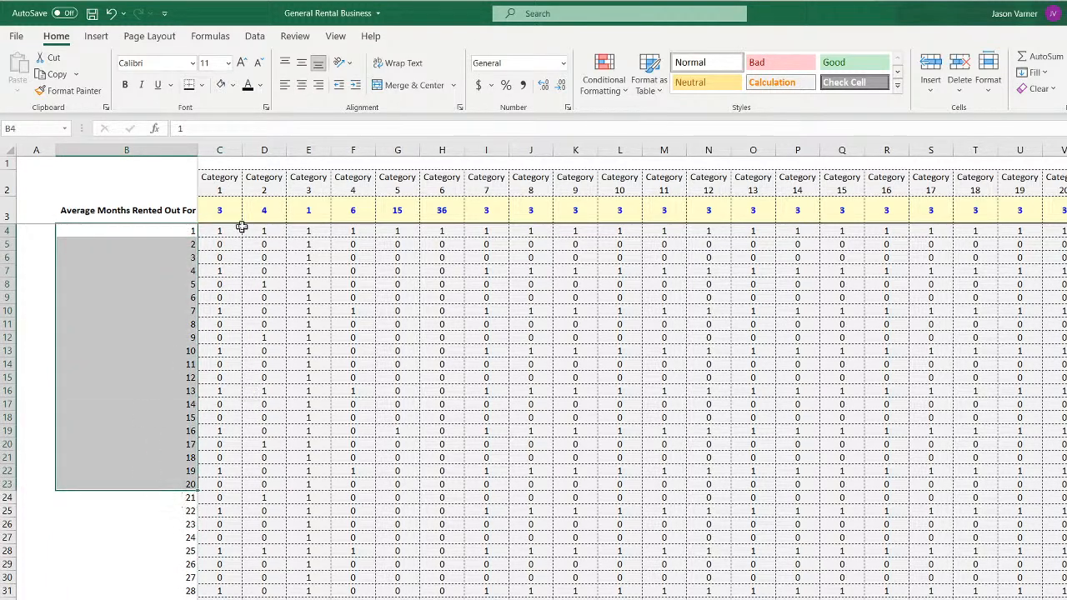
left_click_drag(221, 230, 223, 439)
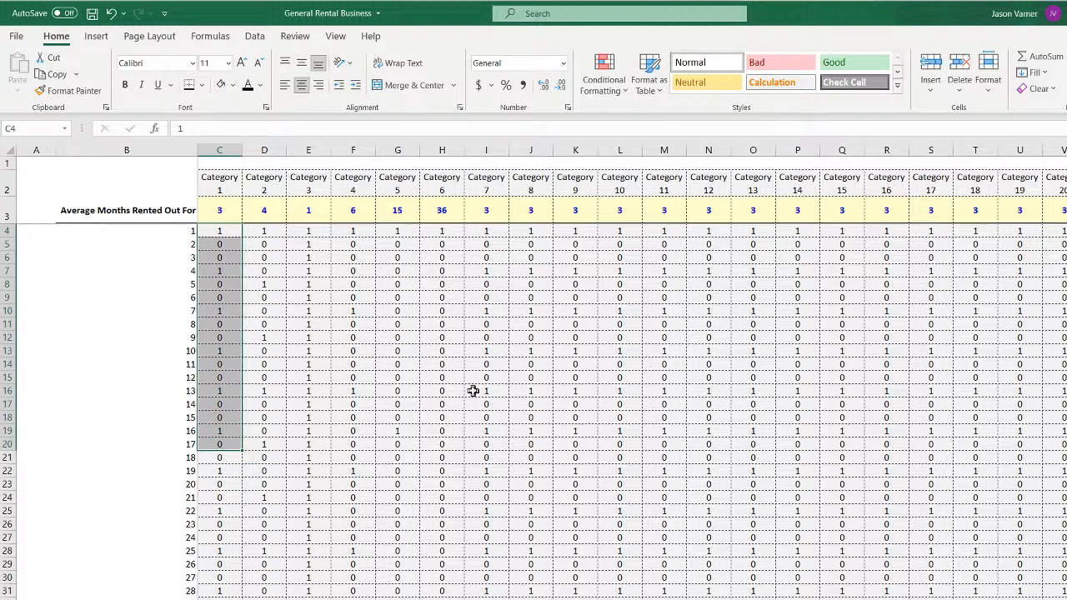
left_click(227, 234)
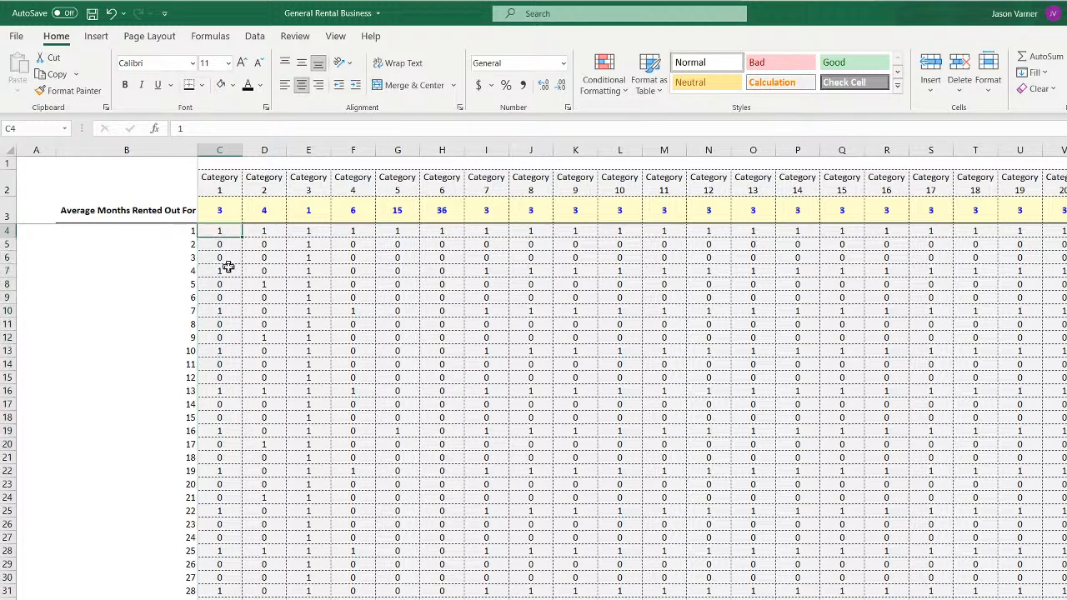
left_click(226, 270)
left_click(233, 311)
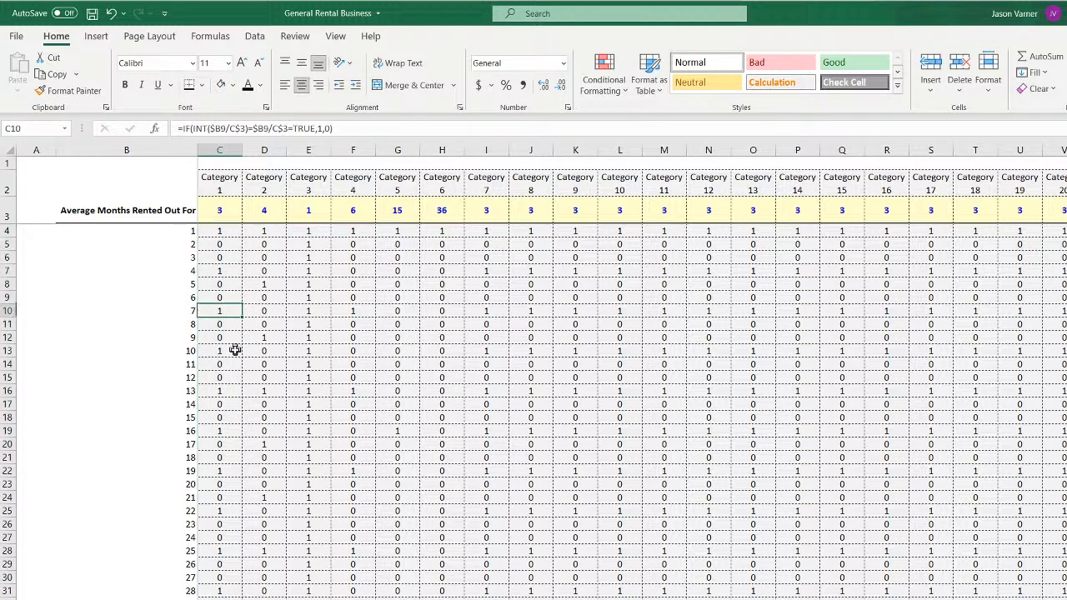
left_click(235, 351)
left_click(228, 391)
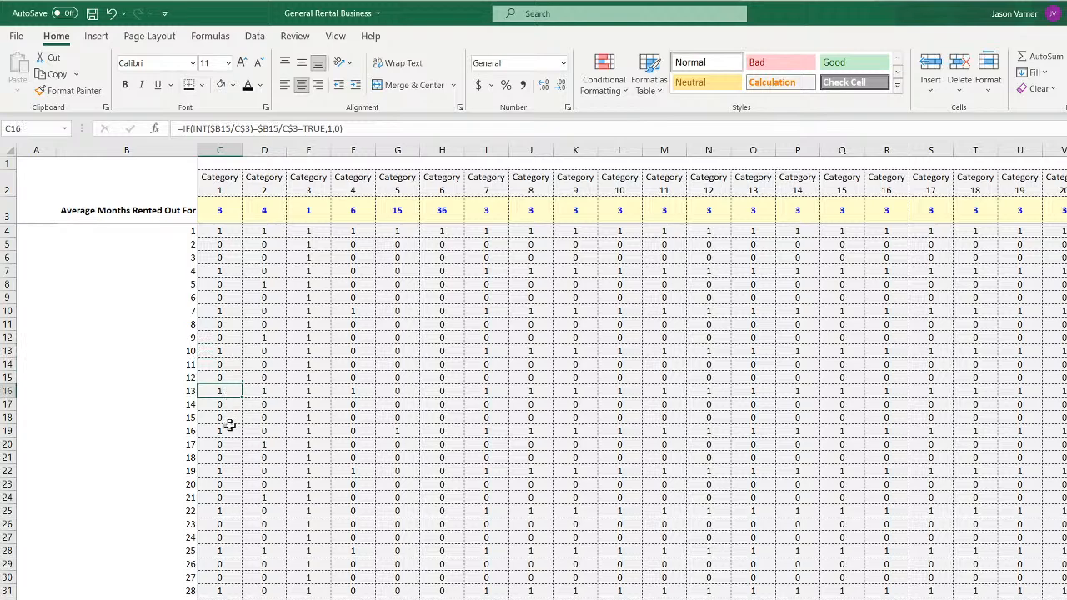
left_click(230, 431)
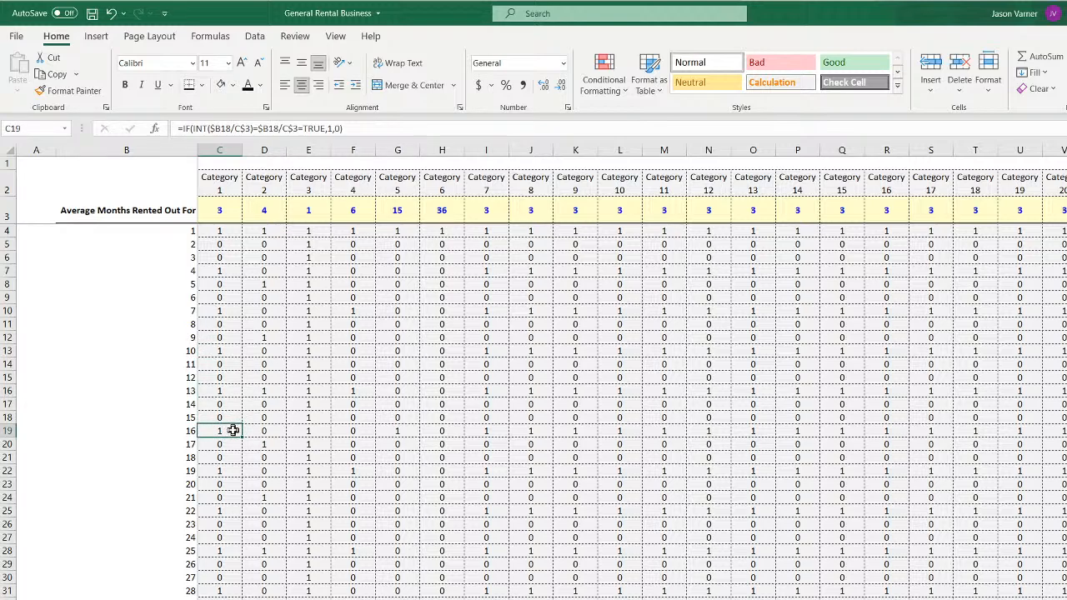
left_click(224, 234)
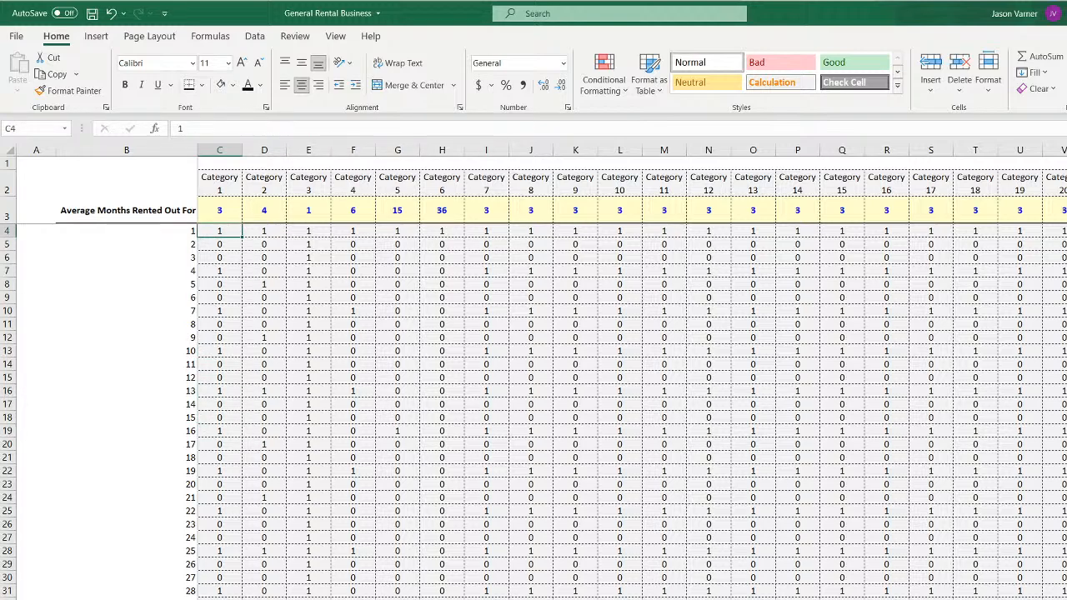
Copy the *INDEX/MATCH utilization-rate portion of Purchase Group 1 Category 1's Jan-21 formula in the Units Utilized matrix
key("ctrl+Page_Down")
key("ctrl+Page_Down")
key("ctrl+Page_Down")
key("ctrl+Page_Down")
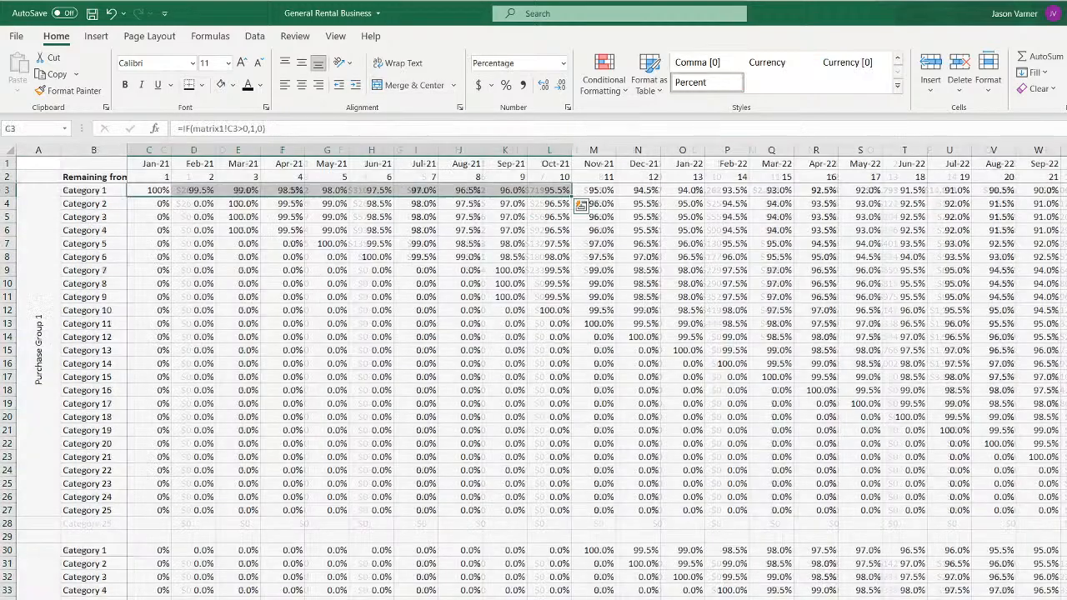
key("ctrl+Page_Down")
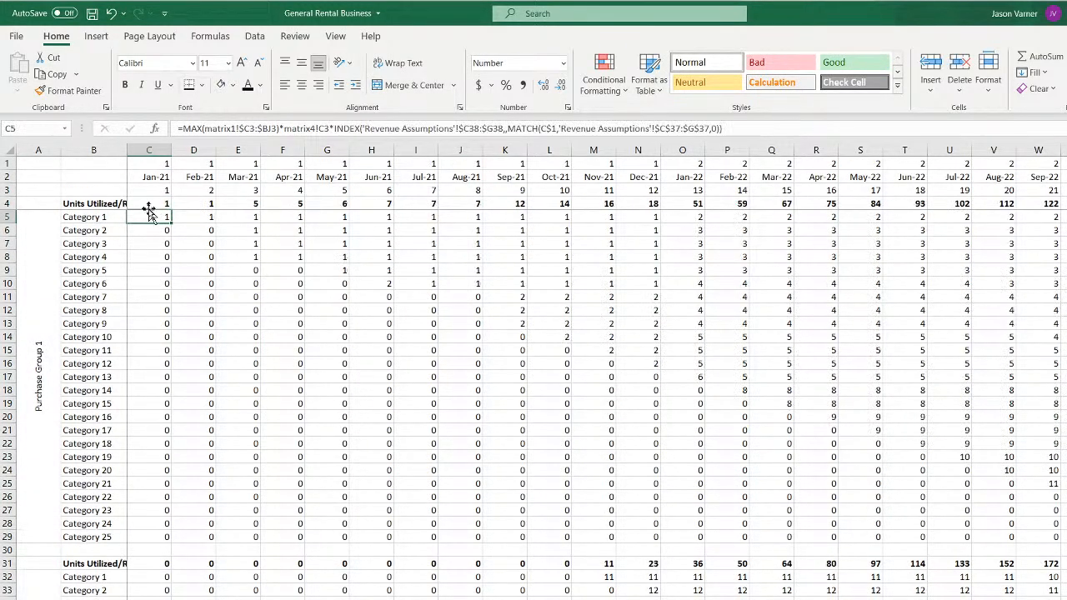
left_click(640, 402)
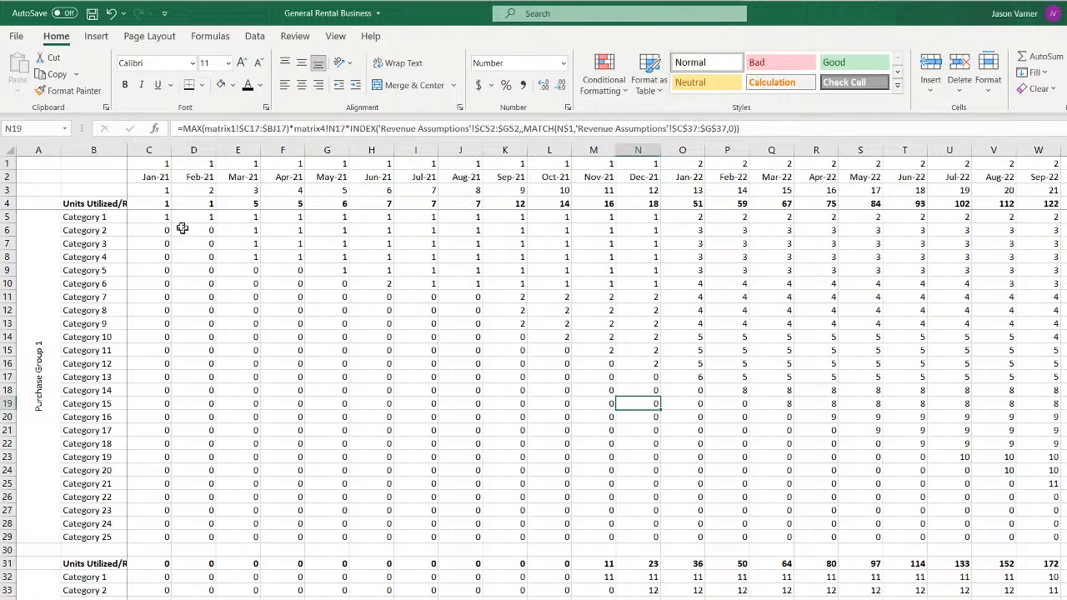
left_click(149, 215)
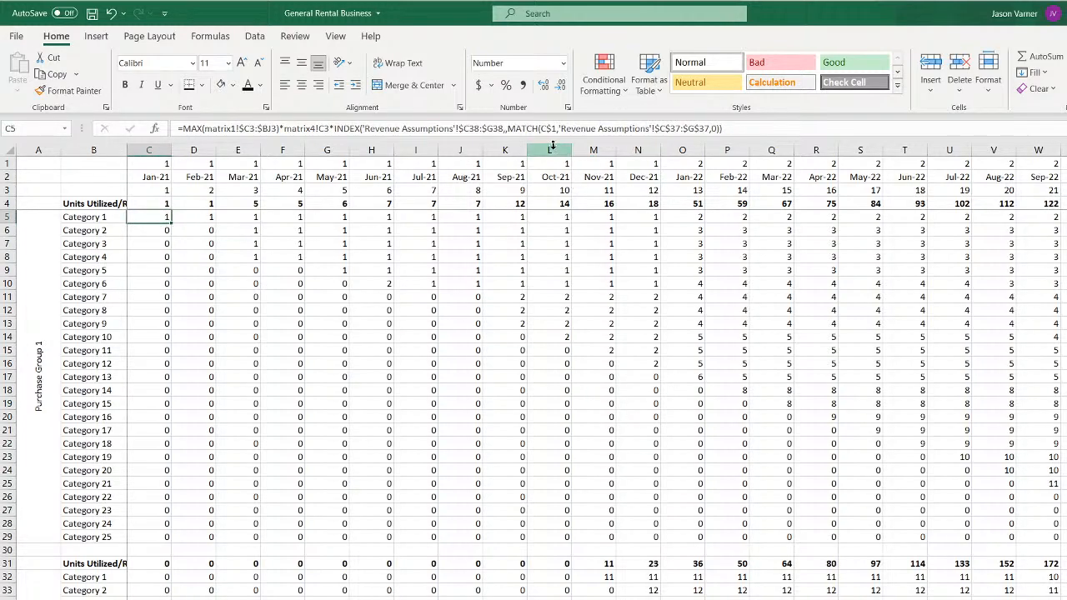
left_click_drag(330, 128, 776, 131)
key("ctrl+c")
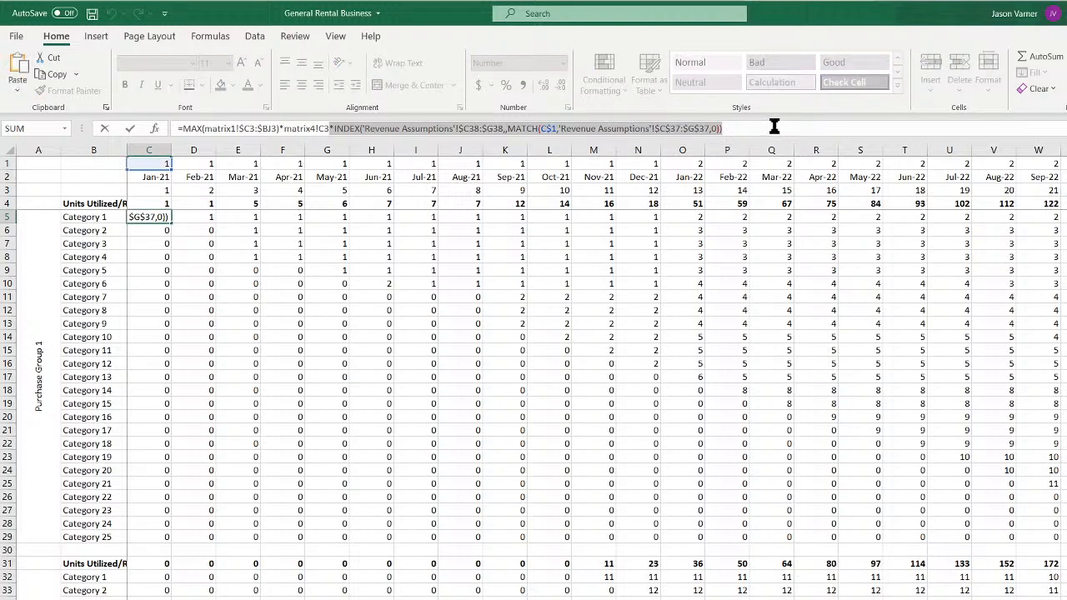
key("Return")
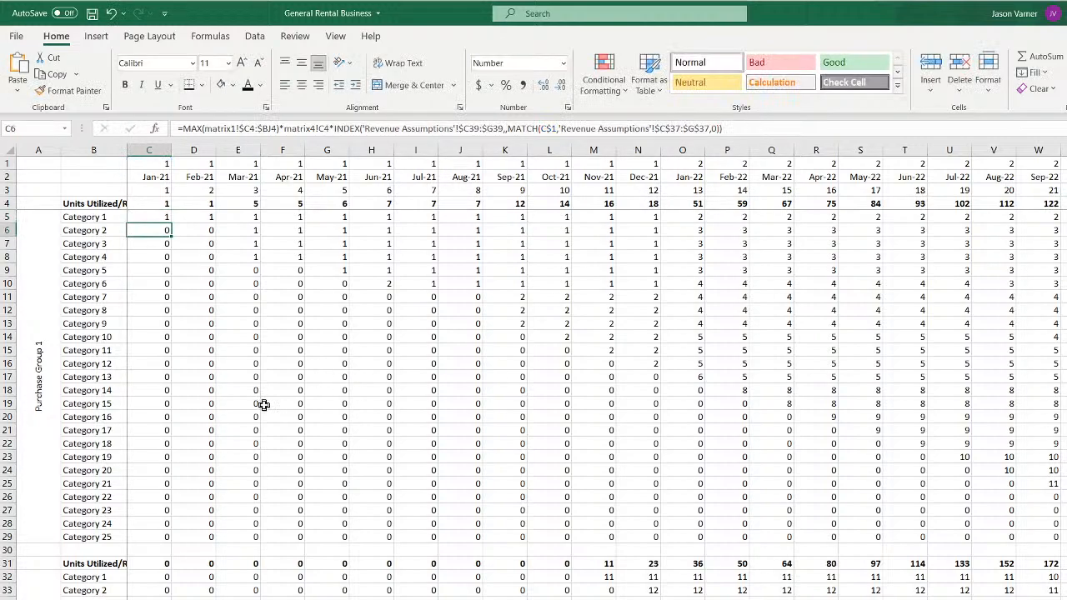
Append the copied utilization-rate INDEX/MATCH lookup to Category 1's Jan-21 formula in Purchase Group 2
left_click(147, 575)
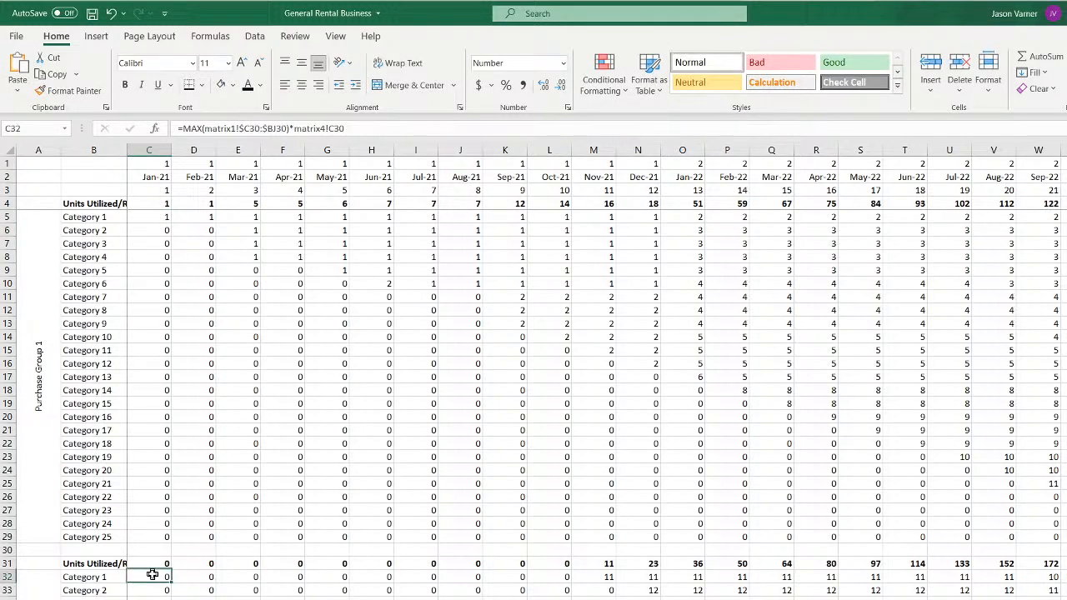
left_click(392, 127)
key("ctrl+v")
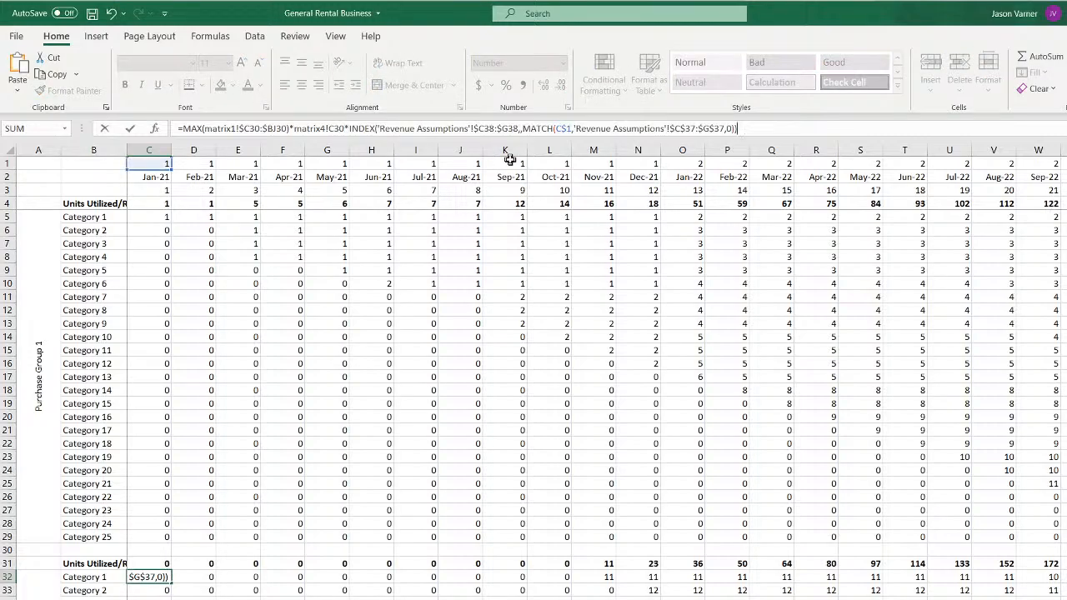
key("Return")
scroll(254, 433, "down", 11)
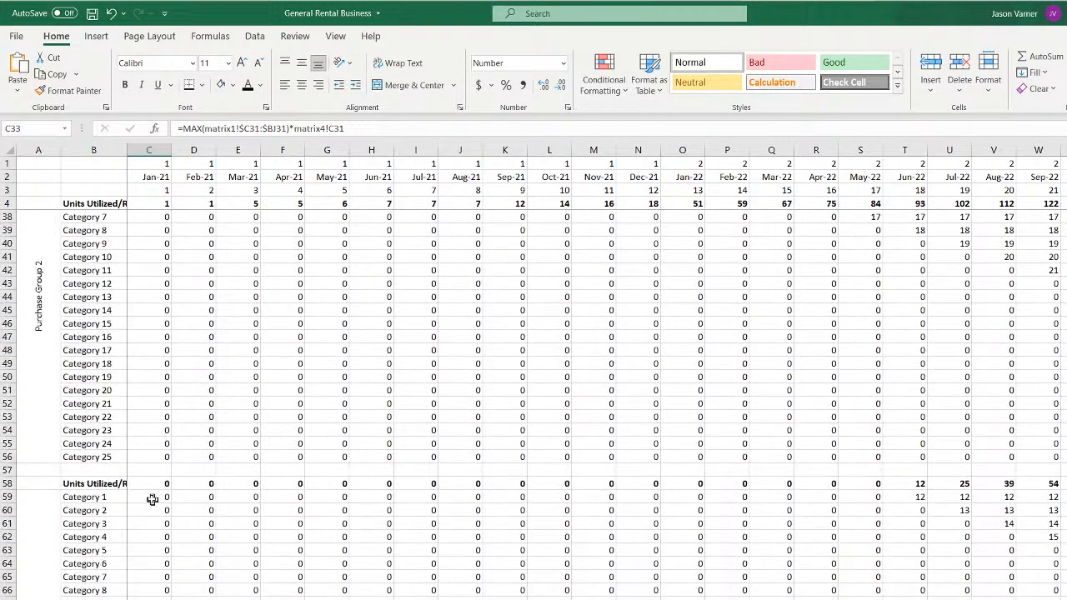
Append the copied utilization-rate INDEX/MATCH lookup to Category 1's Jan-21 formula in Purchase Group 3
left_click(152, 498)
left_click(404, 127)
key("ctrl+v")
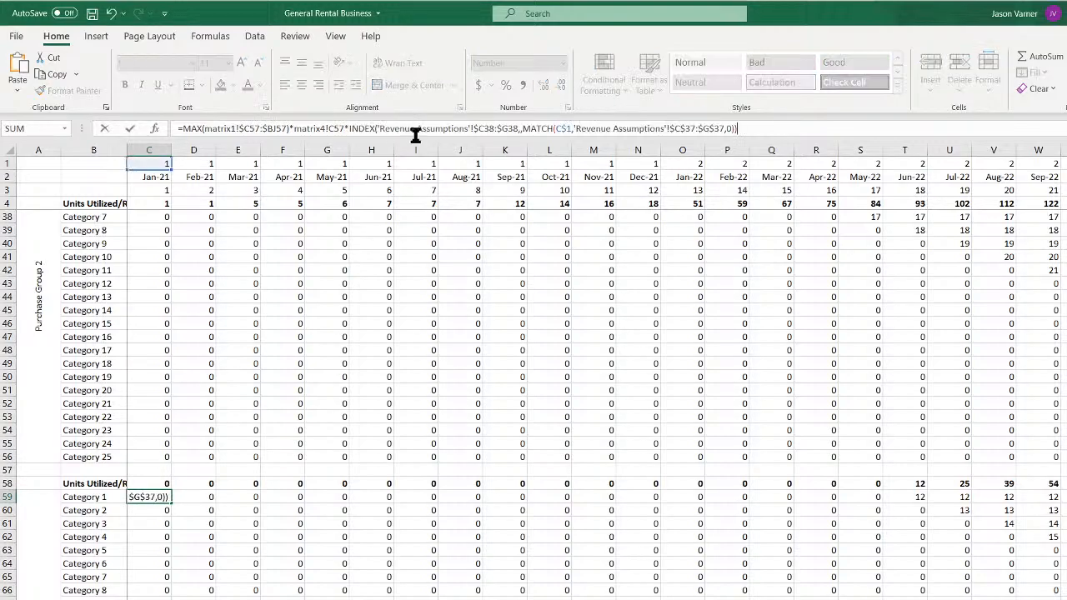
key("Return")
Append the copied utilization-rate INDEX/MATCH lookup to Category 1's Jan-21 formula in Purchase Group 4
scroll(245, 502, "down", 7)
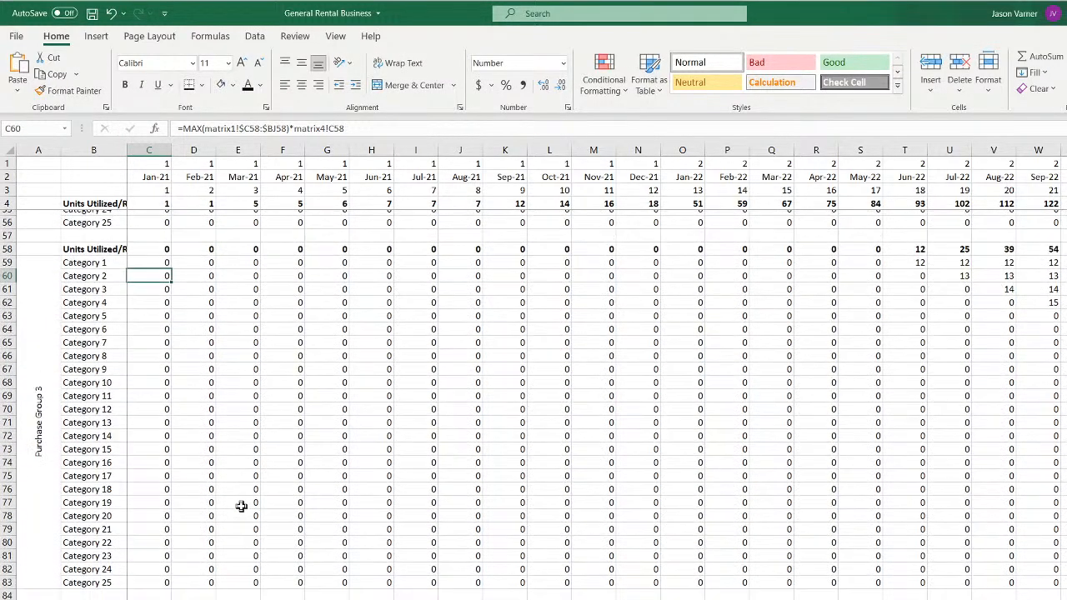
left_click(148, 575)
left_click(397, 129)
key("ctrl+v")
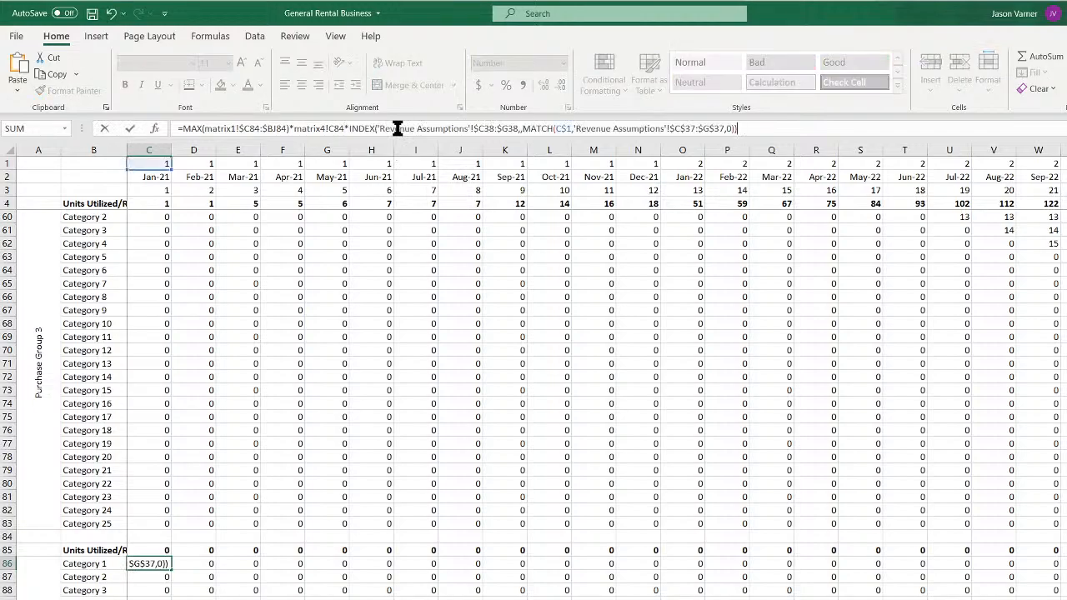
key("Escape")
Append the copied utilization-rate INDEX/MATCH lookup to Category 1's Jan-21 formula in Purchase Group 5
scroll(286, 431, "down", 11)
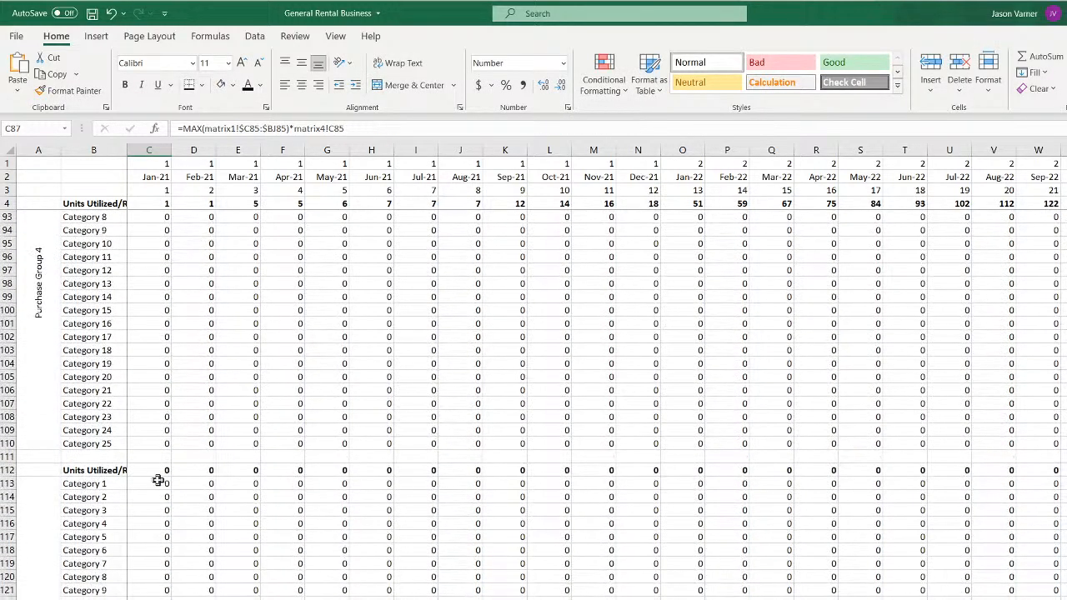
left_click(152, 482)
left_click(376, 128)
key("ctrl+v")
key("Return")
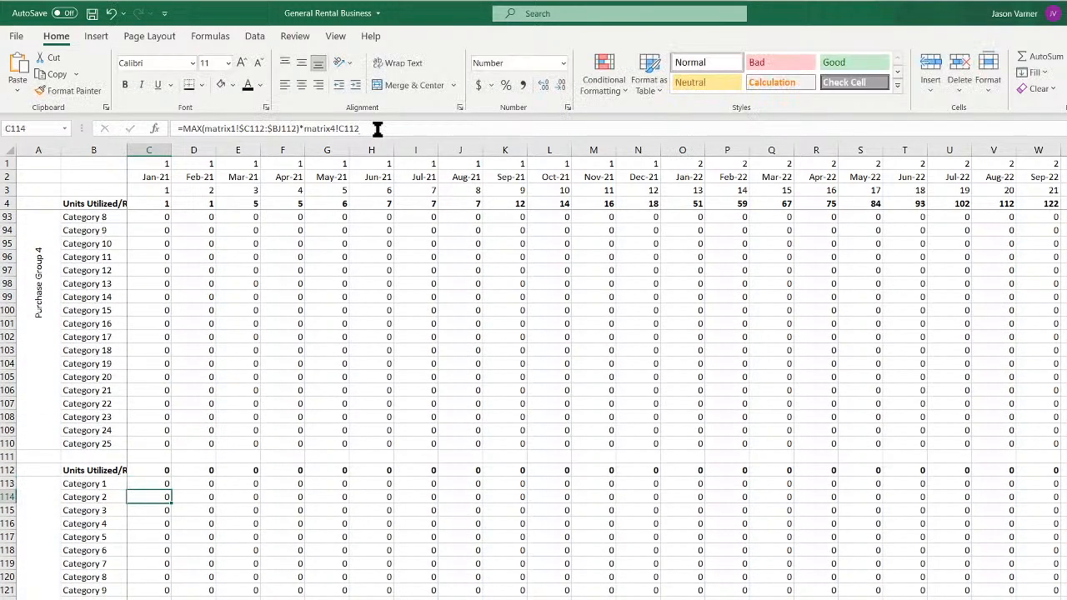
Append the copied utilization-rate INDEX/MATCH lookup to Category 1's Jan-21 formula in Purchase Group 6
scroll(274, 400, "down", 11)
left_click(152, 405)
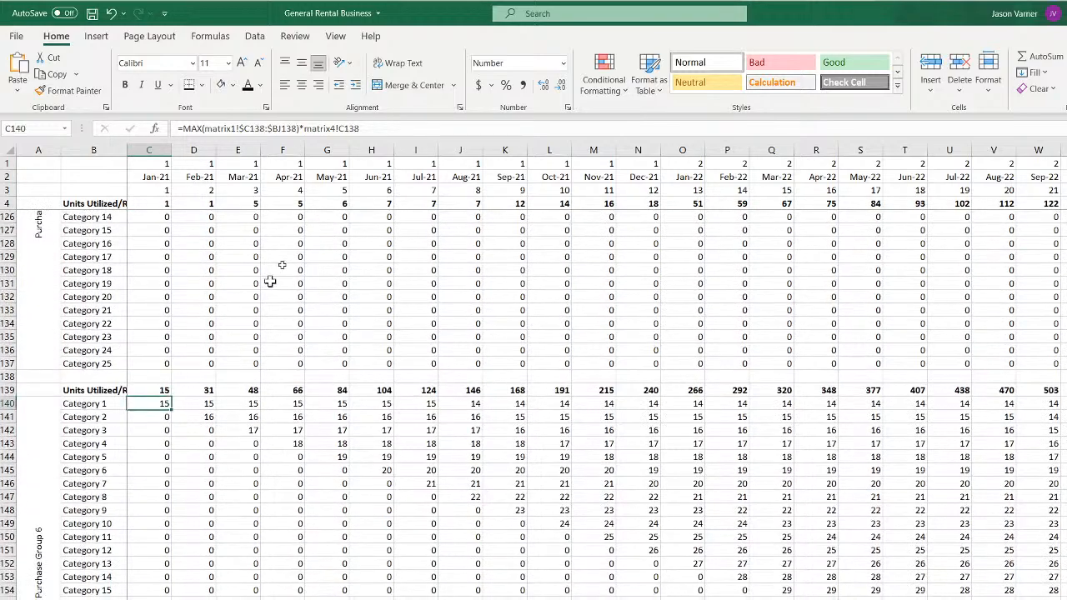
left_click(390, 129)
key("ctrl+v")
key("Return")
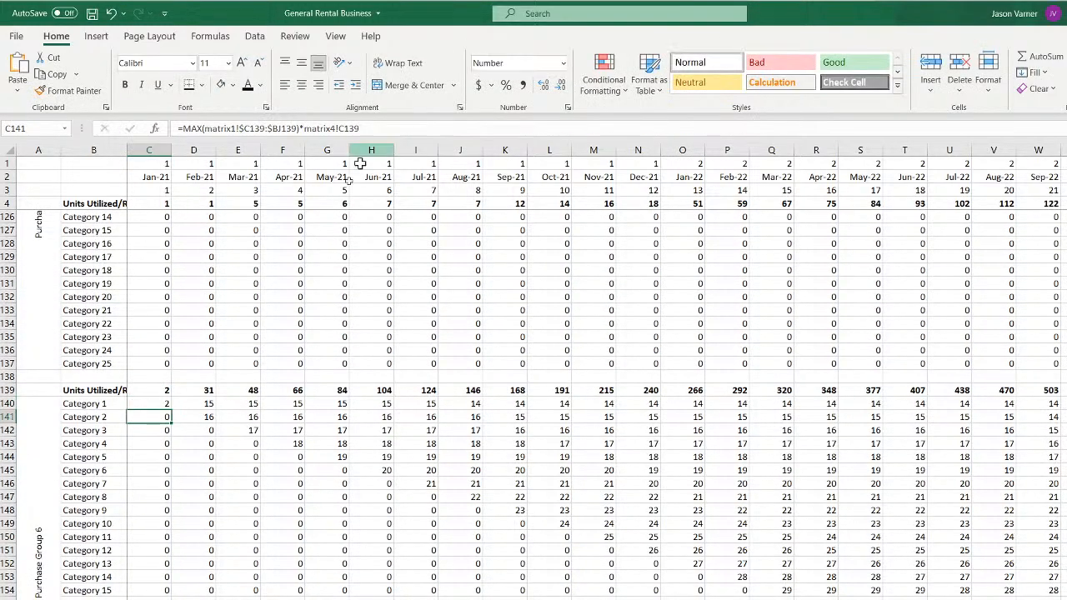
Append the copied utilization-rate INDEX/MATCH lookup to Category 1's Jan-21 formula in Purchase Group 7
scroll(181, 477, "down", 6)
scroll(181, 478, "down", 1)
left_click(155, 472)
left_click(413, 128)
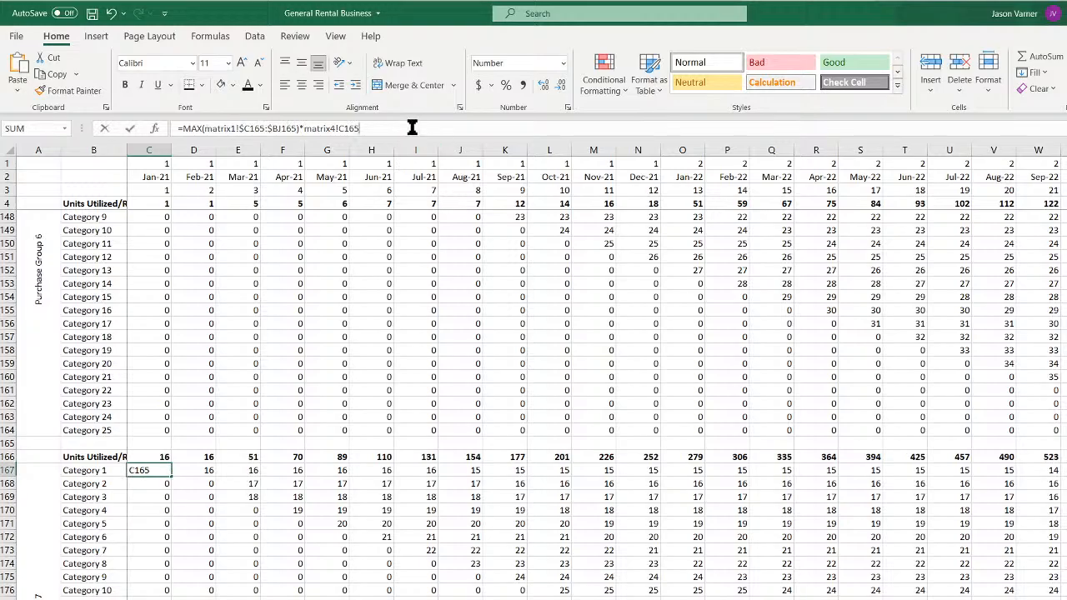
key("ctrl+v")
key("Return")
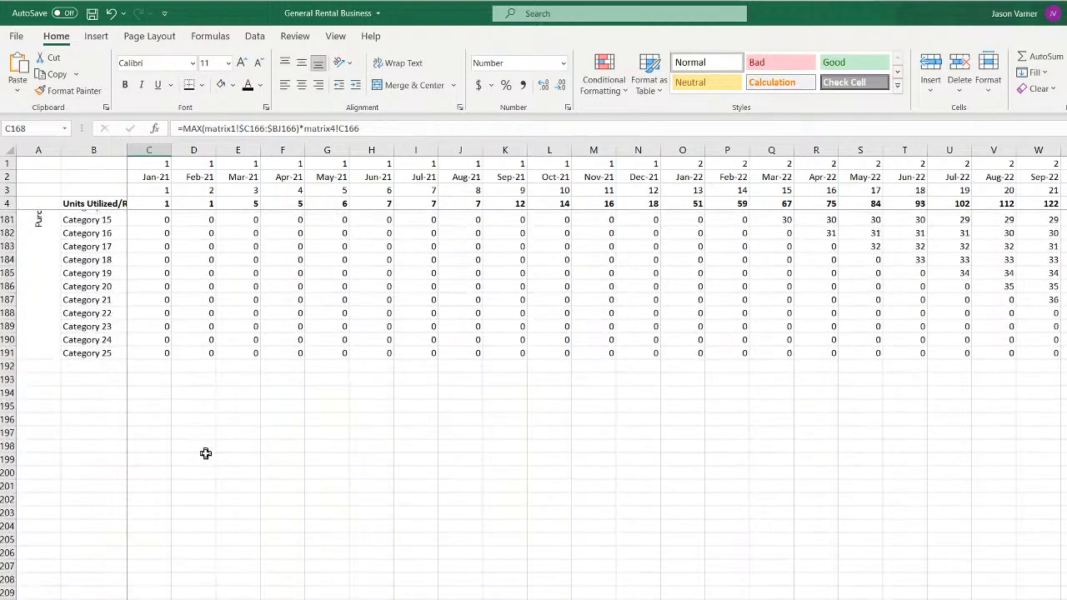
Fill Purchase Group 7's Category 1 Jan-21 formula down through Category 25 and across all months
left_click(161, 469)
mouse_move(171, 477)
left_mouse_down()
mouse_move(171, 599)
mouse_move(1066, 599)
left_mouse_up()
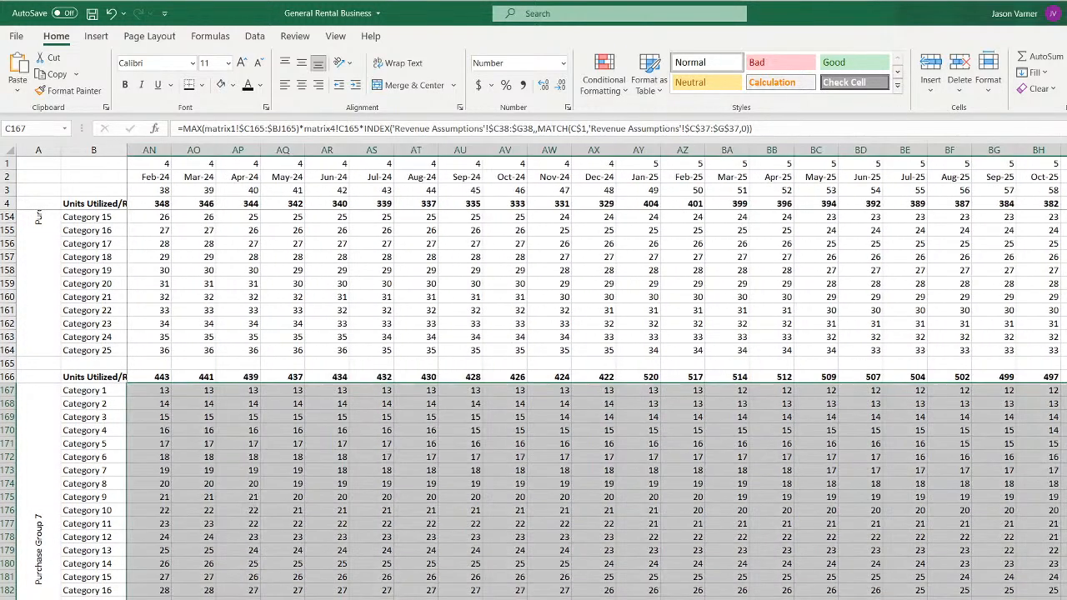
key("ctrl+BackSpace")
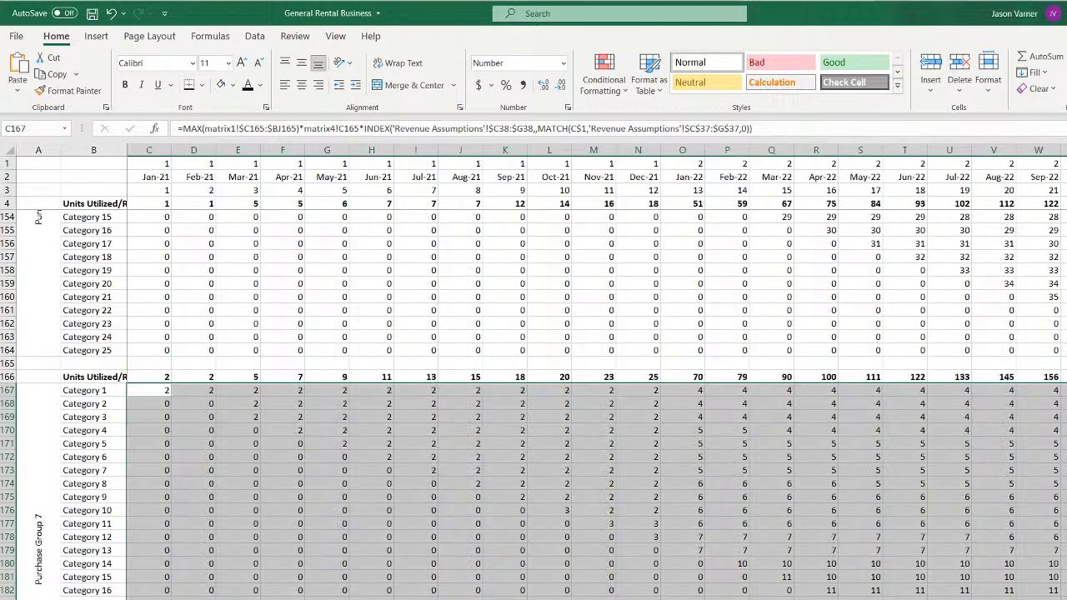
Fill Purchase Group 6's Category 1 Jan-21 formula down through Category 25 and across all months
scroll(373, 516, "up", 7)
left_click(155, 326)
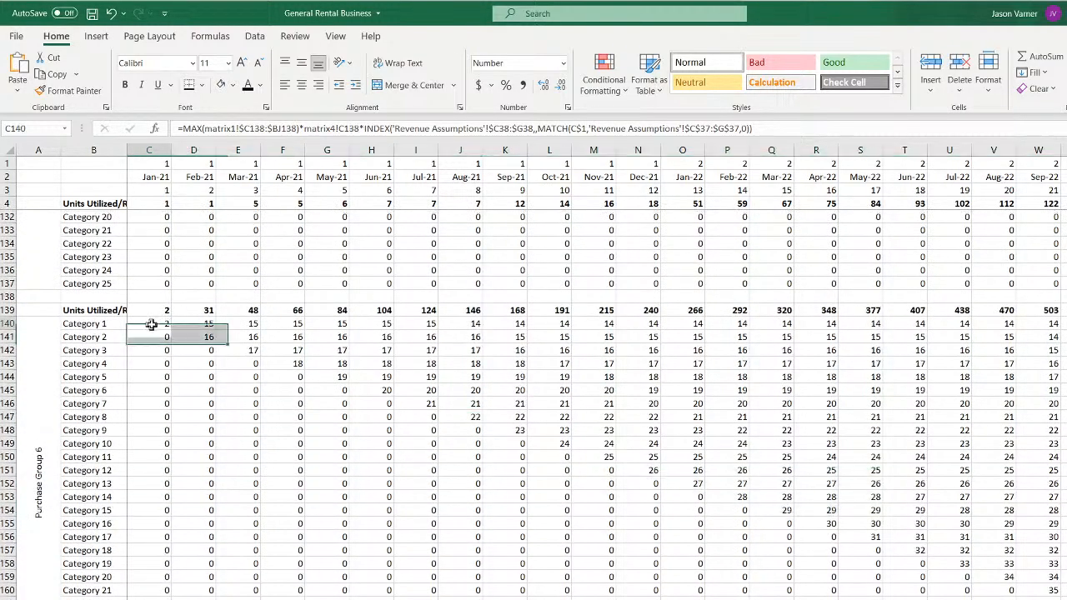
key("ctrl+shift+Down")
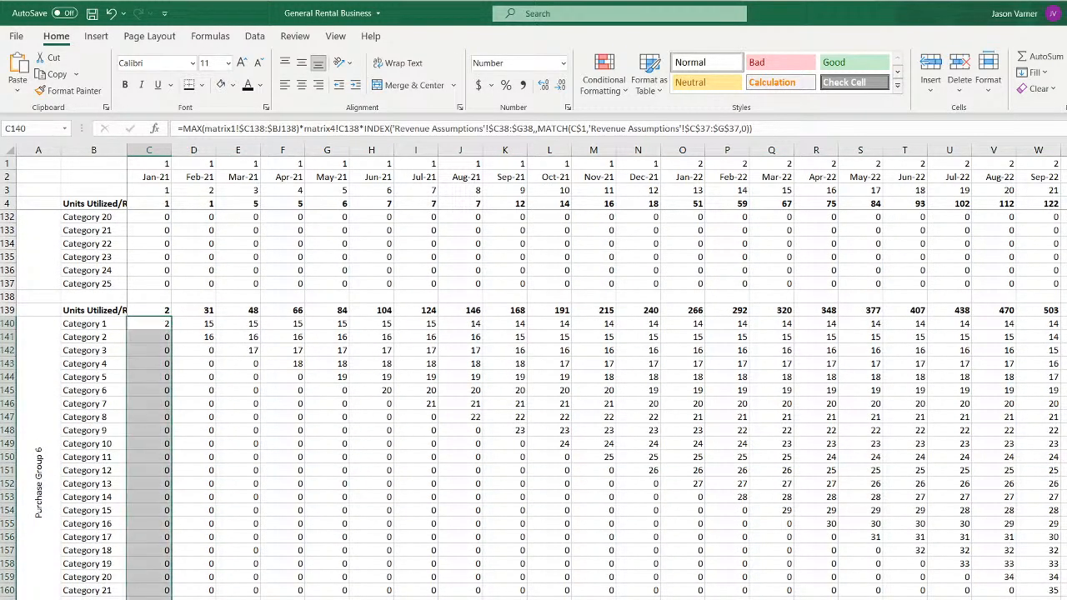
left_click_drag(171, 599, 1066, 599)
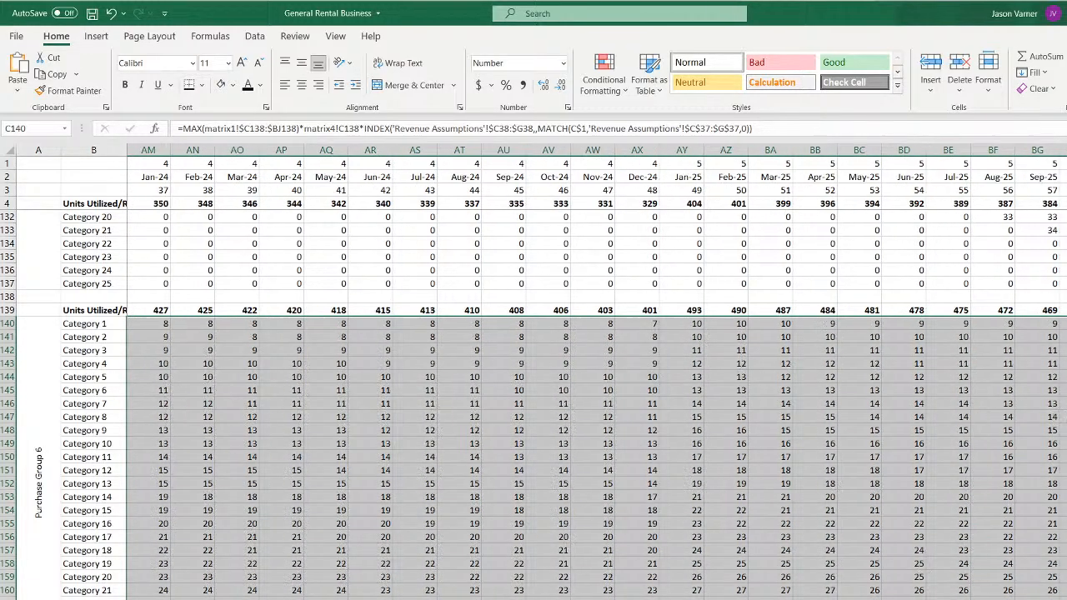
key("ctrl+BackSpace")
Fill Purchase Group 5's Category 1 Jan-21 formula down through Category 25 and across all months
scroll(209, 474, "up", 11)
left_click(152, 404)
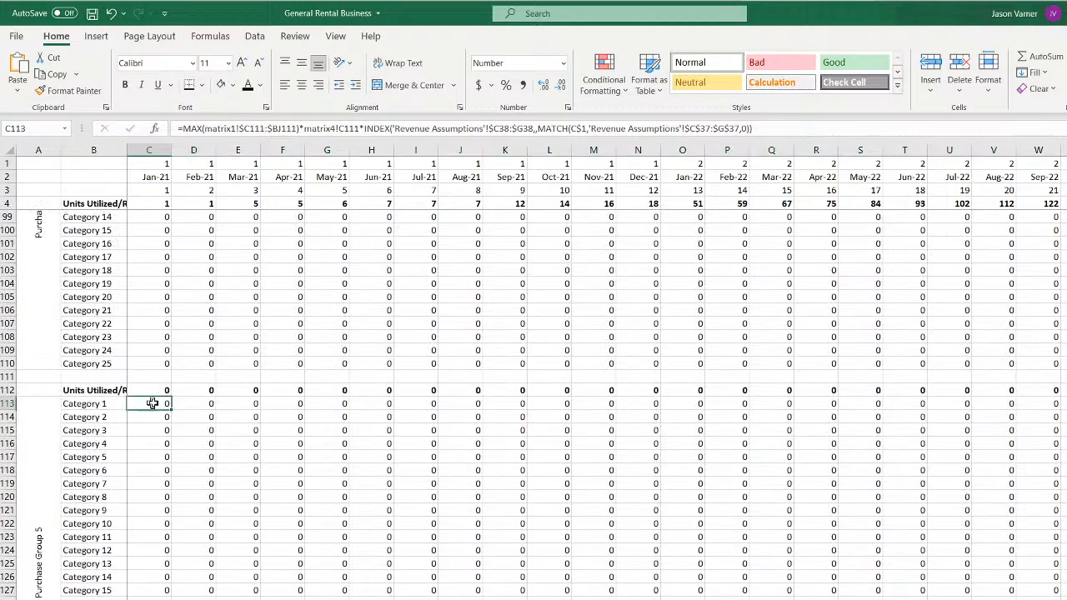
mouse_move(171, 409)
left_mouse_down()
mouse_move(170, 599)
mouse_move(1065, 599)
left_mouse_up()
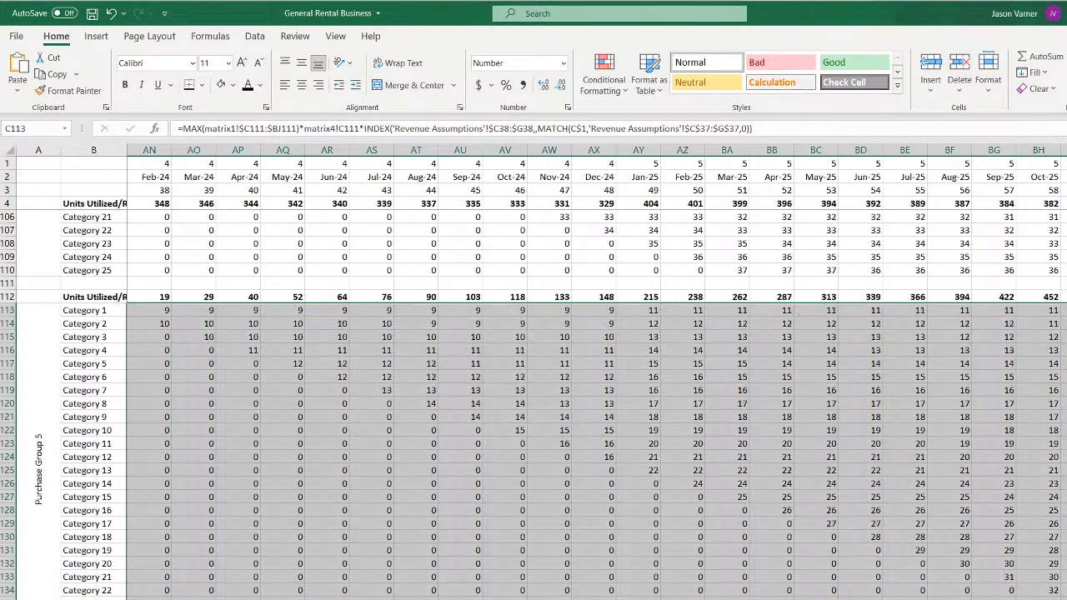
Fill the Category 1 Jan-21 formula in C86 down to Category 25 and across all months of Purchase Group 4
scroll(596, 405, "left", 12)
scroll(266, 493, "up", 7)
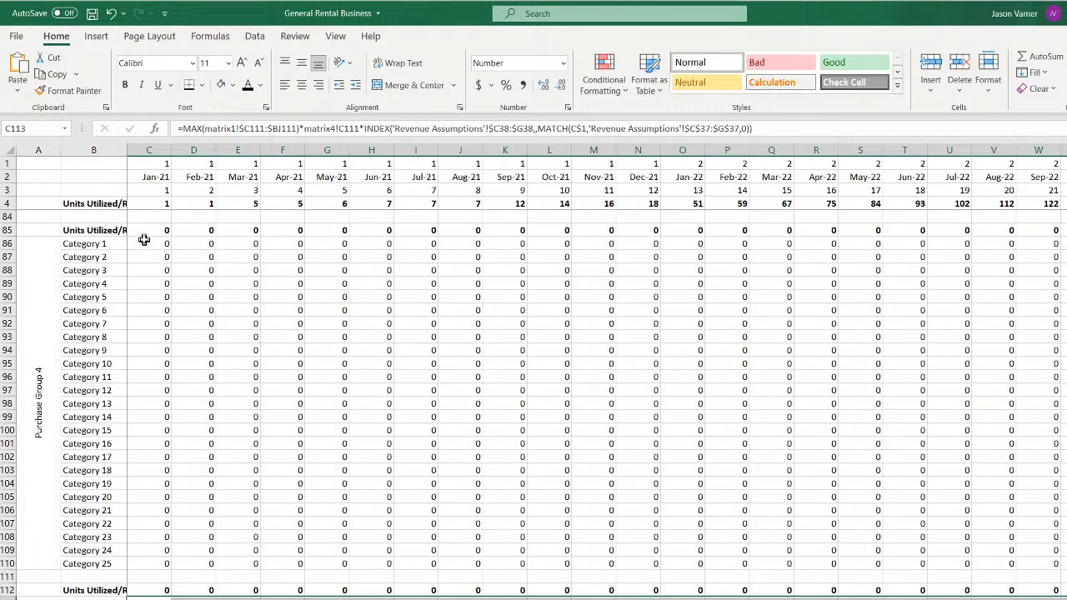
left_click_drag(166, 246, 160, 423)
left_click_drag(166, 565, 1065, 575)
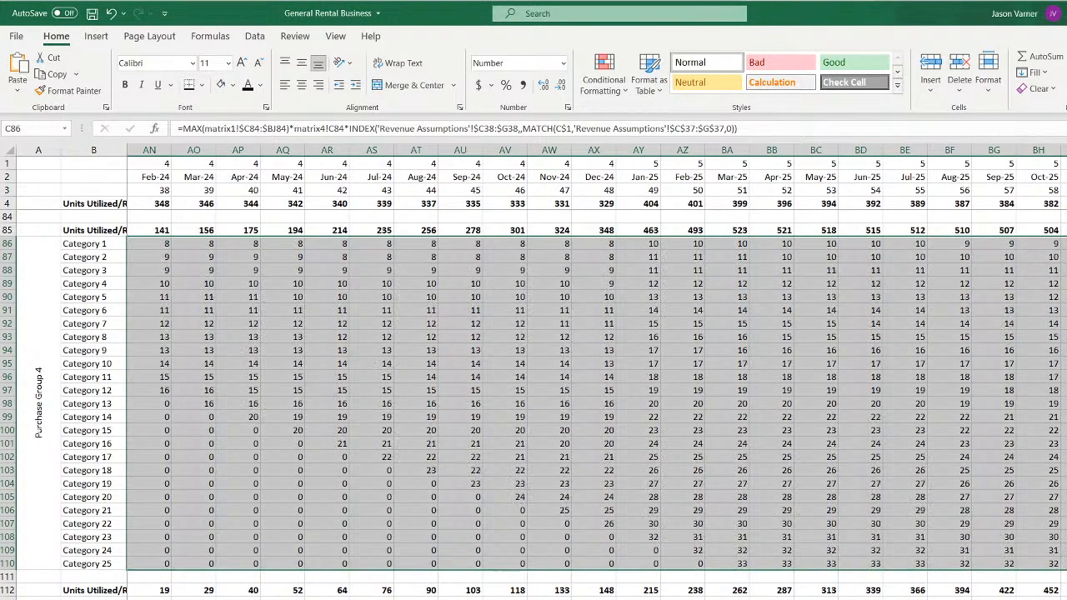
Fill the C59 formula through all 25 categories and all months of Purchase Group 3
key("ctrl+BackSpace")
scroll(177, 449, "up", 7)
scroll(177, 449, "up", 4)
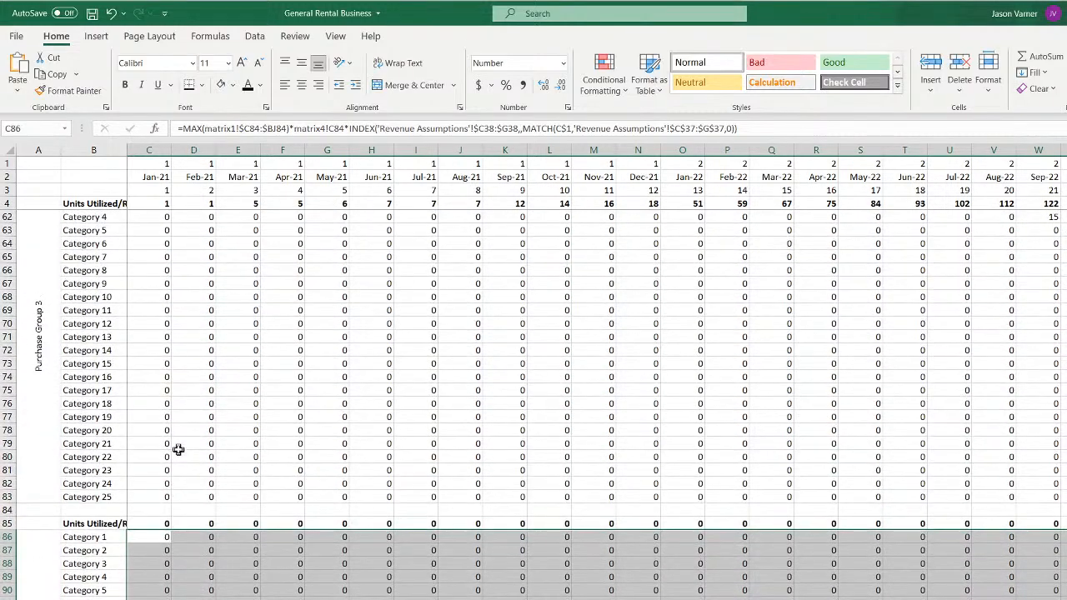
left_click(154, 323)
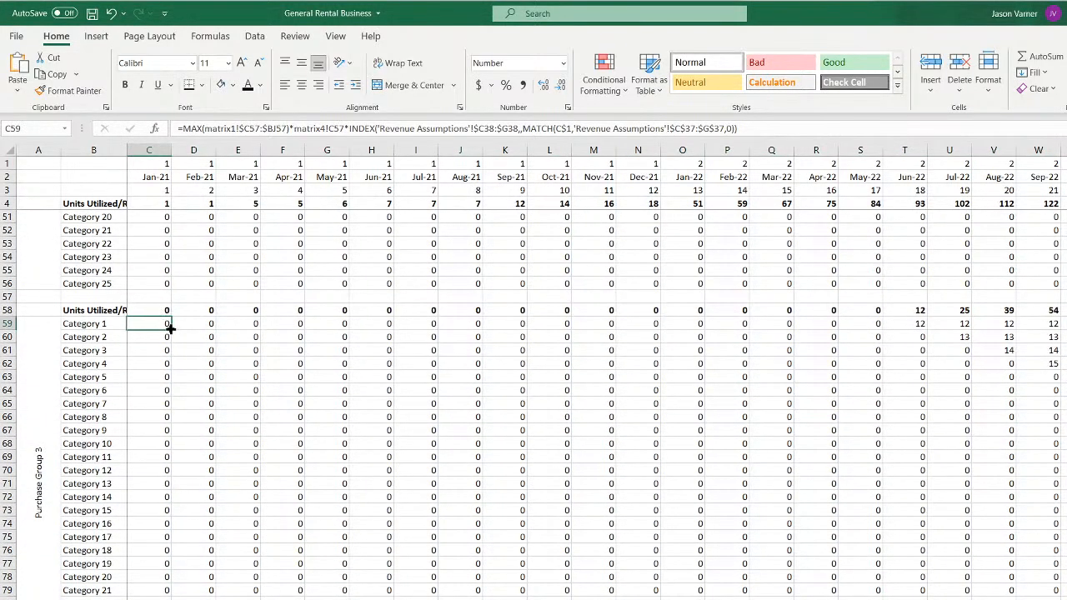
left_click_drag(170, 329, 168, 524)
left_click_drag(170, 592, 1064, 598)
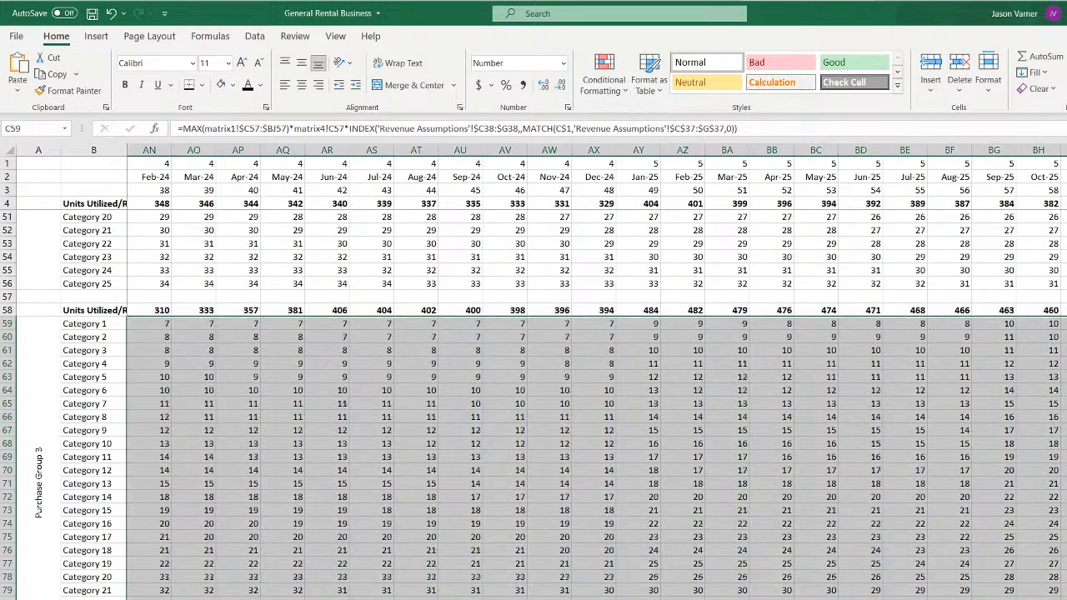
Copy the C32 formula across the entire Purchase Group 2 block, covering every category and month
scroll(341, 512, "left", 10)
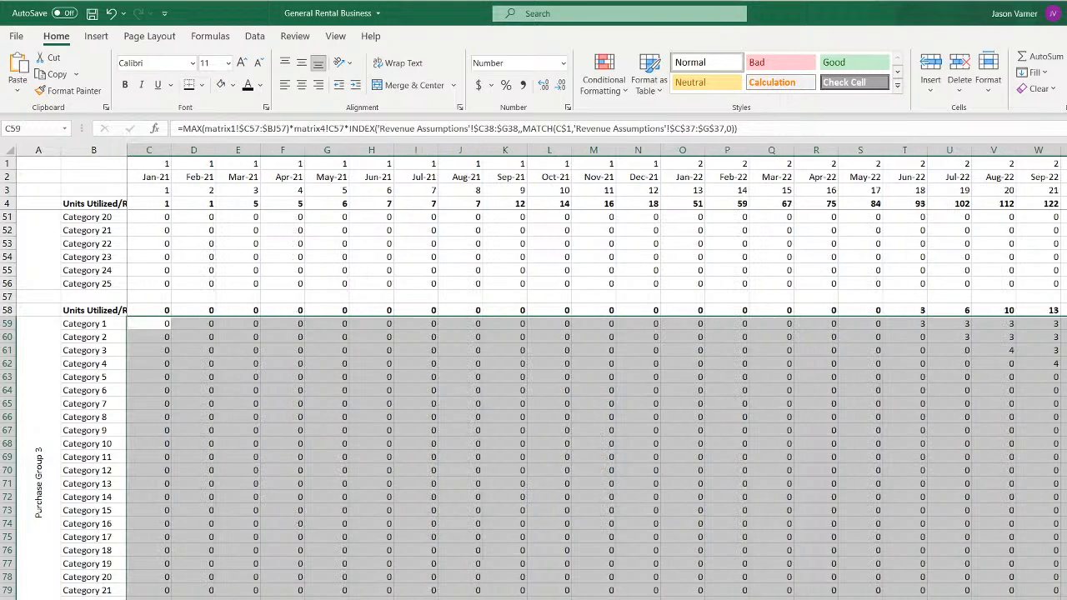
scroll(341, 511, "up", 10)
left_click(150, 402)
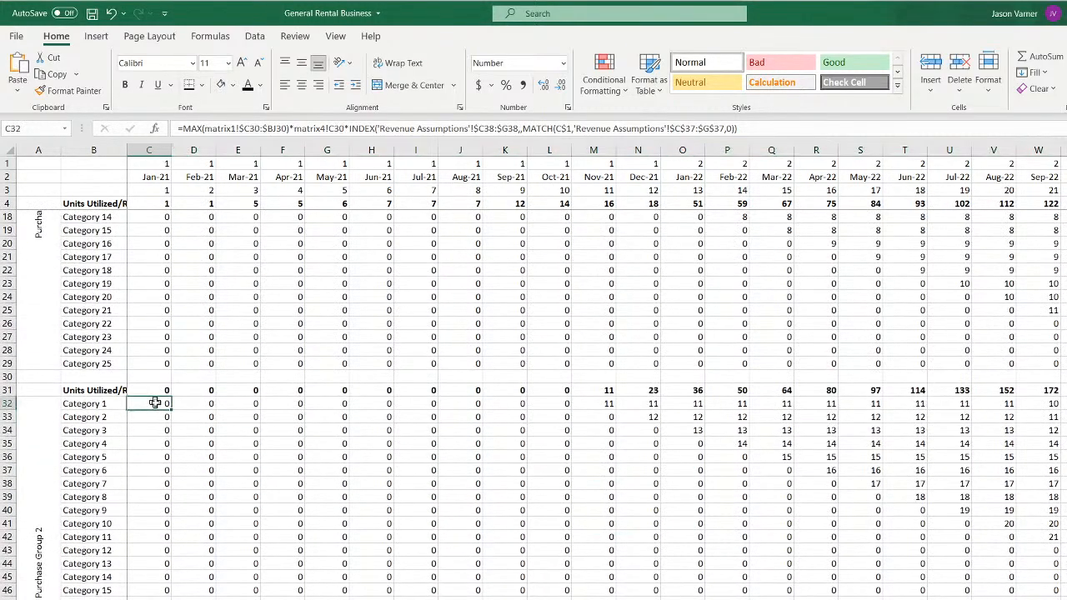
scroll(177, 288, "down", 4)
mouse_move(170, 264)
left_mouse_down()
mouse_move(173, 581)
mouse_move(1065, 582)
left_mouse_up()
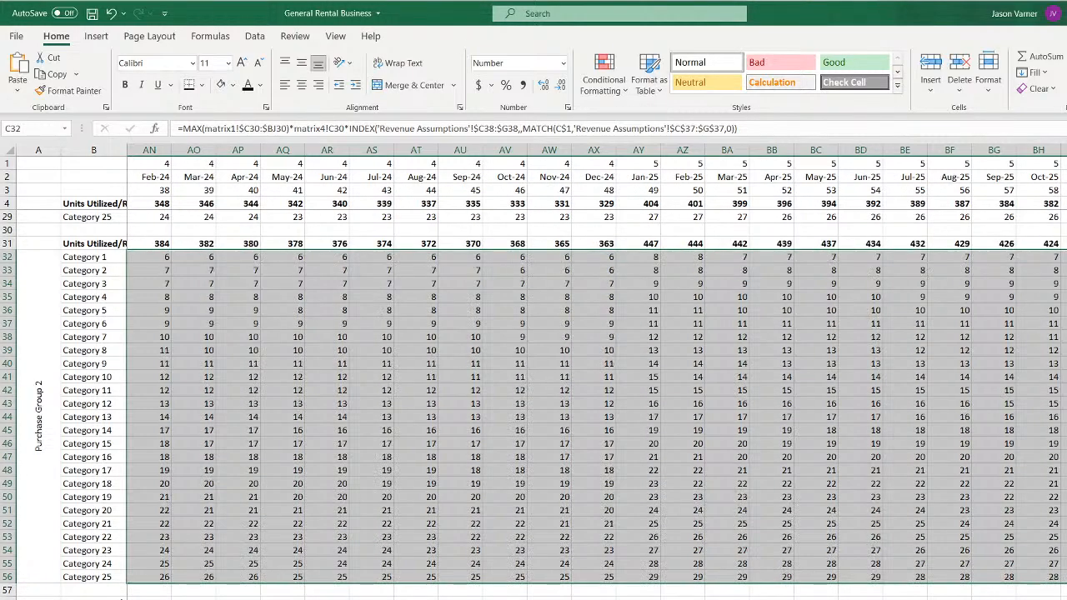
Fill the C5 formula down to row 29 and across all months of Purchase Group 1
scroll(248, 401, "left", 12)
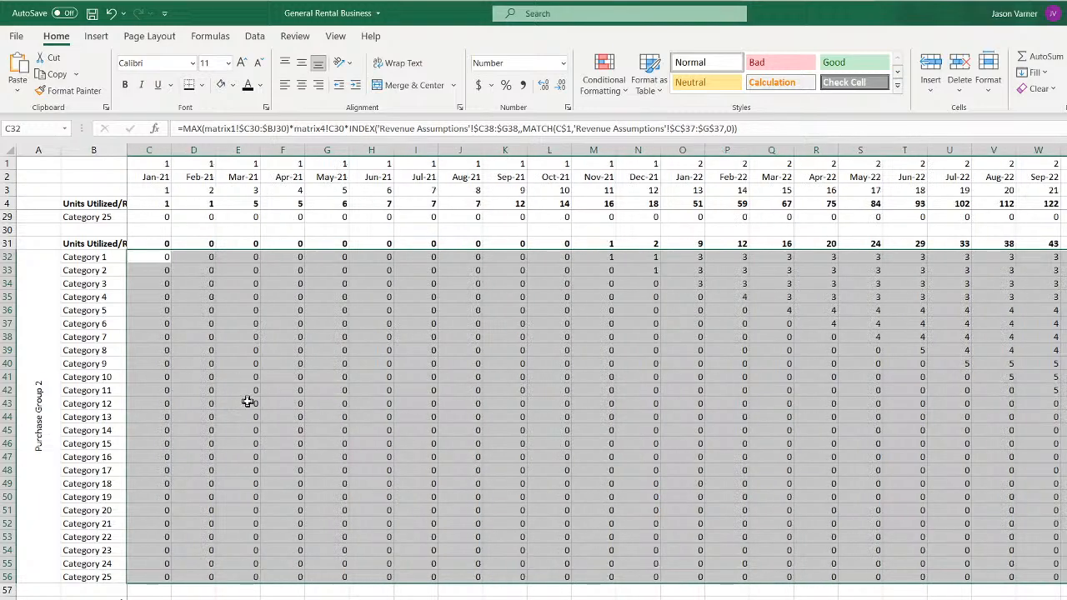
scroll(247, 407, "up", 8)
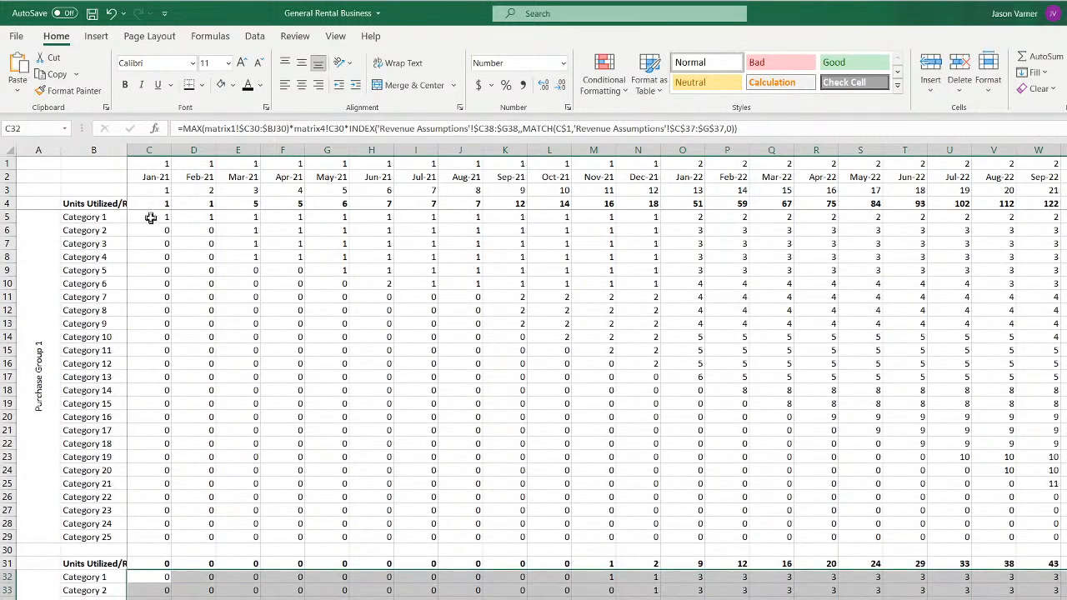
left_click(154, 217)
left_click_drag(169, 223, 166, 542)
left_click_drag(270, 550, 1063, 547)
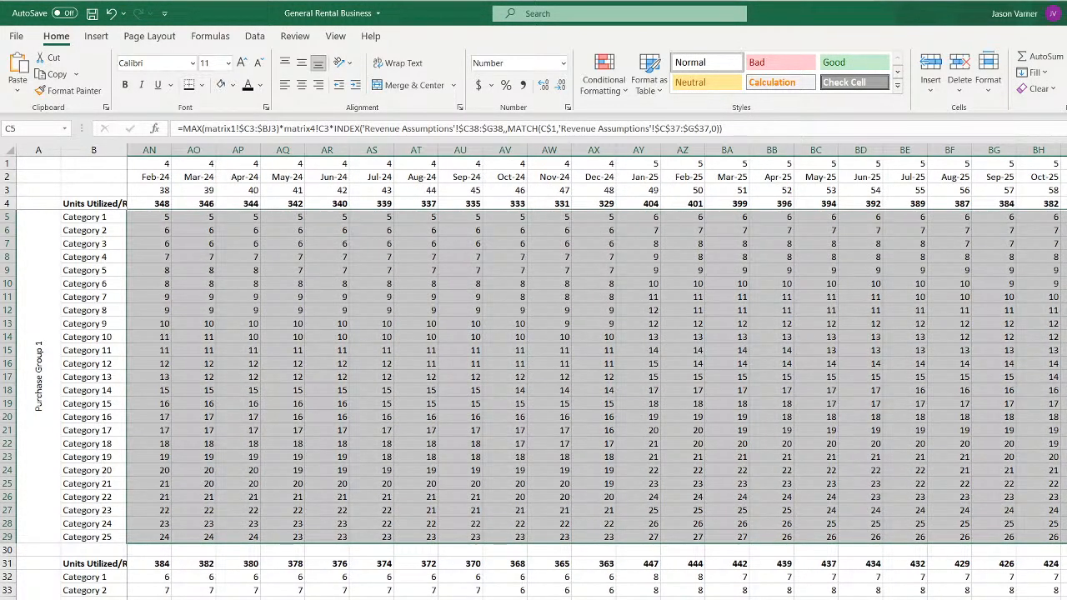
Examine the formulas in several Purchase Group 1 cells, including C5, D5, E6, D7 and G12
scroll(597, 375, "left", 12)
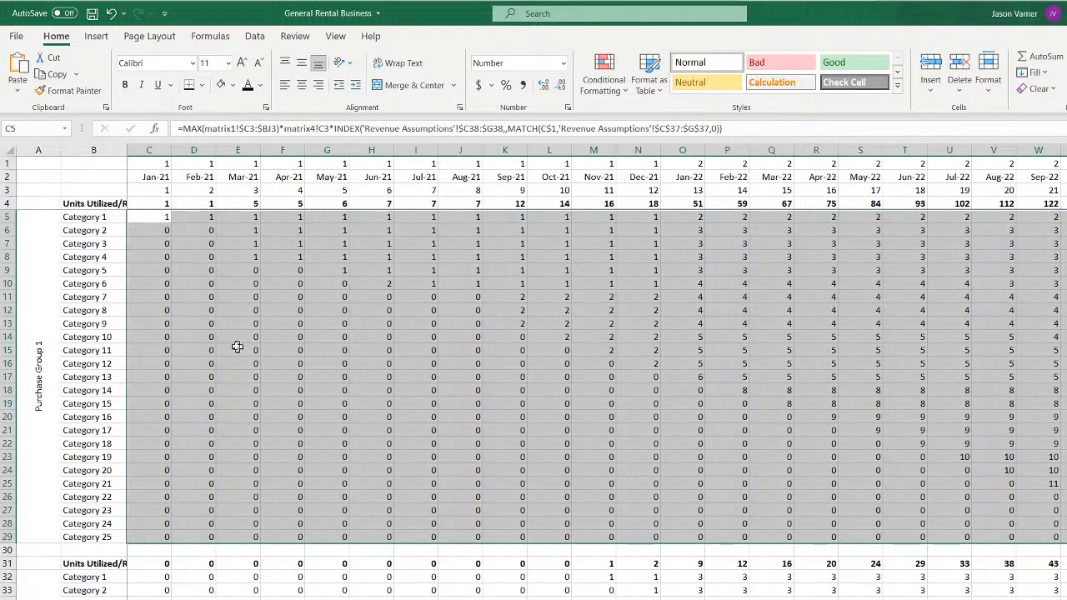
left_click(149, 214)
left_click(197, 250)
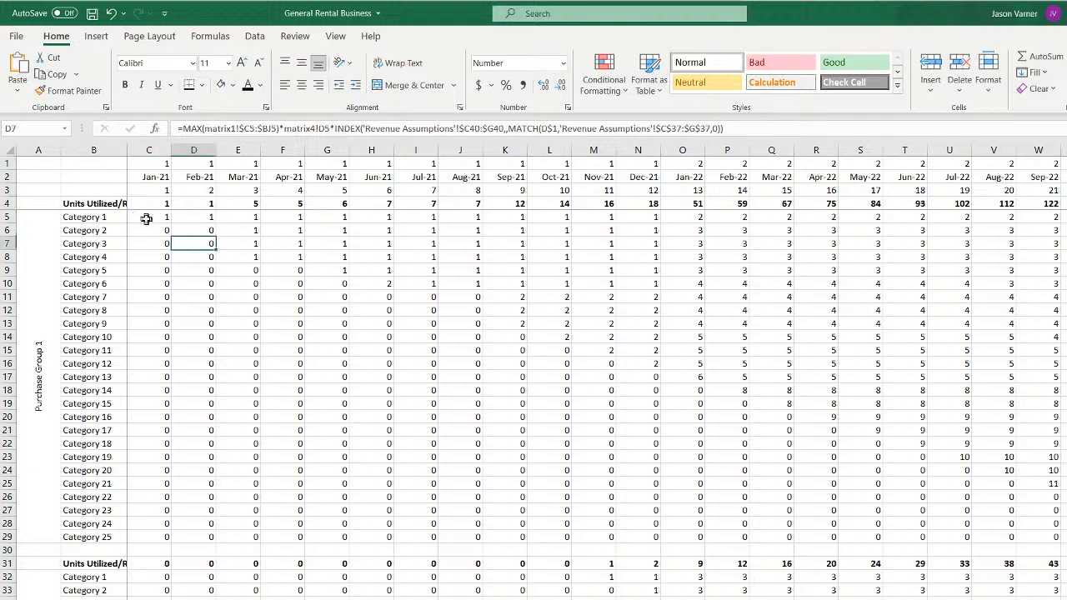
left_click(148, 219)
left_click(319, 309)
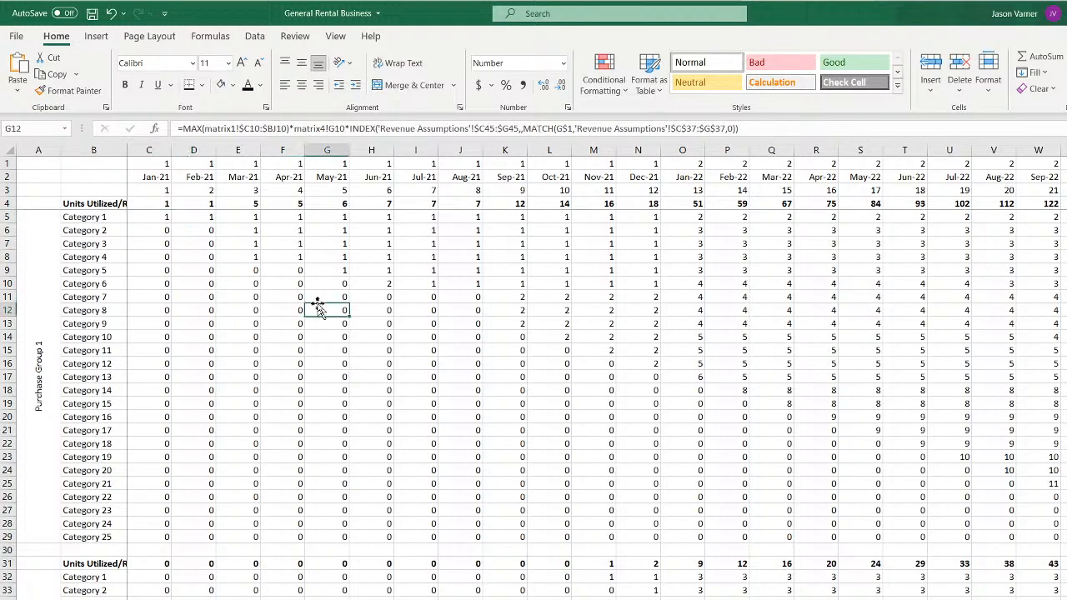
left_click(150, 219)
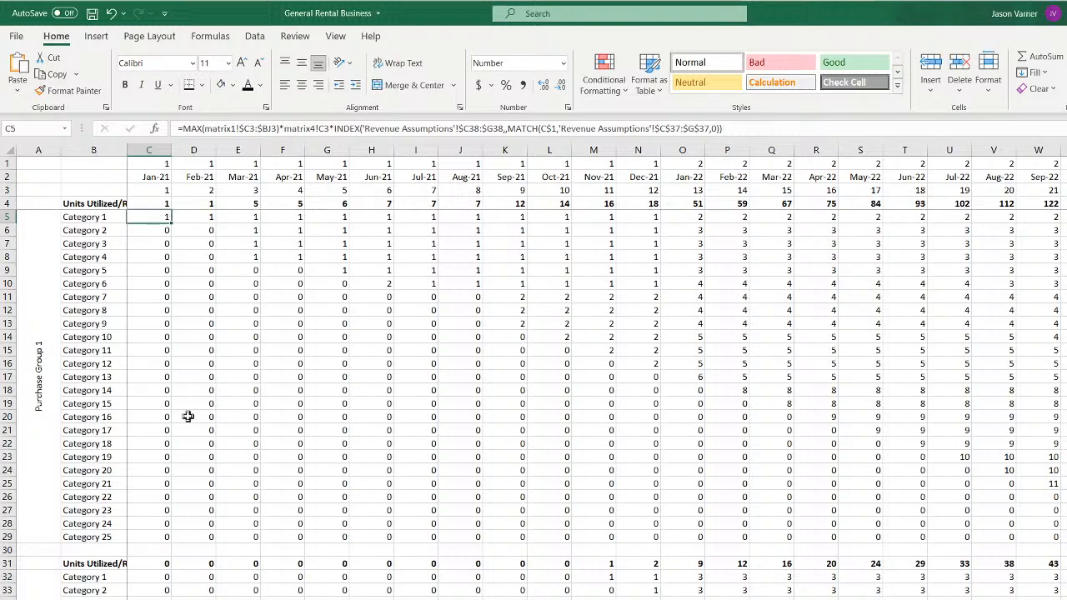
left_click(203, 216)
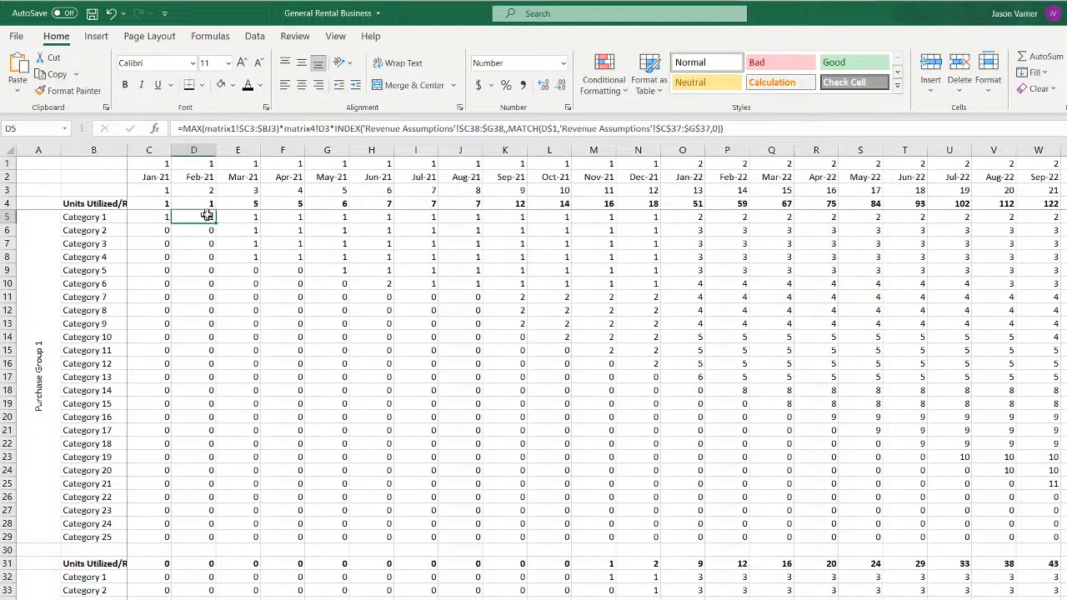
left_click(251, 216)
left_click(248, 229)
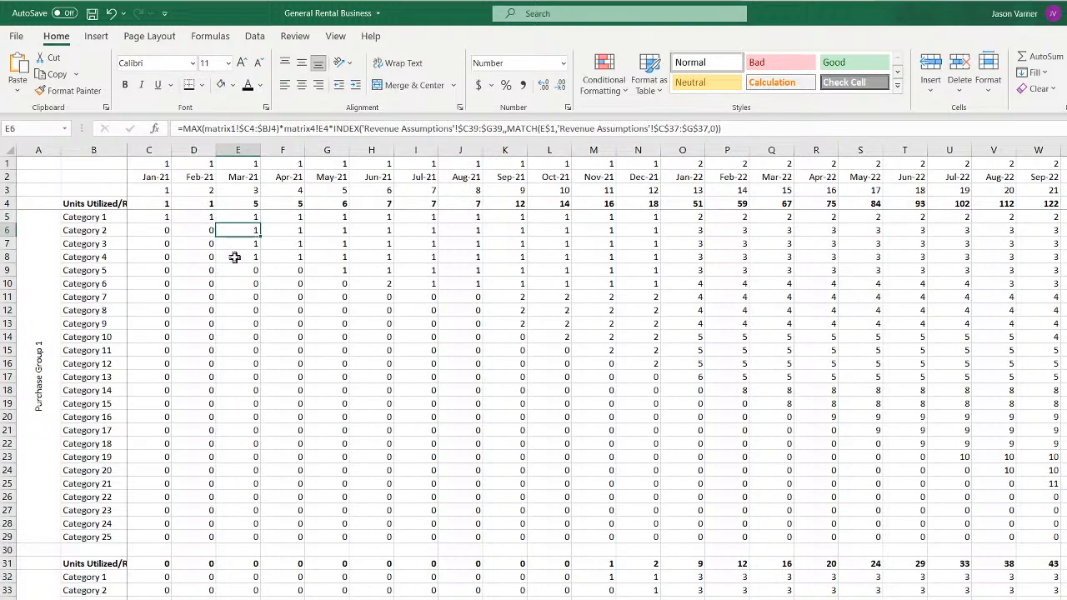
left_click(148, 217)
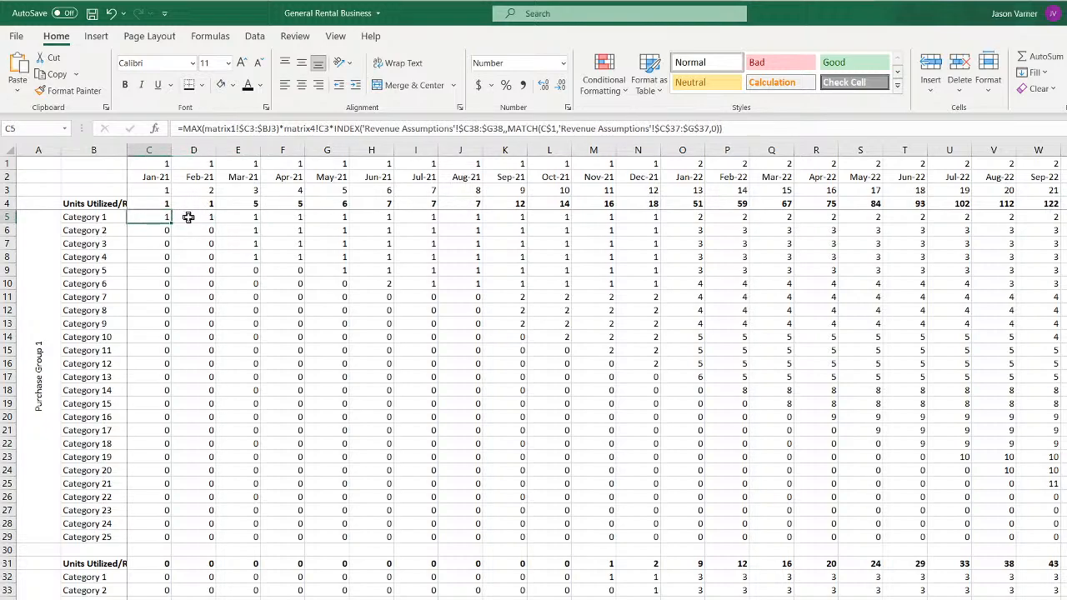
Start a check formula in C196 below Purchase Group 7 with a reference to that group's Jan-21 total, C166
scroll(236, 517, "down", 20)
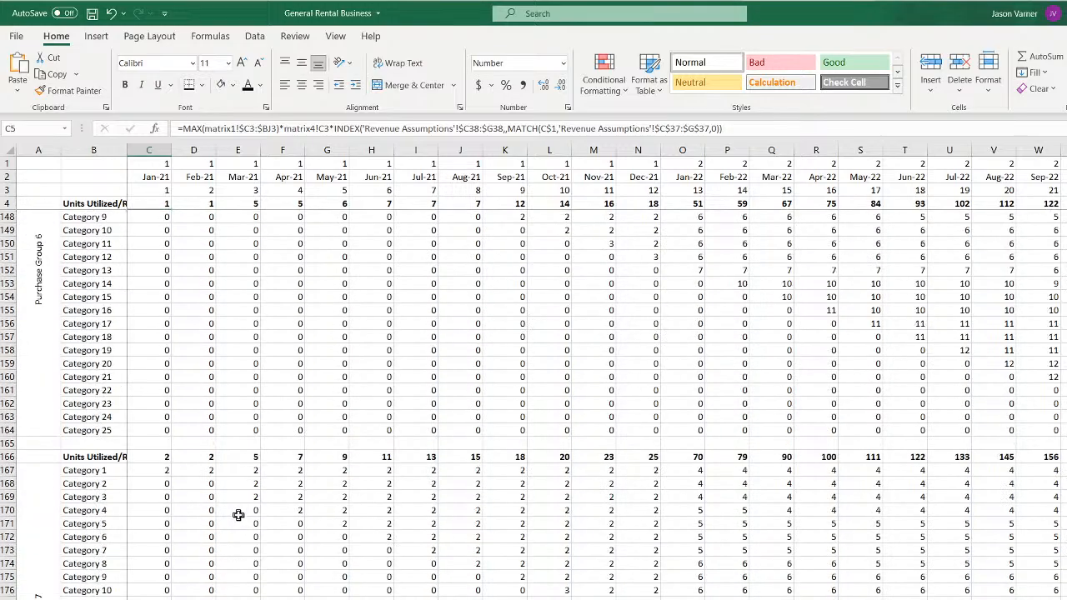
left_click(158, 437)
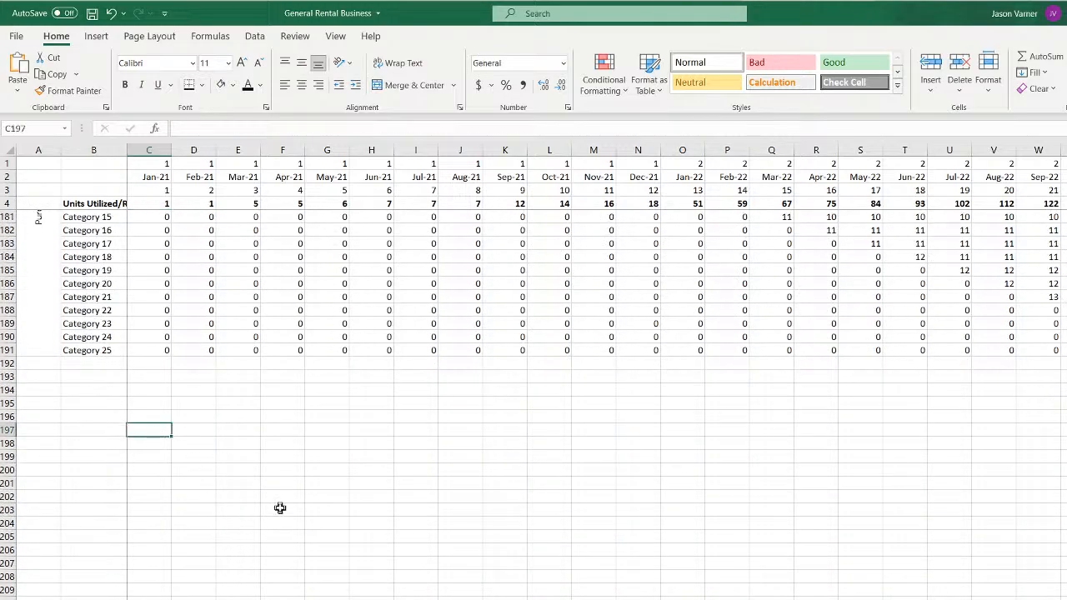
scroll(172, 341, "up", 7)
left_click(161, 311)
scroll(191, 553, "down", 4)
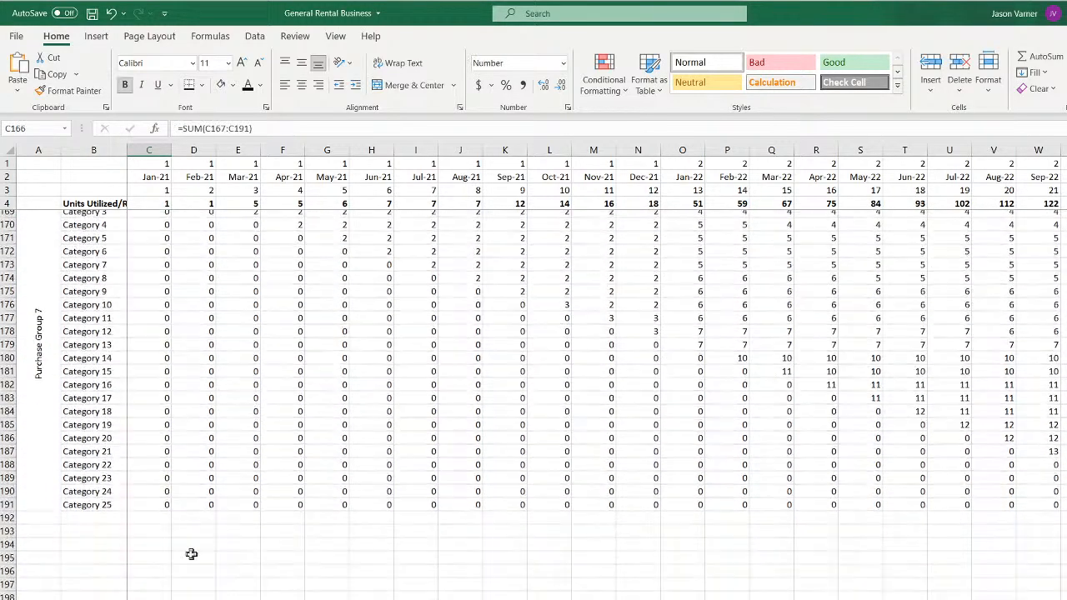
left_click(136, 559)
type("=")
scroll(191, 340, "up", 4)
left_click(159, 309)
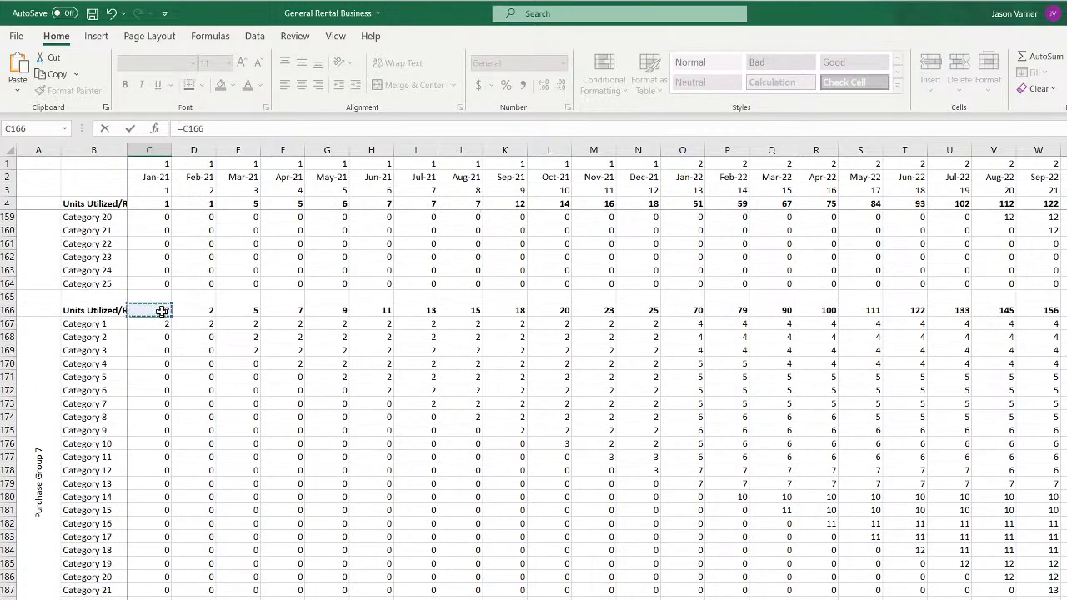
Add the Jan-21 totals of Purchase Groups 6, 5 and 4 (C139, C112 and C85) to the formula
type("+")
scroll(239, 429, "up", 7)
left_click(149, 244)
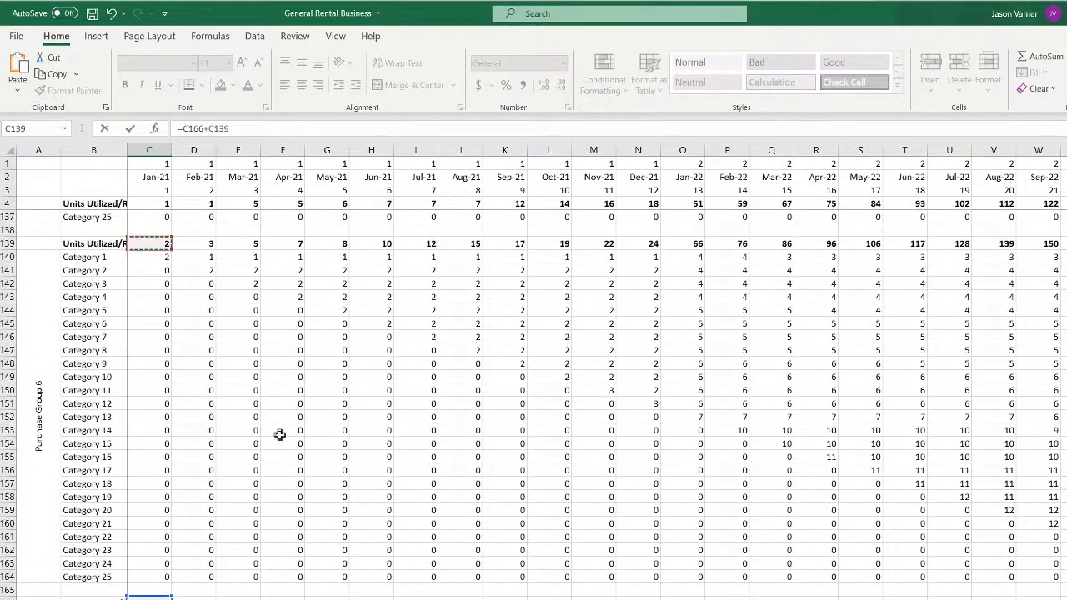
scroll(258, 433, "up", 11)
type("+")
left_click(154, 322)
type("+")
scroll(261, 380, "up", 7)
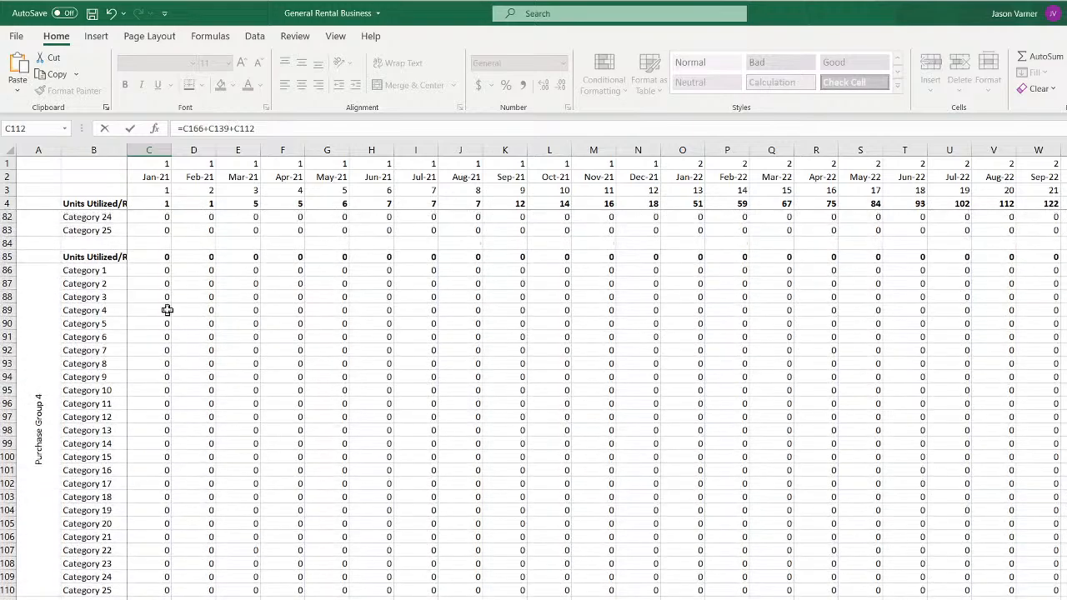
left_click(155, 260)
Add the Purchase Group 3 Jan-21 total, C58, to the formula while keeping the C85 reference
scroll(279, 435, "up", 7)
scroll(279, 435, "up", 4)
left_click(158, 337)
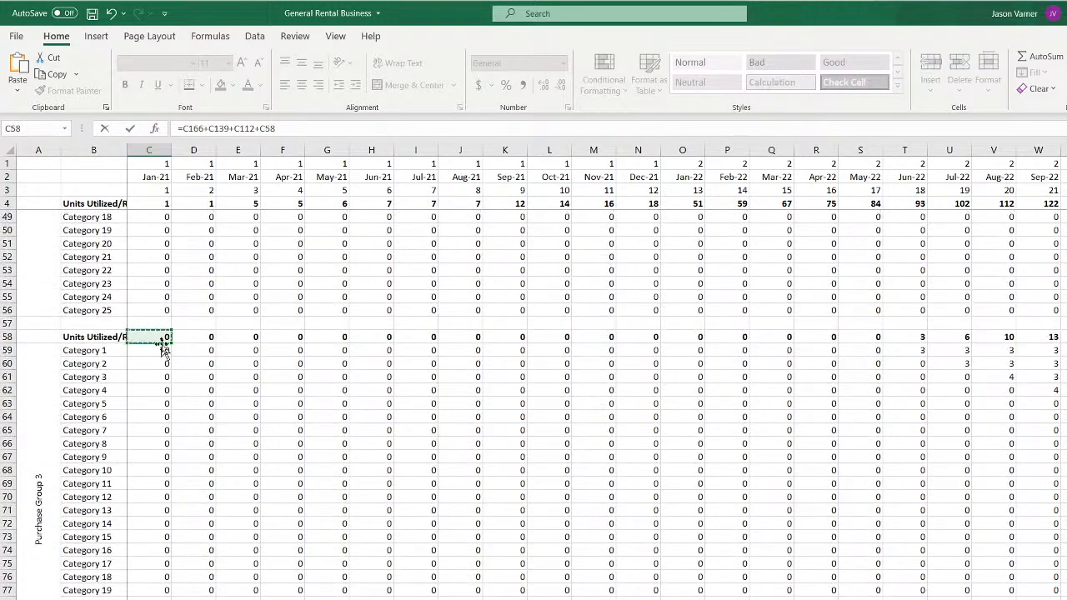
key("ctrl+z")
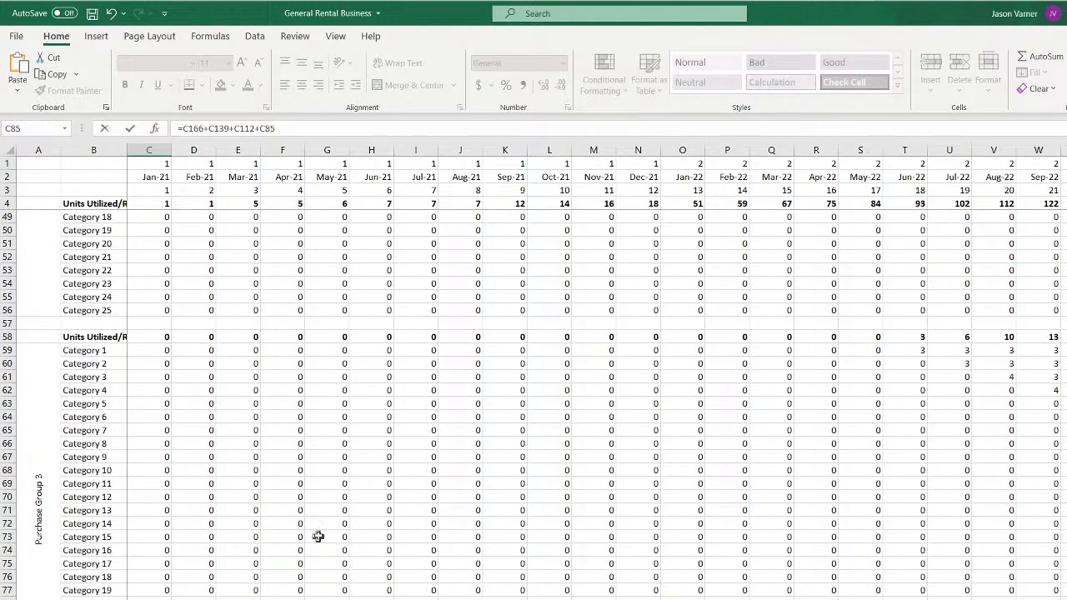
type("+")
left_click(152, 335)
Complete the sum with the Purchase Group 2 and 1 totals, C31 and C4
scroll(275, 489, "up", 11)
type("+")
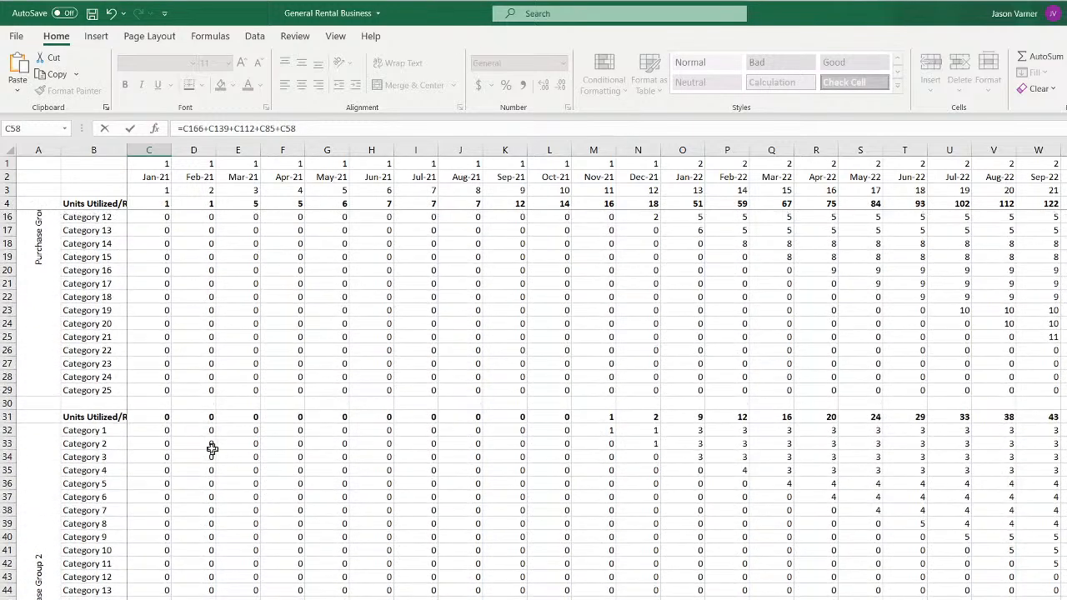
left_click(155, 416)
scroll(250, 483, "up", 4)
scroll(287, 514, "up", 1)
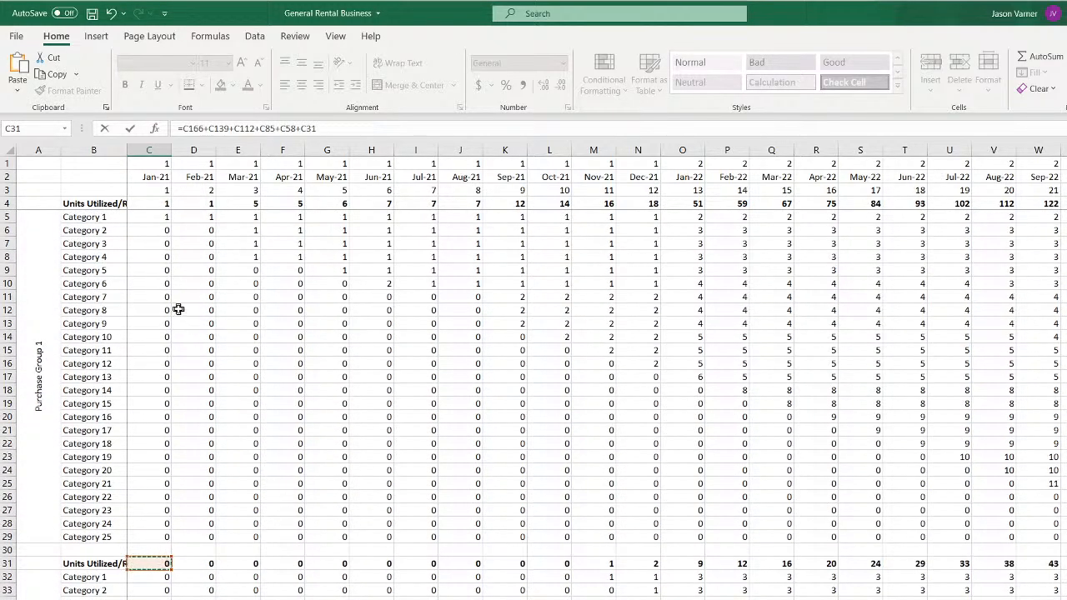
type("+")
left_click(153, 204)
key("Return")
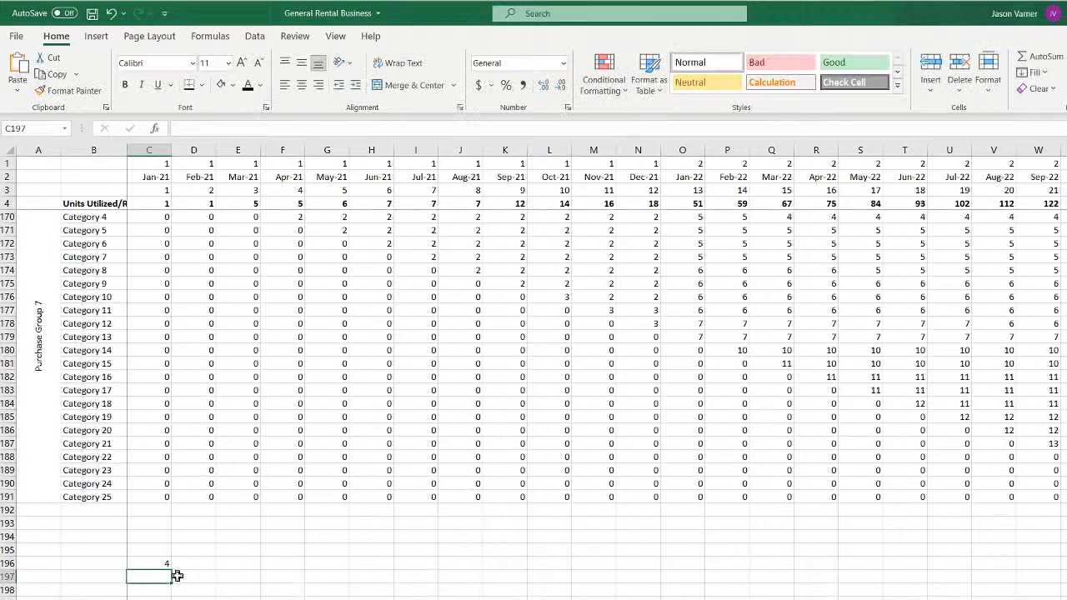
Link C197 to the Category 1 Jan-21 units fully rented out, cell E42 of the Monthly P&L Detail sheet
type("=")
key("ctrl+Page_Up")
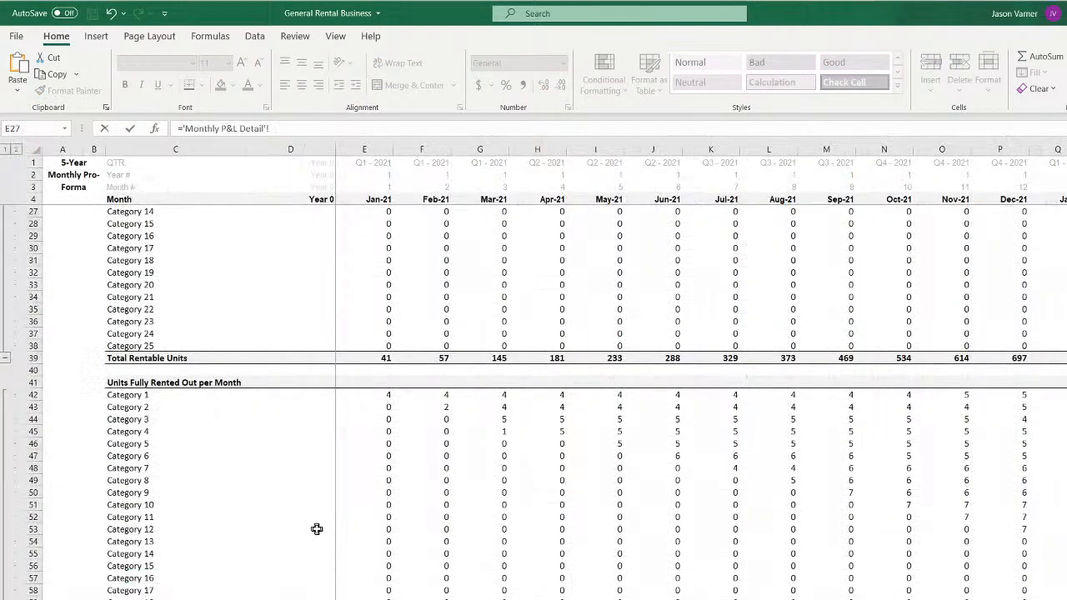
scroll(316, 530, "up", 8)
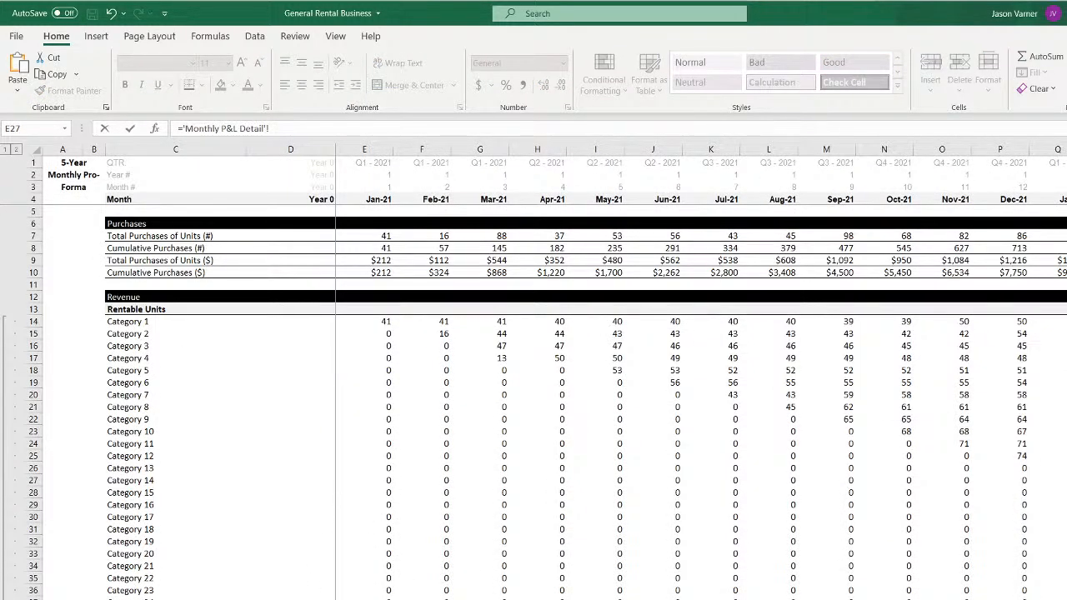
scroll(288, 525, "down", 4)
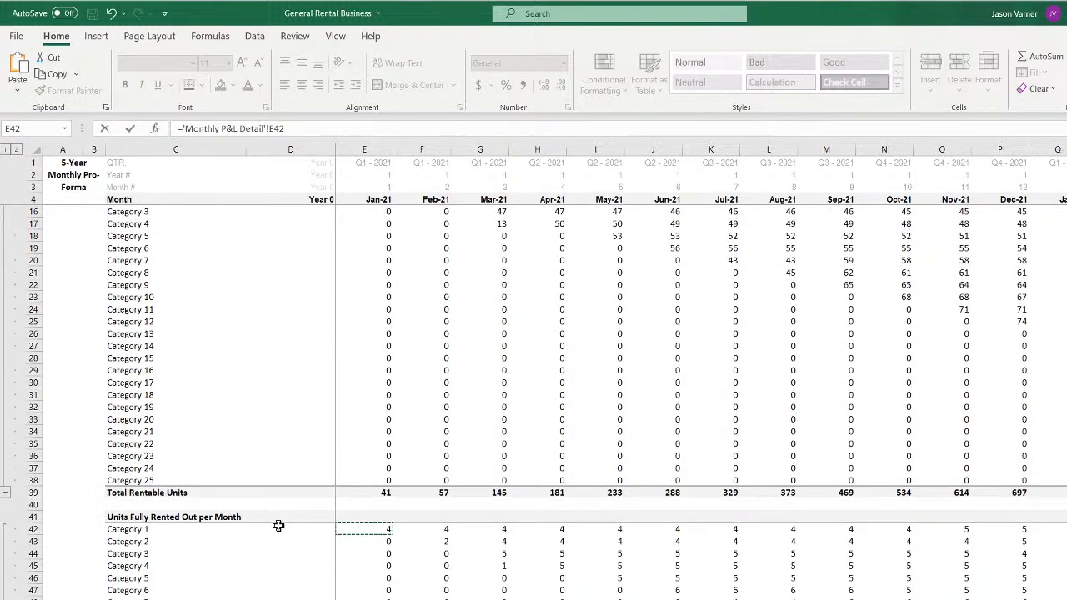
key("Return")
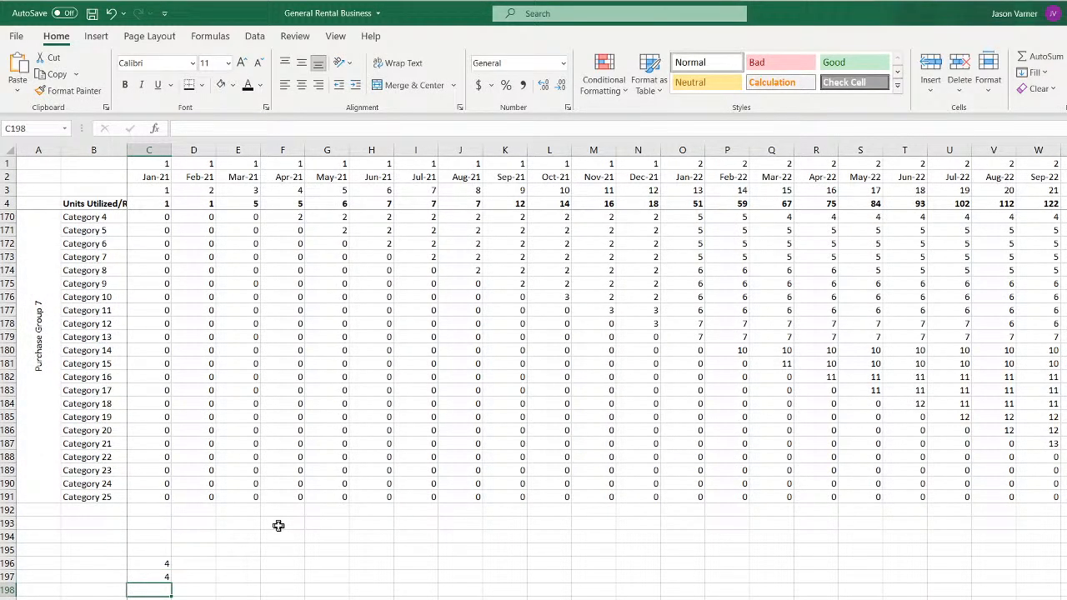
Fill the C196 sum across row 196 through Jul-22 and select the linked cell C197
left_click(159, 566)
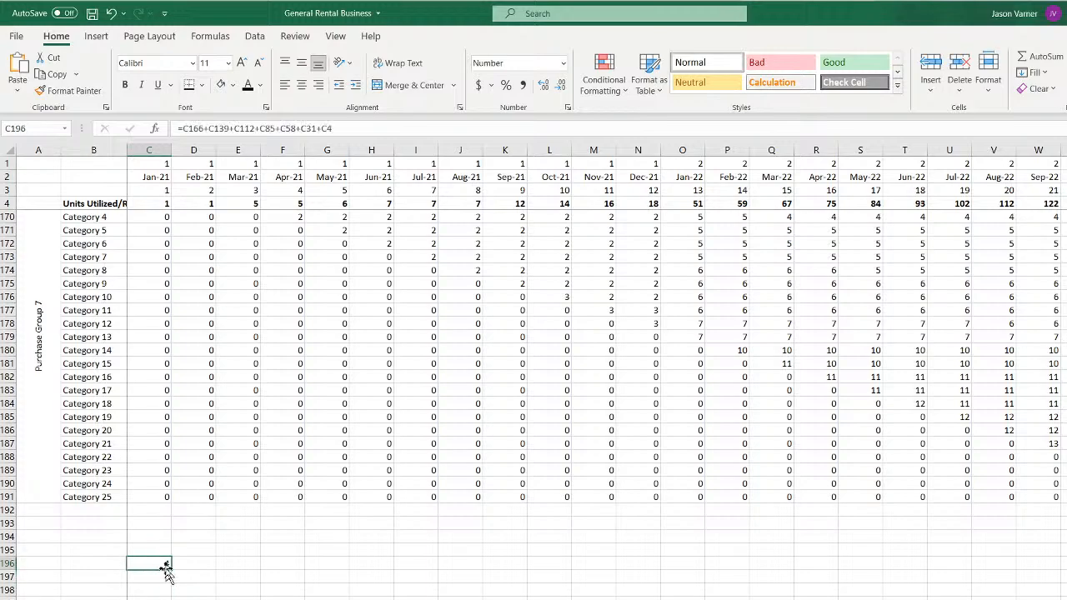
left_click_drag(171, 570, 954, 570)
left_click(162, 577)
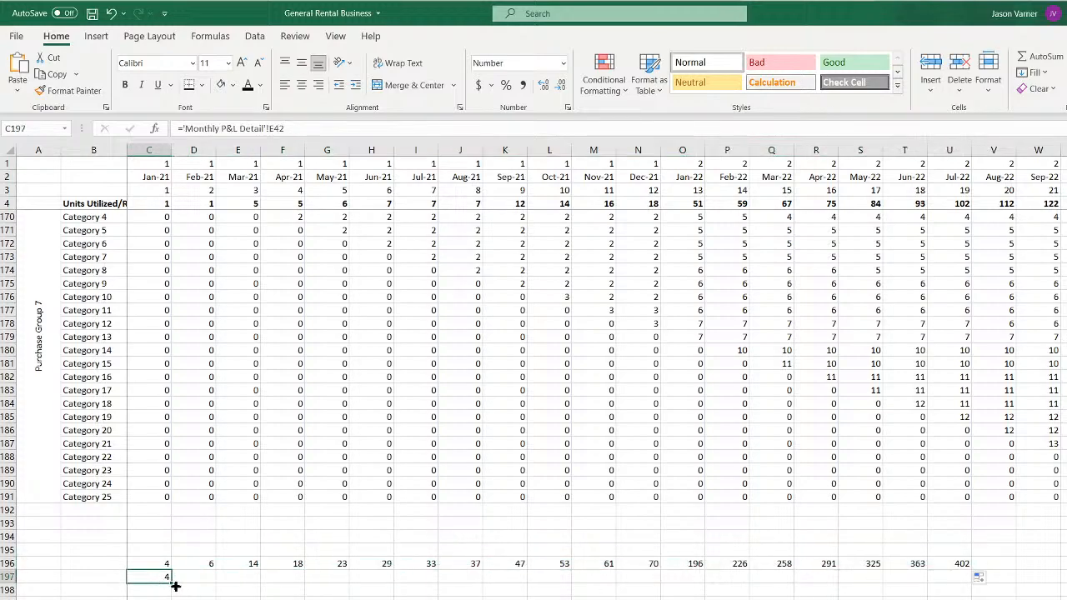
Fill the C197 link across row 197 through the monthly columns and inspect the Jul-22 link formula in U197
left_click_drag(172, 583, 1062, 579)
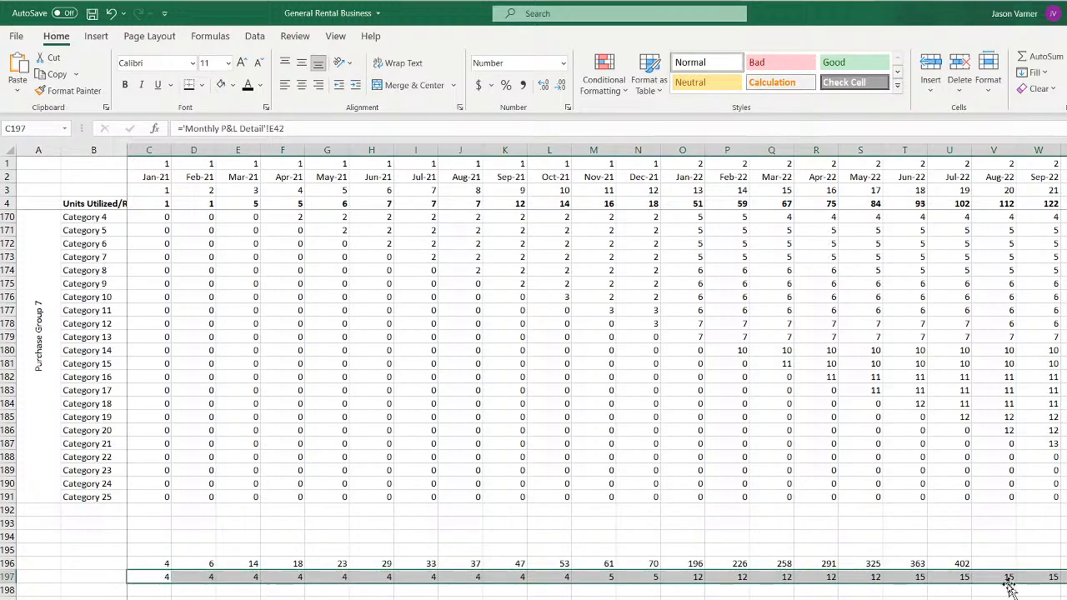
left_click(957, 567)
left_click(955, 576)
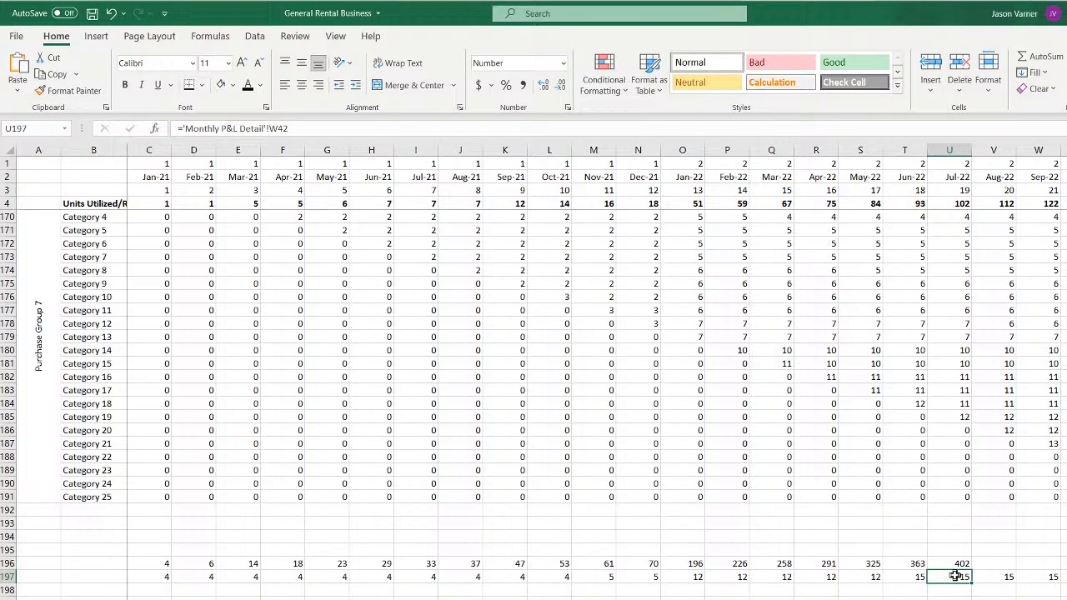
double_click(955, 576)
scroll(790, 506, "up", 11)
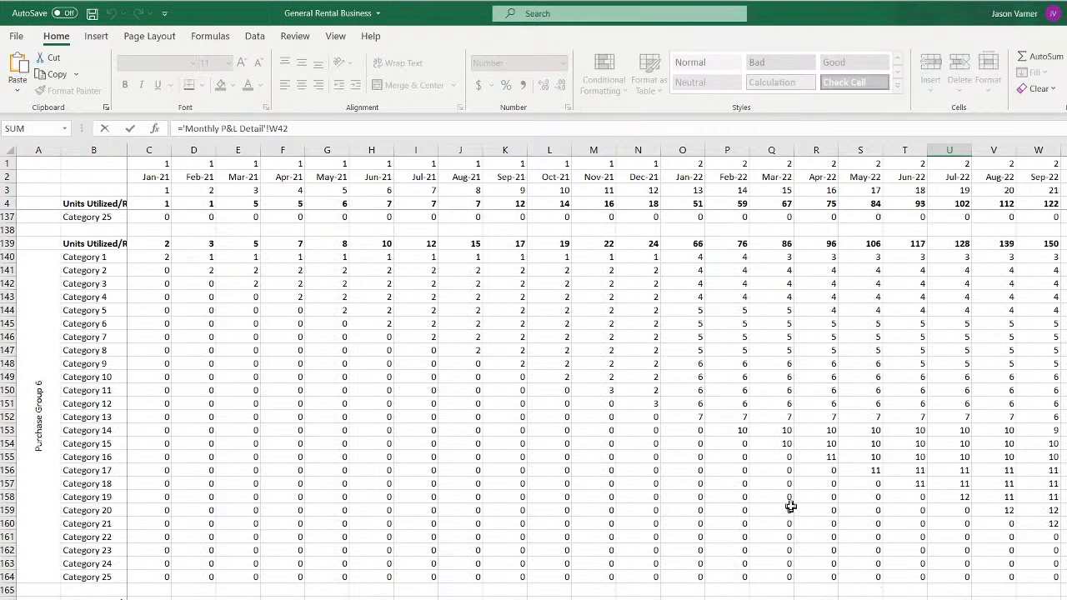
scroll(790, 506, "up", 20)
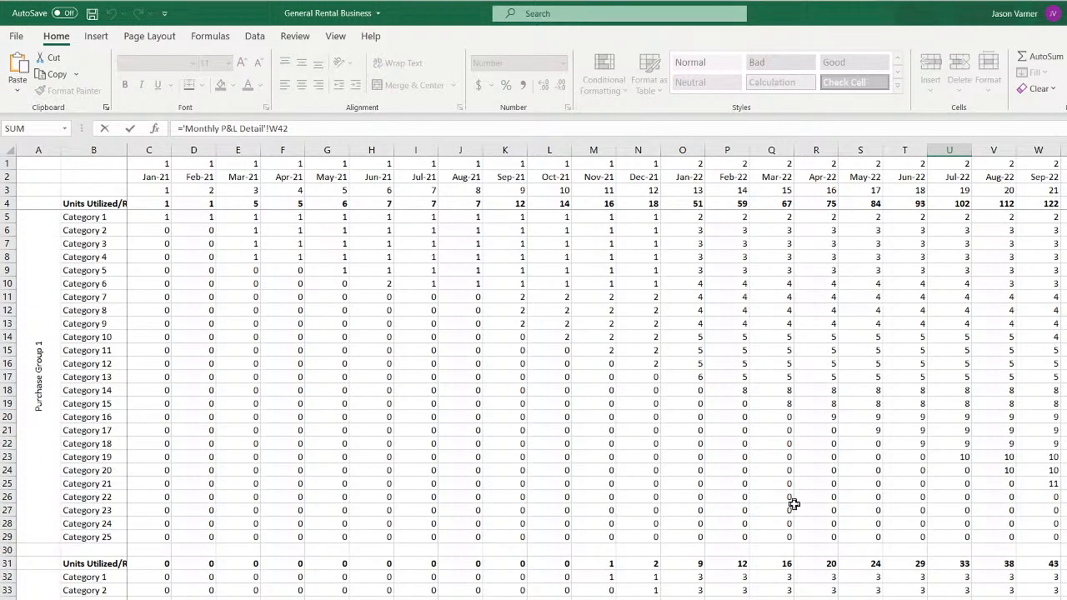
scroll(793, 503, "down", 20)
key("Return")
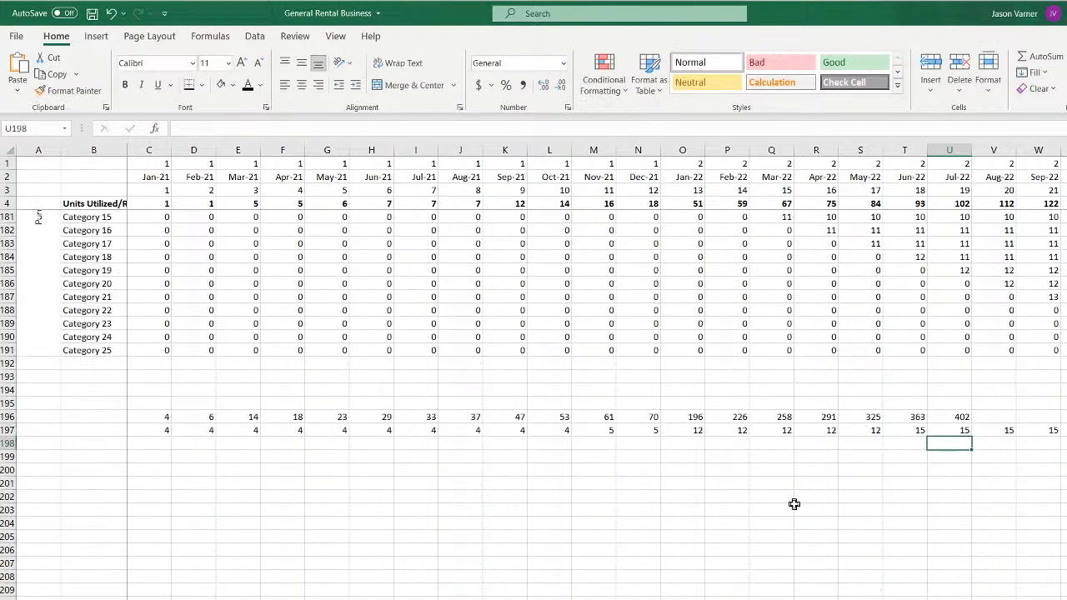
Trace the purchase group totals referenced by the Jul-22 combined sum in U196
left_click(960, 429)
double_click(960, 419)
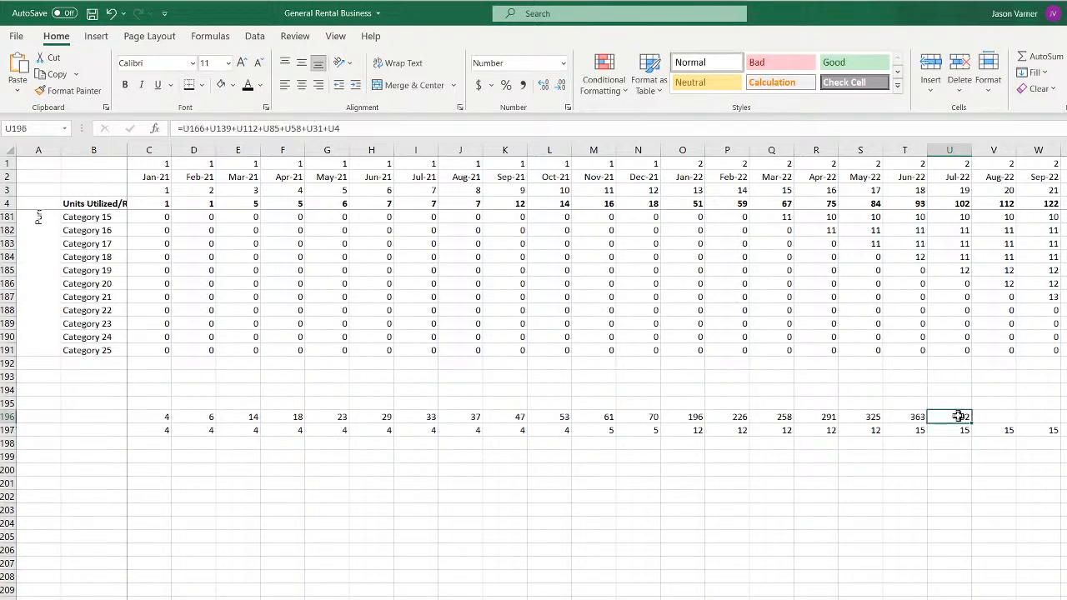
scroll(726, 419, "up", 7)
scroll(727, 419, "up", 7)
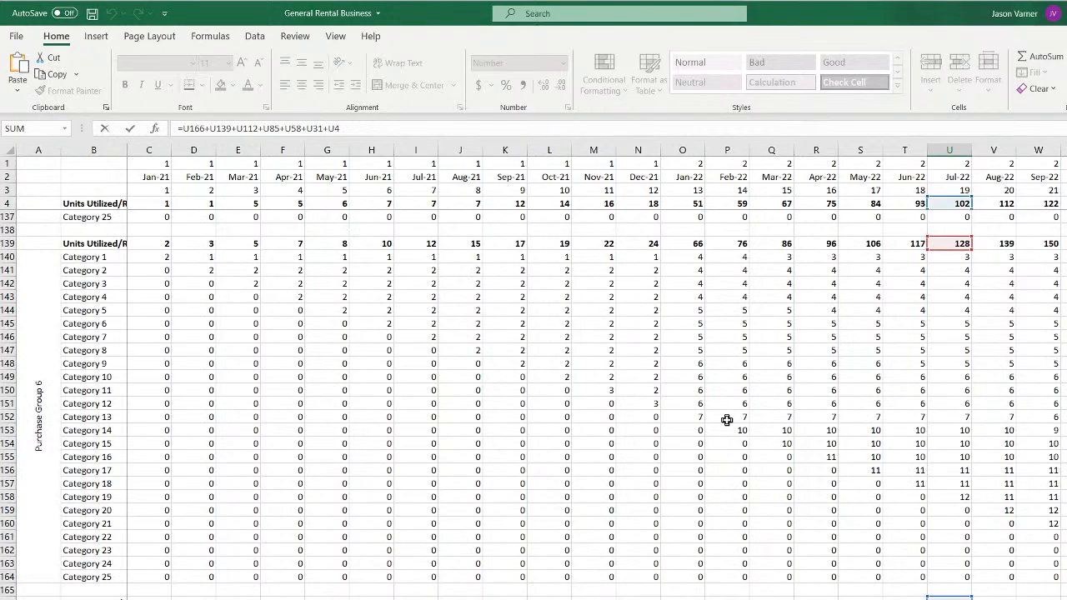
scroll(727, 419, "down", 4)
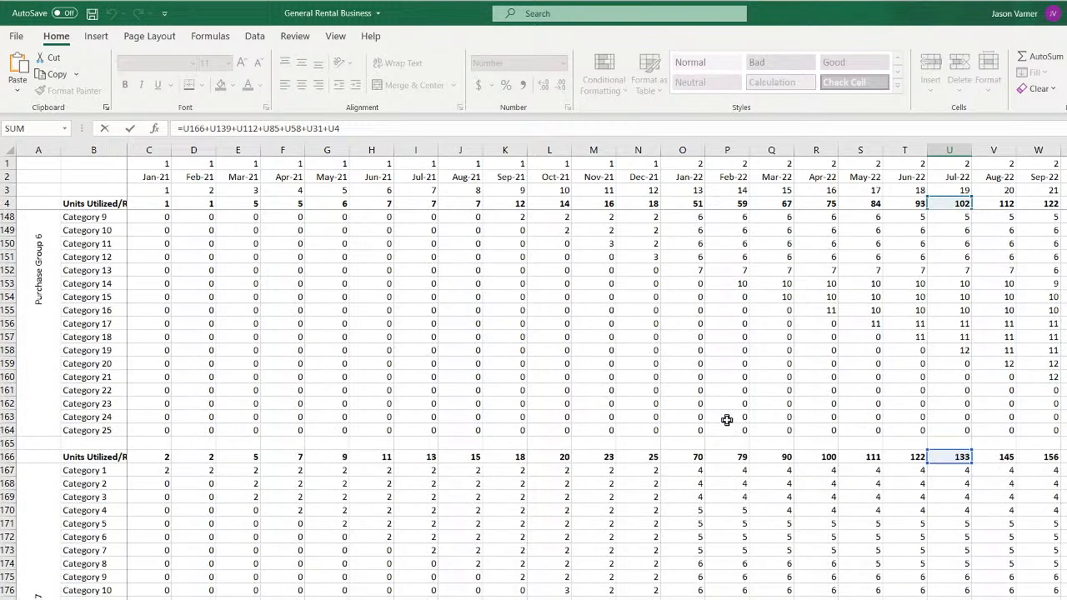
key("Return")
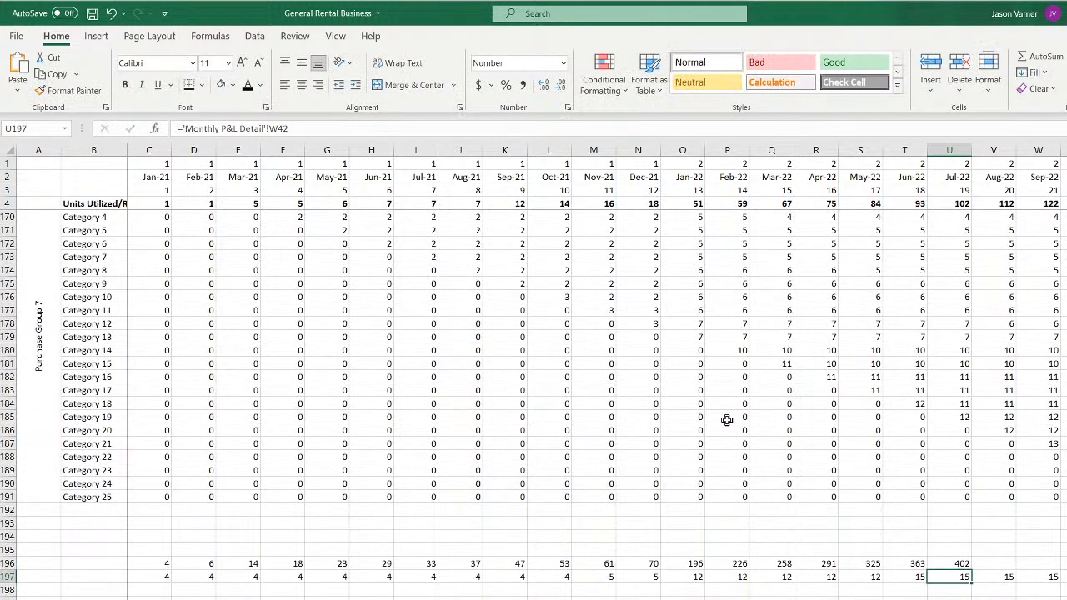
Compare the Jan-21 combined sum in C196 with the link in C197 and trace the cells the sum references
left_click(144, 564)
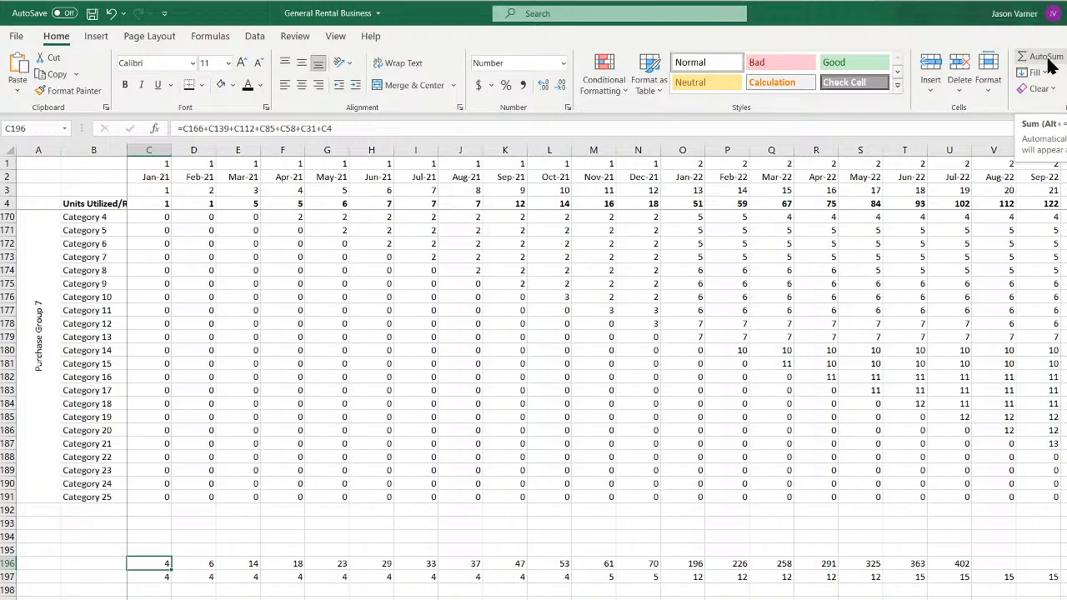
scroll(176, 569, "up", 3)
scroll(160, 582, "down", 3)
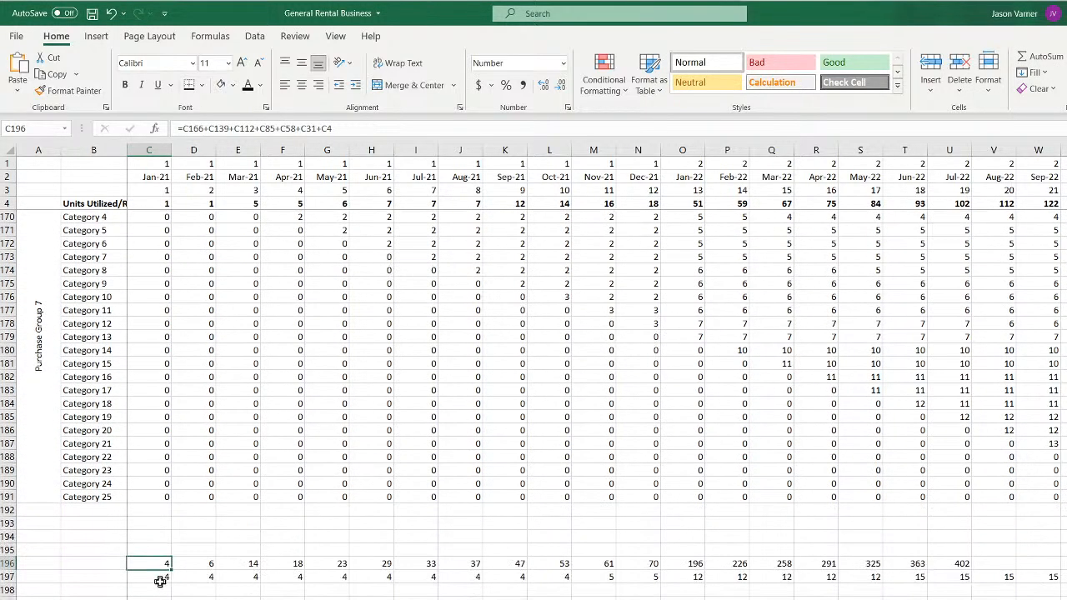
left_click(153, 576)
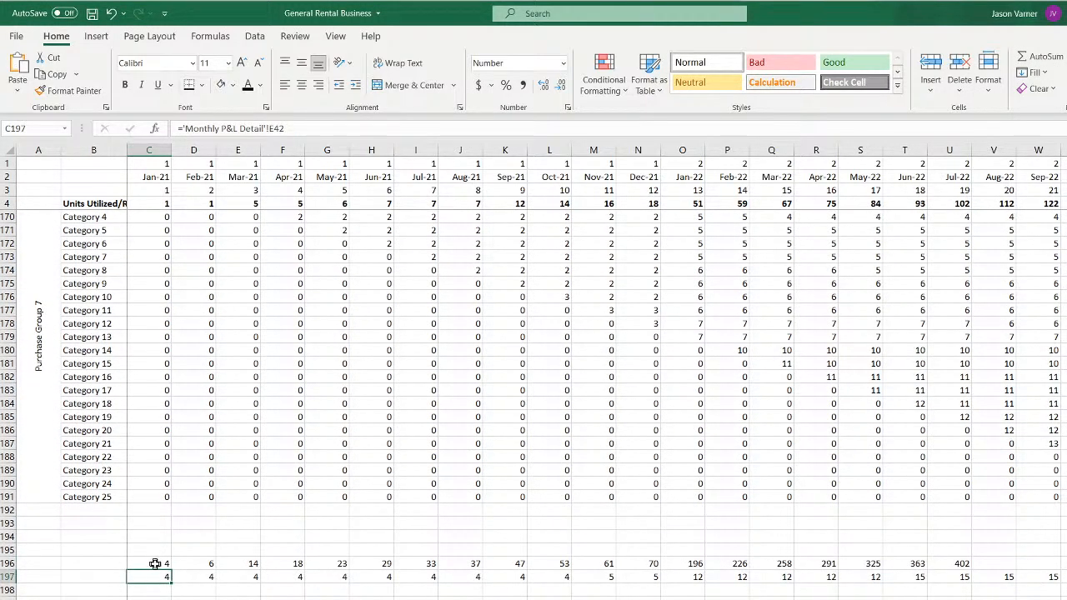
left_click(150, 564)
double_click(150, 564)
scroll(262, 488, "up", 4)
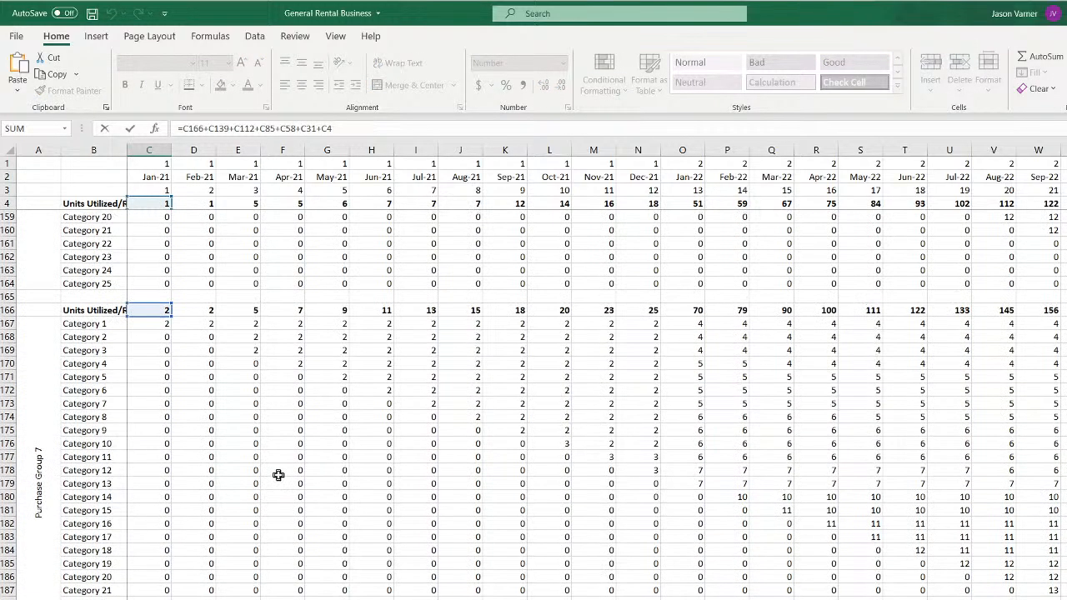
scroll(278, 475, "down", 4)
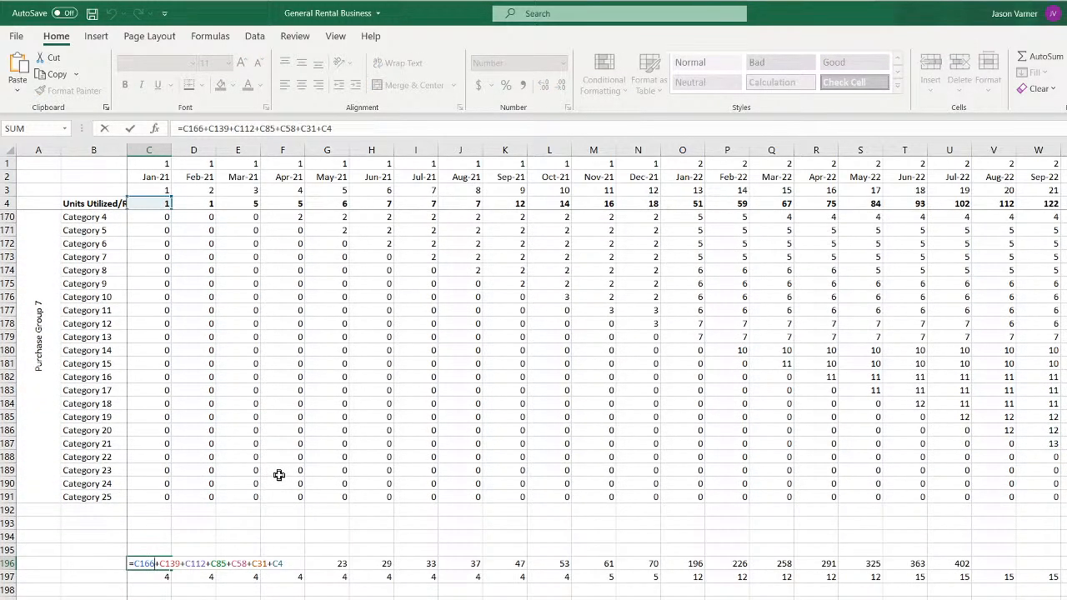
key("Return")
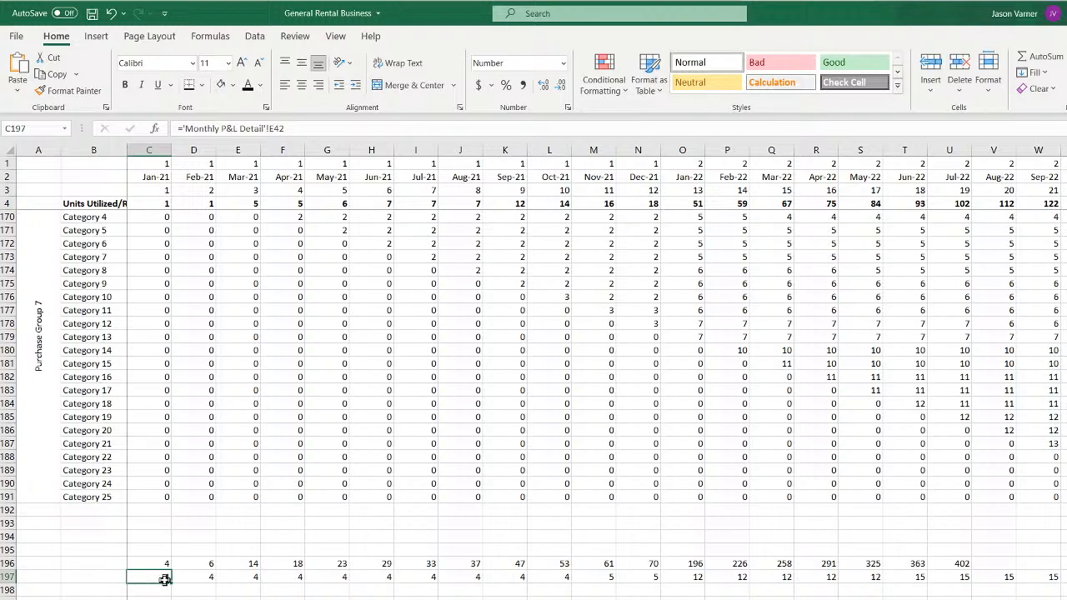
Fill the C197 link down column C for the remaining categories, and fill that block across the monthly columns
mouse_move(171, 586)
left_mouse_down()
mouse_move(170, 596)
mouse_move(176, 558)
mouse_move(170, 597)
left_mouse_up()
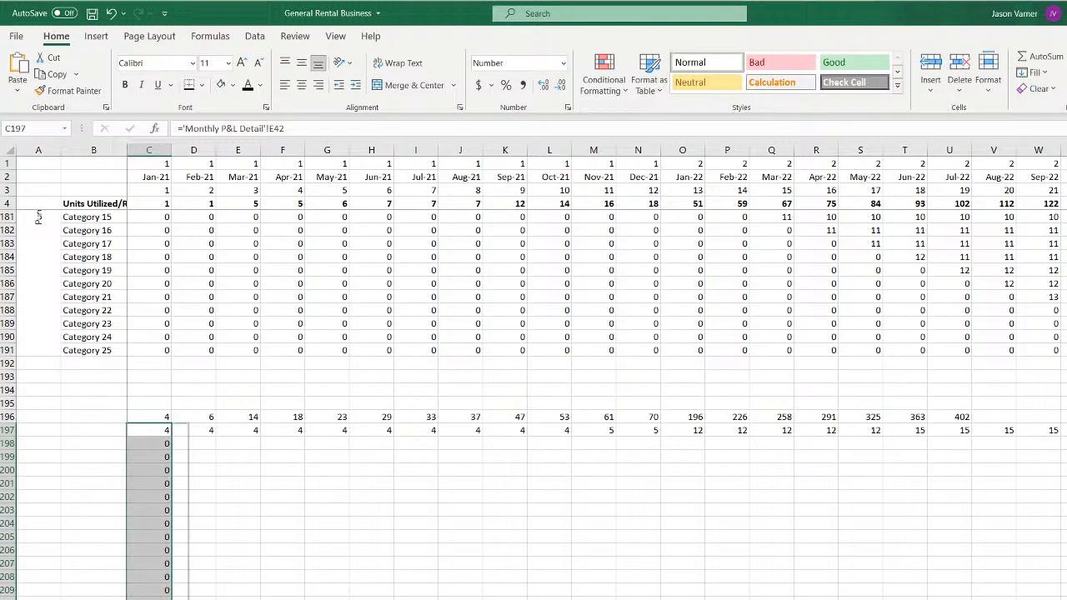
key("ctrl+shift+Right")
key("ctrl+r")
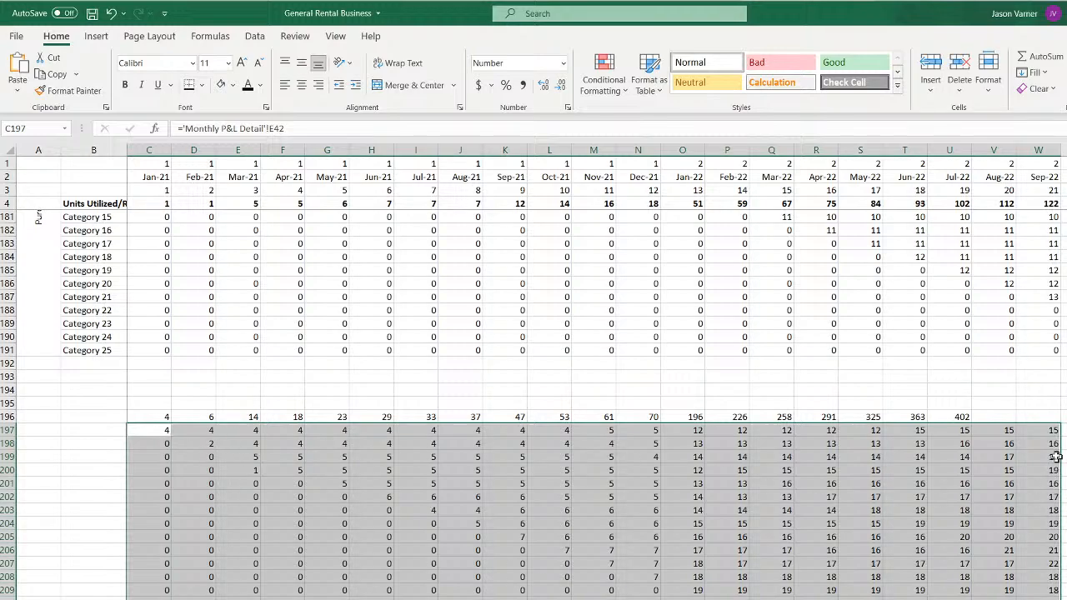
Review the block of linked category units from row 197 down against the combined monthly totals in row 196
left_click_drag(1047, 430, 1047, 599)
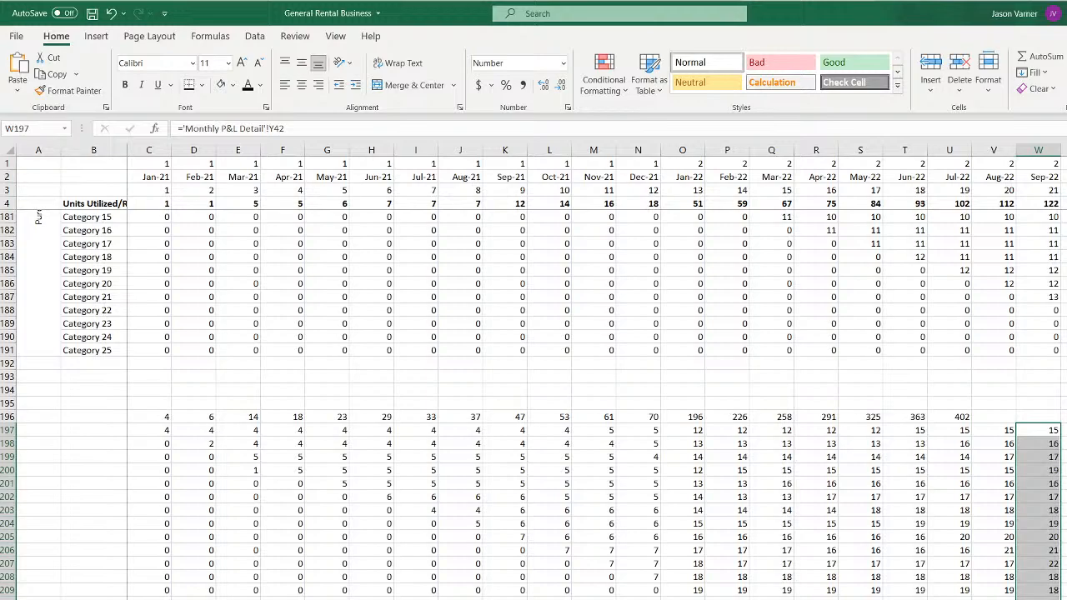
left_click(150, 598)
left_click_drag(172, 598, 168, 358)
scroll(167, 357, "up", 4)
scroll(167, 357, "up", 4)
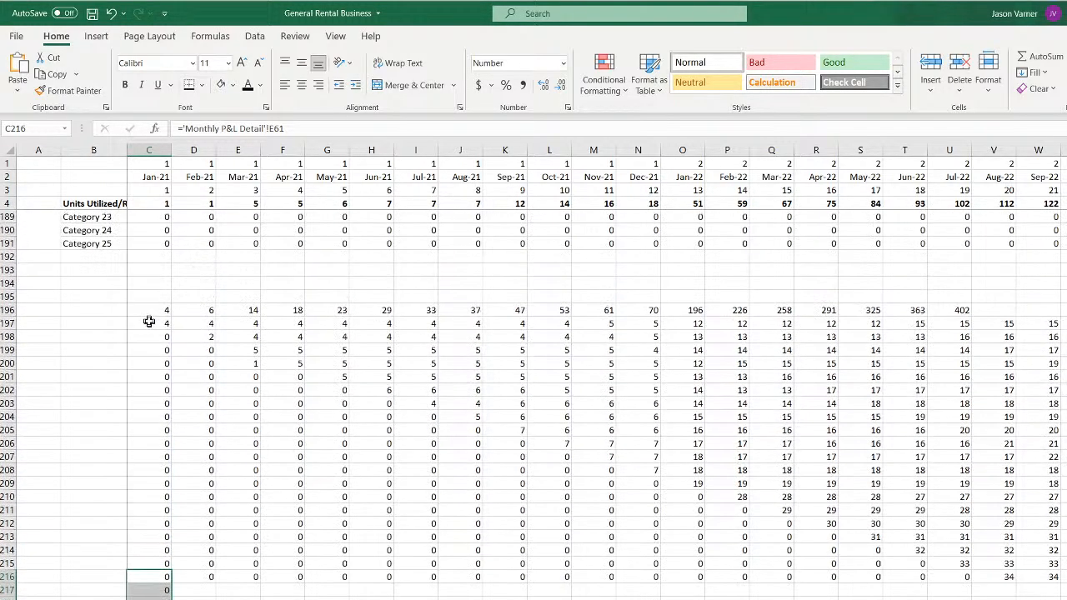
left_click(153, 309)
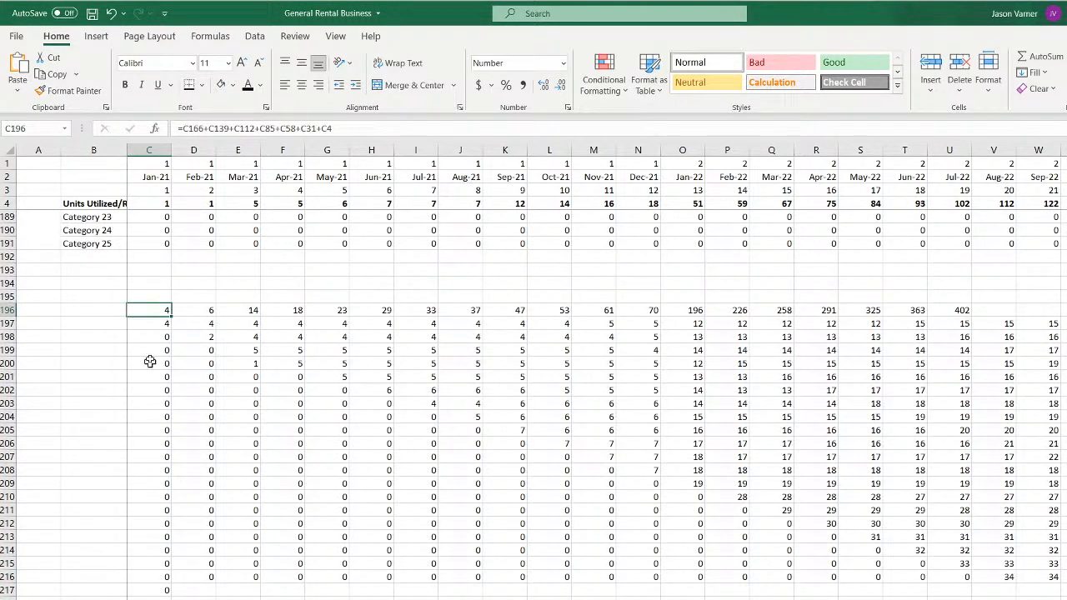
left_click_drag(150, 322, 150, 599)
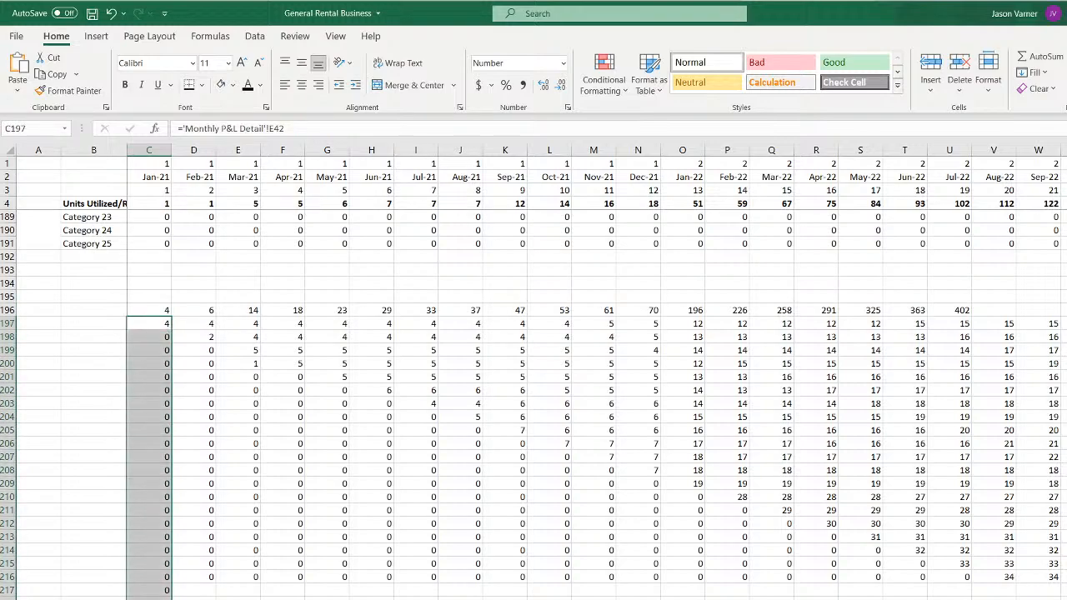
key("ctrl+shift+Right")
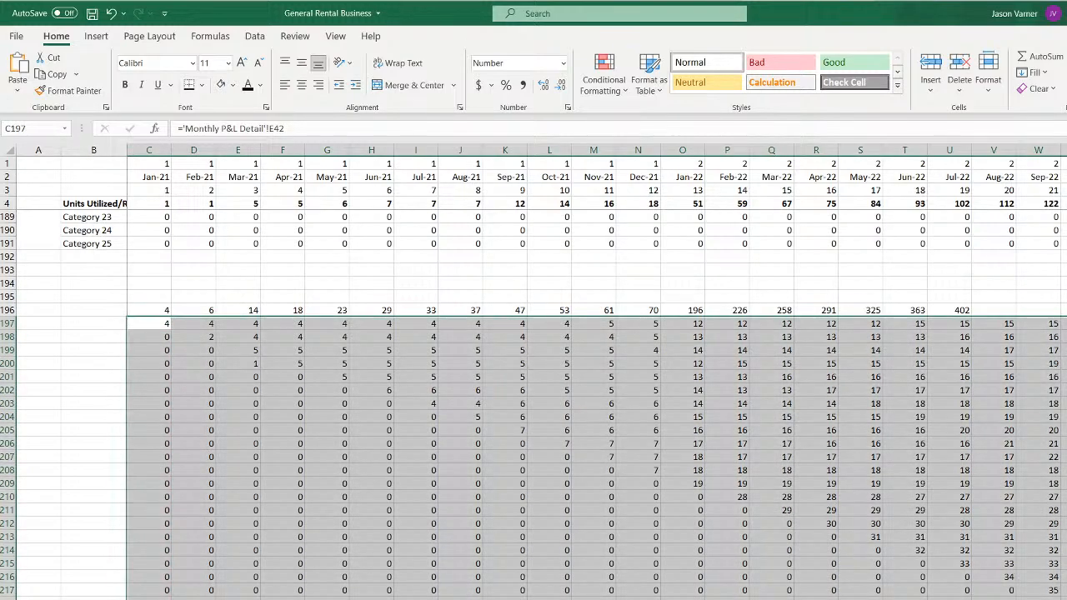
left_click(956, 309)
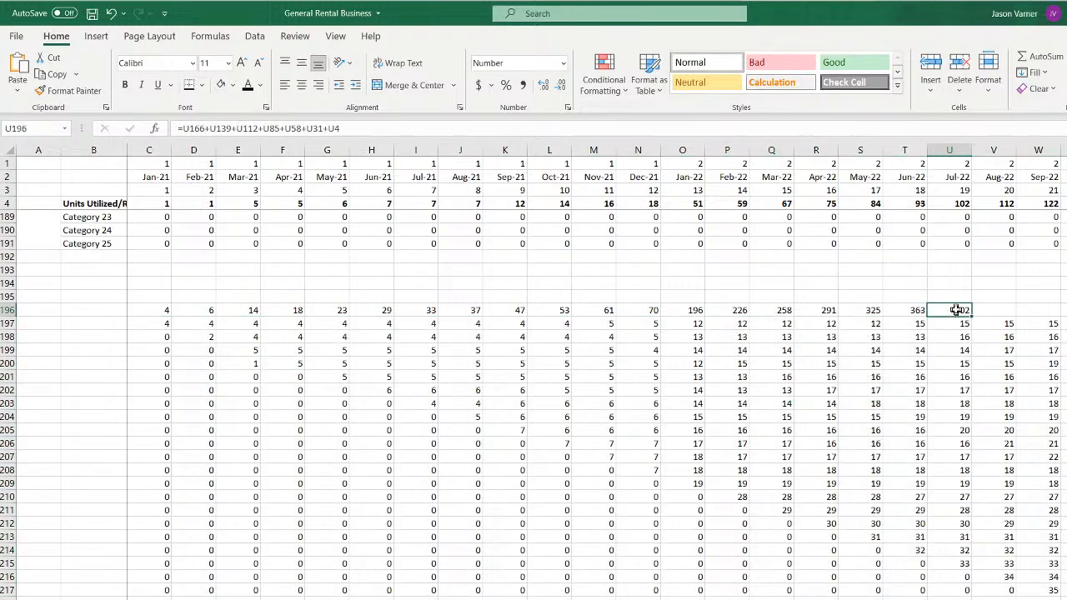
Sum the linked Jul-22 category units, U197:U221, in U195 and fill the total back along row 195 to Jan-21
left_click(961, 297)
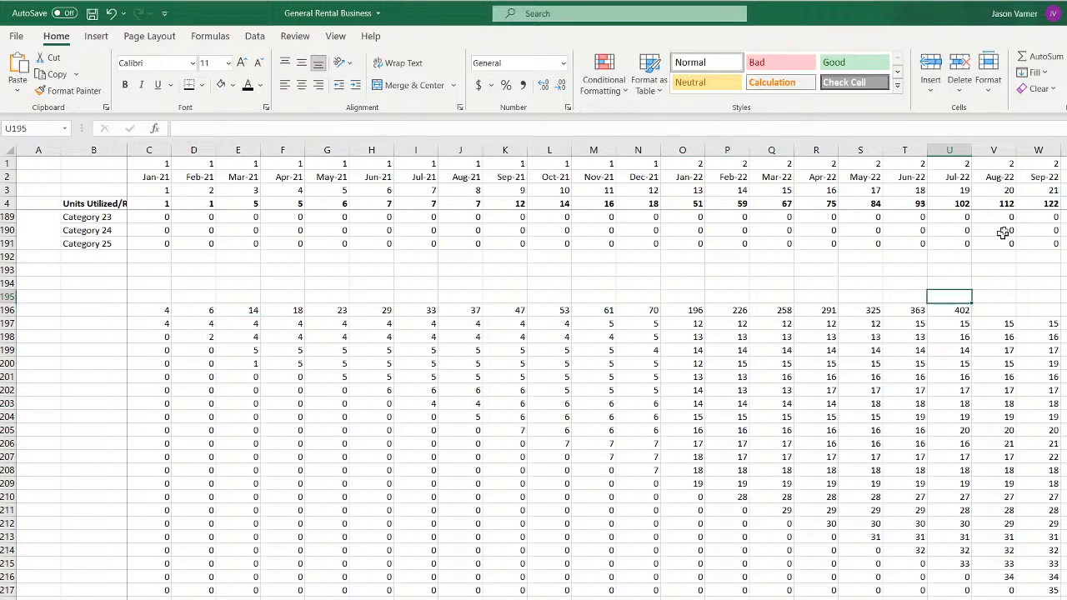
left_click(1045, 58)
left_click_drag(959, 327, 958, 599)
key("Return")
left_click(961, 293)
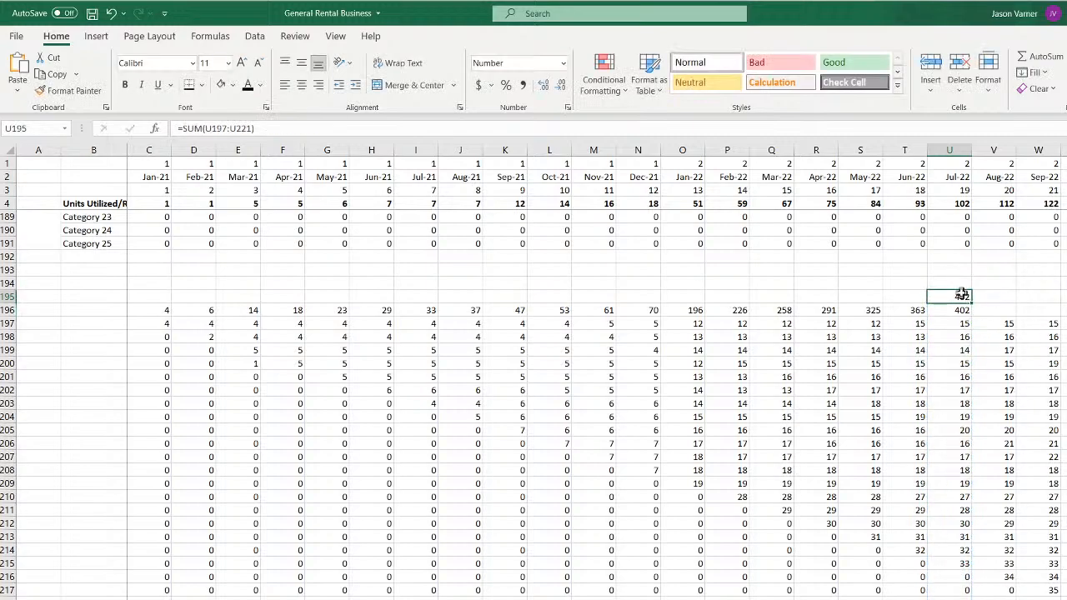
left_click_drag(970, 303, 128, 299)
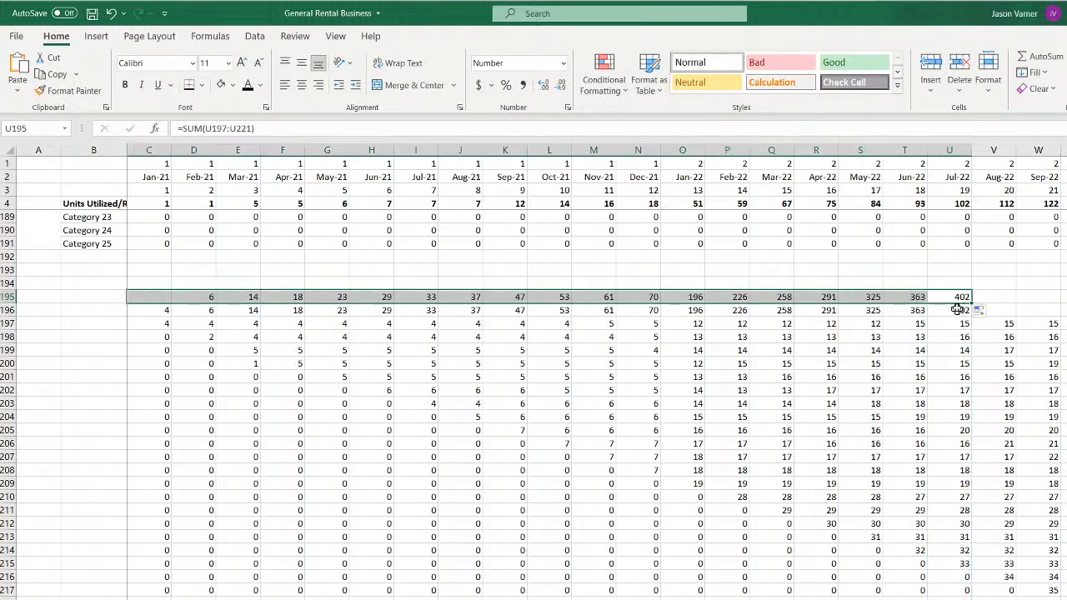
Inspect the Jul-22 formulas in U195, U196 and U198 to compare the sources of the two totals
left_click(956, 296)
double_click(956, 296)
left_click(958, 308)
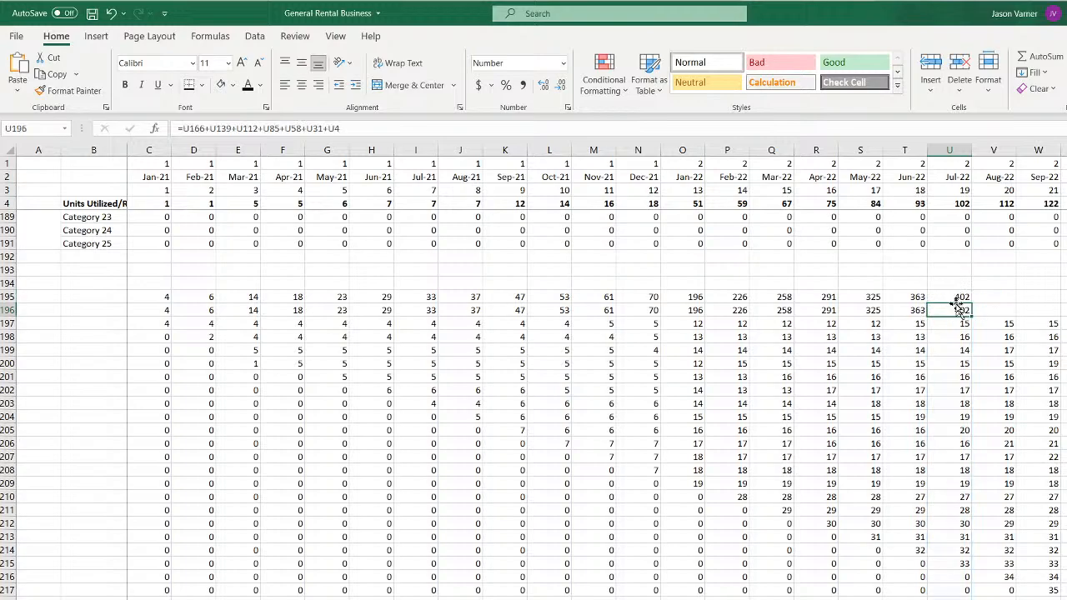
left_click(960, 336)
double_click(959, 336)
key("Return")
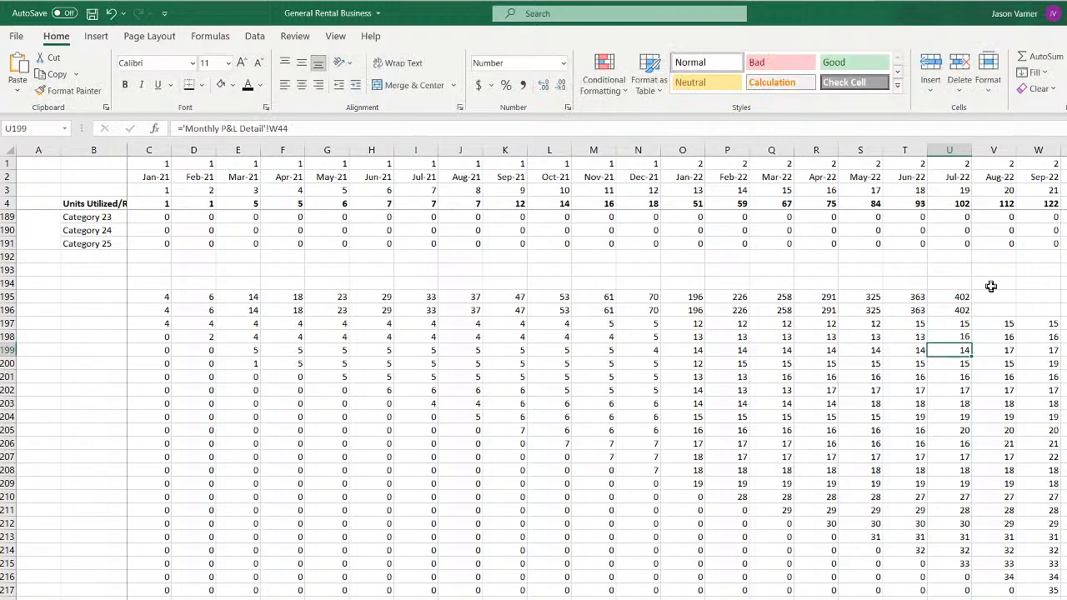
Check the references in U196 and extend both Jul-22 totals, U195:U196, across the following months
double_click(959, 308)
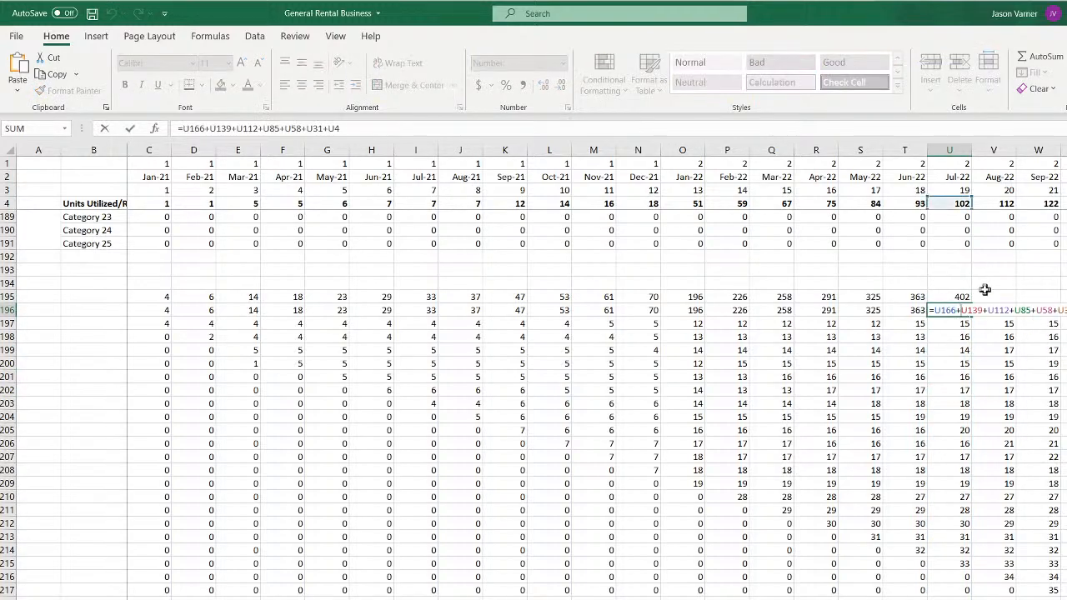
scroll(996, 289, "up", 7)
scroll(961, 383, "down", 4)
left_click_drag(962, 442, 1042, 459)
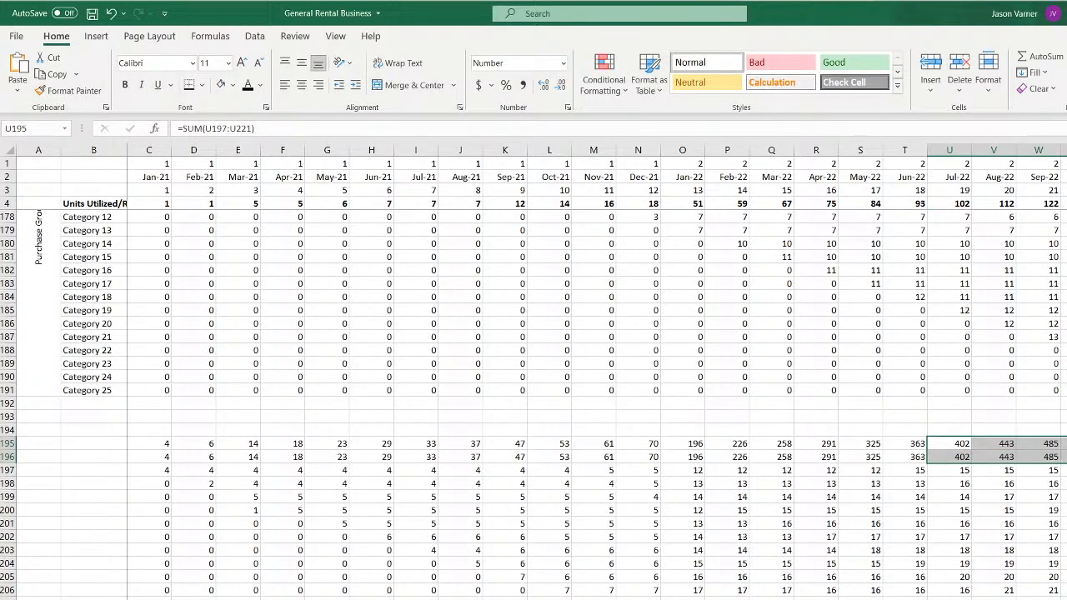
Clear the temporary check rows from row 195 down
left_click_drag(8, 444, 8, 597)
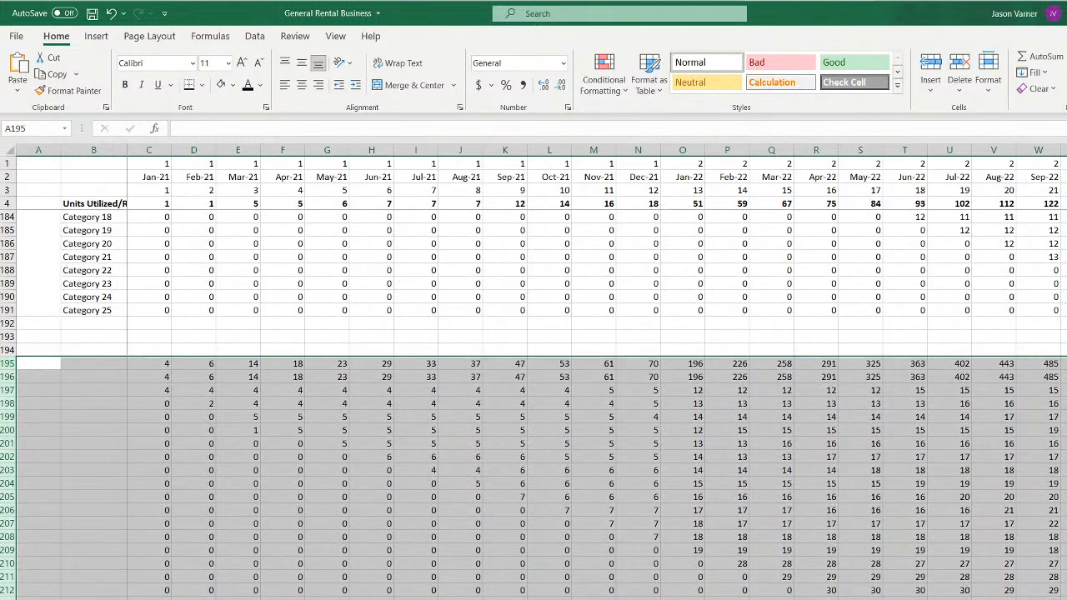
left_click(1036, 88)
left_click(1051, 143)
left_click(523, 536)
scroll(364, 519, "up", 20)
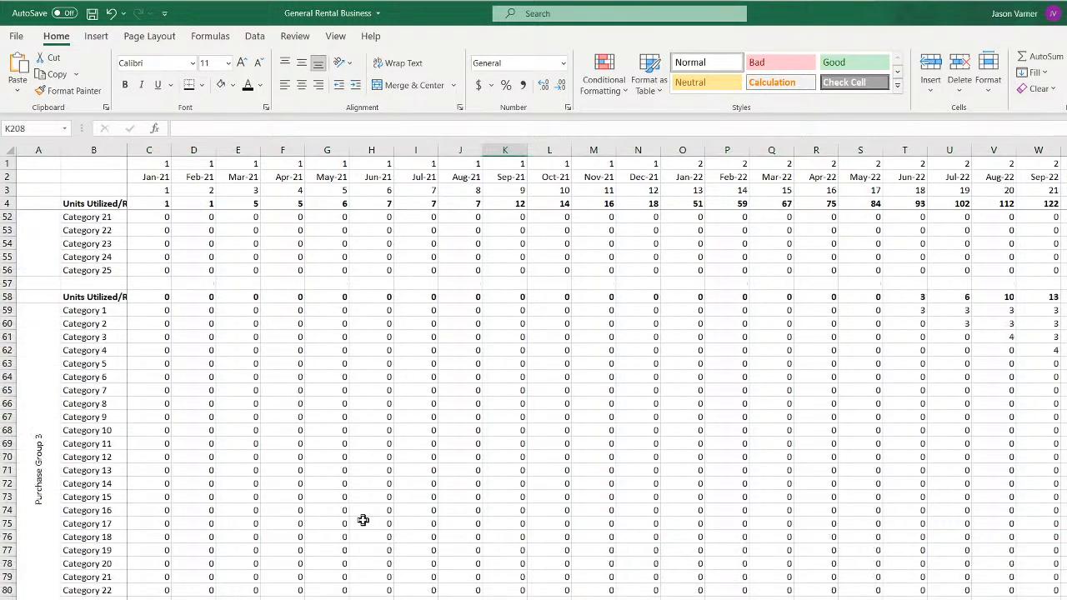
Examine the Purchase Group 1, Category 1 formulas in row 5 month by month, starting at Jan-21 and continuing into 2022
left_click(152, 218)
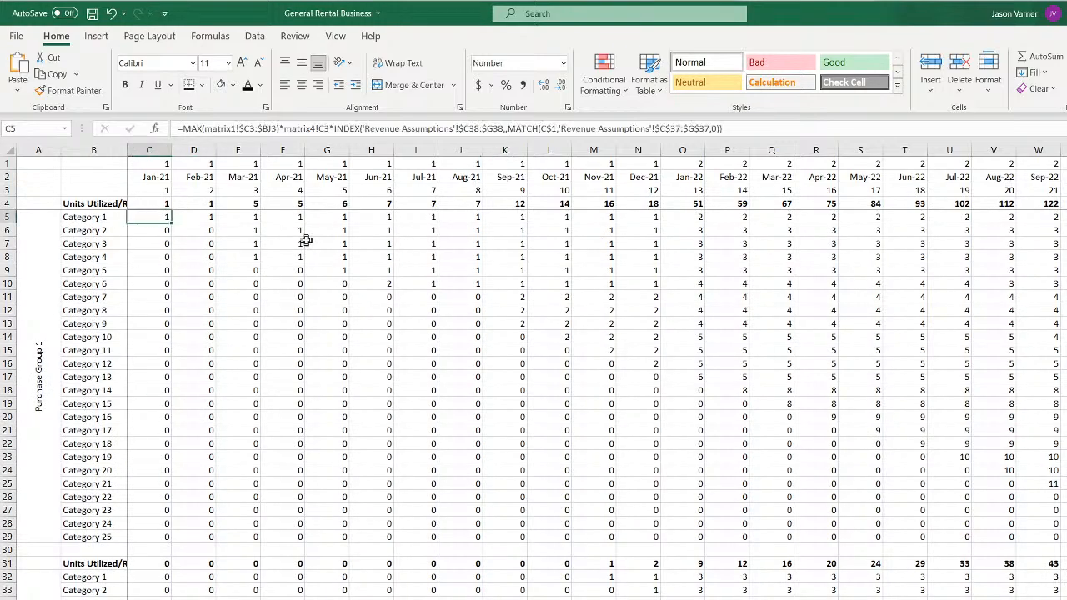
key("Right")
key("Right")
key("Right")
key("Right")
key("Right")
key("Right")
key("Right")
key("Right")
key("Right")
key("Right")
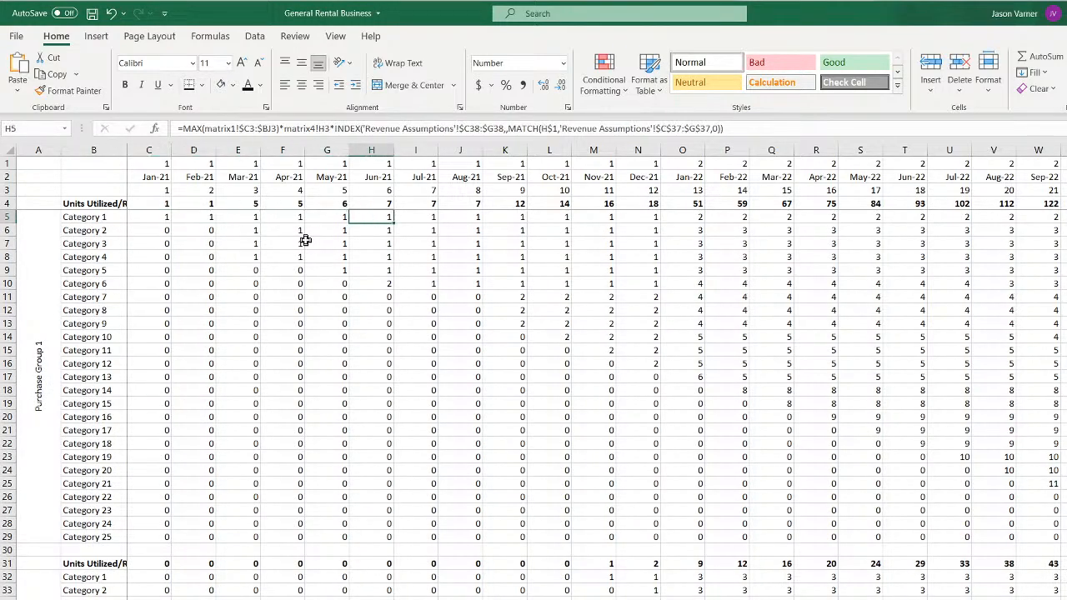
key("Right")
key("Right")
key("Right")
key("Left")
key("Left")
key("Left")
key("Left")
key("Left")
key("Left")
key("Left")
key("Left")
key("Left")
key("Left")
key("Left")
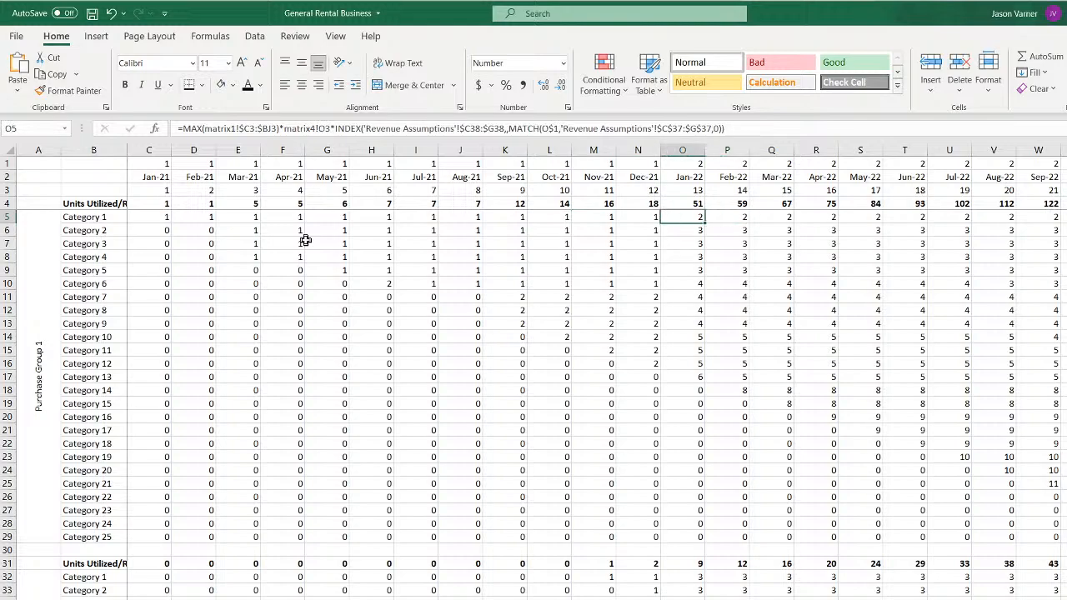
Review the Purchase Group 1, Category 1 formulas in row 5 from Jan-22 back to Jan-21
key("Left")
key("Left")
key("Left")
key("Left")
key("Right")
key("Right")
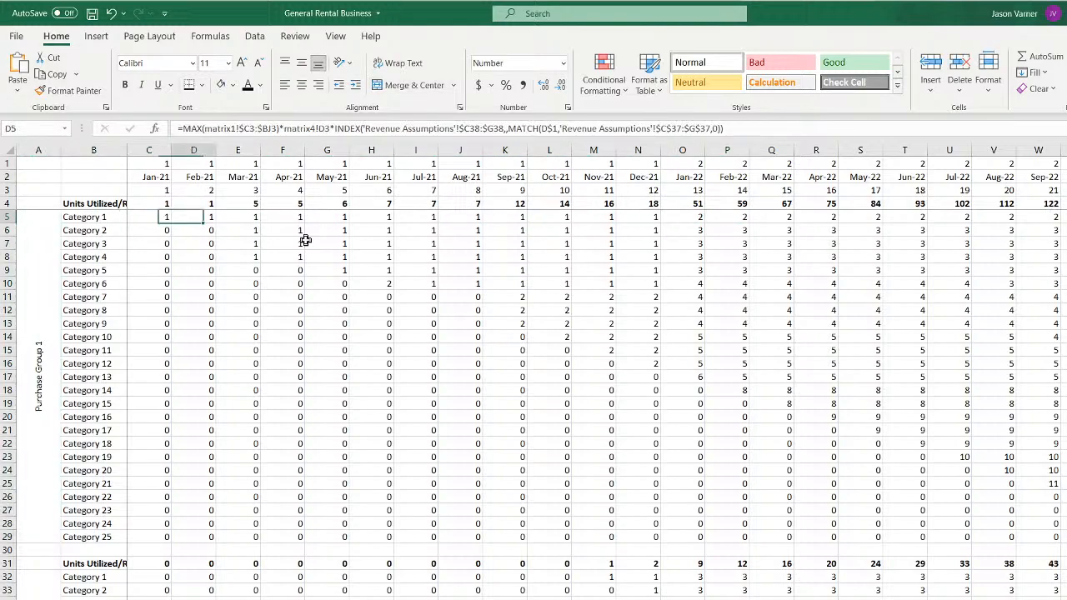
key("Right")
key("Left")
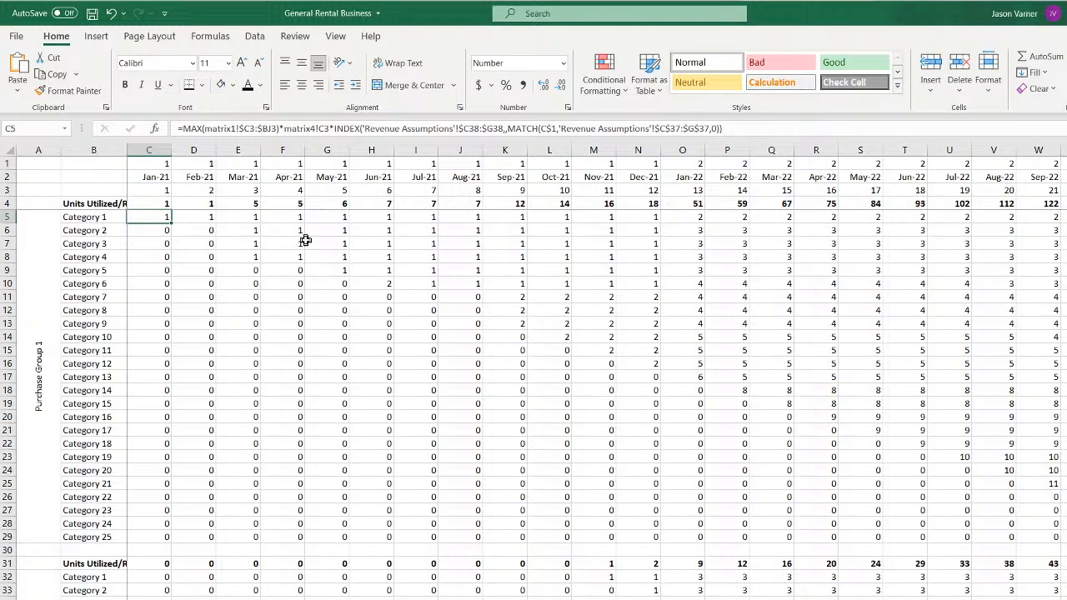
Label a new section "Aggregate" in B194, below the Purchase Group 7 categories
scroll(269, 442, "down", 20)
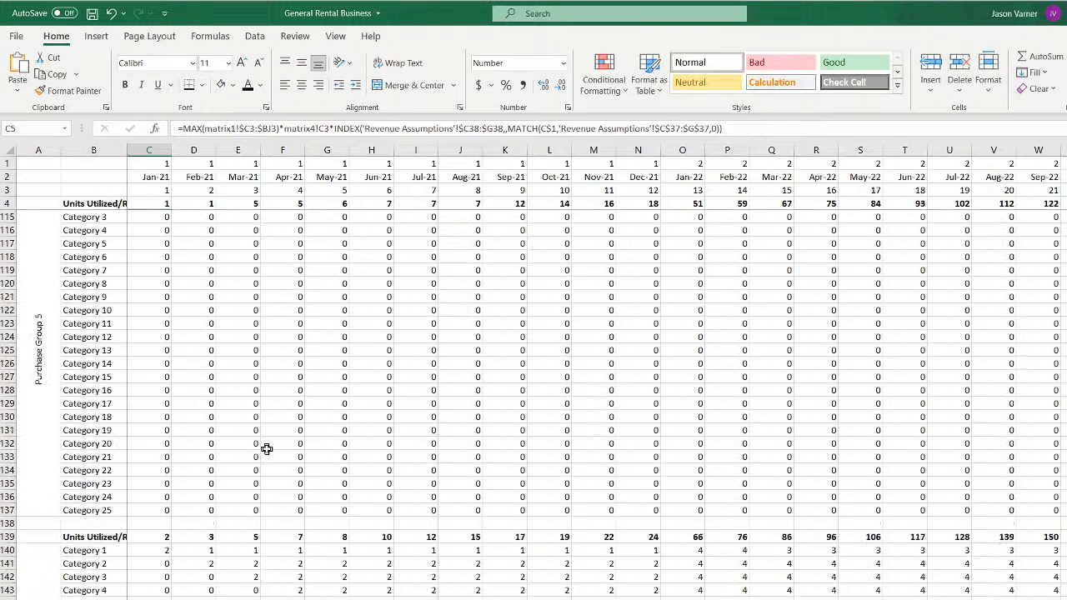
left_click(97, 534)
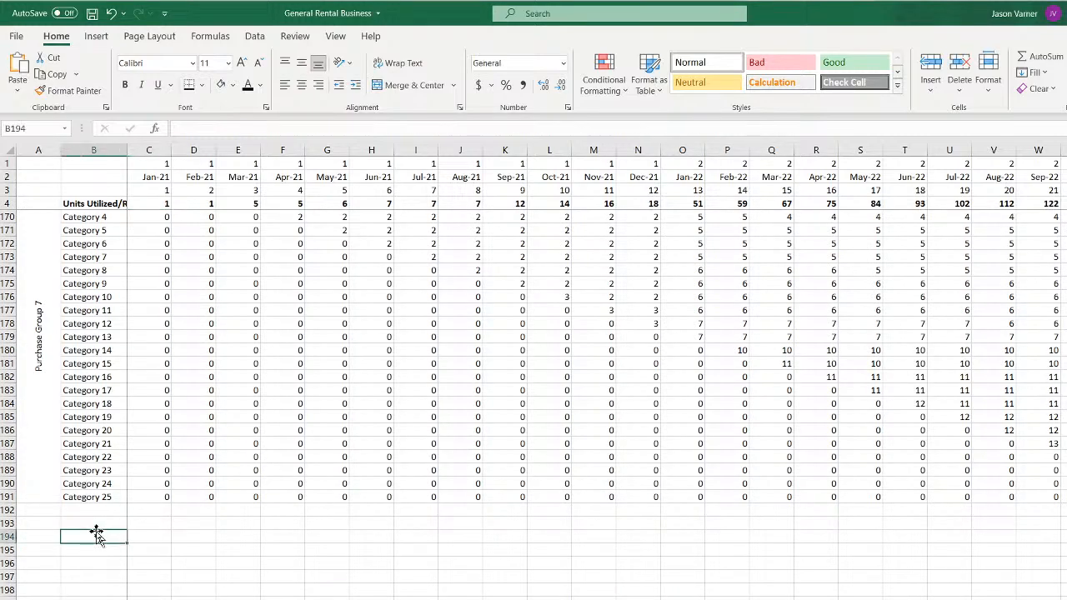
type("Aggregat")
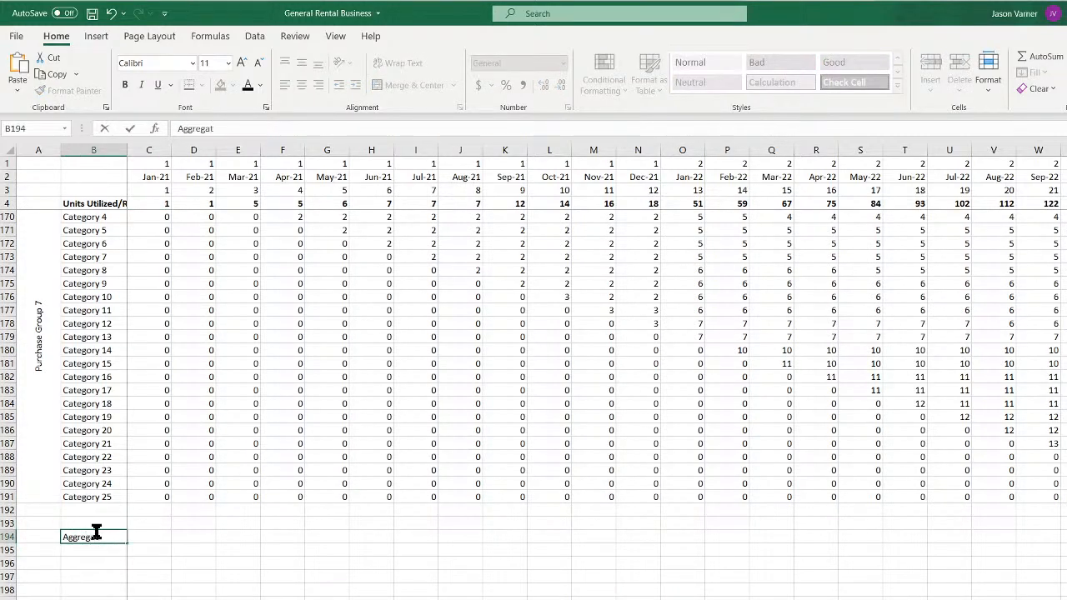
type("e")
key("Return")
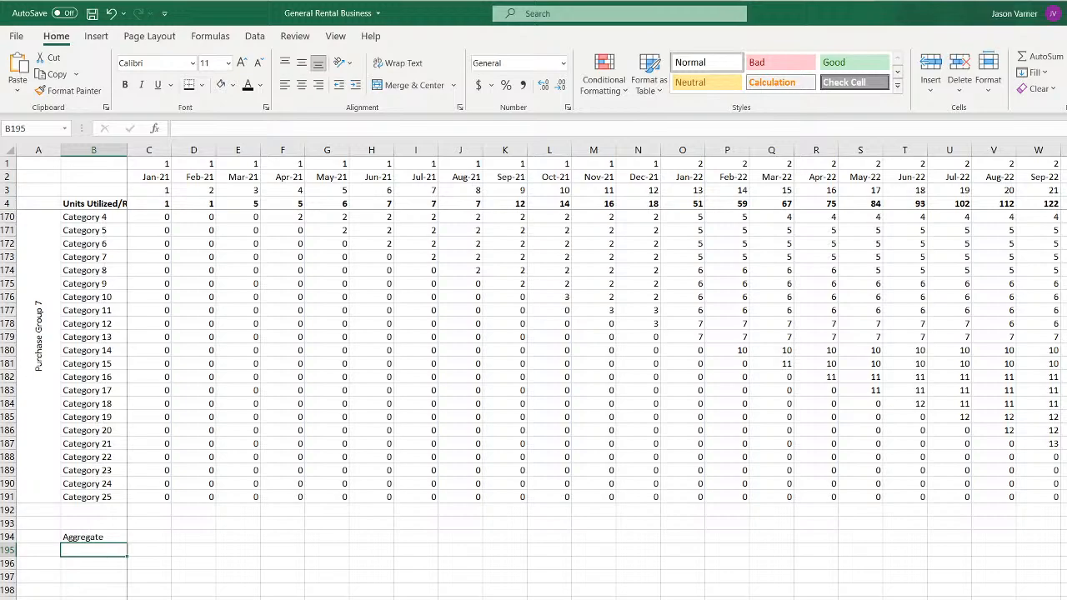
Examine the category names and per-category fees in the Costs Related to Initial Rental table, and return to the units-utilized sheet
key("ctrl+Page_Up")
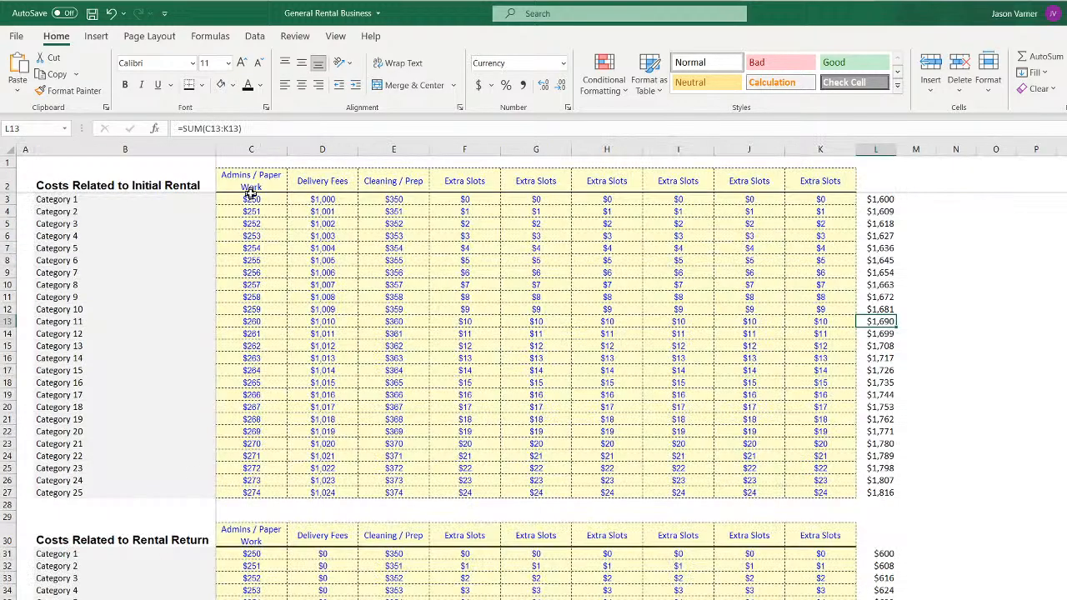
left_click(125, 198)
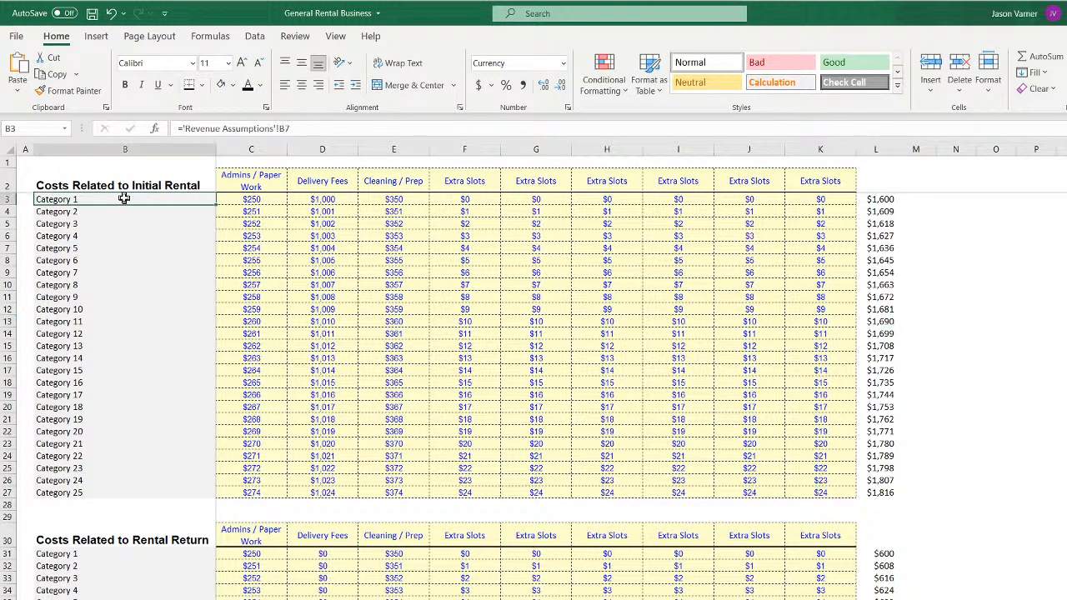
left_click(255, 199)
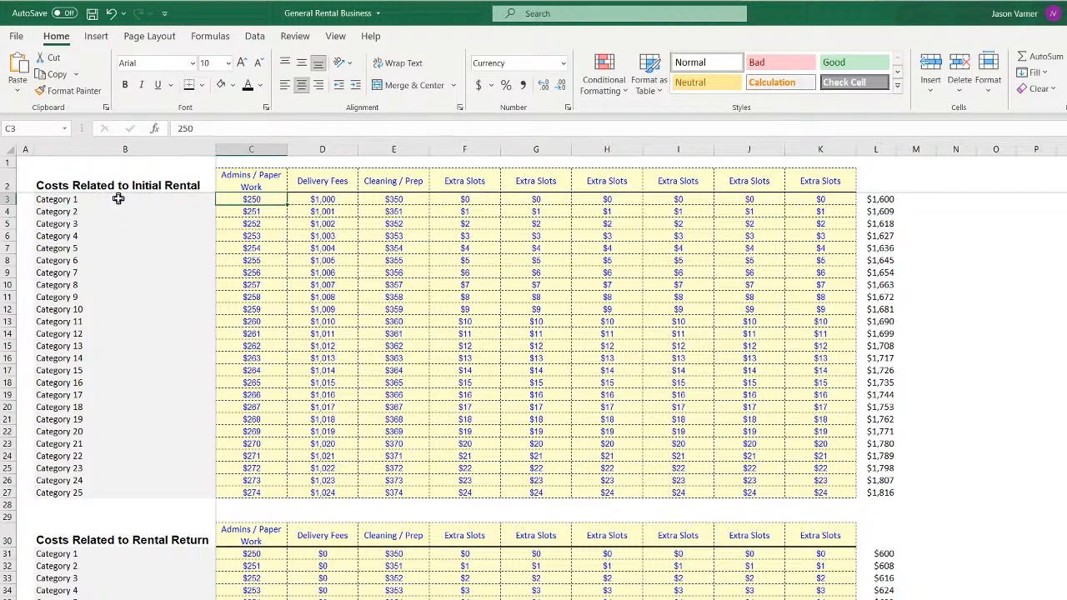
left_click(117, 201)
left_click_drag(118, 201, 114, 492)
left_click(91, 200)
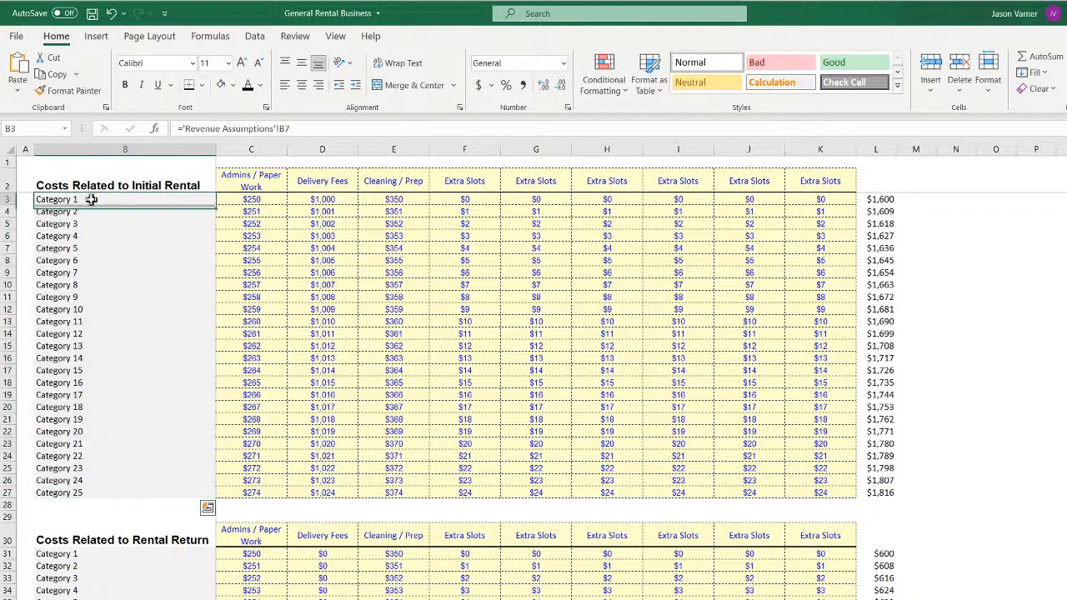
left_click(244, 198)
left_click(324, 200)
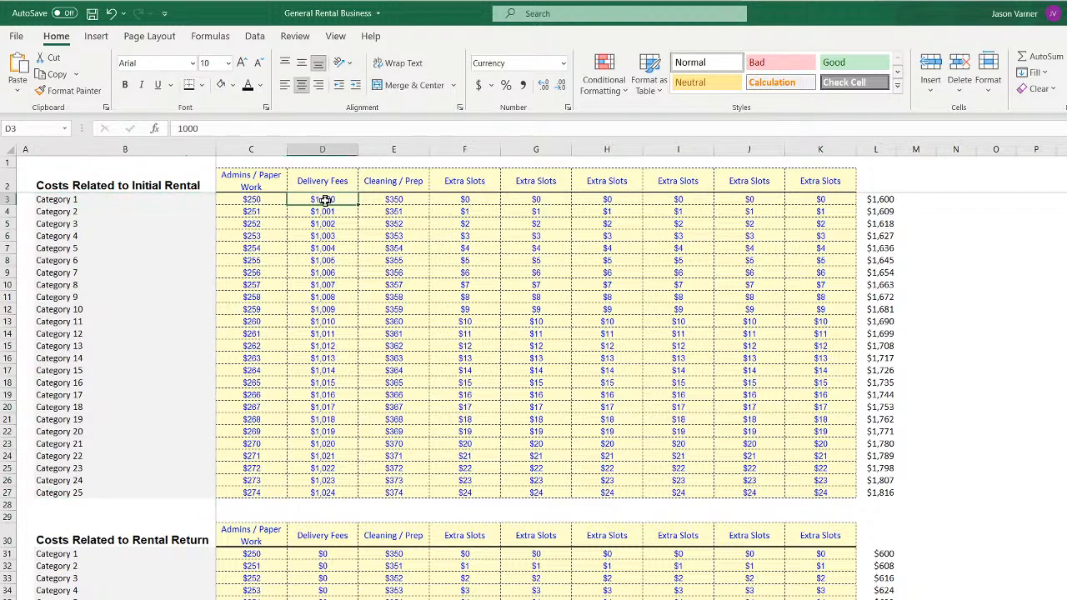
left_click(72, 213)
left_click(73, 247)
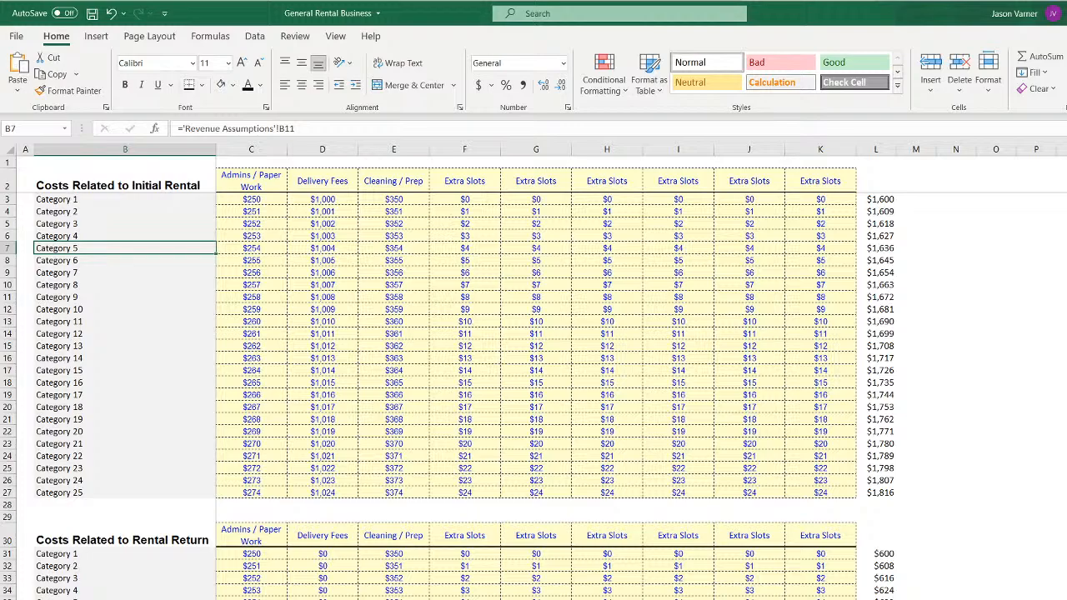
key("ctrl+Page_Down")
key("ctrl+Page_Down")
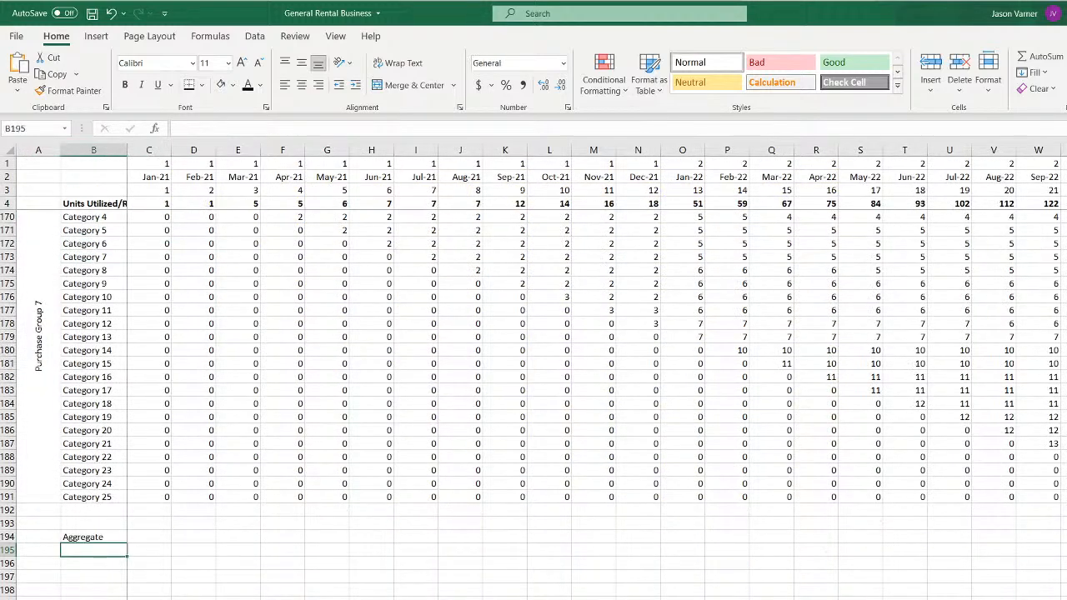
Link B195, under the Aggregate heading, to the Category 1 label of Purchase Group 7
left_click(105, 535)
left_click(98, 552)
type("=")
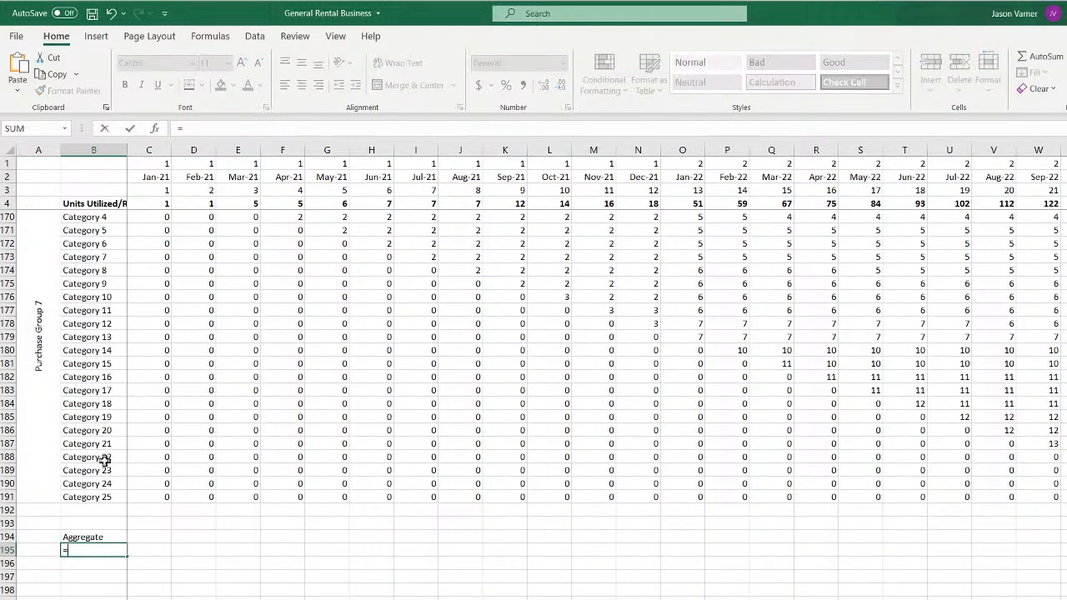
scroll(104, 458, "up", 7)
left_click(92, 468)
key("Return")
scroll(108, 375, "down", 6)
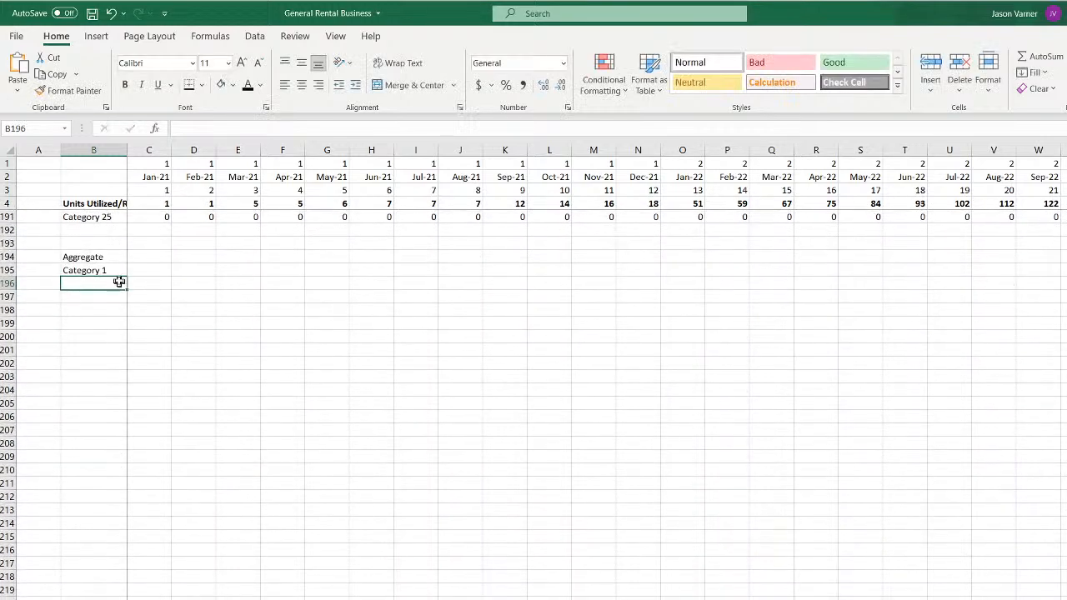
Fill the linked label from B195 down through Category 25 and clear the surplus cells from B220 down
left_click(117, 271)
left_click_drag(126, 277, 116, 599)
left_click(104, 599)
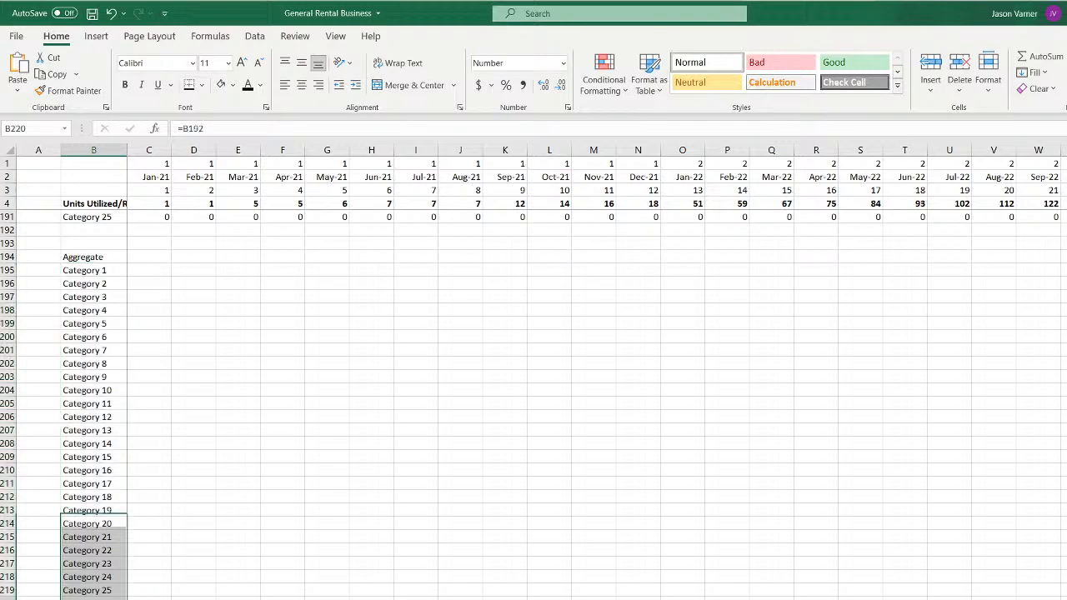
key("BackSpace")
key("Return")
key("BackSpace")
key("Return")
key("BackSpace")
key("Return")
key("BackSpace")
key("Return")
key("BackSpace")
key("Return")
scroll(250, 598, "up", 4)
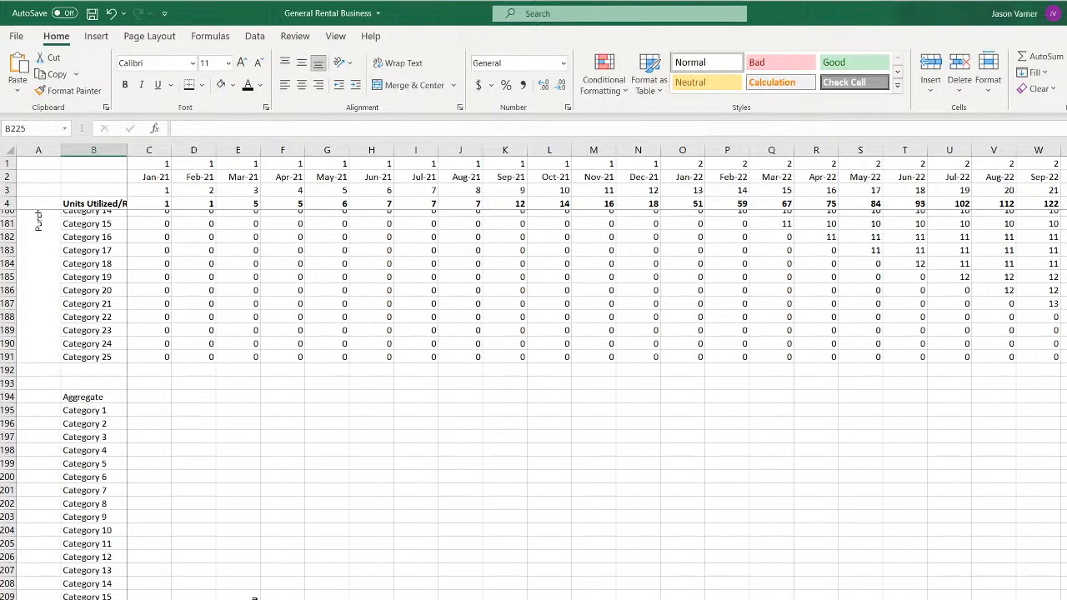
Make the Aggregate heading in B194 bold and widen column B slightly
left_click(82, 403)
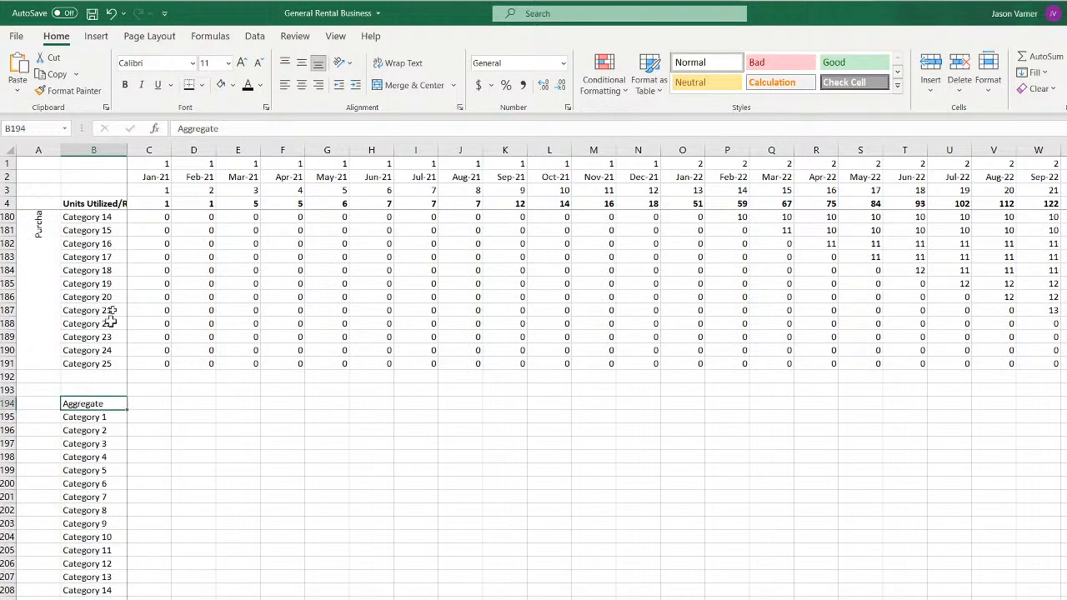
left_click(126, 85)
left_click_drag(127, 149, 144, 150)
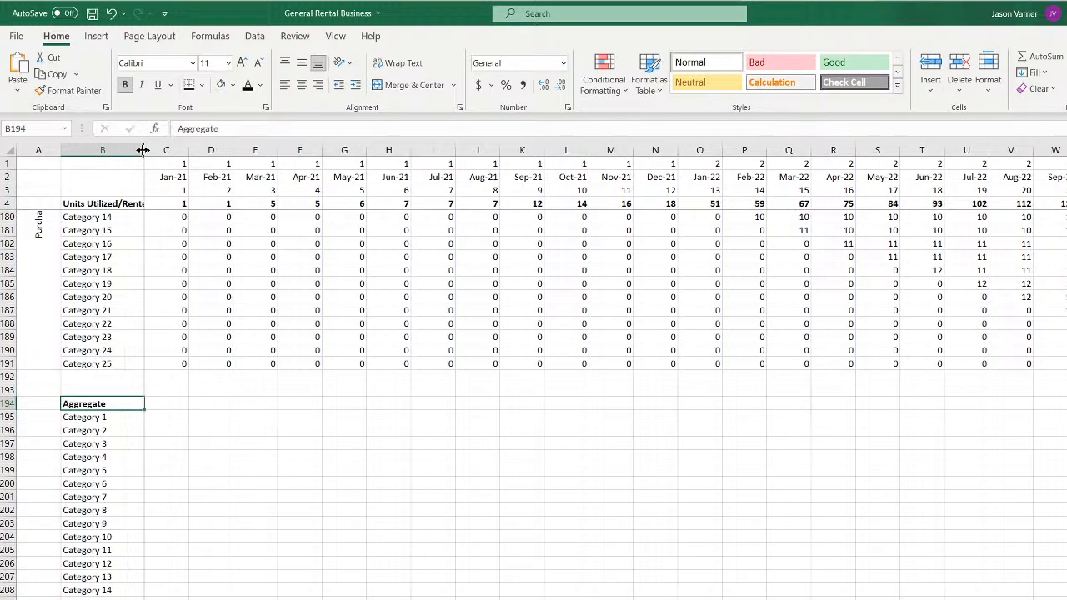
Start the Jan-21 aggregate formula for Category 1 in C195 by adding Purchase Groups 7 and 6, =C167+C140
left_click(163, 417)
scroll(259, 506, "up", 4)
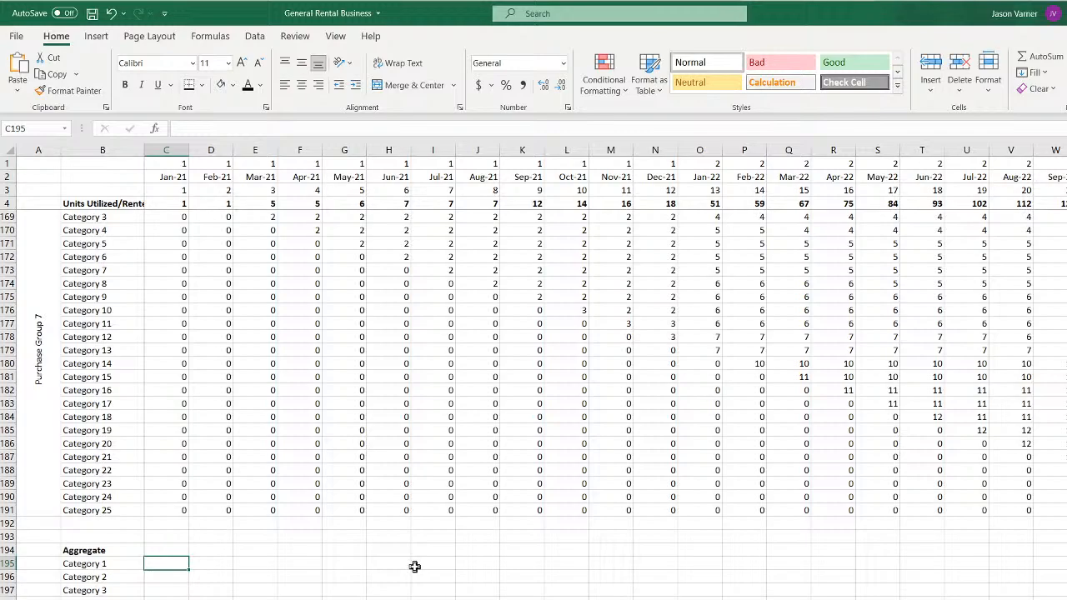
type("=")
scroll(412, 565, "up", 7)
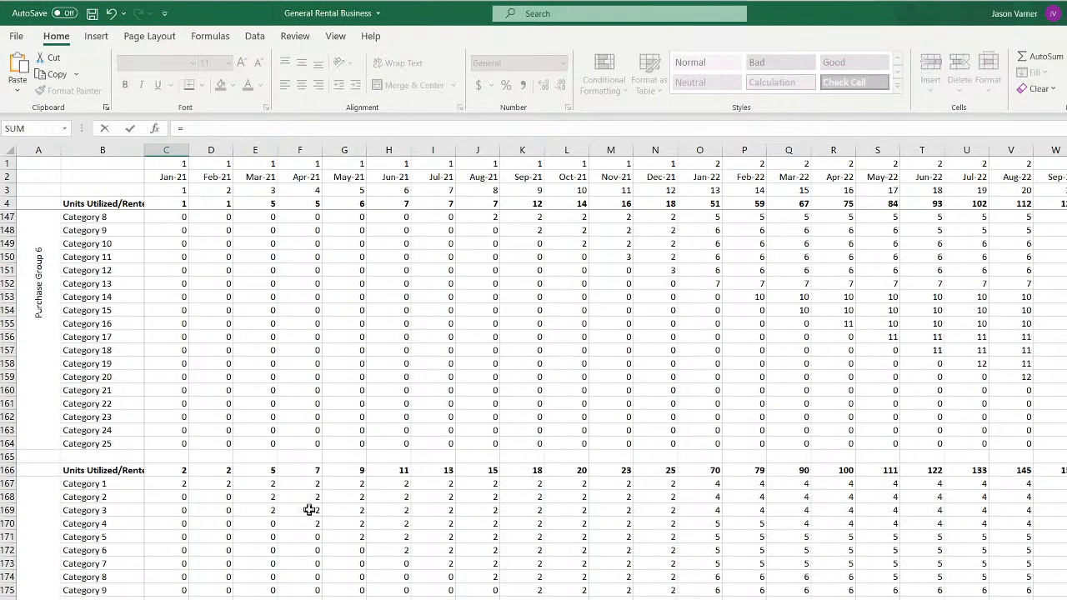
left_click(167, 482)
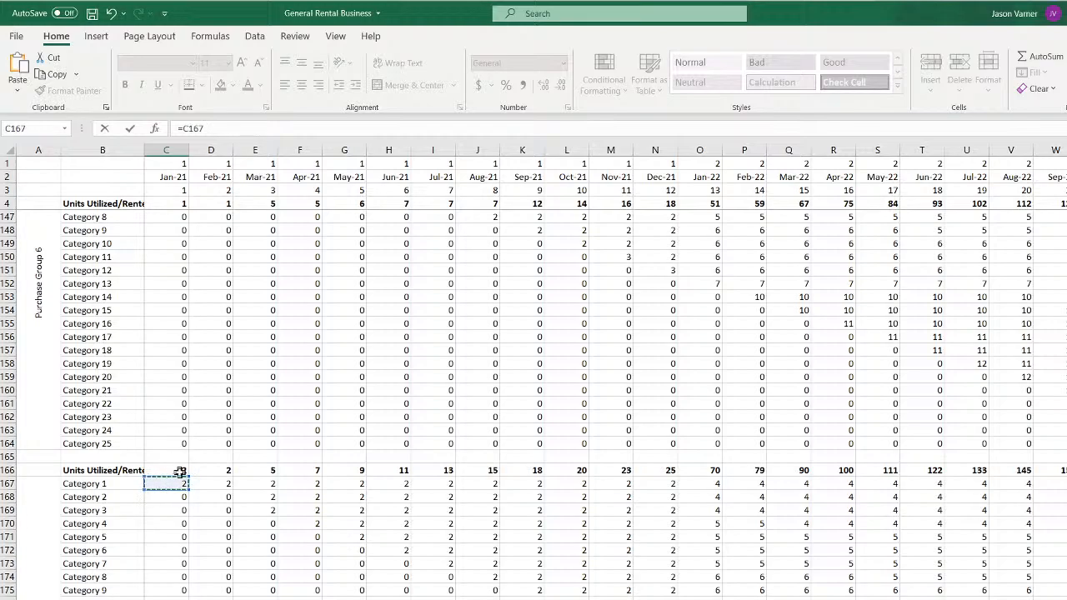
scroll(264, 542, "down", 11)
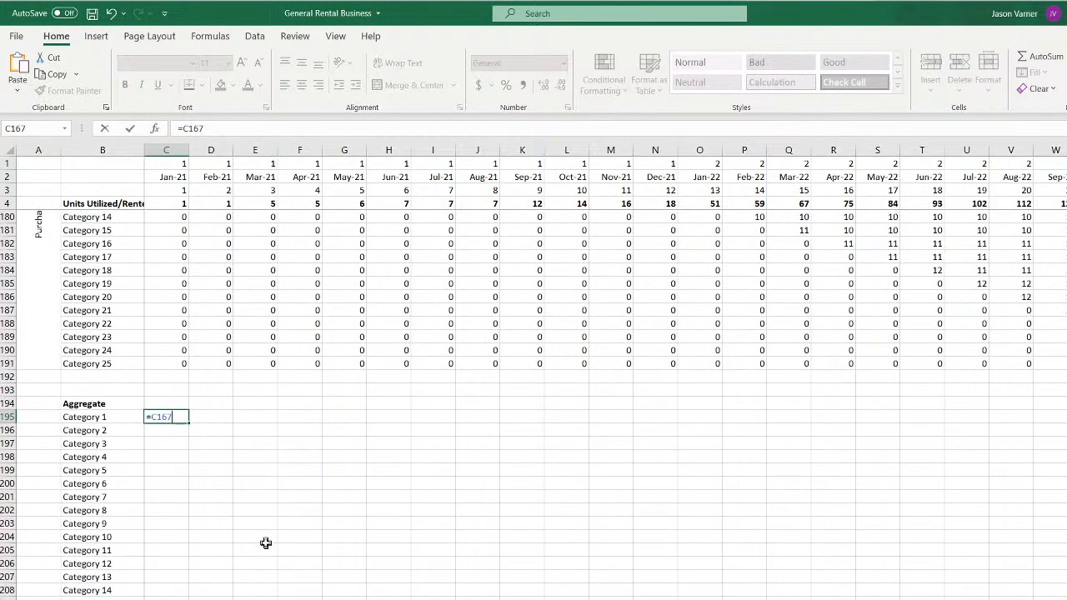
scroll(265, 542, "up", 15)
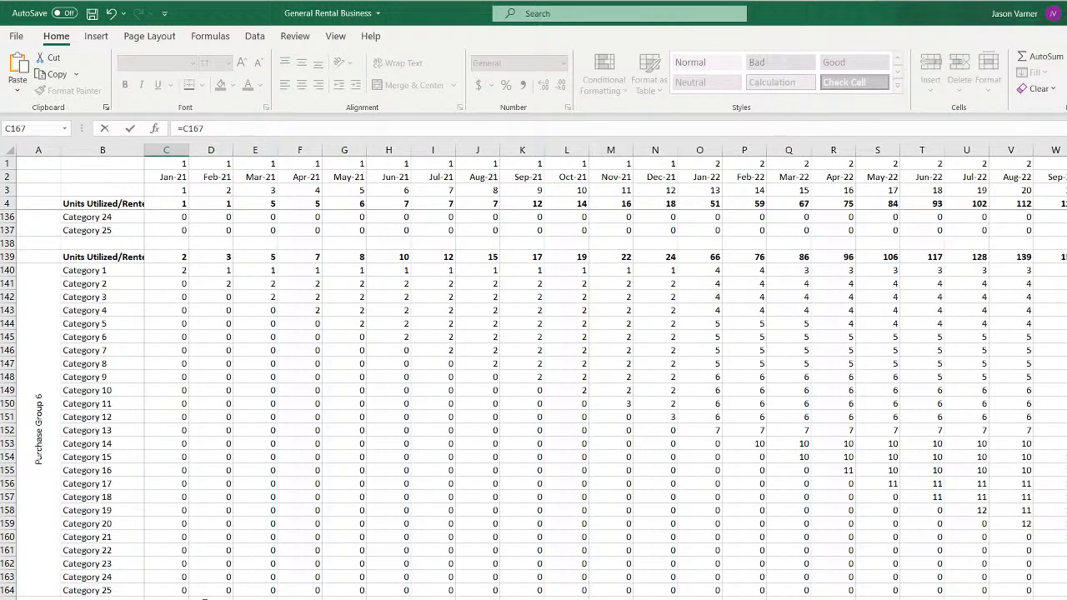
scroll(226, 590, "down", 4)
scroll(225, 586, "up", 4)
type("+")
left_click(169, 269)
type("+")
Add the Category 1 units of Purchase Groups 5 and 4, C113 and C86, to the C195 formula
scroll(274, 475, "up", 11)
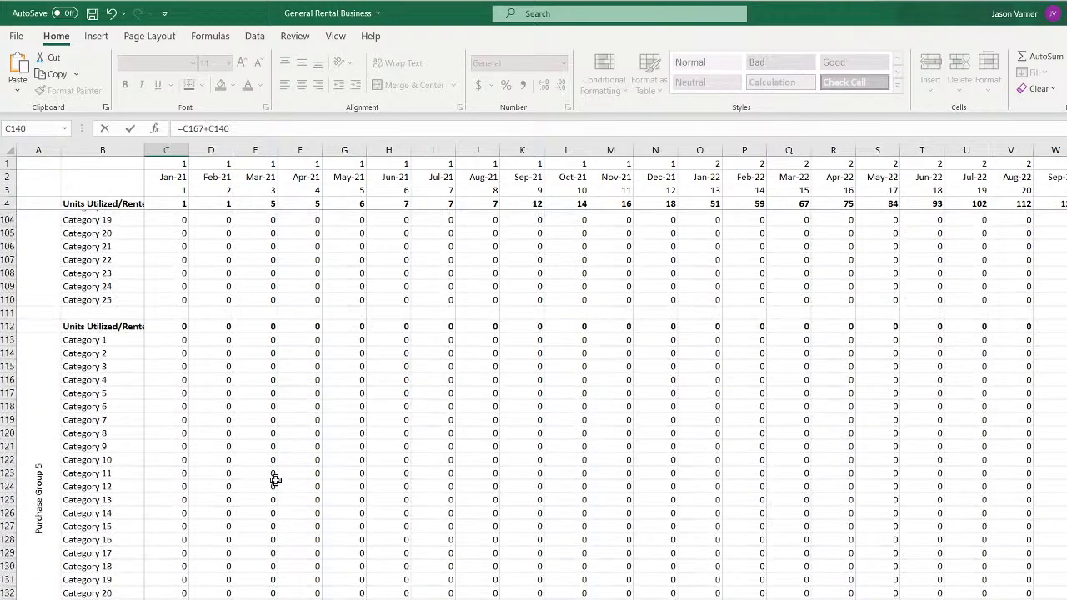
left_click(168, 356)
type("+")
scroll(266, 433, "up", 11)
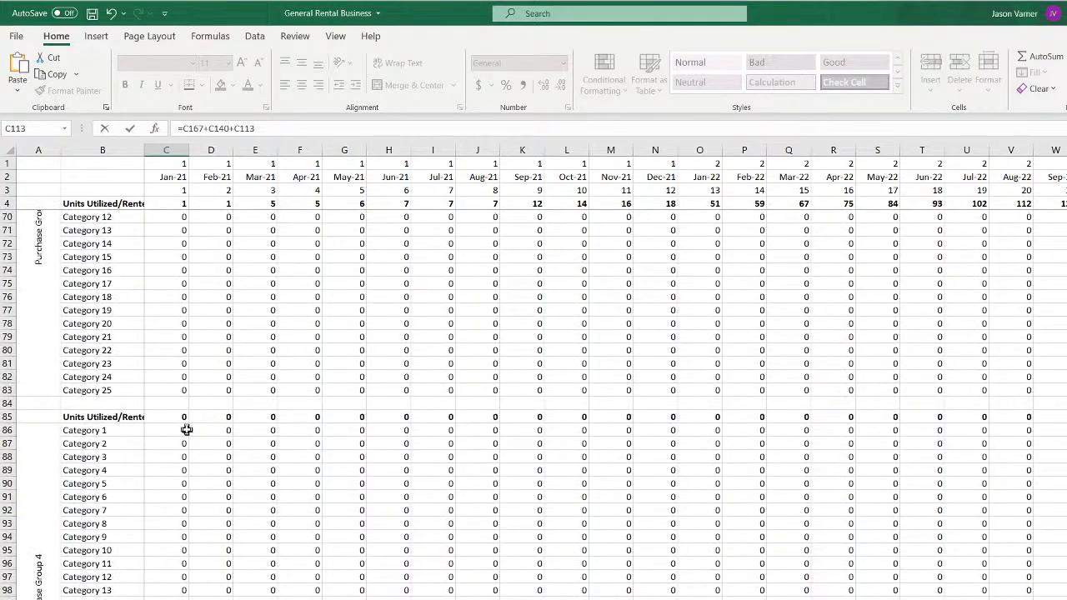
left_click(170, 430)
type("+")
scroll(250, 516, "up", 7)
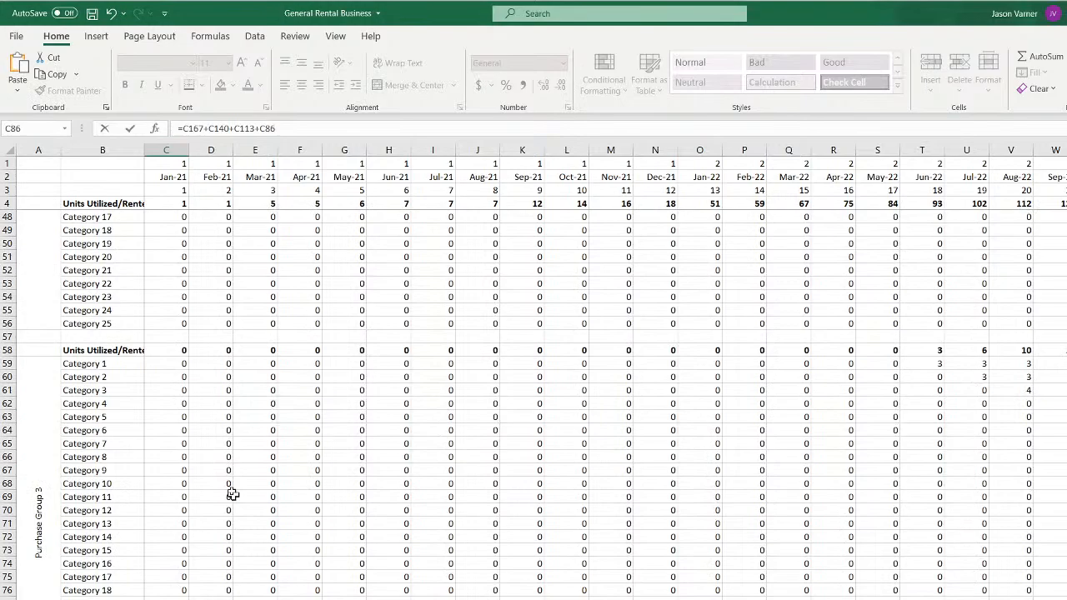
Complete the C195 formula with the Category 1 units of Purchase Groups 3, 2 and 1: C59, C32 and C5
left_click(167, 364)
scroll(261, 471, "up", 3)
scroll(261, 472, "up", 8)
type("+")
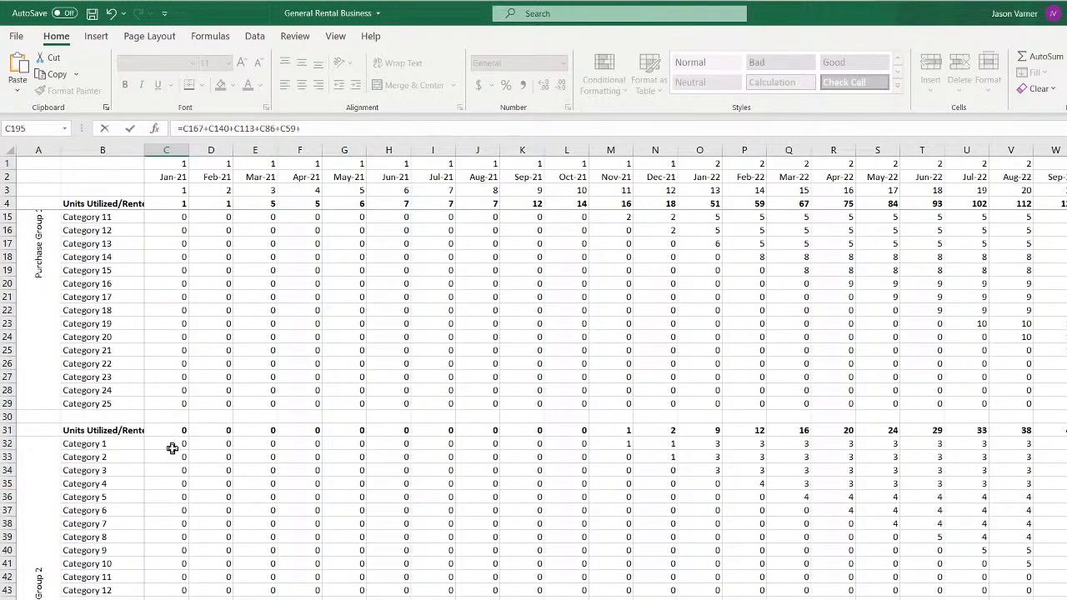
left_click(172, 444)
scroll(278, 511, "up", 3)
type("+")
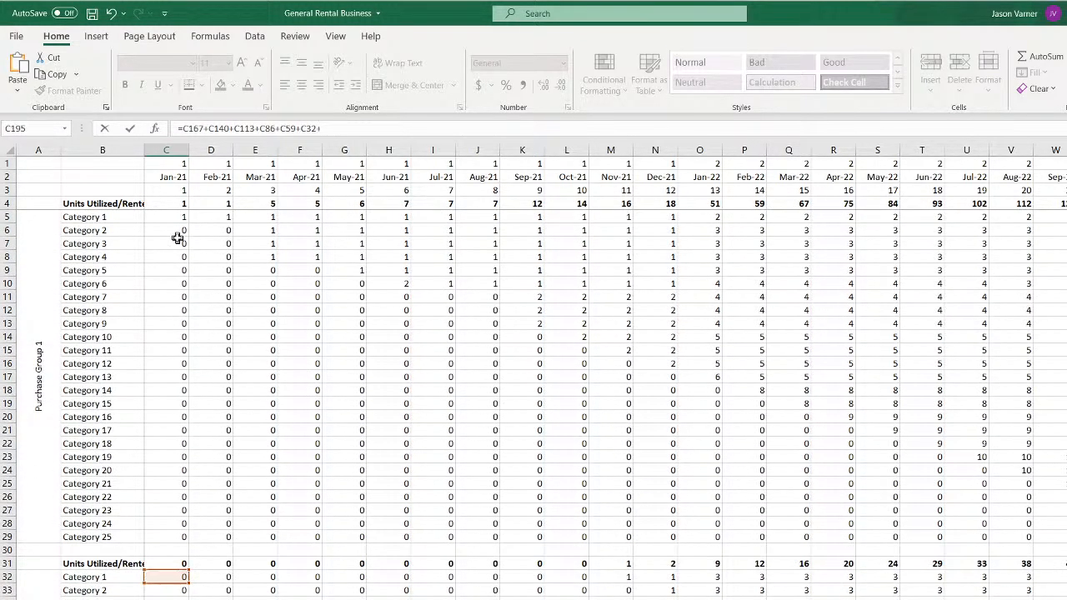
left_click(170, 217)
key("Return")
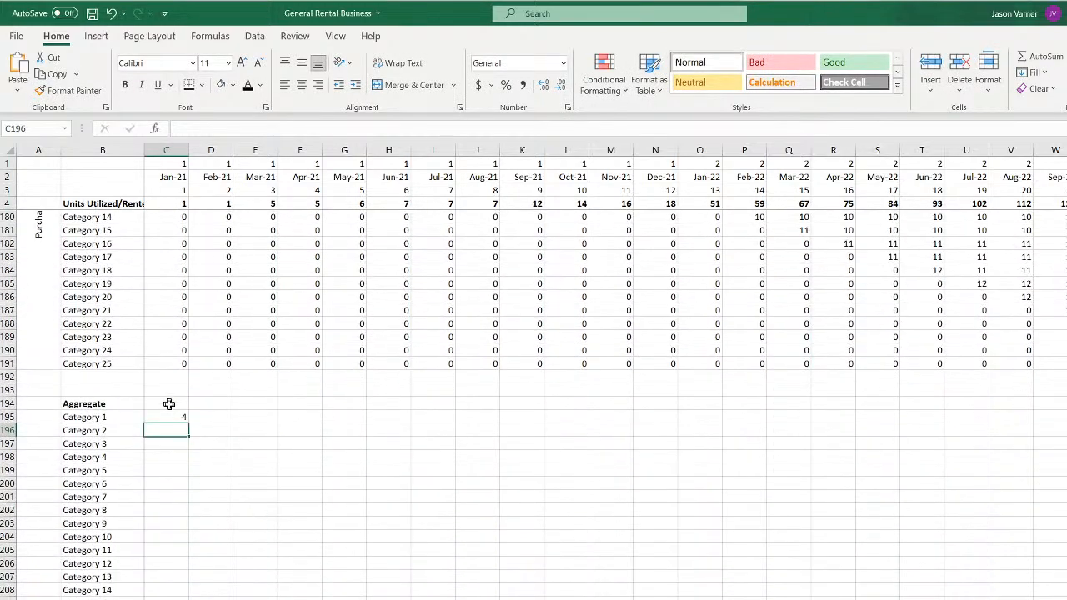
Fill the C195 aggregate formula down the category rows and across all forecast months
left_click(181, 418)
left_click_drag(181, 421, 1066, 599)
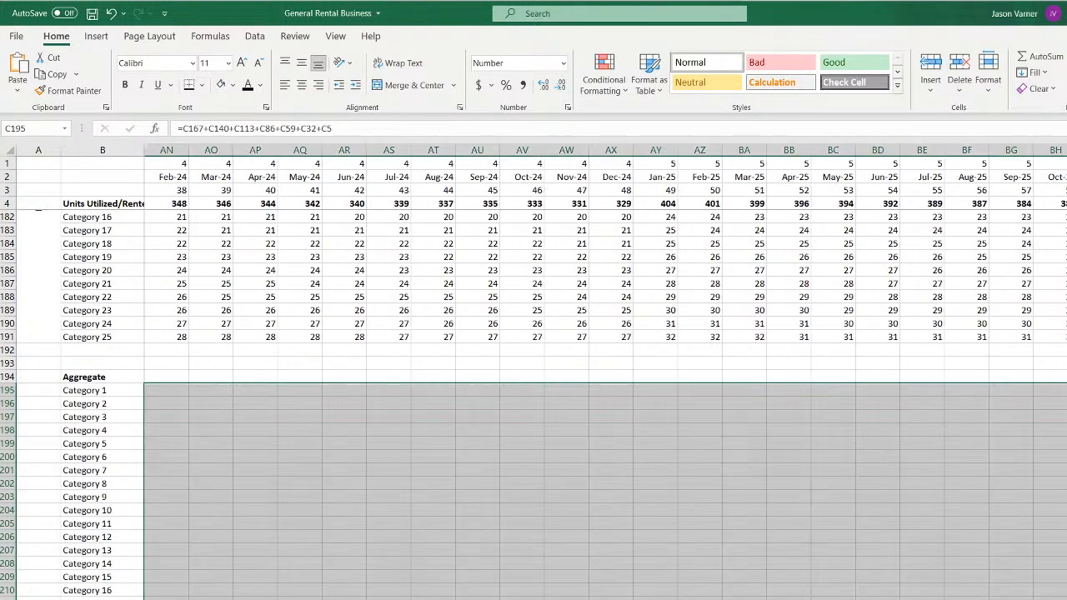
scroll(605, 383, "left", 12)
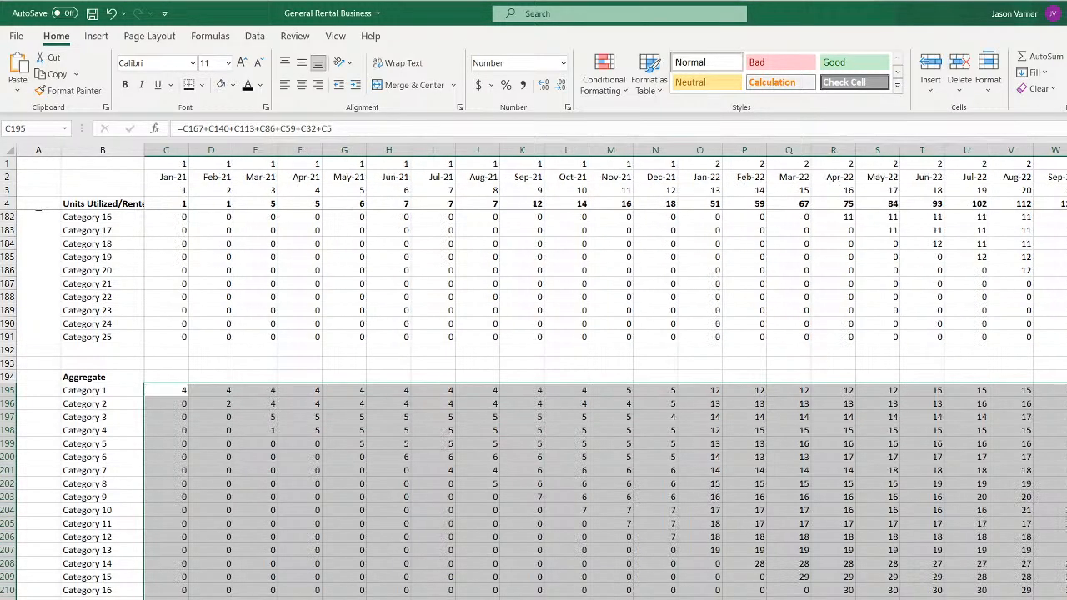
Examine the aggregate Category 1 formulas in row 195 month by month between Jan-21 and Sep-21
left_click(157, 393)
key("Right")
key("Right")
key("Right")
key("Right")
key("Right")
key("Right")
key("Right")
key("Right")
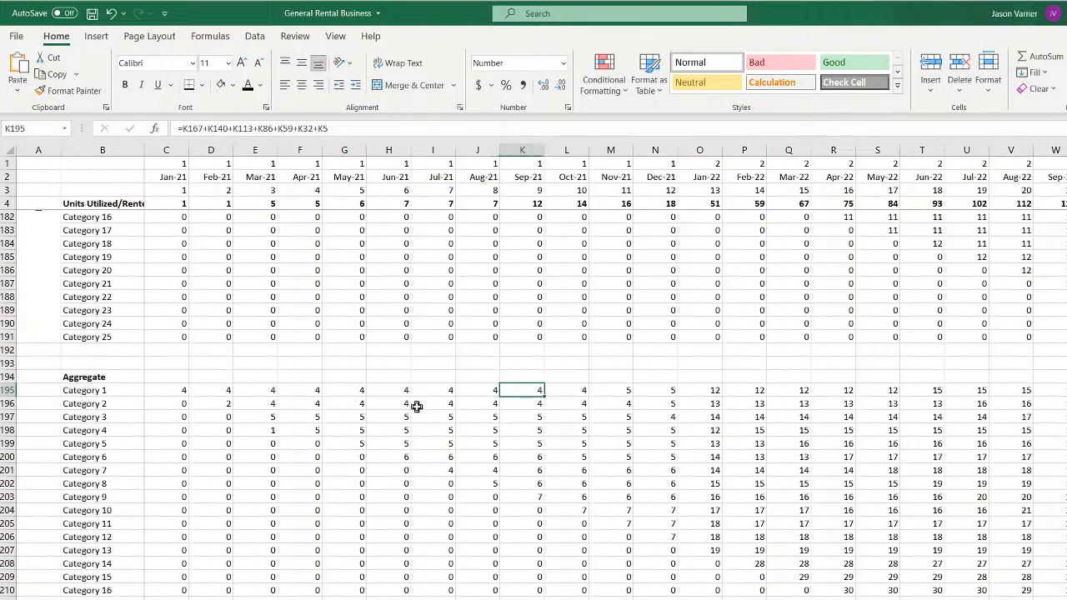
key("Left")
key("Left")
key("Left")
key("Left")
key("Left")
key("Left")
key("Left")
key("Left")
key("Left")
key("Right")
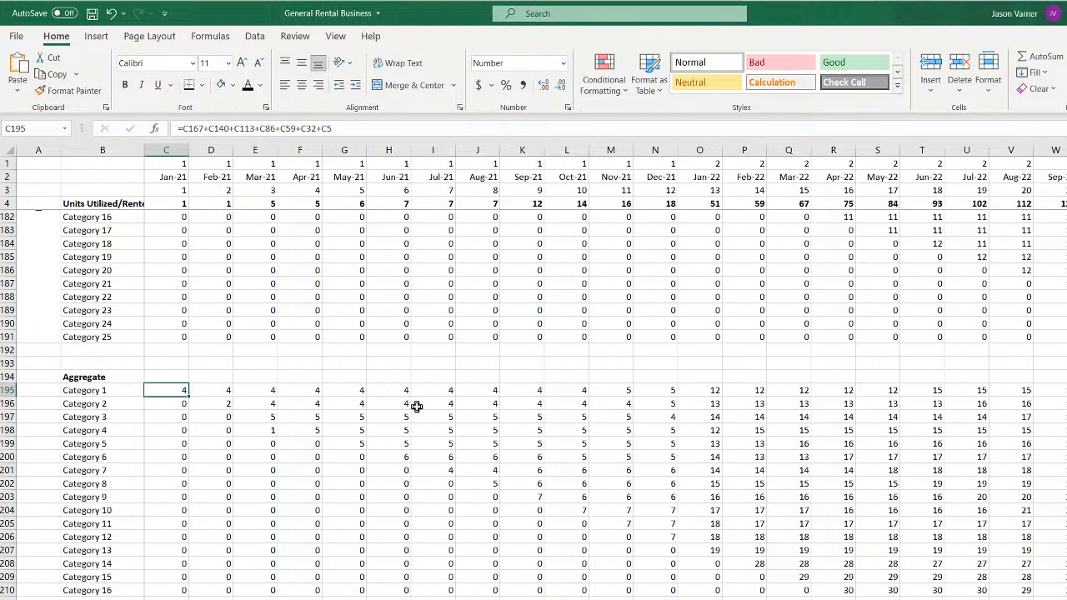
key("Right")
key("Right")
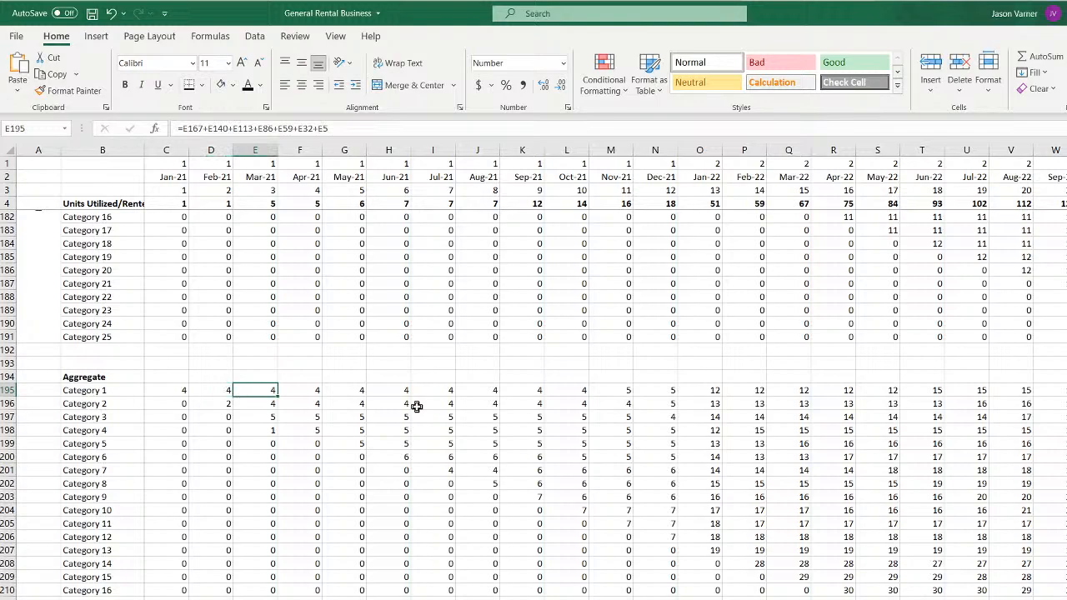
Examine the aggregate Category 1 formulas in row 195 month by month from Apr-21 to Dec-21
key("Right")
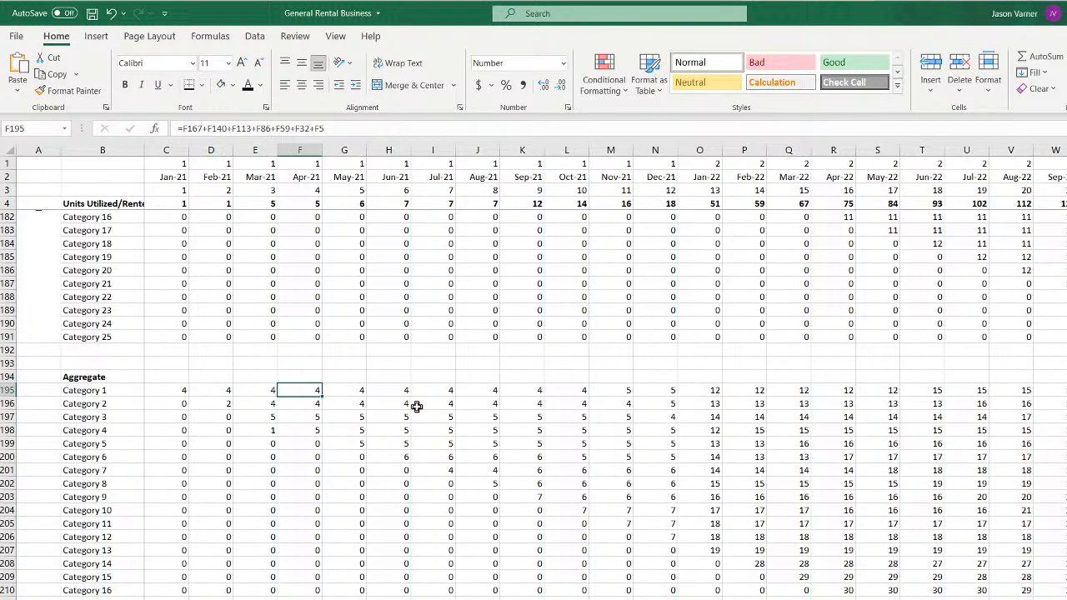
key("Right")
key("Right")
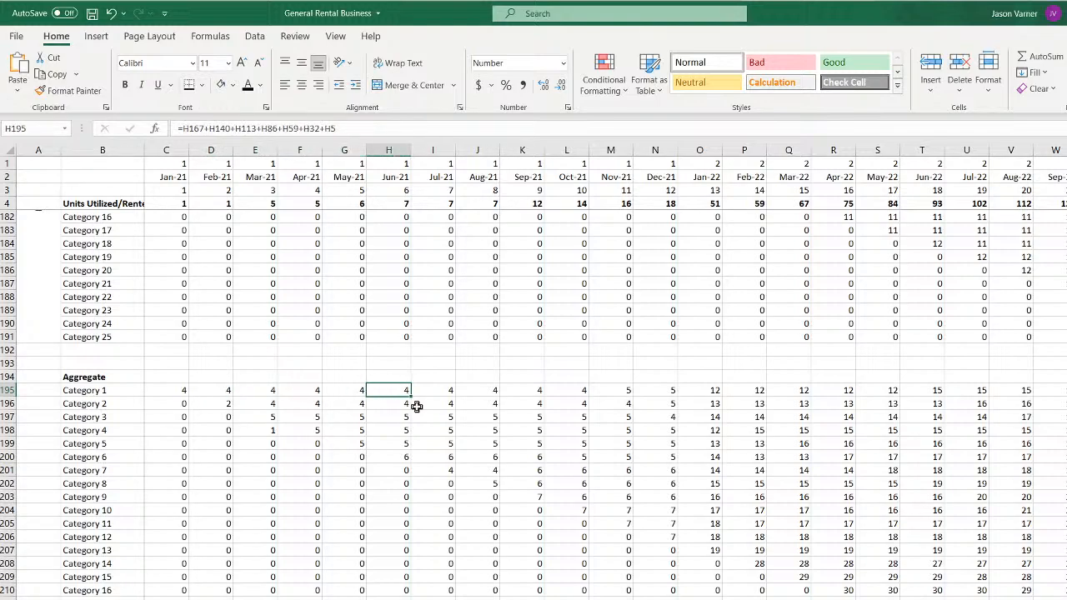
key("Right")
key("Right")
key("Right")
key("Right")
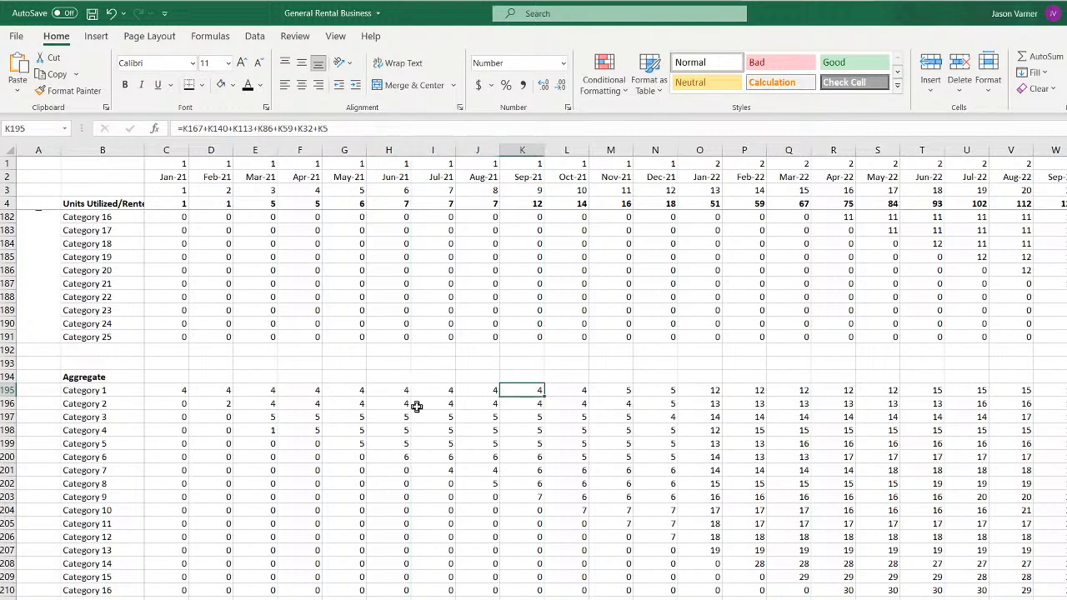
key("Right")
key("Right")
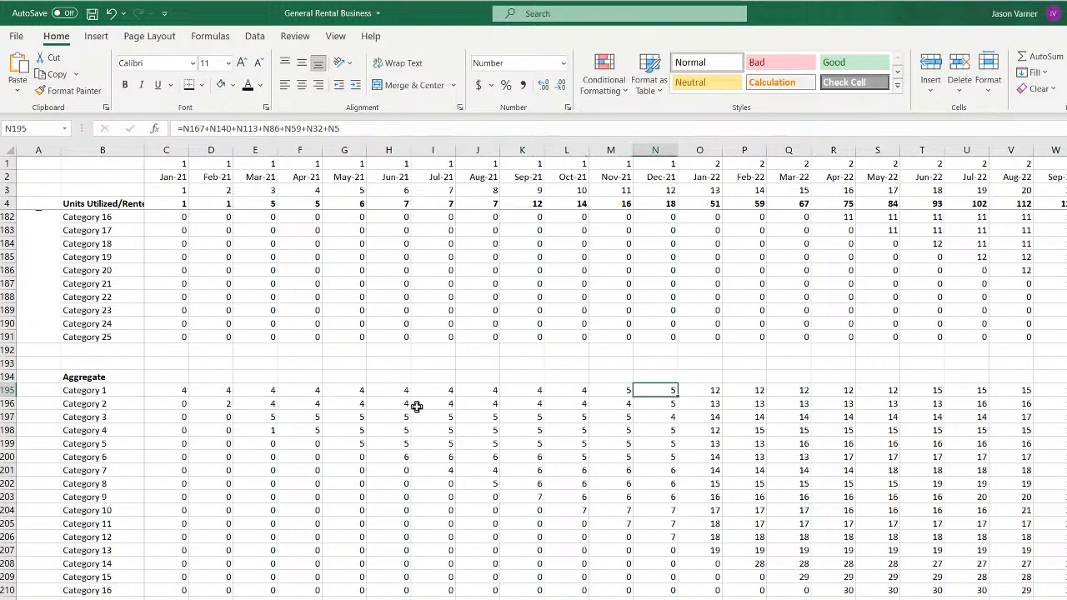
Compare the aggregate Category 1 units in row 195 for Dec-21 with the early 2022 months and review the remaining aggregate rows
key("Right")
key("Left")
key("Right")
key("Left")
key("Right")
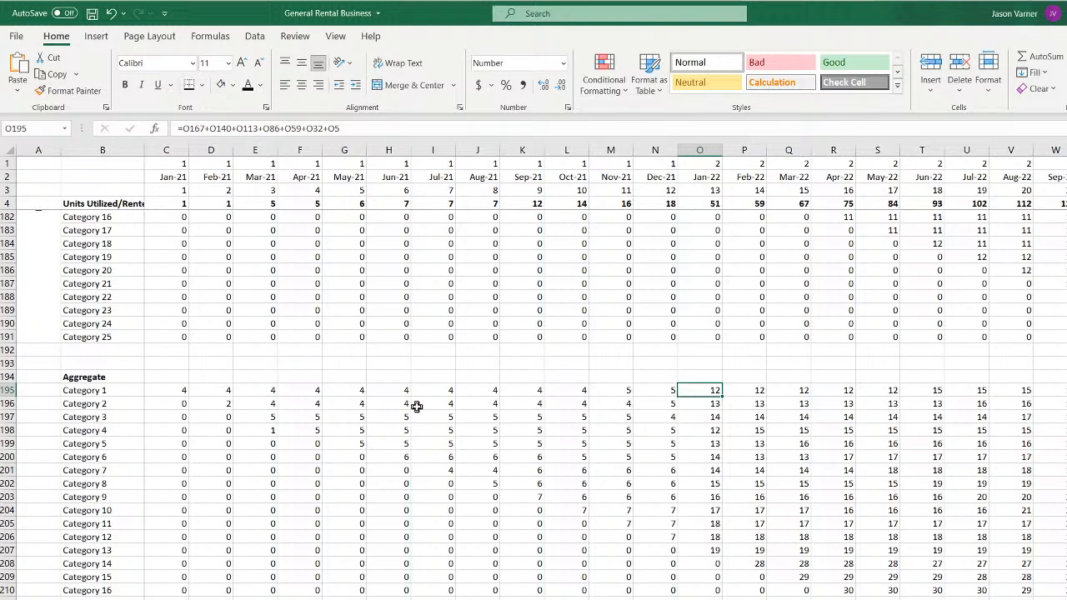
key("Right")
key("Right")
key("Right")
key("Left")
key("Left")
key("Left")
scroll(388, 514, "down", 4)
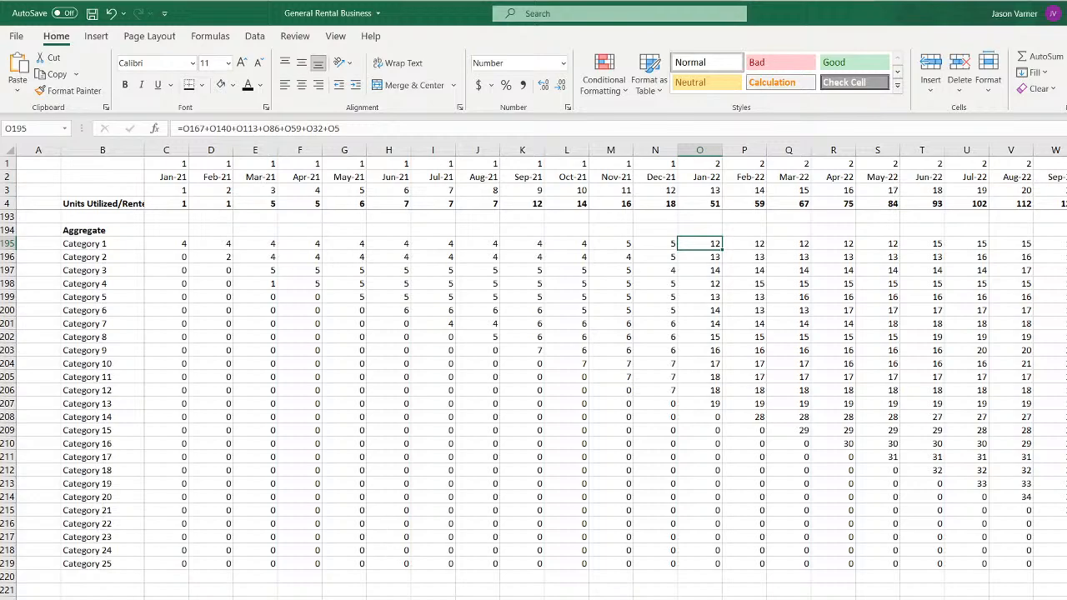
scroll(533, 405, "up", 4)
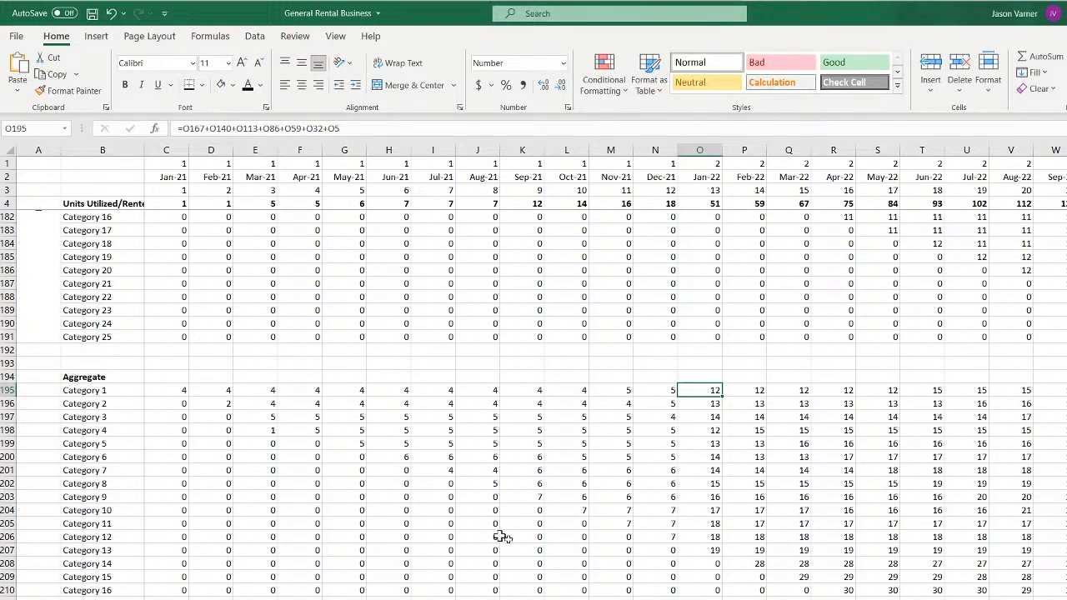
Inspect the Purchase Group 7 utilized-unit formulas, including C167 for Category 1 and J175 for Category 9
scroll(310, 489, "up", 4)
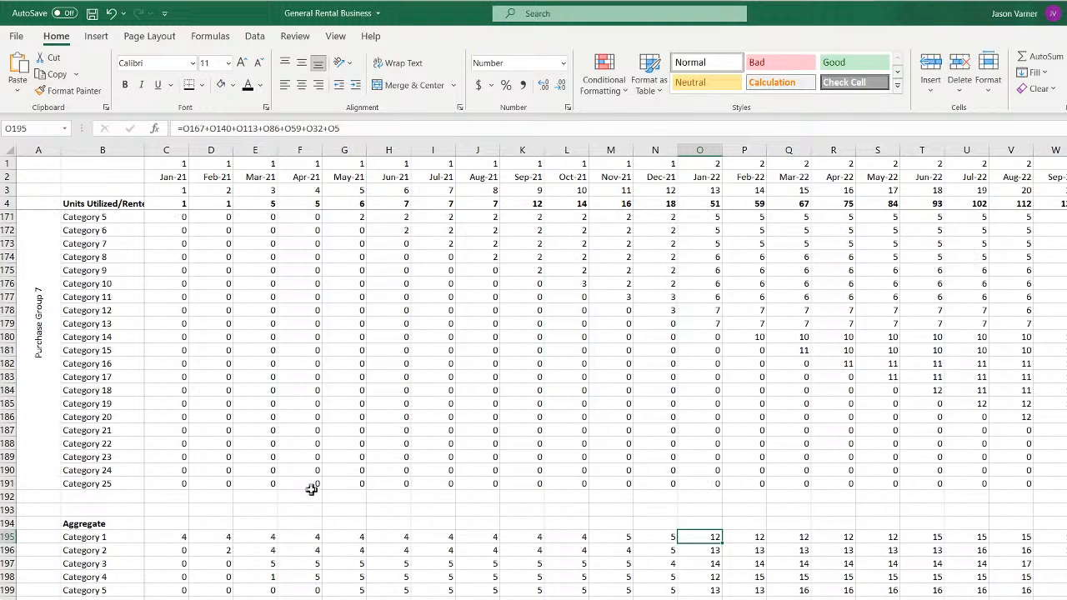
scroll(310, 489, "up", 4)
left_click(171, 312)
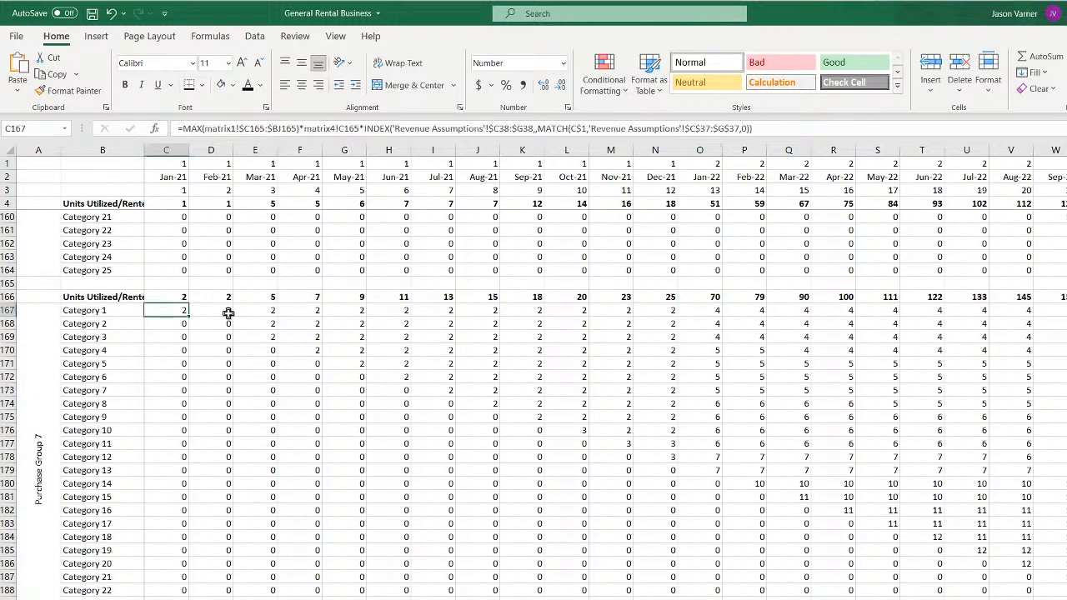
left_click(228, 313)
left_click(251, 324)
left_click(282, 351)
left_click(477, 417)
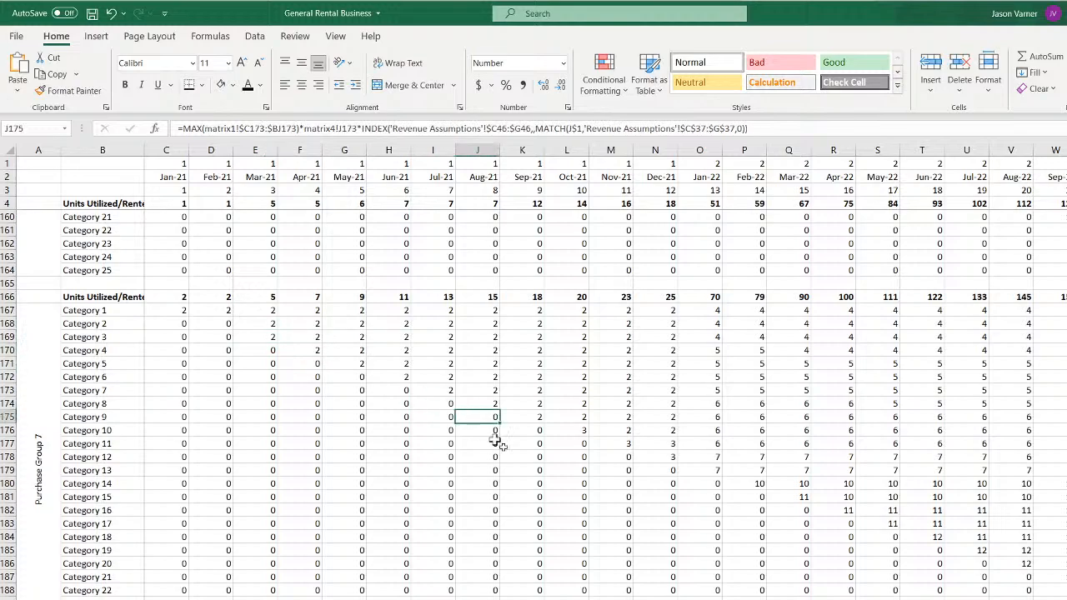
Examine the Life of Purchase Cohort month counters for Categories 2 to 4 of Purchase 1 on the depreciation1 sheet
key("ctrl+Page_Down")
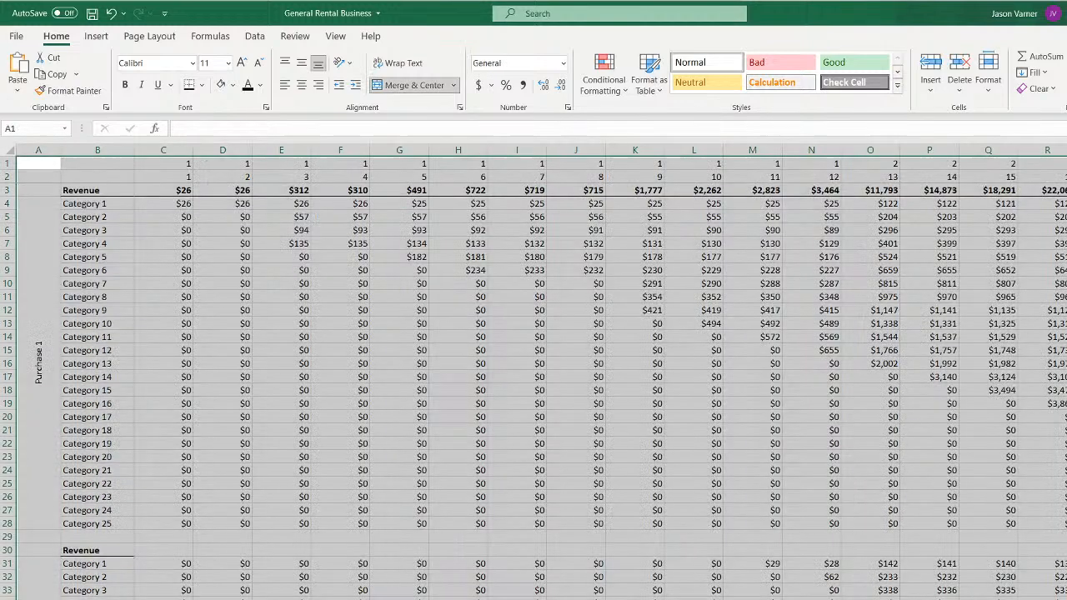
key("ctrl+Page_Down")
key("ctrl+Page_Down")
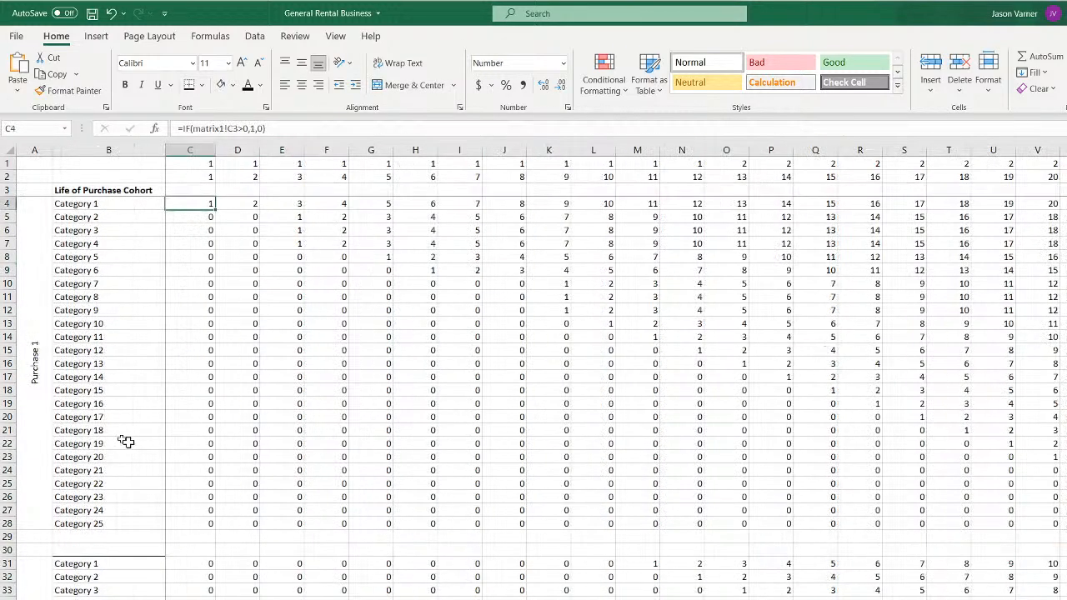
left_click(283, 218)
left_click(286, 231)
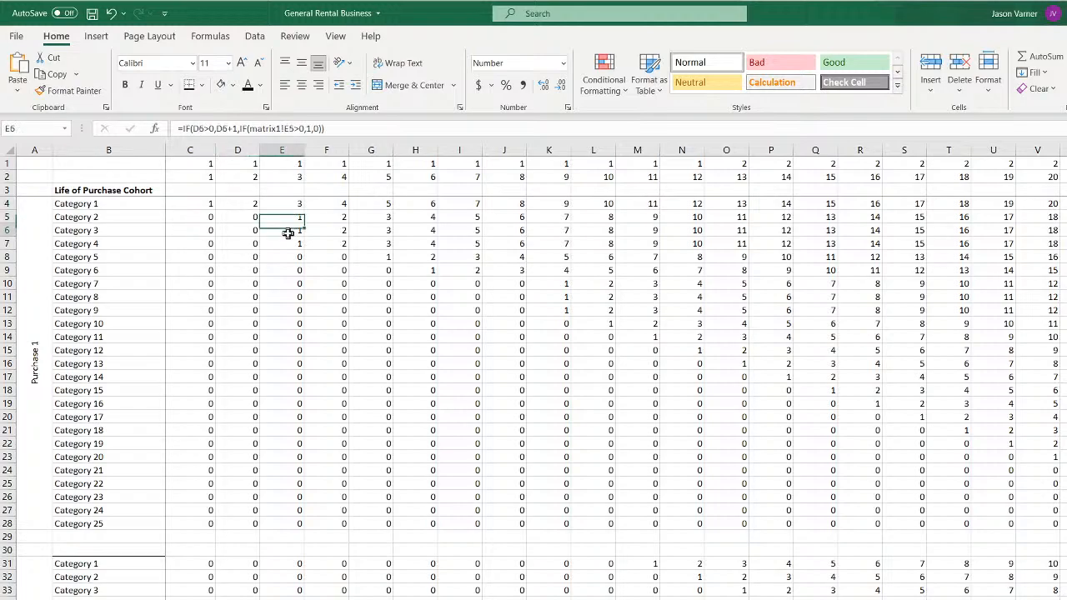
left_click(329, 231)
left_click(383, 232)
left_click(421, 231)
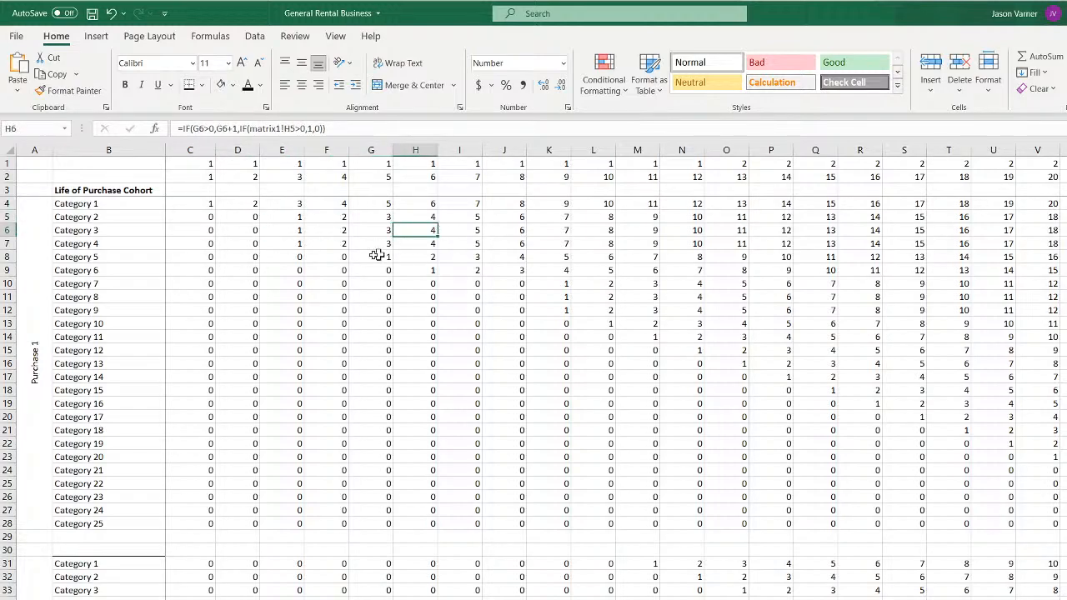
left_click(298, 245)
left_click(337, 243)
left_click(383, 244)
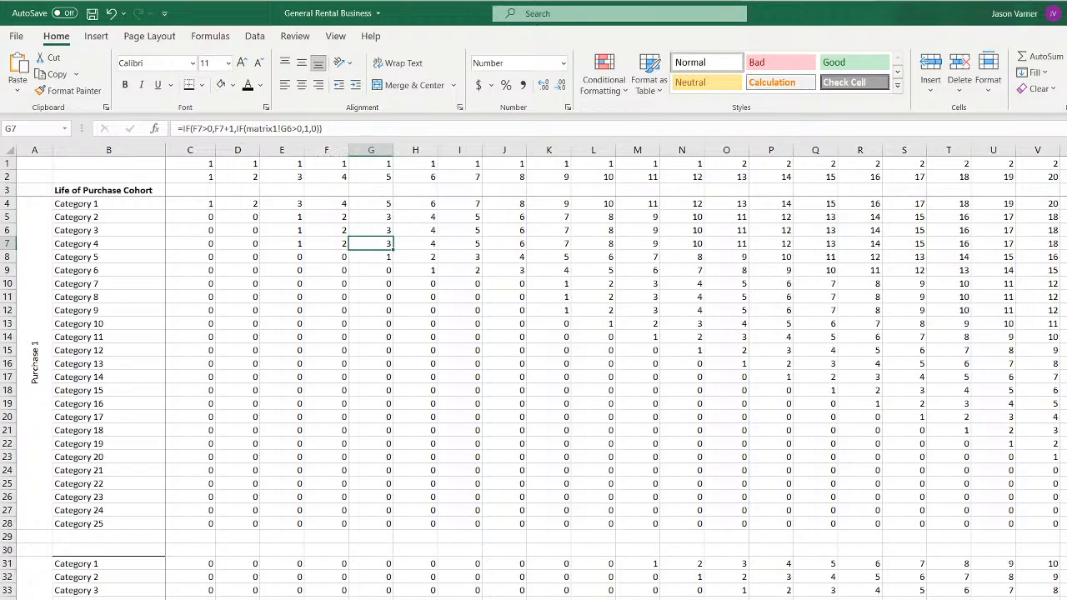
Return to the Units Utilized sheet and clear all contents and formatting from the Aggregate block in rows 194 to 219
left_click(301, 598)
scroll(303, 583, "down", 11)
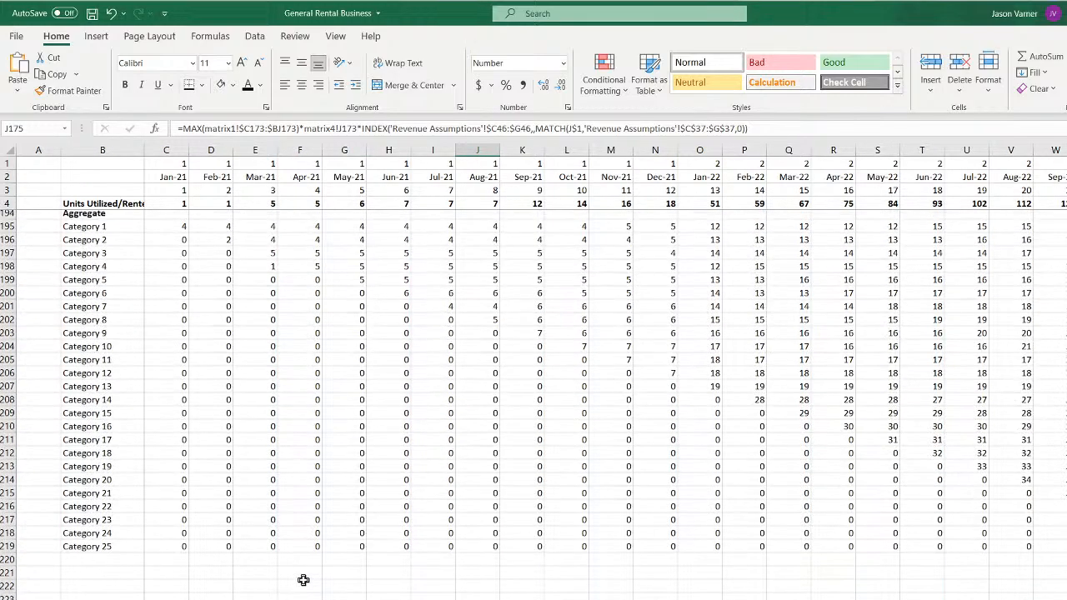
scroll(303, 579, "up", 1)
left_click_drag(9, 230, 8, 565)
left_click(1037, 88)
left_click(1049, 102)
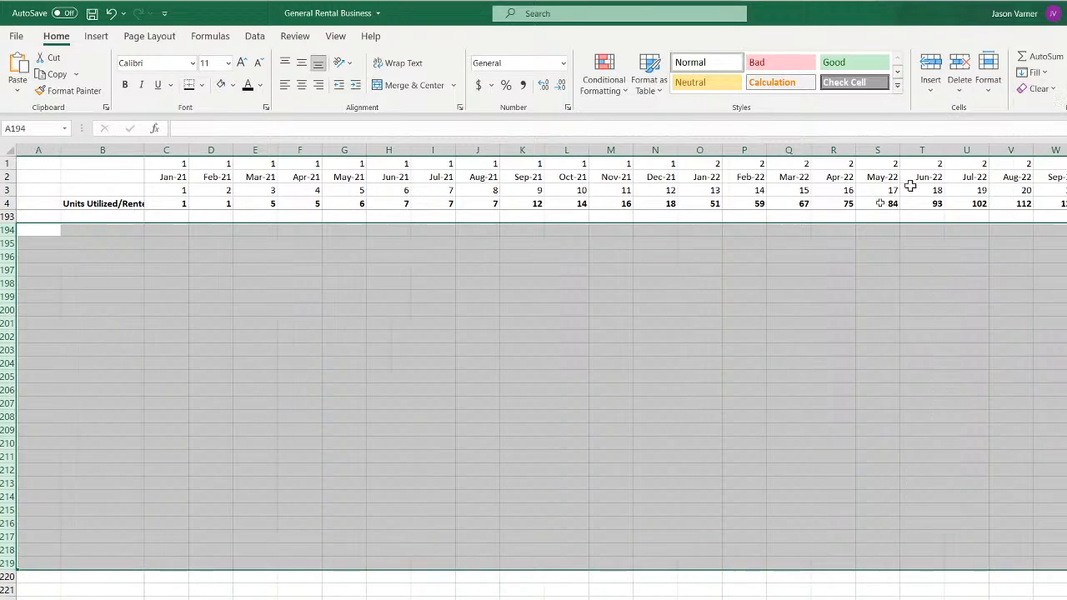
Review the Category 1 unit formulas of Purchase Groups 7 and 1 and the Category 5 units from Jan-21 to Aug-21
left_click(300, 455)
scroll(223, 498, "up", 11)
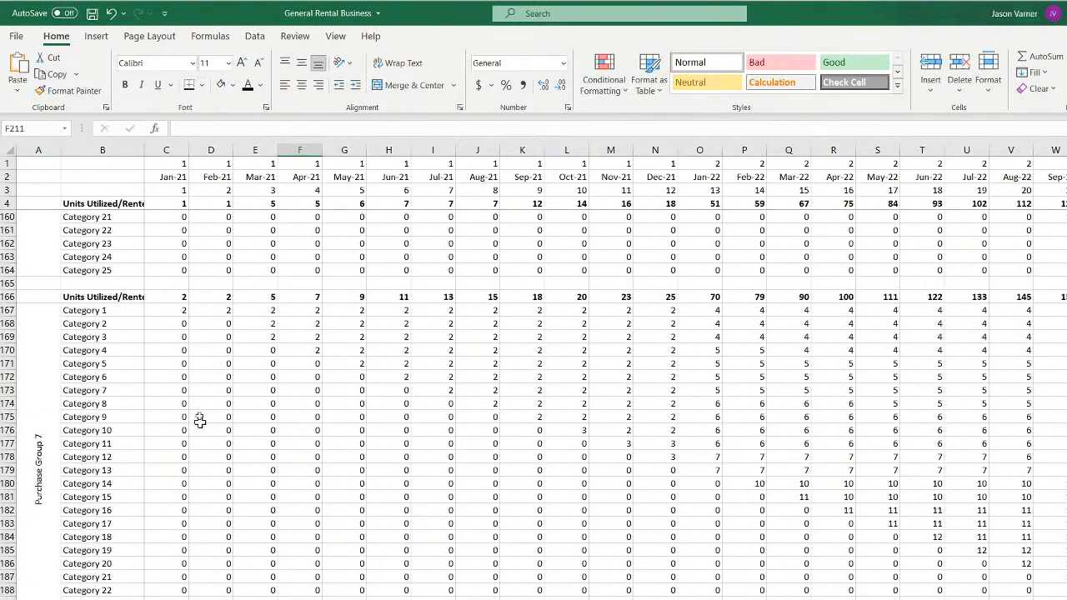
left_click(170, 310)
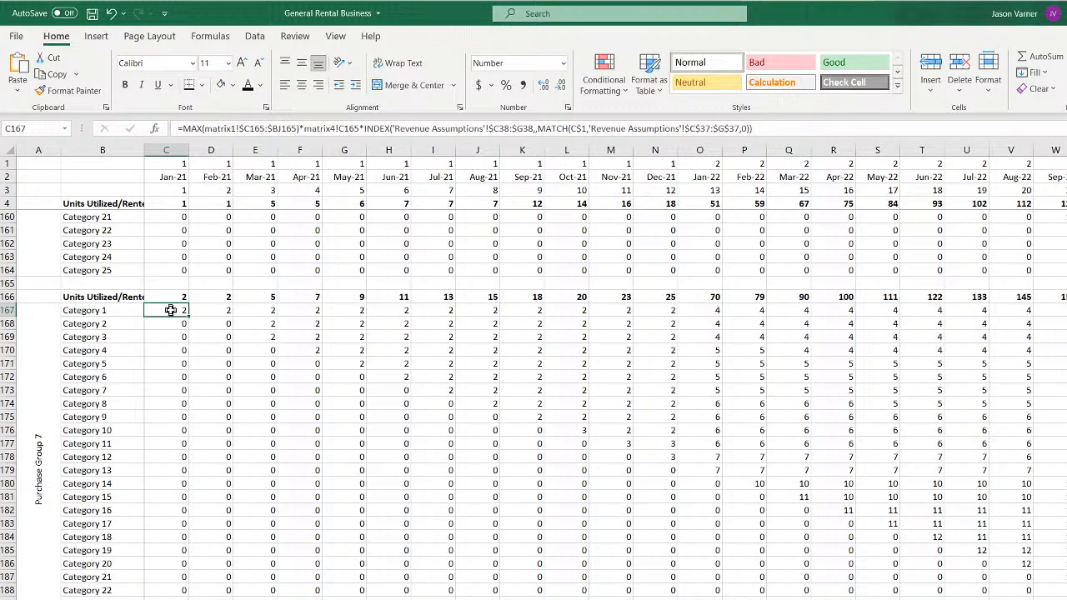
scroll(190, 463, "up", 20)
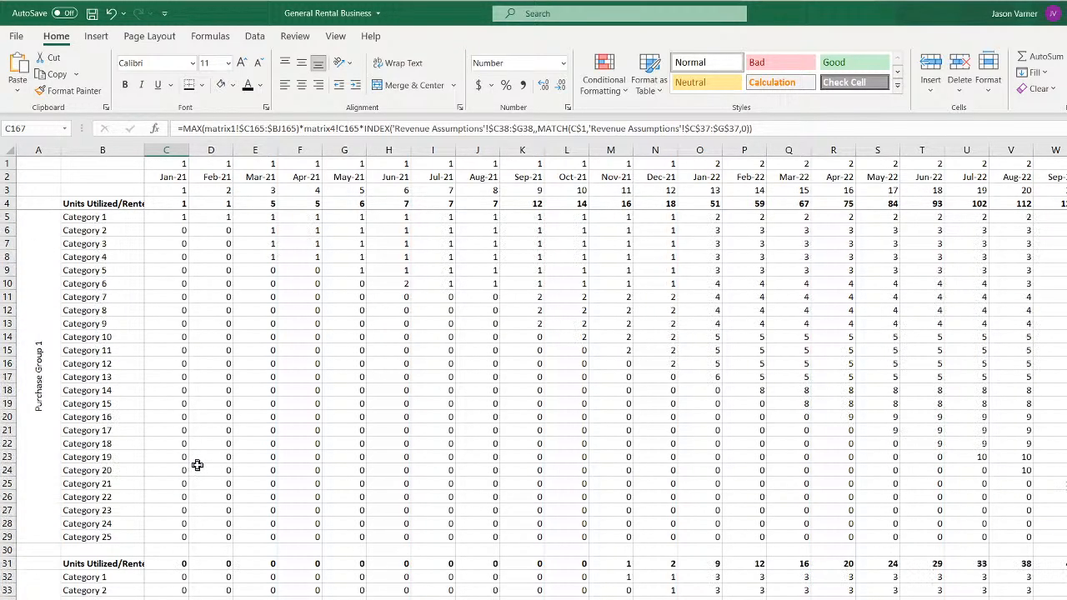
left_click(173, 217)
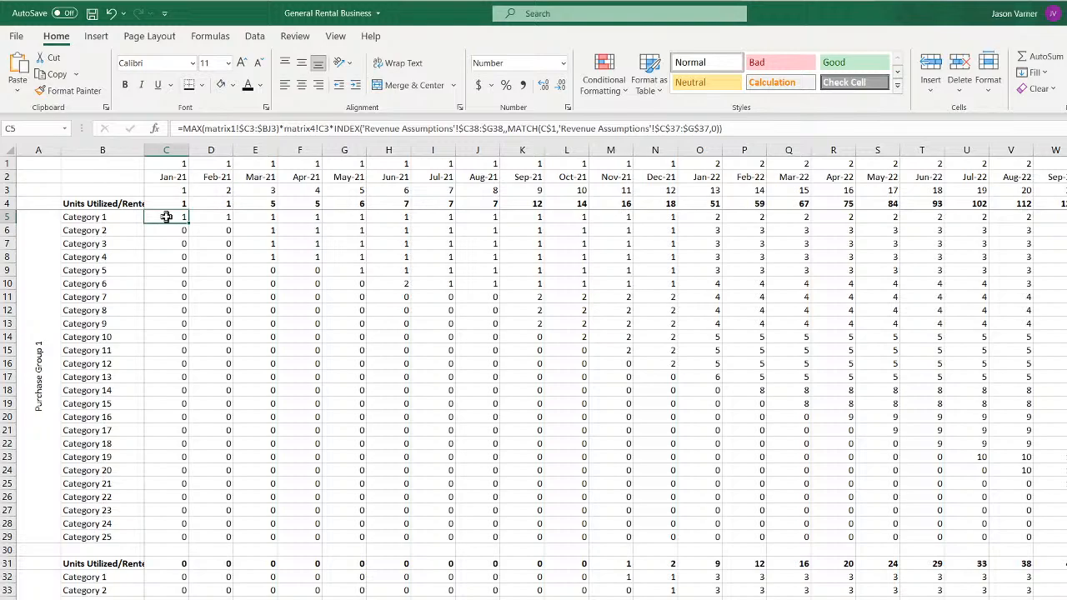
left_click_drag(175, 269, 459, 270)
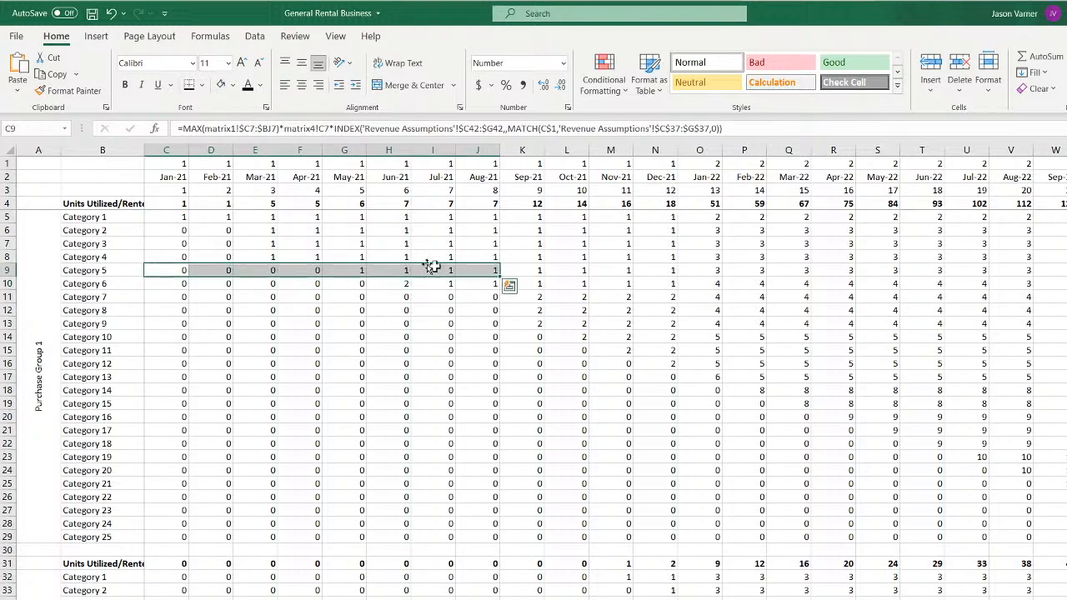
Extend the Category 1 formula in C5 by multiplying it by an INDEX over 'Initial Rental Schedule'!C4:C63
left_click(173, 218)
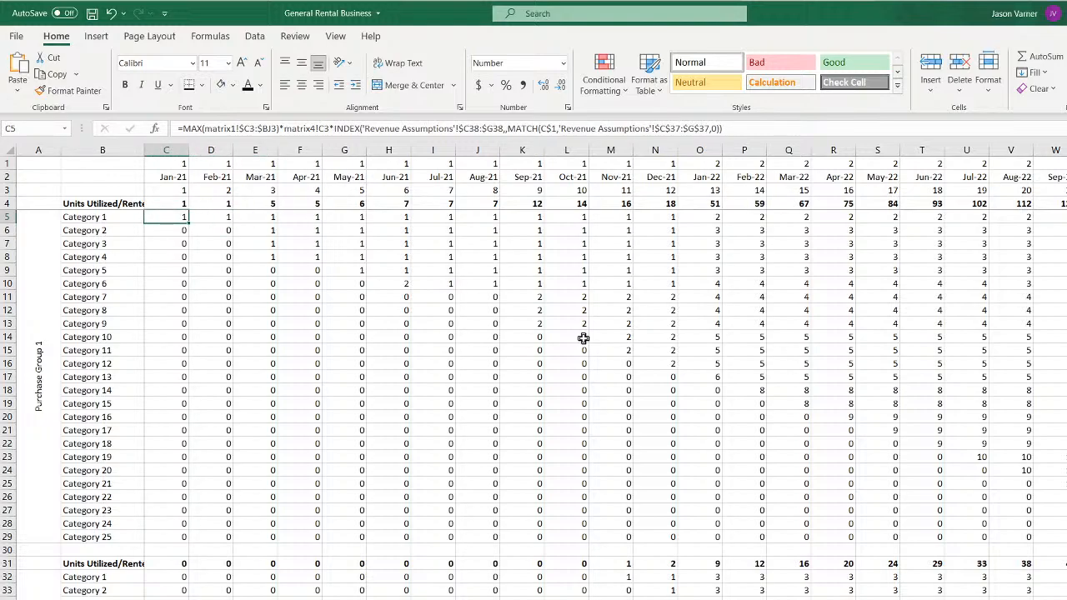
left_click(772, 124)
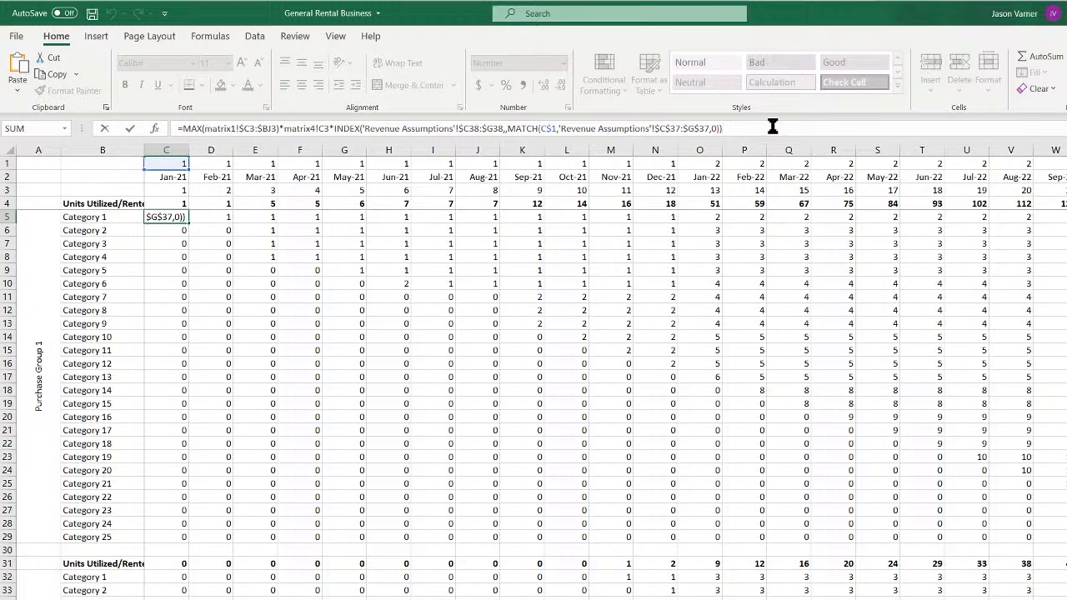
type("*index(")
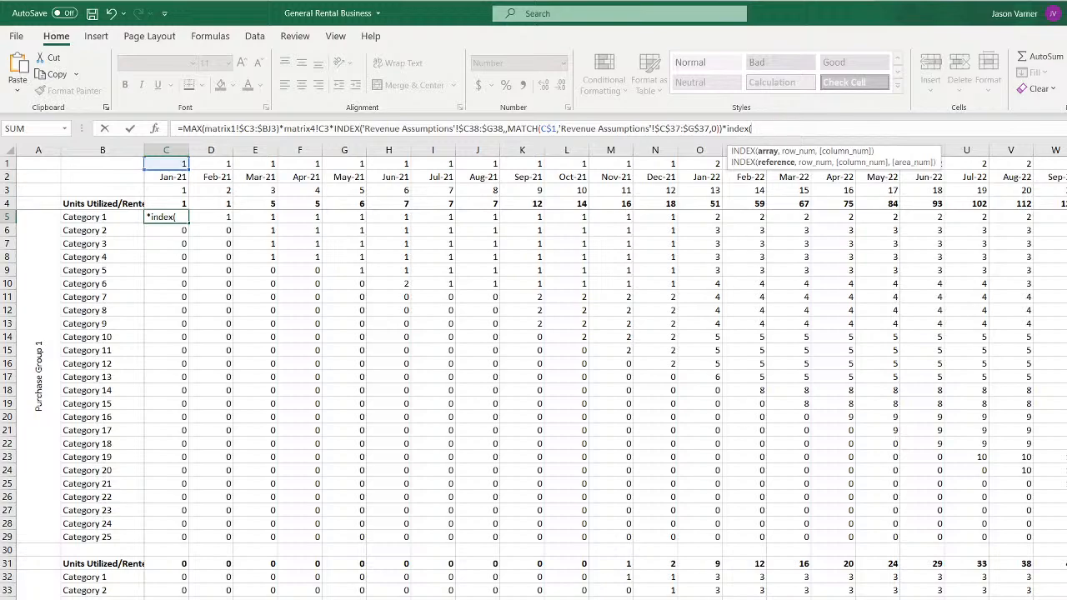
key("ctrl+Page_Up")
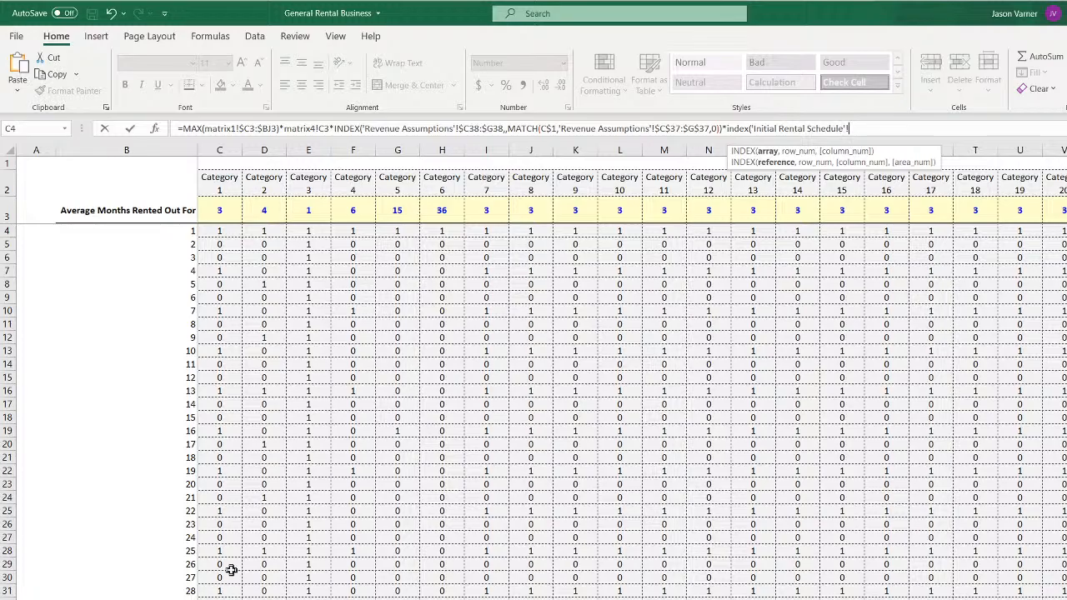
left_click(227, 233)
left_click_drag(226, 232, 219, 599)
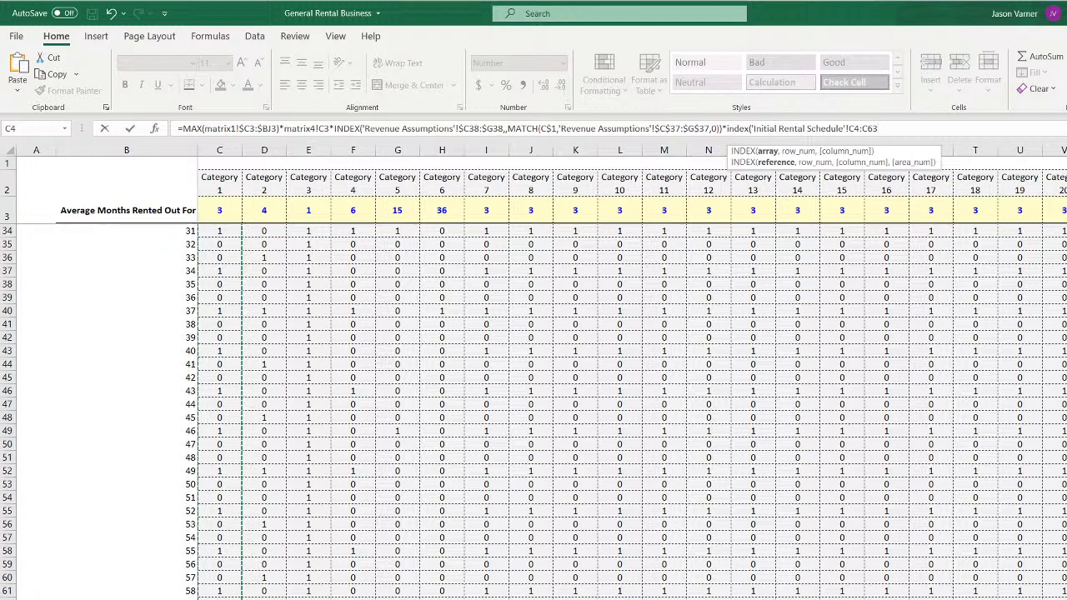
Add a MATCH as the INDEX row number in the C5 formula, with depreciation1!C4 as its lookup value
type(",match(")
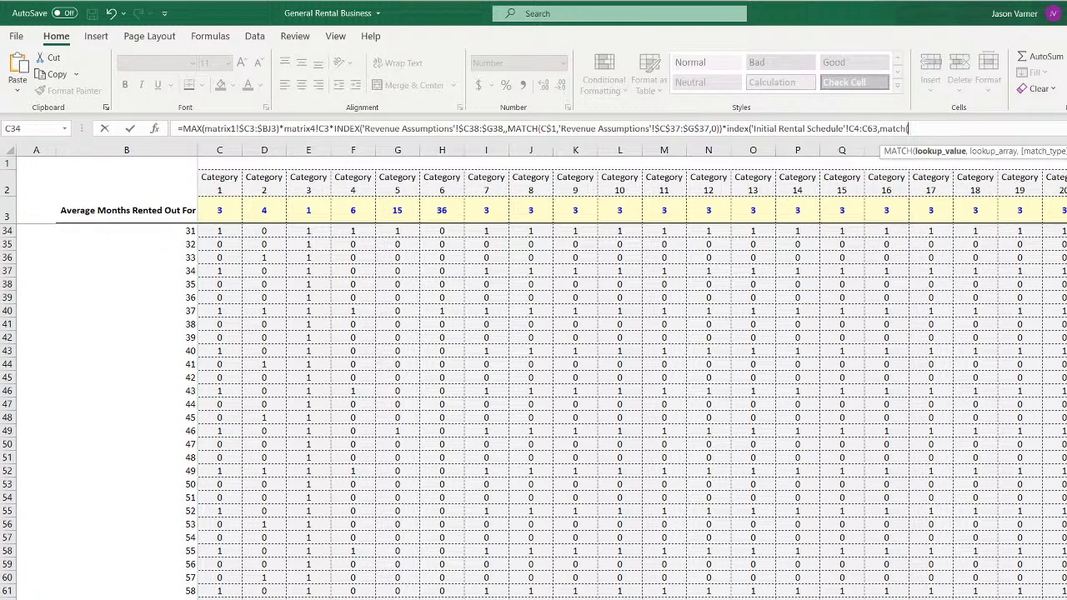
left_click(658, 596)
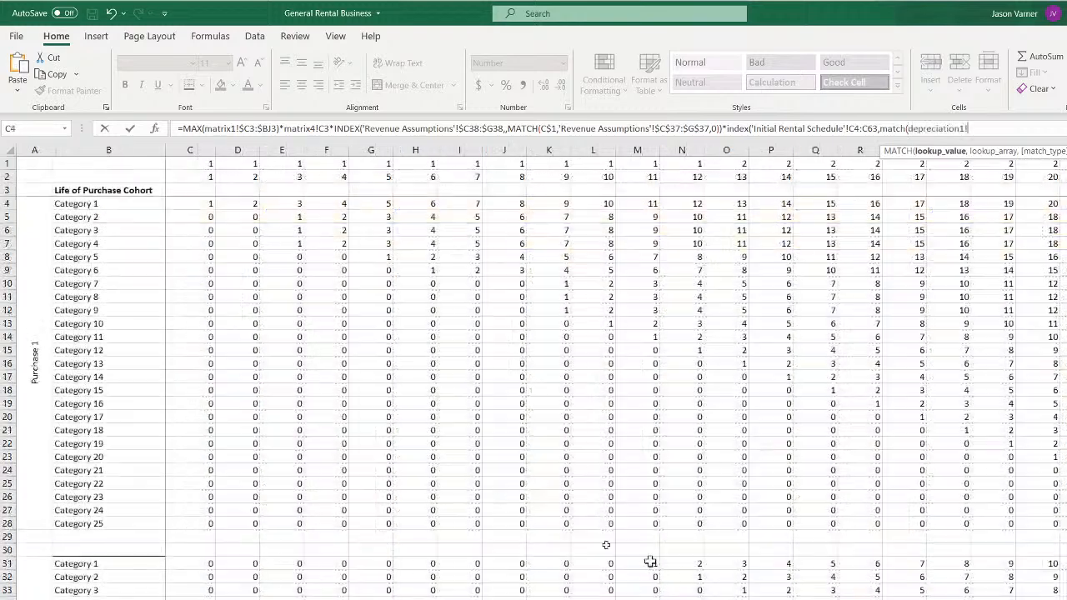
left_click(190, 205)
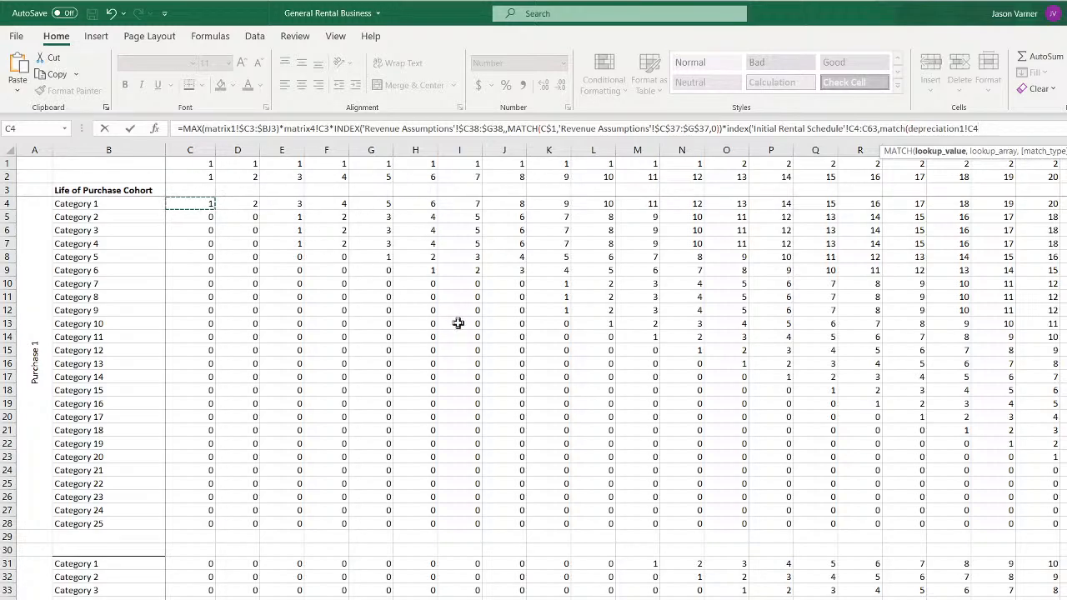
type(",")
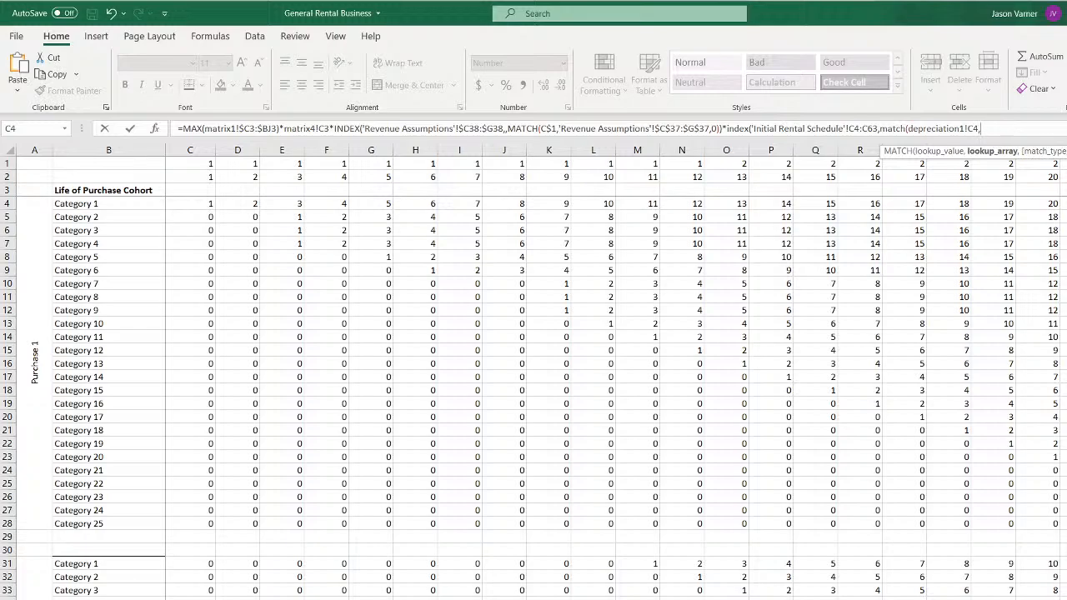
Complete the C5 formula with the month-number column of Initial Rental Schedule as lookup array and exact match type 0
key("ctrl+Page_Up")
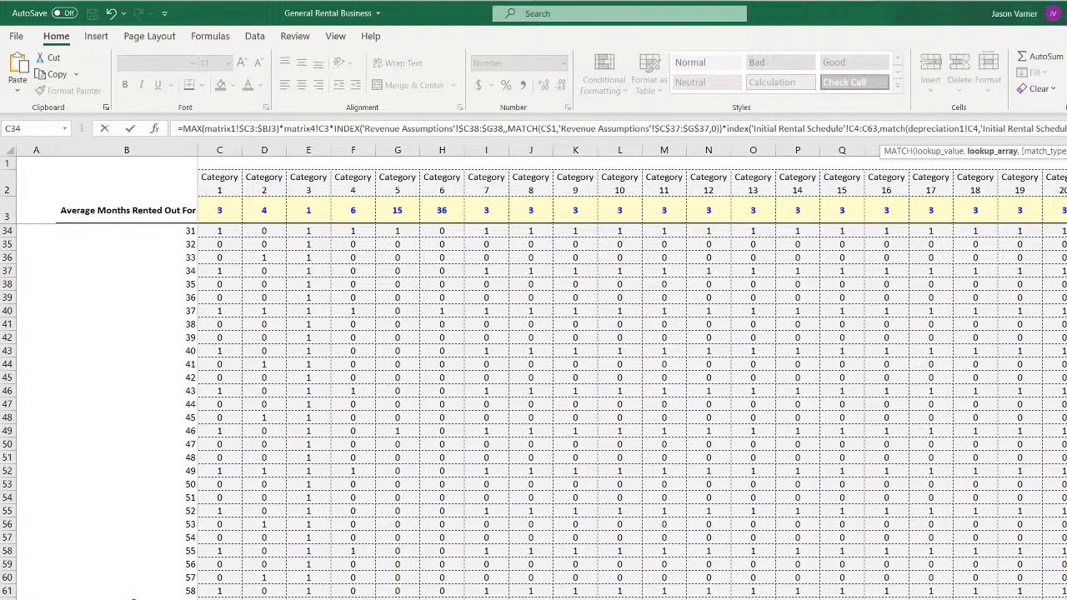
left_click_drag(167, 599, 171, 228)
type(",")
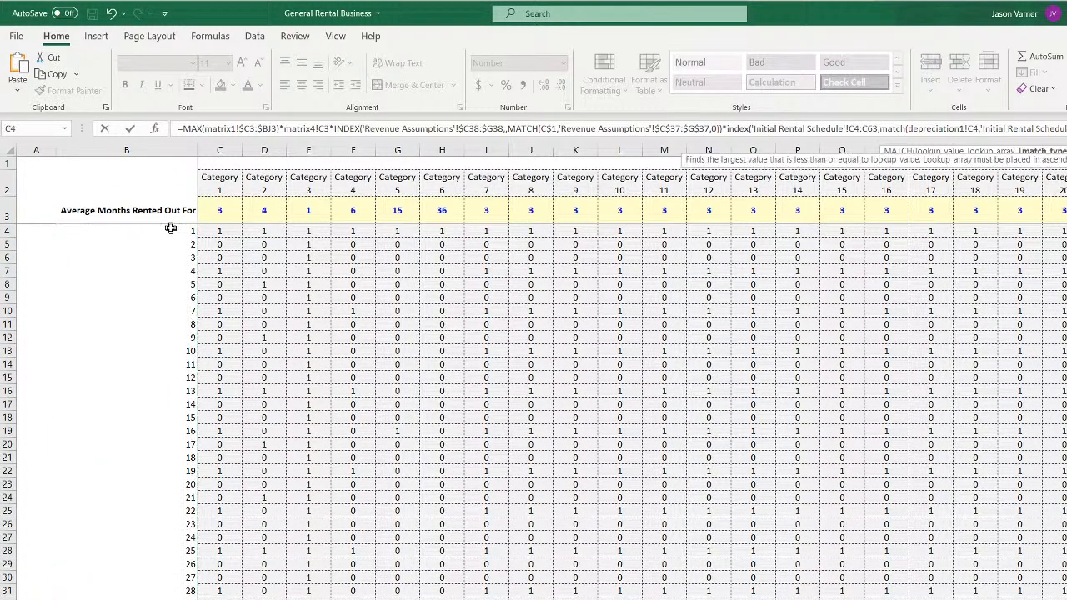
type("0))")
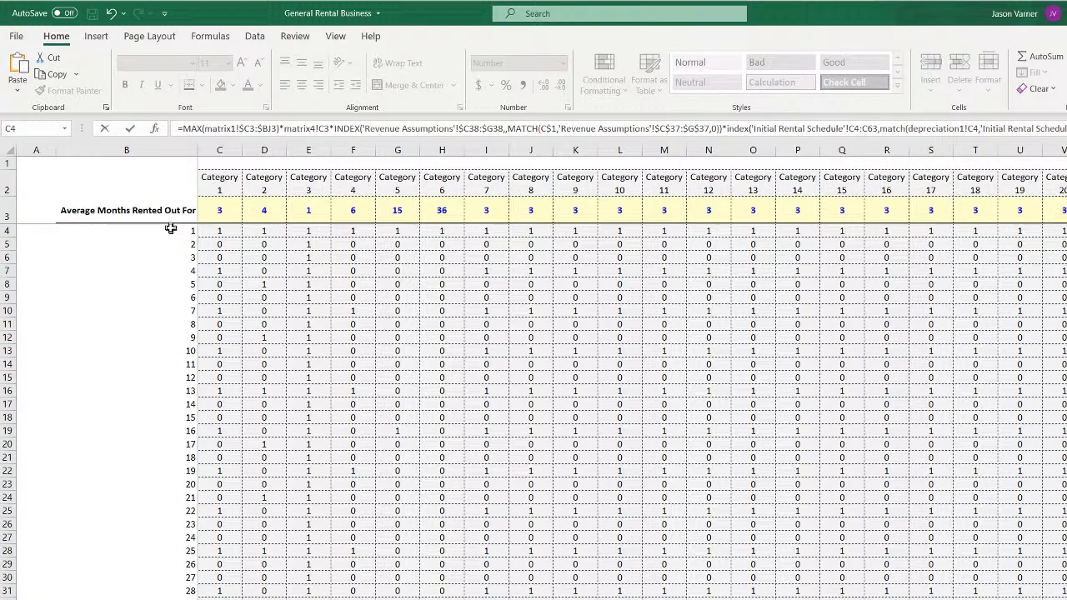
key("Return")
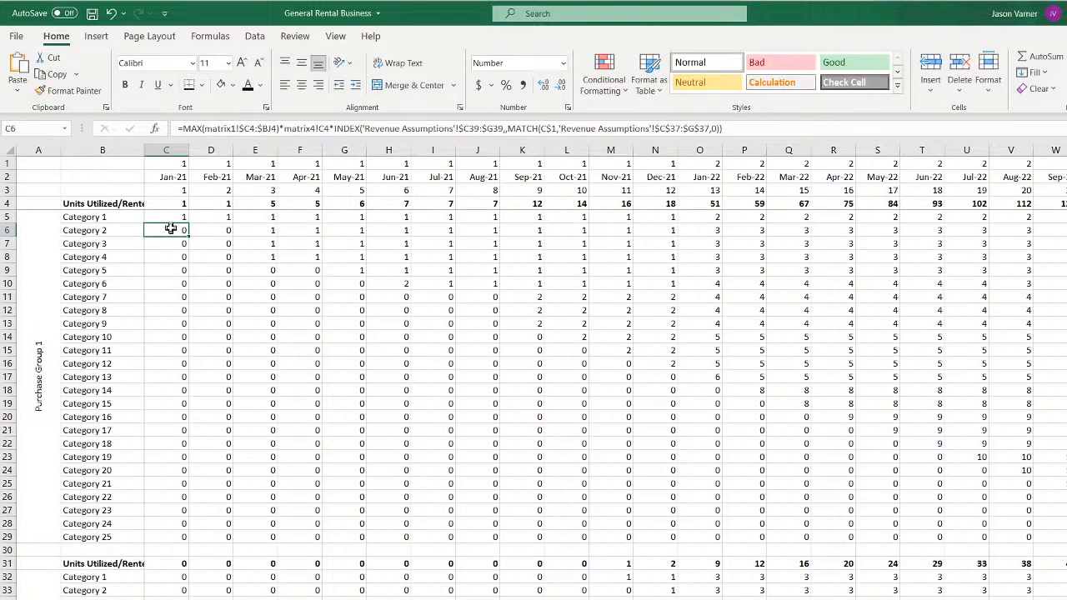
Review the INDEX part of the C5 formula and the first-year rental flags of Categories 1 to 4 in Initial Rental Schedule
left_click(170, 216)
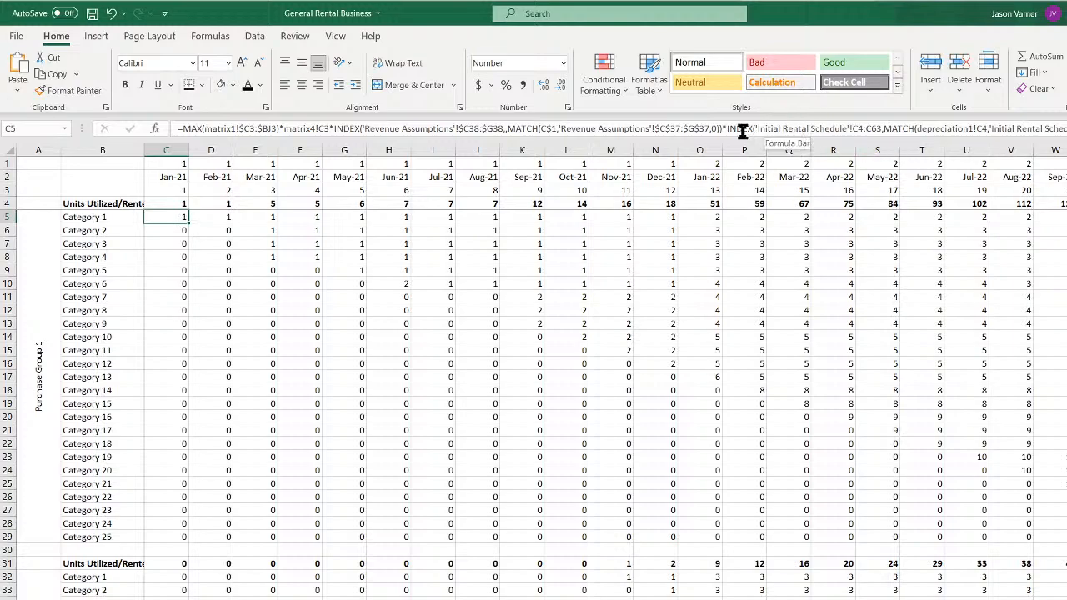
left_click(858, 129)
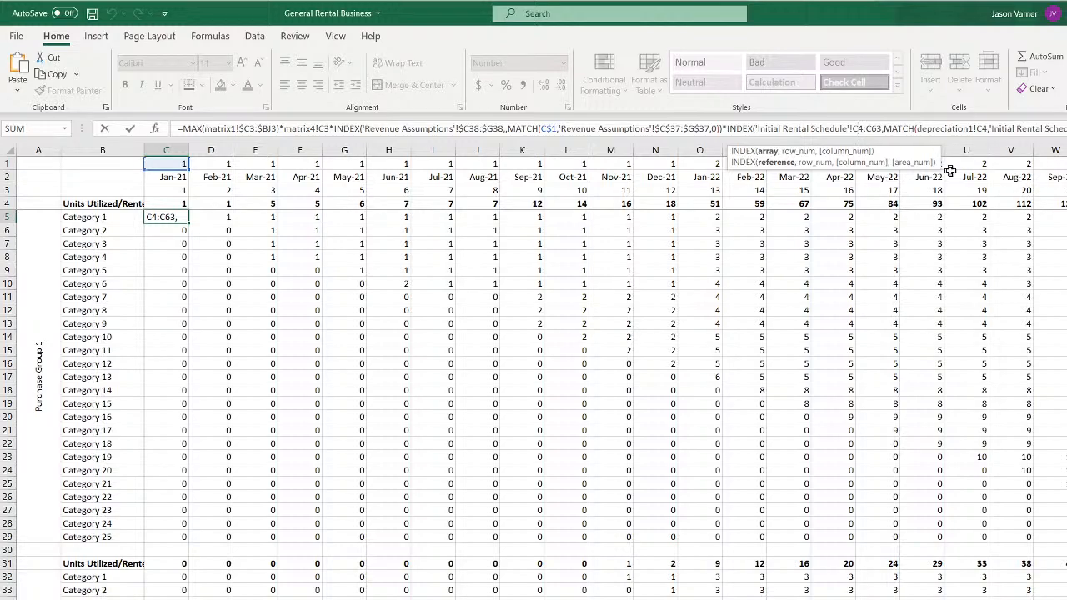
key("Return")
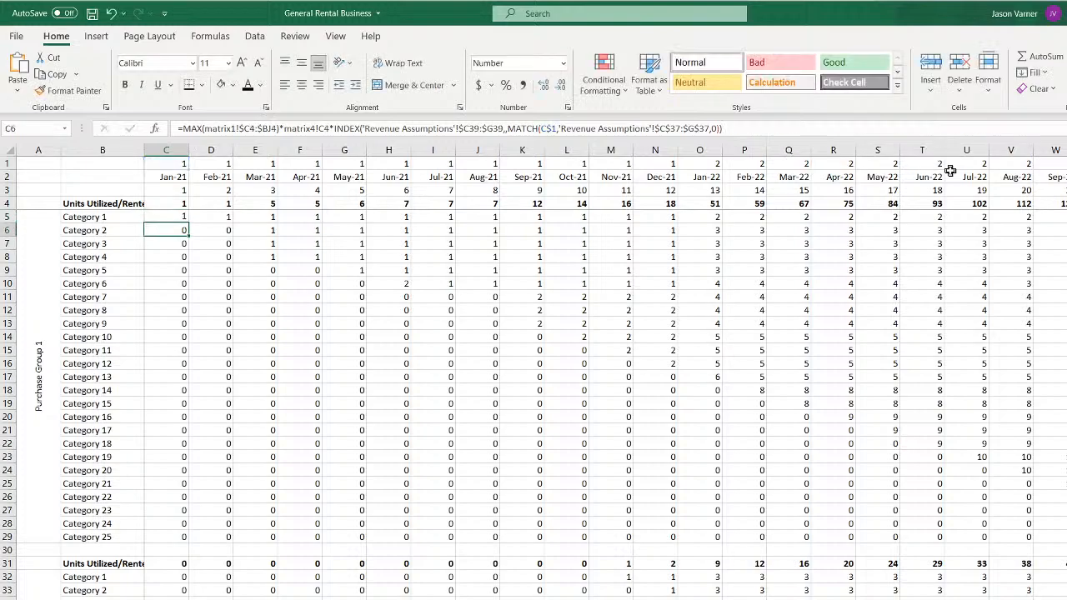
key("ctrl+Page_Down")
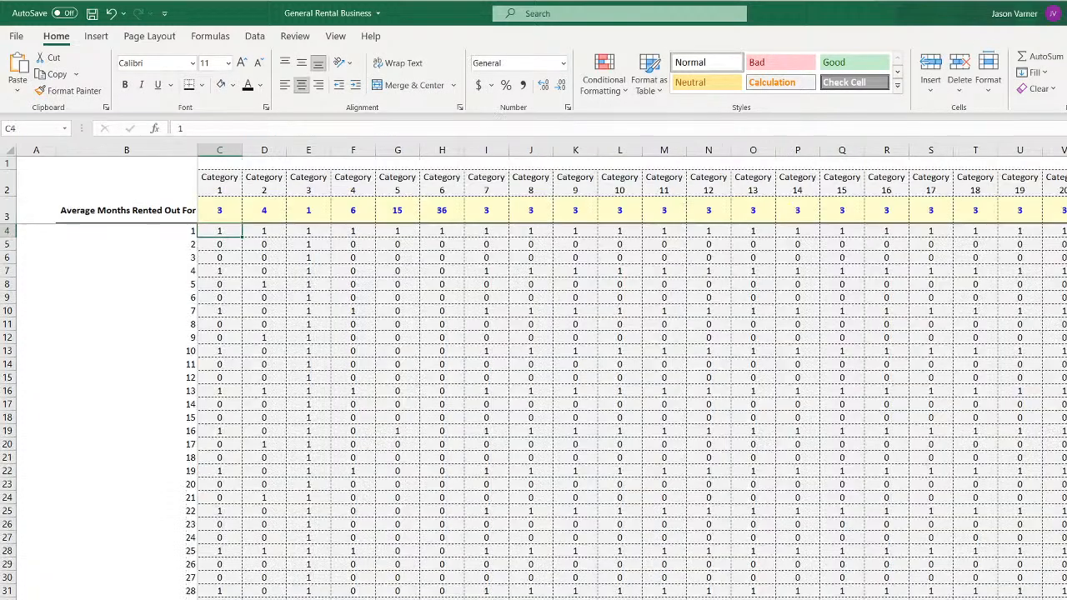
left_click_drag(163, 233, 188, 397)
left_click(230, 231)
left_click(218, 184)
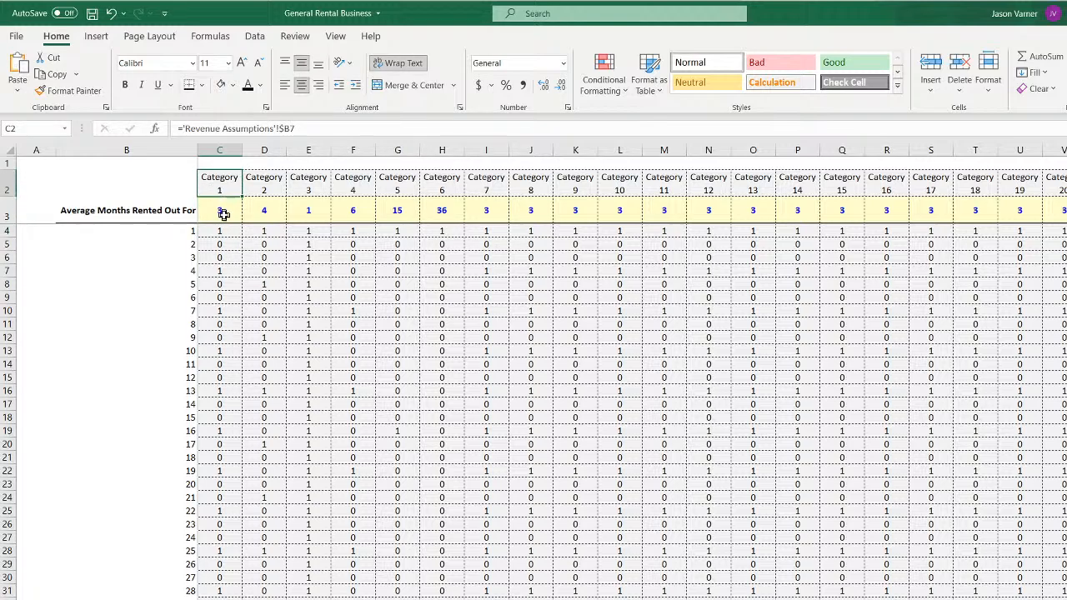
left_click_drag(219, 231, 220, 379)
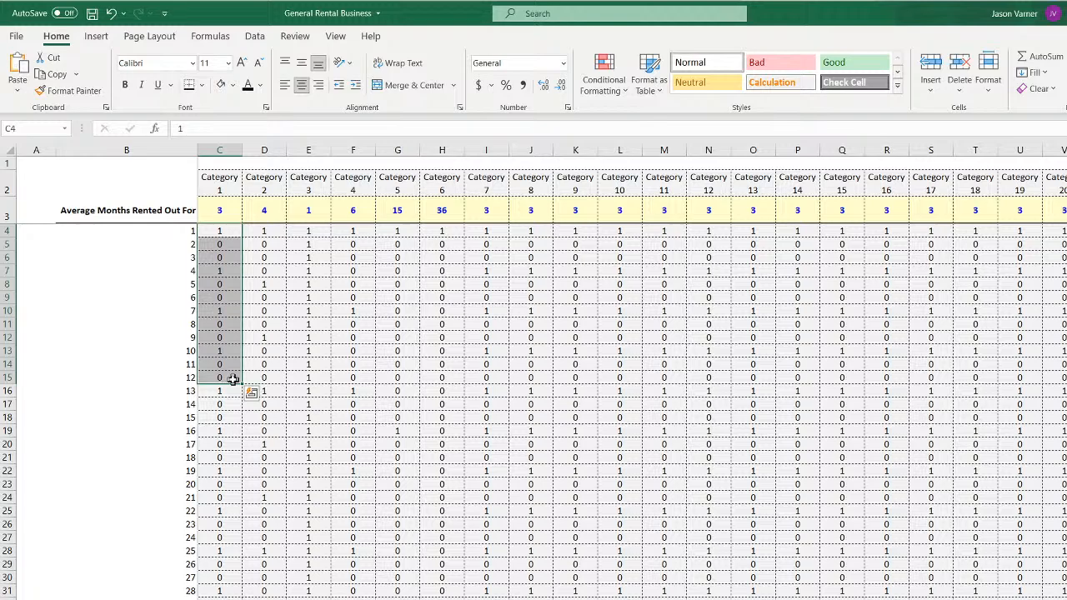
left_click(169, 231)
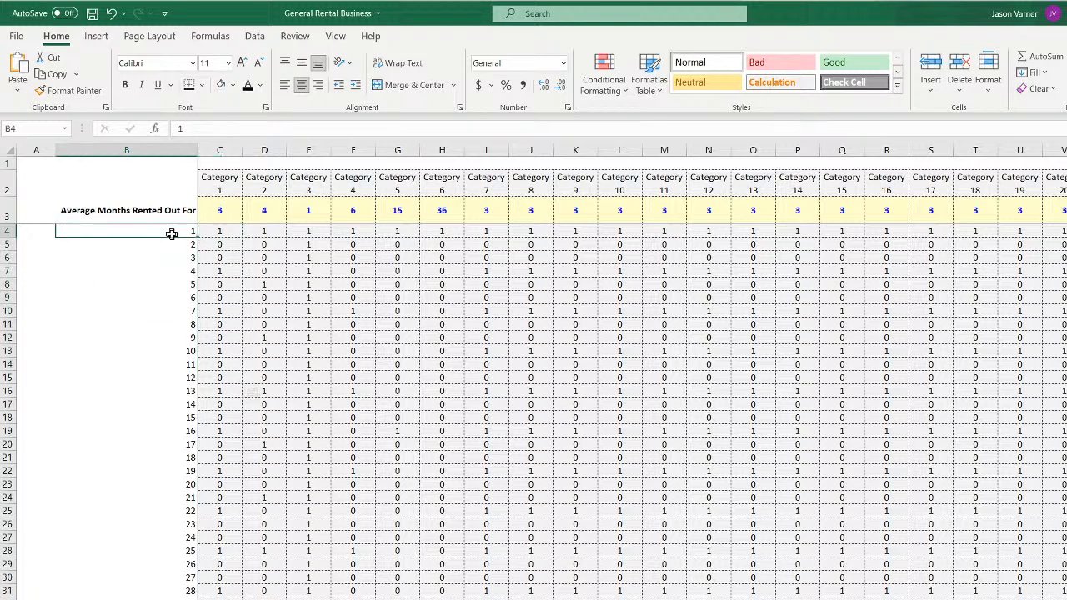
left_click(216, 244)
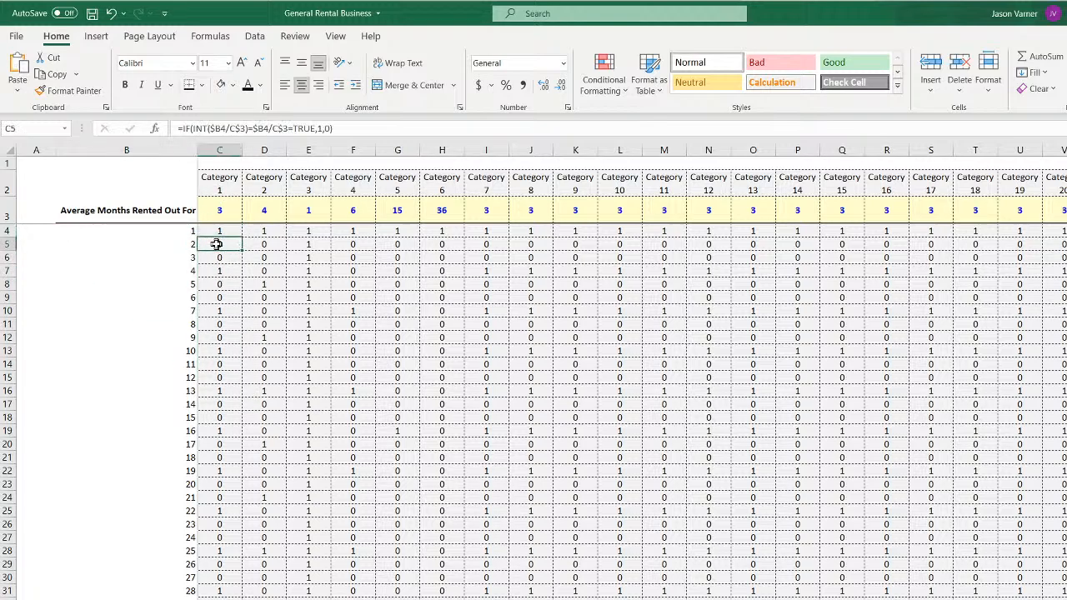
left_click(271, 231)
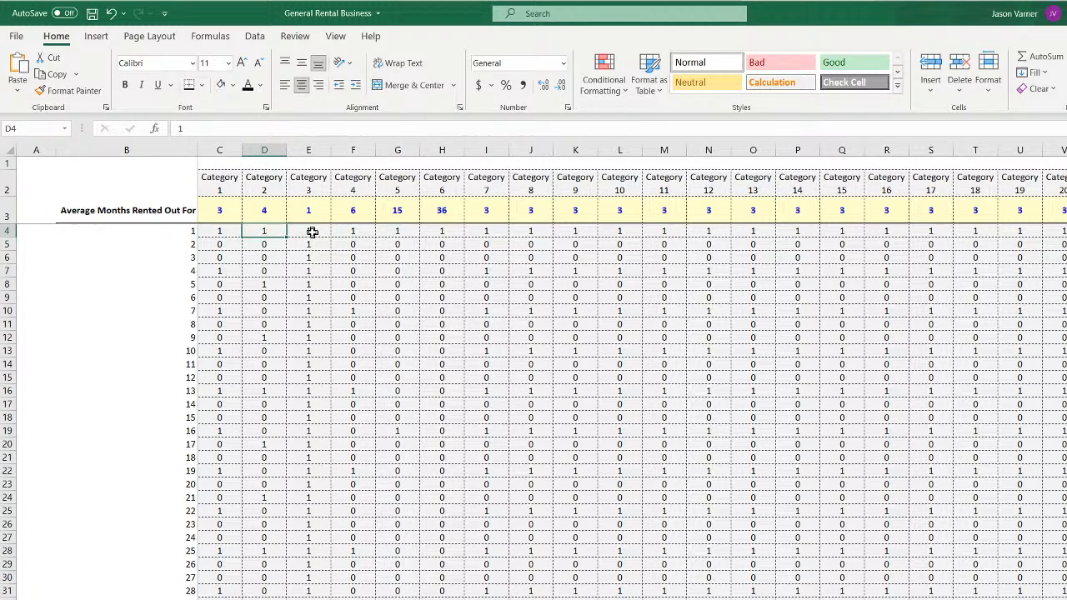
left_click(312, 233)
left_click(352, 232)
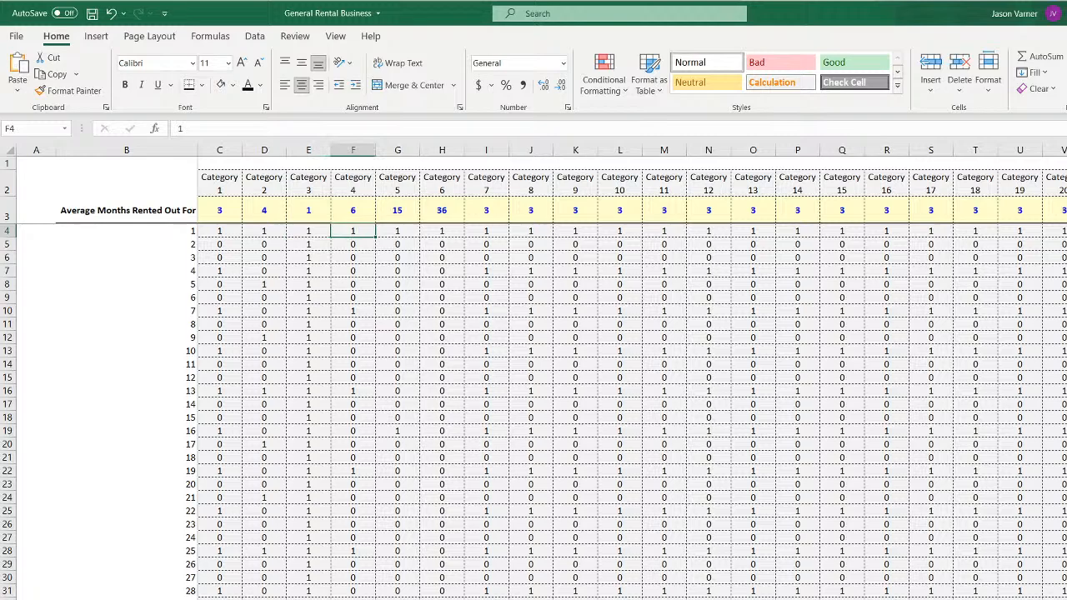
In the C5 utilized-unit formula, make the Initial Rental Schedule INDEX array absolute as $C$4:$C$63
key("ctrl+Page_Up")
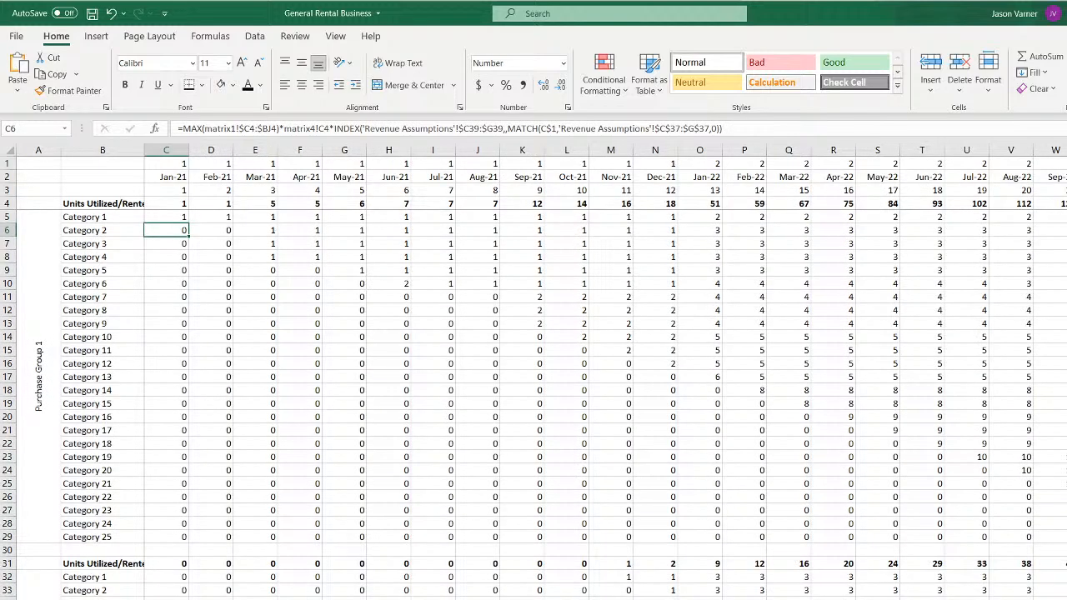
left_click(160, 214)
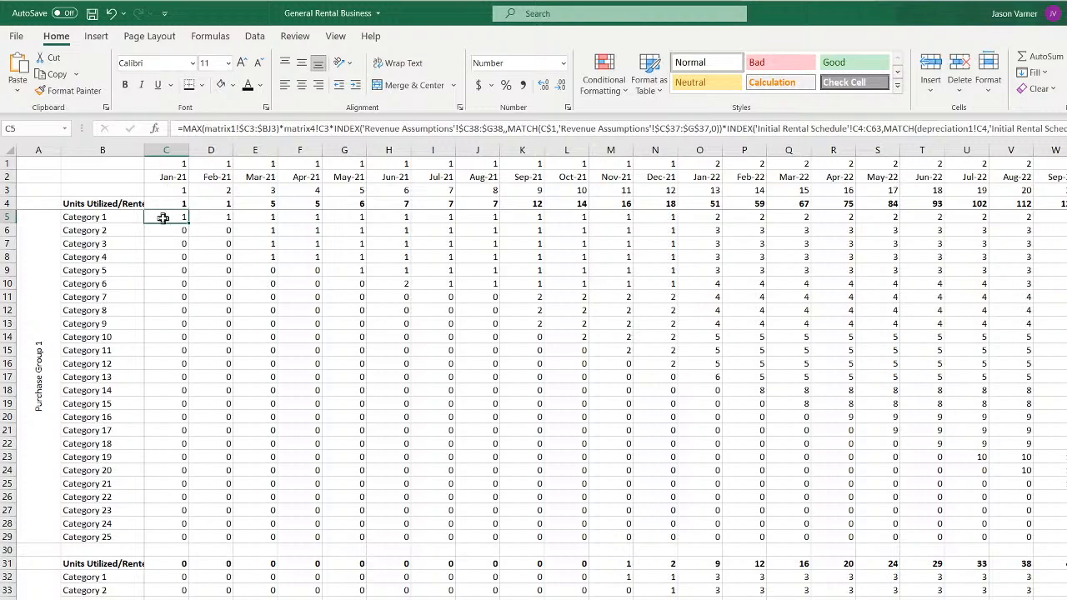
double_click(164, 218)
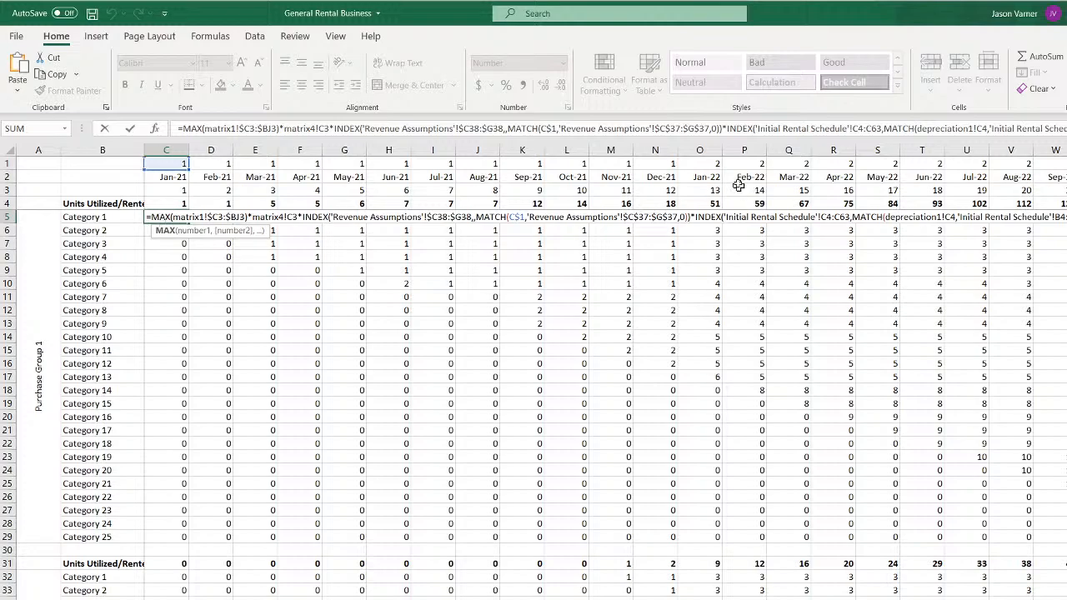
left_click(722, 129)
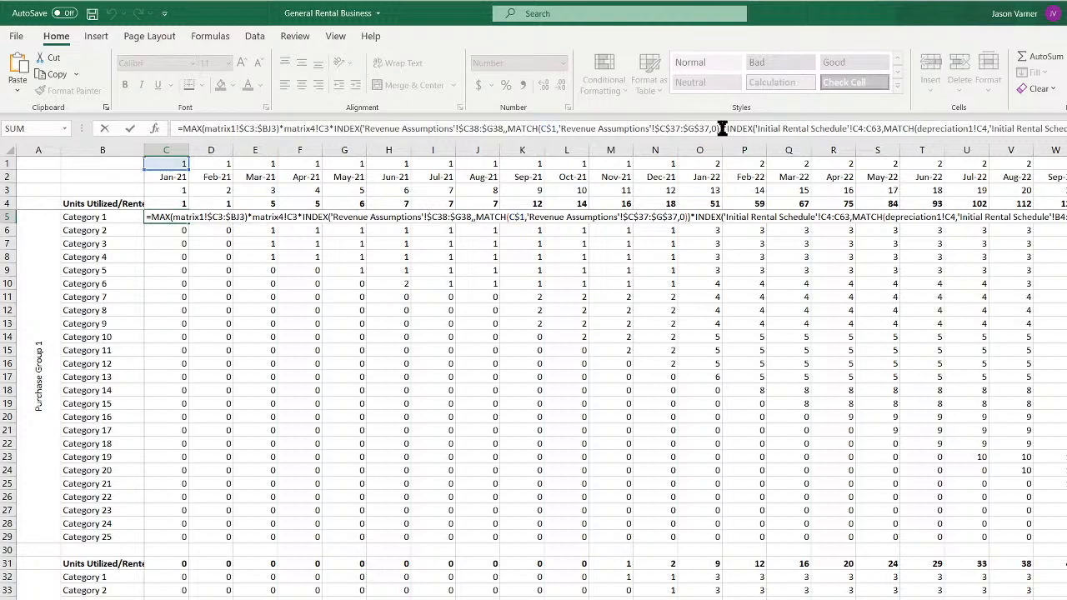
left_click(854, 129)
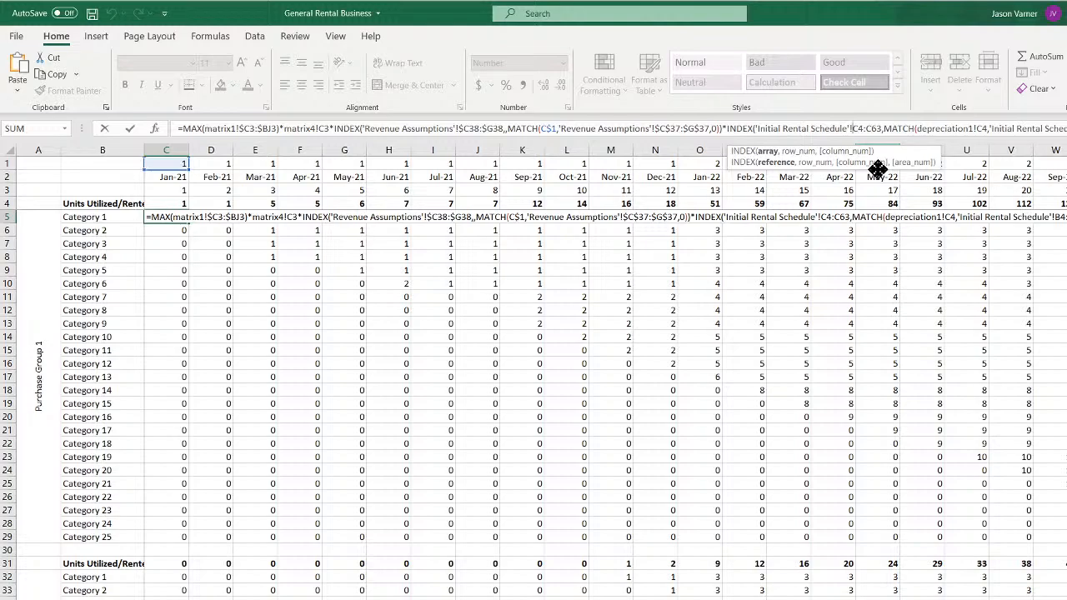
type("$")
key("Right")
type("$C")
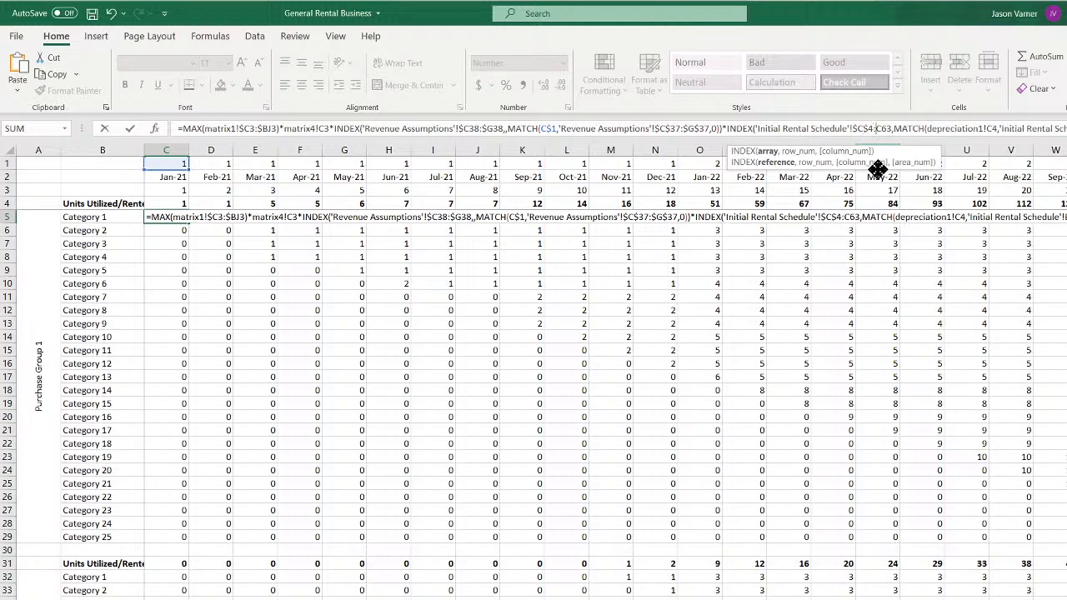
type("$4:$")
key("Right")
type("$")
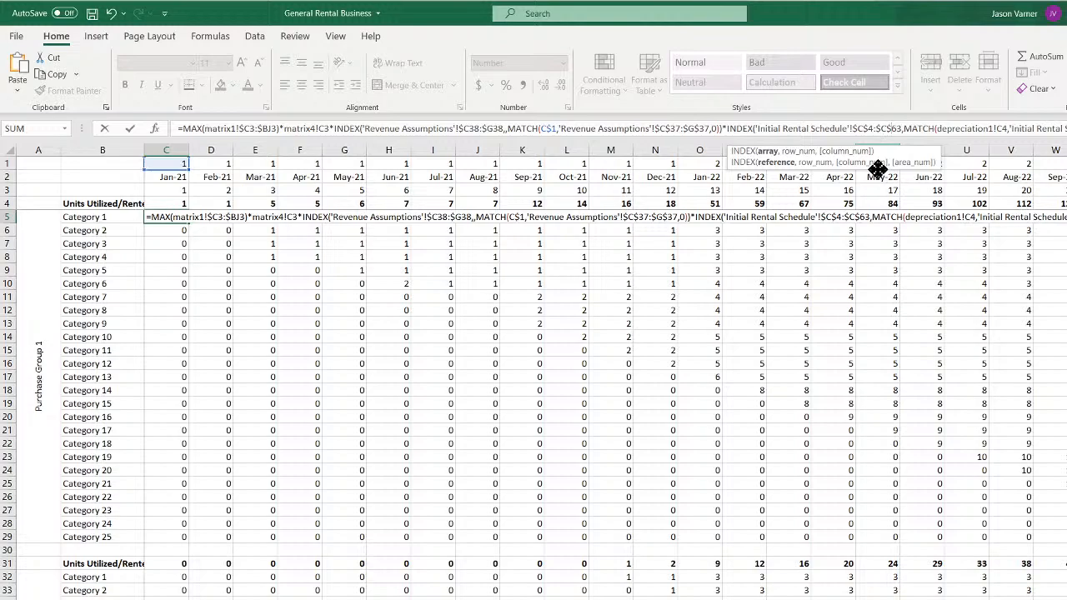
Check the MATCH arguments against the locked INDEX array in the C5 formula and commit the formula
key("Right")
key("Right")
key("Right")
key("Right")
key("Right")
key("Right")
key("Right")
key("Right")
key("Right")
key("Right")
key("Right")
key("Right")
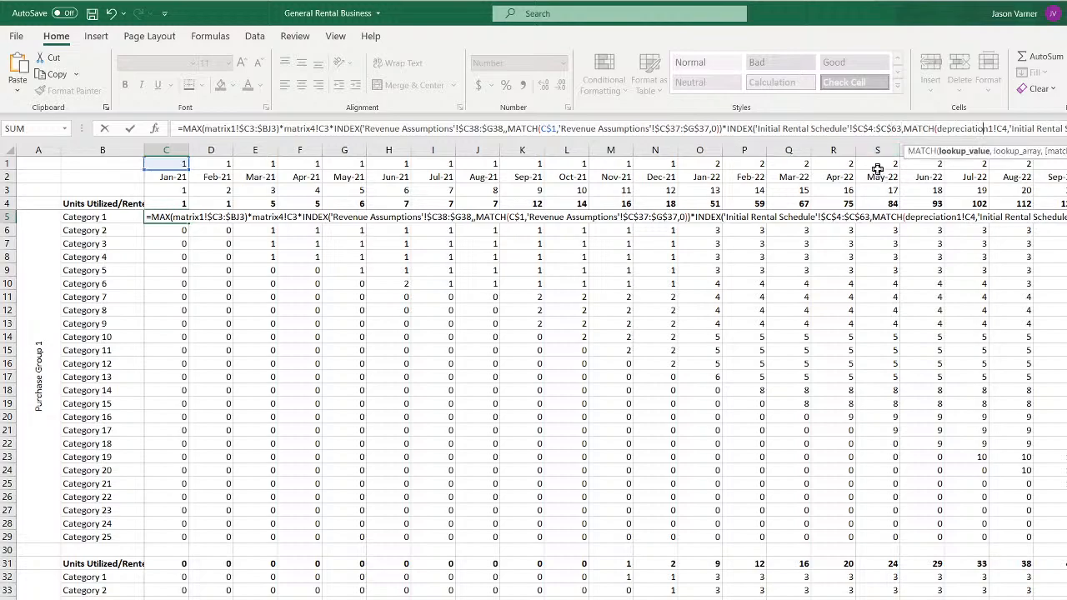
key("Right")
key("Right")
key("Right")
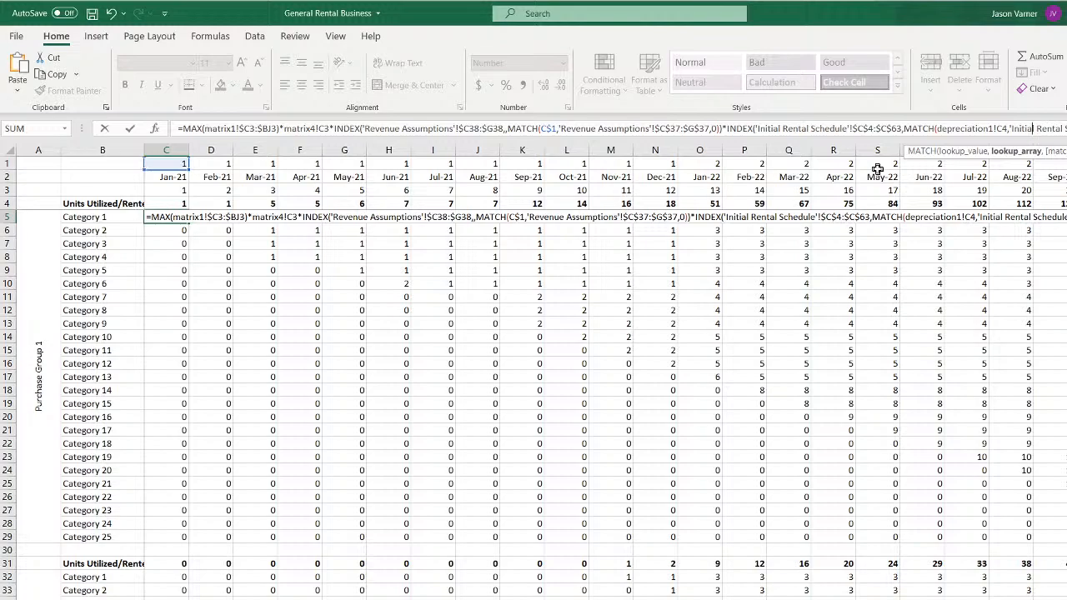
key("Left")
key("Left")
key("Left")
key("Left")
key("Left")
key("Left")
key("Left")
key("Left")
key("Left")
key("Left")
key("Left")
key("Left")
key("Left")
key("Left")
key("Left")
key("Left")
key("Left")
key("Left")
key("Left")
key("Left")
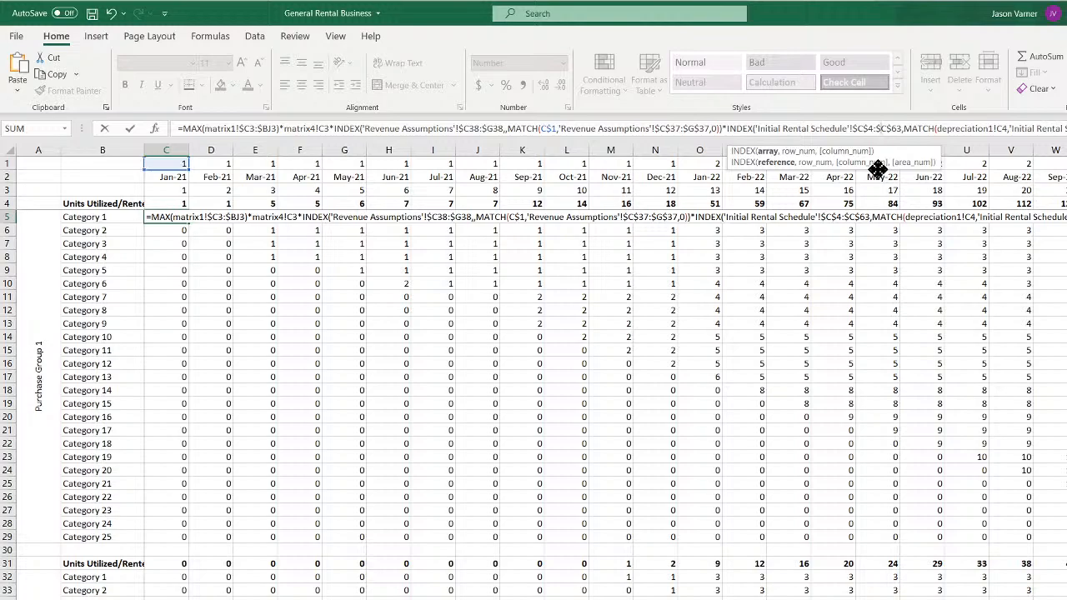
key("Left")
key("Left")
key("Left")
key("ctrl+Return")
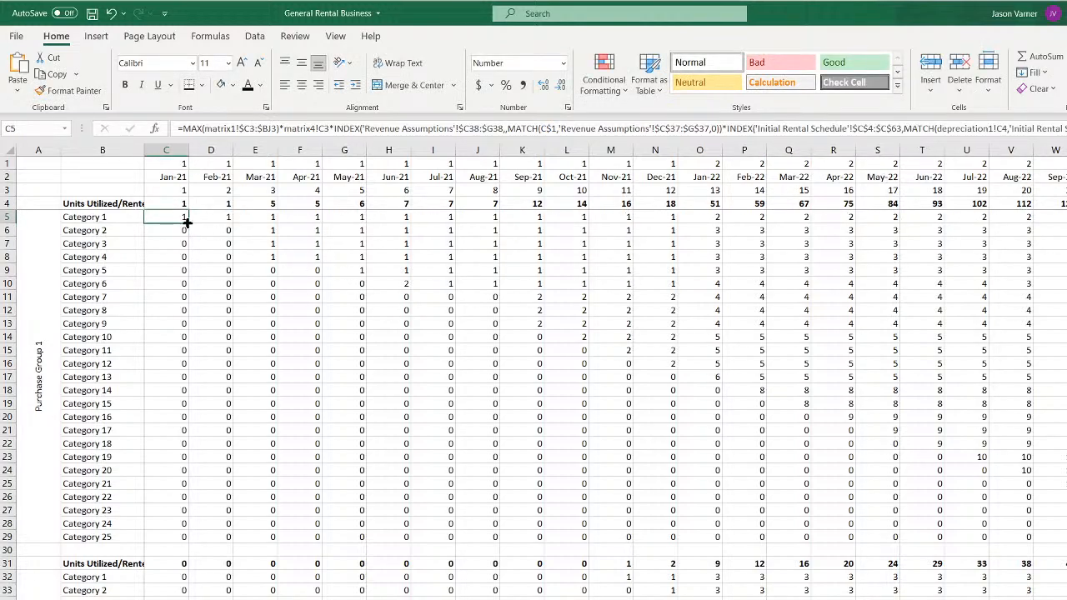
Fill the C5 formula across the Category 1 row of Purchase Group 1 through BJ5
left_click_drag(187, 223, 491, 218)
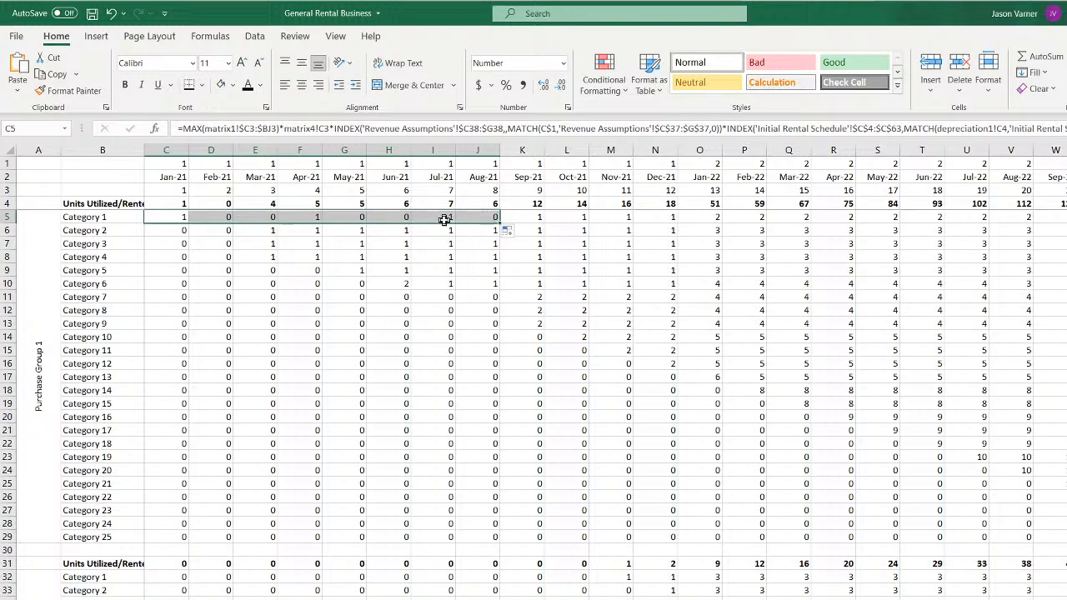
left_click(167, 217)
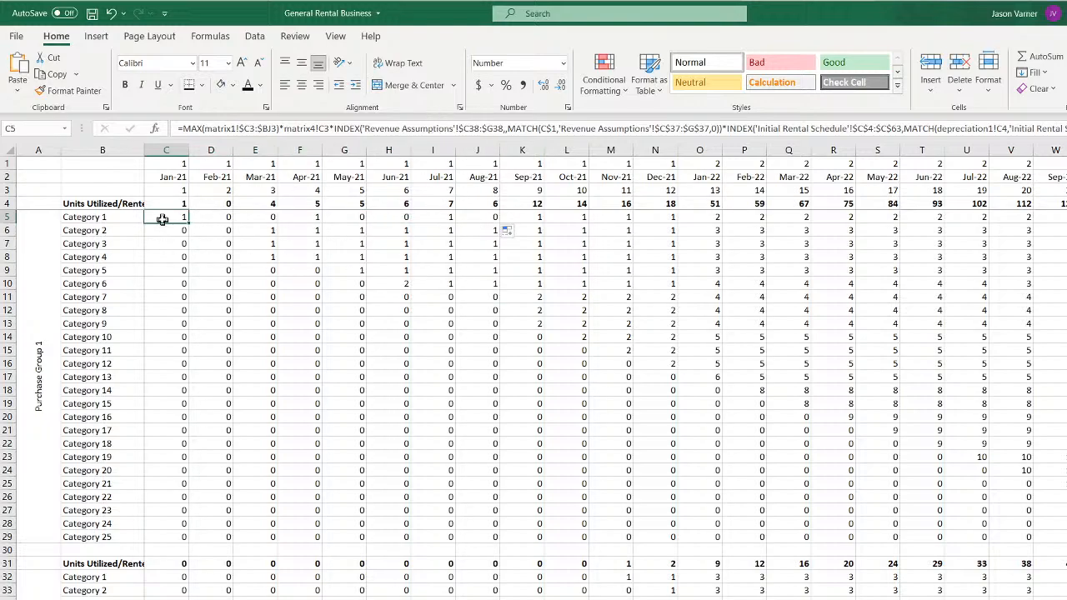
left_click_drag(189, 223, 1051, 234)
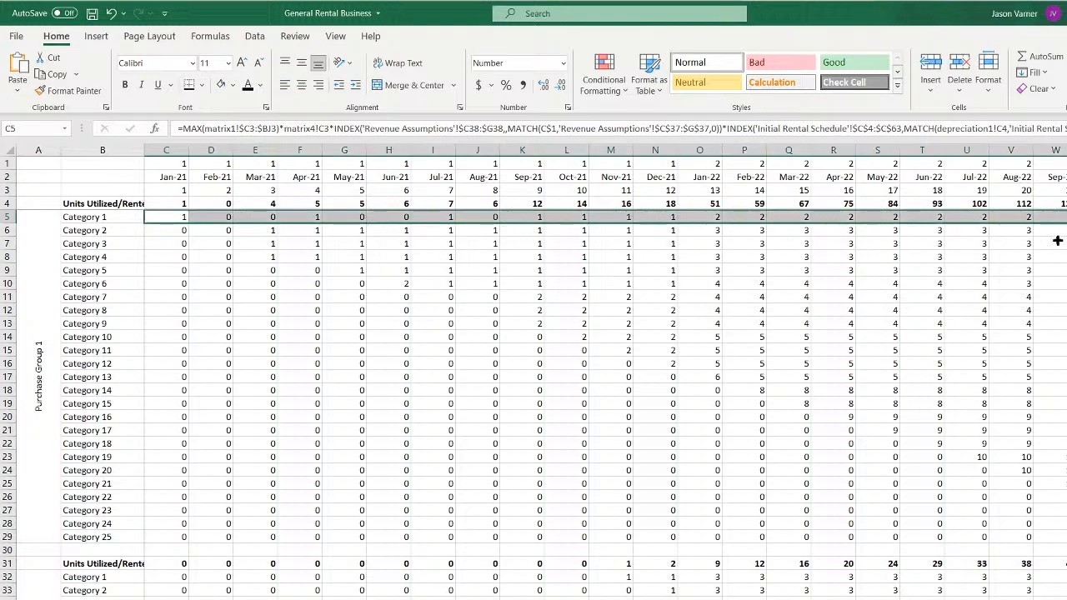
left_click(975, 215)
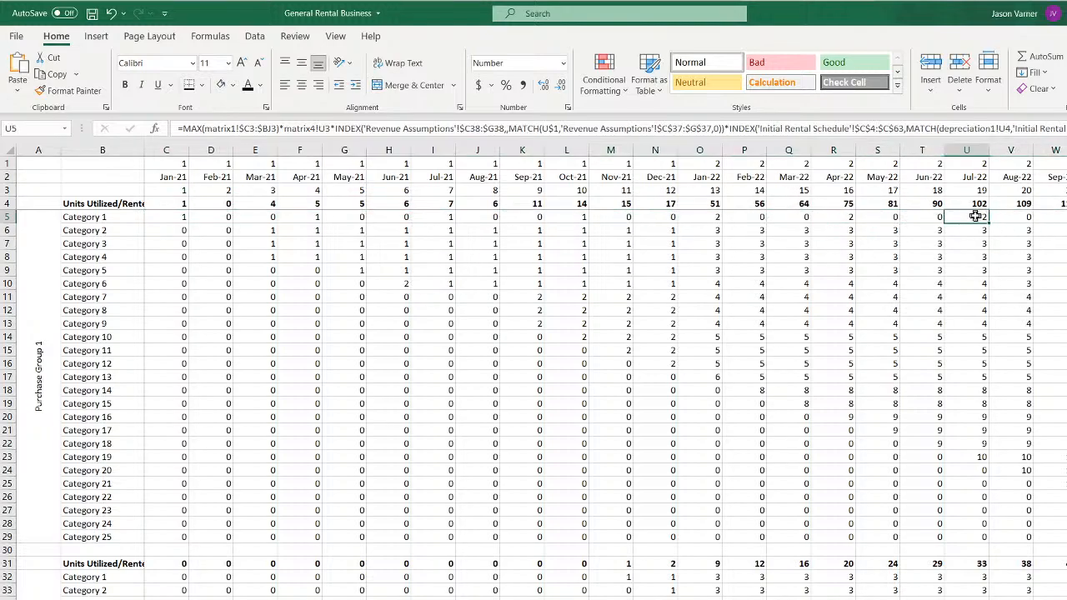
left_click(837, 220)
left_click_drag(855, 223, 1066, 221)
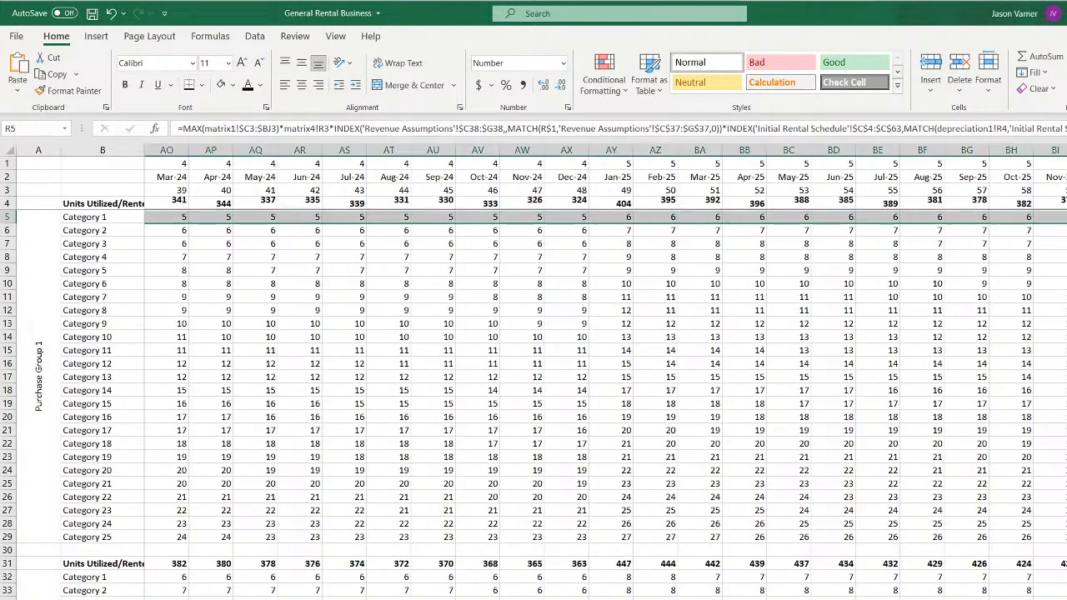
left_click(1018, 218)
key("Right")
key("Right")
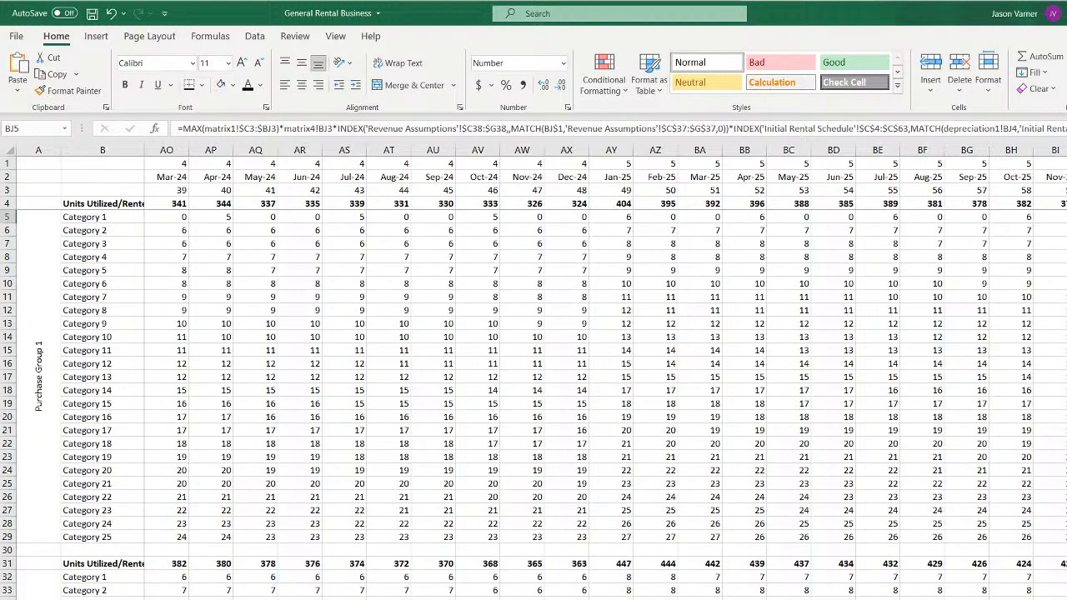
Review the filled Category 1 units of Purchase Group 1 from the last month, BJ5, back to Jan-21
key("Left")
key("Left")
key("Left")
key("Left")
key("Left")
key("Left")
key("Left")
key("Left")
key("Left")
key("Left")
key("Left")
key("Left")
key("Left")
key("Left")
key("Left")
key("Left")
key("Left")
key("Left")
key("Left")
key("Left")
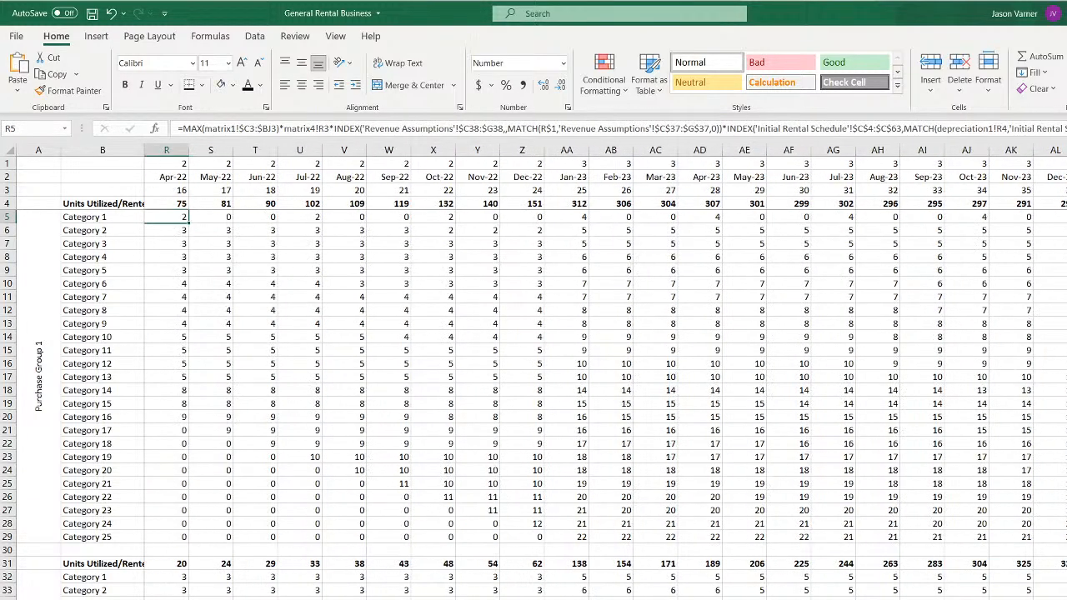
key("Left")
key("Left")
key("Left")
key("Left")
key("Left")
key("Left")
key("Left")
key("Left")
key("Left")
key("Left")
key("Left")
key("Left")
key("Left")
key("Left")
key("Left")
key("Left")
key("Left")
key("Right")
key("Right")
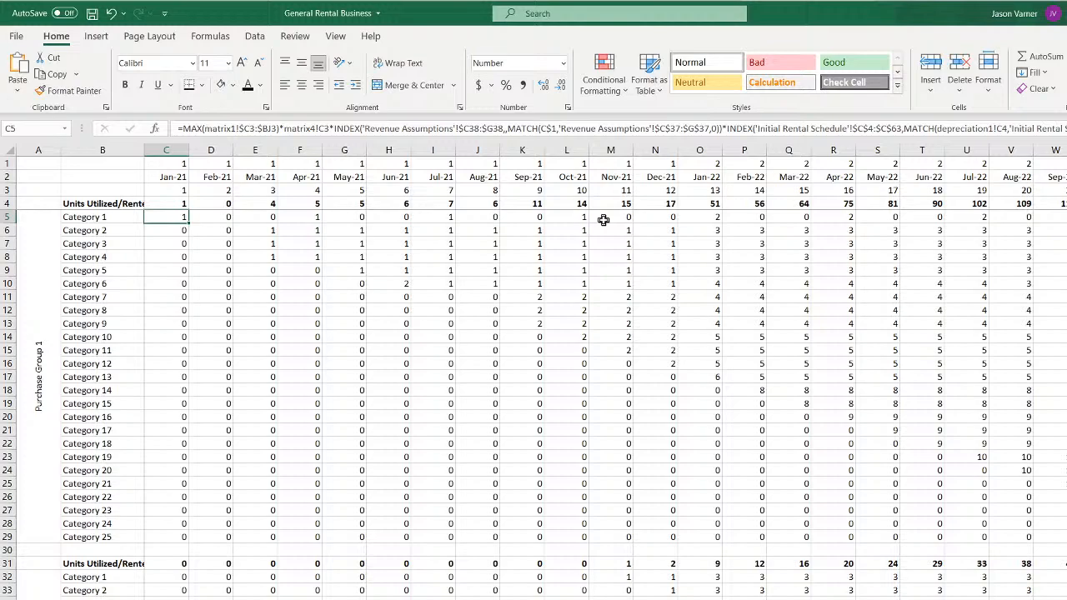
Examine the Category 1 units of Purchase Group 1 month by month from Jan-21 to Jul-21
key("Right")
key("Right")
key("Right")
key("Left")
key("Left")
key("Left")
key("Right")
key("Right")
key("Right")
key("Right")
key("Right")
key("Right")
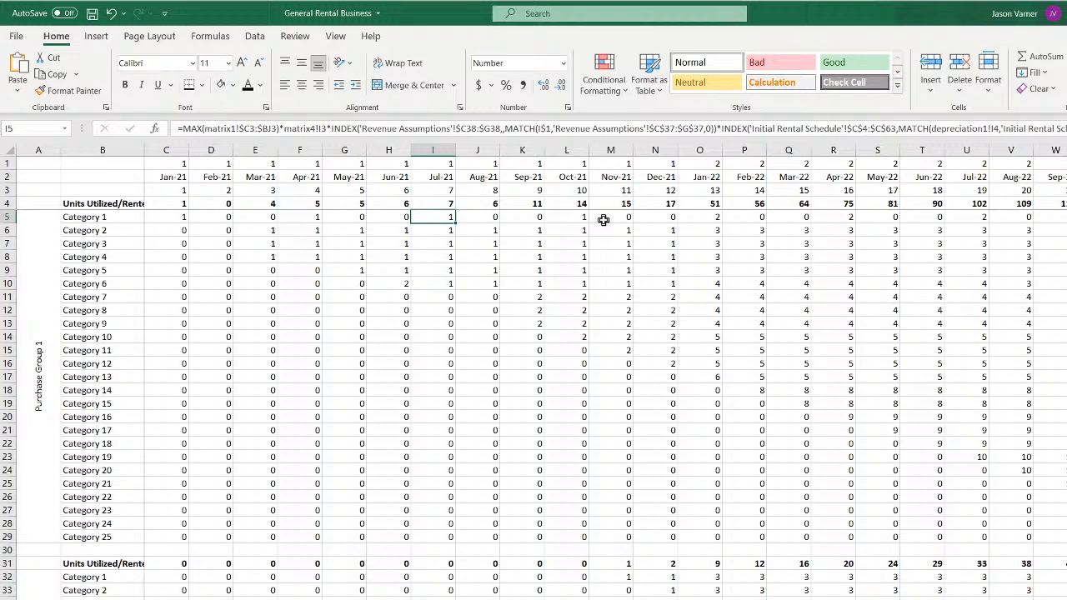
Compare the Category 1 Jan-21 formula in C32 with the extended formula in C5
left_click(172, 579)
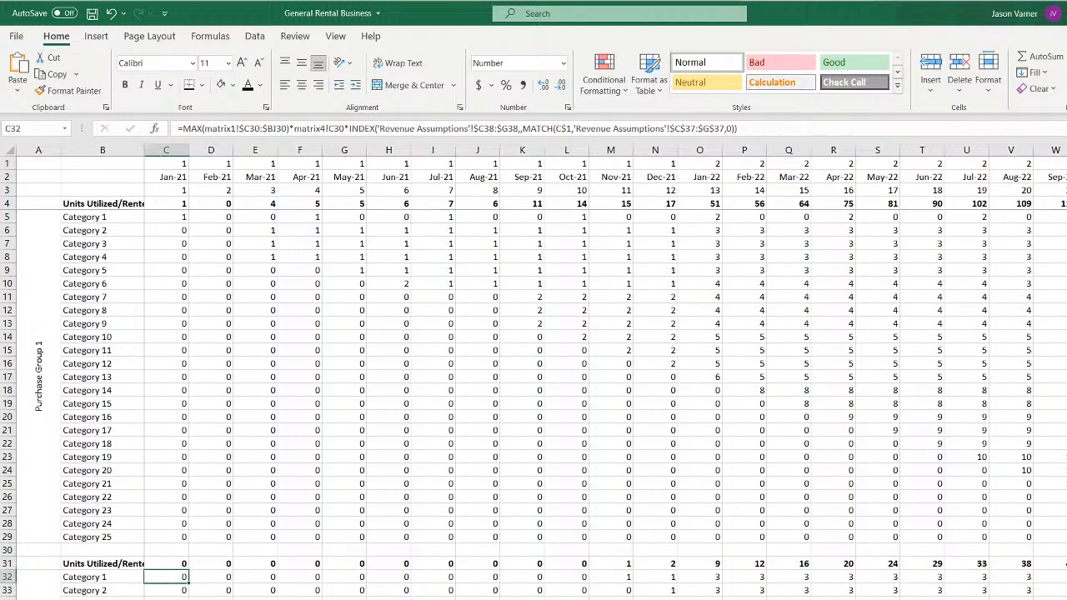
left_click(172, 217)
left_click(168, 576)
Check the month numbers in Initial Rental Schedule, the per-rental cost tables and the utilization rates in Revenue Assumptions
left_click(250, 599)
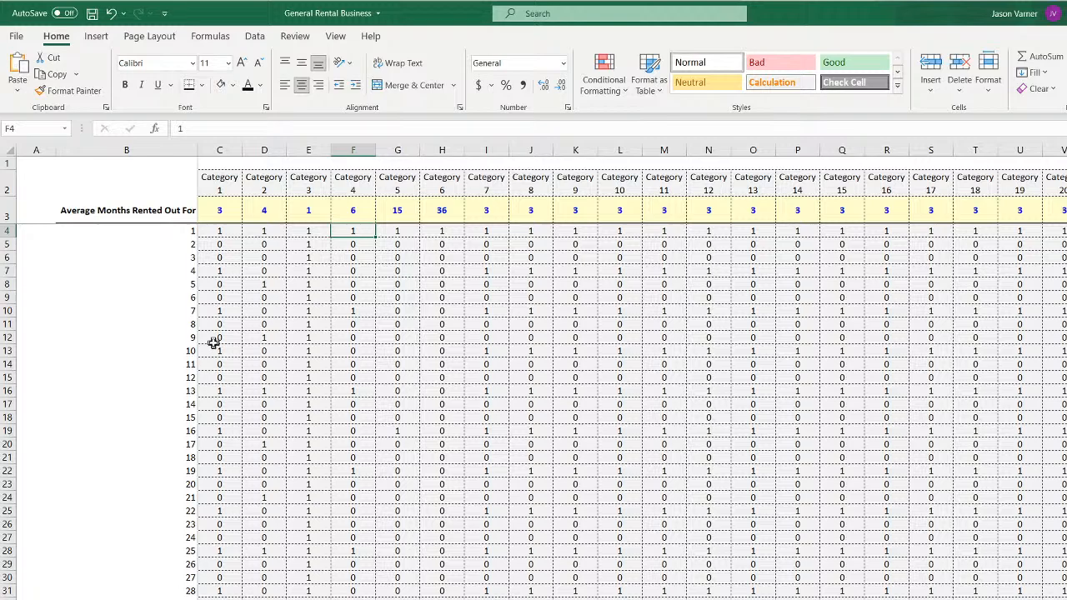
left_click(180, 231)
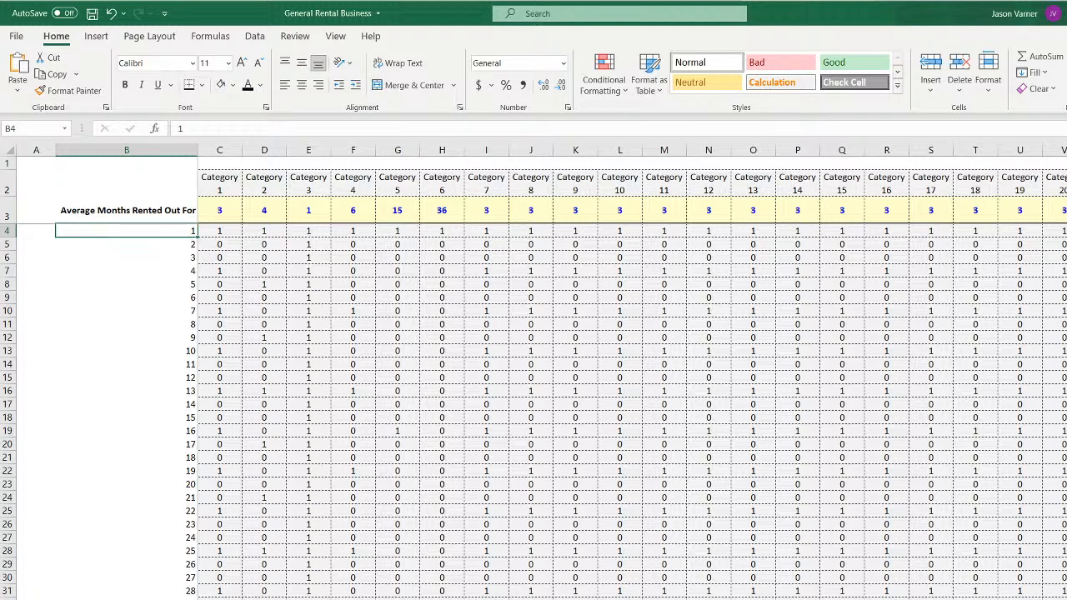
key("ctrl+Page_Down")
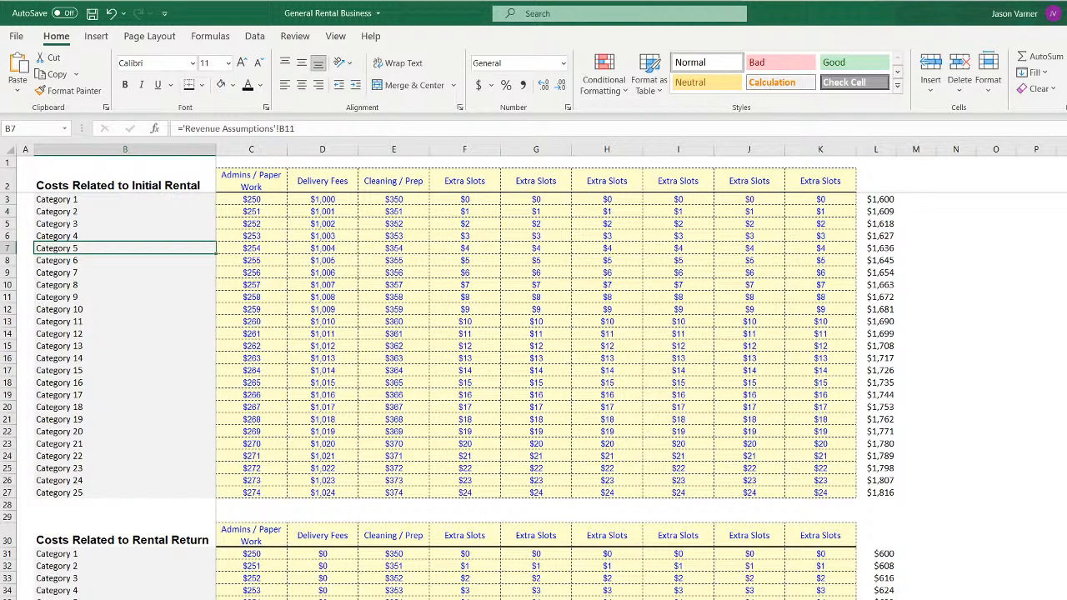
key("ctrl+Page_Down")
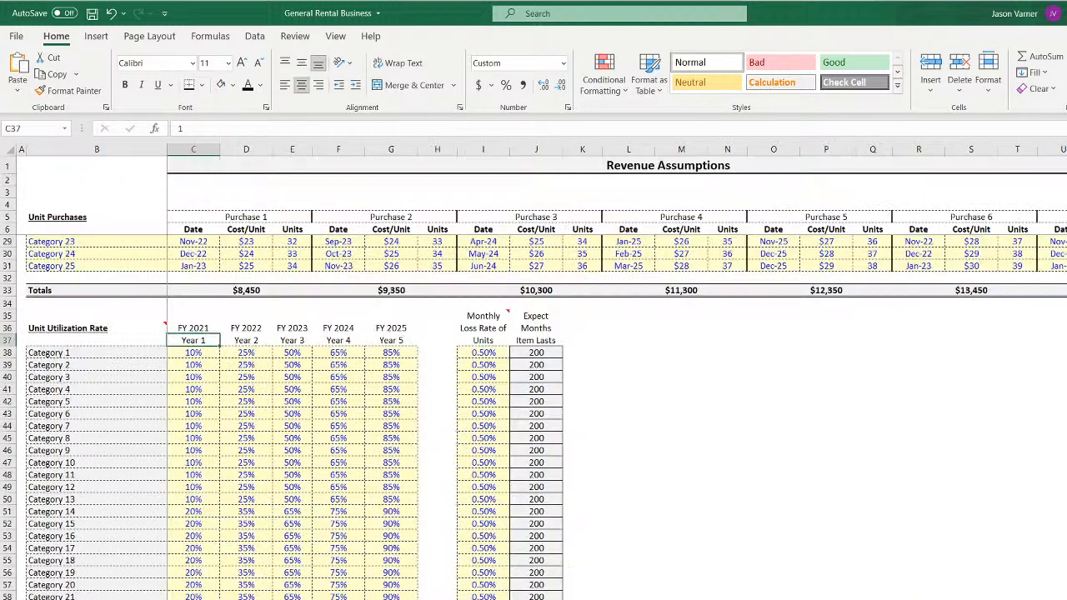
Check the dates of Category 1's first and second unit purchases in Revenue Assumptions
scroll(239, 588, "up", 9)
left_click(194, 240)
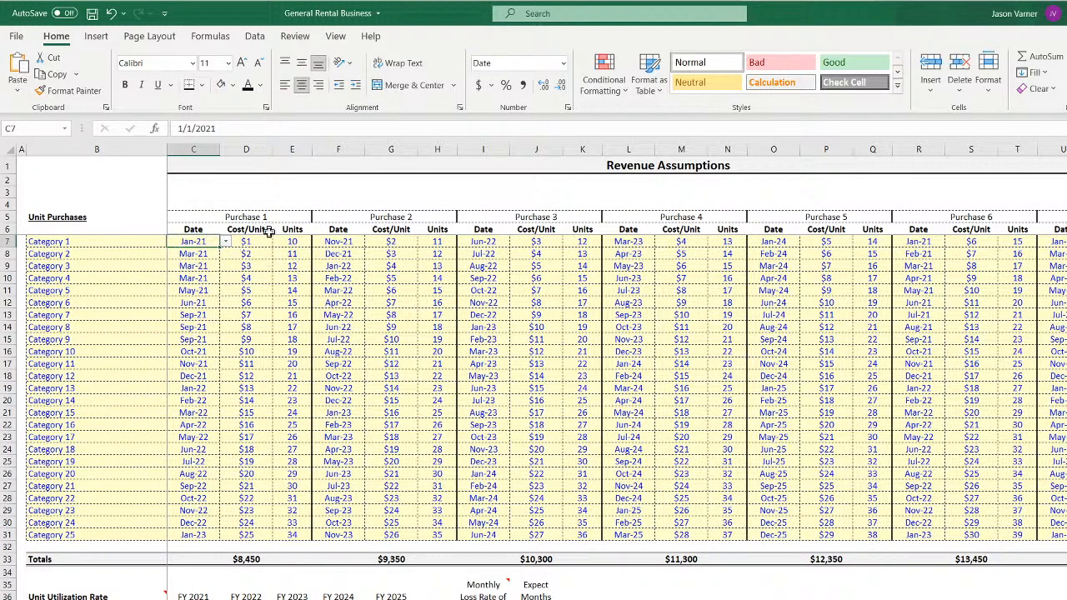
left_click(336, 241)
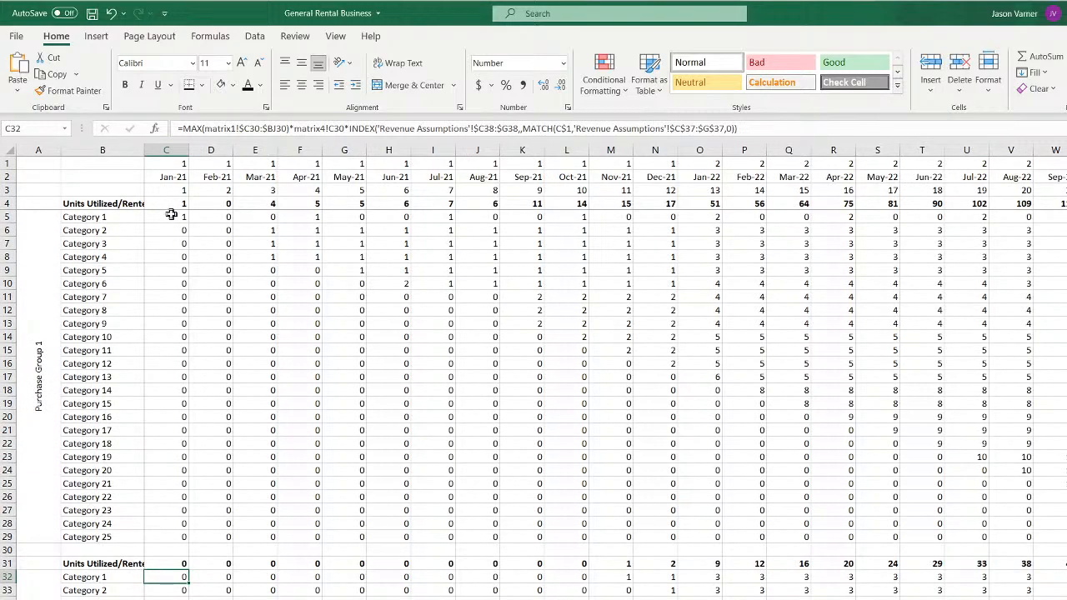
Review the Category 1 utilized units of Purchase Group 1 across all months and inspect the full formula in C5
left_click(171, 214)
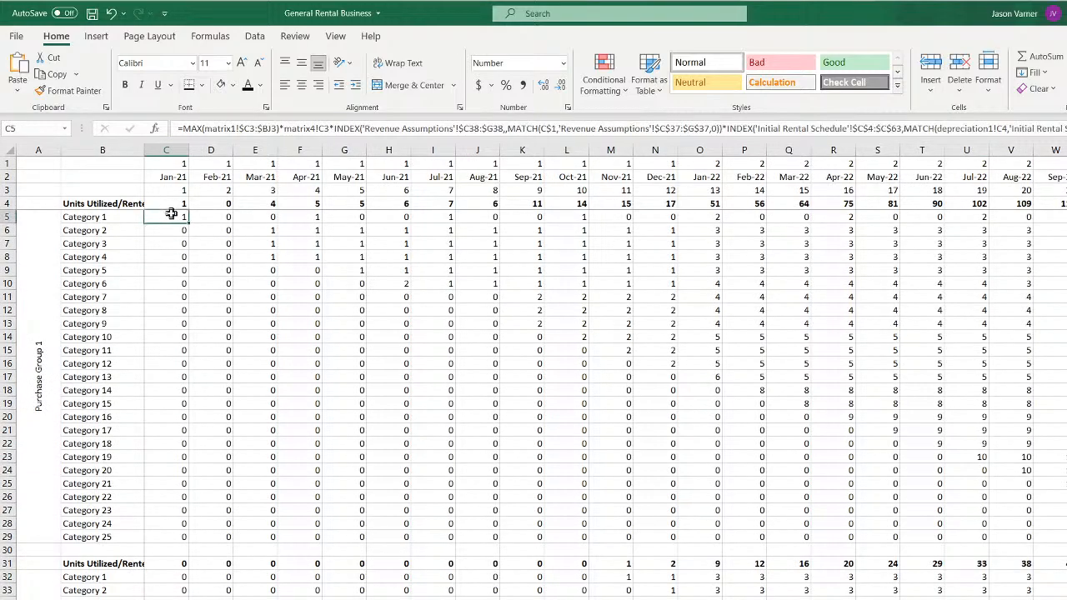
key("ctrl+shift+Right")
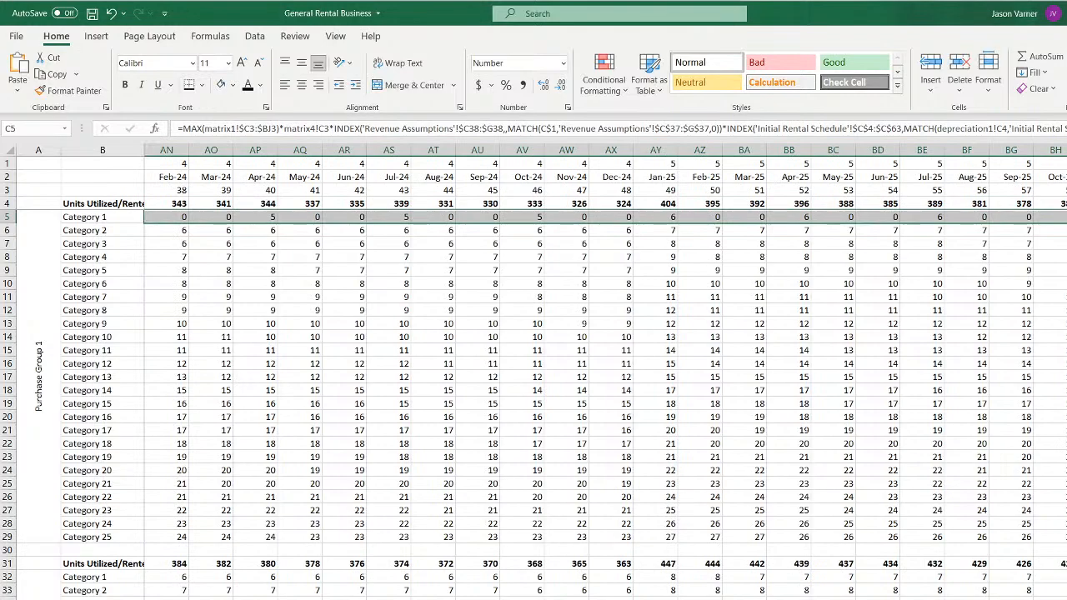
key("ctrl+BackSpace")
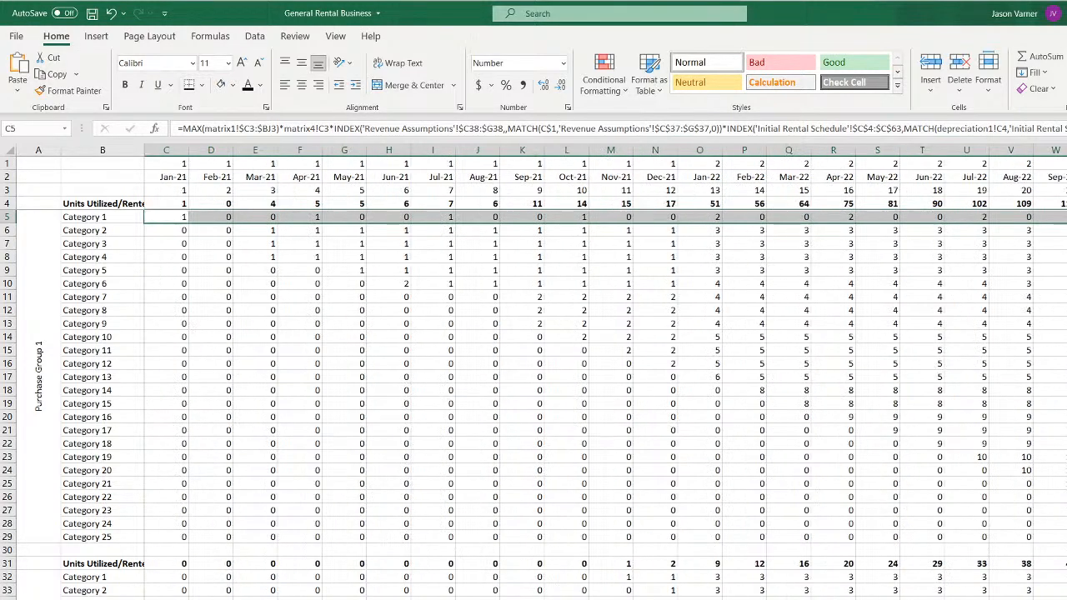
left_click(168, 217)
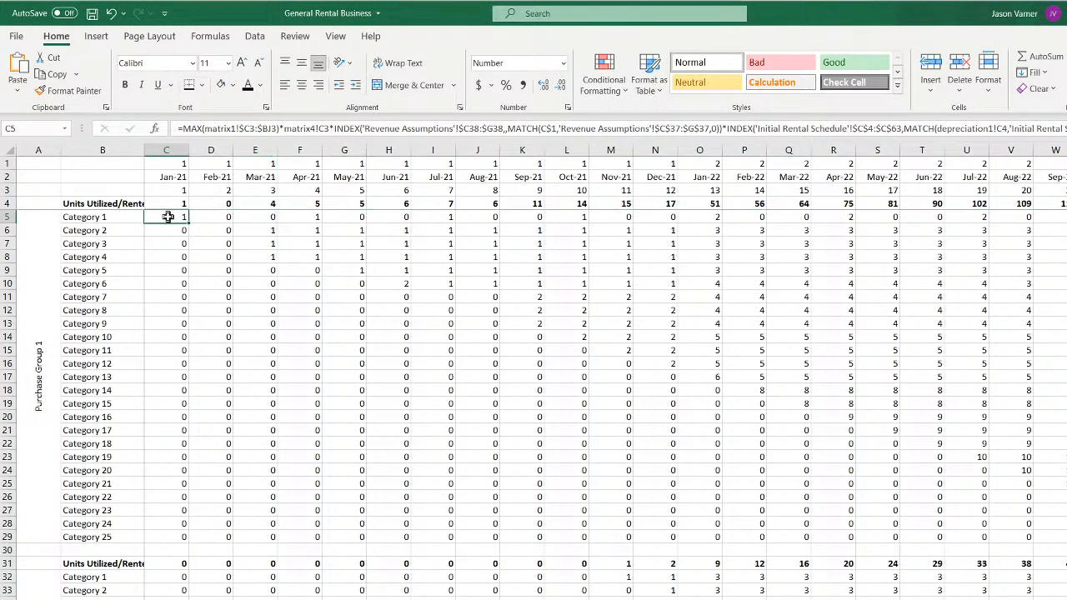
double_click(168, 217)
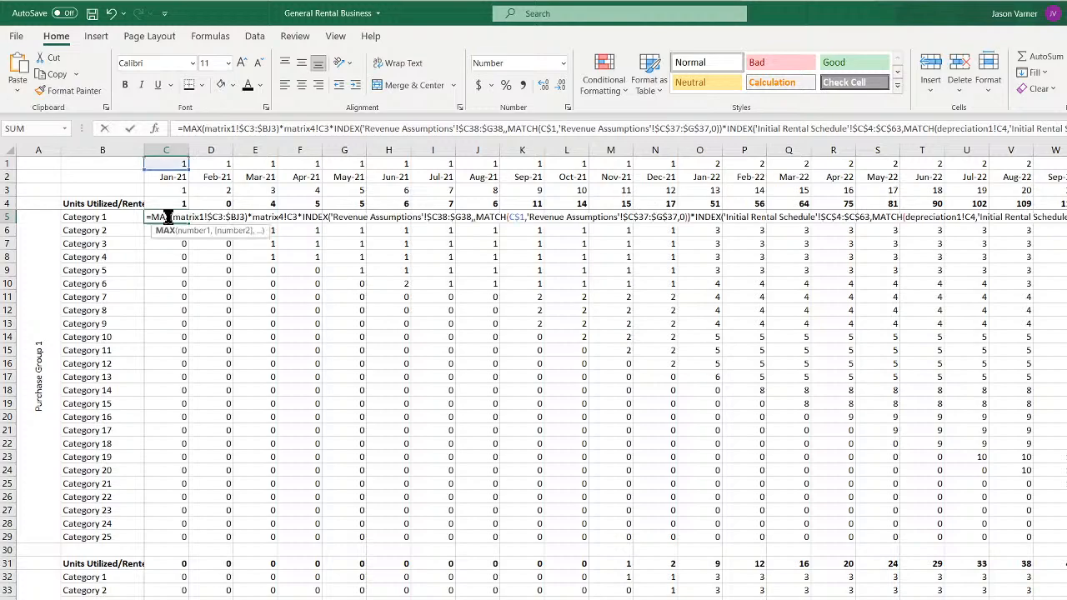
key("Escape")
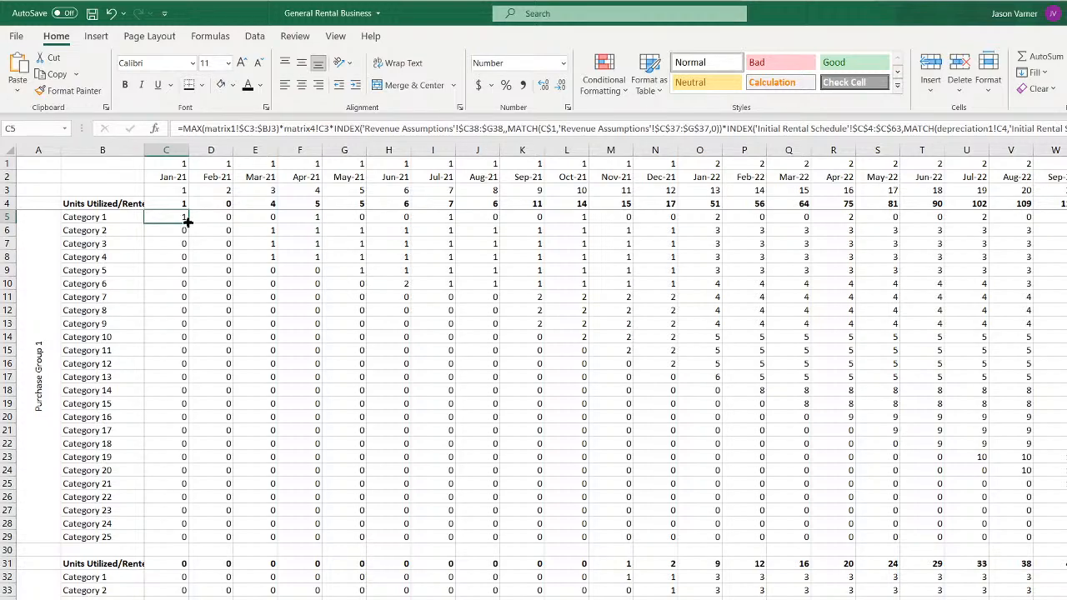
Fill the Category 1 Jan-21 formula down to Category 2 and change its Initial Rental Schedule range to $D$4:$D$63
left_click_drag(188, 220, 188, 233)
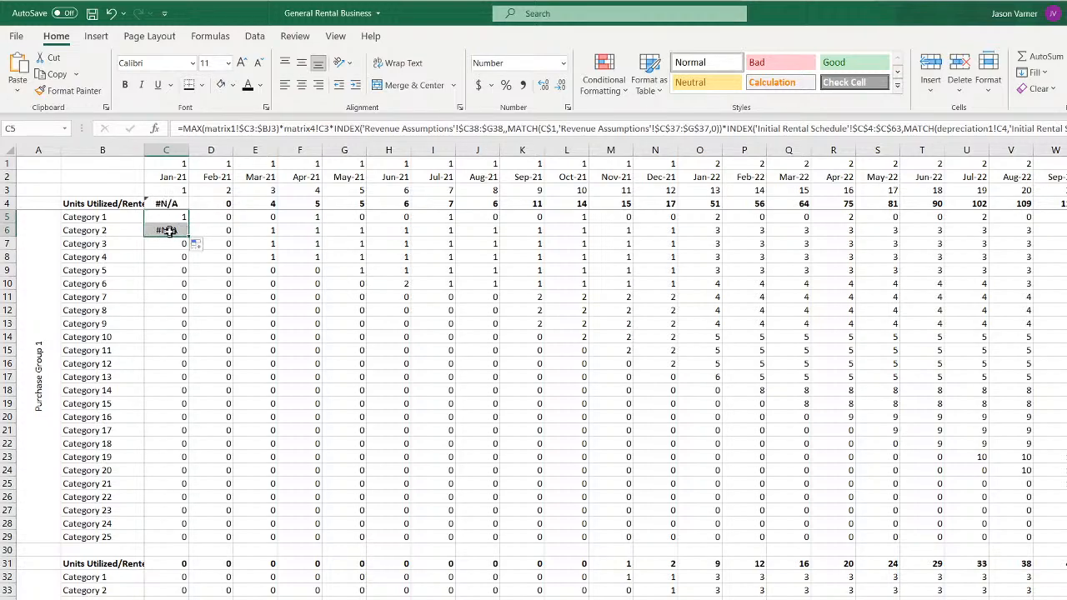
left_click(169, 232)
double_click(169, 232)
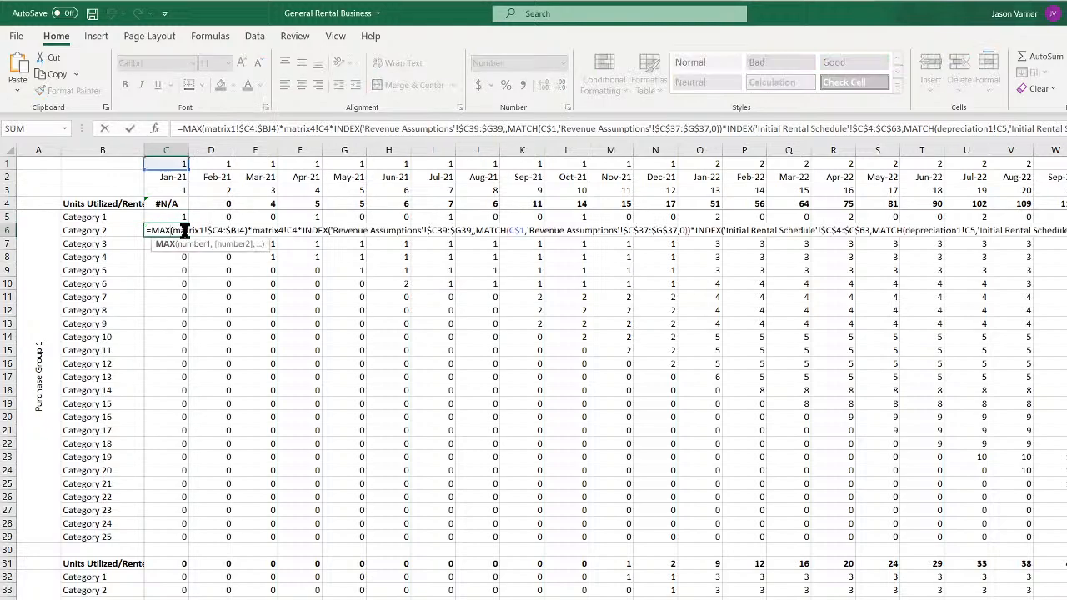
left_click(862, 128)
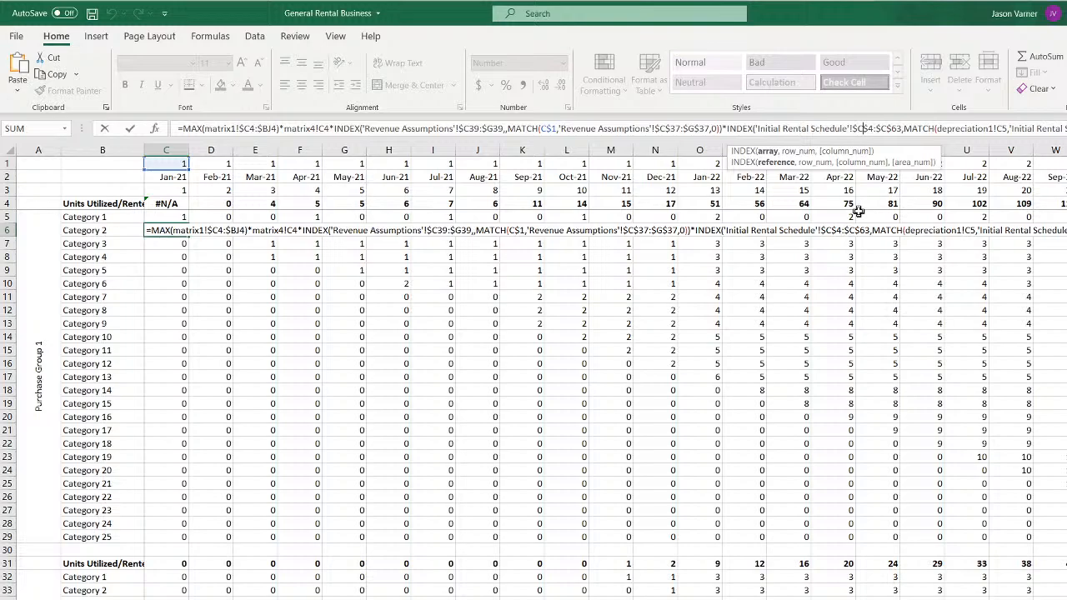
key("BackSpace")
type("d")
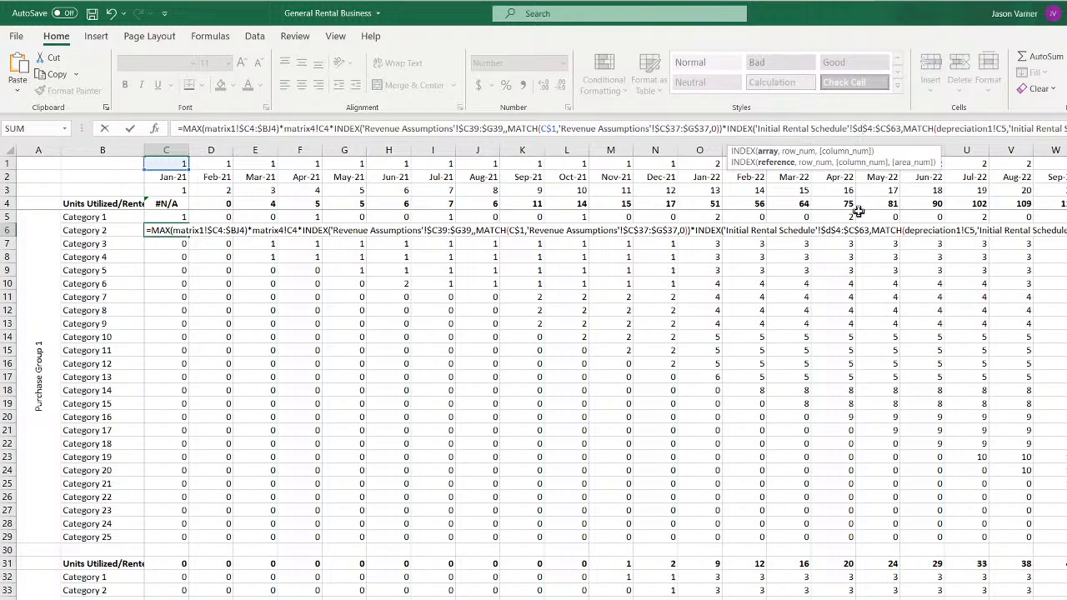
key("Return")
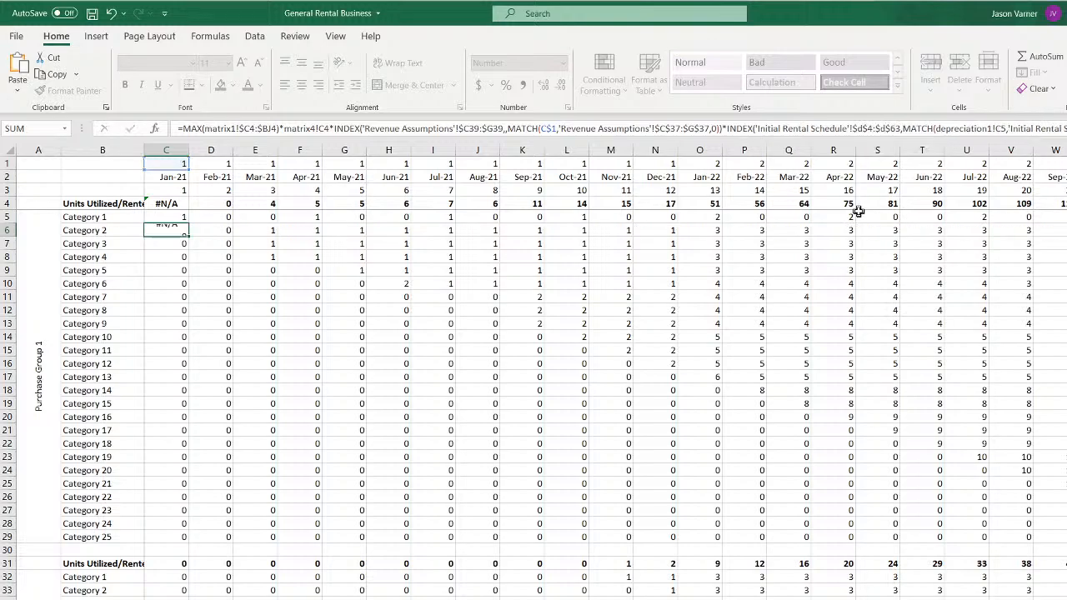
Examine Category 2's average months rented and its rental pattern in Initial Rental Schedule, along with the other category columns
left_click(219, 598)
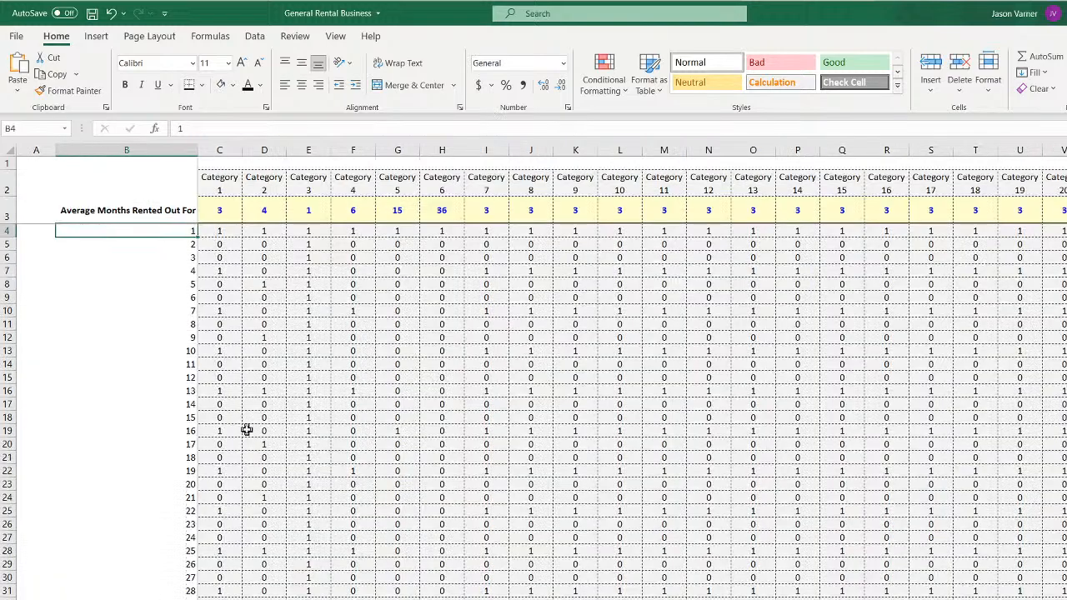
left_click(267, 232)
left_click_drag(265, 237, 267, 440)
left_click(262, 212)
type("4")
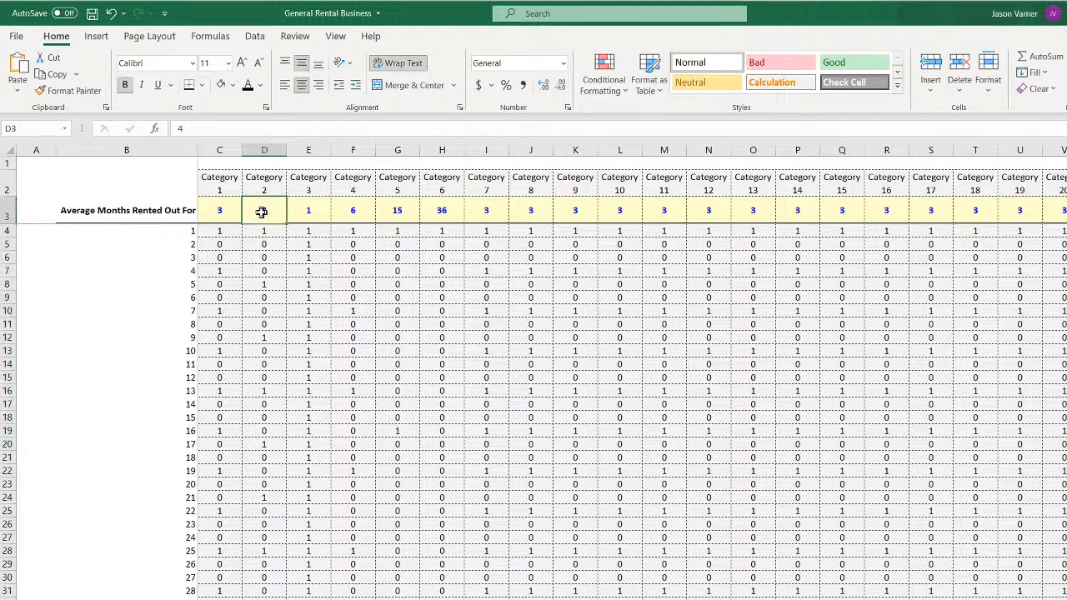
key("Return")
left_click(265, 271)
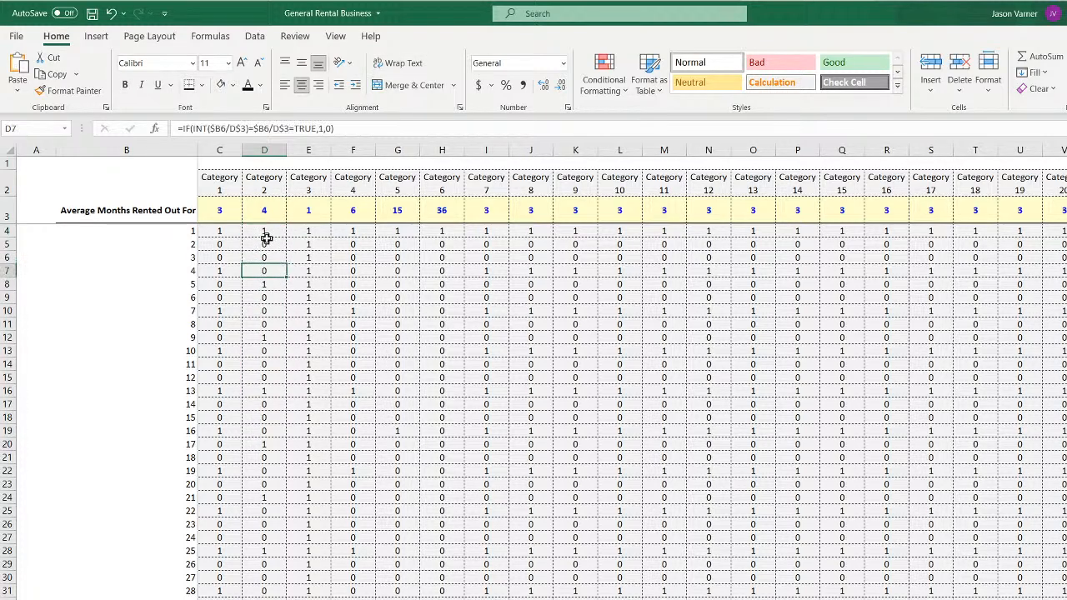
left_click_drag(265, 233, 260, 330)
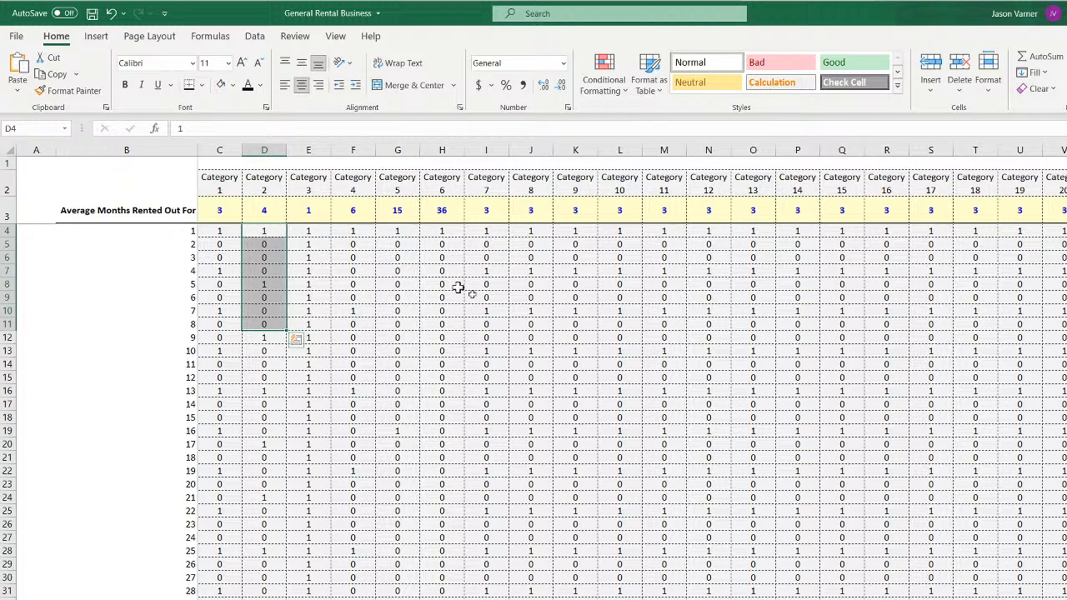
scroll(455, 289, "right", 3)
key("ctrl+Right")
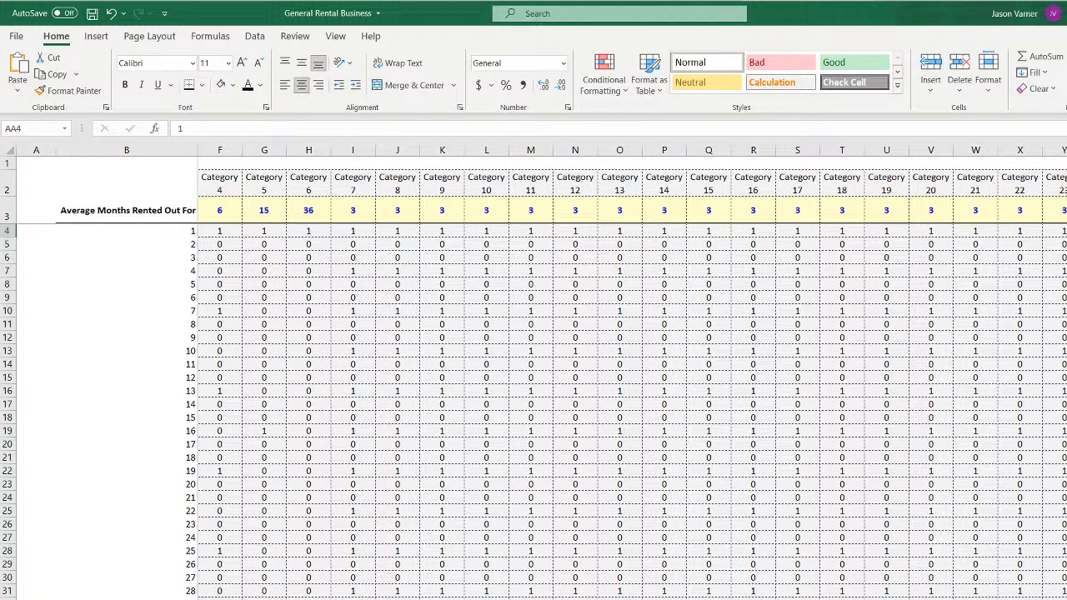
scroll(534, 375, "left", 3)
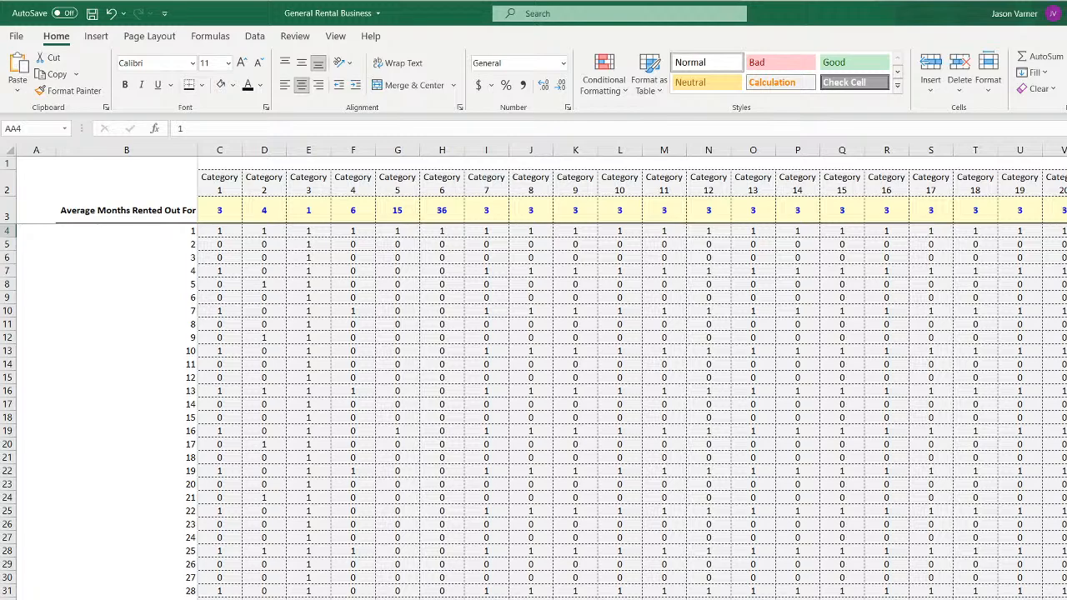
Compare the utilized-unit formulas of Categories 1 and 2 in Purchase Group 1 with those in Purchase Groups 2 and 3
left_click(615, 597)
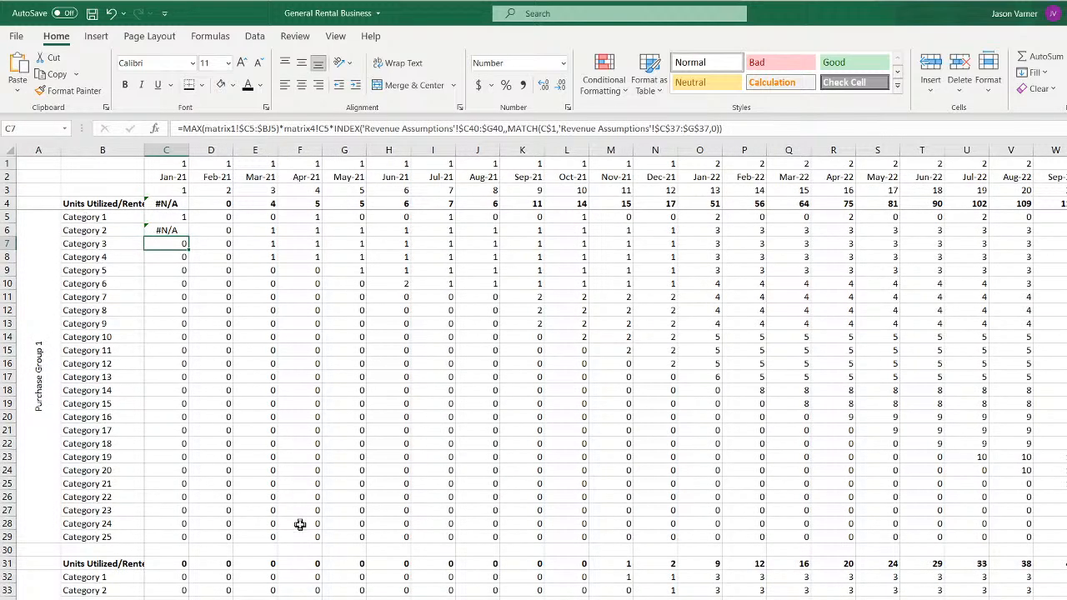
left_click(172, 217)
left_click(170, 577)
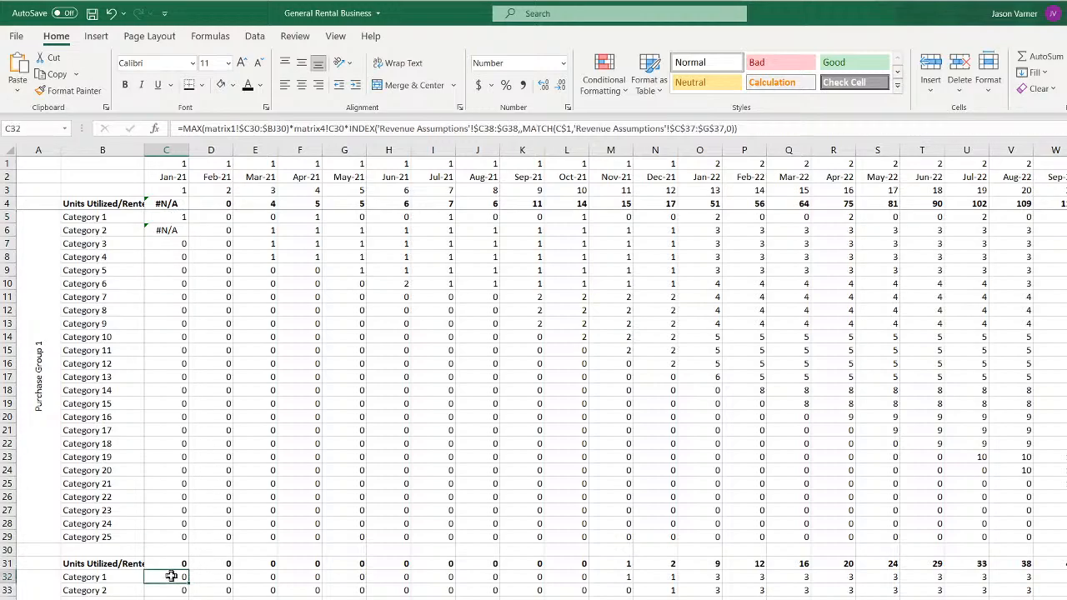
scroll(171, 577, "down", 11)
left_click(171, 577)
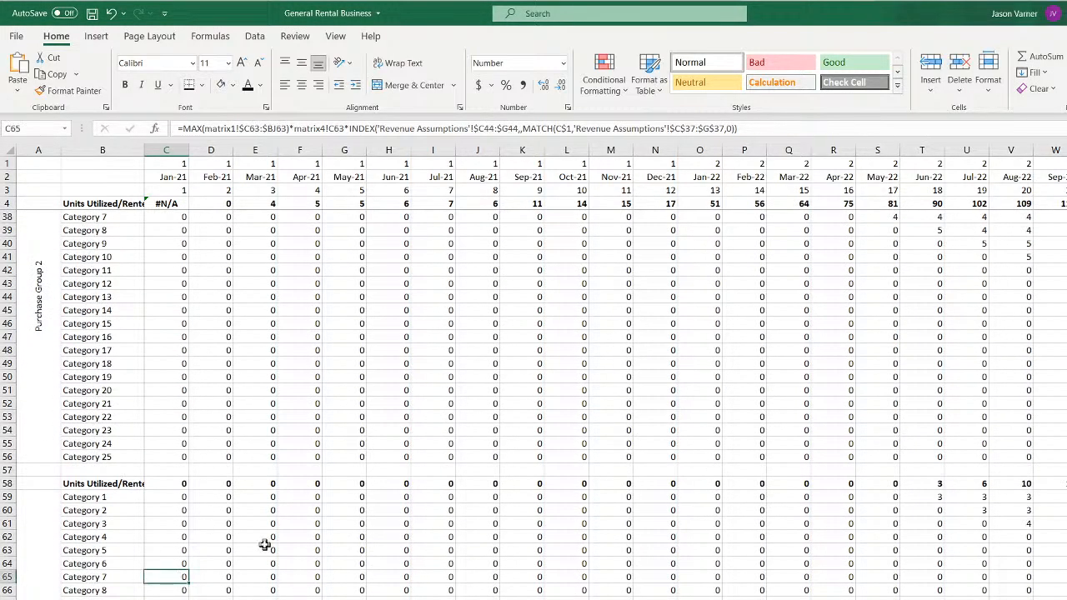
scroll(265, 544, "up", 11)
left_click(171, 231)
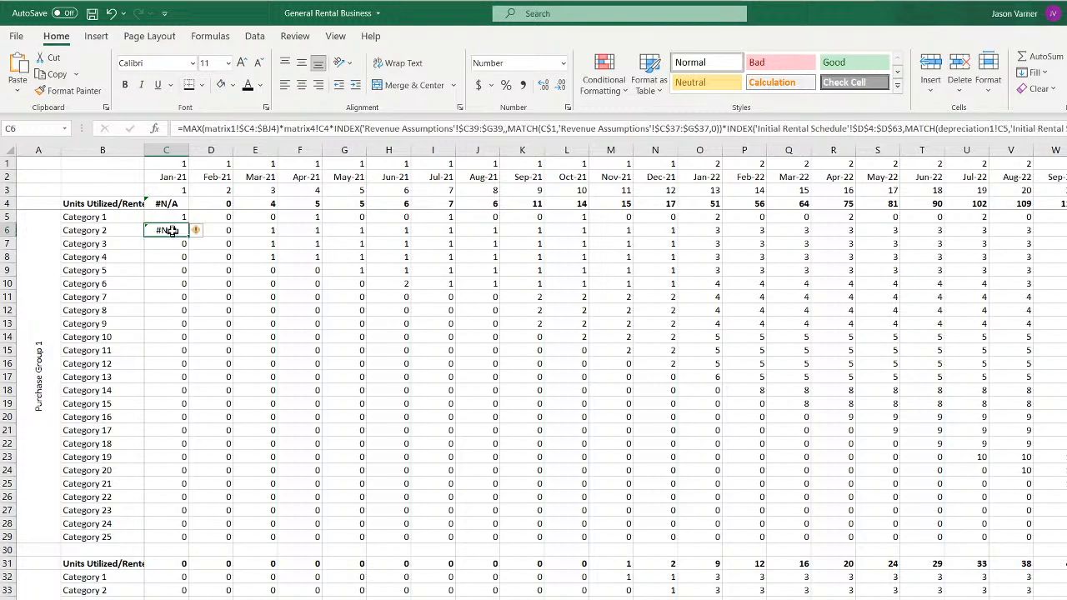
left_click(170, 213)
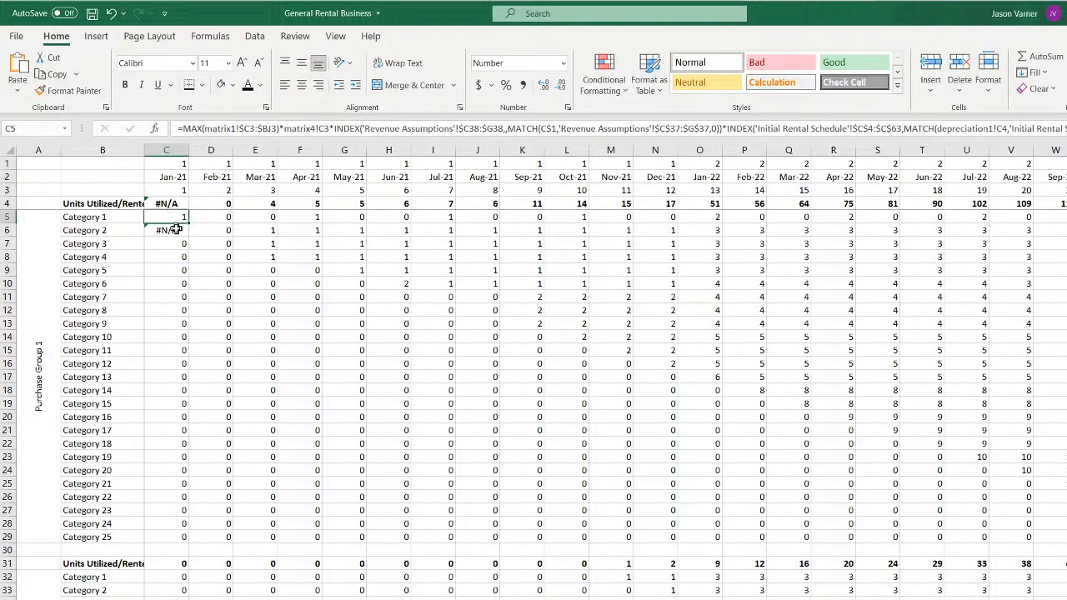
left_click(176, 230)
left_click(224, 232)
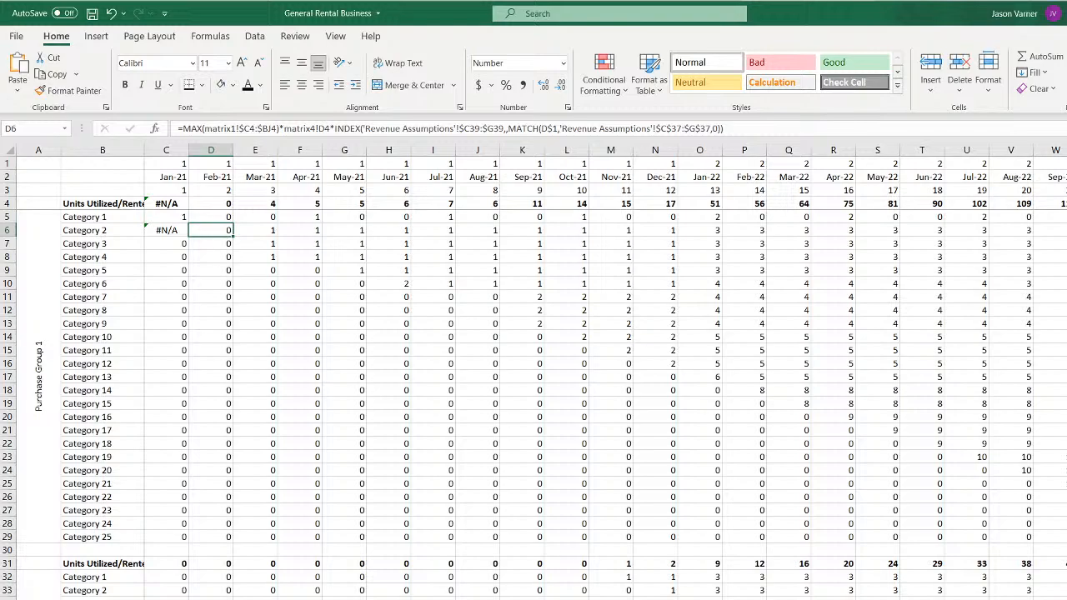
Inspect the Units Left formulas for Category 1 and Category 2 in Jan-21 and Feb-21 of Purchase Group 1
left_click(275, 599)
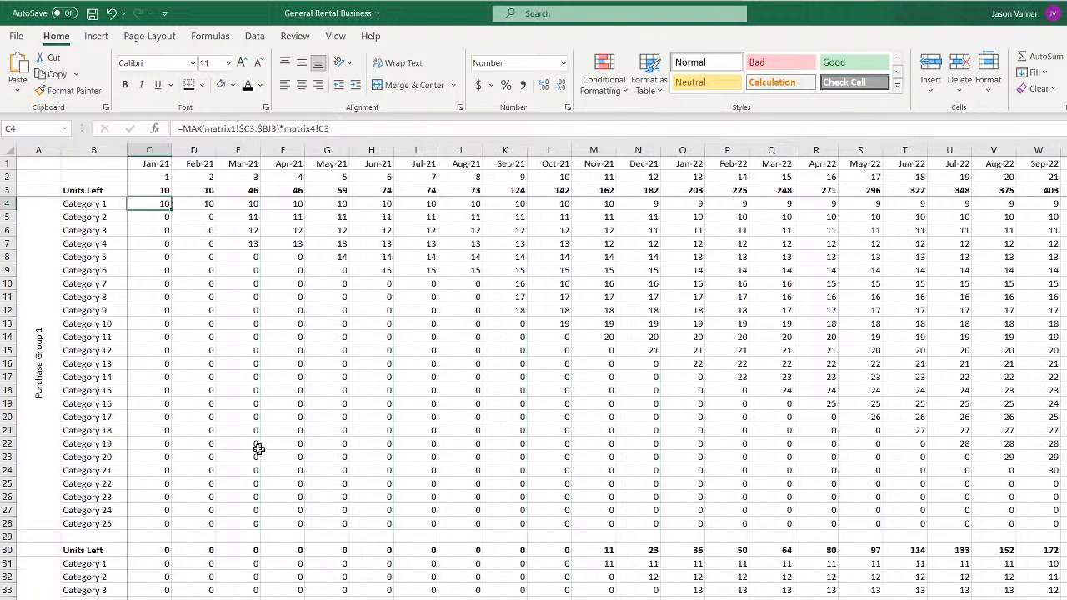
left_click(192, 201)
left_click(157, 204)
left_click(204, 217)
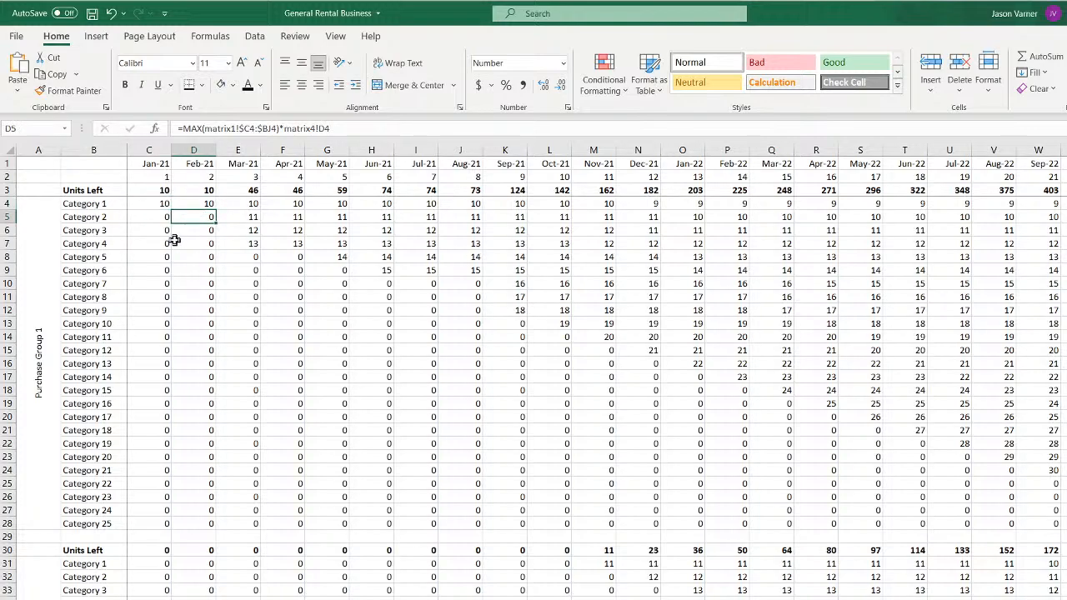
Fill the Jan-21 and Feb-21 Units Left formulas of Purchase Group 1 down from Category 1 to Category 8
left_click(158, 204)
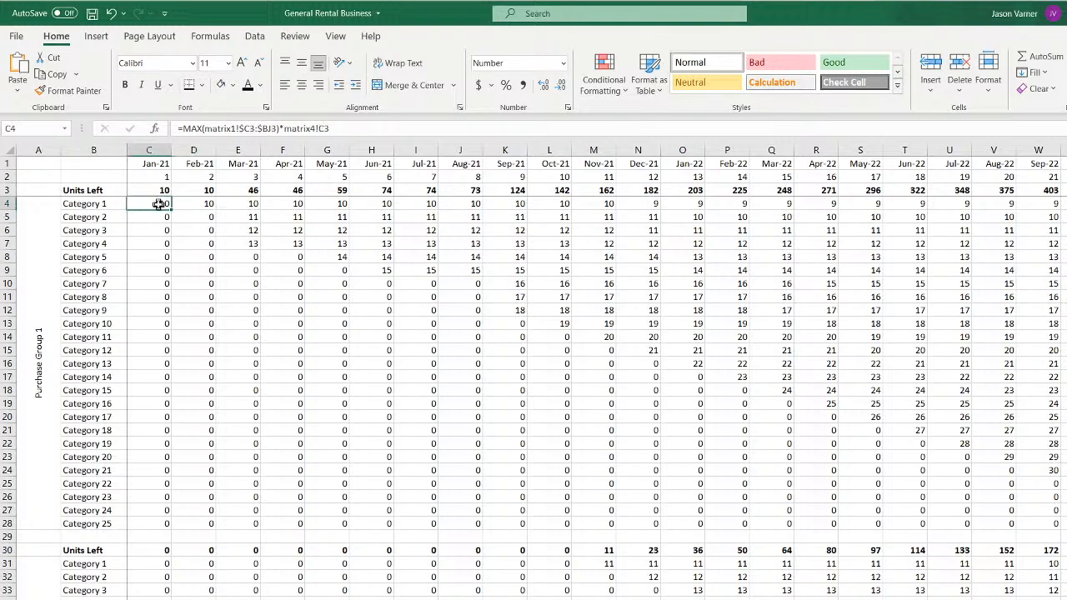
left_click_drag(171, 210, 162, 305)
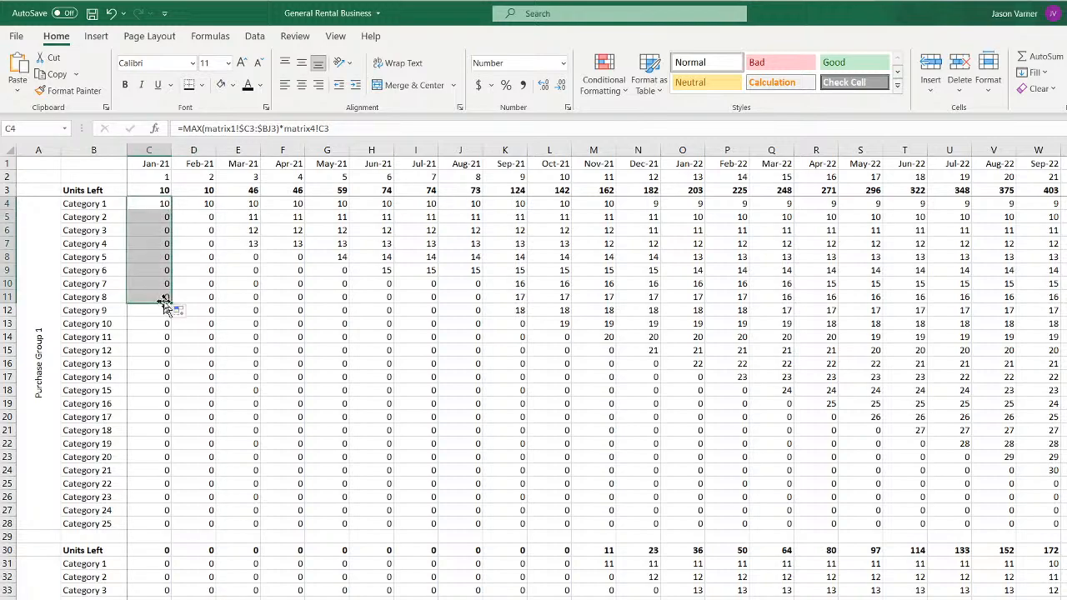
left_click(205, 209)
left_click_drag(215, 210, 210, 299)
left_click(153, 203)
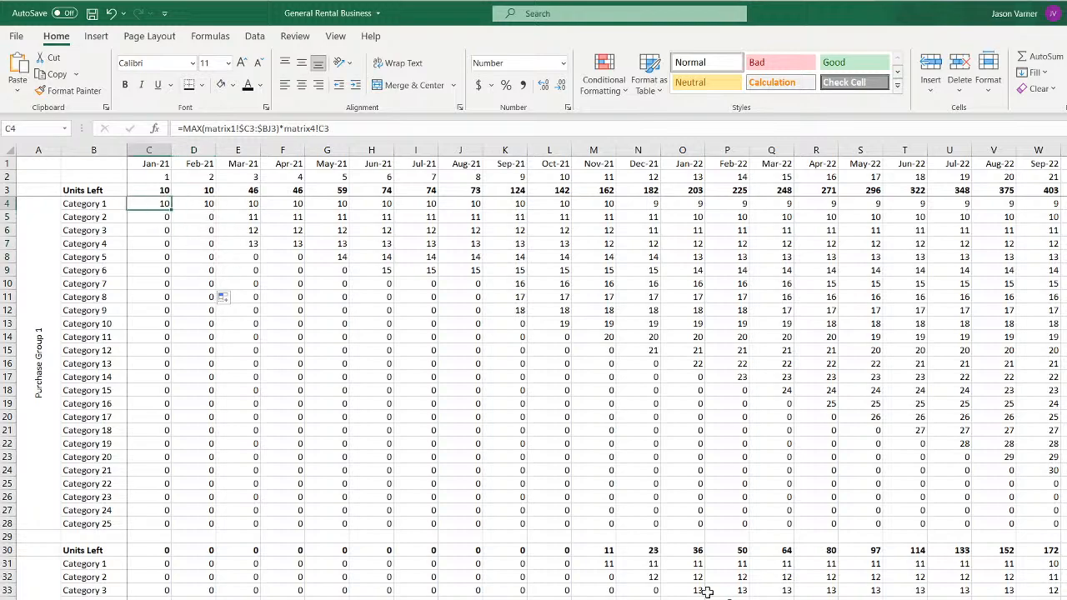
Return to the utilized-units sheet and inspect the Jan-21 formulas of Category 1 and Category 2 in Purchase Group 1
key("ctrl+Page_Down")
left_click(171, 218)
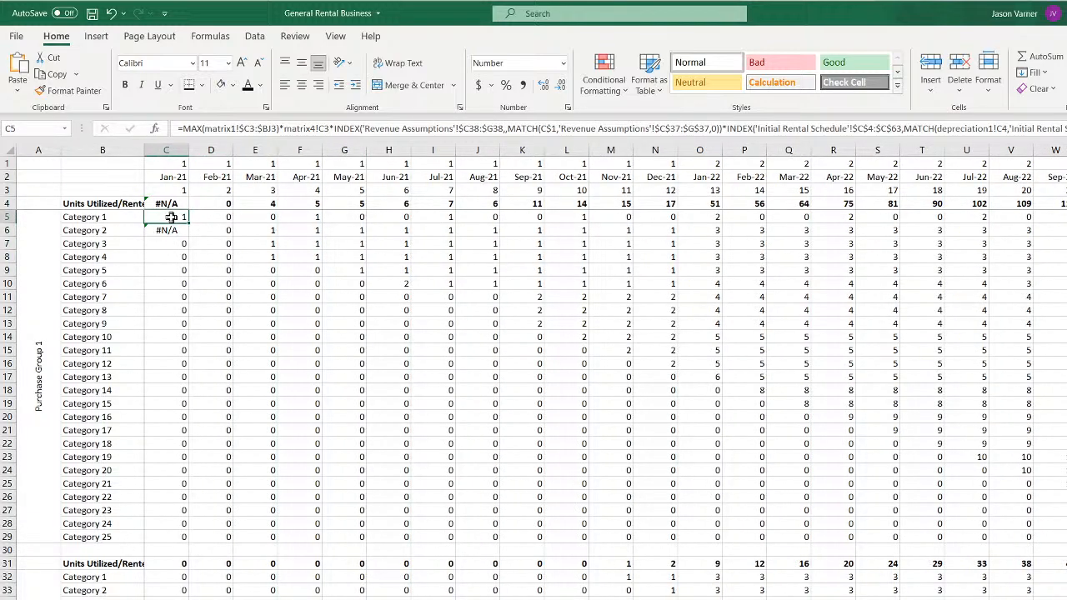
double_click(171, 218)
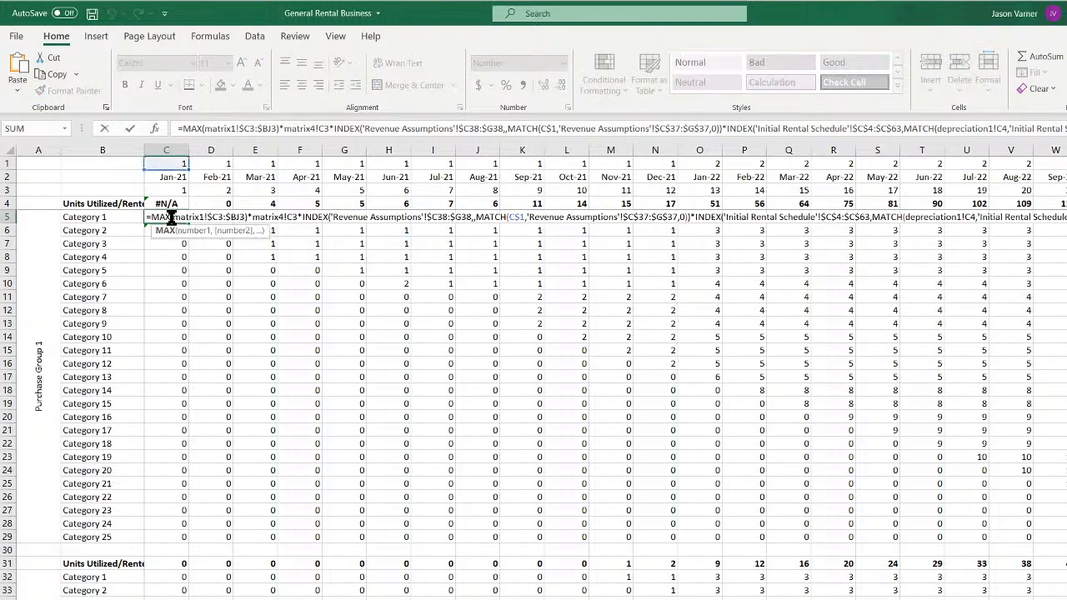
key("Return")
double_click(168, 234)
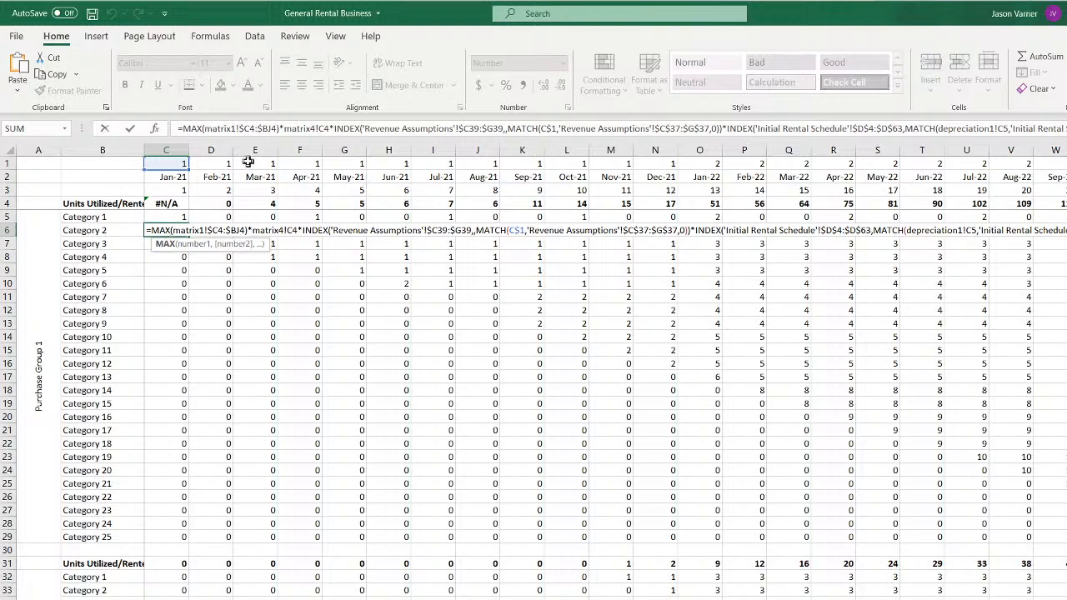
key("Return")
Check the Jan-21 utilized-unit formulas below Category 2 and reexamine the Category 2 formula in C6
key("Down")
key("Down")
key("Down")
key("Down")
key("Down")
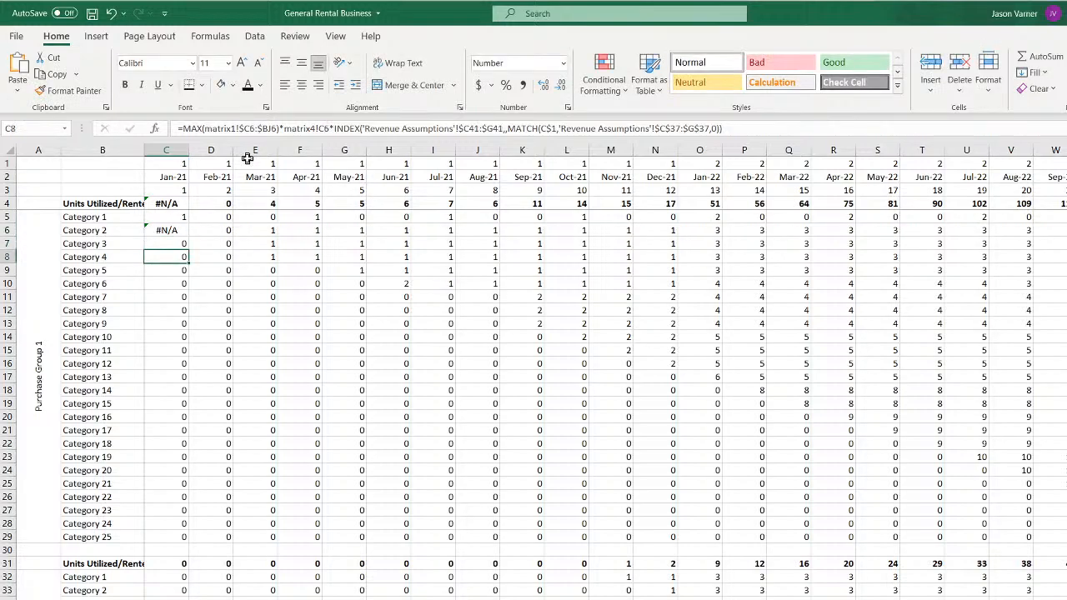
left_click(174, 230)
double_click(175, 231)
key("Return")
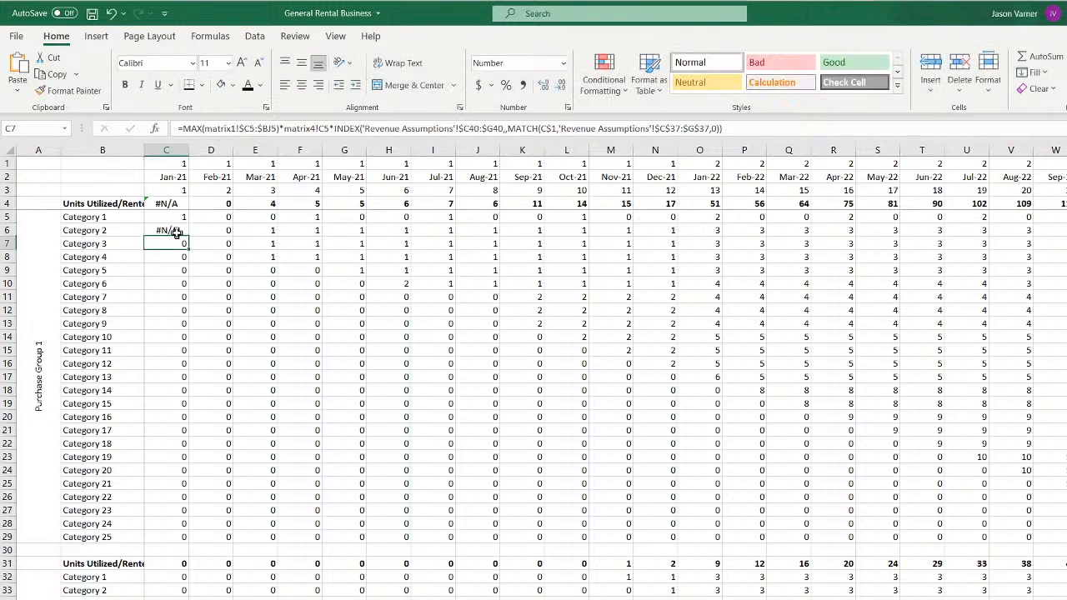
Wrap the Jan-21 Category 2 utilized-units formula in C6 in IFERROR with 0 as the fallback value
key("Down")
left_click(177, 233)
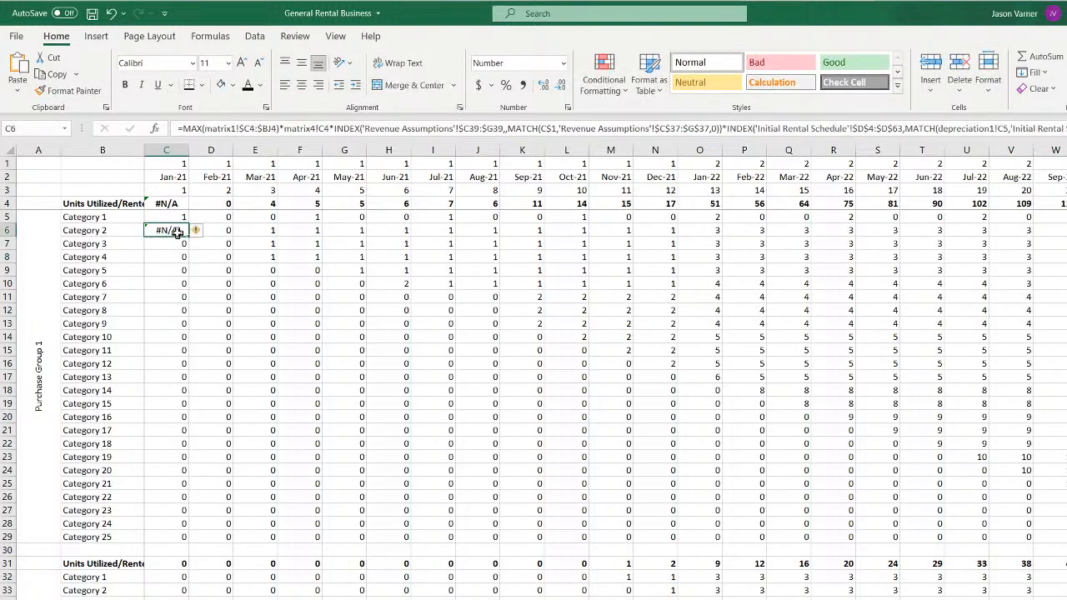
left_click(185, 129)
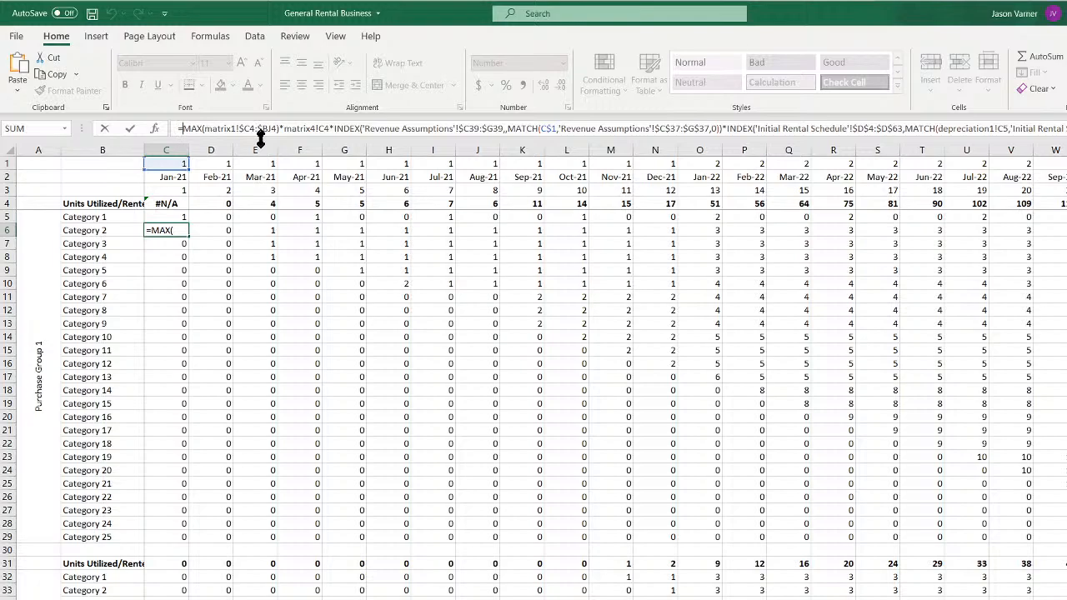
type("iferror(")
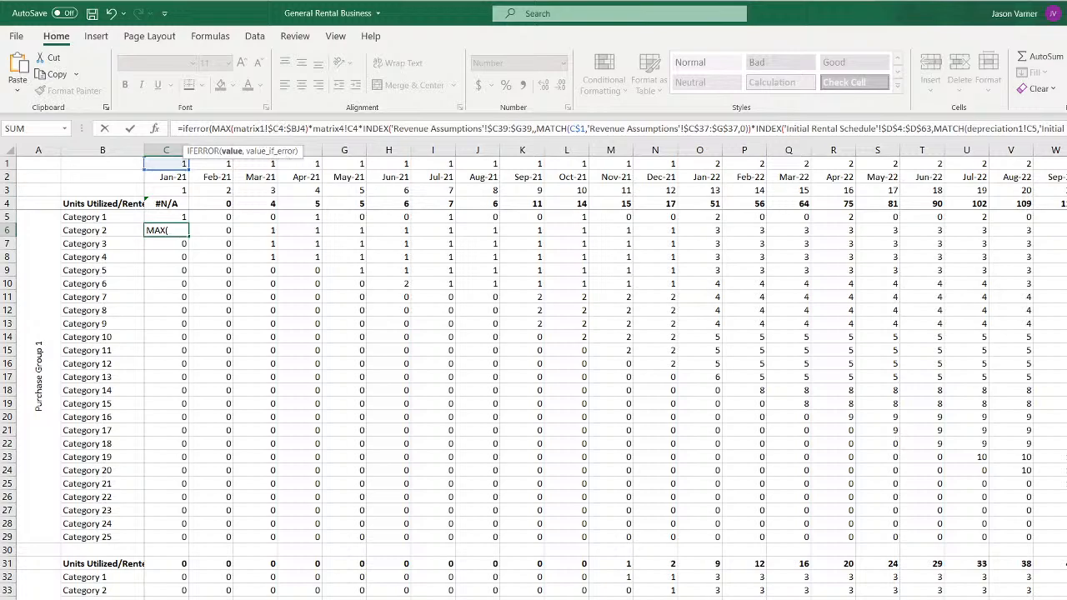
key("ctrl+shift+u")
key("End")
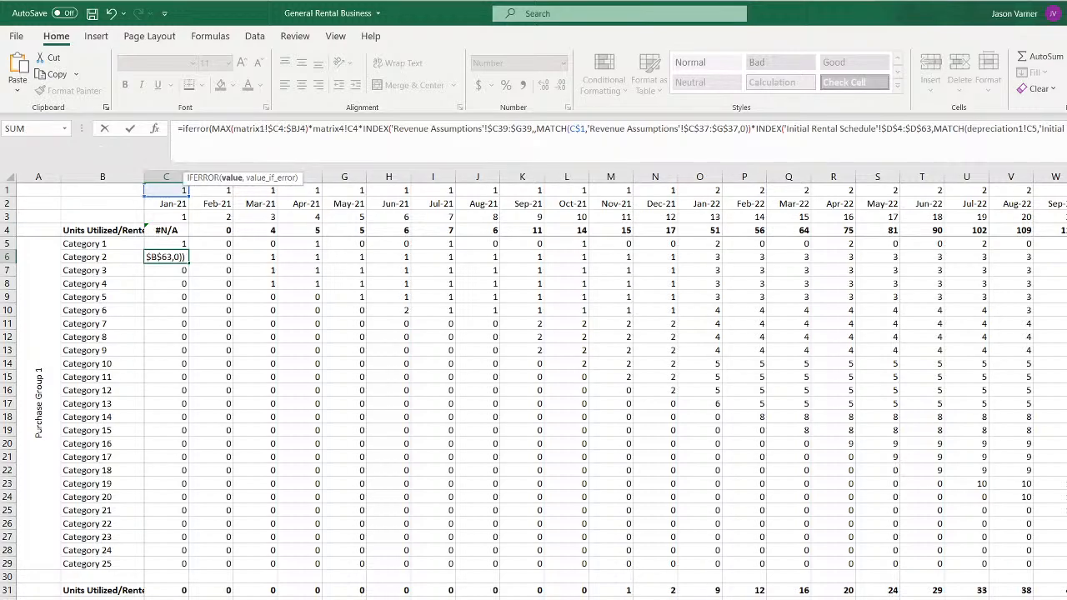
type(",0")
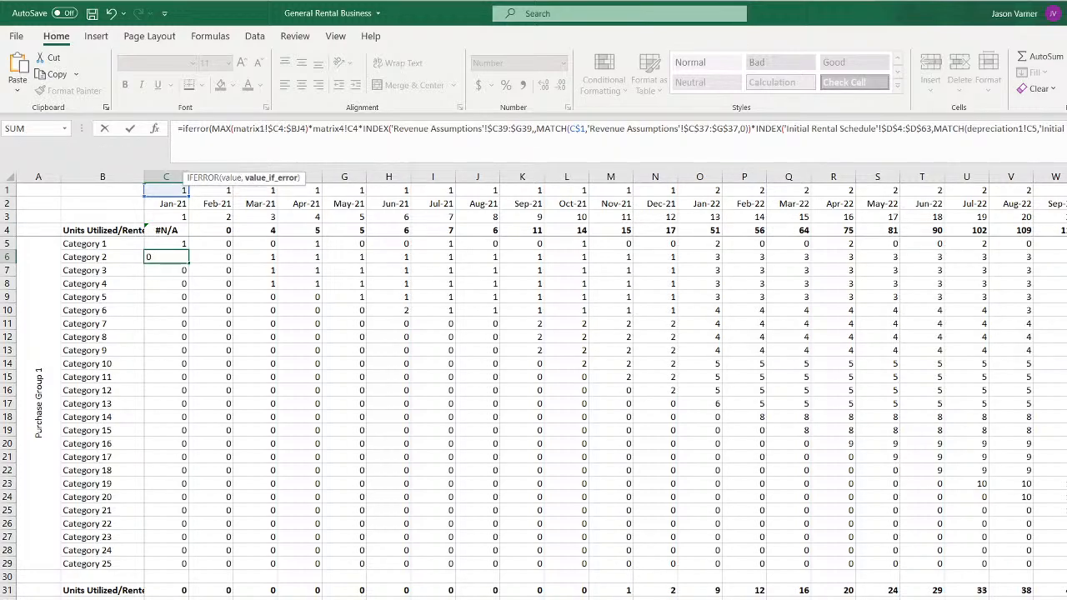
key("Return")
left_click(690, 456)
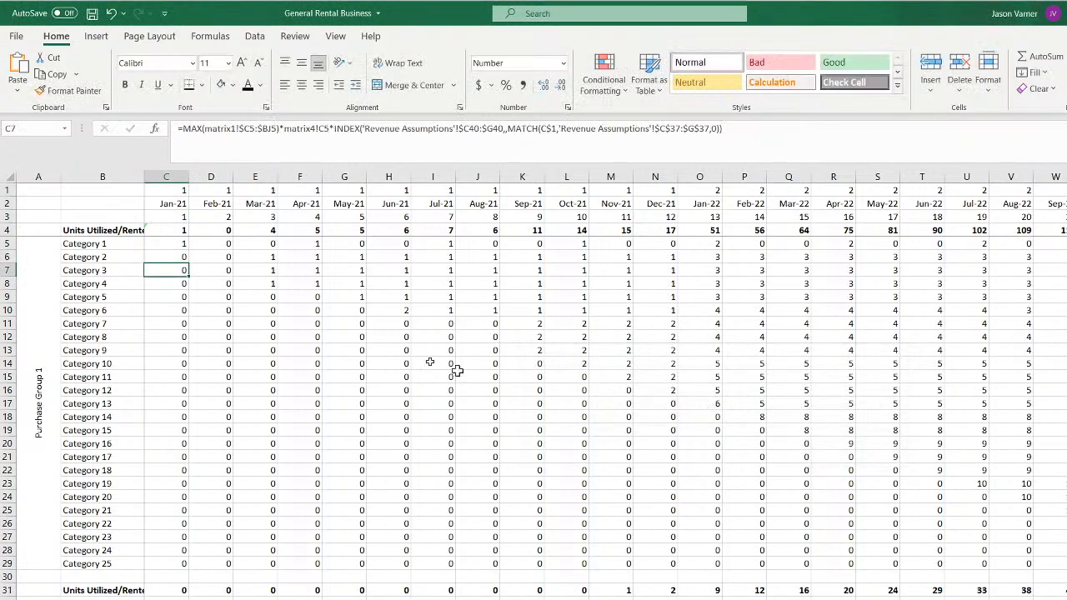
Copy the IFERROR formula from C6 up to Category 1 and fill both category rows across all months
left_click(166, 256)
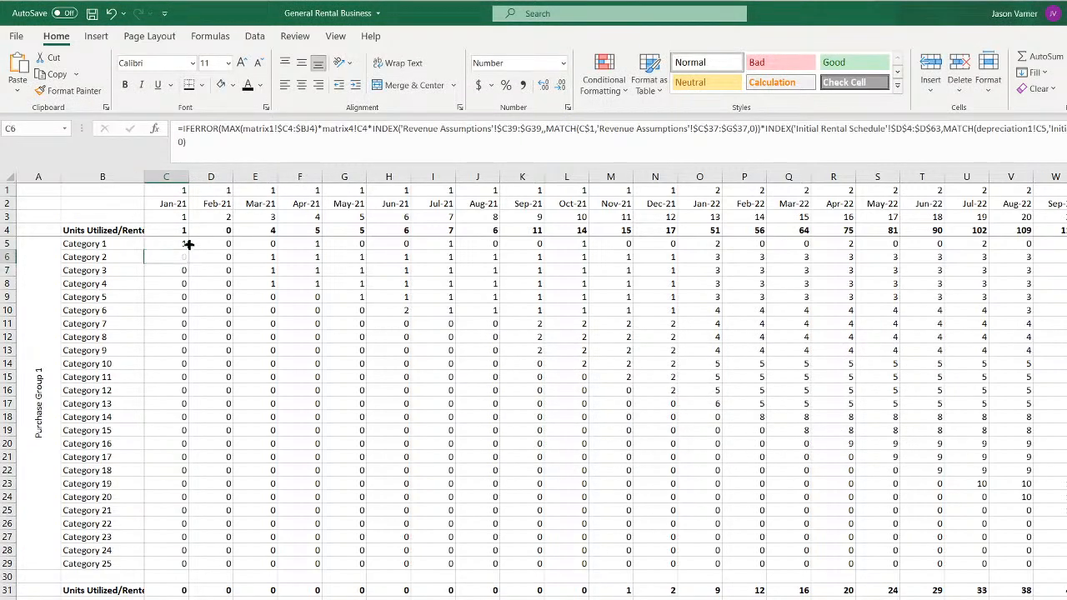
left_click_drag(189, 244, 1066, 263)
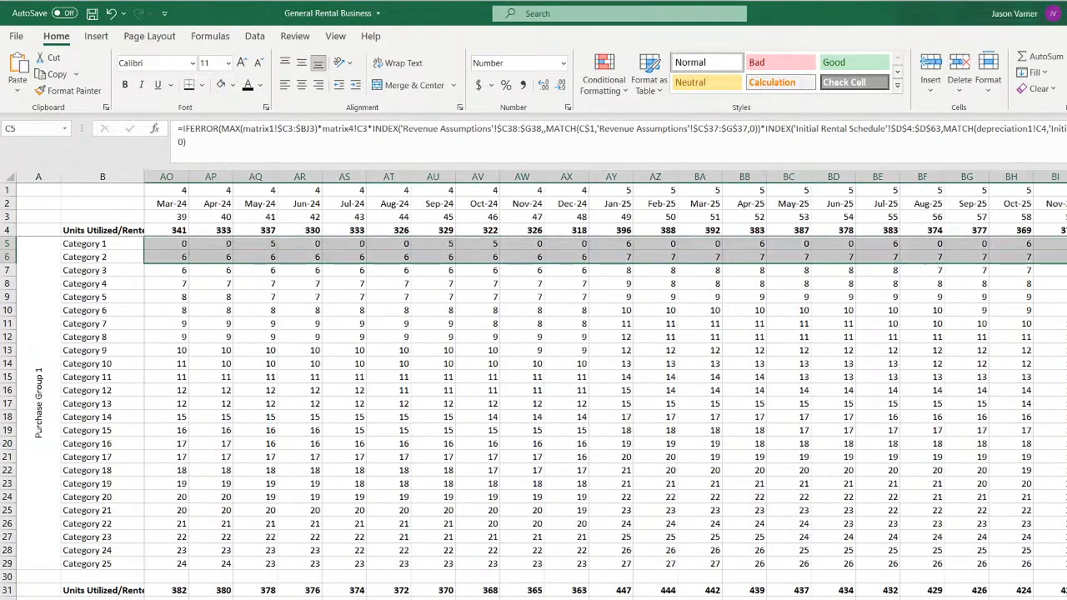
left_click(1051, 257)
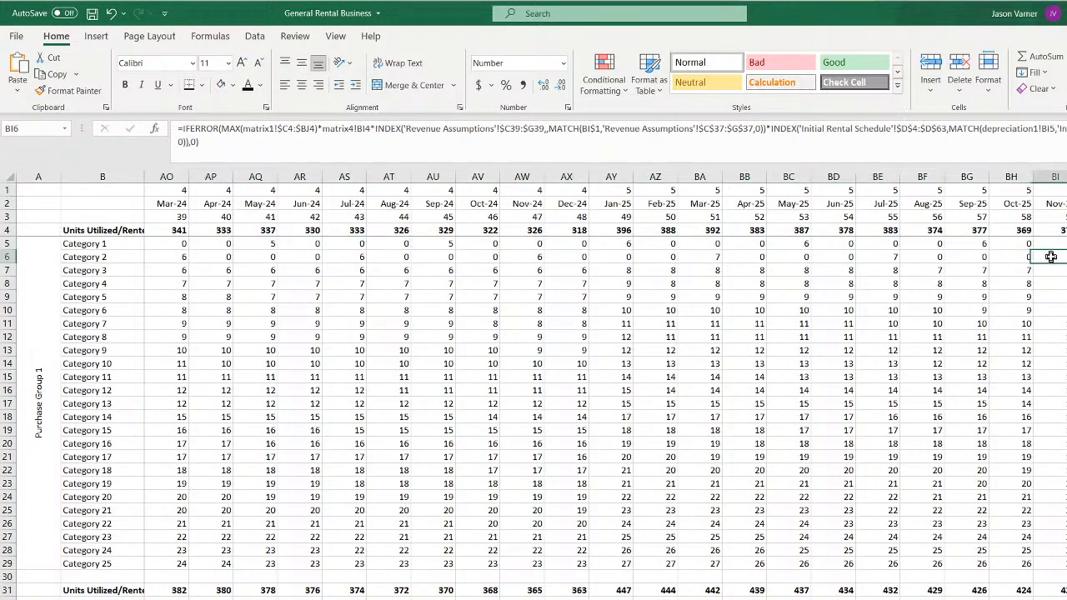
left_click(890, 257)
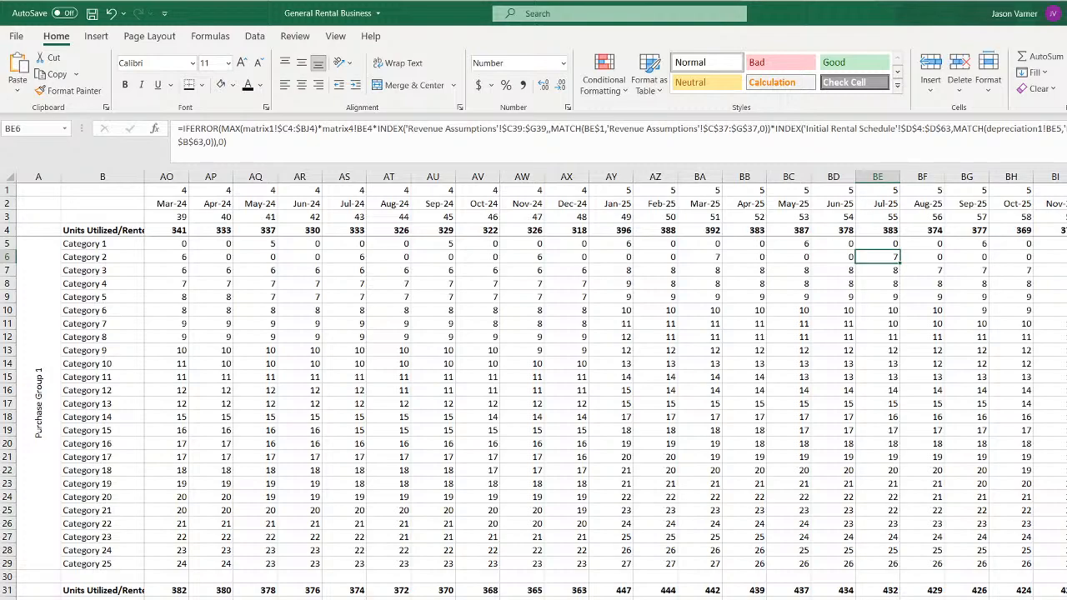
scroll(890, 258, "left", 12)
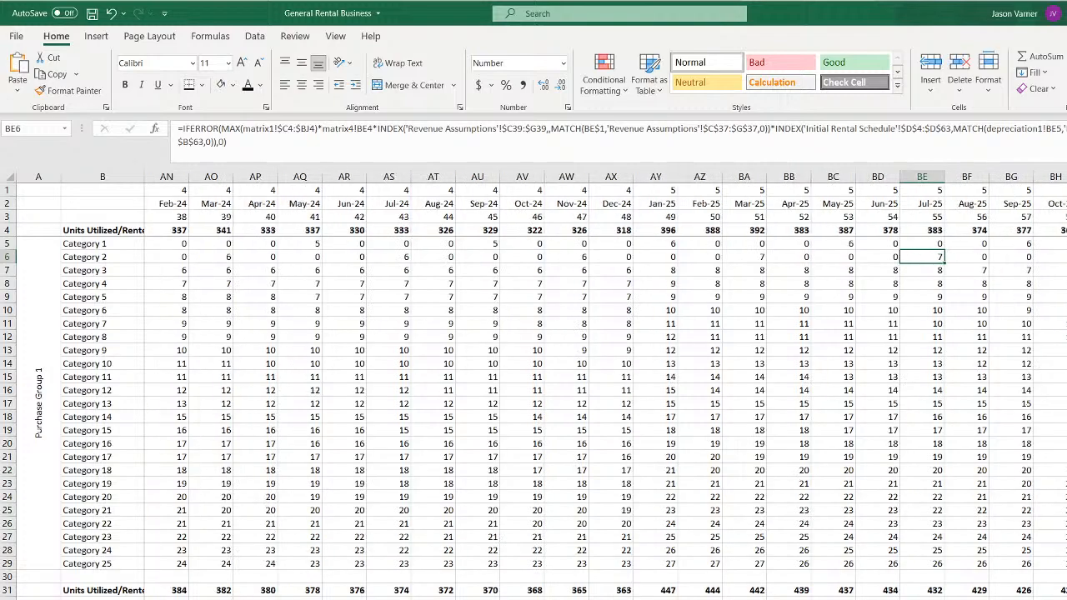
Fill the Jan-21 Category 2 formula down to Category 3 in Purchase Group 1
left_click(175, 255)
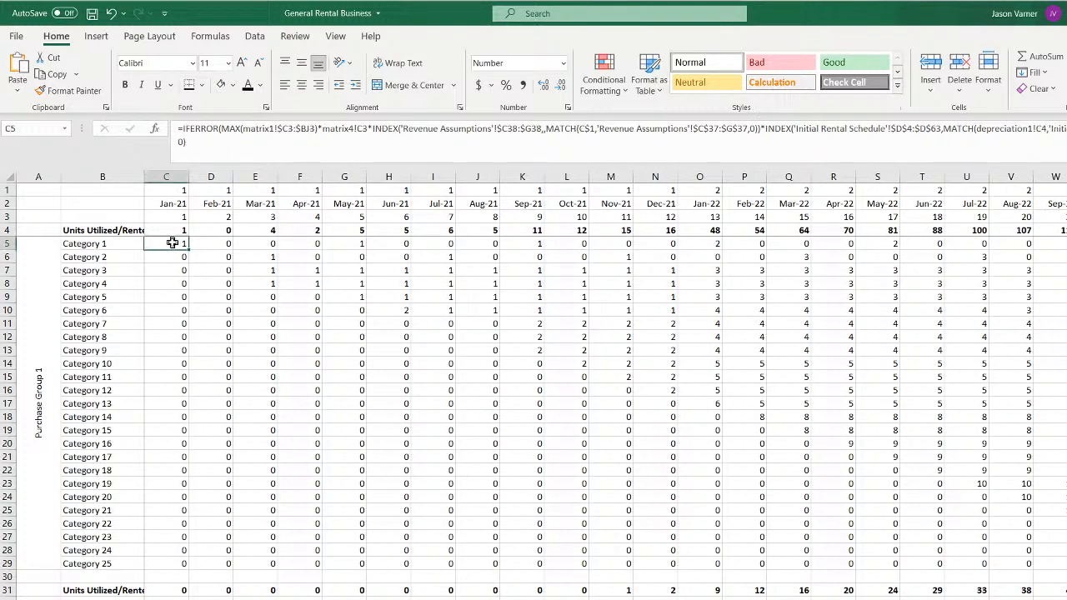
left_click_drag(188, 276, 187, 276)
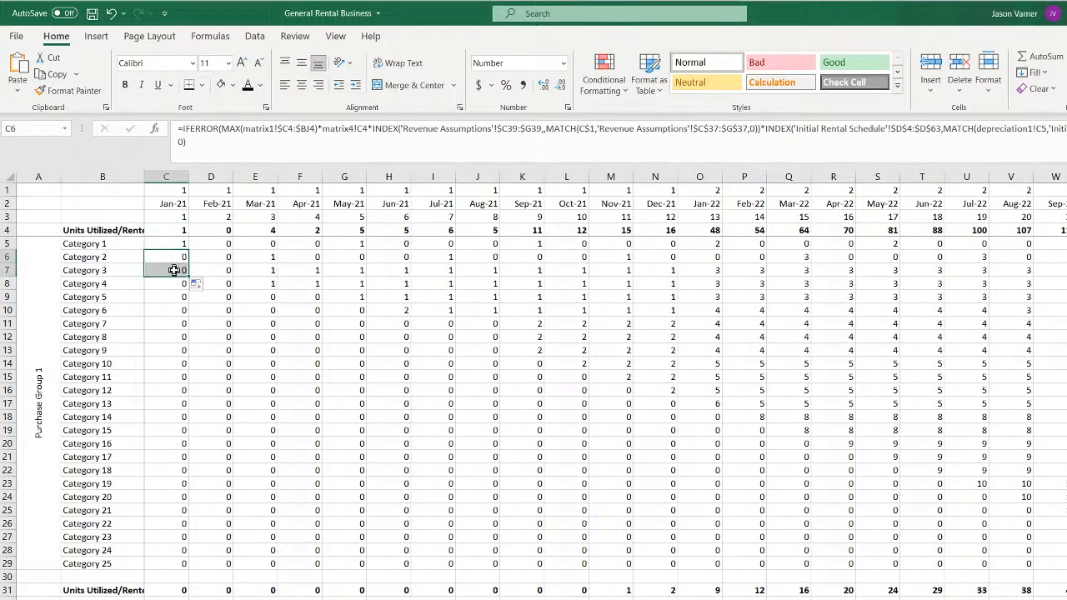
left_click(173, 270)
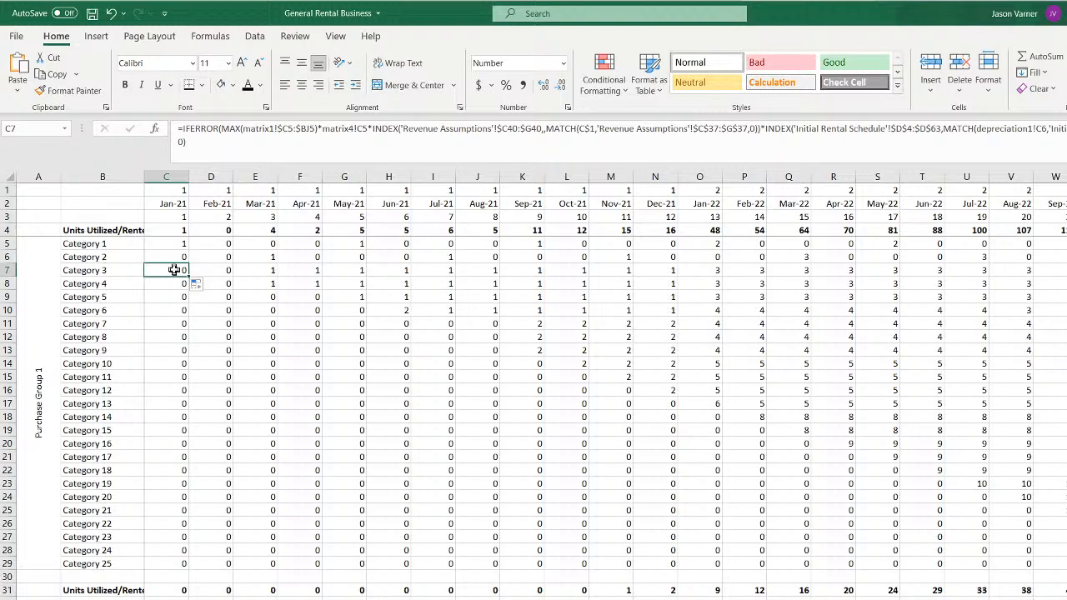
Compare the Jan-21 formulas of Categories 1 to 3, checking which Initial Rental Schedule column each one references
left_click(176, 256)
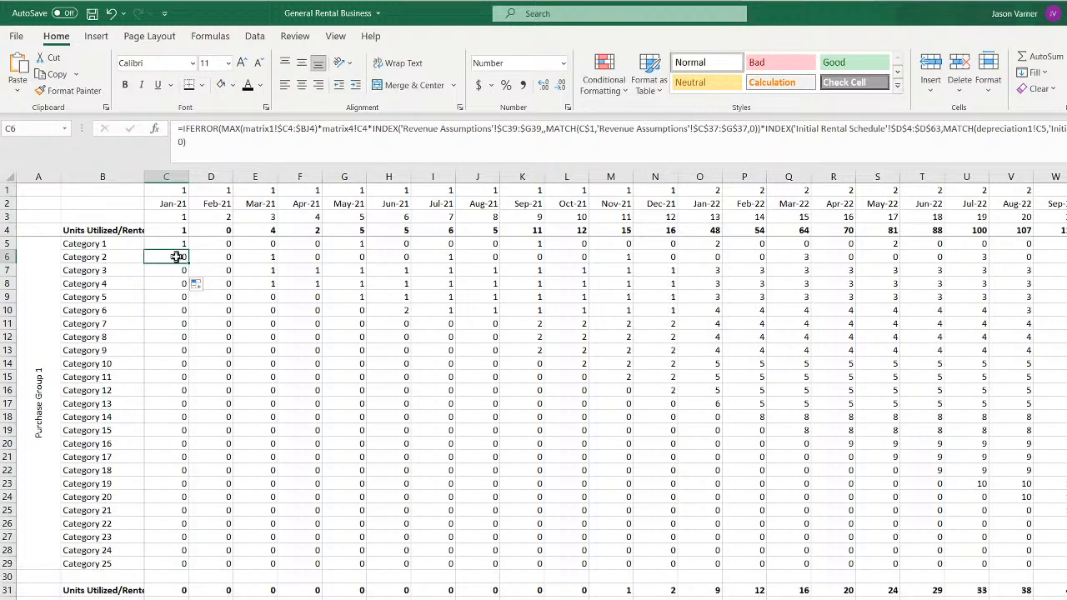
left_click(176, 242)
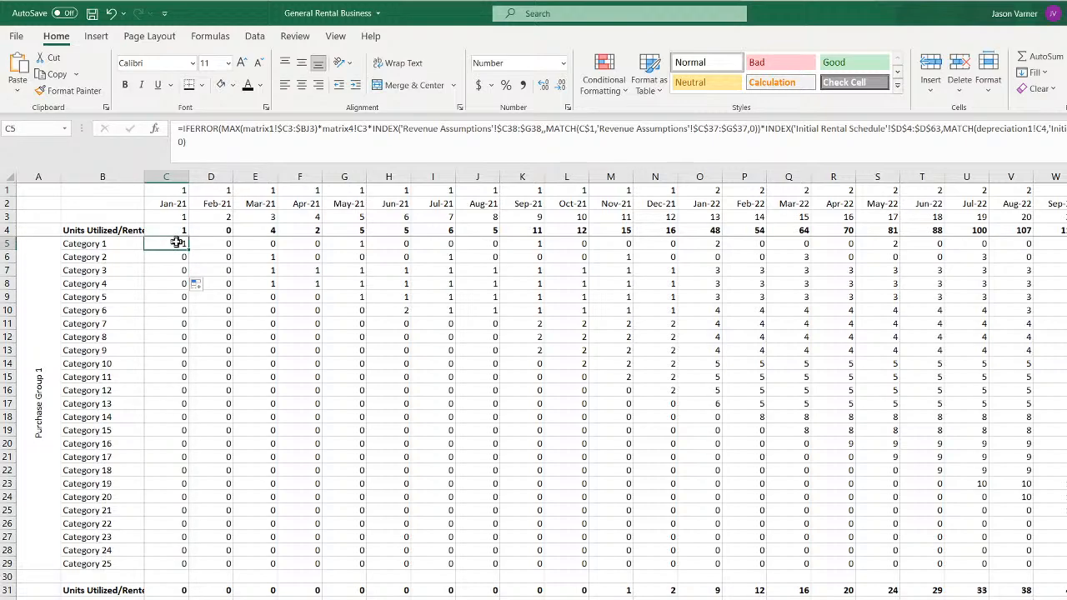
key("Down")
key("Down")
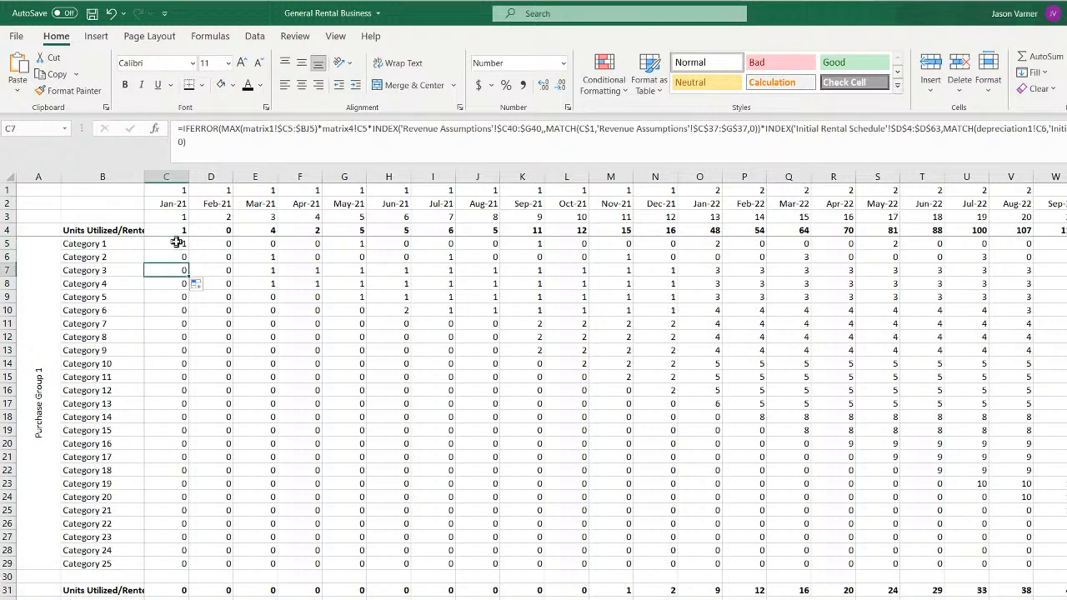
key("Up")
key("Up")
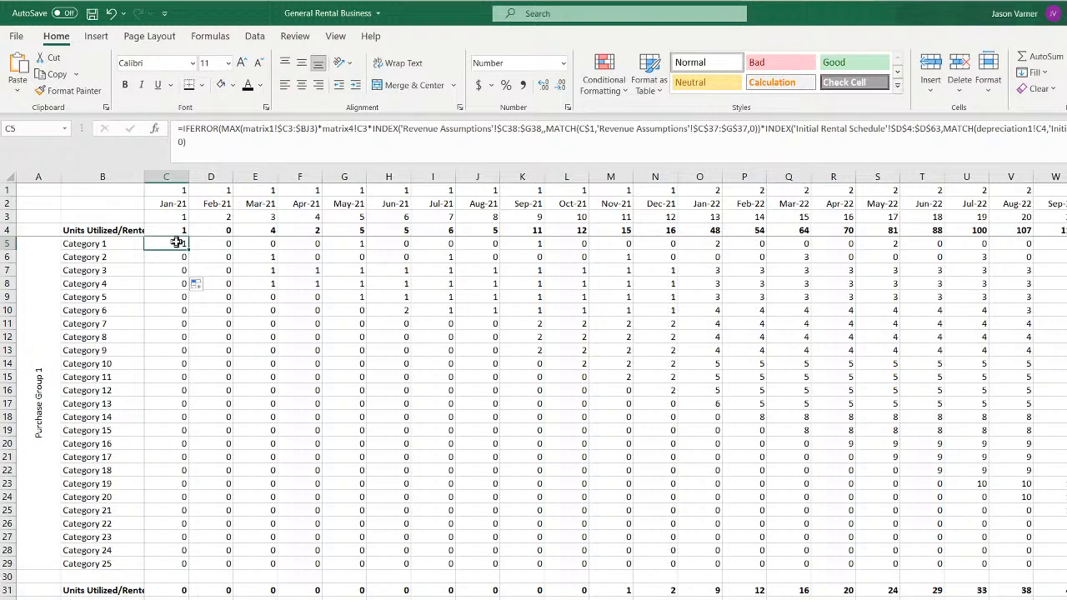
key("Up")
key("Down")
key("Down")
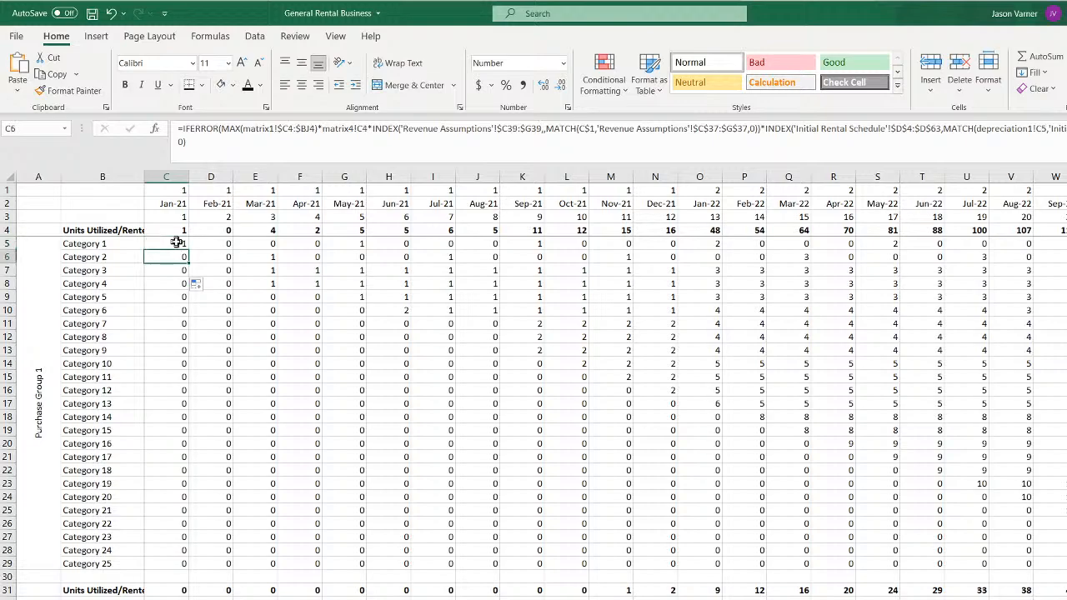
Change the Initial Rental Schedule range in the Jan-21 Category 2 formula to $E$4:$E$63
left_click(901, 129)
key("BackSpace")
type("e")
key("Right")
key("Right")
key("Right")
key("Right")
key("Right")
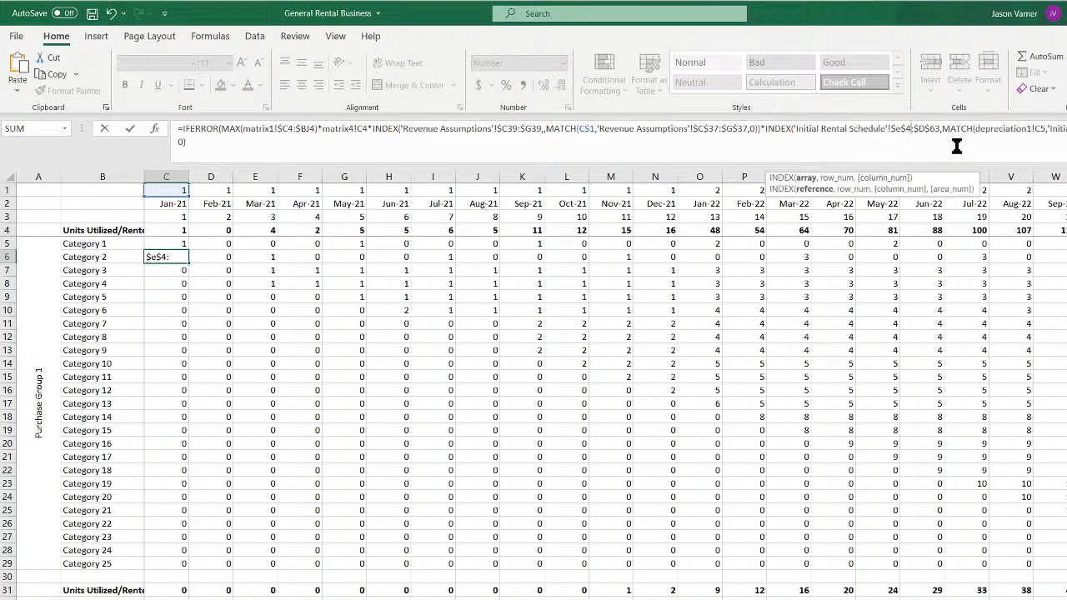
key("BackSpace")
type("e")
key("Return")
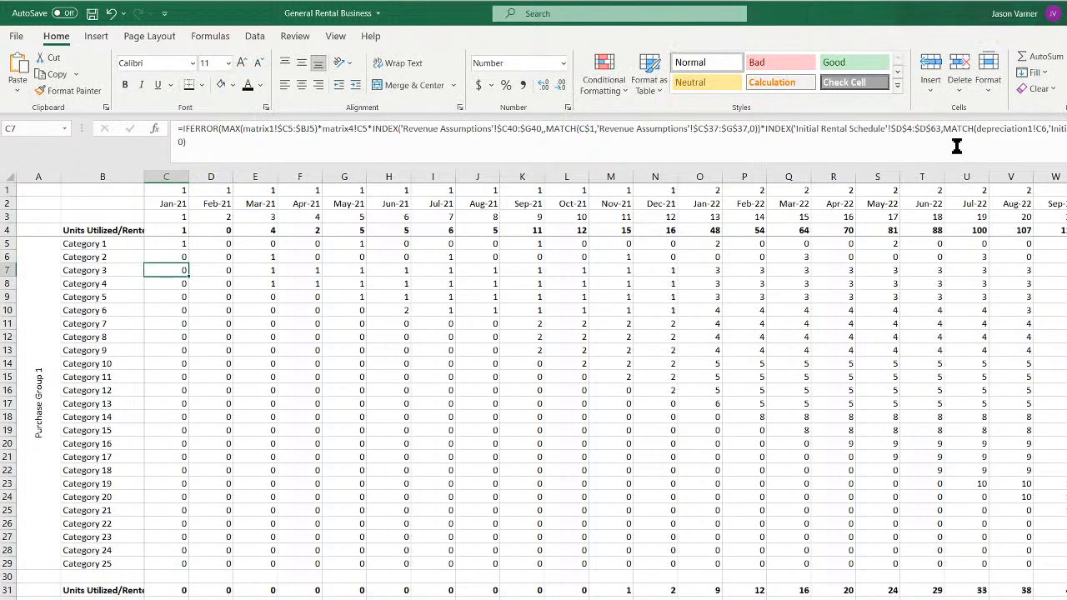
Change the Initial Rental Schedule range in the Jan-21 Category 3 formula to start at $F$4
left_click(903, 129)
key("BackSpace")
type("f")
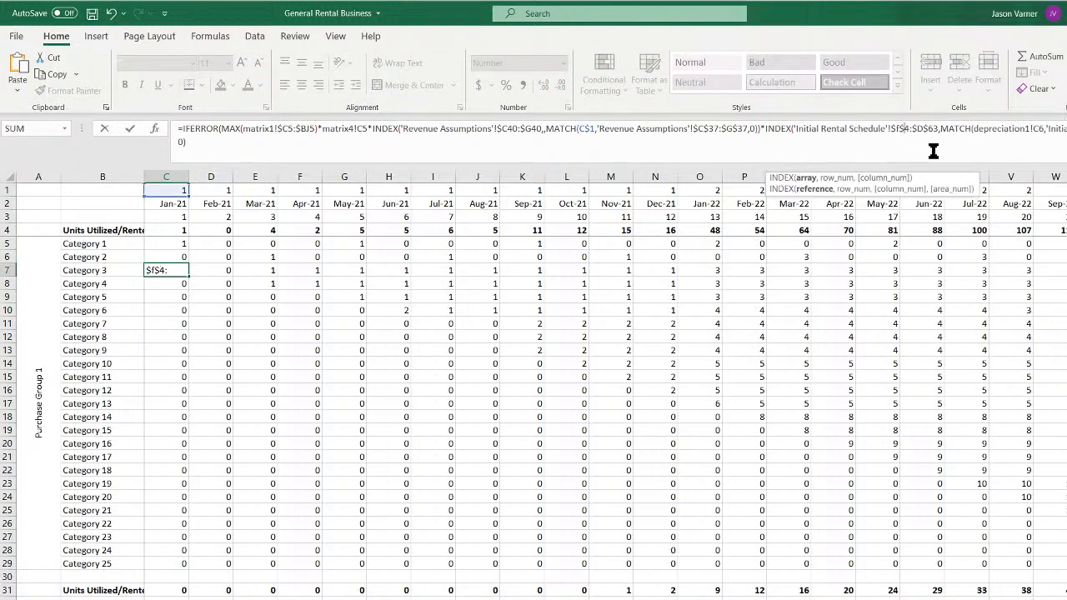
key("Right")
key("Right")
key("Right")
key("Right")
key("Right")
key("Return")
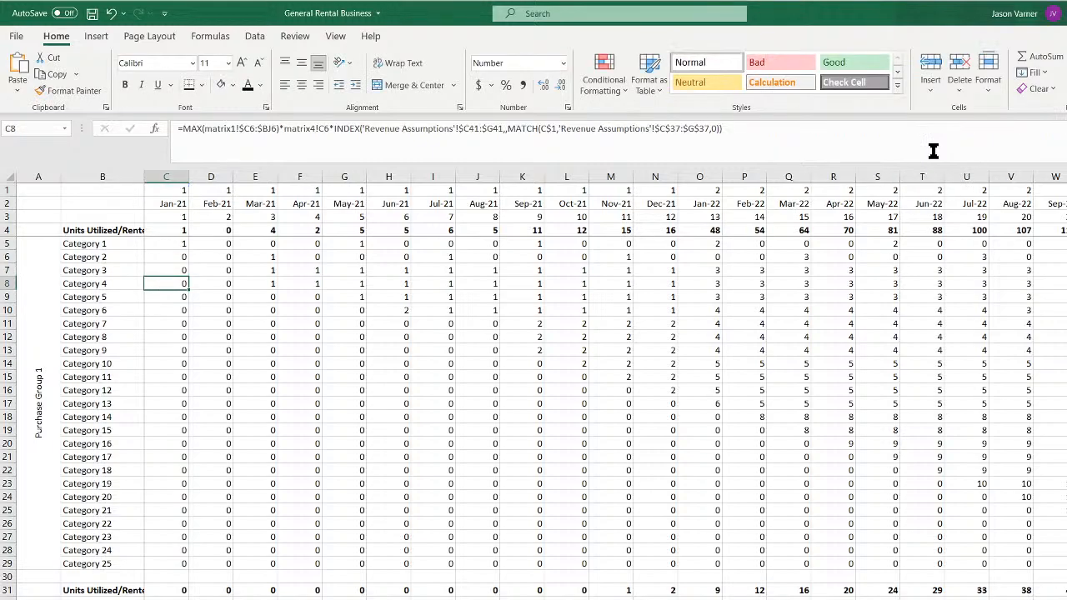
Fill the Category 2 formula from Jan-21 through Nov-21 and check the average months rented out on the rental schedule sheet
left_click(171, 256)
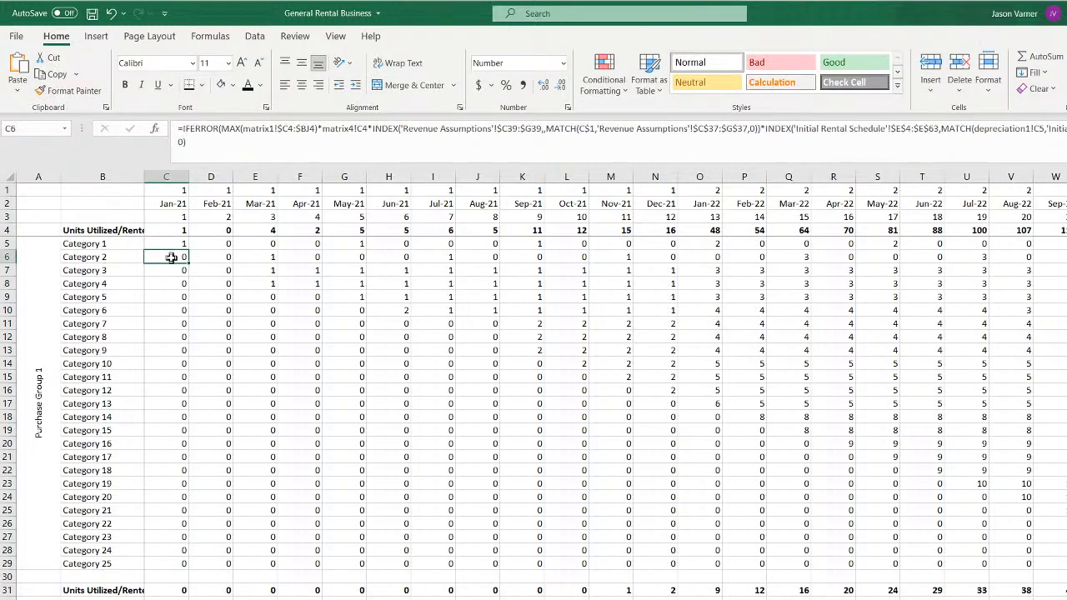
left_click_drag(188, 263, 619, 257)
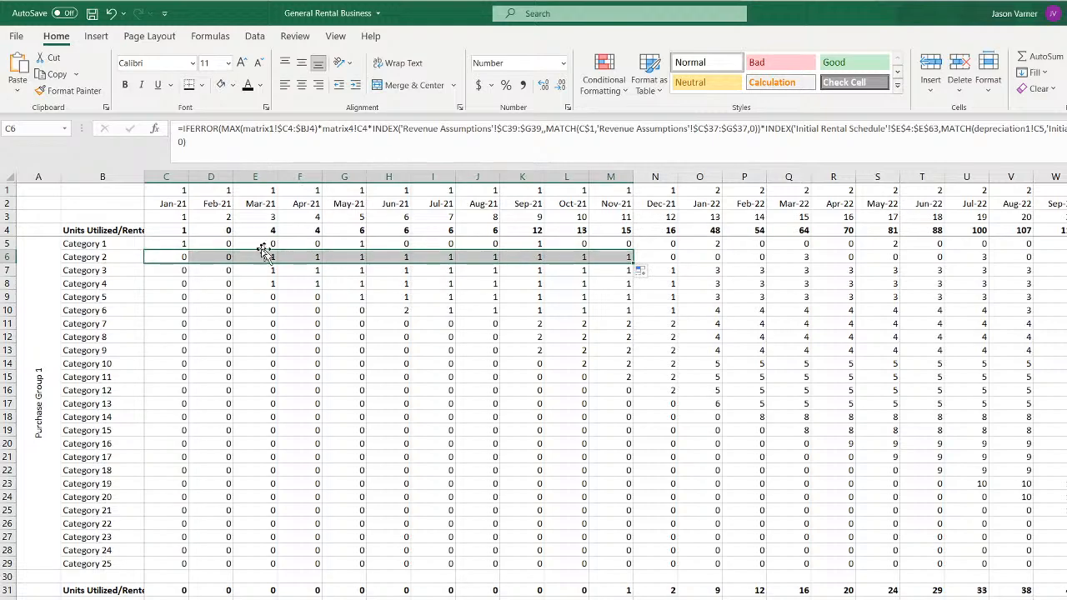
left_click(333, 598)
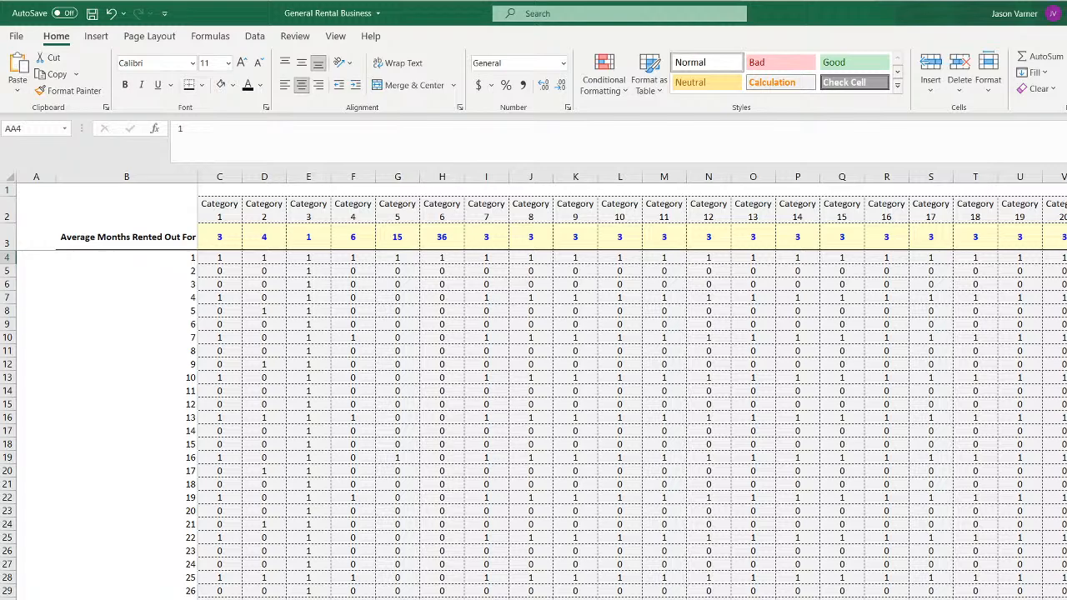
key("ctrl+Page_Up")
key("ctrl+Page_Up")
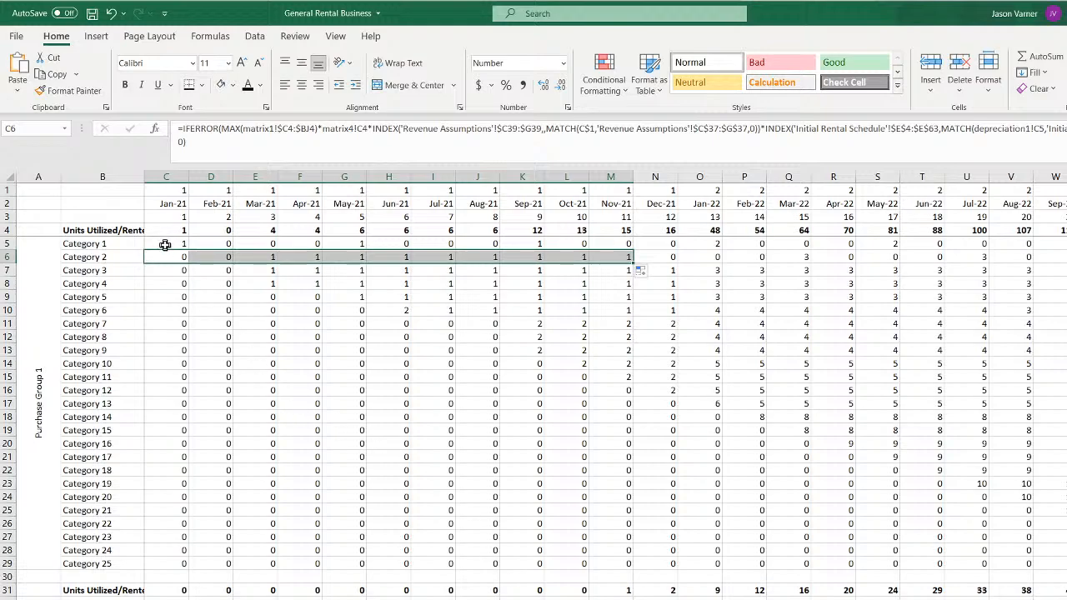
Inspect the Category 1 formulas in Jan-21 and Feb-21 and the Category 2 formulas from Jan-21 to Apr-21
left_click(166, 242)
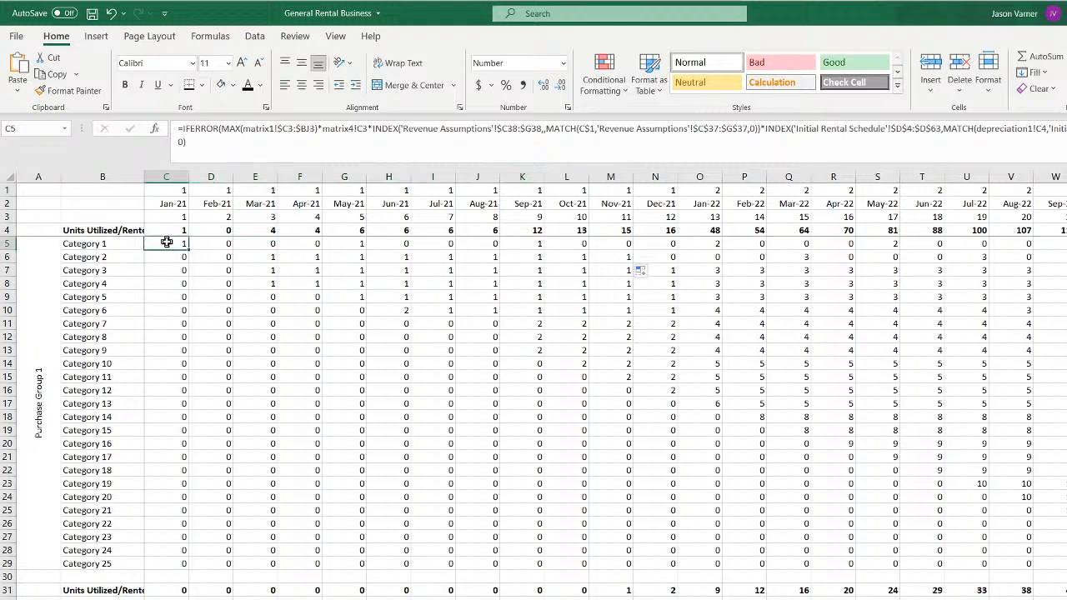
left_click(212, 242)
left_click(174, 243)
left_click(171, 257)
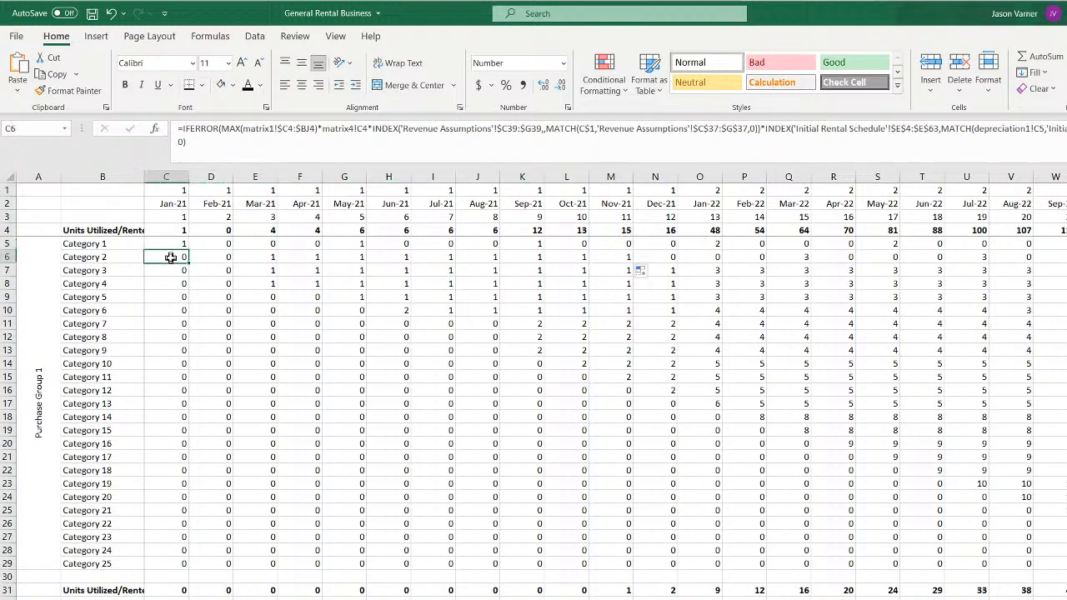
left_click(204, 257)
left_click(247, 256)
left_click(299, 257)
left_click(171, 259)
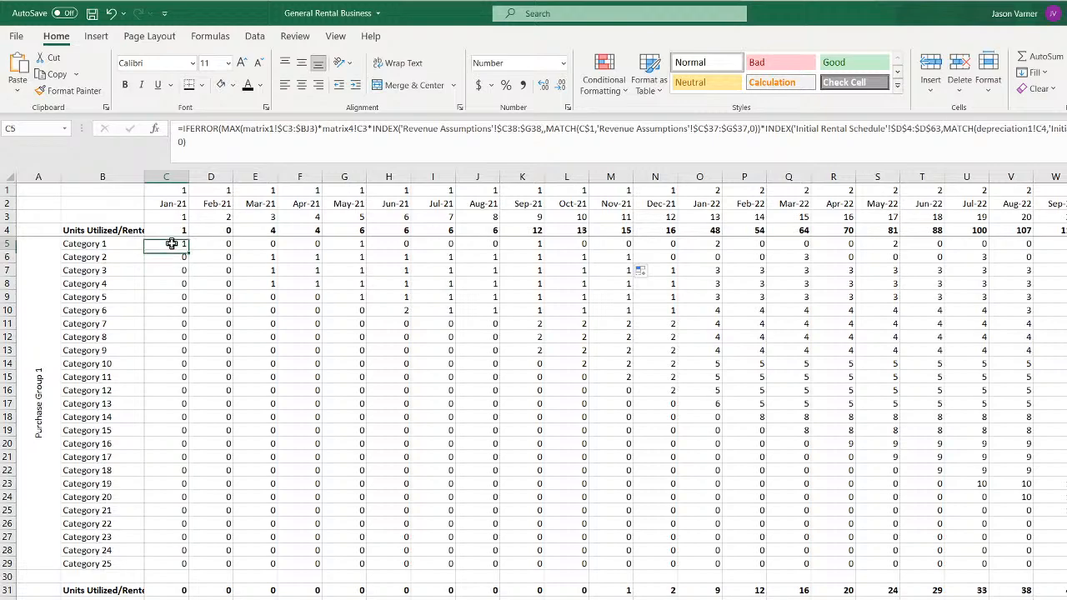
left_click(207, 257)
left_click(168, 257)
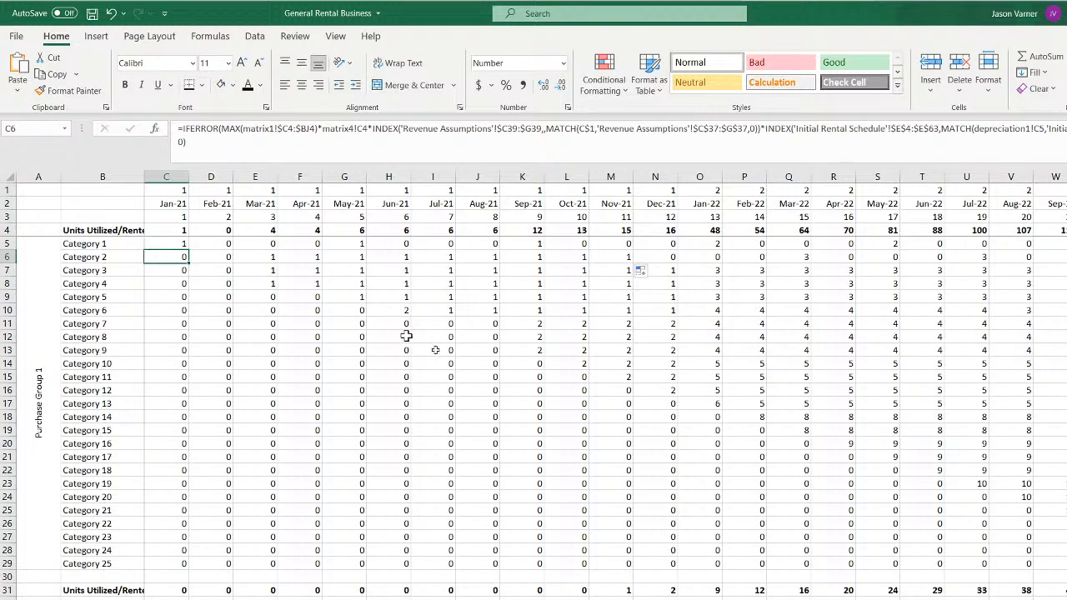
Recheck the Category 1 formulas in C5 and D5 against the Category 2 formula in C6
left_click(172, 244)
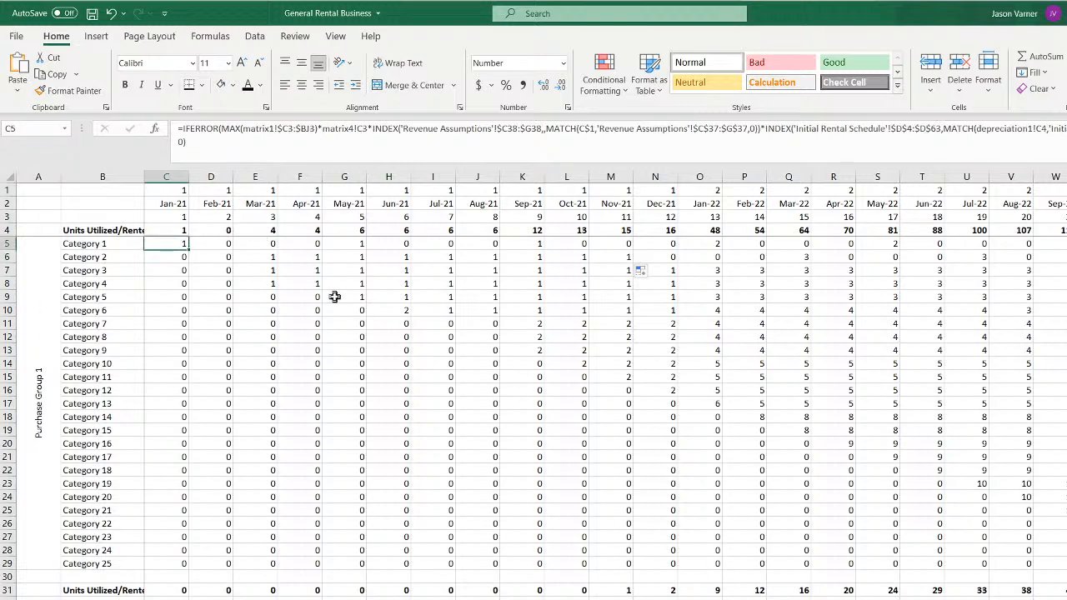
key("Left")
key("Up")
key("Right")
key("Down")
key("Right")
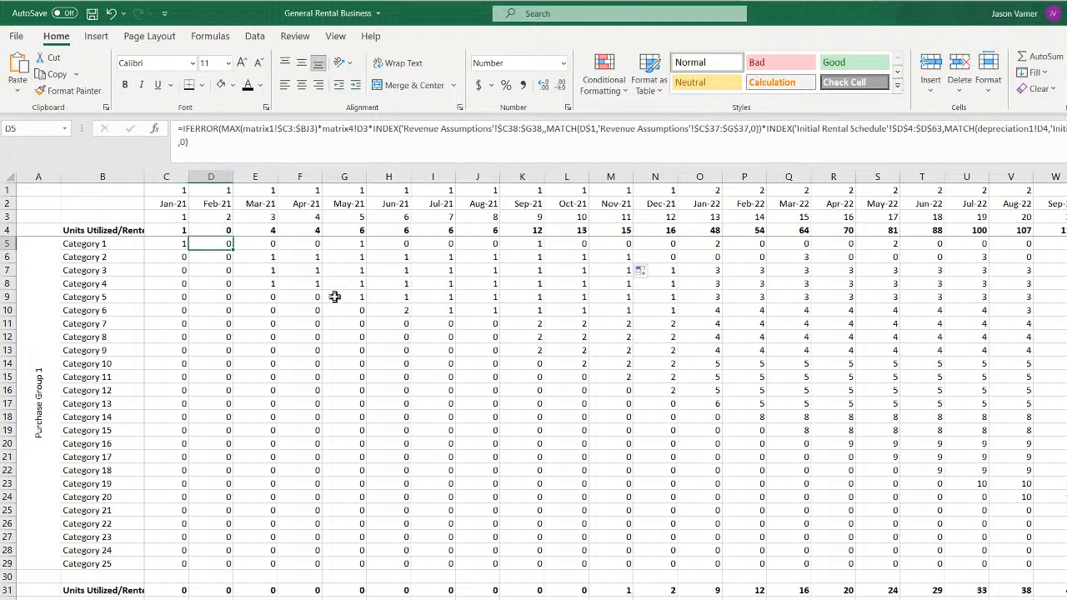
key("Up")
key("Down")
key("Left")
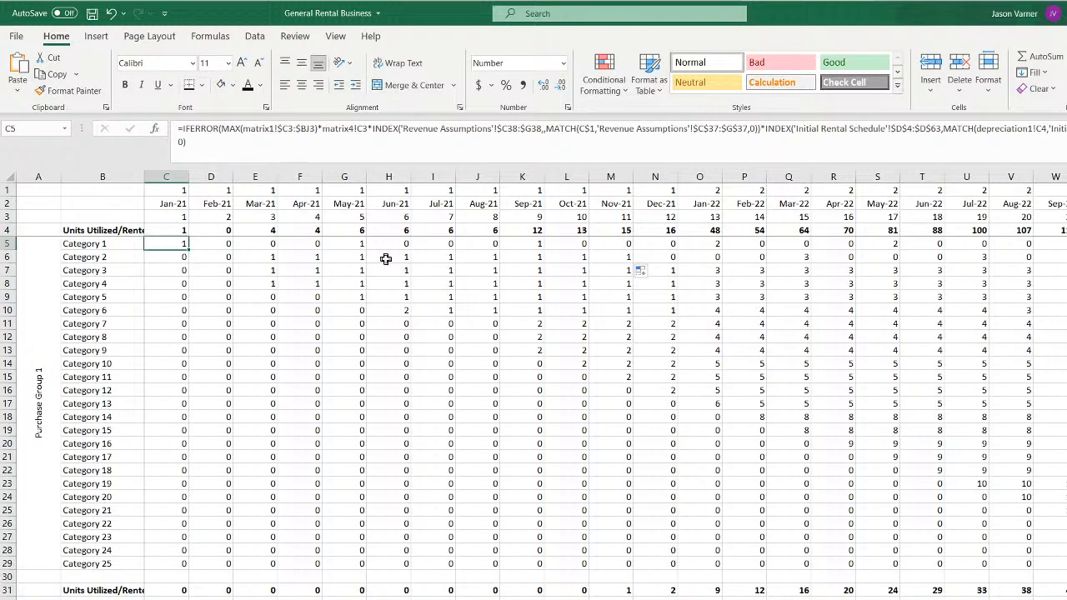
key("Down")
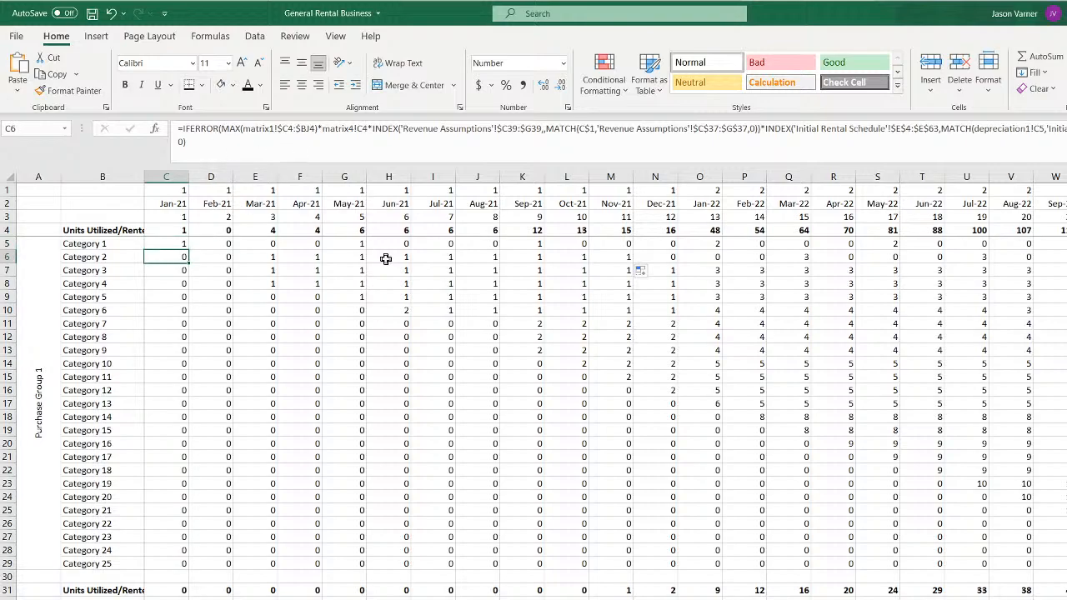
Compare the Jan-21 Category 1 formula with the Category 2 formulas across the first months of 2021
key("Up")
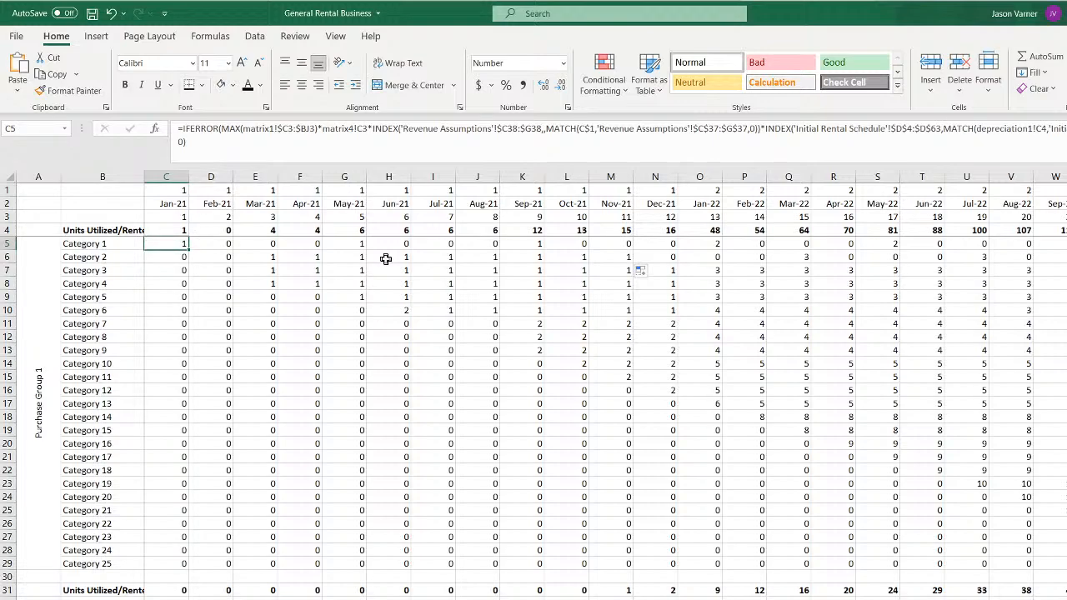
key("Down")
key("Up")
key("Down")
key("Right")
key("Right")
key("Right")
key("Right")
key("Right")
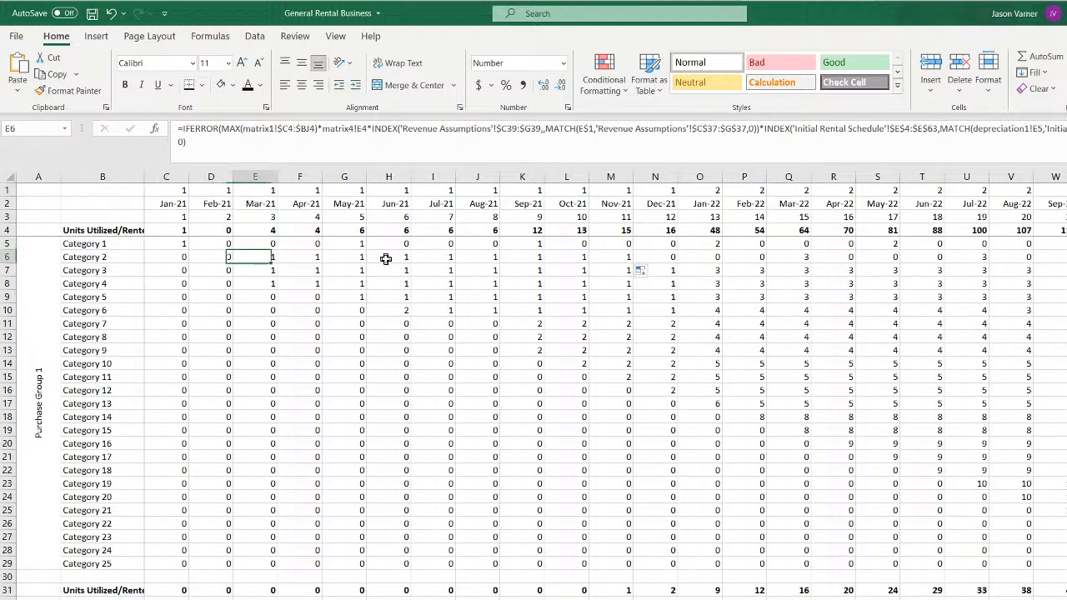
key("Left")
key("Left")
key("Left")
key("Left")
key("Left")
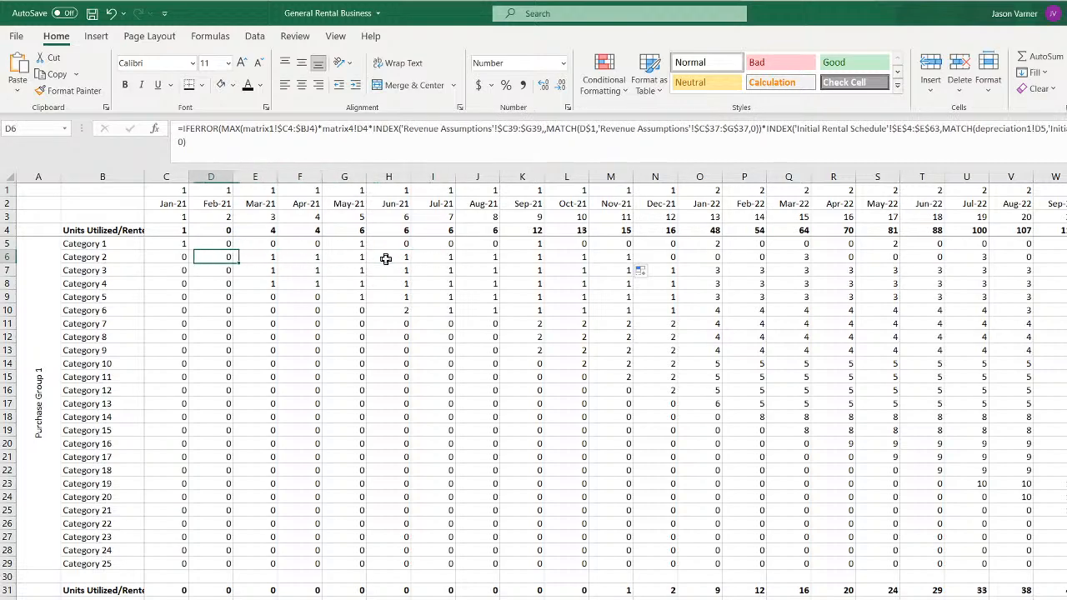
key("Up")
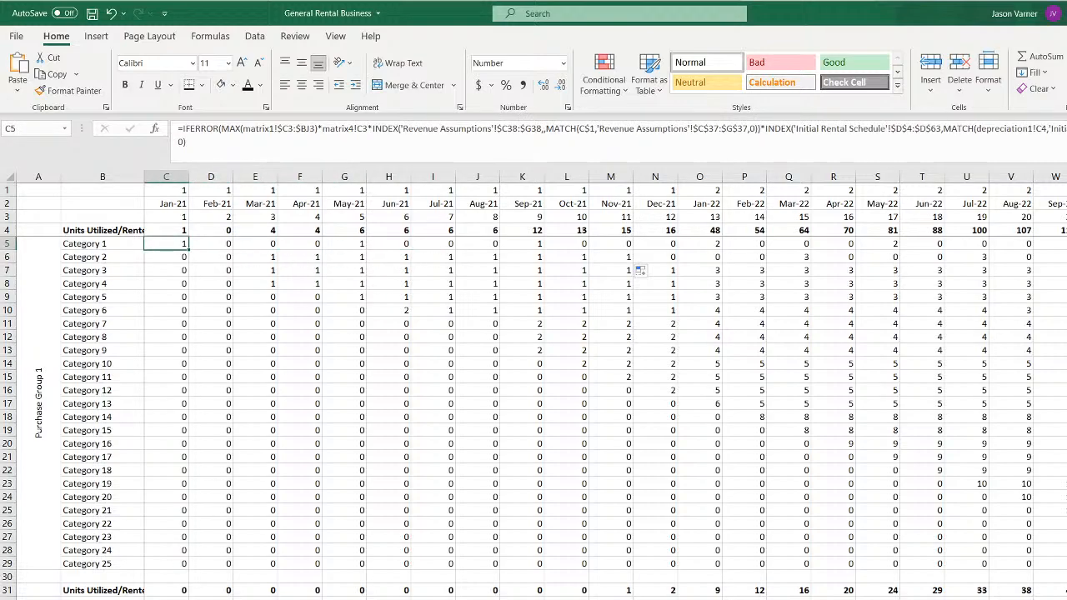
Check the first four months of Categories 1 to 3 on the initial rental schedule sheet
left_click(210, 598)
left_click_drag(217, 261, 220, 298)
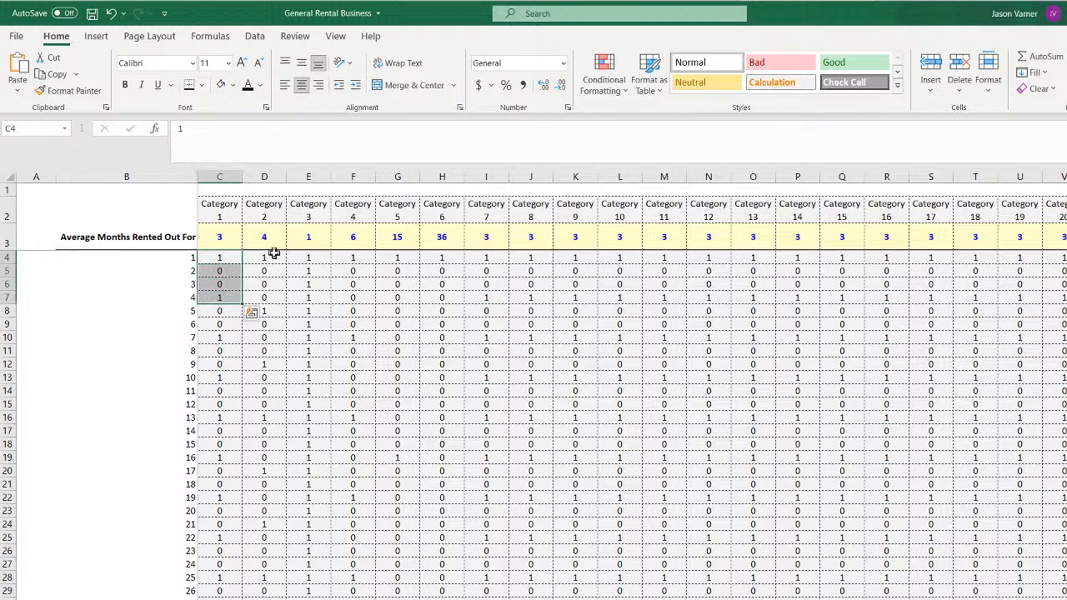
left_click_drag(268, 257, 304, 297)
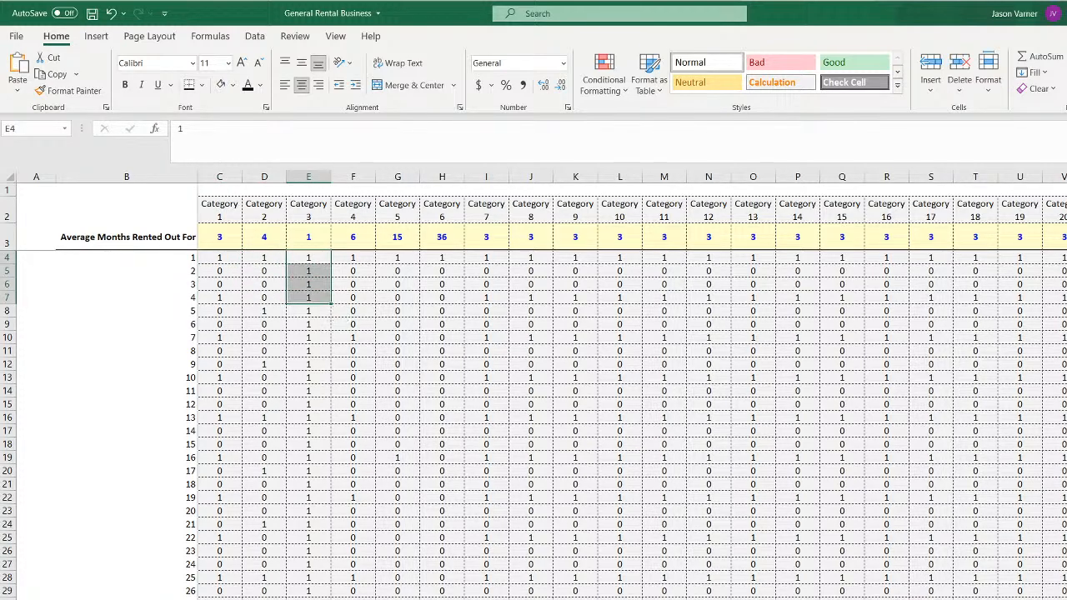
left_click(677, 598)
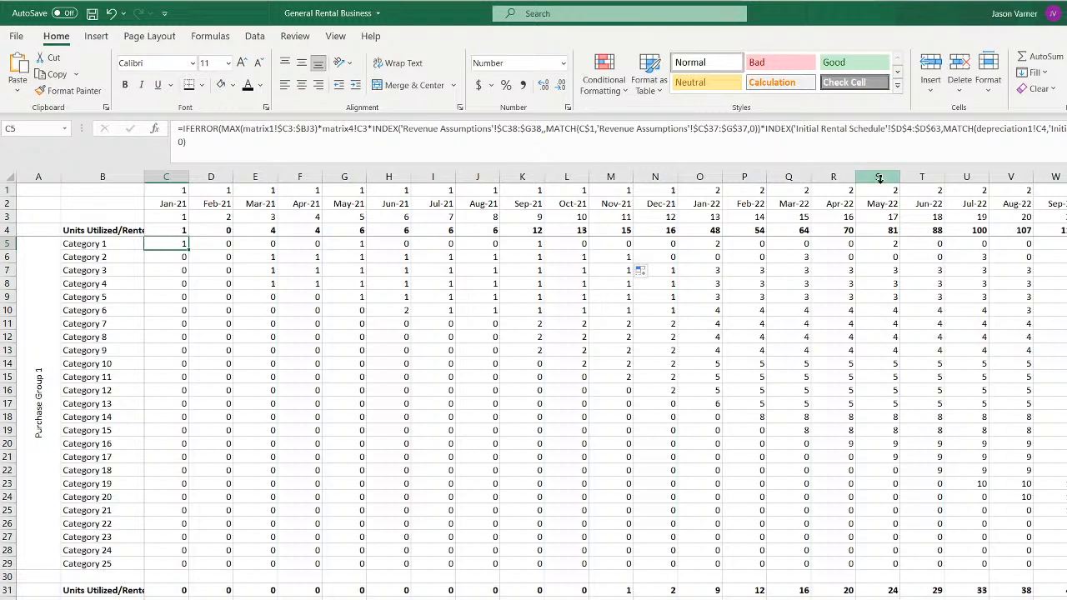
Change the Initial Rental Schedule range in the Jan-21 Category 1 formula to $C$4:$C$63
left_click(897, 131)
key("BackSpace")
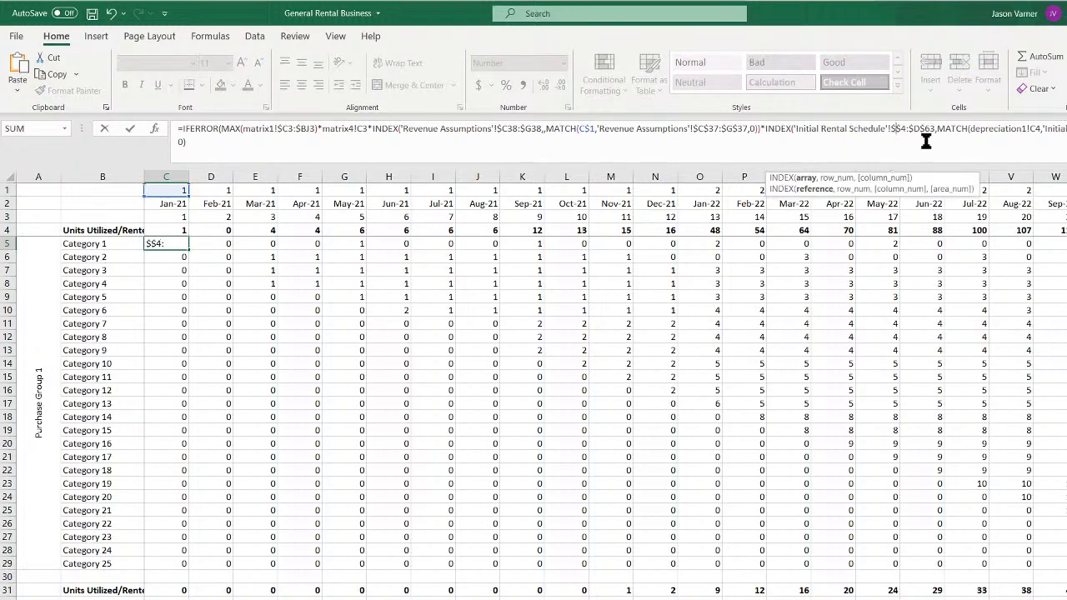
type("c")
key("Right")
key("Right")
key("Right")
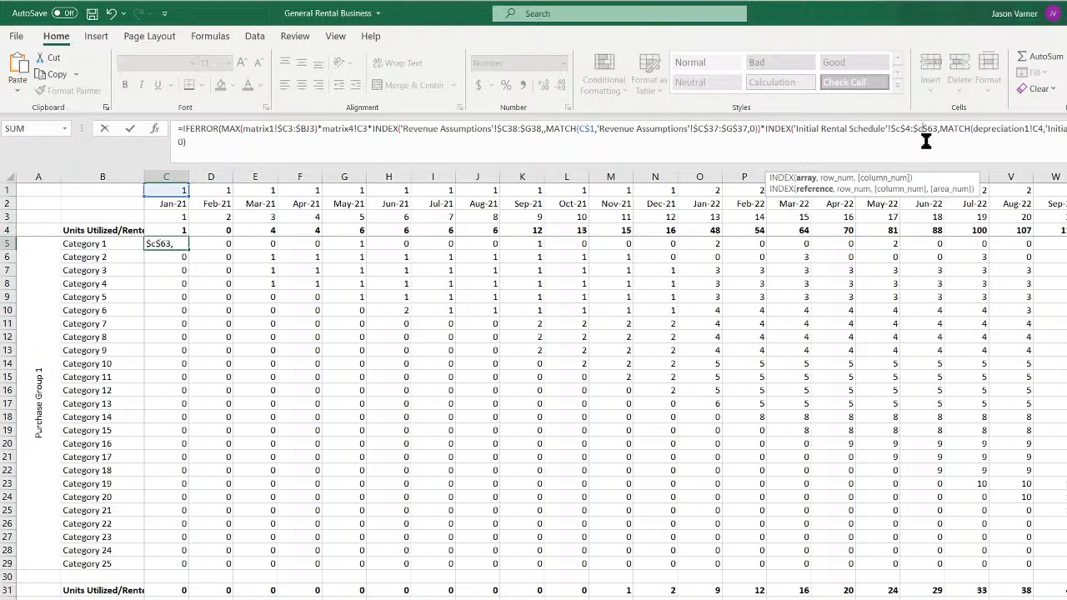
key("Return")
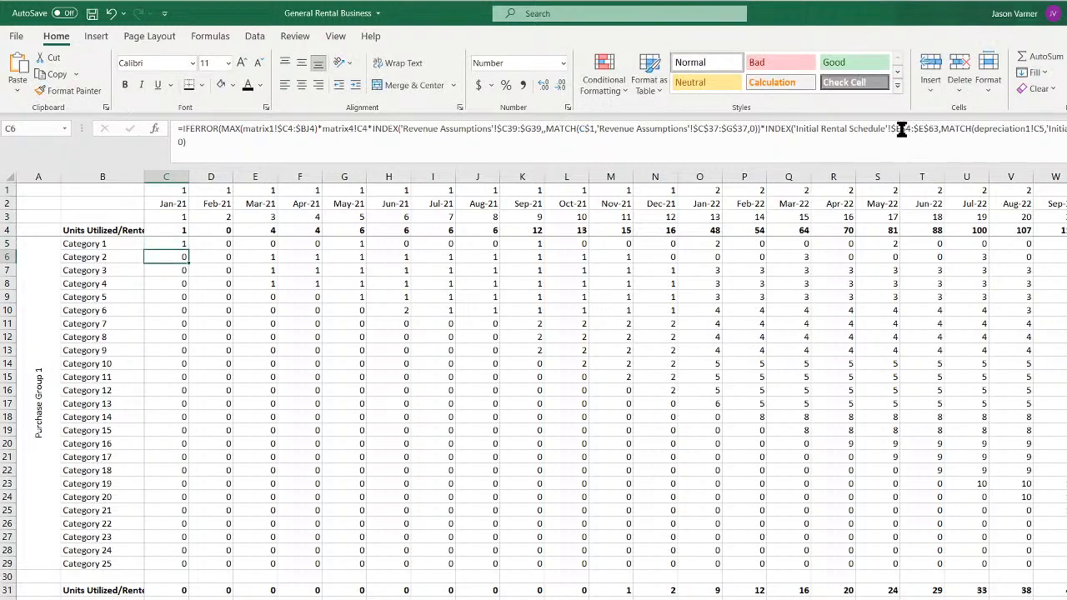
Point the Initial Rental Schedule range in the Jan-21 Category 2 formula to column D
left_click(900, 129)
key("BackSpace")
type("d")
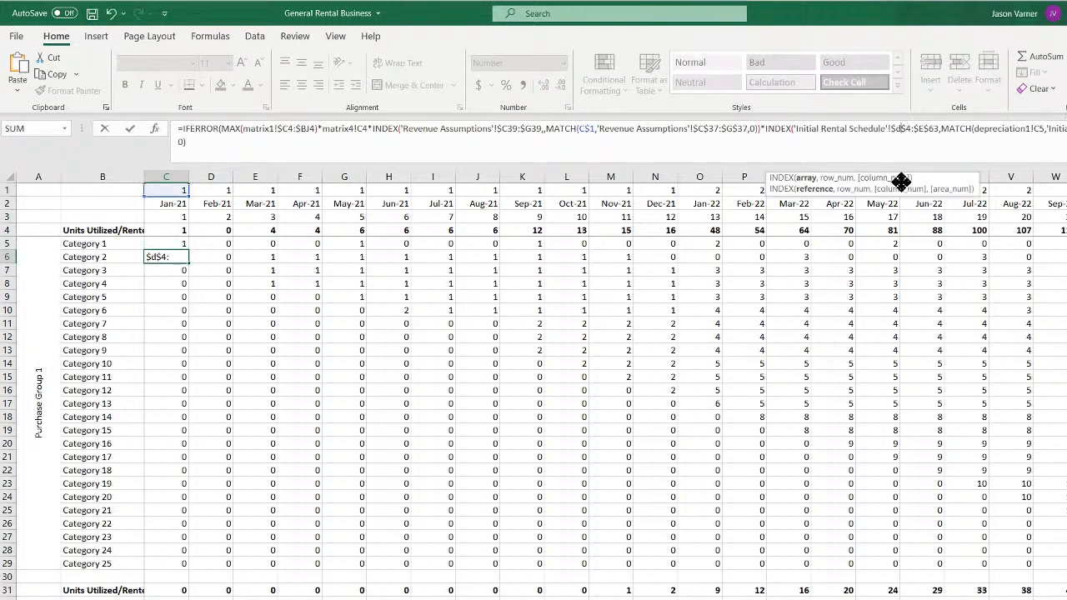
key("Right")
key("Right")
key("Right")
key("Return")
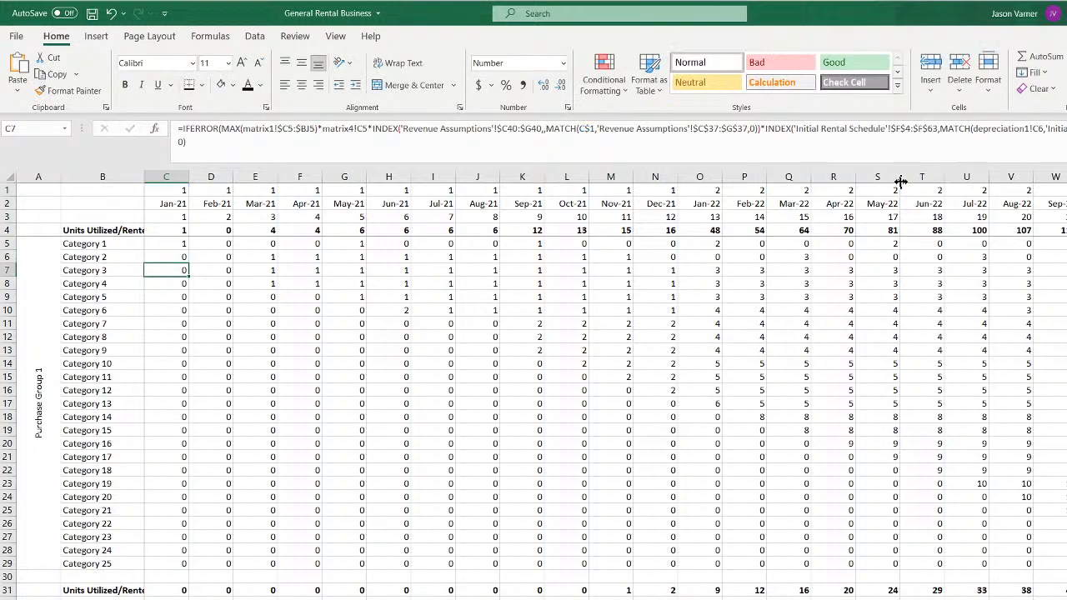
Change the Initial Rental Schedule range in the Jan-21 Category 3 formula to $E$4:$E$63
left_click(896, 128)
key("BackSpace")
type("e")
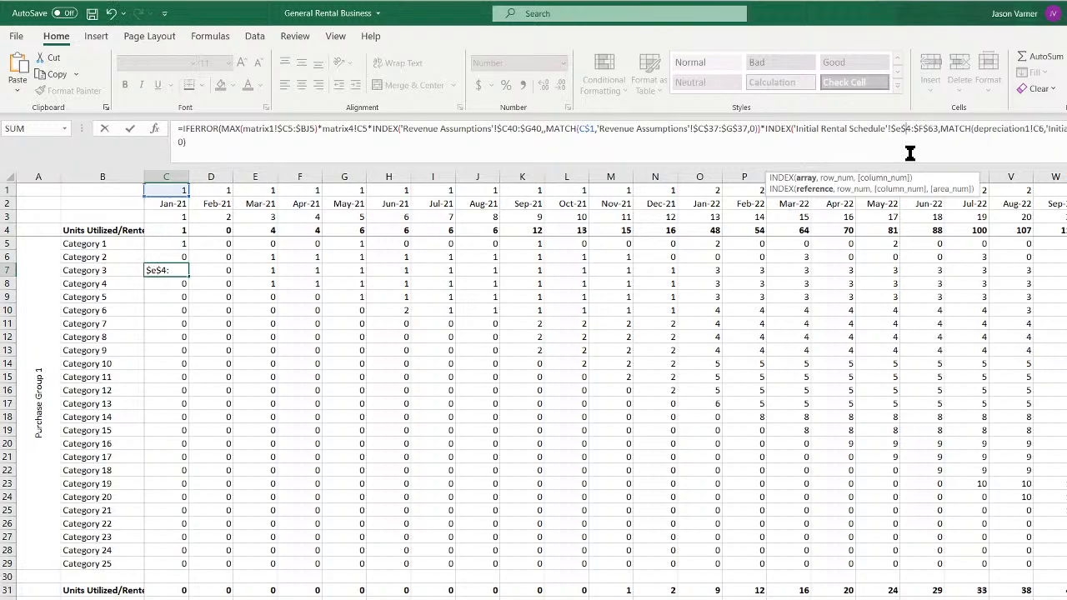
key("Right")
key("Right")
key("Right")
key("Right")
key("Return")
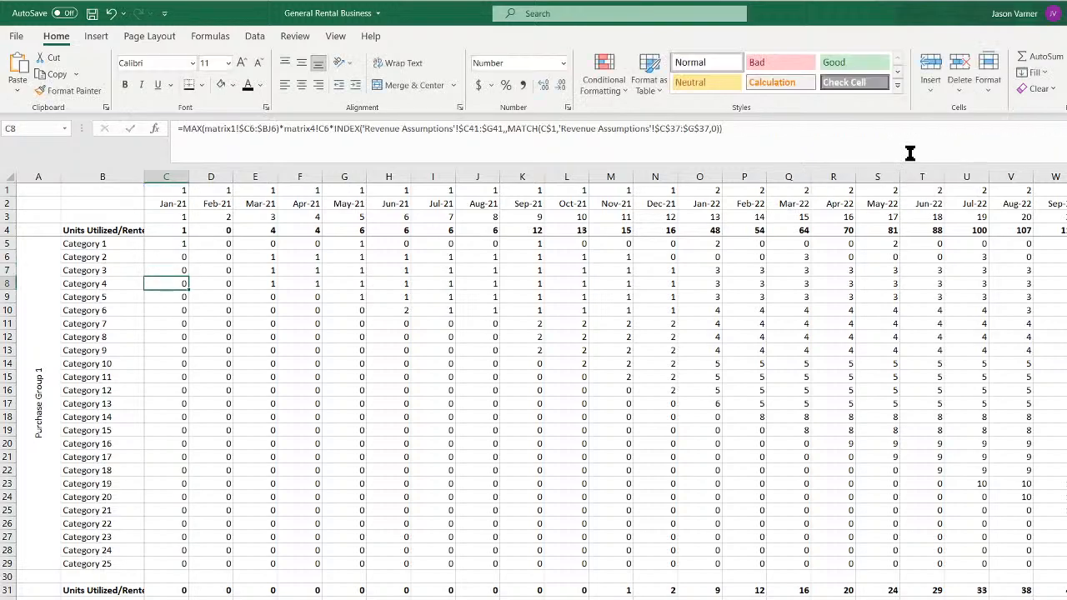
Fill the Jan-21 formulas of Categories 1 to 3 across all months through Dec-25
mouse_move(166, 241)
left_mouse_down()
mouse_move(167, 267)
mouse_move(1065, 273)
mouse_move(1031, 282)
left_mouse_up()
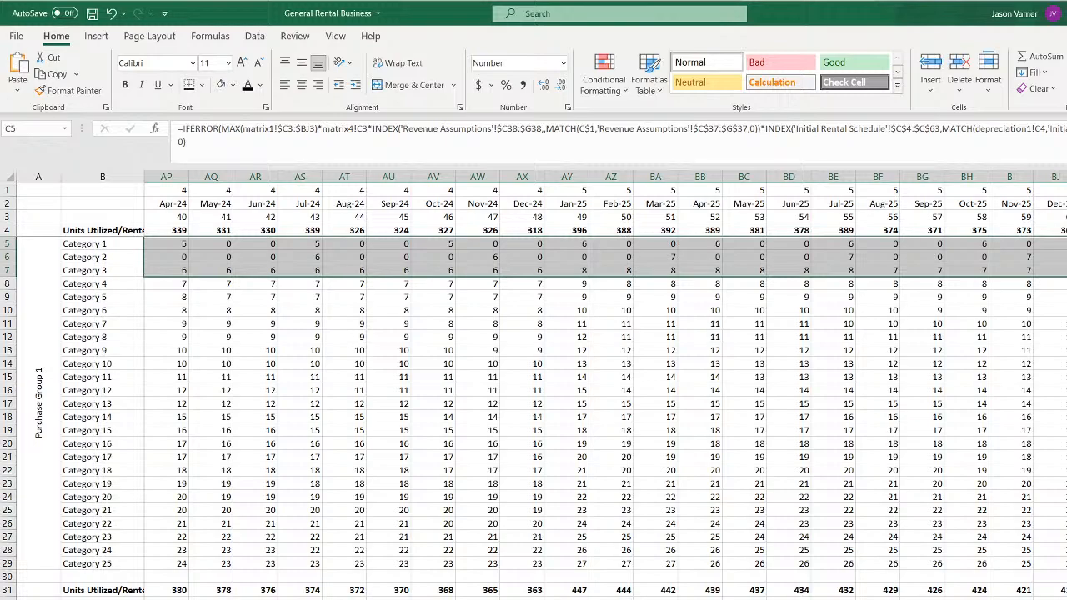
left_click_drag(783, 599, 467, 599)
left_click(178, 270)
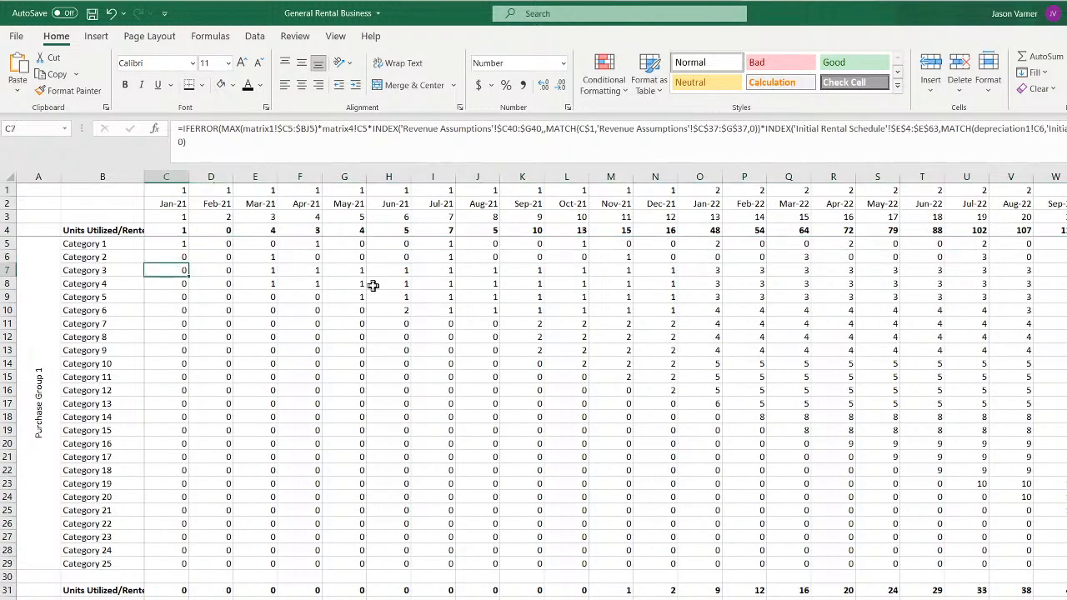
Inspect the filled Category 3 formulas across the first months of 2021
key("Right")
key("Right")
key("Right")
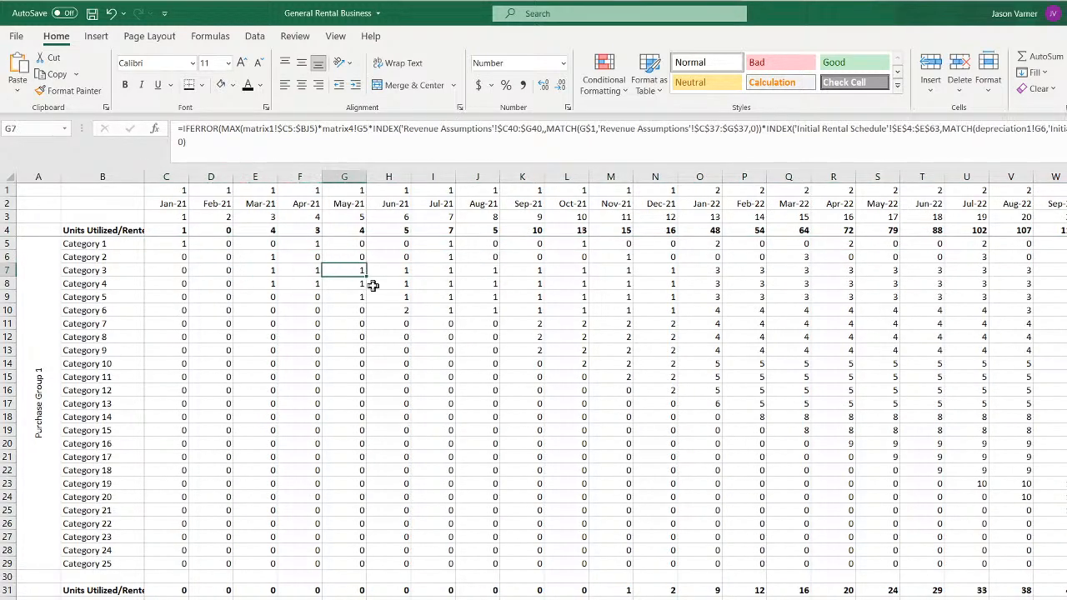
key("Left")
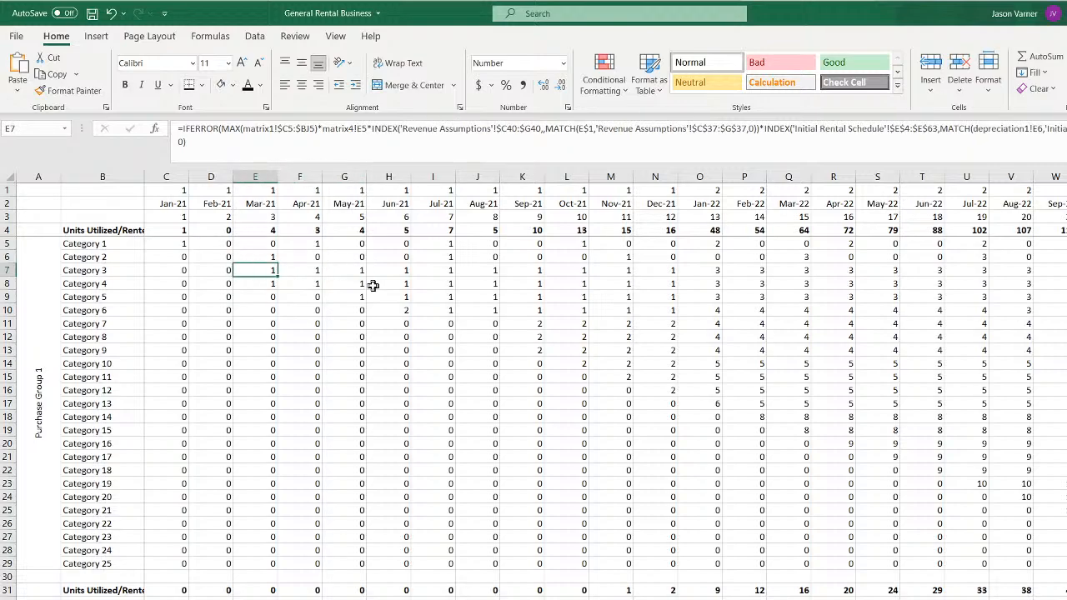
key("Right")
key("Right")
key("Right")
key("Right")
key("Right")
key("Right")
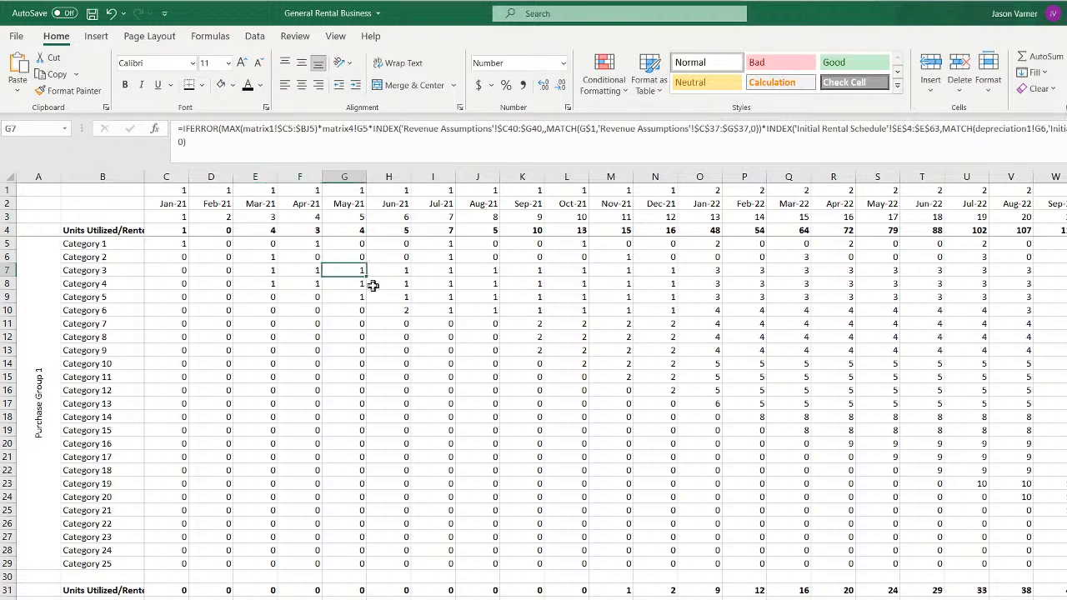
key("Left")
key("Left")
key("Left")
key("Left")
key("Left")
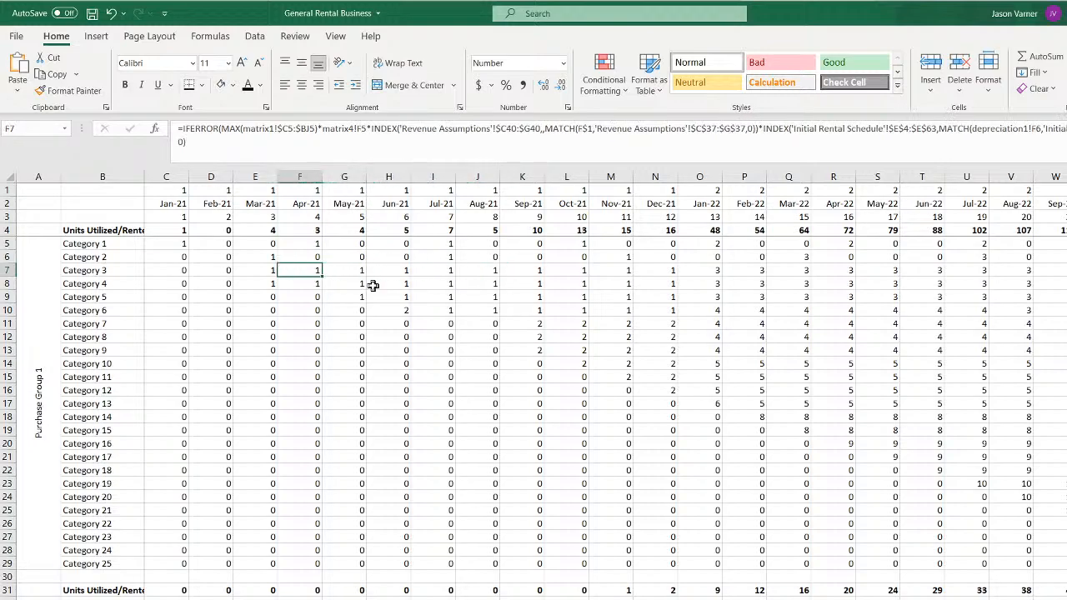
Examine the Category 3 formulas and the average months row on the other rental schedule sheet
key("ctrl+Page_Down")
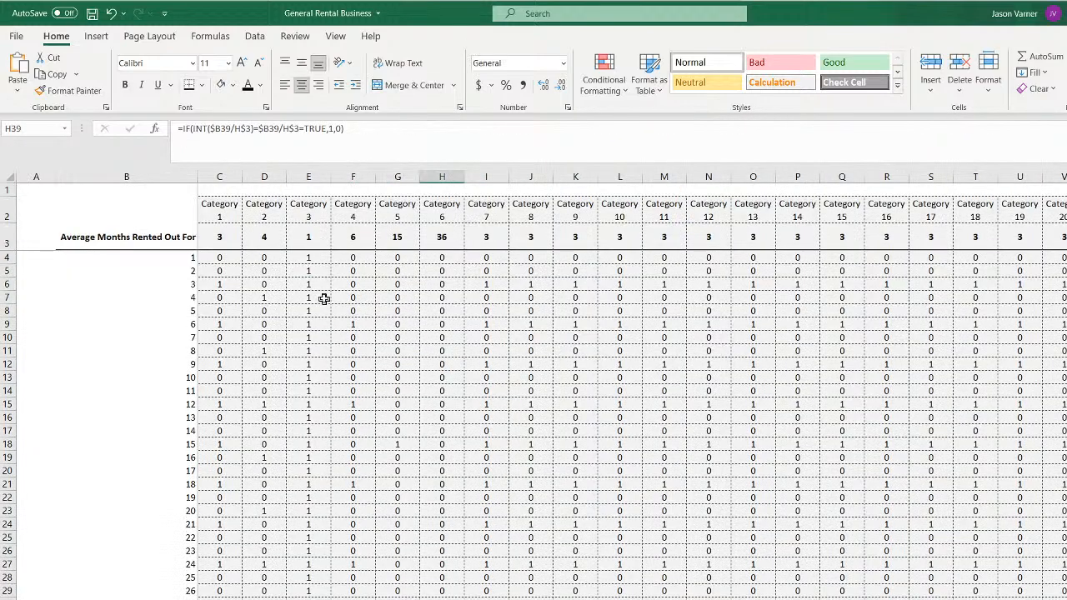
left_click(309, 271)
left_click(309, 373)
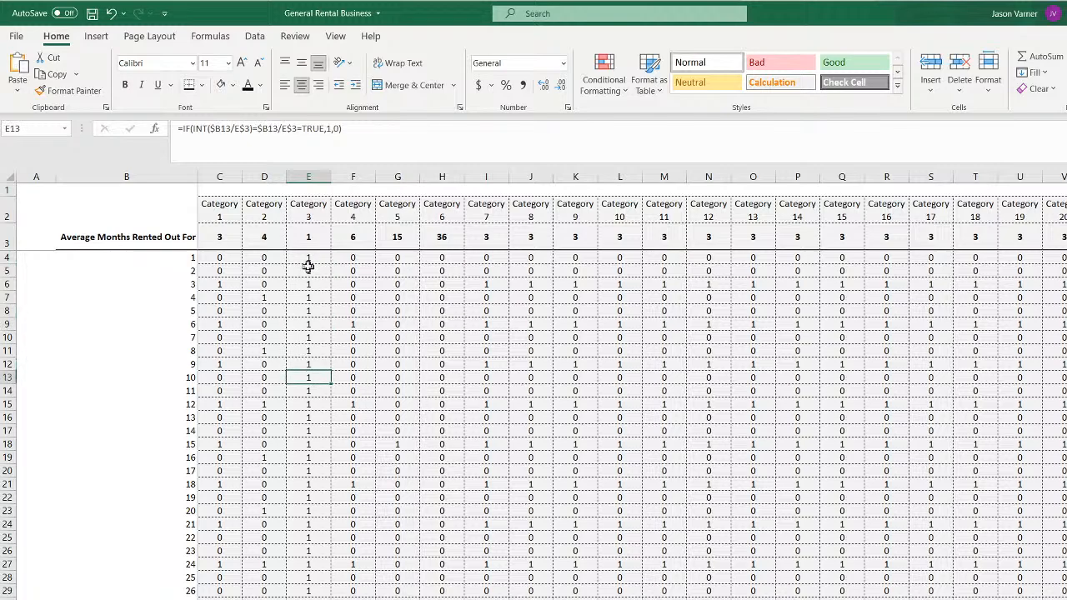
left_click(308, 260)
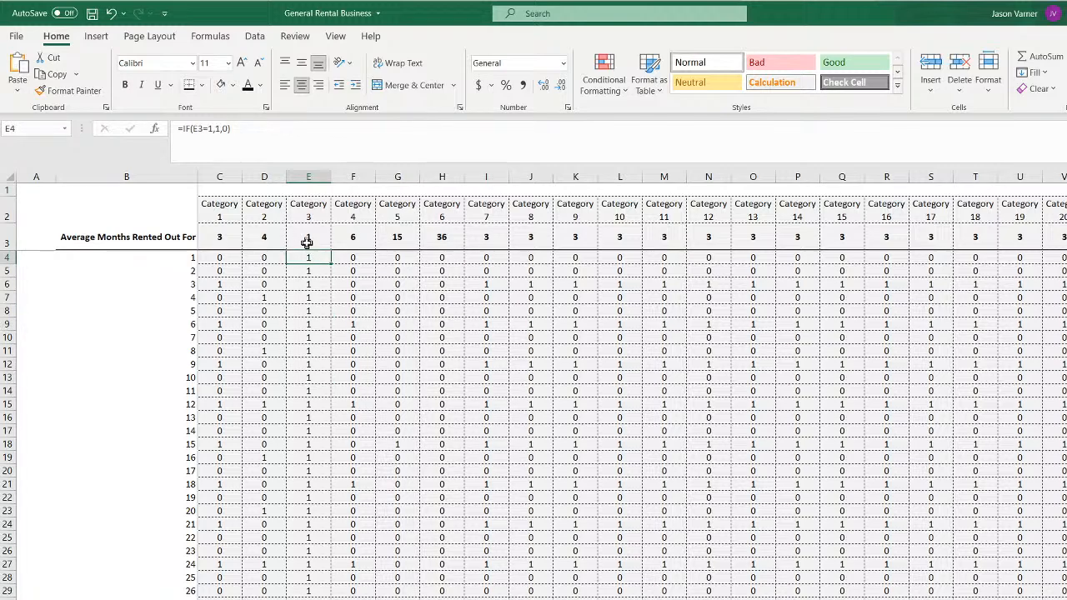
left_click(308, 239)
left_click_drag(208, 238, 676, 240)
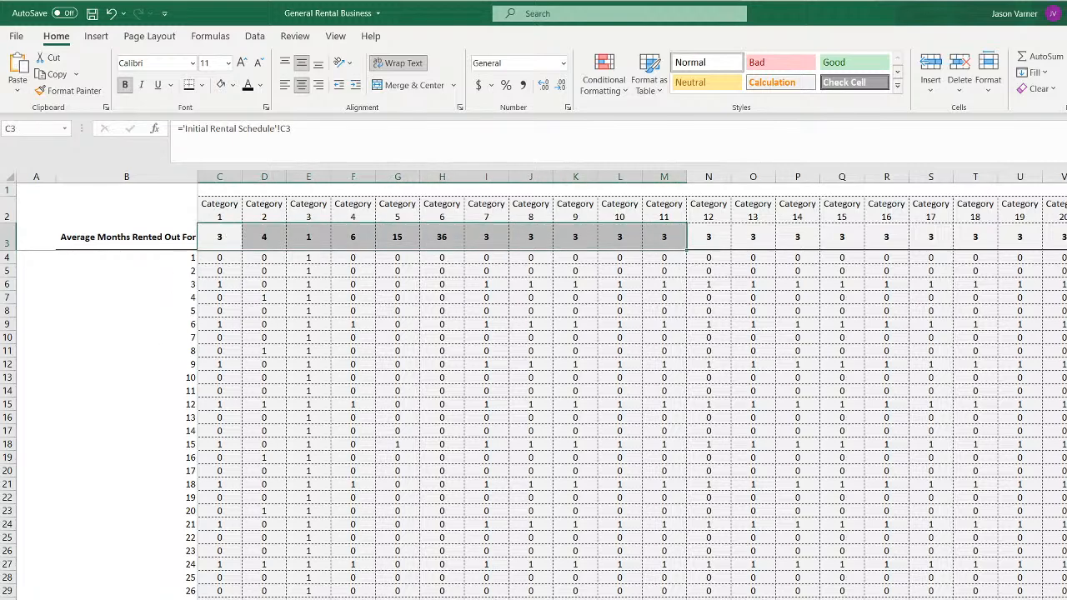
left_click(417, 598)
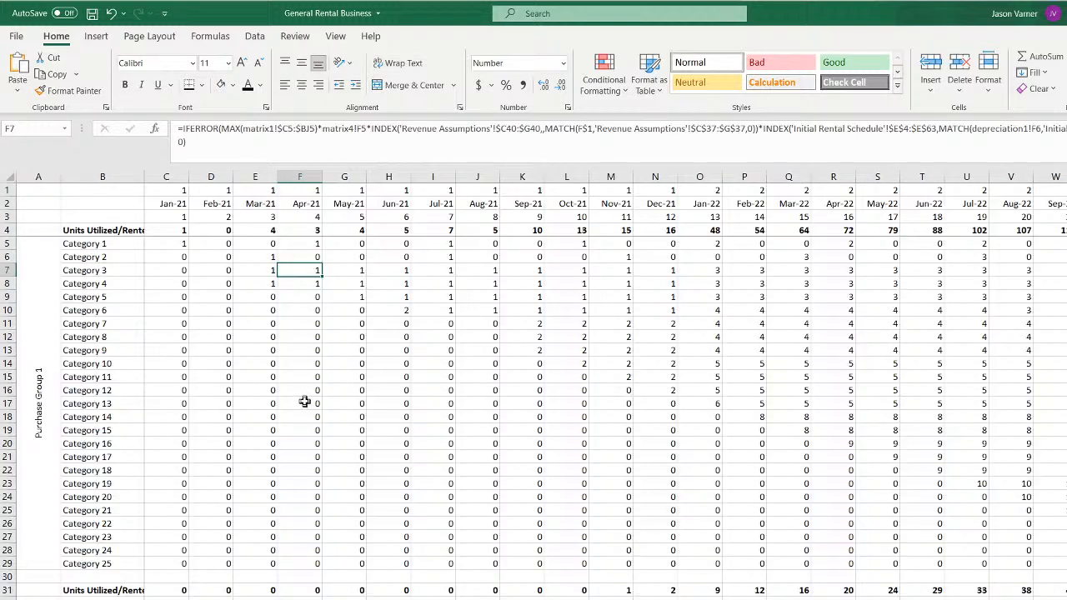
Fill the Jan-21 Category 3 formula down through Category 25
left_click(172, 241)
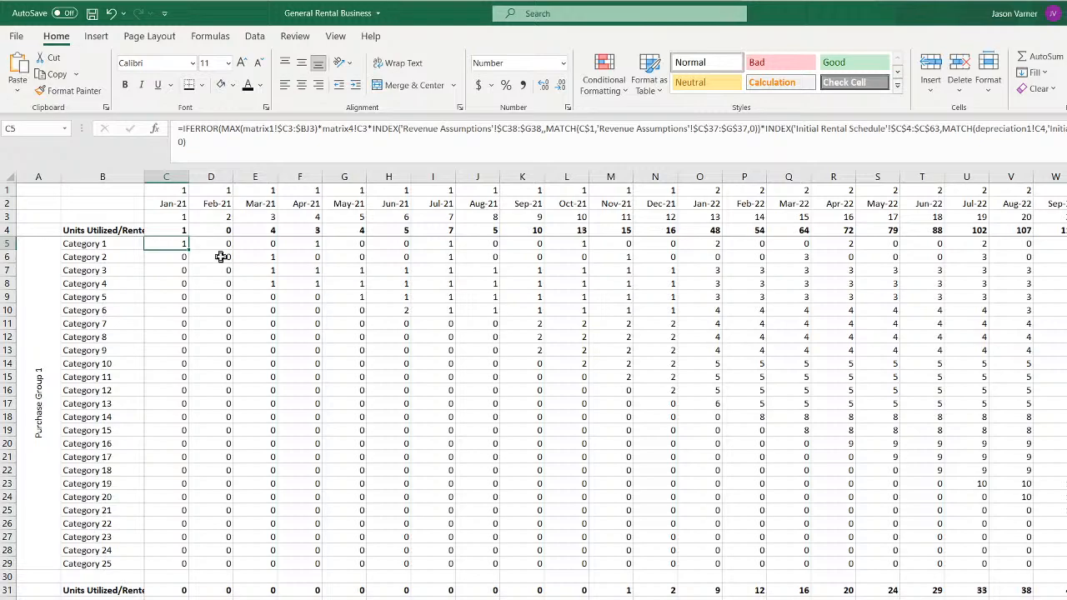
key("Down")
key("Down")
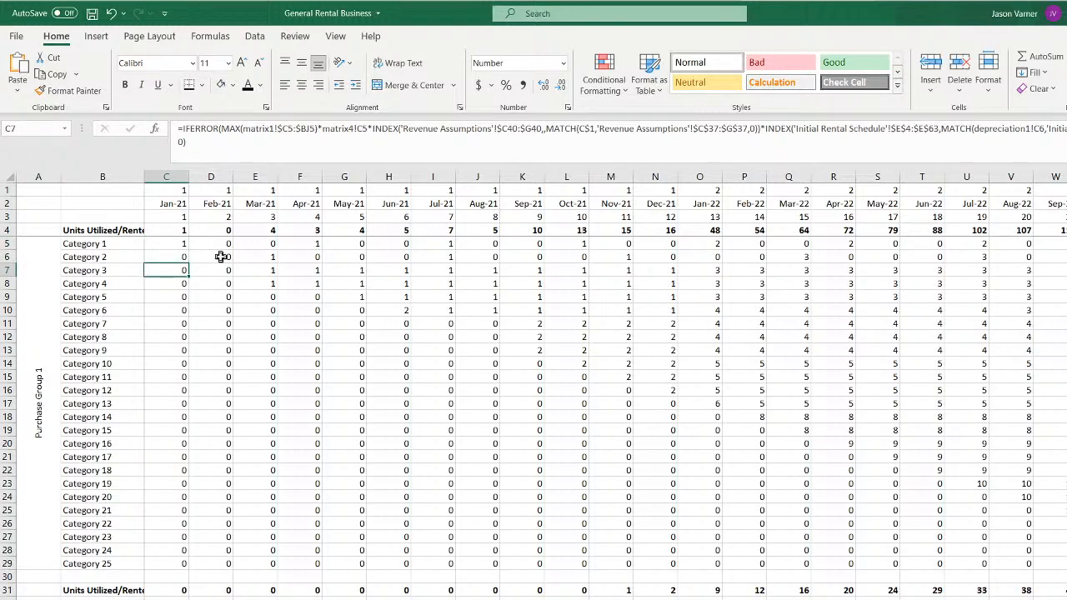
left_click_drag(189, 277, 187, 564)
left_click(171, 270)
key("Up")
key("Up")
key("Down")
key("Down")
Change the Initial Rental Schedule range in the Jan-21 Category 4 formula to $F$4:$F$63
key("Down")
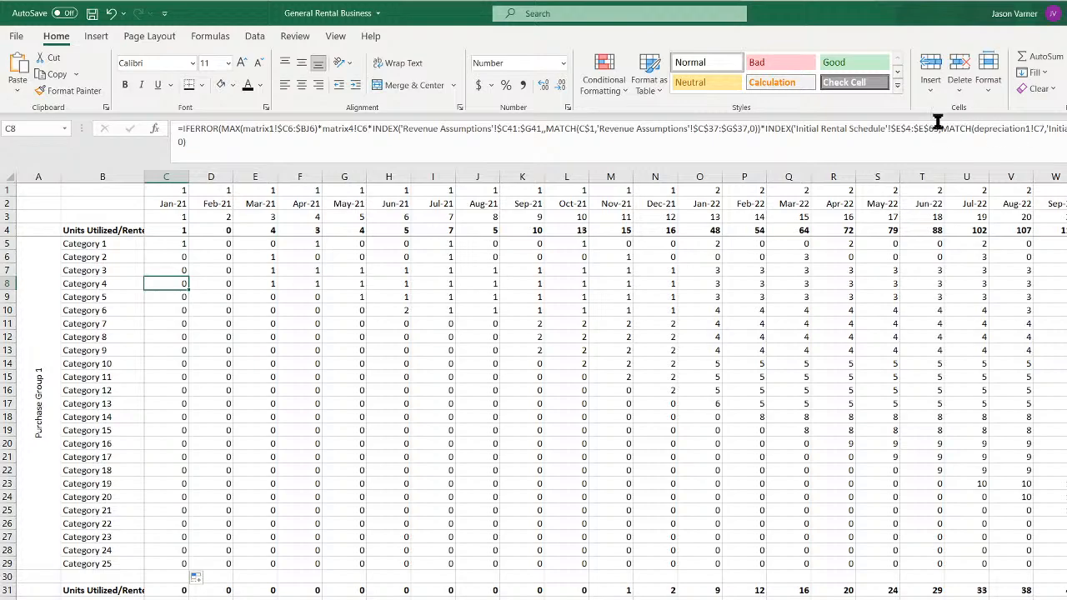
left_click(906, 128)
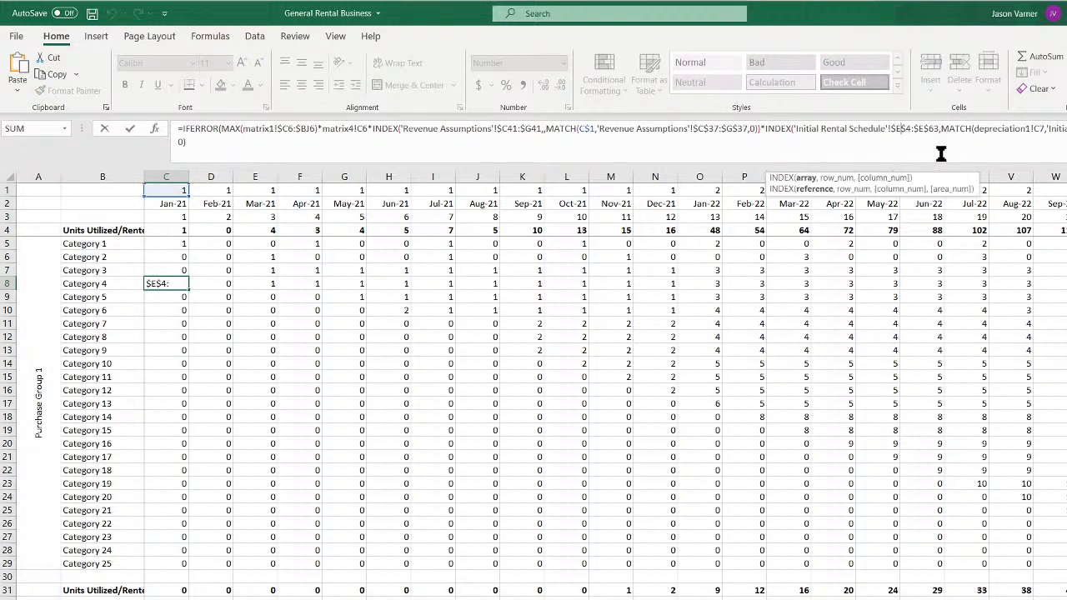
key("BackSpace")
type("f")
key("Right")
key("Right")
key("Right")
key("Right")
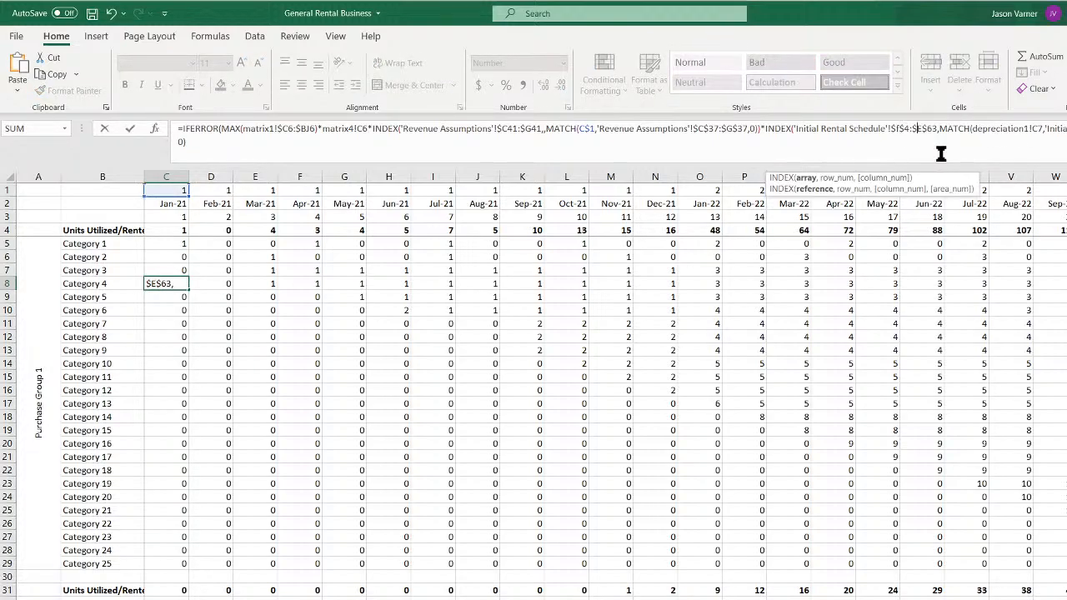
key("Delete")
type("f")
key("Return")
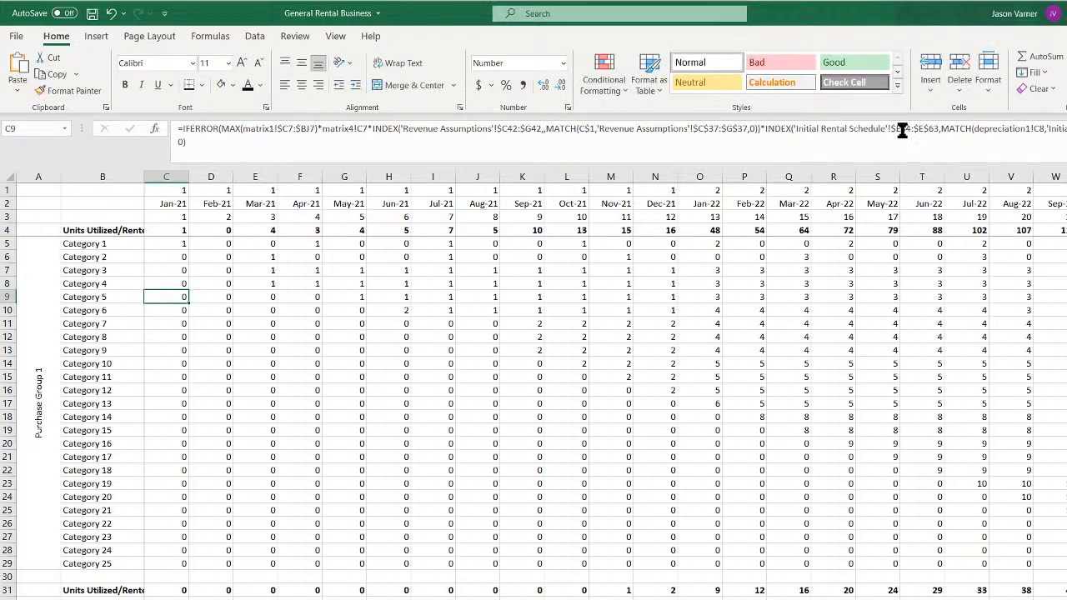
Change the Initial Rental Schedule range in the Jan-21 Category 5 formula to start at $G$4
left_click(901, 131)
key("BackSpace")
type("g")
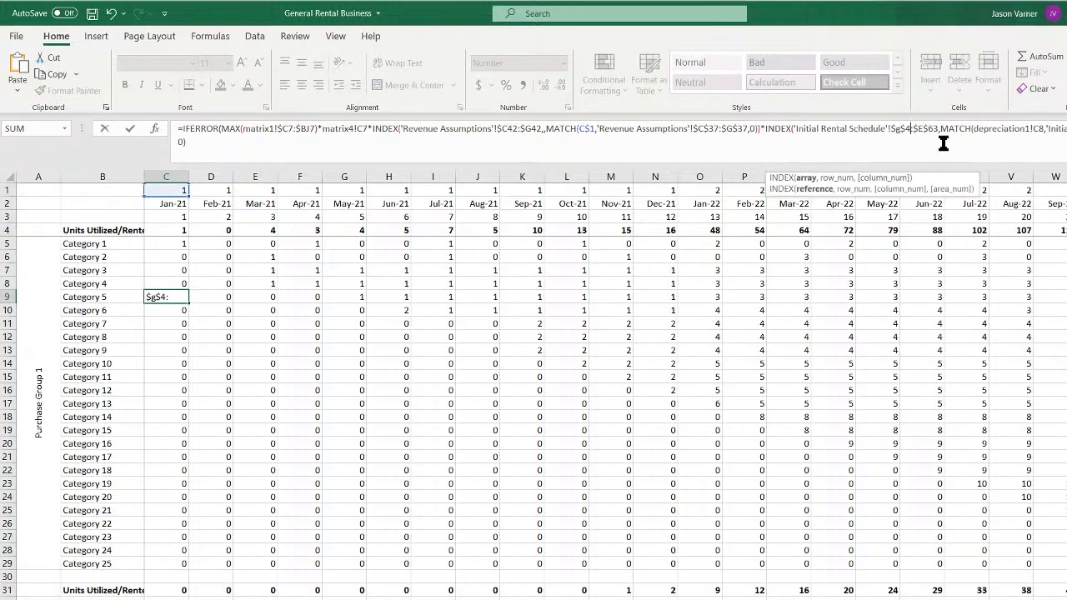
key("Return")
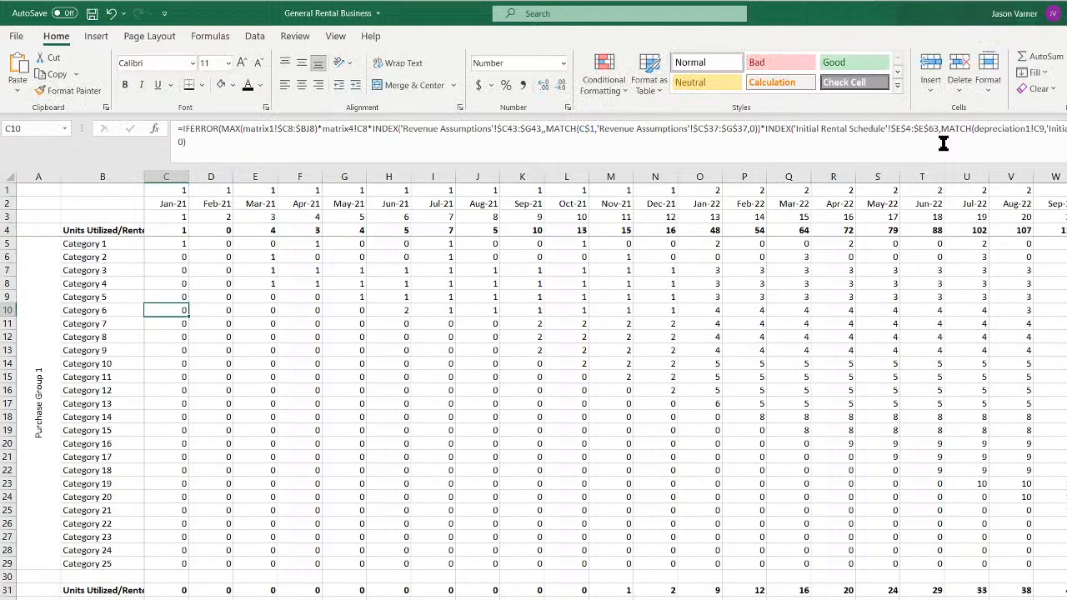
Change the Initial Rental Schedule range in the Jan-21 Category 6 formula to start at $H$4
left_click(901, 131)
key("BackSpace")
type("h")
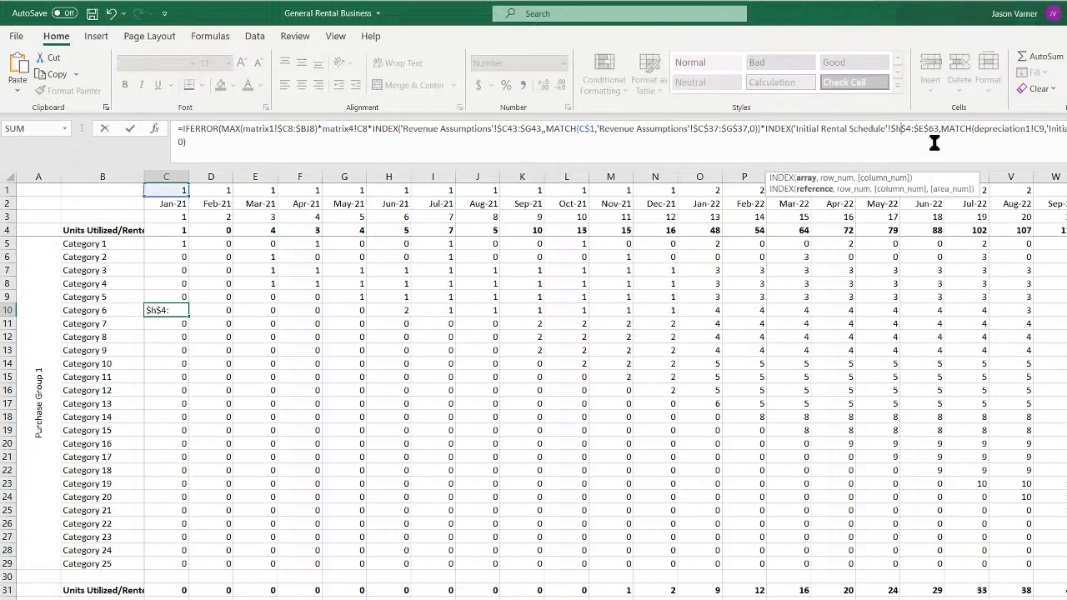
key("Return")
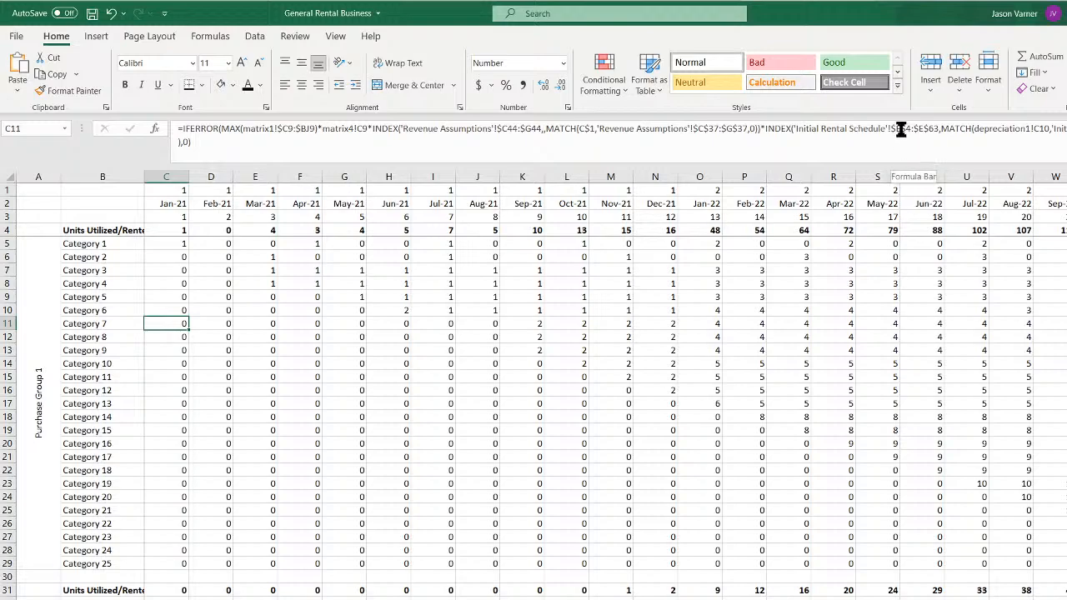
Change the Initial Rental Schedule range in the Jan-21 Category 7 formula to $I$4:$I$63
left_click(901, 131)
key("BackSpace")
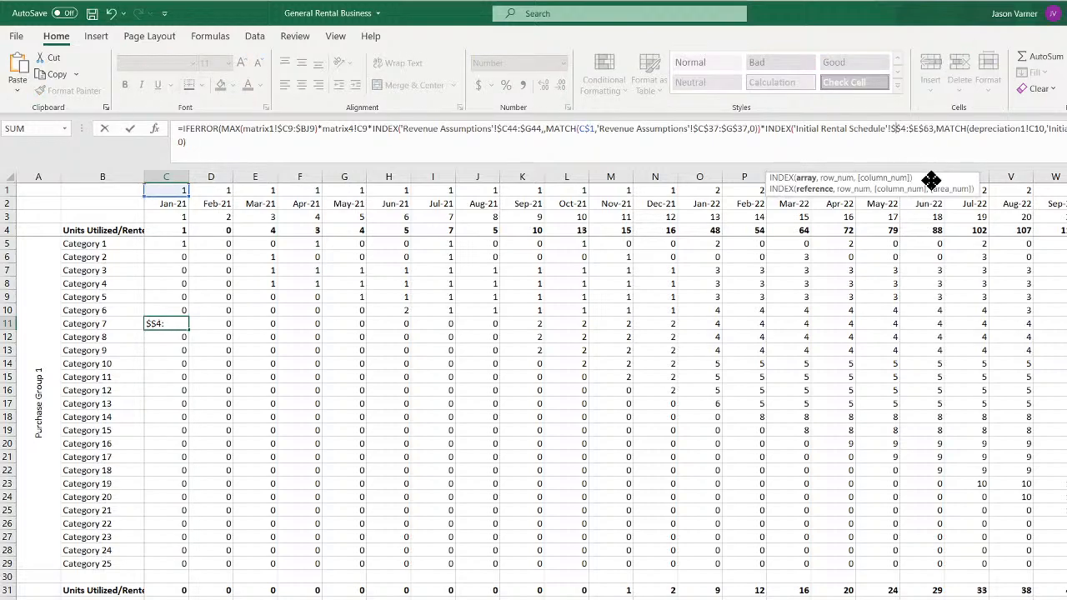
type("i")
key("Right")
key("Right")
key("Right")
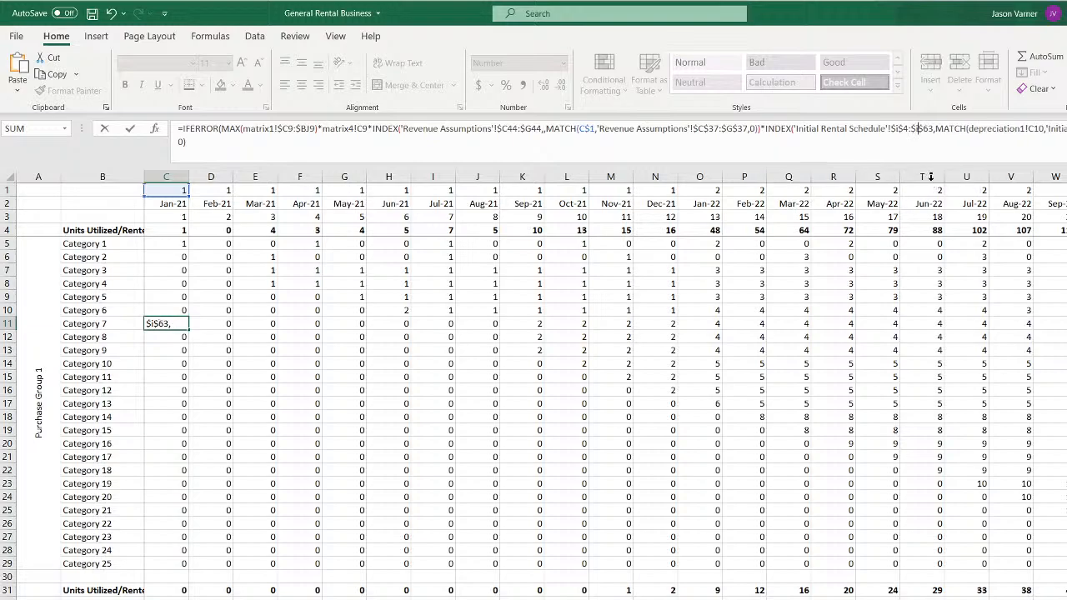
key("Return")
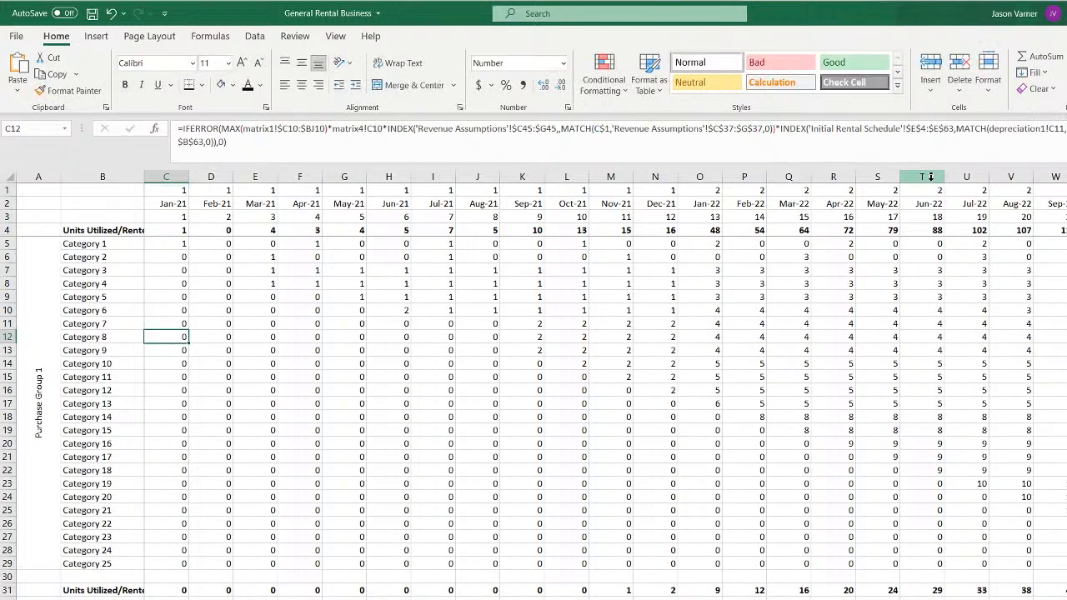
Change the Initial Rental Schedule range in the Jan-21 Category 8 formula to $J$4:$J$63
left_click(912, 130)
key("BackSpace")
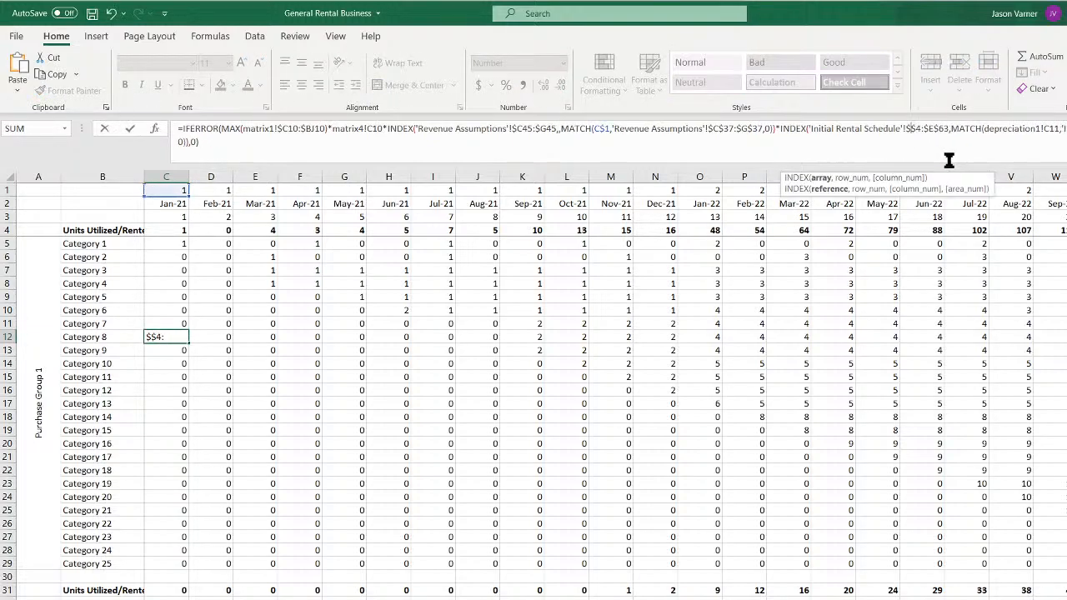
type("j")
key("Right")
key("Right")
key("Right")
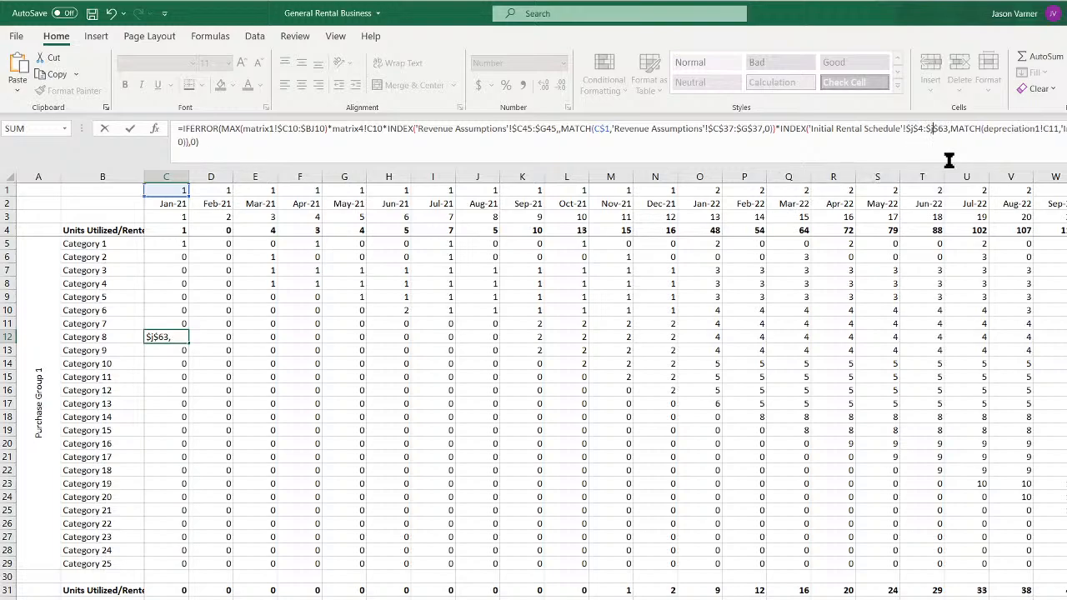
key("Return")
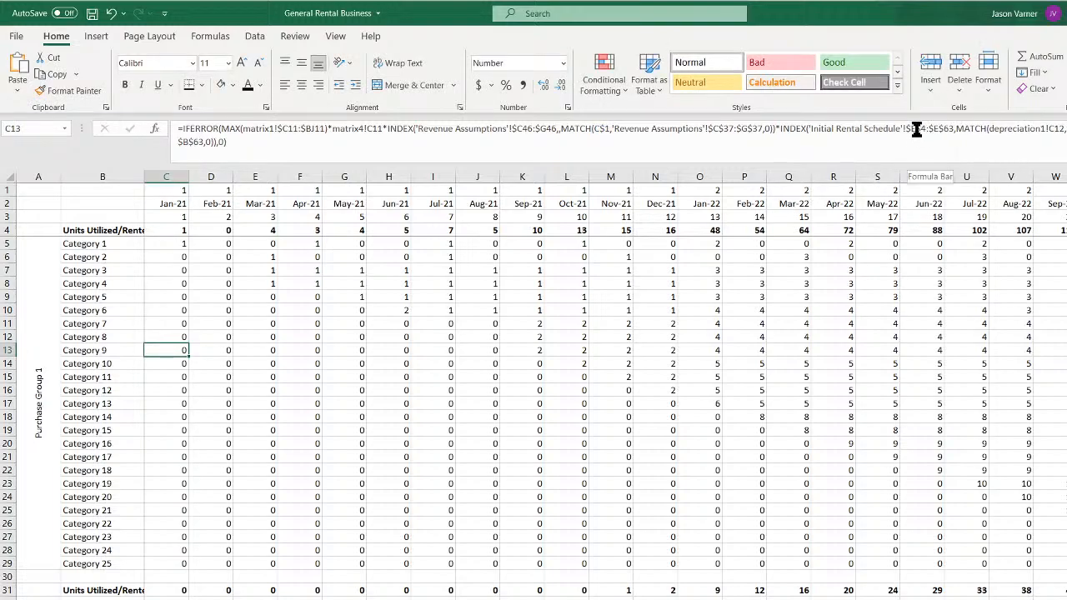
Change the Initial Rental Schedule range in the Jan-21 Category 9 formula to start at $K$4
left_click(914, 133)
key("BackSpace")
type("k")
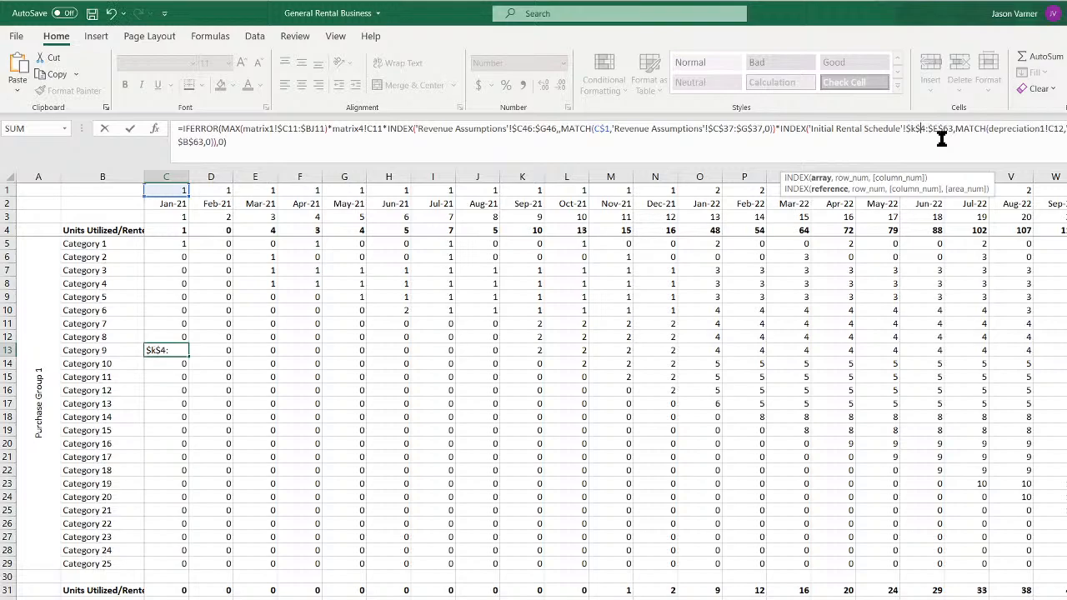
key("Right")
key("Right")
key("Right")
key("Return")
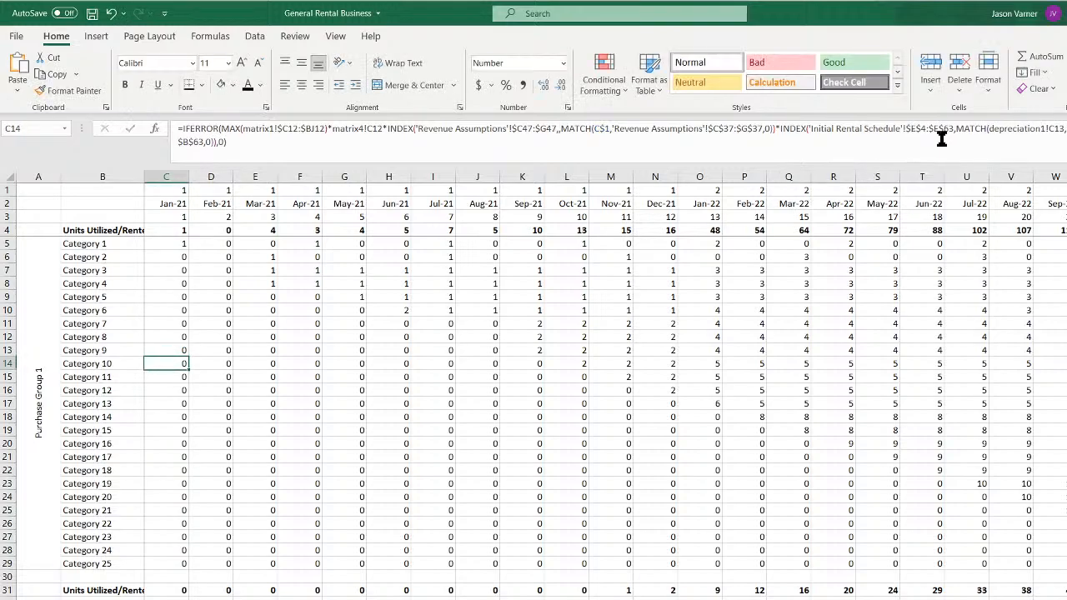
Change the Initial Rental Schedule range in the Jan-21 Category 10 formula to start at $L$4
left_click(914, 133)
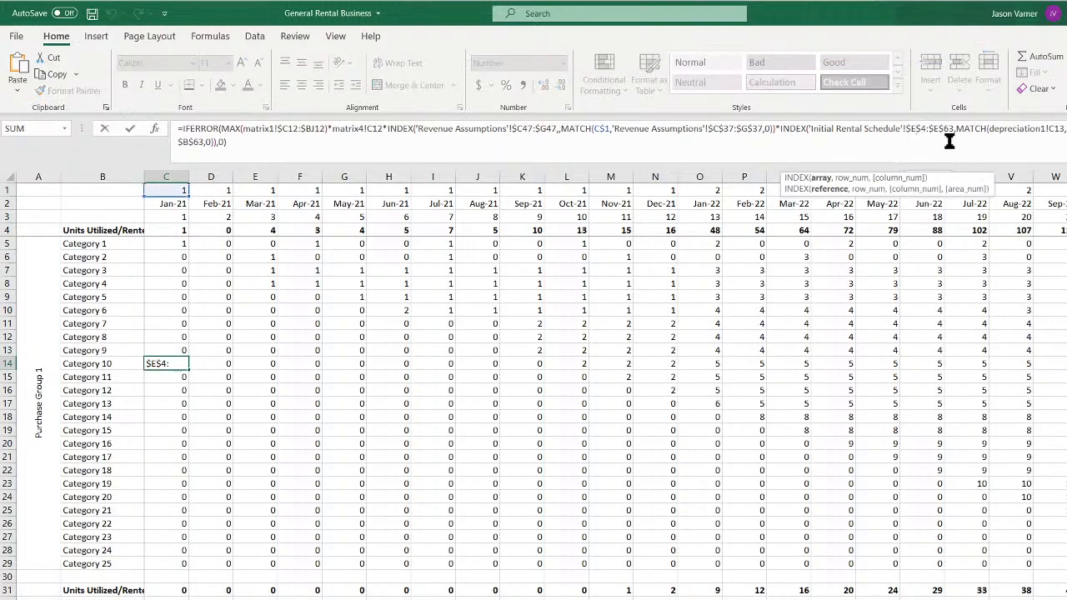
key("BackSpace")
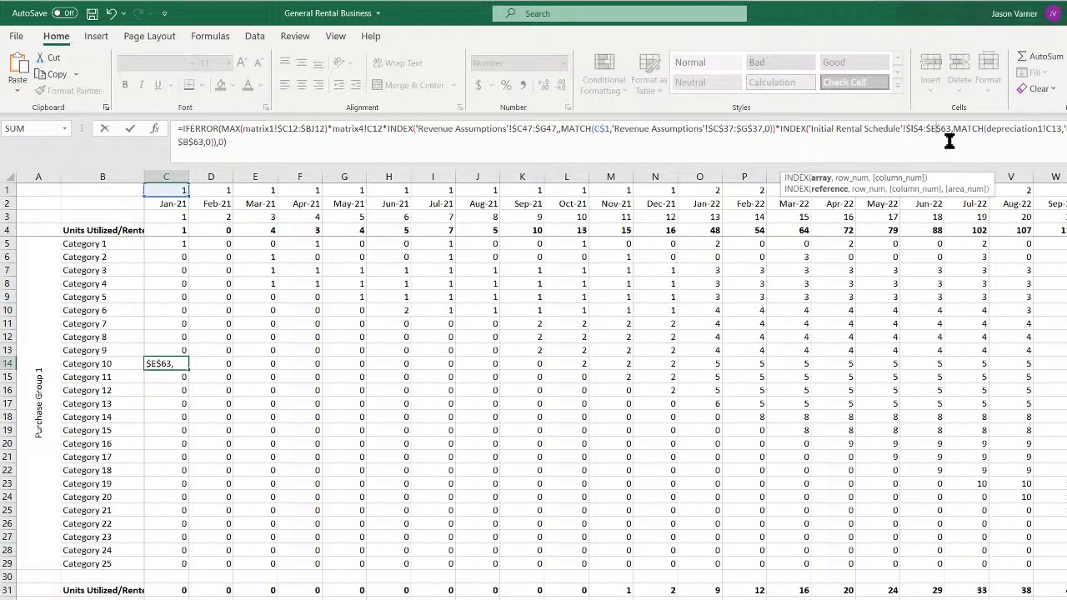
type("E")
key("Return")
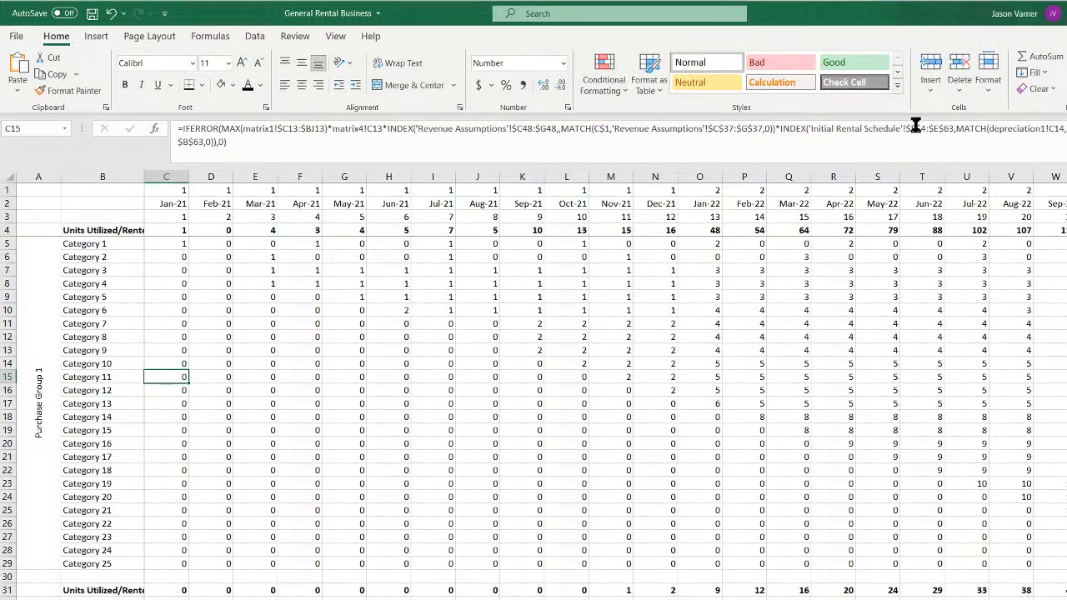
Change the Initial Rental Schedule range in the Jan-21 Category 11 formula to start at $M$4
left_click(935, 135)
key("BackSpace")
type("m")
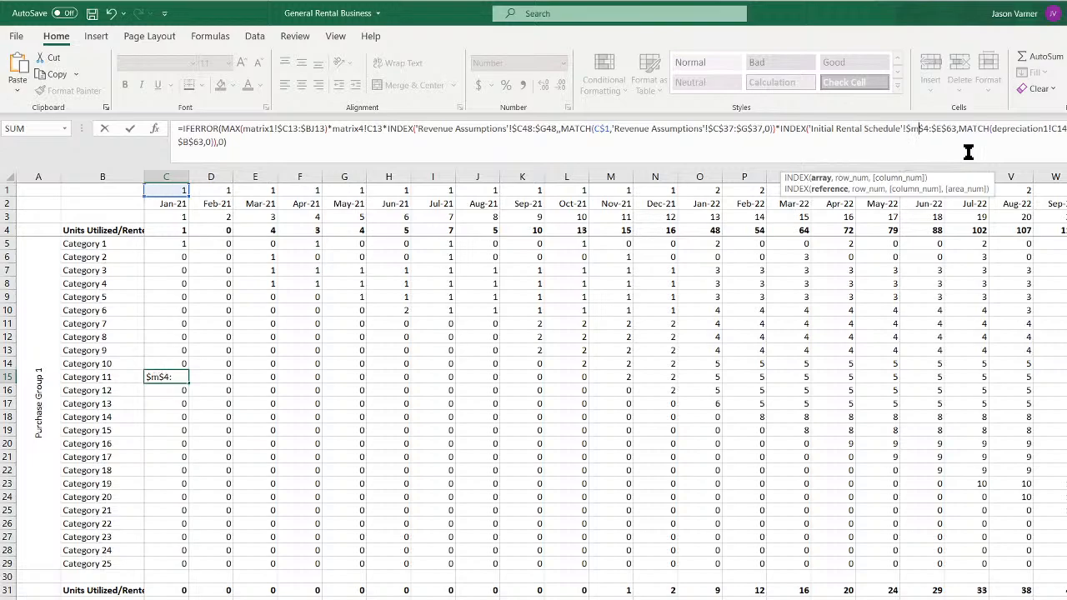
key("Right")
key("Right")
key("Right")
key("Right")
key("Return")
Change the Initial Rental Schedule range in the Jan-21 Category 12 formula to start at $N$4
left_click(913, 129)
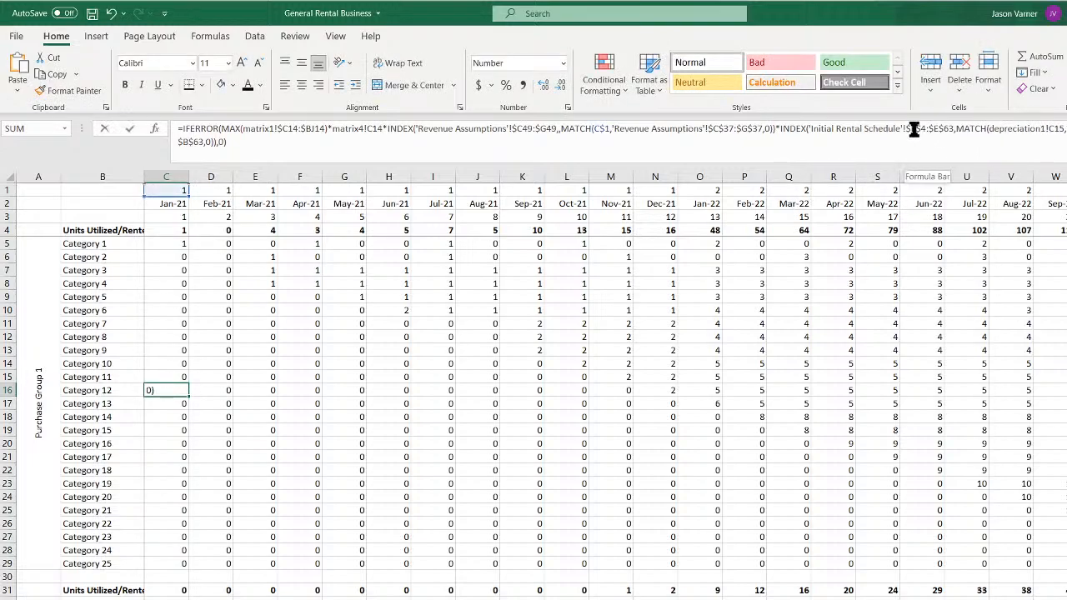
key("BackSpace")
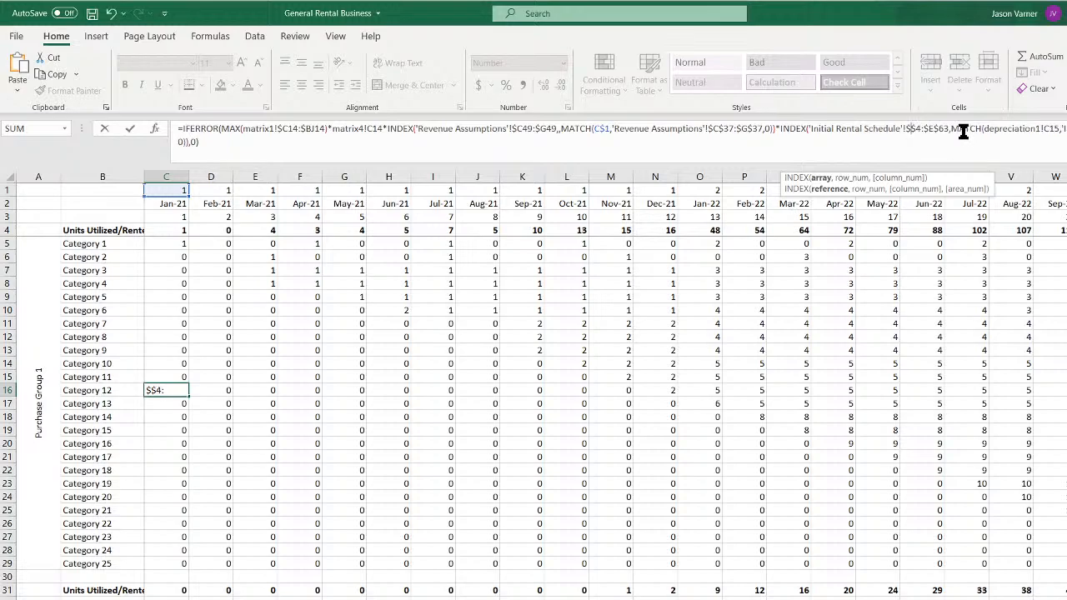
type("n")
key("Right")
key("Right")
key("Right")
key("Return")
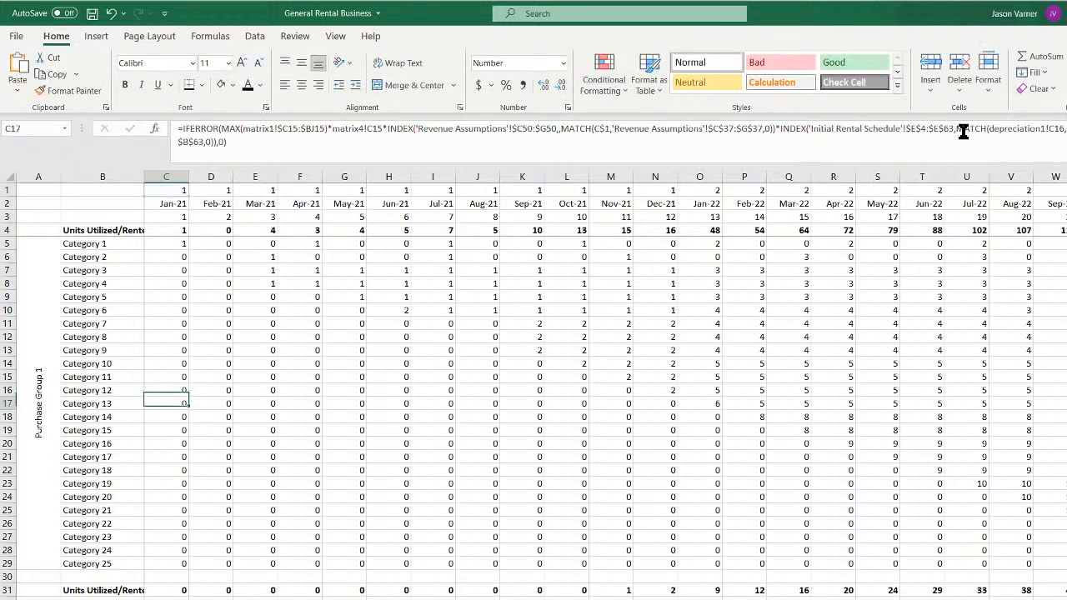
Change the Initial Rental Schedule range in the Jan-21 Category 13 formula to start at $O$4
left_click(917, 131)
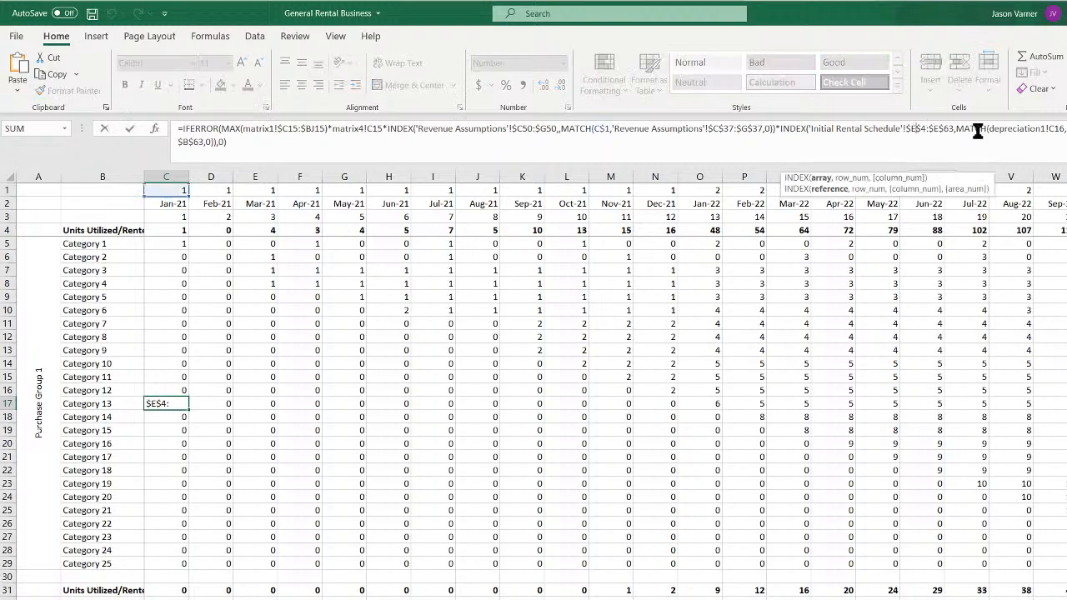
key("BackSpace")
type("o")
key("Right")
key("Right")
key("Right")
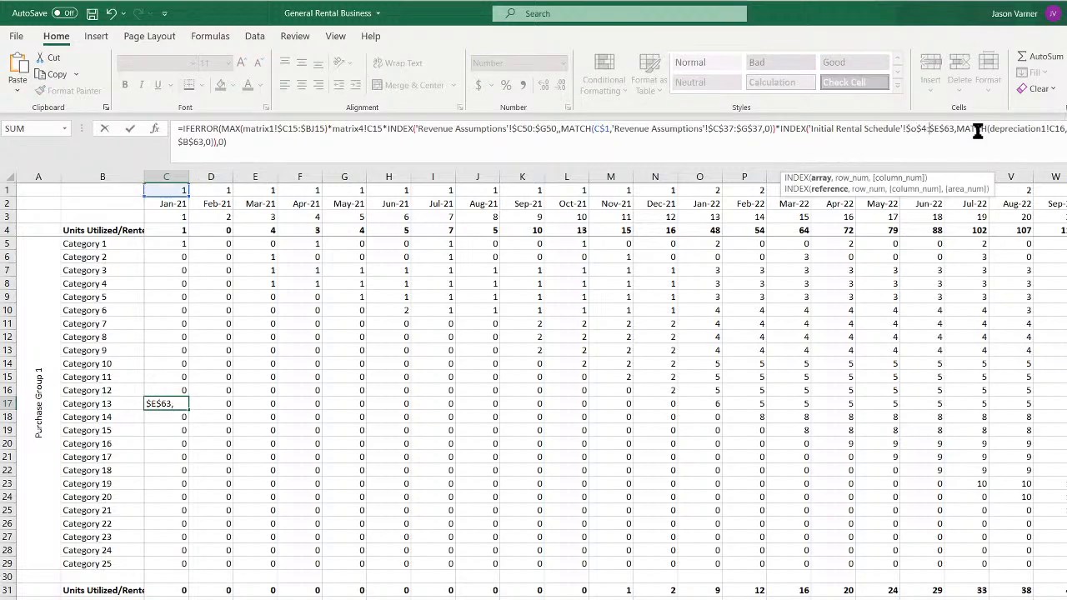
key("Return")
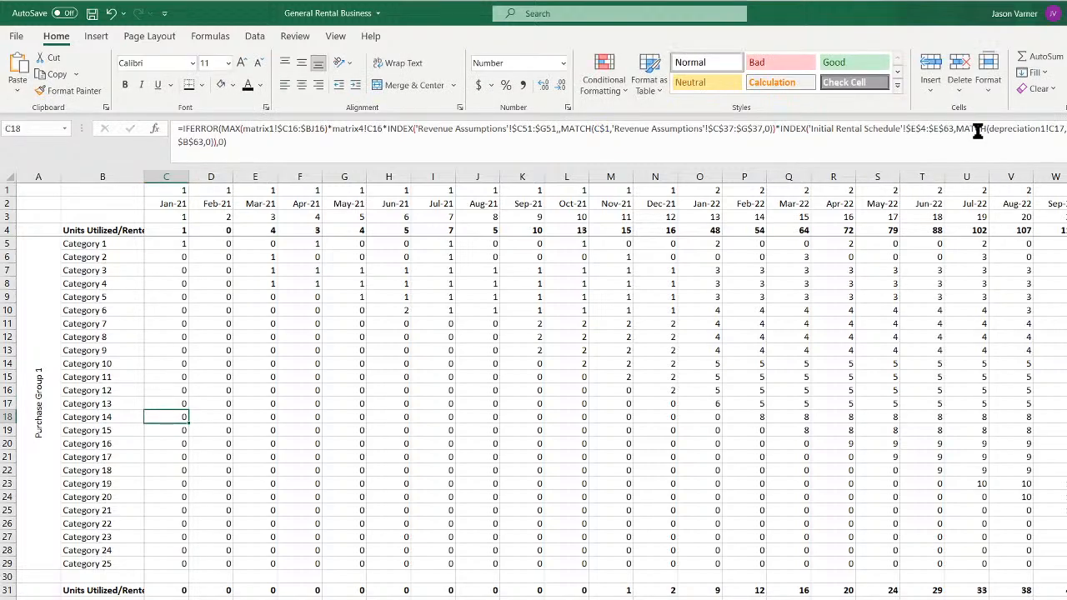
Change the Initial Rental Schedule range in the Jan-21 Category 14 formula to start at $P$4
left_click(914, 129)
key("BackSpace")
type("p")
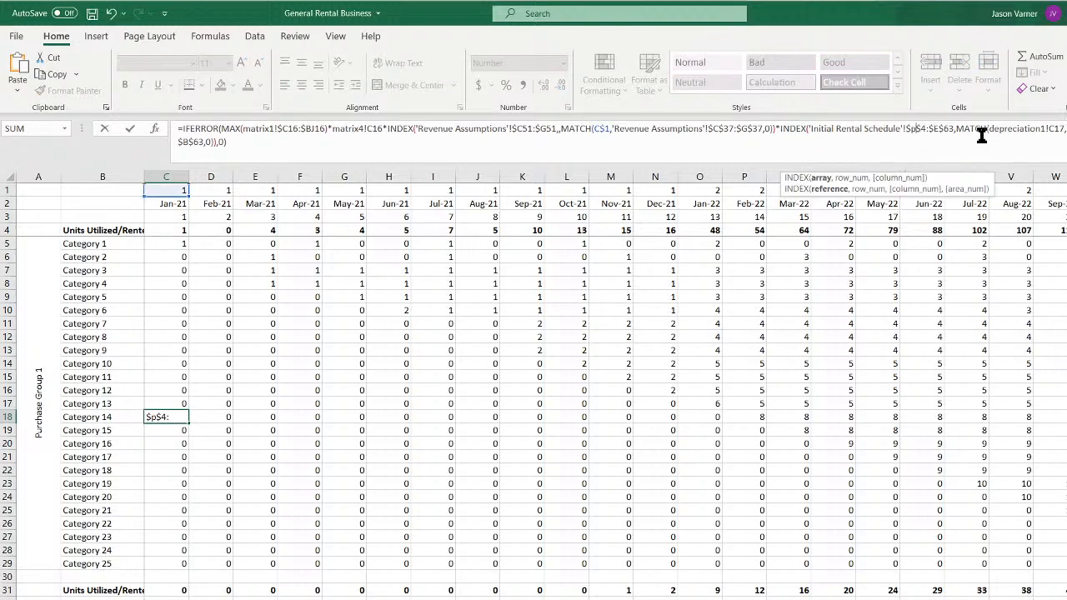
key("Right")
key("Right")
key("Right")
key("Right")
key("Right")
key("Return")
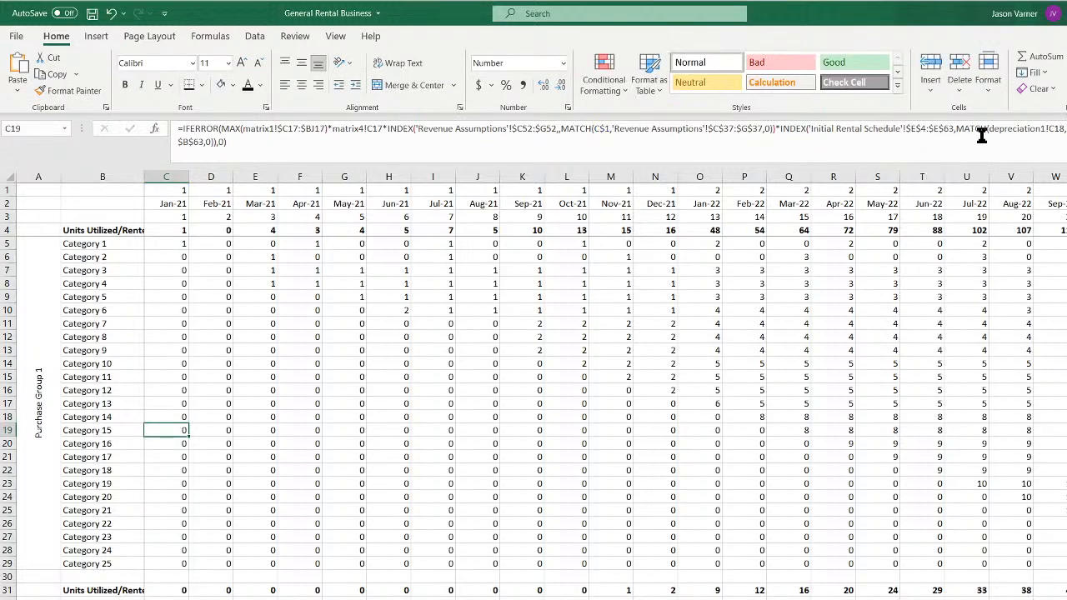
Change the Initial Rental Schedule range in the Jan-21 Category 15 formula to start at $Q$4
left_click(917, 131)
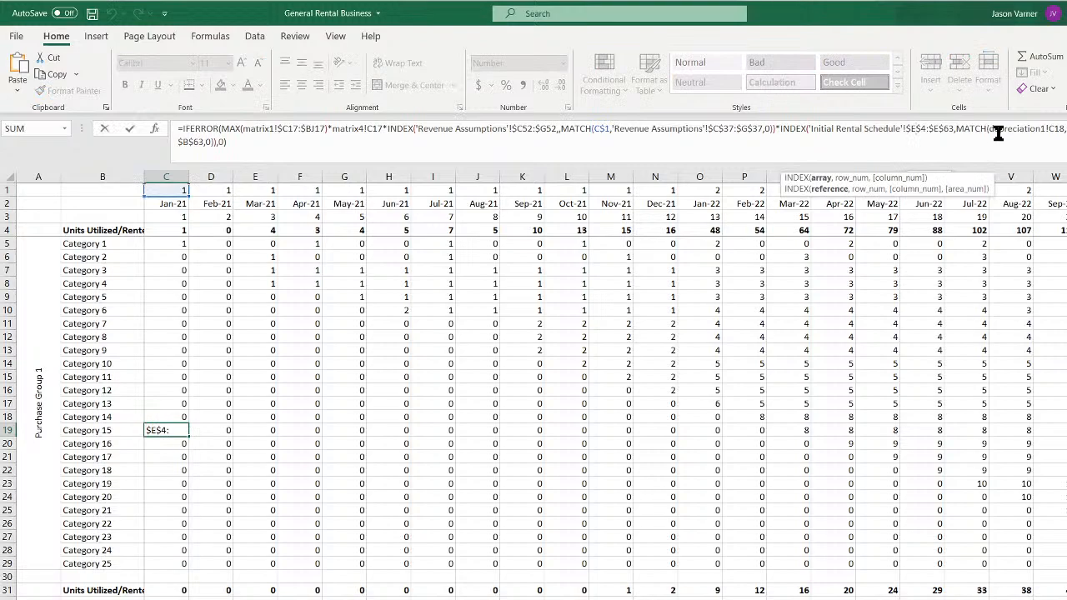
key("BackSpace")
type("q")
key("Right")
key("Right")
key("Return")
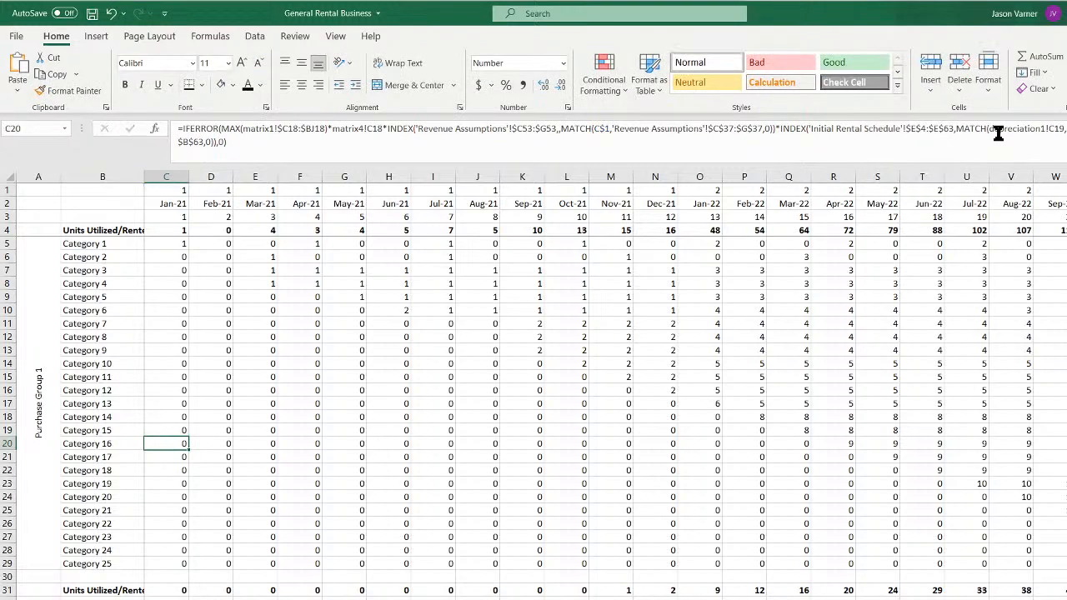
Change the Initial Rental Schedule range in the Jan-21 Category 16 formula to start at $R$4
left_click(916, 134)
key("BackSpace")
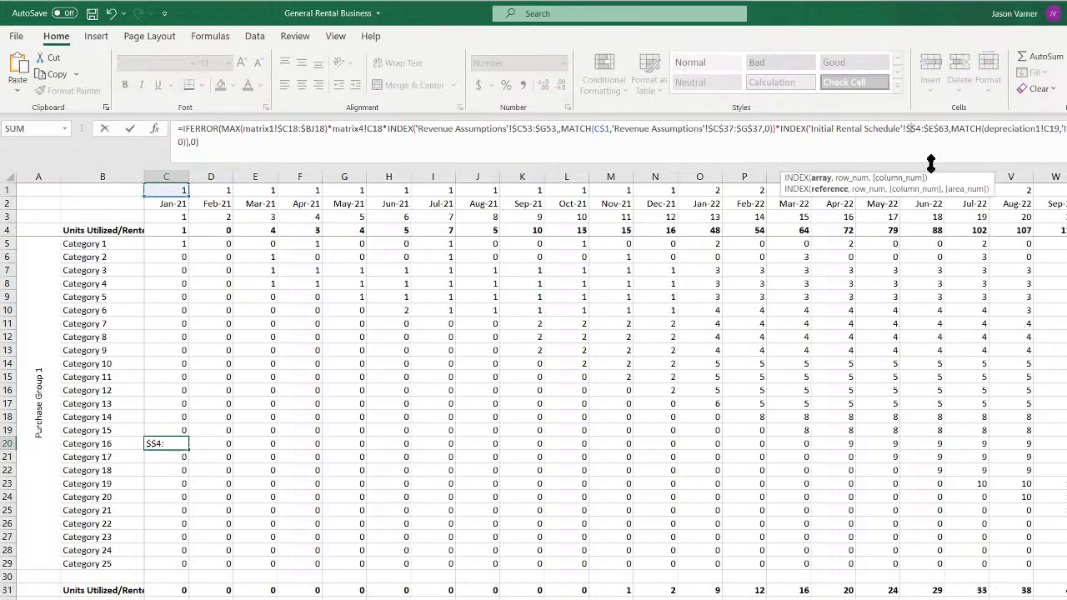
type("r")
key("Right")
key("Right")
key("Right")
key("Right")
key("Return")
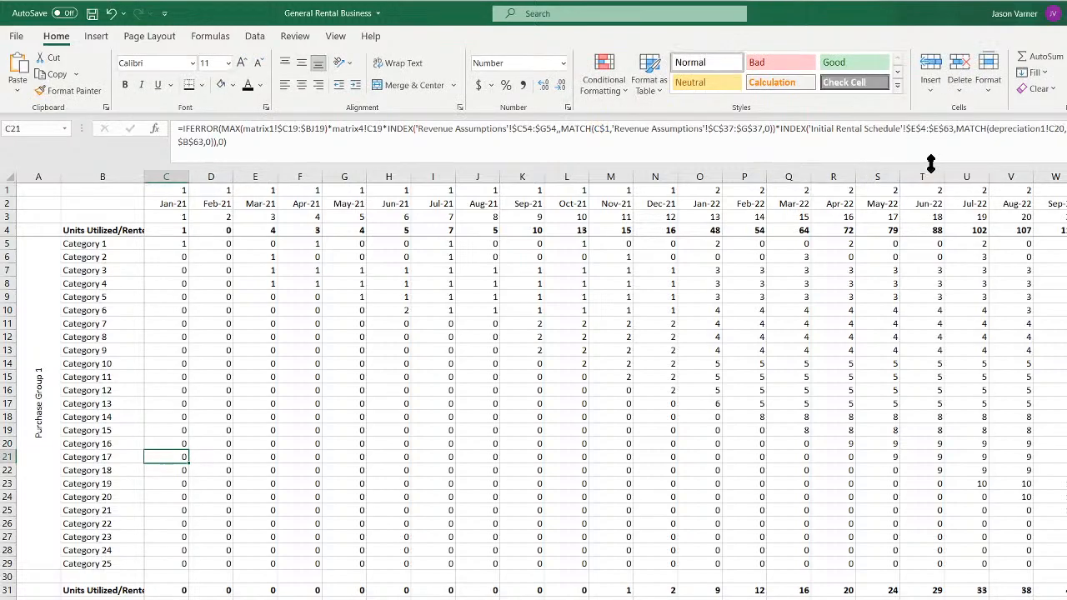
Change the Initial Rental Schedule range in the Jan-21 Category 17 formula to start at $S$4
left_click(915, 129)
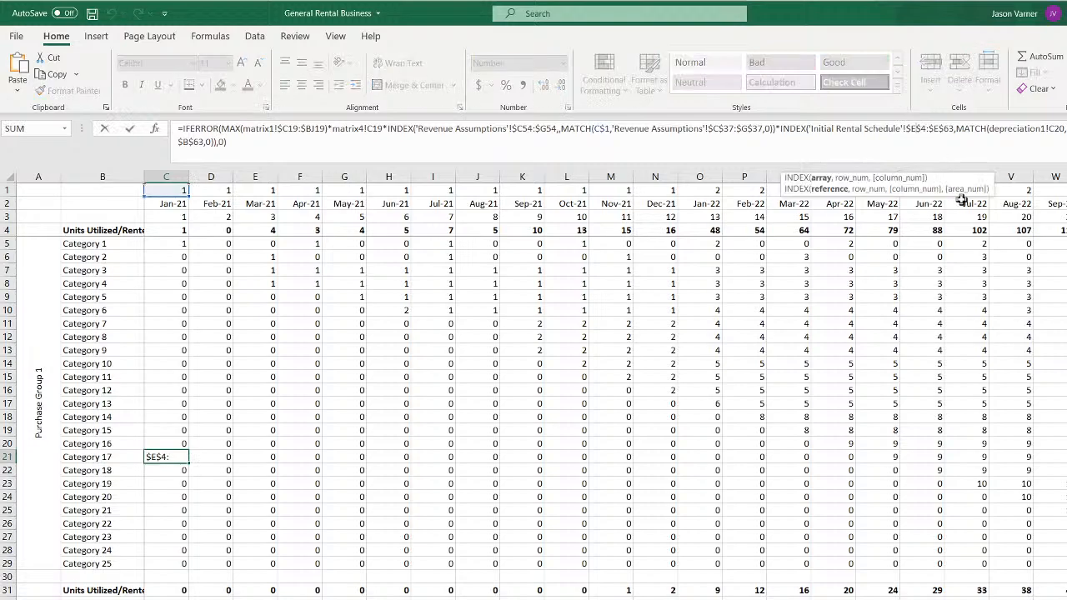
key("BackSpace")
type("s")
key("Right")
key("Right")
key("Right")
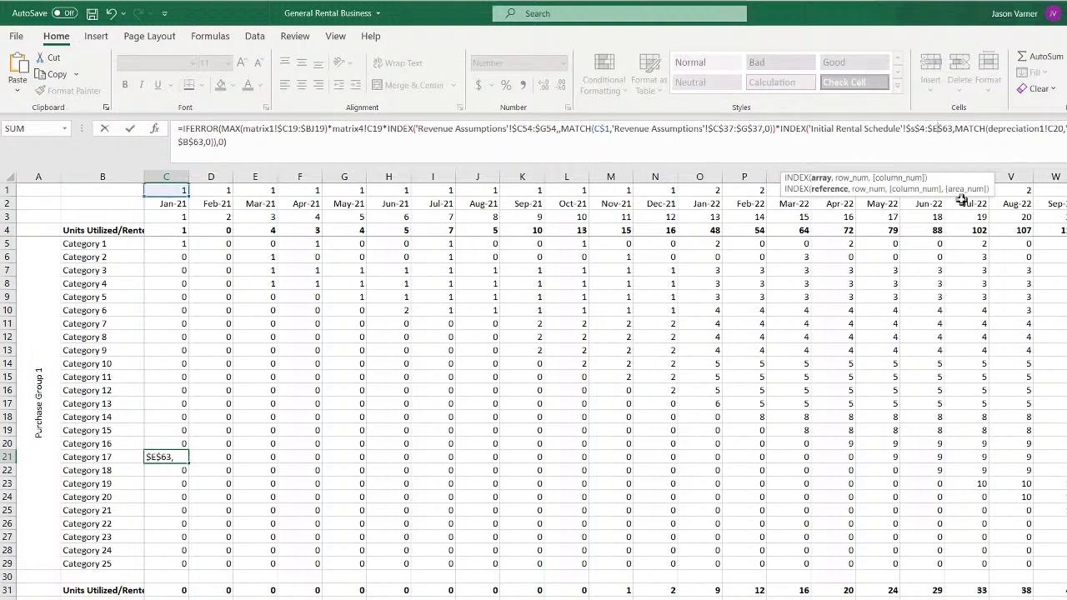
key("Return")
Change the Initial Rental Schedule range in the Jan-21 Category 18 formula to start at $T$4
left_click(916, 131)
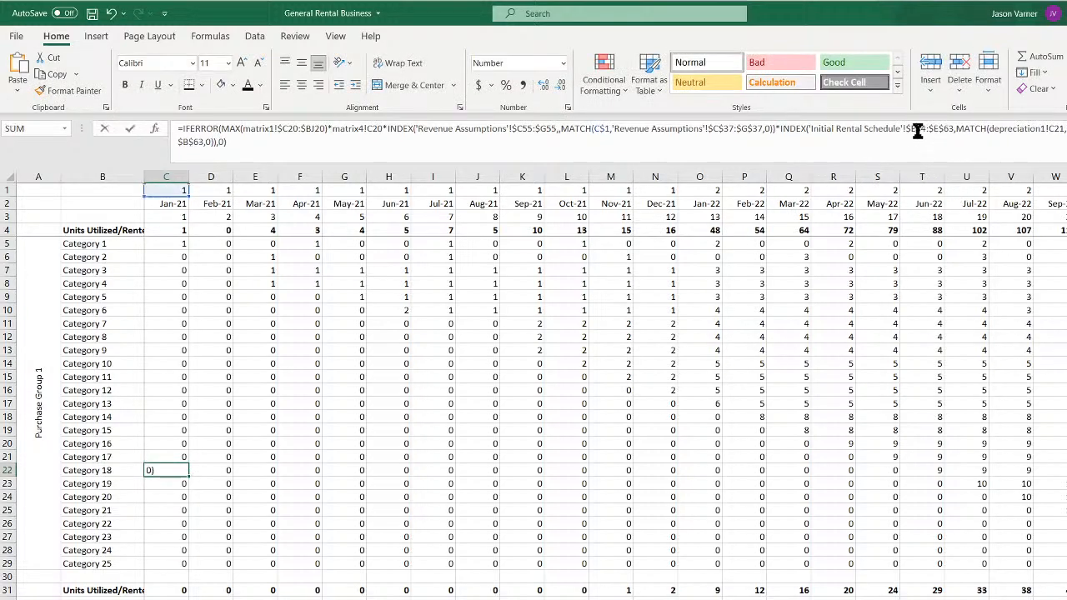
key("BackSpace")
type("t")
key("Right")
key("Right")
key("Right")
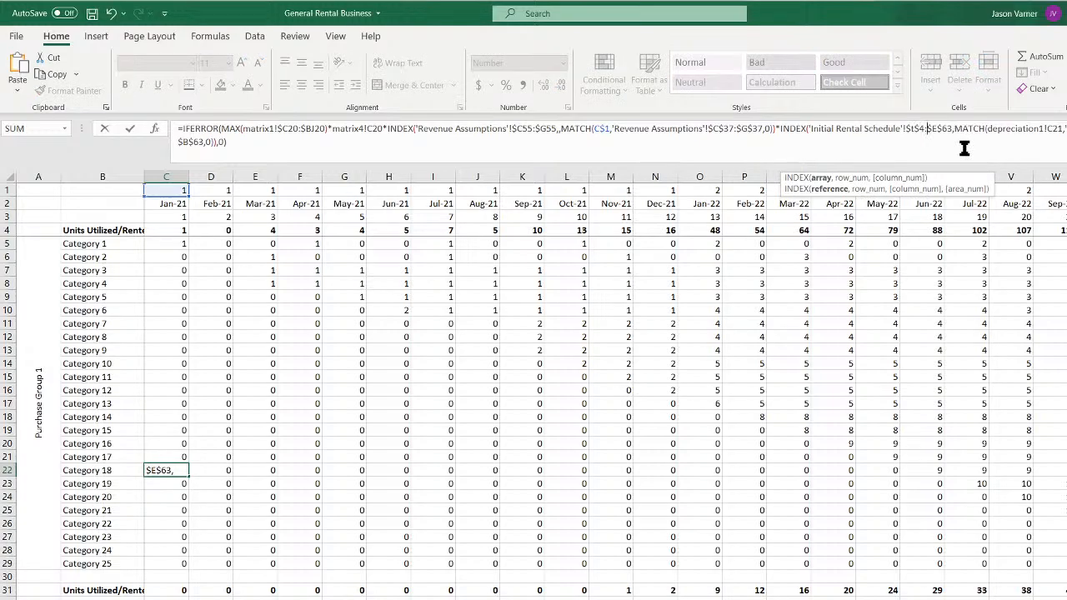
key("Return")
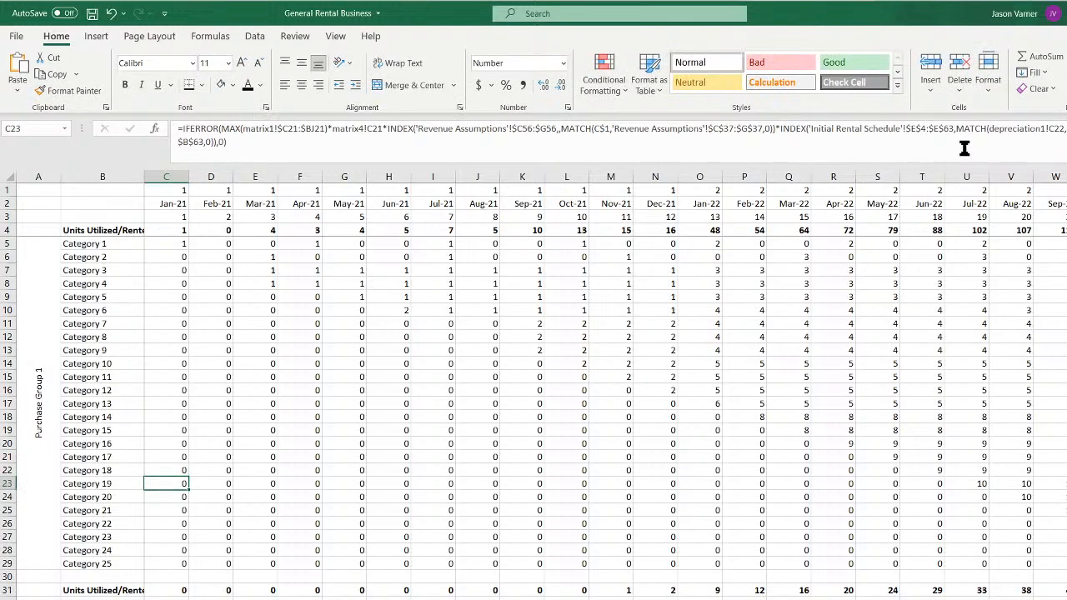
Change the Initial Rental Schedule range in the Jan-21 Category 19 formula to start at $U$4
left_click(914, 134)
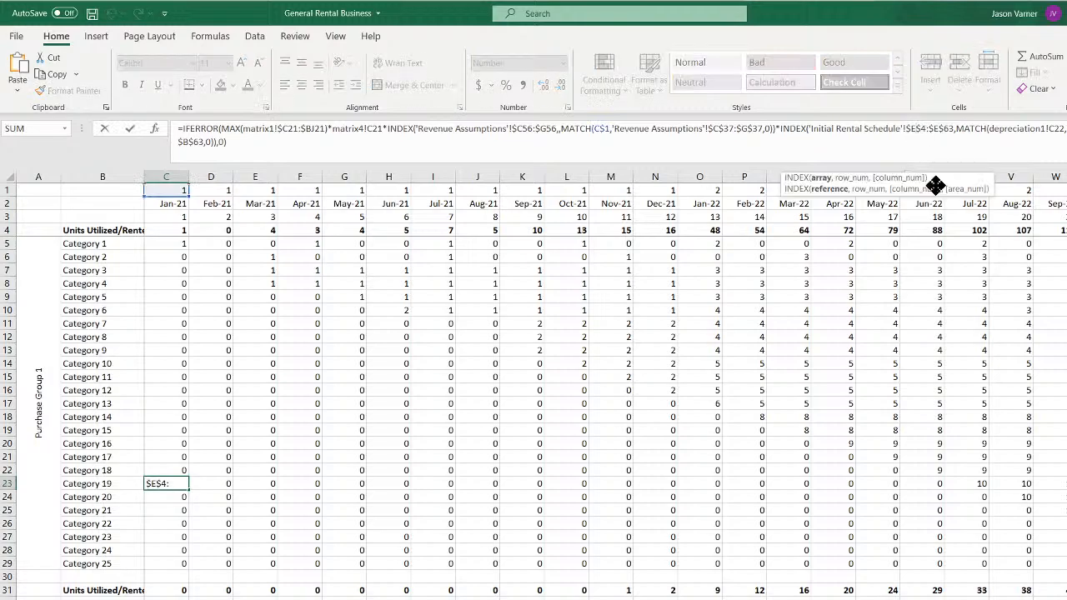
key("BackSpace")
type("u")
key("Return")
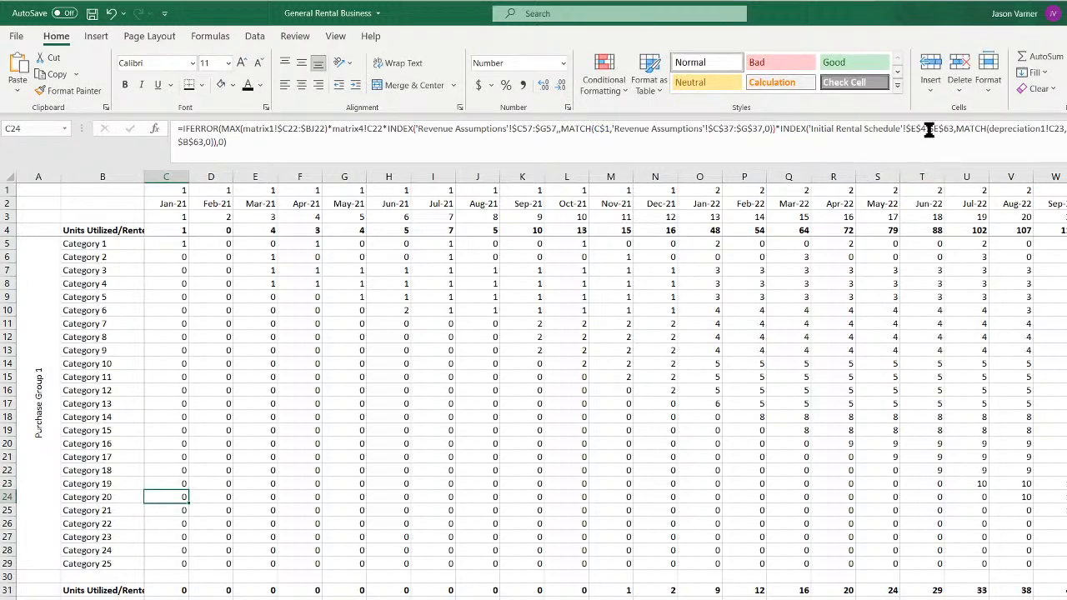
Change the Initial Rental Schedule range in the Jan-21 Category 20 formula to start at $V$4
left_click(950, 148)
key("BackSpace")
type("v")
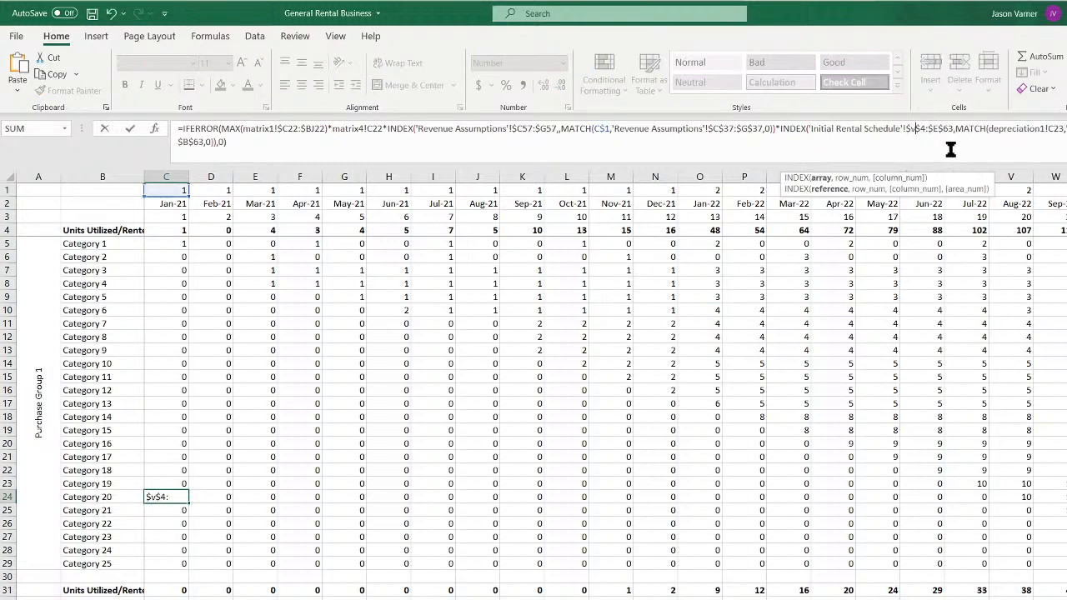
key("Return")
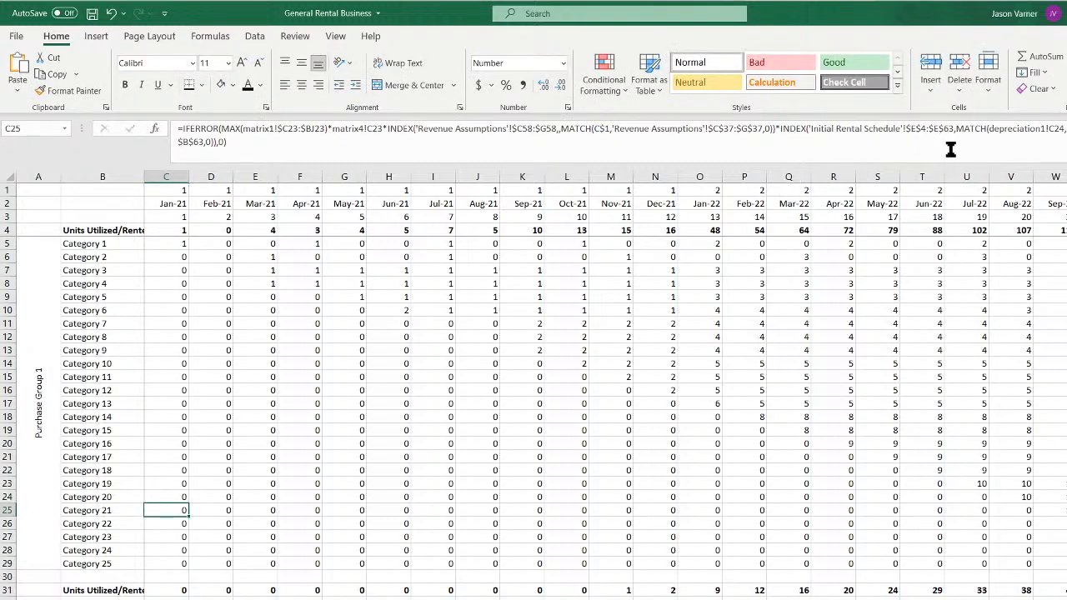
Change the Initial Rental Schedule range in the Jan-21 Category 21 formula to start at $W$4
left_click(915, 129)
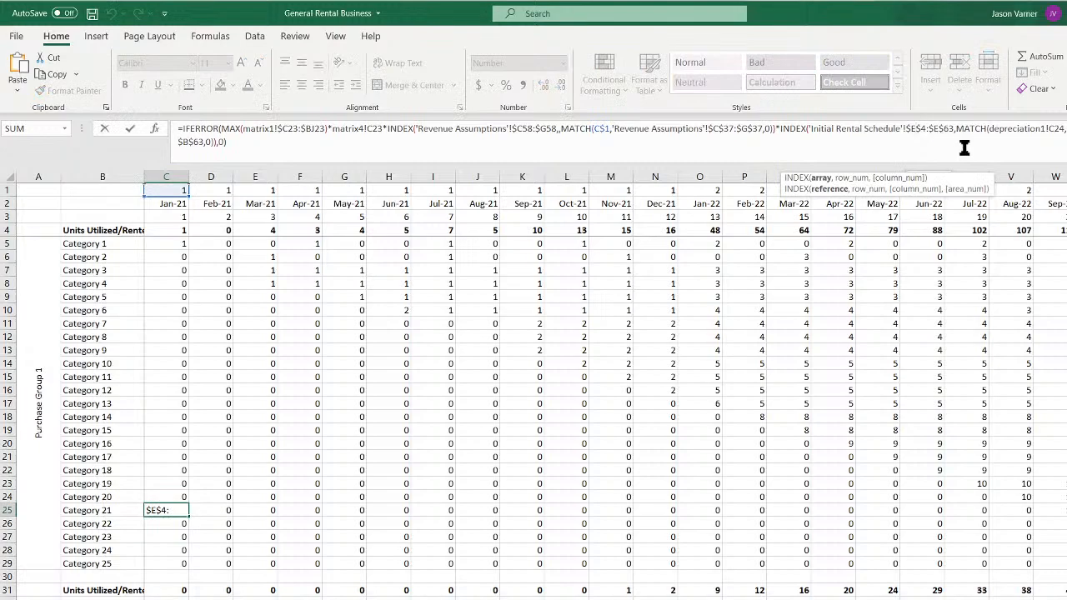
key("BackSpace")
type("w")
key("Right")
key("Right")
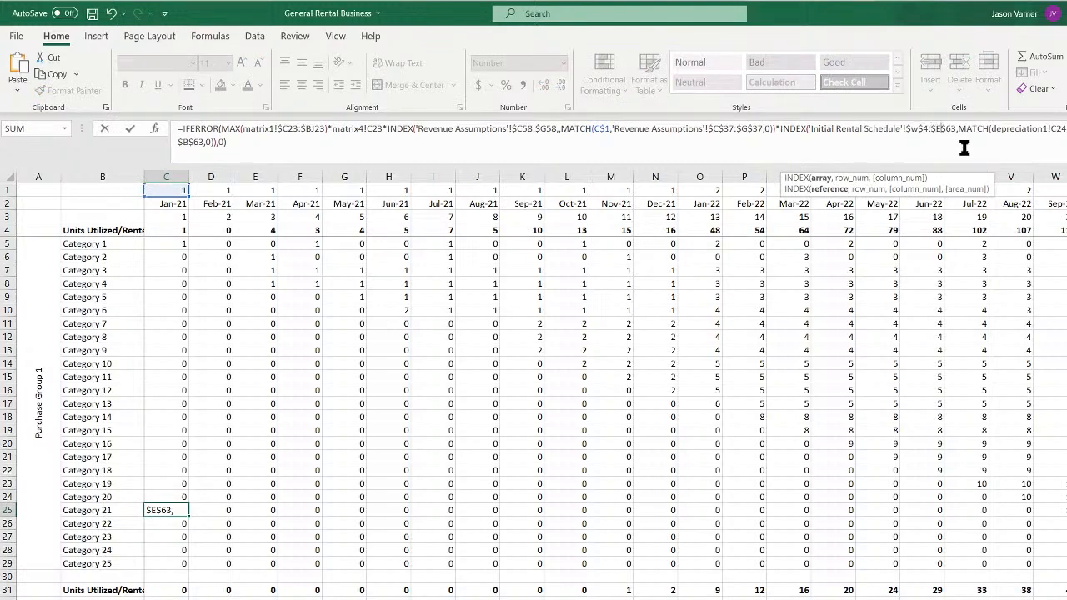
key("Return")
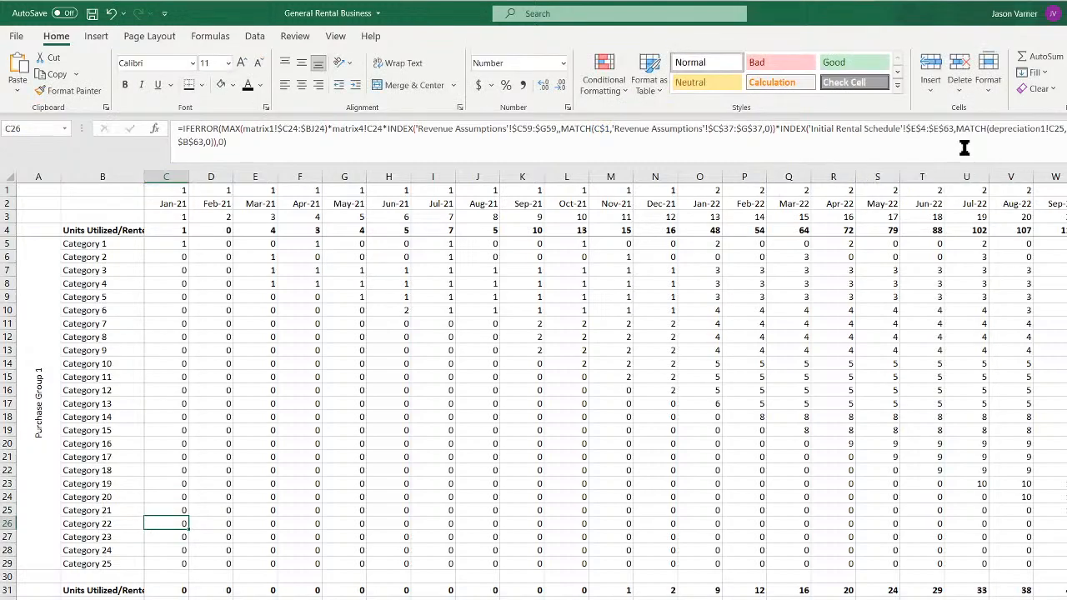
Change the Initial Rental Schedule range in the Jan-21 Category 22 formula to $X$4:$X$63
left_click(915, 129)
key("BackSpace")
type("x")
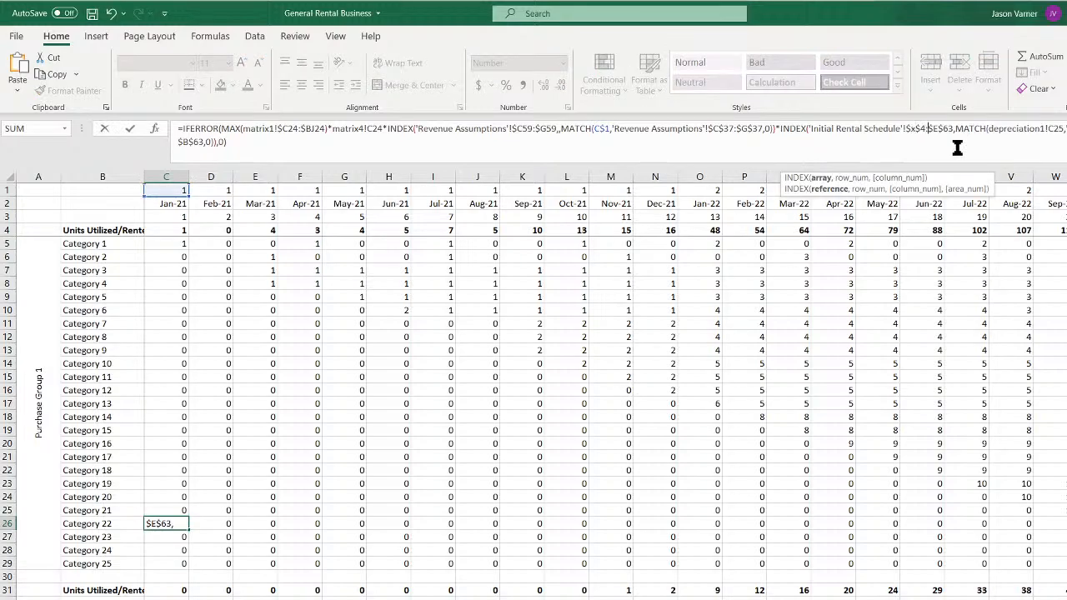
key("Return")
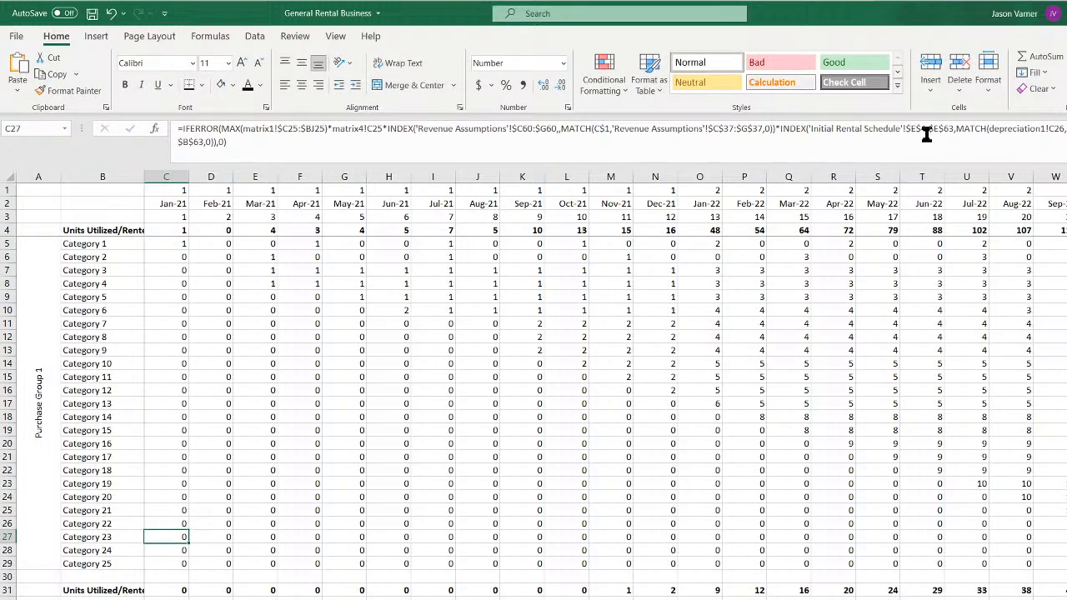
Change the Initial Rental Schedule range in the Jan-21 Category 23 formula to $Y$4:$Y$63
left_click(913, 129)
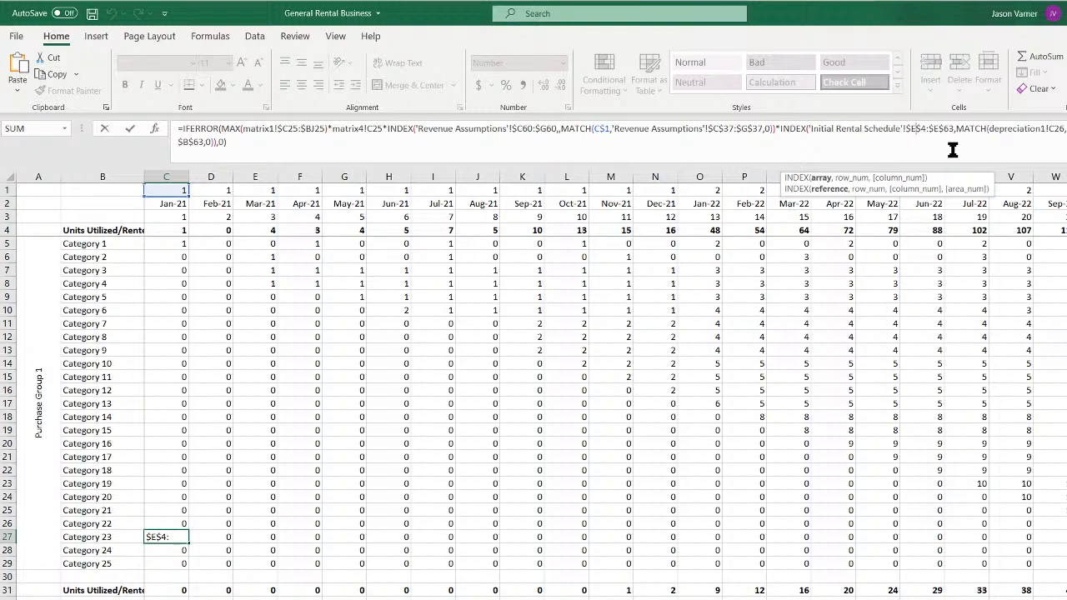
type("y$4:$y")
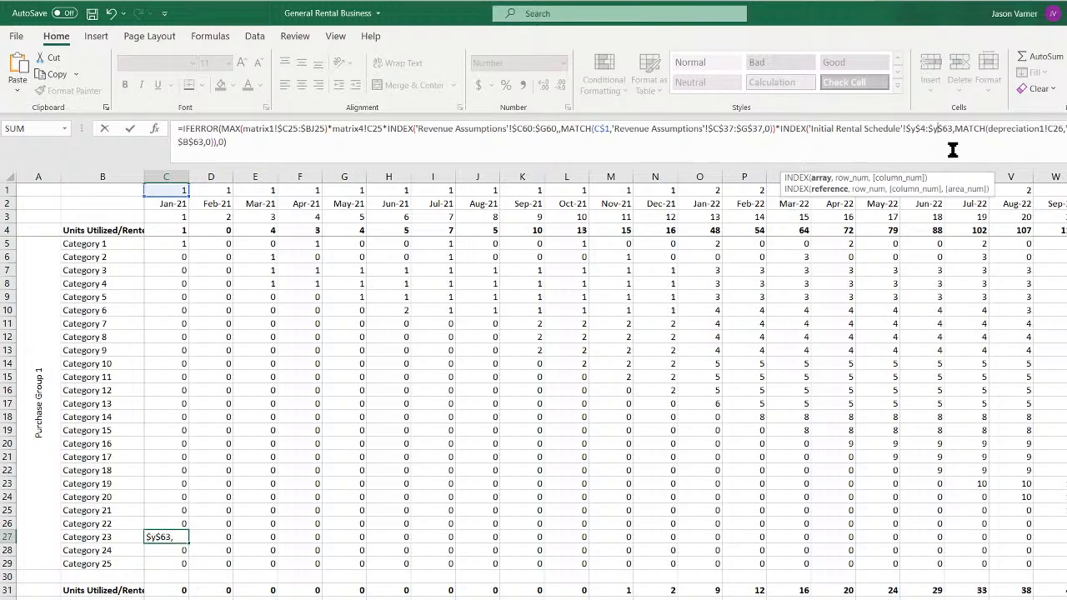
key("Return")
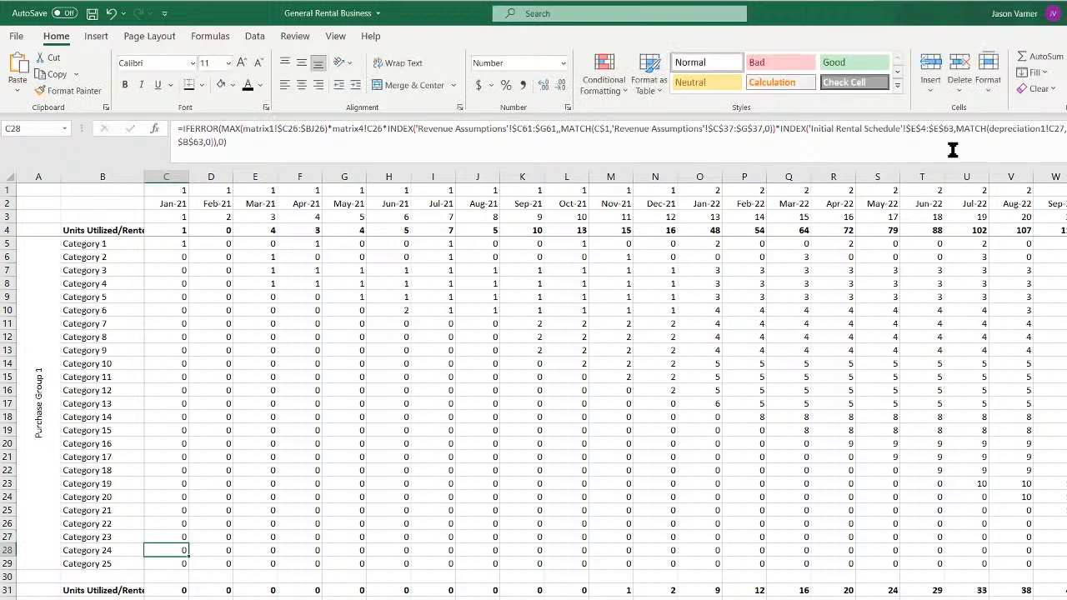
Review the Initial Rental Schedule ranges in the Jan-21 formulas for Categories 20 to 24
key("Up")
key("Up")
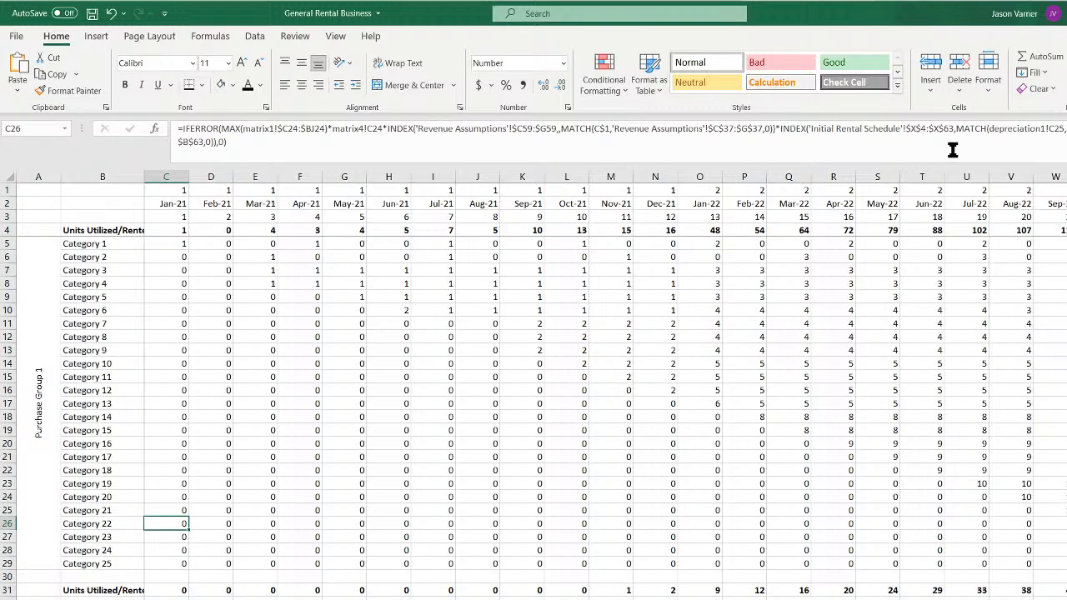
key("Up")
key("Up")
key("Down")
key("Down")
key("Down")
key("Down")
key("Up")
key("Up")
key("Up")
key("Down")
key("Down")
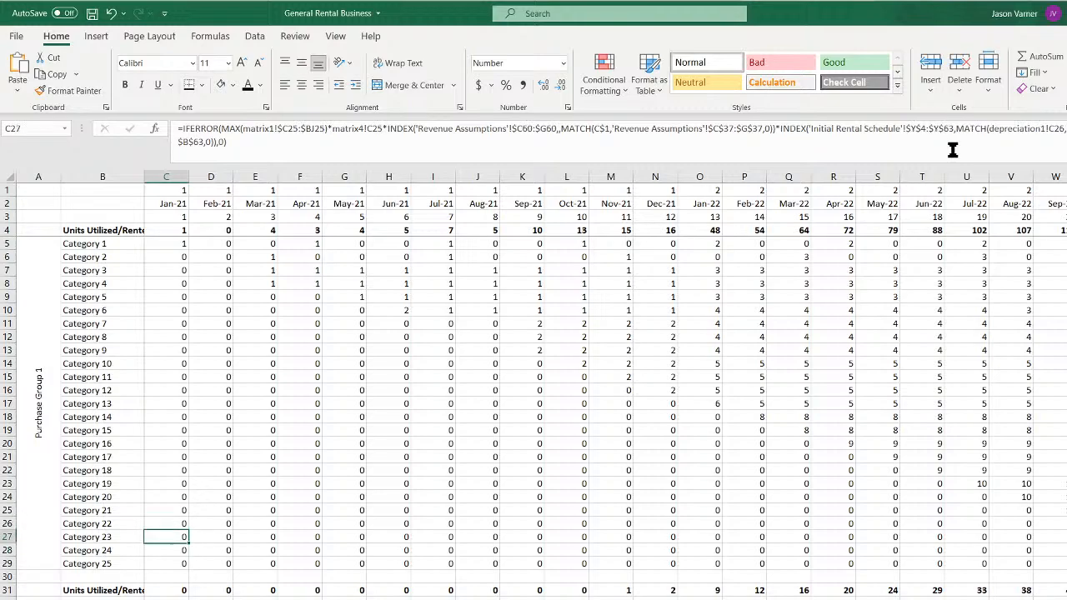
key("Up")
key("Up")
key("Down")
key("Down")
key("Down")
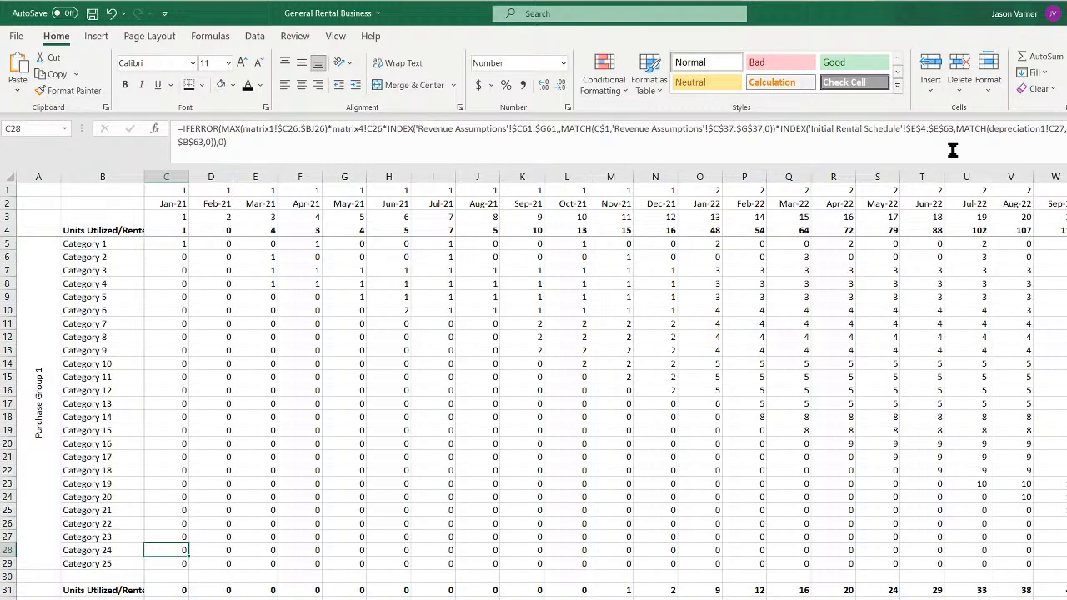
Change the Initial Rental Schedule range in the Jan-21 Category 24 formula to $Z$4:$Z$63
left_click(920, 127)
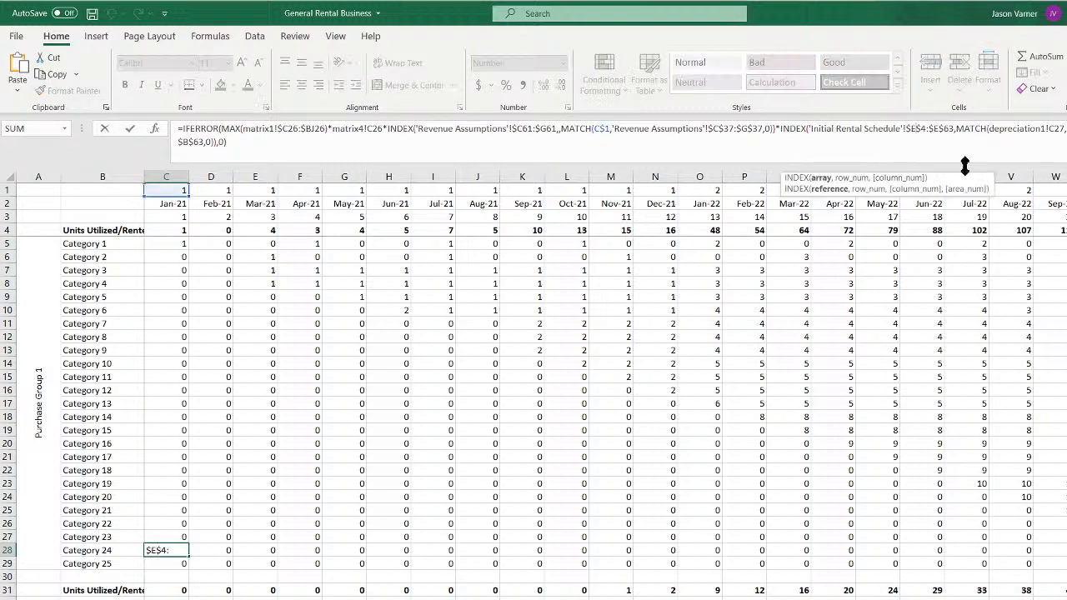
key("BackSpace")
type("e")
key("Return")
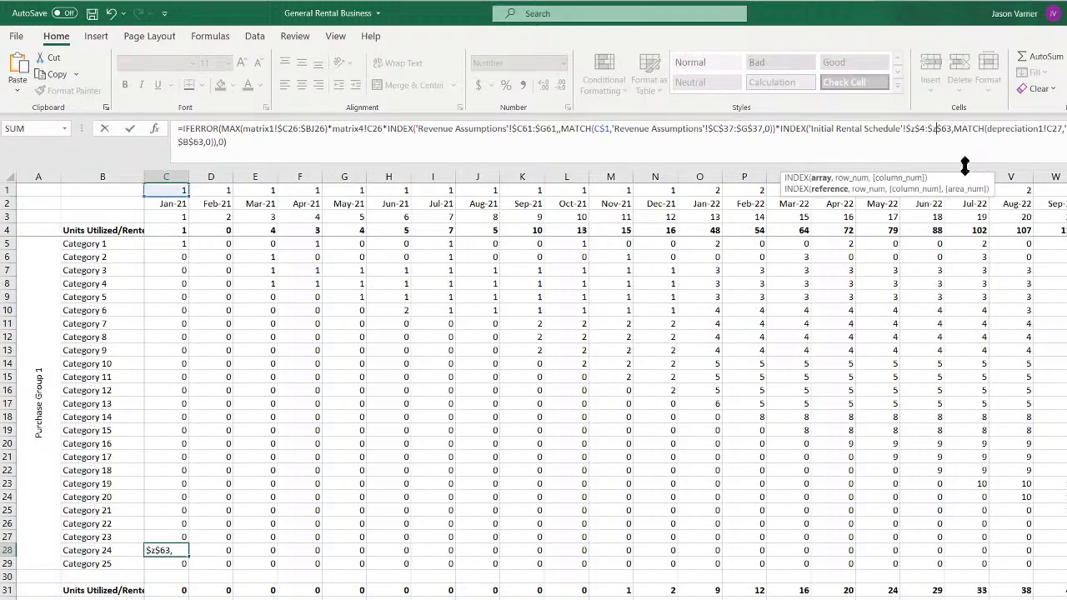
Change the Initial Rental Schedule range in the Jan-21 Category 25 formula to $AA$4:$AA$63
left_click(916, 128)
key("BackSpace")
type("aa")
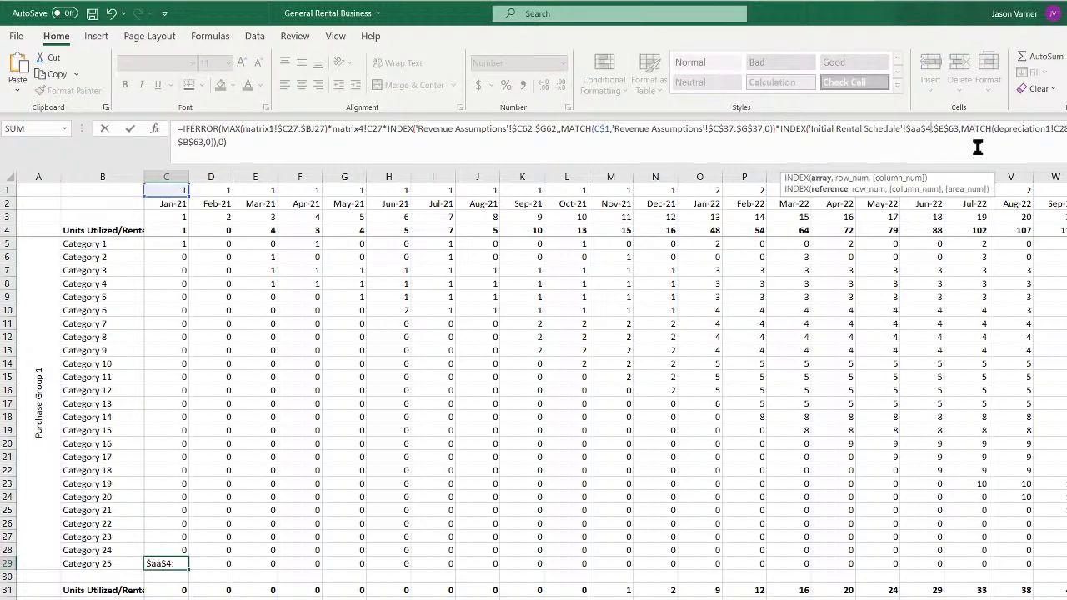
key("BackSpace")
type("aa")
key("Return")
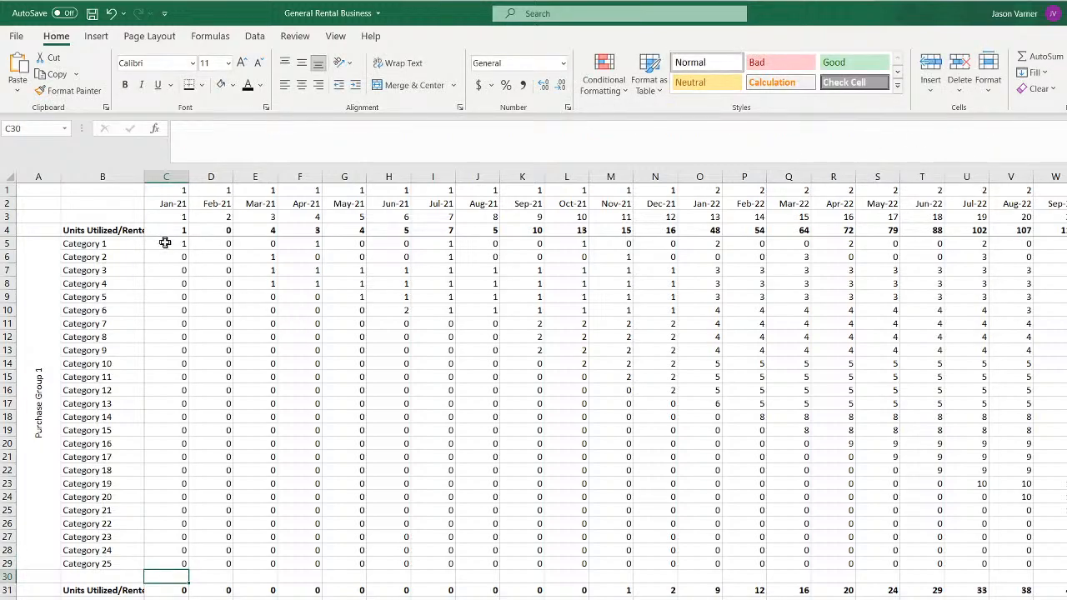
Fill the Purchase Group 1 Jan-21 formulas for Categories 1 to 25 across all month columns
left_click_drag(164, 243, 1066, 570)
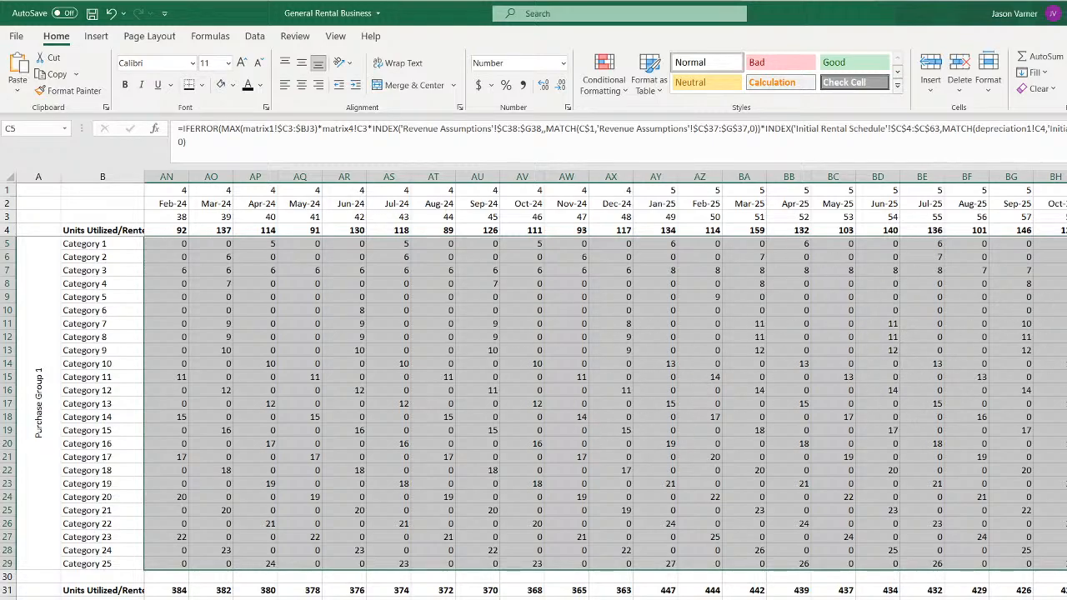
scroll(605, 403, "left", 12)
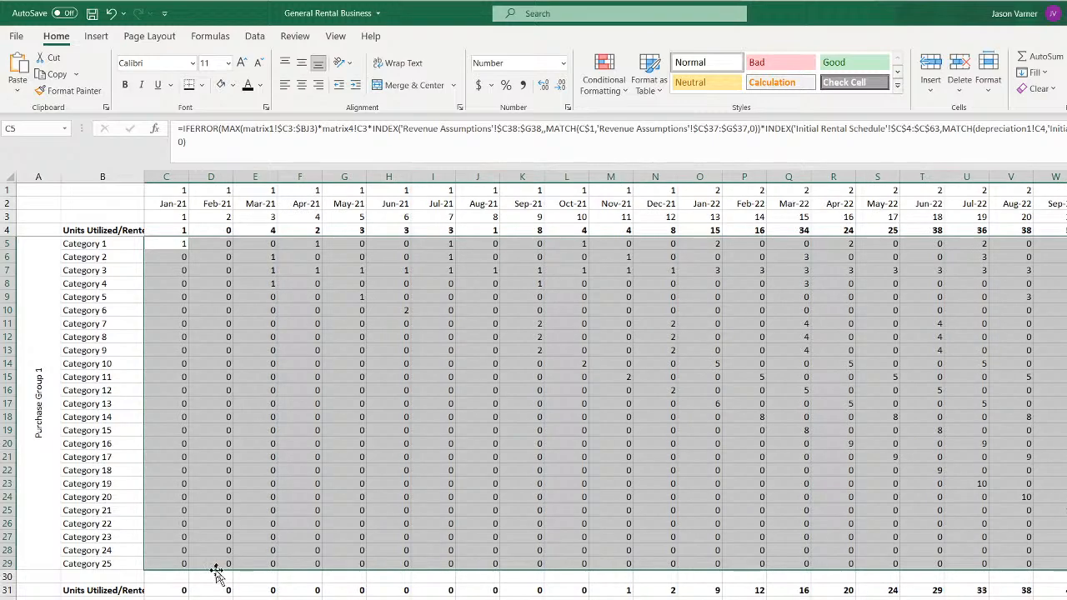
scroll(534, 417, "down", 4)
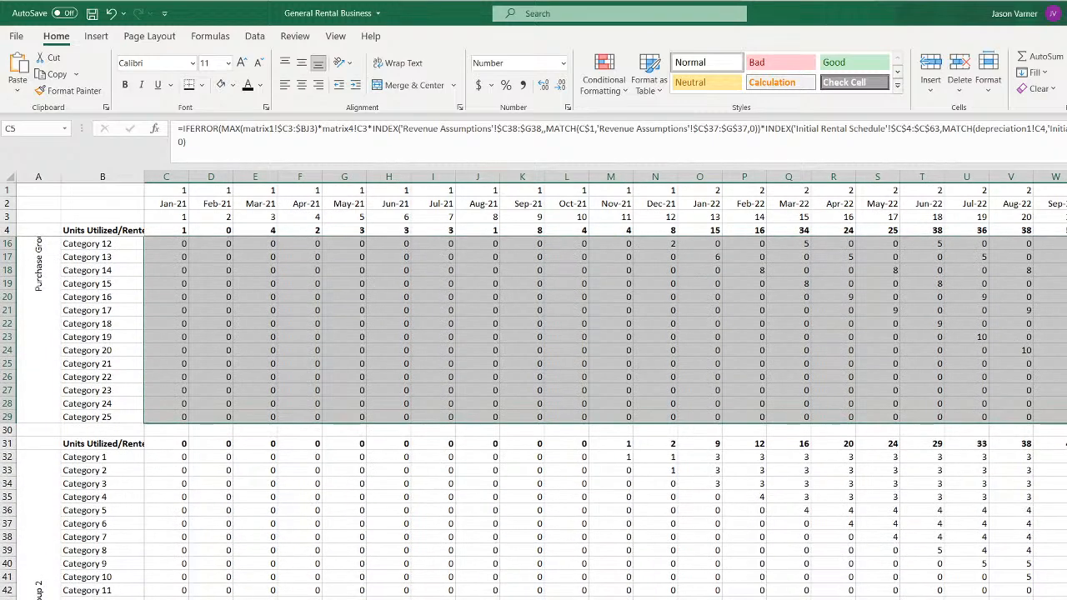
Try to copy the Purchase Group 1 Jan-21 formulas into Purchase Group 2 and fill them across through May-22
left_click(169, 457)
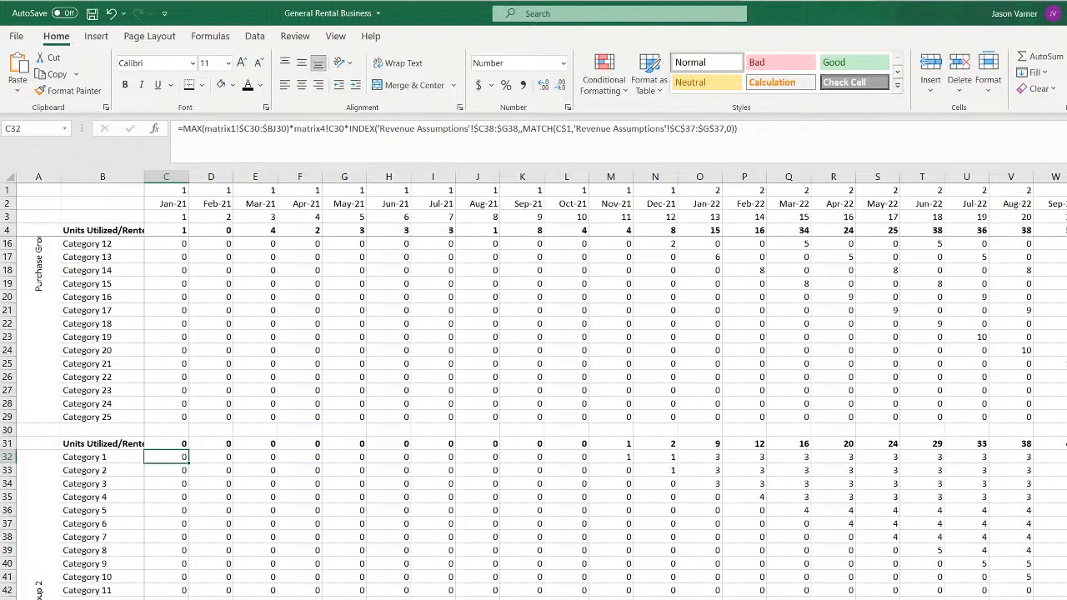
scroll(311, 593, "up", 4)
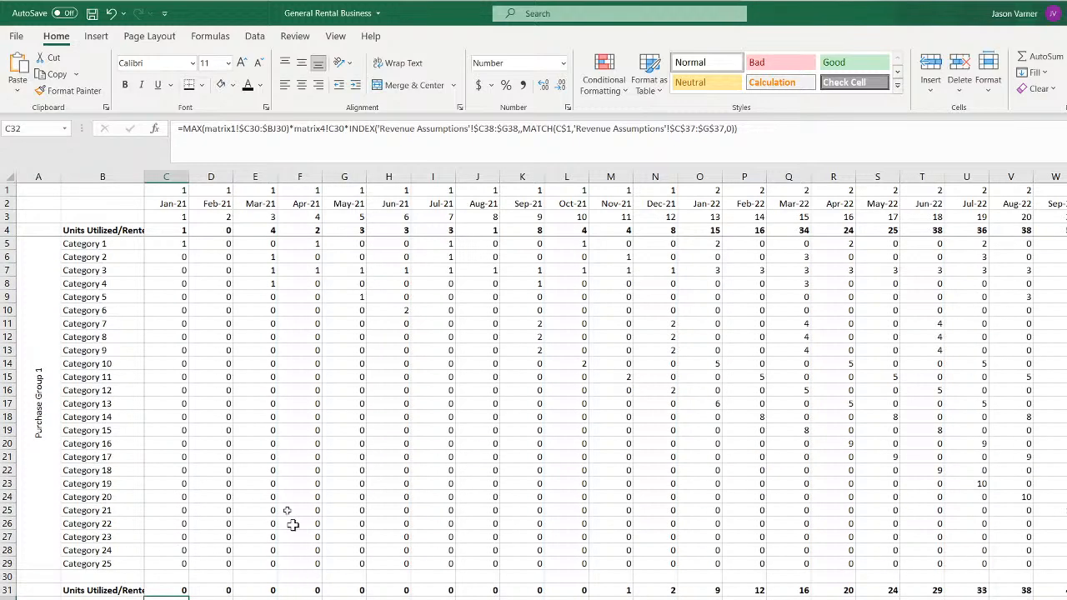
right_click(180, 247)
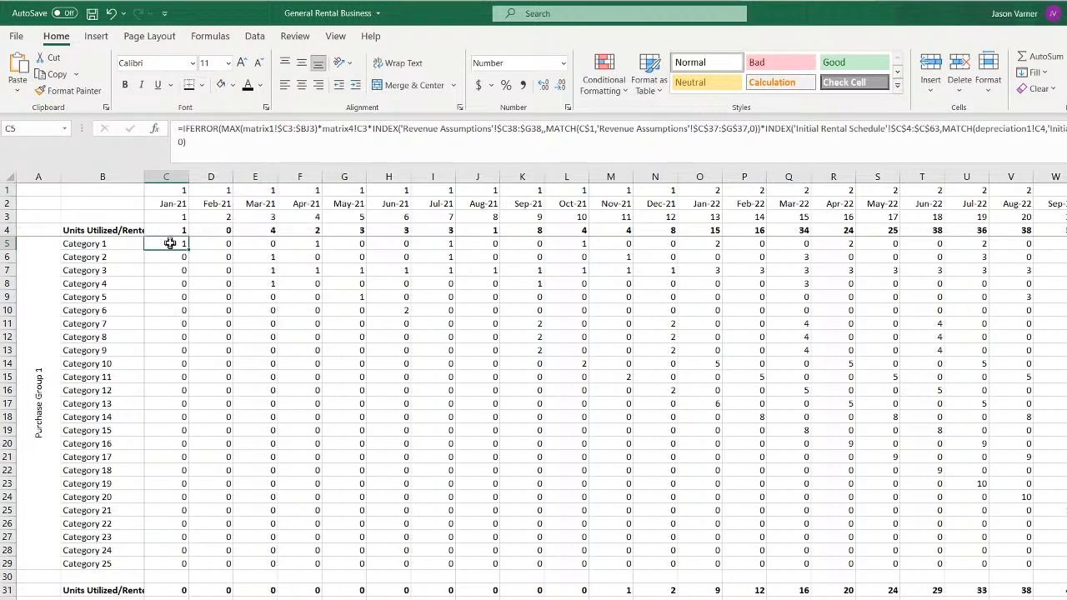
left_click_drag(166, 243, 170, 565)
right_click(175, 398)
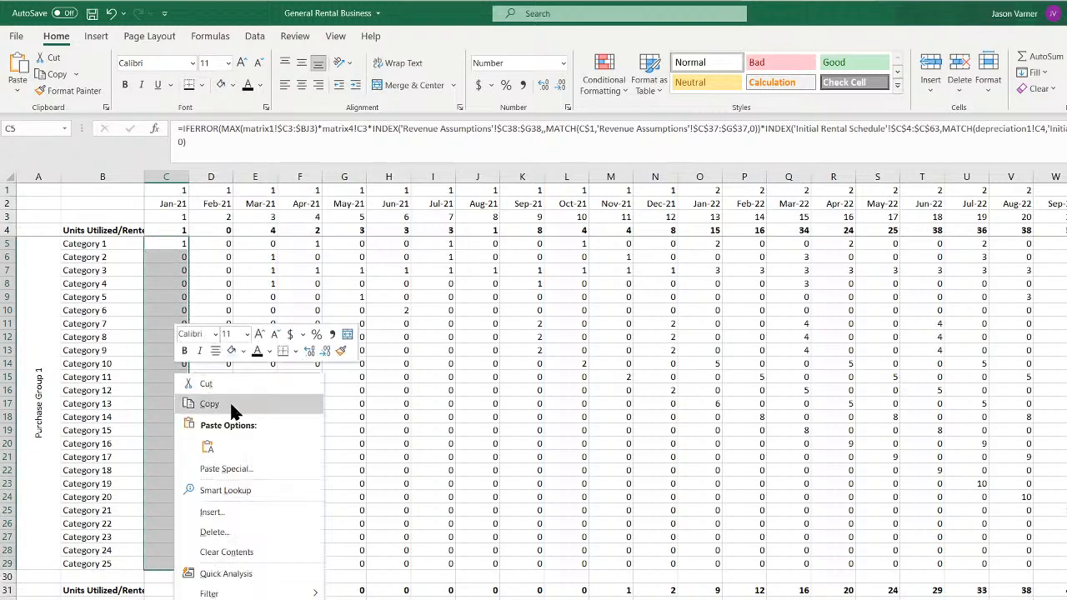
left_click(185, 404)
scroll(222, 436, "down", 7)
right_click(171, 311)
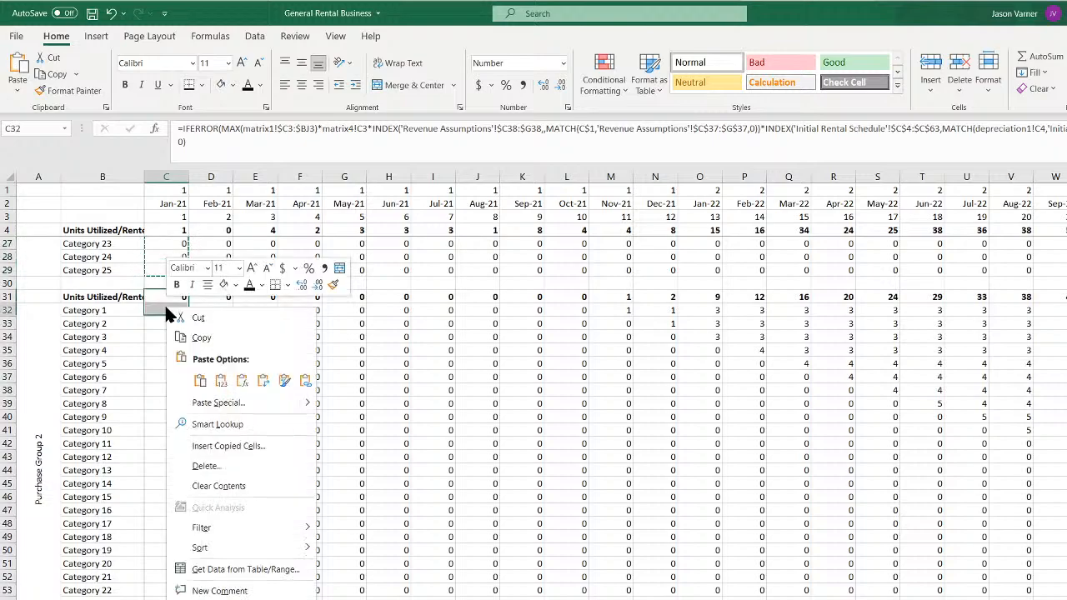
left_click(201, 377)
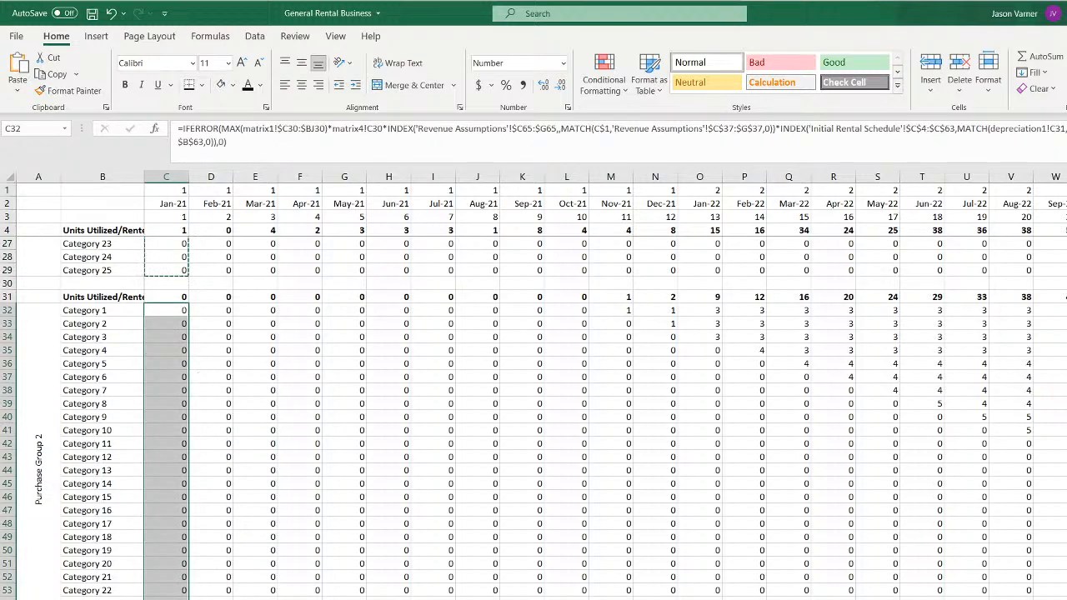
left_click_drag(216, 560, 921, 583)
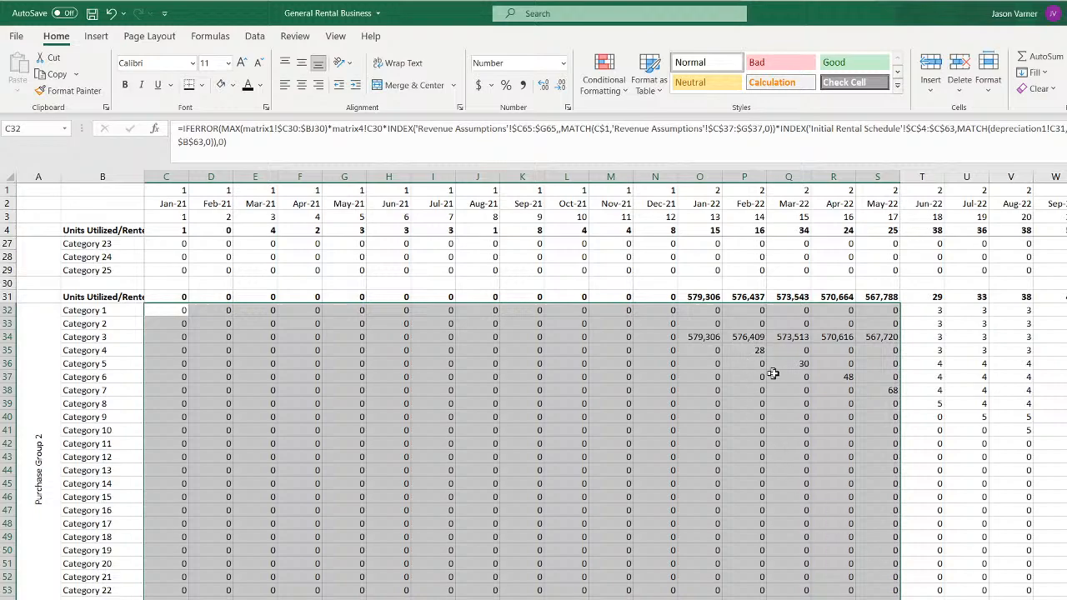
Undo the fill and the formula paste in Purchase Group 2
left_click(110, 14)
left_click(110, 14)
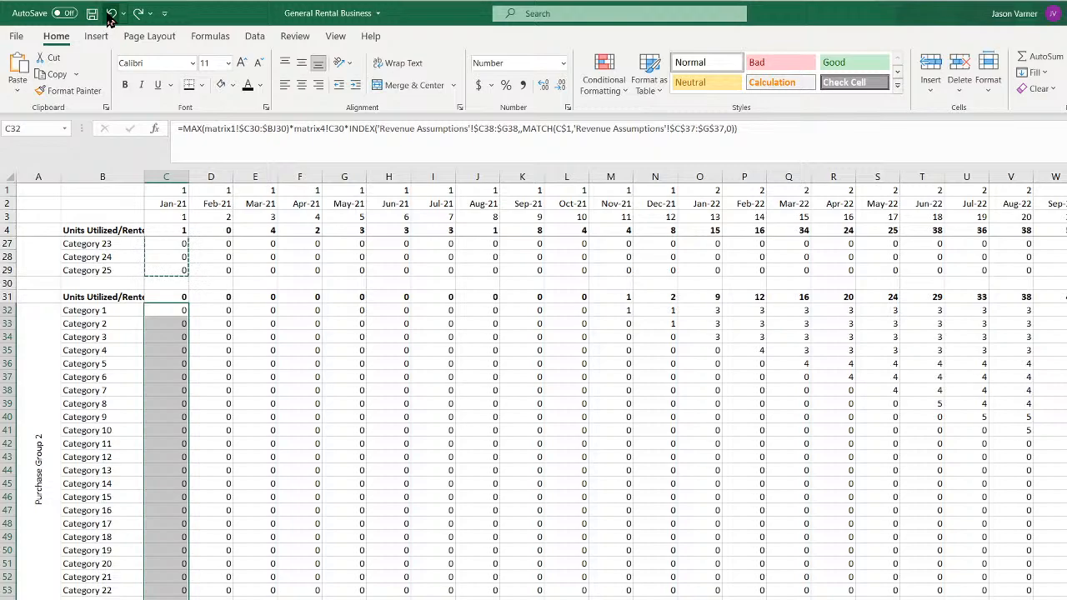
left_click(176, 310)
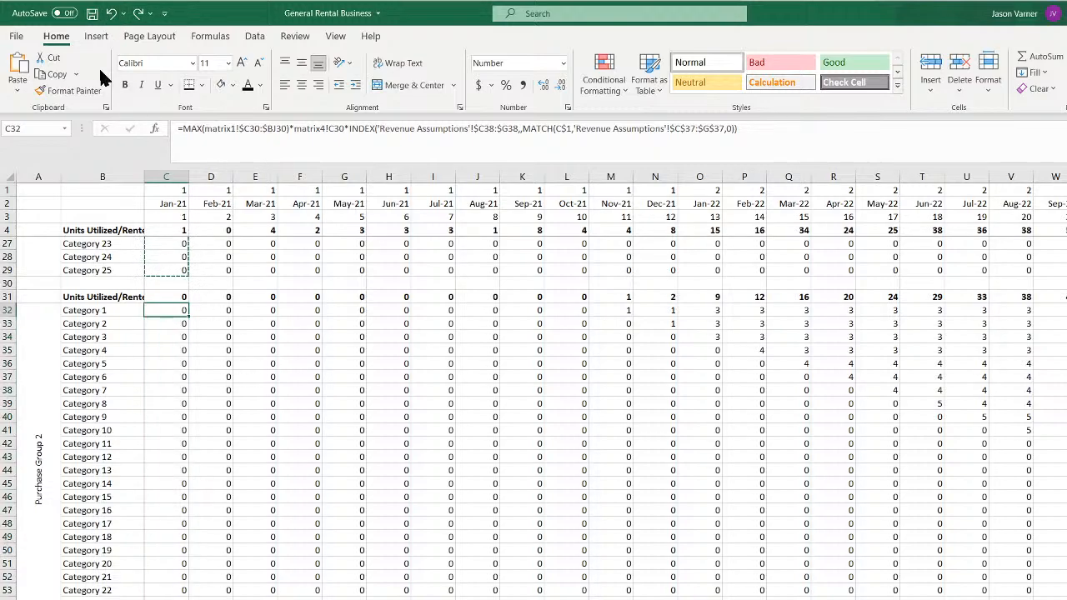
left_click(364, 377)
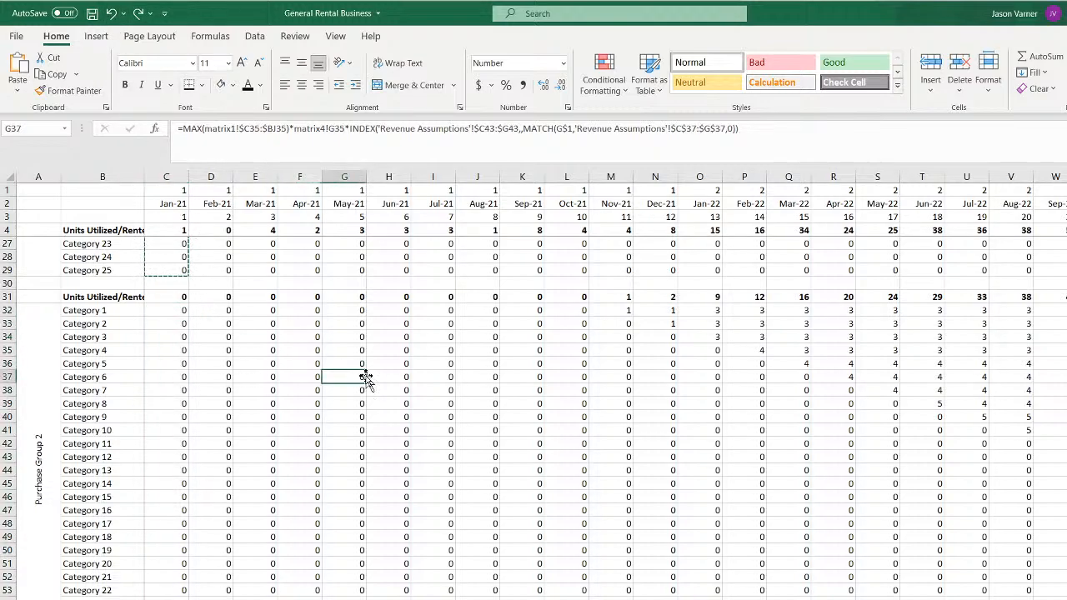
left_click(587, 471)
Check the first and last Purchase Group 1 Jan-21 formulas, then redo the Purchase Group 2 paste to compare its references and undo it
scroll(416, 433, "up", 7)
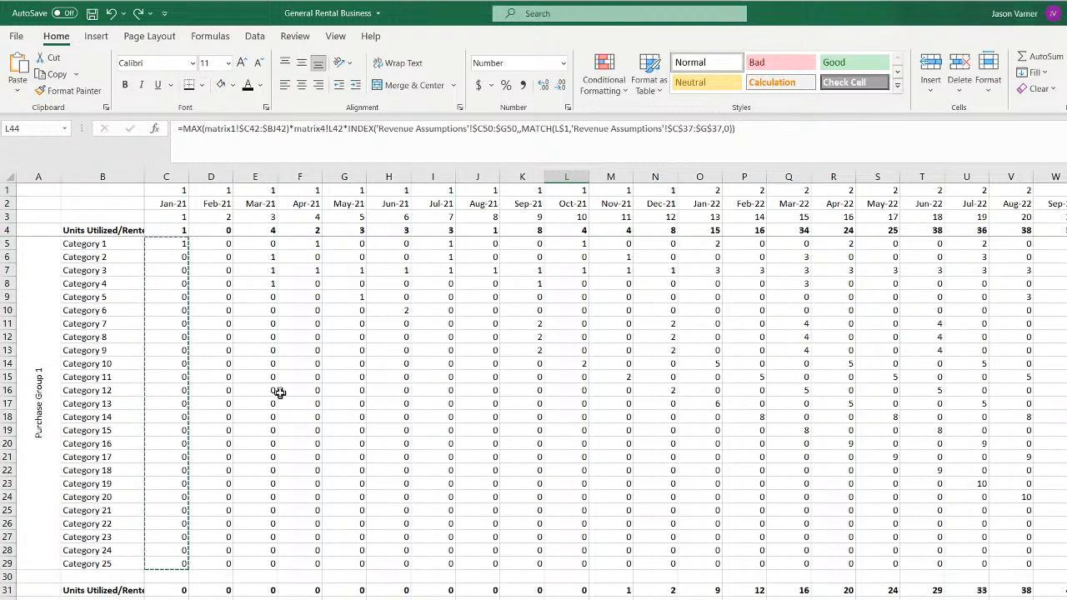
left_click(172, 243)
left_click(172, 564)
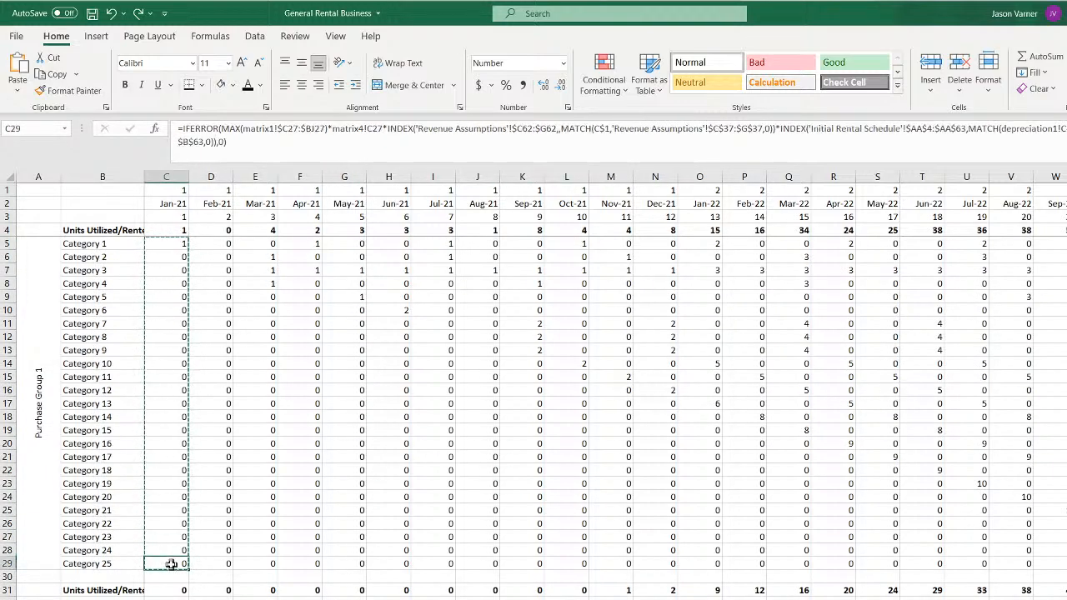
left_click(138, 13)
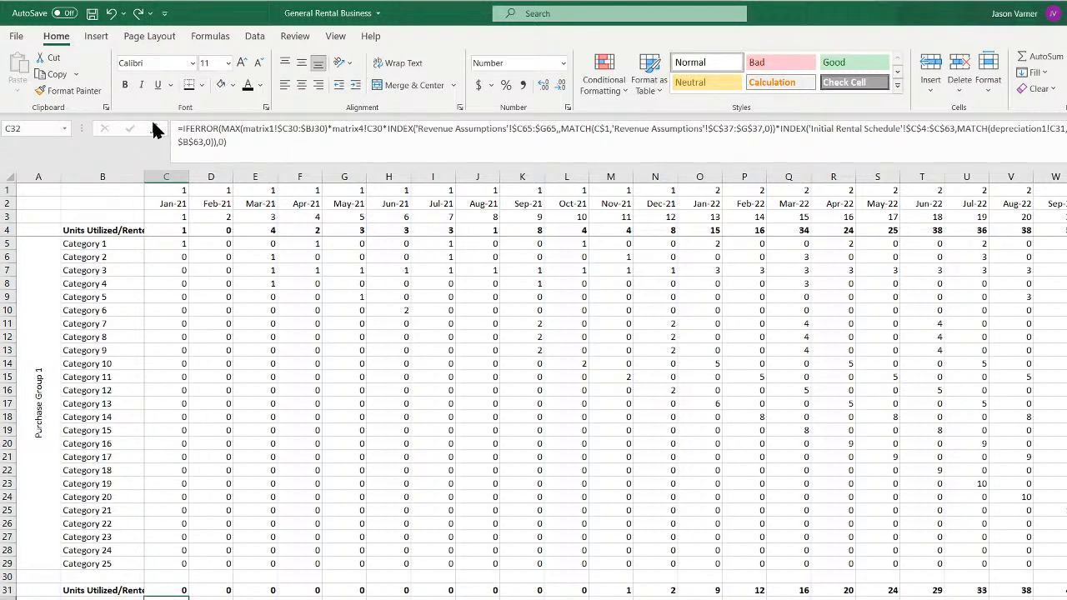
left_click(110, 13)
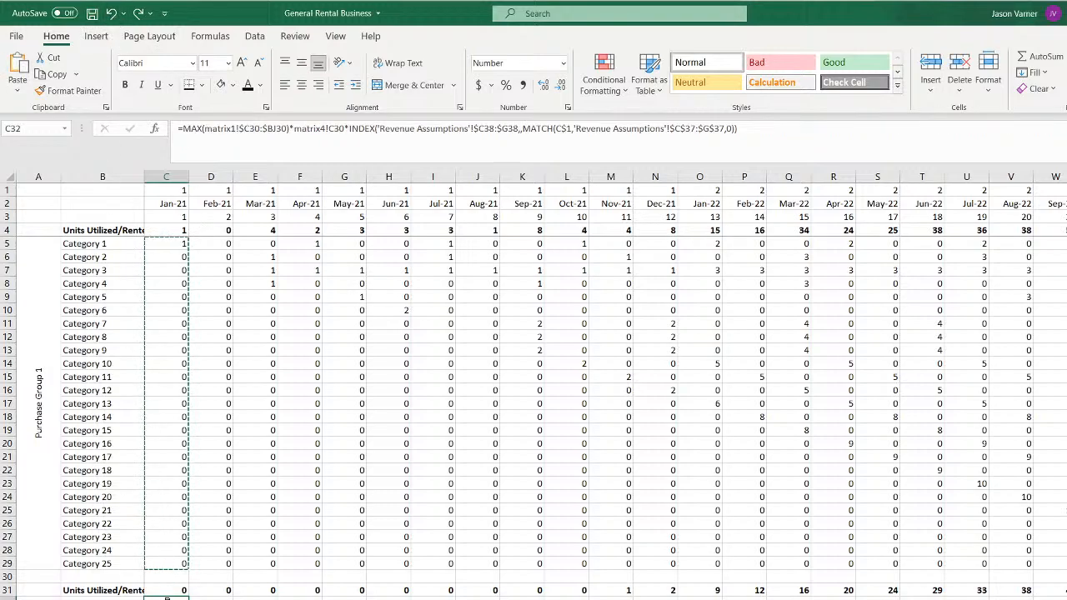
Copy the Purchase Group 1 Category 1 Jan-21 formula into the Jan-21 Category 1 cell of Purchase Group 2
left_click(177, 244)
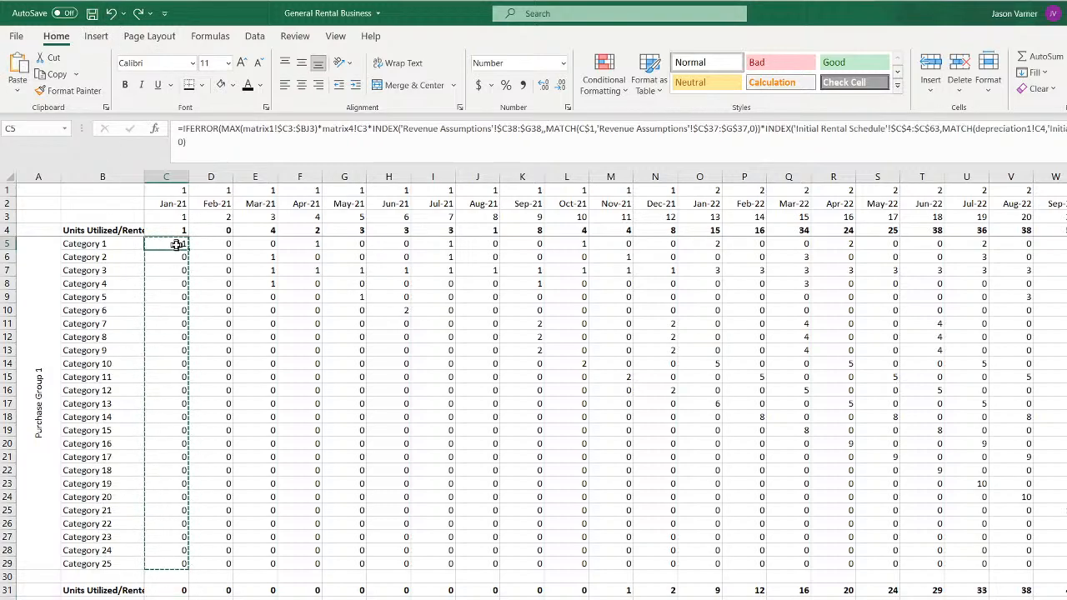
right_click(177, 244)
left_click(202, 277)
right_click(167, 597)
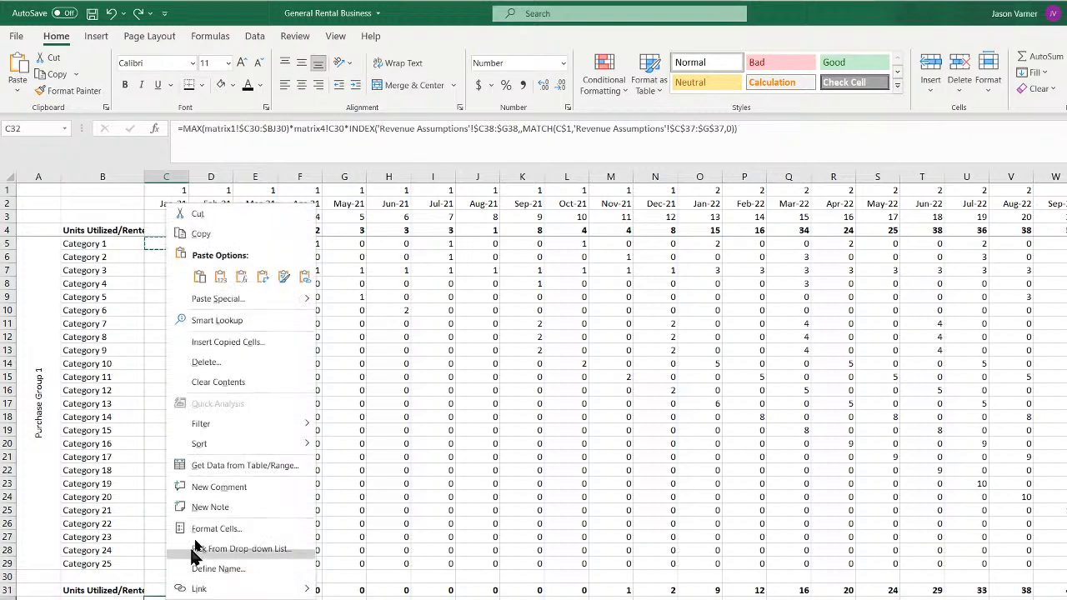
left_click(200, 277)
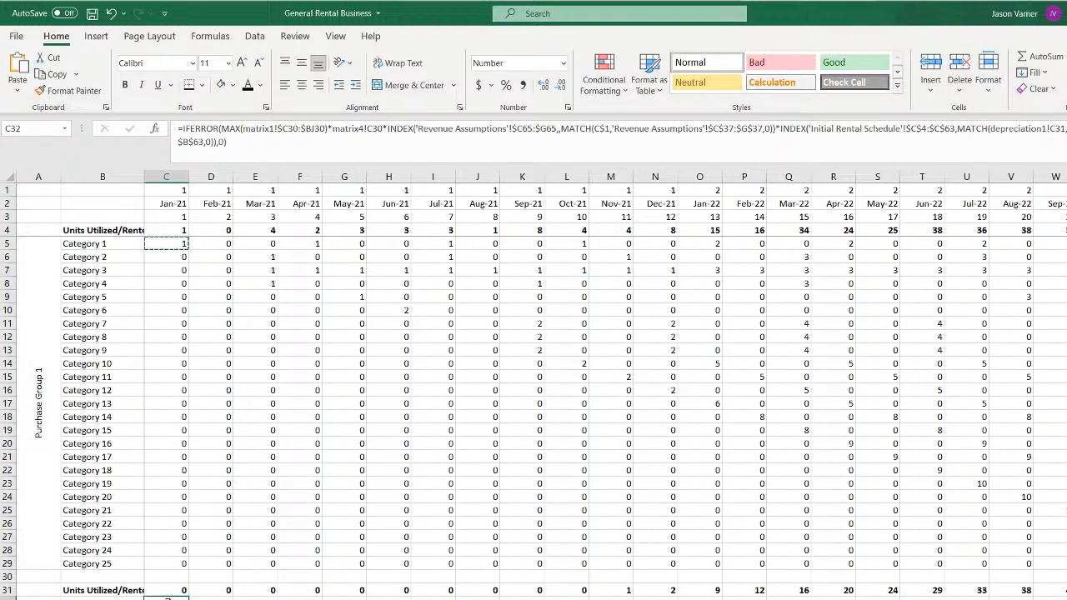
In the Purchase Group 2 Category 1 Jan-21 formula, change the Revenue Assumptions lookup range to $C38:$G38, matching the Purchase Group 1 formula
double_click(168, 598)
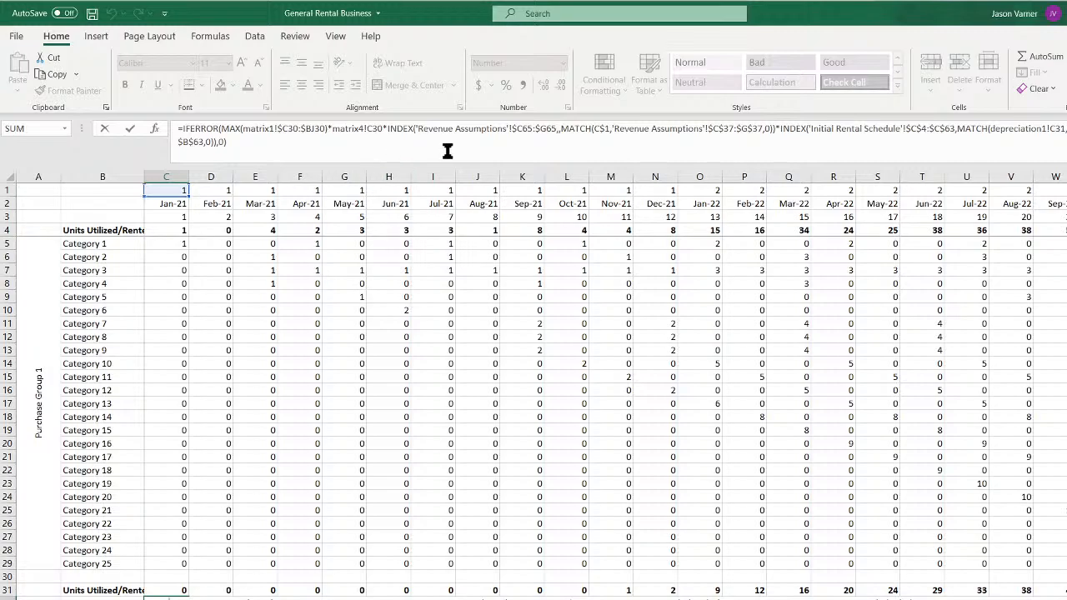
key("Return")
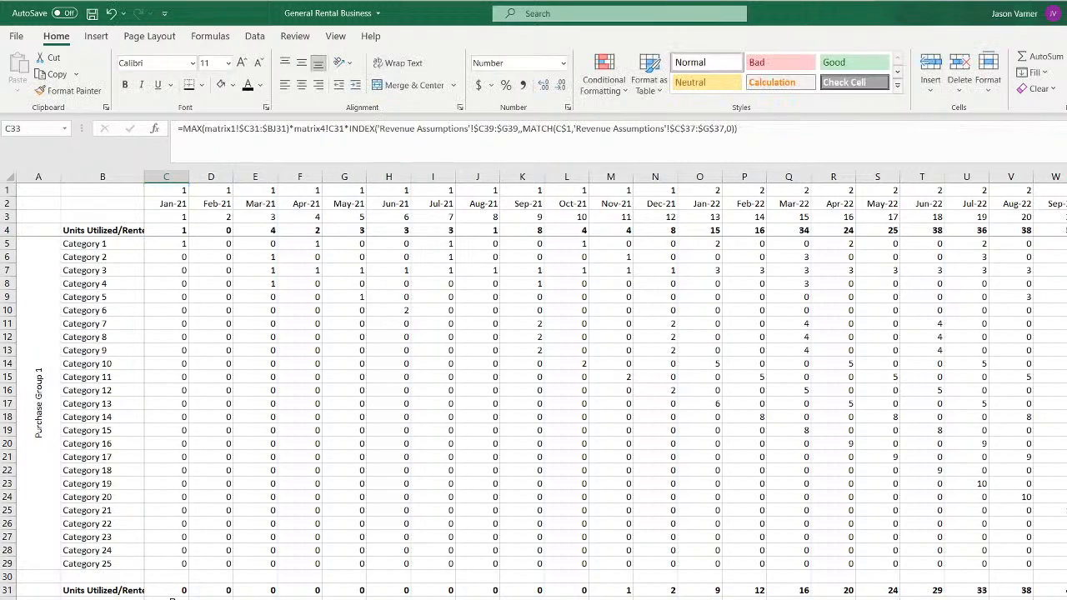
left_click(171, 599)
left_click(173, 244)
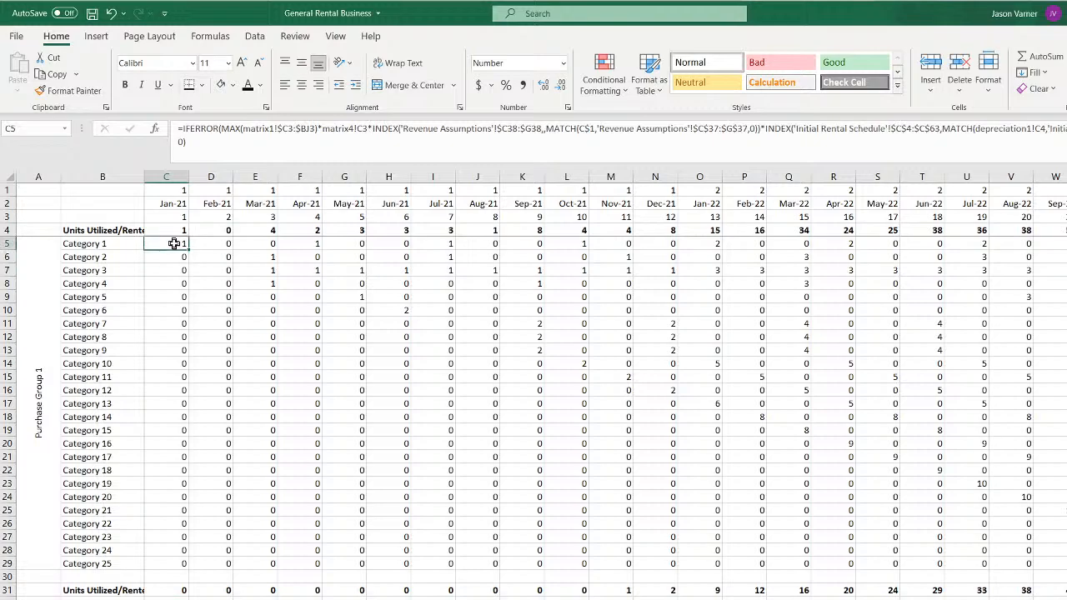
left_click(178, 598)
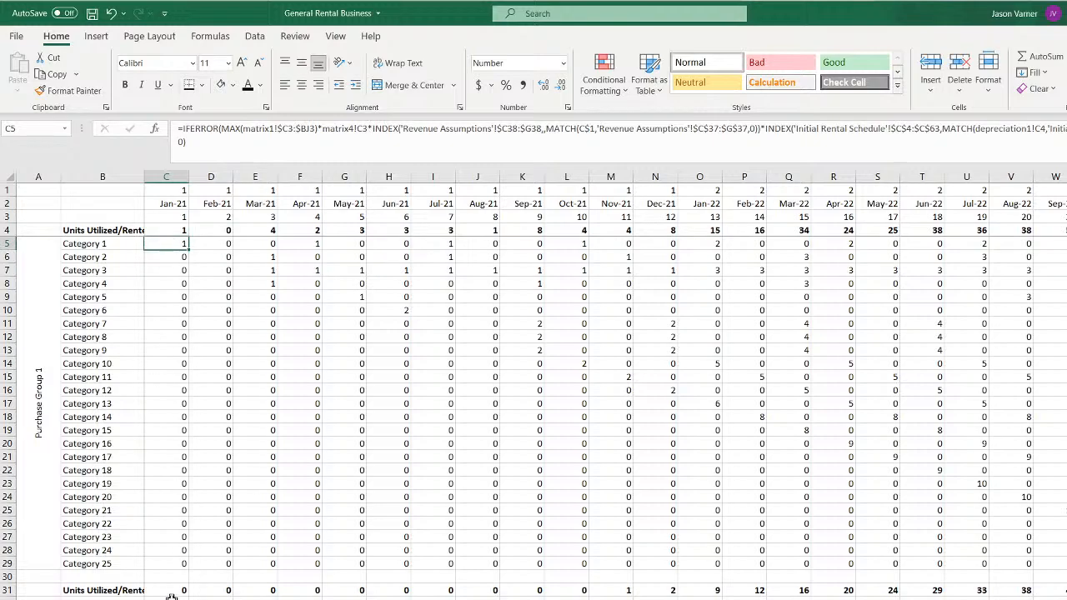
left_click(536, 136)
key("BackSpace")
key("BackSpace")
type("38")
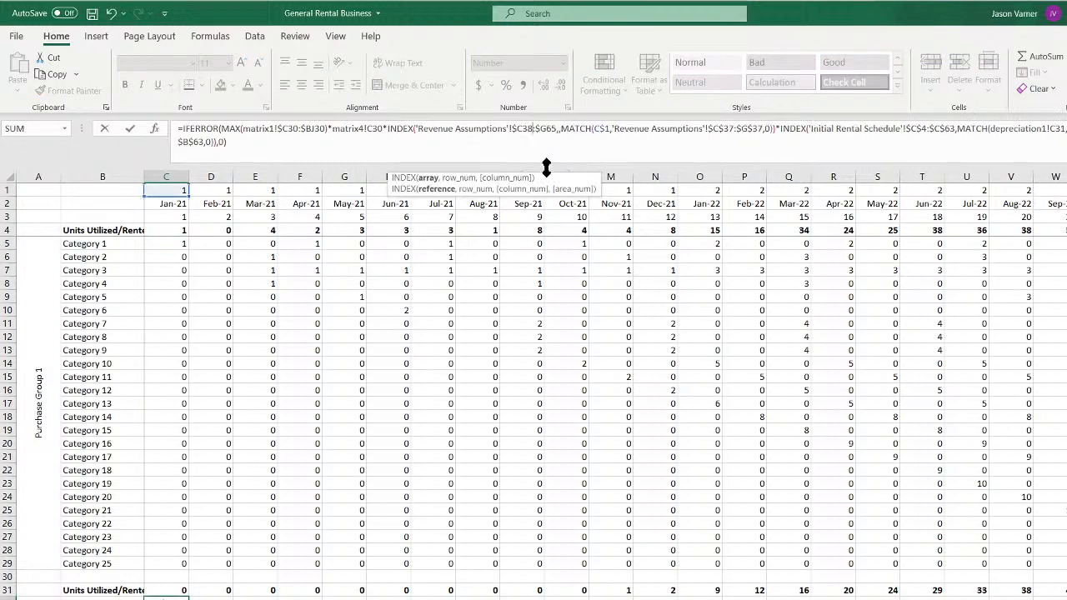
left_click(549, 130)
key("BackSpace")
key("BackSpace")
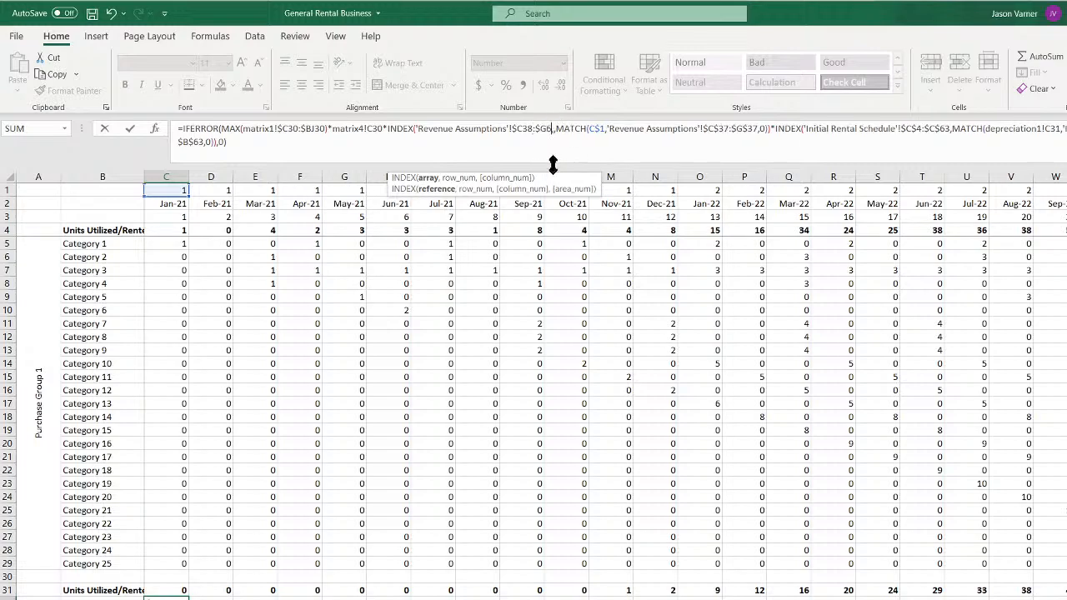
type("38")
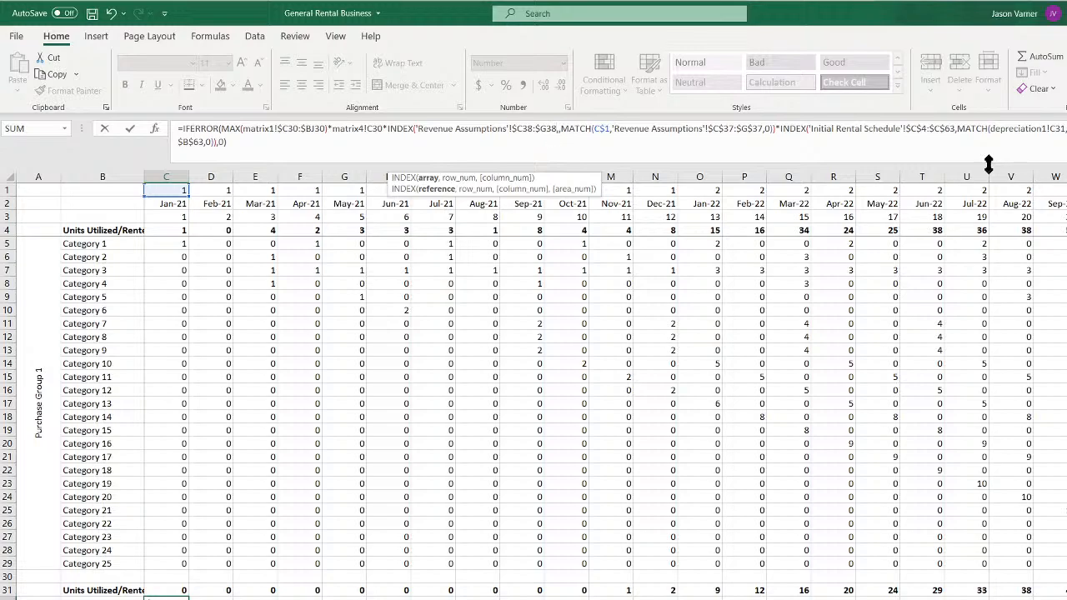
key("Return")
Examine the Jan-21 formulas of the first six Purchase Group 2 categories, comparing the corrected Category 1 cell with the ones below
scroll(152, 562, "down", 7)
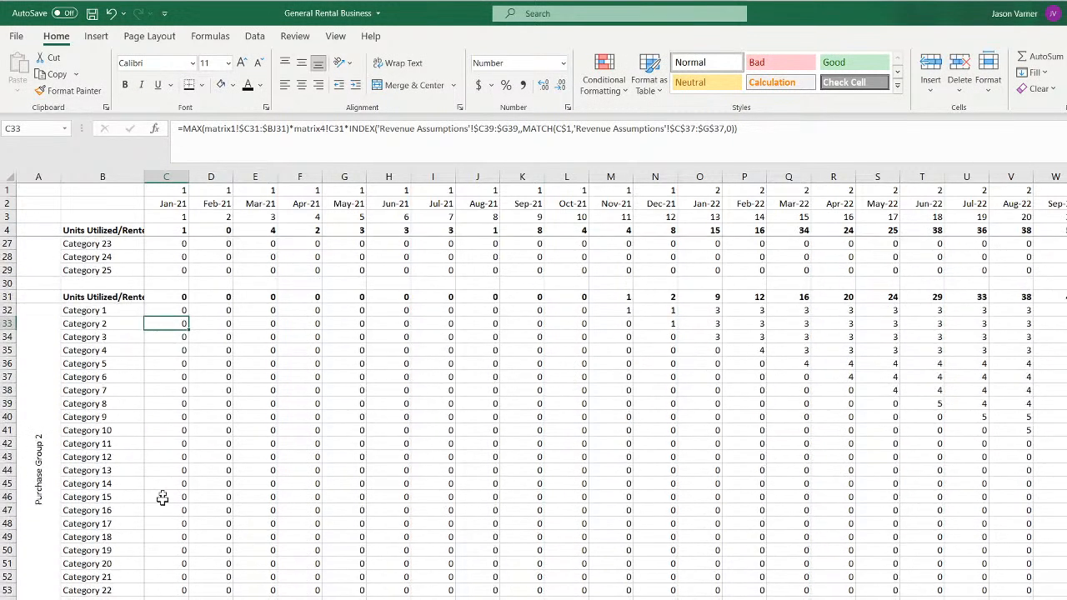
left_click(178, 307)
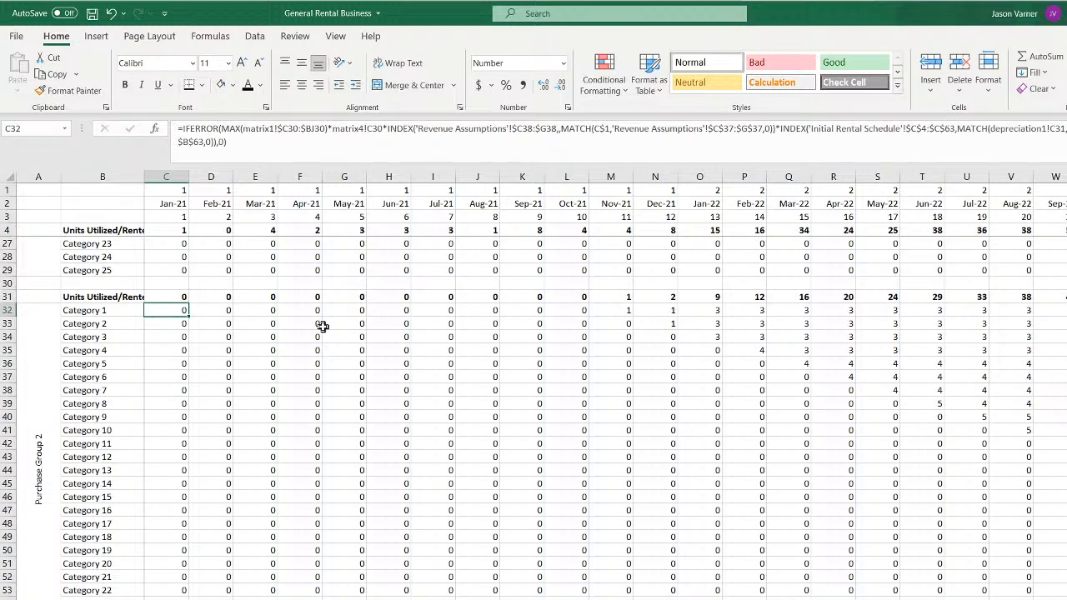
key("Down")
key("Down")
key("Down")
key("Down")
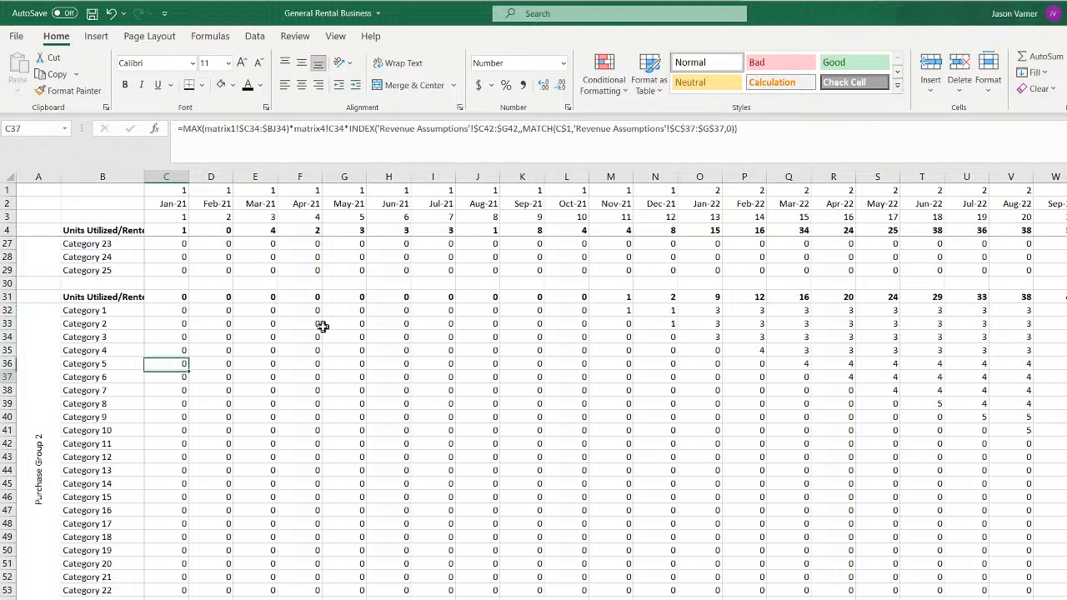
key("Down")
key("Up")
key("Up")
key("Up")
key("Up")
key("Up")
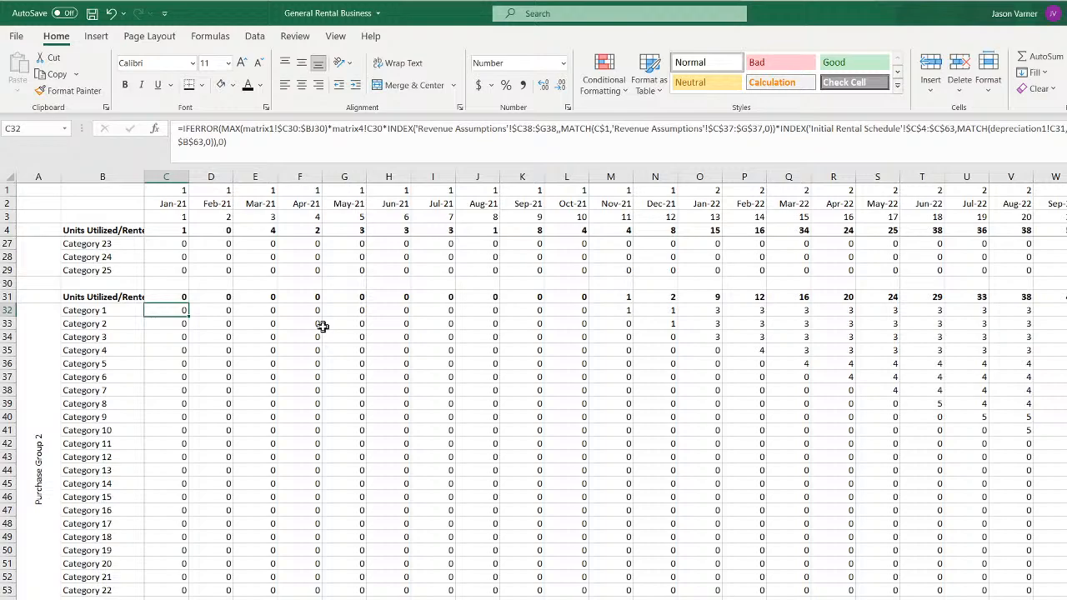
Examine the Purchase Group 1 Jan-21 formulas from Category 1 through Category 25, ending at the Purchase Group 2 Category 1 formula
key("Up")
key("Up")
key("Up")
key("Up")
key("Up")
key("Up")
key("Up")
key("Up")
key("Up")
key("Up")
key("Up")
key("Up")
key("Up")
key("Up")
key("Up")
key("Up")
key("Up")
key("Up")
key("Up")
key("Up")
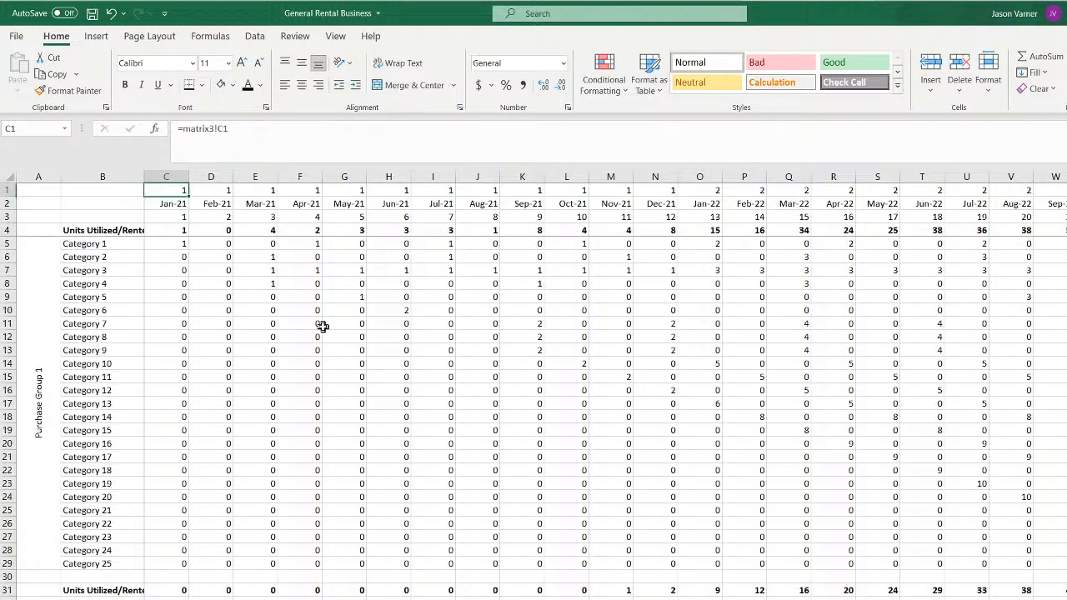
key("Down")
key("Down")
key("Down")
key("Down")
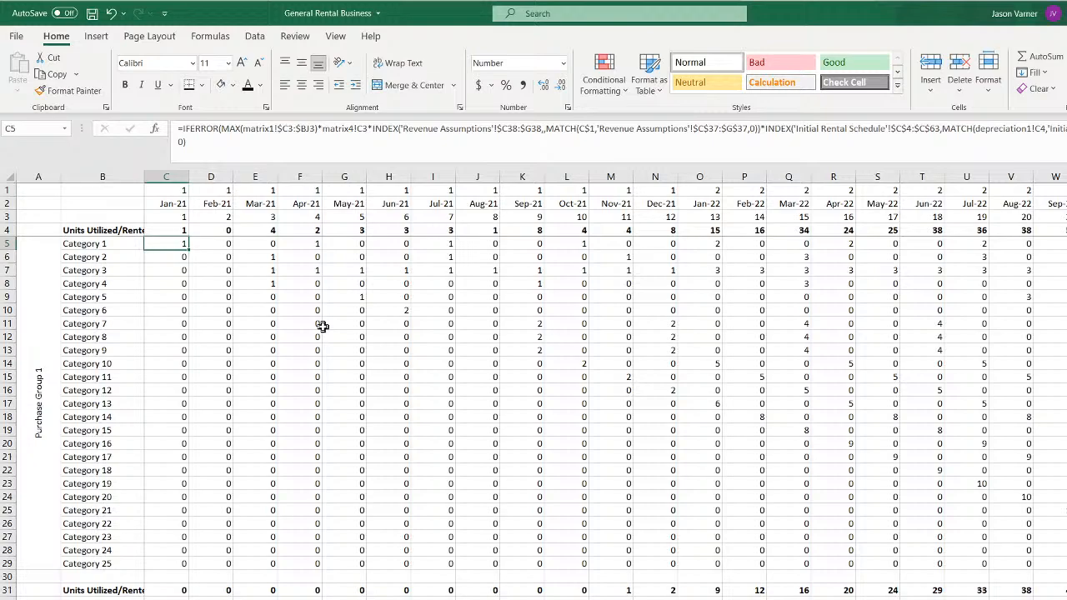
key("Down")
key("Down")
key("Down")
key("Down")
key("Down")
key("Down")
key("Down")
key("Down")
key("Down")
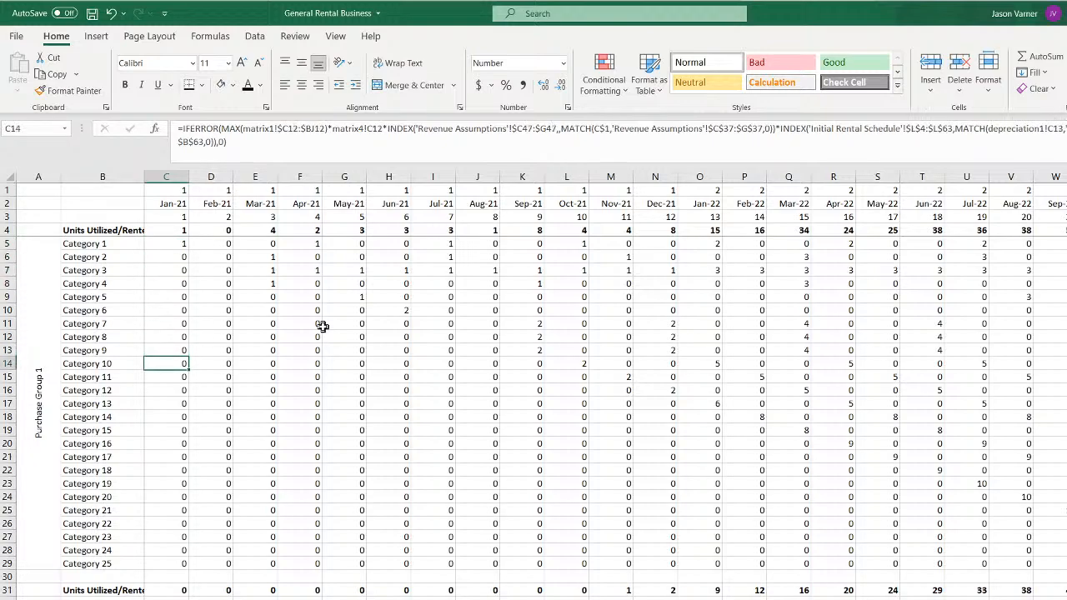
key("Down")
key("Down")
key("Down")
key("Down")
key("Down")
key("Down")
key("Down")
key("Down")
key("Down")
key("Down")
key("Down")
key("Down")
key("Down")
key("Down")
key("Down")
key("Down")
key("Down")
key("Down")
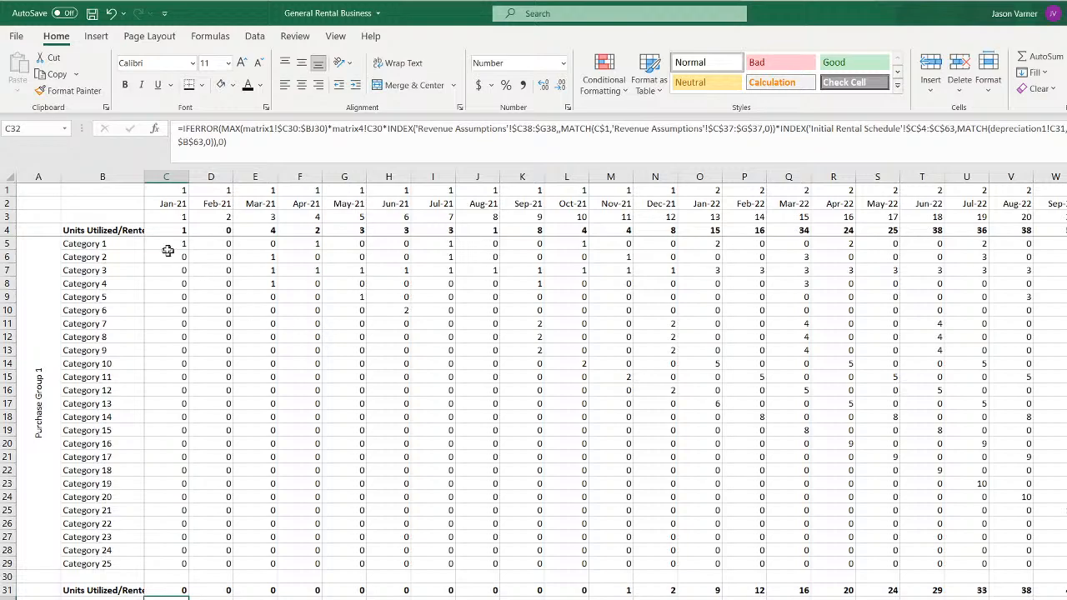
Copy the Purchase Group 1 Jan-21 formulas for Categories 1 to 25 into the Jan-21 column of Purchase Group 2, starting at C32
left_click_drag(167, 245, 155, 558)
right_click(174, 315)
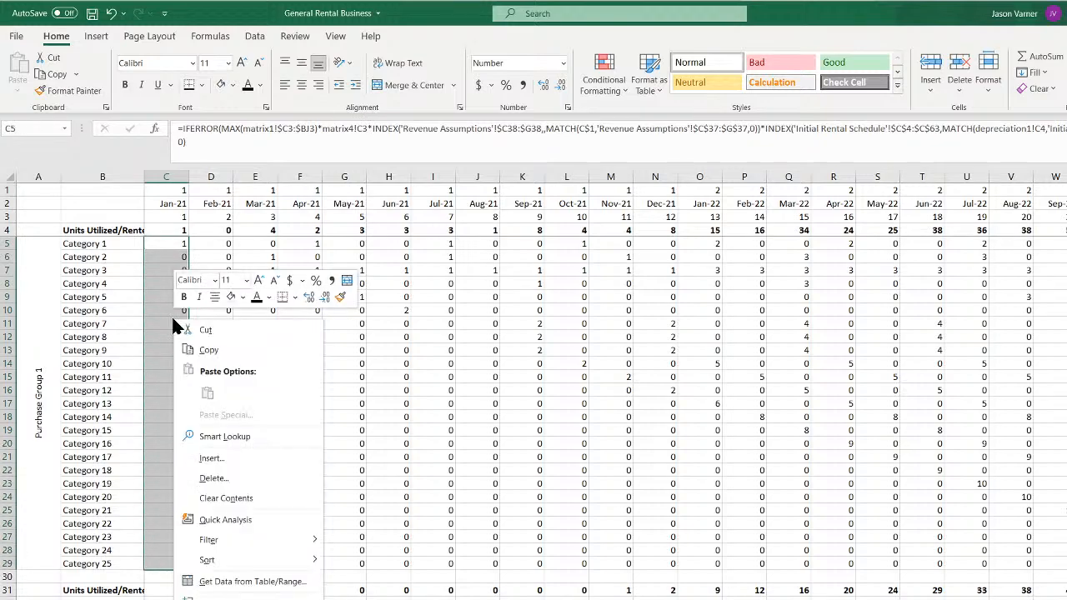
left_click(200, 350)
scroll(194, 458, "down", 4)
right_click(170, 457)
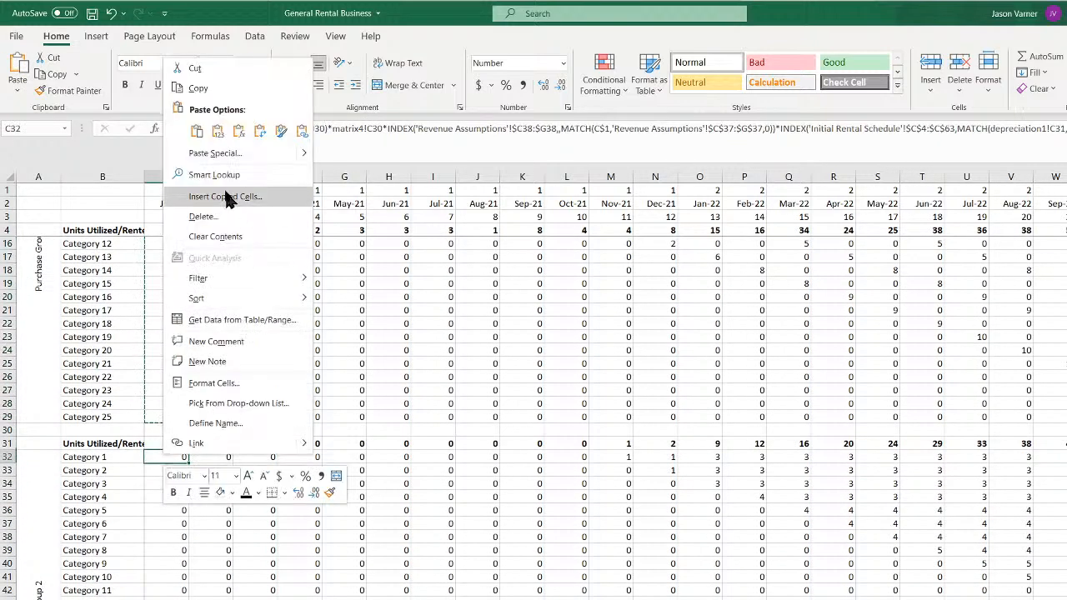
left_click(200, 136)
Compare with the Purchase Group 1 formulas and set the Revenue Assumptions lookup range in C32 to $C38:$G38
scroll(158, 412, "up", 4)
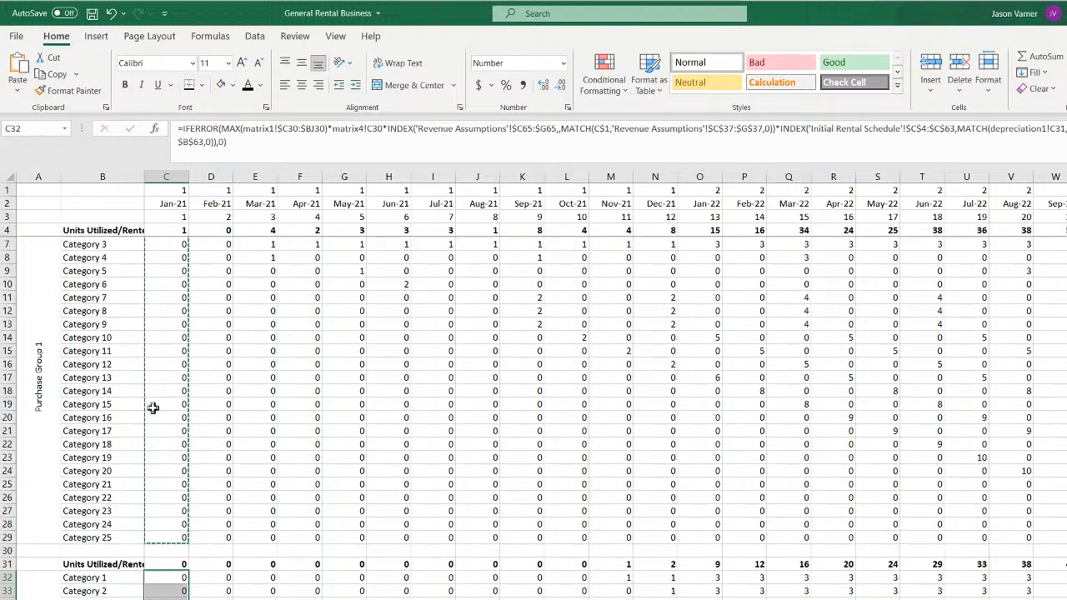
left_click(168, 245)
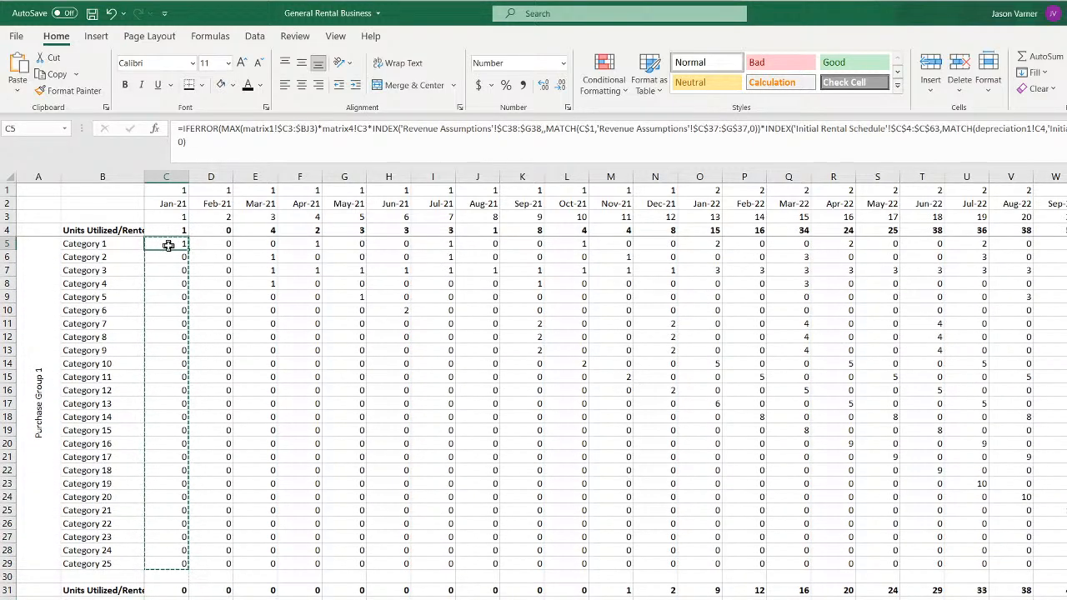
left_click(170, 257)
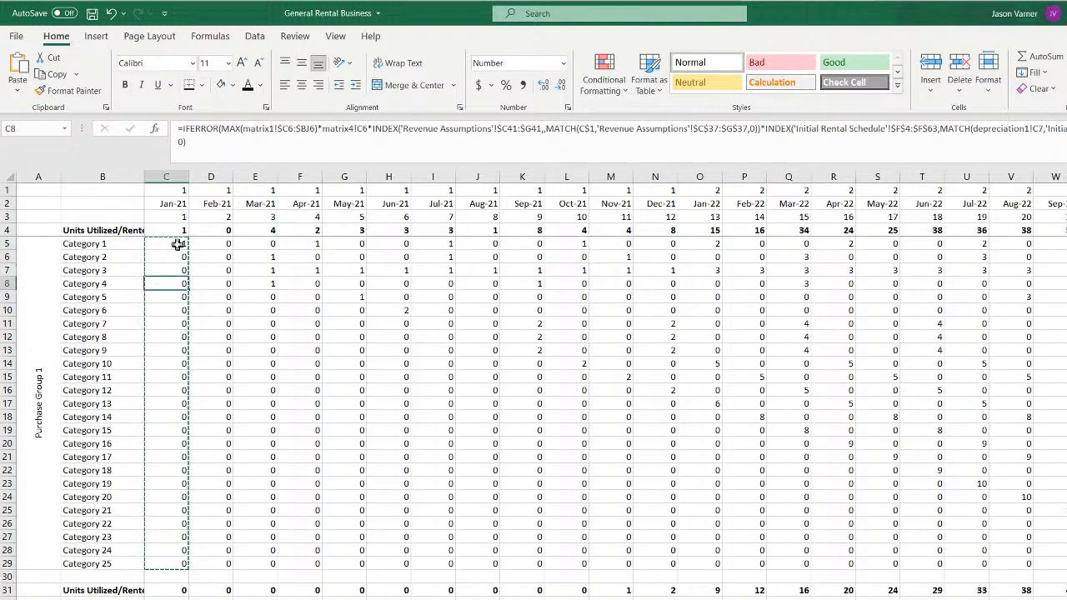
left_click(177, 244)
left_click(185, 591)
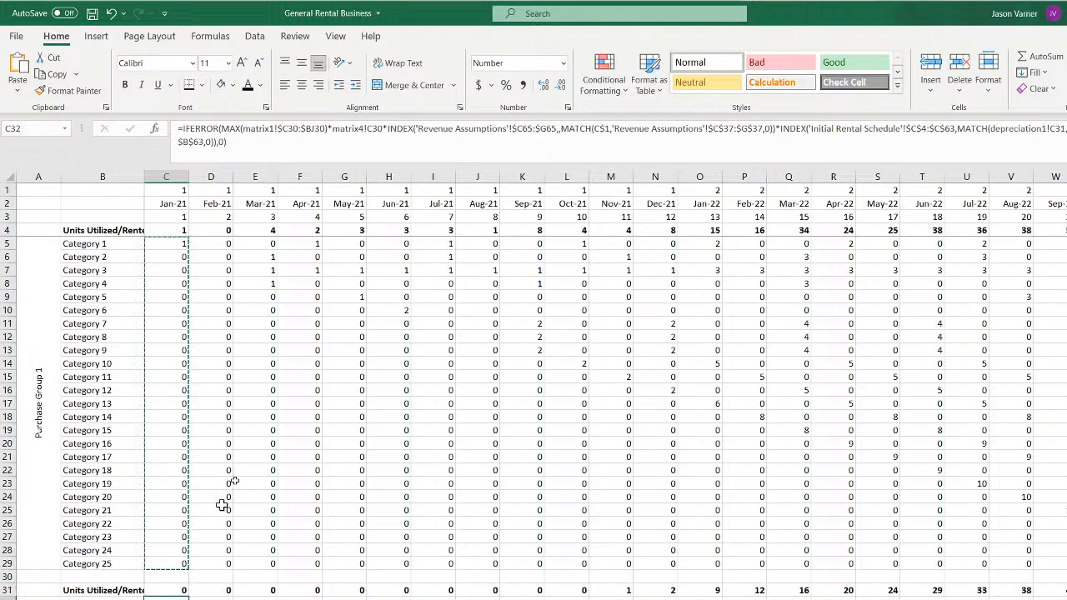
left_click(529, 130)
key("Delete")
key("Delete")
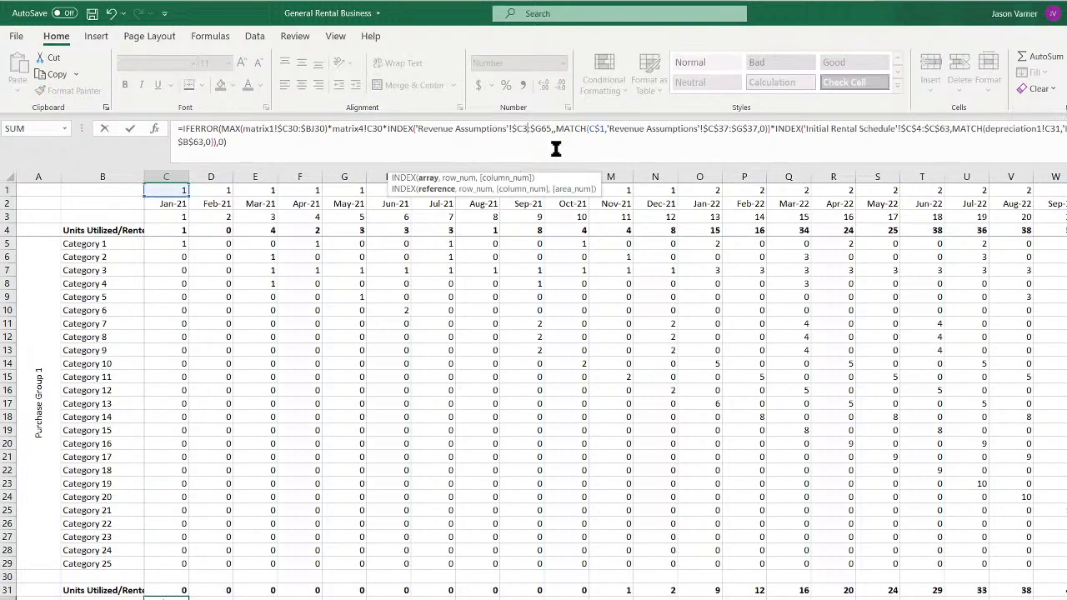
type("38")
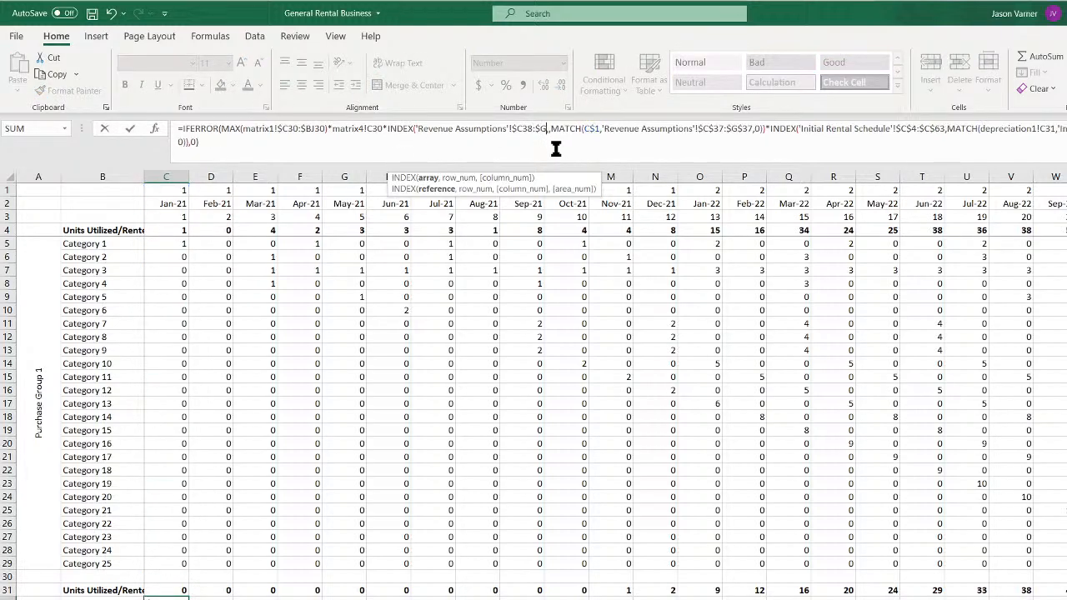
key("Return")
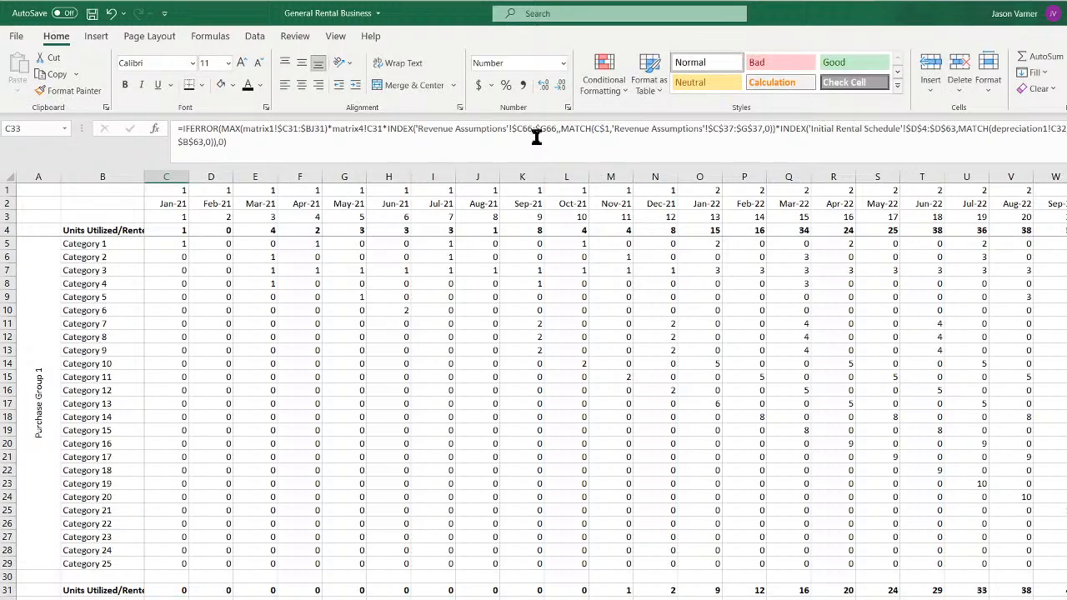
Set the Revenue Assumptions lookup range in the Purchase Group 2 Category 2 Jan-21 formula to $C39:$G39
left_click(532, 129)
key("BackSpace")
key("BackSpace")
type("39")
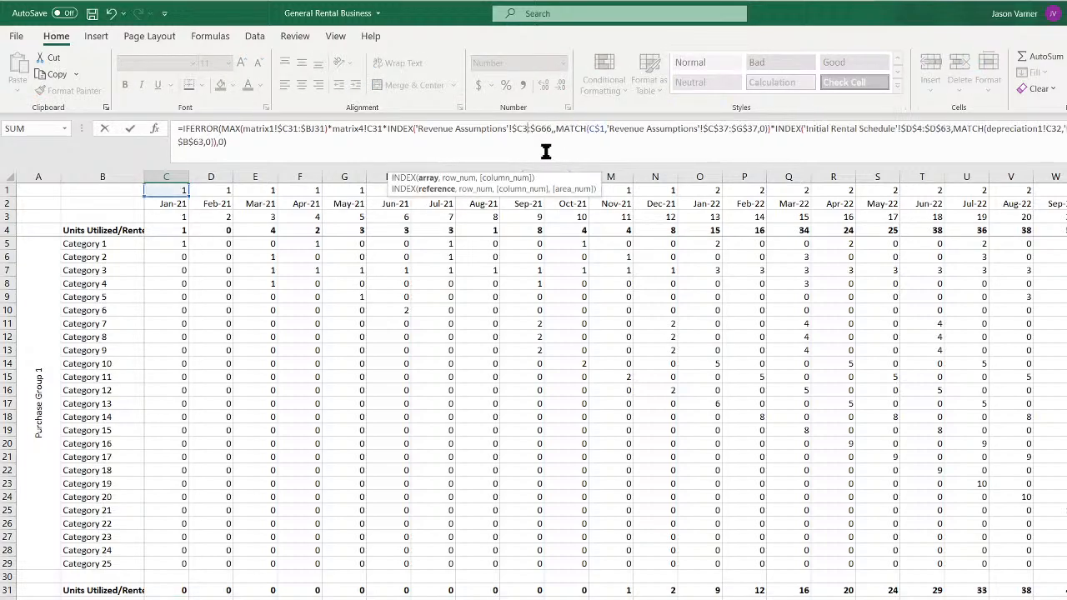
key("BackSpace")
key("BackSpace")
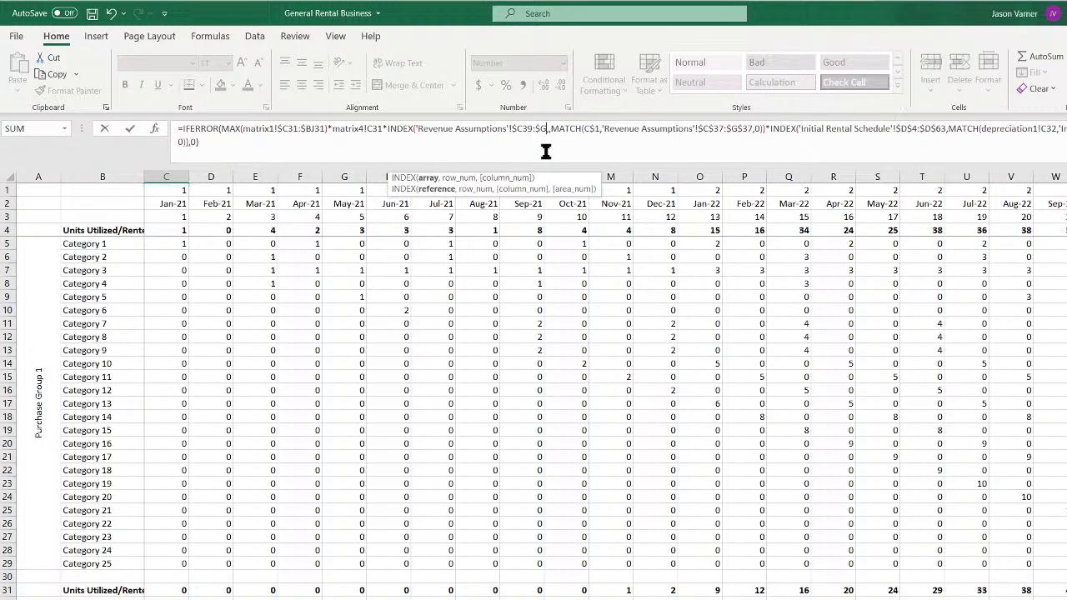
type("39")
key("Return")
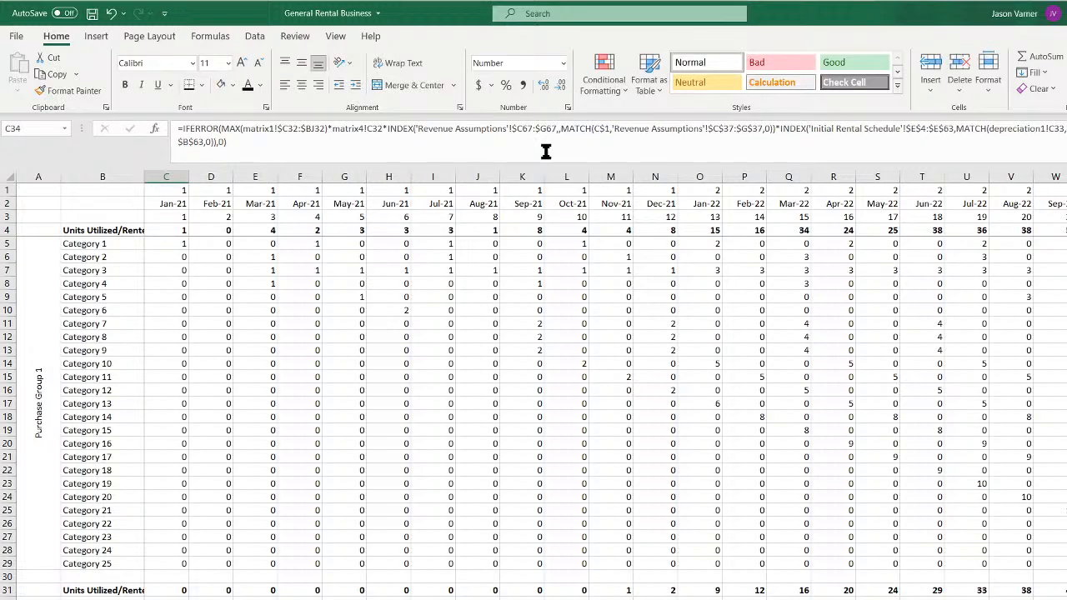
Set the Revenue Assumptions lookup range in the Purchase Group 2 Category 3 Jan-21 formula to $C40:$G40
left_click(531, 129)
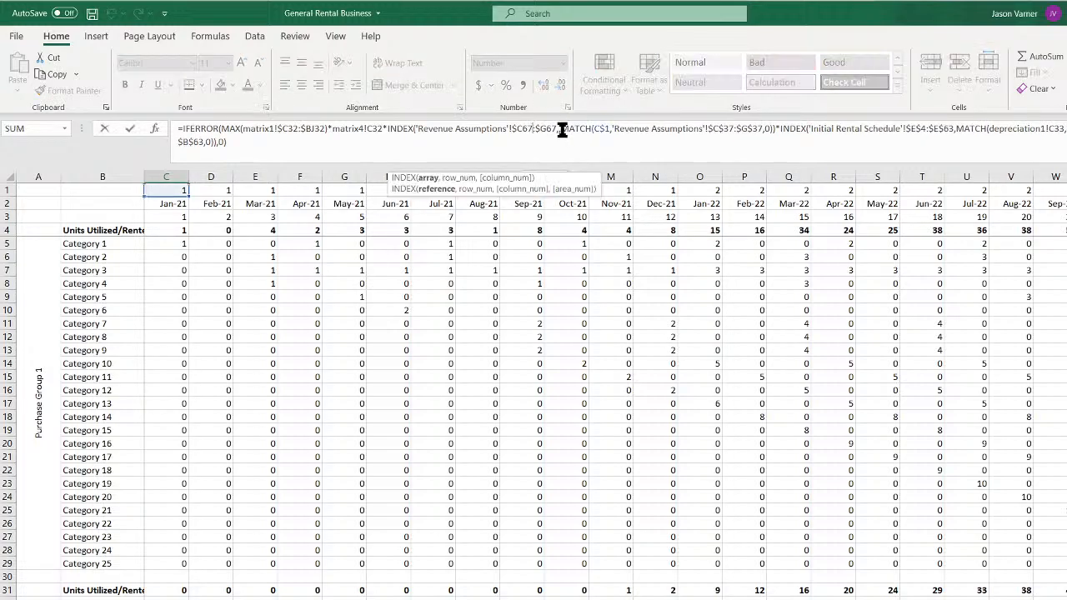
key("BackSpace")
key("BackSpace")
type("40")
key("BackSpace")
key("BackSpace")
type("40")
key("Return")
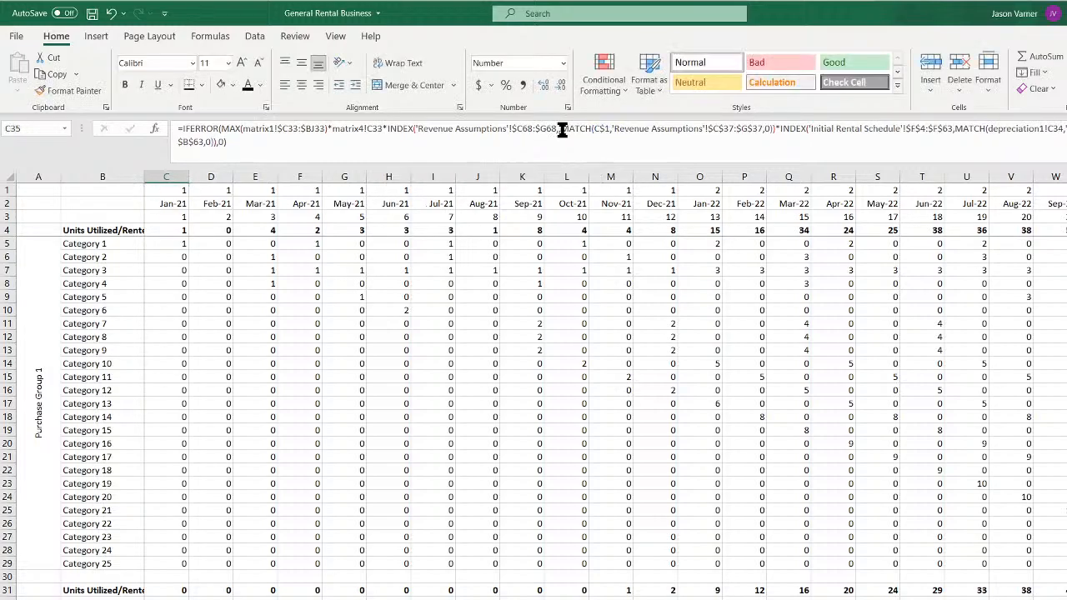
Check the lookup ranges in the corrected Purchase Group 2 Jan-21 formulas for Categories 1 to 3
key("Up")
key("Up")
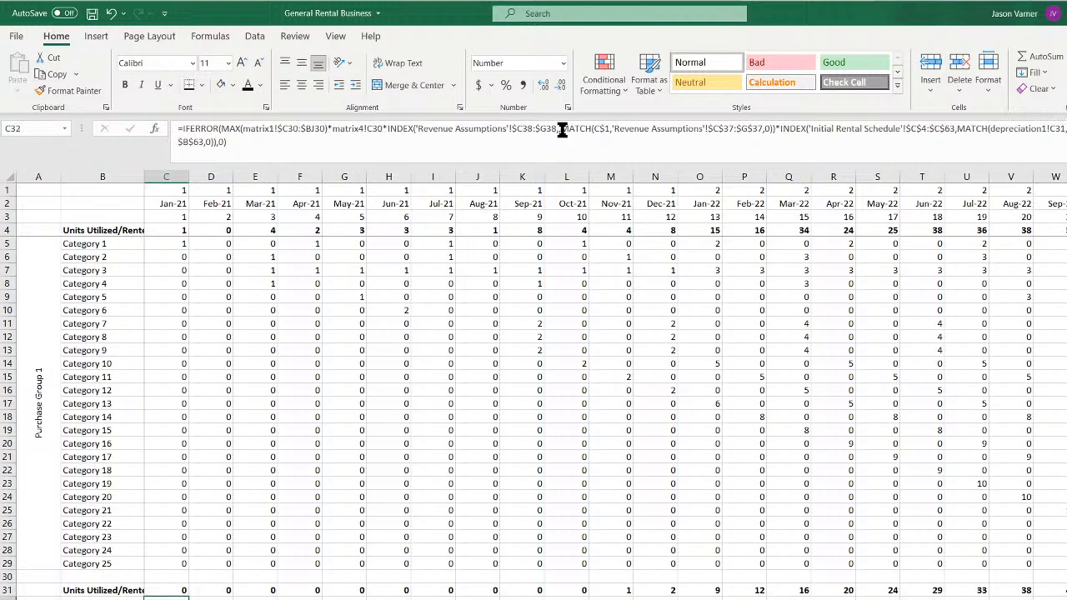
key("Down")
key("Down")
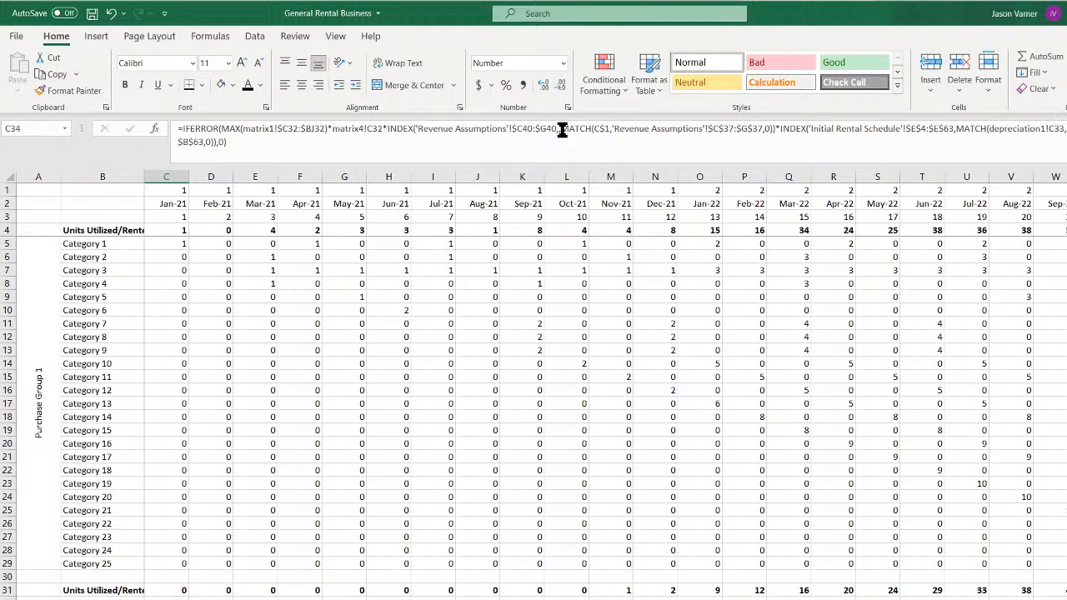
key("Up")
key("Up")
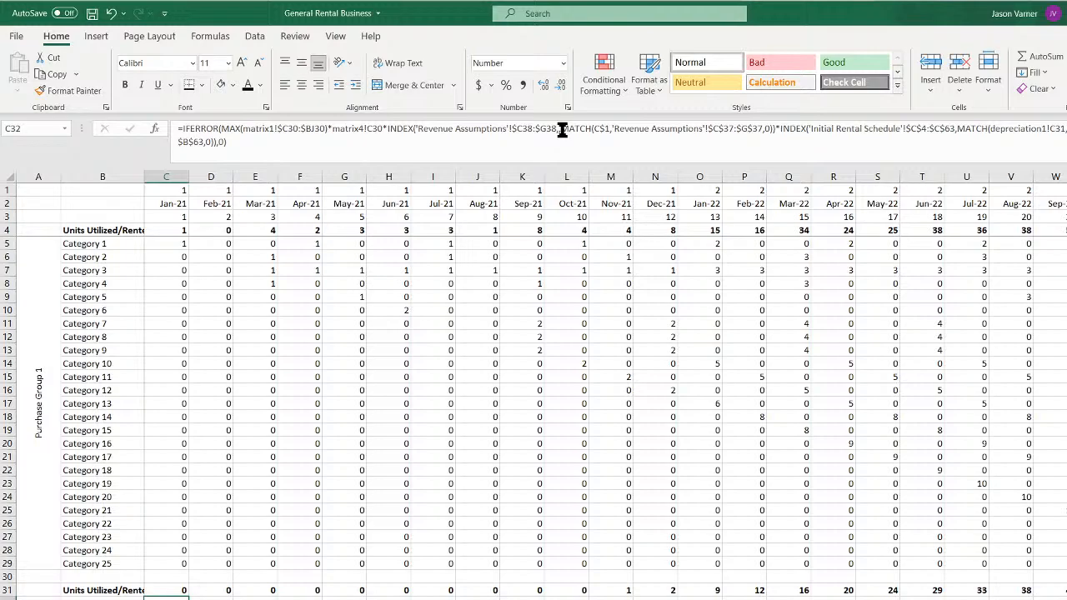
key("Up")
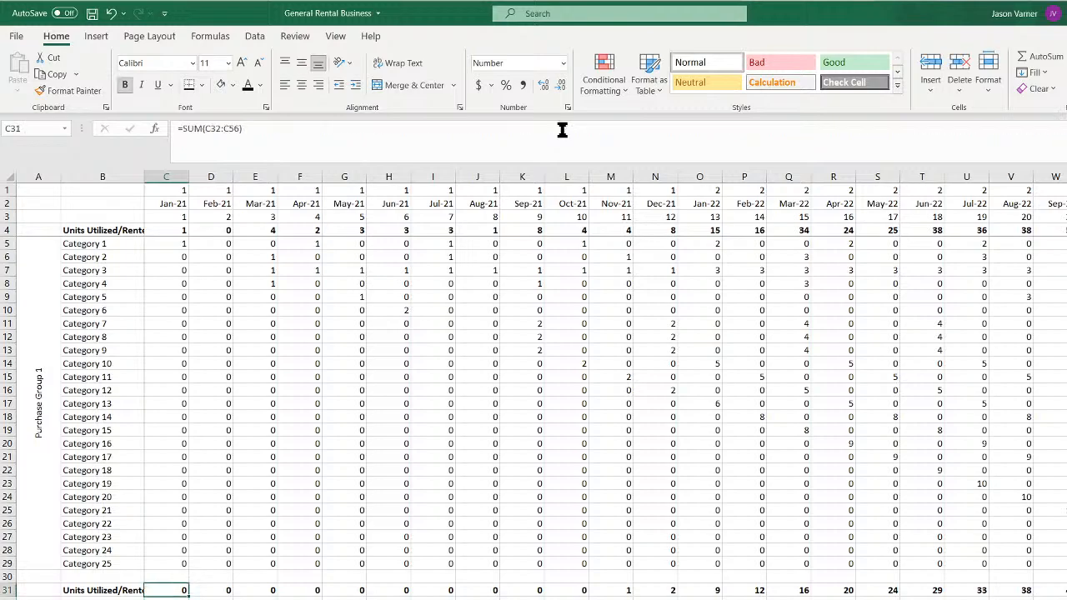
Copy the 'Initial Rental Schedule'!$C$4:$C$63 reference from the Purchase Group 2 Category 1 Jan-21 formula in C32
scroll(188, 469, "down", 4)
left_click(167, 464)
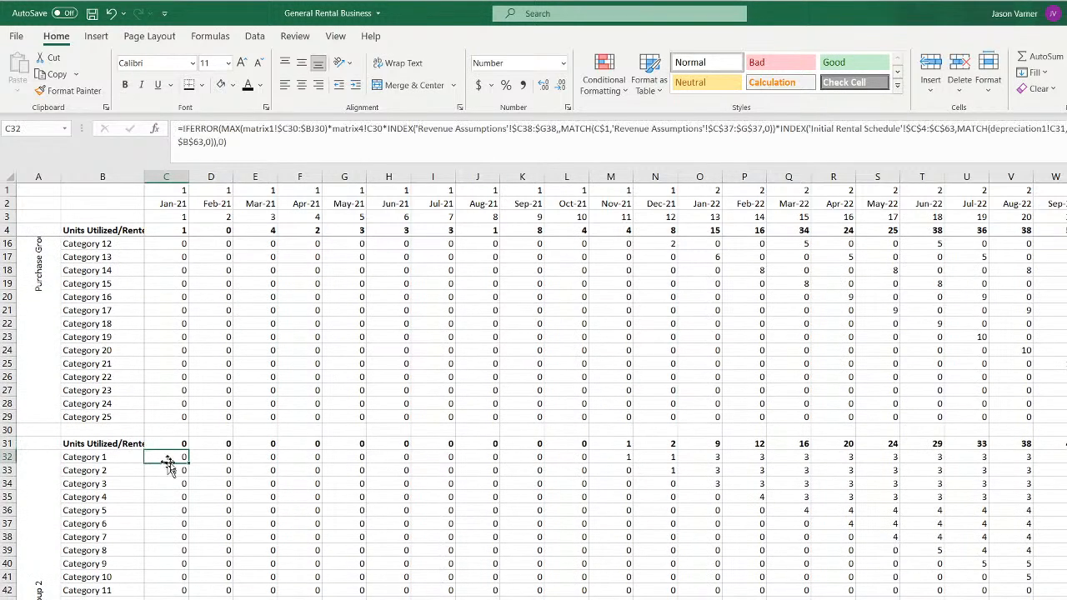
scroll(202, 373, "down", 4)
left_click_drag(182, 313, 175, 597)
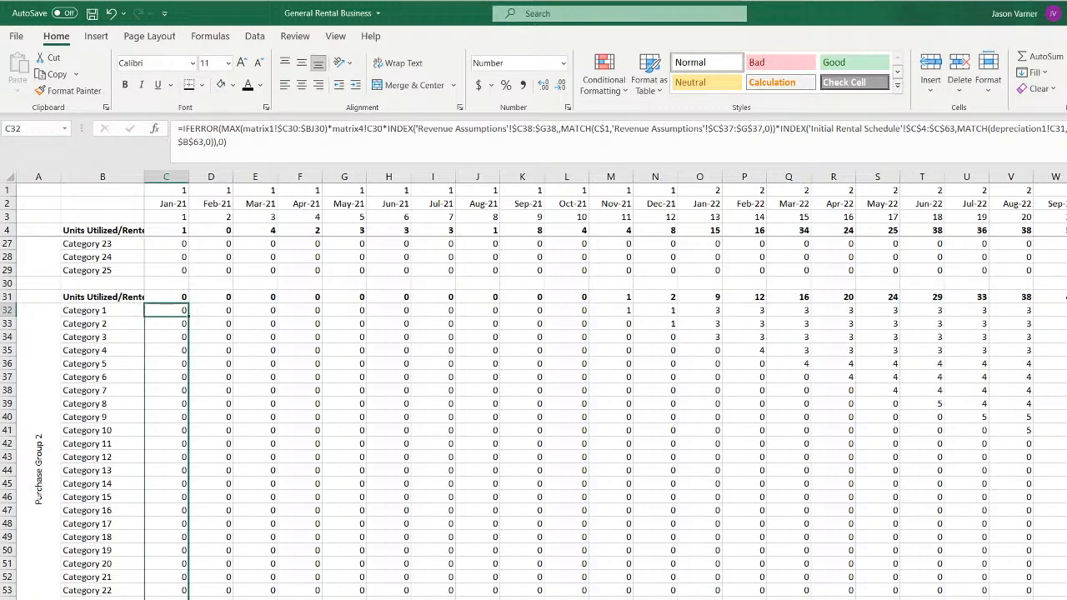
left_click(167, 311)
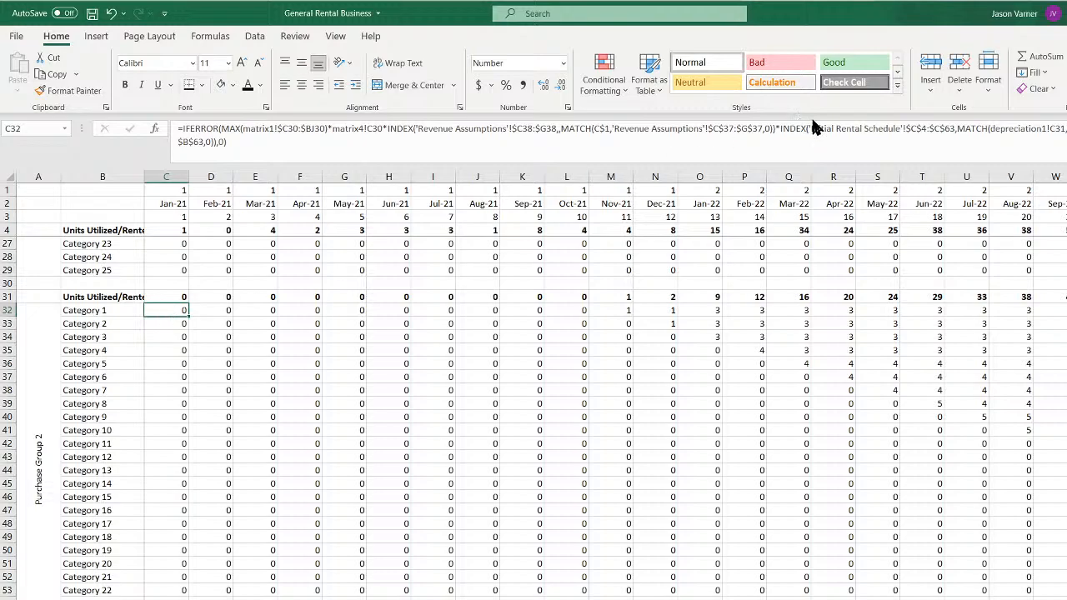
left_click_drag(806, 129, 958, 127)
right_click(959, 127)
left_click(971, 158)
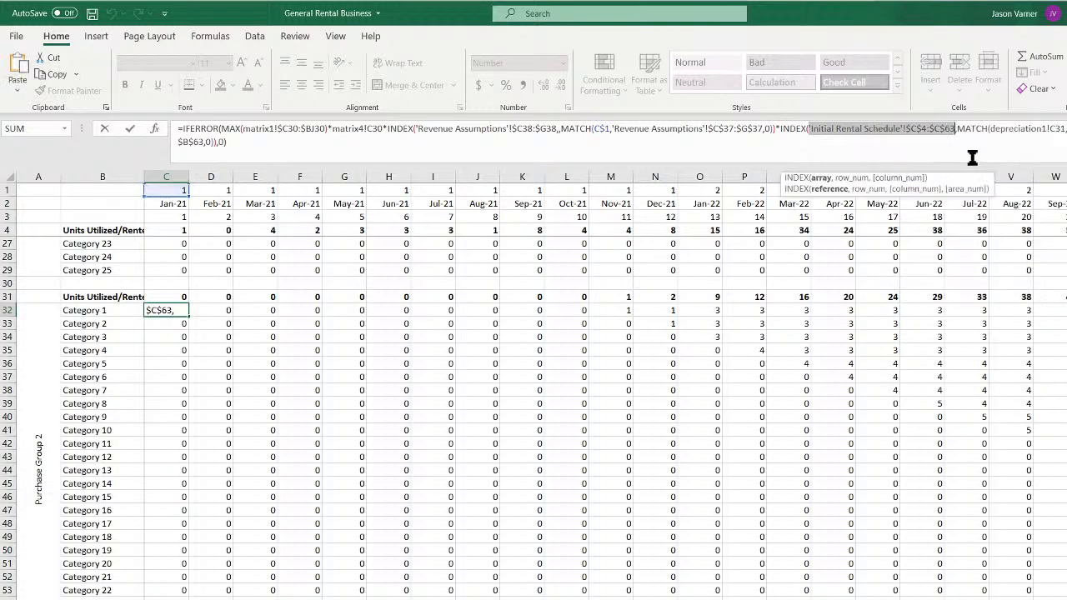
key("Return")
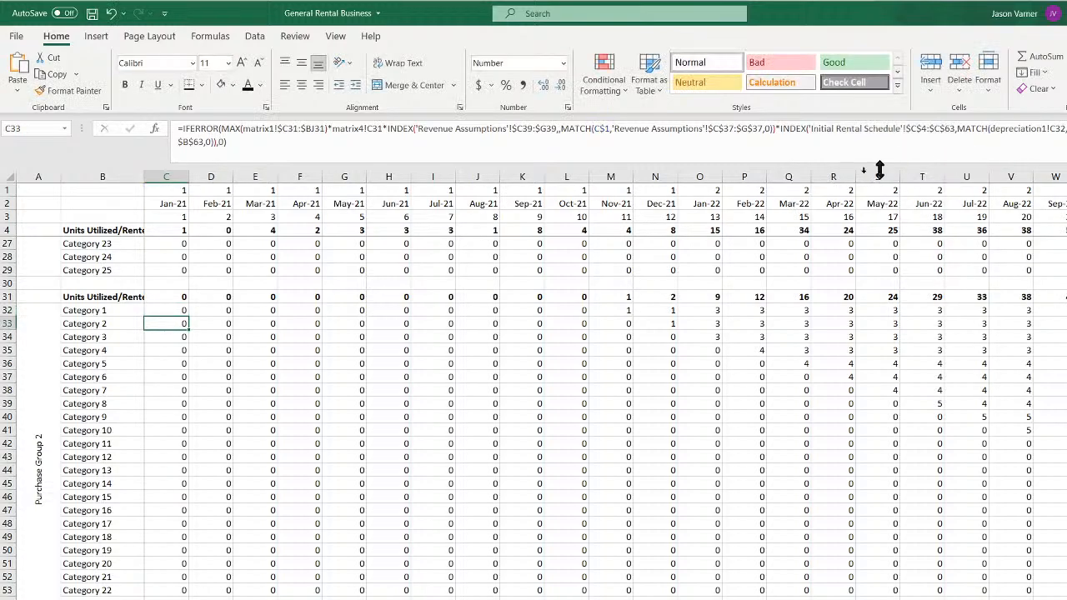
Compare the Initial Rental Schedule ranges in the Jan-21 formulas for Categories 1 and 2 of Purchase Groups 2 and 1
left_click(169, 310)
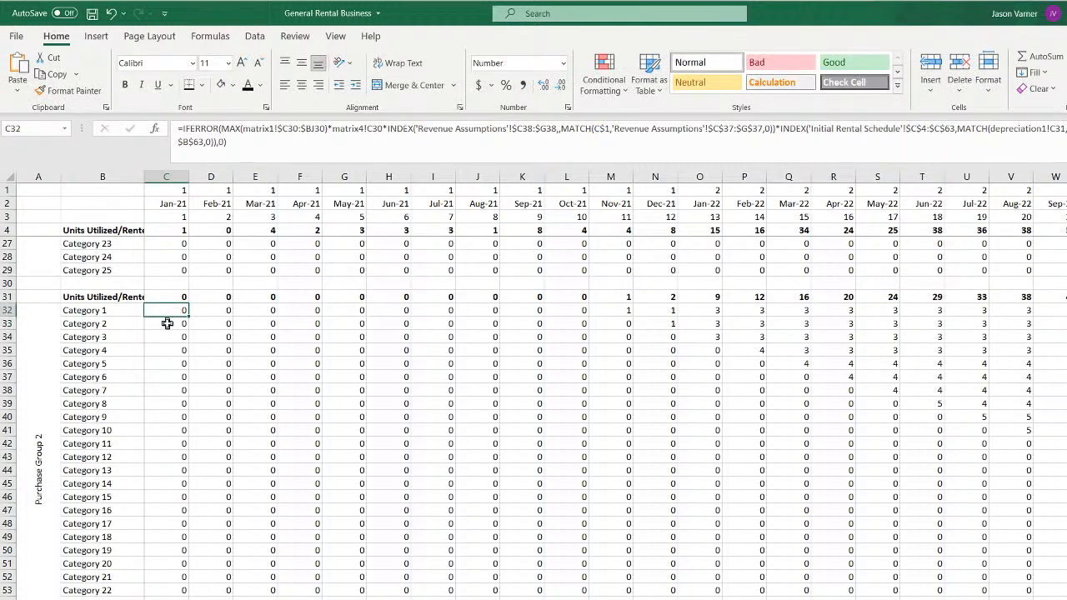
left_click(172, 321)
scroll(174, 322, "up", 7)
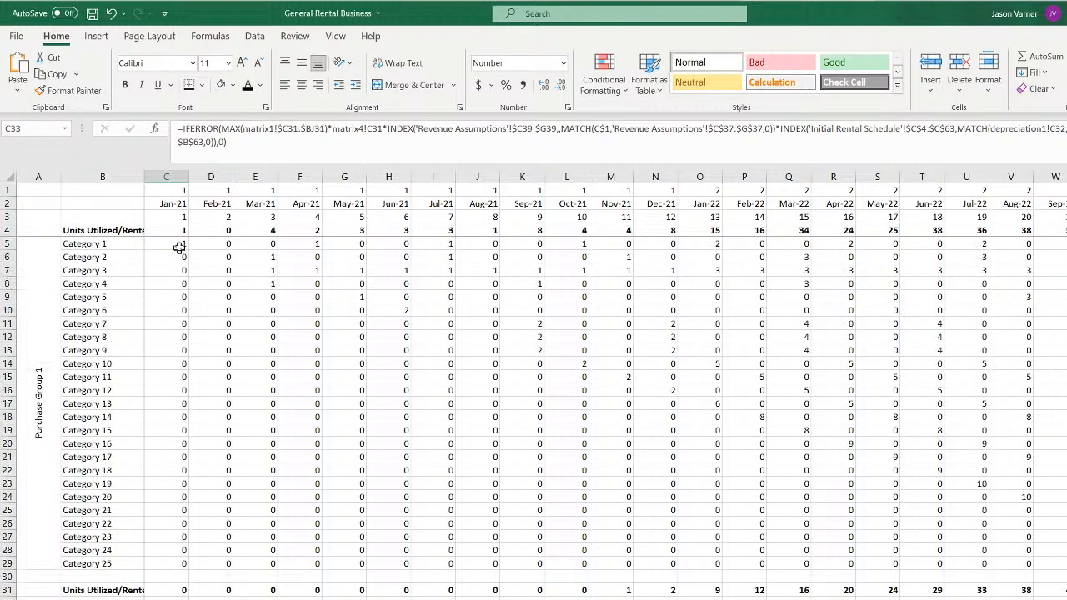
left_click(176, 243)
left_click(175, 258)
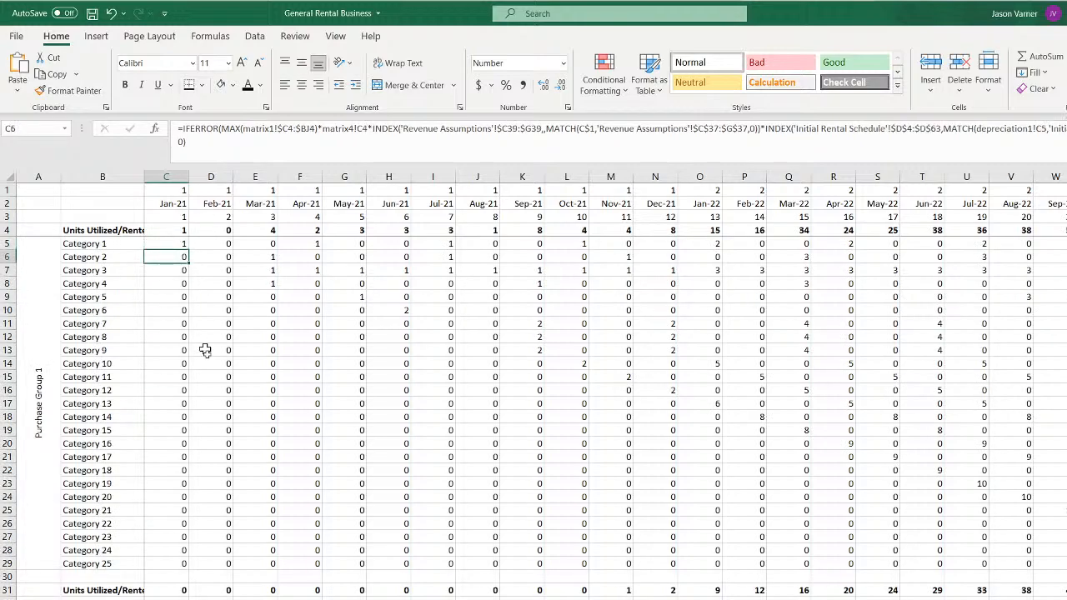
Replace 'Initial Rental Schedule'!$C$4:$C$63 with 'Initial Rental Schedule'!$D$4:$D$63 in the Purchase Group 2 Category 2 Jan-21 formula
scroll(208, 334, "down", 7)
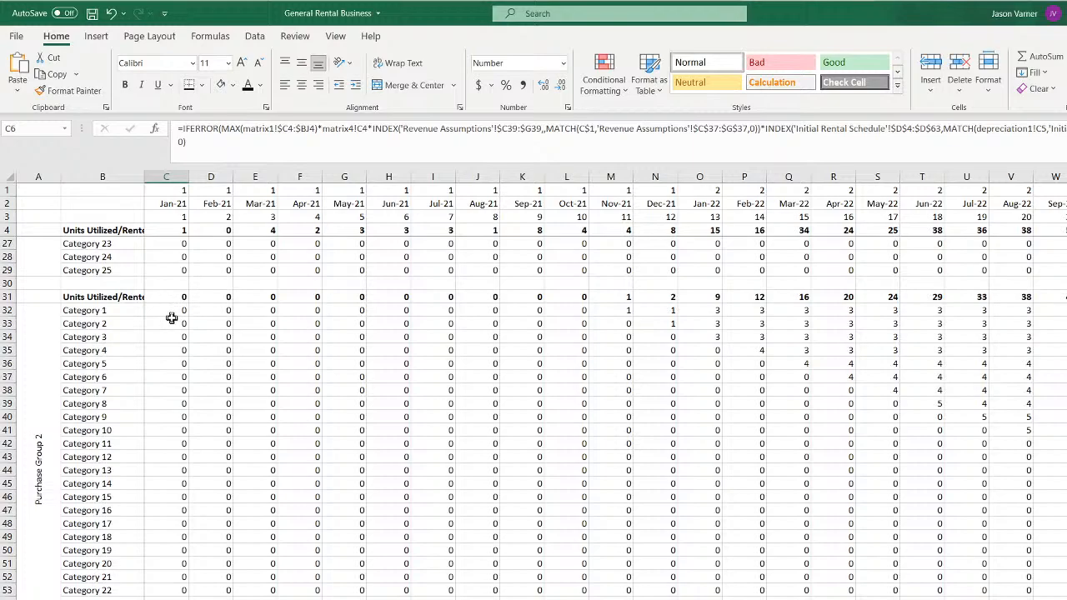
left_click(172, 324)
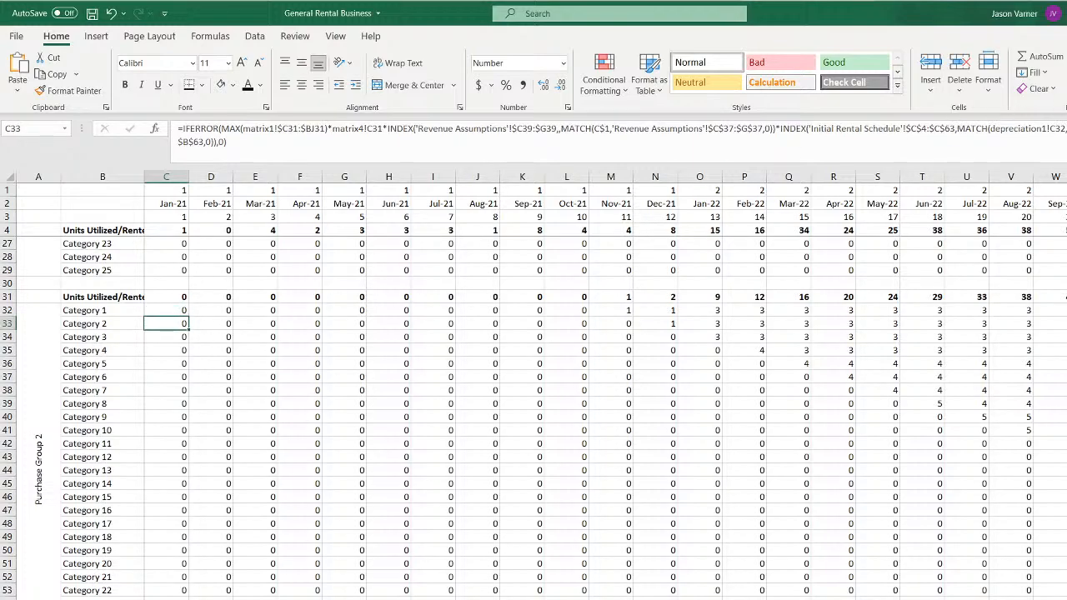
key("ctrl+h")
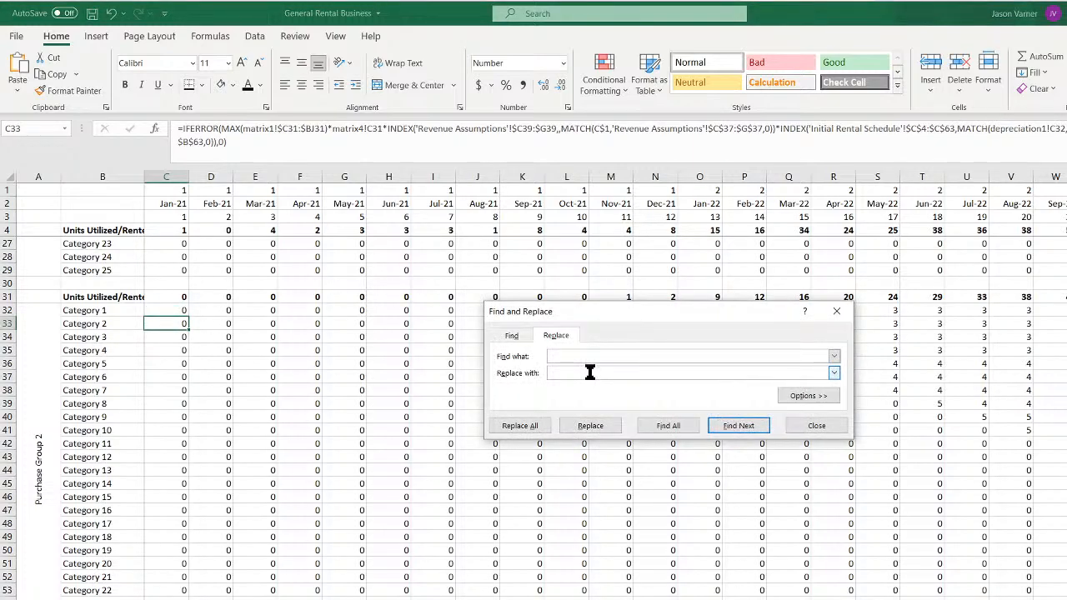
key("ctrl+v")
left_click(590, 373)
key("ctrl+v")
left_click(633, 373)
left_click(652, 372)
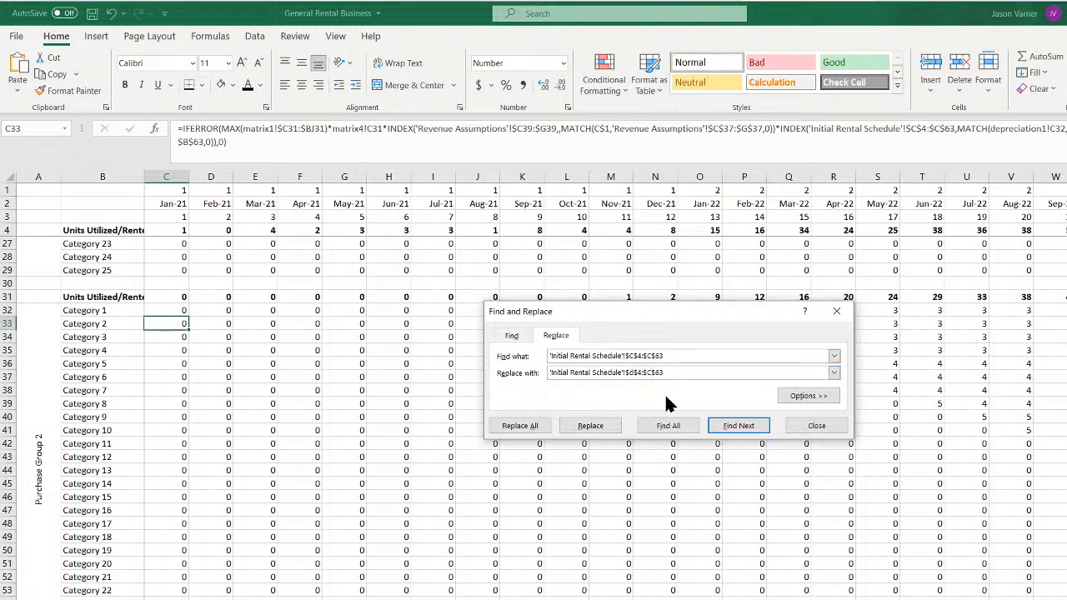
key("BackSpace")
type("d")
left_click(601, 430)
Change the start of the replacement Initial Rental Schedule range to $E$4 for the Purchase Group 2 Category 3 Jan-21 formula
left_click(634, 372)
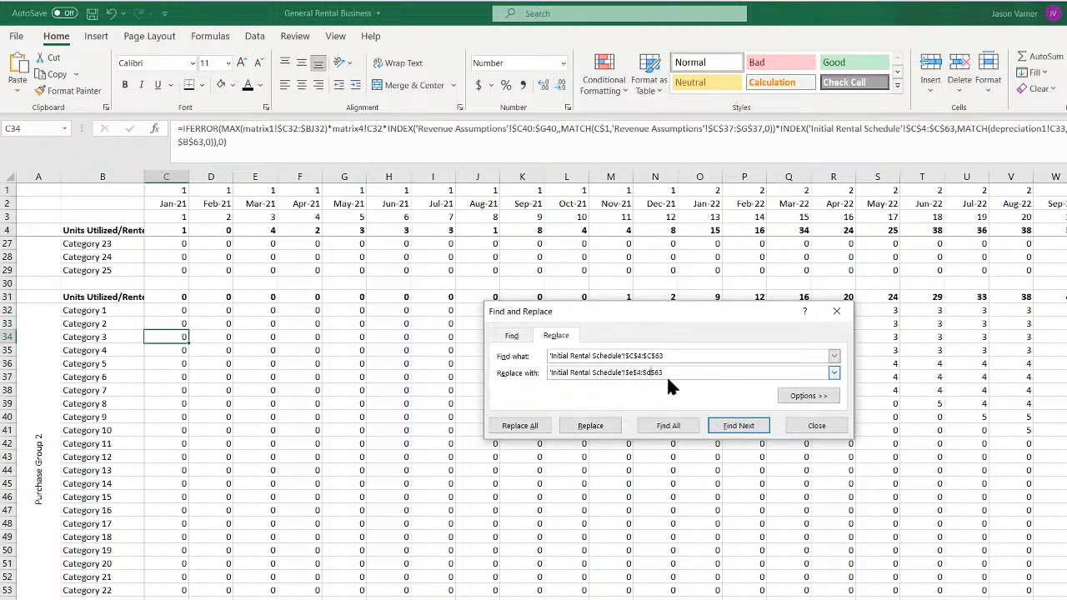
Replace the 'Initial Rental Schedule'!$C$4:$C$63 reference with column E in cell C34 and column F in cell C35
left_click(593, 427)
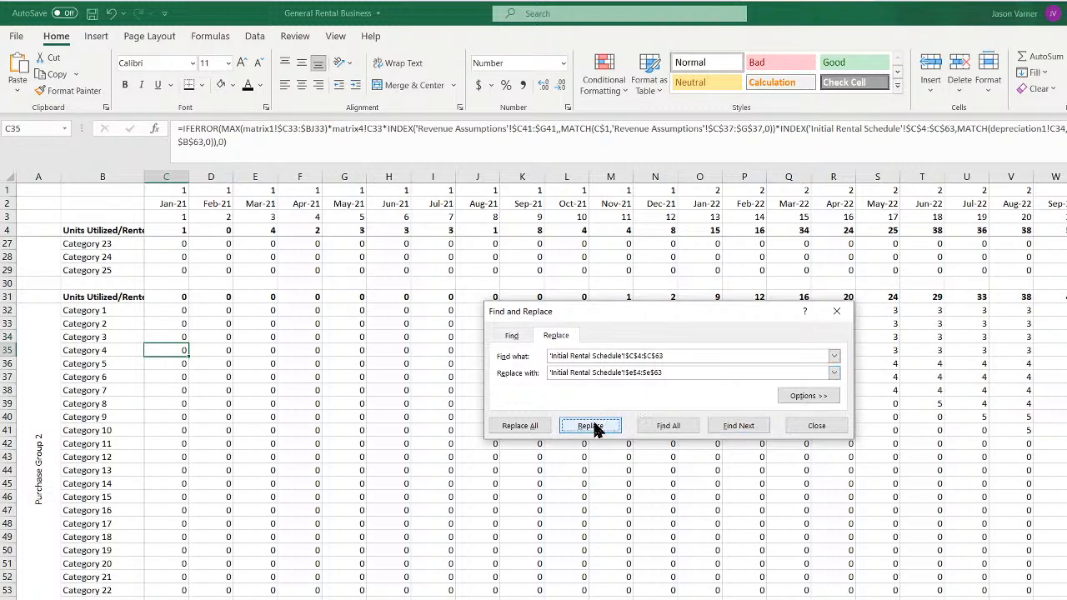
left_click(632, 372)
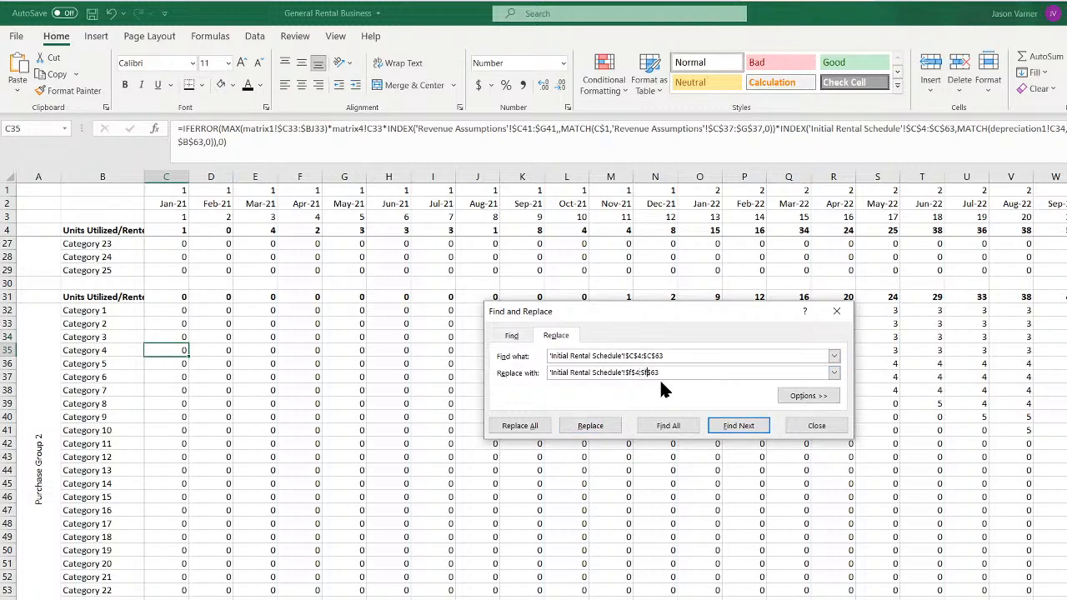
key("BackSpace")
type("f")
left_click(599, 425)
Replace the Initial Rental Schedule column C reference with $G$4:$G$63 in cell C36 and $H$4:$H$63 in cell C37
left_click(632, 374)
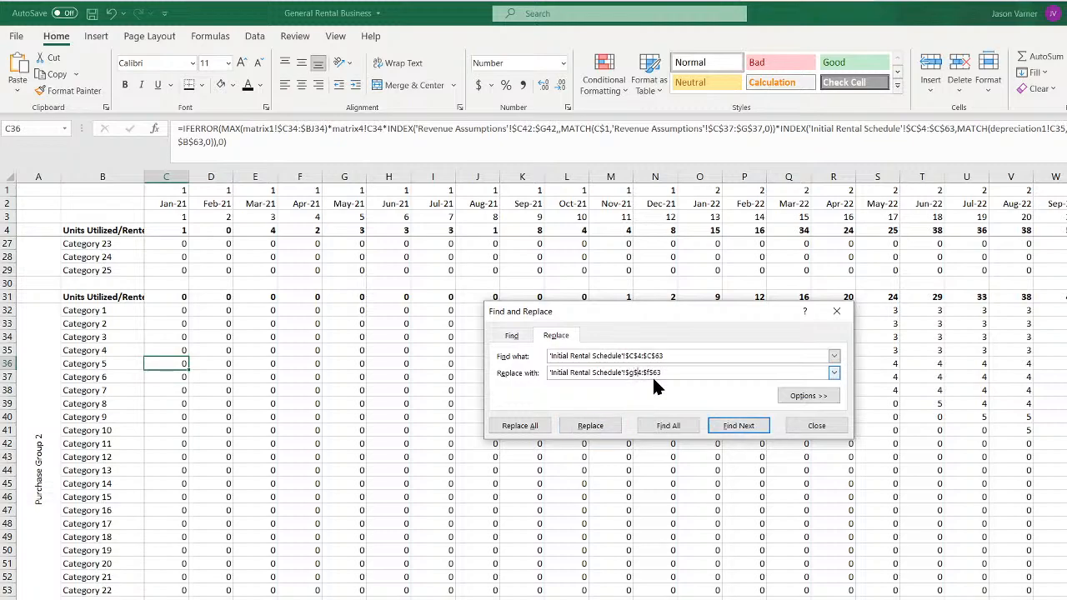
key("Right")
key("Right")
key("Right")
key("Right")
key("Right")
key("BackSpace")
type("g")
key("Return")
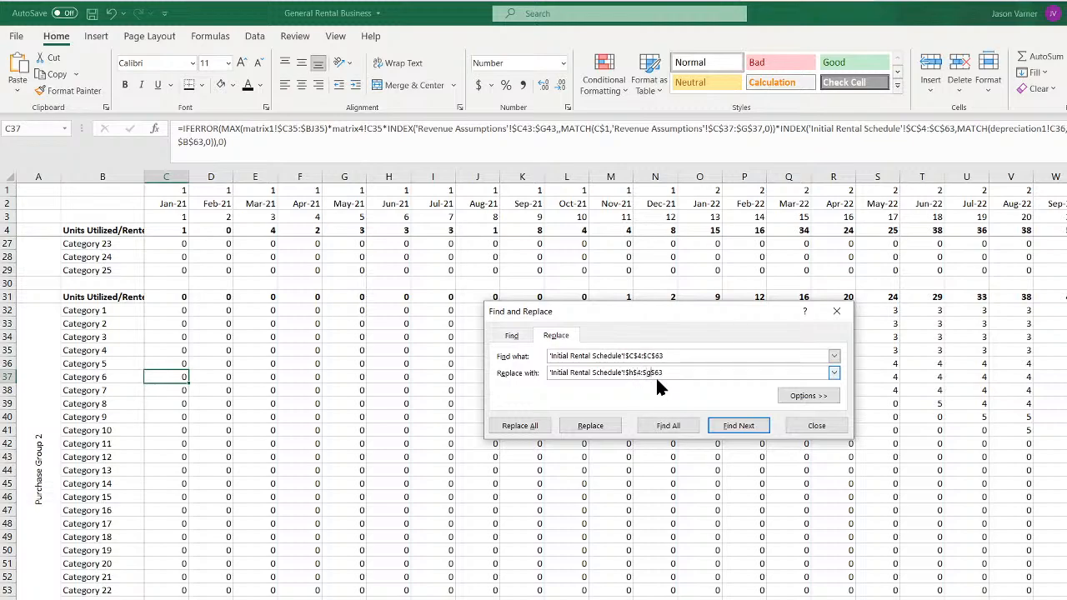
left_click(614, 426)
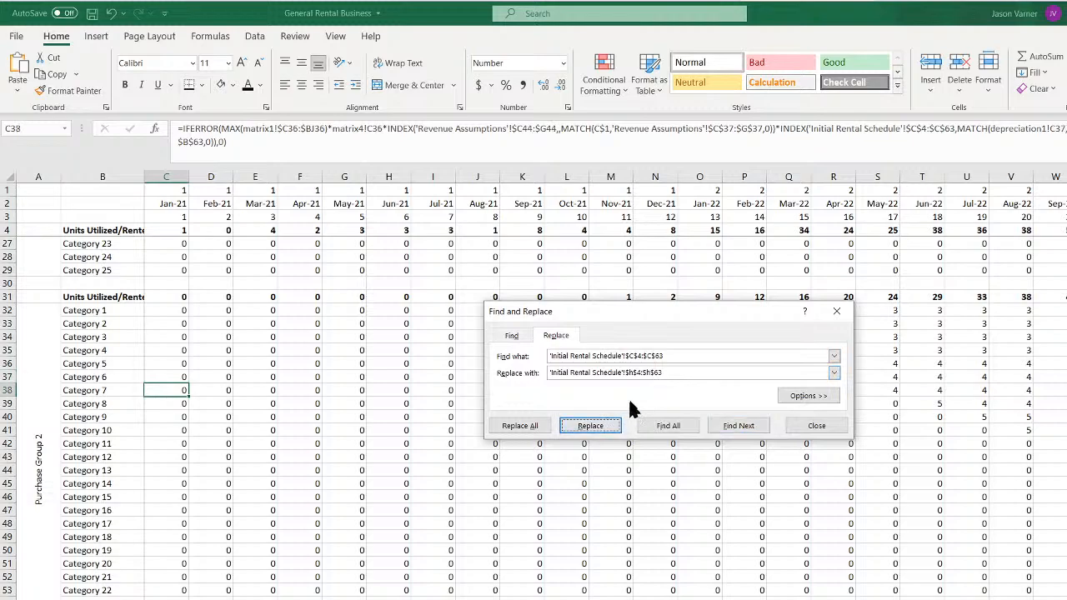
Replace the Initial Rental Schedule column C reference with $I$4:$I$63 in cell C38 and $J$4:$J$63 in cell C39
left_click(632, 372)
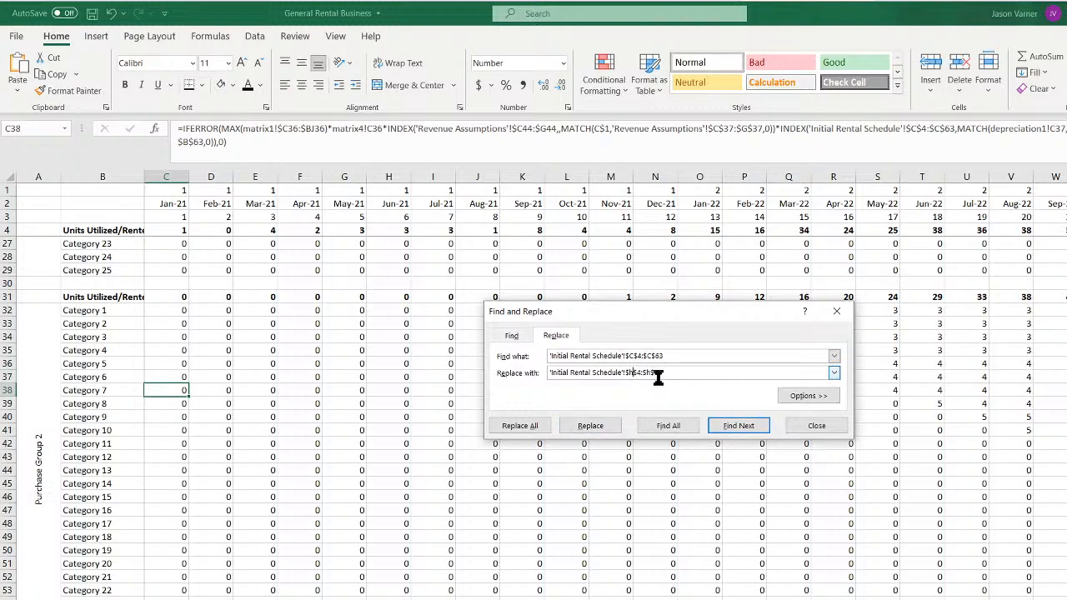
key("BackSpace")
type("i")
key("Right")
key("Right")
key("Right")
key("BackSpace")
type("i")
key("Return")
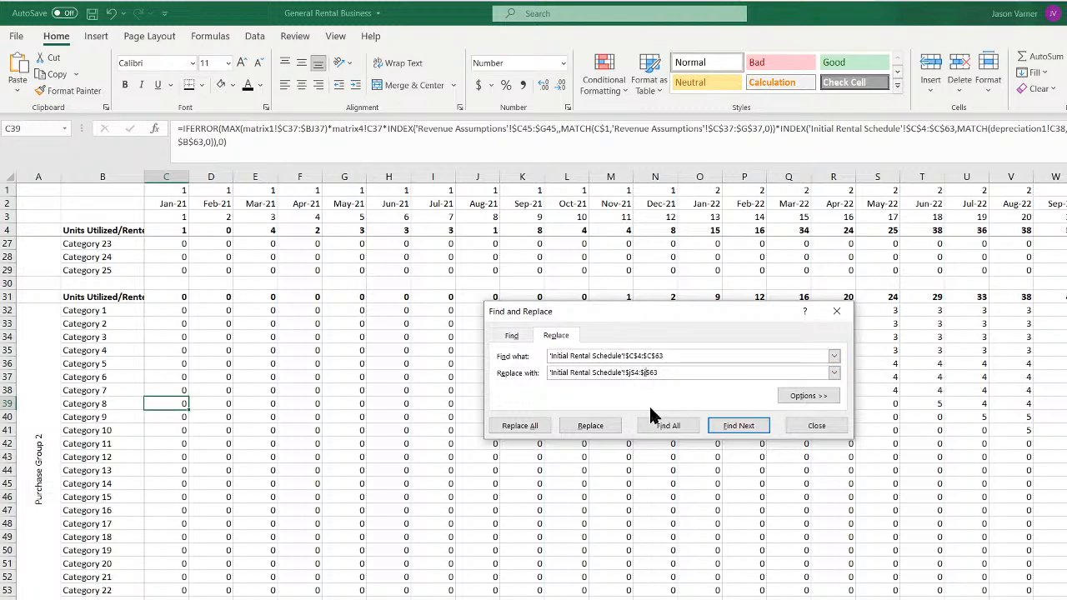
key("Return")
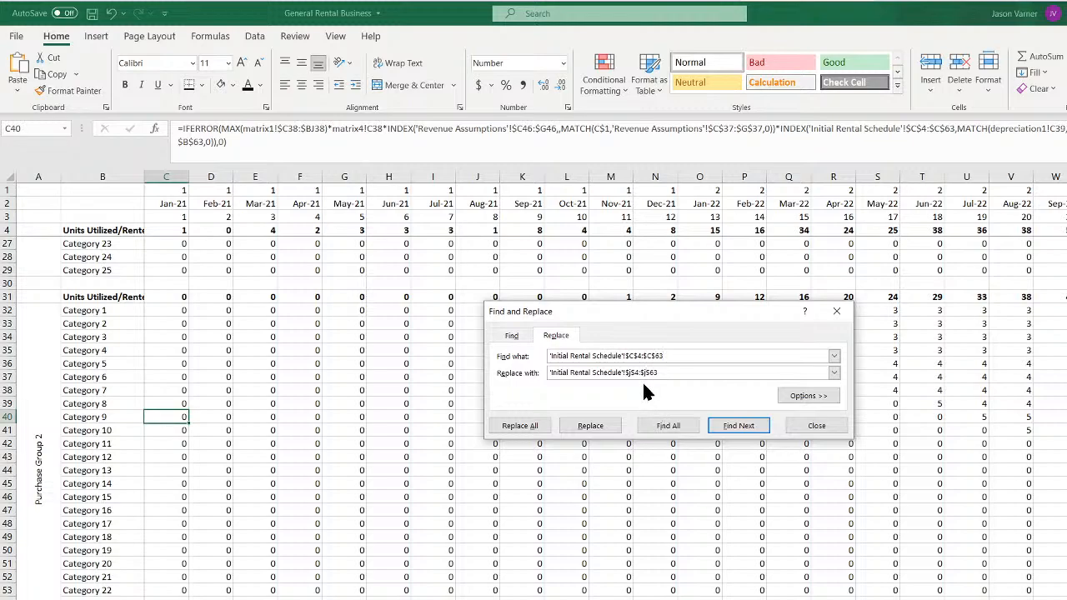
Replace the Initial Rental Schedule column C reference with $K$4:$K$63 in cell C40 and $L$4:$L$63 in cell C41
left_click(630, 372)
key("Right")
key("Right")
key("Return")
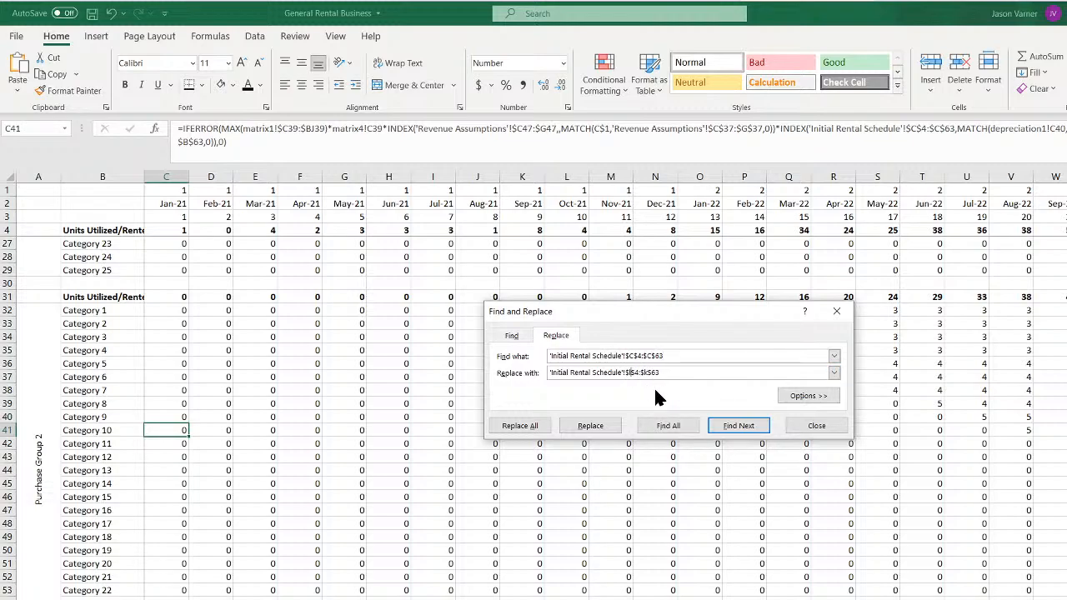
key("Right")
key("Right")
key("Return")
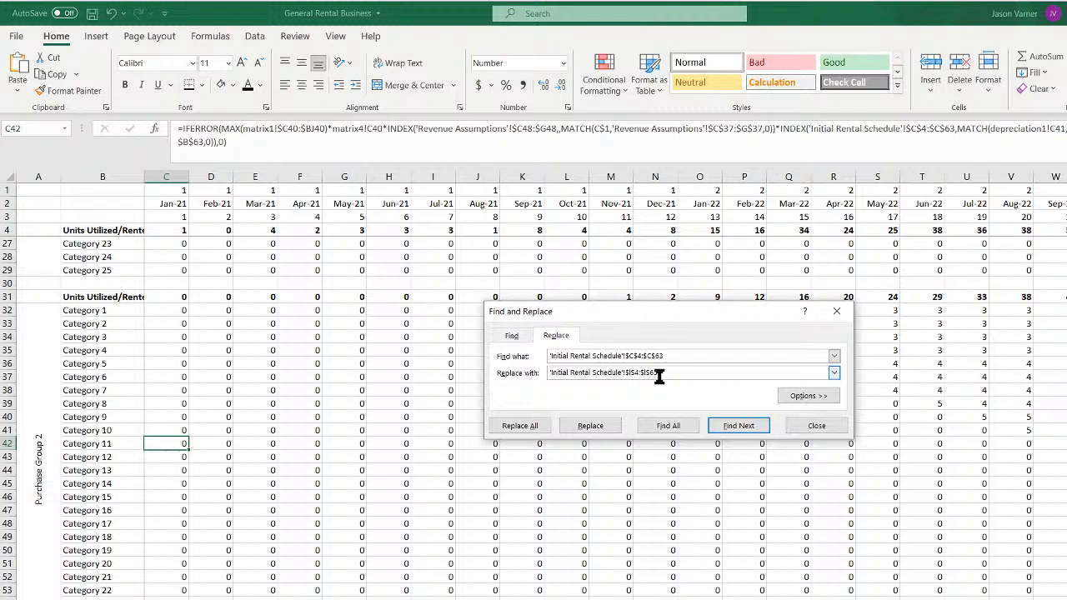
Replace the Initial Rental Schedule column C reference with $M$4:$M$63 in cell C42 and $N$4:$N$63 in cell C43
type("m")
key("Right")
key("Right")
key("BackSpace")
type("m")
key("Return")
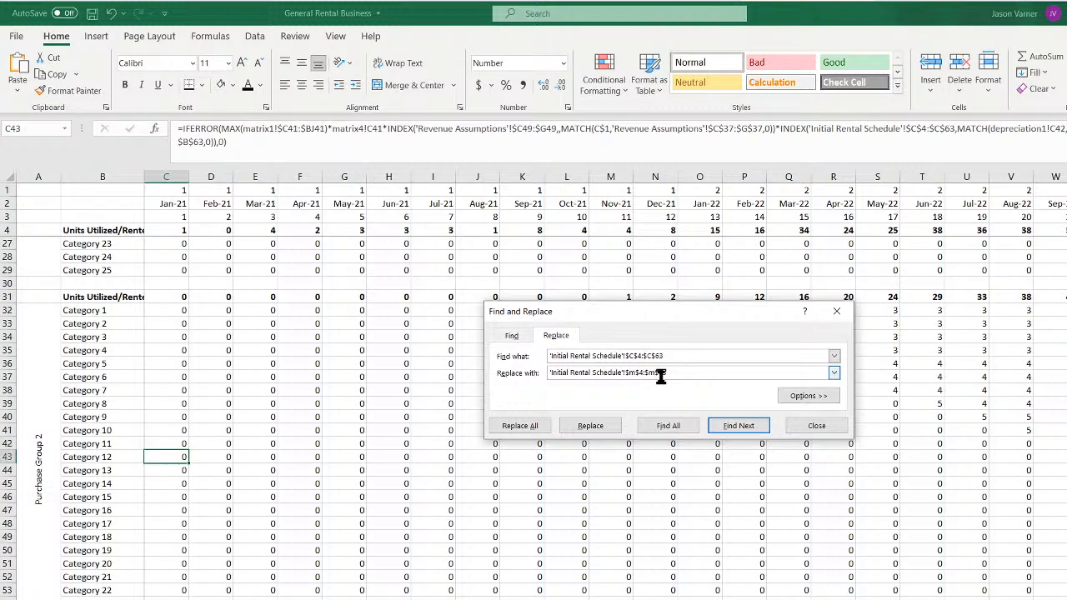
left_click(633, 372)
key("BackSpace")
type("n")
key("Return")
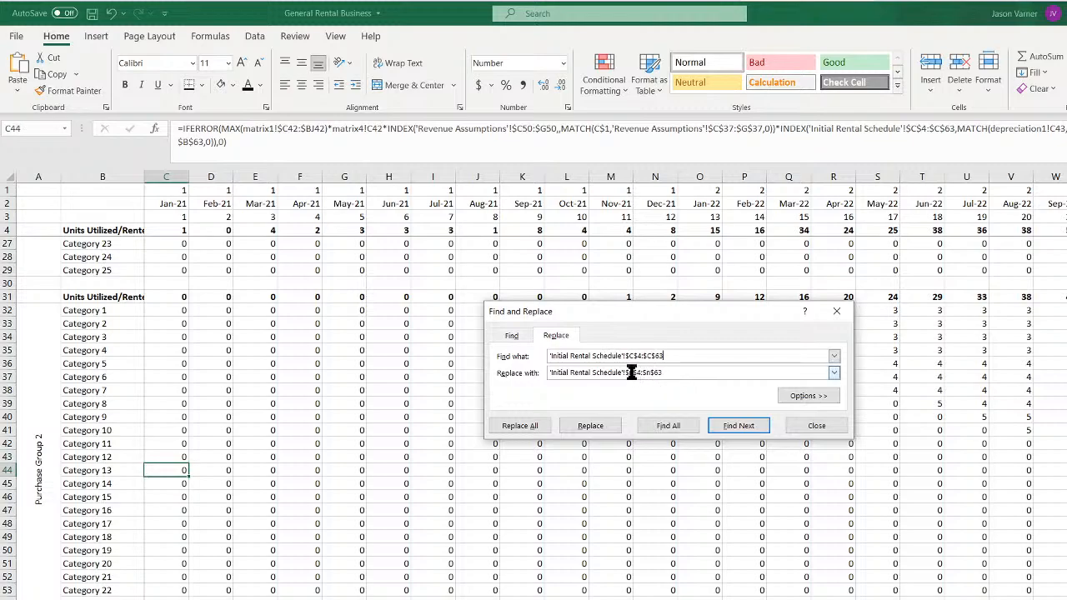
Replace the Initial Rental Schedule column C reference with $O$4:$O$63 in cell C44 and close Find and Replace
left_click(632, 372)
key("Right")
key("Right")
key("Return")
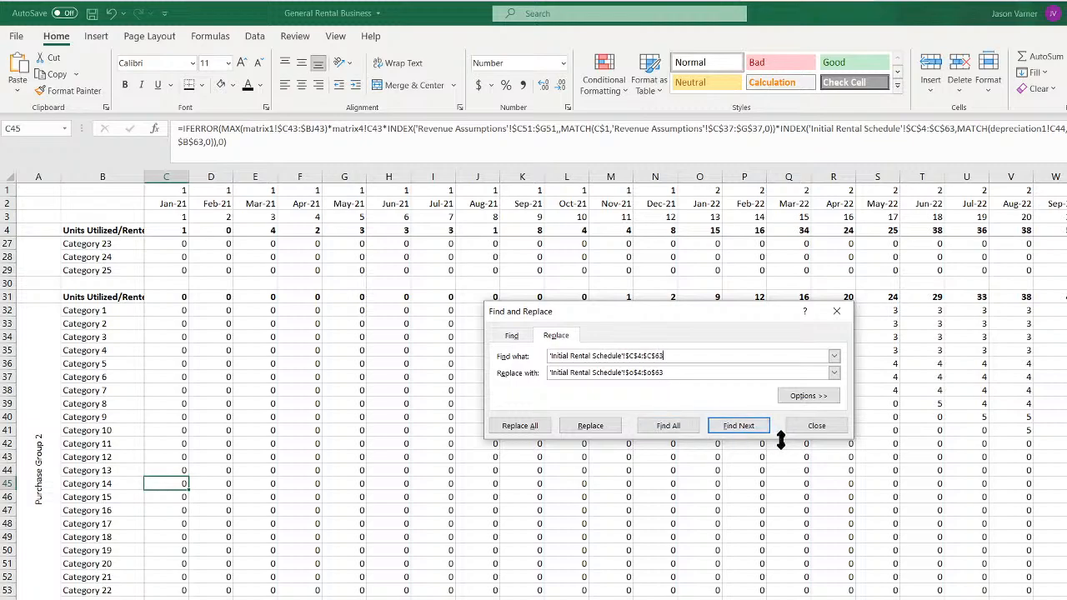
left_click(817, 427)
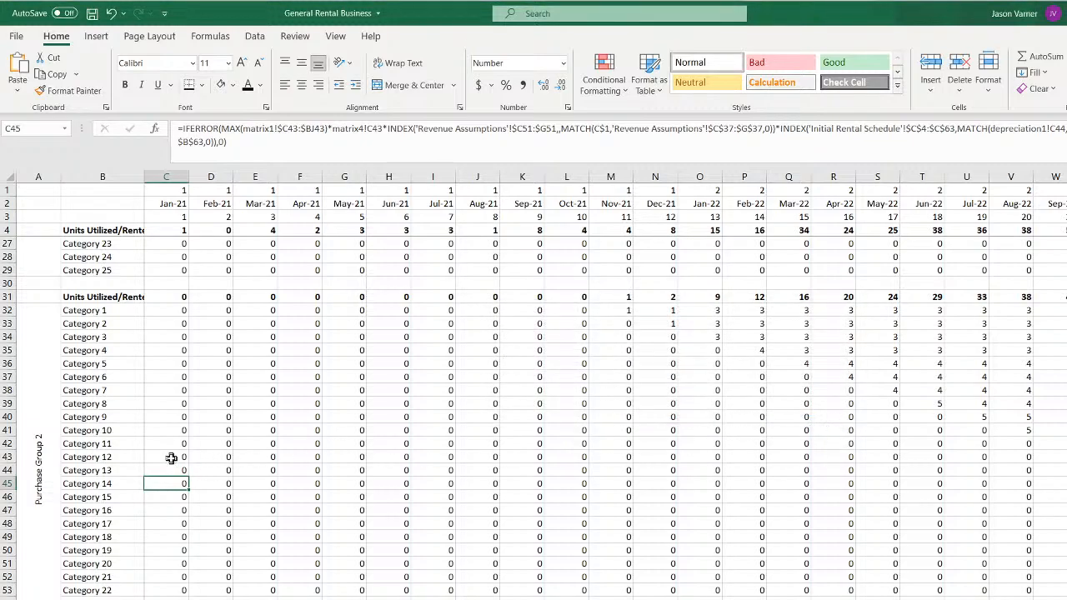
Examine the Purchase Group 2 formulas, plus the category headers and month numbers on the Initial Rental Schedule sheet
scroll(171, 458, "down", 2)
scroll(171, 458, "up", 2)
left_click(167, 311)
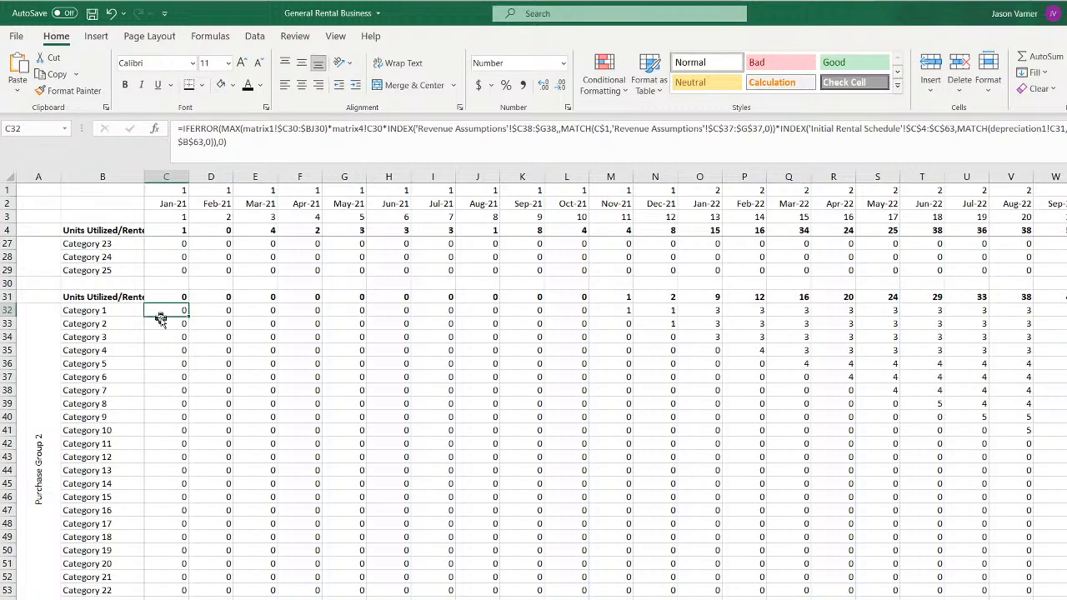
scroll(170, 437, "up", 2)
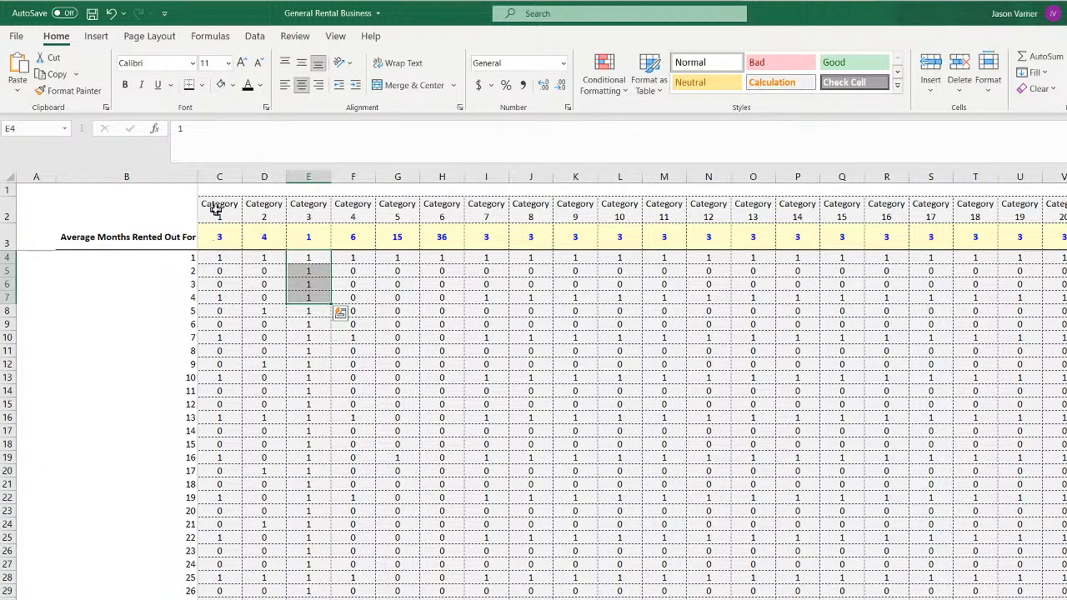
left_click_drag(216, 210, 307, 212)
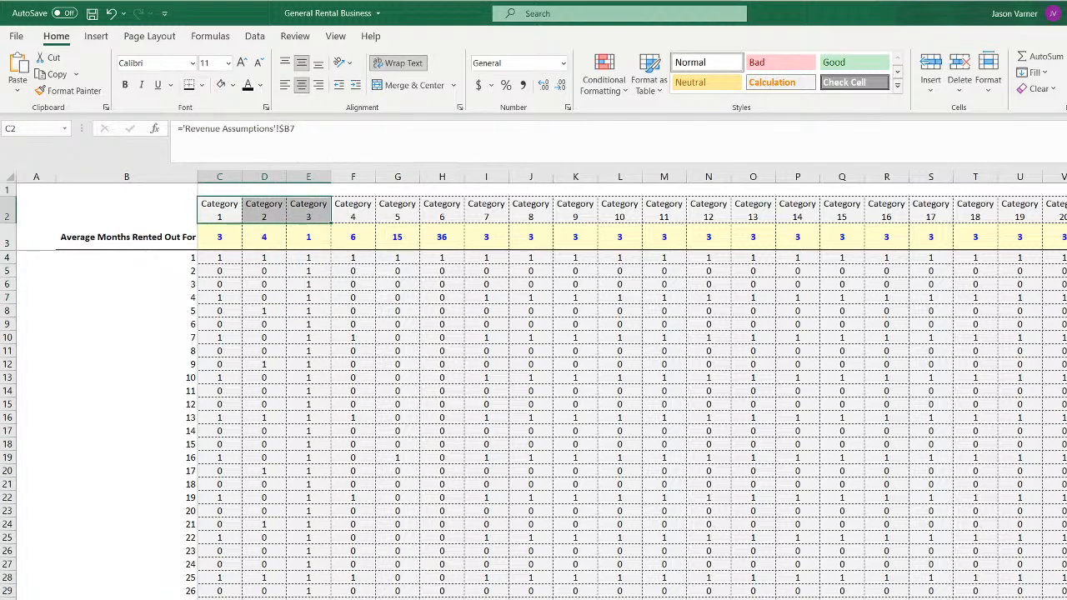
left_click_drag(166, 267, 158, 368)
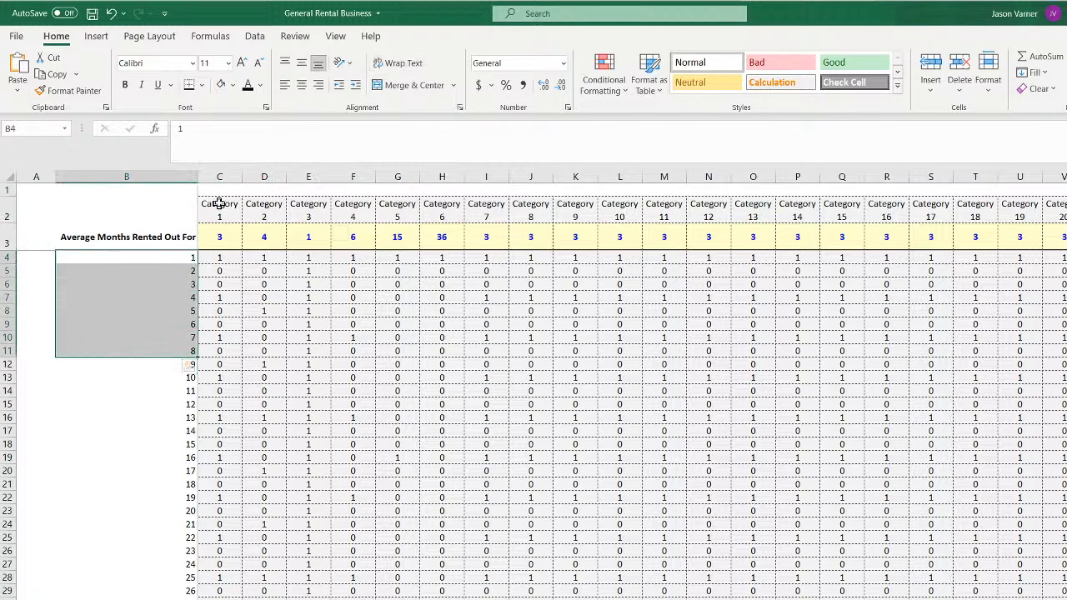
left_click_drag(216, 208, 338, 205)
left_click(323, 598)
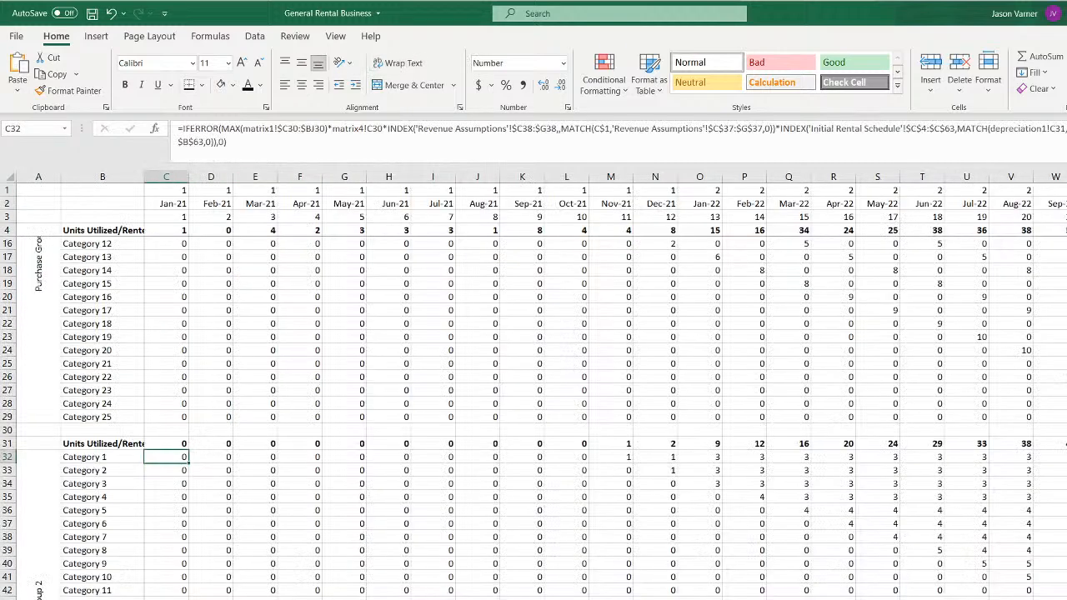
In cell C5's formula, replace the Initial Rental Schedule INDEX/MATCH term with a new, empty INDEX function
scroll(317, 561, "up", 3)
left_click(170, 243)
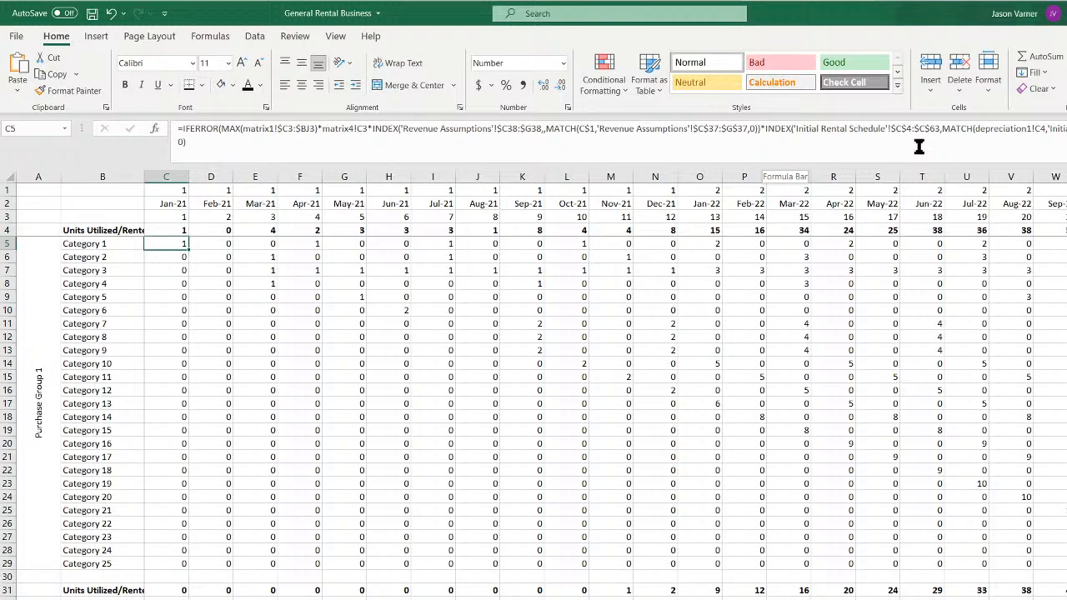
left_click(854, 130)
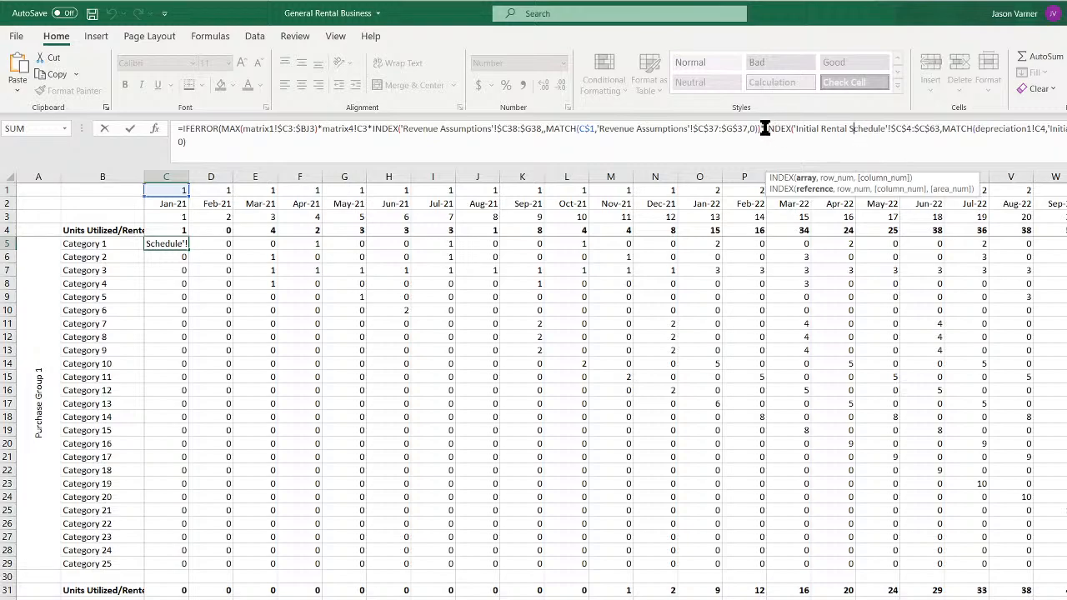
left_click_drag(766, 129, 965, 140)
left_click_drag(869, 136, 1066, 130)
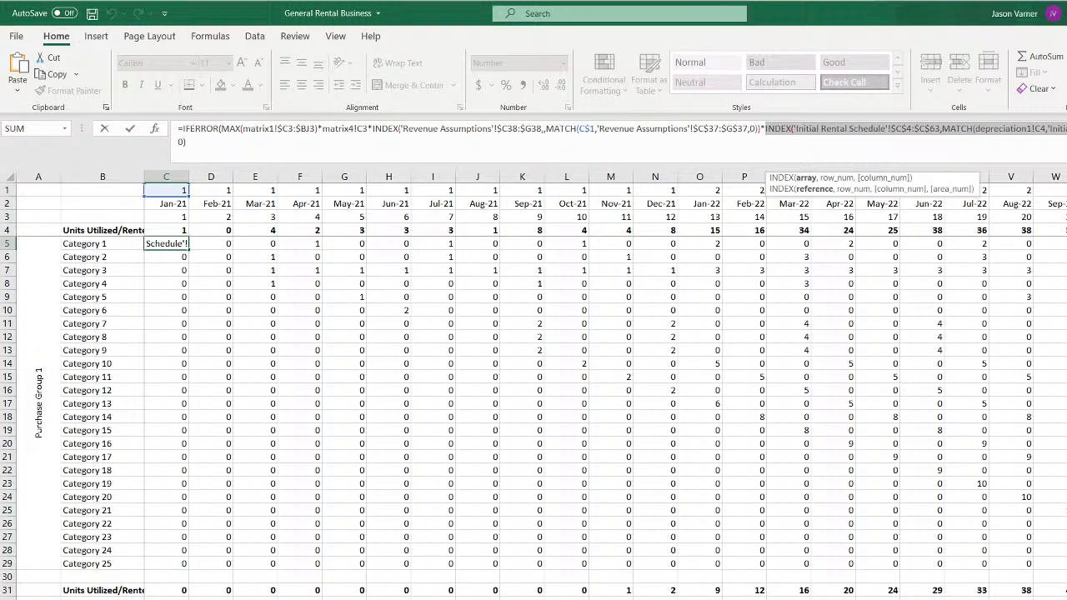
left_click_drag(1058, 128, 1066, 128)
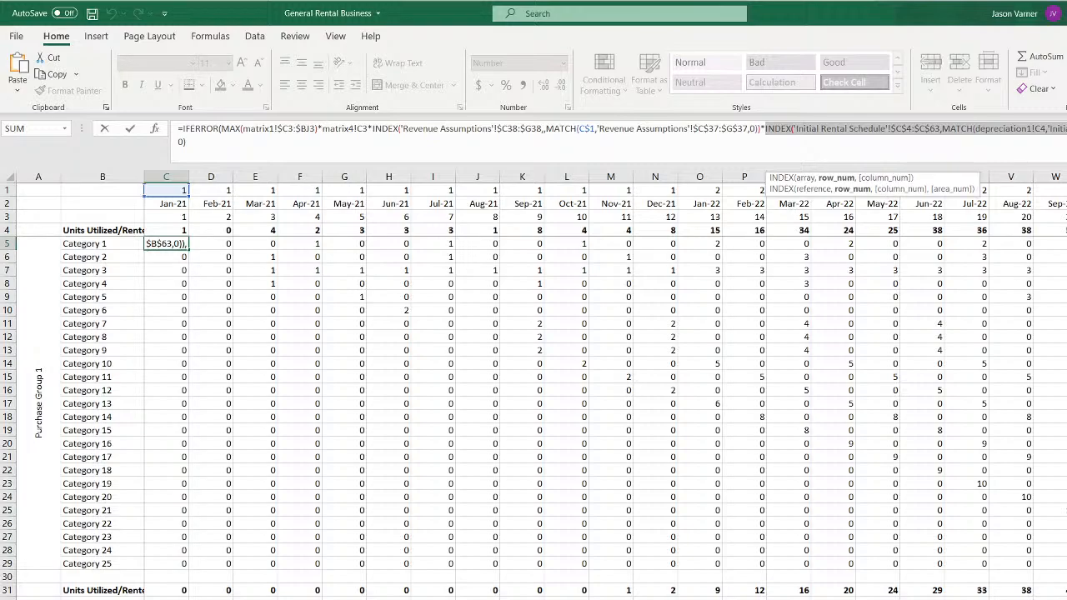
left_click(1064, 128)
left_click_drag(1064, 128, 764, 129)
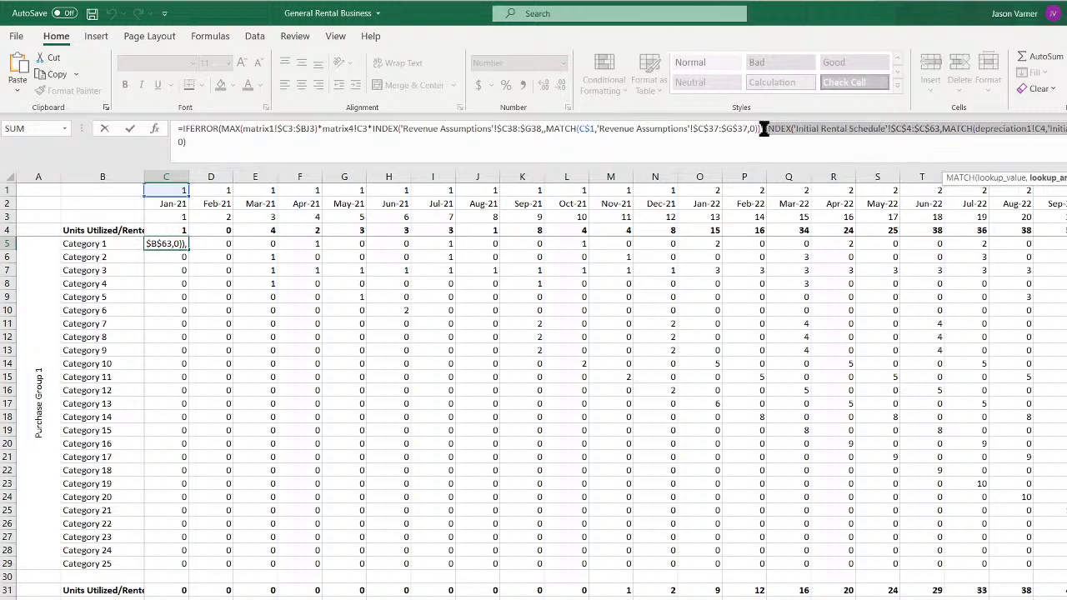
type("index(,0)")
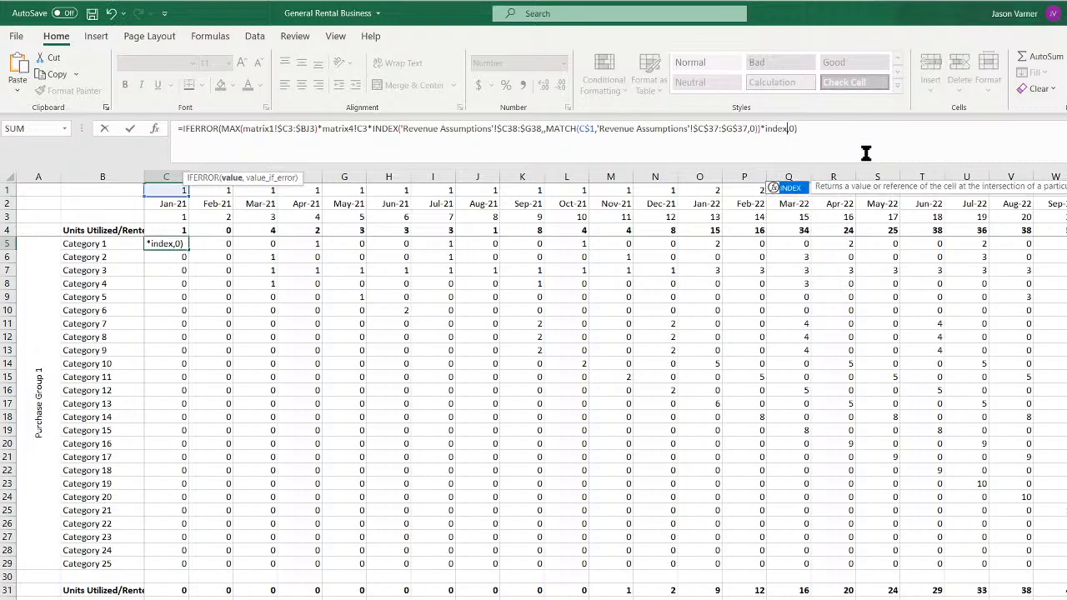
Set the new INDEX function's array to 'Initial Rental Schedule'!B2:AA63
left_click(367, 599)
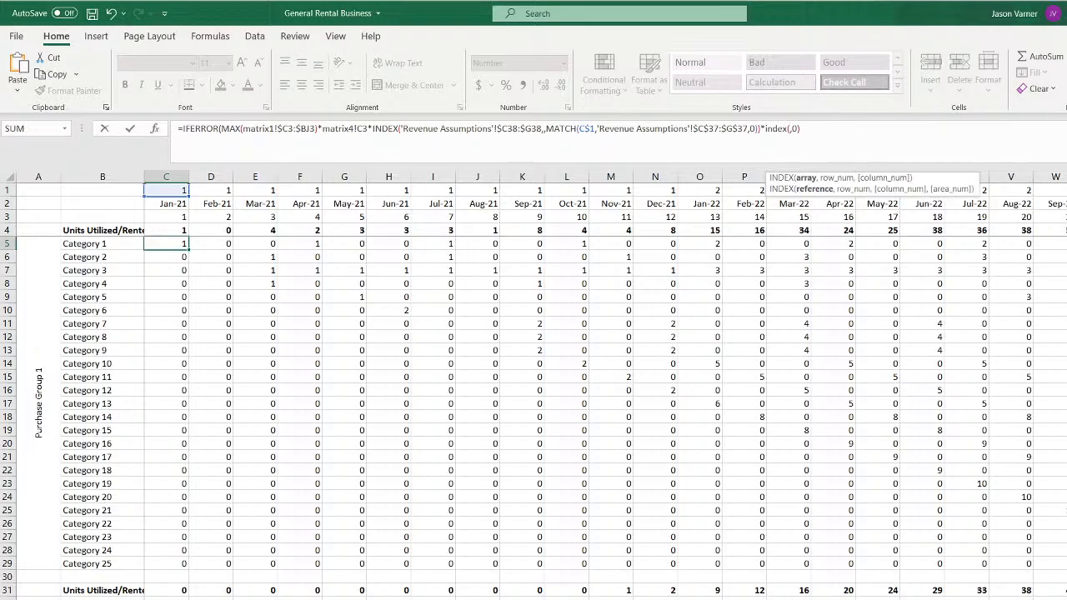
left_click_drag(180, 213, 1066, 599)
scroll(633, 400, "left", 4)
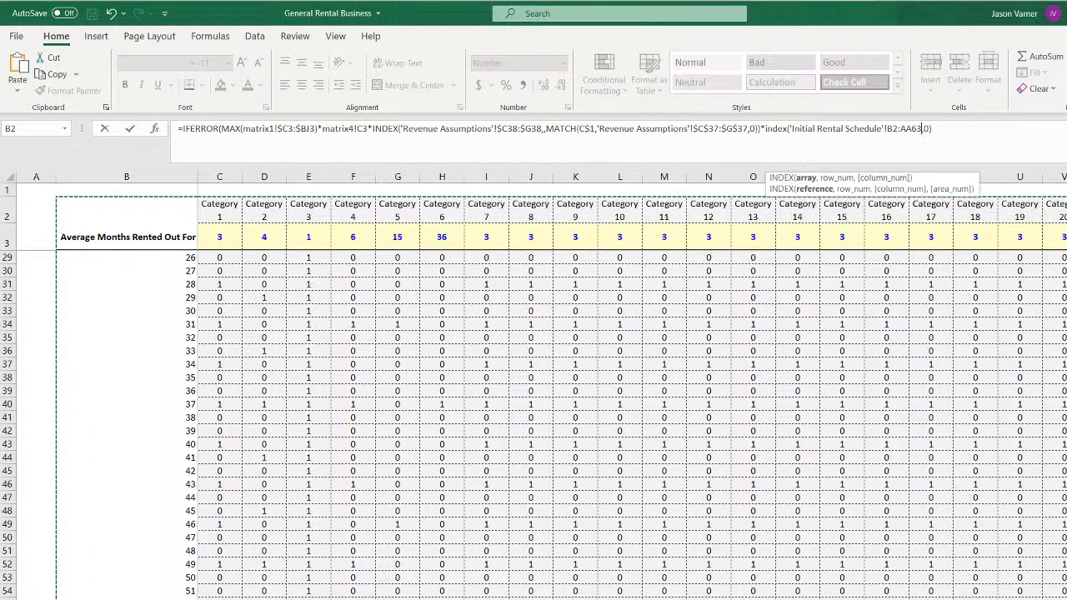
Add an exact row MATCH of depreciation1!C4 against the Initial Rental Schedule's column B, starting at B2
type(",match(")
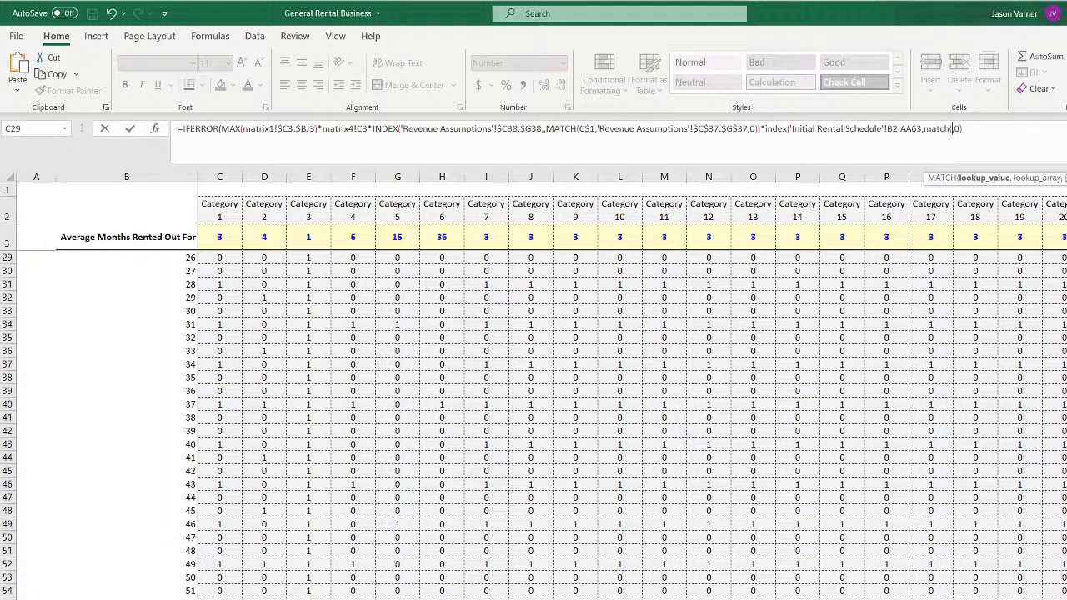
left_click(311, 599)
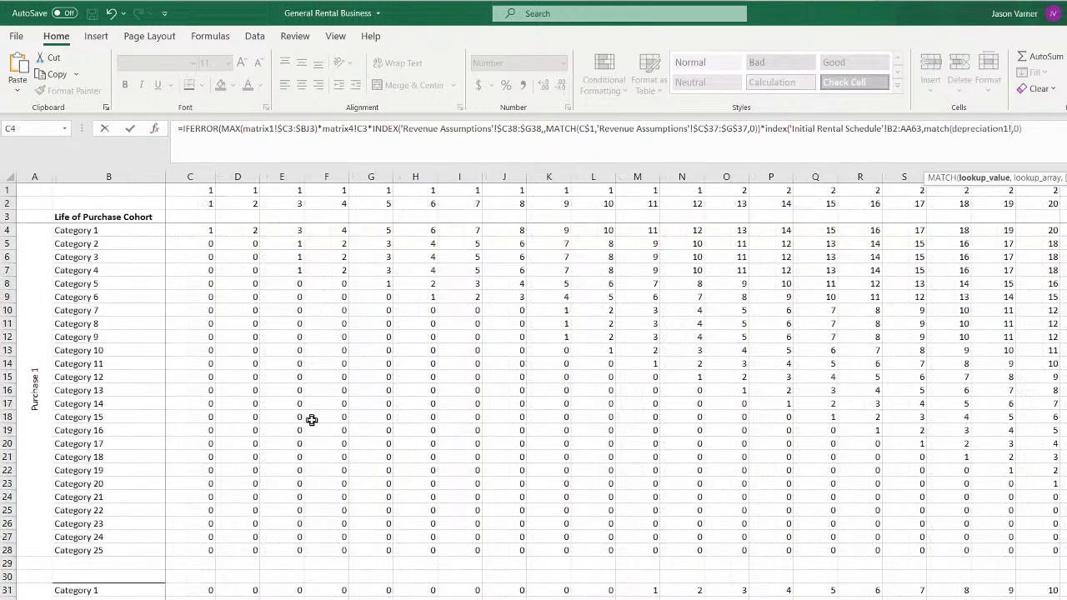
left_click(194, 229)
type(",")
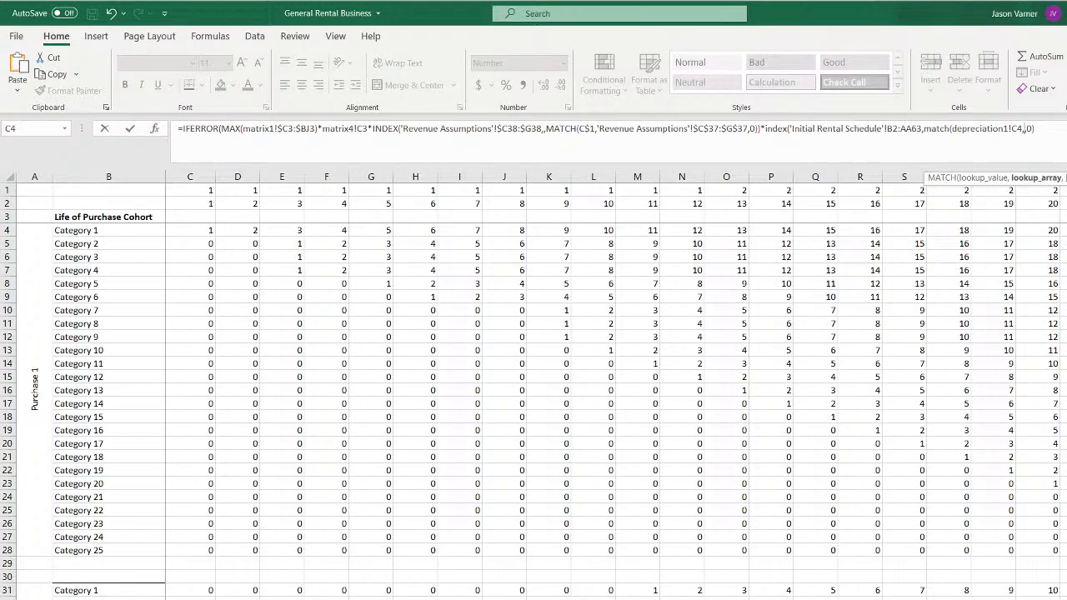
left_click(167, 599)
scroll(159, 271, "up", 9)
left_click_drag(175, 214, 185, 599)
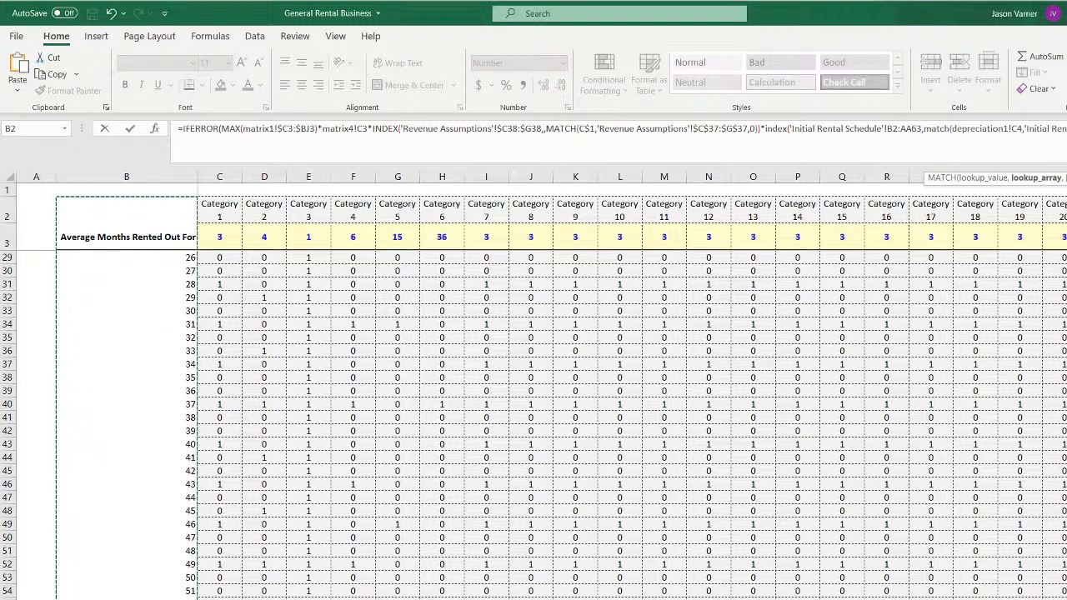
type(",0)")
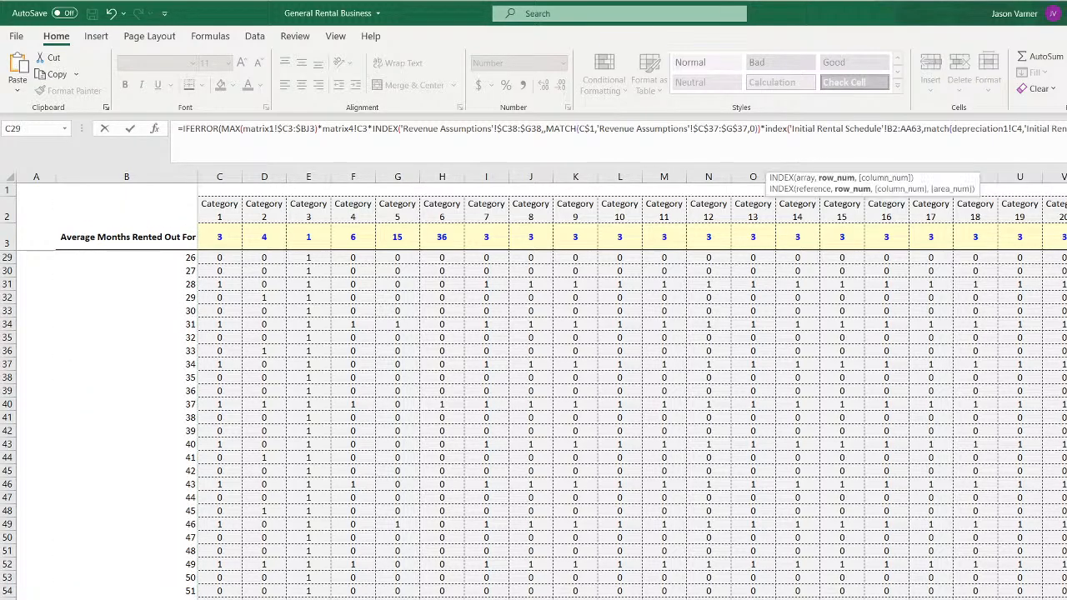
type(")")
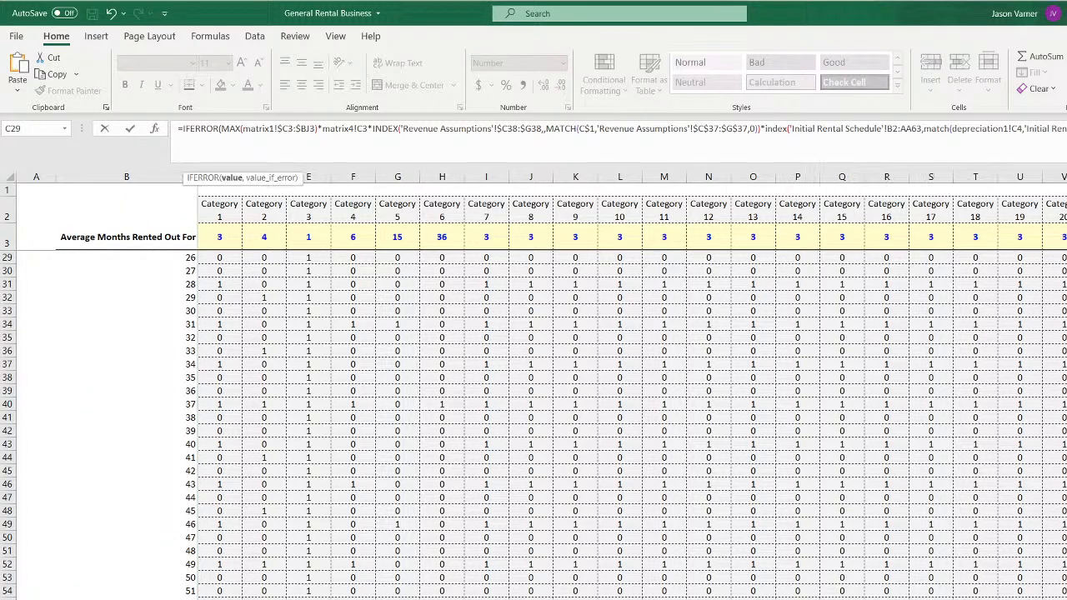
key("BackSpace")
Add an exact column MATCH of matrix6!B5 against 'Initial Rental Schedule'!B2:AA2 and complete C5's formula
type(",match(")
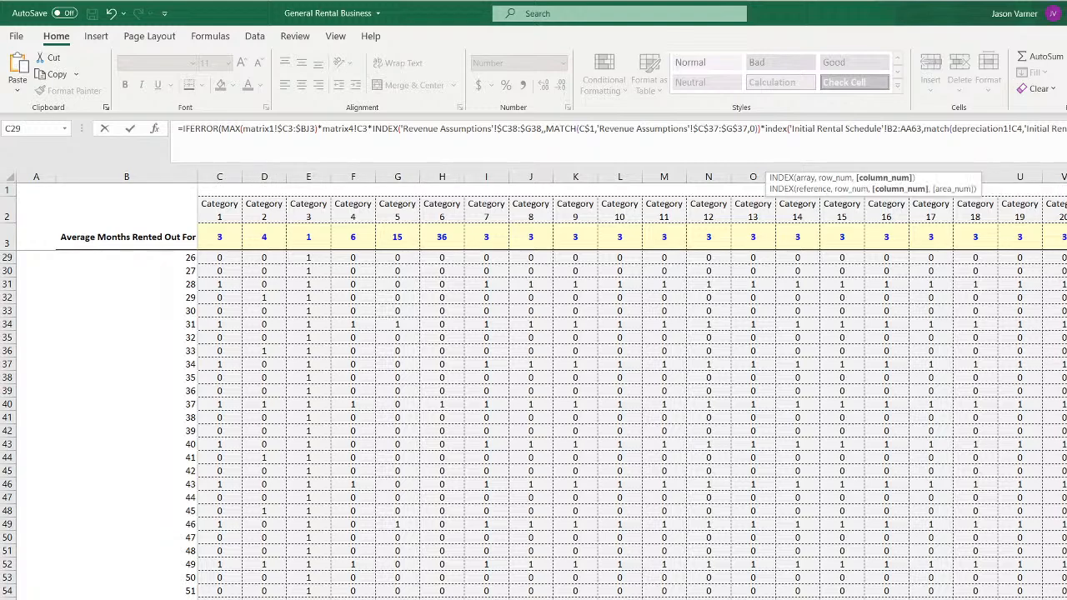
type("(")
left_click(592, 598)
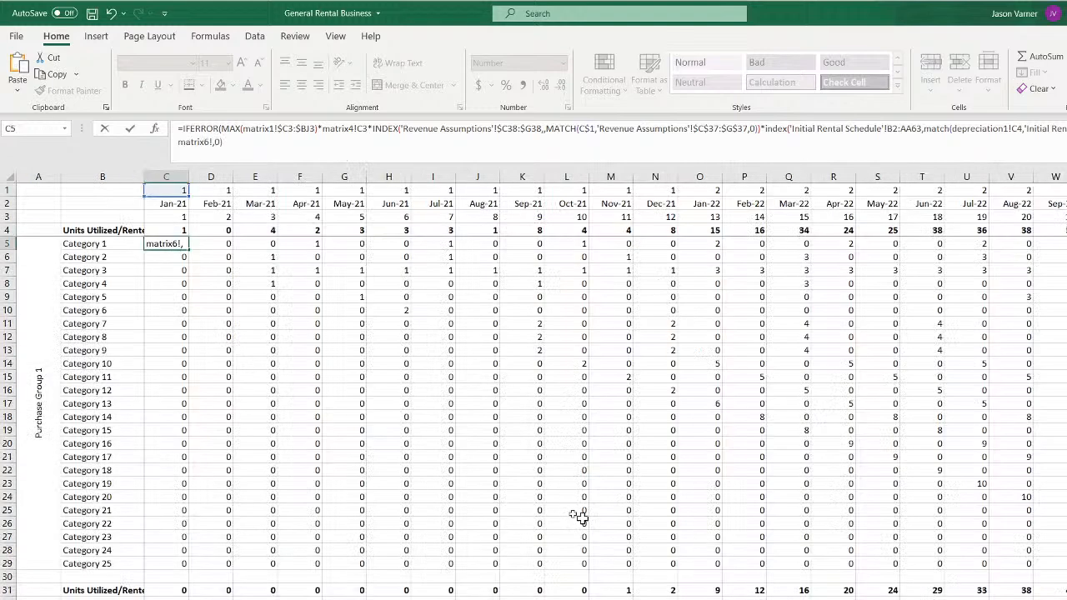
left_click(90, 242)
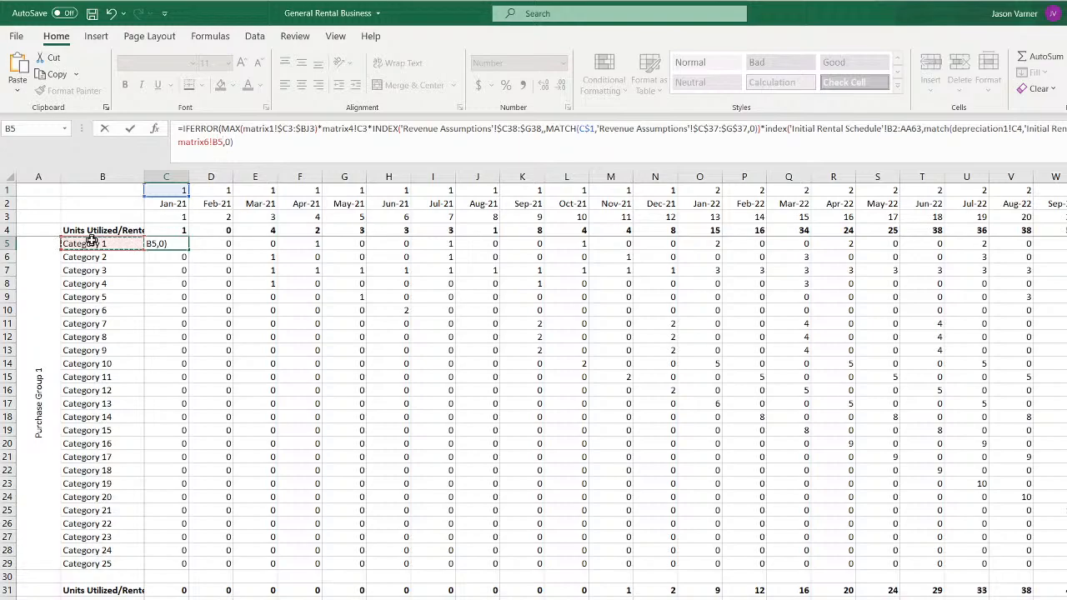
type(",")
left_click(334, 598)
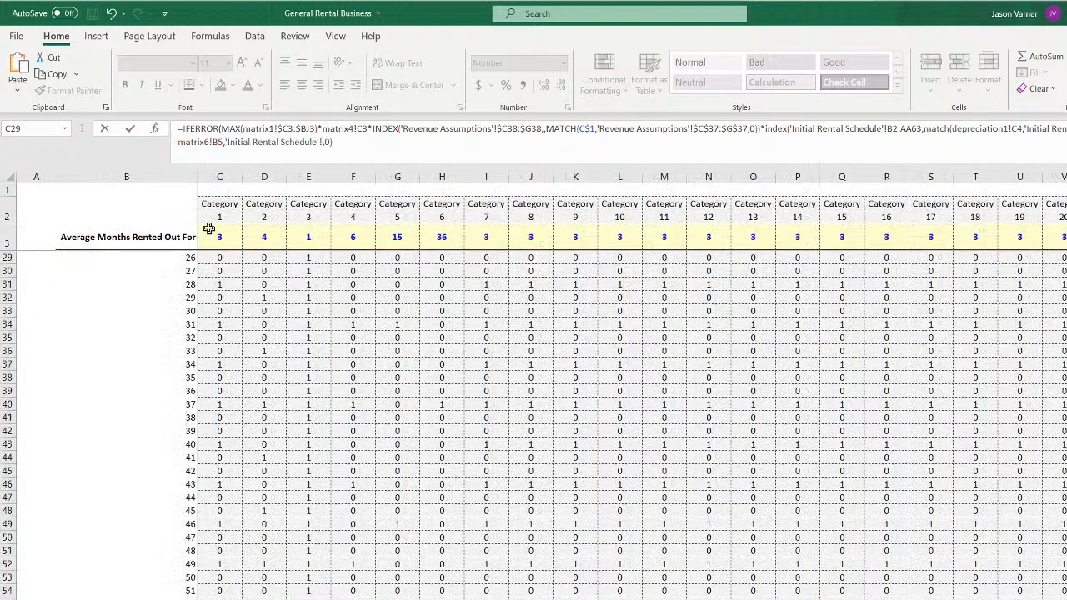
left_click_drag(180, 214, 1063, 214)
type(",0)")
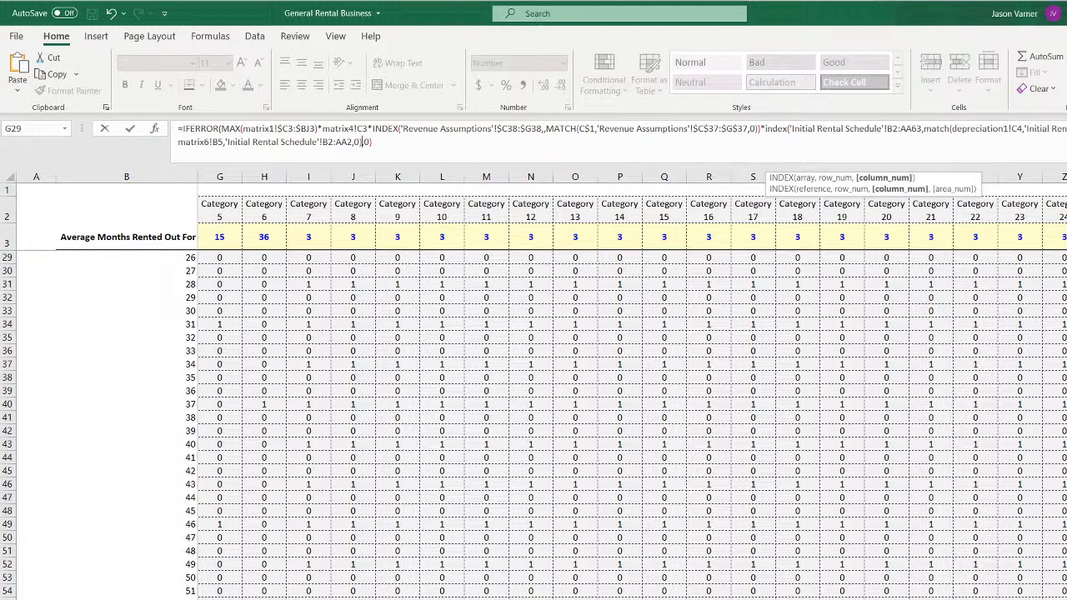
key("BackSpace")
key("BackSpace")
key("BackSpace")
type("),0)")
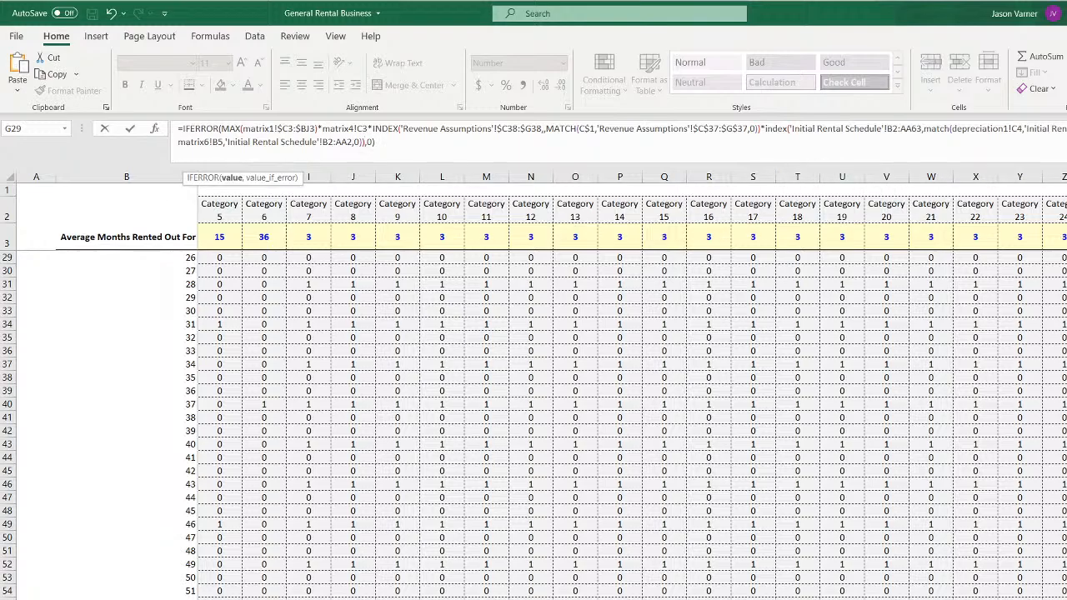
key("Return")
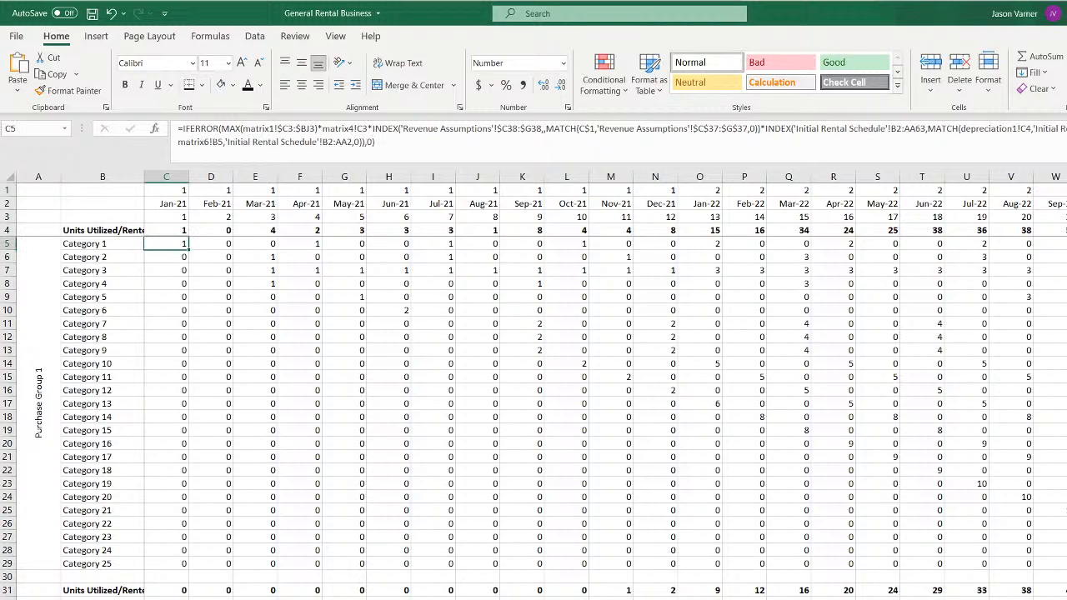
In C5's formula, lock the Initial Rental Schedule INDEX array as $B$2:$AA$63
double_click(164, 243)
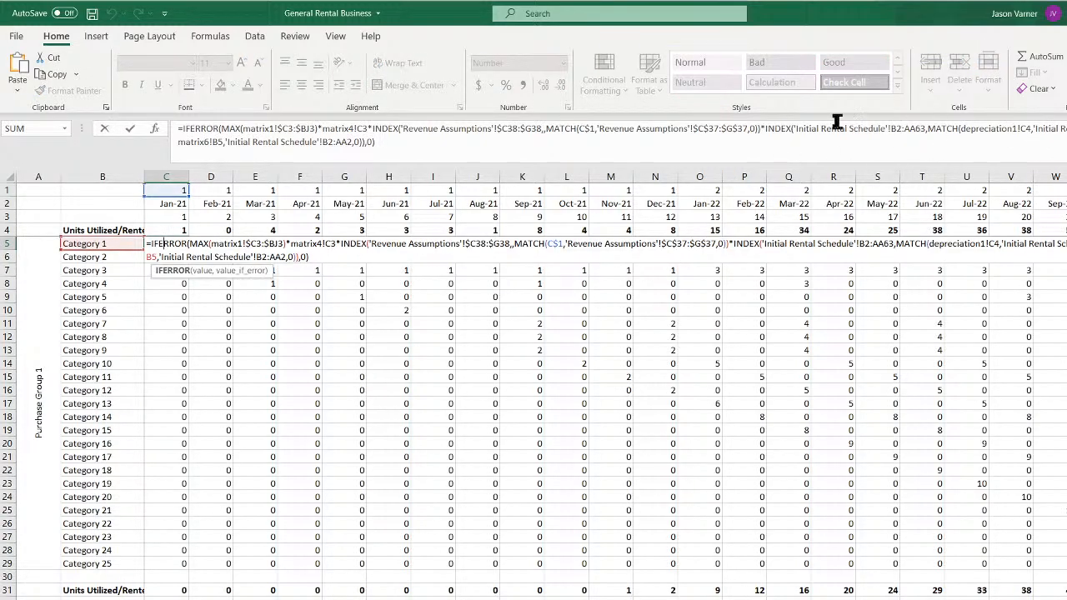
left_click(902, 129)
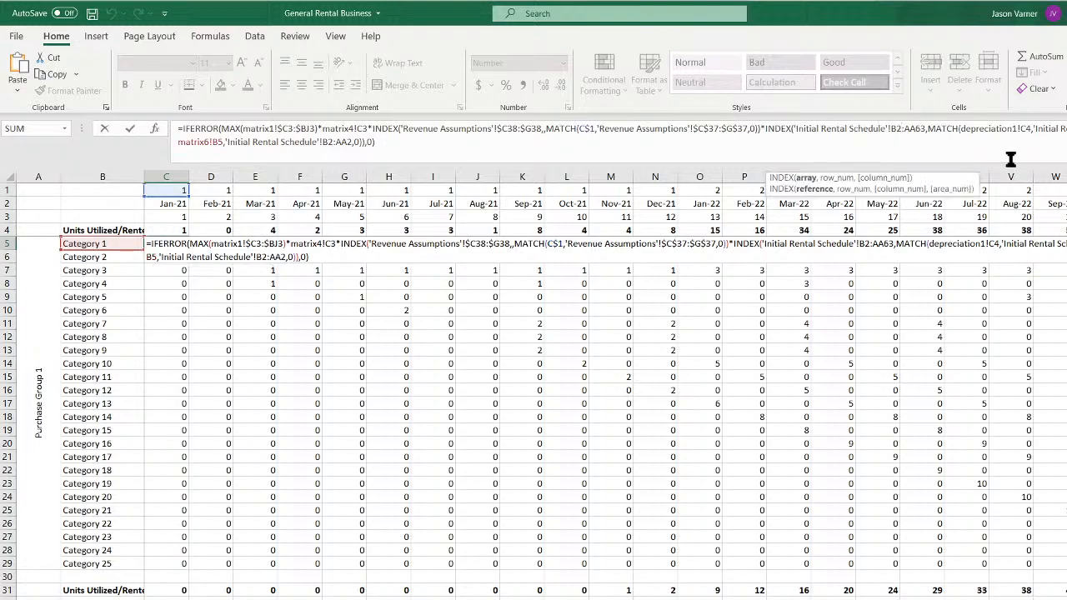
key("F4")
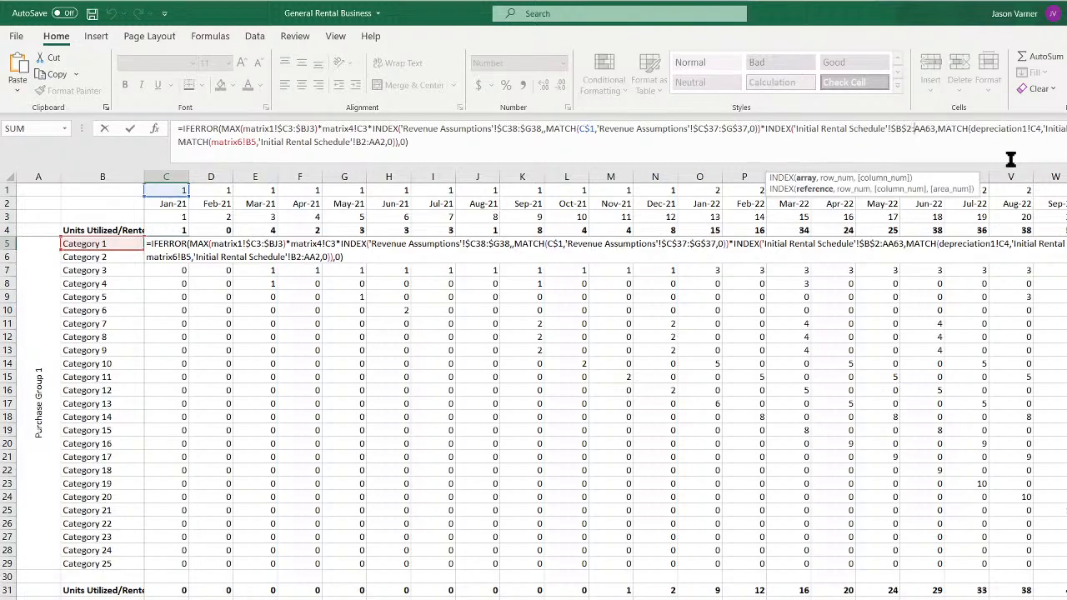
type("$")
key("Right")
key("Right")
type("$")
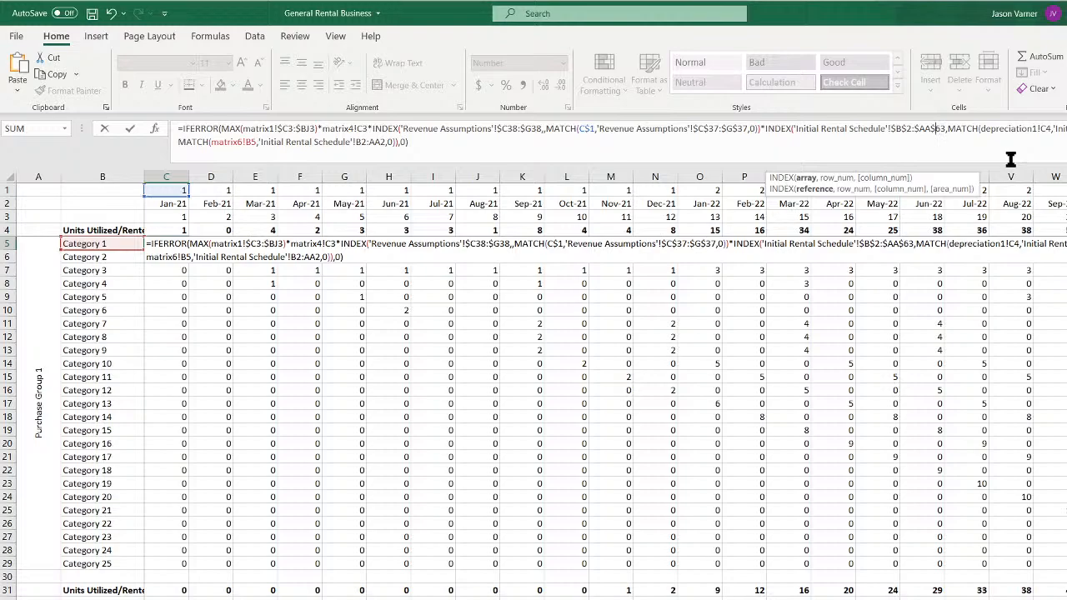
Make the row MATCH's lookup range on Initial Rental Schedule absolute, ending at $B$63
key("Right")
key("Right")
key("Right")
key("Right")
key("Right")
key("Right")
key("Right")
key("Right")
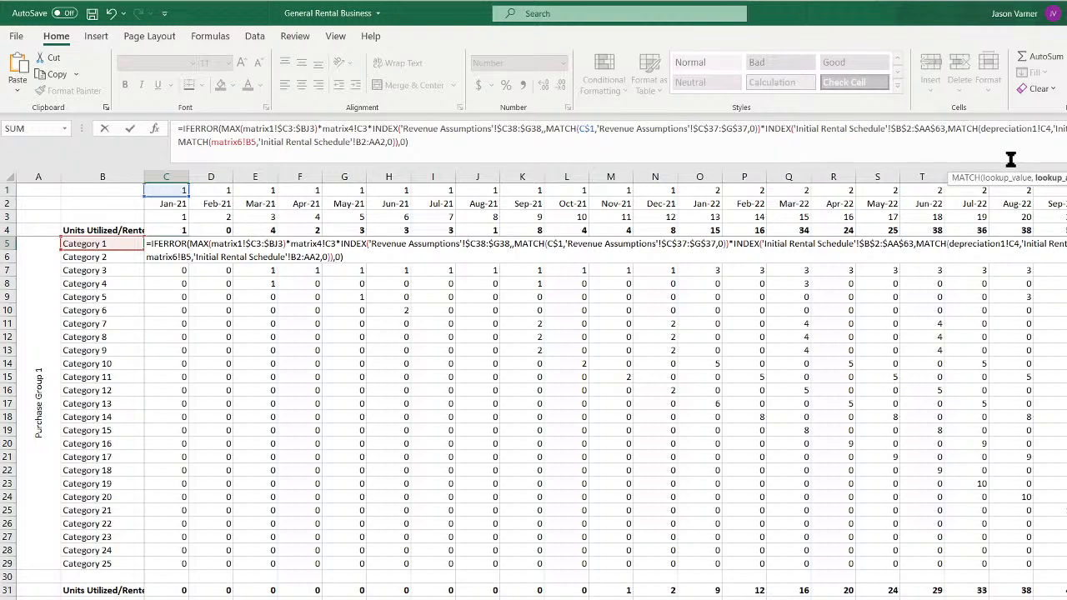
type(",")
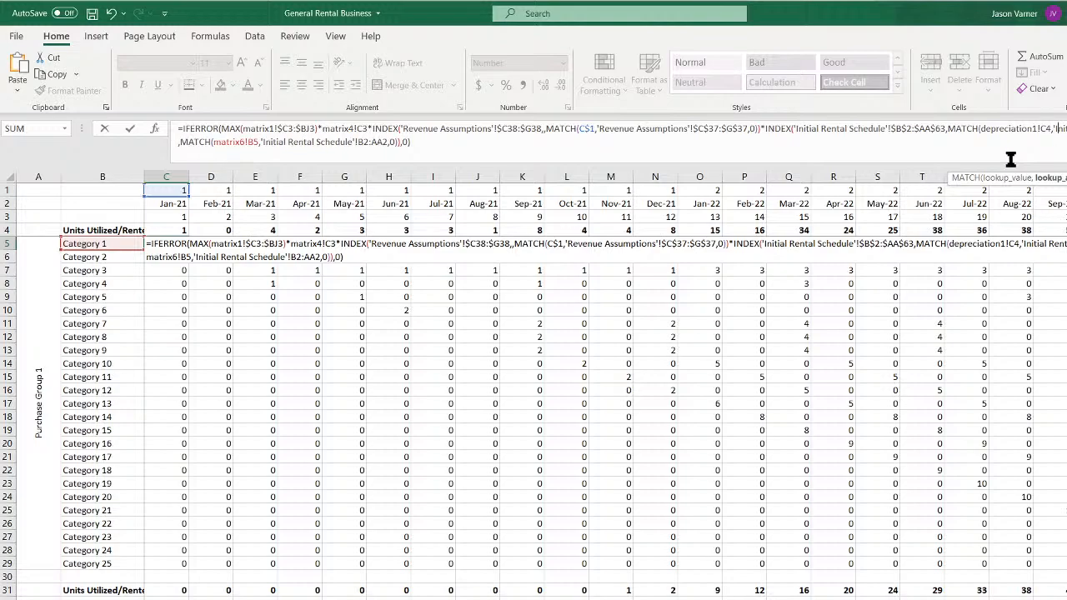
key("Left")
key("Left")
key("Left")
key("Left")
key("Left")
key("Left")
key("Left")
key("Left")
key("Left")
key("Left")
key("Left")
key("Left")
key("Left")
key("Left")
key("Left")
key("Left")
key("Left")
key("Left")
key("Left")
key("Left")
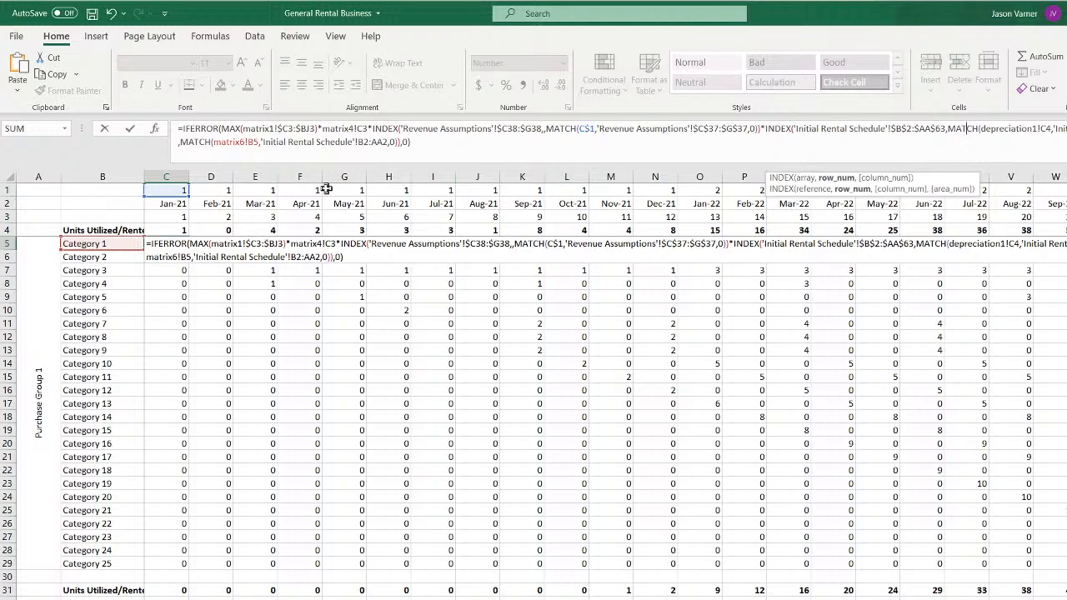
Change the column MATCH's lookup value to $B5, removing the matrix6 sheet reference
left_click(249, 142)
type("$")
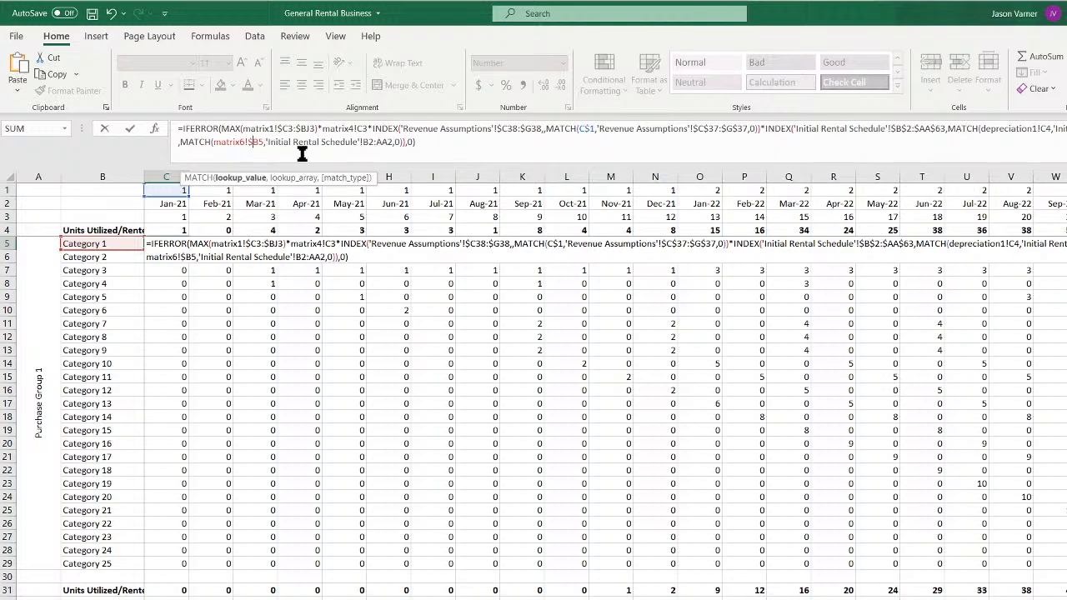
key("BackSpace")
key("BackSpace")
key("BackSpace")
key("BackSpace")
key("BackSpace")
key("BackSpace")
key("BackSpace")
key("BackSpace")
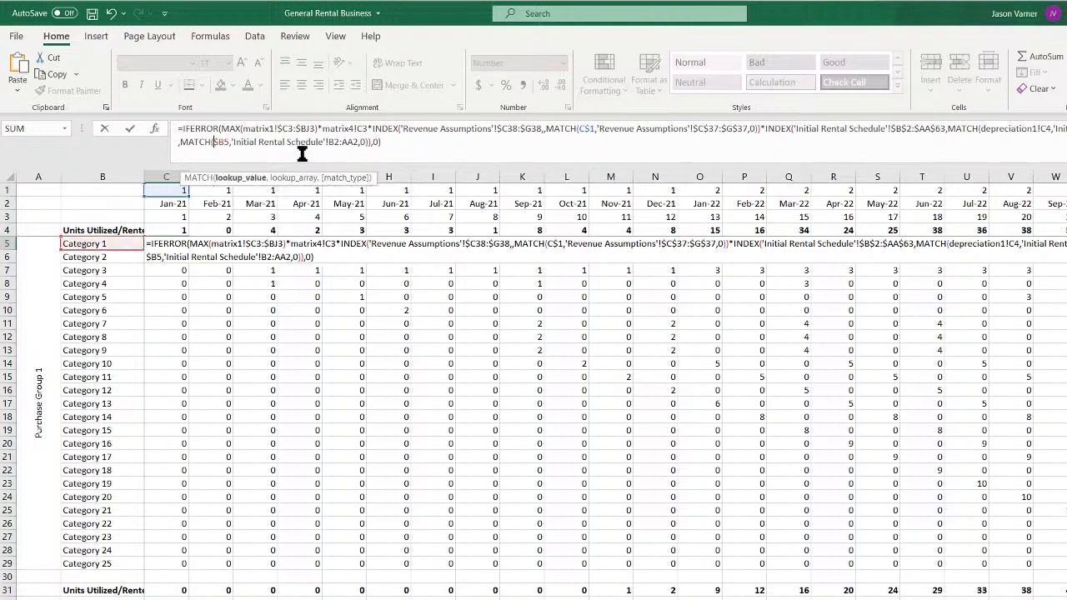
Lock the column MATCH's header range as 'Initial Rental Schedule'!$B$2:$AA$2 and commit C5's formula
left_click(327, 142)
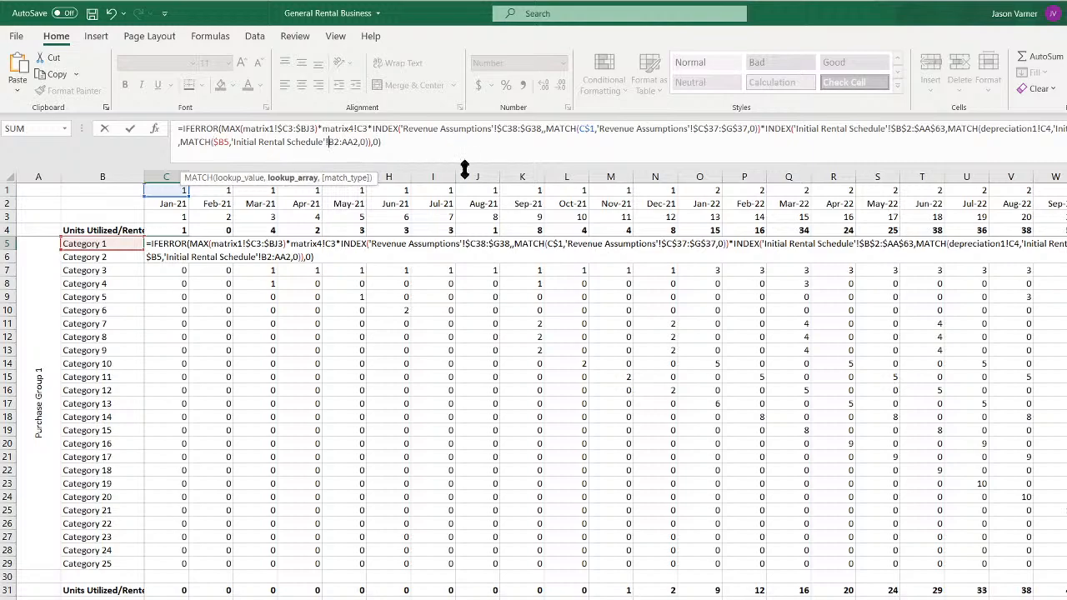
type("$")
key("Right")
type("$")
key("Right")
key("Right")
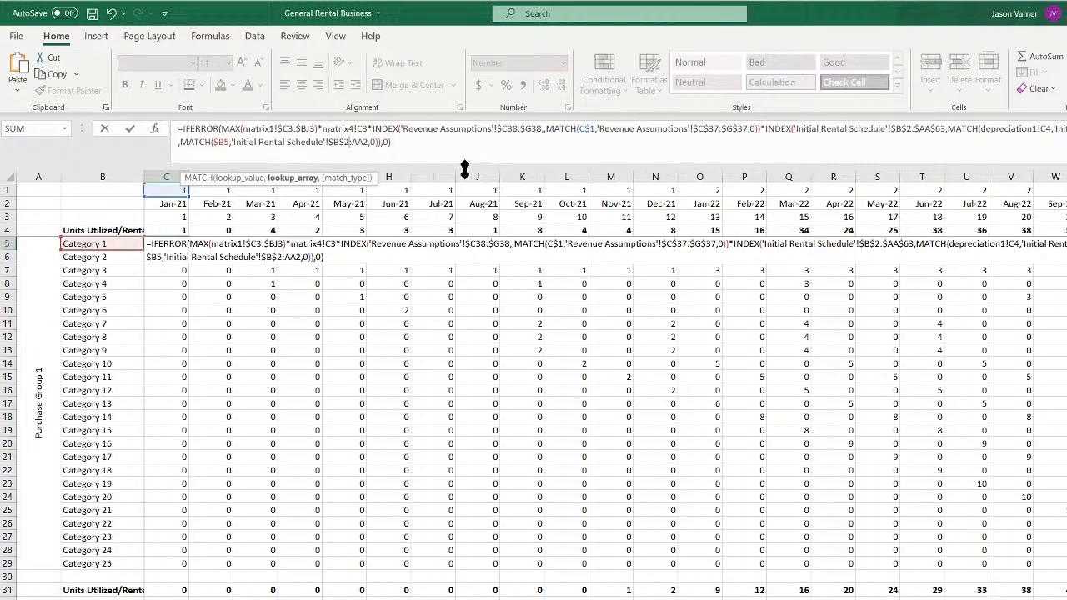
type("$C$AA$")
key("ctrl+Return")
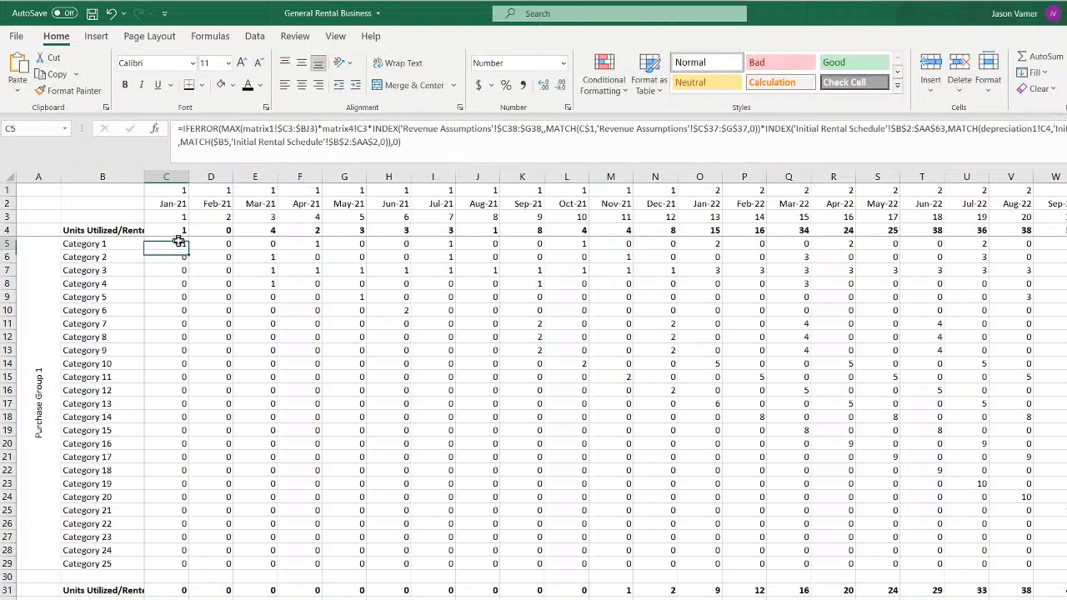
Fill C5's formula across all months and down all 25 categories of Purchase Group 1
mouse_move(188, 250)
left_mouse_down()
mouse_move(1064, 250)
mouse_move(1063, 566)
left_mouse_up()
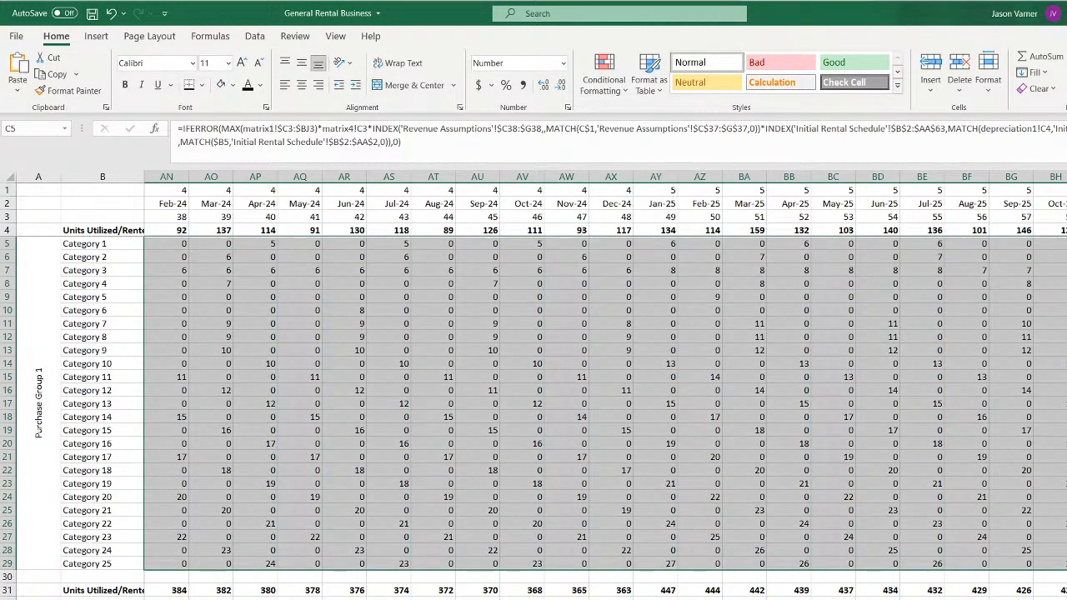
left_click(1065, 537)
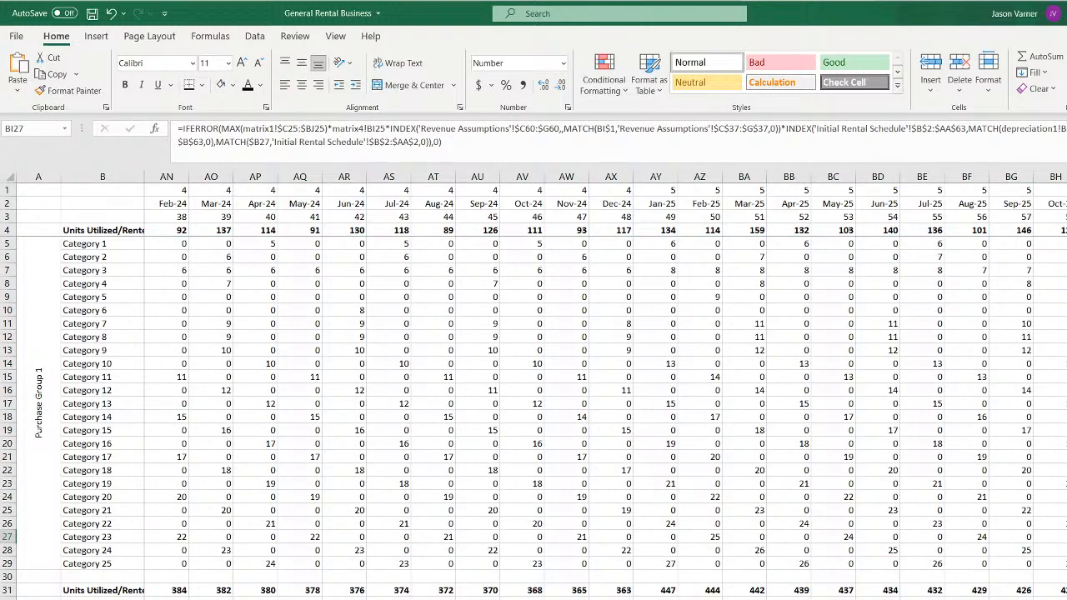
scroll(605, 387, "left", 12)
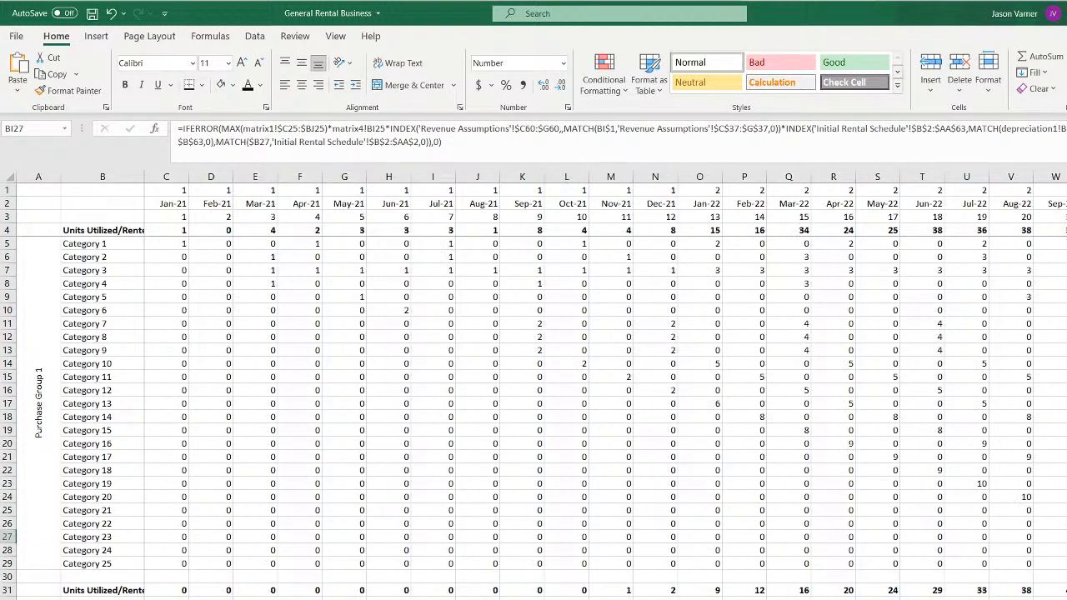
Copy C5's formula into C32, the first month of Category 1 in Purchase Group 2
left_click(161, 242)
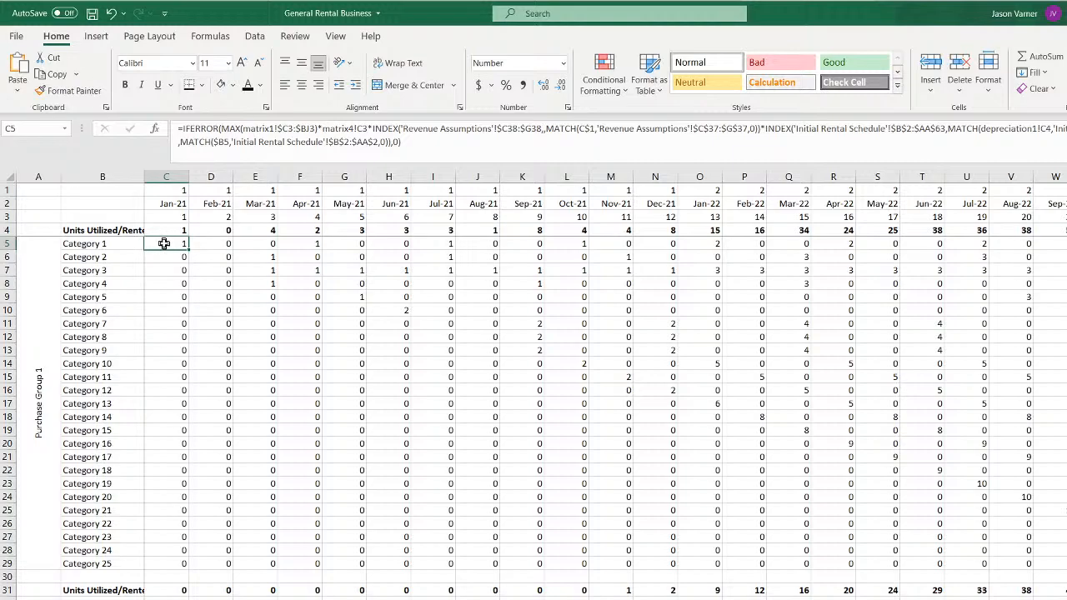
right_click(164, 244)
left_click(202, 268)
scroll(217, 375, "down", 4)
right_click(167, 460)
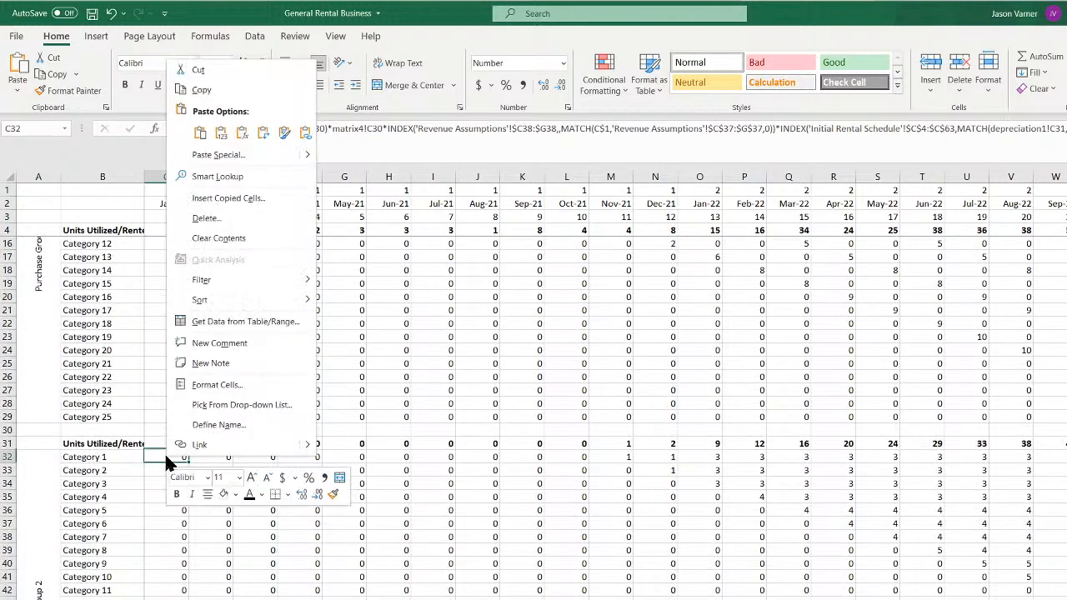
left_click(199, 133)
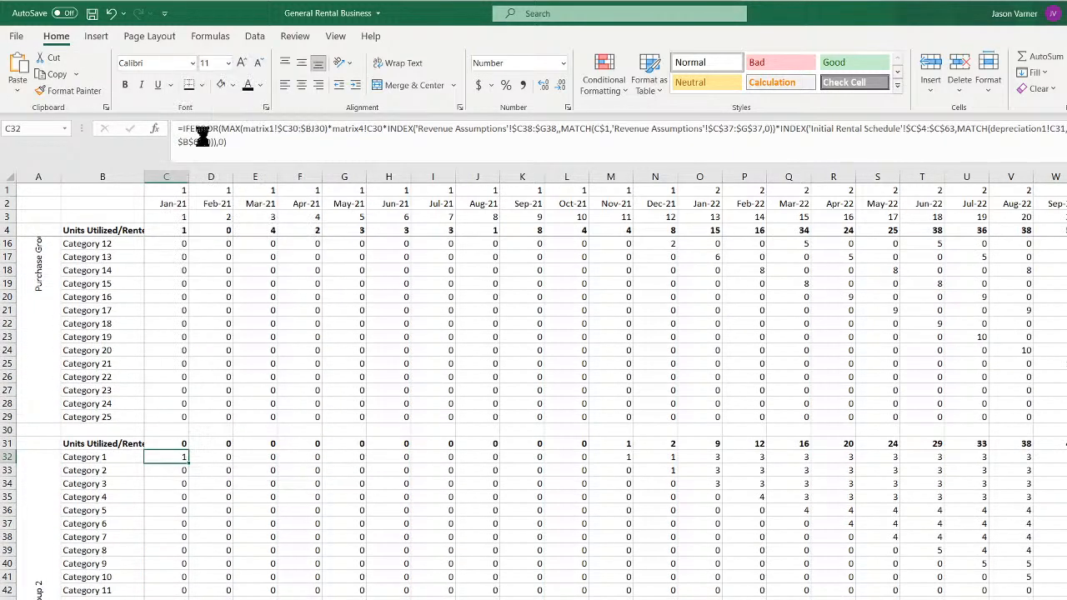
Compare C32's formula with C5's and set its Revenue Assumptions INDEX range to $C38:$G38
double_click(167, 460)
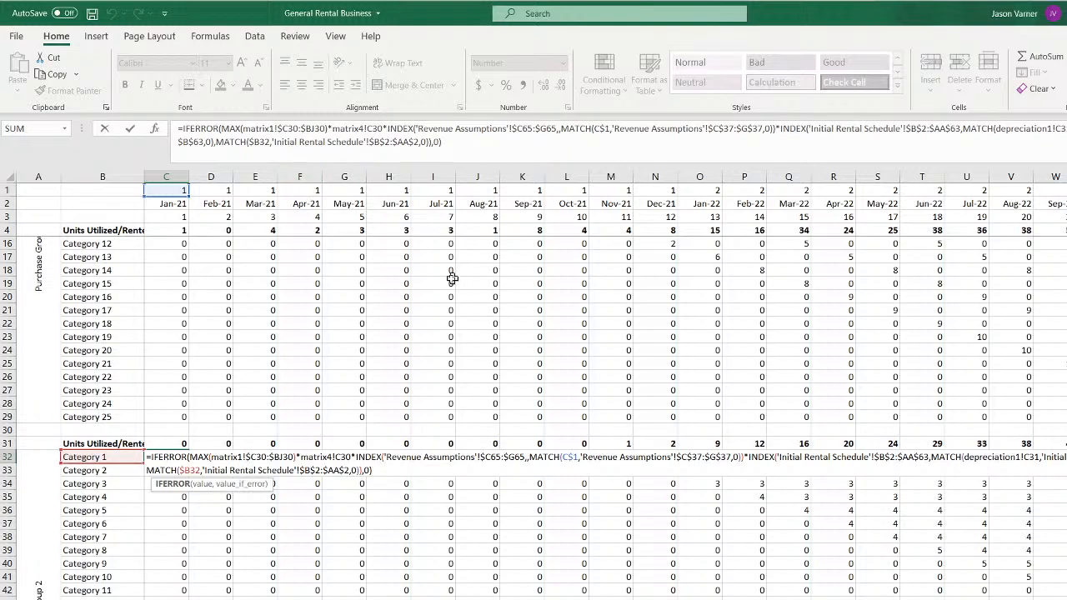
key("Return")
scroll(175, 292, "up", 4)
left_click(167, 243)
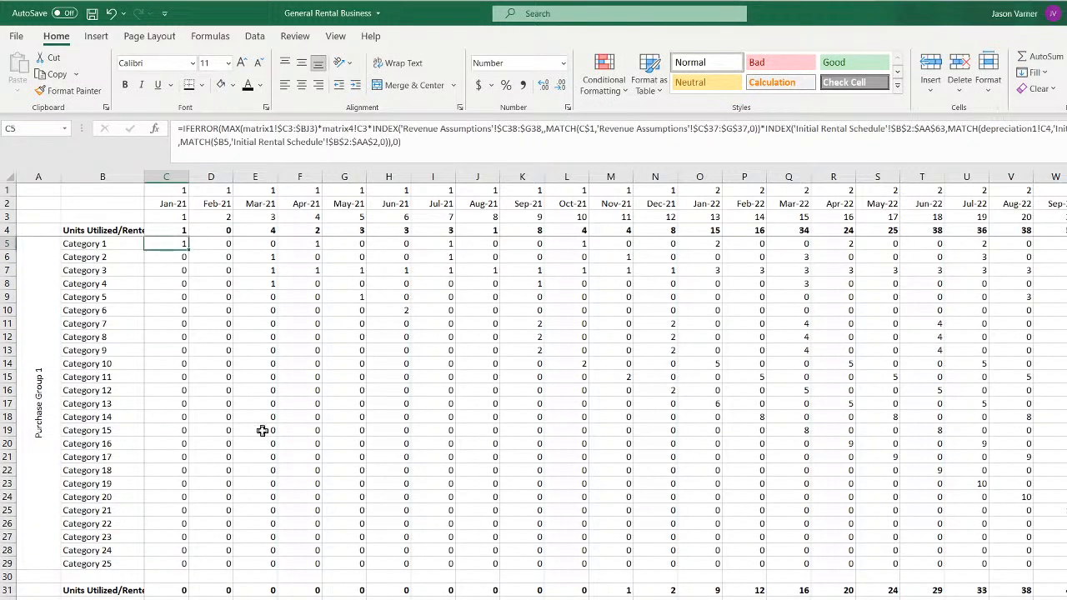
scroll(262, 361, "down", 4)
left_click(165, 456)
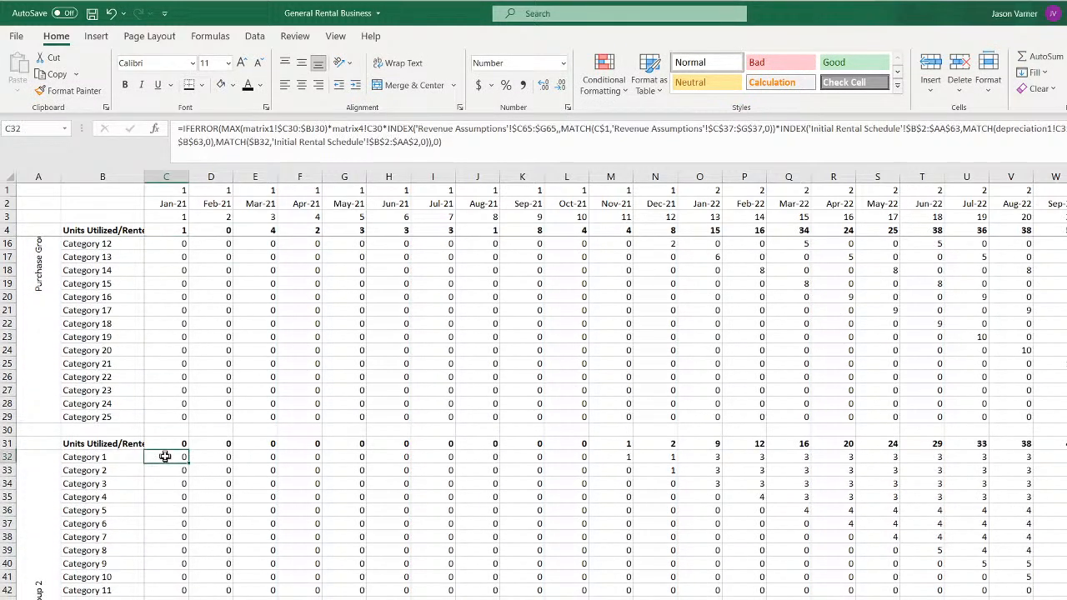
left_click(536, 128)
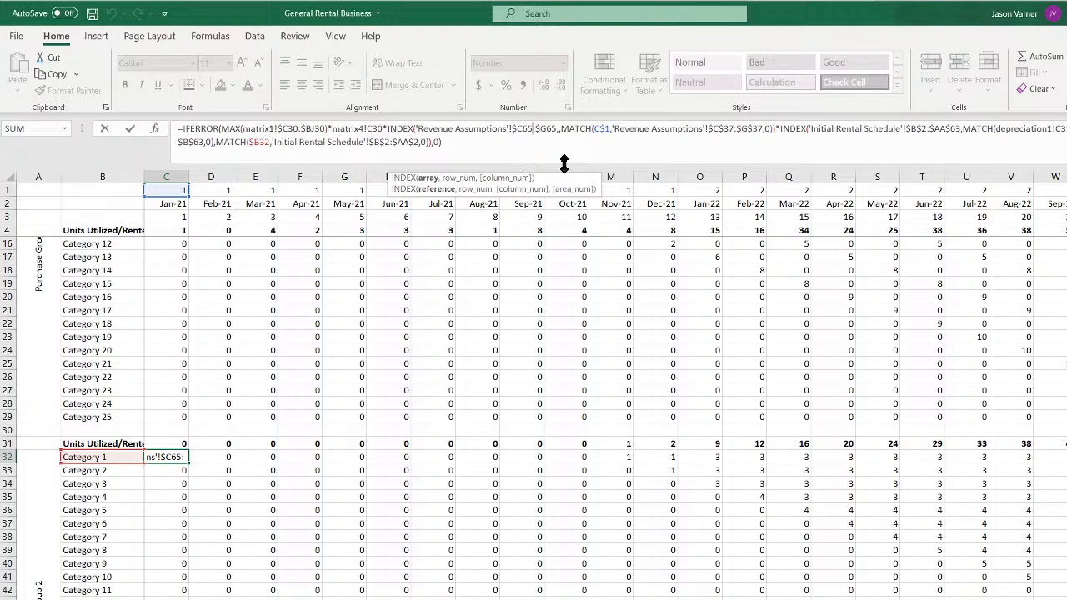
key("BackSpace")
key("BackSpace")
key("BackSpace")
type("38:")
key("BackSpace")
key("BackSpace")
type("38")
key("Return")
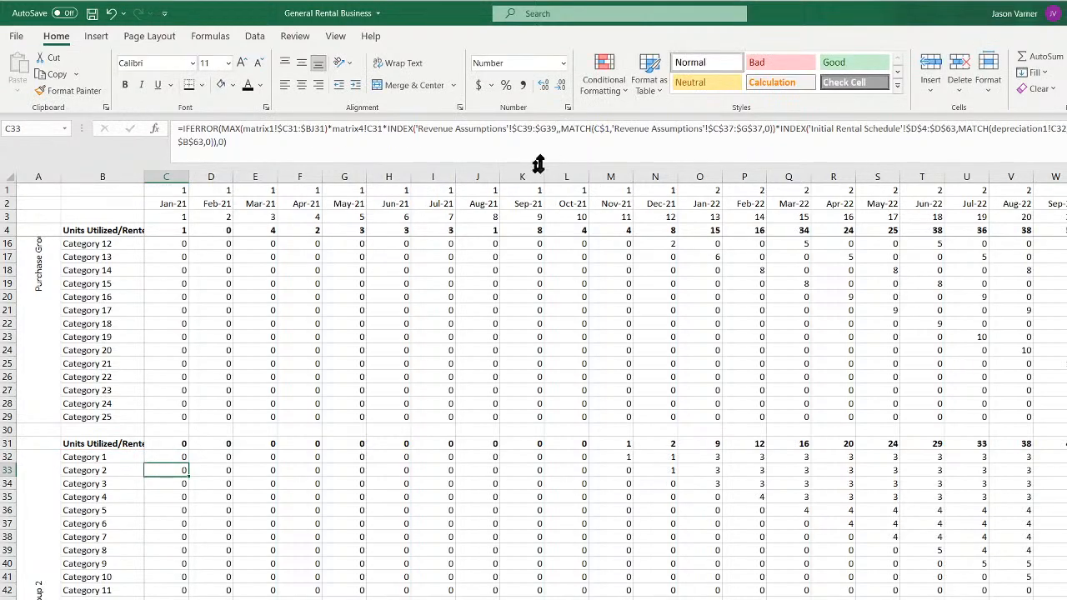
Fill C32's formula across all months and down every category of Purchase Group 2
scroll(190, 452, "up", 4)
left_click(167, 596)
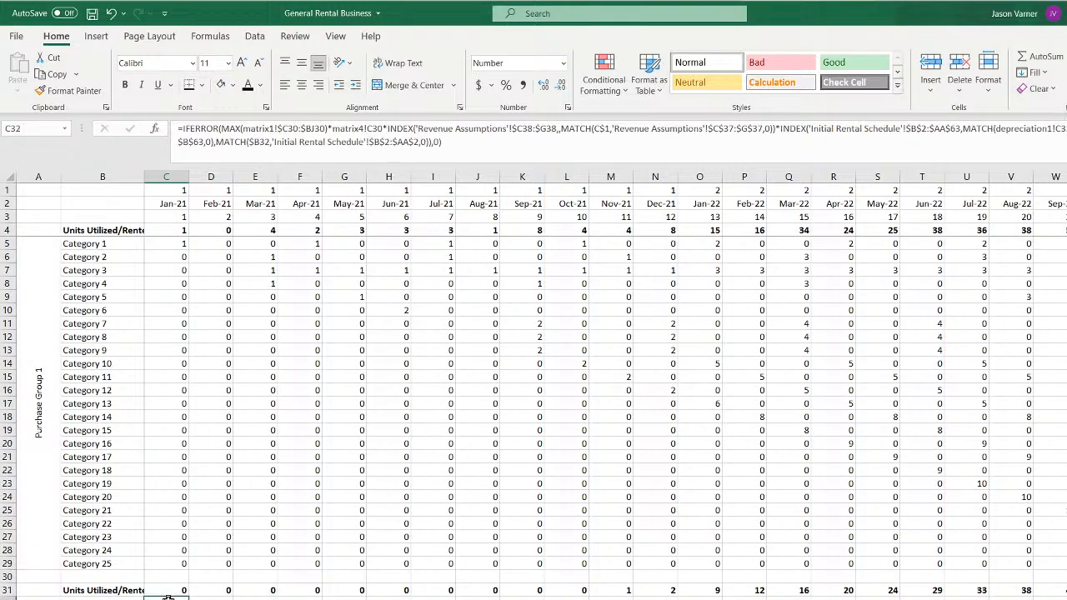
scroll(583, 375, "right", 12)
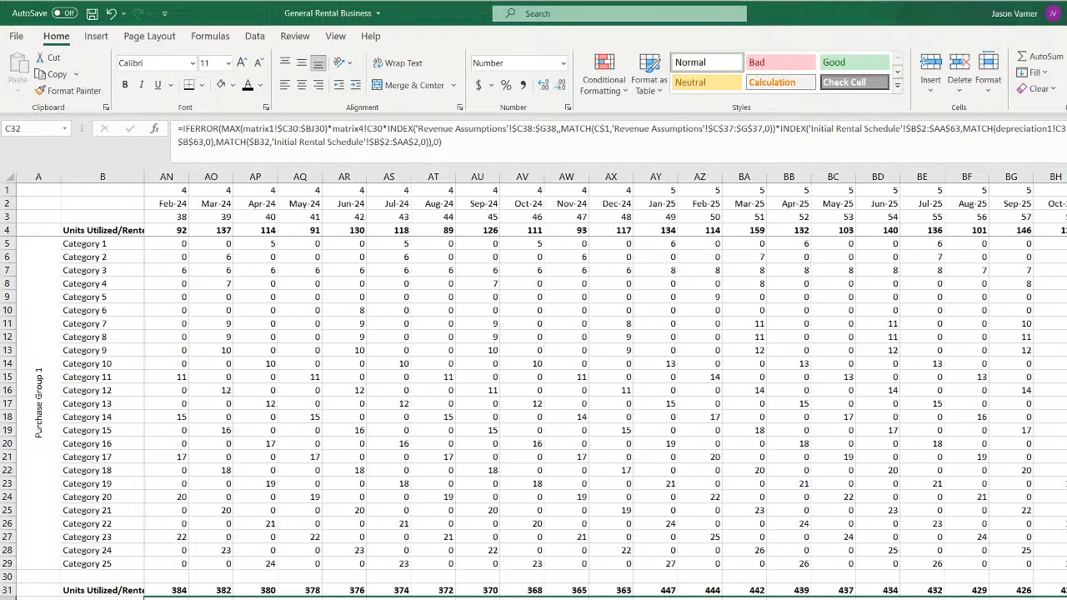
scroll(533, 416, "down", 4)
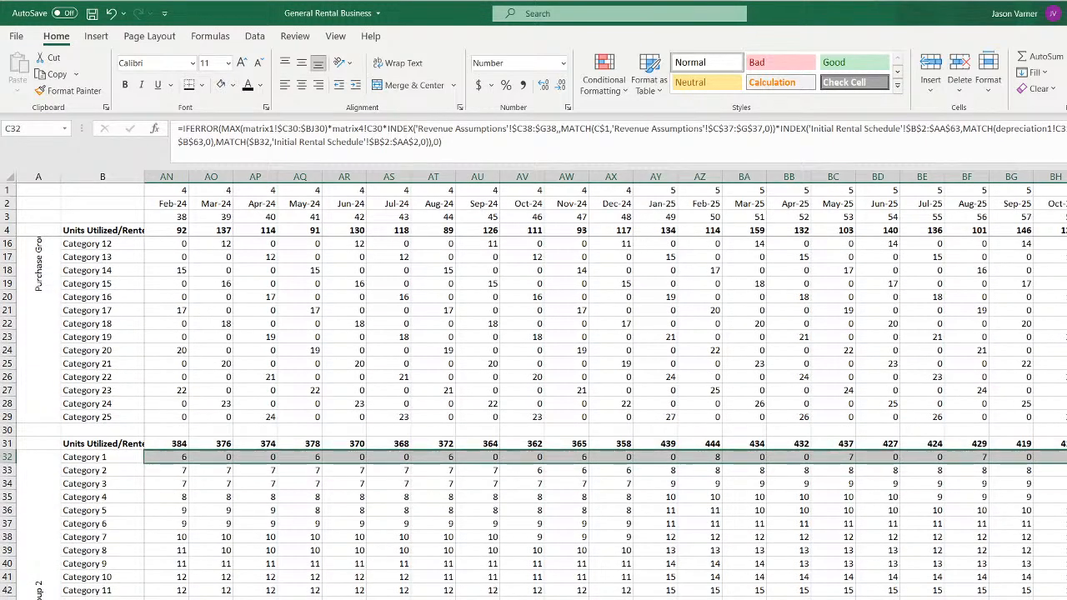
scroll(533, 416, "down", 2)
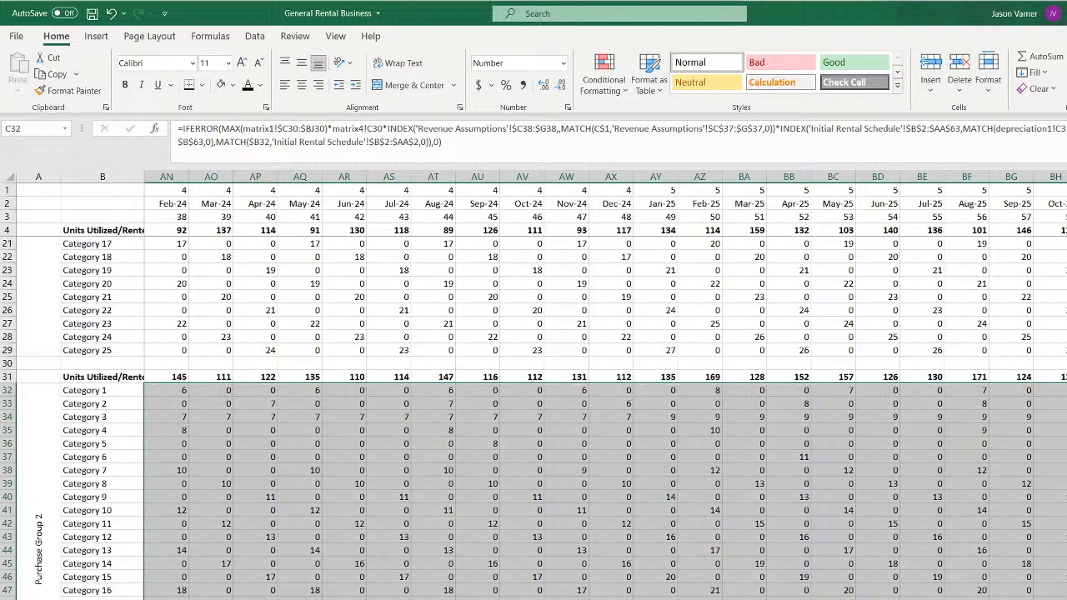
scroll(171, 466, "left", 10)
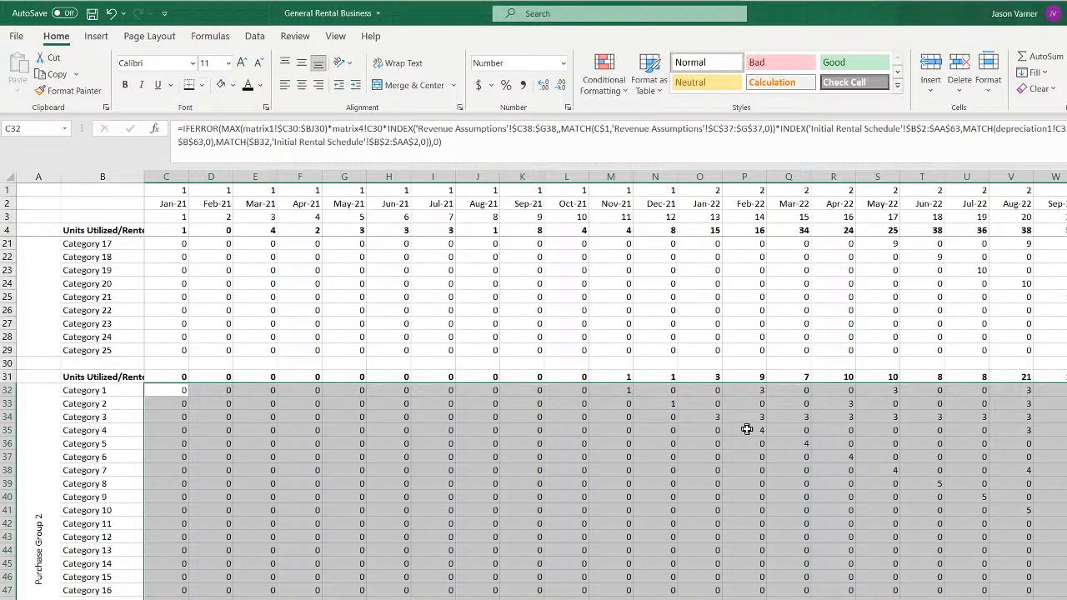
Examine Category 5's monthly units utilized in Purchase Group 2, from March 2022 through the following years and back
left_click(787, 444)
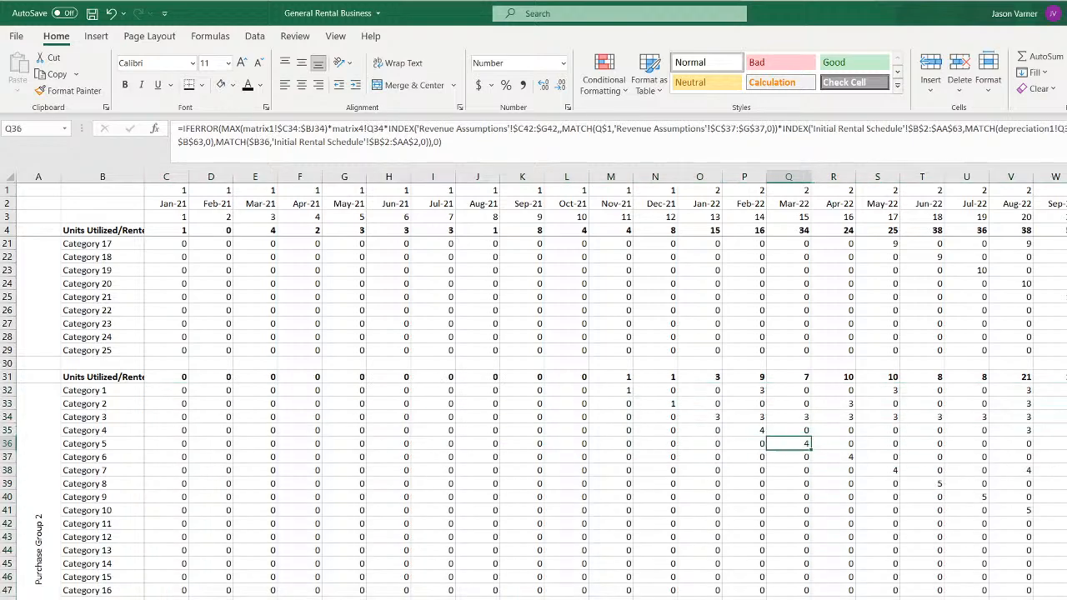
key("Right")
key("Right")
key("Right")
key("Right")
key("Right")
key("Right")
key("Right")
key("Right")
key("Right")
key("Right")
key("Right")
key("Right")
key("Right")
key("Right")
key("Right")
key("Right")
key("Right")
key("Right")
key("Right")
key("Right")
key("Right")
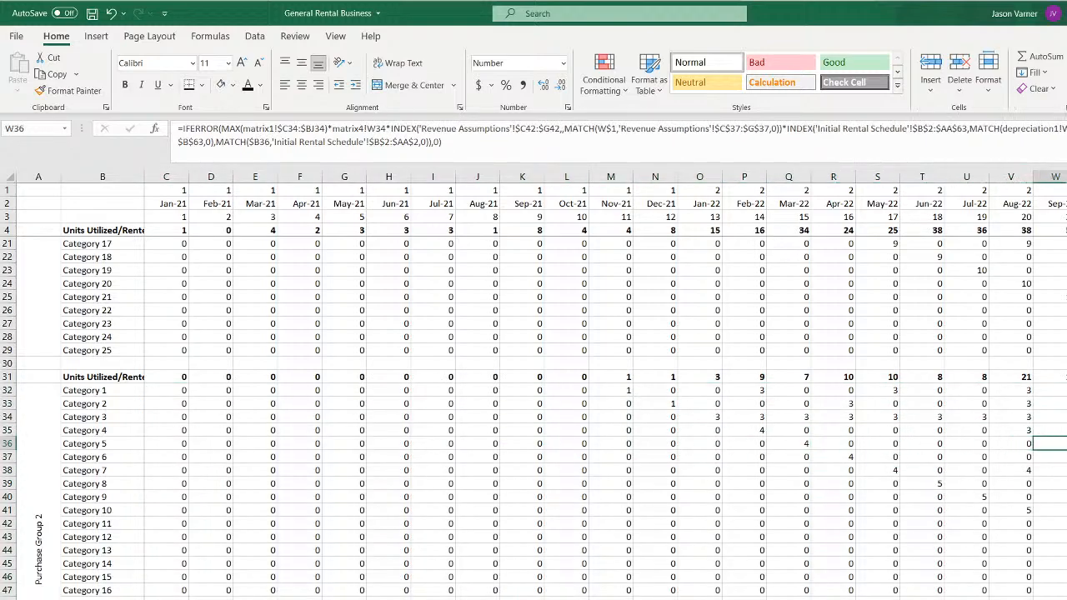
key("Left")
key("Left")
key("Left")
key("Left")
key("Left")
key("Left")
key("Left")
key("Left")
key("Left")
key("Left")
key("Left")
key("Left")
key("Left")
key("Left")
key("Left")
key("Left")
key("Left")
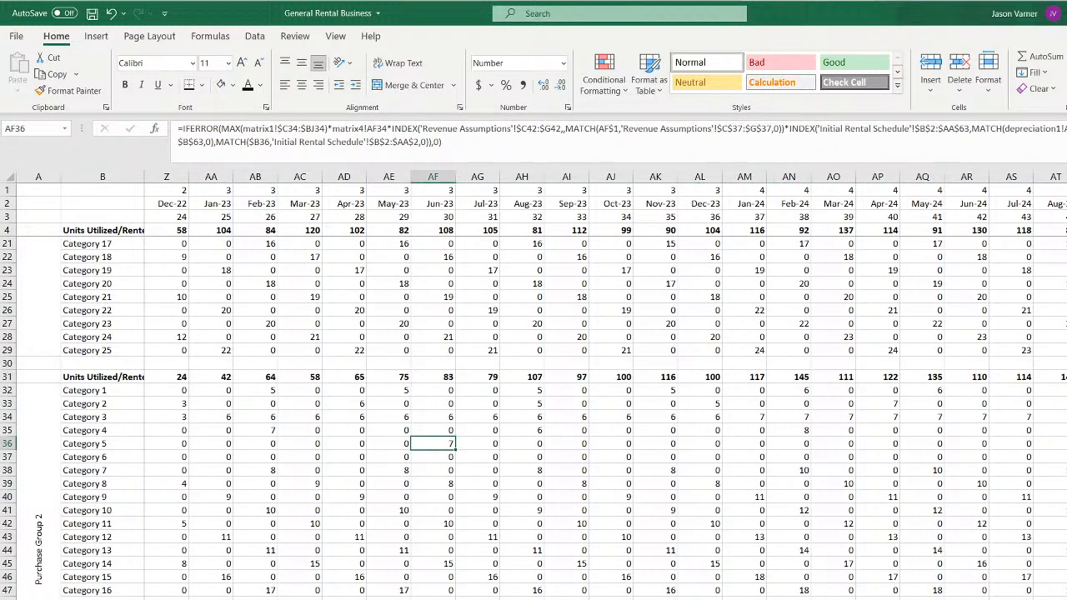
key("Left")
key("Left")
key("Left")
key("Left")
key("Left")
key("Left")
key("Left")
key("Left")
key("Left")
key("Left")
key("Left")
key("Left")
key("Left")
key("Left")
key("Left")
key("Left")
key("Left")
key("Left")
key("Left")
key("Left")
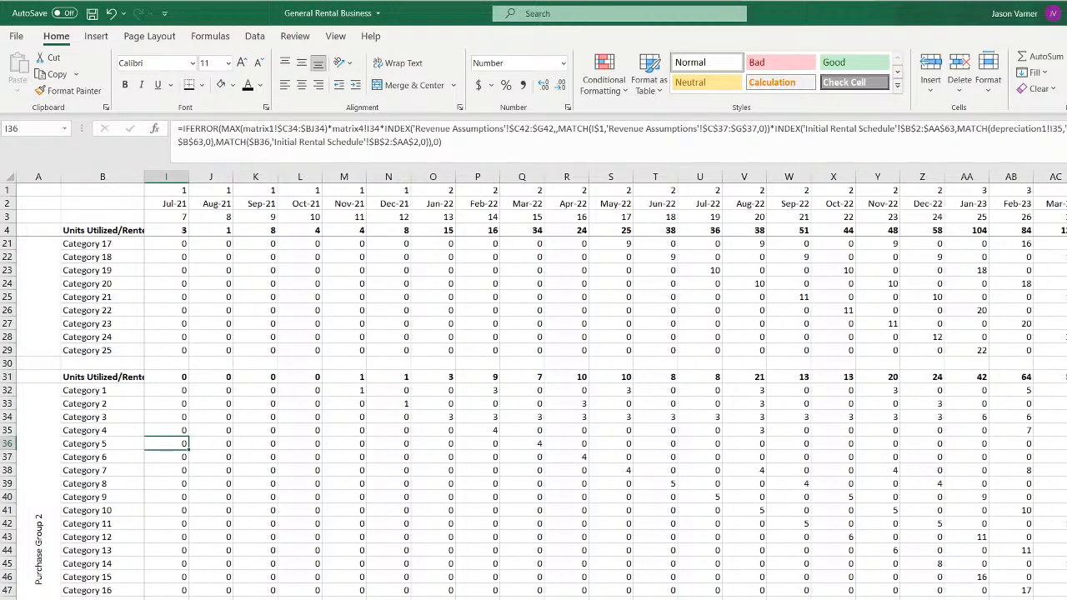
Review Category 5's dates, unit costs and unit counts across all purchases on the Revenue Assumptions sheet
key("ctrl+Page_Up")
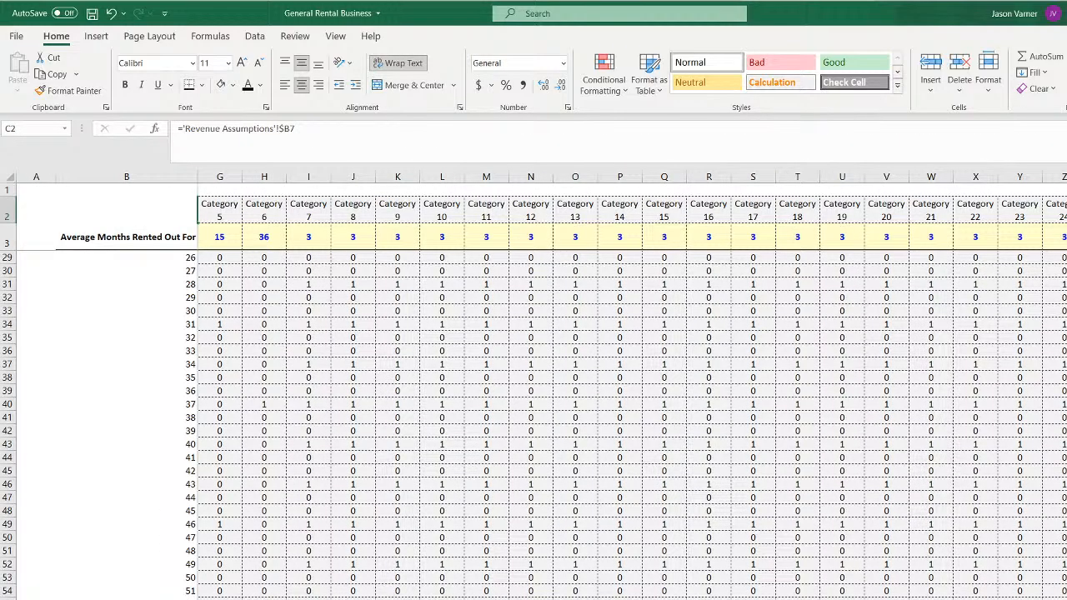
key("ctrl+Page_Up")
left_click(92, 317)
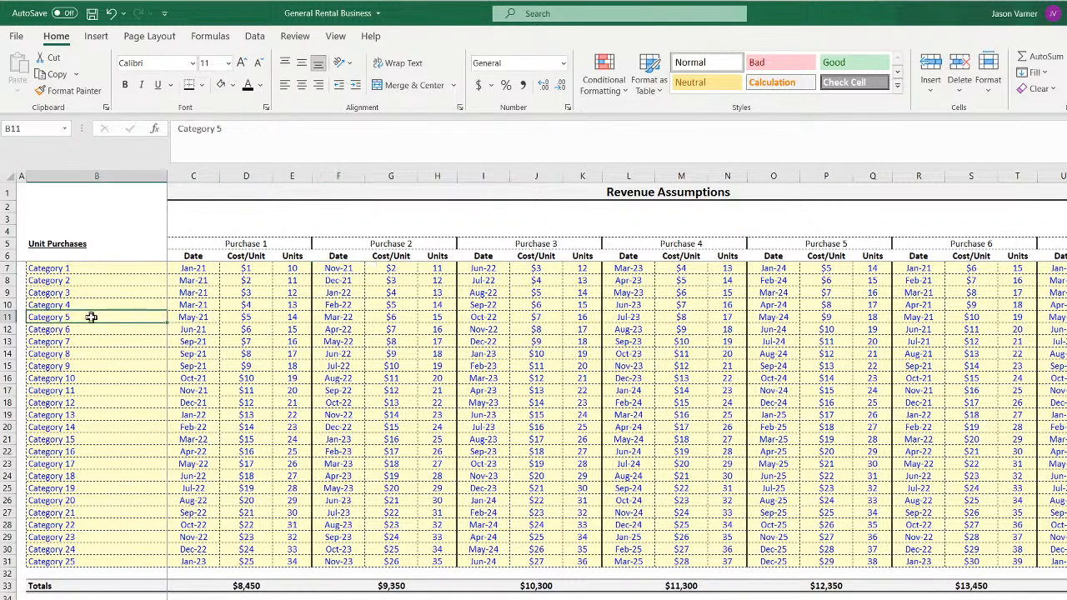
key("Right")
key("Right")
key("Right")
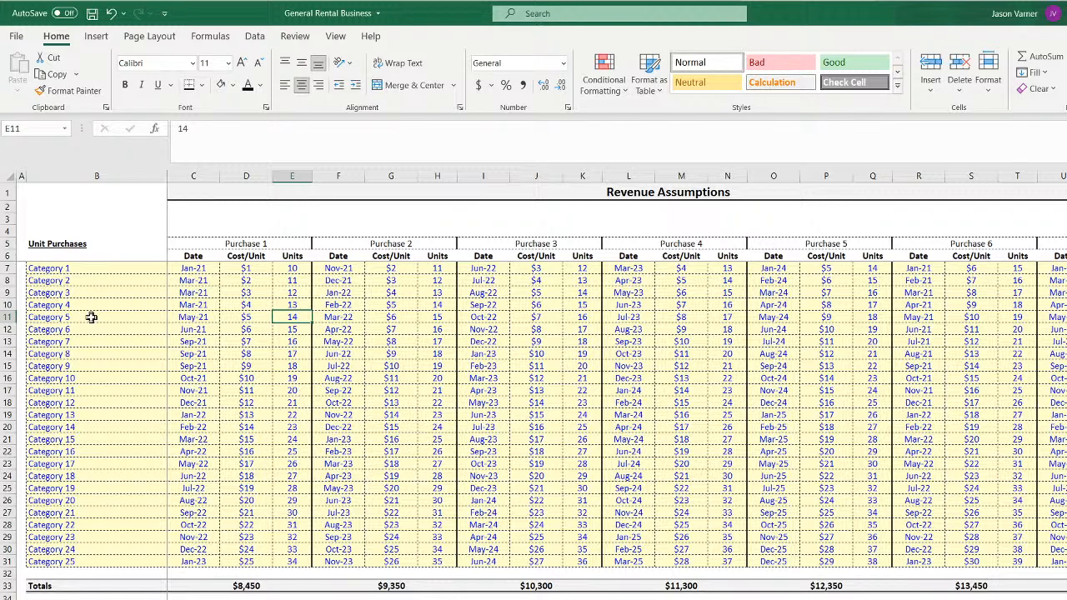
key("Right")
key("Right")
key("Right")
key("Right")
key("Right")
key("Right")
key("Right")
key("Right")
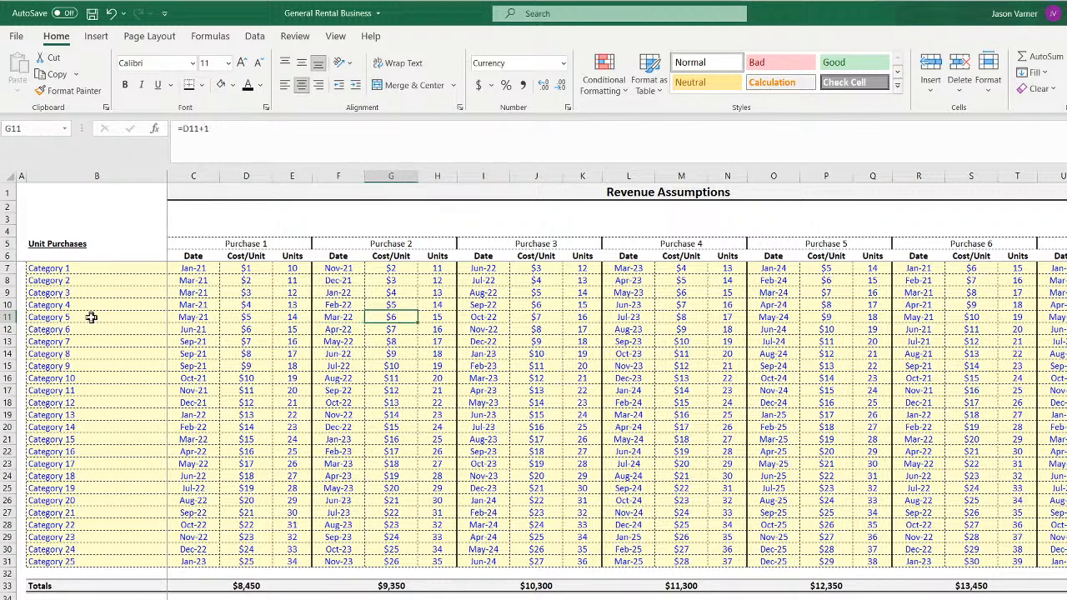
key("Left")
key("Left")
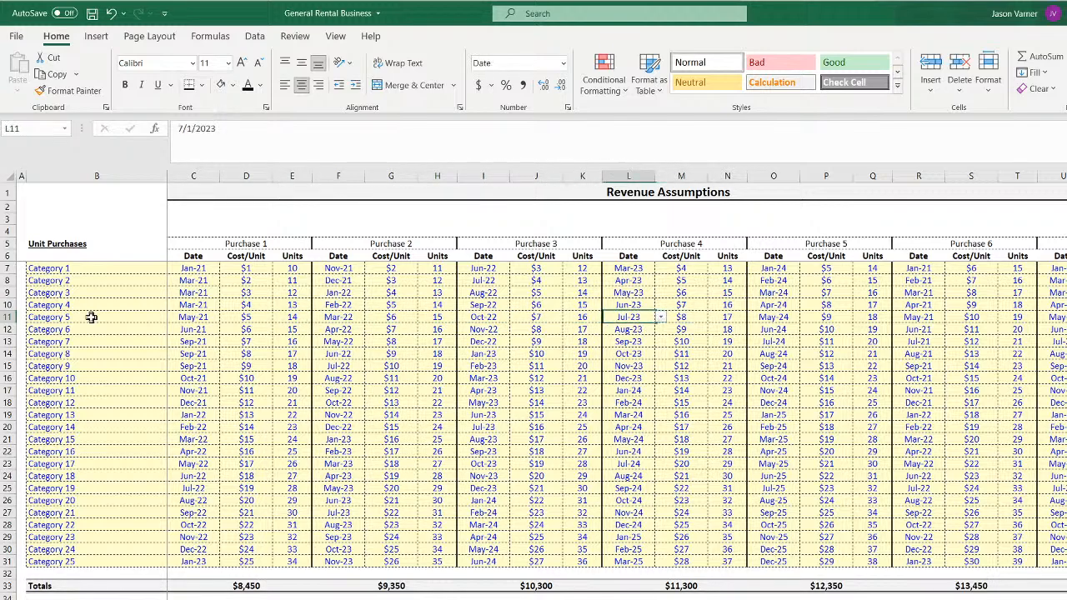
key("Right")
key("Right")
key("Right")
key("Right")
key("Right")
key("Right")
key("Right")
key("Right")
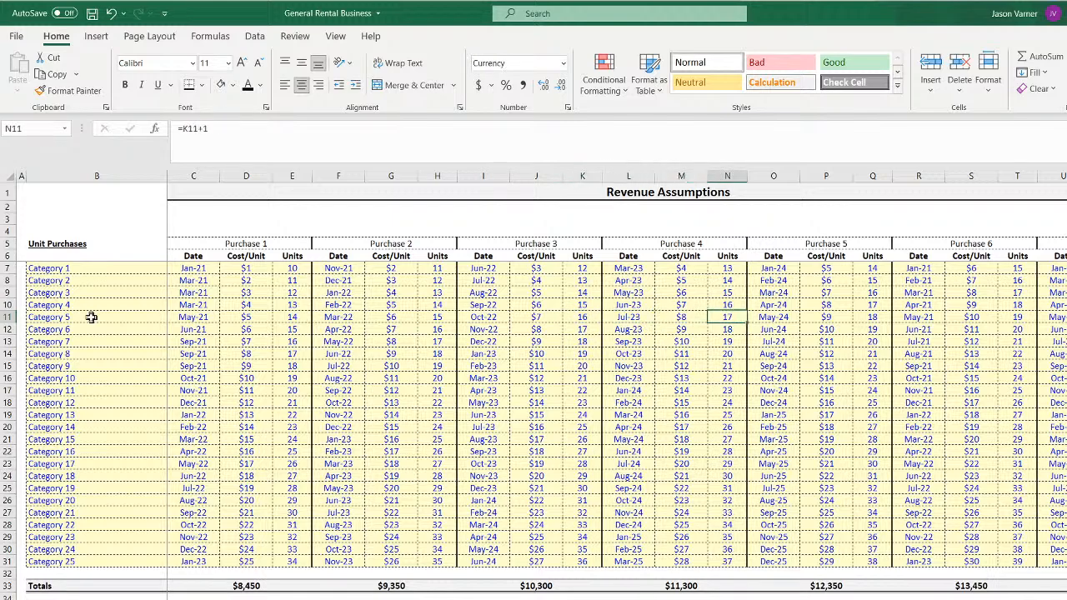
key("Right")
key("Right")
key("Right")
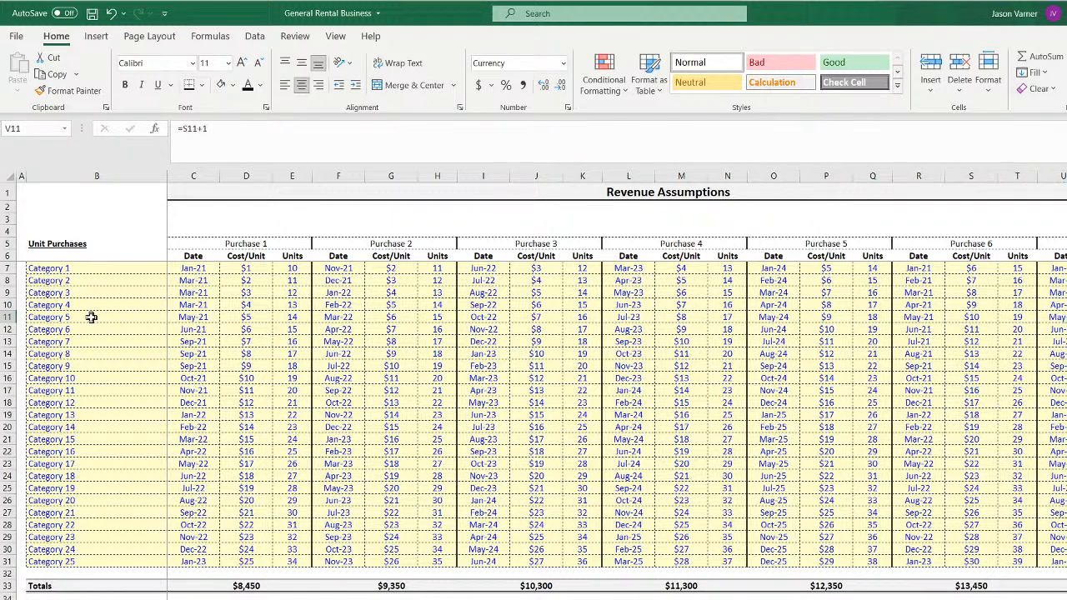
Check Category 5's Purchase 2 date and number of units on the Revenue Assumptions sheet
key("Left")
key("Left")
key("Left")
key("Left")
key("Left")
key("Left")
key("Left")
key("Left")
key("Left")
key("Left")
key("Left")
key("Left")
key("Left")
key("Left")
key("Left")
key("Left")
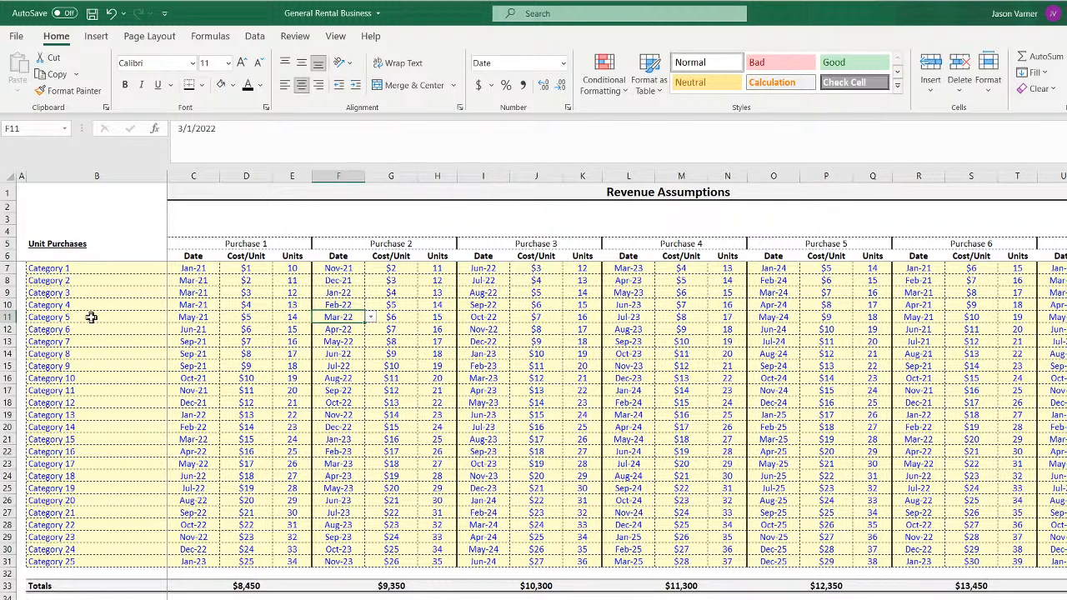
key("Right")
key("Right")
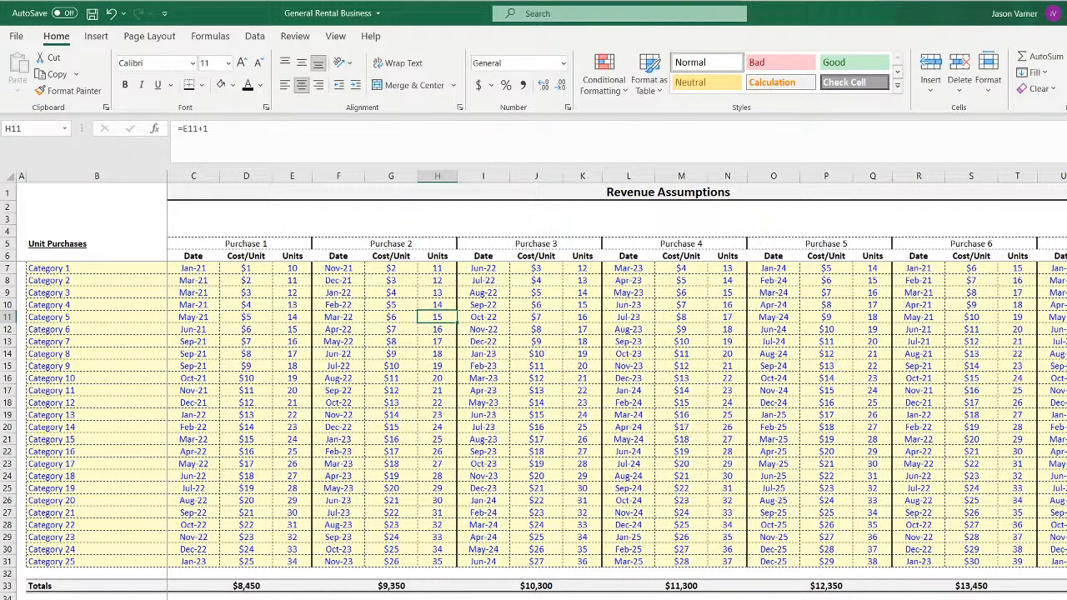
Return to the units-utilized sheet and inspect Category 5's March 2022 cell in Purchase Group 2
key("ctrl+Page_Down")
key("ctrl+Page_Down")
key("ctrl+Page_Down")
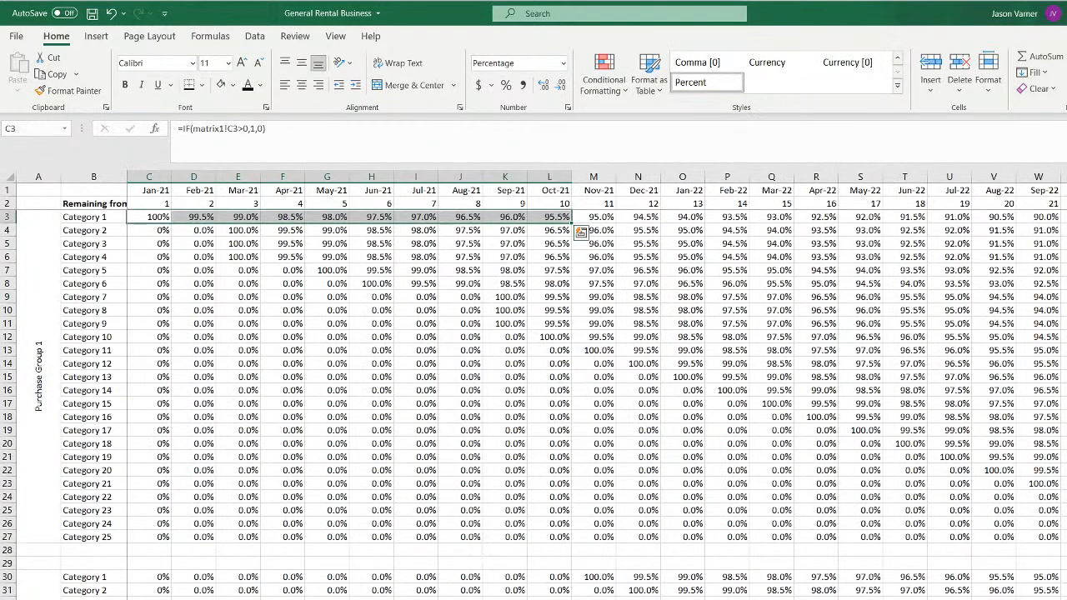
key("ctrl+Page_Down")
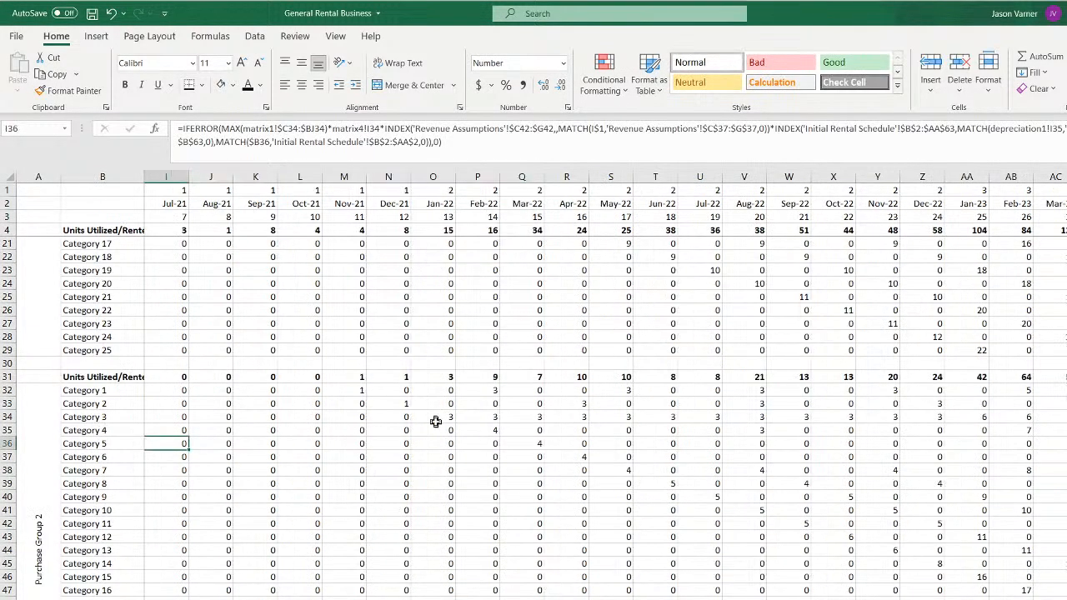
key("Right")
key("Right")
key("Right")
key("Right")
key("Right")
key("Right")
key("Right")
key("Right")
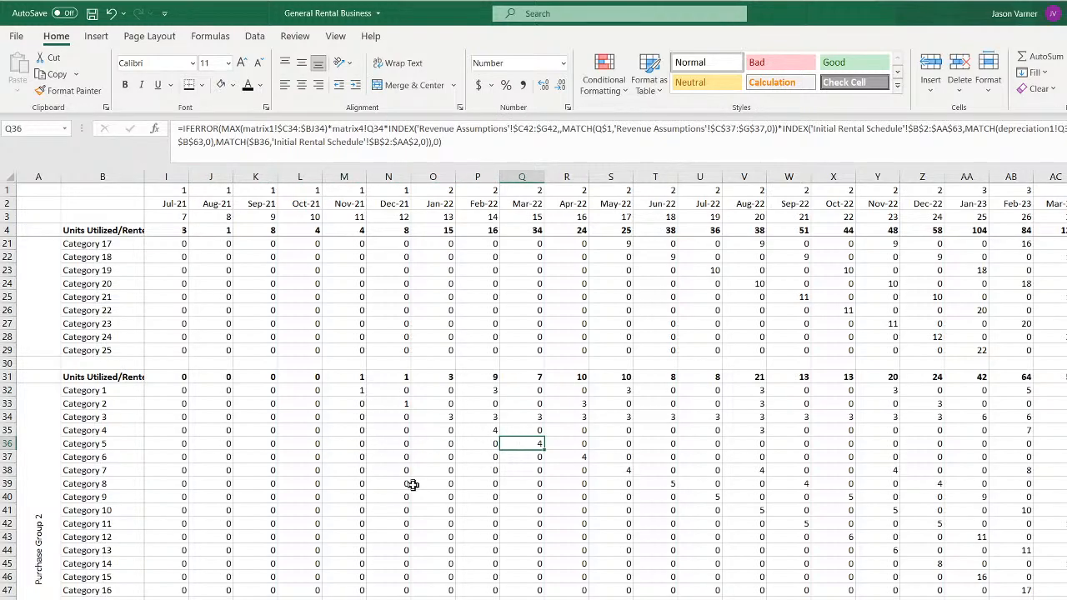
Follow Category 5's Purchase Group 2 row from March 2022 to its next rental in June 2023
key("Right")
key("Right")
key("Right")
key("Right")
key("Right")
key("Right")
key("Right")
key("Right")
key("Right")
key("Right")
key("Right")
key("Right")
key("Right")
key("Right")
key("Right")
key("Right")
key("Right")
key("Right")
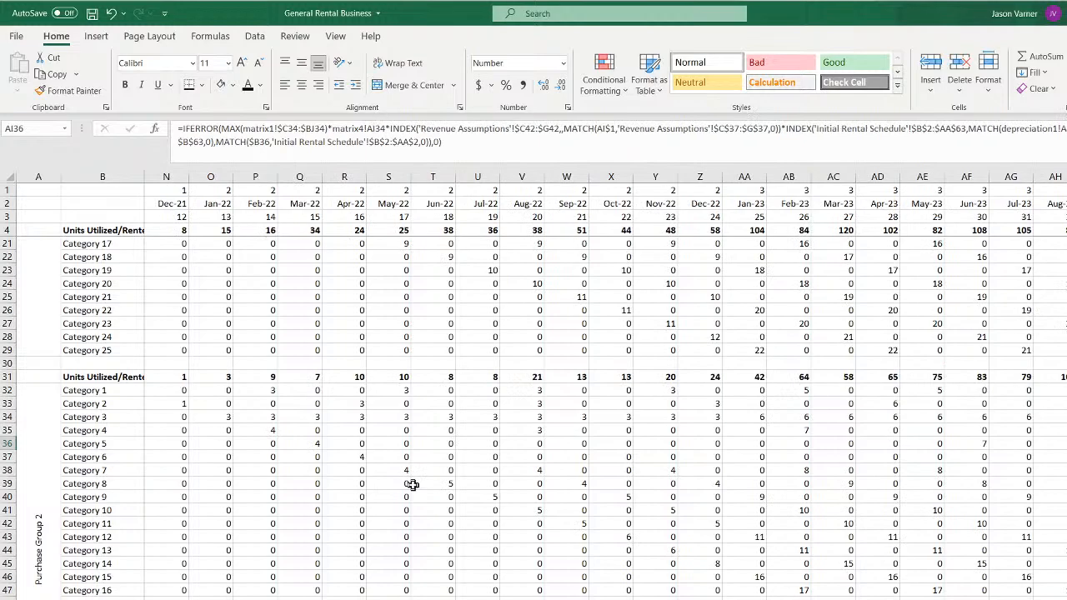
key("Left")
key("Left")
key("Left")
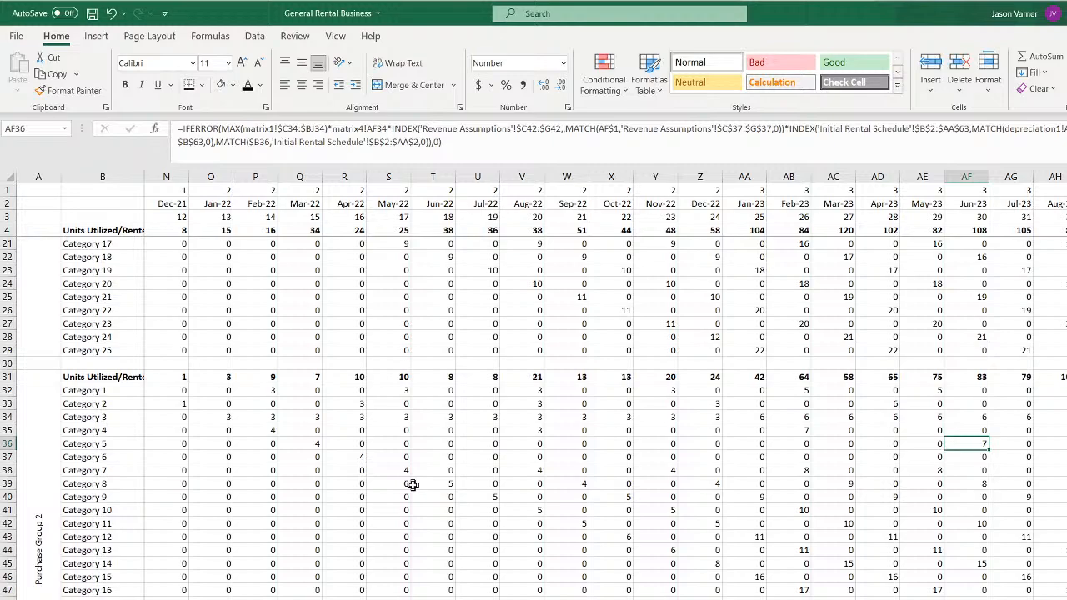
key("Right")
key("Right")
key("Right")
key("Right")
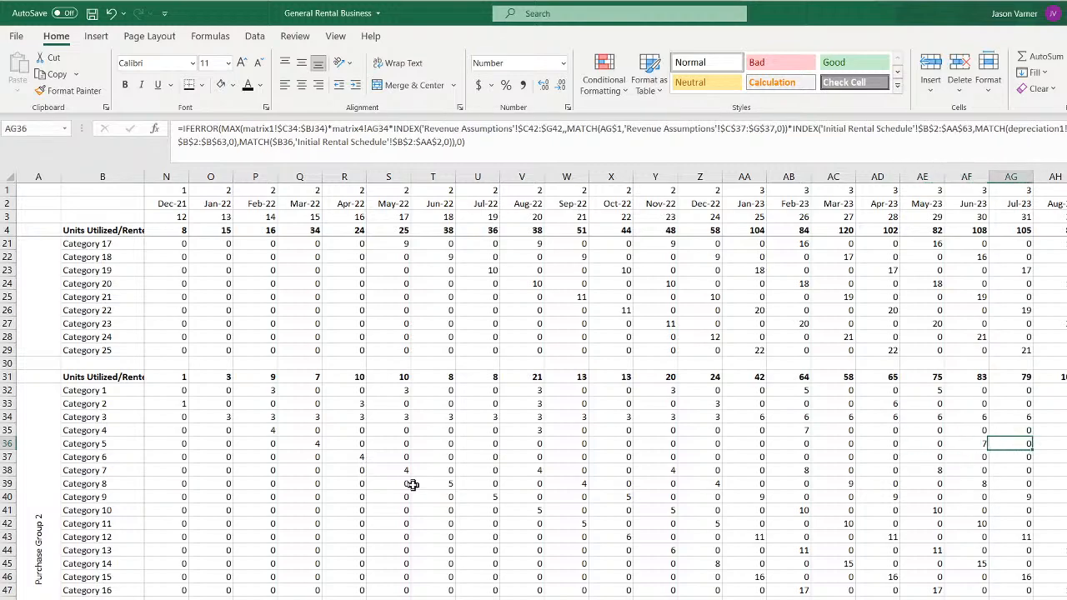
Trace Category 5's Purchase Group 2 row past June 2023 through the 2024 months for the next rental
key("Right")
key("Right")
key("Right")
key("Right")
key("Right")
key("Right")
key("Right")
key("Right")
key("Right")
key("Right")
key("Right")
key("Right")
key("Right")
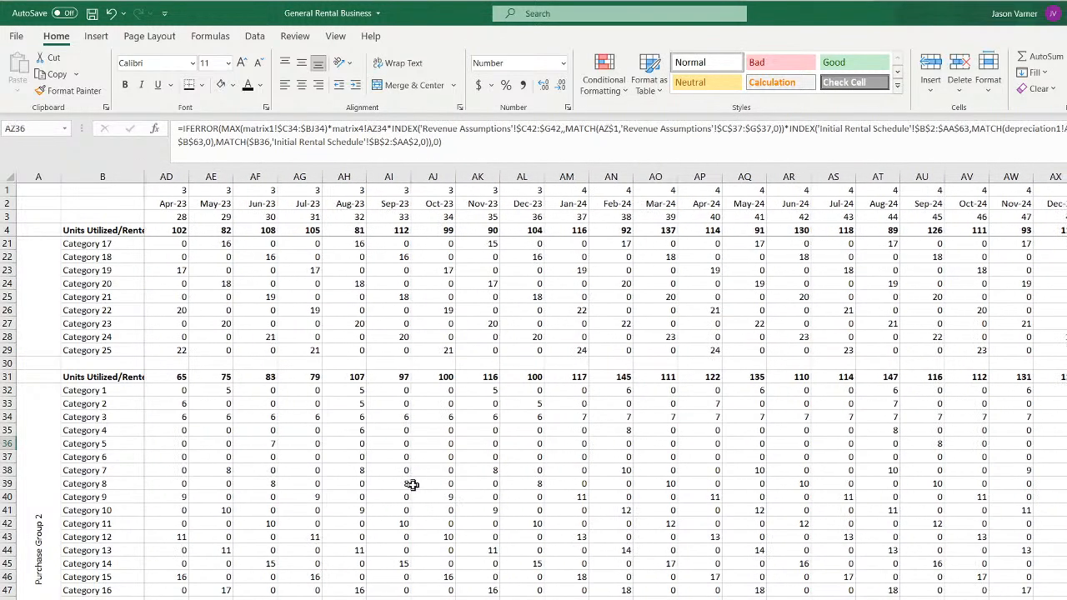
Go back along Category 5's Purchase Group 2 row from 2025 to the mid-2023 months around its June 2023 rental
key("Left")
key("Left")
key("Left")
key("Left")
key("Left")
key("Left")
key("Left")
key("Left")
key("Left")
key("Left")
key("Left")
key("Left")
key("Left")
key("Left")
key("Left")
key("Left")
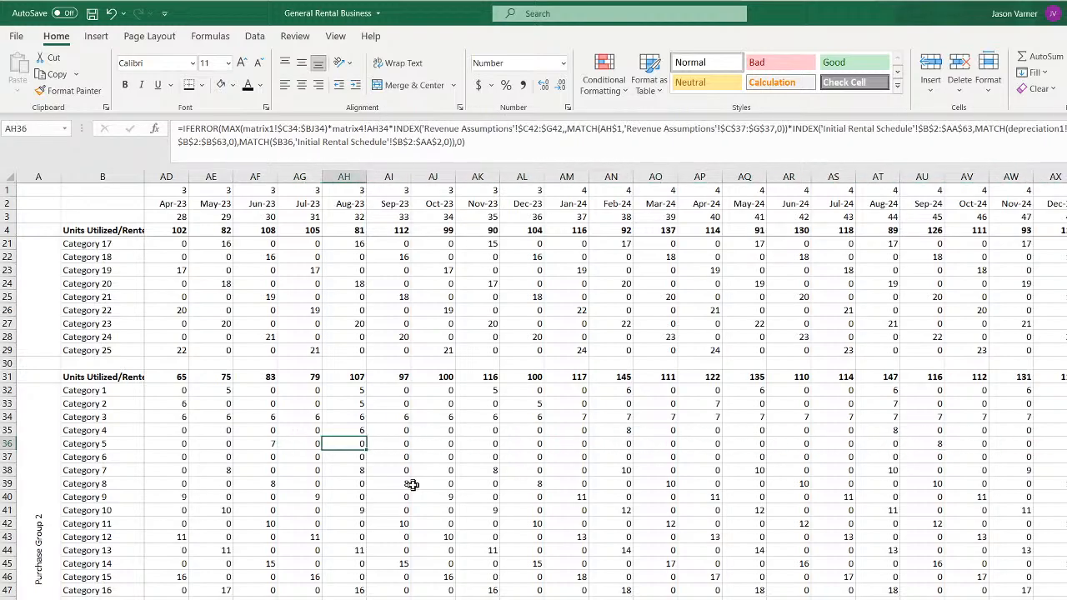
Follow Category 5's Purchase Group 2 row from August 2023 past September 2024 to December 2025, checking the rental spacing
key("Right")
key("Right")
key("Right")
key("Right")
key("Right")
key("Right")
key("Right")
key("Right")
key("Right")
key("Right")
key("Right")
key("Right")
key("Right")
key("Right")
key("Right")
key("Right")
key("Right")
key("Right")
key("Right")
key("Right")
key("Right")
key("Right")
key("Right")
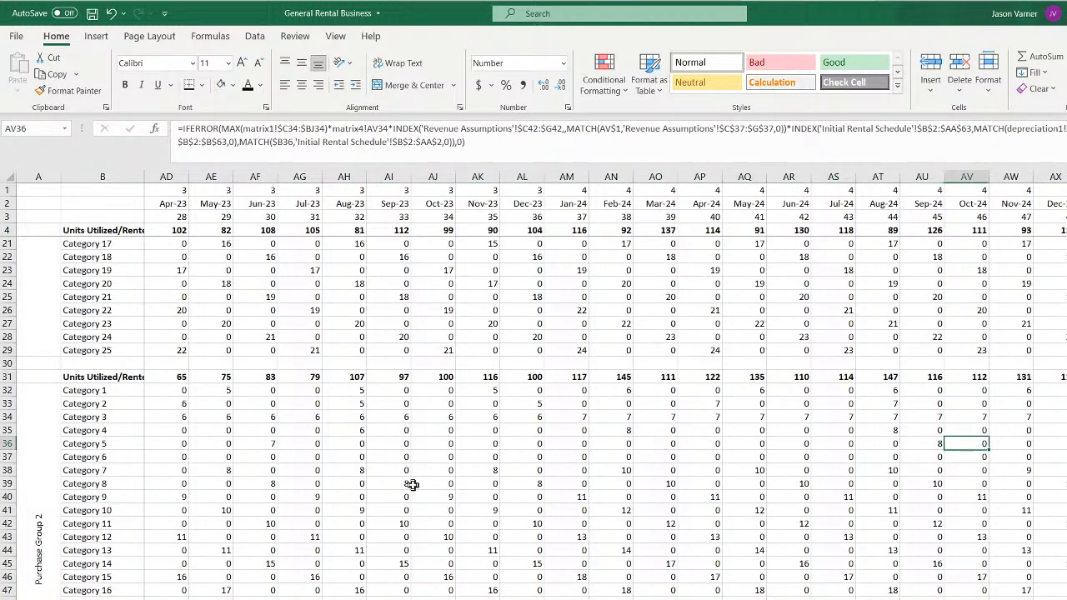
key("Right")
key("Right")
key("Right")
key("Right")
key("Right")
key("Right")
key("Right")
key("Right")
key("Right")
key("Right")
key("Right")
Trace Category 5's Purchase Group 2 row back from December 2025 through its earlier rentals to the early 2021 months
key("Left")
key("Left")
key("Left")
key("Left")
key("Left")
key("Left")
key("Left")
key("Left")
key("Left")
key("Left")
key("Left")
key("Left")
key("Left")
key("Left")
key("Left")
key("Left")
key("Left")
key("Left")
key("Left")
key("Left")
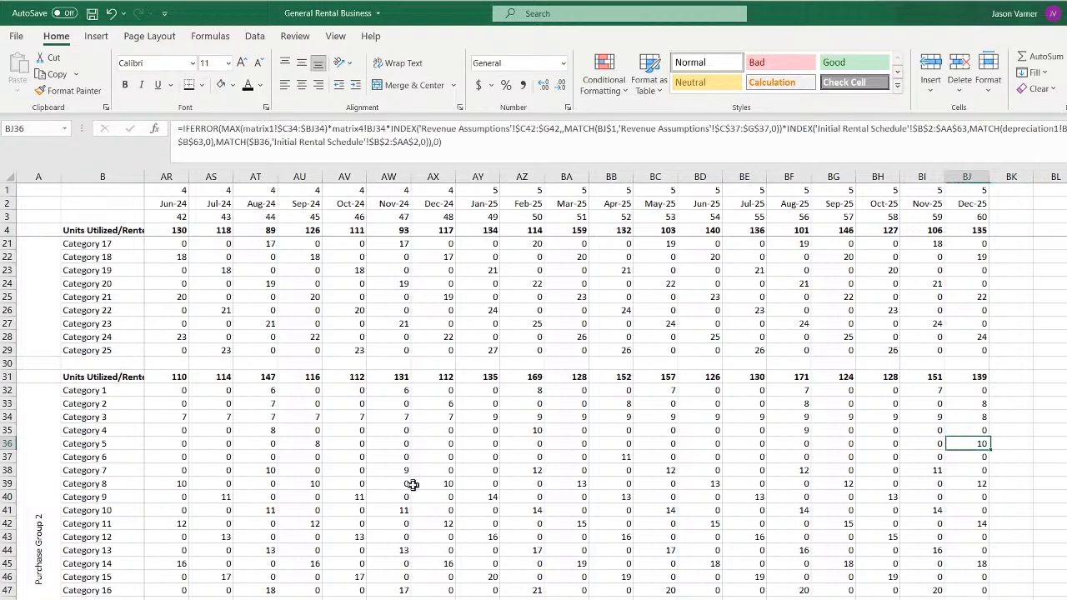
key("Left")
key("Left")
key("Left")
key("Left")
key("Left")
key("Left")
key("Left")
key("Left")
key("Left")
key("Left")
key("Left")
key("Left")
key("Left")
key("Left")
key("Left")
key("Left")
key("Left")
key("Left")
key("Left")
key("Left")
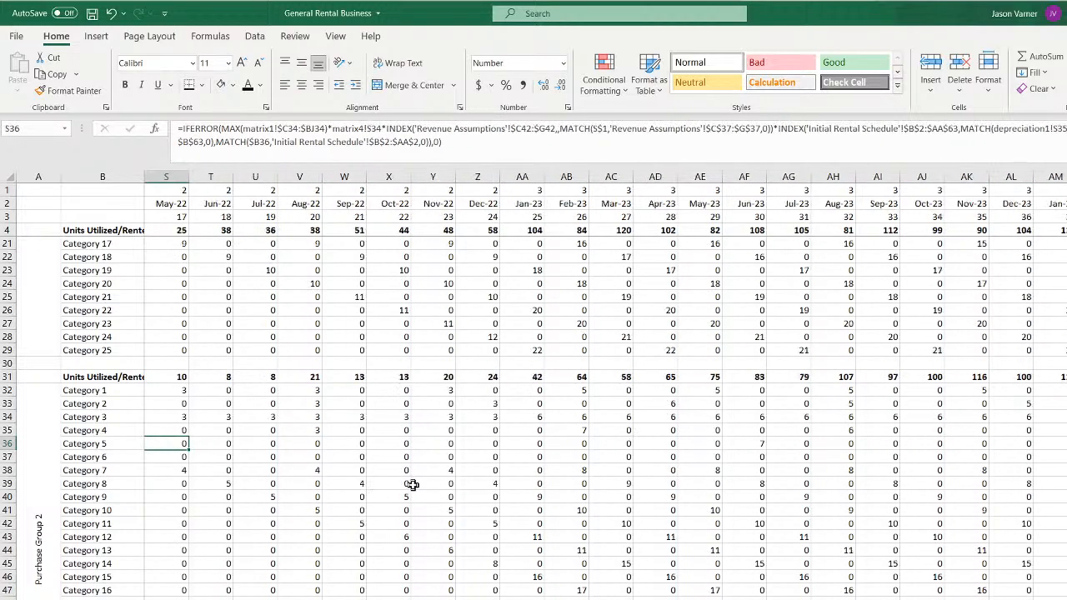
key("Right")
key("Right")
key("Right")
key("Right")
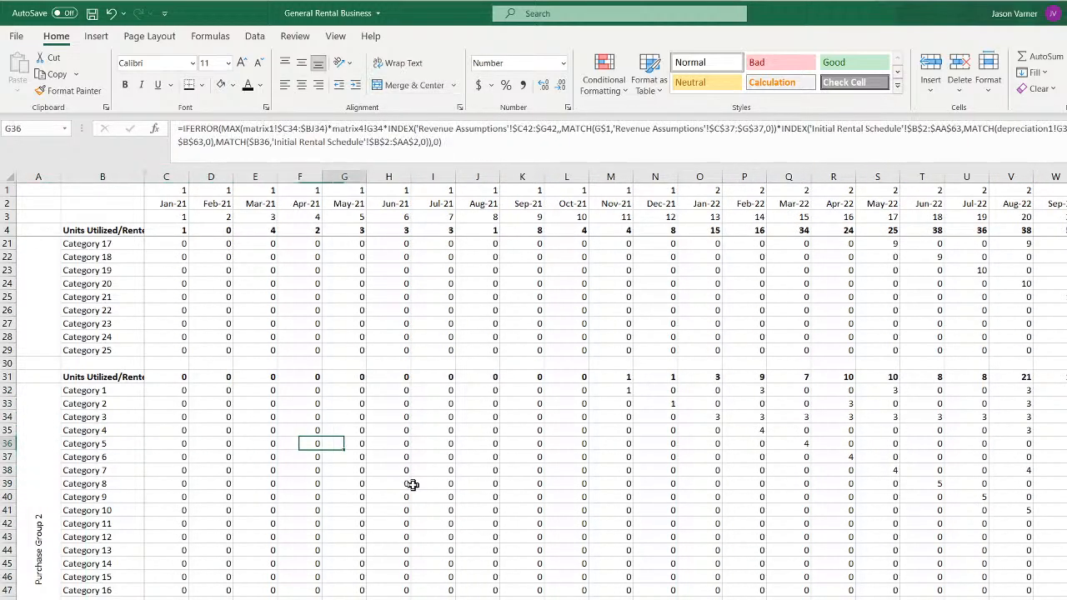
Check Category 5's average months rented out on the Initial Rental Schedule sheet and inspect its month 16 formula
left_click(258, 598)
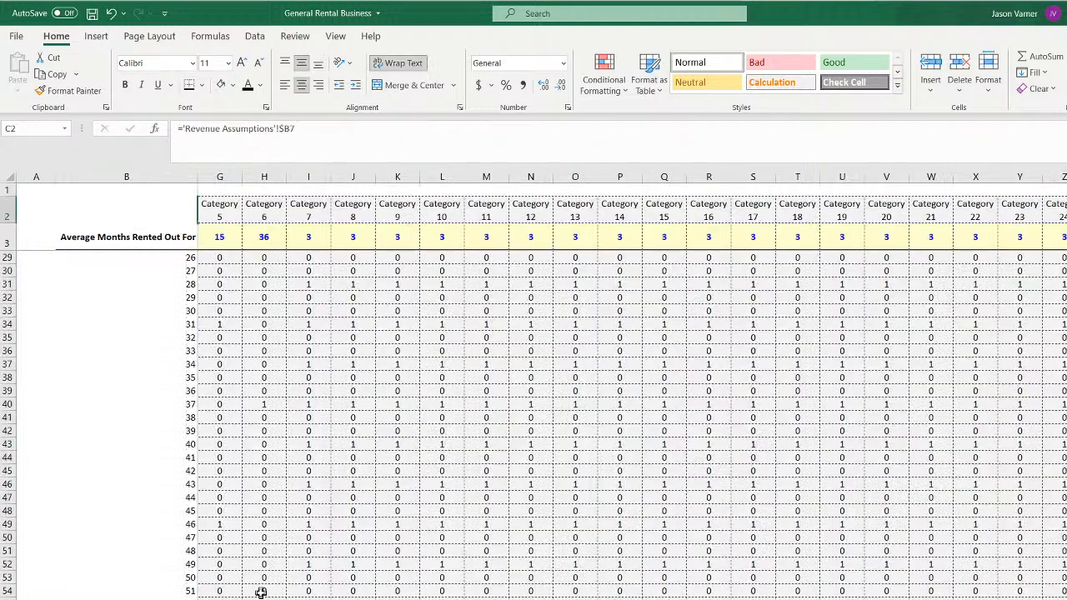
left_click(221, 237)
key("Left")
key("Left")
key("Left")
key("Left")
key("Left")
key("Left")
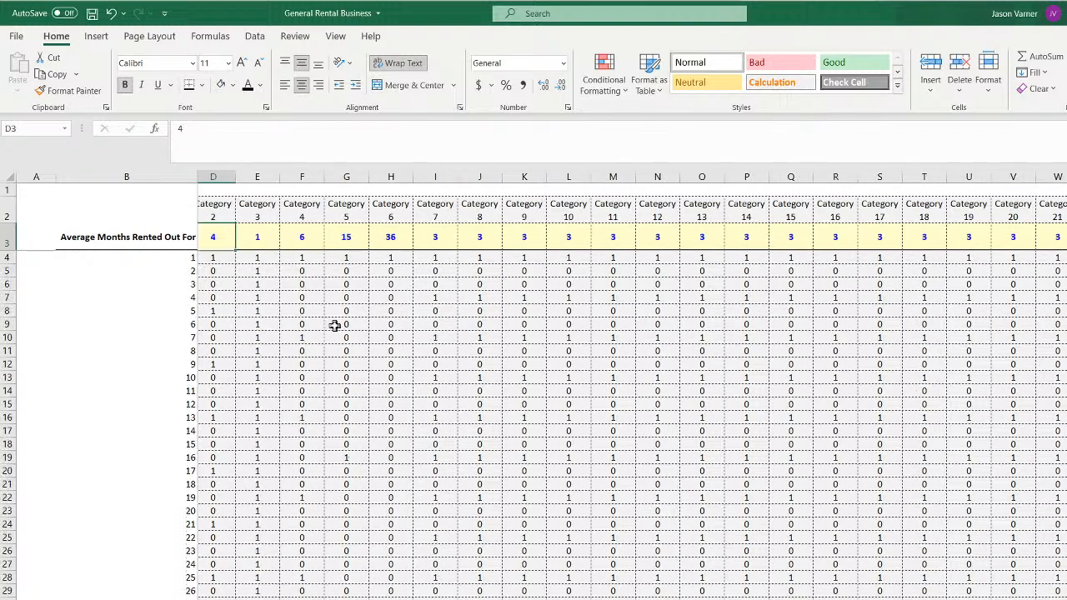
key("Right")
key("Right")
key("Right")
key("Right")
key("Right")
key("Right")
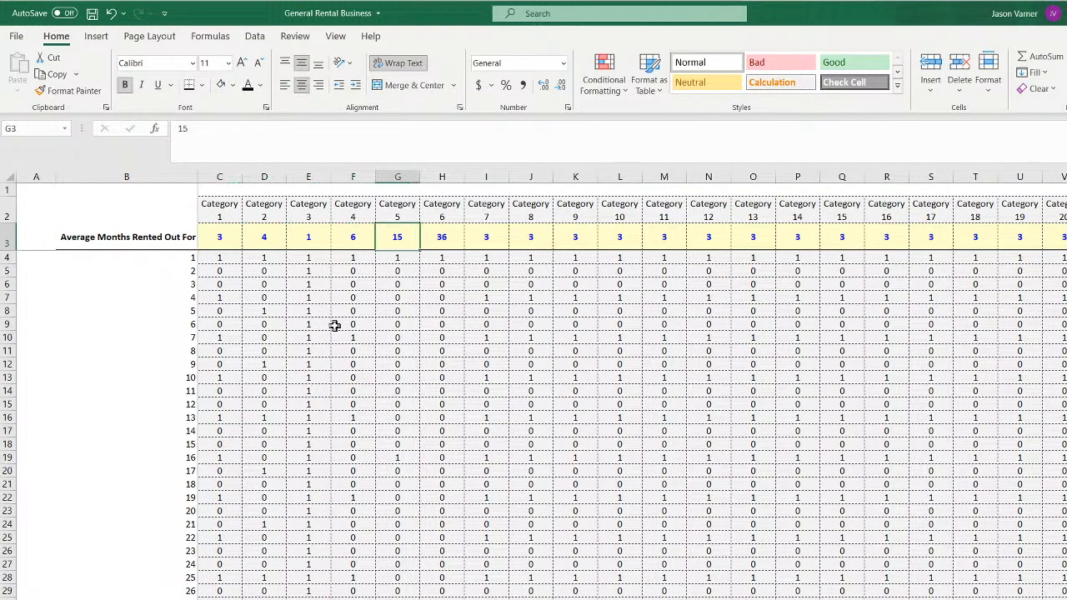
left_click(401, 458)
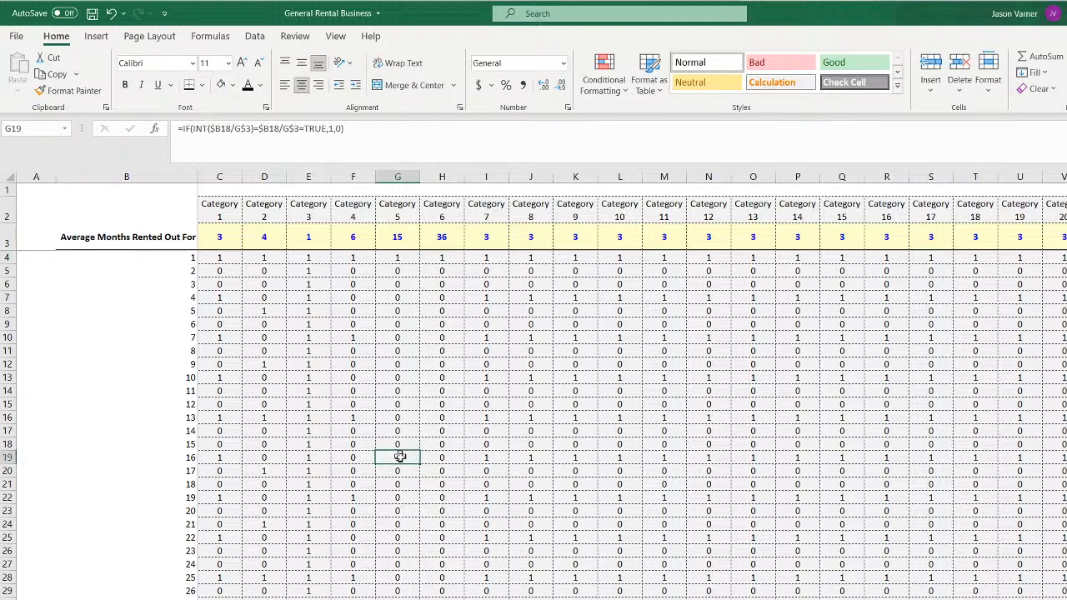
Return to the units-utilized sheet and trace Category 5's Purchase Group 2 row from mid-2021 through March 2022 to June 2023
key("ctrl+Page_Up")
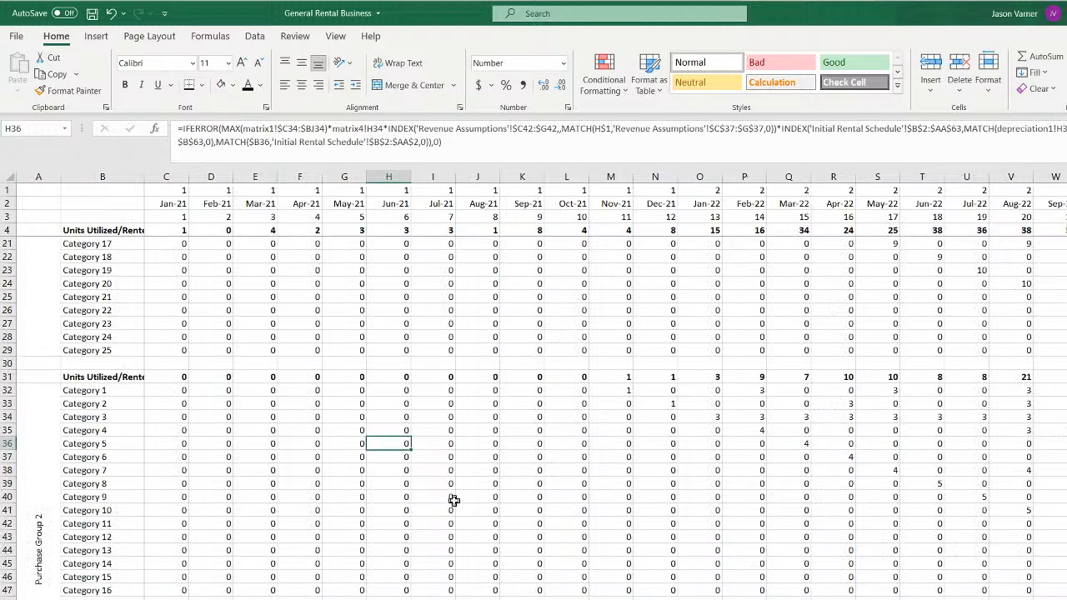
key("Left")
key("Left")
key("Right")
key("Right")
key("Right")
key("Right")
key("Right")
key("Right")
key("Right")
key("Right")
key("Right")
key("Right")
key("Right")
key("Right")
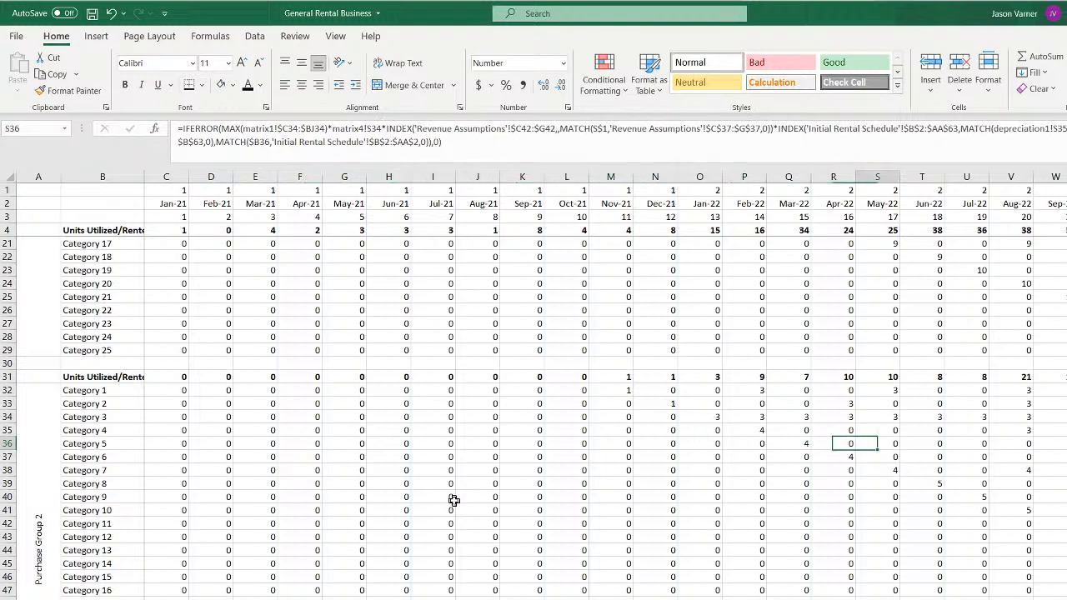
key("Right")
key("Right")
key("Right")
key("Right")
key("Right")
key("Right")
key("Right")
key("Right")
key("Right")
key("Right")
key("Right")
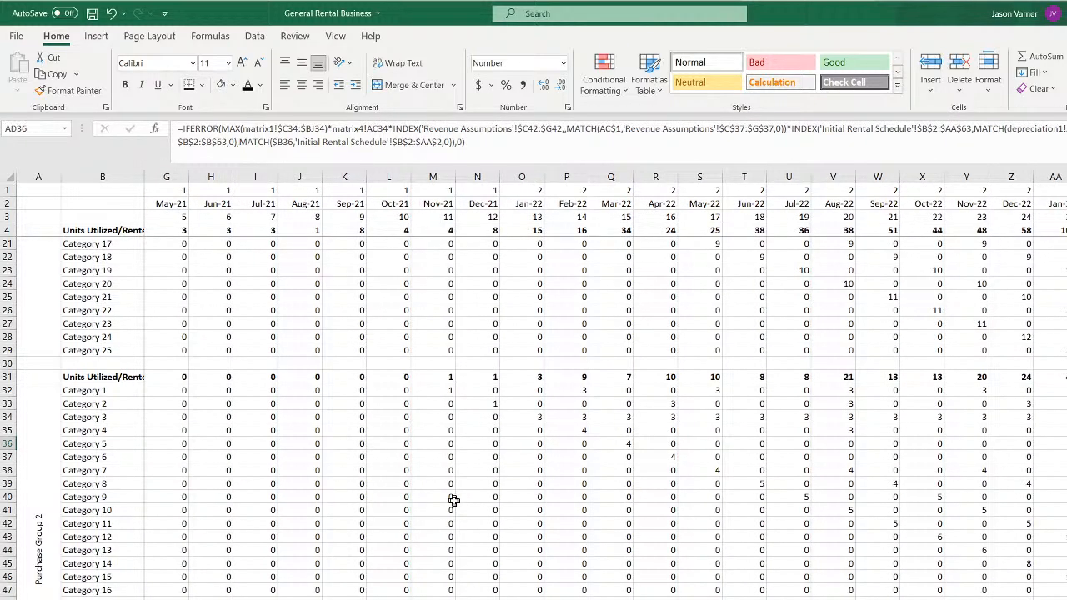
key("Right")
key("Right")
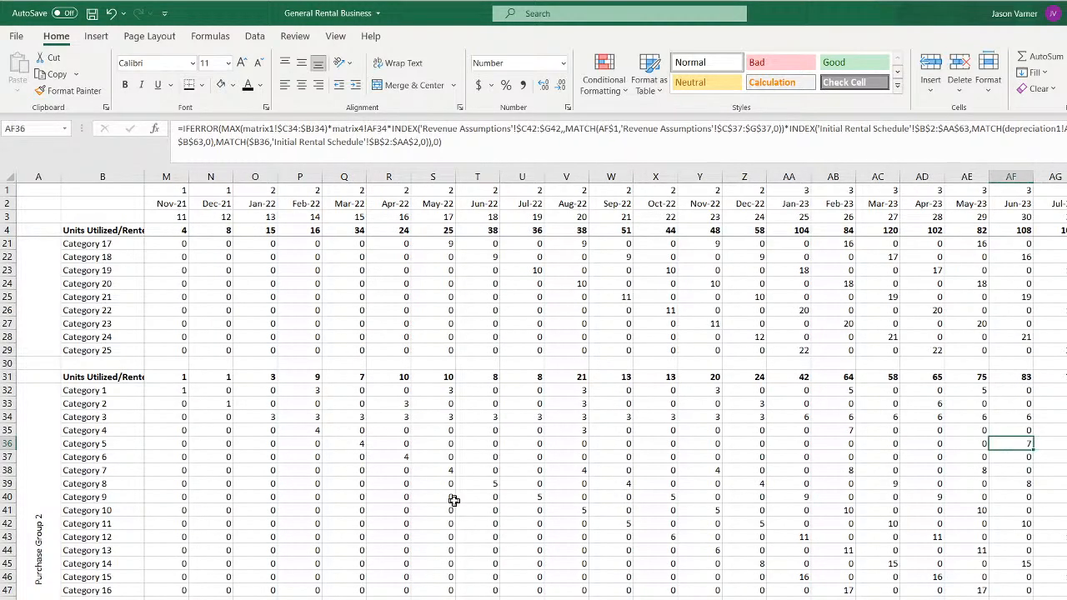
Continue along Category 5's Purchase Group 2 row from June 2023 to September 2024 to check the next rental interval
key("Right")
key("Right")
key("Right")
key("Right")
key("Right")
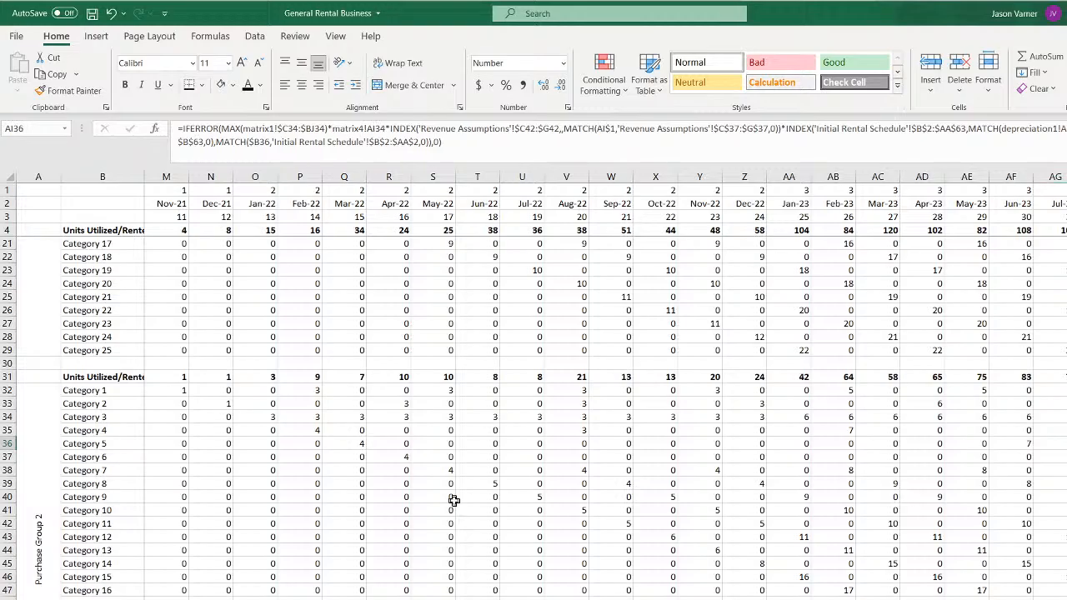
key("Right")
key("Right")
key("Right")
key("Right")
key("Right")
key("Right")
key("Right")
key("Right")
key("Right")
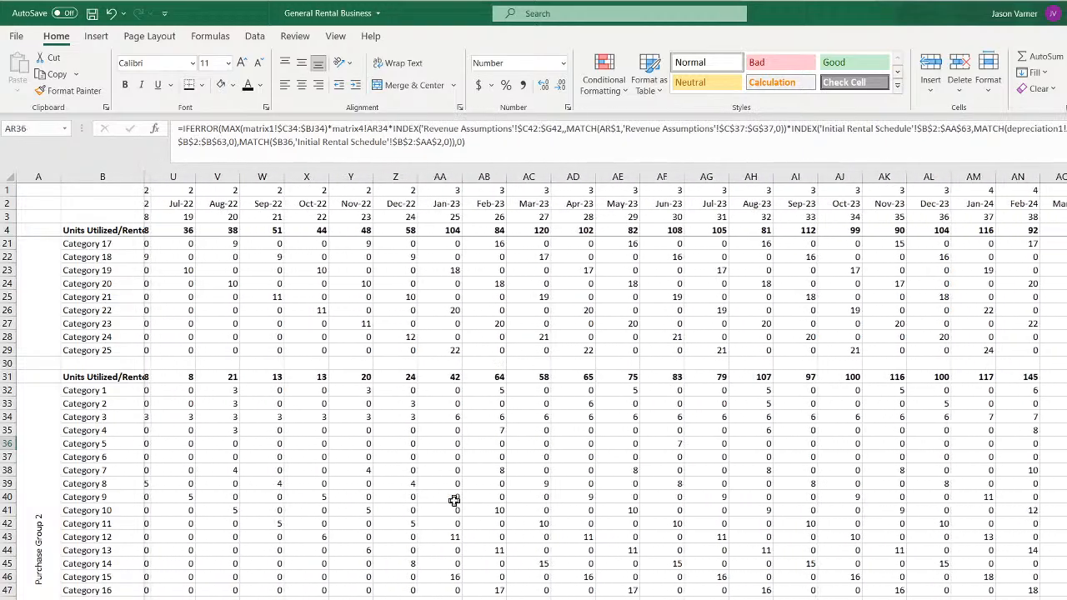
key("Right")
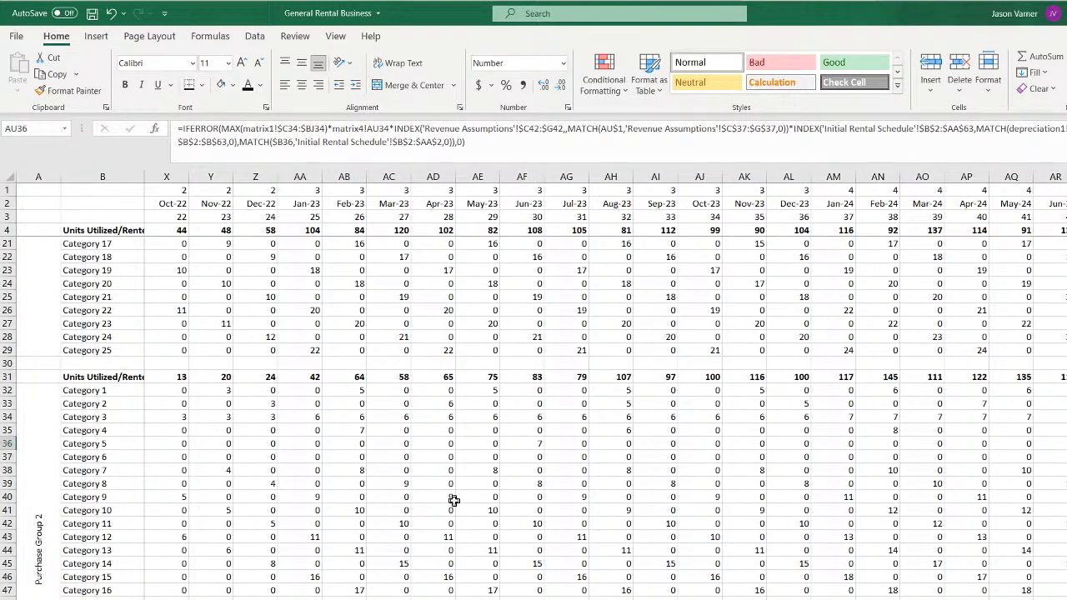
Trace Category 5's Purchase Group 2 row back from September 2024 through December 2021 to the start of the timeline
key("Left")
key("Left")
key("Left")
key("Left")
key("Left")
key("Left")
key("Left")
key("Left")
key("Left")
key("Left")
key("Left")
key("Left")
key("Left")
key("Left")
key("Left")
key("Left")
key("Left")
key("Left")
key("Left")
key("Left")
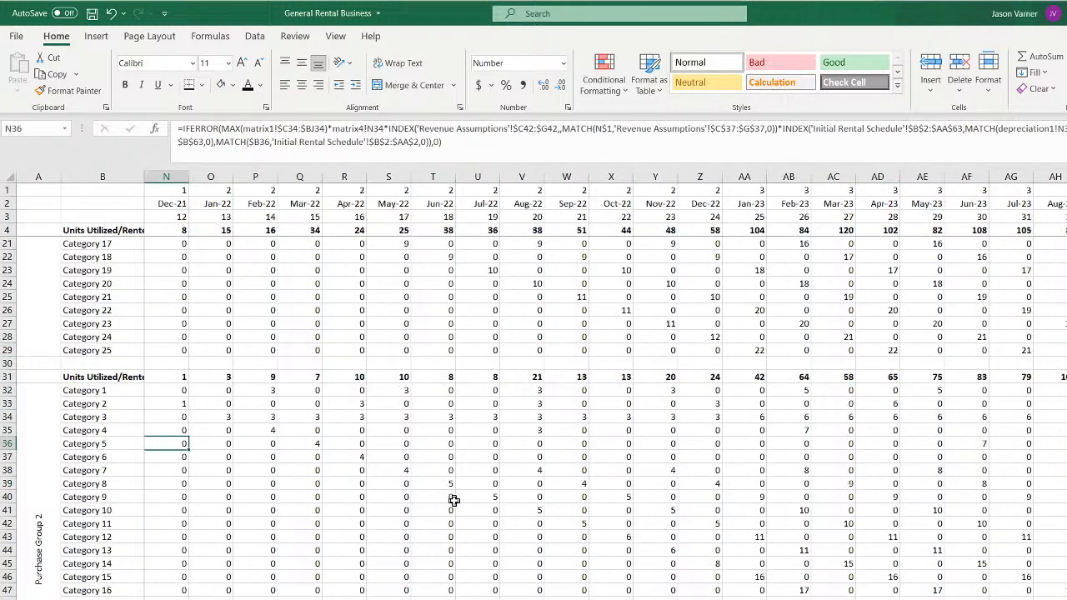
key("Home")
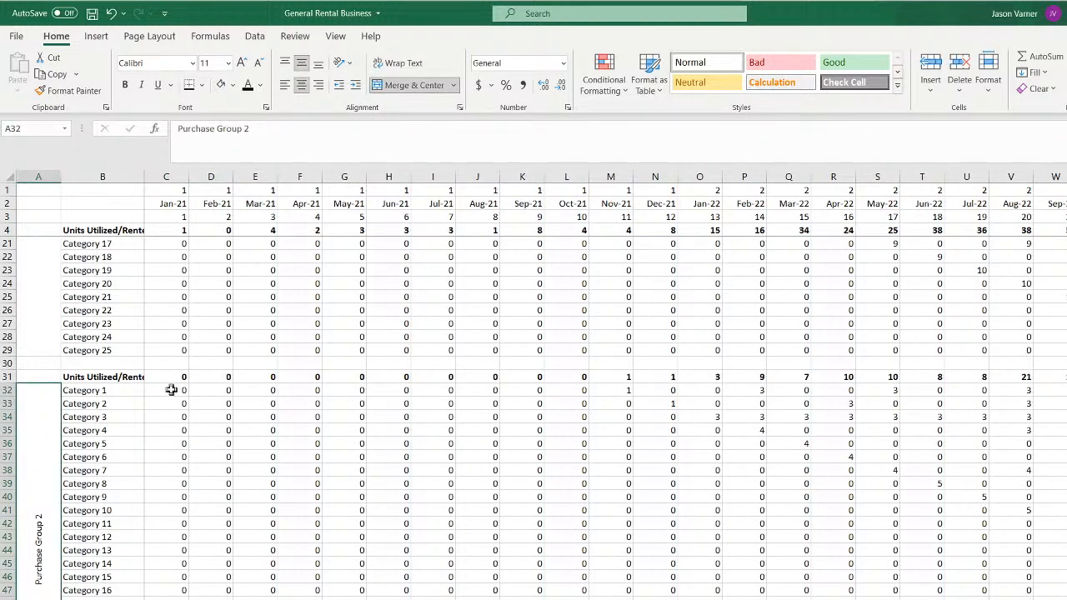
Copy Purchase Group 2's Category 1 formula for January 2021 (C32) into the matching Purchase Group 3 cell, C59
right_click(170, 390)
left_click(196, 405)
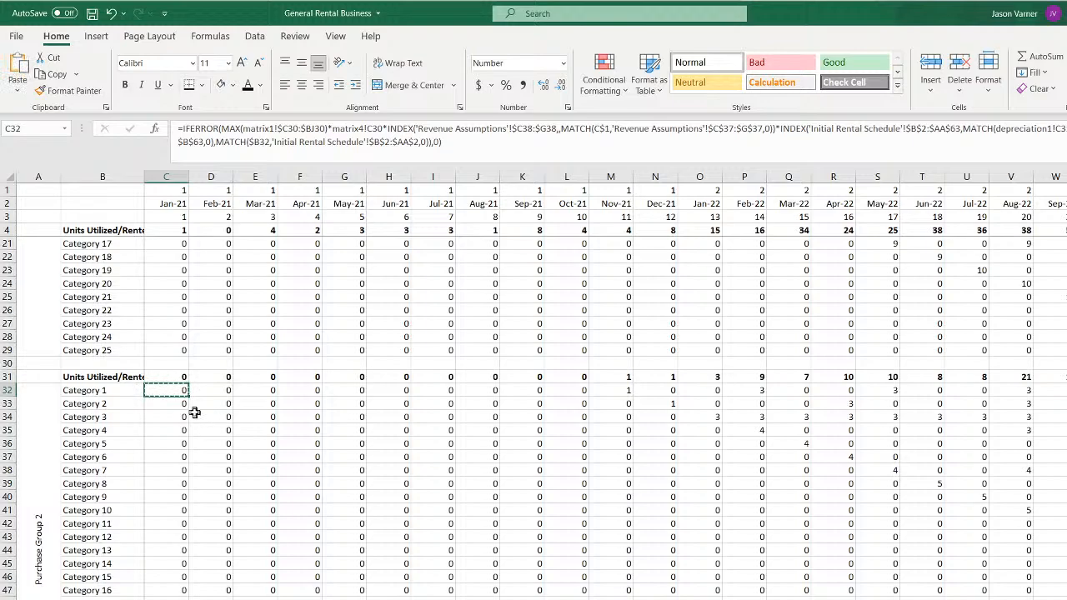
scroll(200, 421, "down", 7)
right_click(175, 456)
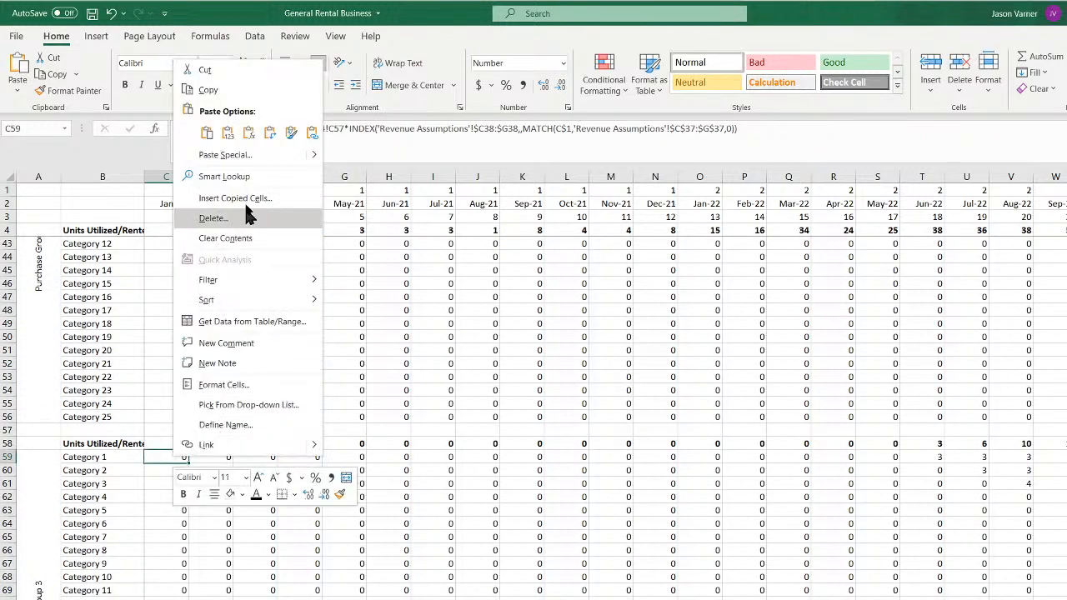
left_click(210, 133)
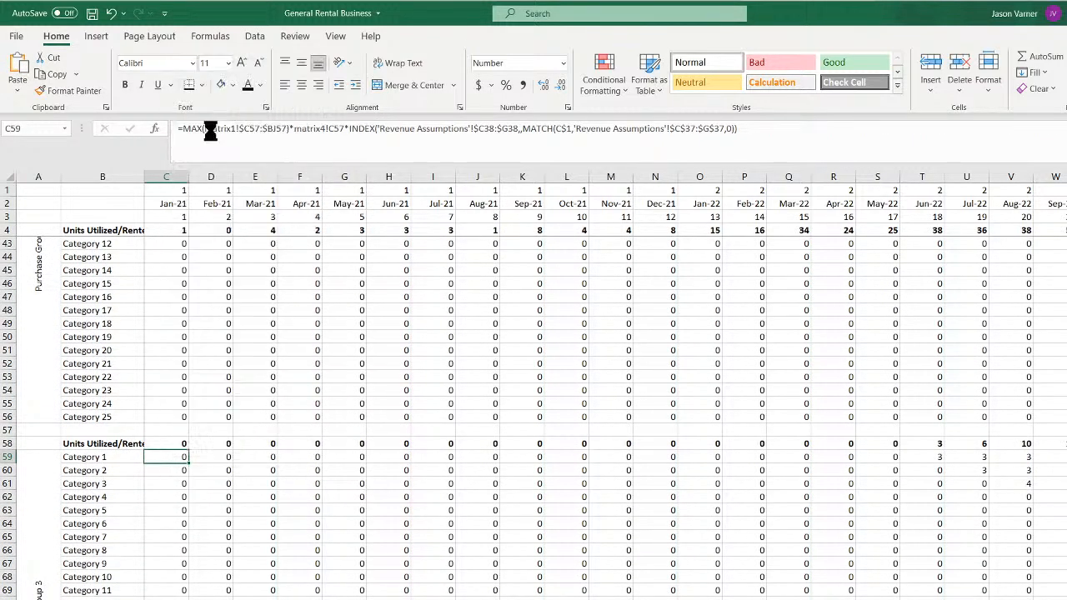
Correct the Revenue Assumptions range in the C59 formula to $C38:$G38
left_click(530, 131)
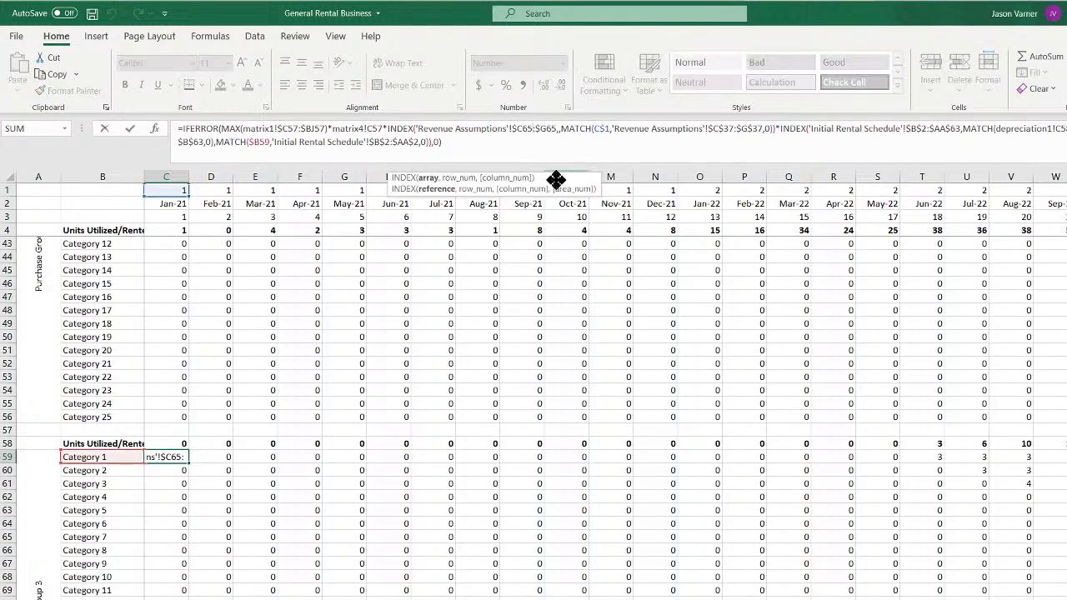
key("BackSpace")
key("BackSpace")
type("38")
key("BackSpace")
key("BackSpace")
type("38")
key("Return")
Inspect the remaining-percentage sheet's formulas and the blank rows separating its purchase groups
left_click(33, 517)
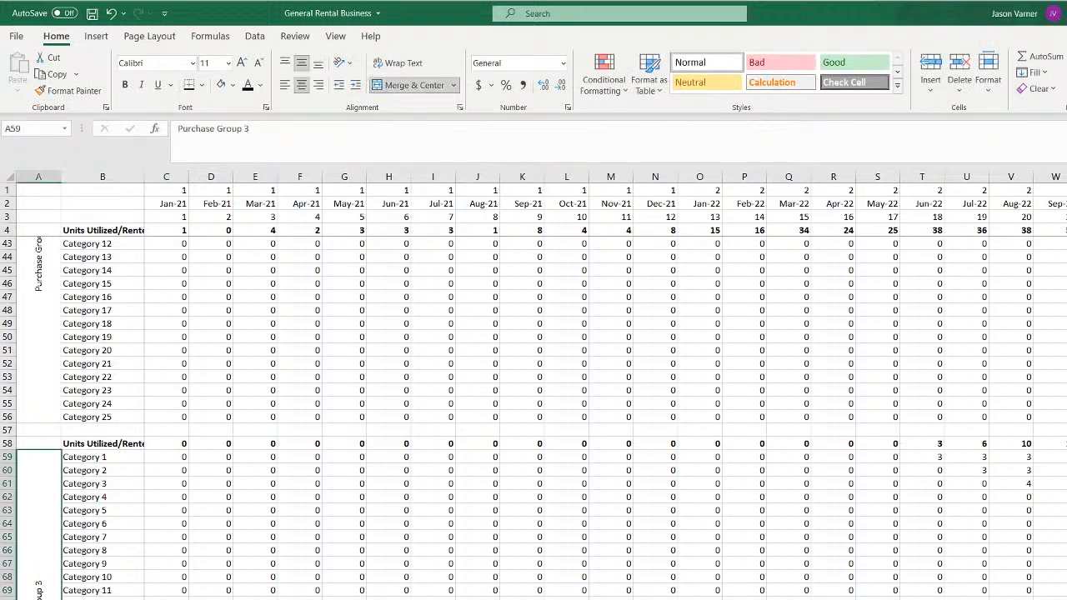
left_click(40, 331)
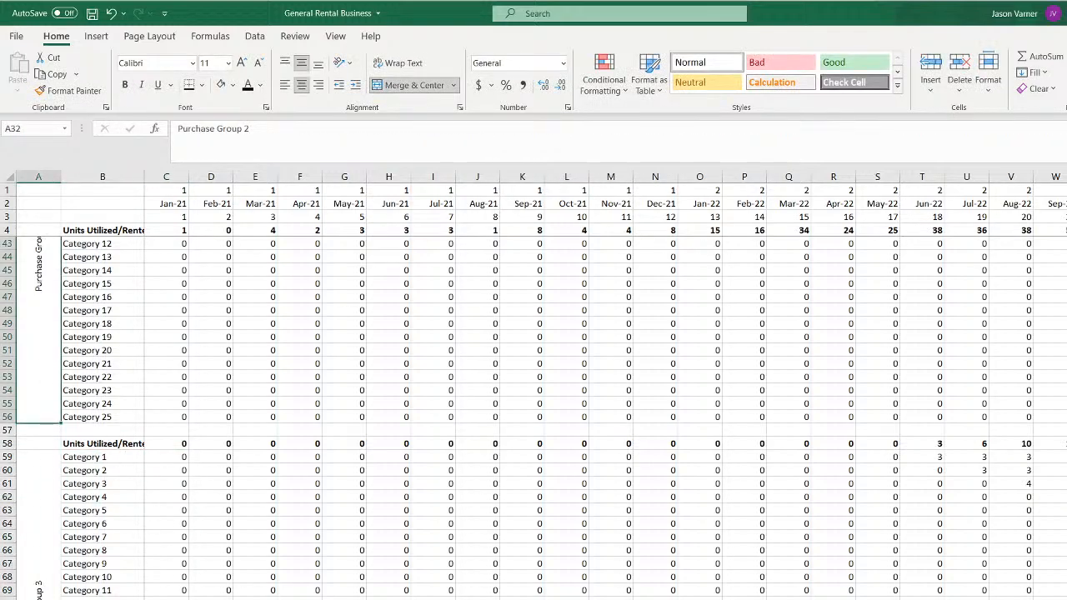
key("ctrl+Page_Up")
key("ctrl+Page_Up")
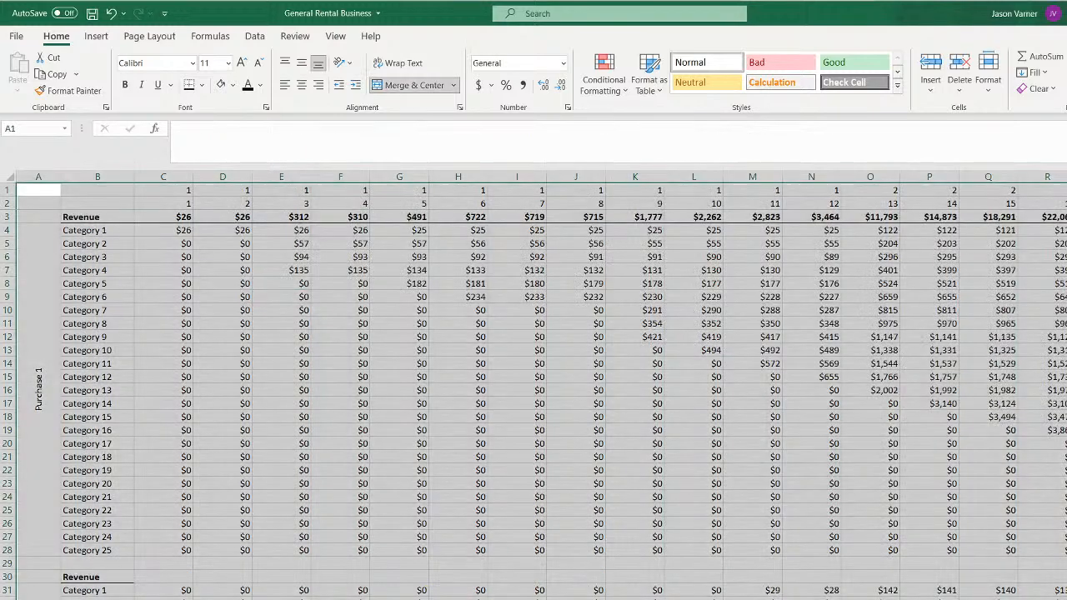
key("ctrl+Page_Up")
left_click(154, 211)
left_click(198, 217)
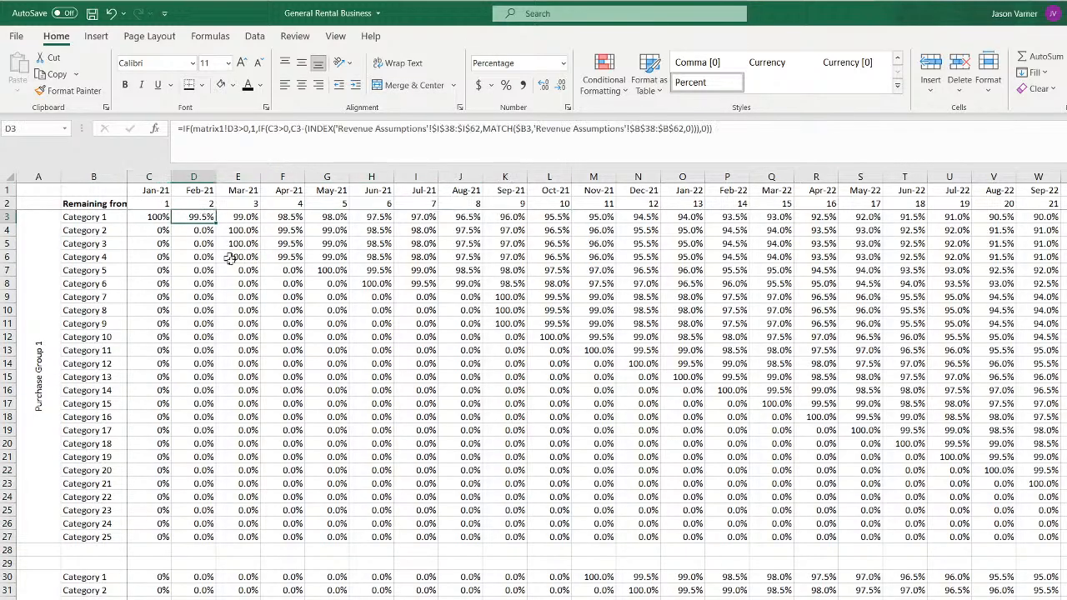
left_click(240, 269)
left_click(333, 410)
scroll(188, 497, "down", 20)
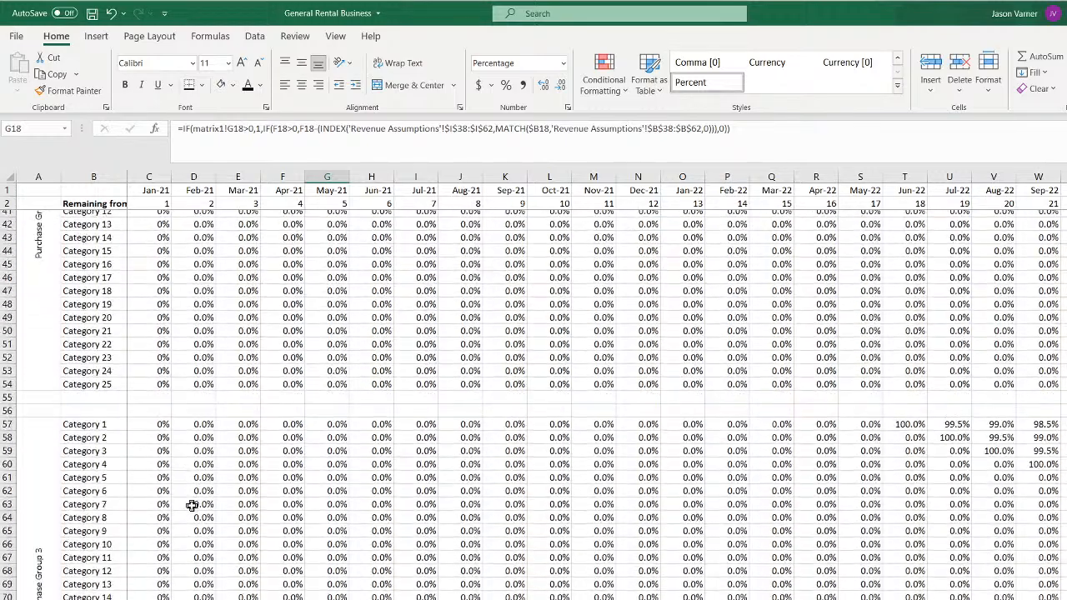
scroll(248, 509, "up", 20)
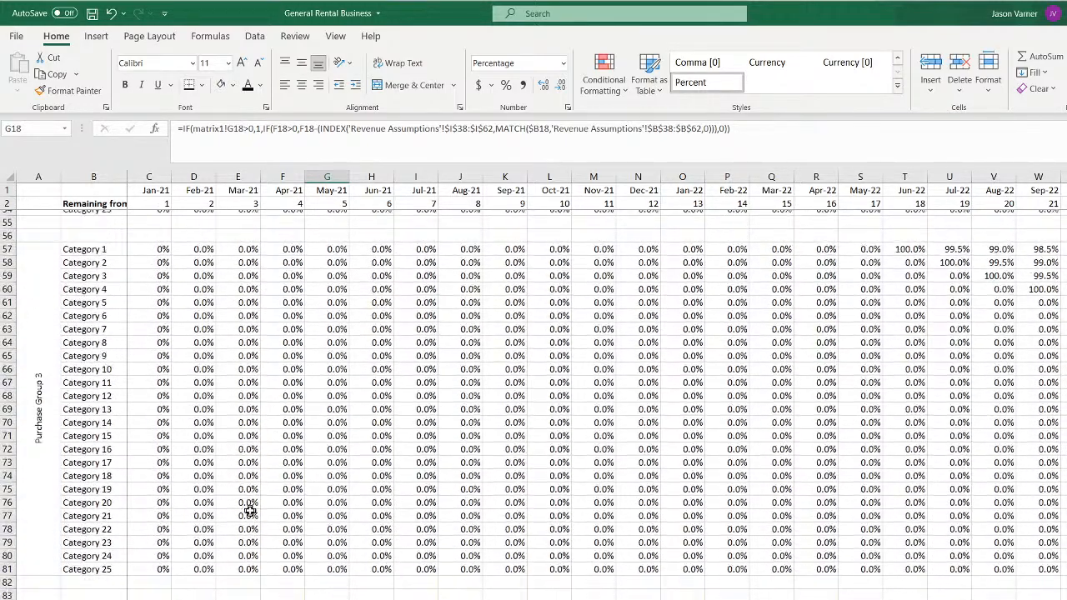
left_click(90, 551)
left_click_drag(90, 554, 98, 561)
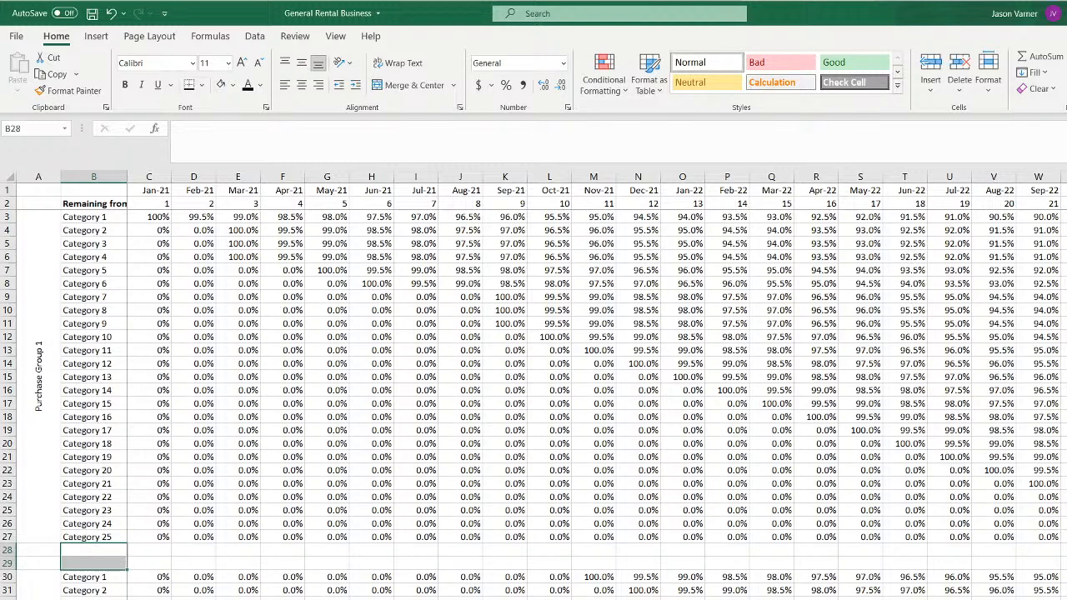
Return to the units-utilized sheet and compare the row spacing between its purchase groups
key("ctrl+Page_Down")
left_click_drag(111, 431, 111, 444)
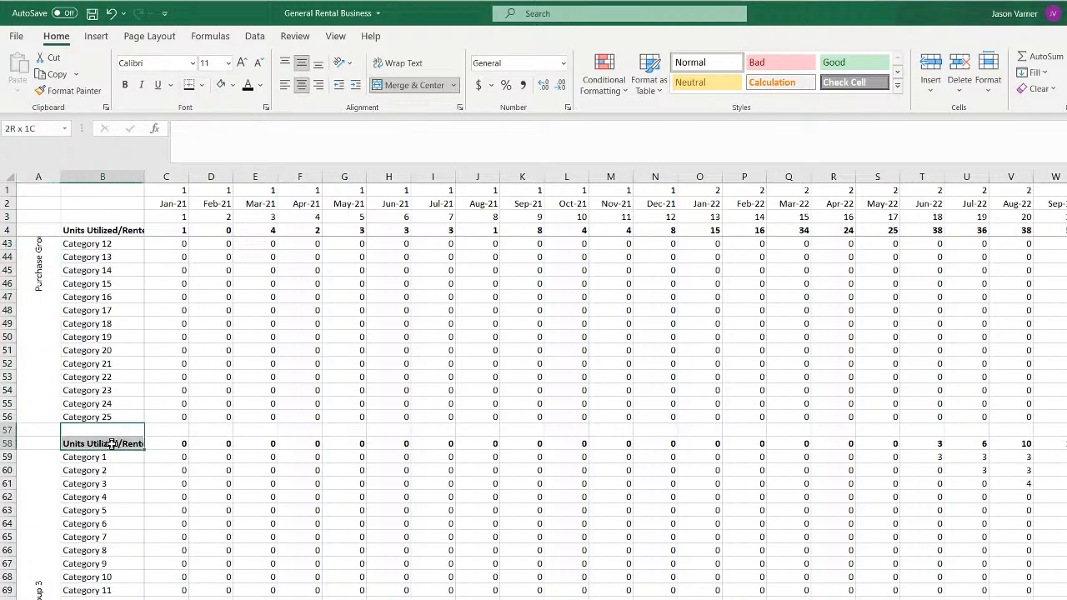
scroll(111, 444, "down", 4)
scroll(112, 443, "up", 5)
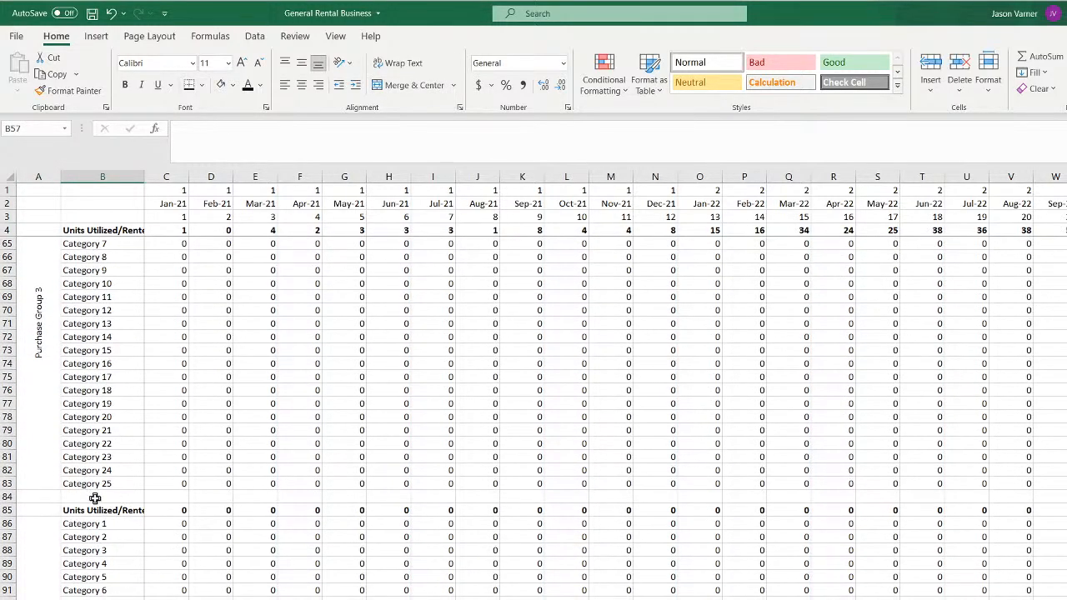
scroll(102, 494, "up", 8)
scroll(103, 494, "up", 3)
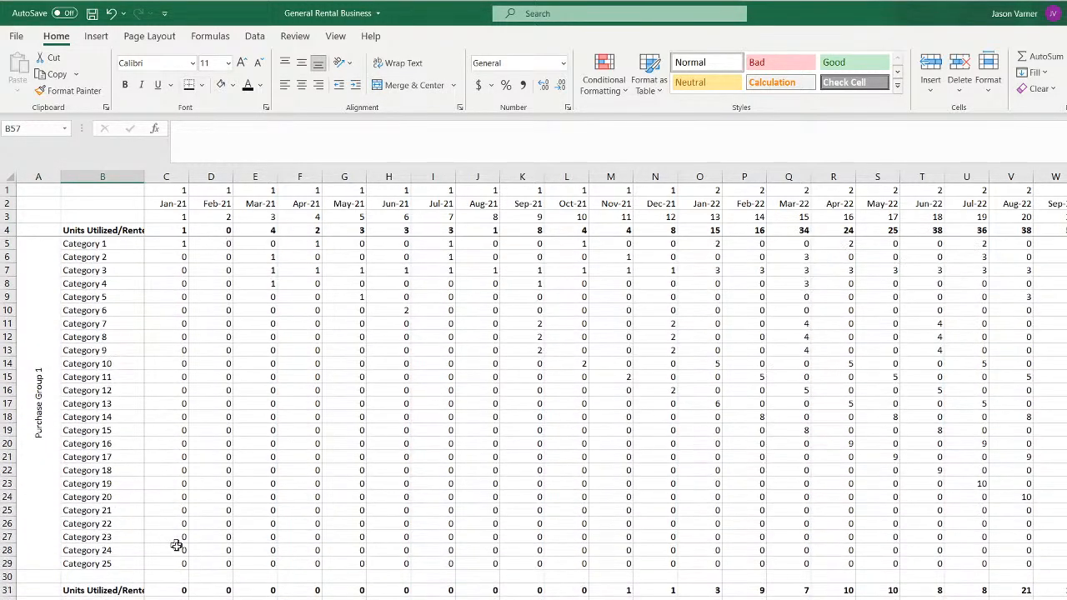
Compare the row references in the Purchase Group 2 formulas (C32, C34) with those in Purchase Group 3 (C59, E62)
left_click(176, 599)
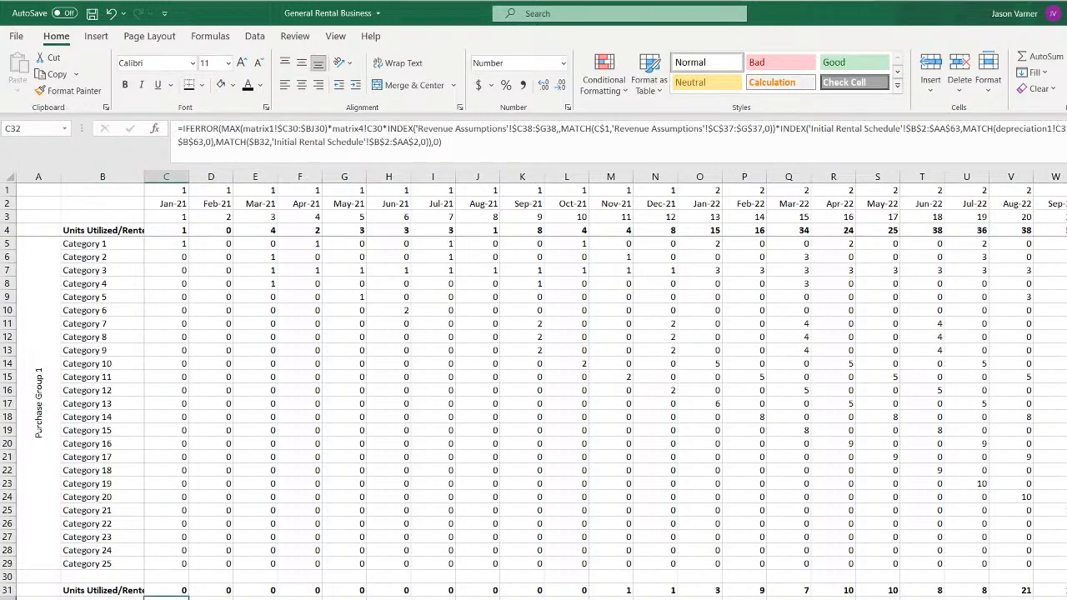
scroll(163, 378, "down", 6)
left_click(163, 378)
scroll(163, 378, "down", 8)
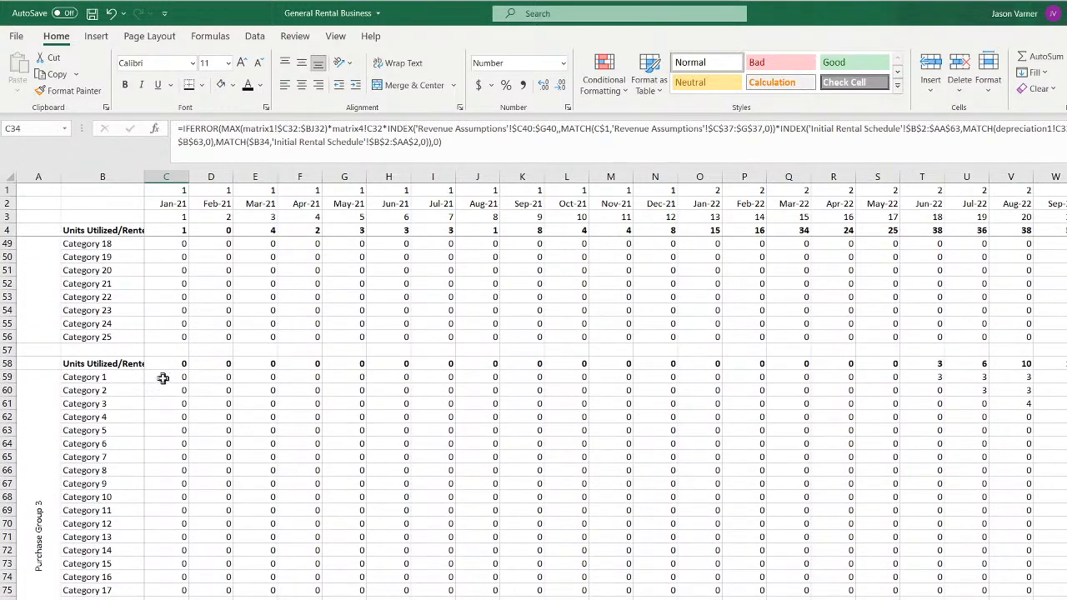
left_click(163, 377)
left_click(233, 420)
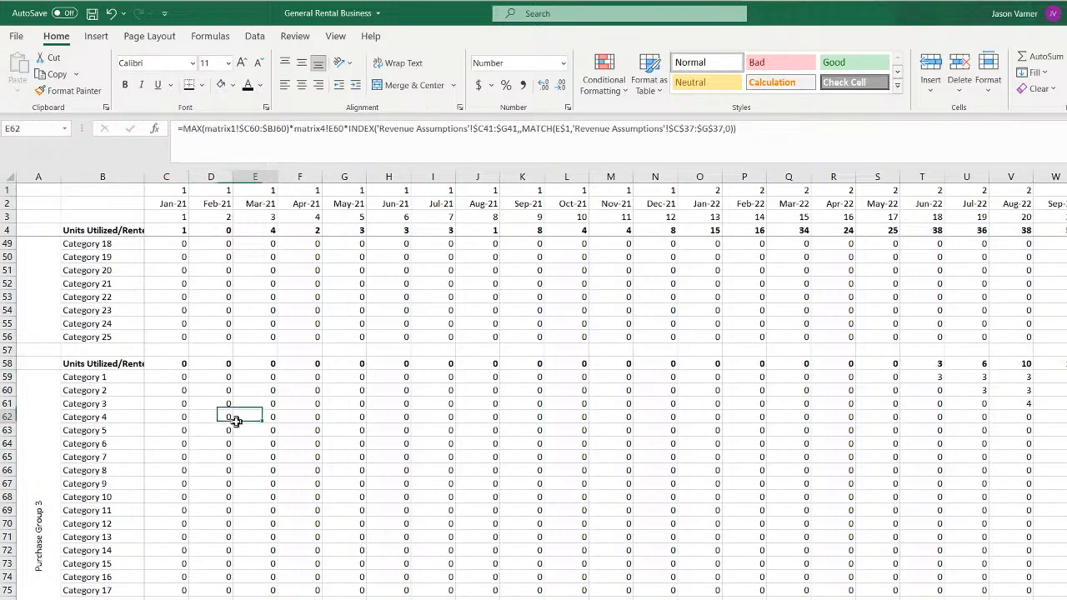
Fill the corrected C59 formula across all months and categories of Purchase Group 3
left_click(168, 375)
left_click_drag(190, 383, 1058, 593)
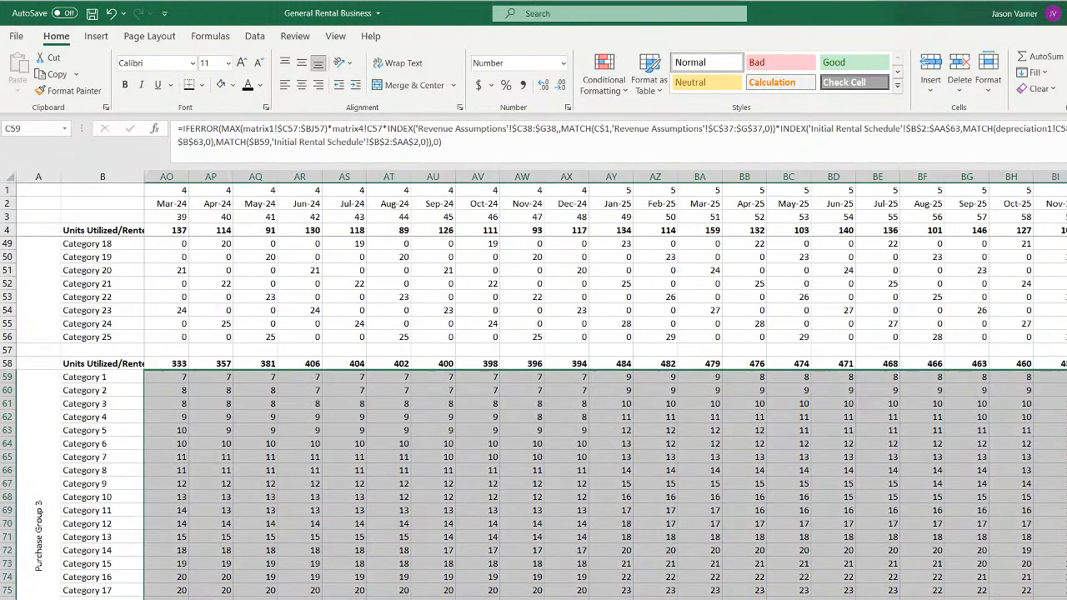
key("ctrl+BackSpace")
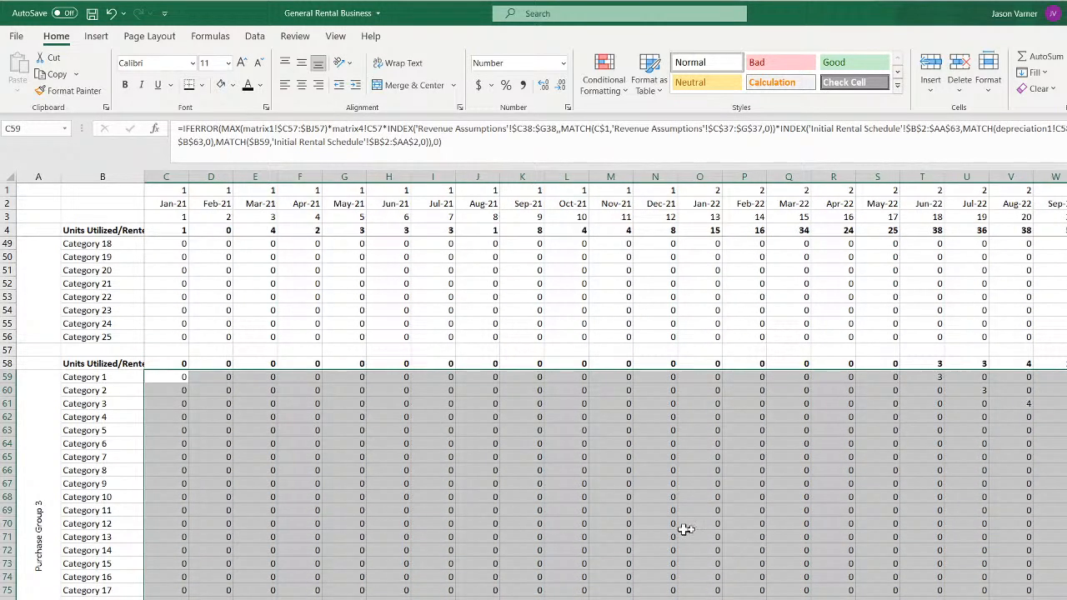
left_click(923, 483)
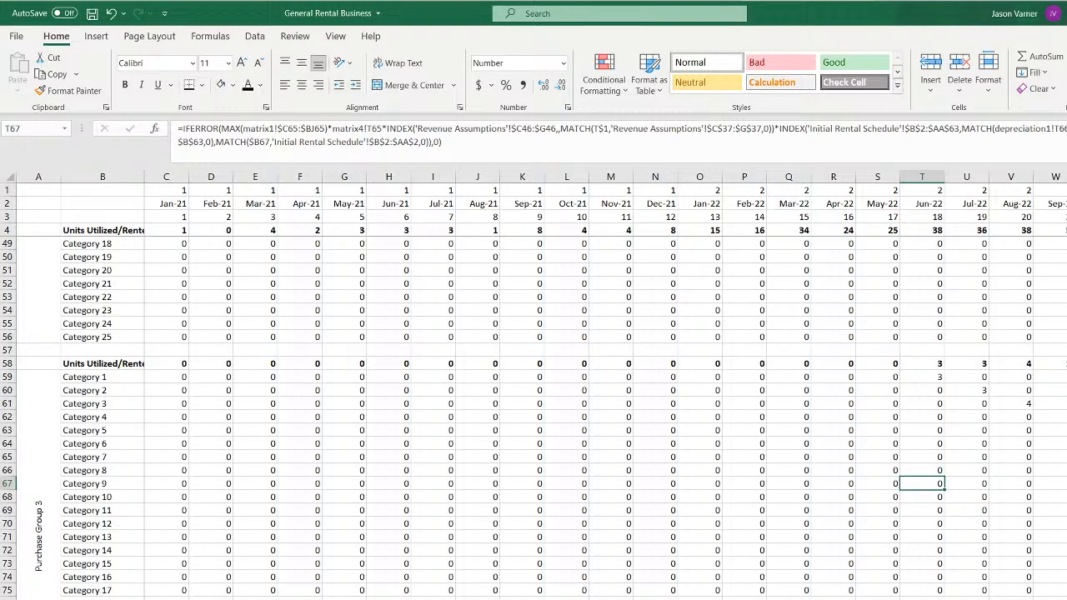
Check on the remaining-percentage sheet when Purchase Group 3's Category 1 is first purchased, inspecting its June 2022 formula
left_click(775, 598)
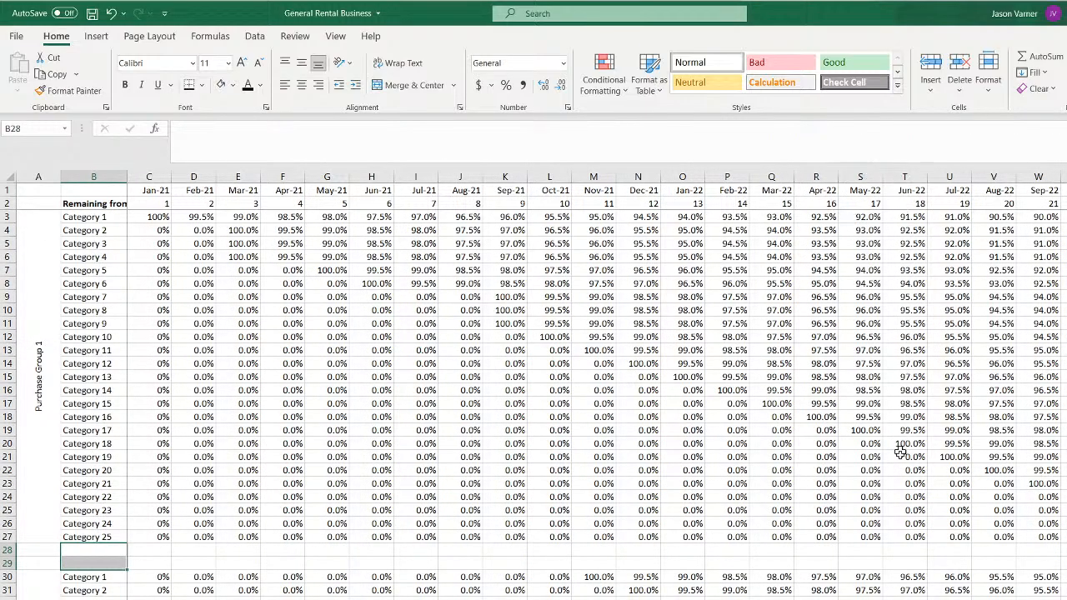
scroll(881, 544, "down", 11)
left_click(877, 575)
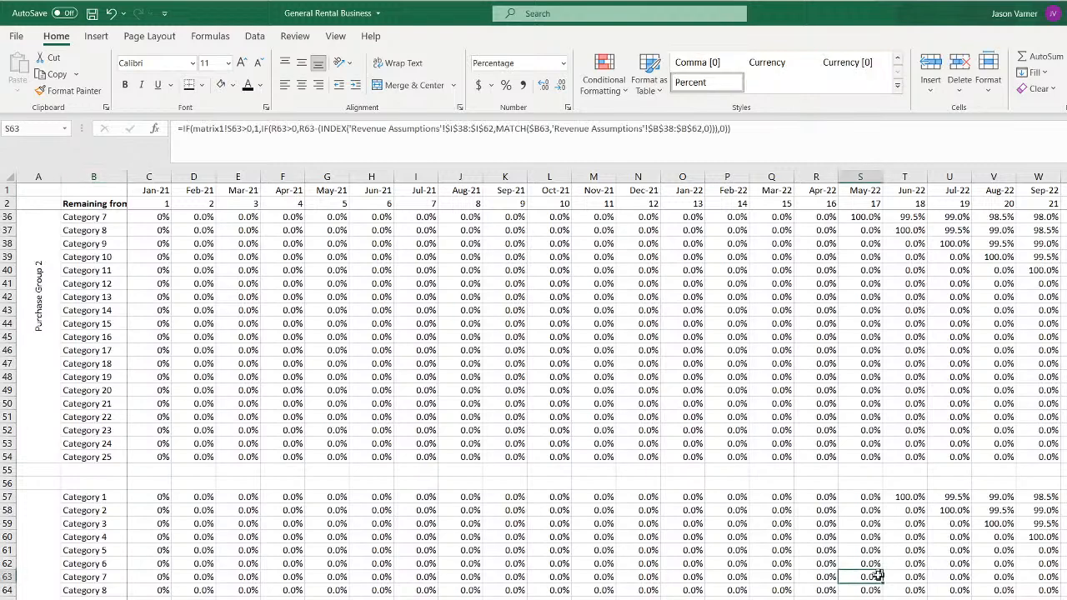
key("Down")
key("Down")
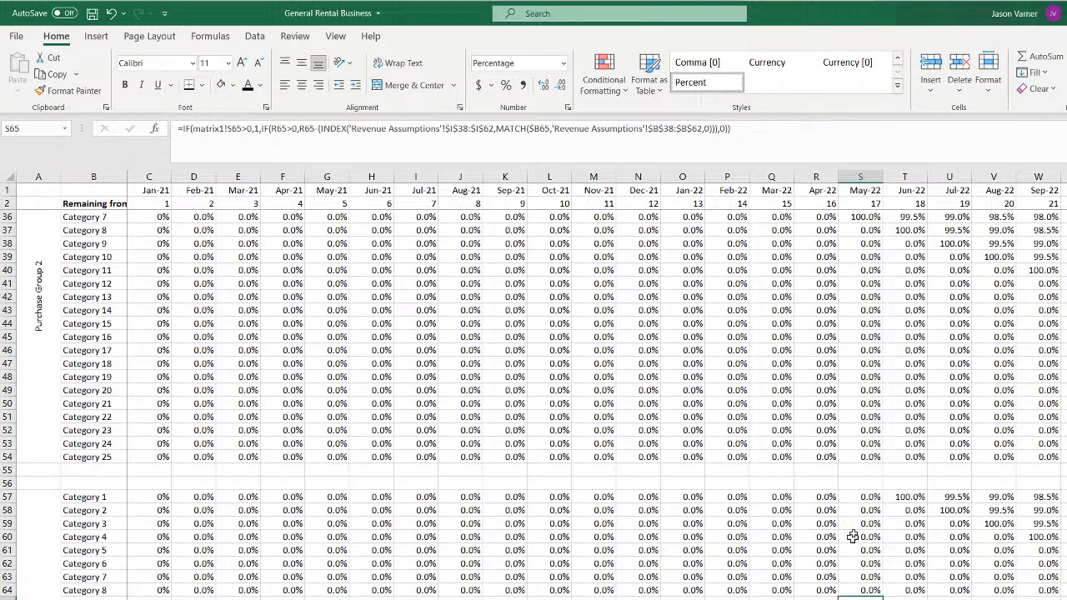
left_click(911, 497)
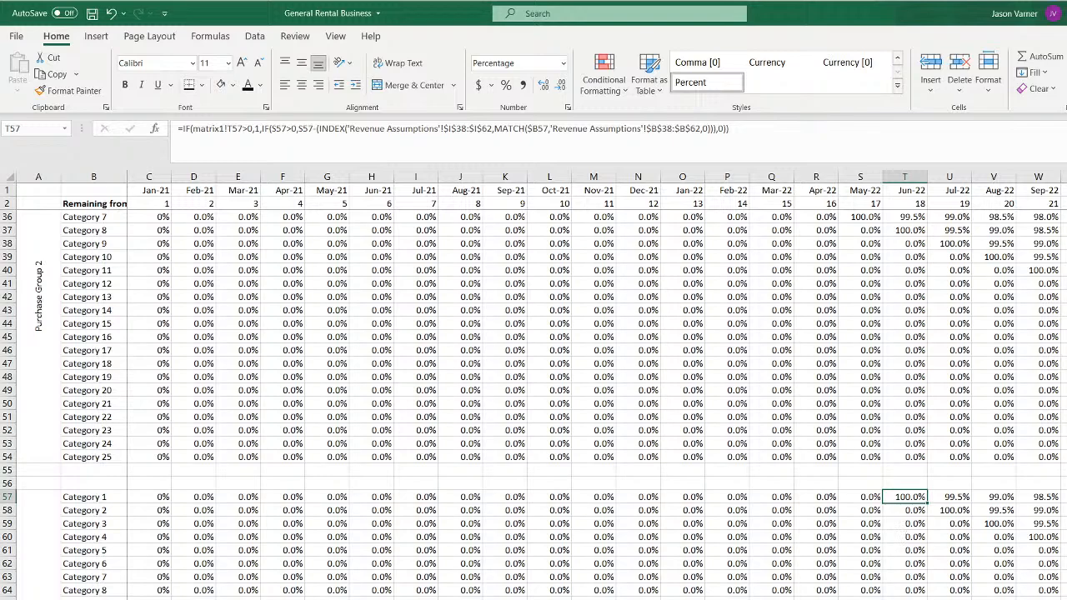
Return to the units-utilized sheet and check Purchase Group 3's Category 1 rental in June 2022 and nearby formulas
key("ctrl+Page_Down")
left_click(921, 380)
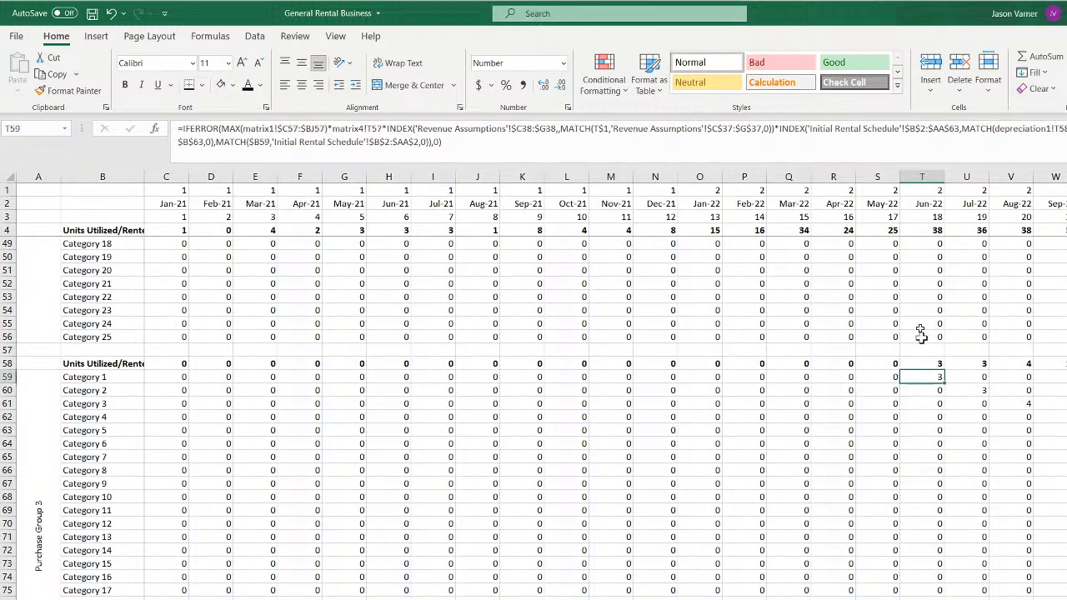
left_click(1015, 499)
left_click(1066, 562)
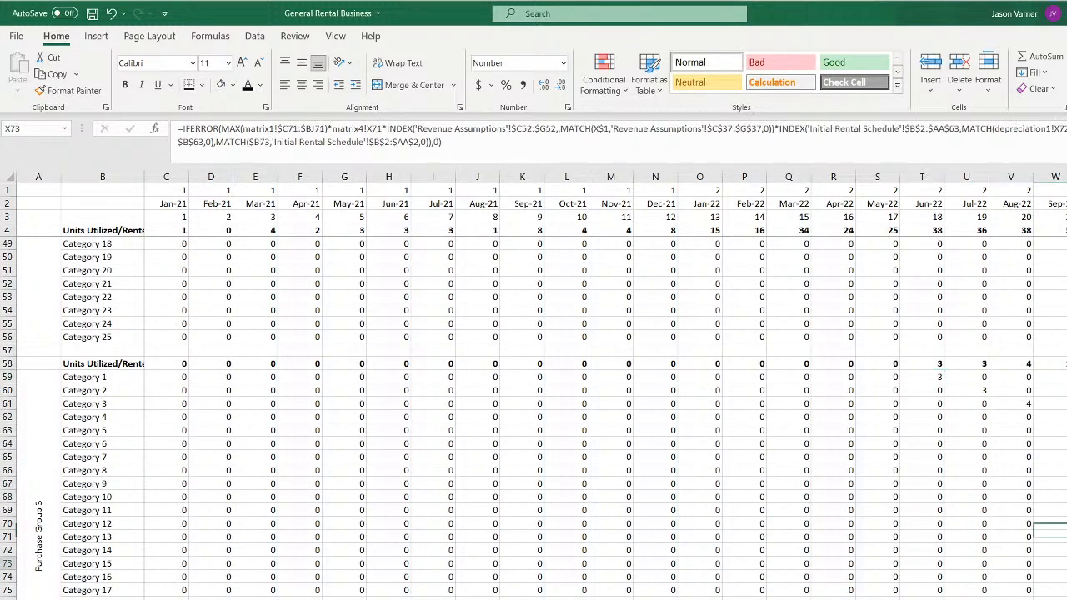
left_click(506, 518)
Copy Purchase Group 3's Category 1 formula for January 2021 (C59) into the matching Purchase Group 4 cell, C86
left_click(164, 379)
right_click(163, 377)
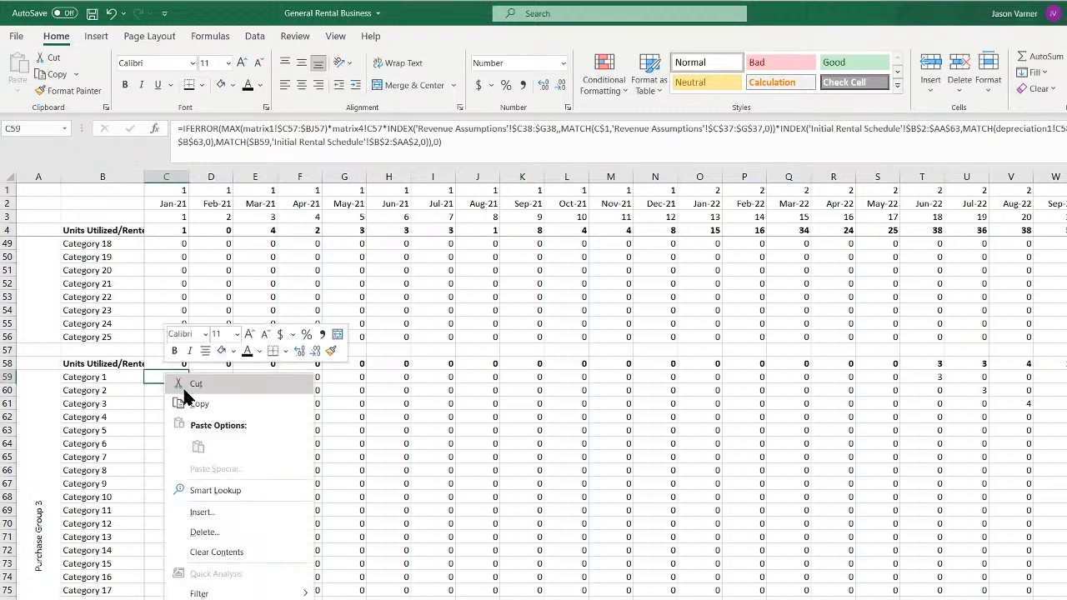
left_click(200, 403)
scroll(191, 417, "down", 9)
right_click(166, 441)
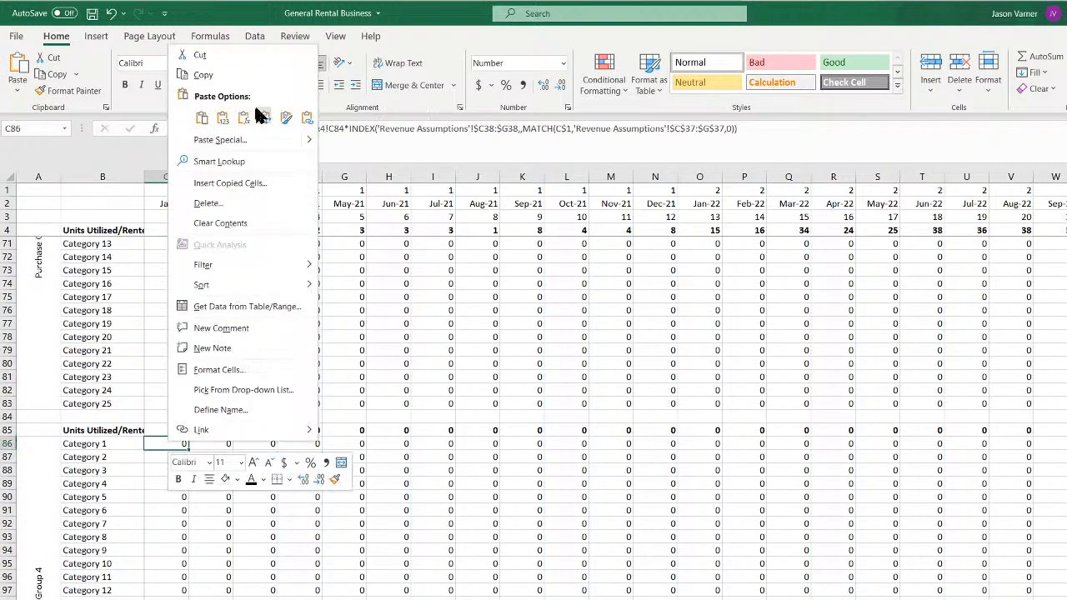
left_click(203, 120)
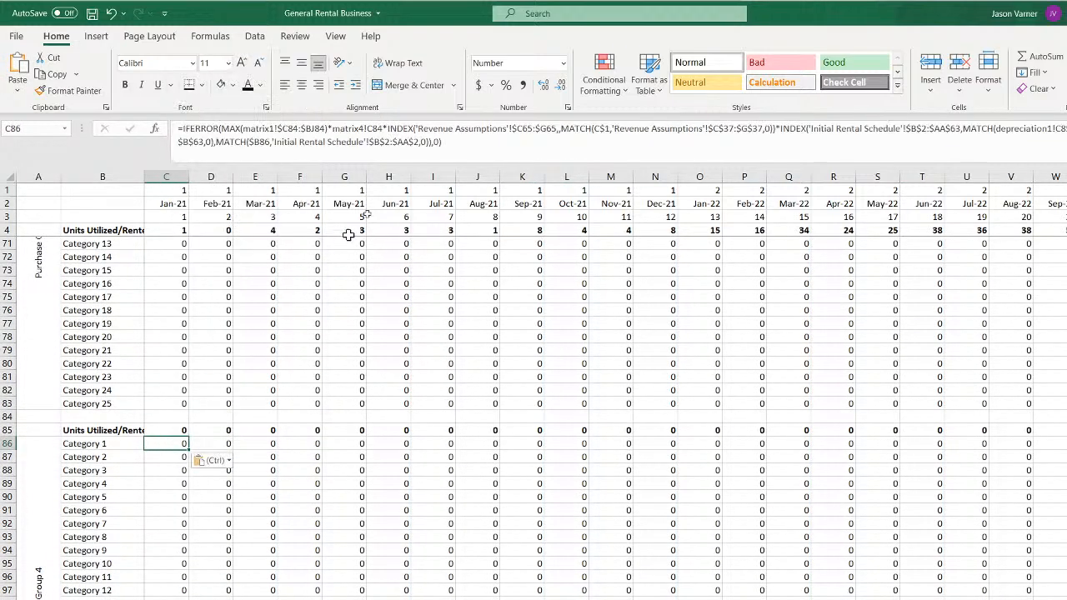
Correct the Revenue Assumptions range in the C86 formula to $C38:$G38
left_click(534, 129)
key("BackSpace")
key("BackSpace")
type("381")
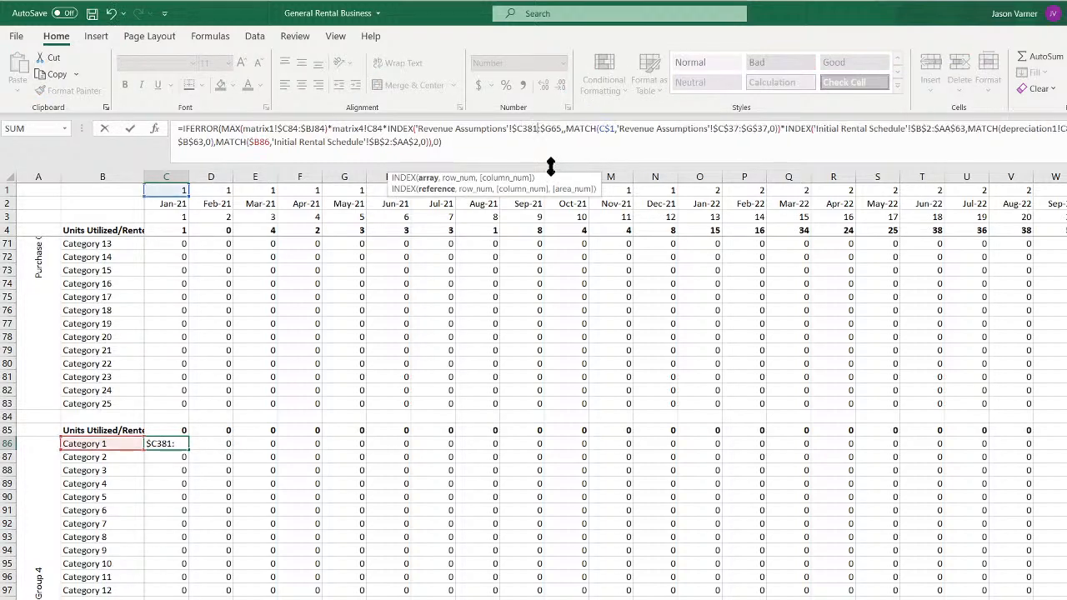
key("BackSpace")
key("BackSpace")
key("BackSpace")
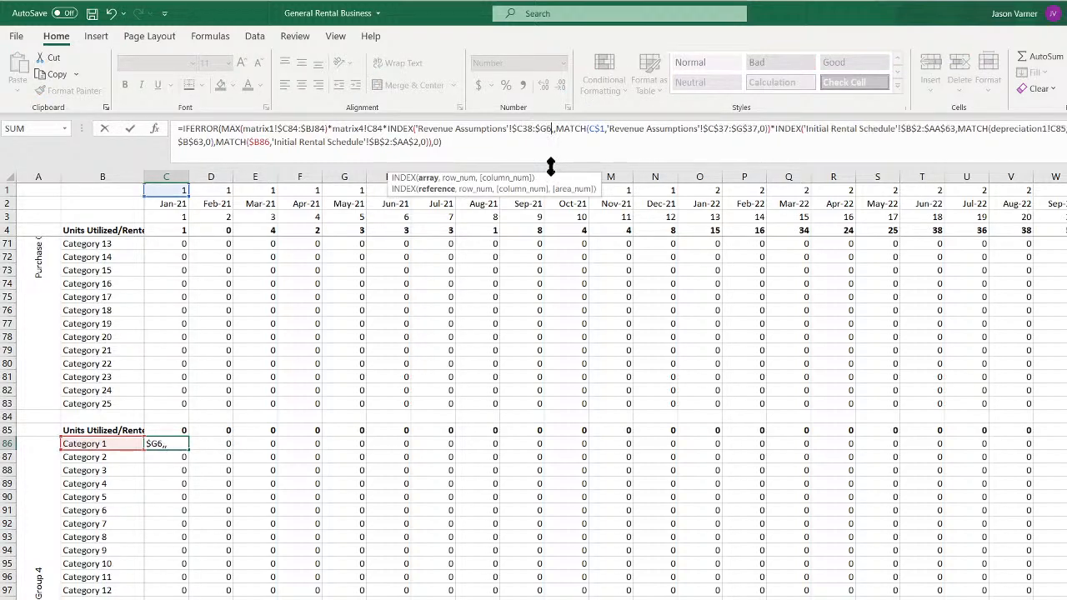
type("38")
key("Return")
Fill the corrected C86 formula across all months and categories of Purchase Group 4
scroll(286, 452, "down", 4)
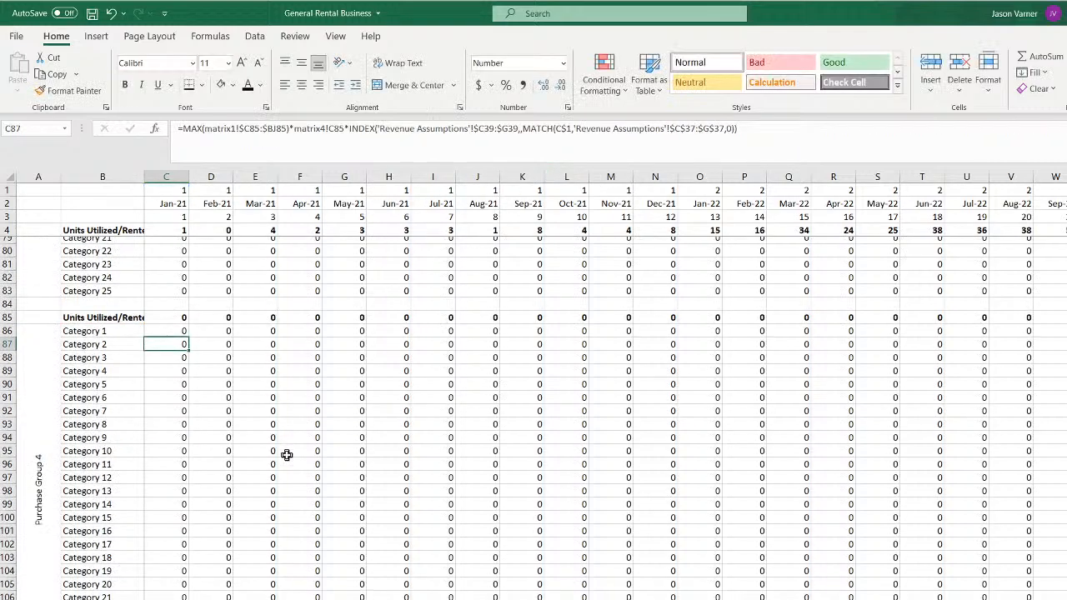
left_click(177, 298)
mouse_move(190, 304)
left_mouse_down()
mouse_move(188, 597)
mouse_move(1066, 598)
left_mouse_up()
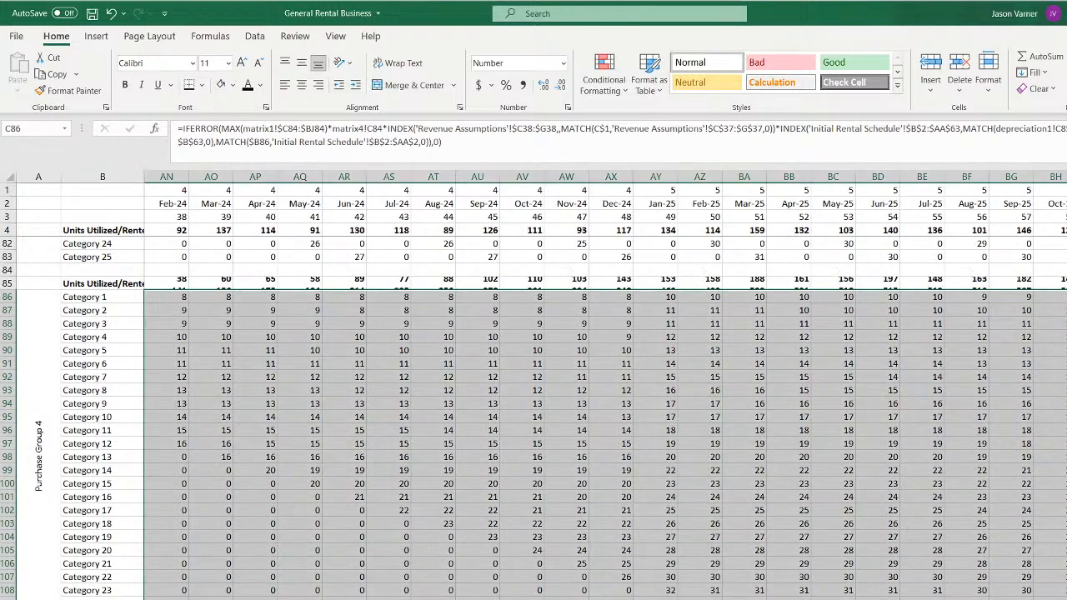
Copy Purchase Group 4's Category 1 formula for January 2021 (C86) into the matching Purchase Group 5 cell, C113
key("ctrl+BackSpace")
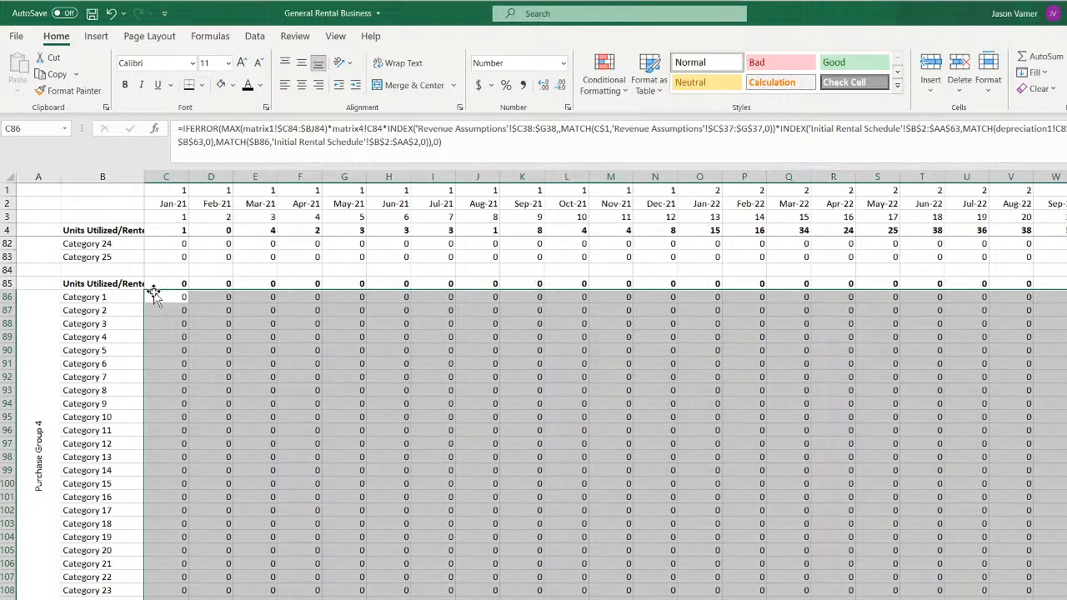
left_click(158, 298)
right_click(166, 299)
left_click(200, 329)
scroll(215, 434, "down", 7)
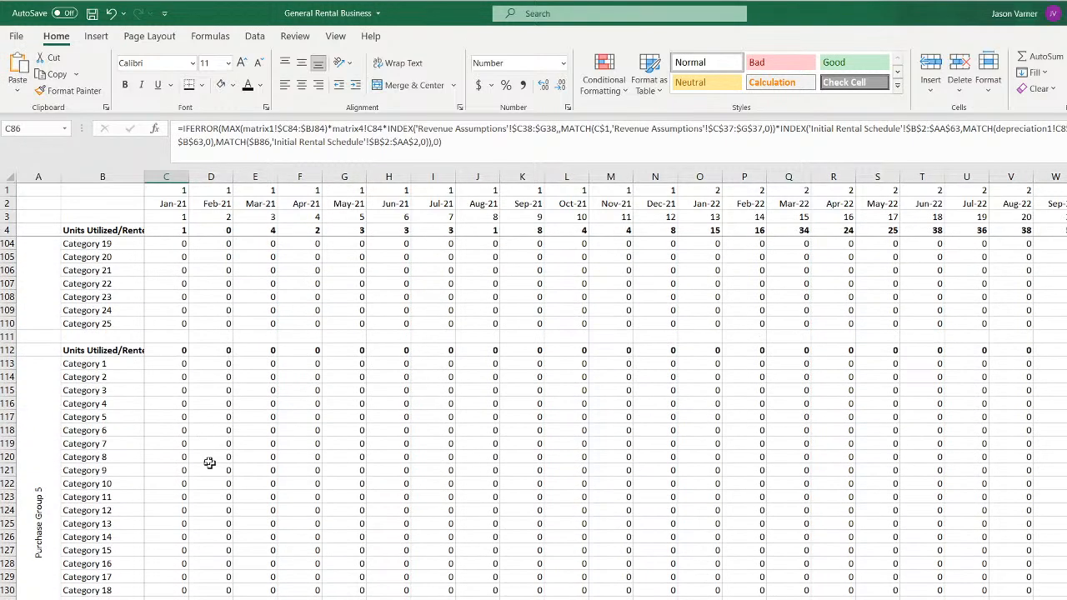
right_click(175, 365)
left_click(208, 440)
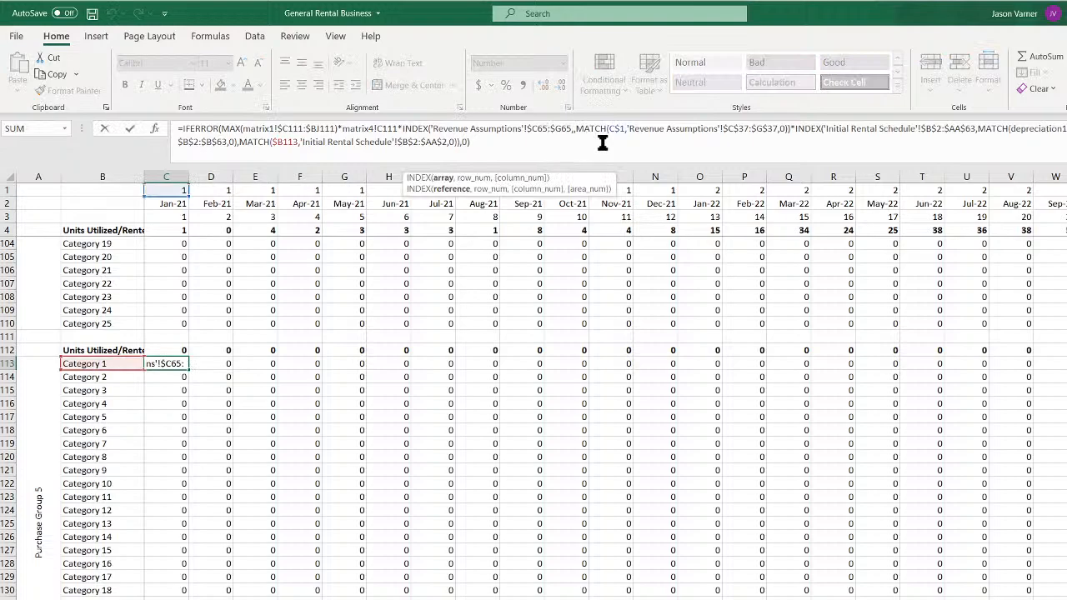
Correct the Revenue Assumptions range in the C113 formula to $C38:$G38
key("BackSpace")
key("BackSpace")
type("38")
key("BackSpace")
key("BackSpace")
type("38")
key("Return")
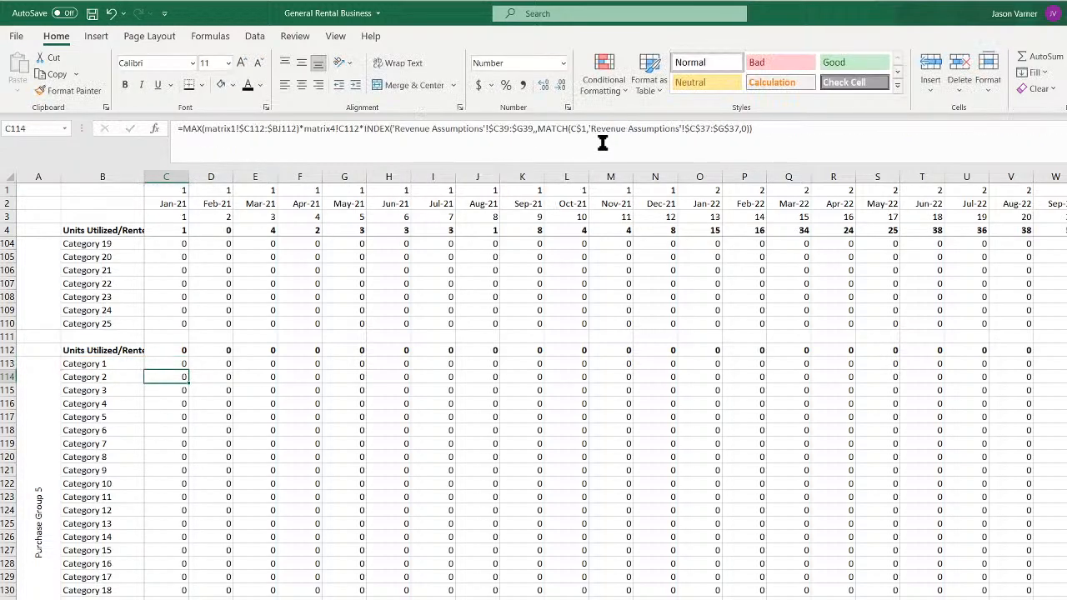
Fill the corrected C113 formula across all months and categories of Purchase Group 5
left_click(169, 363)
left_click_drag(187, 373, 1065, 366)
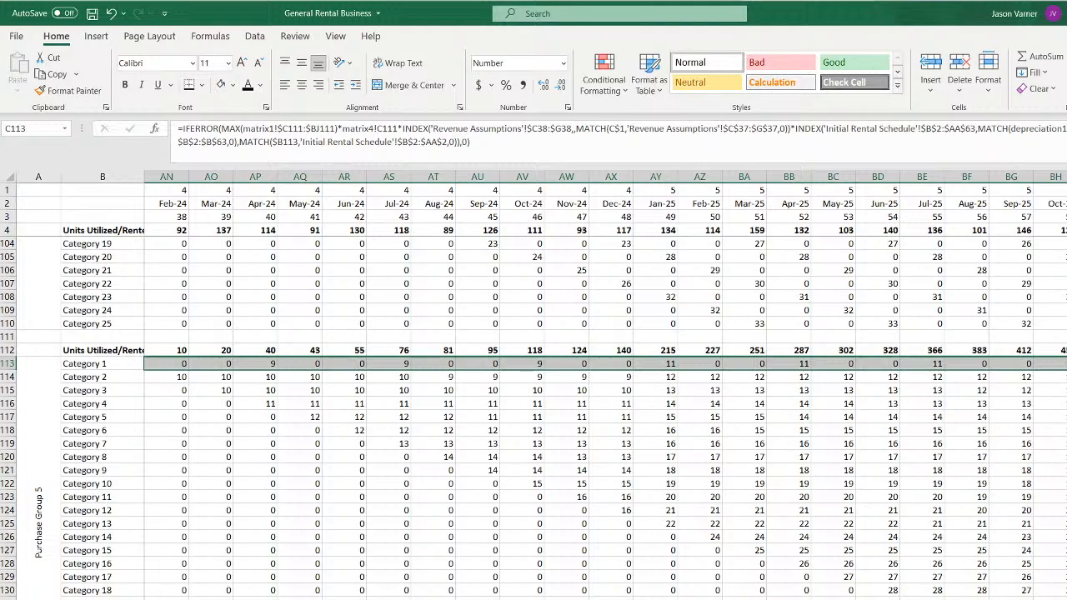
key("ctrl+shift+Down")
key("ctrl+d")
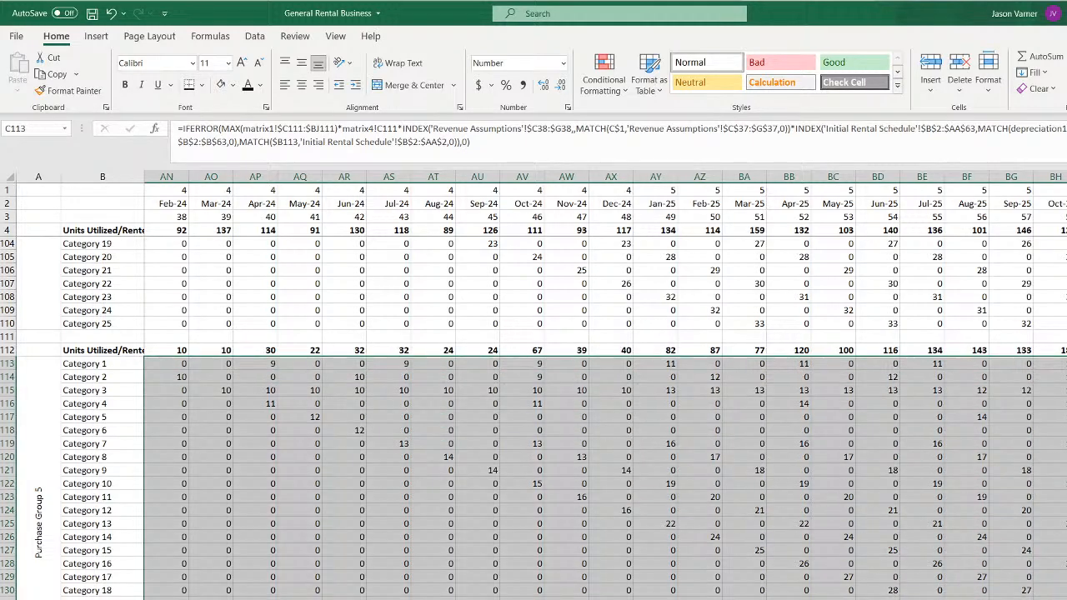
Copy the C113 formula into Purchase Group 6's Category 1 cell for January 2021, C140
scroll(605, 389, "left", 12)
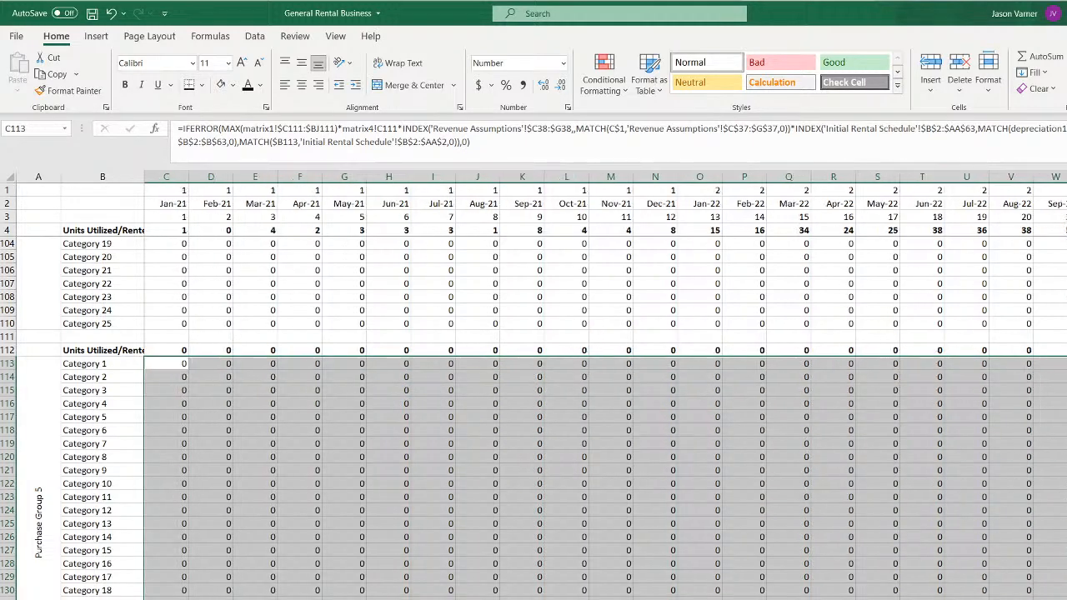
left_click(169, 364)
right_click(170, 364)
left_click(207, 388)
scroll(236, 456, "down", 1)
scroll(236, 455, "down", 7)
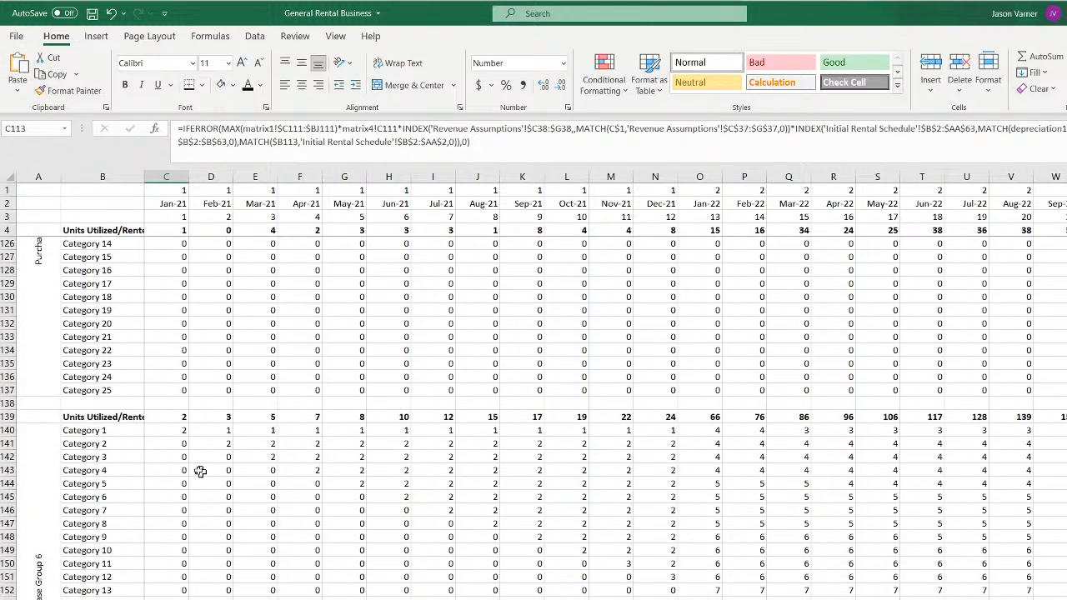
right_click(169, 429)
left_click(193, 108)
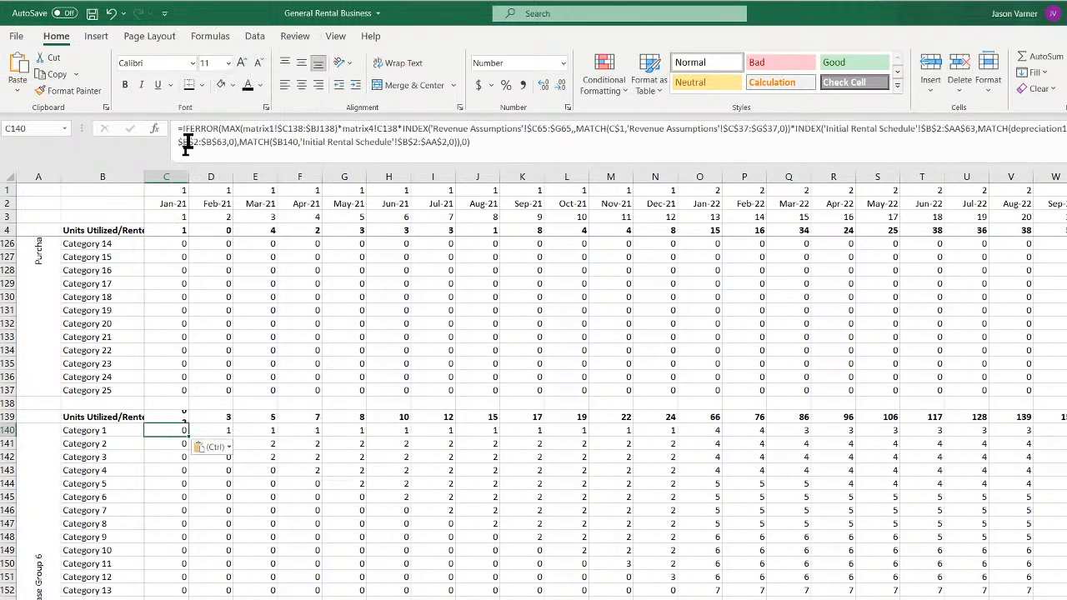
Correct the Revenue Assumptions range in the C140 formula to $C38:$G38
left_click(547, 129)
key("BackSpace")
key("BackSpace")
type("38")
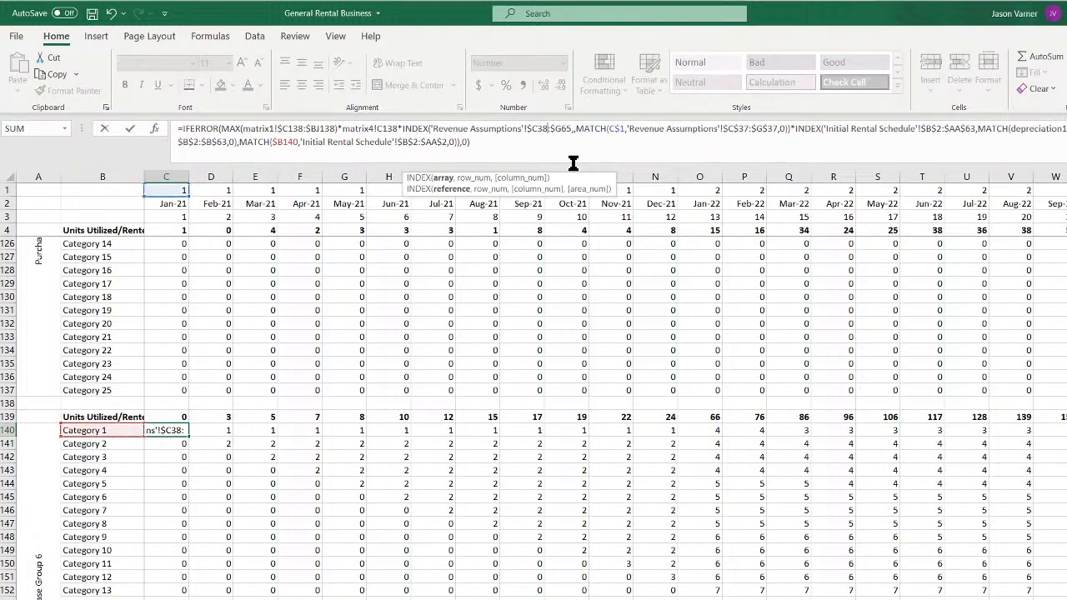
key("BackSpace")
key("BackSpace")
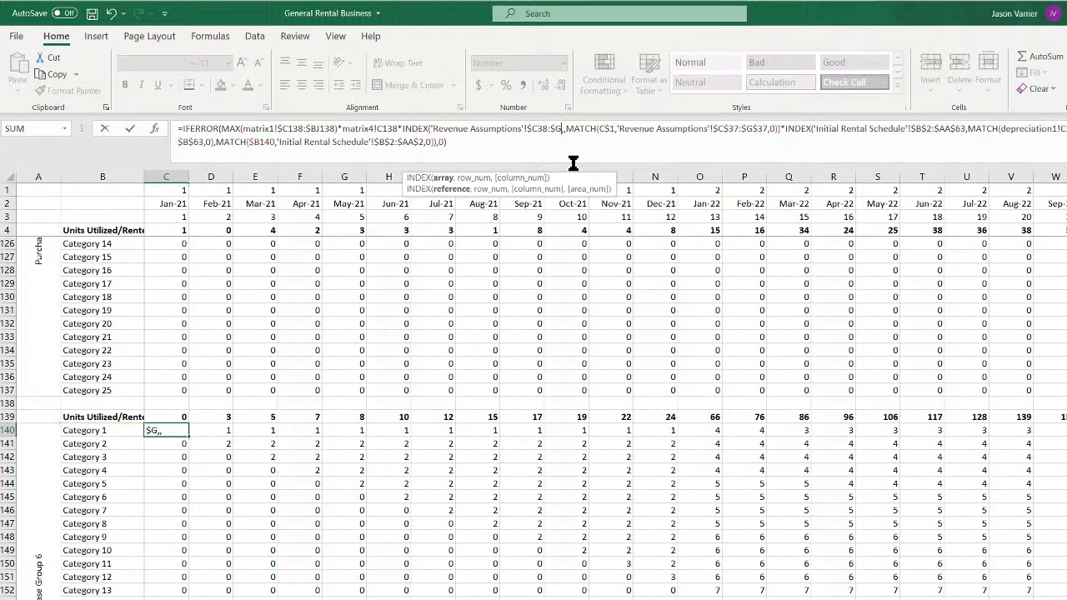
type("38,")
key("Return")
Fill the corrected C140 formula across all months and categories of Purchase Group 6
left_click(178, 431)
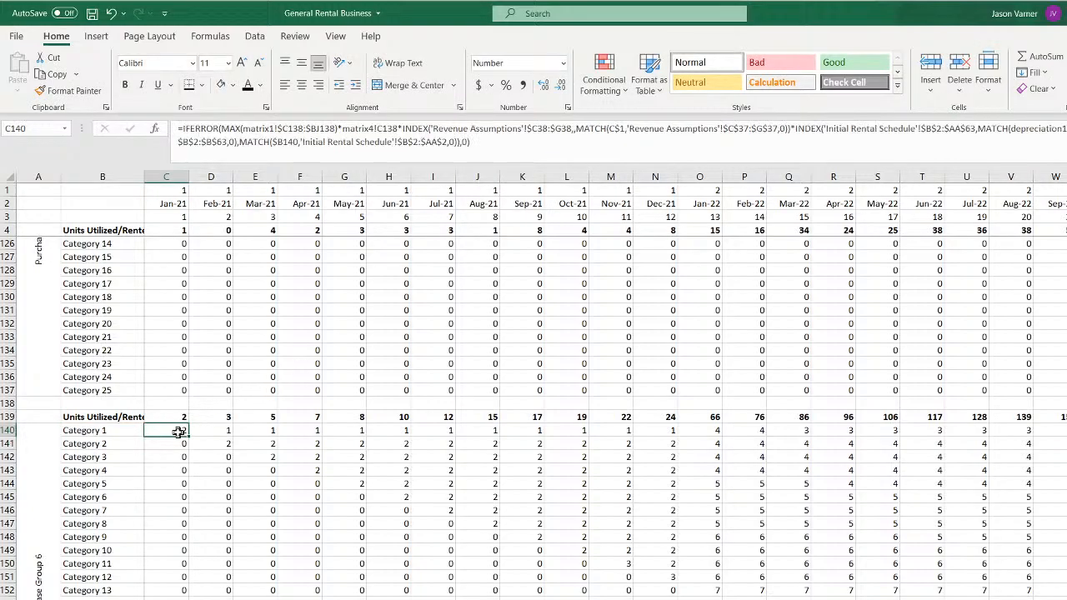
left_click_drag(190, 437, 1063, 435)
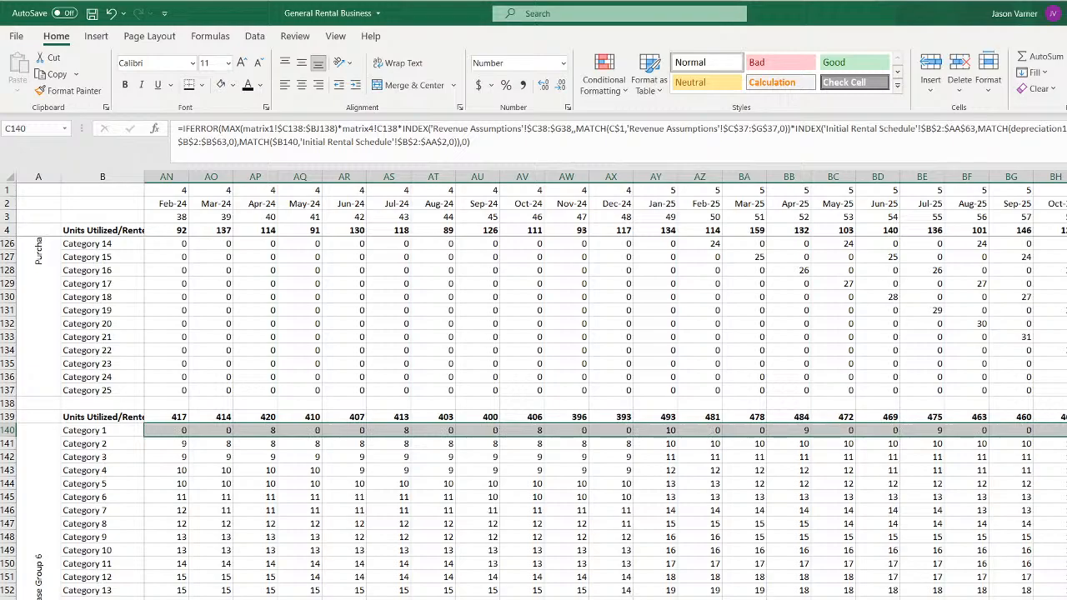
scroll(1063, 433, "down", 2)
double_click(1063, 369)
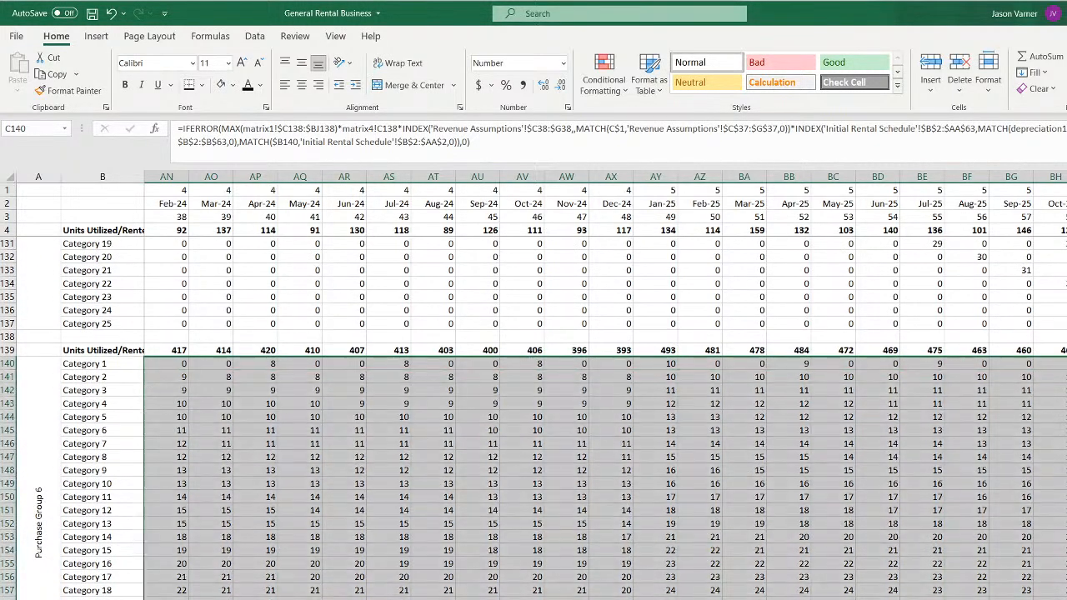
Copy the C140 formula into Purchase Group 7's Category 1 cell for January 2021, C167
scroll(605, 475, "left", 12)
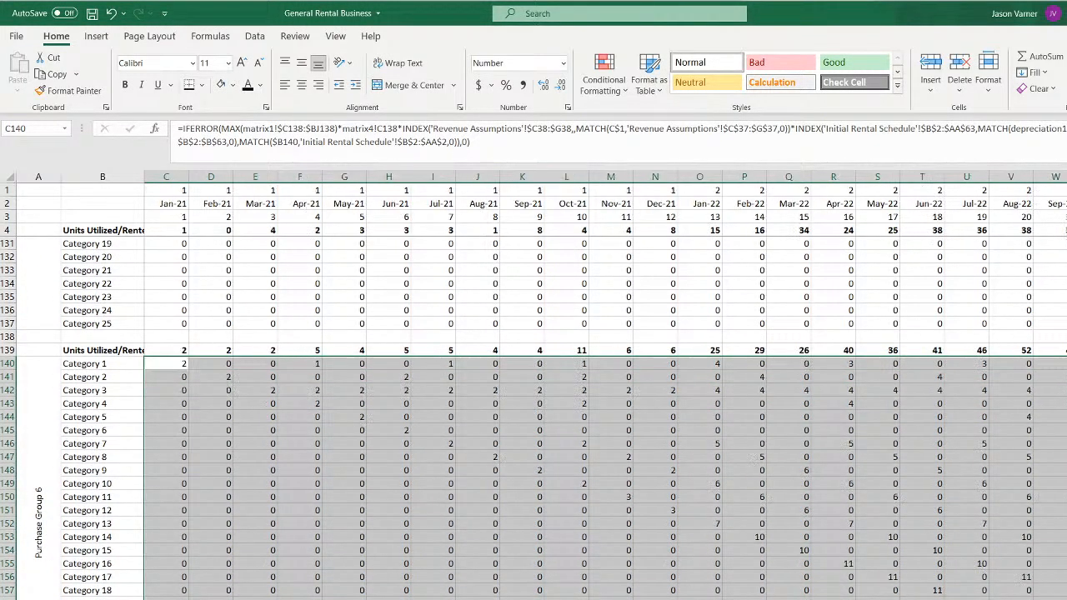
scroll(295, 500, "down", 4)
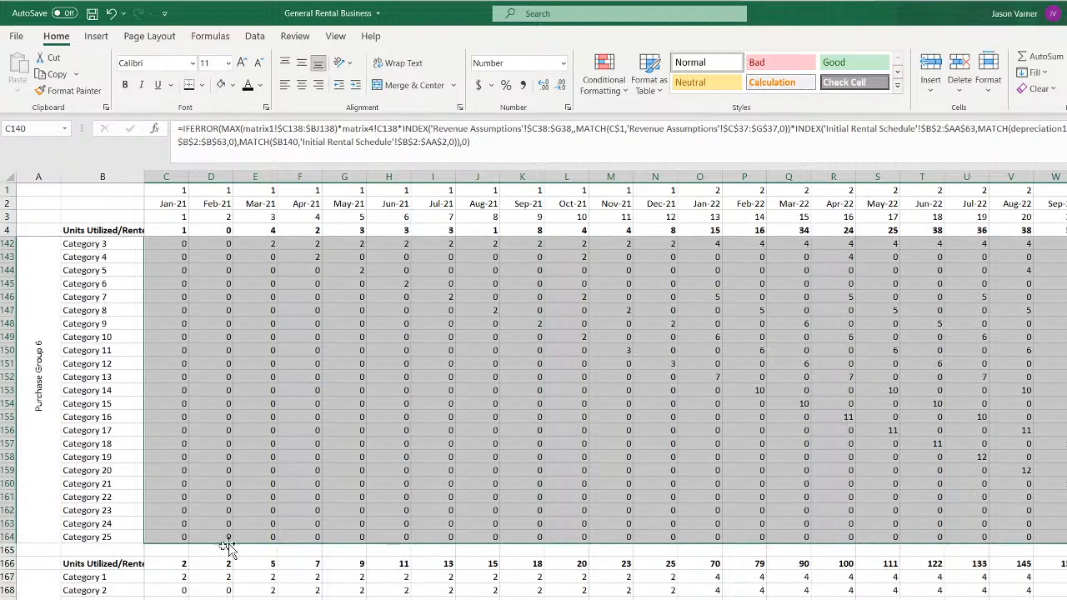
scroll(185, 261, "up", 4)
left_click(172, 362)
right_click(172, 362)
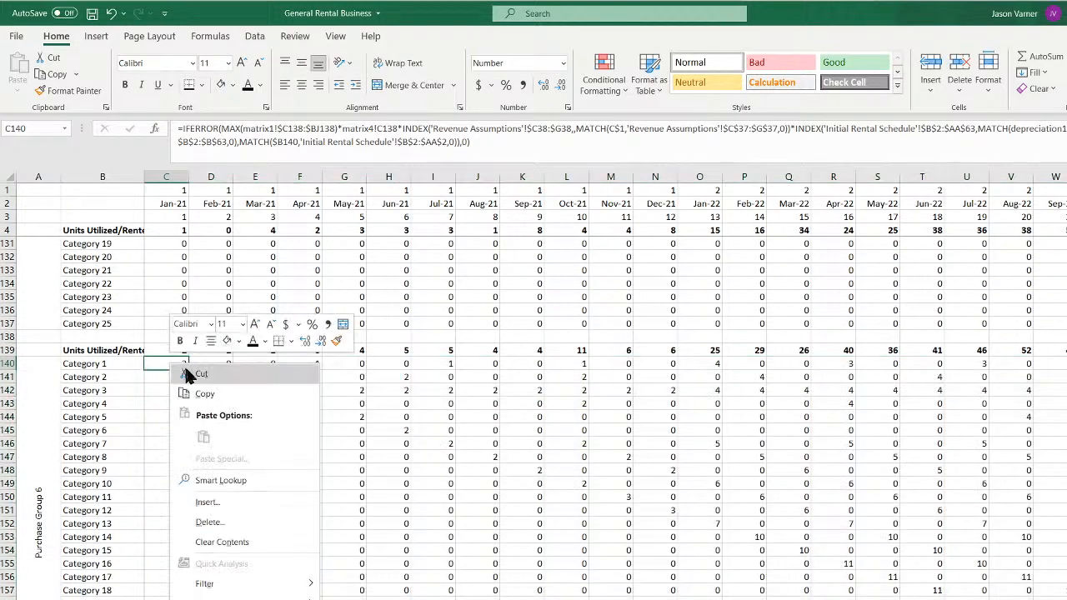
left_click(200, 390)
scroll(236, 505, "down", 7)
right_click(164, 429)
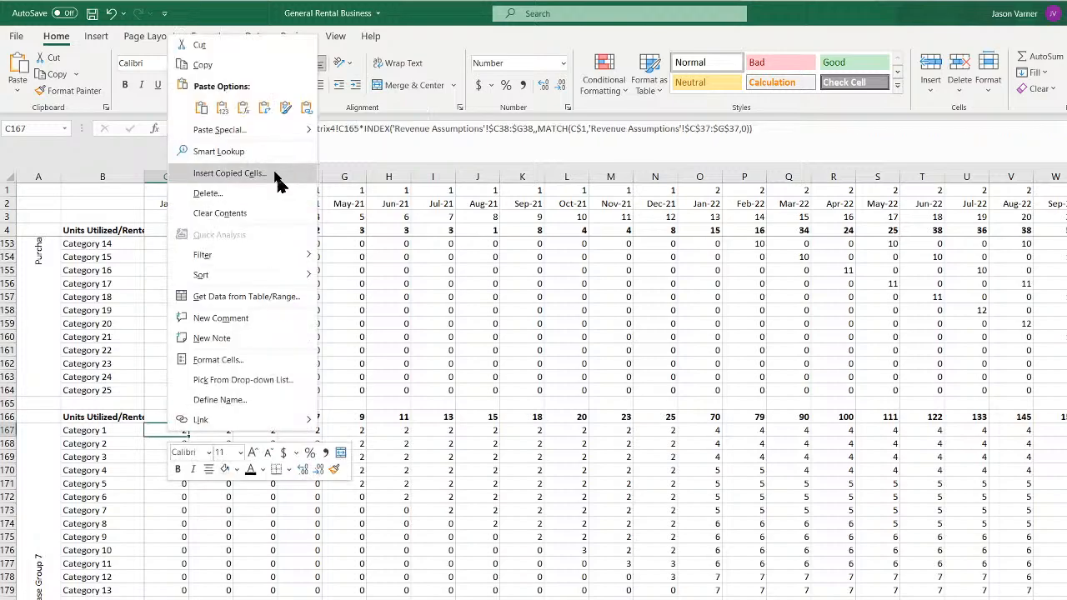
left_click(202, 111)
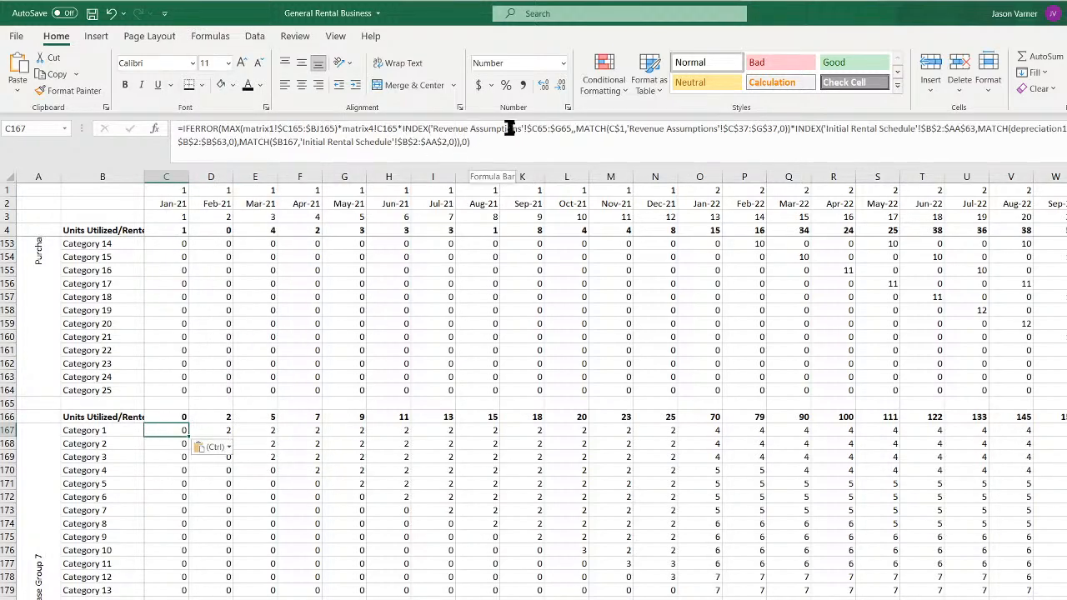
Correct the C167 formula's Revenue Assumptions range to $C38:$G38 and fill it across all months and categories of Purchase Group 7
left_click(547, 127)
key("BackSpace")
key("BackSpace")
type("38")
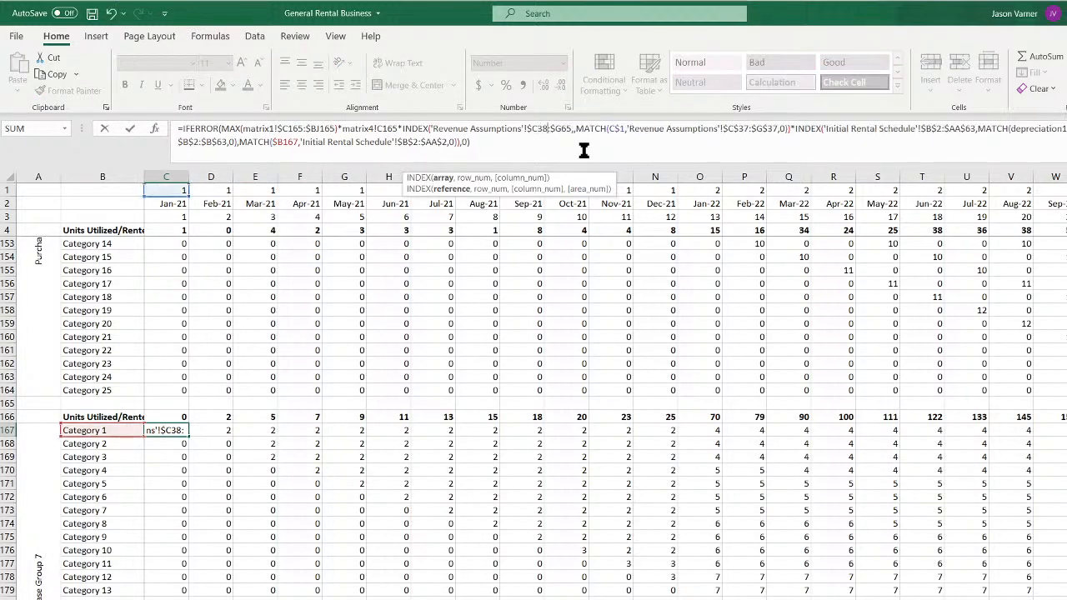
key("BackSpace")
key("BackSpace")
type("38")
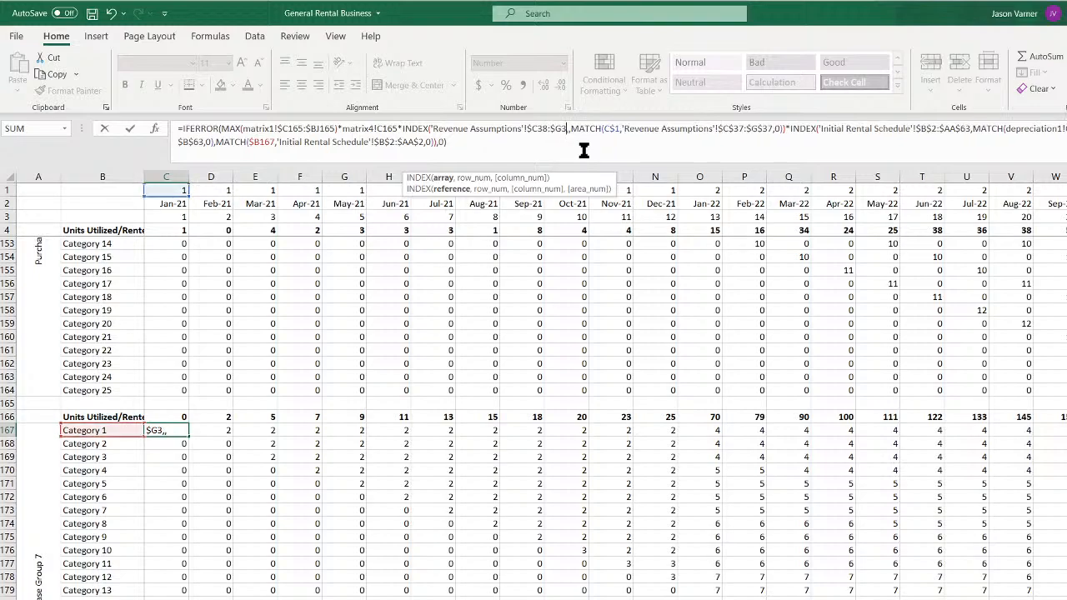
key("Return")
left_click_drag(166, 430, 1065, 599)
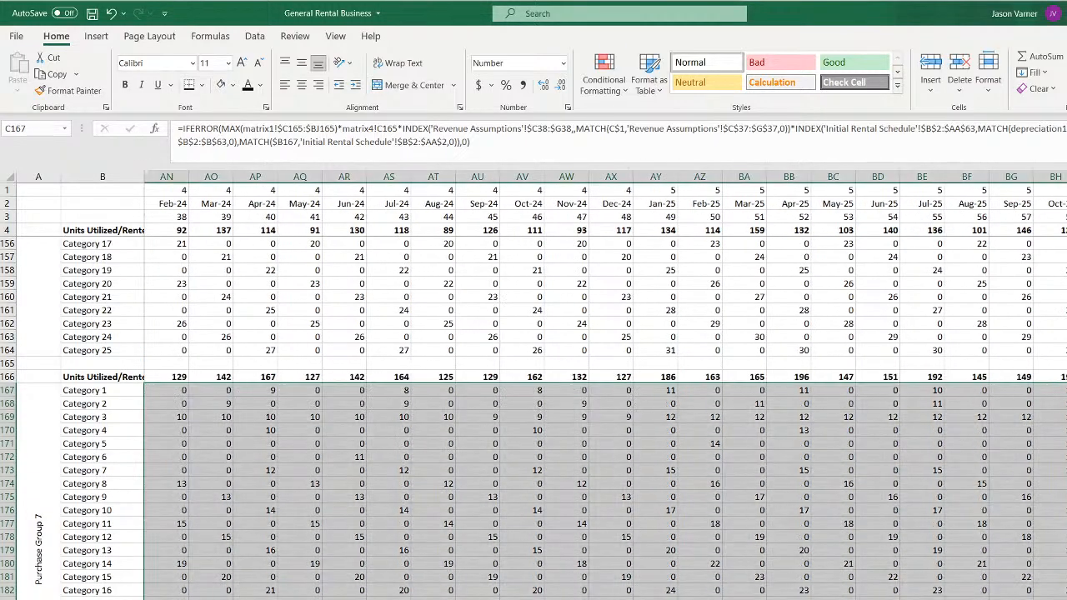
scroll(605, 390, "left", 12)
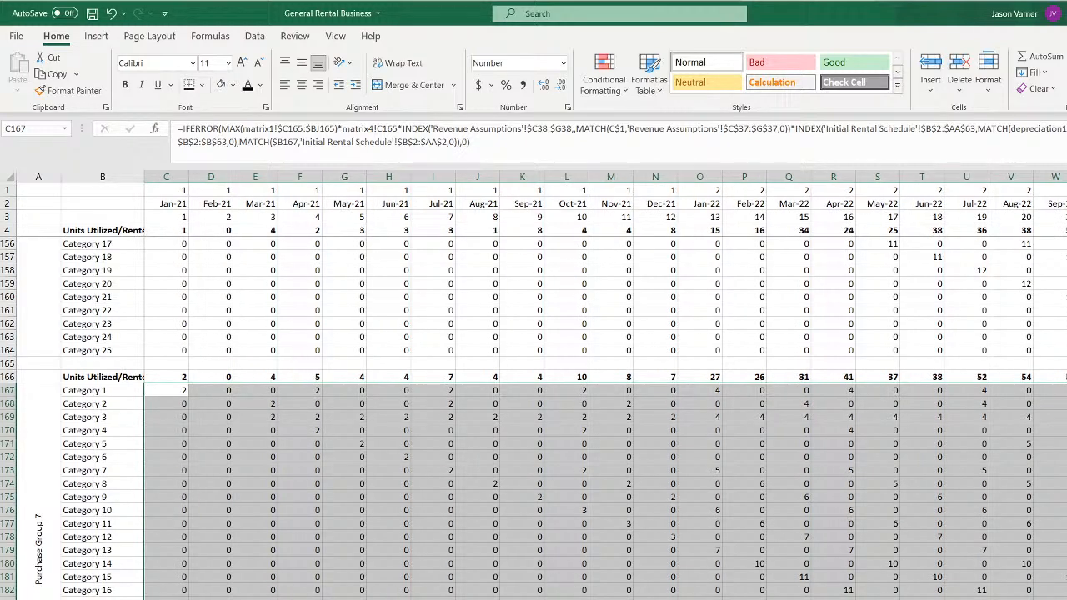
On the Revenue Assumptions sheet, set Category 1's monthly loss rate of units to 5%
left_click(530, 599)
scroll(533, 557, "down", 7)
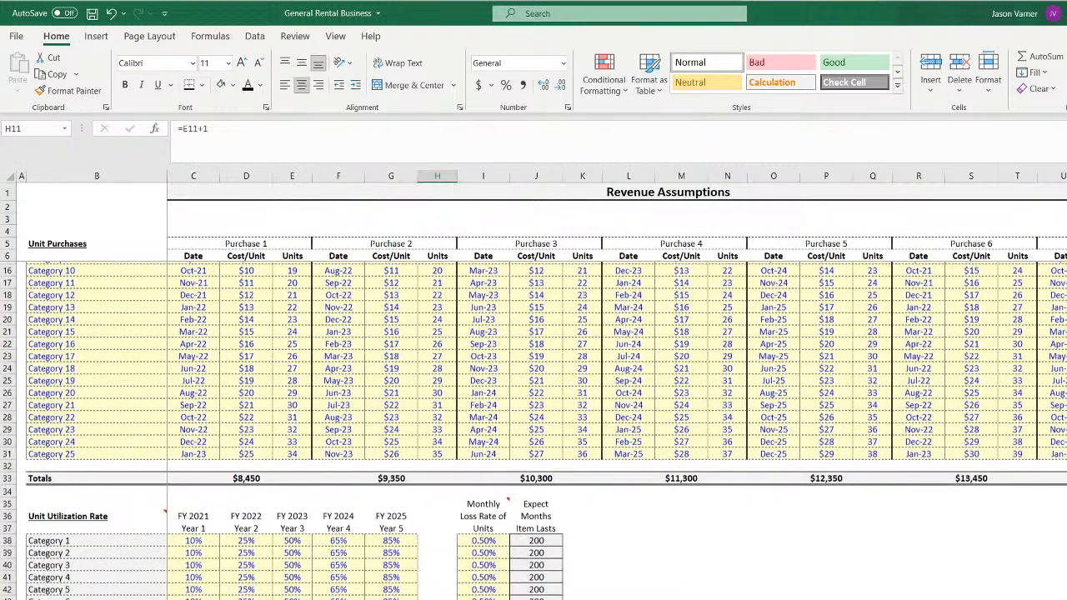
left_click(487, 380)
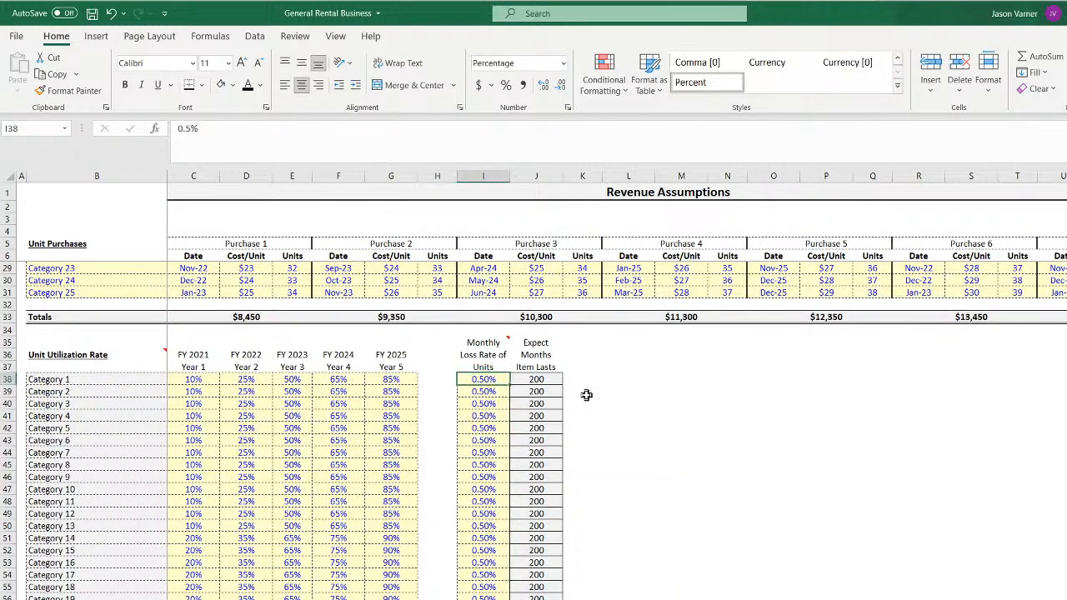
type("5")
key("Return")
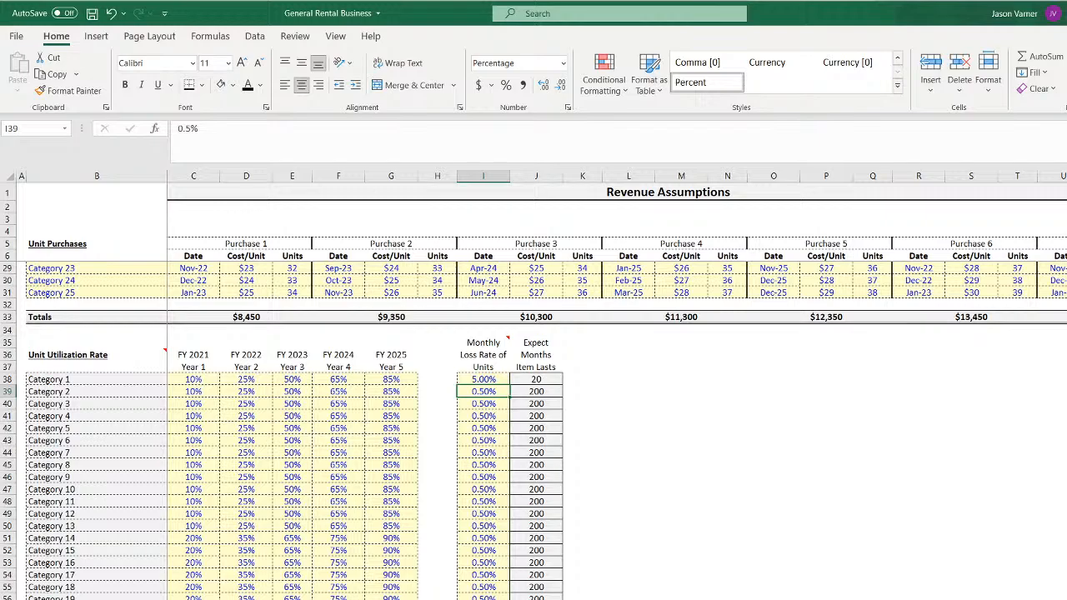
Return to the units-utilized sheet and examine Purchase Group 1's Category 1 rentals month by month for the effect of the loss rate
left_click(400, 599)
scroll(400, 530, "up", 12)
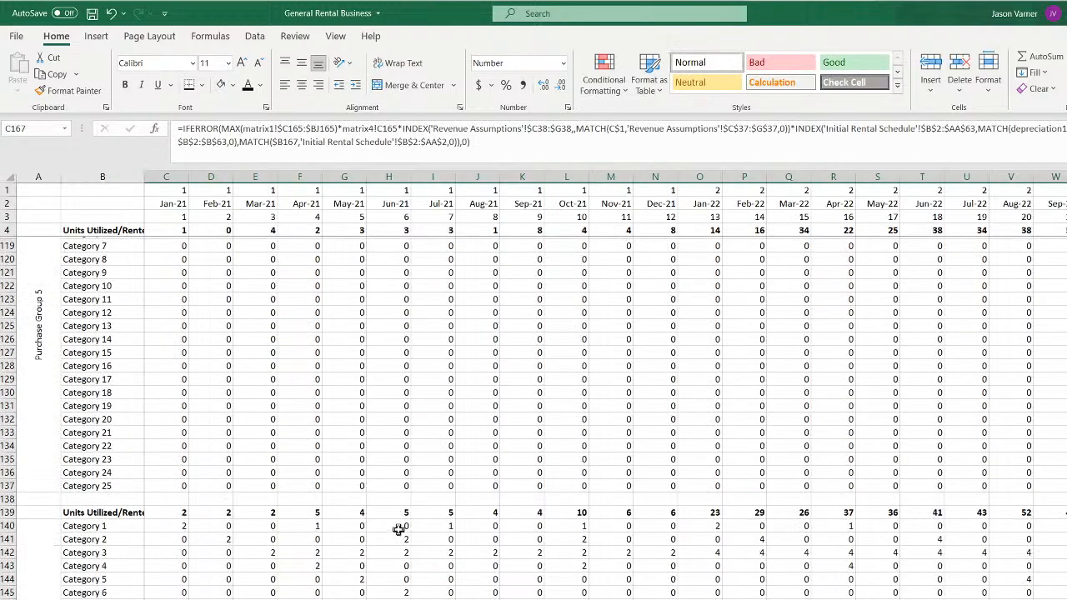
scroll(400, 530, "down", 1)
scroll(400, 528, "up", 15)
scroll(402, 527, "up", 20)
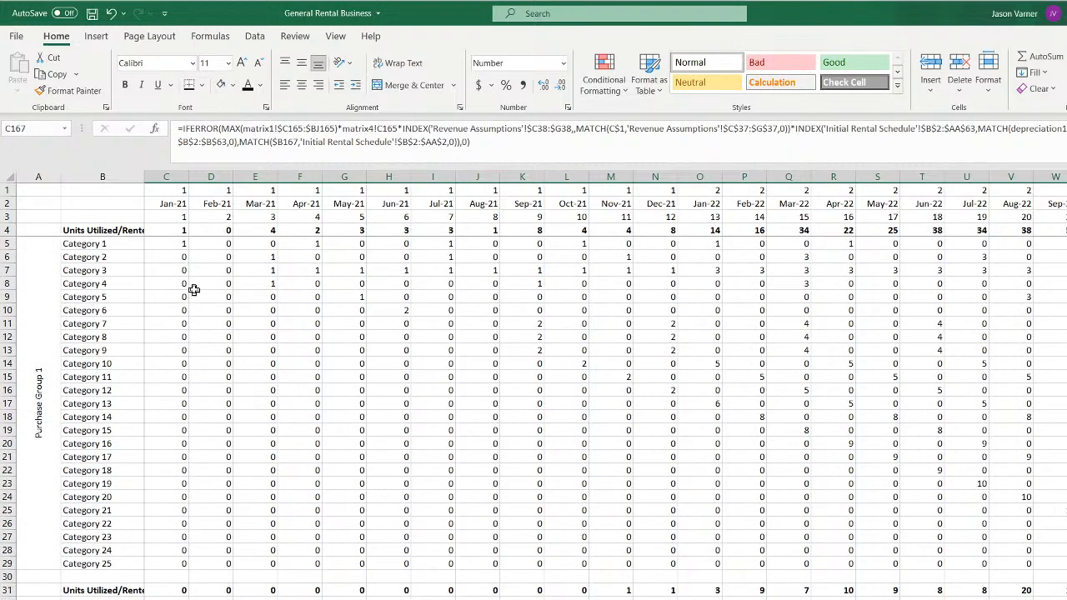
left_click(176, 246)
key("Right")
key("Right")
key("Right")
key("Right")
key("Right")
key("Right")
key("Right")
key("Right")
key("Right")
key("Right")
key("Right")
key("Right")
key("Right")
key("Right")
key("Right")
key("Right")
key("Right")
key("Right")
key("Right")
key("Right")
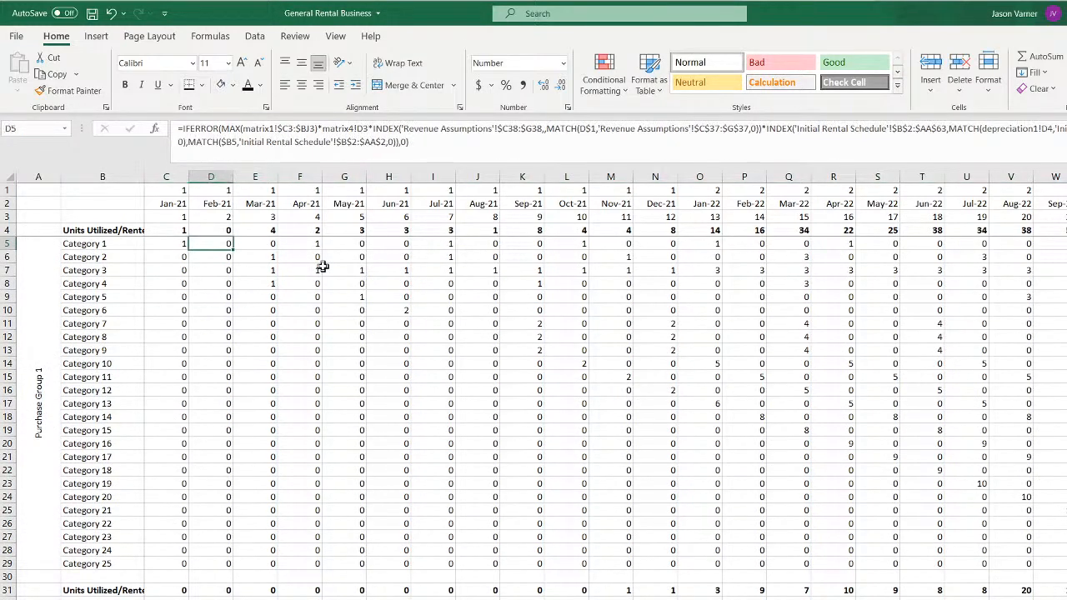
key("Right")
key("Right")
key("Right")
key("Right")
key("Right")
key("Right")
key("Right")
key("Right")
key("Right")
key("Right")
key("Right")
key("Right")
key("Right")
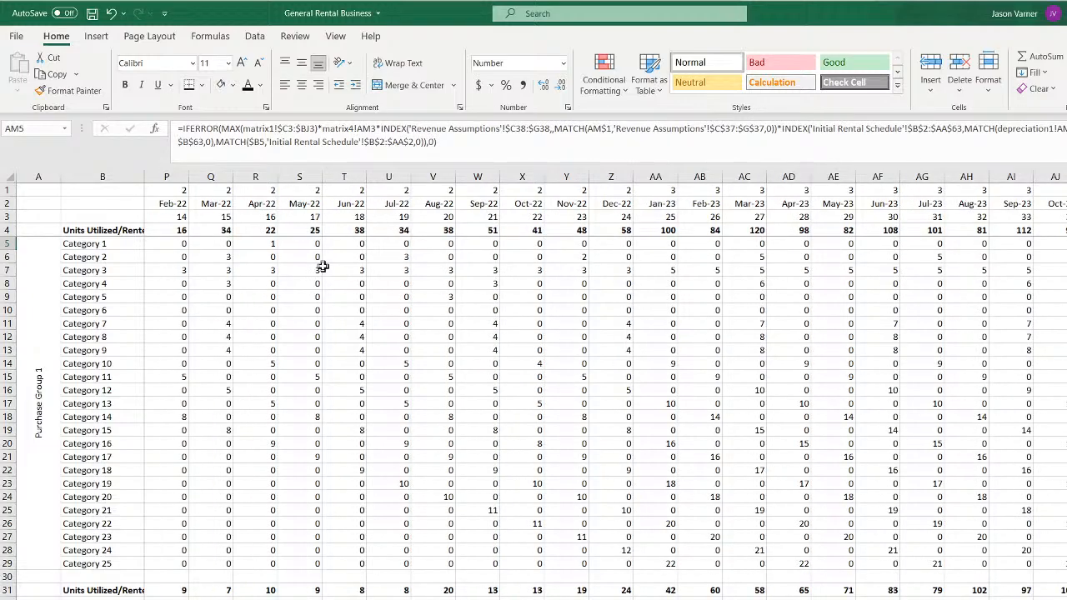
key("Left")
key("Left")
key("Left")
key("Left")
key("Left")
key("Left")
key("Left")
key("Left")
key("Left")
key("Left")
key("Left")
key("Left")
key("Left")
key("Left")
key("Left")
key("Left")
key("Left")
key("Left")
key("Left")
key("Left")
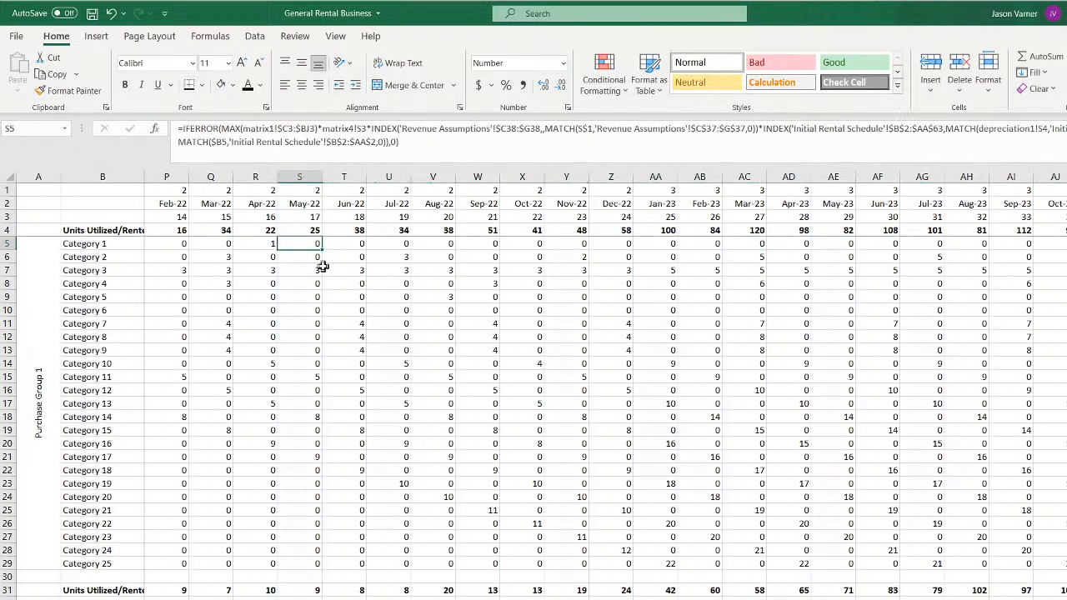
key("Right")
key("Right")
key("Right")
key("Right")
key("Right")
key("Right")
key("Right")
key("Right")
key("Right")
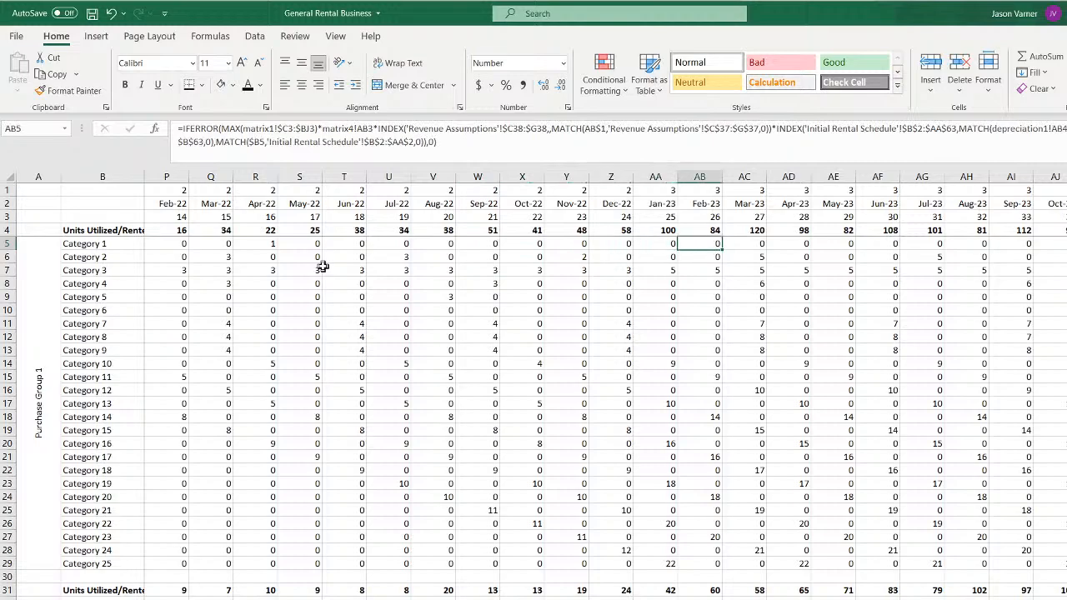
key("Right")
key("Right")
key("Right")
key("Right")
key("Right")
key("Right")
key("Right")
key("Right")
key("Right")
key("Right")
key("Right")
key("Right")
key("Right")
key("Right")
key("Right")
key("Right")
key("Right")
key("Right")
key("Right")
key("Right")
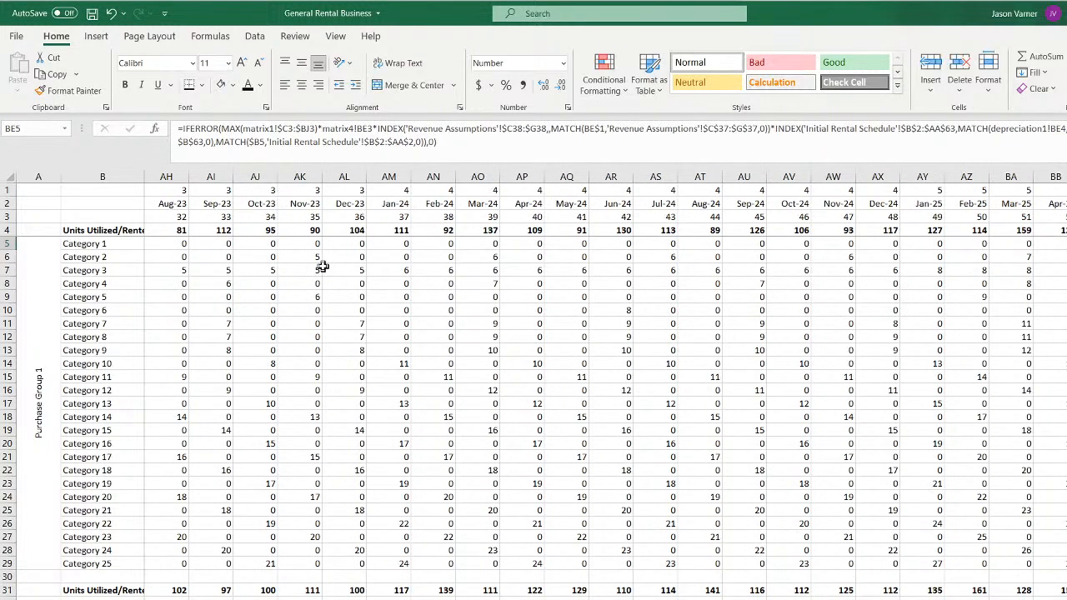
Examine Purchase Group 1's monthly rentals through December 2025 for the effect of the loss rate
key("Left")
key("Left")
key("Left")
key("Left")
key("Left")
key("Left")
key("Left")
key("Left")
key("Right")
key("Right")
key("Right")
key("Right")
key("Right")
key("Right")
key("Right")
key("Right")
key("Right")
key("Right")
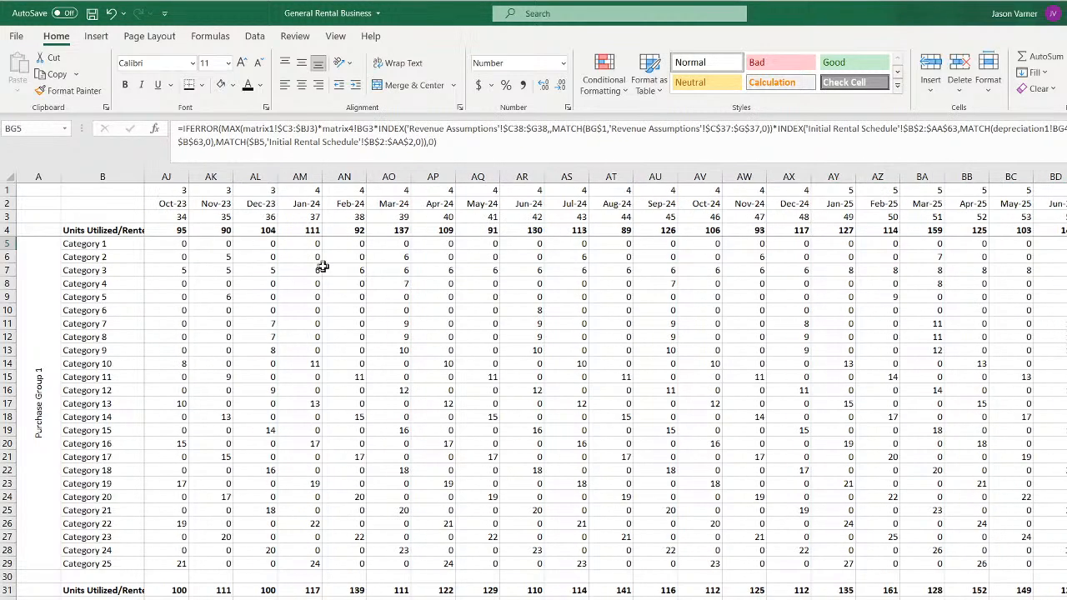
key("Right")
key("Right")
key("Right")
key("Right")
key("Right")
key("Right")
key("Right")
key("Right")
key("Right")
key("Right")
key("Right")
key("Right")
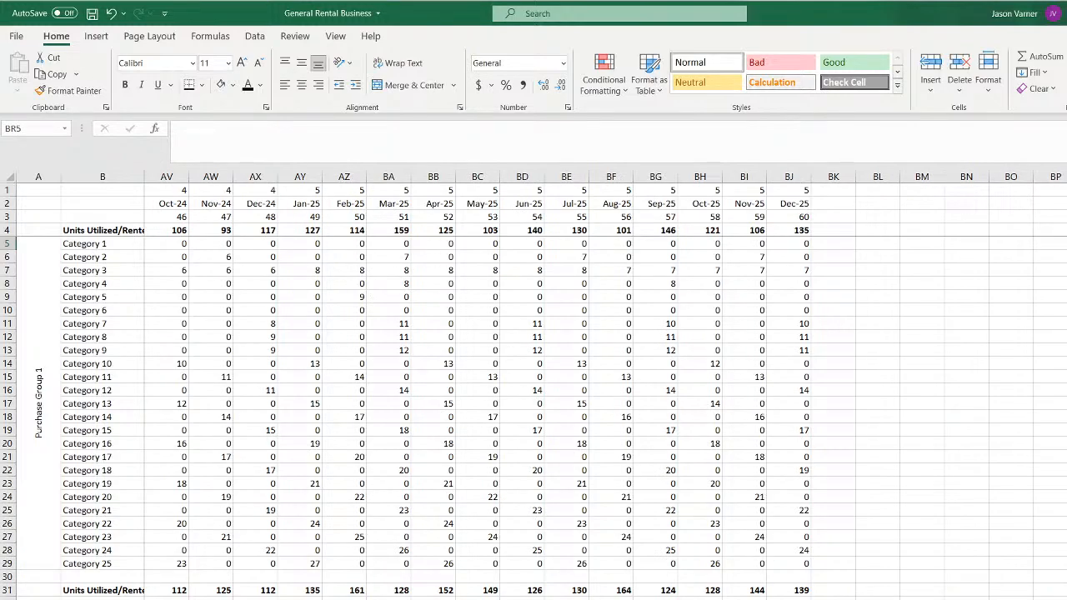
scroll(608, 383, "left", 15)
scroll(331, 281, "right", 15)
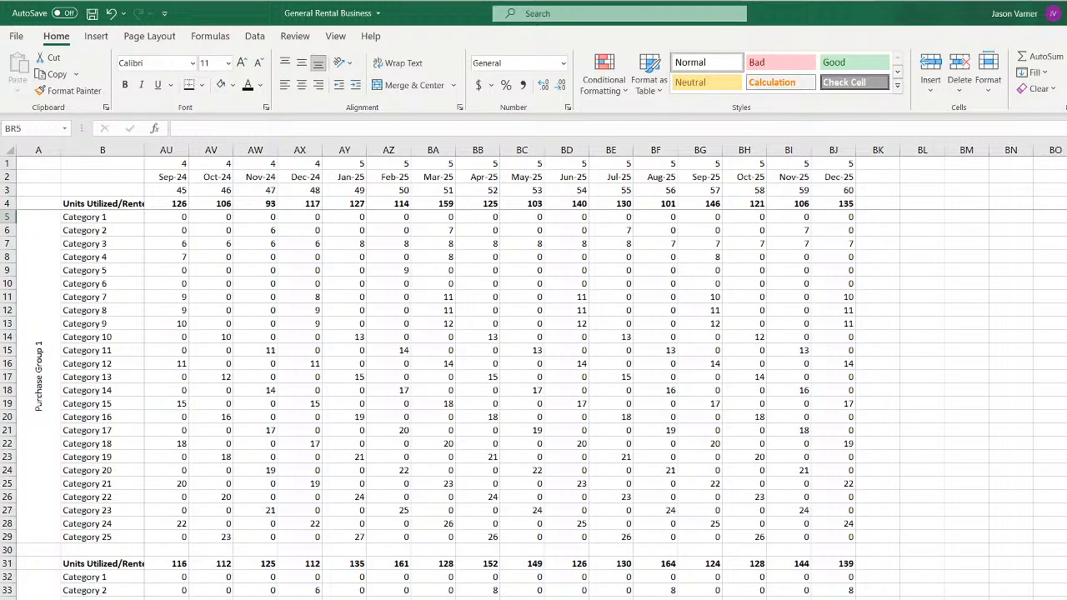
Return to Purchase Group 1's Category 1 cell for January 2021 and save the workbook
scroll(603, 371, "left", 15)
left_click(165, 216)
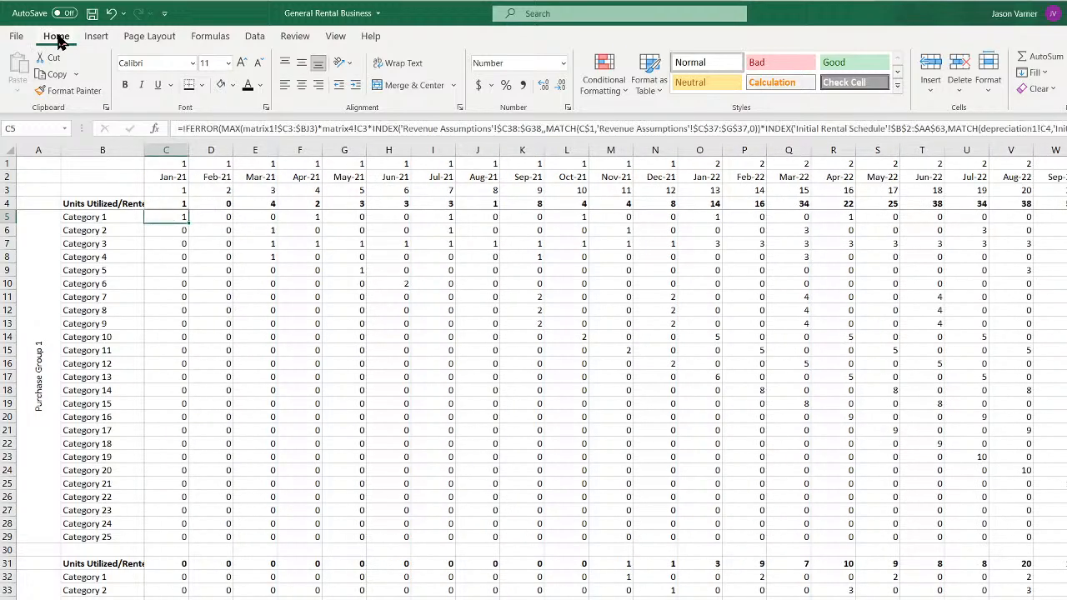
left_click(92, 13)
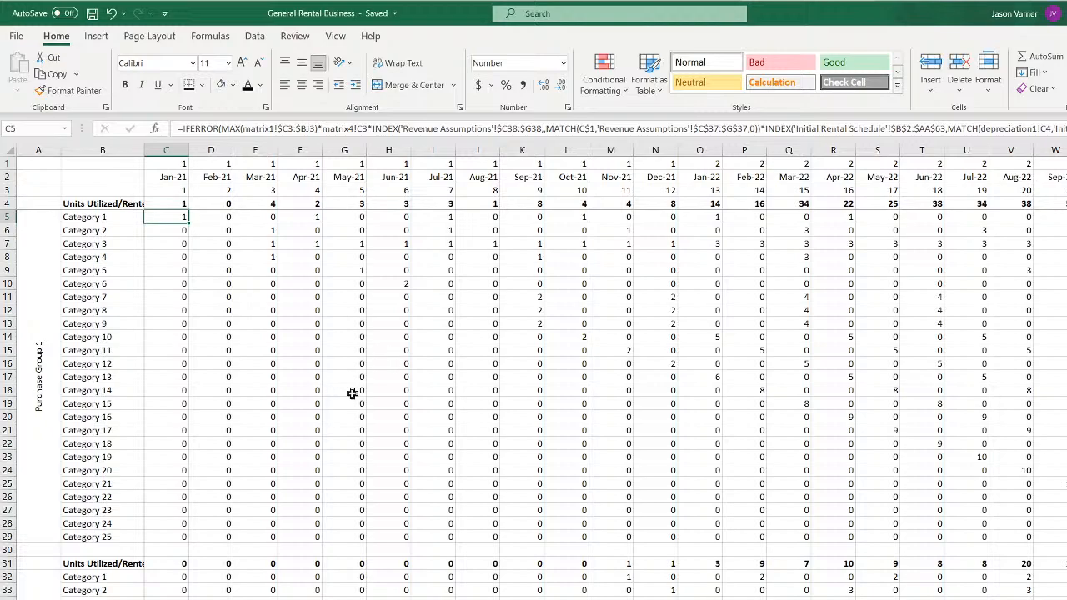
Duplicate the units-utilized sheet matrix6 and name the copy matrix7
left_click(215, 217)
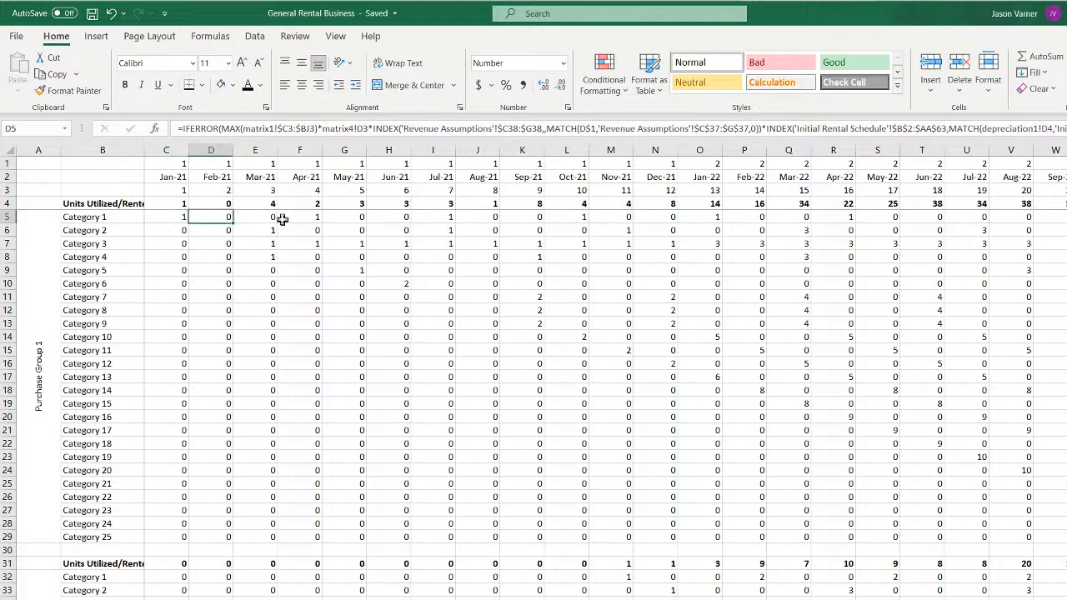
left_click(282, 218)
left_click(350, 217)
left_click(169, 217)
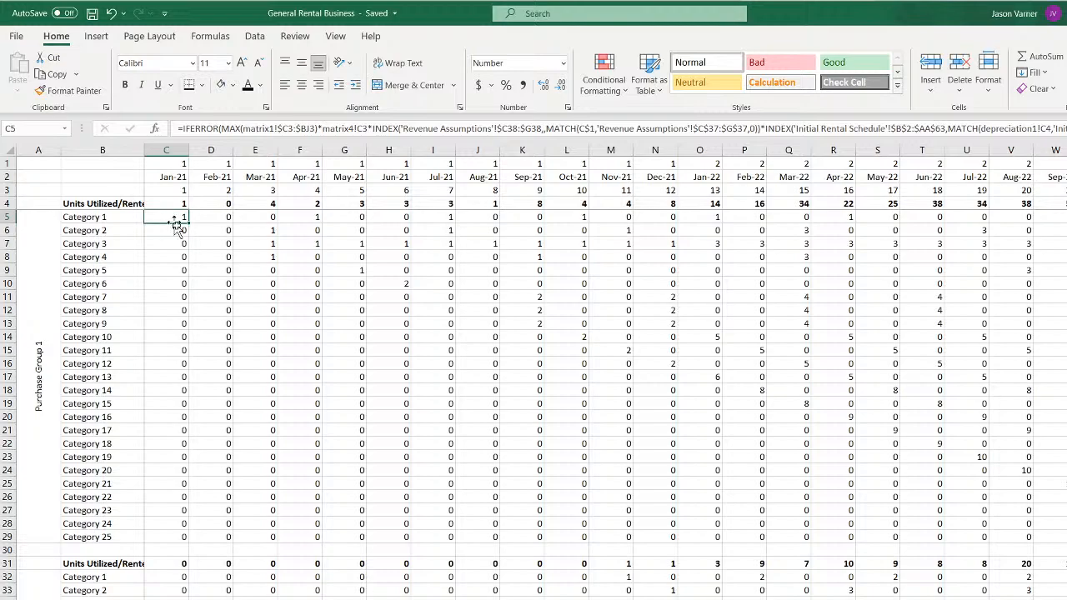
right_click(907, 599)
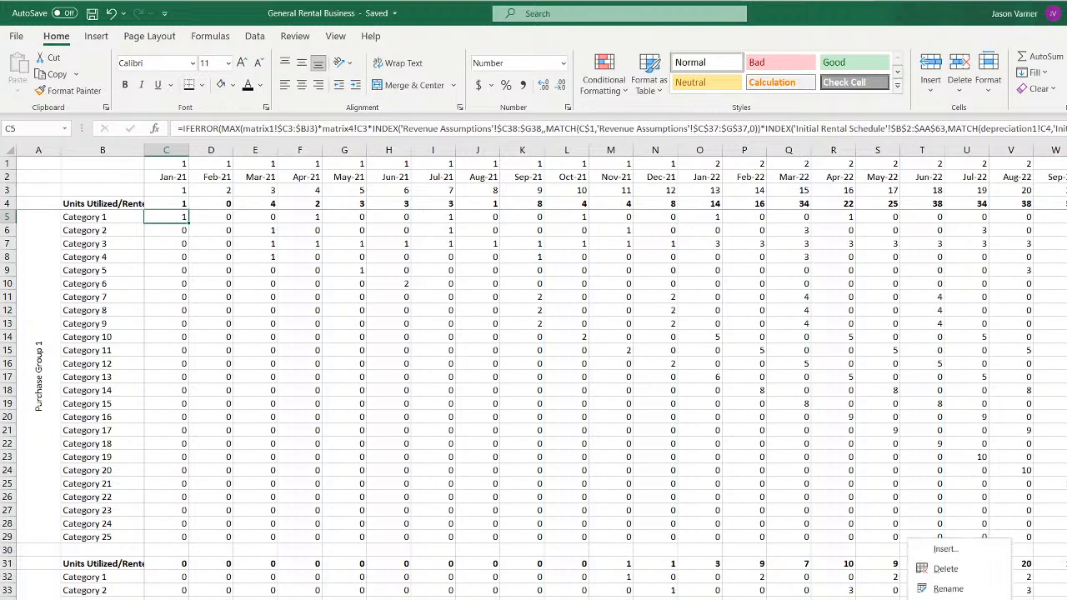
left_click(954, 599)
key("Down")
key("Down")
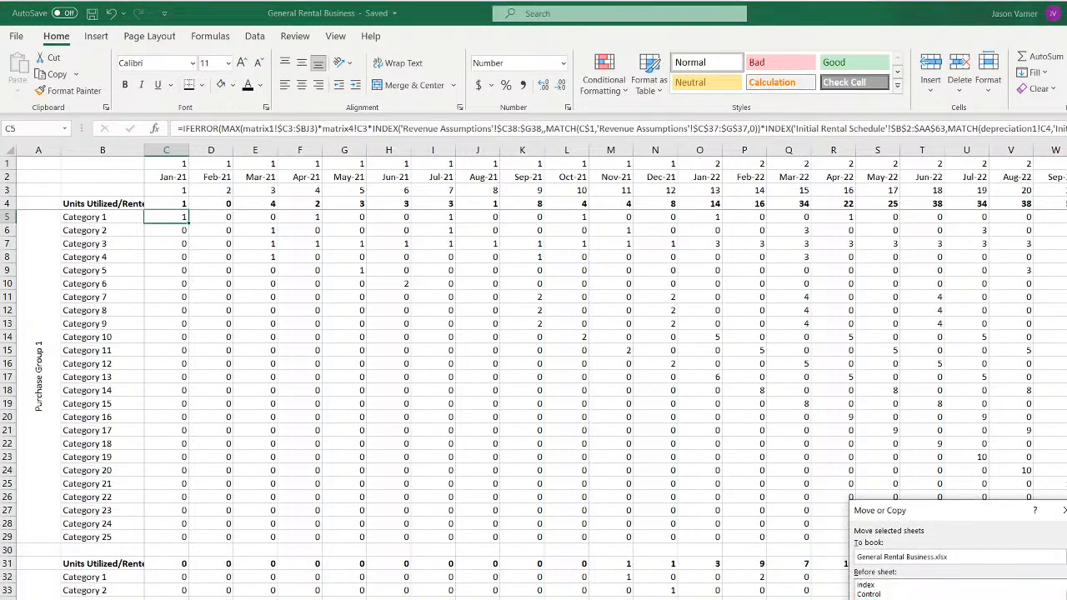
scroll(953, 593, "down", 3)
key("Return")
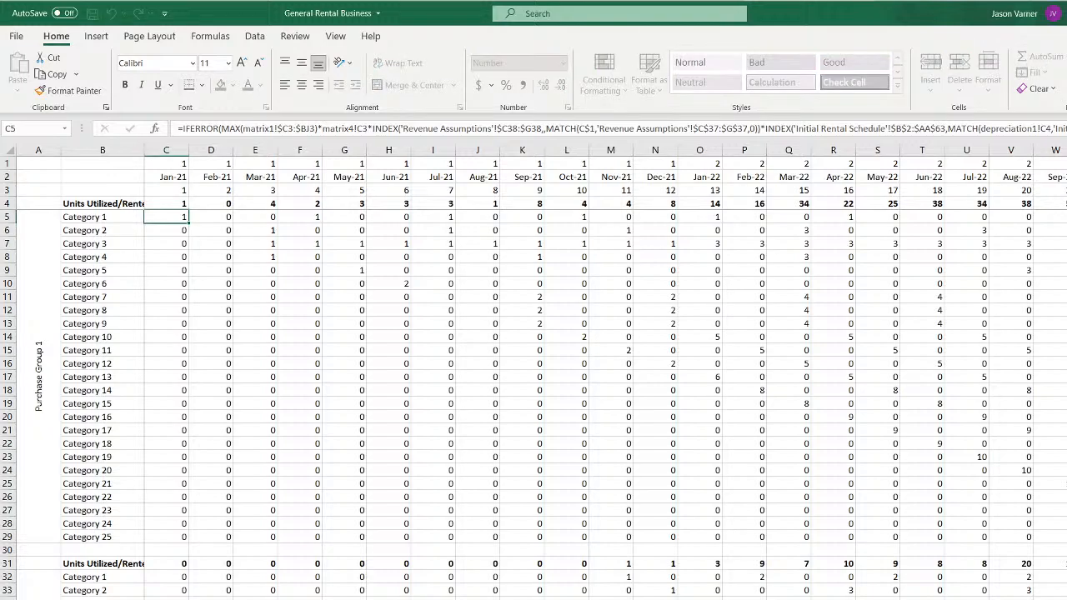
key("Return")
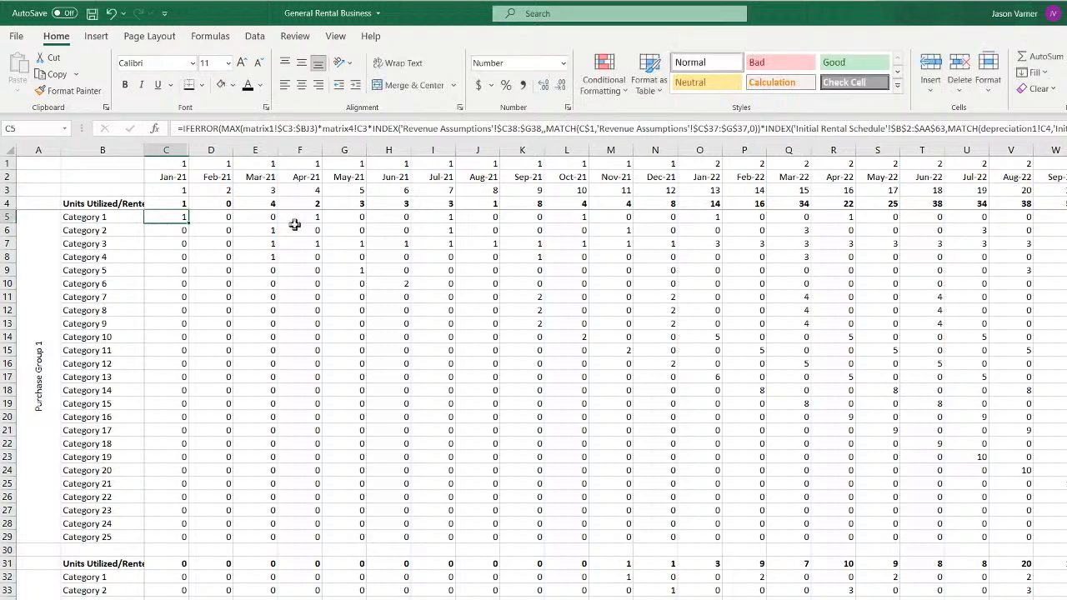
In C5 of matrix7, begin a formula multiplying matrix6!C5 by an INDEX of the Costs per Rental range L3:L27
type("=")
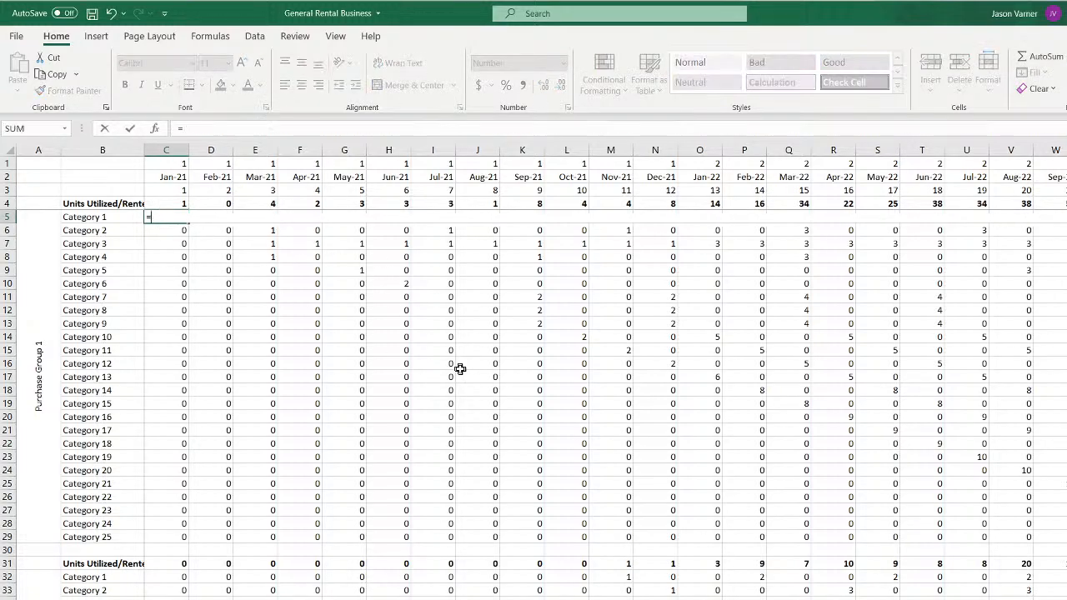
left_click(434, 599)
left_click(172, 218)
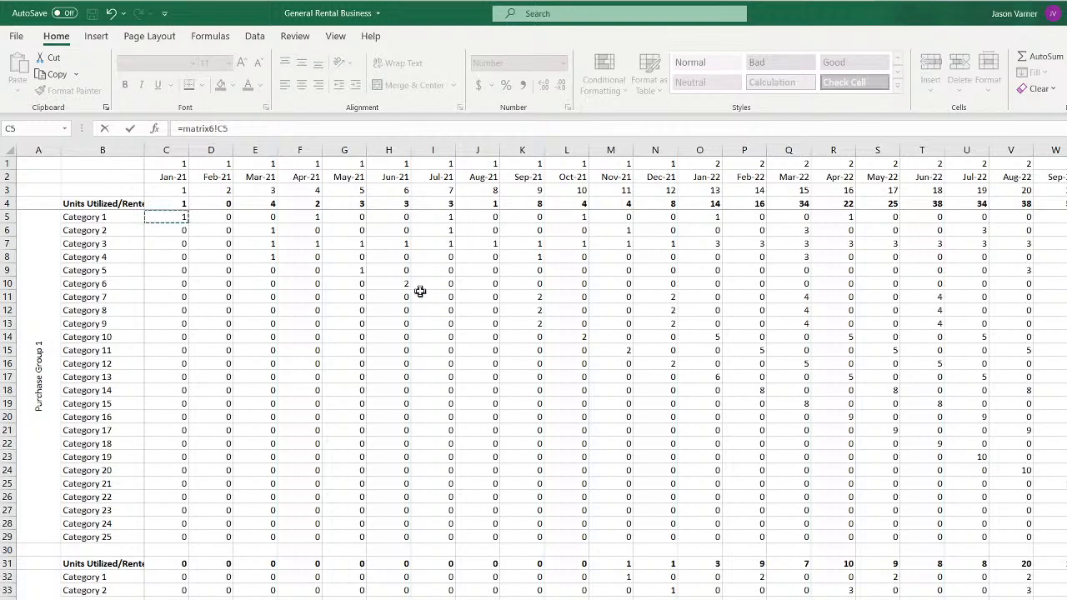
type("*index(")
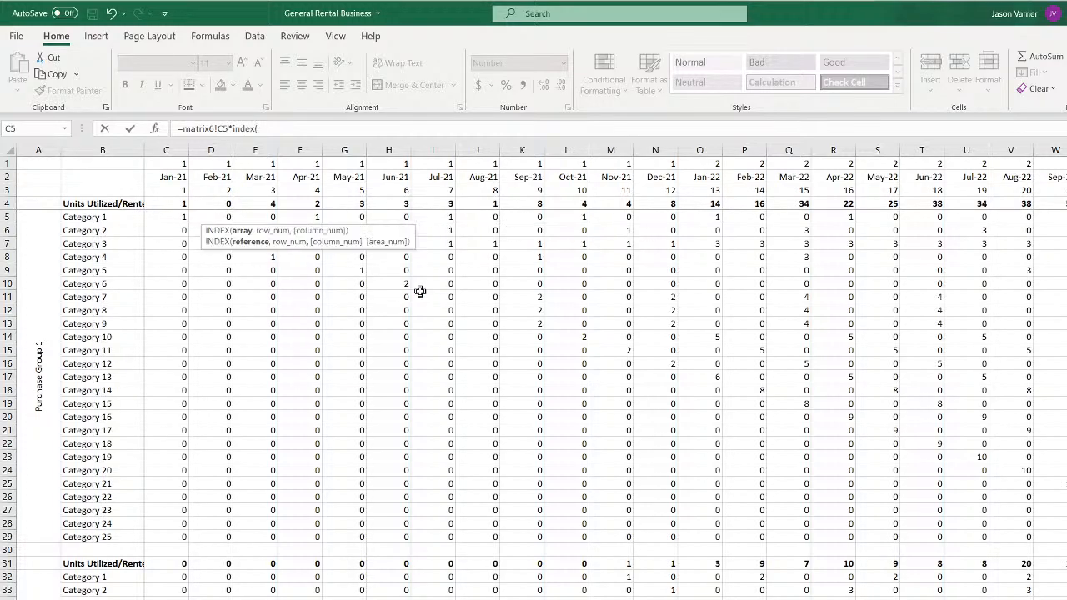
key("ctrl+Page_Up")
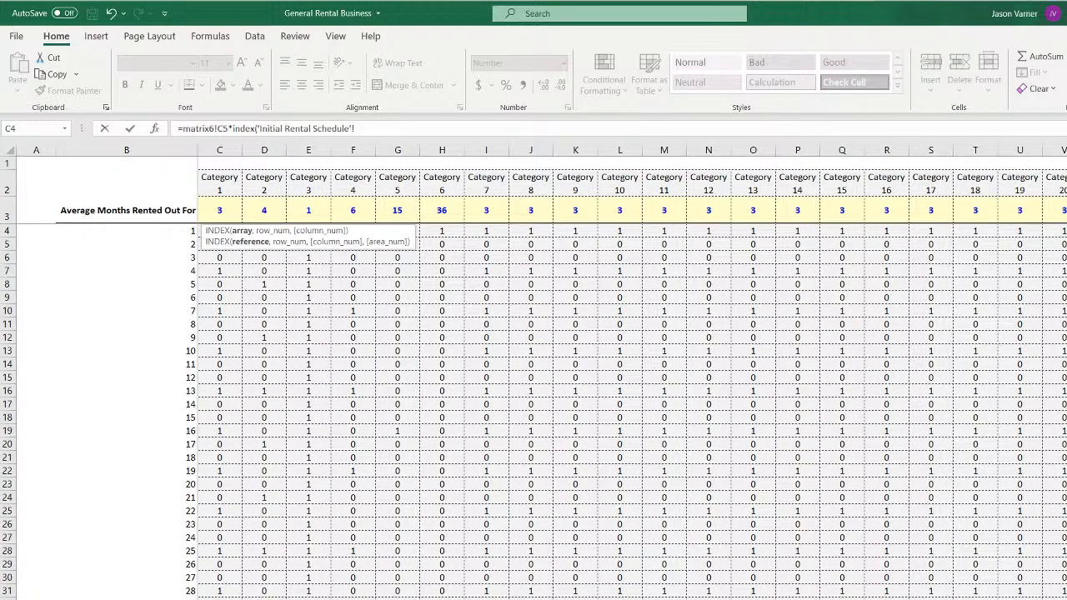
key("ctrl+Page_Up")
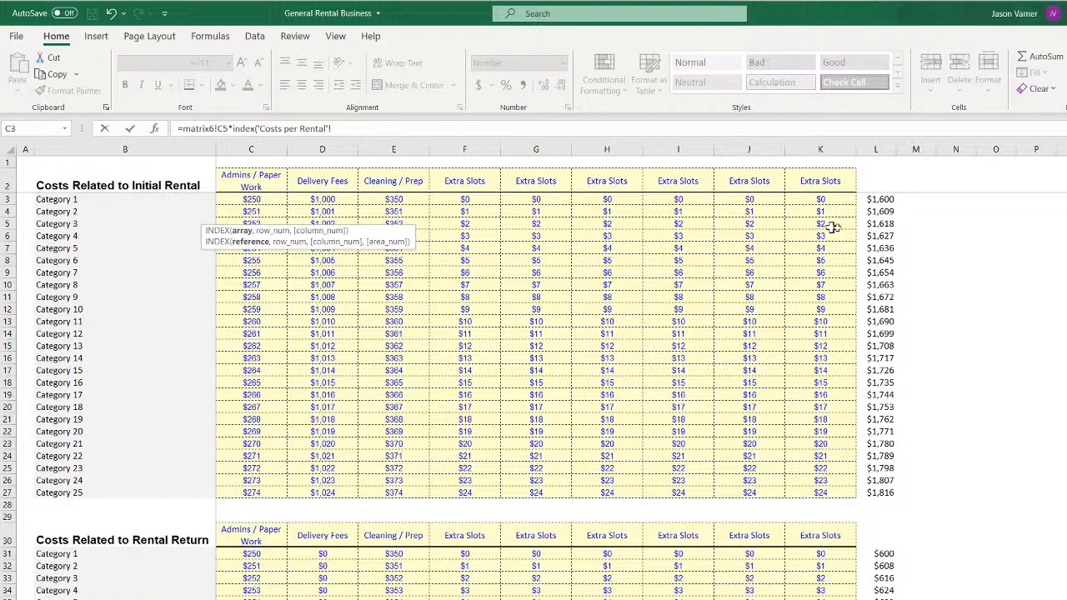
left_click_drag(885, 200, 885, 492)
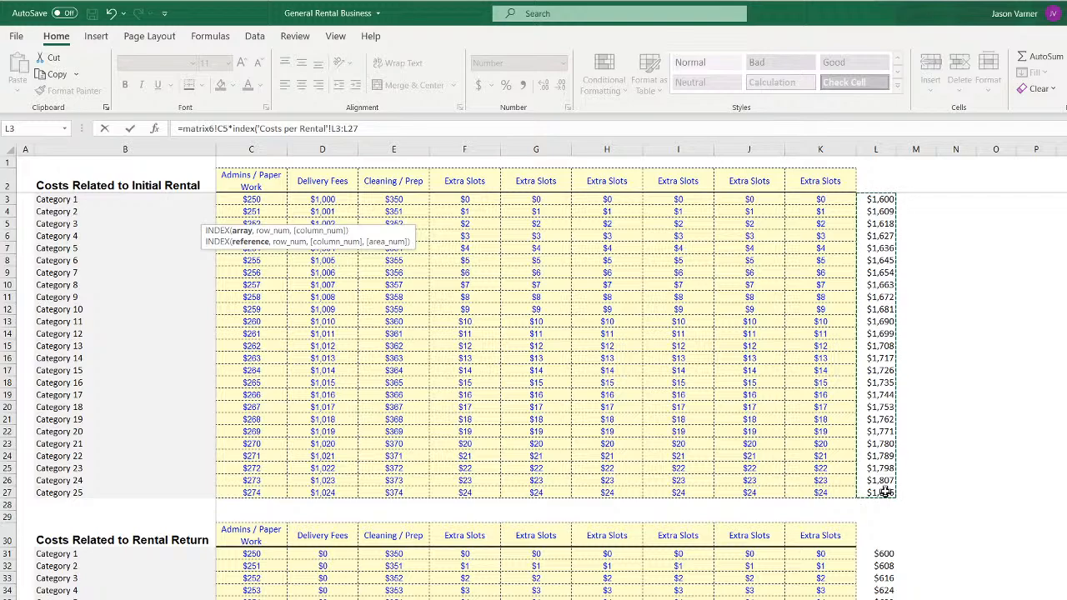
Complete the C5 formula with an exact MATCH of the category in matrix7!B5 against Costs per Rental B3:B27
type(",match(")
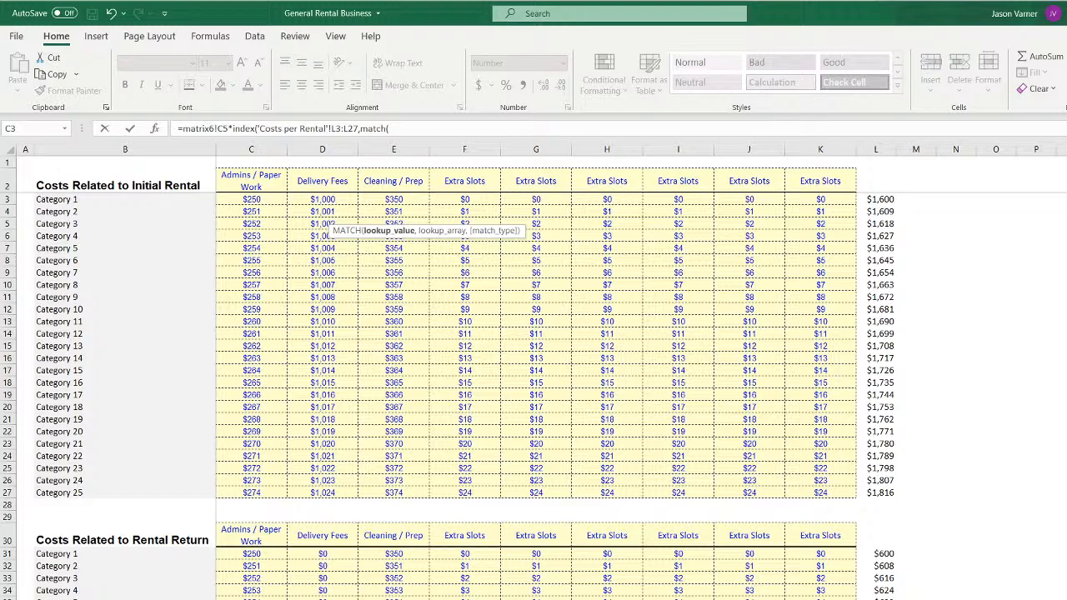
key("ctrl+Page_Down")
key("ctrl+Page_Down")
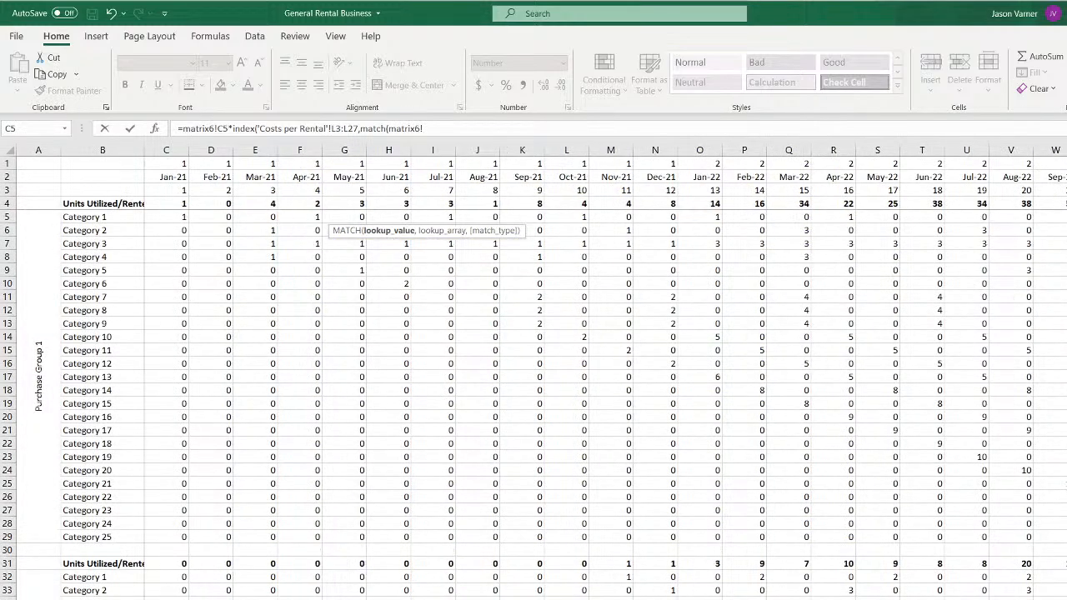
key("ctrl+Page_Down")
left_click(93, 218)
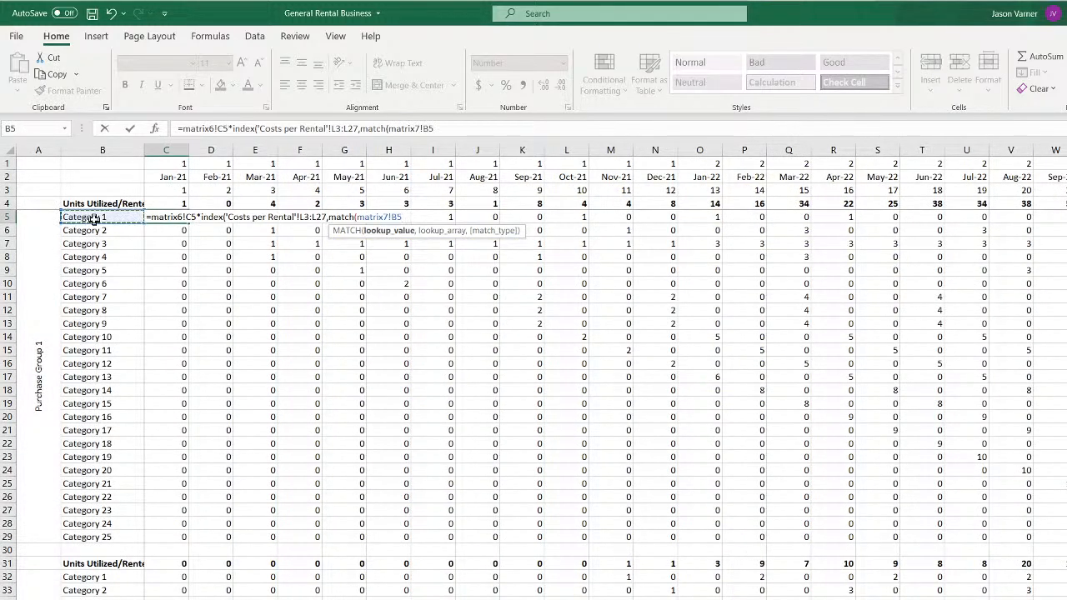
type(",")
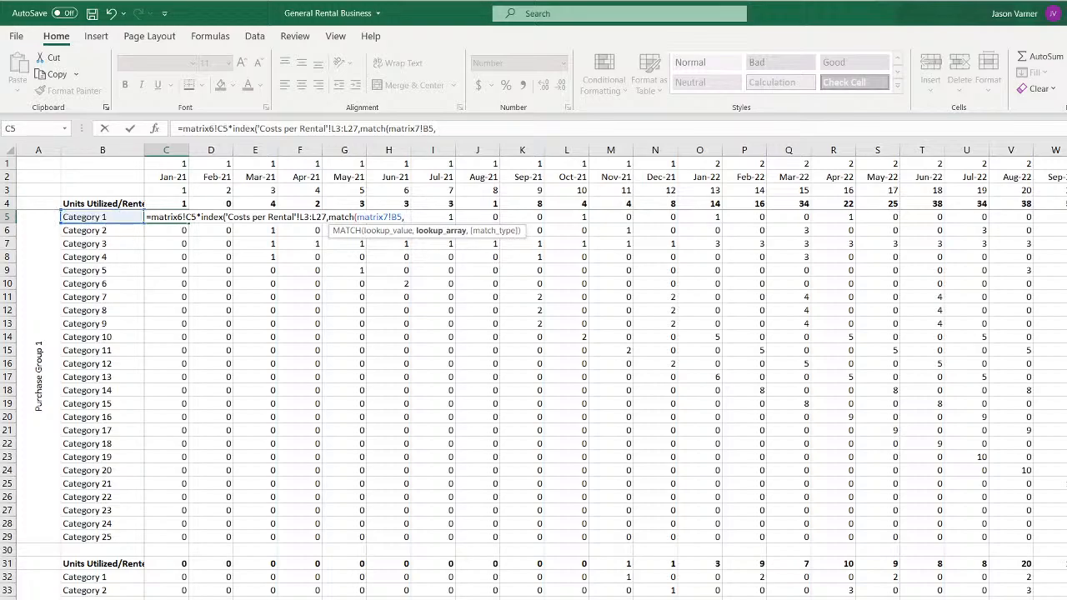
key("ctrl+Page_Down")
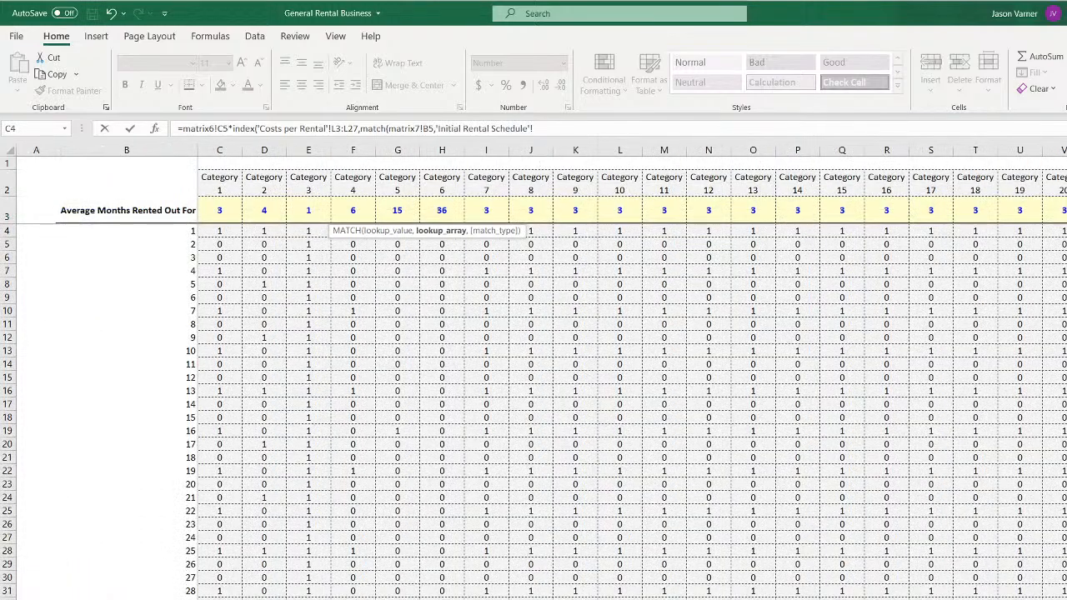
key("ctrl+Page_Down")
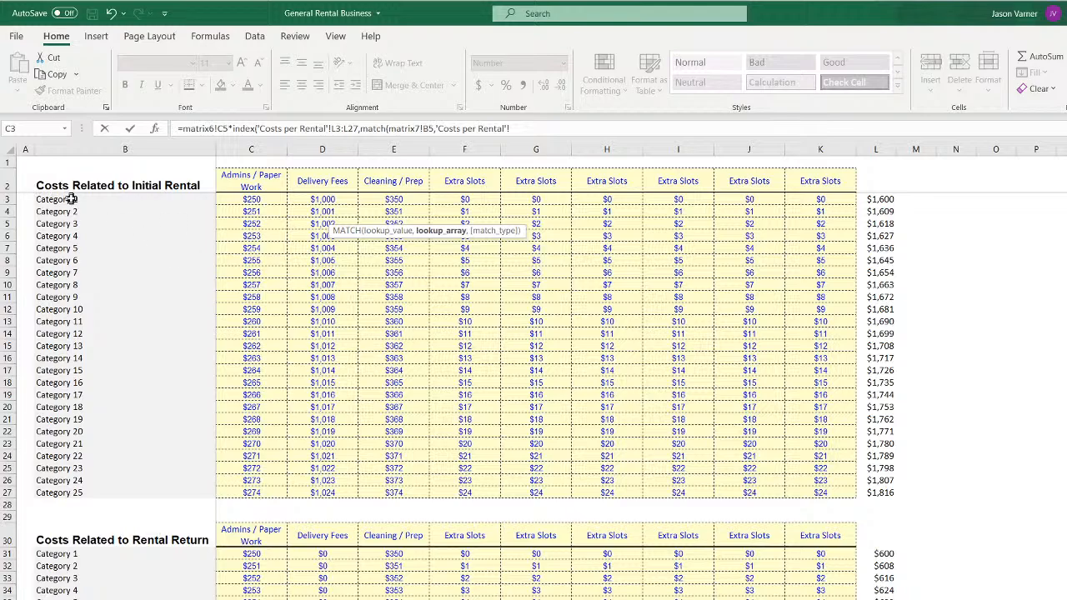
left_click_drag(68, 198, 98, 494)
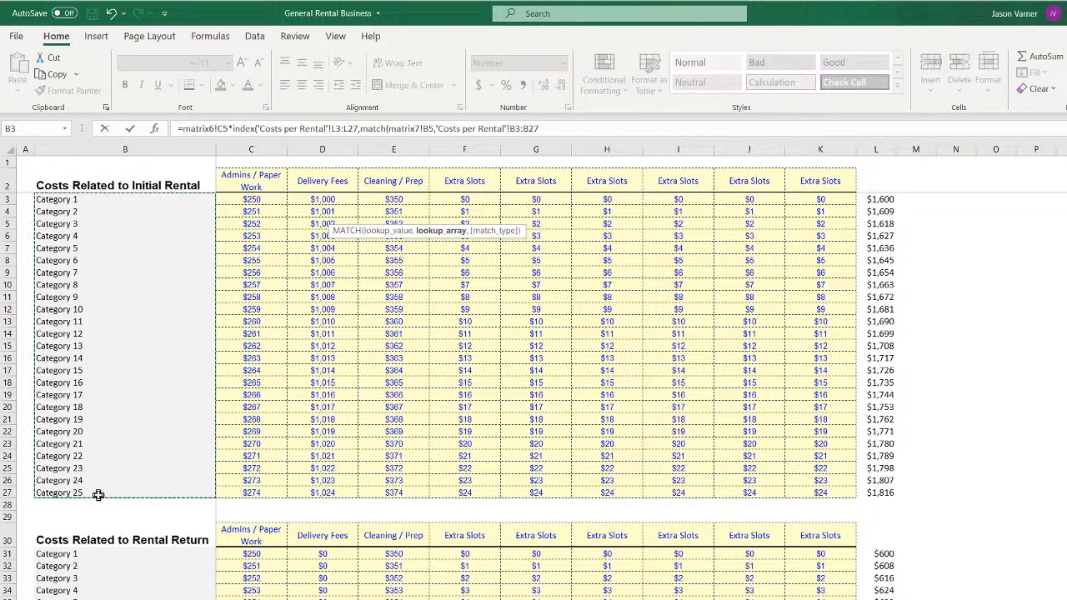
type(",0))")
key("Return")
key("Up")
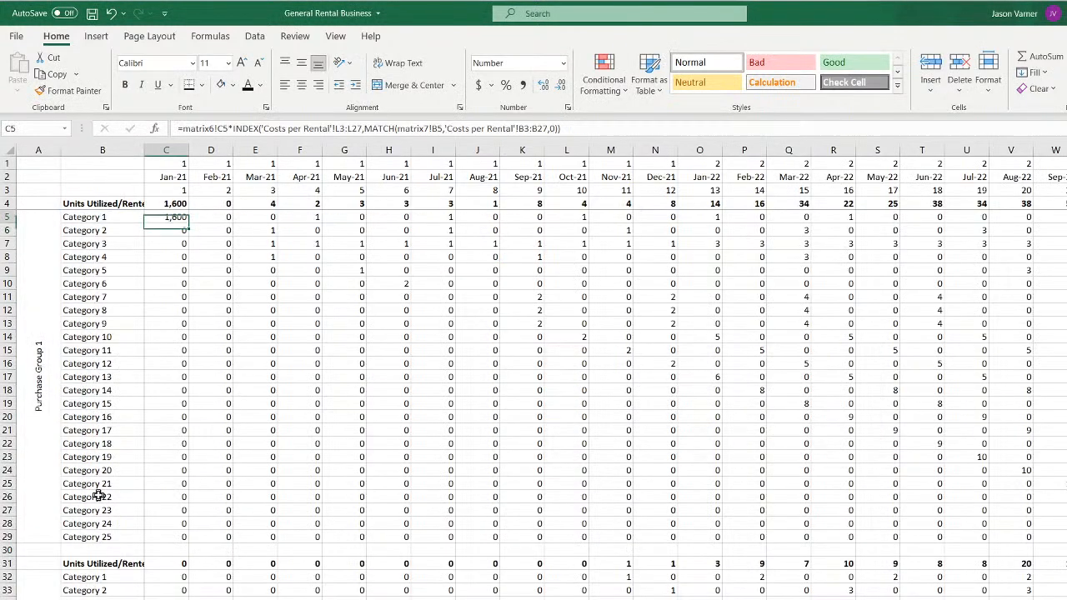
In the C5 formula, remove the matrix7 sheet reference from the MATCH lookup value and lock its column as $B5
left_click(434, 129)
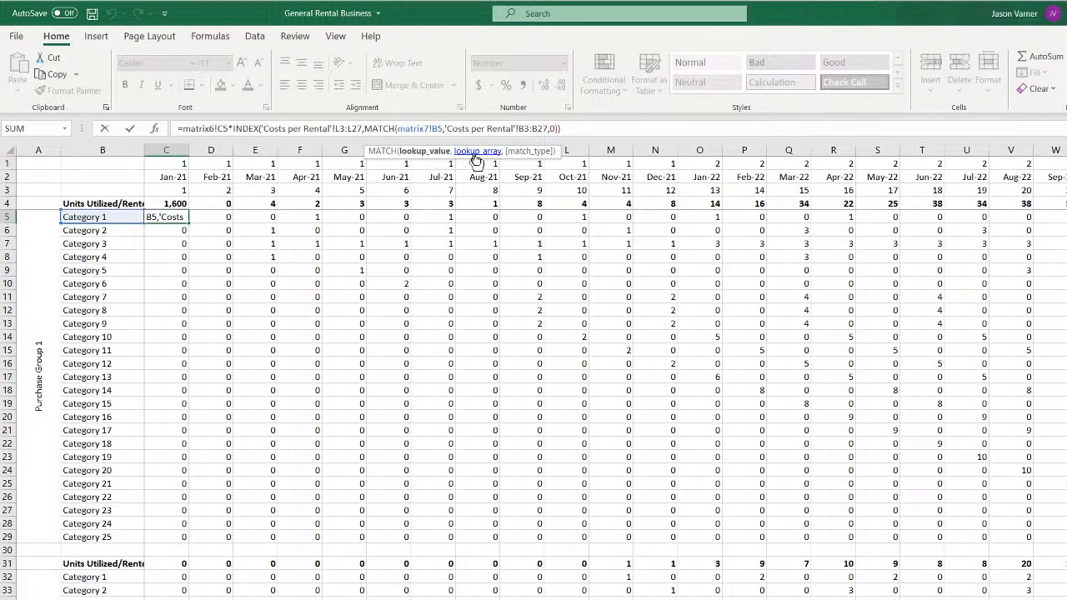
key("BackSpace")
key("BackSpace")
key("BackSpace")
key("BackSpace")
key("BackSpace")
key("BackSpace")
key("BackSpace")
key("BackSpace")
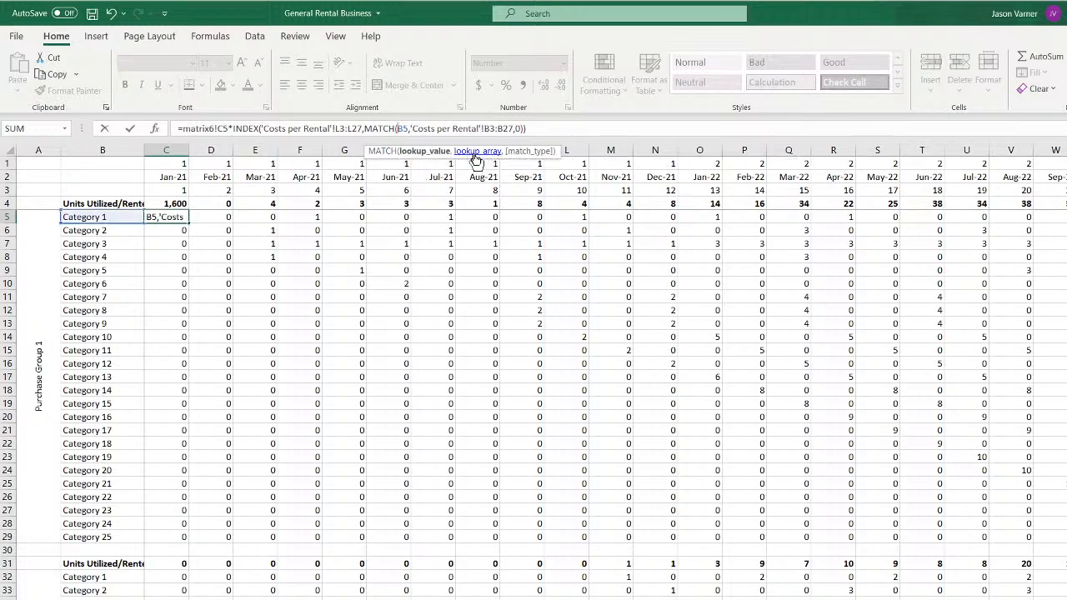
type("$")
key("Right")
key("Right")
key("Right")
key("Right")
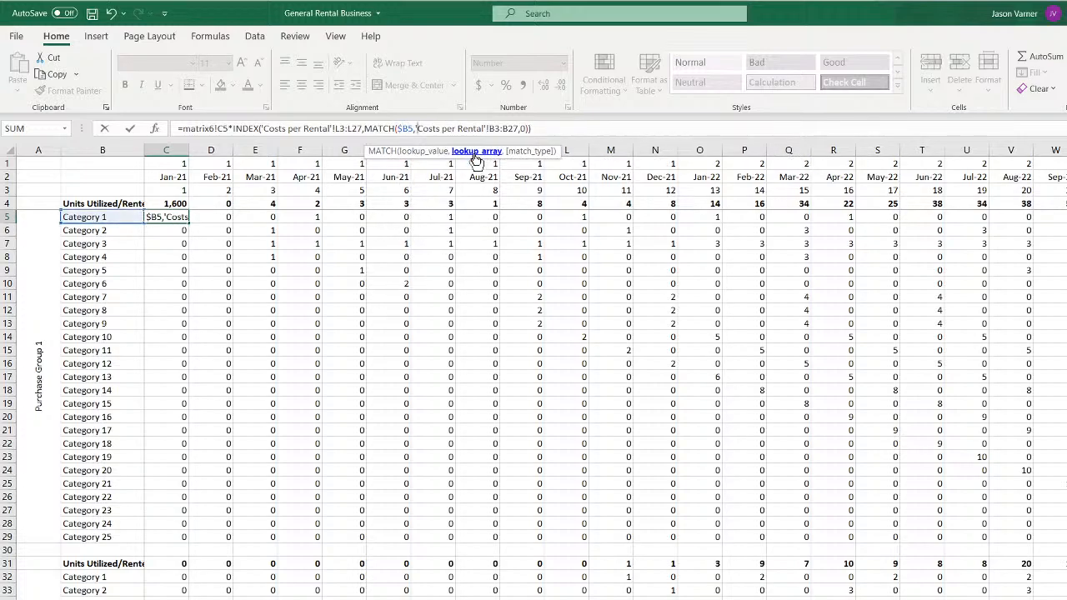
Make the INDEX range in the C5 formula absolute as $L$3:$L$27
key("Left")
key("Left")
key("Left")
key("Left")
key("Left")
key("Left")
key("Left")
key("Left")
key("Left")
key("Left")
key("Left")
key("Left")
key("Left")
key("Left")
key("Left")
key("Left")
key("Left")
key("Left")
key("Left")
key("Left")
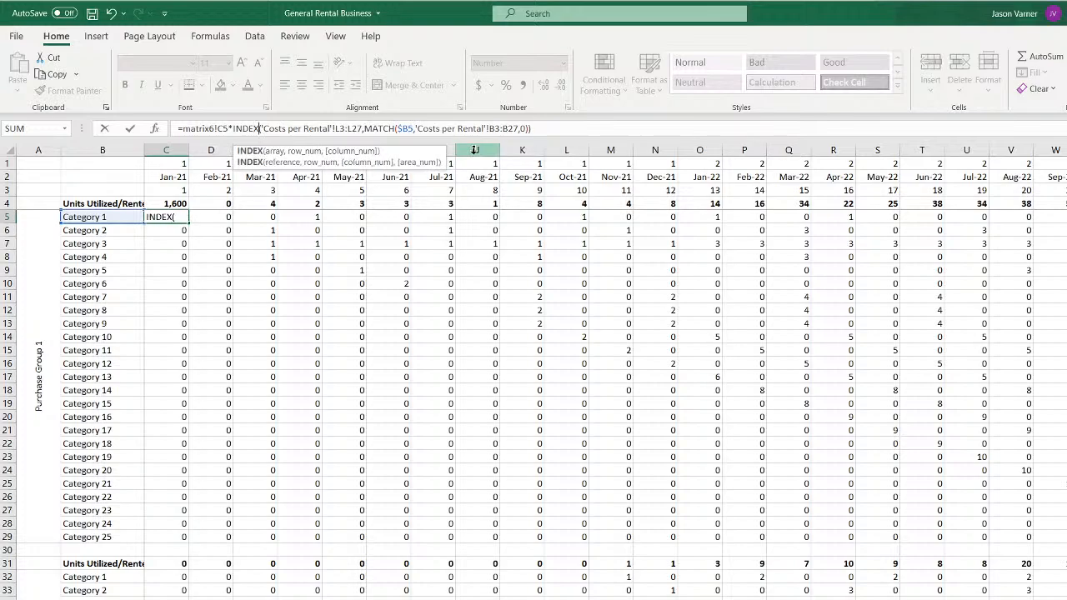
key("Right")
key("Right")
key("Right")
key("Right")
key("Right")
key("Right")
key("Right")
key("Right")
key("Right")
key("Right")
key("Right")
key("Right")
key("Right")
key("Right")
key("Right")
key("Right")
key("Right")
key("Right")
type("$")
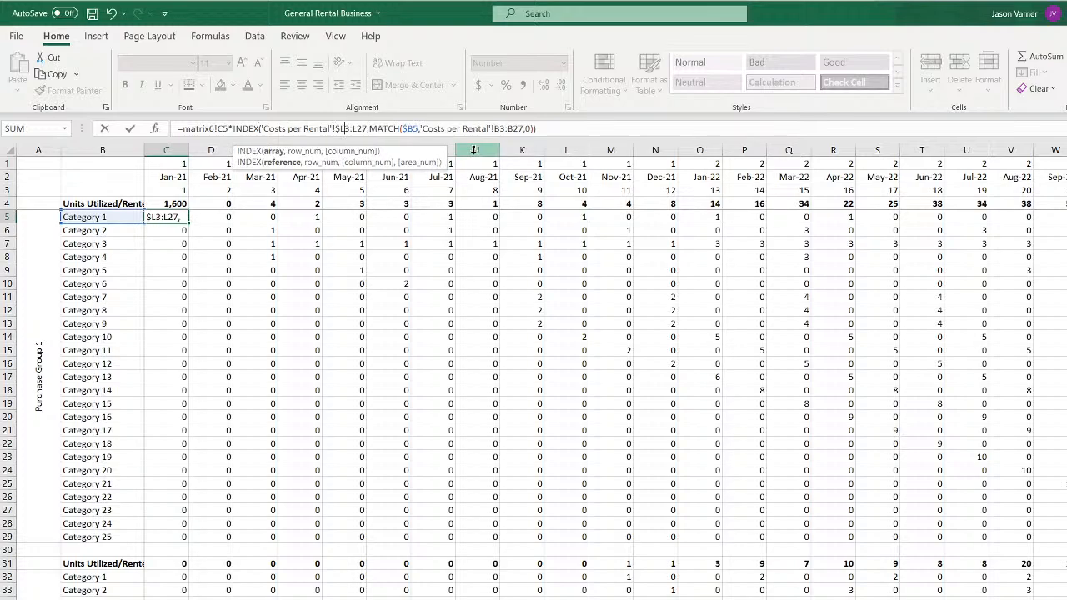
key("Right")
type("$L$")
key("Right")
type("$")
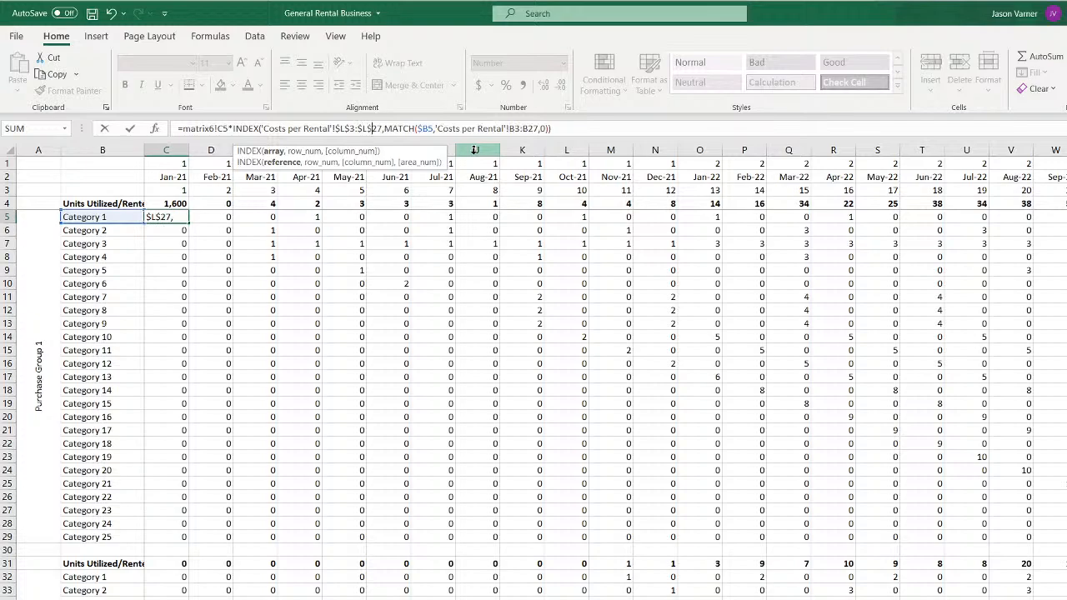
Make the MATCH lookup range in the C5 formula absolute as $B$3:$B$27 and commit the formula
key("Right")
key("Right")
key("Right")
key("Right")
key("Right")
key("Right")
key("Right")
key("Right")
key("Right")
key("Right")
key("Right")
key("Right")
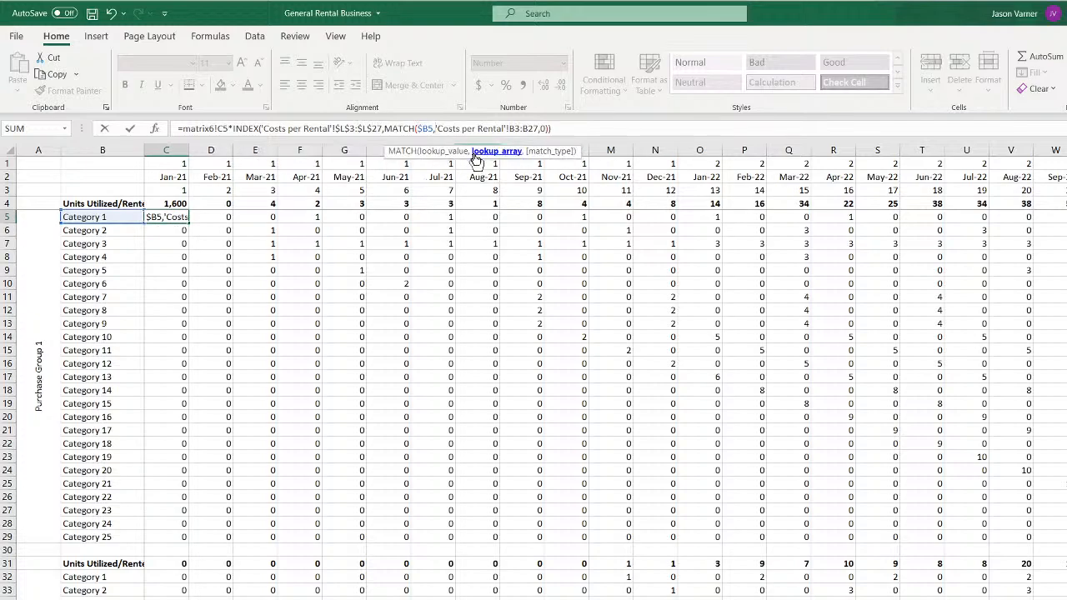
key("Right")
key("Right")
key("Right")
key("Right")
key("Right")
key("Right")
key("Right")
key("Right")
type("$")
key("Right")
type("$")
key("Right")
key("Right")
type("$")
key("Right")
type("$")
key("Return")
key("Up")
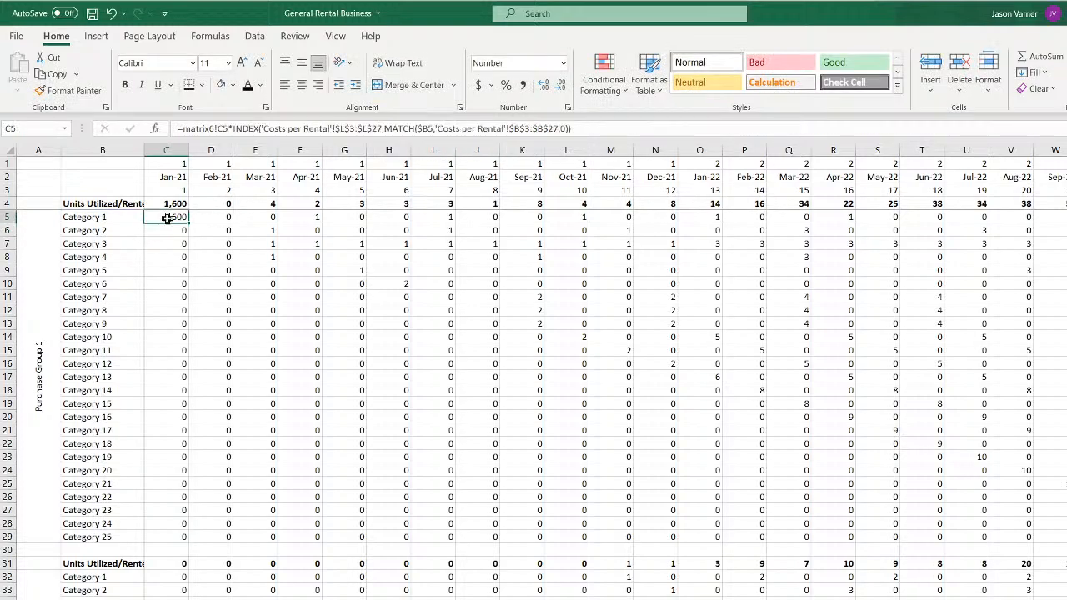
Fill the C5 cost formula across all months and down all 25 categories of Purchase Group 1
key("ctrl+shift+Right")
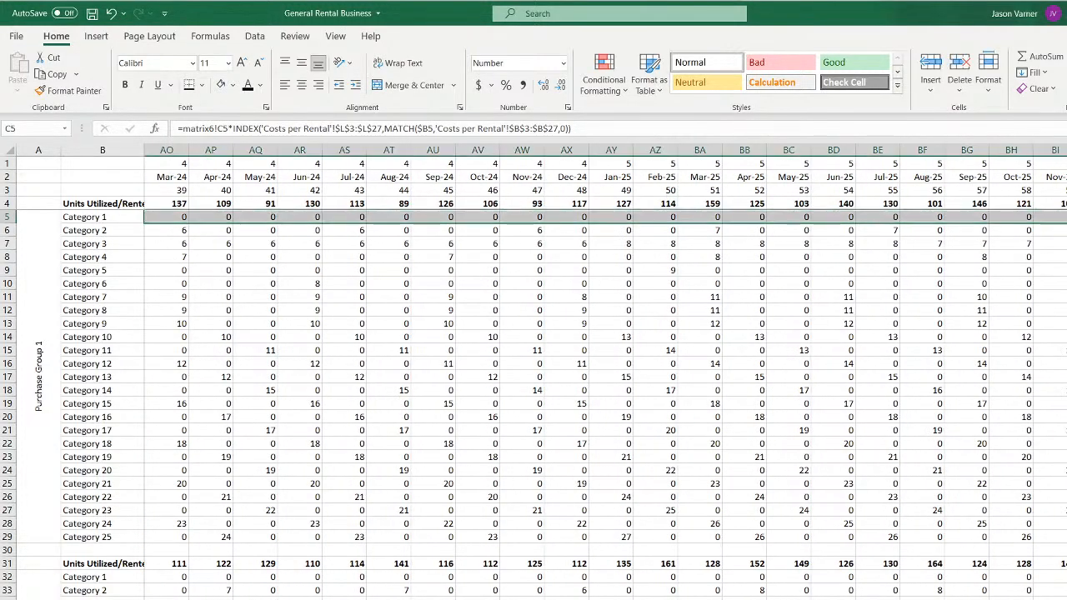
key("ctrl+shift+Down")
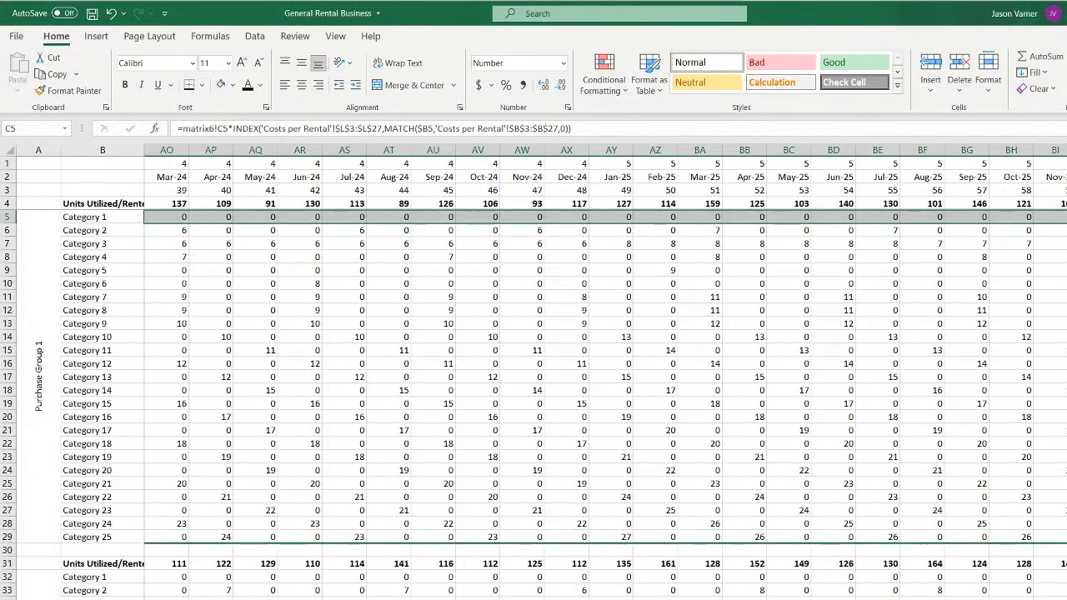
key("ctrl+d")
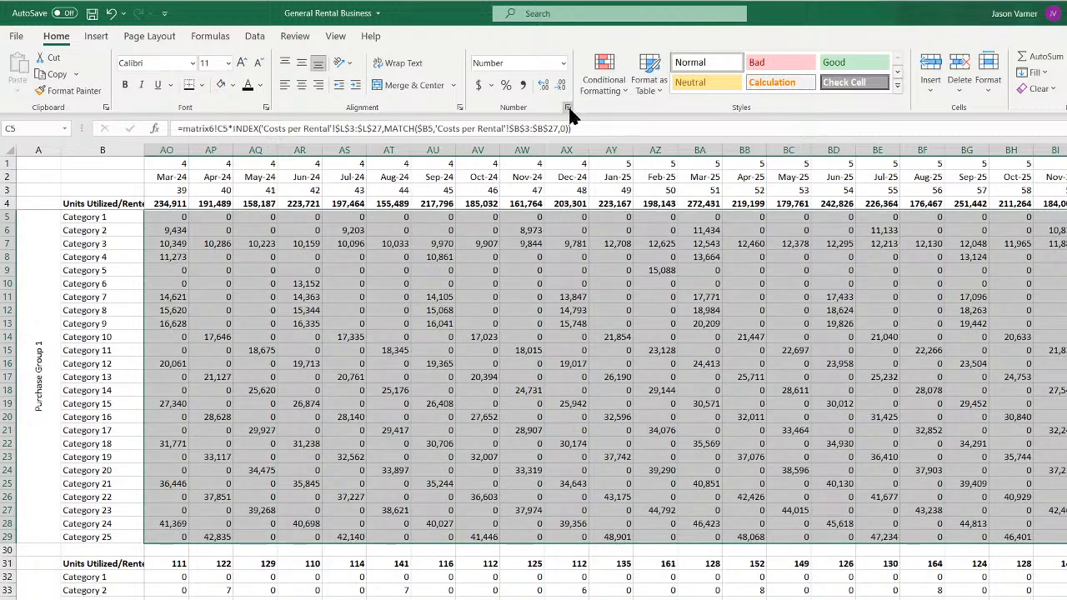
Format the Purchase Group 1 cost block as Currency with 0 decimal places and the $ symbol
left_click(567, 108)
left_click(530, 252)
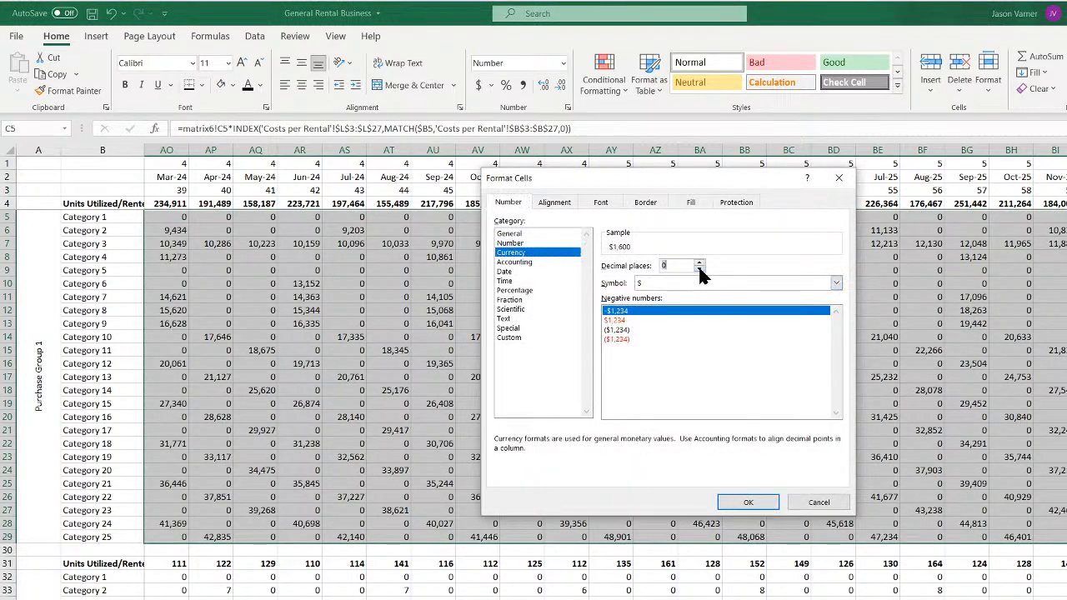
left_click(750, 502)
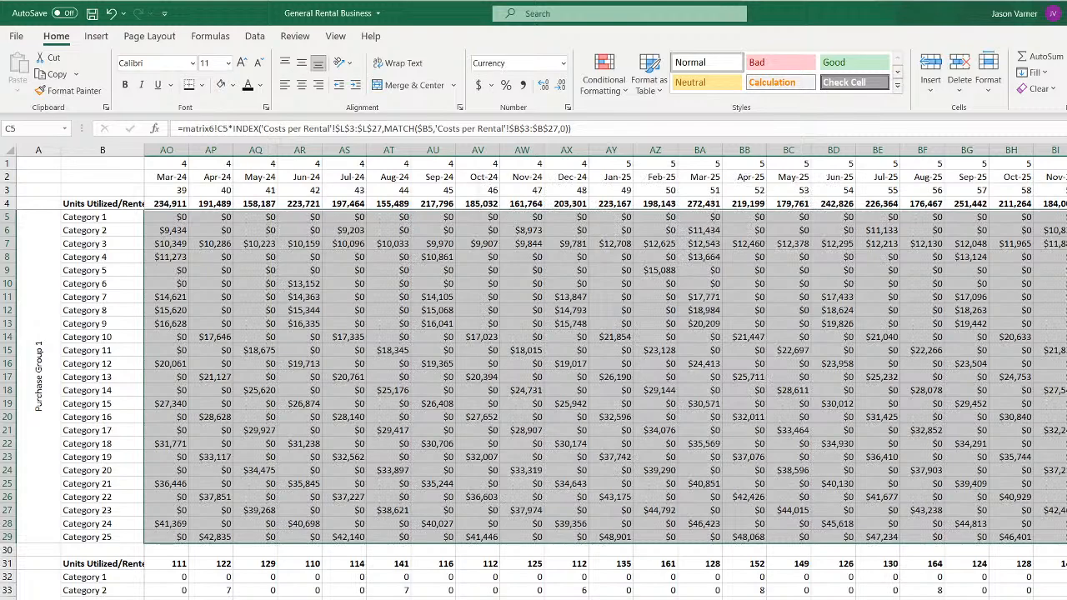
Check the costs in the early months of Purchase Group 1 for the first few categories
left_click_drag(958, 599, 880, 599)
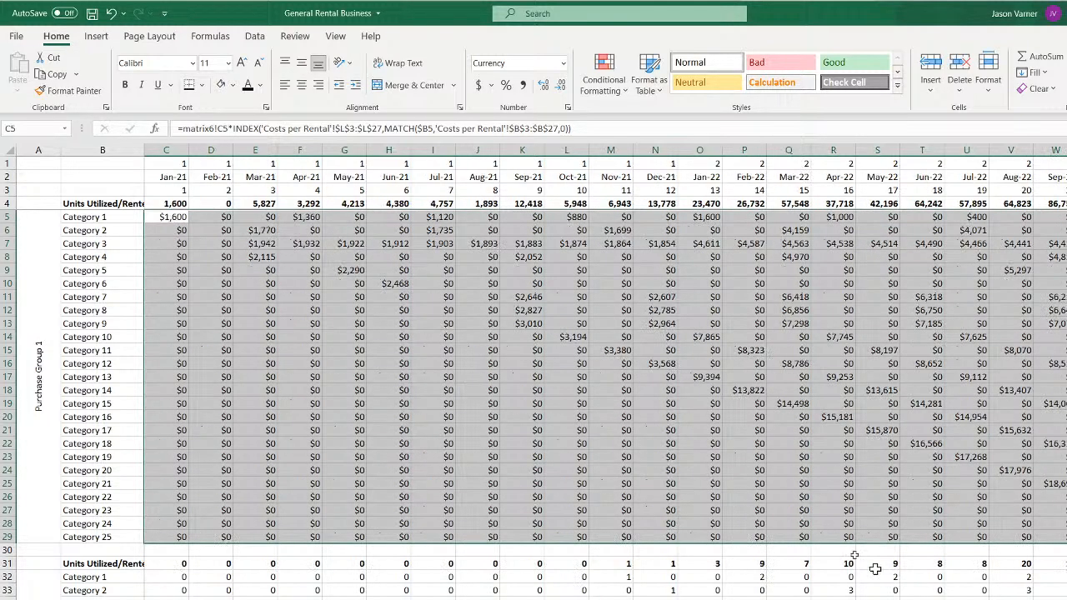
left_click(169, 217)
left_click(293, 216)
left_click(422, 218)
left_click(261, 243)
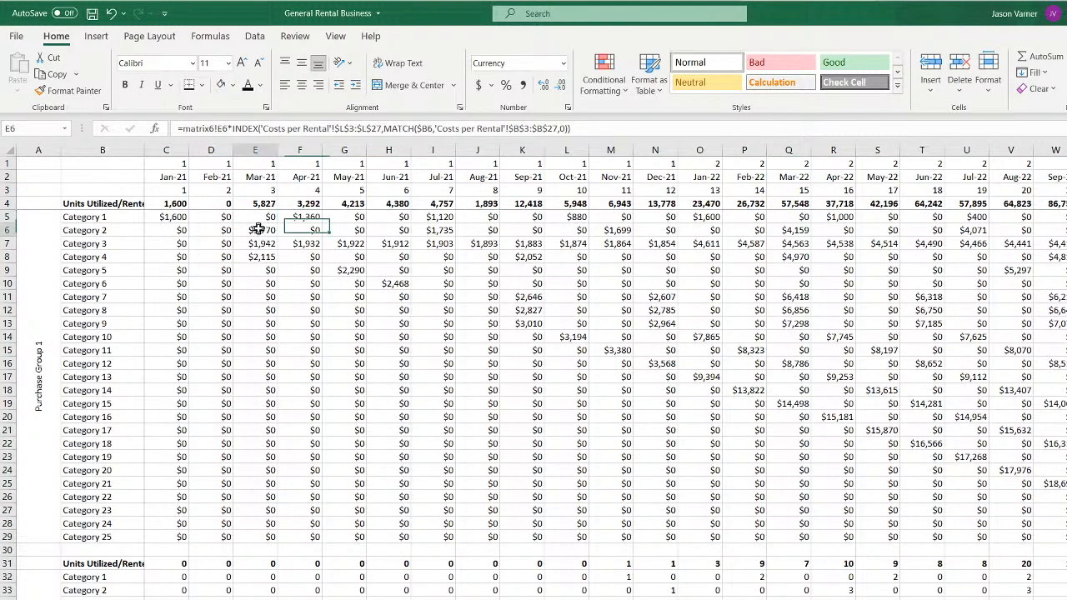
left_click(337, 244)
left_click(169, 216)
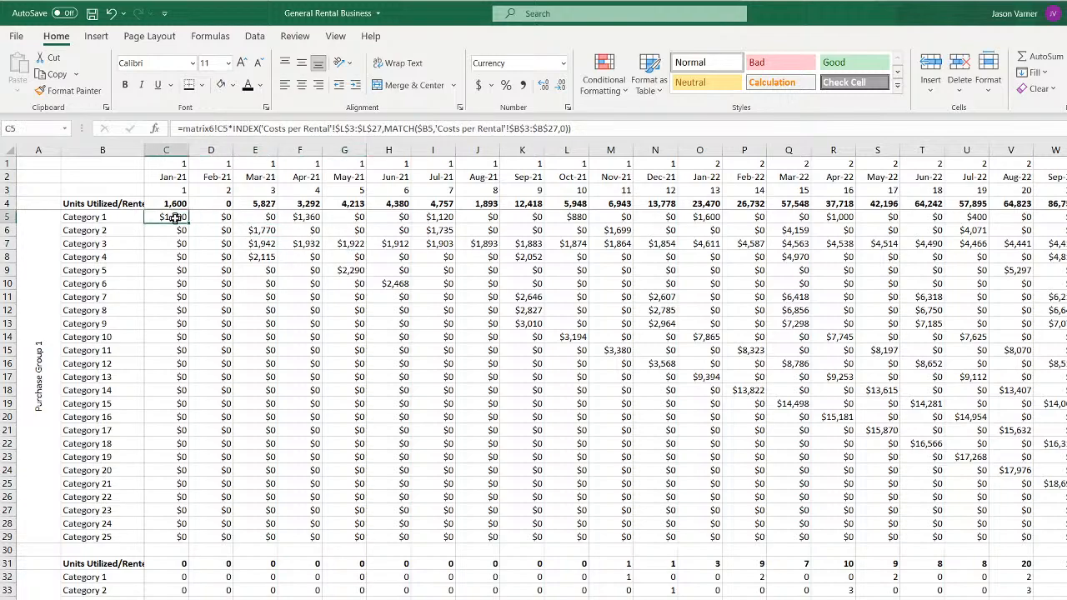
Copy the whole Purchase Group 1 cost block, from C5 through the last month of Category 25
right_click(169, 217)
left_click(204, 243)
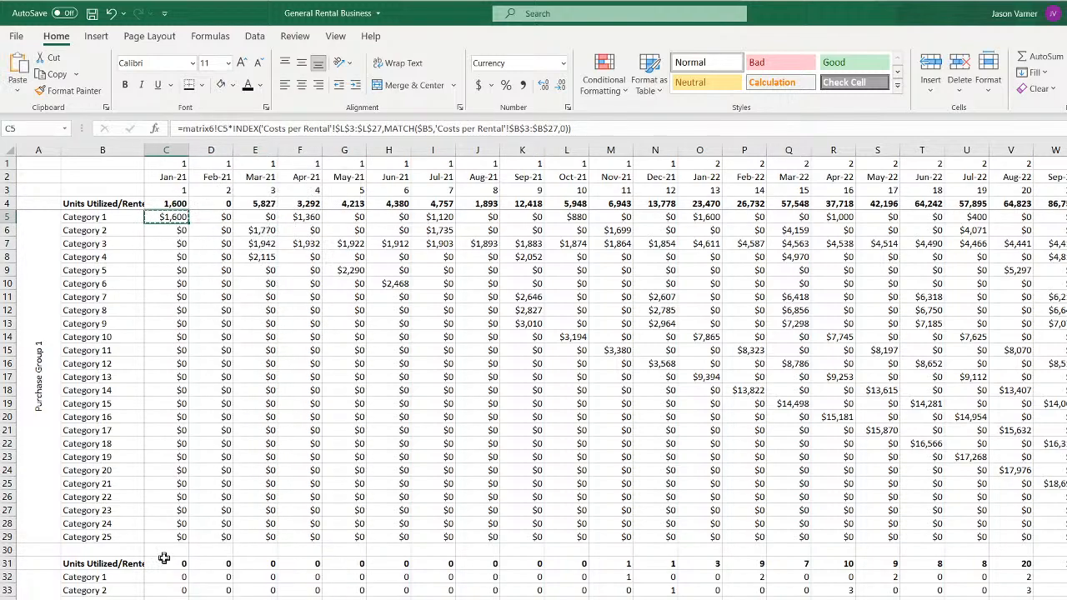
left_click_drag(169, 217, 1062, 536)
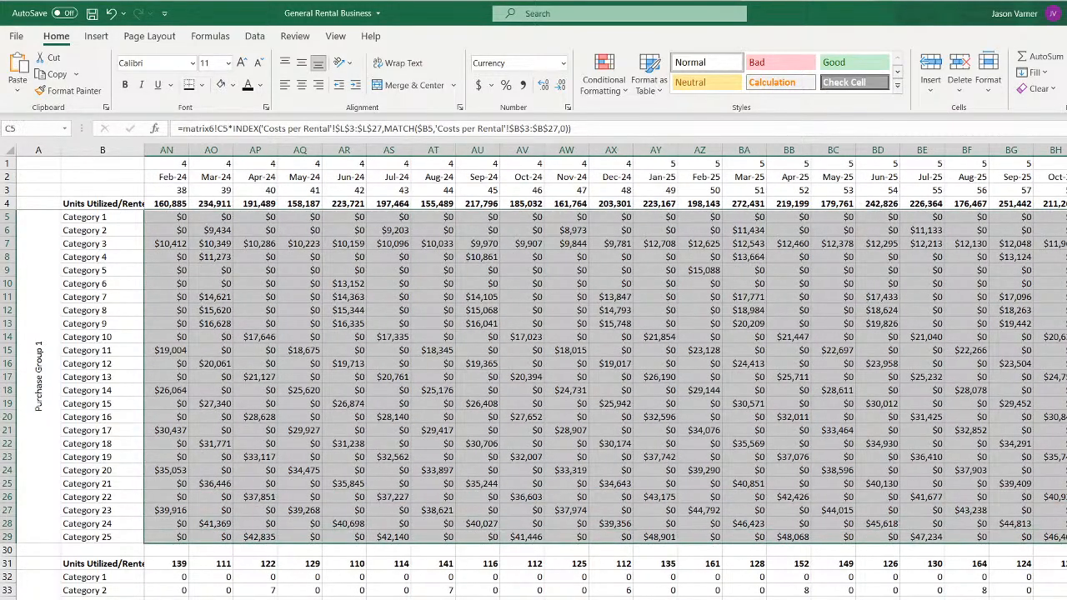
scroll(605, 375, "left", 12)
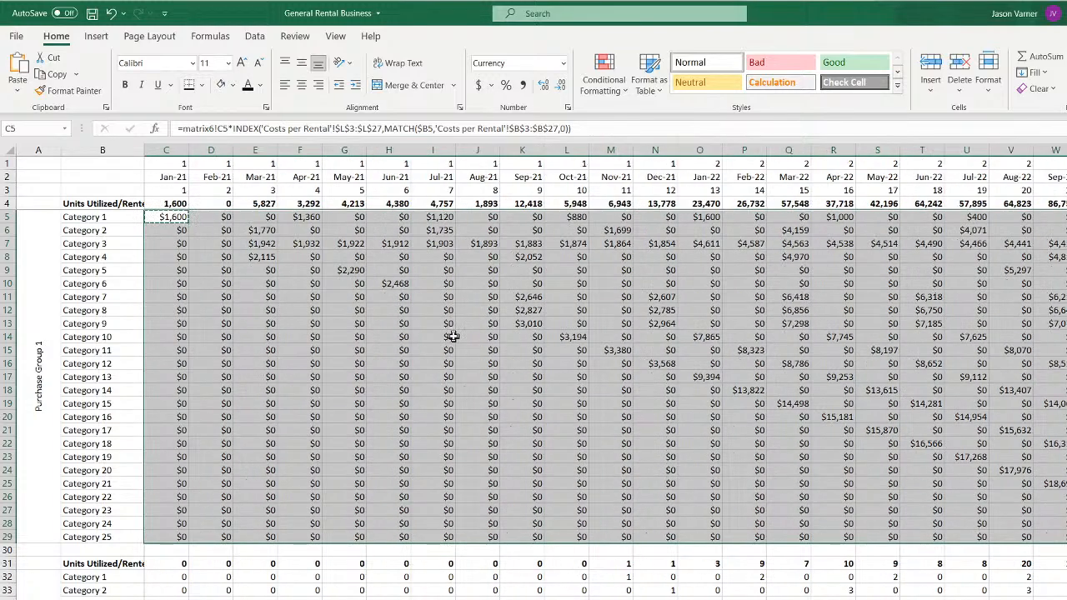
right_click(248, 252)
left_click(280, 283)
Paste the copied cost block into Purchase Group 2 at C32 and Purchase Group 3 at C59
scroll(277, 328, "down", 2)
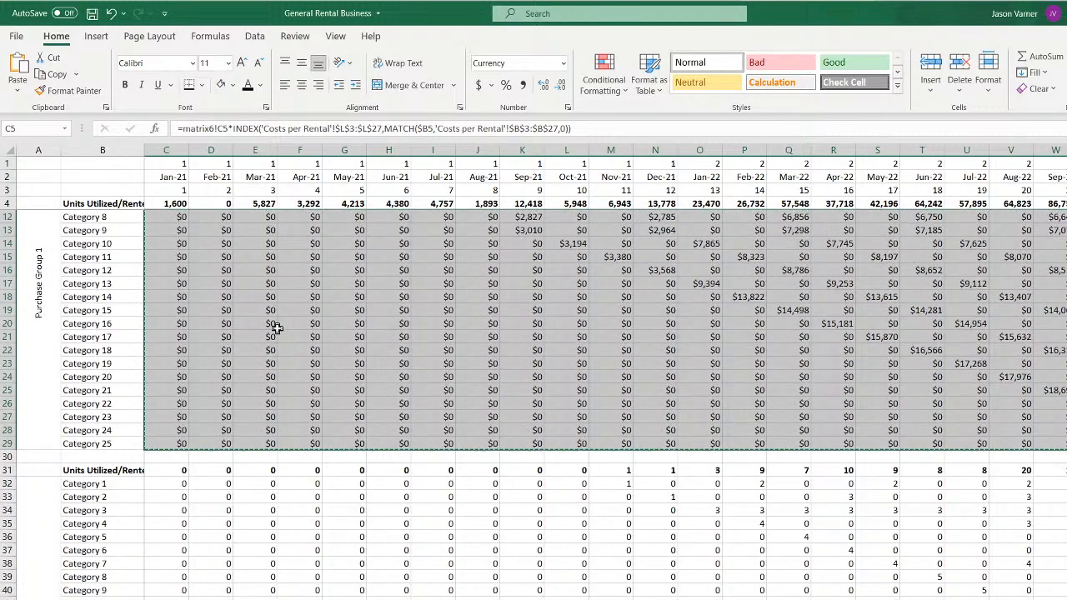
scroll(276, 327, "down", 1)
right_click(169, 433)
left_click(202, 108)
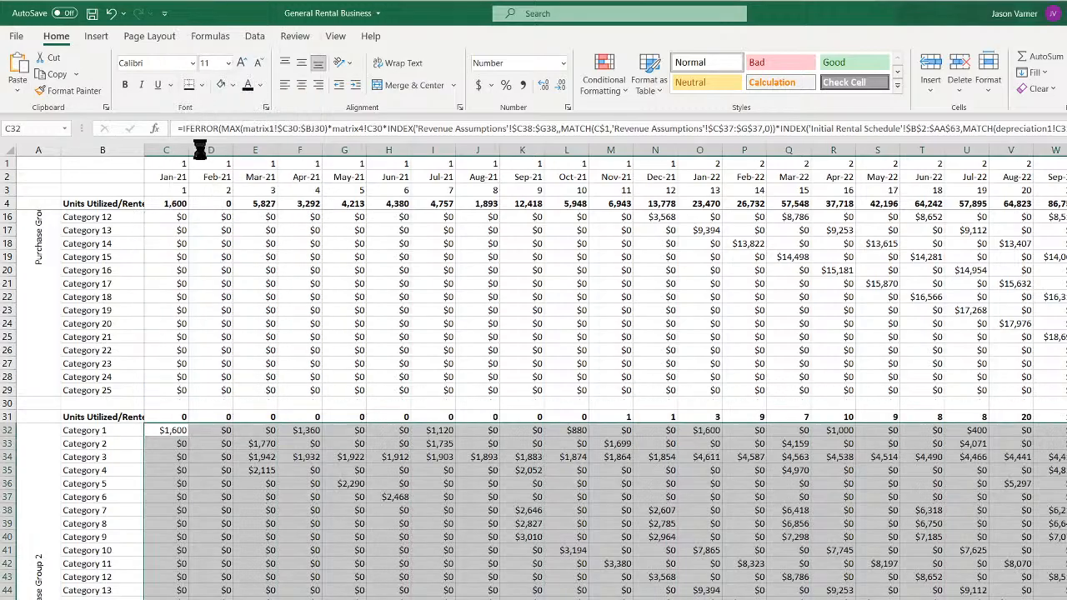
scroll(255, 440, "down", 7)
right_click(179, 498)
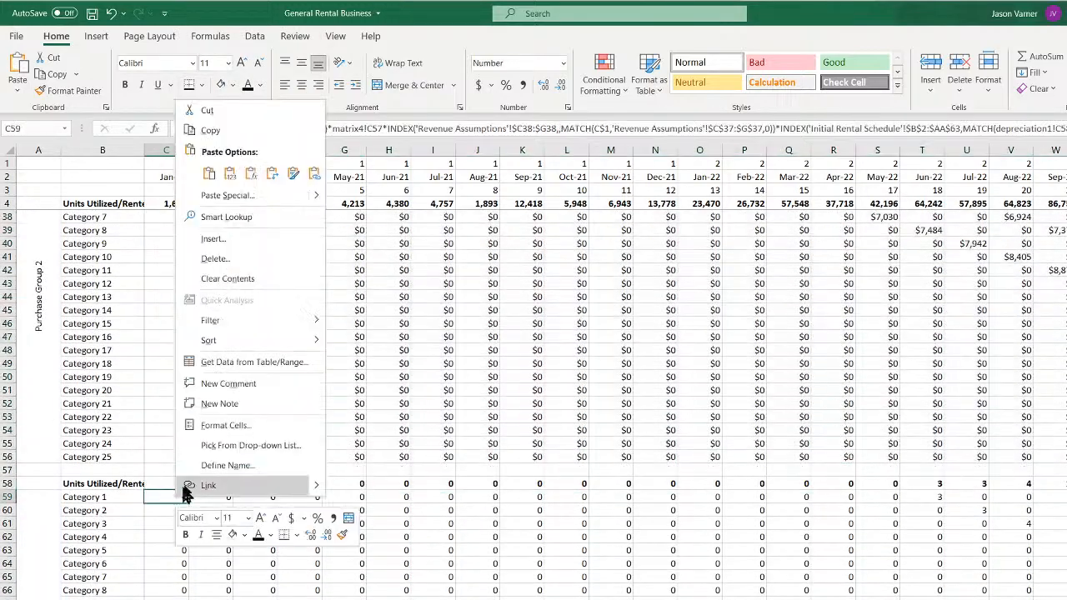
left_click(208, 181)
Paste the copied cost block into Purchase Group 4 at C86 and Purchase Group 5 at C113
scroll(214, 416, "down", 11)
right_click(171, 417)
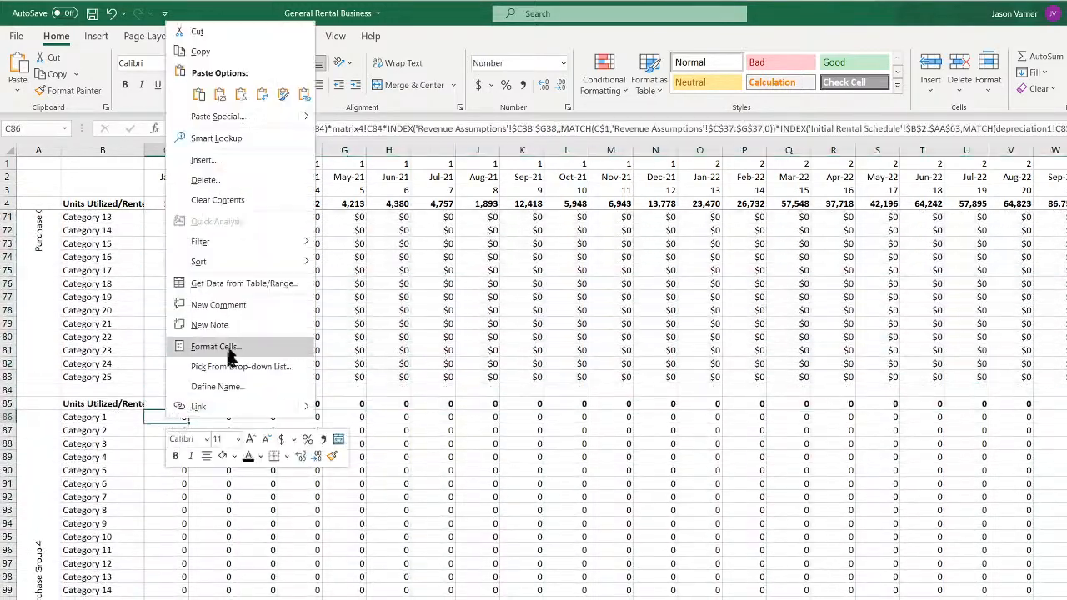
left_click(198, 94)
scroll(185, 471, "down", 7)
right_click(175, 485)
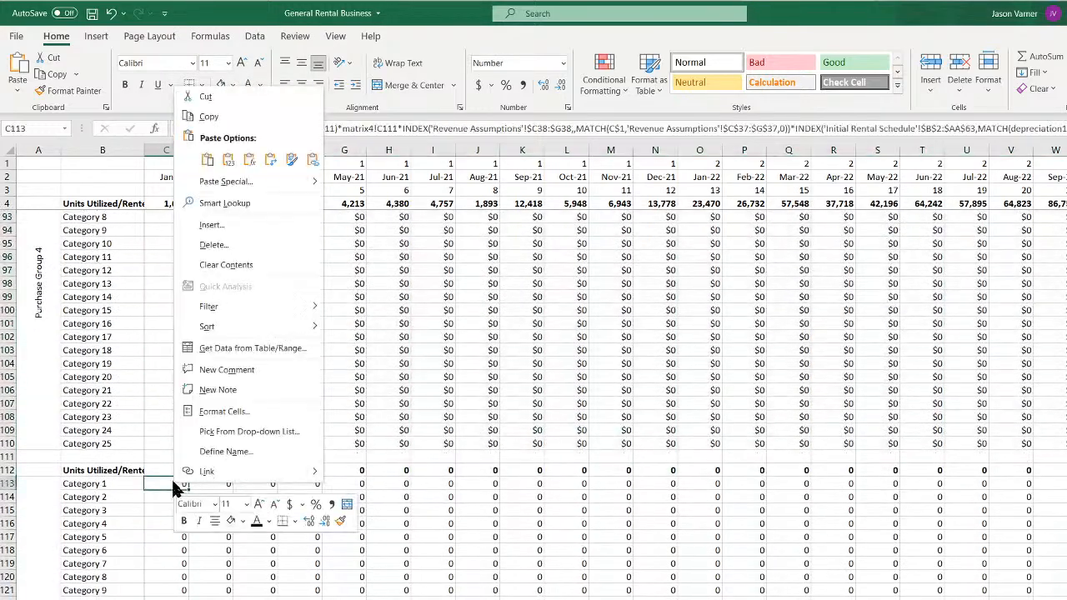
left_click(206, 159)
Paste the copied cost block into Purchase Group 6 at C140 and Purchase Group 7 at C167
scroll(250, 504, "down", 7)
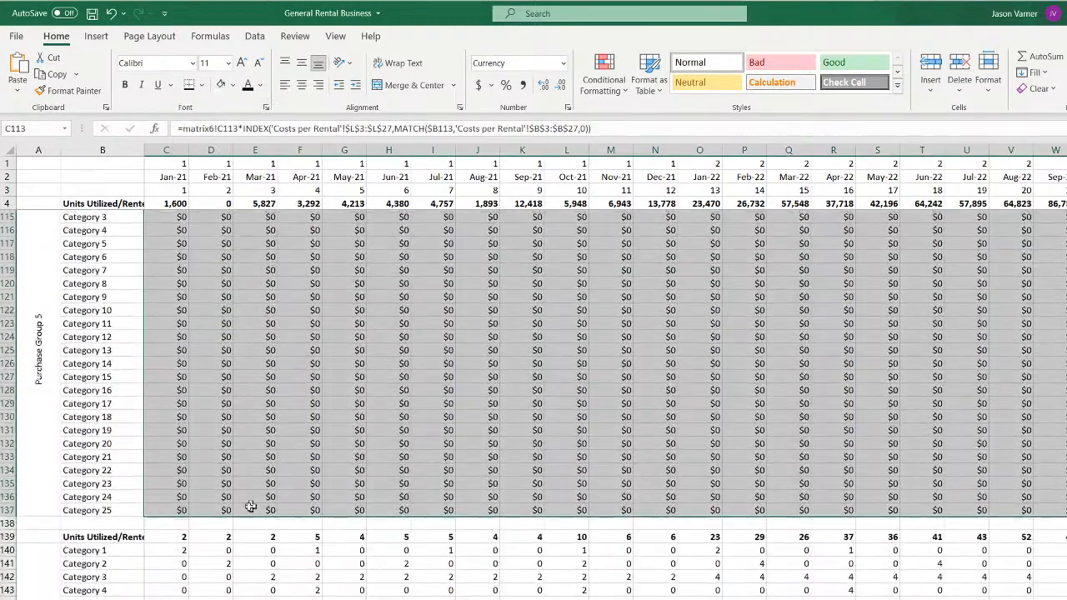
right_click(168, 551)
left_click(203, 159)
scroll(249, 483, "down", 11)
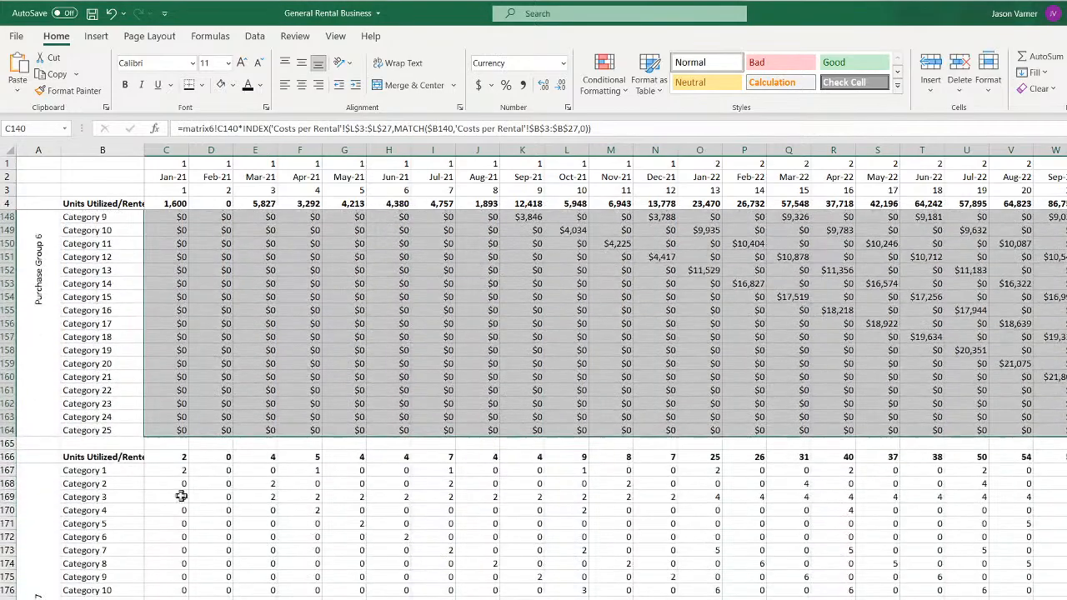
right_click(161, 475)
left_click(195, 148)
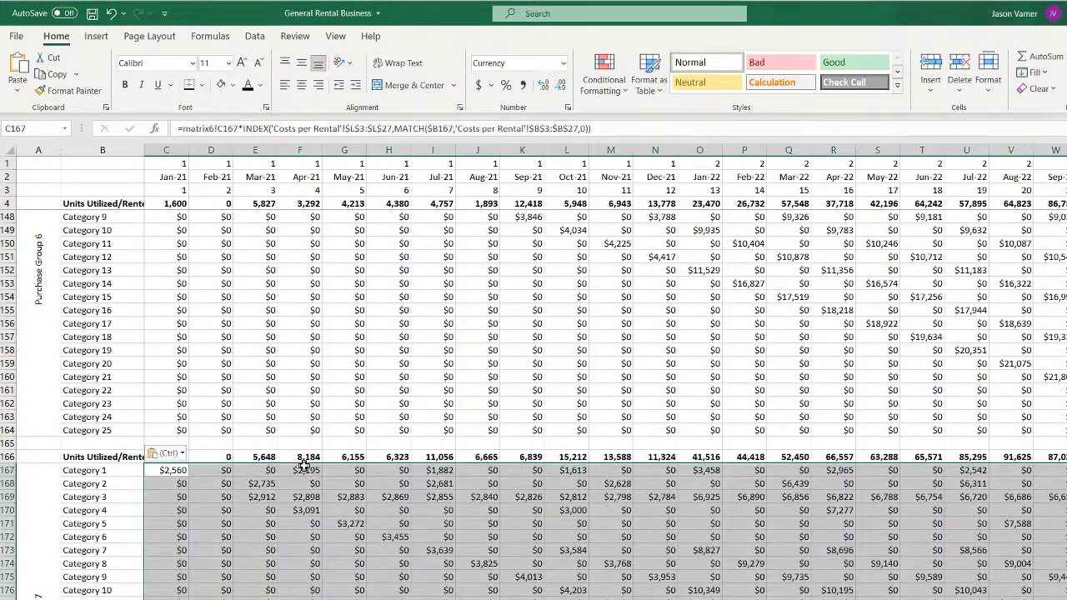
scroll(305, 468, "down", 7)
scroll(306, 433, "up", 20)
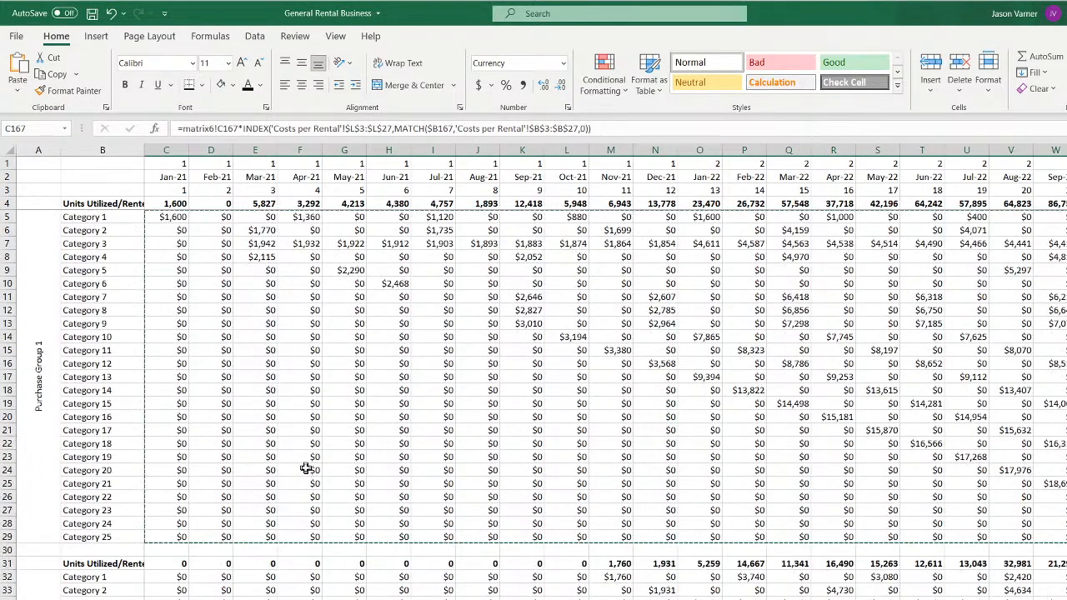
Review the expense sections of the 5-Year Monthly Pro-Forma and select the Total General and Administrative Expense row
left_click(167, 204)
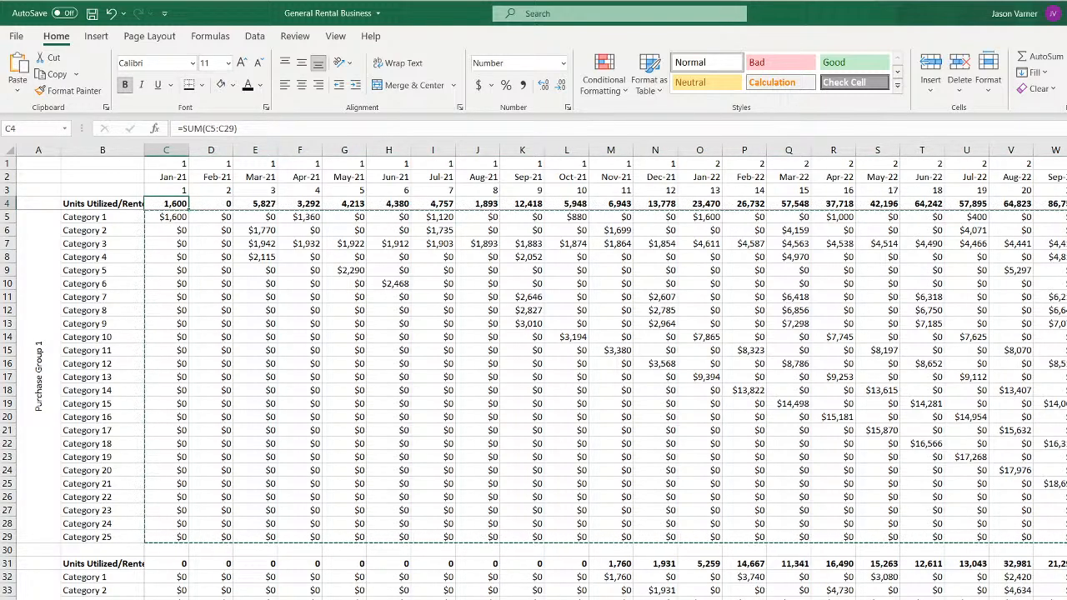
key("ctrl+Page_Up")
scroll(533, 400, "up", 3)
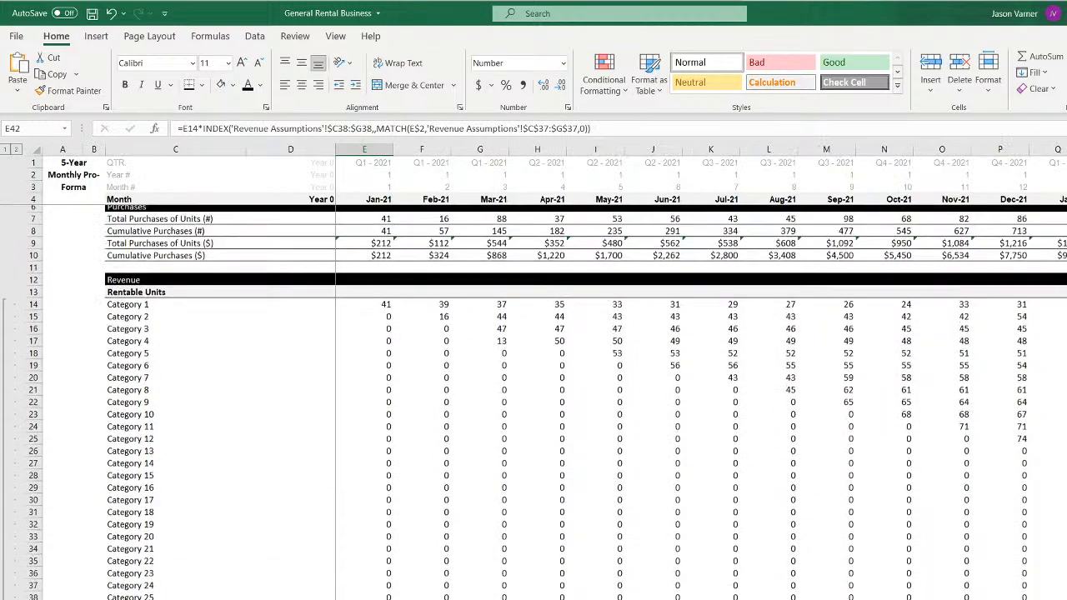
scroll(533, 400, "down", 18)
scroll(534, 400, "down", 18)
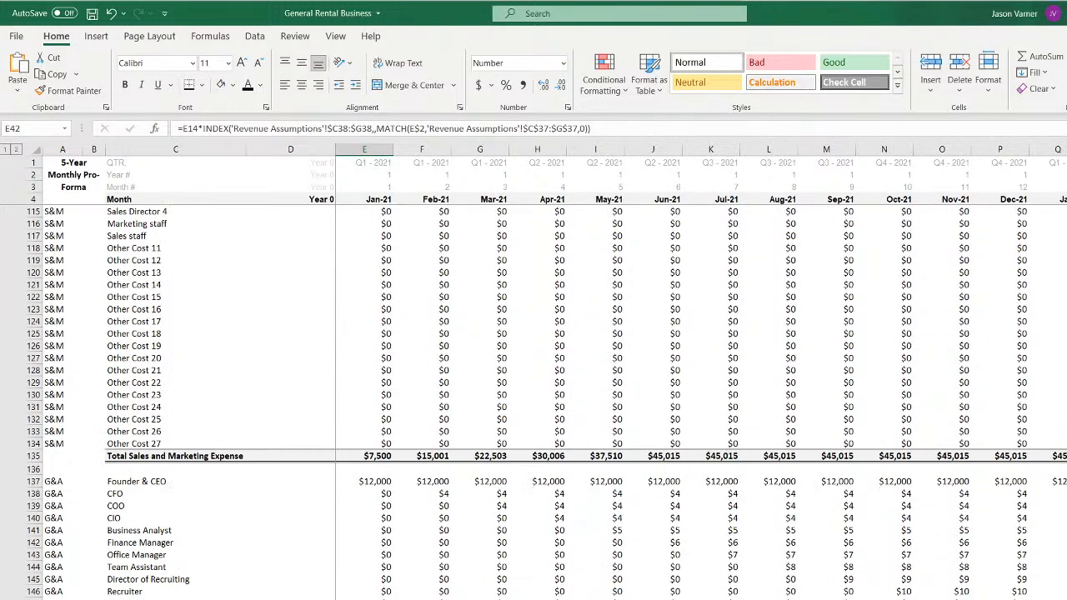
scroll(533, 400, "down", 15)
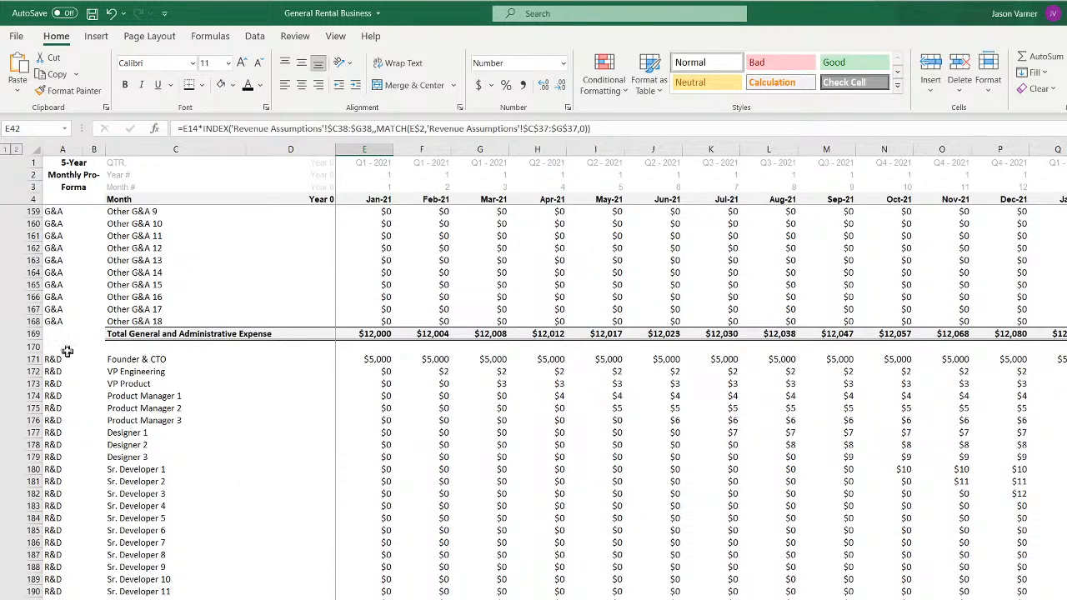
left_click(28, 333)
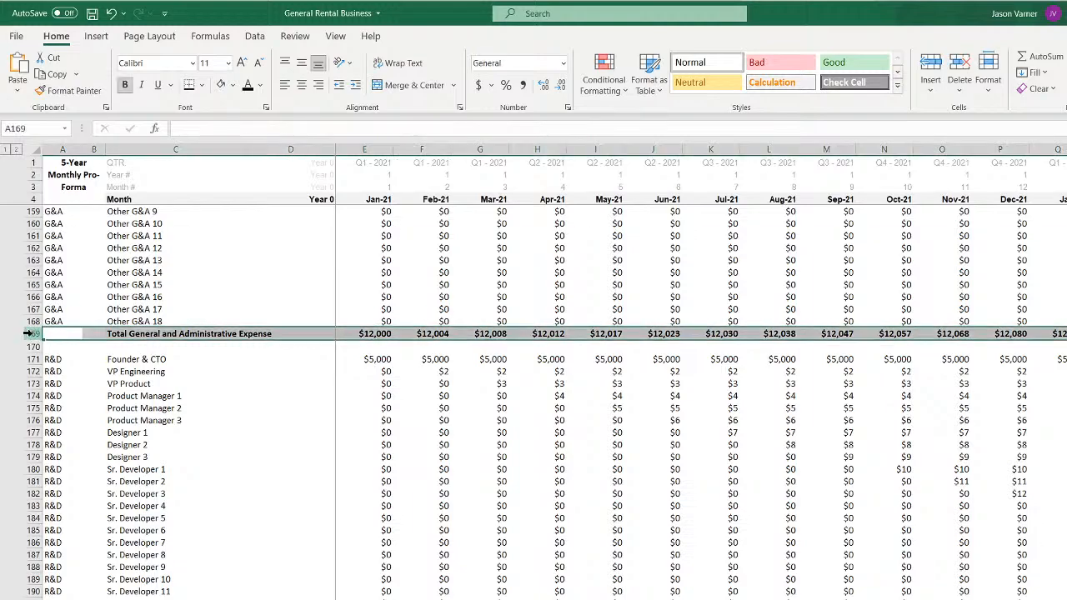
Examine the initial rental cost columns and the Category 1 total in L3 on the Costs per Rental sheet
key("ctrl+Page_Down")
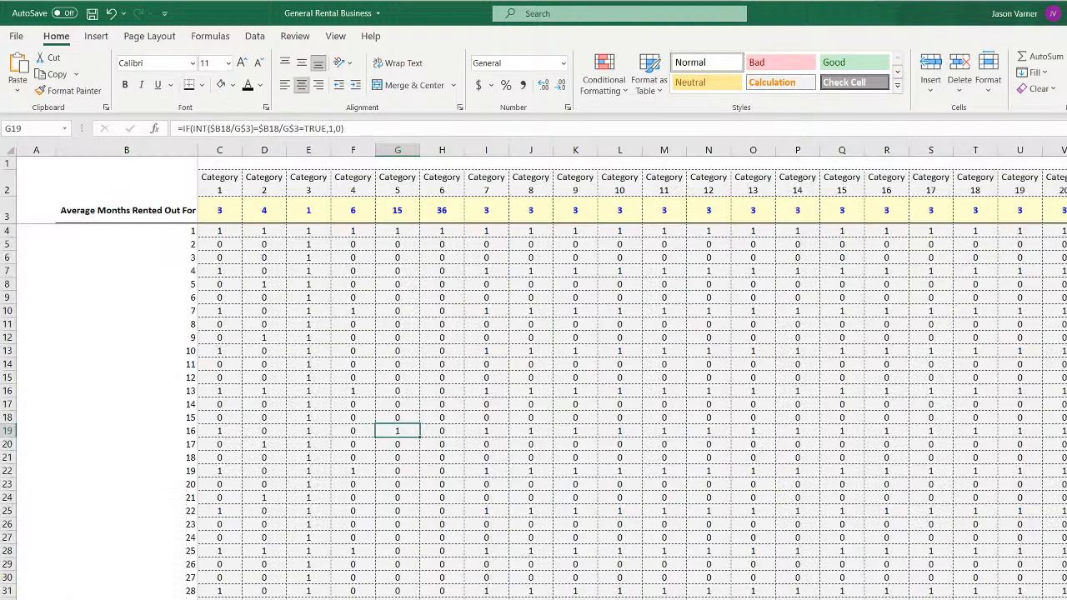
key("ctrl+Page_Down")
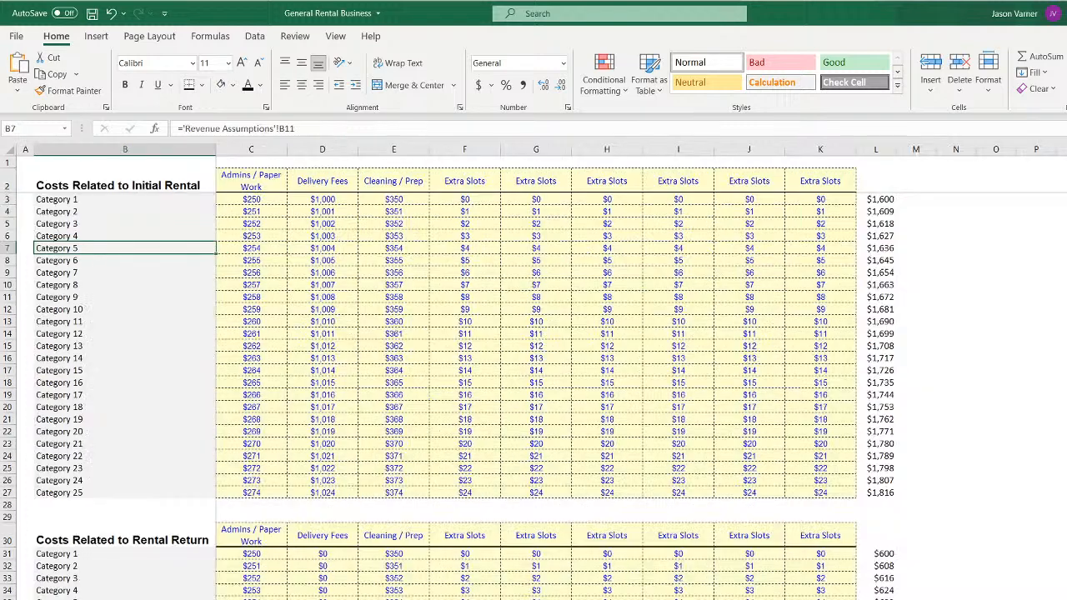
left_click(268, 188)
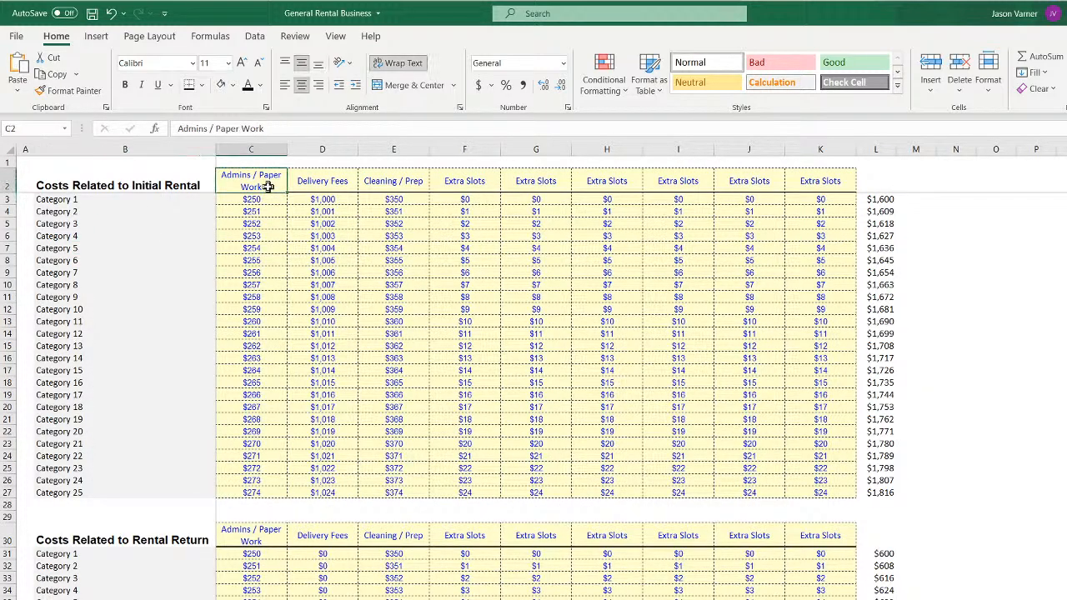
left_click(324, 199)
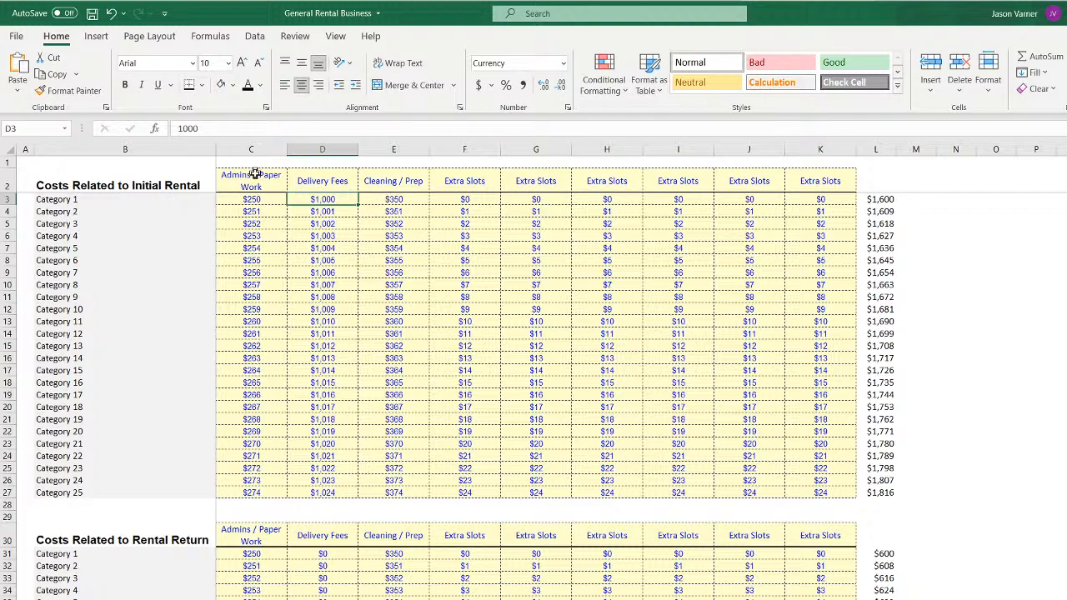
left_click_drag(254, 175, 828, 189)
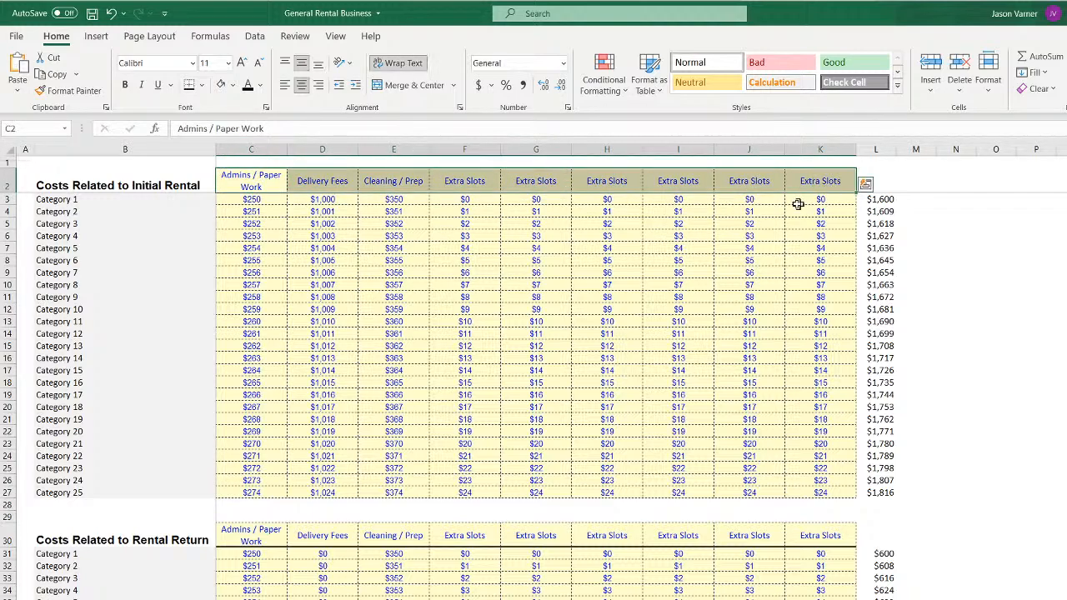
left_click(881, 201)
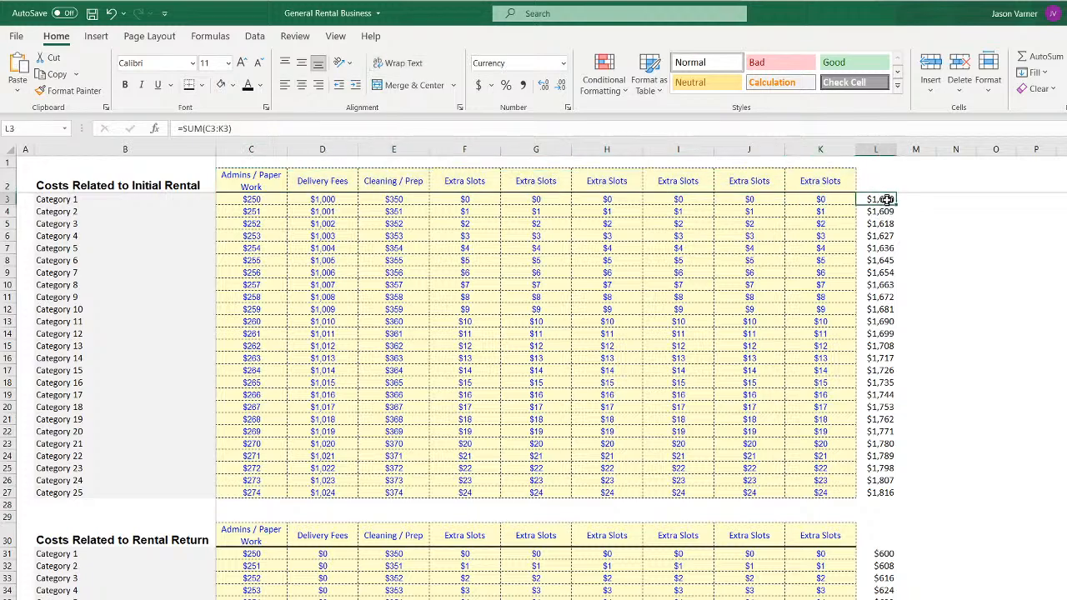
left_click(244, 181)
left_click_drag(245, 181, 268, 180)
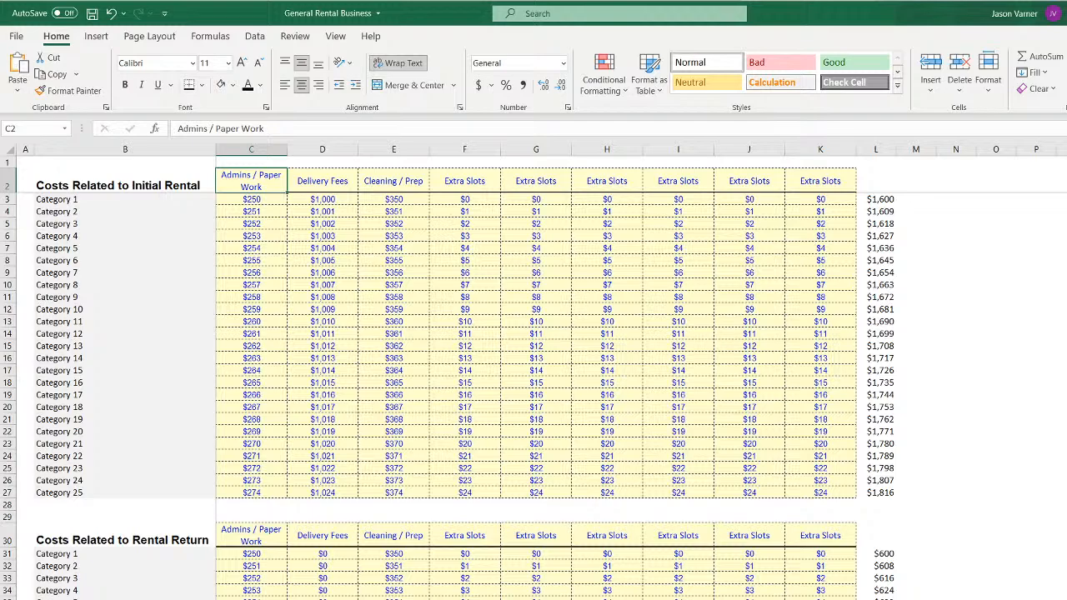
left_click(882, 201)
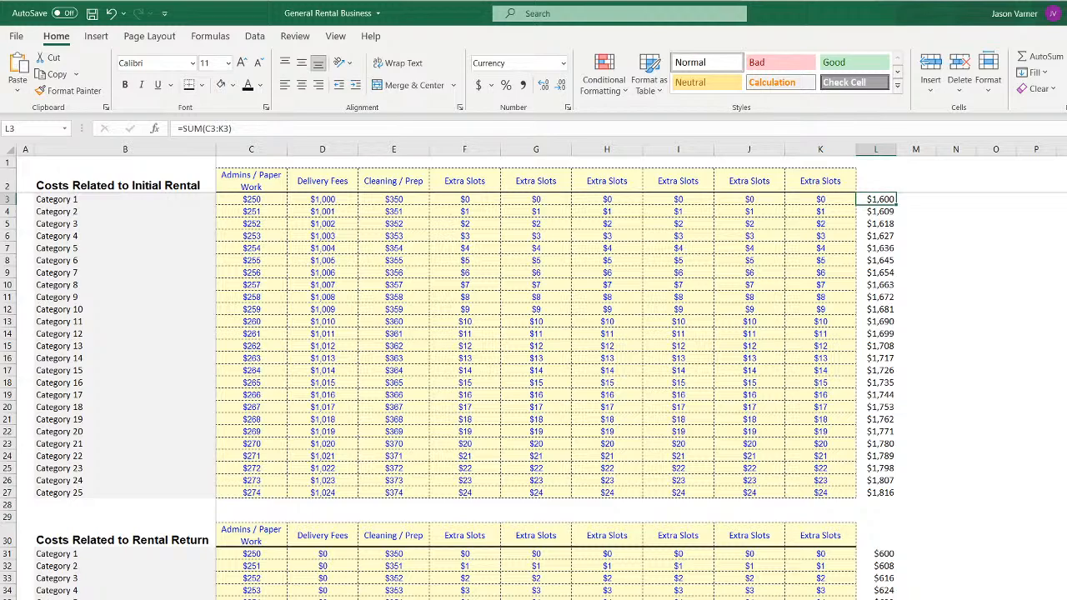
key("ctrl+Page_Up")
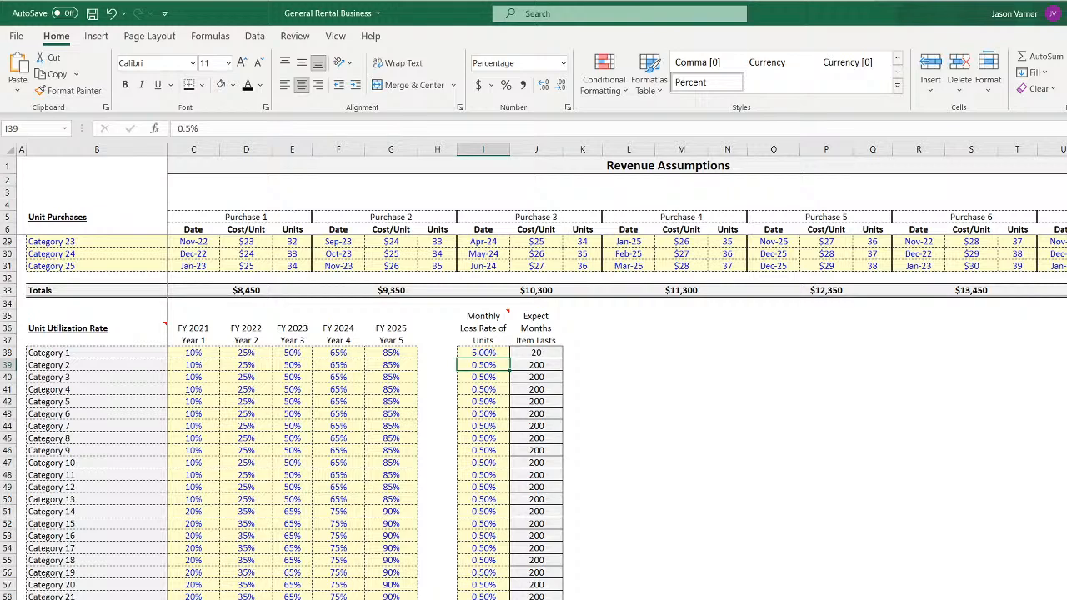
key("ctrl+Page_Down")
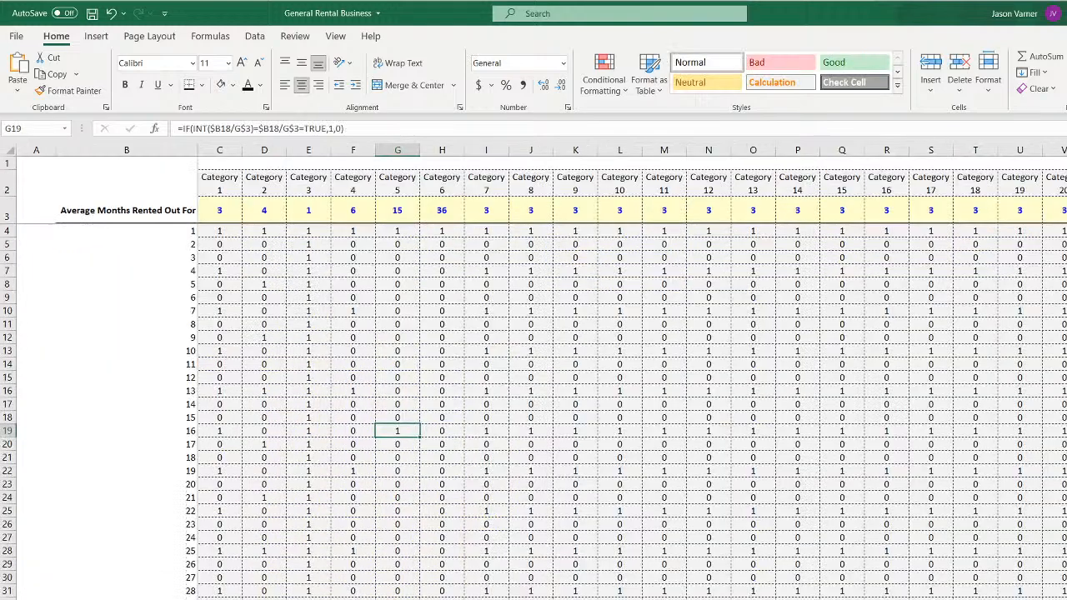
Review the labels for Category 1 to Category 10 in the initial rental cost table on the Costs per Rental sheet
key("ctrl+Page_Down")
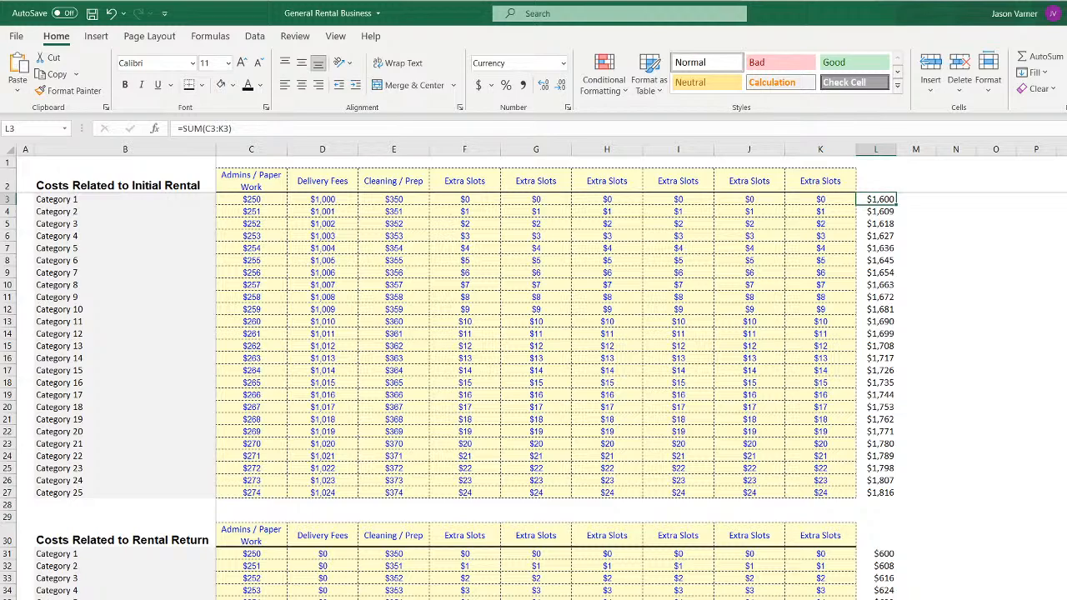
left_click(1000, 397)
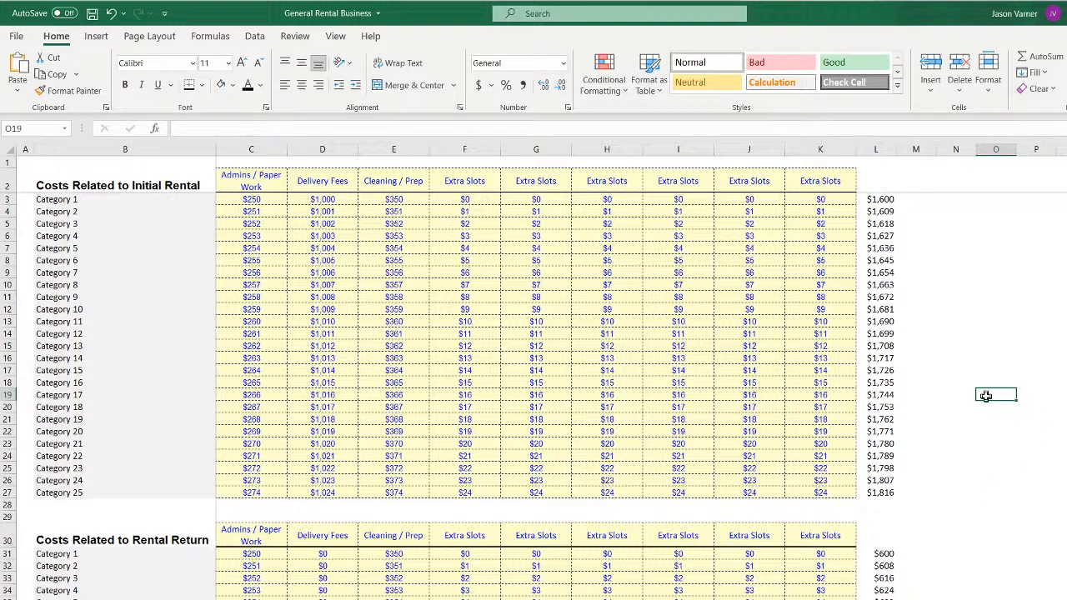
left_click(254, 202)
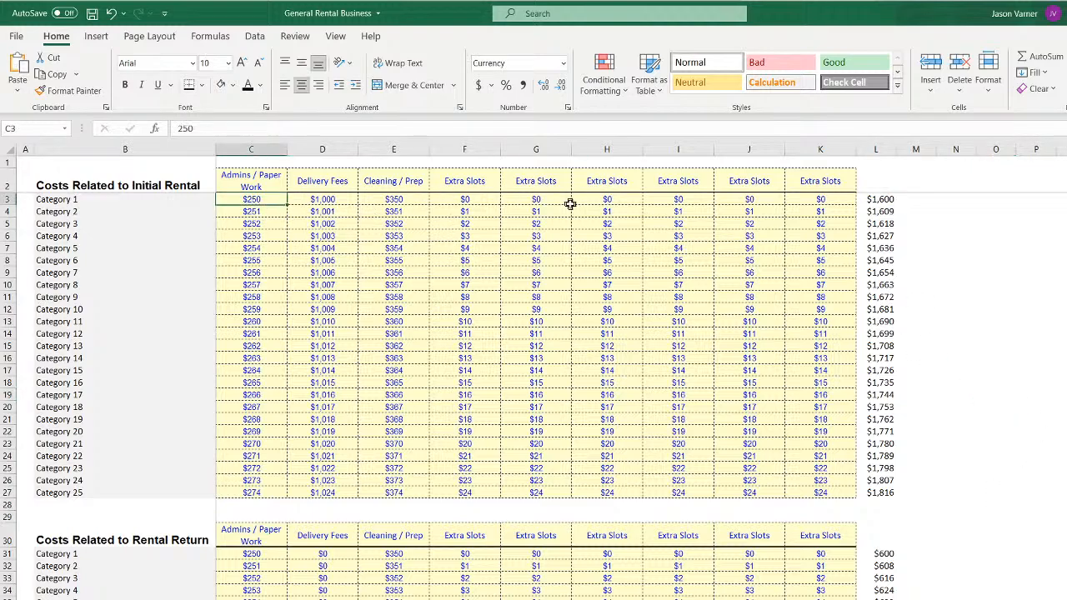
key("Up")
key("Down")
key("Left")
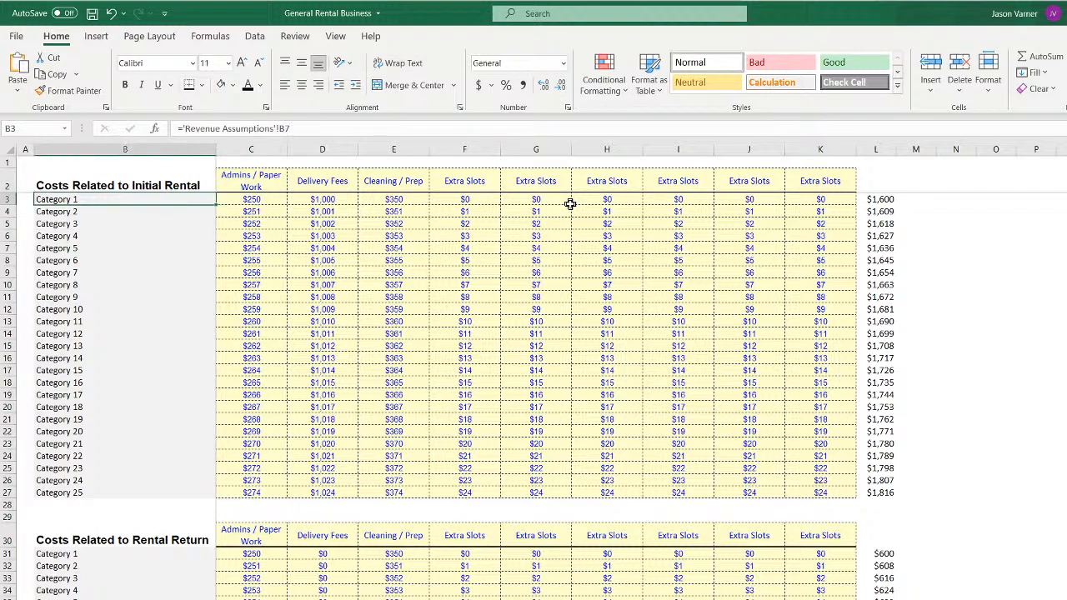
key("Down")
key("Down")
key("Down")
key("Down")
key("Down")
key("Down")
key("Down")
key("Down")
key("Down")
key("Up")
key("Up")
key("Up")
key("Up")
key("Up")
key("Up")
key("Up")
key("Up")
key("Up")
key("Right")
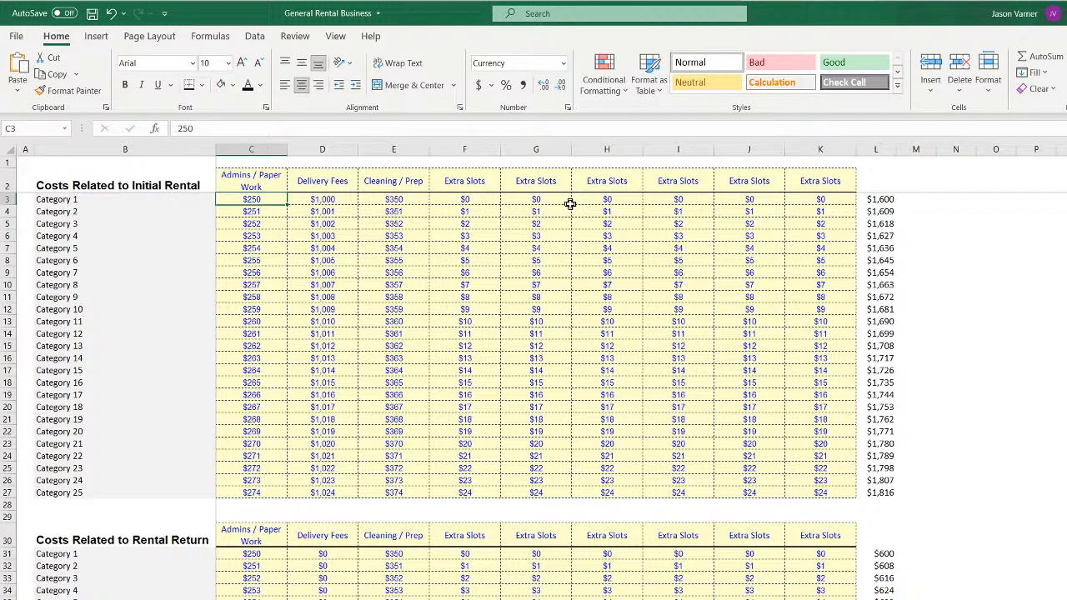
Examine Category 1's Admins / Paper Work, Delivery Fees, Cleaning / Prep and Extra Slots amounts in the initial rental cost table
key("Right")
key("Right")
key("Right")
key("Left")
key("Left")
key("Left")
key("Right")
key("Right")
key("Right")
key("Right")
key("Left")
key("Left")
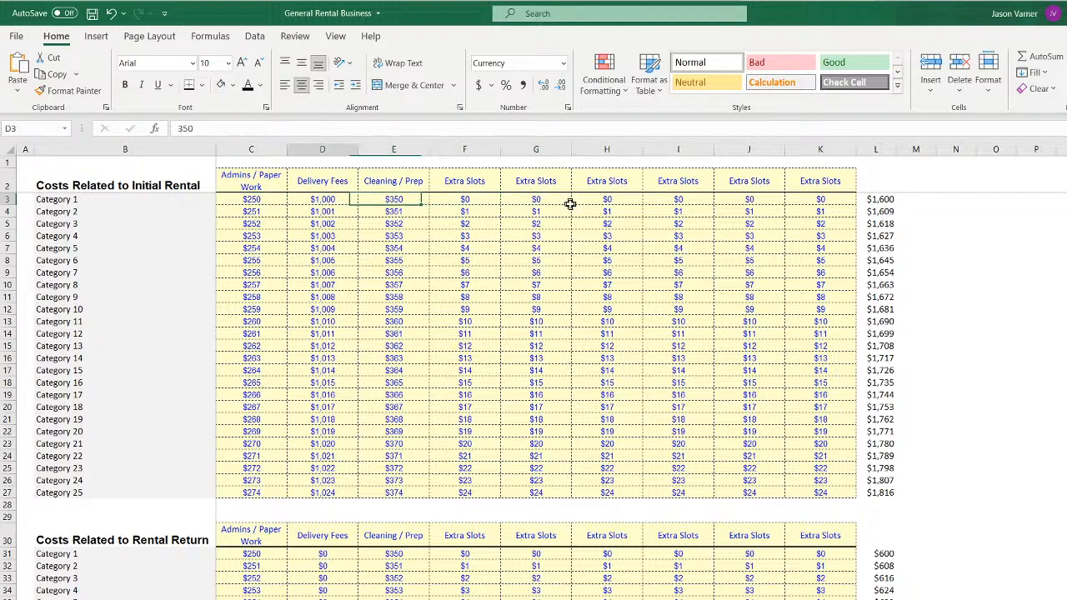
key("Left")
key("Left")
key("Left")
key("Right")
key("Right")
key("Right")
key("Right")
key("Right")
key("Right")
key("Right")
key("Right")
key("Right")
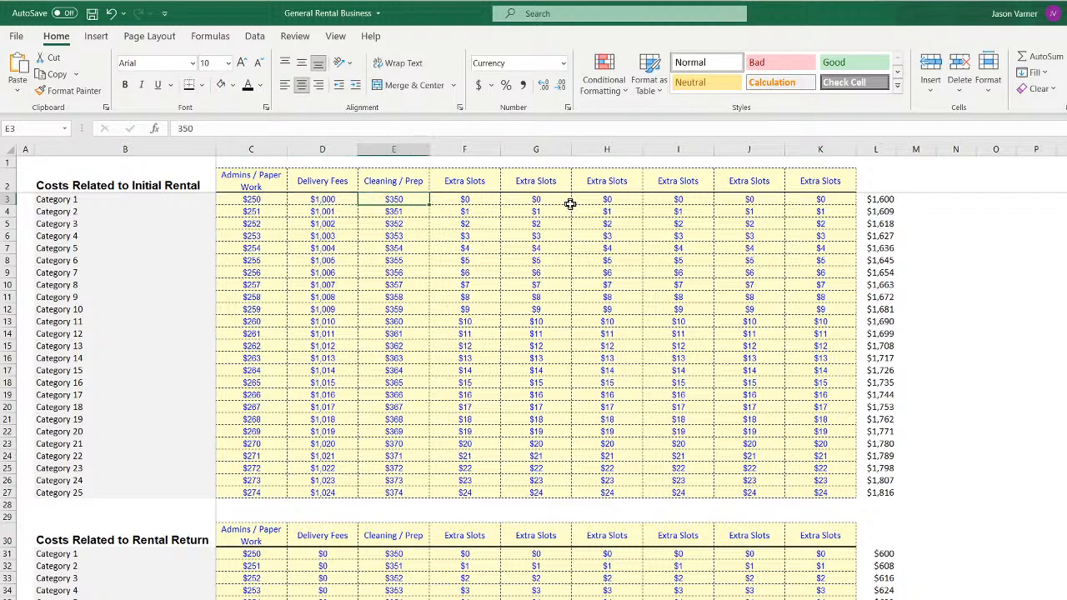
key("Left")
key("Left")
key("Left")
key("Left")
key("Left")
key("Left")
key("Left")
key("Left")
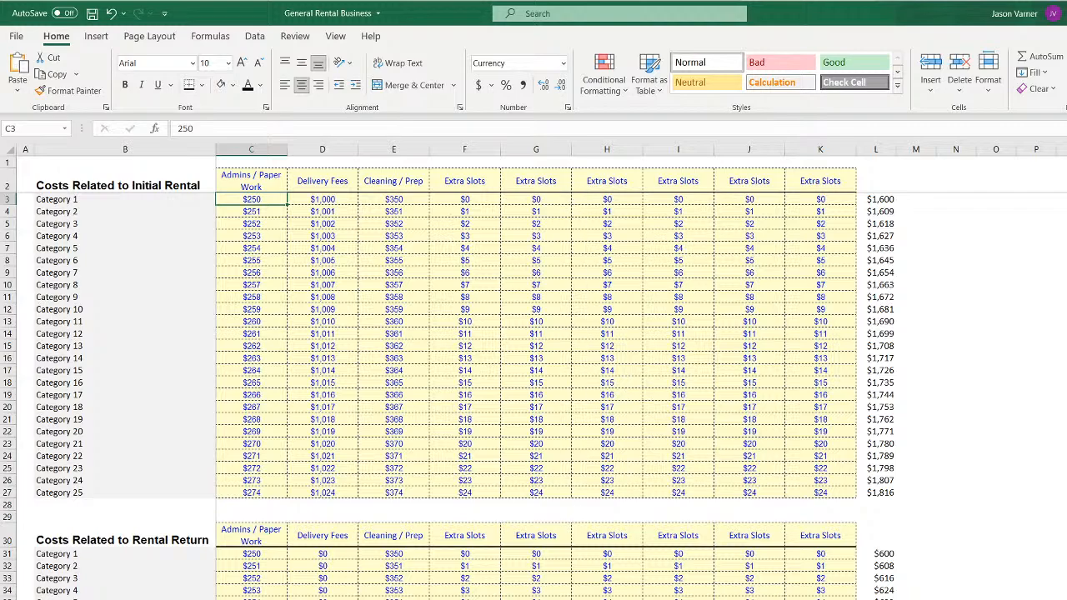
Insert a row above Total General and Administrative Expense in the 5-Year Monthly Pro-Forma and tag it G&A in A169
left_click(343, 597)
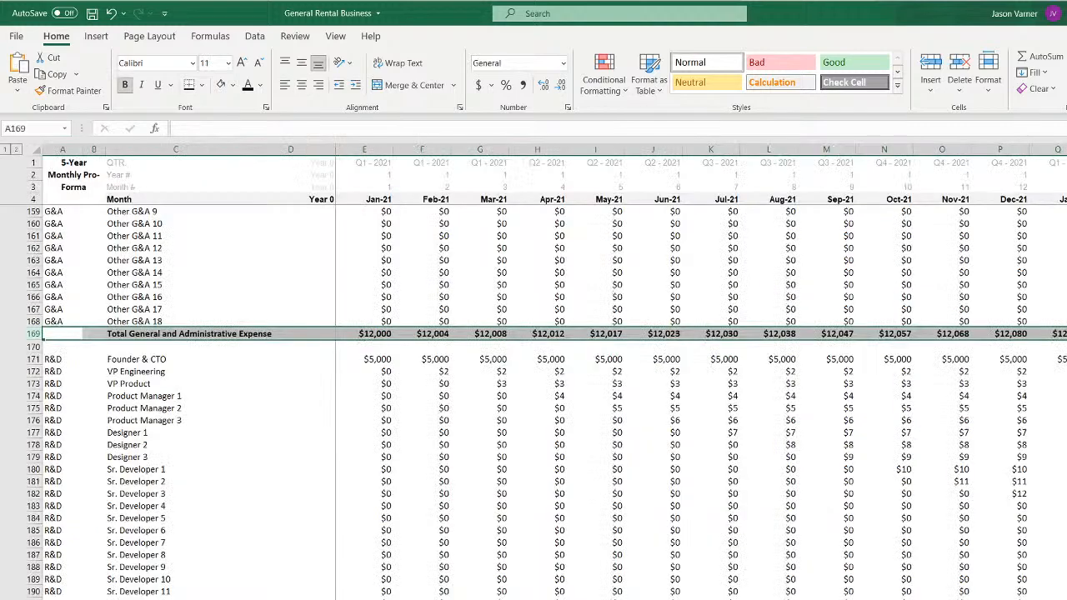
right_click(28, 333)
left_click(58, 446)
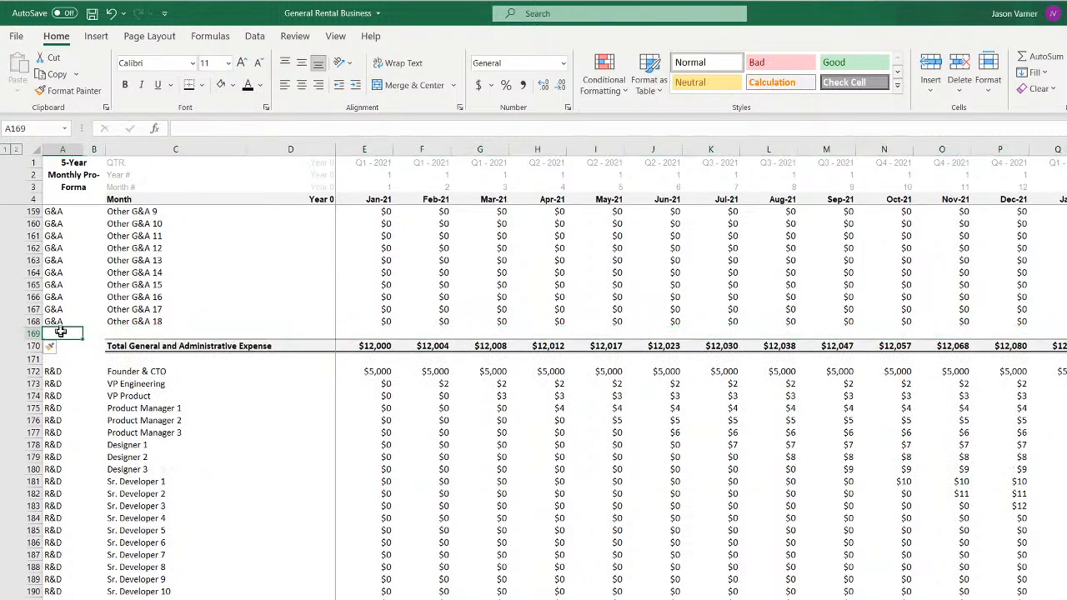
type("G&A")
key("Tab")
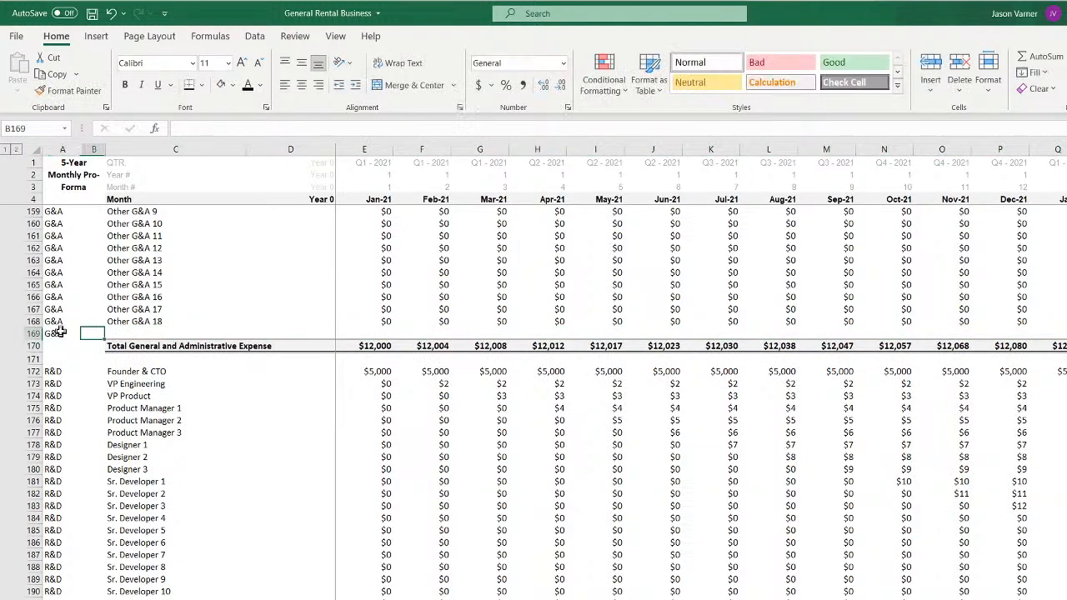
key("Tab")
type("Genera")
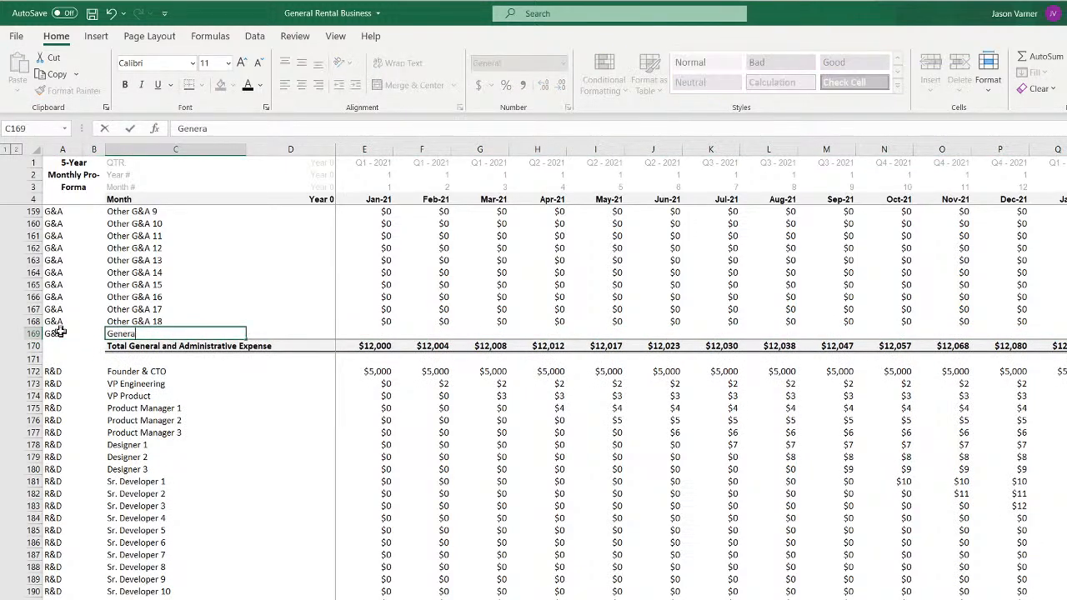
type("l Costs to Deliver Each")
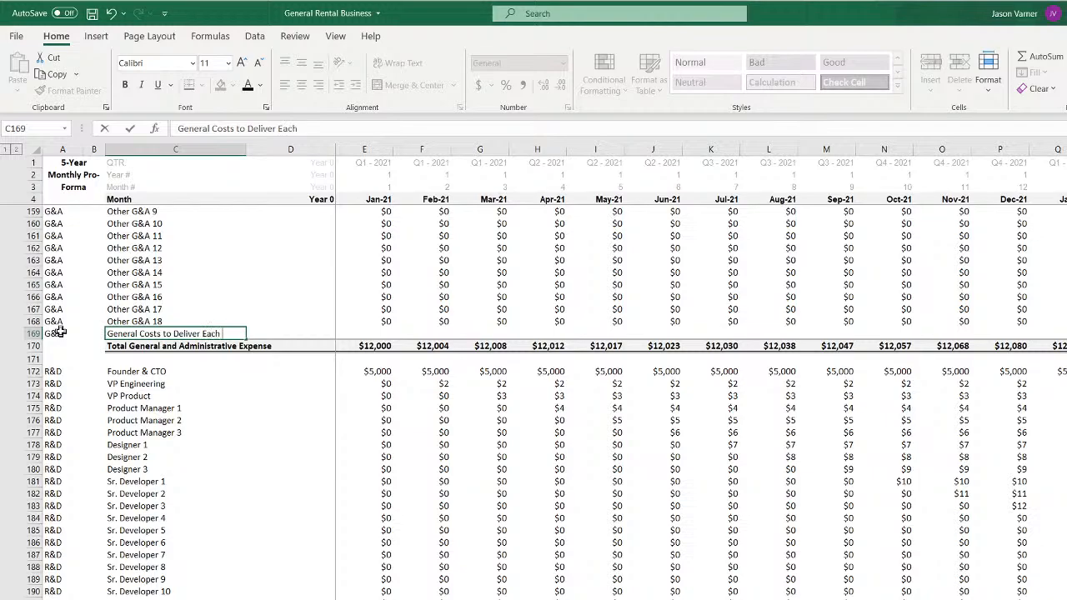
key("BackSpace")
key("BackSpace")
key("BackSpace")
key("BackSpace")
key("BackSpace")
key("BackSpace")
key("BackSpace")
key("BackSpace")
key("BackSpace")
key("BackSpace")
key("BackSpace")
key("BackSpace")
key("BackSpace")
key("BackSpace")
key("BackSpace")
key("BackSpace")
key("BackSpace")
key("BackSpace")
key("BackSpace")
key("BackSpace")
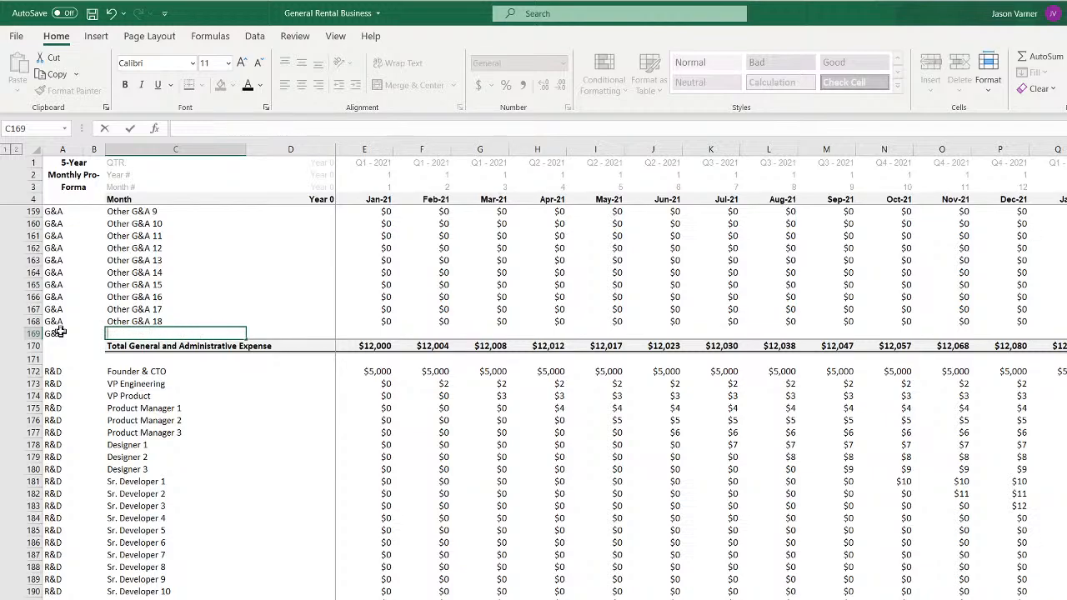
Label the new G&A row in C169 as "Initial Rental Costs i.e. Delivery/Shipping/etc.."
type("Initial Rental Costs i")
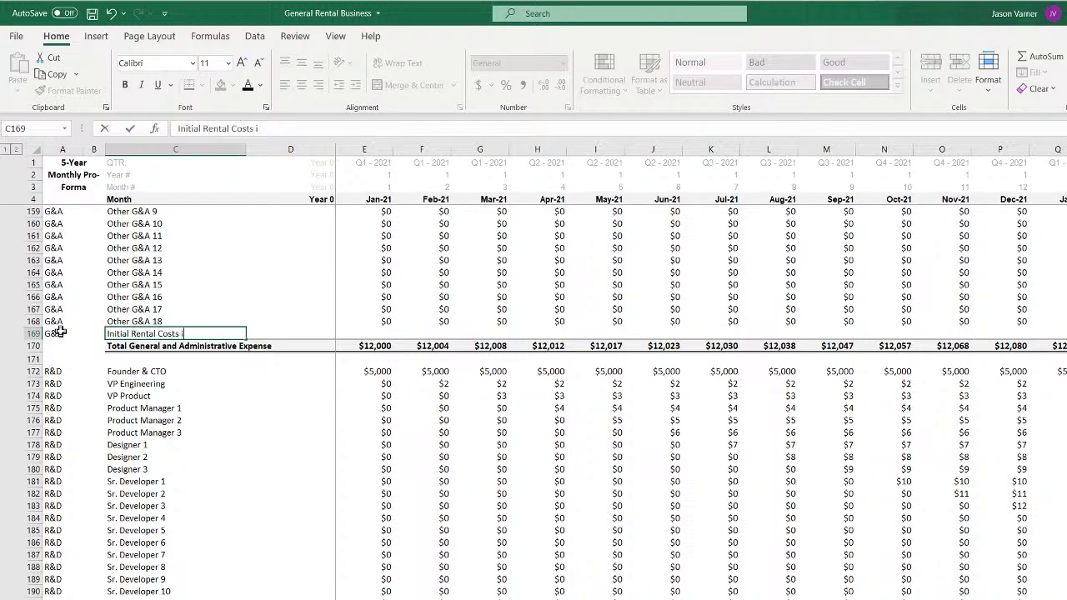
type(".e. Delivery/Shipping/etc.")
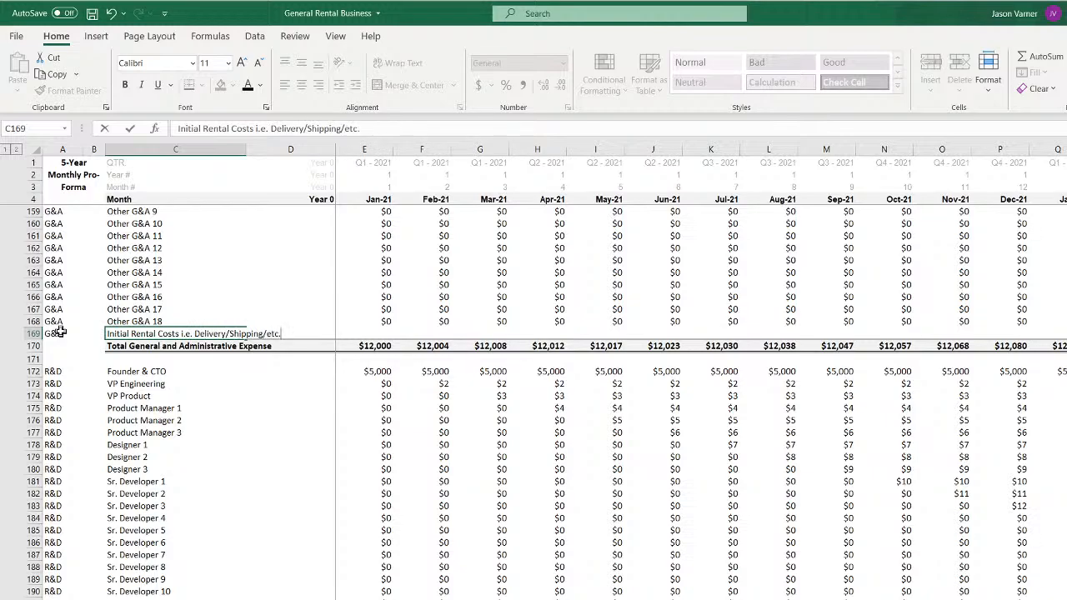
key("Return")
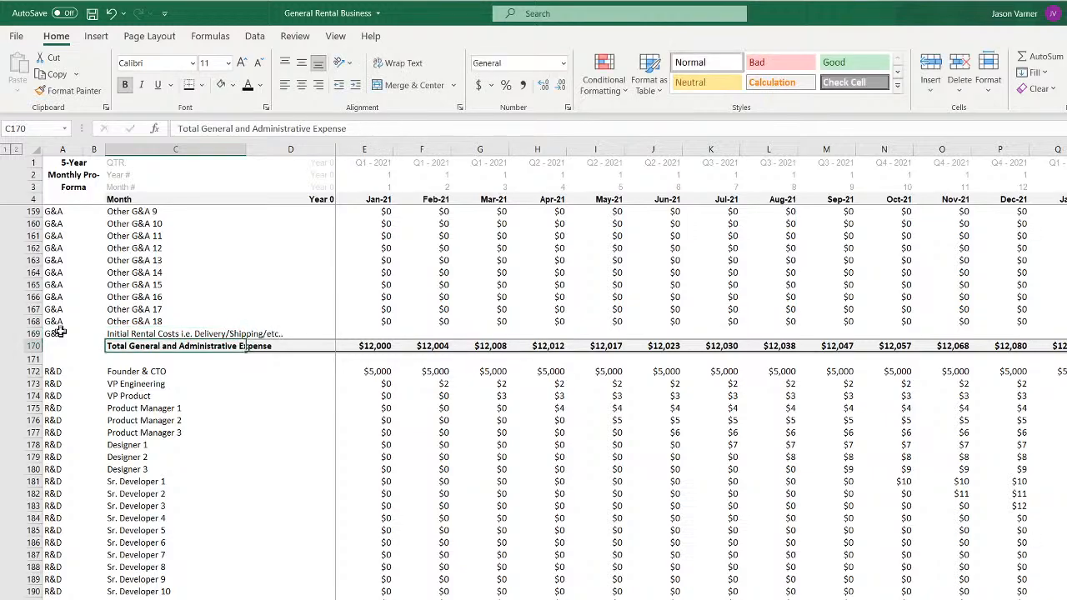
Begin a formula in E169 that adds the matrix7 totals of Purchase Groups 1 to 3 from C4, C31 and C58
key("Up")
key("Right")
key("Right")
key("Right")
key("Left")
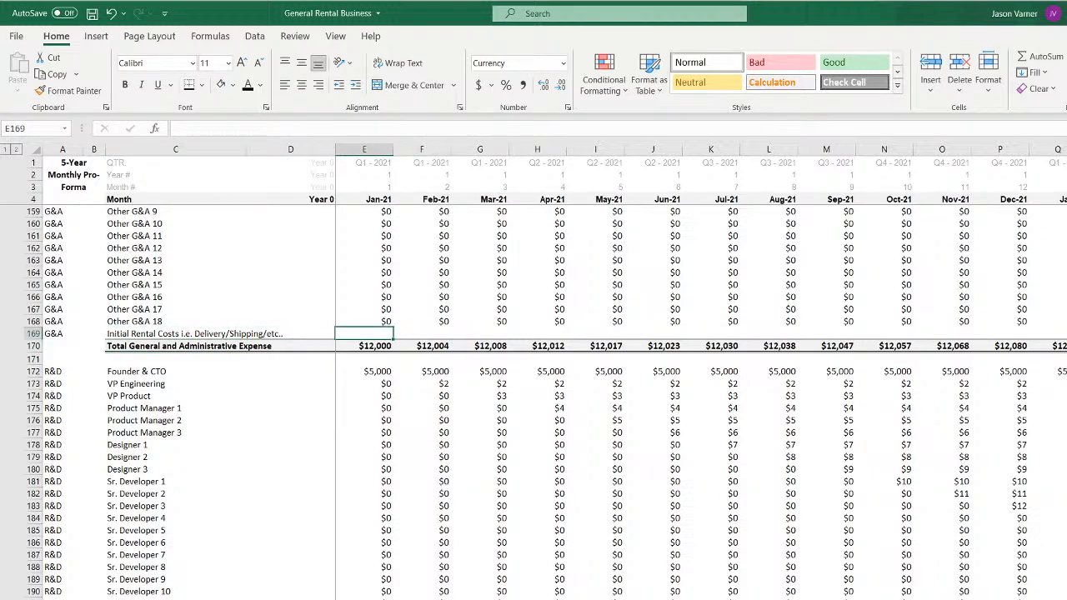
key("ctrl+Page_Up")
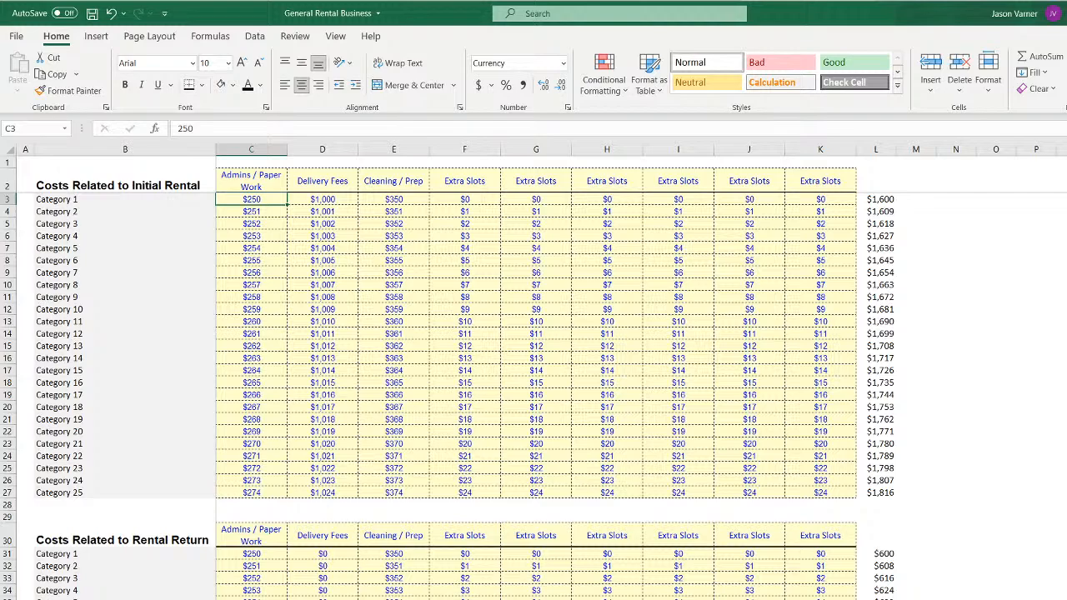
key("ctrl+Page_Down")
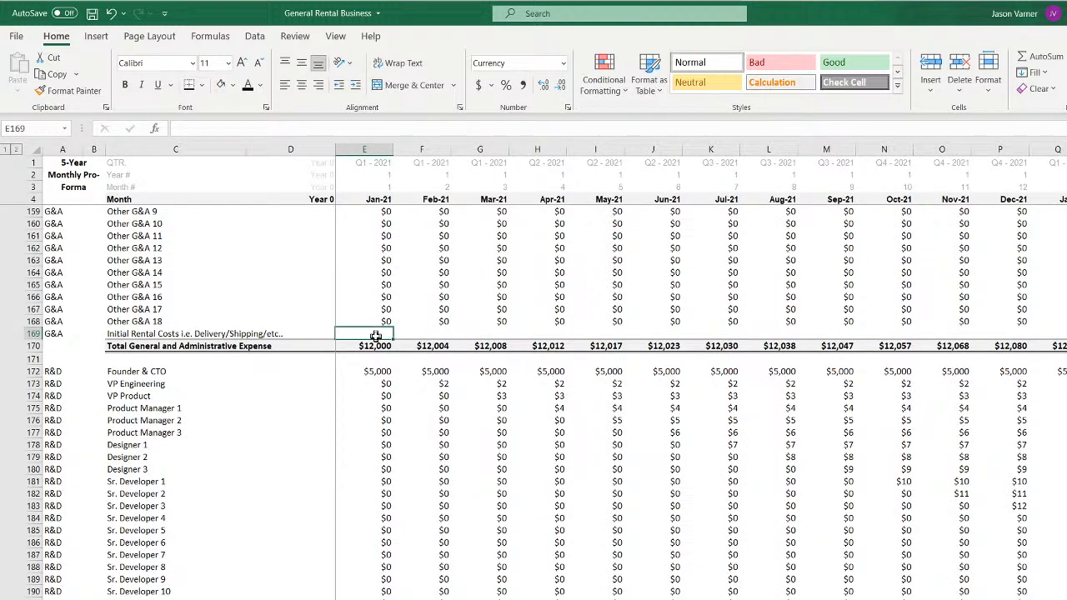
type("=")
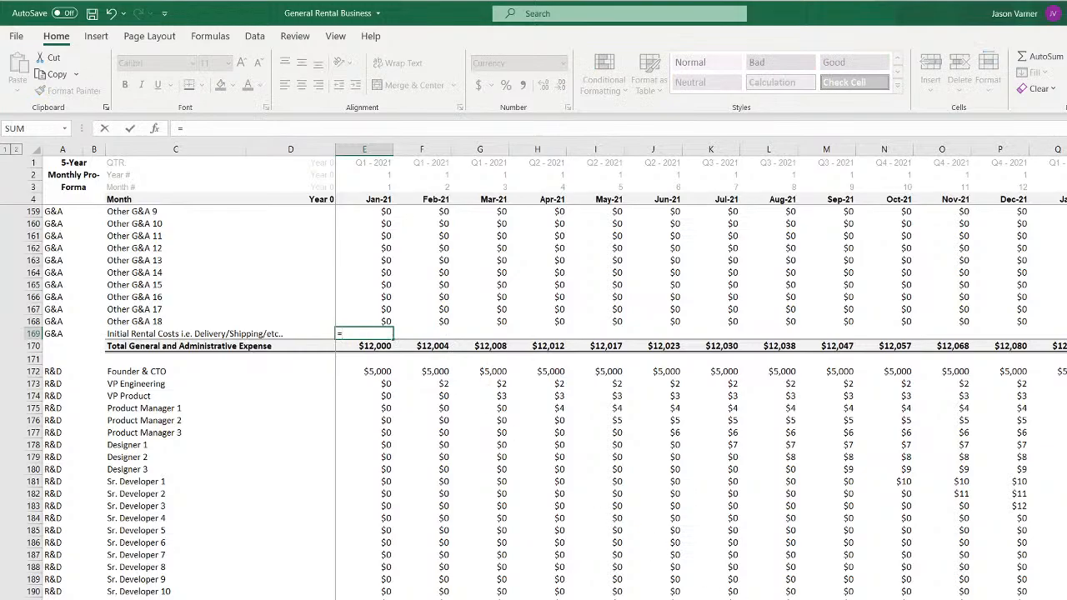
key("ctrl+Page_Down")
key("ctrl+Page_Down")
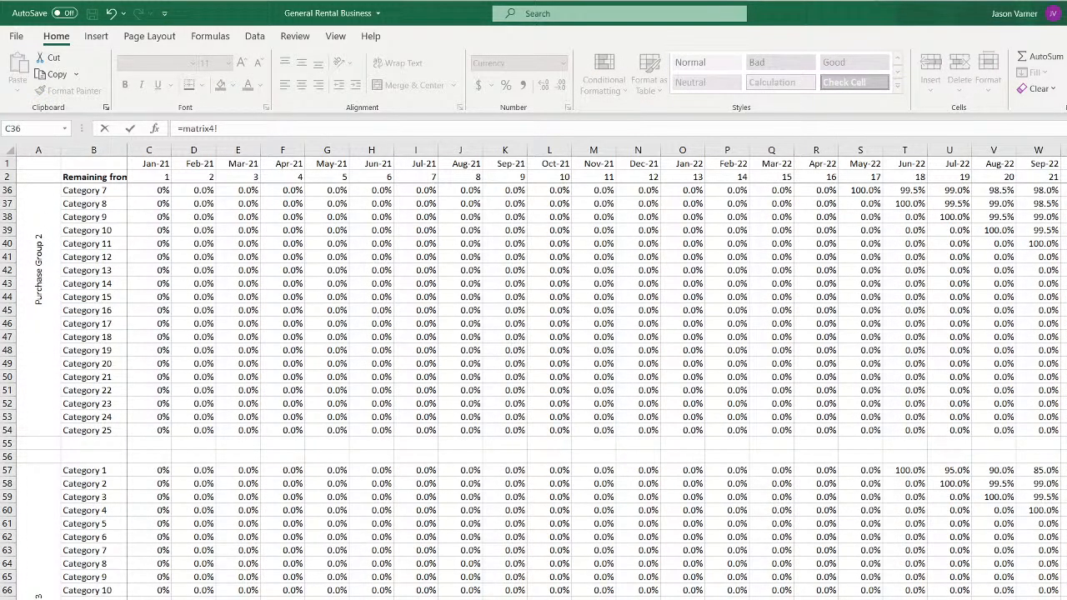
key("ctrl+Page_Down")
key("ctrl+Page_Down")
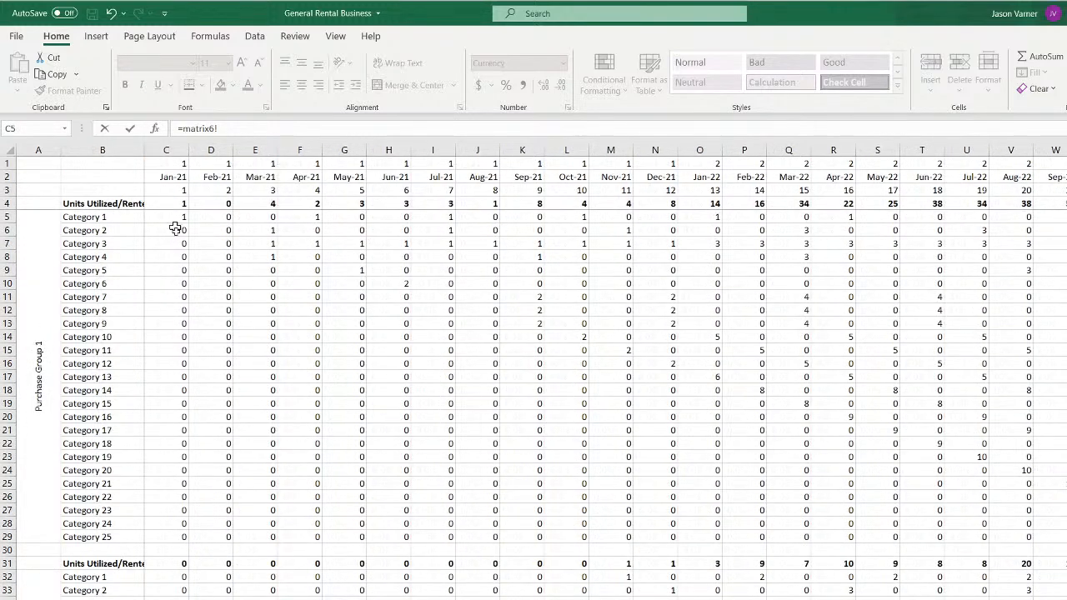
key("ctrl+Page_Down")
left_click(174, 204)
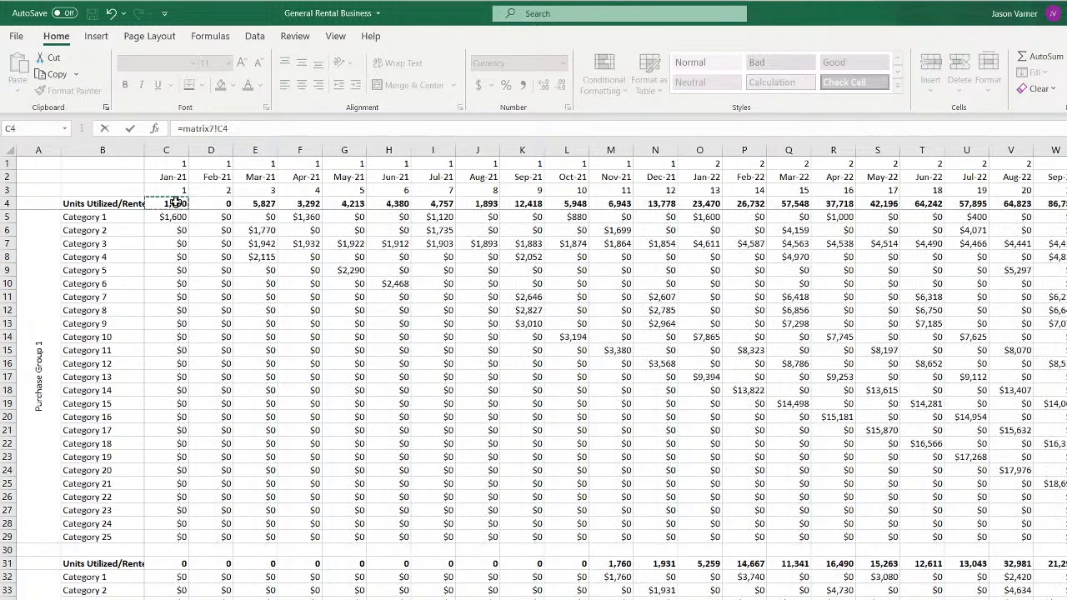
type("+")
left_click(168, 564)
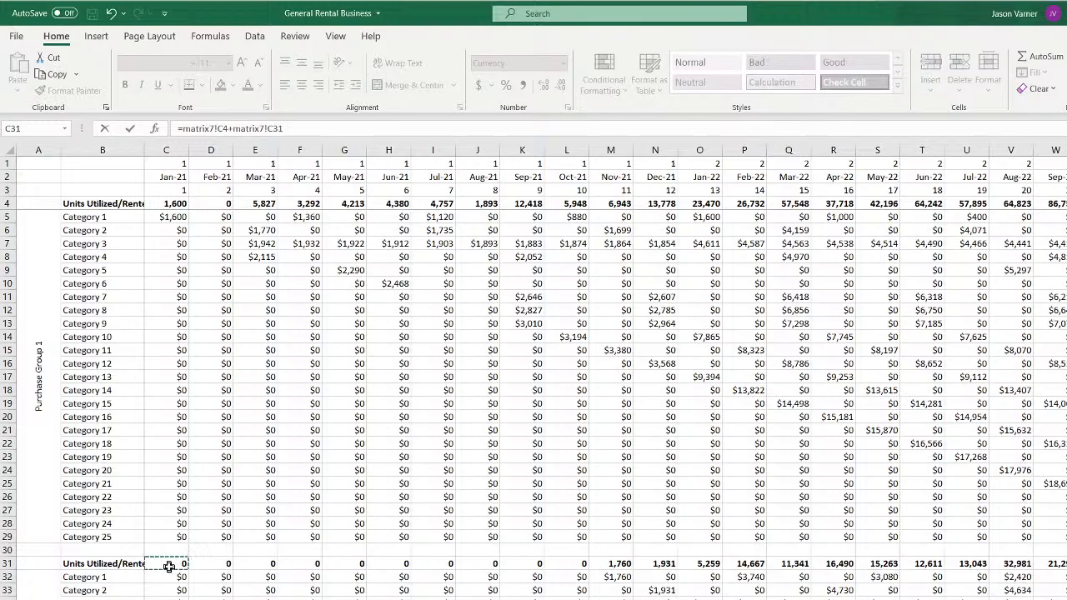
scroll(343, 545, "down", 7)
type("+")
left_click(169, 599)
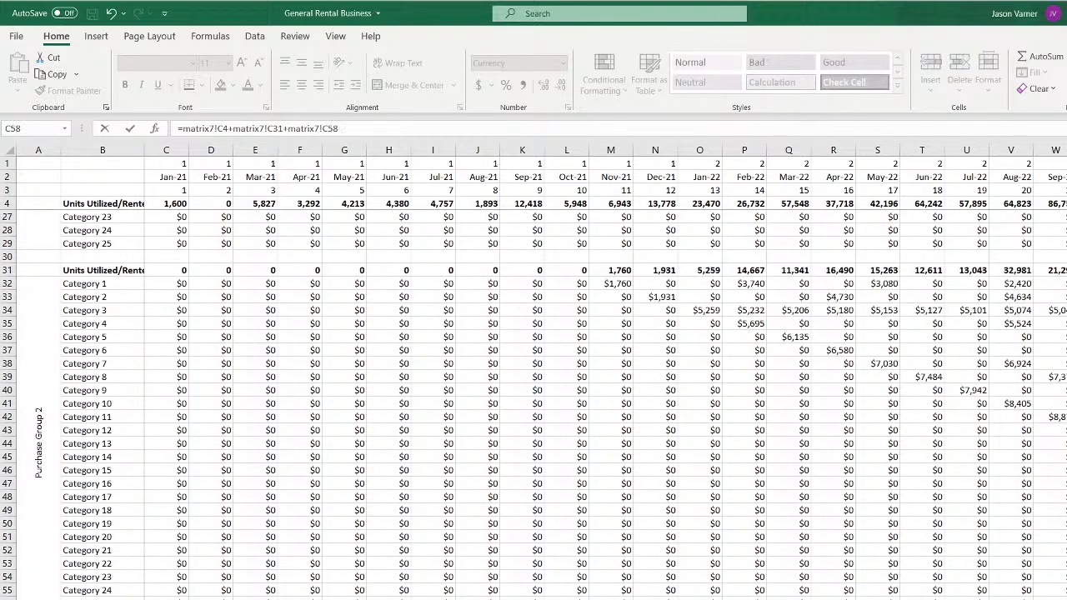
Complete the E169 formula by adding the matrix7 totals of Purchase Groups 4 to 7 from C85, C112, C139 and C166
scroll(227, 549, "down", 11)
type("+matrix7!C85")
left_click(174, 550)
type("+matrix7!C85")
scroll(359, 581, "down", 11)
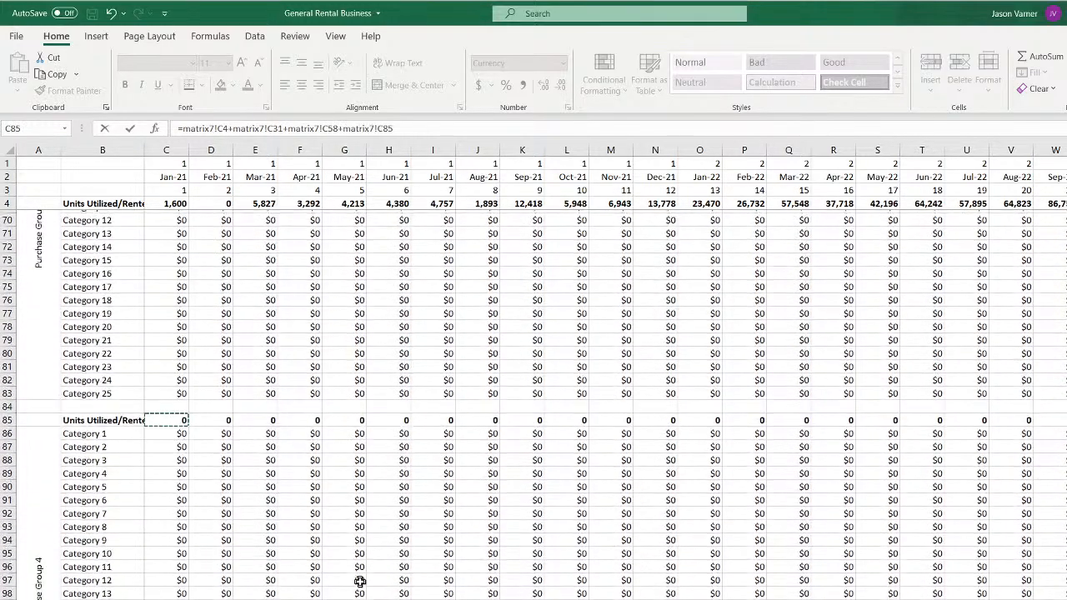
left_click(169, 469)
scroll(309, 554, "down", 7)
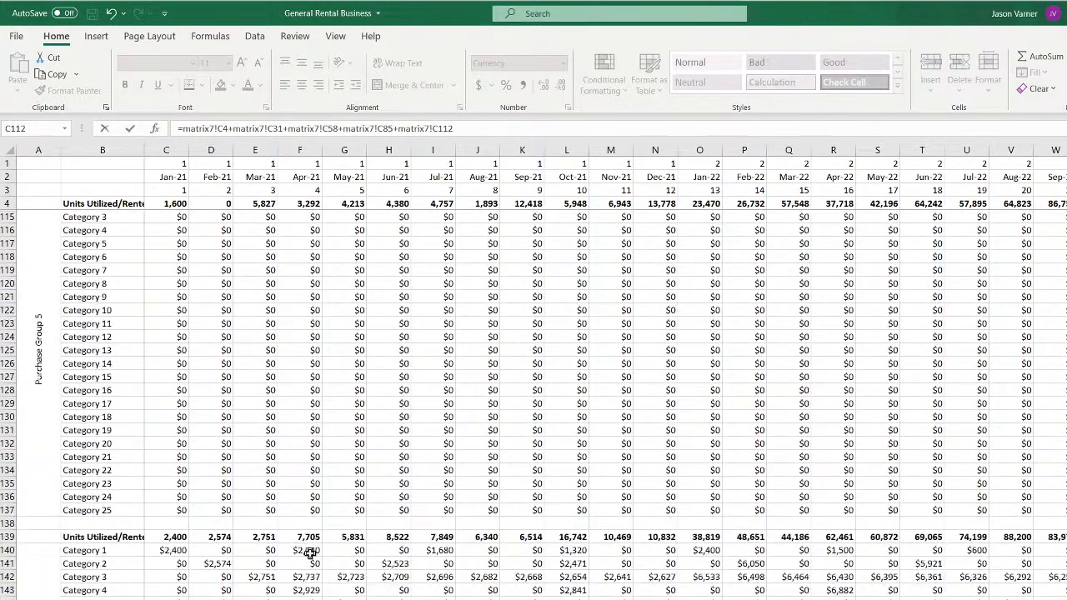
type("+")
left_click(171, 536)
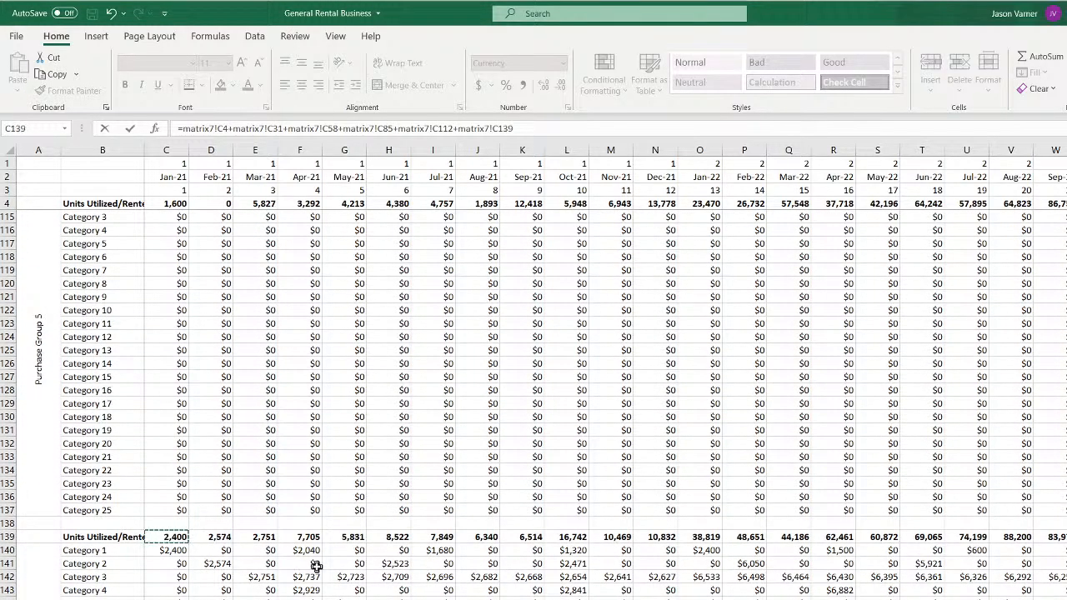
scroll(200, 482, "down", 11)
scroll(257, 561, "down", 10)
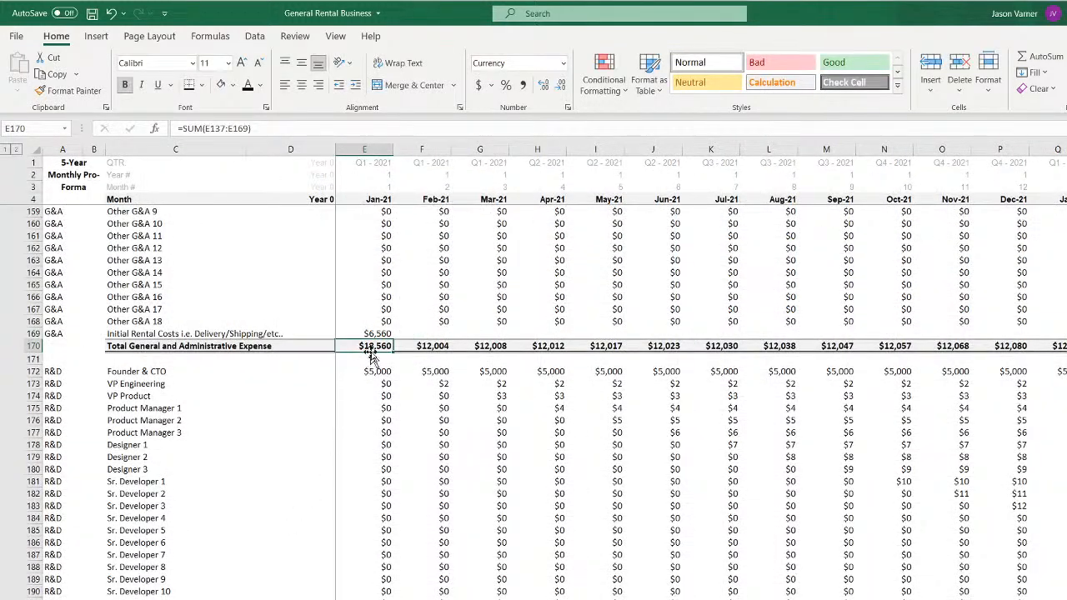
Check the sum range of the January total in E170 and fill the E169 formula across all months to BL169
left_click(381, 332)
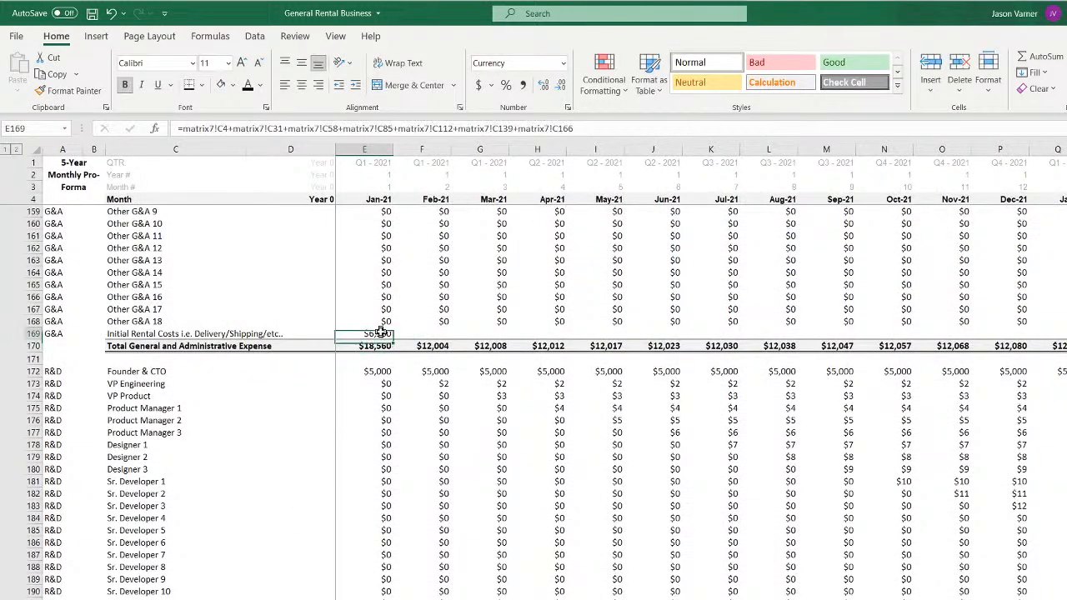
double_click(384, 346)
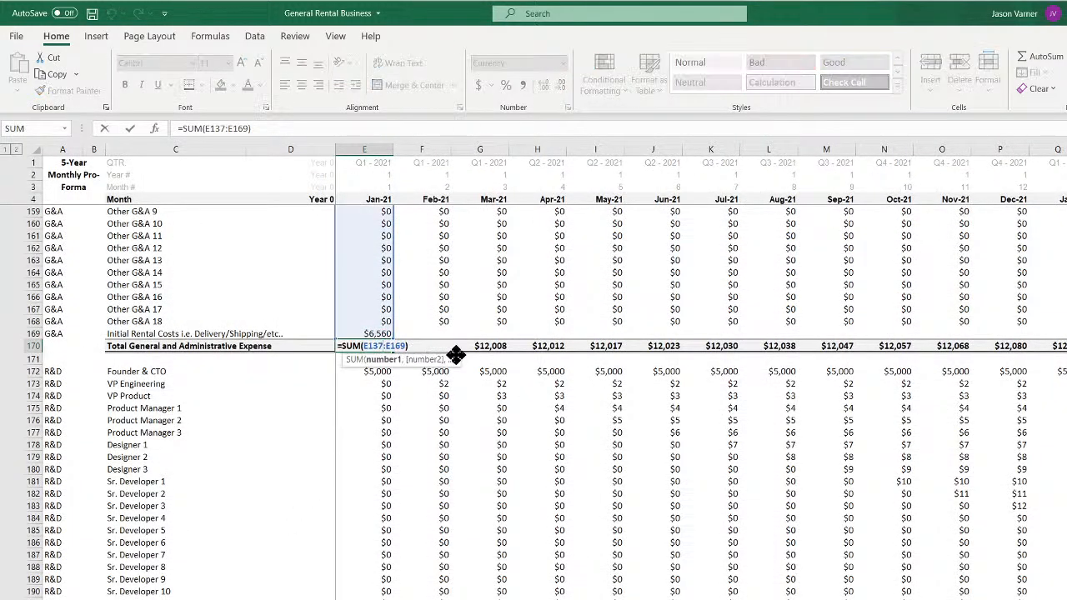
key("Return")
left_click(379, 335)
left_click_drag(393, 338, 1066, 346)
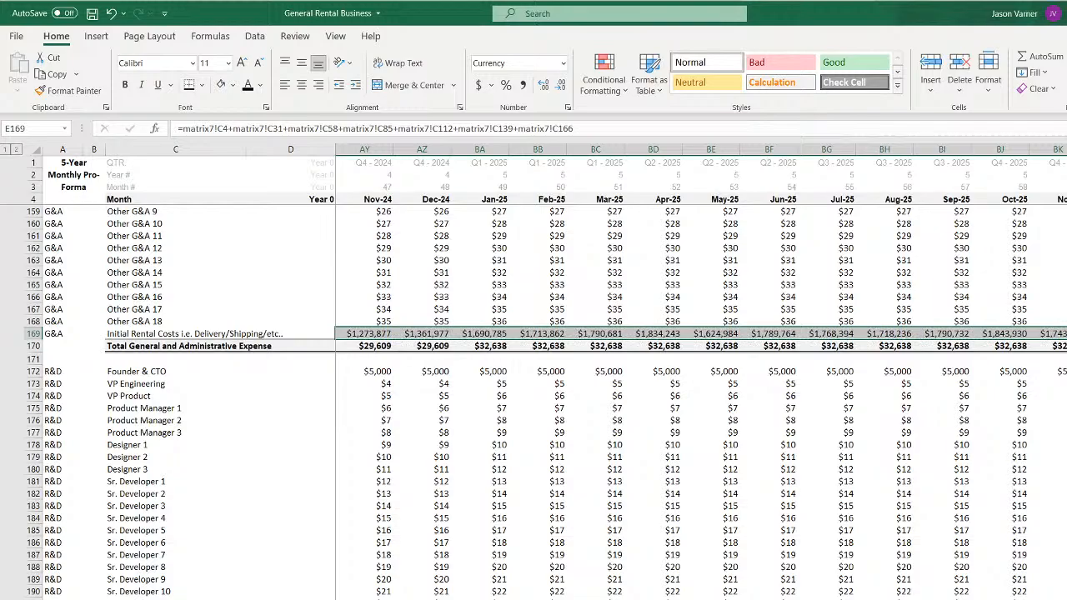
left_click(1065, 333)
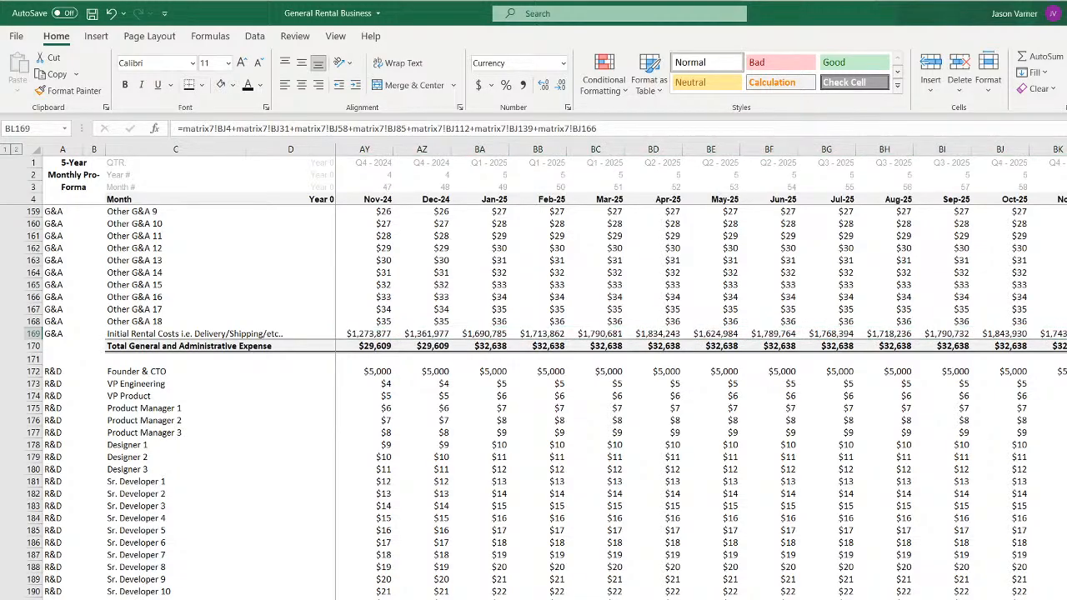
scroll(542, 400, "up", 11)
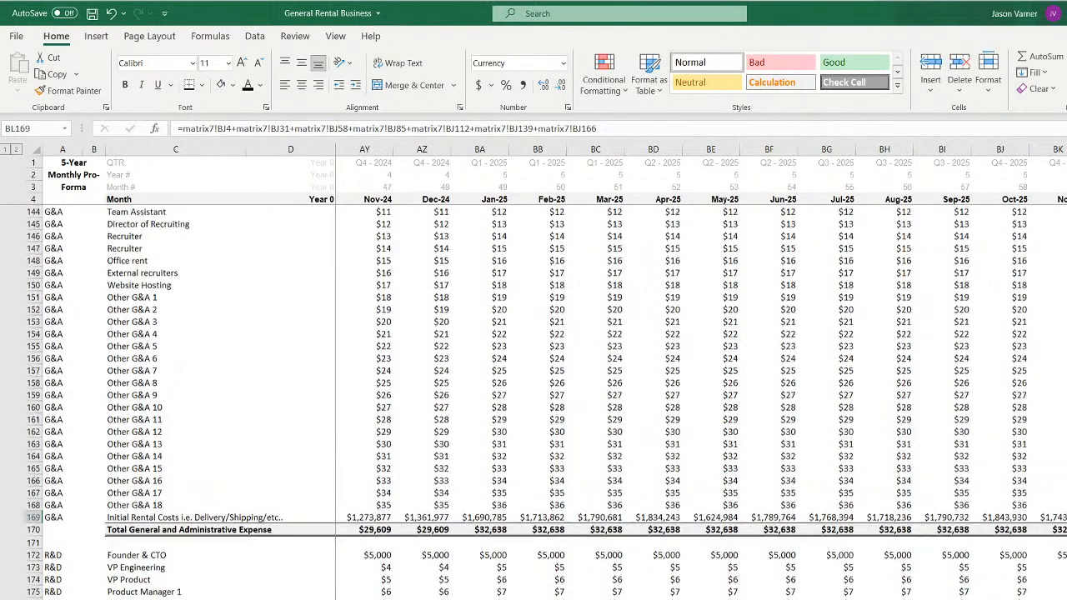
Re-sum the Total General and Administrative Expense in row 170 over rows 137 to 169, through BL170
scroll(542, 400, "down", 3)
scroll(541, 400, "down", 1)
key("alt+equal")
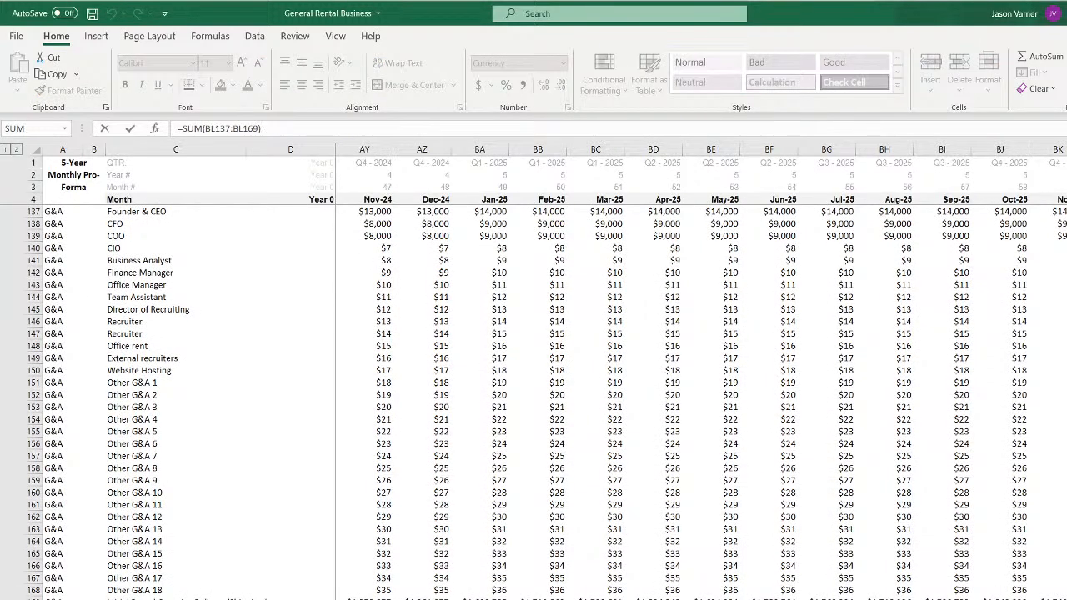
key("ctrl+Return")
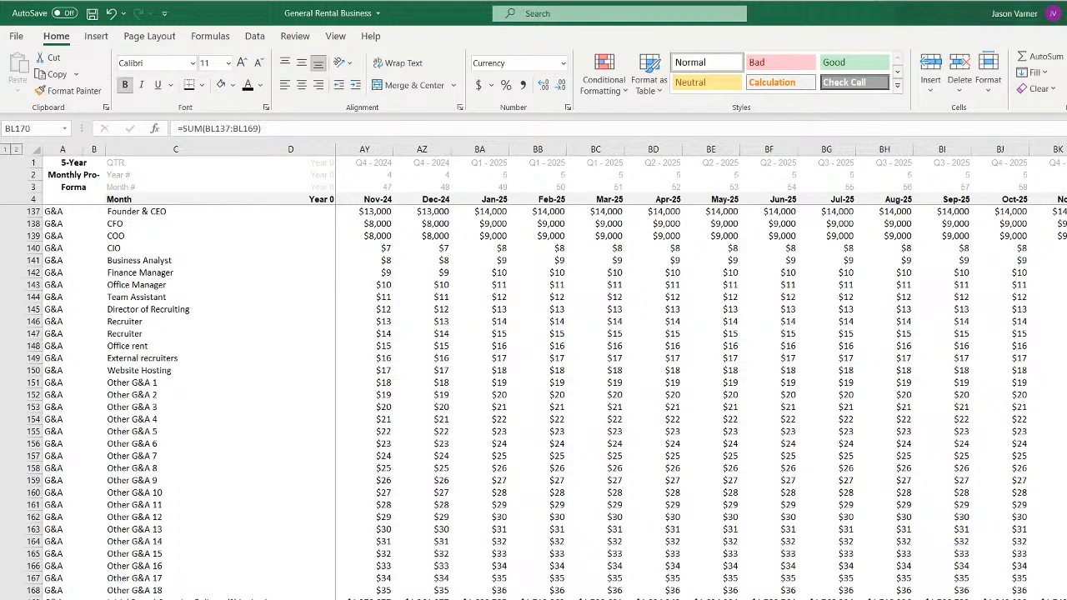
Check the sum ranges of the January and February 2021 G&A totals in E170 and F170
scroll(700, 375, "left", 15)
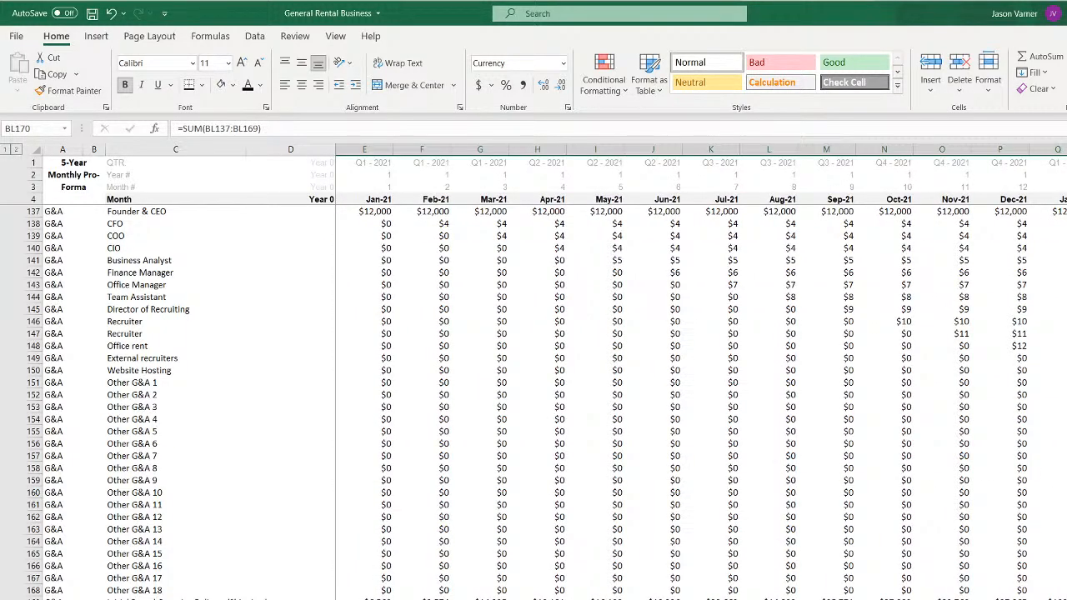
key("ctrl+Left")
key("F2")
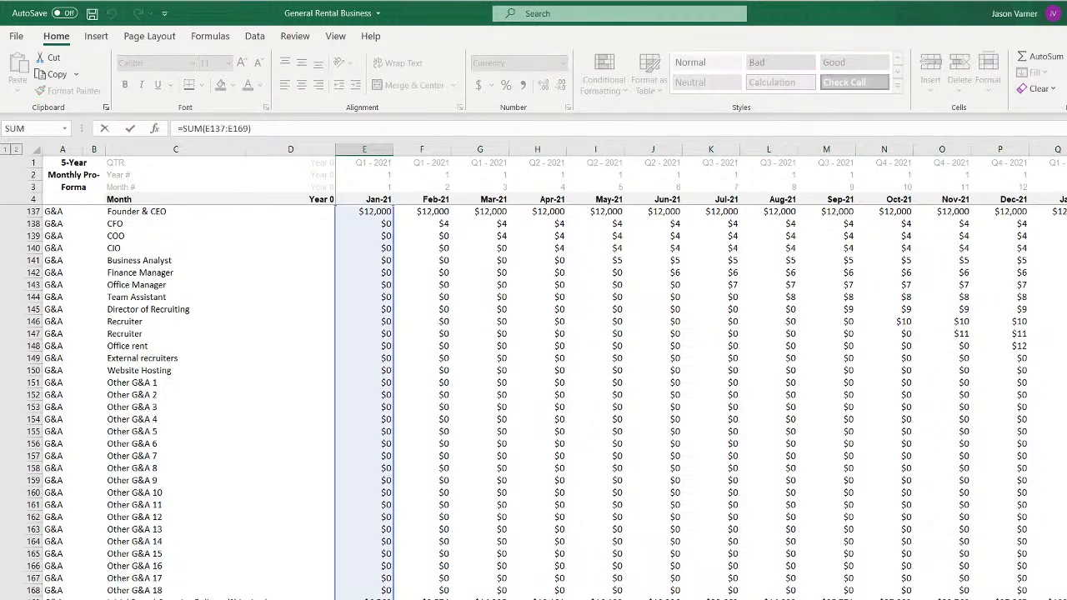
key("Tab")
key("F2")
key("Return")
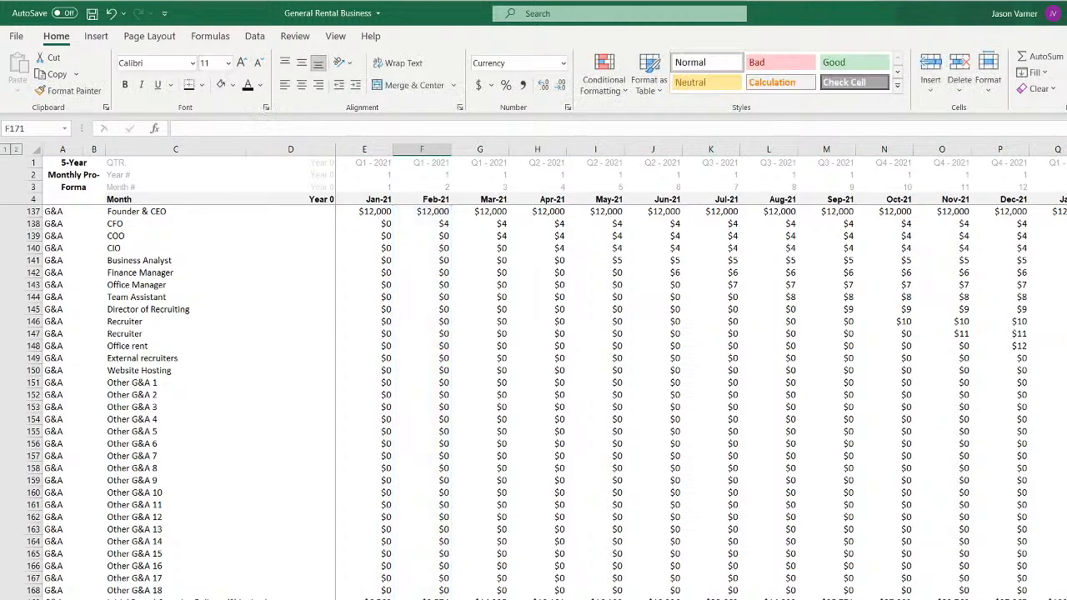
Review the Total Units Fully Rented Out per Month for the final forecast months, including the sum in BL67
scroll(700, 371, "right", 15)
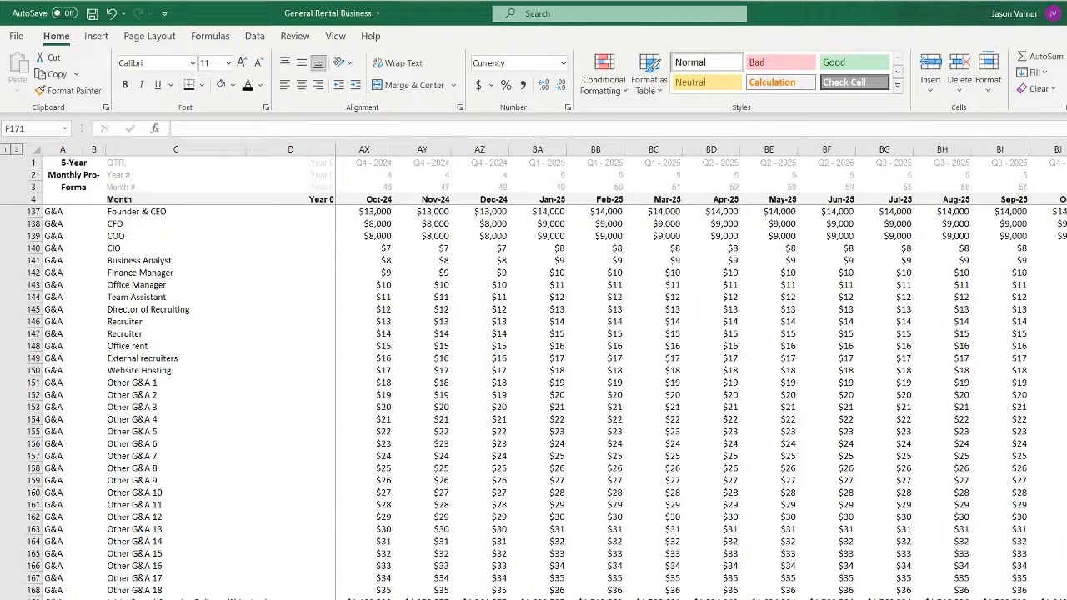
scroll(533, 400, "up", 15)
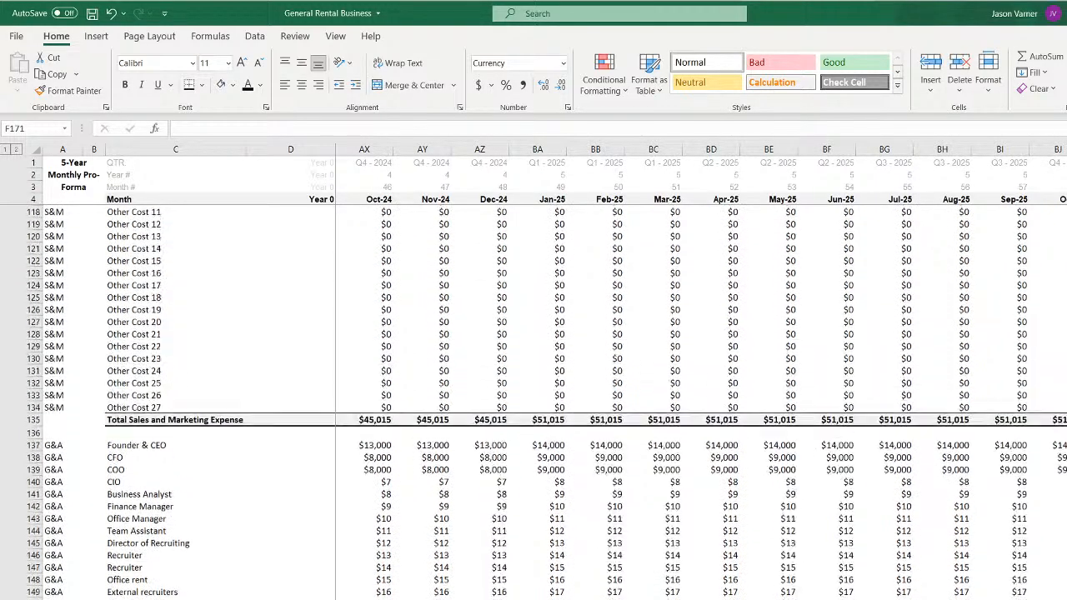
scroll(533, 400, "up", 20)
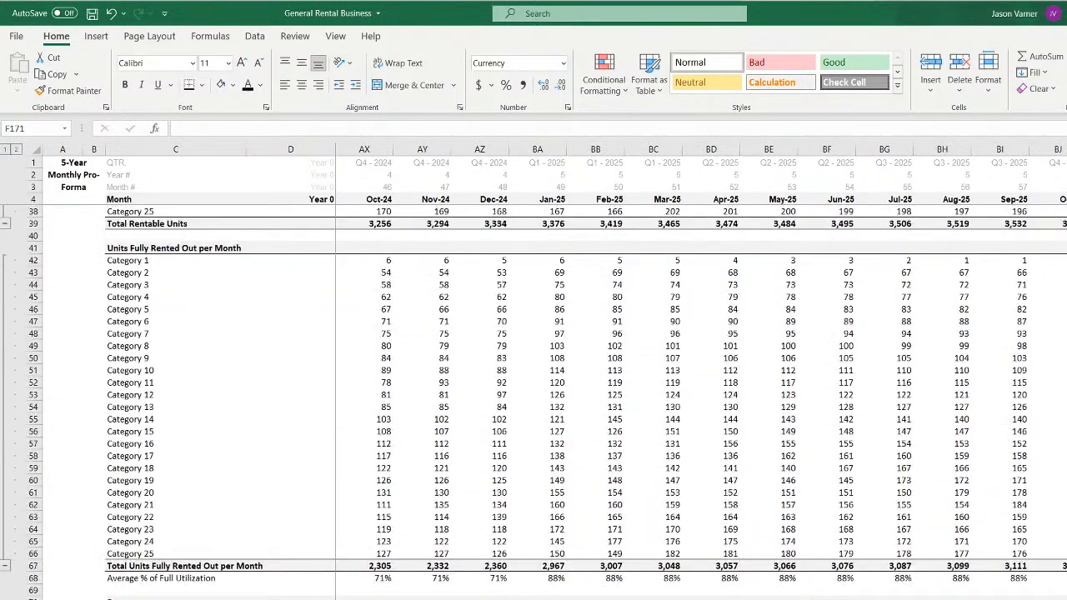
scroll(533, 400, "down", 7)
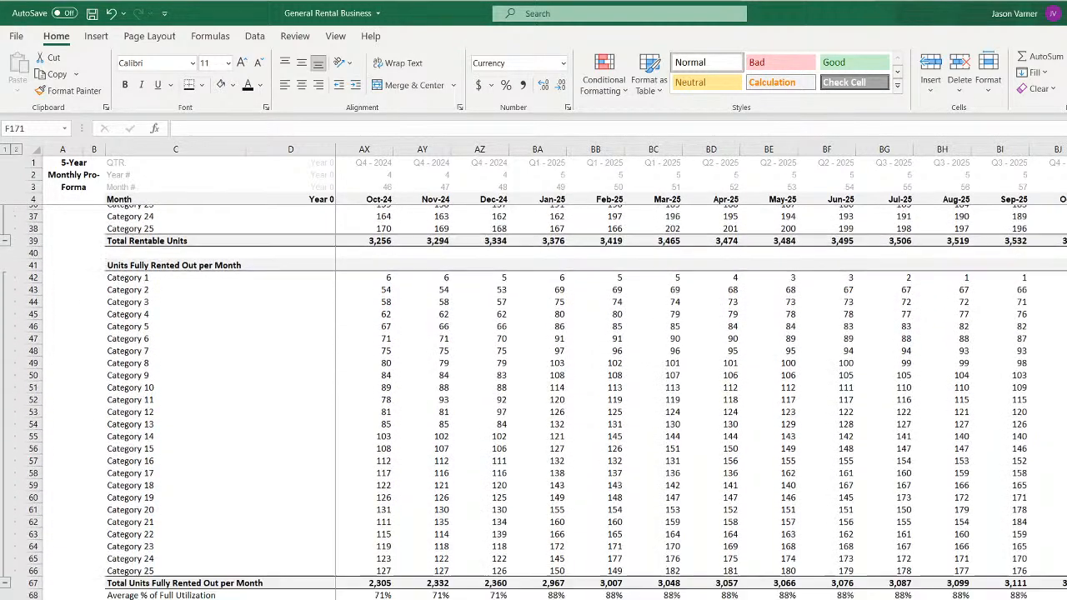
left_click(1066, 566)
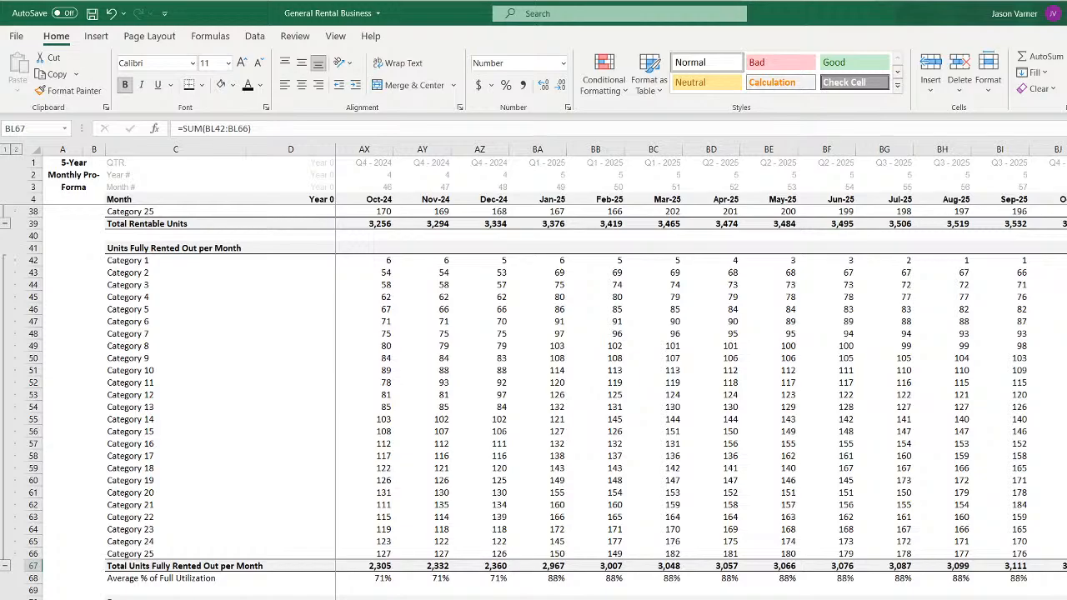
Examine the per-category totals of the Costs Related to Initial Rental in L3:L27 on the rental costs sheet
key("ctrl+Page_Down")
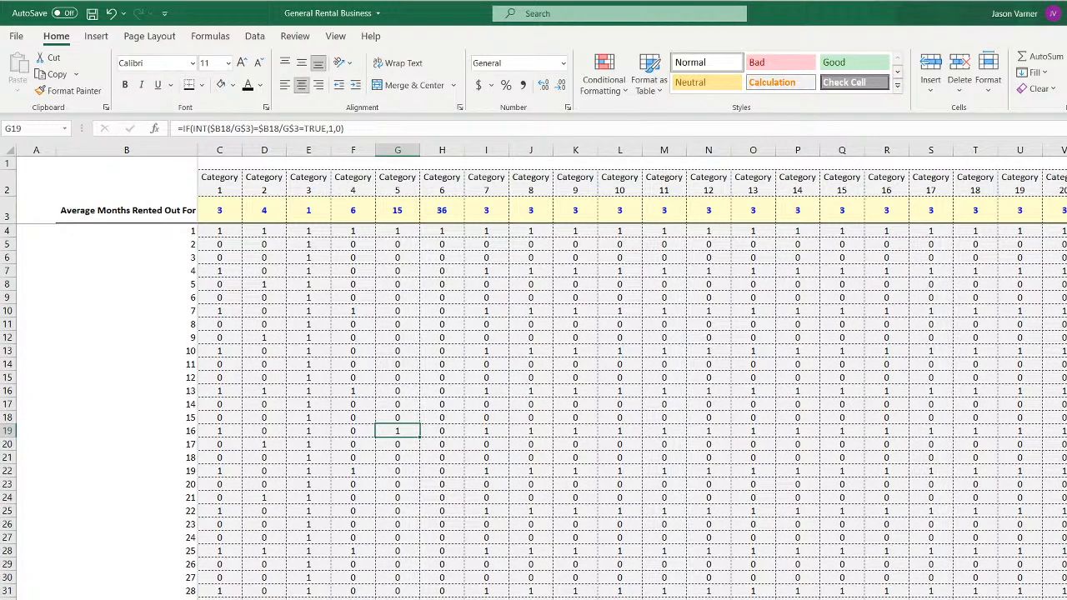
key("ctrl+Page_Down")
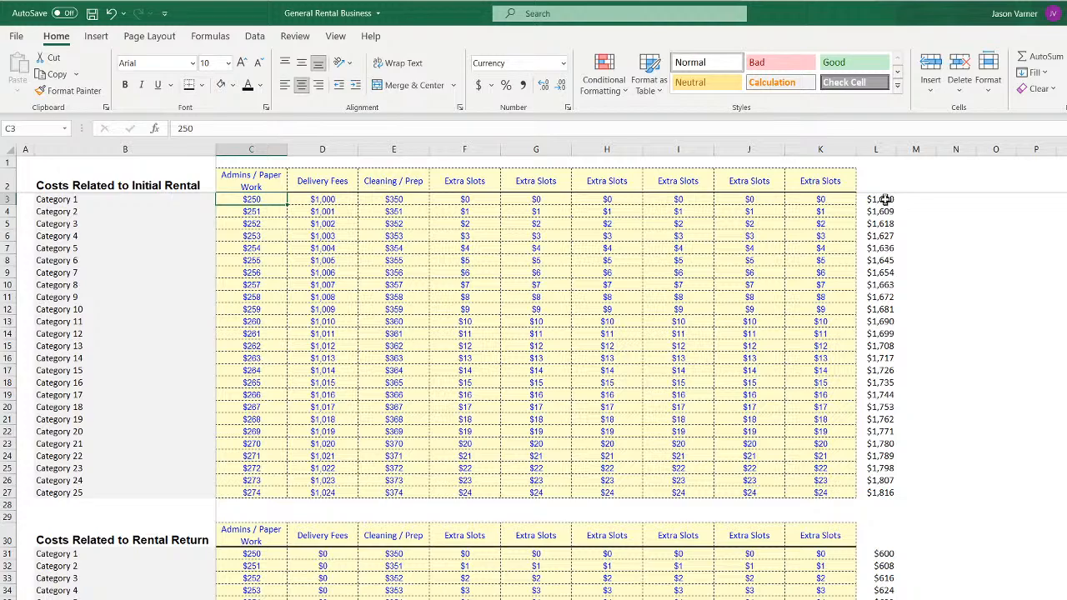
left_click_drag(885, 200, 879, 489)
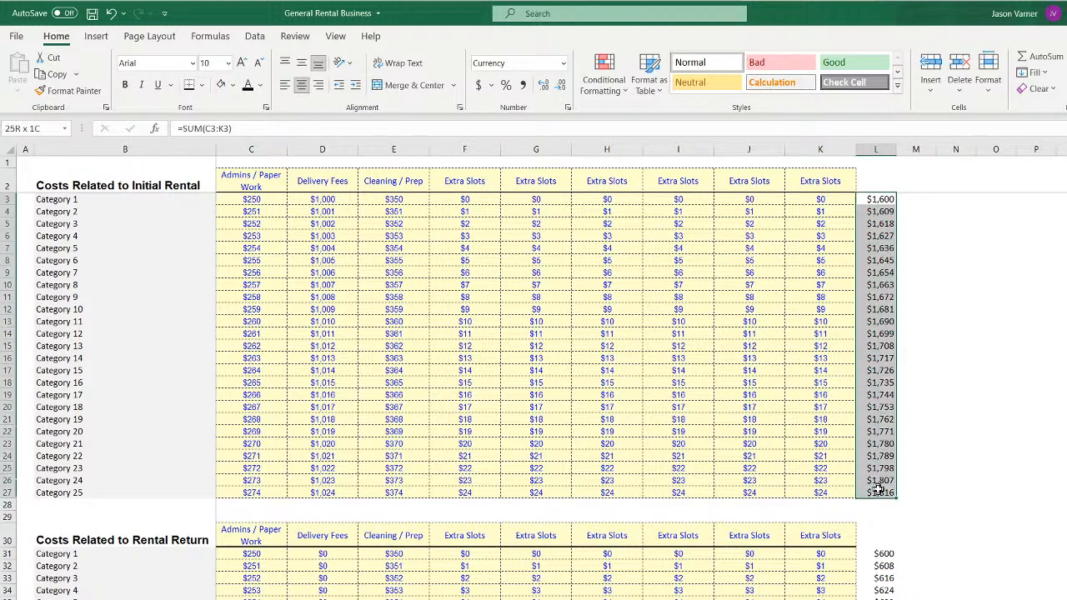
left_click(881, 200)
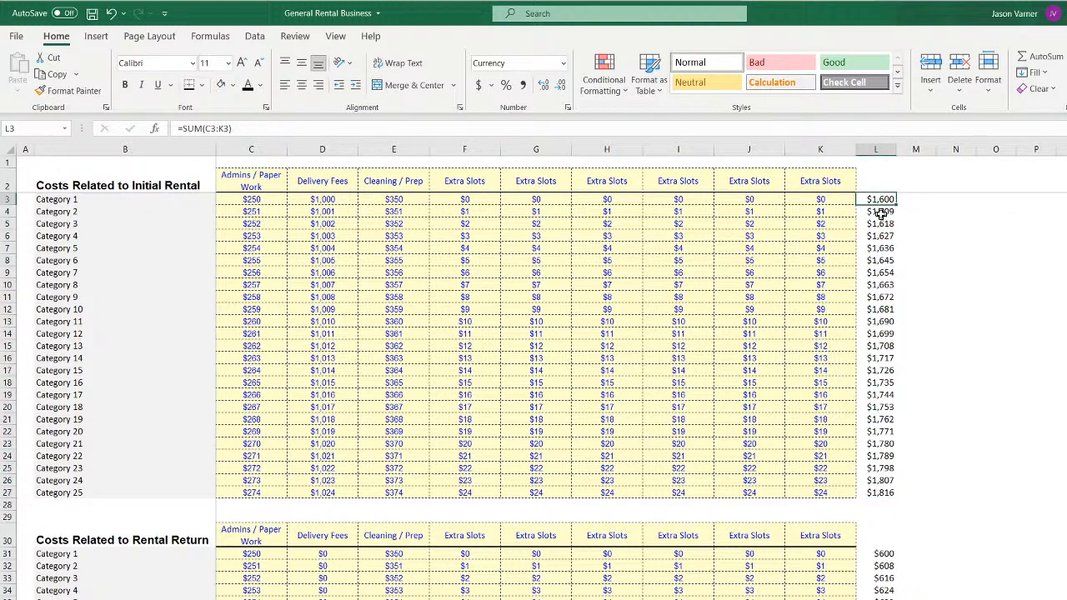
left_click_drag(881, 200, 878, 492)
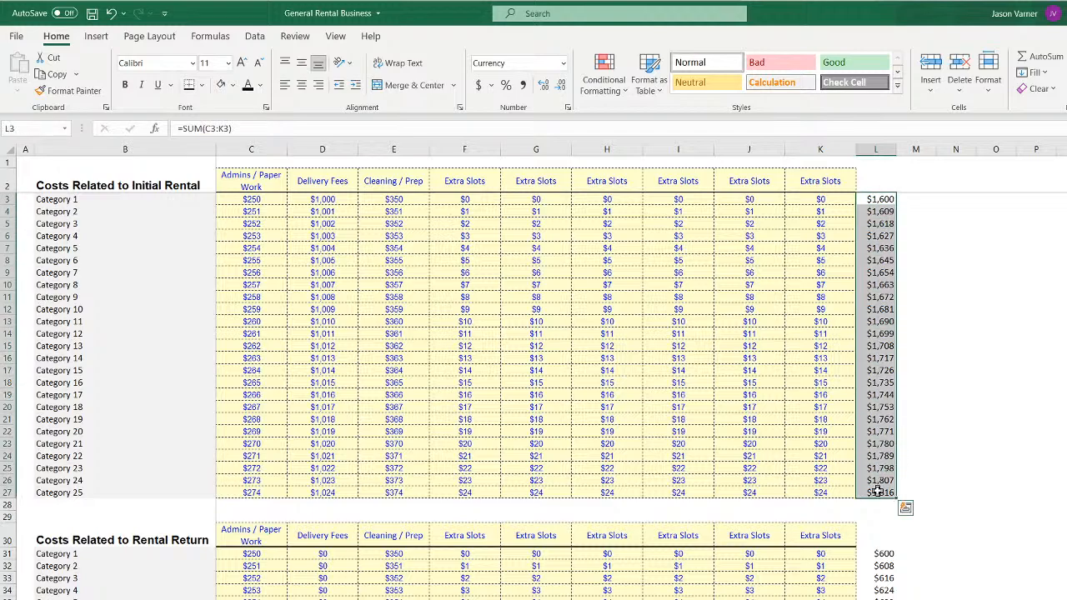
left_click(987, 369)
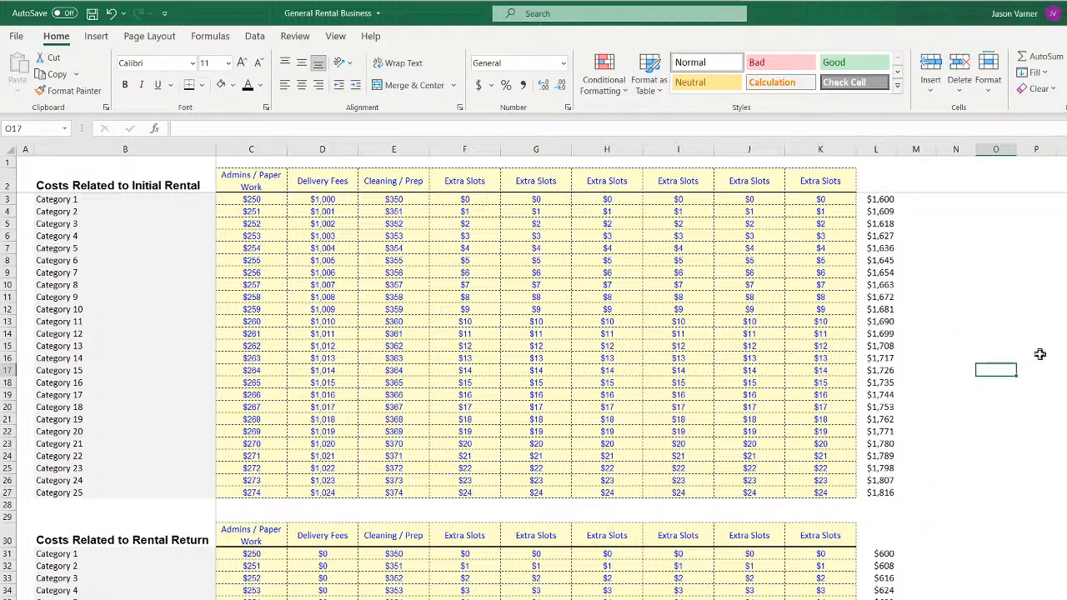
left_click(259, 201)
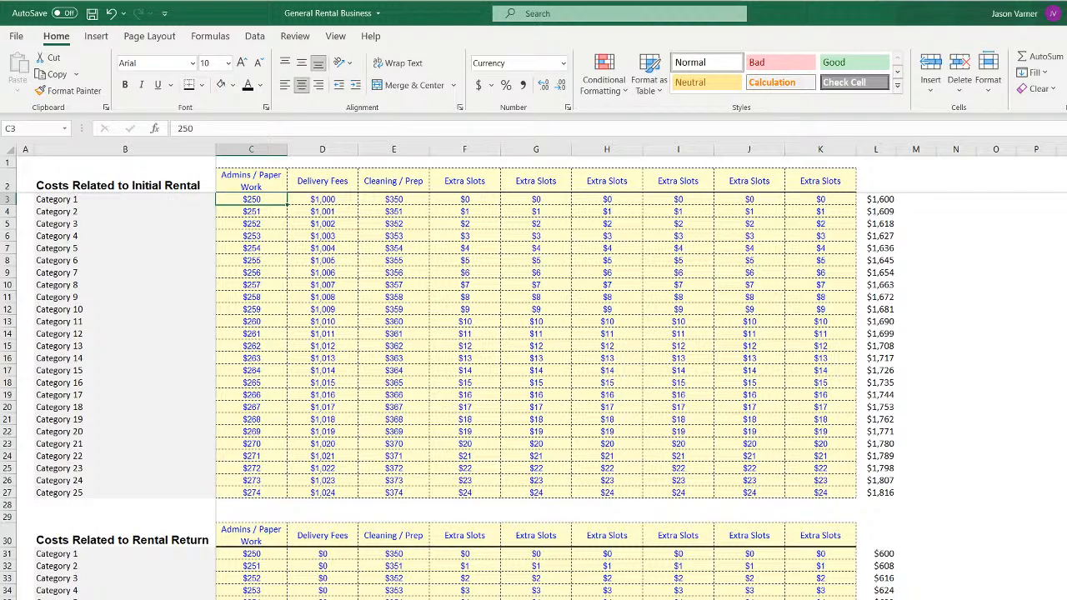
Review the Unit Purchases, Unit Utilization Rate and monthly loss rate tables in the Revenue Assumptions
left_click(334, 599)
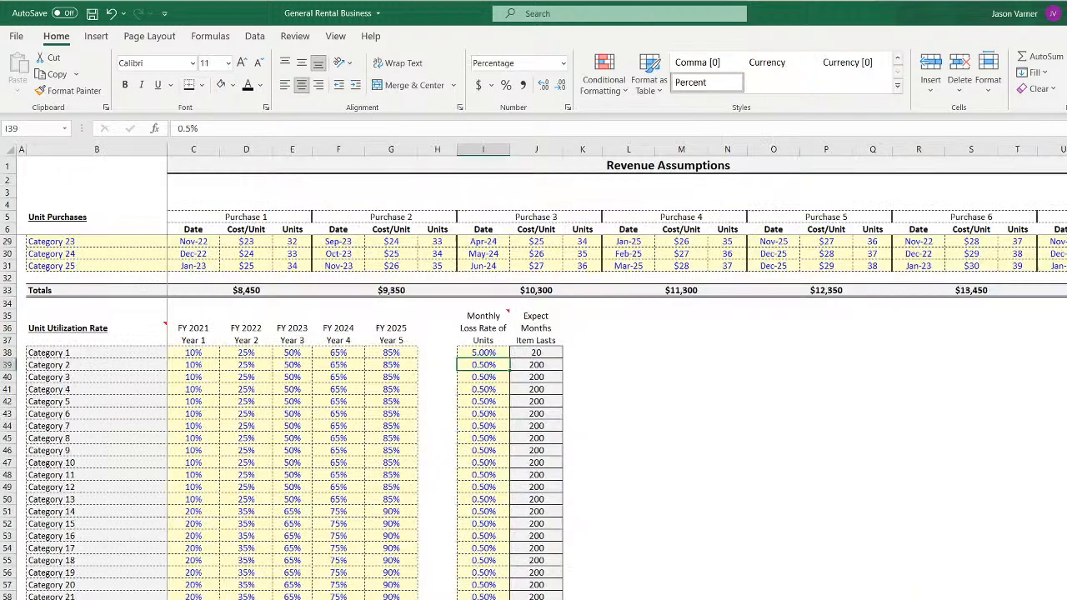
scroll(244, 341, "up", 8)
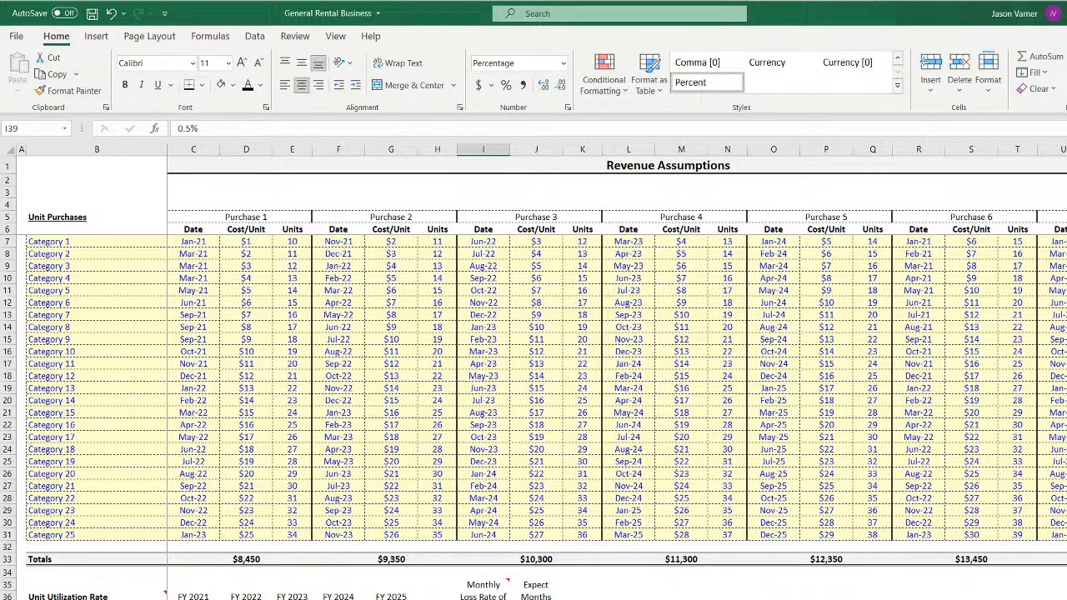
left_click(400, 599)
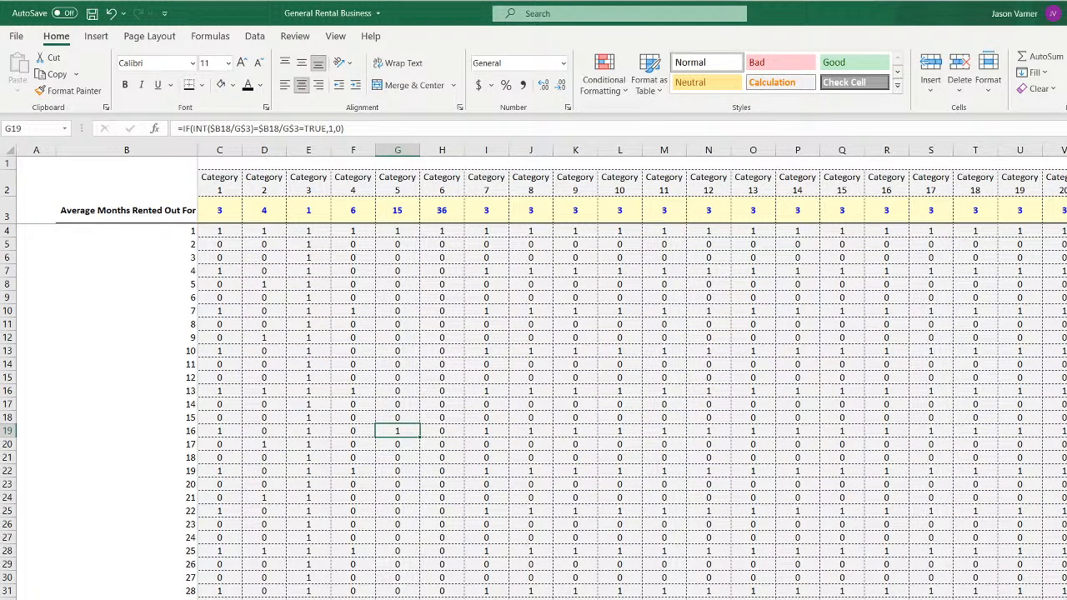
left_click(208, 599)
scroll(210, 580, "down", 4)
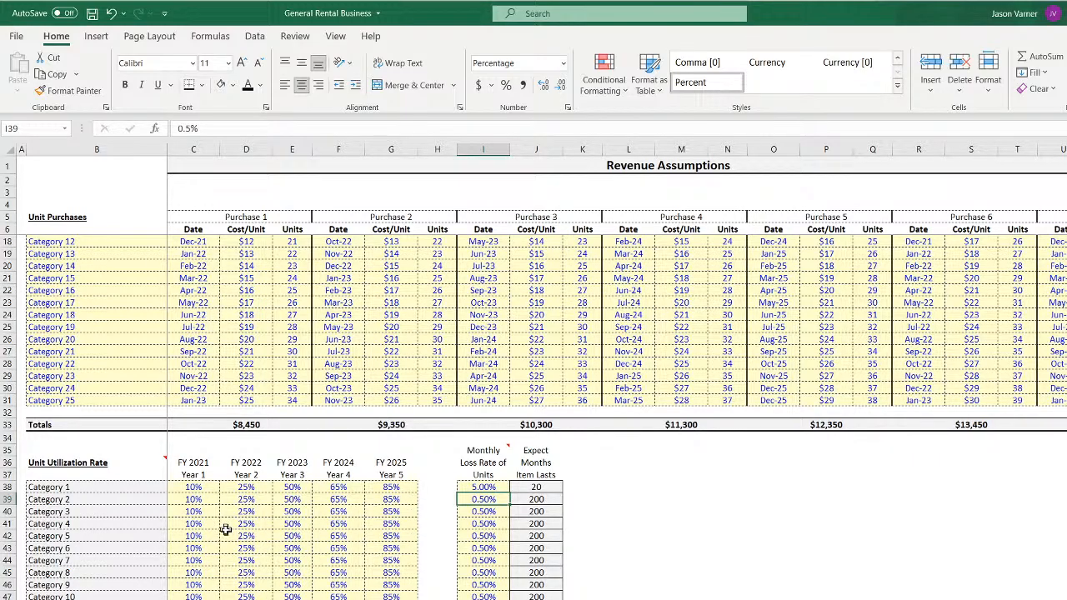
scroll(225, 530, "down", 11)
scroll(221, 533, "up", 4)
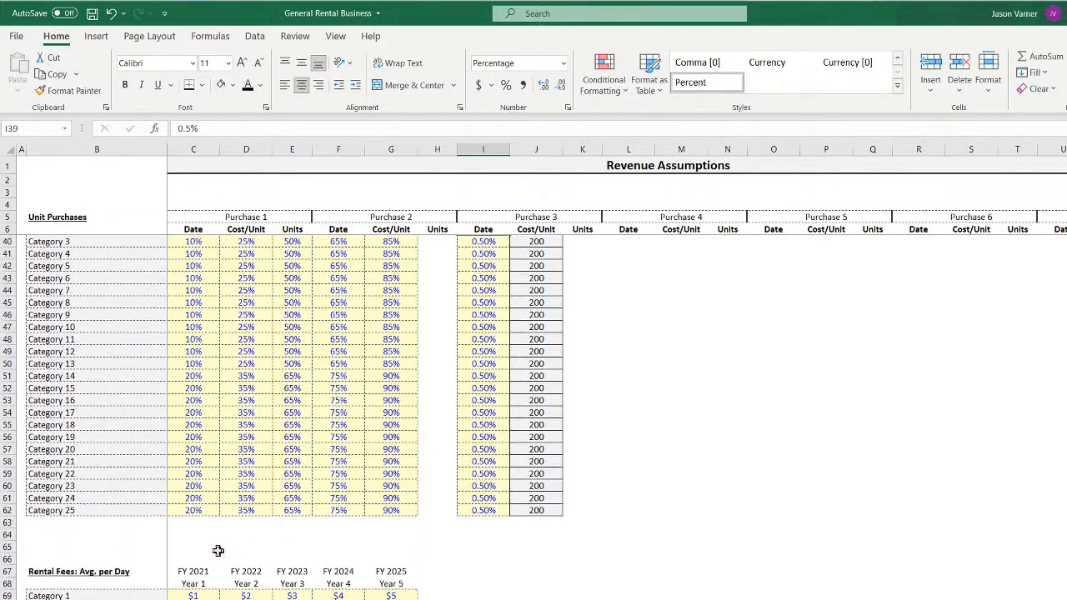
scroll(218, 550, "up", 11)
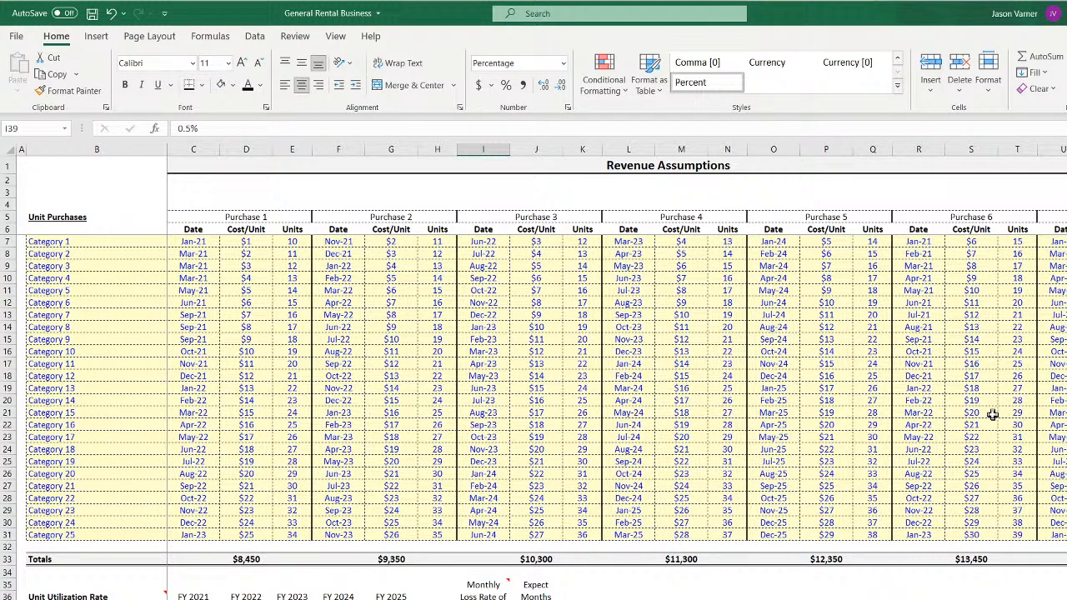
Set Average Months Rented Out For to 36 in row 3 for all categories by filling from Category 6
key("ctrl+Page_Down")
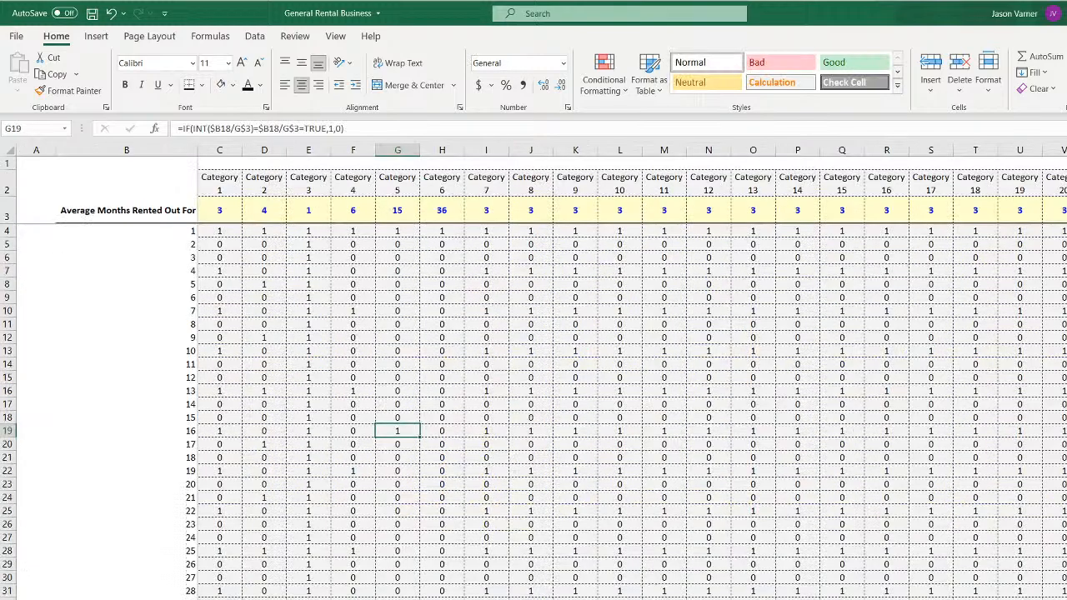
left_click(219, 259)
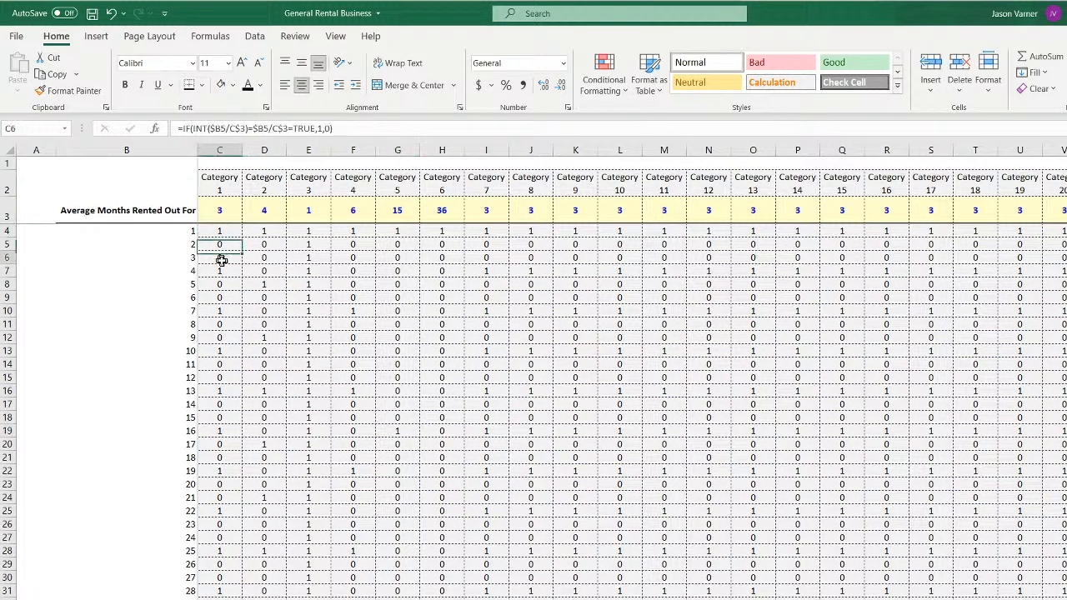
left_click(221, 194)
left_click(441, 214)
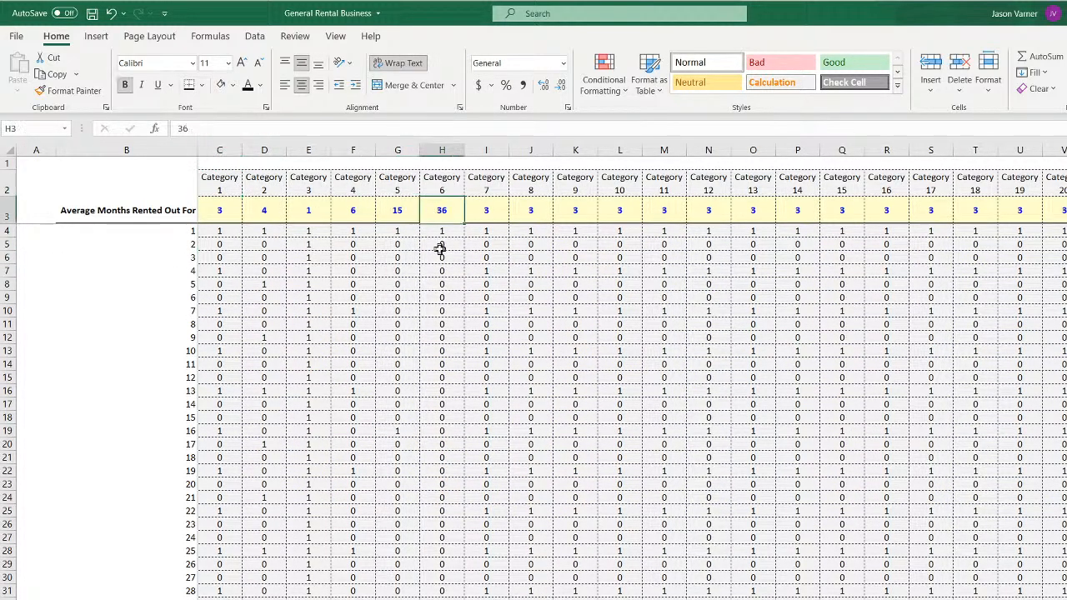
left_click(439, 247)
left_click_drag(442, 212, 225, 221)
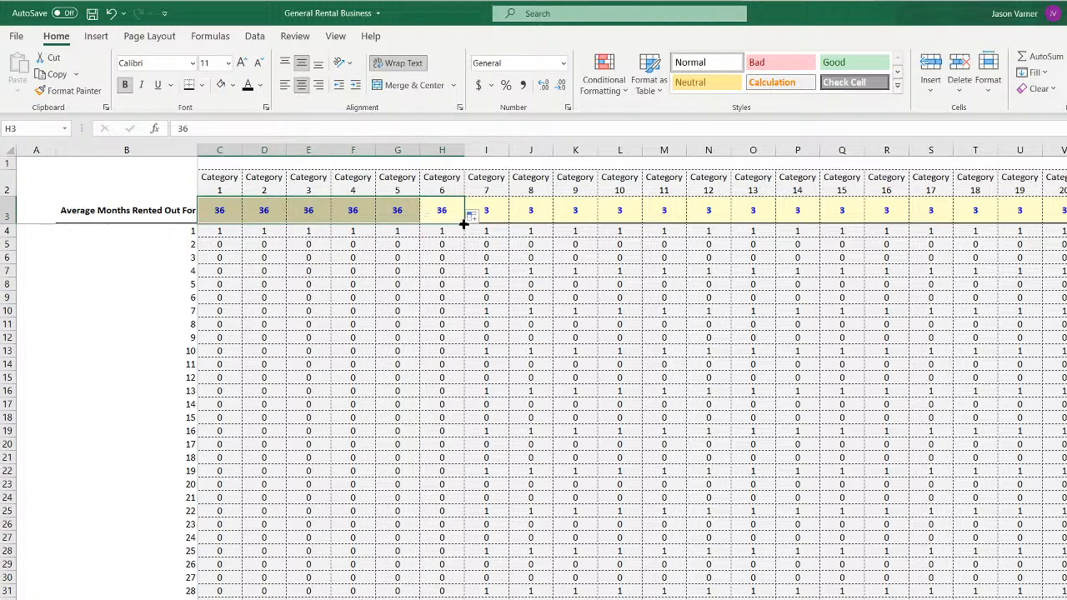
left_click_drag(464, 223, 1066, 219)
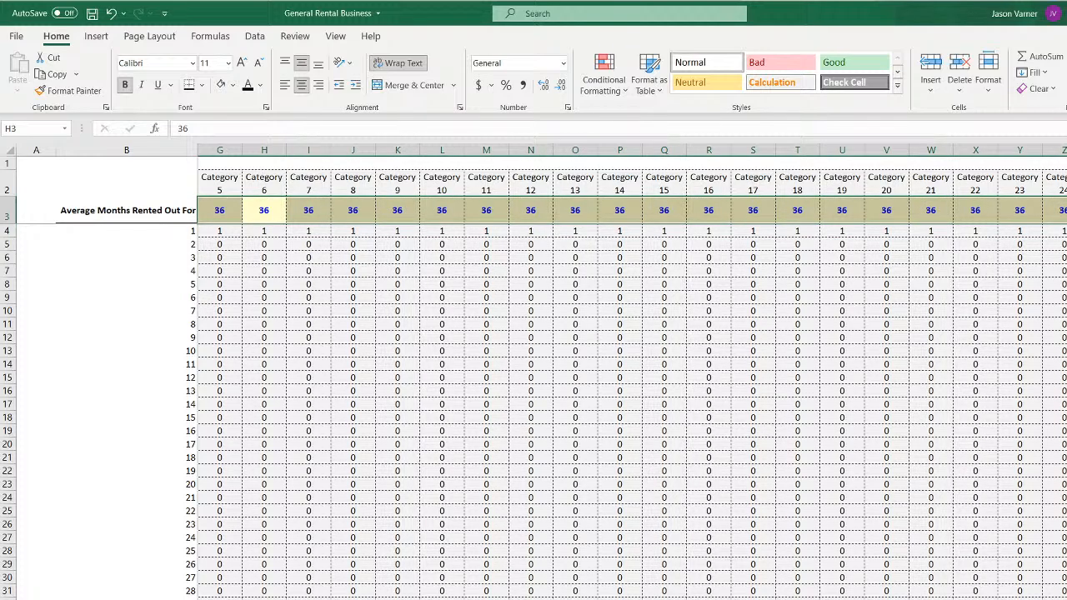
Examine the Initial Rental Costs line in row 169 of the 5-Year Monthly Pro-Forma for the last and first months
key("ctrl+Page_Up")
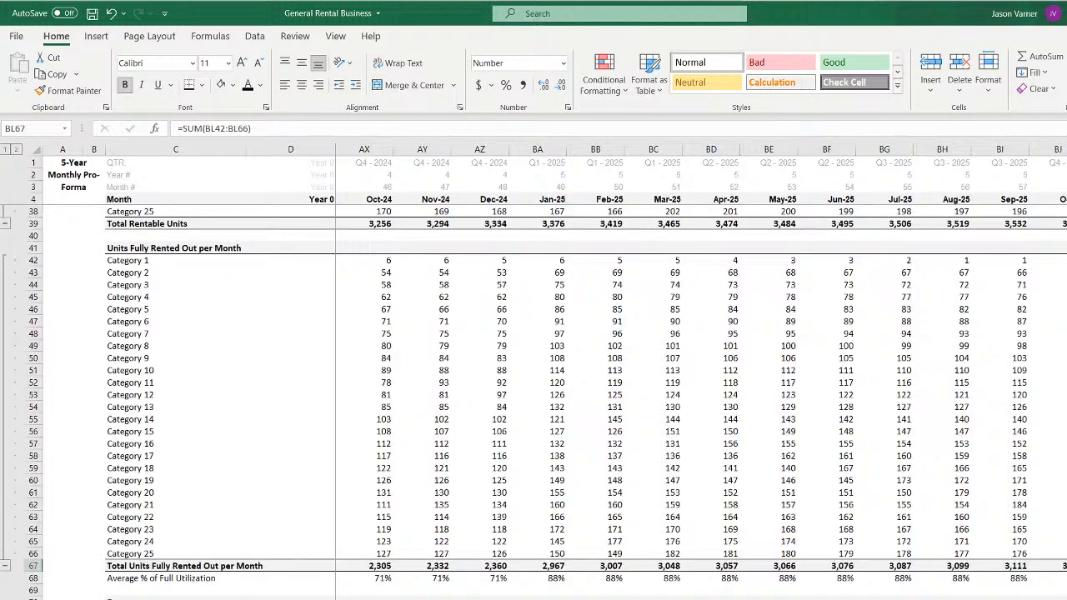
scroll(533, 400, "down", 20)
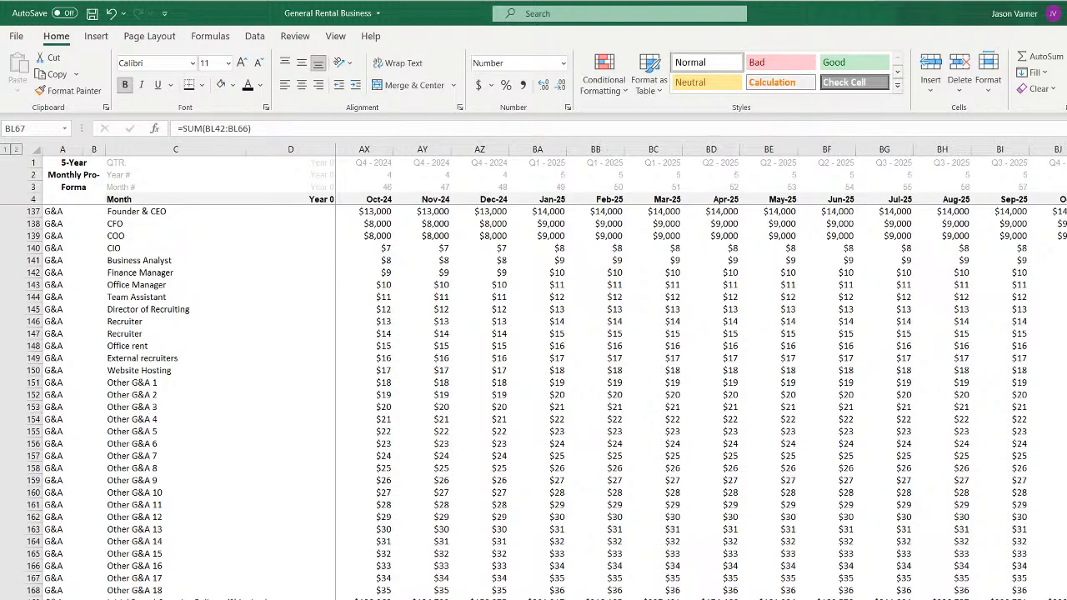
left_click(1066, 599)
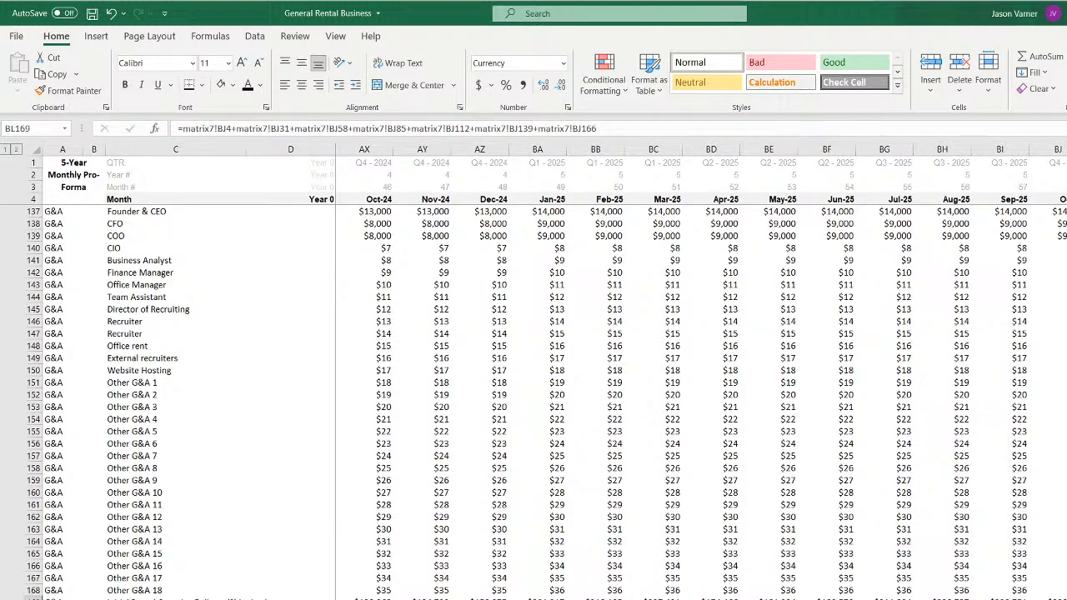
scroll(702, 370, "left", 15)
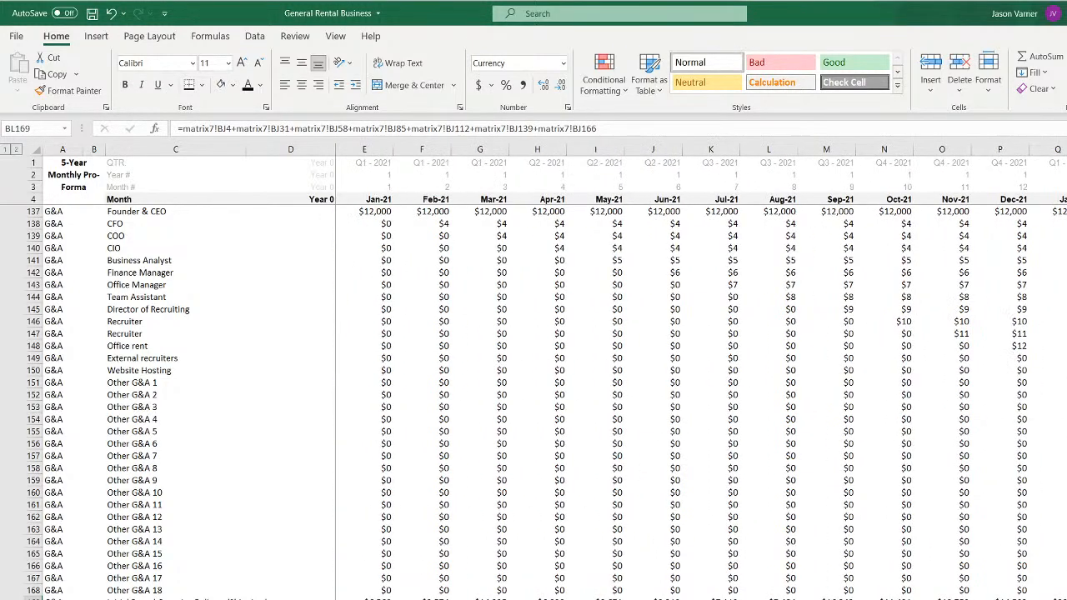
left_click(364, 598)
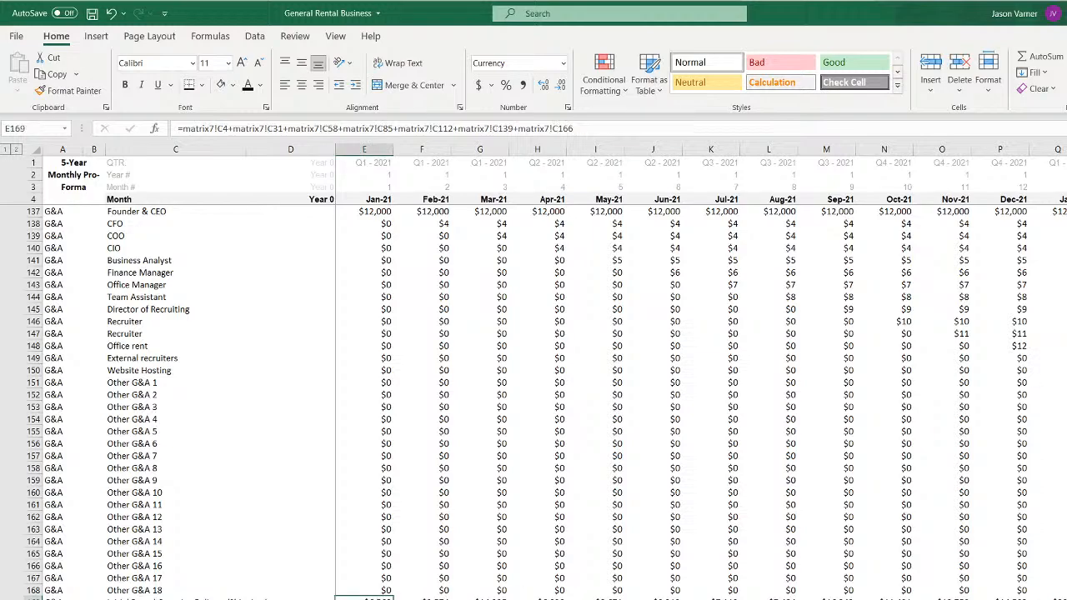
key("Right")
key("Right")
key("Right")
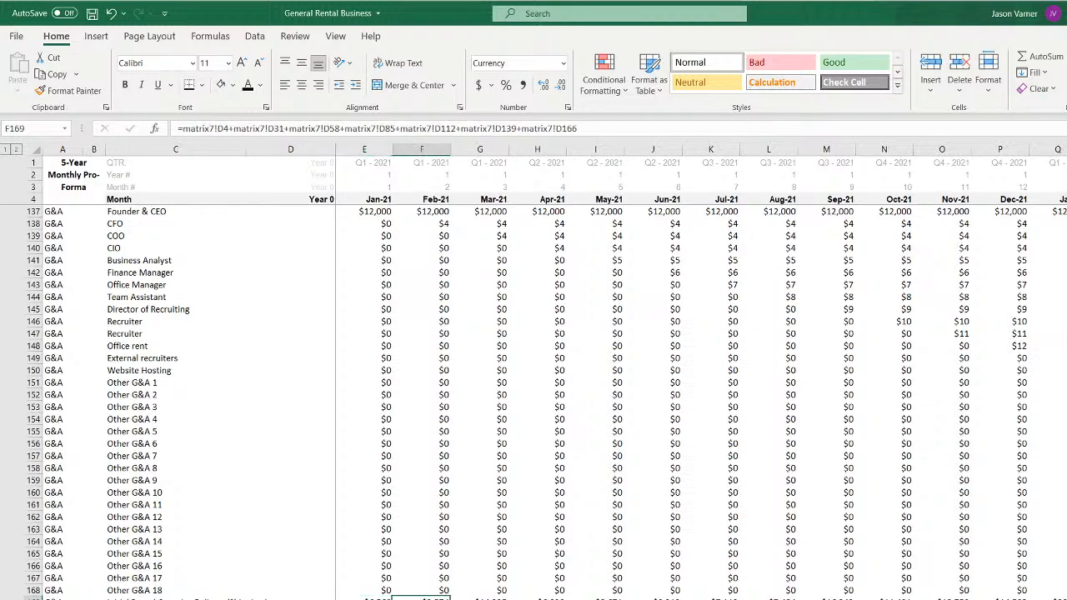
key("Right")
key("Right")
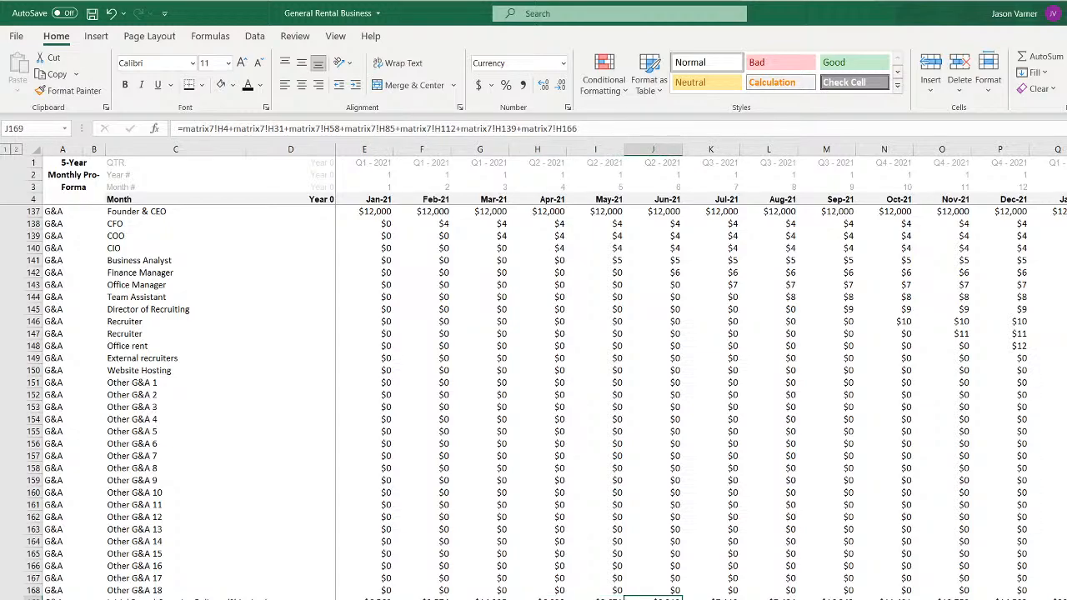
Examine the Category 1 initial rental costs in row 5 of matrix7, from Jan-21 across the months to column AP
key("Right")
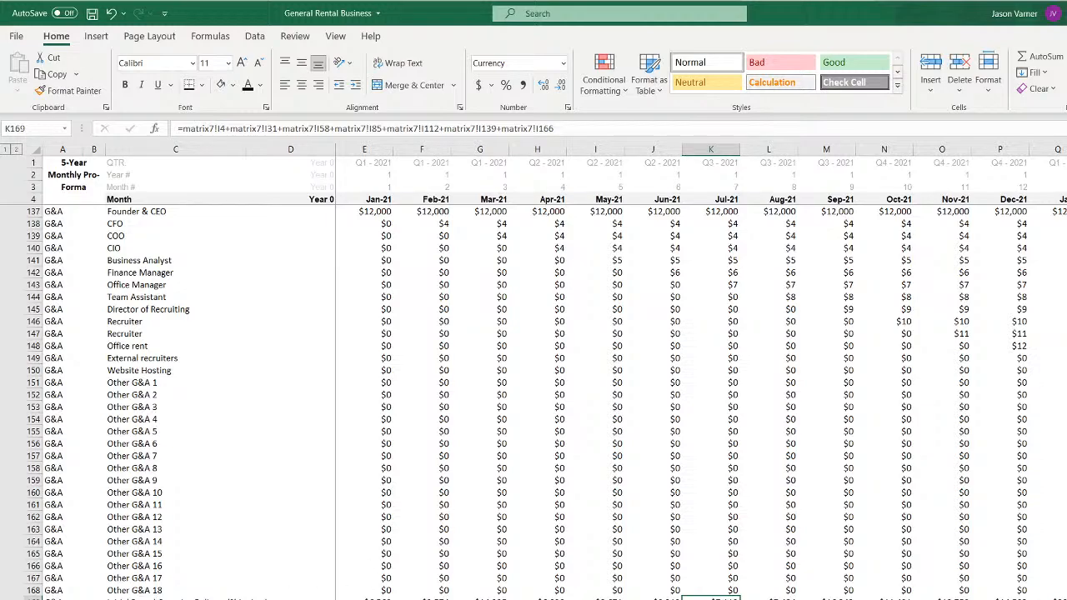
left_click(375, 598)
scroll(375, 490, "up", 20)
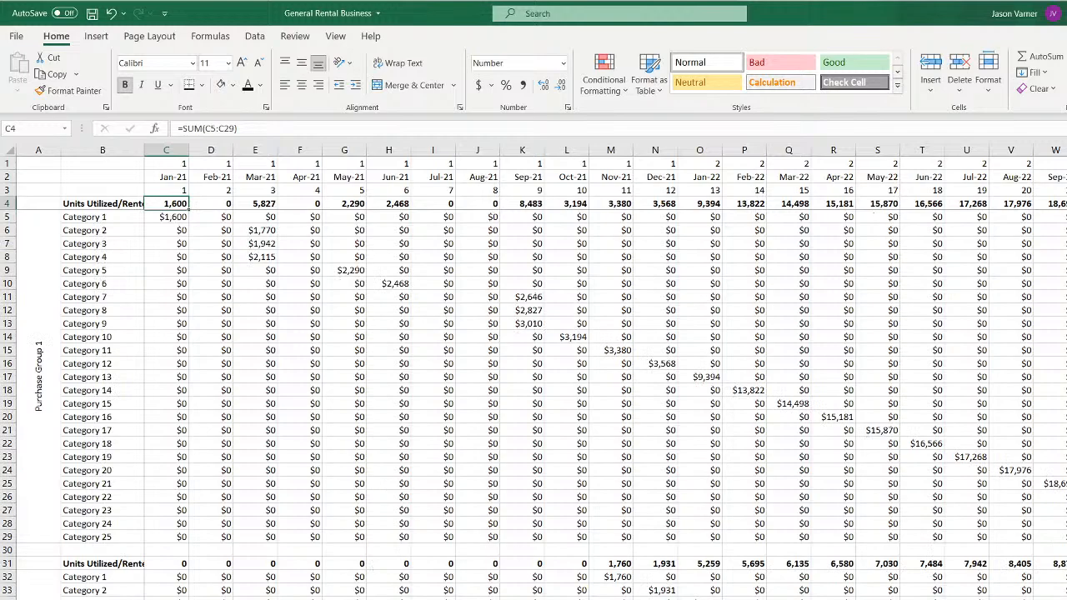
left_click(170, 218)
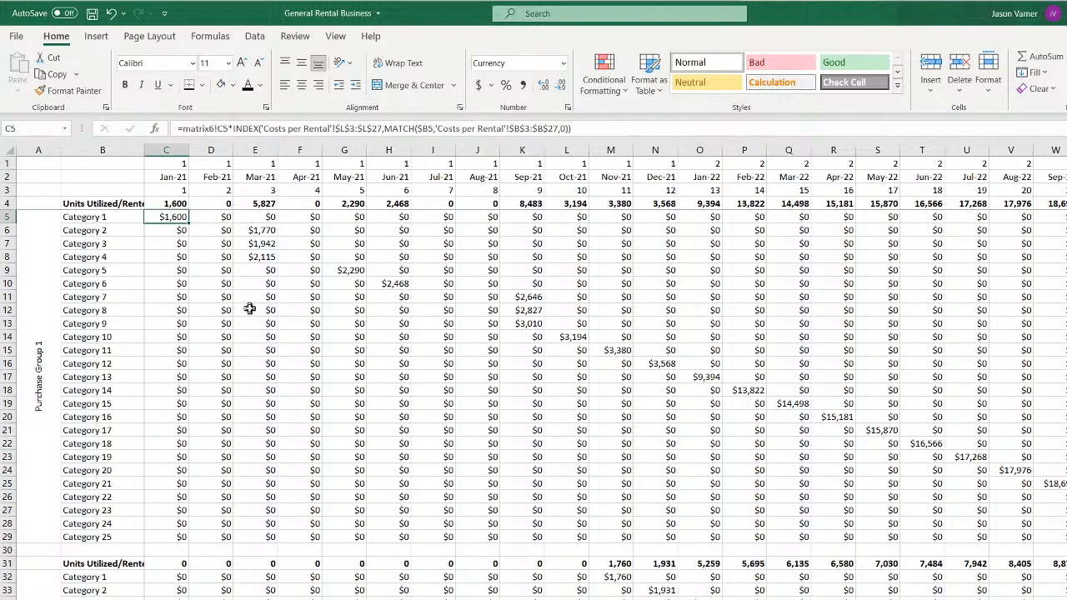
key("Left")
key("Right")
key("Right")
key("Right")
key("Right")
key("Right")
key("Right")
key("Right")
key("Right")
key("Right")
key("Right")
key("Right")
key("Right")
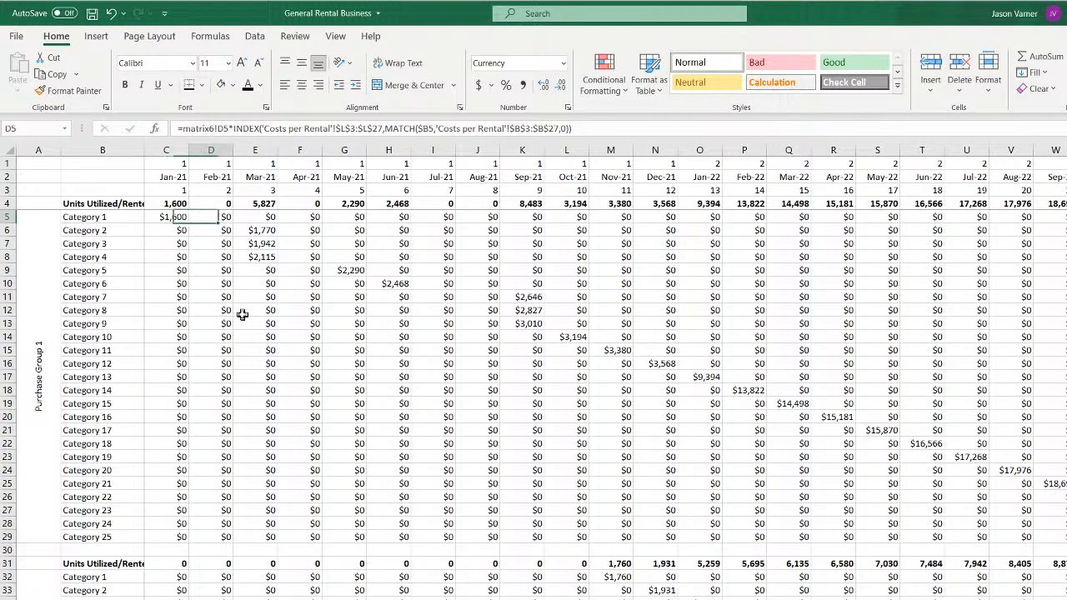
key("Right")
key("Right")
key("Right")
key("Right")
key("Right")
key("Right")
key("Right")
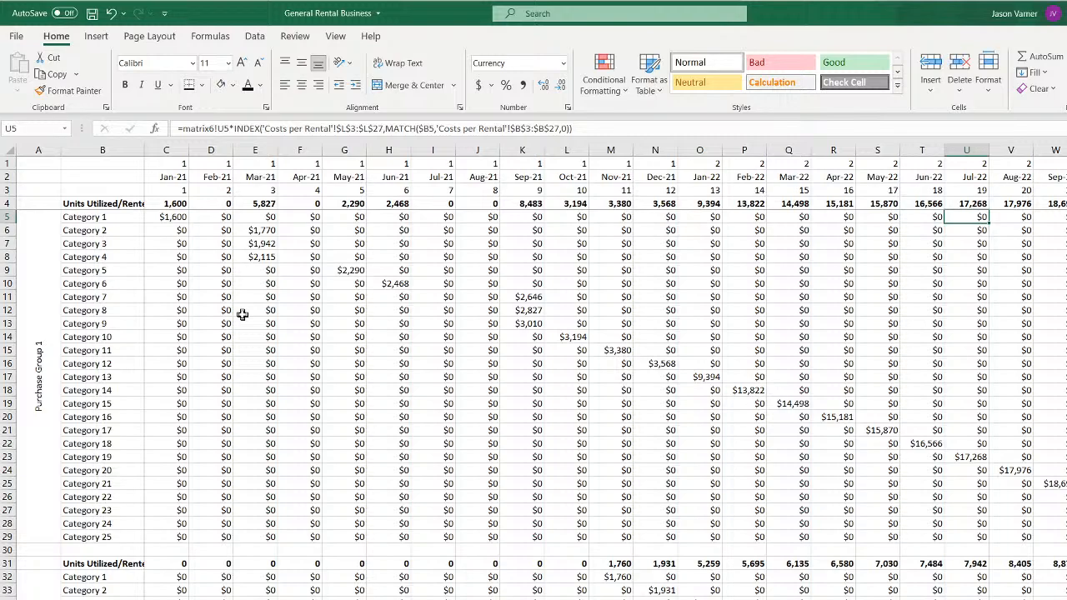
key("Left")
key("Left")
key("Left")
key("Left")
key("Left")
key("Left")
key("Left")
key("Left")
key("Left")
key("Left")
key("Left")
key("Left")
key("Left")
key("Left")
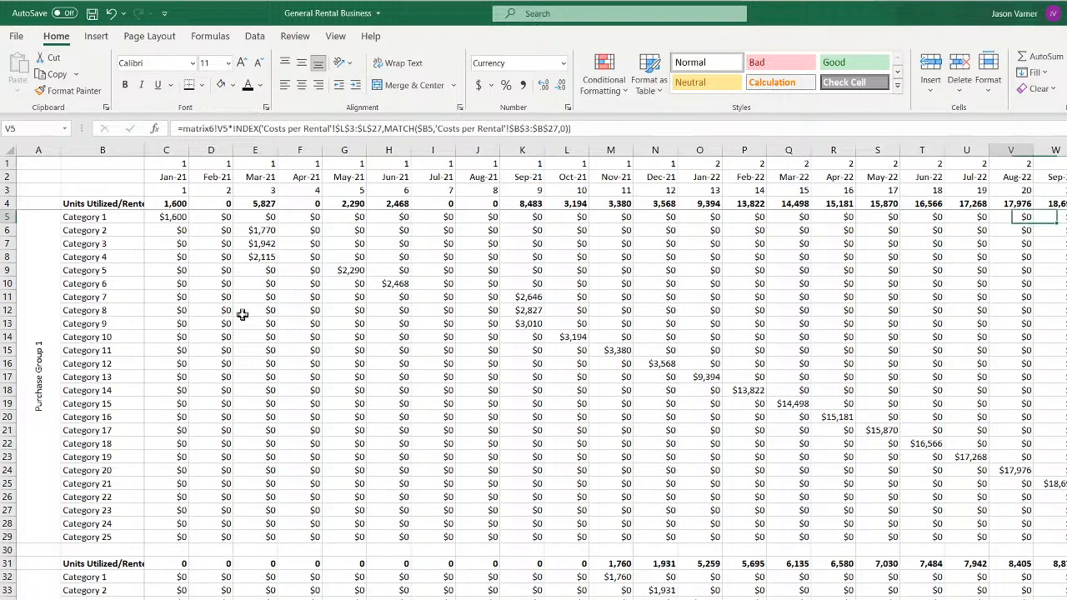
key("Left")
key("Left")
key("Left")
key("Left")
key("Left")
key("Right")
key("Right")
key("Right")
key("Right")
key("Right")
key("Right")
key("Right")
key("Right")
key("Right")
key("Right")
key("Right")
key("Right")
key("Right")
key("Right")
key("Right")
key("Right")
key("Right")
key("Right")
key("Right")
key("Right")
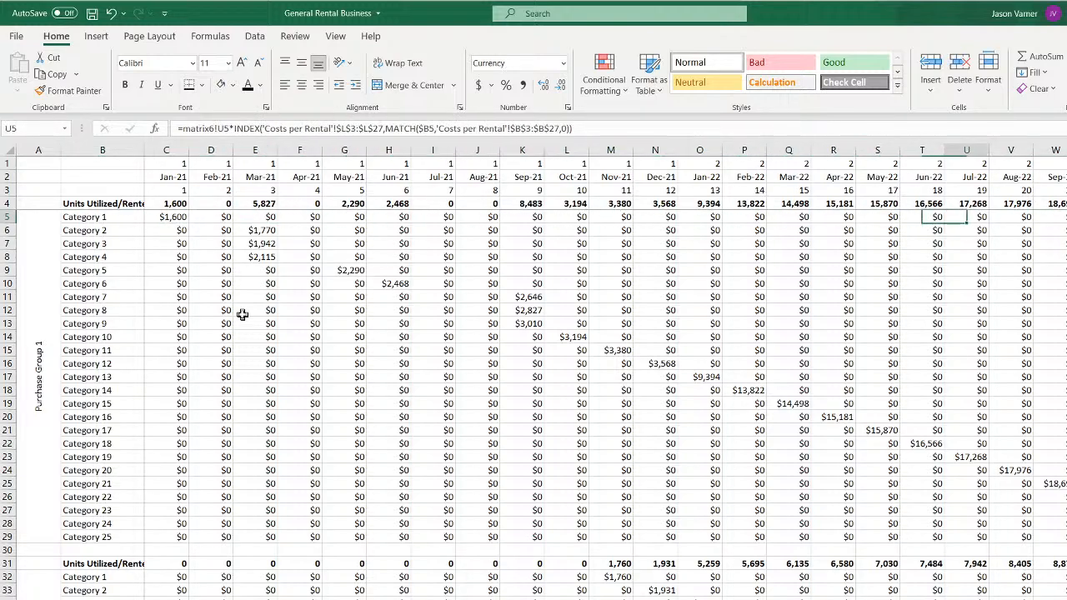
key("Right")
key("Right")
key("Right")
key("Right")
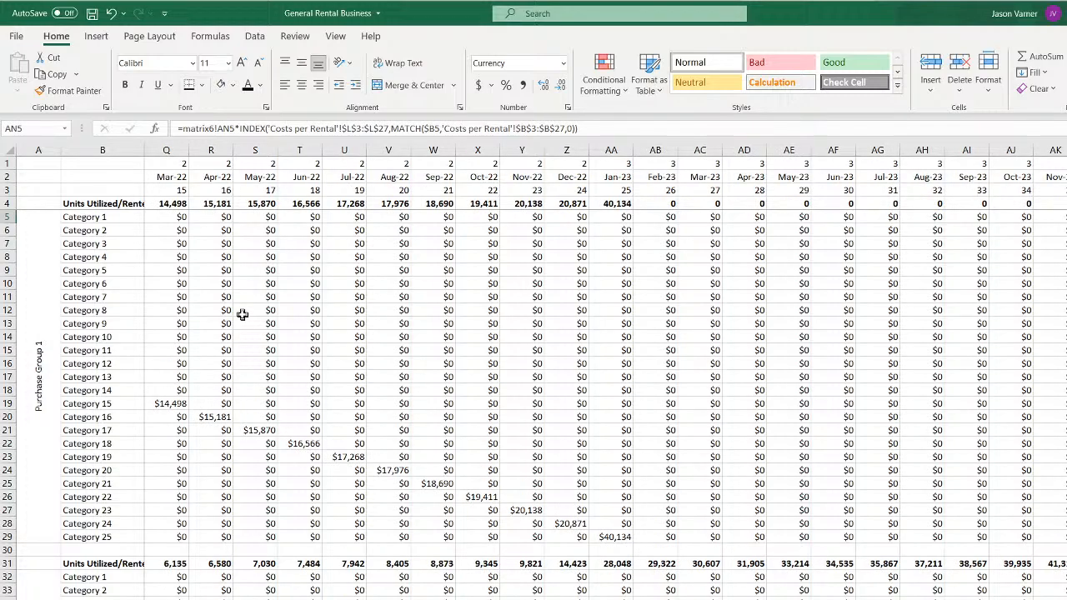
key("Right")
key("Right")
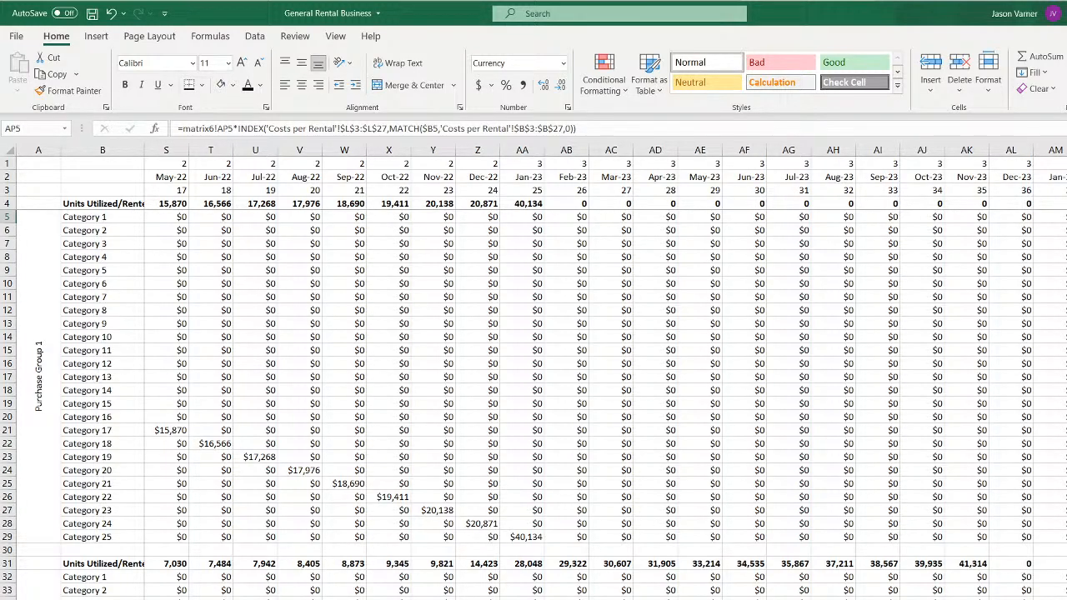
Compare matrix7's Category 1 cost and its formula in AM5, 36 months on, with the first month in C5
key("ctrl+Page_Up")
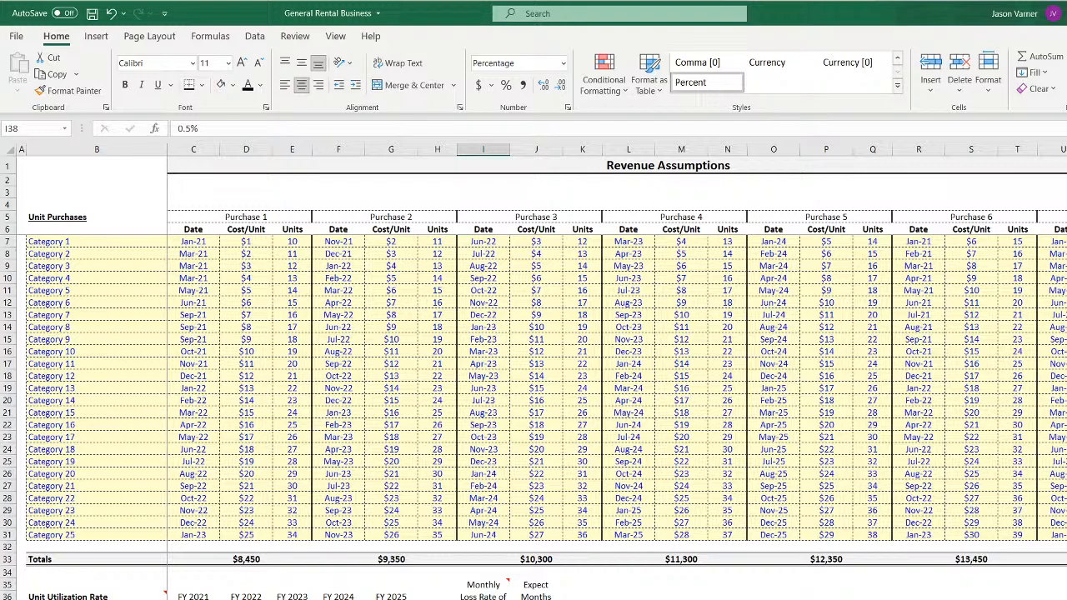
key("ctrl+Page_Down")
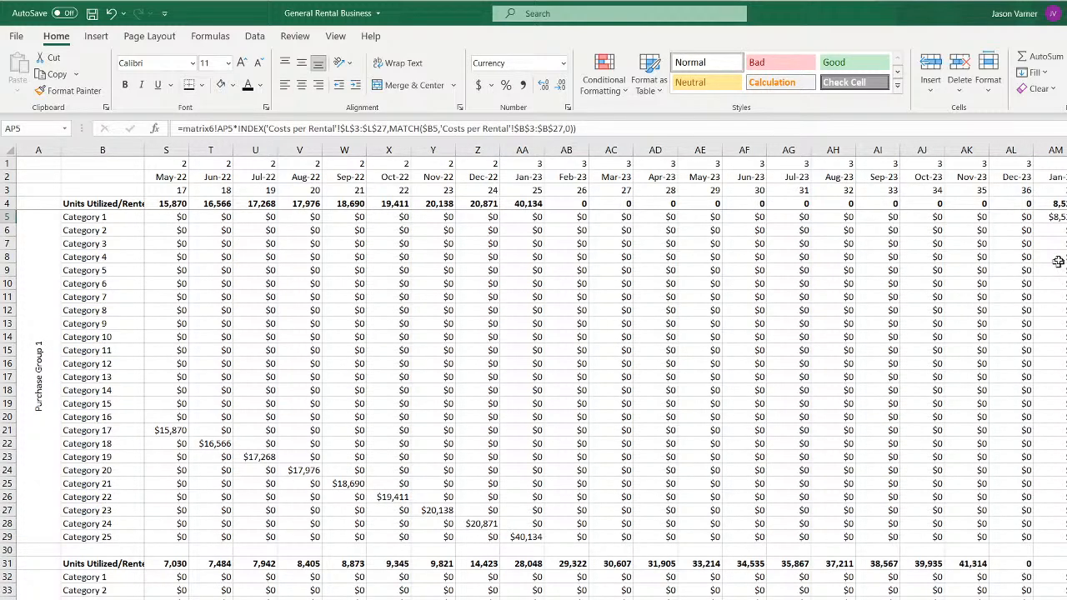
left_click(1055, 219)
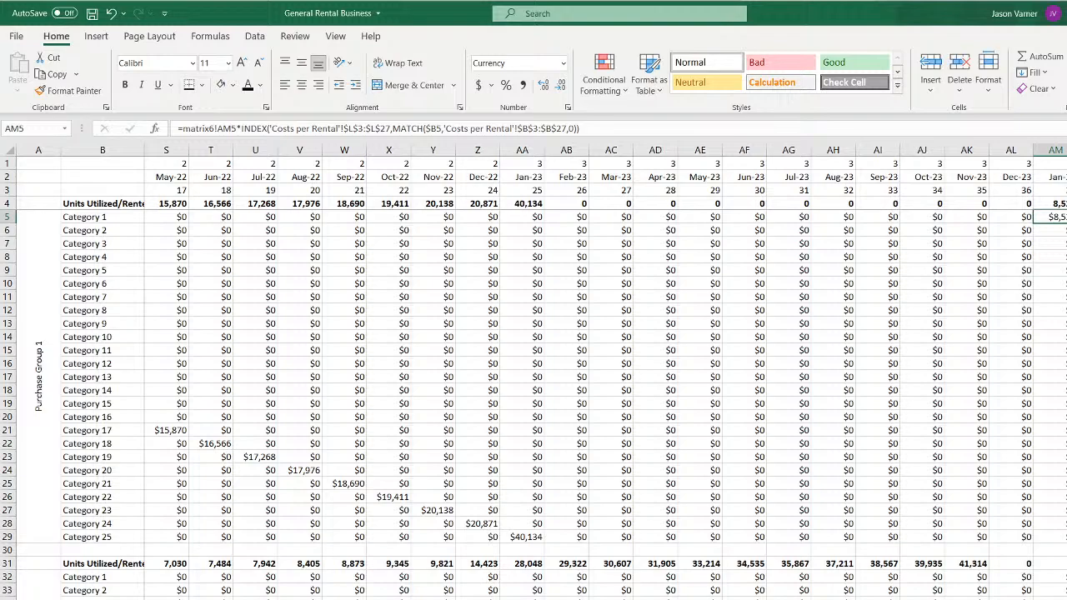
key("Left")
key("Left")
key("Left")
key("Left")
key("Left")
key("Left")
key("Left")
key("Left")
key("Left")
key("Left")
key("Left")
key("Left")
key("Left")
key("Left")
key("Left")
key("Left")
key("Left")
key("Left")
key("Left")
key("Left")
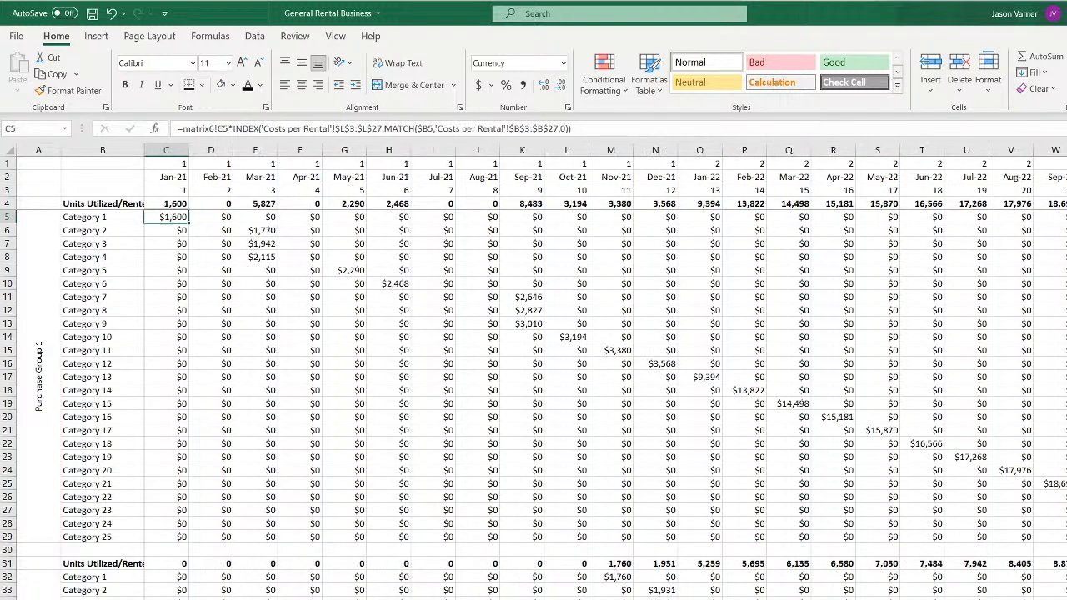
key("Left")
key("Left")
key("Right")
key("Right")
Review the Monthly Loss Rate of Units for the first categories in the Revenue Assumptions
key("ctrl+Page_Up")
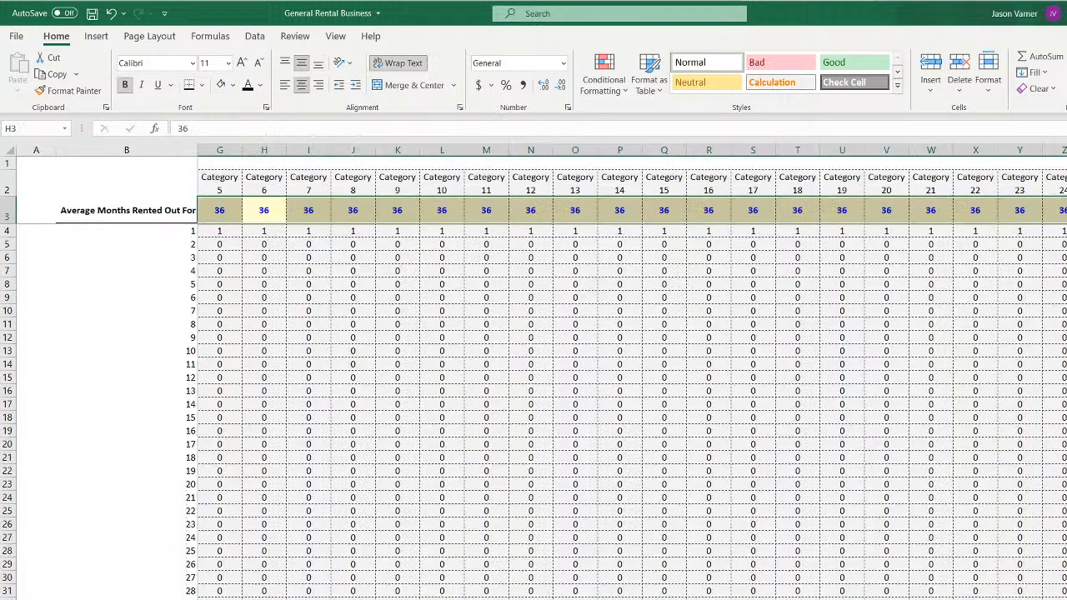
key("ctrl+Page_Up")
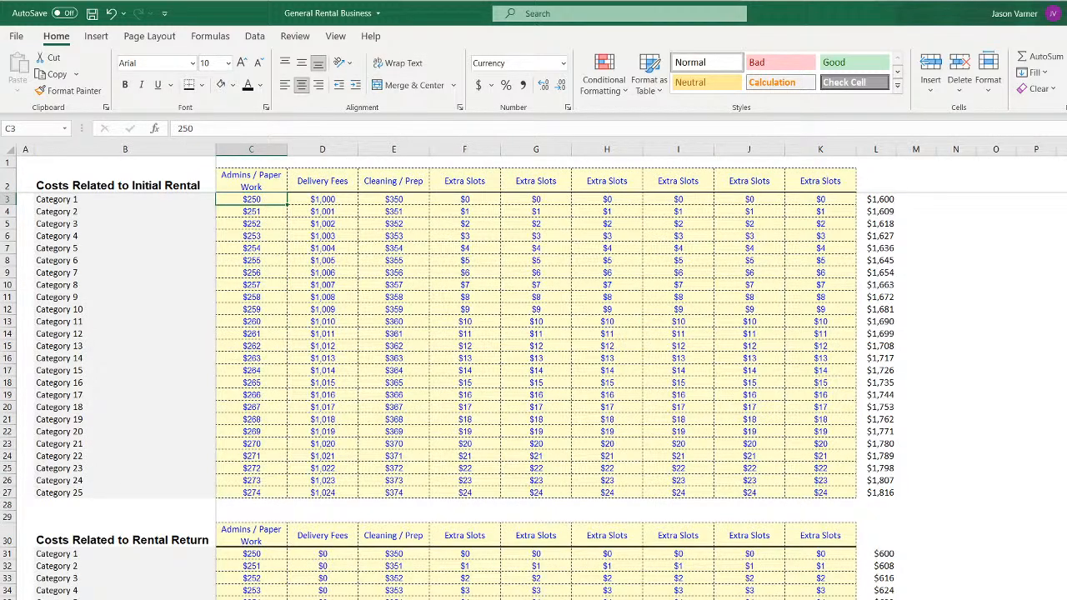
key("ctrl+Page_Up")
key("ctrl+Page_Up")
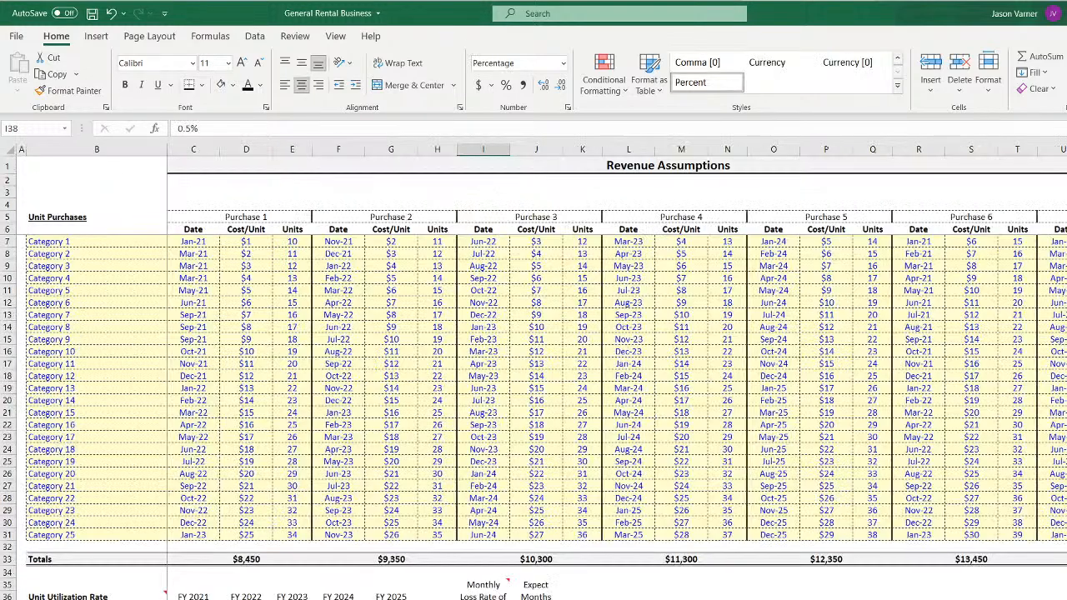
scroll(533, 417, "down", 4)
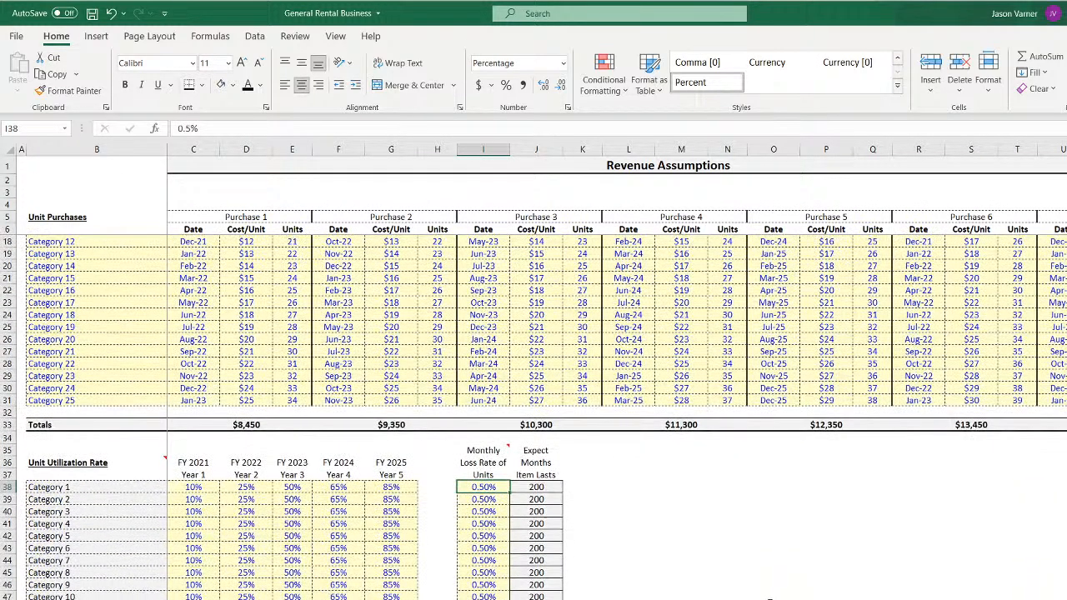
left_click_drag(773, 599, 864, 566)
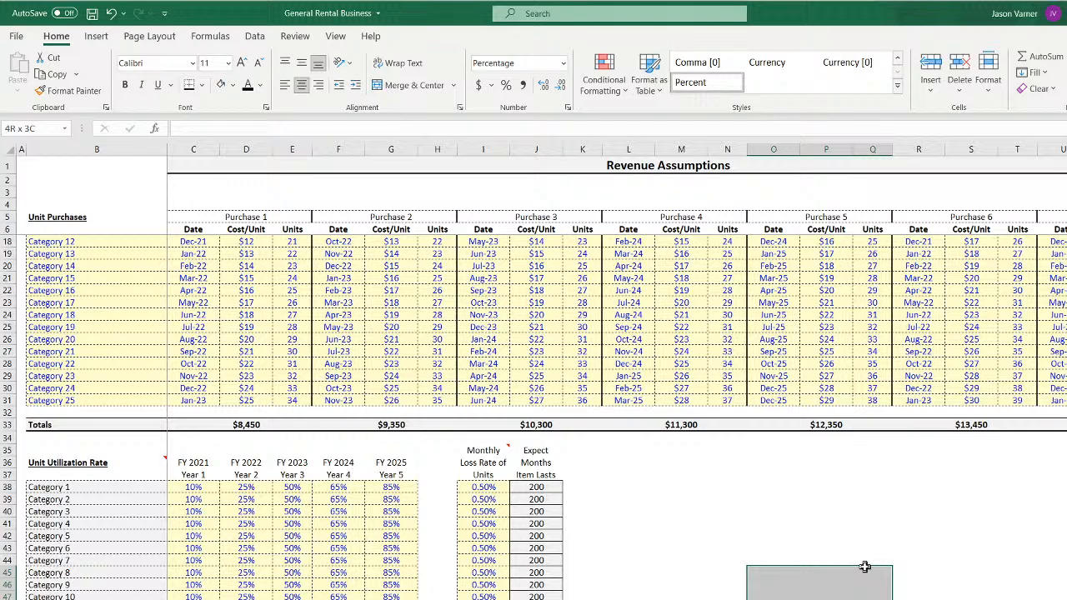
left_click_drag(864, 566, 864, 567)
left_click(483, 488)
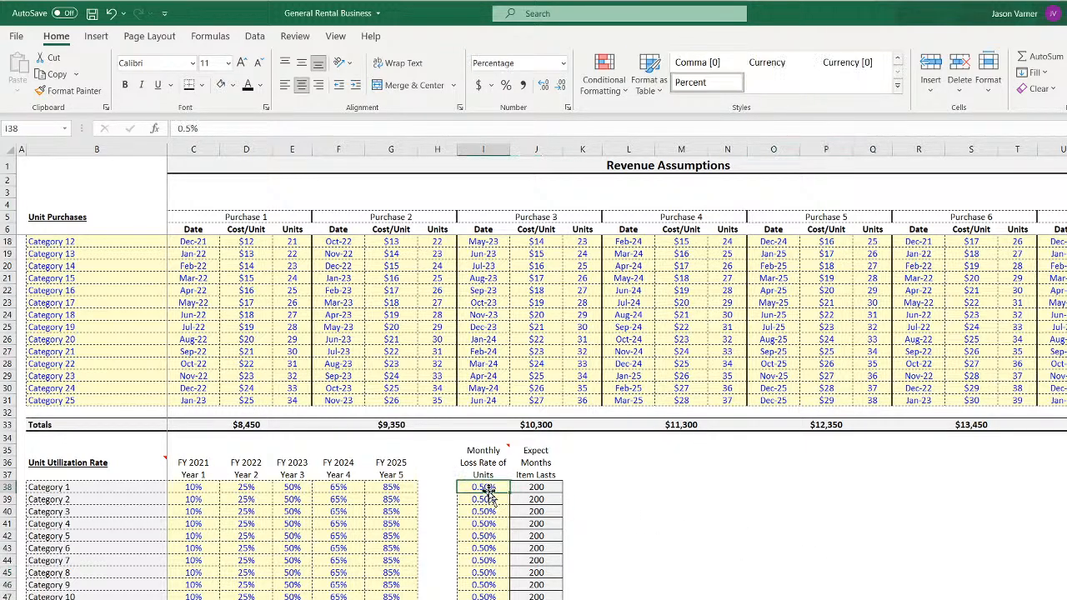
left_click(482, 500)
left_click(484, 524)
left_click(485, 489)
left_click(485, 500)
left_click(484, 525)
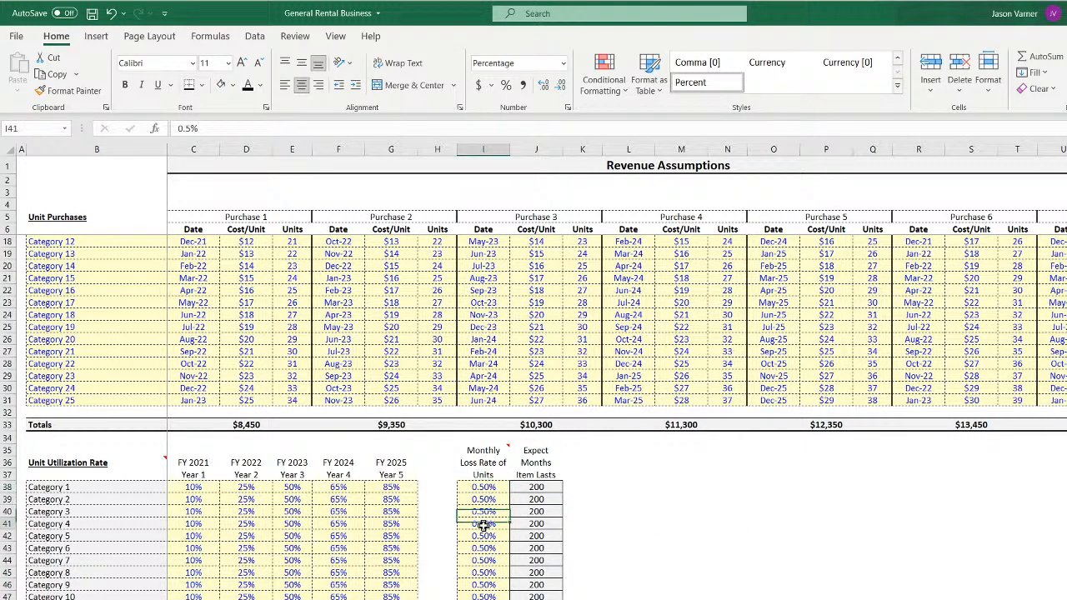
left_click(482, 561)
left_click(485, 500)
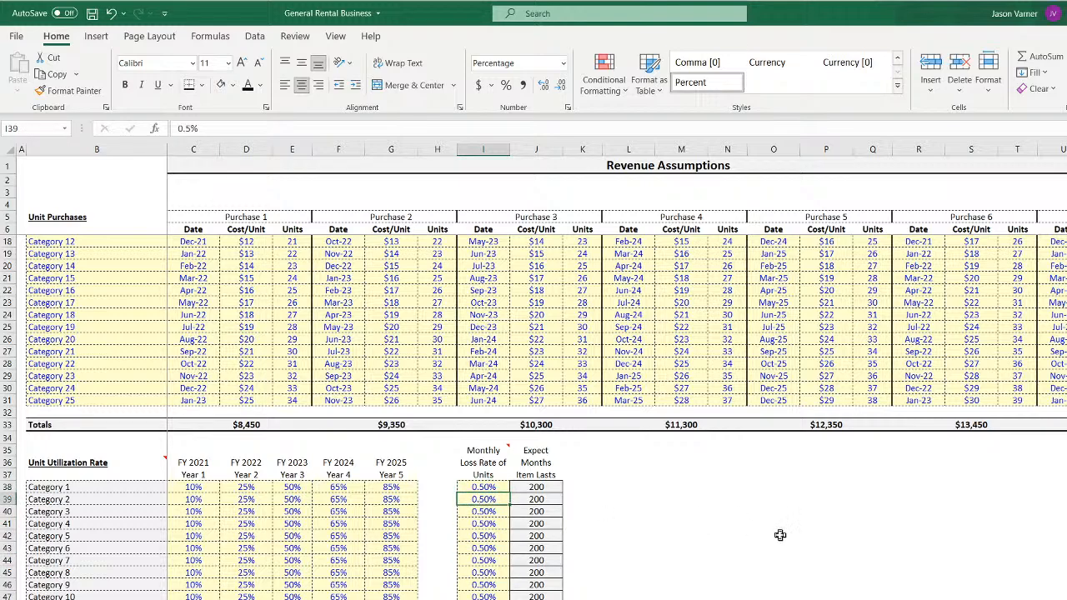
left_click(718, 536)
left_click_drag(718, 536, 996, 536)
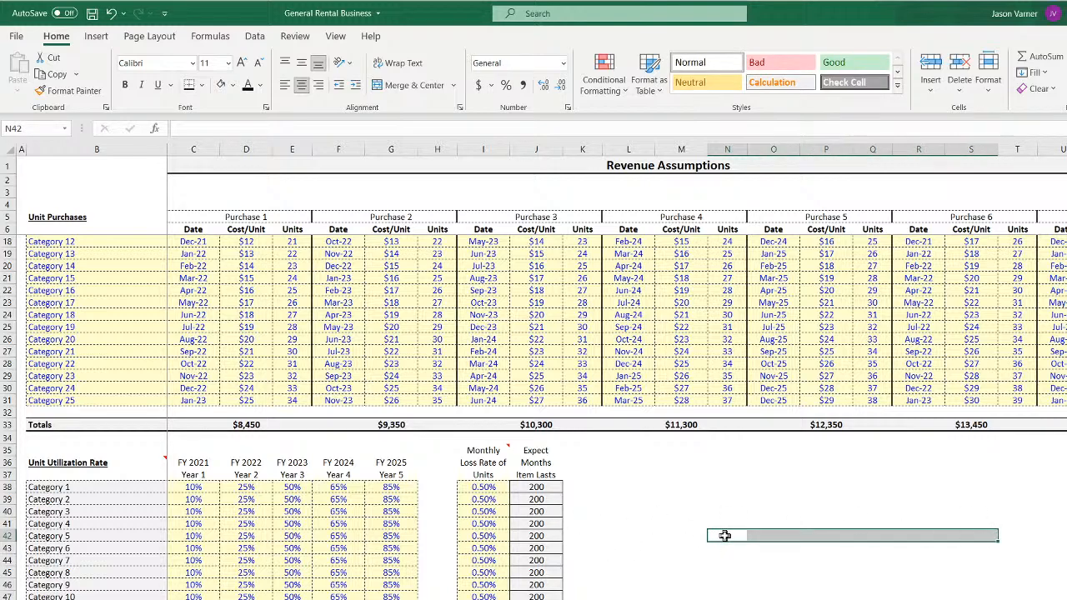
left_click(495, 490)
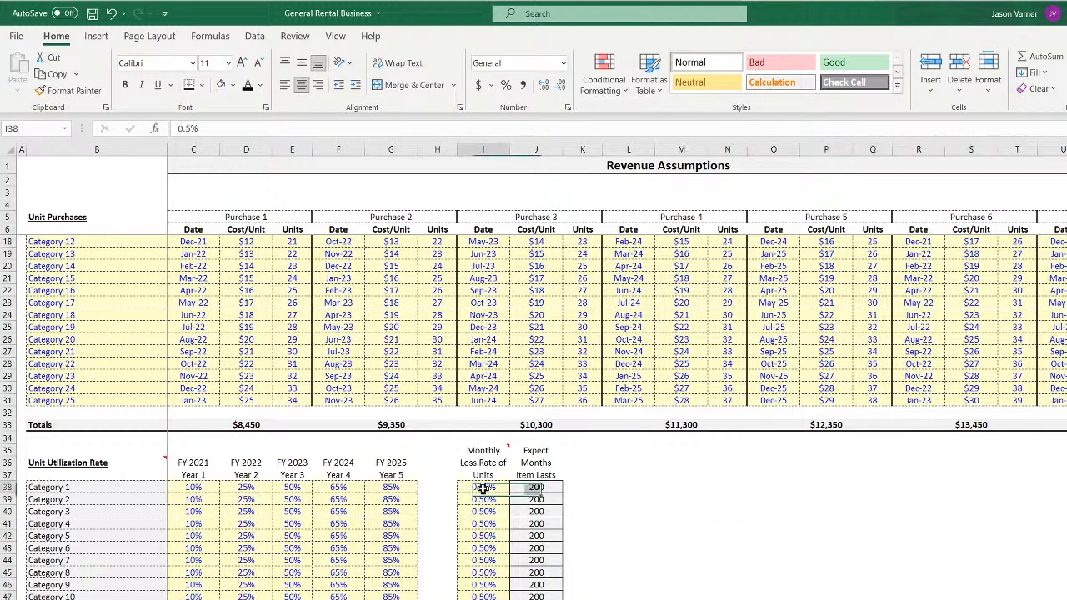
Review Category 1's Unit Utilization Rate in row 38 for Year 1 through Year 5, comparing the first years
key("Left")
key("Left")
key("Left")
key("Left")
key("Left")
key("Left")
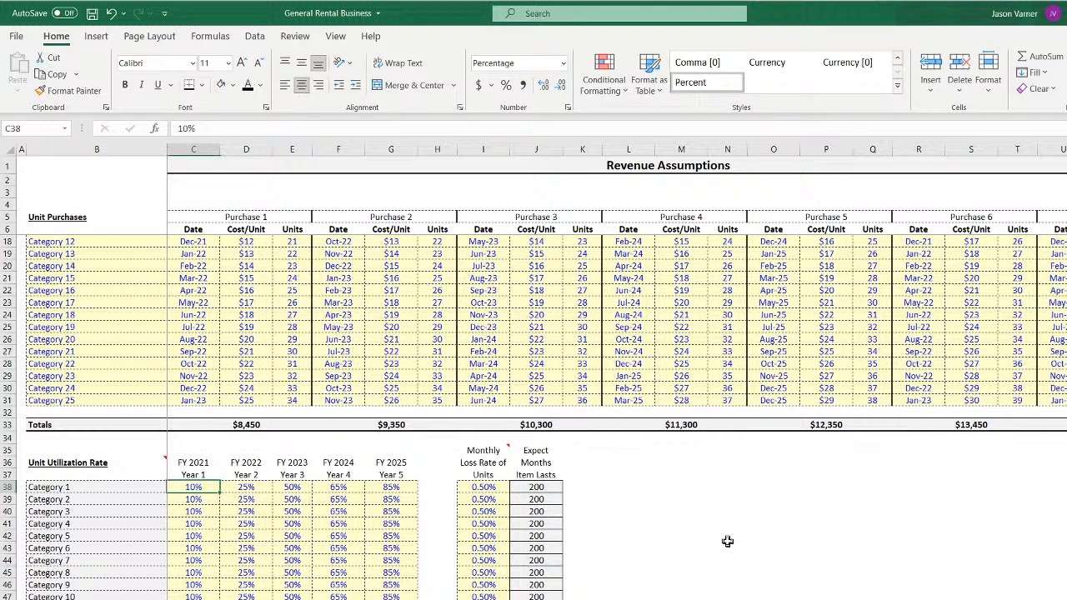
key("Right")
key("Right")
key("Right")
key("Right")
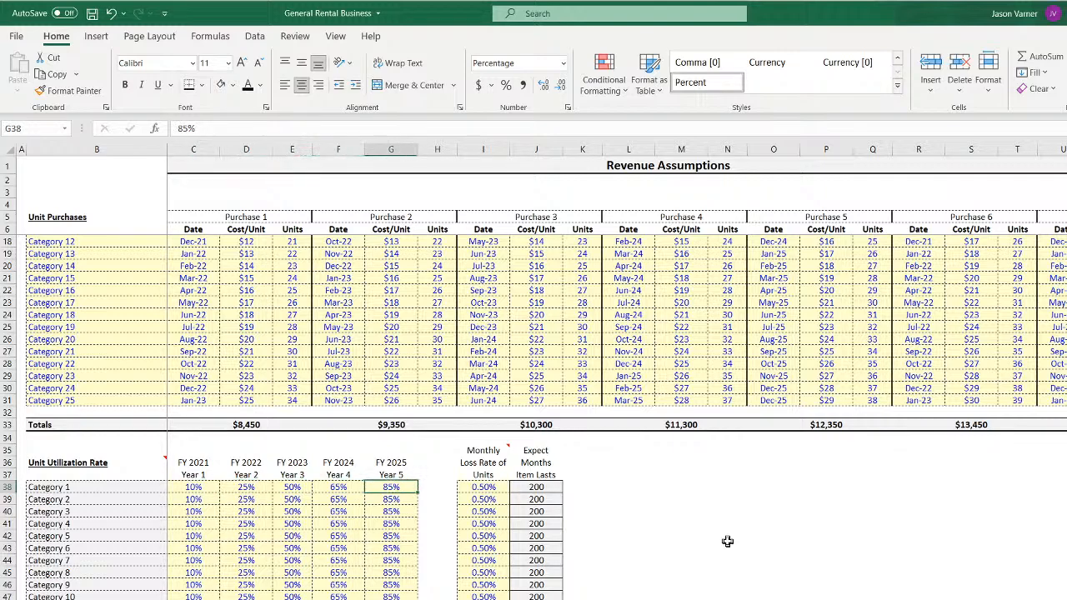
key("Left")
key("Left")
key("Left")
key("Left")
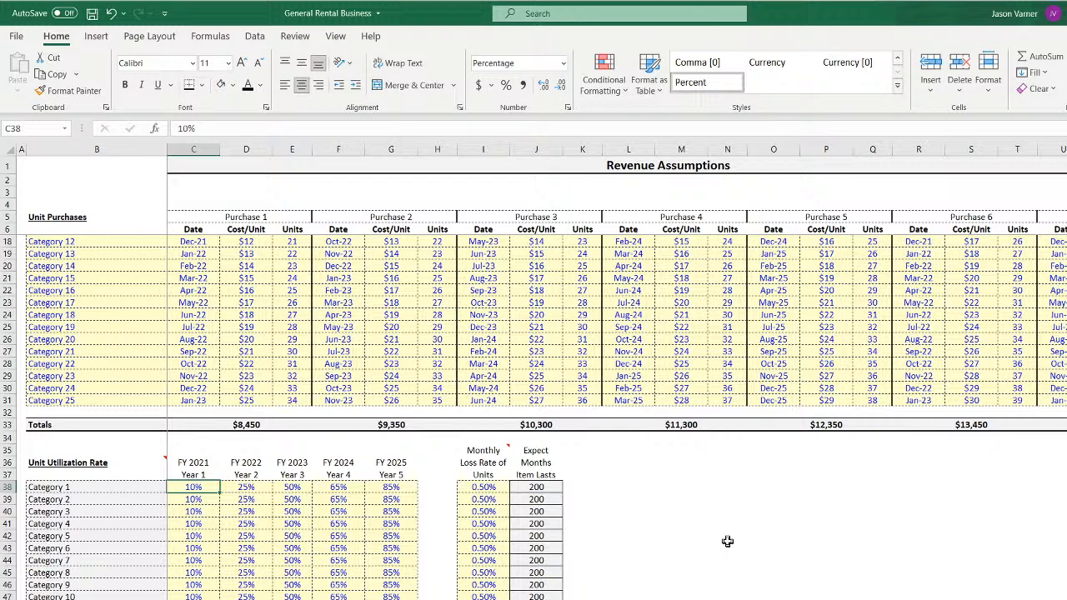
key("Right")
key("Left")
key("Right")
key("Right")
key("Left")
key("Left")
key("Left")
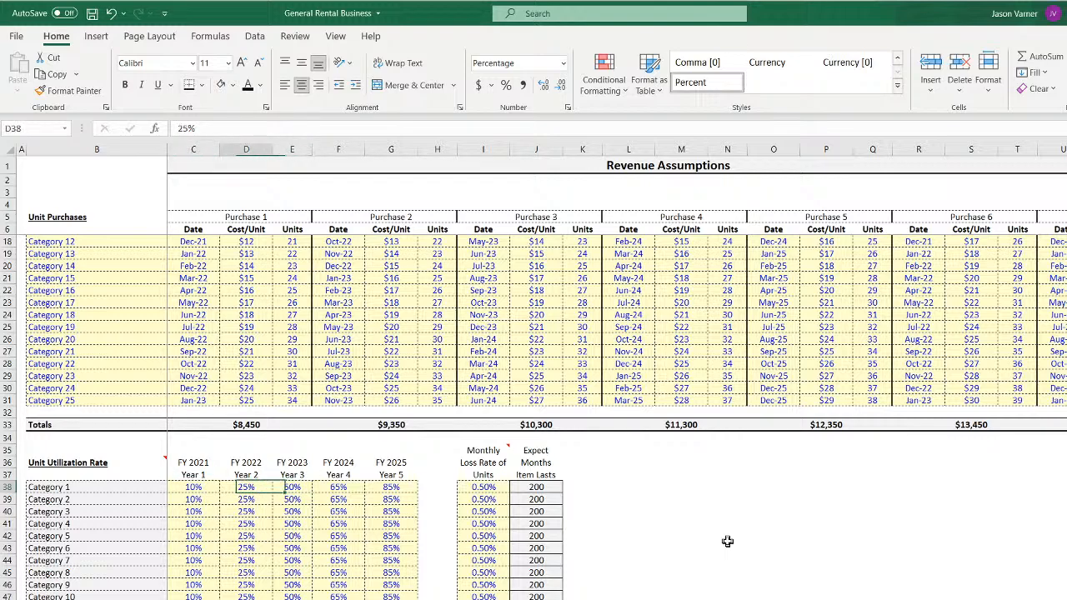
key("Right")
key("Right")
key("Right")
key("Left")
key("Left")
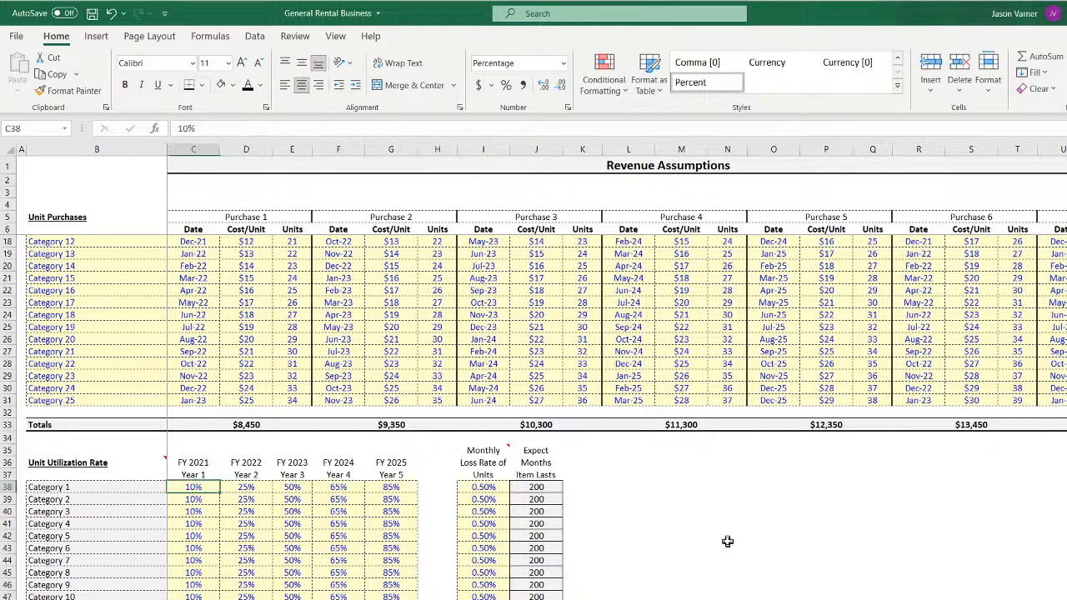
key("Right")
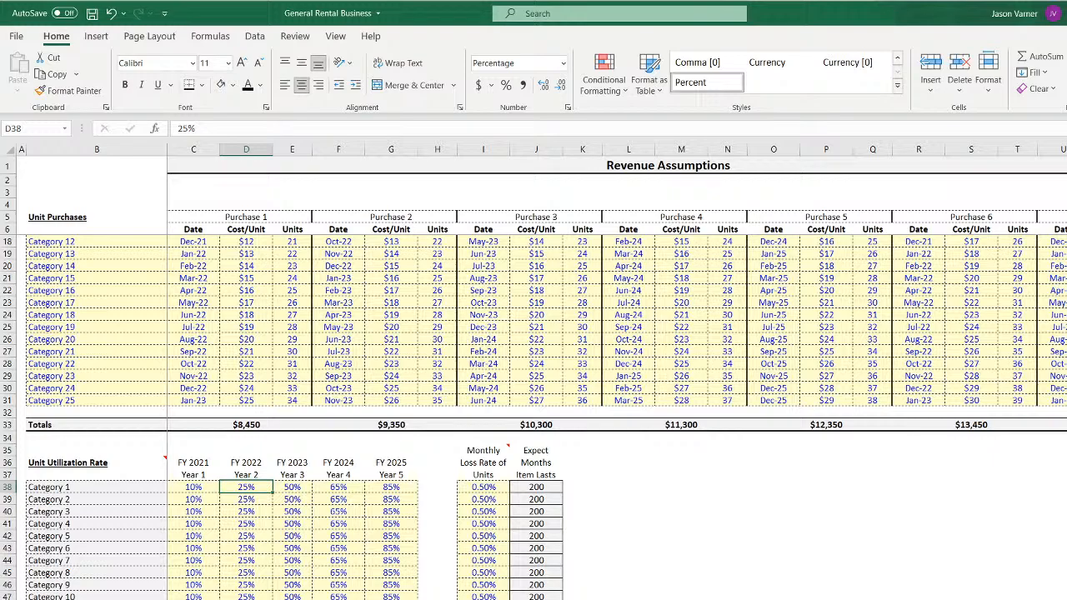
Examine the Category 1 revenue in row 71 of the 5-Year Monthly Pro-Forma from Jan-21 to the start of the second year
key("ctrl+Page_Down")
scroll(534, 375, "up", 20)
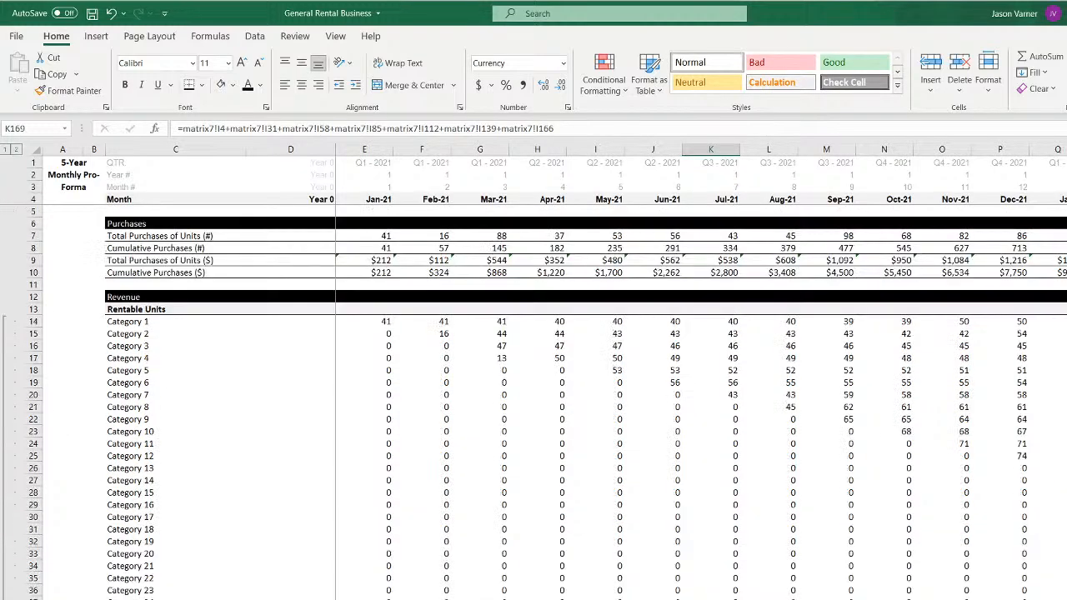
scroll(382, 414, "down", 18)
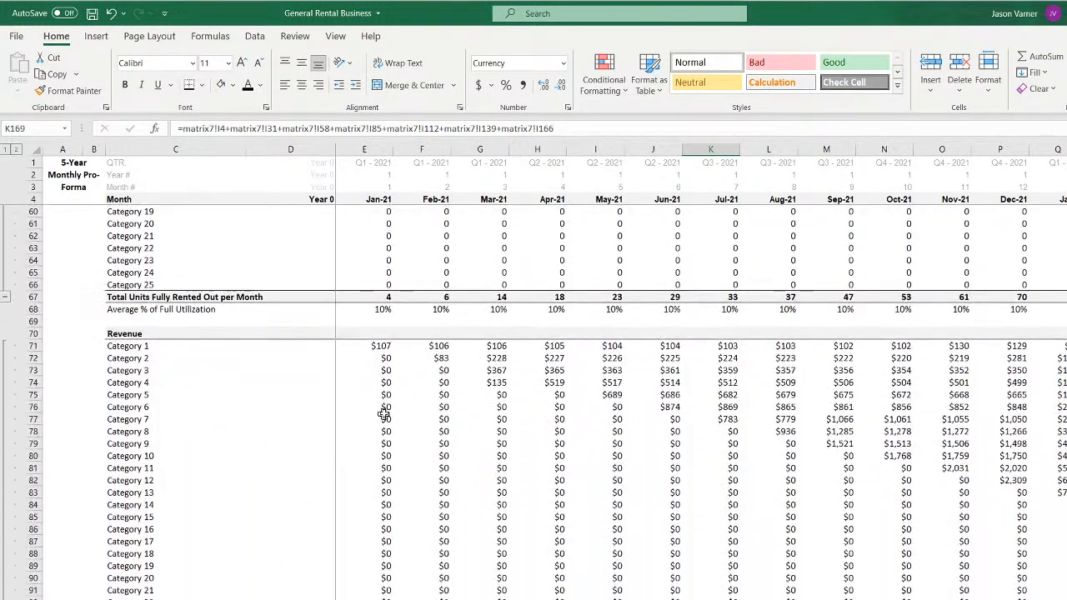
left_click(379, 348)
key("Right")
key("Right")
key("Right")
key("Right")
key("Right")
key("Right")
key("Right")
key("Right")
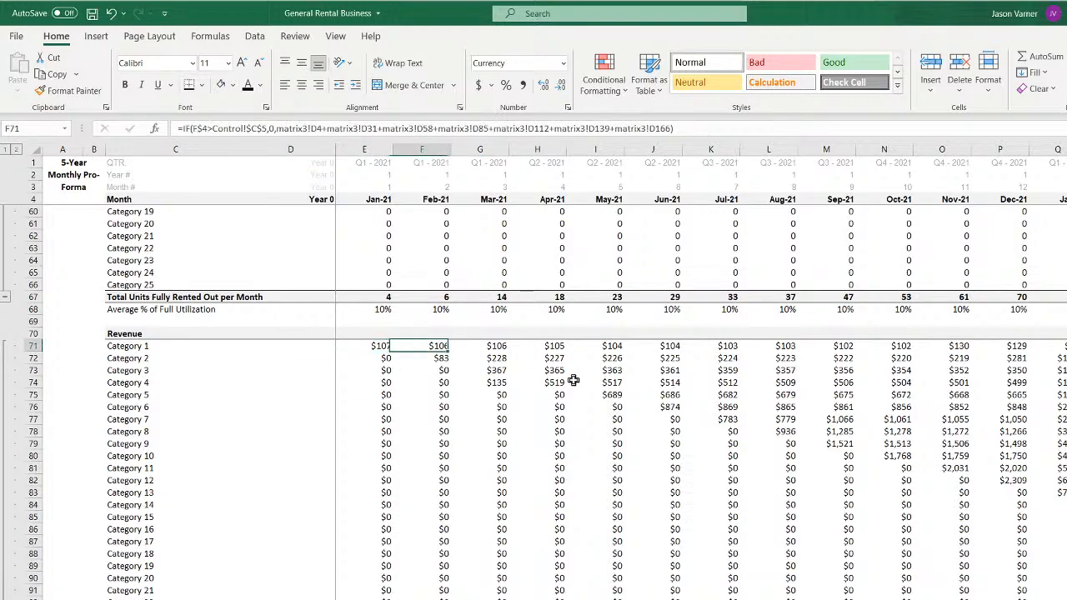
key("Right")
key("Right")
key("Right")
key("Right")
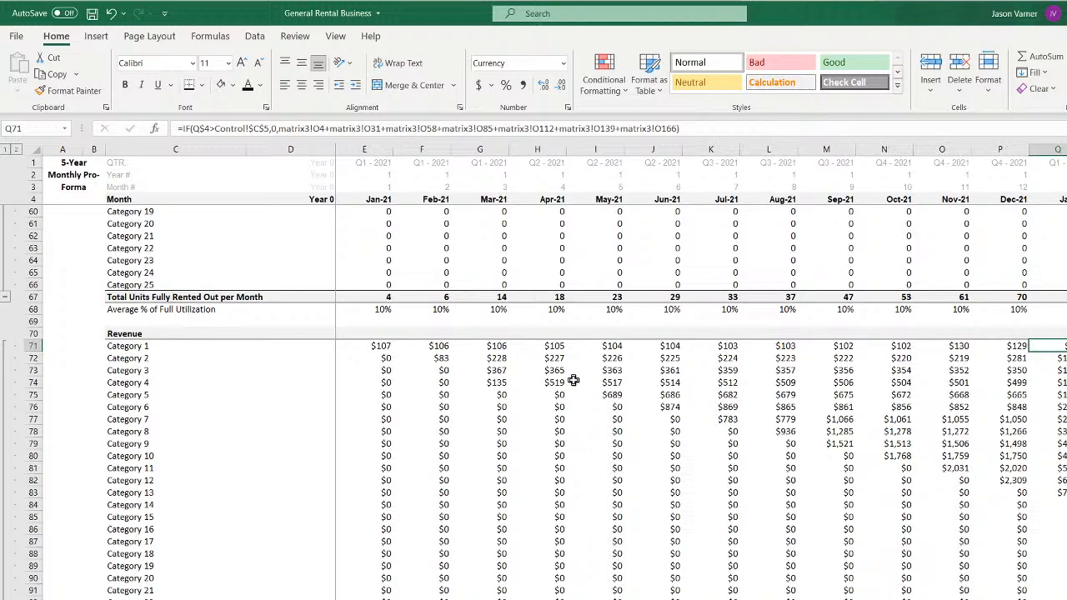
key("Left")
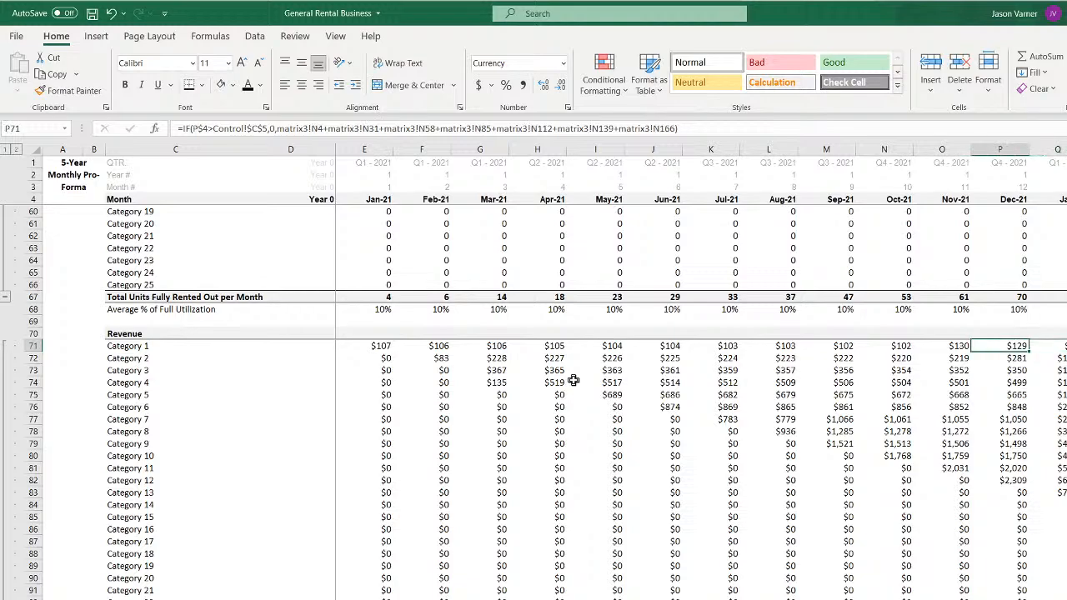
key("Right")
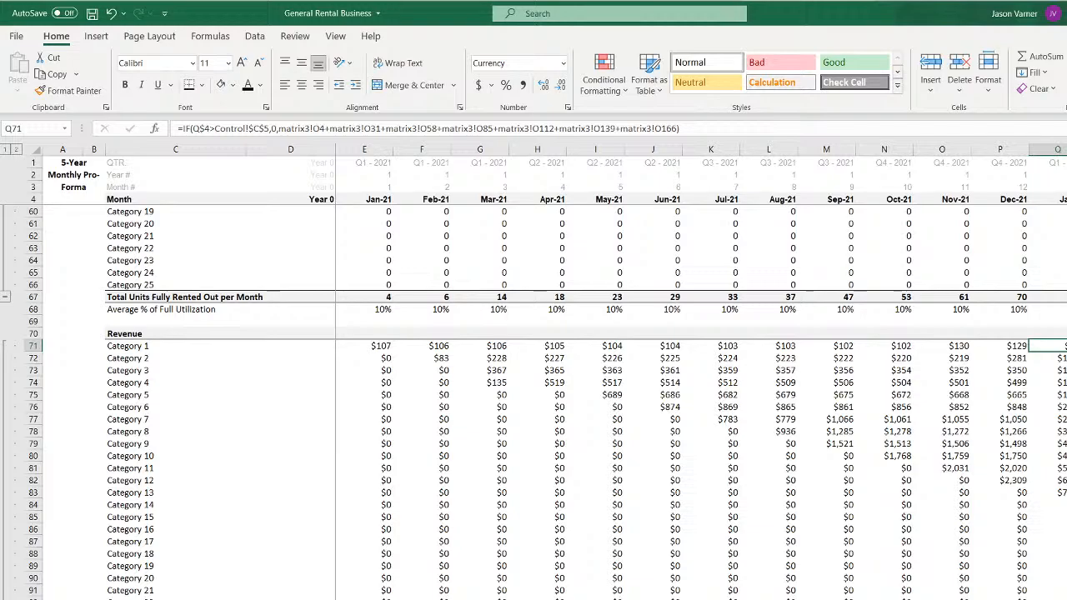
Review Category 1's Unit Utilization Rate for each of the five years in the Revenue Assumptions
key("ctrl+Page_Up")
key("ctrl+Page_Up")
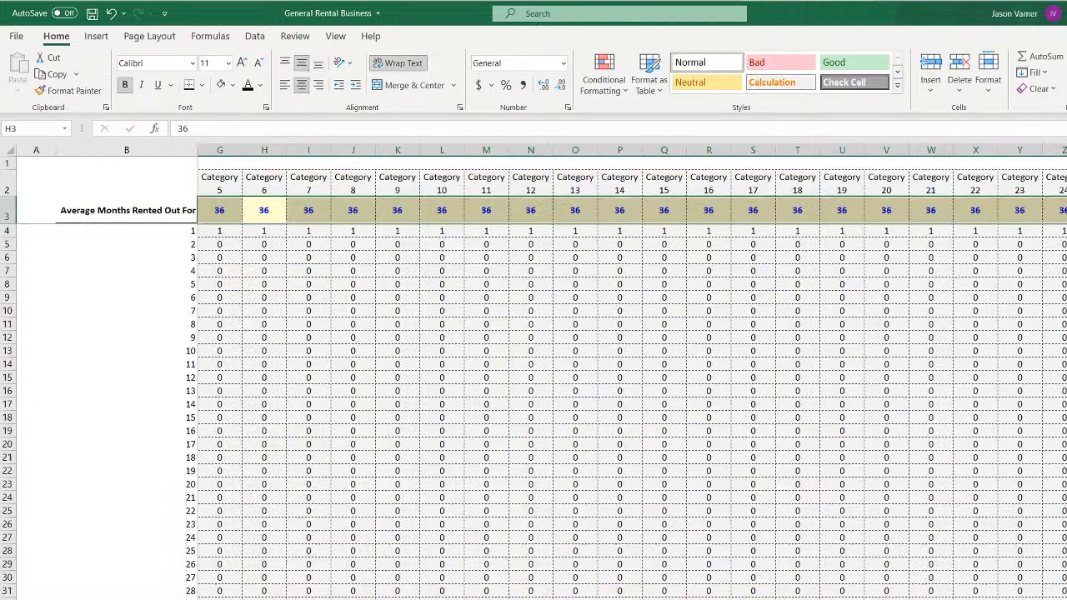
key("ctrl+Page_Up")
key("ctrl+Page_Up")
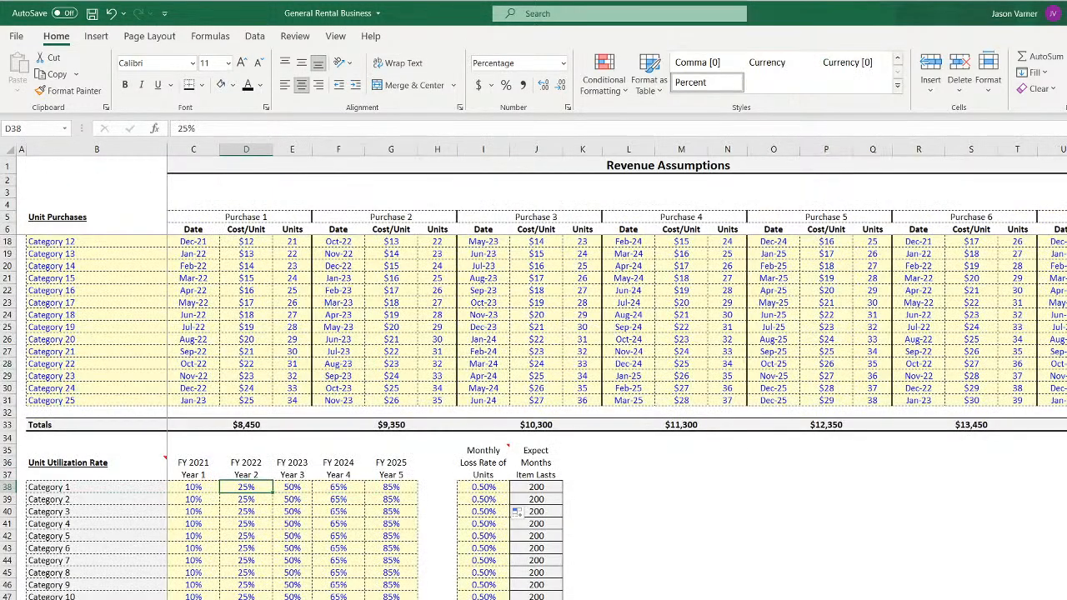
left_click(190, 487)
left_click(249, 486)
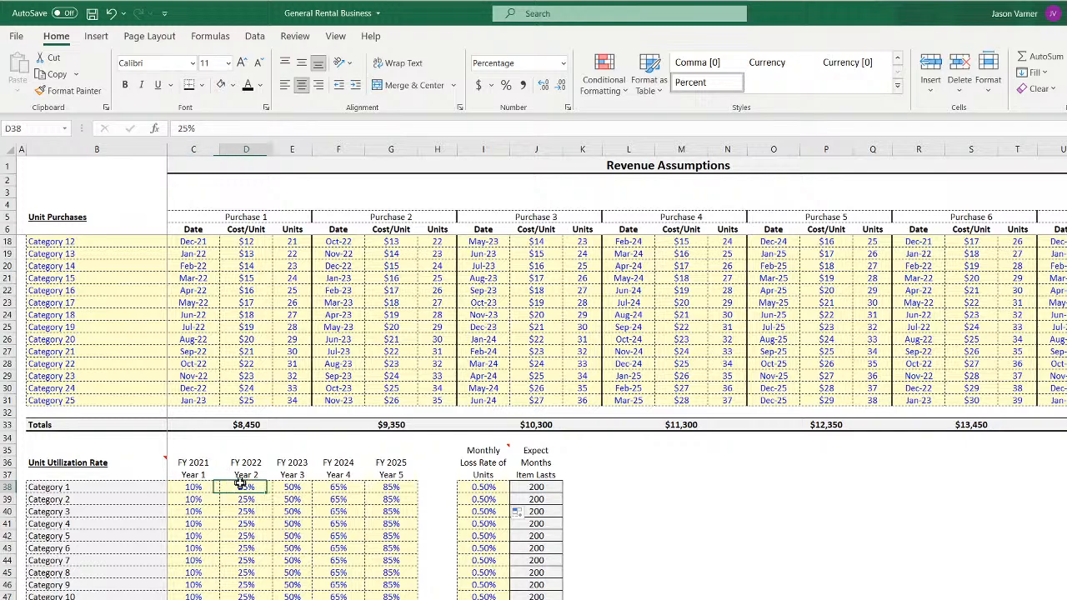
left_click(305, 487)
left_click(337, 487)
left_click(388, 487)
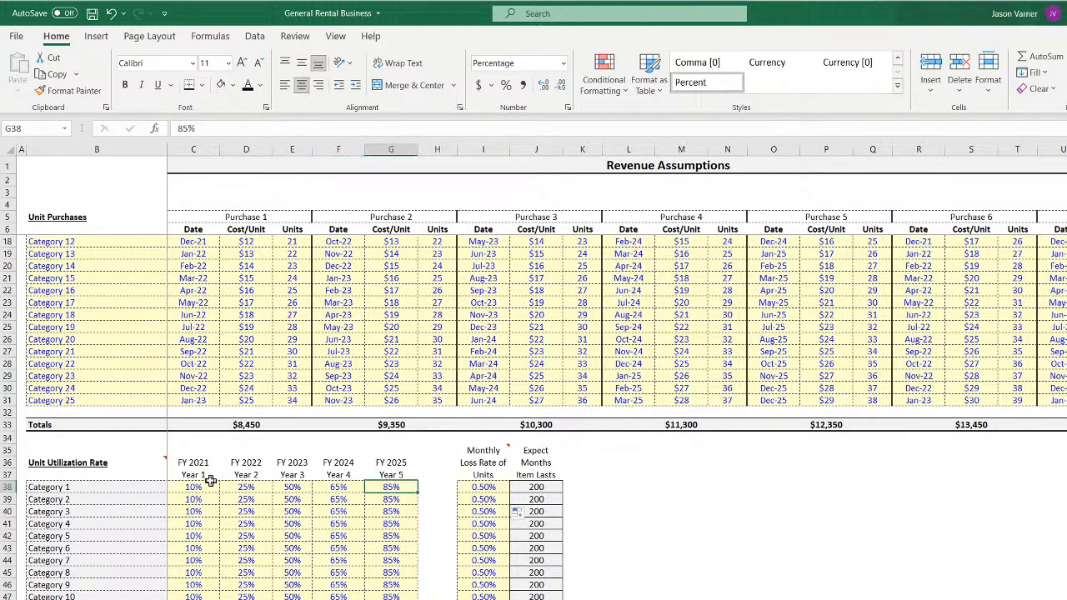
left_click(191, 487)
left_click(227, 487)
left_click(206, 487)
left_click(243, 487)
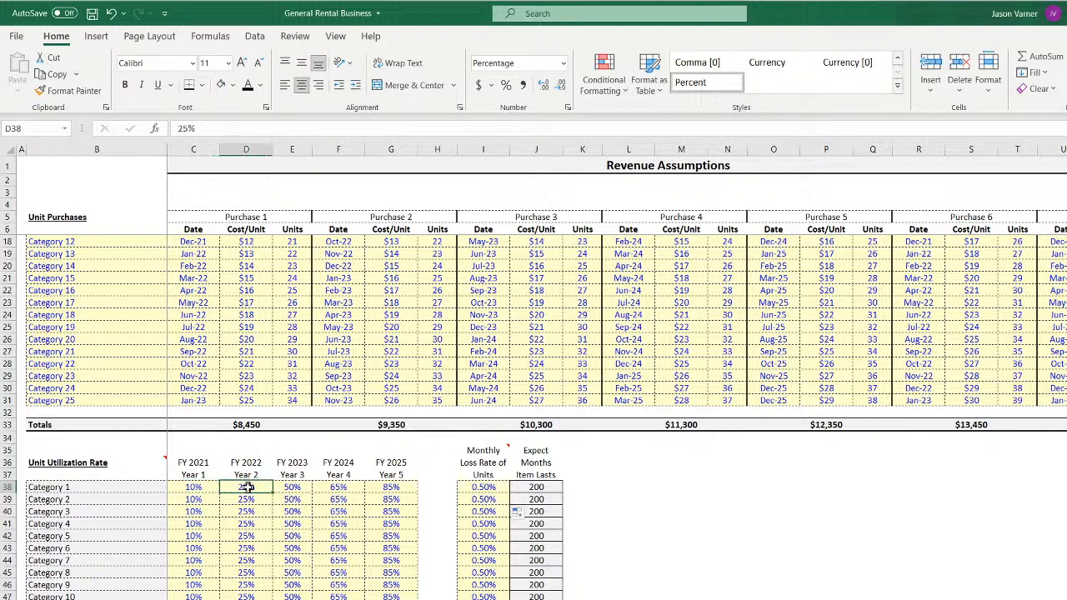
left_click_drag(366, 487, 195, 486)
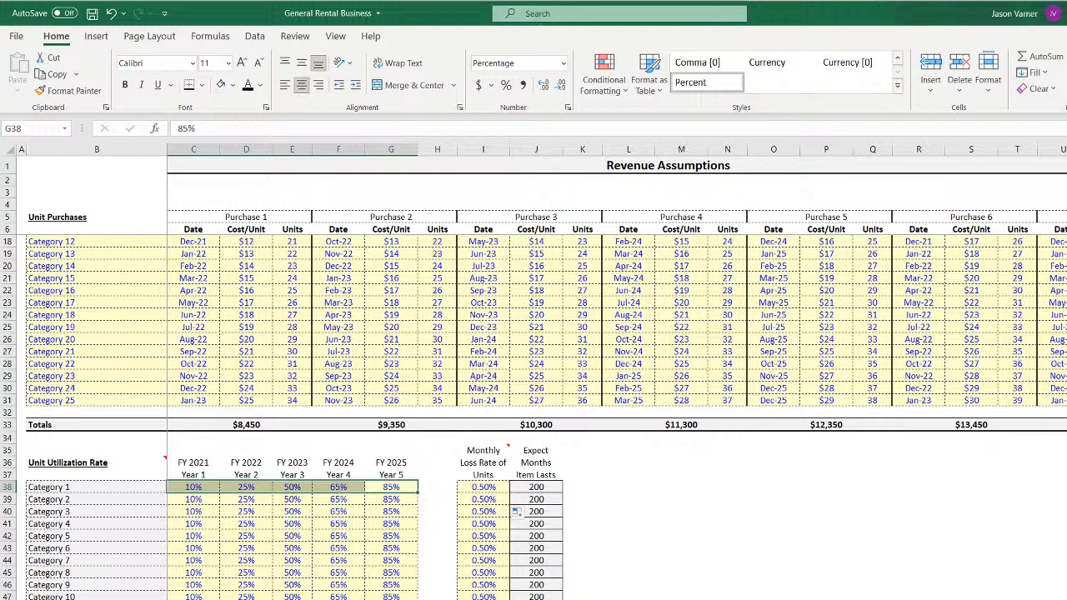
Set Average Months Rented Out For to 2 for Category 1 and 3 for Category 2
key("ctrl+Page_Down")
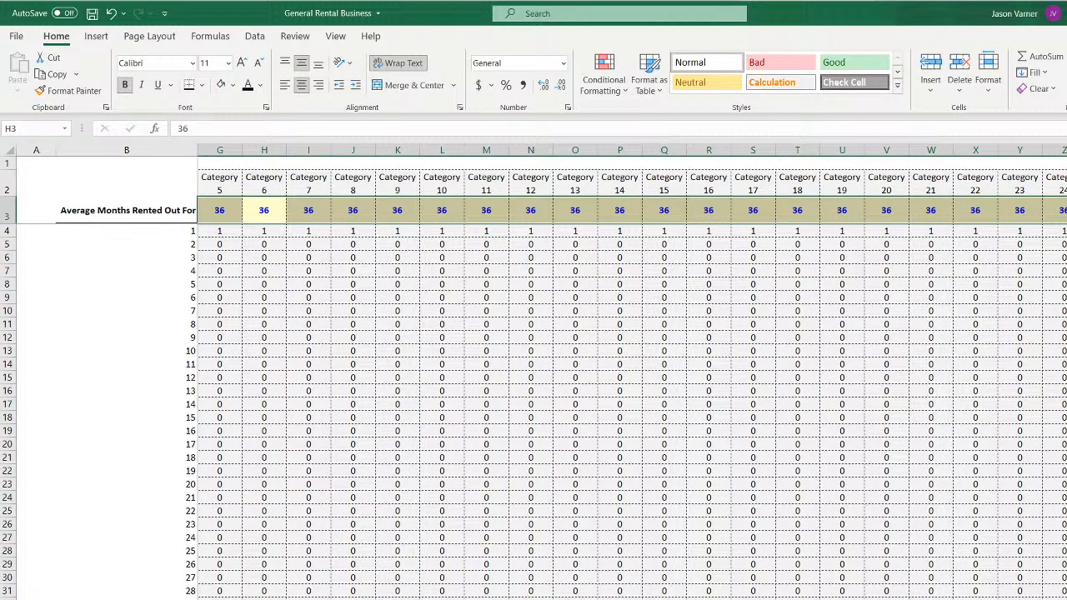
scroll(632, 375, "left", 4)
left_click(218, 210)
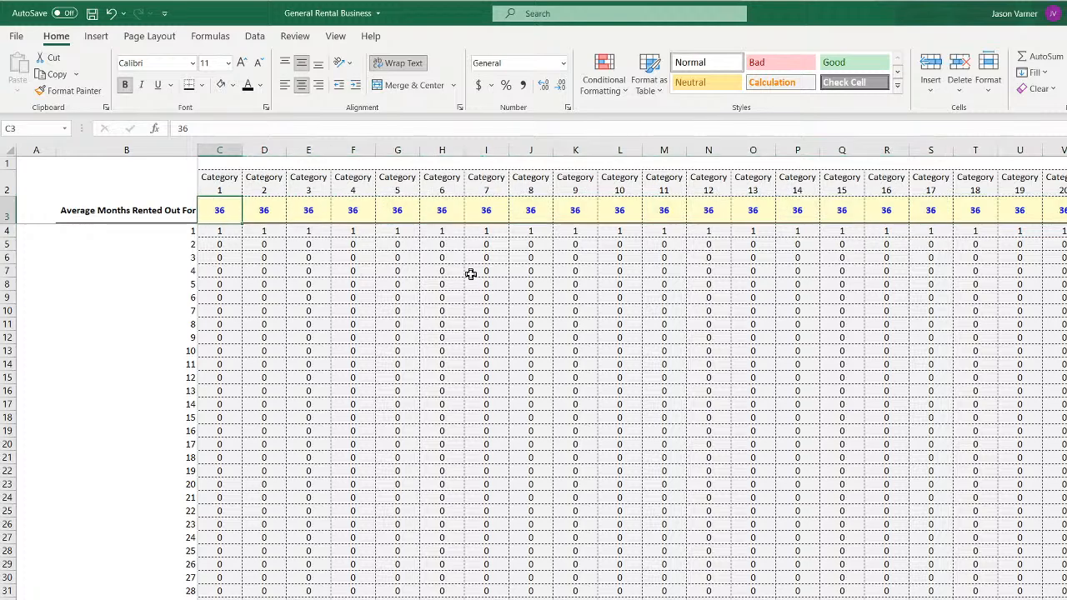
type("2")
key("Tab")
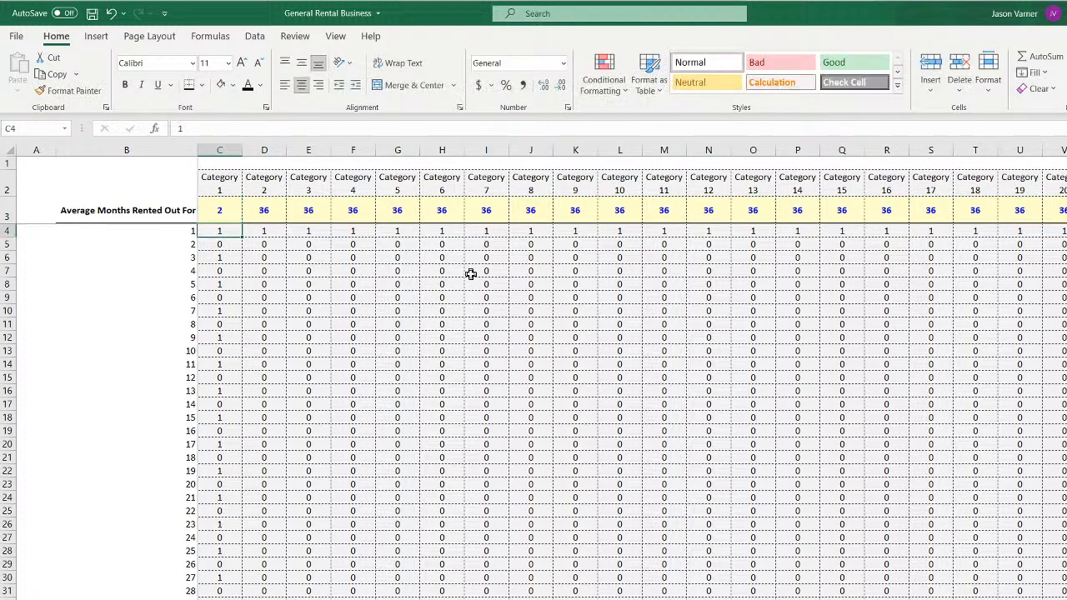
type("3")
key("Return")
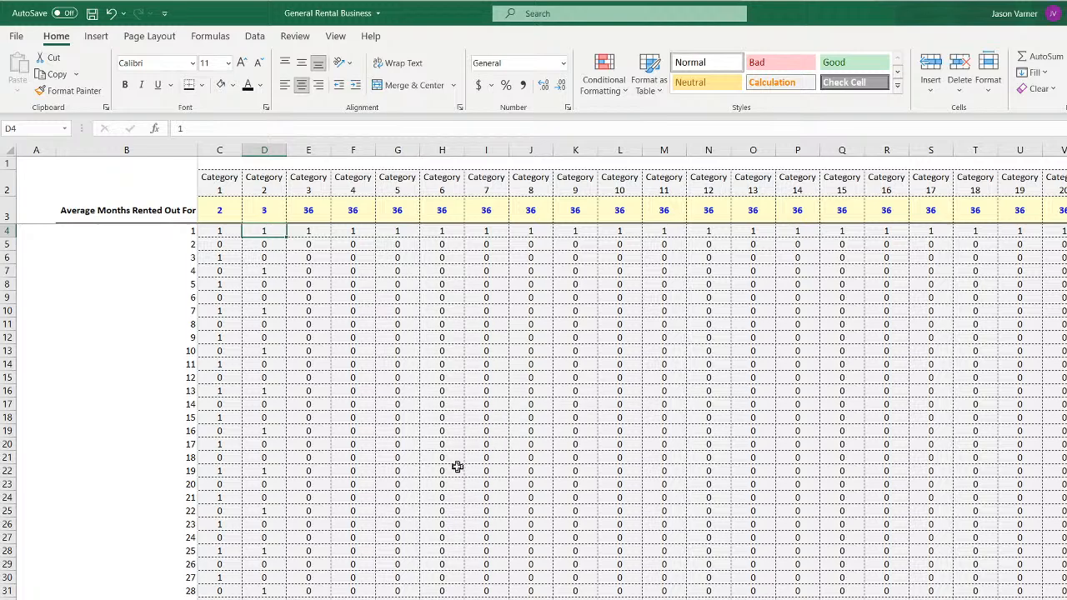
Copy Category 2's average months rented out across the remaining categories in row 3 and save the workbook
left_click(256, 209)
left_click_drag(286, 223, 1019, 218)
scroll(632, 375, "left", 4)
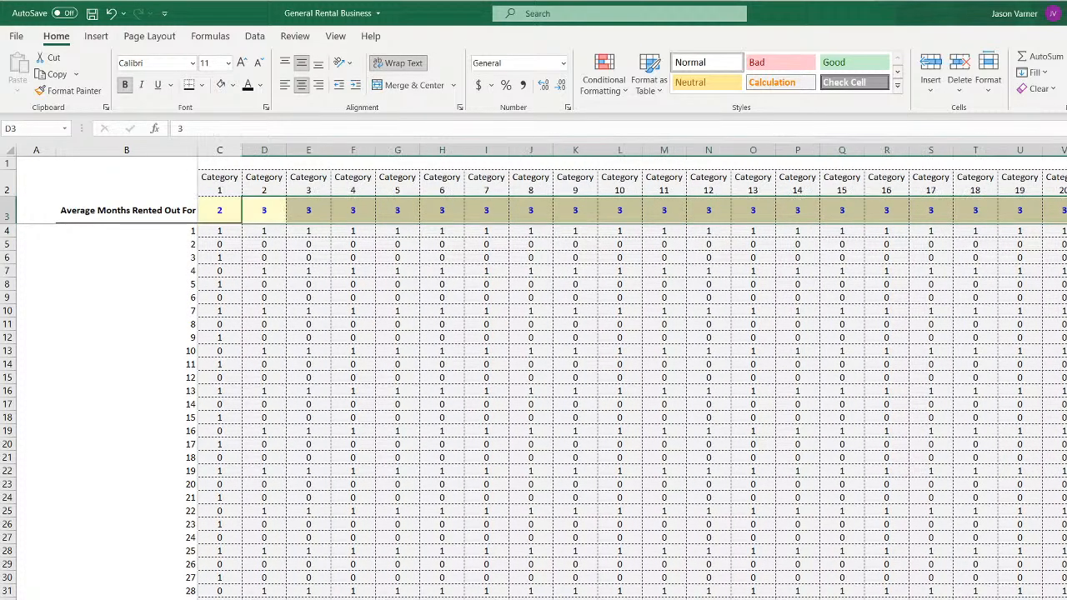
left_click(92, 13)
left_click(261, 203)
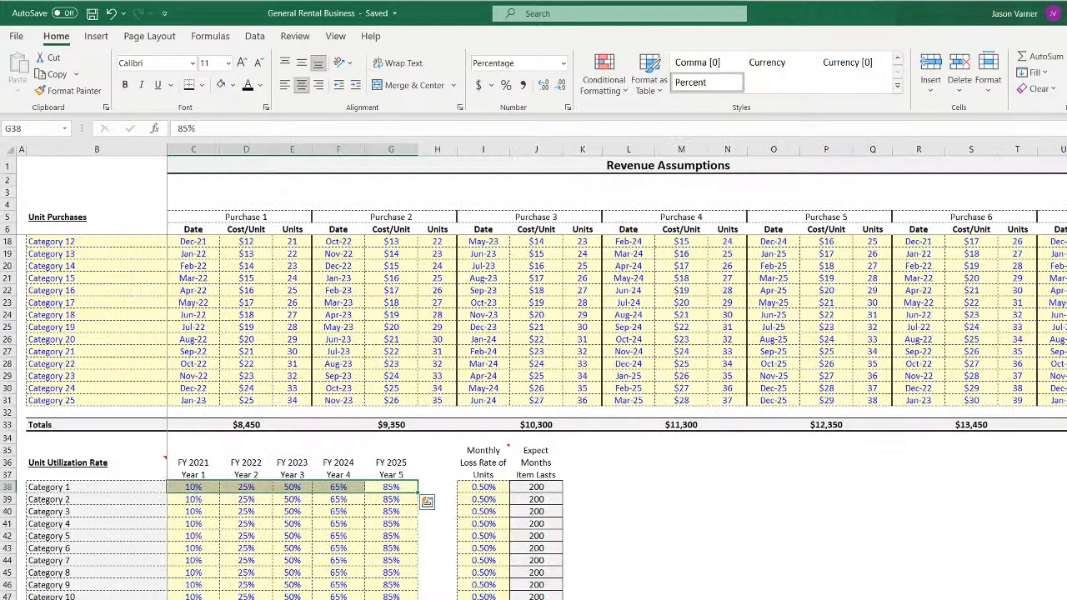
Step back and forth through Category 1's yearly utilization rates in C38 to G38 of the Revenue Assumptions, comparing FY 2021 through FY 2025
left_click(240, 486)
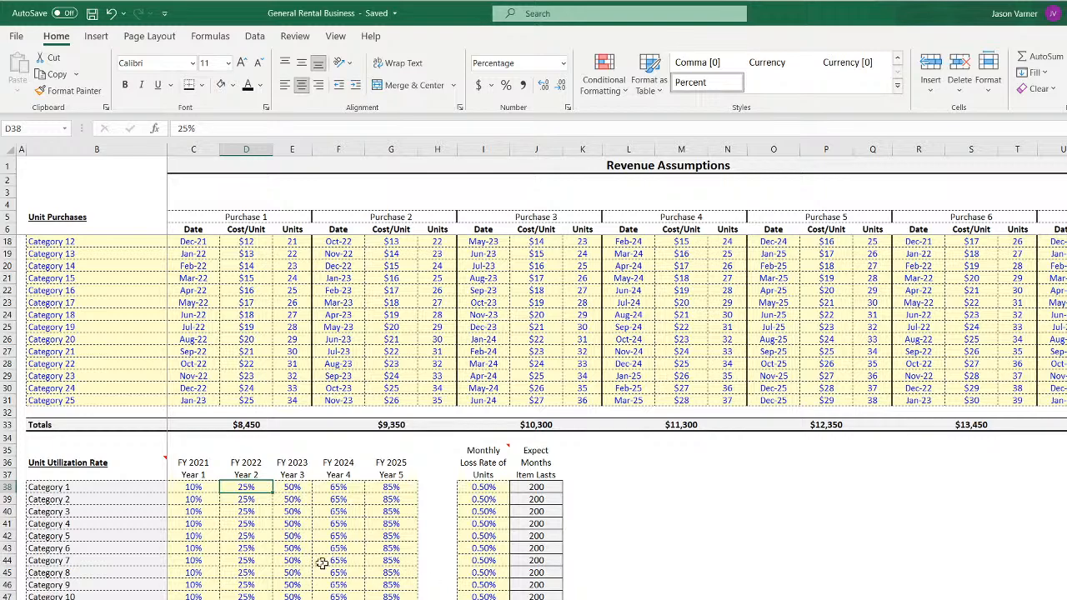
left_click(205, 487)
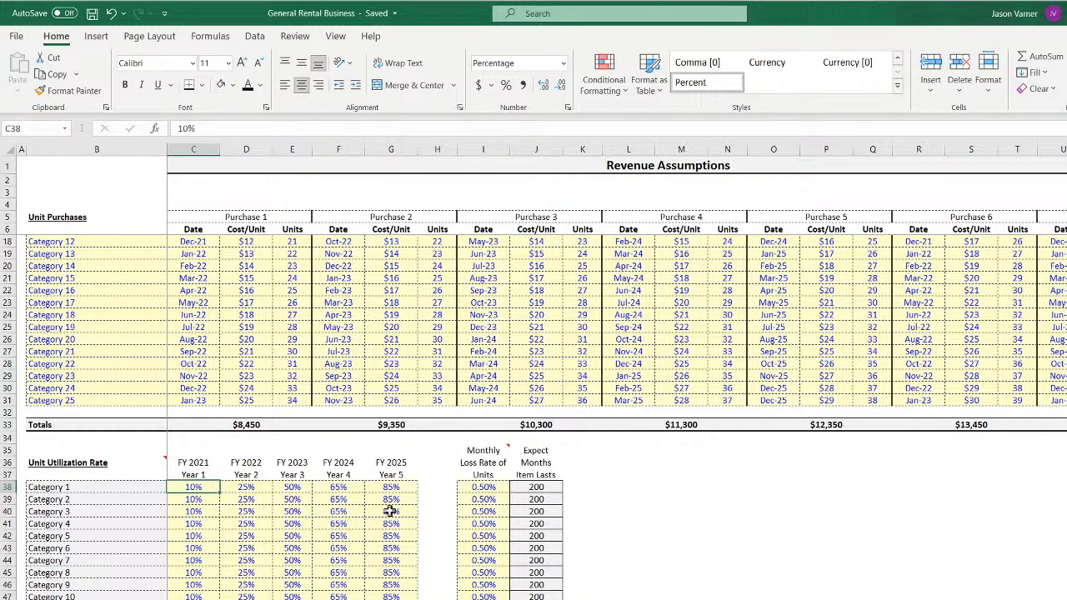
key("Right")
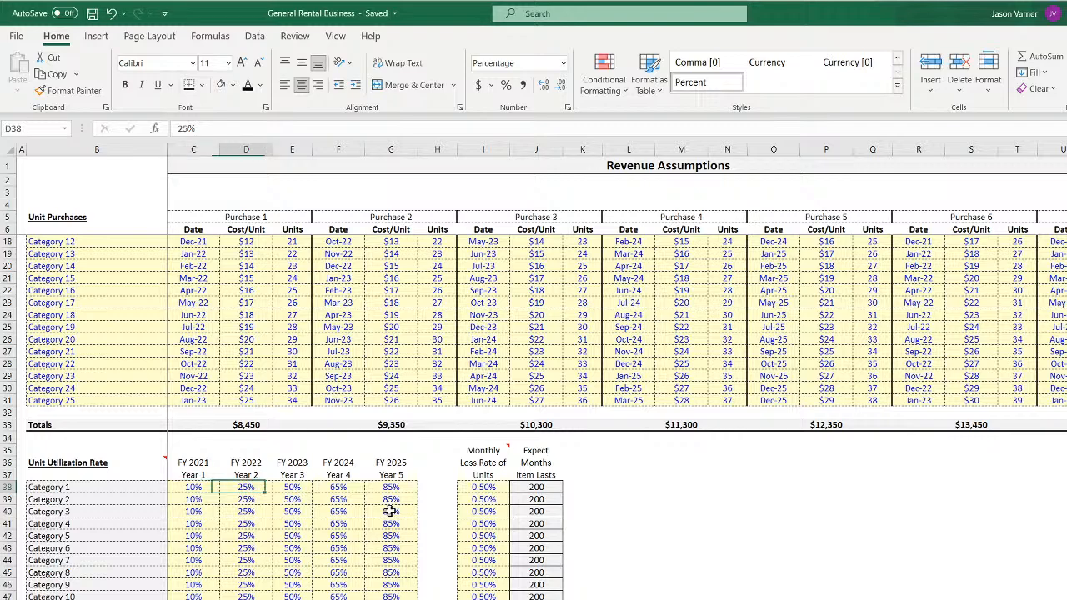
key("Left")
key("Right")
key("Right")
key("Right")
key("Right")
key("Left")
key("Left")
key("Left")
key("Left")
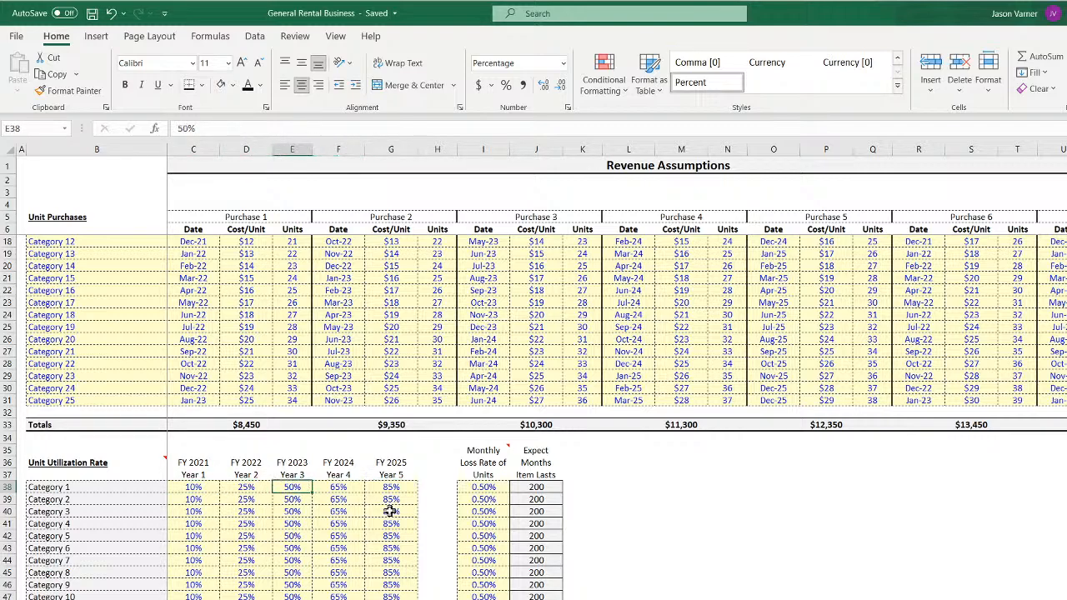
key("Right")
key("Right")
key("Right")
key("Right")
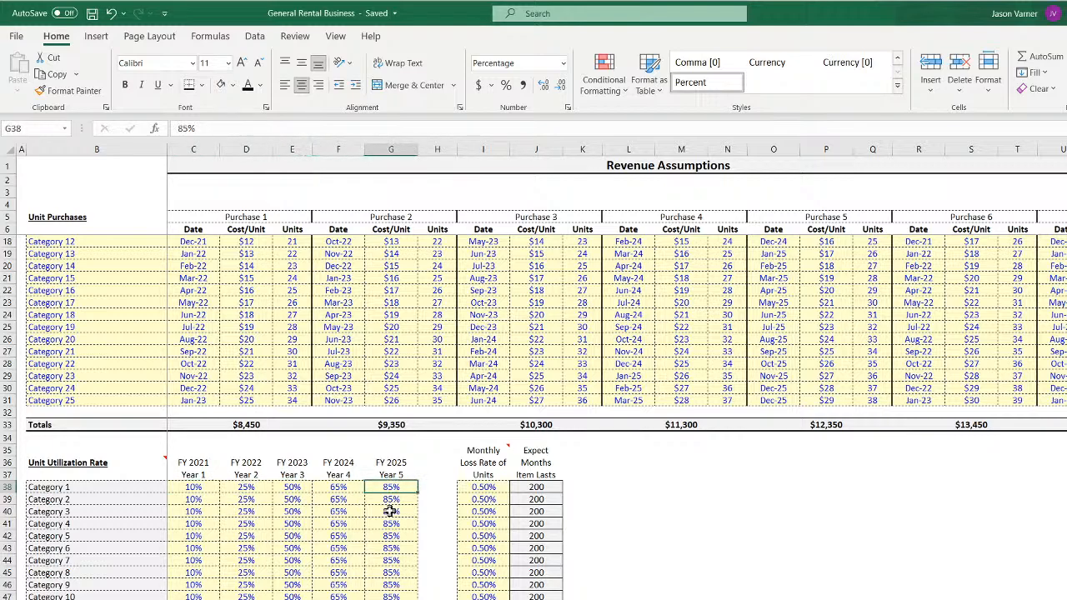
key("Left")
key("Left")
key("Left")
key("Left")
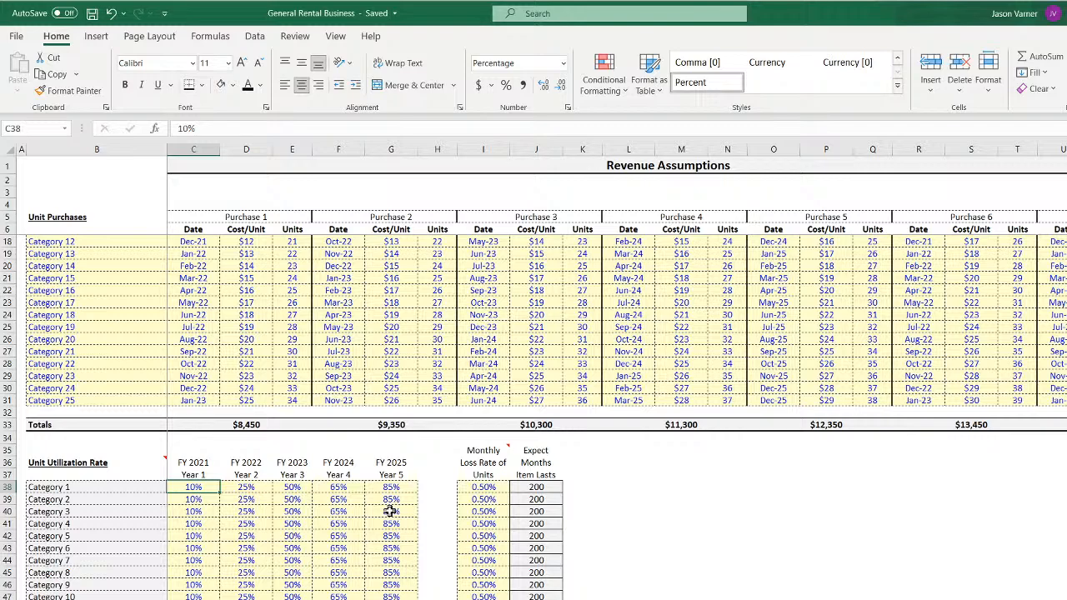
key("Right")
key("Right")
key("Right")
key("Left")
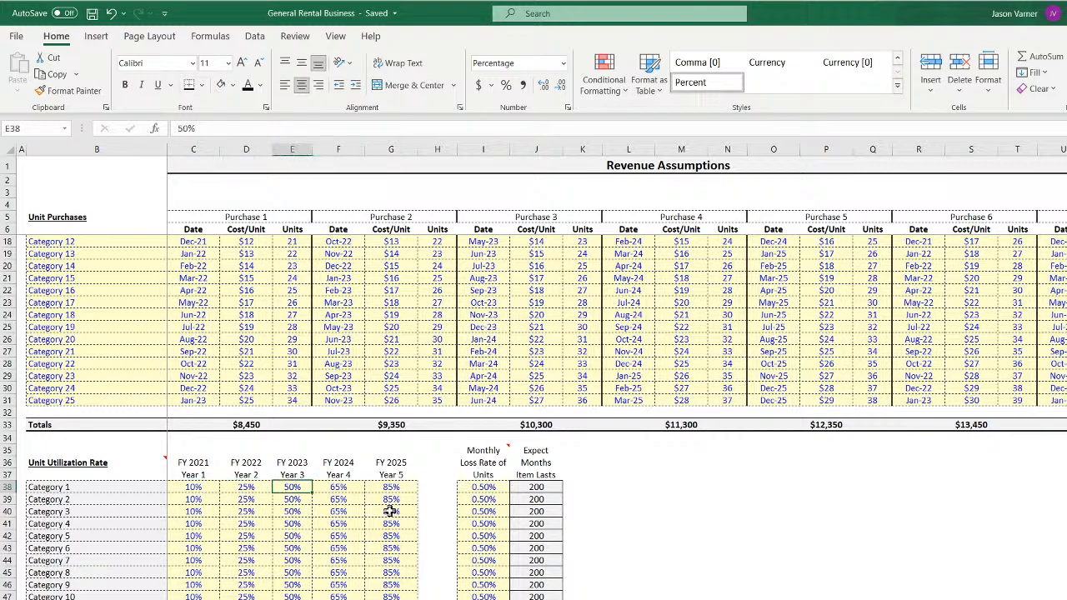
key("Right")
key("Left")
key("Left")
key("Left")
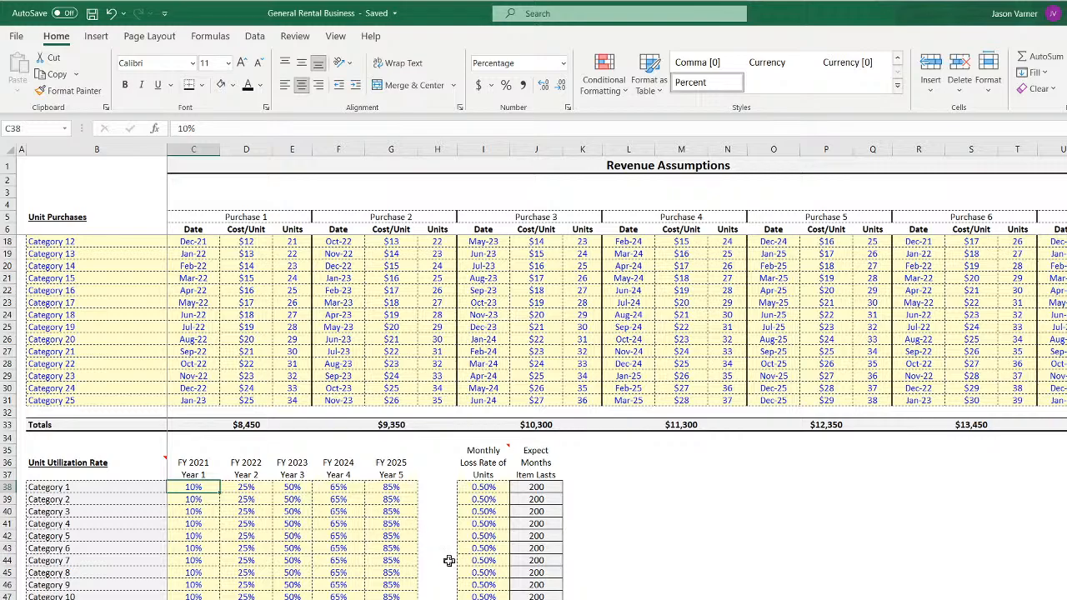
Save the workbook and insert a blank row 170 below the initial rental costs in the 5-Year Monthly Pro-Forma
scroll(402, 578, "up", 4)
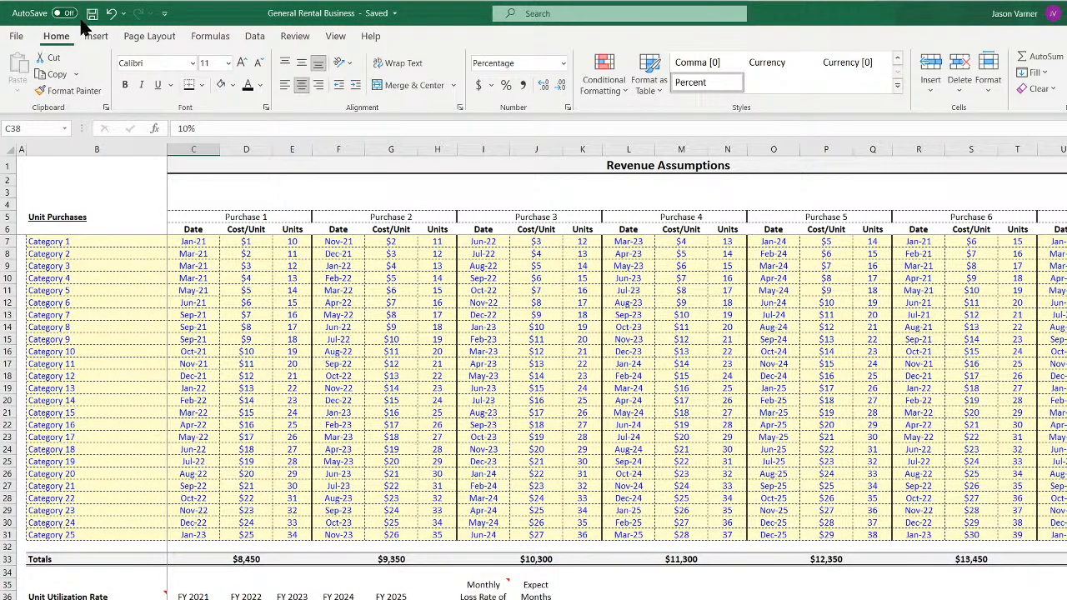
left_click(91, 13)
key("ctrl+Page_Down")
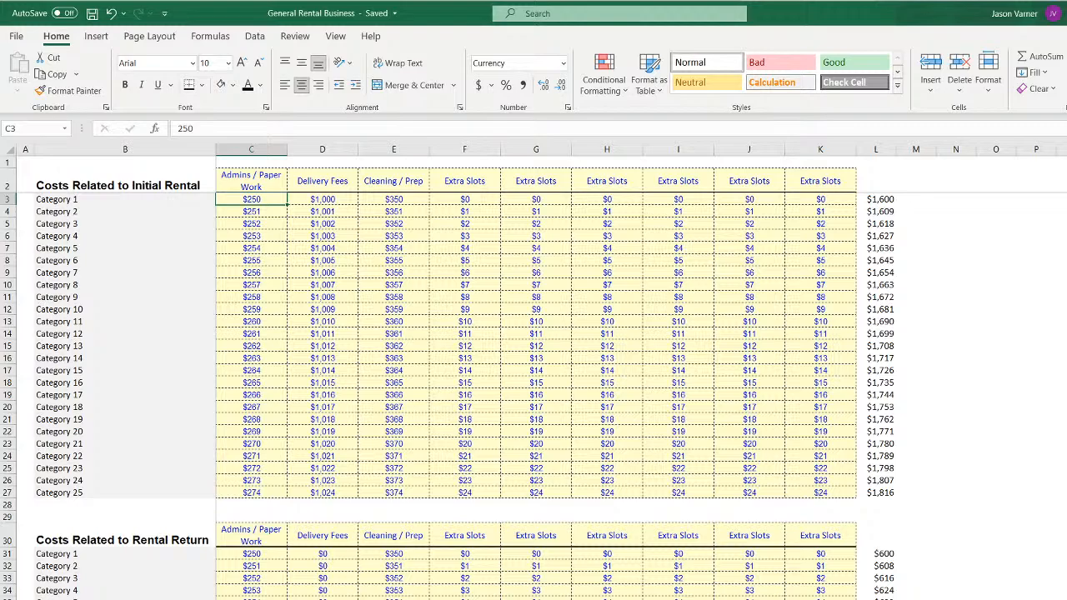
key("ctrl+Page_Down")
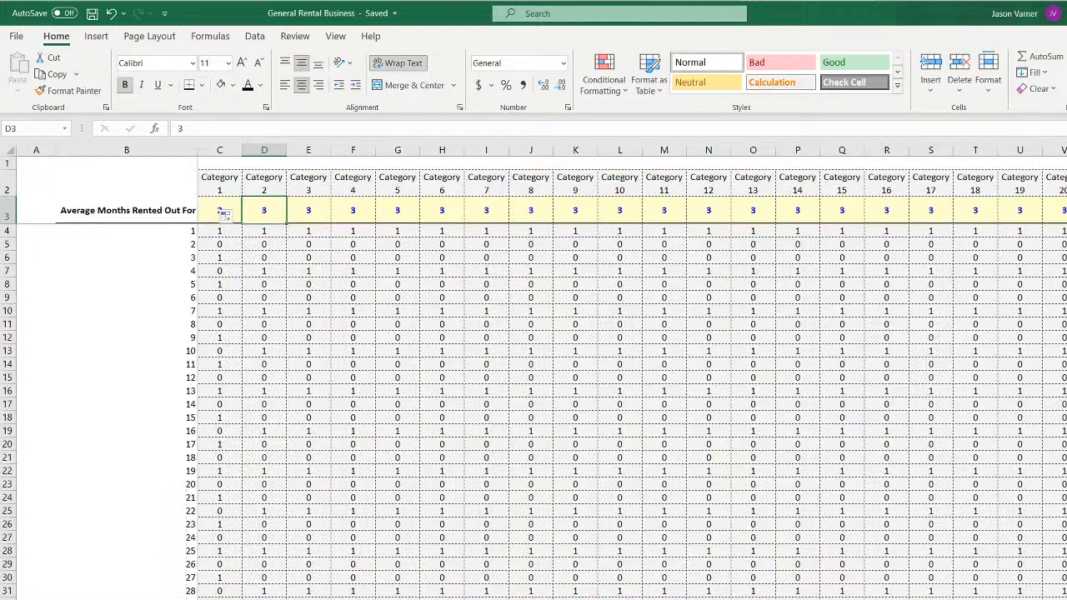
key("ctrl+Page_Down")
key("ctrl+Page_Down")
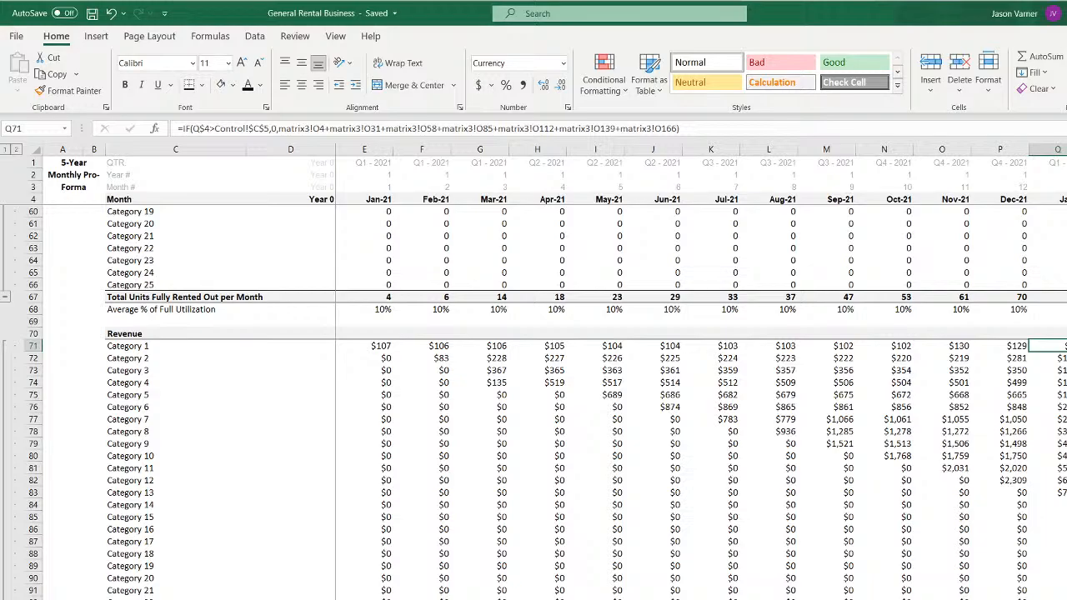
scroll(533, 400, "down", 20)
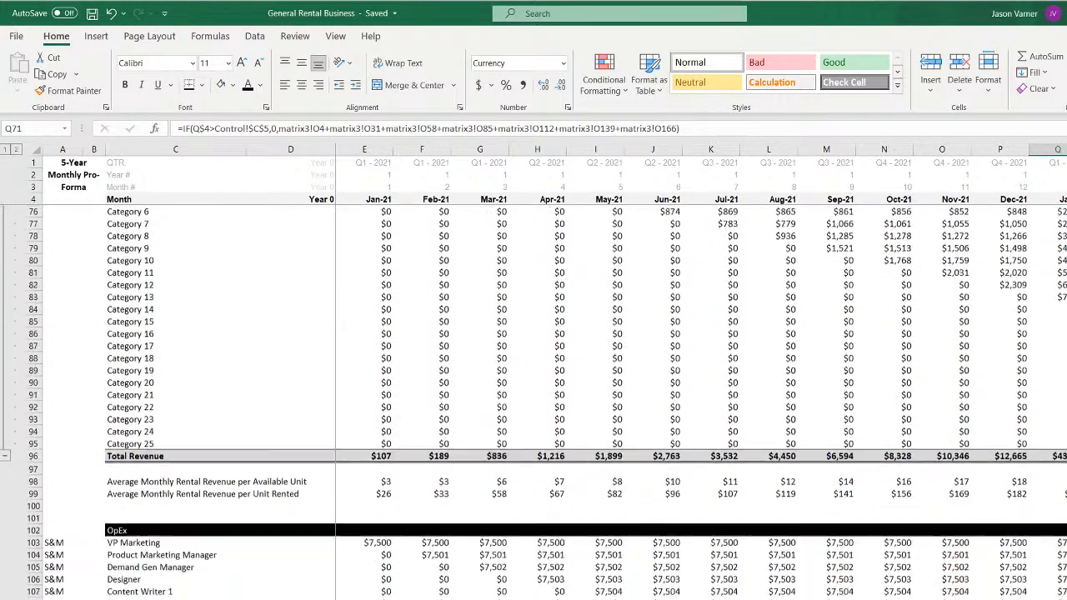
scroll(533, 400, "down", 1)
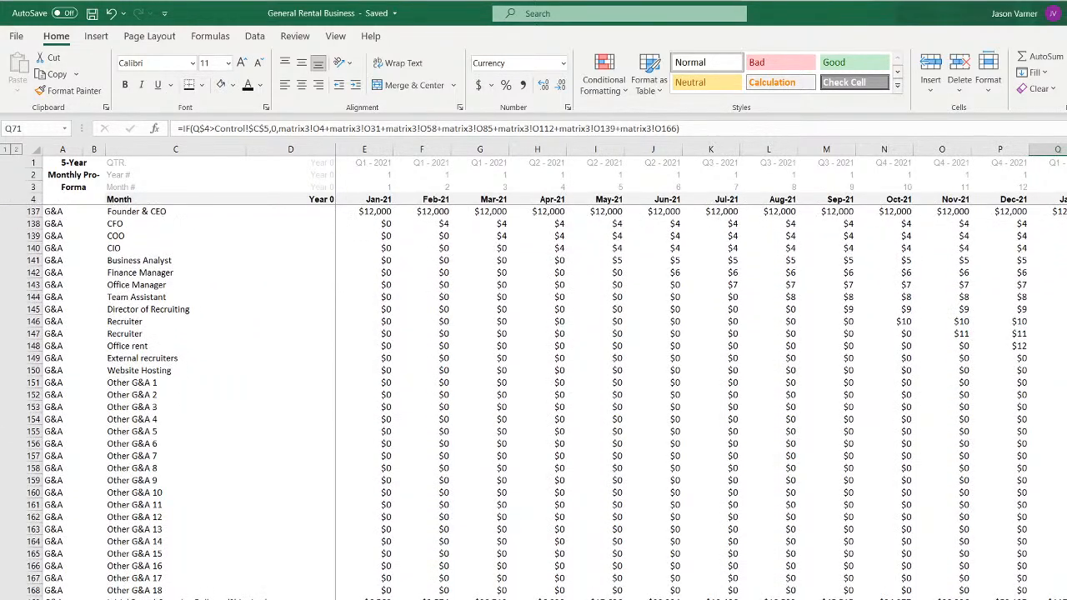
right_click(33, 599)
left_click(75, 481)
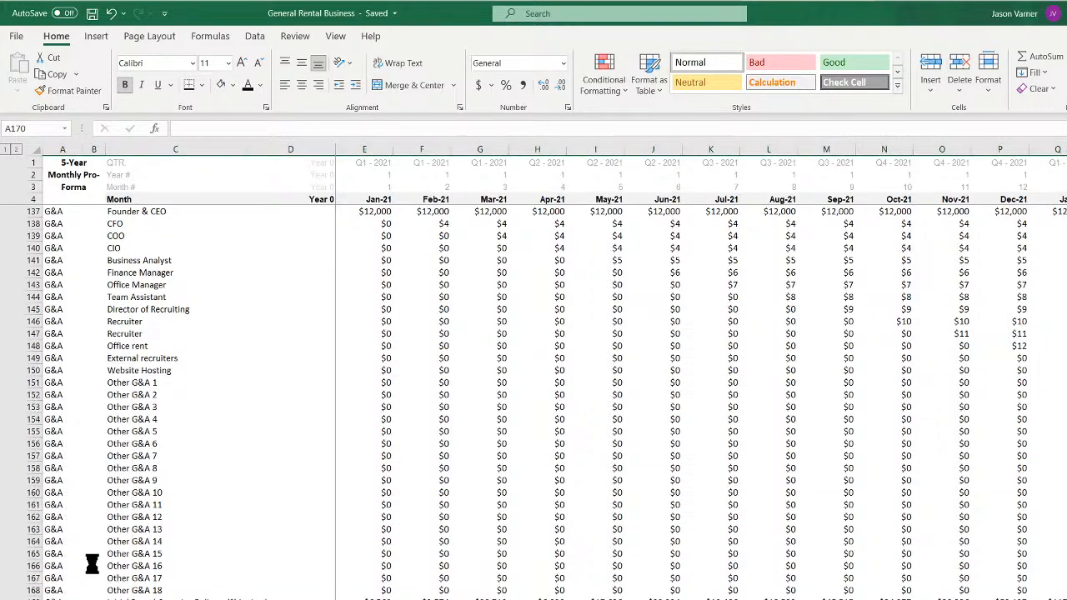
Label the new row in C170 "Return Costs" and save the workbook
left_click(63, 599)
key("Right")
key("Right")
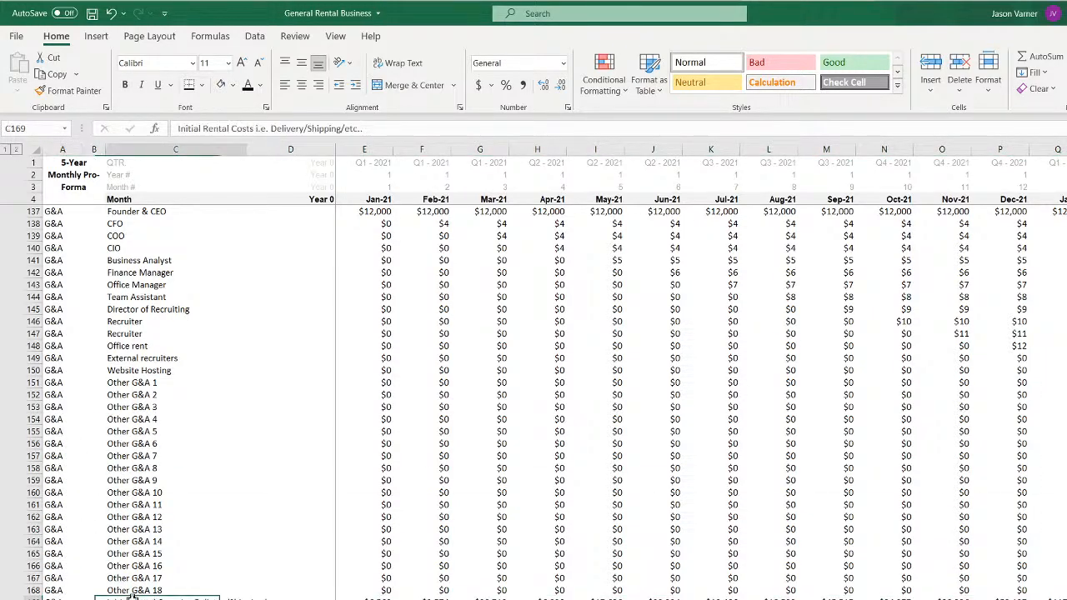
key("Right")
left_click(237, 599)
left_click_drag(245, 599, 242, 599)
left_click(237, 599)
type("Retu")
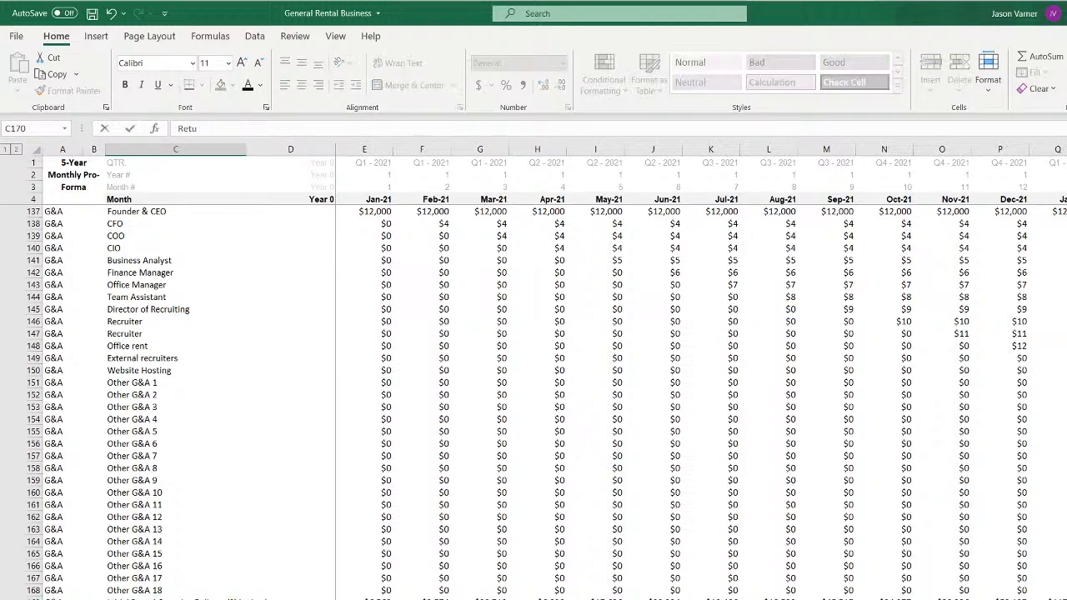
type("rn Costs")
key("Return")
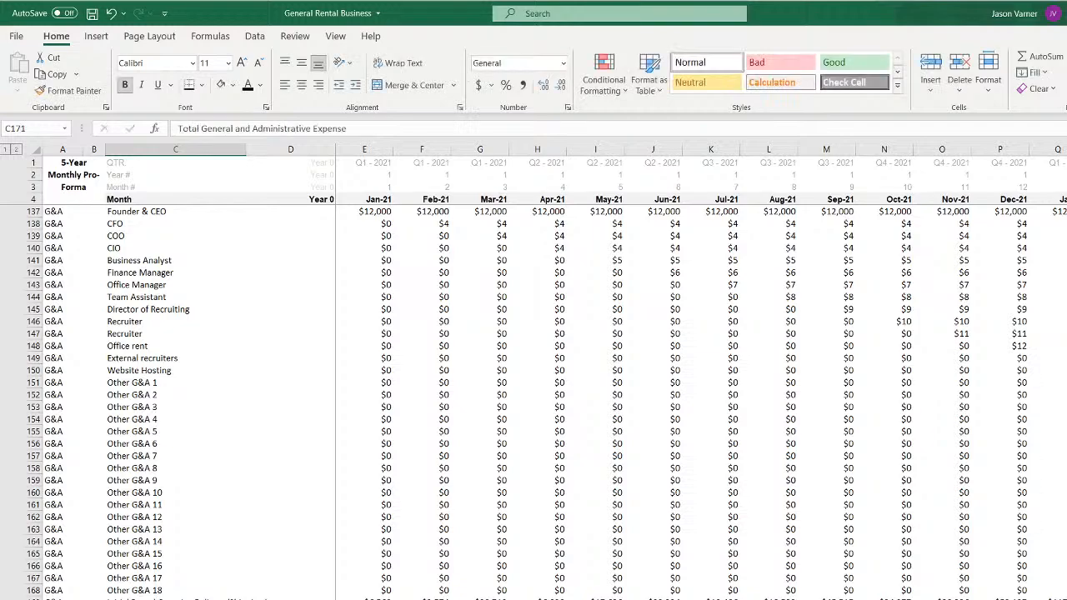
left_click(91, 13)
Insert two rows above Total General and Administrative Expense in the 5-Year Annual Pro-Forma and extend the G&A tag down column A
key("ctrl+Page_Down")
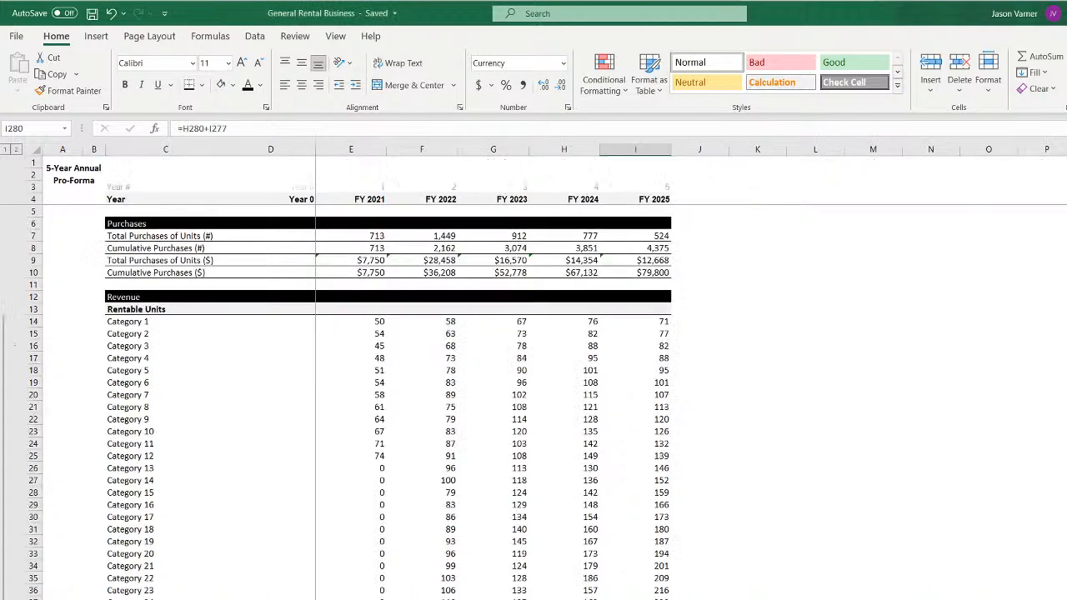
scroll(533, 400, "down", 15)
scroll(388, 400, "down", 20)
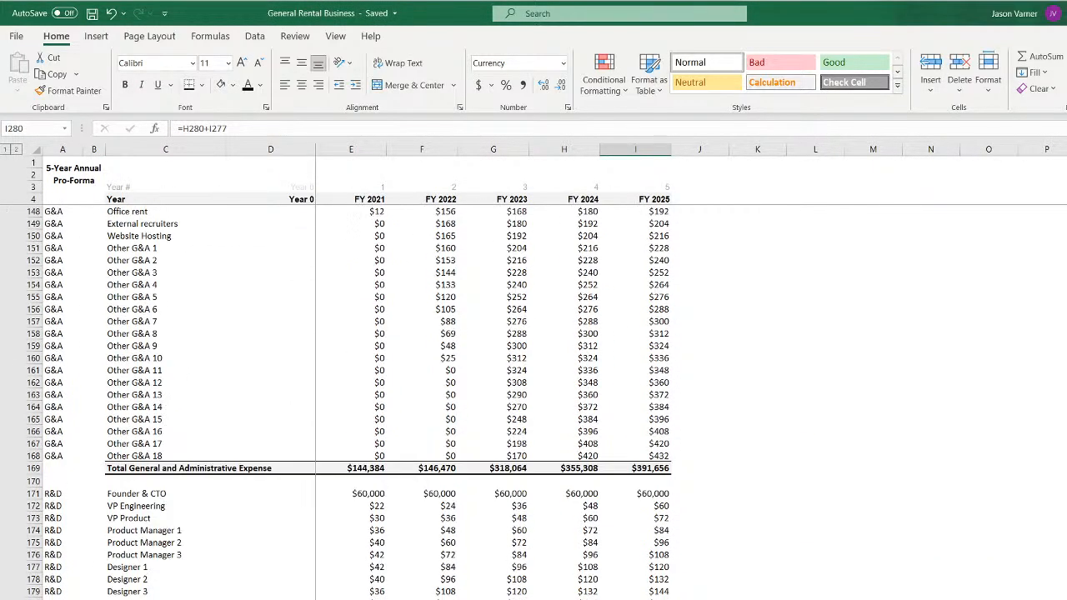
scroll(92, 467, "down", 7)
scroll(92, 467, "up", 4)
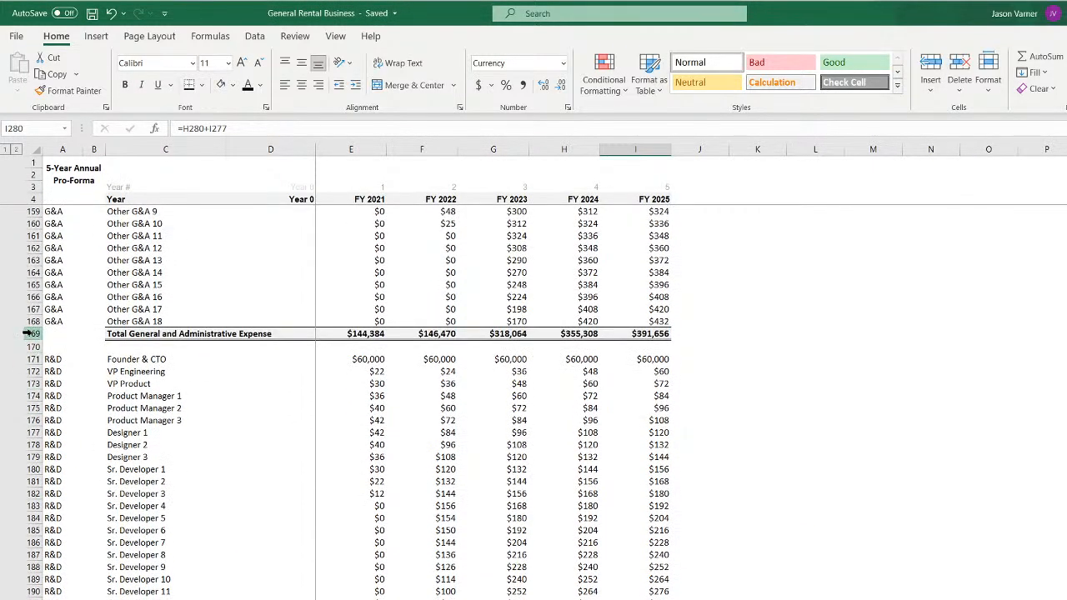
right_click(36, 334)
left_click(67, 449)
right_click(32, 334)
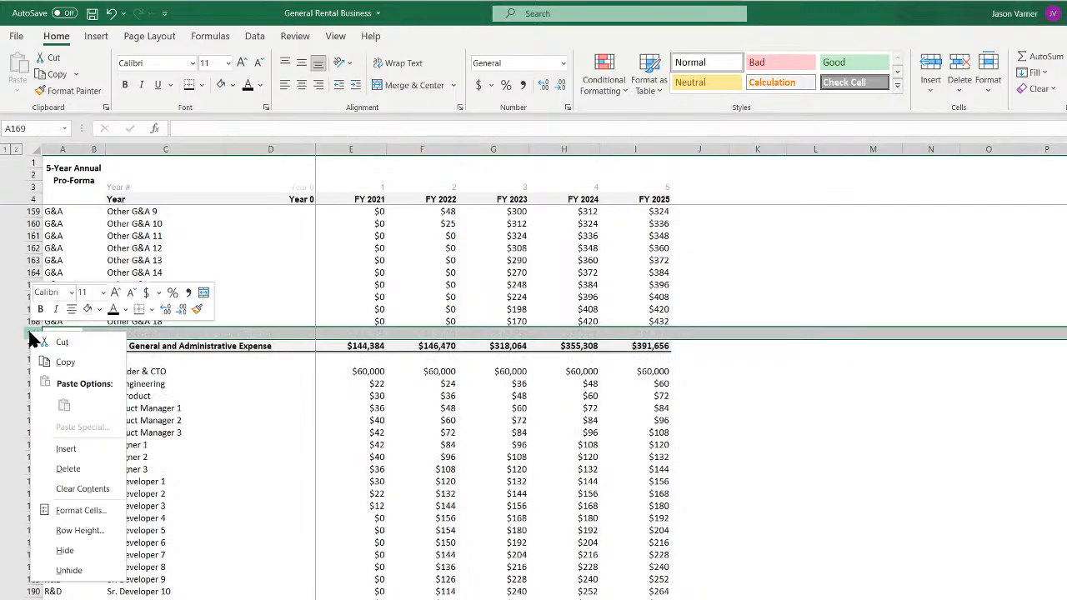
left_click(68, 449)
left_click_drag(57, 310, 83, 345)
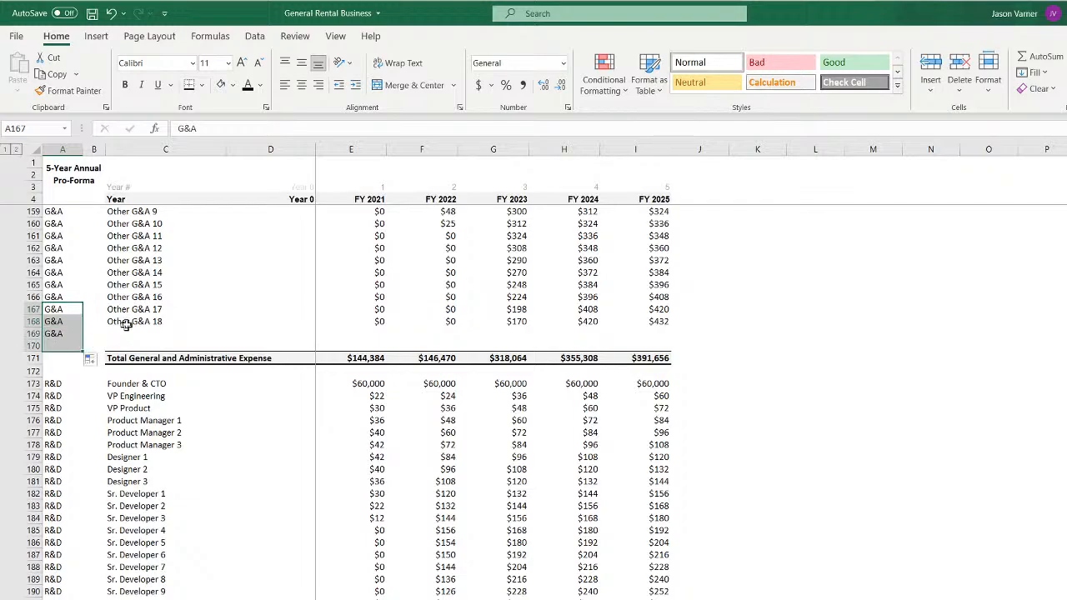
Link the row labels in C169 and C170 of the Annual Pro-Forma to the matching labels in Monthly P&L Detail, starting from C169
left_click(133, 323)
left_click_drag(225, 326, 227, 346)
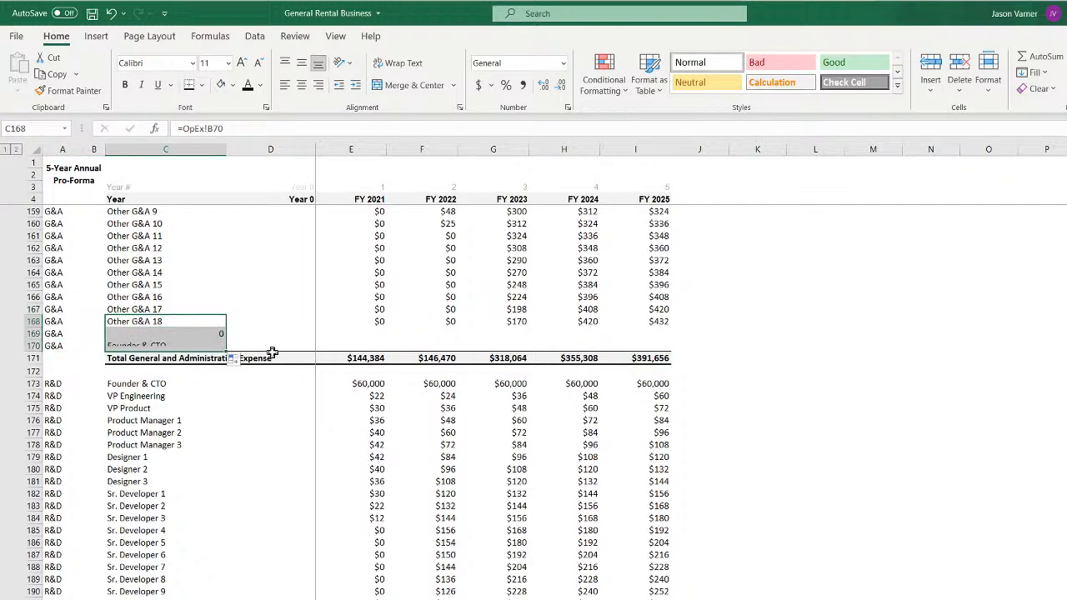
left_click(170, 336)
type("=")
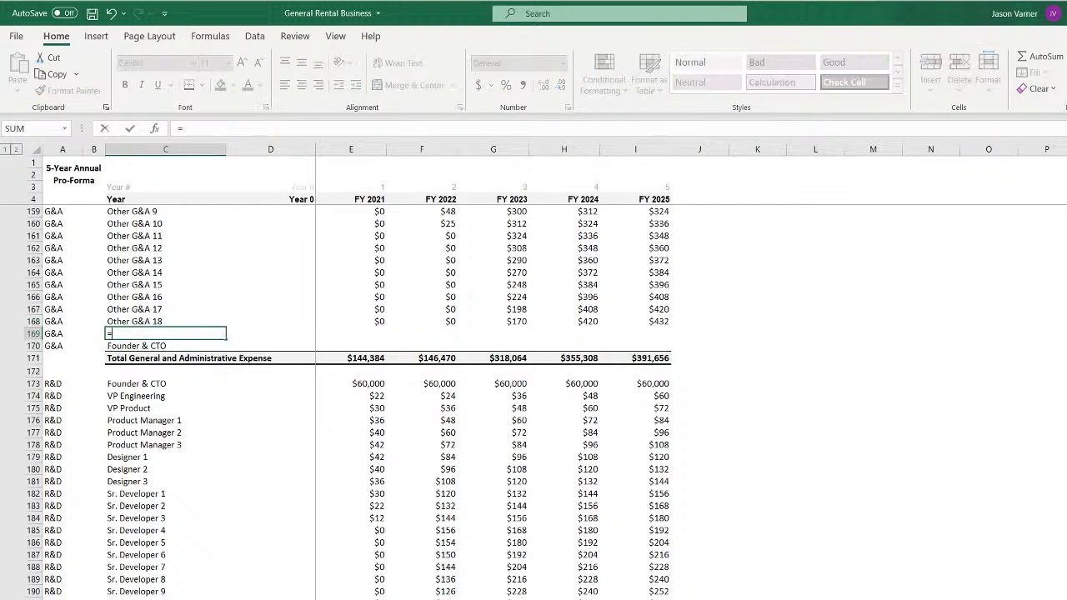
key("ctrl+Page_Up")
left_click(167, 597)
key("Return")
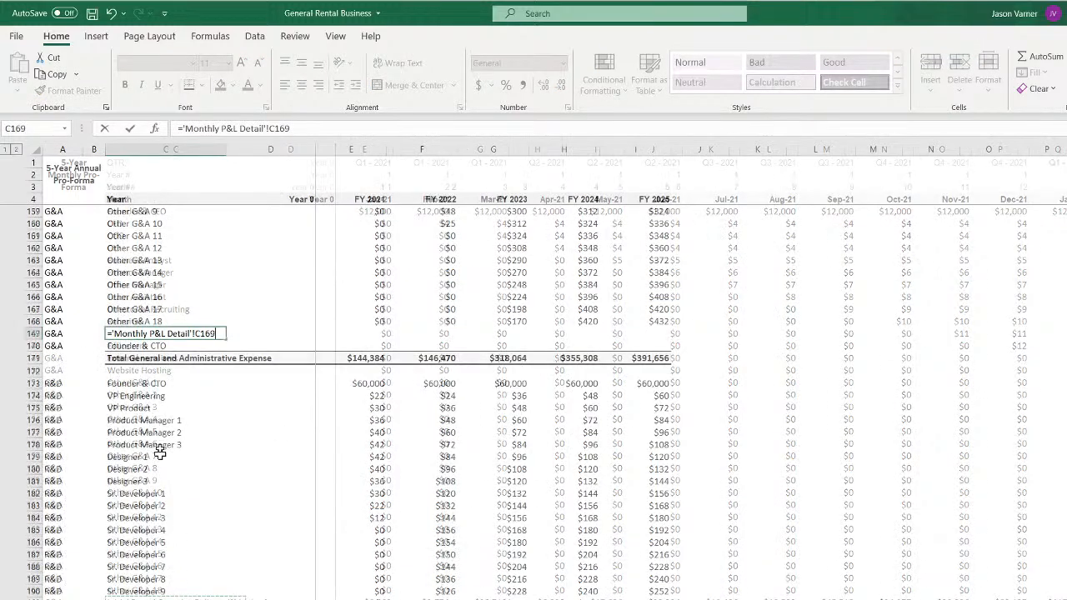
left_click_drag(226, 349, 224, 348)
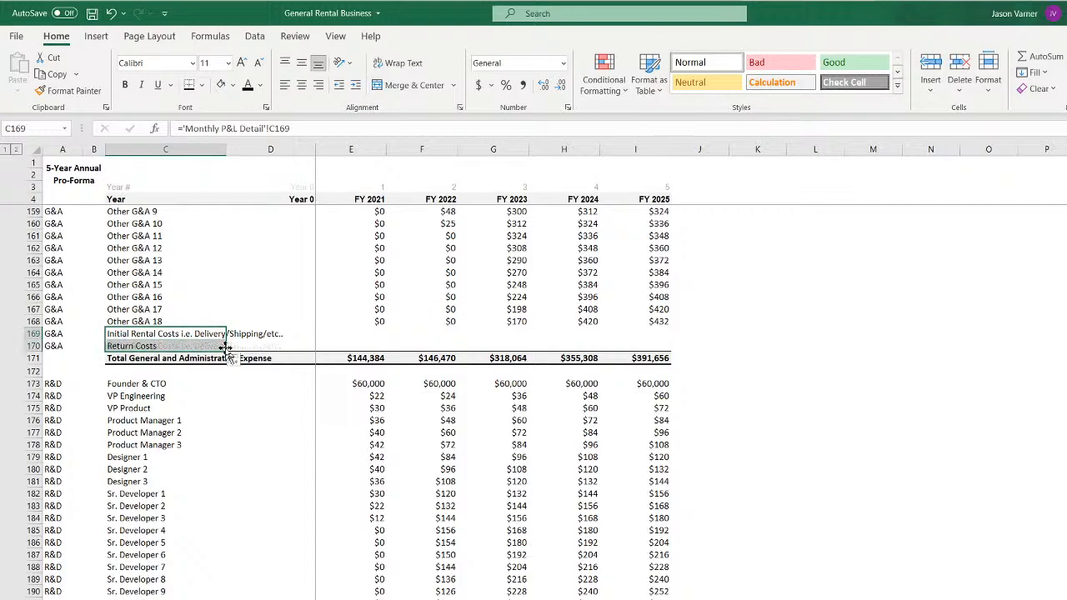
Extend the FY 2021 to FY 2025 formulas into rows 169 and 170, include both rows in the row 171 total, and save the workbook
left_click_drag(356, 322, 355, 370)
double_click(659, 356)
key("ctrl+Return")
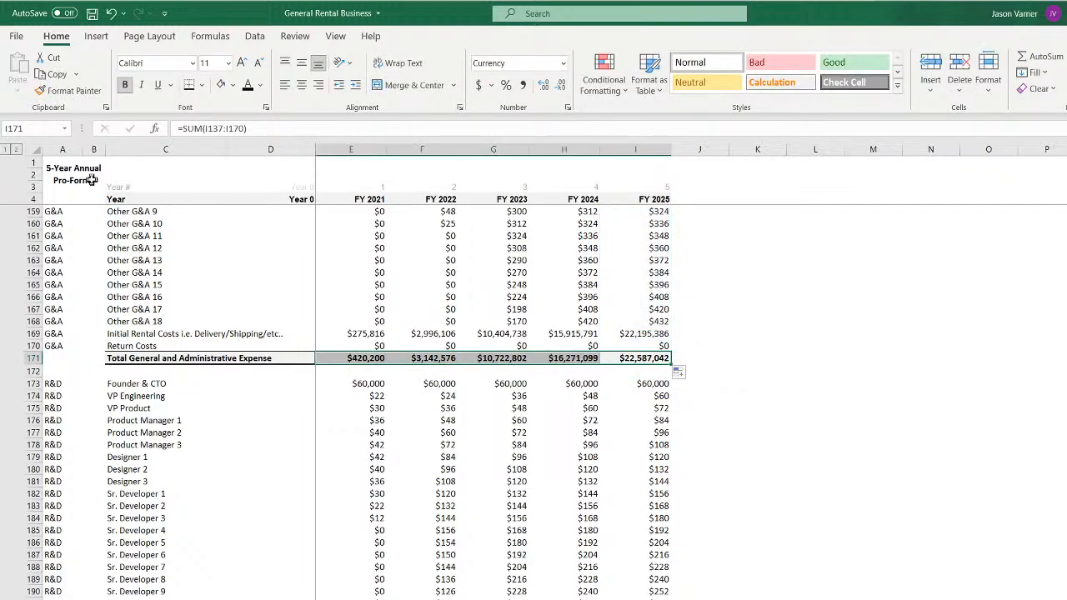
left_click(92, 14)
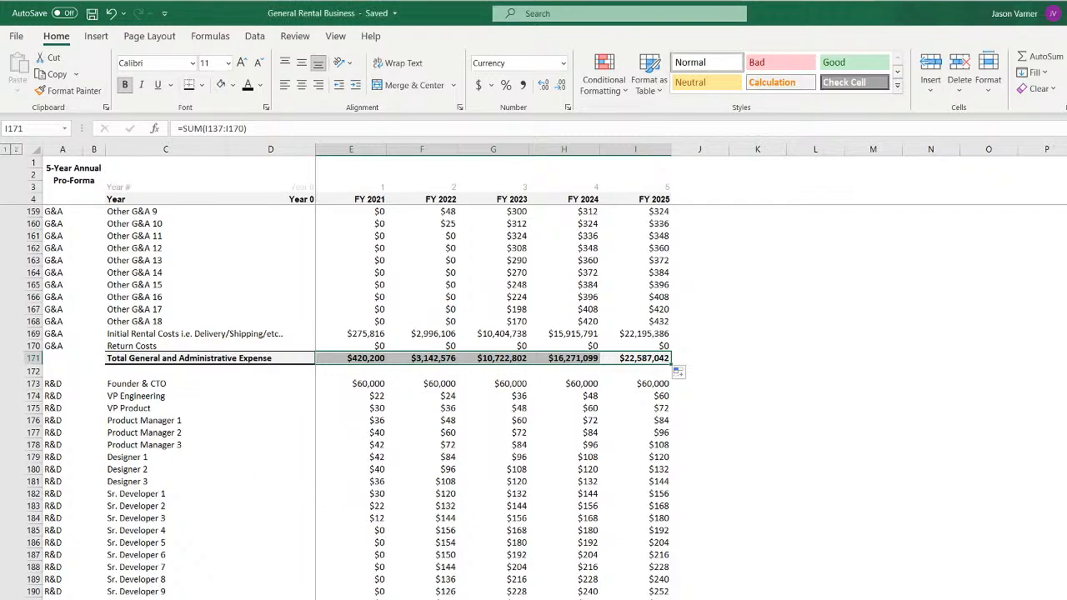
Examine the Cumulative Cash Flow row of the Annual Pro-Forma, checking FY 2025 in I280
scroll(705, 523, "down", 20)
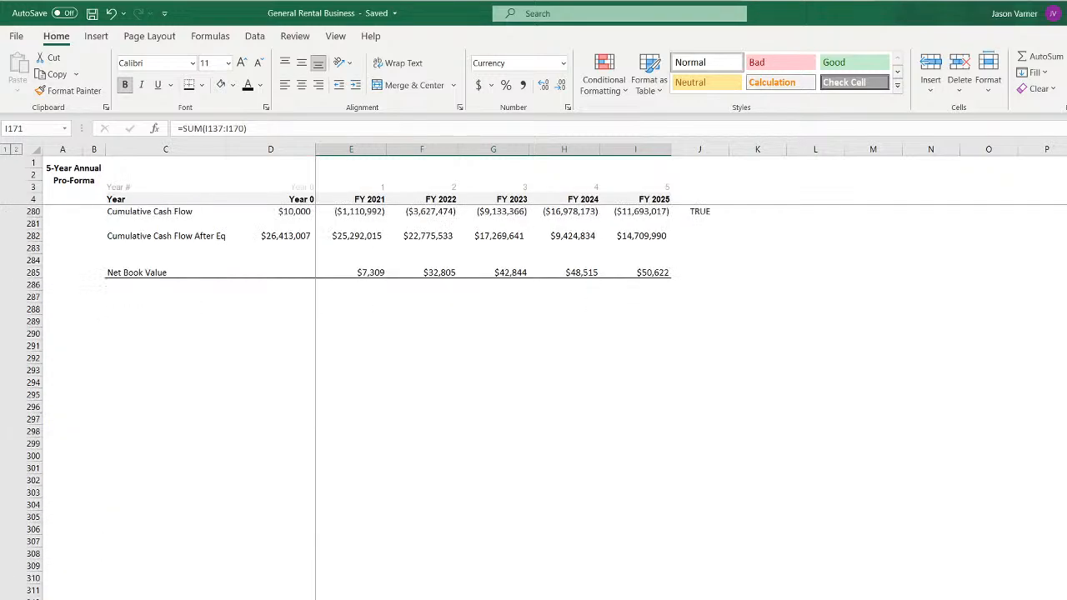
scroll(705, 523, "up", 7)
left_click(699, 482)
left_click(651, 481)
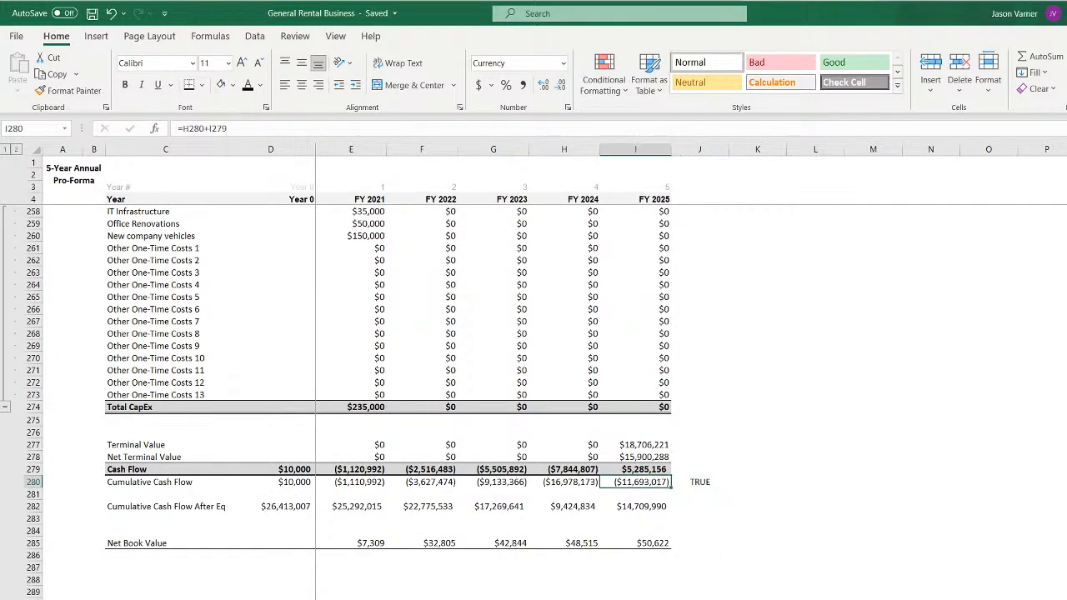
Set Category 1's Admins / Paper Work cost in C3 of Costs Related to Initial Rental to $10
key("ctrl+Page_Up")
key("ctrl+Page_Up")
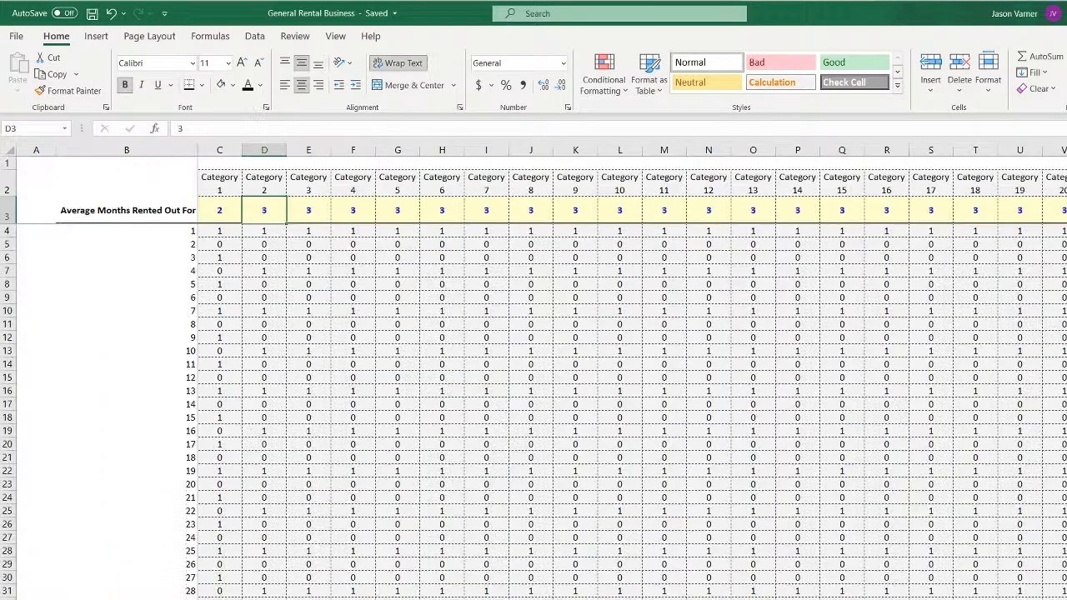
key("ctrl+Page_Up")
key("ctrl+Page_Up")
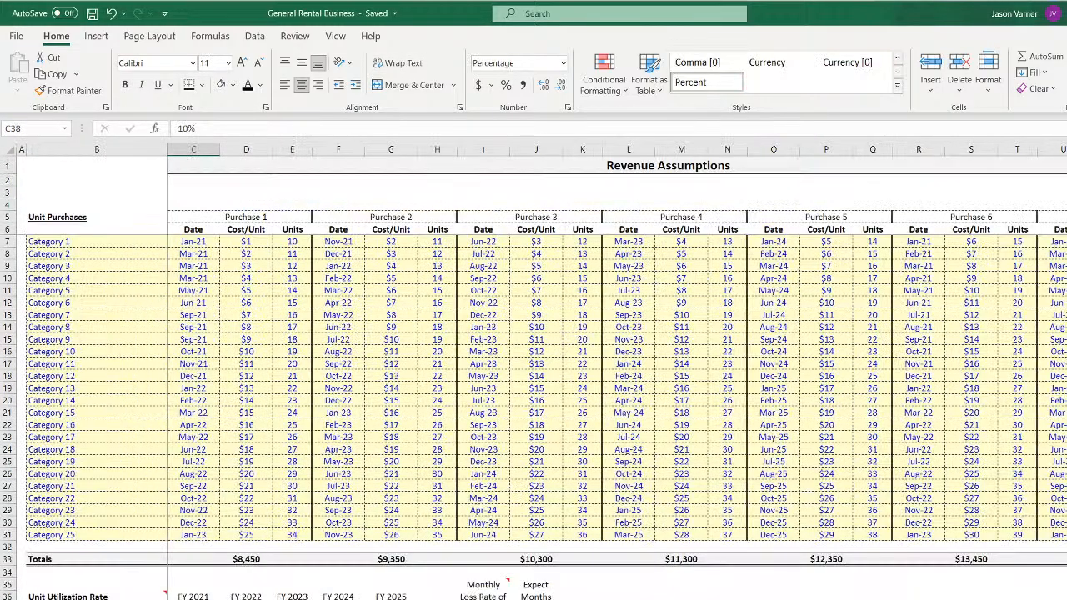
key("ctrl+Page_Down")
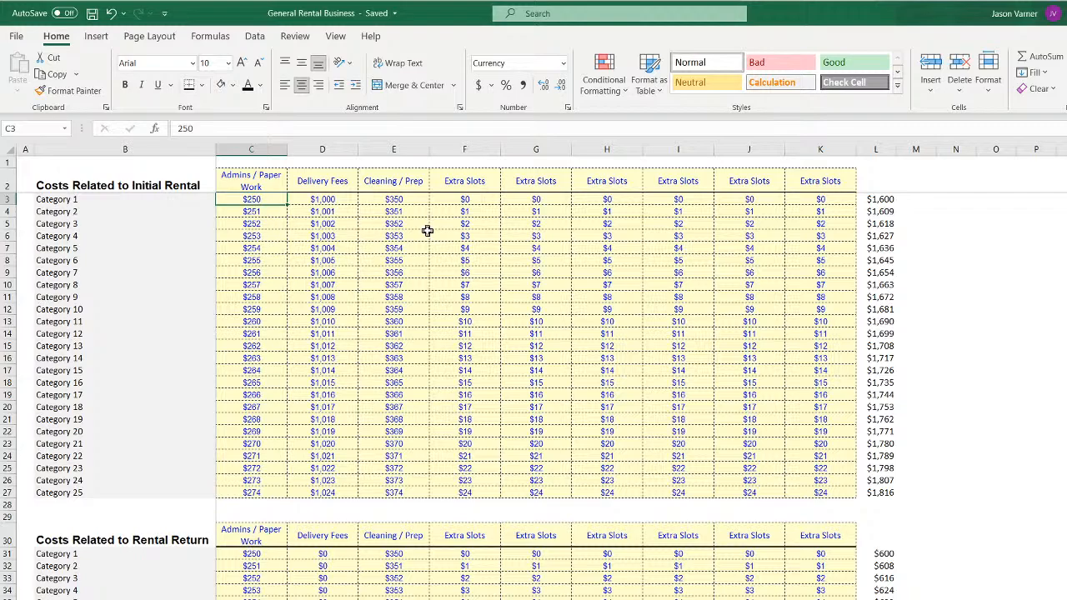
type("10")
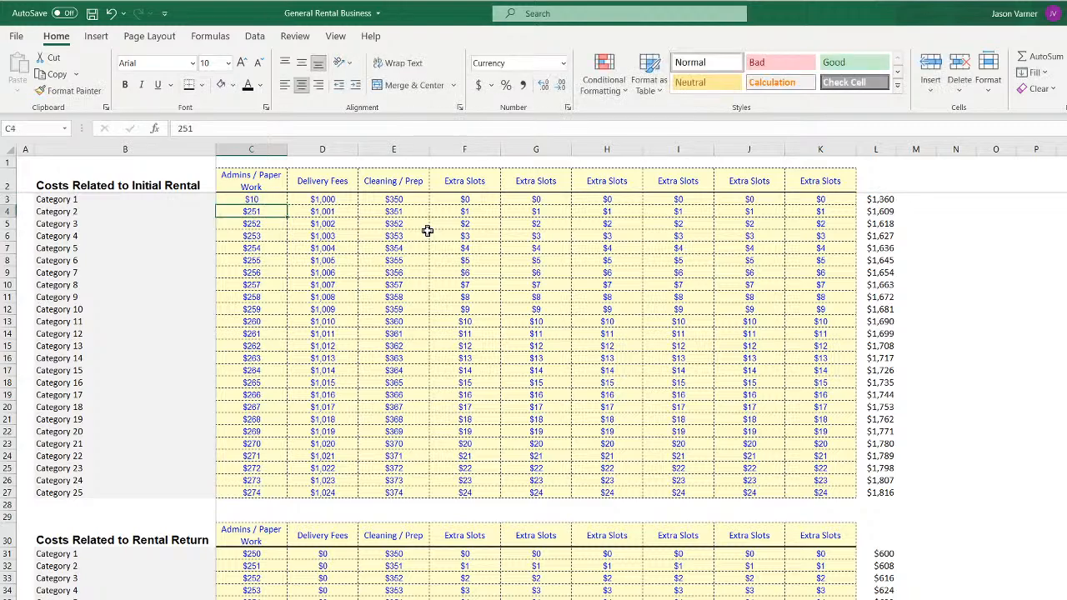
key("Tab")
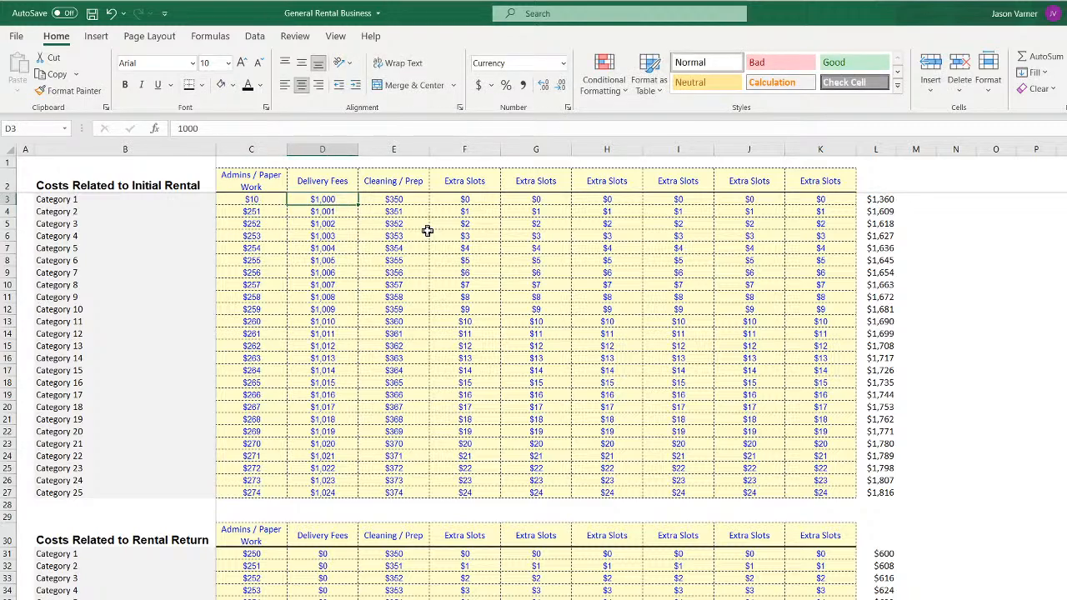
Set Category 1's initial rental delivery fee to $150 and cleaning/prep to $50, and fill its first three costs down to Category 25
type("150")
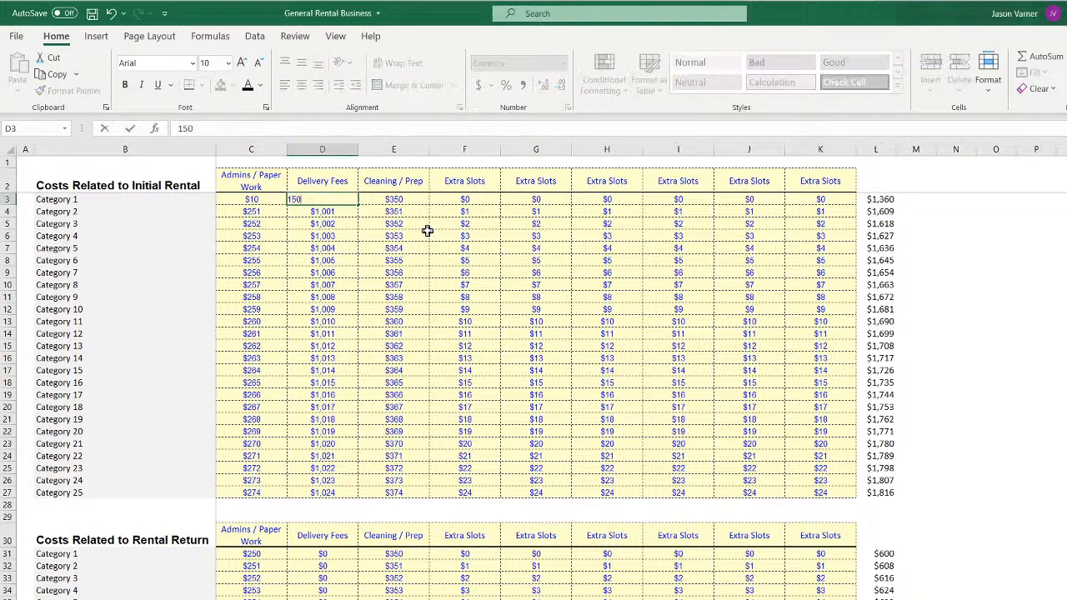
key("Tab")
type("50")
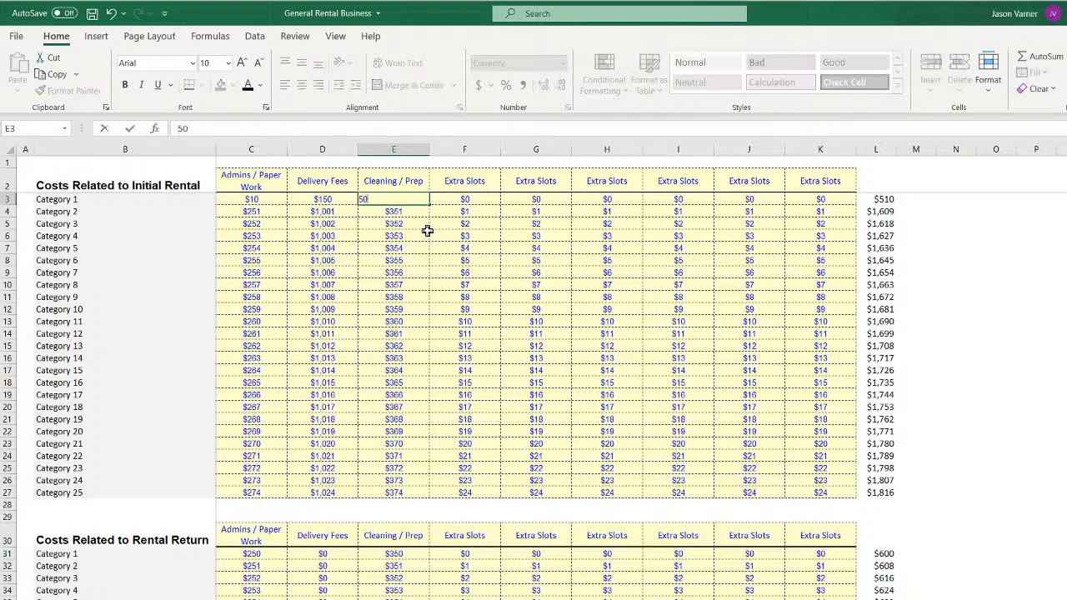
key("Return")
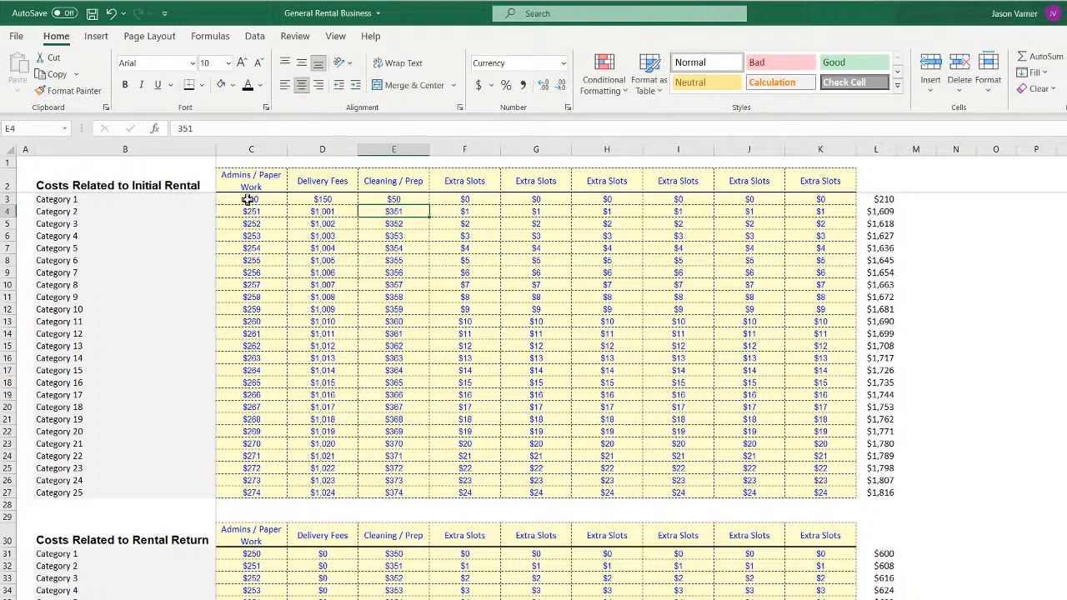
mouse_move(251, 199)
left_mouse_down()
mouse_move(425, 201)
mouse_move(410, 492)
left_mouse_up()
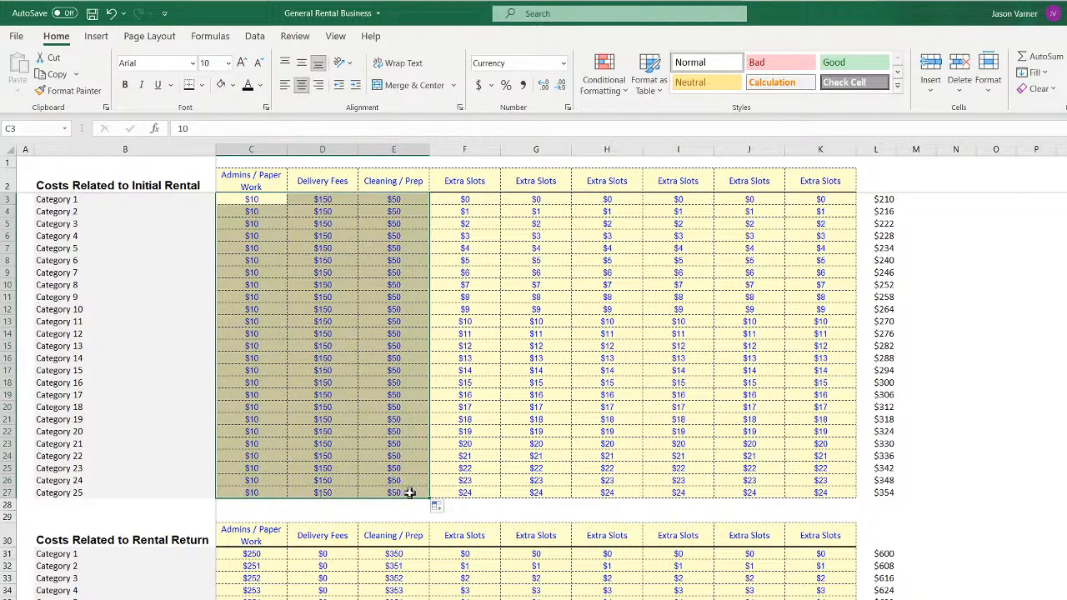
Review the 5-year annual pro-forma's cash flow, net income and operating expenses, and the Purchase 1 costs and units in Revenue Assumptions
left_click(639, 371)
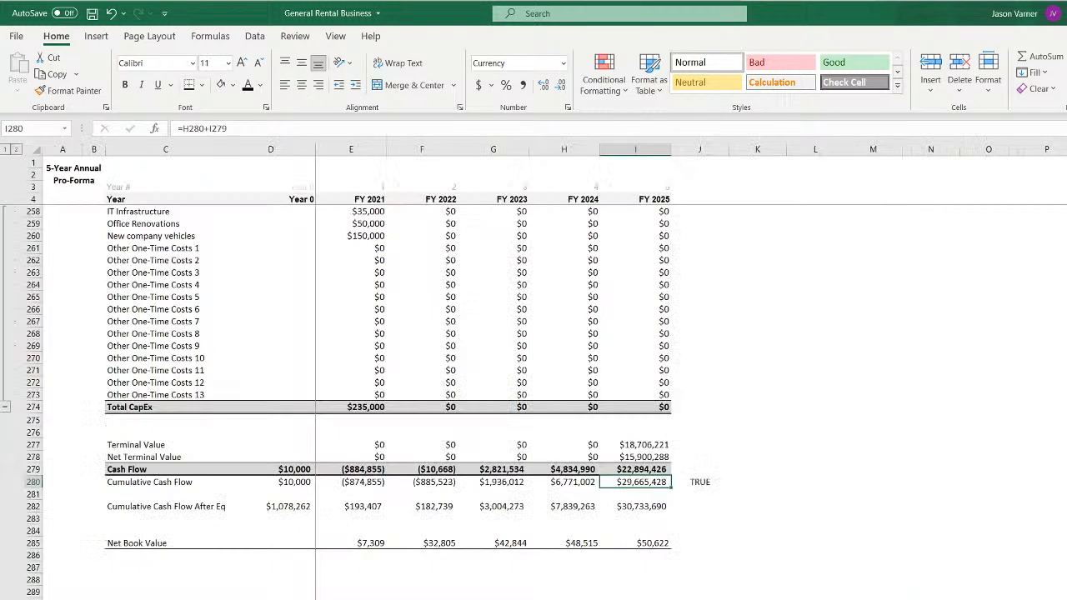
scroll(405, 542, "up", 10)
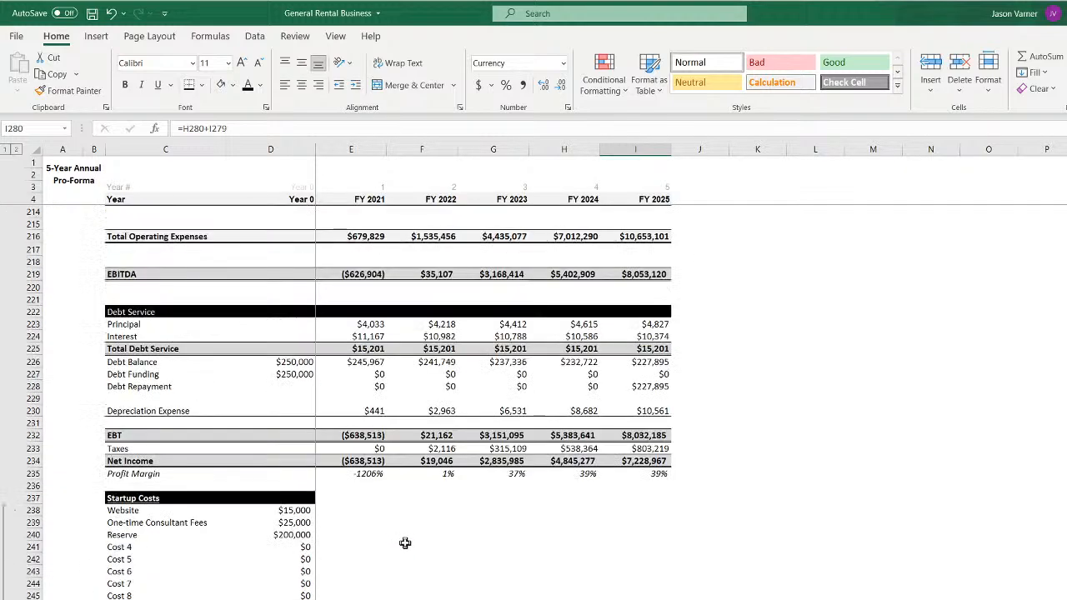
scroll(405, 543, "up", 15)
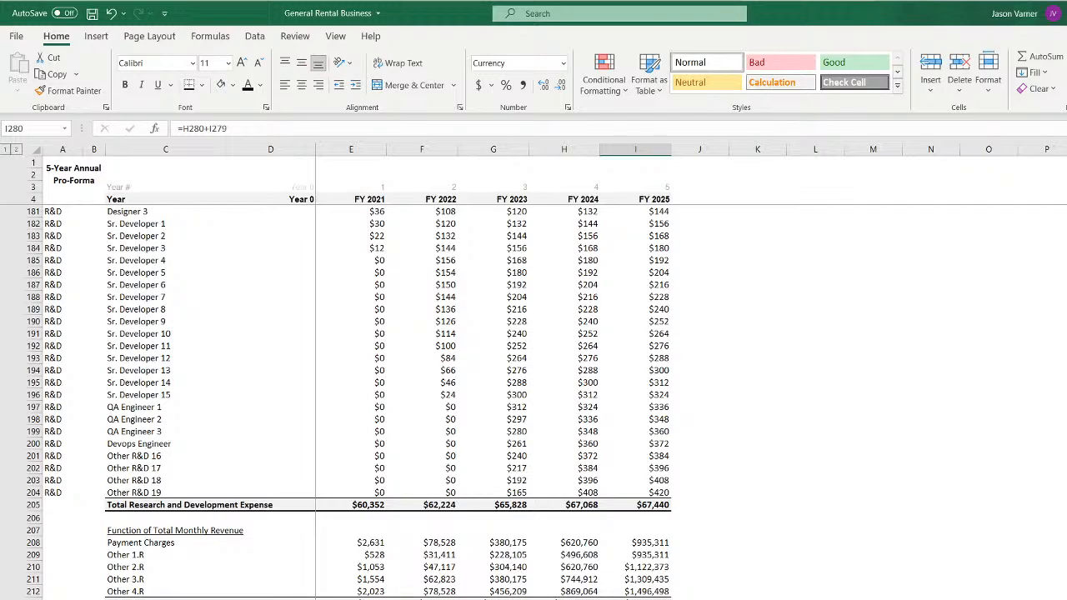
left_click(291, 598)
left_click_drag(296, 254, 283, 241)
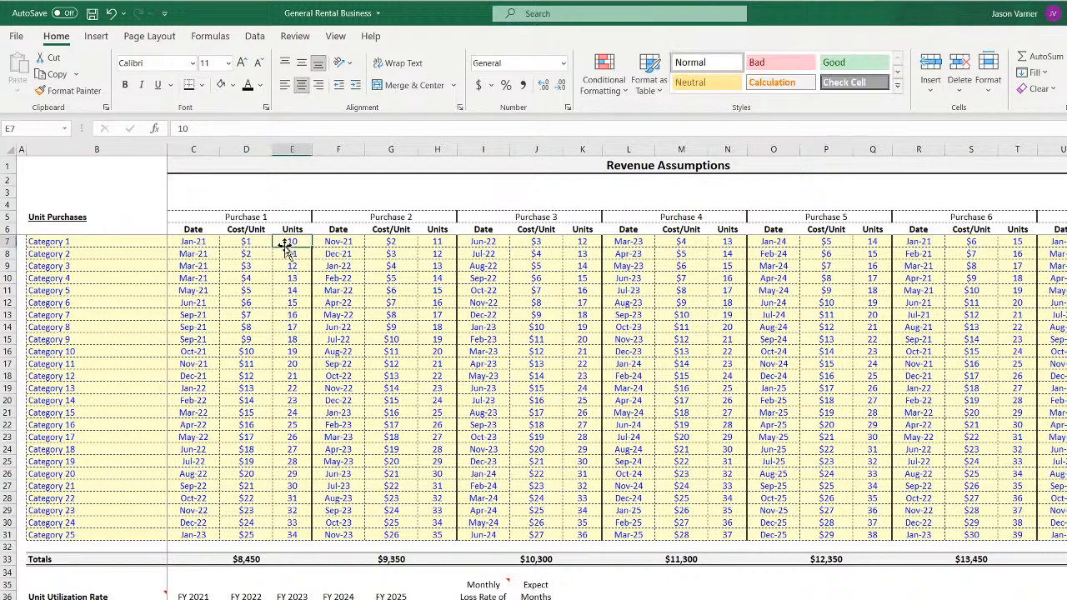
left_click(284, 292)
left_click(249, 244)
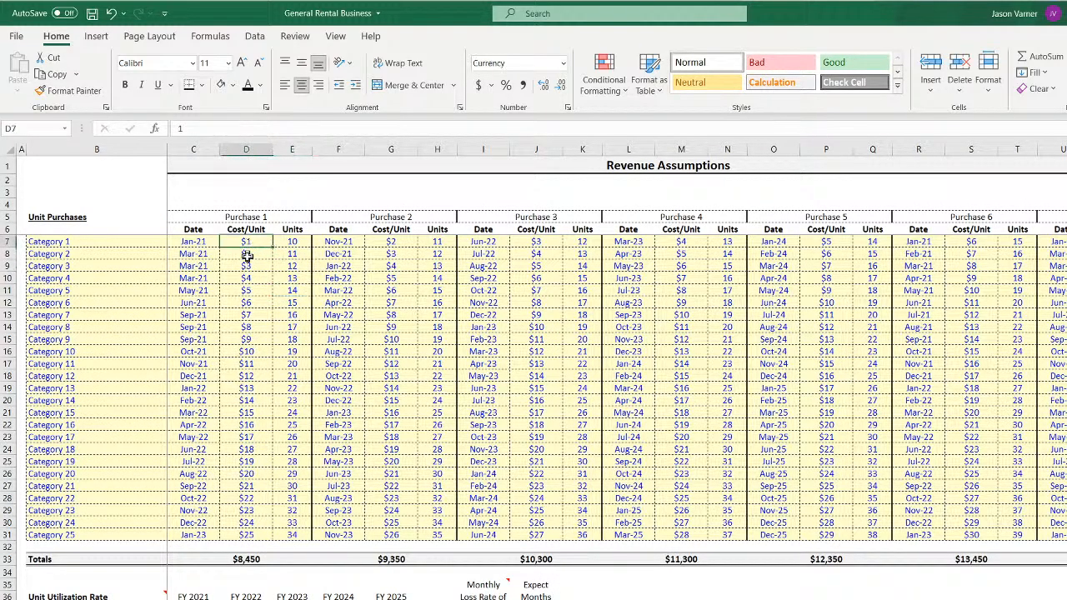
left_click(245, 275)
left_click(247, 533)
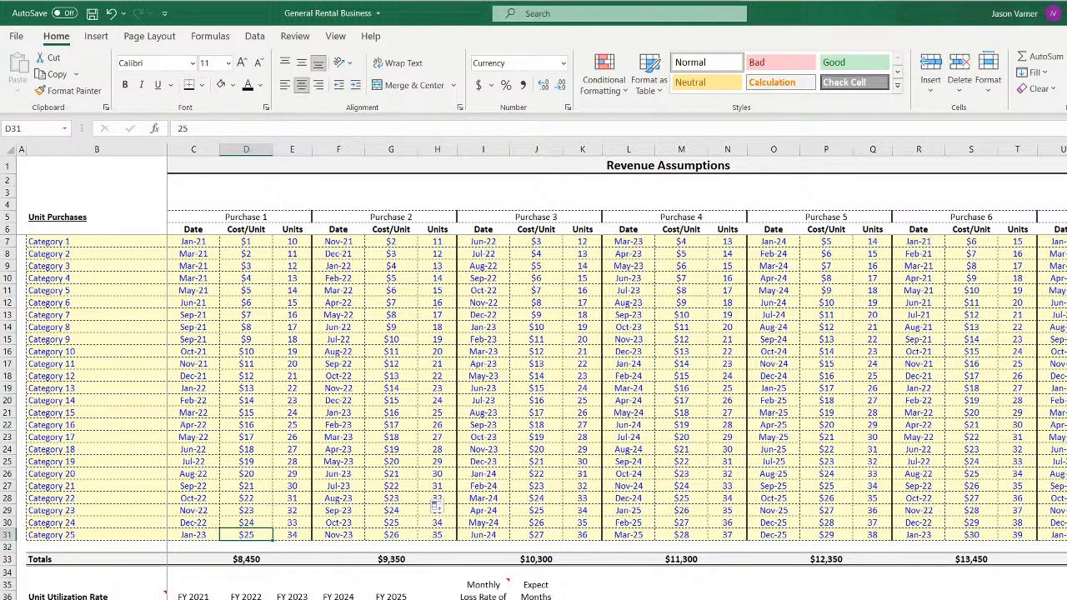
Check the paperwork, delivery and cleaning costs across the initial rental categories and save the workbook
key("ctrl+Page_Down")
left_click(257, 202)
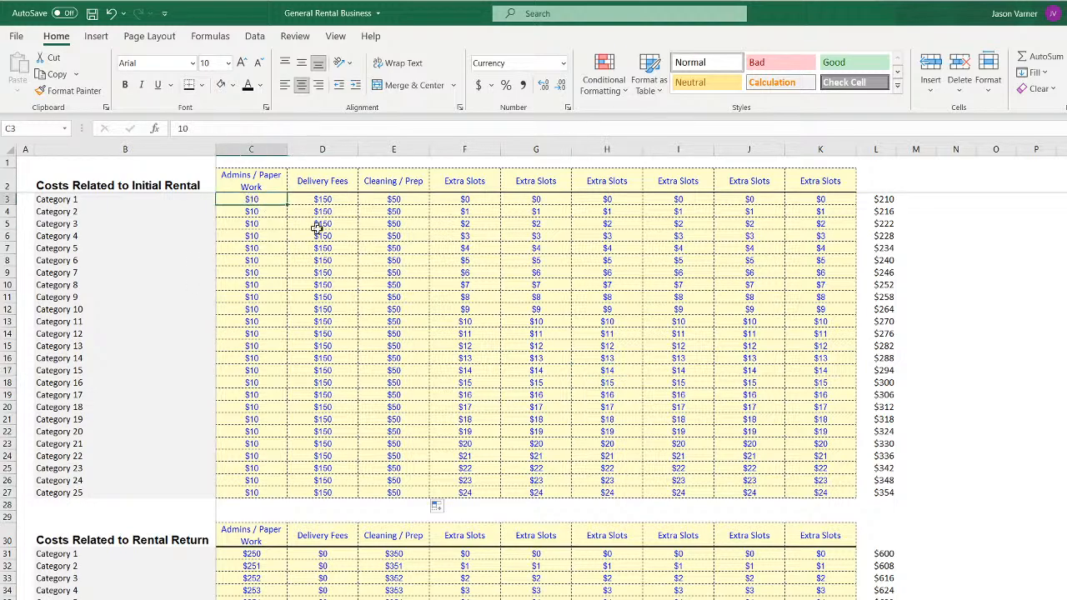
left_click(323, 234)
left_click(393, 301)
left_click(329, 335)
left_click(256, 372)
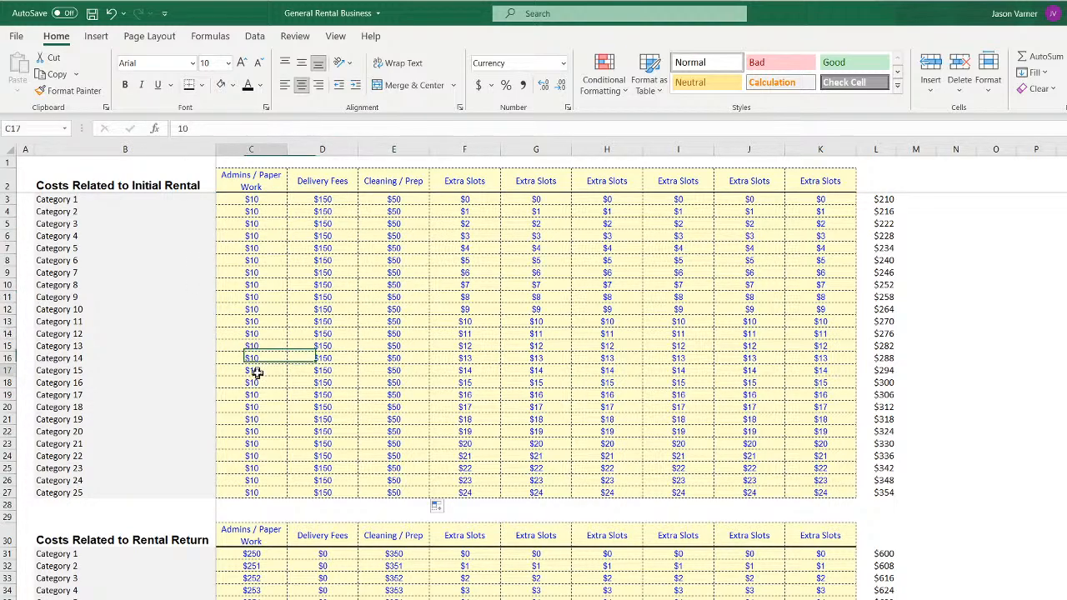
left_click(324, 406)
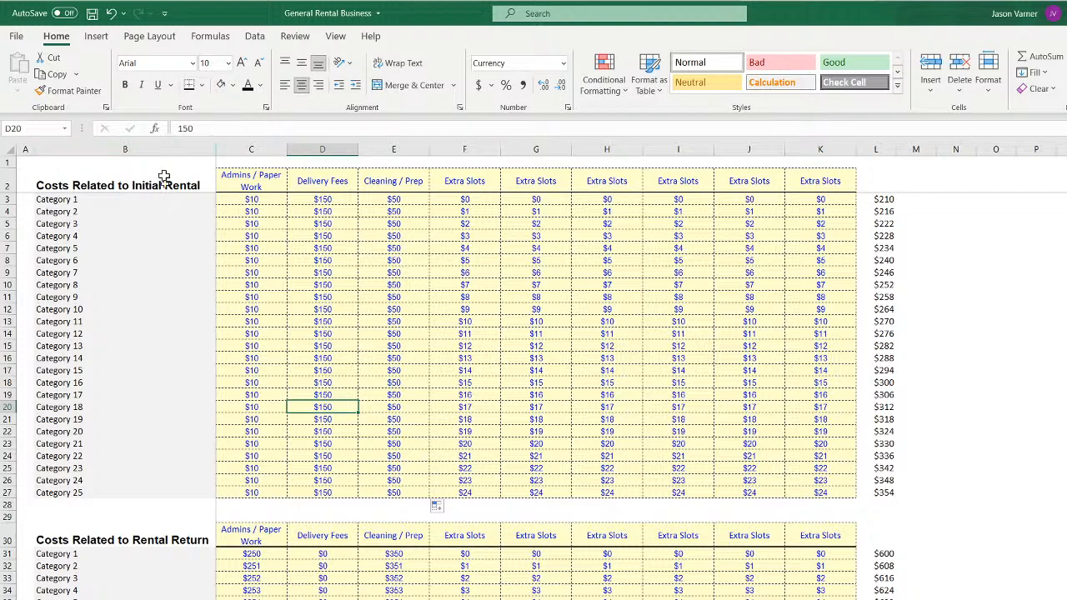
left_click(92, 15)
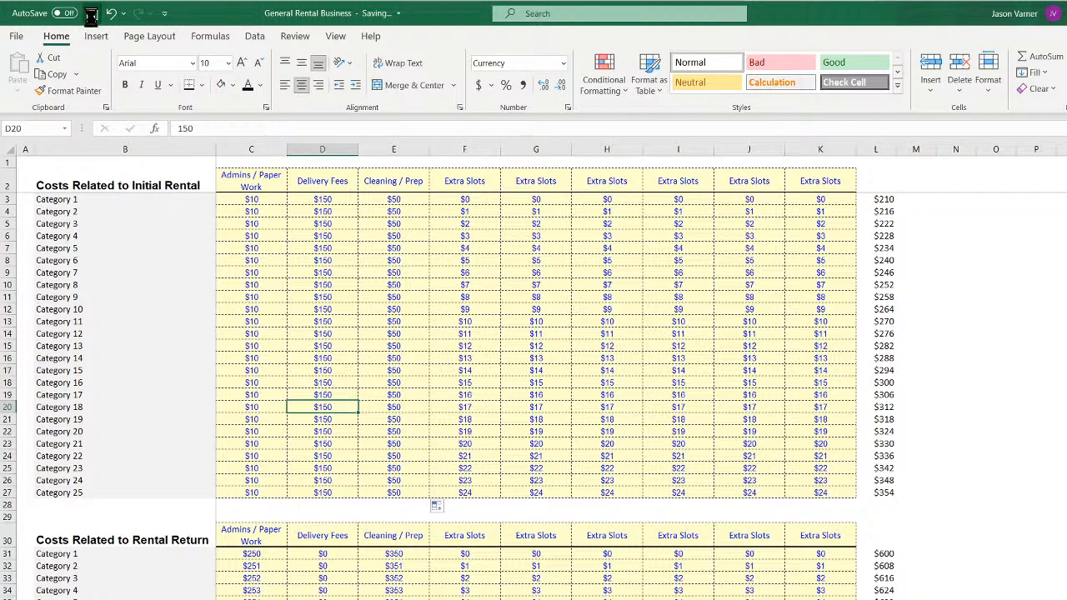
Examine the initial rental cost table, the G&A lines in the monthly pro-forma, and the schedule of average months rented per category
left_click_drag(253, 200, 813, 488)
left_click(635, 321)
left_click(272, 211)
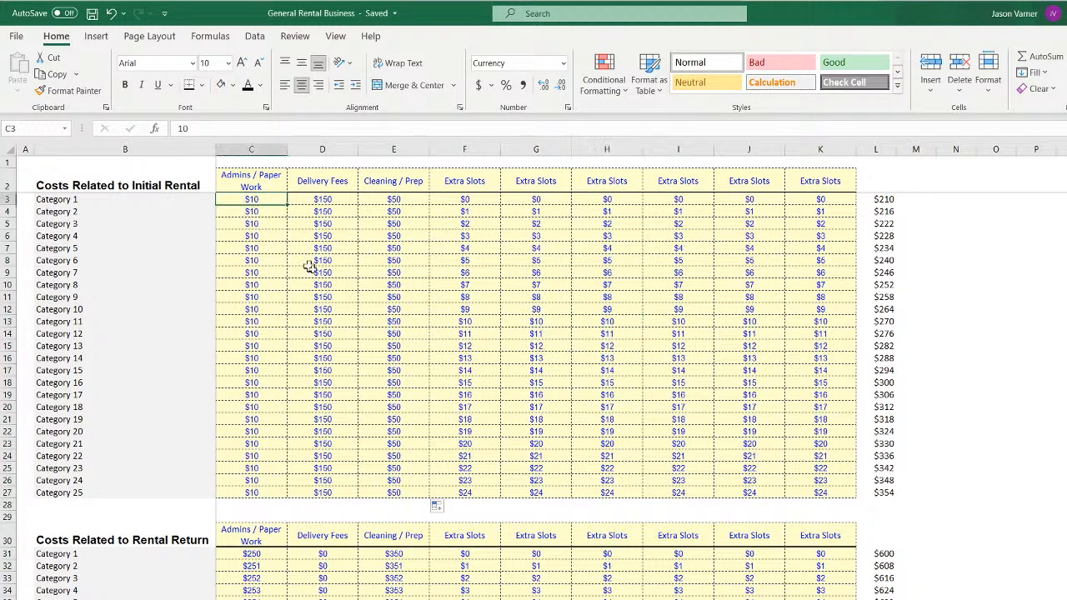
left_click(324, 283)
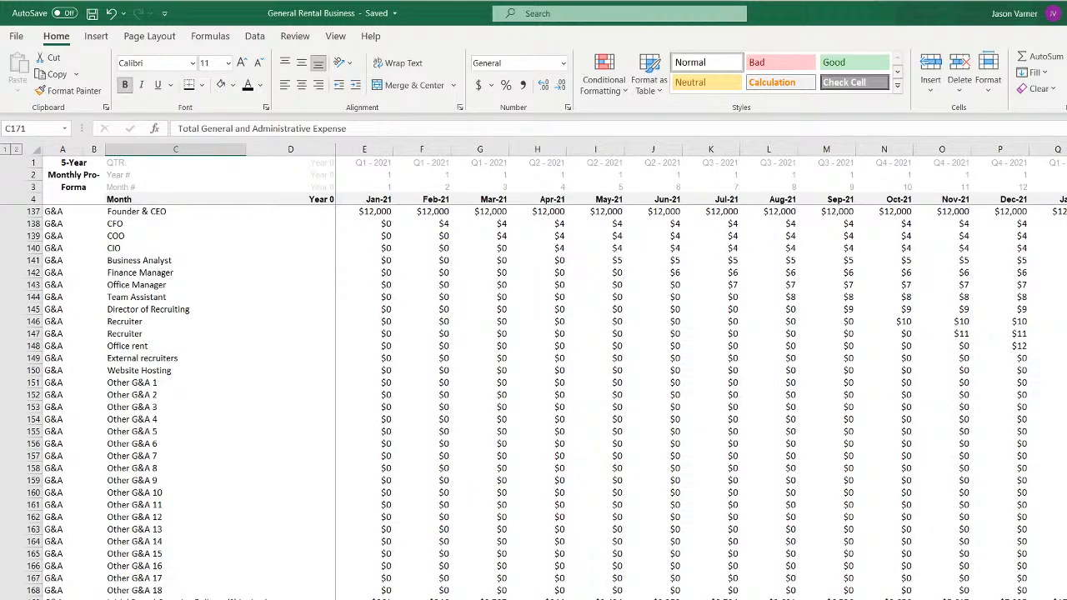
left_click(364, 599)
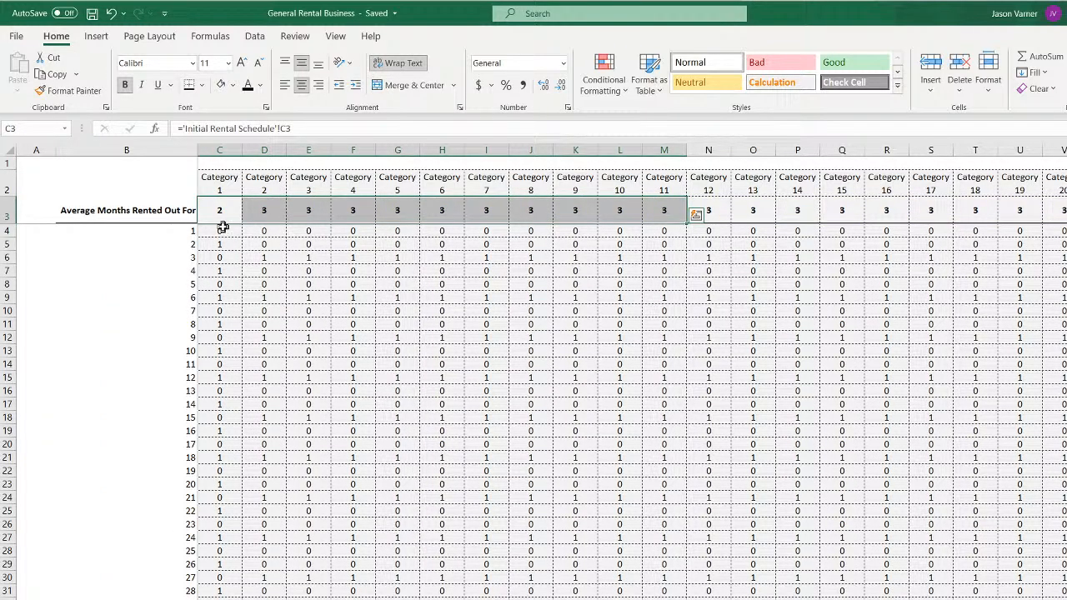
left_click_drag(219, 231, 431, 342)
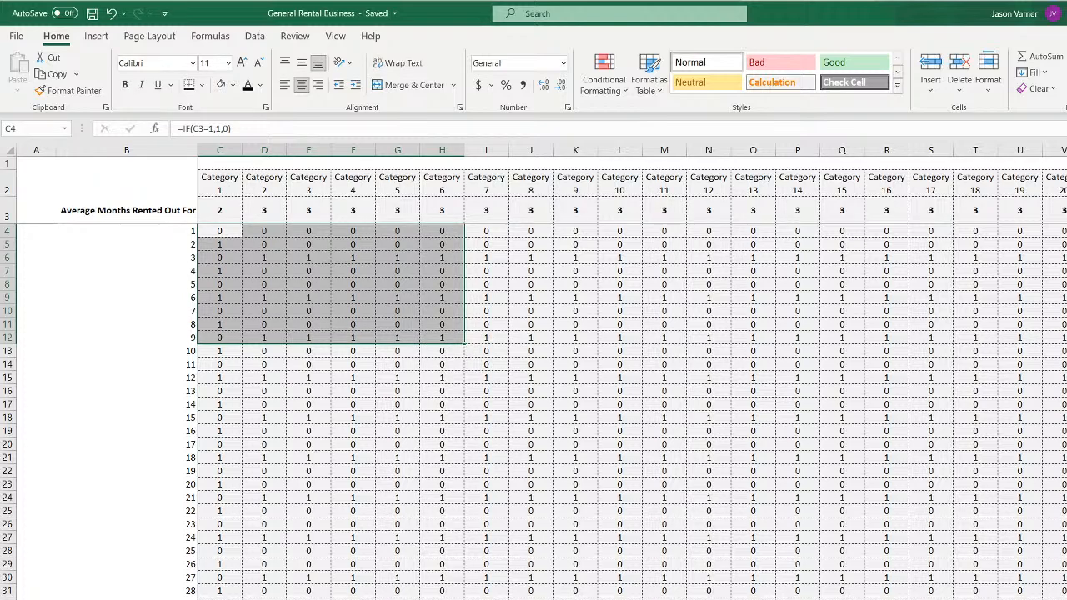
Apply Move or Copy to the units-utilized matrix6 sheet within the General Rental Business.xlsx workbook
left_click(849, 598)
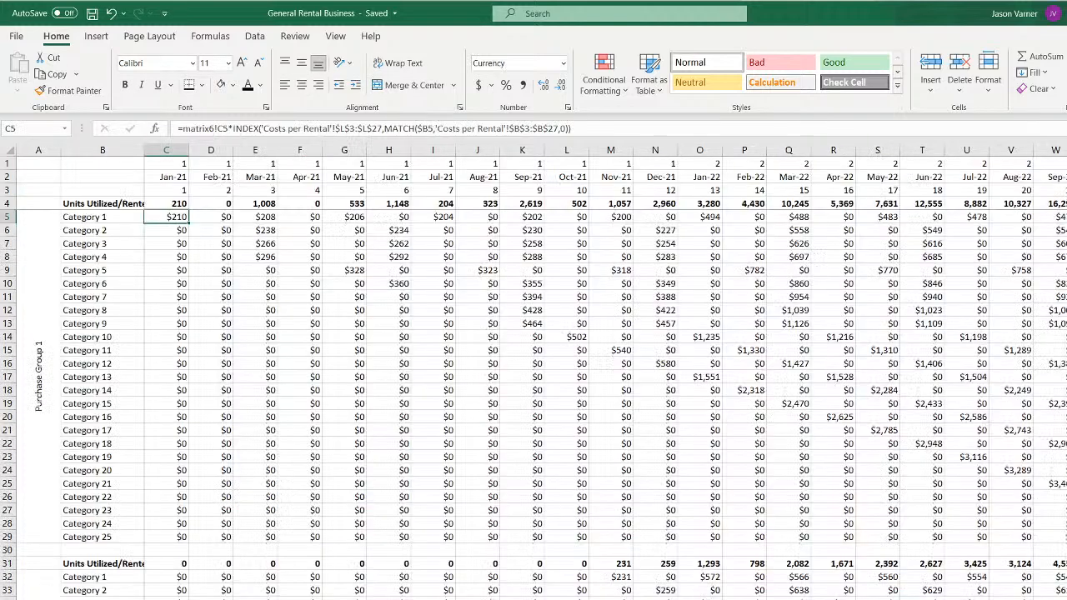
right_click(848, 598)
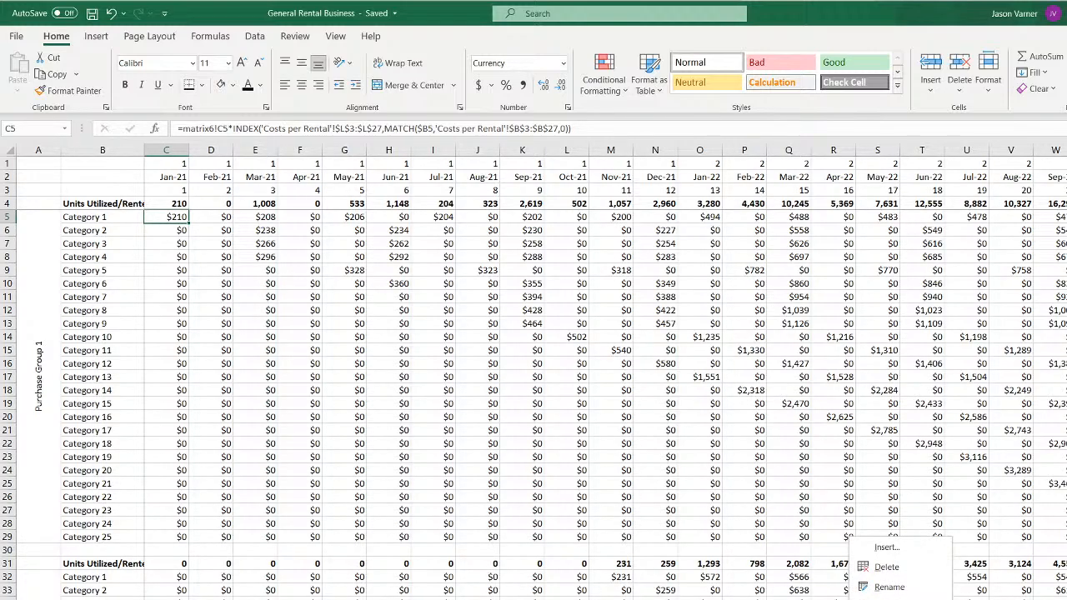
left_click(886, 598)
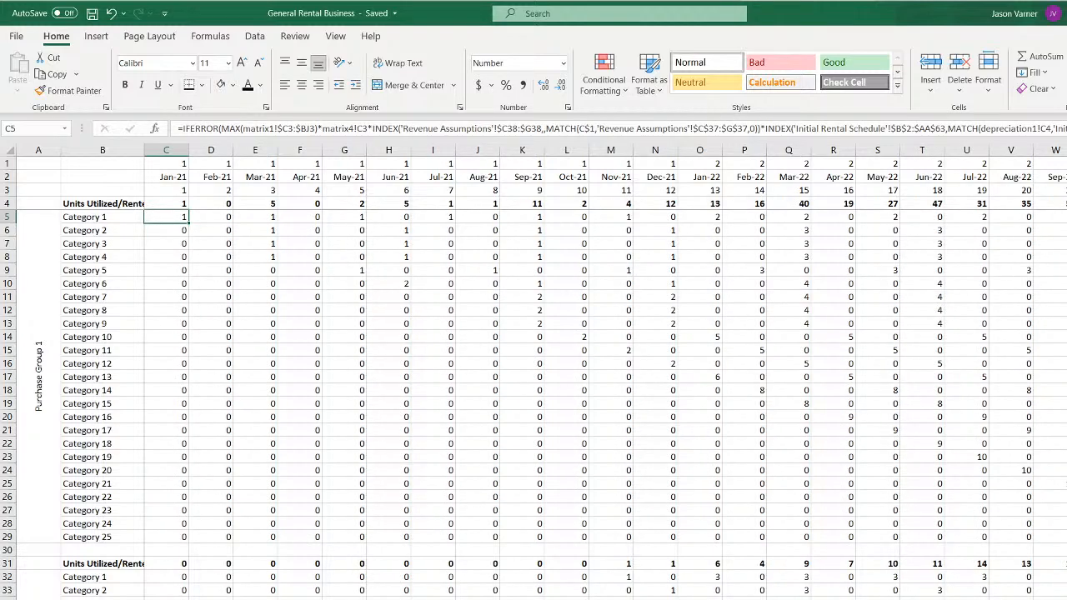
right_click(795, 599)
left_click(843, 599)
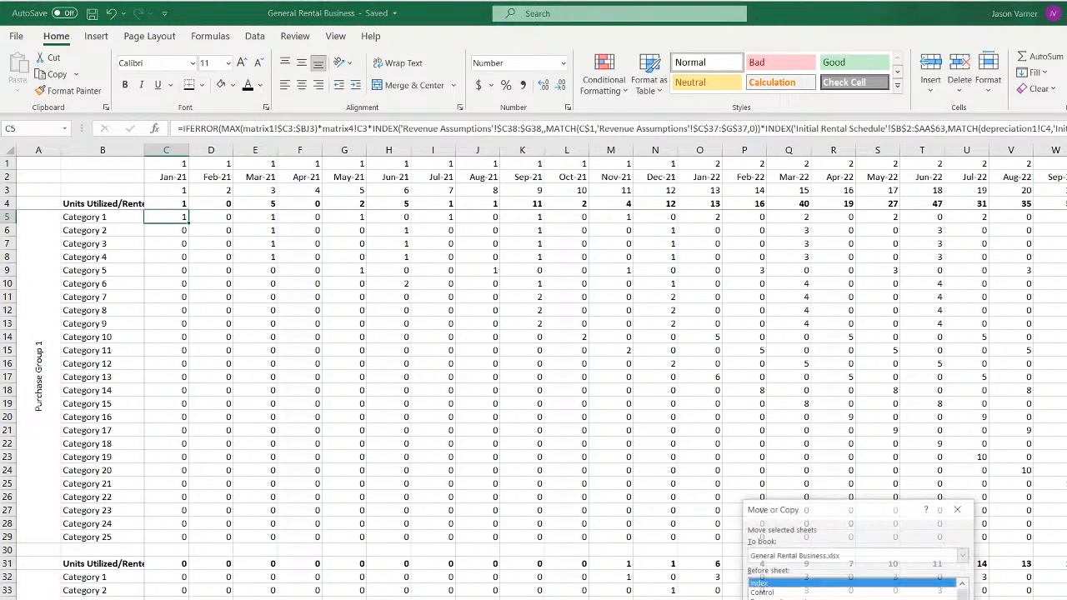
left_click_drag(964, 595, 964, 599)
scroll(853, 592, "down", 4)
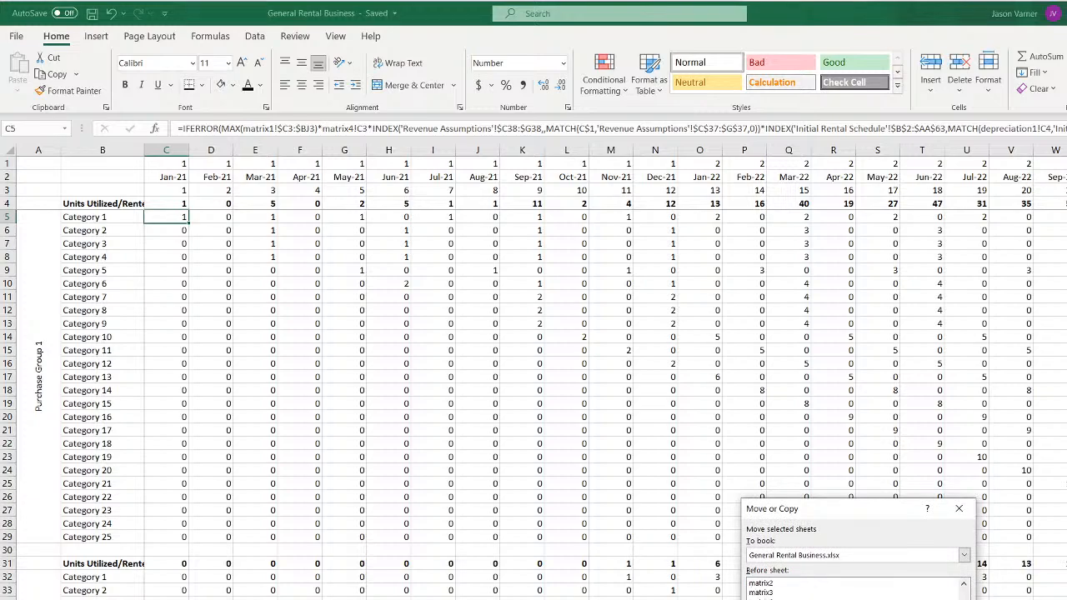
key("Return")
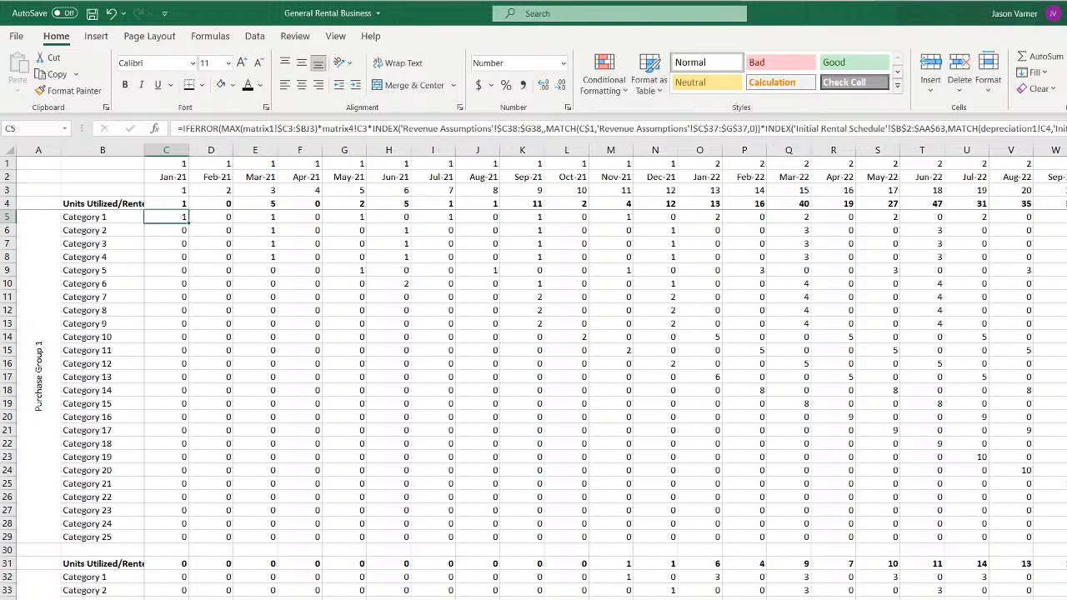
Select the entire Purchase Group rental cost sheet and set the Find and Replace replacement text to Rental Return Schedule
key("ctrl+Page_Up")
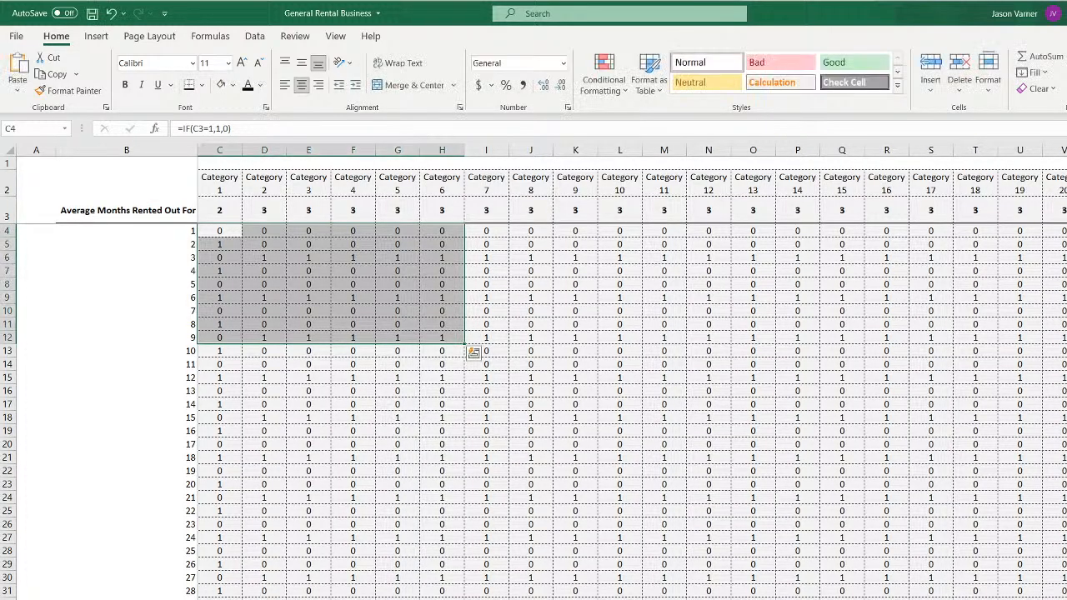
key("ctrl+Page_Down")
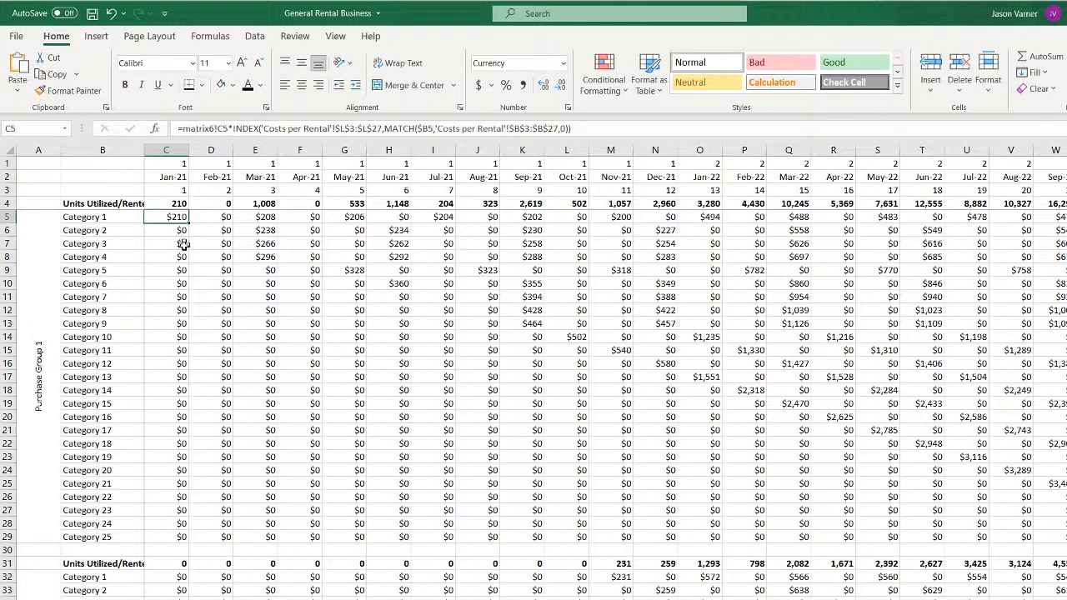
left_click(6, 150)
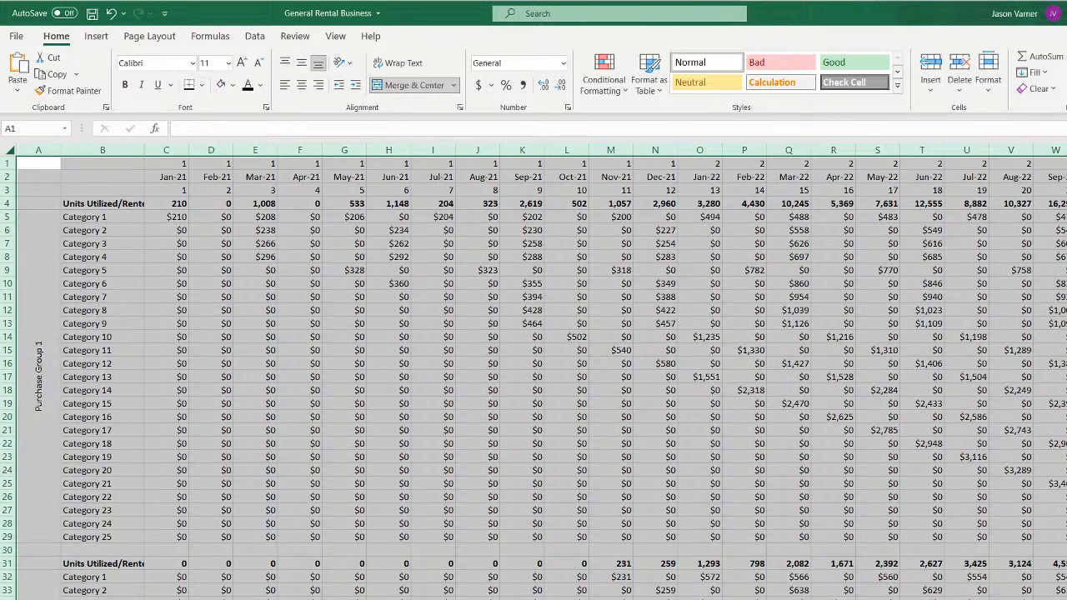
key("ctrl+h")
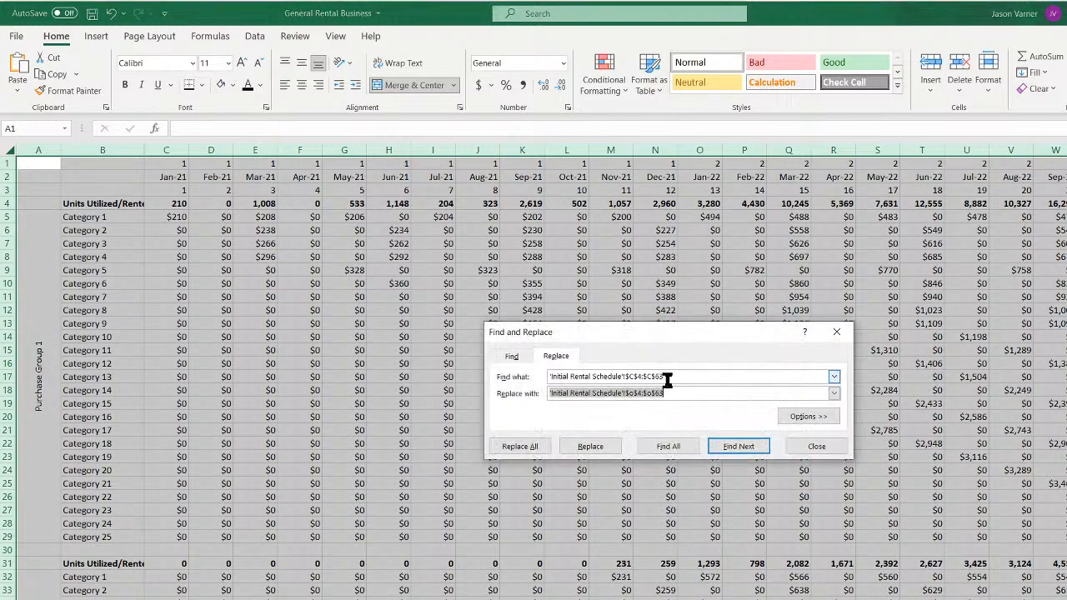
left_click(674, 393)
left_click_drag(675, 395, 477, 397)
type("Rental Return Schedule")
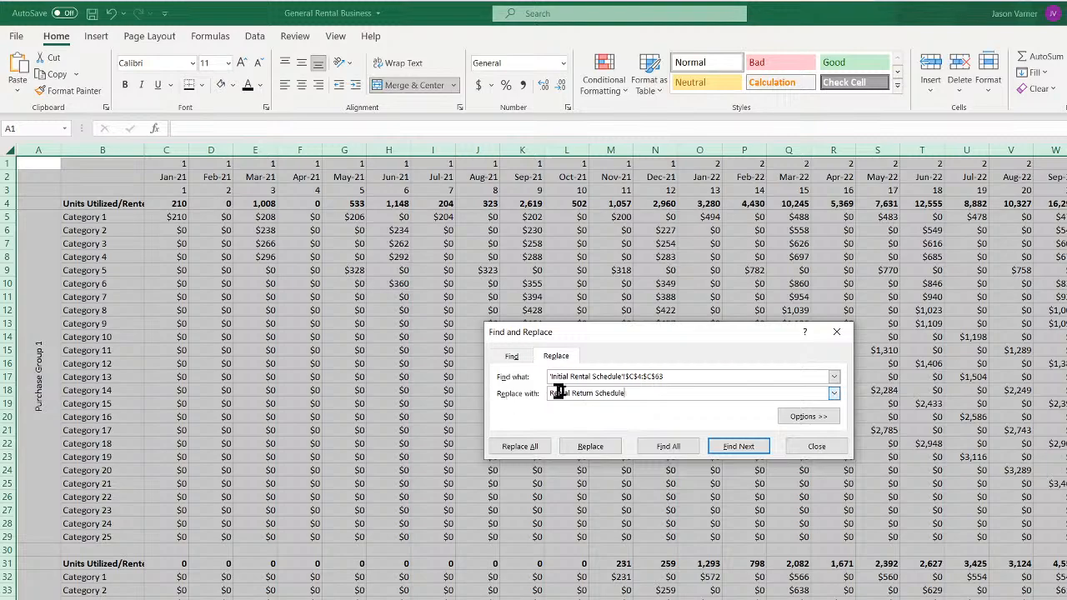
Set the search text to Initial Rental Schedule and try to replace all its occurrences on the sheet with Rental Return Schedule
left_click_drag(675, 376, 546, 377)
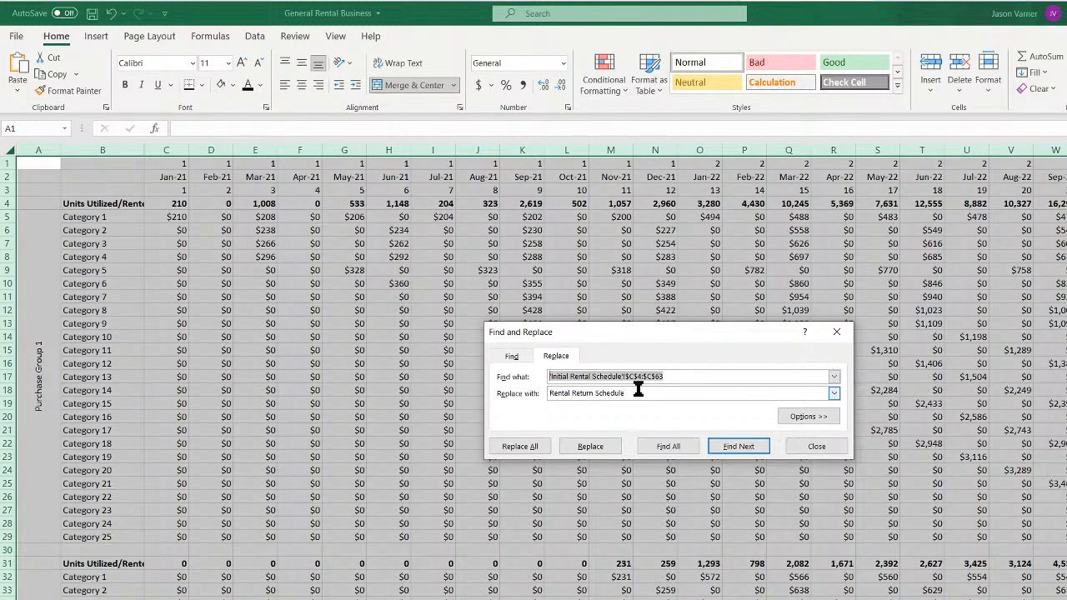
type("Inti")
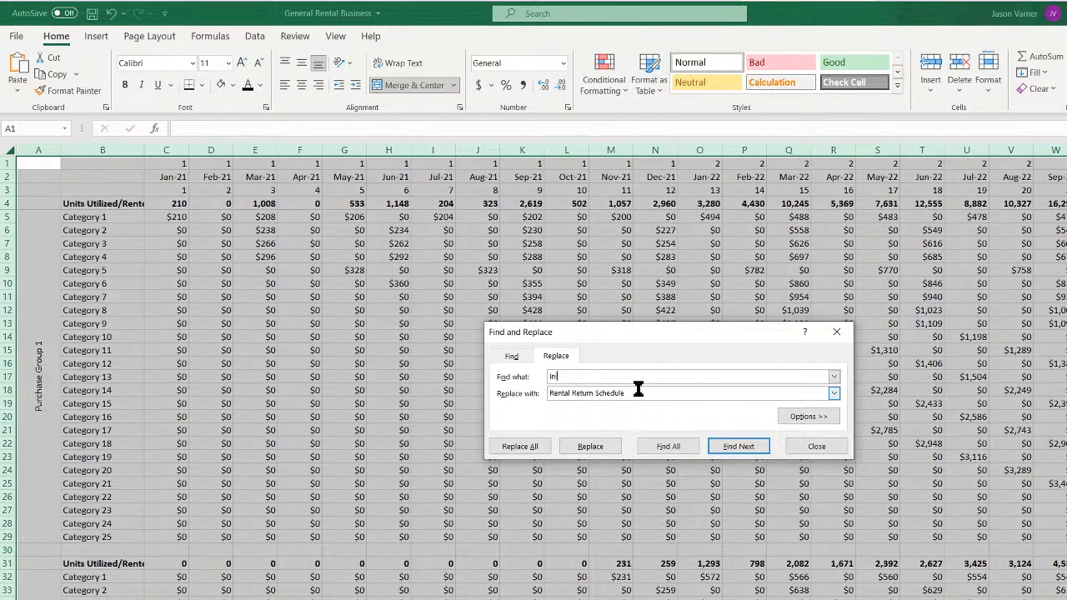
key("BackSpace")
key("BackSpace")
key("BackSpace")
key("BackSpace")
type("Initial Rental Schedule")
left_click(533, 445)
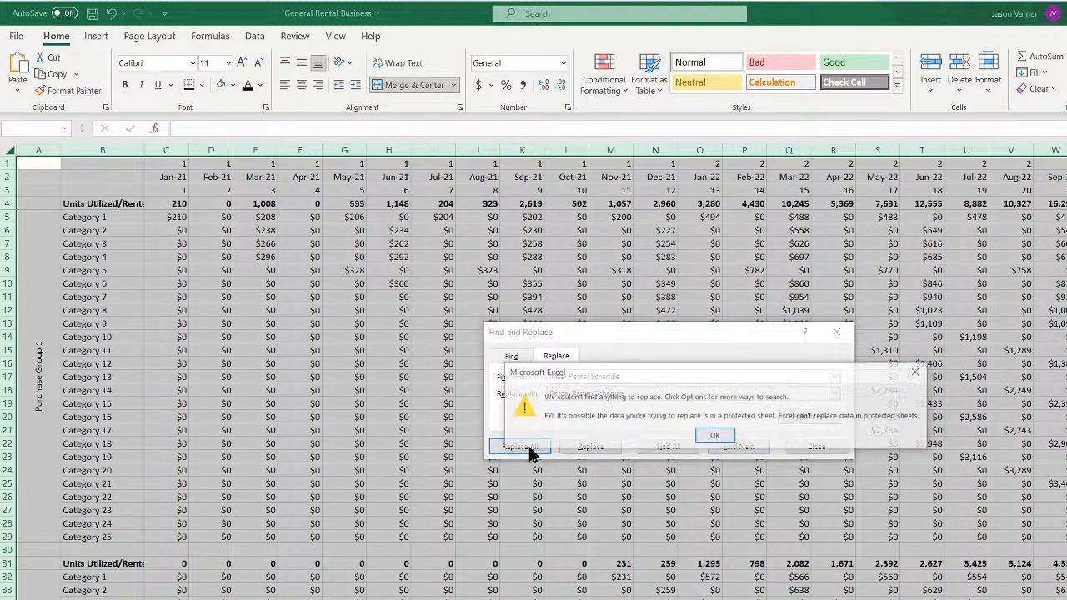
left_click(713, 439)
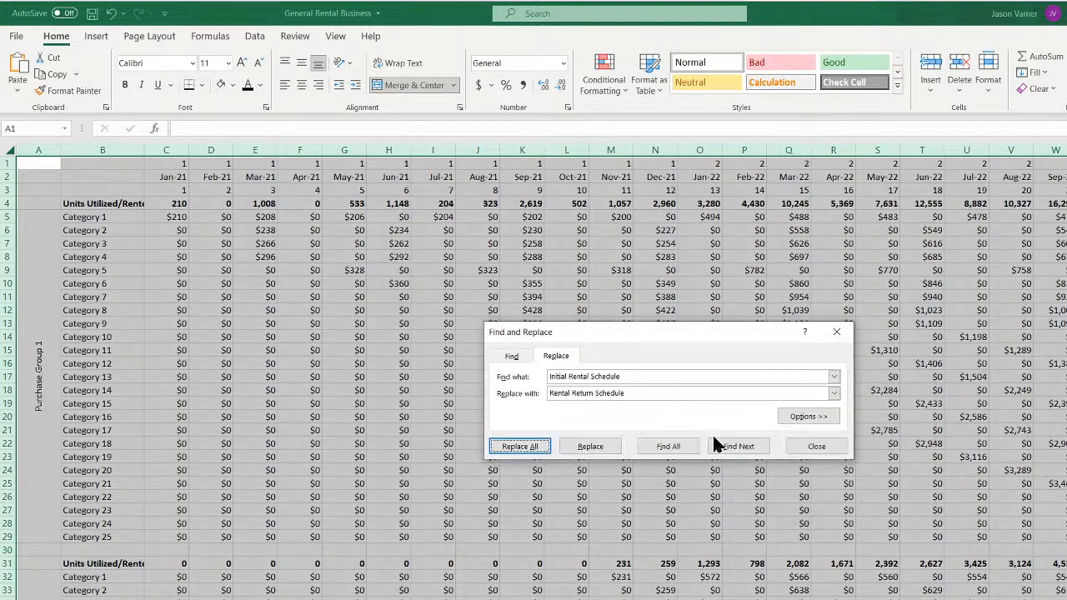
Enclose the search text Initial Rental Schedule and the replacement text Rental Return Schedule in single quotation marks
left_click(654, 378)
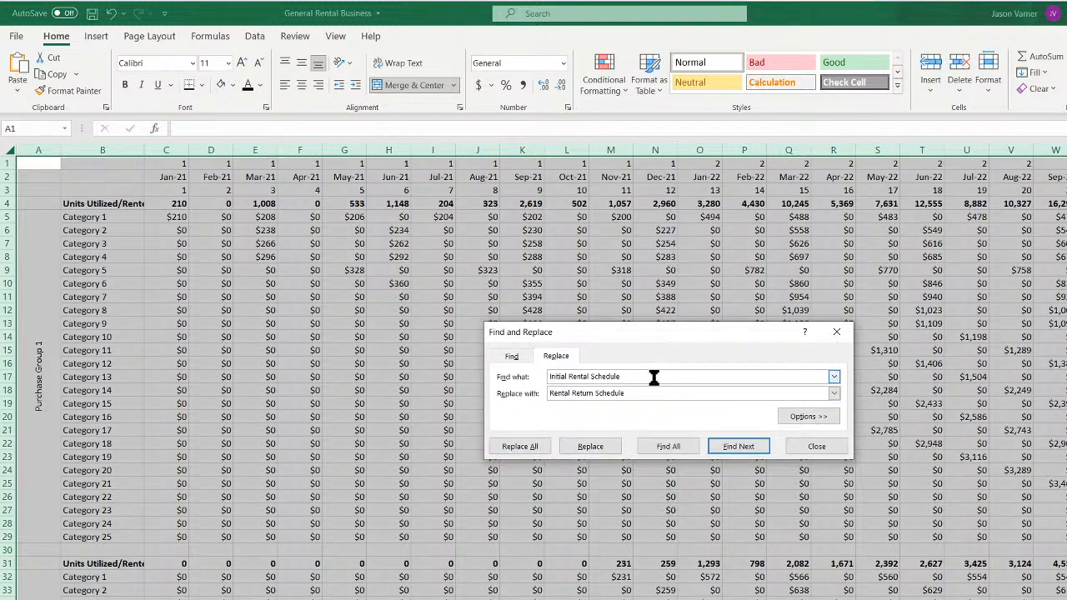
type("'")
left_click(549, 377)
type("'")
left_click(644, 393)
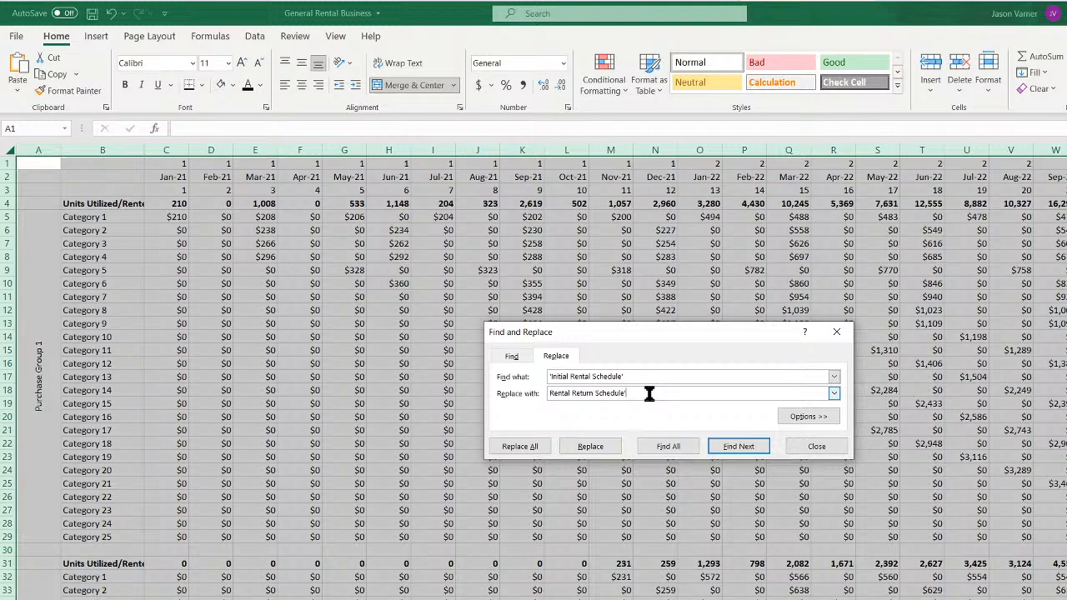
type("'")
left_click(550, 393)
type("'")
Try to replace all occurrences of the quoted schedule name on the rental cost sheet, and close Find and Replace
left_click(520, 447)
left_click(690, 435)
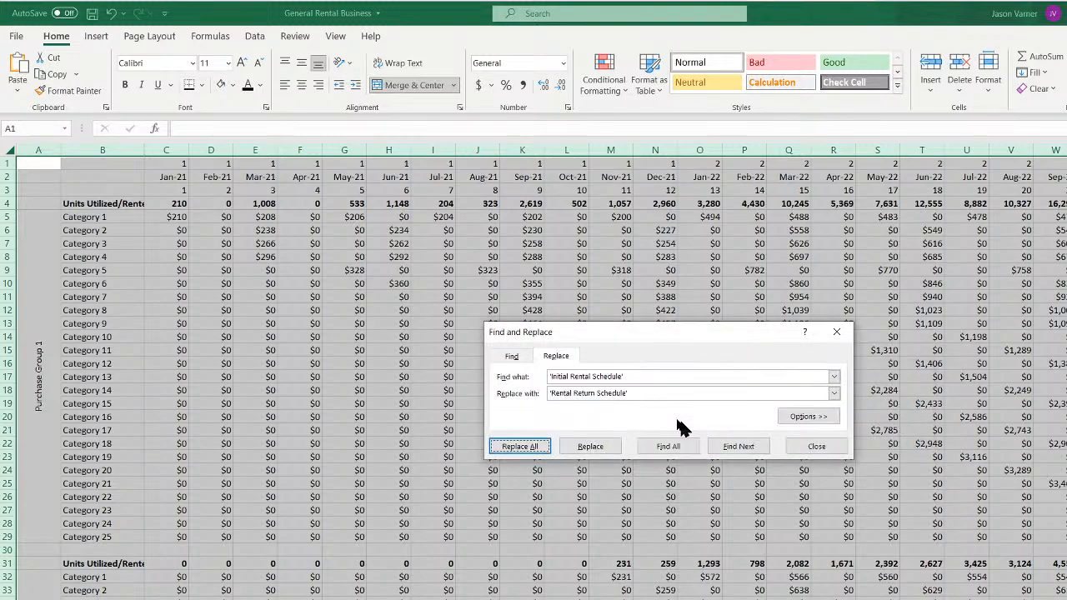
left_click(629, 376)
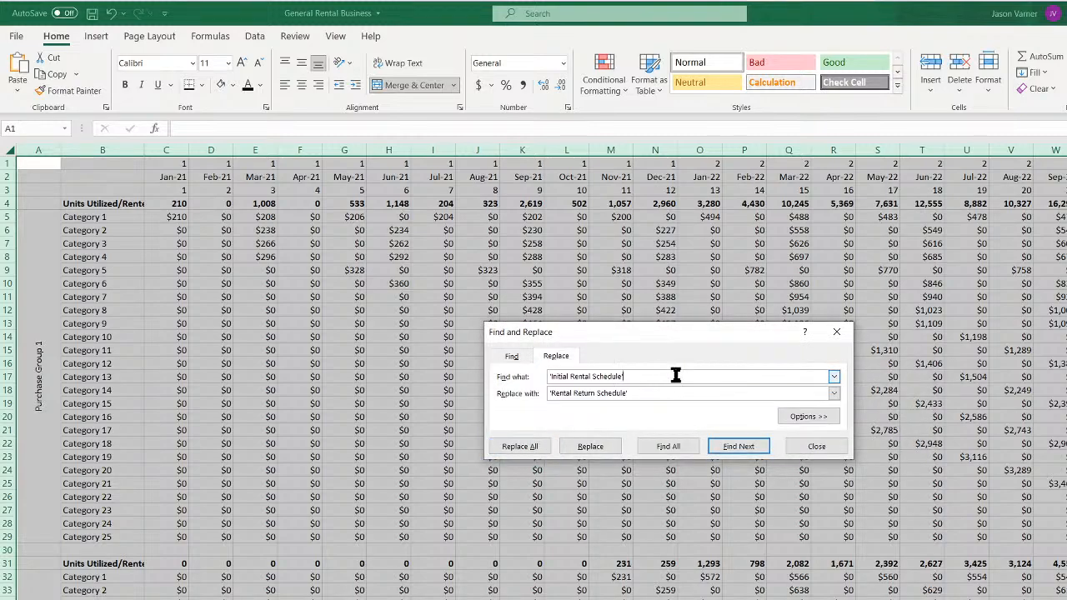
left_click(817, 445)
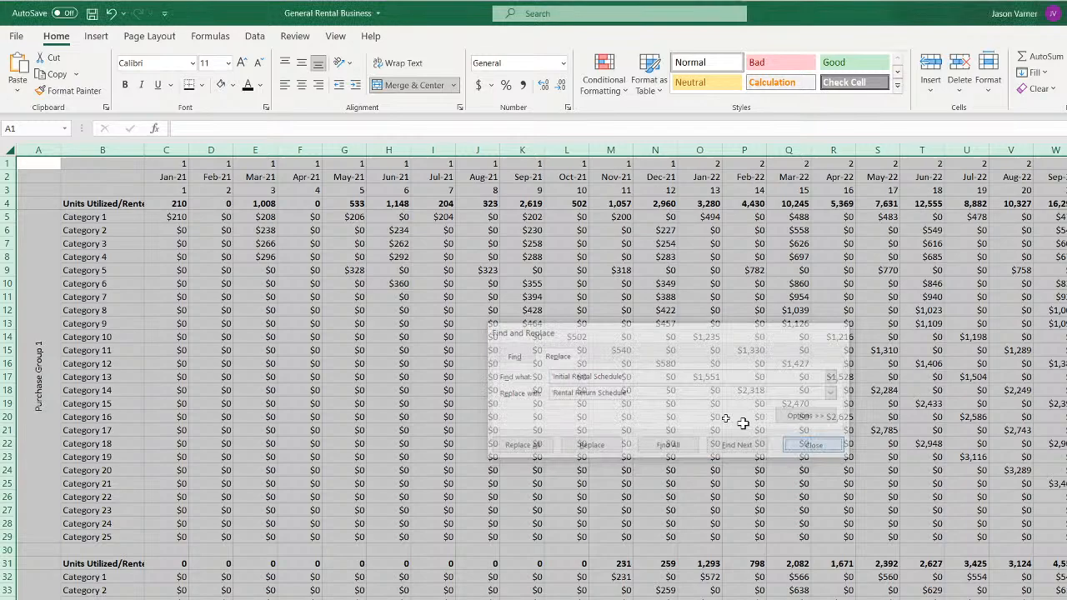
Examine the rental cost sheet's formulas and compare them with those on the units-utilized sheet to locate the schedule reference
left_click(171, 216)
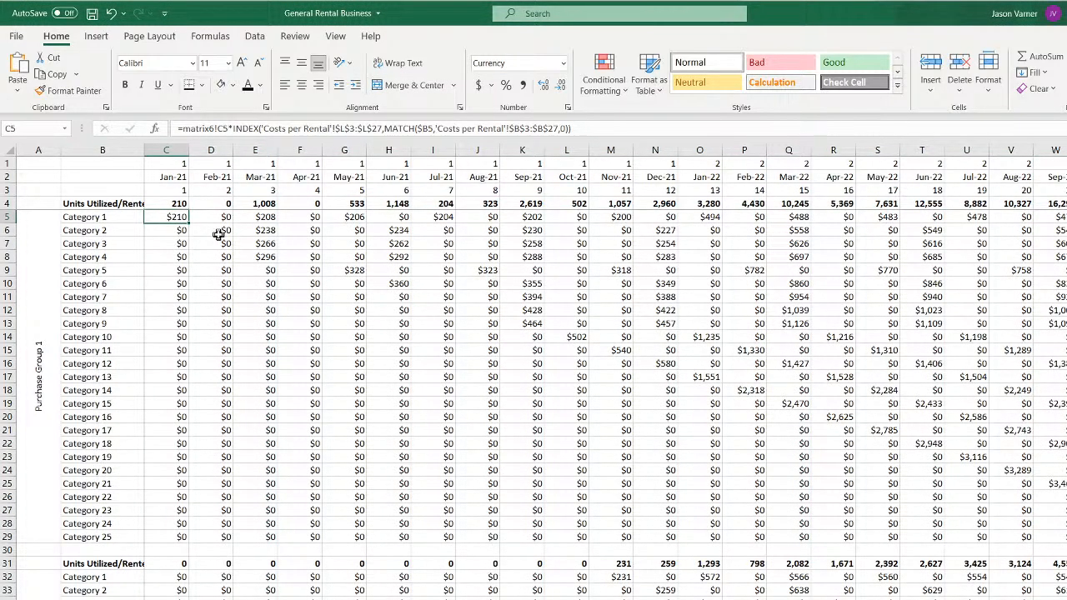
left_click(200, 229)
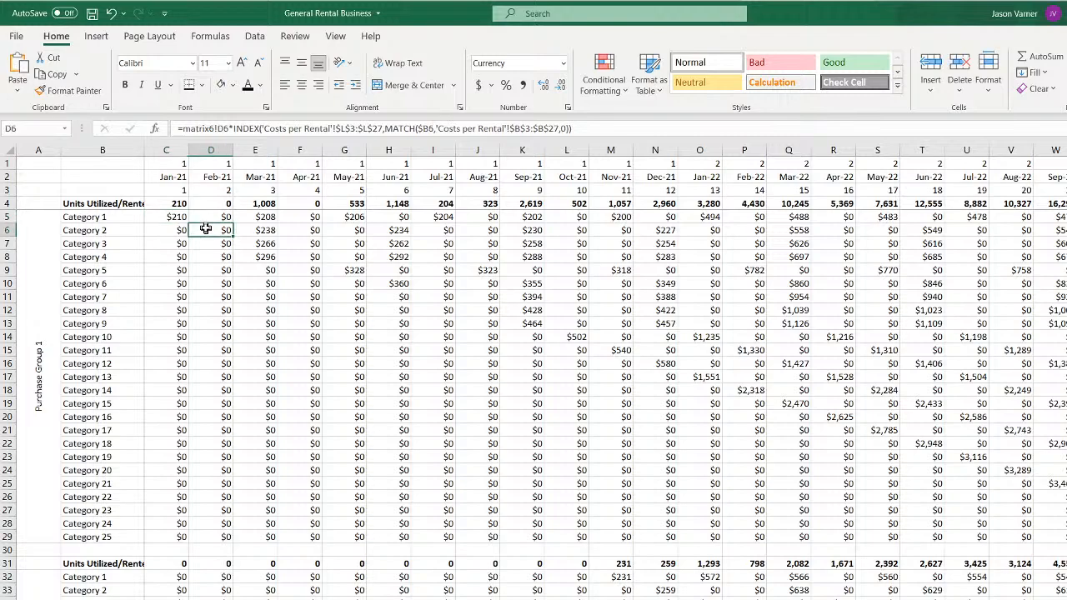
left_click(207, 284)
left_click(354, 323)
left_click(336, 577)
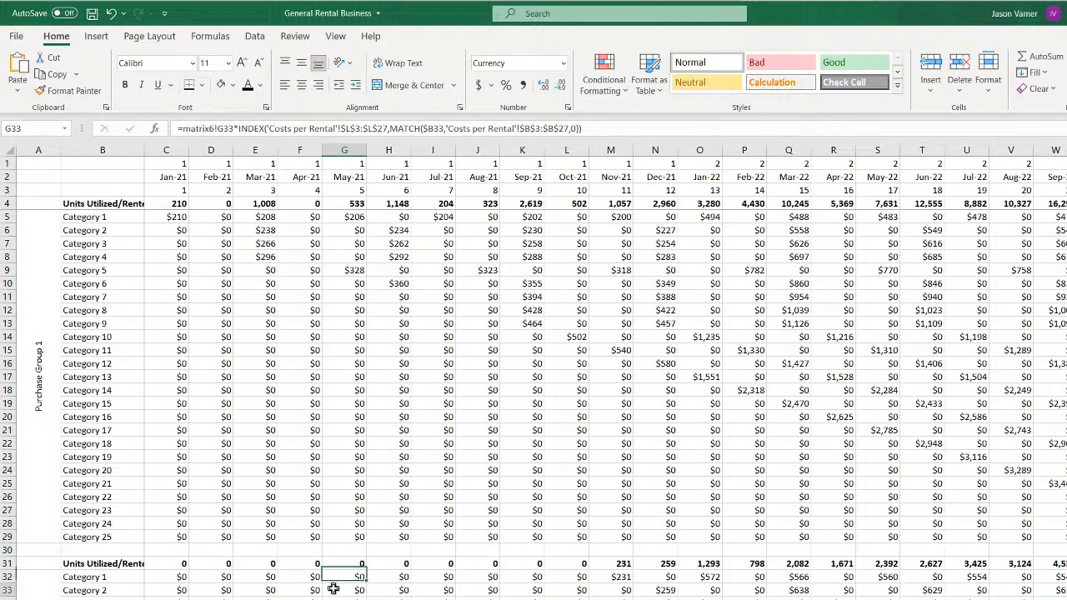
left_click(270, 599)
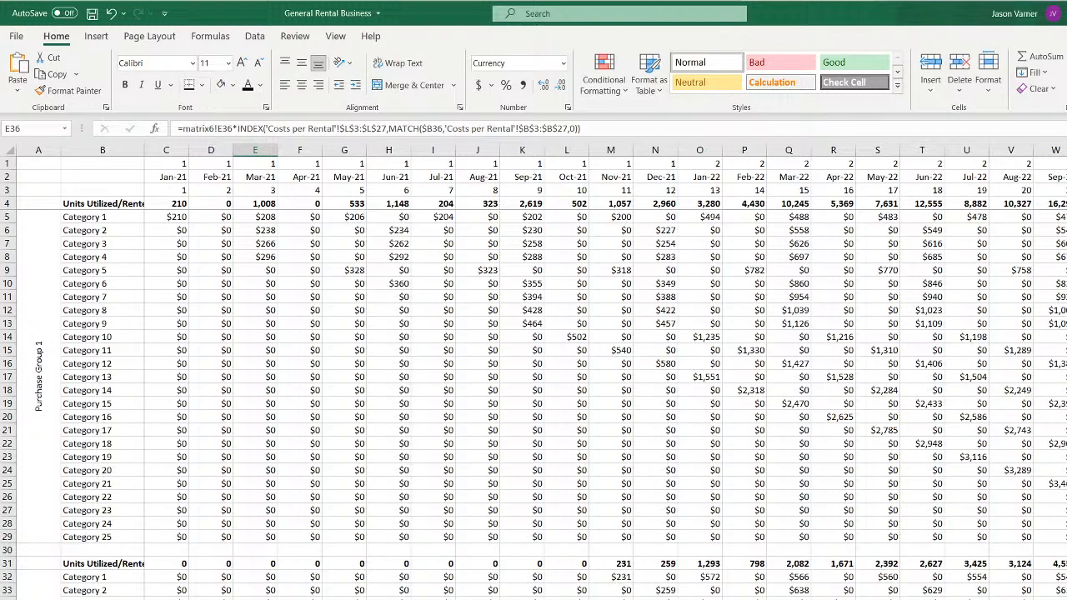
key("ctrl+Page_Up")
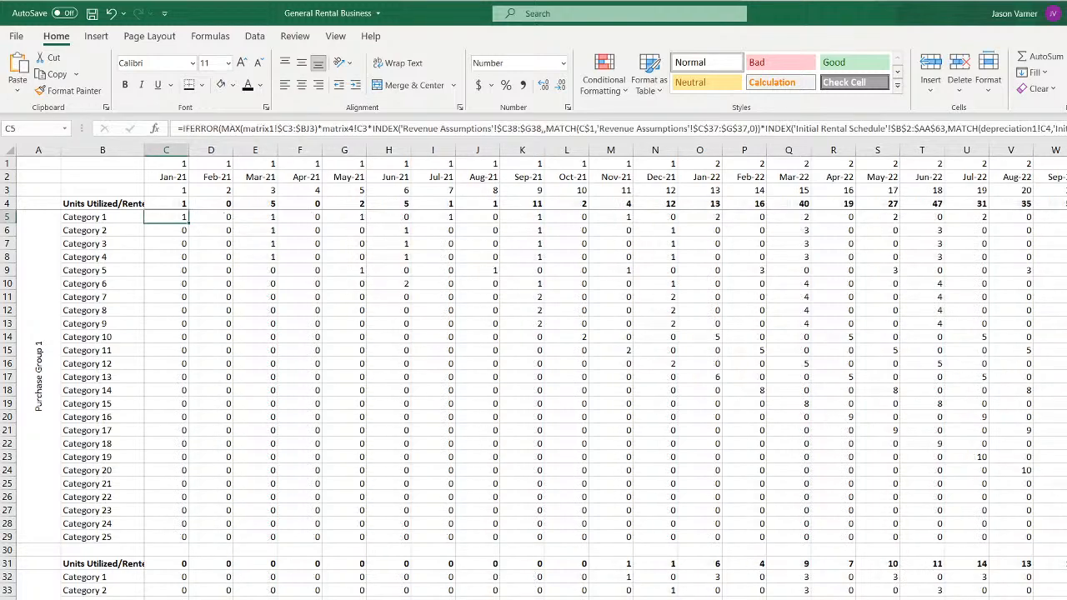
key("ctrl+Page_Down")
Replace all occurrences of 'Initial Rental Schedule' with 'Rental Return Schedule' across the entire units-utilized sheet
key("ctrl+Page_Up")
left_click(9, 148)
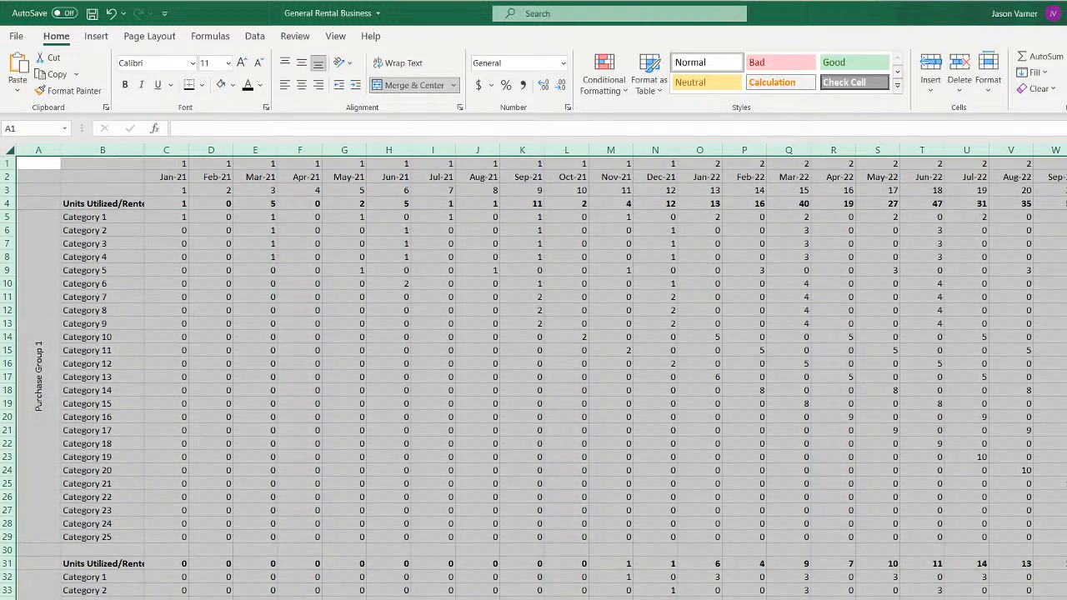
key("ctrl+h")
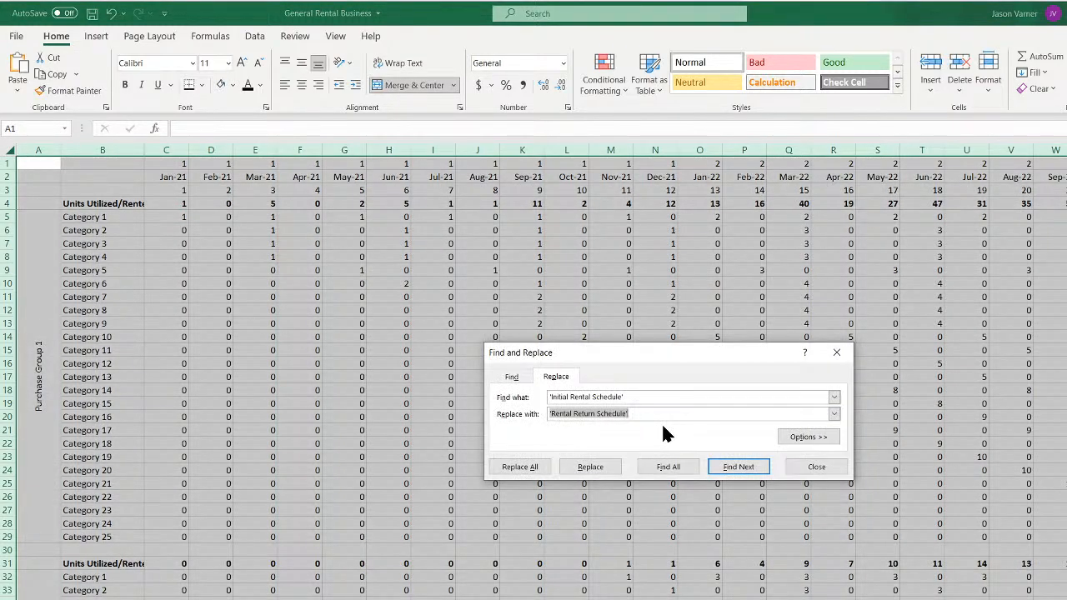
left_click(520, 467)
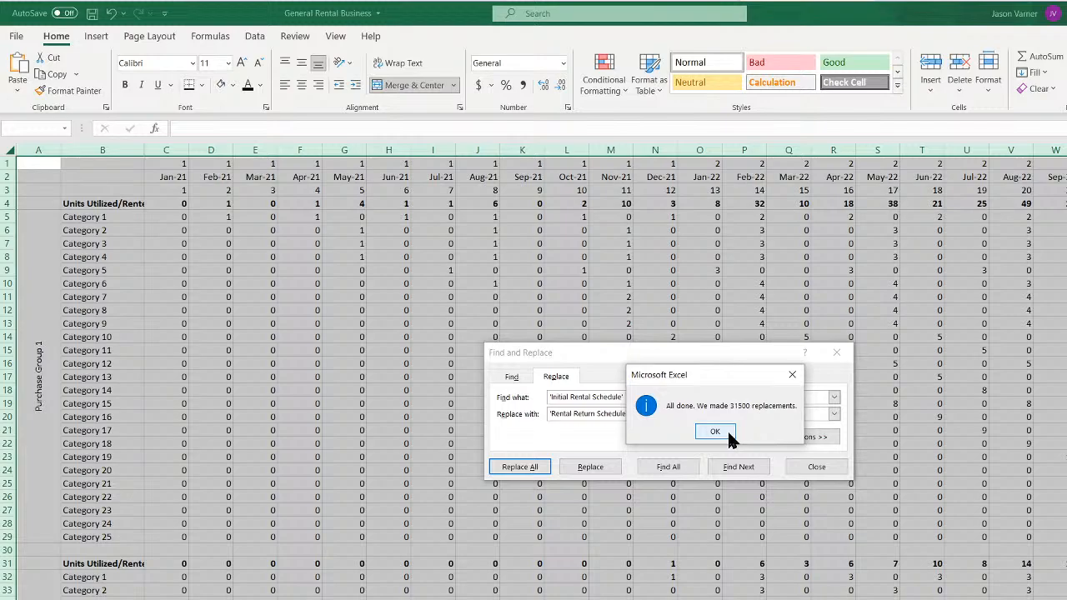
left_click(727, 431)
left_click(813, 465)
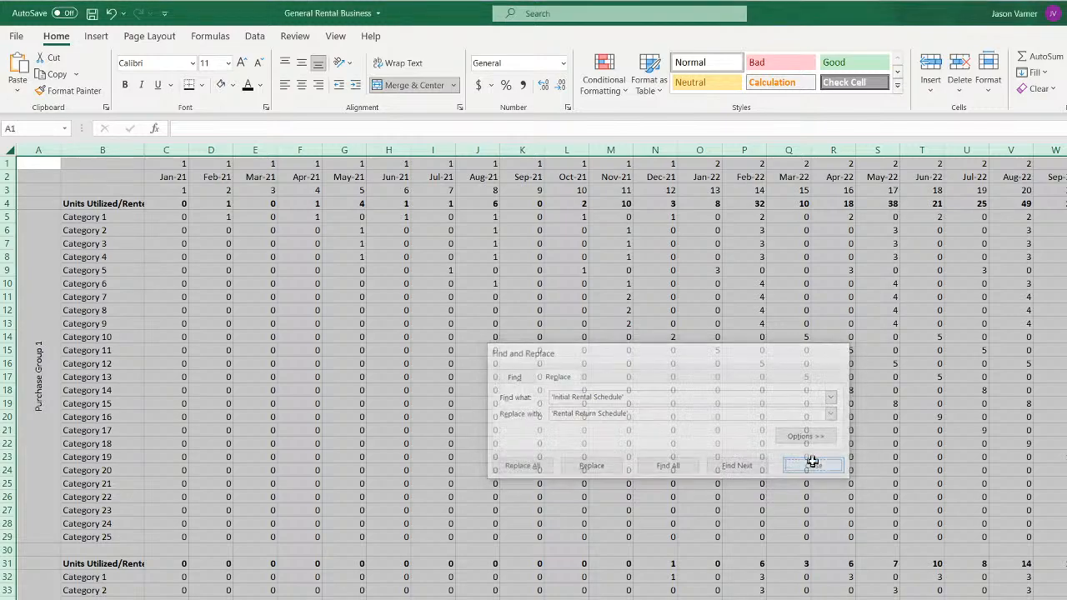
Check the repointed formulas and unit counts for Purchase Group 1, Categories 1 to 6, across the 2021 months
left_click(165, 217)
left_click(222, 215)
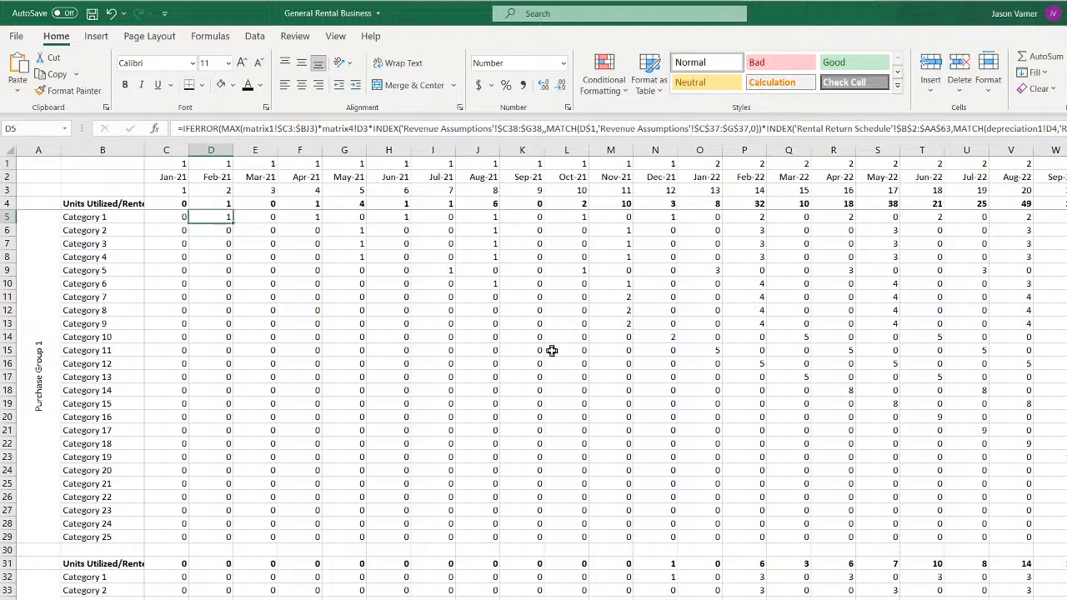
key("Right")
key("Right")
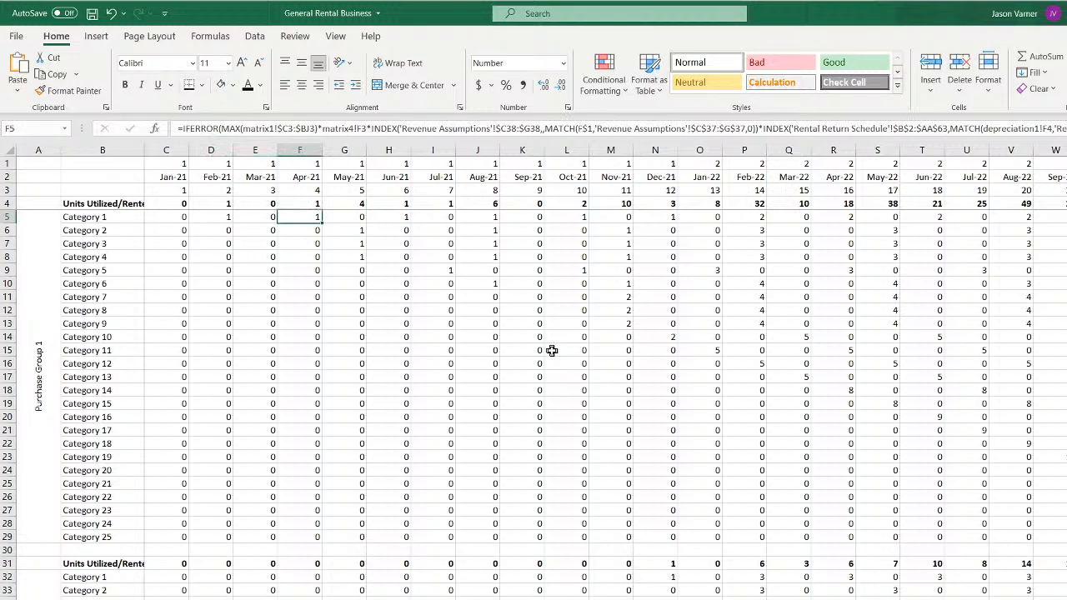
key("Down")
key("Left")
key("Left")
key("Left")
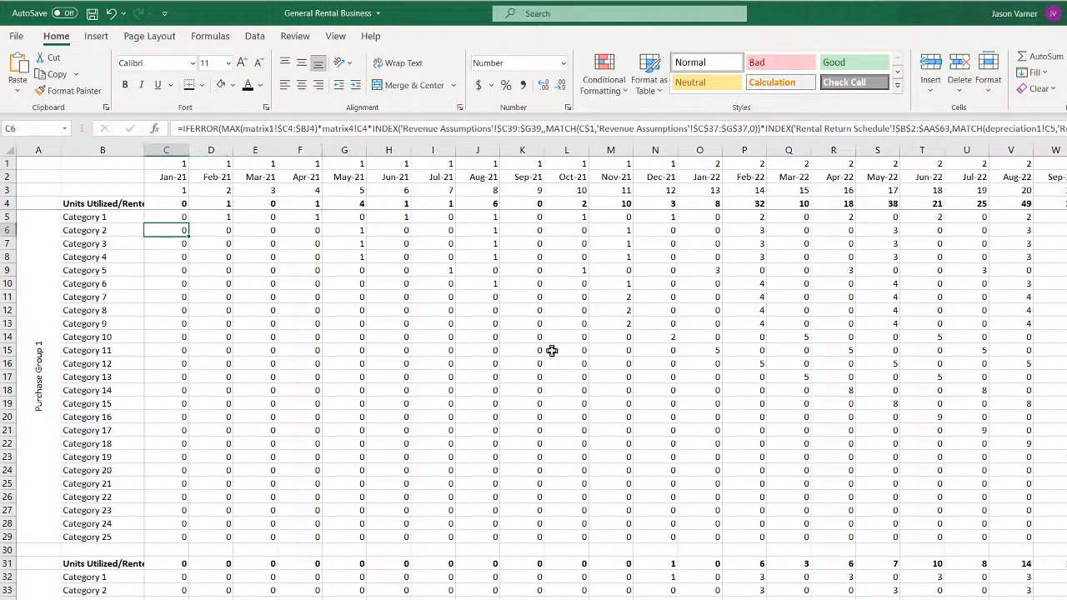
key("Right")
key("Right")
key("Right")
key("Right")
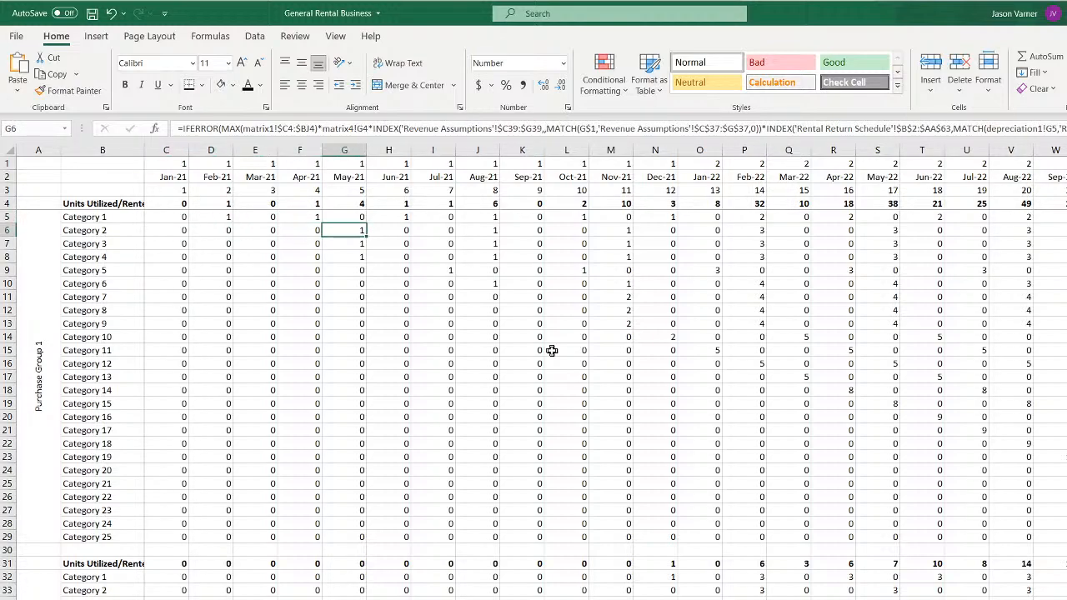
key("Right")
key("Right")
key("Right")
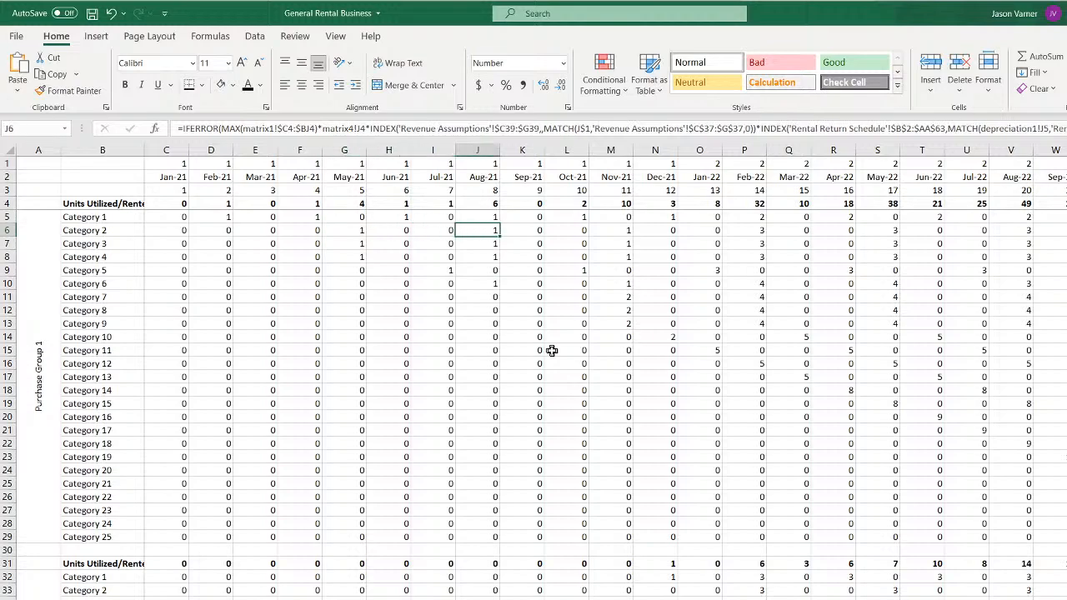
key("Left")
key("Left")
key("Right")
key("Right")
key("Right")
key("Right")
key("Right")
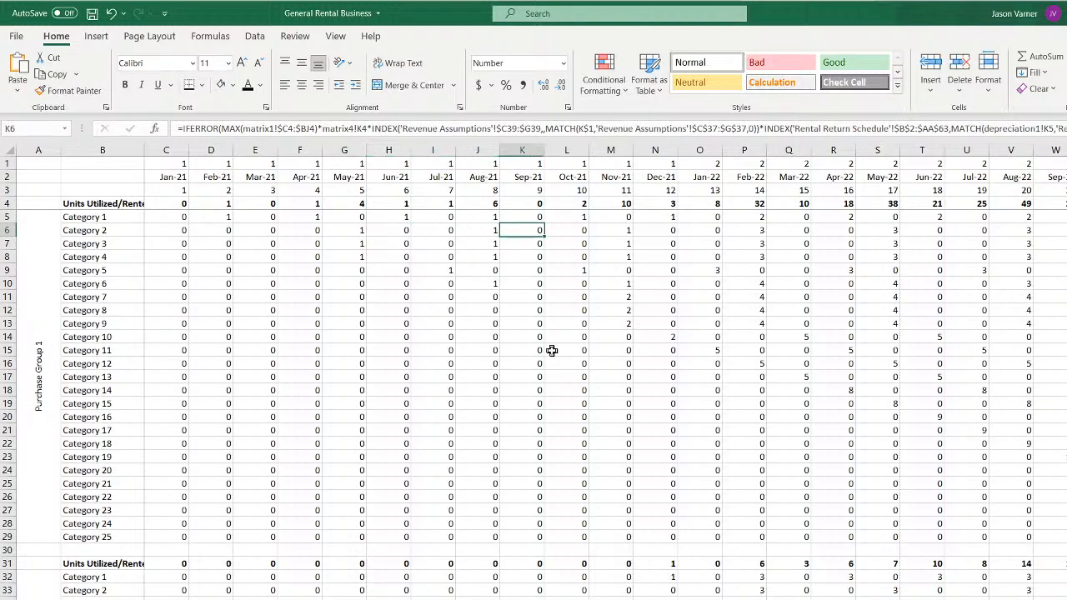
key("Down")
key("Left")
key("Left")
key("Left")
key("Down")
key("Down")
key("Down")
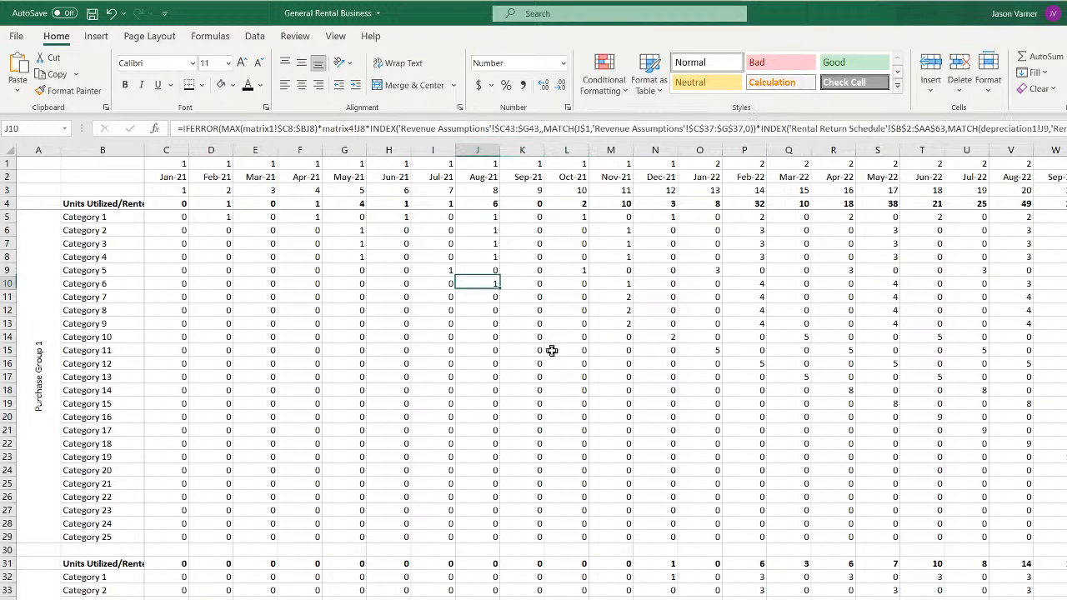
Review the Category 7 unit counts across the multi-year timeline, and check the Purchase Group 2 block for the repointed formulas
key("Right")
key("Right")
key("Right")
key("Down")
key("Right")
key("Right")
key("Right")
key("Right")
key("Right")
key("Right")
key("Right")
key("Right")
key("Right")
key("Right")
key("Right")
key("Right")
key("Right")
key("Right")
key("Right")
key("Right")
key("Right")
key("Right")
key("Right")
key("Right")
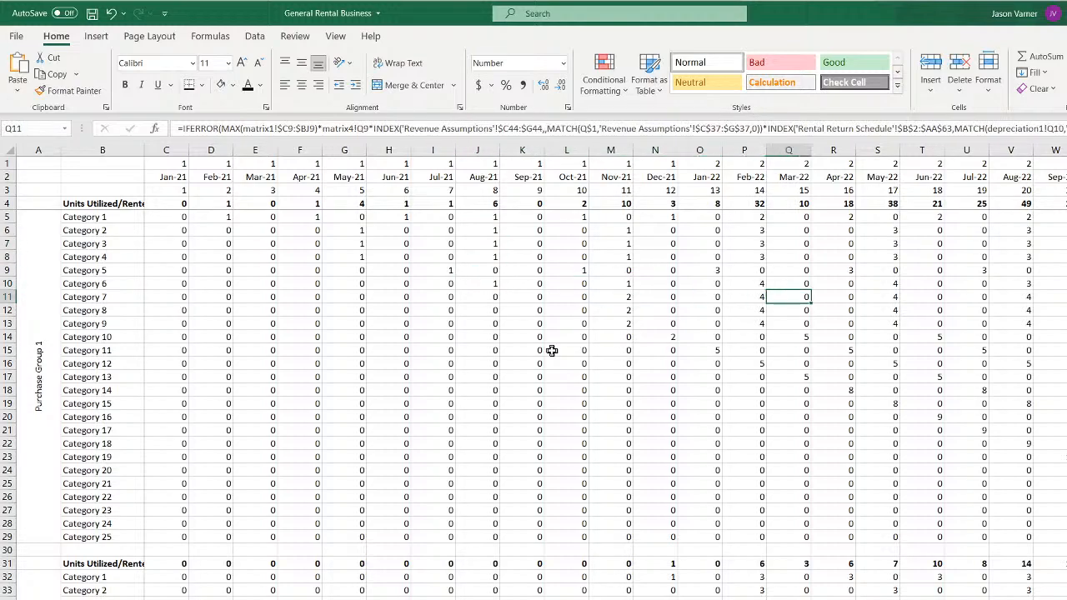
key("Right")
key("Right")
key("Right")
key("Right")
key("Right")
key("Right")
key("Right")
key("Right")
key("Right")
key("Right")
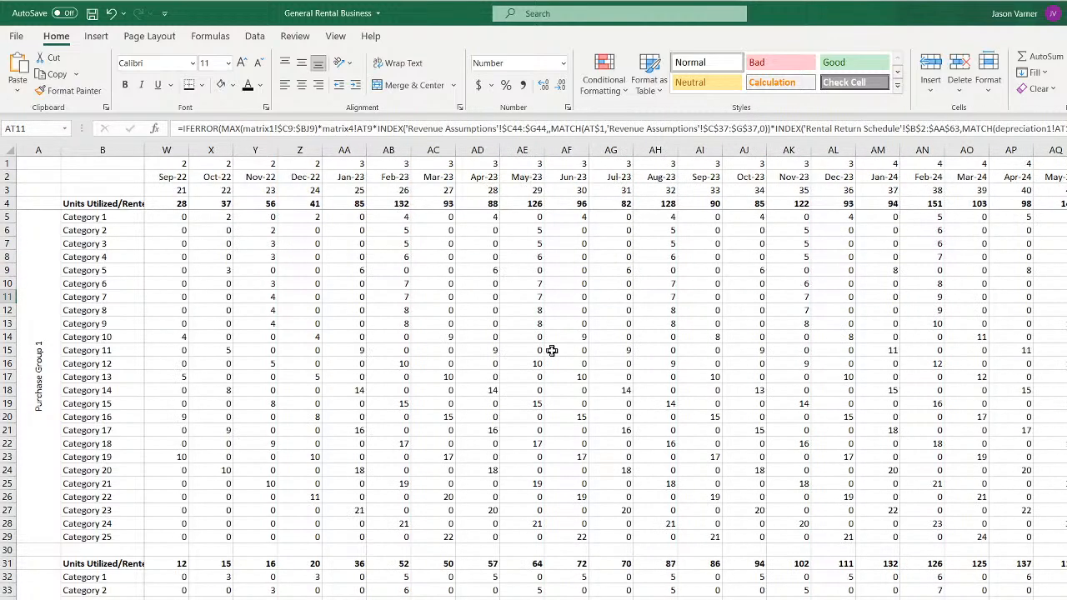
key("Left")
key("Left")
key("Left")
key("Left")
key("Left")
key("Left")
key("Left")
key("Left")
key("Left")
key("Left")
key("Left")
key("Left")
key("Left")
key("Left")
key("Left")
key("Left")
key("Left")
key("Left")
key("Left")
key("Left")
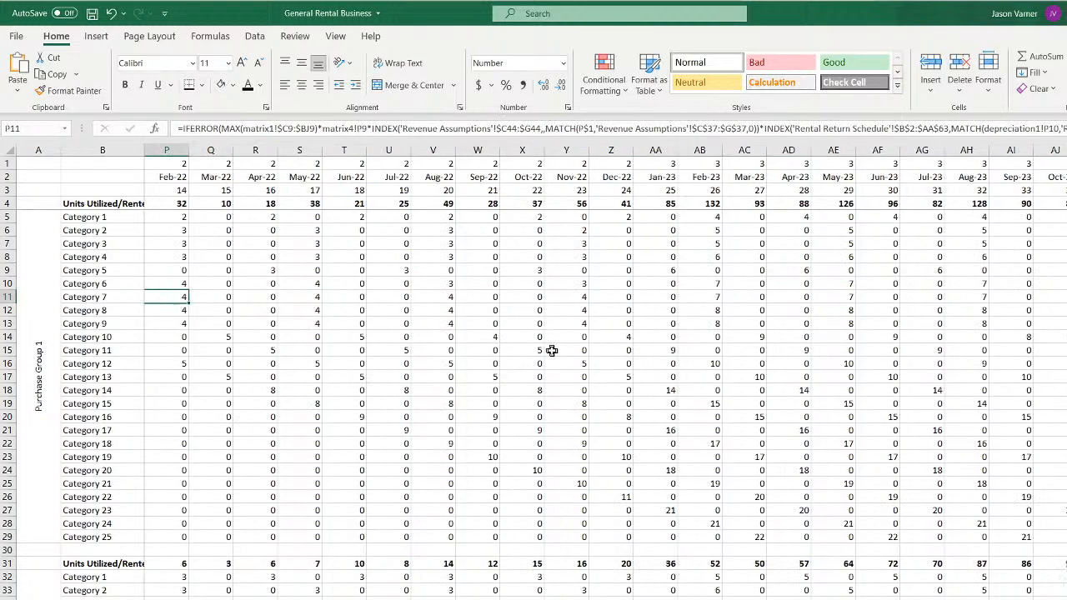
key("Right")
key("Right")
key("Right")
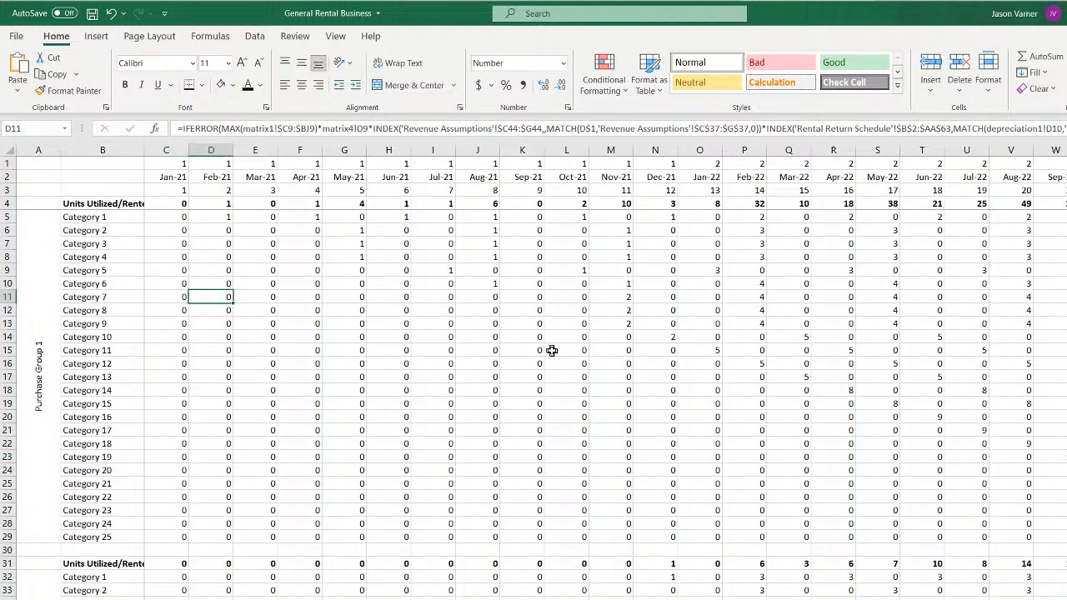
scroll(383, 451, "down", 7)
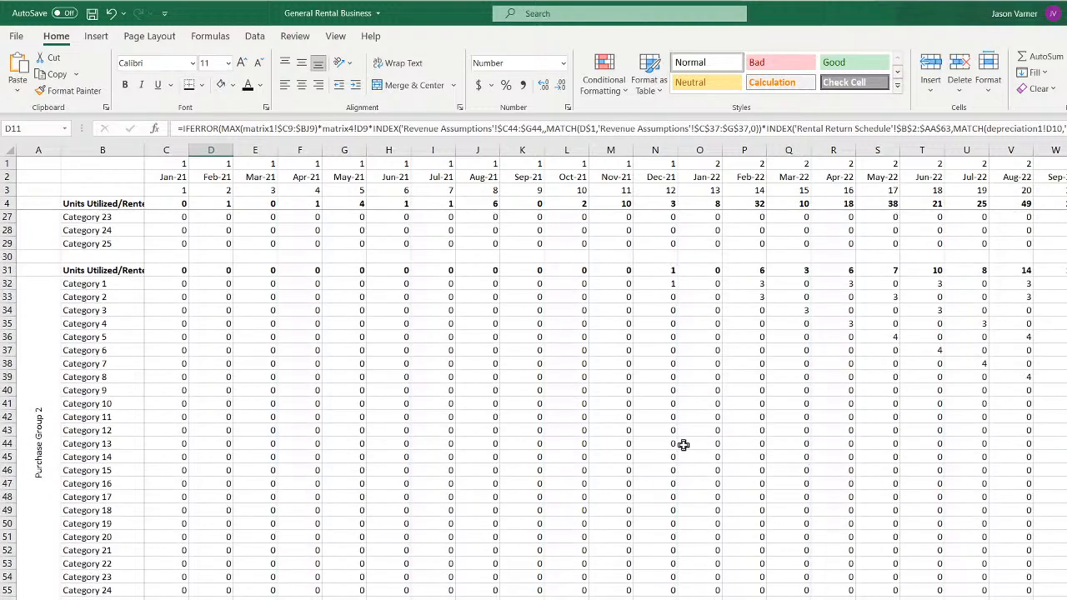
left_click(682, 444)
scroll(431, 450, "up", 7)
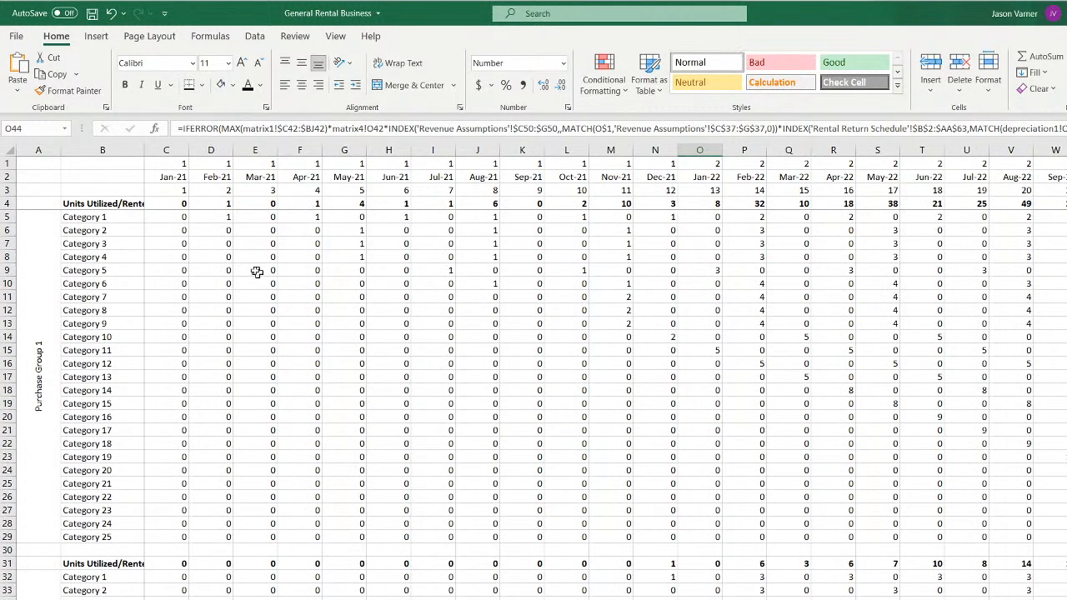
left_click(170, 217)
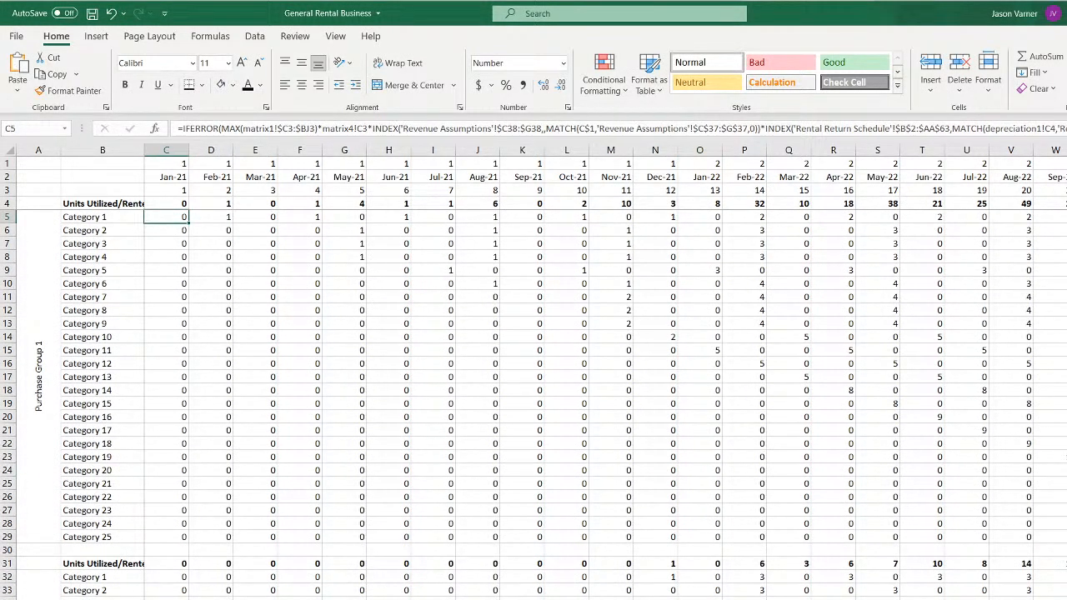
Apply Move or Copy to the dollar-based rental cost sheet within the General Rental Business.xlsx workbook
left_click(744, 599)
right_click(744, 599)
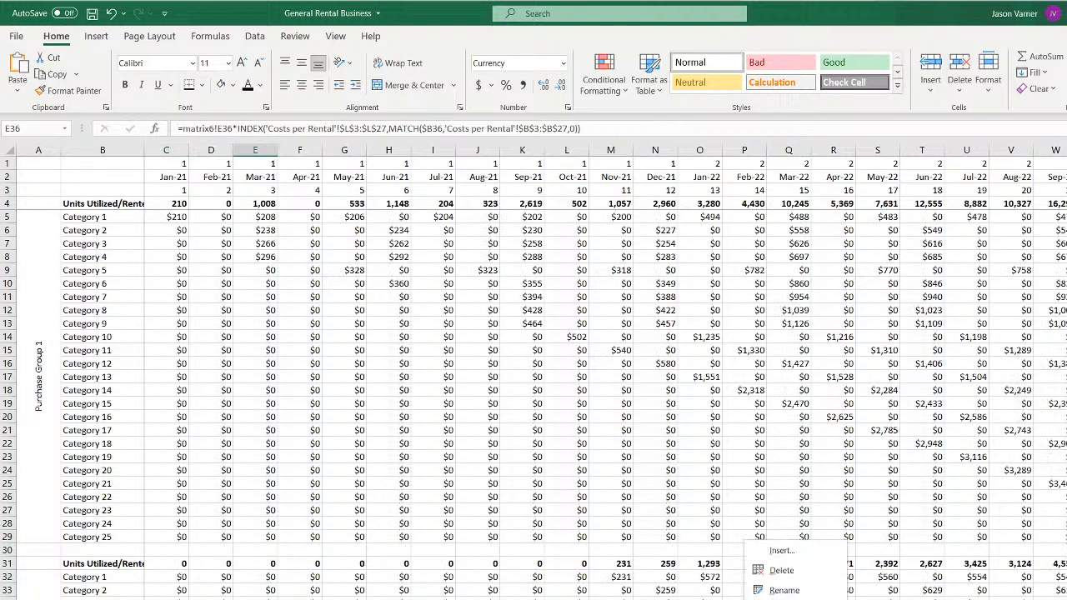
key("m")
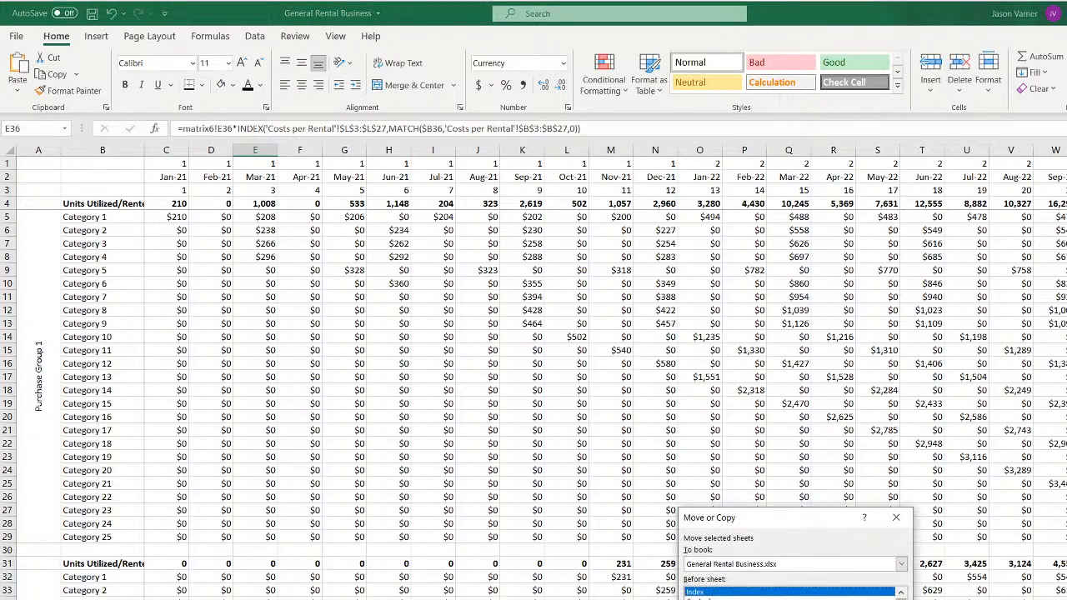
scroll(790, 595, "down", 5)
left_click(771, 598)
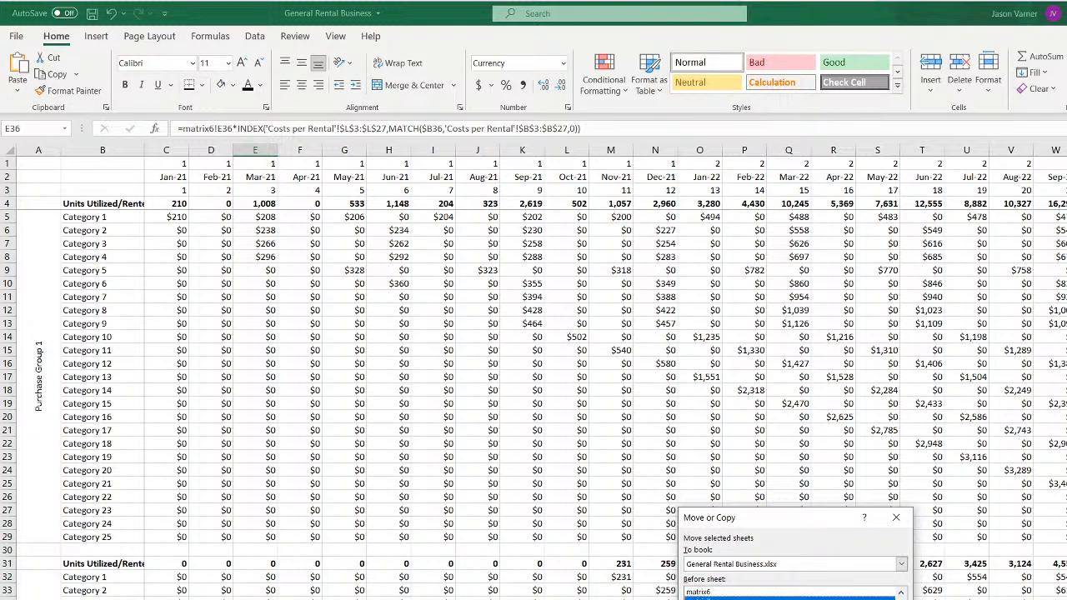
key("Return")
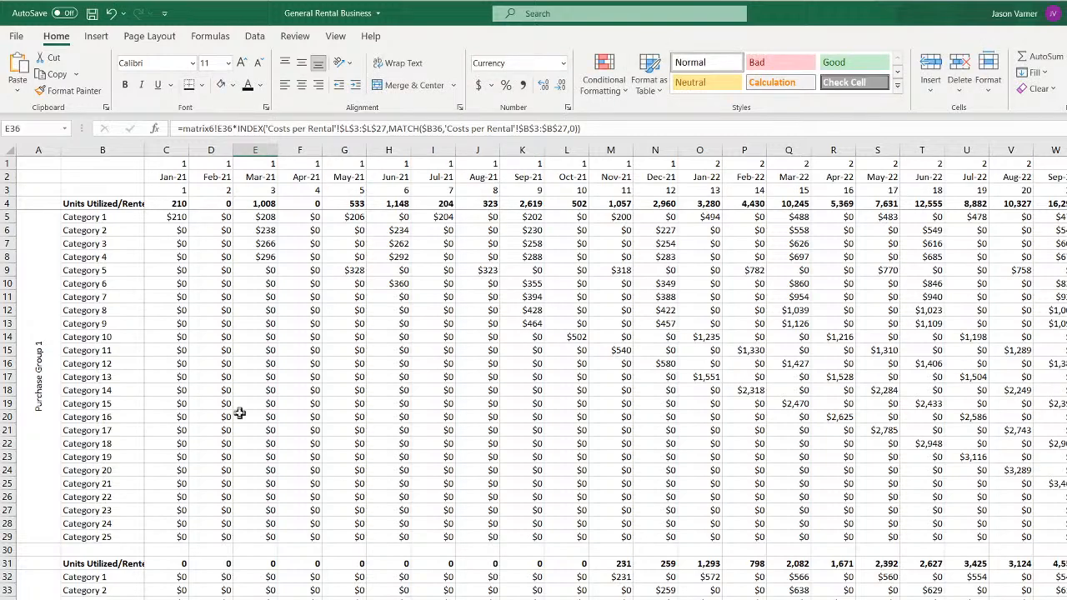
Start a new formula in the cost matrix's cell C5 that multiplies matrix8!C5 by an INDEX function
left_click(167, 215)
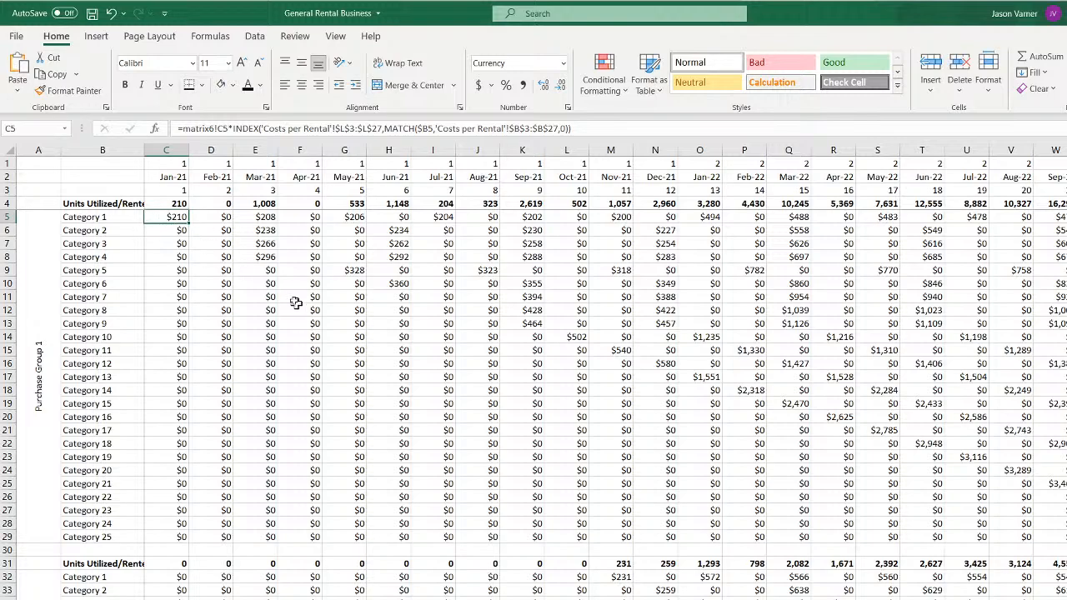
double_click(183, 221)
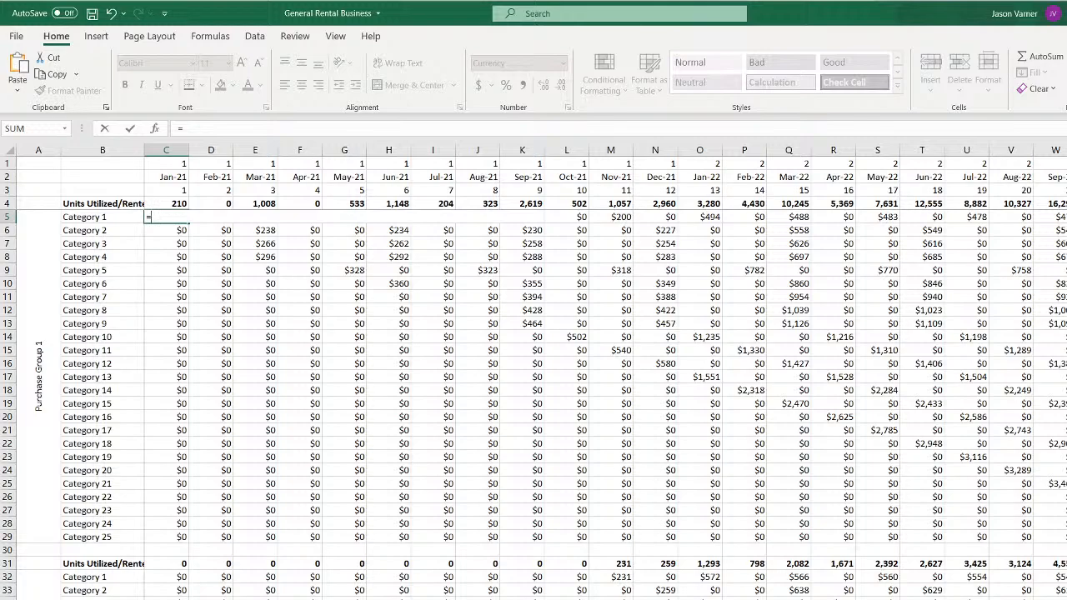
left_click(318, 598)
left_click(164, 218)
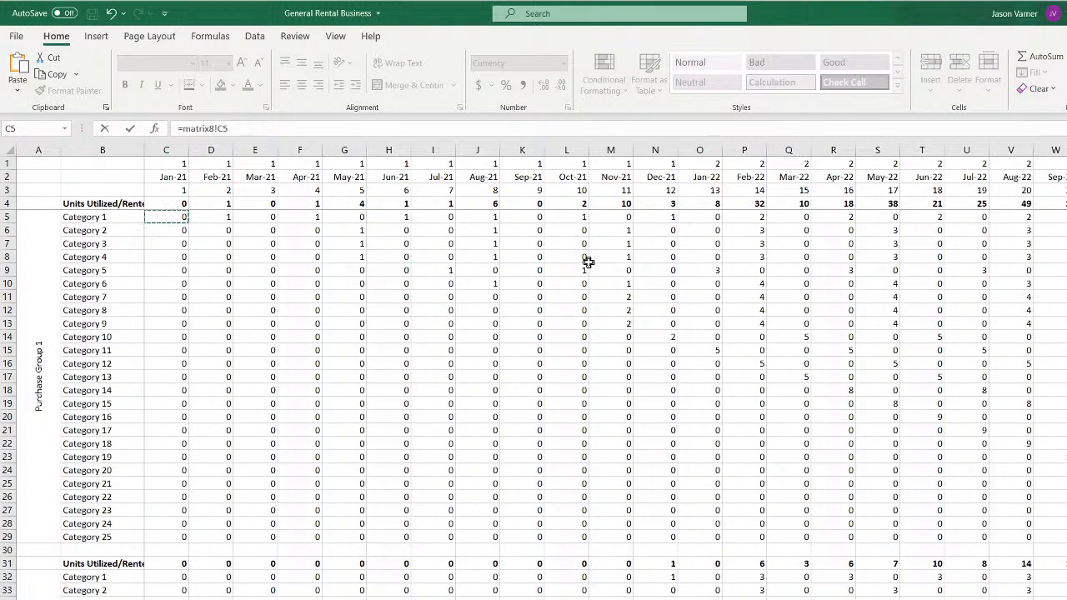
type("*")
type("index(")
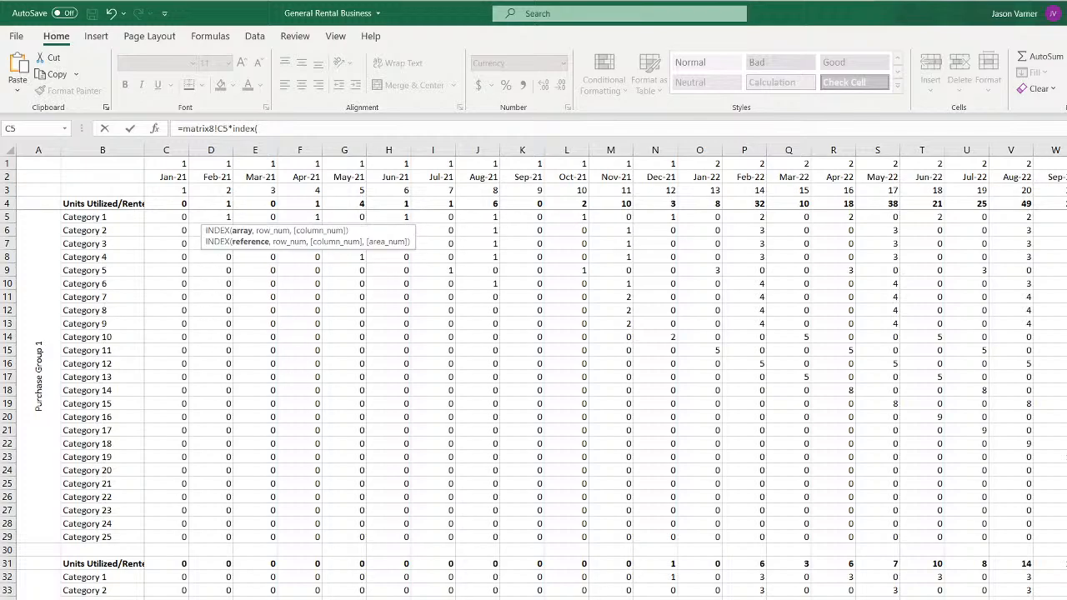
Set the INDEX array to the rental return cost totals, L31:L55 on the Costs per Rental sheet
left_click(790, 598)
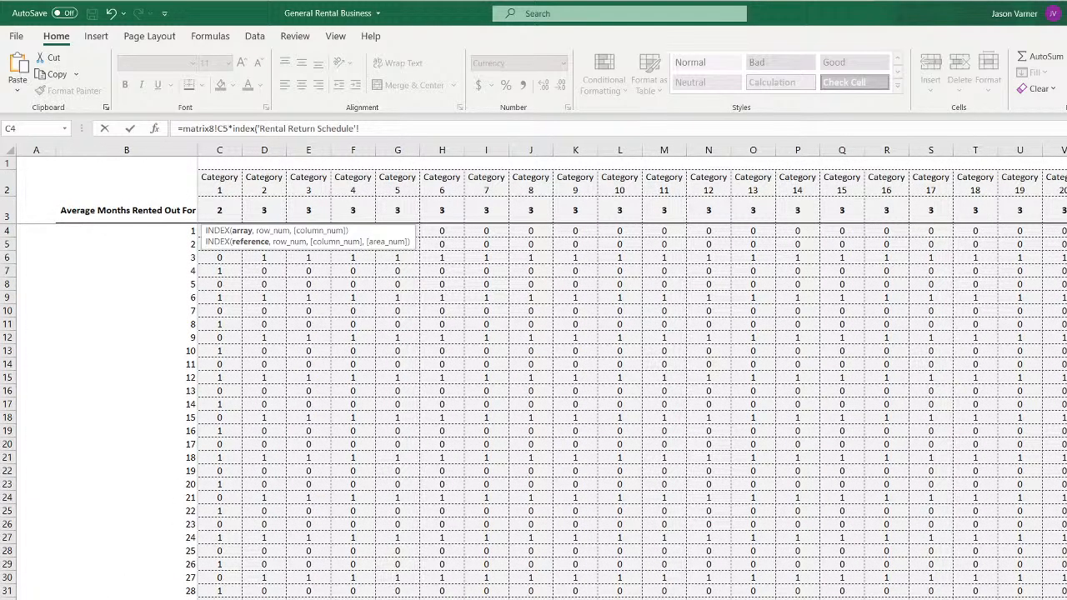
key("ctrl+Page_Up")
key("ctrl+Page_Up")
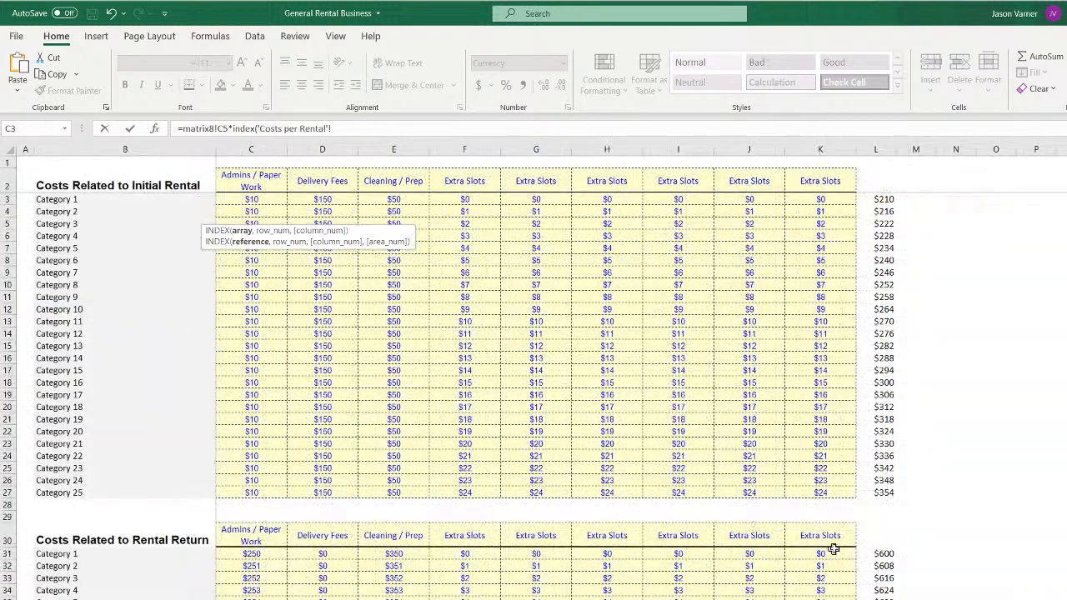
scroll(829, 550, "down", 4)
left_click(888, 419)
left_click_drag(888, 419, 882, 590)
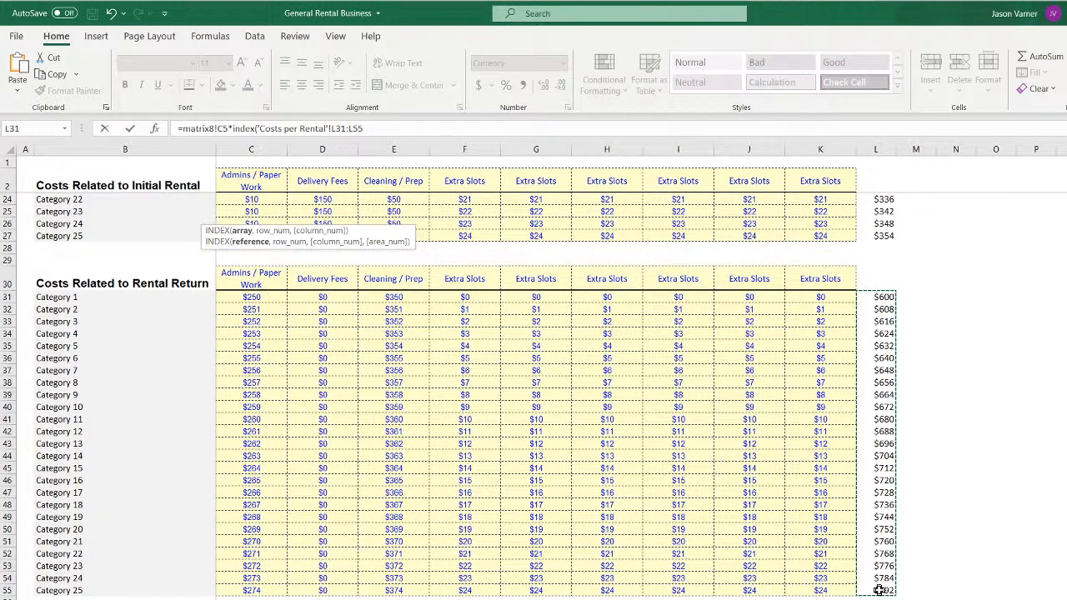
Complete the formula with an exact MATCH of B5 against the rental return categories in 'Costs per Rental'!B31:B55, accepting the missing closing parenthesis
type(",match(matrix8!")
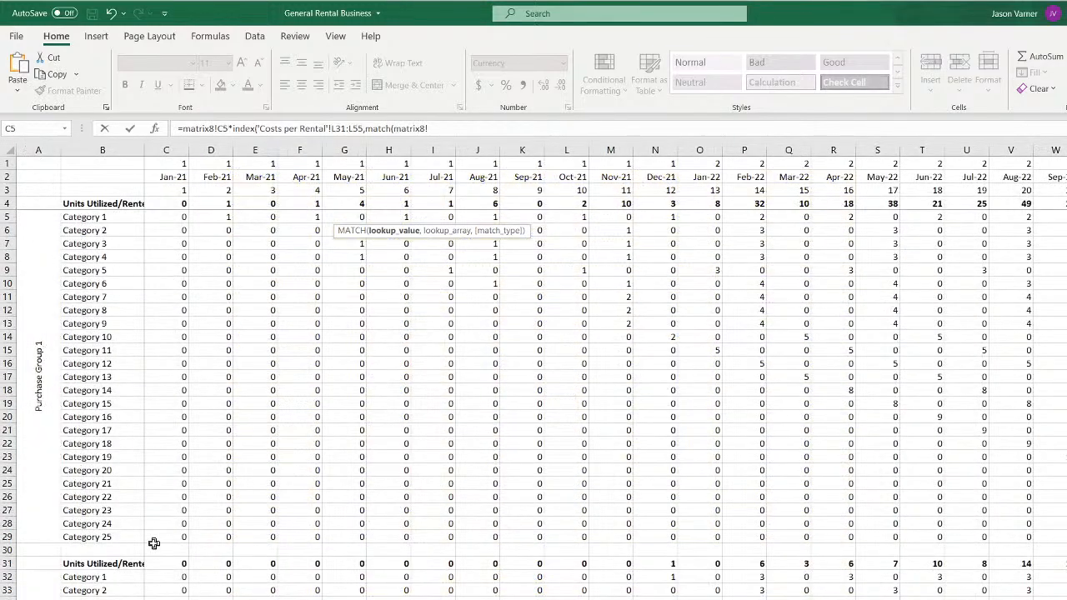
scroll(153, 544, "down", 11)
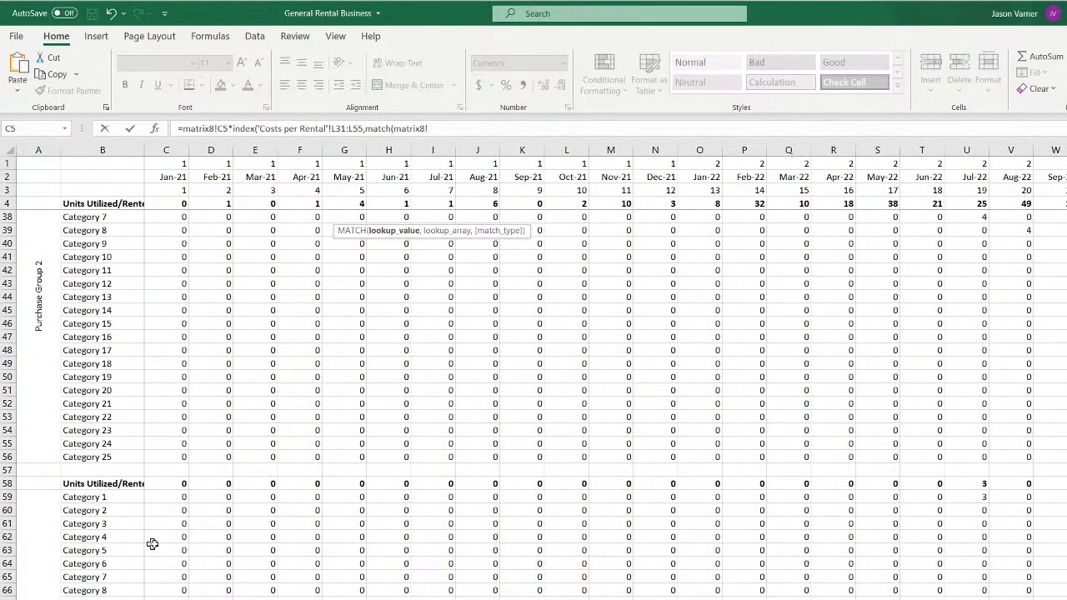
key("ctrl+Page_Down")
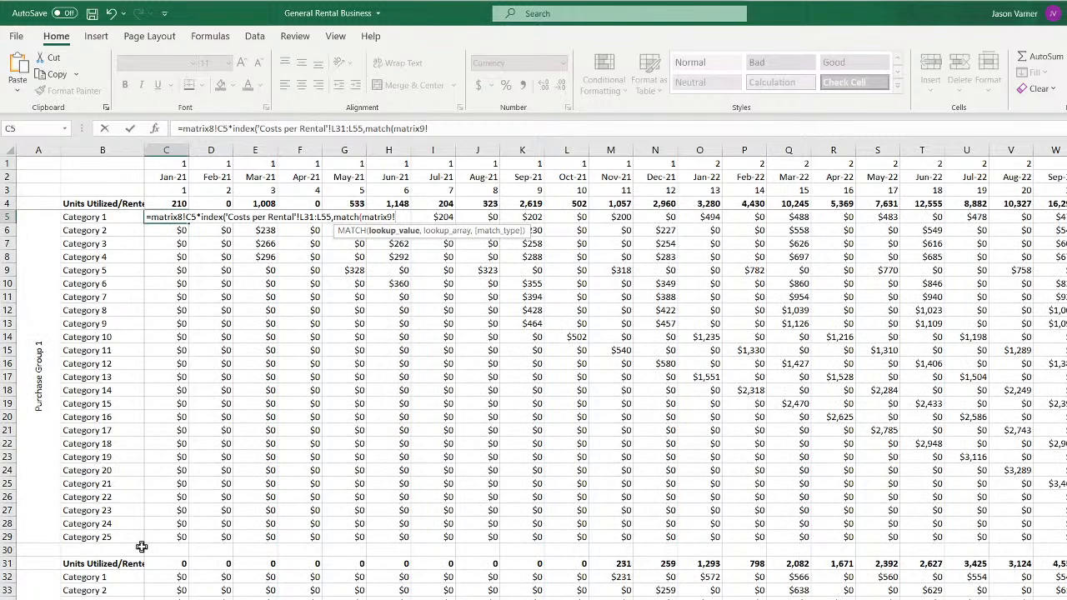
left_click(99, 217)
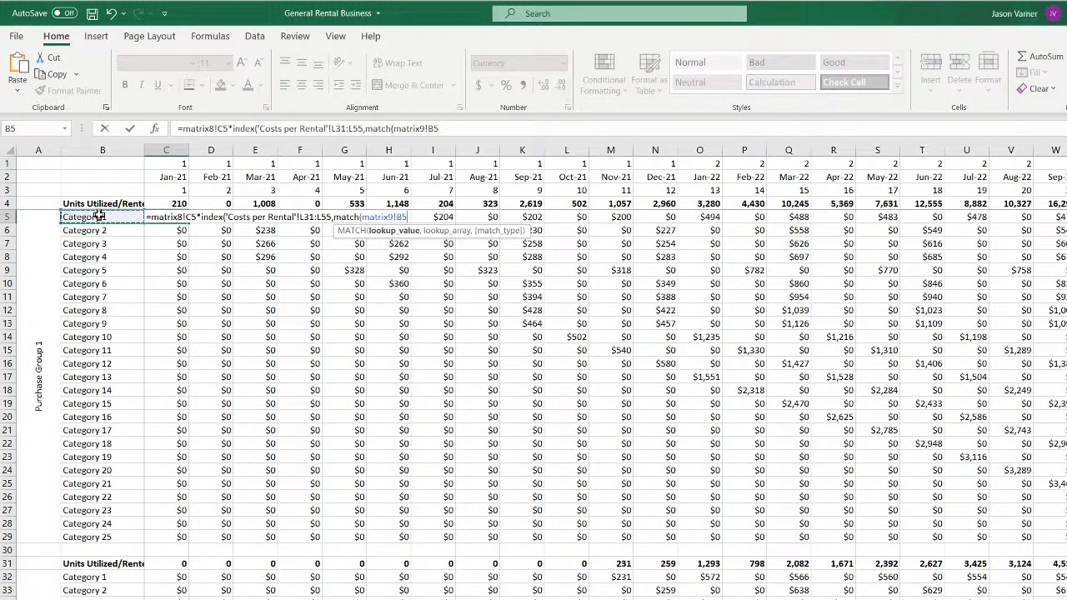
type(",")
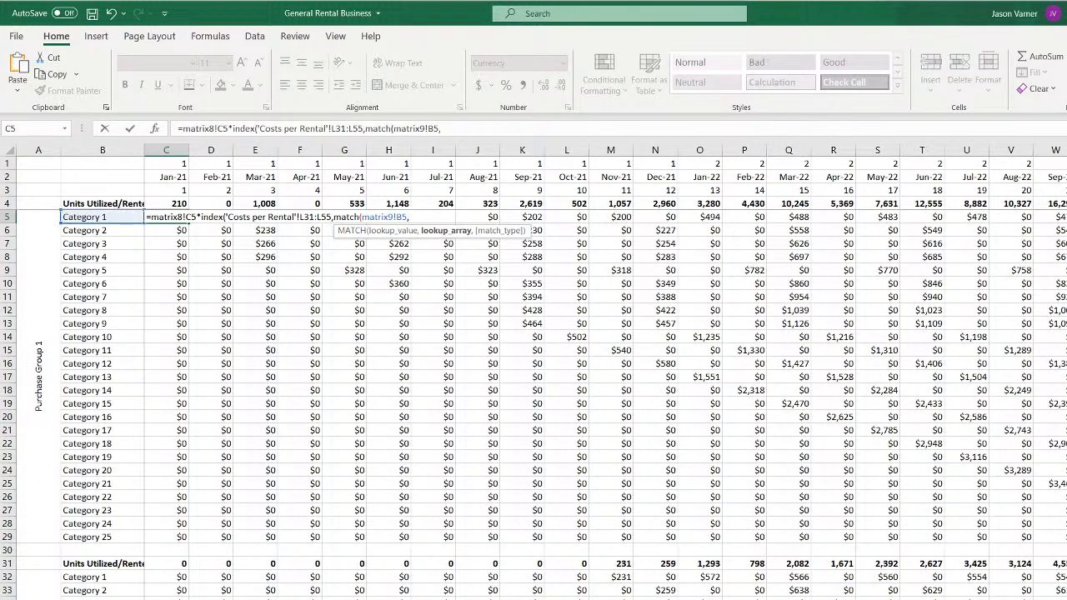
key("ctrl+Page_Down")
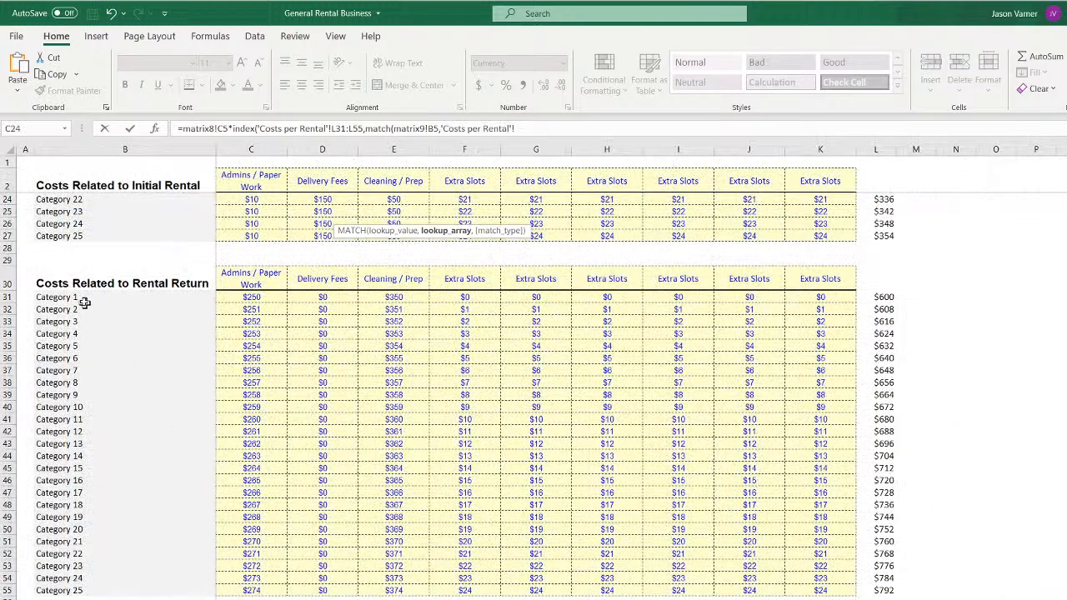
left_click_drag(83, 298, 95, 590)
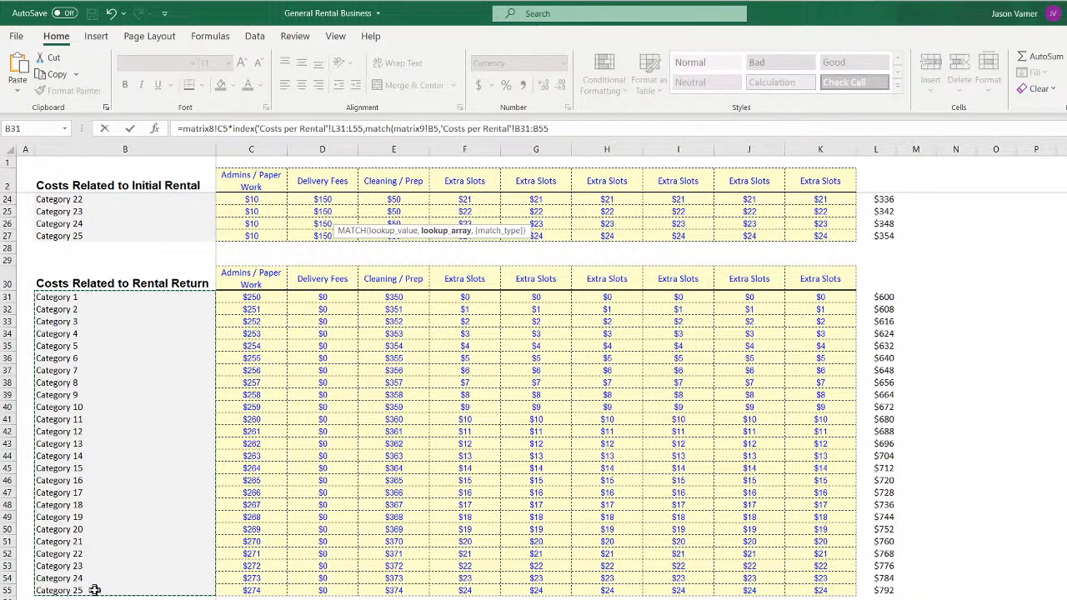
type(",0)")
key("Return")
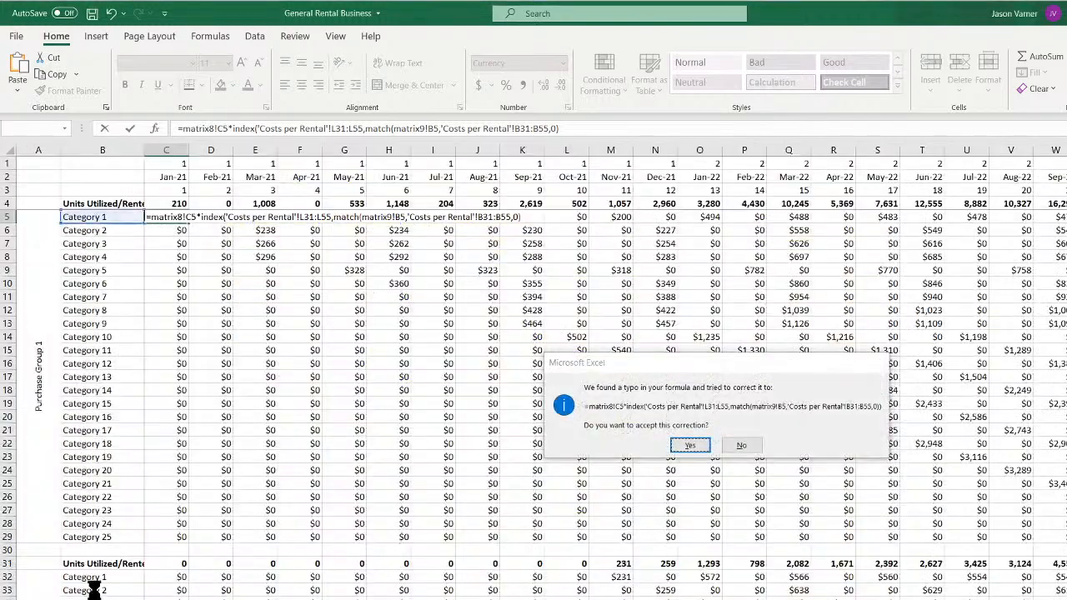
key("Return")
Make the INDEX range in the C5 formula absolute as $L$31:$L$55
left_click(167, 218)
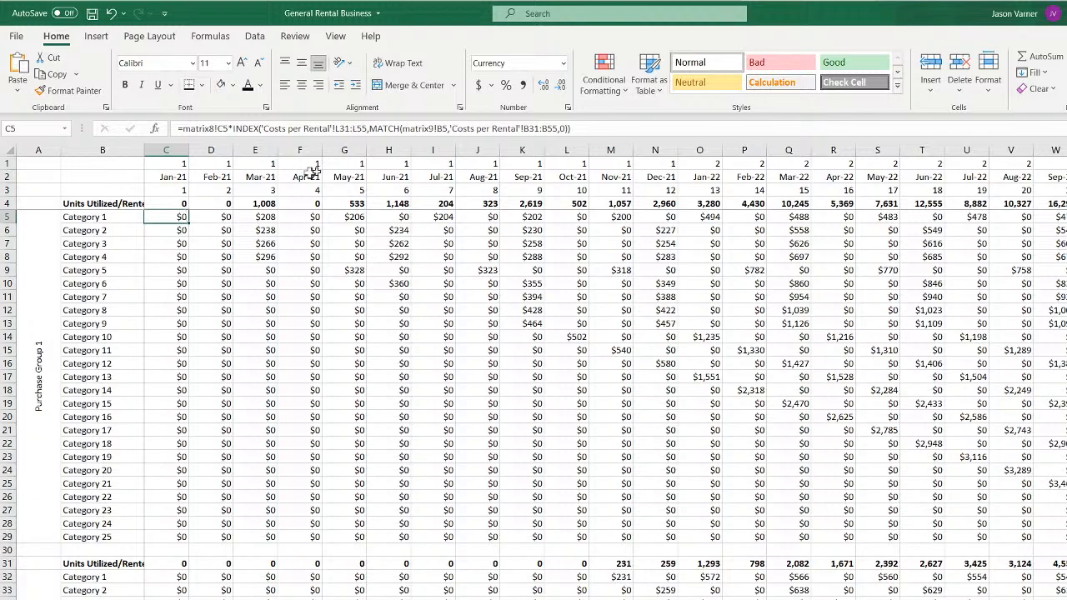
double_click(170, 218)
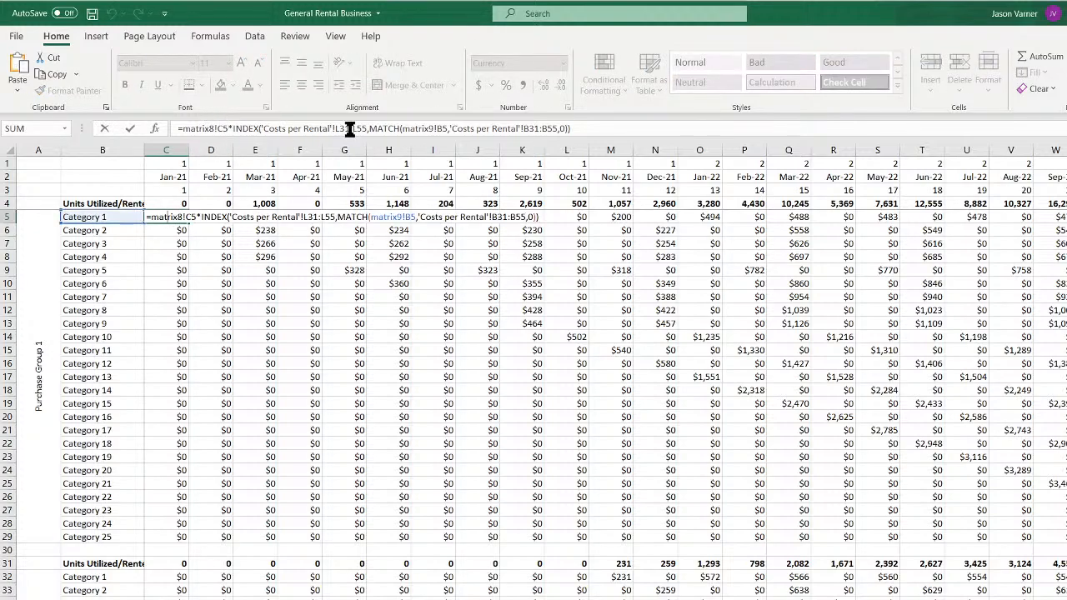
left_click(384, 129)
type("$")
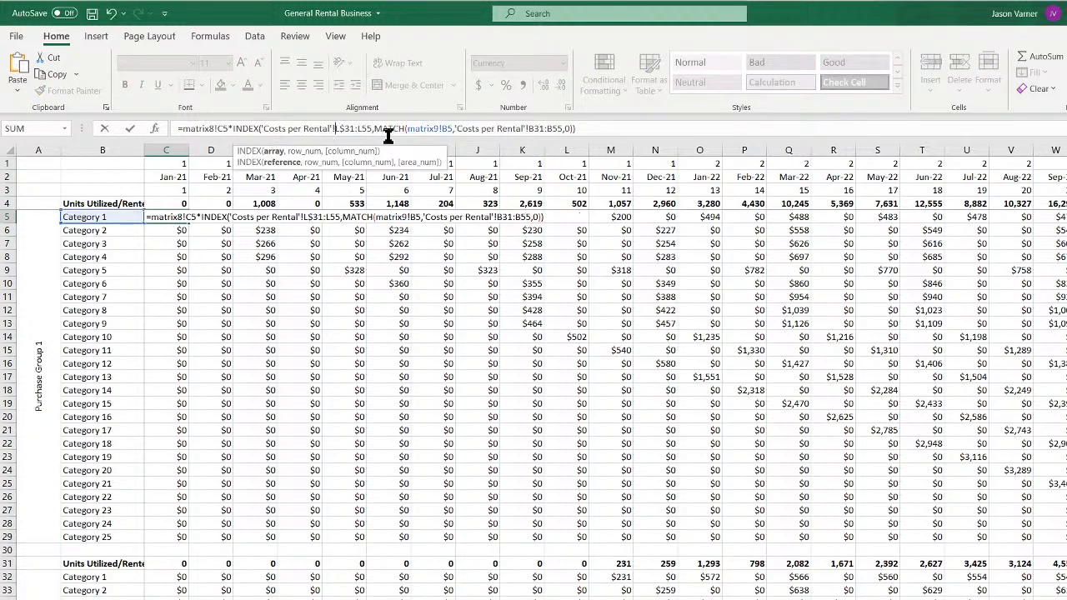
key("Right")
type("$L$")
key("Right")
type("$")
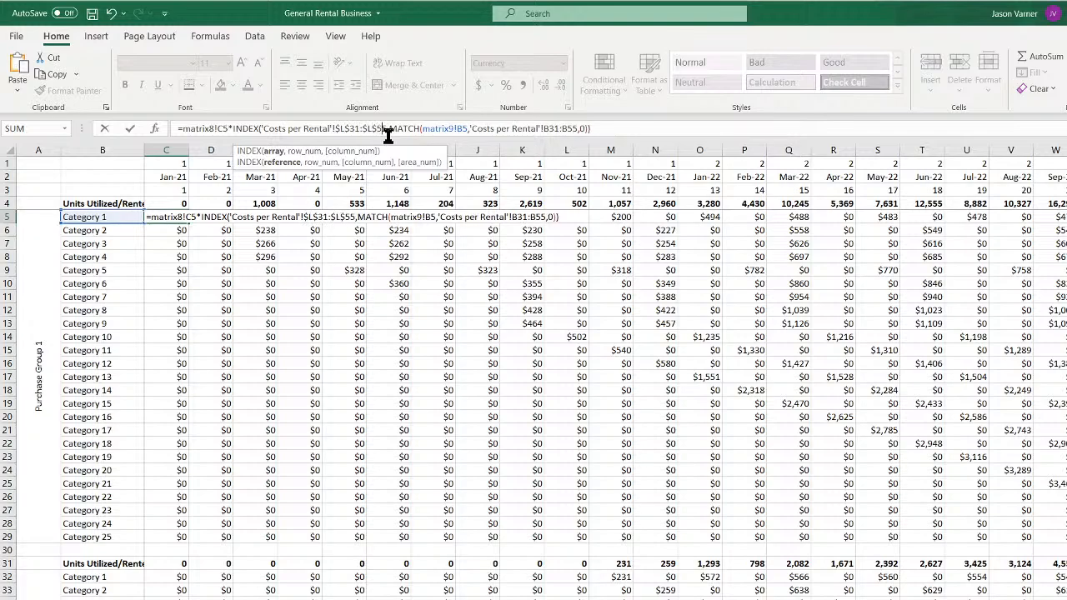
Replace the MATCH lookup value matrix9!B5 with the column-locked reference $B5
key("Right")
key("Right")
key("Right")
key("Right")
key("Right")
key("Right")
key("Right")
key("Right")
key("Right")
key("Right")
key("Right")
key("Right")
key("Right")
key("Right")
key("Right")
key("Right")
key("Right")
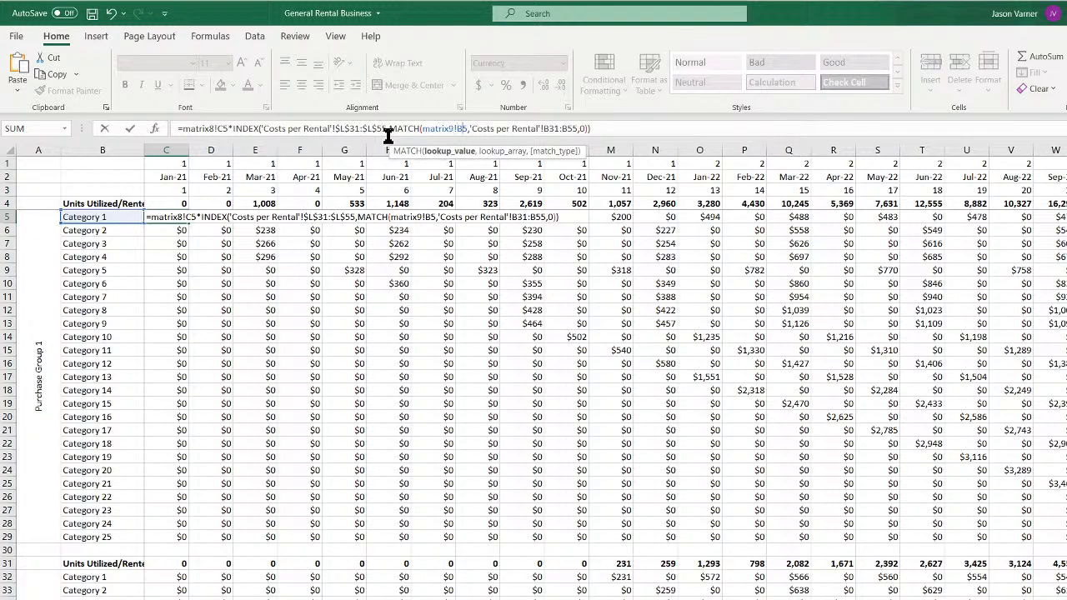
key("BackSpace")
key("BackSpace")
key("BackSpace")
key("BackSpace")
key("BackSpace")
key("BackSpace")
key("BackSpace")
key("BackSpace")
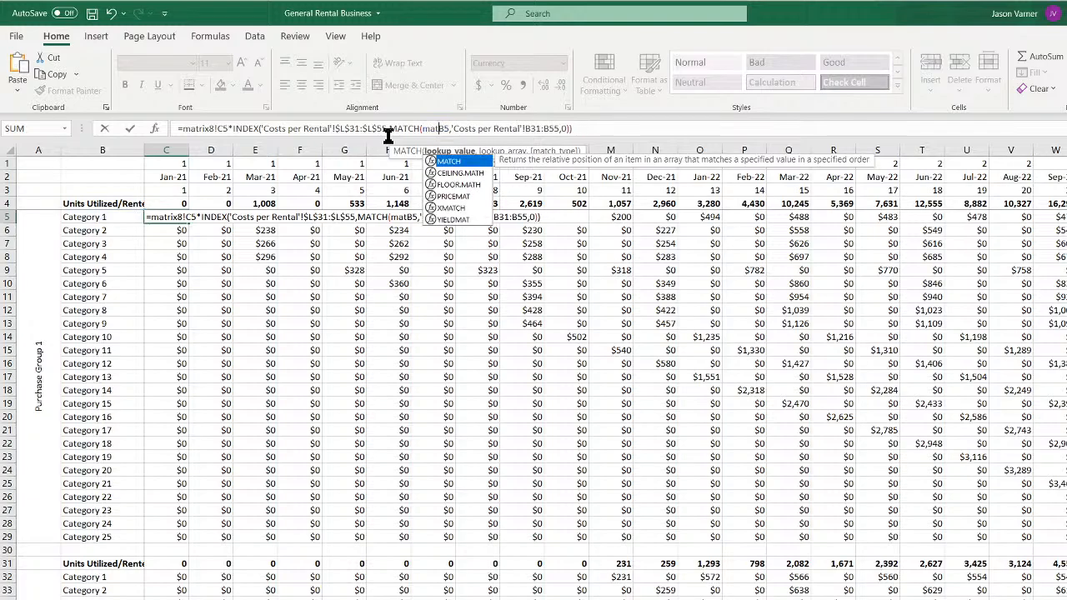
type("$")
Make the MATCH lookup range absolute as $B$31:$B$55 and commit the C5 formula
key("Right")
key("Right")
key("Right")
key("Right")
key("Right")
key("Right")
key("Right")
key("Right")
key("Right")
key("Right")
key("Right")
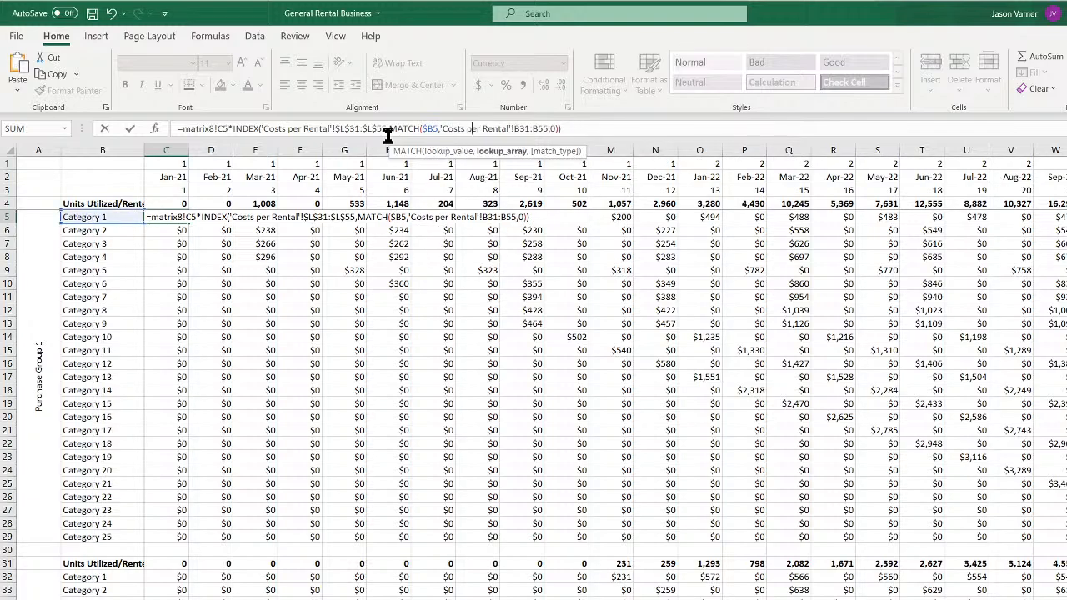
type("$L$")
key("Right")
type("$")
key("Right")
type("$")
key("Return")
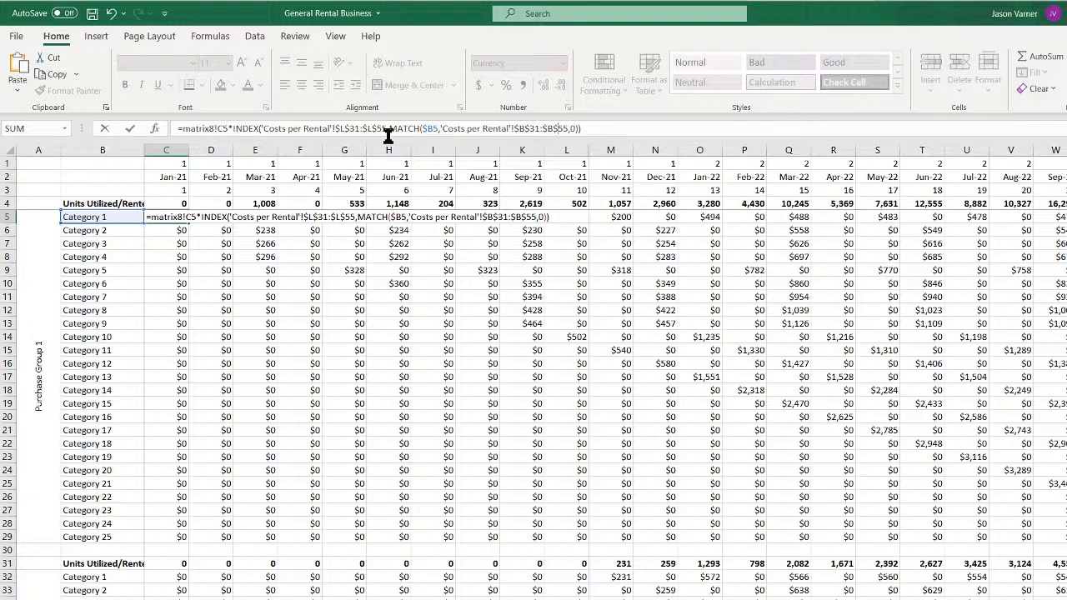
Fill the C5 formula across the monthly columns and down through Category 25 for all of Purchase Group 1
left_click(178, 215)
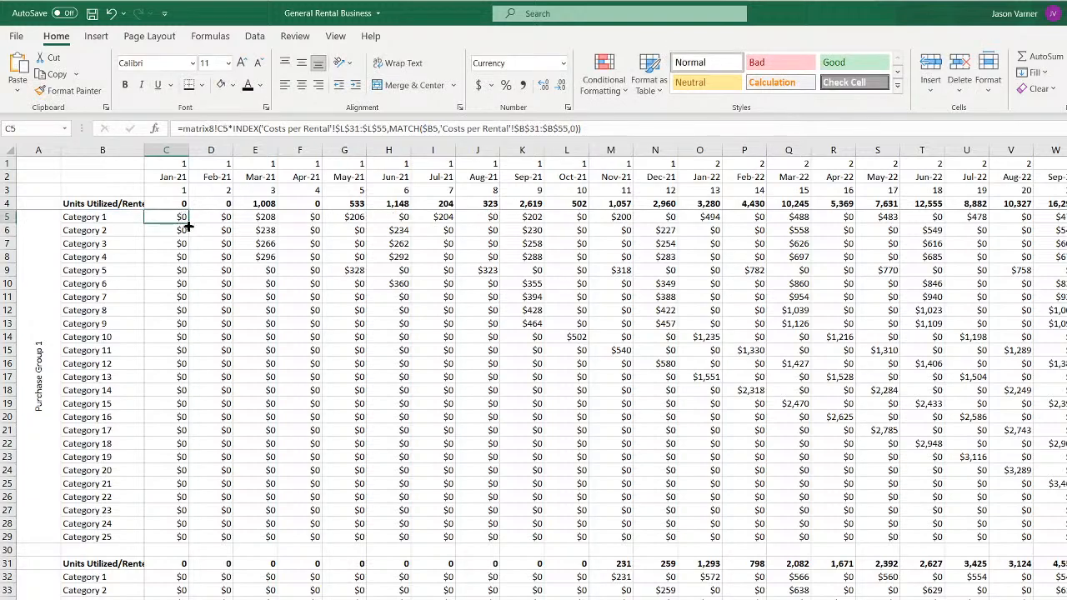
left_click_drag(190, 223, 541, 222)
left_click(177, 217)
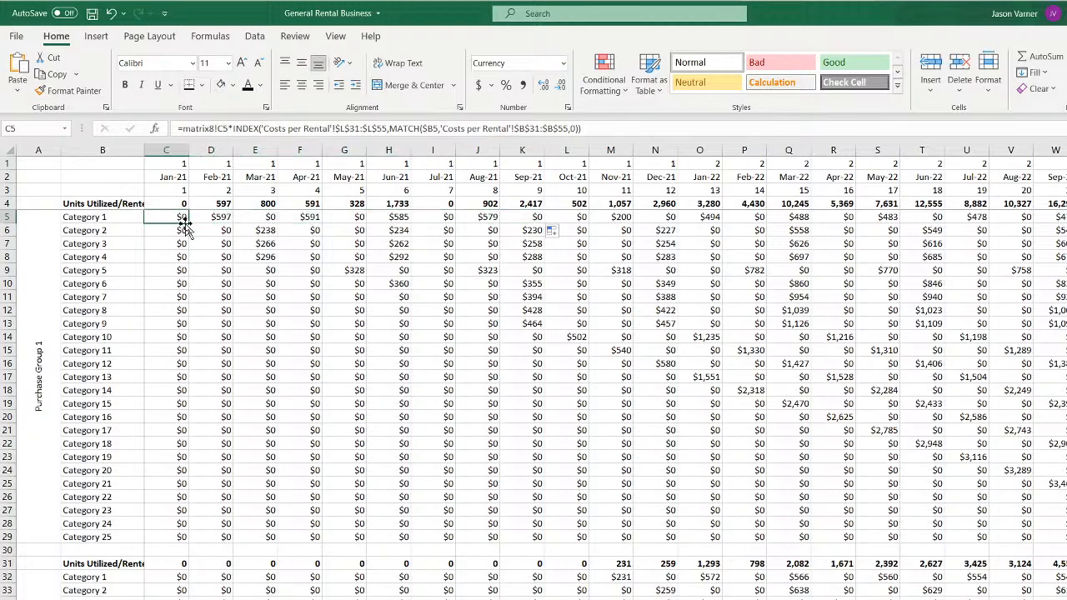
left_click_drag(190, 223, 1063, 538)
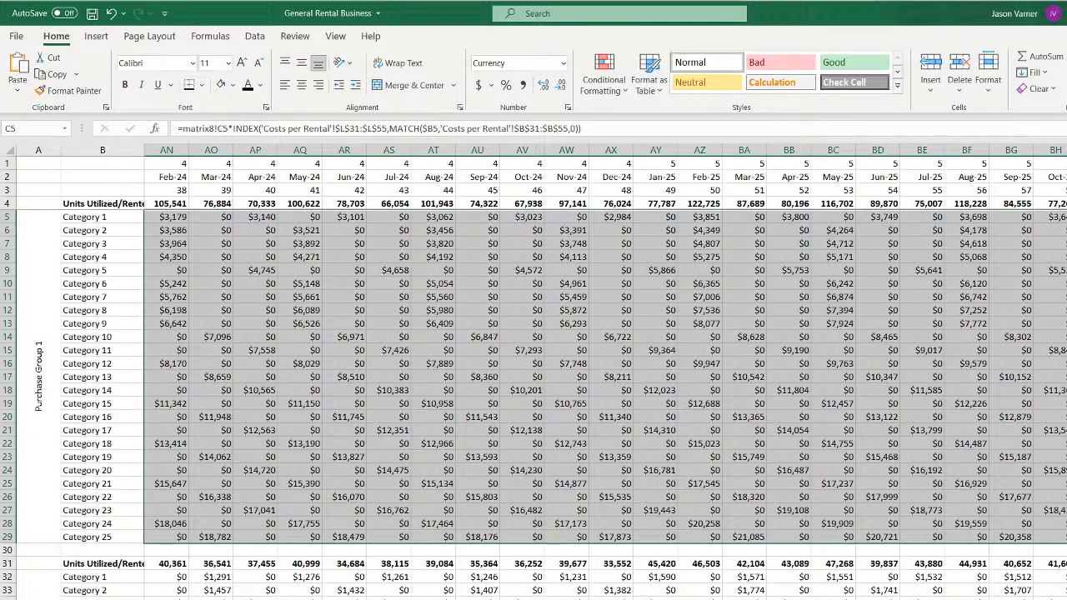
Review the Purchase Group 1 rental return costs across the monthly timeline, from Jan-21 through 2025
scroll(605, 372, "left", 10)
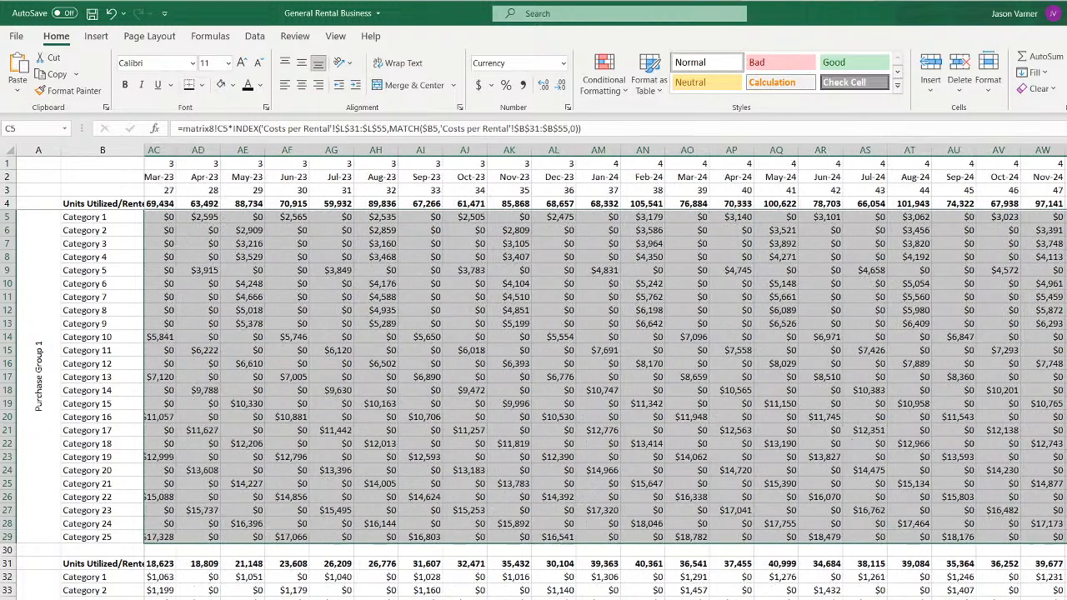
scroll(605, 372, "left", 3)
scroll(605, 371, "right", 12)
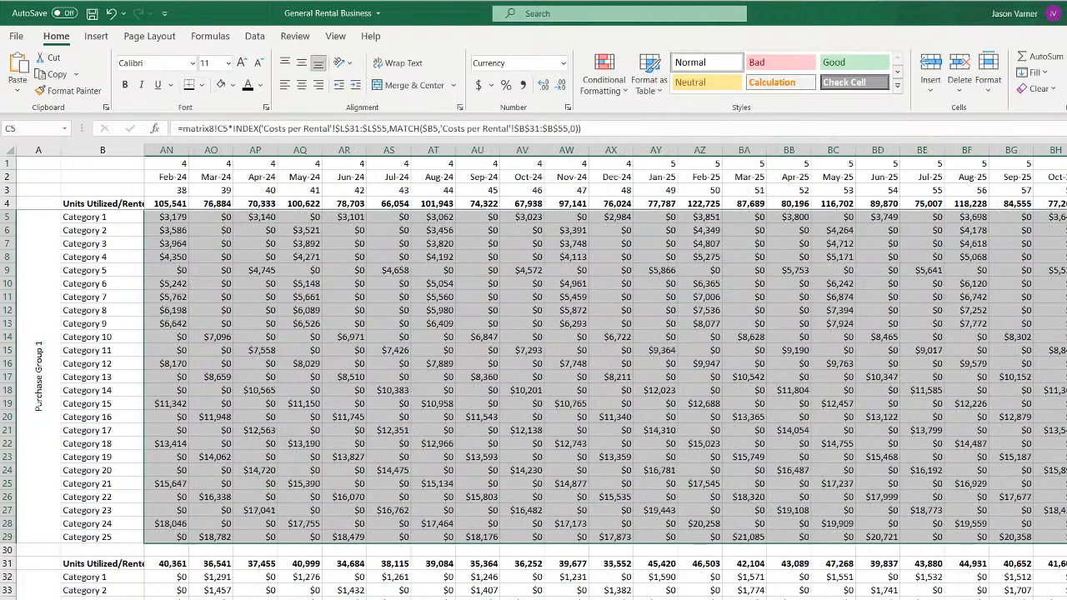
scroll(605, 372, "left", 18)
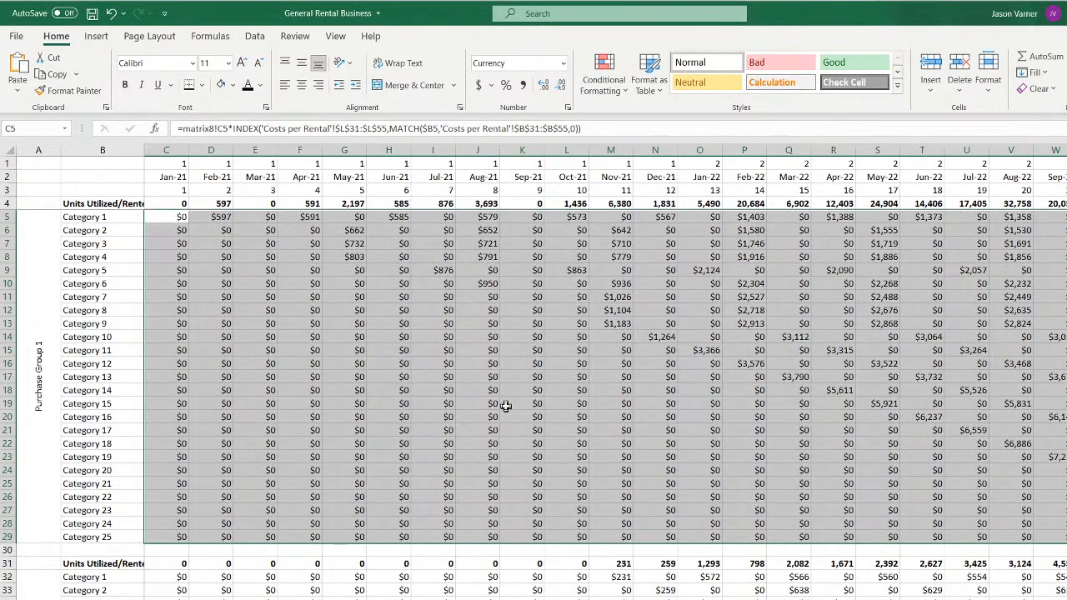
scroll(156, 214, "right", 16)
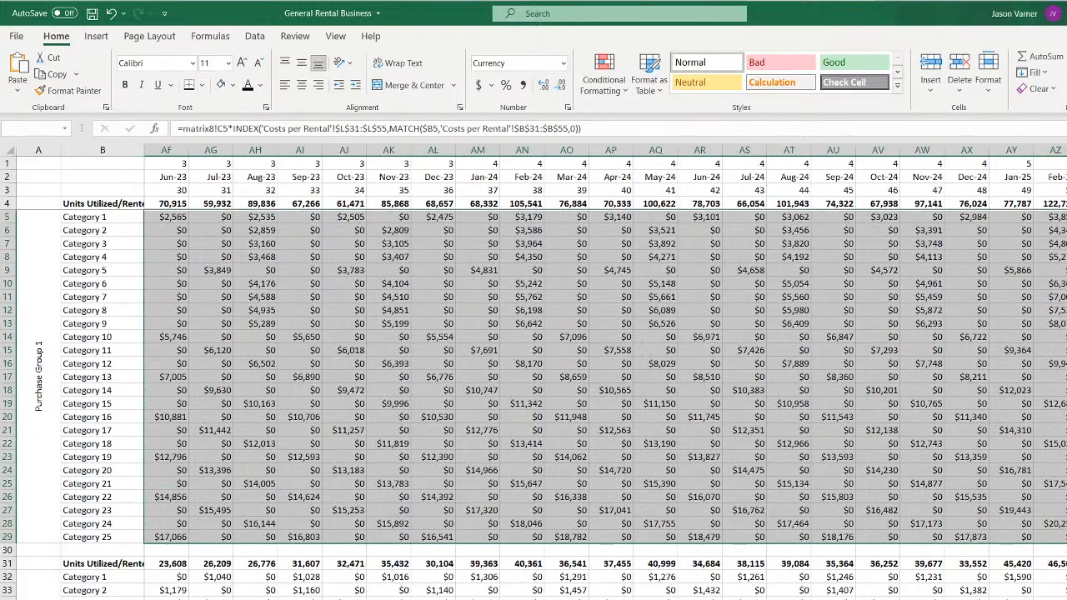
scroll(604, 372, "right", 3)
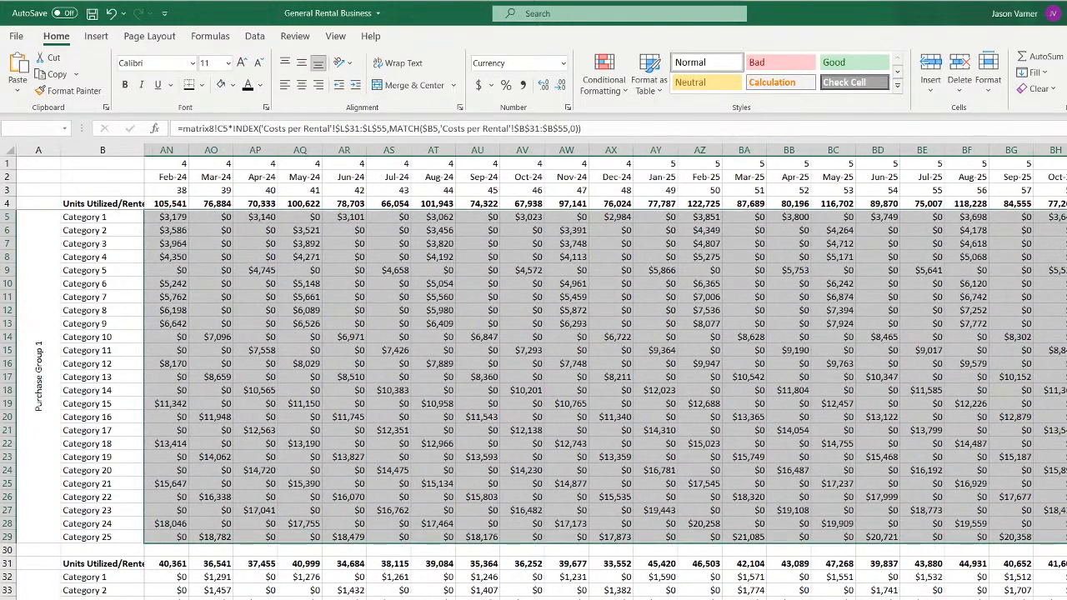
scroll(605, 371, "left", 18)
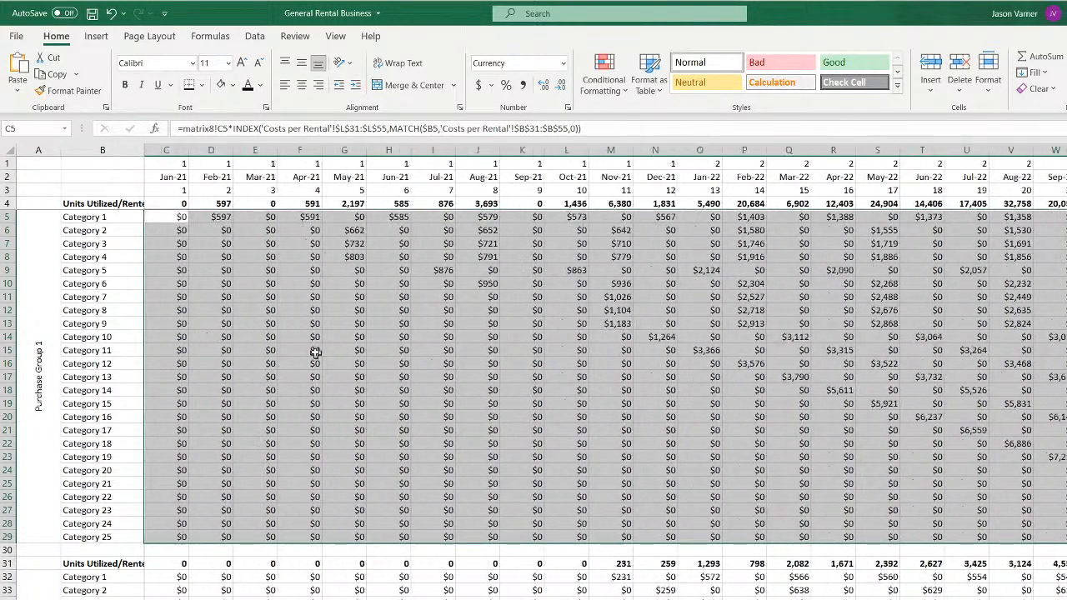
Copy the Purchase Group 1 formula block and paste it into the Purchase Group 2 block starting at C32
right_click(303, 344)
left_click(325, 375)
scroll(265, 406, "down", 4)
right_click(171, 430)
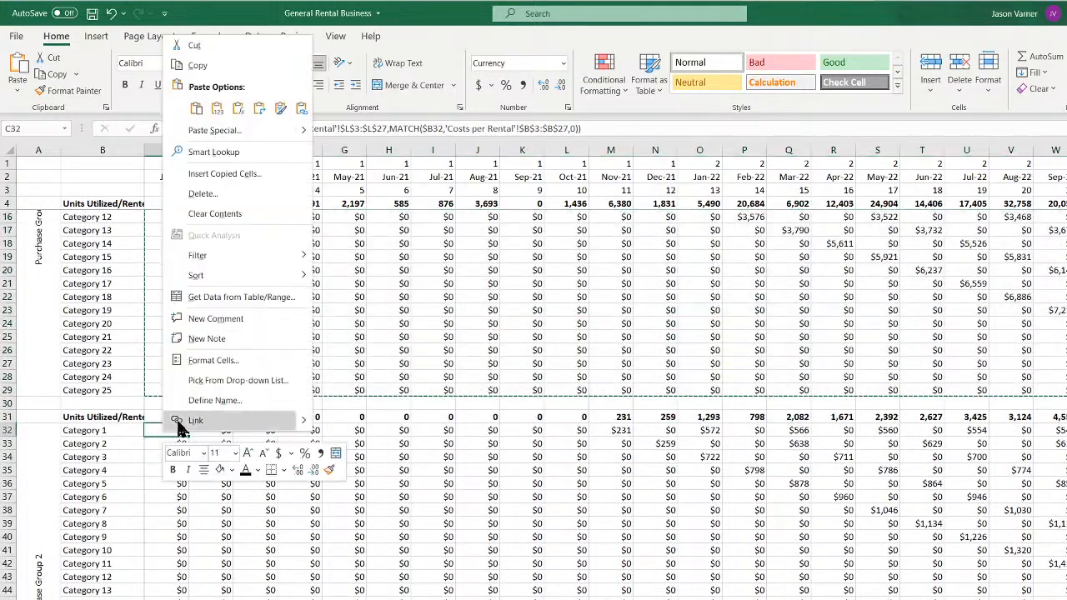
left_click(195, 103)
Paste the copied formula block into the Purchase Group 3 block starting at C59
scroll(185, 184, "down", 11)
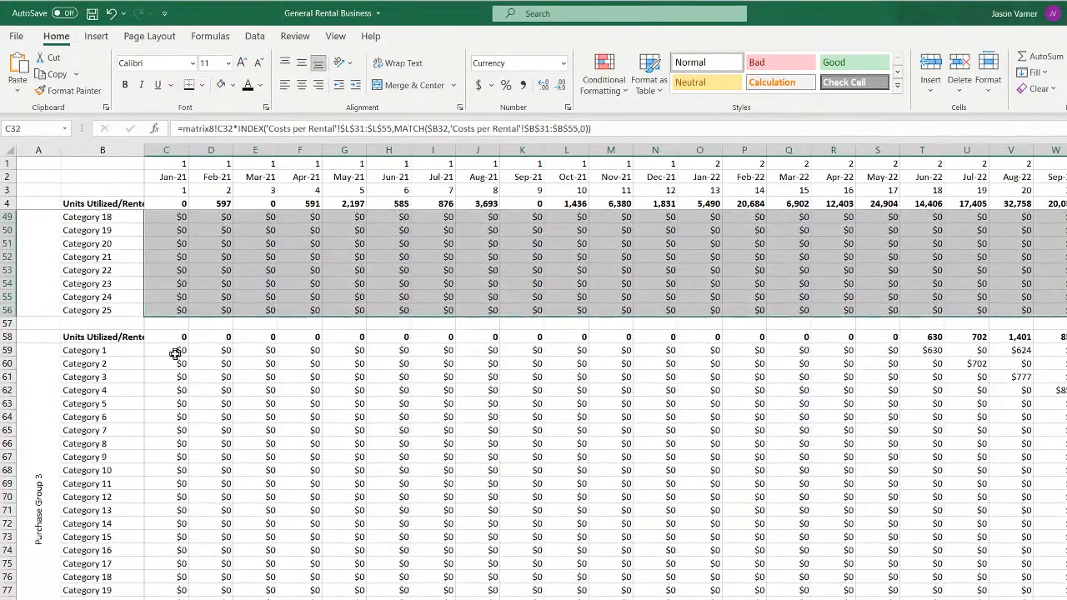
right_click(173, 357)
left_click(207, 425)
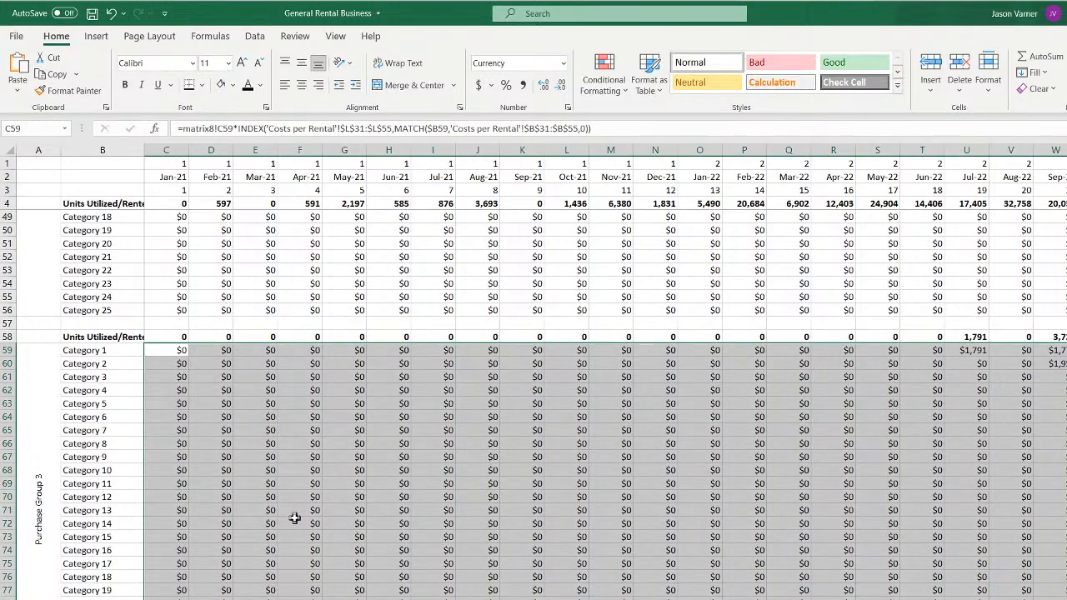
Paste the copied formula block into the Purchase Group 4 block at C86 and the Purchase Group 5 block at C113
scroll(293, 517, "down", 7)
right_click(162, 417)
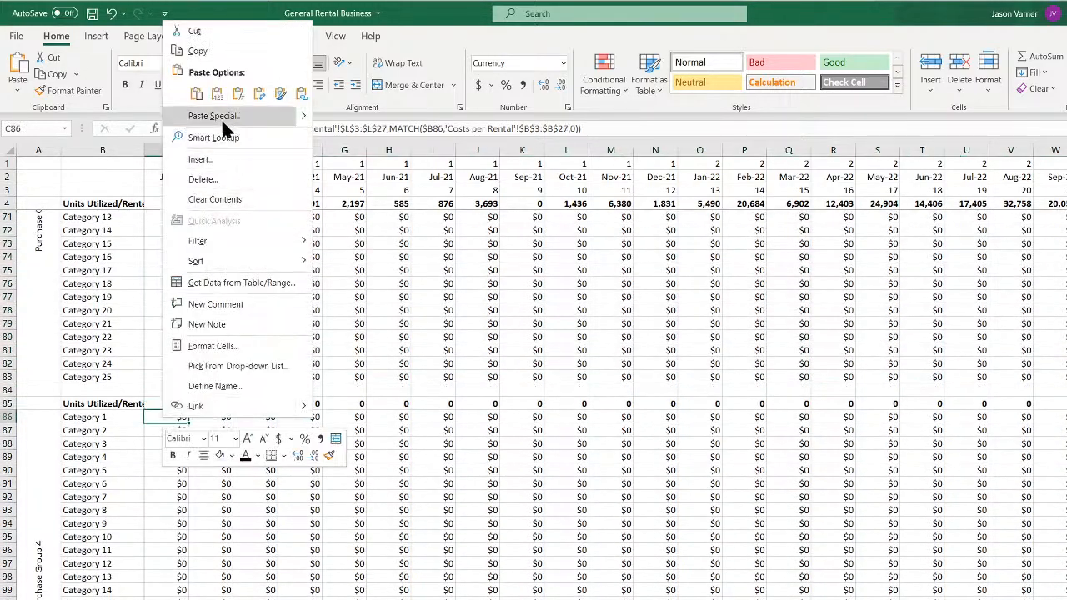
left_click(191, 93)
scroll(330, 502, "down", 11)
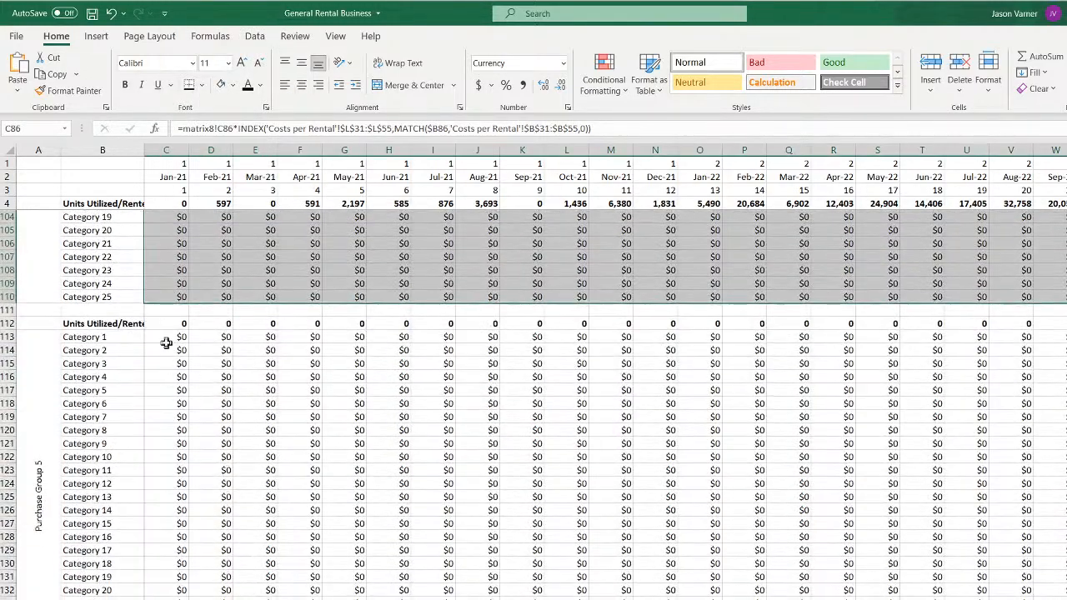
right_click(167, 344)
left_click(201, 413)
Paste the copied formula block into the Purchase Group 6 block at C140 and the Purchase Group 7 block at C167
scroll(237, 480, "down", 7)
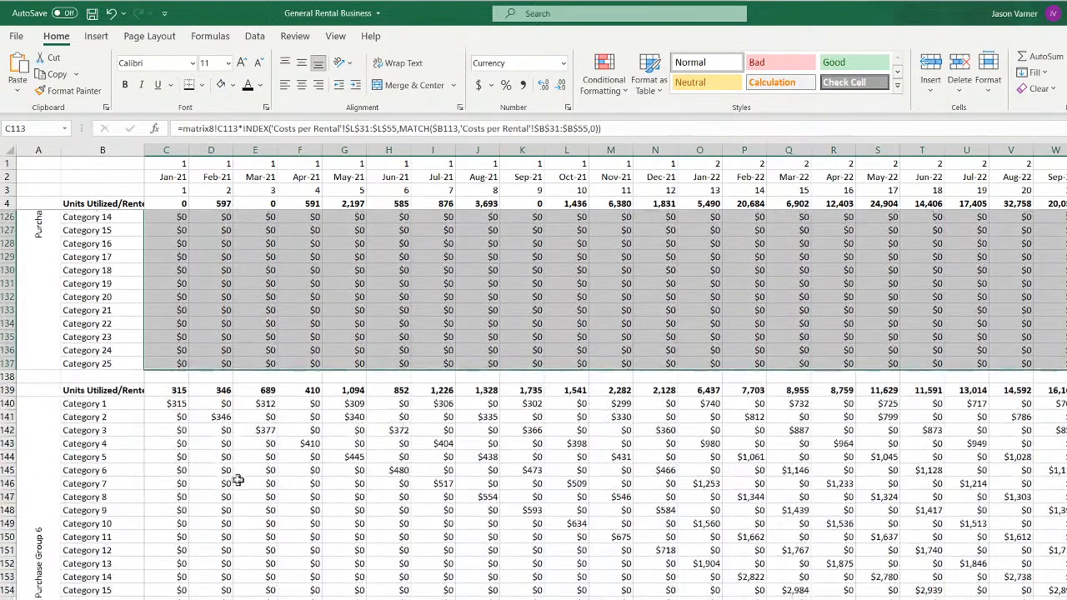
right_click(171, 404)
left_click(195, 81)
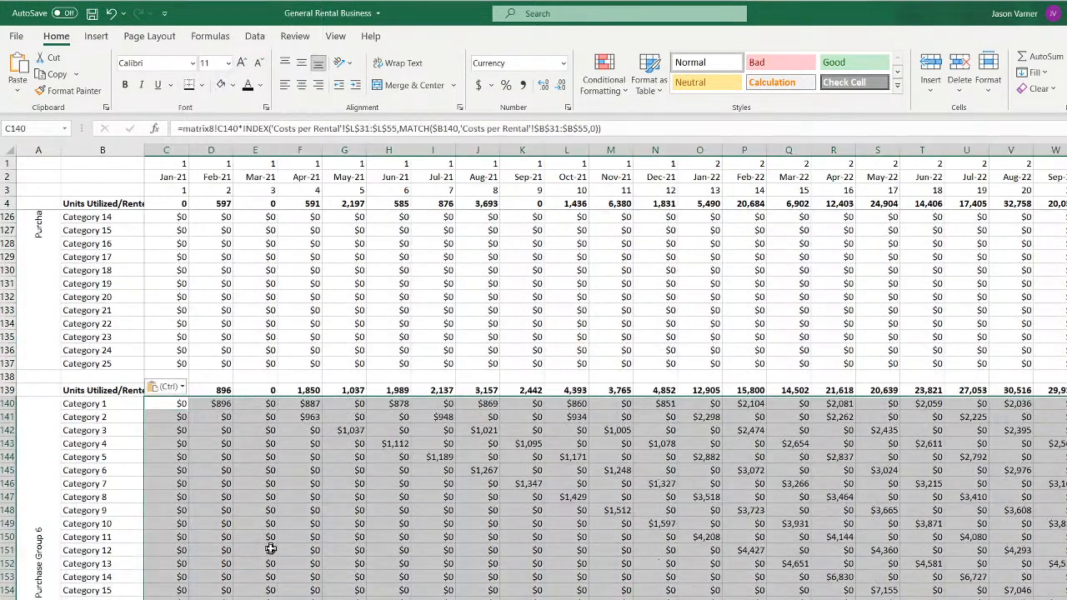
scroll(261, 539, "down", 7)
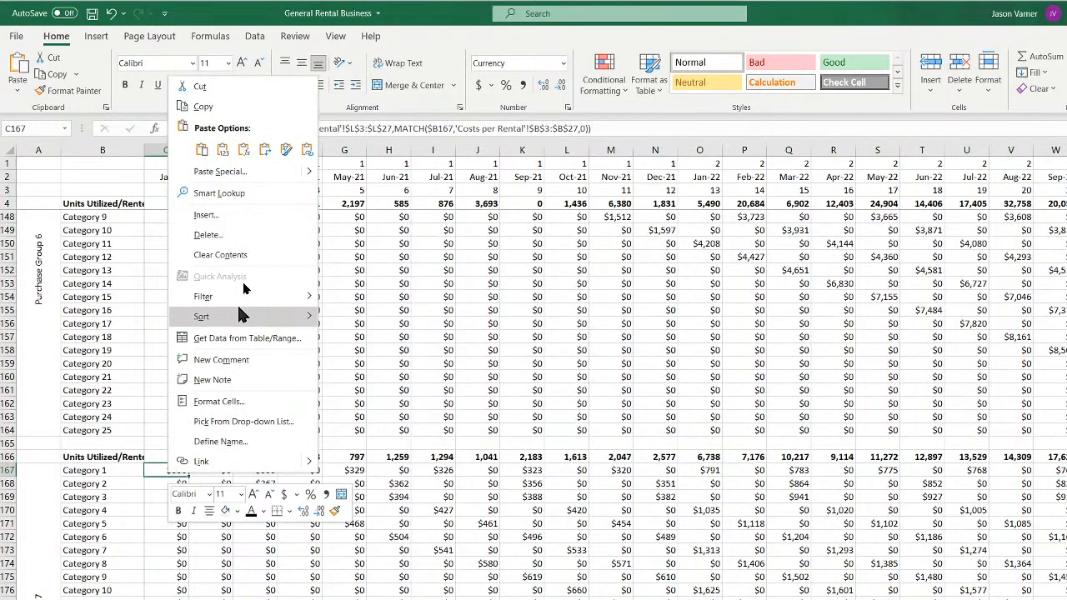
left_click(202, 150)
Check the Purchase Group 1 Category 1 formulas across the months from C5 to L5 and save the workbook
scroll(307, 566, "up", 8)
scroll(308, 567, "up", 20)
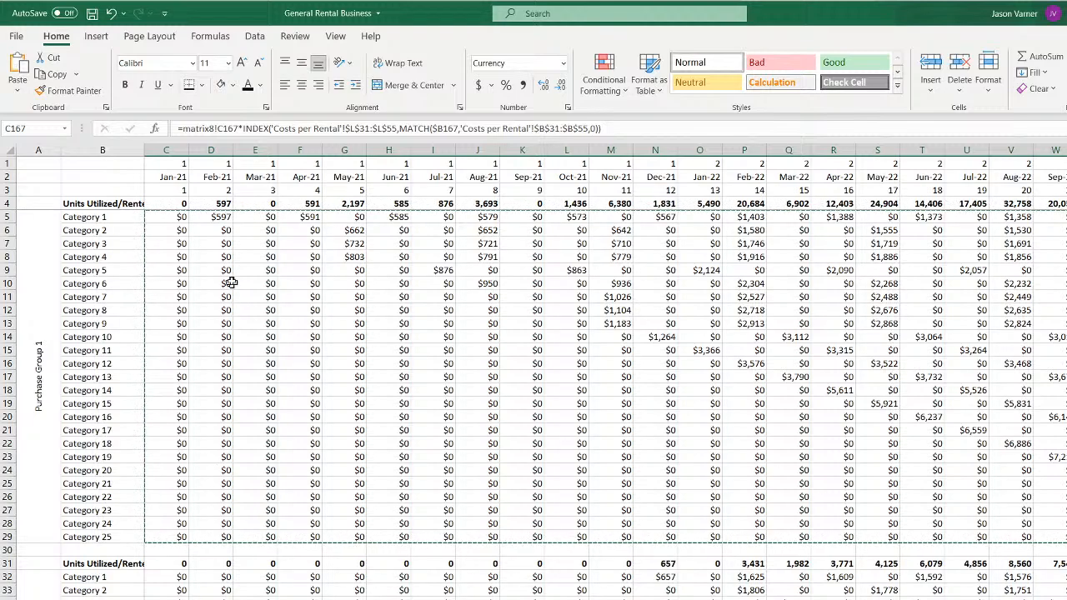
left_click(167, 217)
left_click(211, 216)
left_click(255, 217)
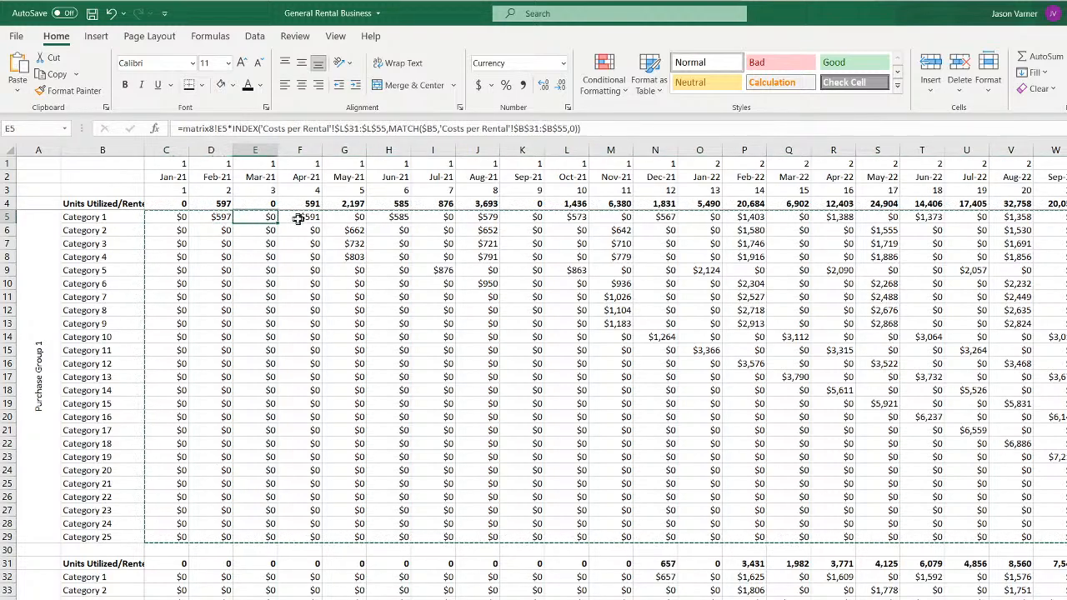
left_click(300, 217)
left_click(396, 216)
left_click(434, 217)
left_click(488, 217)
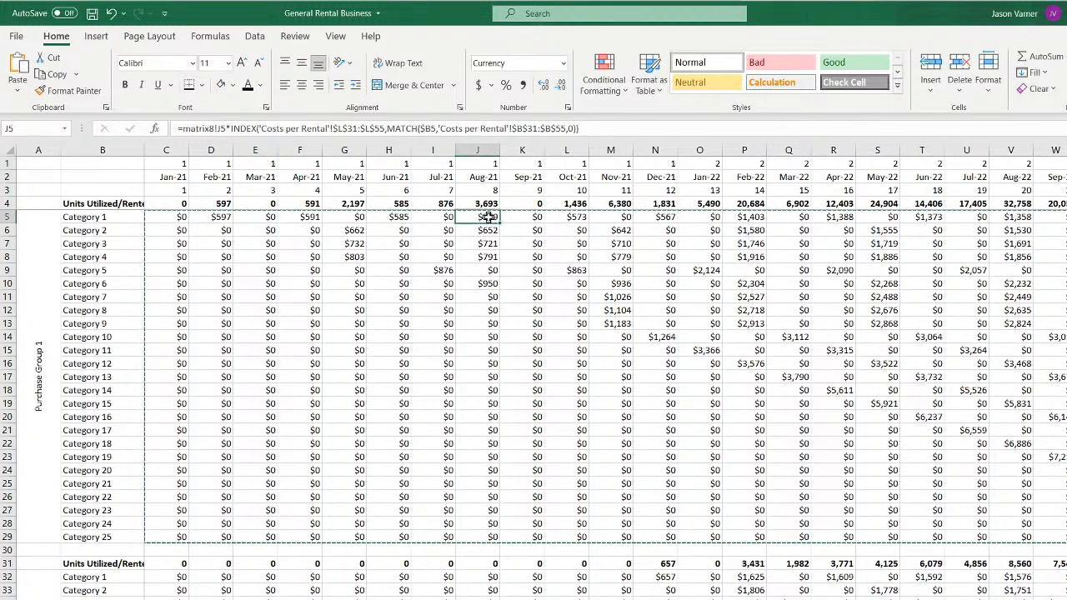
left_click(573, 216)
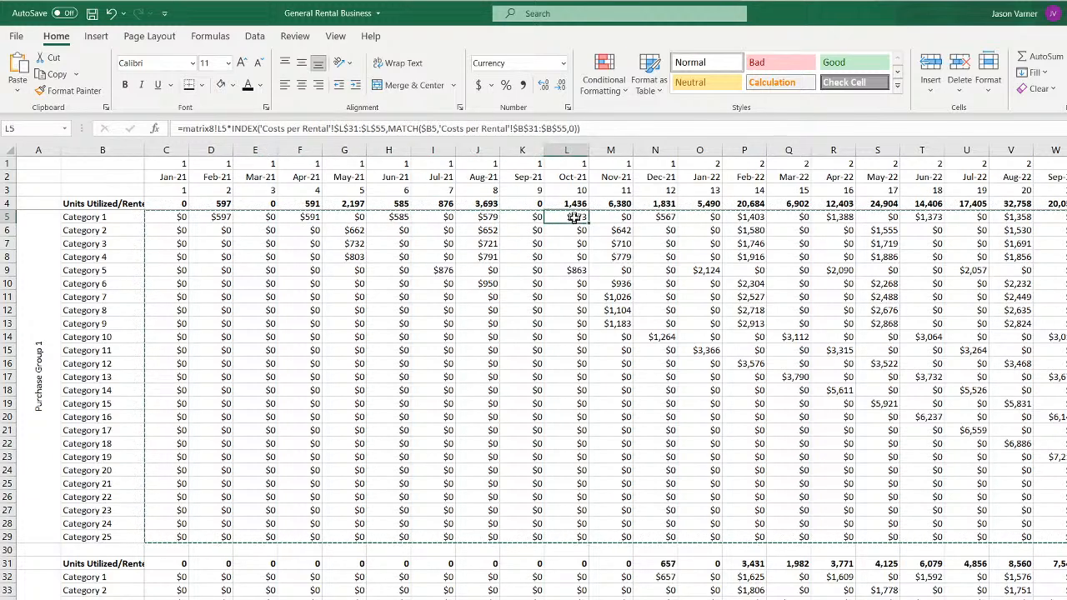
left_click(92, 13)
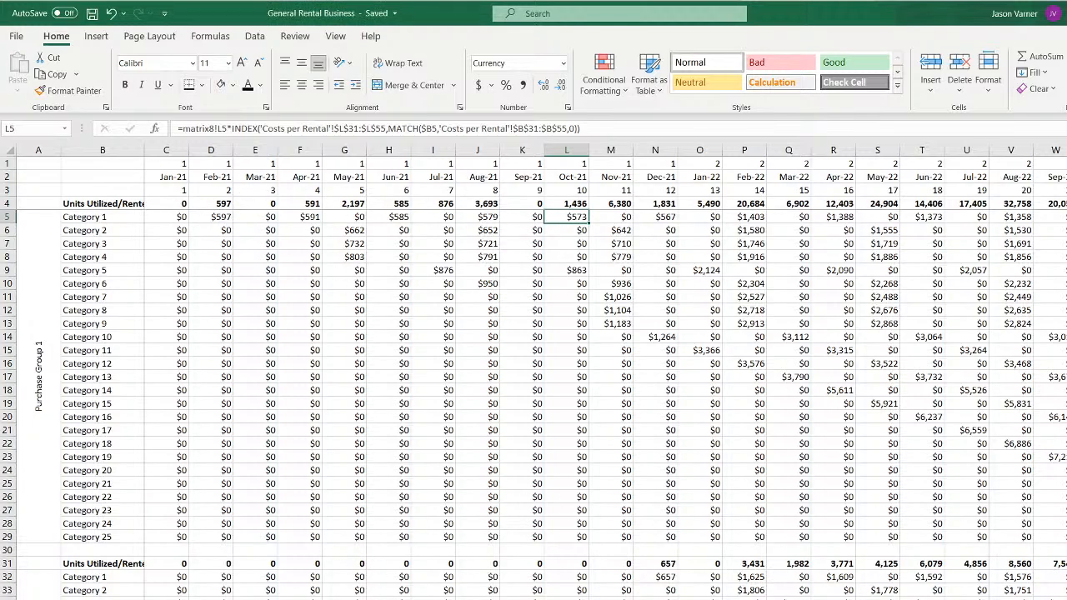
Start the return costs formula in E170 of Monthly P&L Detail, modelled on E169, by adding matrix9!C4 and matrix9!C31
left_click(272, 598)
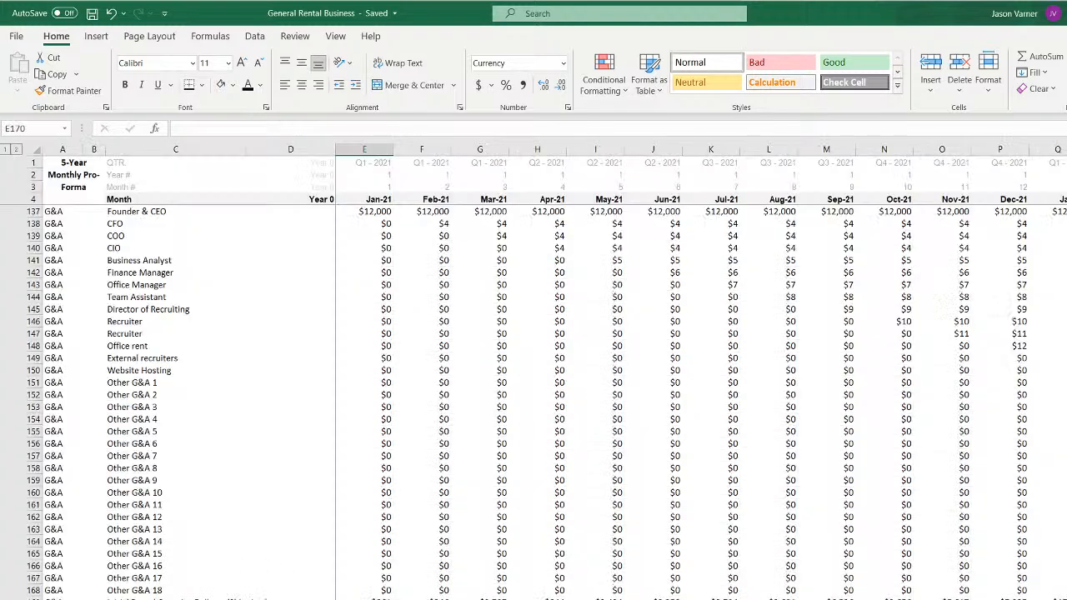
left_click(380, 598)
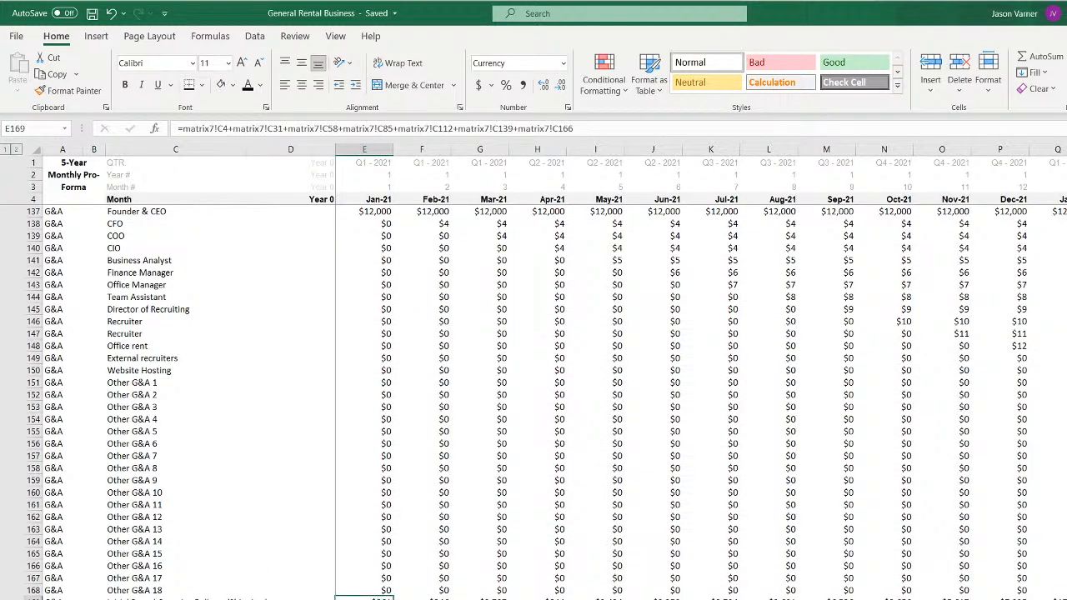
left_click(375, 599)
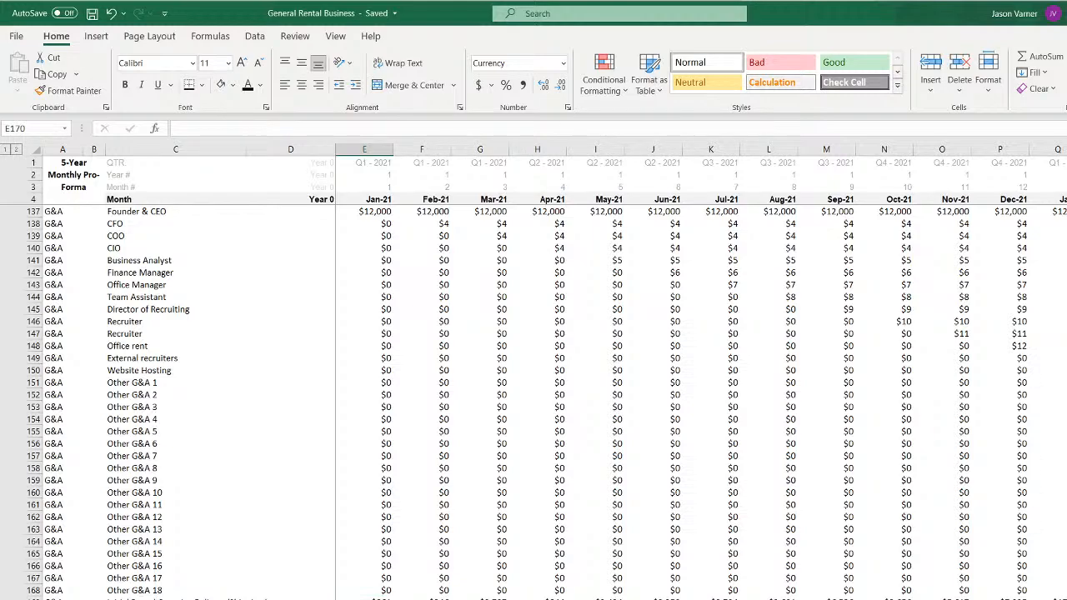
left_click(374, 597)
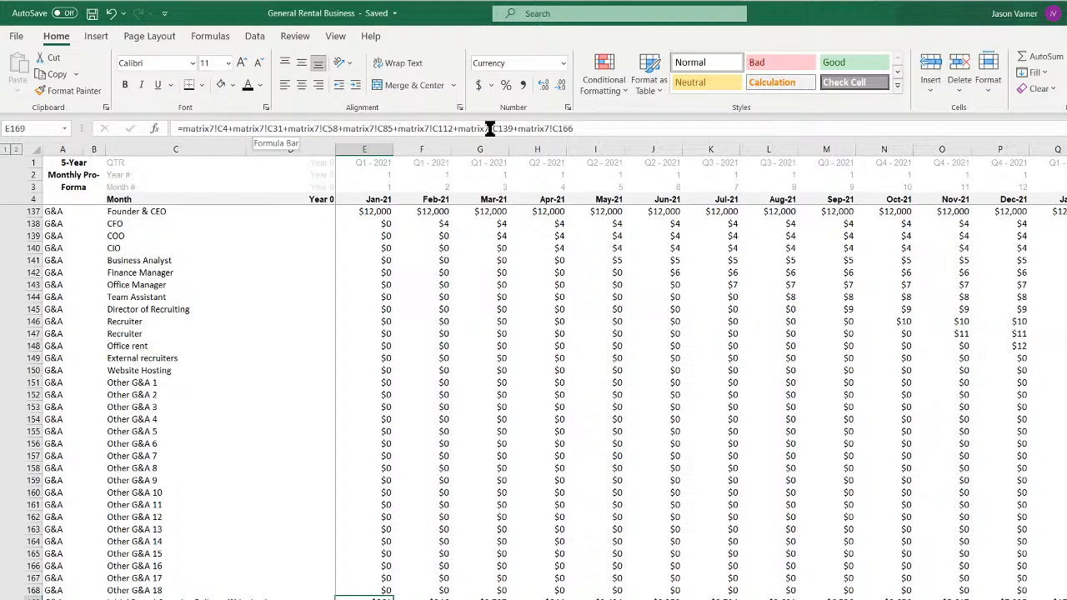
type("=")
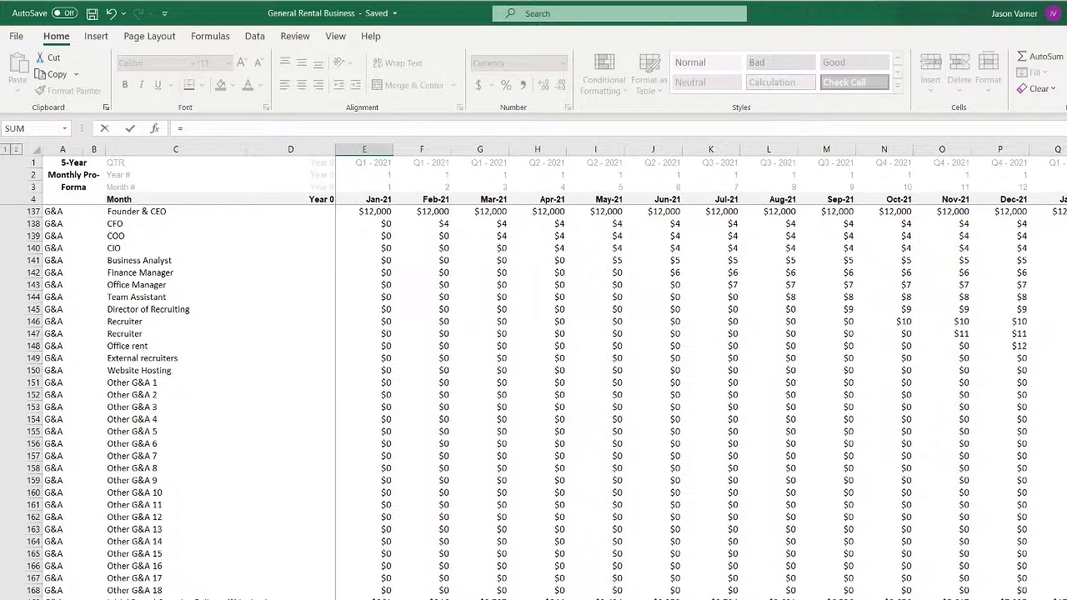
left_click(312, 597)
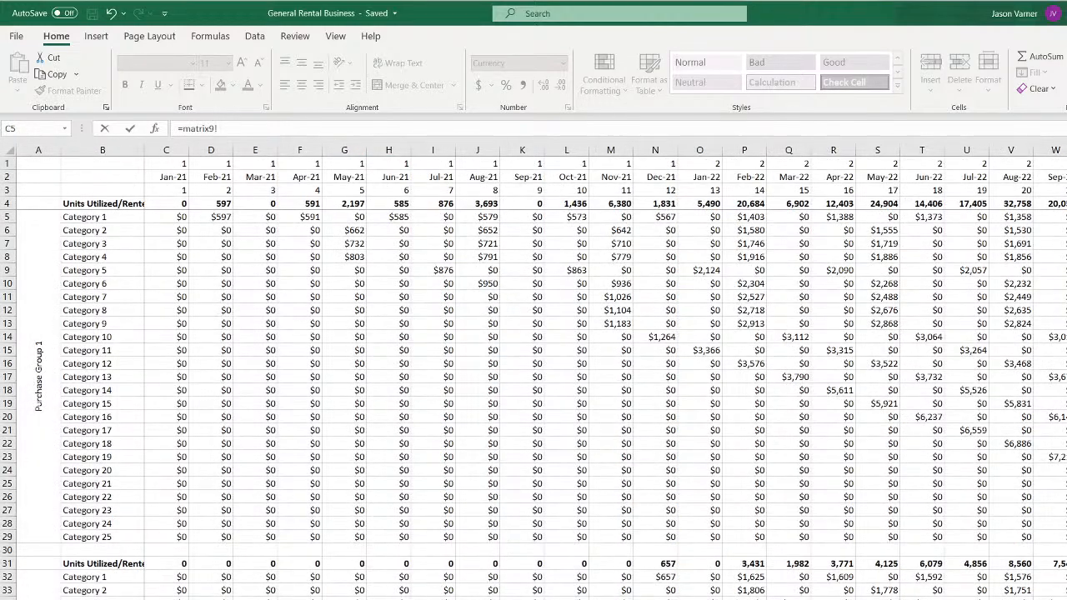
left_click(167, 205)
type("+")
left_click(177, 564)
Extend the E170 sum with the Purchase Group 3 and 4 totals, matrix9!C58 and matrix9!C85
scroll(214, 582, "down", 6)
scroll(200, 450, "down", 5)
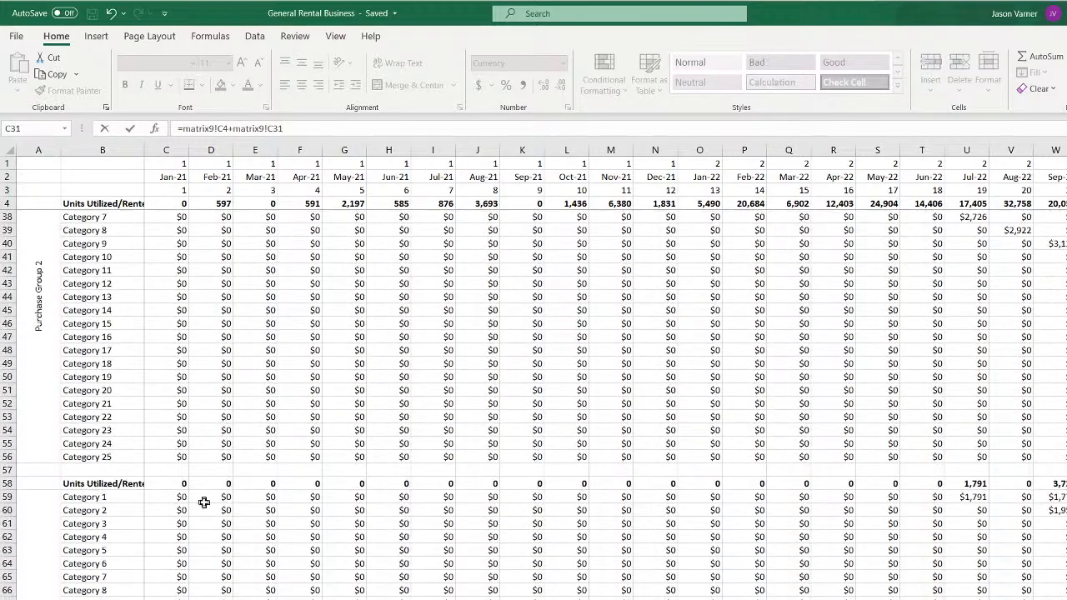
left_click(171, 483)
type("+matrix9!C58")
scroll(238, 533, "down", 11)
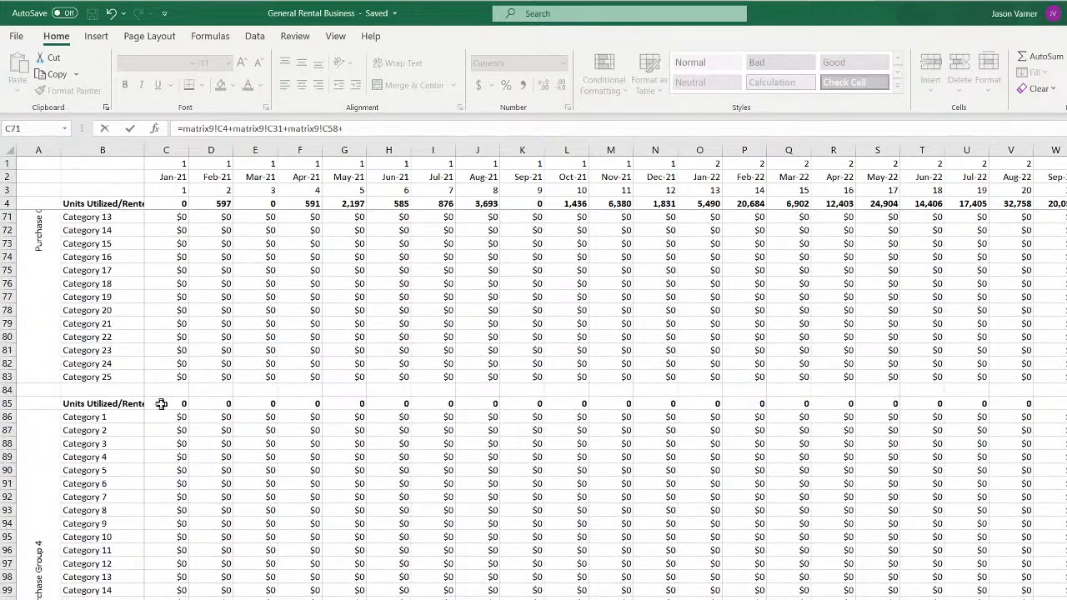
left_click(158, 406)
type("+")
Complete the E170 formula with the Purchase Group 5, 6 and 7 totals, matrix9!C112, matrix9!C139 and matrix9!C166
scroll(250, 464, "down", 11)
left_click(166, 323)
type("+matrix9!C112")
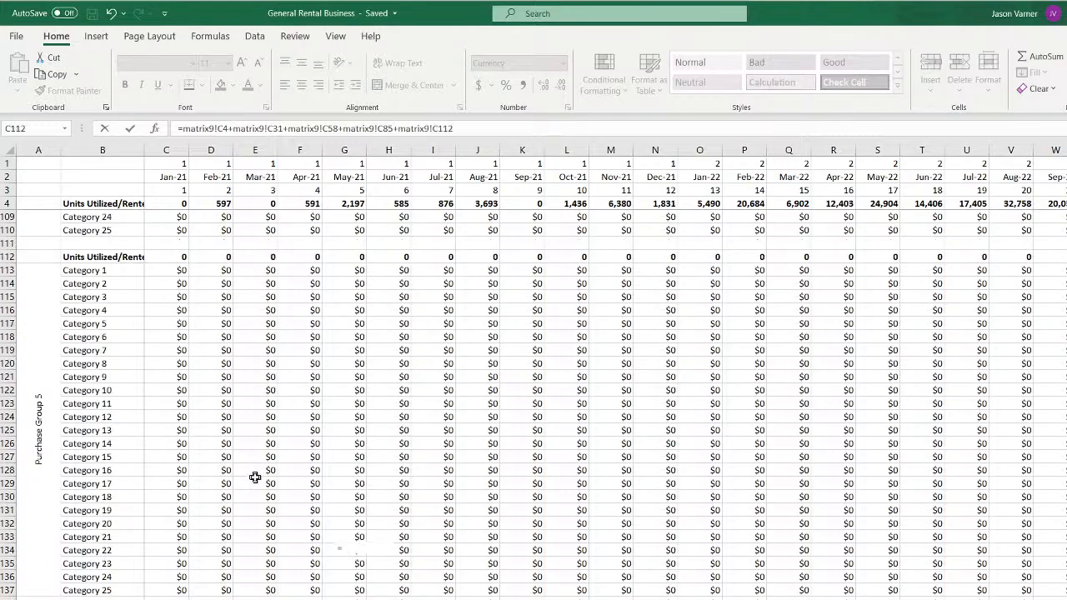
scroll(255, 409, "down", 9)
left_click(169, 386)
scroll(216, 459, "down", 7)
type("+matrix9!C139")
scroll(217, 458, "down", 6)
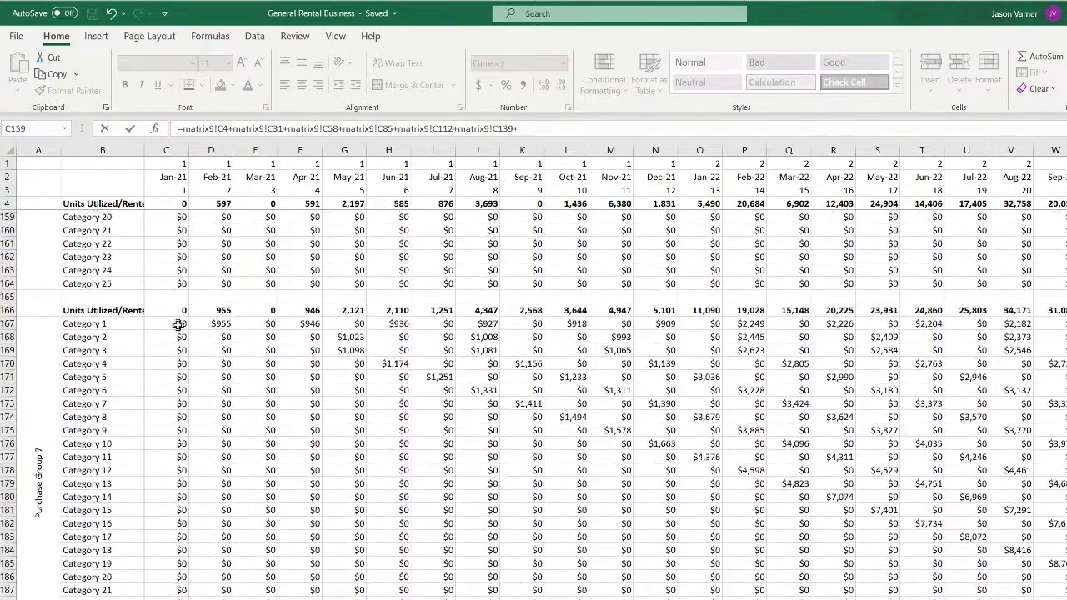
left_click(169, 241)
key("Return")
key("Up")
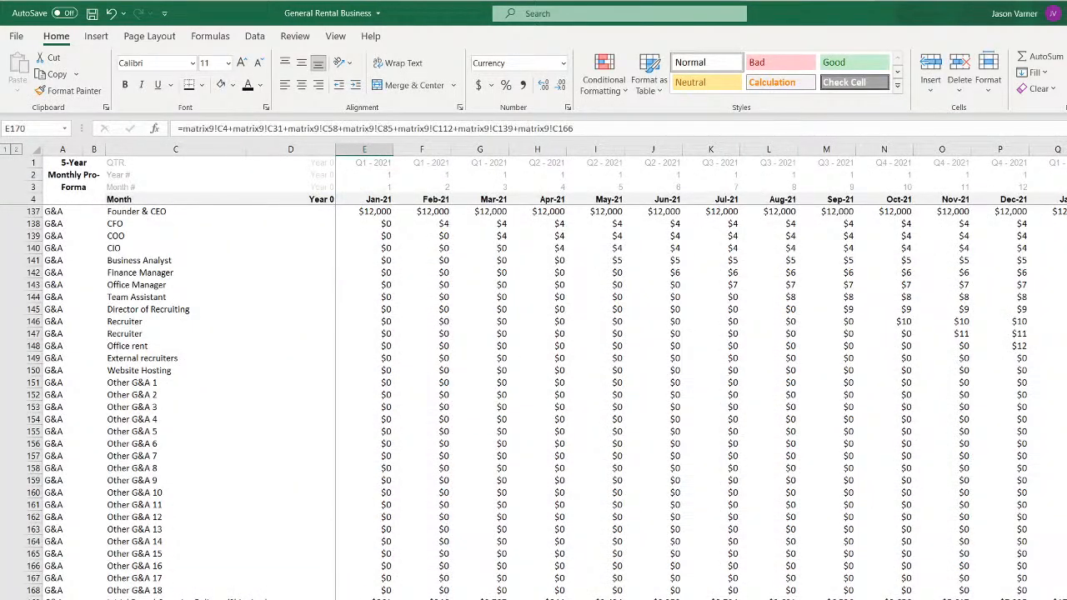
Fill the E170 return costs formula into Feb-21 and total that month's G&A expenses in F171 with =SUM(F137:F170)
key("shift+Right")
key("shift+Right")
key("shift+Right")
key("shift+Right")
key("Down")
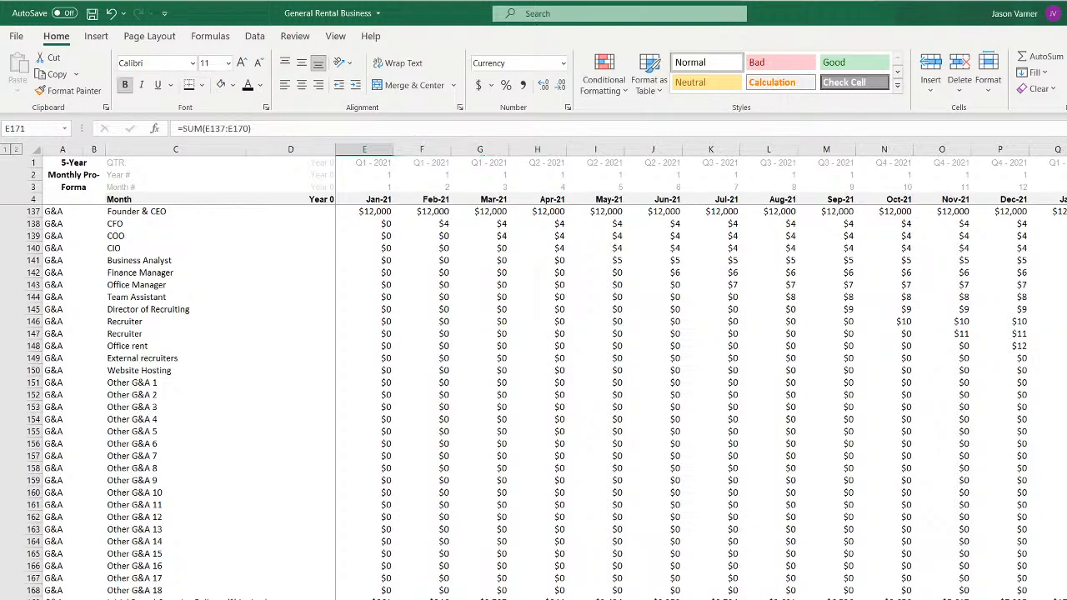
key("Right")
key("alt+equal")
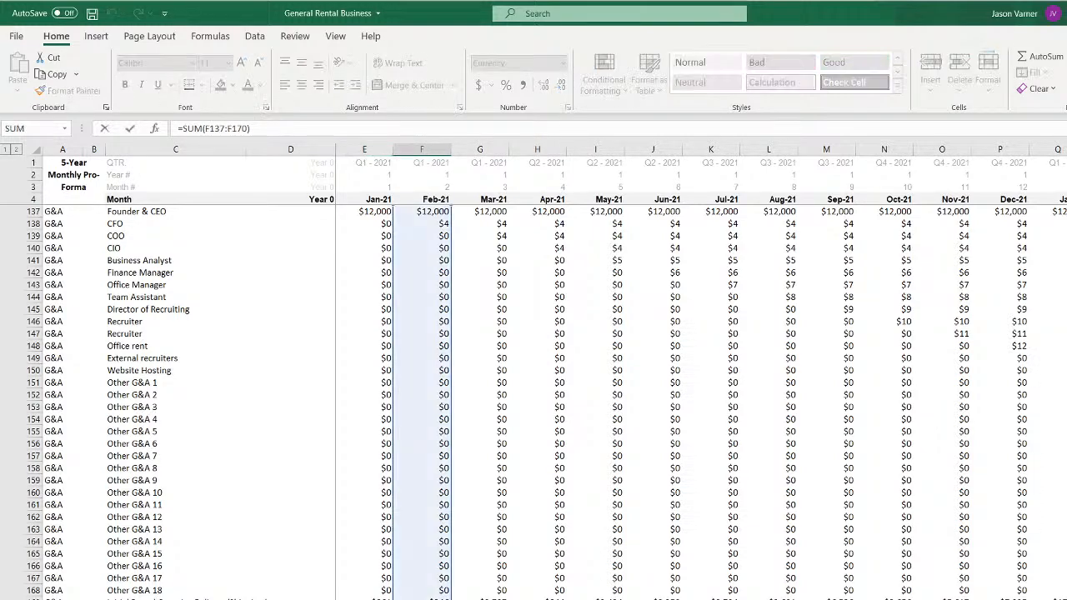
key("Return")
Fill the return costs formula from F170 across the remaining monthly columns through 2025
key("Up")
key("Up")
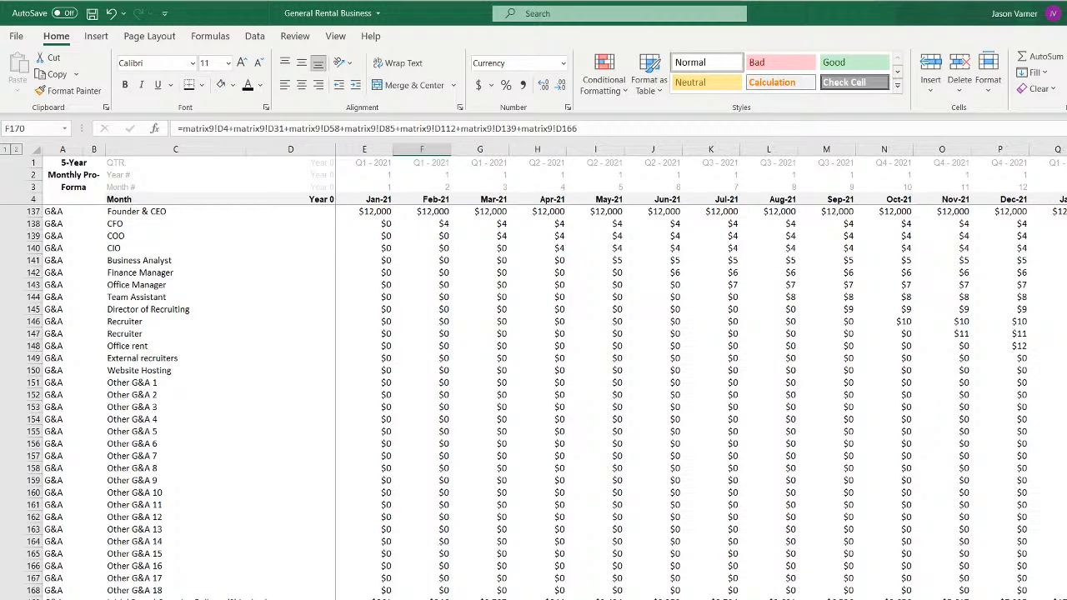
scroll(699, 375, "right", 15)
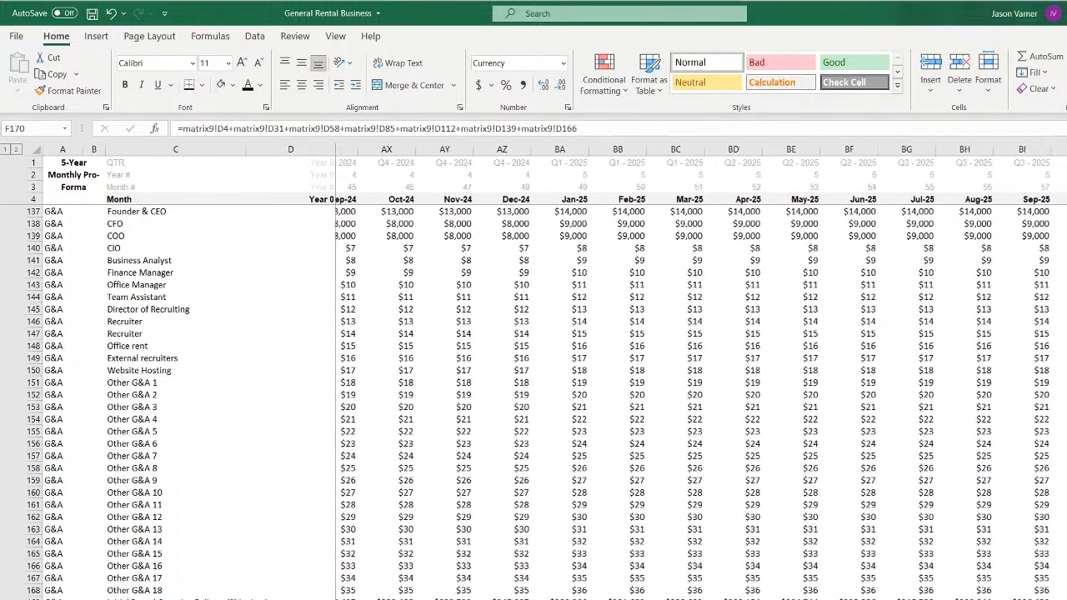
scroll(700, 375, "right", 2)
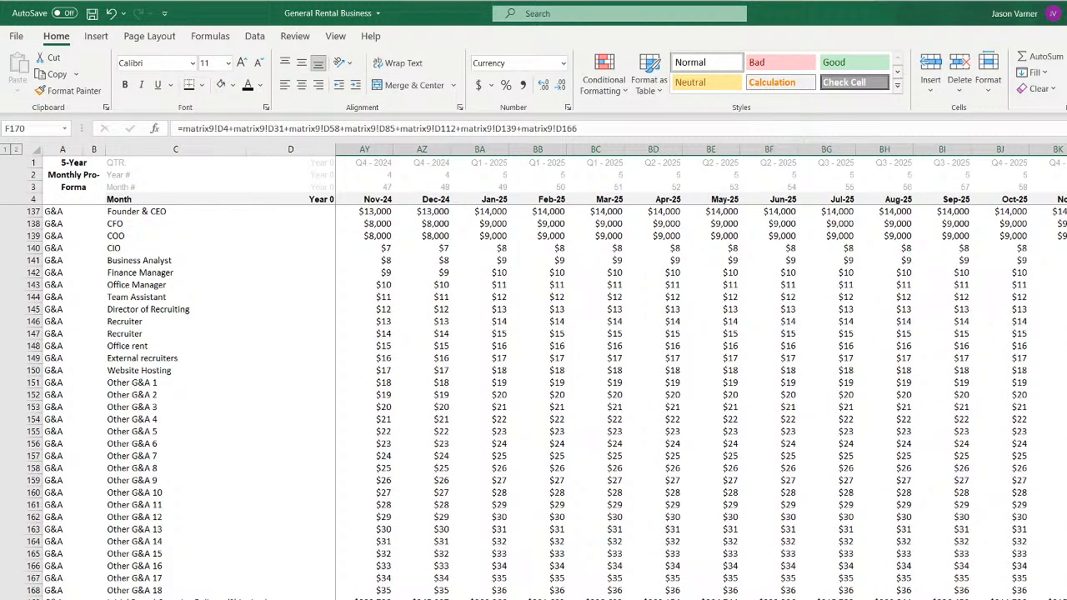
scroll(700, 375, "left", 15)
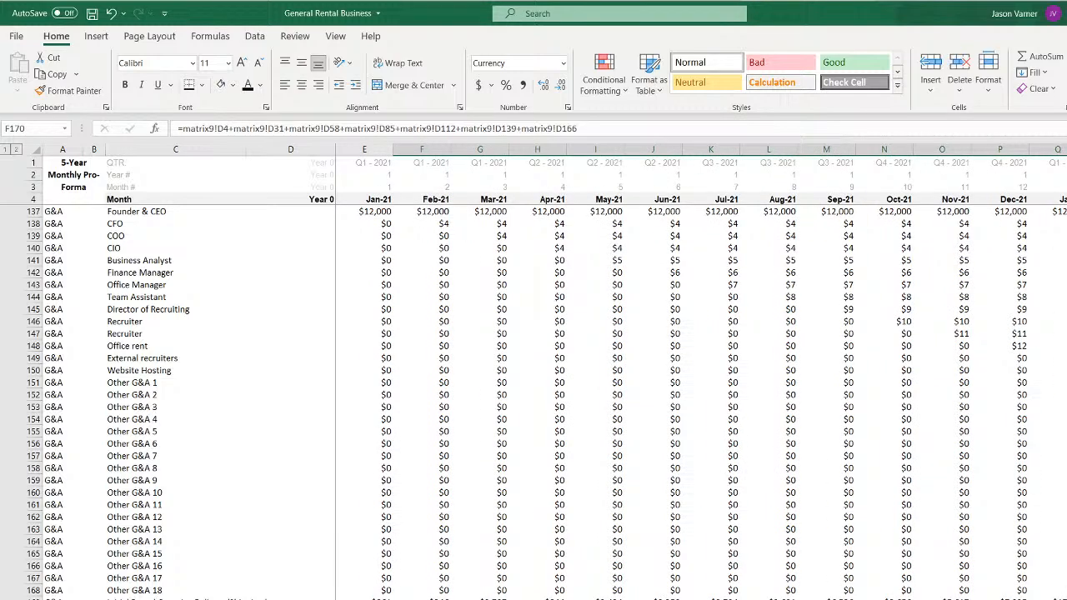
Review the yearly Return Costs row and the Cumulative Cash Flow with its check cell J280 in the 5-Year Annual Pro-Forma
key("ctrl+Page_Down")
scroll(367, 576, "up", 7)
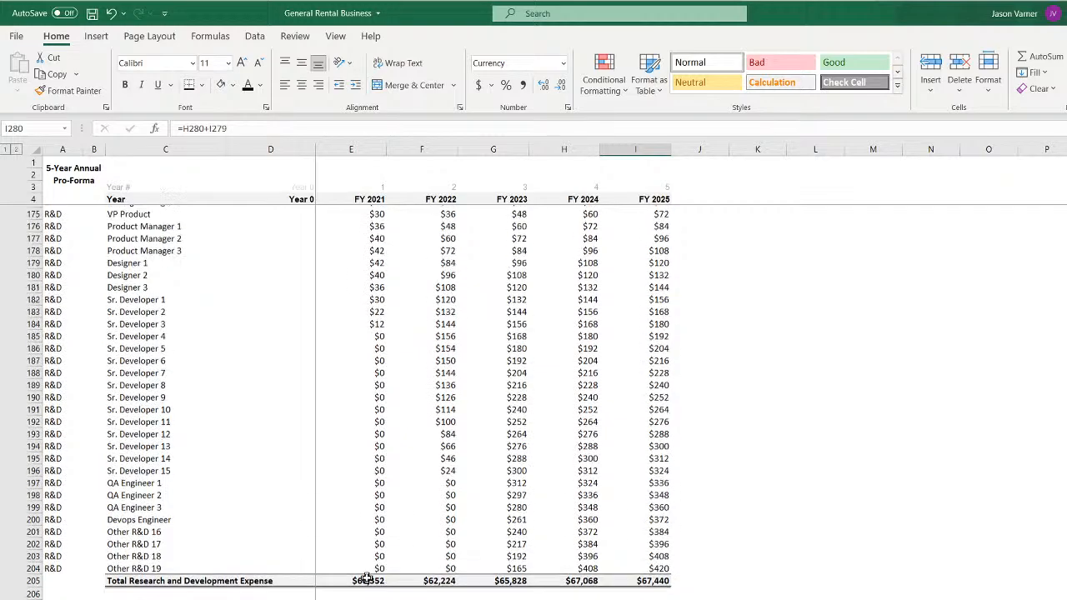
scroll(367, 576, "up", 4)
left_click(366, 480)
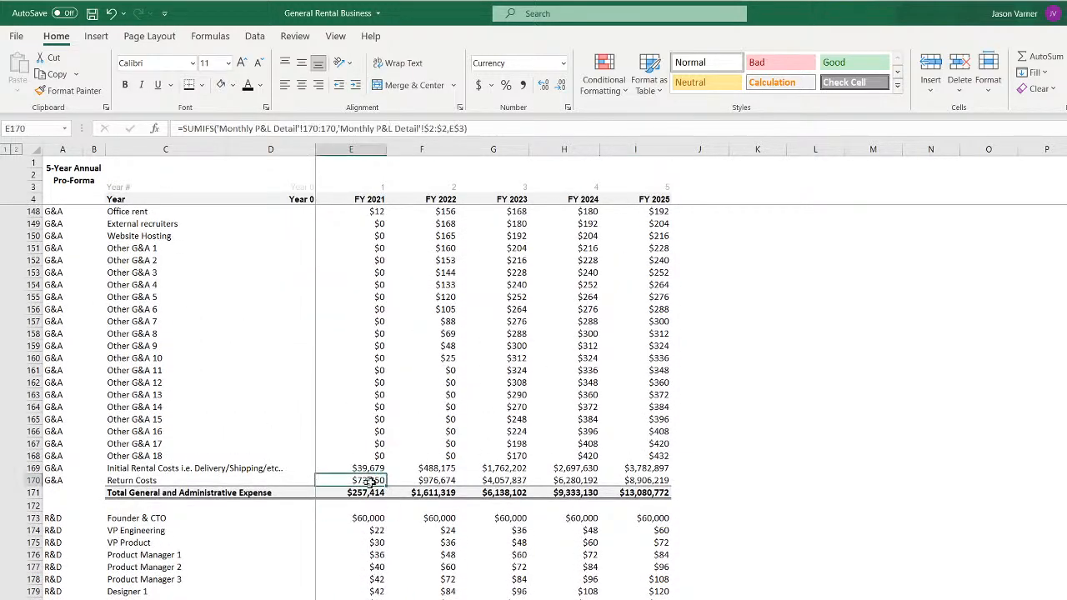
left_click(454, 480)
scroll(697, 598, "down", 20)
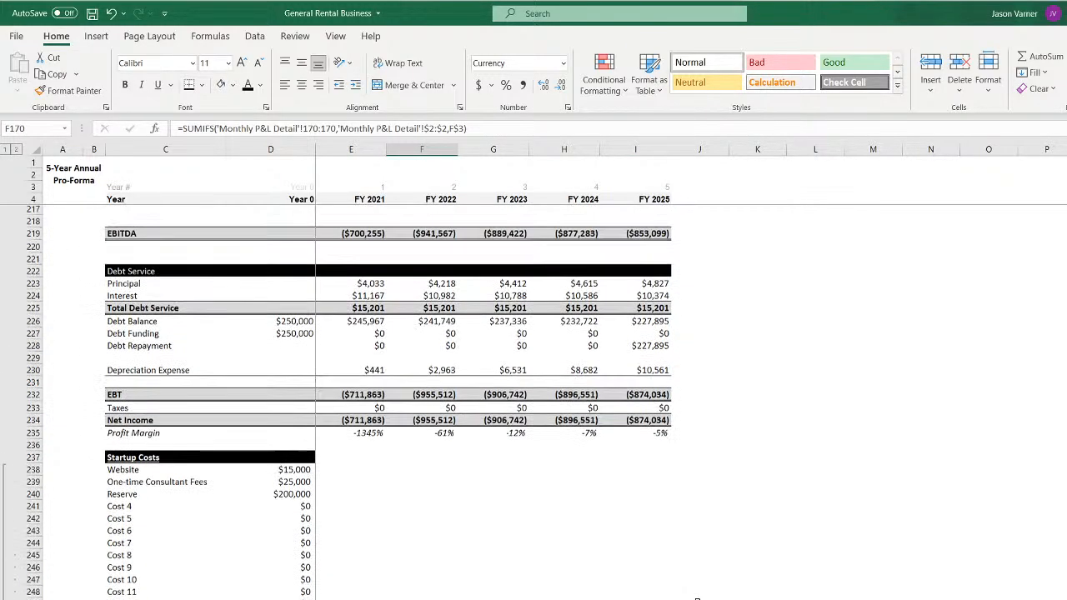
scroll(697, 597, "down", 4)
left_click(691, 482)
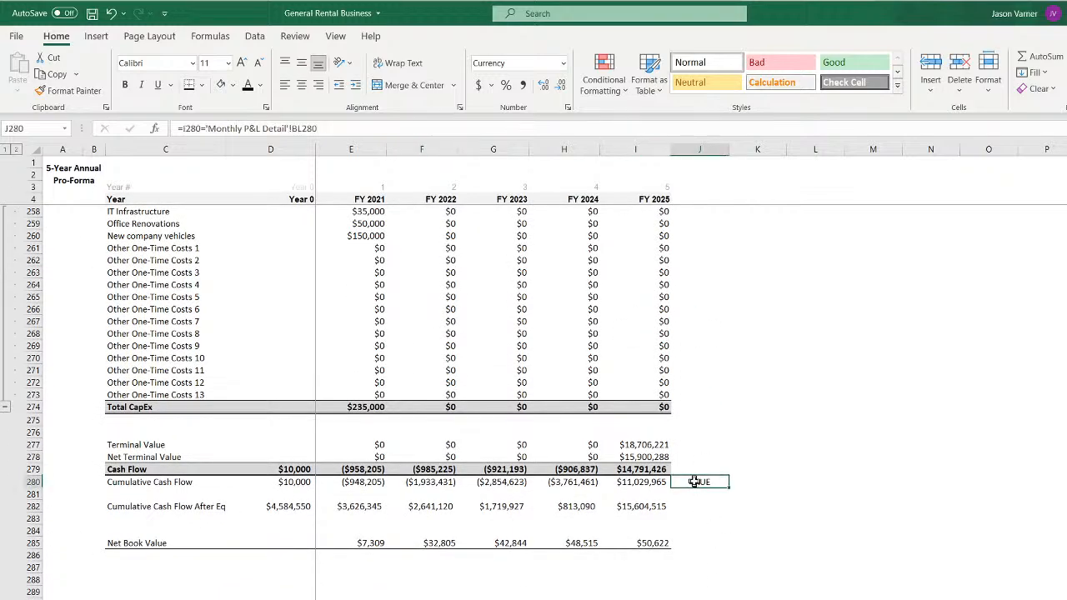
left_click(637, 483)
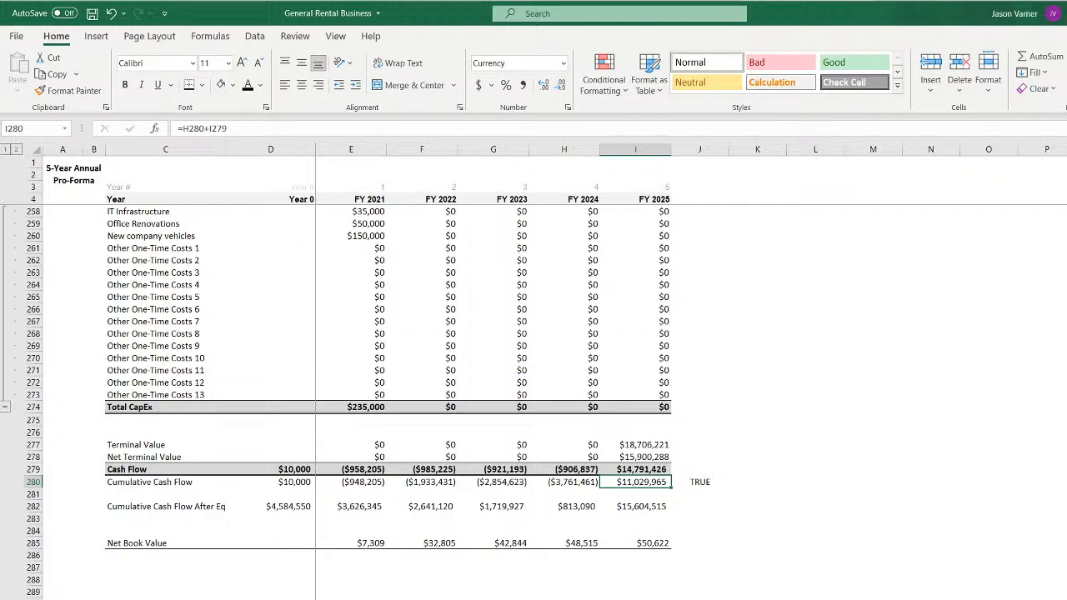
Set the Category 1 admin and paperwork cost for rental returns to 25 in C31 of the Costs per Rental sheet
key("ctrl+Page_Down")
key("ctrl+Page_Down")
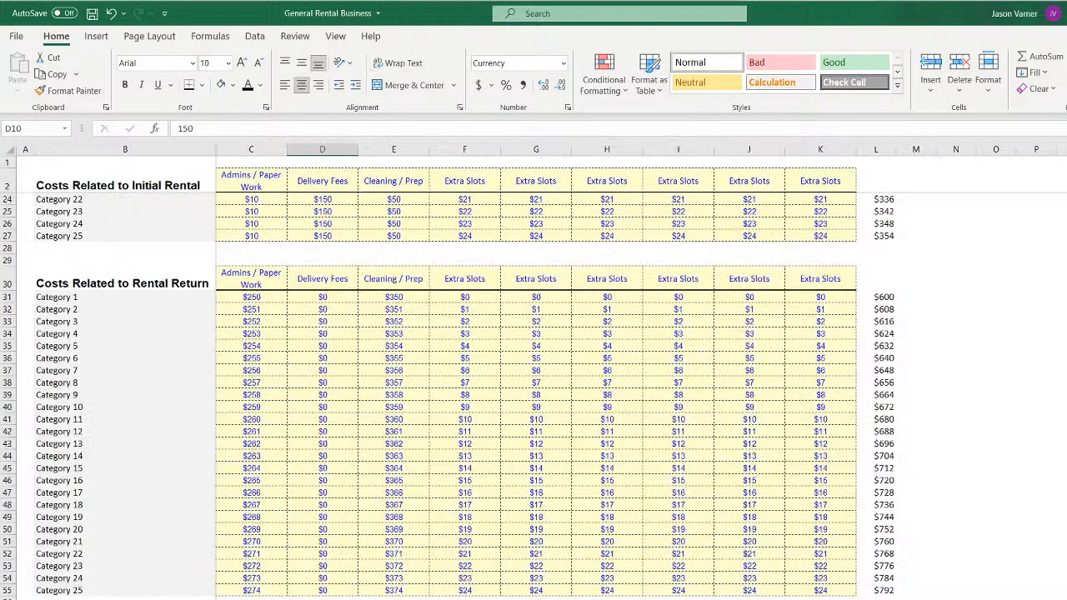
left_click(272, 298)
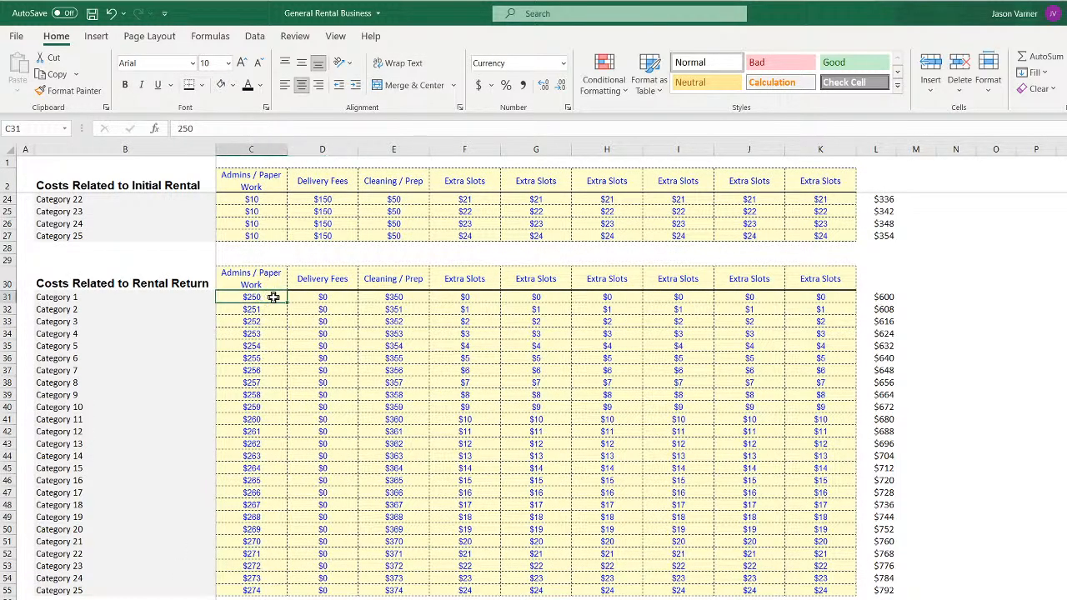
type("25")
key("Tab")
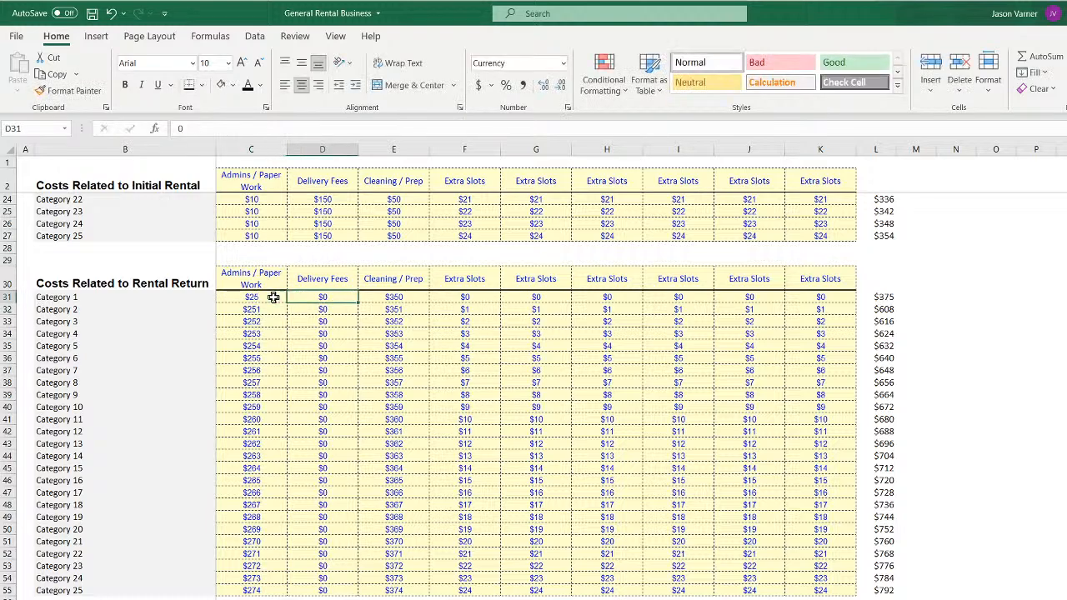
Set the Category 1 rental return delivery fee to 50 and cleaning/prep to 75, and fill C31:E31 down through Category 25
type("50")
key("Tab")
type("75")
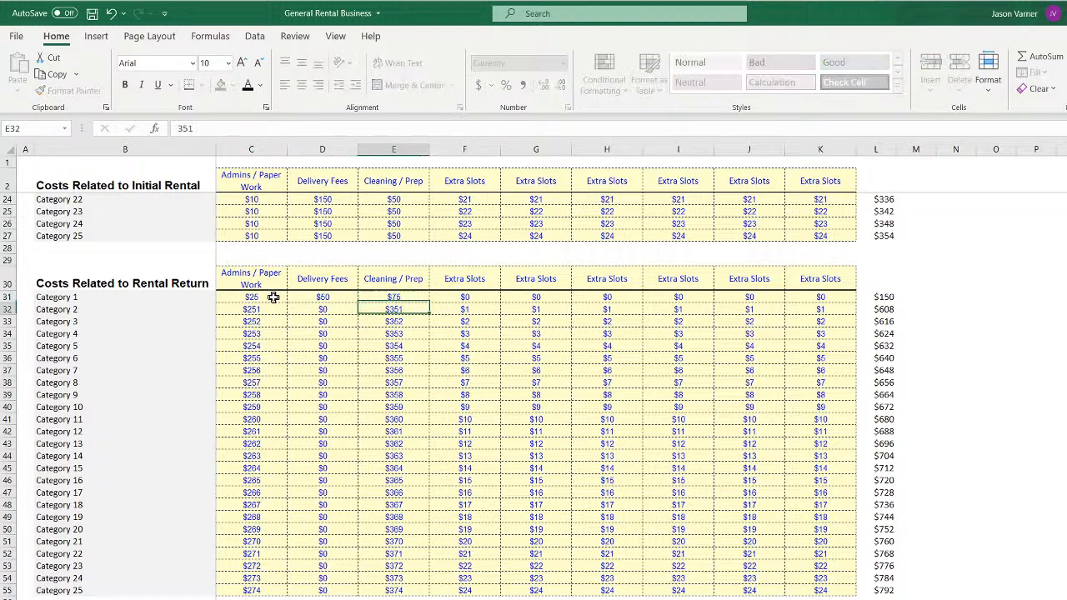
key("Down")
left_click_drag(273, 297, 421, 593)
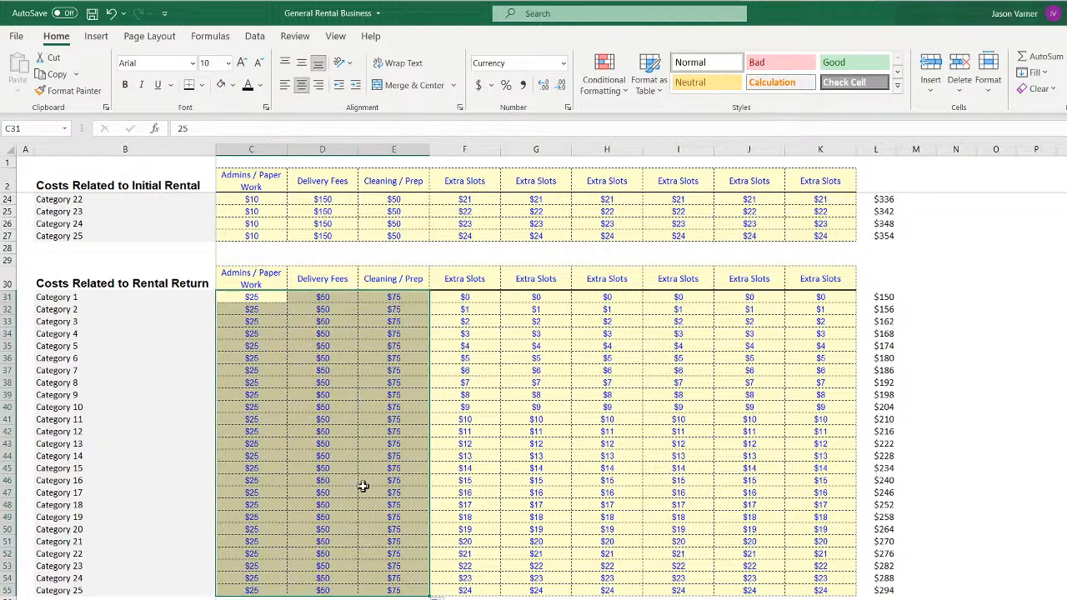
left_click(395, 297)
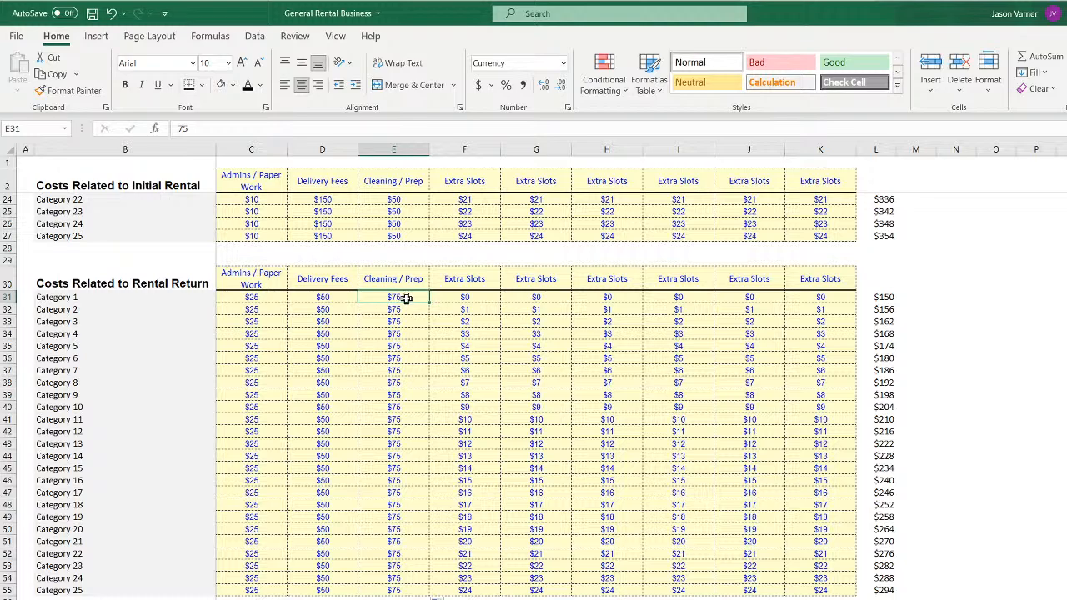
left_click(262, 297)
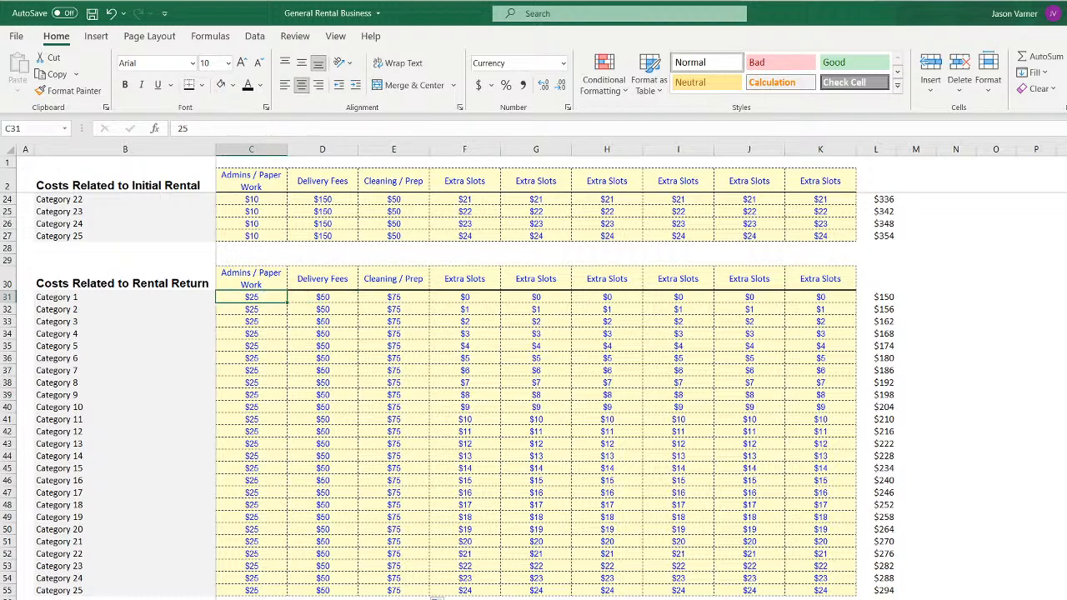
Review the Purchase 1 cost per unit for the categories in the Revenue Assumptions unit purchases table
key("ctrl+Page_Up")
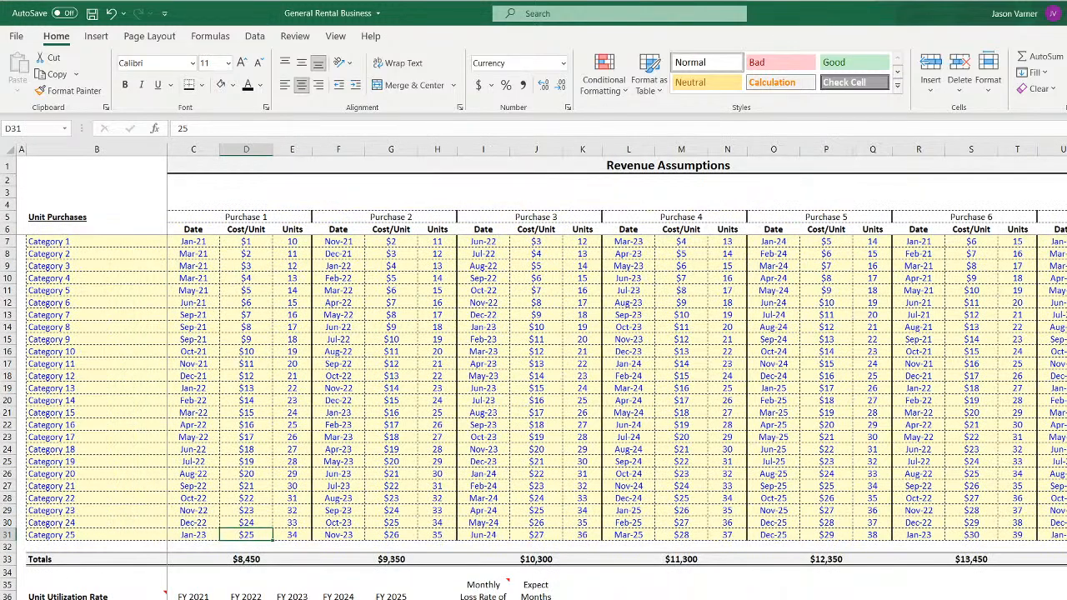
left_click(262, 241)
key("Down")
key("Down")
key("Down")
key("Down")
key("Down")
key("Down")
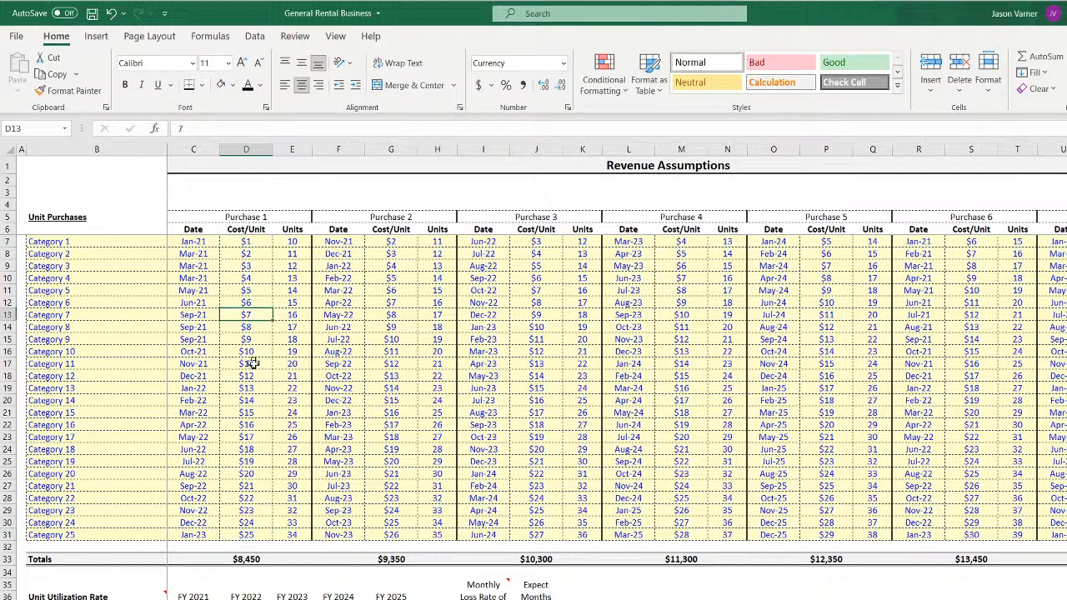
left_click(255, 387)
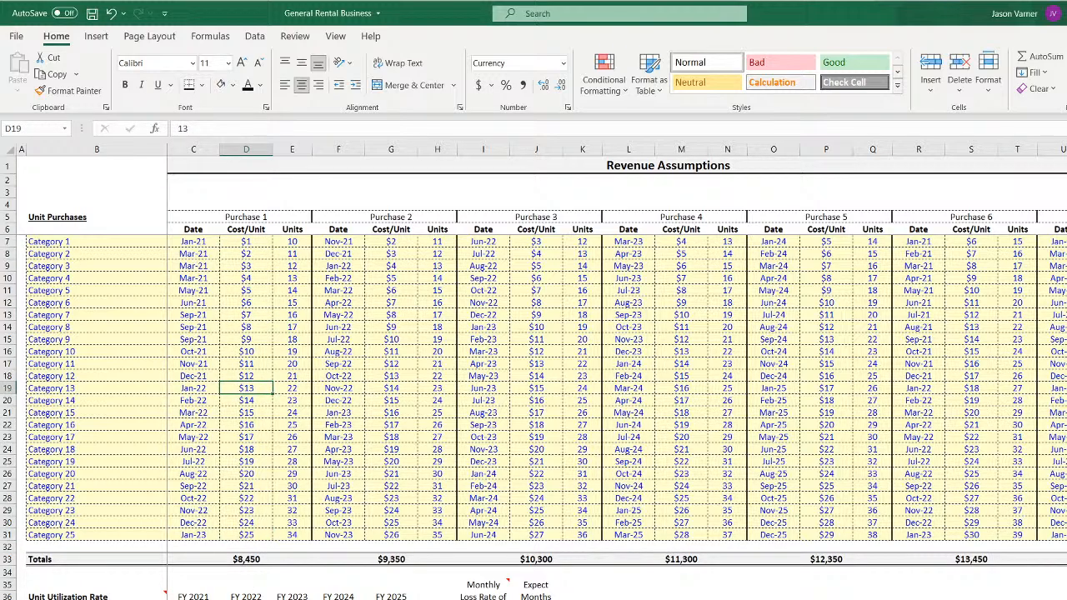
Check the FY 2023 and FY 2024 Cash Flow in the 5-Year Annual Pro-Forma and save the workbook
key("ctrl+Page_Down")
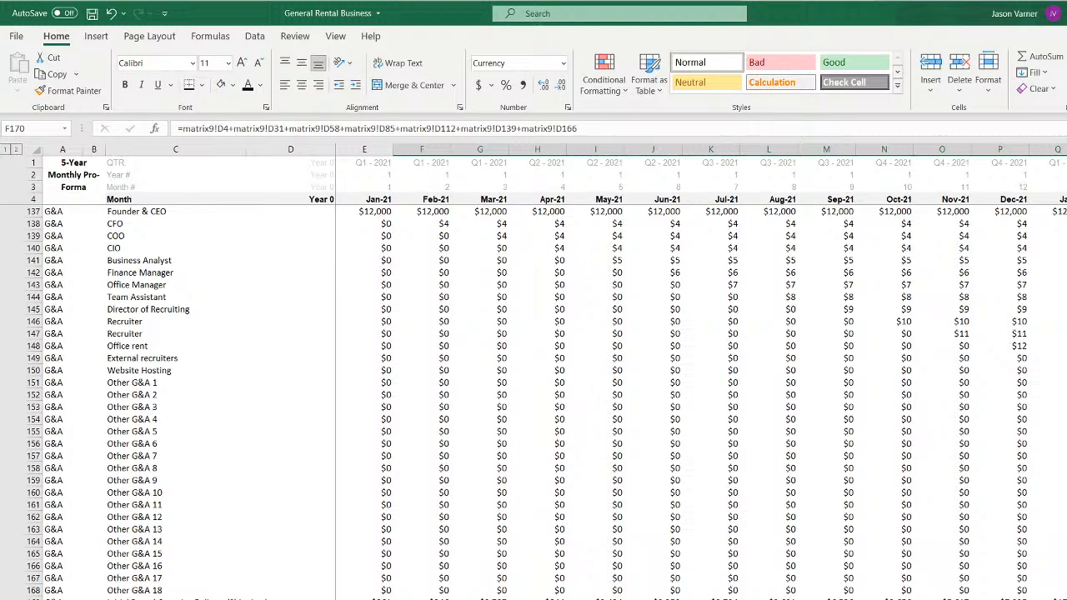
key("ctrl+Page_Down")
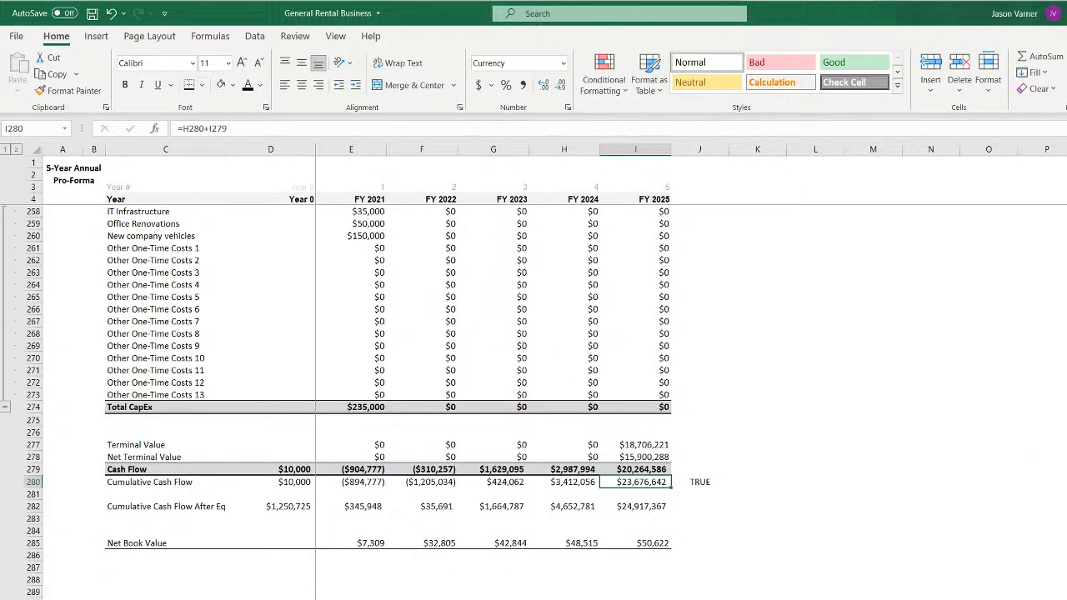
left_click(486, 470)
left_click(556, 469)
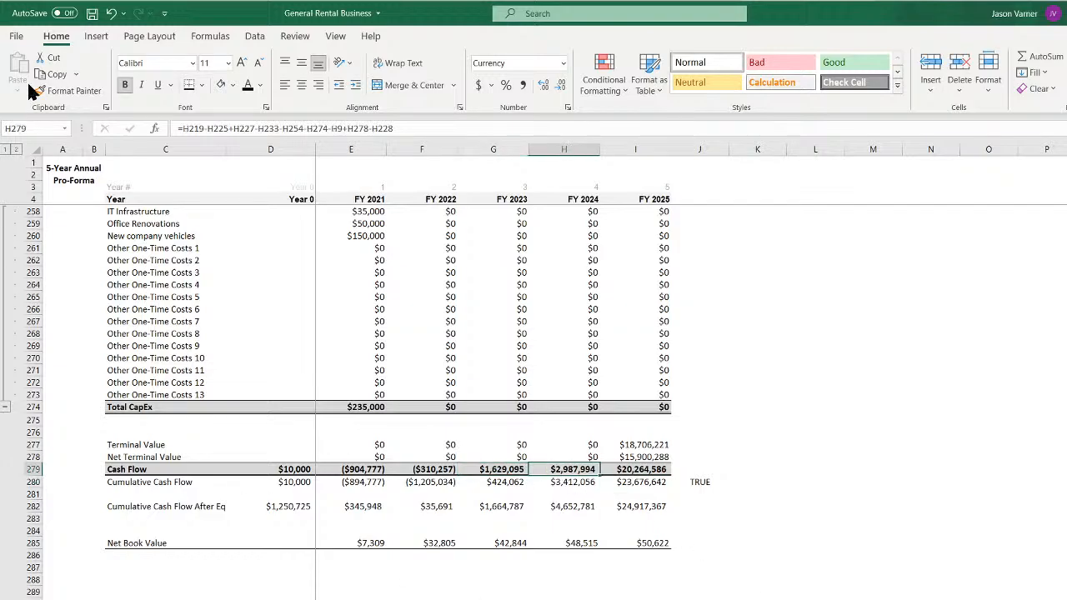
left_click(91, 13)
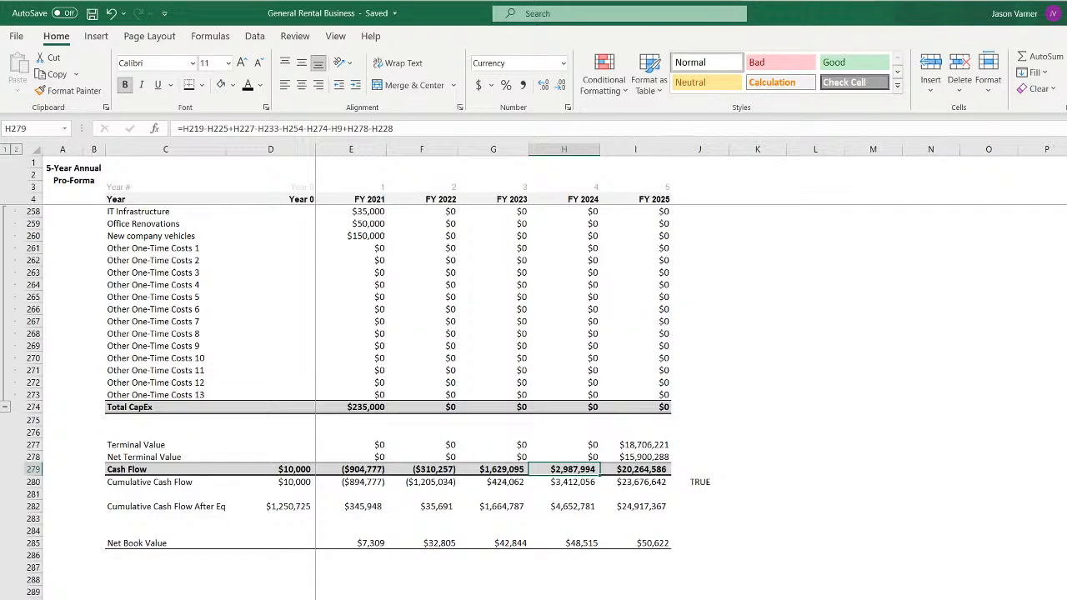
Check the SUM ranges in the matrix9 total rows for Purchase Groups 7, 6 and 5
key("ctrl+Page_Up")
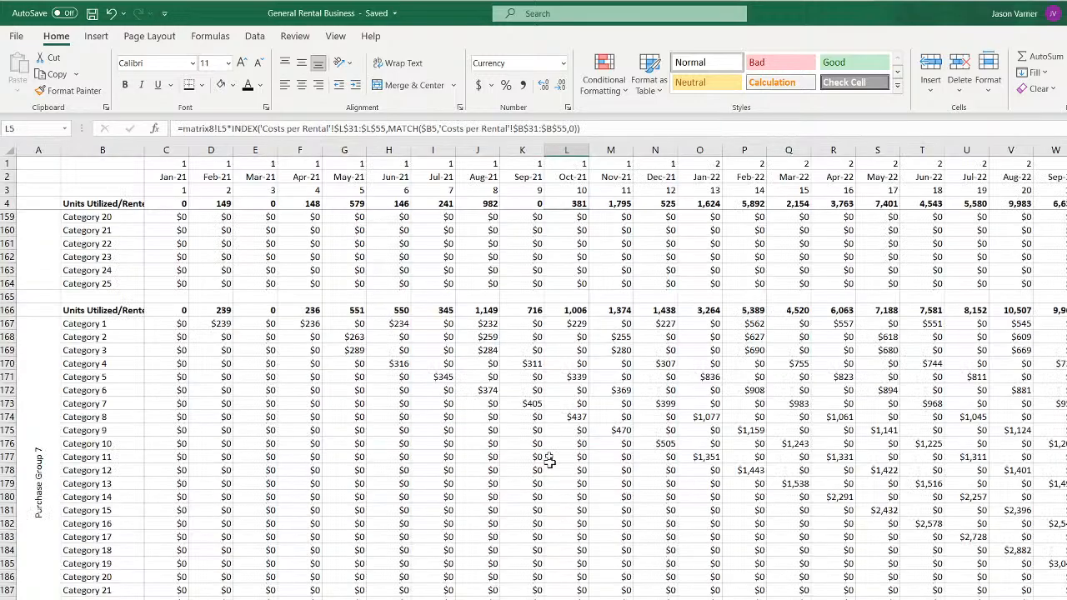
double_click(525, 308)
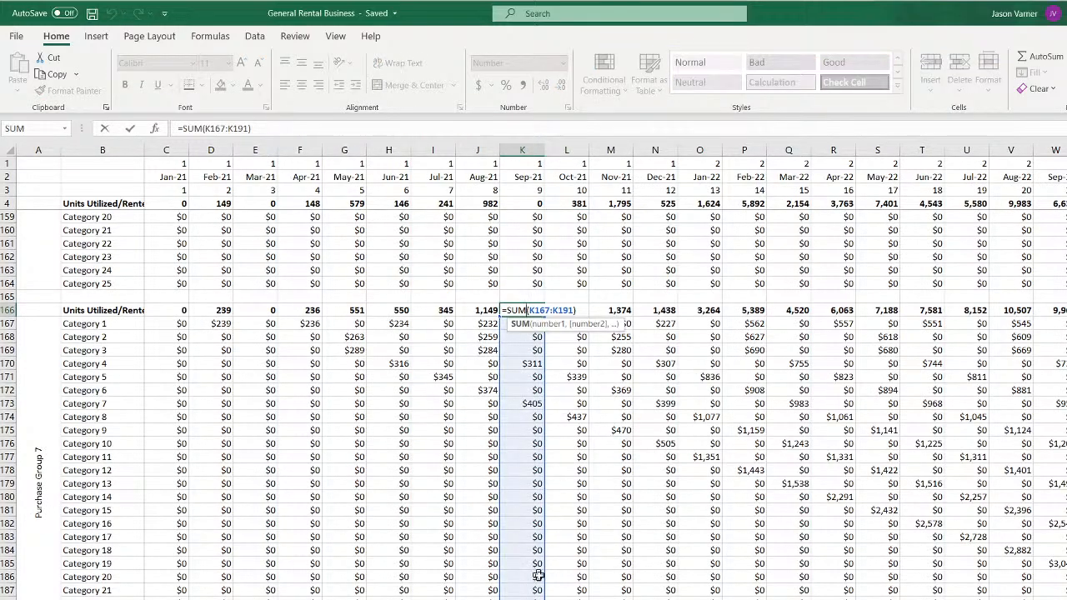
key("Return")
scroll(621, 400, "up", 11)
double_click(621, 389)
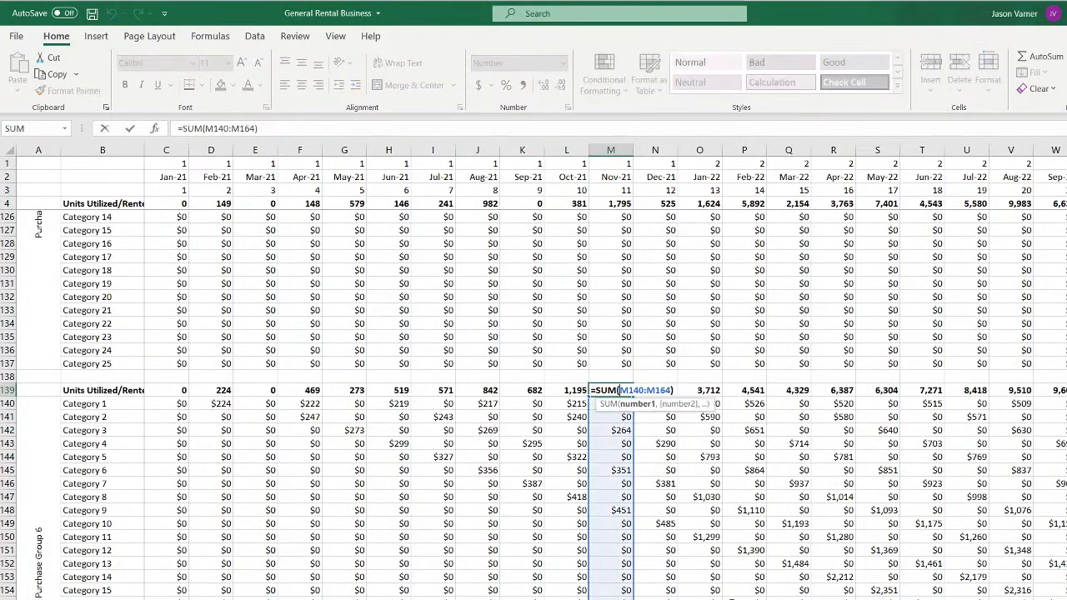
scroll(621, 396, "down", 1)
scroll(621, 396, "up", 4)
key("Return")
scroll(723, 583, "up", 4)
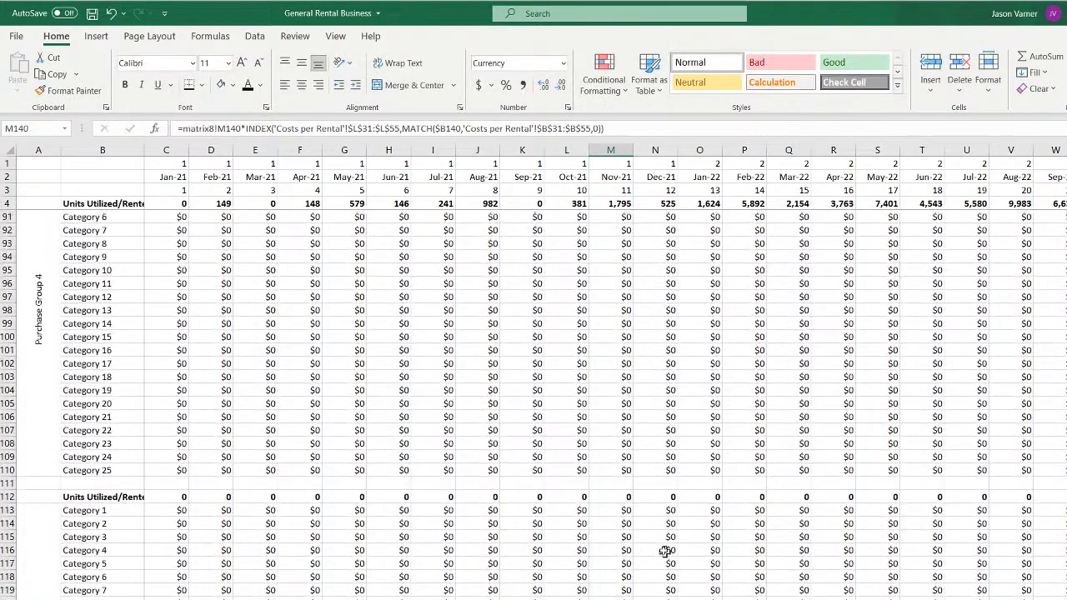
double_click(616, 495)
scroll(616, 495, "down", 1)
key("Return")
scroll(800, 400, "up", 8)
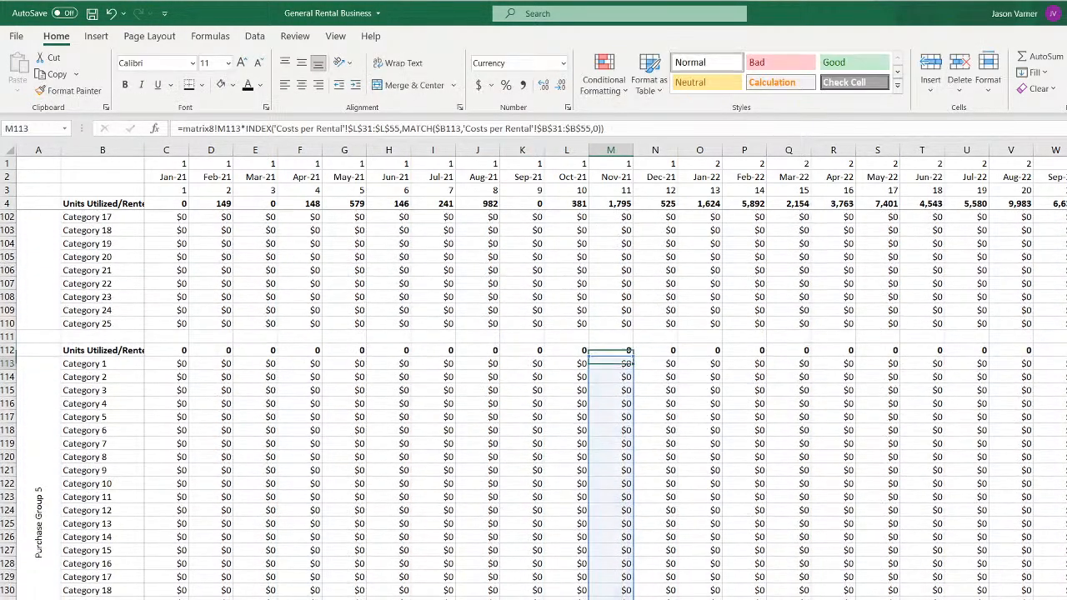
Check the SUM ranges in the matrix9 total rows for Purchase Groups 4, 3, 2 and 1
left_click(797, 430)
double_click(796, 430)
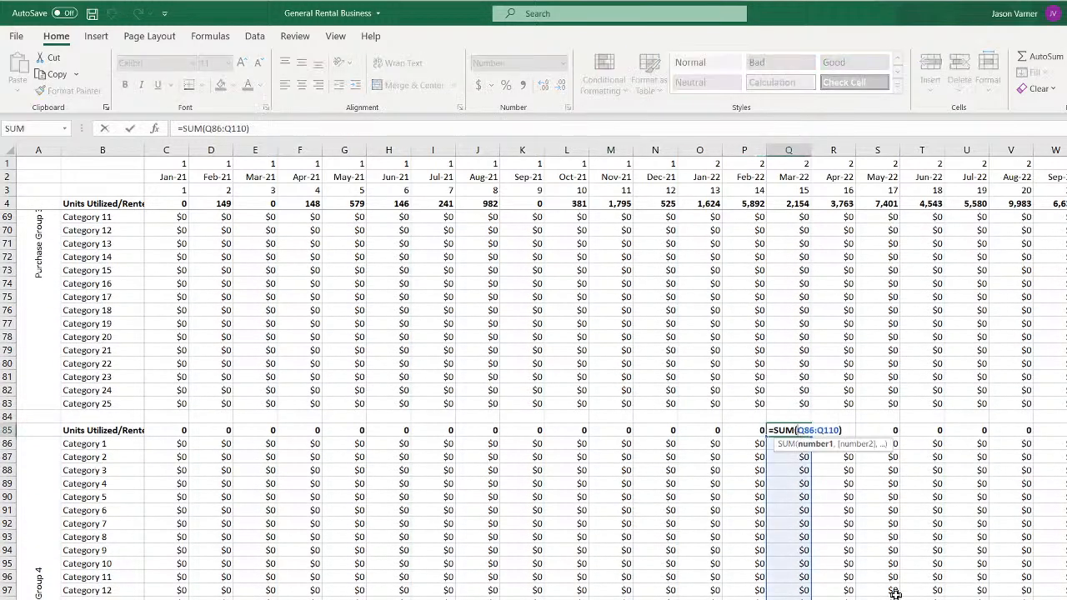
scroll(800, 417, "down", 4)
key("Return")
scroll(805, 391, "up", 11)
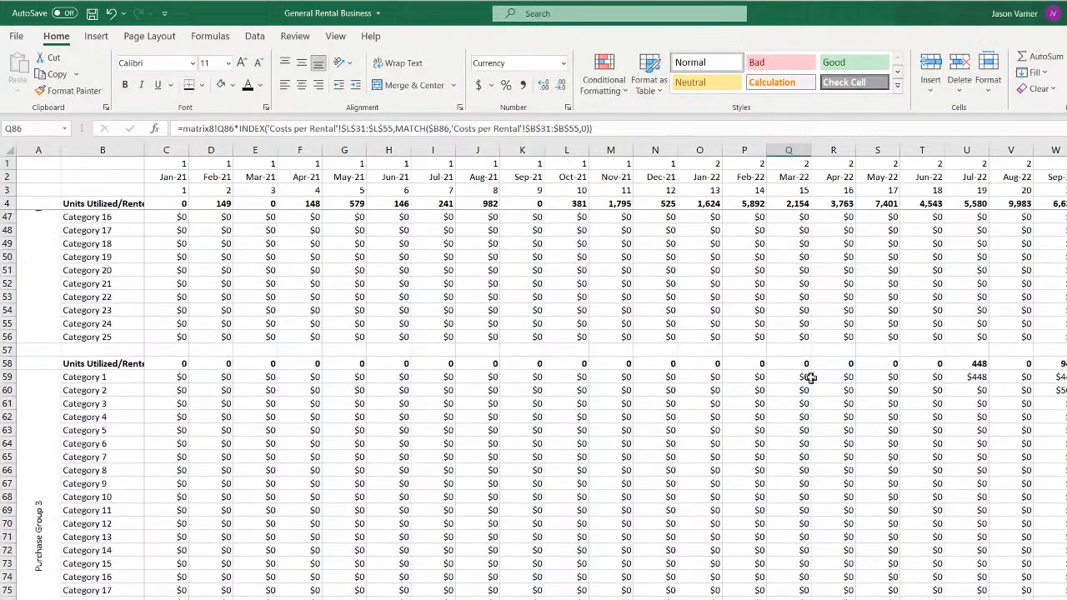
double_click(967, 364)
key("Return")
scroll(992, 450, "up", 3)
scroll(991, 370, "up", 7)
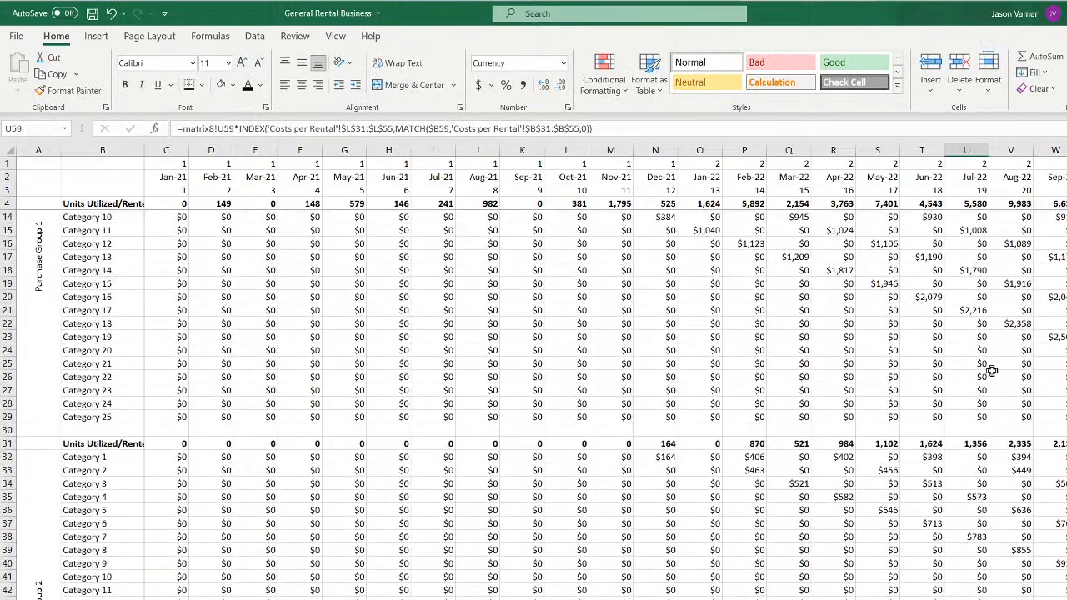
double_click(975, 440)
scroll(753, 467, "down", 4)
key("Return")
scroll(752, 536, "up", 7)
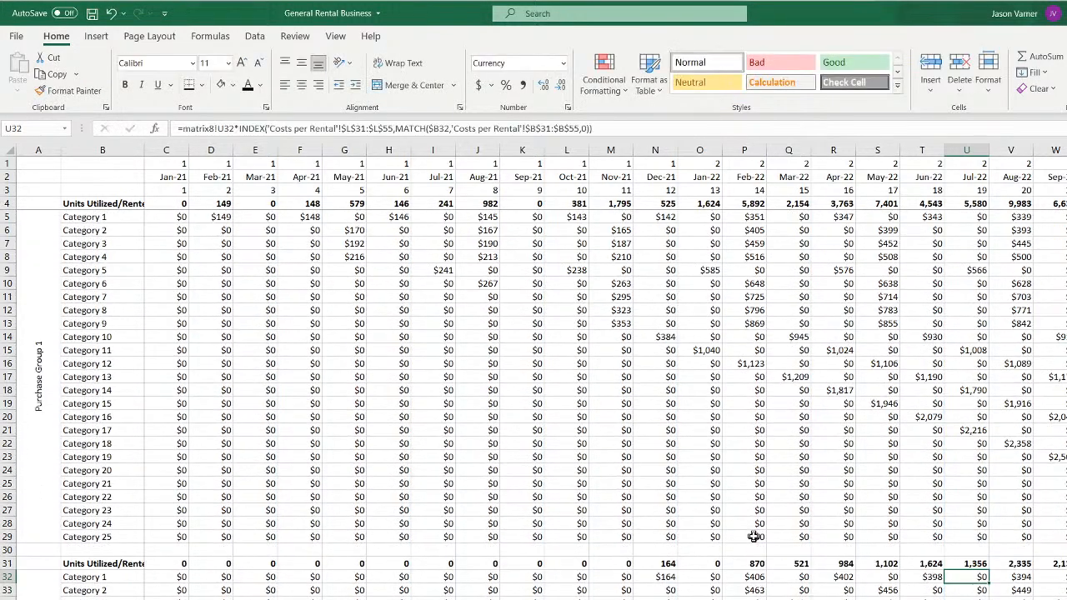
left_click(843, 203)
double_click(844, 203)
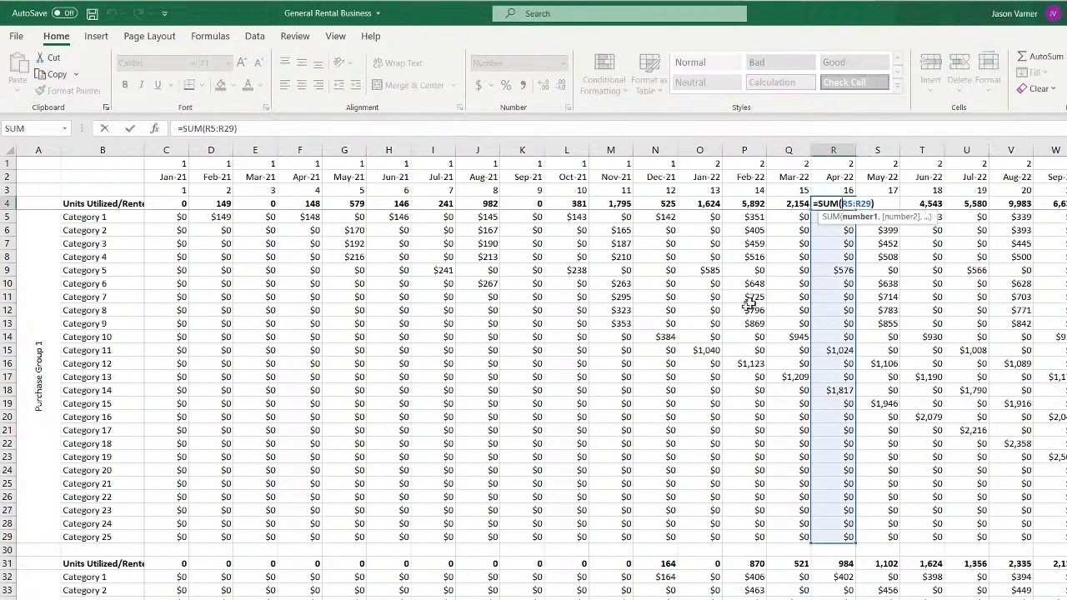
key("Return")
Inspect the matrix8 formula in J113 for Category 1 of Purchase Group 5 in Aug-21
key("ctrl+Page_Up")
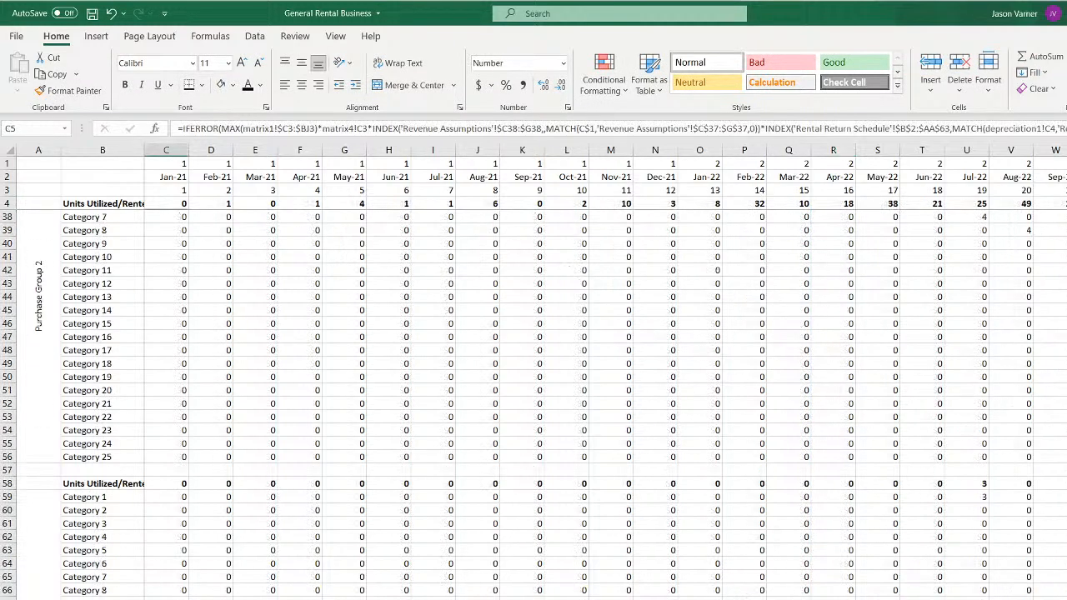
scroll(500, 332, "down", 20)
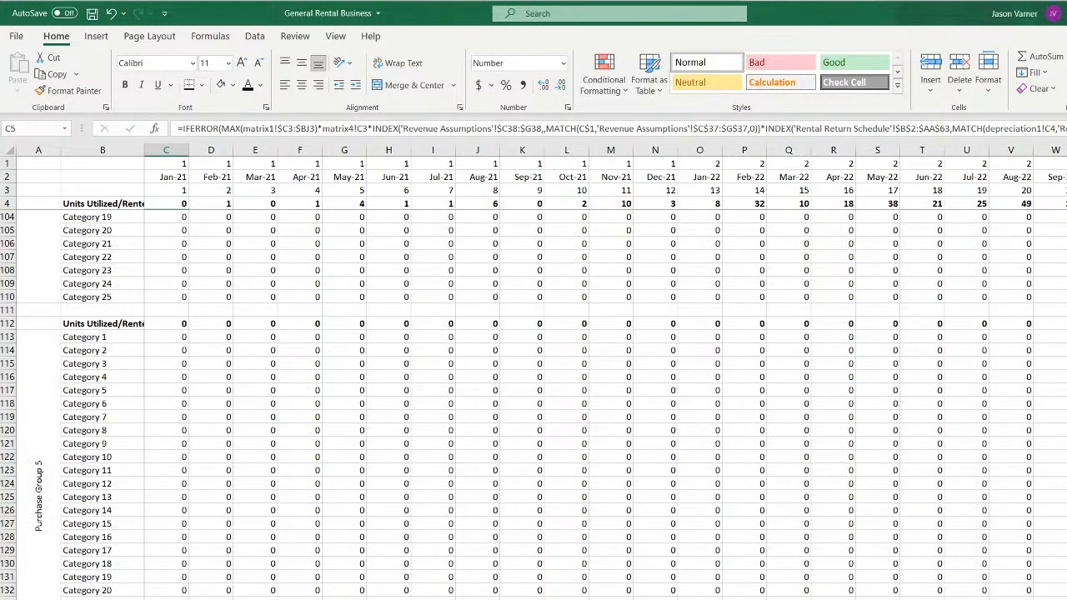
double_click(497, 335)
key("Escape")
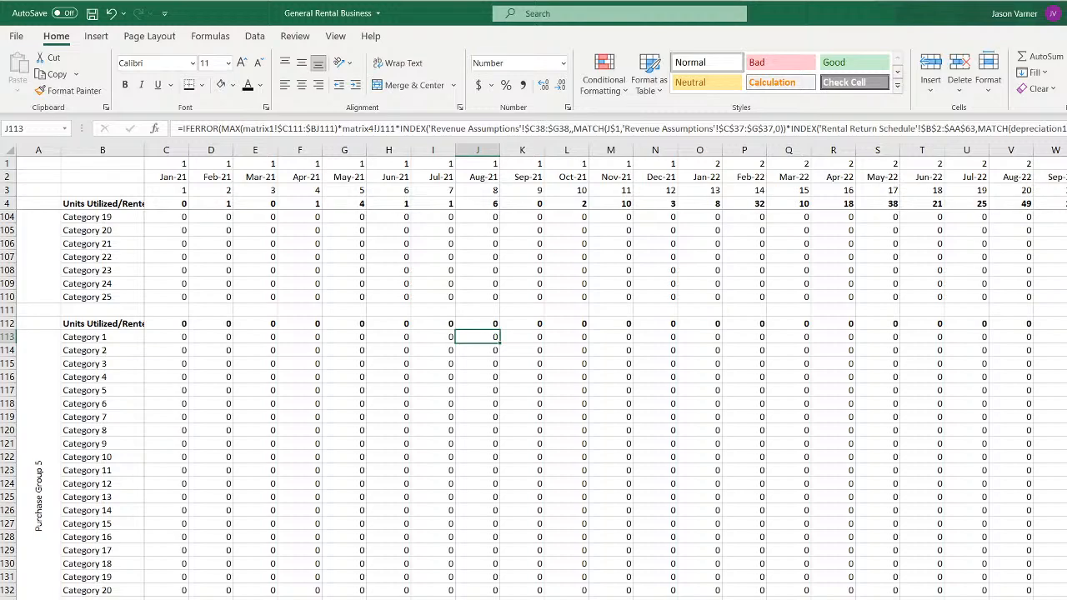
Save the workbook and look over the Category 1 return flags starting at C4 in the Rental Return Schedule
key("ctrl+Page_Up")
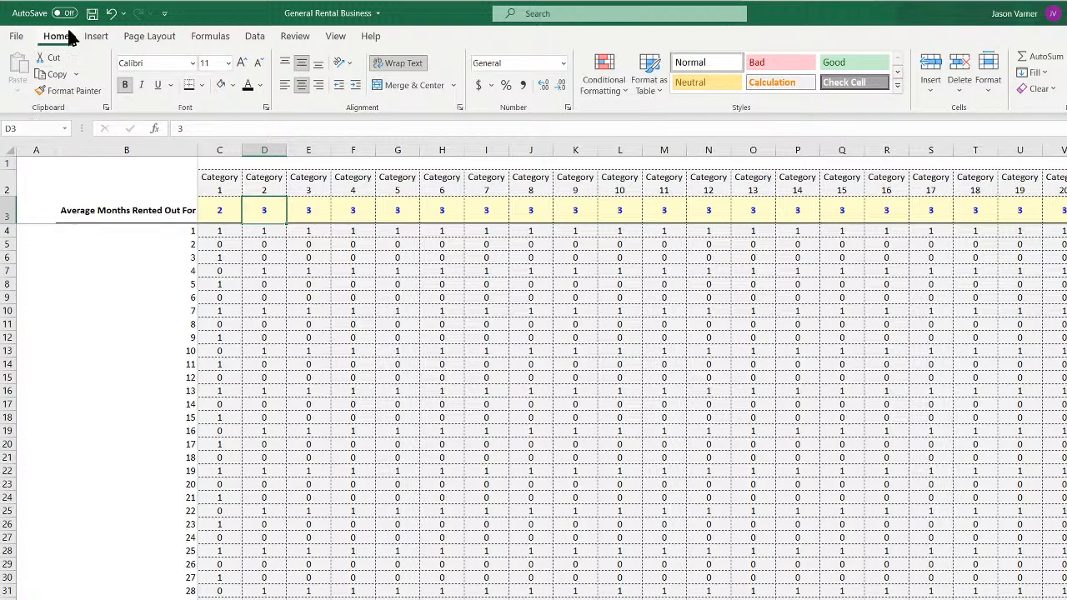
left_click(91, 14)
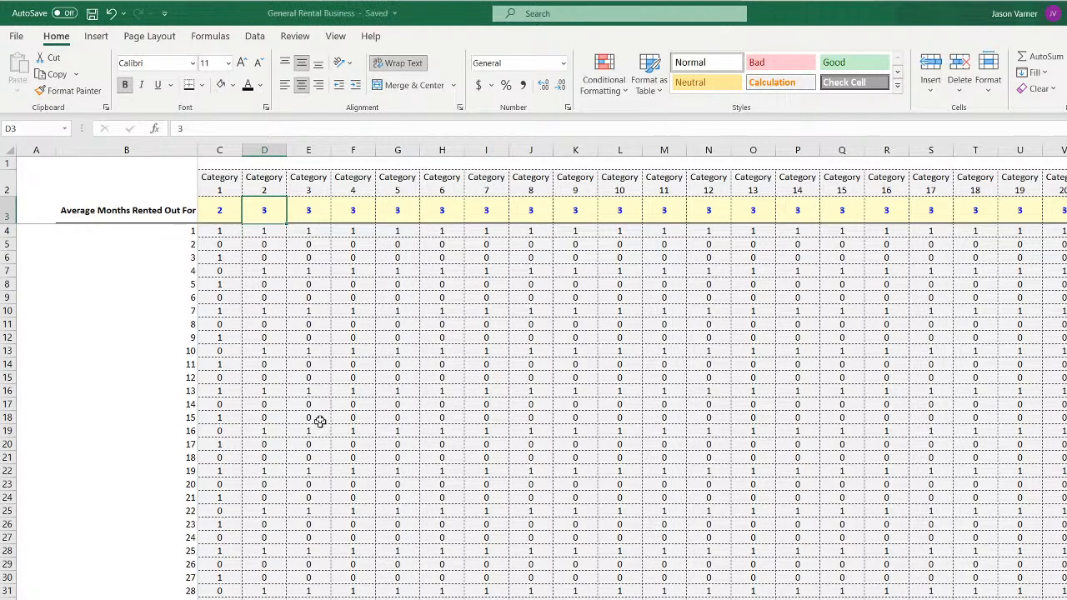
left_click(222, 234)
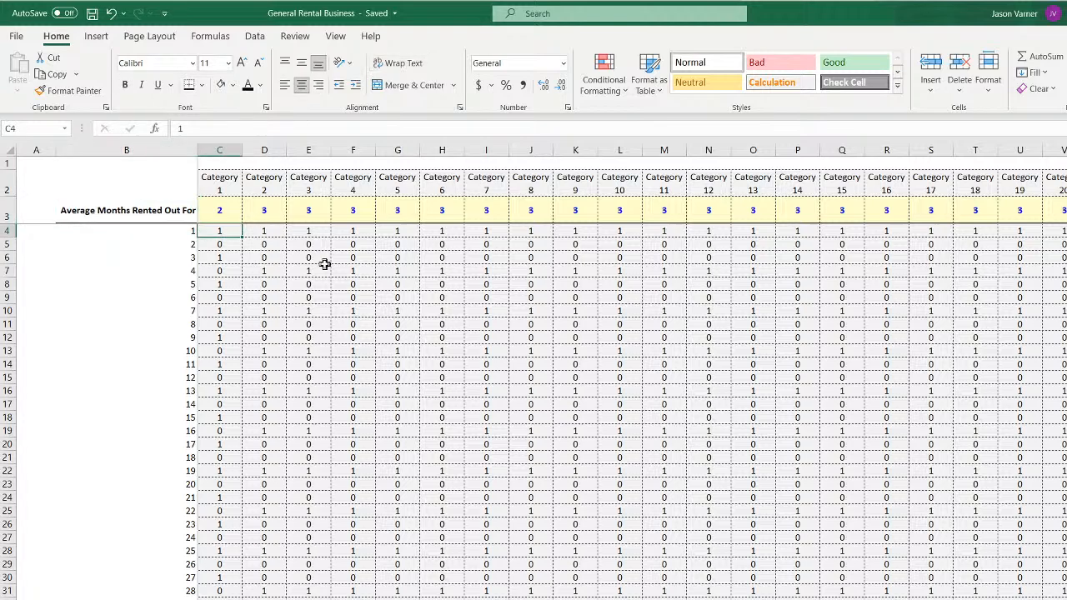
key("ctrl+v")
Add a Total Cost header in L2 of the Costs per Rental sheet
key("ctrl+Page_Down")
scroll(533, 375, "up", 7)
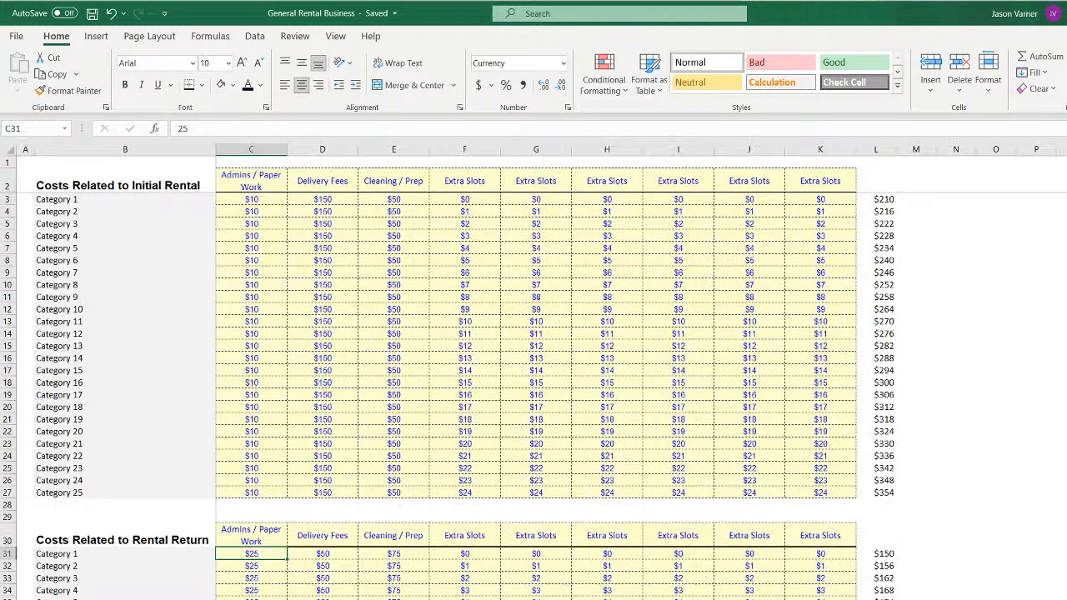
left_click(880, 186)
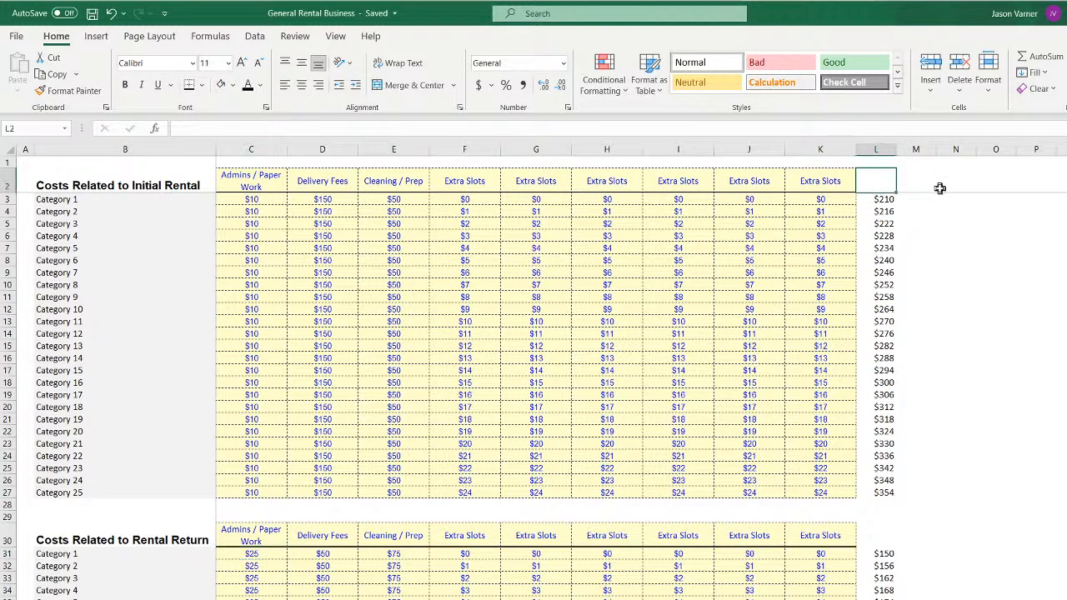
type("Total Cost")
key("Return")
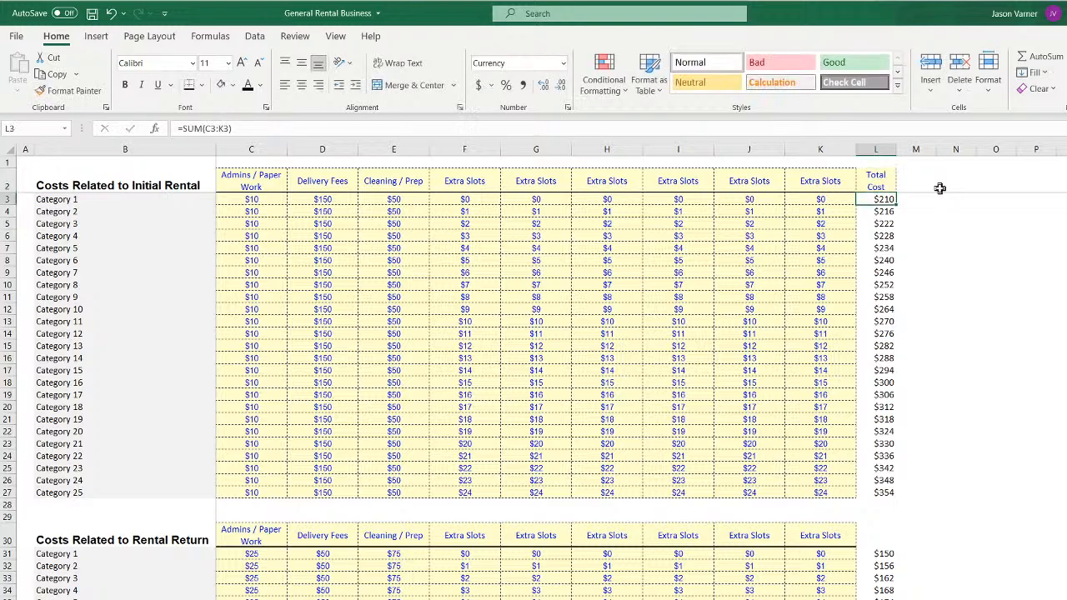
Format the Total Cost header in L2 as bold black text and widen column L to fit it on one line
left_click(876, 183)
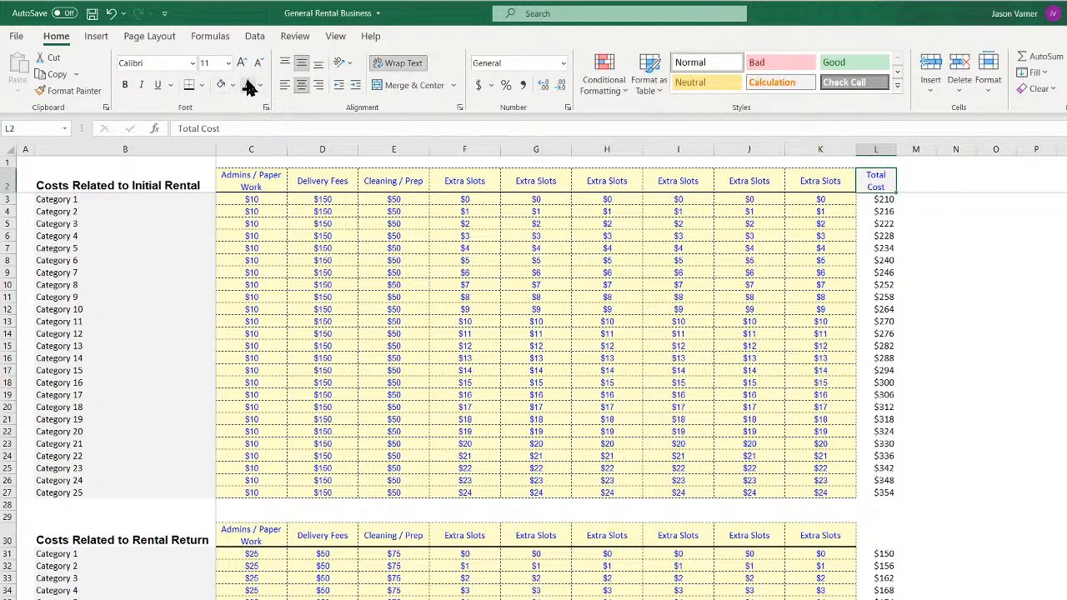
left_click(125, 85)
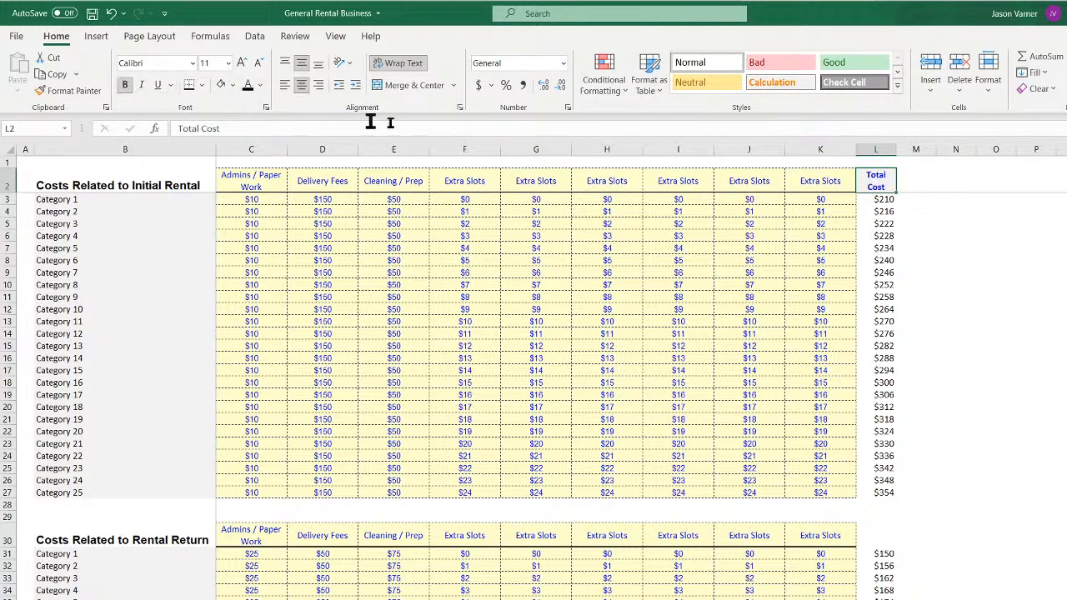
left_click(260, 85)
left_click(257, 145)
left_click_drag(896, 150, 922, 149)
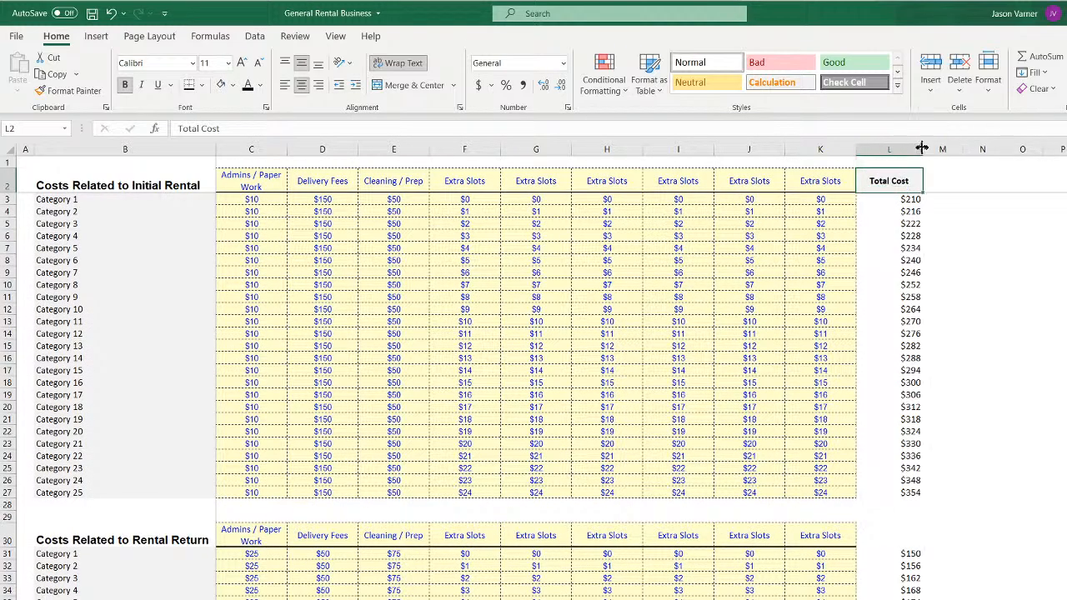
Center the contents of column L horizontally
left_click(888, 149)
left_click(301, 85)
left_click(1008, 323)
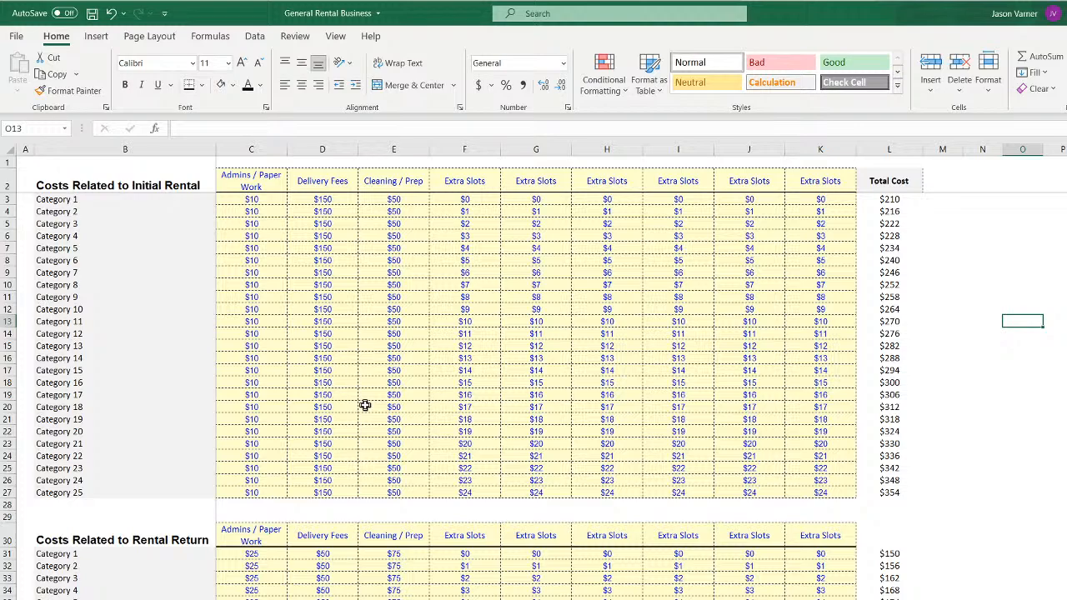
Copy the Total Cost header from L2 to L30 above the rental return cost totals
right_click(888, 181)
left_click(924, 218)
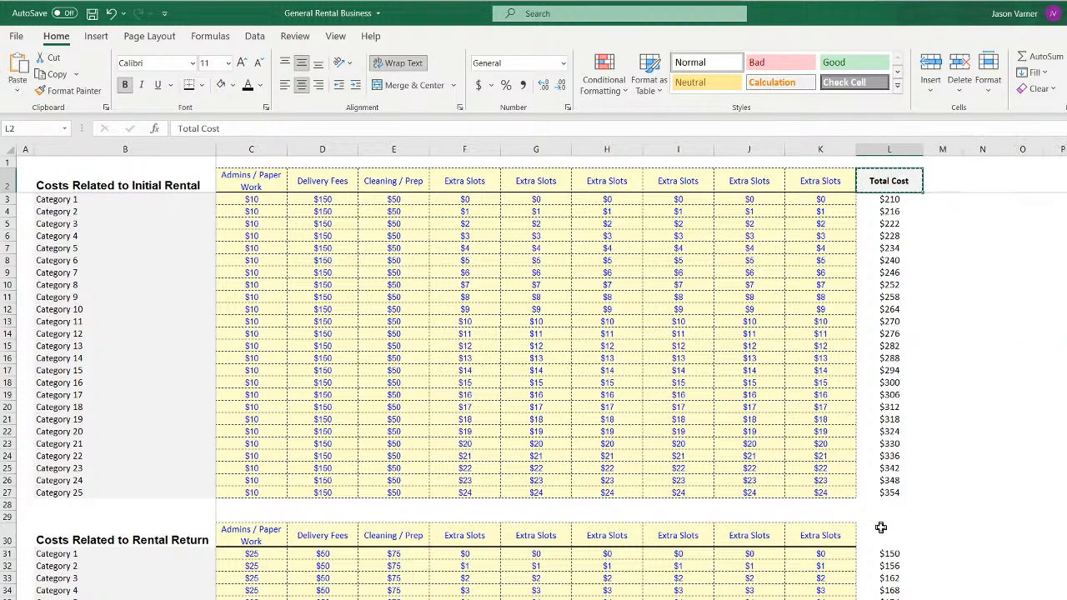
right_click(882, 532)
left_click(918, 206)
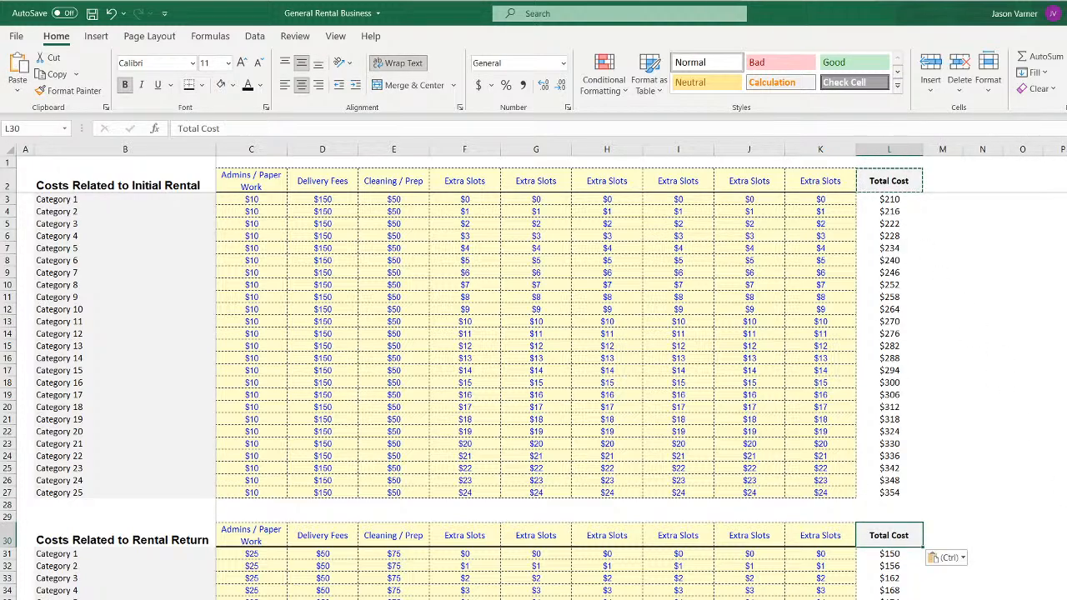
scroll(1044, 594, "down", 4)
scroll(1044, 594, "up", 4)
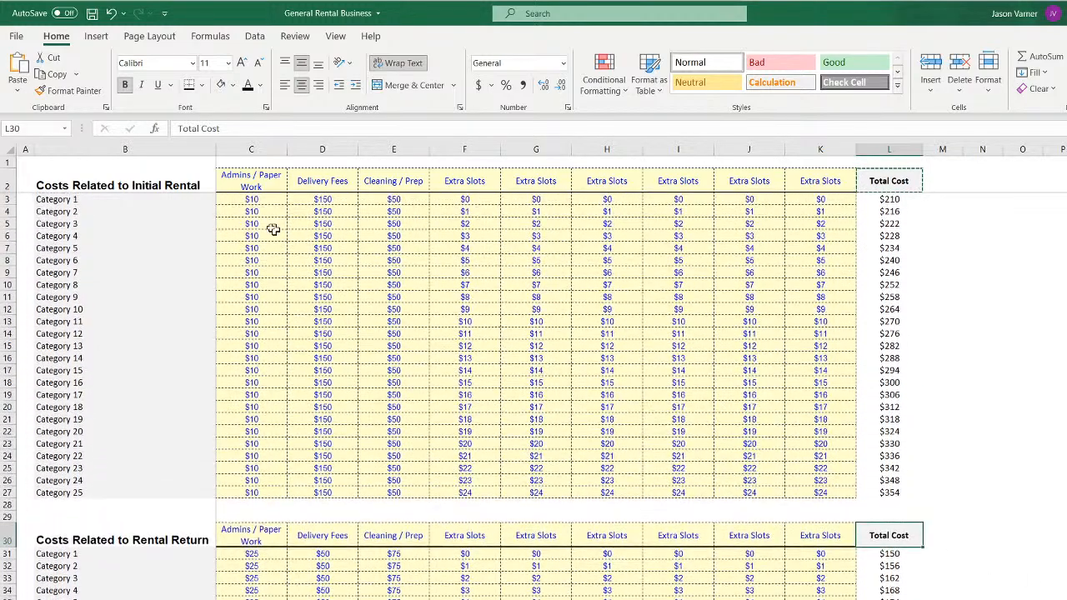
Examine the Total Cost formulas in column L for both the initial rental and rental return sections
left_click(894, 200)
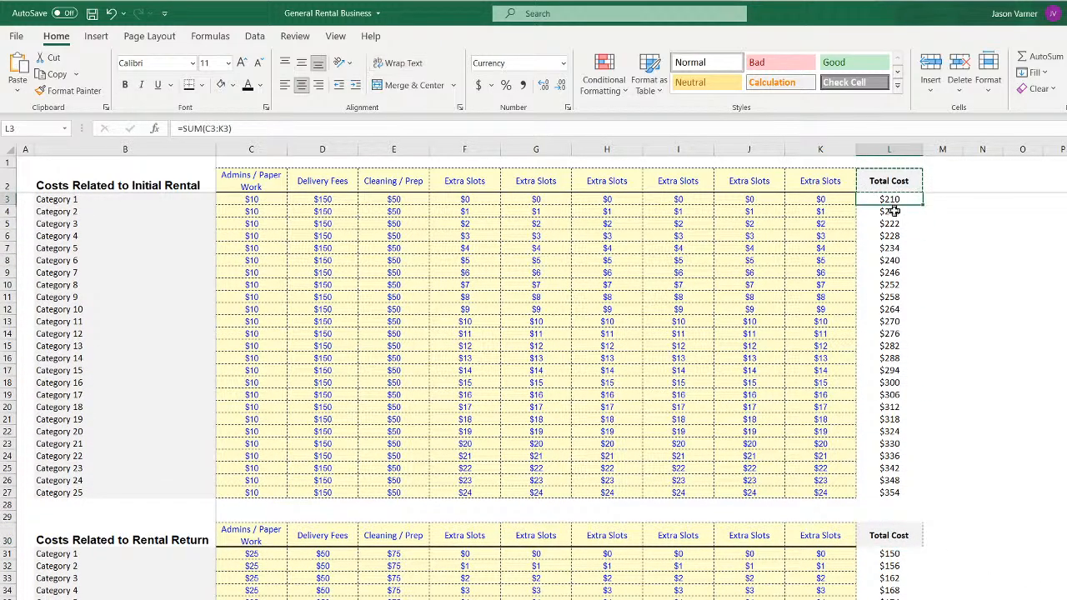
left_click(894, 211)
left_click(894, 224)
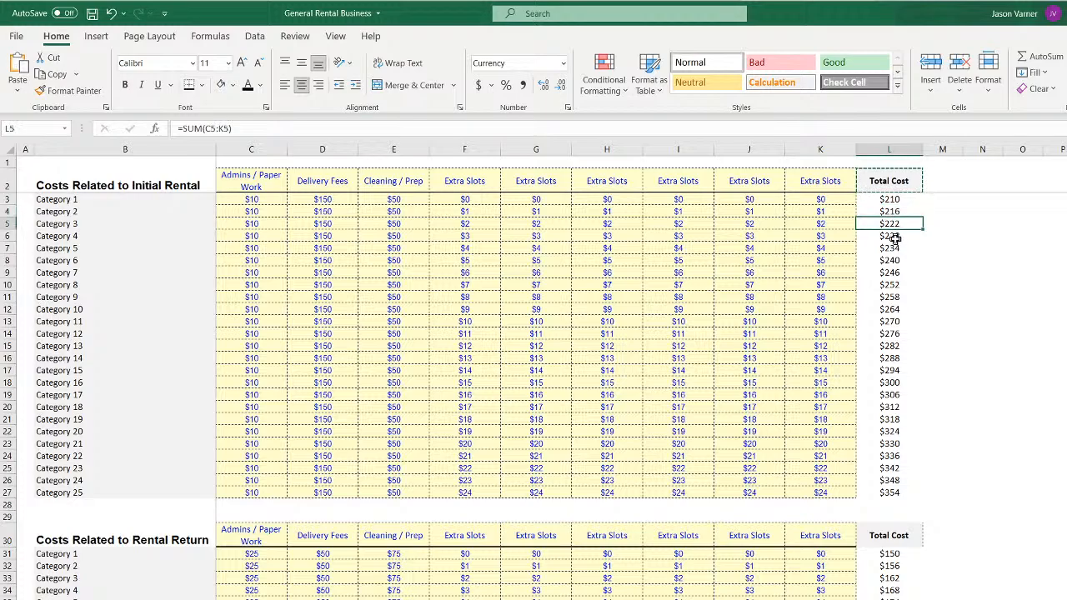
left_click(893, 236)
scroll(936, 544, "down", 4)
left_click(889, 401)
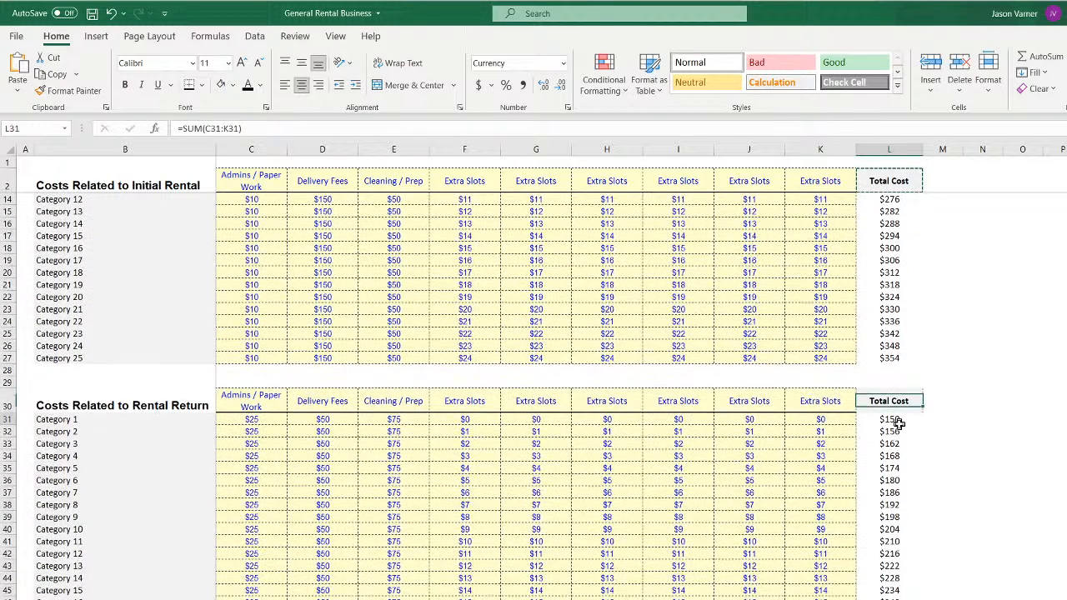
left_click(895, 454)
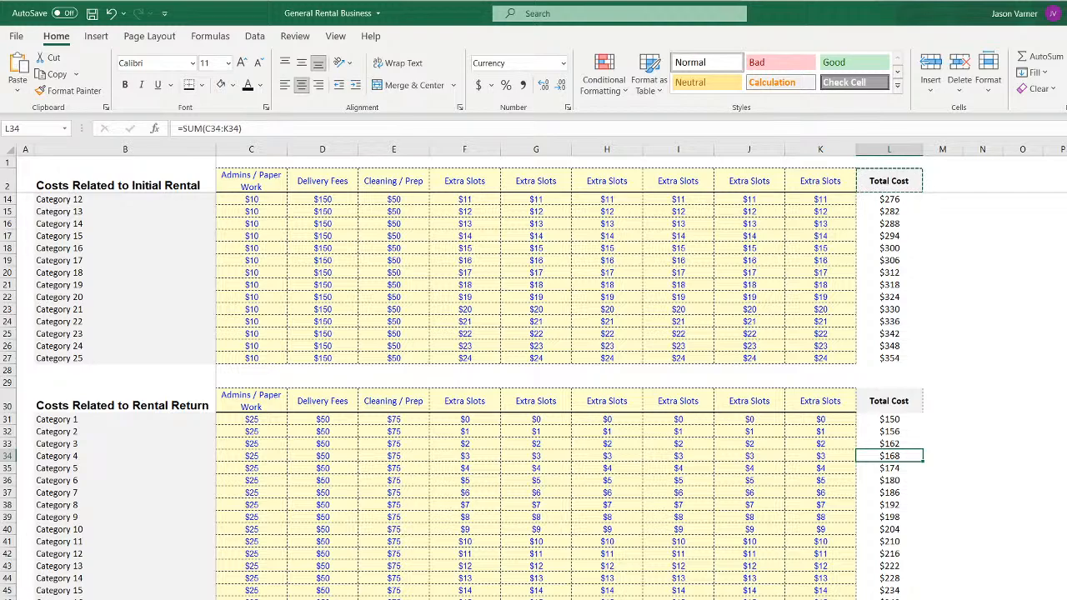
Relabel B4 of the rental return cost matrix sheet as "Units Returned - Cost"
key("ctrl+Page_Down")
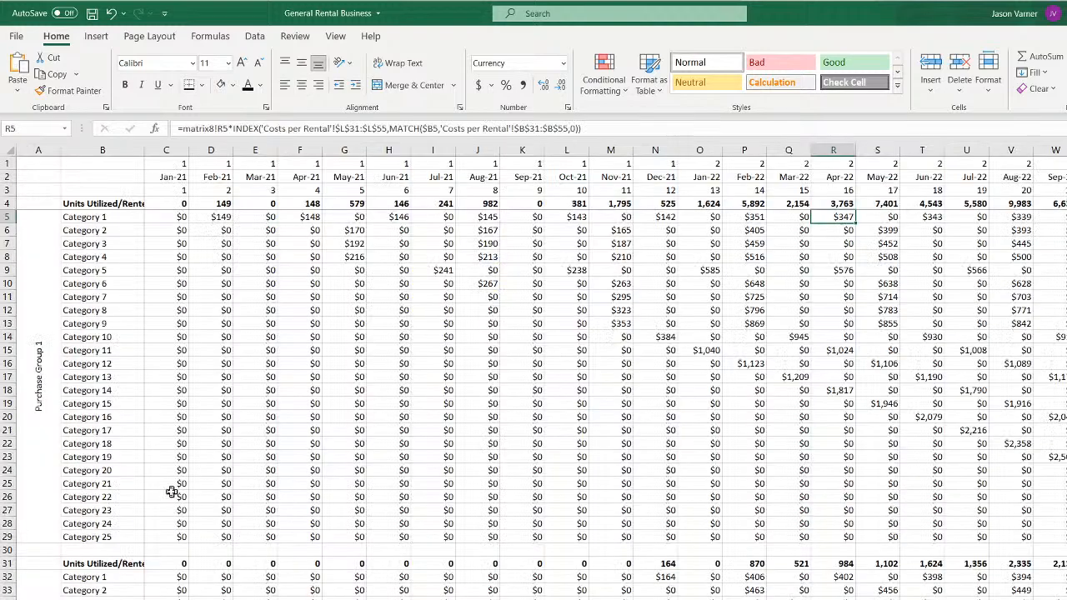
left_click(103, 203)
type("Units Returned")
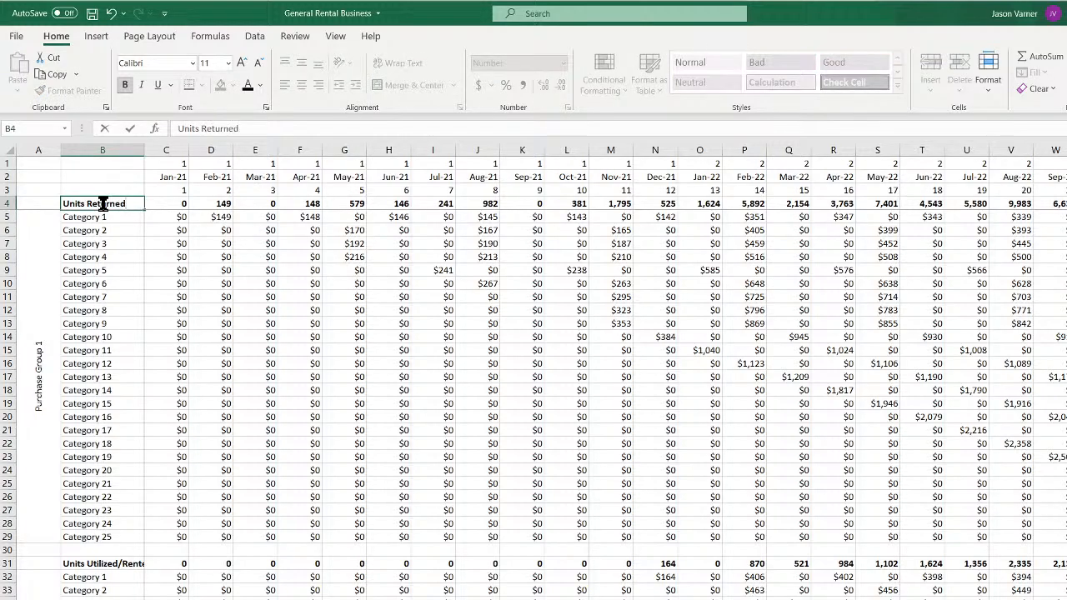
type(" - Co")
key("Return")
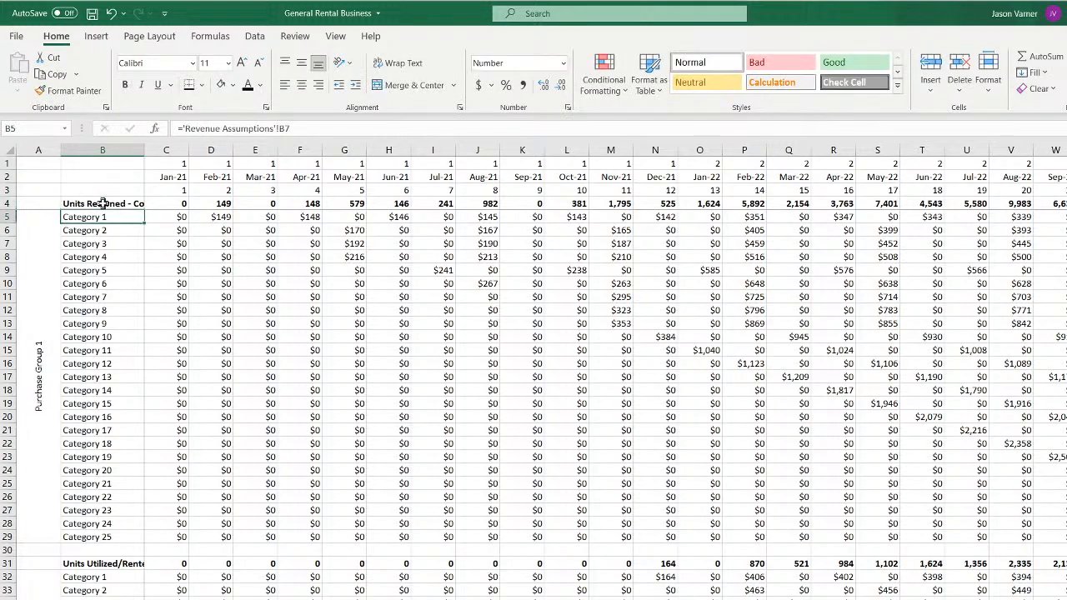
Copy the Units Returned - Cost label from B4 to the headings of Purchase Groups 2, 3 and 4 in B31, B58 and B85
right_click(102, 203)
left_click(130, 234)
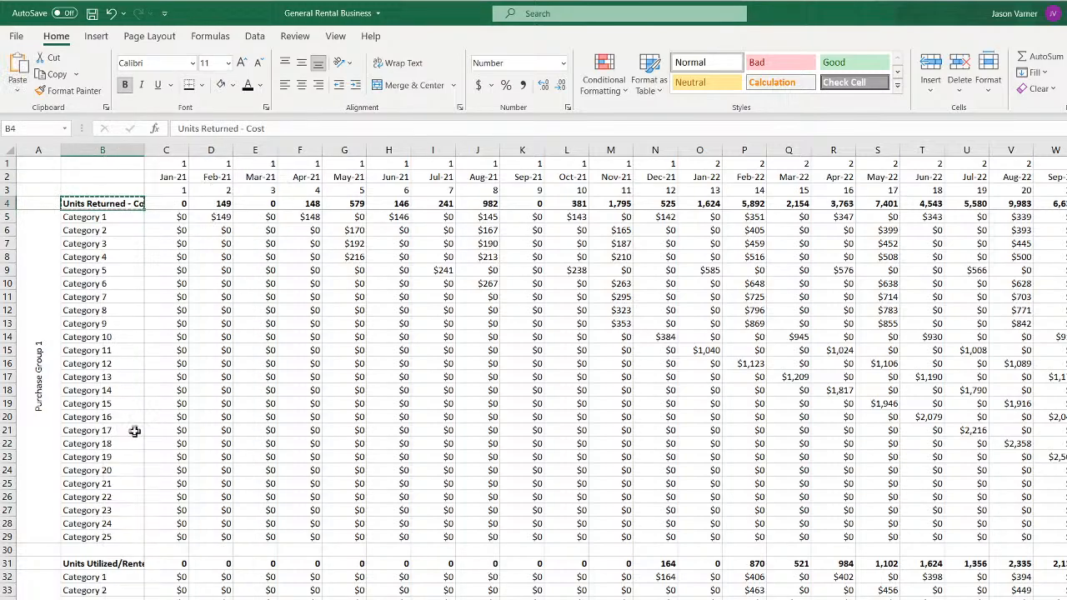
right_click(99, 563)
left_click(136, 211)
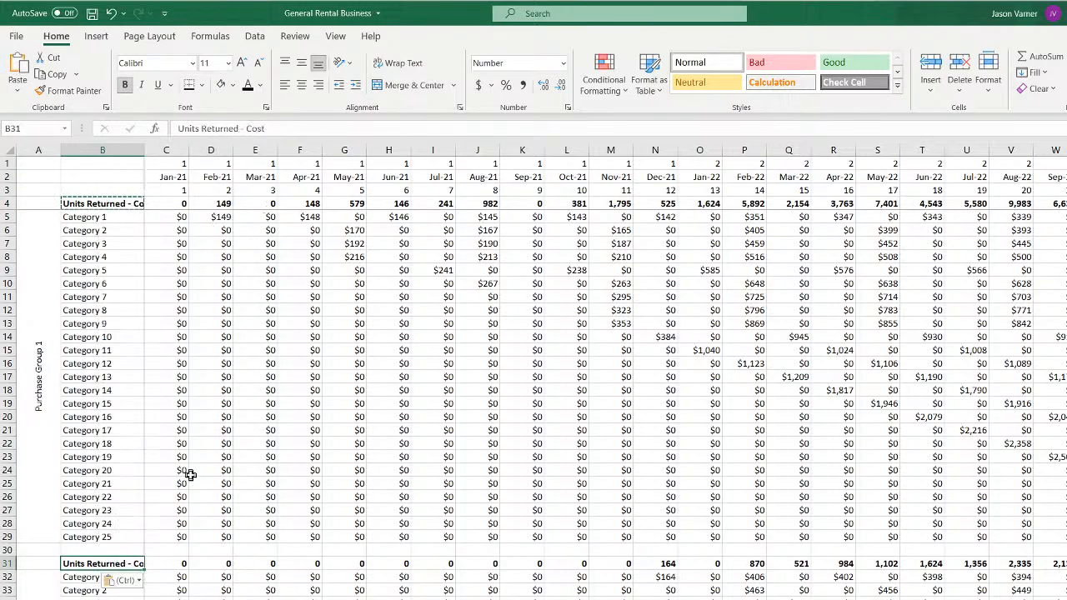
scroll(190, 474, "down", 9)
right_click(86, 483)
left_click(123, 149)
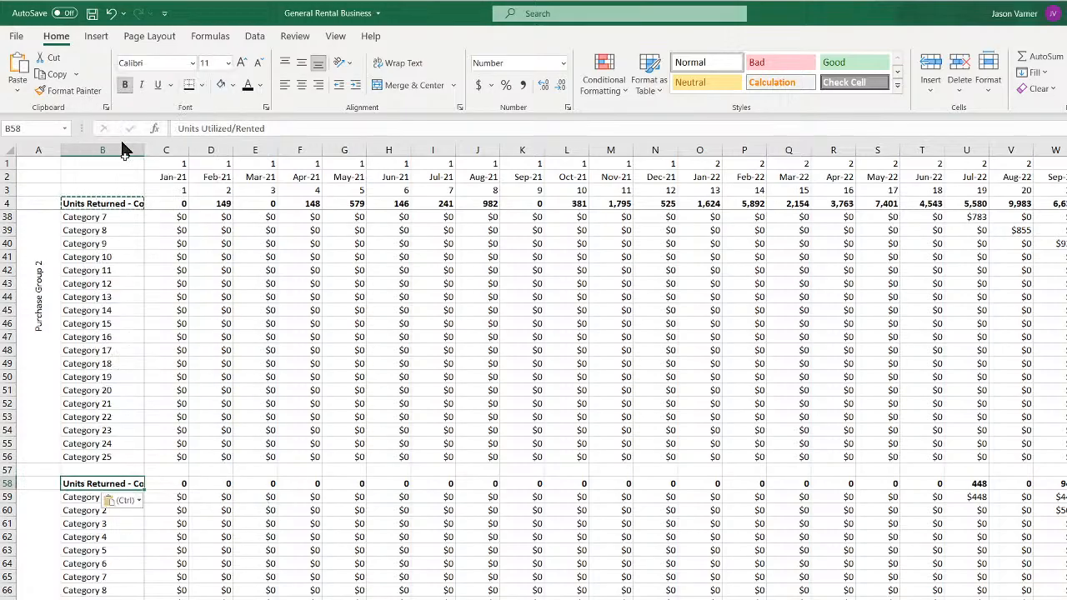
scroll(248, 469, "down", 11)
right_click(103, 404)
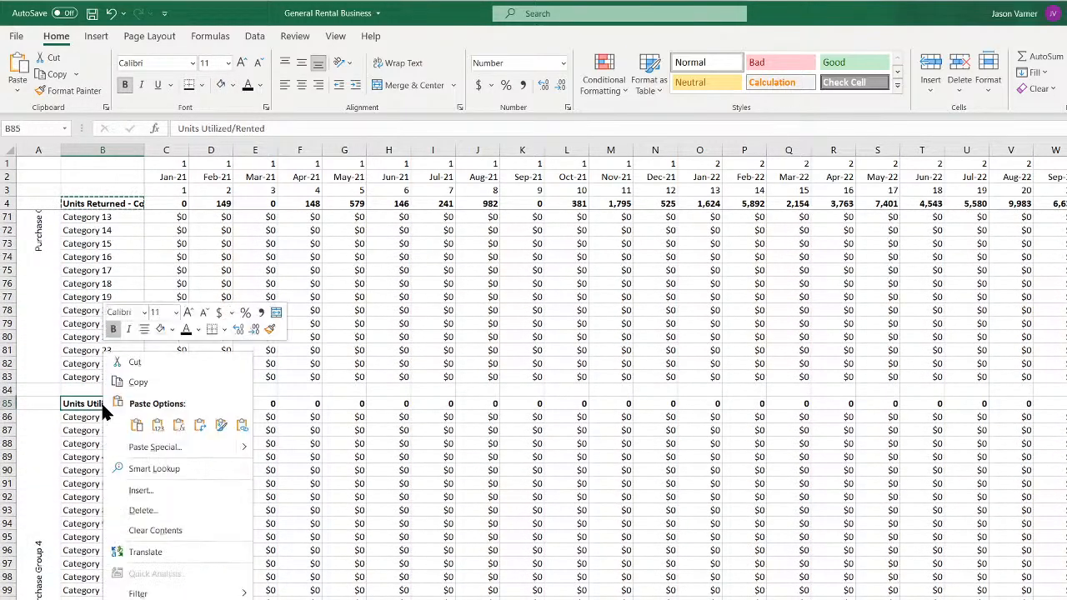
left_click(135, 422)
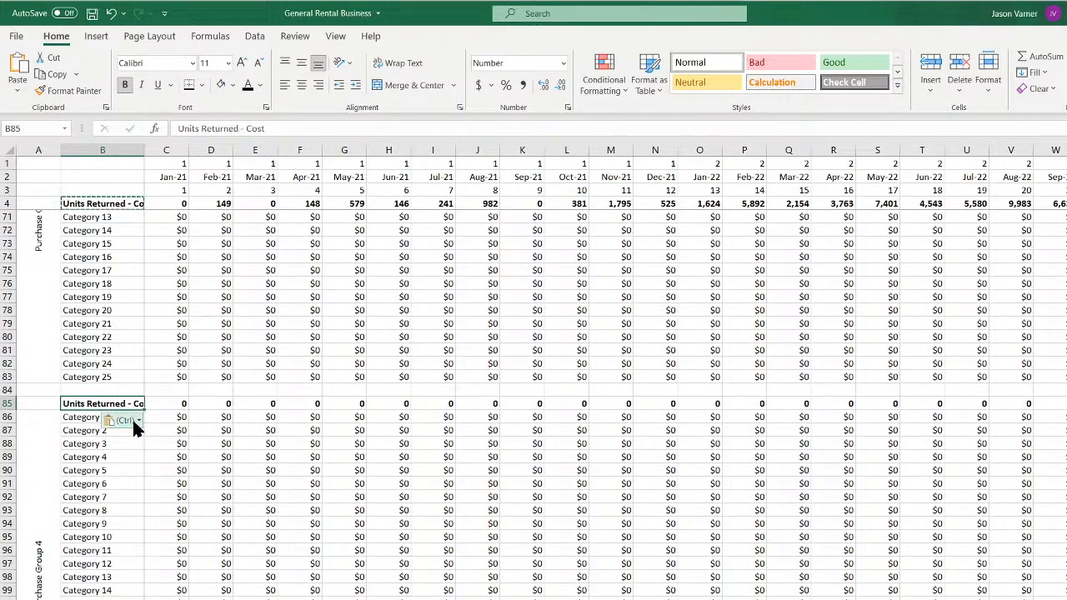
Paste the Units Returned - Cost label into the Purchase Group 5, 6 and 7 headings in B112, B139 and B166, and save the workbook
scroll(131, 417, "down", 7)
left_click(104, 467)
right_click(104, 467)
left_click(123, 127)
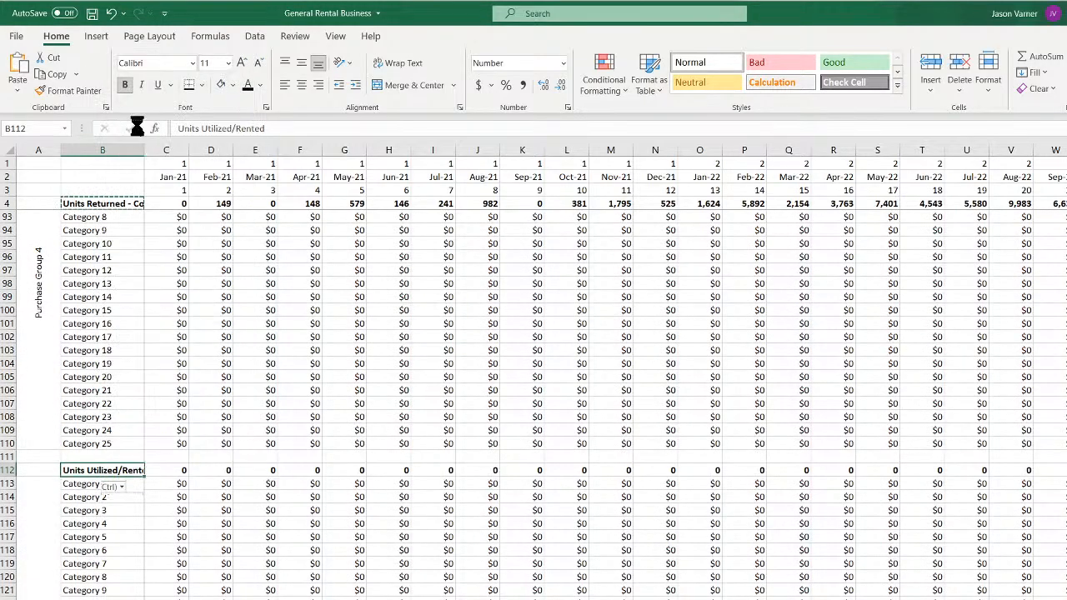
scroll(172, 483, "down", 7)
right_click(105, 535)
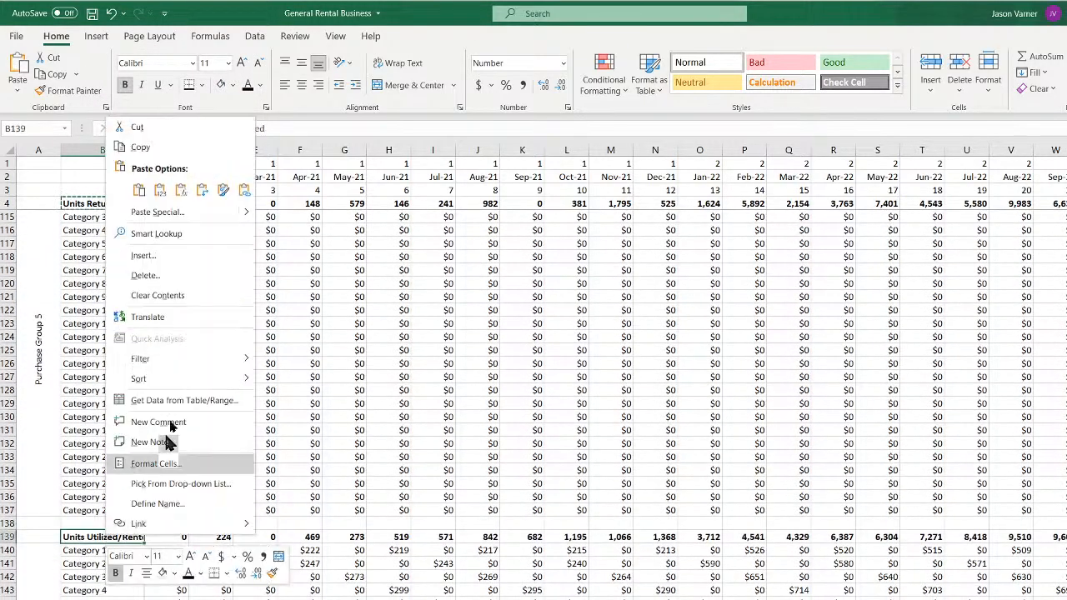
left_click(127, 205)
scroll(229, 443, "down", 7)
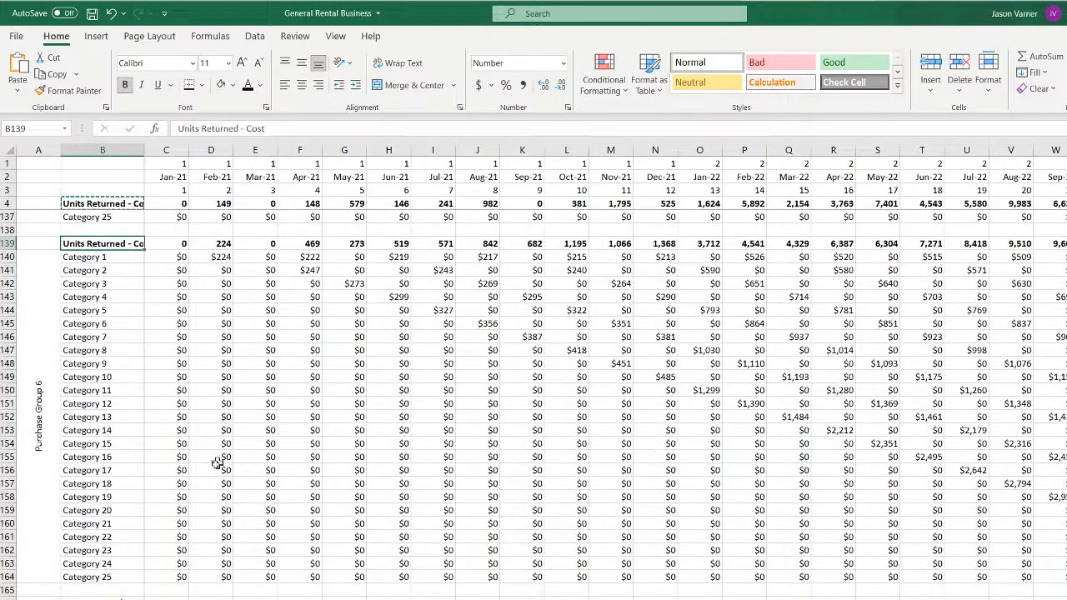
right_click(107, 598)
left_click(144, 264)
scroll(152, 452, "down", 9)
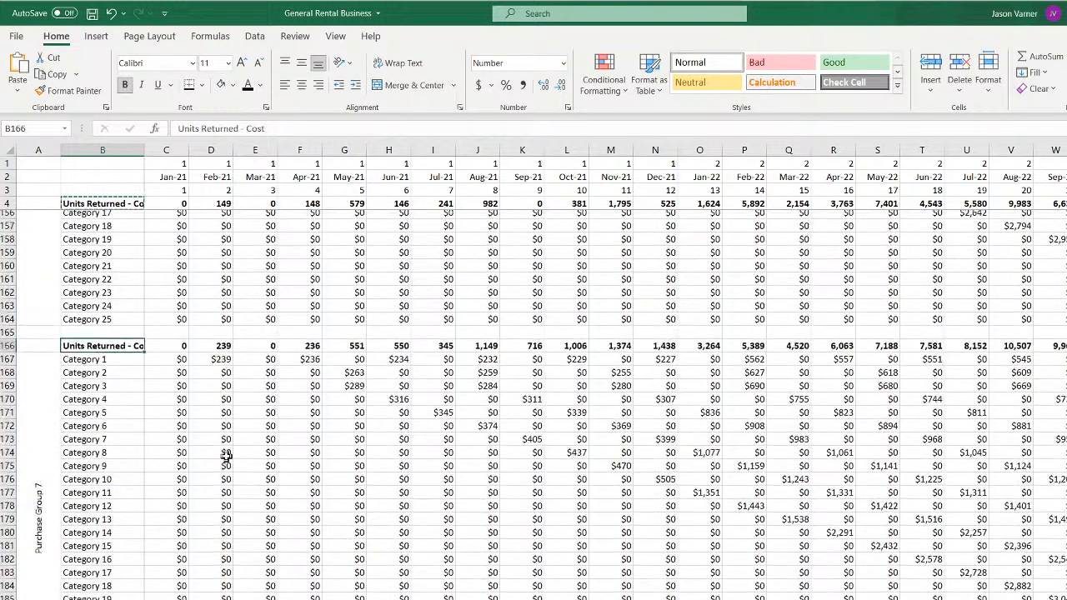
scroll(134, 500, "up", 9)
scroll(134, 500, "up", 20)
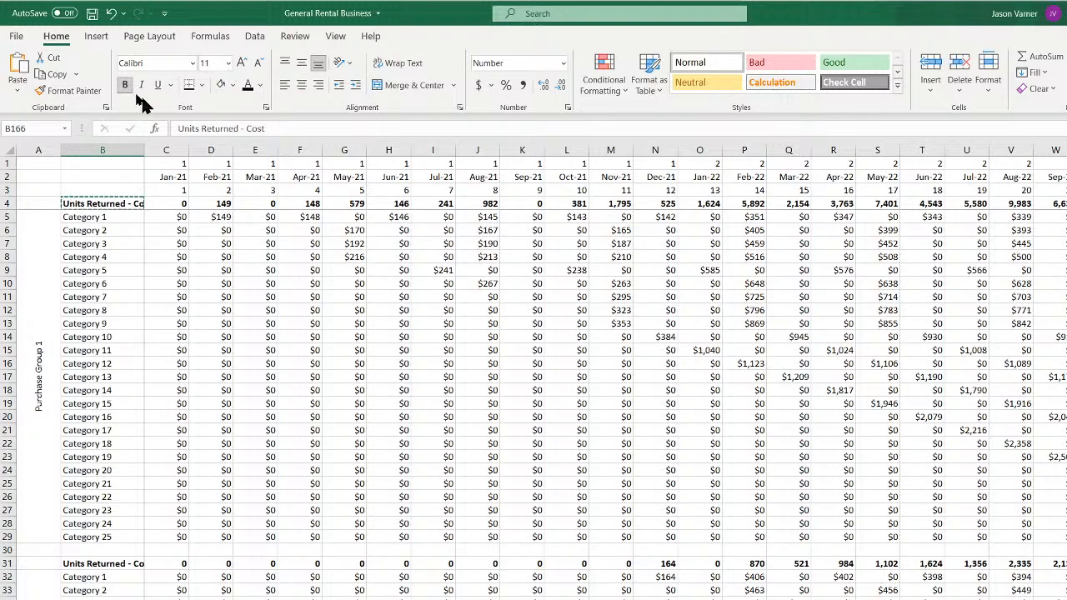
left_click(92, 14)
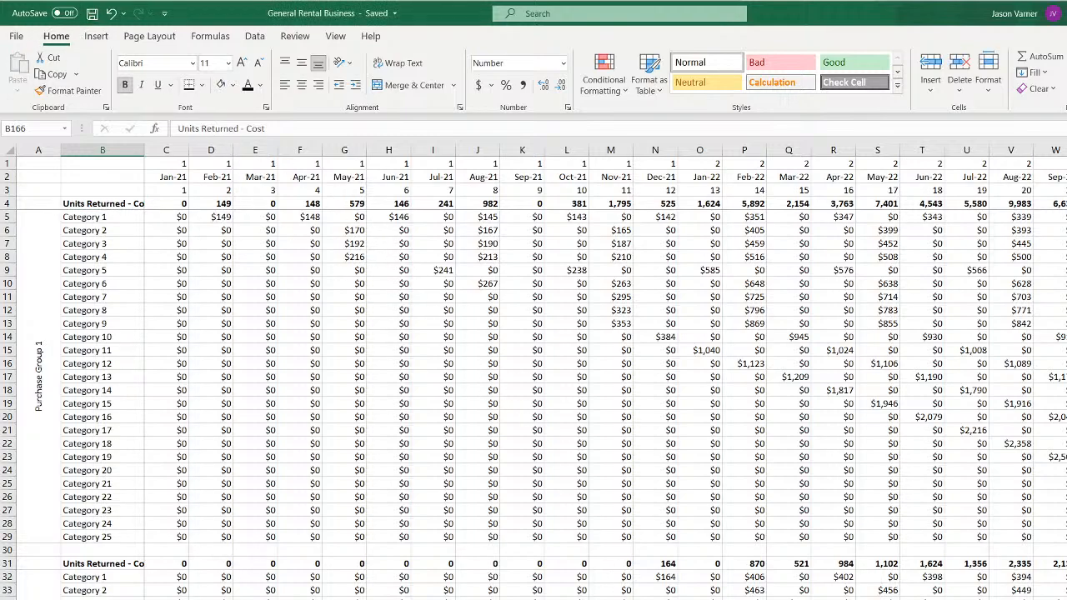
Examine the Total Rentable Units row and the Units Fully Rented Out totals in row 67 of the monthly pro forma
key("ctrl+Page_Up")
scroll(533, 400, "down", 16)
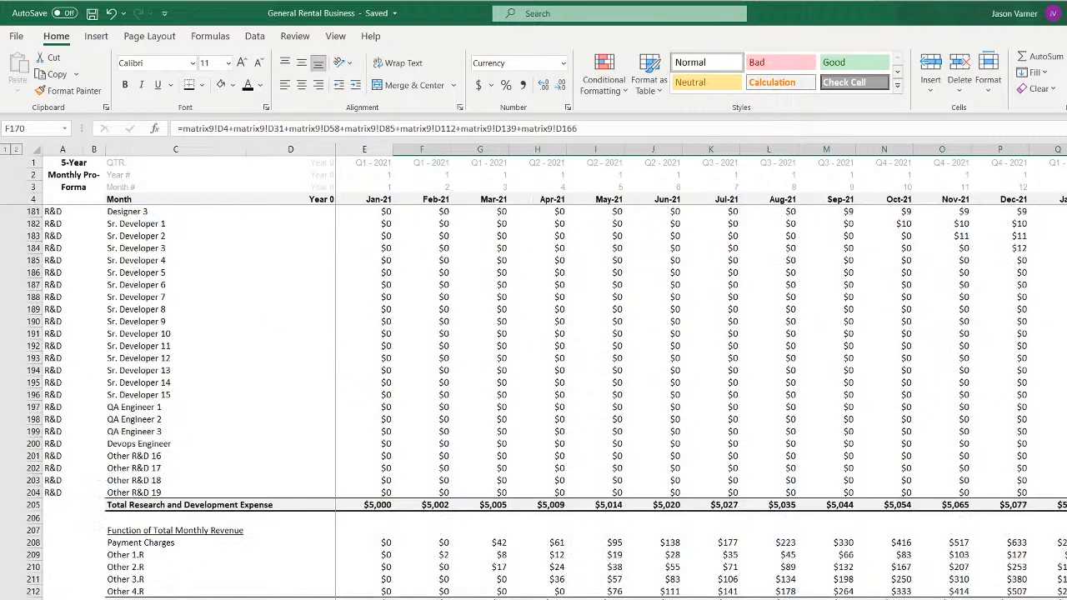
scroll(191, 590, "down", 20)
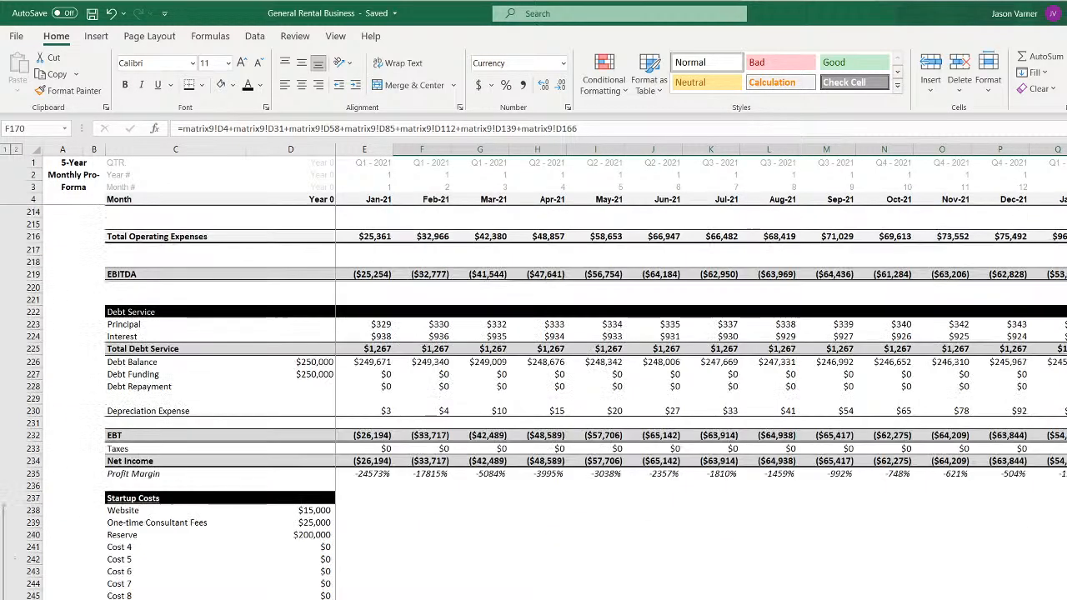
left_click(136, 506)
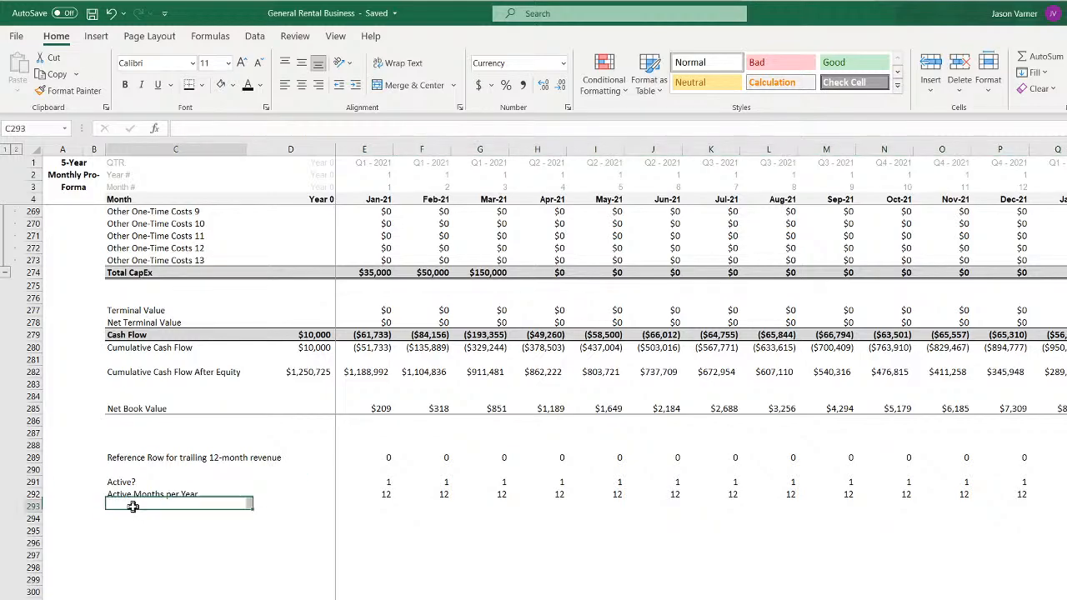
scroll(150, 567, "up", 20)
scroll(159, 587, "up", 4)
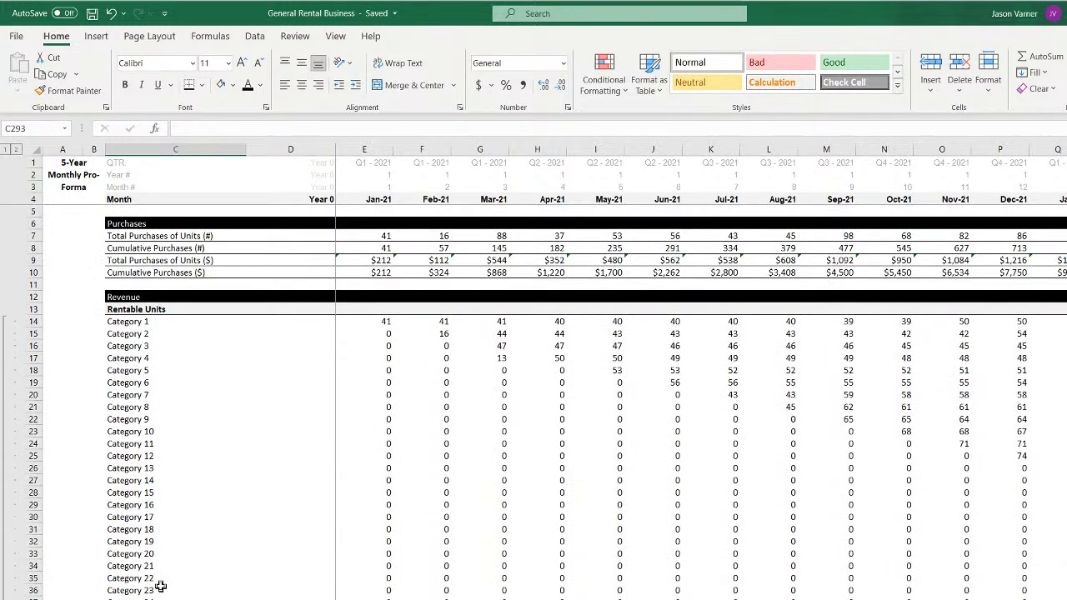
left_click(364, 598)
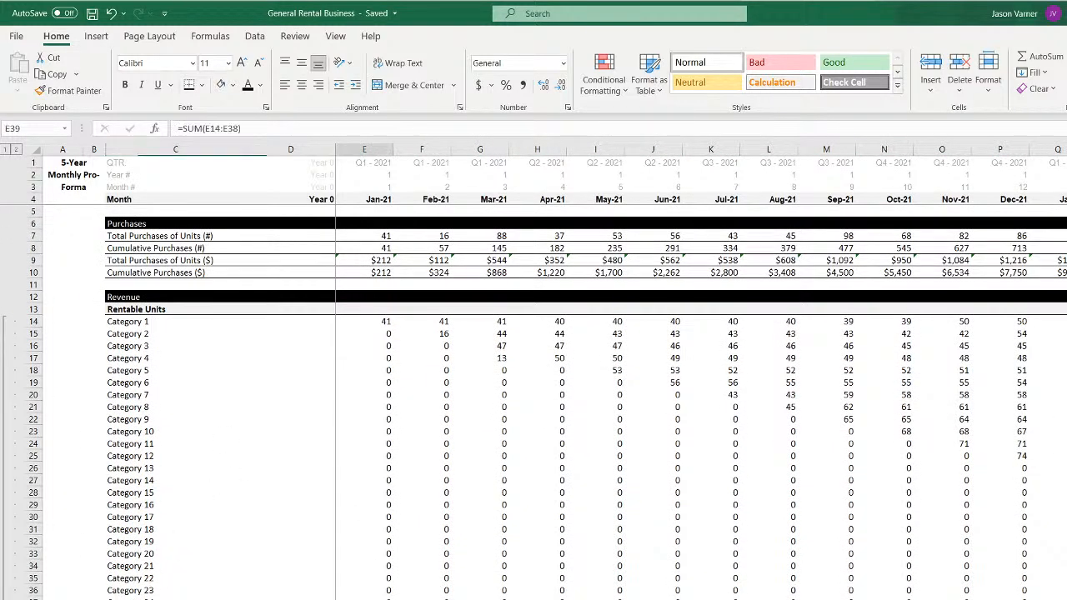
key("Right")
key("Right")
scroll(533, 375, "down", 7)
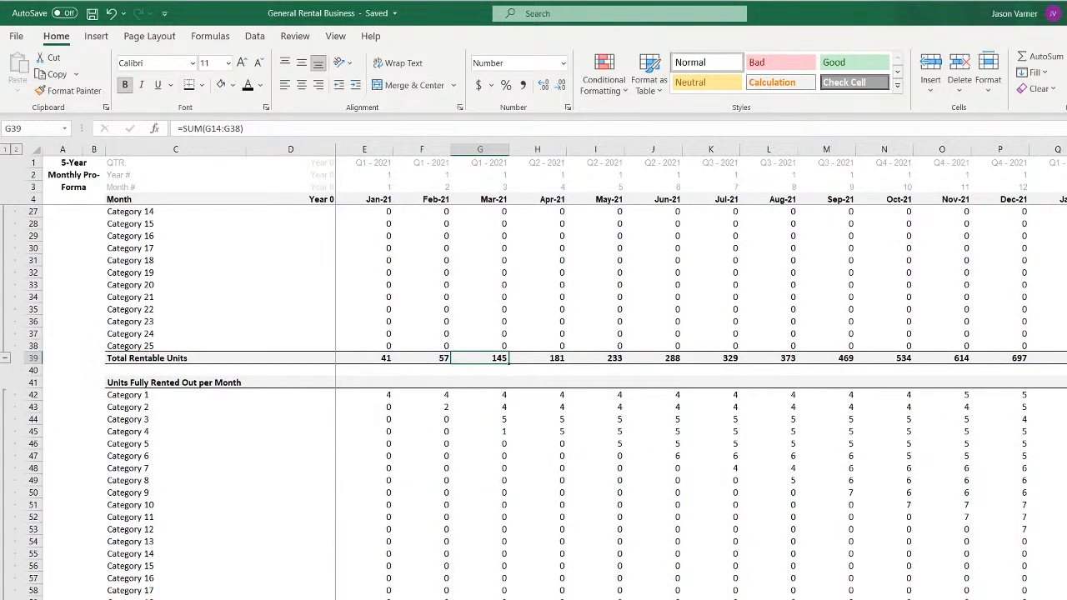
left_click(364, 598)
key("Right")
key("Right")
key("Right")
key("Right")
key("Right")
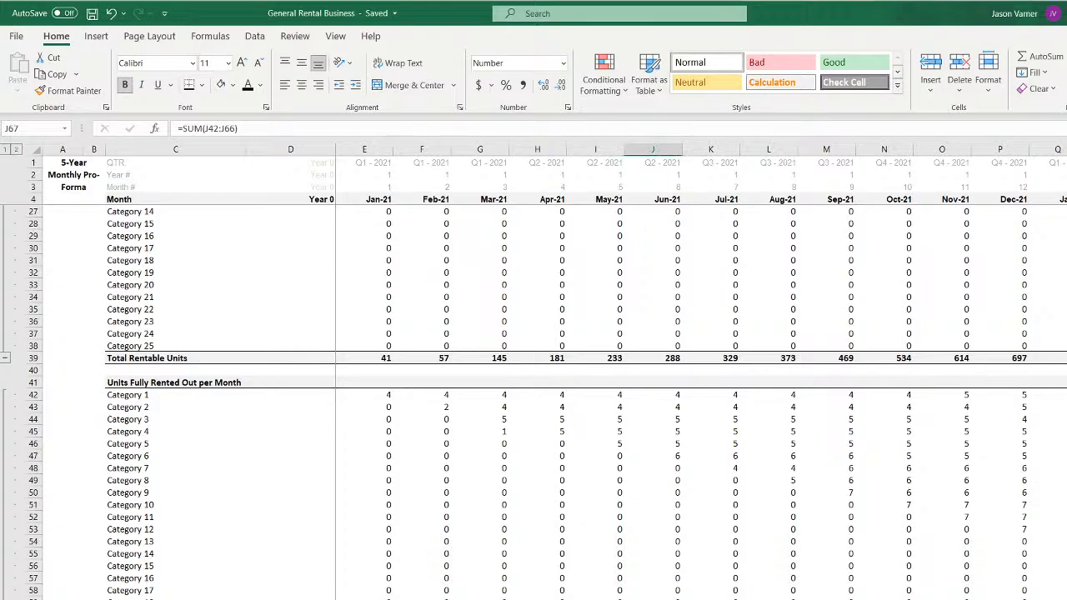
Add the row label "Net Units in Storage" in C295, below the Active Months per Year row
scroll(533, 400, "down", 20)
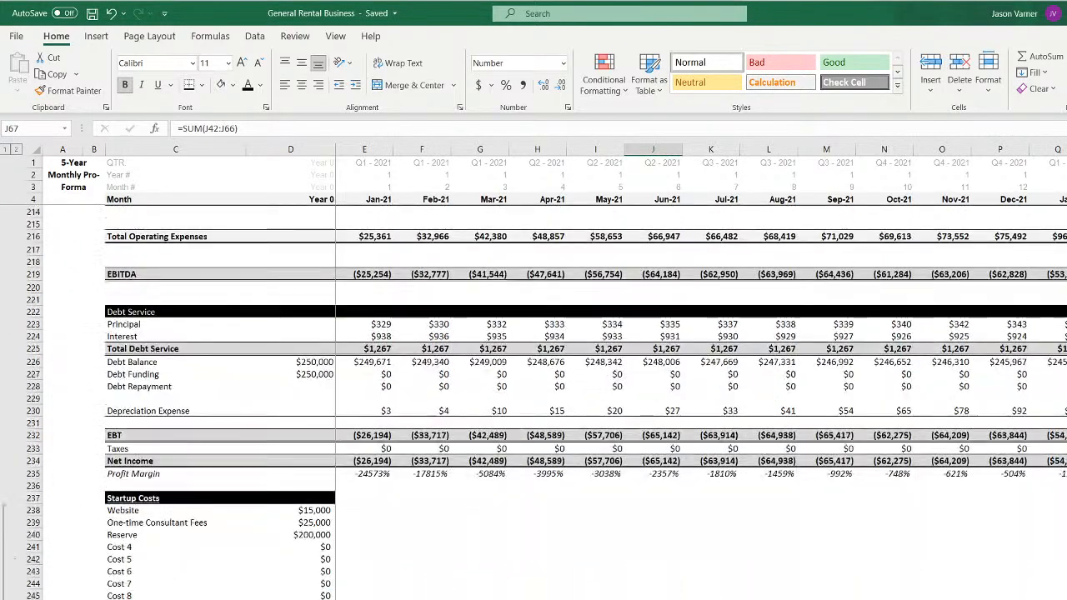
scroll(208, 574, "down", 18)
left_click(146, 507)
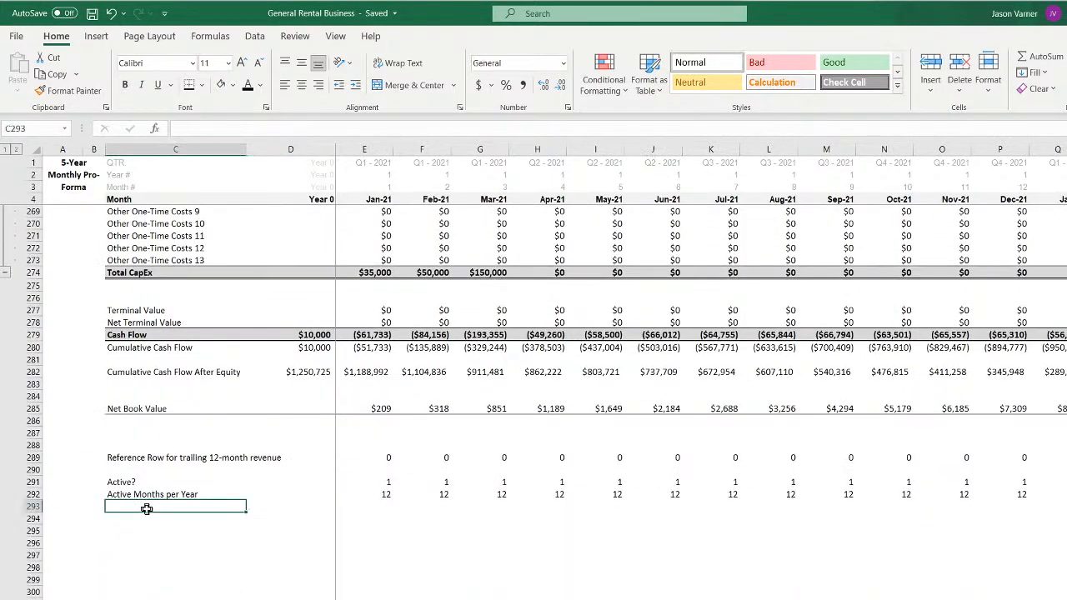
key("Down")
key("Down")
type("N")
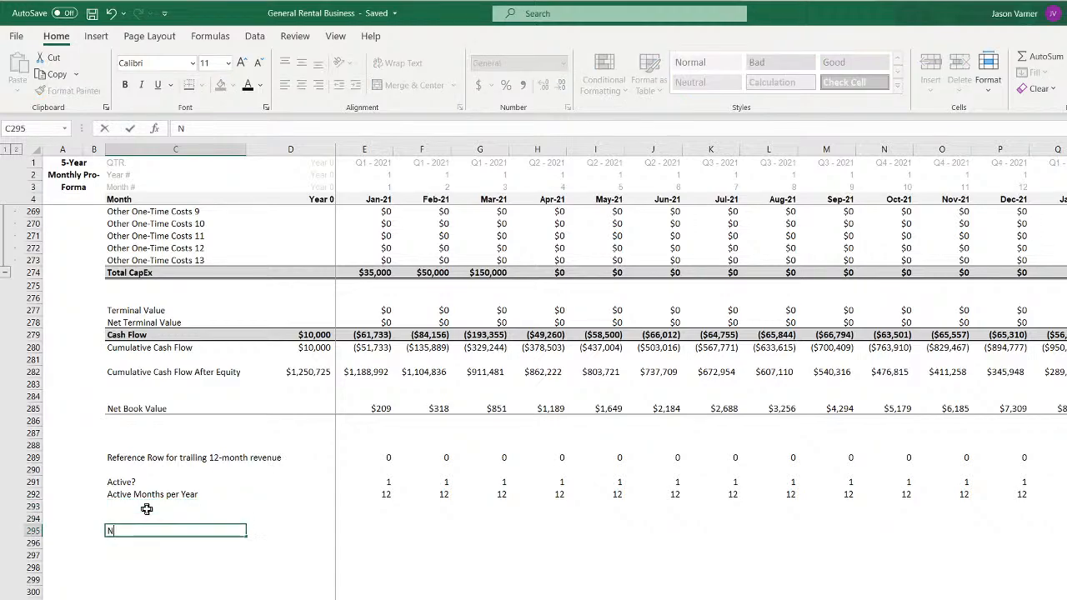
type("et Units in Storag")
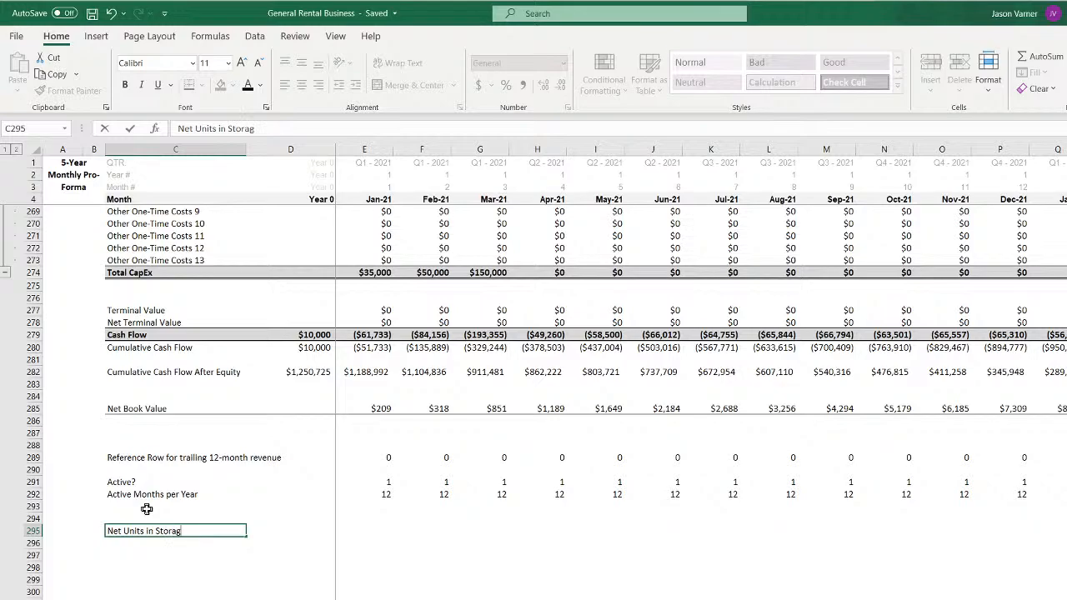
type("e")
key("Tab")
key("Tab")
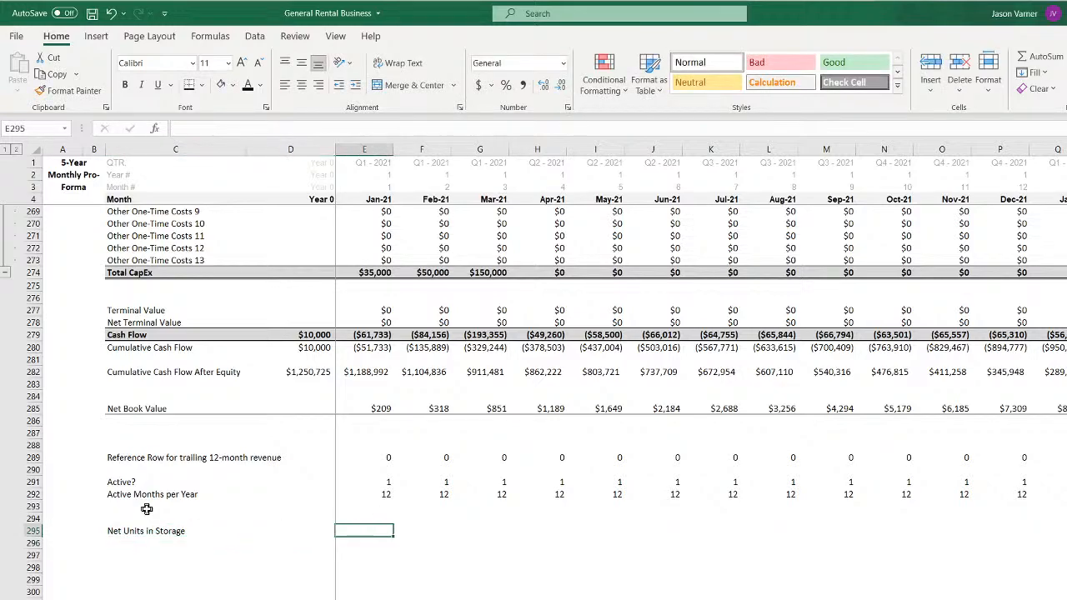
Enter the Net Units in Storage formula =E39-E67 for Jan-21 in E295 and fill it across through Aug-21
type("=")
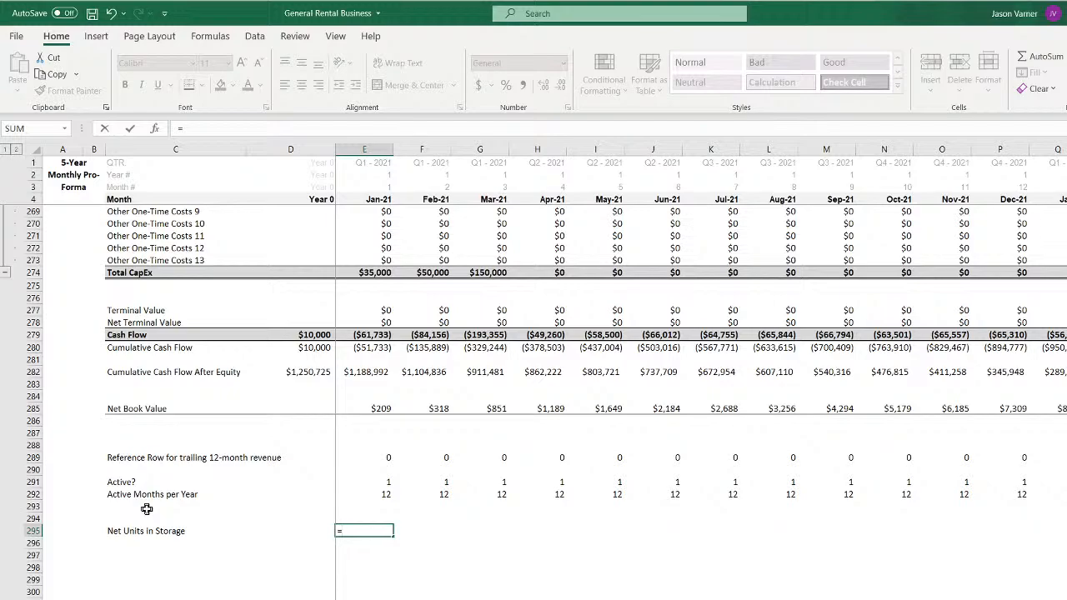
scroll(182, 510, "up", 20)
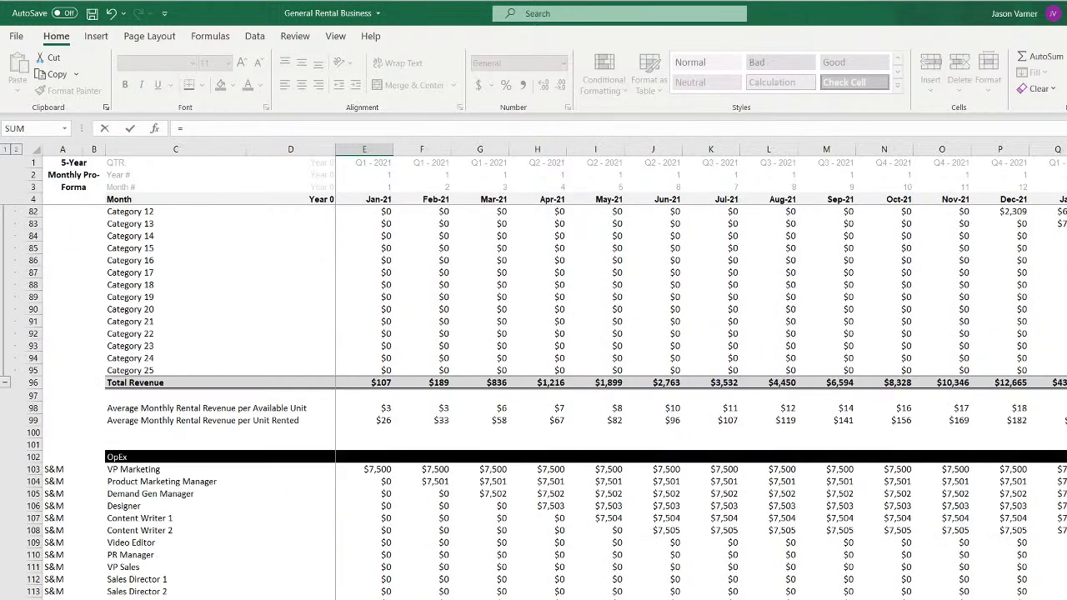
scroll(388, 369, "down", 7)
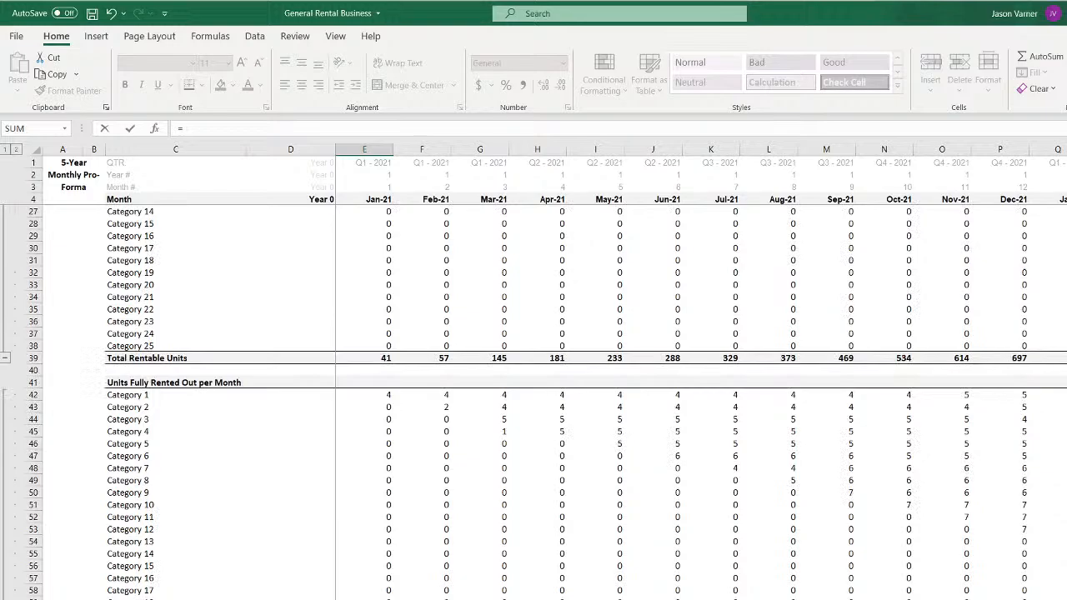
left_click(380, 359)
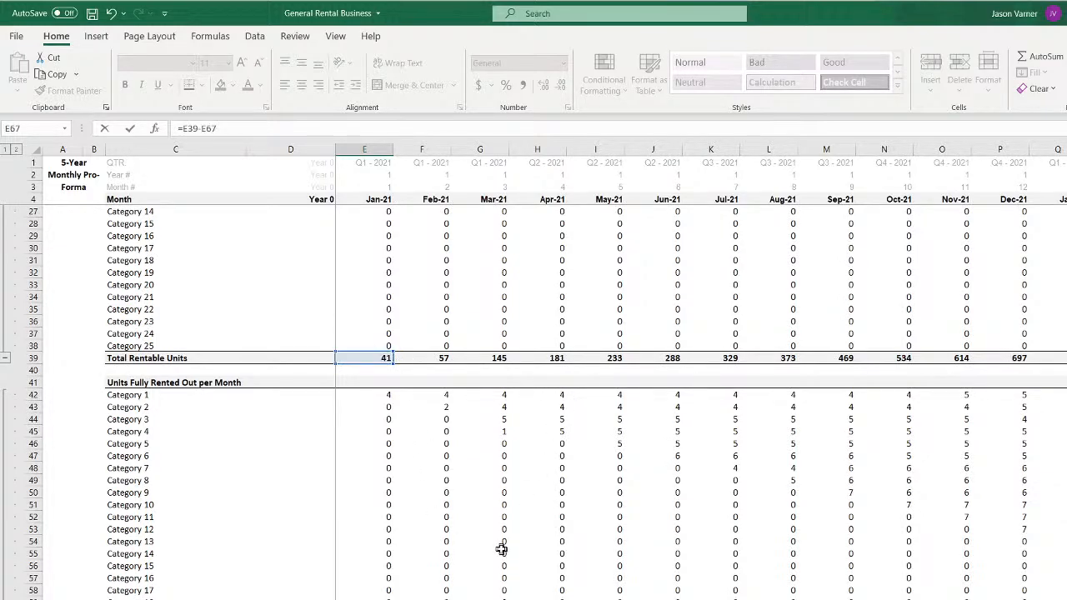
key("Return")
left_click(358, 579)
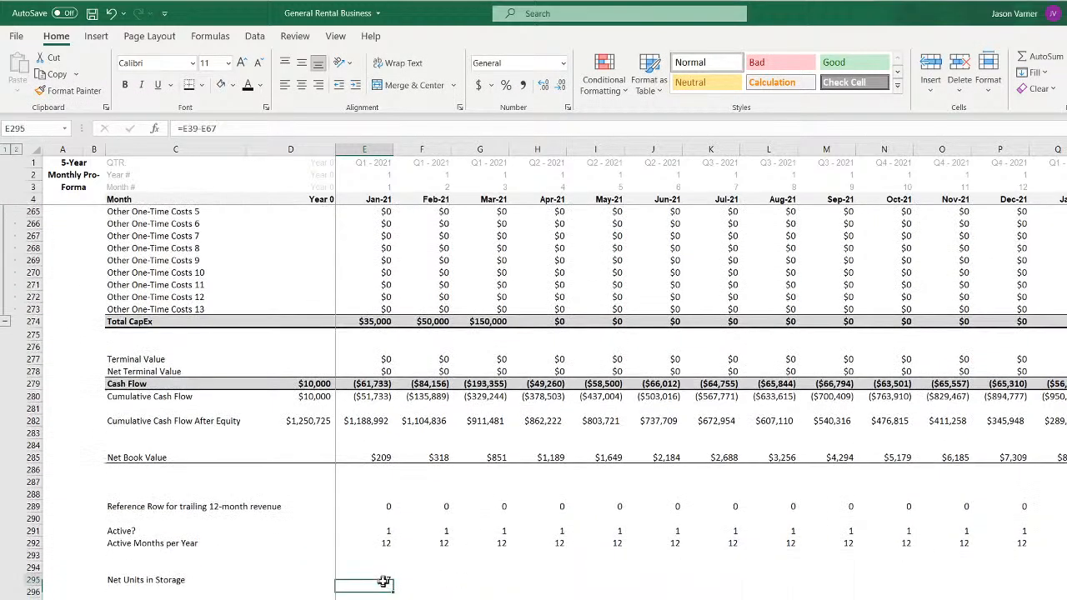
left_click_drag(396, 585, 800, 588)
Examine the Category 1 formulas for Jan-21 under Rentable Units and Units Fully Rented Out per Month
scroll(800, 587, "up", 20)
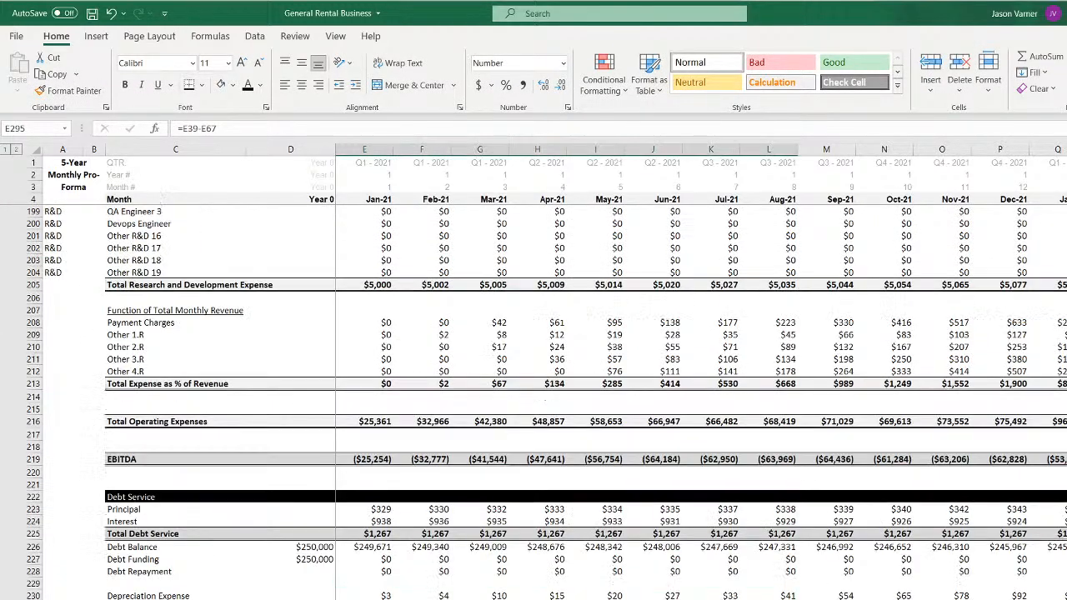
scroll(533, 375, "up", 20)
left_click(377, 321)
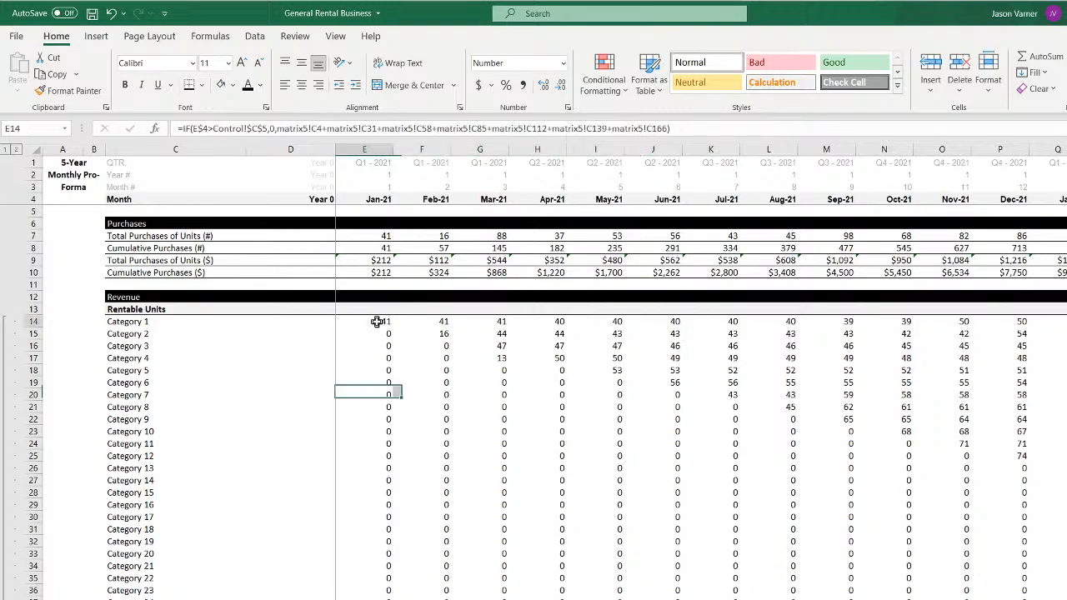
scroll(375, 456, "down", 4)
left_click(367, 529)
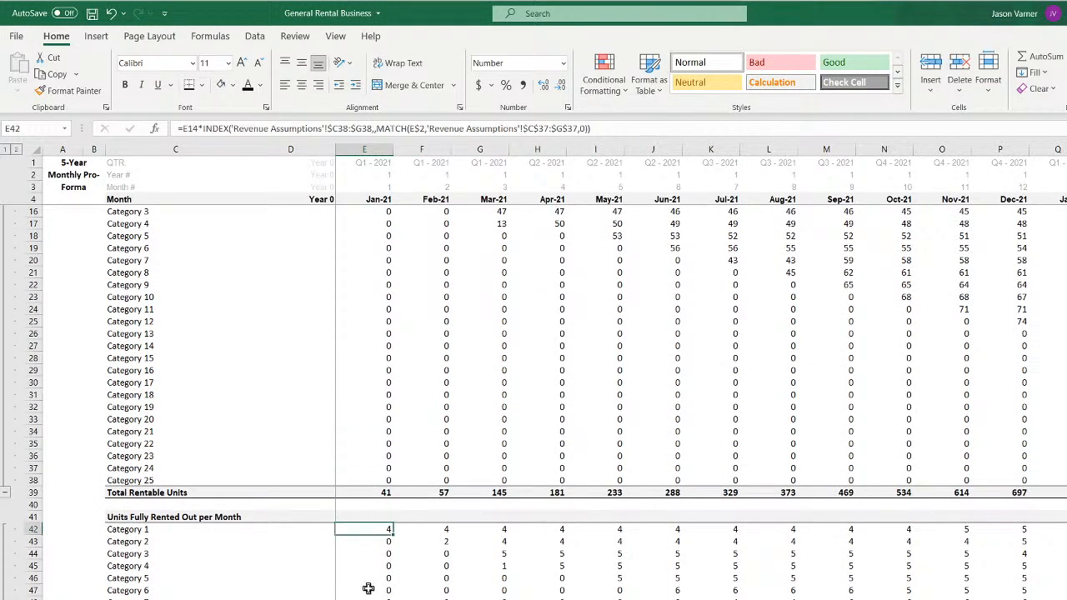
scroll(369, 583, "down", 20)
scroll(384, 592, "down", 20)
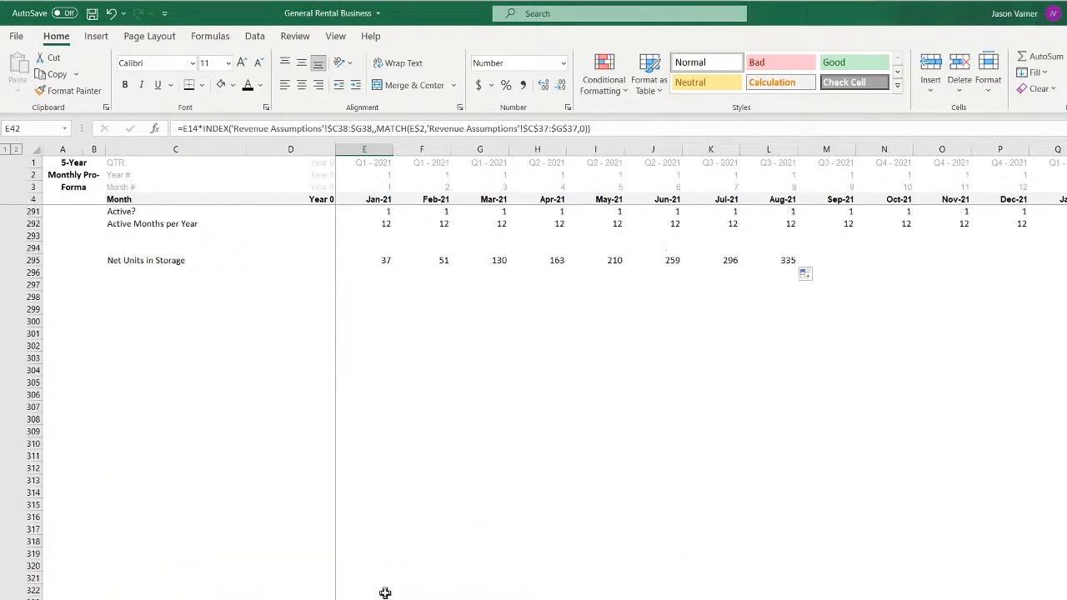
Format the Net Units in Storage row from C295 to L295 with a bottom border and a light grey fill
scroll(384, 593, "up", 11)
scroll(384, 592, "down", 4)
left_click_drag(151, 530, 754, 531)
left_click(203, 85)
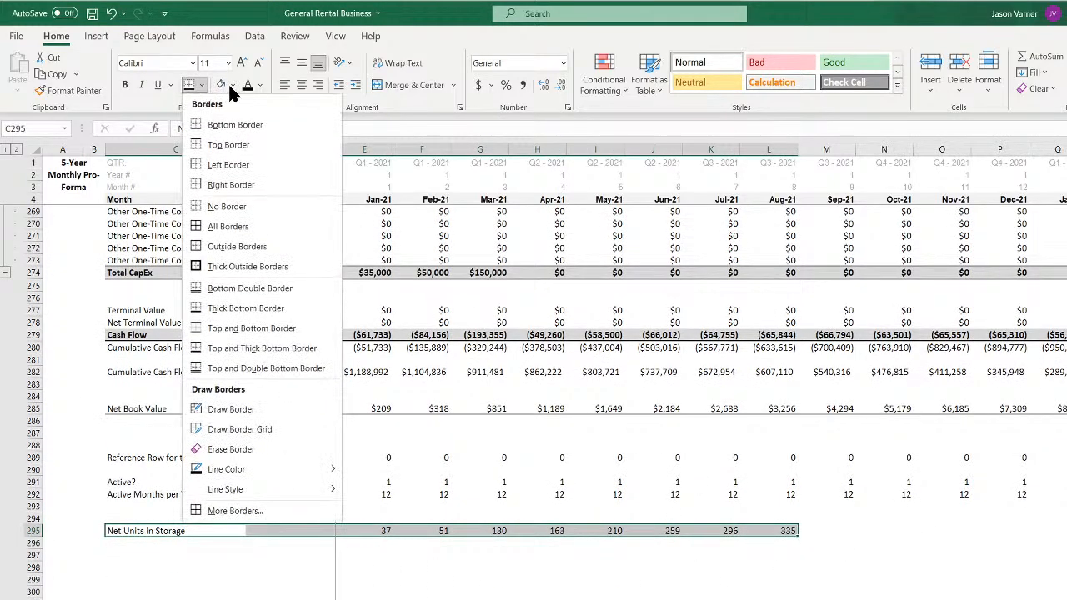
left_click(191, 86)
left_click(233, 85)
left_click(223, 137)
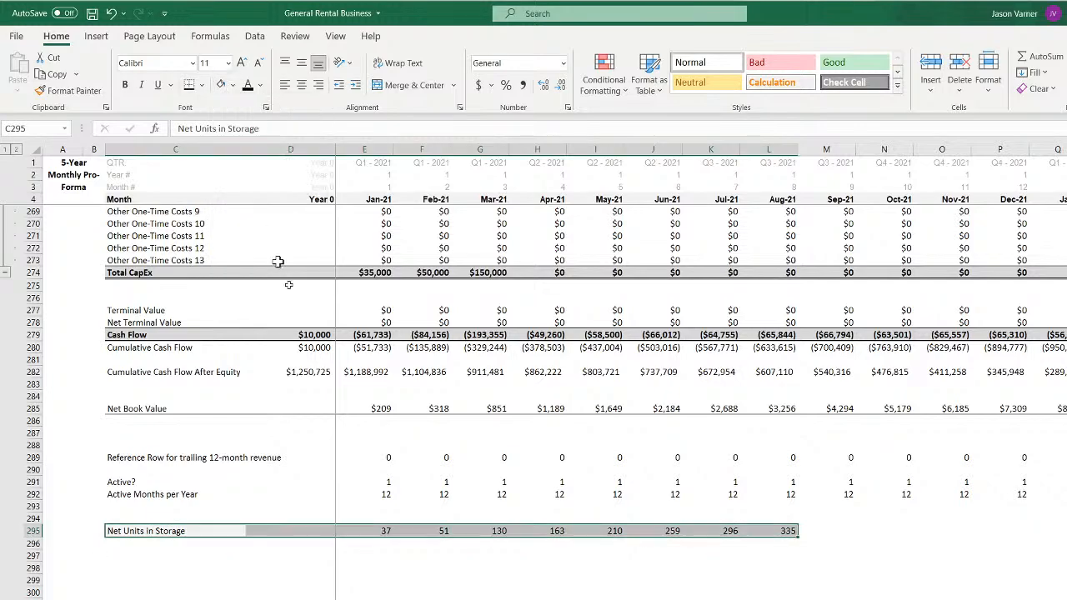
Extend the Net Units in Storage formula and formatting from E295 across all months to BL295, and save the workbook
left_click(377, 532)
left_click(390, 543)
left_click(386, 531)
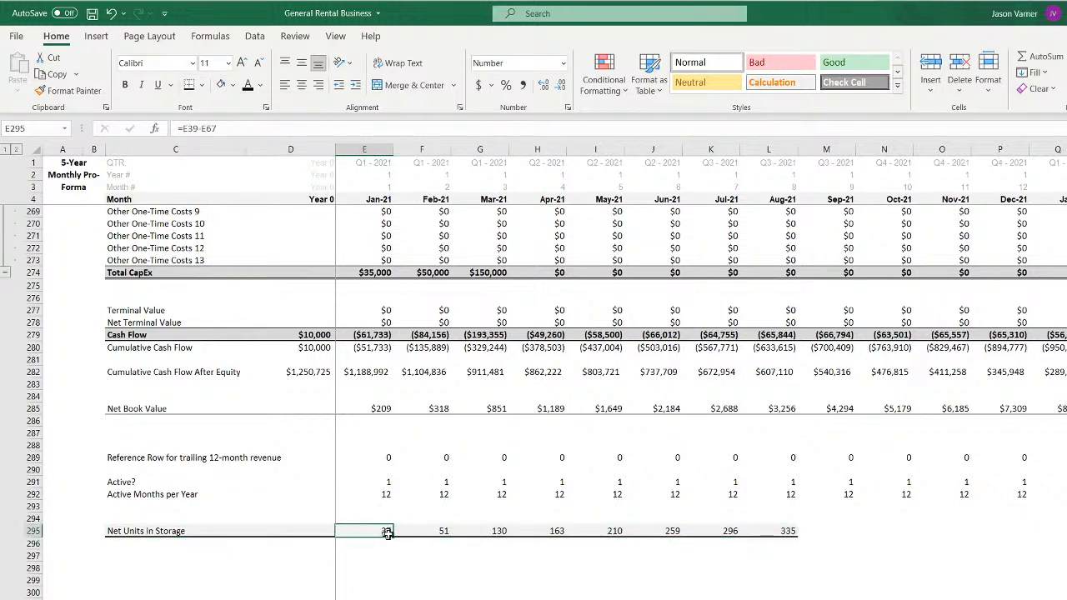
mouse_move(392, 536)
left_mouse_down()
mouse_move(1066, 535)
mouse_move(1060, 567)
left_mouse_up()
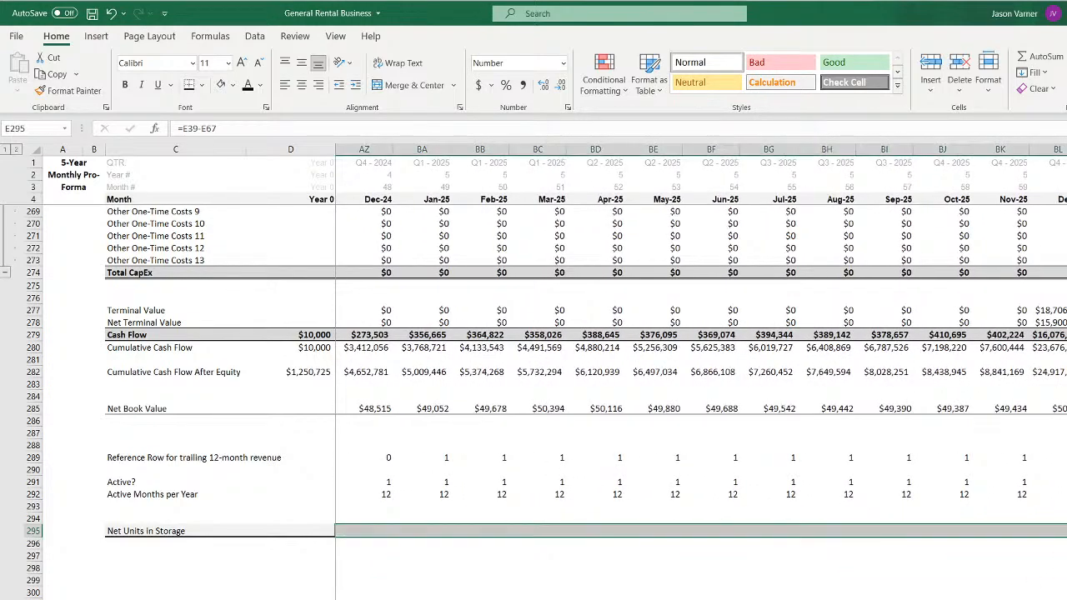
left_click(943, 599)
left_click(1060, 532)
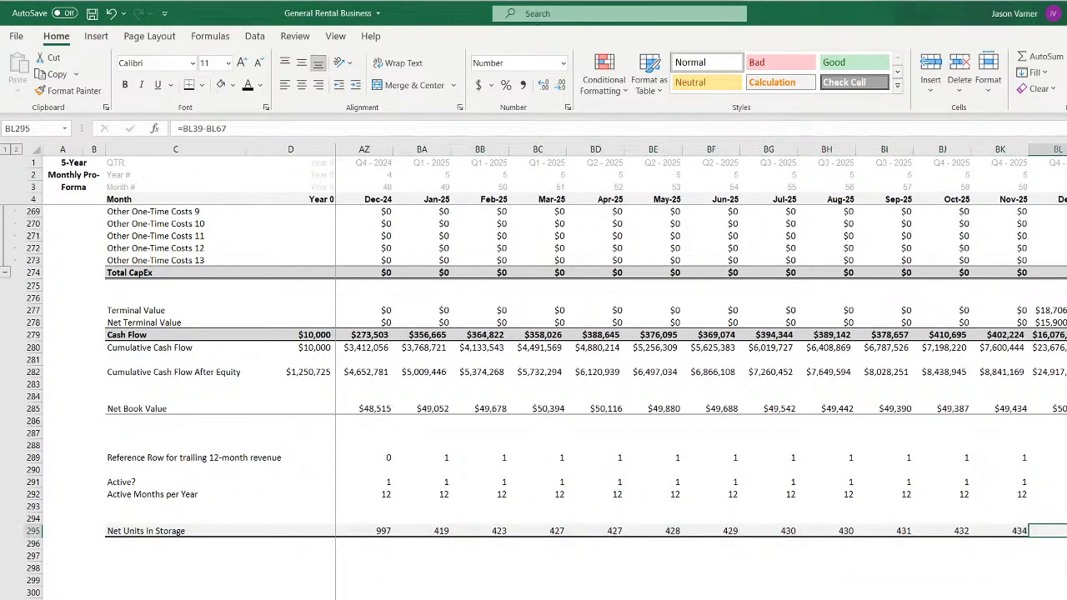
left_click_drag(1000, 599, 750, 599)
left_click(653, 599)
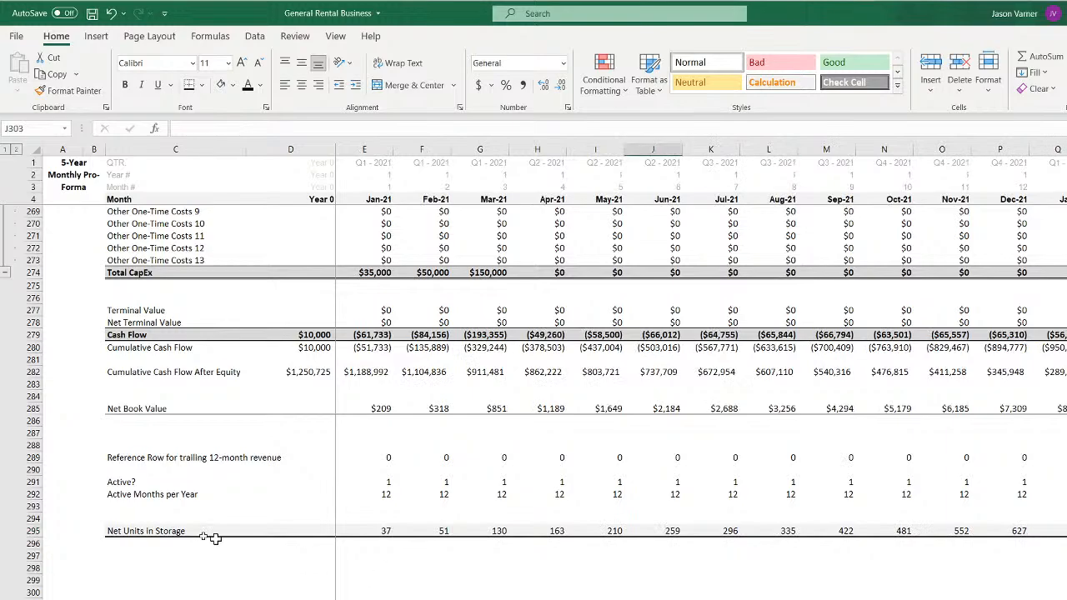
left_click(92, 13)
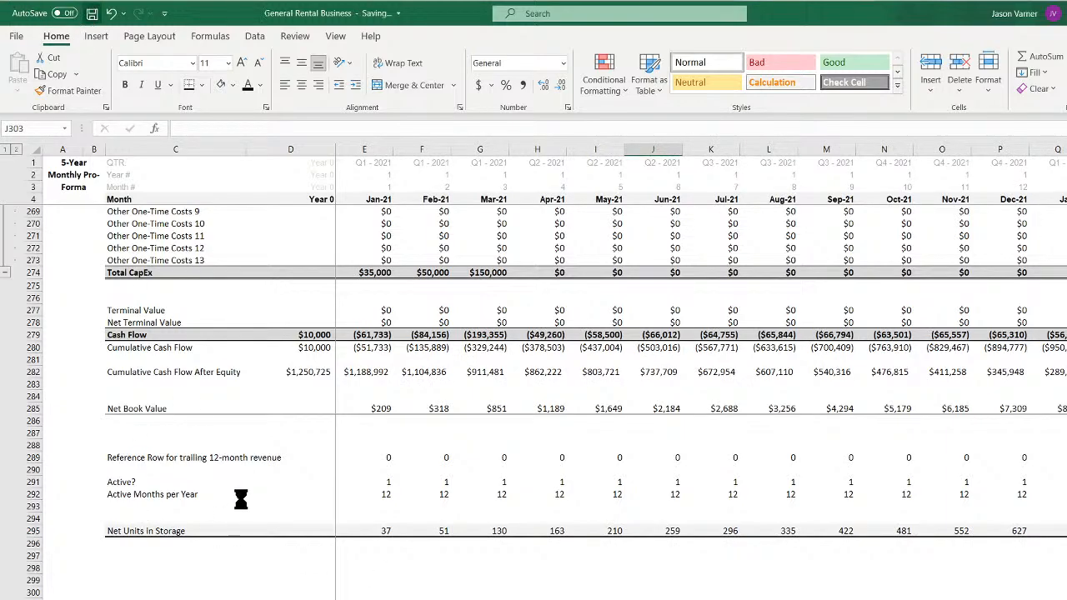
Review the Net Units in Storage row and the pro forma's unit, revenue and G&A expense sections
left_click_drag(172, 530, 874, 534)
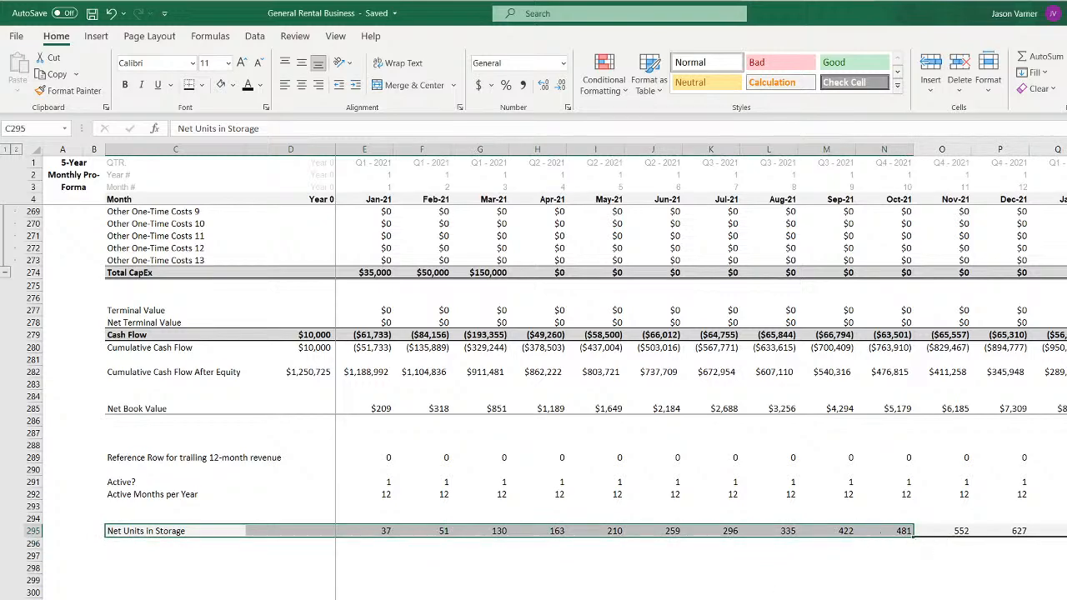
left_click(768, 599)
scroll(495, 584, "up", 20)
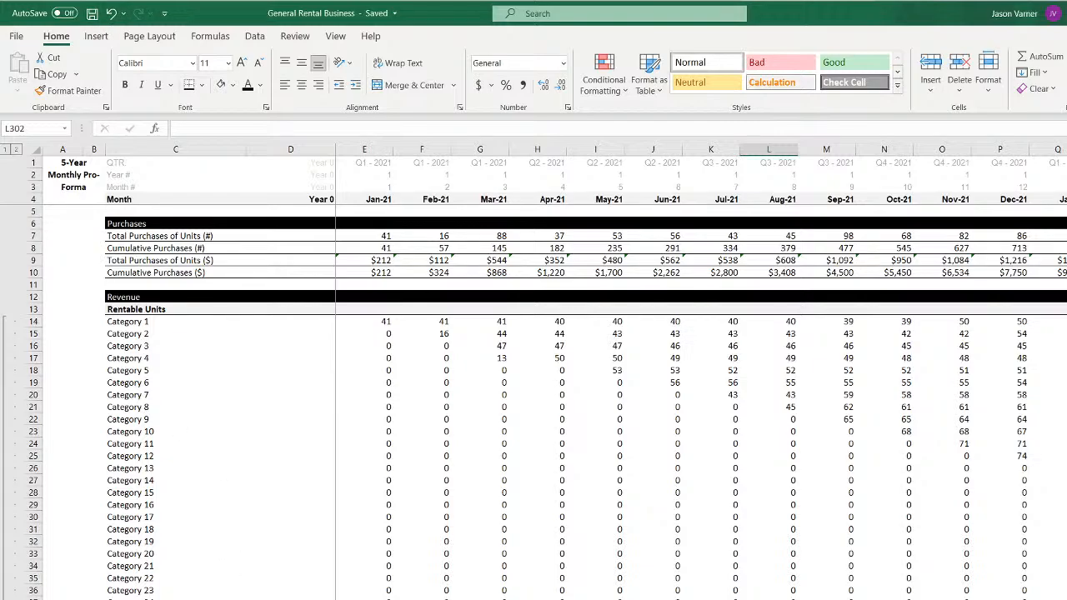
scroll(533, 400, "down", 20)
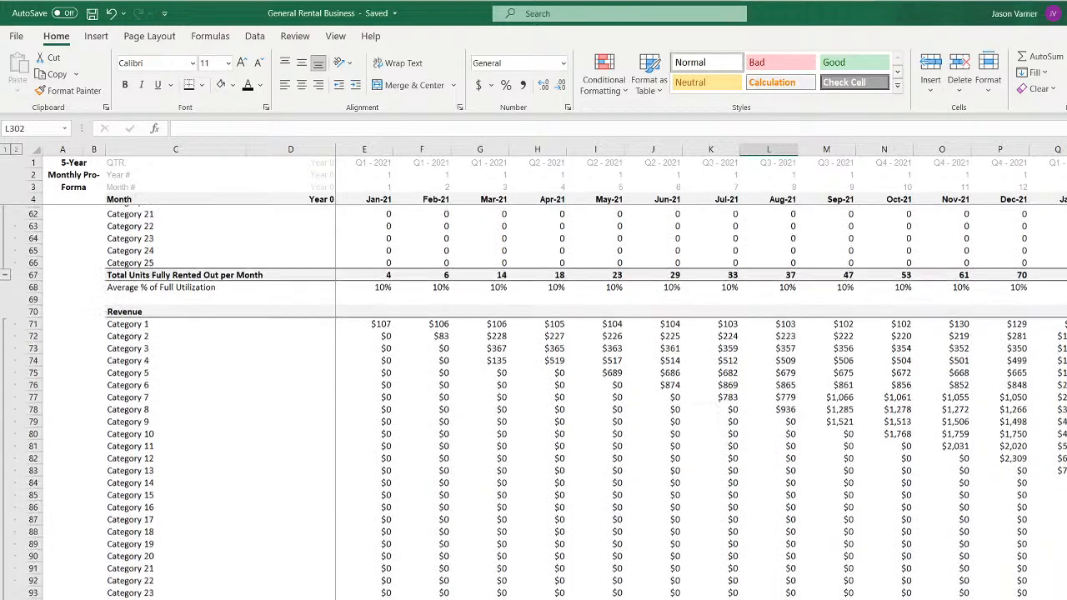
scroll(533, 400, "down", 15)
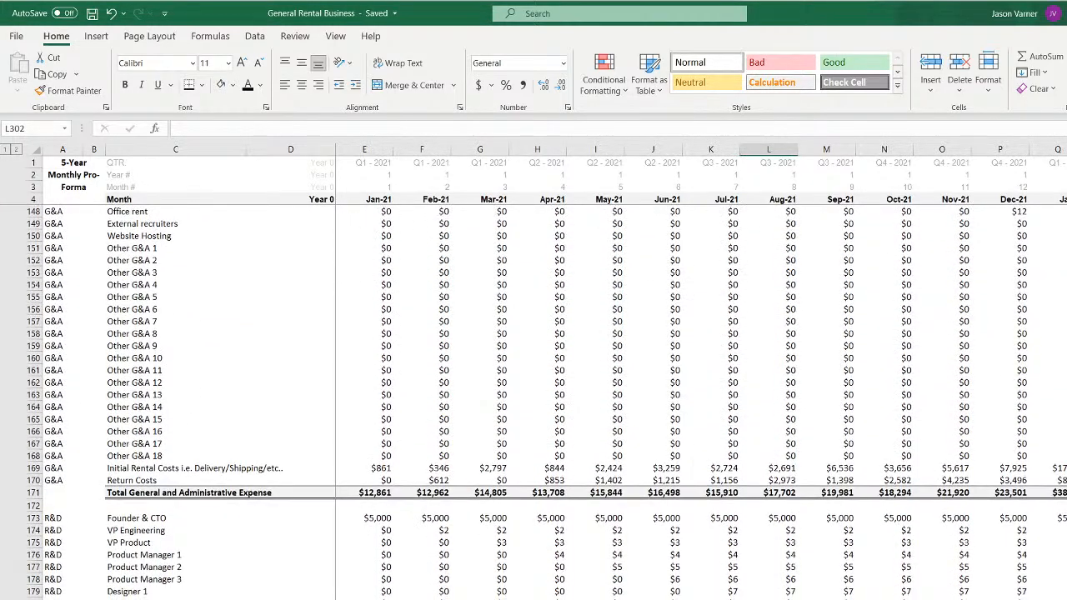
Inspect the Jan-21 Initial Rental Costs formula in E169 and the per-category table of Costs Related to Initial Rental
left_click(374, 469)
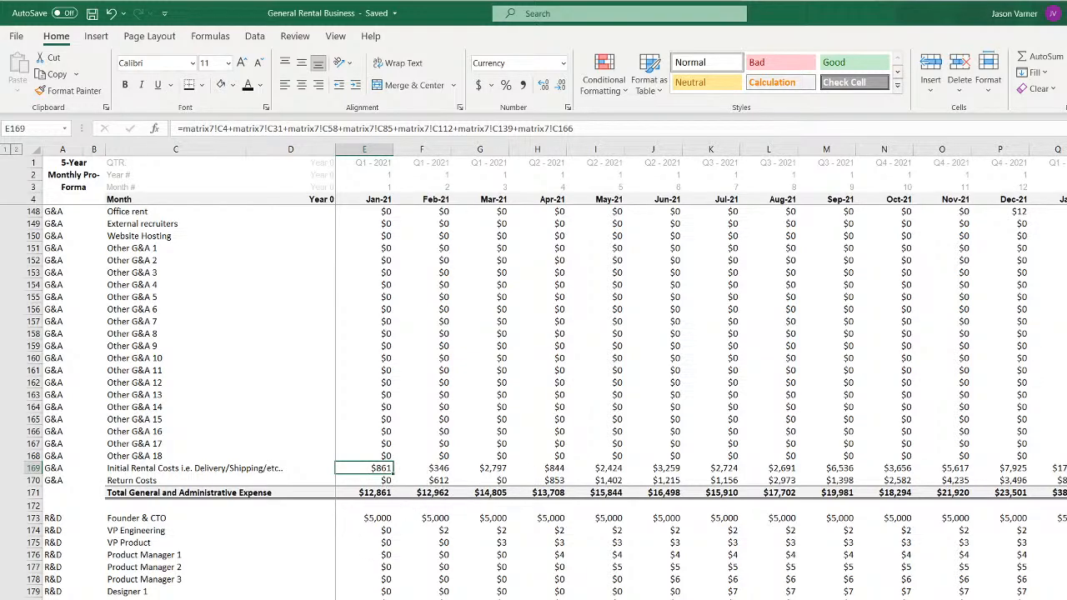
left_click(334, 598)
scroll(333, 396, "up", 4)
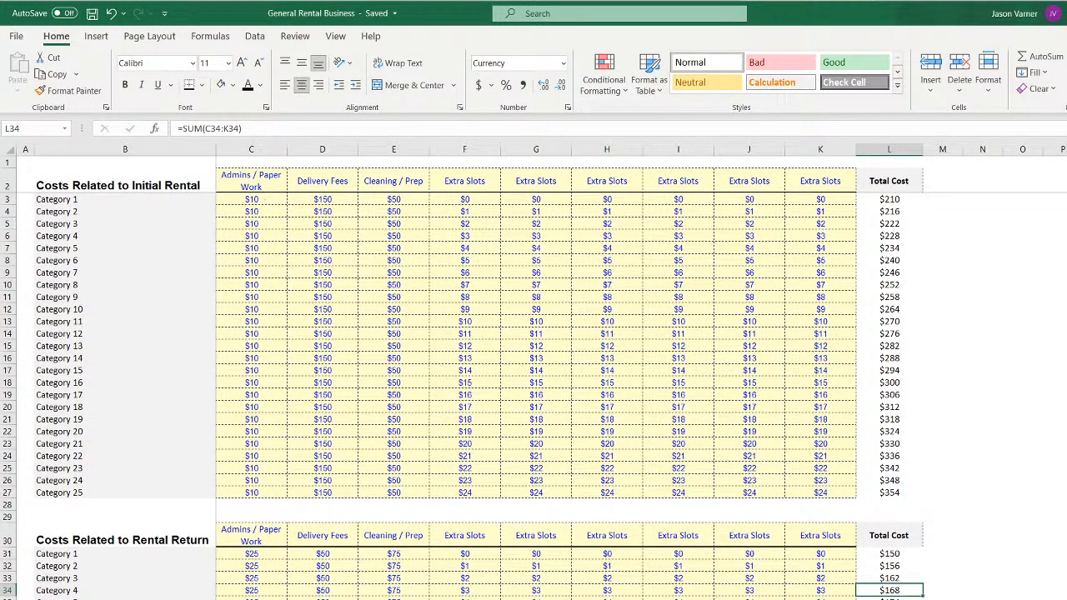
Examine the Average Months Rented Out For inputs in row 3 for Categories 1 to 16
left_click(392, 598)
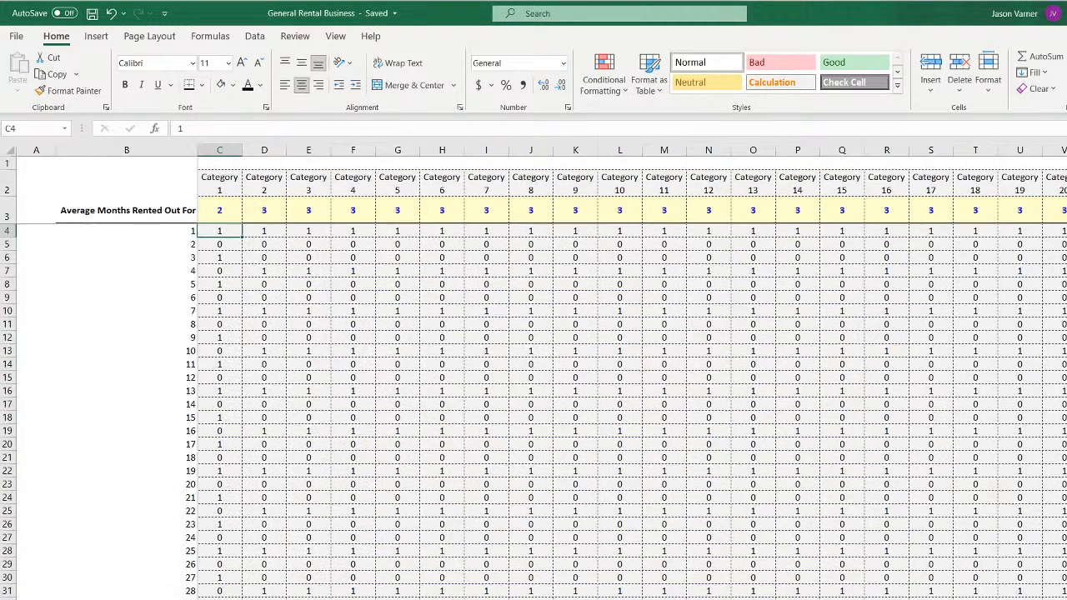
left_click(219, 208)
left_click(260, 209)
left_click(303, 209)
left_click(345, 210)
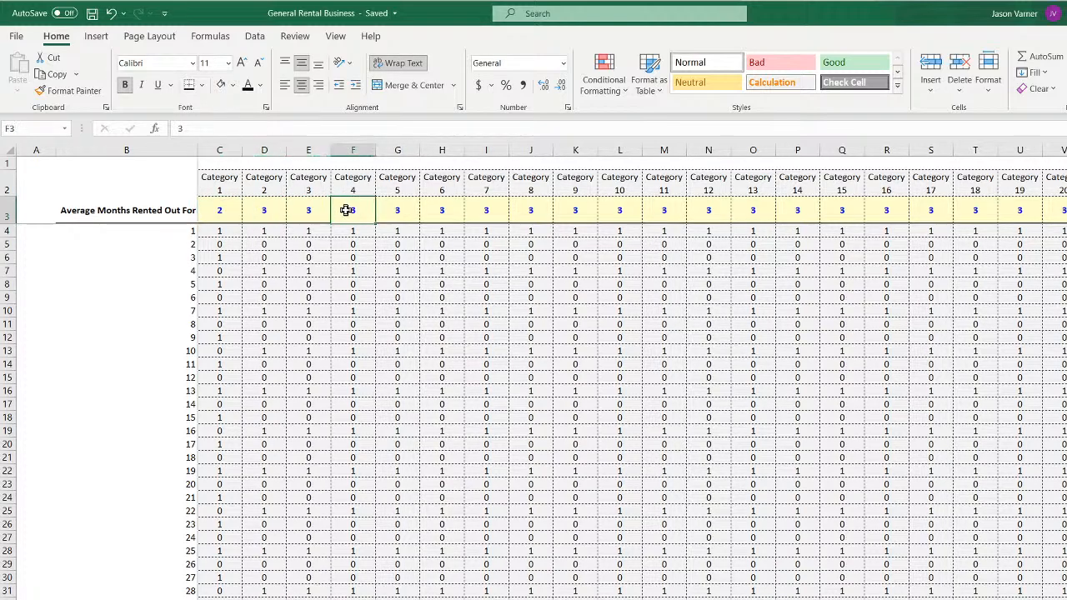
left_click(394, 209)
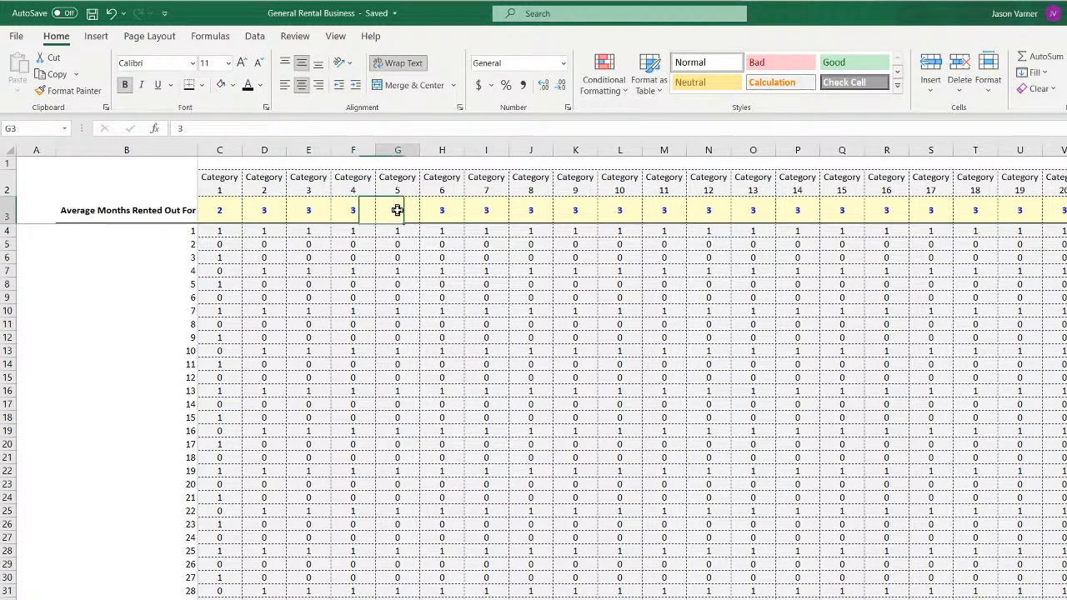
left_click(220, 209)
left_click(265, 209)
left_click(308, 209)
left_click(351, 209)
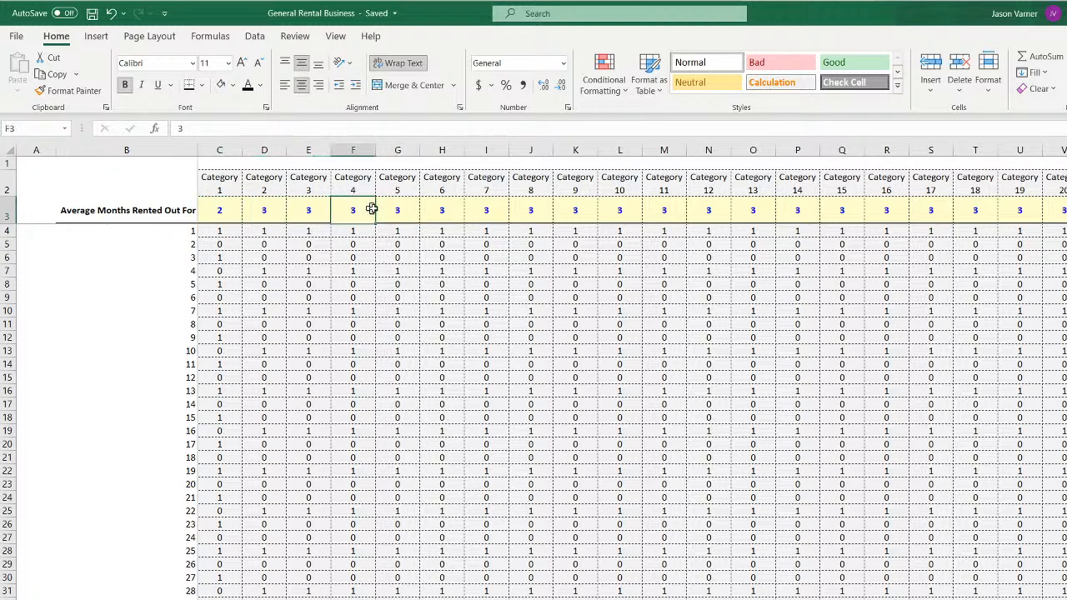
left_click(397, 209)
left_click_drag(223, 209, 905, 217)
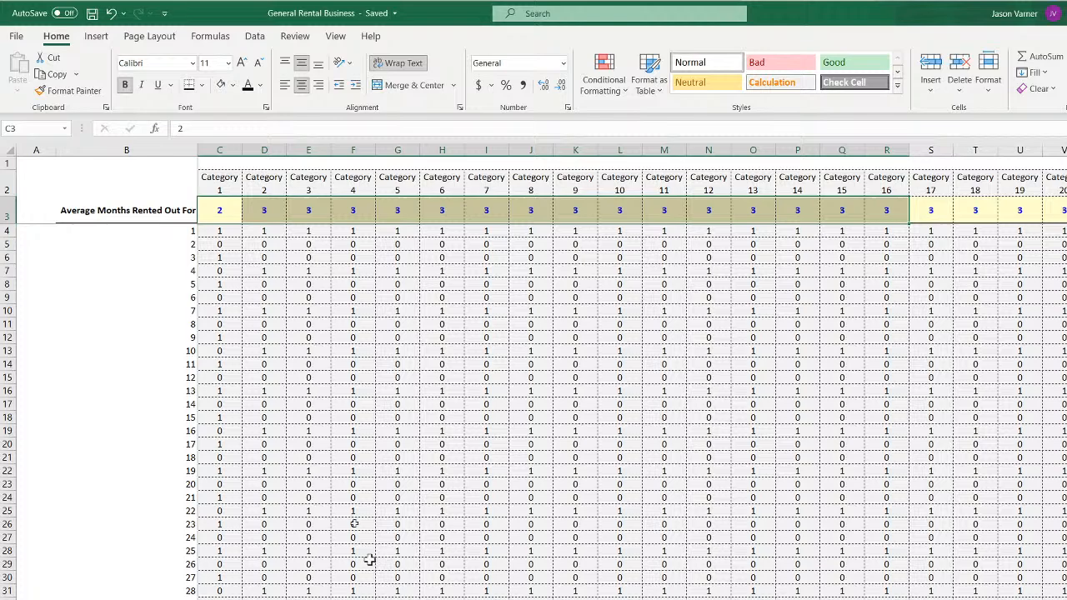
Inspect the return-timing formula in C5, and save the workbook from the Revenue Assumptions sheet
left_click(171, 598)
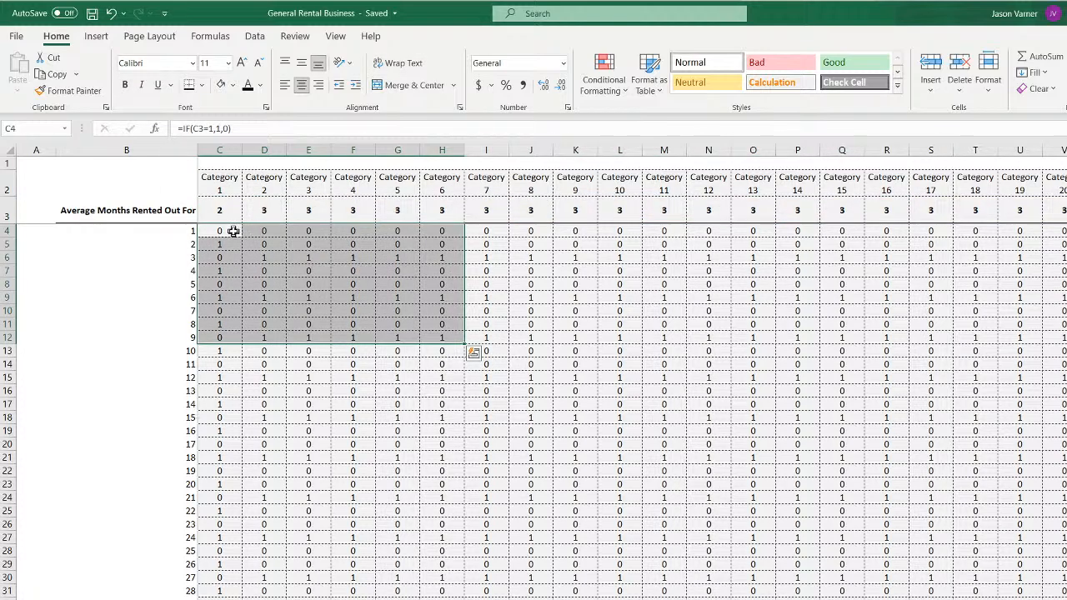
left_click(230, 244)
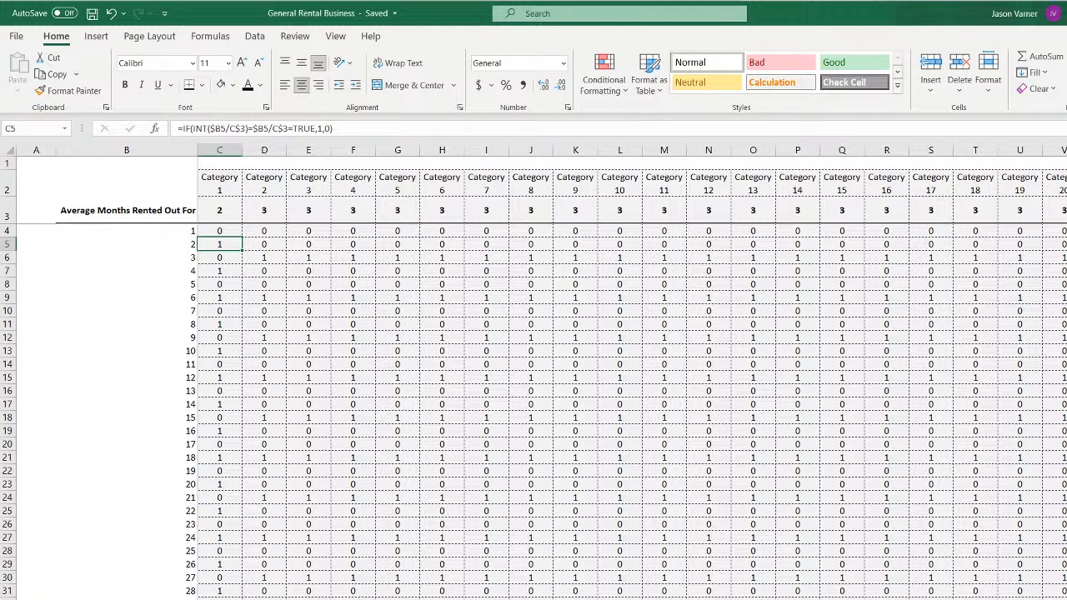
left_click(170, 598)
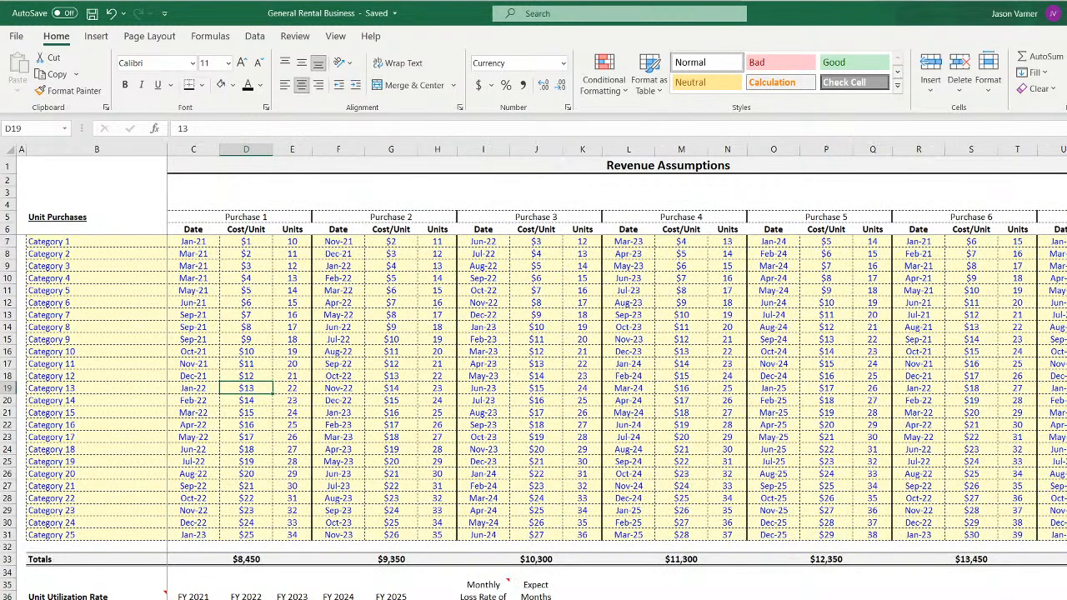
left_click(93, 13)
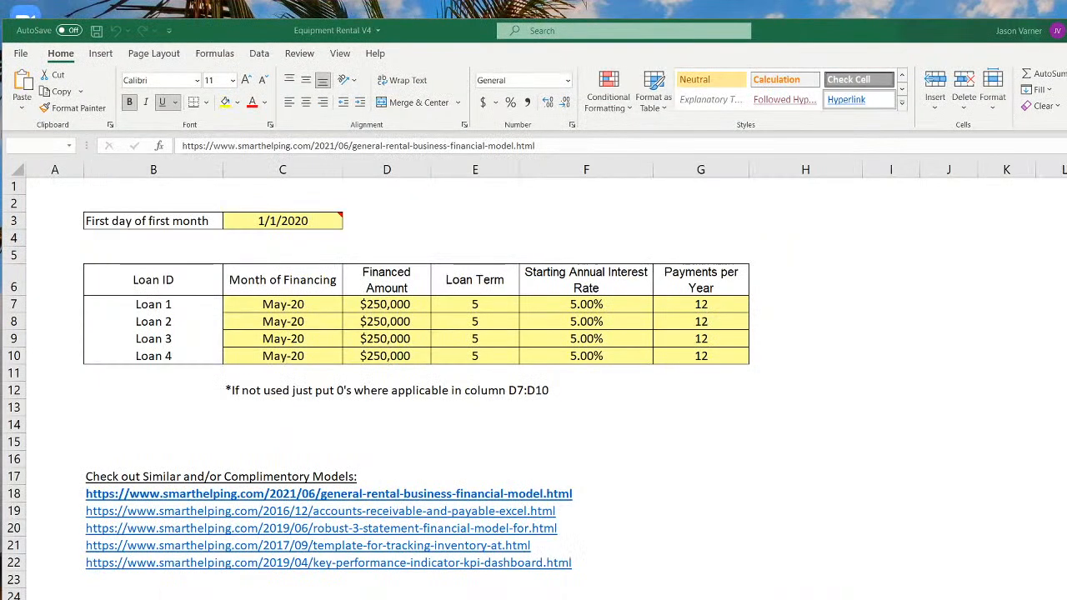
Switch to the Equipment Rental V4 workbook and examine the equipment items and initial costs in its Purchase / Utilization Schedule
key("alt+Tab")
left_click(800, 526)
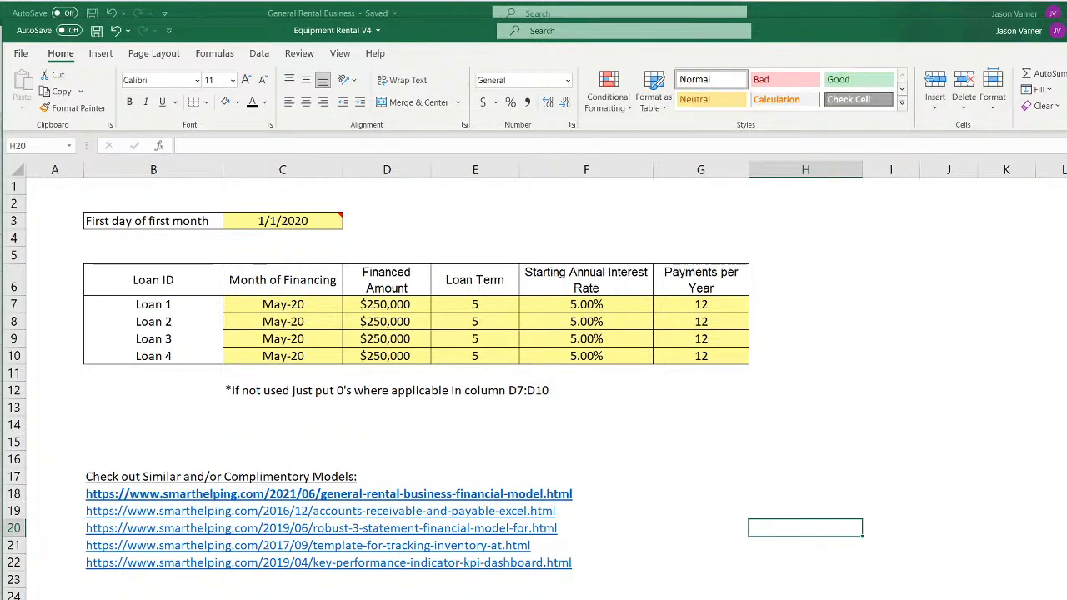
left_click(390, 599)
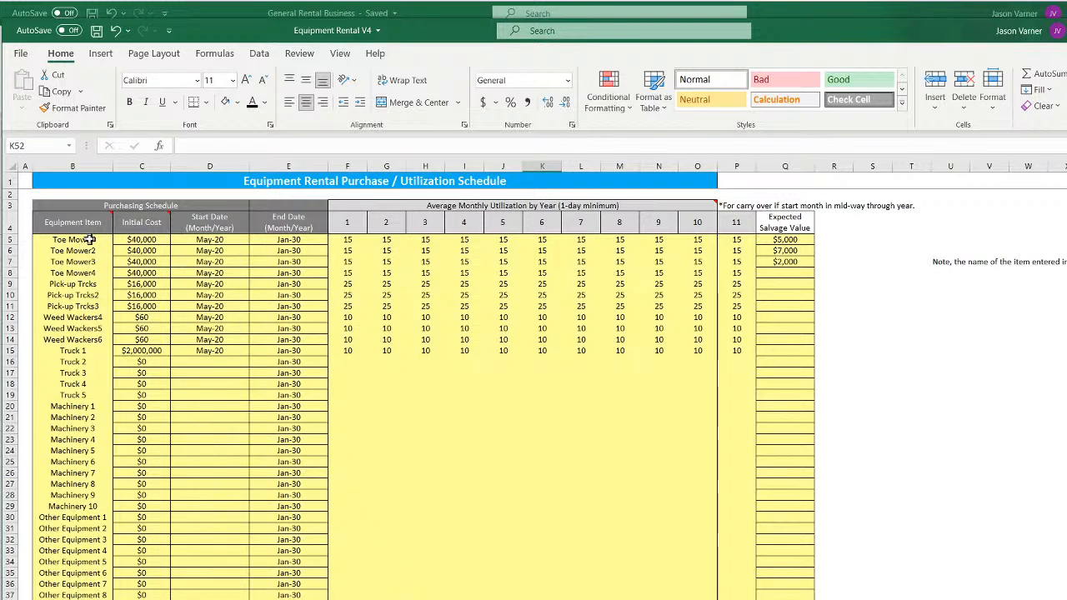
left_click_drag(89, 239, 67, 593)
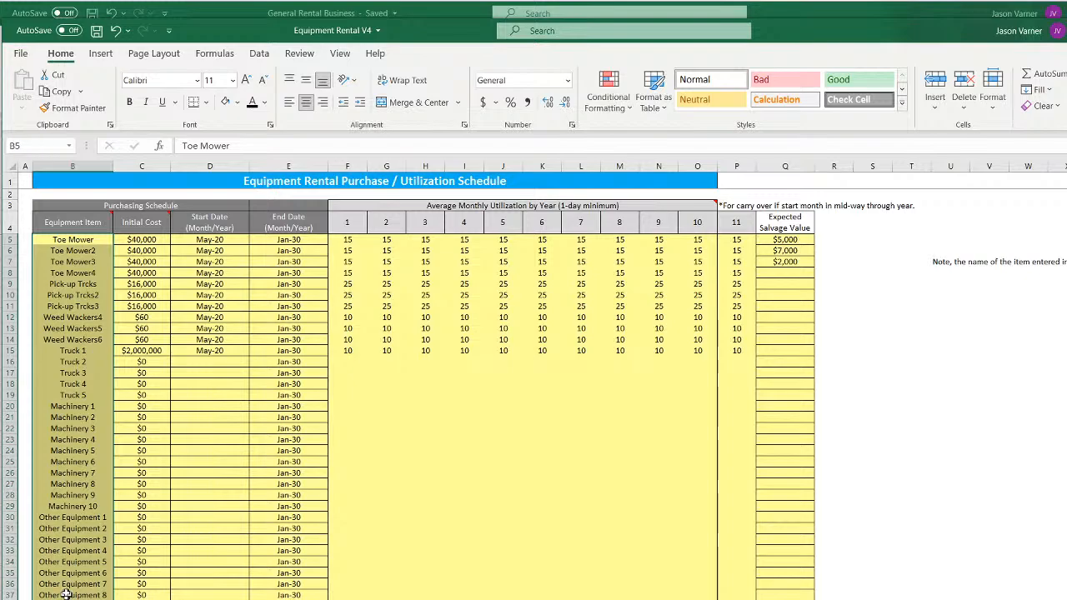
left_click(88, 241)
left_click(150, 240)
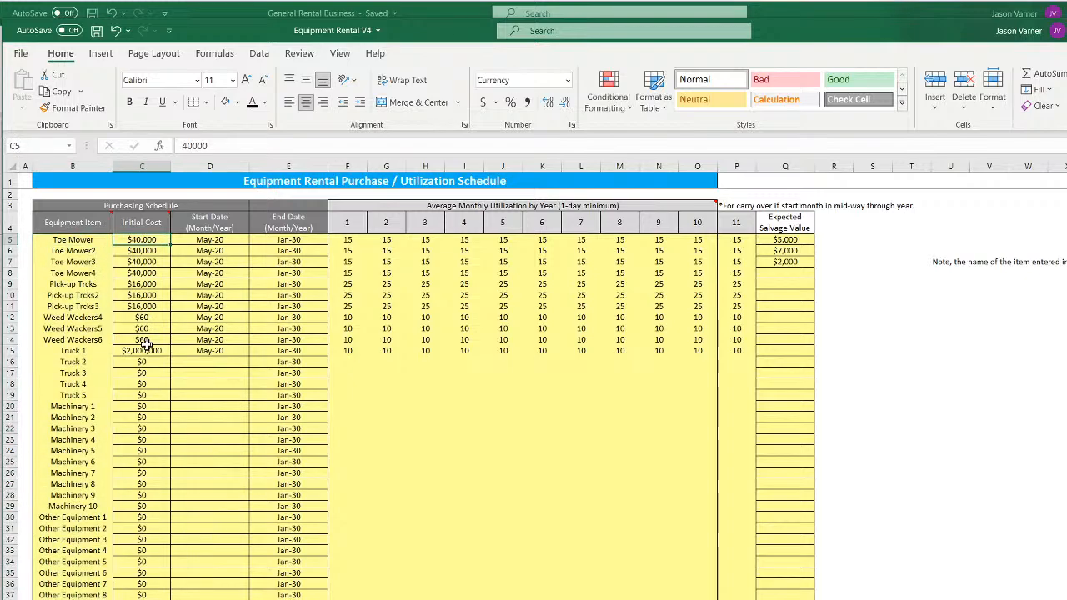
Examine the Toe Mower's start and end dates in the purchasing schedule and check the blank worksheet after it
left_click(213, 240)
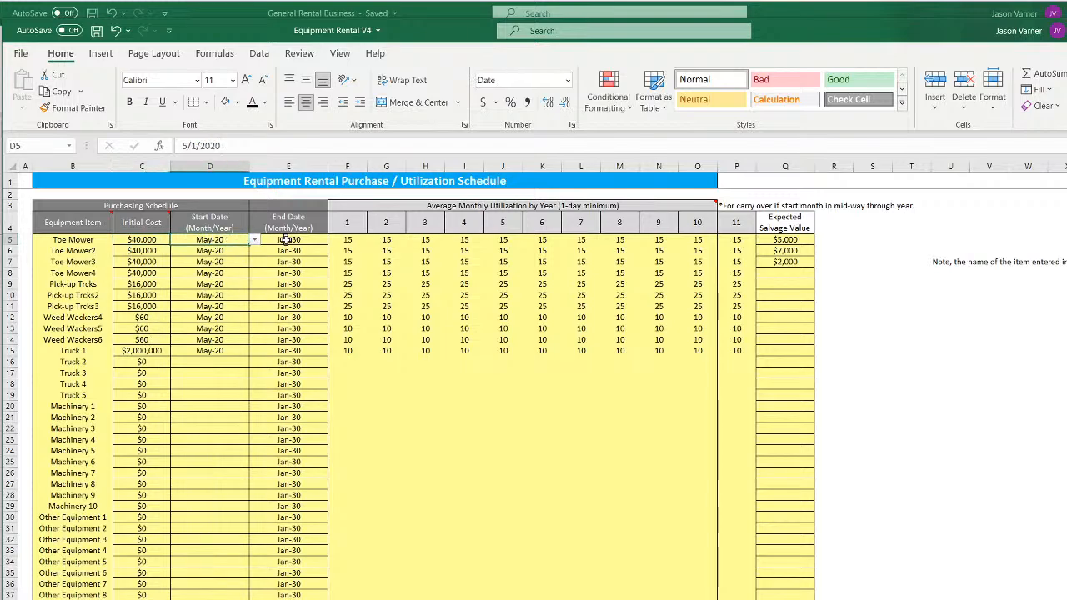
left_click(285, 240)
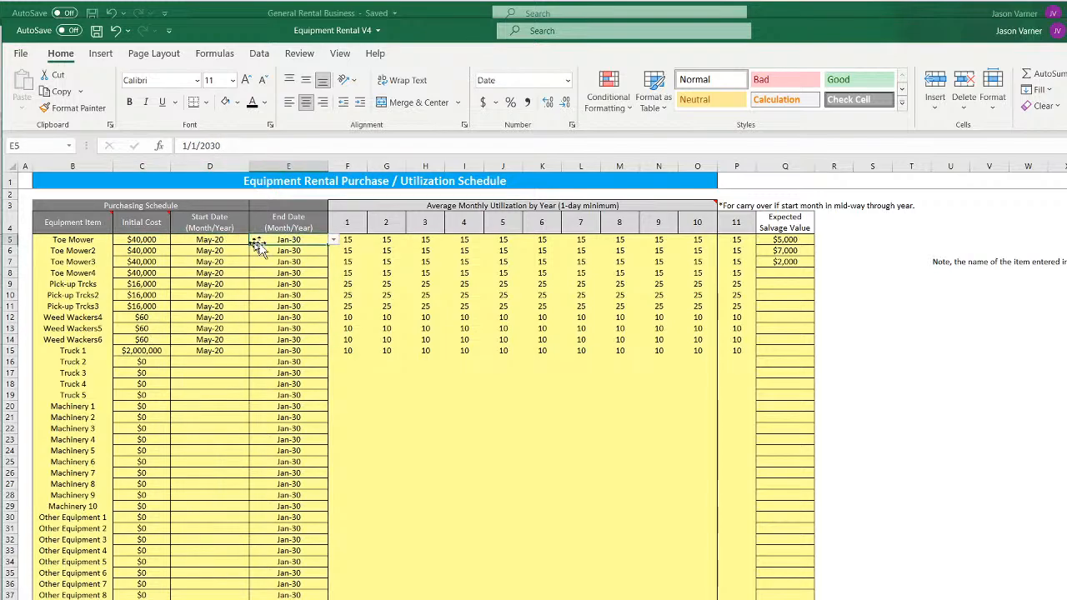
left_click(211, 241)
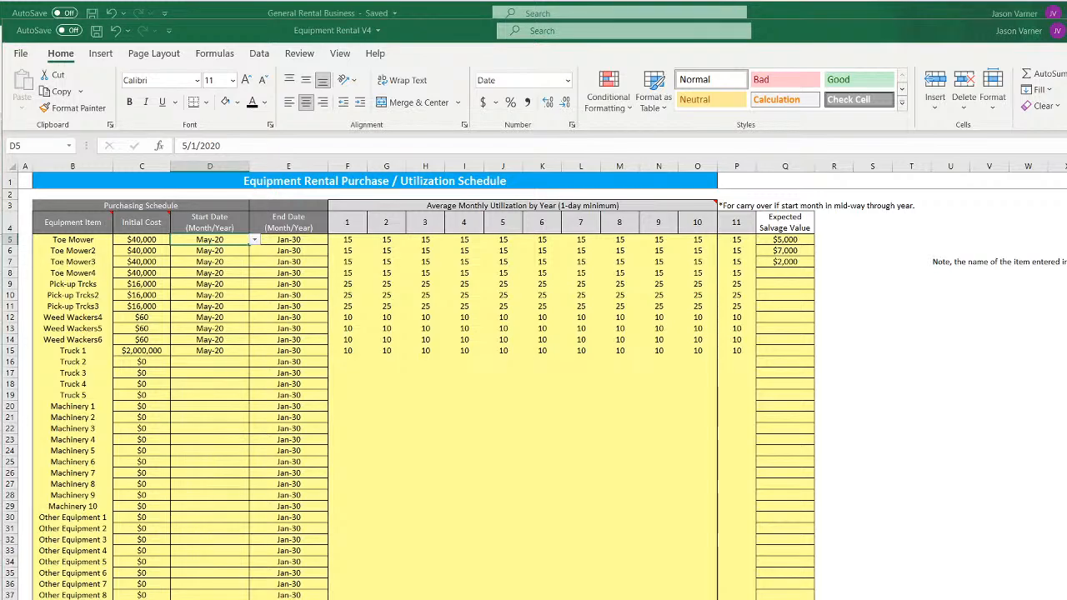
key("ctrl+Page_Down")
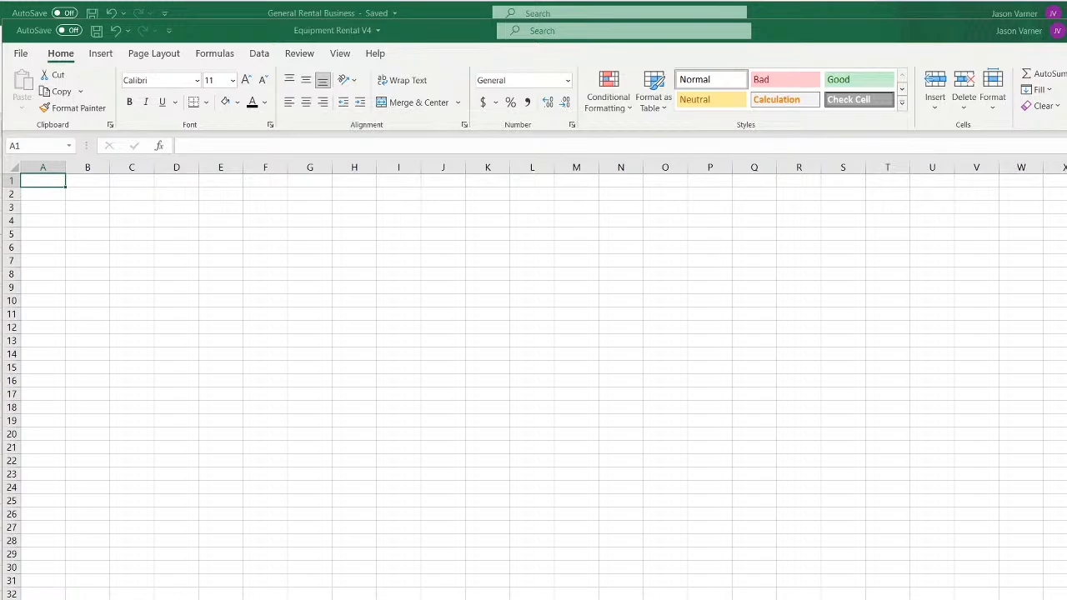
key("ctrl+Page_Up")
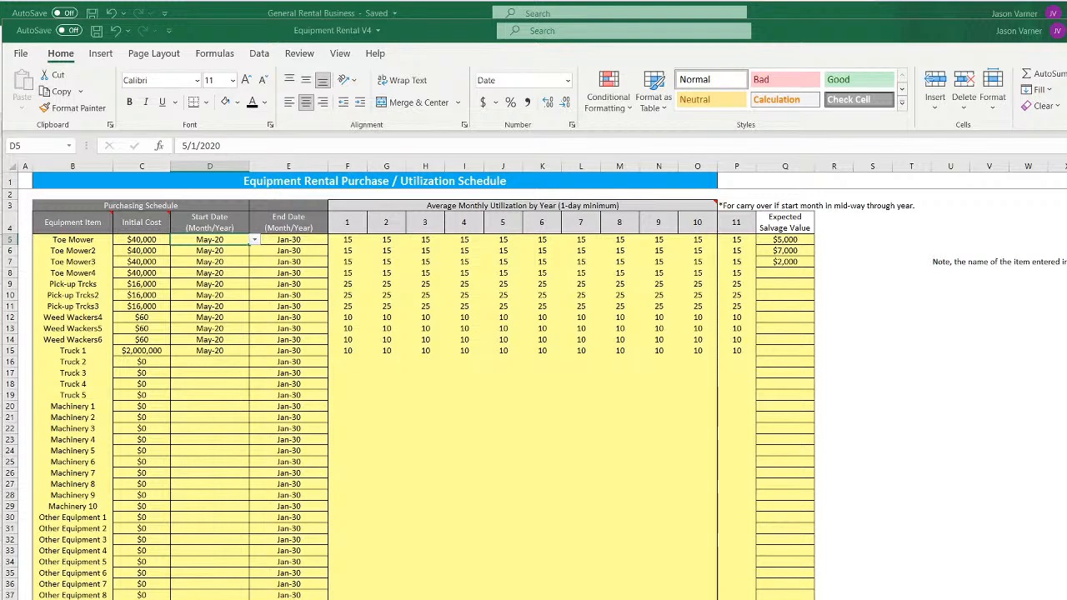
Copy all equipment item names from B5:B104 of the Purchases sheet into the blank worksheet starting at A1
scroll(99, 588, "down", 17)
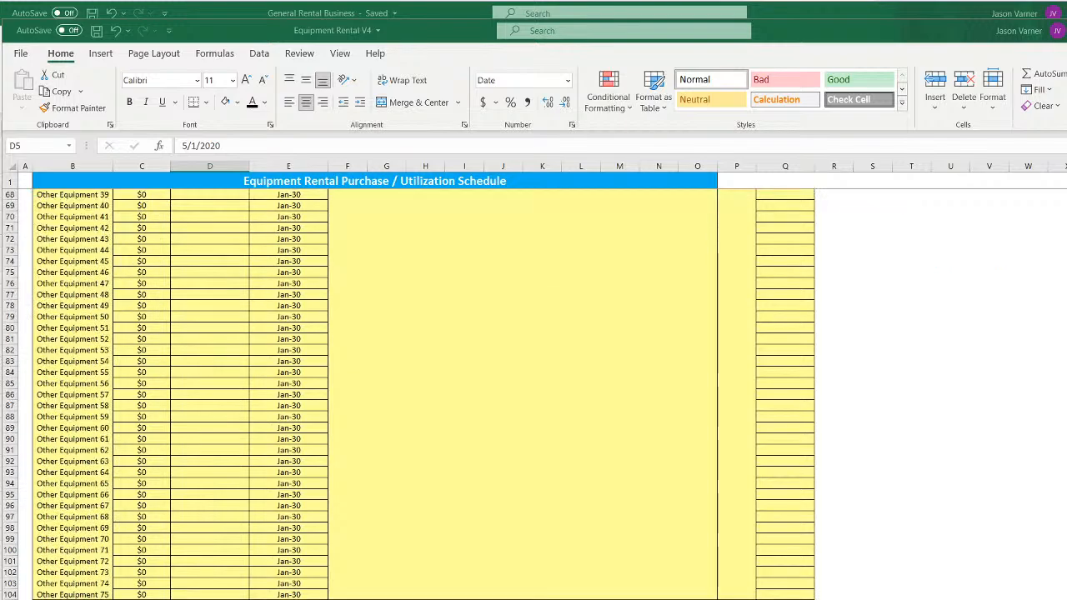
left_click_drag(98, 599, 73, 240)
right_click(73, 240)
left_click(92, 265)
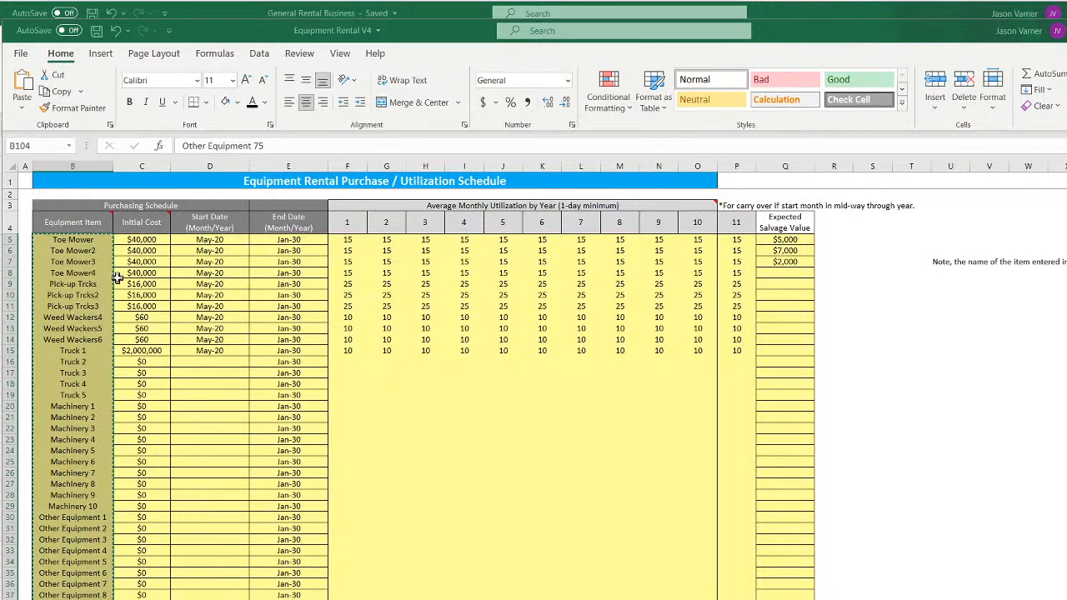
scroll(214, 482, "down", 4)
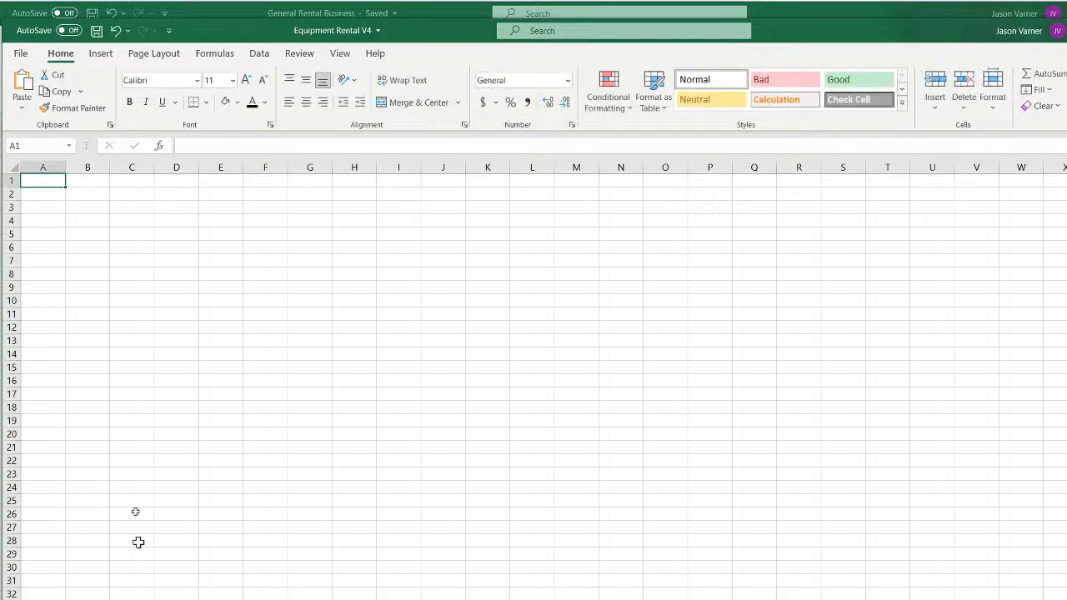
right_click(39, 183)
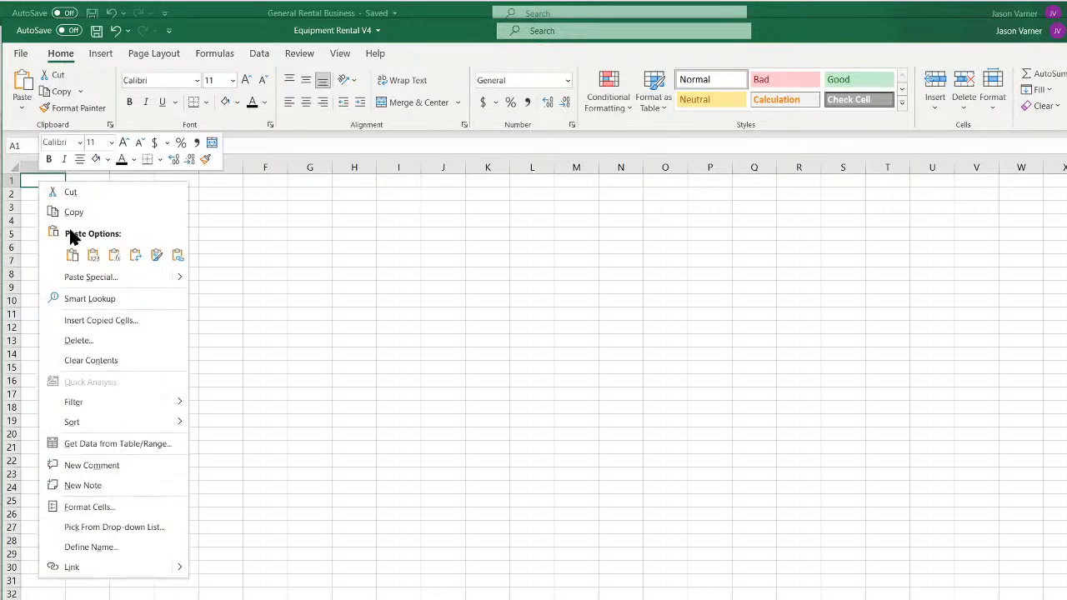
left_click(73, 254)
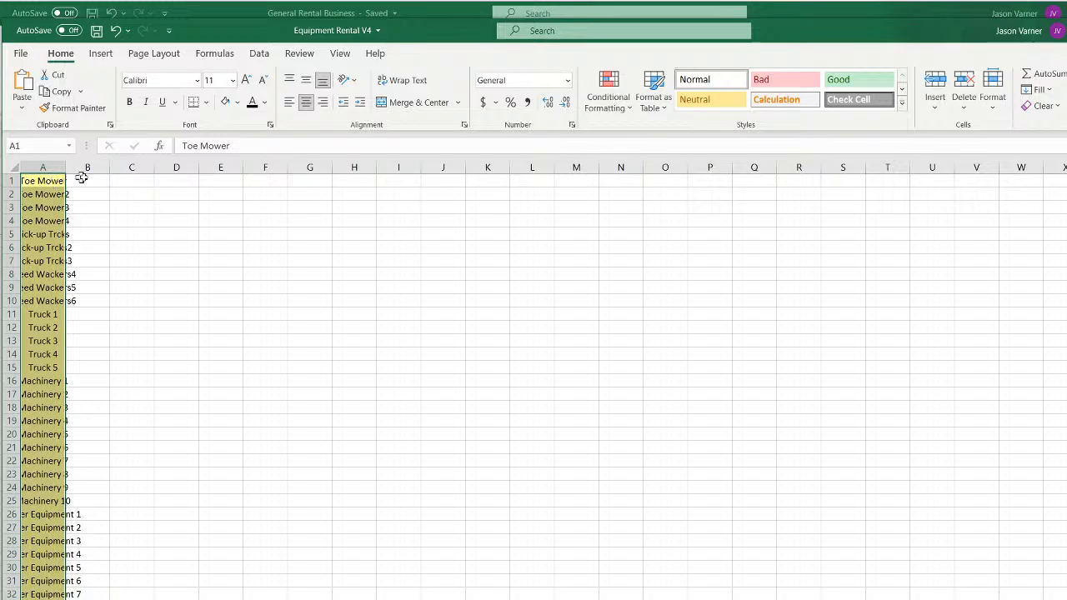
Try a transposed paste of the equipment names across row 2 starting at C2, and undo it
right_click(131, 192)
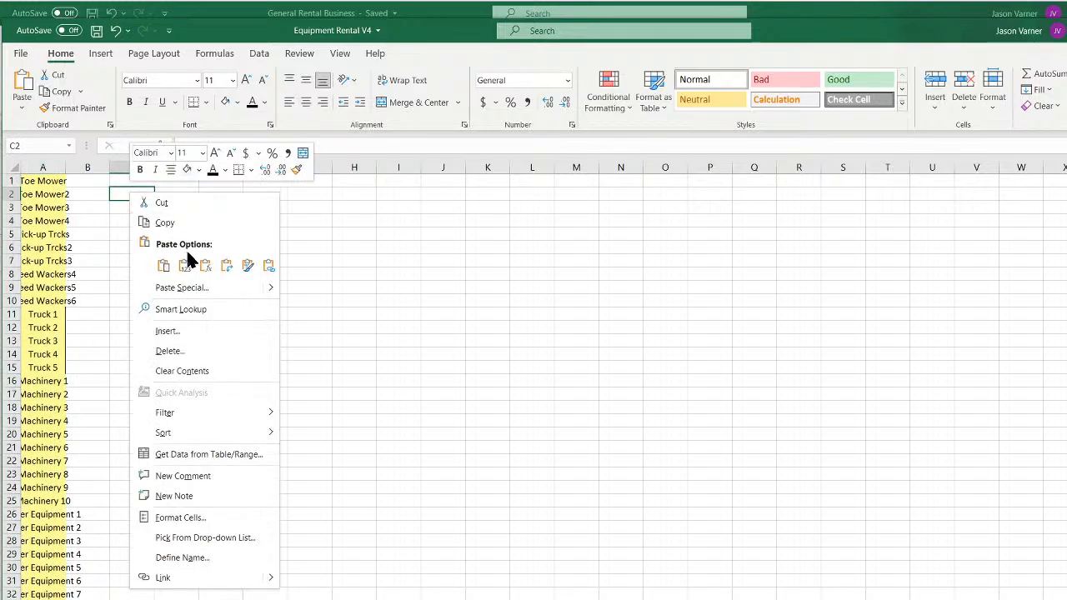
left_click(225, 265)
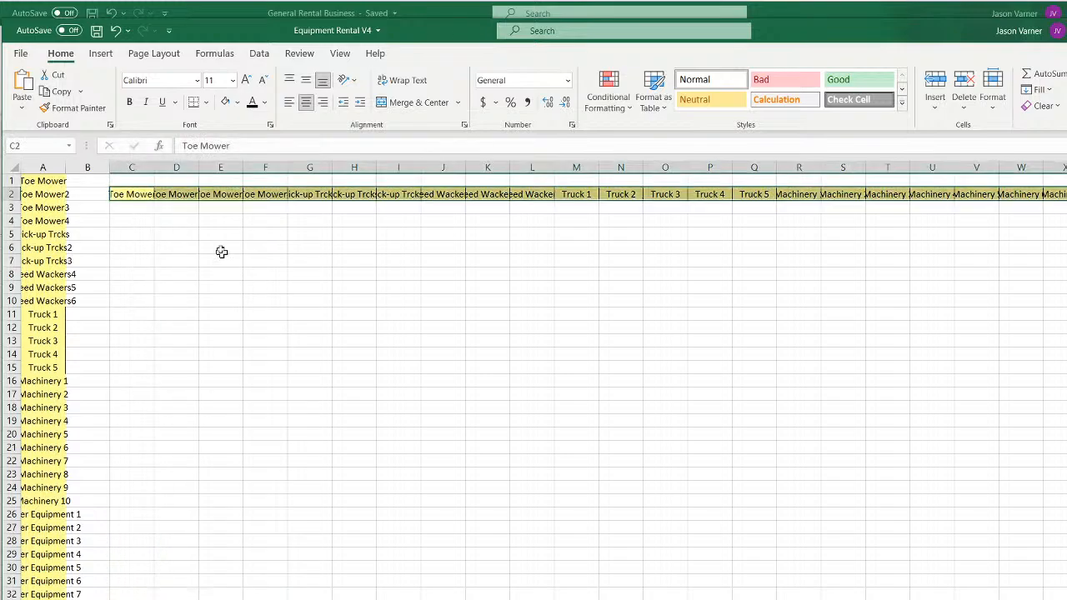
left_click(134, 196)
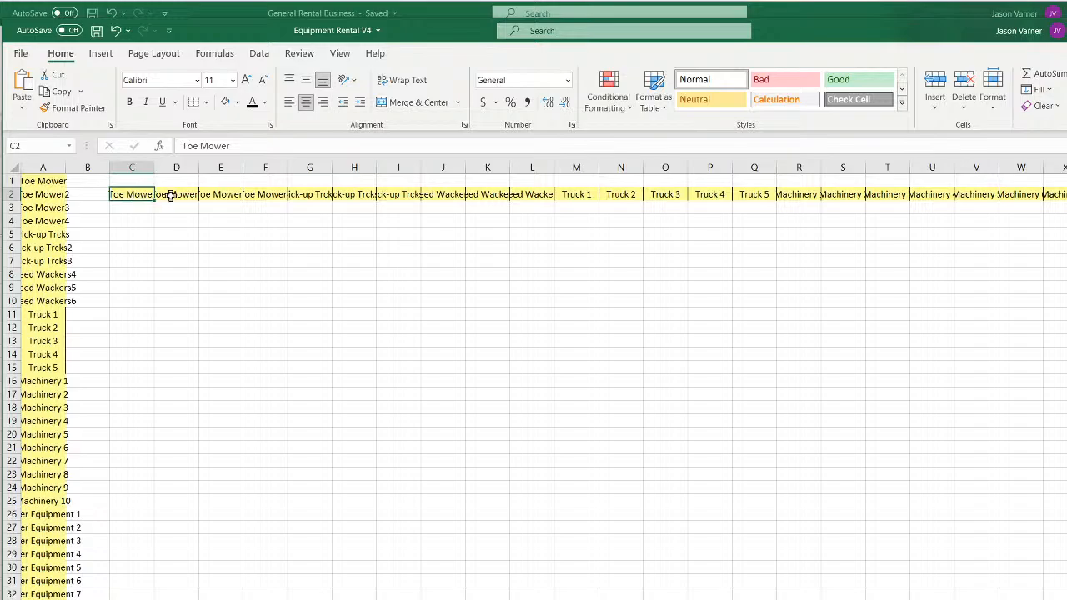
left_click(172, 194)
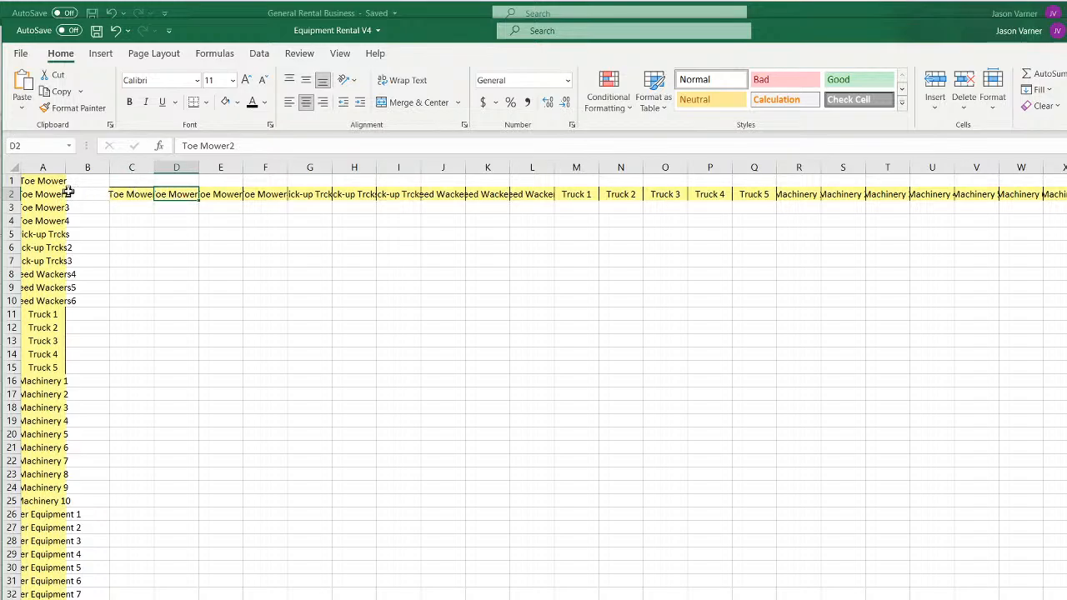
left_click(115, 30)
left_click(158, 274)
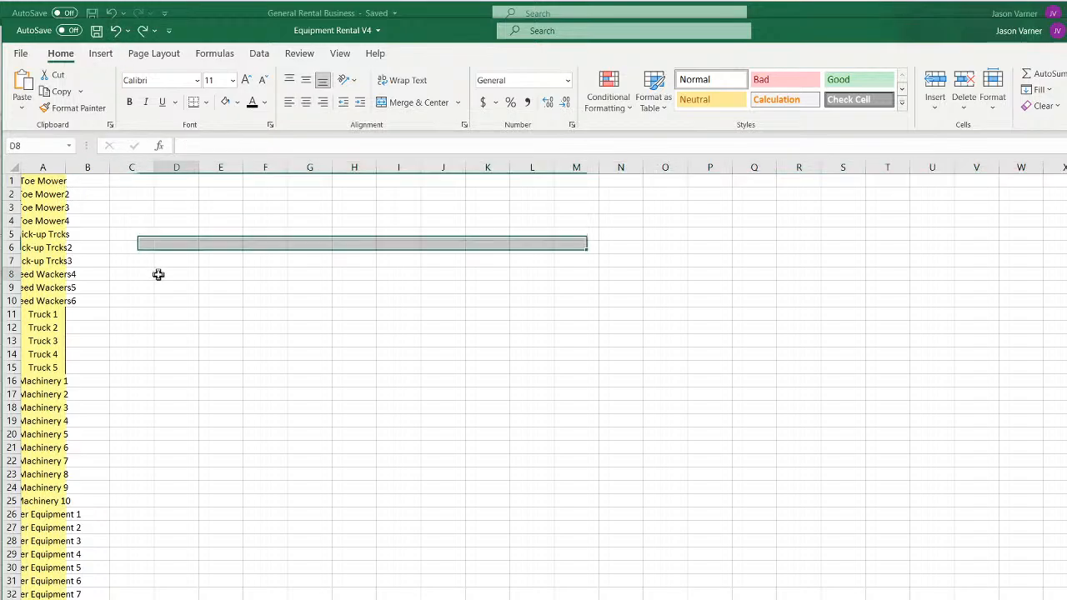
Clear the formatting of the equipment names in column A and widen the column to fit them
left_click(36, 166)
left_click(1056, 113)
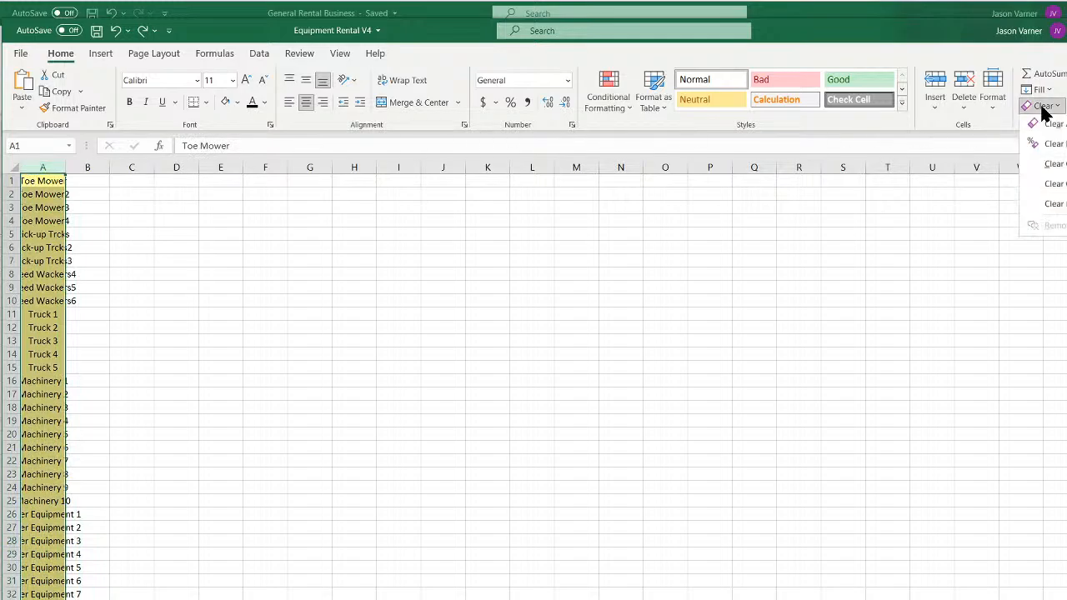
left_click(1045, 143)
left_click(275, 352)
left_click_drag(47, 167, 121, 168)
Insert a blank row above the list of equipment names
left_click(10, 178)
right_click(10, 179)
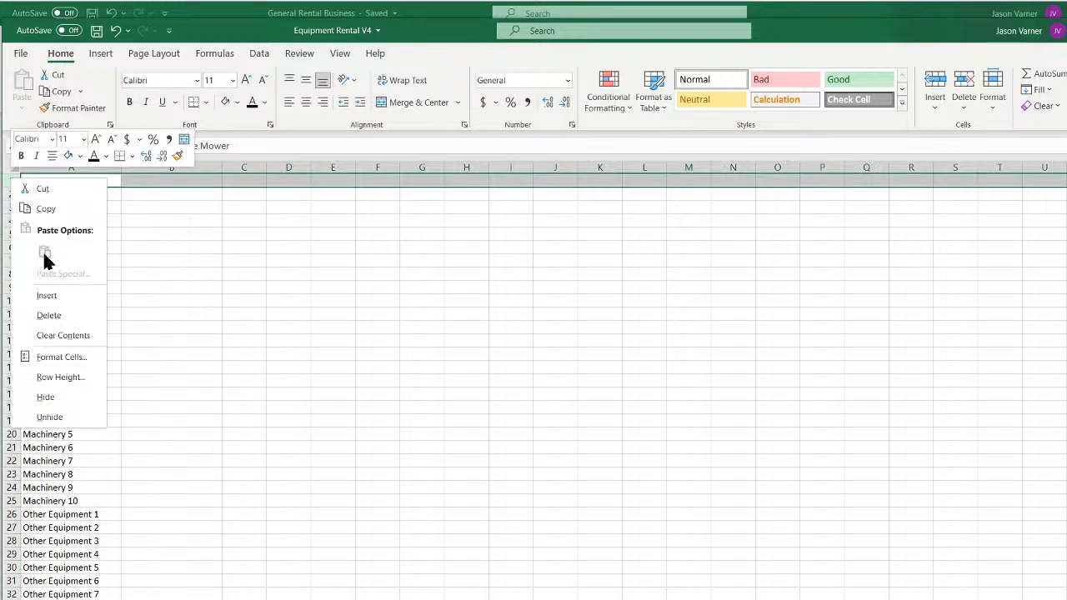
left_click(46, 291)
Link A2 to the first equipment item with =Purchases!B5 and fill the formula down the whole name list
left_click(72, 194)
type("=")
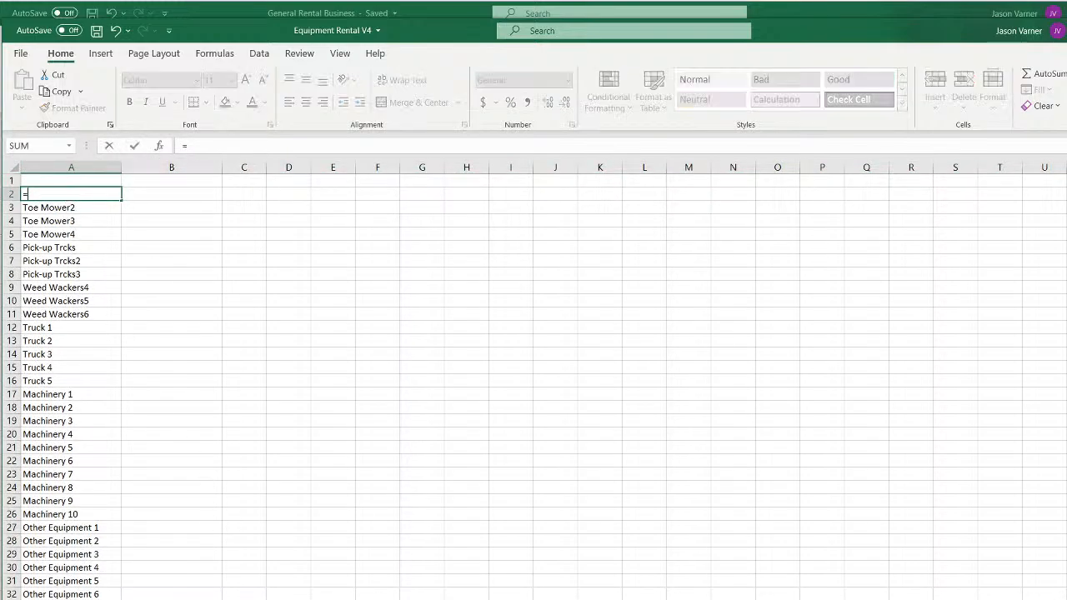
key("ctrl+Page_Up")
scroll(89, 259, "up", 4)
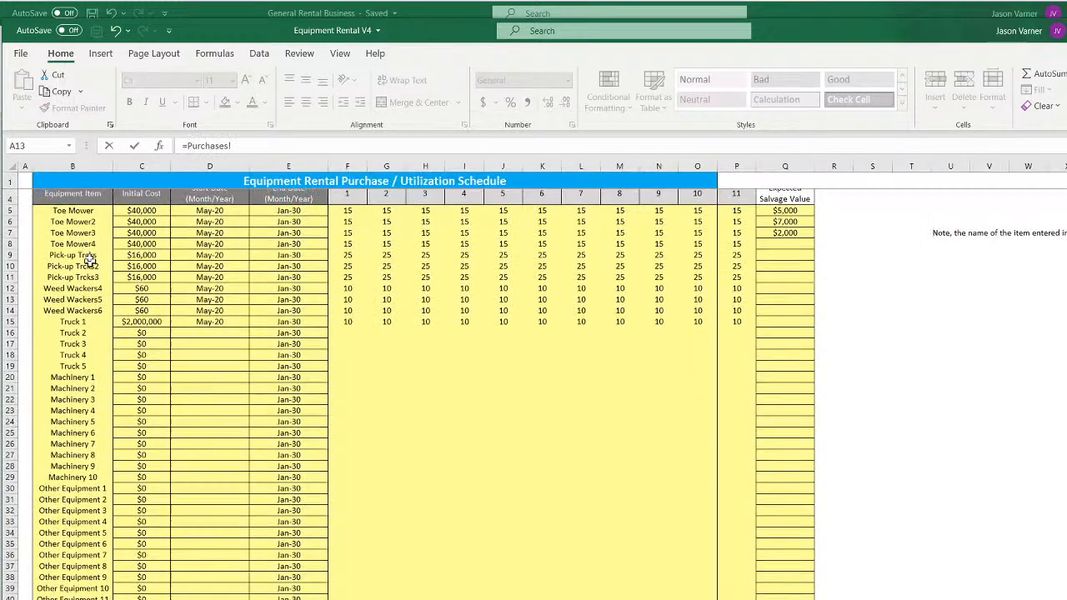
left_click(83, 240)
key("Return")
left_click(113, 197)
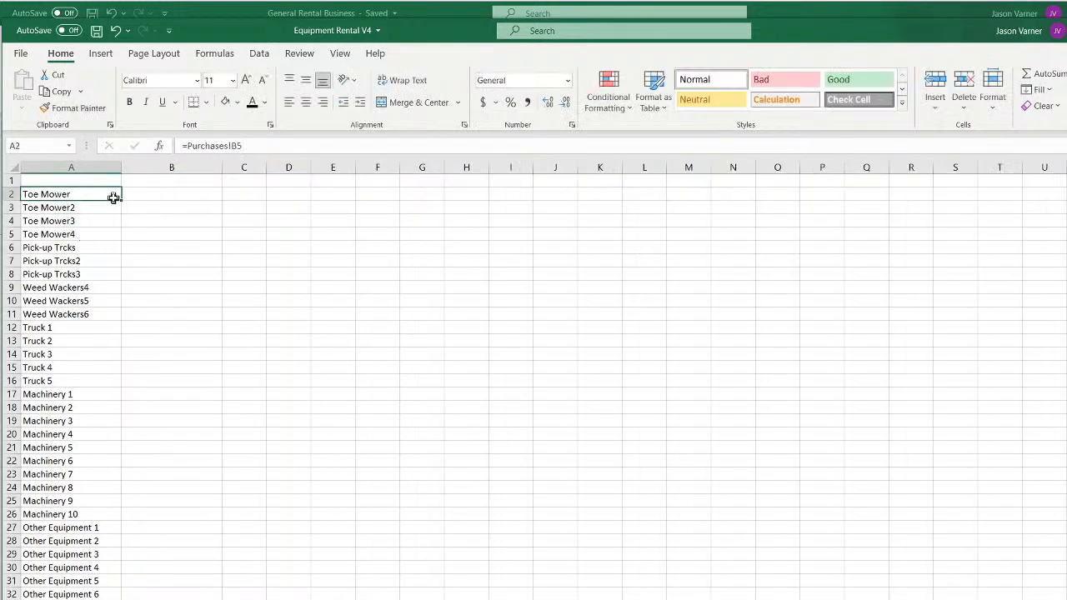
double_click(123, 201)
Widen column A on the Purchases sheet and enter the header "Frequency Rented Out" in A4
left_click(183, 598)
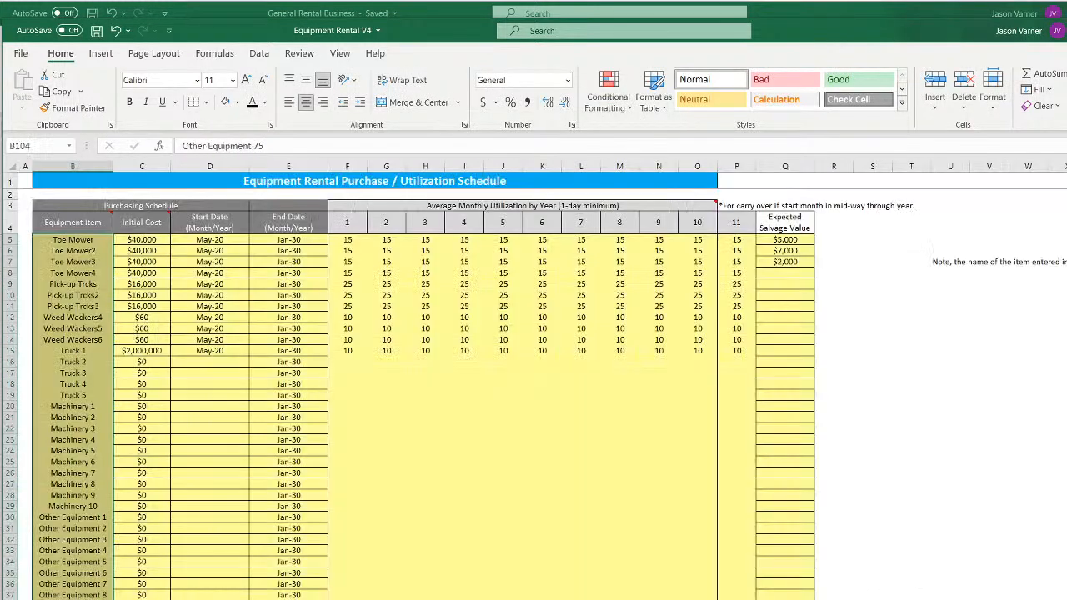
left_click(87, 328)
left_click_drag(32, 165, 65, 165)
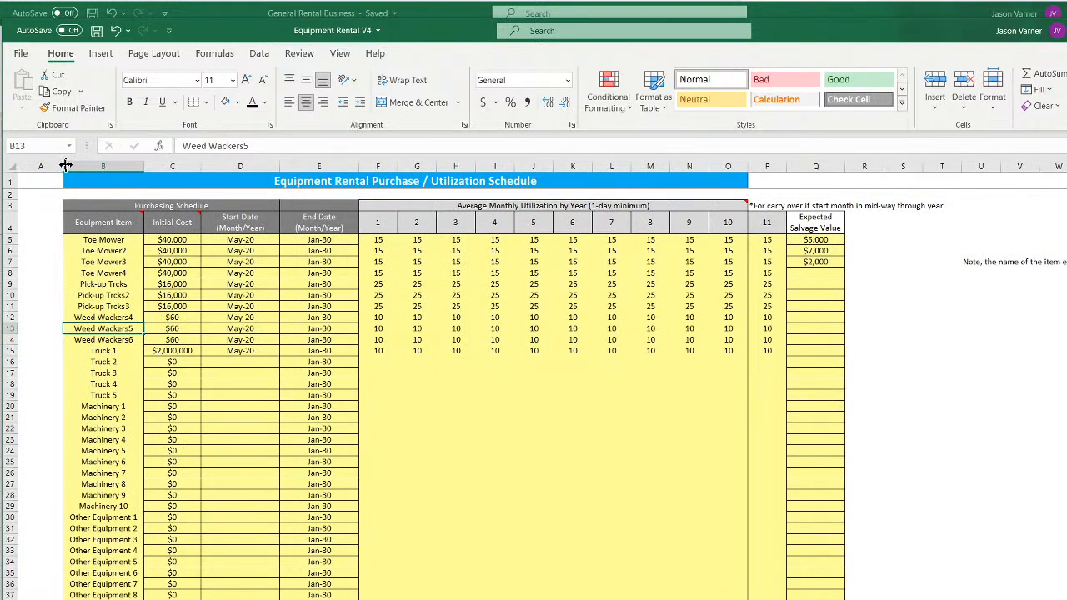
left_click(47, 223)
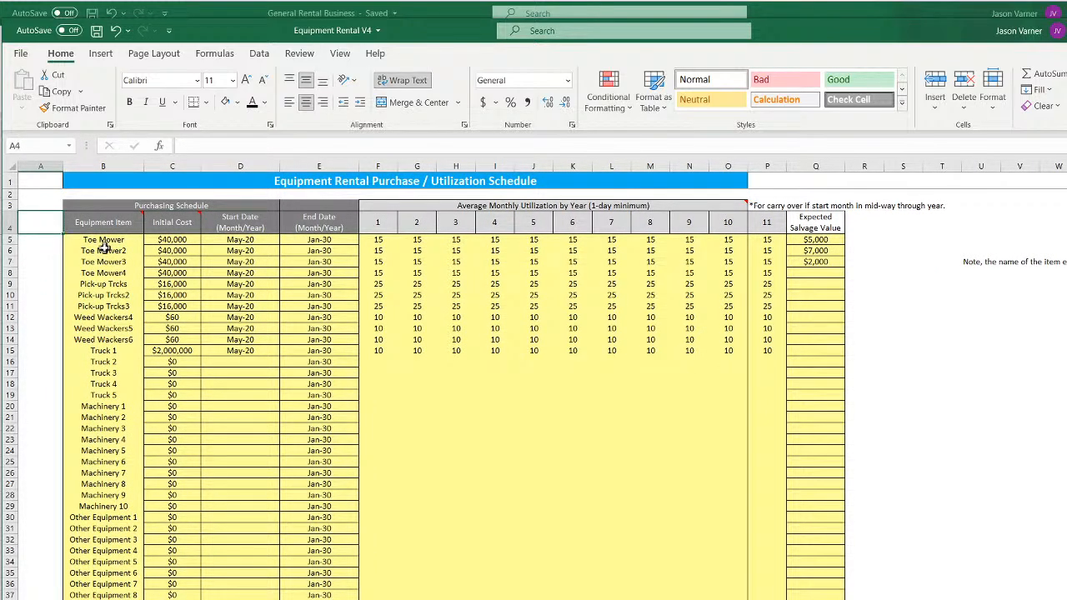
type("Frequ")
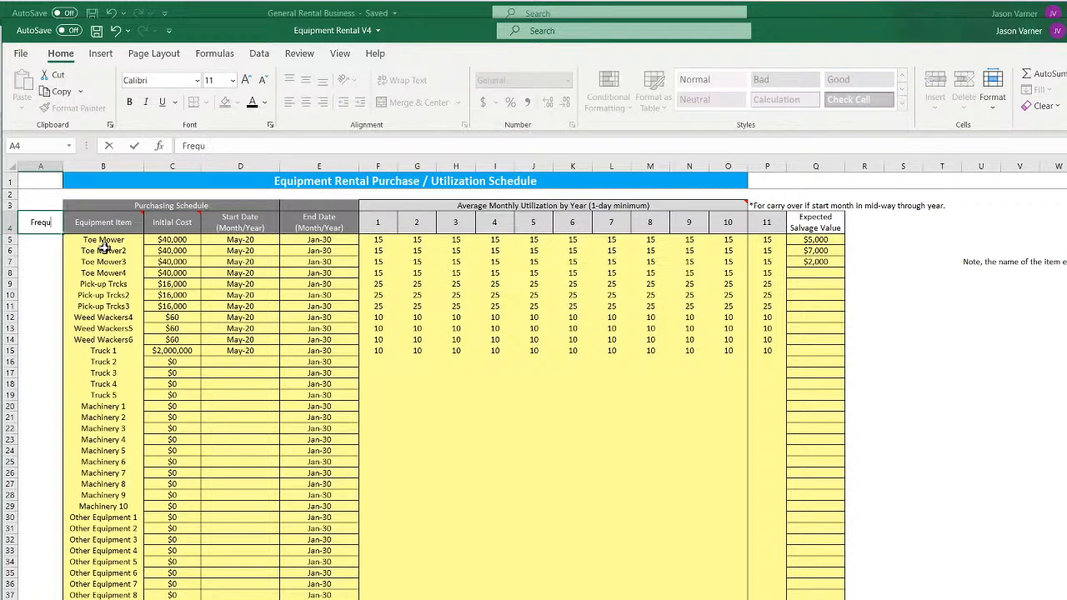
type("ency Rent")
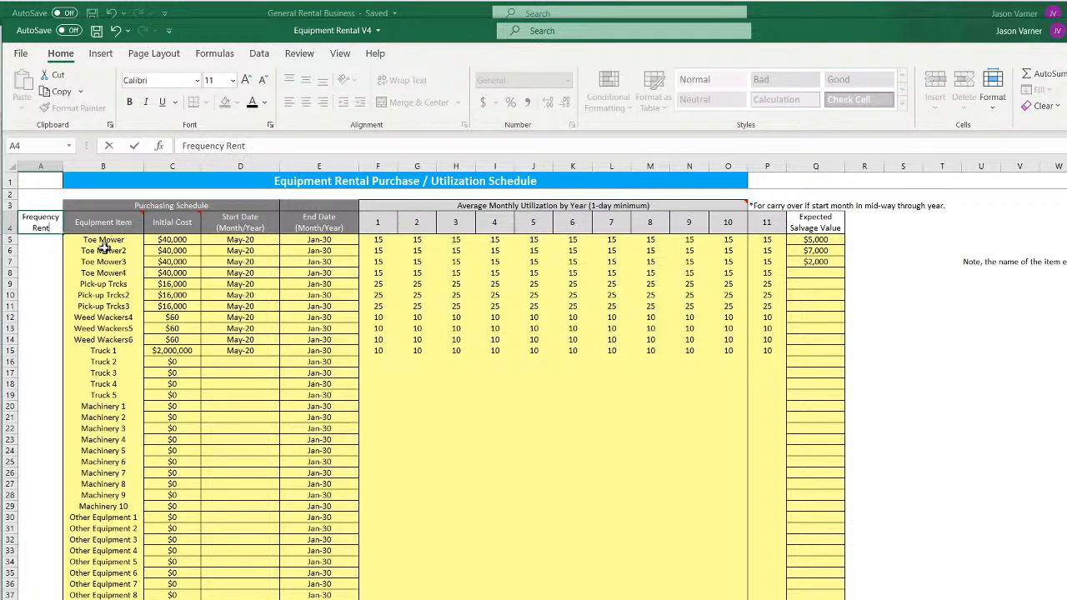
type("ed Out")
key("Return")
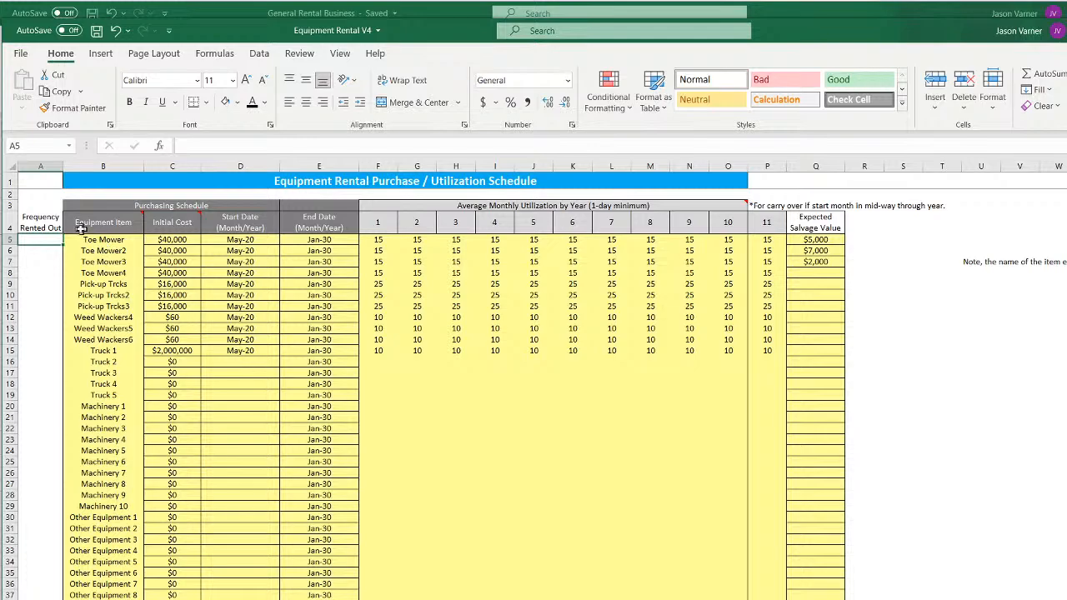
Widen column A further and extend the A4 header to "Frequency Rented Out (months)"
left_click_drag(64, 167, 87, 168)
left_click(54, 223)
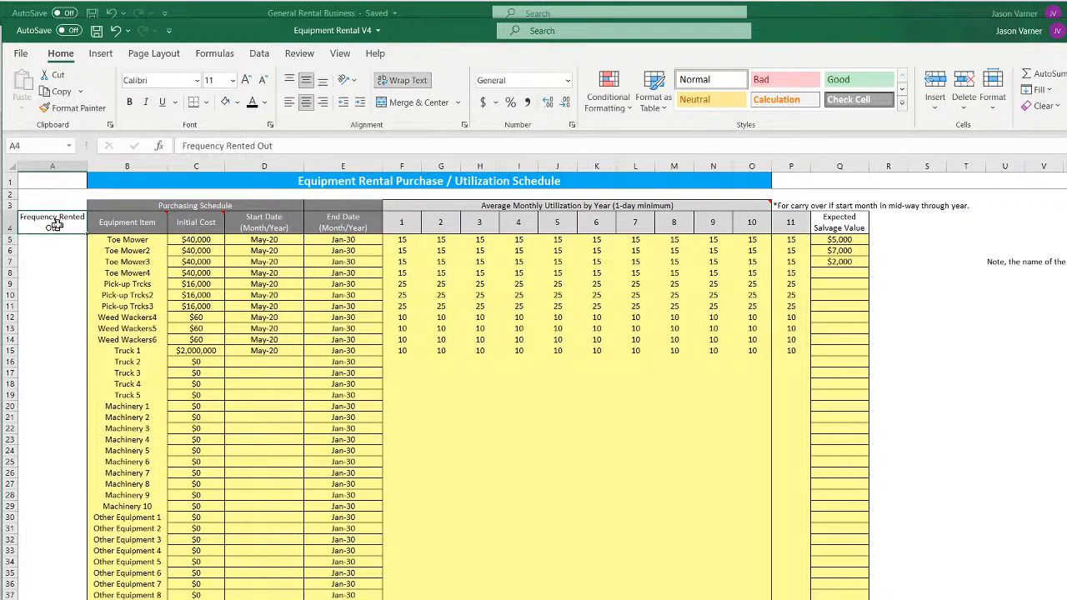
left_click(294, 145)
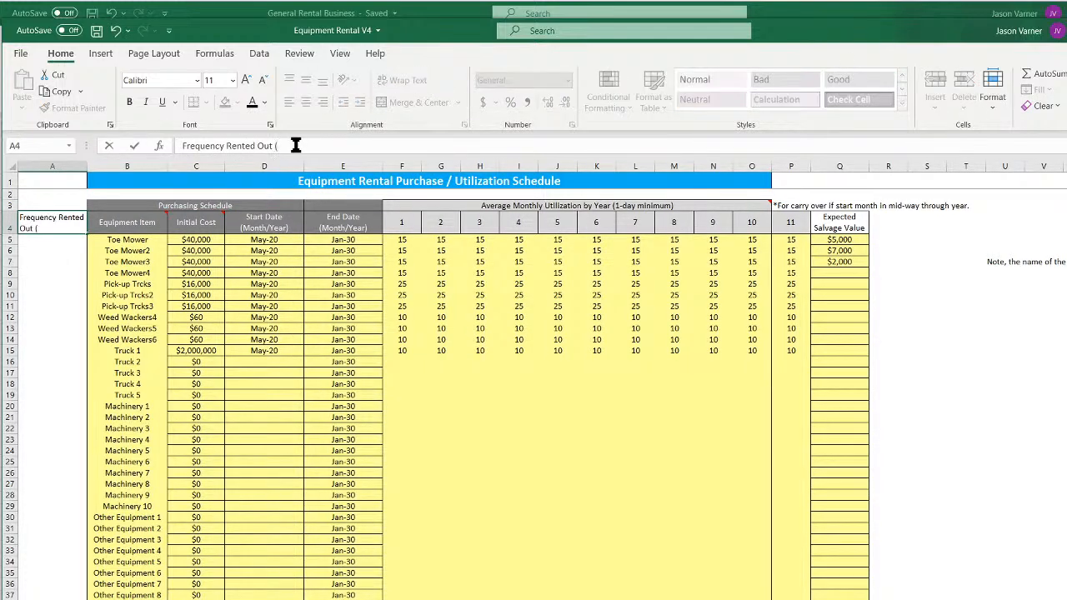
key("Return")
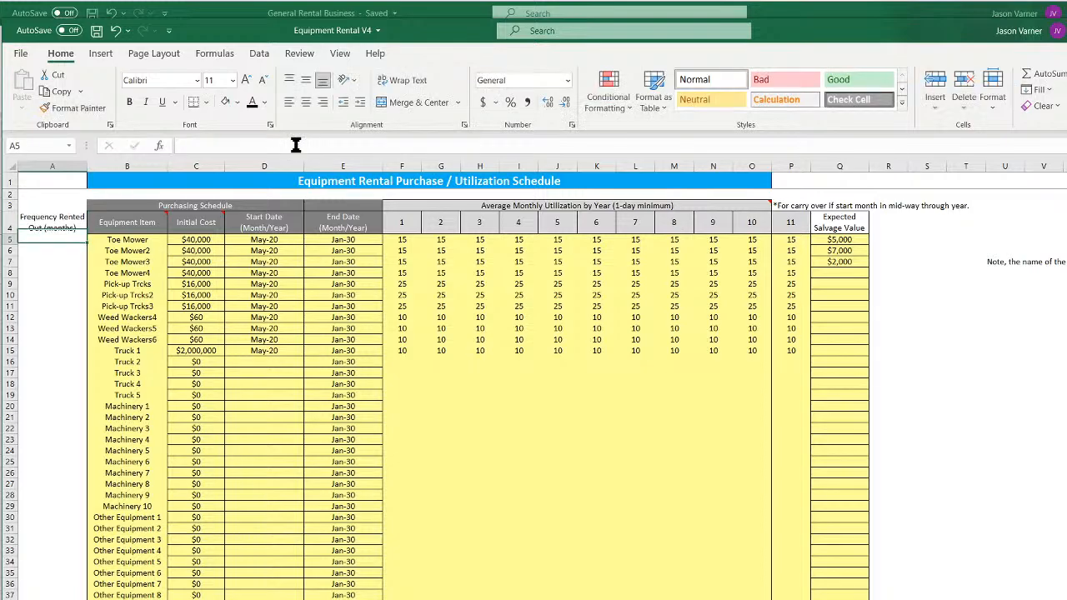
Give A5 the equipment item cell's input formatting, set it to 4, and fill it down for every equipment row
left_click(155, 243)
left_click_drag(167, 245, 25, 249)
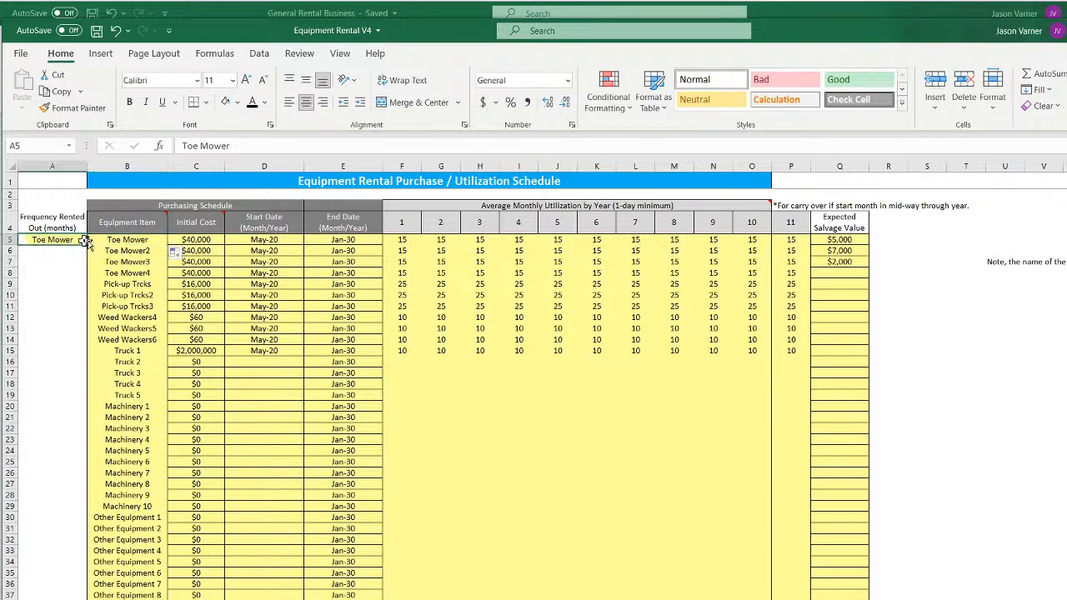
type("4")
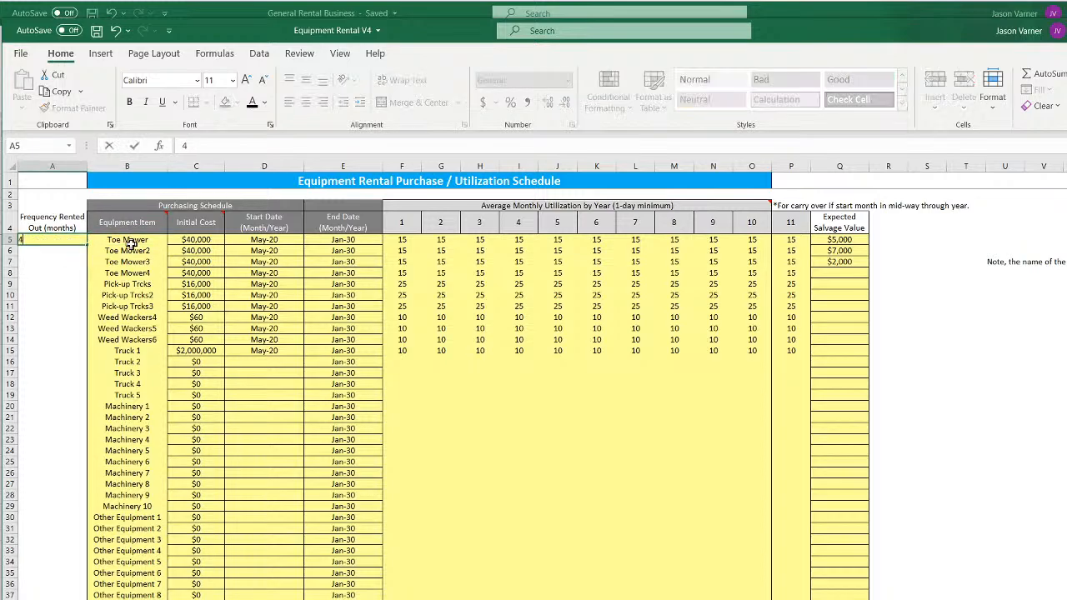
key("Return")
left_click(75, 240)
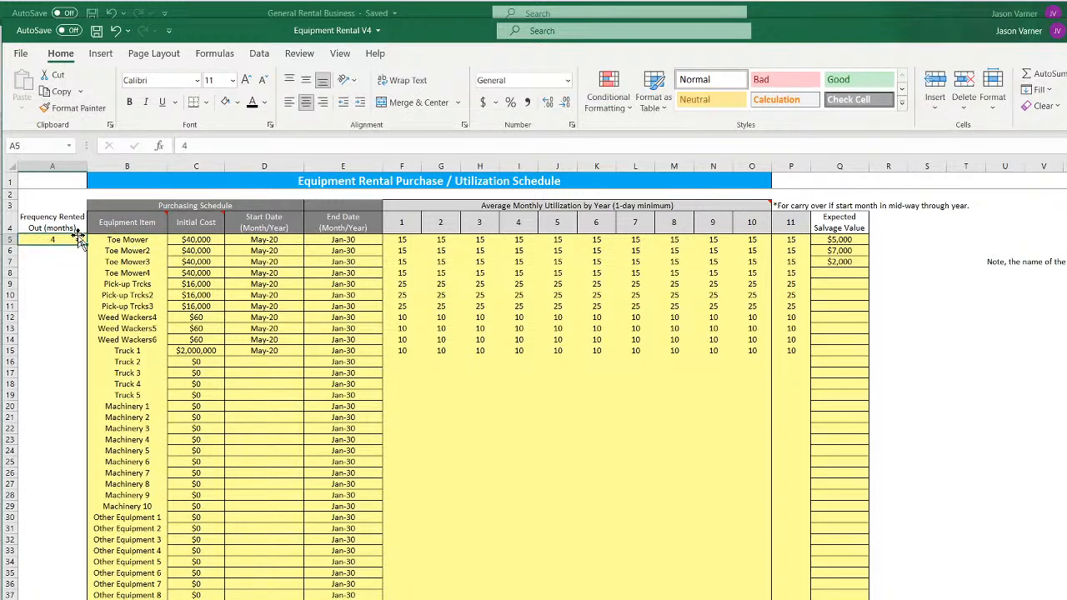
double_click(87, 245)
scroll(125, 572, "down", 20)
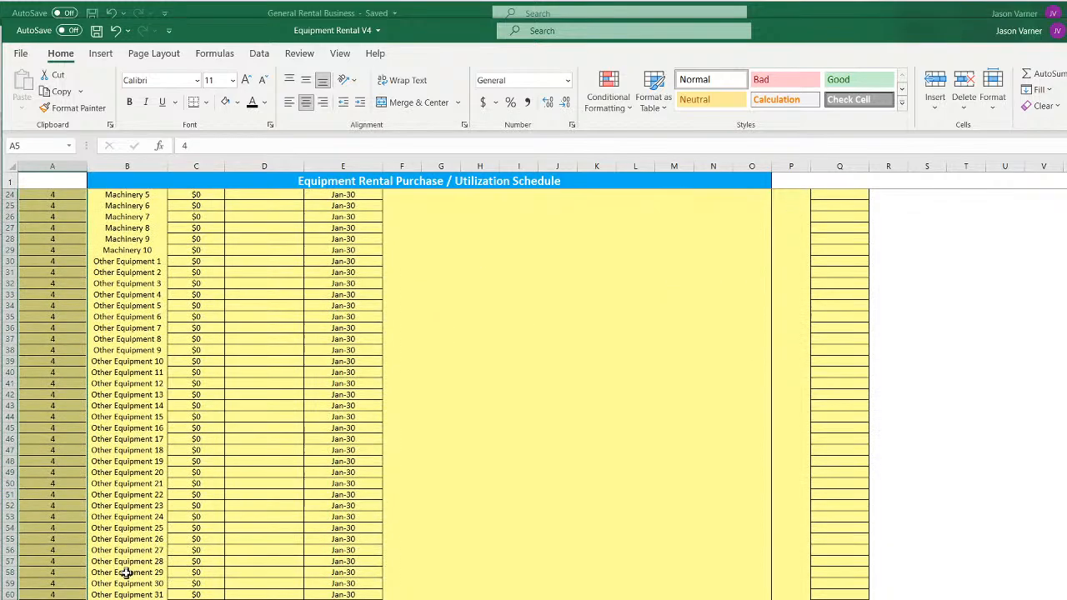
scroll(125, 572, "up", 20)
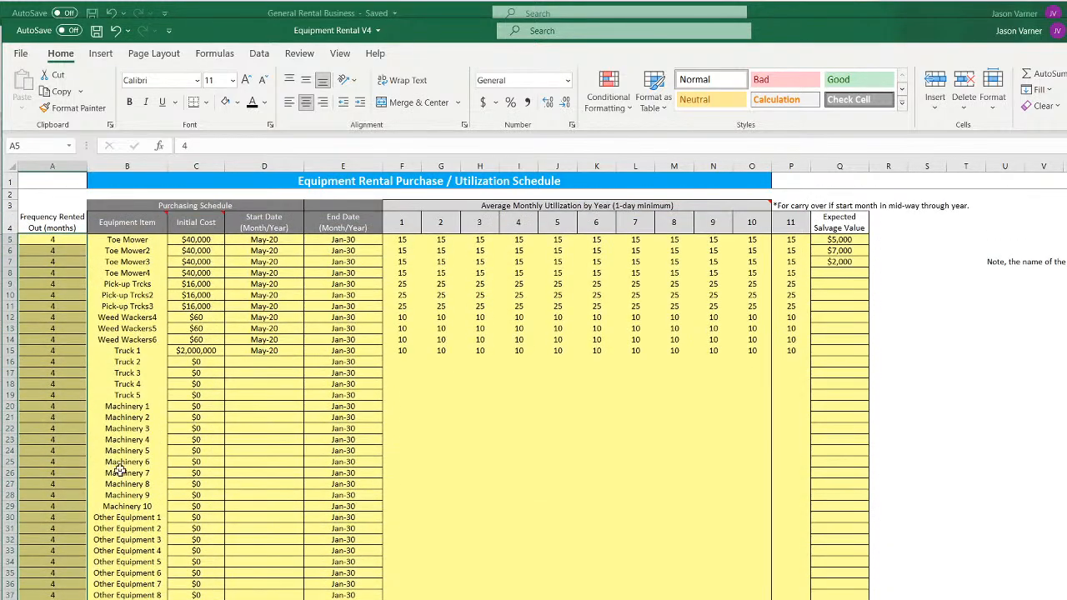
left_click(134, 240)
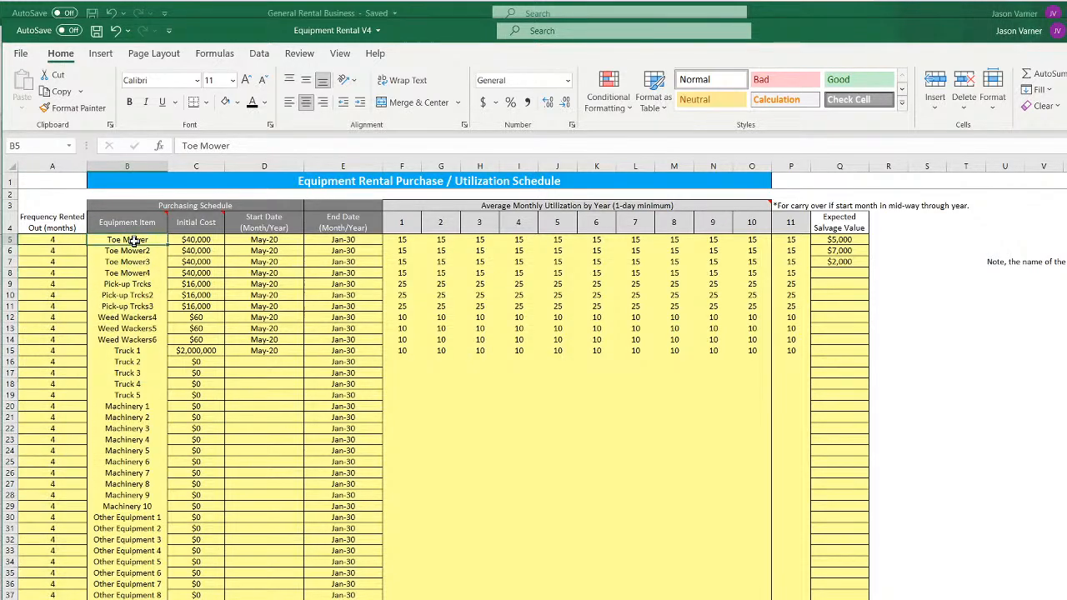
Apply all borders to the frequency and equipment item cells in columns A and B down the whole list, changing the line style to solid
left_click(206, 101)
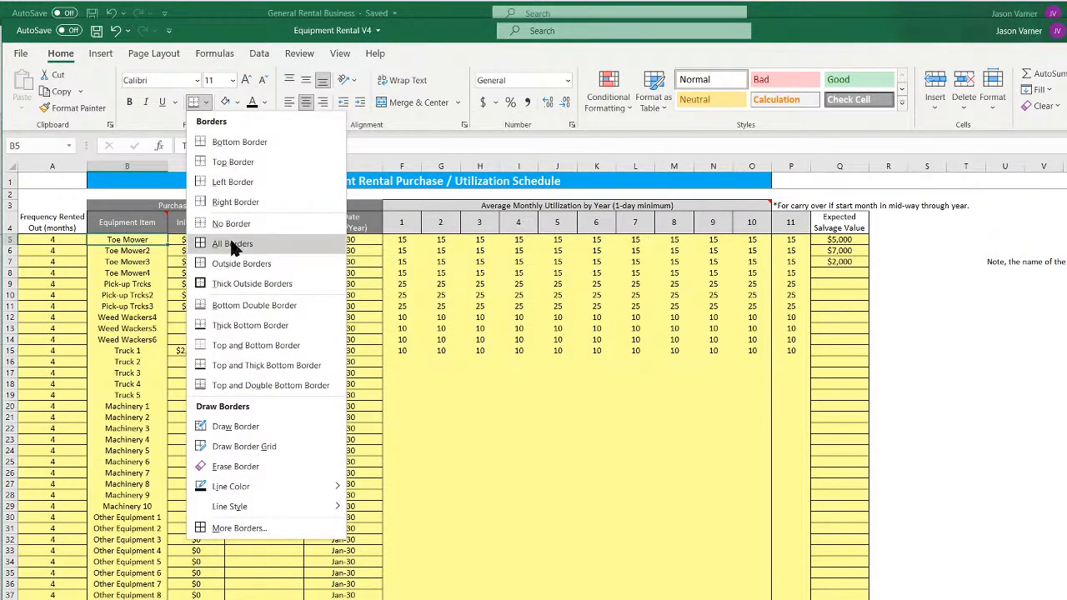
left_click(124, 243)
left_click_drag(127, 240, 63, 599)
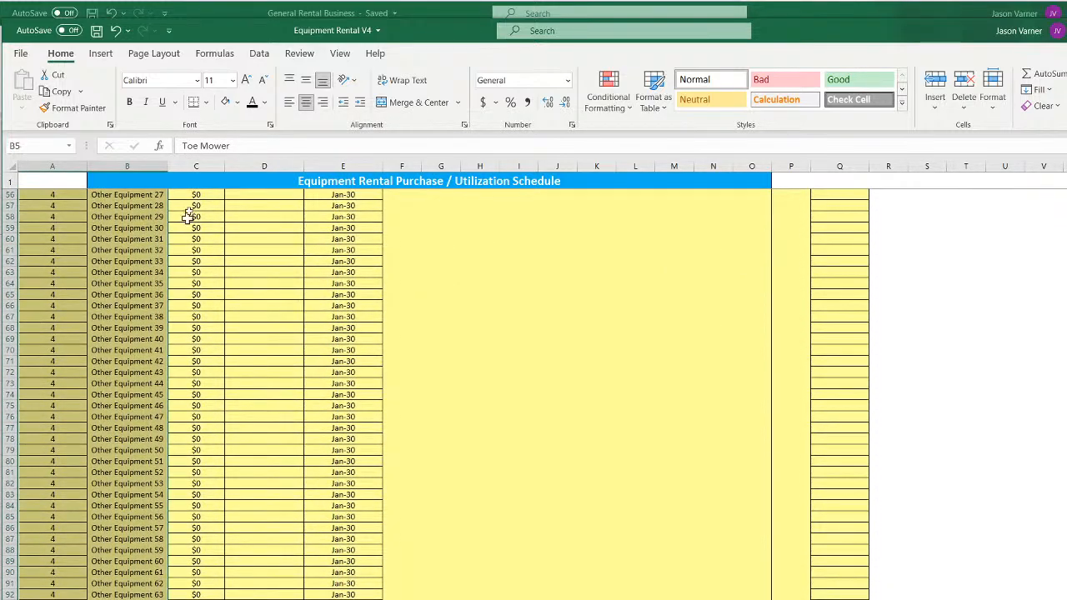
left_click(206, 102)
left_click(230, 241)
scroll(100, 400, "up", 18)
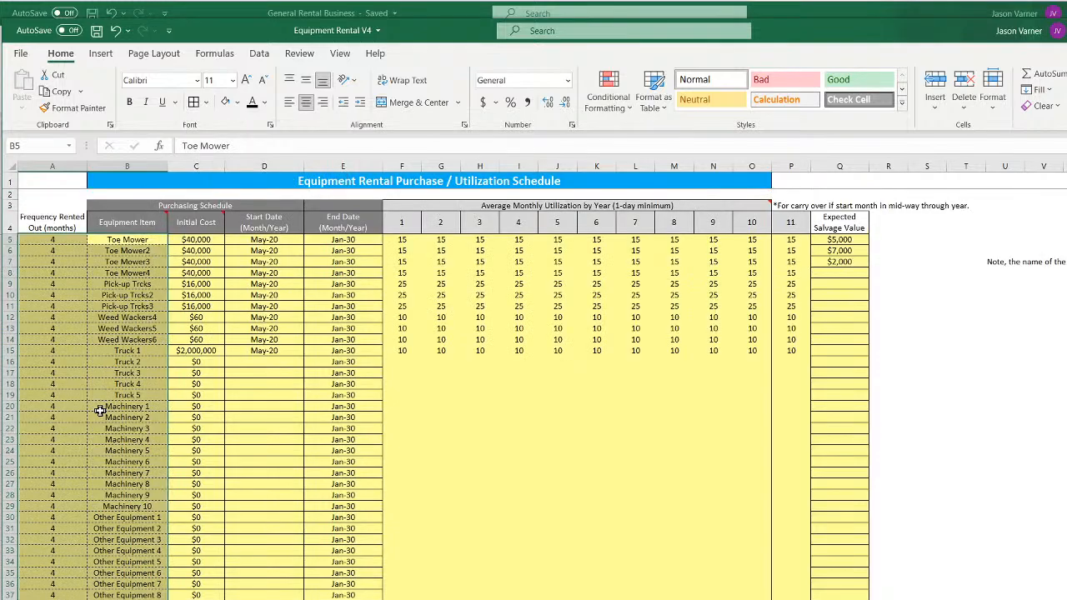
left_click(206, 102)
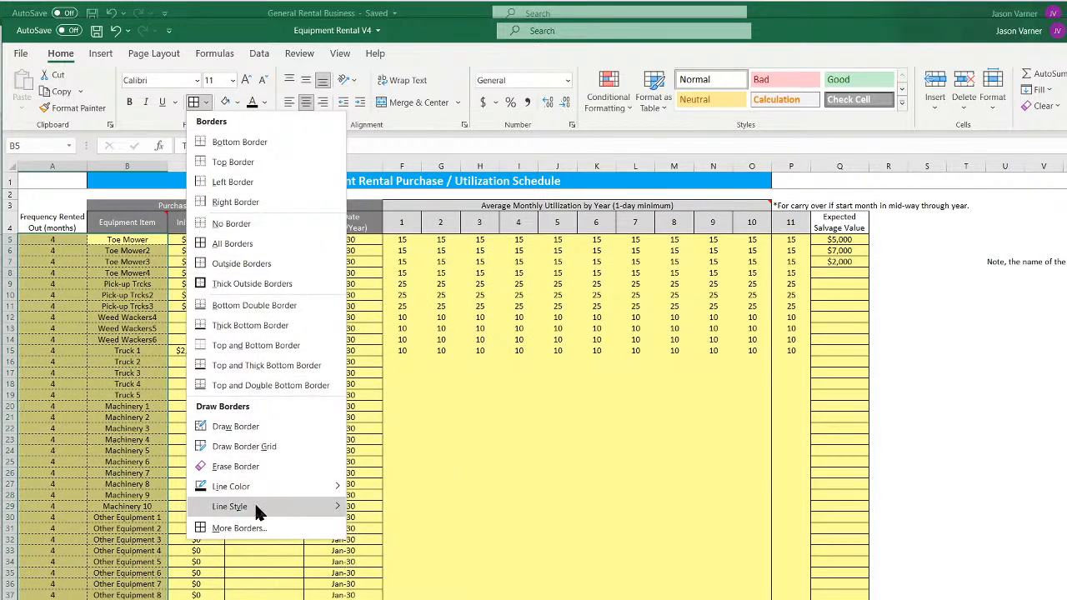
mouse_move(255, 505)
left_click(375, 537)
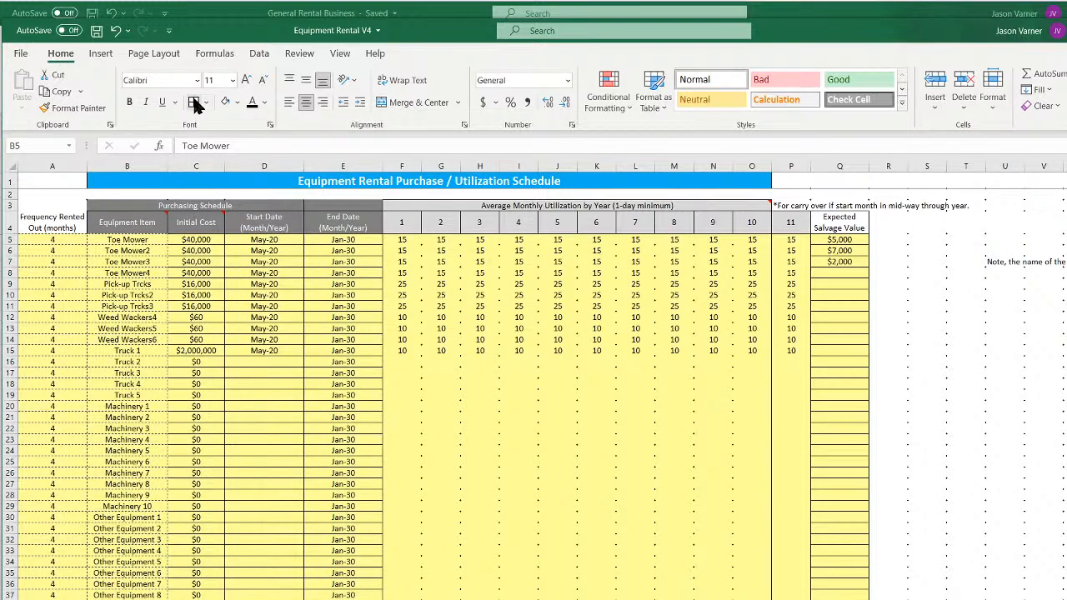
left_click(131, 306)
left_click(64, 218)
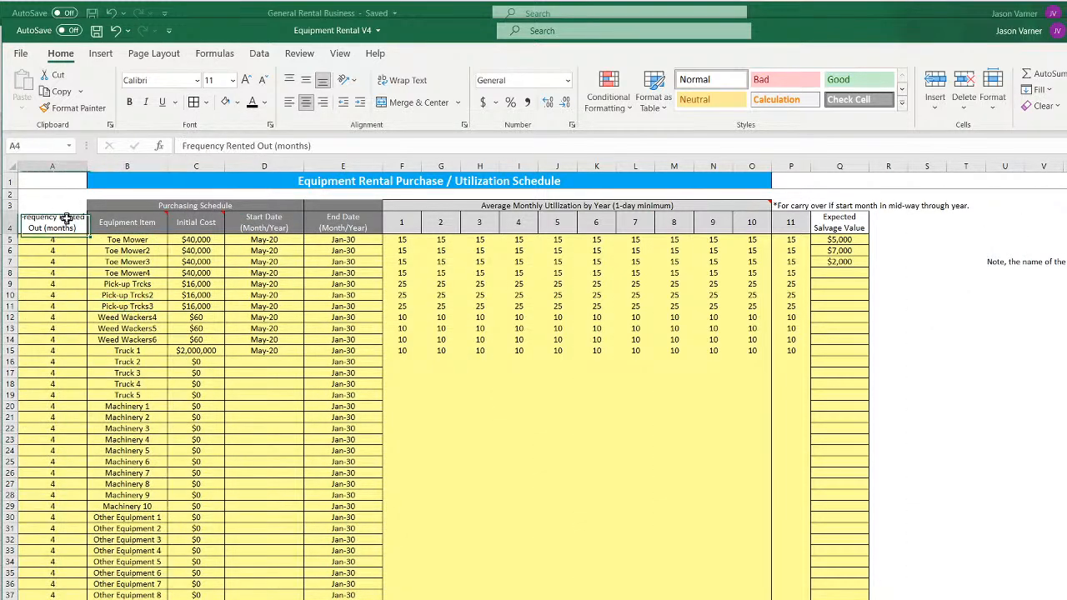
left_click(137, 373)
left_click(46, 225)
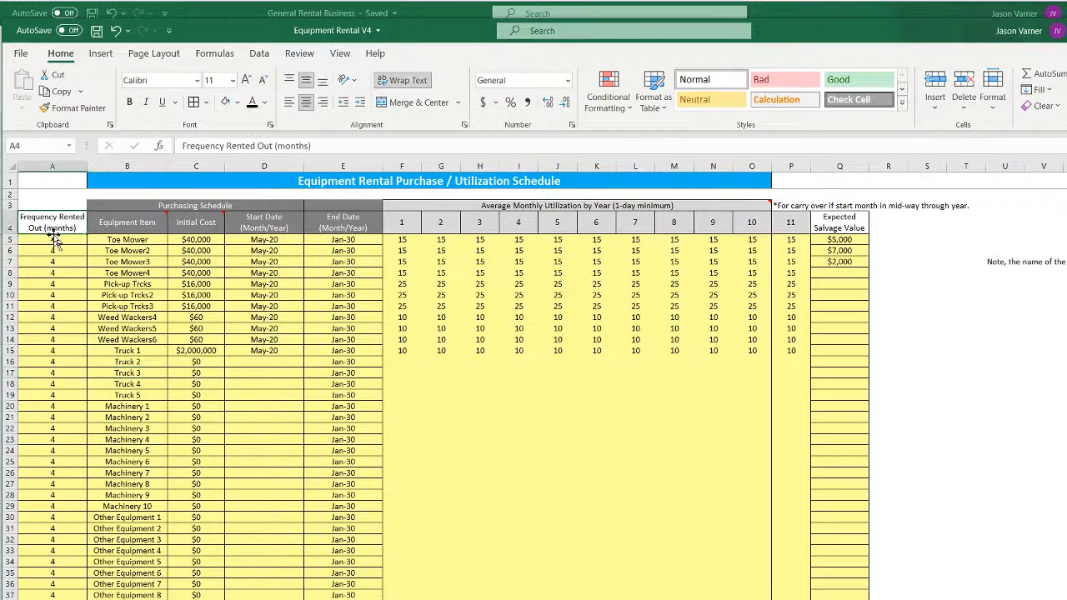
left_click(51, 240)
left_click(53, 287)
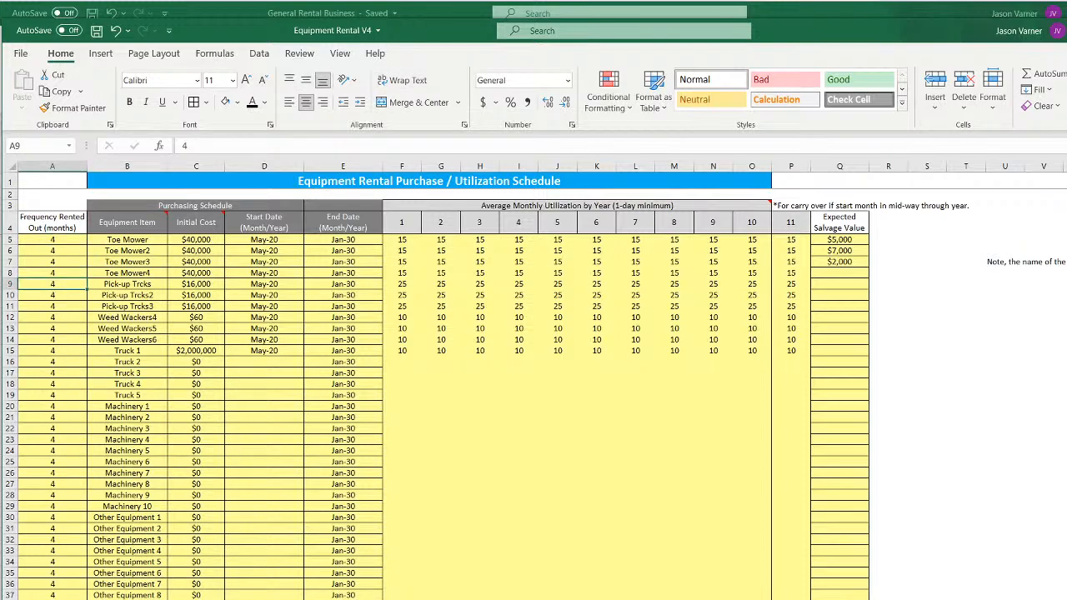
Switch to the linked equipment list sheet and give its tab a light theme color
left_click(192, 599)
right_click(193, 599)
mouse_move(241, 599)
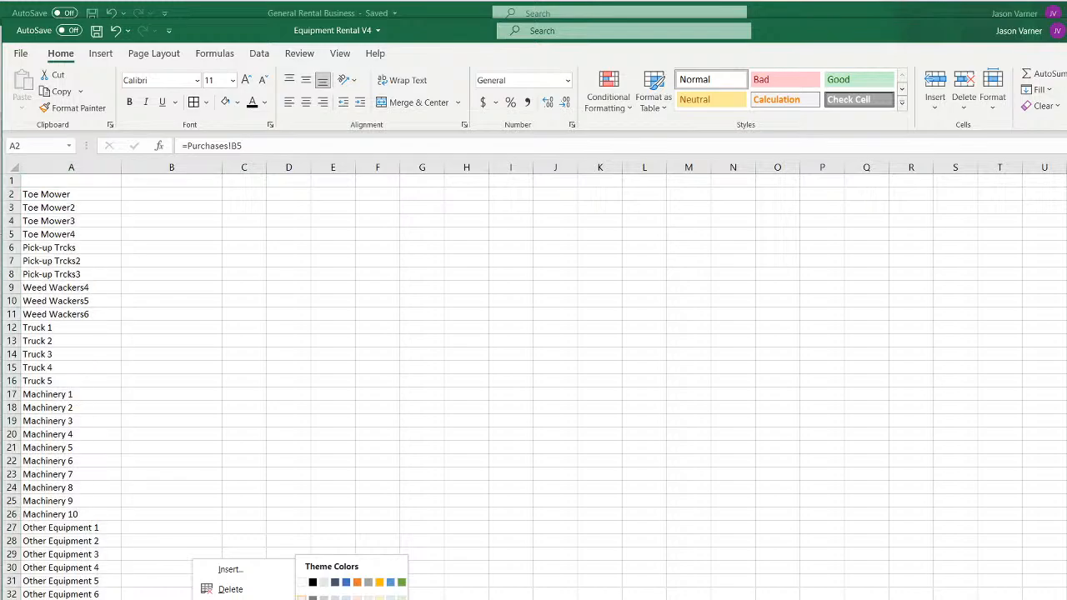
left_click(302, 596)
Start the month number row by entering 1 in B1 and =B1+1 in C1
left_click(152, 180)
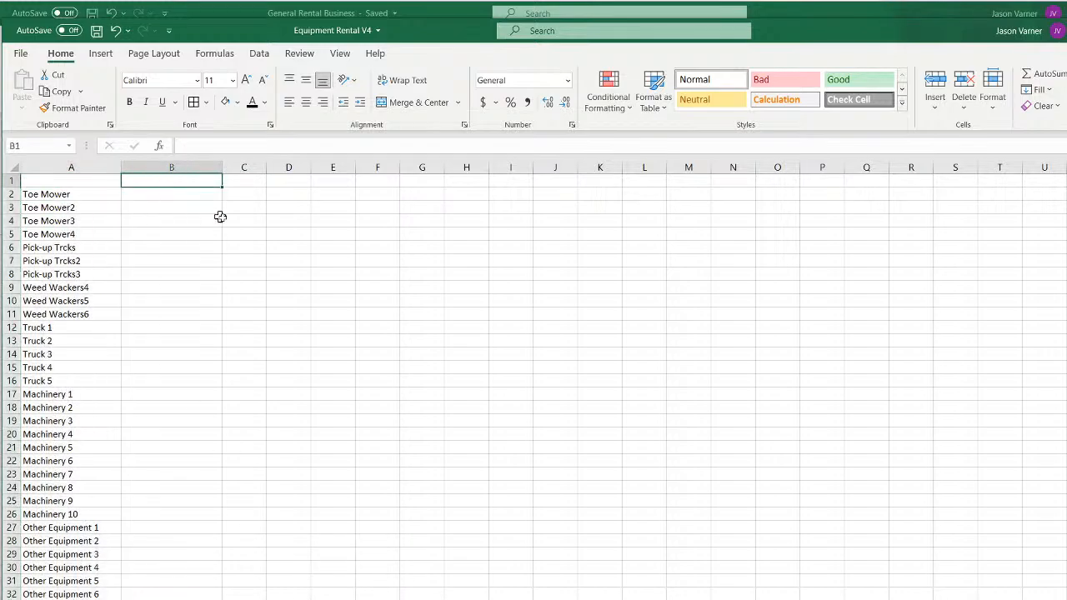
type("1")
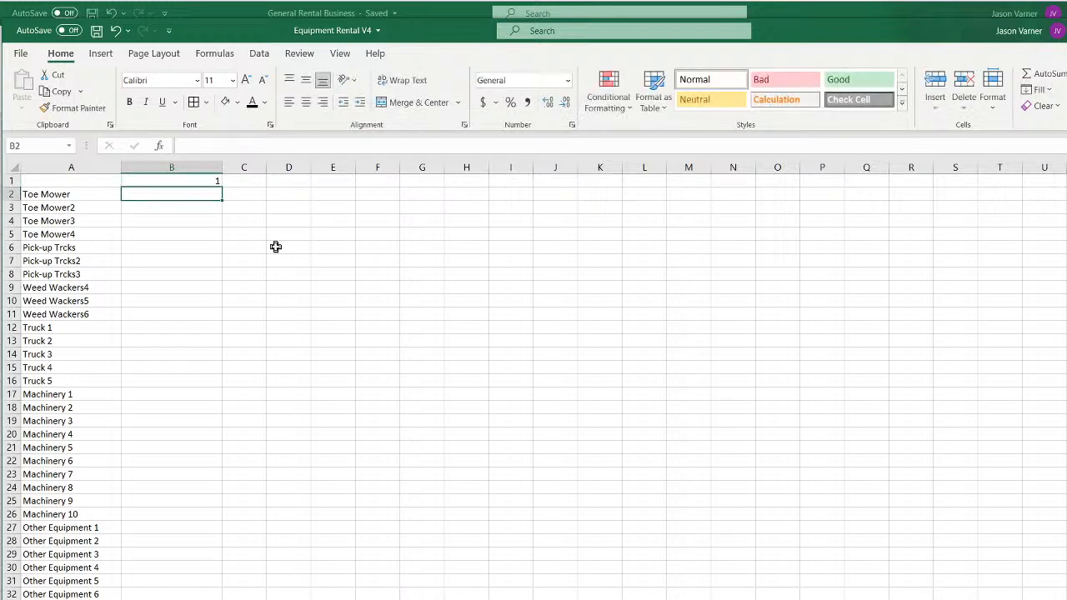
key("Tab")
type("=")
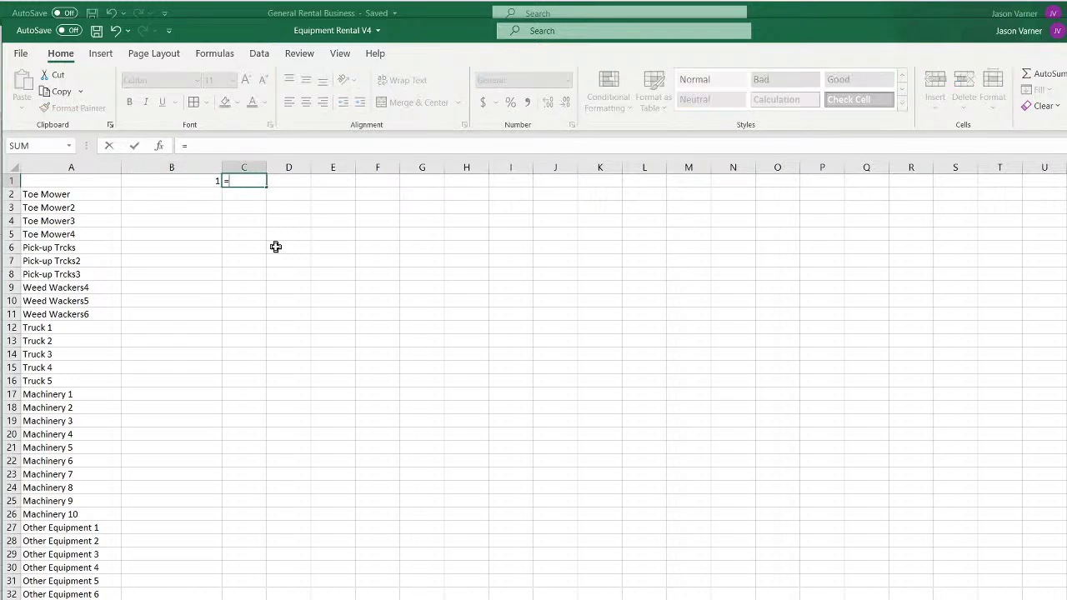
left_click(207, 180)
type("+1")
key("Return")
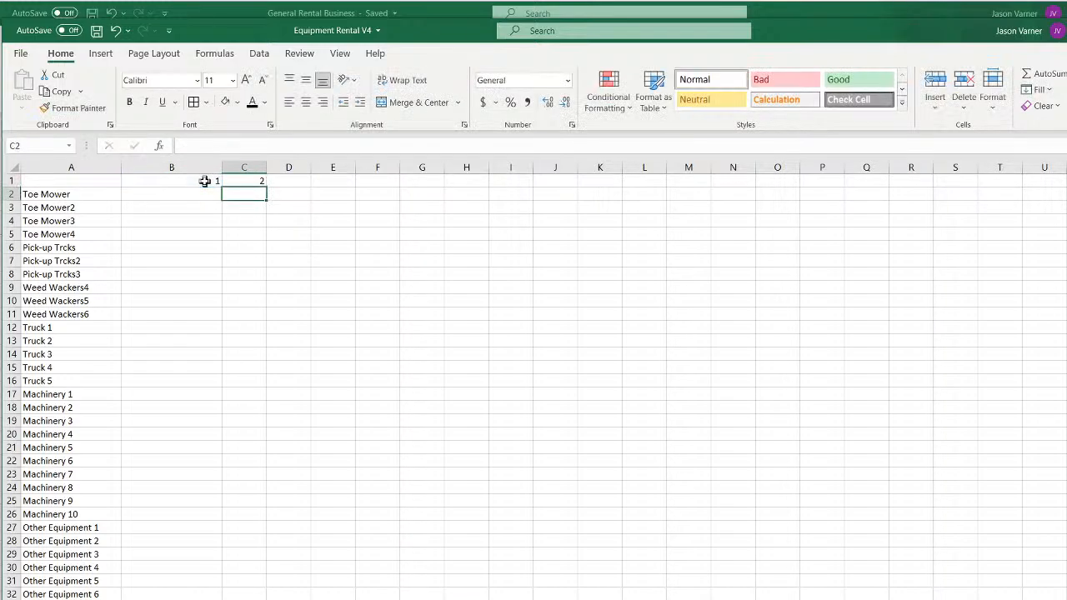
Narrow column B, center the numbers in row 1, and extend the +1 month formula across row 1
left_click_drag(221, 160, 1065, 200)
left_click(306, 102)
left_click(187, 178)
left_click(1055, 180)
scroll(1056, 181, "right", 5)
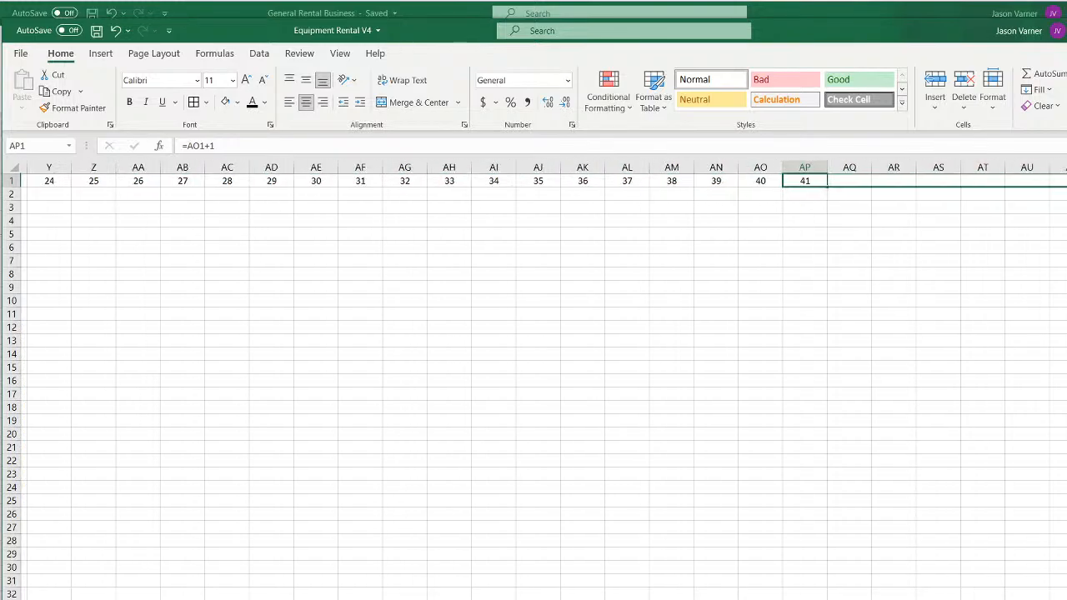
left_click_drag(375, 187, 1064, 186)
left_click(1066, 181)
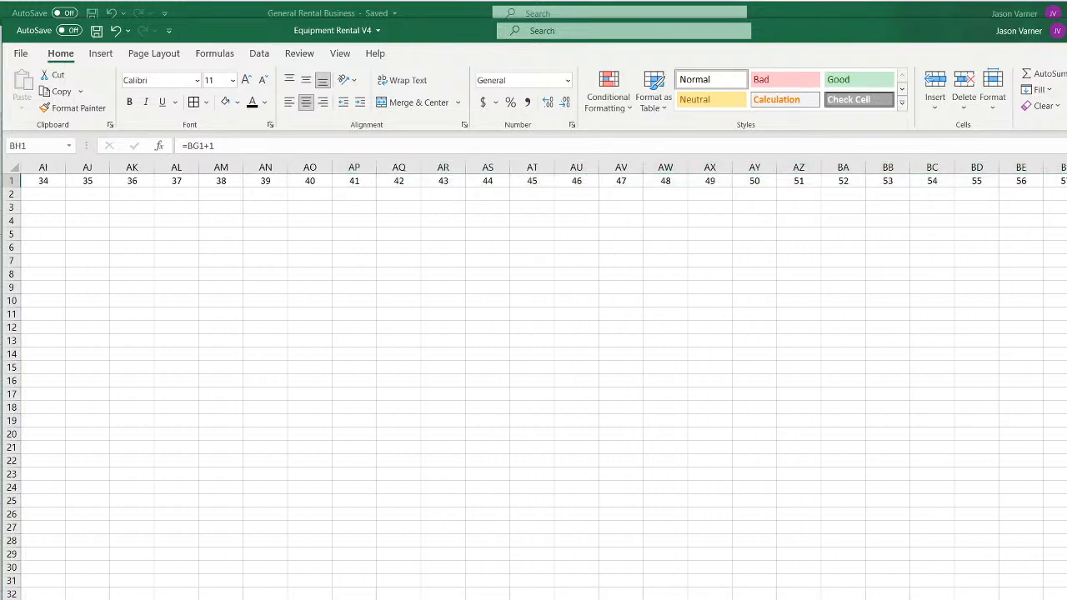
key("ctrl+Left")
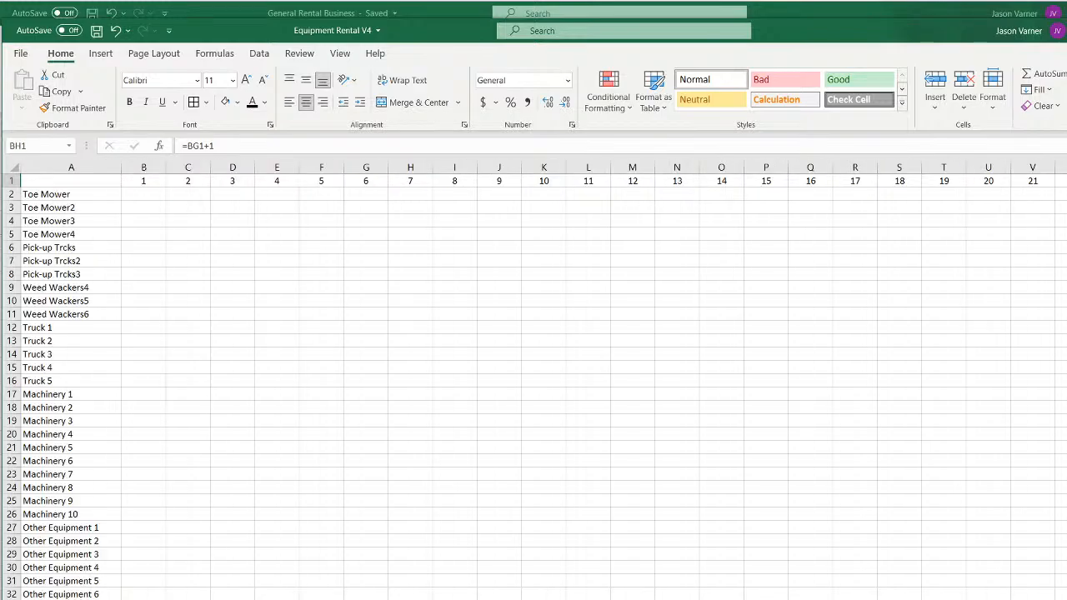
Freeze the panes at B2 so the month number row and equipment name column stay fixed
left_click(143, 193)
left_click(340, 53)
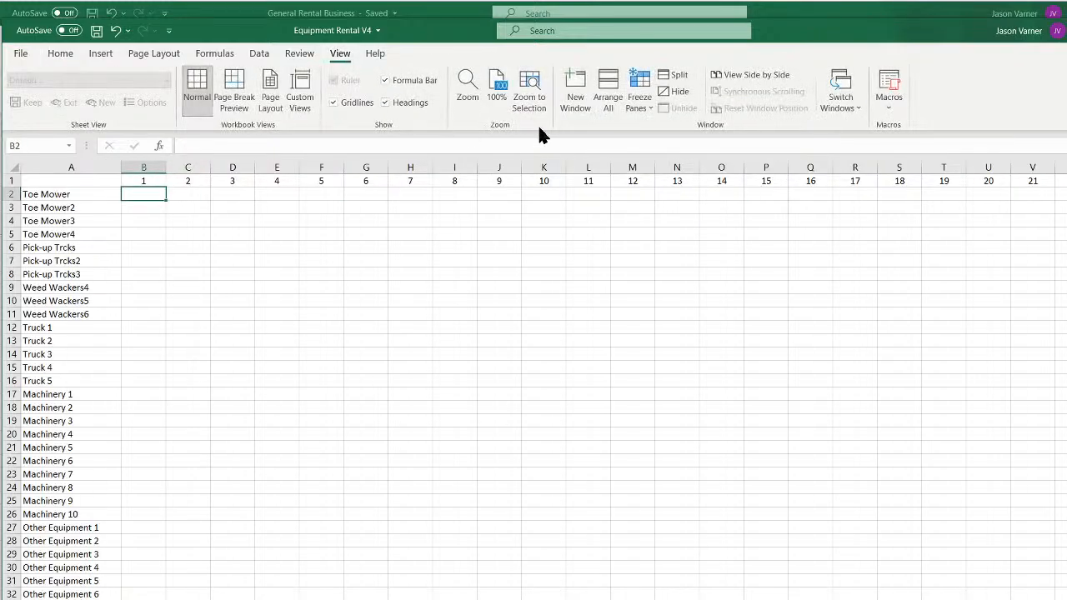
left_click(639, 90)
left_click(690, 131)
left_click(373, 363)
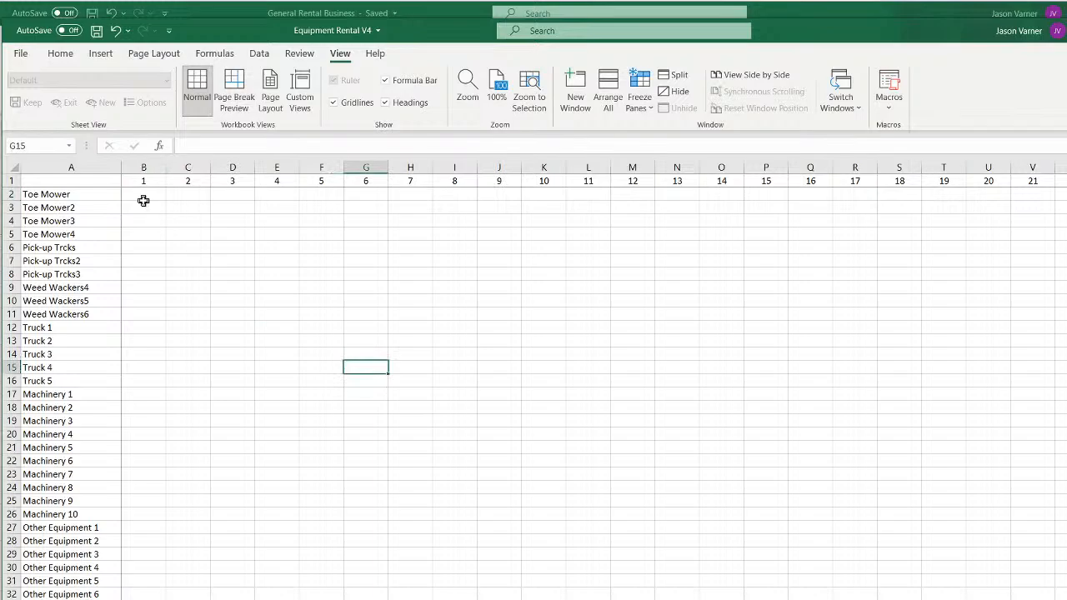
left_click(145, 195)
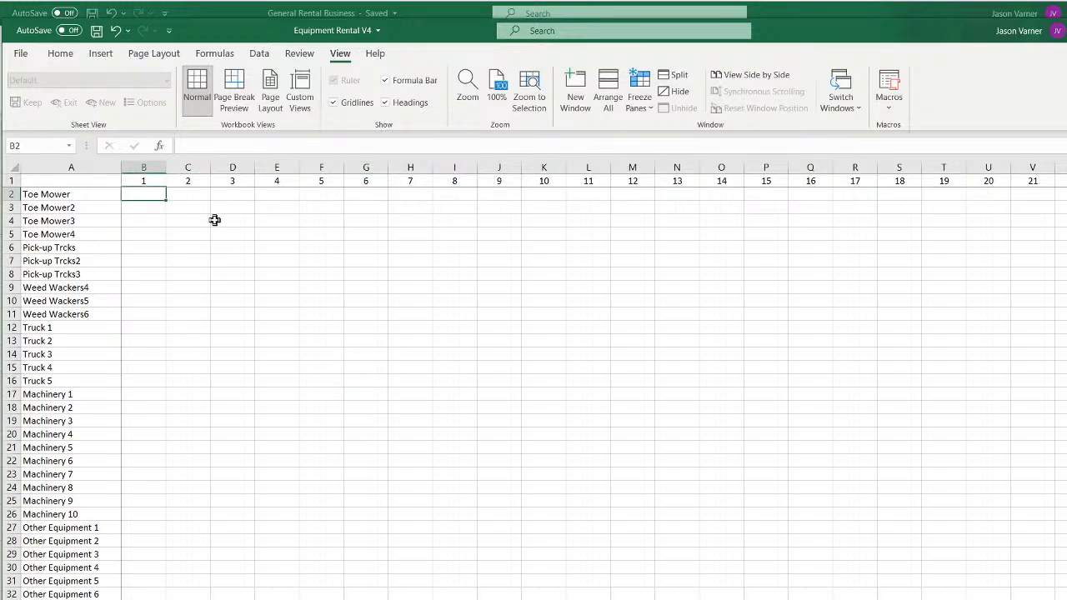
type("=")
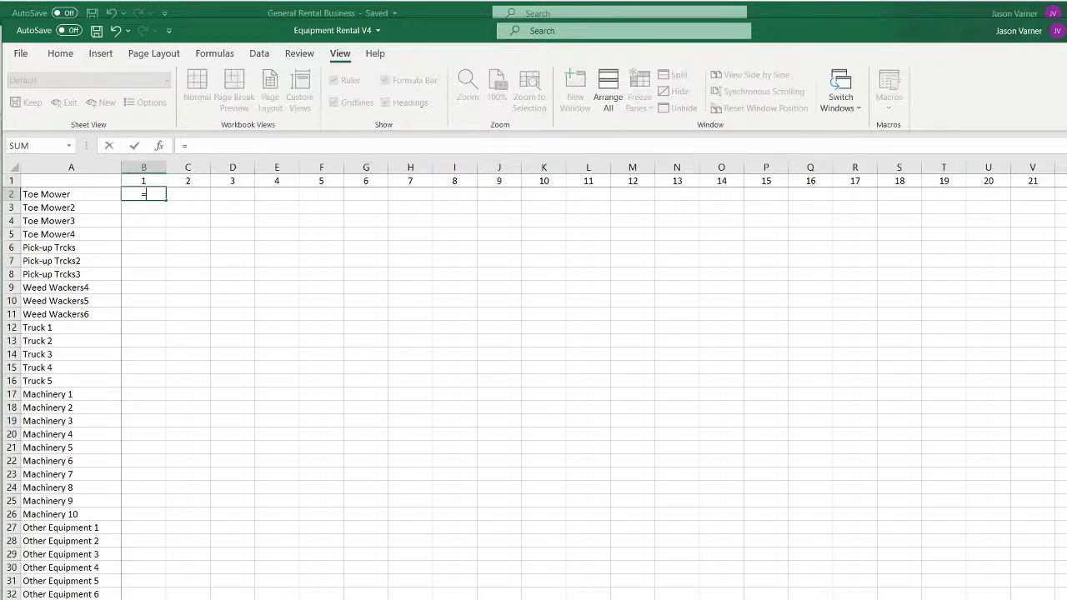
key("ctrl+Page_Down")
key("ctrl+Page_Down")
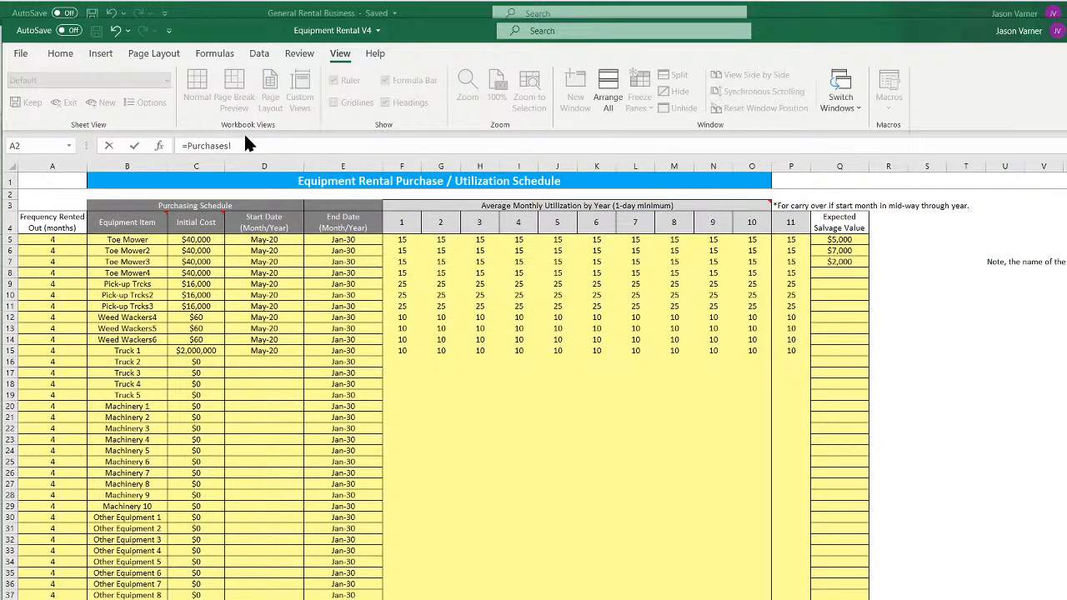
left_click_drag(240, 144, 154, 138)
key("BackSpace")
key("Return")
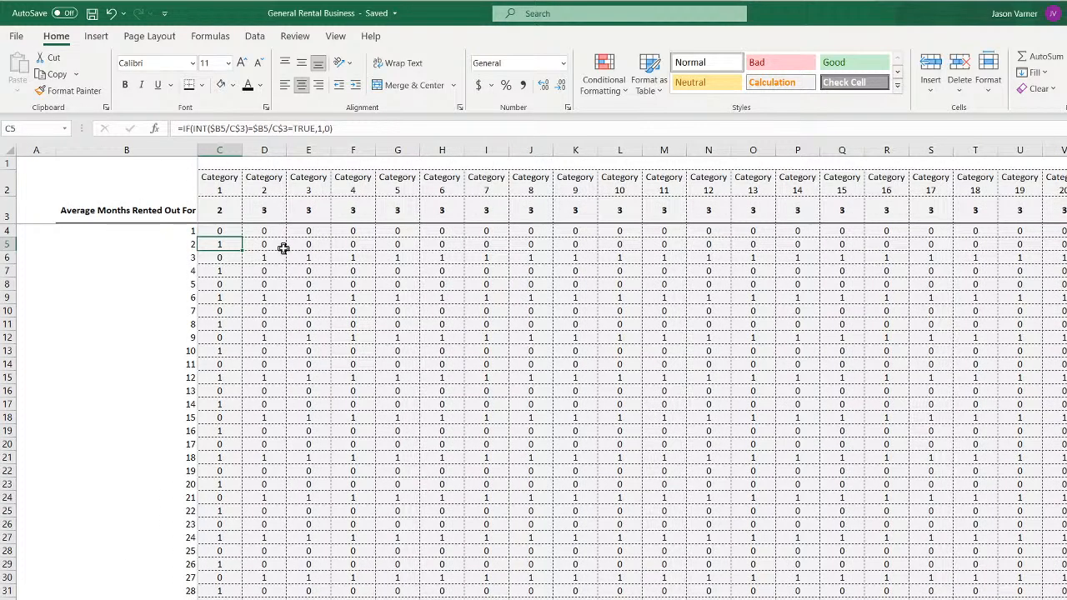
Switch to the General Rental Business workbook and examine the IF and INT formula in C5 for the average months rented out
double_click(219, 231)
left_click(220, 244)
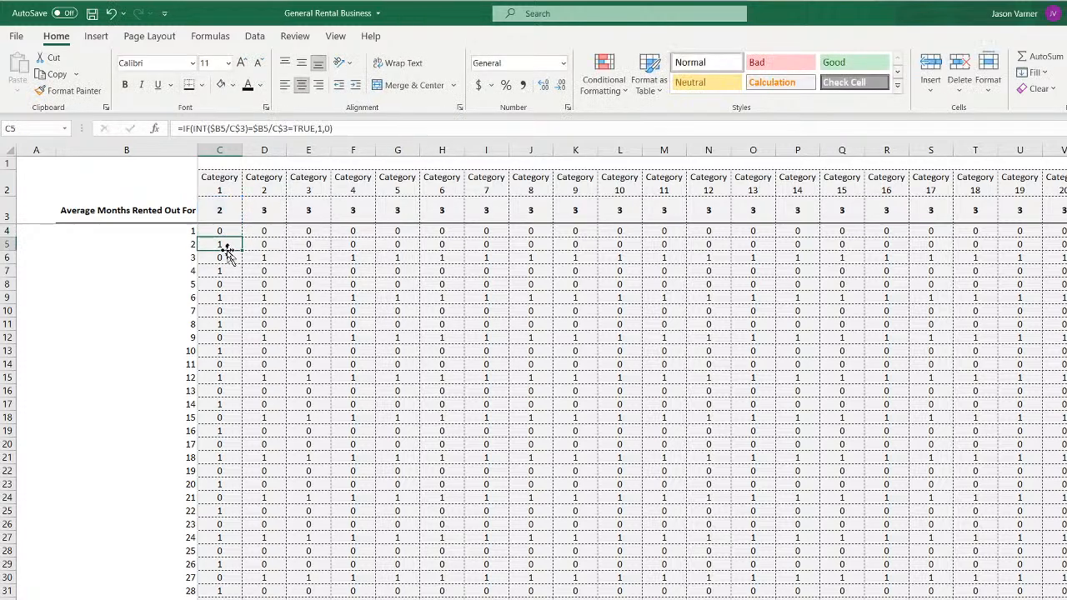
double_click(220, 244)
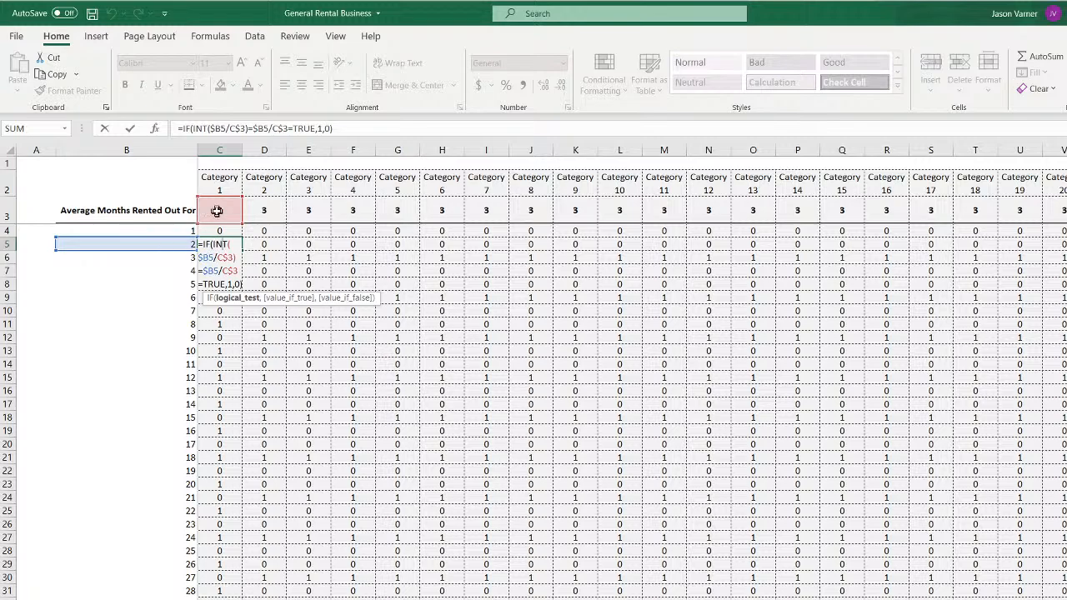
key("Return")
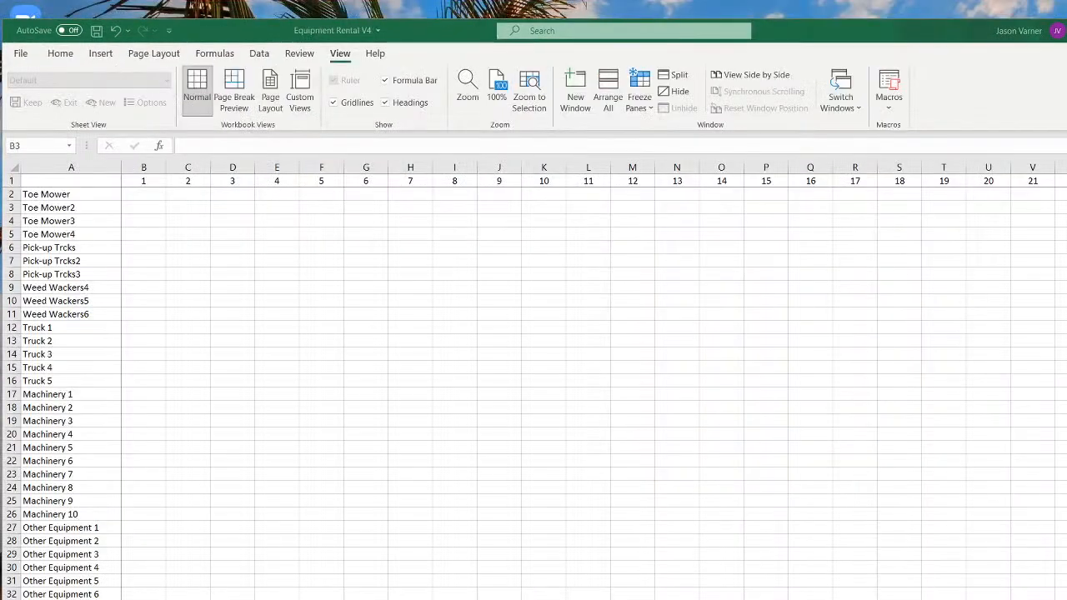
Return to the Equipment Rental V4 workbook and enter =B1/Purchases!A5 in B2 for the first equipment item
left_click(140, 195)
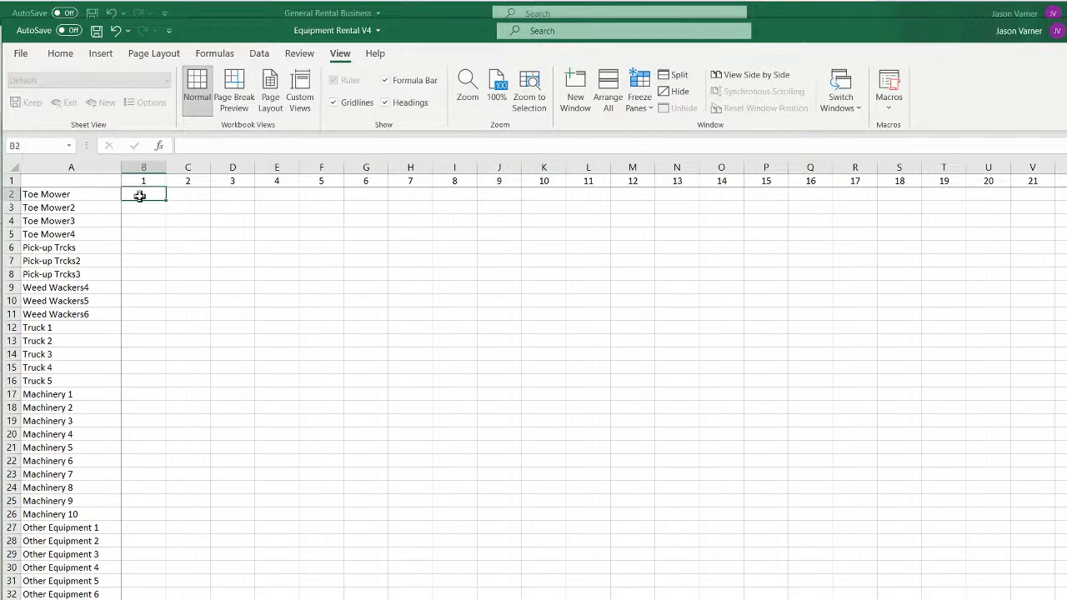
type("=")
left_click(146, 180)
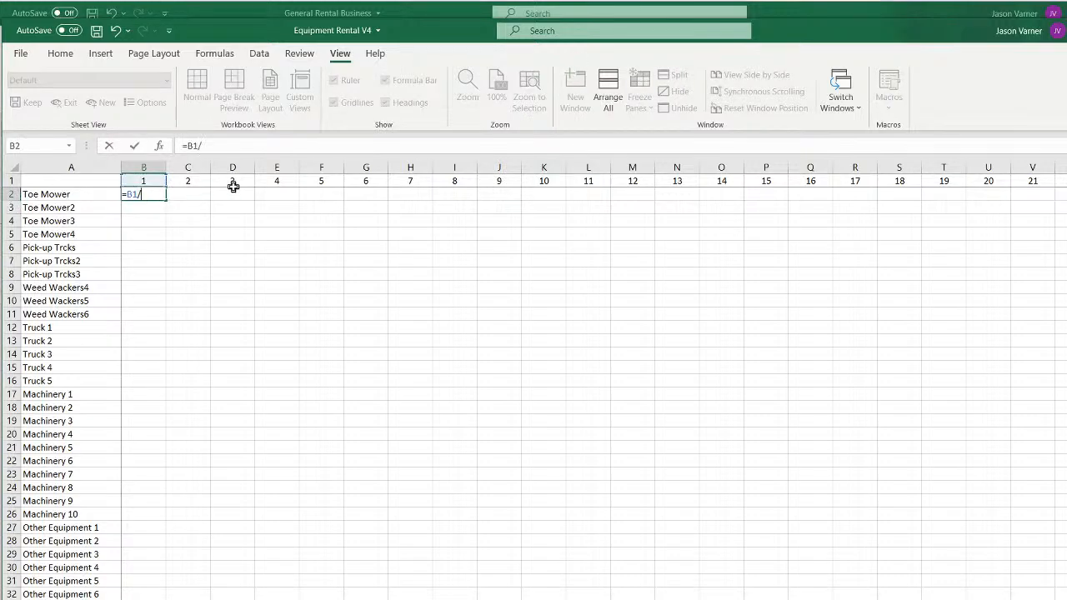
key("ctrl+Page_Up")
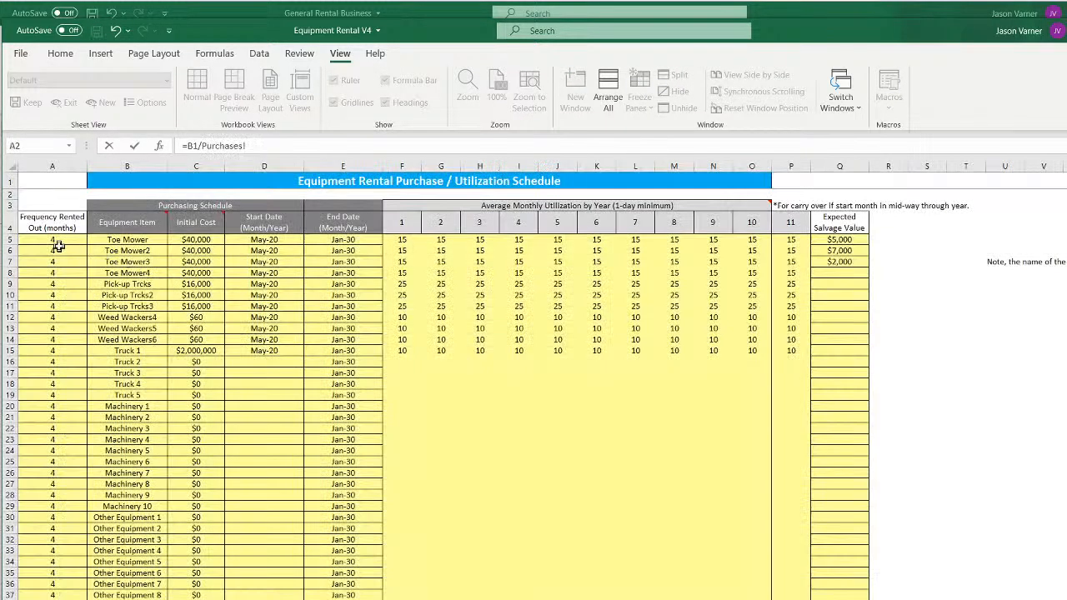
key("Return")
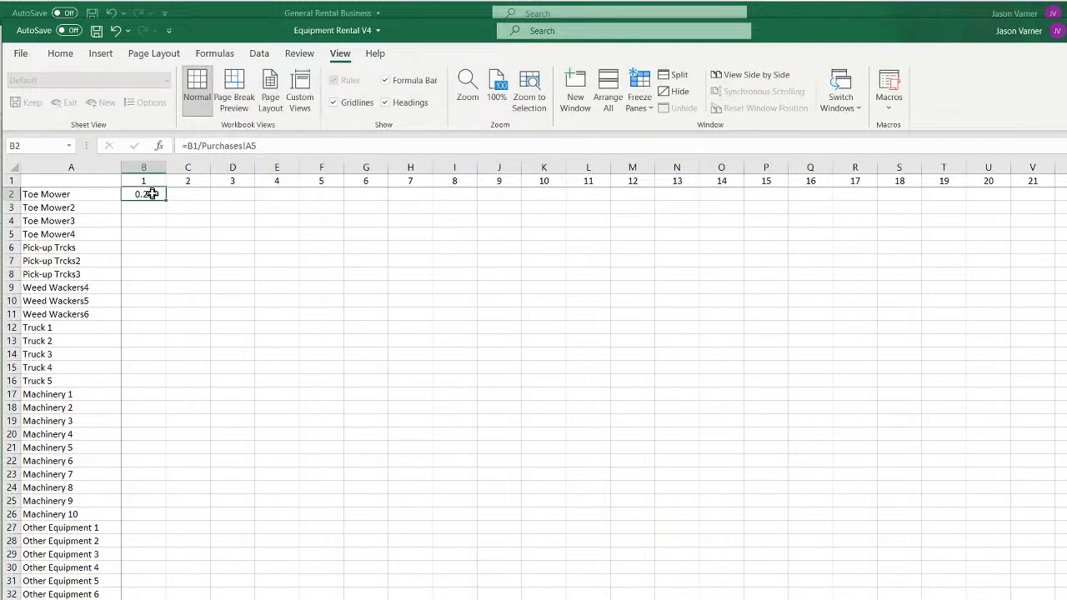
Expand the B2 formula to =IF(INT(B1/Purchases!A5)=B1/Purchases!A5,1,0)
left_click(186, 146)
type("if(int(")
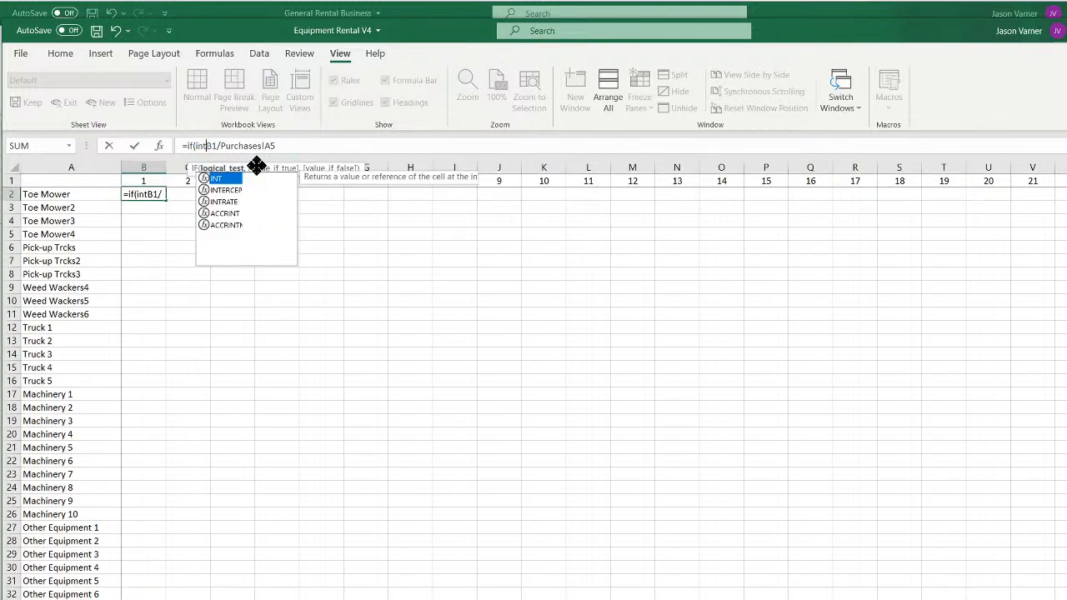
left_click(303, 146)
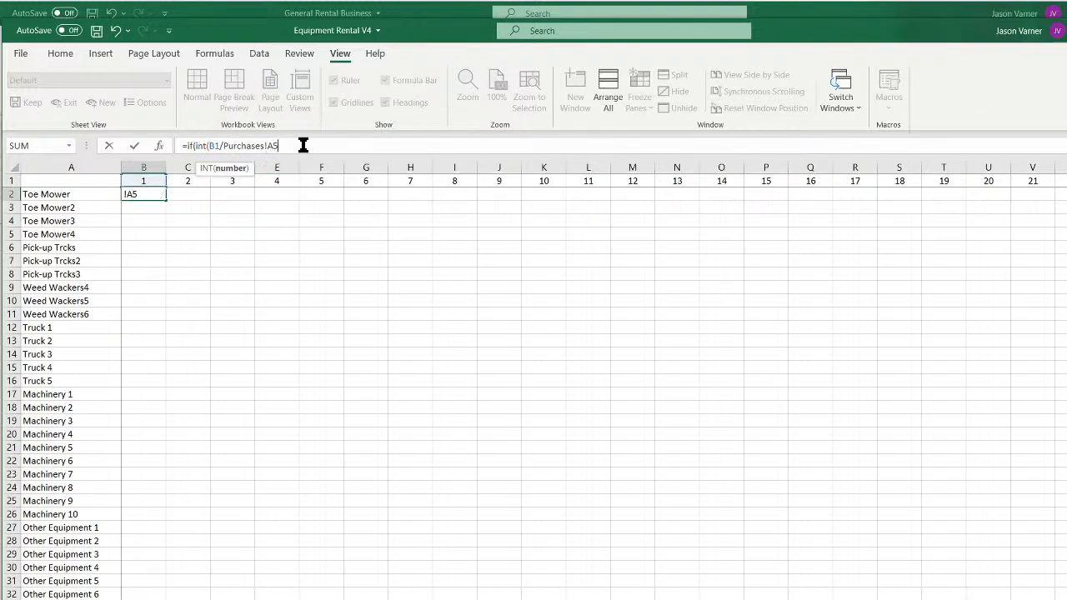
type(")")
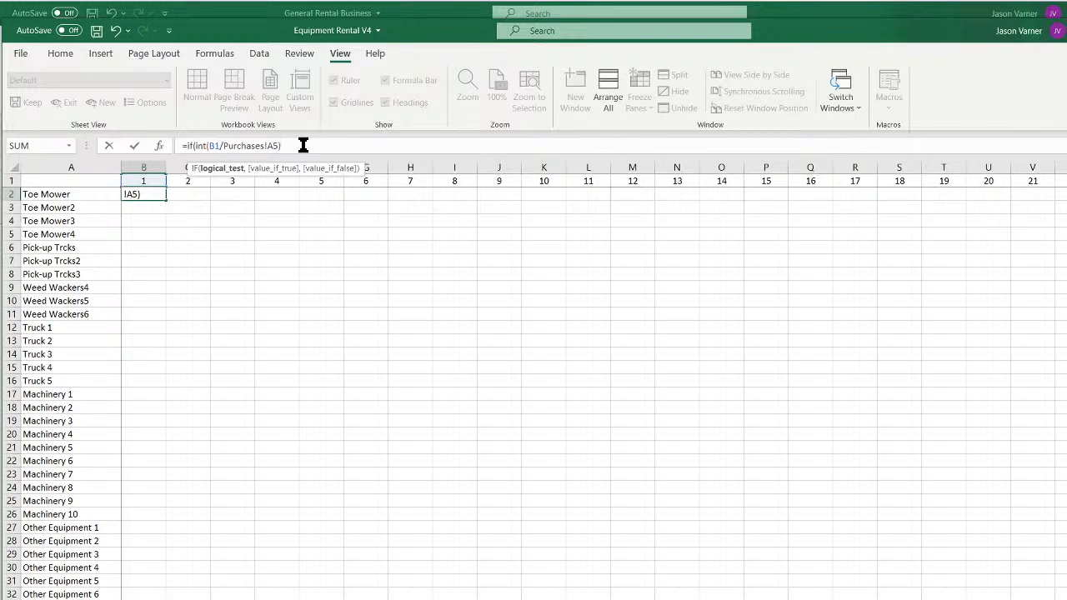
type("=b1/Purchases!A5,1,")
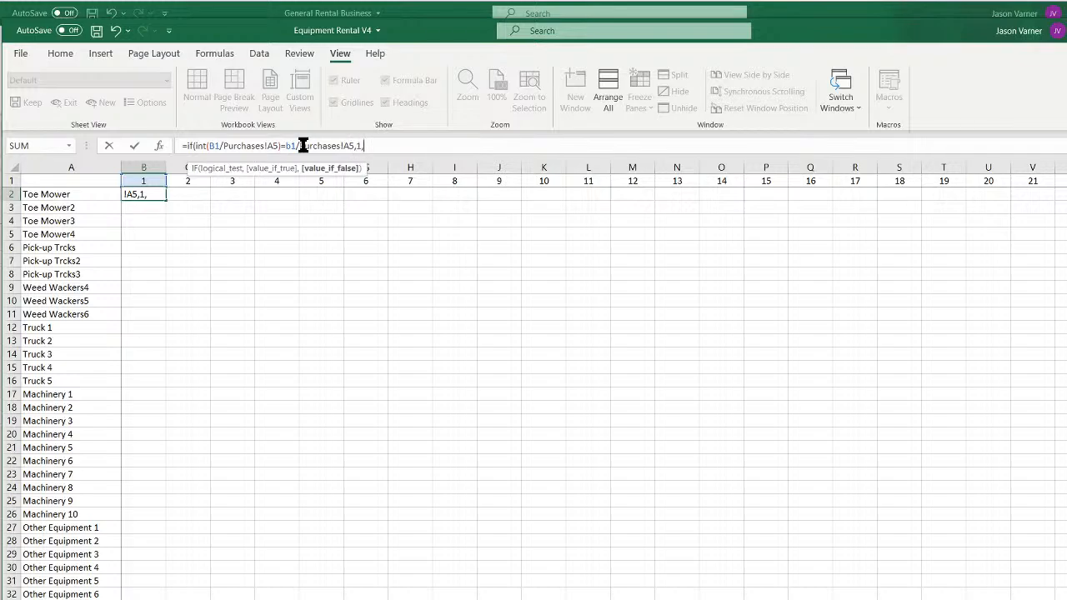
type("0")
key("Return")
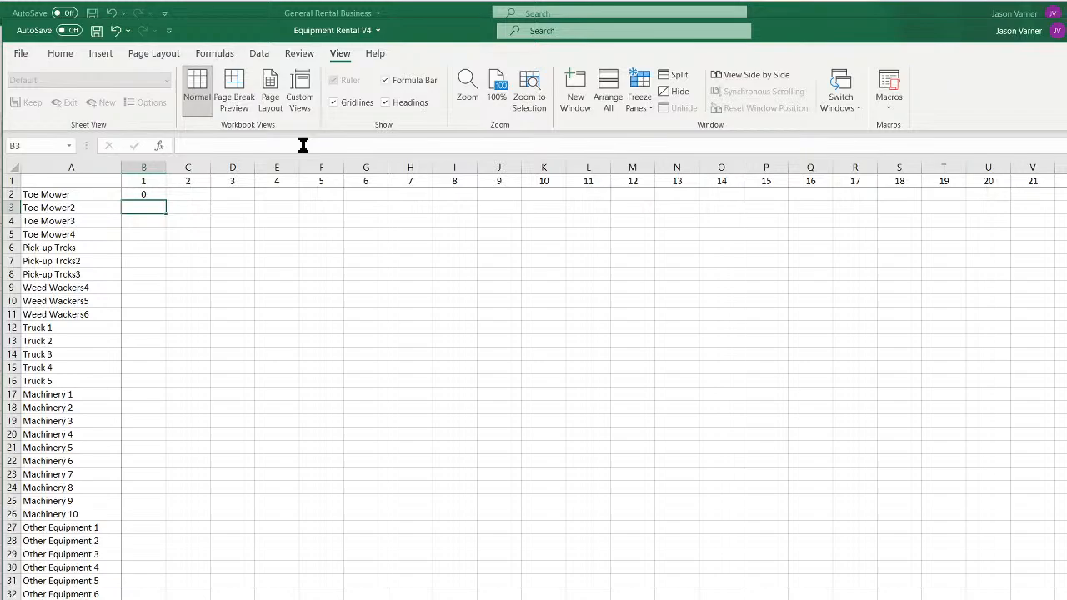
left_click(127, 196)
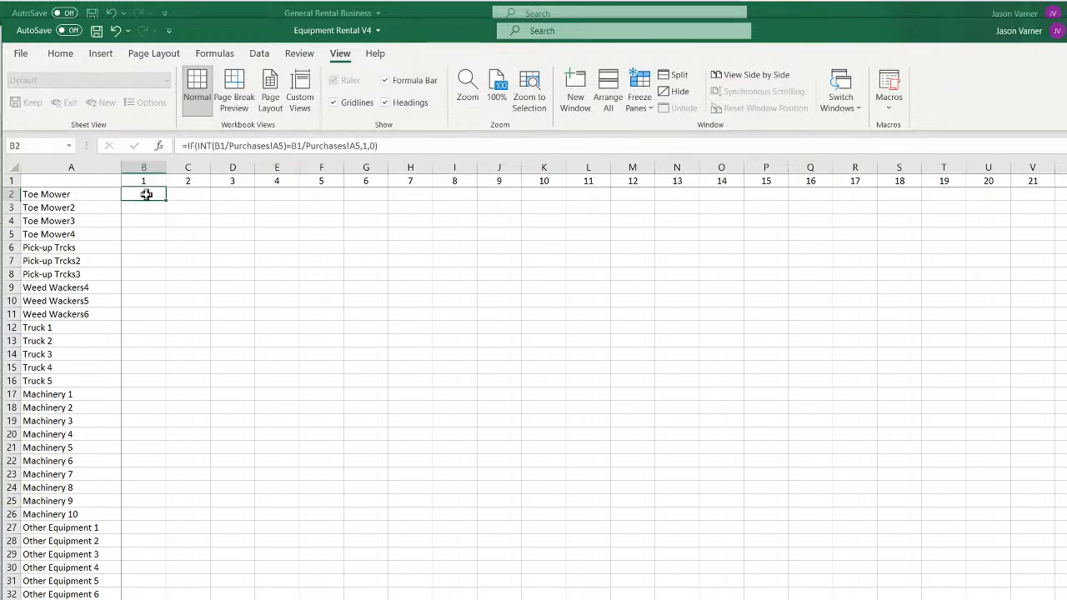
Lock the B2 formula as =IF(INT(B$1/Purchases!$A5)=B$1/Purchases!$A5,1,0) and fill it across and down to Q19
left_click(276, 145)
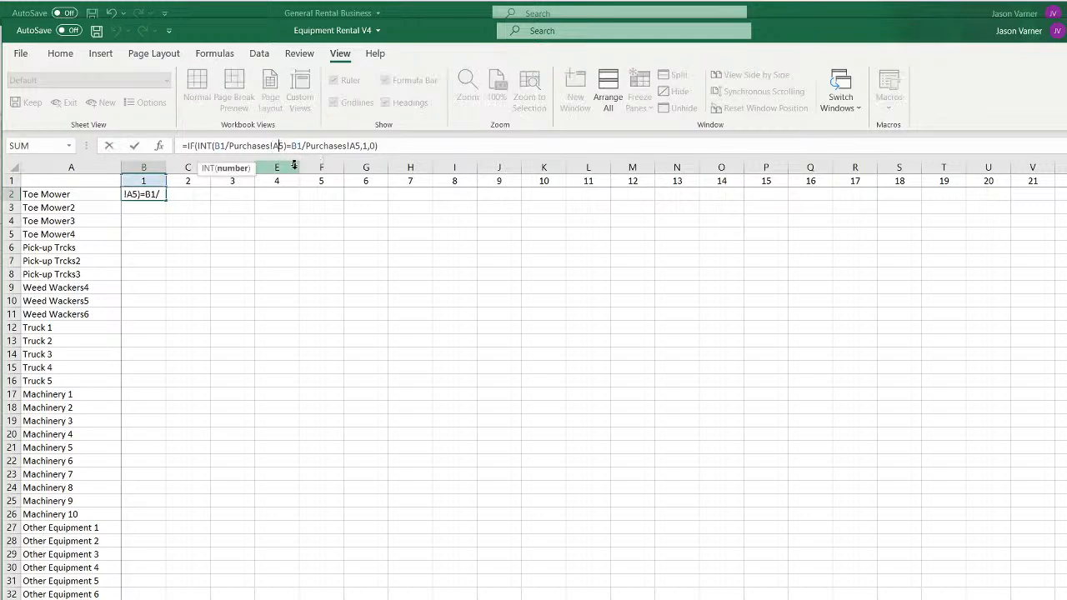
type("$")
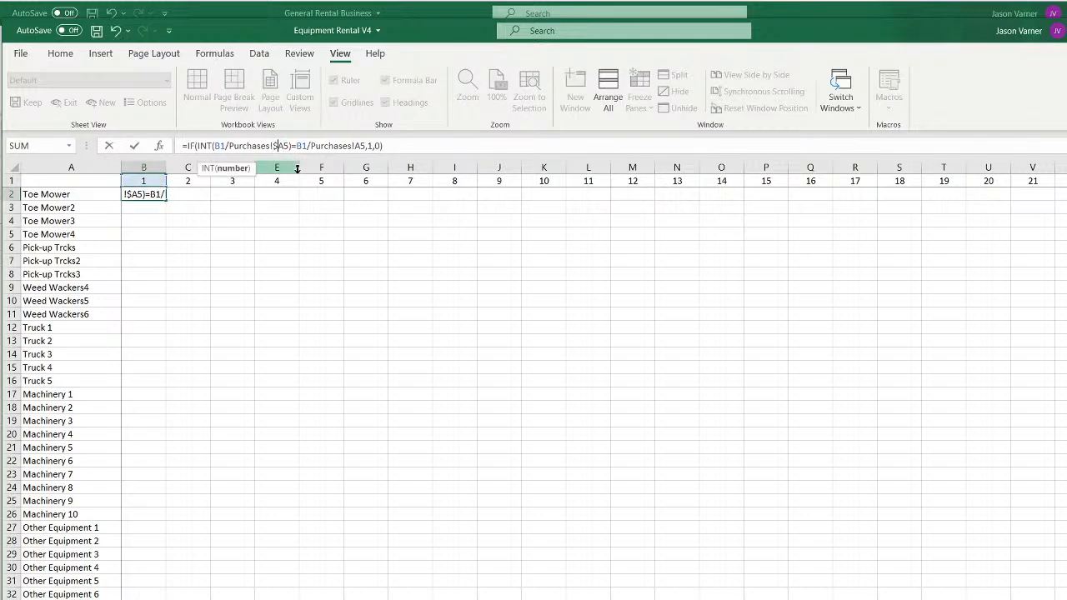
key("Right")
key("Right")
key("Right")
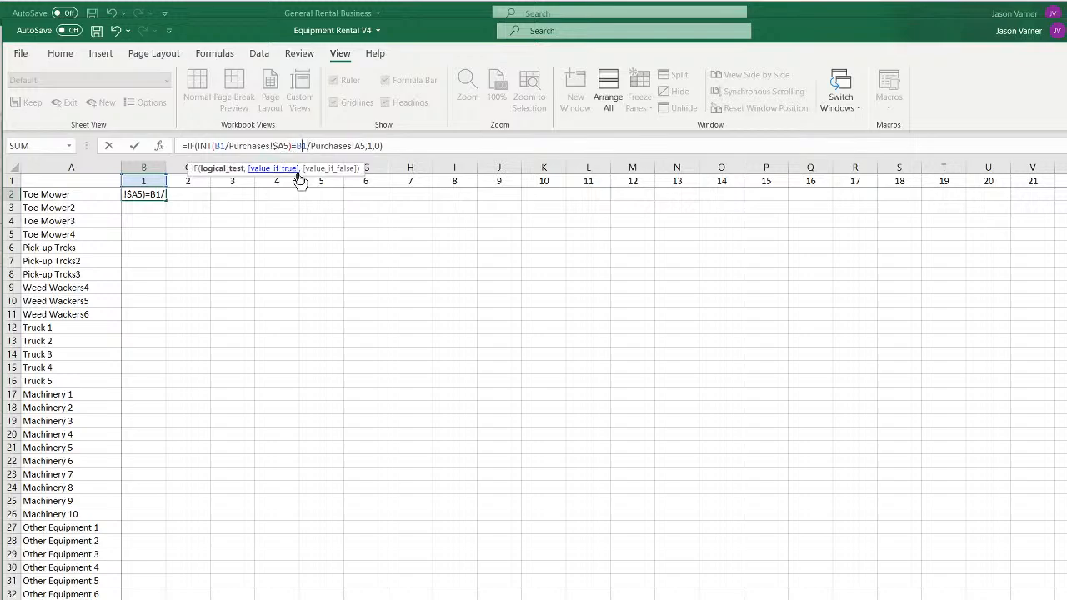
type("$")
key("Right")
key("Right")
key("Right")
key("Right")
key("Right")
key("Right")
key("Right")
key("Right")
key("Right")
key("Right")
key("Right")
key("Right")
type("$")
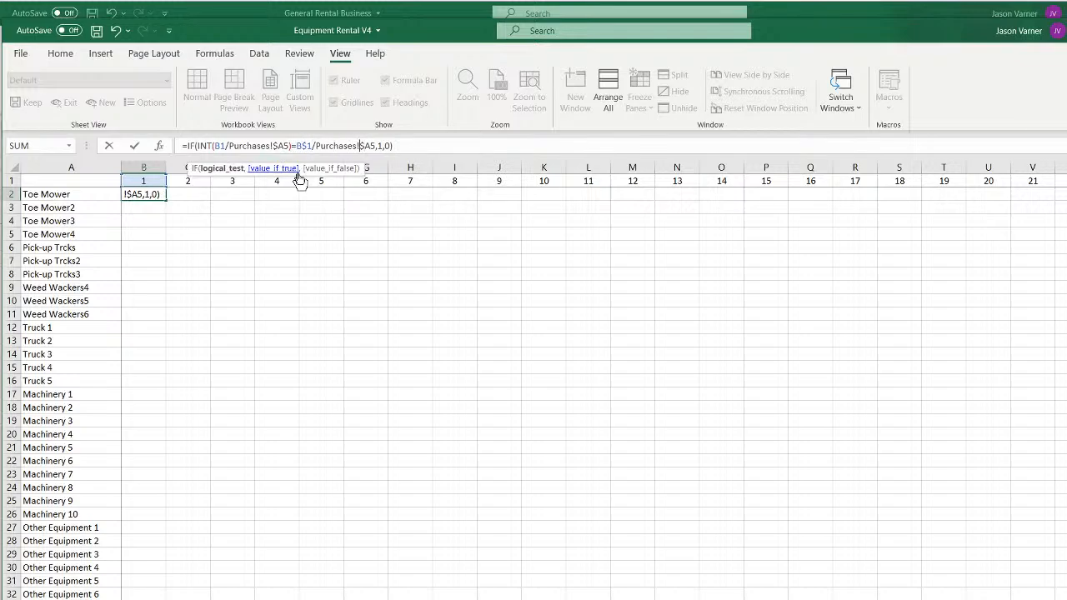
key("Left")
key("Left")
key("Left")
key("Left")
key("Left")
key("Left")
key("Left")
key("Left")
key("Left")
key("Left")
key("Left")
key("Left")
key("Left")
key("Left")
key("Left")
key("Left")
key("Left")
key("Left")
key("Left")
key("Left")
key("Return")
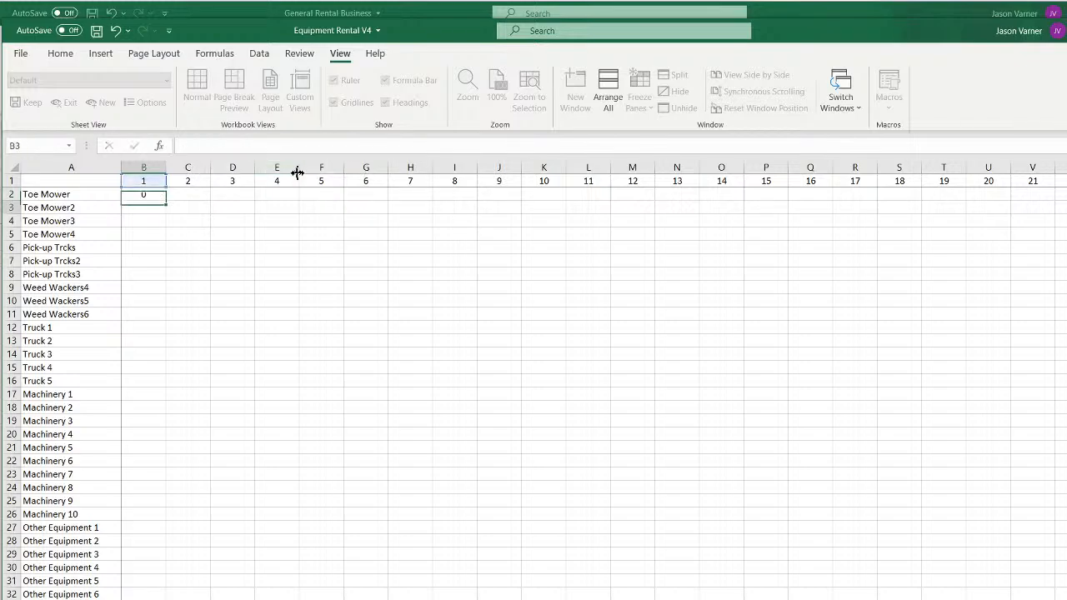
left_click(160, 195)
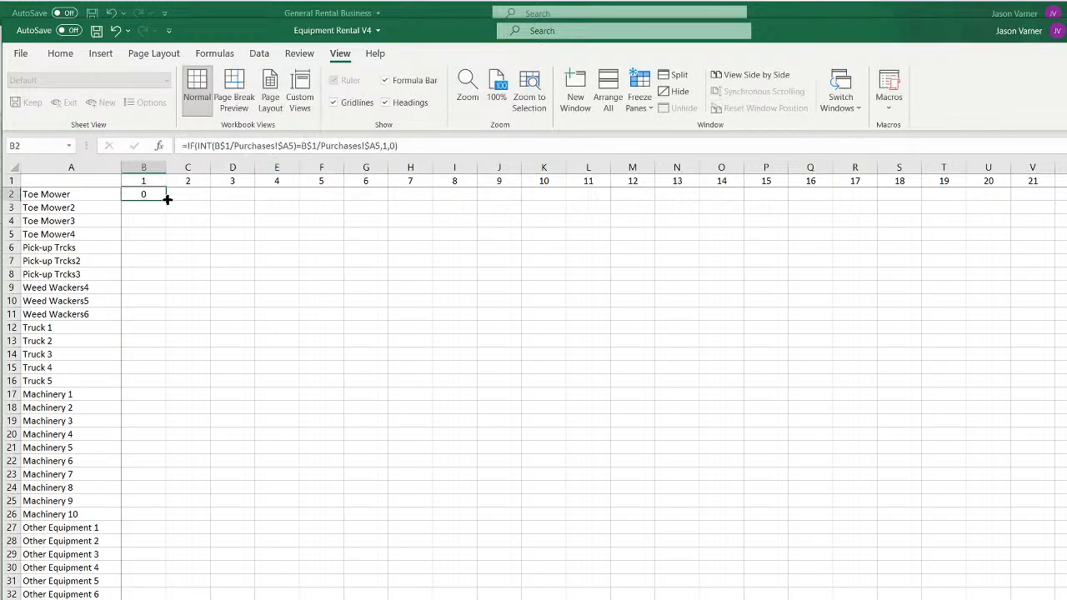
left_click_drag(167, 199, 813, 432)
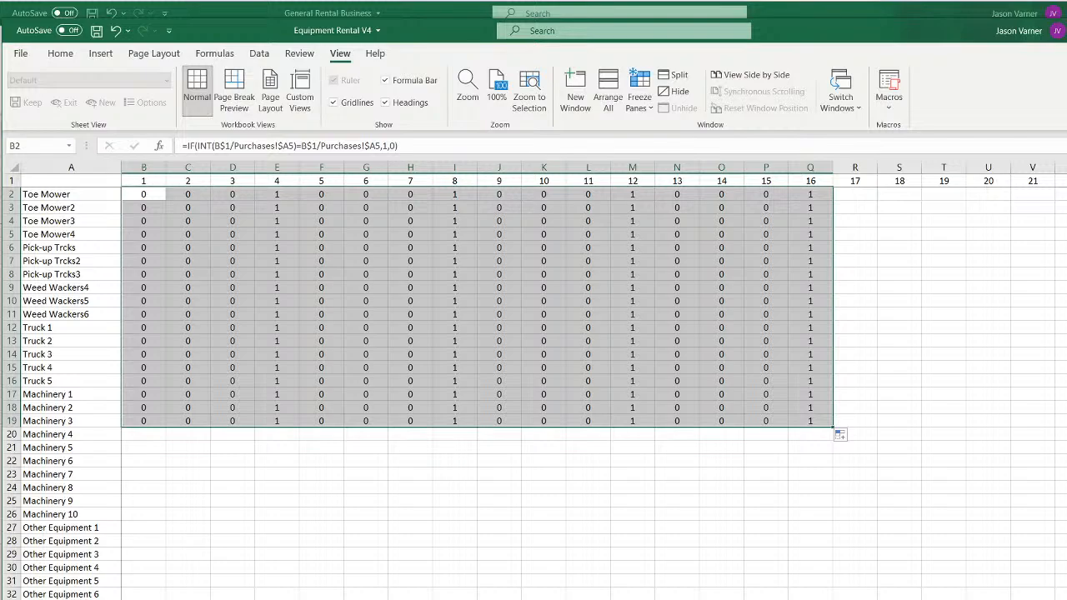
Enter the heading Age in A103 below the equipment list and link A104 to the first equipment name with =A2
scroll(533, 392, "down", 20)
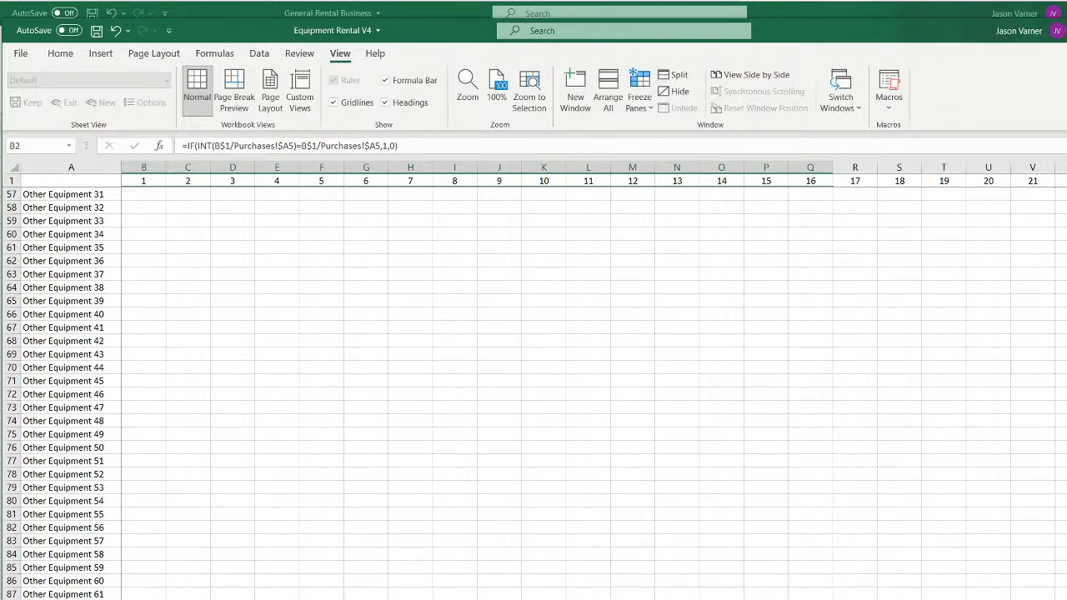
left_click(59, 354)
left_click(57, 367)
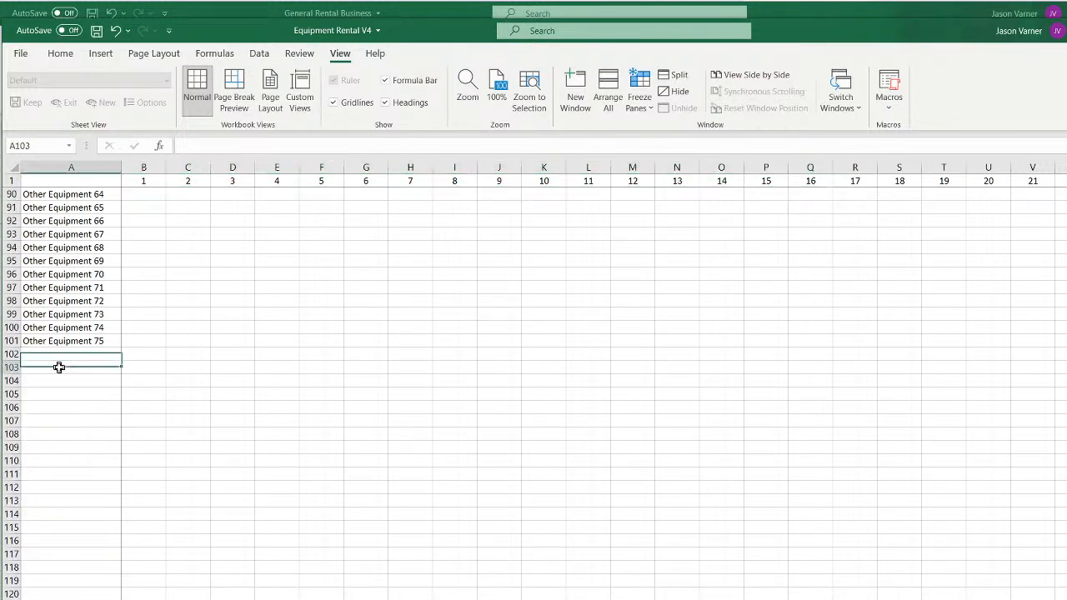
type("Age")
key("Return")
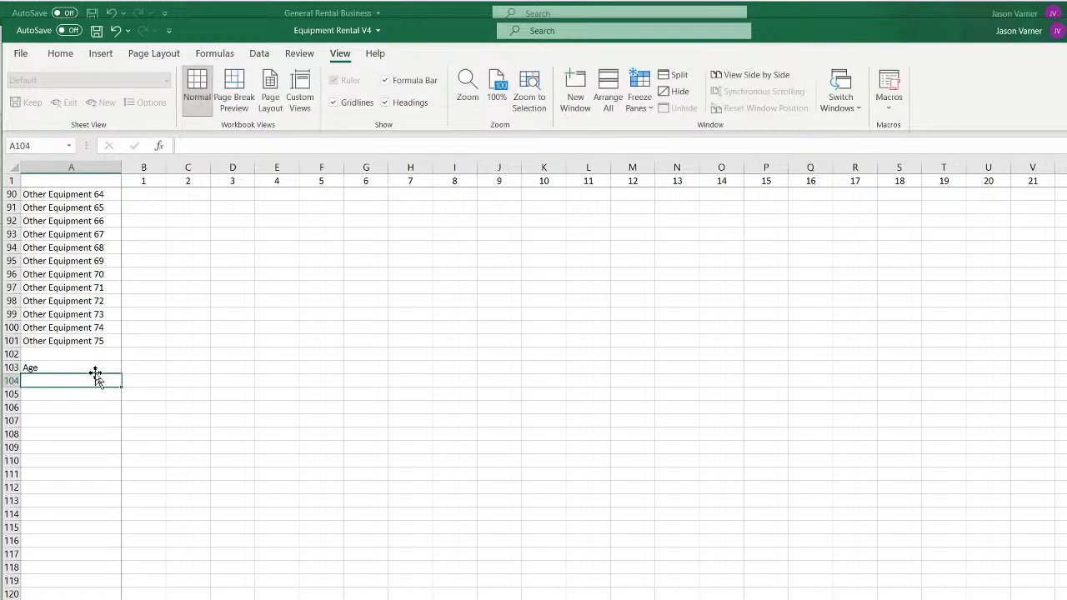
type("=")
scroll(222, 523, "up", 20)
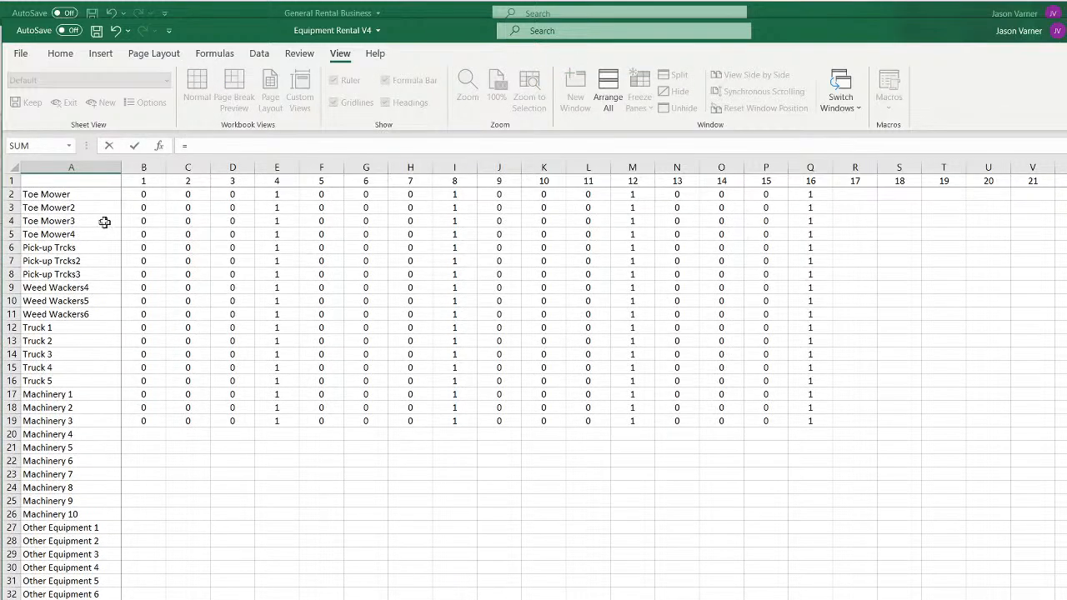
left_click(82, 192)
key("Return")
Make the Age heading in A103 bold
left_click(89, 422)
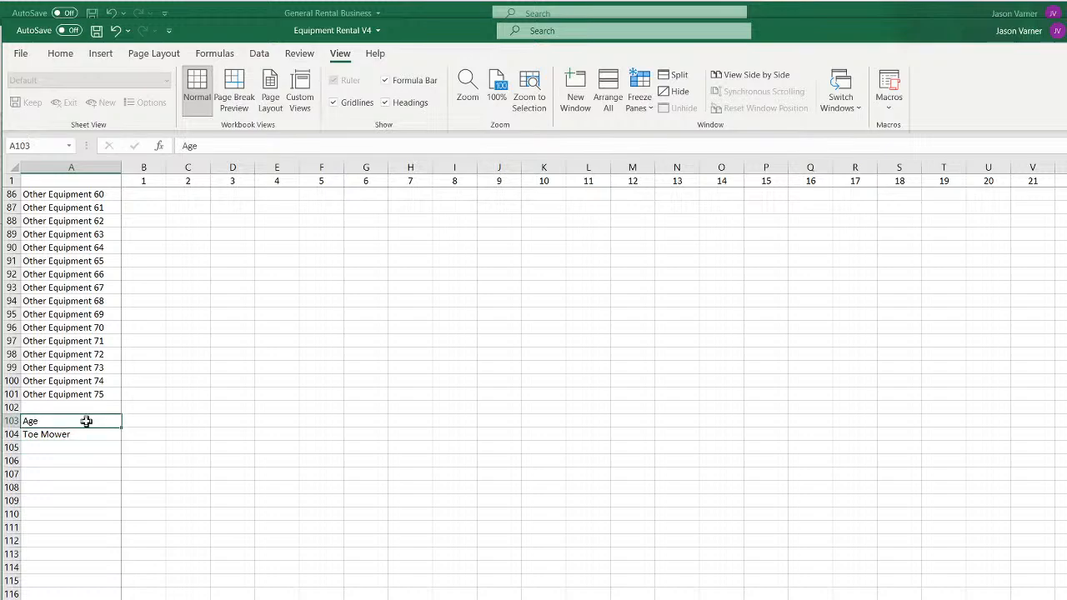
left_click(60, 55)
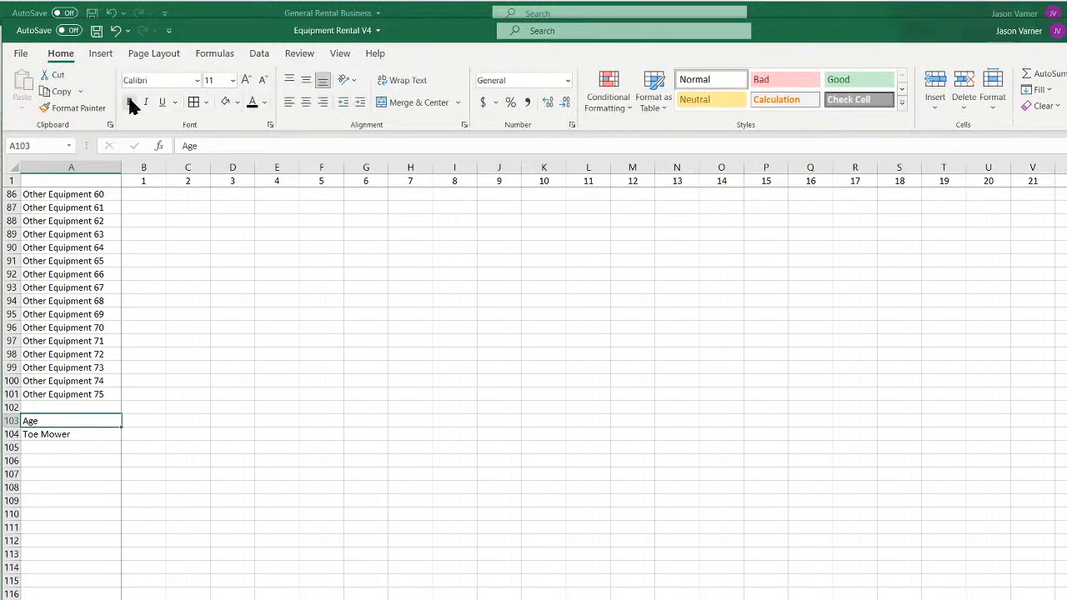
left_click(129, 102)
Fill the equipment name link from A104 down column A through Other Equipment 75
left_click(98, 434)
mouse_move(124, 442)
left_mouse_down()
mouse_move(127, 593)
mouse_move(146, 527)
mouse_move(123, 595)
mouse_move(116, 305)
mouse_move(123, 594)
mouse_move(198, 505)
mouse_move(110, 327)
left_mouse_up()
left_click(115, 515)
left_click(115, 304)
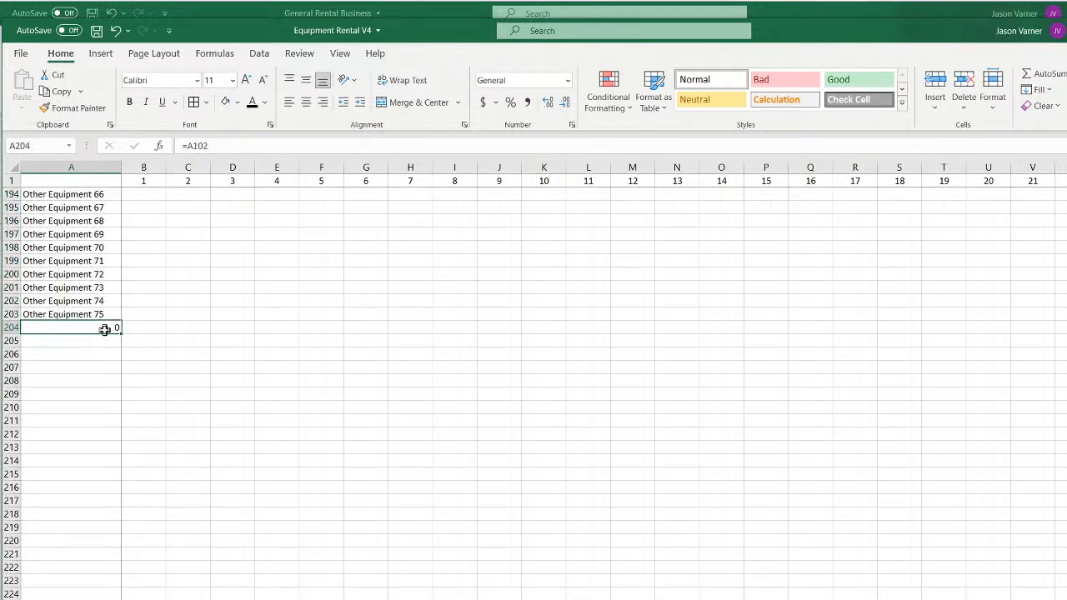
left_click(109, 340)
scroll(180, 472, "up", 20)
scroll(181, 472, "up", 20)
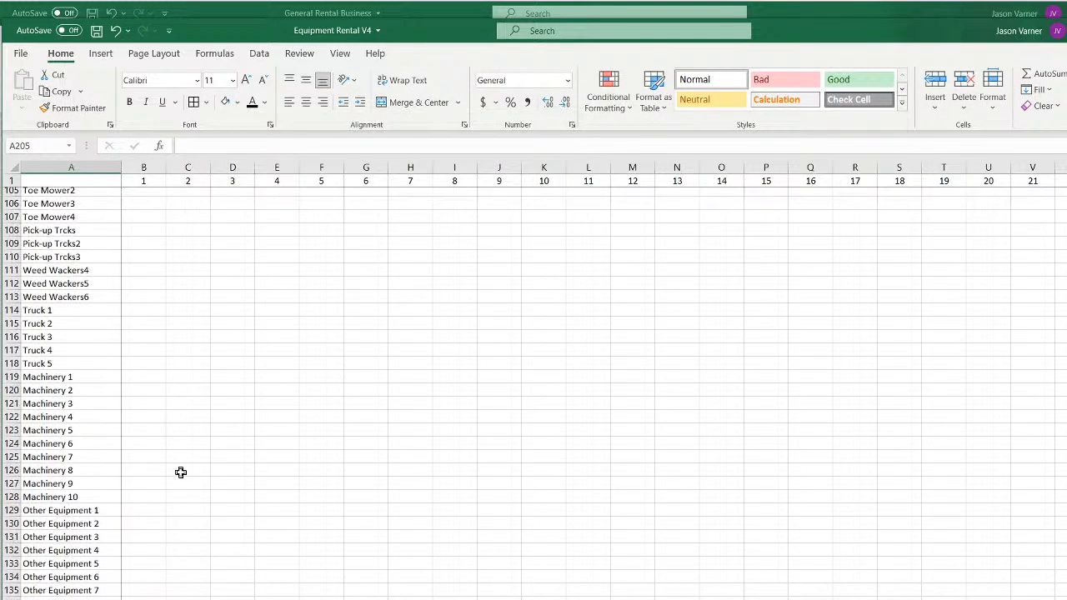
scroll(181, 472, "down", 16)
scroll(181, 472, "up", 16)
scroll(180, 472, "down", 7)
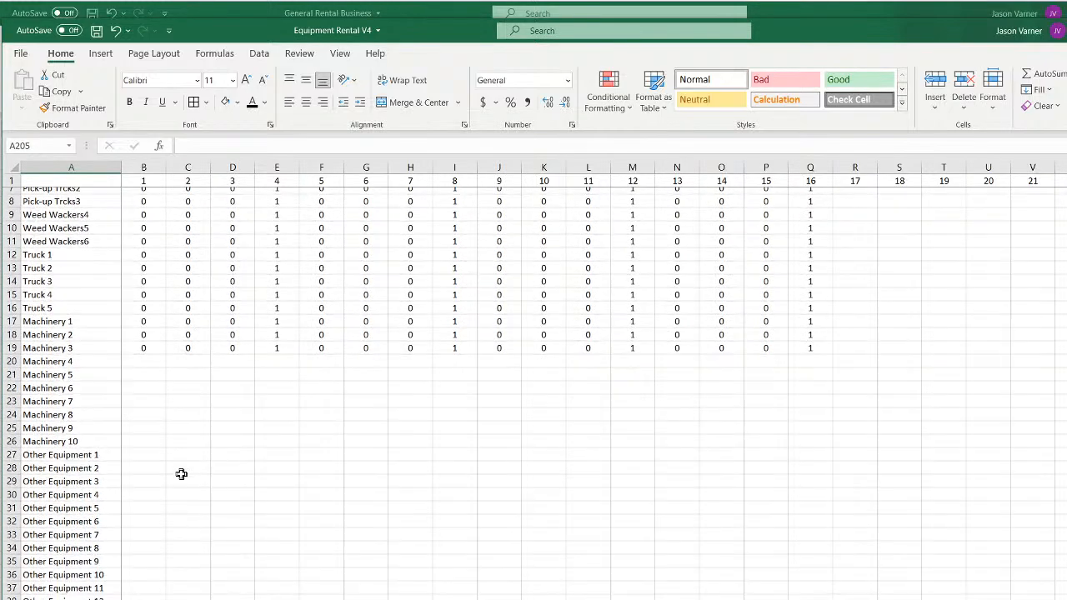
scroll(182, 470, "up", 7)
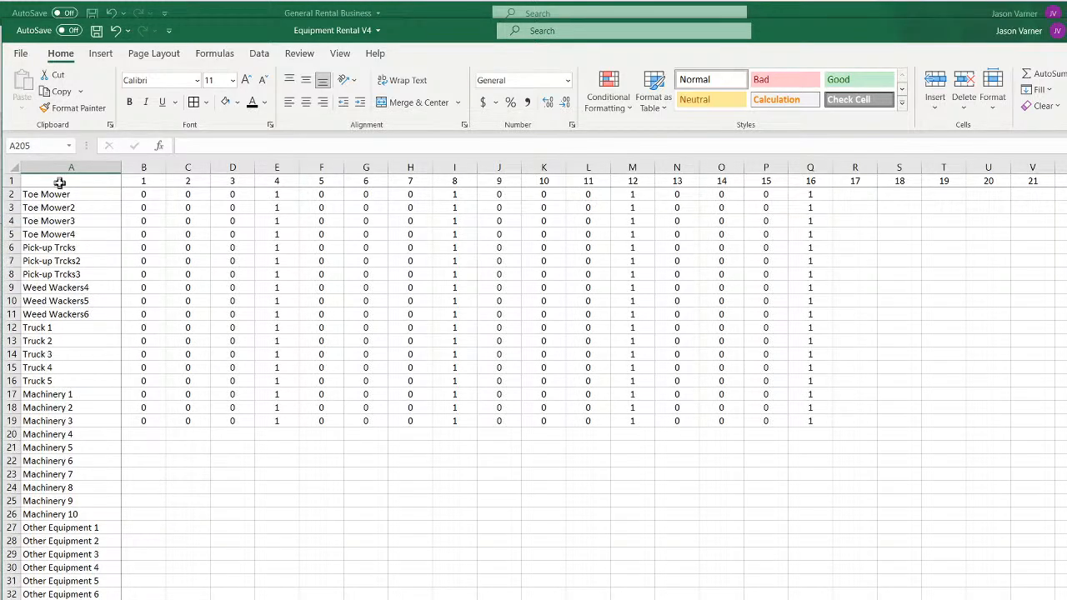
scroll(181, 473, "down", 20)
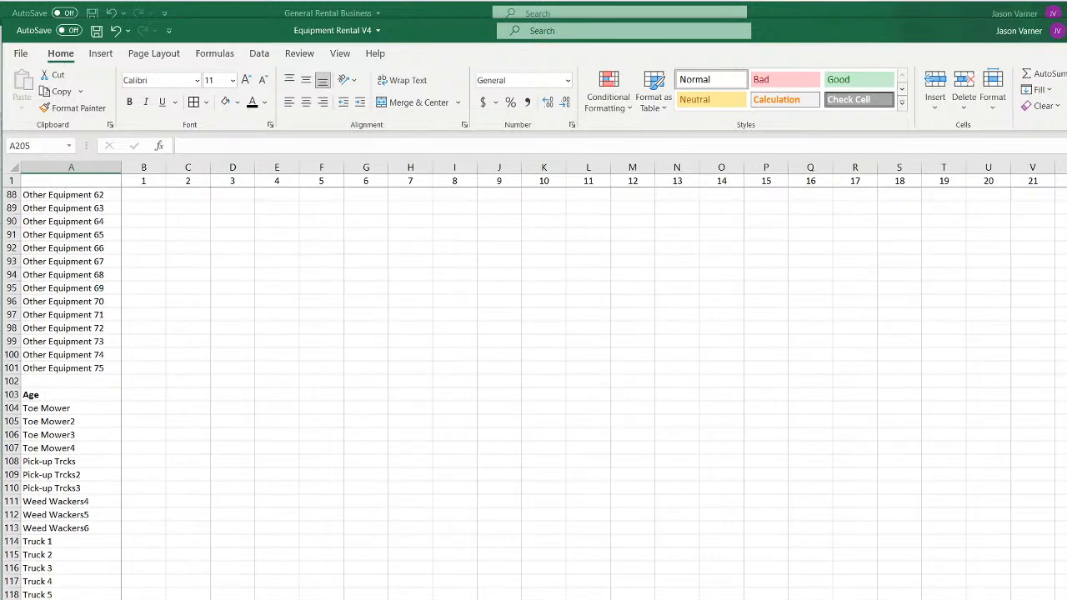
scroll(177, 593, "down", 1)
left_click(85, 382)
left_click(147, 383)
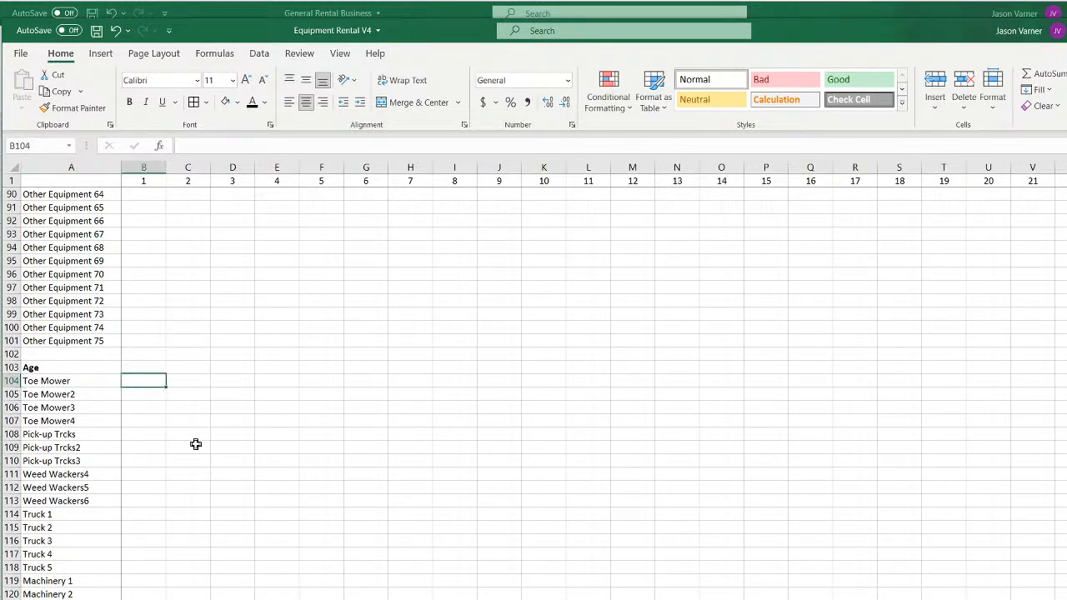
type("=")
scroll(203, 417, "up", 20)
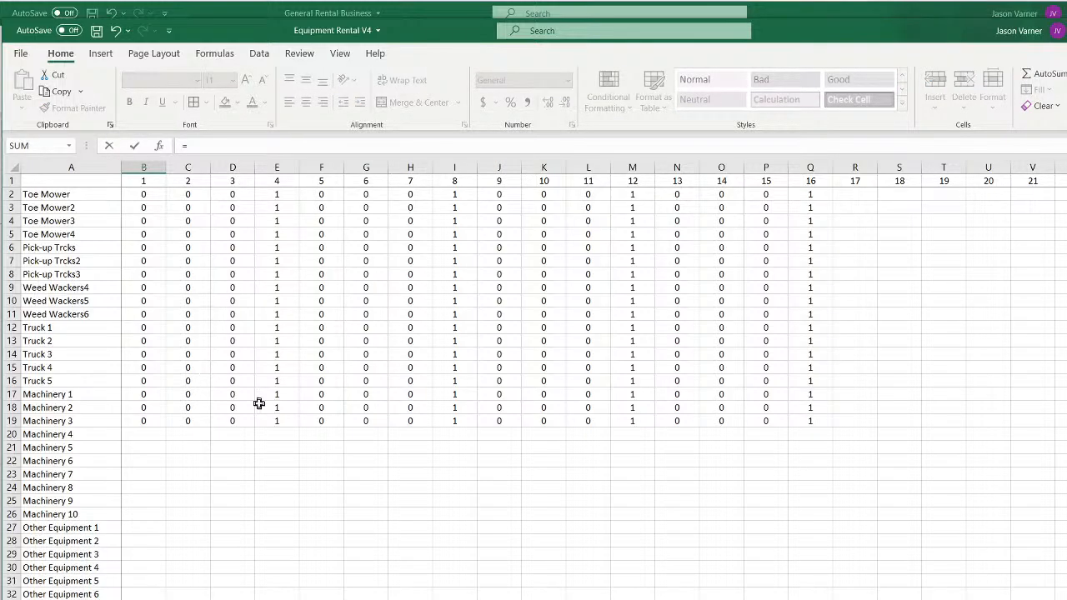
left_click(135, 143)
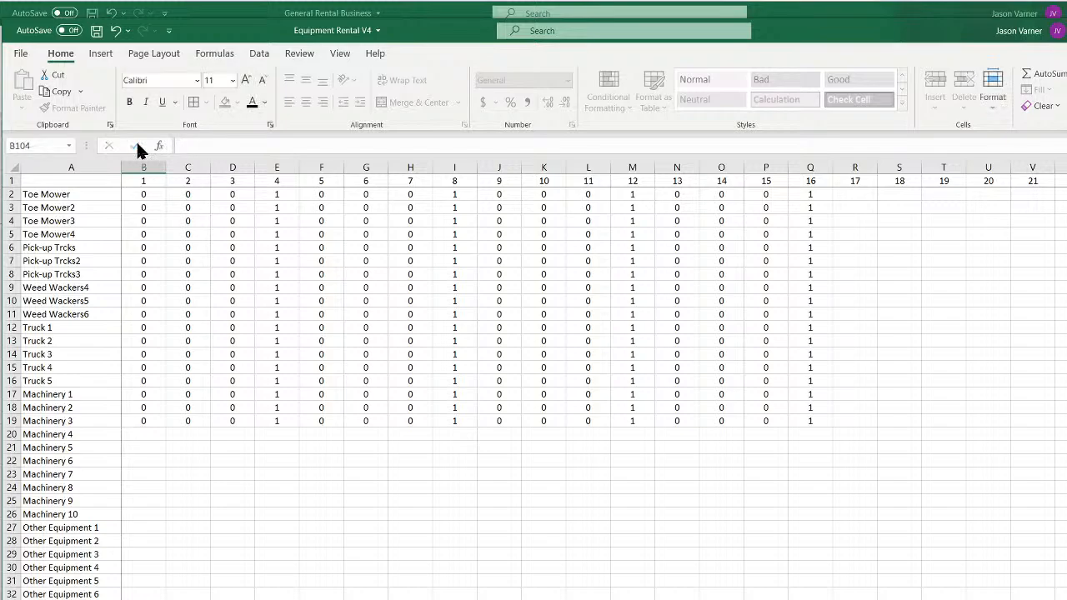
key("Up")
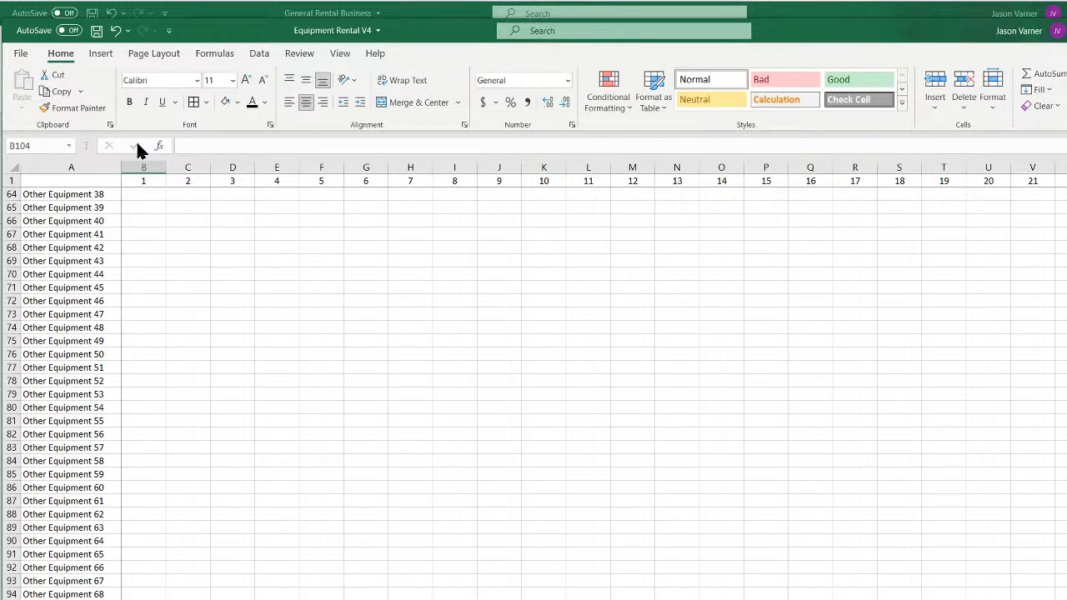
Insert a blank row above the month numbers and enter ='Monthly Cash Flow'!D5 in B1
right_click(13, 180)
left_click(45, 293)
left_click(156, 181)
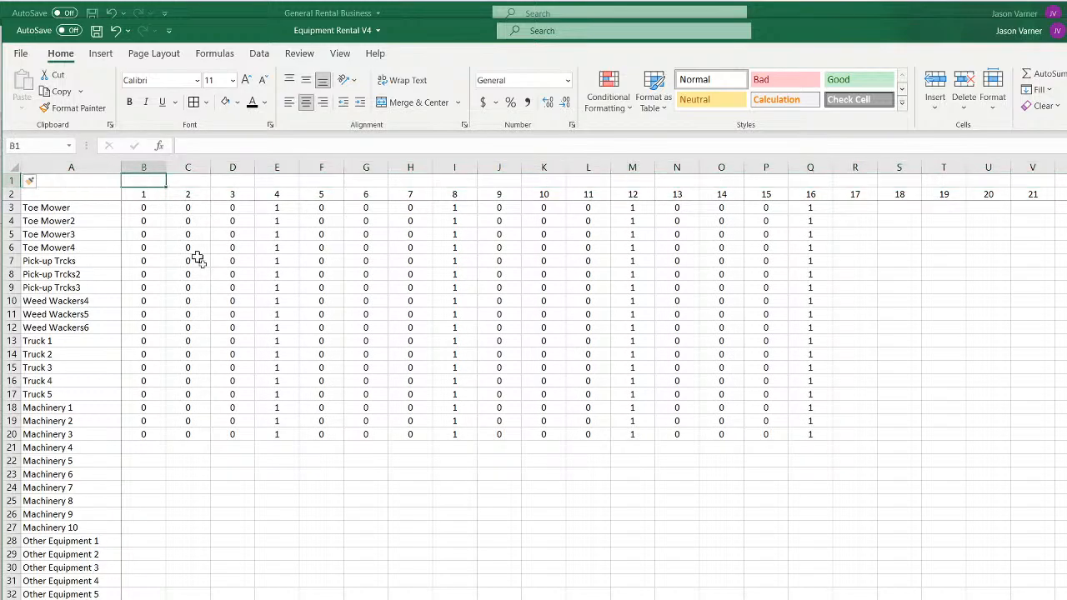
type("=")
left_click(416, 599)
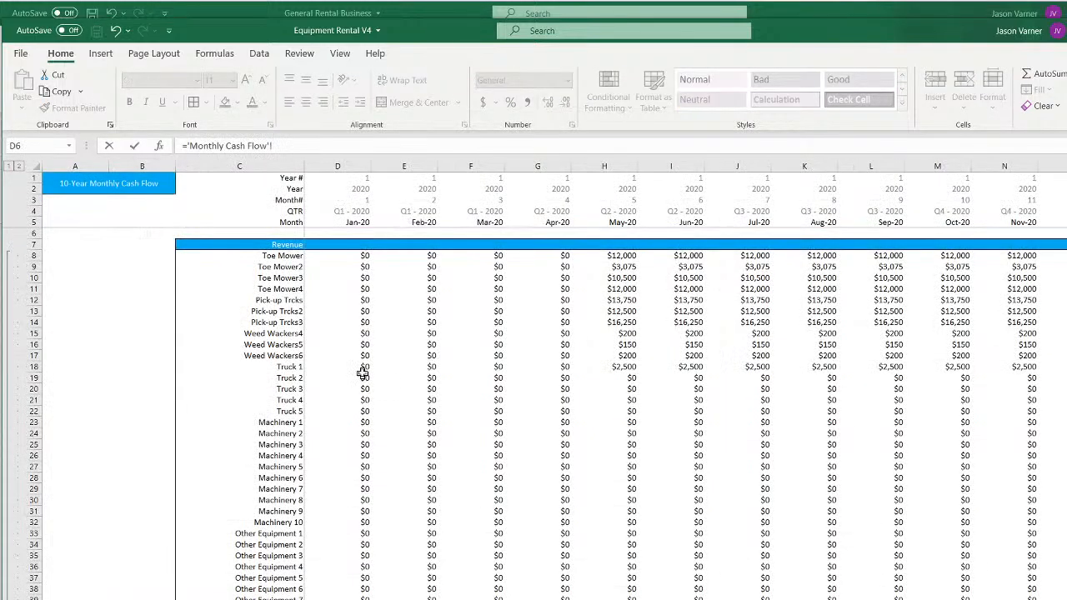
left_click(355, 227)
key("Return")
Format B1 with the Mar-12 date type and fill it across row 1 above the month numbers
left_click(163, 180)
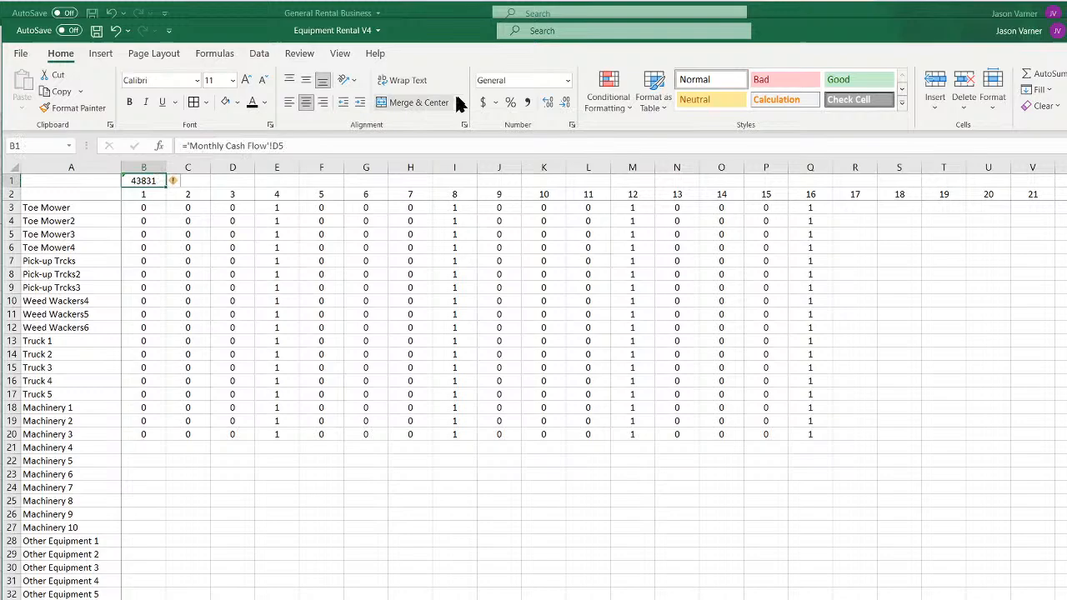
left_click(568, 121)
left_click(518, 288)
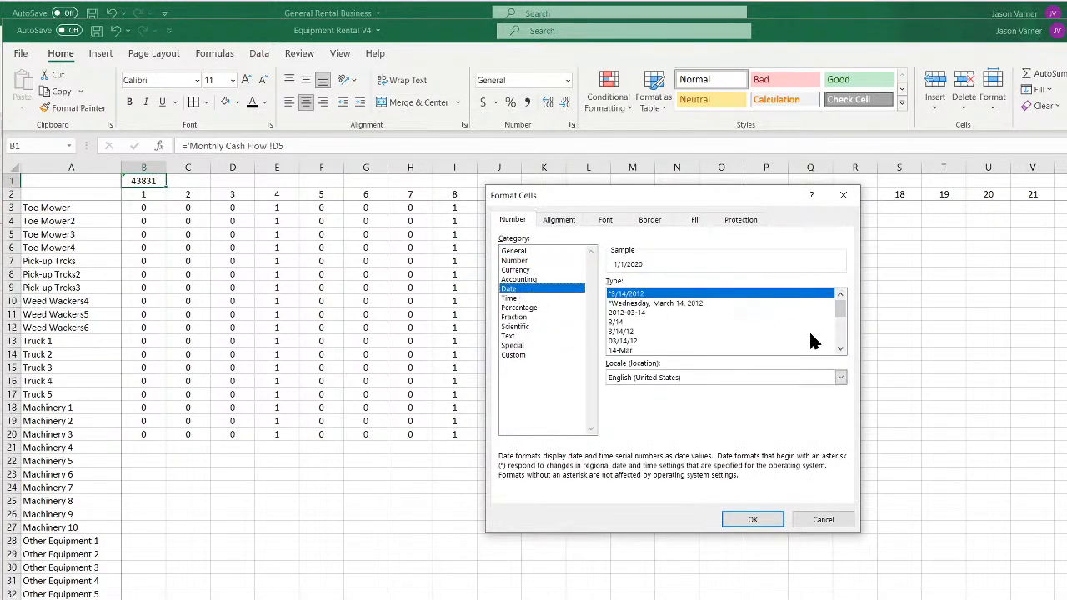
left_click(840, 349)
left_click(840, 349)
left_click(840, 349)
left_click(840, 349)
left_click(635, 340)
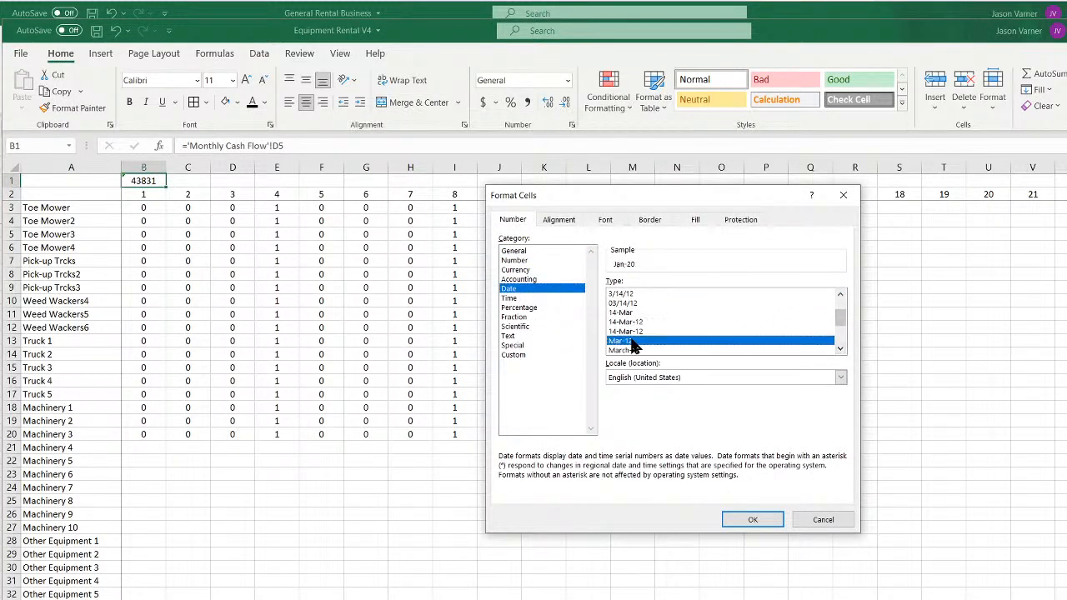
left_click(754, 520)
left_click_drag(168, 190, 1066, 186)
left_click_drag(917, 599, 633, 599)
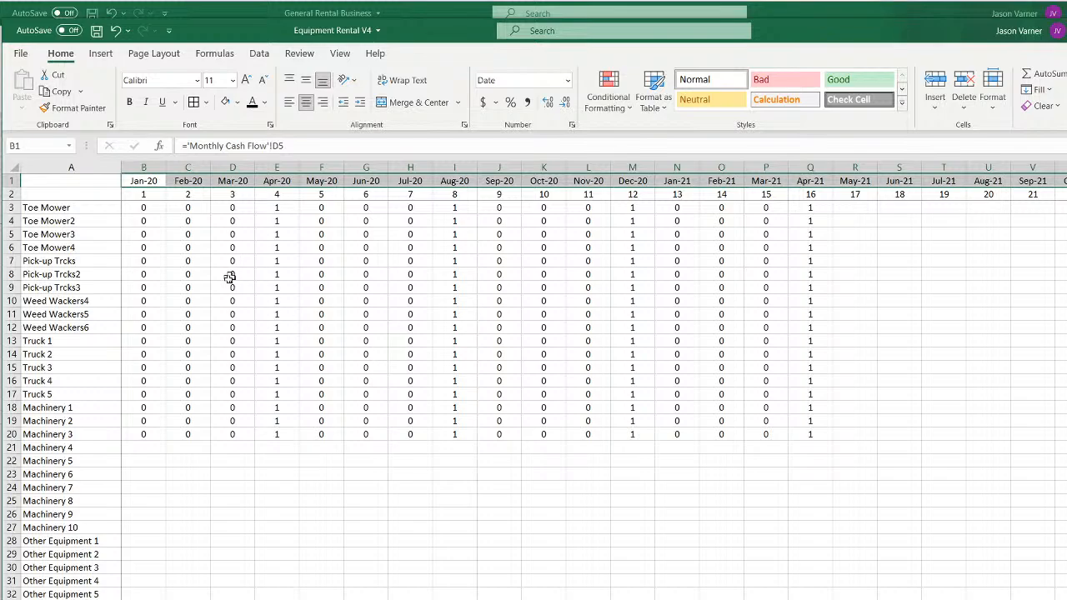
Enter the Toe Mower age formula =IF(B1=Purchases!D5,1,0) in B105, referencing the Purchases sheet's start date
scroll(236, 462, "down", 20)
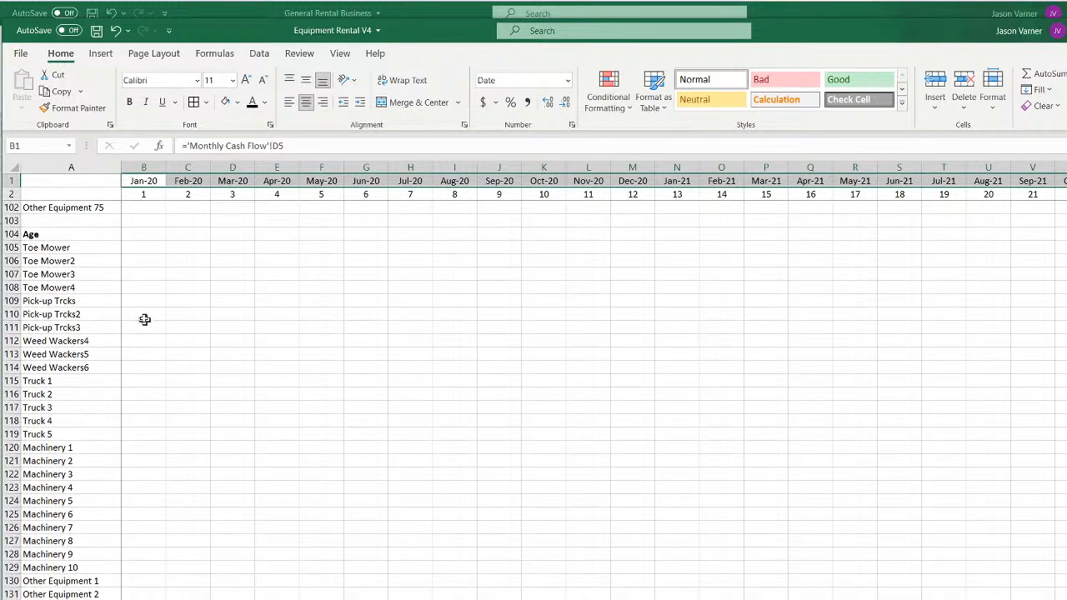
scroll(144, 319, "up", 4)
left_click(142, 394)
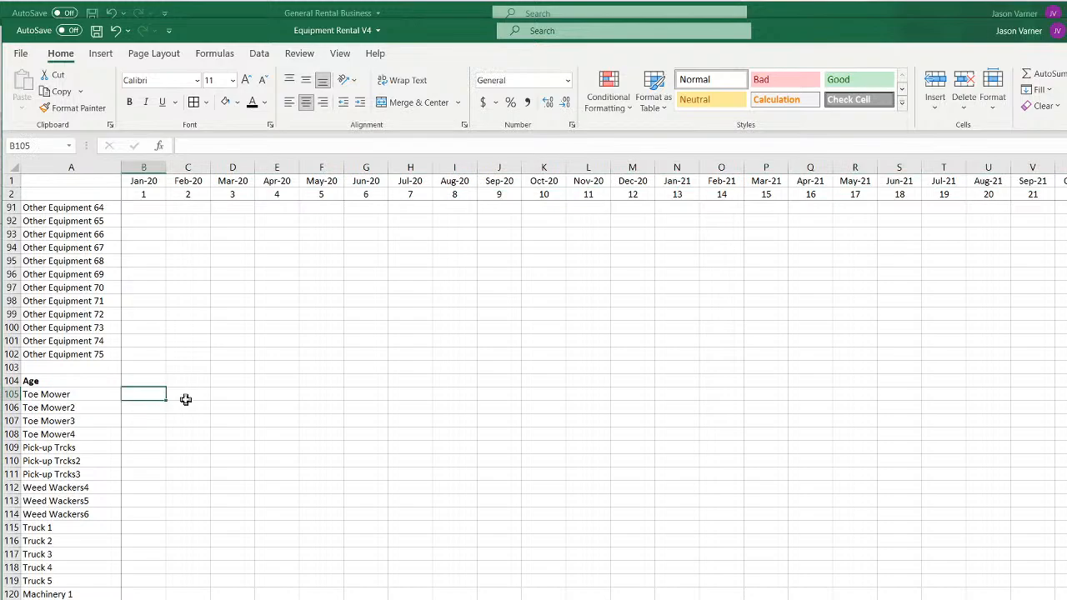
type("=if(")
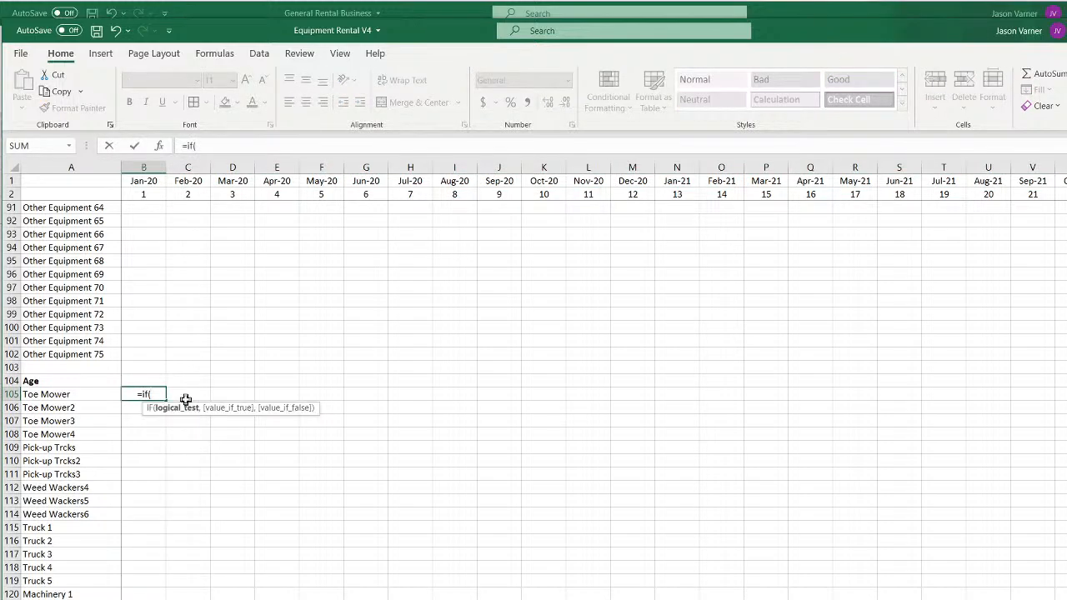
left_click(144, 181)
type("=")
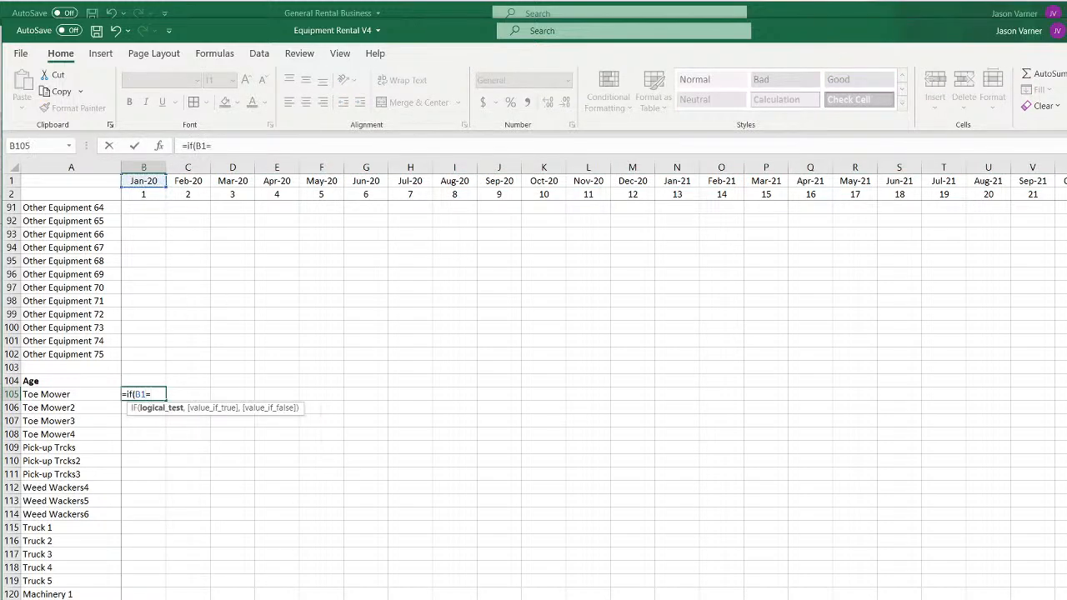
key("ctrl+Page_Up")
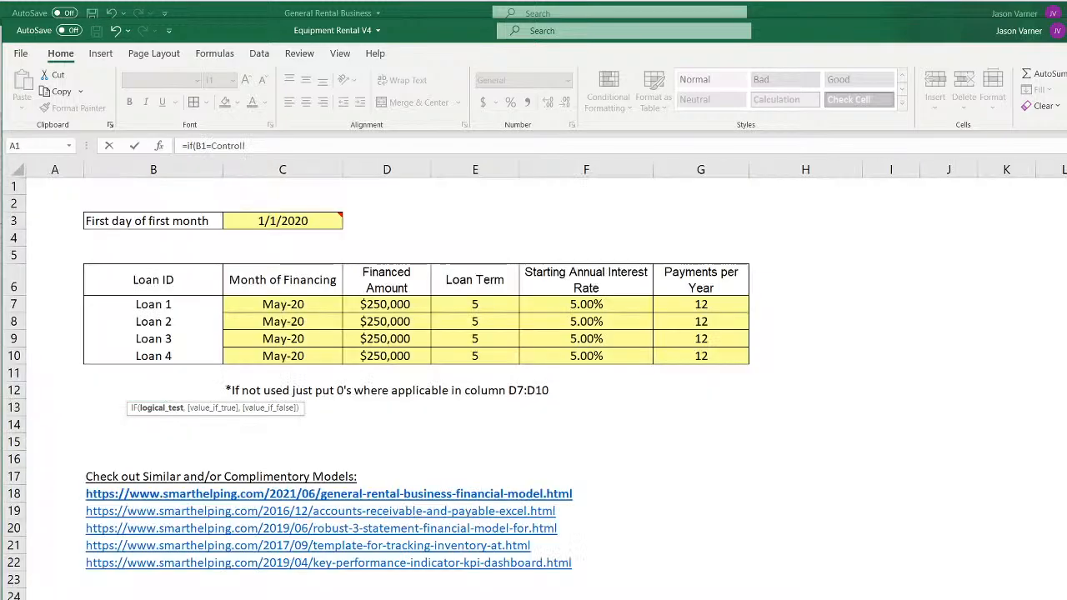
key("ctrl+Page_Up")
left_click(256, 242)
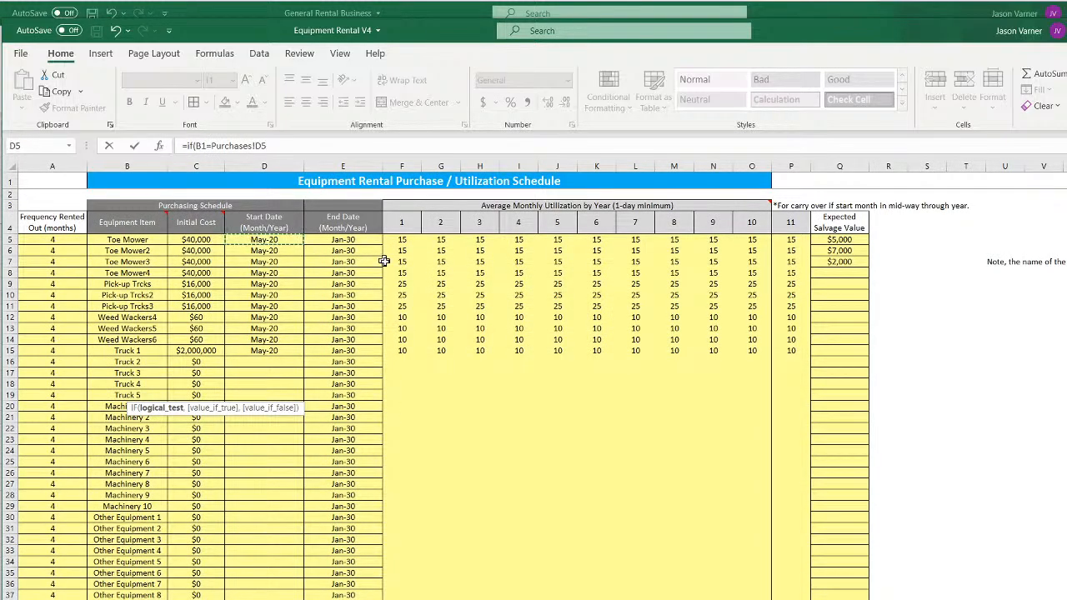
type(",1,0")
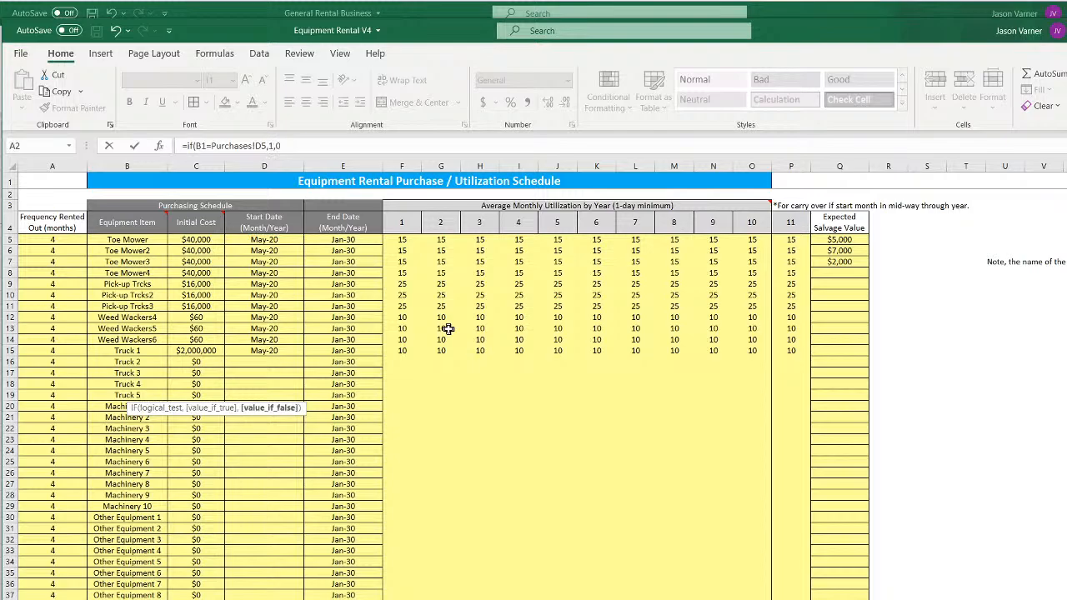
key("Return")
key("Return")
Anchor the B105 references so the formula reads =IF(B$1=Purchases!$D5,1,0)
left_click(147, 395)
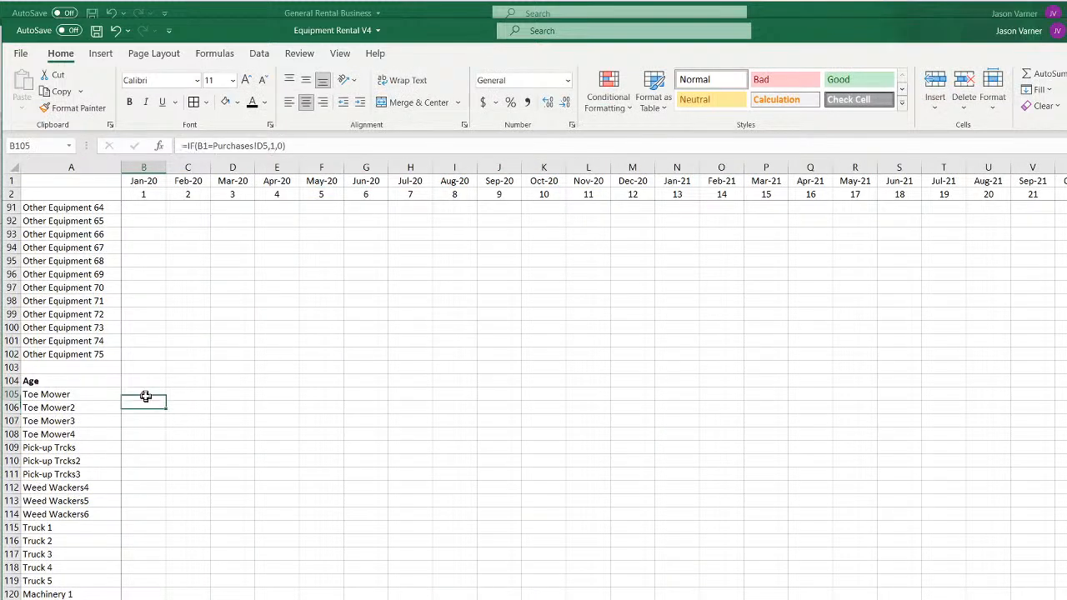
double_click(148, 395)
left_click(195, 146)
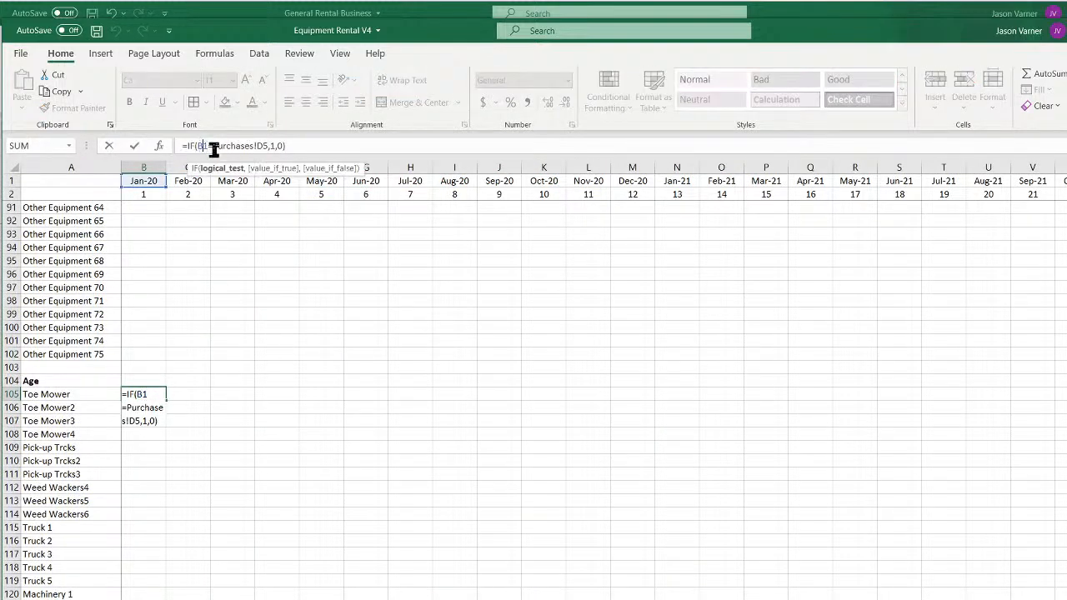
type("$")
left_click(260, 145)
type("$")
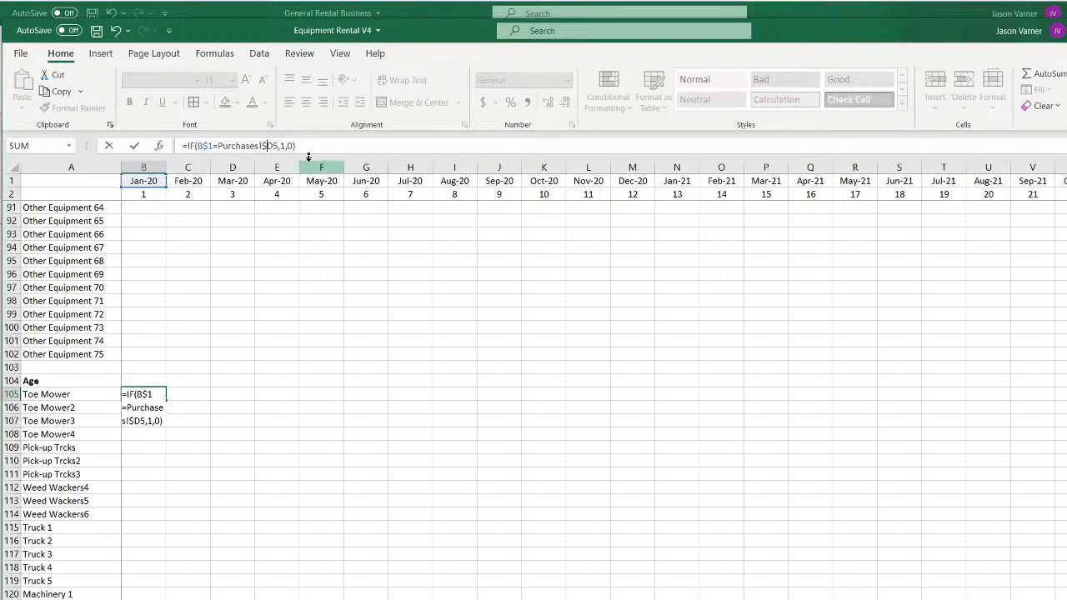
key("Return")
Fill the B105 age formula down column B for all equipment rows and copy it across into C105
left_click(150, 393)
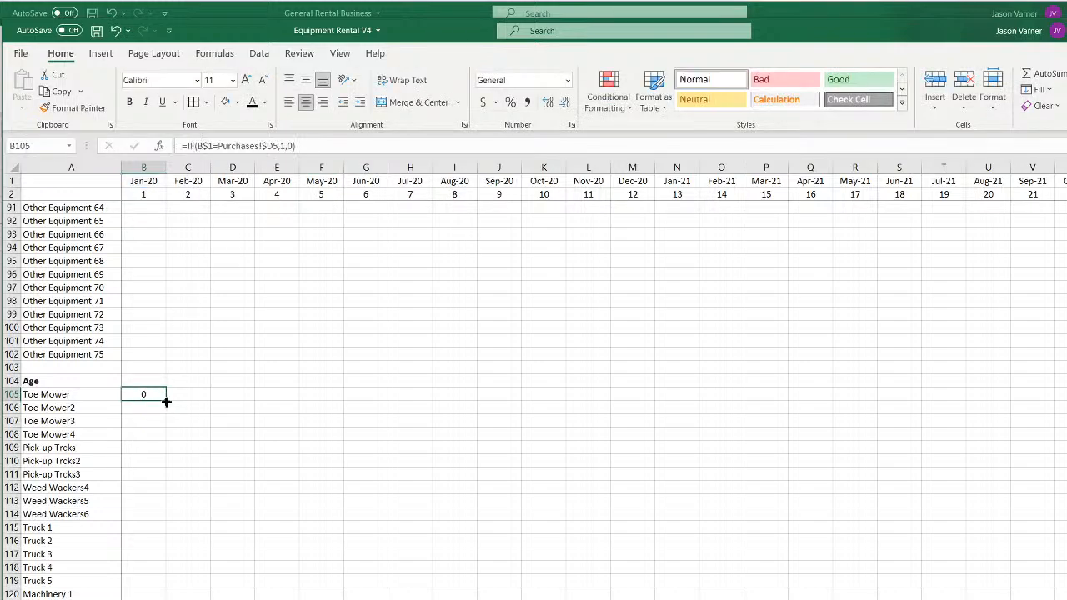
double_click(165, 400)
left_click(150, 394)
left_click_drag(166, 400, 198, 394)
Extend the C105 formula to =IF(B105>0,B105+1,IF(C$1=Purchases!$D5,1,0))
left_click(191, 395)
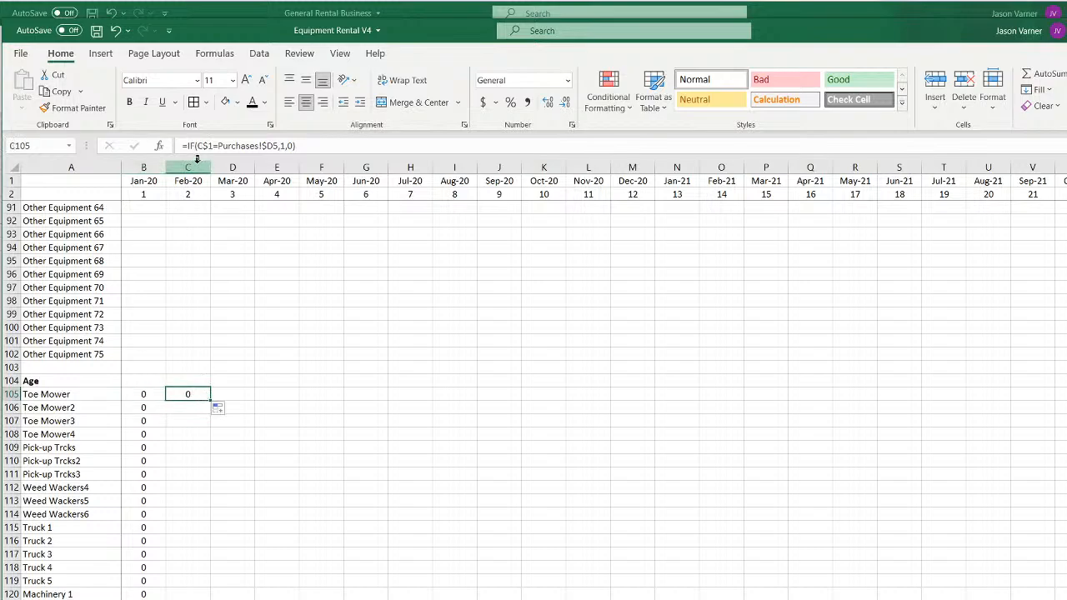
left_click(188, 147)
type("if(b")
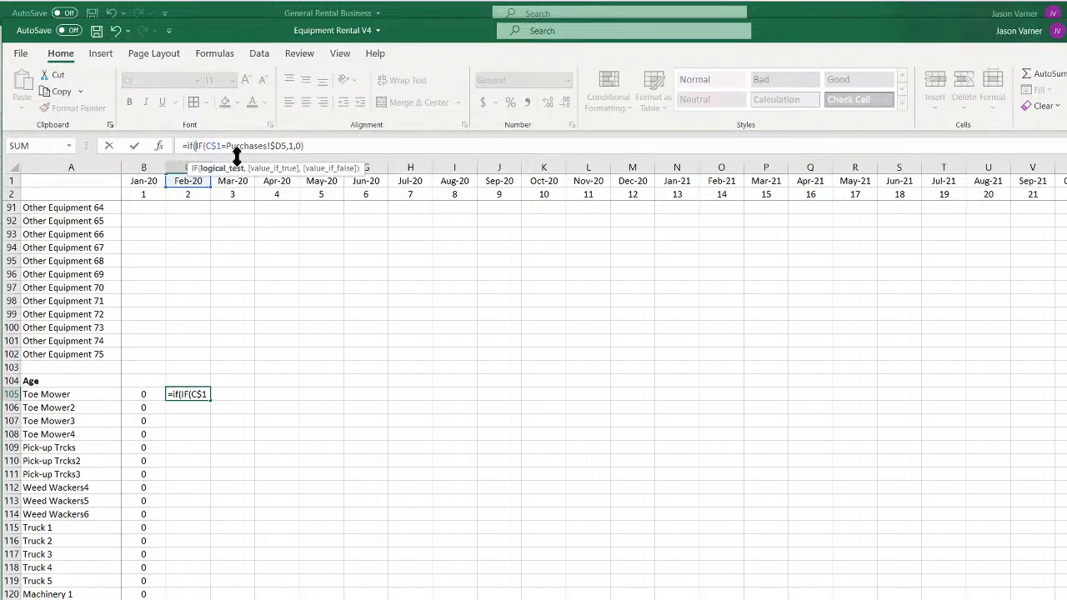
type("105>0,")
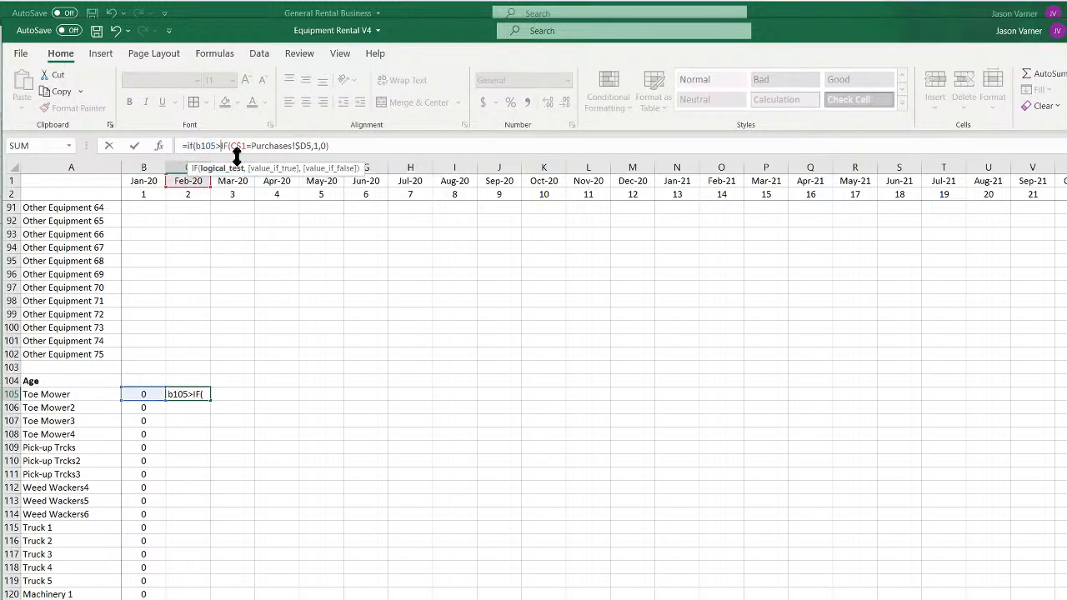
type("b105+1")
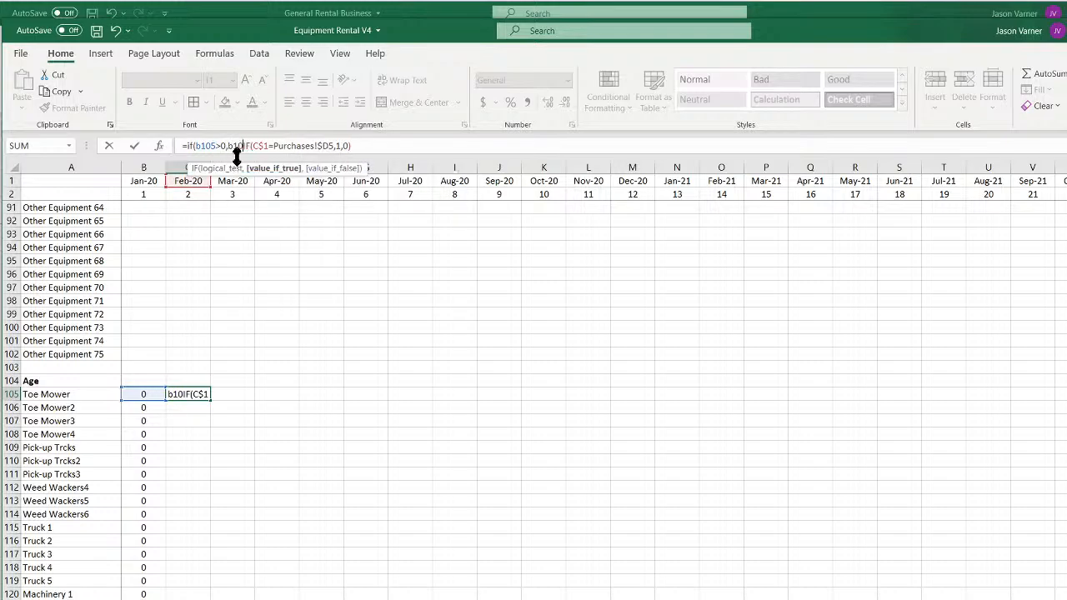
type(",")
key("Return")
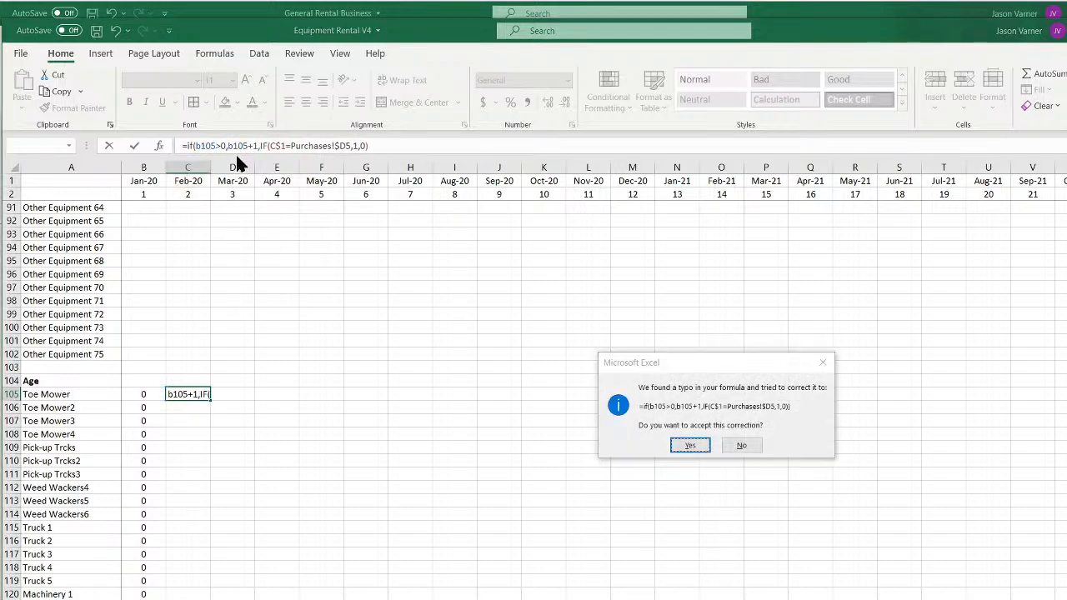
key("Return")
Fill the C105 age formula across to Apr-21 in column Q and down the equipment rows
left_click(192, 394)
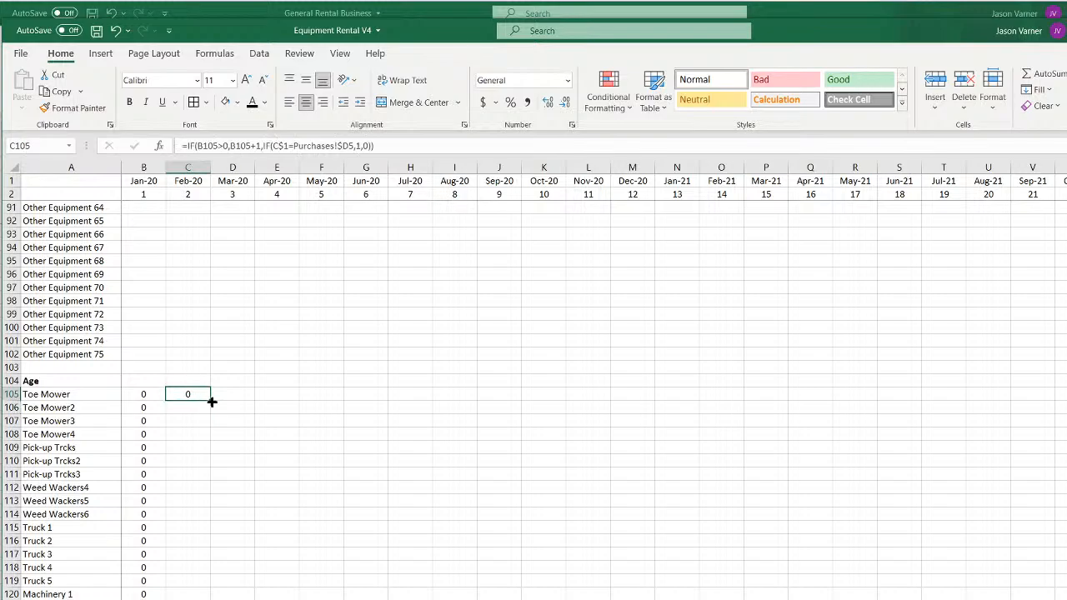
left_click_drag(211, 401, 873, 383)
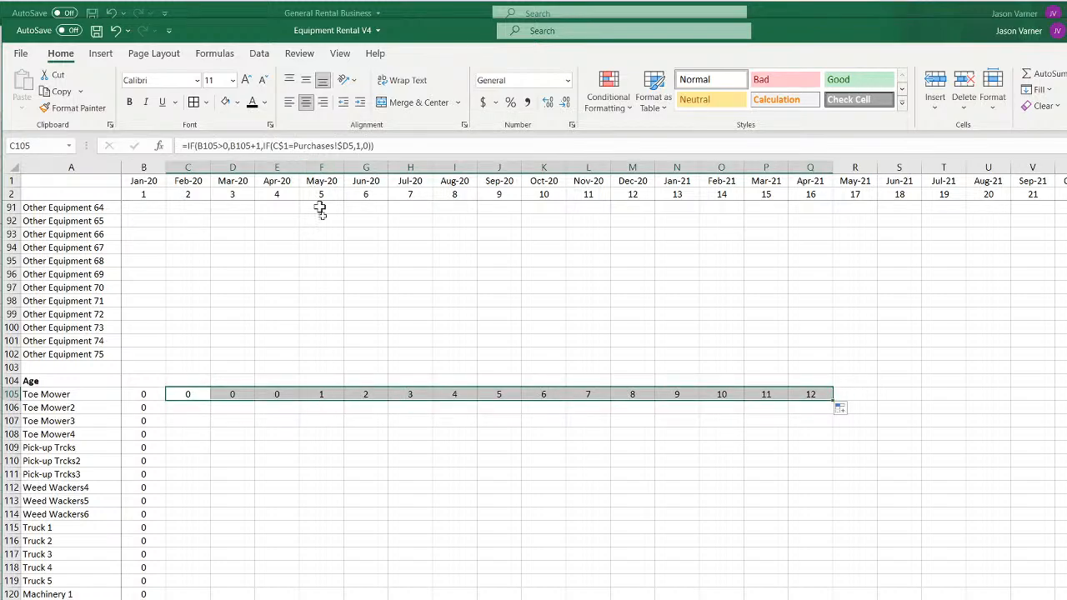
double_click(832, 401)
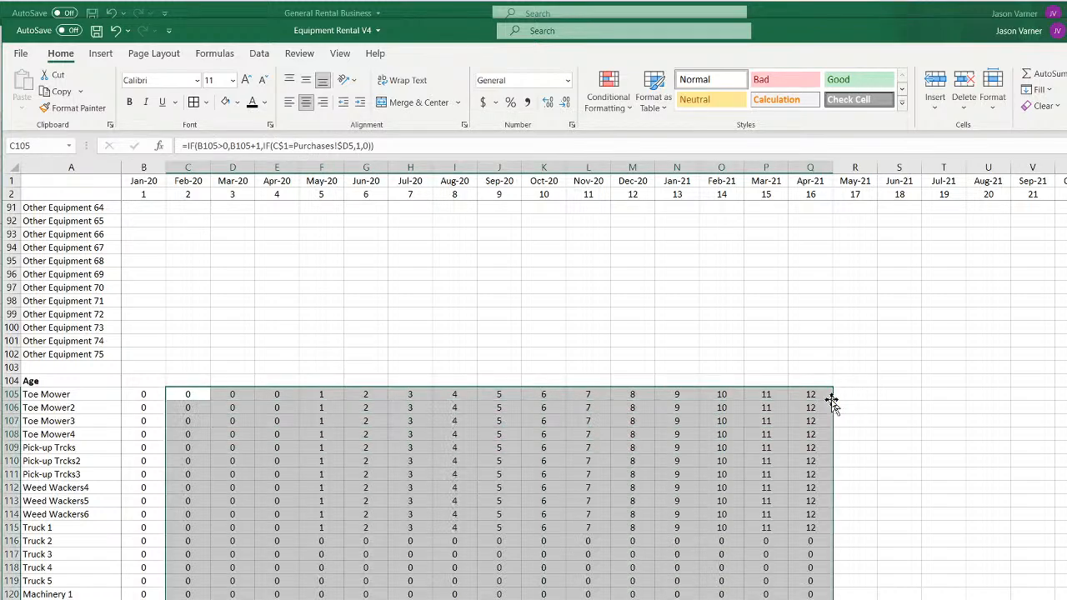
Fill the C105 age formula across every month column and down all equipment rows of the Age section
left_click(192, 396)
left_click_drag(209, 401, 1064, 399)
scroll(533, 400, "down", 20)
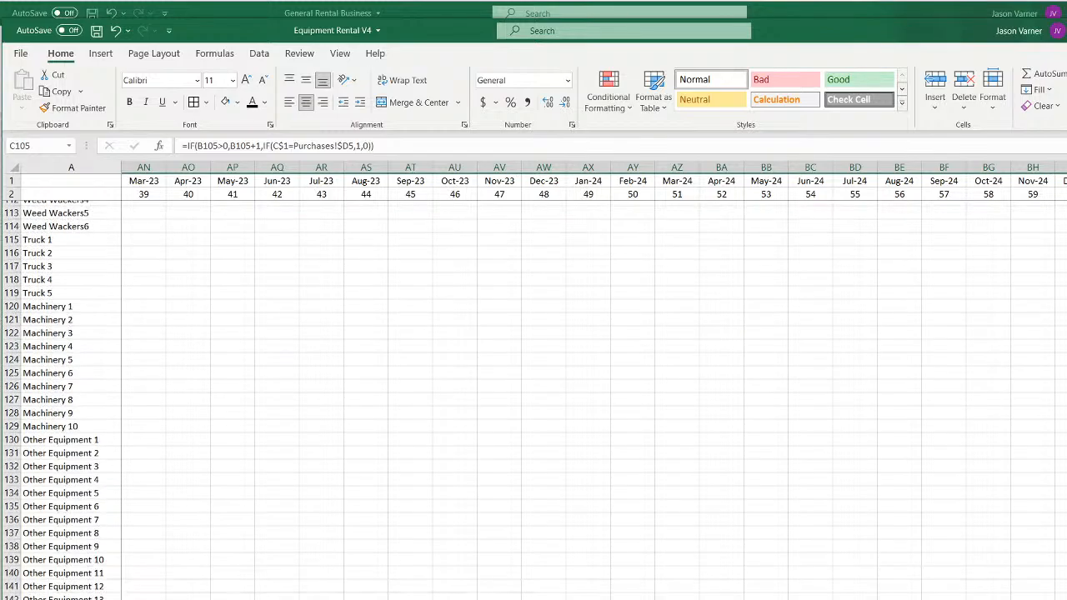
left_click_drag(1065, 598, 1065, 598)
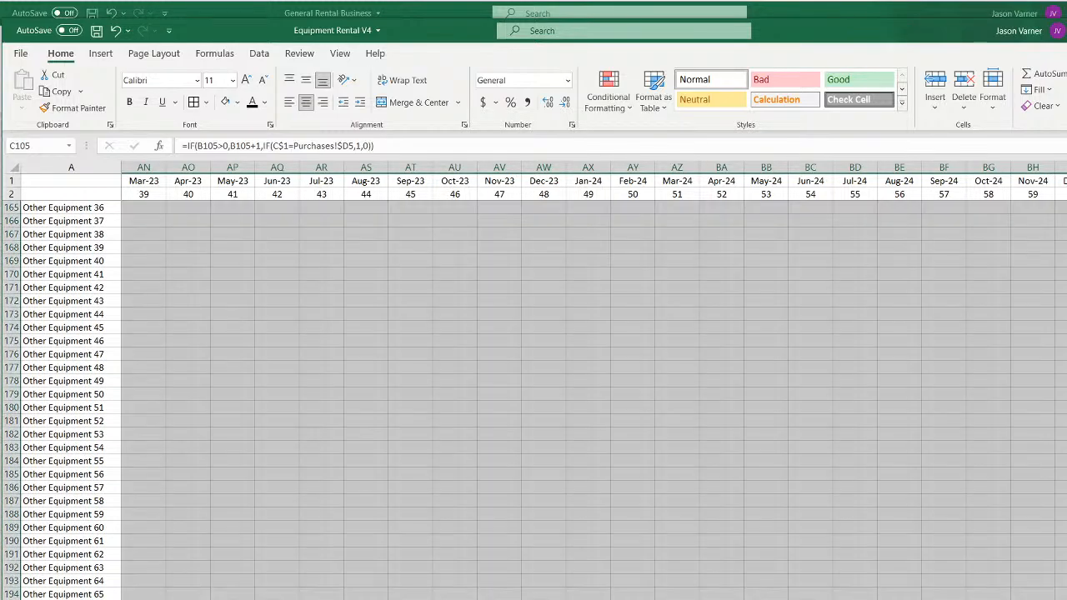
scroll(548, 514, "left", 13)
scroll(548, 514, "up", 20)
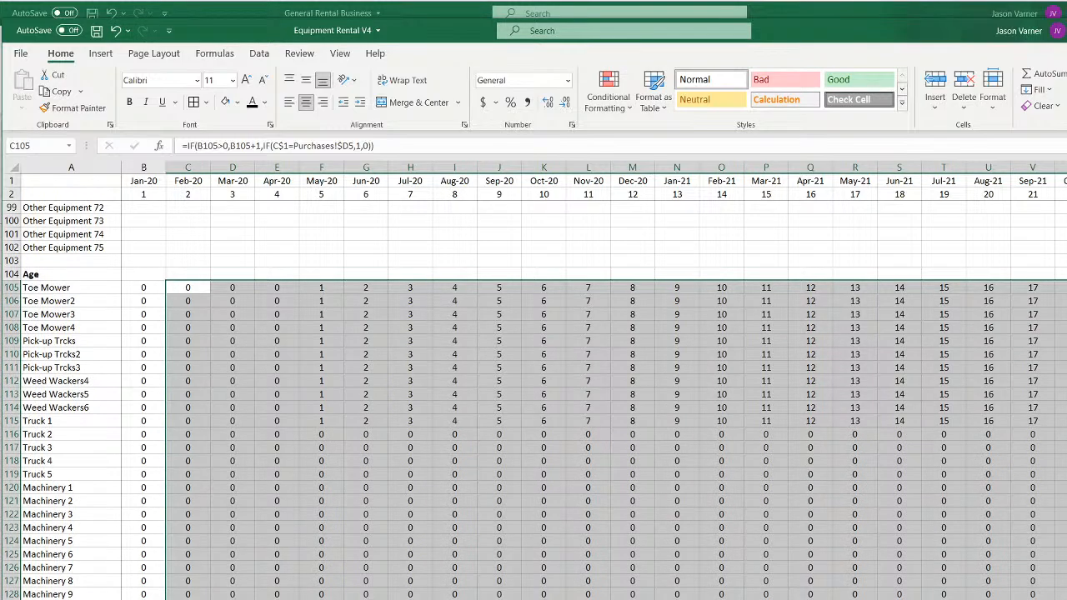
Set the Purchases start dates in D5:D15 to consecutive months from May-20 through Mar-21, and check the resulting ages on the flag sheet
left_click(144, 598)
left_click(246, 248)
left_click(308, 251)
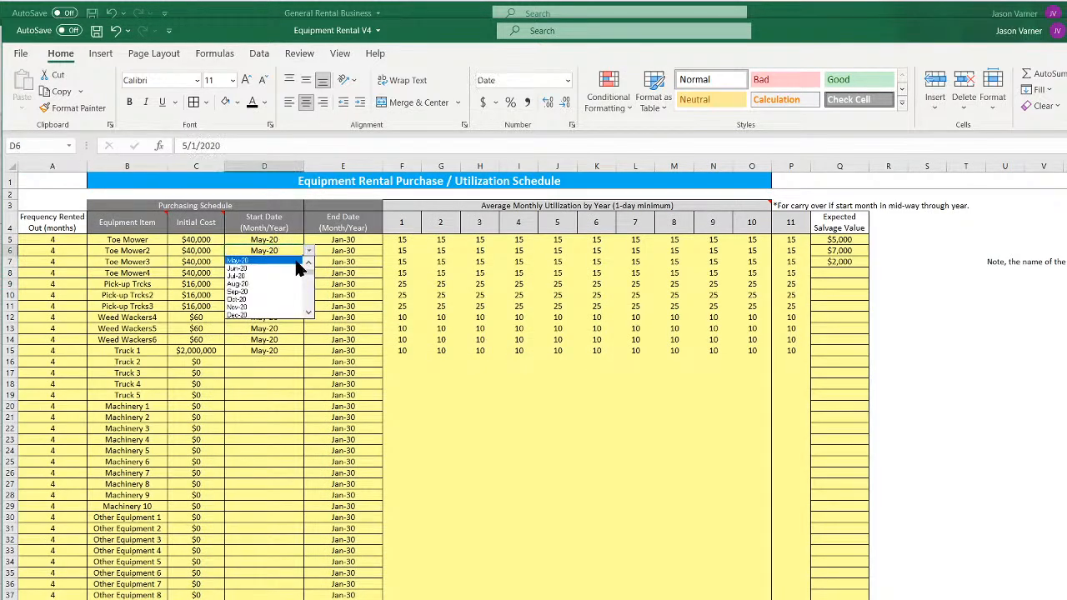
left_click(298, 267)
left_click_drag(291, 241, 300, 355)
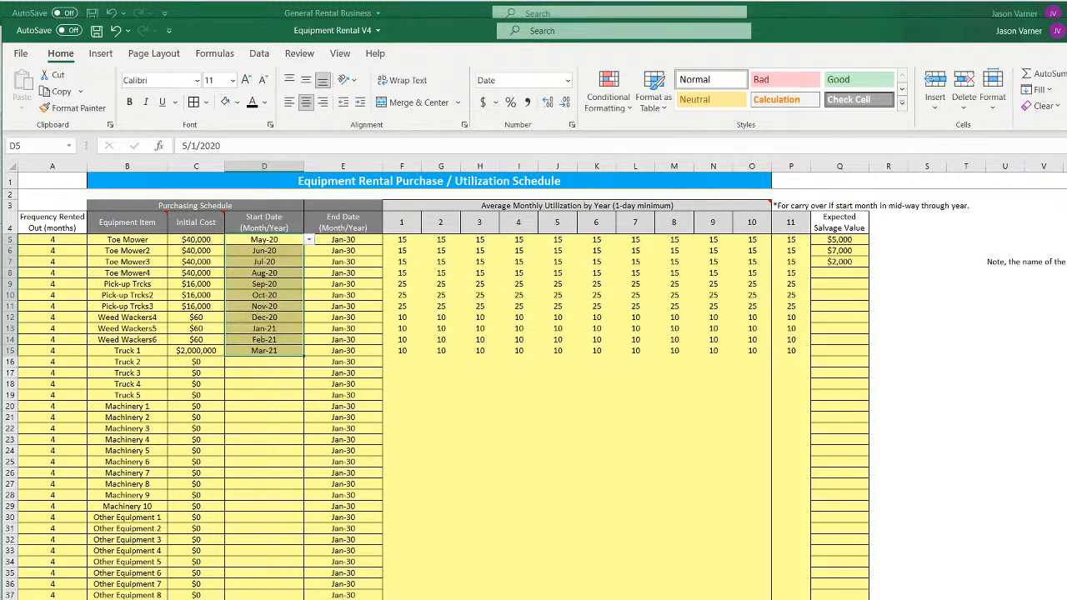
key("ctrl+Page_Down")
left_click(377, 305)
left_click(547, 354)
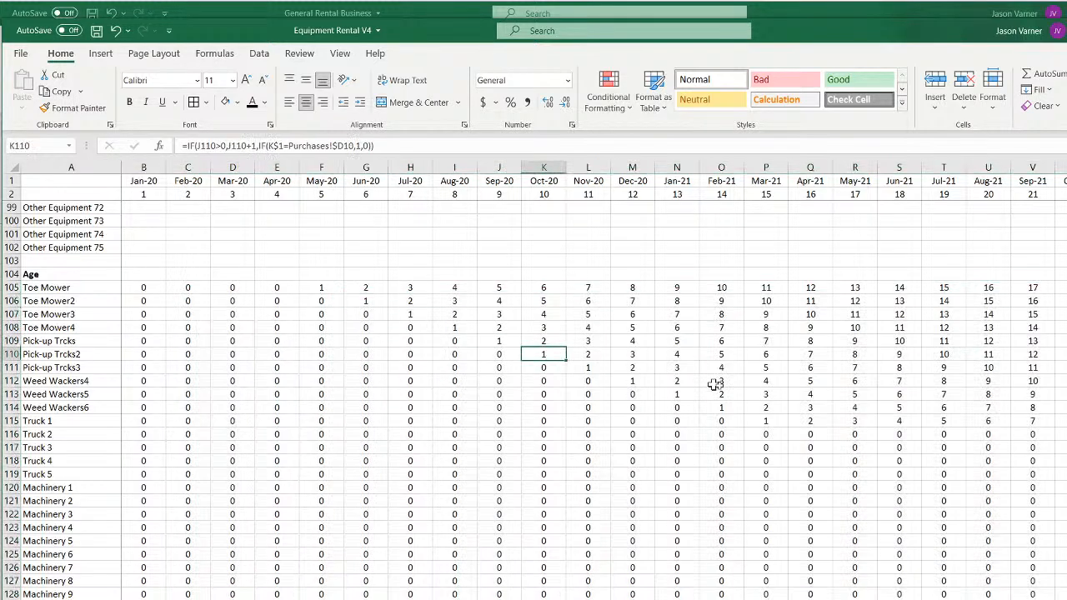
Examine the rental flag formula in B3 and compare the Toe Mower flags with the month numbers in row 2
scroll(323, 459, "up", 20)
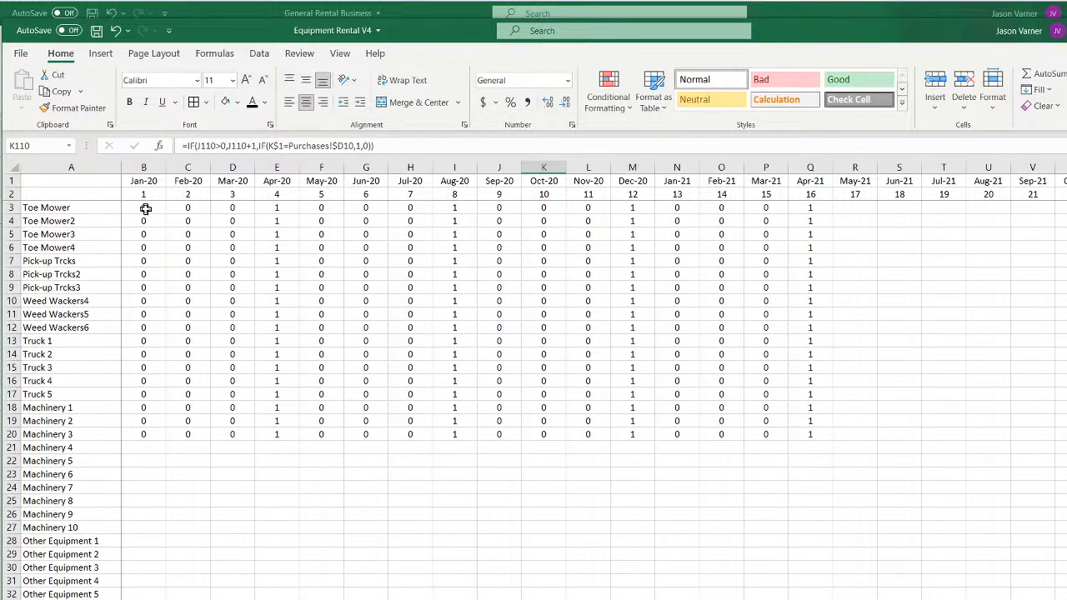
left_click(146, 209)
double_click(146, 209)
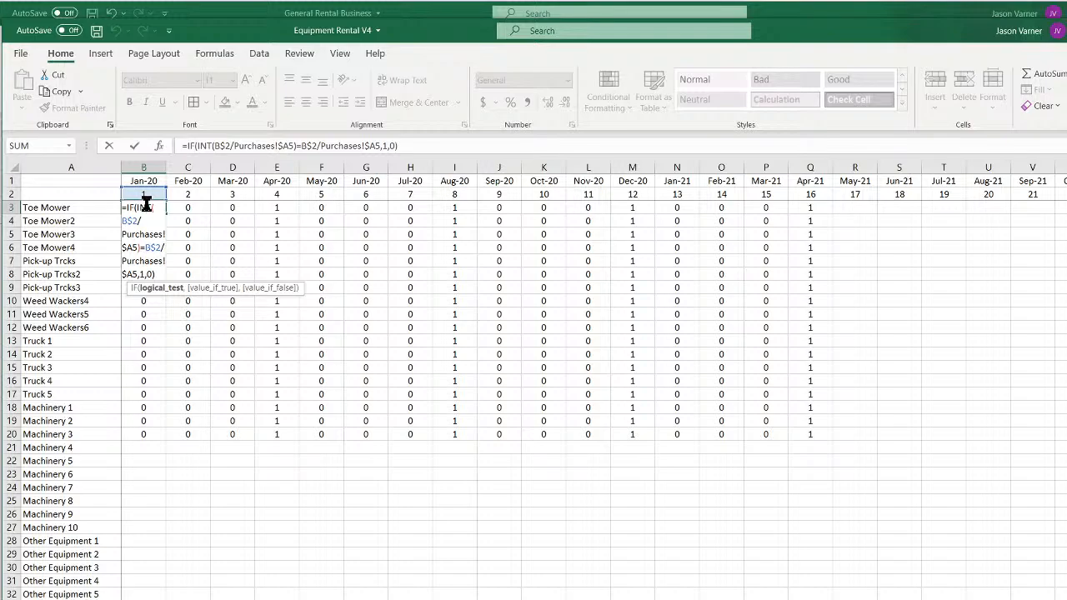
key("Return")
left_click(145, 195)
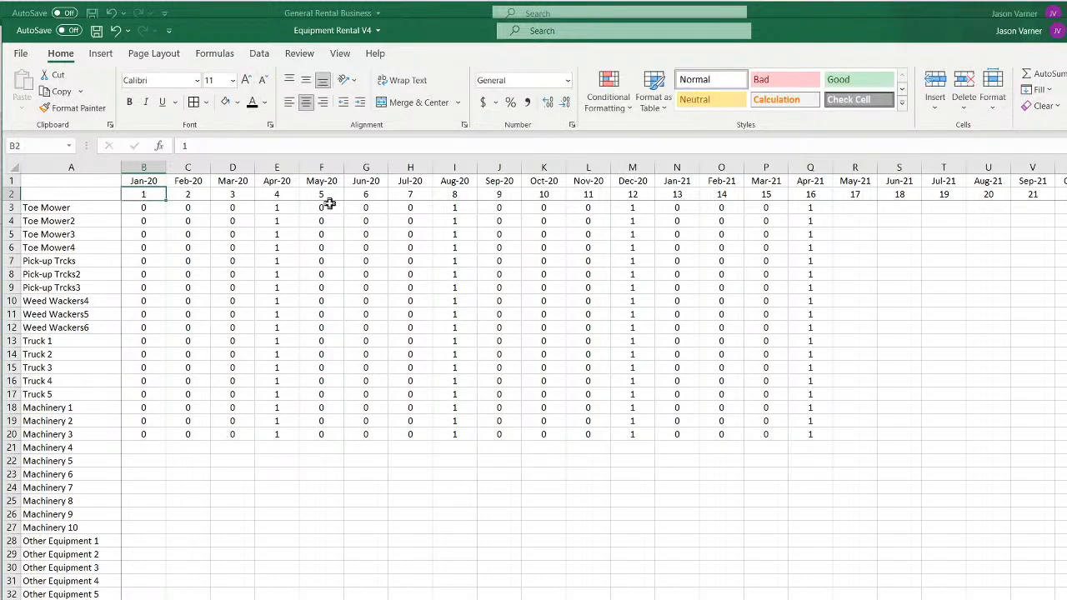
left_click(147, 207)
left_click(276, 207)
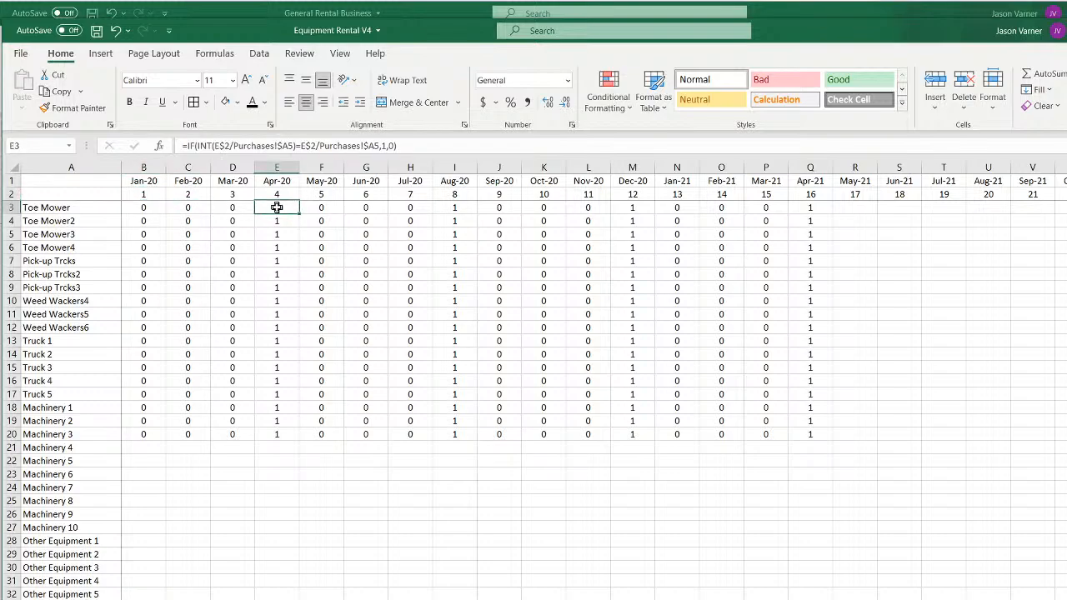
left_click_drag(138, 192, 455, 194)
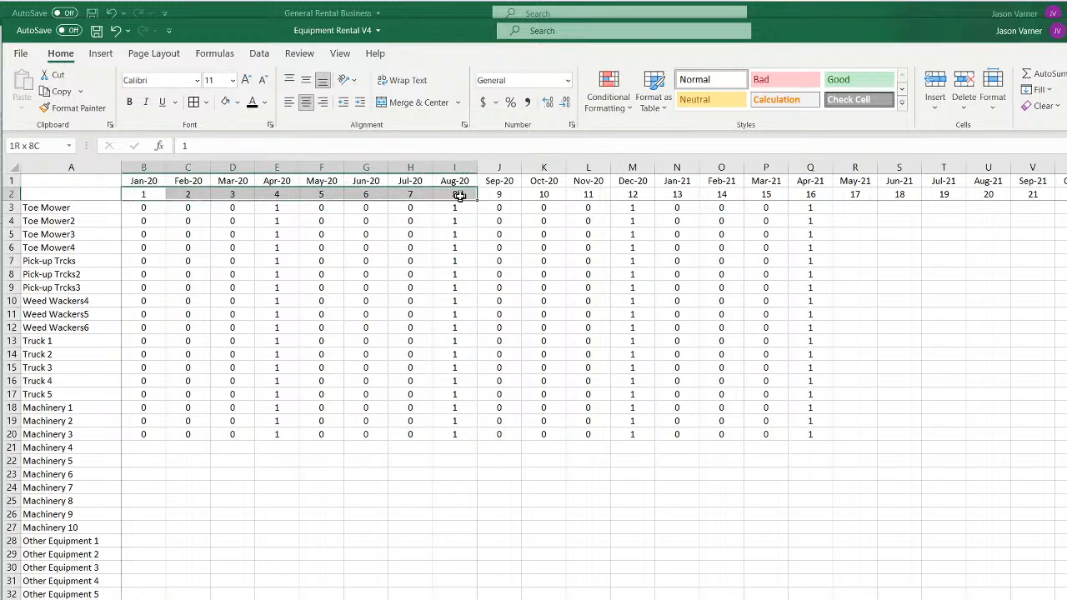
Fill the B3 rental flag formula across every month column and down all equipment rows above the Age section
left_click(146, 208)
left_click_drag(168, 213, 1064, 213)
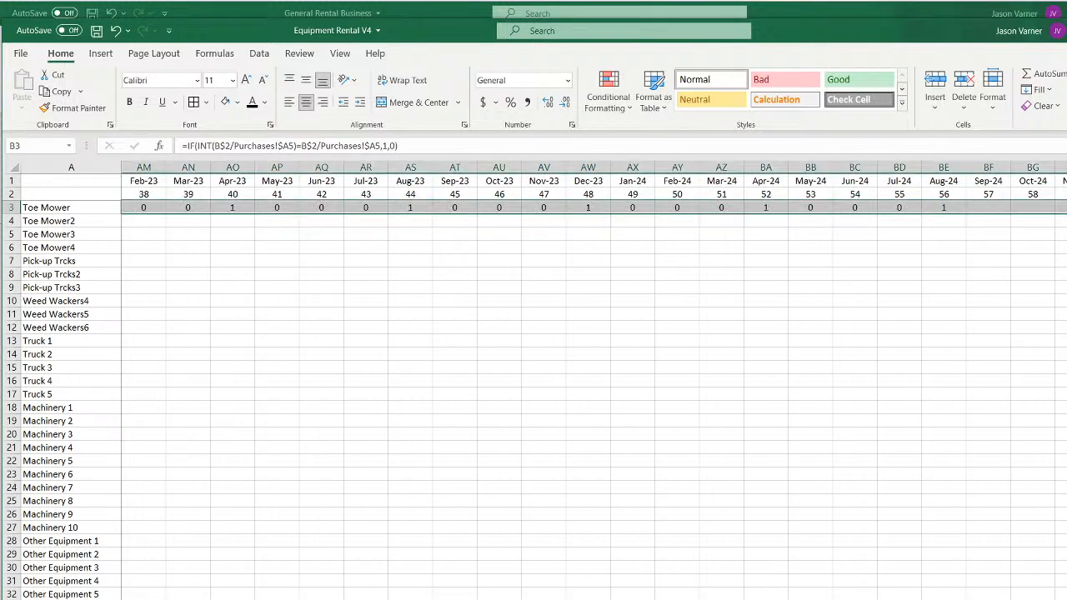
scroll(534, 400, "down", 20)
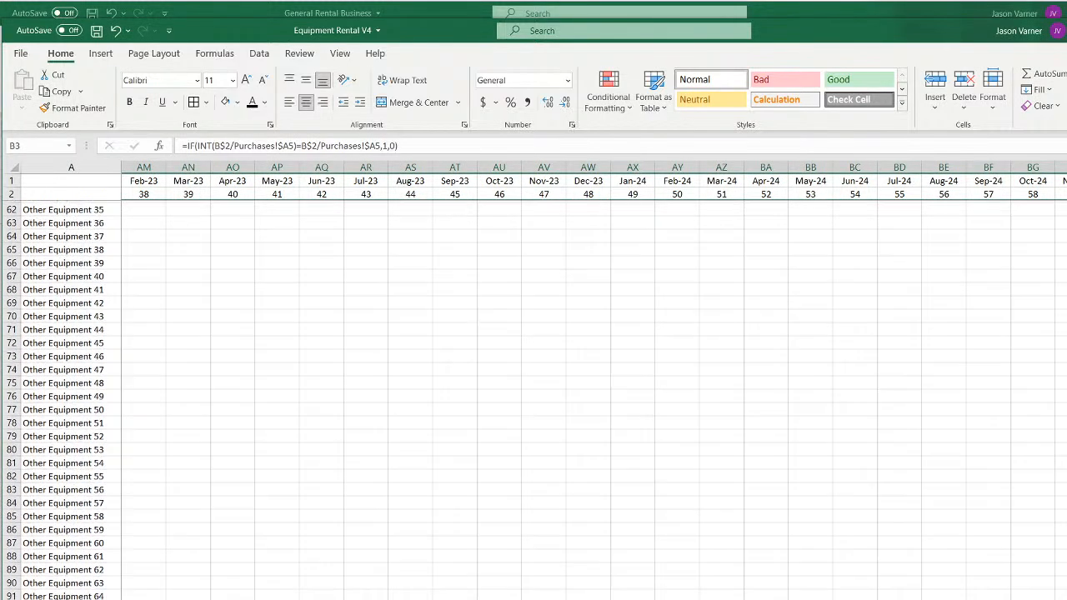
left_click_drag(1064, 598, 1065, 598)
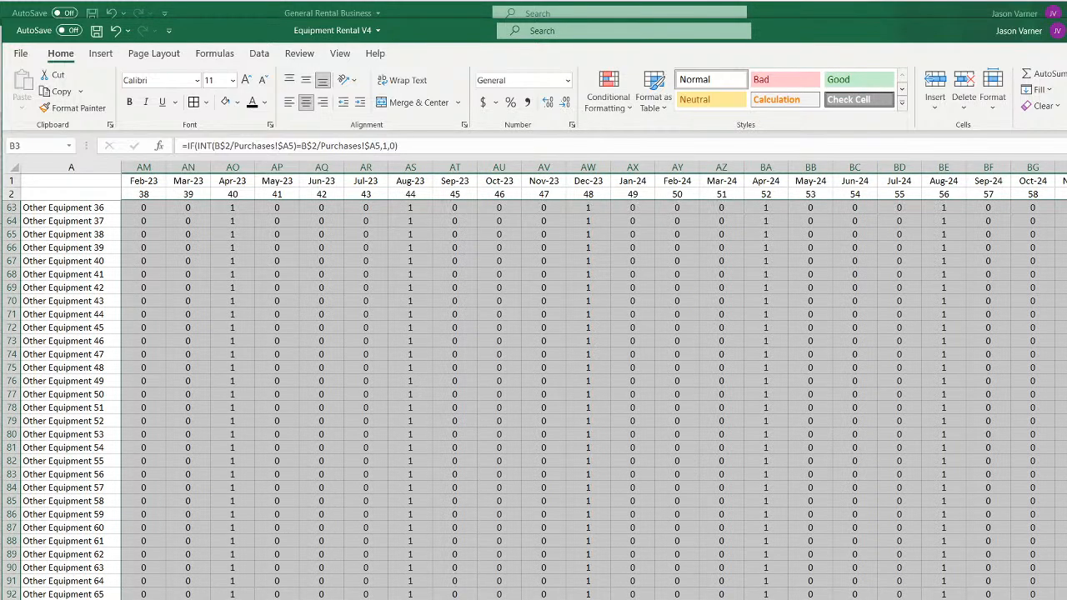
scroll(533, 400, "left", 12)
scroll(355, 478, "up", 20)
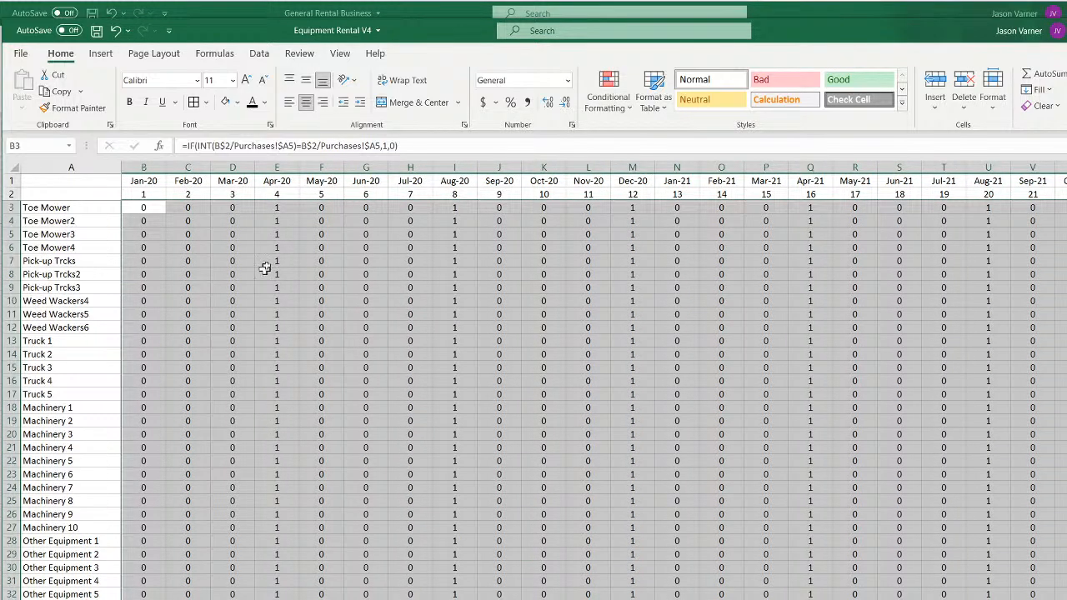
left_click(277, 194)
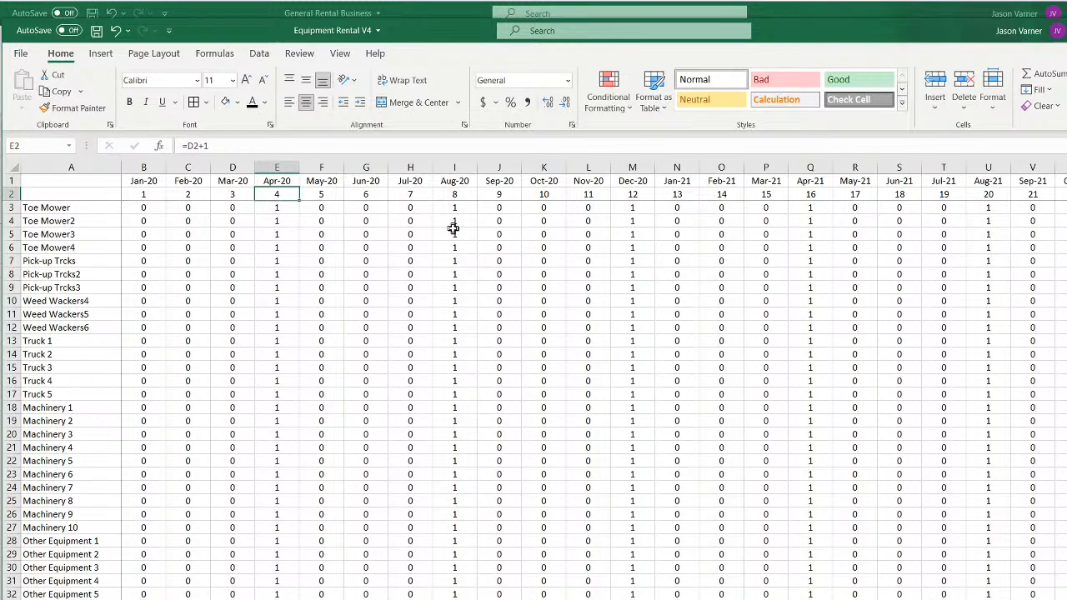
Examine the Toe Mower rental flag formulas in row 3 from Apr-20 onward against the month numbers in row 2
key("Down")
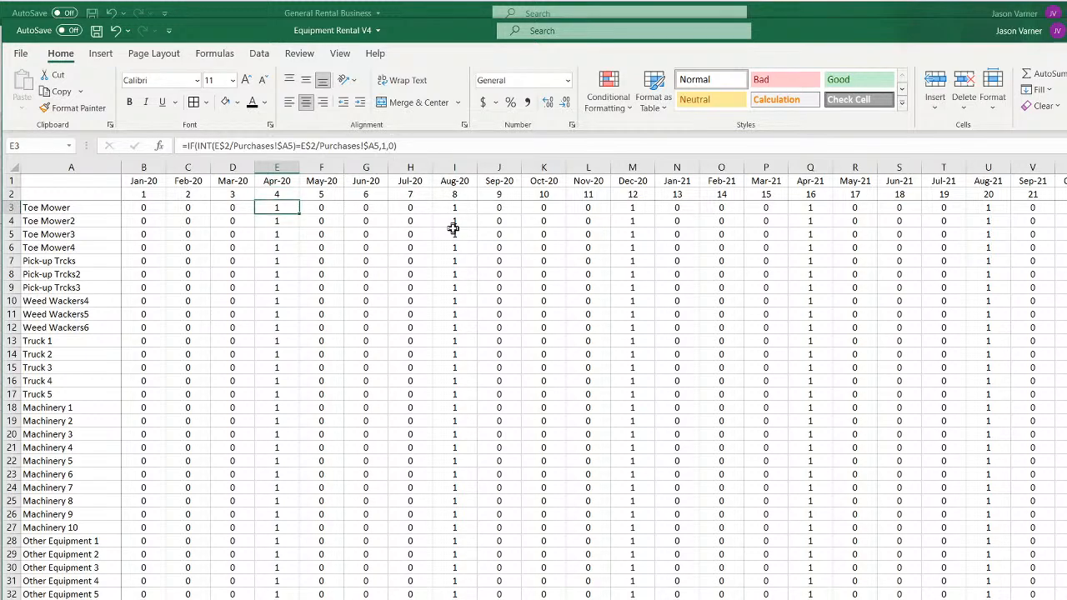
key("Right")
key("Right")
key("Right")
key("Right")
key("Right")
key("Right")
key("Right")
key("Right")
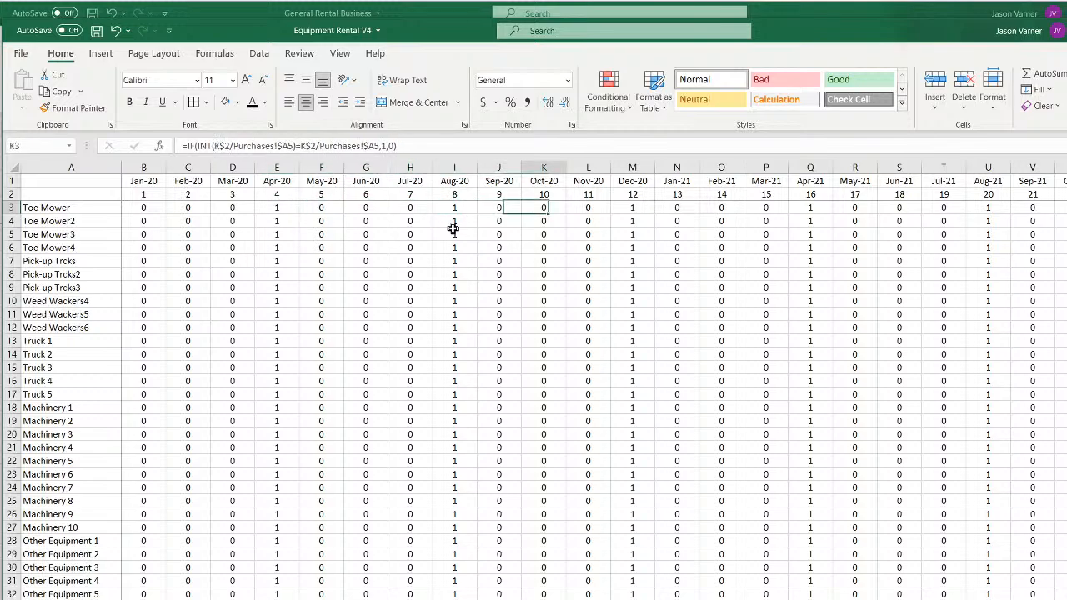
Examine the Toe Mower age formulas in row 105 through Aug-20 and compare them with the rental flags above
scroll(285, 334, "down", 20)
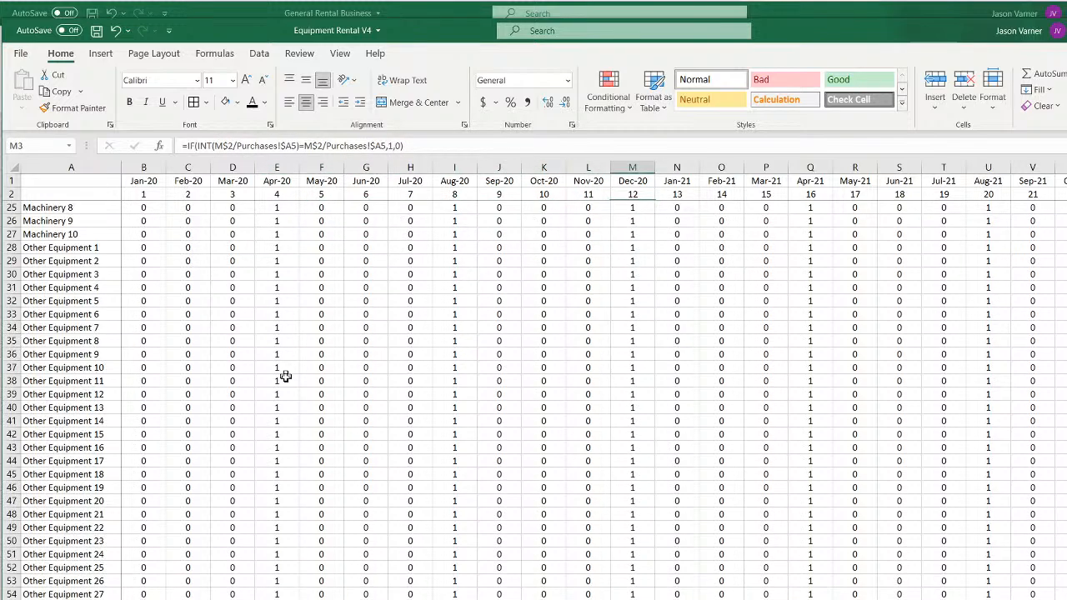
left_click(163, 393)
left_click(196, 394)
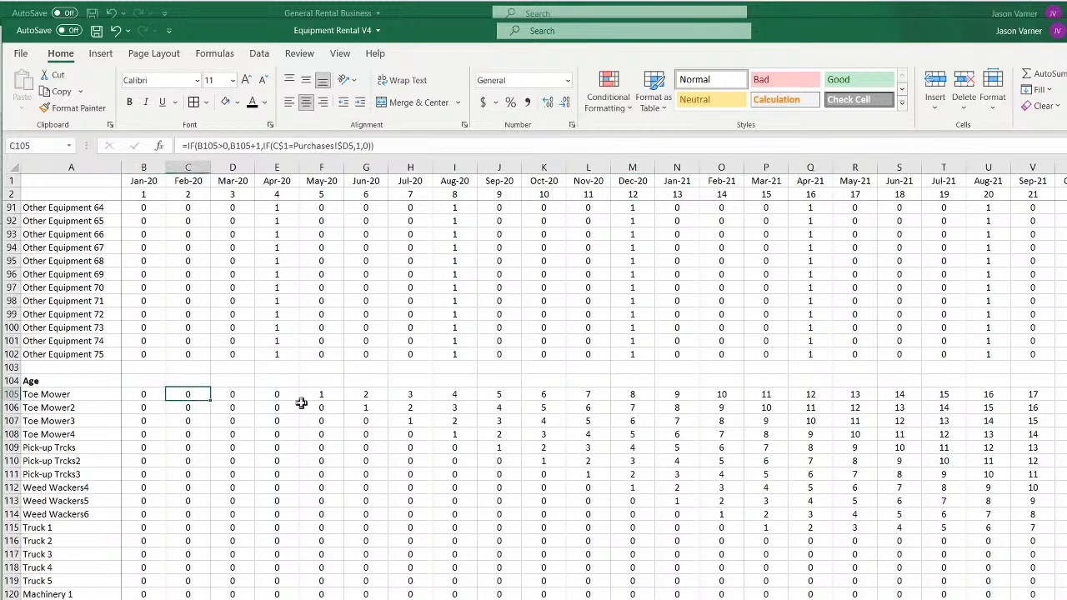
left_click(306, 397)
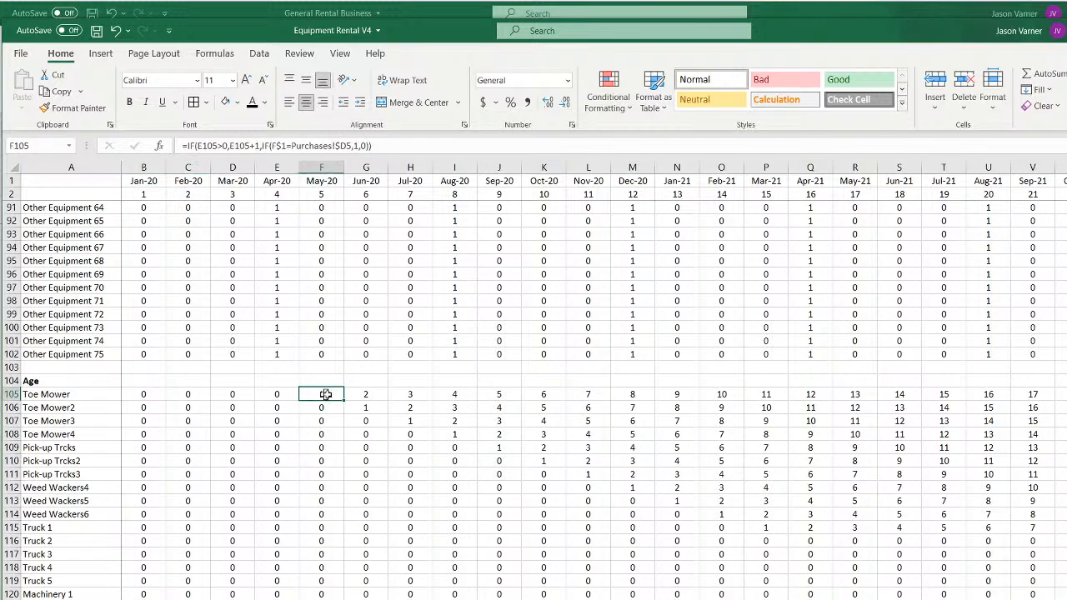
key("Right")
key("Right")
left_click(453, 394)
scroll(255, 462, "up", 20)
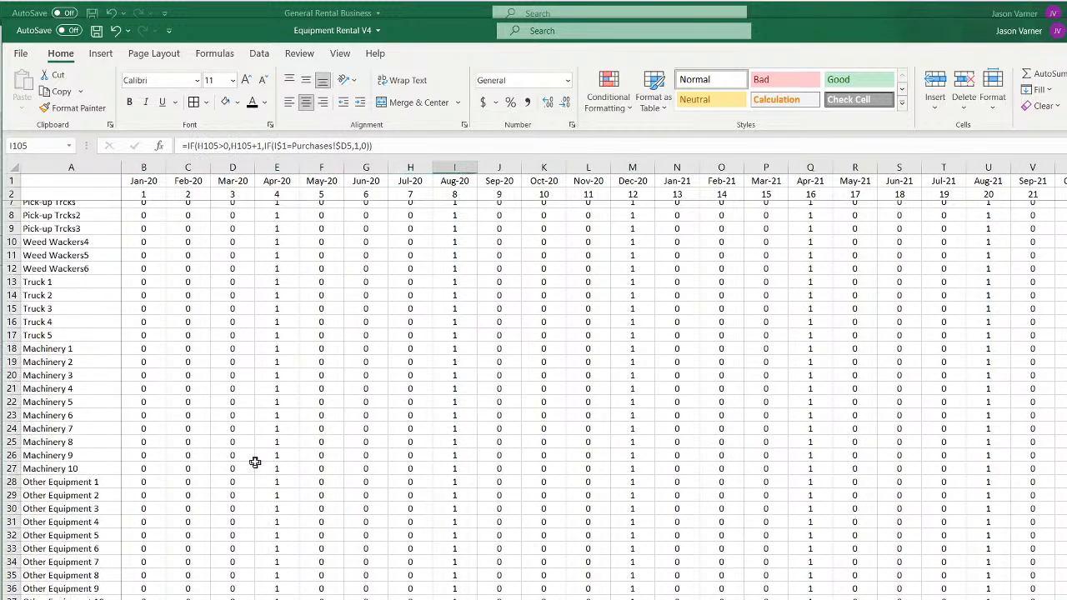
scroll(258, 460, "down", 20)
scroll(258, 459, "down", 11)
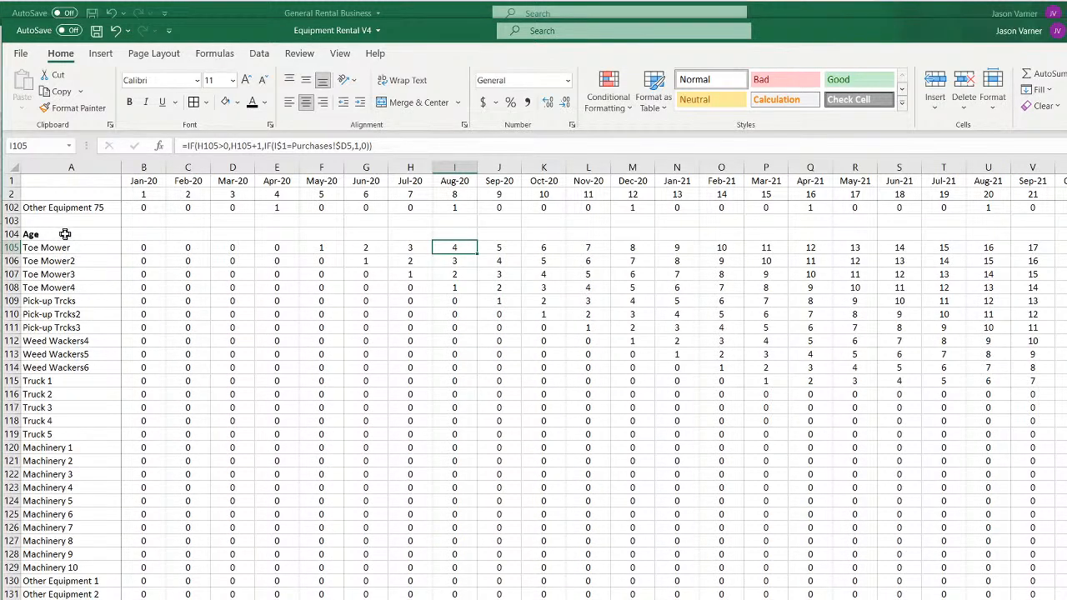
Copy the Age section's labels and first month column, A104:B204, and paste the block below it starting at A206
left_click_drag(63, 238, 143, 599)
scroll(143, 583, "up", 20)
scroll(143, 583, "up", 11)
scroll(143, 583, "down", 4)
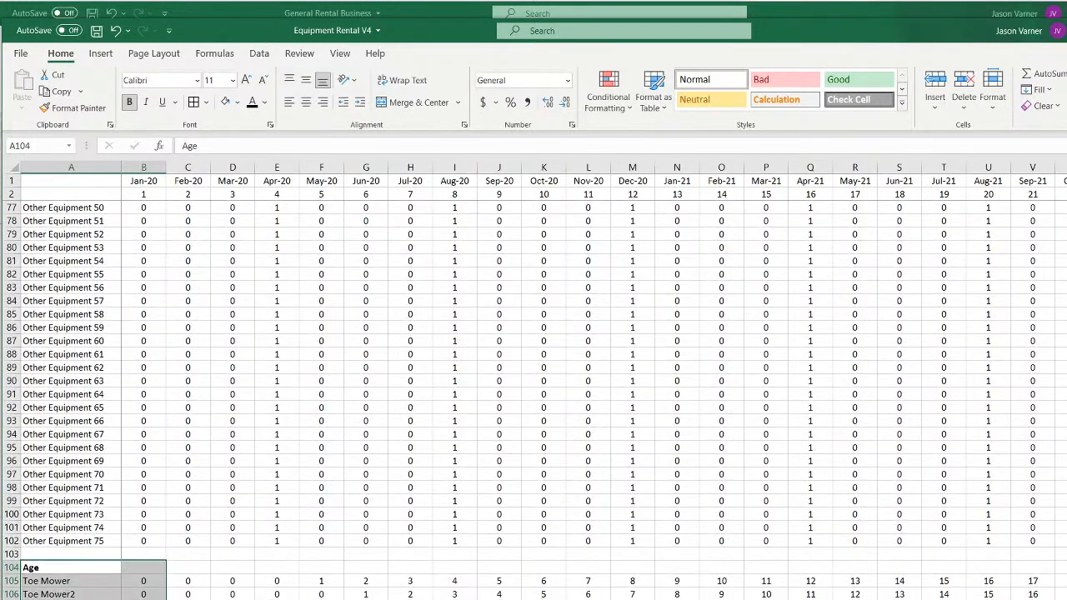
right_click(114, 574)
left_click(165, 250)
scroll(125, 575, "down", 20)
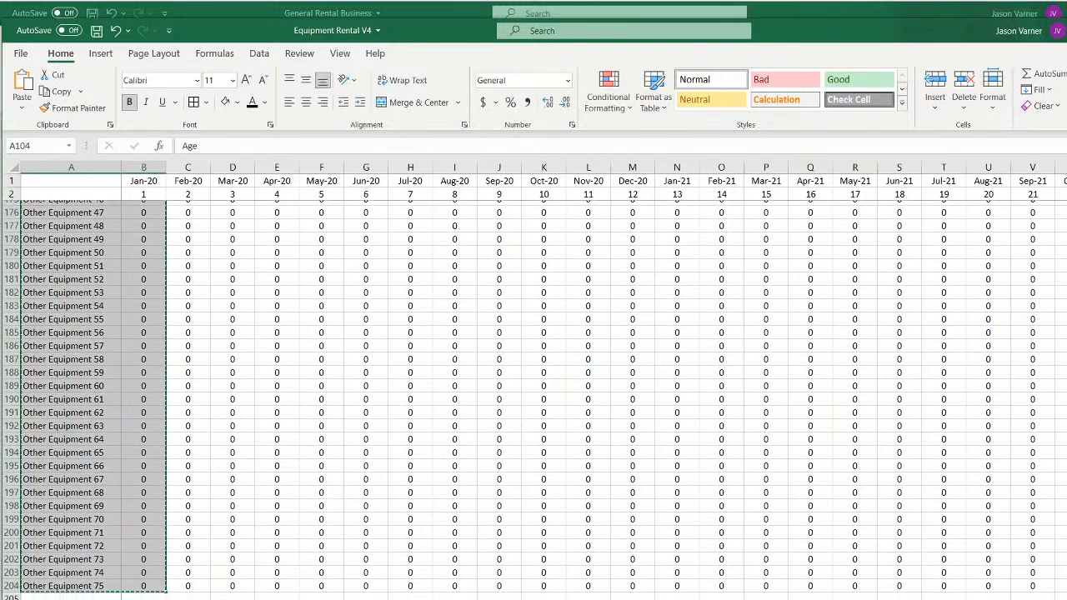
left_click(117, 594)
right_click(121, 594)
left_click(100, 281)
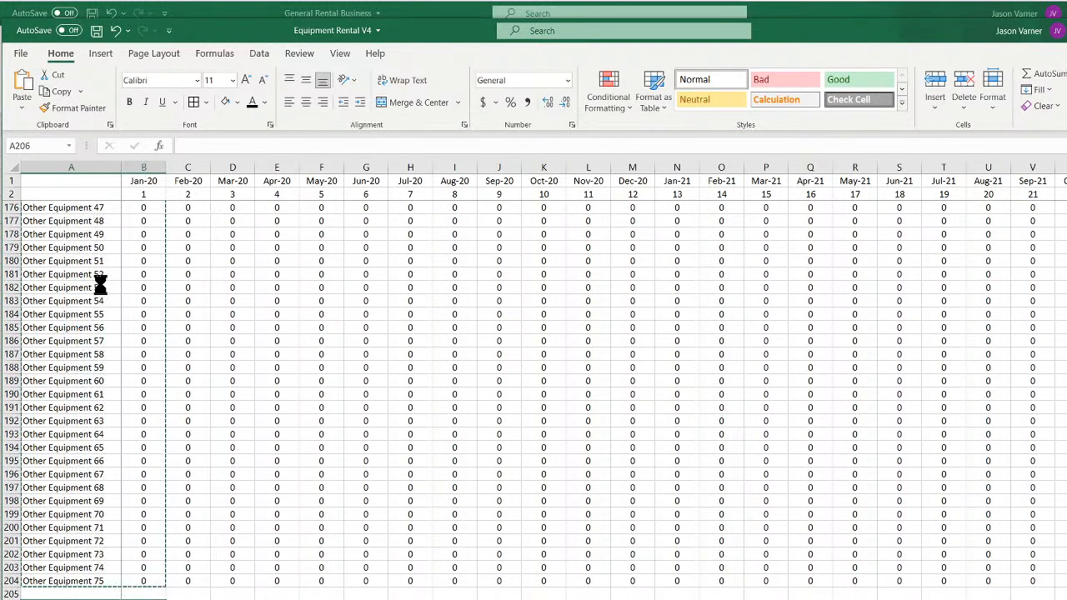
Start an INDEX formula in B207 that uses the Toe Mower rental flags B3:BI3 as its array
left_click(143, 599)
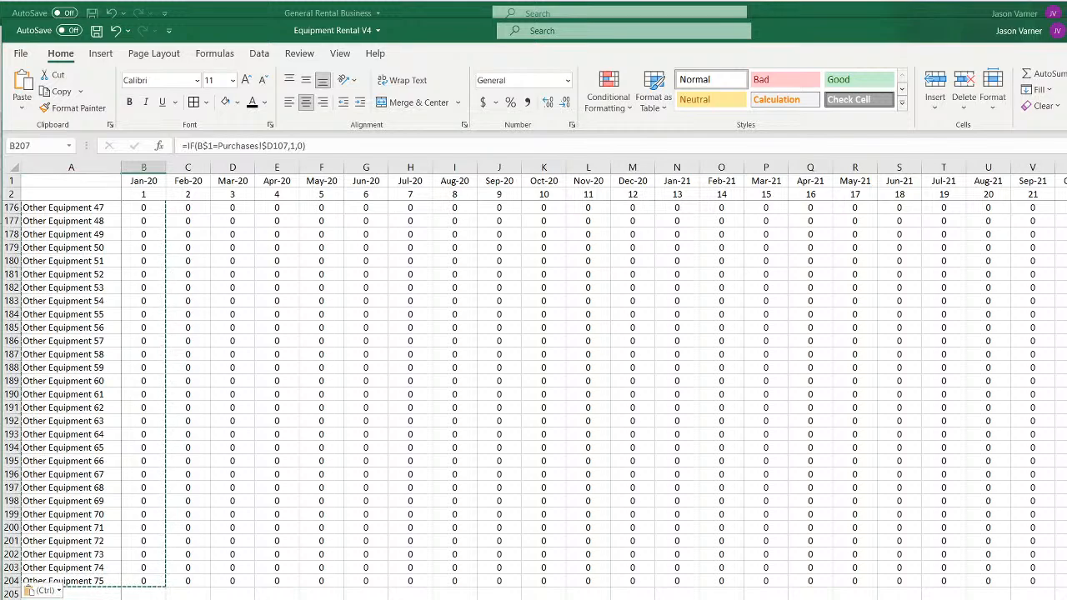
type("=")
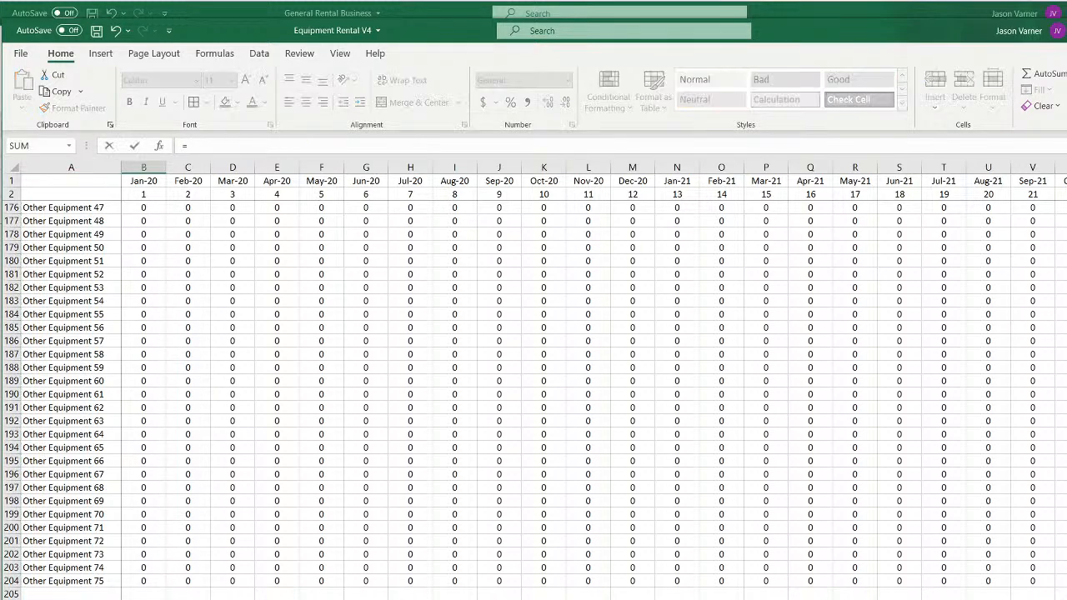
scroll(533, 391, "up", 20)
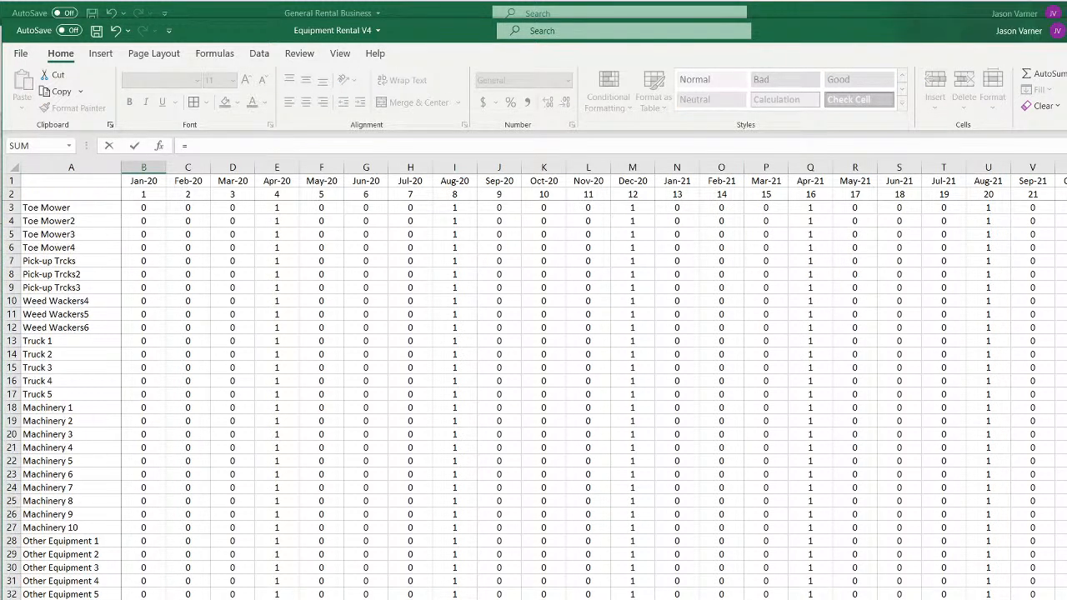
scroll(534, 391, "down", 20)
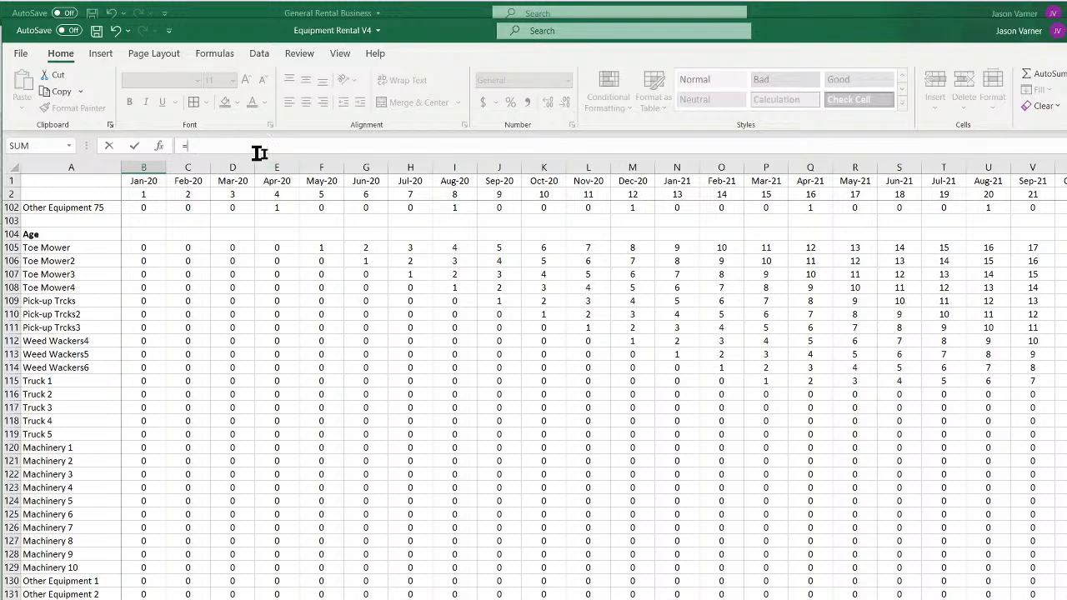
type("Index(")
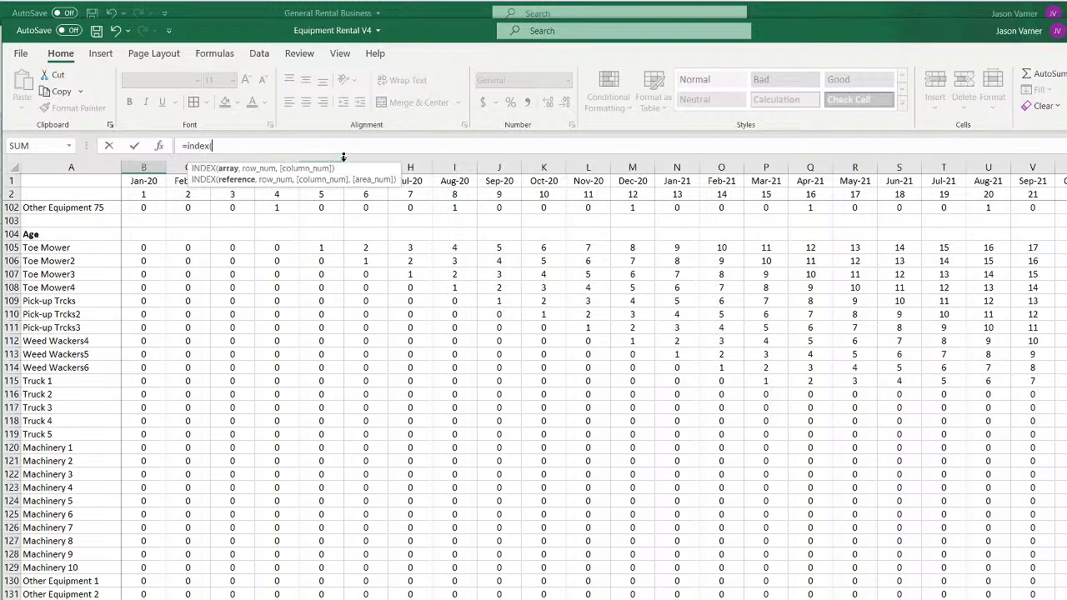
scroll(215, 406, "up", 20)
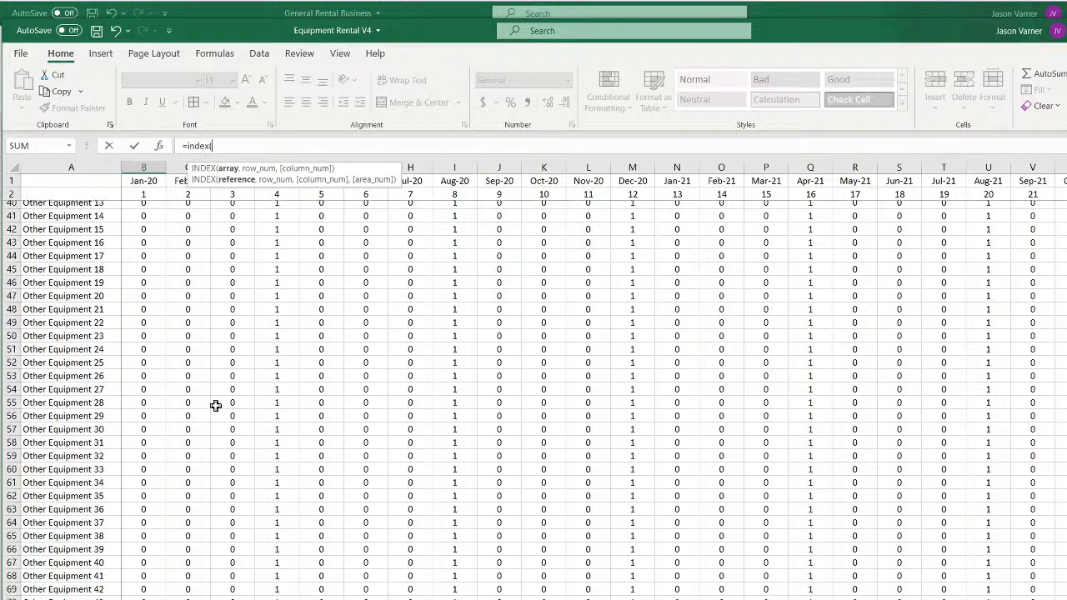
scroll(215, 406, "up", 11)
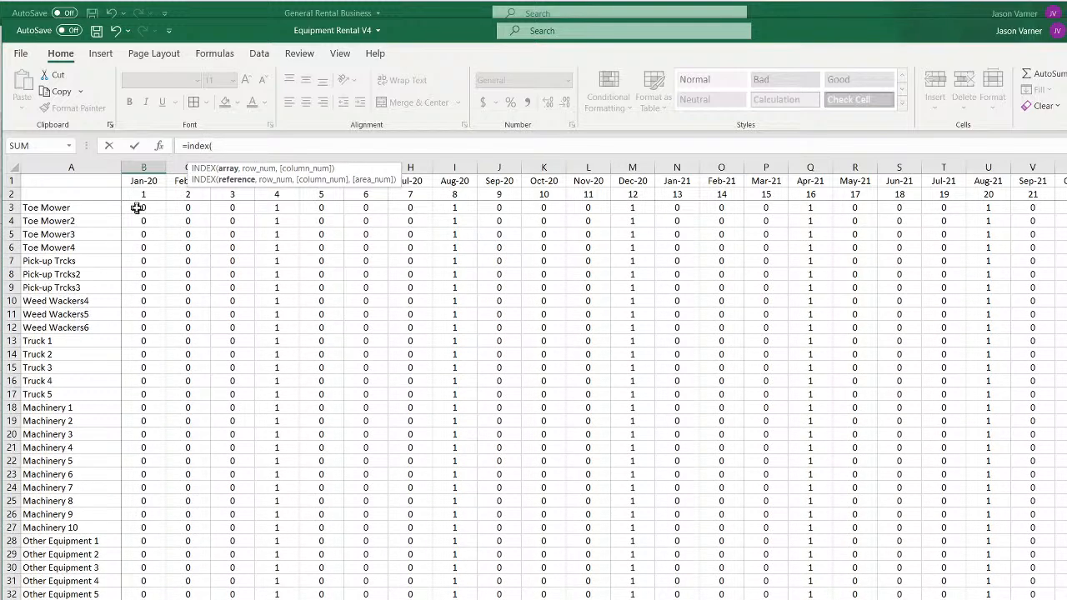
left_click_drag(137, 207, 1063, 208)
Leave the INDEX row number empty and add a MATCH as column number, looking up age B105 in the month numbers B2:BI2
type(",,m")
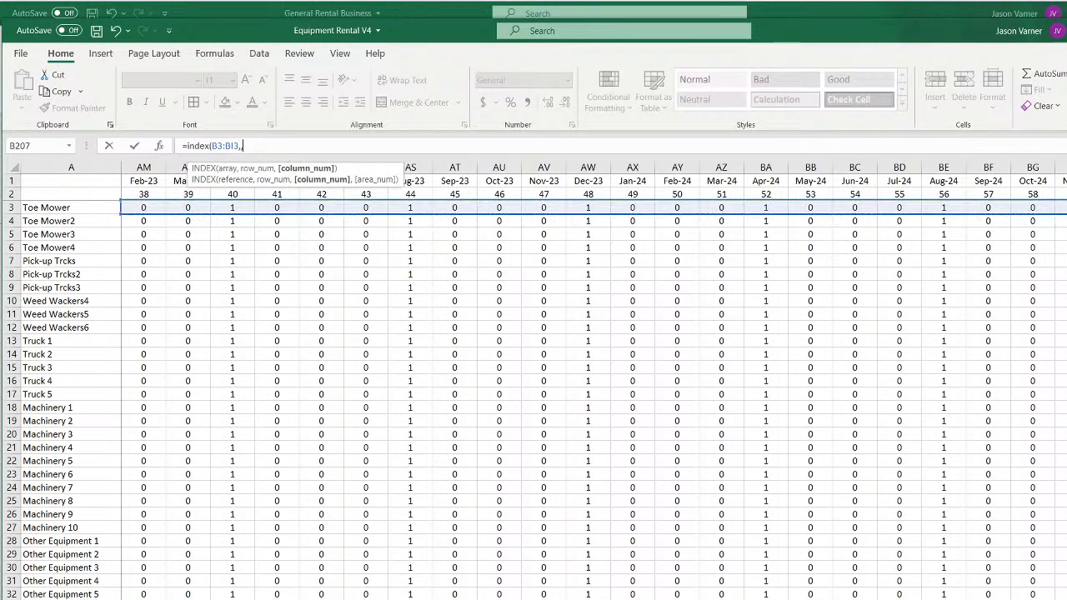
type("atch(")
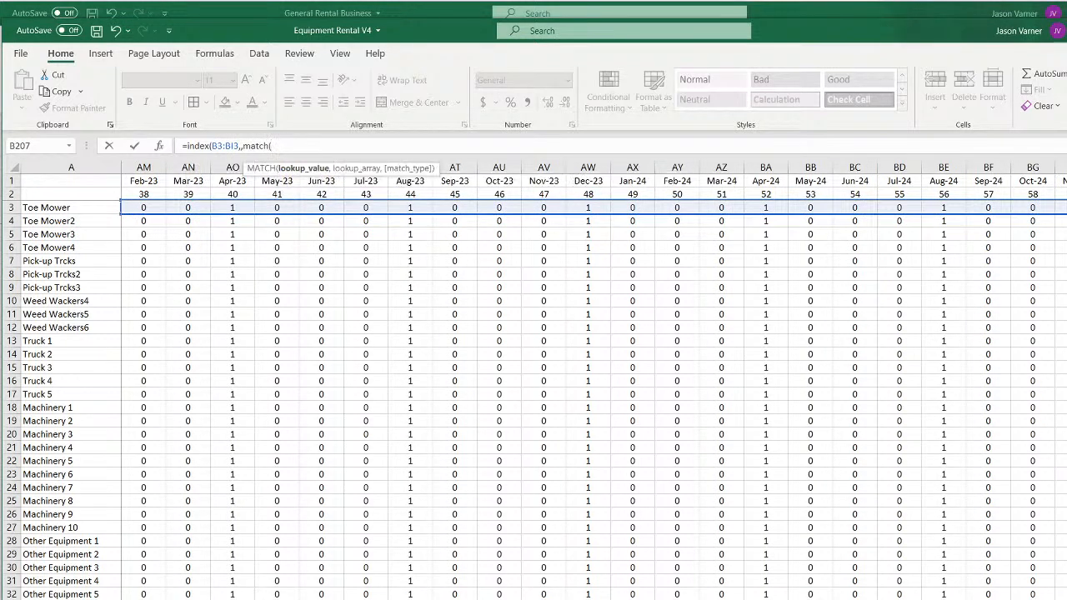
scroll(364, 524, "left", 10)
scroll(345, 514, "down", 20)
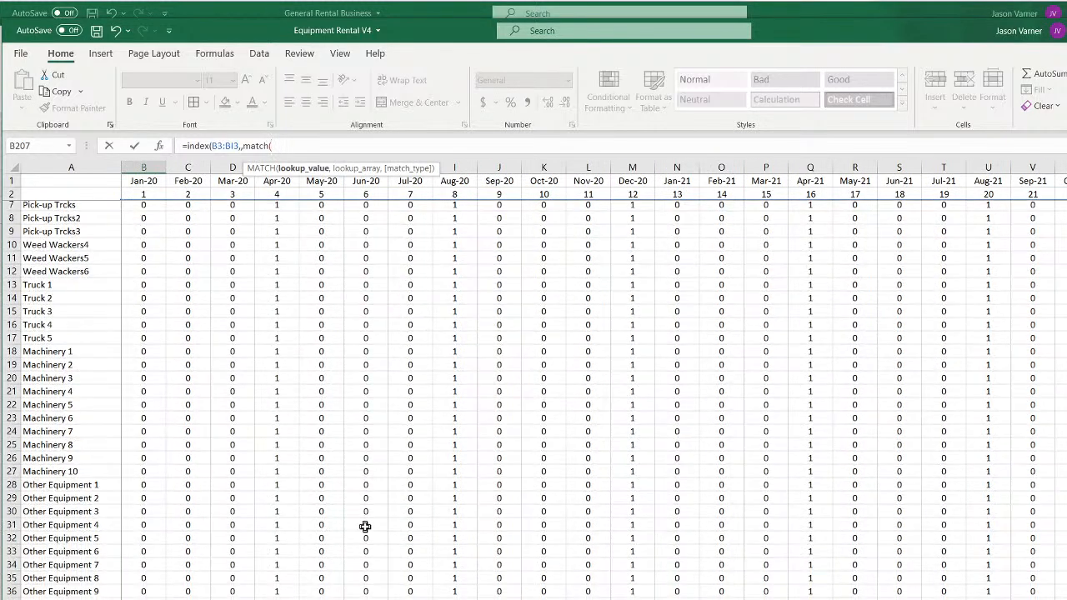
scroll(301, 500, "down", 2)
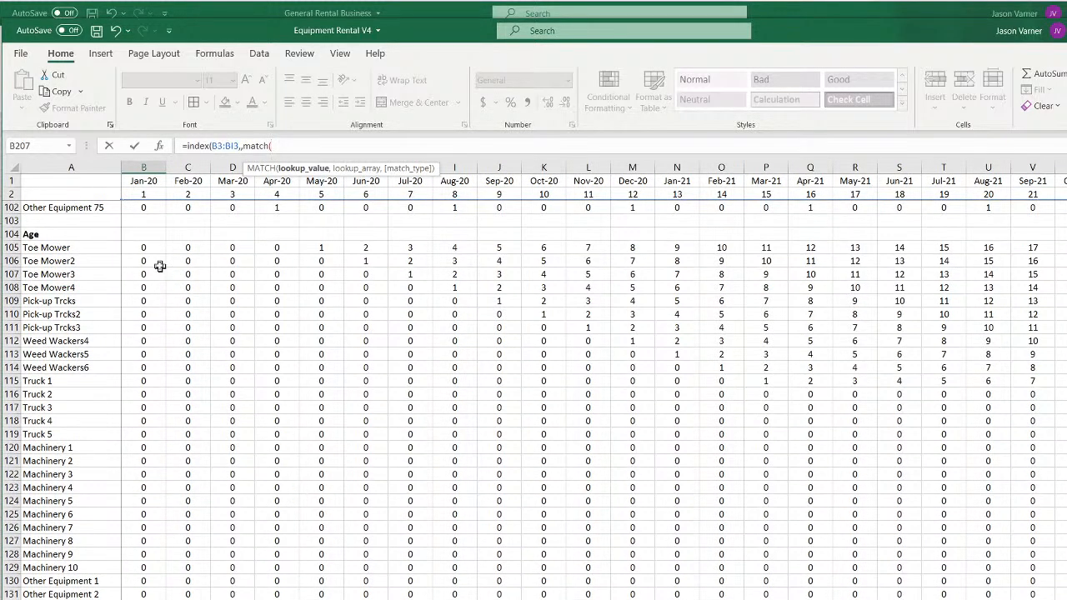
left_click(143, 248)
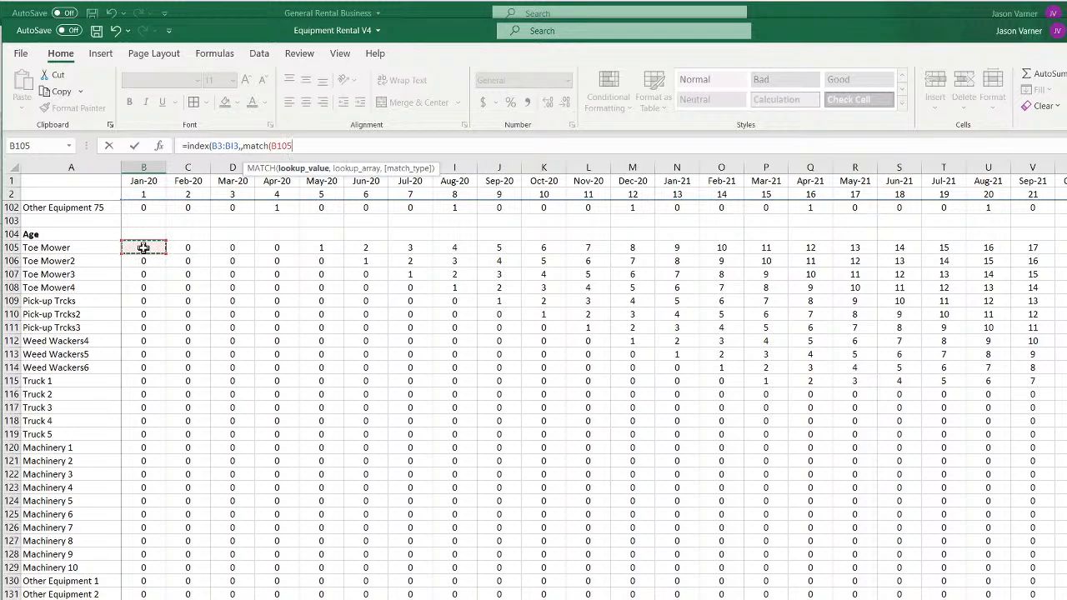
type(",")
scroll(200, 250, "up", 20)
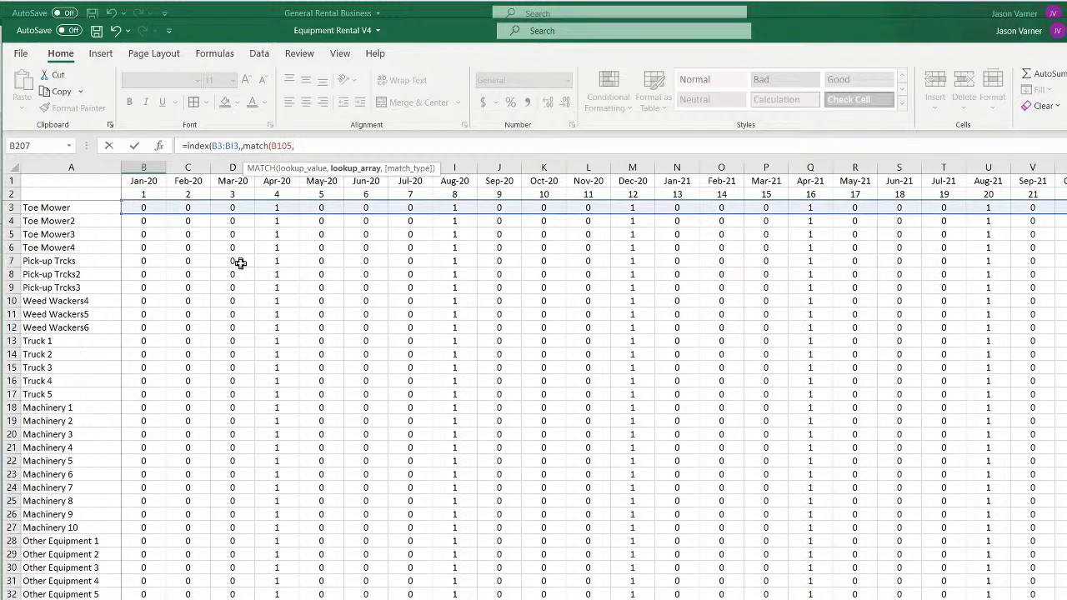
left_click_drag(542, 196, 1062, 194)
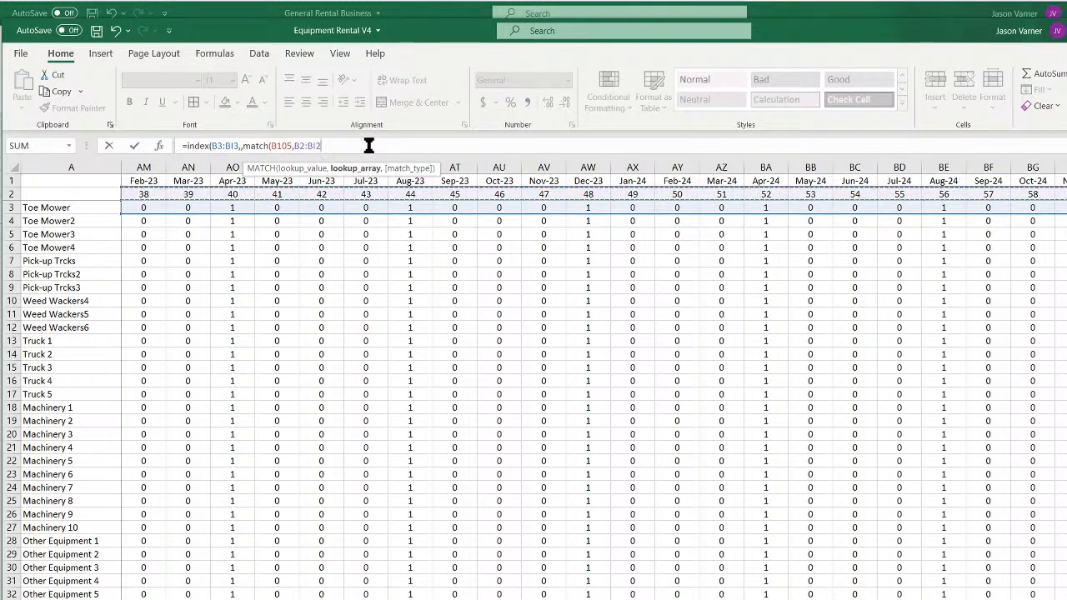
In cell B207's formula, make the INDEX range column-absolute as $B3:$BI3
left_click(211, 147)
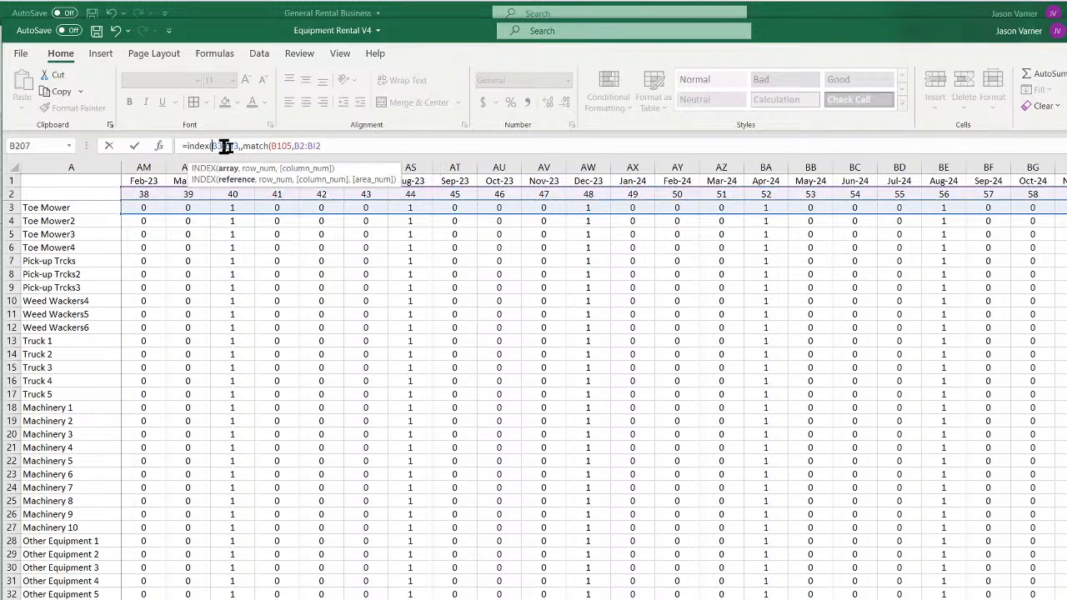
type("$")
type("$")
key("Right")
key("Right")
key("Right")
key("Right")
key("Right")
key("Right")
key("Right")
key("Right")
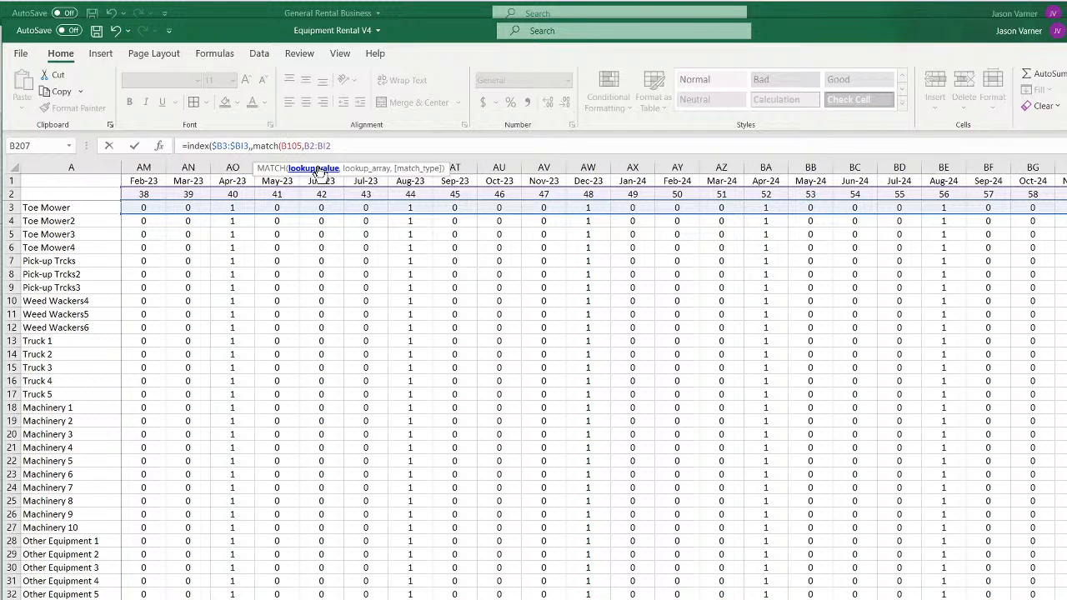
Make the MATCH lookup range fully absolute as $B$2:$BI$2 and enter the formula with its closing parentheses
key("Right")
type("$")
key("Right")
type("$")
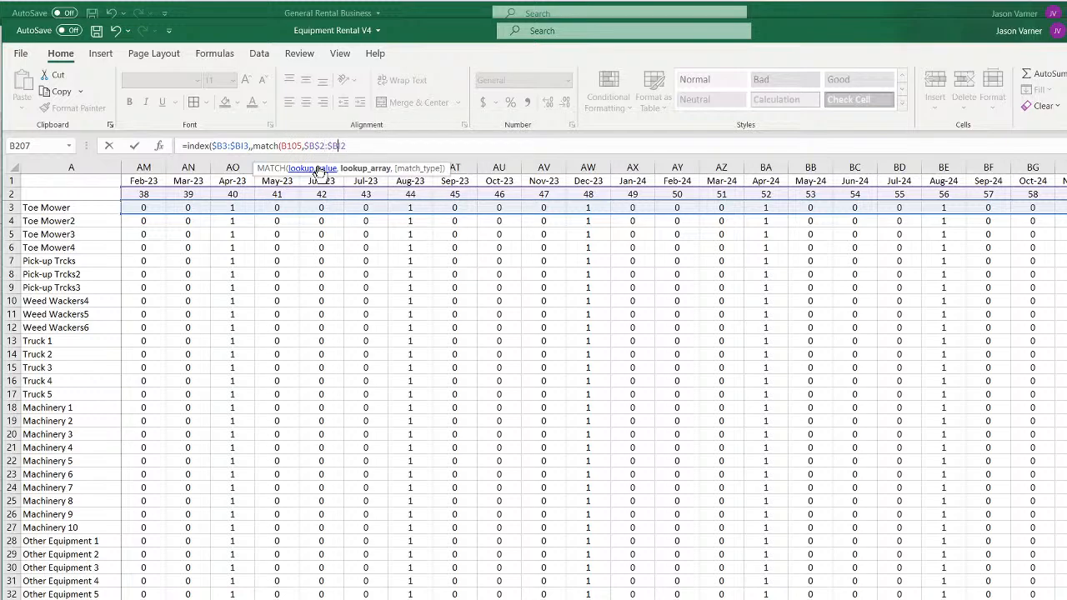
key("Return")
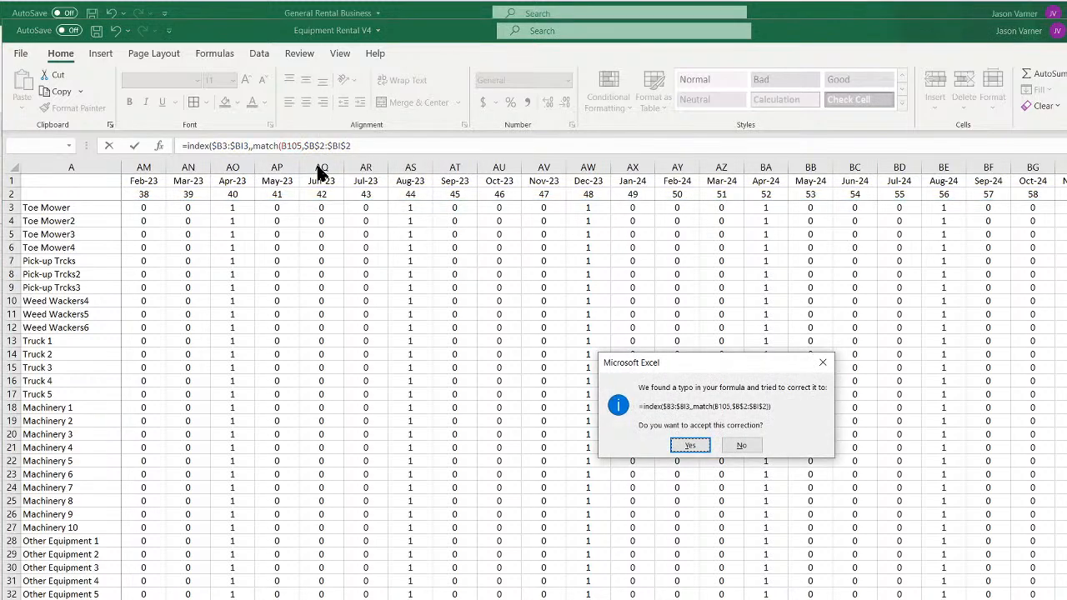
left_click(707, 447)
Wrap the INDEX/MATCH formula in B207 in IFERROR with 0 as the error value
scroll(293, 528, "down", 3)
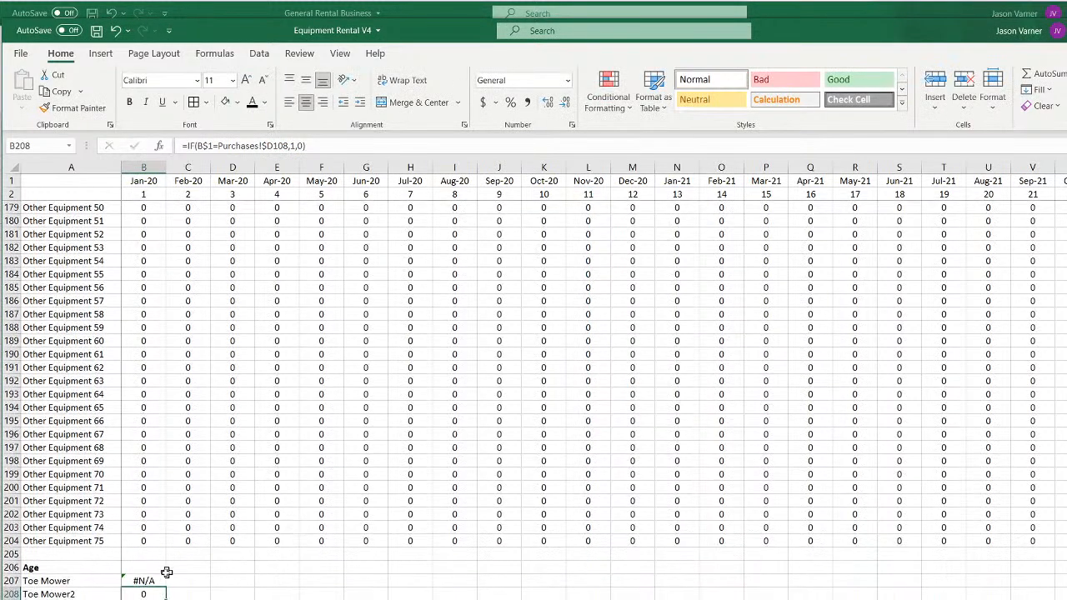
left_click(146, 581)
left_click(190, 145)
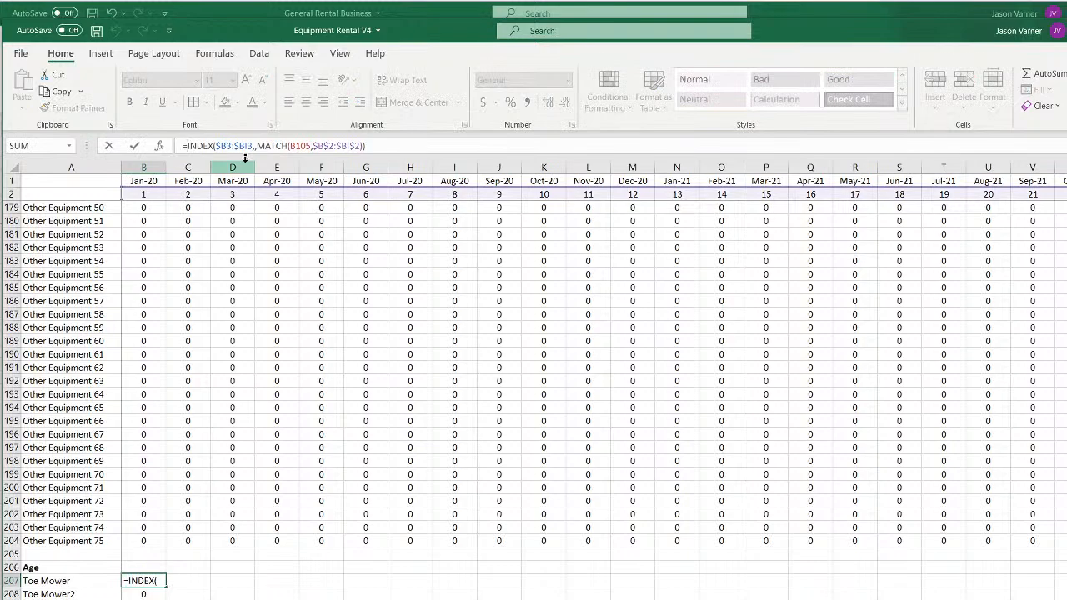
type("iferror(")
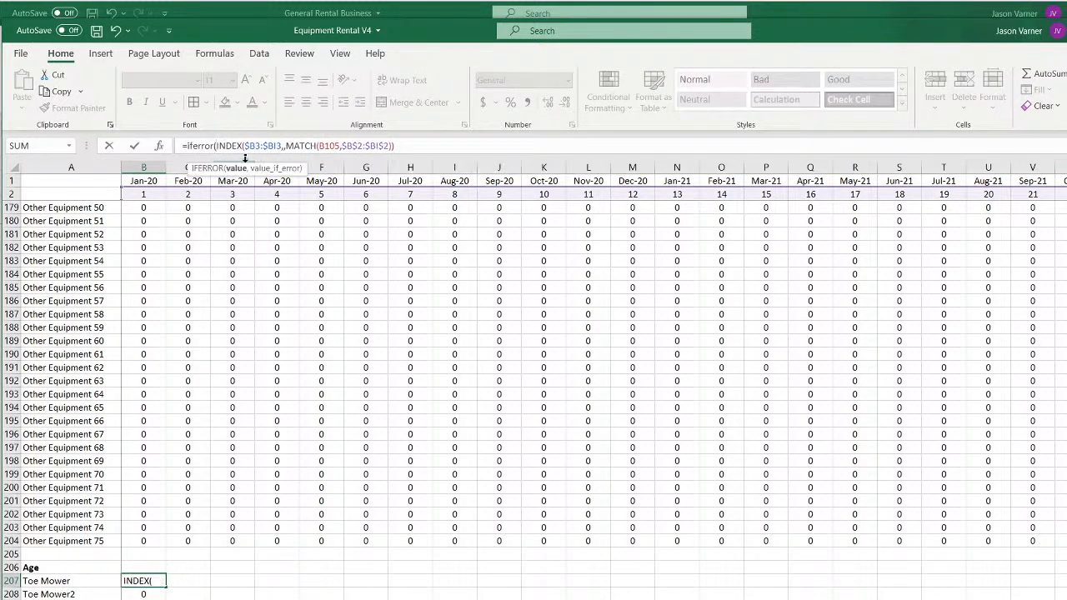
left_click(464, 147)
type(",0")
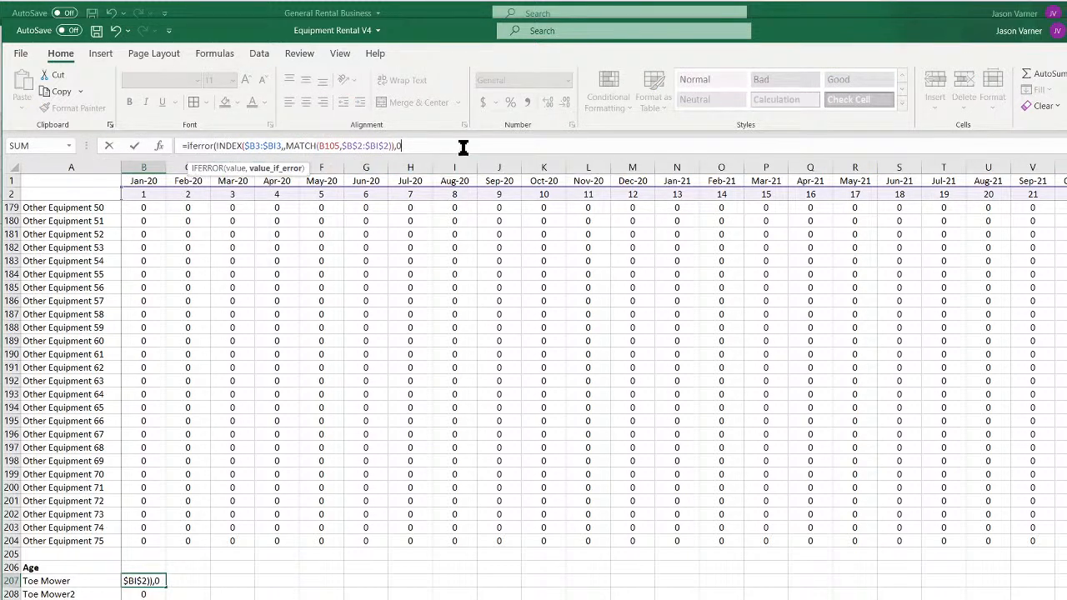
key("Return")
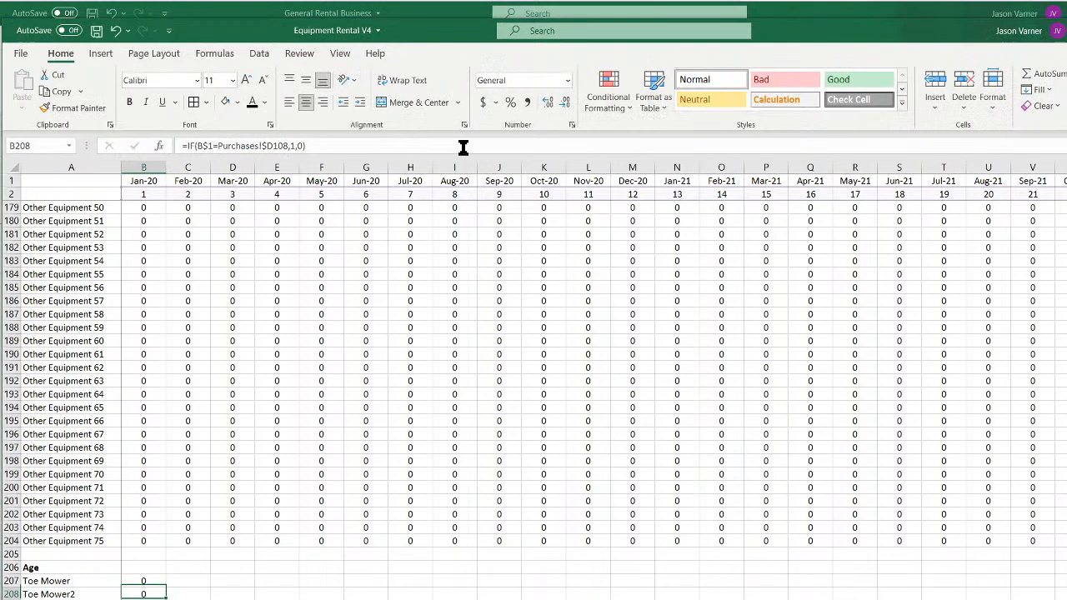
Fill the B207 formula across the month columns and, from column C on, down through Weed Wackers5 in row 215
left_click(137, 581)
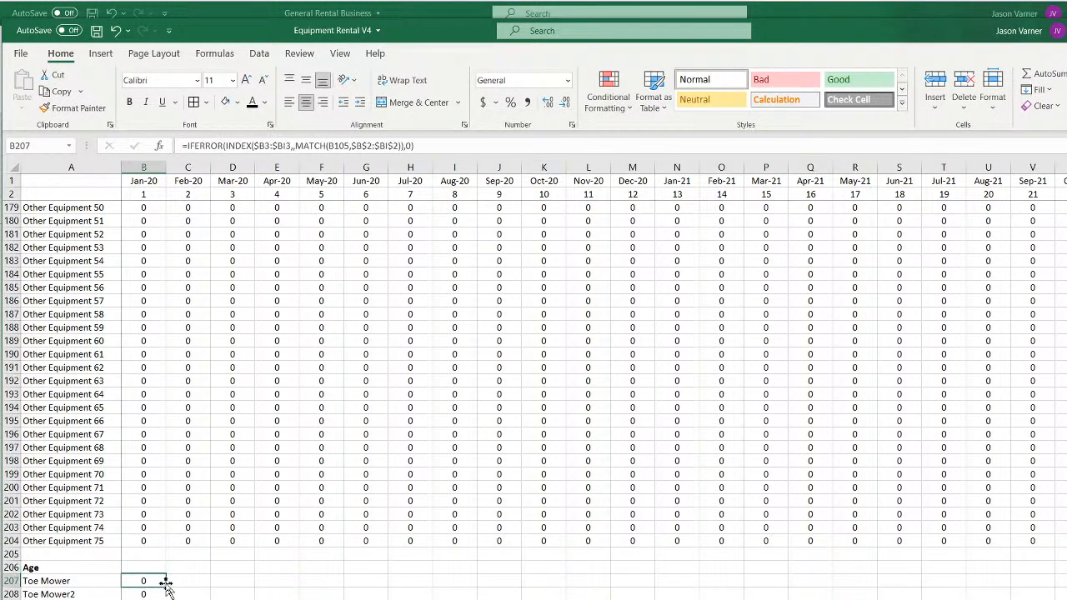
left_click_drag(166, 586, 1062, 584)
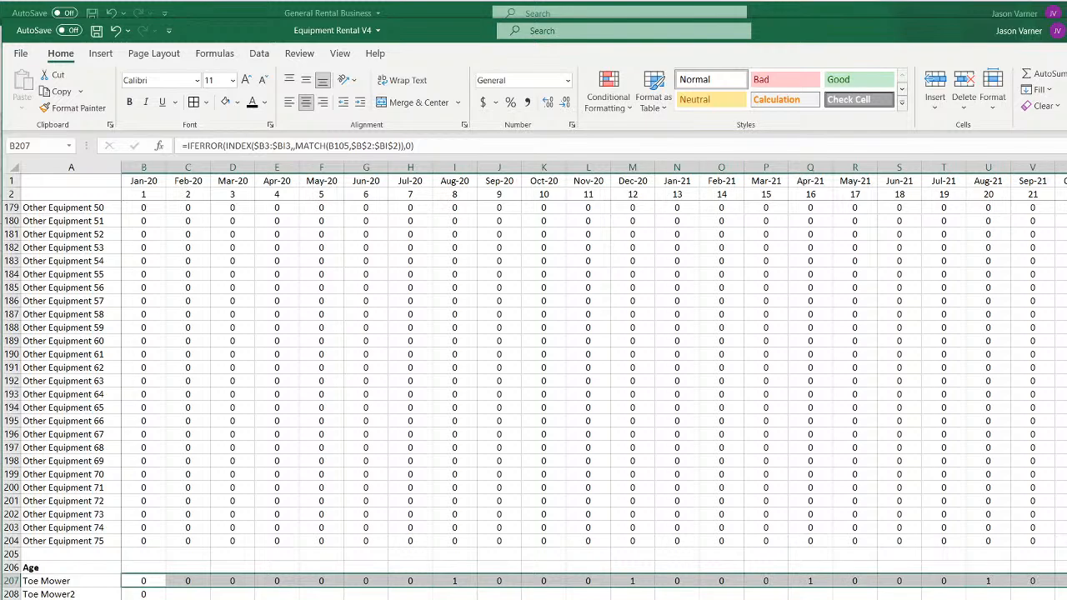
left_click_drag(187, 580, 1066, 581)
double_click(1066, 586)
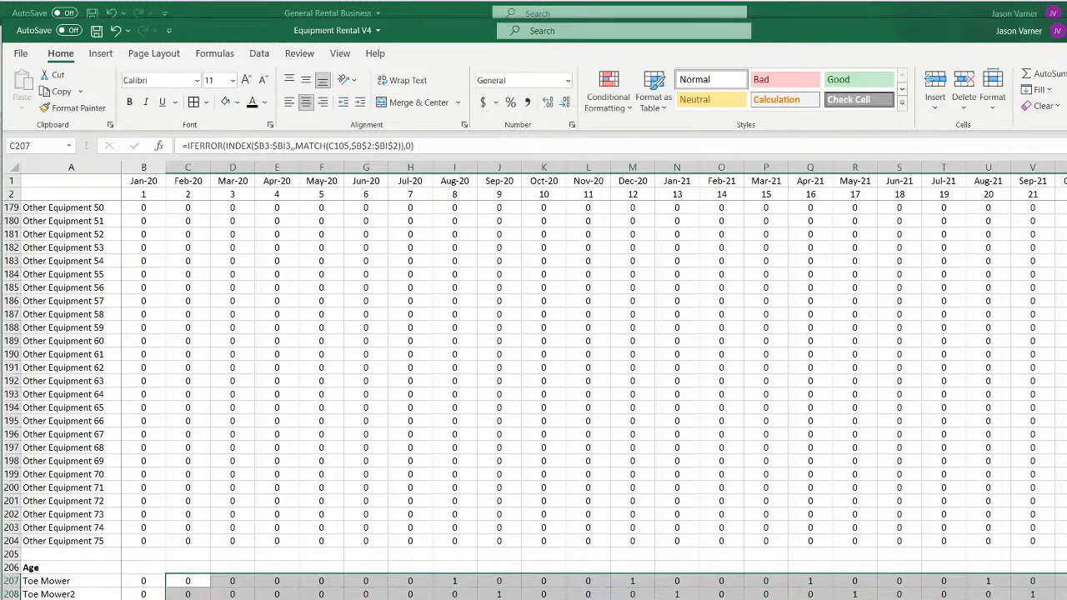
left_click(463, 585)
left_click(499, 594)
left_click(543, 599)
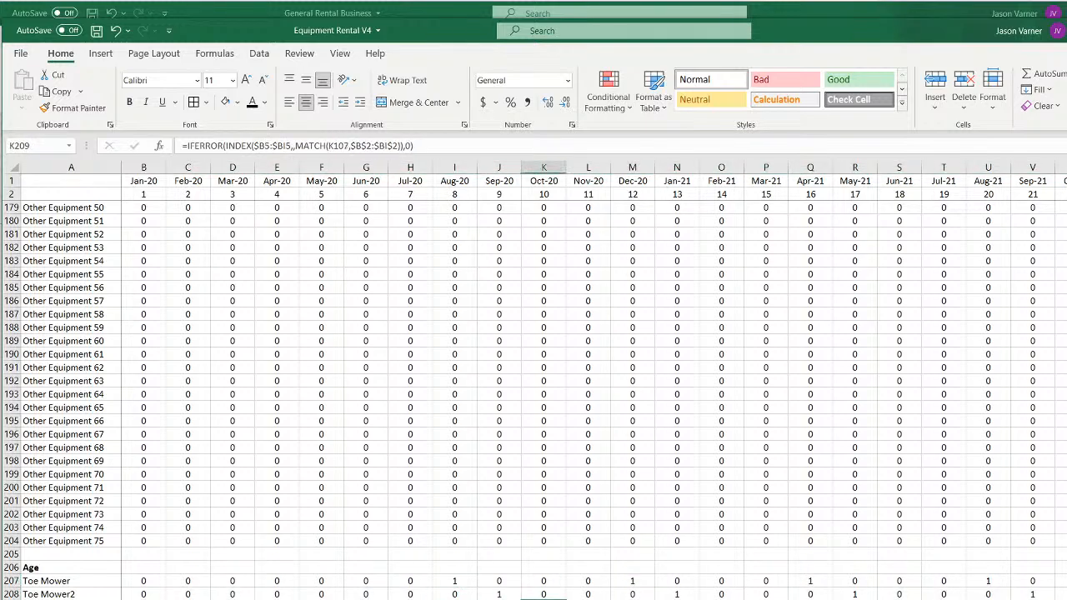
left_click(587, 599)
left_click(631, 599)
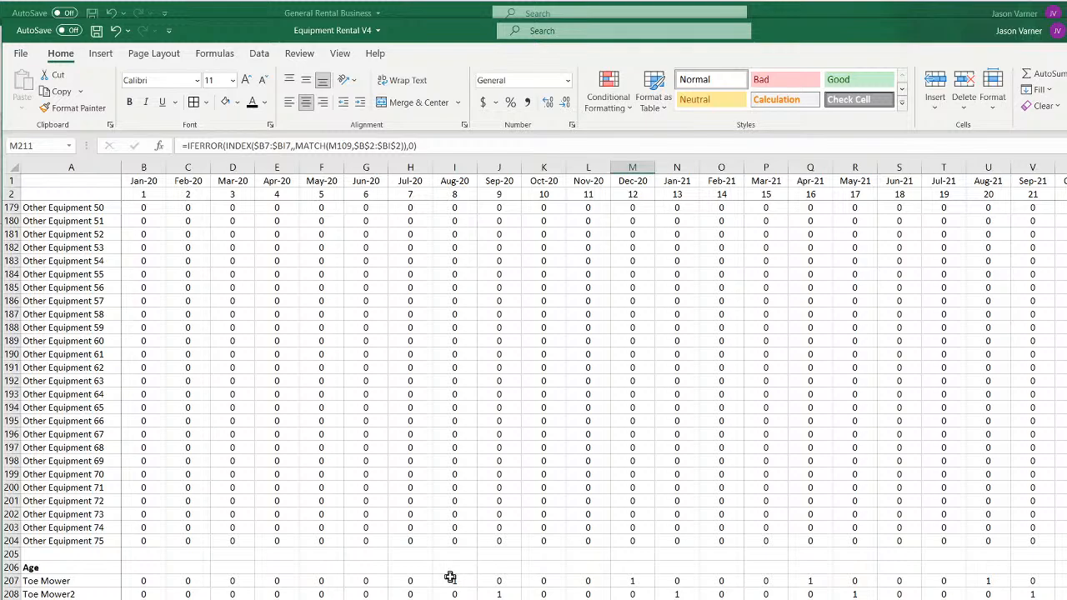
On the purchase schedule sheet, set the rental frequency to 2 months for Toe Mower and 3 for Toe Mower2
scroll(467, 577, "up", 20)
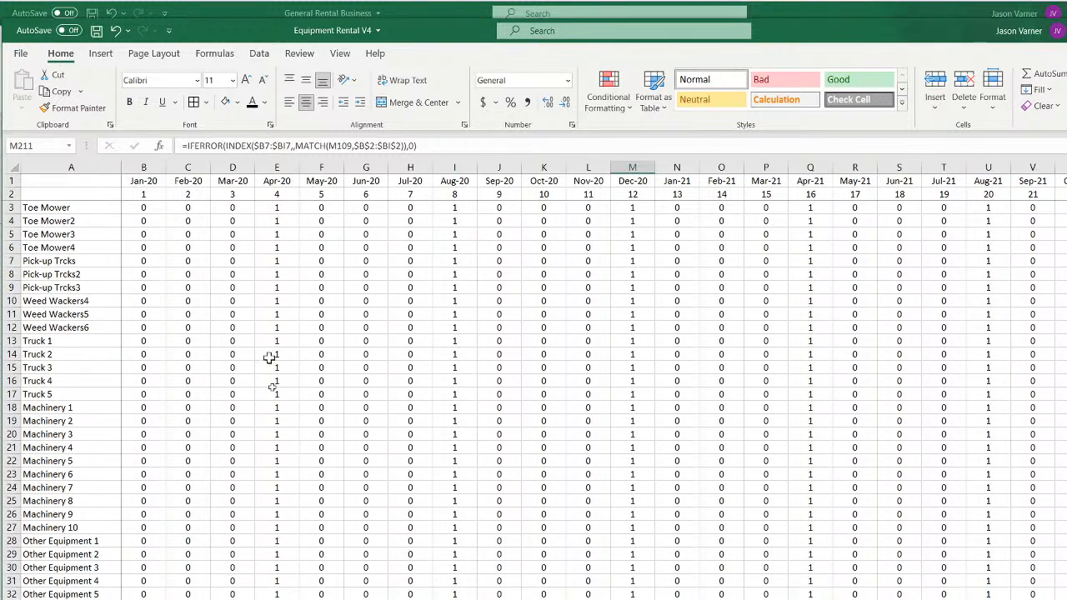
key("ctrl+Page_Up")
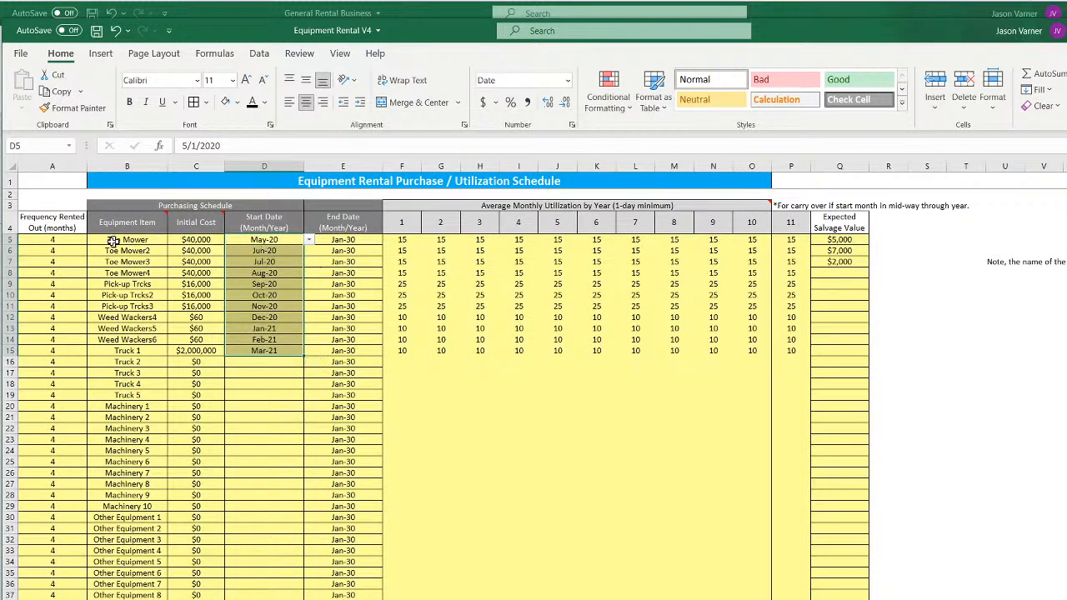
key("Home")
type("2")
key("Return")
type("3")
key("Return")
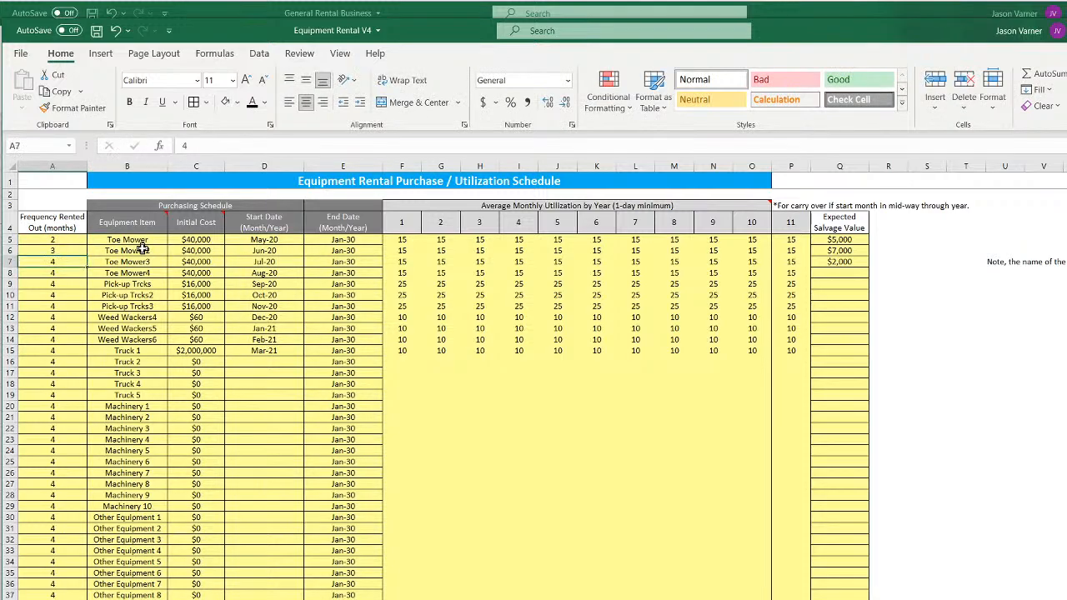
Set the rental frequency to 6 months for Toe Mower4, 10 for Pick-up Trcks and 25 for Pick-up Trcks2
key("Return")
type("6")
key("Return")
type("10")
key("Return")
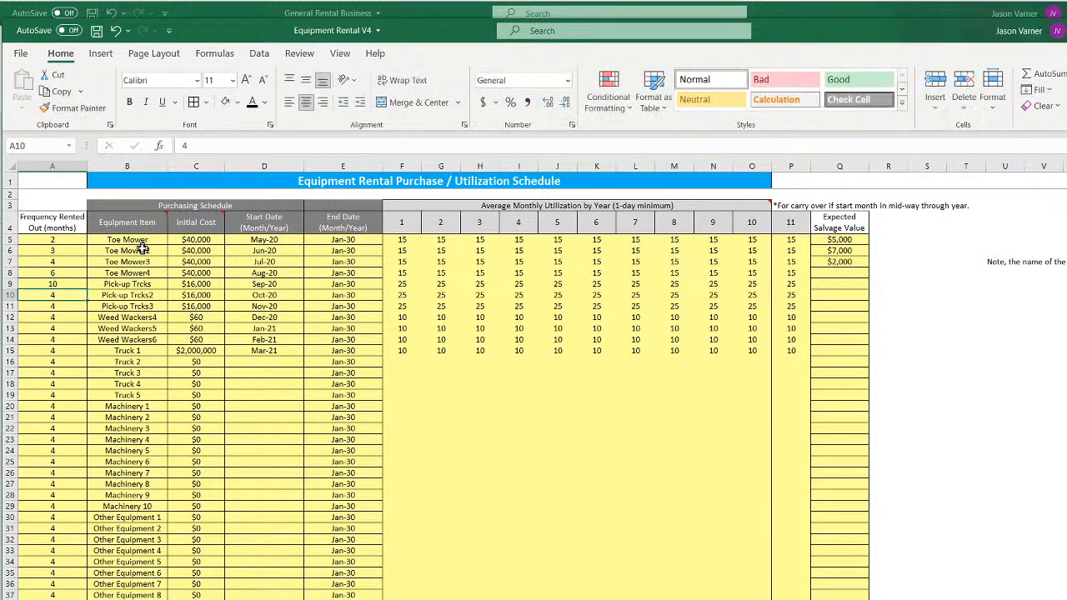
type("25")
key("Return")
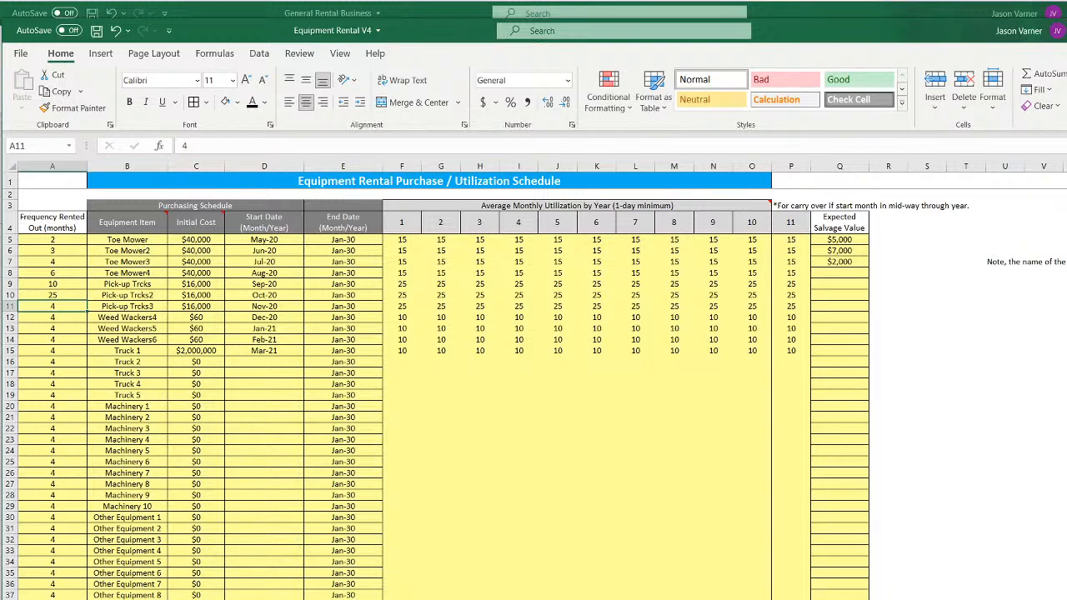
Return to the monthly schedule sheet and compare the toe mowers' frequency flags with their age rows
left_click(210, 598)
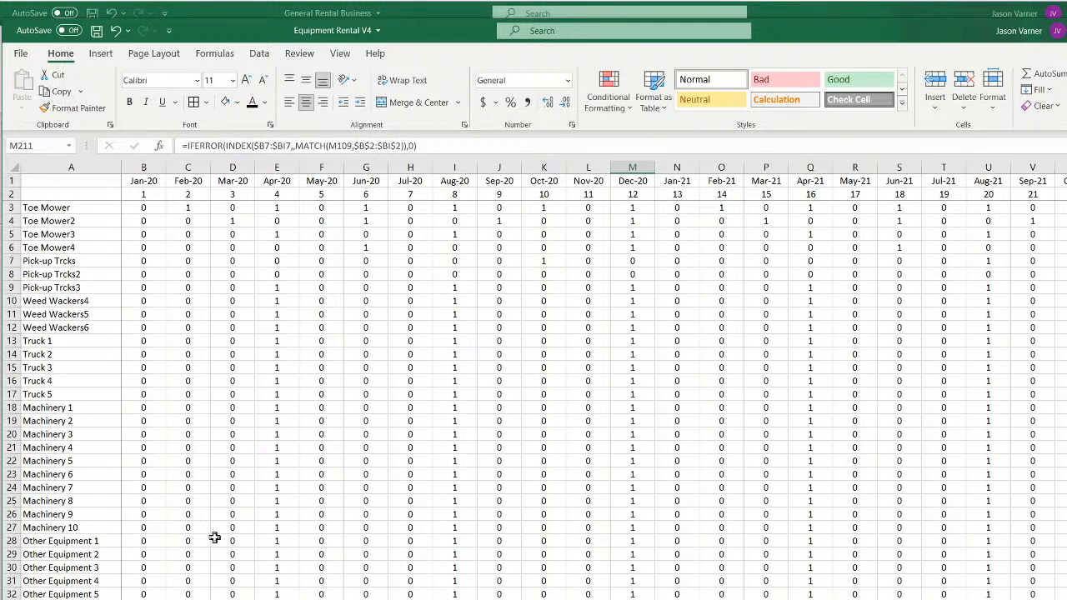
left_click(188, 209)
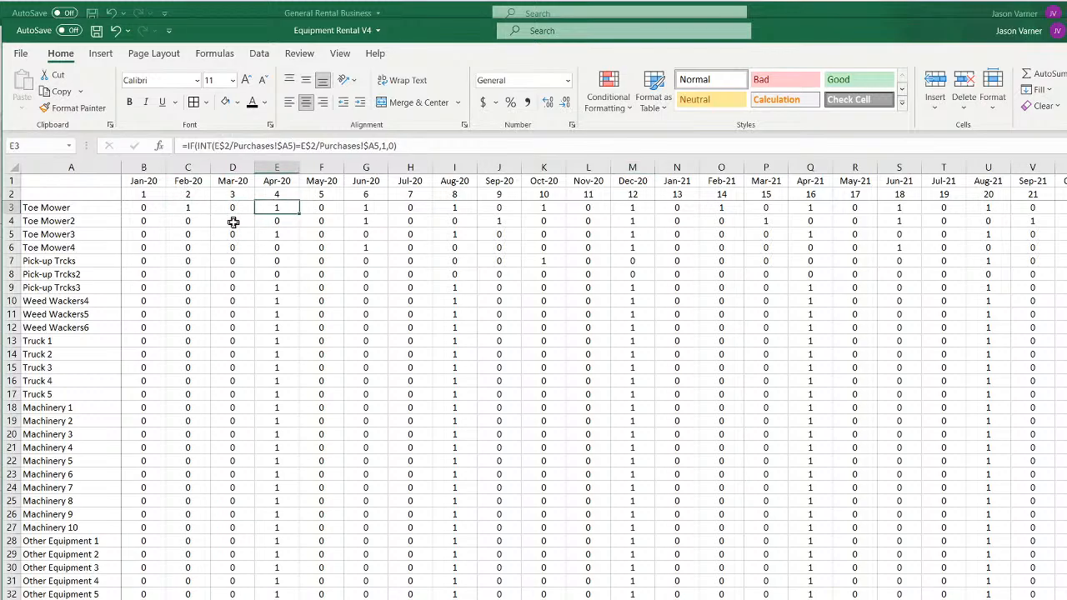
left_click(233, 221)
scroll(299, 509, "down", 20)
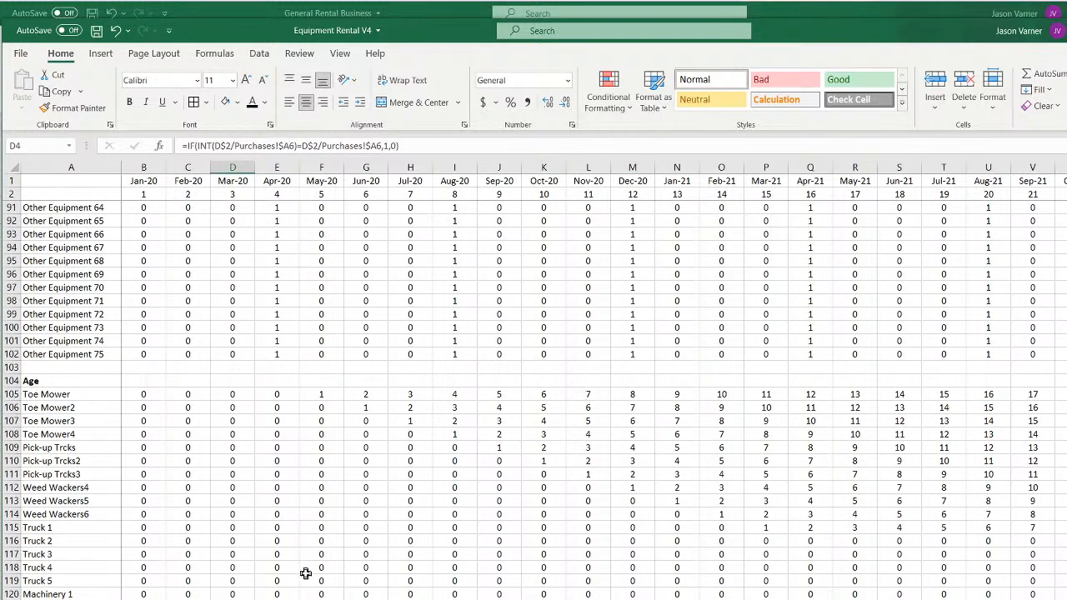
scroll(305, 542, "up", 15)
scroll(304, 573, "down", 20)
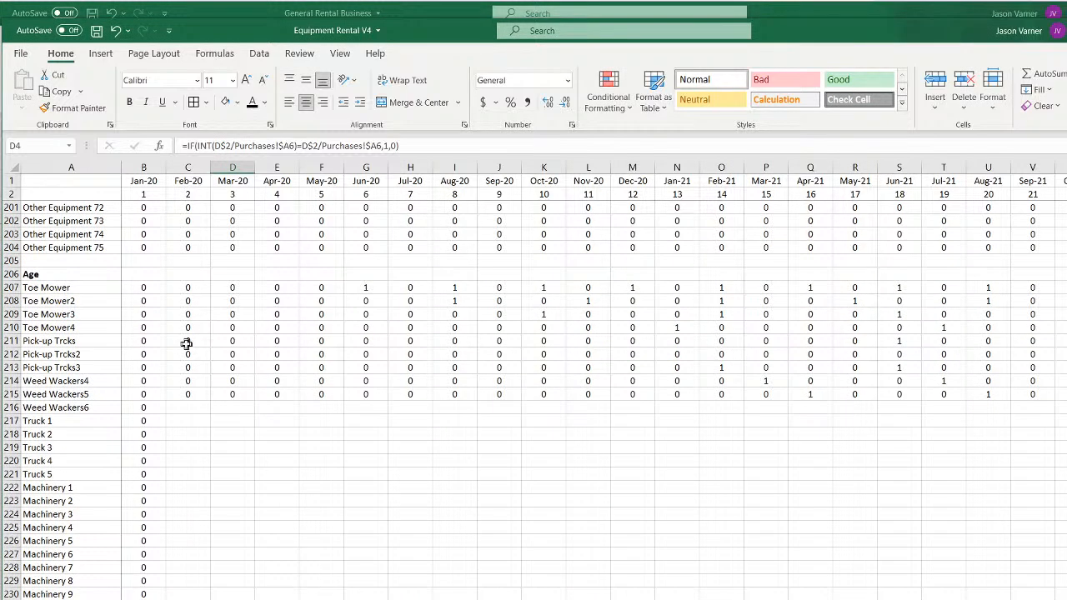
Examine the Toe Mower and Toe Mower2 results in rows 207 and 208 month by month
left_click(363, 288)
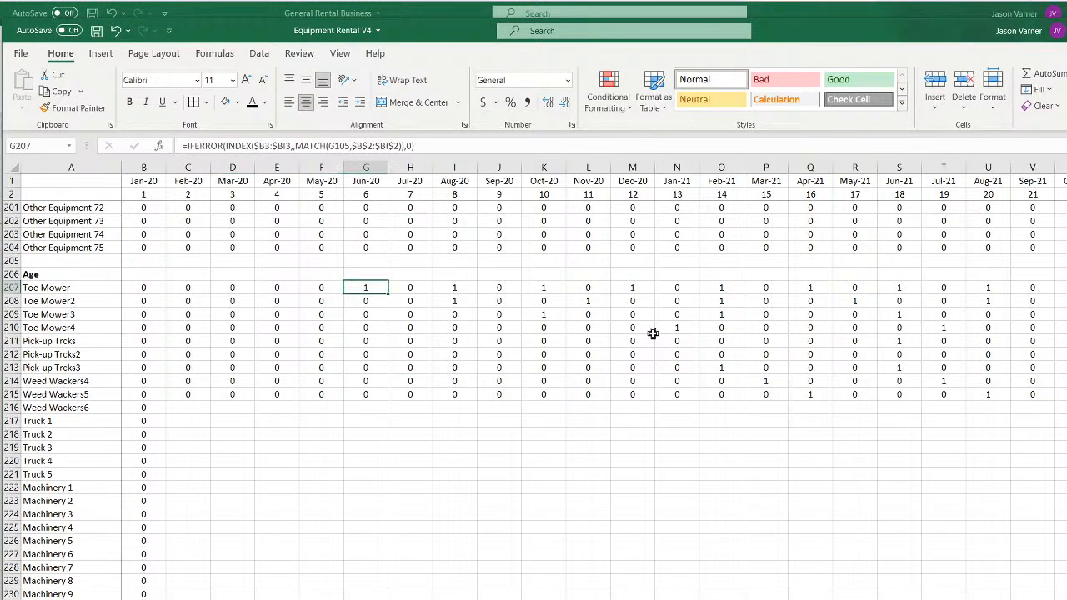
key("Right")
key("Right")
key("Right")
key("Right")
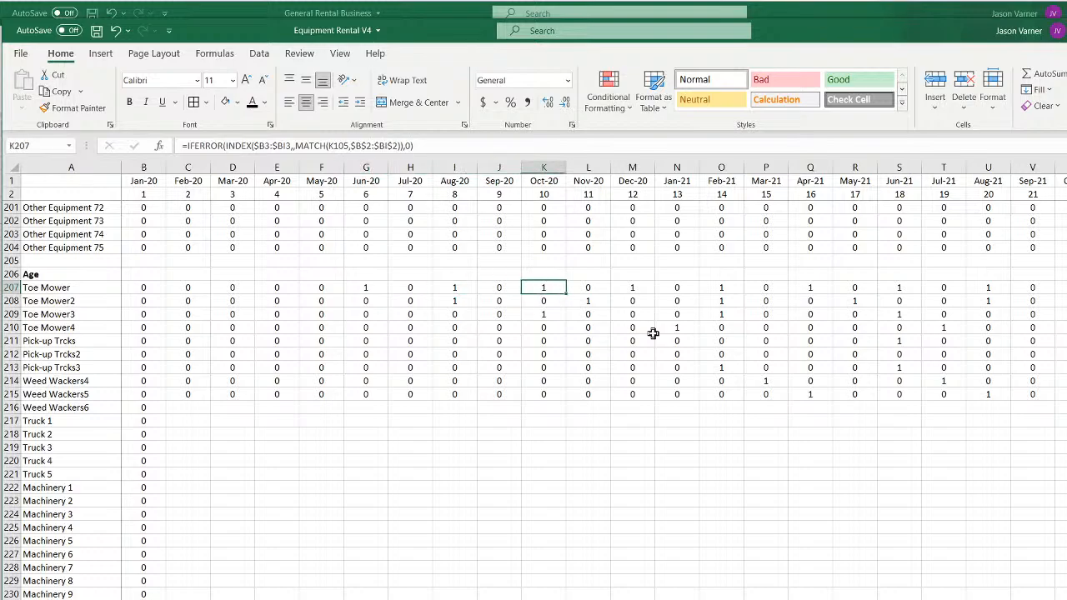
key("Down")
key("Left")
key("Left")
key("Right")
key("Right")
key("Right")
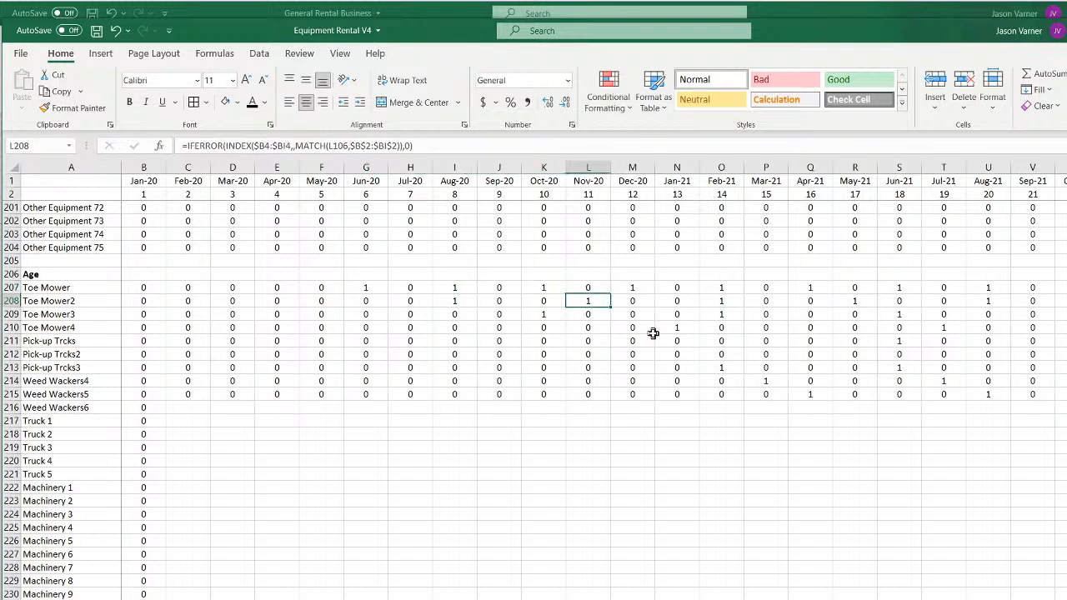
Check the results and formulas in the lower filled rows, down to Pick-up Trcks3 and Weed Wackers5
key("Left")
key("Down")
key("Down")
key("Down")
key("Down")
key("Down")
key("Right")
key("Right")
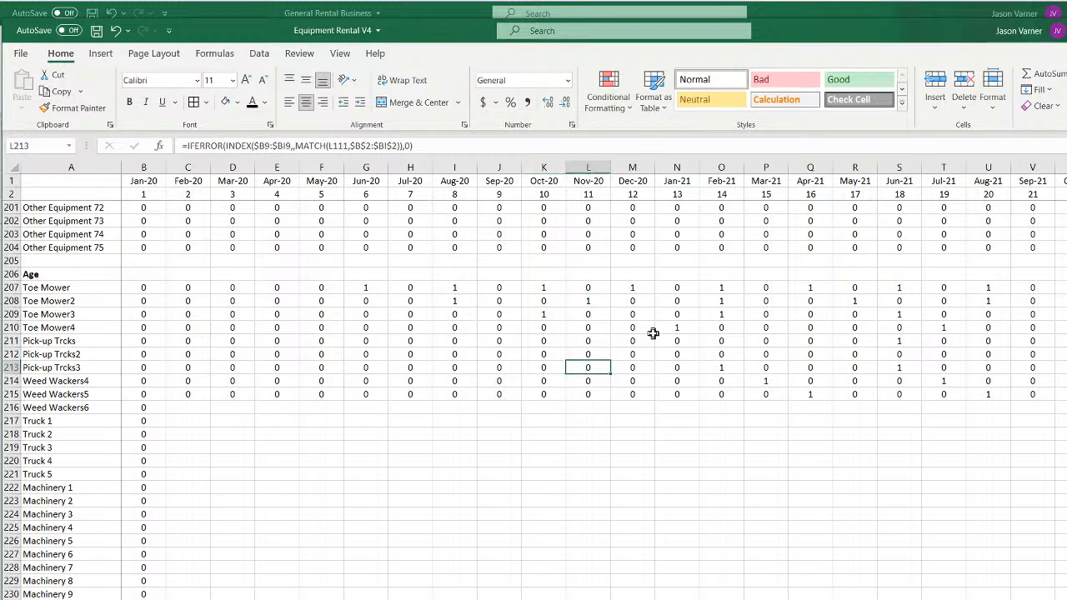
key("Down")
key("Down")
key("Left")
key("Left")
key("Left")
key("Left")
key("Left")
key("Left")
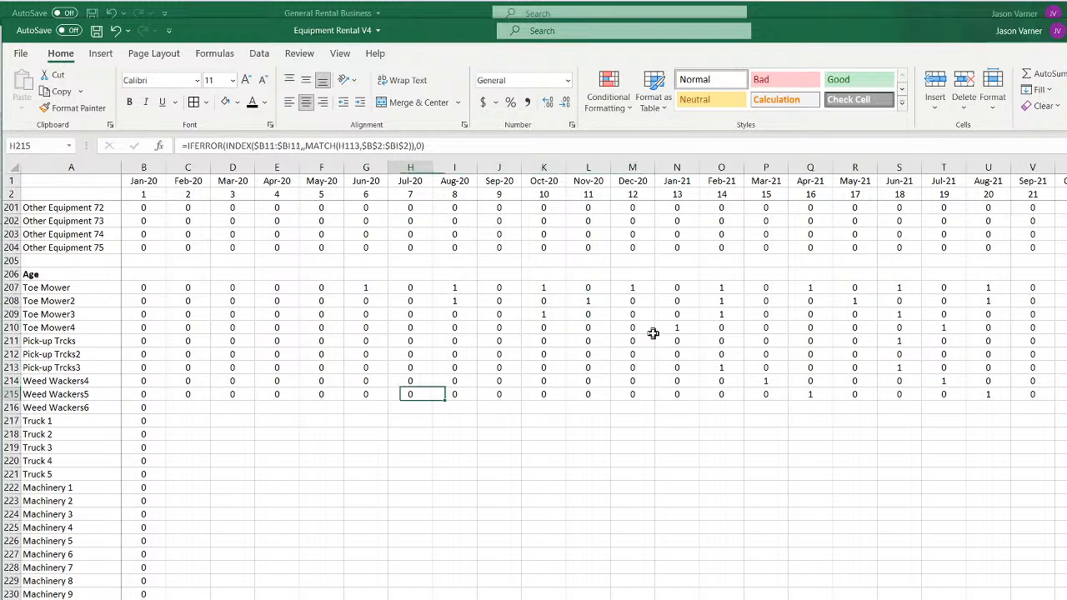
key("Up")
key("Up")
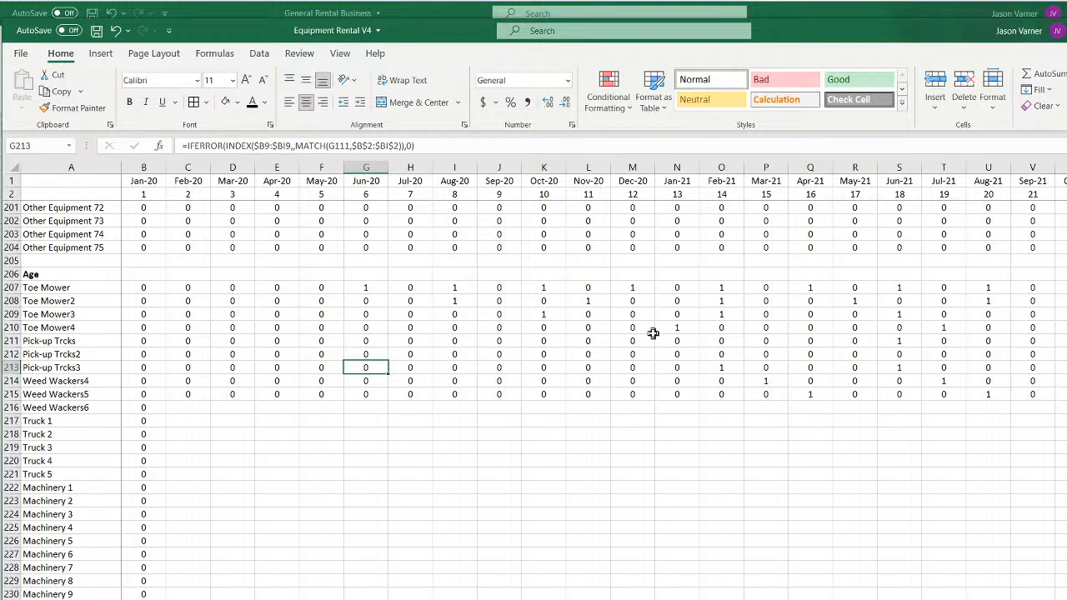
Fill the IFERROR formulas from C207 down through Other Equipment 75 in row 306 and across the remaining month columns
left_click(195, 288)
left_click(224, 313)
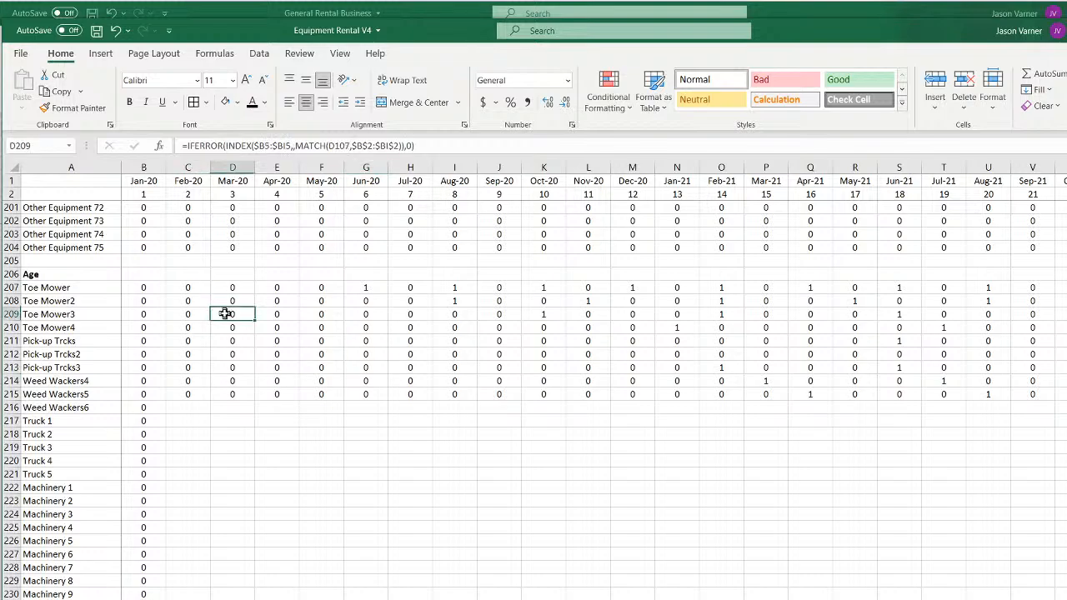
left_click(192, 287)
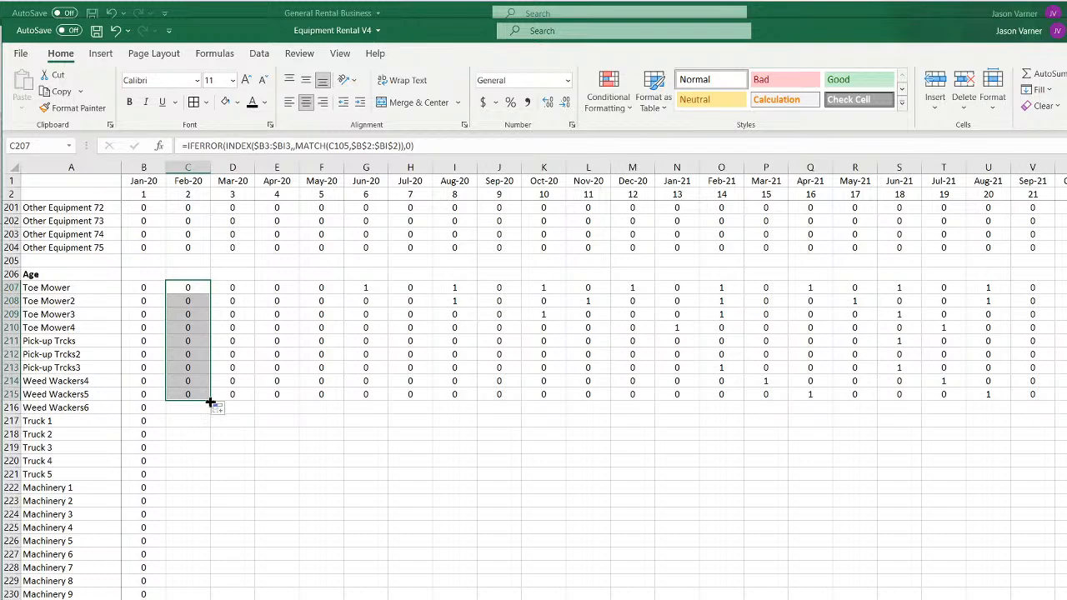
double_click(212, 398)
scroll(292, 523, "down", 20)
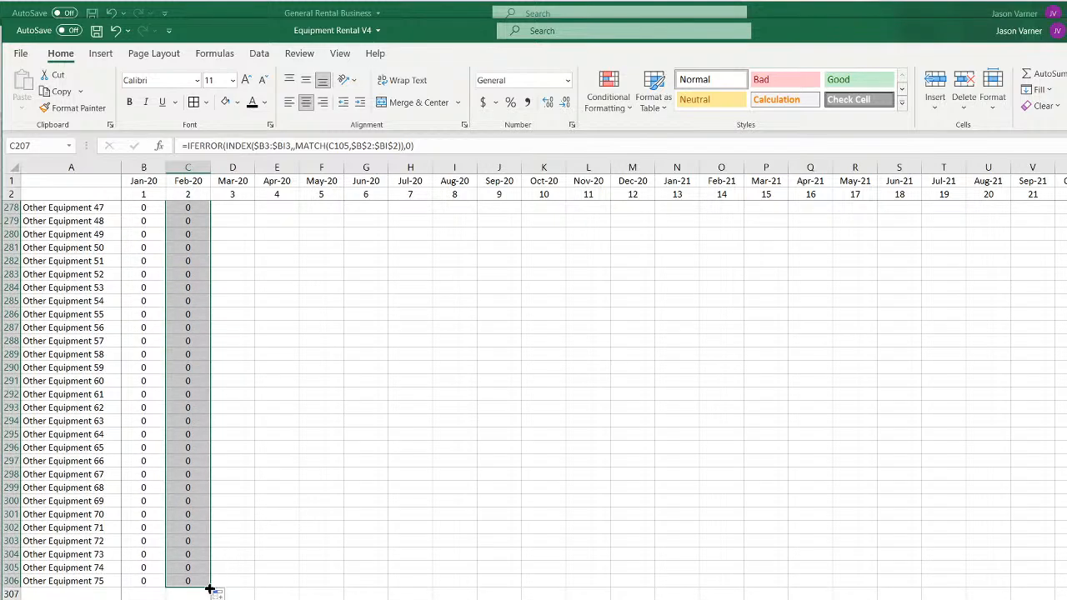
scroll(210, 590, "right", 12)
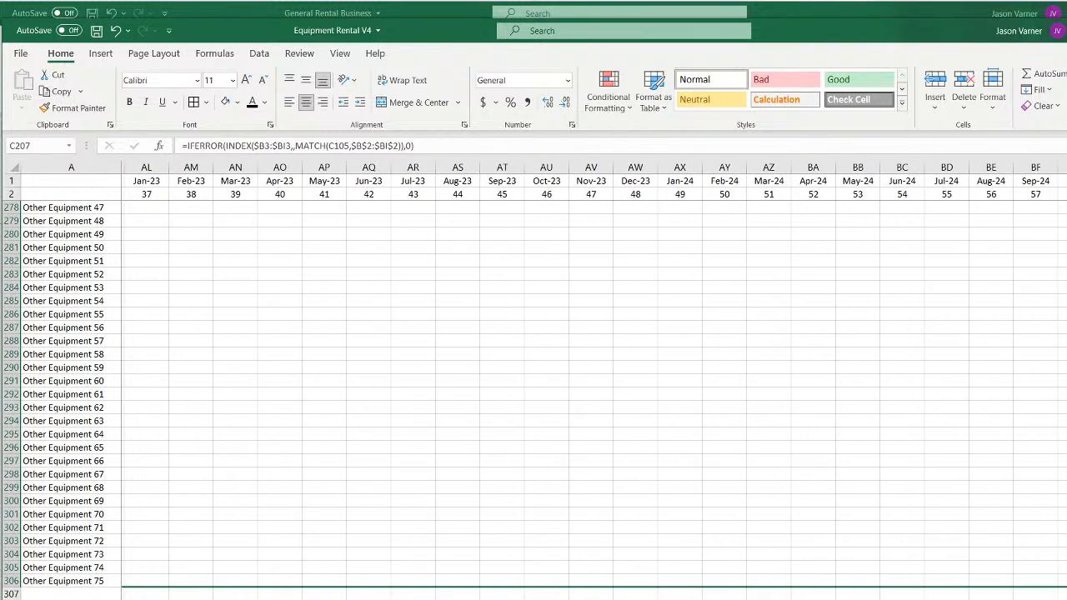
scroll(593, 383, "right", 1)
left_click_drag(1059, 584, 1065, 583)
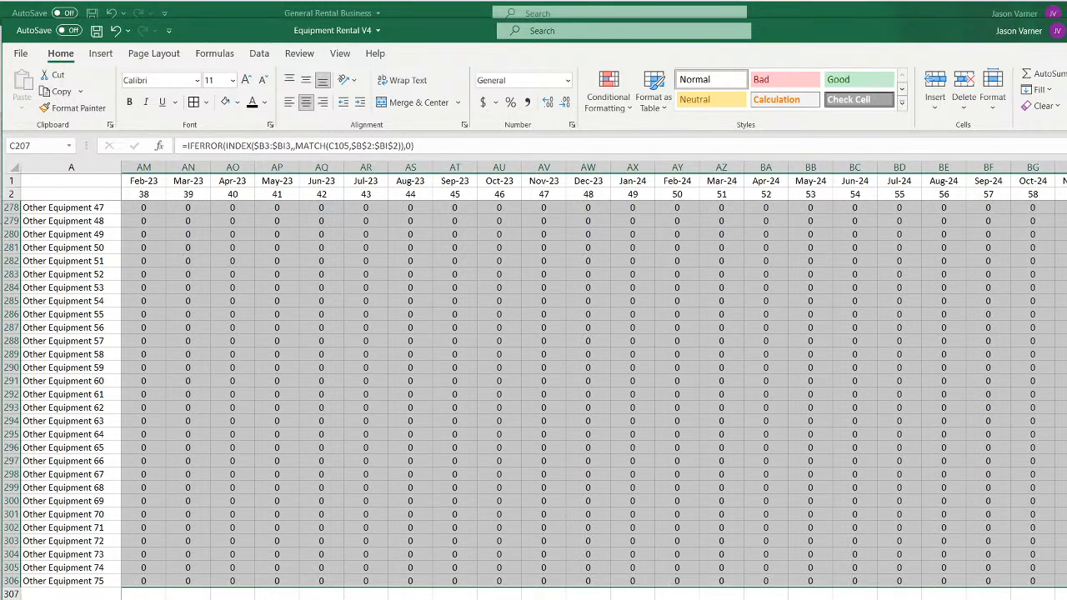
Extend the month headers and frequency flags from column BI across through column DR, checking the Monthly Cash Flow sheet for the final month
left_click_drag(1065, 181, 1066, 599)
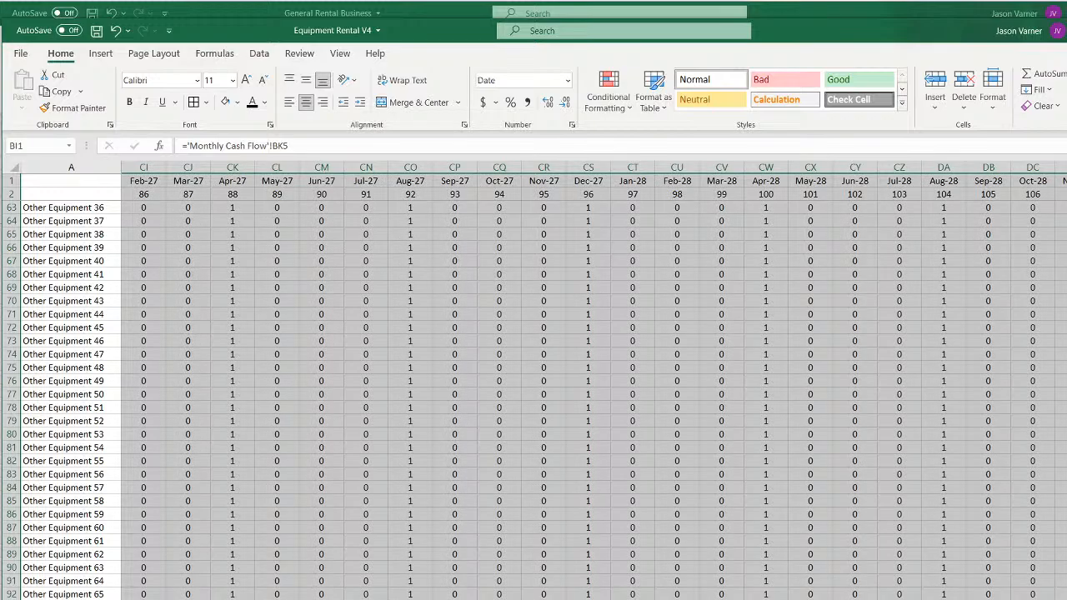
key("ctrl+Page_Up")
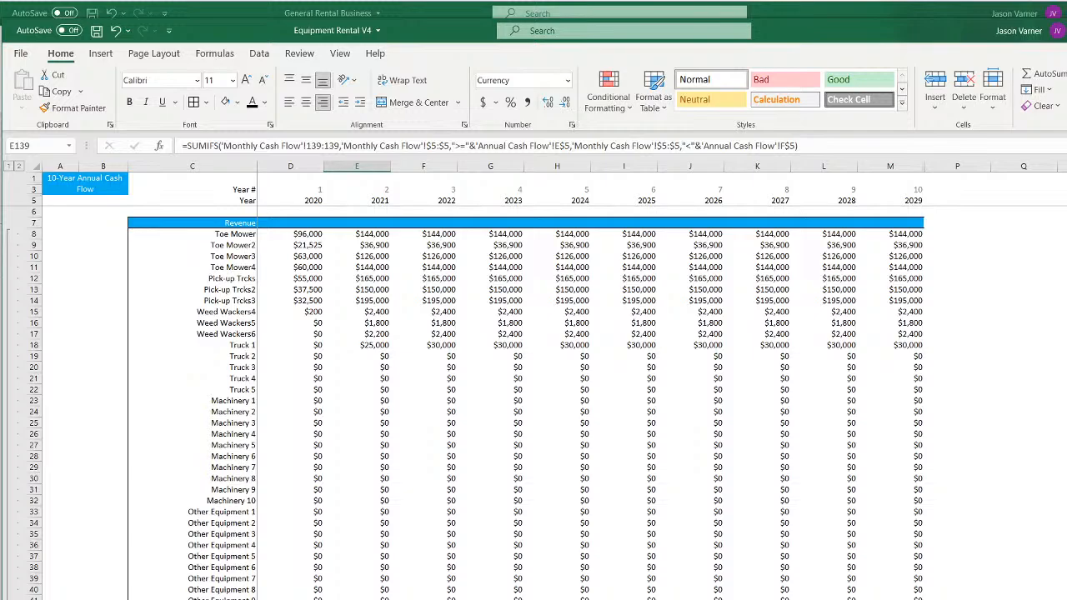
key("ctrl+Page_Up")
scroll(685, 380, "right", 20)
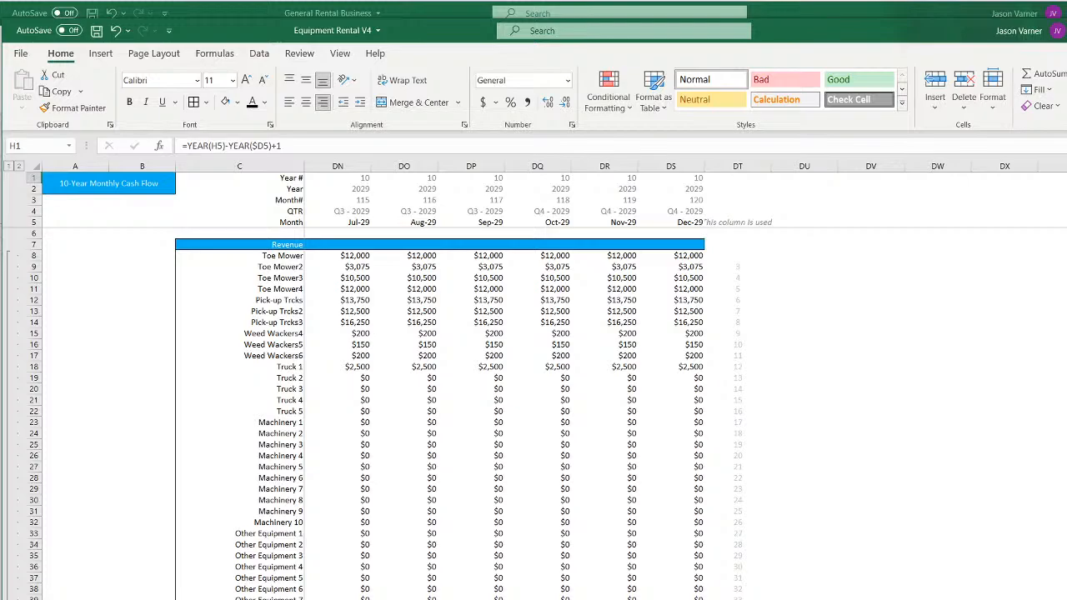
key("ctrl+Page_Down")
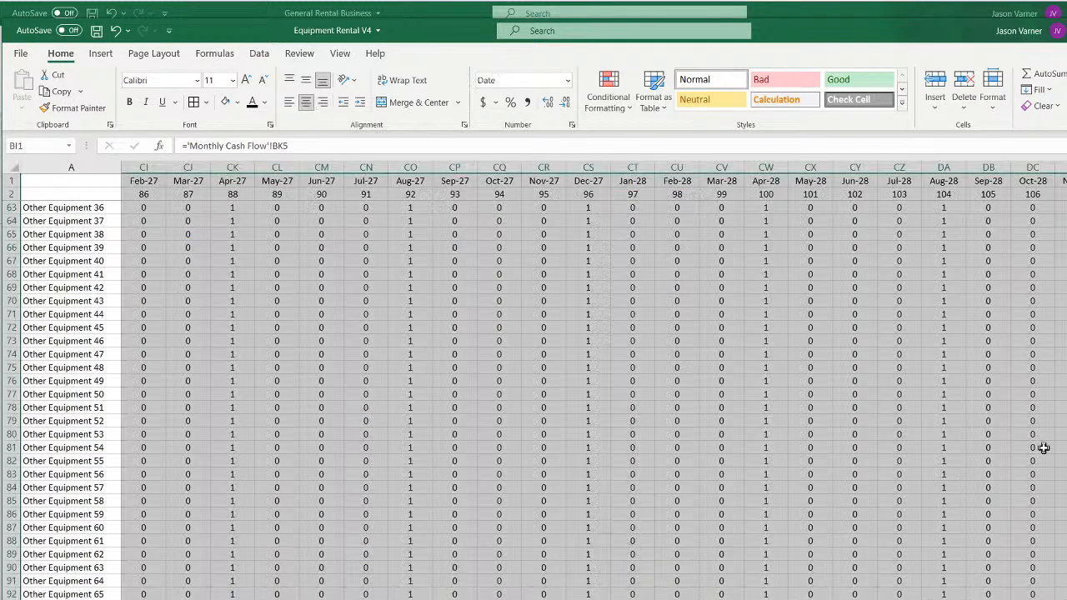
scroll(591, 380, "right", 5)
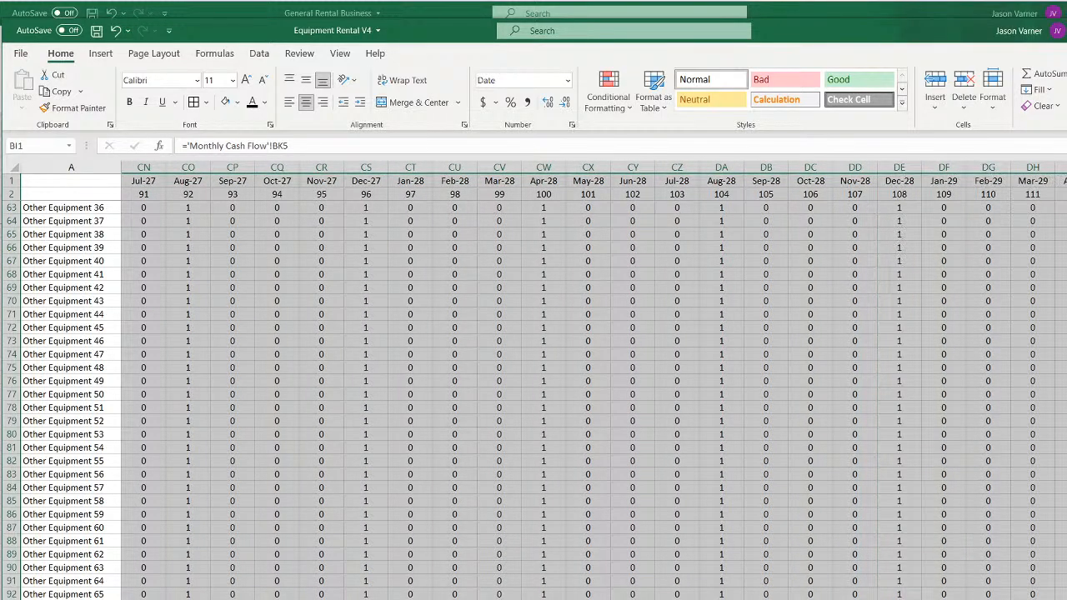
scroll(591, 380, "right", 12)
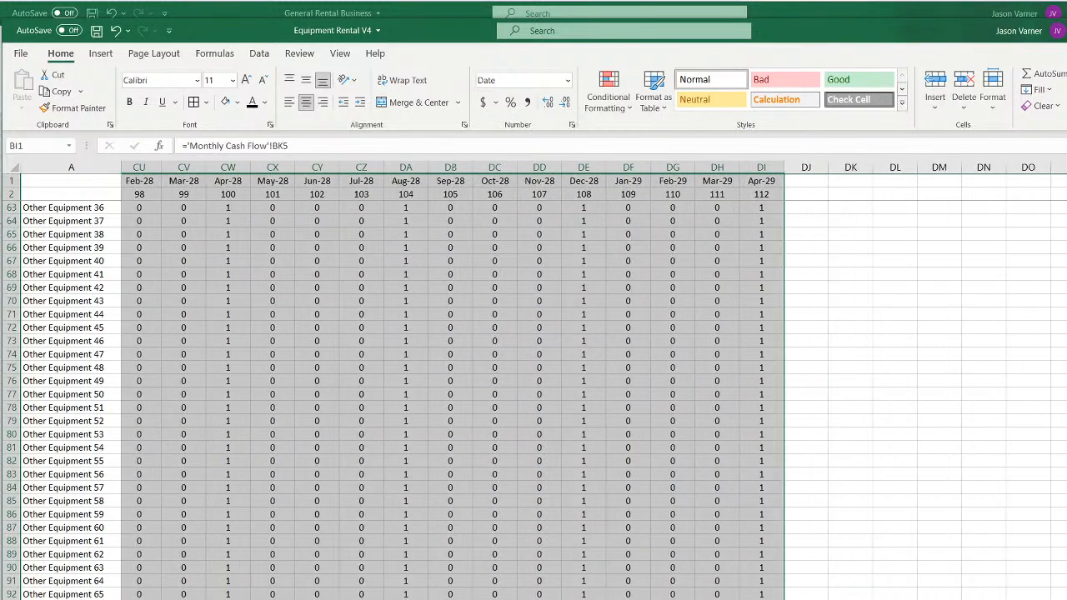
left_click_drag(567, 174, 965, 175)
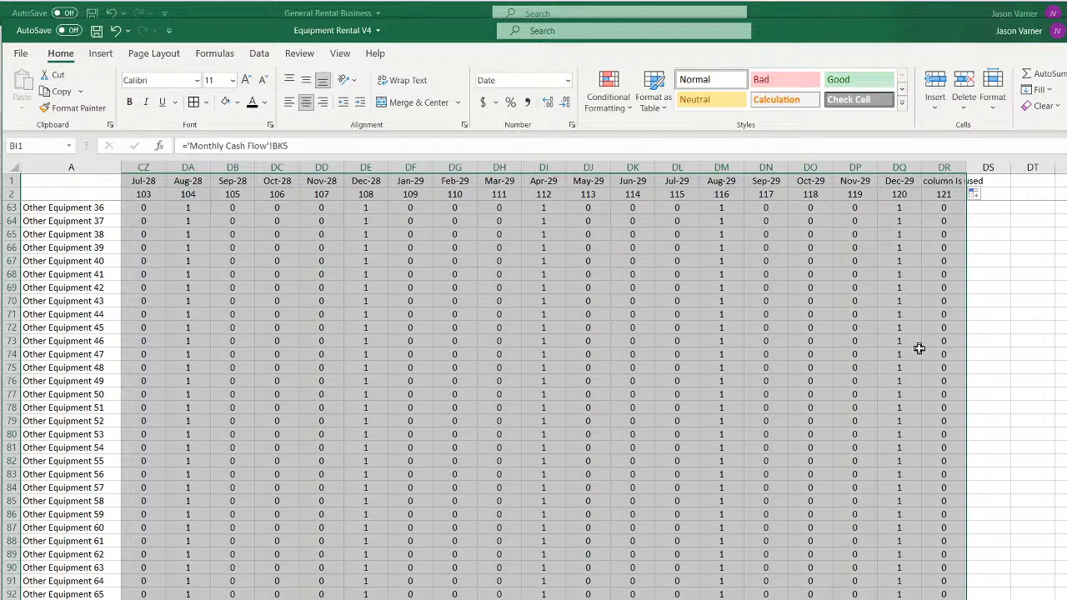
Clear everything in the surplus column DR, just past Dec-29
left_click(943, 167)
left_click(1040, 106)
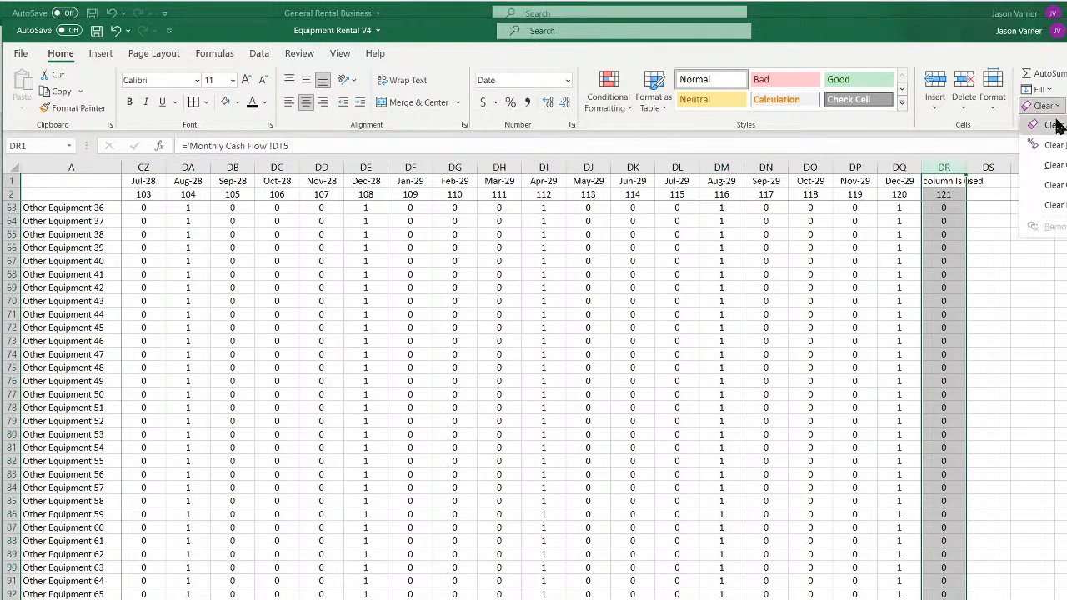
left_click(1049, 124)
left_click(1047, 341)
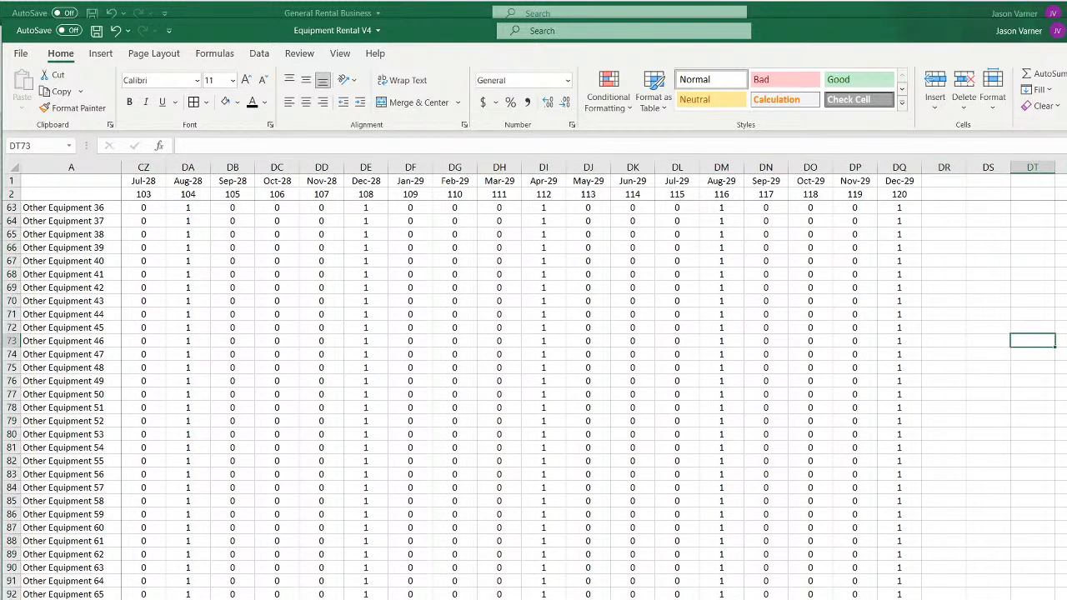
Review the filled equipment blocks down the sheet and examine the Toe Mower formula for Aug-20 in I207
scroll(593, 383, "left", 20)
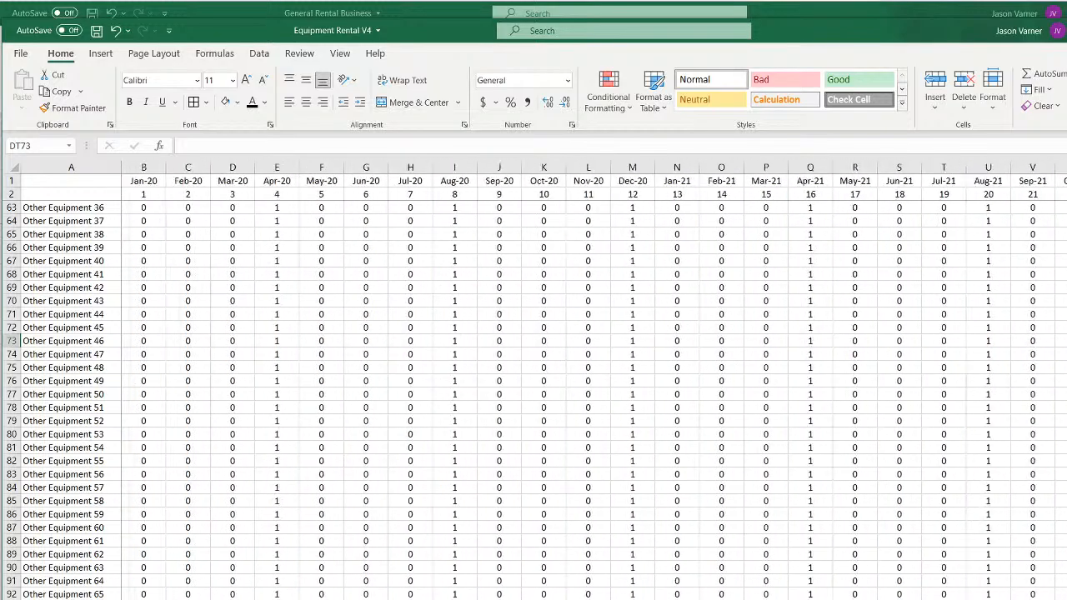
scroll(302, 518, "down", 20)
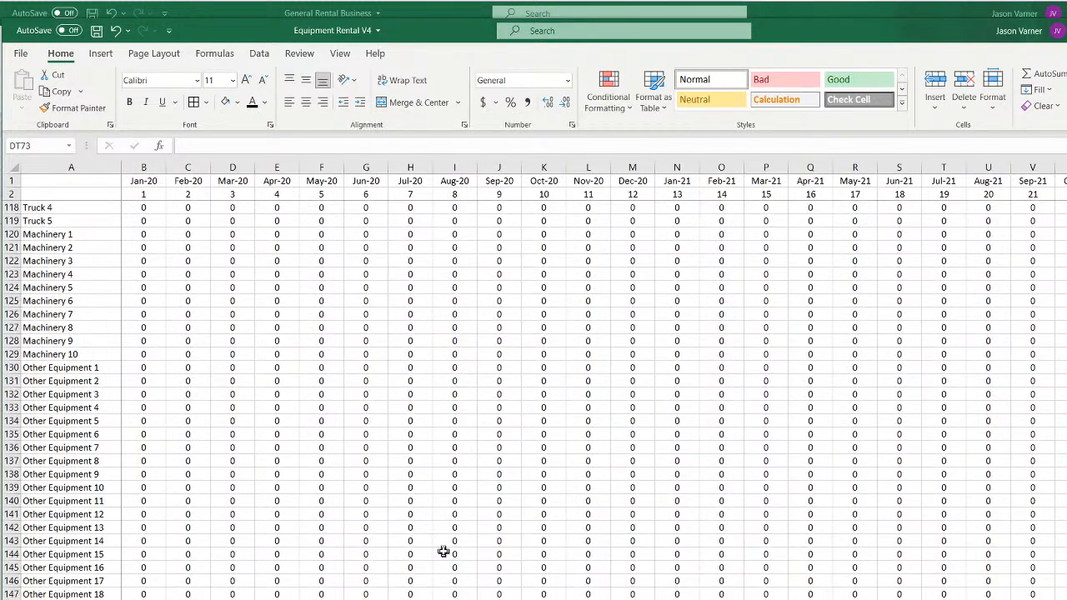
scroll(448, 551, "down", 20)
scroll(450, 551, "up", 18)
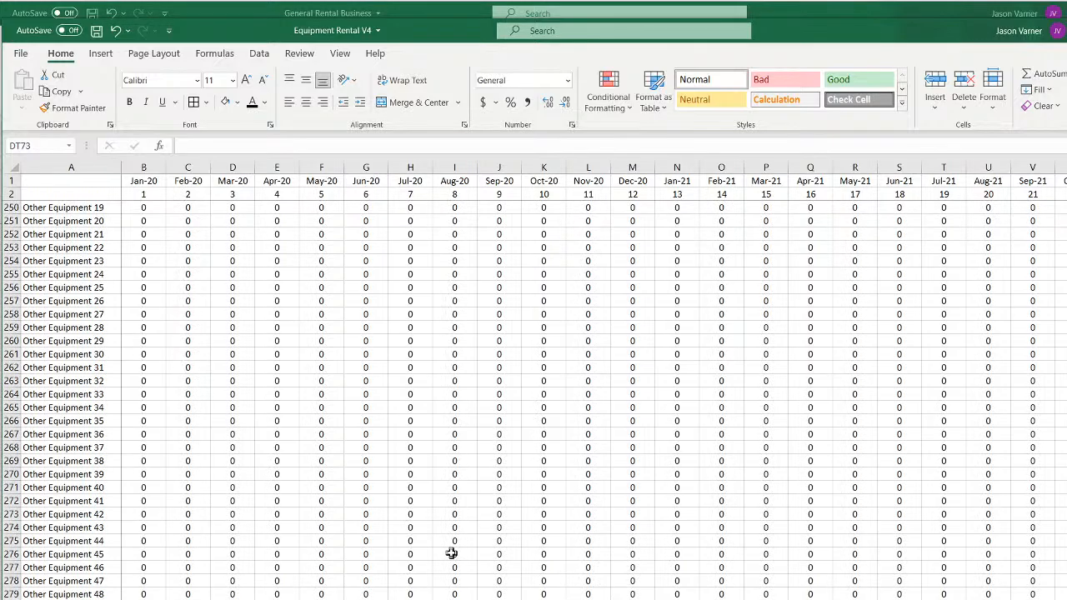
scroll(450, 552, "up", 11)
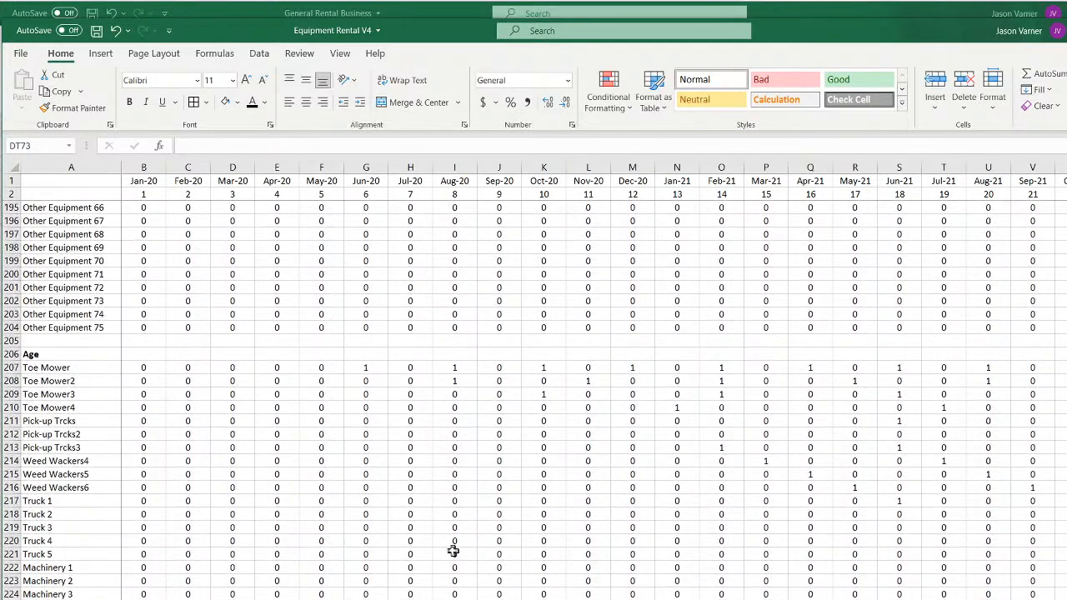
left_click(454, 368)
double_click(454, 367)
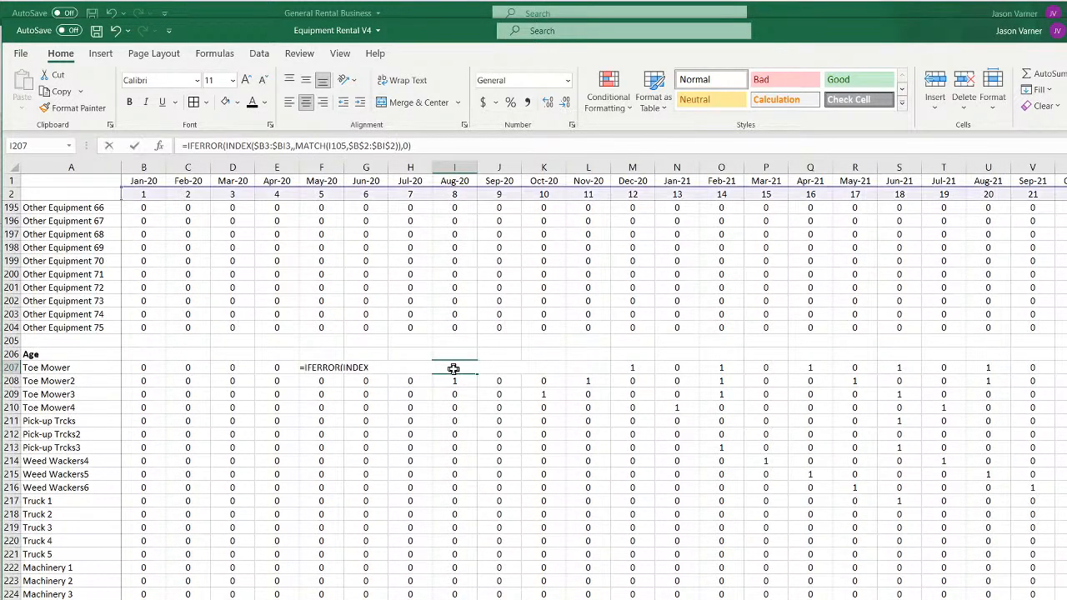
key("Return")
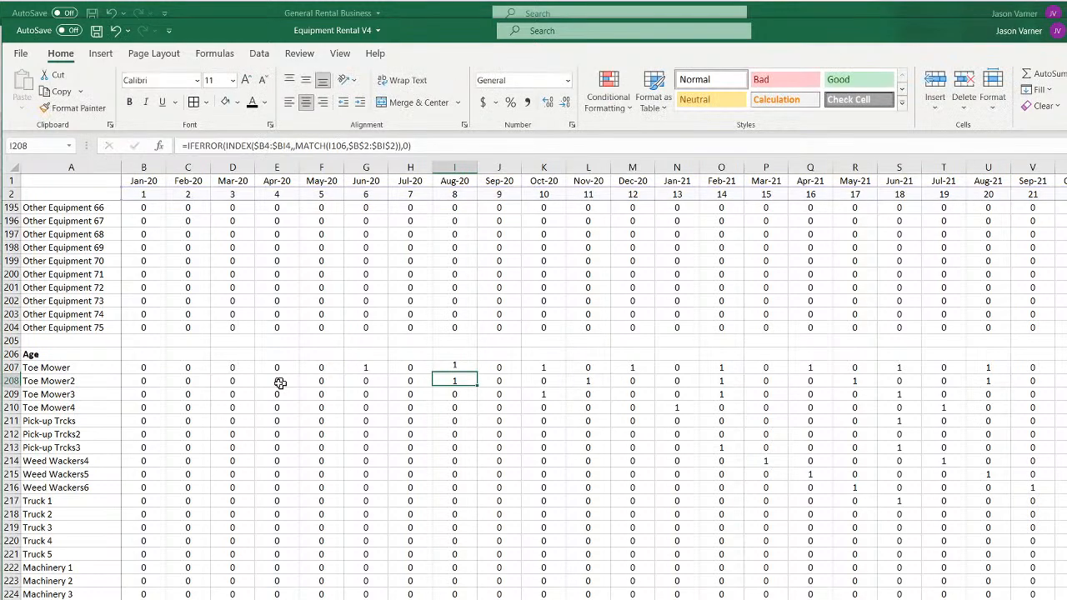
Wrap the Toe Mower formula in B207 in an IF that returns 0 when B1 is later than the end date in Purchases!$E5
left_click(144, 368)
left_click(189, 145)
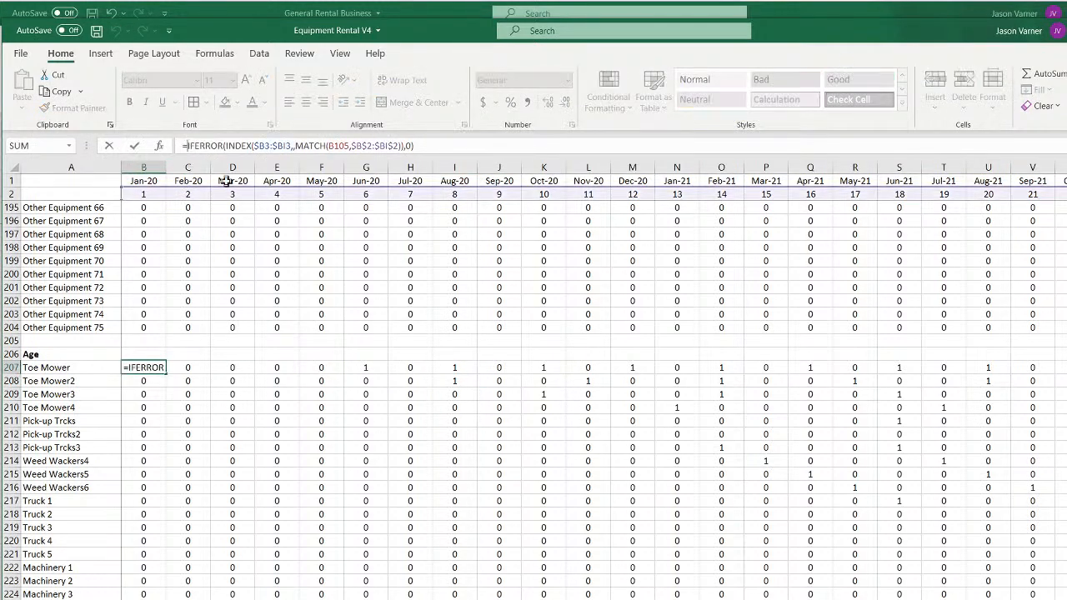
type("if(")
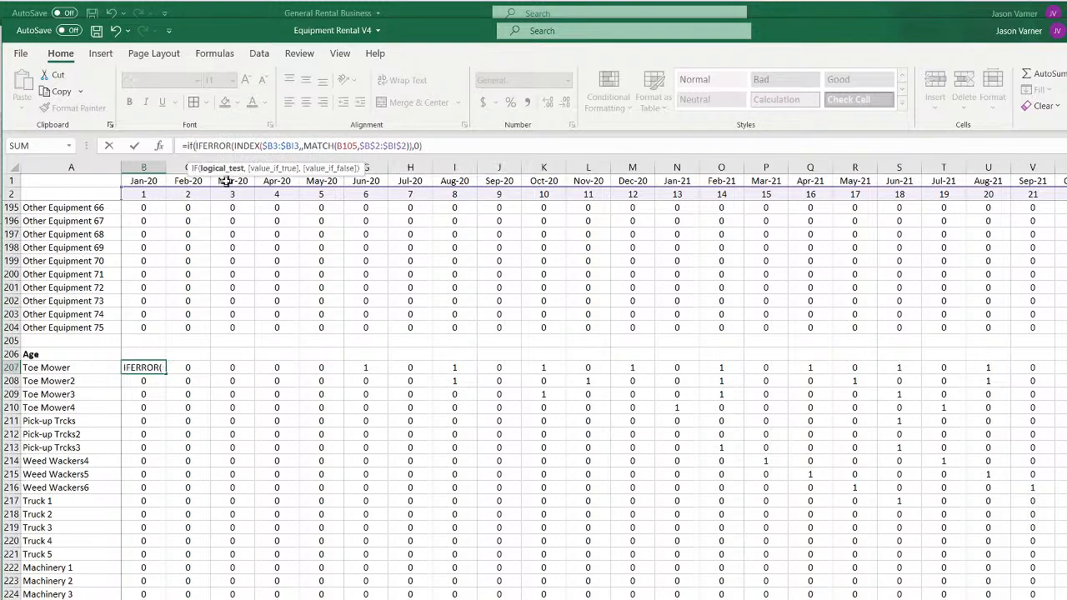
left_click(140, 181)
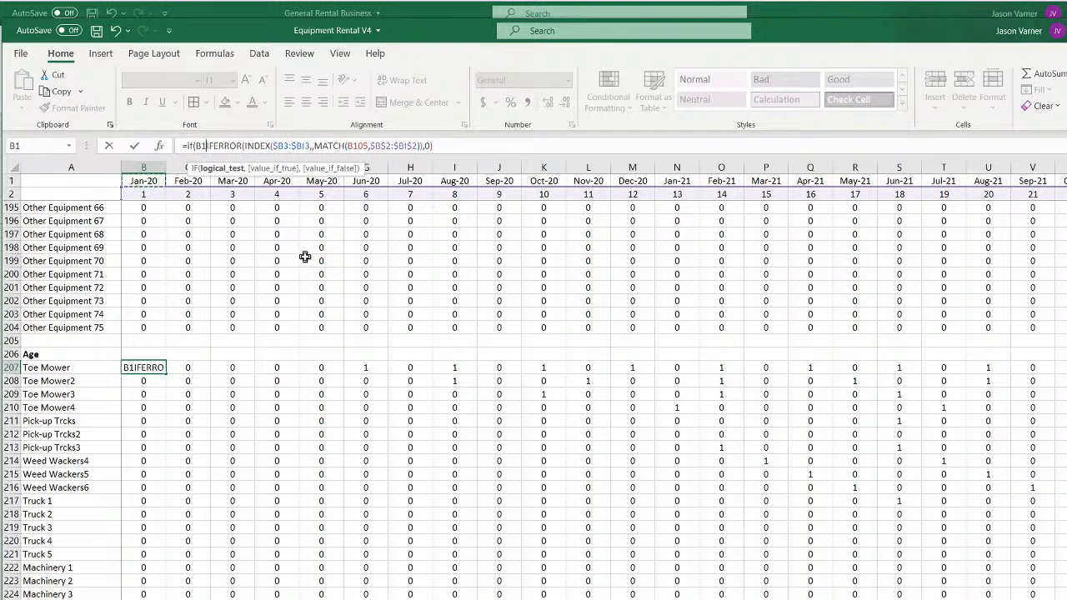
type(">")
left_click(179, 598)
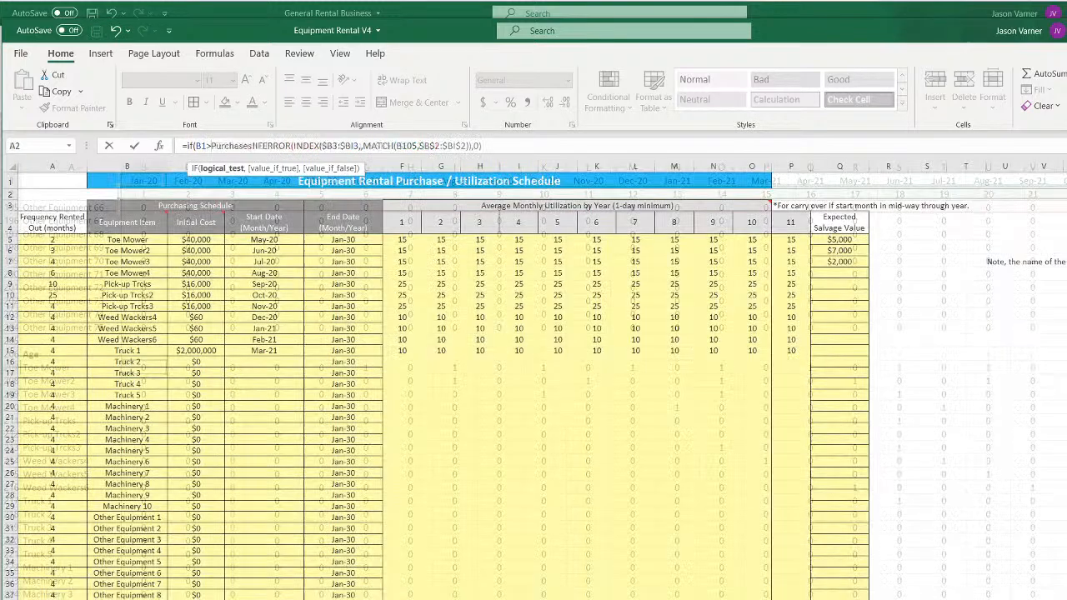
left_click(349, 240)
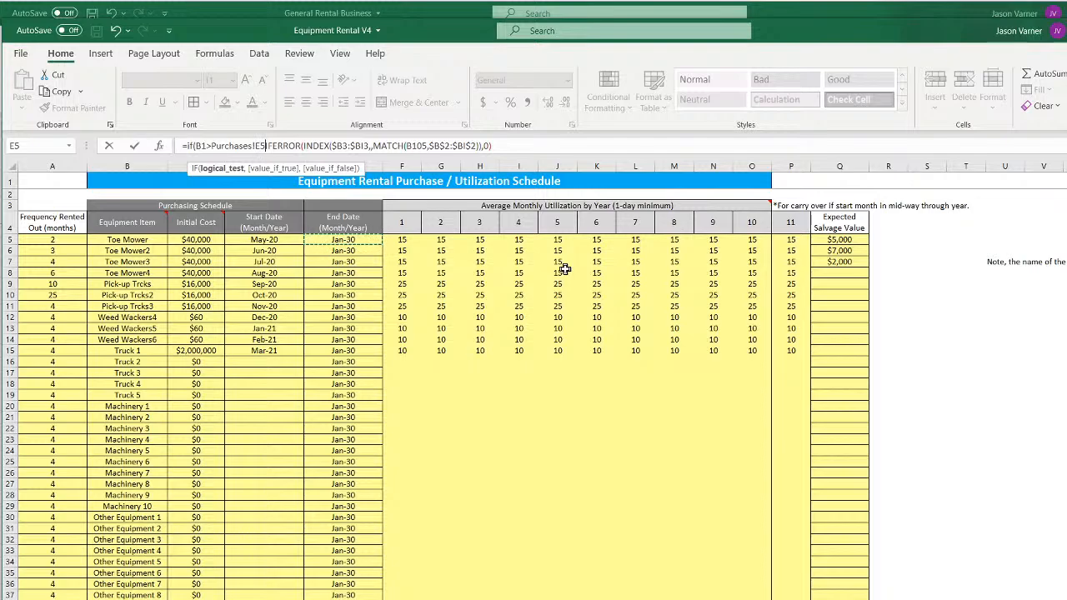
type(",0,")
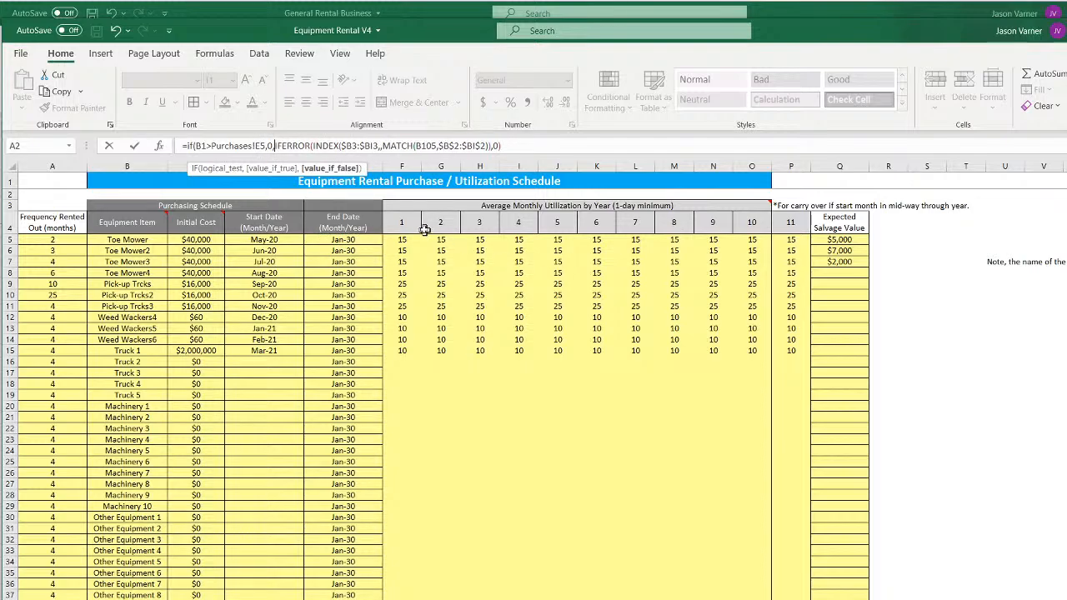
left_click(262, 146)
type("$")
key("Return")
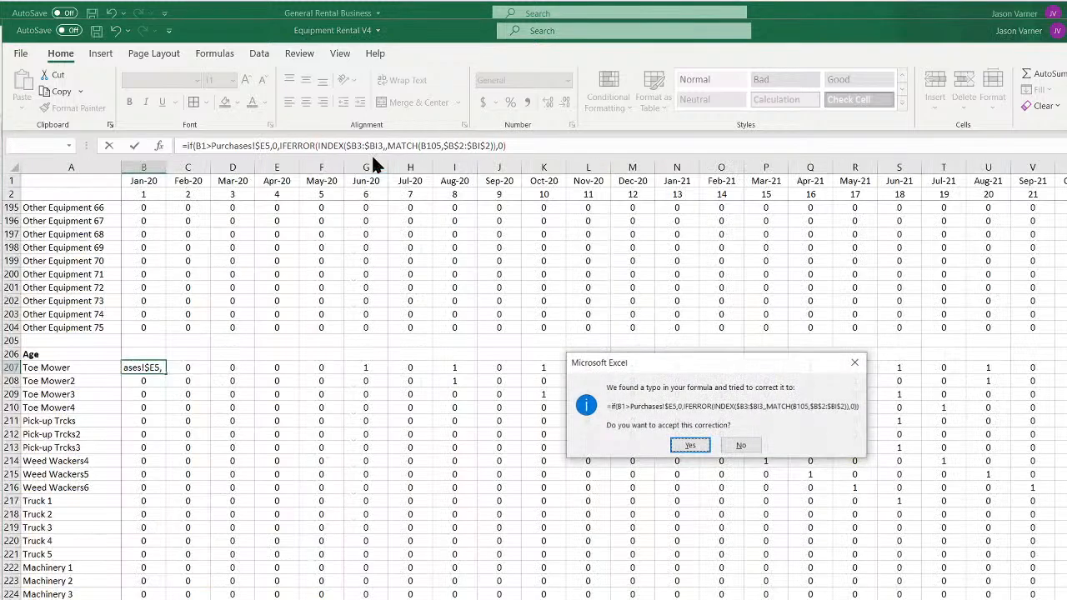
key("Return")
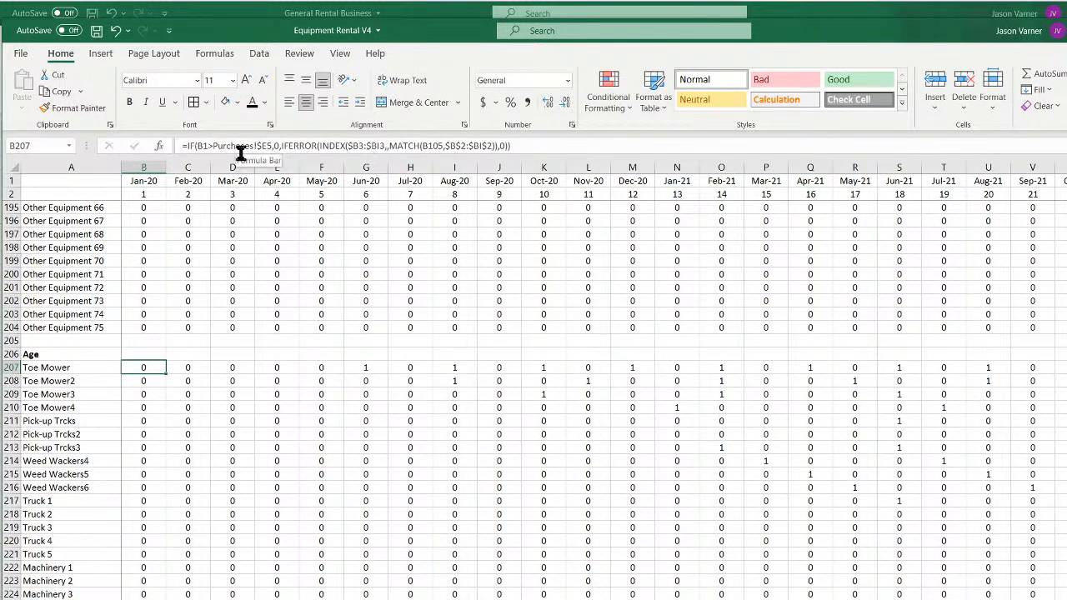
Anchor the month reference in B207 as B$1 and fill the formula across through column BI and down the equipment rows
double_click(150, 367)
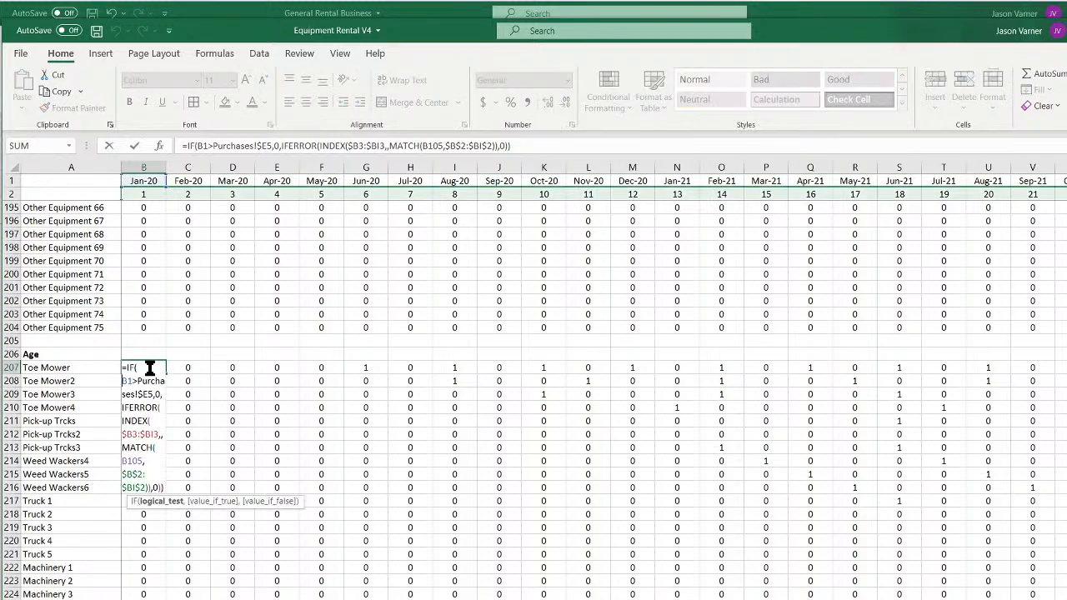
left_click(204, 146)
type("$")
key("Return")
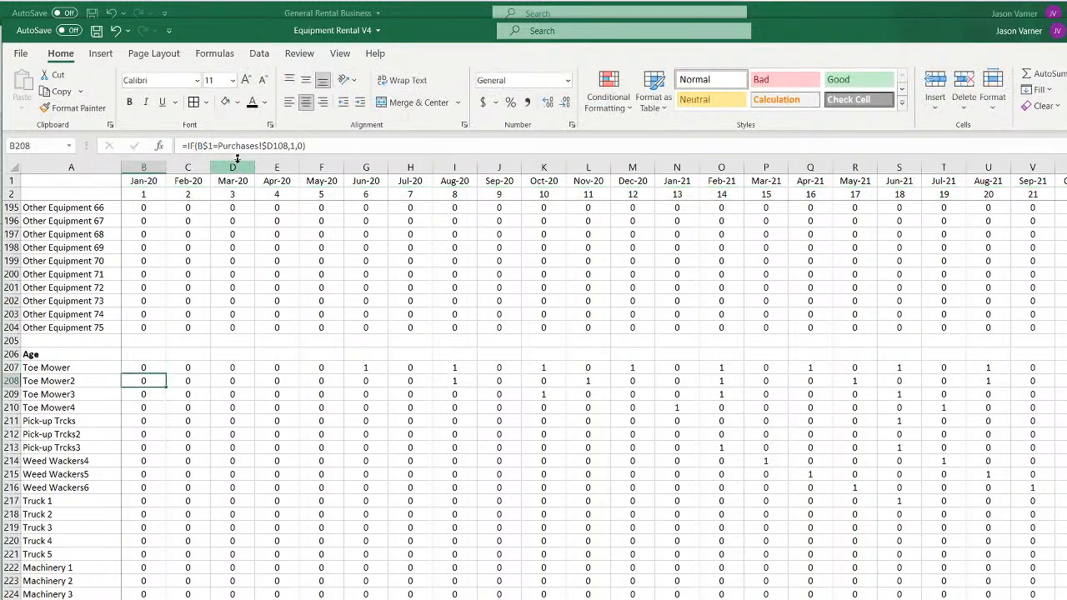
left_click(143, 369)
left_click_drag(166, 374, 1066, 396)
double_click(1066, 374)
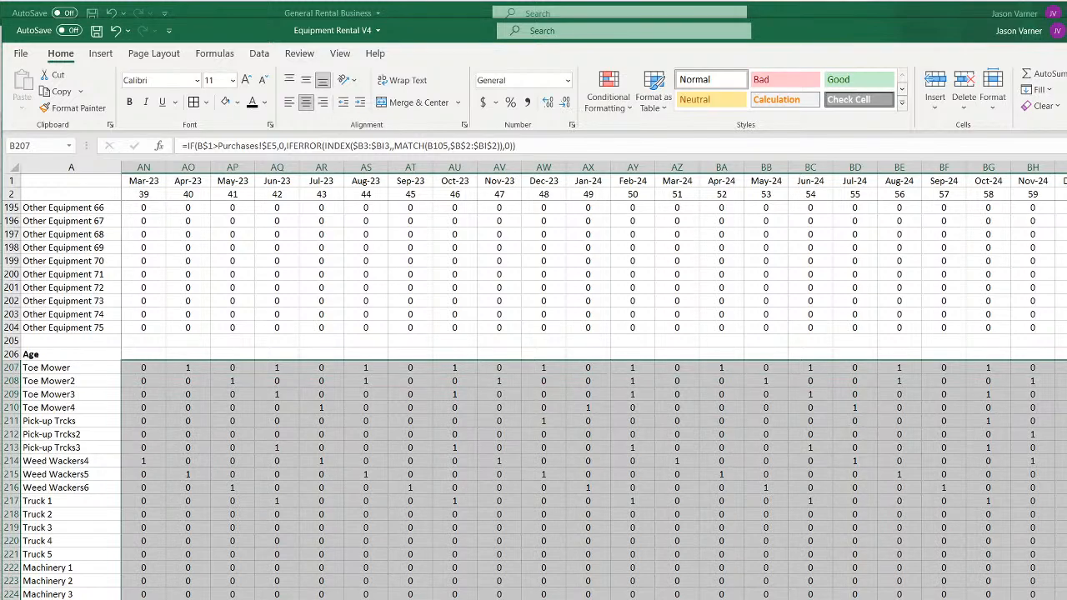
Fill the column BI formulas, from BI3 down through the lower equipment block, across the remaining months from Jan-25, and check the results
scroll(593, 380, "right", 1)
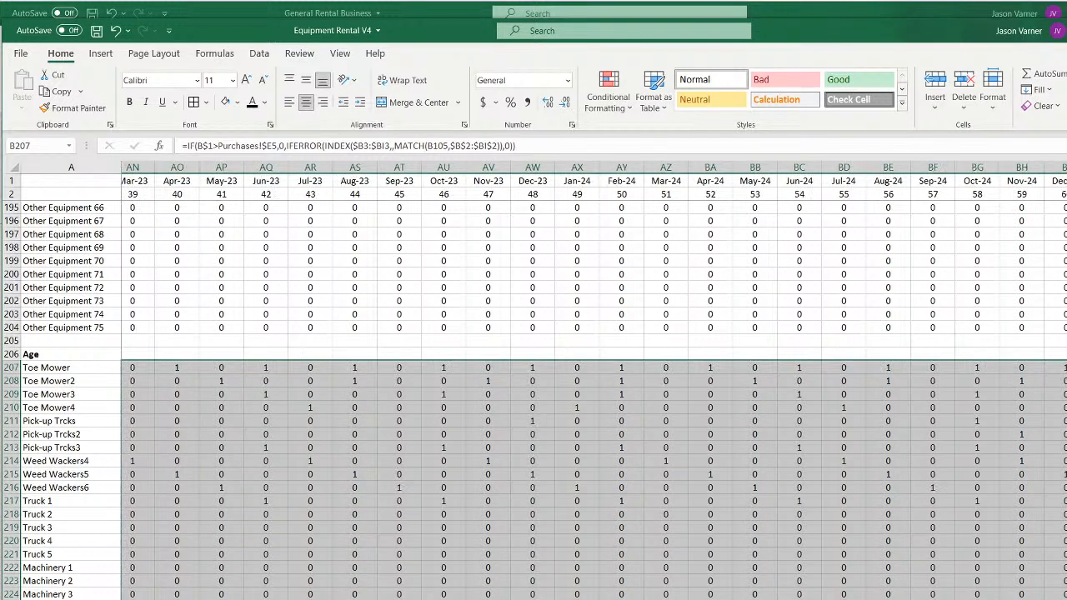
scroll(594, 380, "left", 1)
scroll(650, 469, "right", 6)
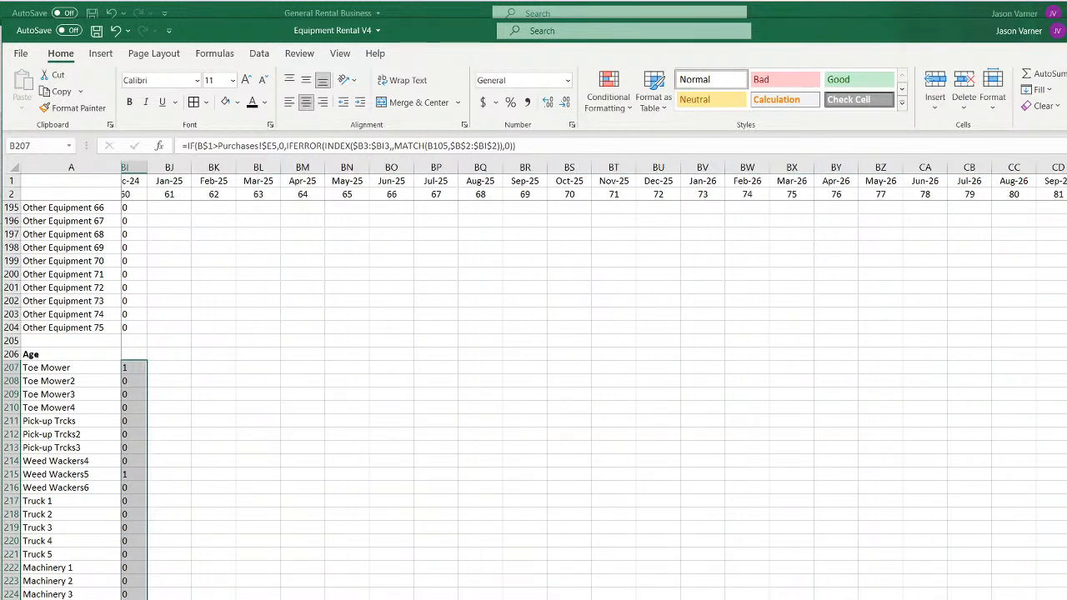
scroll(565, 301, "up", 18)
scroll(564, 303, "up", 20)
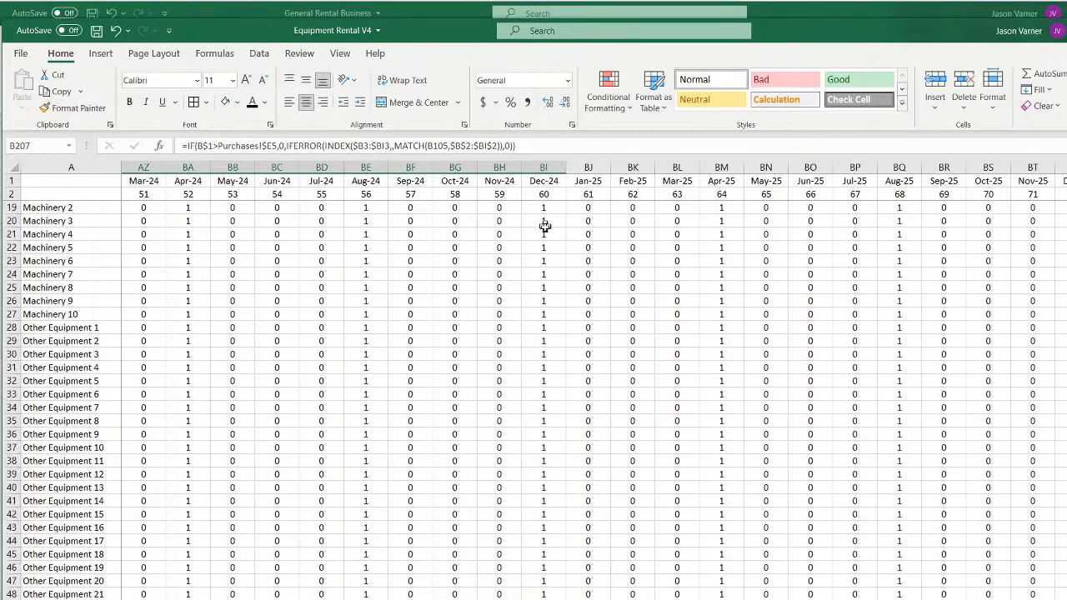
left_click_drag(544, 209, 543, 599)
scroll(594, 380, "right", 15)
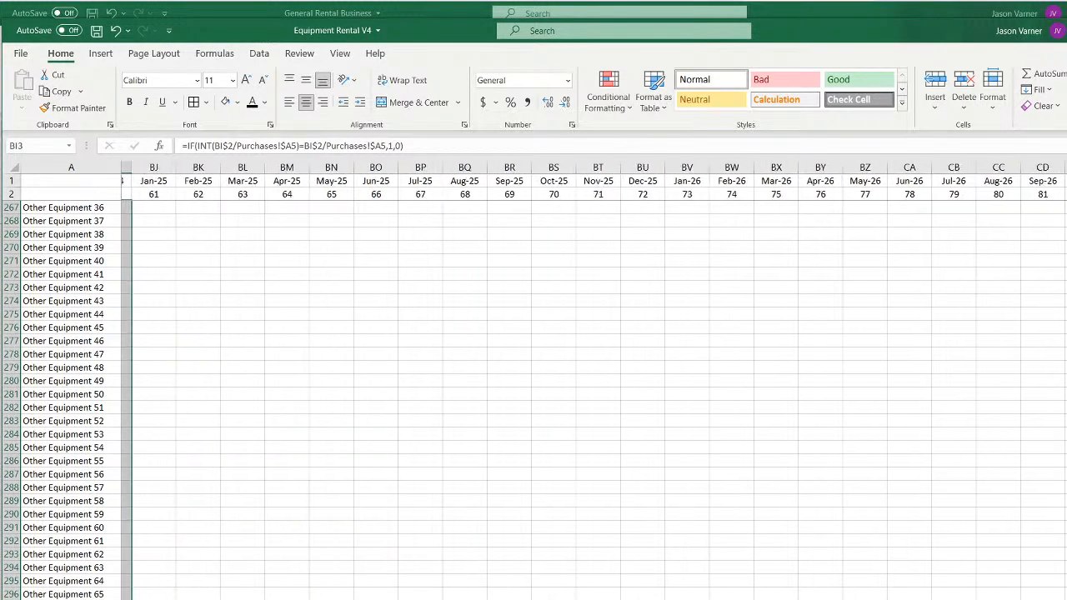
scroll(593, 380, "right", 1)
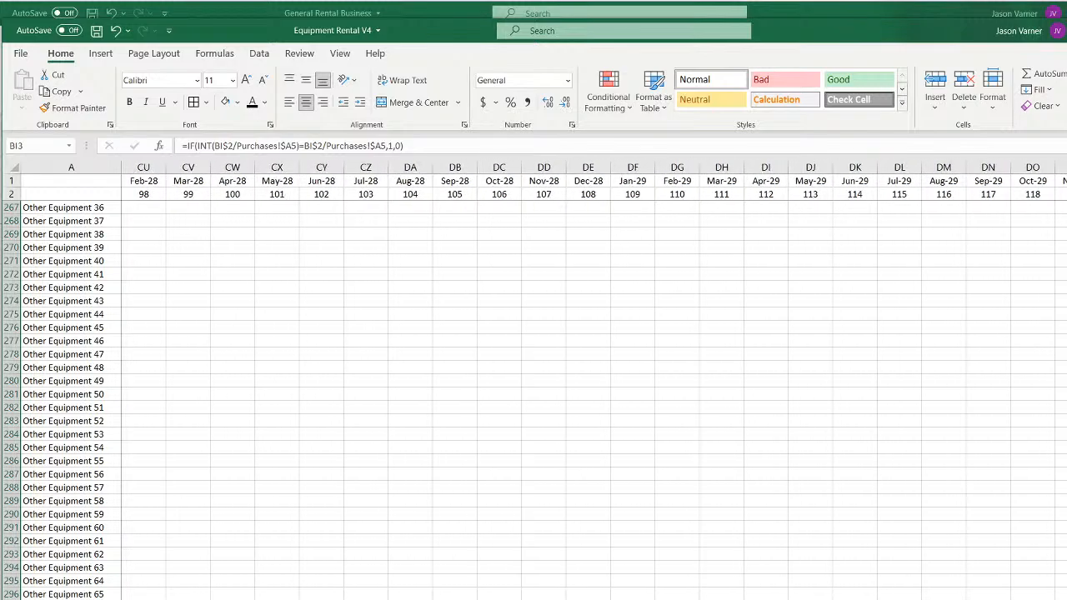
left_click(1065, 599, "shift")
key("ctrl+r")
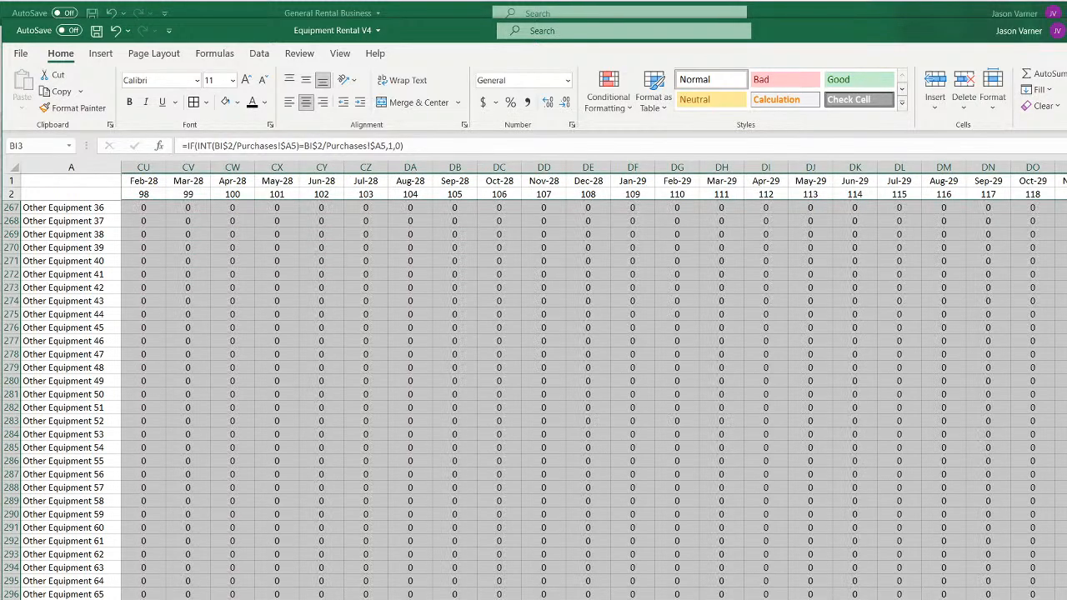
scroll(533, 400, "up", 20)
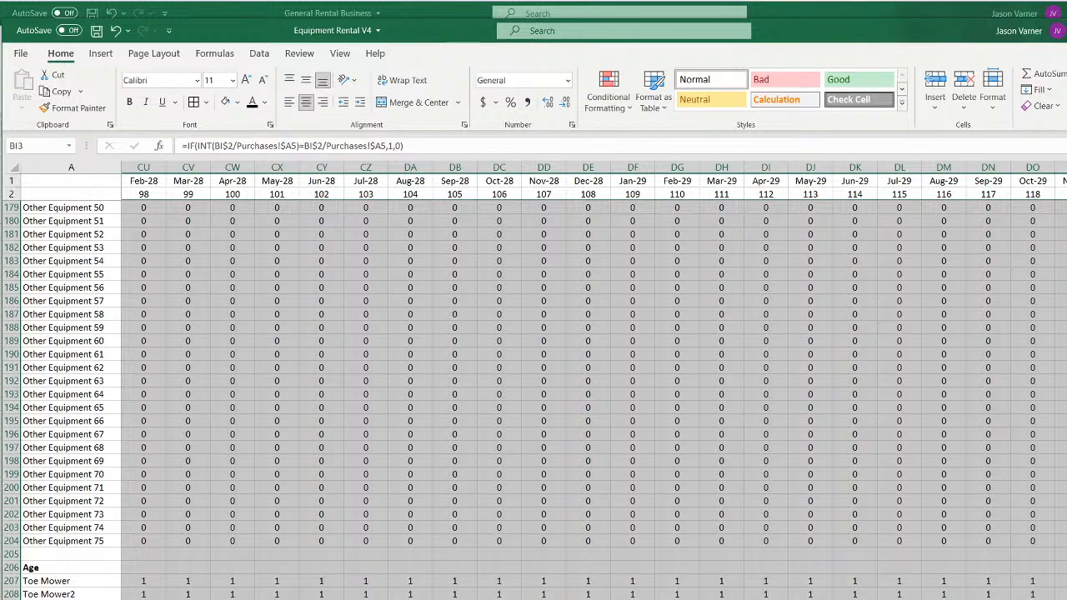
scroll(534, 400, "down", 4)
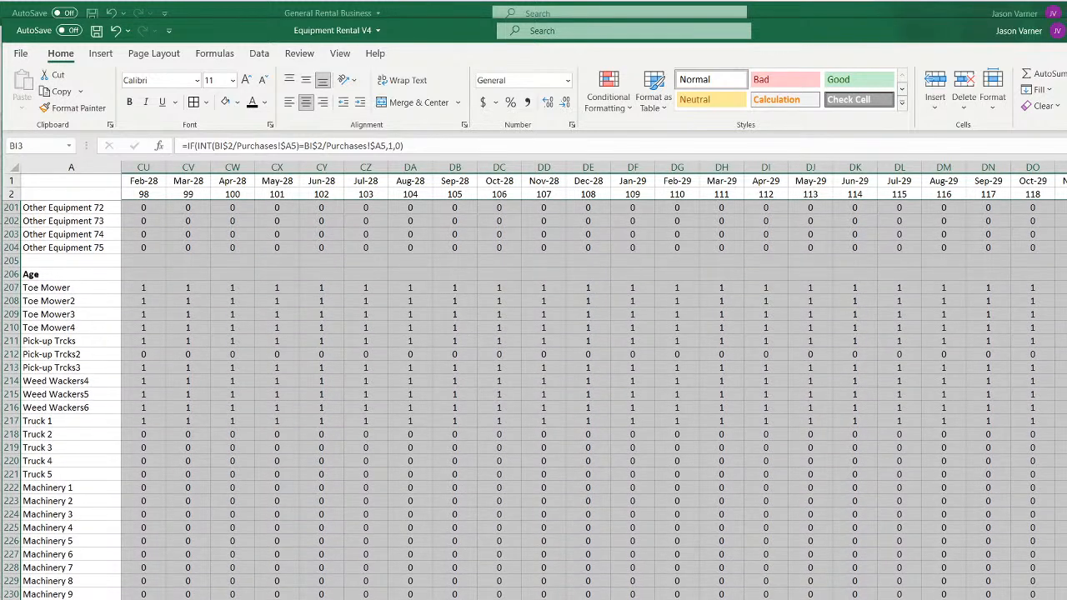
scroll(533, 400, "down", 4)
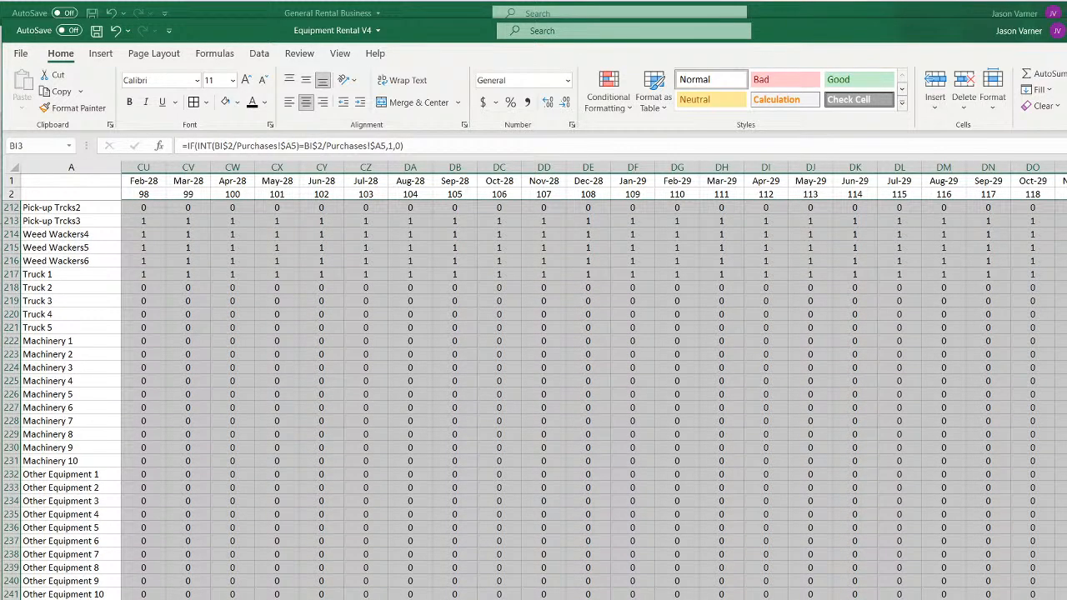
Review the filled equipment blocks from Jan-20 onward and examine the Toe Mower formulas in G207, I207 and K207
scroll(533, 400, "up", 20)
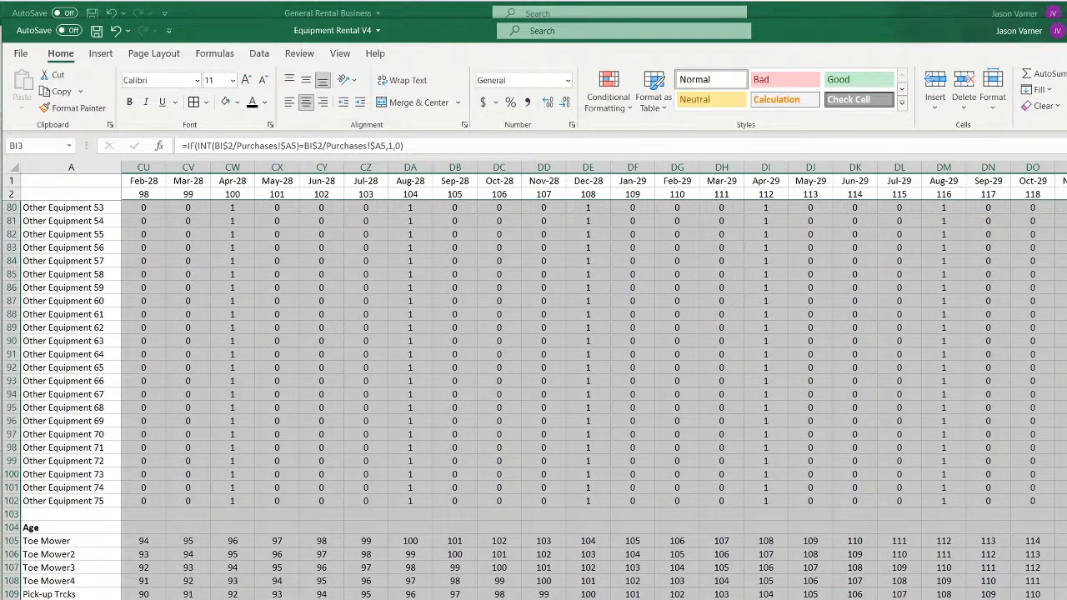
scroll(593, 380, "left", 20)
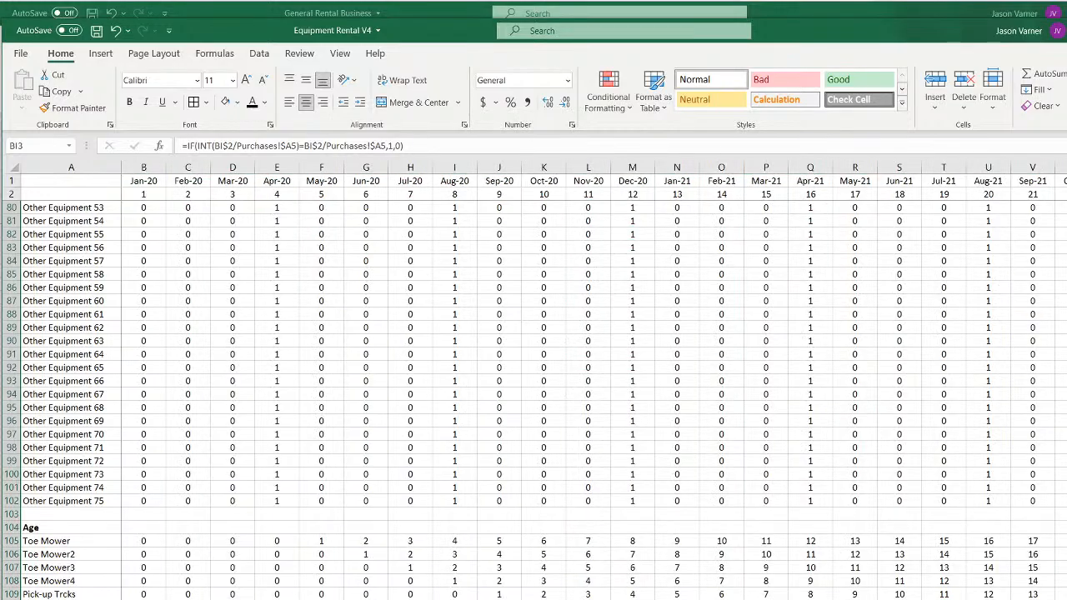
scroll(593, 380, "down", 20)
scroll(533, 400, "down", 20)
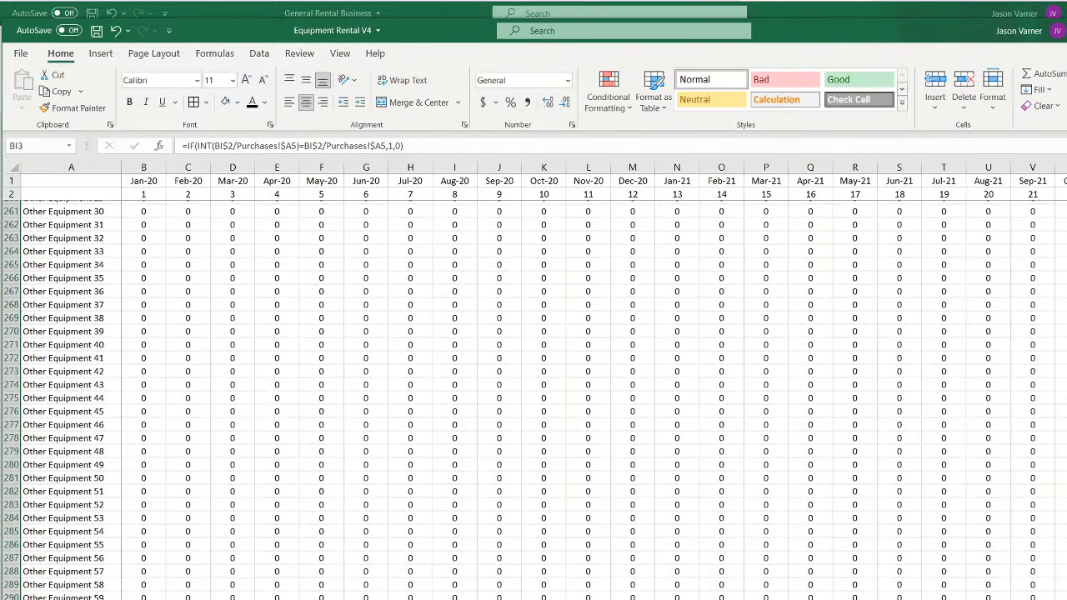
scroll(534, 400, "up", 20)
scroll(98, 352, "up", 7)
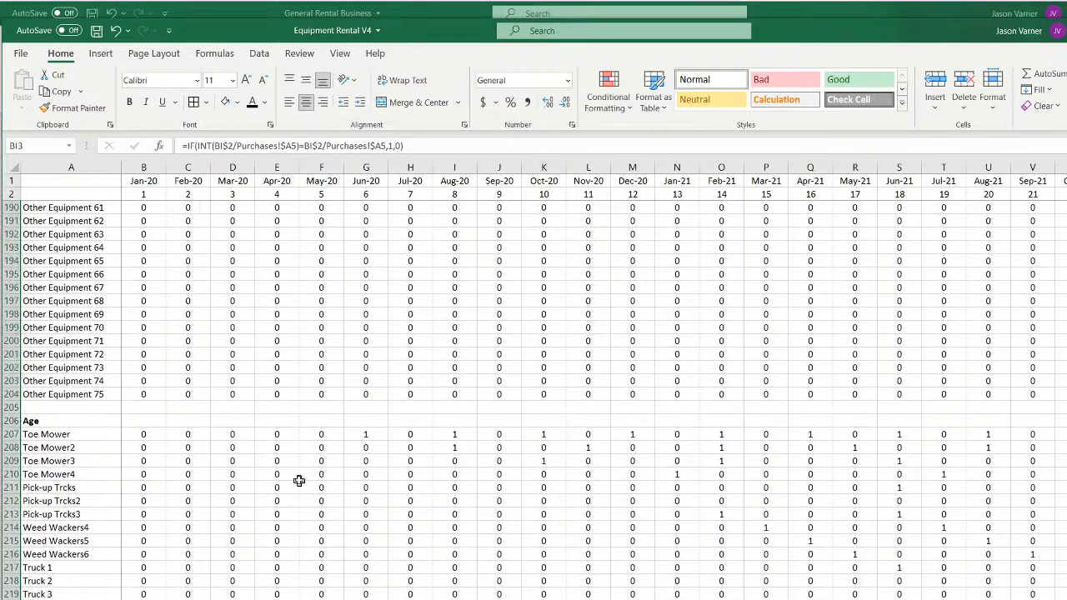
left_click(375, 432)
left_click(450, 431)
left_click(543, 434)
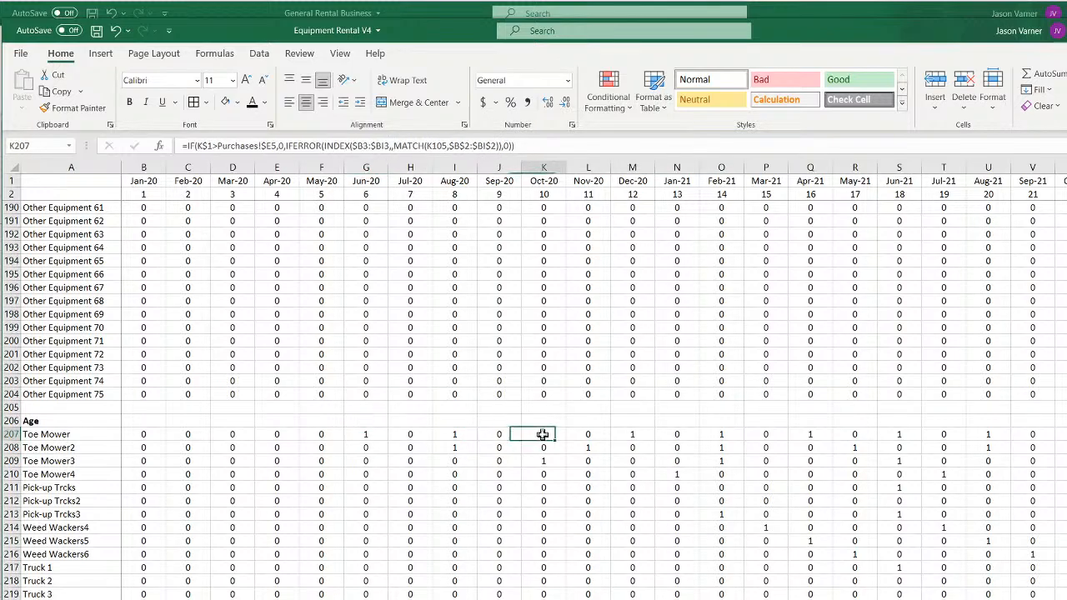
left_click(371, 434)
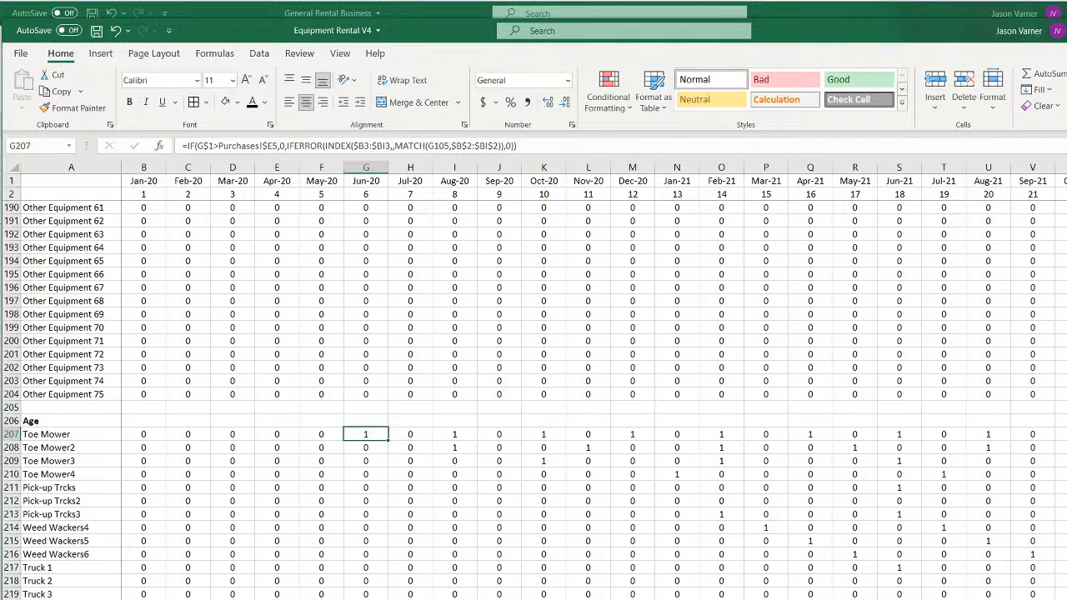
Set the Toe Mower's rental frequency in Purchases A5 to 6 months and check its rental flags in row 207
key("ctrl+Page_Up")
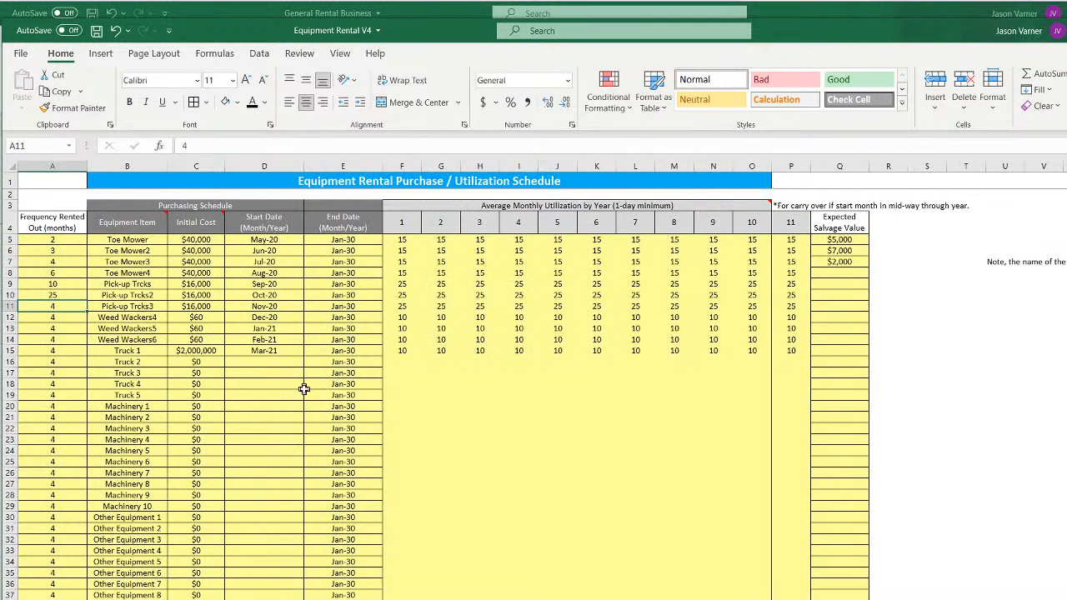
left_click(266, 239)
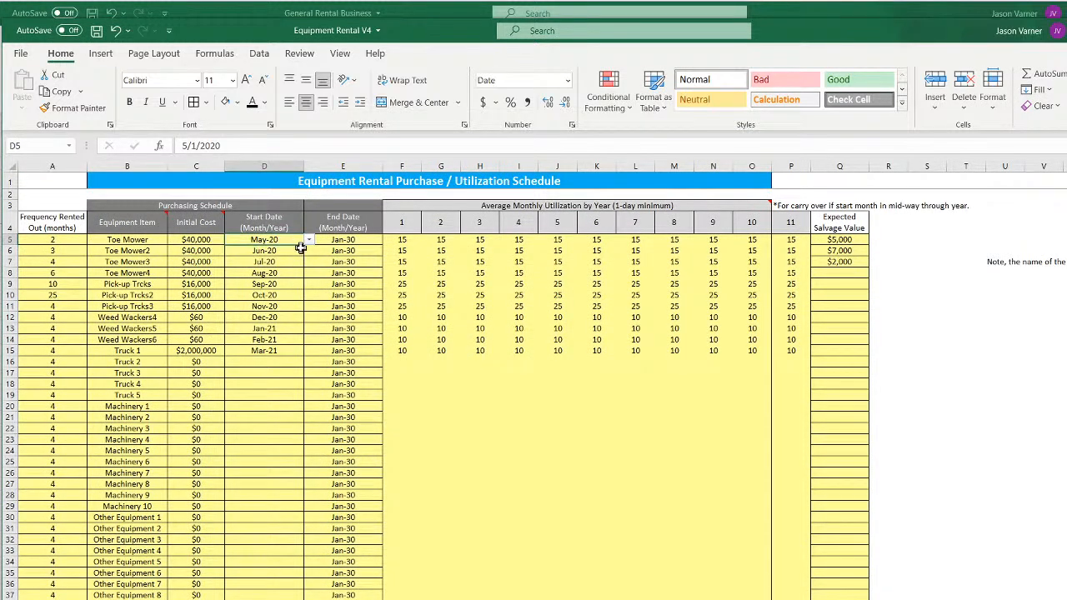
left_click(73, 240)
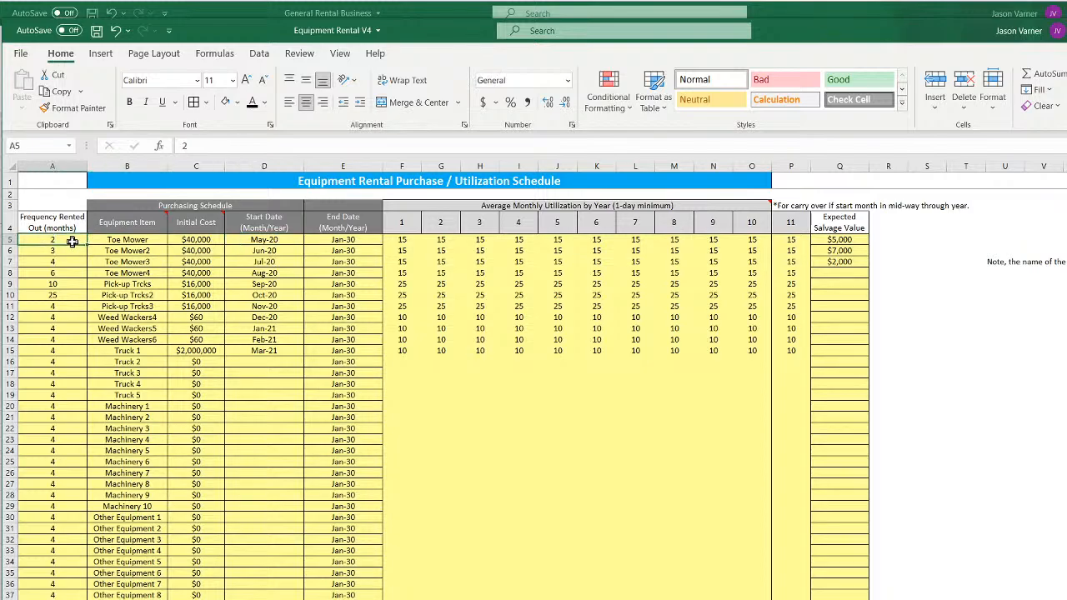
type("6")
key("Return")
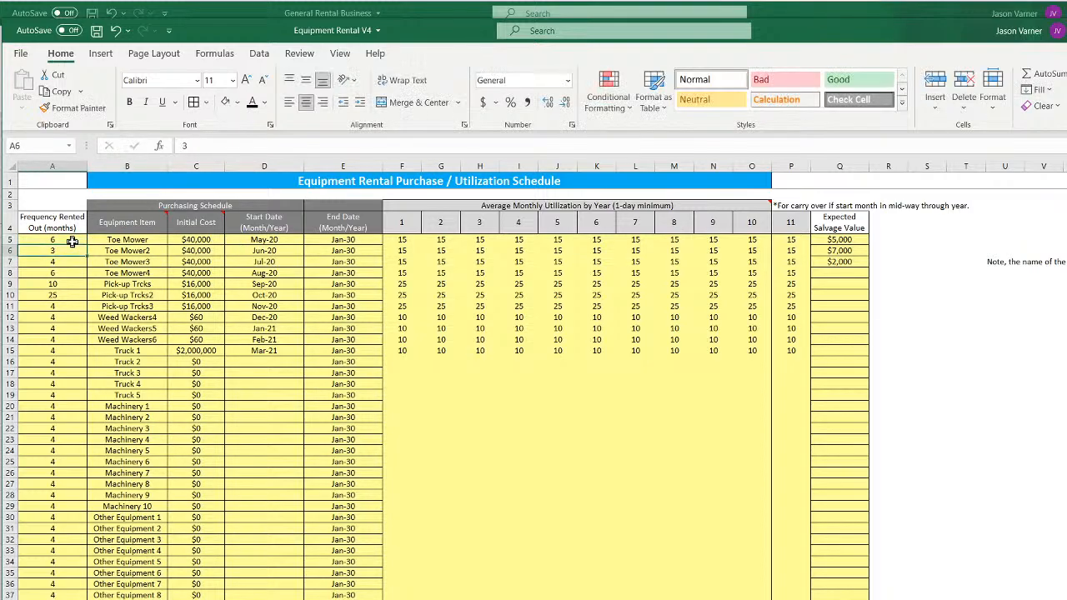
left_click(273, 241)
key("ctrl+Page_Down")
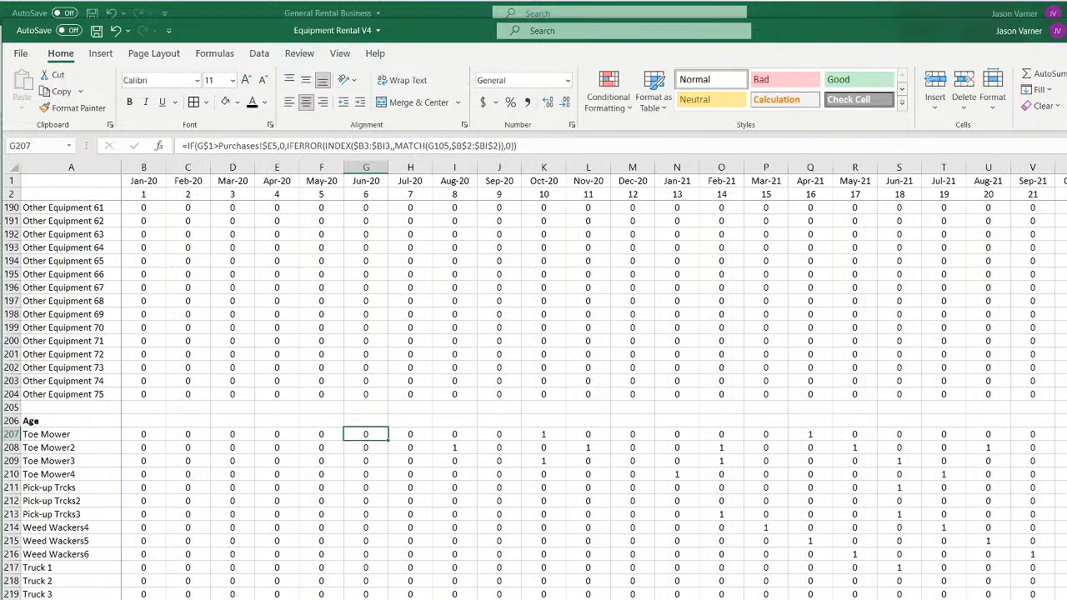
left_click(542, 433)
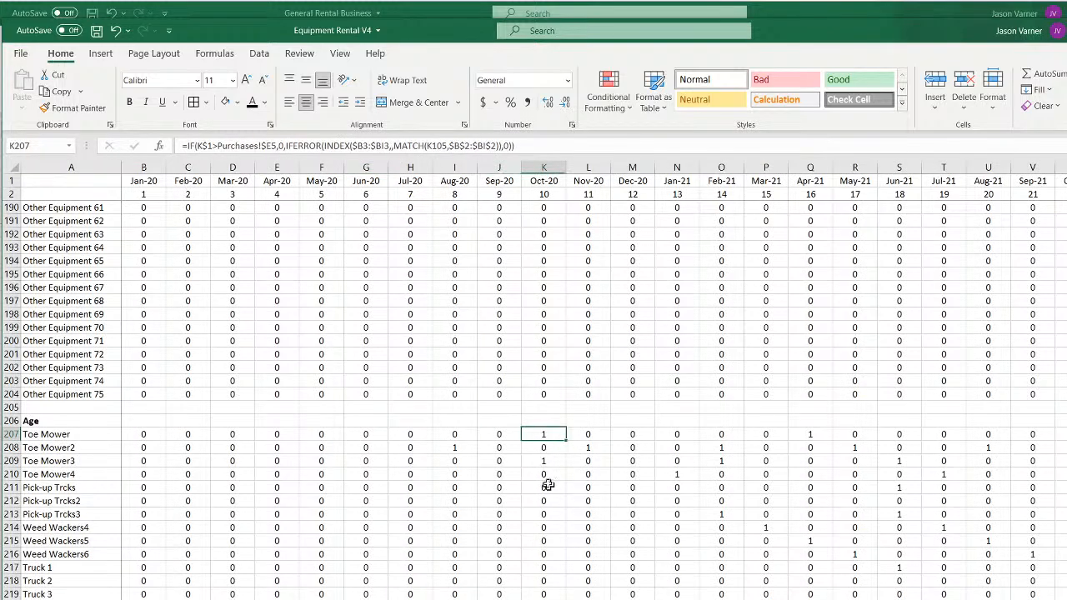
left_click(143, 432)
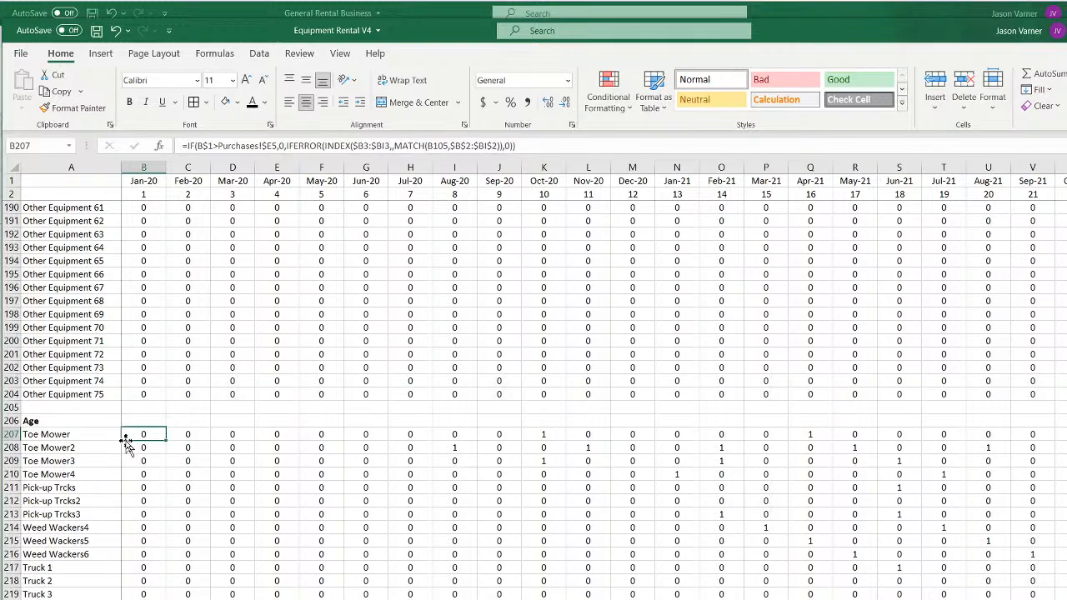
Examine the Toe Mower frequency flags in row 3 from Jan-20 to Nov-20 and the IF(INT()) formula in B3
scroll(316, 536, "up", 20)
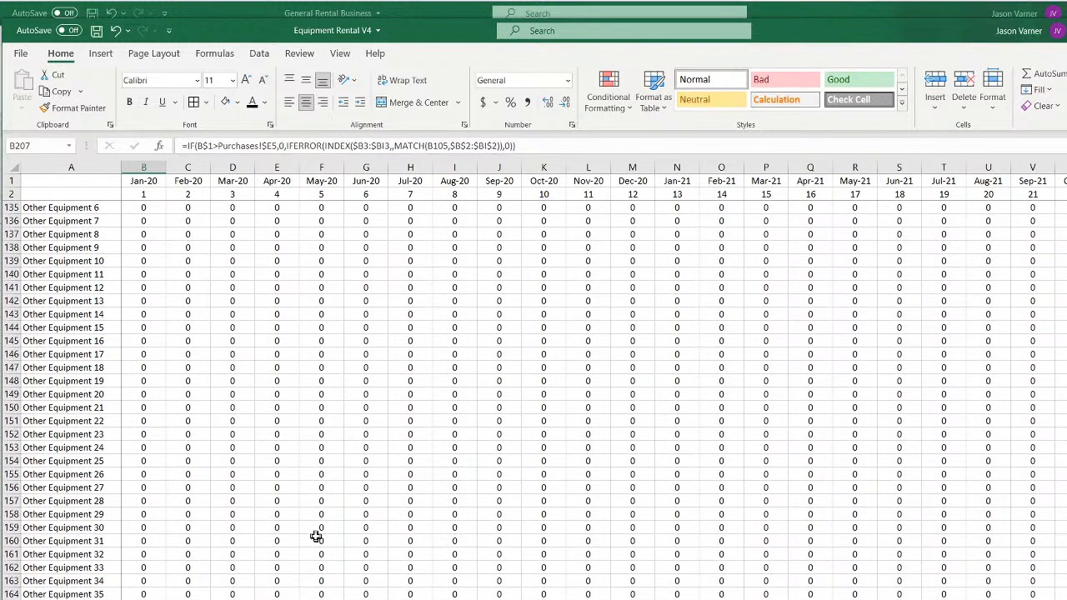
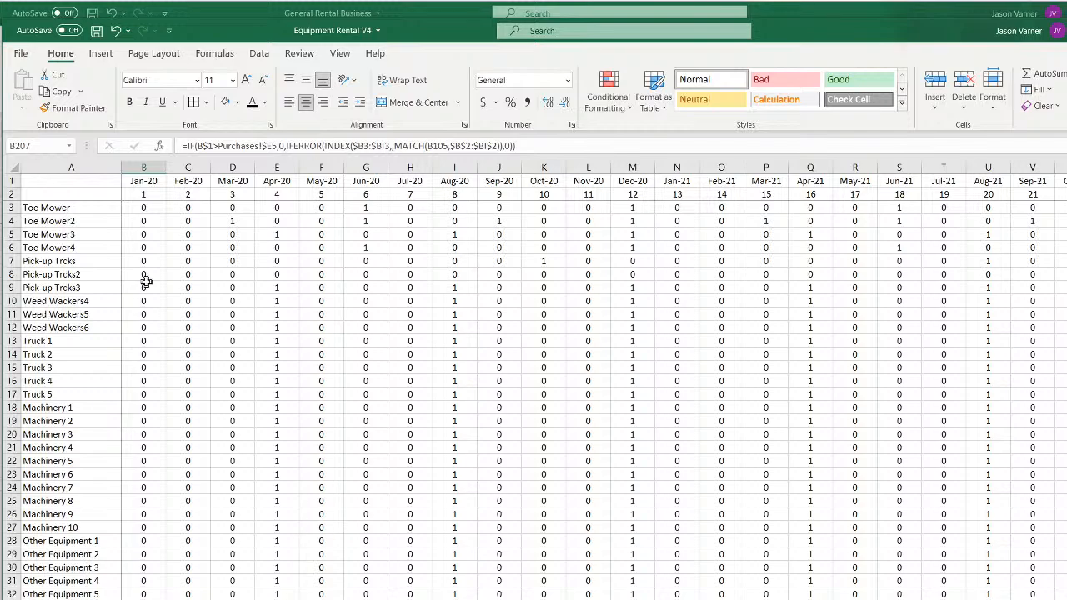
left_click(143, 208)
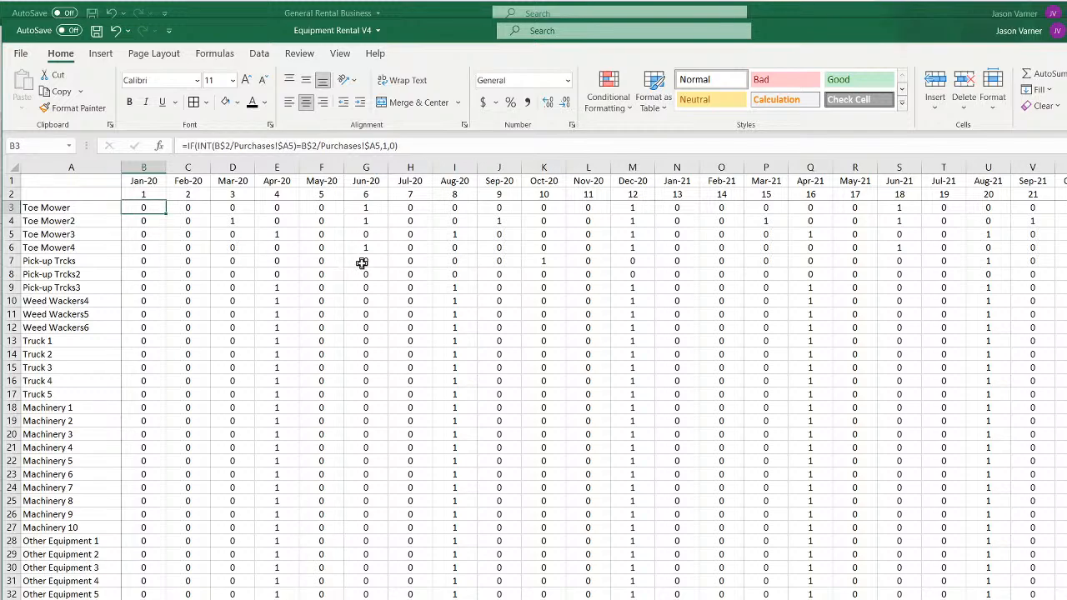
key("Right")
key("Right")
key("Right")
key("Right")
key("Right")
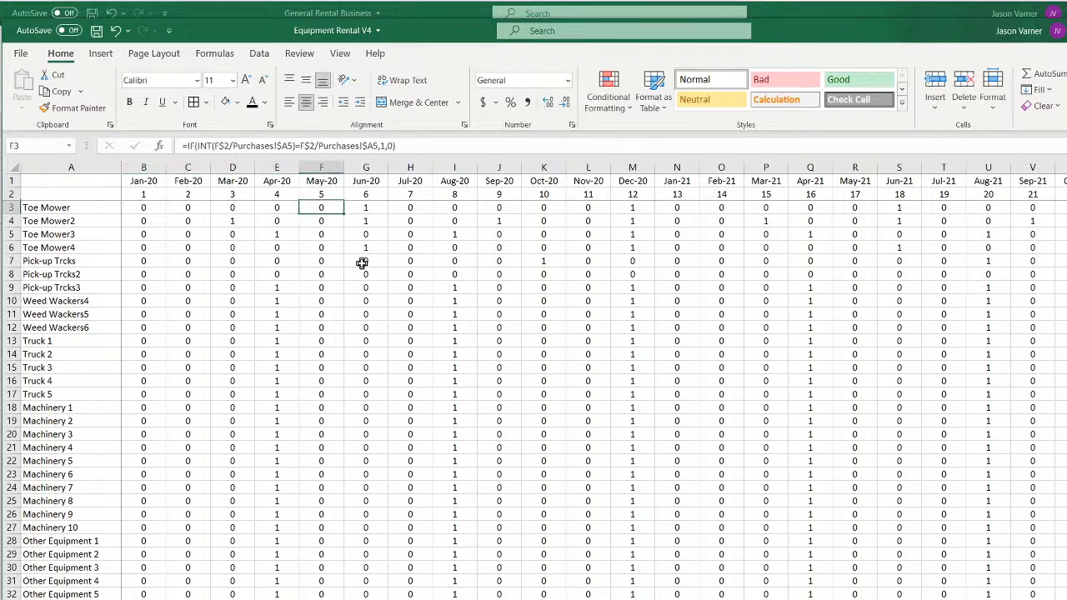
key("Right")
key("Right")
key("Right")
key("Right")
key("Right")
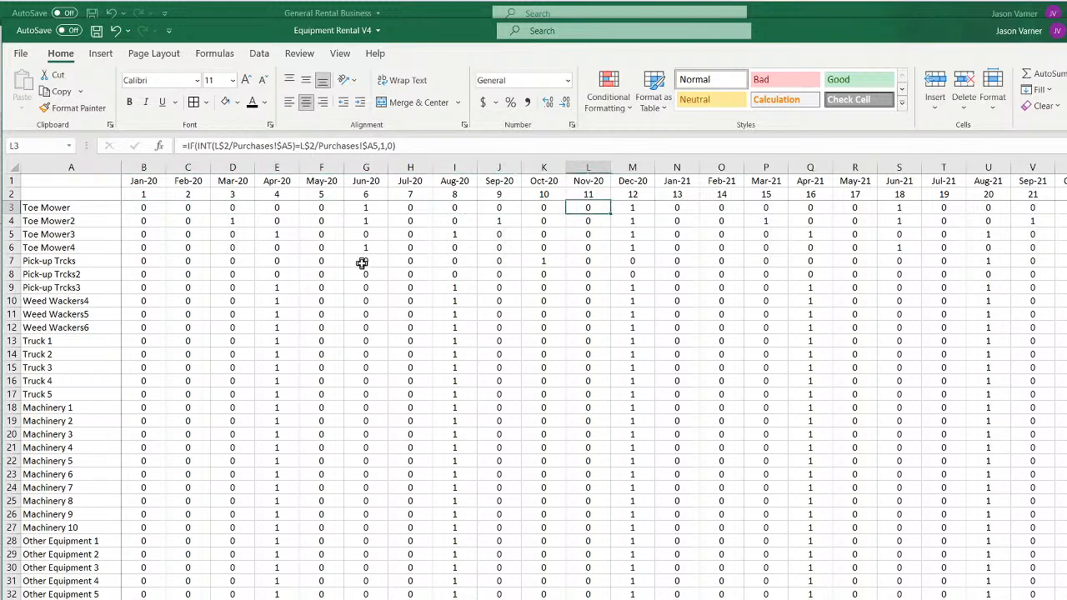
key("Left")
key("Left")
key("Left")
key("Left")
key("Left")
key("Left")
key("Left")
key("Left")
key("Left")
key("Left")
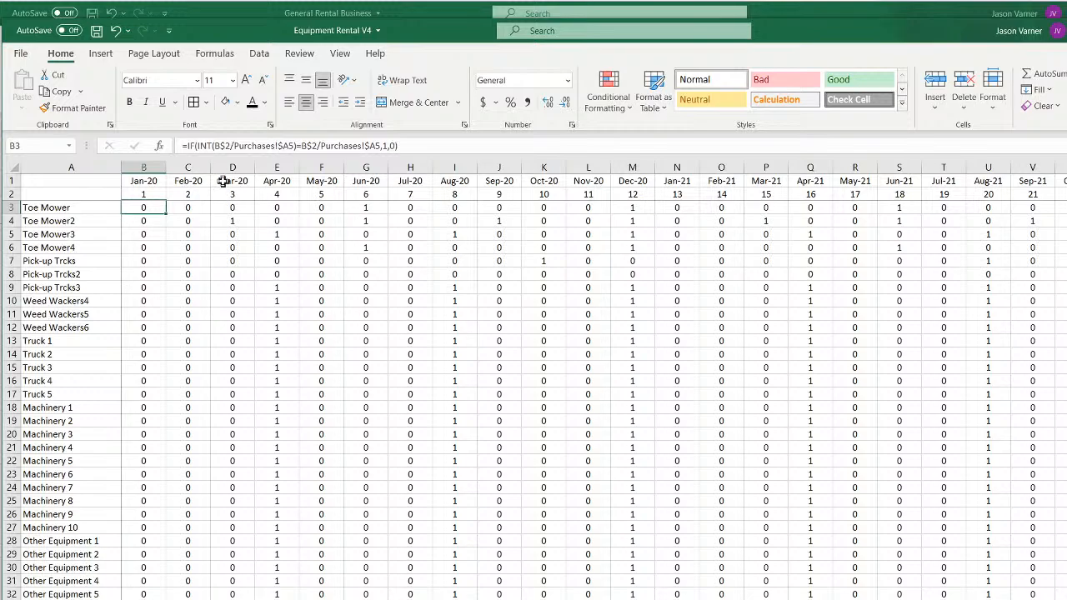
double_click(146, 207)
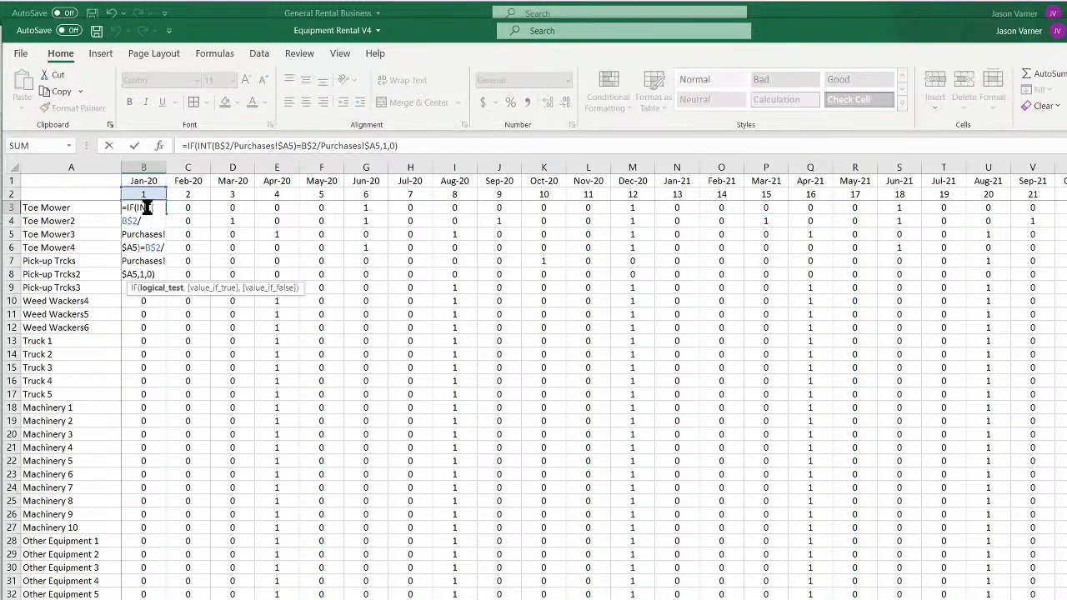
key("Return")
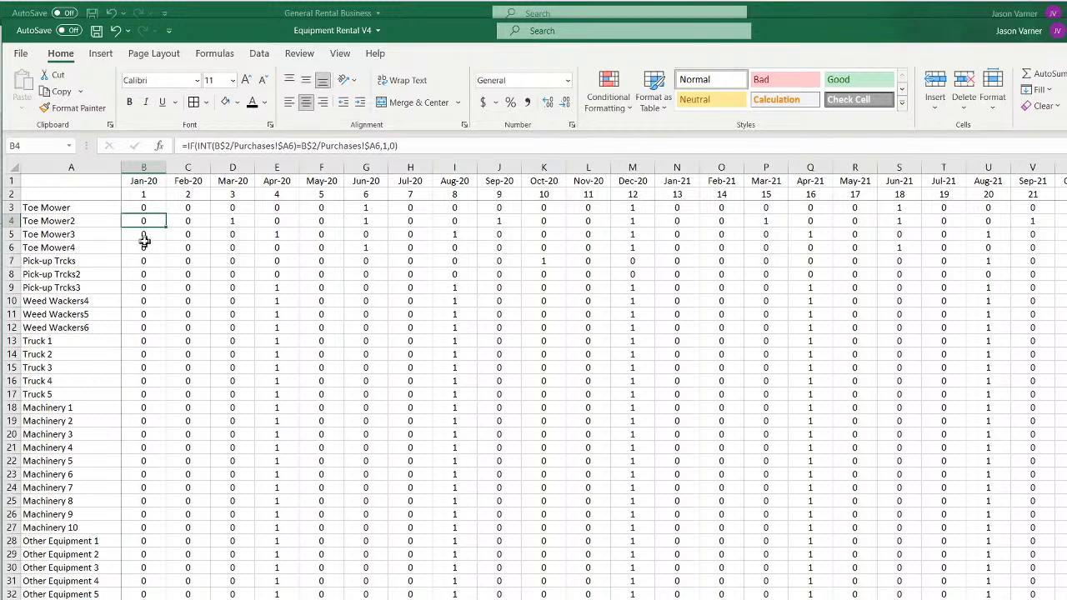
double_click(150, 207)
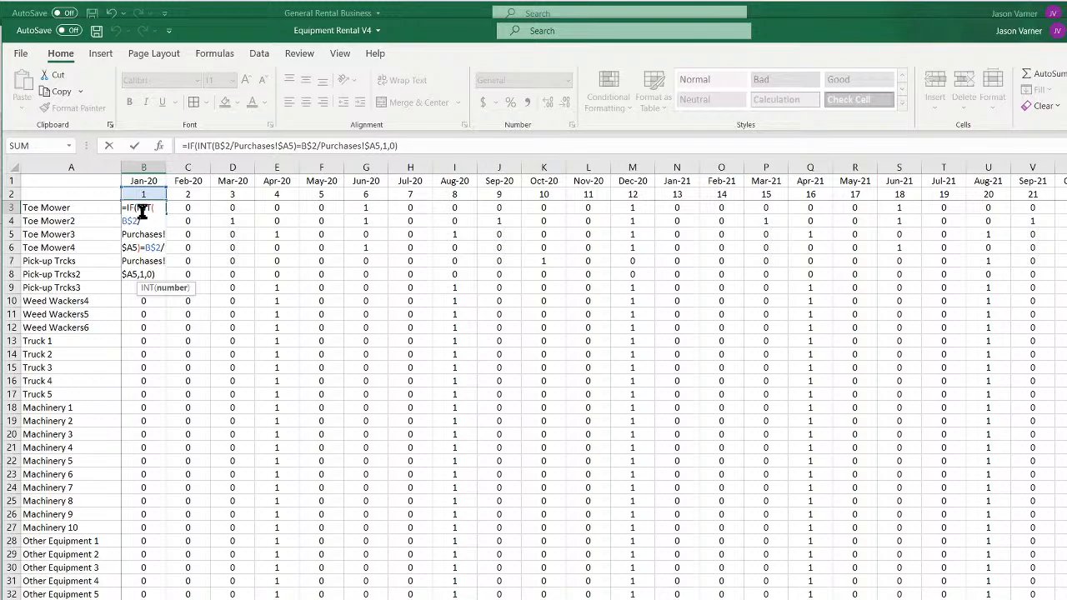
key("Return")
Replace the formula in B3 with 1 and fill it down the Jan-20 column for all equipment rows through row 102
left_click(142, 209)
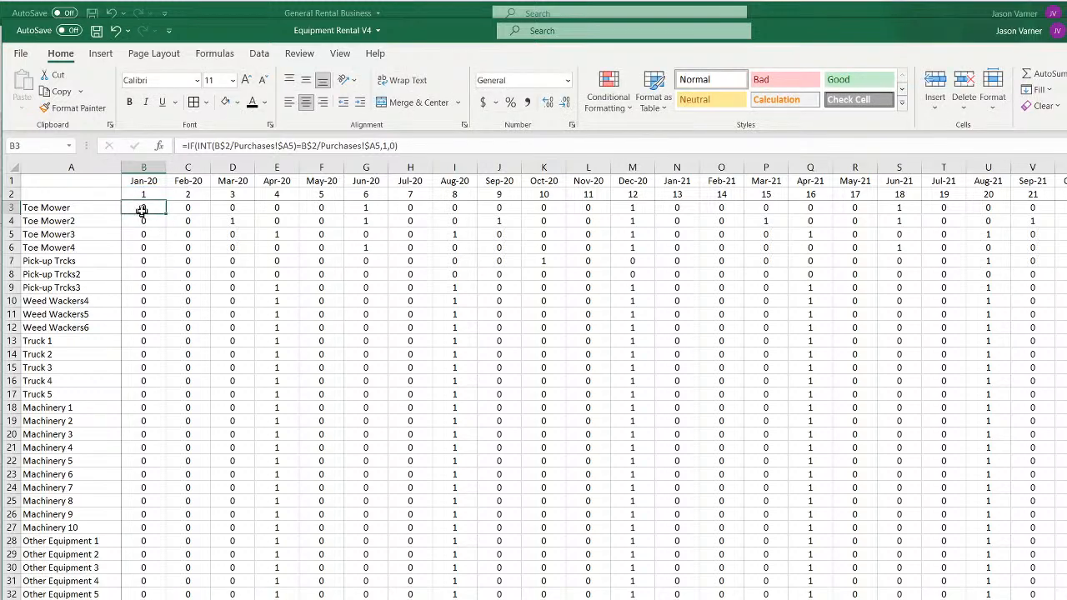
type("1")
key("Return")
left_click(150, 206)
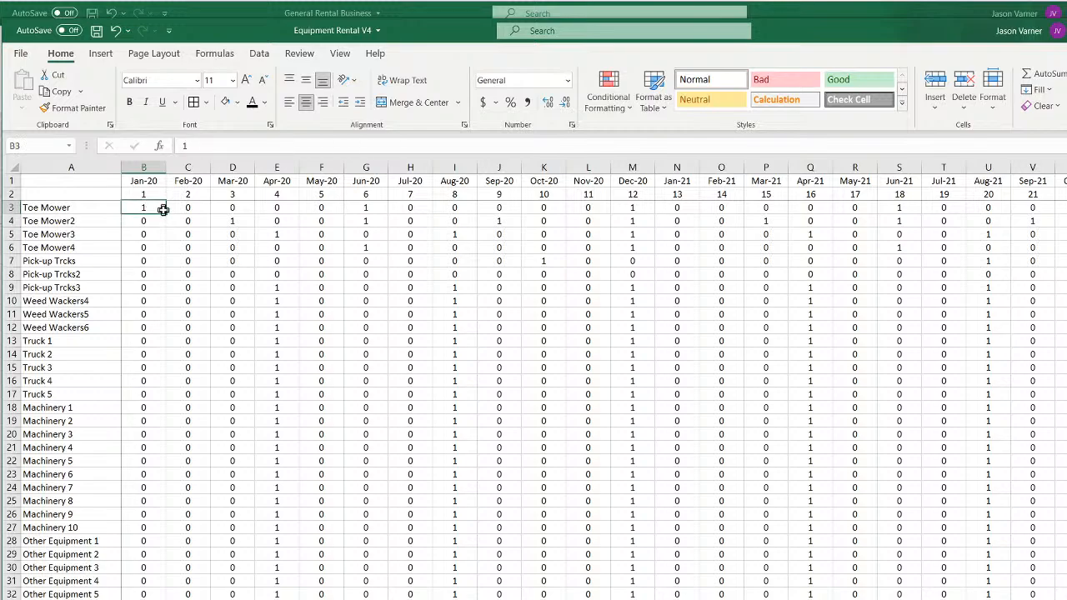
double_click(164, 213)
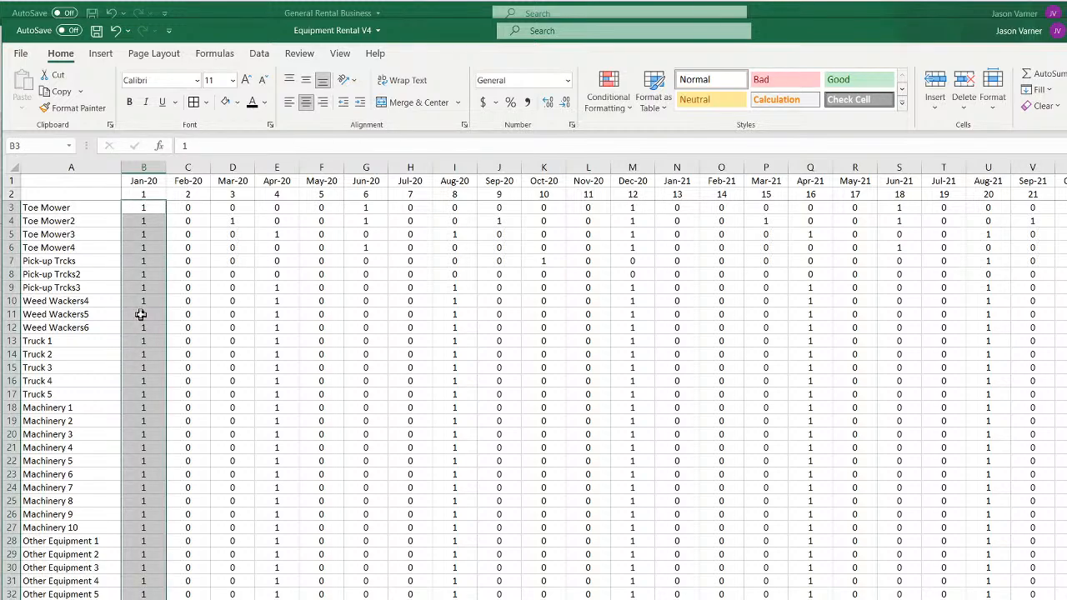
Check the Jan-20 header in B1 and the column B values down the upper block through Other Equipment 75
left_click(140, 314)
left_click(143, 205)
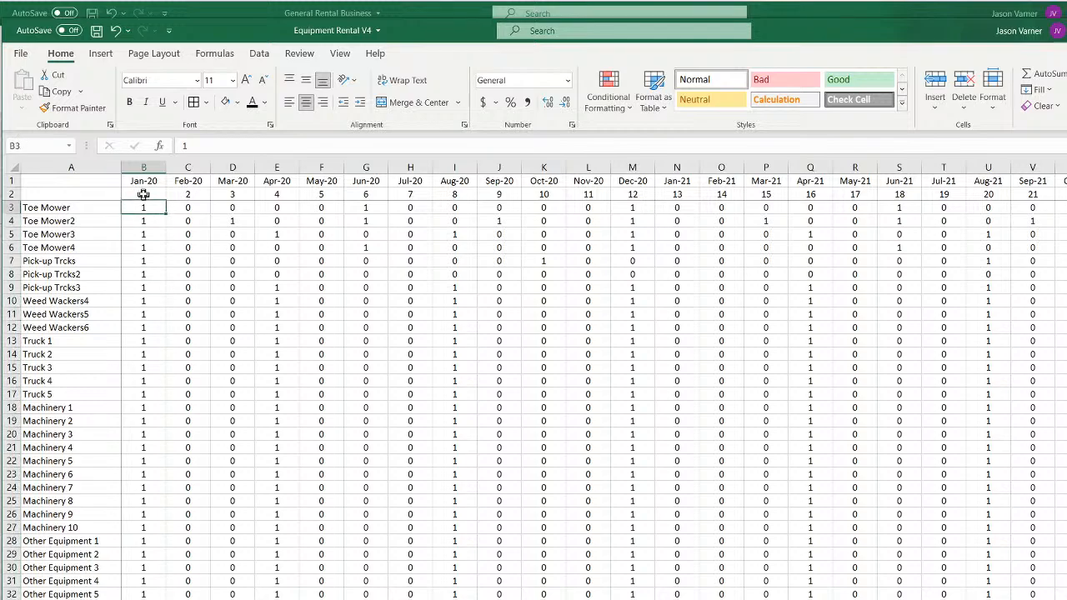
left_click(145, 179)
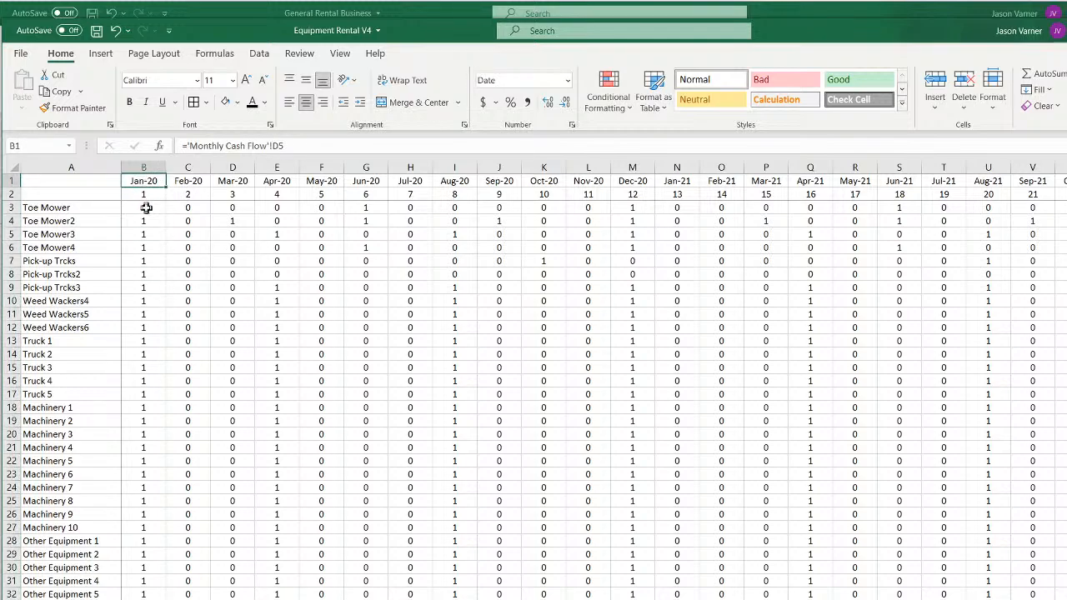
left_click(146, 208)
left_click(149, 275)
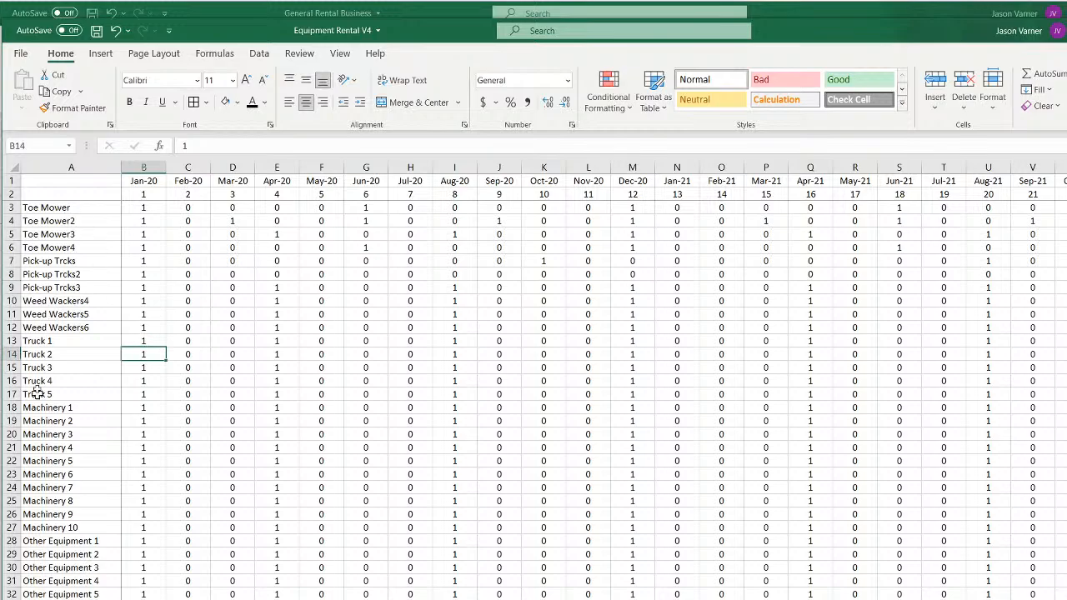
scroll(53, 467, "down", 11)
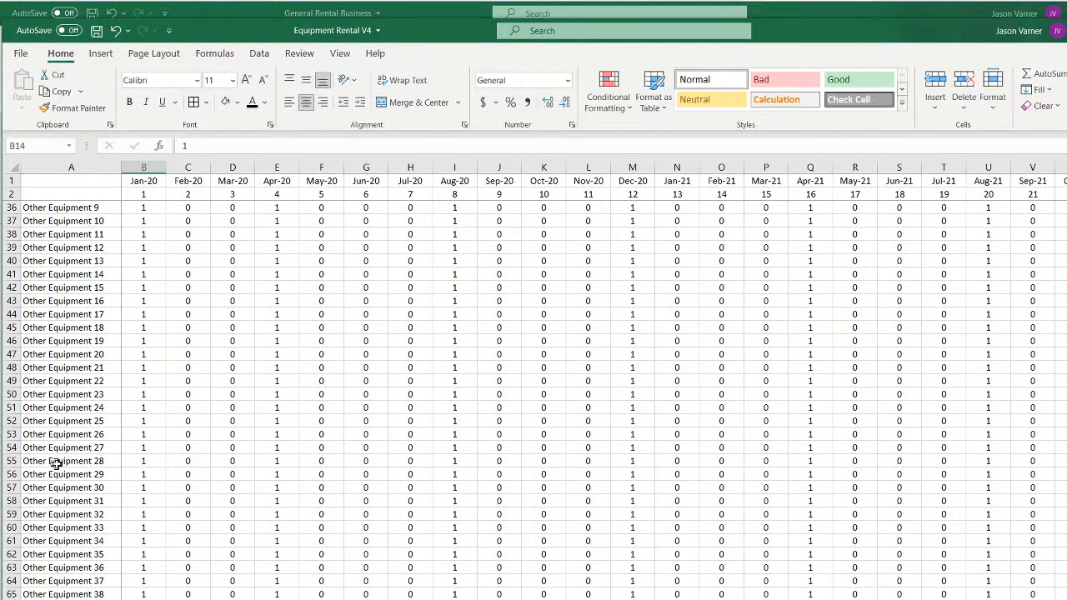
scroll(55, 464, "down", 15)
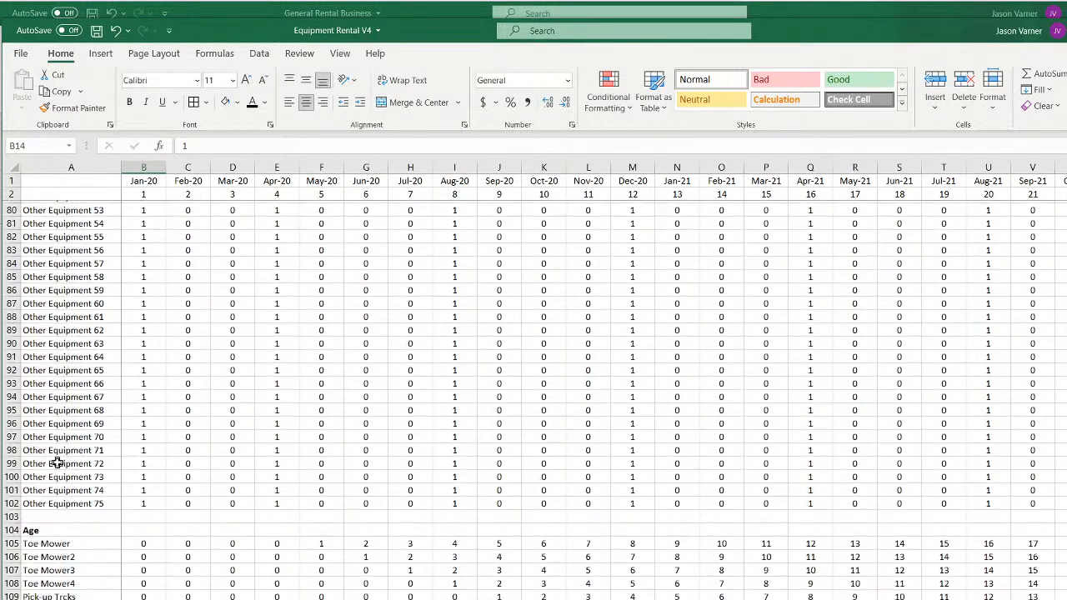
left_click(140, 394)
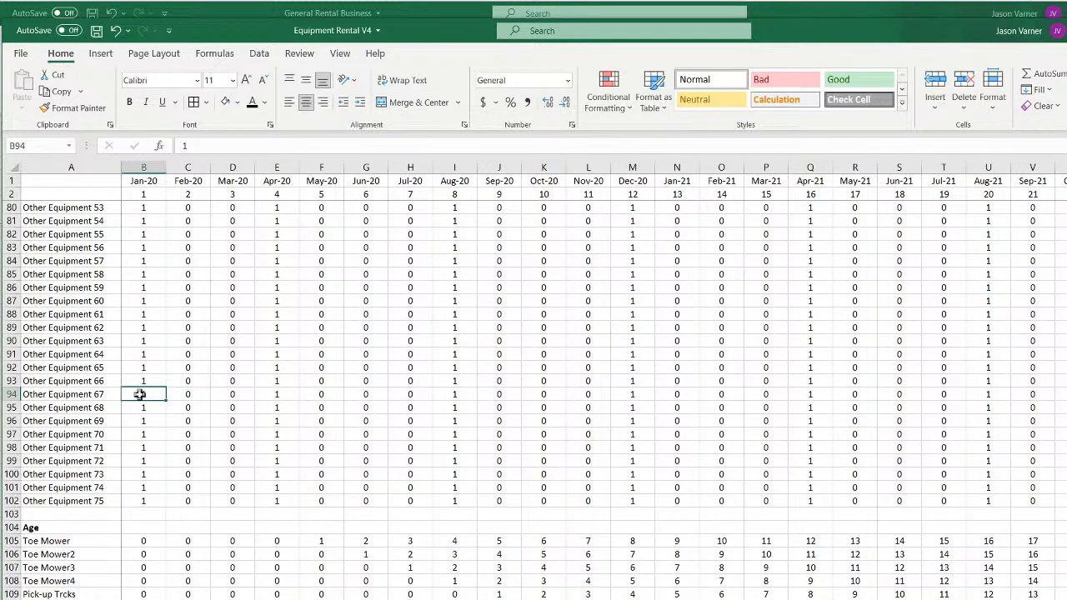
scroll(140, 394, "up", 20)
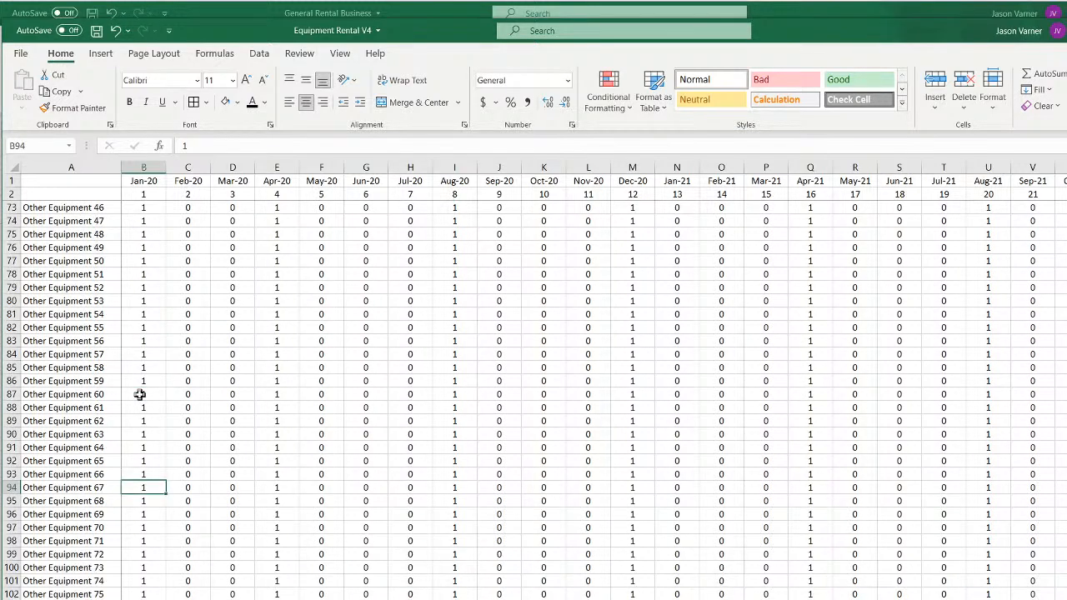
Point the month reference inside the INT function of the Toe Mower formula in C3 to B$2
double_click(183, 205)
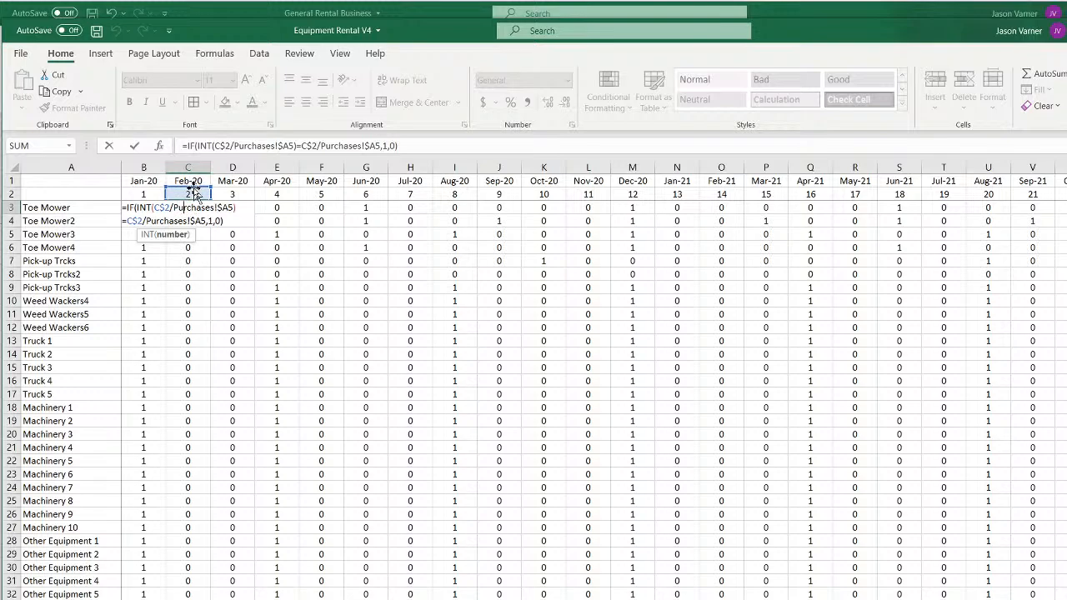
left_click_drag(192, 187, 150, 192)
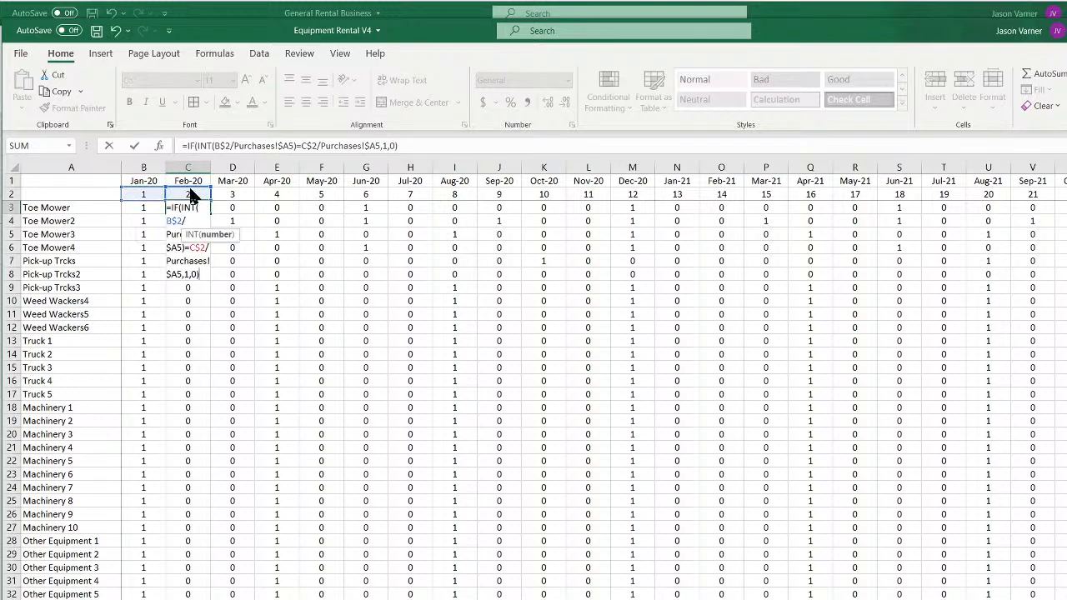
key("Return")
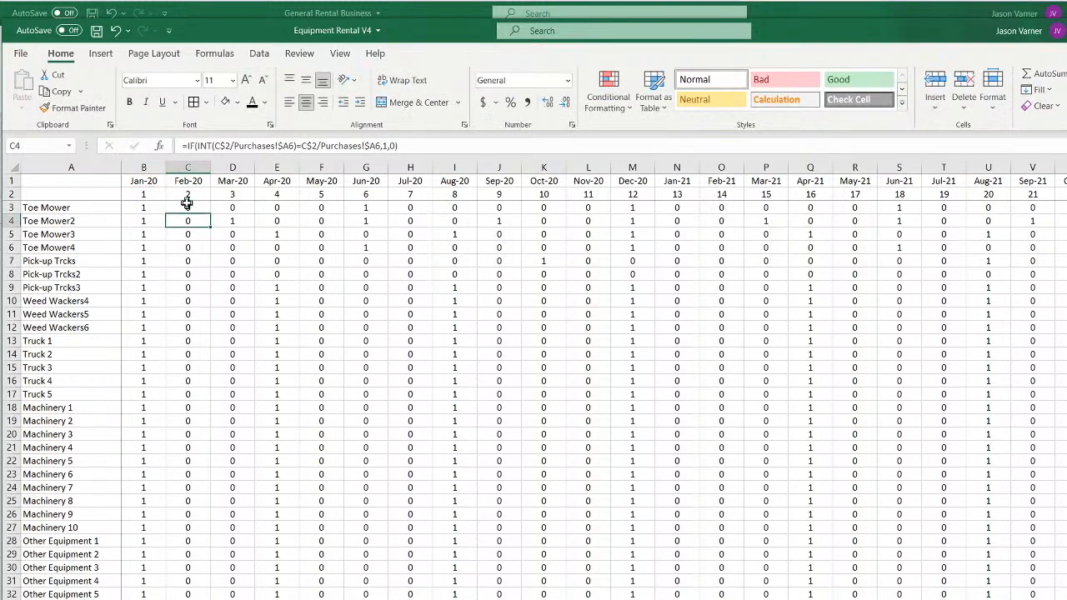
Fill the Toe Mower formula in C3 across row 3 to the Jul-20 column
left_click(206, 210)
left_click_drag(208, 212, 428, 214)
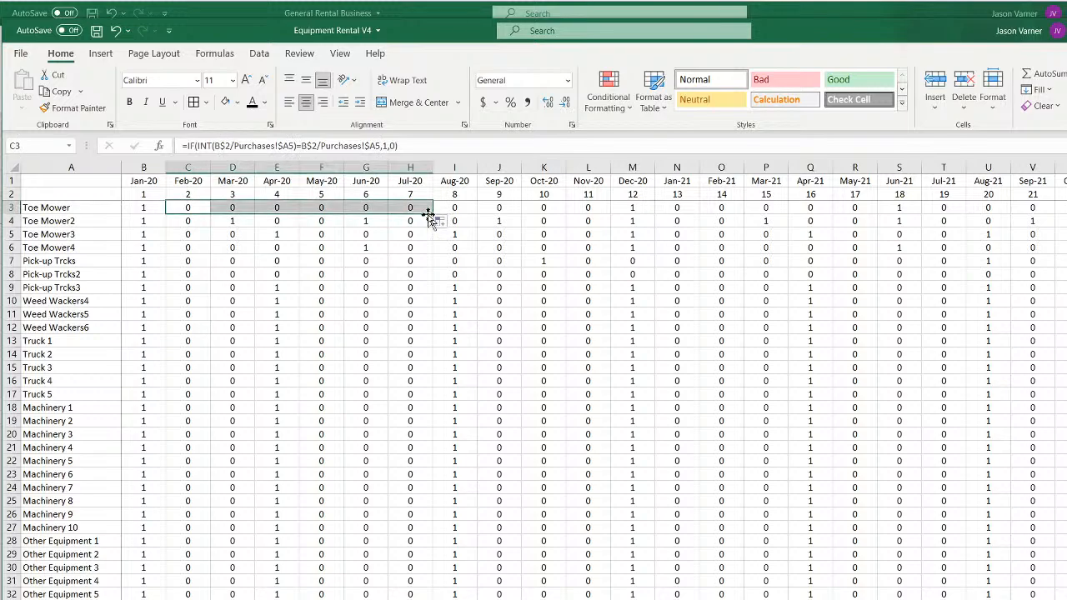
Examine the Toe Mower flags and month references in row 3 from Jan-20 through Jan-21
left_click(142, 207)
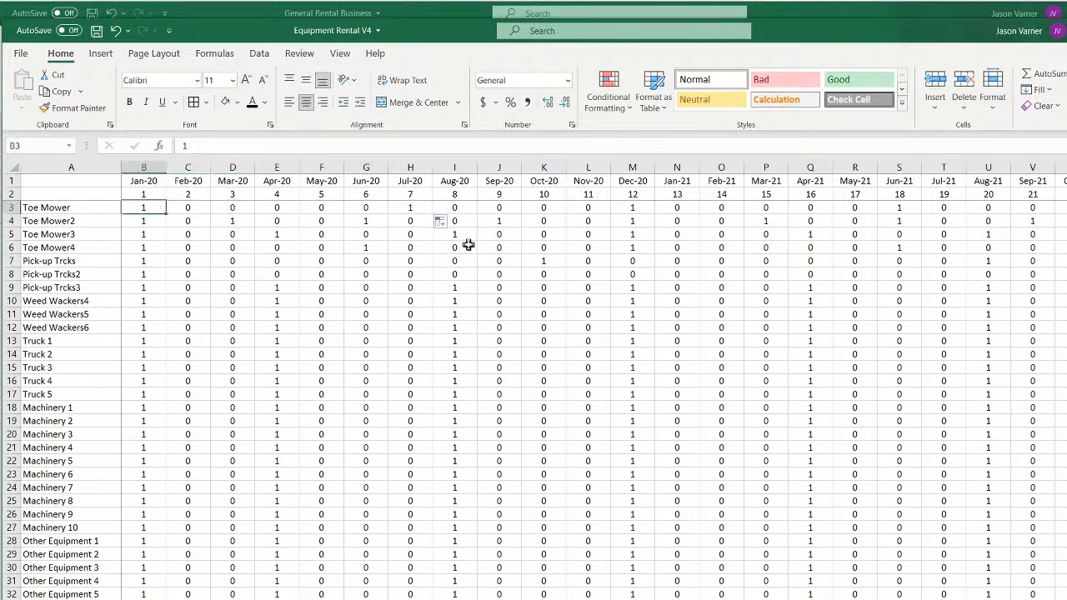
key("Right")
key("Right")
key("Right")
key("Right")
key("Right")
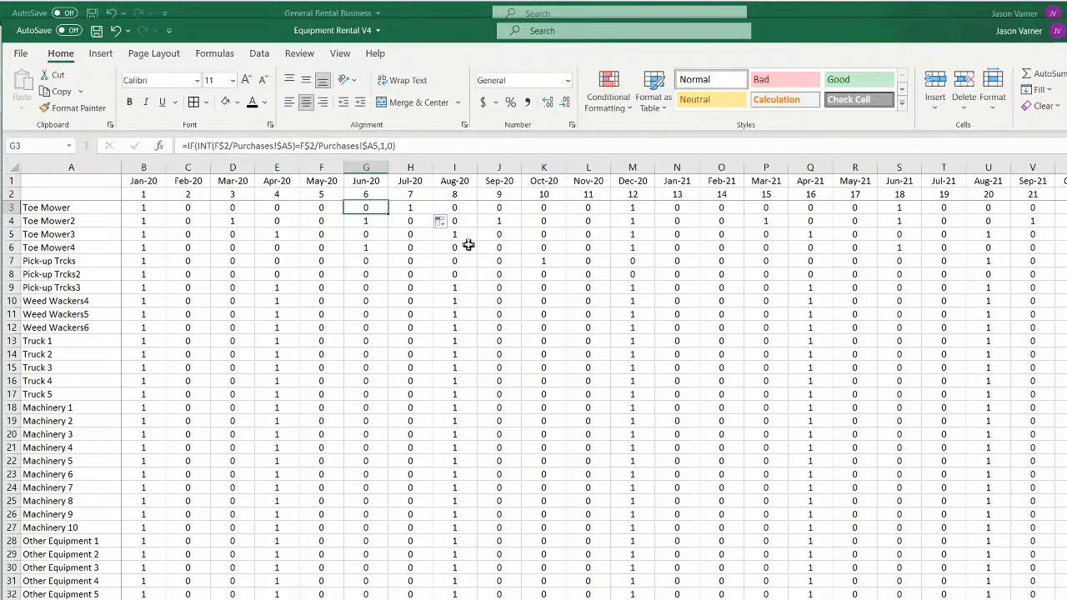
key("Right")
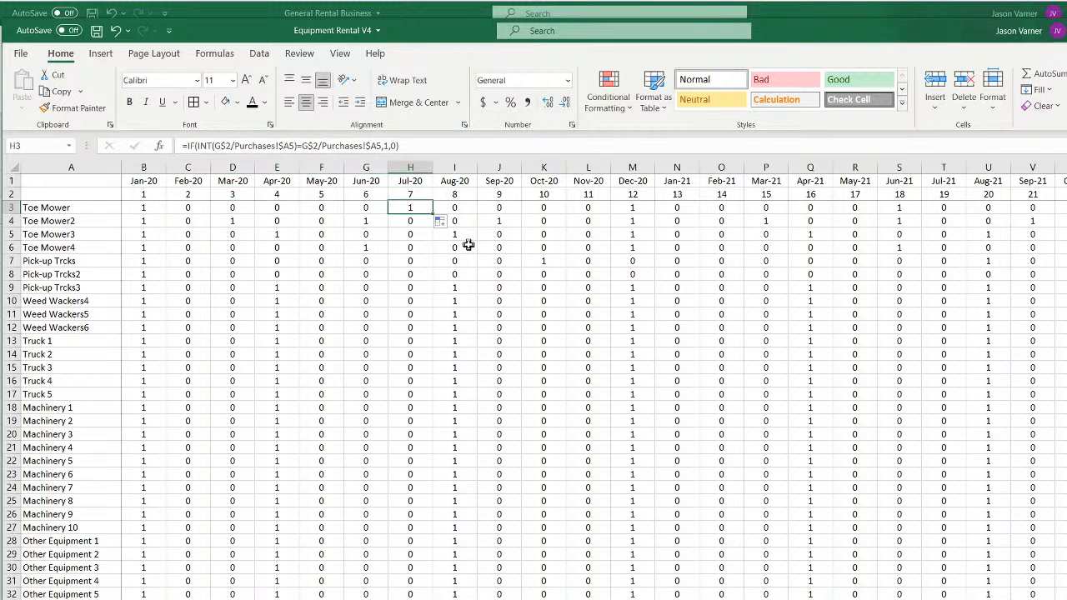
key("Right")
key("Right")
key("Right")
key("Right")
key("Right")
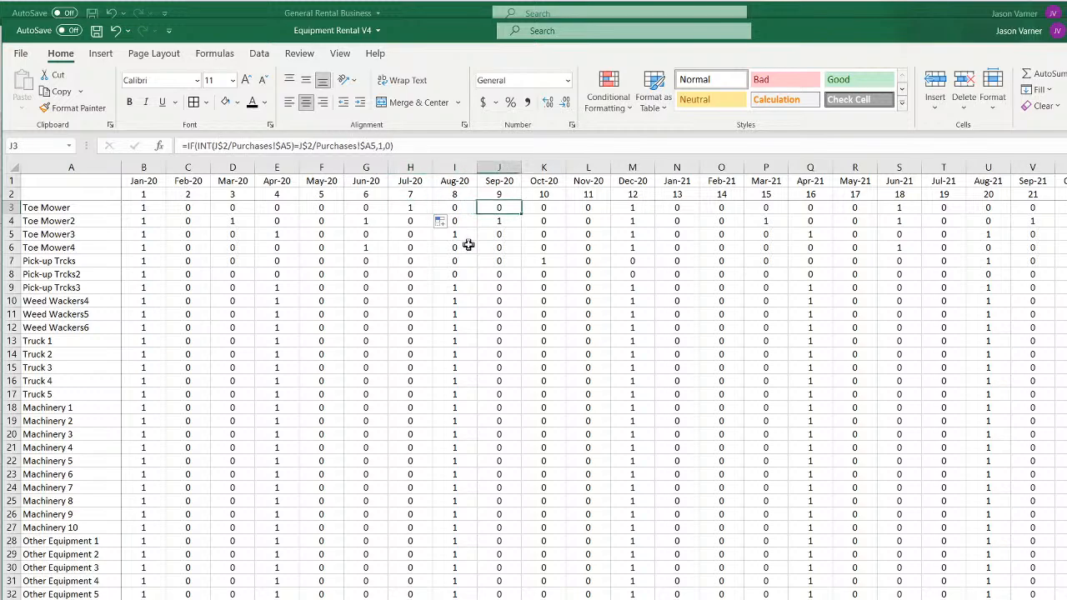
key("Right")
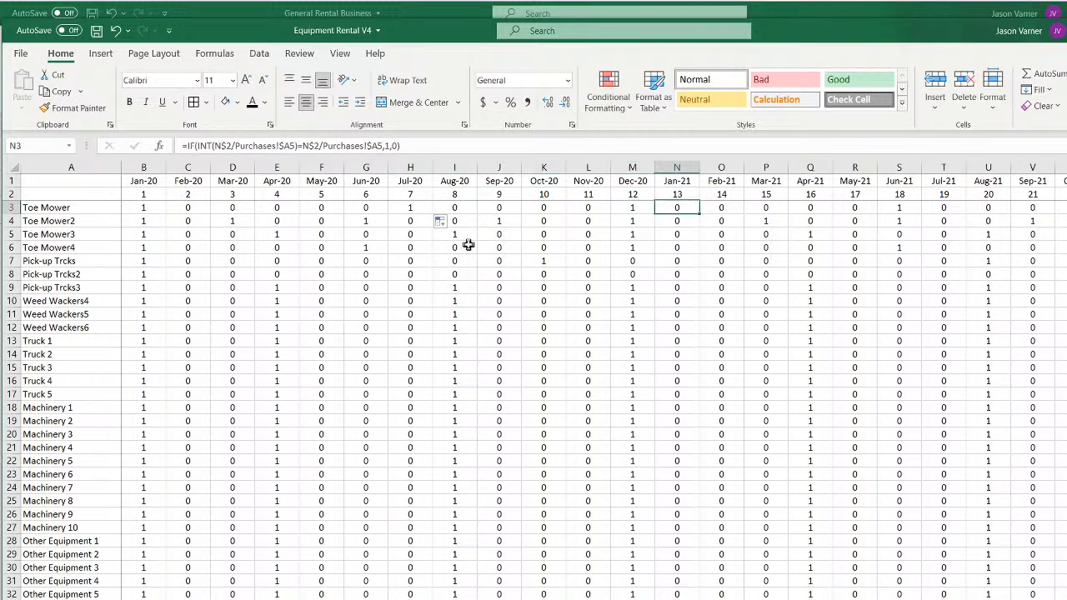
Fill the C3 formula across row 3 through the last month column, and down all equipment rows of the upper block
left_click(181, 207)
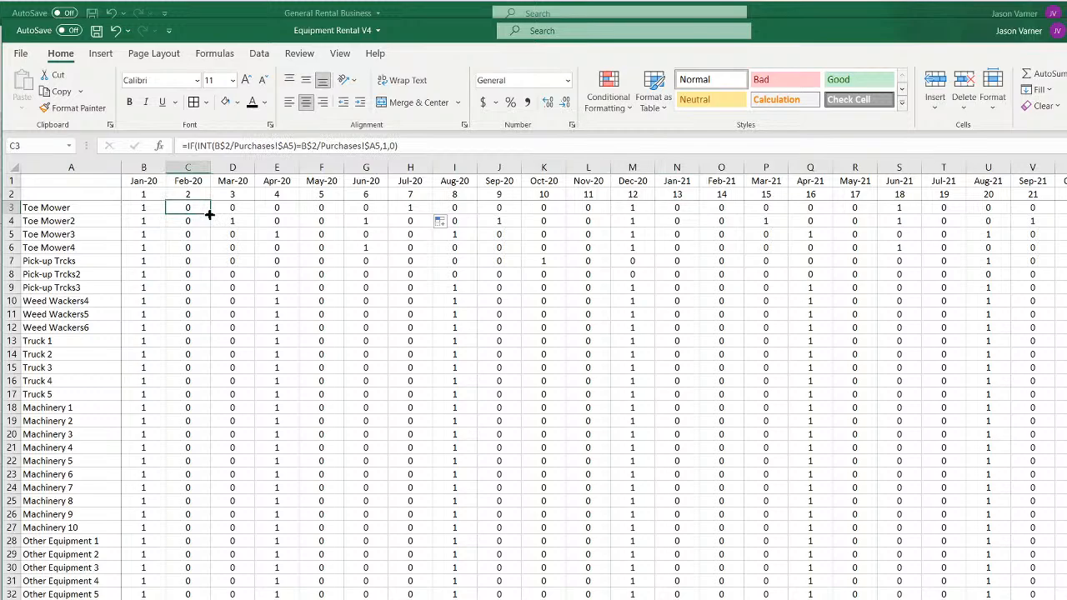
left_click_drag(209, 214, 1047, 239)
left_click(186, 206)
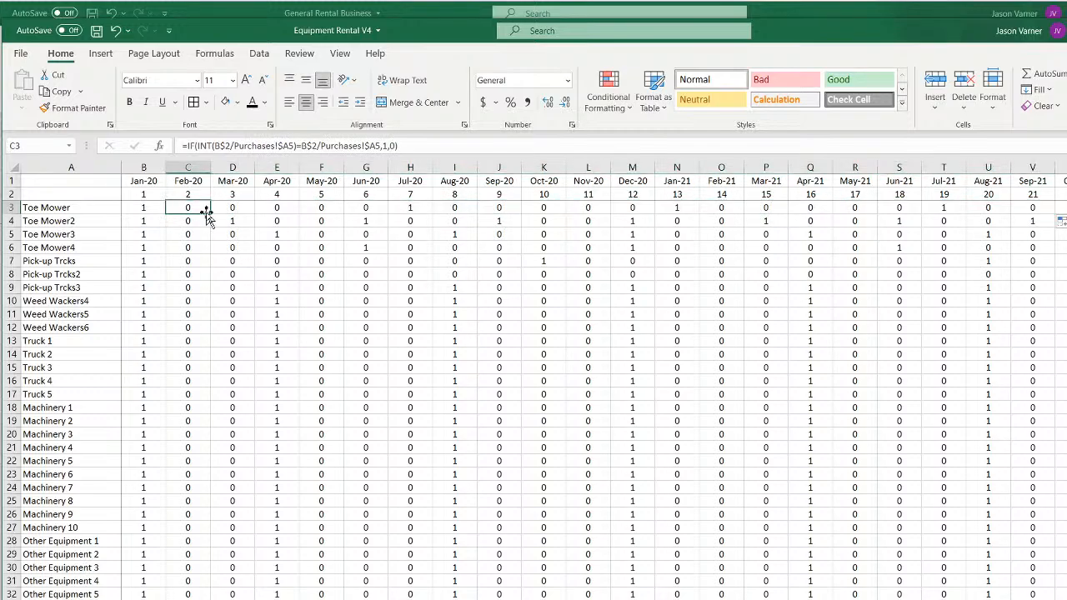
left_click_drag(209, 215, 1063, 225)
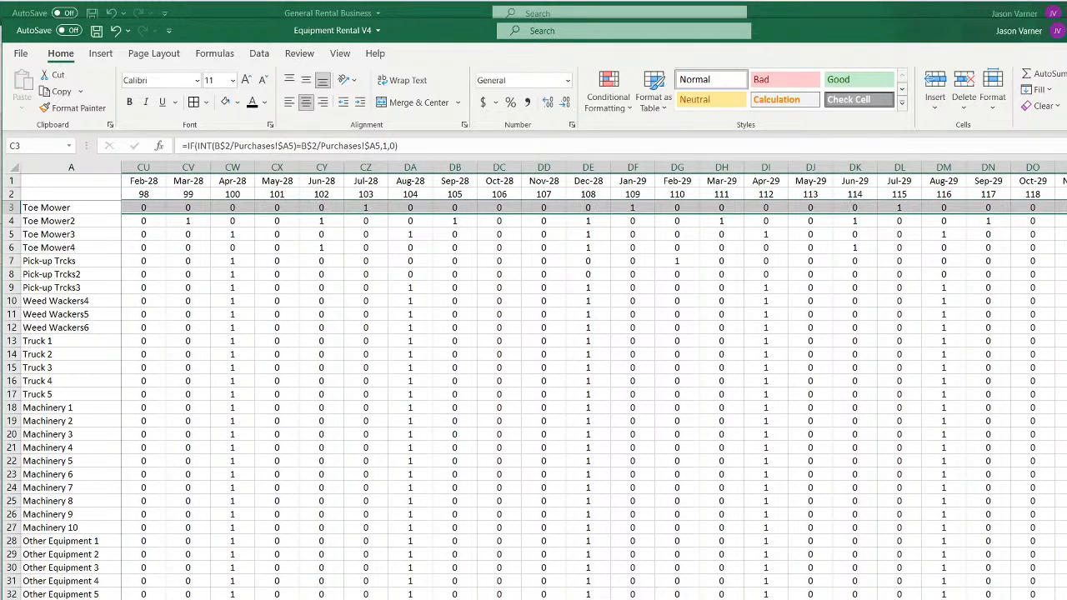
double_click(1064, 214)
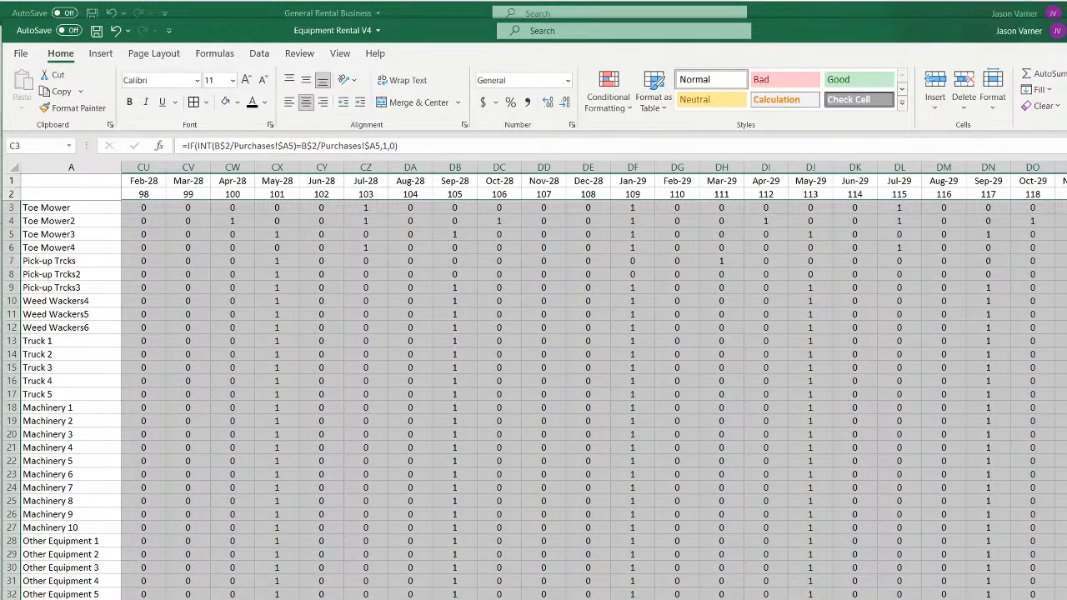
left_click_drag(917, 599, 750, 599)
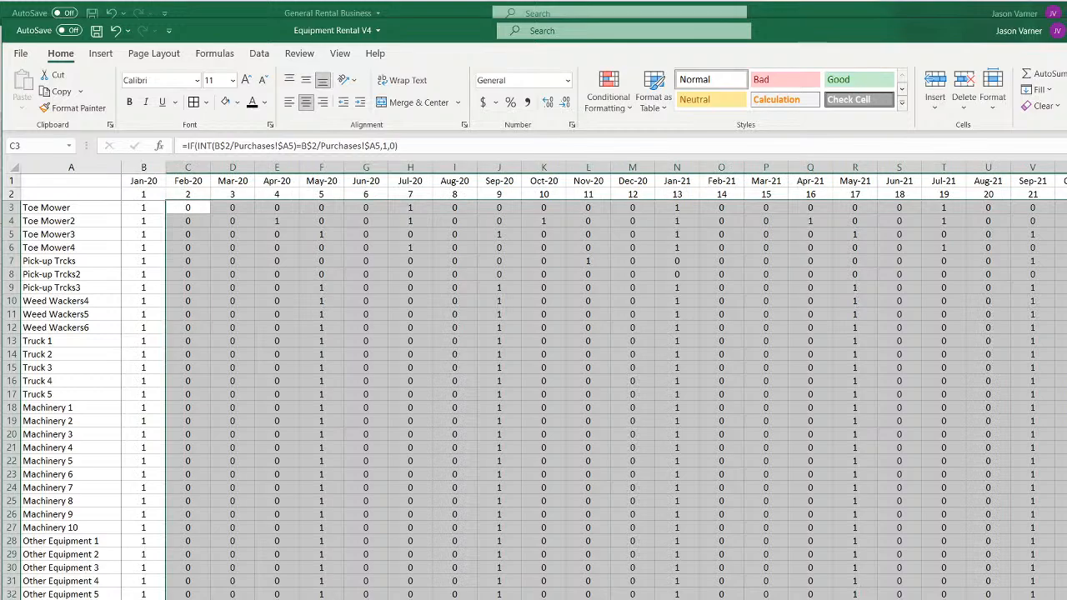
Check the upper block's refilled frequency formulas and the Toe Mower age formula in F105
left_click(188, 207)
left_click(190, 236)
left_click(252, 244)
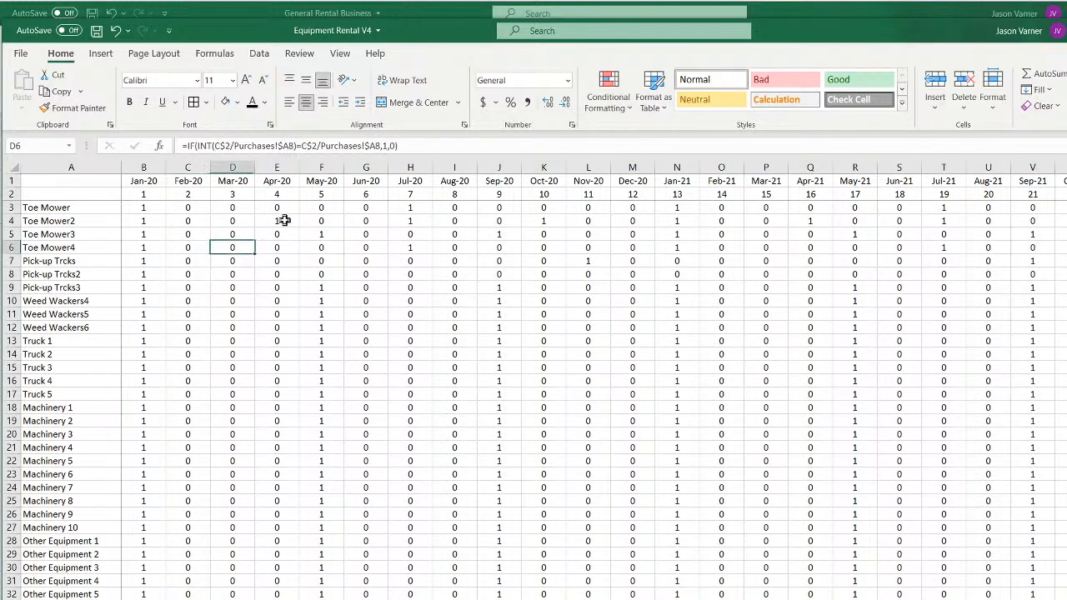
left_click(285, 219)
left_click(334, 269)
scroll(272, 396, "down", 20)
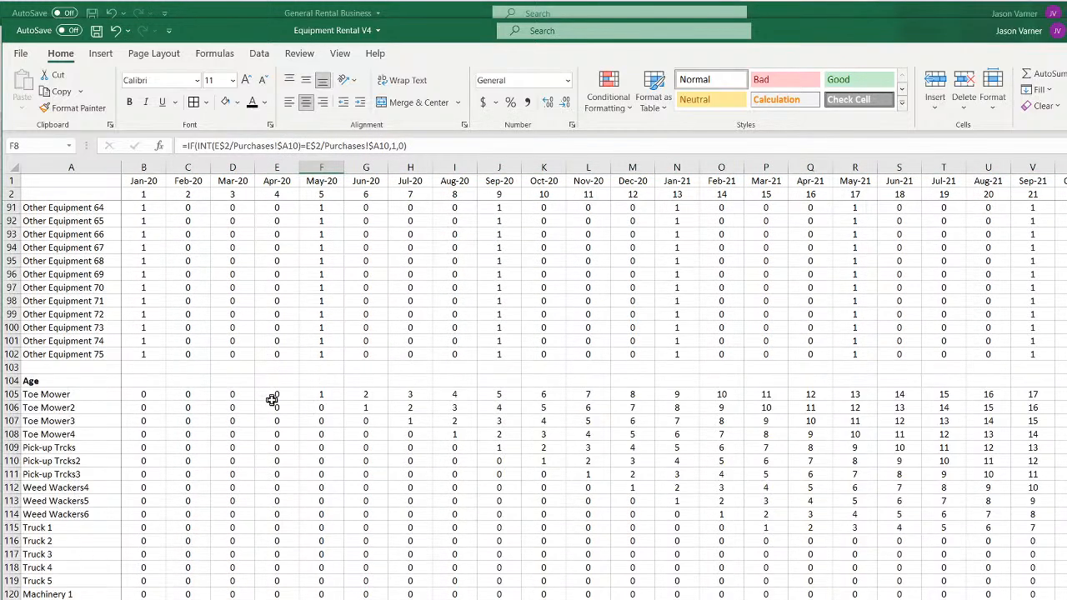
scroll(273, 400, "down", 4)
left_click(239, 248)
left_click(325, 247)
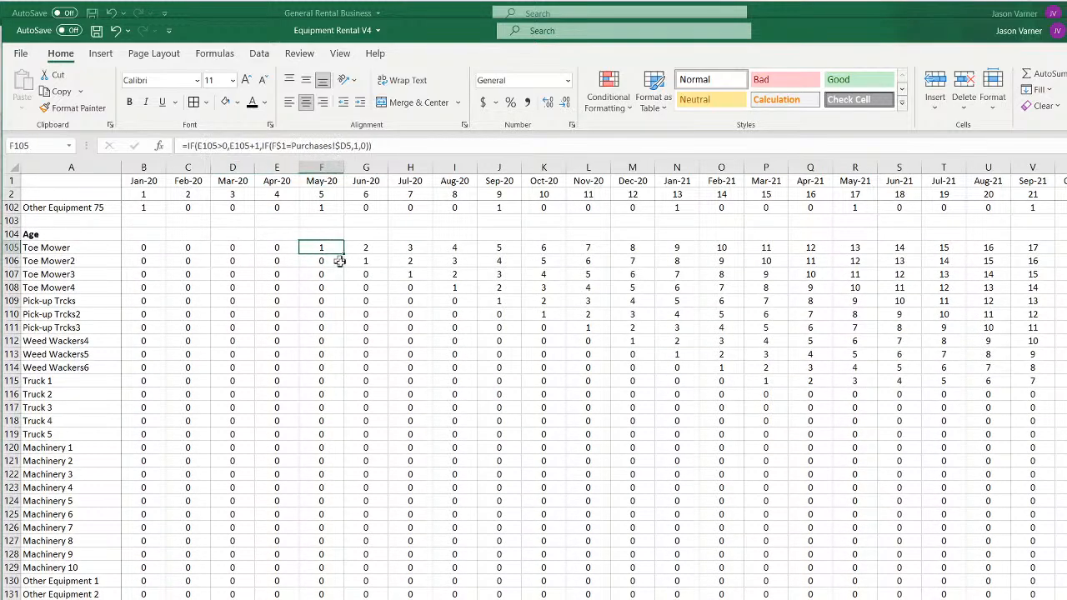
scroll(350, 333, "down", 18)
scroll(378, 405, "down", 11)
Examine the lower block's INDEX/MATCH formulas and the first rental months for Toe Mower through Toe Mower4 in rows 207 to 210
left_click(148, 434)
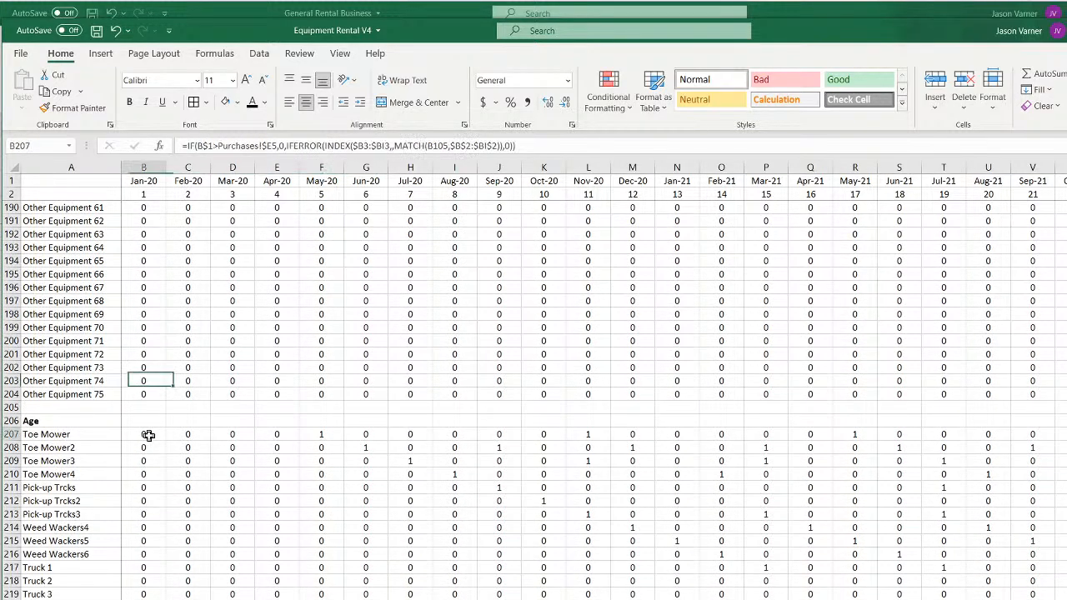
left_click(318, 434)
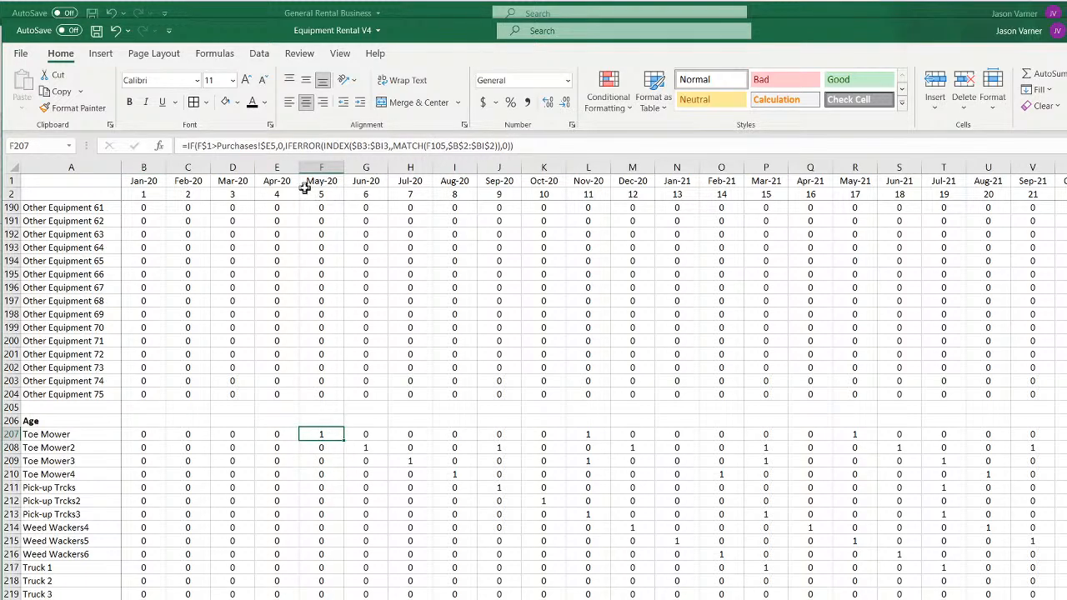
left_click(367, 447)
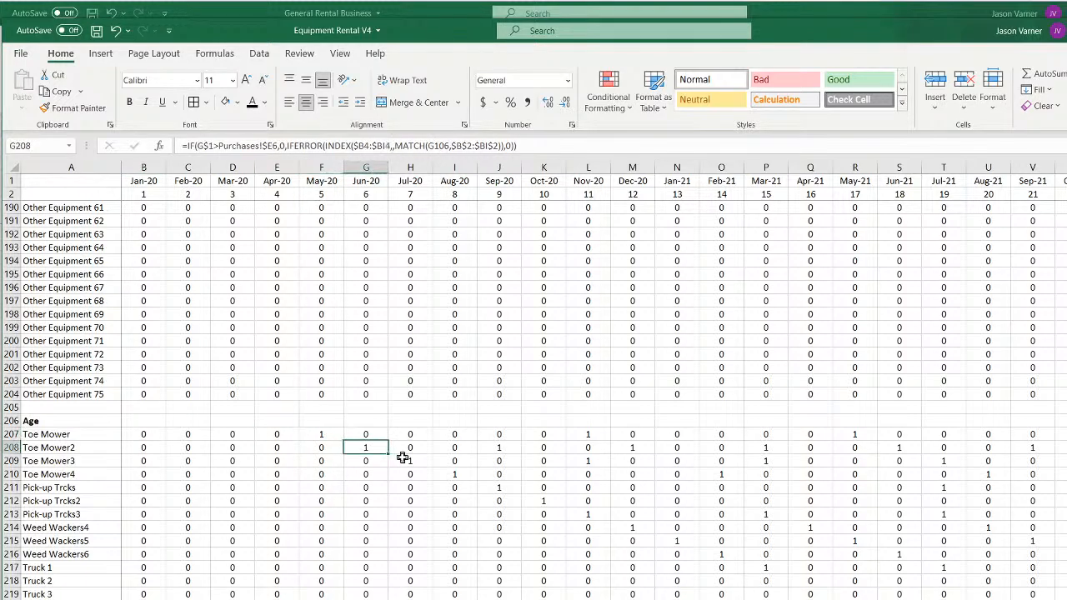
left_click(408, 460)
left_click(463, 475)
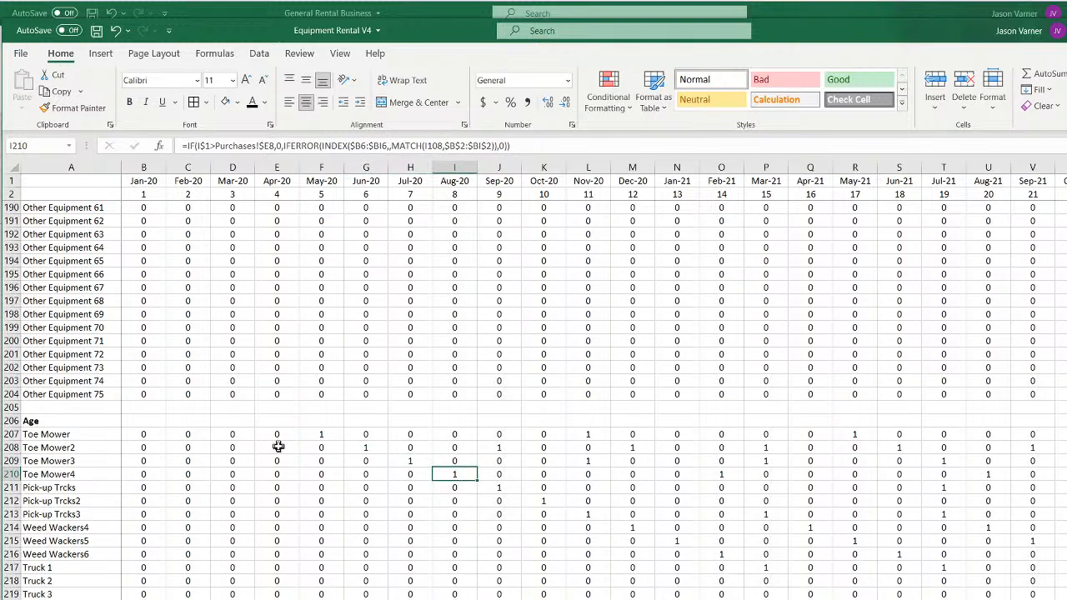
left_click(152, 434)
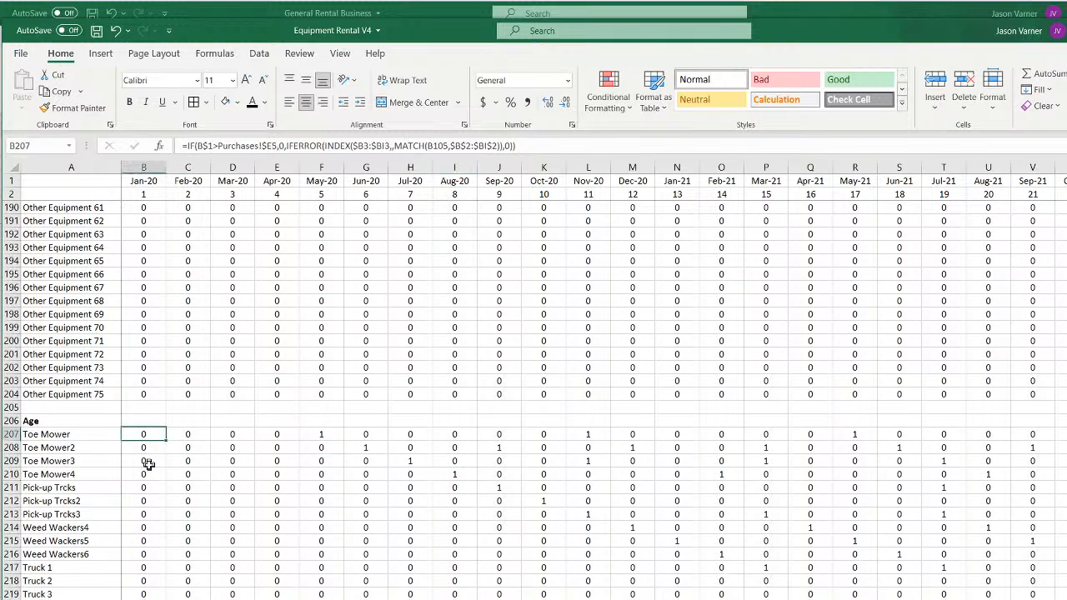
left_click(200, 462)
left_click(284, 498)
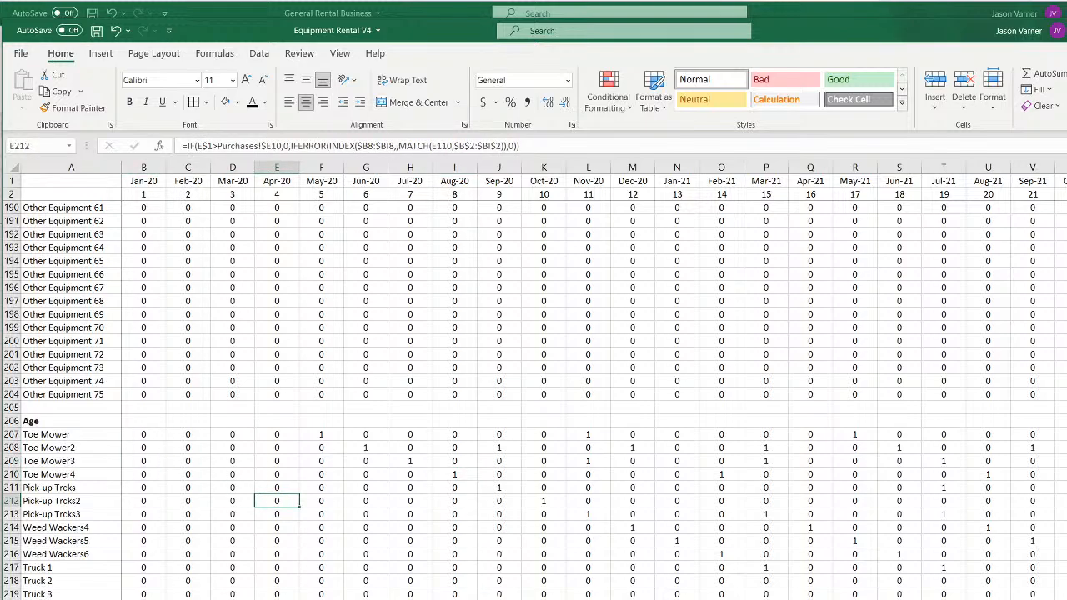
On the purchase schedule sheet, extend the Expected Salvage Value header into R4 and widen column R
key("ctrl+Page_Up")
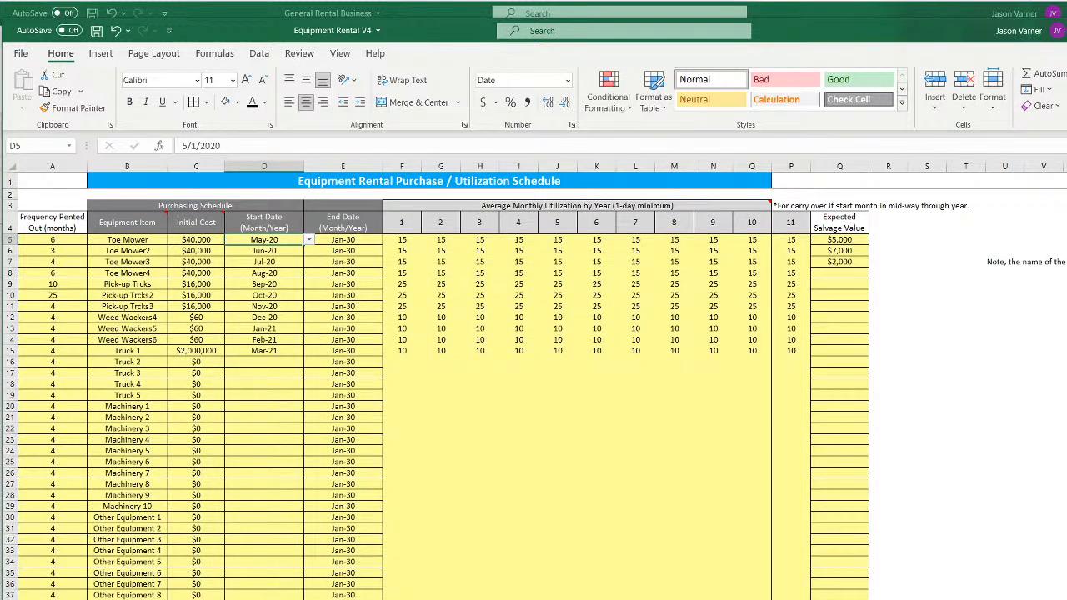
left_click(865, 222)
left_click_drag(905, 233, 907, 233)
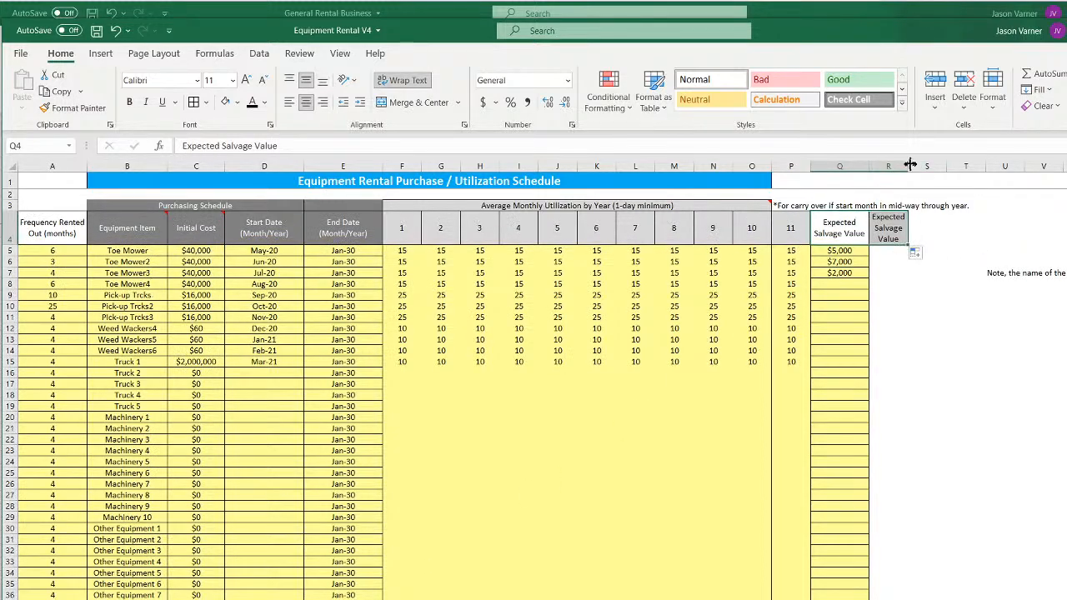
left_click_drag(908, 166, 950, 166)
left_click(917, 231)
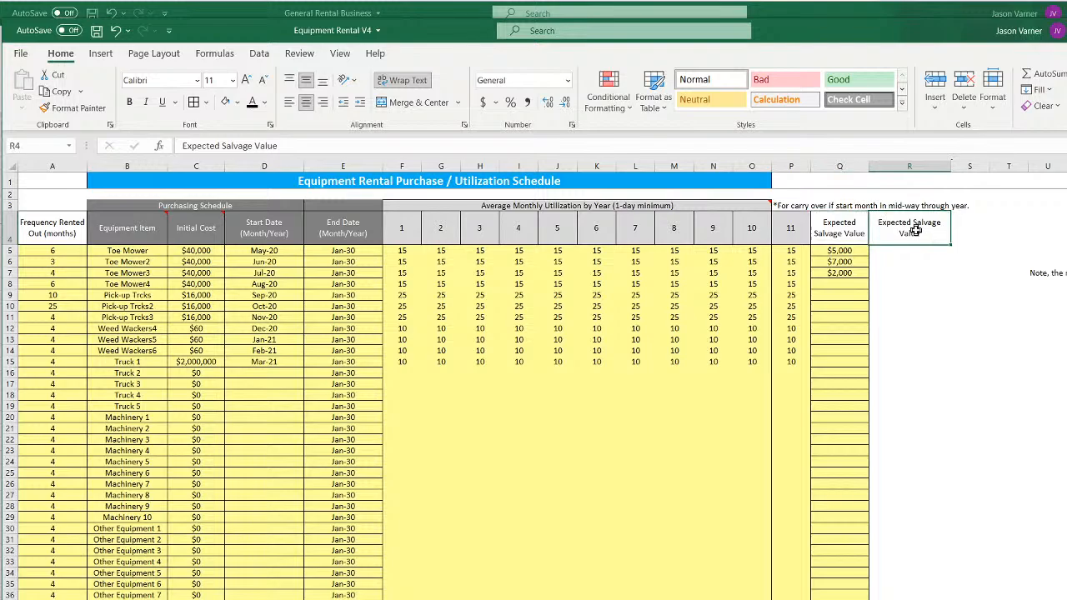
Rename the header in R4 to "Total Costs When Unit is Rented Out"
type("Total")
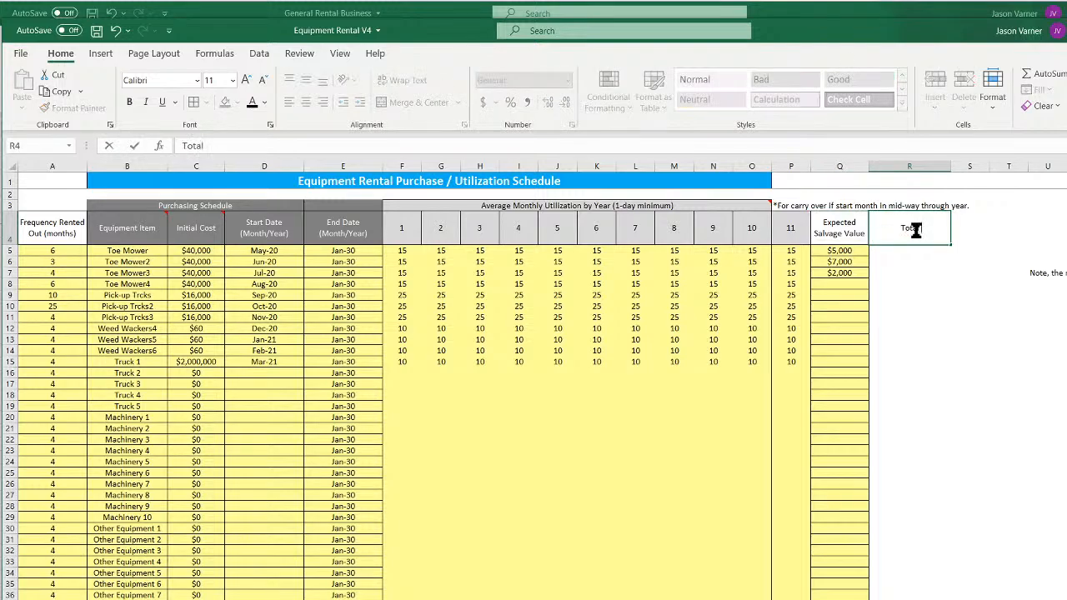
type(" Delivery Costs")
key("BackSpace")
key("BackSpace")
key("BackSpace")
key("BackSpace")
key("BackSpace")
key("BackSpace")
key("BackSpace")
key("BackSpace")
key("BackSpace")
key("BackSpace")
key("BackSpace")
key("BackSpace")
key("BackSpace")
type("Costs When Unit is Rented Out")
key("Return")
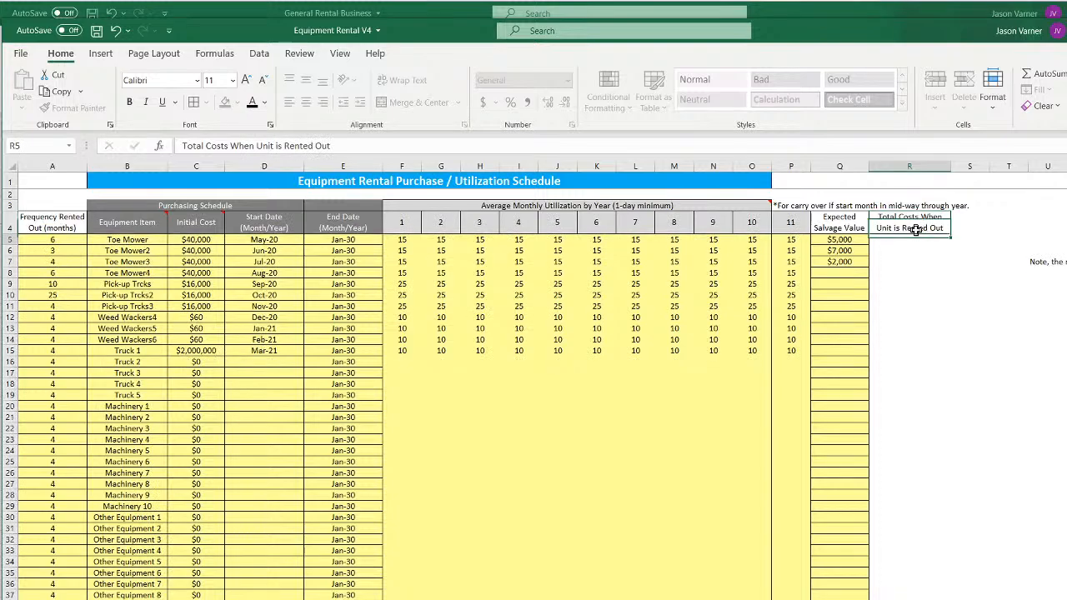
Copy the Toe Mower salvage value cell Q5 into R5 and set its rented-out cost to 1000
left_click(839, 239)
key("ctrl+c")
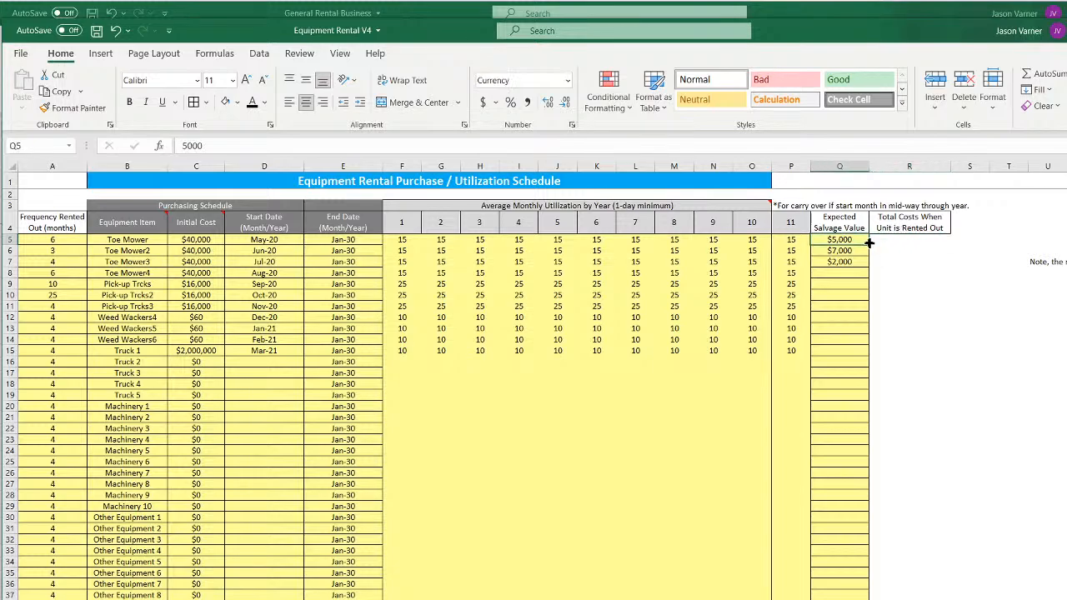
left_click(909, 239)
key("ctrl+v")
type("10,")
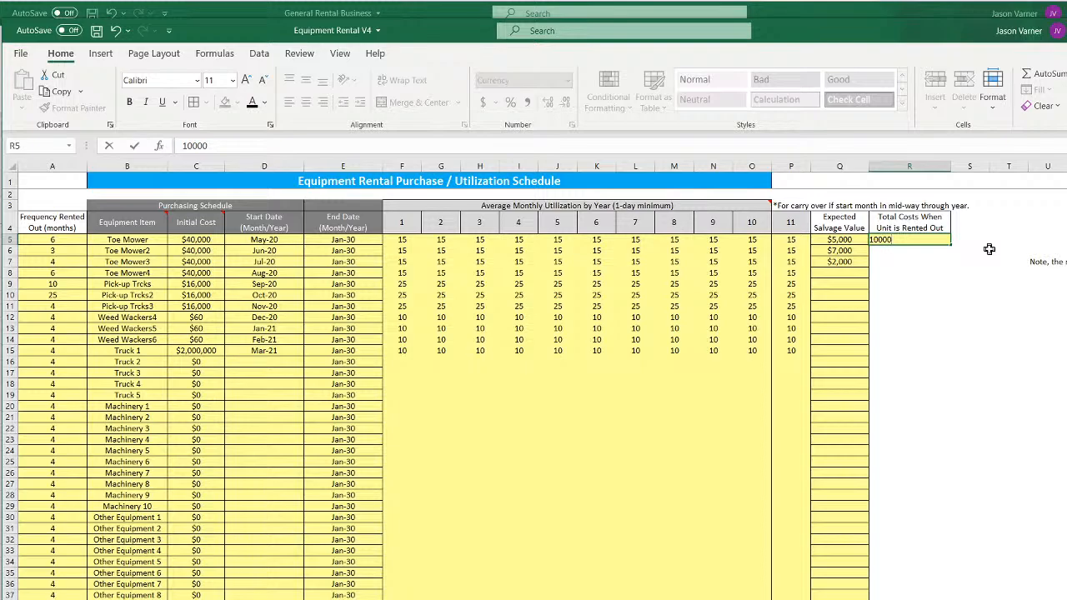
type("000")
key("Return")
double_click(936, 239)
key("BackSpace")
key("Return")
Fill the 1000 cost from R5 down column R for all equipment rows
left_click(940, 240)
left_click_drag(949, 245, 948, 375)
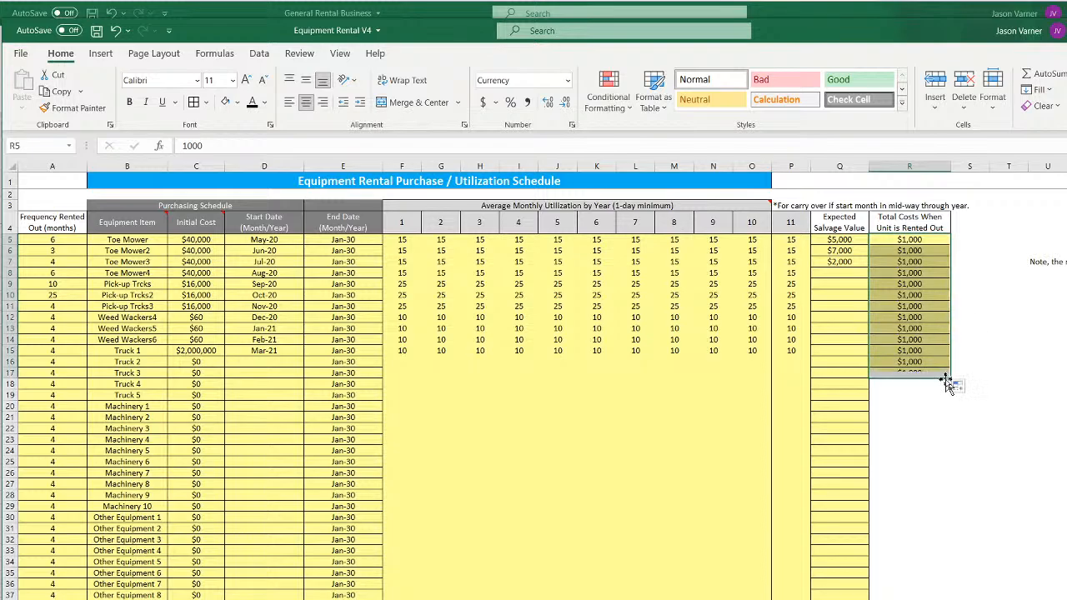
double_click(950, 379)
scroll(959, 525, "down", 15)
scroll(959, 525, "up", 15)
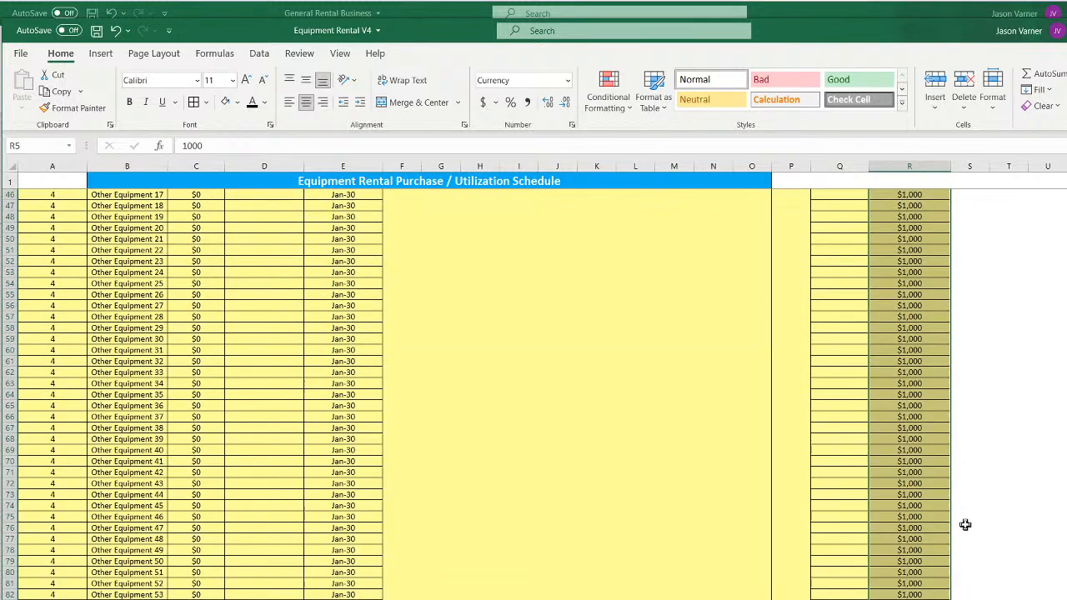
Set the rented-out cost to 0 for Truck 2 in R16 and every equipment row below it
left_click(911, 362)
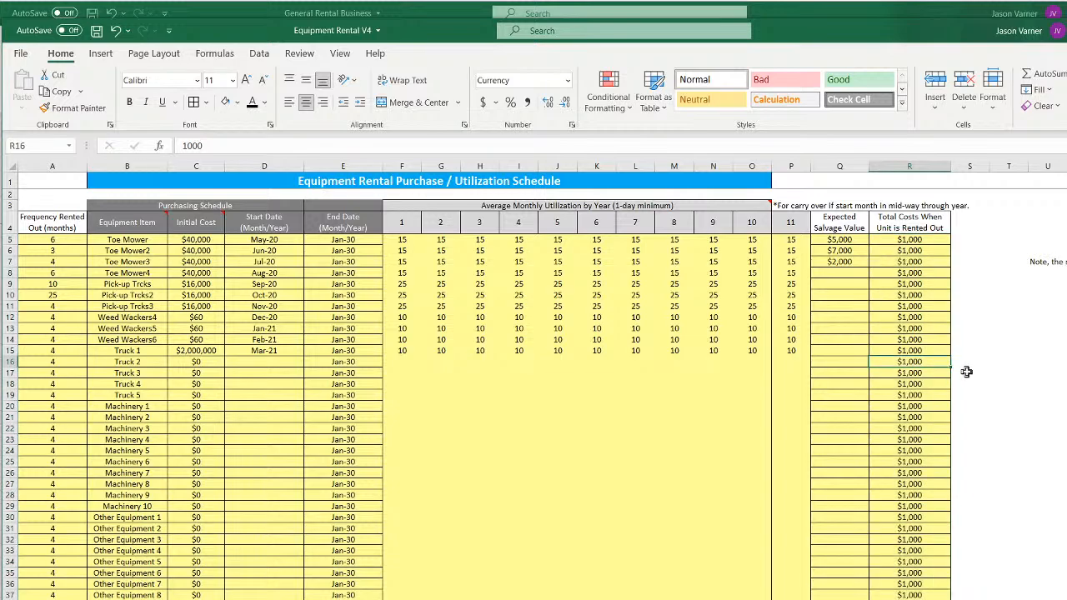
type("0")
key("Return")
type("0")
key("Return")
type("0")
left_click_drag(921, 364, 926, 374)
double_click(947, 380)
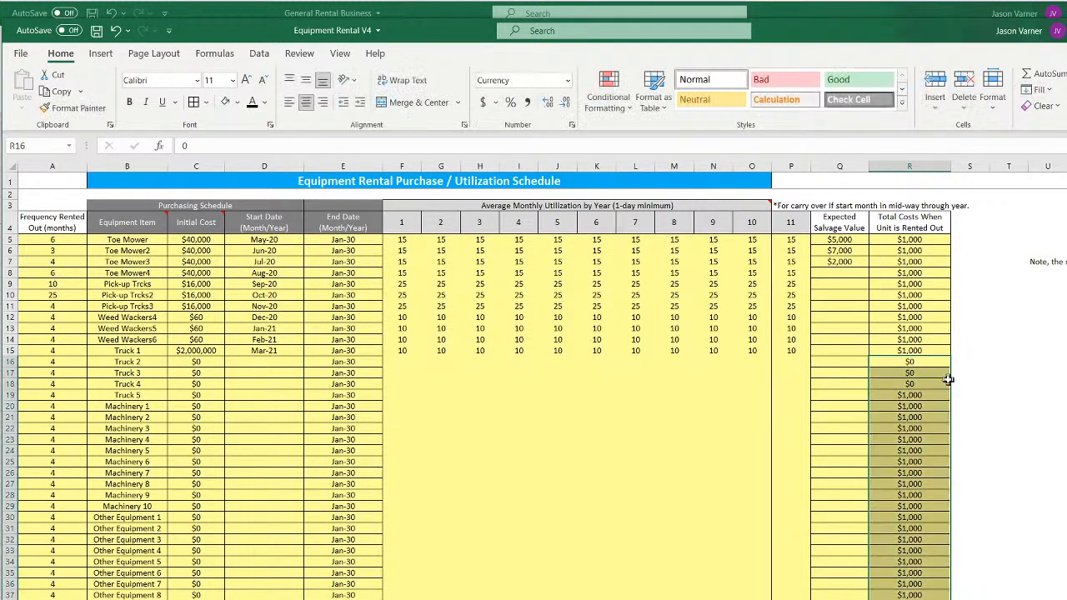
Set the rented-out costs to 2000 for Toe Mower2, 1500 for Toe Mower3 and 500 for Toe Mower4
left_click(914, 250)
type("2000")
key("Return")
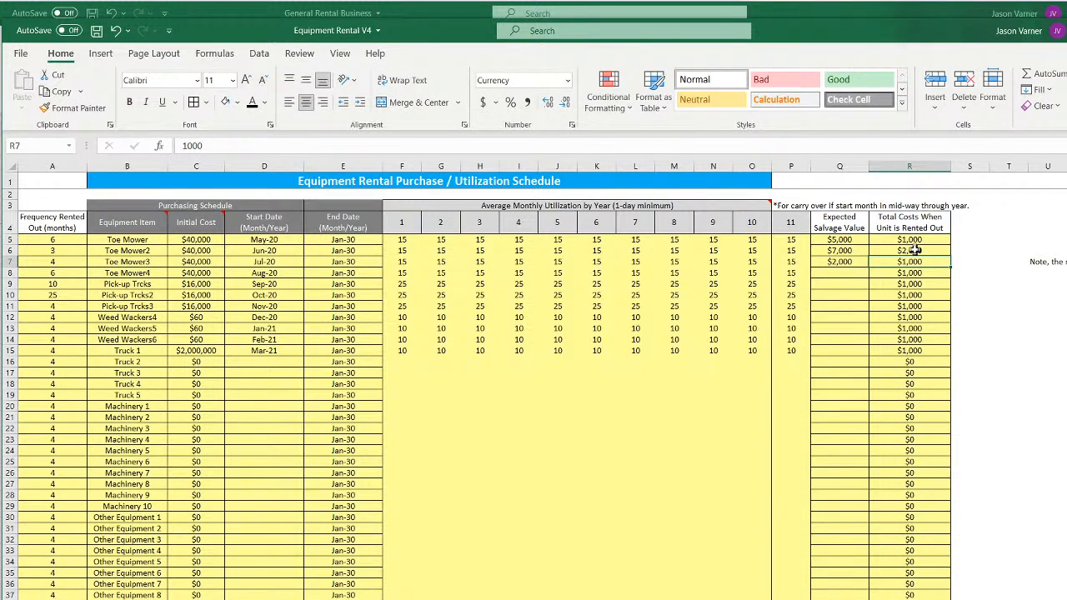
type("1500")
key("BackSpace")
key("Return")
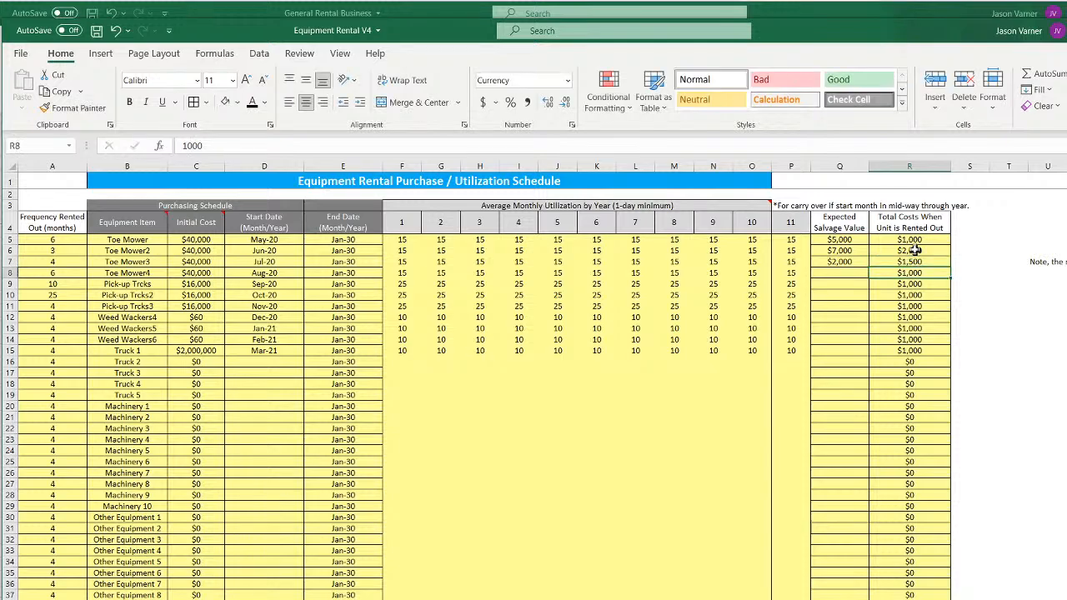
type("500")
key("Return")
Set the rented-out costs of the three Pick-up Trcks rows, R9 to R11, to 700, 800 and 900
type("700")
key("Return")
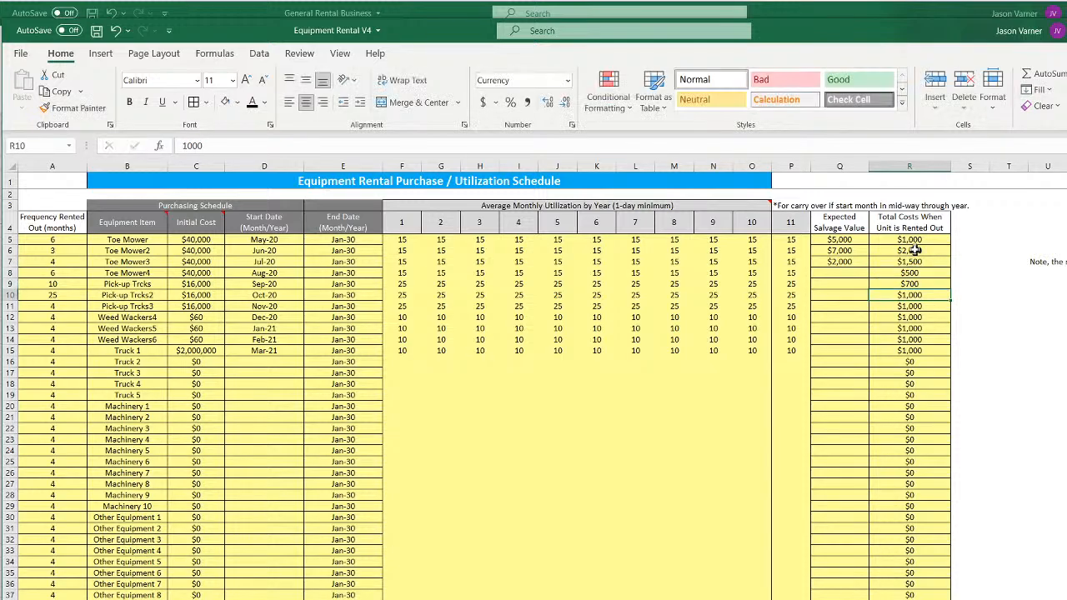
type("800")
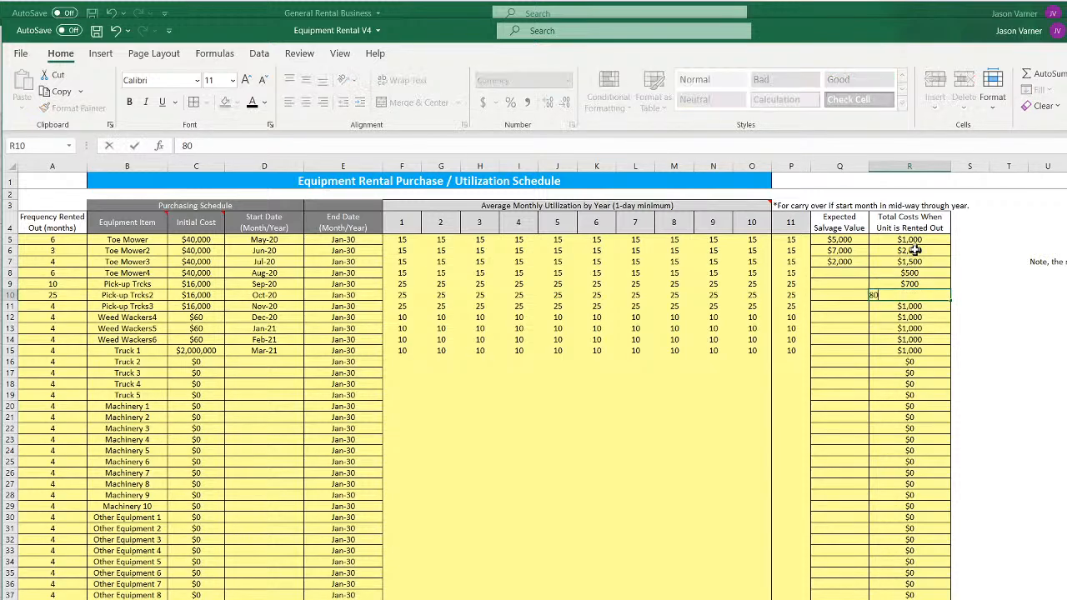
key("Return")
type("900")
key("Return")
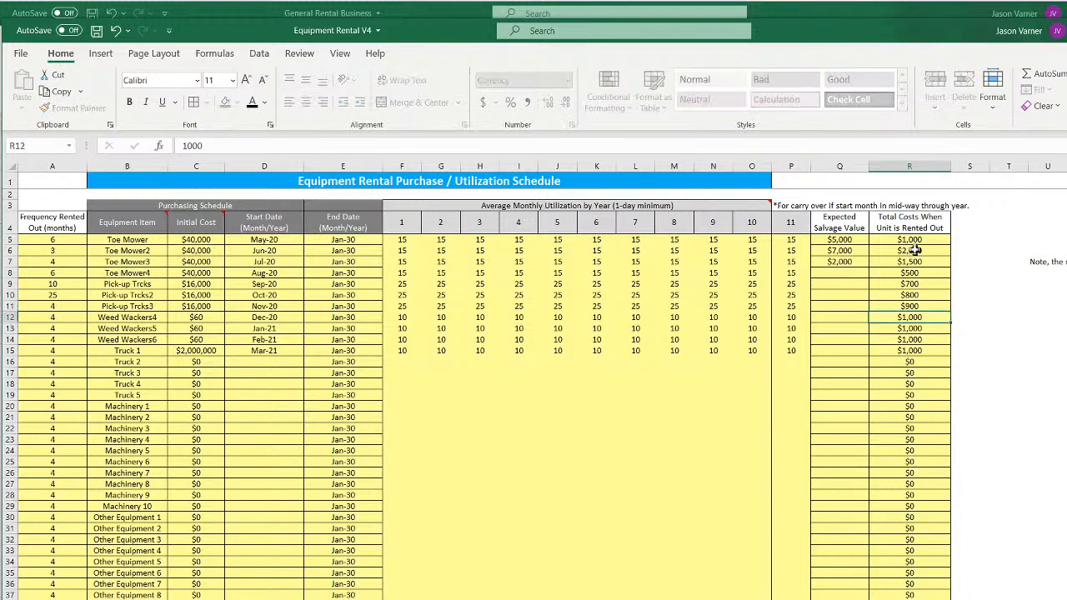
Set the rented-out costs to 500 for Weed Wackers4, 250 for Weed Wackers5 and 1000 for Weed Wackers6
type("500")
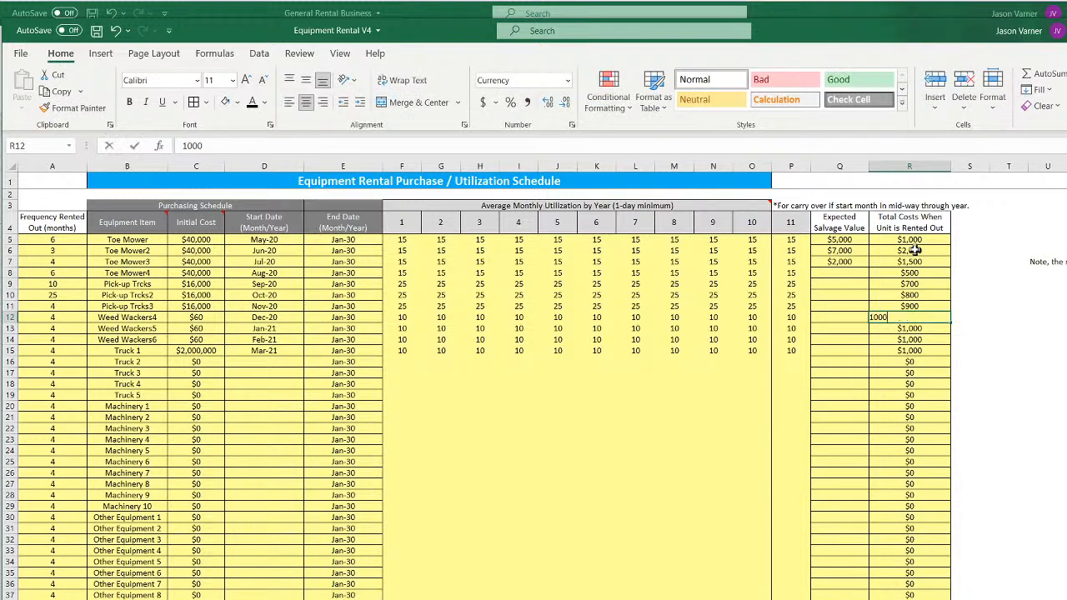
key("Return")
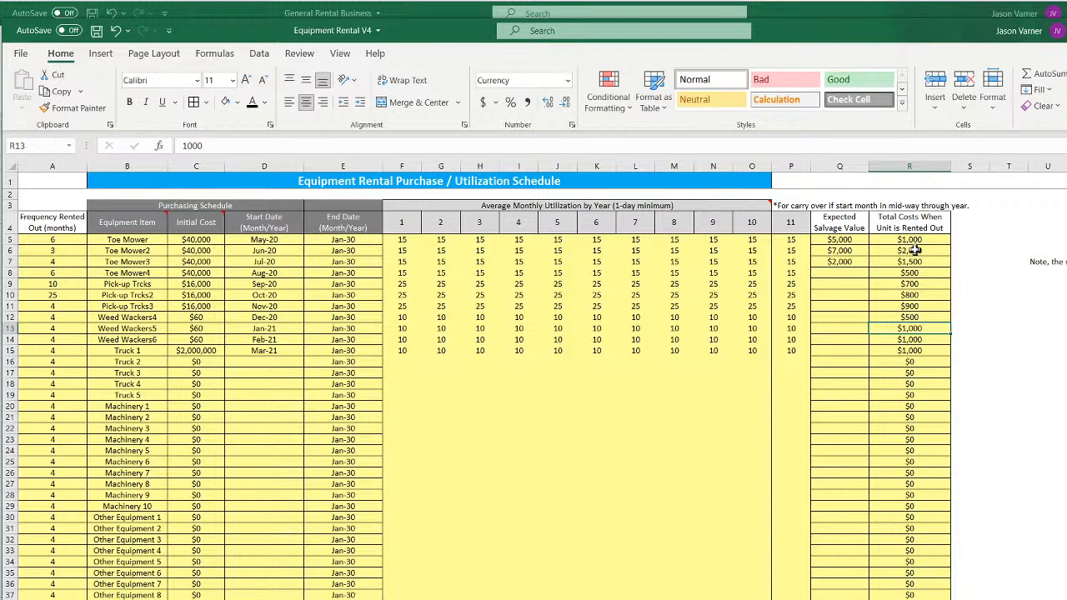
type("250")
key("Return")
type("1,0")
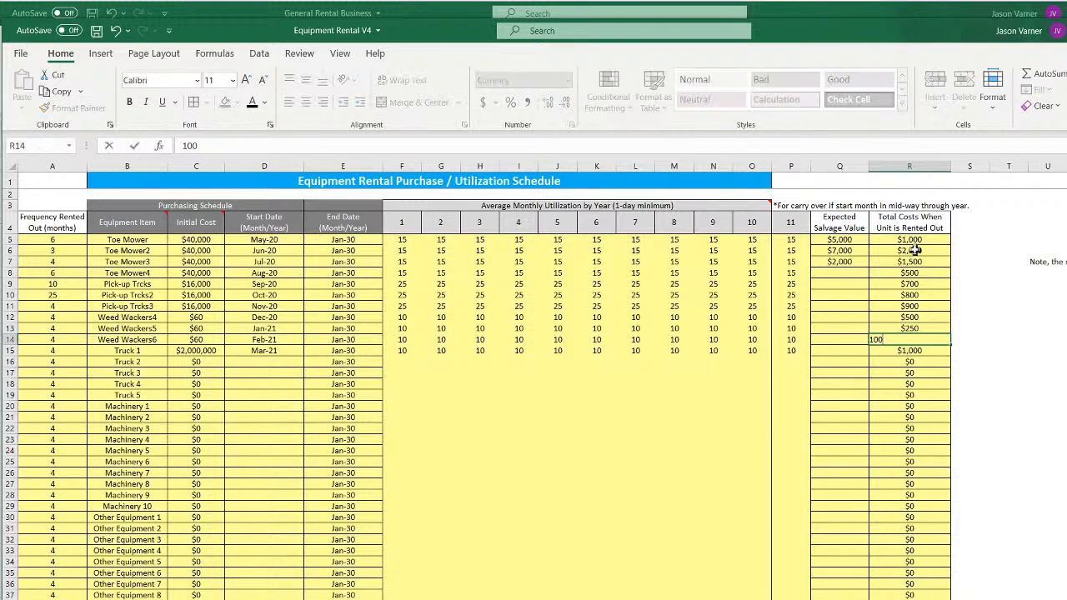
type("00")
key("Return")
Set the rented-out cost of Truck 1 to 3000 and save the workbook
type("3000")
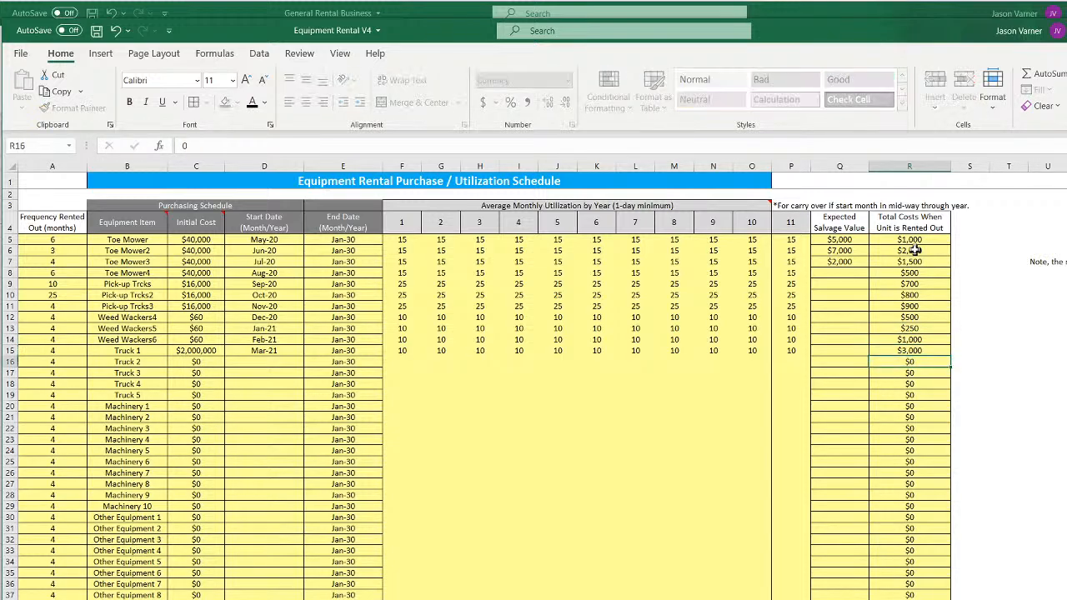
key("Return")
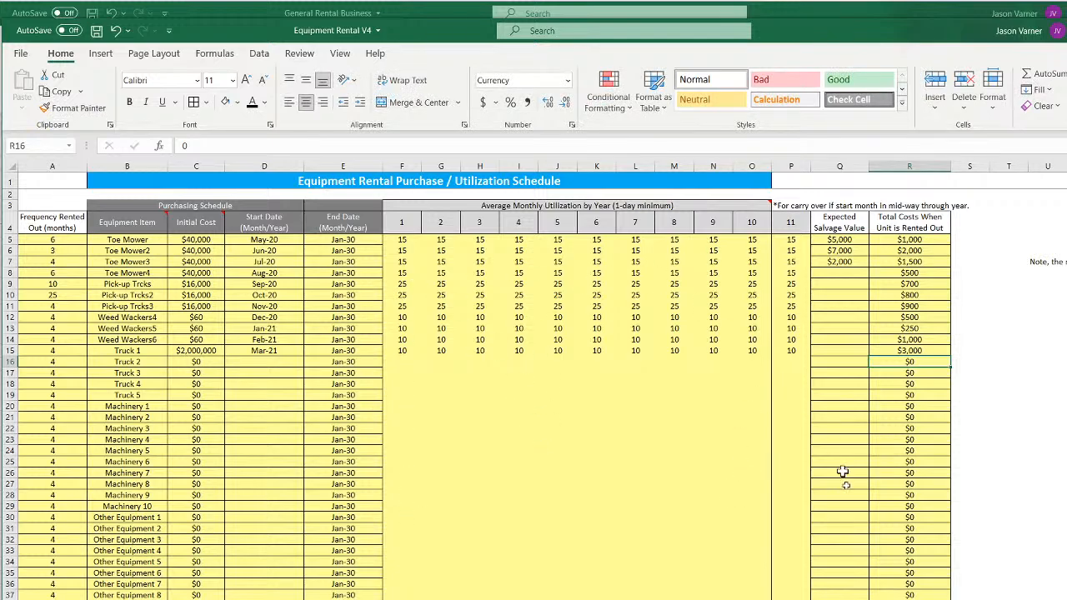
left_click_drag(929, 239, 950, 351)
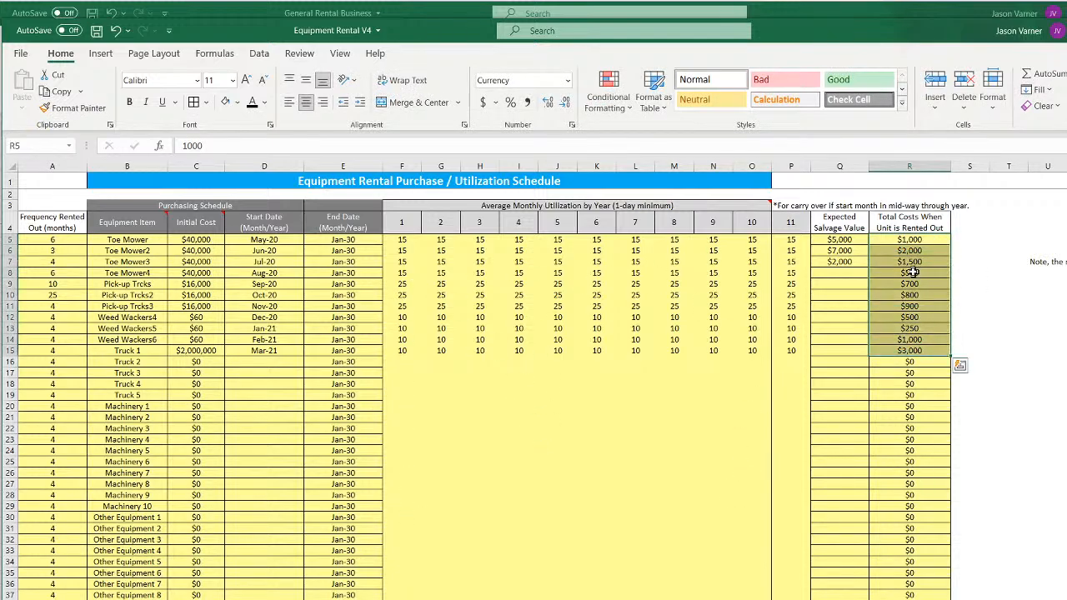
left_click(96, 30)
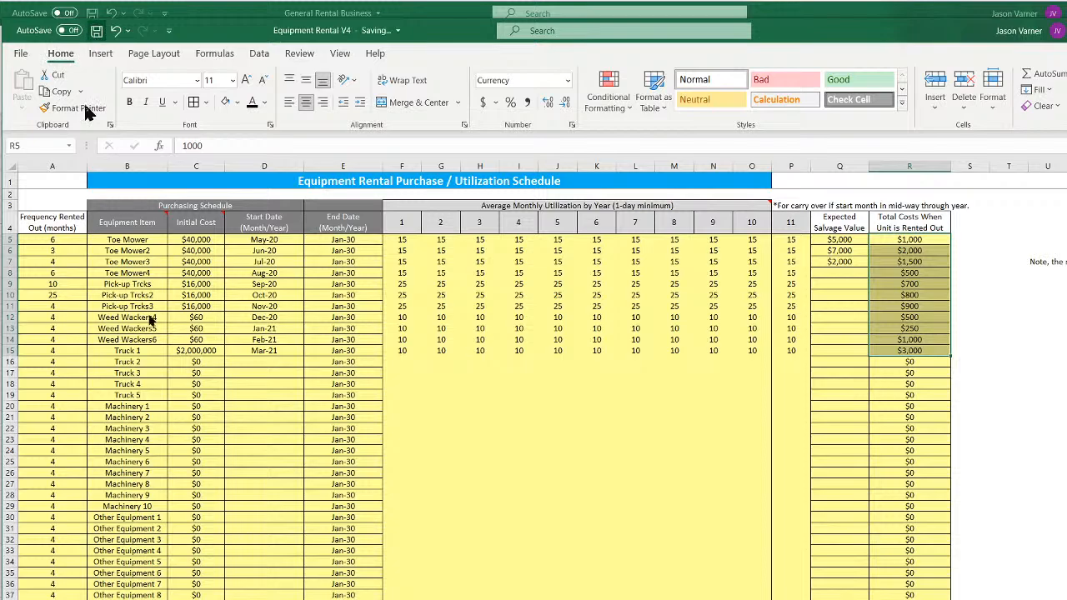
On the monthly schedule sheet, rename the "Age" section header in A206 to "Cost to Deliver Units"
key("ctrl+Page_Down")
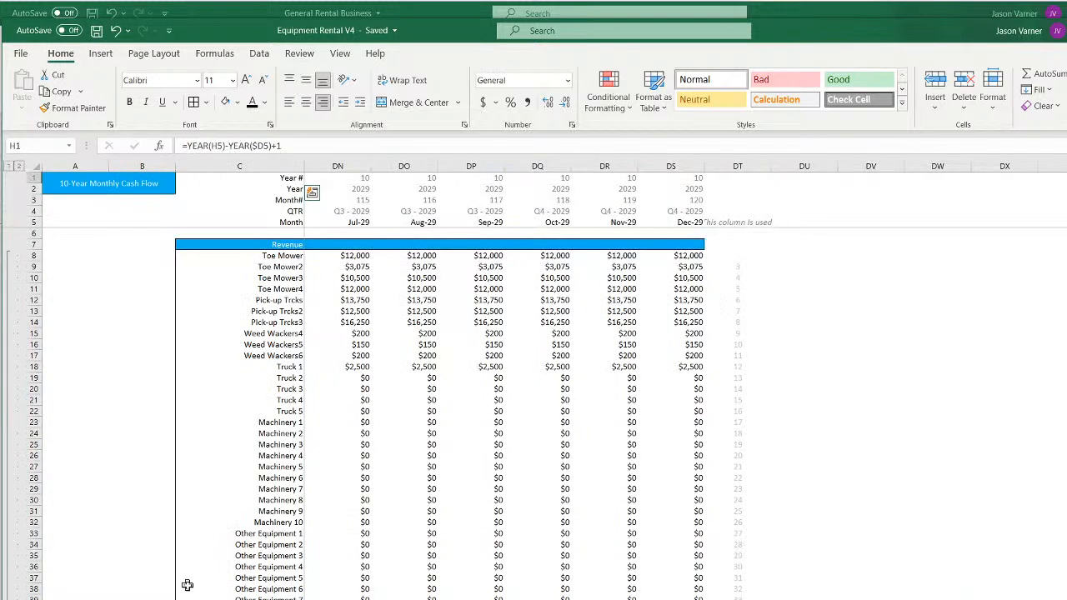
scroll(200, 592, "down", 4)
scroll(685, 383, "left", 20)
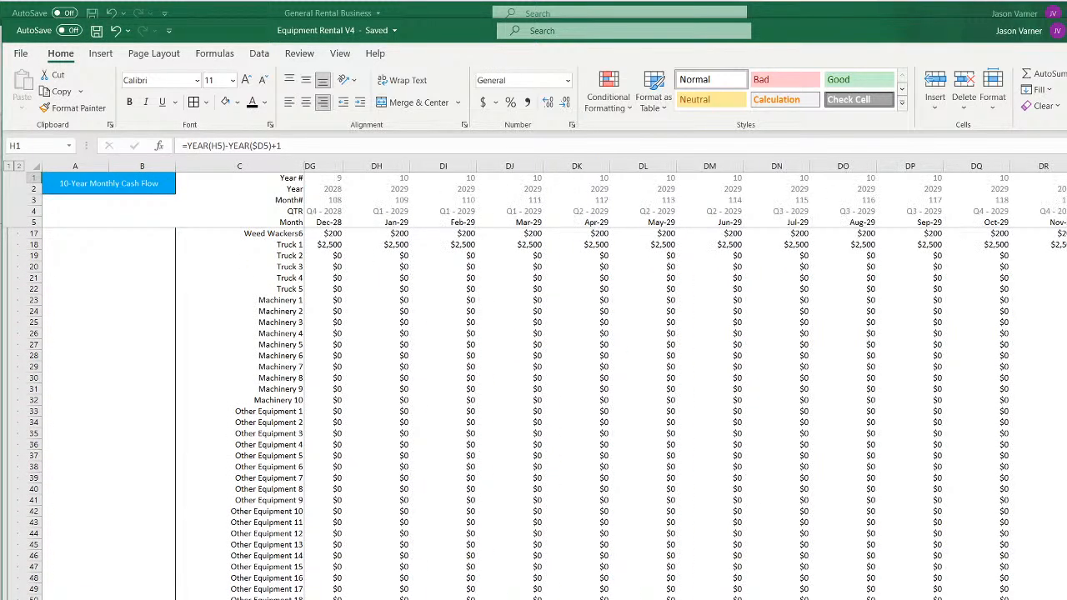
key("ctrl+Page_Down")
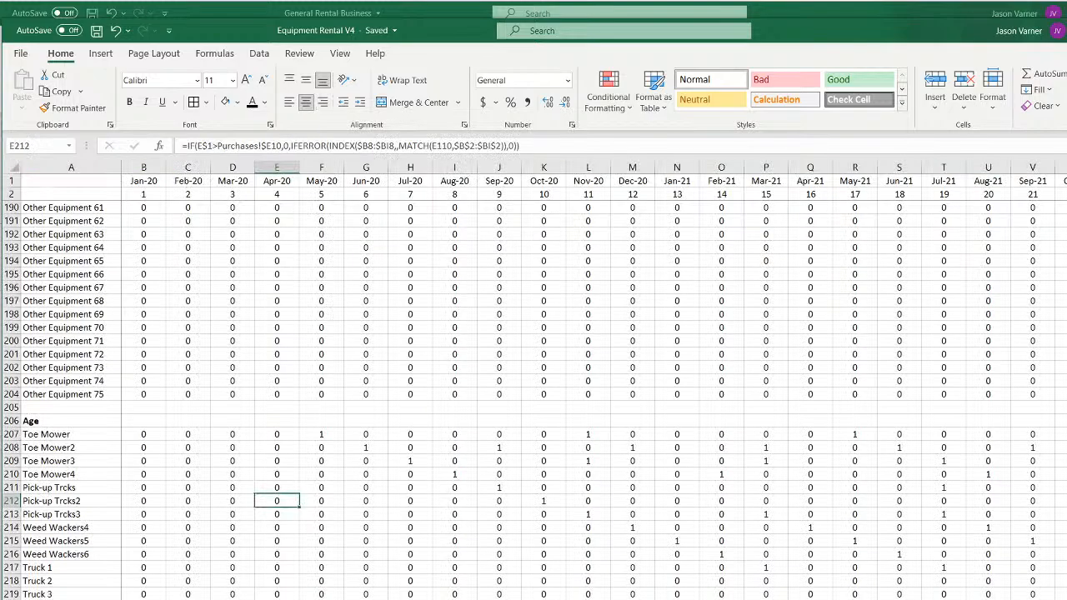
scroll(533, 399, "down", 20)
scroll(533, 398, "up", 20)
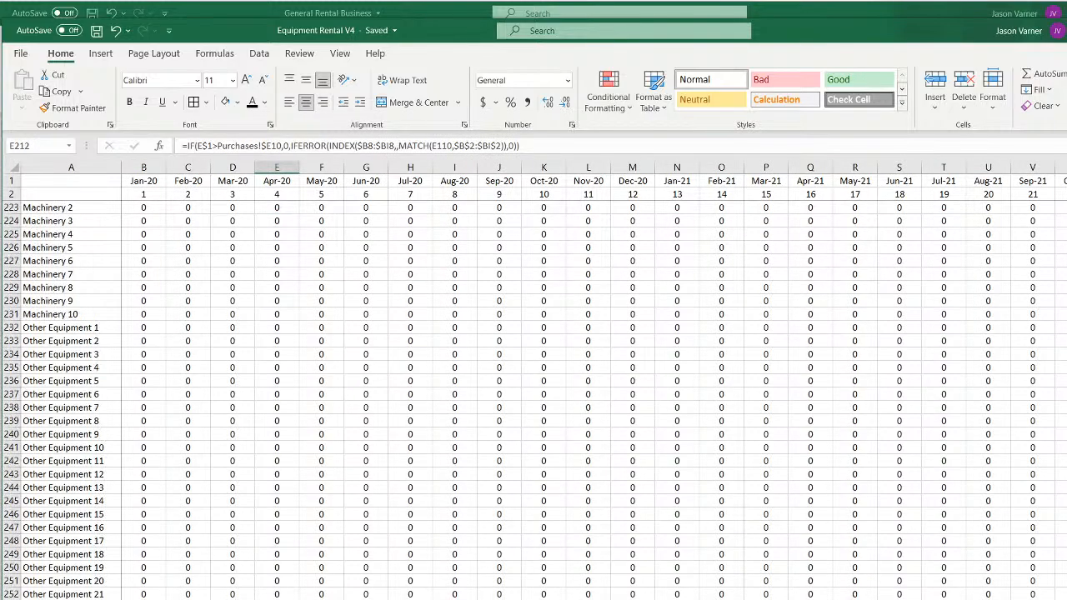
scroll(240, 473, "up", 11)
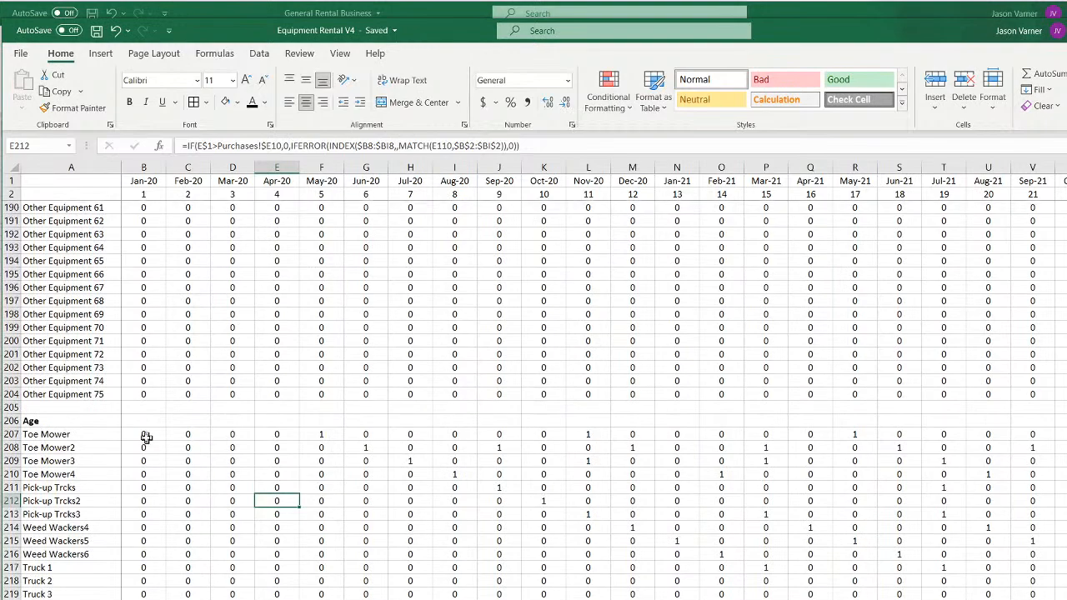
left_click(138, 434)
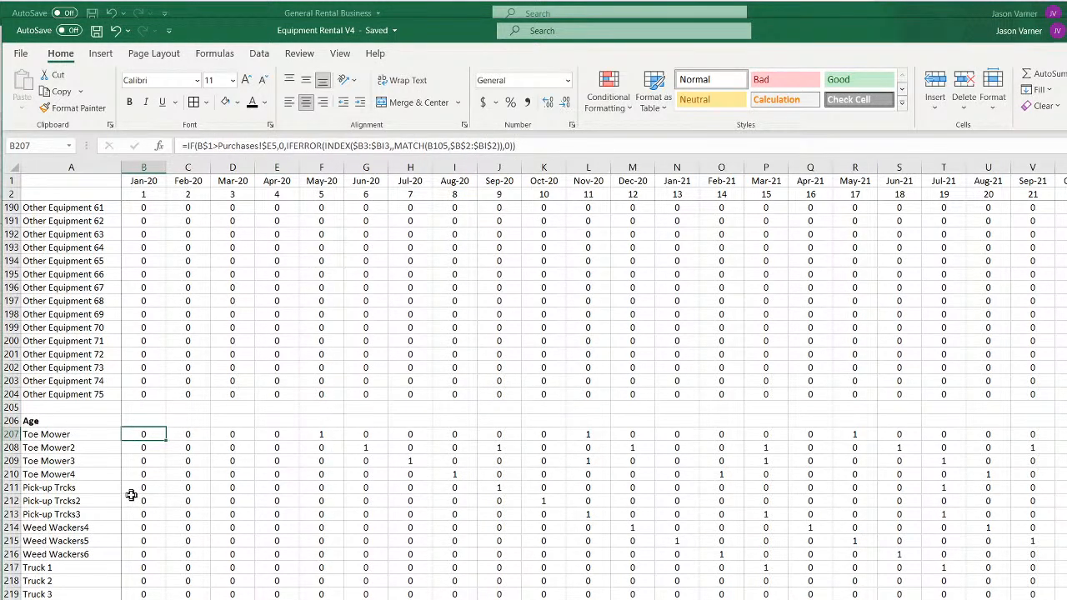
left_click(60, 424)
type("Cost to")
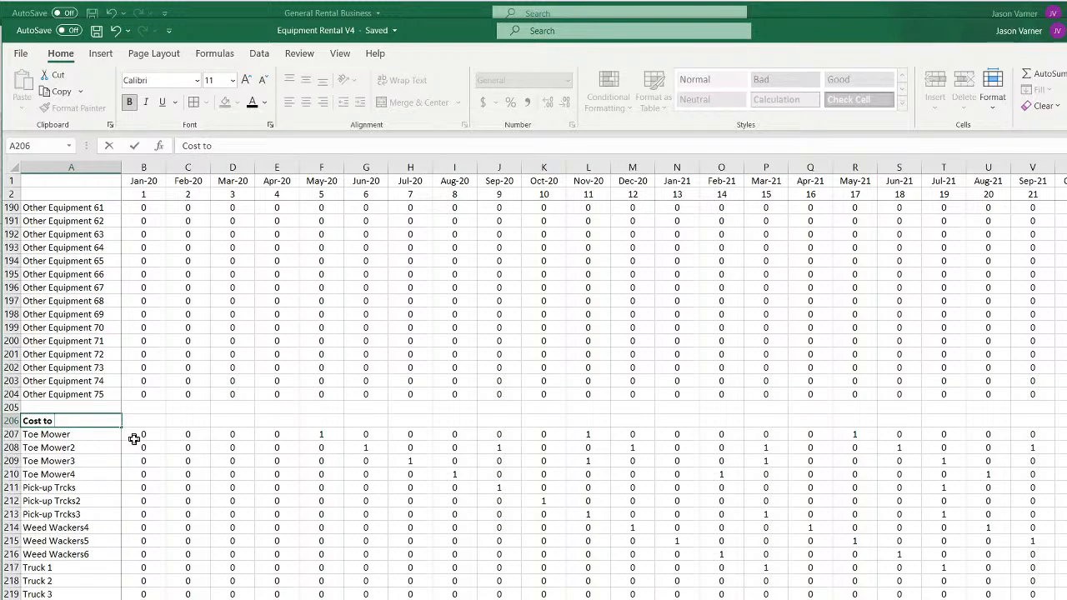
type(" Deliver Units")
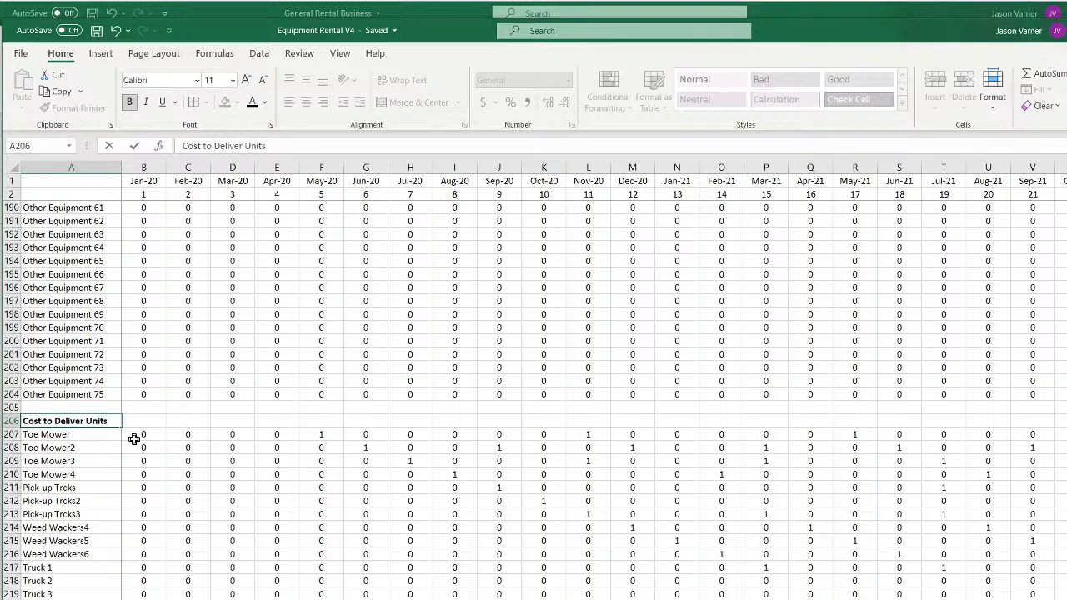
Multiply the Toe Mower formula in B207 by its rented-out cost, referenced as Purchases!$R5
left_click(133, 439)
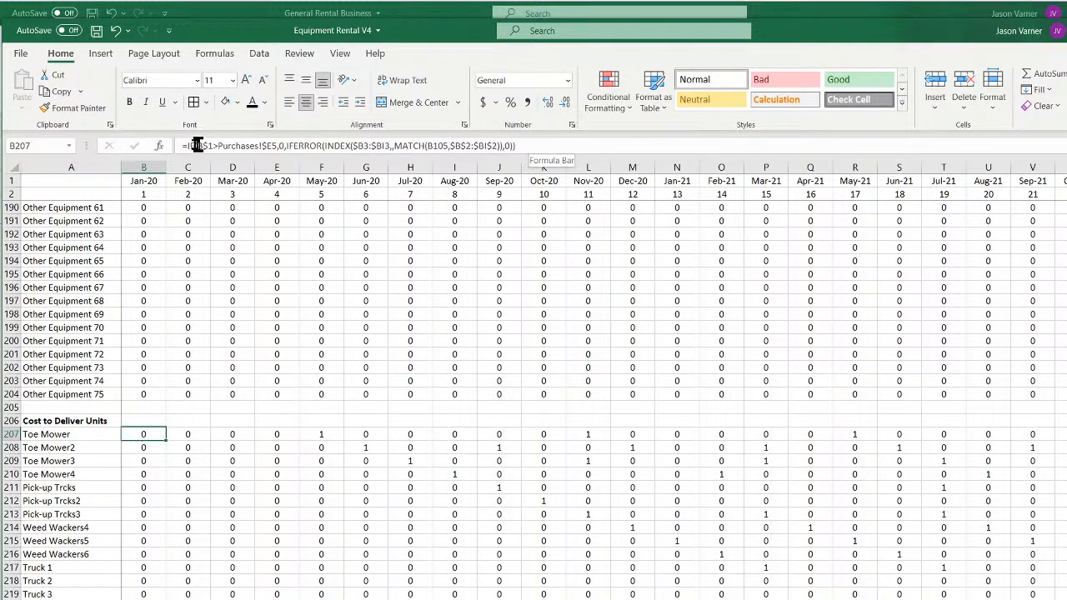
left_click(574, 142)
type("*")
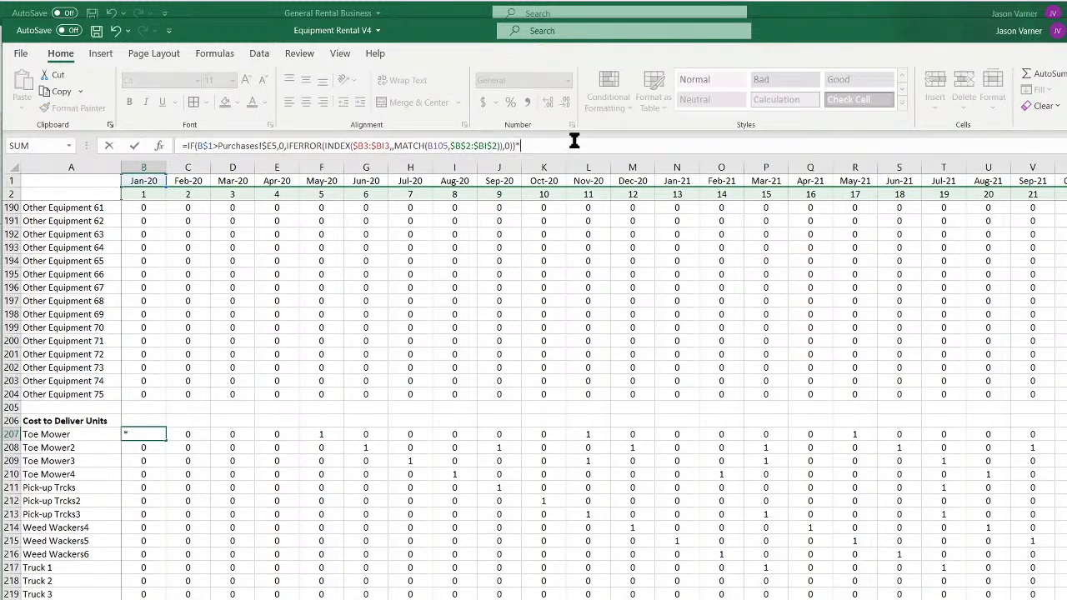
key("ctrl+Page_Up")
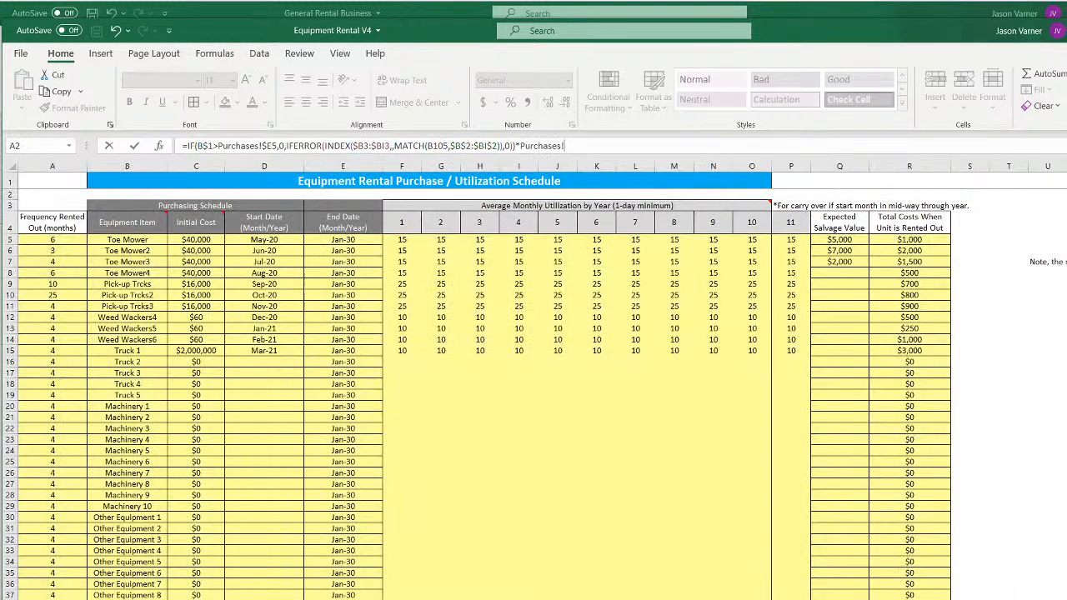
left_click(908, 240)
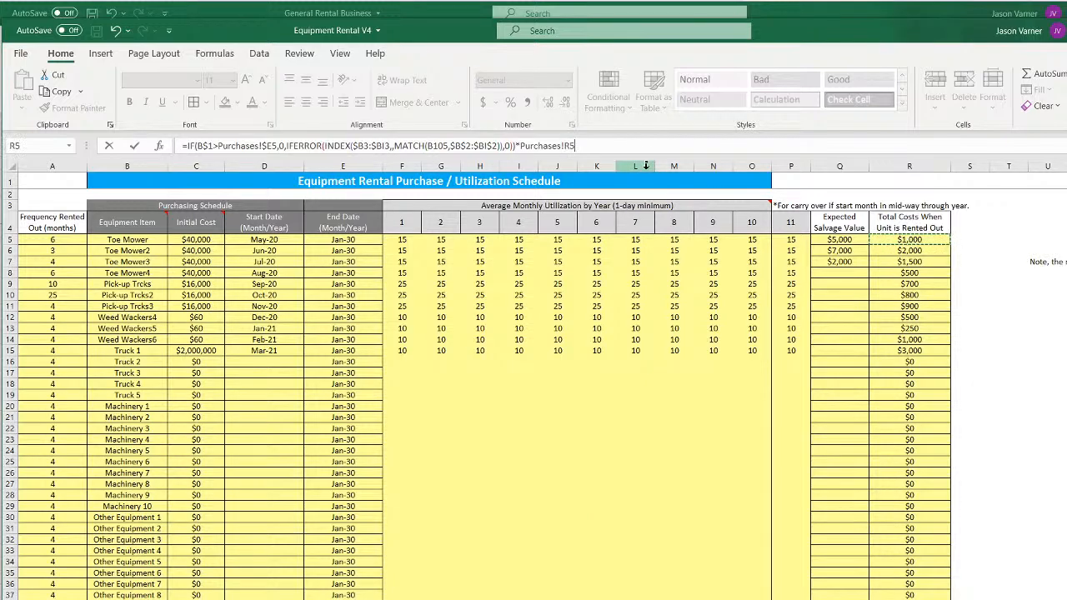
left_click(564, 146)
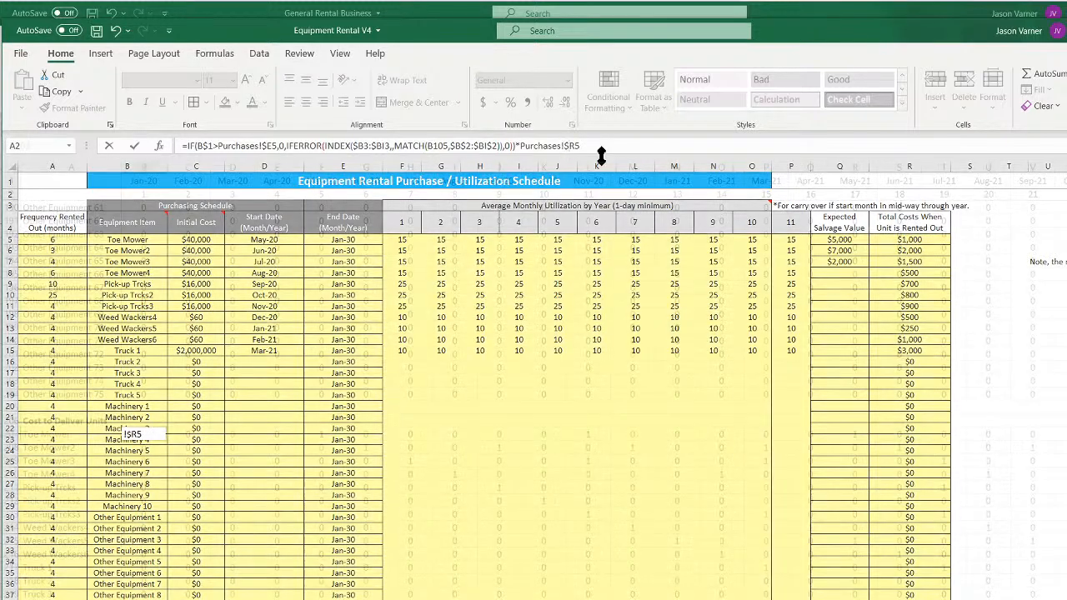
key("Return")
Fill the B207 formula across to K207 and format those cells as currency with 0 decimal places
left_click(142, 434)
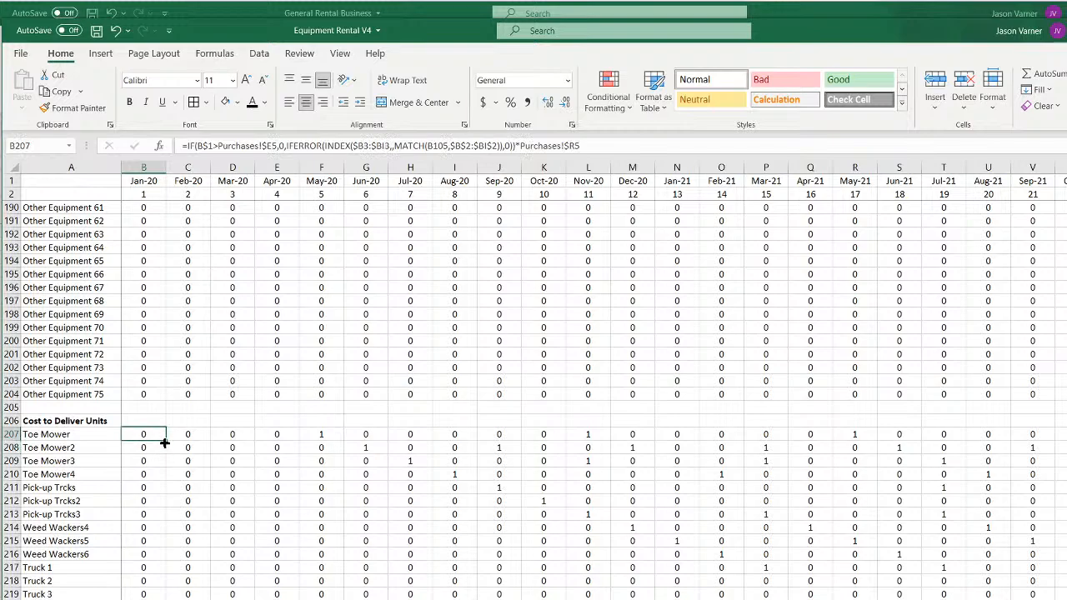
left_click_drag(166, 441, 556, 430)
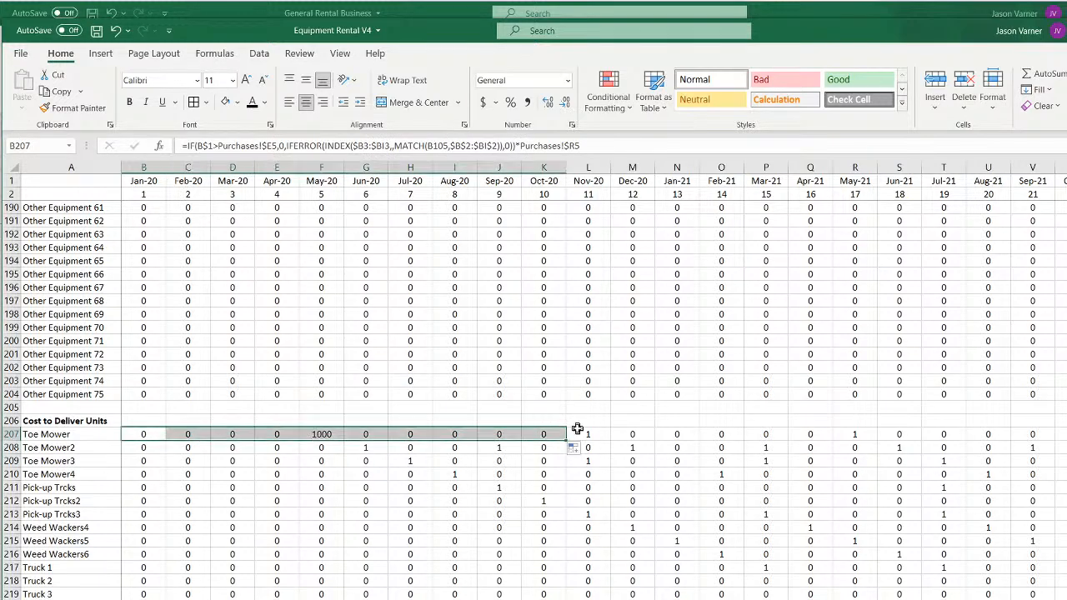
left_click(571, 125)
left_click(548, 271)
left_click(704, 286)
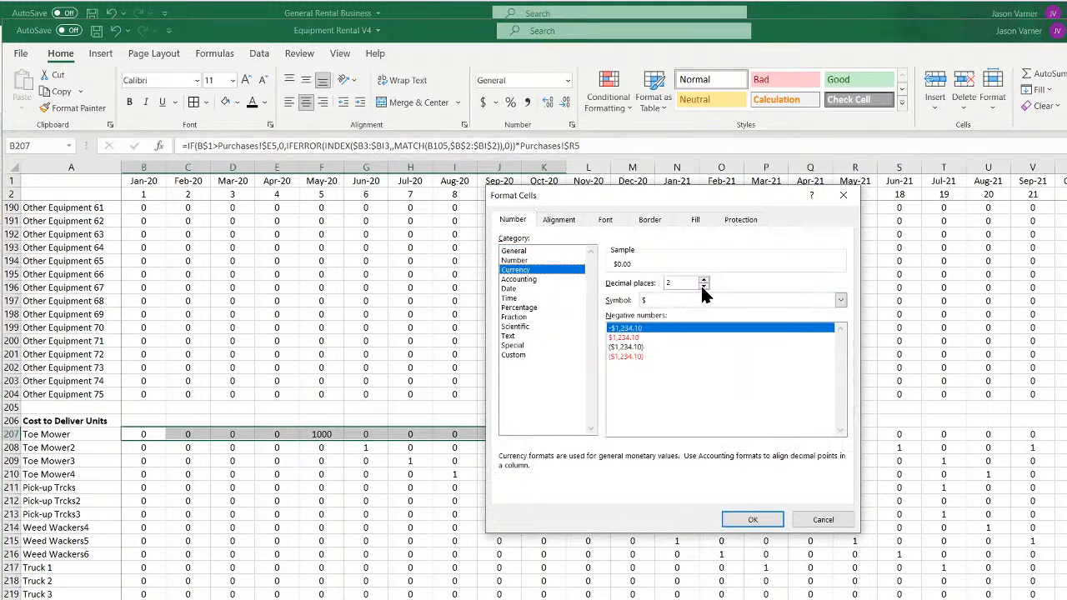
left_click(704, 286)
left_click(752, 519)
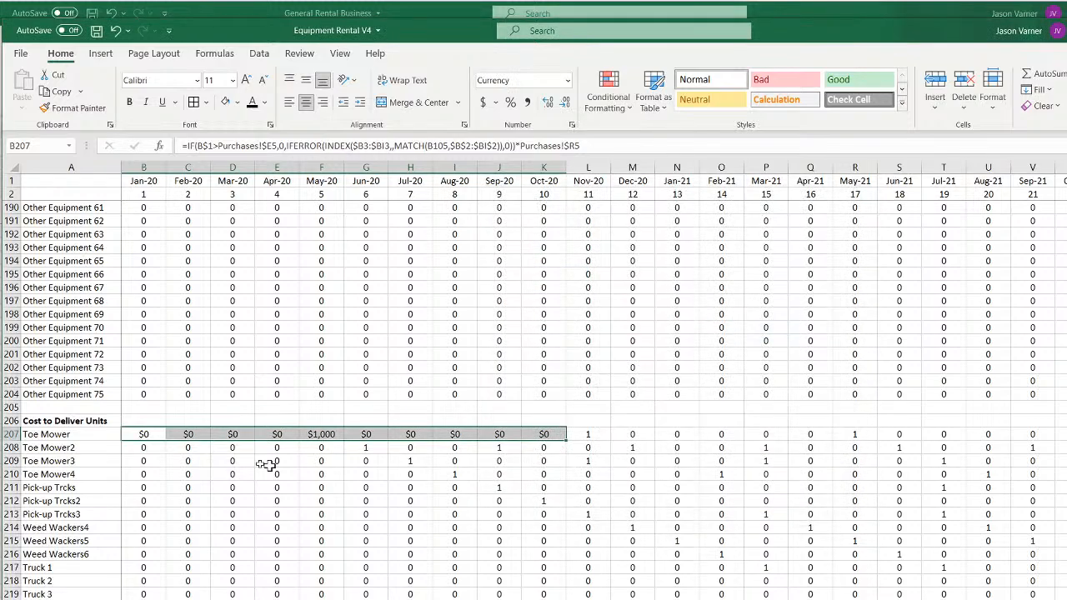
Fill the B207 formula and currency format across all months and down through every equipment row of the delivery cost section
left_click(143, 435)
left_click_drag(166, 440, 1065, 440)
double_click(1065, 440)
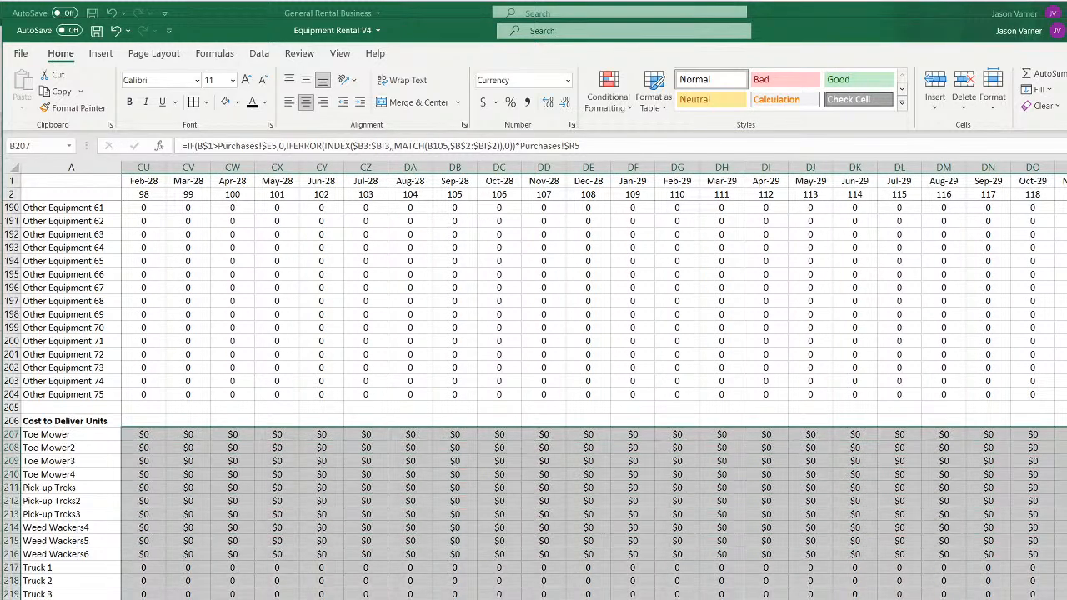
Examine the monthly delivery costs and their formulas for Toe Mower, Toe Mower2 and Toe Mower3 in rows 207 to 209
scroll(593, 382, "left", 20)
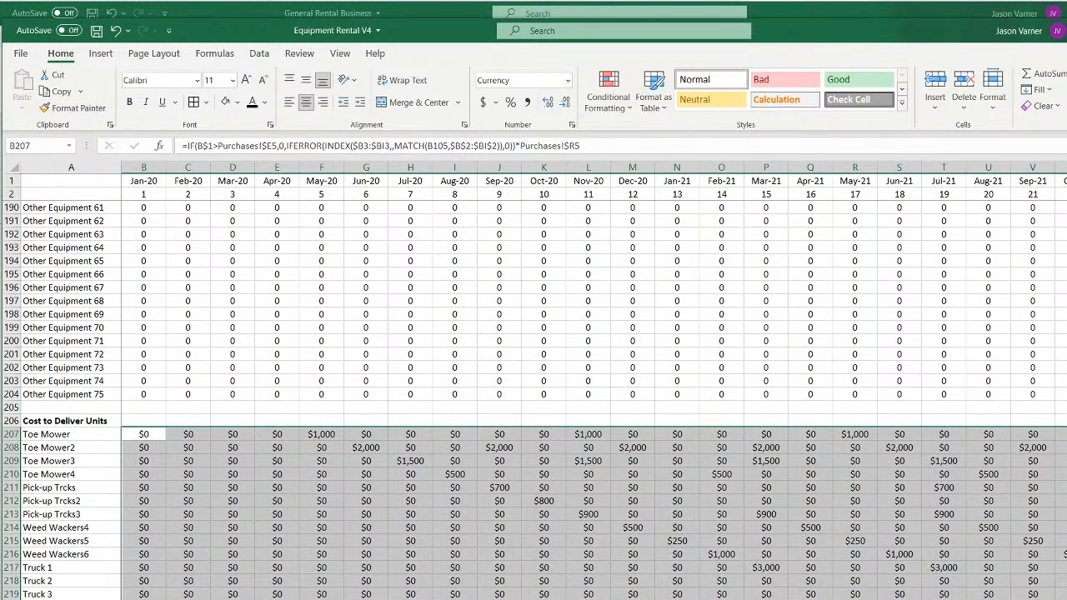
left_click(321, 434)
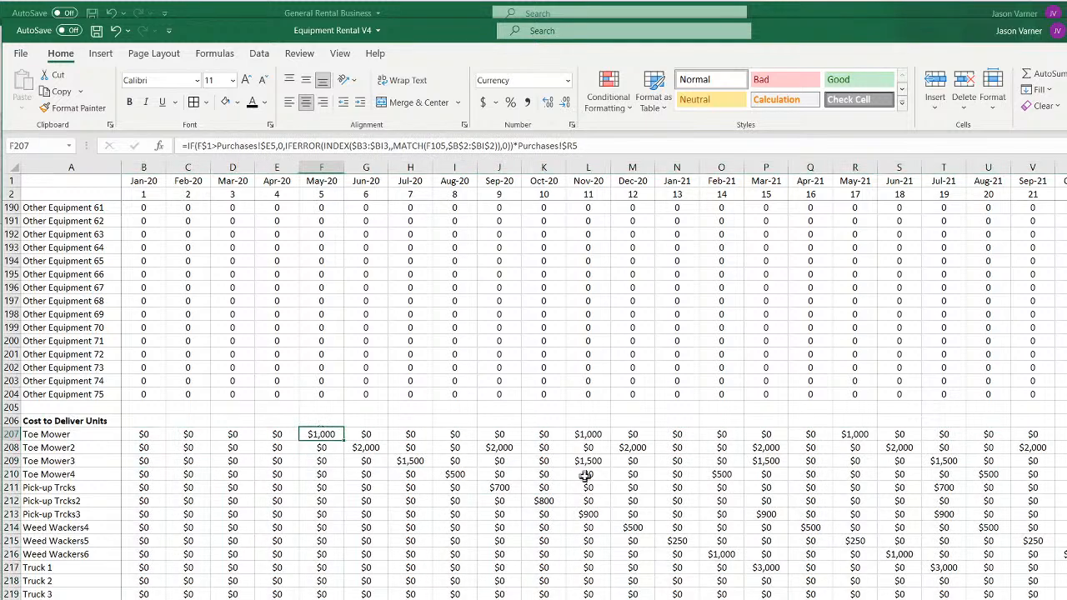
key("Right")
key("Right")
key("Right")
key("Right")
key("Right")
key("Right")
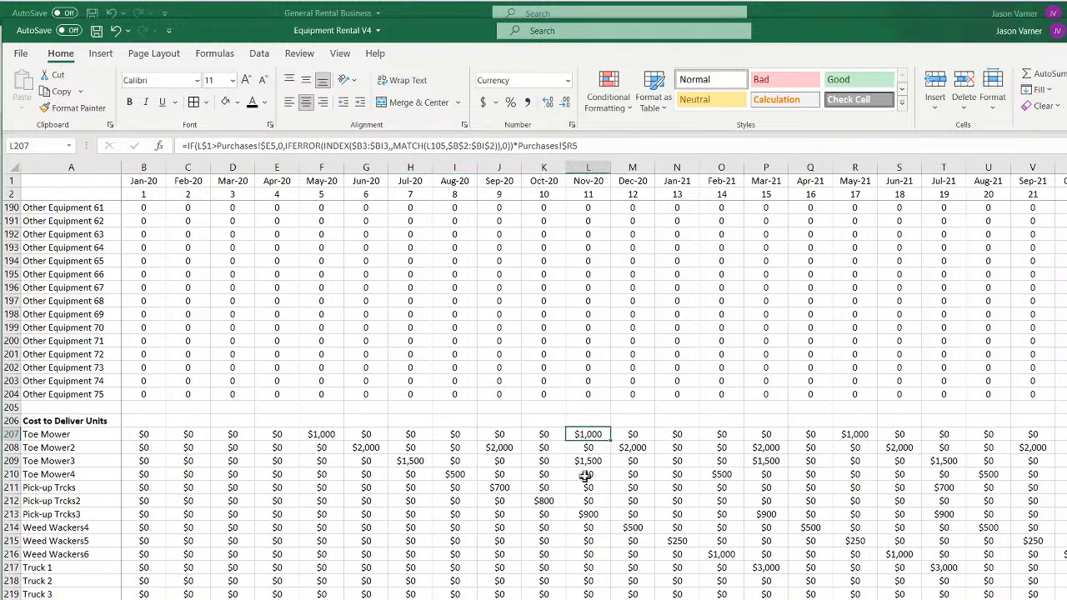
key("Down")
key("Right")
key("Right")
key("Right")
key("Right")
key("Down")
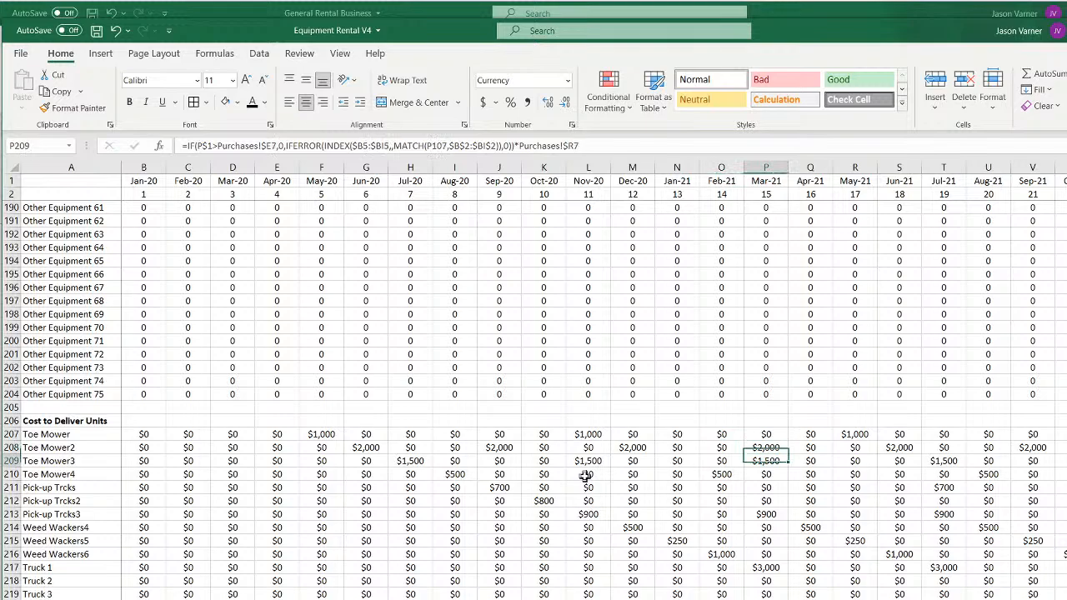
key("Left")
key("Left")
key("Left")
key("Left")
key("Right")
key("Right")
key("Right")
key("Right")
key("Left")
key("Left")
key("Left")
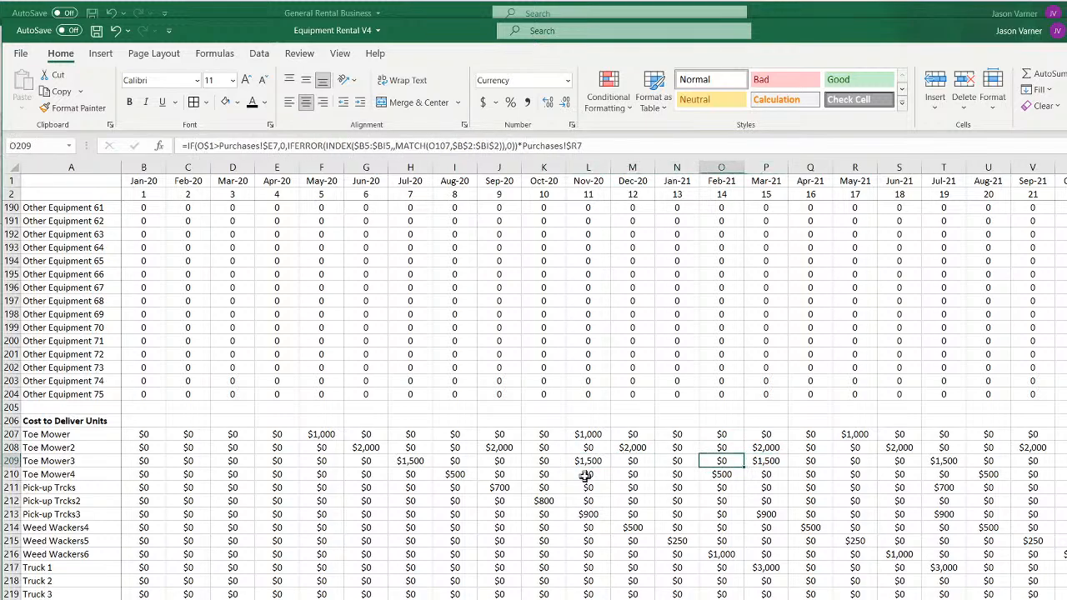
Review the delivery costs of Toe Mower4 through Pick-up Trcks2, along with the frequency and rented-out cost columns on the Purchases sheet
key("Left")
key("Left")
key("Left")
key("Left")
key("Left")
key("Down")
key("Right")
key("Right")
key("Right")
key("Down")
key("Down")
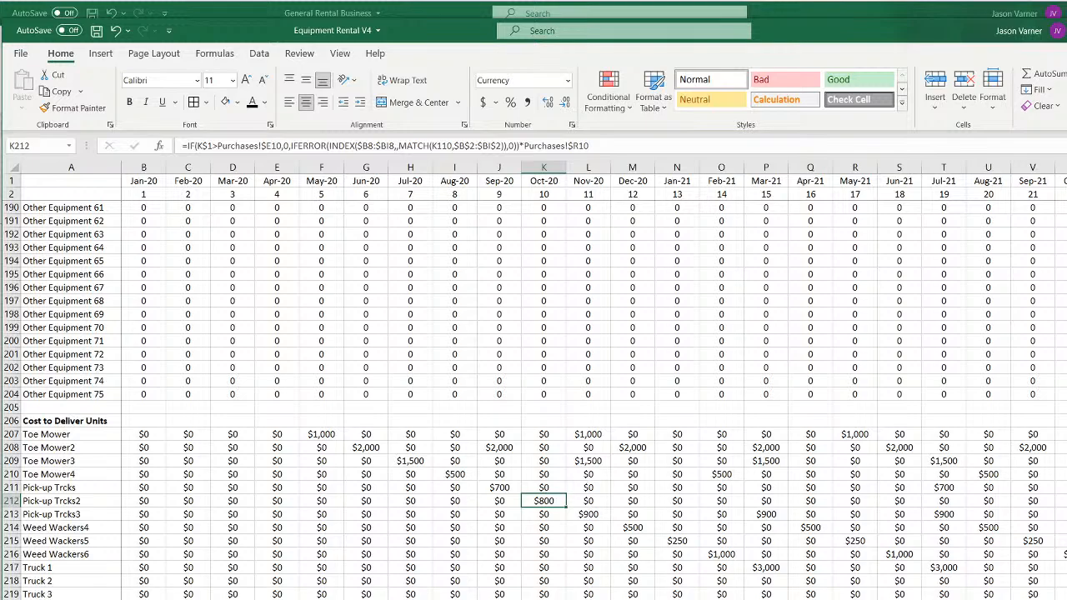
key("ctrl+Page_Up")
left_click_drag(57, 240, 90, 398)
left_click_drag(57, 258, 55, 338)
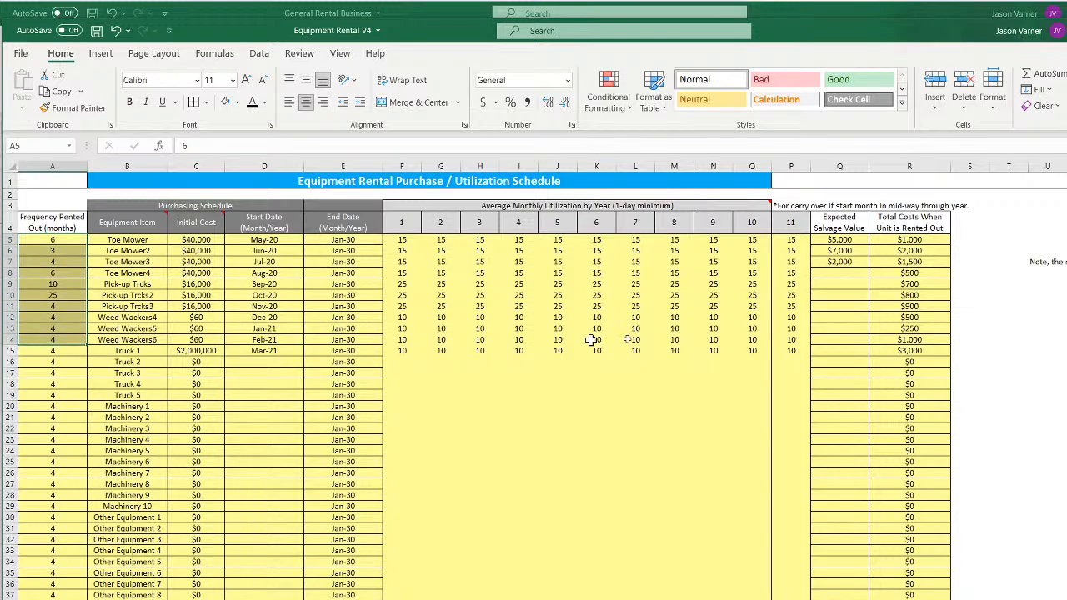
left_click_drag(917, 239, 920, 395)
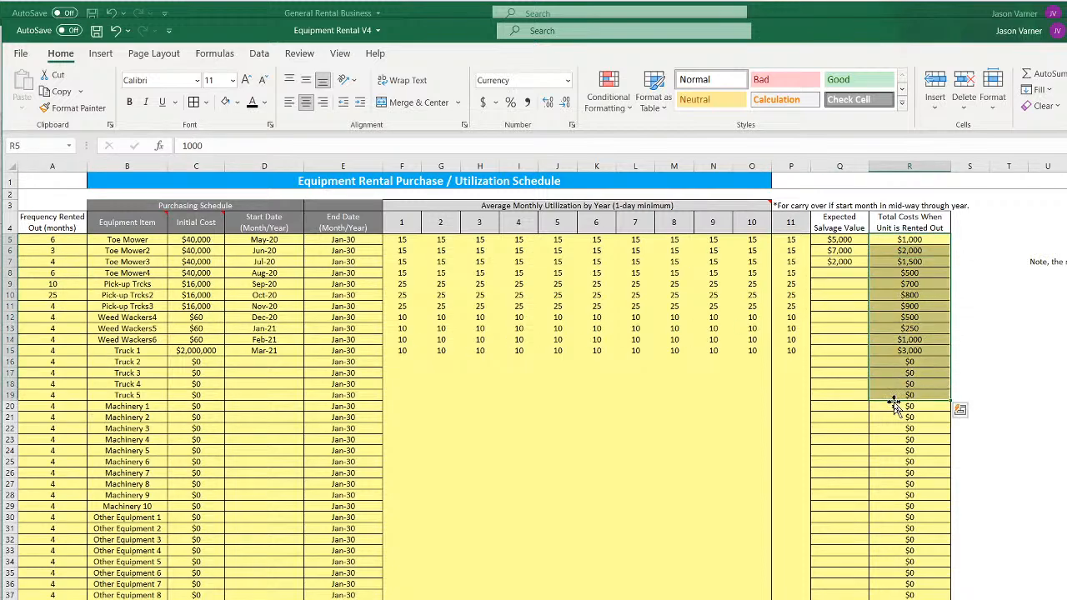
Copy the rented-out cost header into S4, widen column S, and change the copied text to "Total Costs When Unit is Returned"
left_click(923, 228)
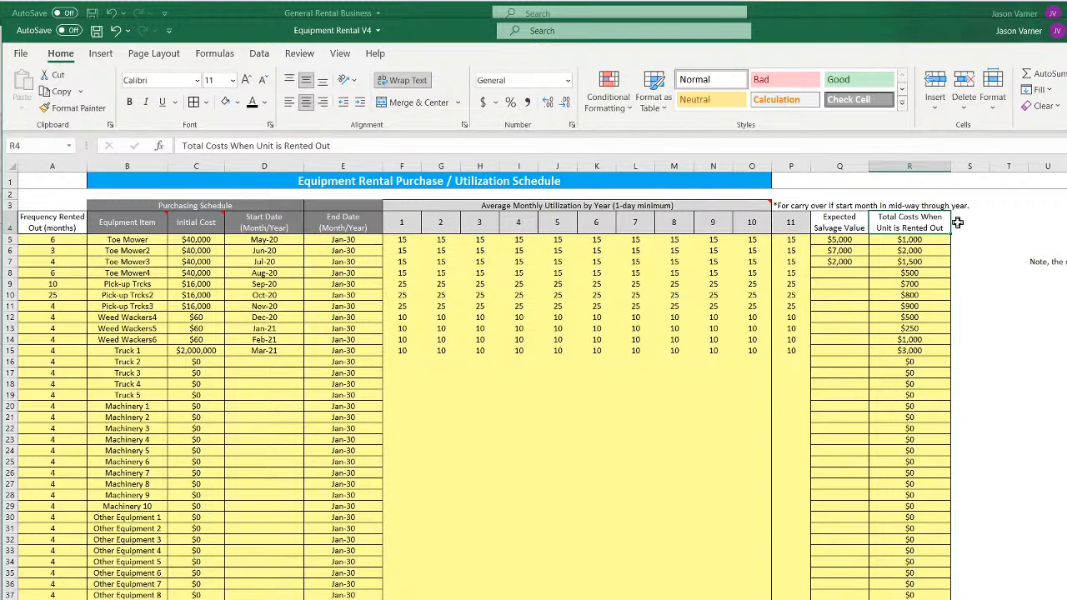
left_click_drag(951, 233, 989, 234)
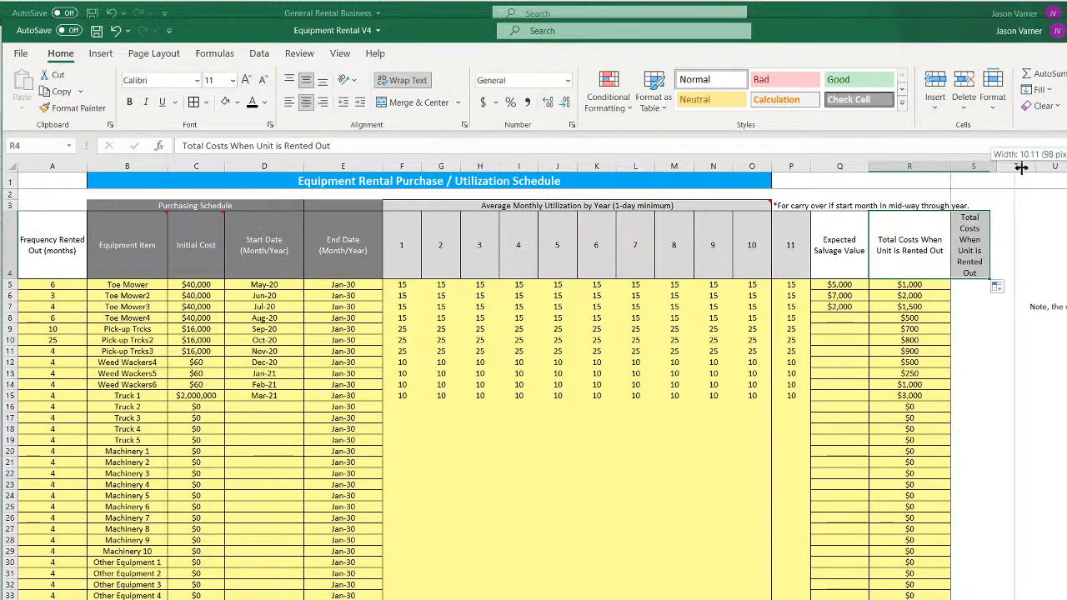
left_click_drag(988, 166, 1029, 166)
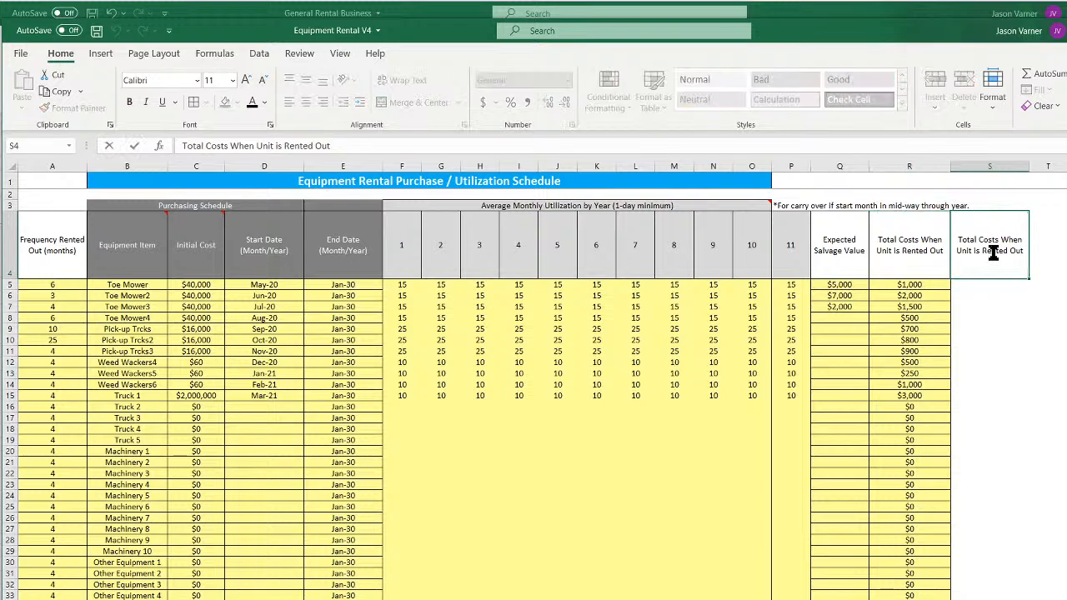
double_click(997, 225)
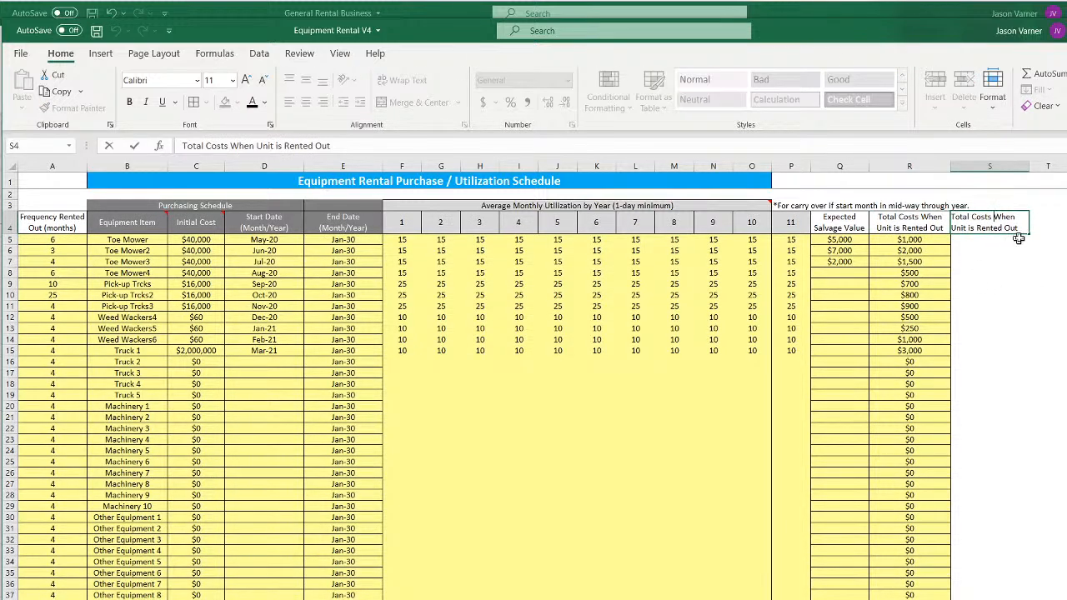
left_click_drag(1020, 229, 980, 231)
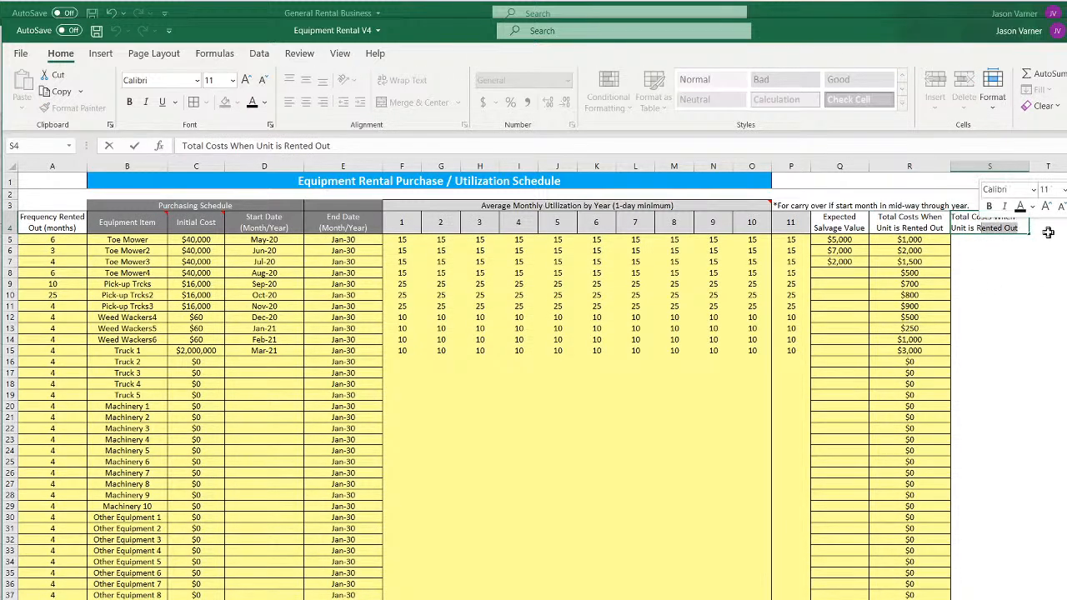
key("BackSpace")
type("eturned")
key("Return")
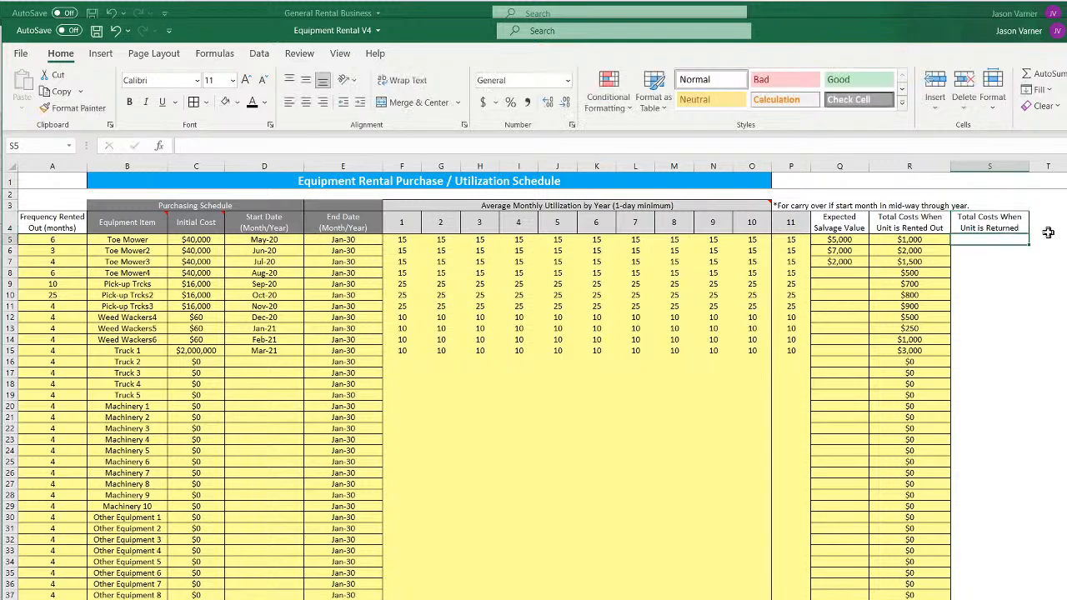
Extend R5's formatting to S5 and calculate Toe Mower's return cost there as =R5*0.5
left_click(942, 240)
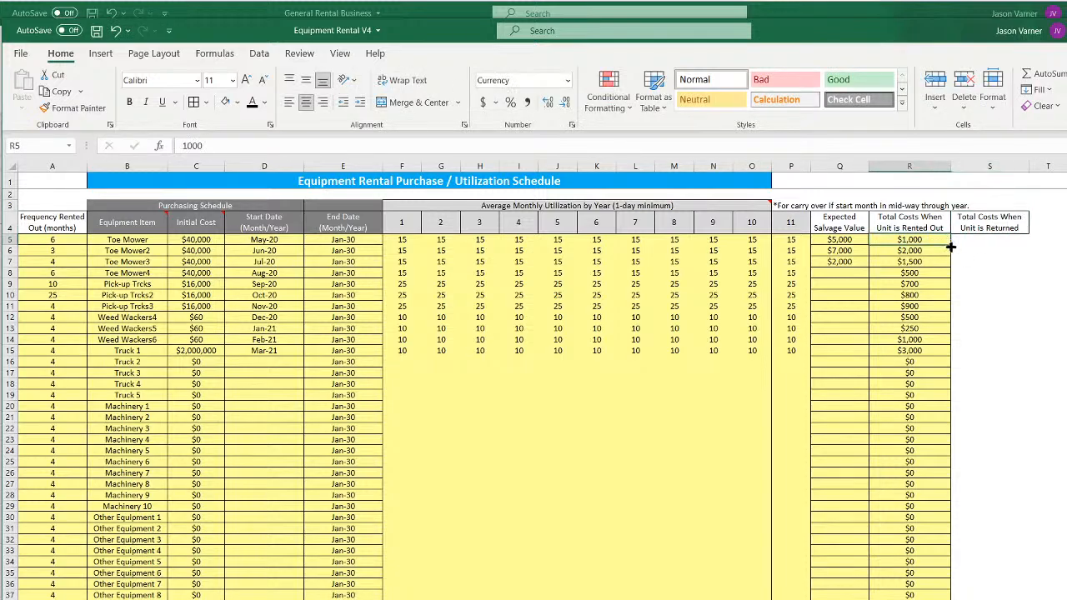
left_click_drag(962, 243, 1003, 250)
left_click(990, 240)
type("=")
left_click(921, 240)
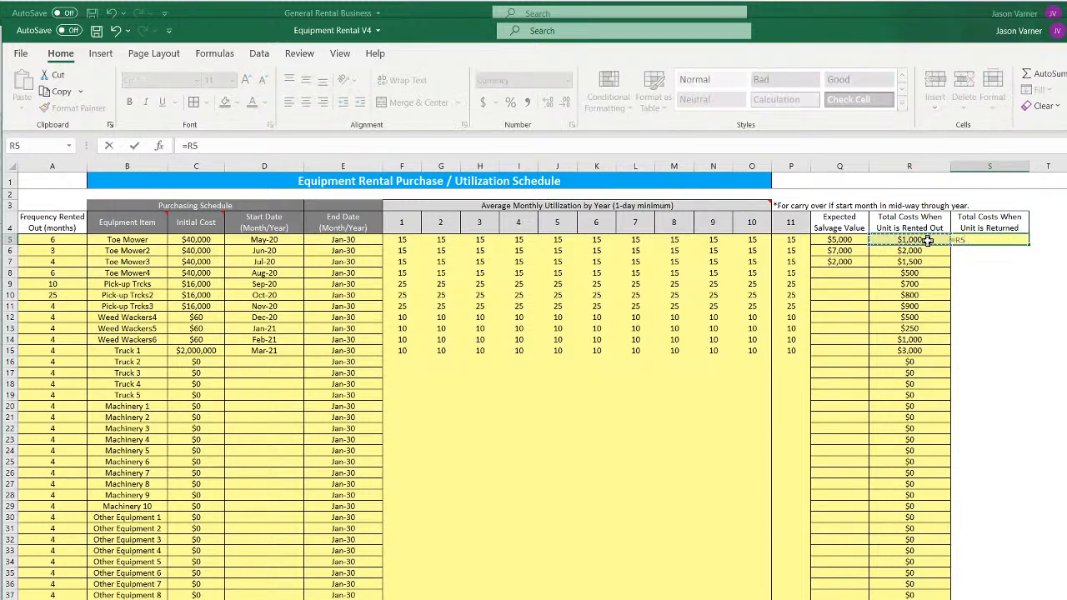
type("*0.5")
key("Return")
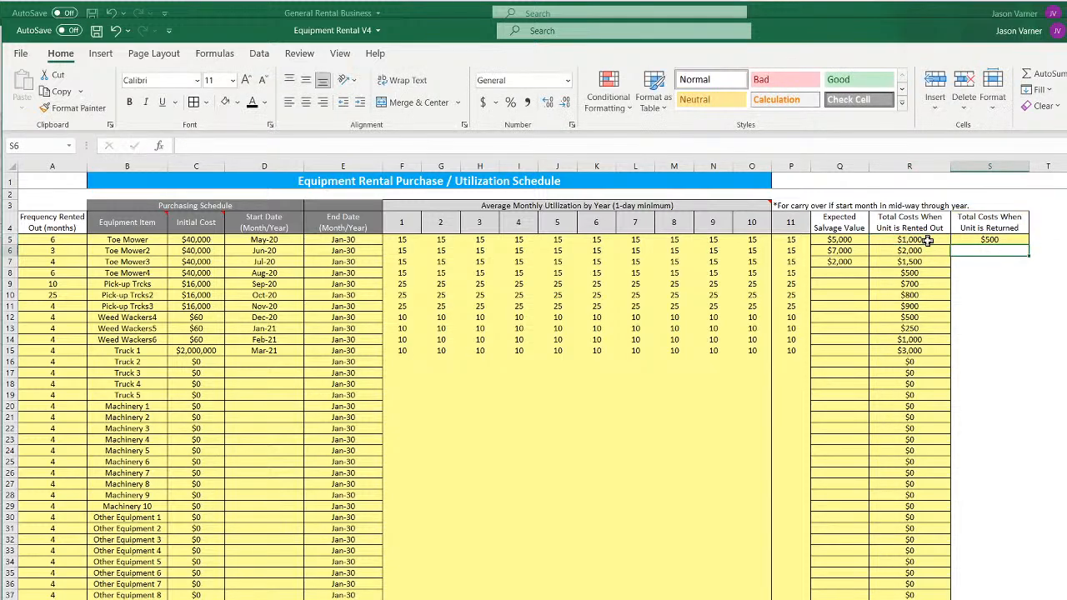
Fill the S5 return cost formula down for all equipment, replace the formulas with their values, and save the workbook
left_click(1024, 239)
double_click(1029, 245)
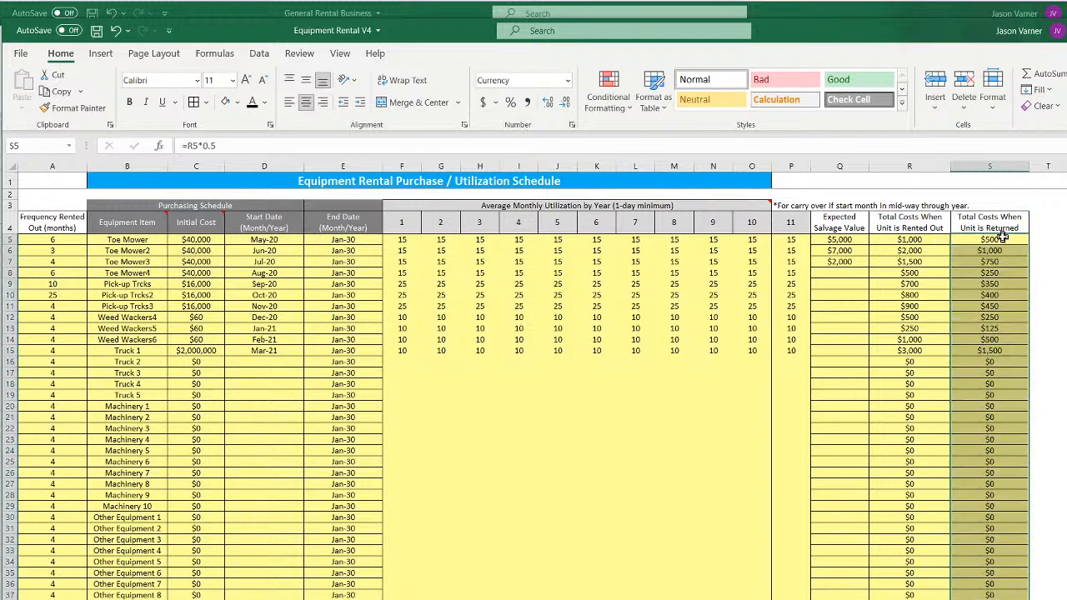
right_click(995, 237)
left_click(1019, 256)
right_click(986, 239)
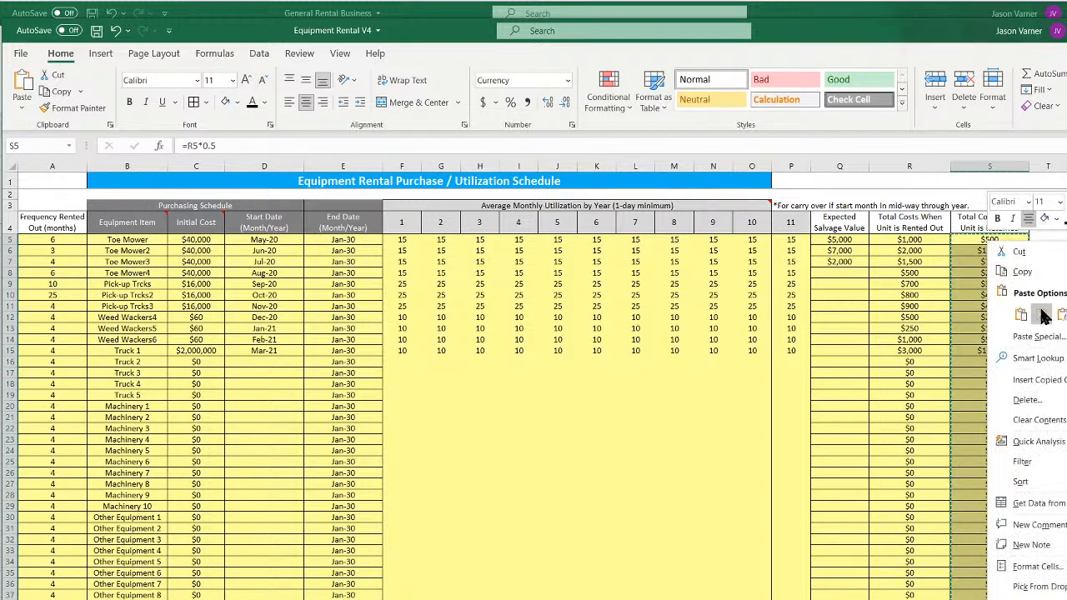
left_click(1041, 314)
left_click(96, 31)
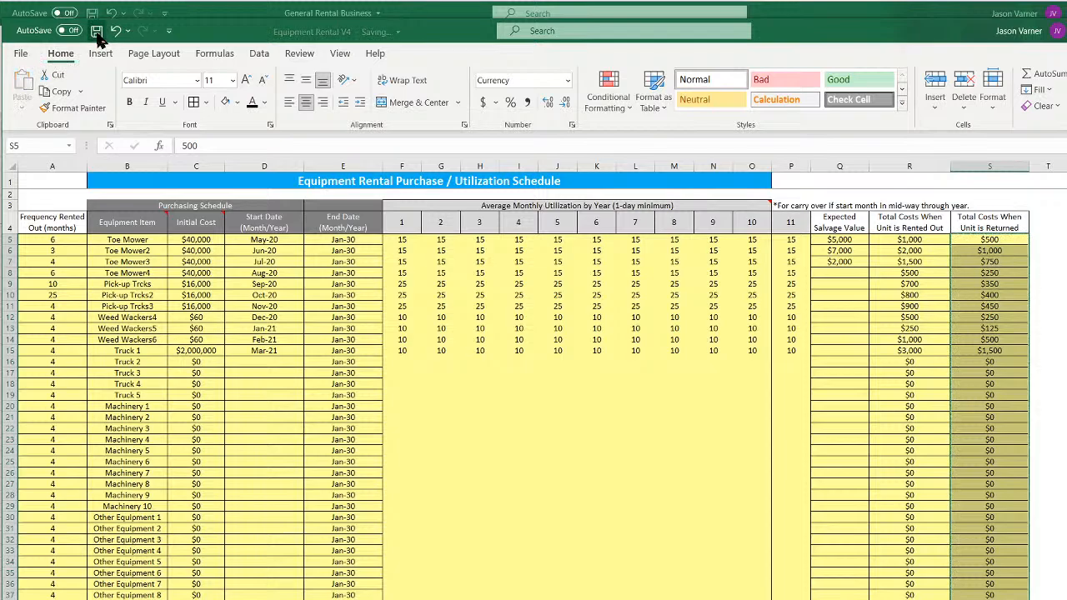
Duplicate the monthly rental schedule sheet within the workbook and rename the copy
left_click(1003, 239)
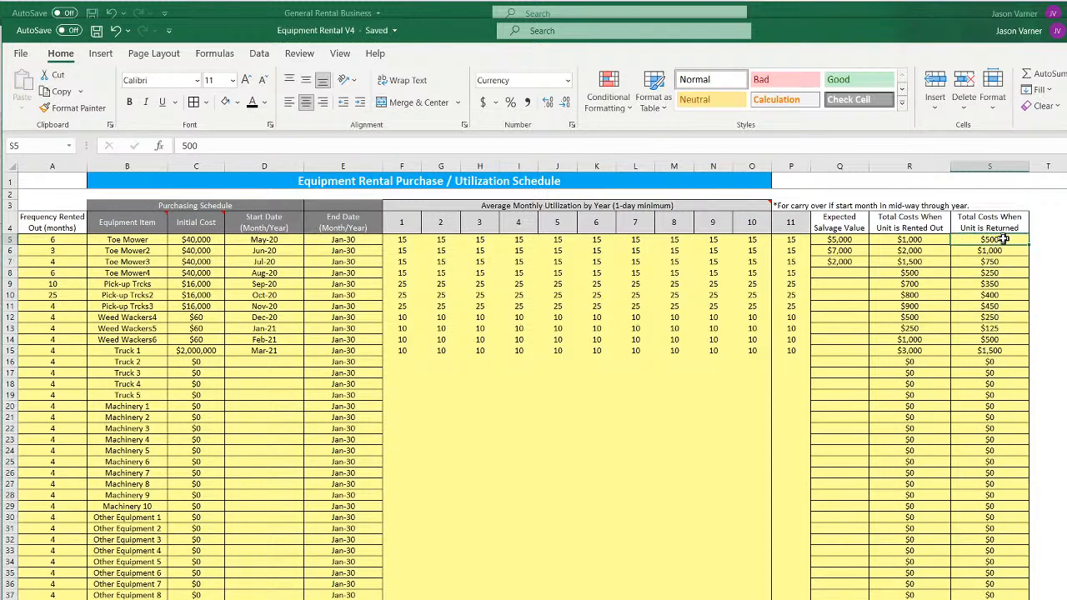
key("ctrl+Page_Down")
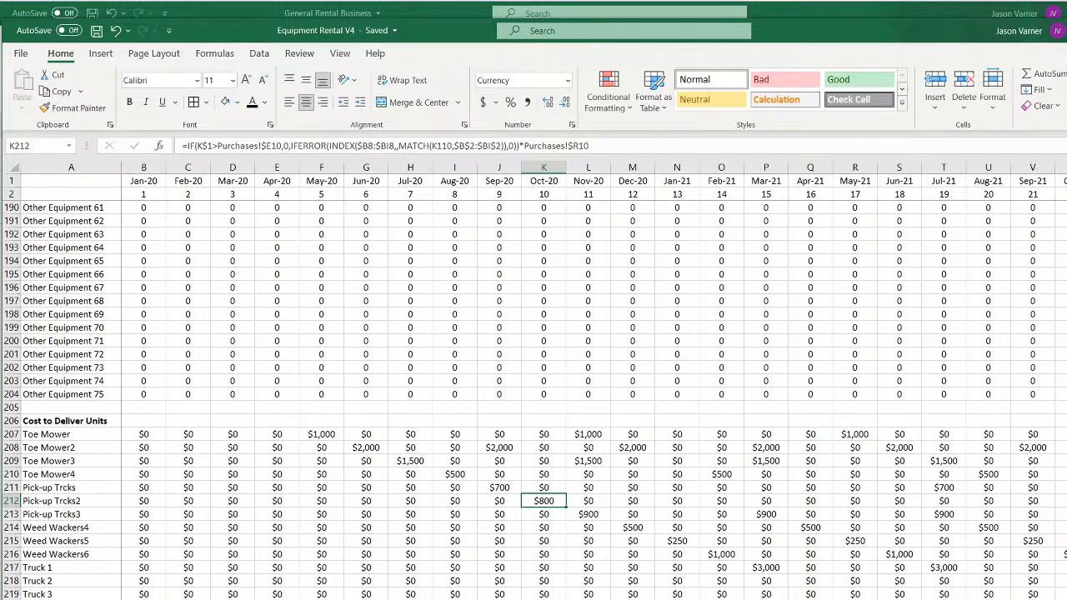
right_click(192, 598)
left_click(238, 599)
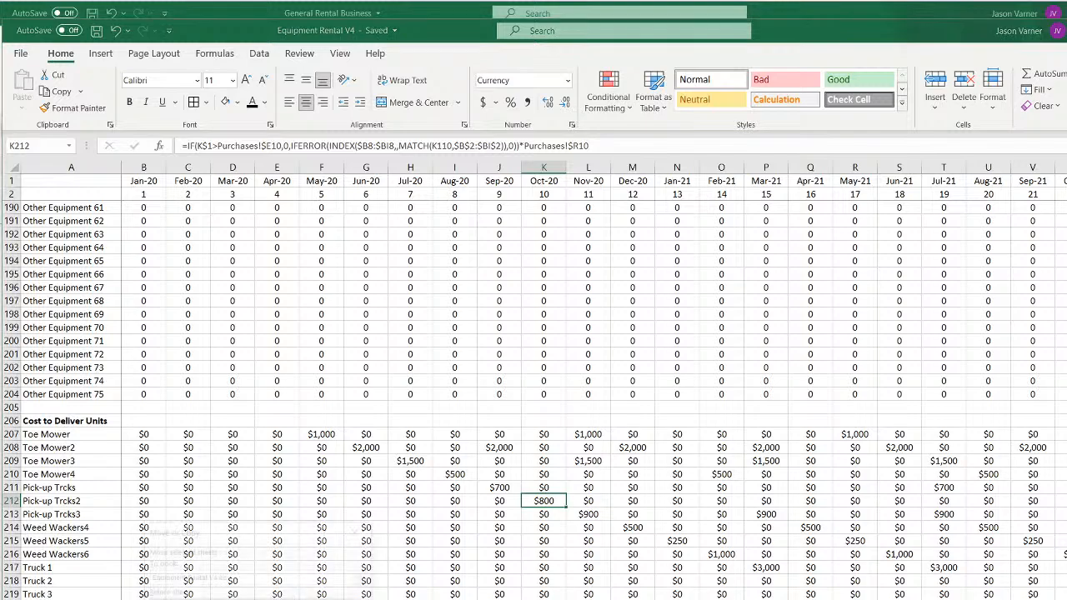
key("Return")
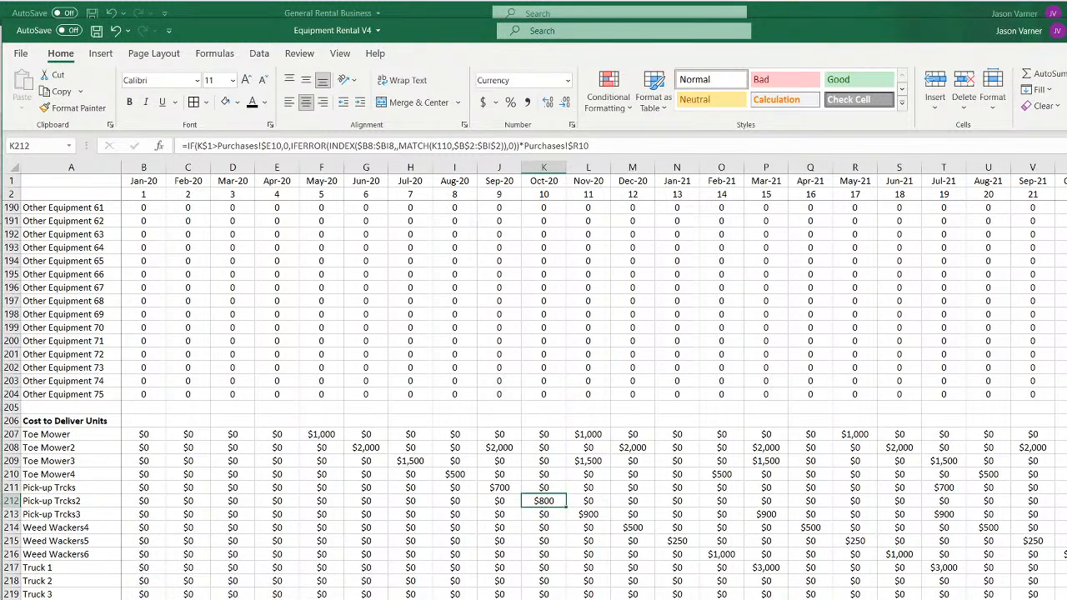
double_click(192, 599)
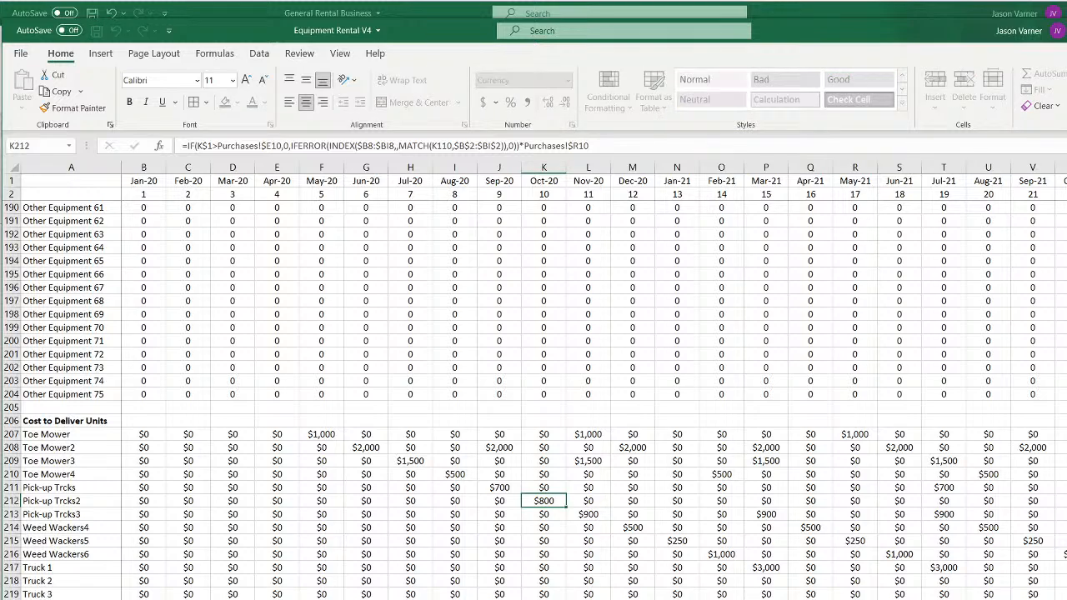
key("Return")
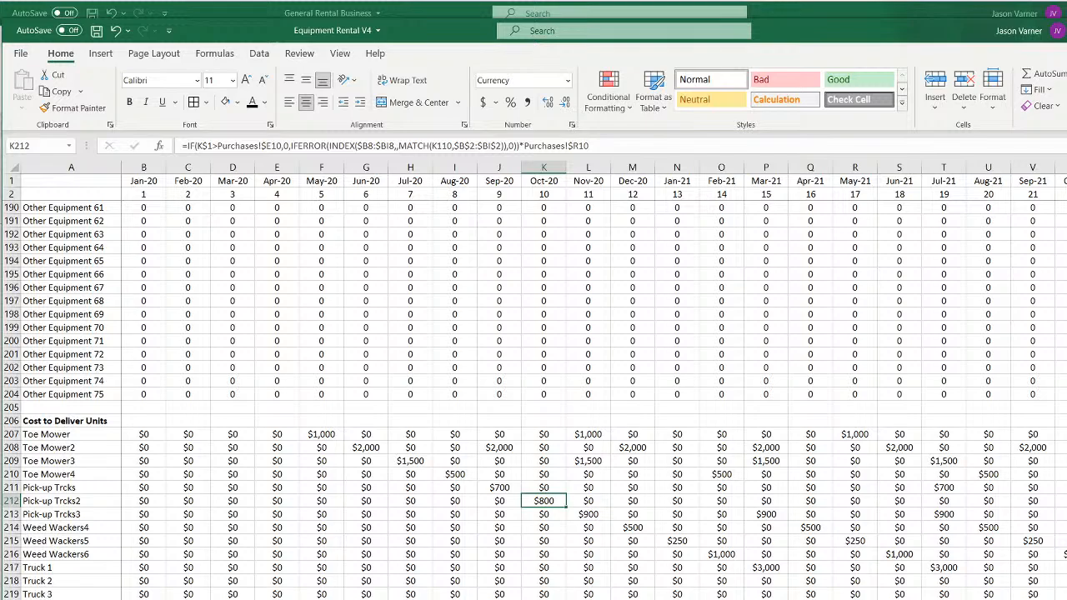
Try 0 as Toe Mower's Jan-20 value in B3 of the copied sheet, and undo the entry
scroll(533, 391, "up", 20)
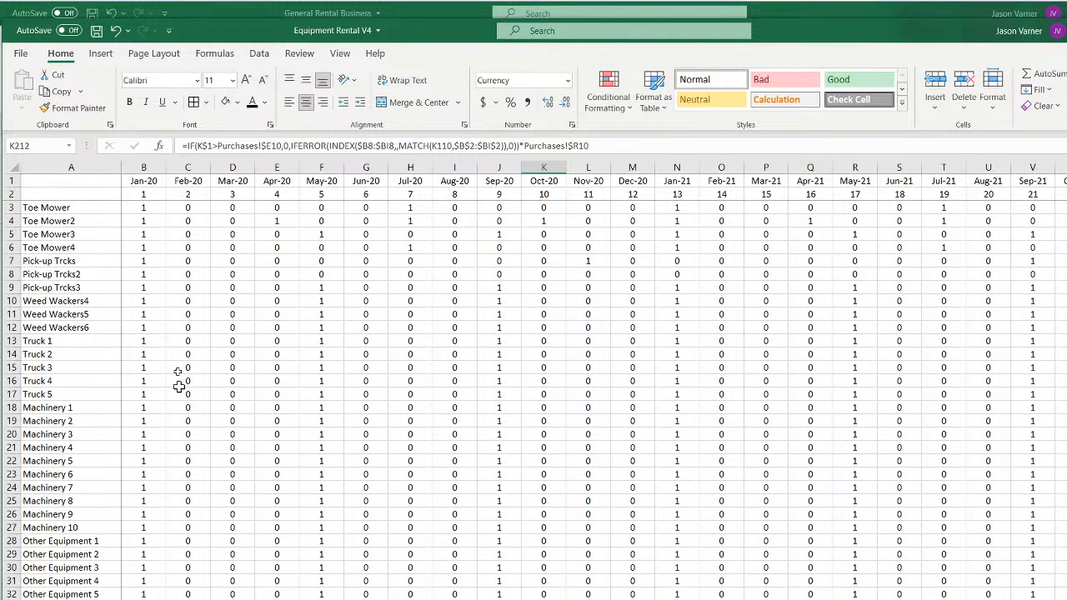
left_click(143, 210)
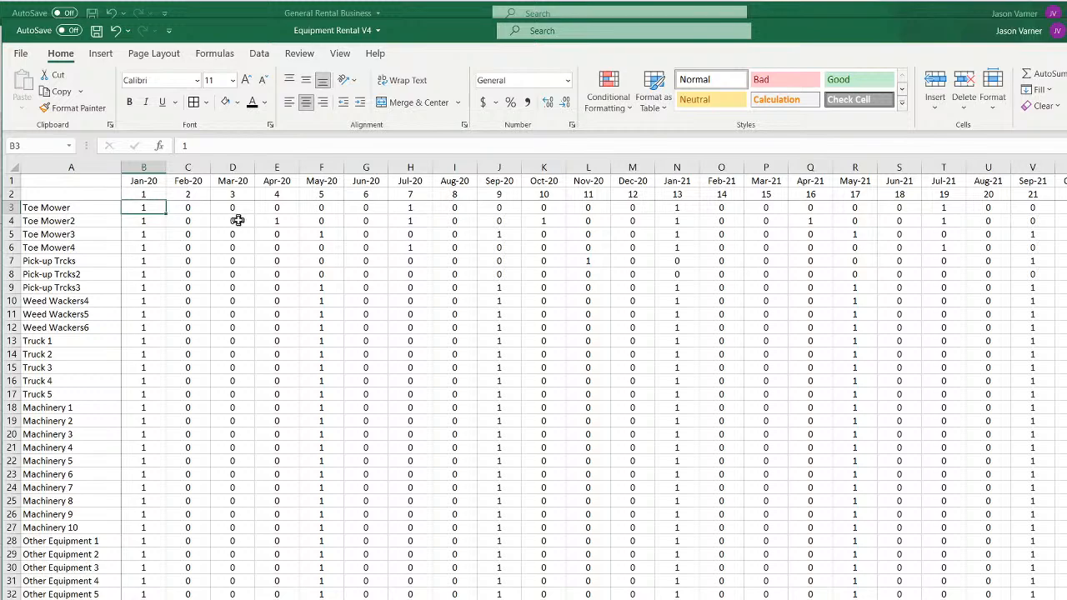
type("0")
key("Return")
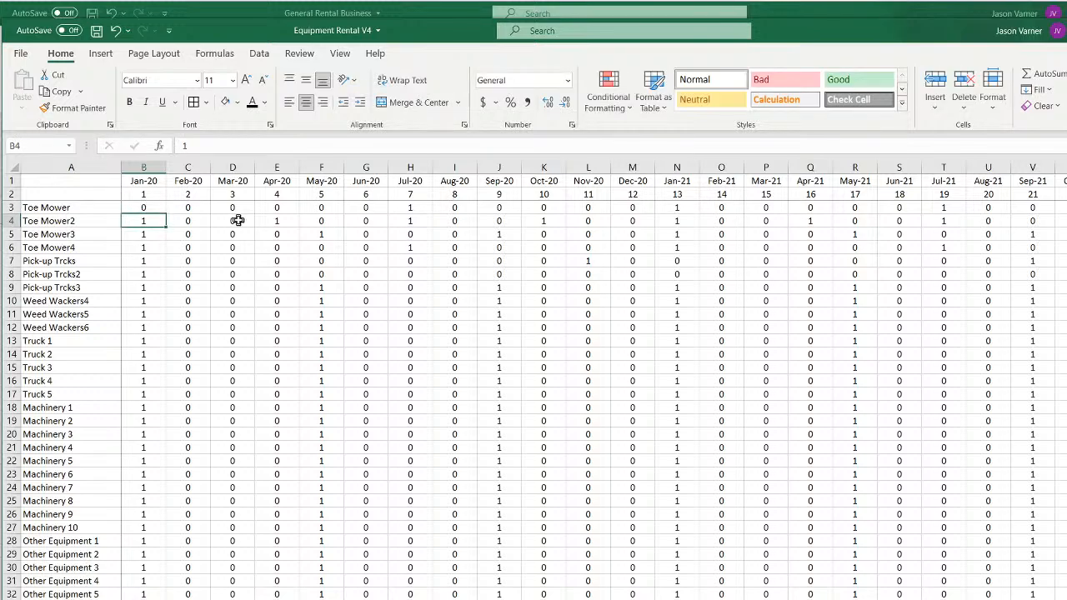
left_click(116, 30)
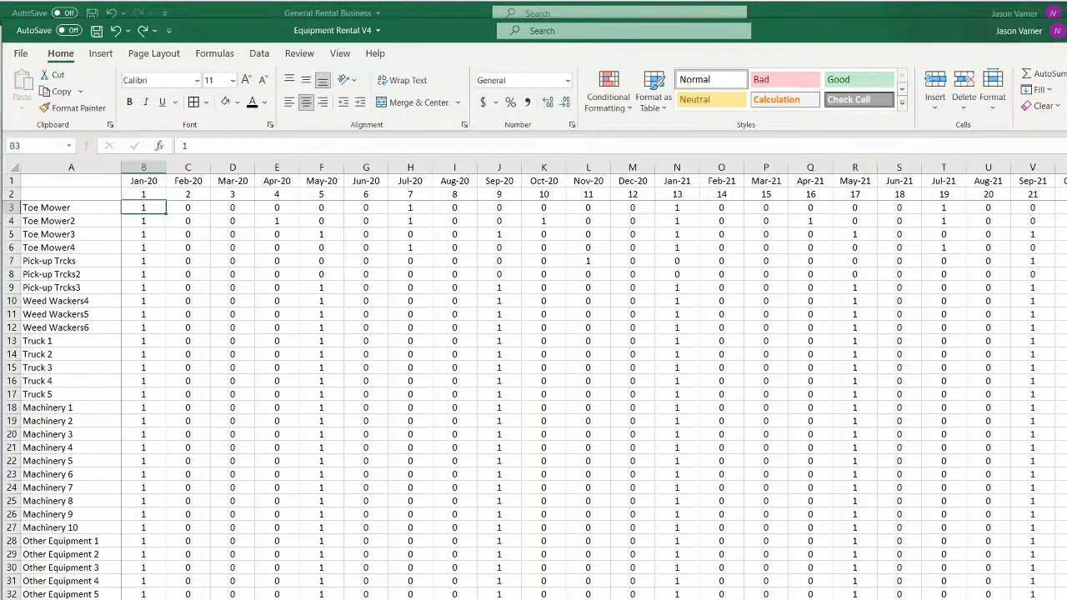
On the Purchases sheet, set Toe Mower3's rental frequency in A7 to 1 month
key("ctrl+Page_Up")
key("ctrl+Page_Up")
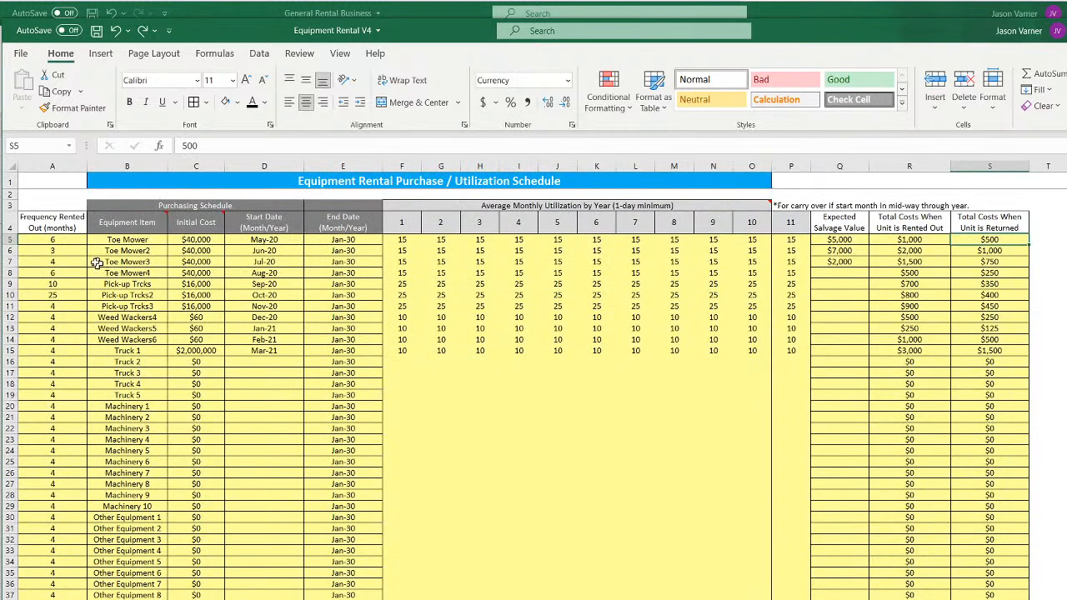
left_click(60, 241)
left_click(64, 295)
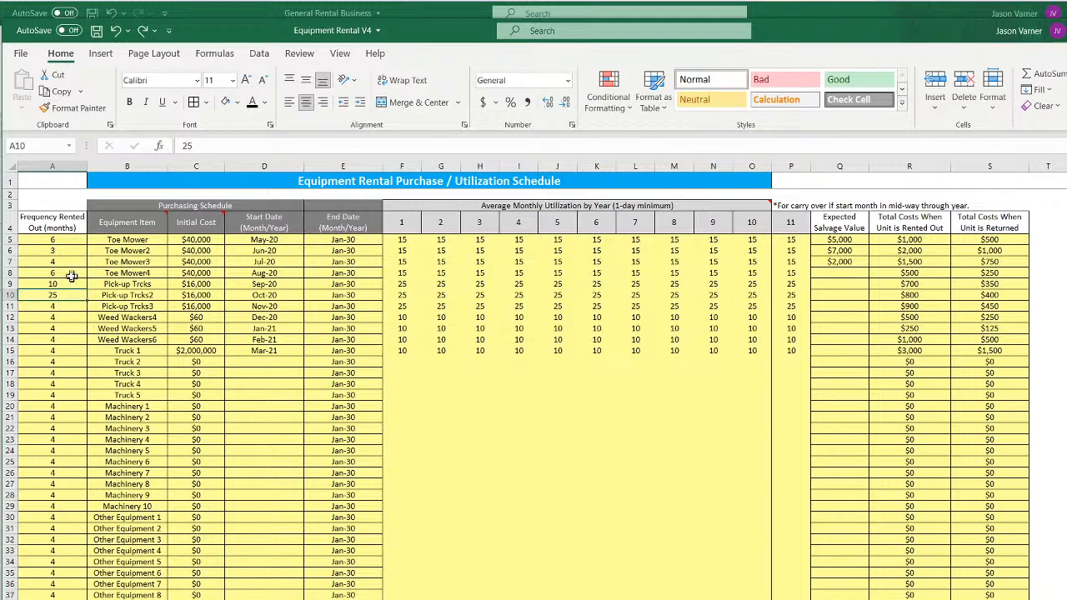
left_click(61, 265)
type("1")
key("Return")
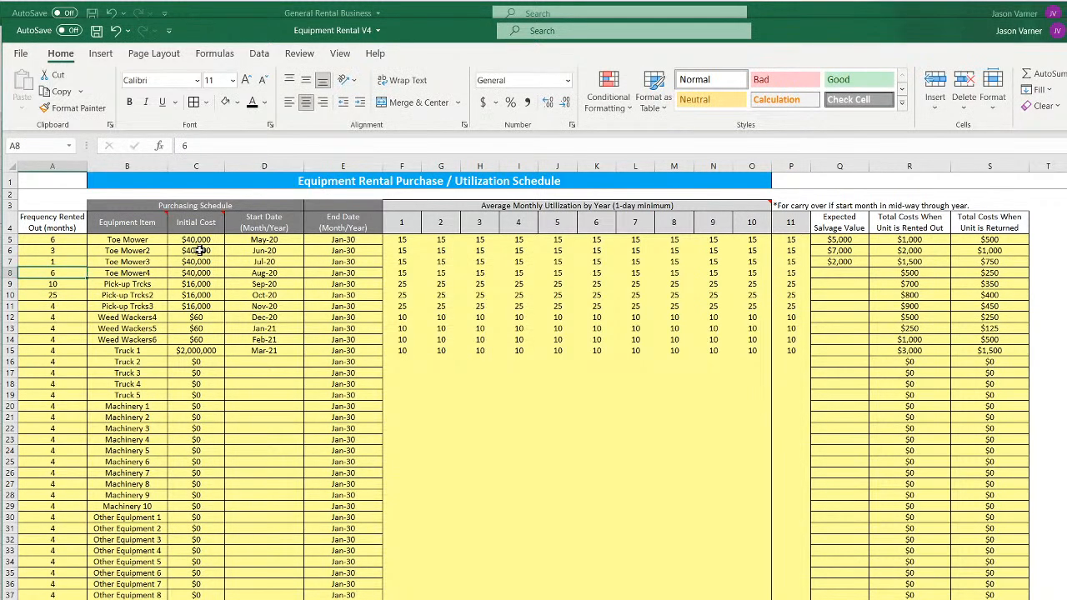
Check Toe Mower3's monthly delivery costs in row 209 from Jul-20 to Dec-20 and its rental flags in row 5 of the copied sheet
key("ctrl+Page_Down")
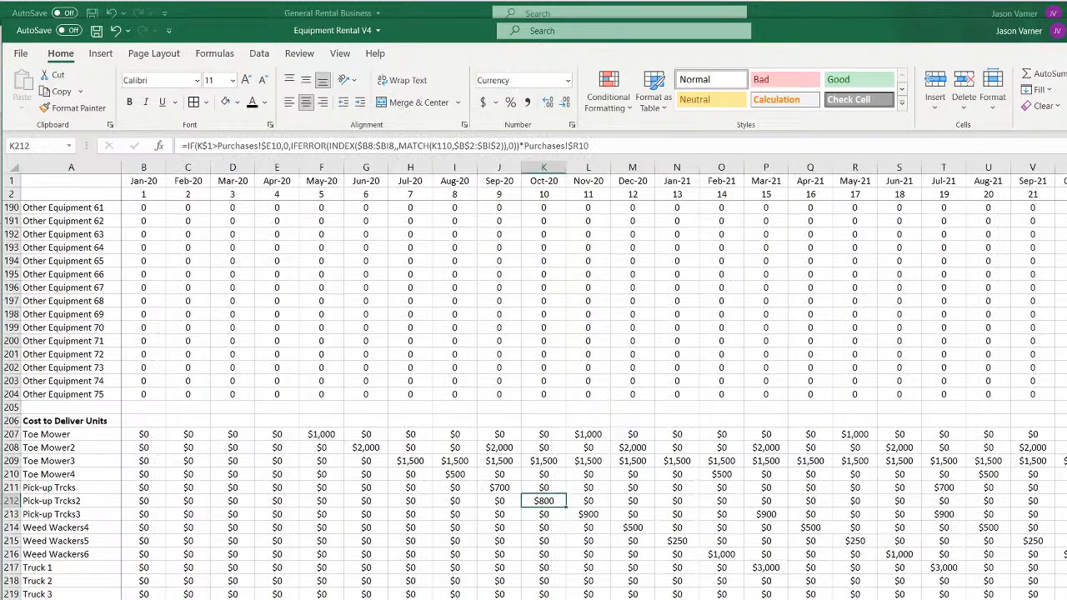
left_click(410, 461)
left_click(455, 461)
left_click(498, 461)
left_click(543, 461)
left_click(587, 461)
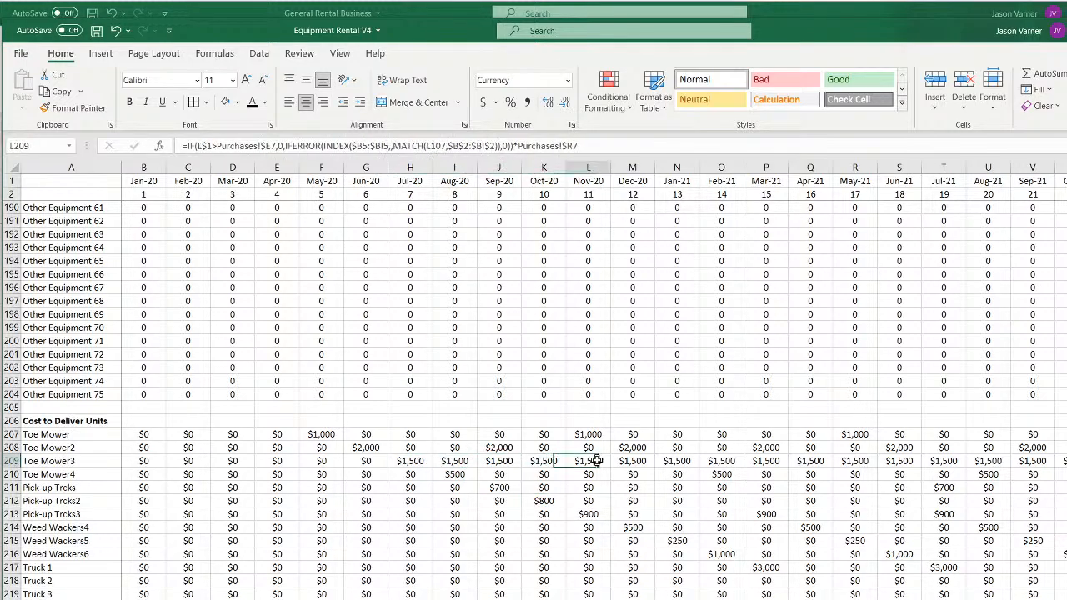
left_click(626, 461)
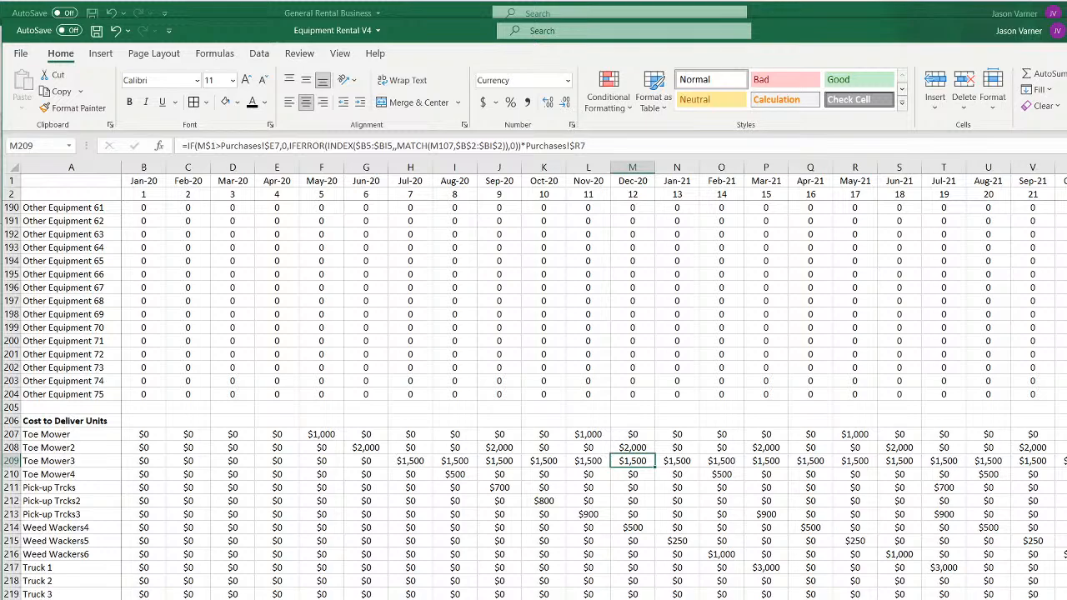
key("ctrl+Home")
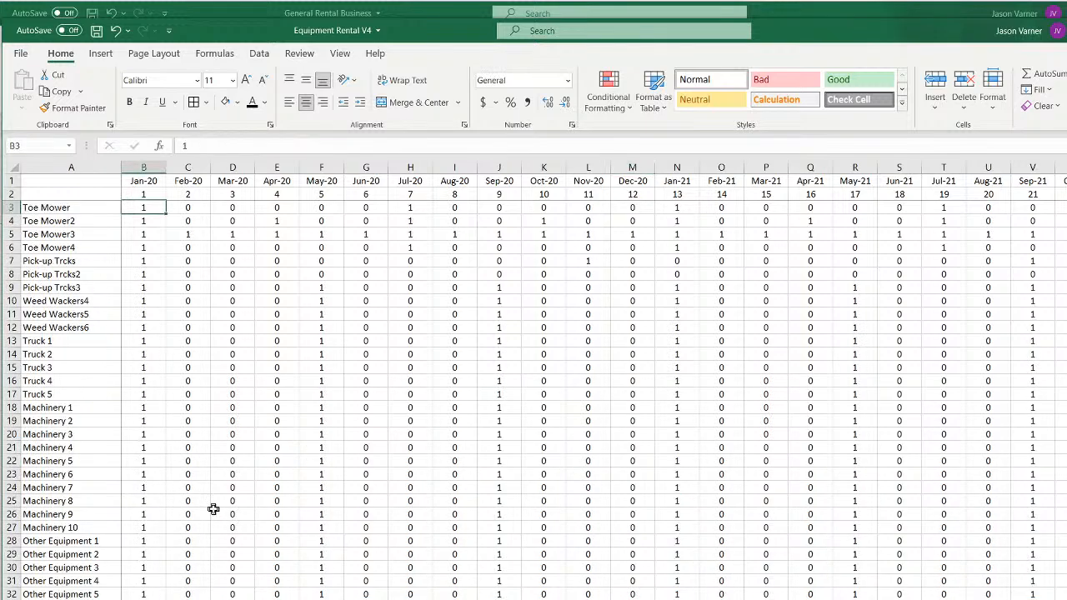
left_click(151, 233)
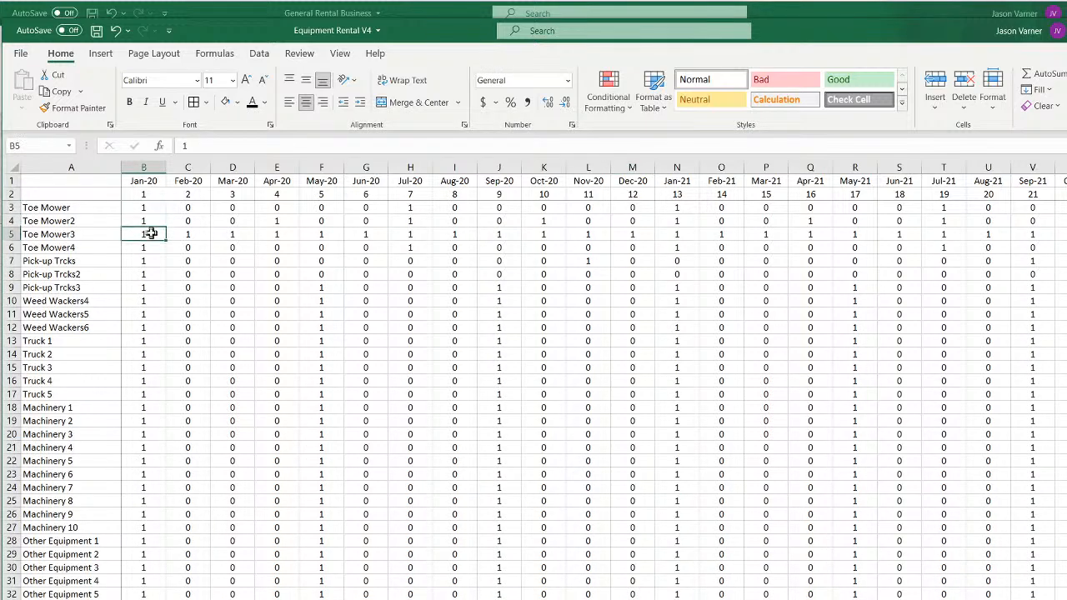
left_click(194, 233)
left_click(227, 233)
left_click(154, 234)
On the copied sheet, enter =IF(Purchases!A5=1,1,0) in B3 as Toe Mower's Jan-20 flag
left_click(150, 208)
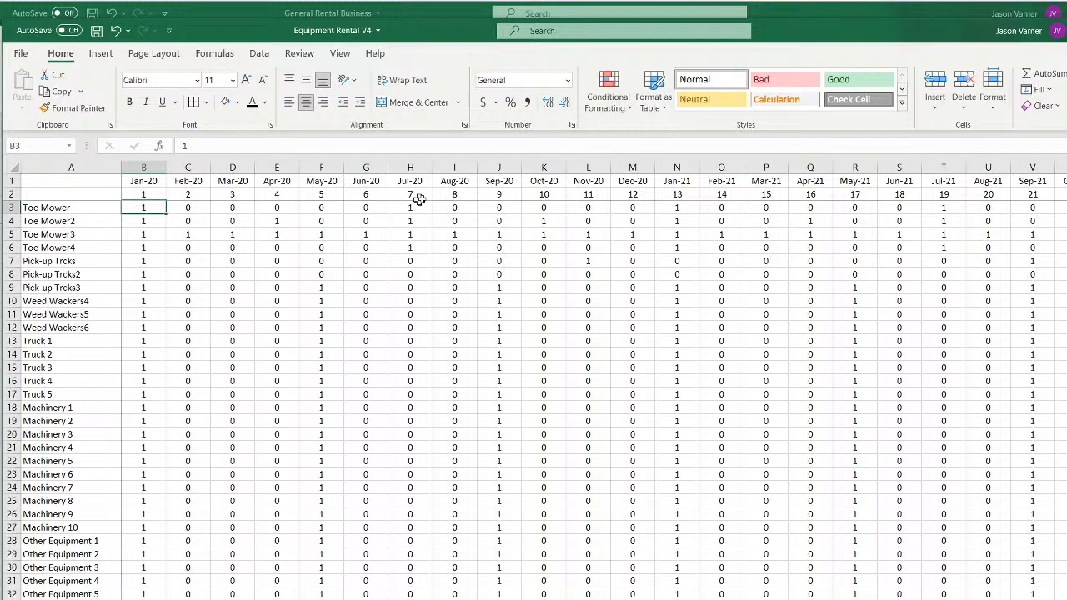
type("=if(")
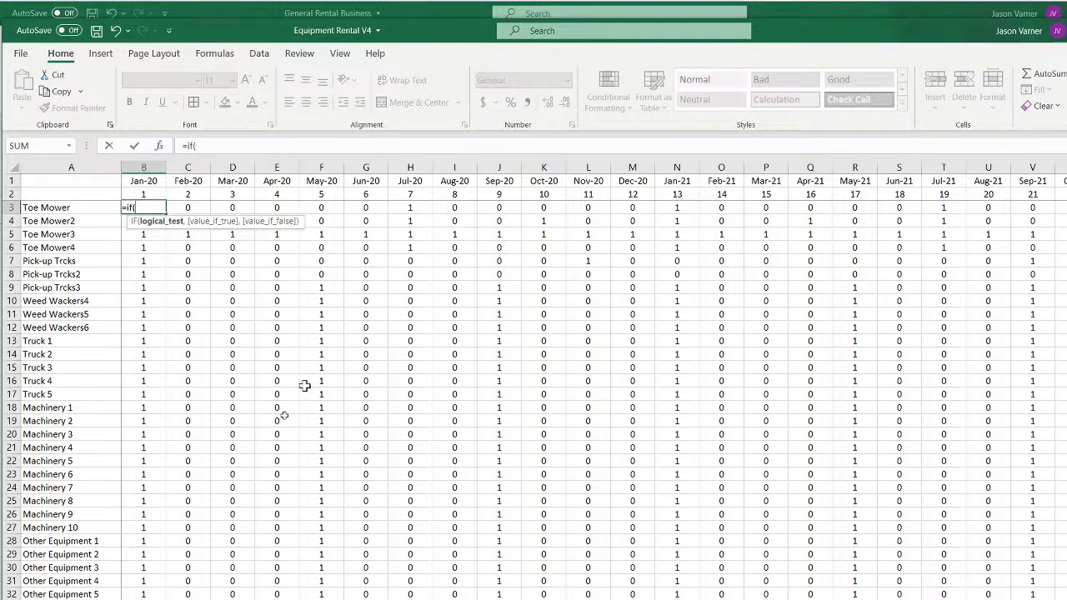
left_click(92, 598)
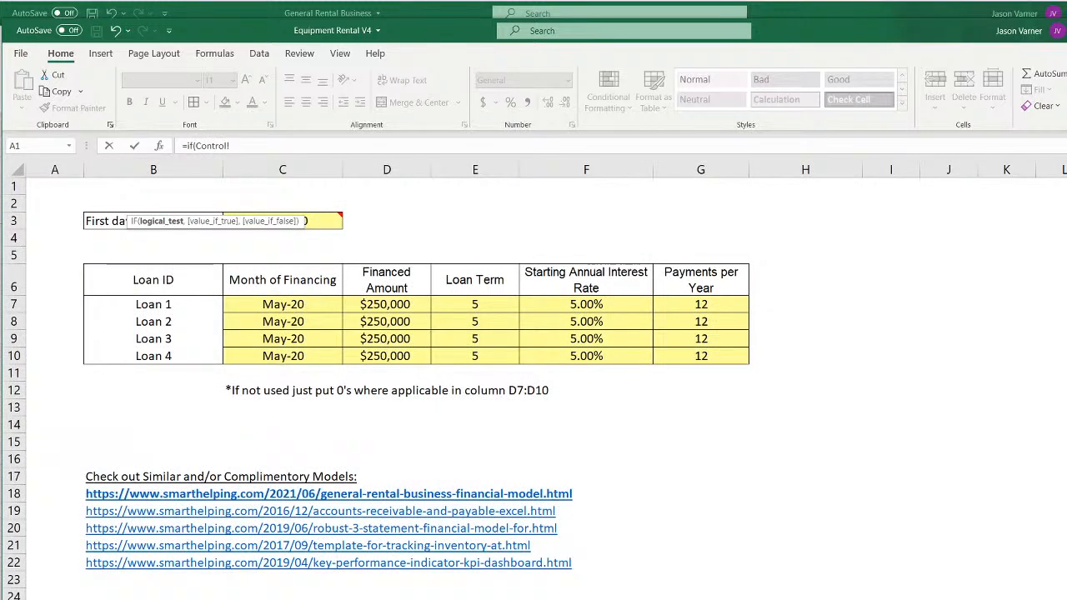
left_click(137, 599)
left_click(74, 239)
type("=")
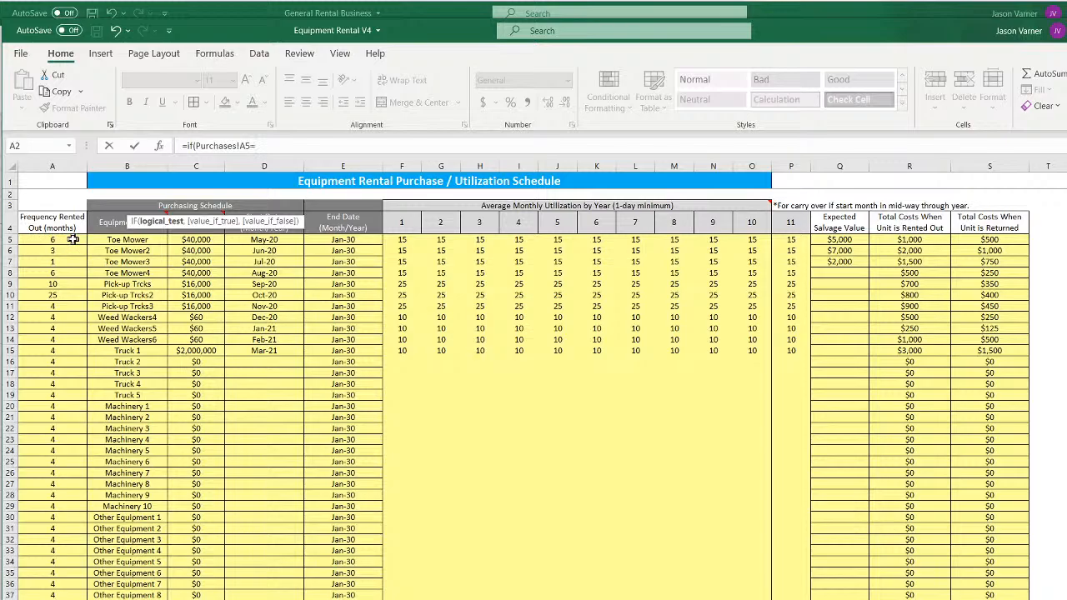
type("1,")
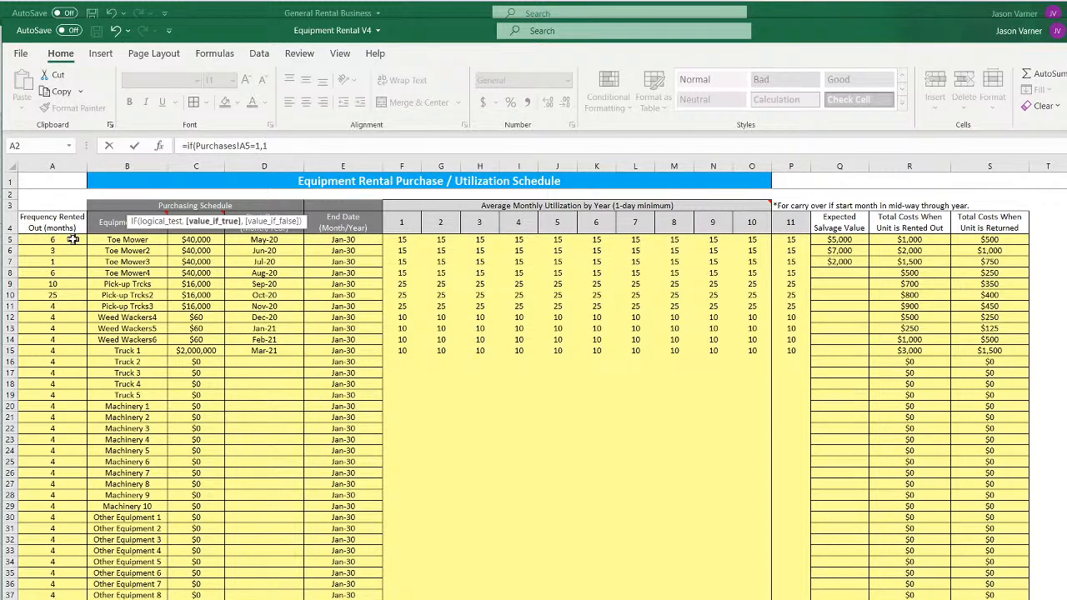
type("1,")
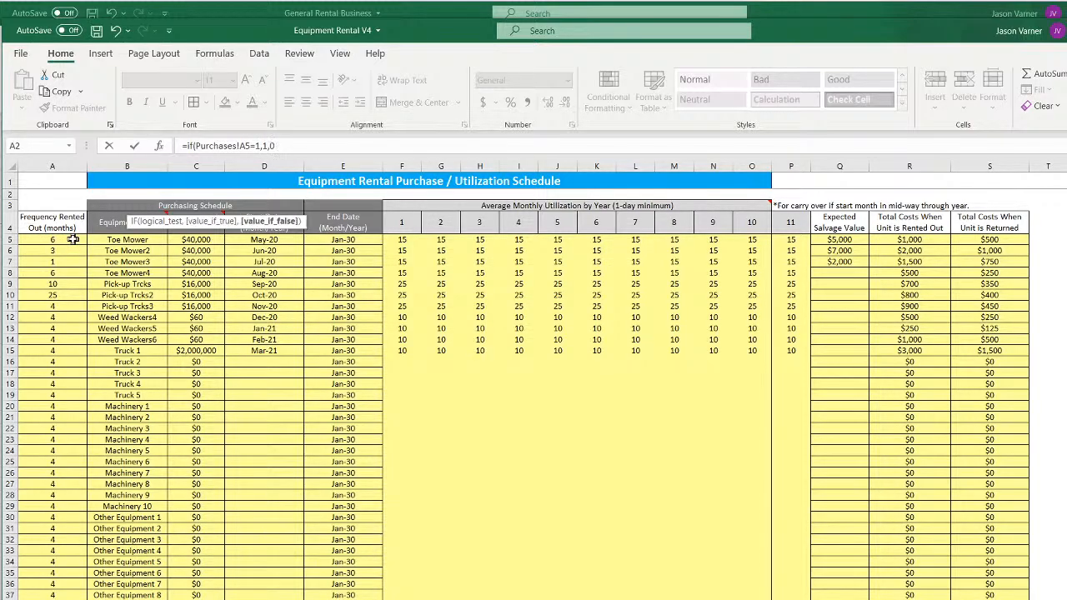
type("0")
key("Return")
Fill B3's formula down the Jan-20 column to Other Equipment 75 and check the filled rows
left_click(143, 209)
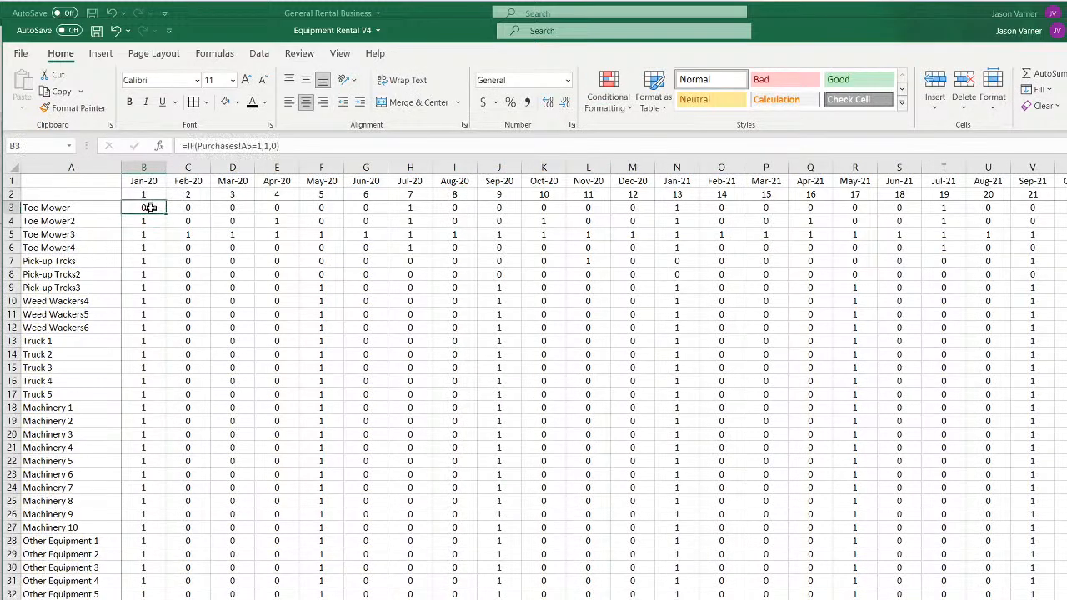
double_click(166, 213)
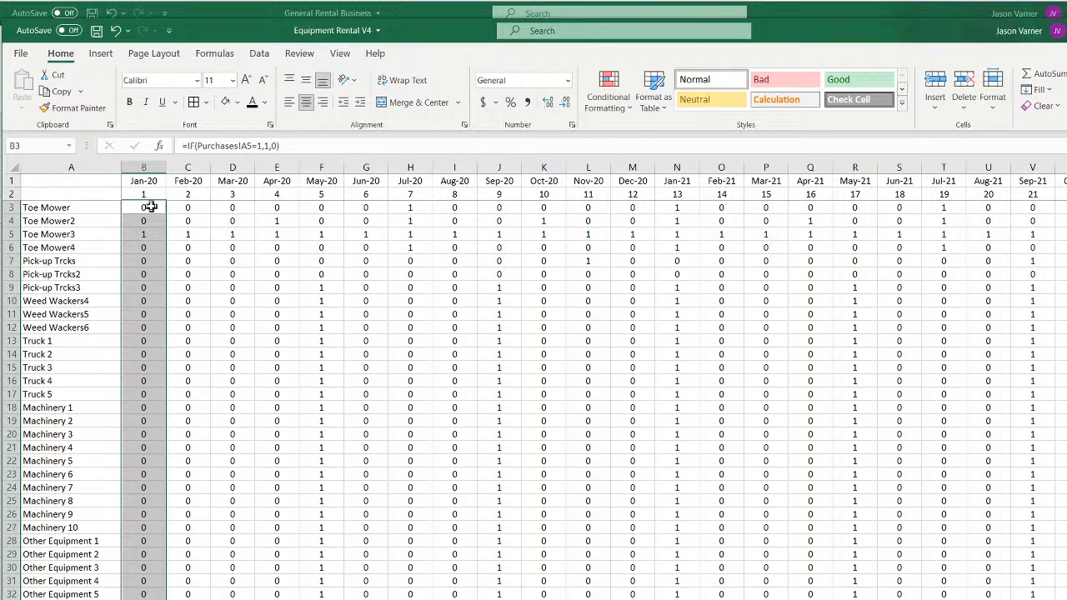
left_click(150, 206)
left_click(145, 234)
left_click(145, 261)
left_click(140, 315)
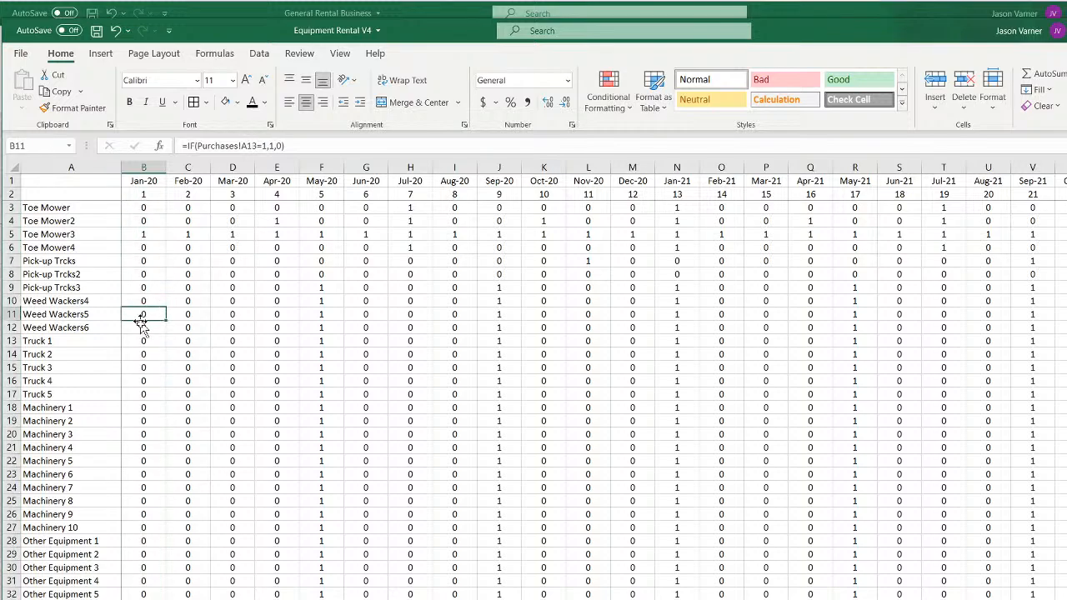
scroll(156, 442, "down", 20)
scroll(158, 439, "up", 20)
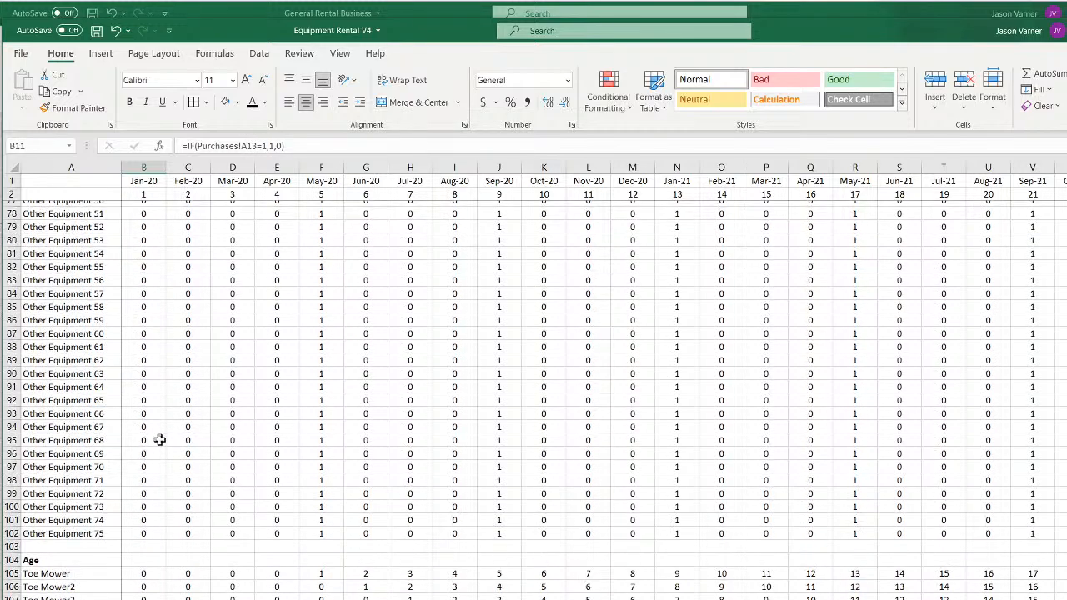
Change C3's formula to use its own month number in C$2, and fill it across row 3 to Dec-20
left_click(190, 209)
double_click(190, 208)
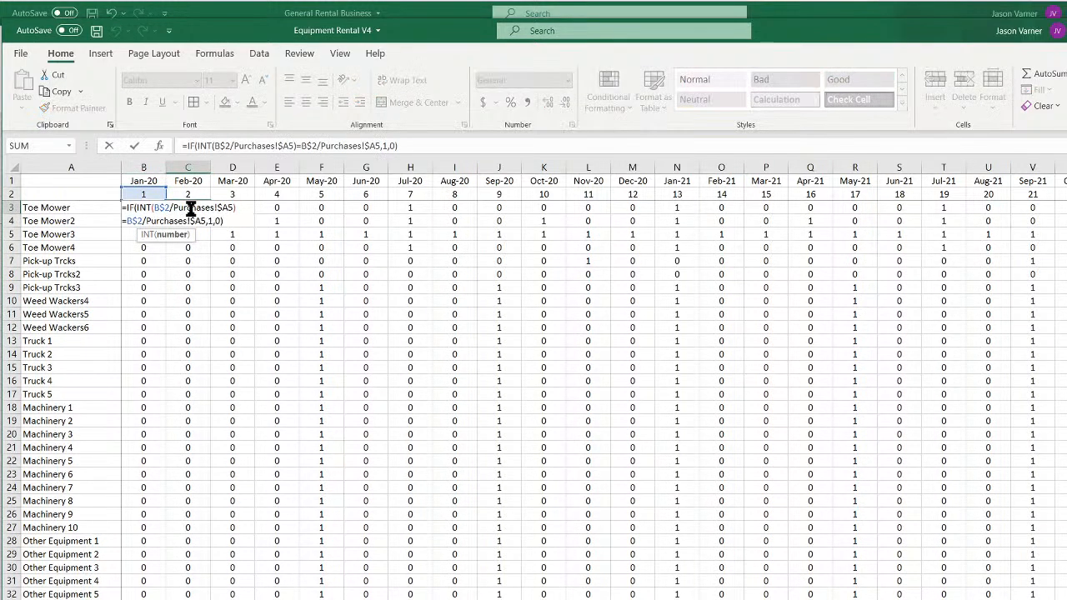
key("Escape")
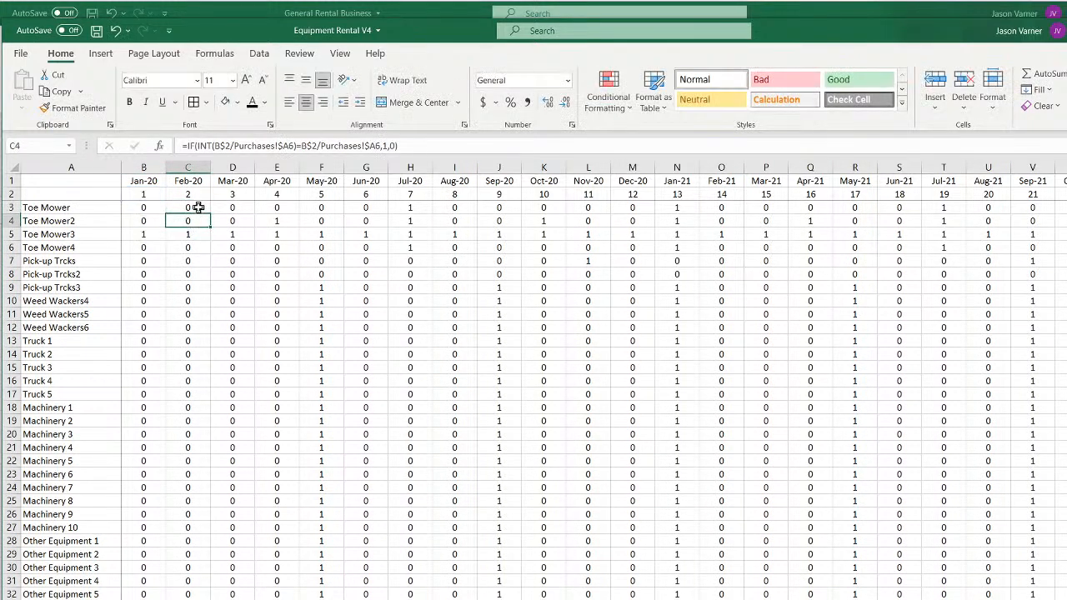
double_click(195, 208)
left_click_drag(140, 187, 630, 231)
key("Return")
left_click(205, 210)
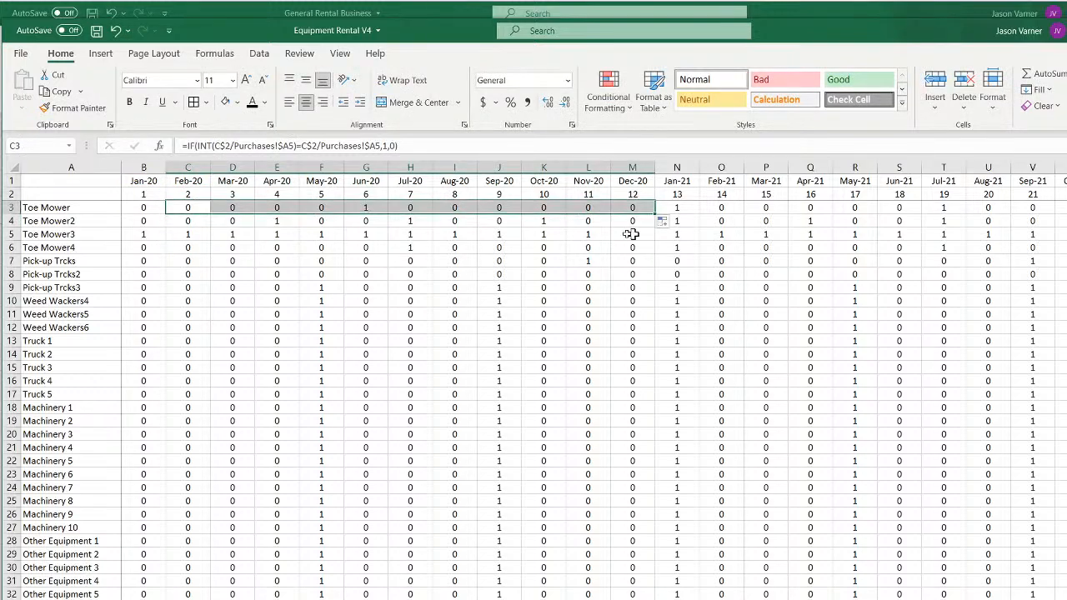
left_click(373, 208)
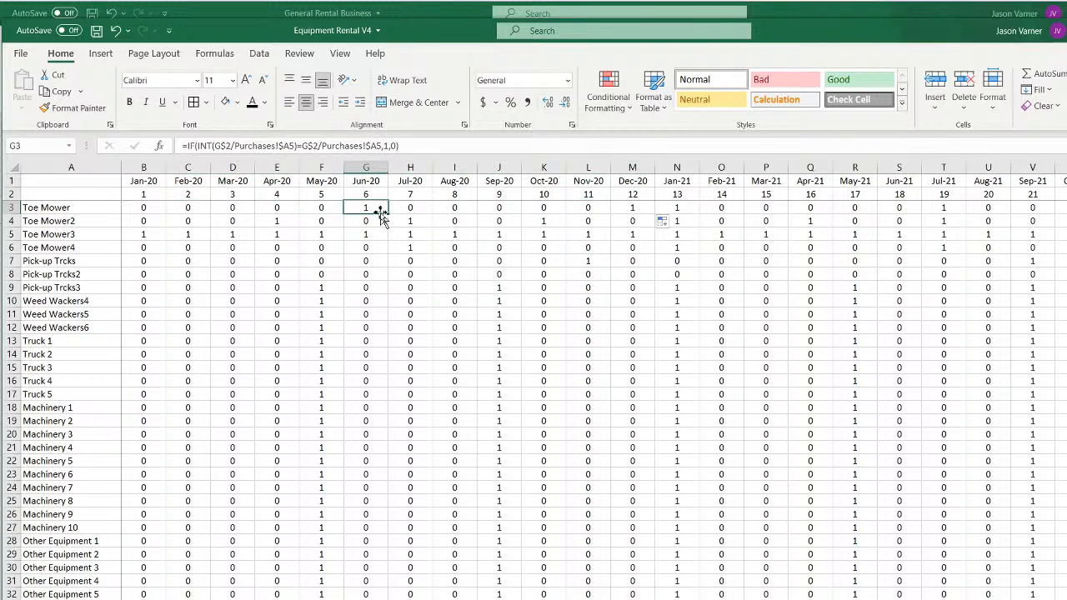
Fill C3's formula across the remaining months of the schedule and down all equipment rows
left_click(208, 207)
left_click_drag(211, 213, 1066, 213)
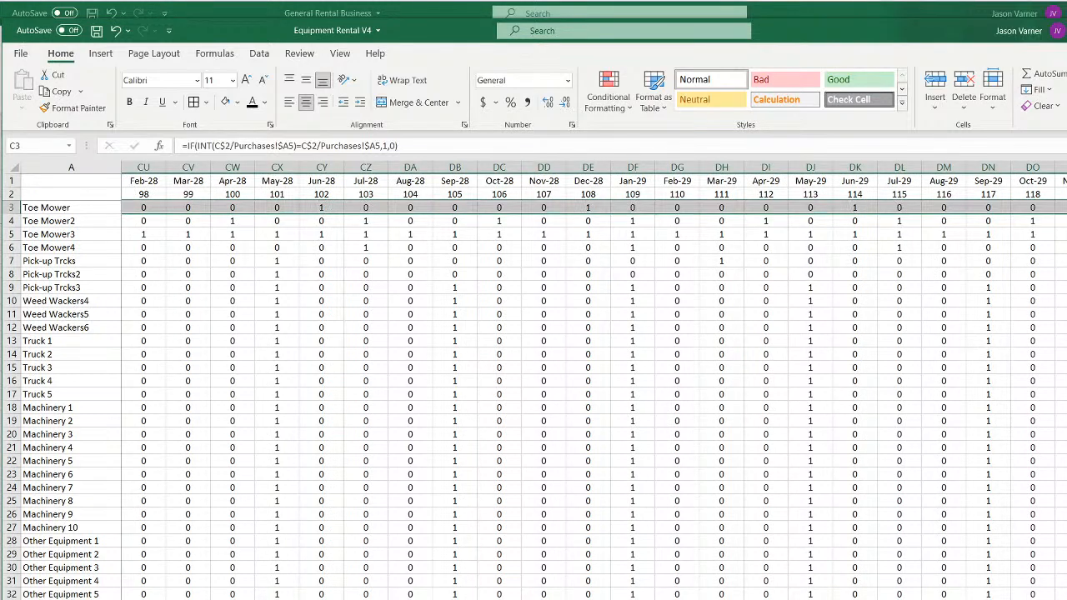
double_click(1066, 214)
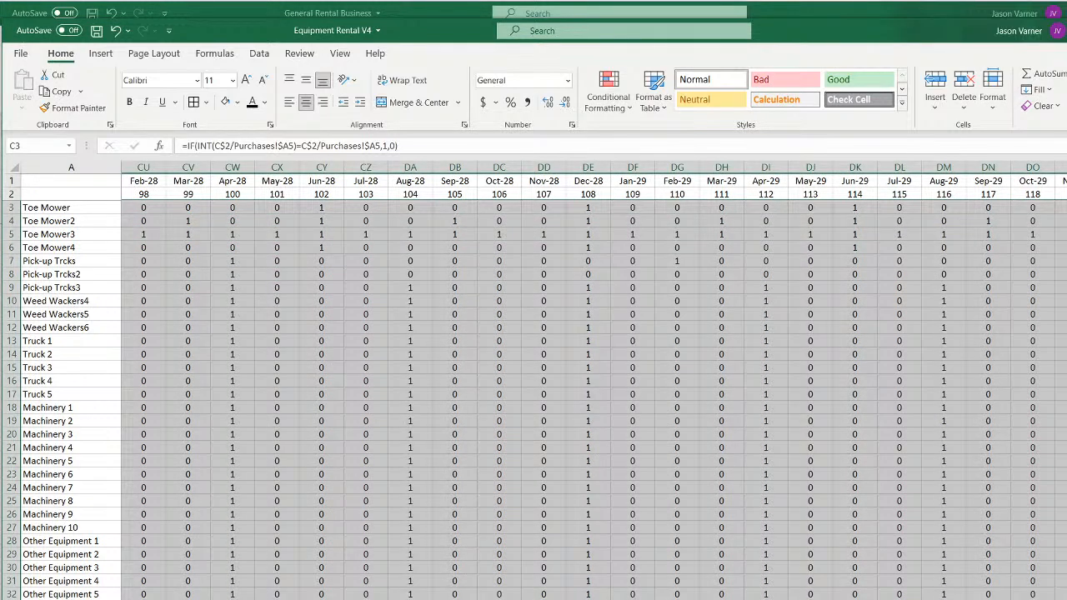
key("ctrl+BackSpace")
Review the return costs in column S of the Purchases sheet and the copied sheet's Age rows and rental flag formulas
key("ctrl+Page_Up")
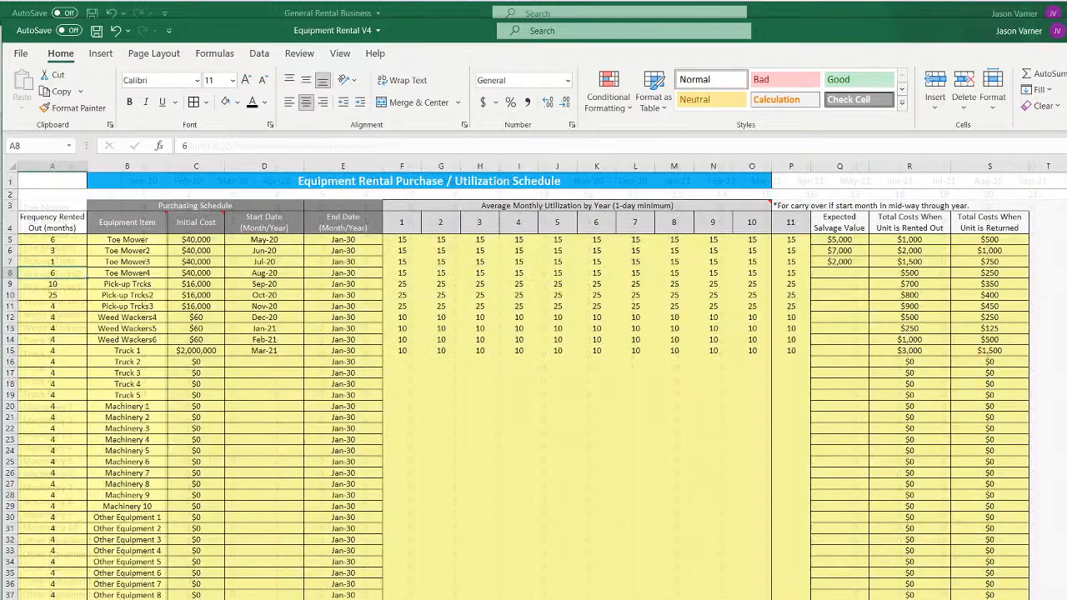
left_click(1011, 240)
left_click(995, 282)
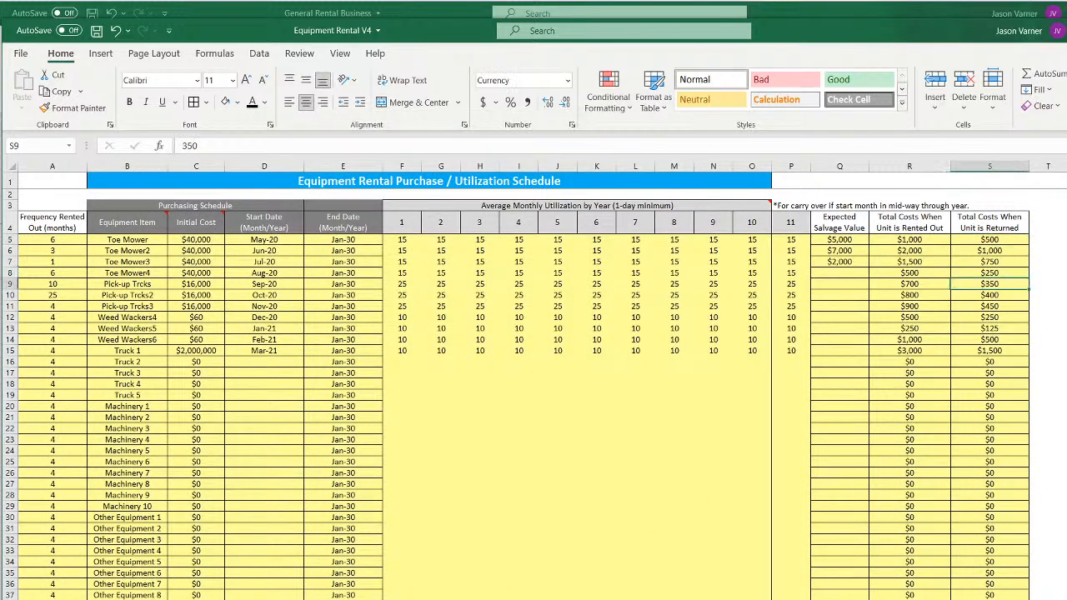
key("ctrl+Page_Down")
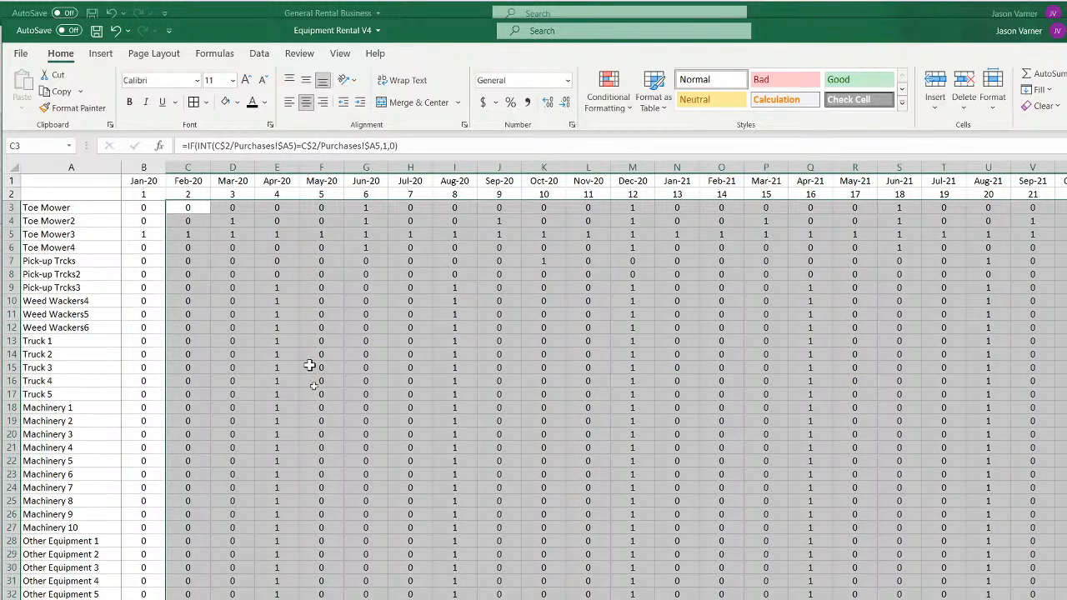
scroll(310, 366, "down", 20)
left_click(215, 406)
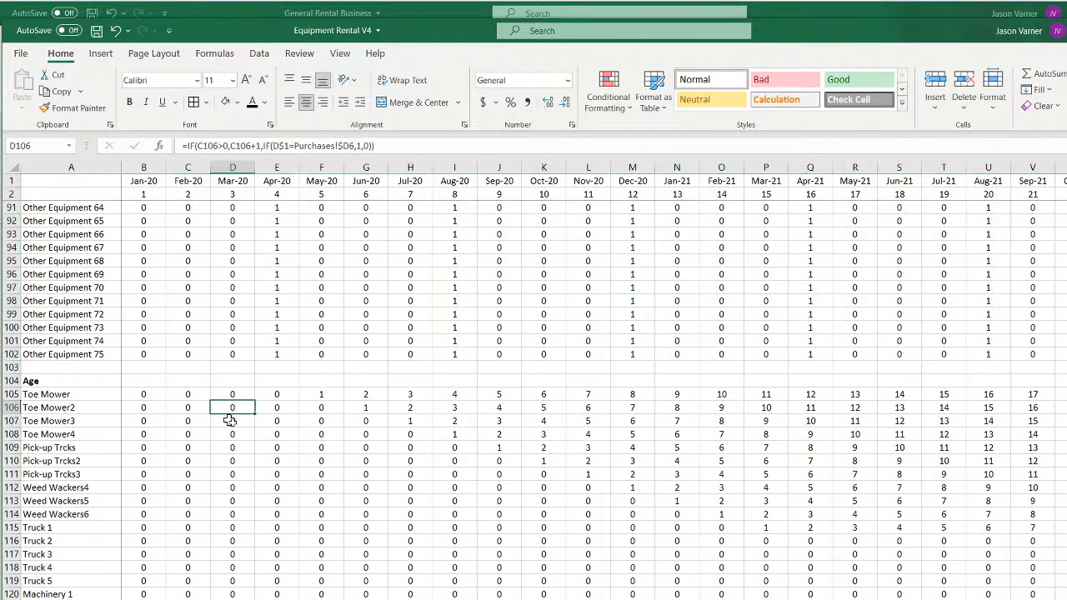
left_click(317, 477)
left_click(325, 394)
left_click(410, 407)
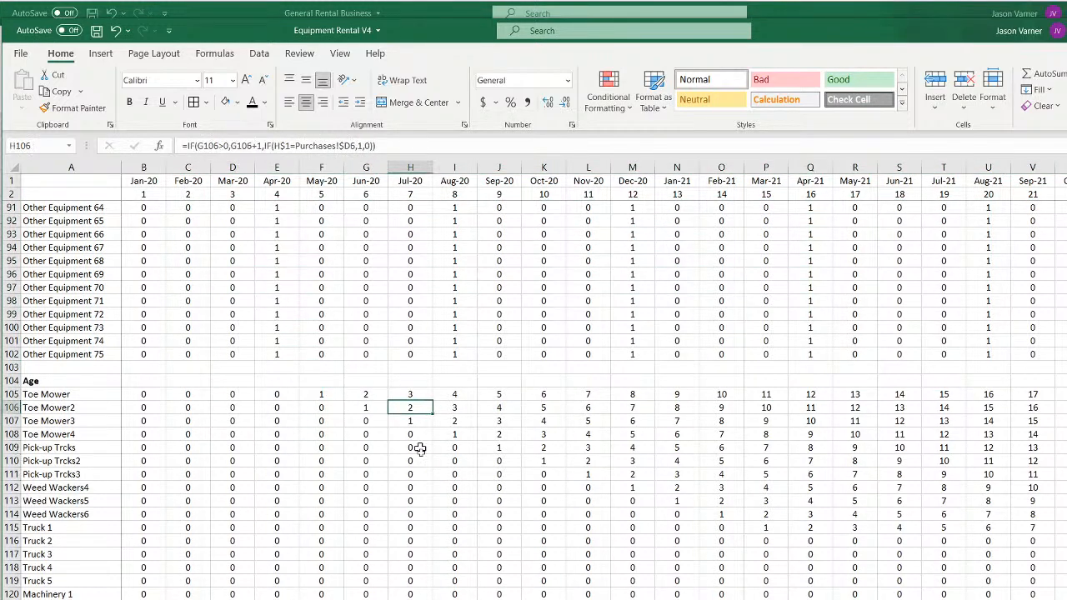
left_click(277, 301)
double_click(276, 301)
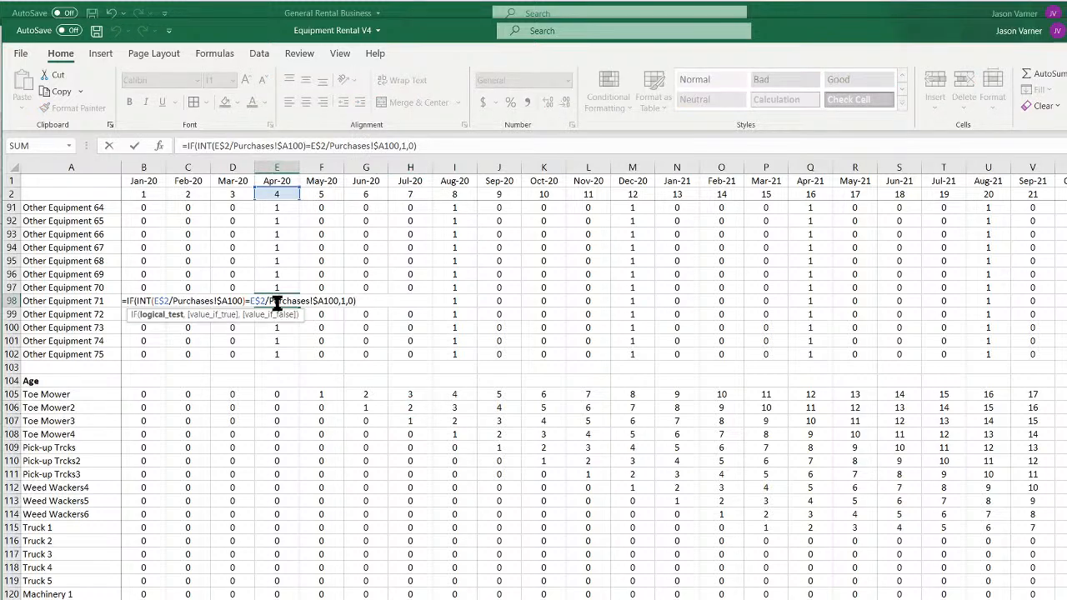
key("Return")
scroll(257, 503, "down", 20)
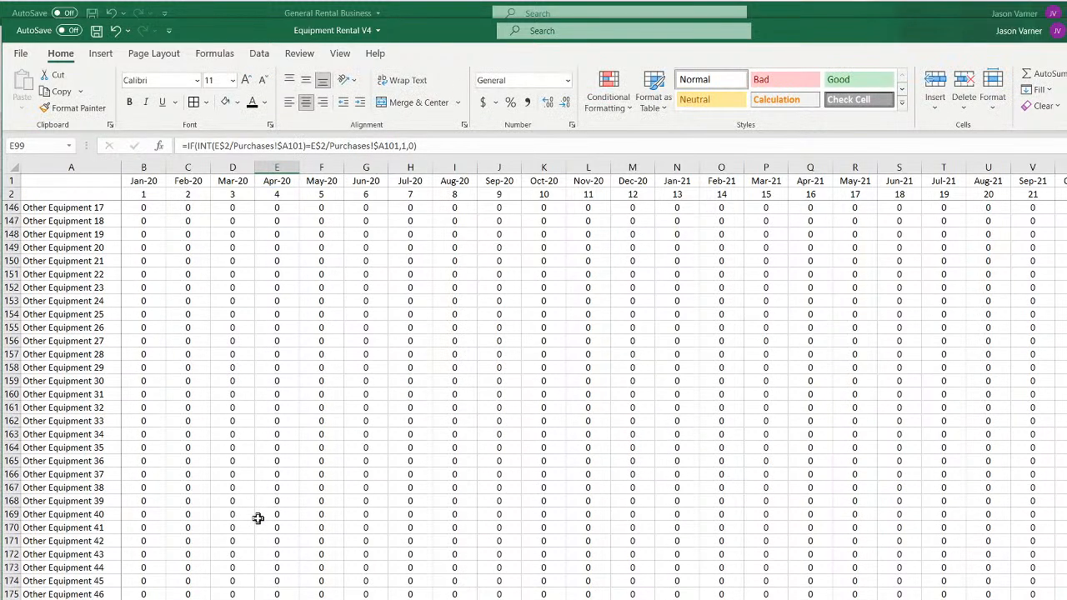
In B207's cost formula, replace the Purchases!$R5 multiplier with the return cost reference Purchases!$S5
double_click(148, 434)
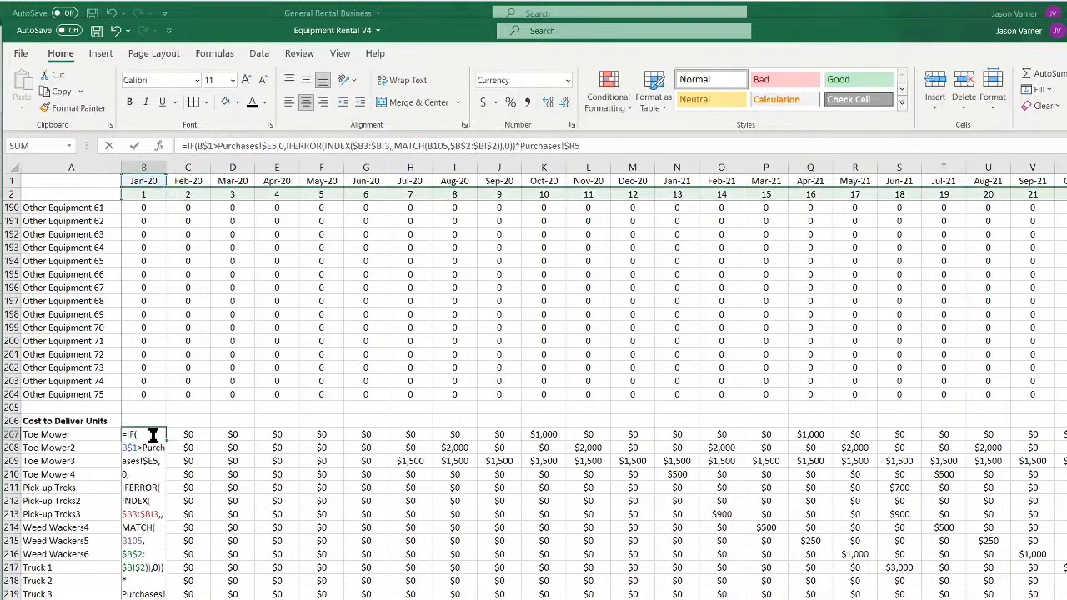
scroll(374, 459, "up", 20)
scroll(377, 461, "up", 11)
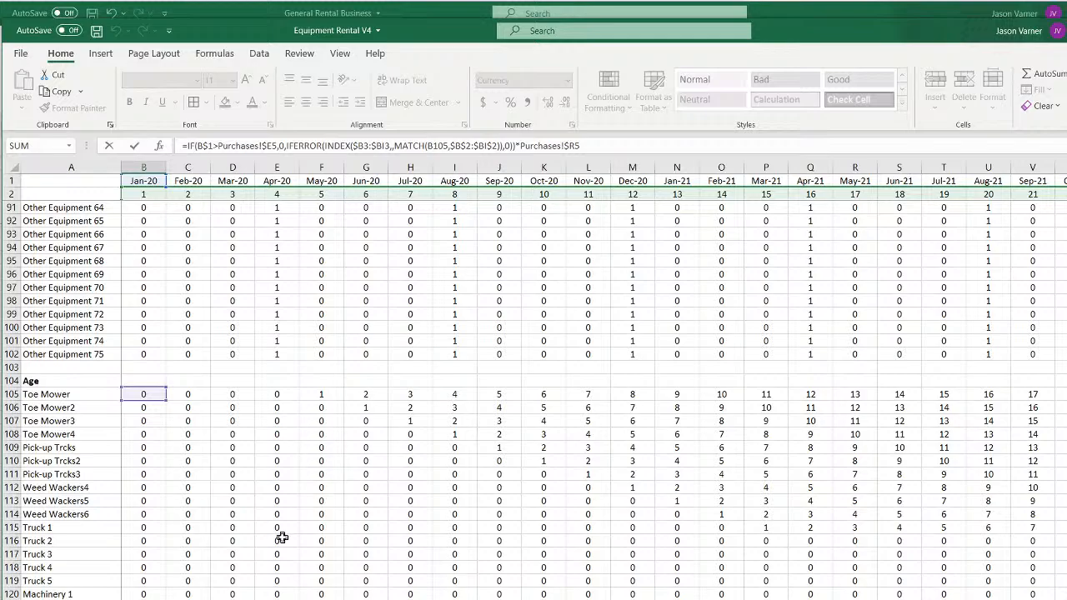
key("Return")
left_click(145, 286)
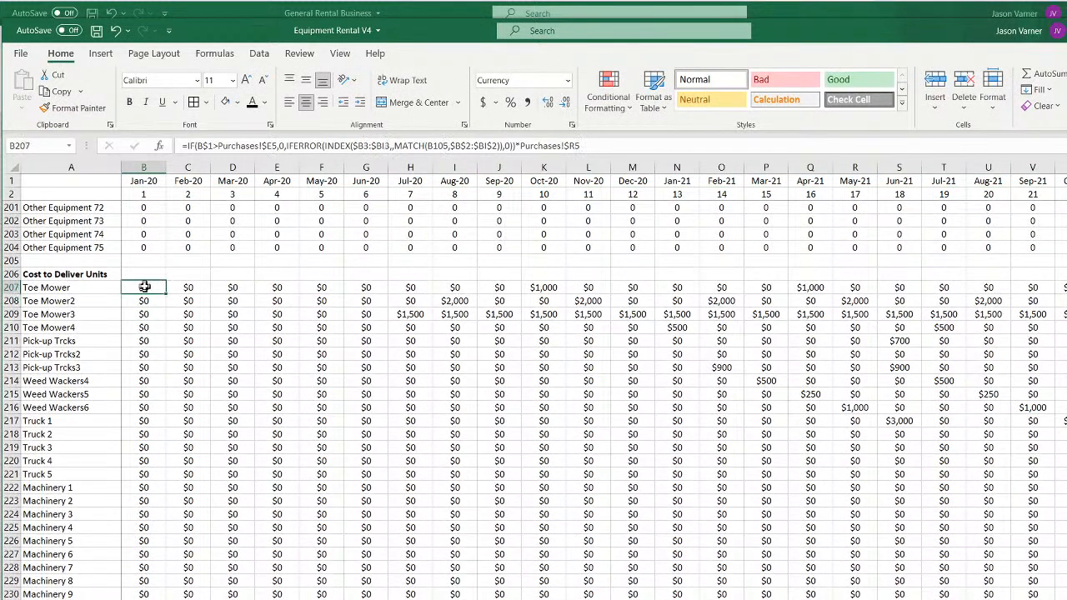
key("ctrl+Page_Up")
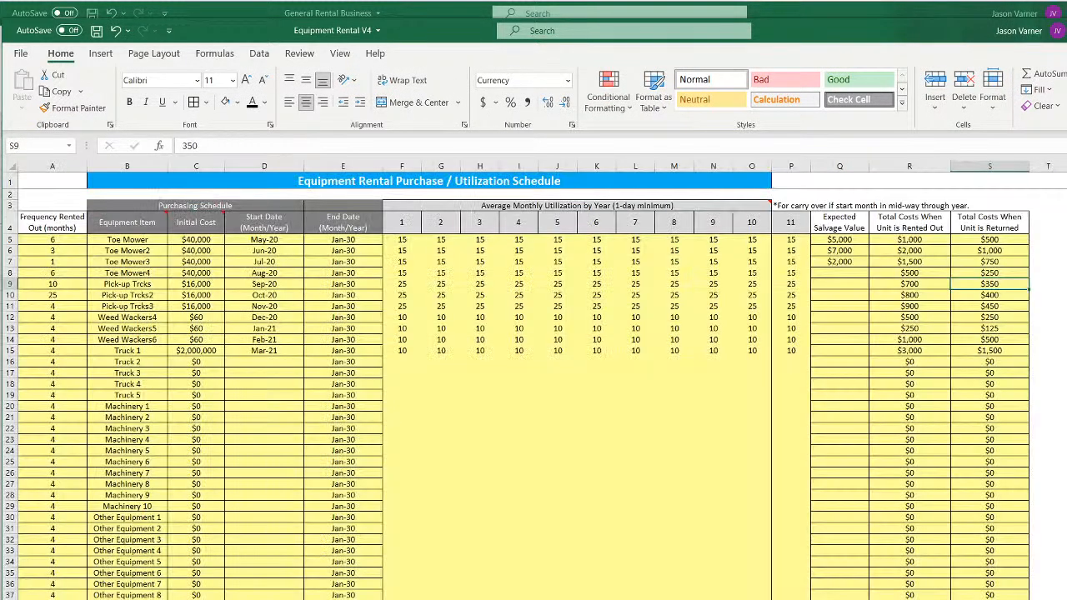
key("ctrl+Page_Down")
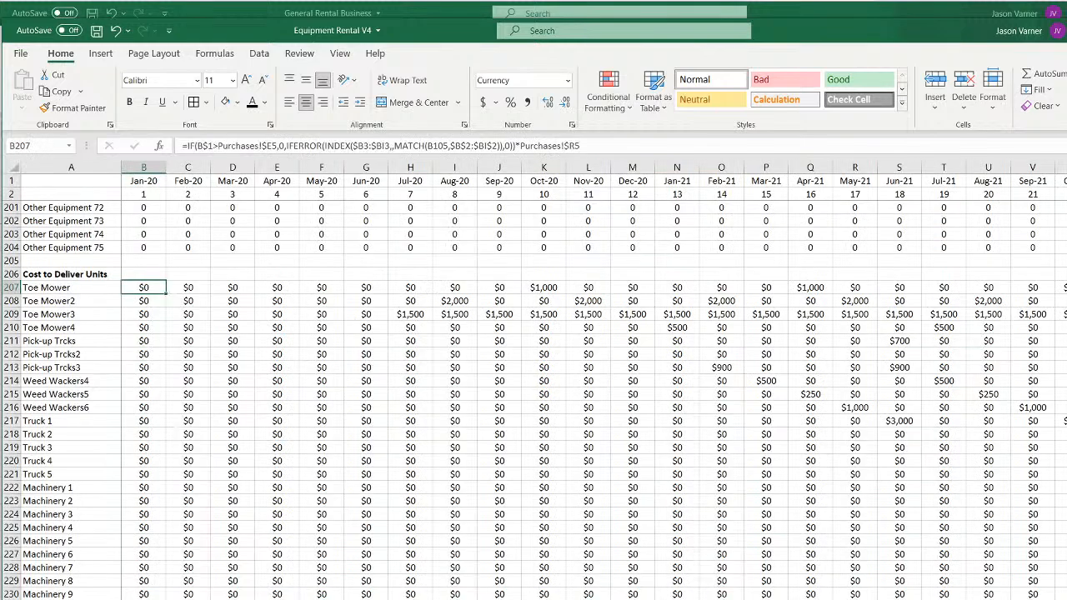
left_click(570, 145)
key("BackSpace")
type("s5")
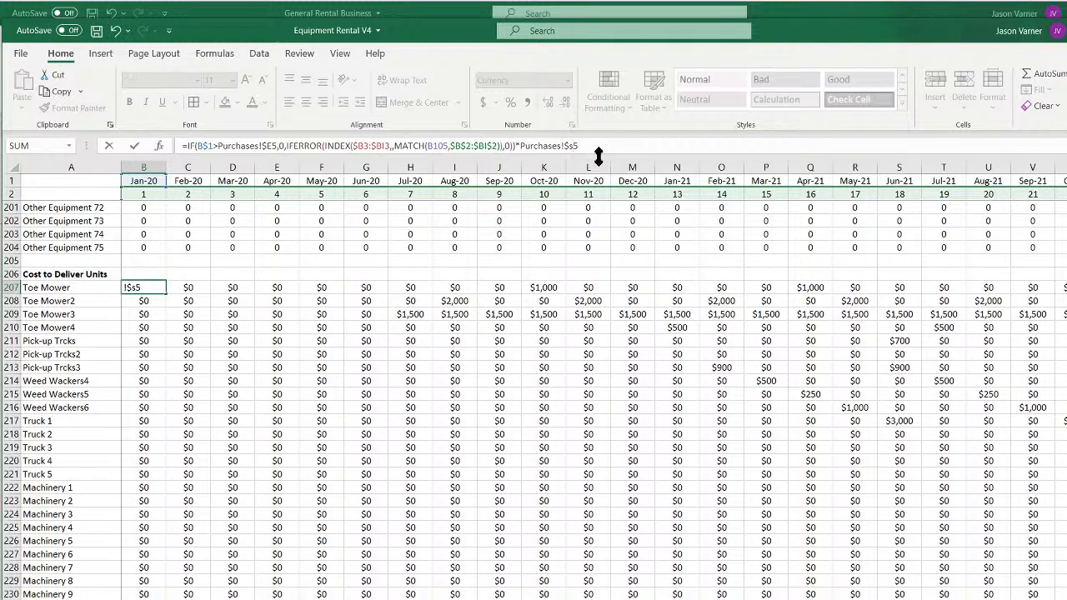
key("Escape")
Fill B207's return cost formula across all months and down the equipment rows, checking the ranges it references
left_click(150, 298)
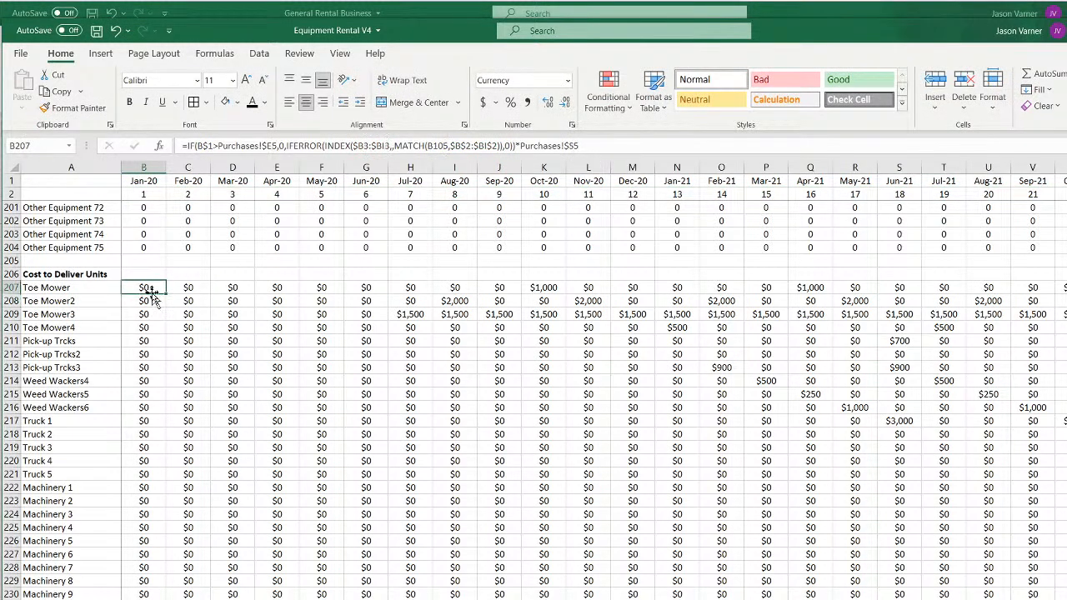
left_click(168, 296)
left_click(149, 287)
left_click_drag(166, 293, 1042, 289)
left_click(139, 287)
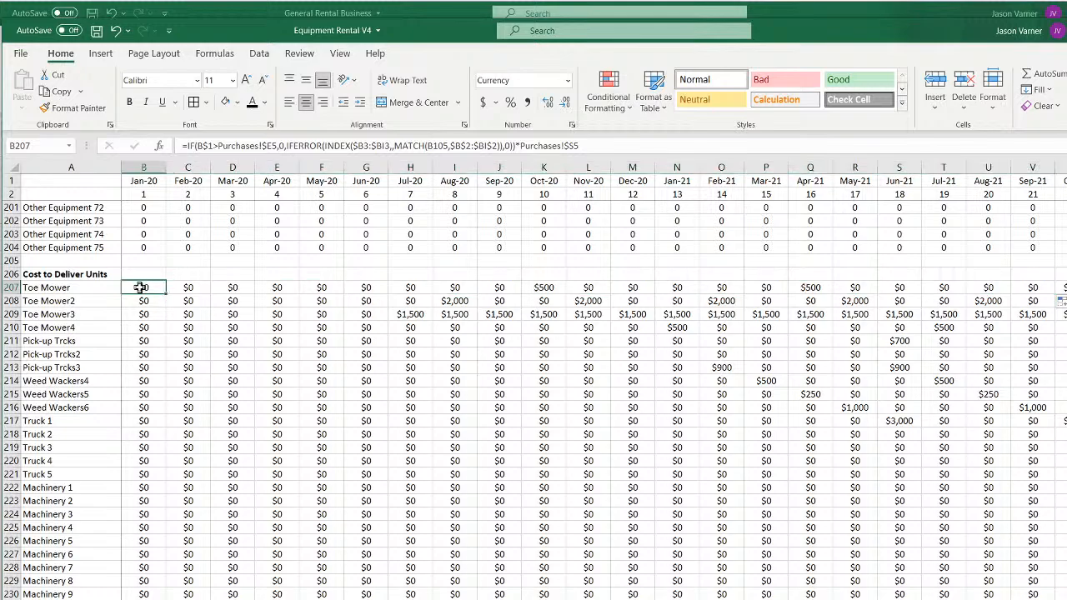
double_click(139, 286)
scroll(325, 434, "up", 20)
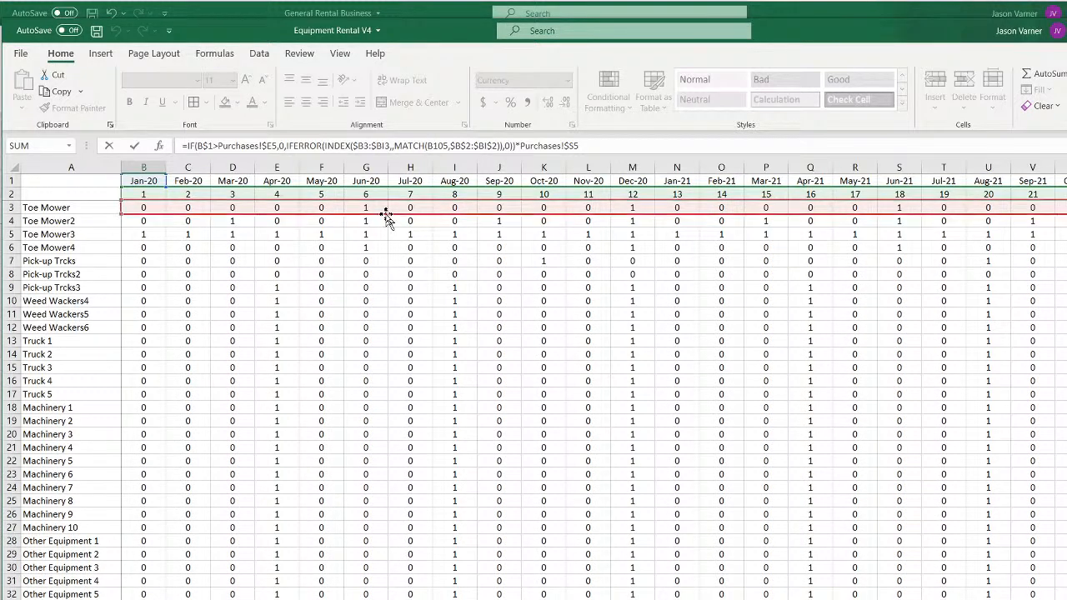
key("Escape")
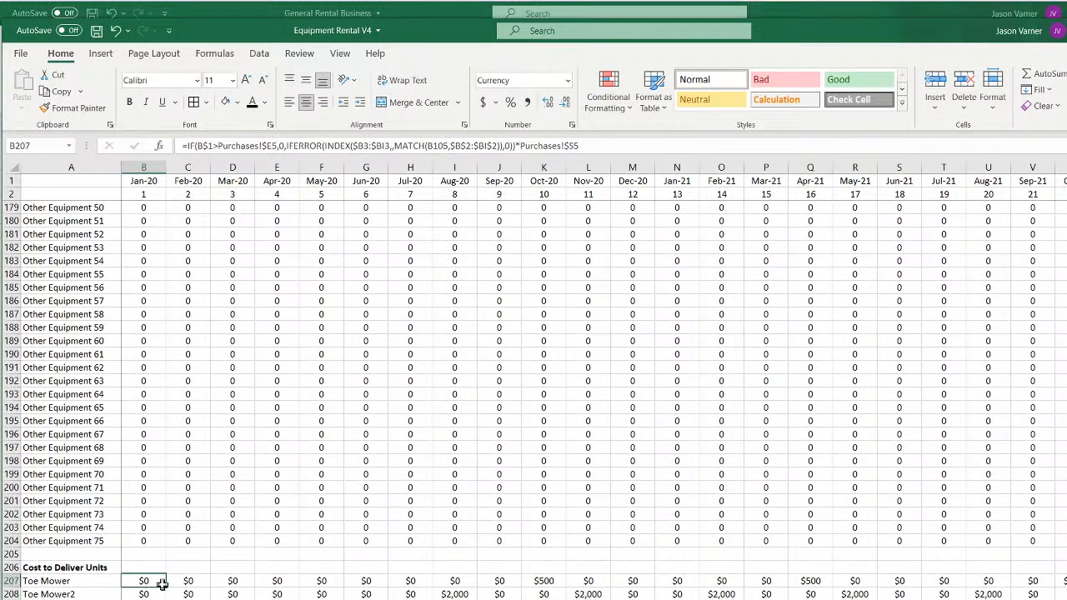
left_click_drag(168, 587, 1041, 583)
double_click(1065, 586)
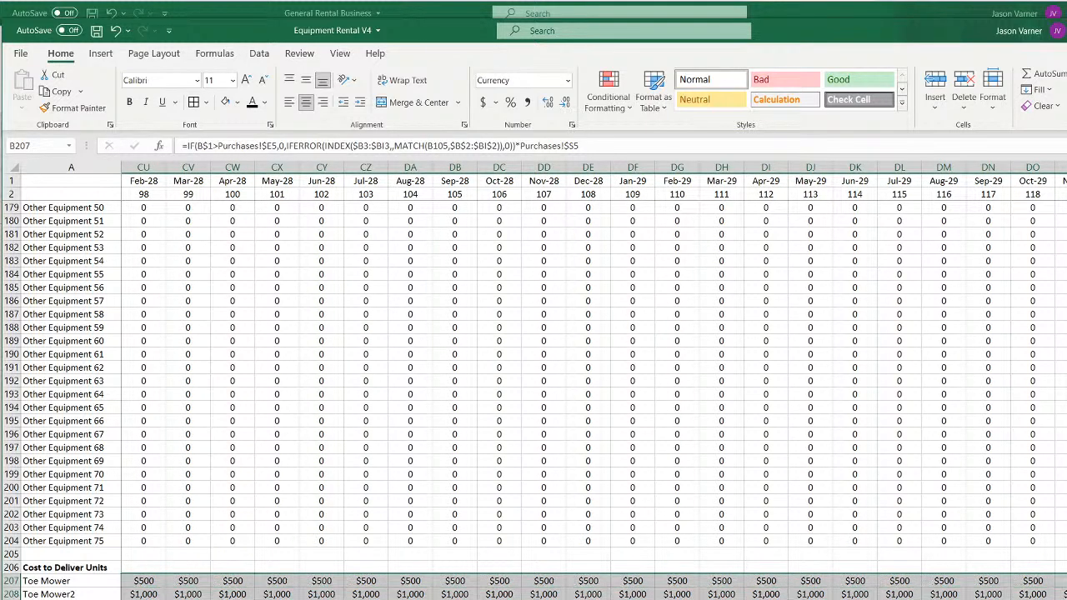
scroll(593, 380, "left", 20)
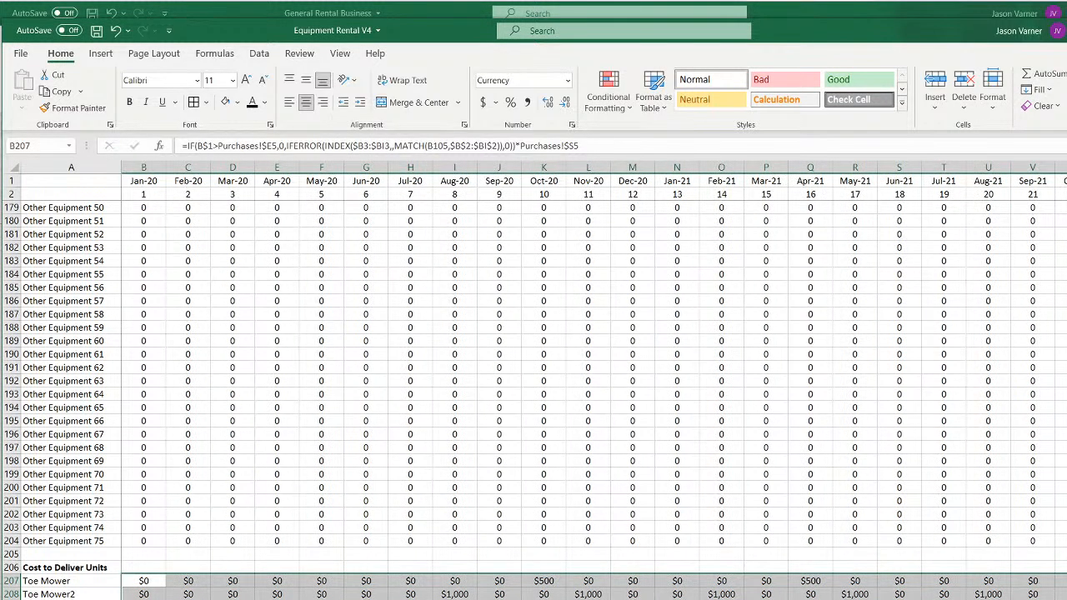
Compare the Toe Mower and Toe Mower2 cost months between the delivery cost sheet and the return cost sheet
scroll(400, 594, "down", 4)
left_click(543, 434)
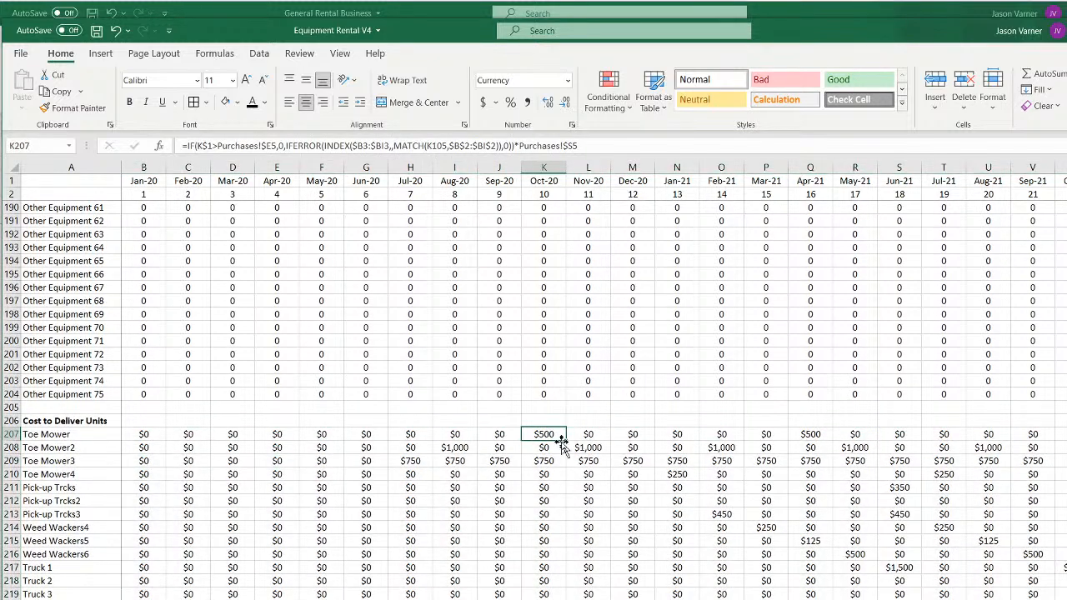
left_click(456, 448)
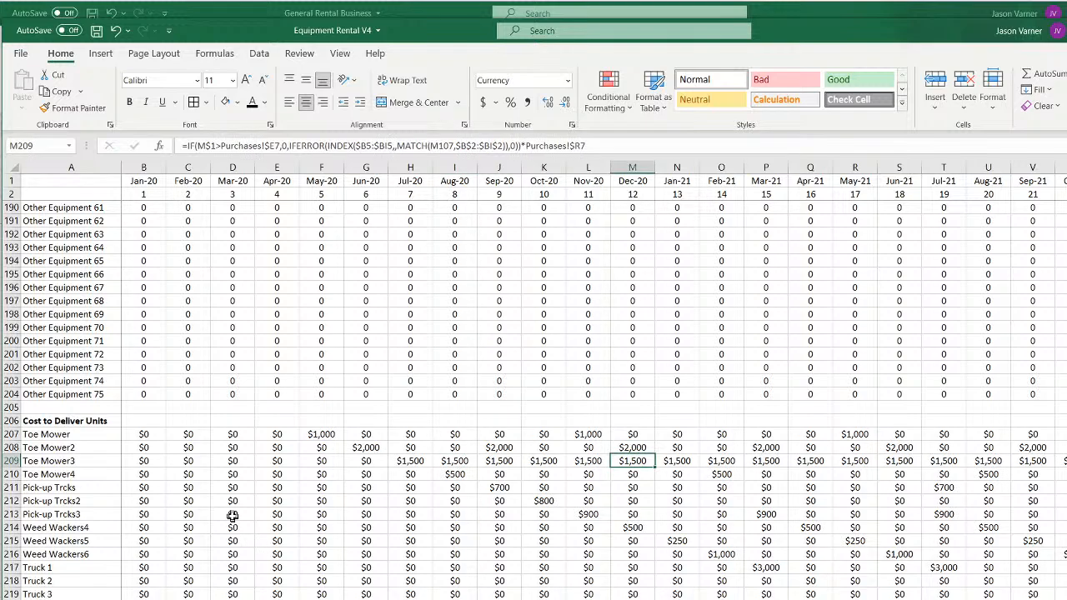
left_click(366, 450)
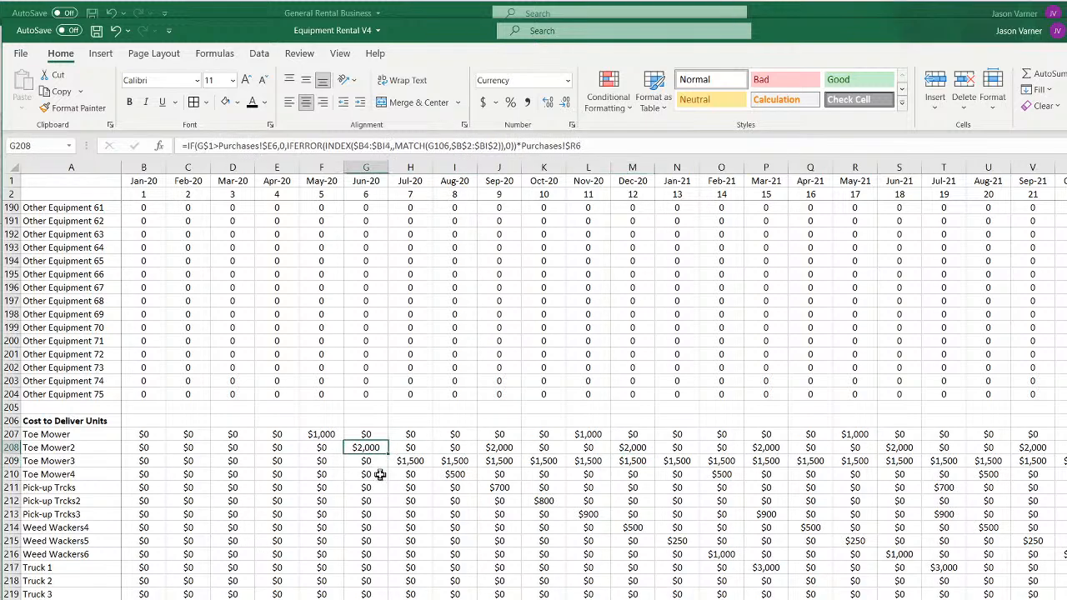
left_click(504, 448)
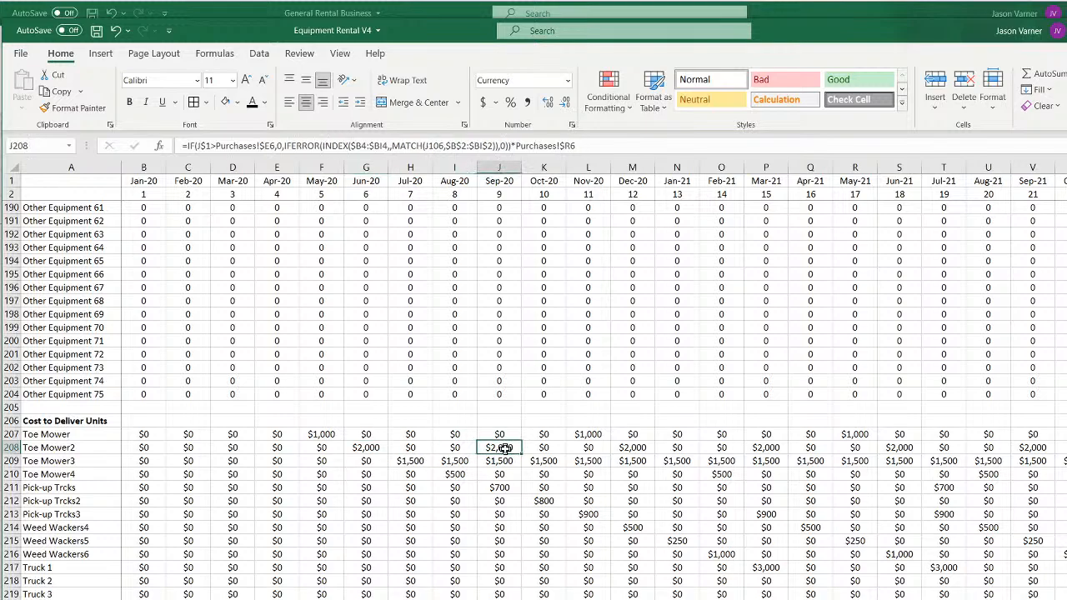
left_click(460, 448)
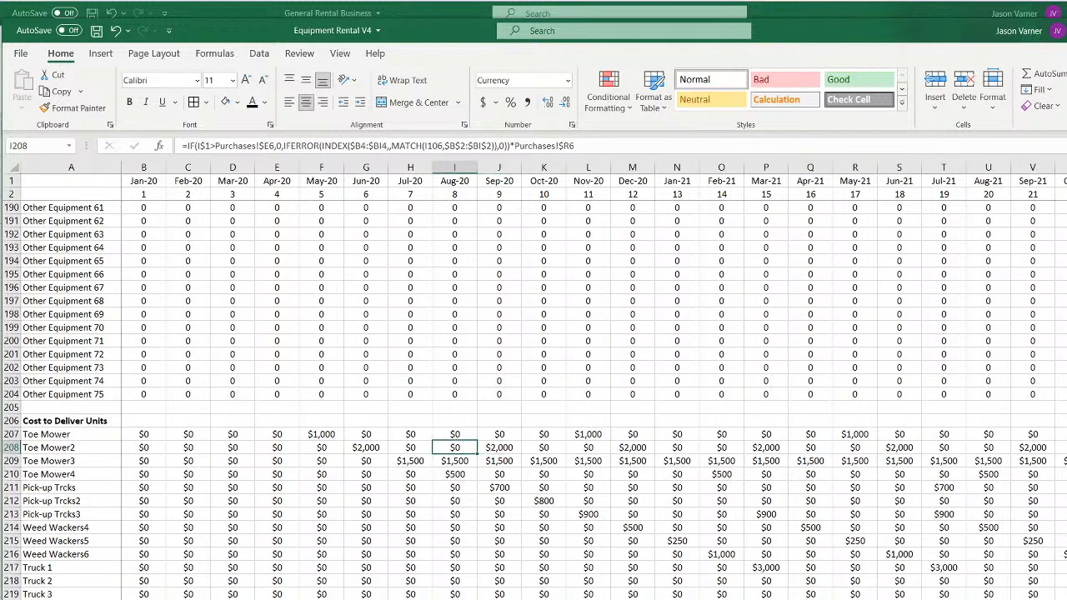
key("ctrl+Page_Down")
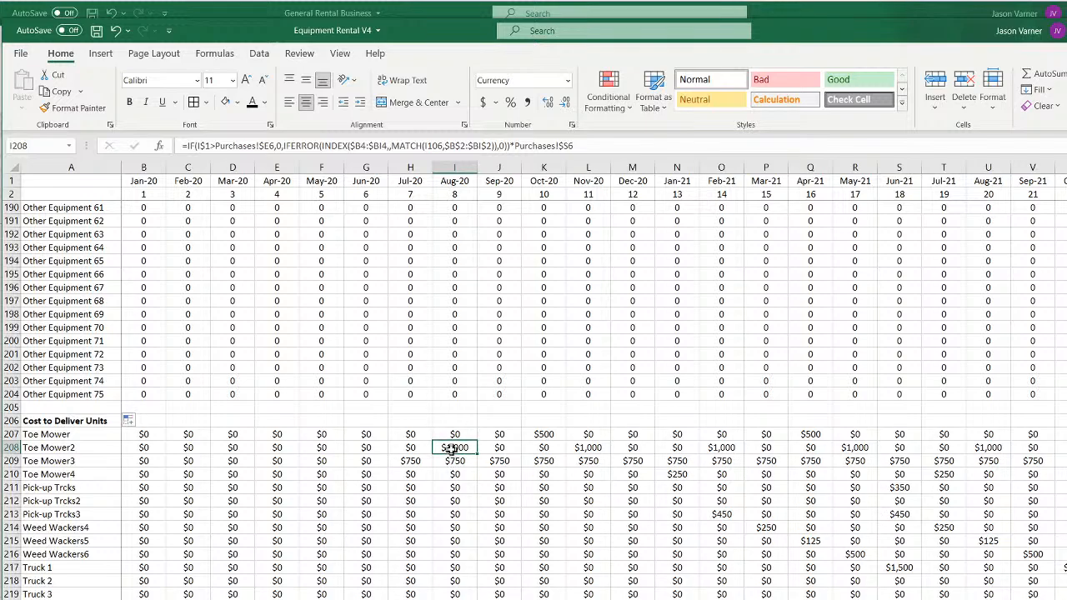
left_click(586, 449)
left_click(722, 448)
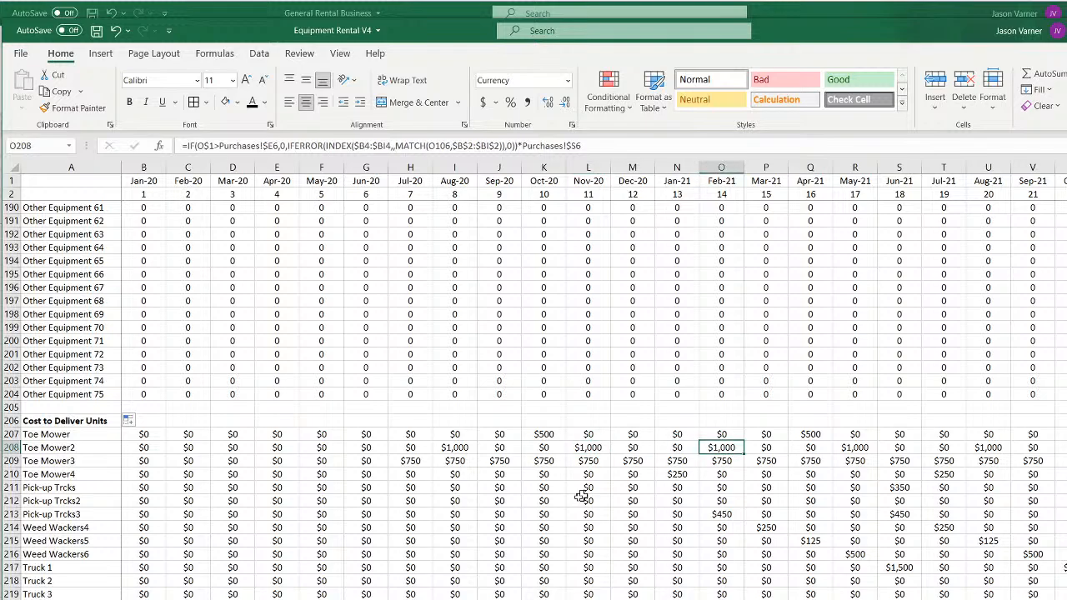
key("ctrl+Page_Up")
left_click(505, 448)
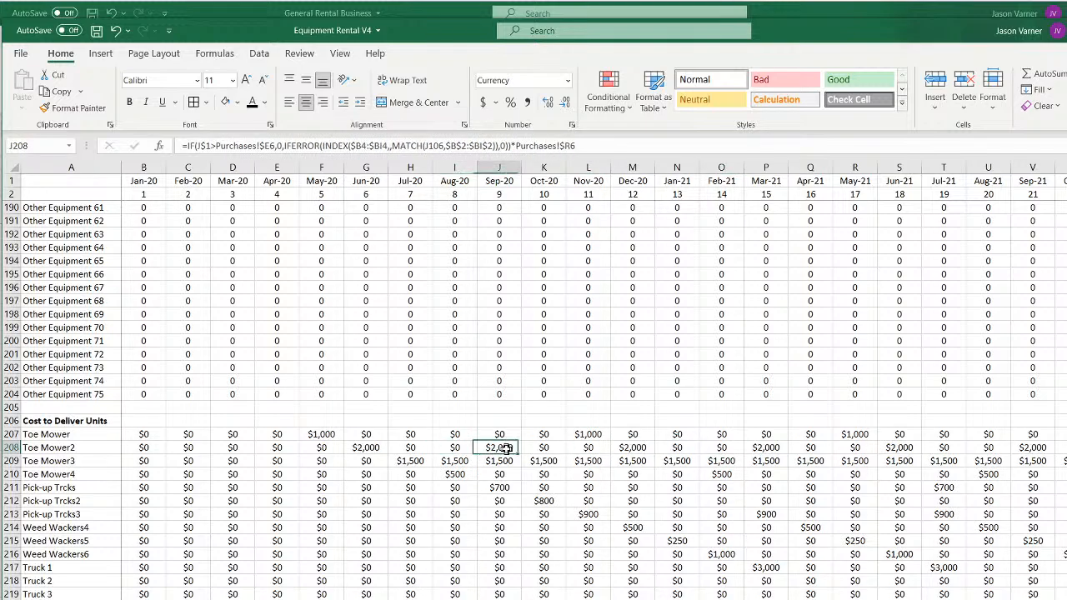
left_click(605, 448)
left_click(627, 448)
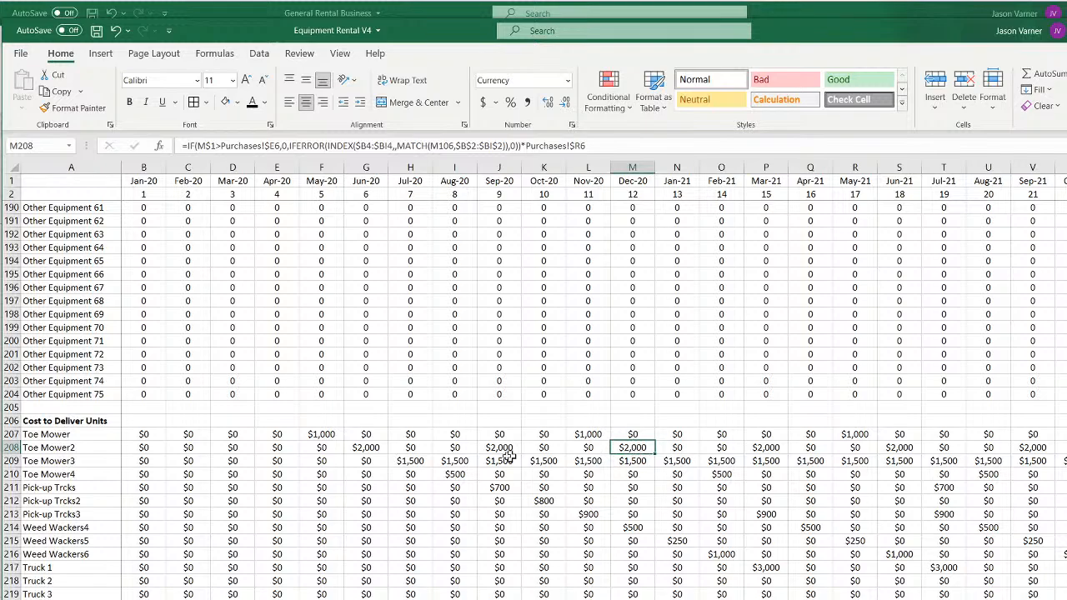
left_click(765, 449)
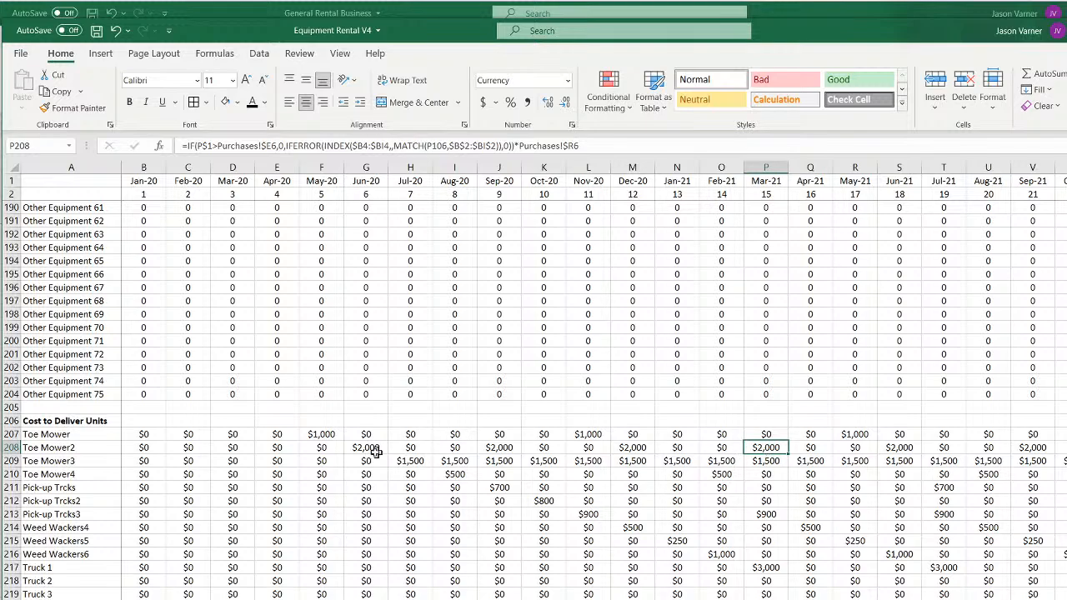
key("Left")
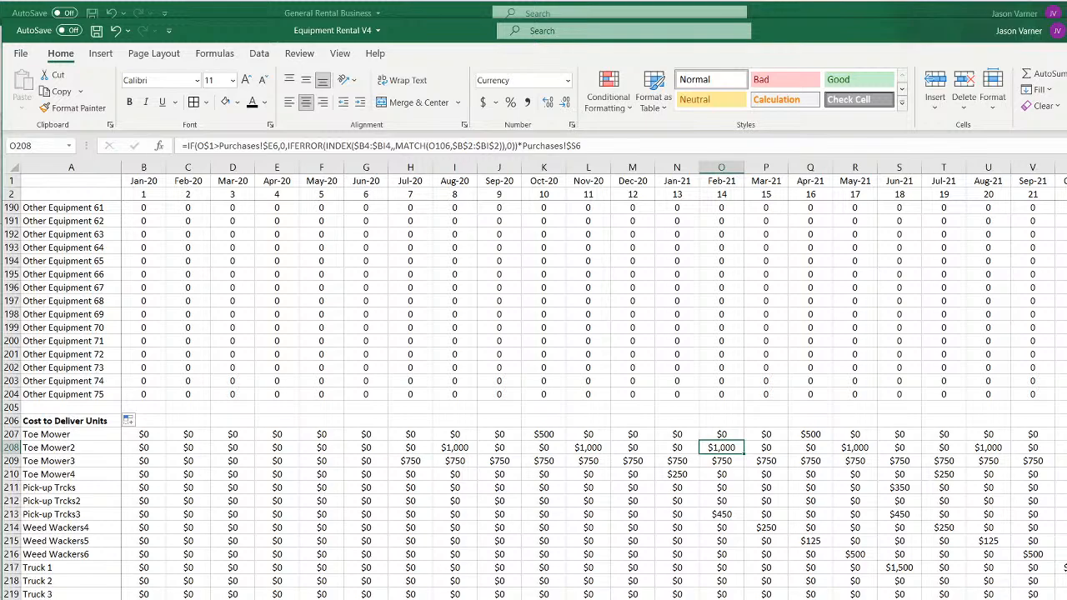
key("Right")
Trace the Toe Mower2 delivery months from Jun-20 to Mar-21 and check them against its return months
left_click(376, 452)
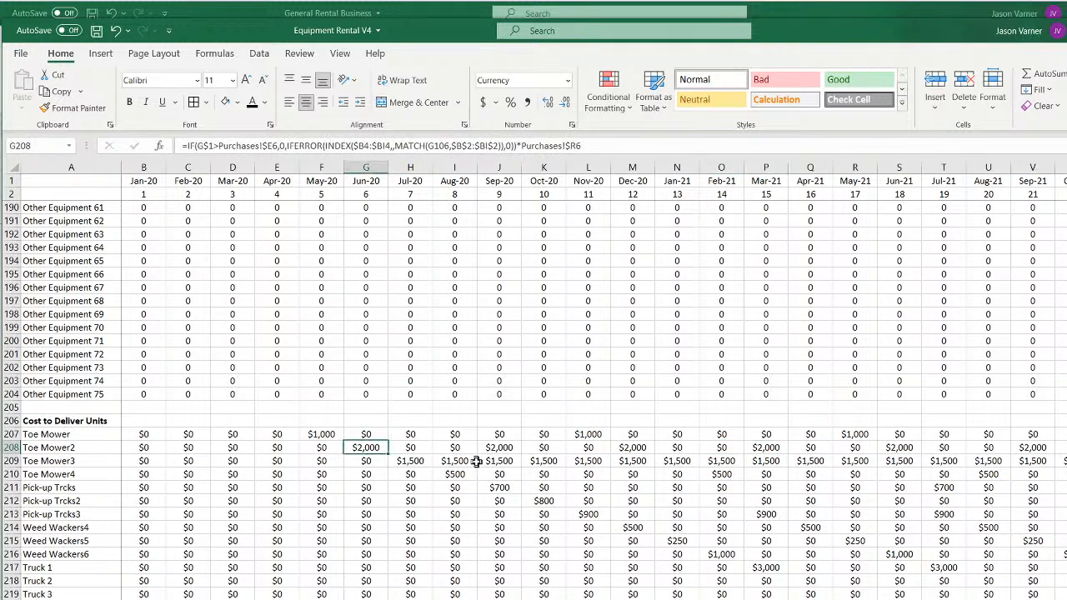
key("Right")
key("Right")
key("Right")
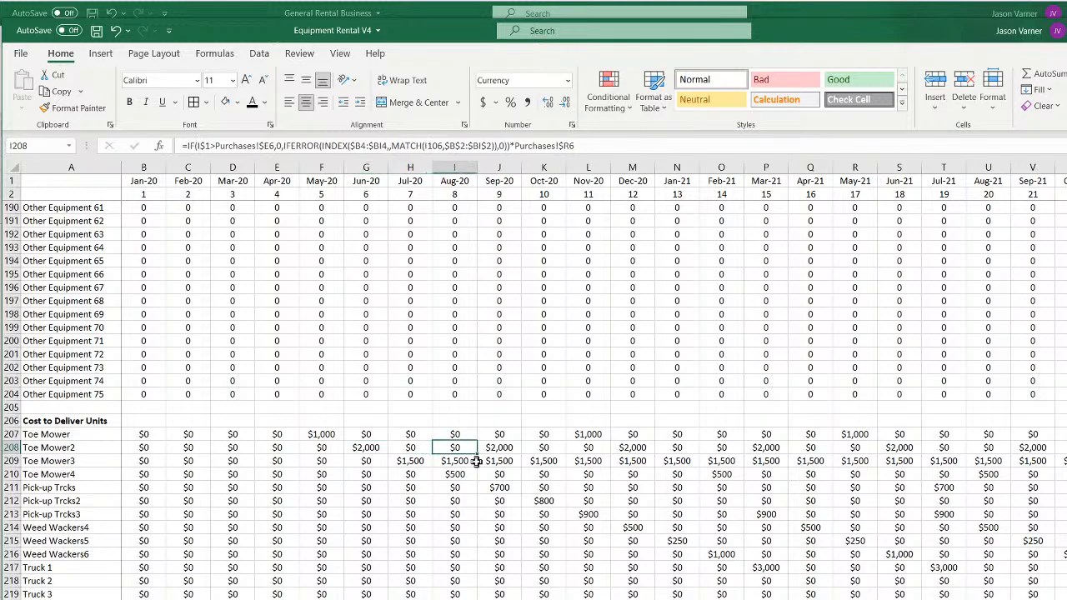
key("Right")
key("Right")
key("Right")
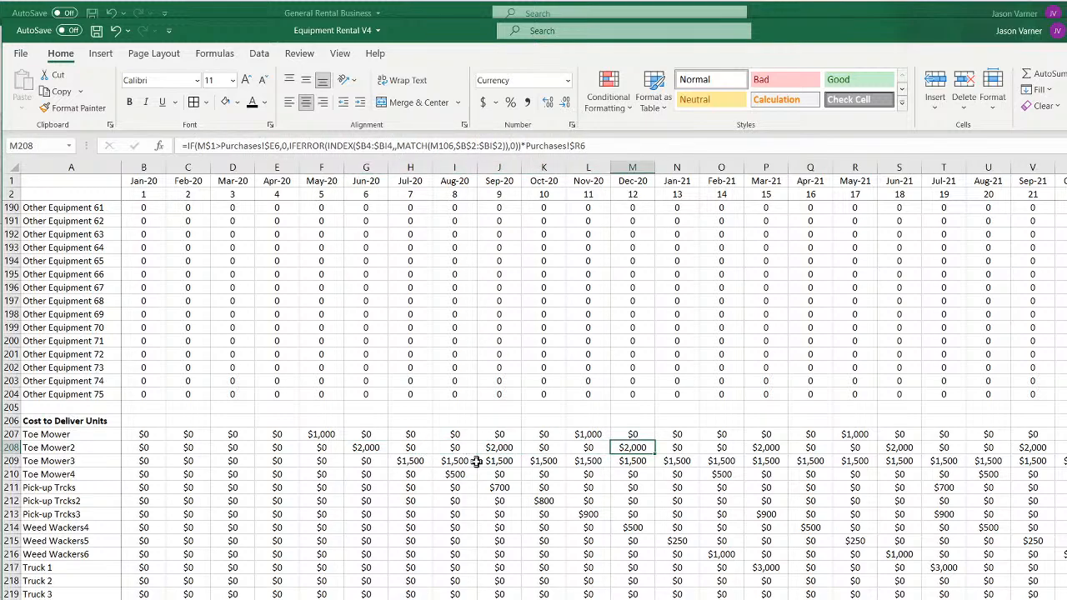
key("Right")
key("Right")
key("Right")
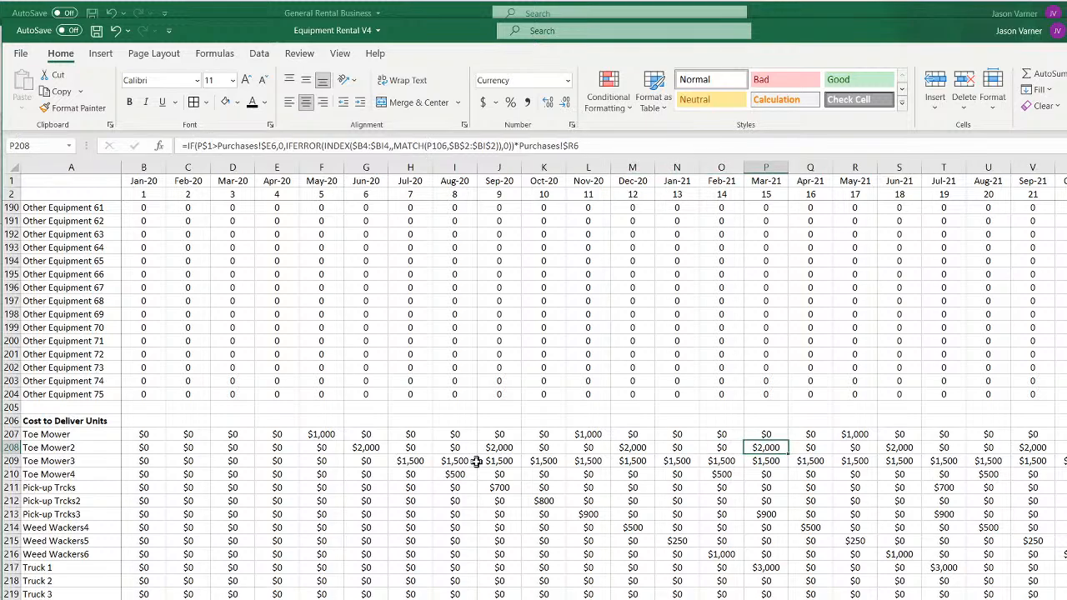
key("Left")
key("Left")
key("Left")
key("Left")
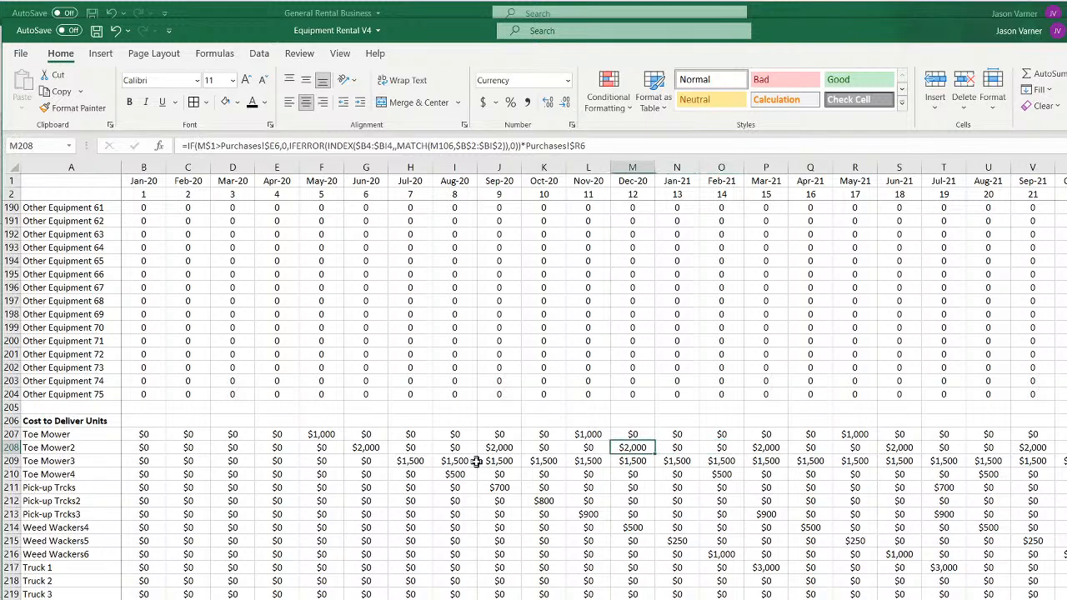
key("Left")
key("Left")
key("Left")
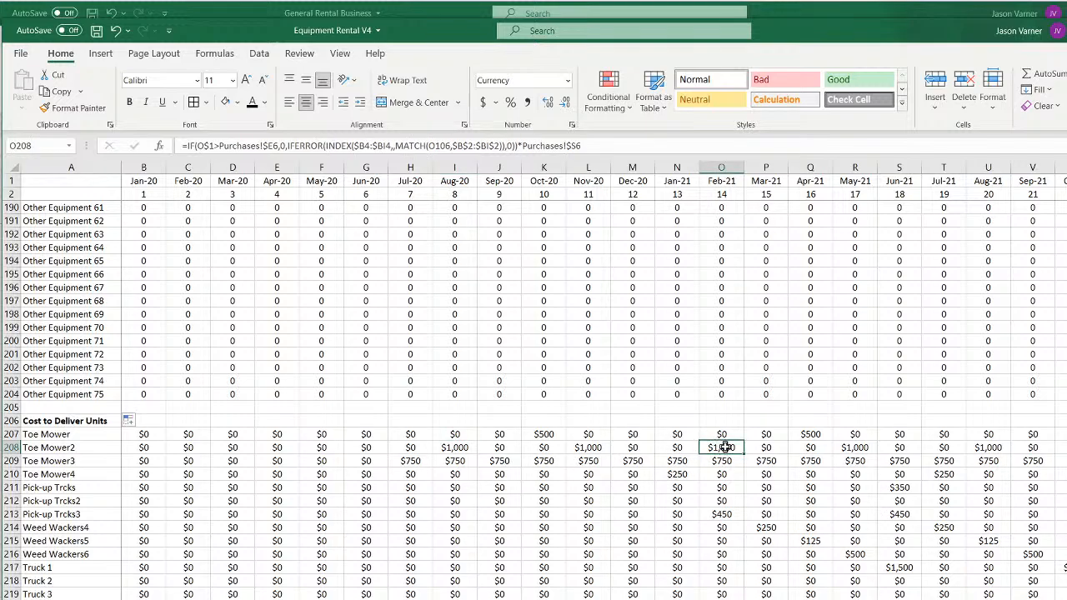
left_click(594, 448)
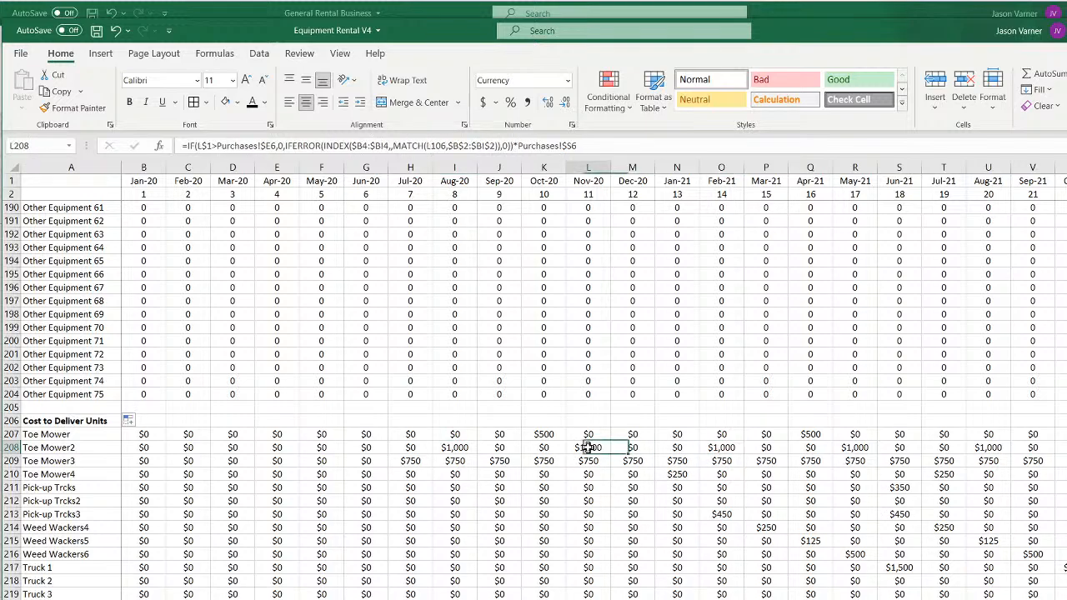
left_click(447, 450)
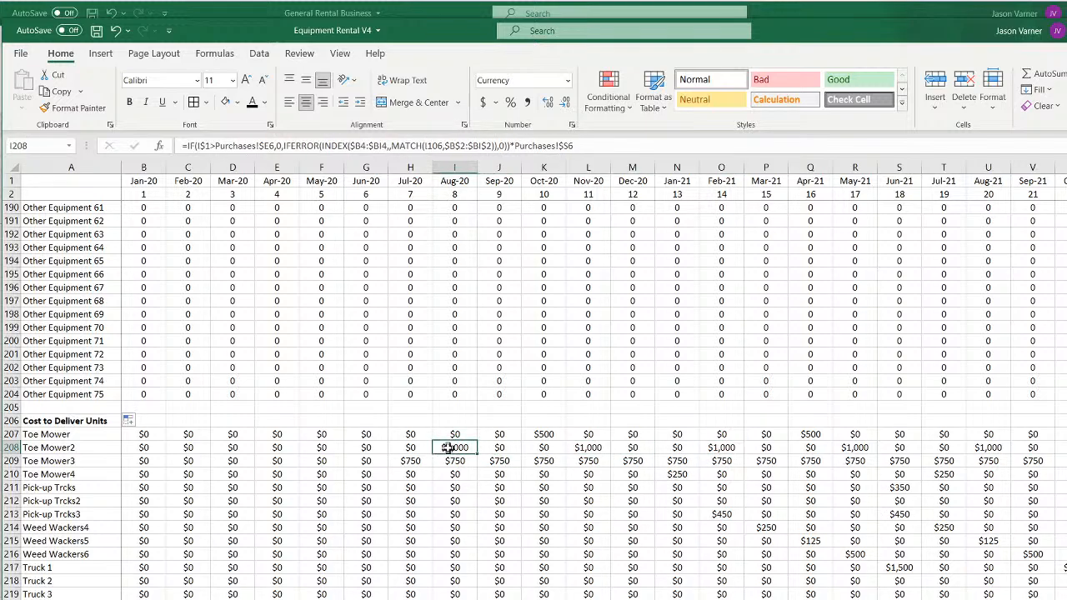
Inspect the Pick-up Trcks3 and Truck 1 cost rows on the return sheet and the delivery sheet
left_click(726, 516)
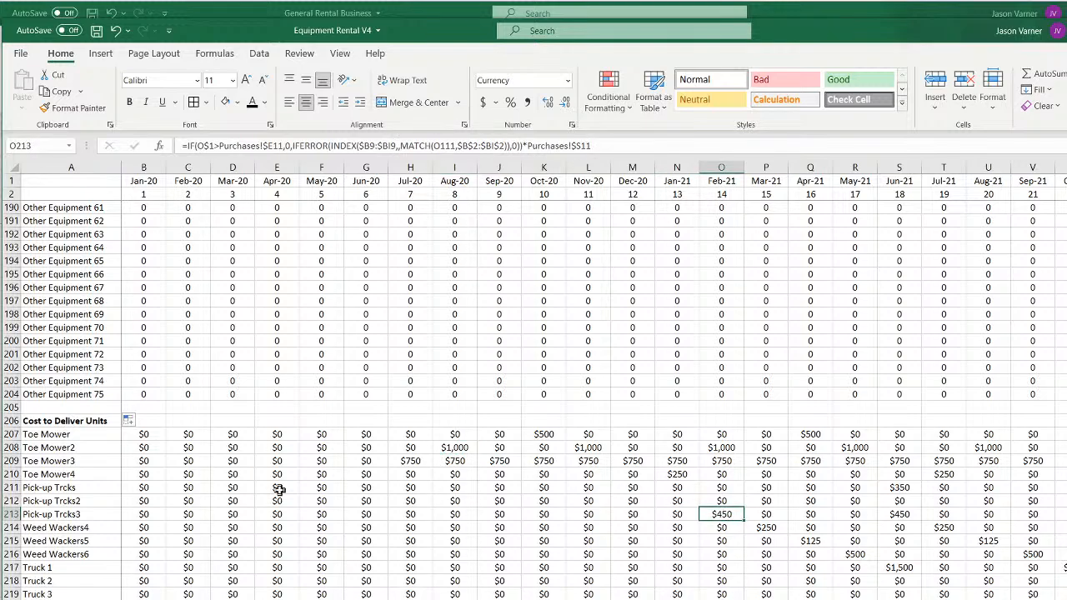
left_click(227, 482)
left_click(188, 433)
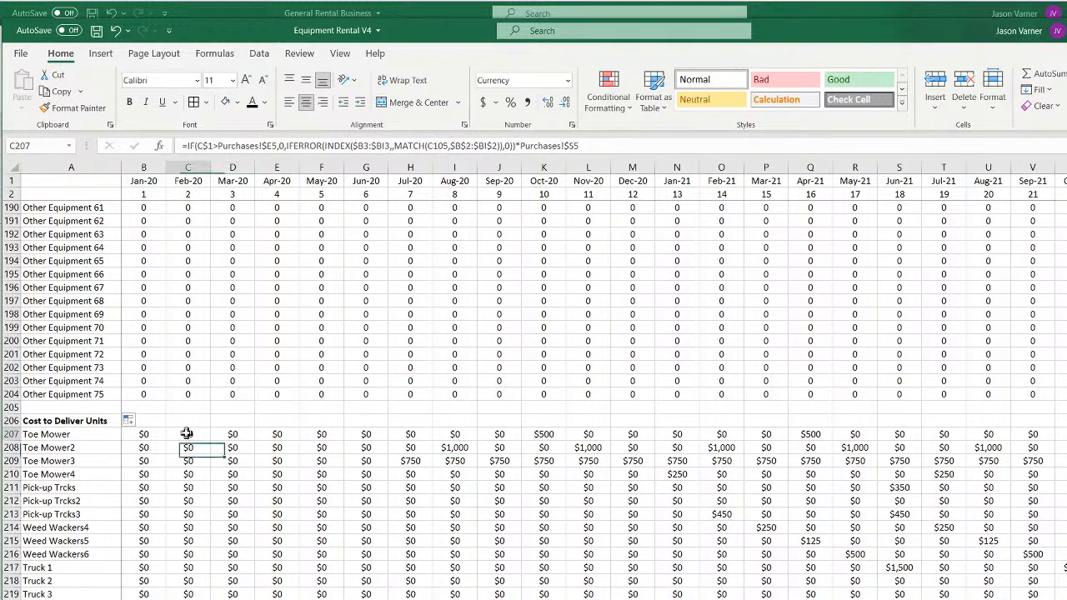
left_click(304, 511)
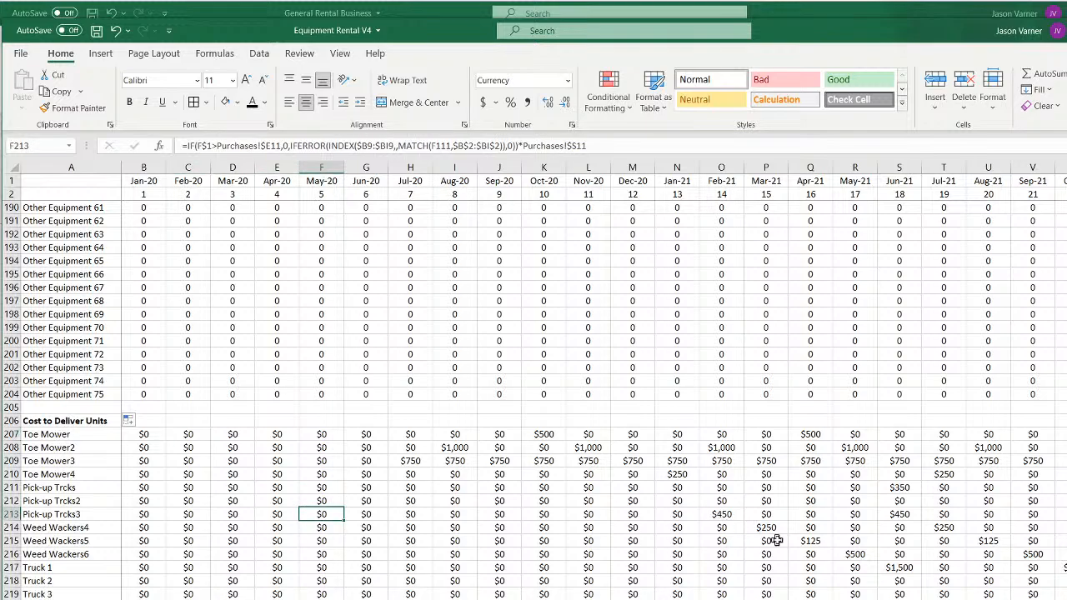
left_click(901, 567)
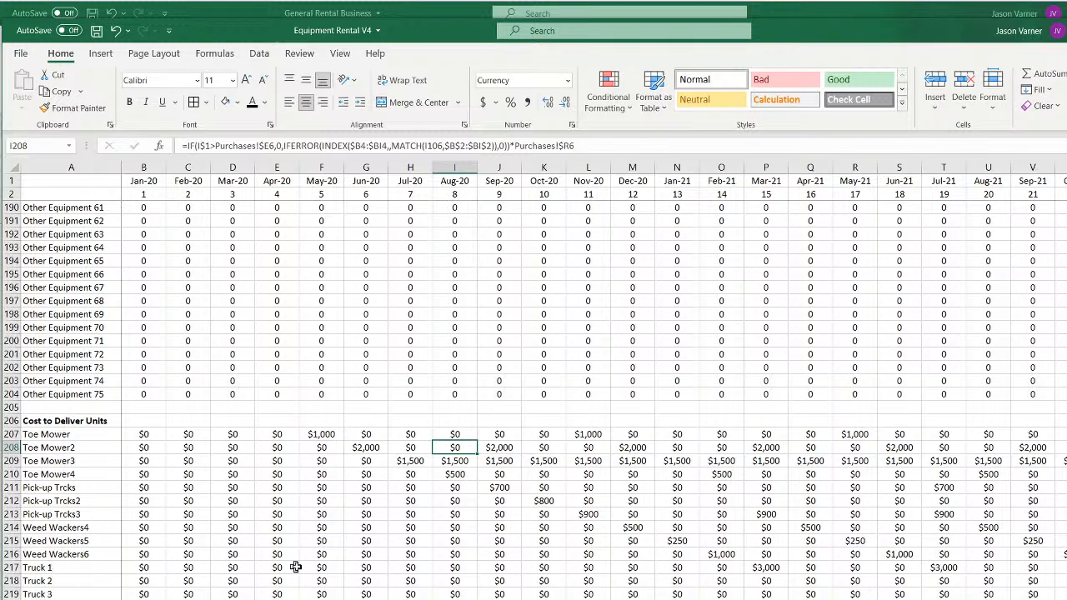
left_click(952, 567)
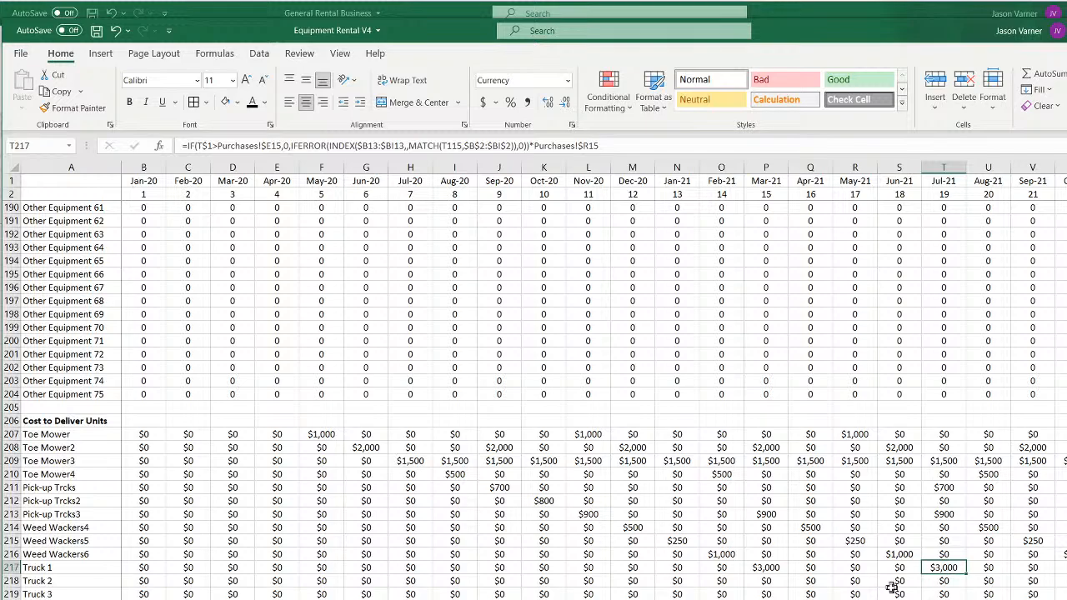
left_click(862, 599)
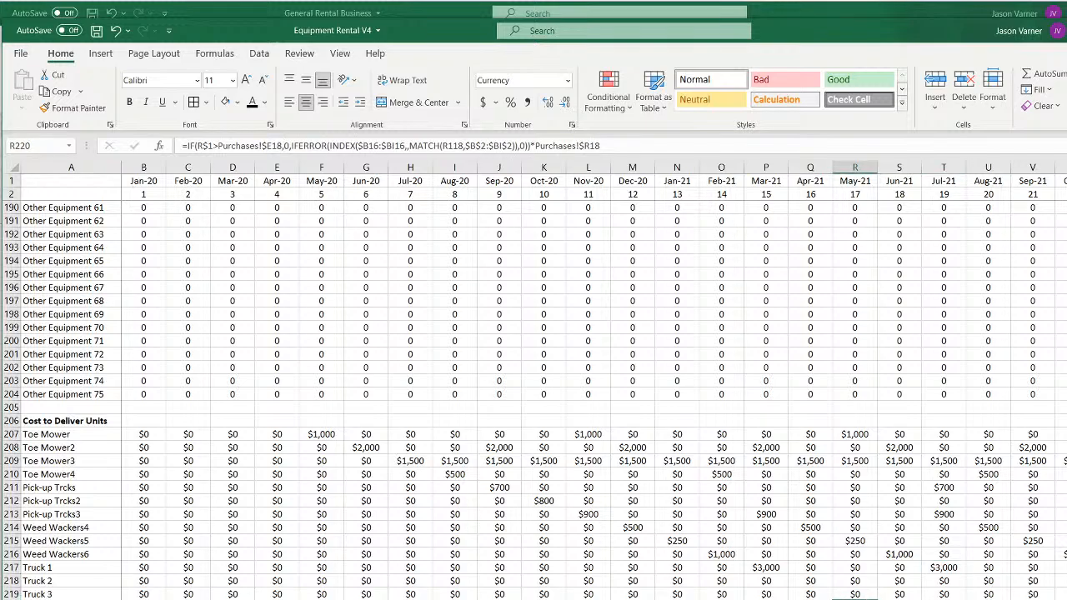
In B206 of the delivery cost sheet, total the Jan-20 cost of all equipment rows with =SUM(B207:B306)
left_click(138, 418)
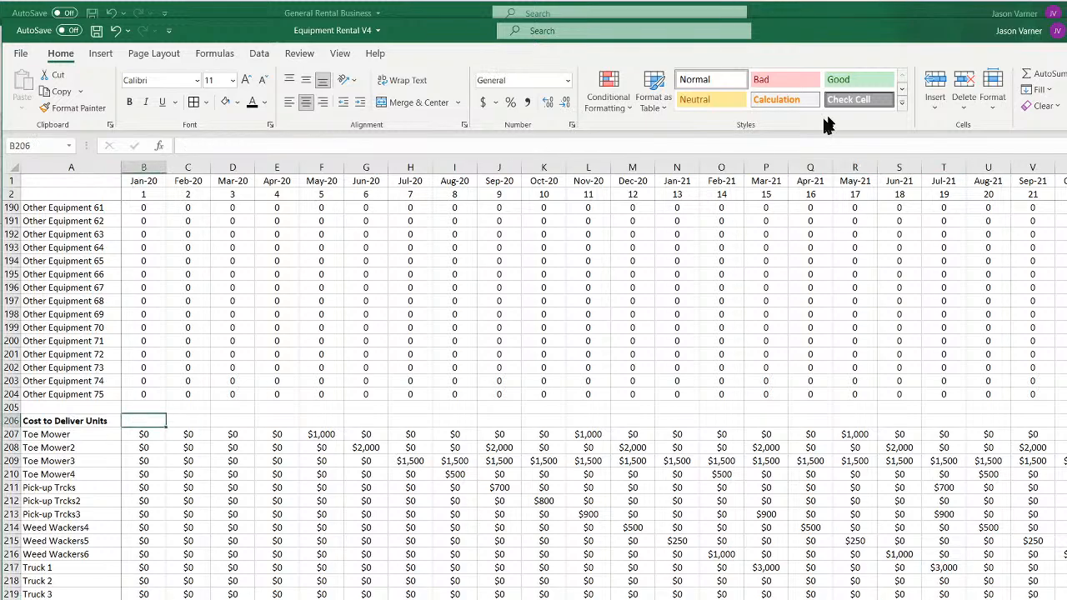
left_click(1038, 74)
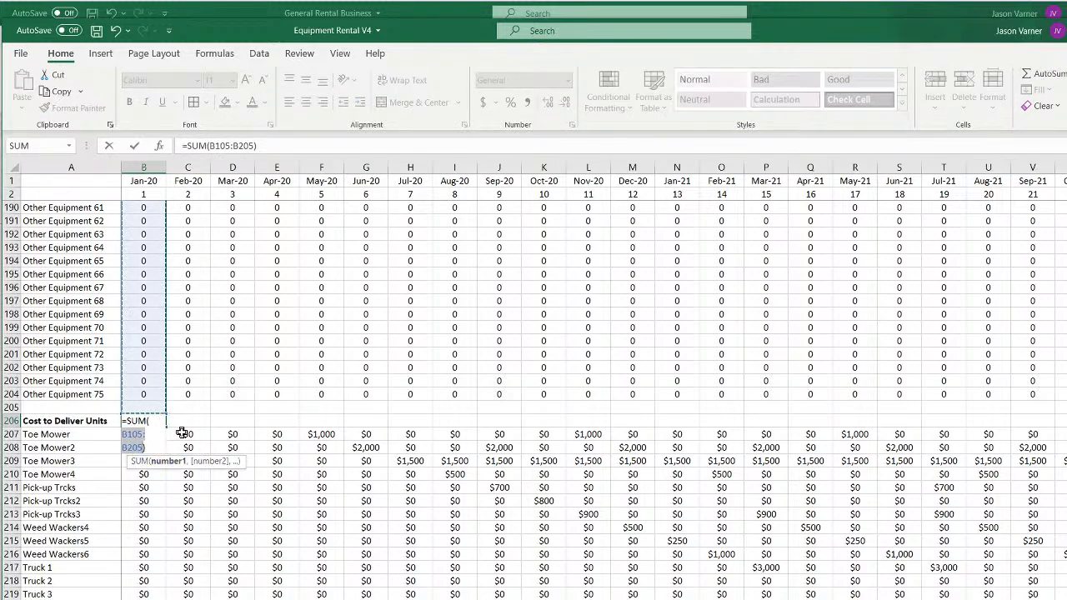
left_click_drag(182, 432, 188, 474)
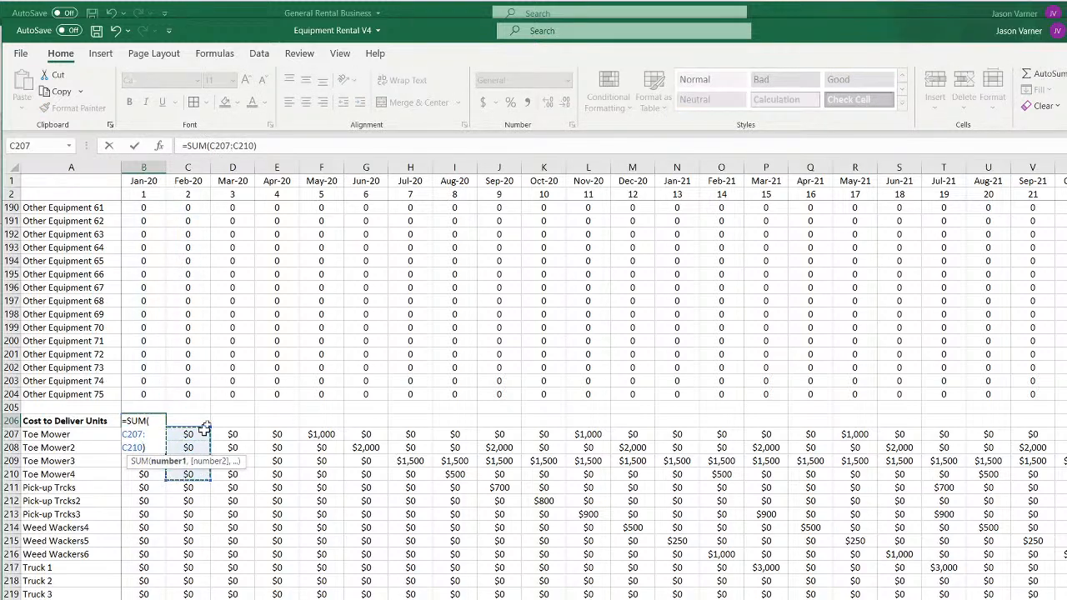
left_click(217, 145)
type("b")
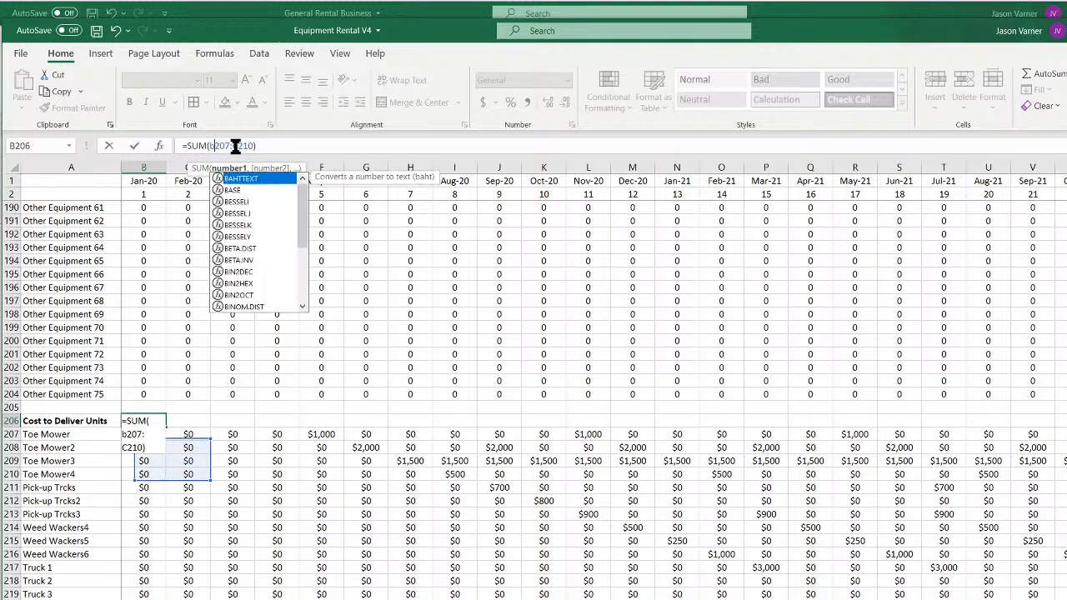
left_click(241, 146)
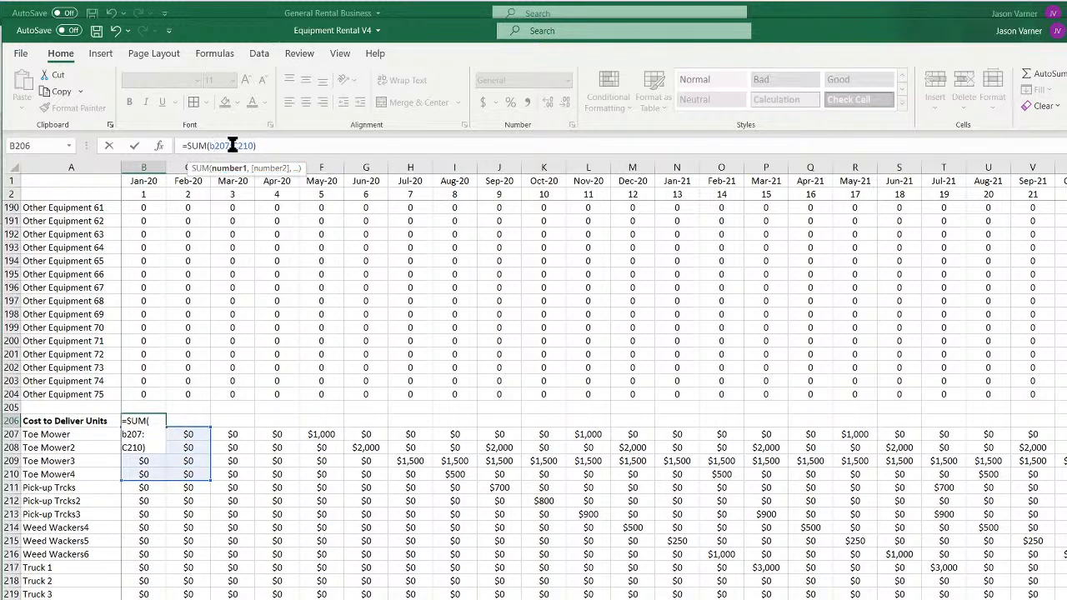
double_click(244, 146)
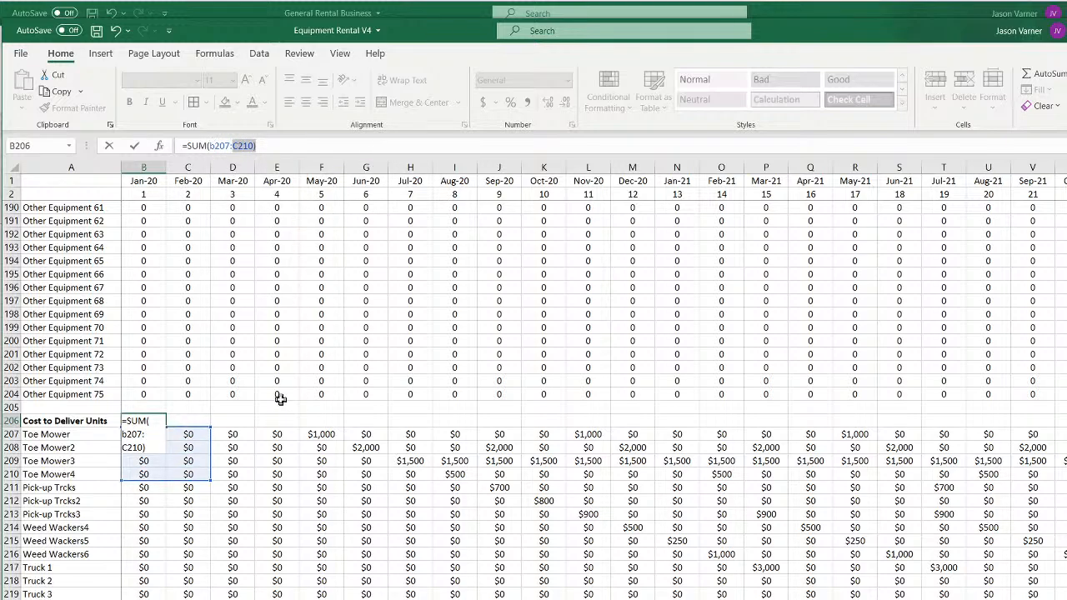
type("b211")
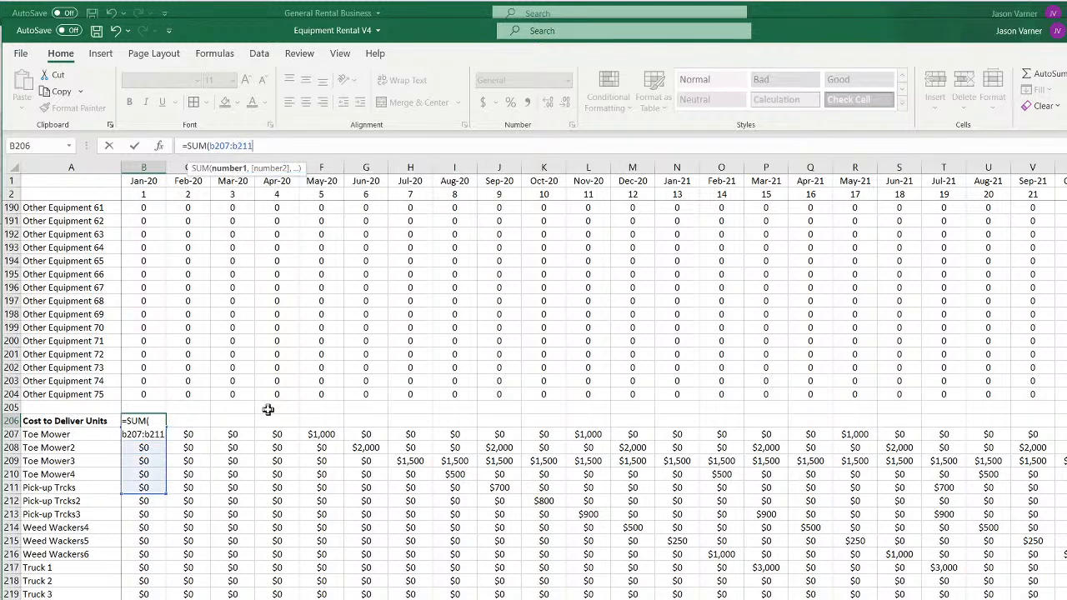
left_click_drag(166, 493, 167, 240)
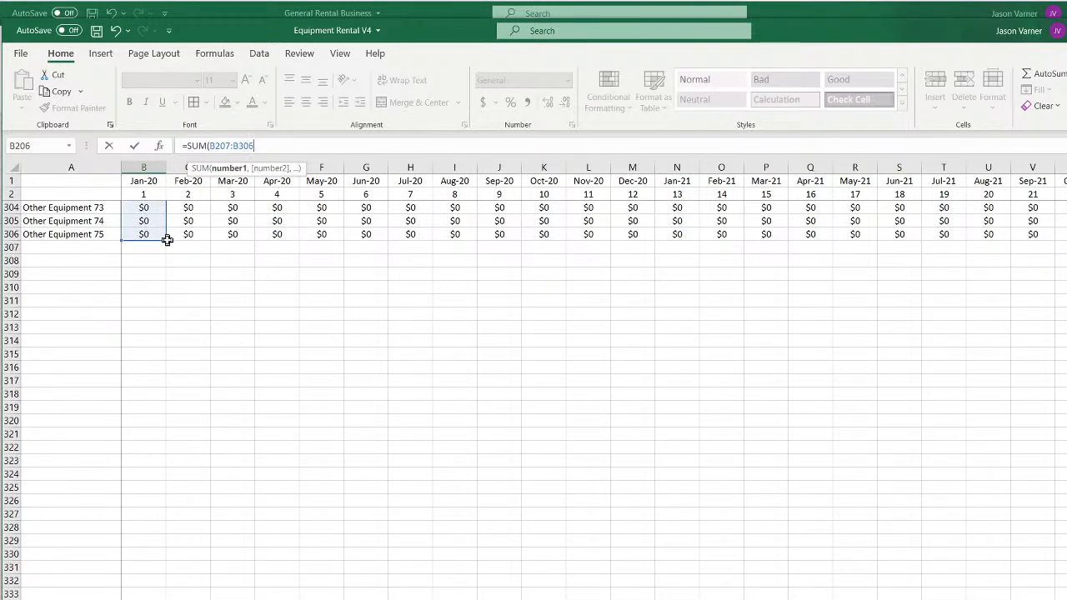
key("Return")
Make the Cost to Deliver Units total in B206 bold
scroll(162, 354, "up", 3)
left_click(144, 339)
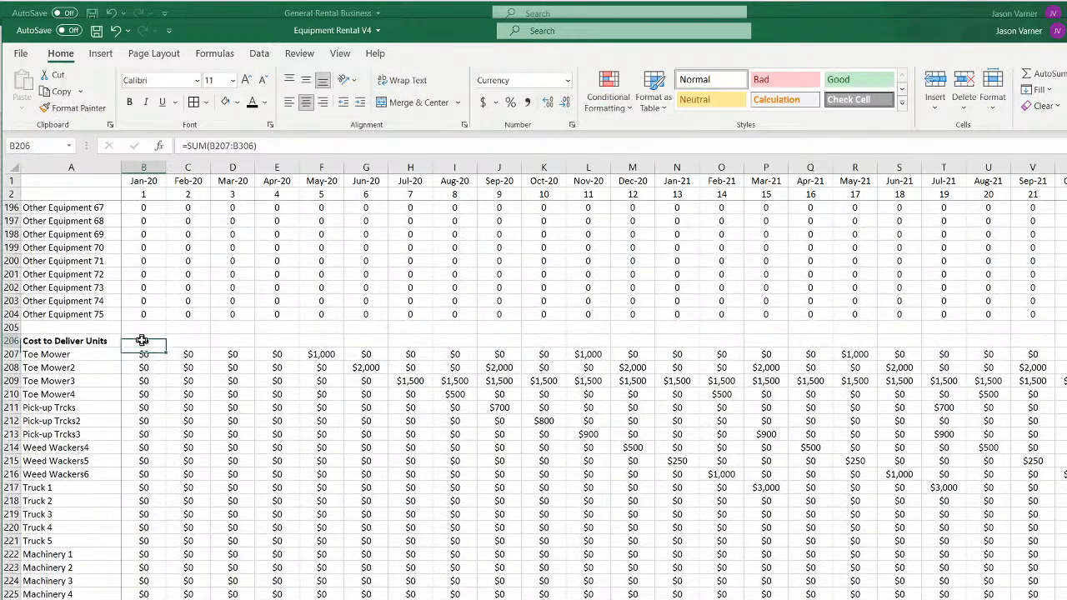
left_click(129, 102)
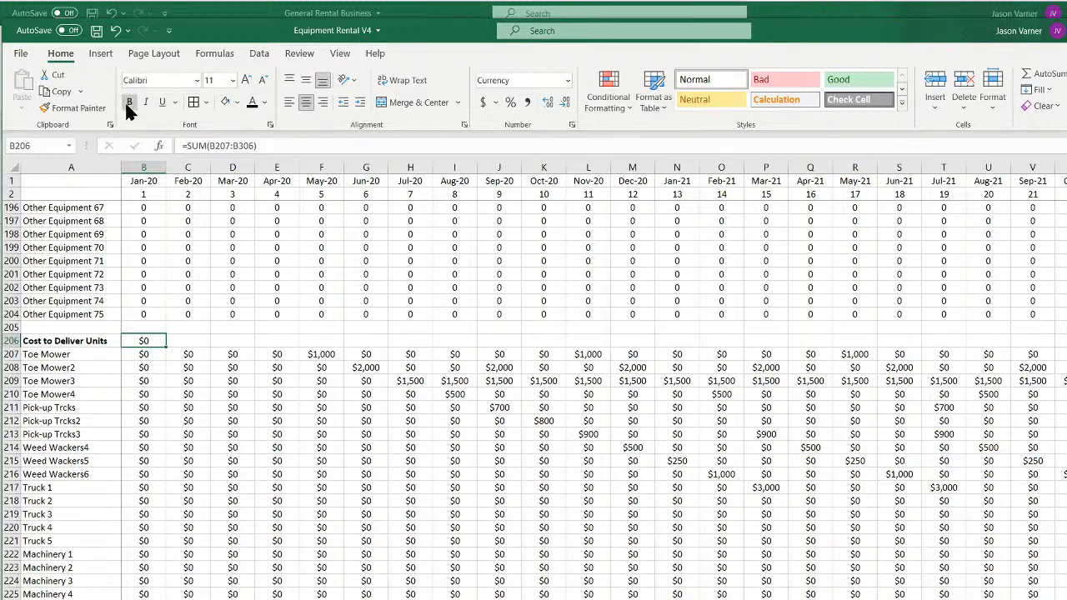
Add a bottom border to the Cost to Deliver Units total in B206 and fill it across every month of the schedule
left_click(206, 102)
left_click(200, 219)
left_click_drag(167, 350, 1065, 343)
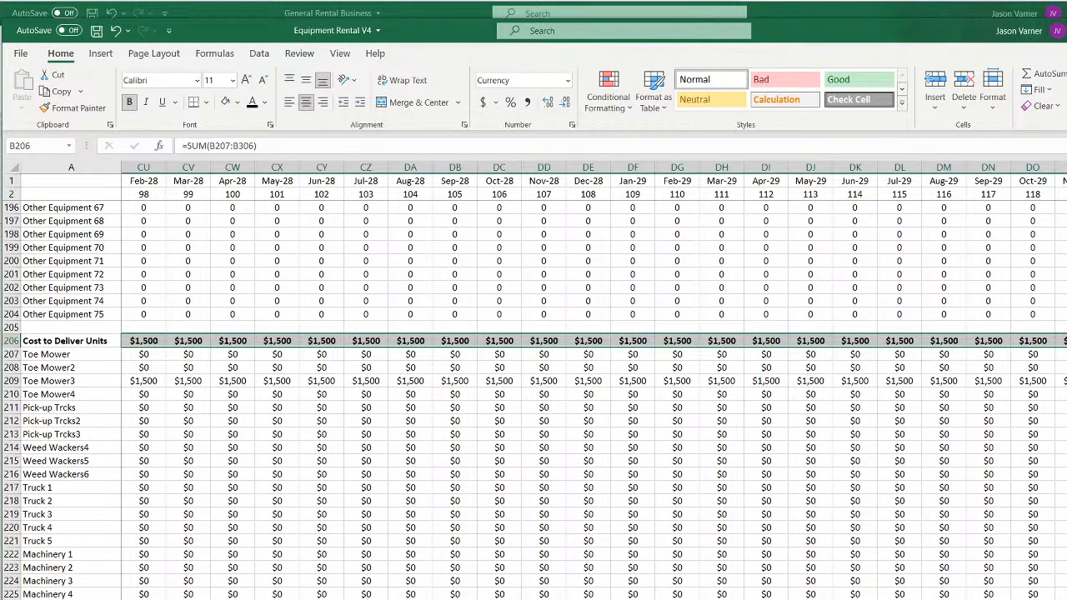
scroll(593, 380, "left", 20)
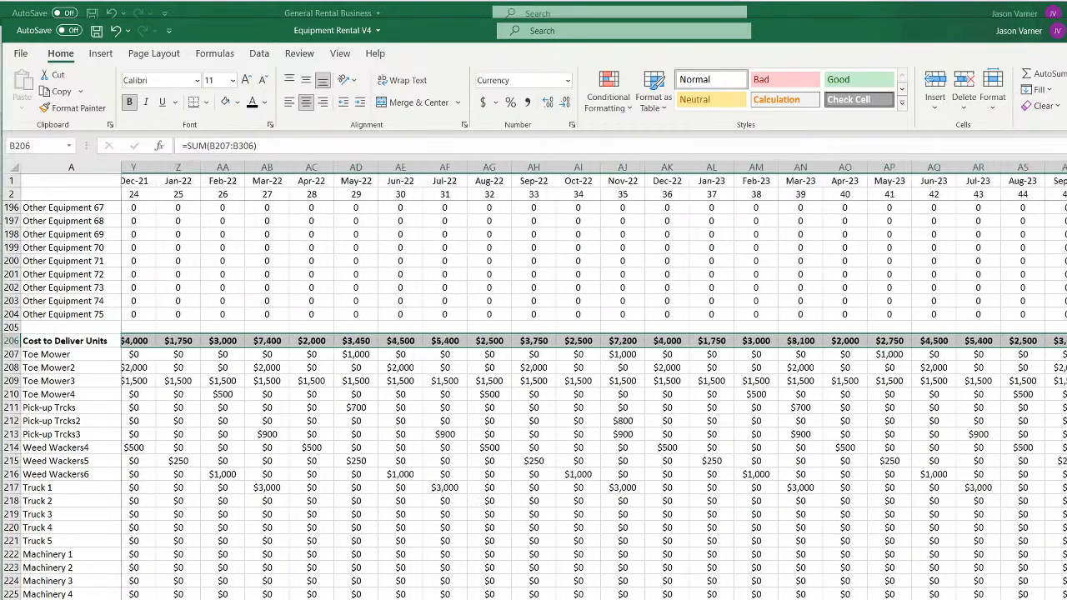
scroll(593, 380, "right", 11)
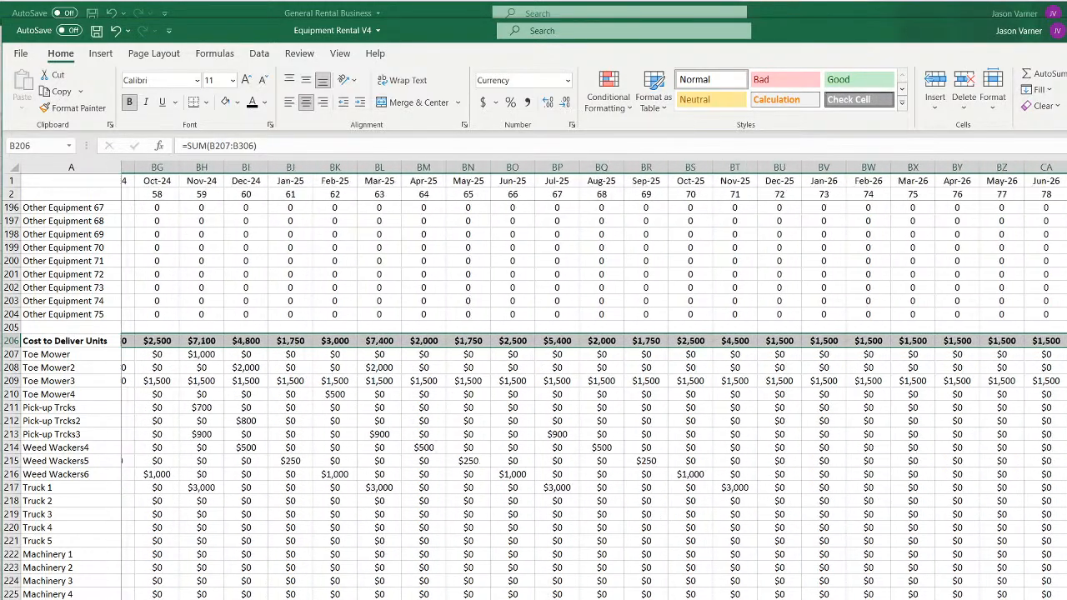
scroll(593, 380, "left", 19)
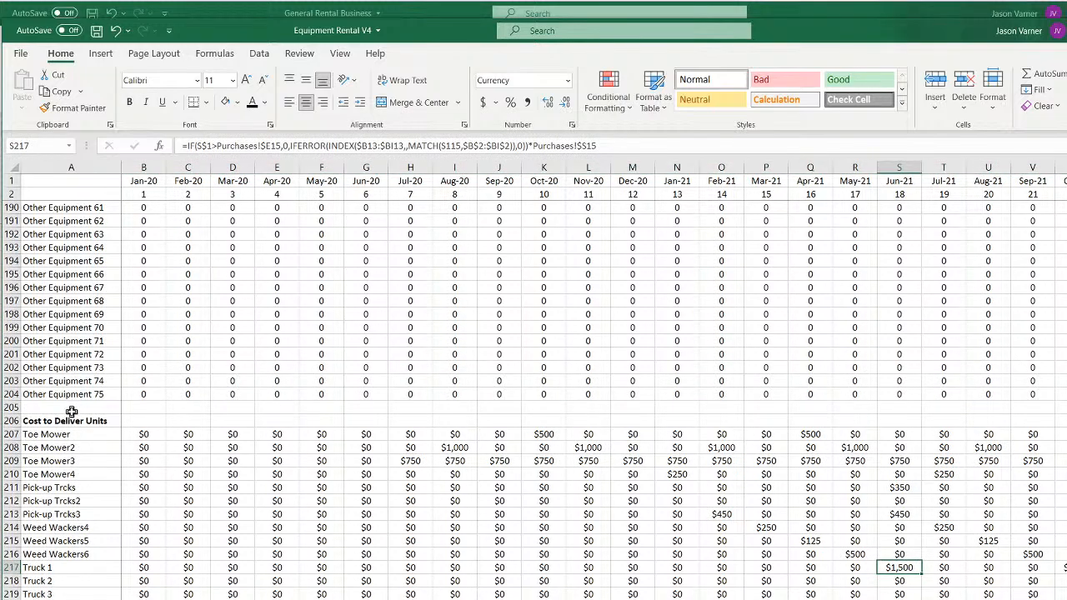
Rename the cost section heading in A206 of the return sheet as Cost to Return
scroll(72, 412, "up", 18)
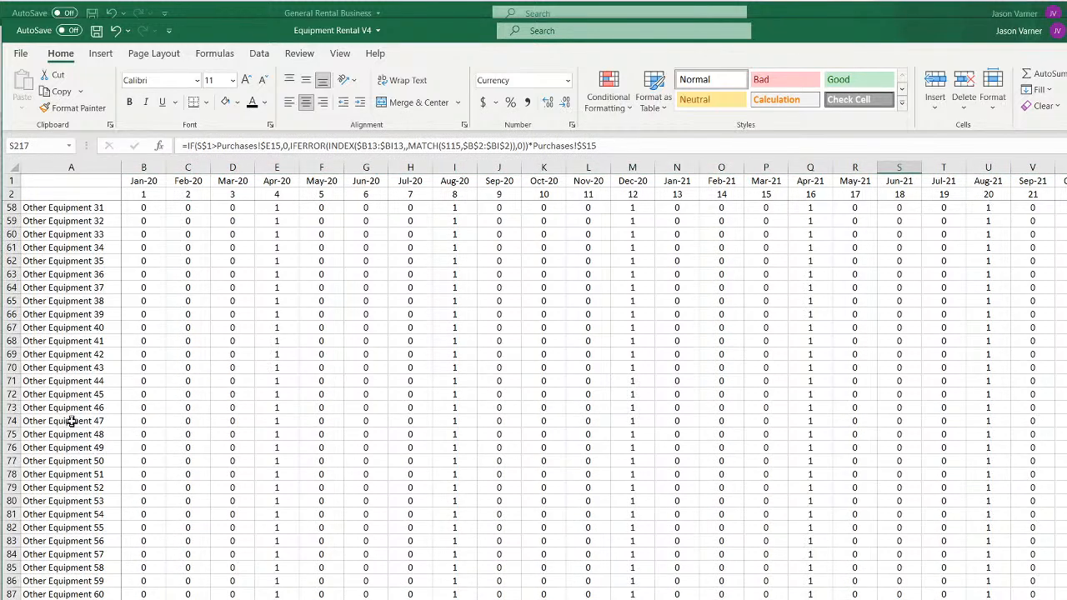
scroll(72, 428, "down", 18)
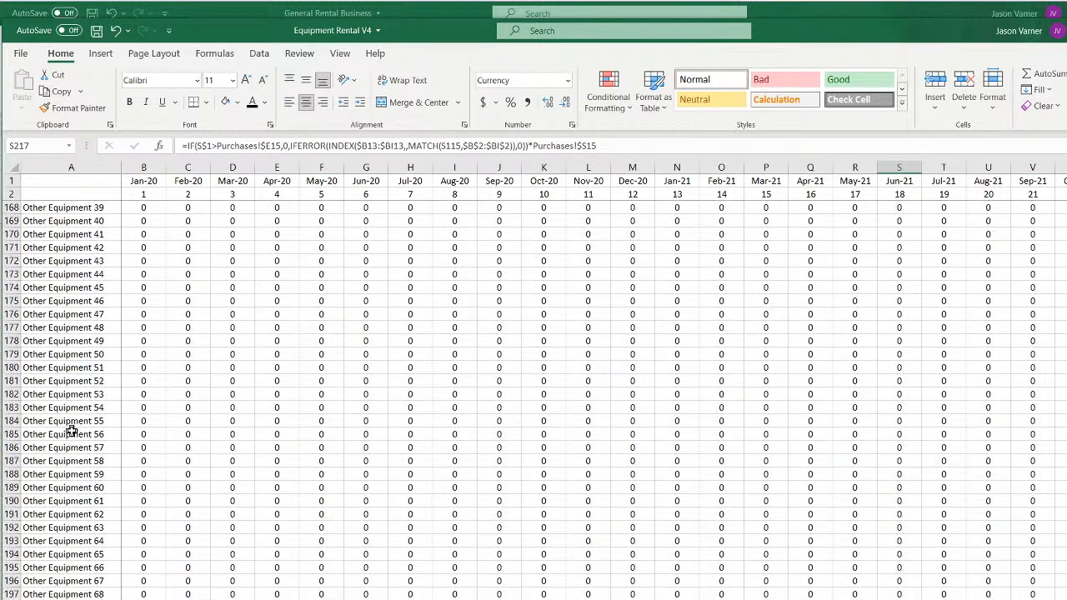
double_click(62, 420)
left_click_drag(58, 421, 221, 408)
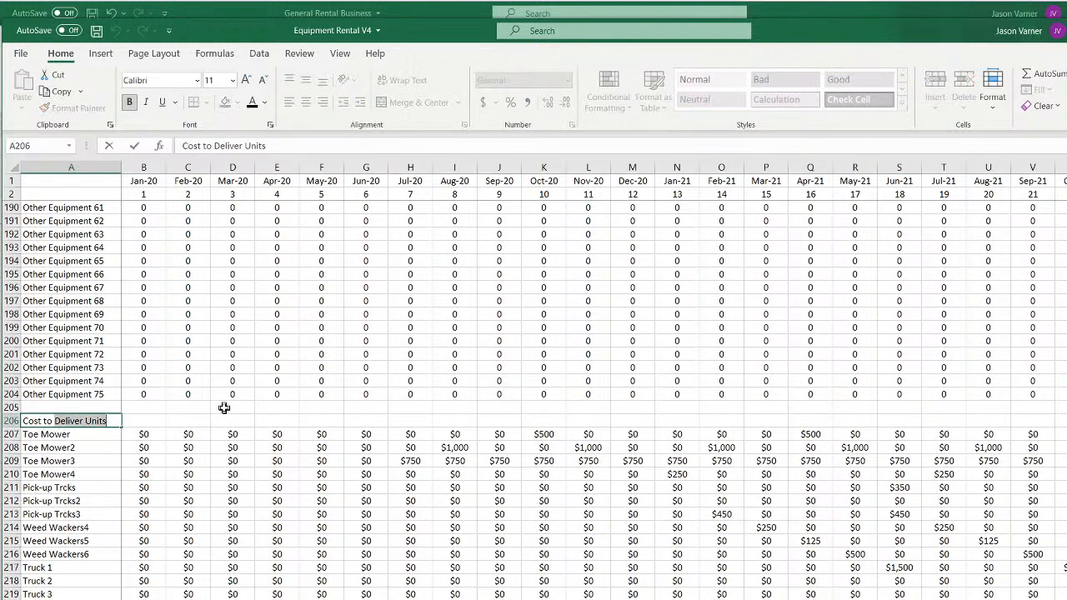
type("Return")
key("Return")
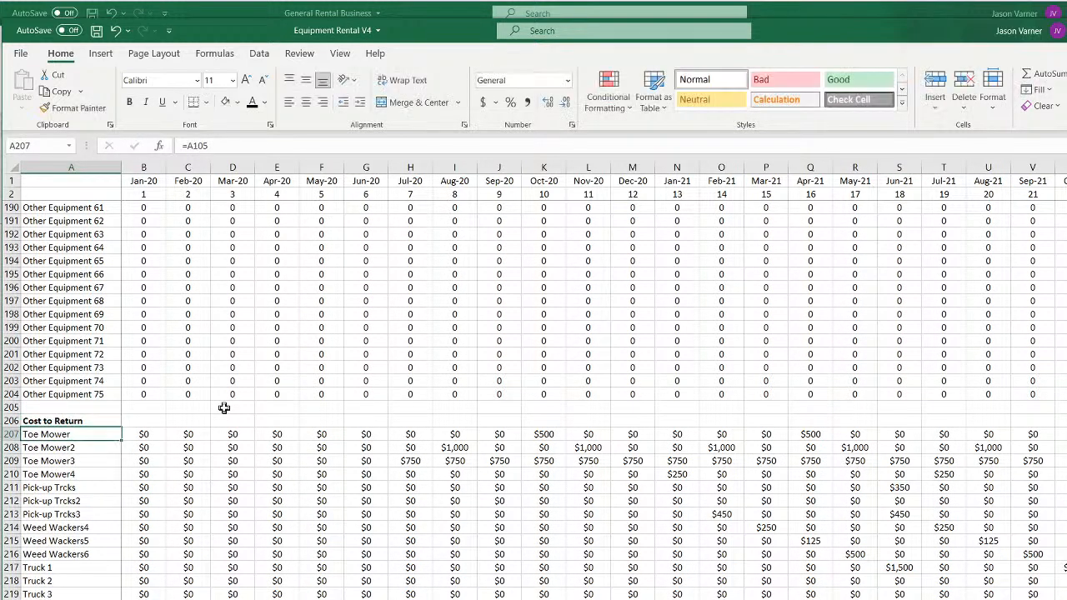
Copy the first two monthly totals from row 206 of the delivery sheet into B206:C206 of the return sheet
left_click(145, 432)
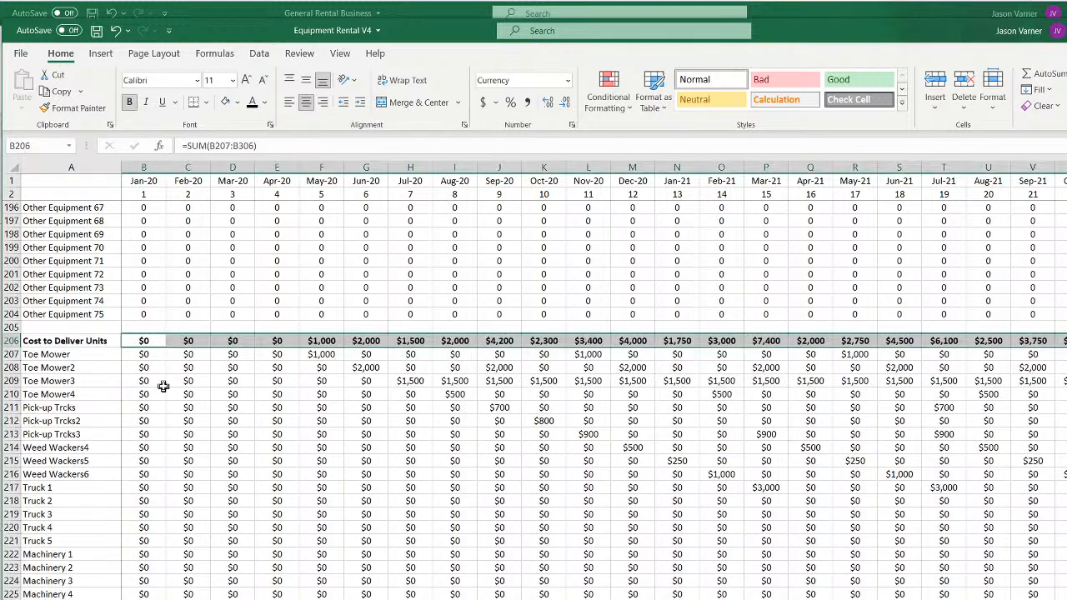
left_click_drag(142, 341, 193, 342)
right_click(192, 341)
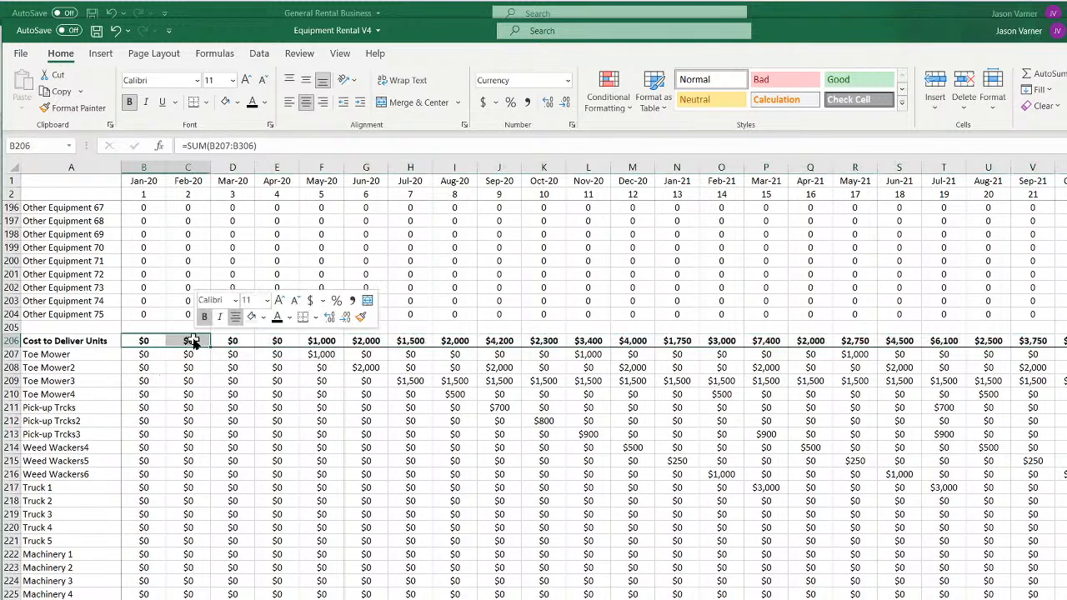
left_click(226, 369)
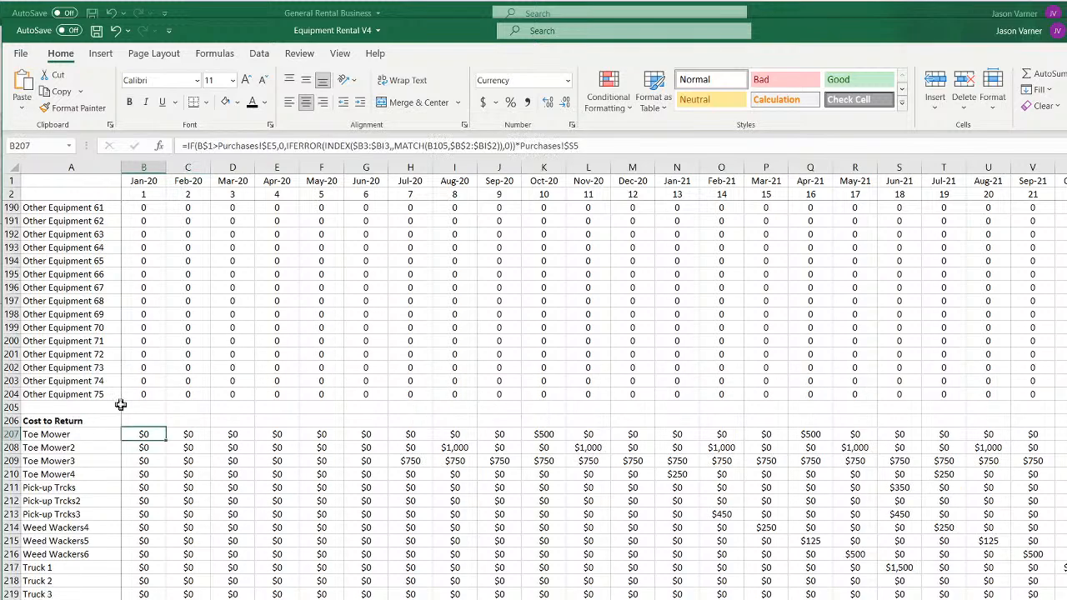
right_click(134, 420)
left_click(168, 100)
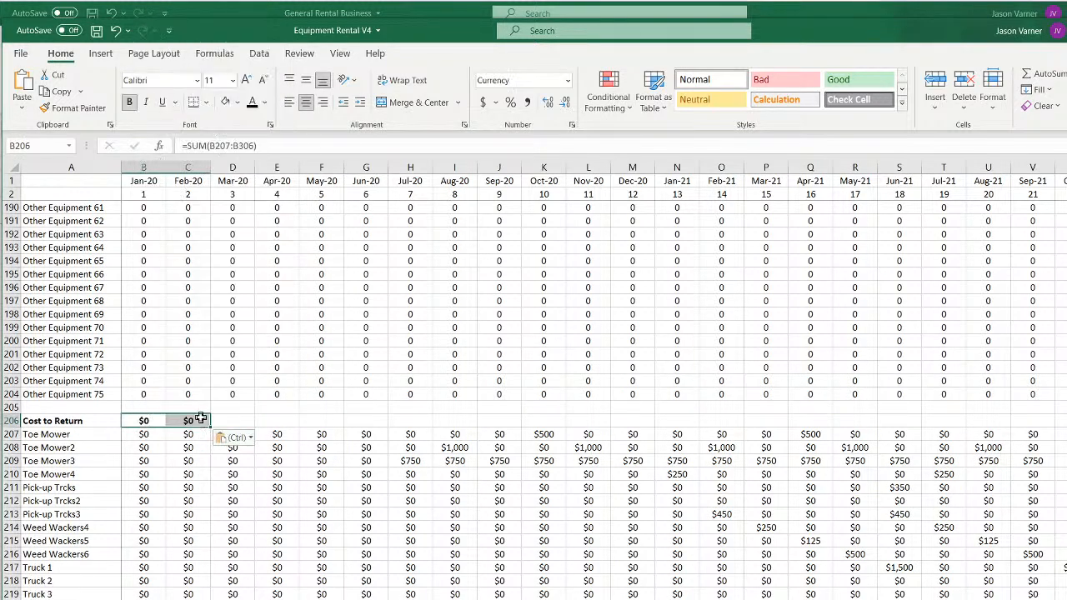
Fill the Cost to Return total formula across row 206 for every month of the schedule
left_click_drag(201, 418, 721, 421)
left_click(463, 423)
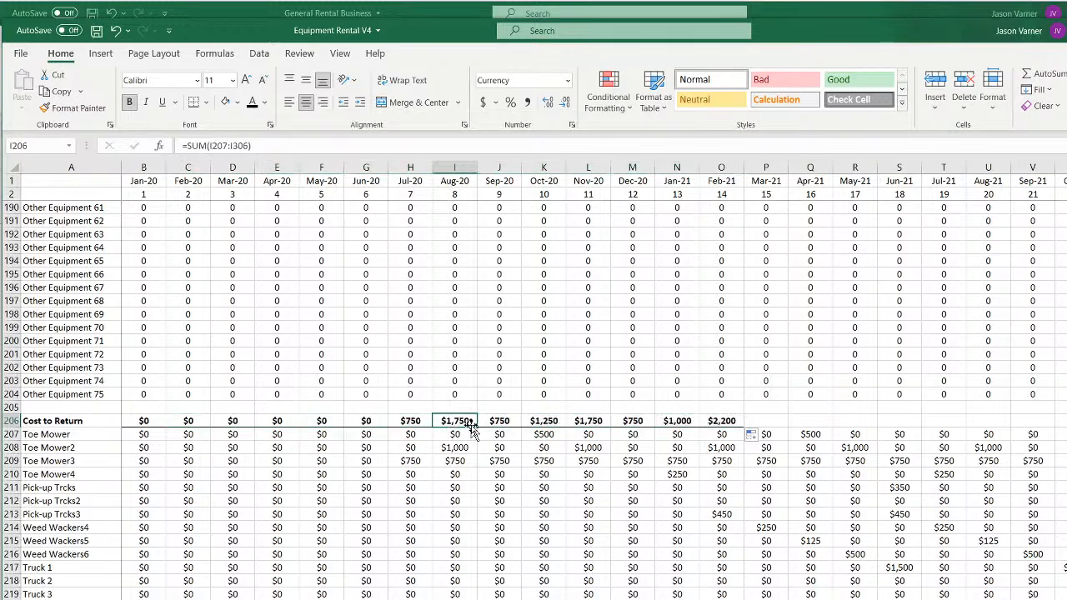
left_click_drag(471, 427, 1065, 422)
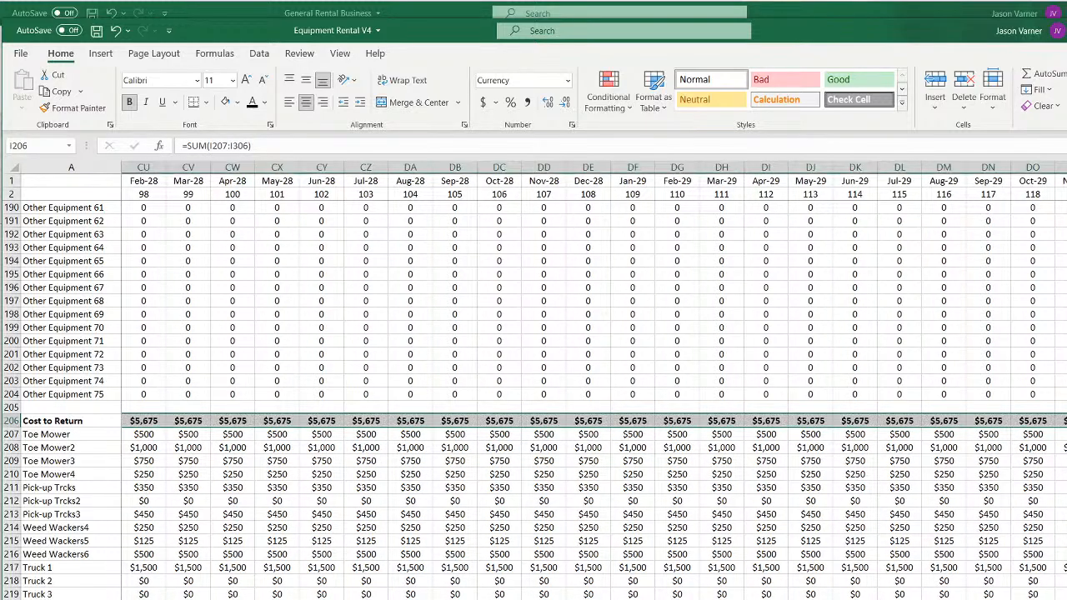
scroll(593, 383, "left", 20)
left_click(355, 571)
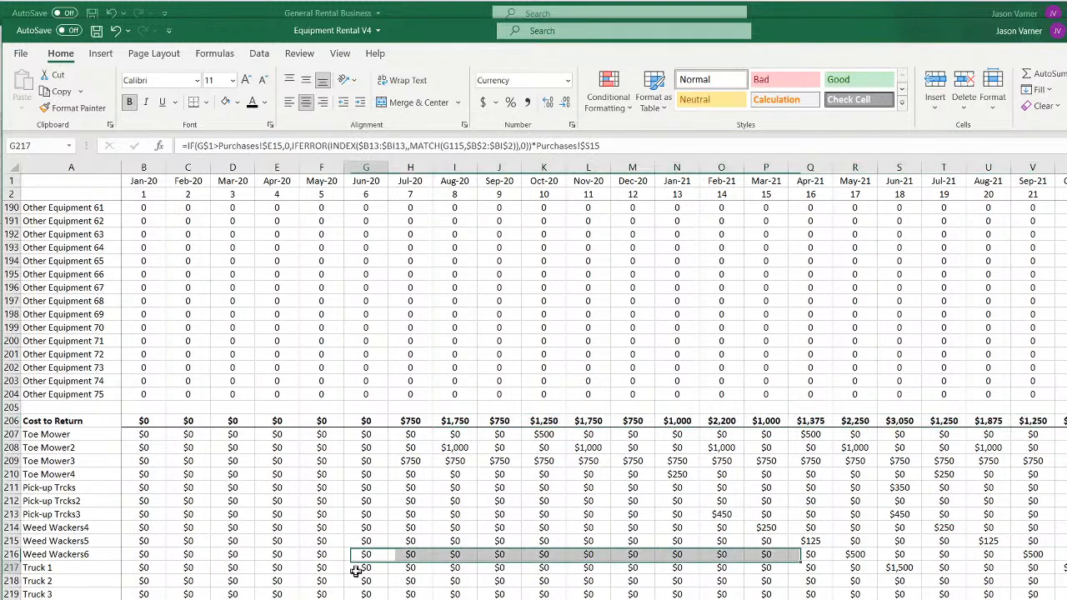
Review the rent-out and return cost inputs and the start and end dates on the purchase schedule
key("ctrl+Page_Up")
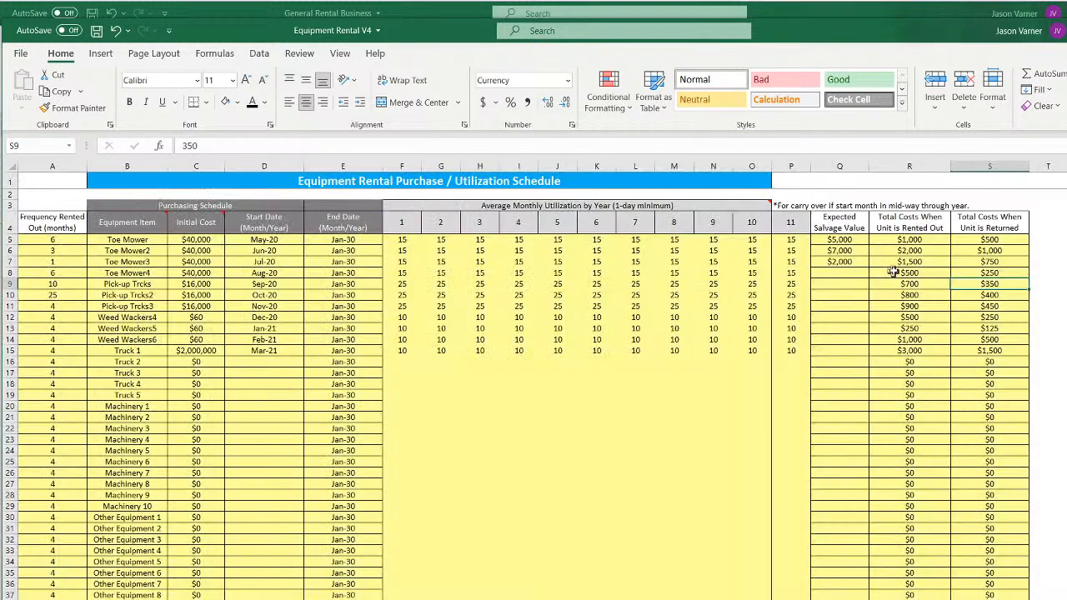
left_click(915, 382)
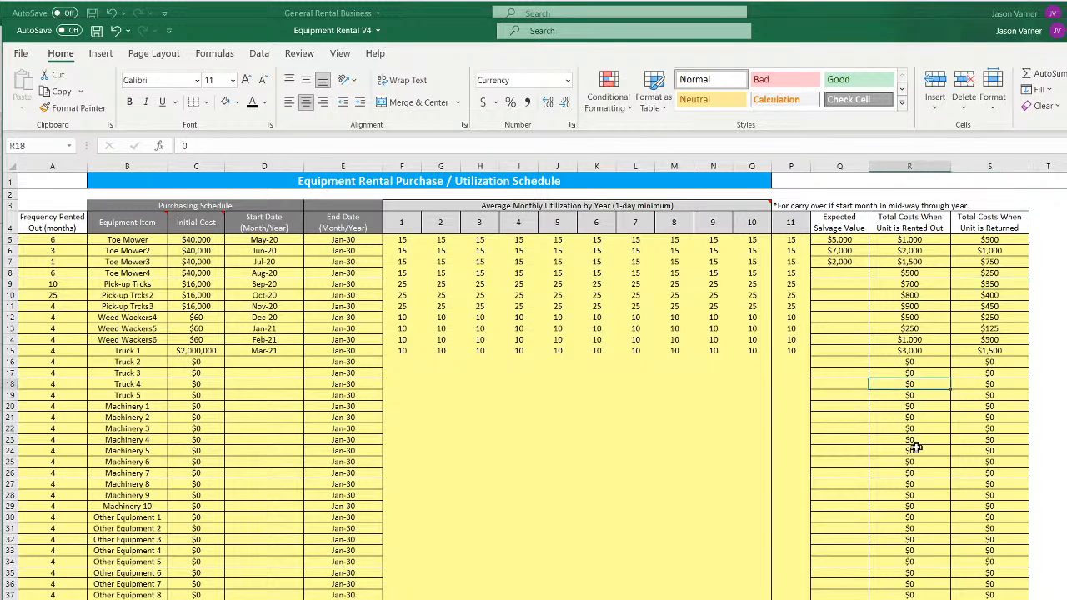
left_click(994, 449)
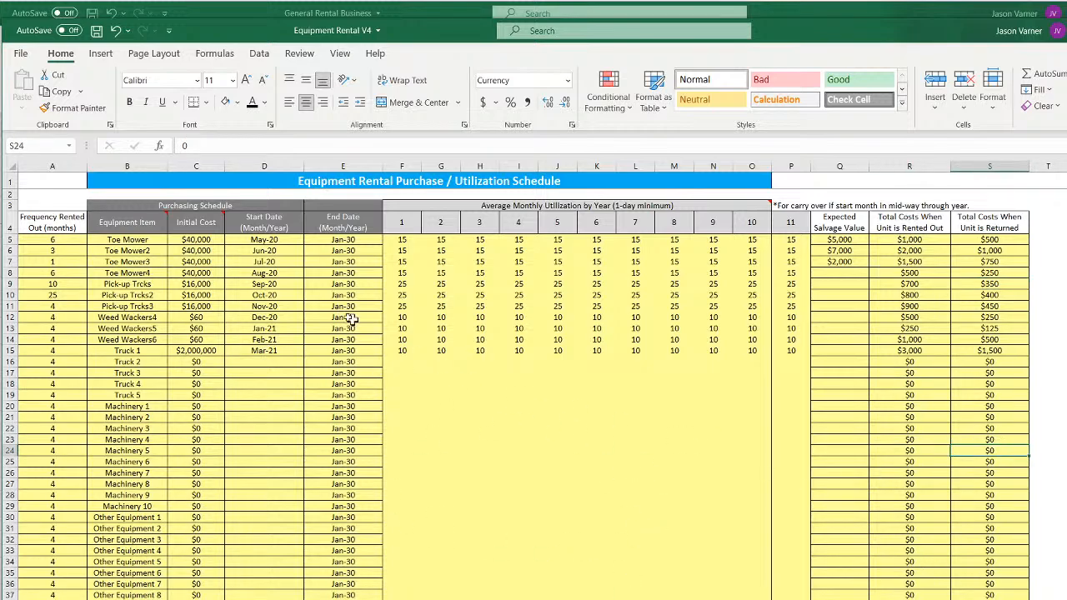
left_click(279, 243)
left_click(334, 239)
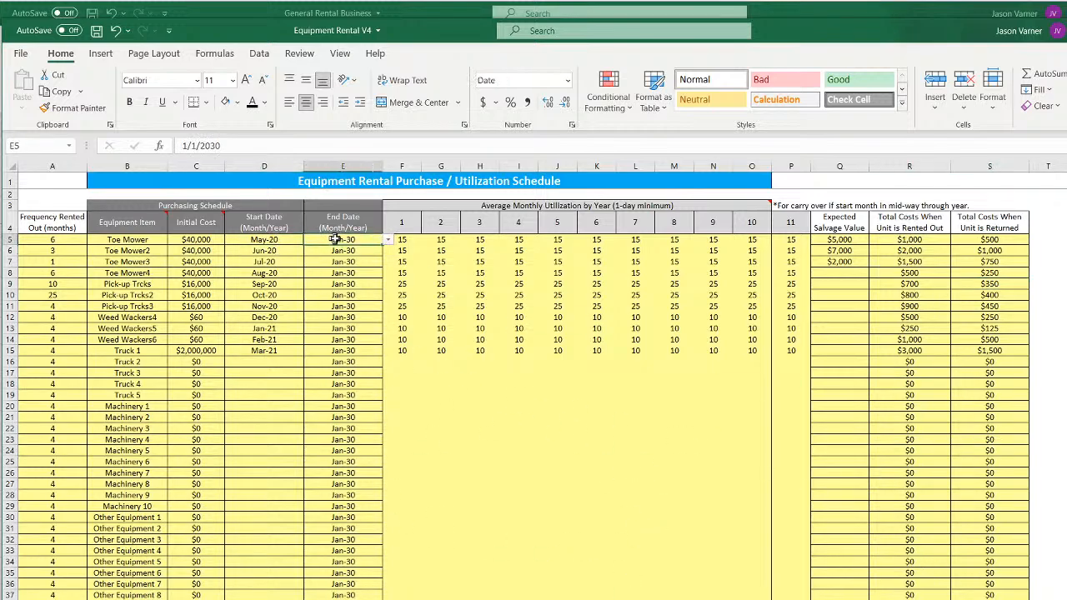
left_click(338, 251)
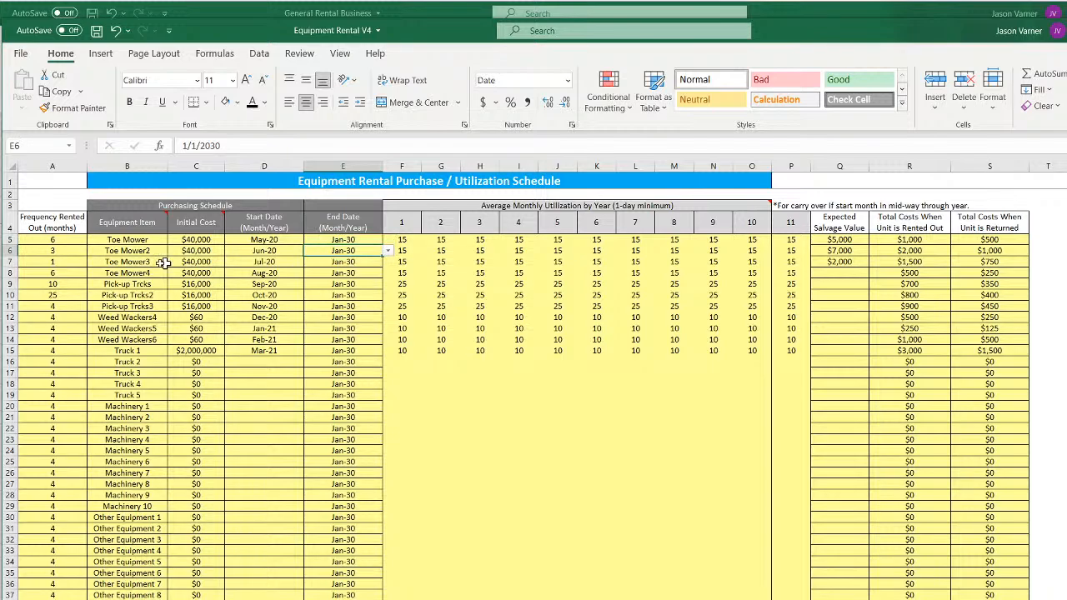
Examine the monthly delivery costs after 2024 and check the Toe Mower2 formulas for Dec-25 and Jan-26
key("ctrl+Page_Down")
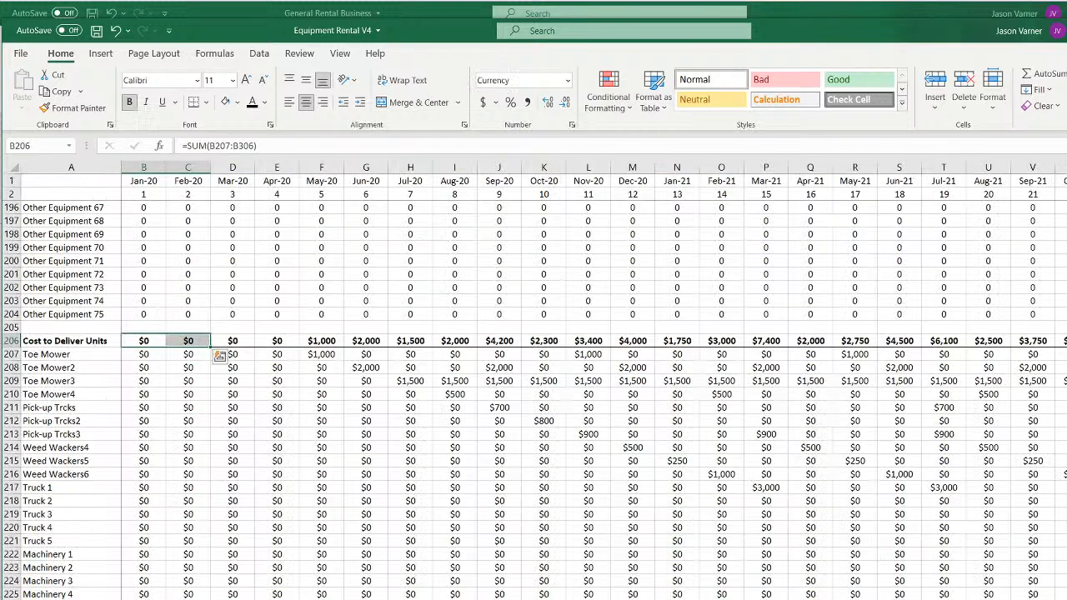
scroll(533, 400, "up", 15)
scroll(533, 400, "down", 15)
scroll(592, 380, "right", 20)
scroll(910, 367, "left", 9)
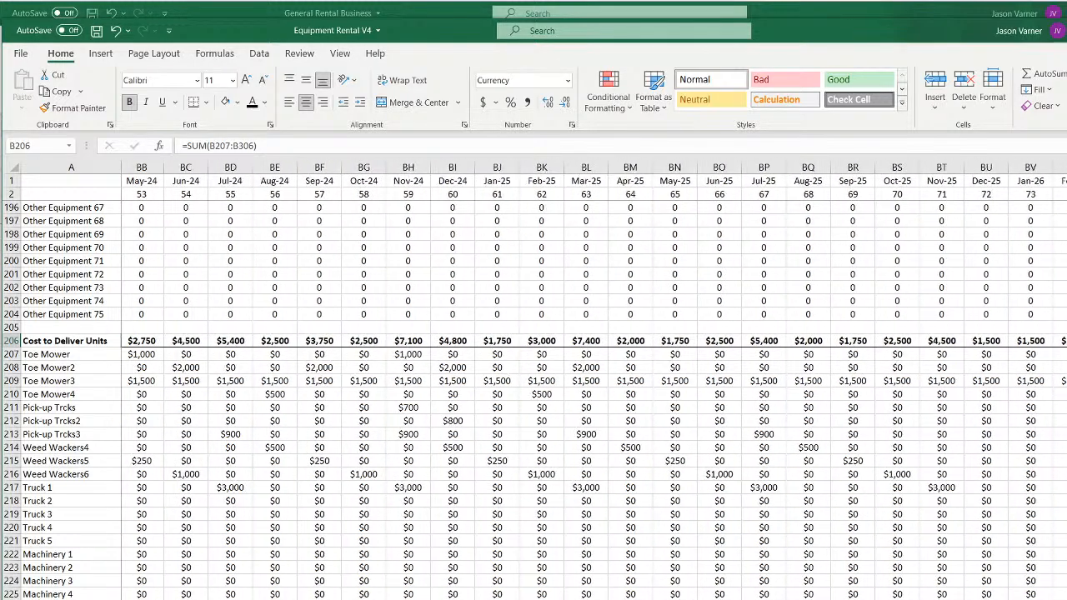
left_click(903, 367)
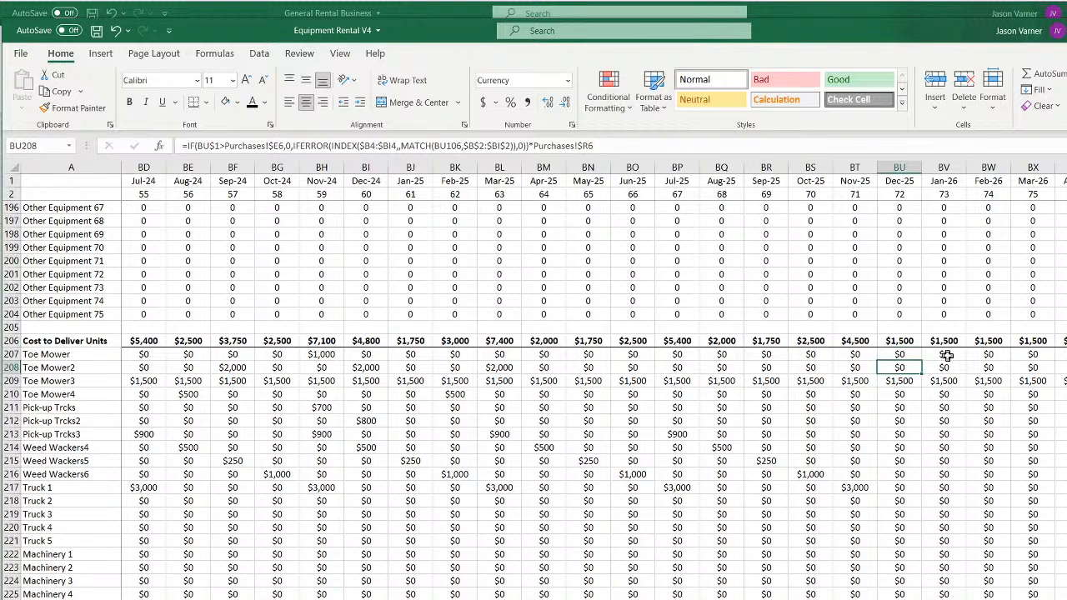
key("Right")
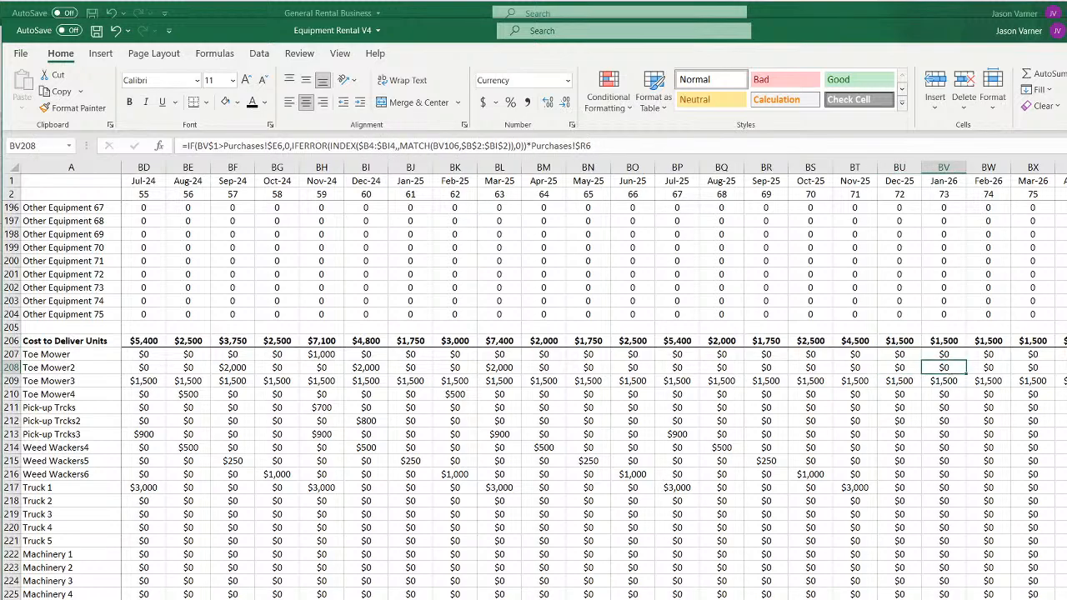
Extend the Toe Mower delivery cost formula in BV207 to index $B3:$DQ3 and match against $B$2:$DQ$2
double_click(948, 355)
scroll(866, 546, "up", 20)
scroll(869, 547, "up", 11)
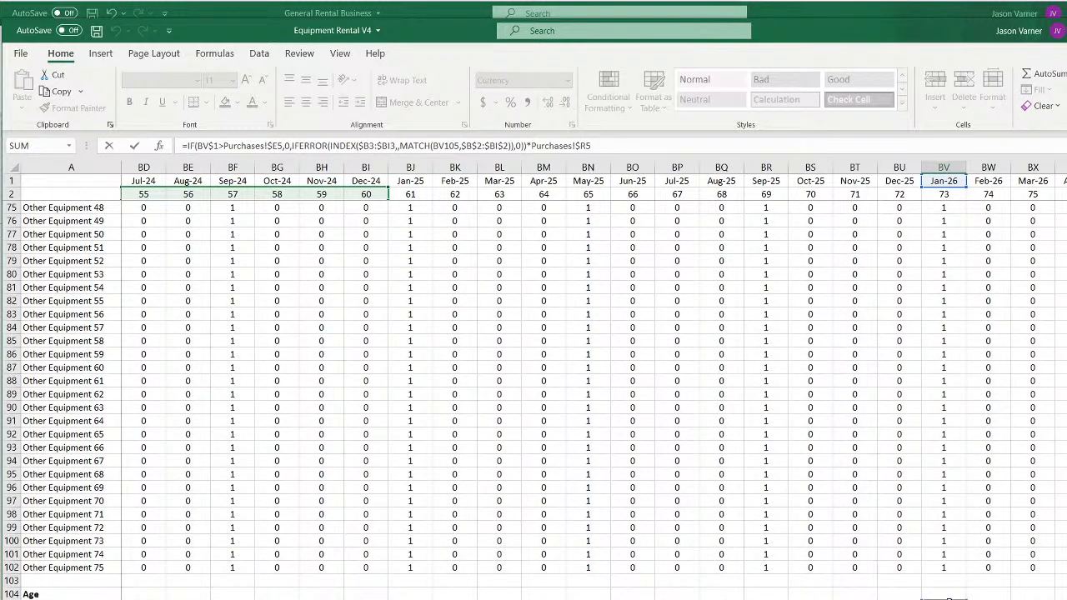
scroll(947, 599, "up", 20)
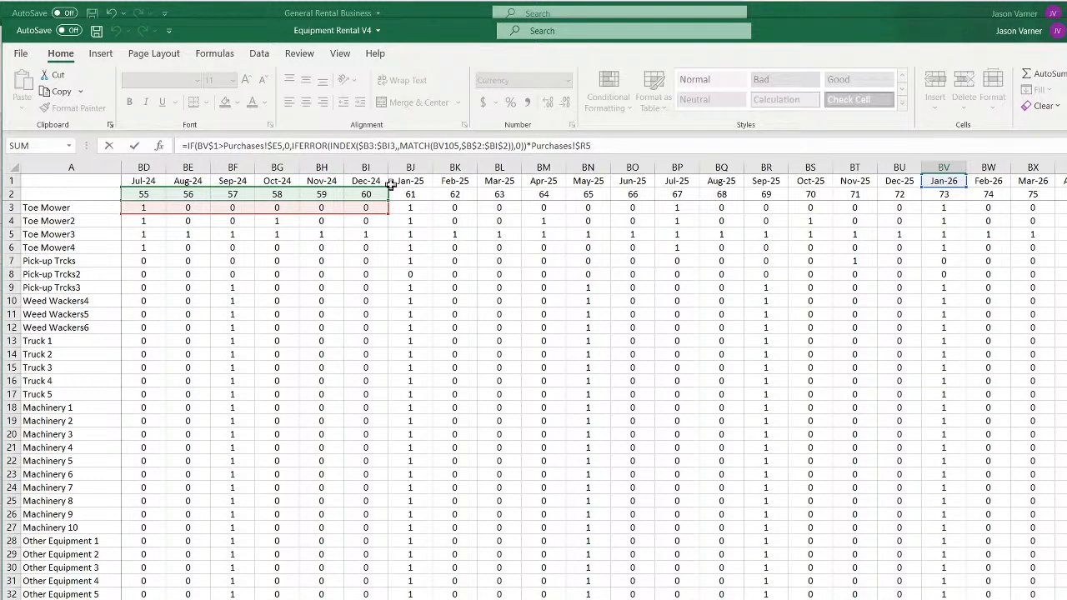
mouse_move(390, 188)
left_mouse_down()
mouse_move(1062, 212)
mouse_move(58, 238)
mouse_move(105, 290)
mouse_move(405, 209)
mouse_move(380, 200)
left_mouse_up()
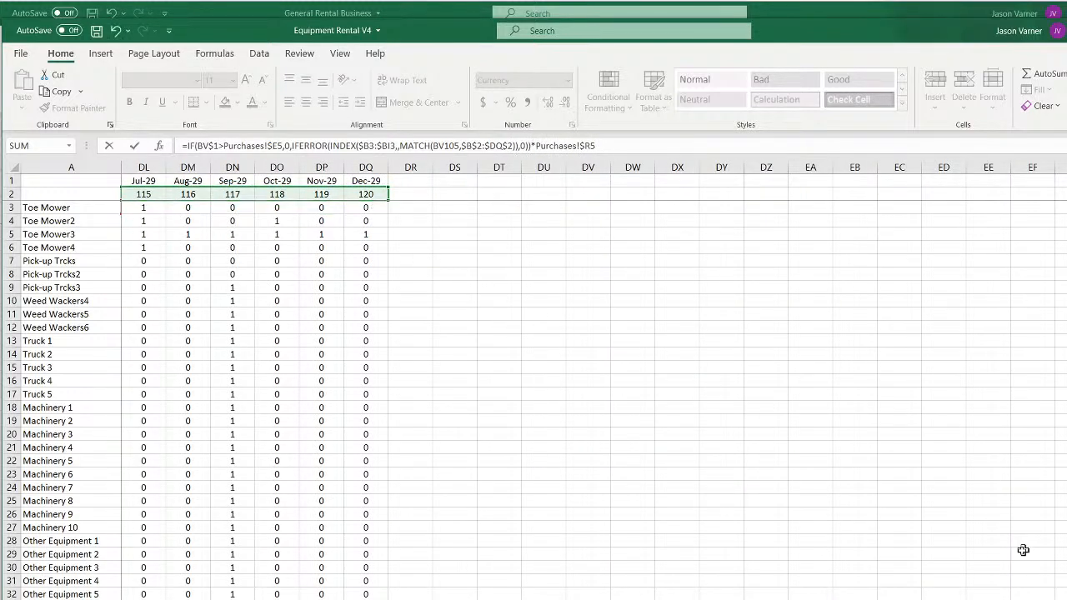
scroll(593, 380, "left", 20)
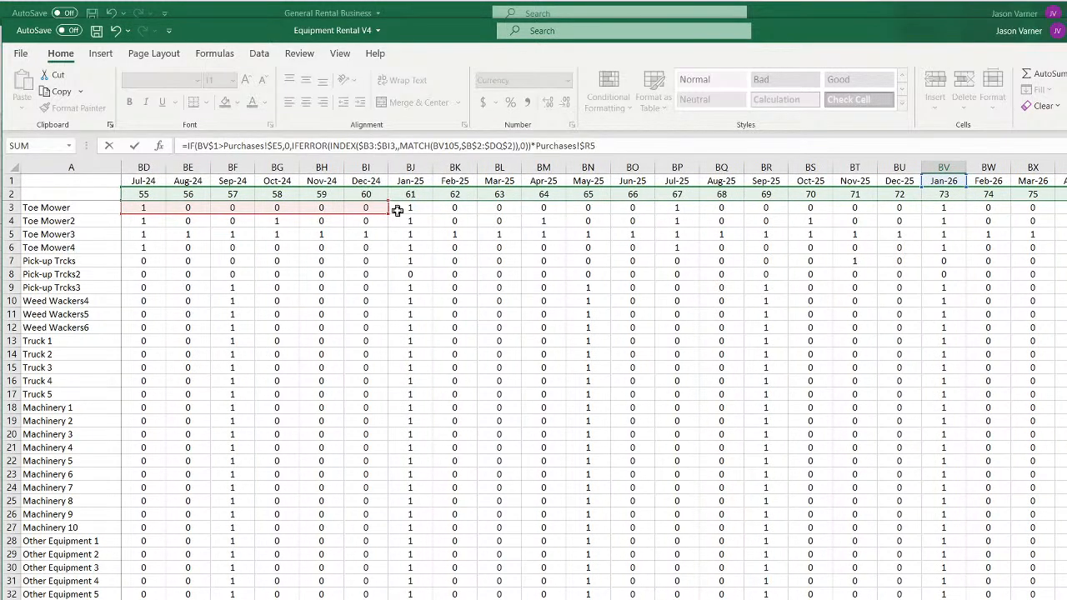
mouse_move(388, 214)
left_mouse_down()
mouse_move(1062, 238)
mouse_move(614, 281)
mouse_move(21, 243)
mouse_move(410, 216)
mouse_move(397, 215)
left_mouse_up()
key("Return")
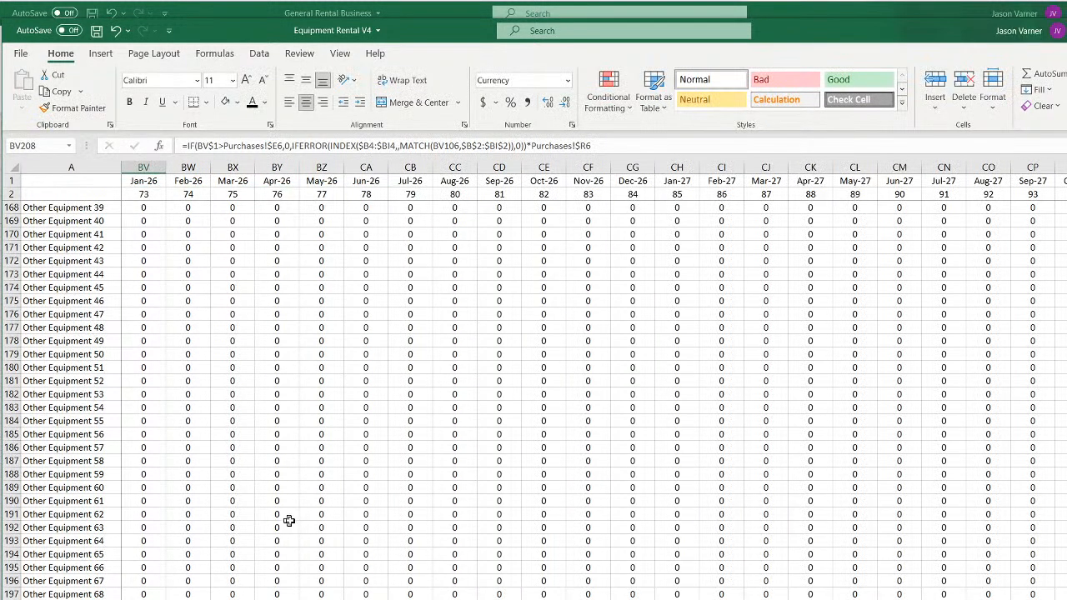
Copy the corrected Toe Mower delivery cost formula from BV207 back across row 207 to Jan-20
key("Up")
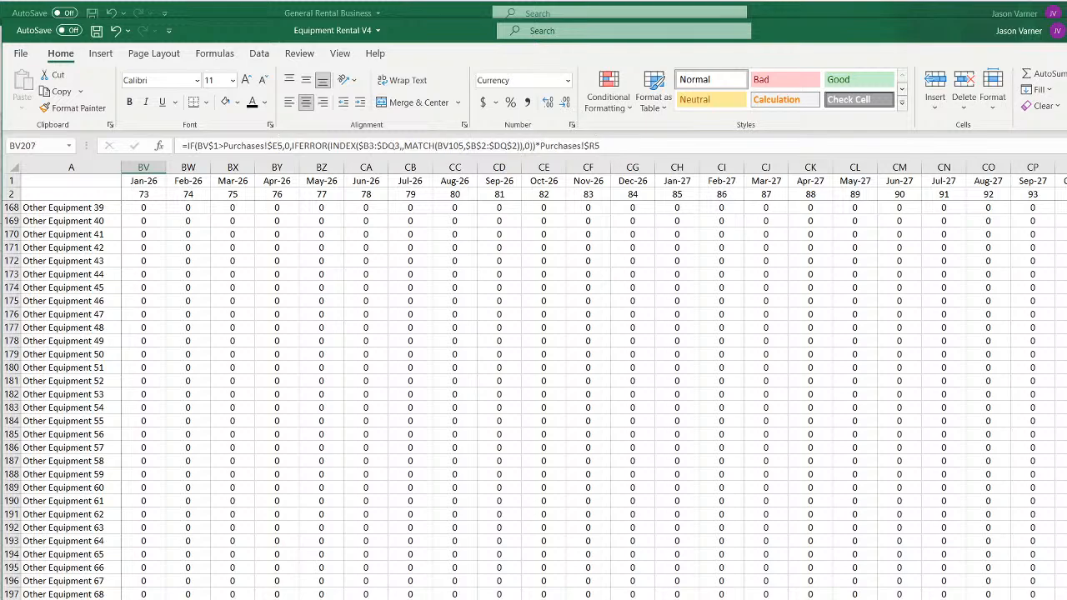
scroll(593, 380, "left", 15)
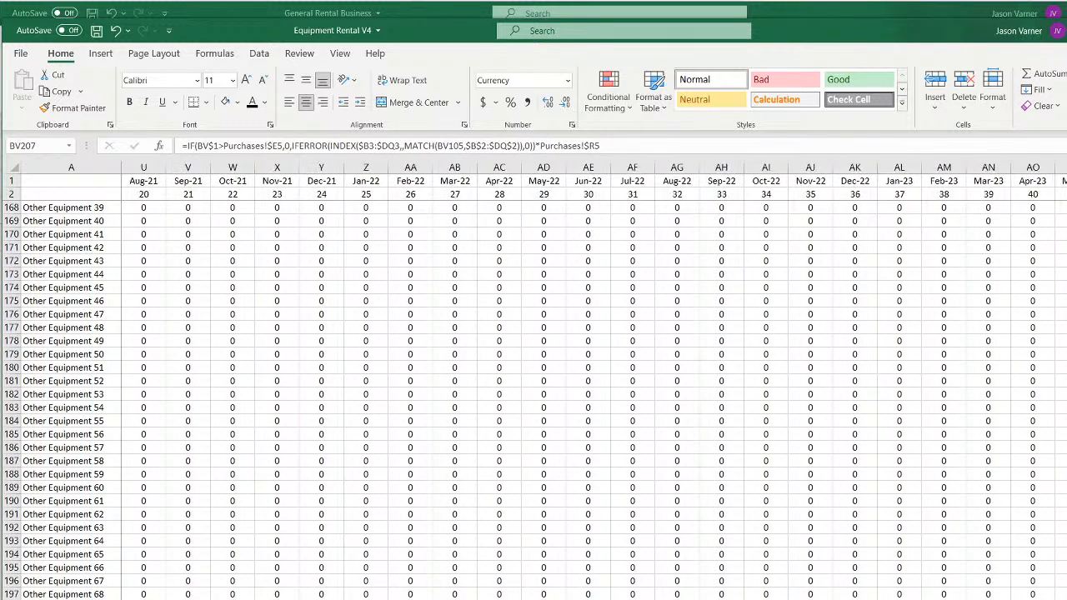
scroll(594, 379, "left", 5)
key("ctrl+shift+Left")
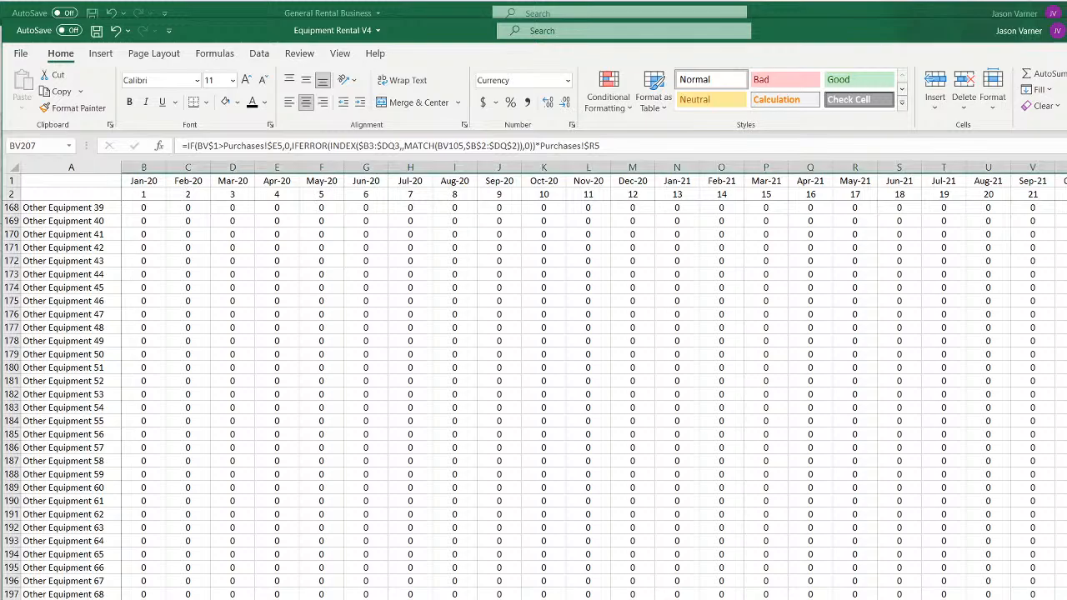
key("ctrl+Left")
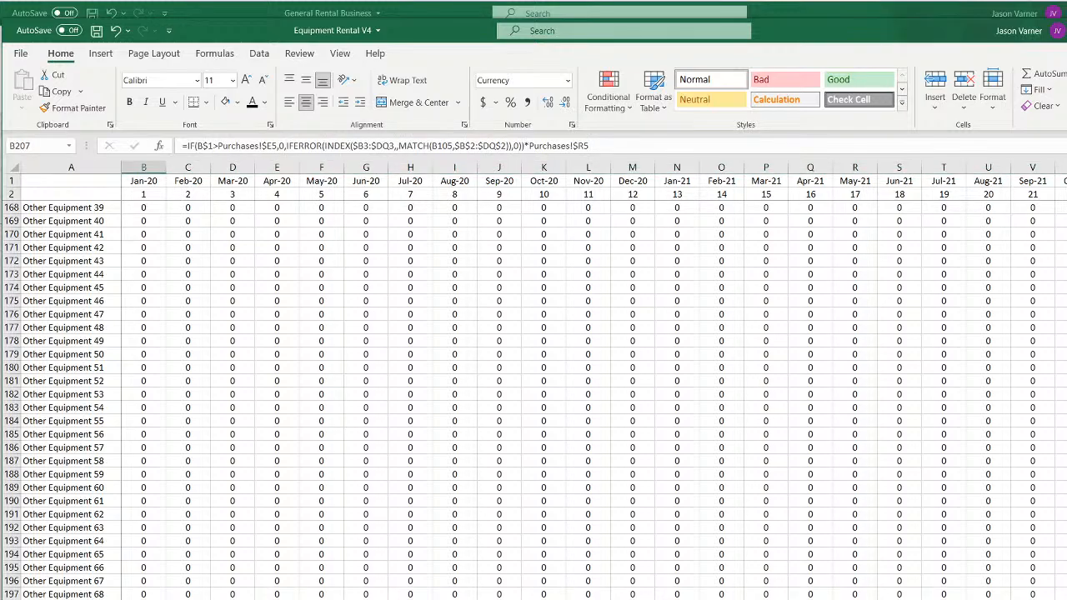
Fill the corrected delivery cost formula from B207 across all months and down every equipment row
scroll(594, 380, "right", 20)
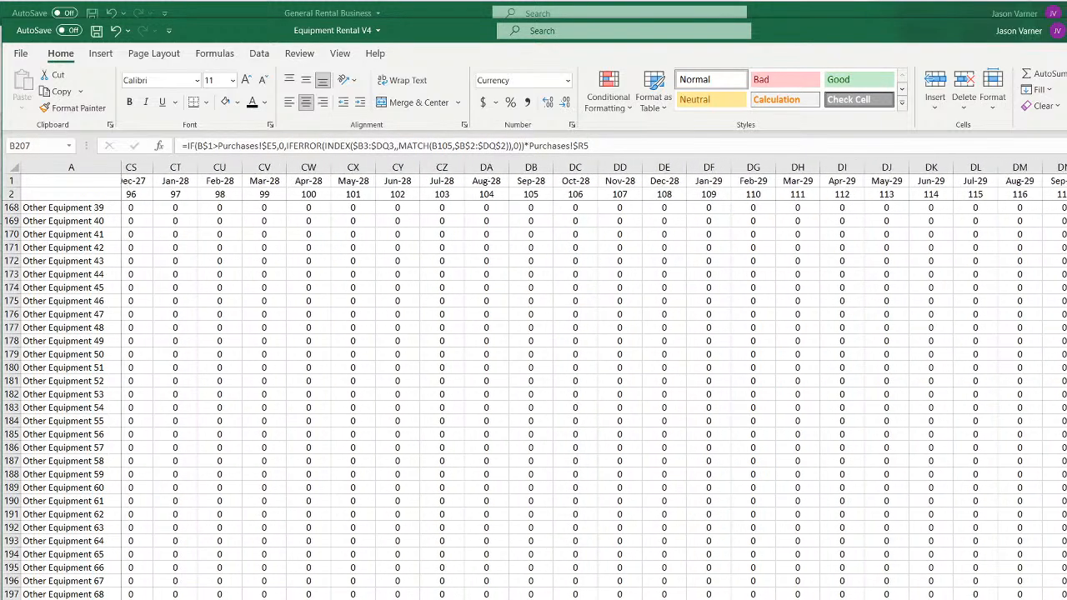
scroll(593, 381, "right", 2)
scroll(593, 381, "down", 4)
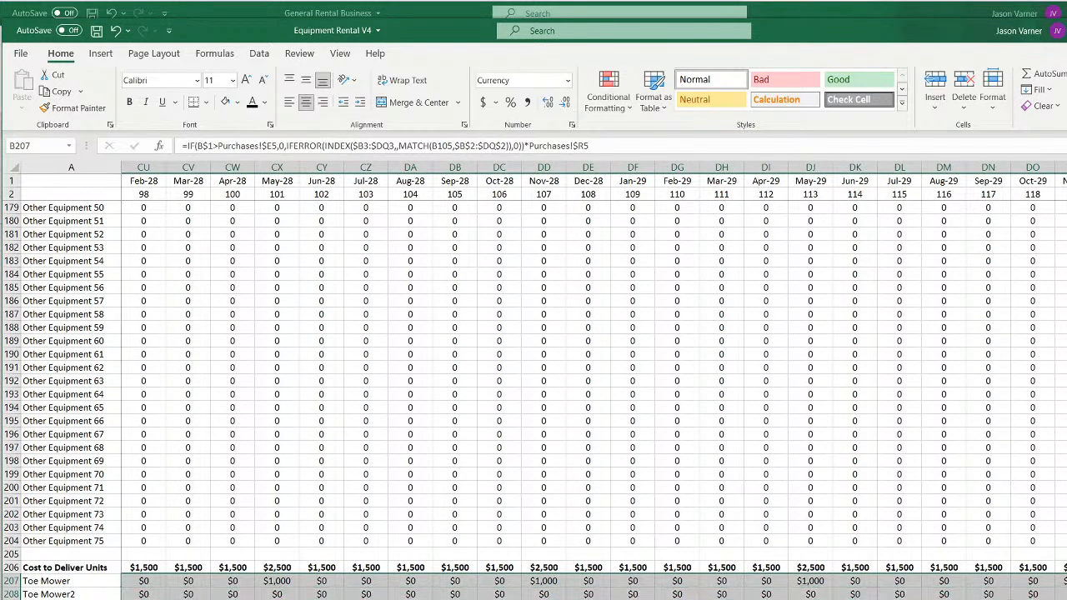
key("ctrl+d")
key("ctrl+r")
left_click(899, 599)
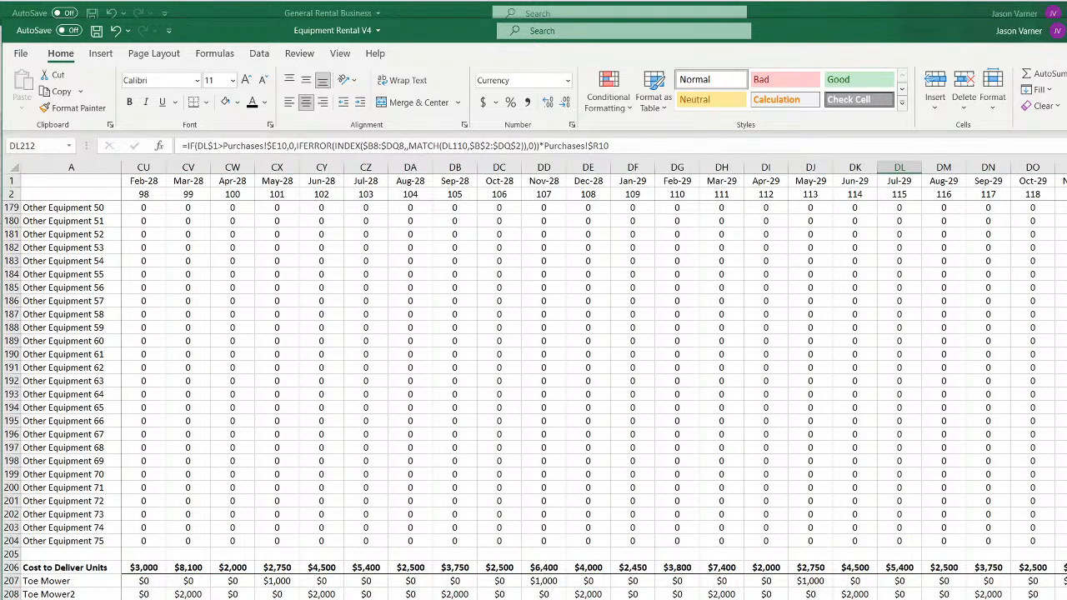
scroll(533, 375, "left", 20)
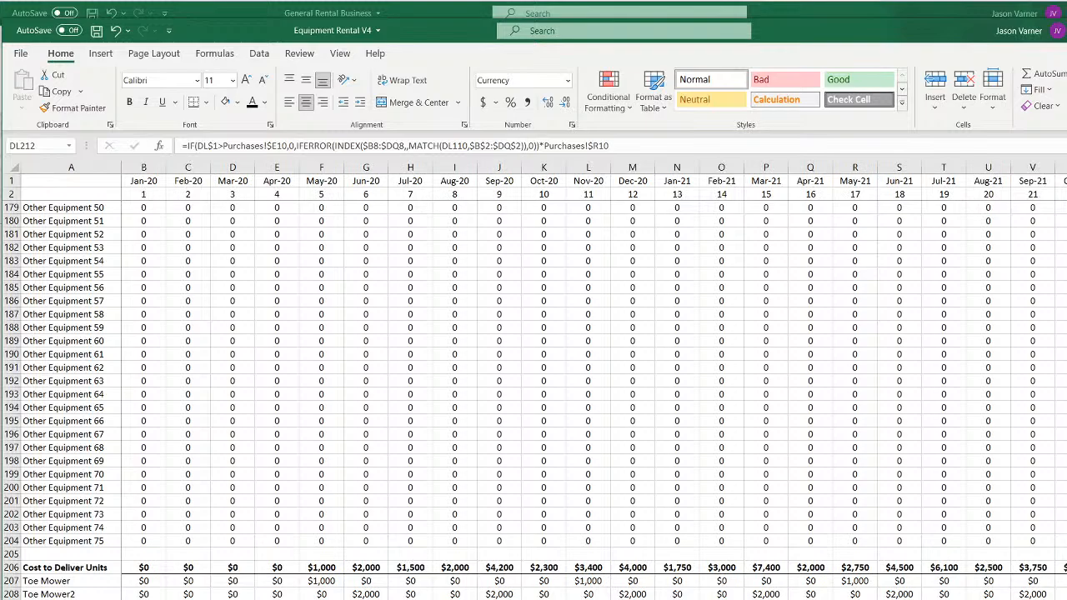
Extend the Toe Mower return cost formula in B207 to index $B3:$DQ3 and match against $B$2:$DQ$2
key("ctrl+Page_Down")
scroll(166, 490, "up", 4)
left_click(138, 581)
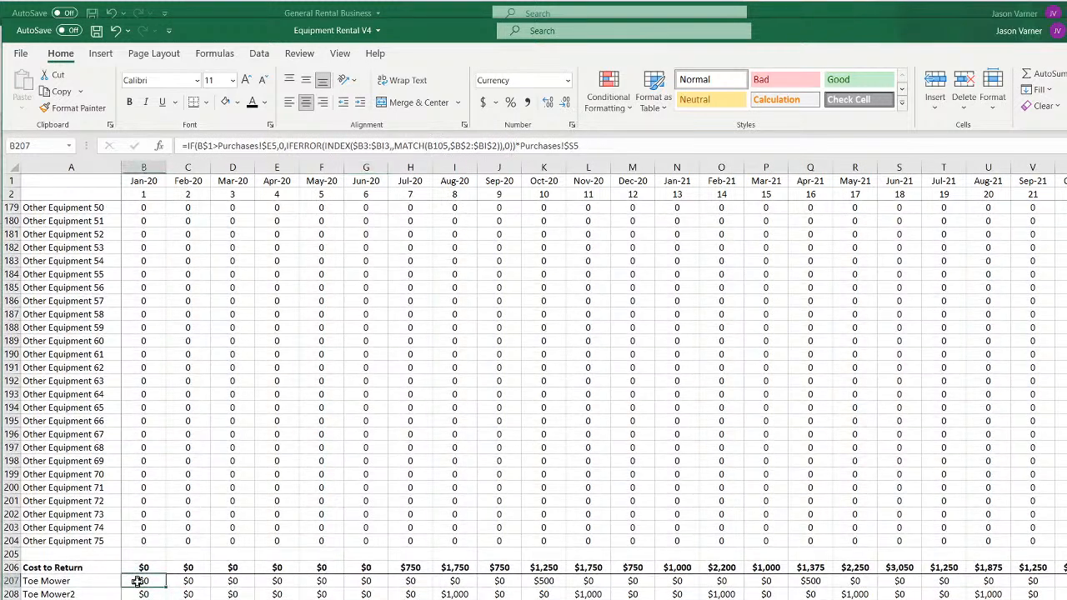
double_click(137, 581)
scroll(559, 500, "up", 20)
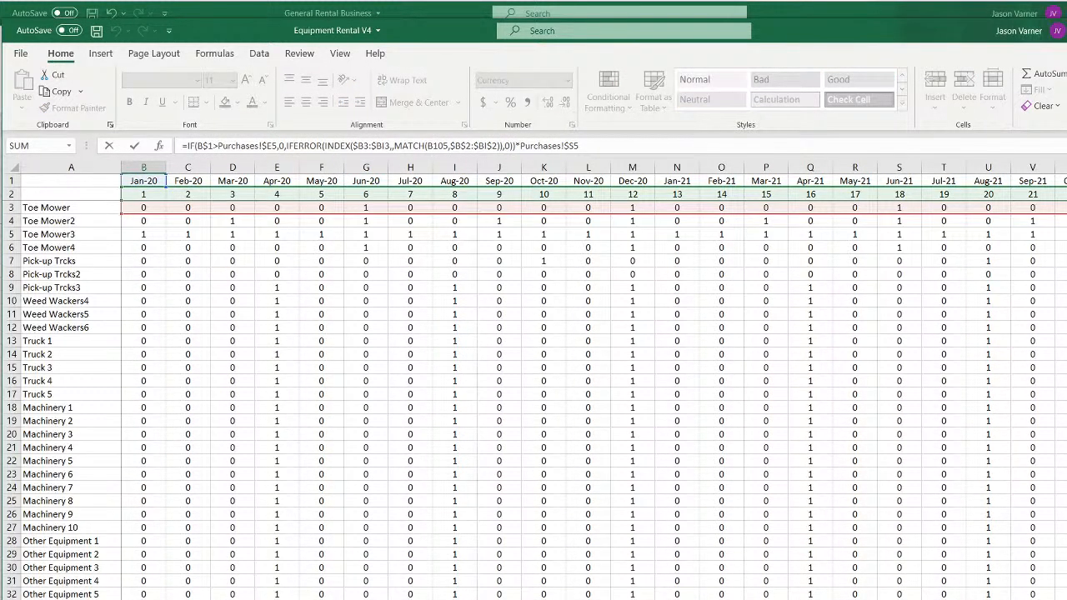
scroll(533, 375, "right", 20)
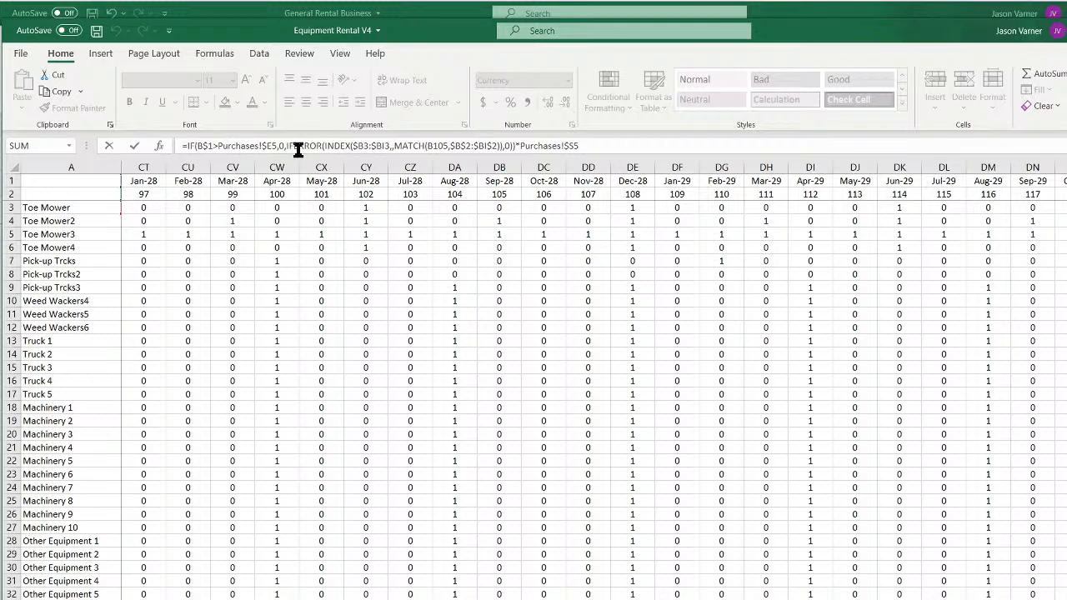
left_click(385, 146)
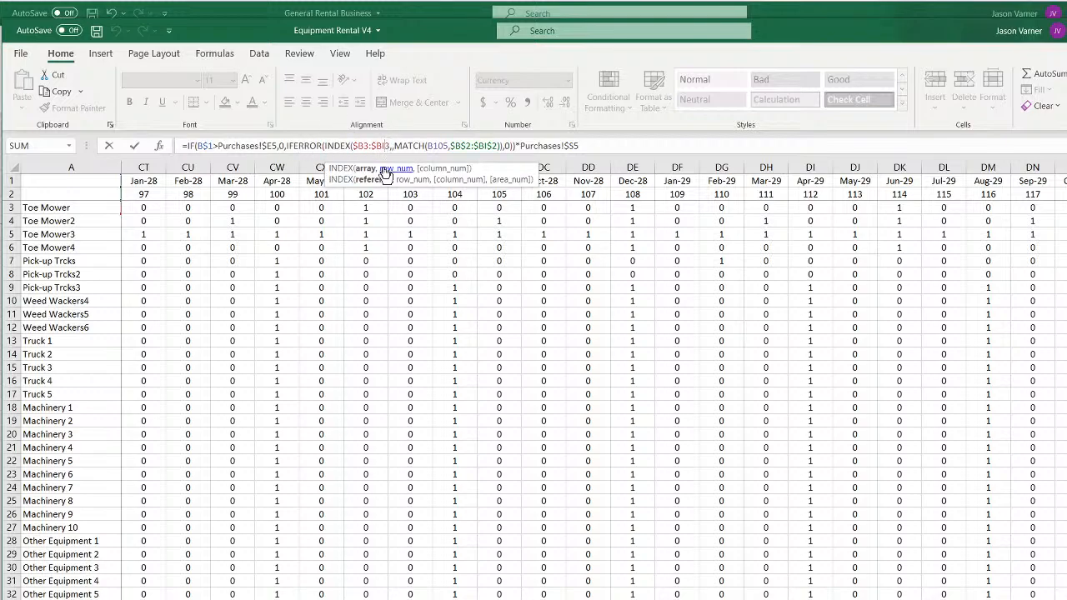
key("BackSpace")
key("BackSpace")
type("do")
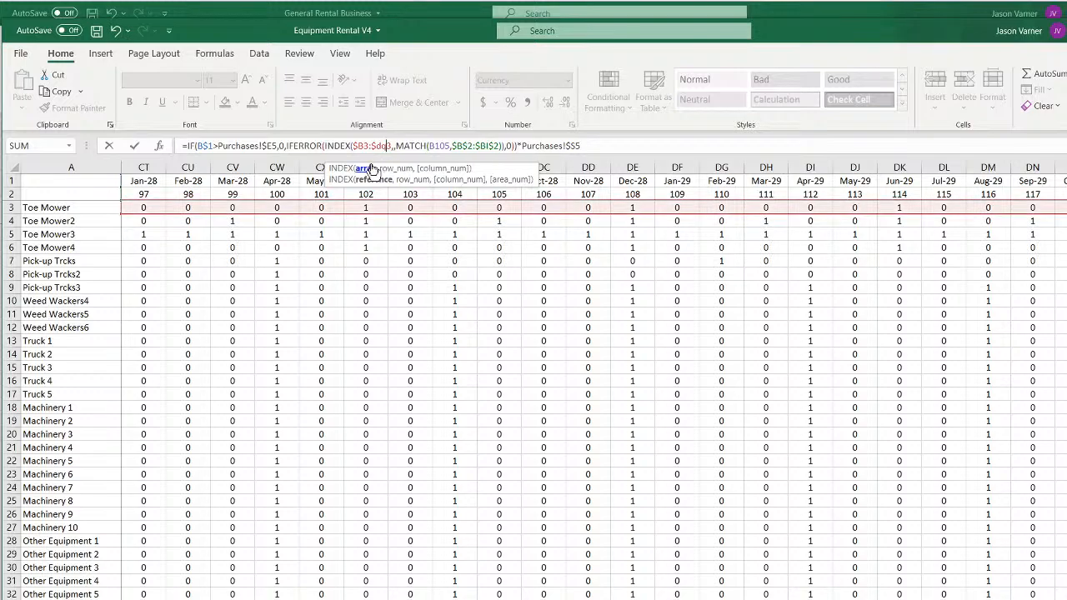
left_click(489, 146)
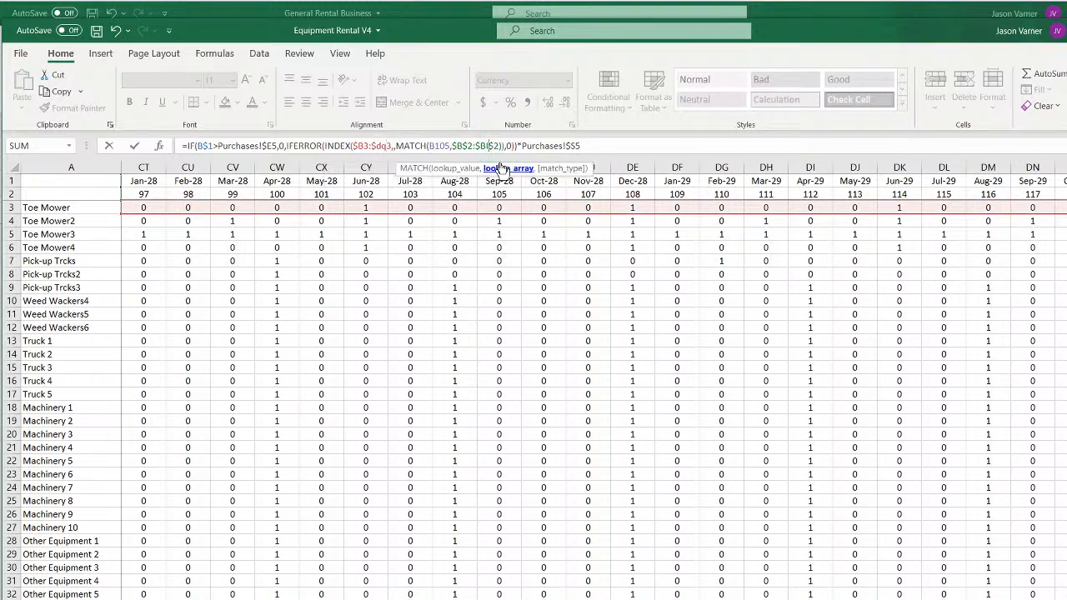
key("BackSpace")
key("BackSpace")
type("dq")
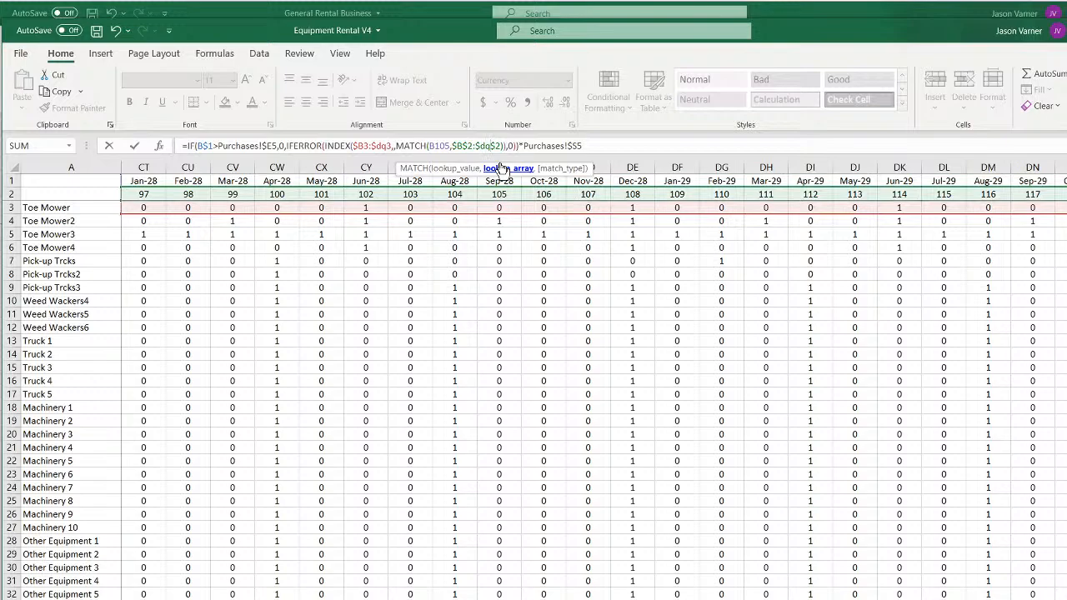
key("Return")
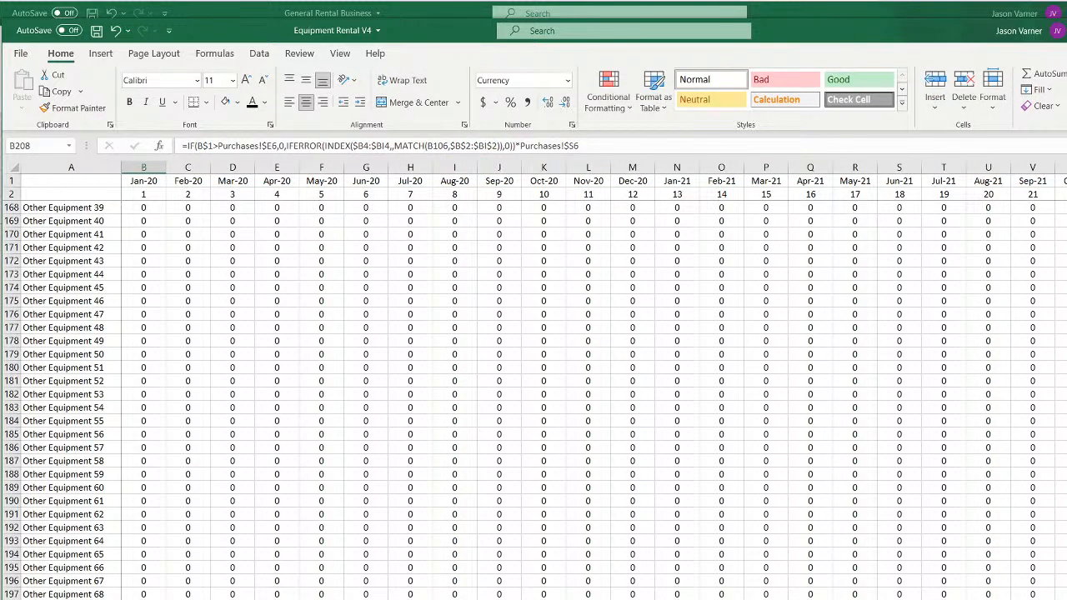
Fill the corrected return cost formula from B207 across all months and down every equipment row
key("Up")
scroll(594, 380, "right", 20)
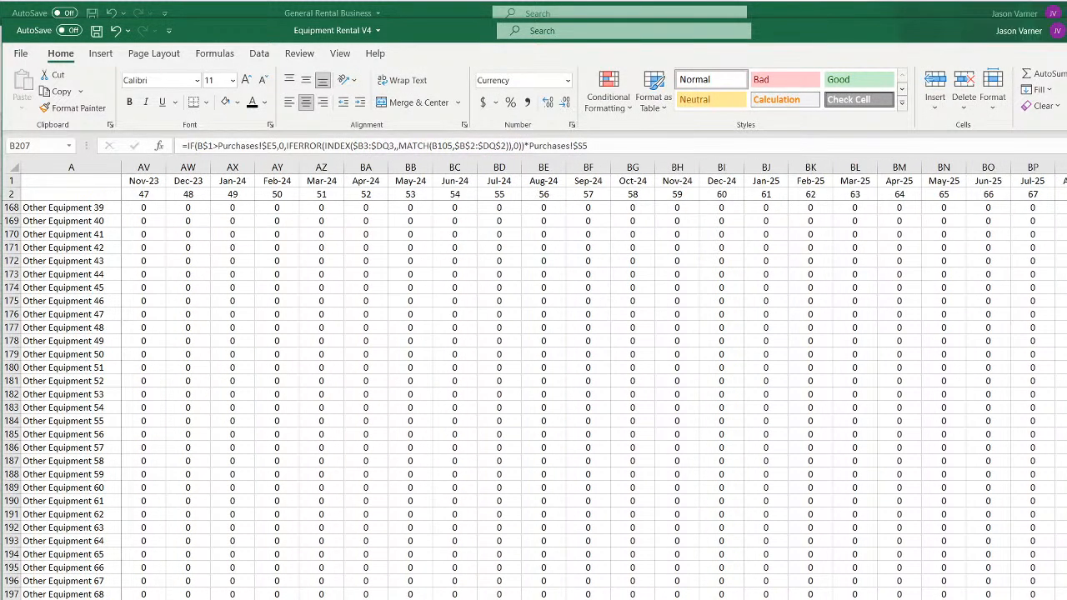
scroll(594, 380, "right", 2)
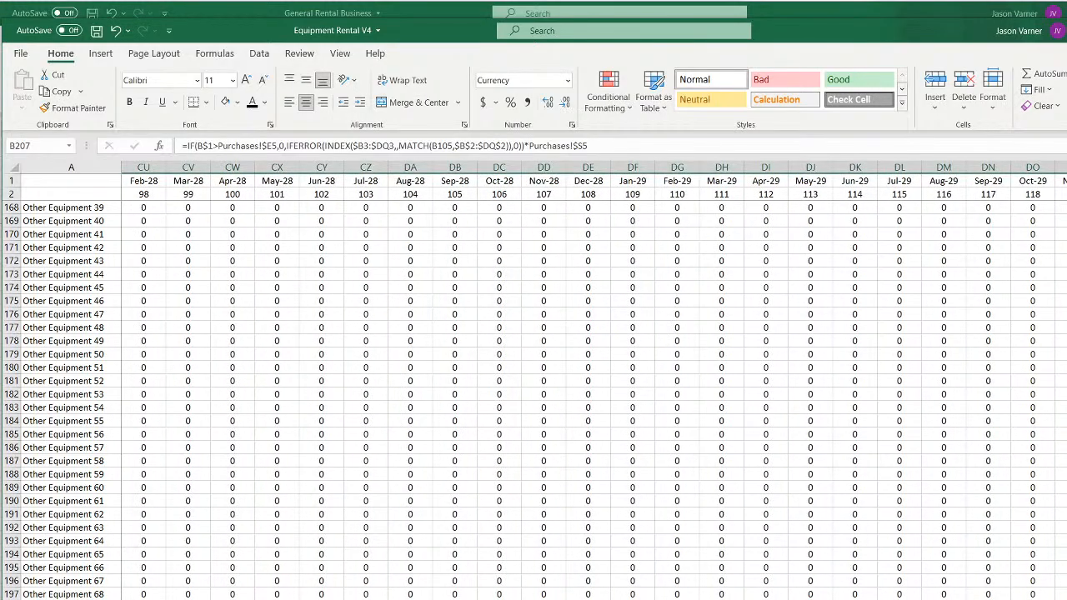
scroll(594, 380, "down", 4)
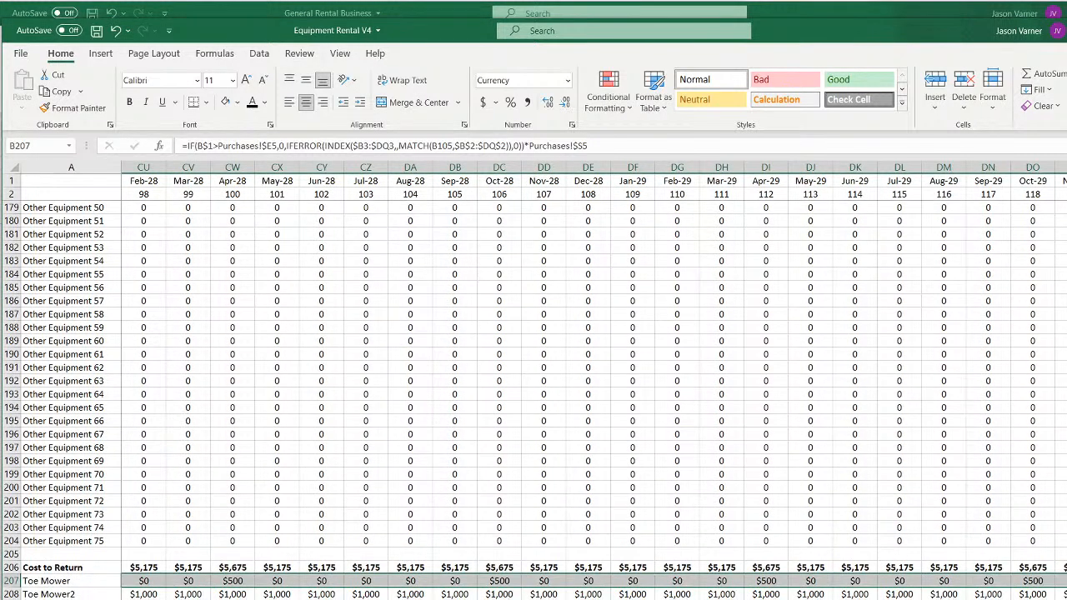
scroll(594, 380, "down", 20)
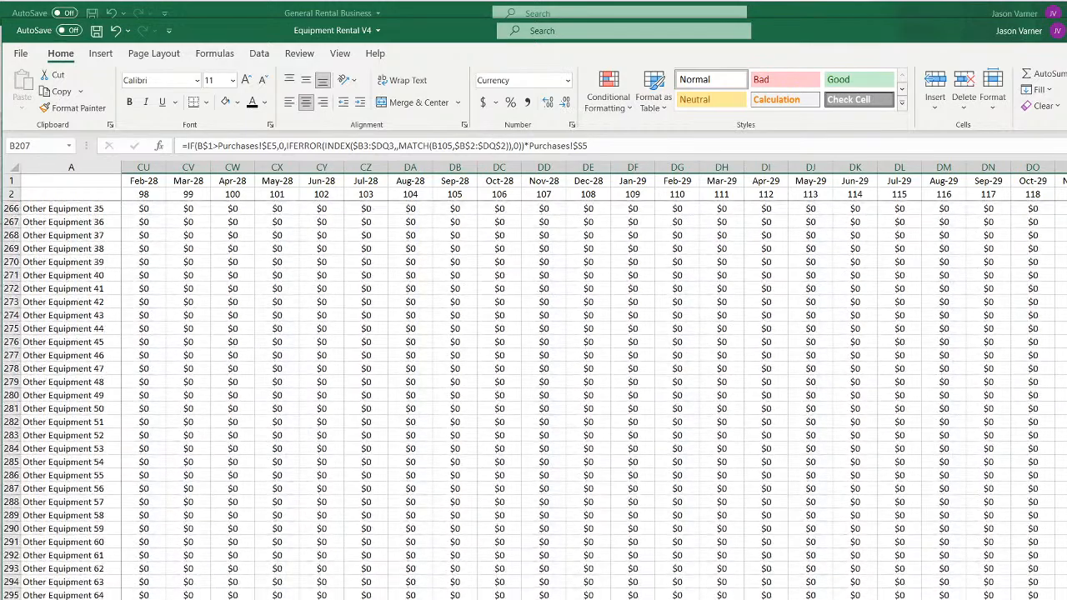
scroll(974, 547, "up", 20)
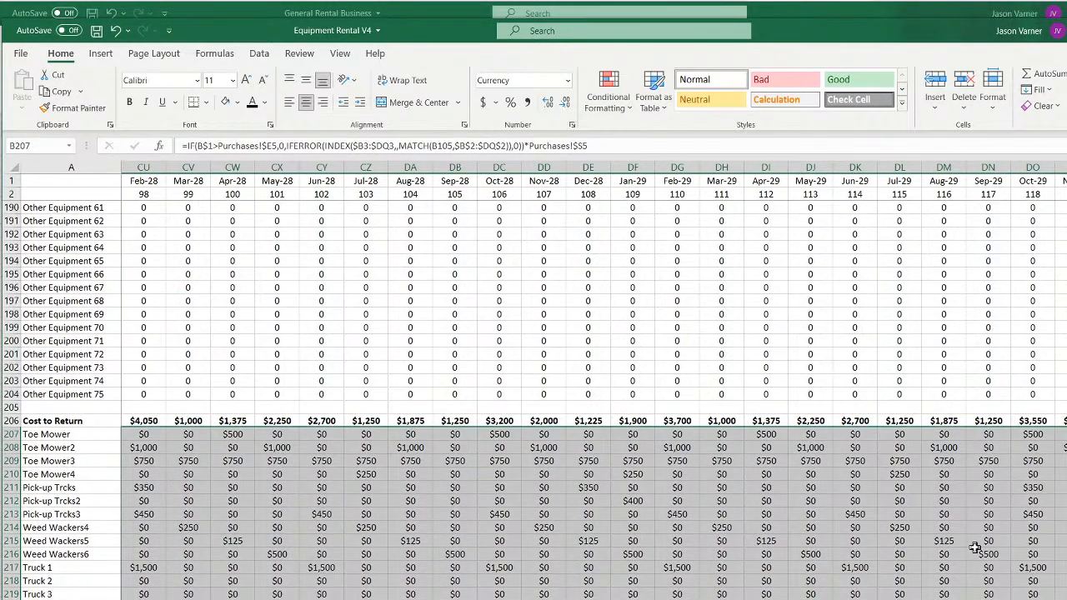
Check the late-month return cost formulas for several units, then review the delivery costs across all months
left_click(945, 447)
left_click(943, 460)
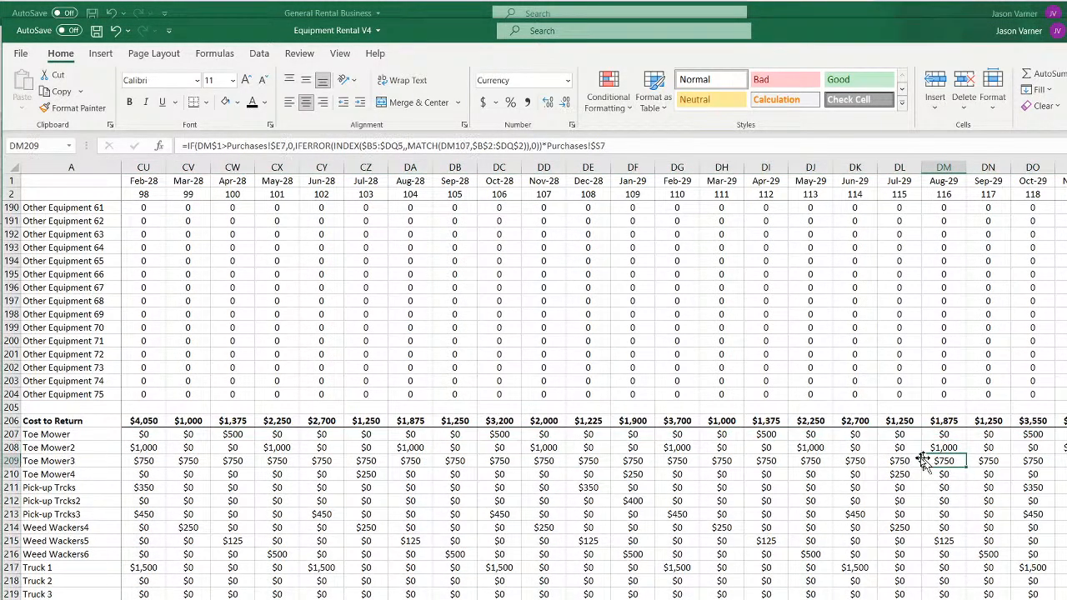
left_click(839, 458)
left_click(734, 490)
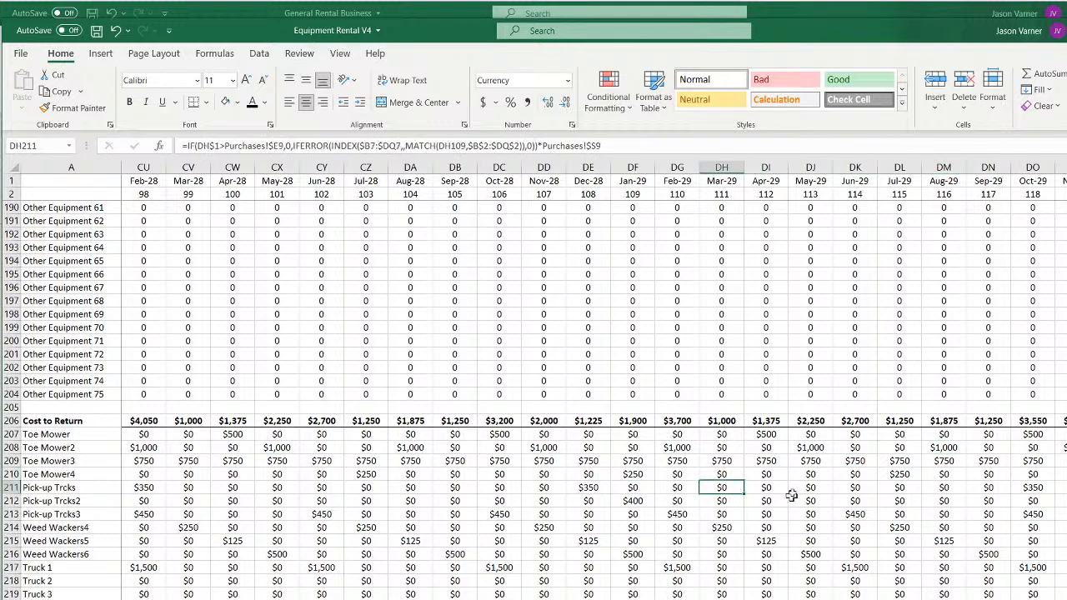
left_click(802, 449)
left_click(1061, 448)
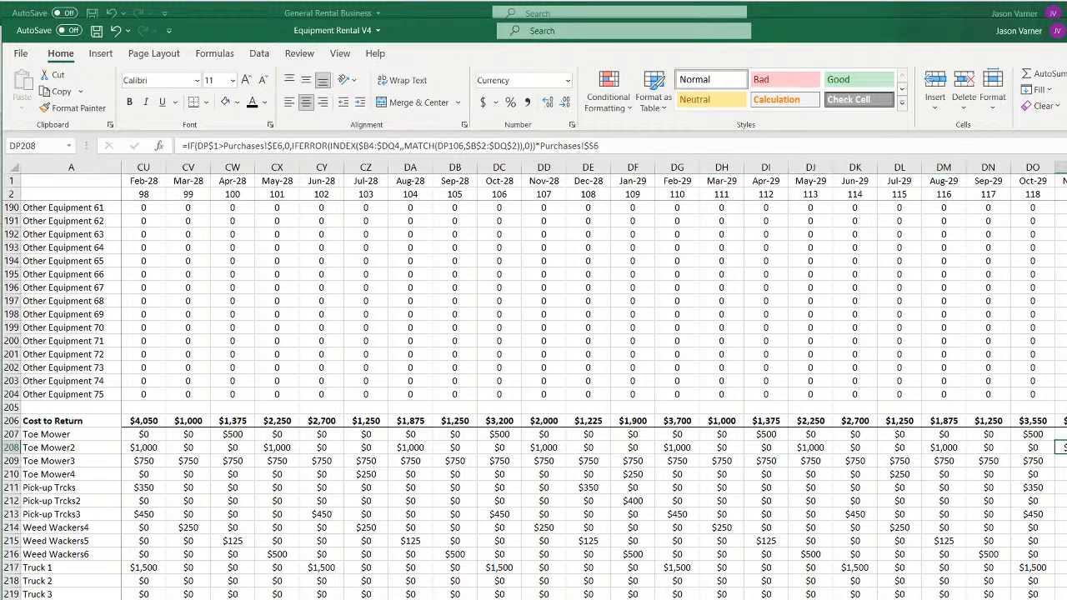
key("ctrl+Page_Up")
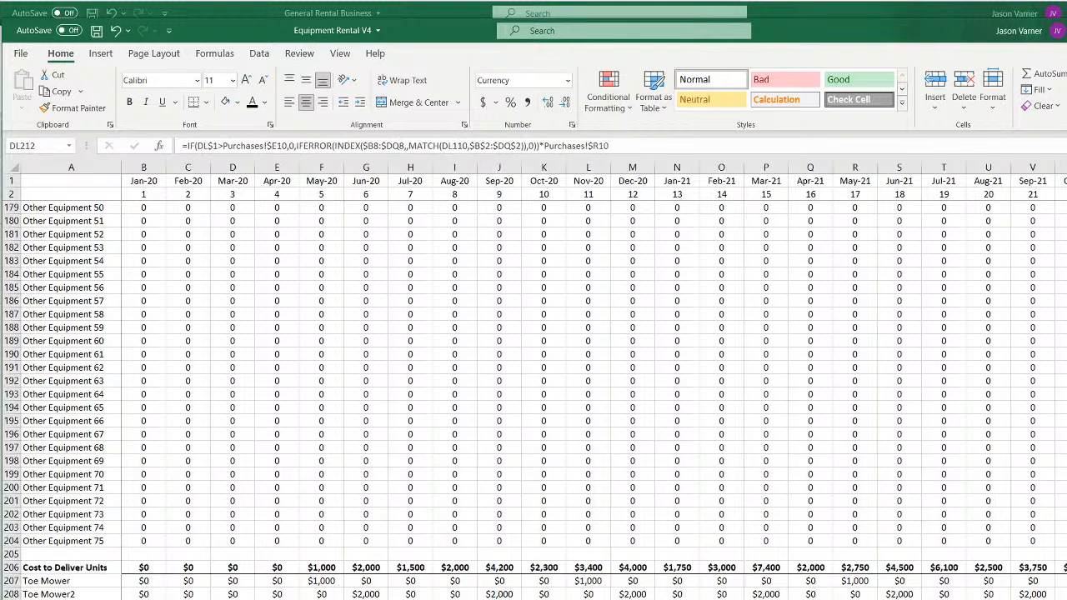
scroll(593, 382, "right", 20)
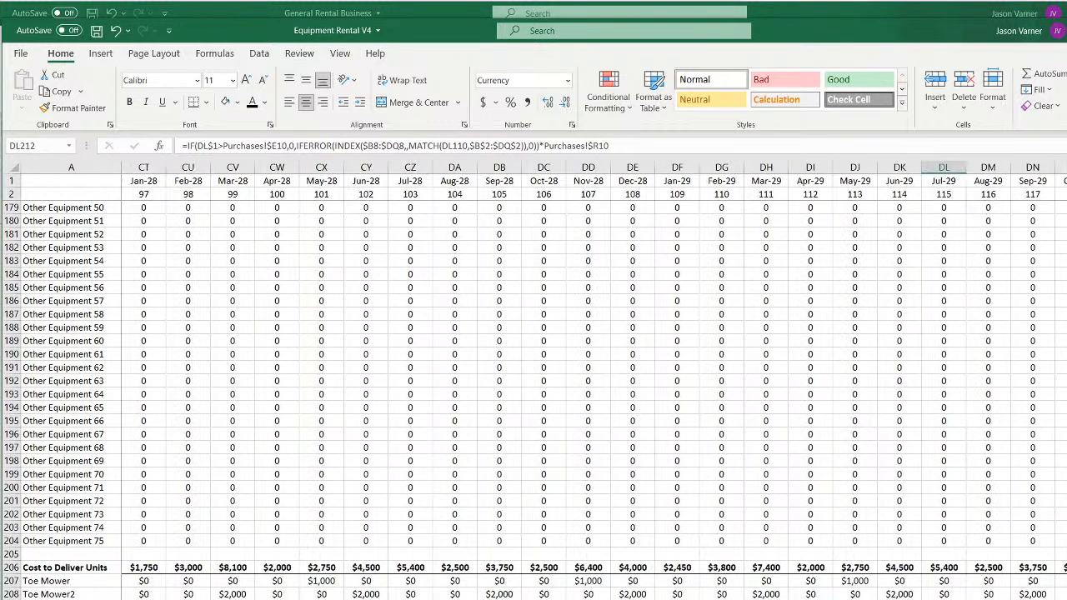
scroll(533, 375, "left", 20)
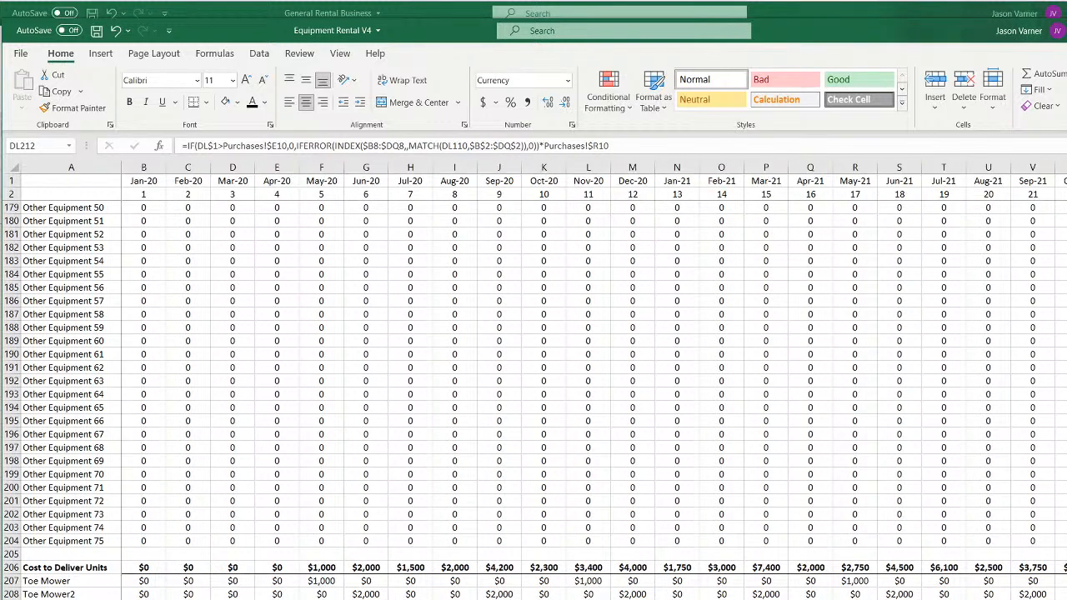
scroll(268, 594, "up", 20)
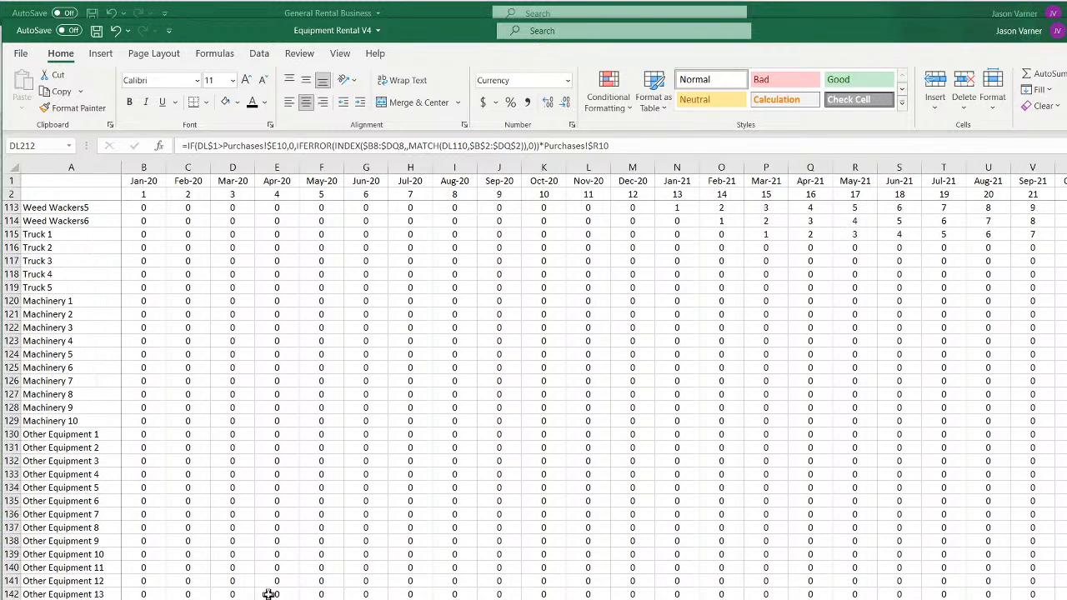
Insert two blank rows above Total Running Costs in the expenses section of the 10-Year Monthly Cash Flow
key("ctrl+Page_Up")
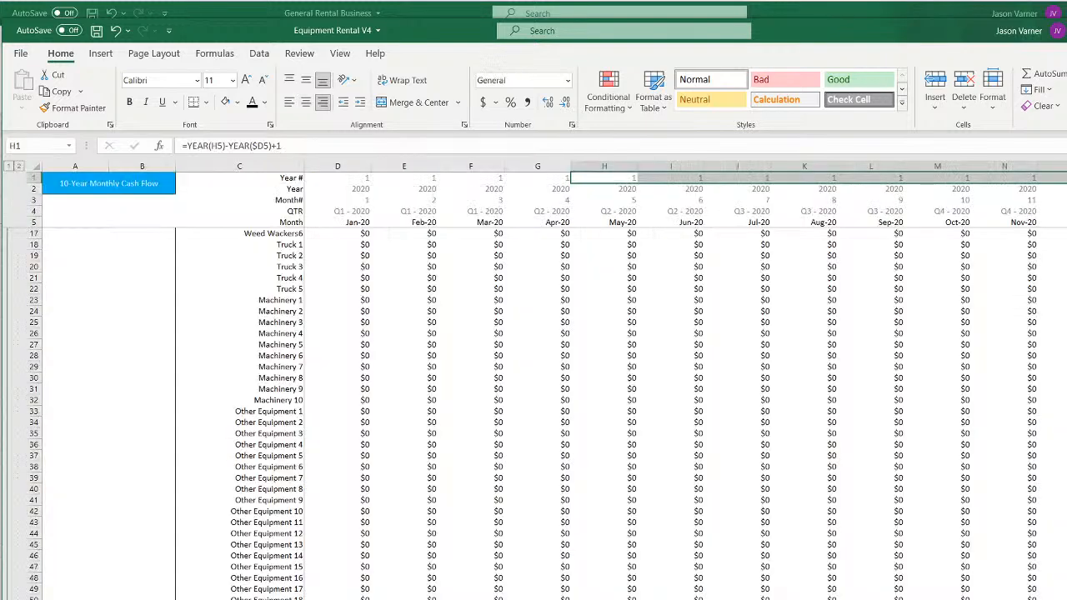
scroll(159, 579, "down", 20)
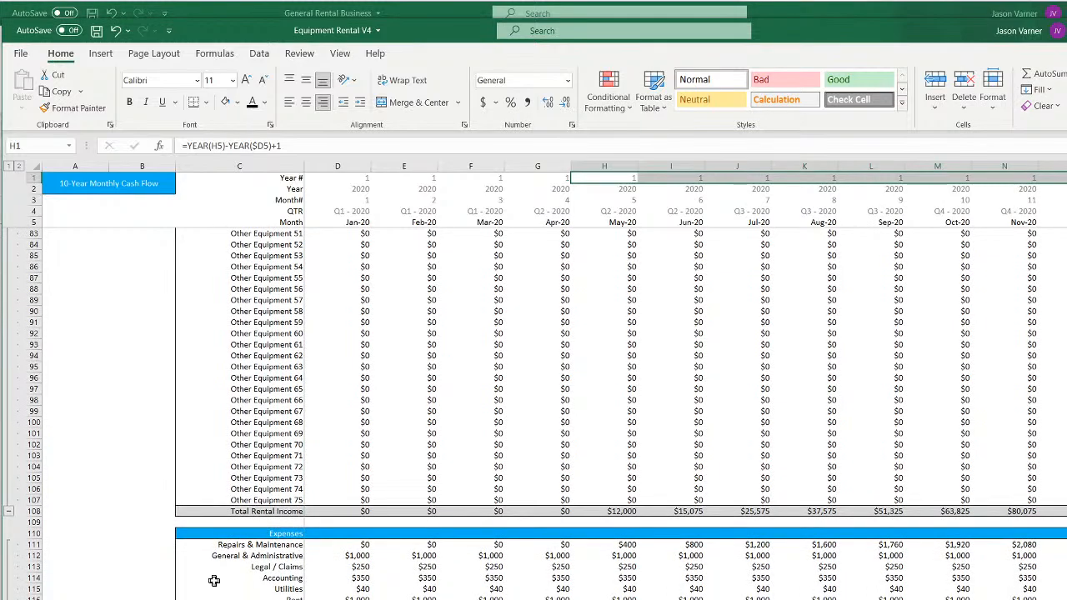
scroll(214, 580, "down", 4)
right_click(33, 478)
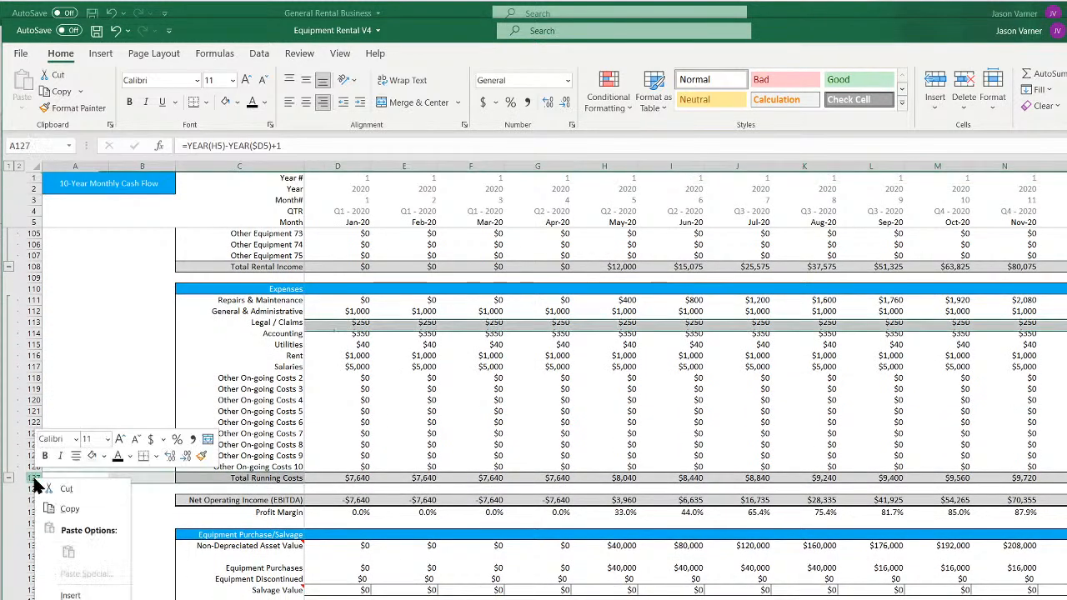
left_click(70, 594)
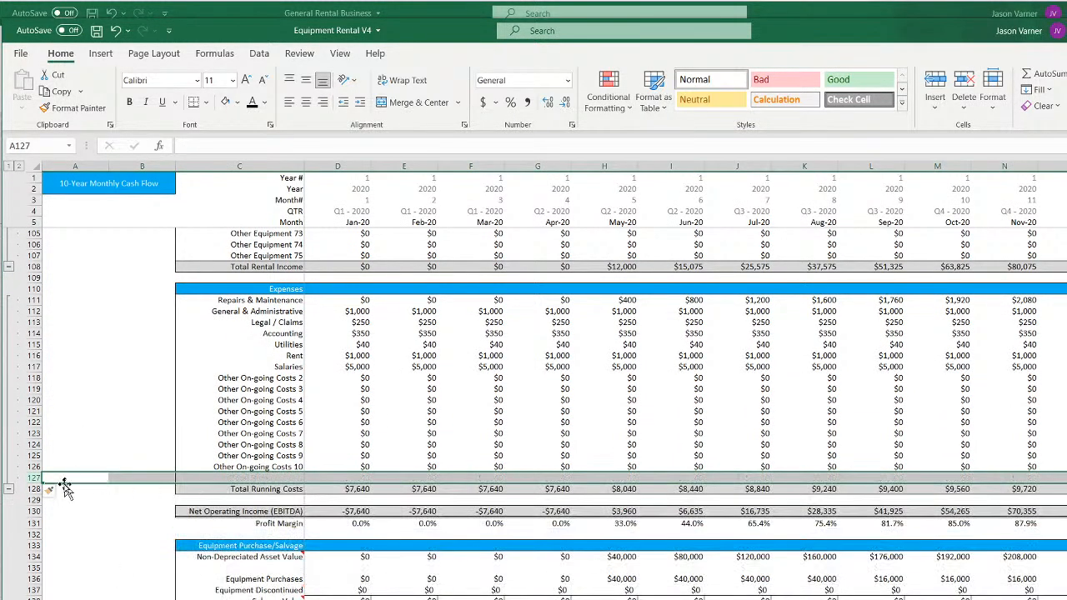
right_click(25, 478)
left_click(70, 594)
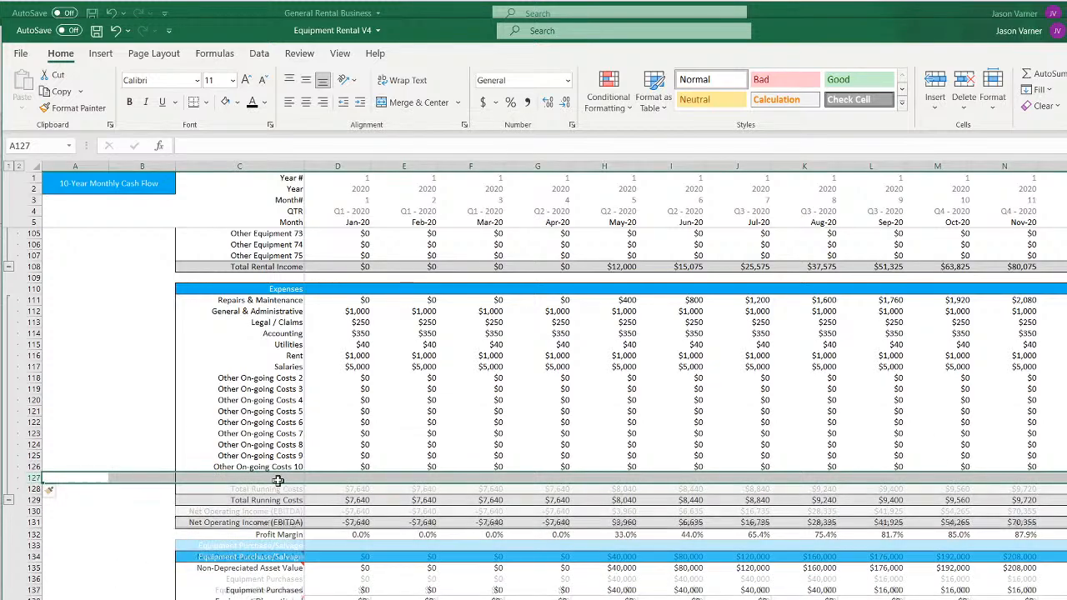
Label the two new expense rows "Costs to Rent Out" in C127 and "Costs to Return" in C128
left_click(288, 479)
type("C")
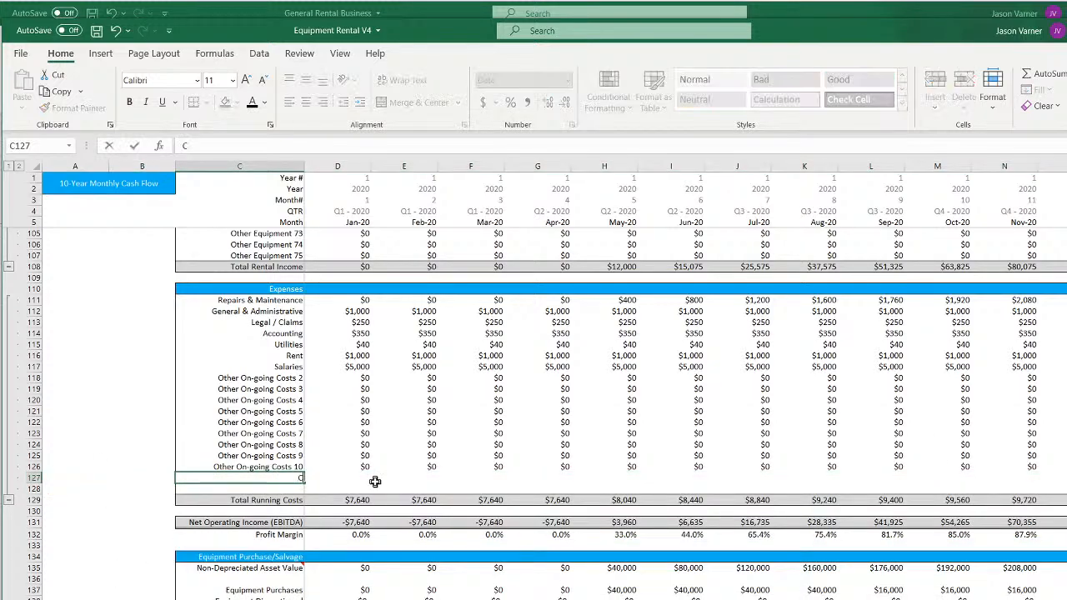
type("osts to Rent Out")
key("Return")
type("Costs to ")
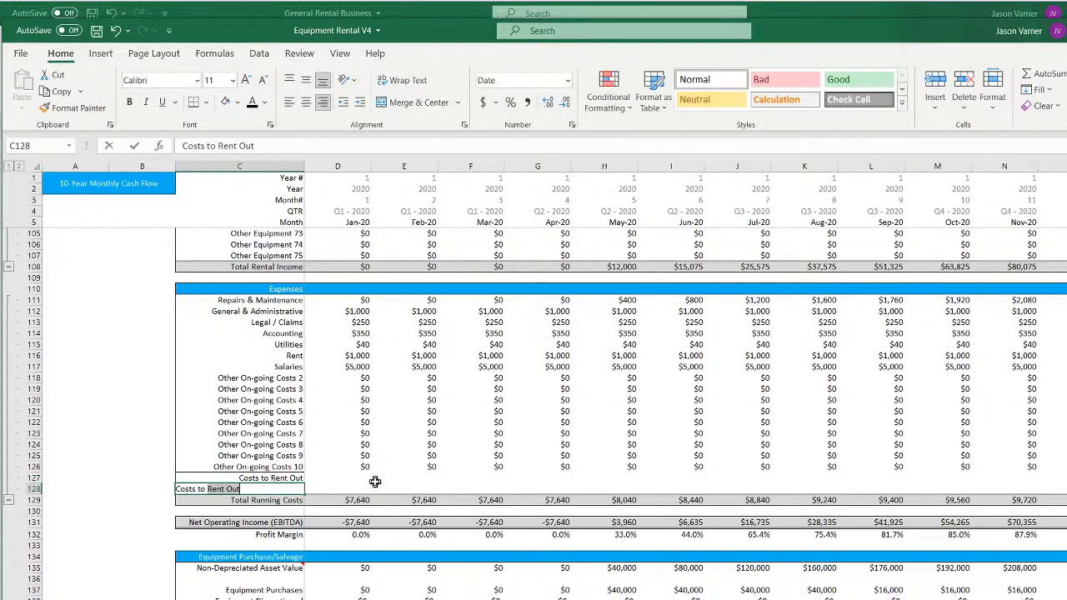
type("Return")
key("Return")
key("Up")
key("Up")
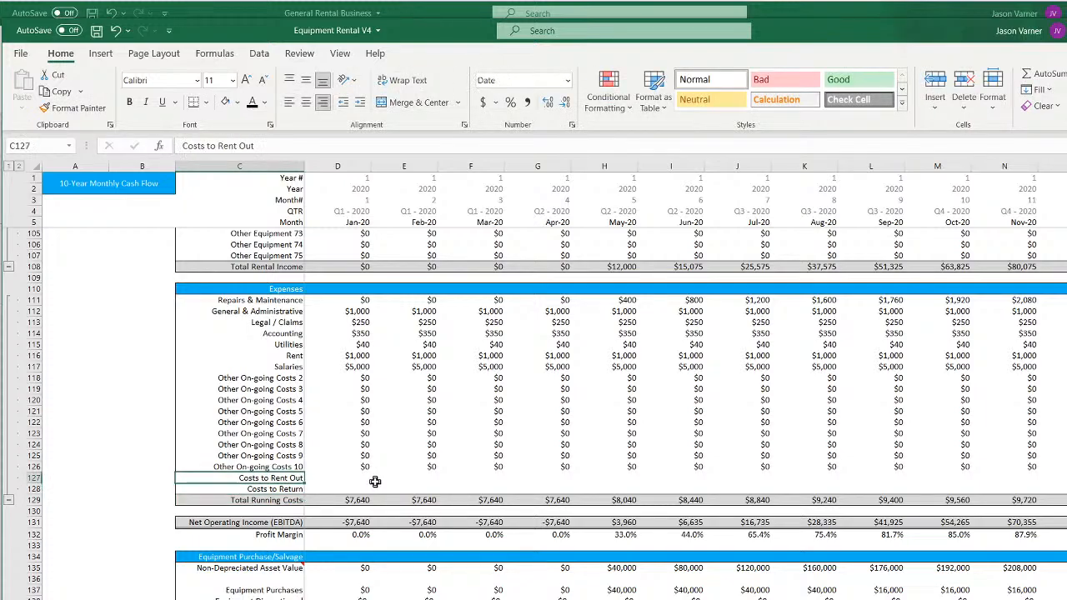
Clear the cell borders from the Costs to Rent Out and Costs to Return labels in C127:C128
left_click_drag(285, 477, 283, 483)
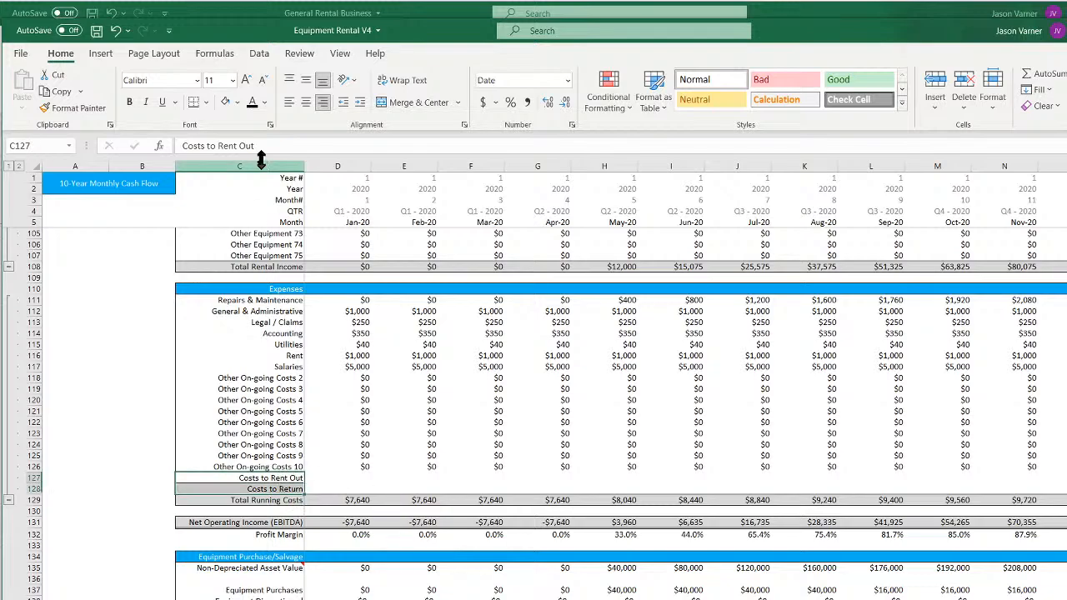
left_click(205, 101)
left_click(242, 225)
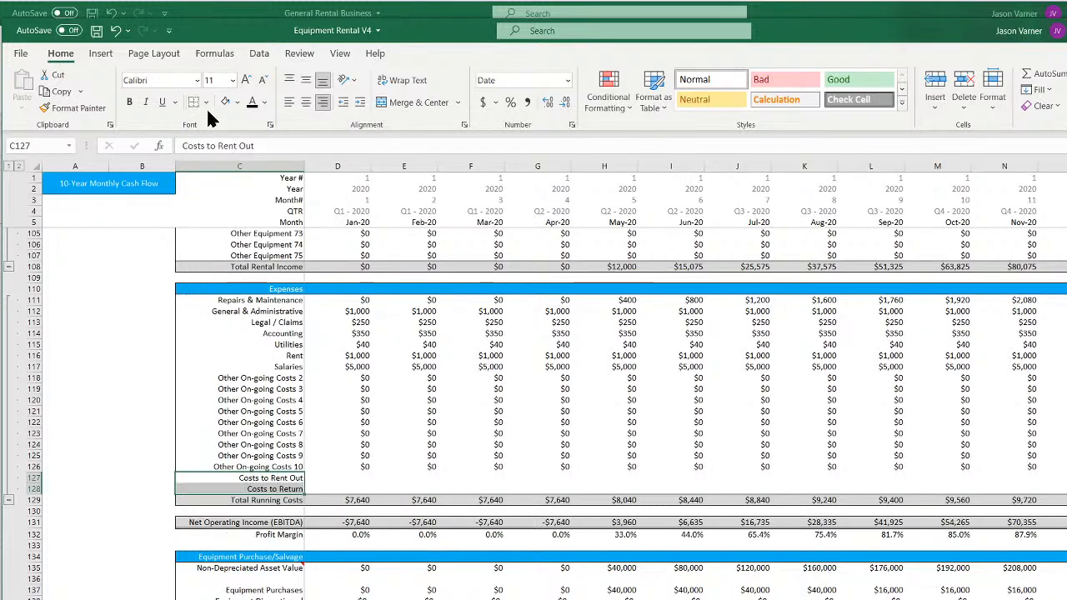
left_click(207, 103)
left_click(237, 144)
left_click(329, 476)
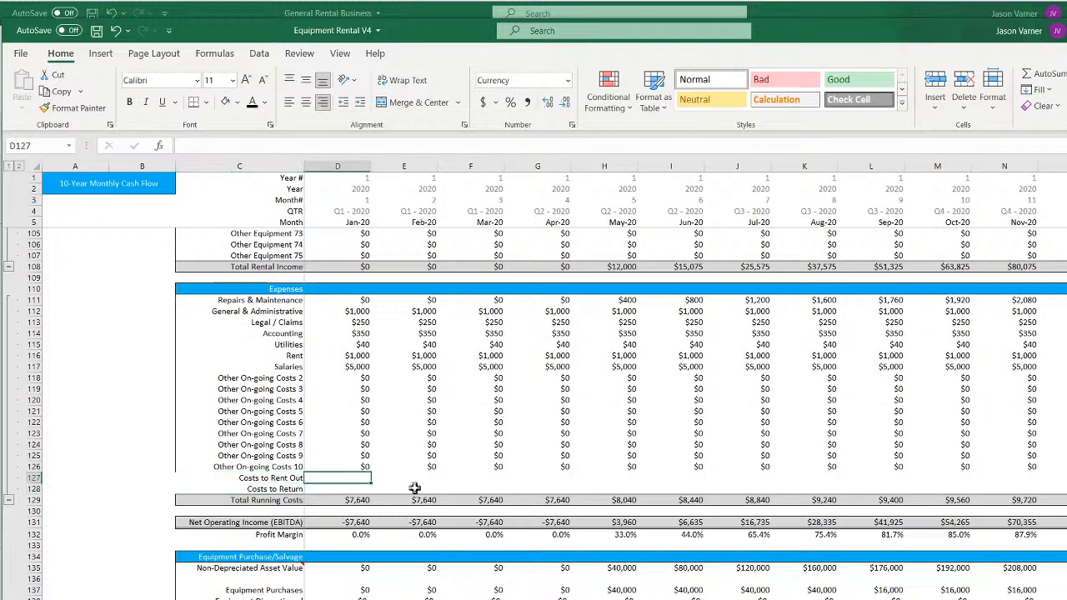
Add a left border to the Costs to Rent Out and Costs to Return label cells C127:C128
left_click_drag(260, 478, 275, 488)
left_click(206, 101)
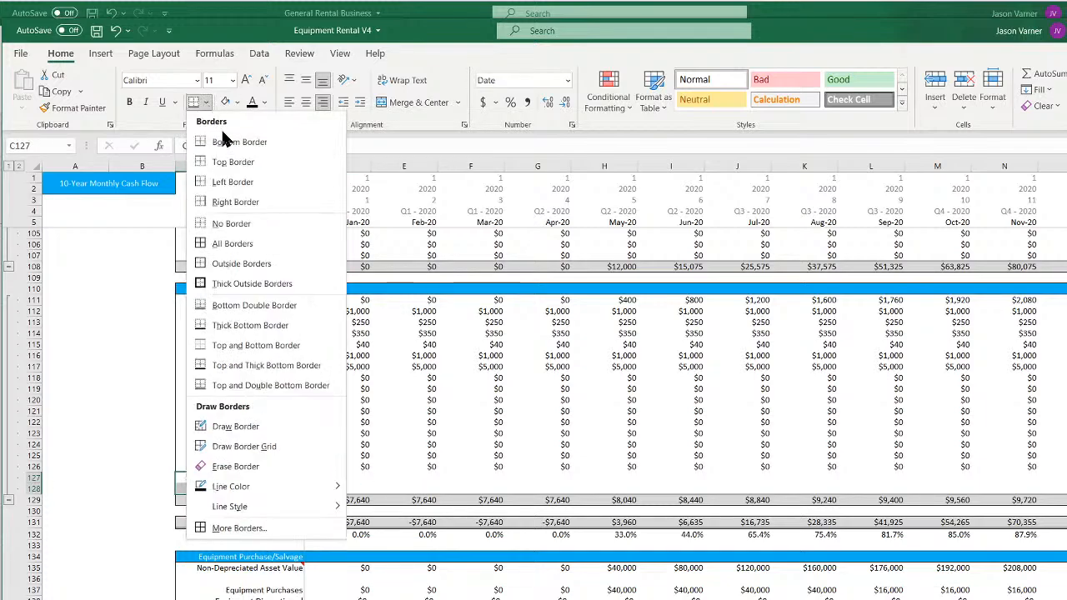
left_click(229, 177)
Link the Jan-20 Costs to Rent Out cell D127 to the monthly delivery cost total in Matrix1!B206
left_click(342, 477)
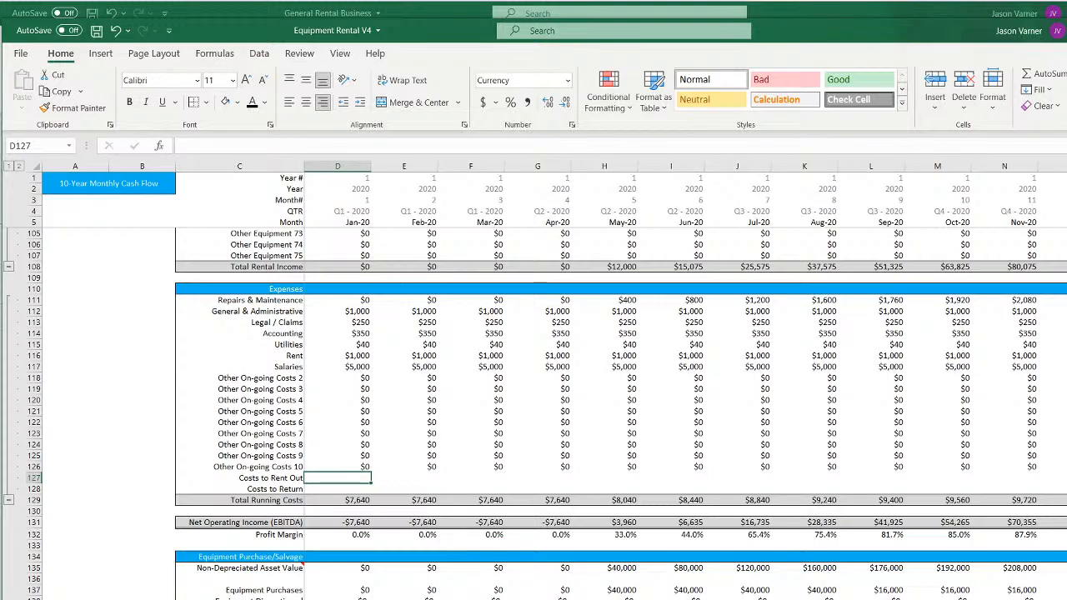
type("=")
key("ctrl+Page_Down")
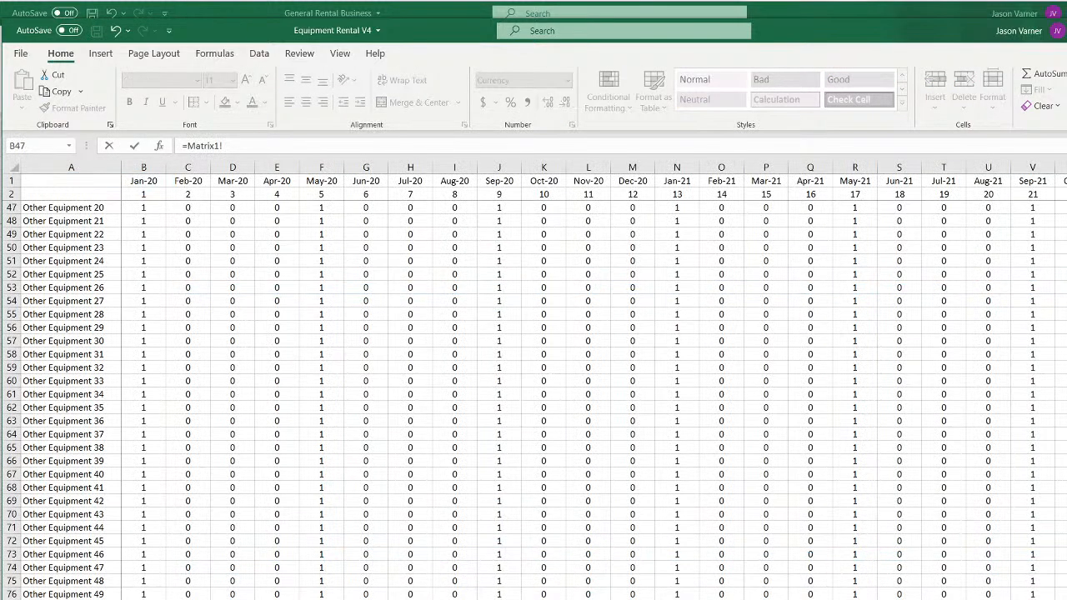
scroll(533, 400, "down", 20)
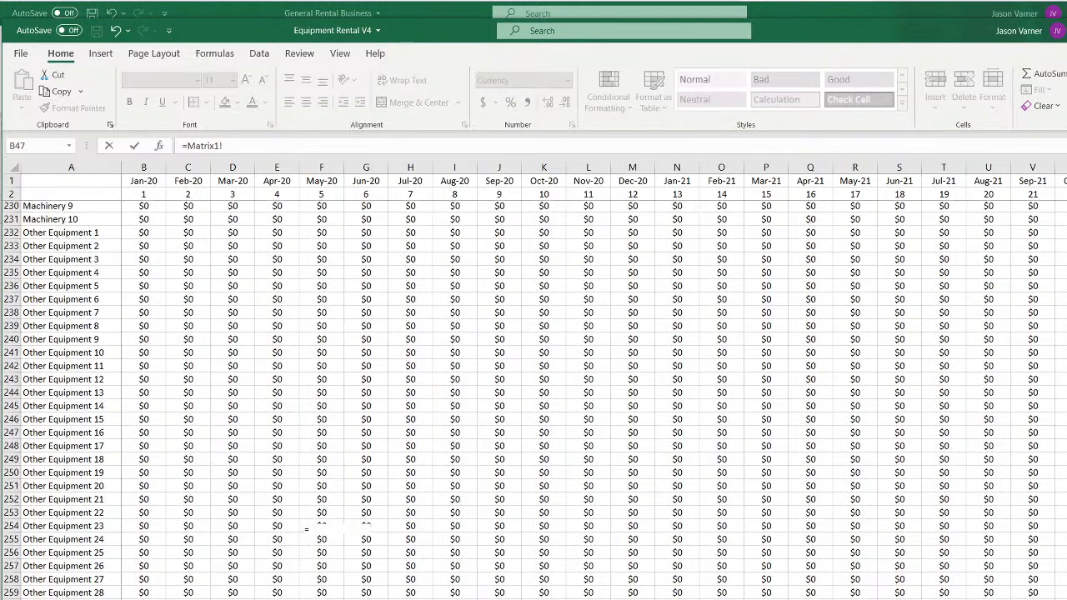
scroll(138, 553, "down", 15)
left_click(140, 552)
key("Return")
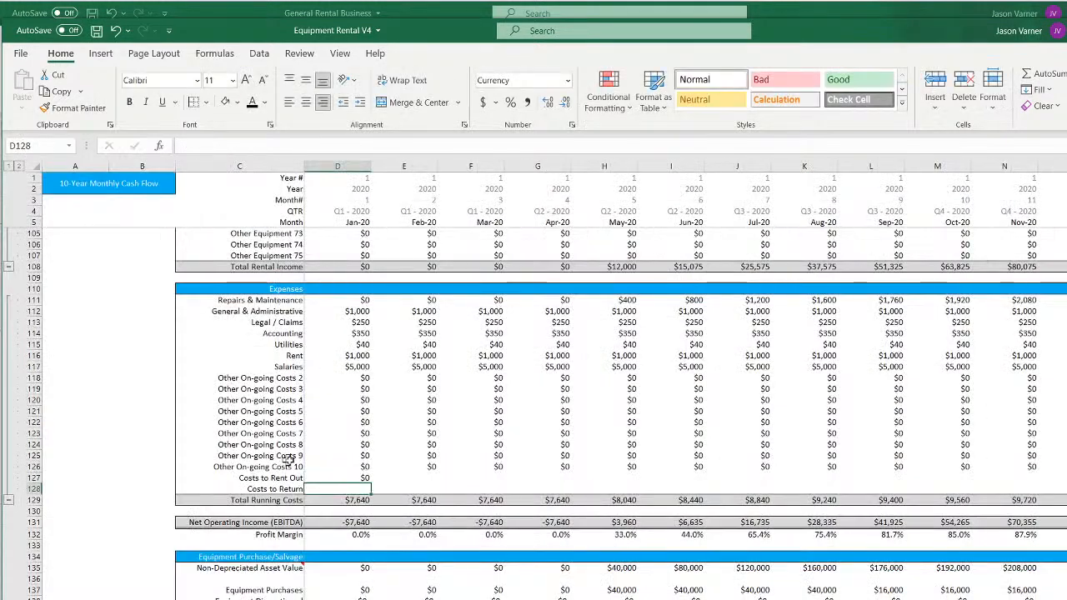
Fill the Jan-20 Costs to Rent Out formula across through Jul-20
left_click(368, 479)
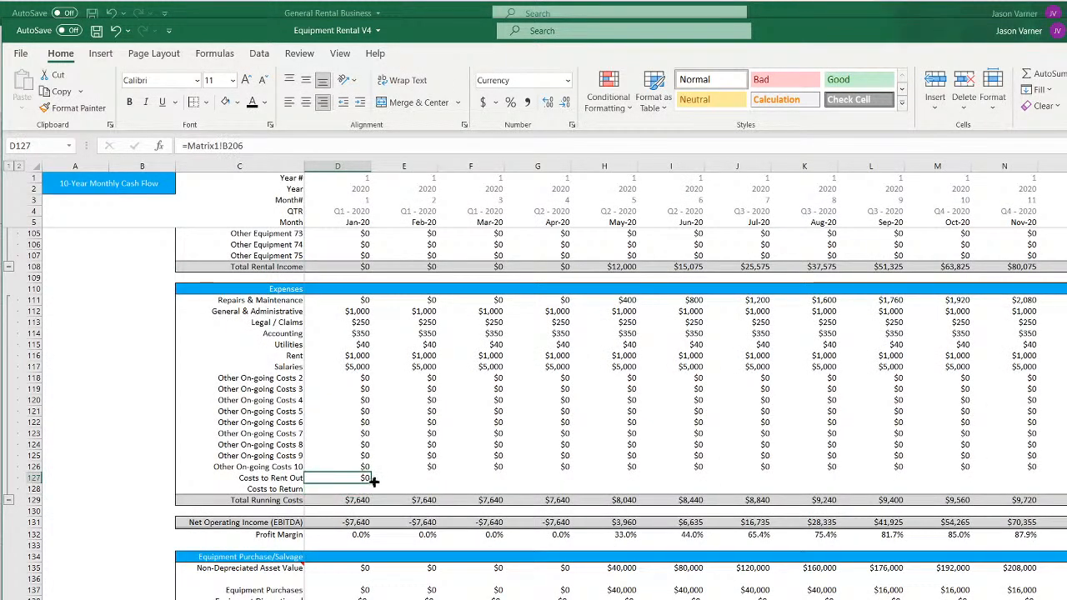
left_click_drag(373, 481, 797, 469)
scroll(517, 475, "up", 20)
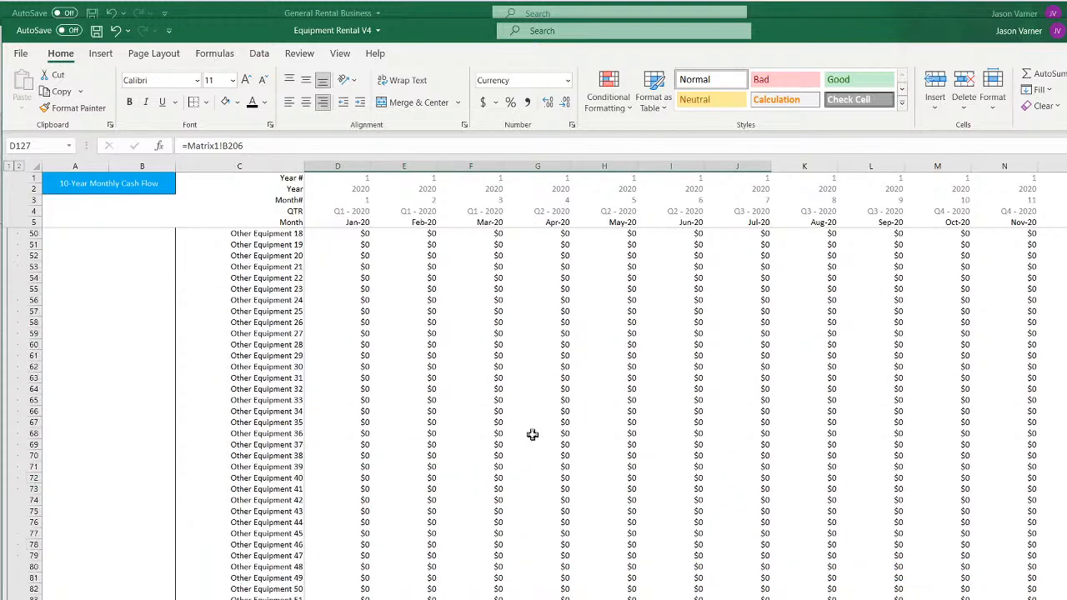
scroll(522, 509, "down", 4)
scroll(521, 509, "down", 20)
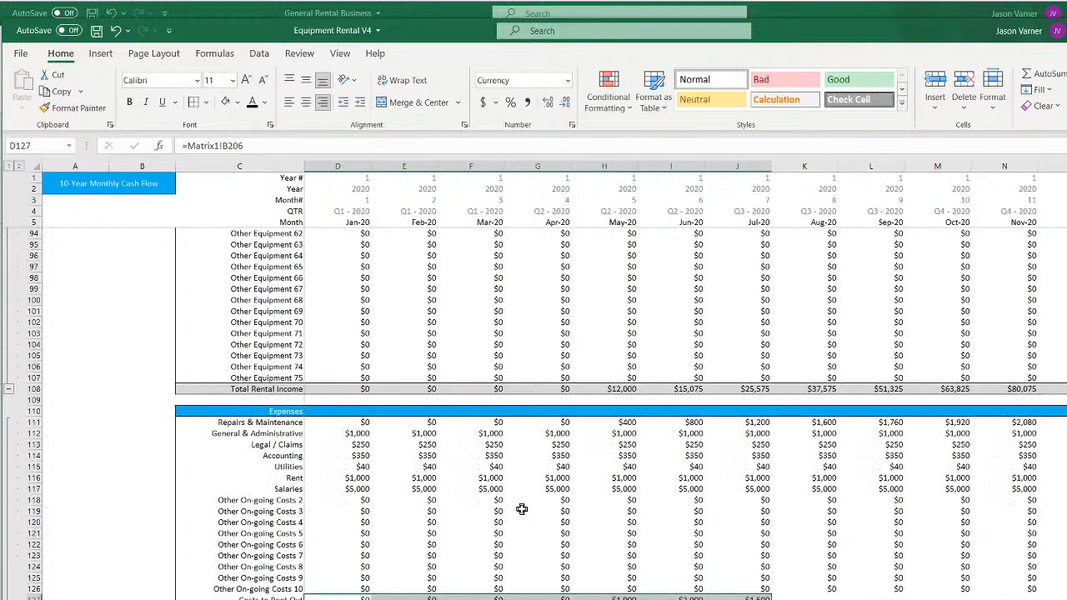
scroll(522, 509, "down", 4)
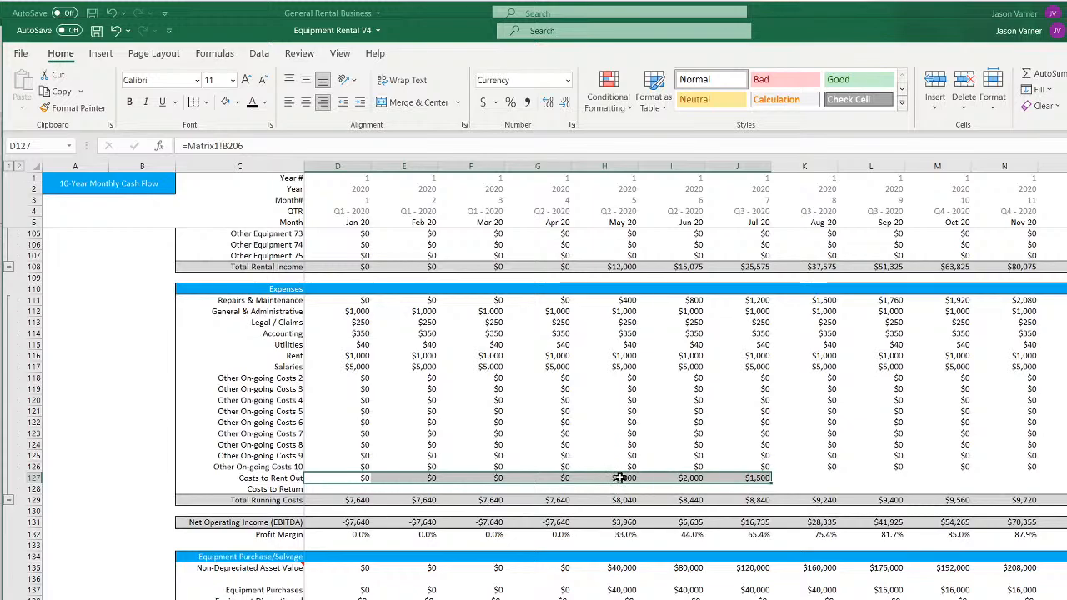
Copy the Jan-20 Costs to Rent Out formula down to Costs to Return and extend the D129 Total Running Costs sum through row 128
left_click(349, 482)
left_click(368, 498)
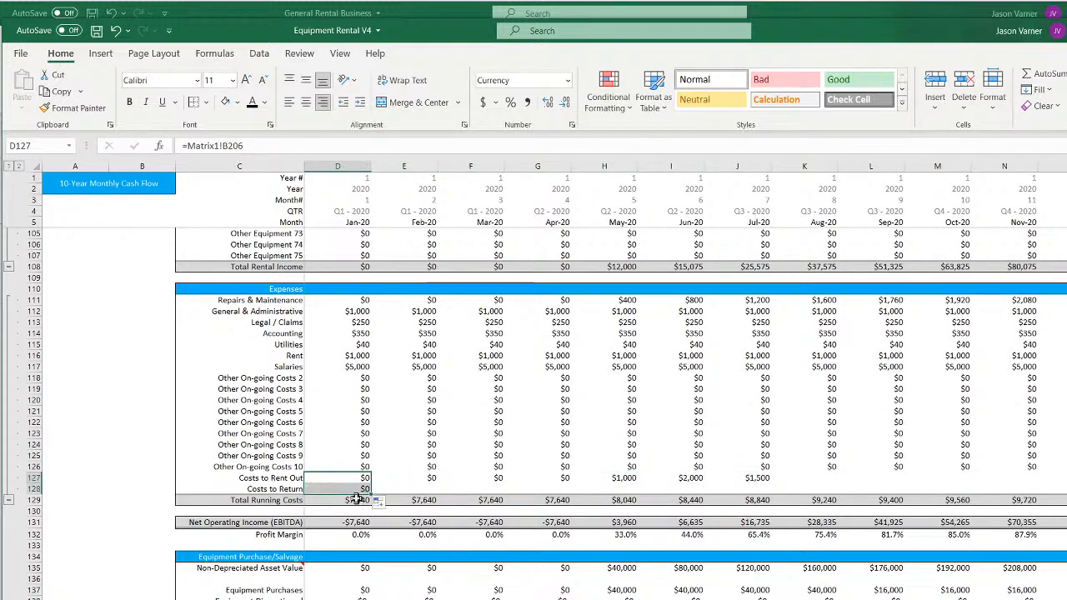
key("alt+equal")
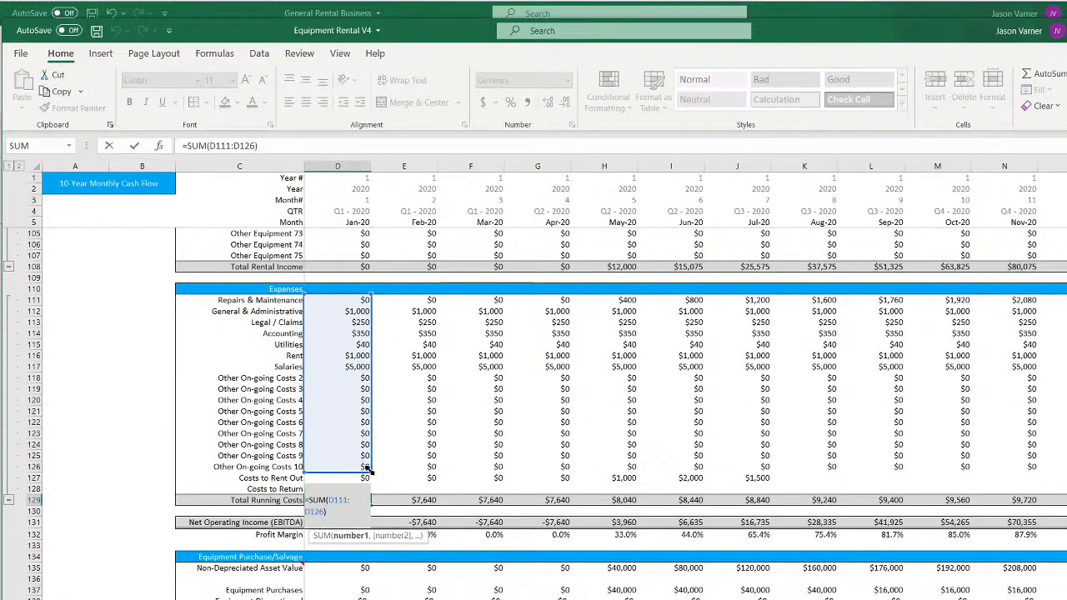
key("Return")
Link the Jan-20 Costs to Return cell D128 to the Cost to Return total in Matrix2!B206
left_click(360, 489)
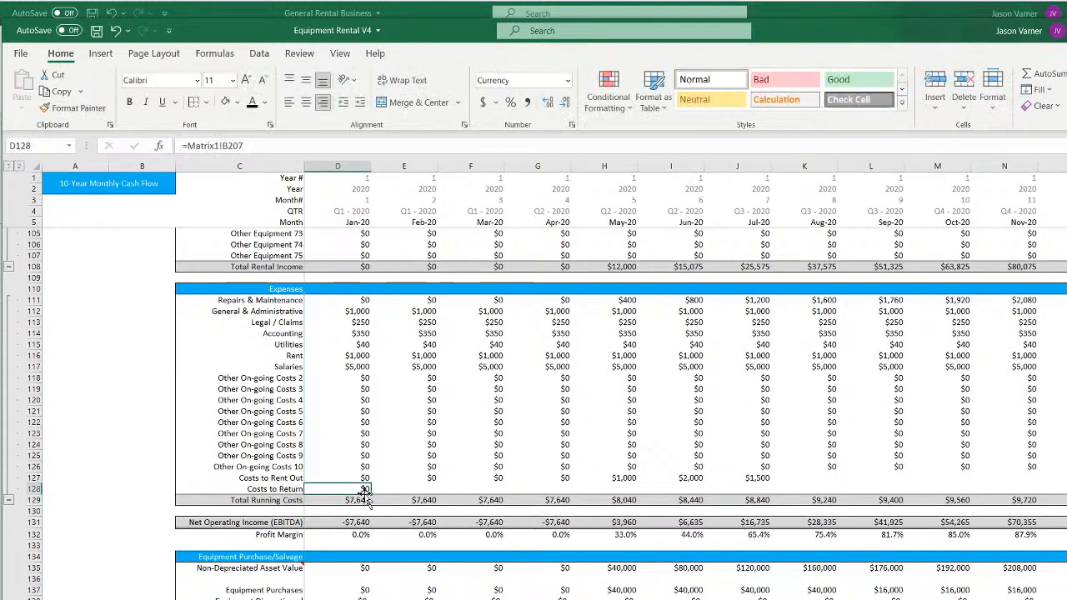
type("=")
left_click(196, 597)
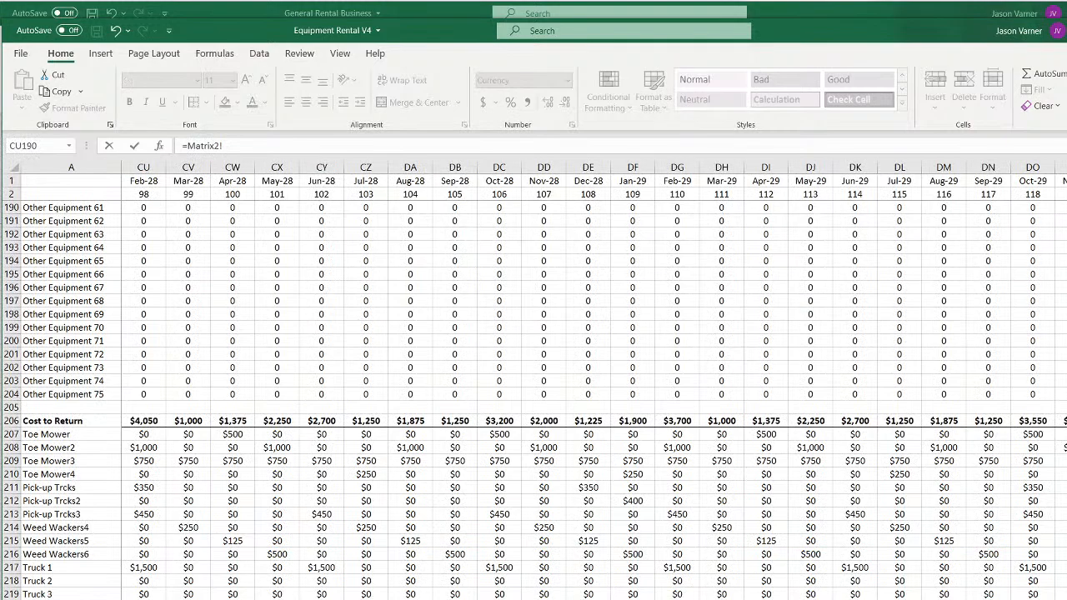
scroll(593, 380, "left", 20)
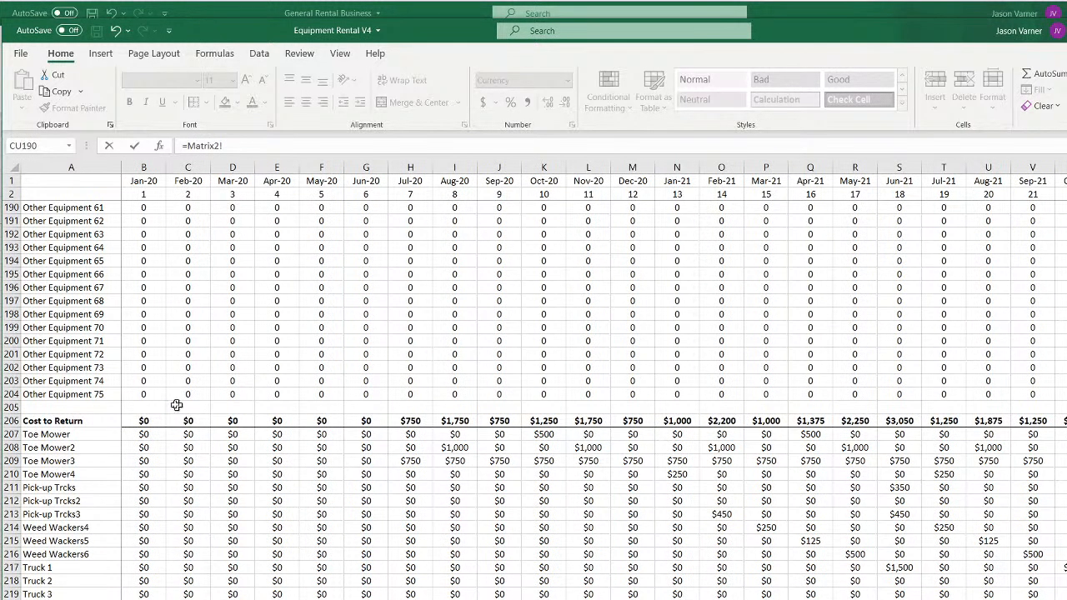
left_click(145, 421)
key("Return")
Fill the Costs to Rent Out, Costs to Return and Total Running Costs formulas from Jan-20 across all months through Dec-29
left_click_drag(360, 478, 1042, 500)
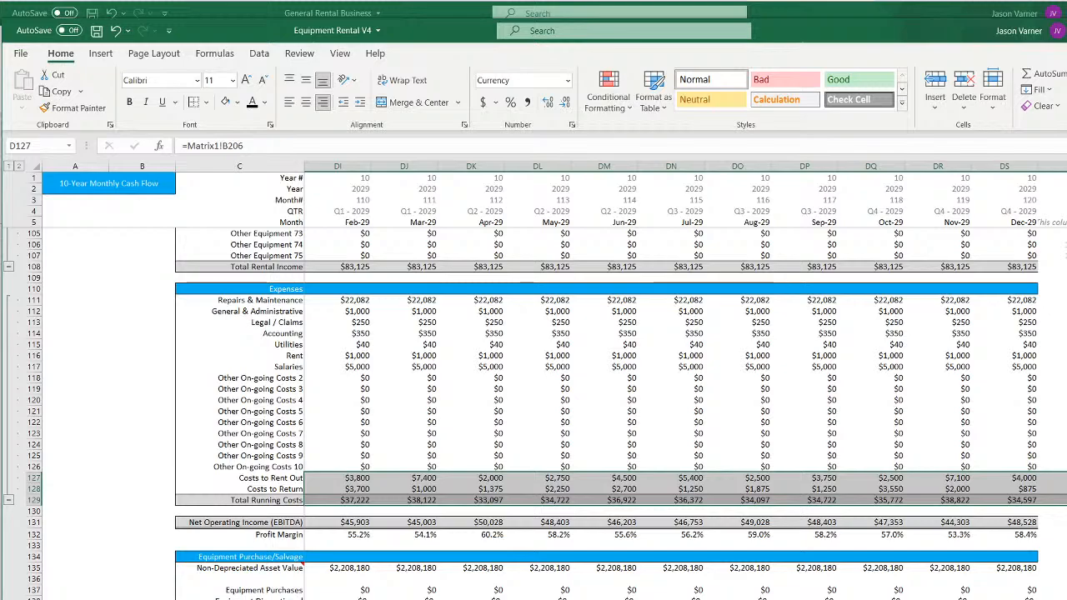
left_click(1053, 511)
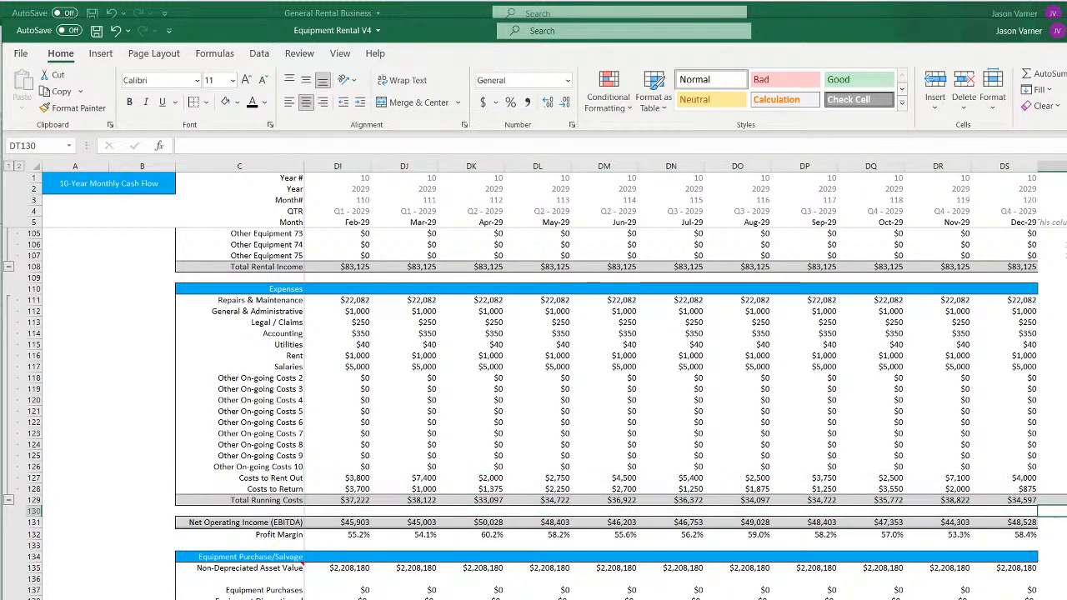
key("Down")
key("Down")
key("Down")
key("Down")
key("Down")
key("Down")
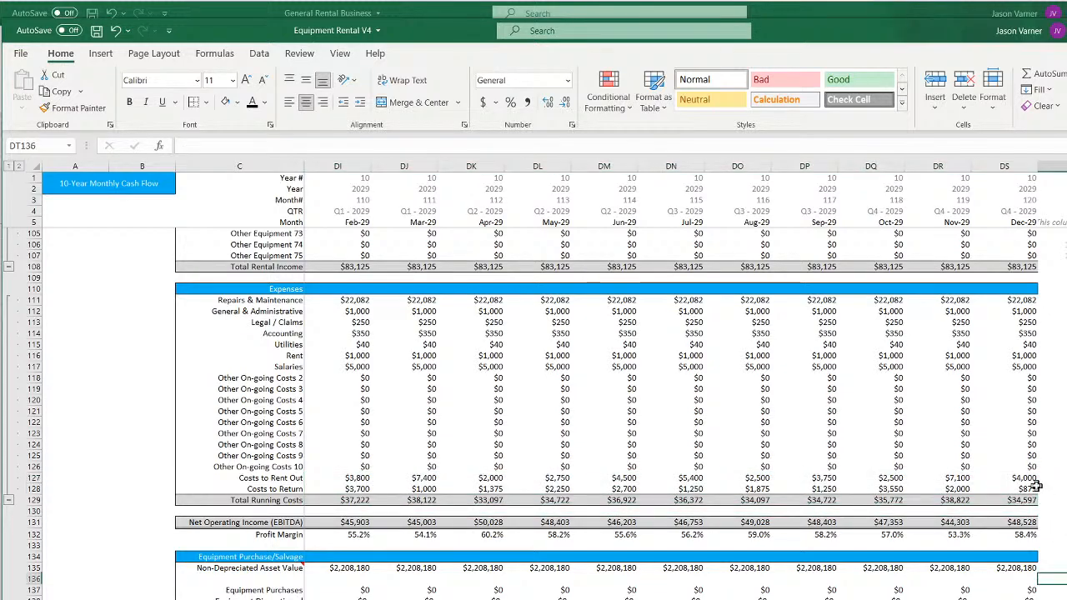
Check the Dec-29 Net Operating Income and Total Running Costs formulas, then save the workbook
double_click(1019, 523)
key("Return")
double_click(1026, 499)
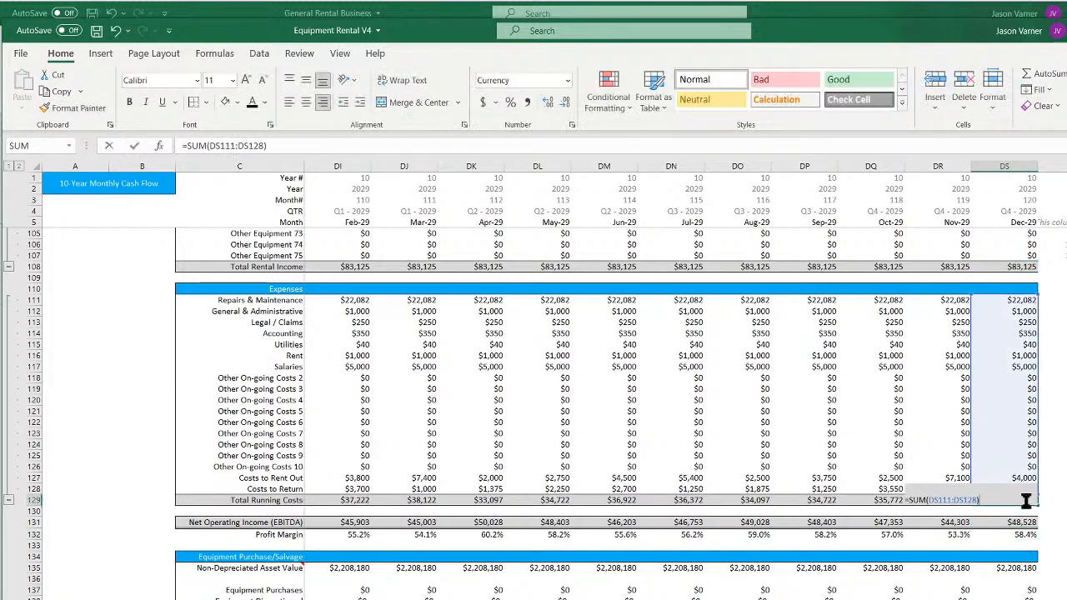
key("Return")
scroll(637, 379, "left", 20)
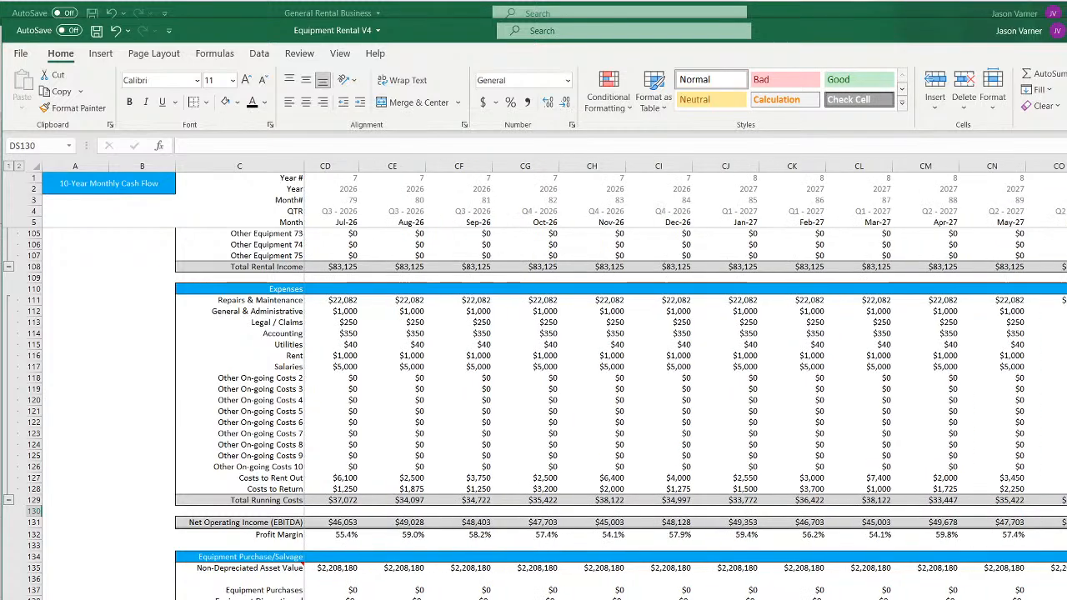
left_click(96, 31)
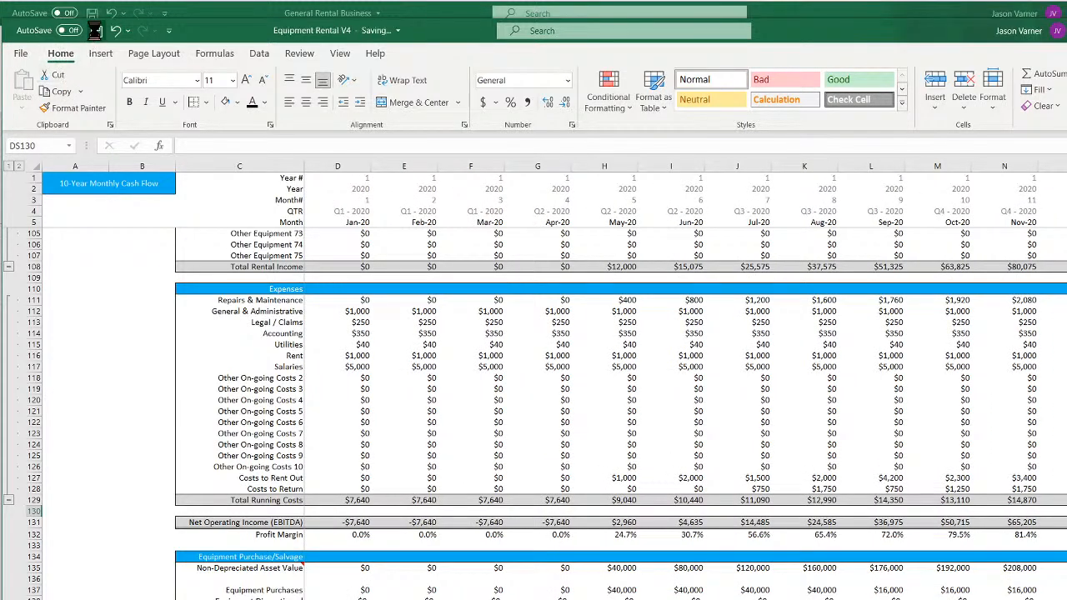
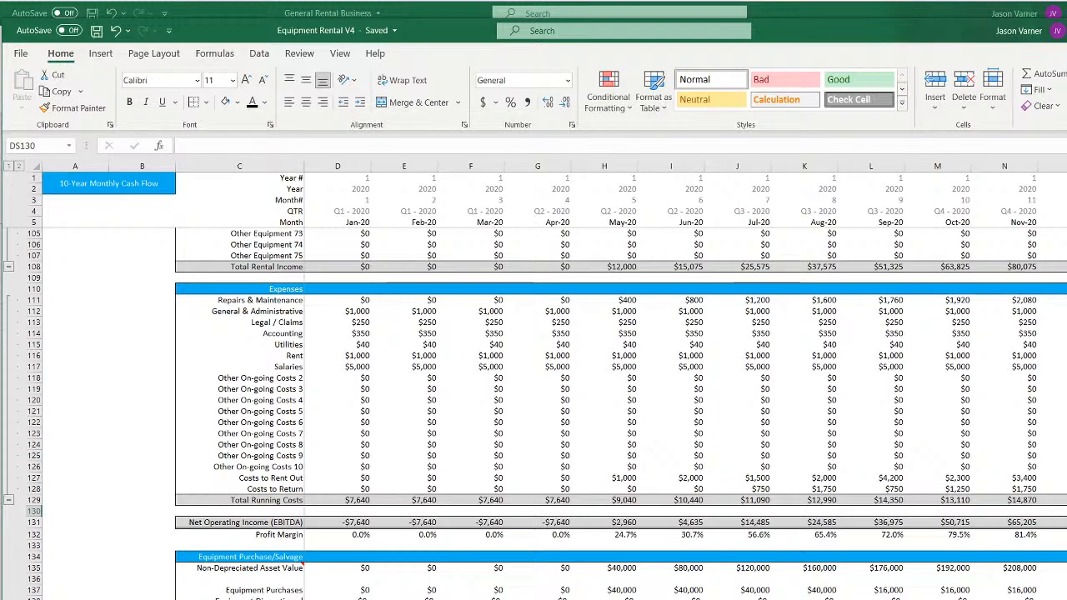
Insert two blank rows above Total Running Costs in the expenses section of the 10-Year Annual Cash Flow
key("ctrl+Page_Down")
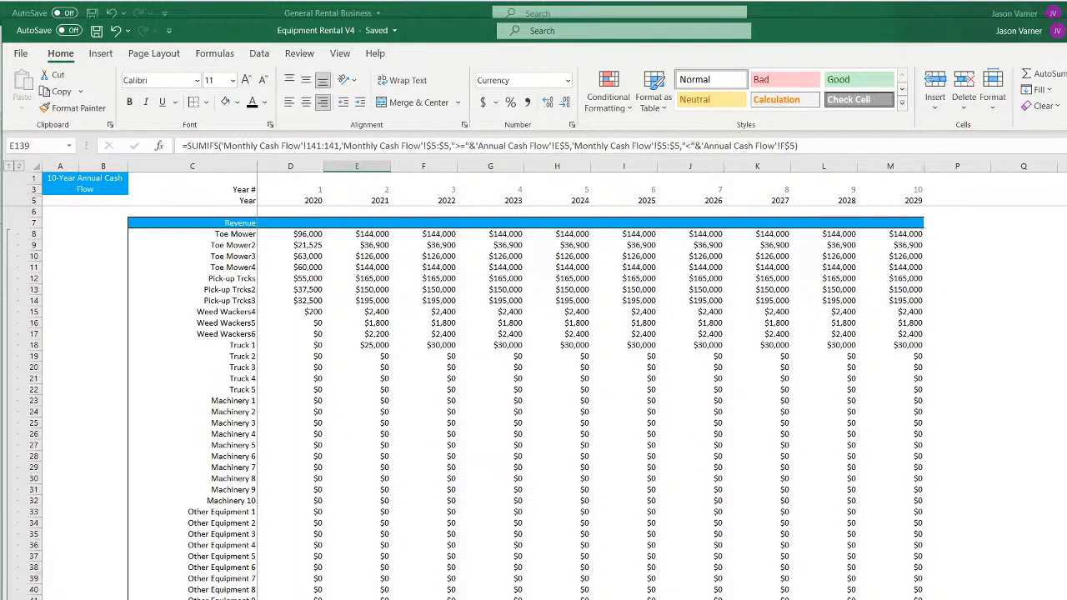
scroll(55, 572, "down", 20)
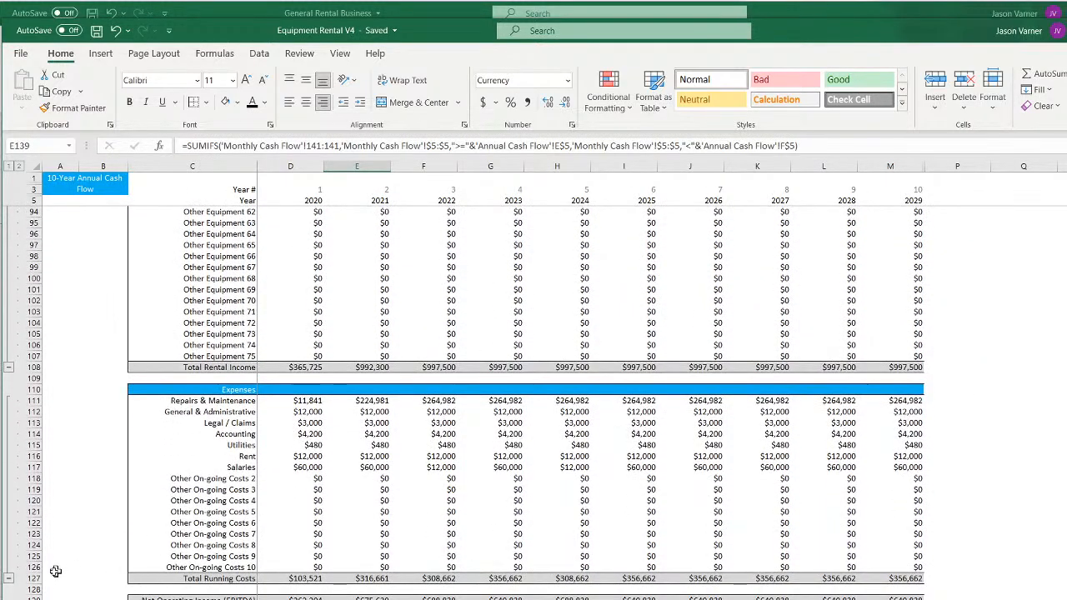
right_click(32, 578)
left_click(66, 448)
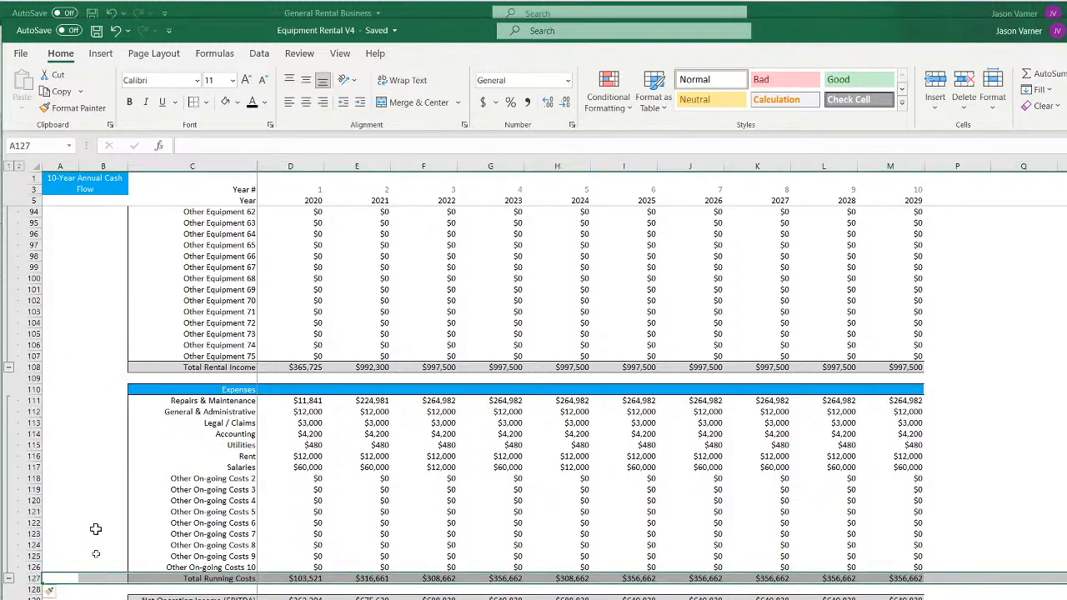
right_click(30, 578)
left_click(68, 447)
Link annual labels C127:C128 to the Costs to Rent Out and Costs to Return labels in 'Monthly Cash Flow'!C127:C128
left_click(243, 568)
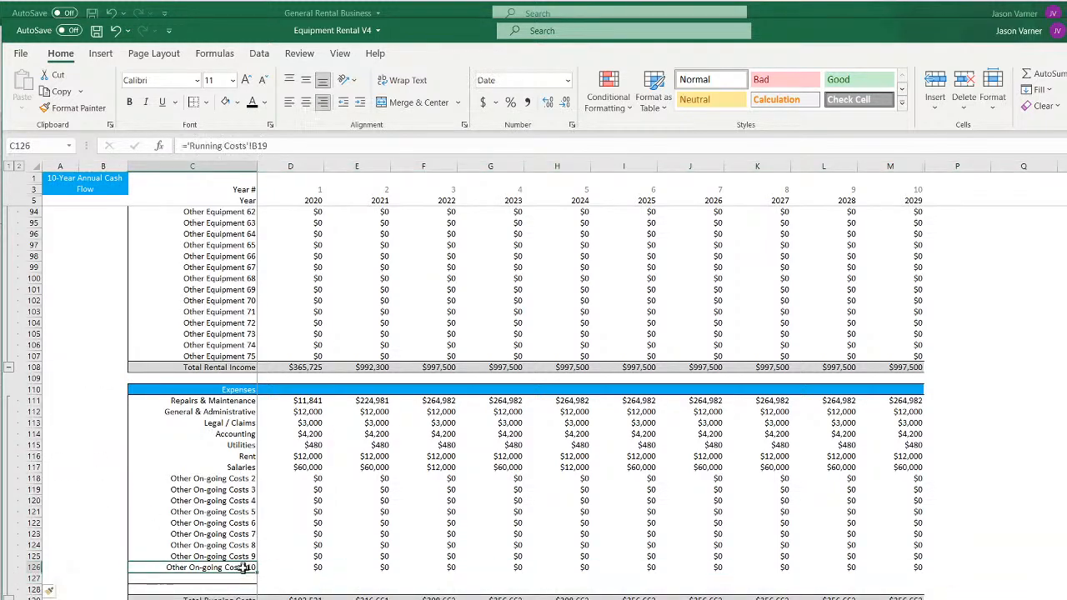
left_click_drag(257, 572, 257, 590)
type("=")
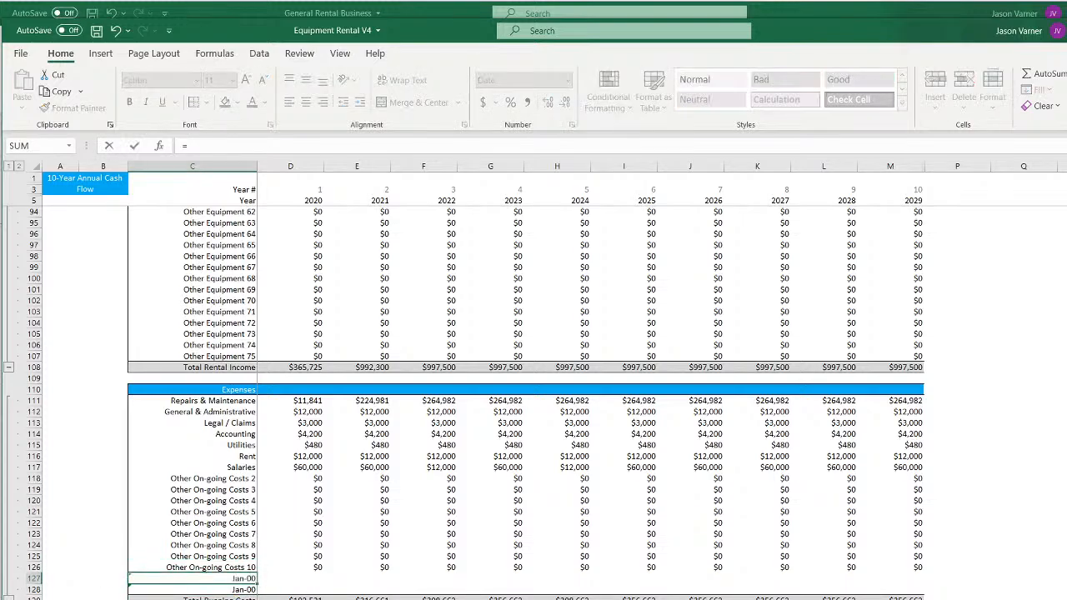
left_click(196, 599)
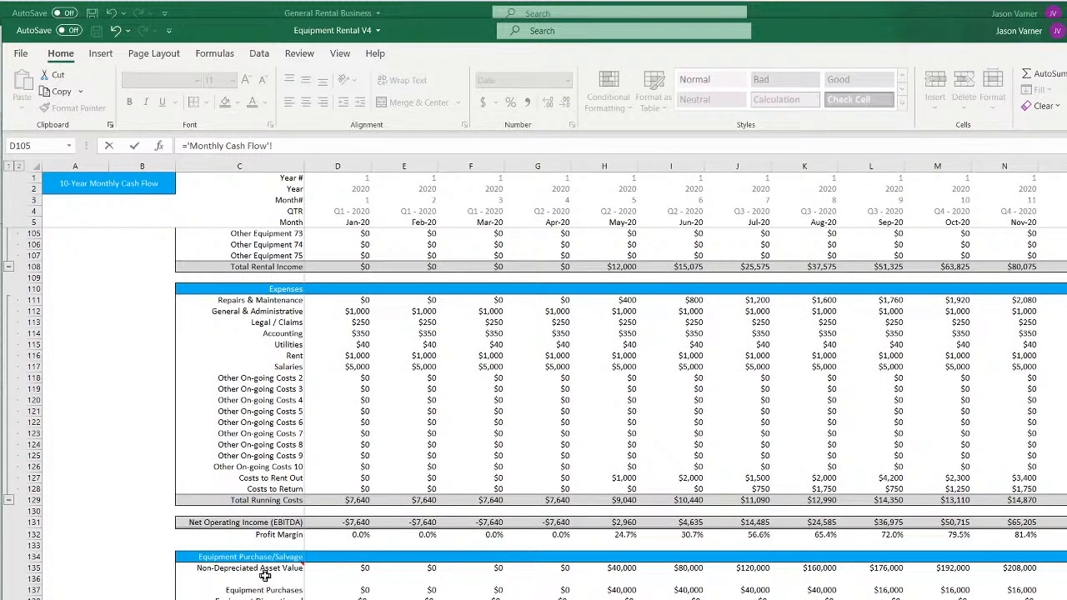
scroll(264, 575, "down", 4)
scroll(264, 575, "up", 11)
scroll(265, 567, "down", 4)
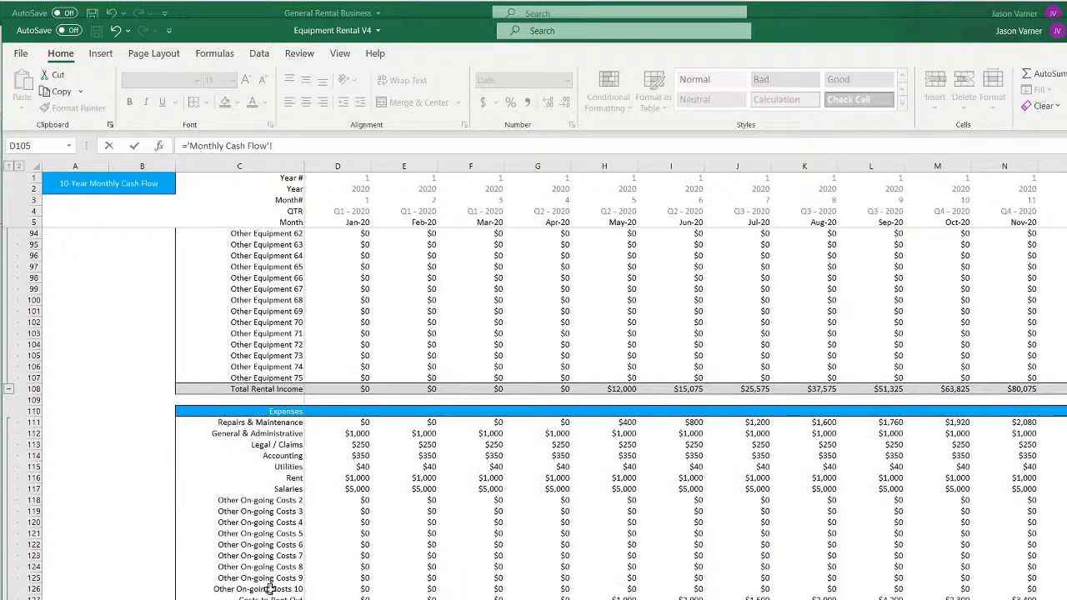
left_click(268, 587)
key("Return")
left_click(244, 578)
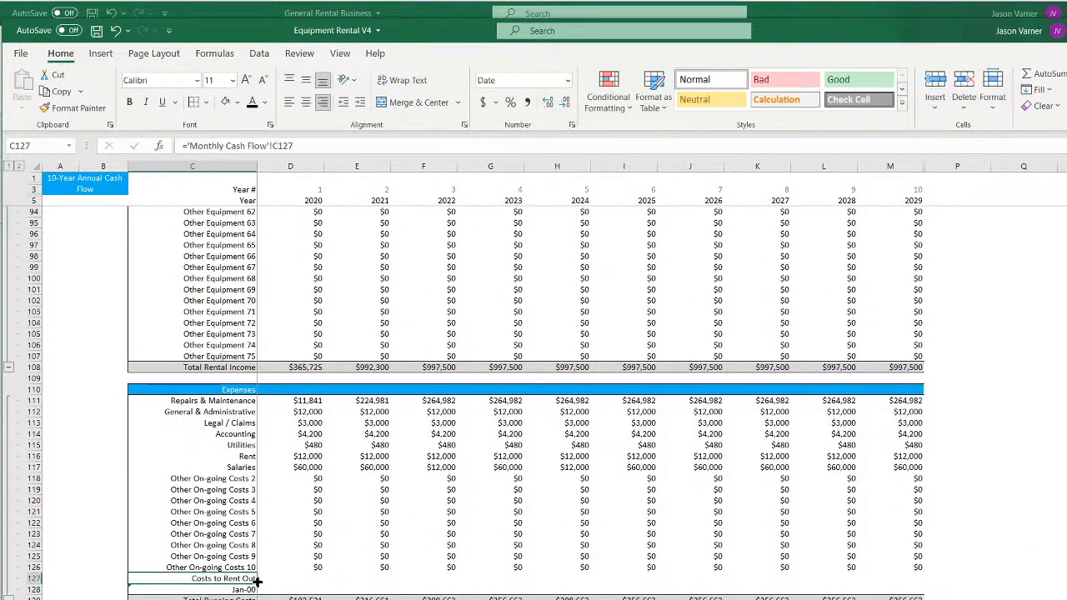
left_click_drag(256, 583, 256, 594)
Clear the borders from the annual label cells C127:C128 and apply only a left border
left_click(206, 103)
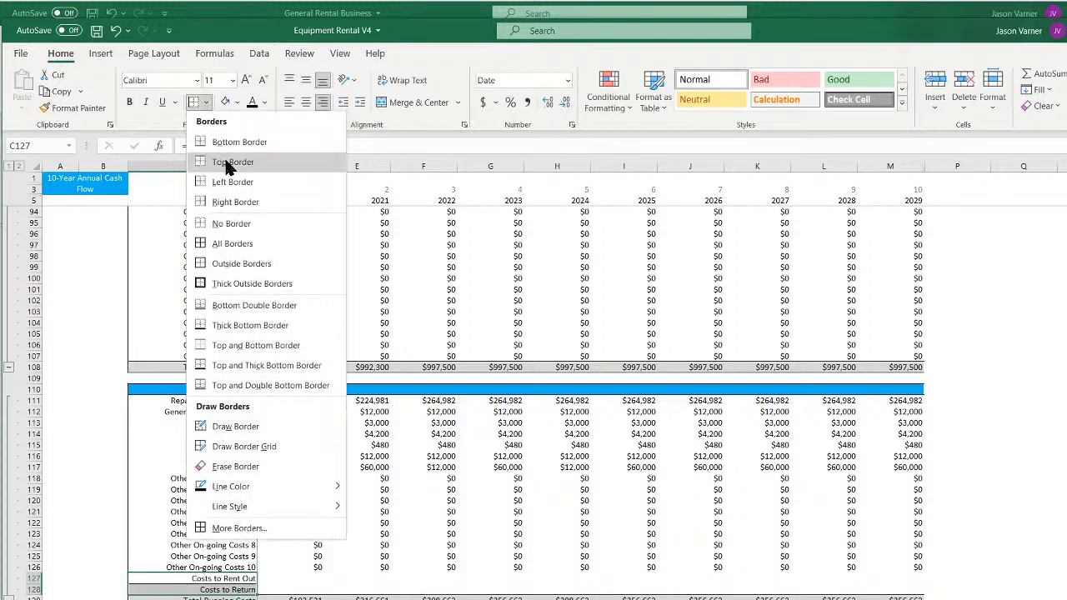
left_click(235, 219)
left_click(206, 103)
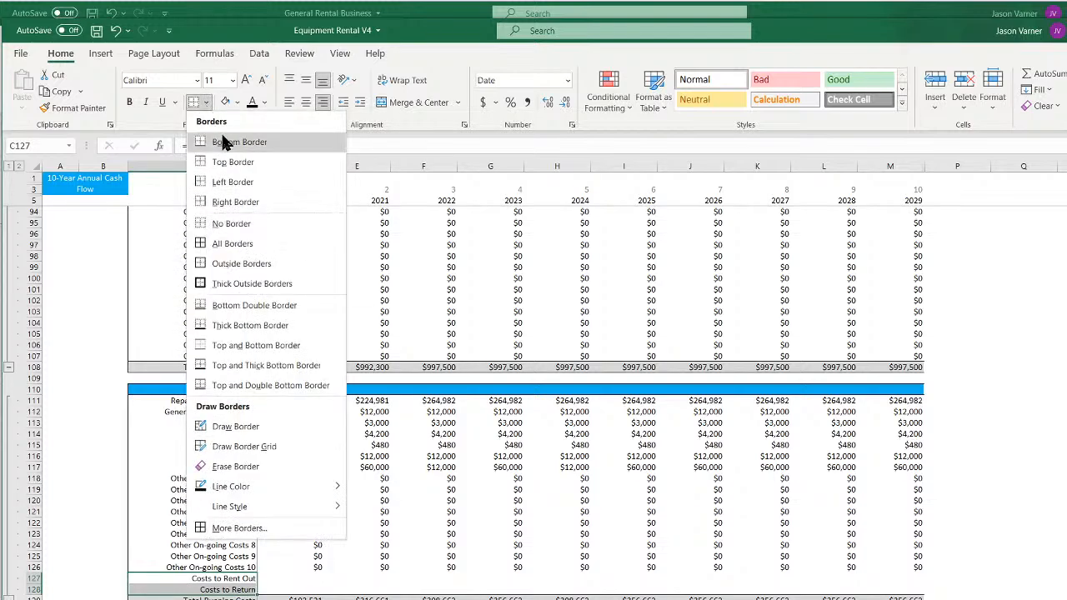
left_click(208, 105)
left_click(206, 104)
left_click(233, 182)
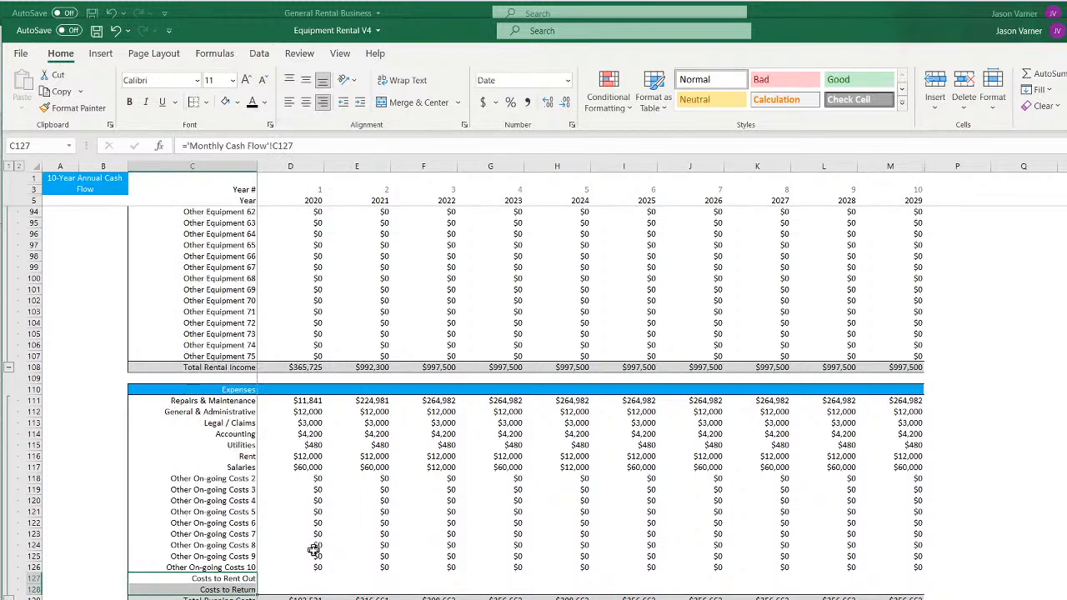
Fill the annual SUMIFS formula into Costs to Rent Out and Costs to Return for 2020 to 2029 and include both rows in Total Running Costs
left_click(296, 569)
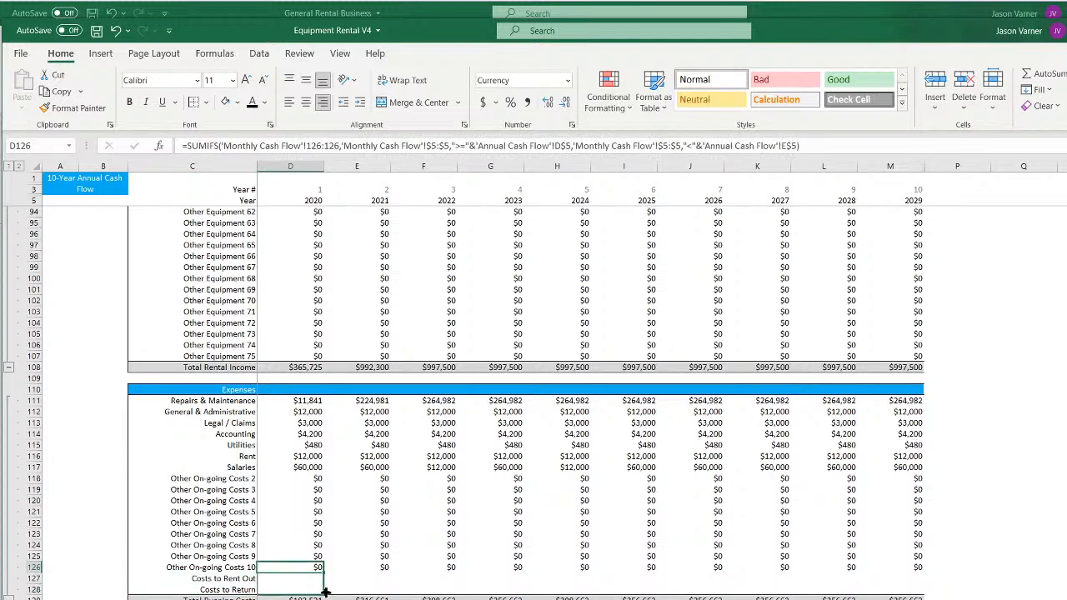
left_click(325, 574)
key("alt+equal")
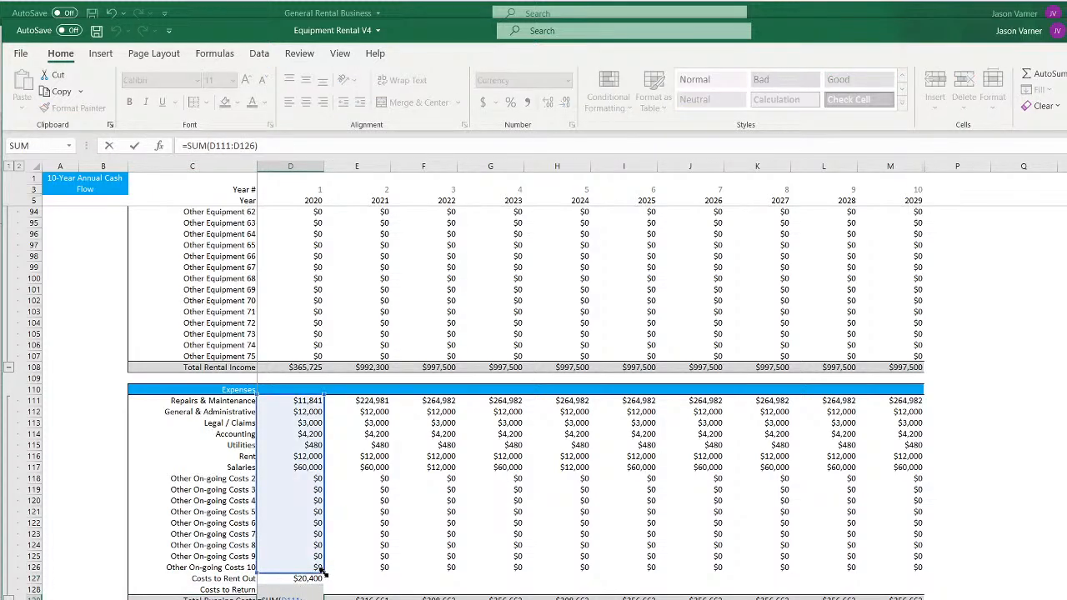
key("Return")
mouse_move(310, 579)
left_mouse_down()
mouse_move(313, 592)
mouse_move(921, 593)
left_mouse_up()
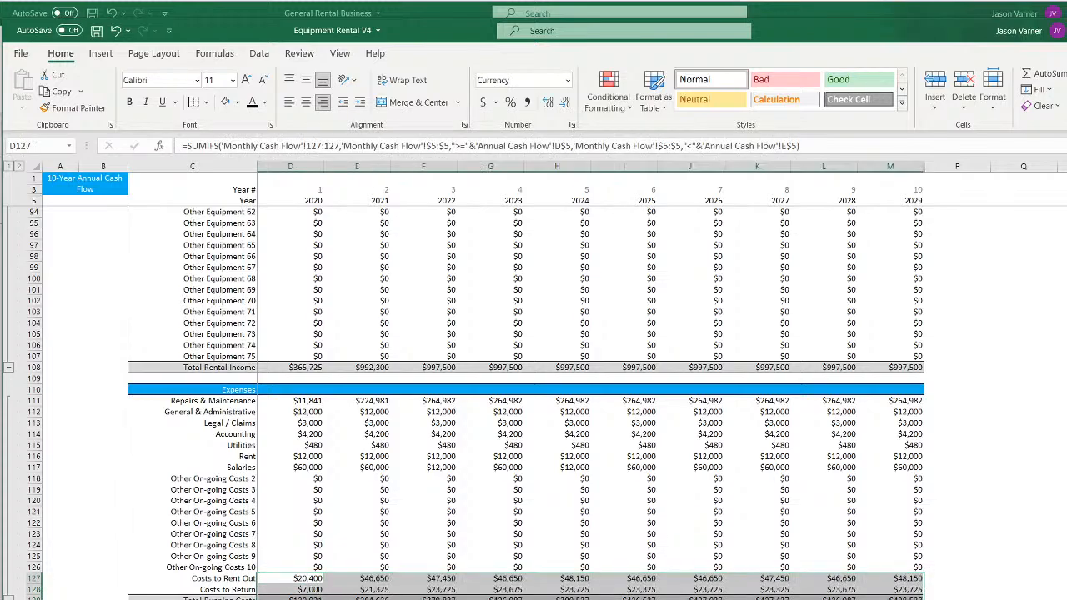
Save the workbook and review Total Running Costs, Cash Flow and the final Cash Position in the Annual Financial Summary
left_click(97, 30)
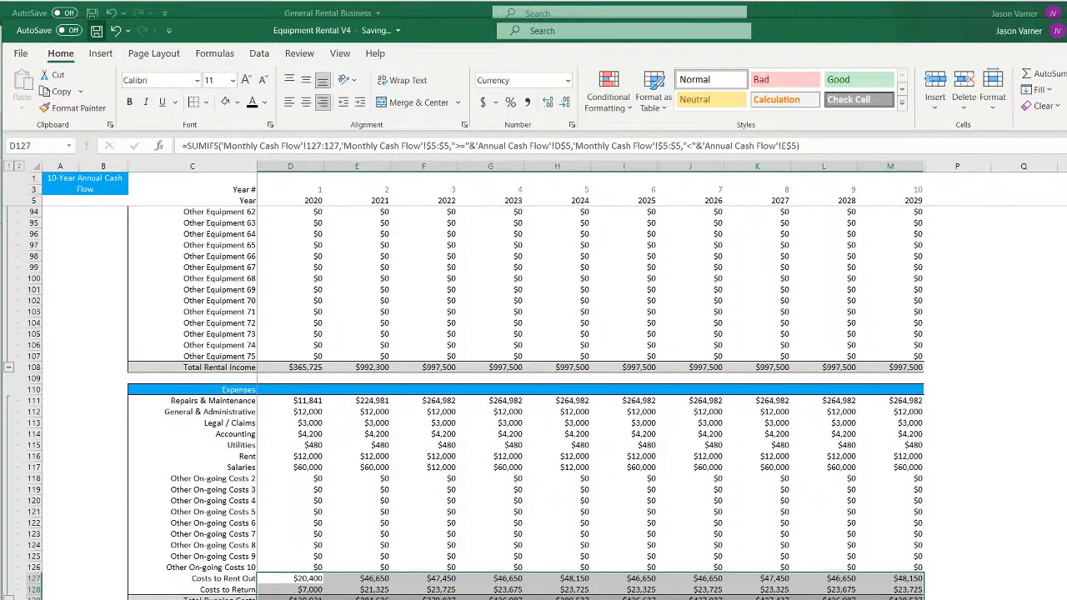
left_click(367, 598)
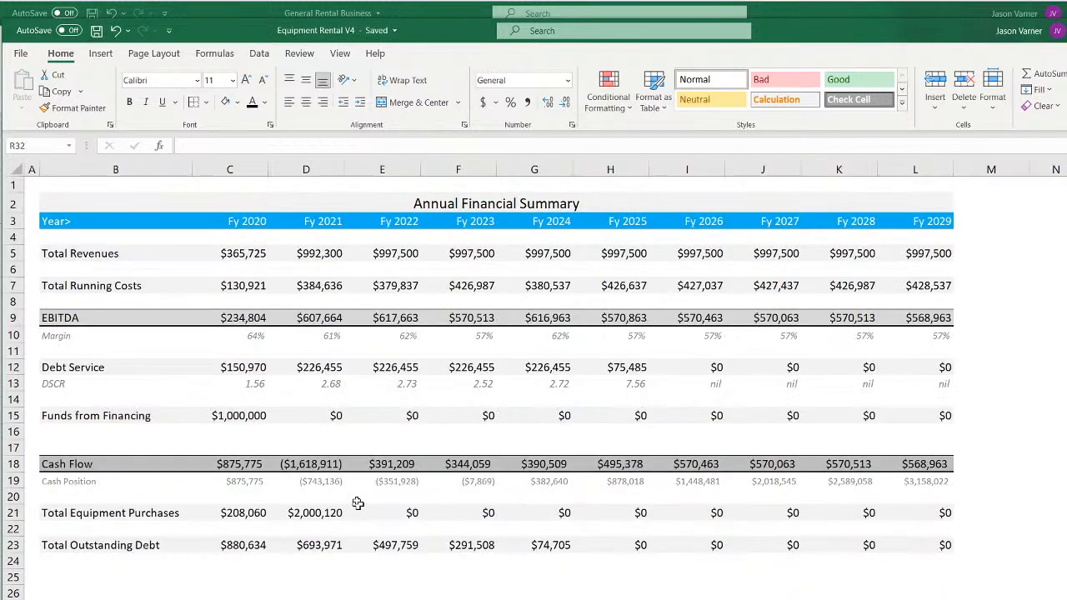
left_click(244, 289)
left_click(308, 286)
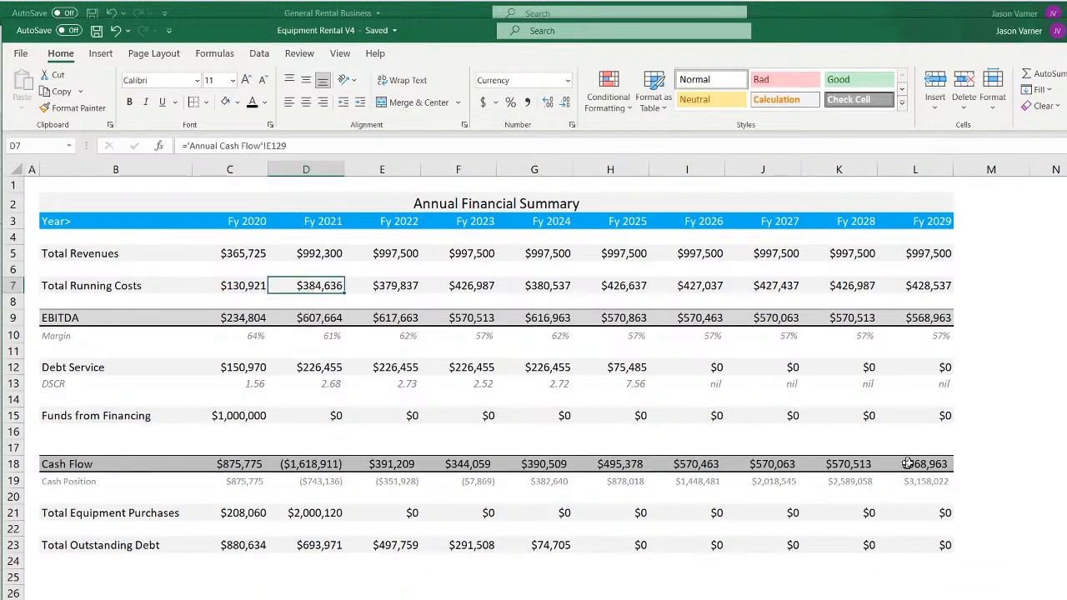
left_click_drag(225, 460, 937, 481)
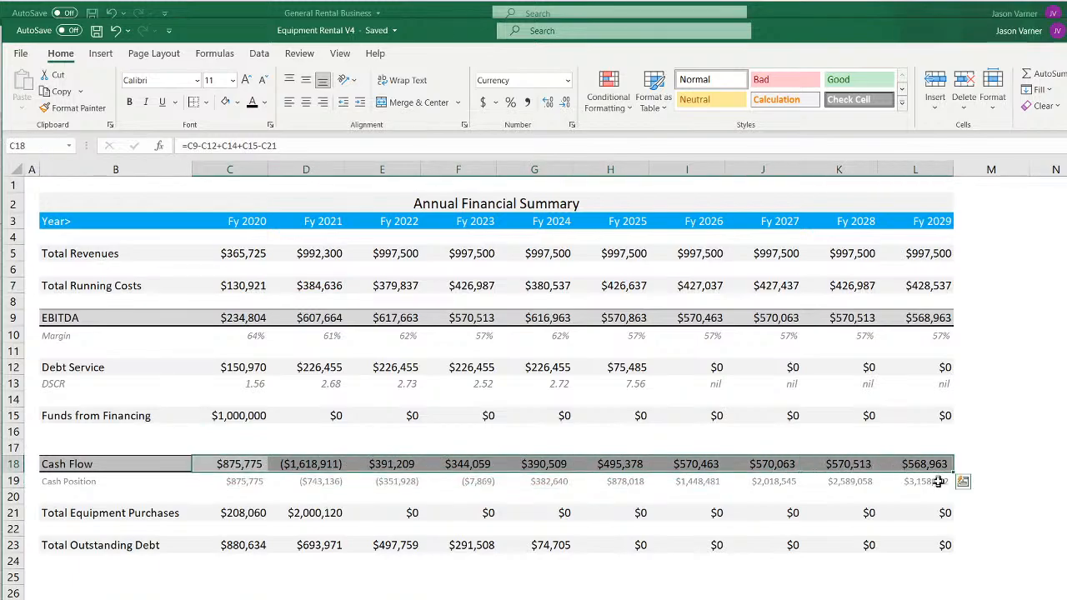
left_click(939, 483)
Inspect the 2029 formulas for cumulative cash position, Annual Cash Flow, EBITDA and Total Running Costs in the 10-Year Annual Cash Flow
key("ctrl+Page_Up")
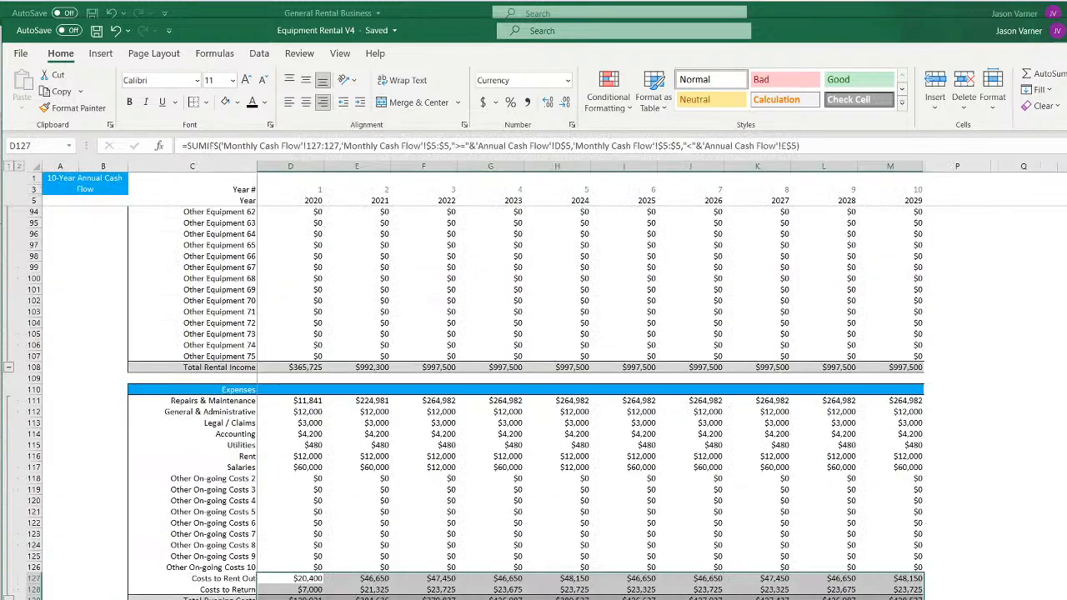
scroll(534, 400, "down", 7)
double_click(900, 599)
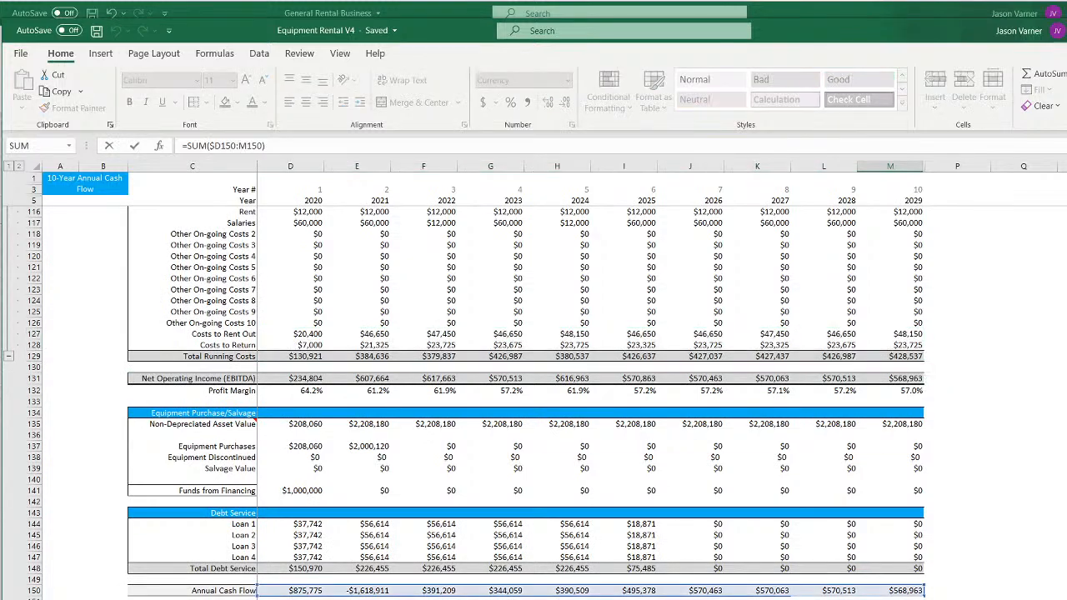
key("Return")
double_click(904, 592)
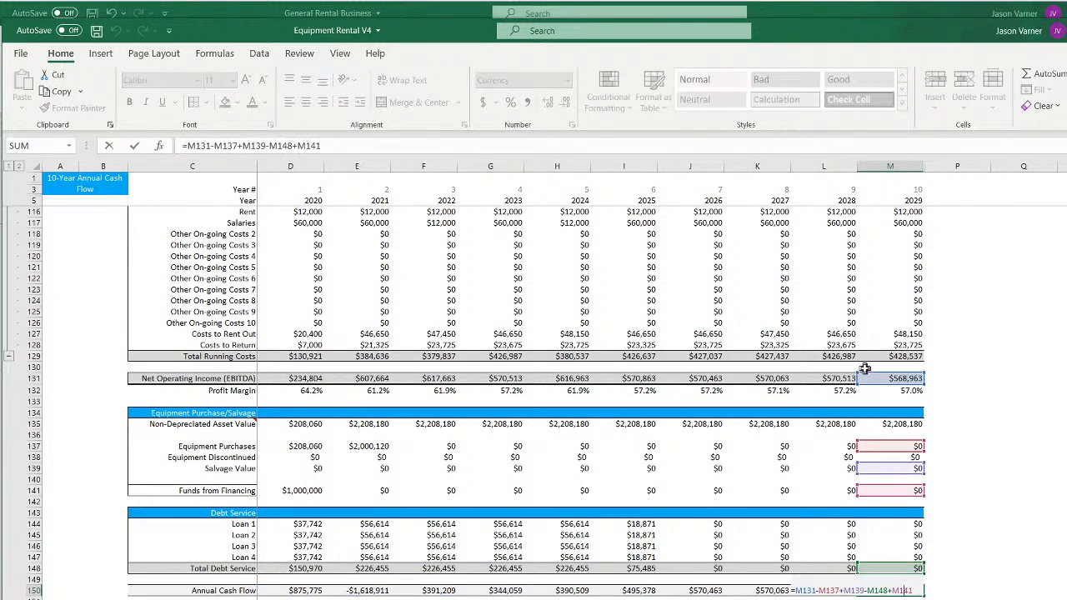
key("Return")
double_click(890, 378)
key("Return")
left_click(898, 356)
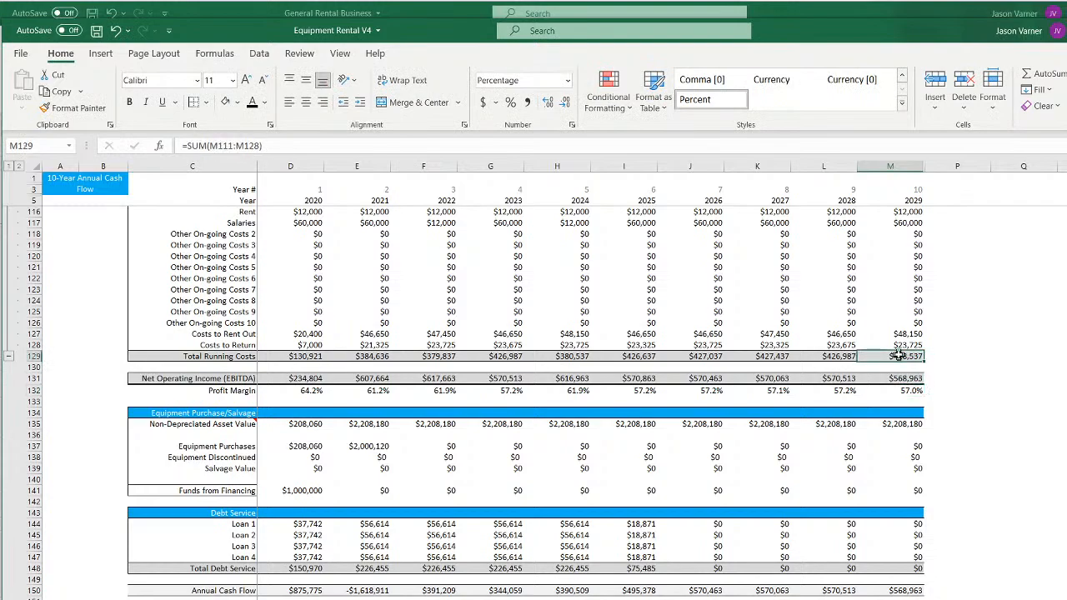
Check the Running Cash Position for December 2029 in the 10-Year Monthly Cash Flow and review the sheet's first months
key("ctrl+Page_Up")
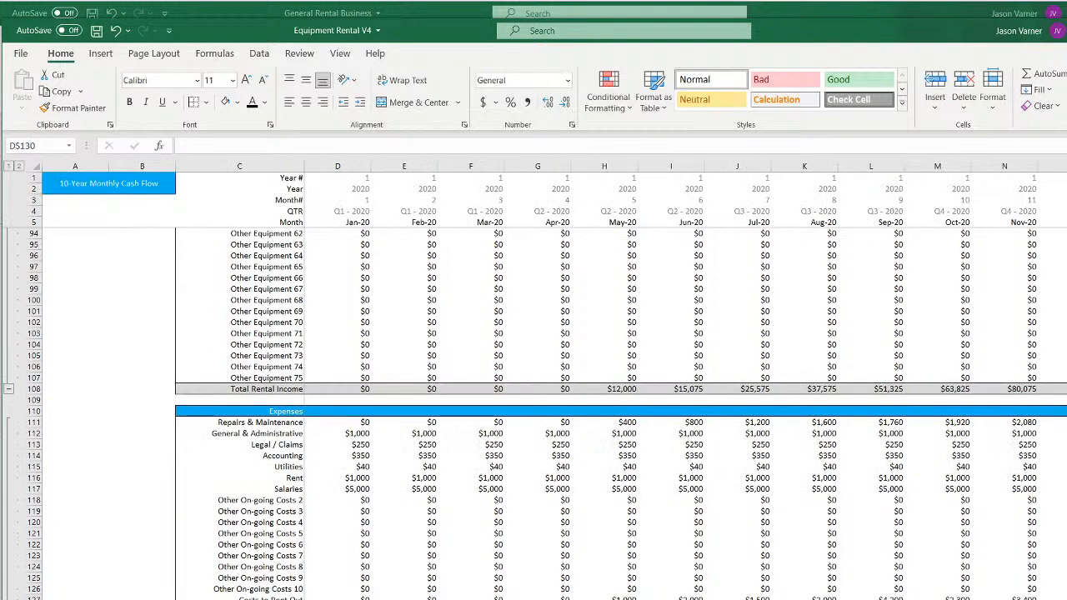
scroll(685, 413, "right", 20)
scroll(710, 433, "down", 15)
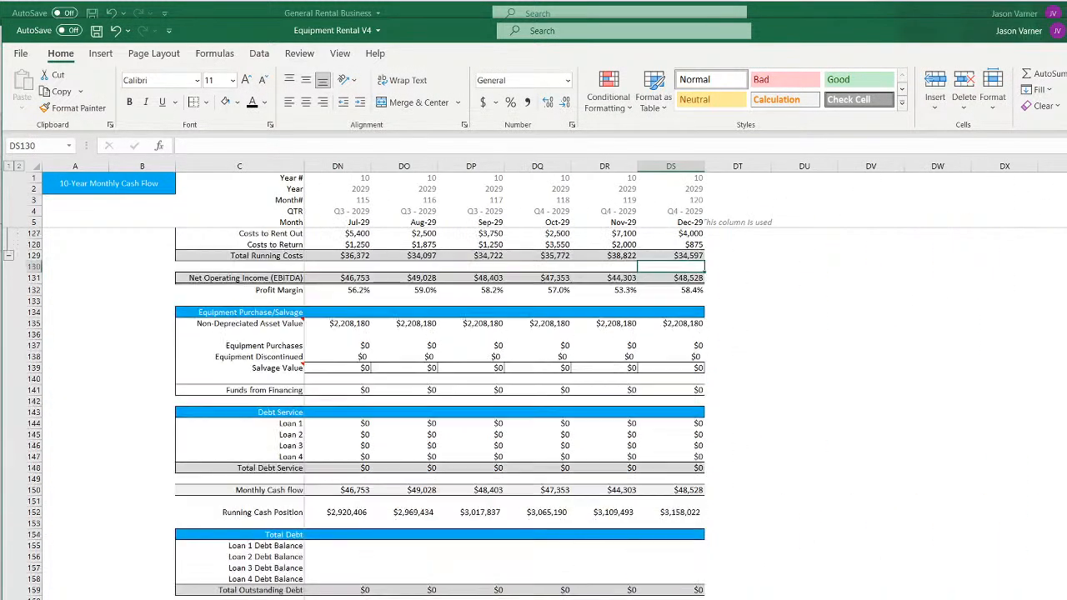
left_click(678, 389)
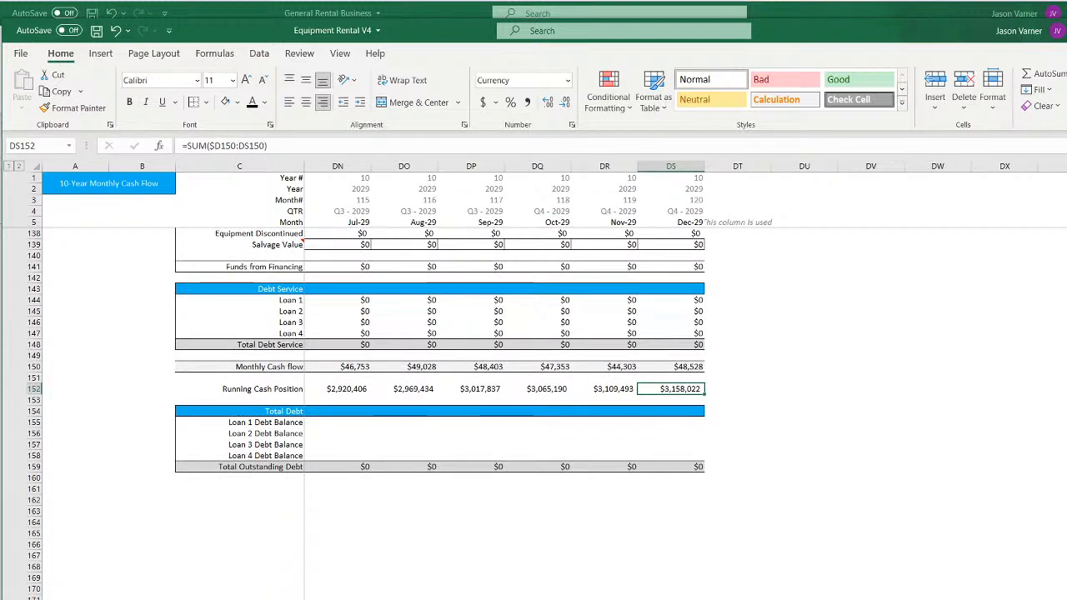
scroll(679, 389, "left", 20)
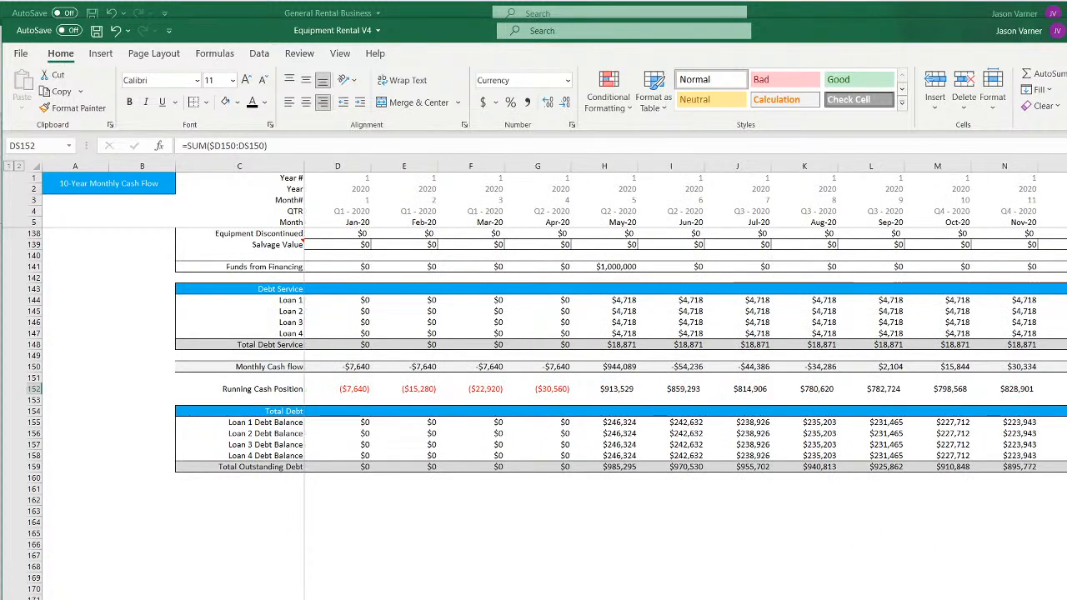
scroll(409, 596, "up", 20)
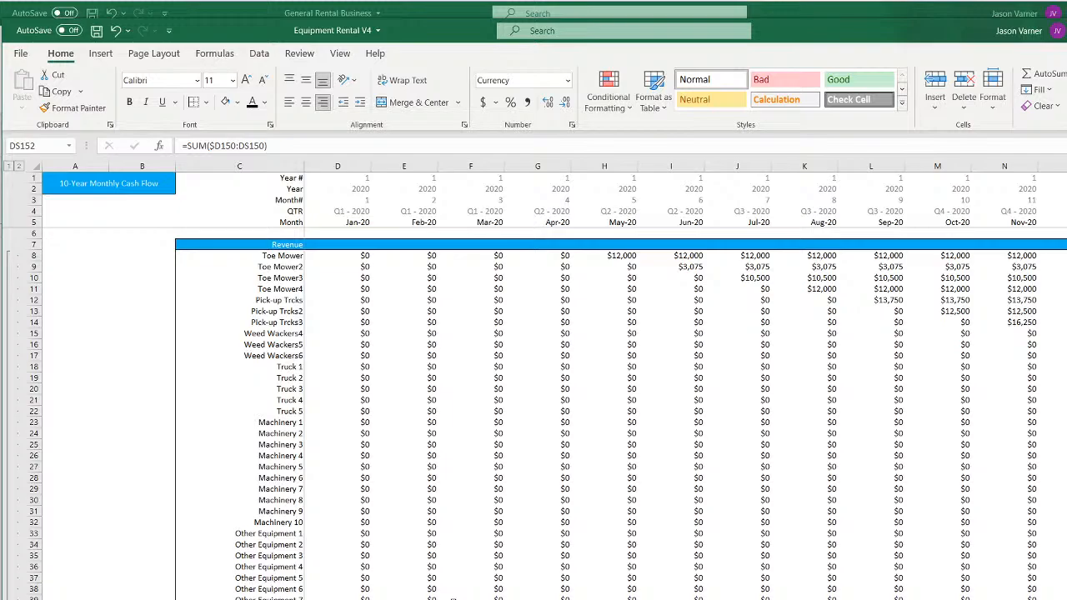
key("ctrl+Page_Down")
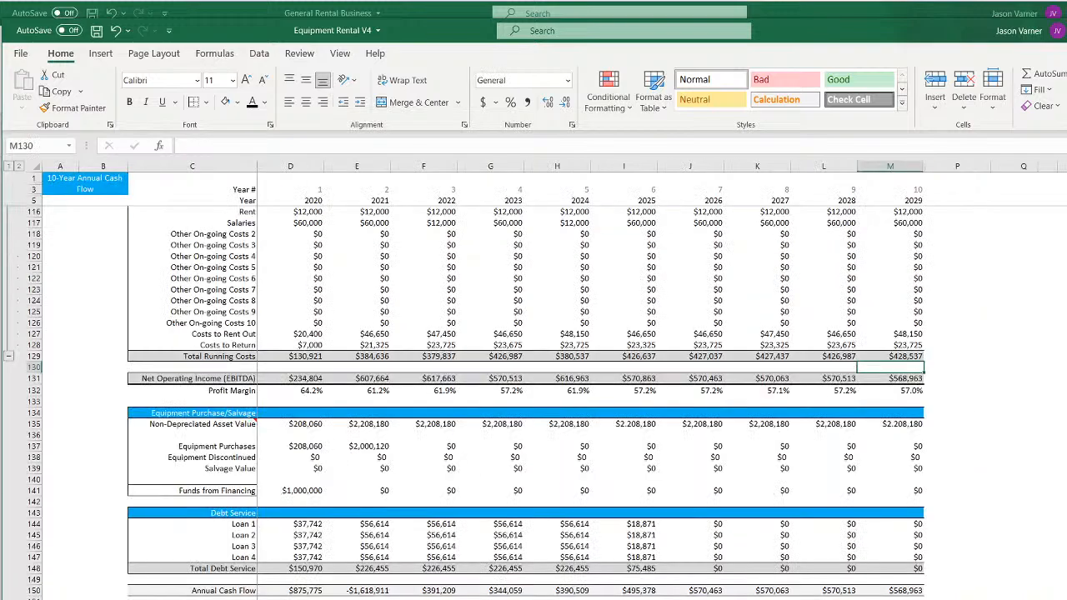
key("ctrl+Page_Up")
key("ctrl+Page_Up")
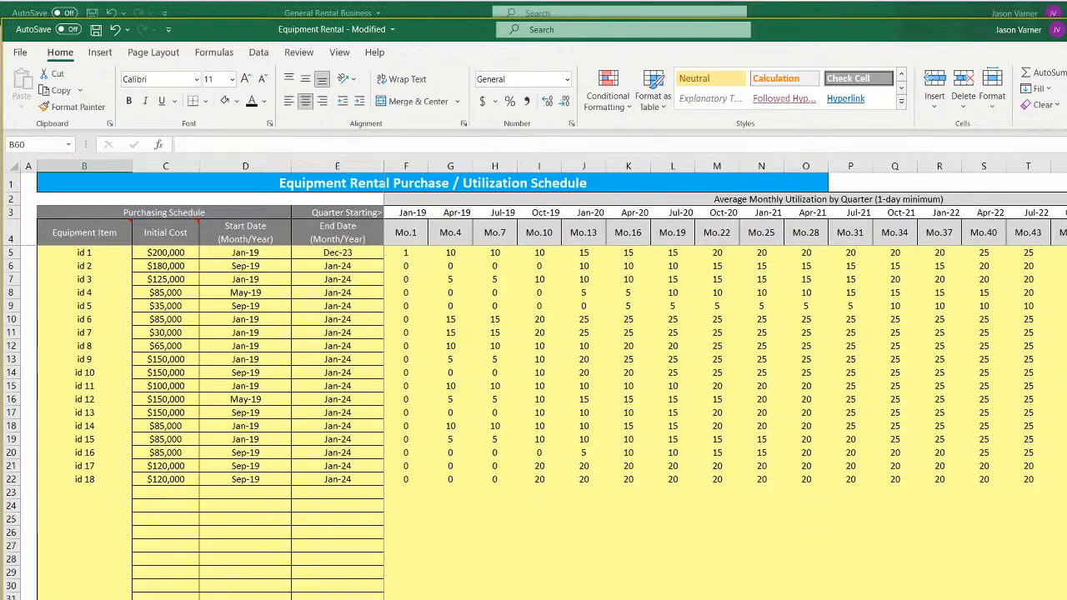
Review the Equipment Rental - Modified workbook's sheets from the Equipment Rental Purchase / Utilization Schedule through the Annual Financial Summary and back
key("ctrl+Page_Down")
key("ctrl+Page_Down")
key("ctrl+Page_Down")
key("ctrl+Page_Down")
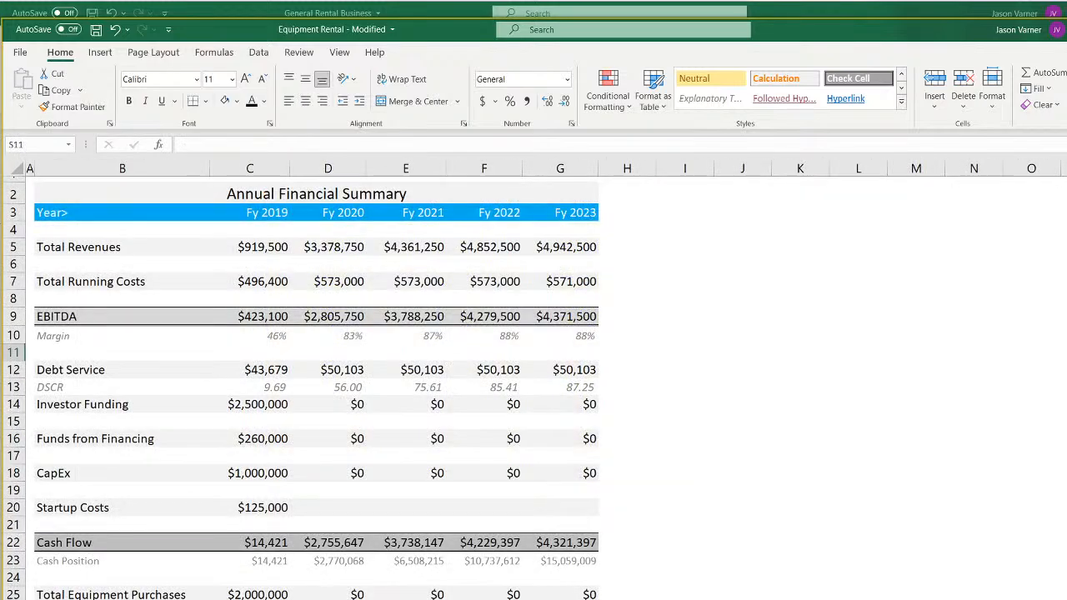
key("ctrl+Page_Up")
key("ctrl+Page_Up")
key("ctrl+Page_Up")
key("ctrl+Page_Up")
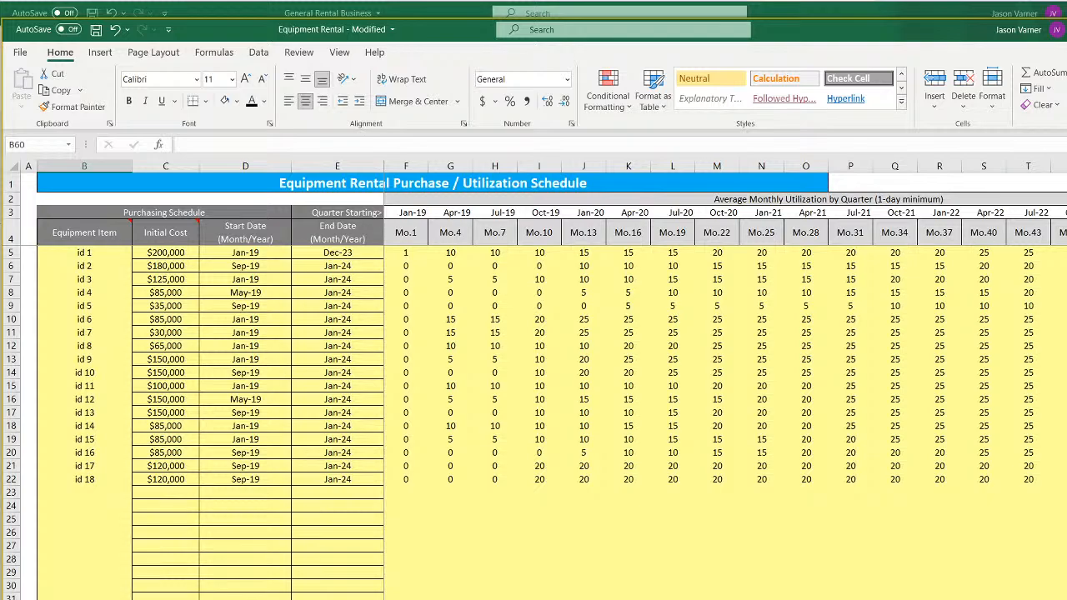
key("alt+Tab")
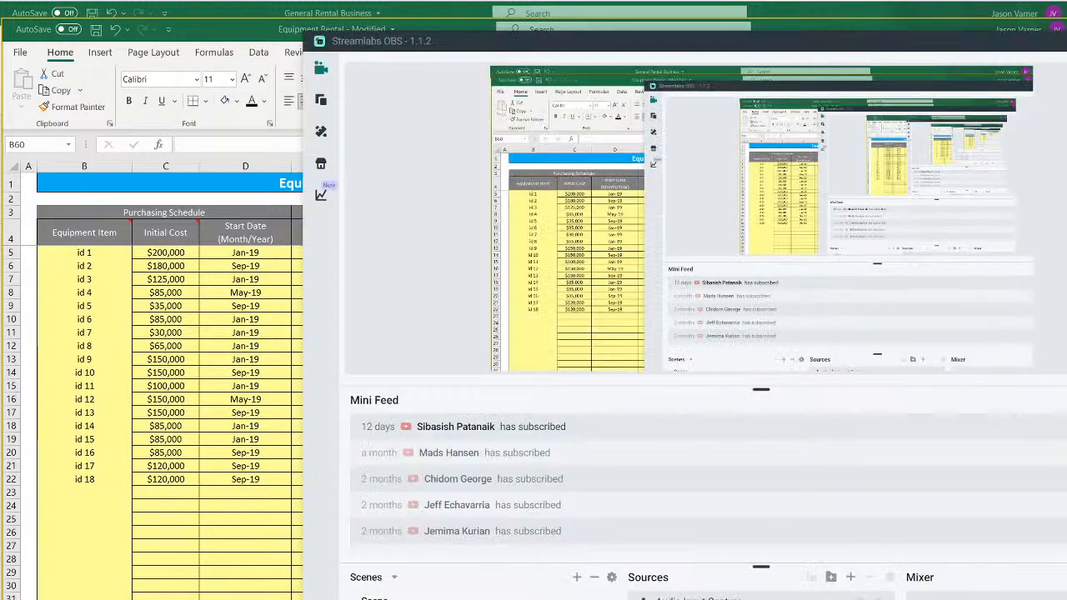